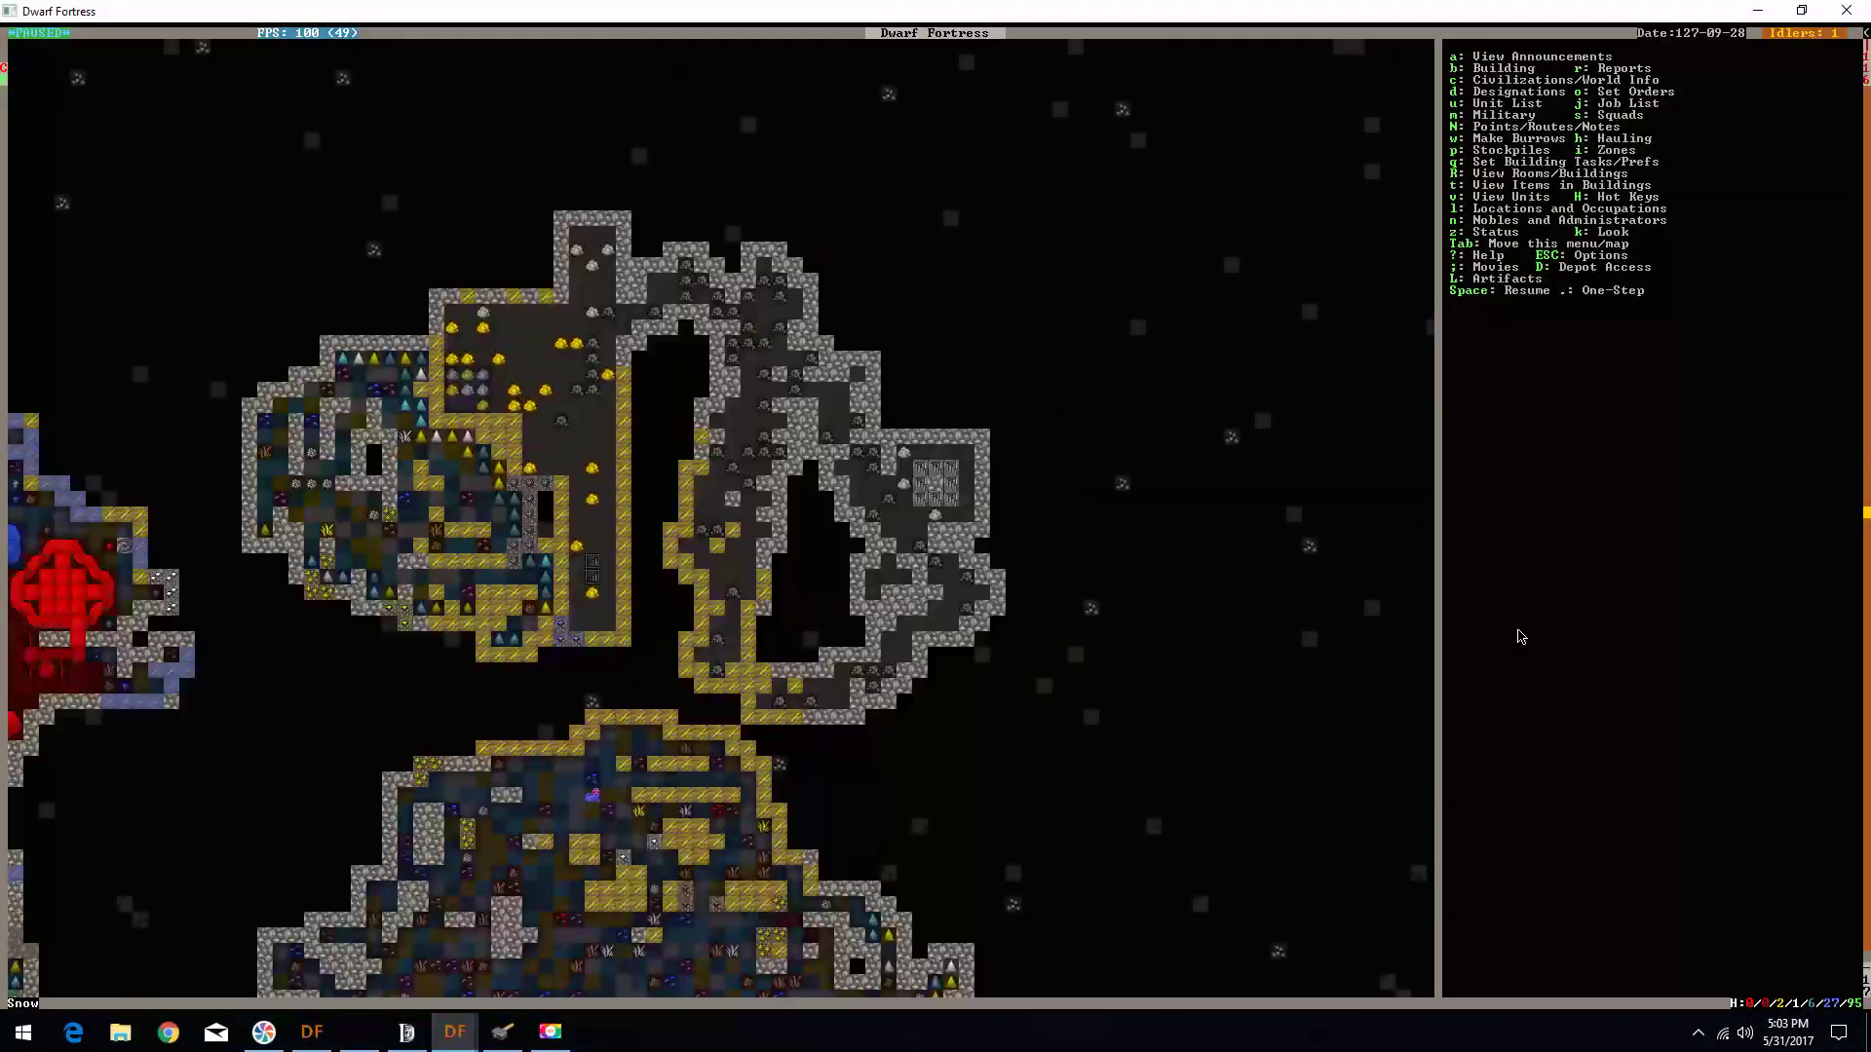
# - Survey the underground tunnel and bedroom levels, panning across the fortress
pyautogui.hotkey('shift', 'Left')
pyautogui.press('>')
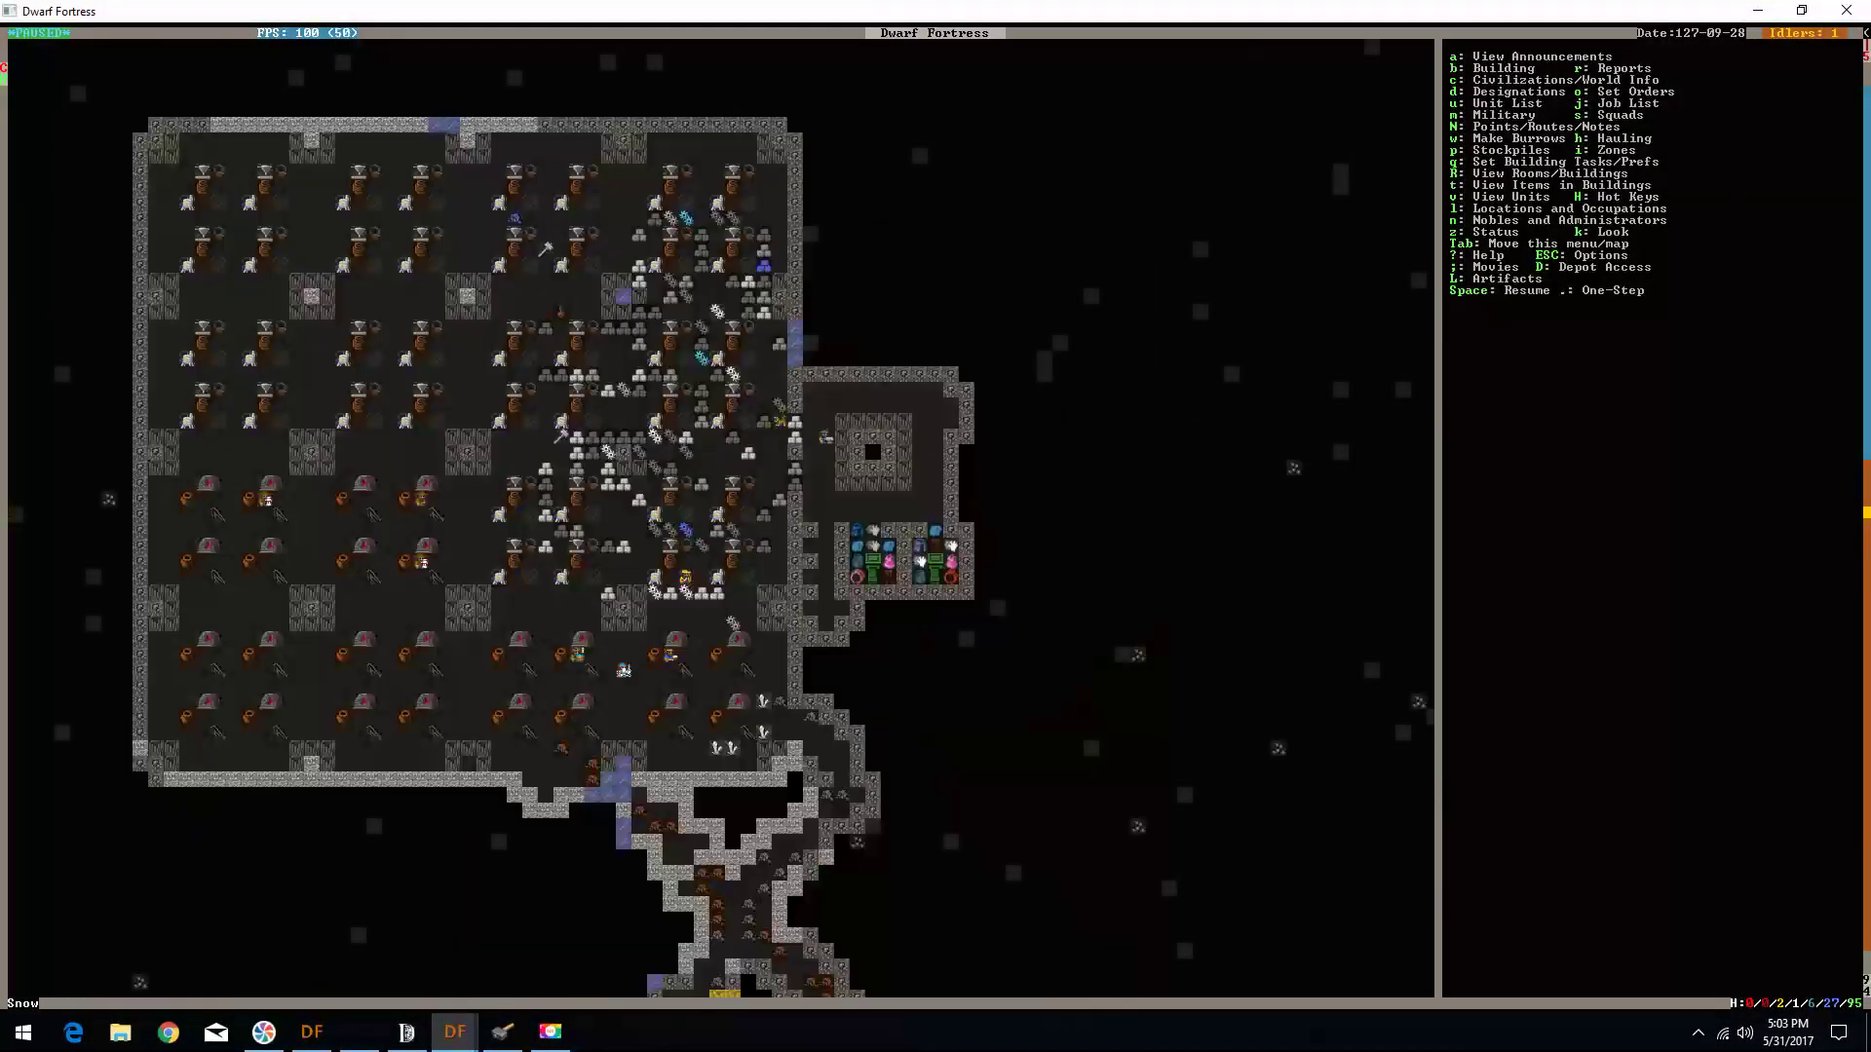
pyautogui.press('>')
pyautogui.press('>')
pyautogui.hotkey('shift', 'Left')
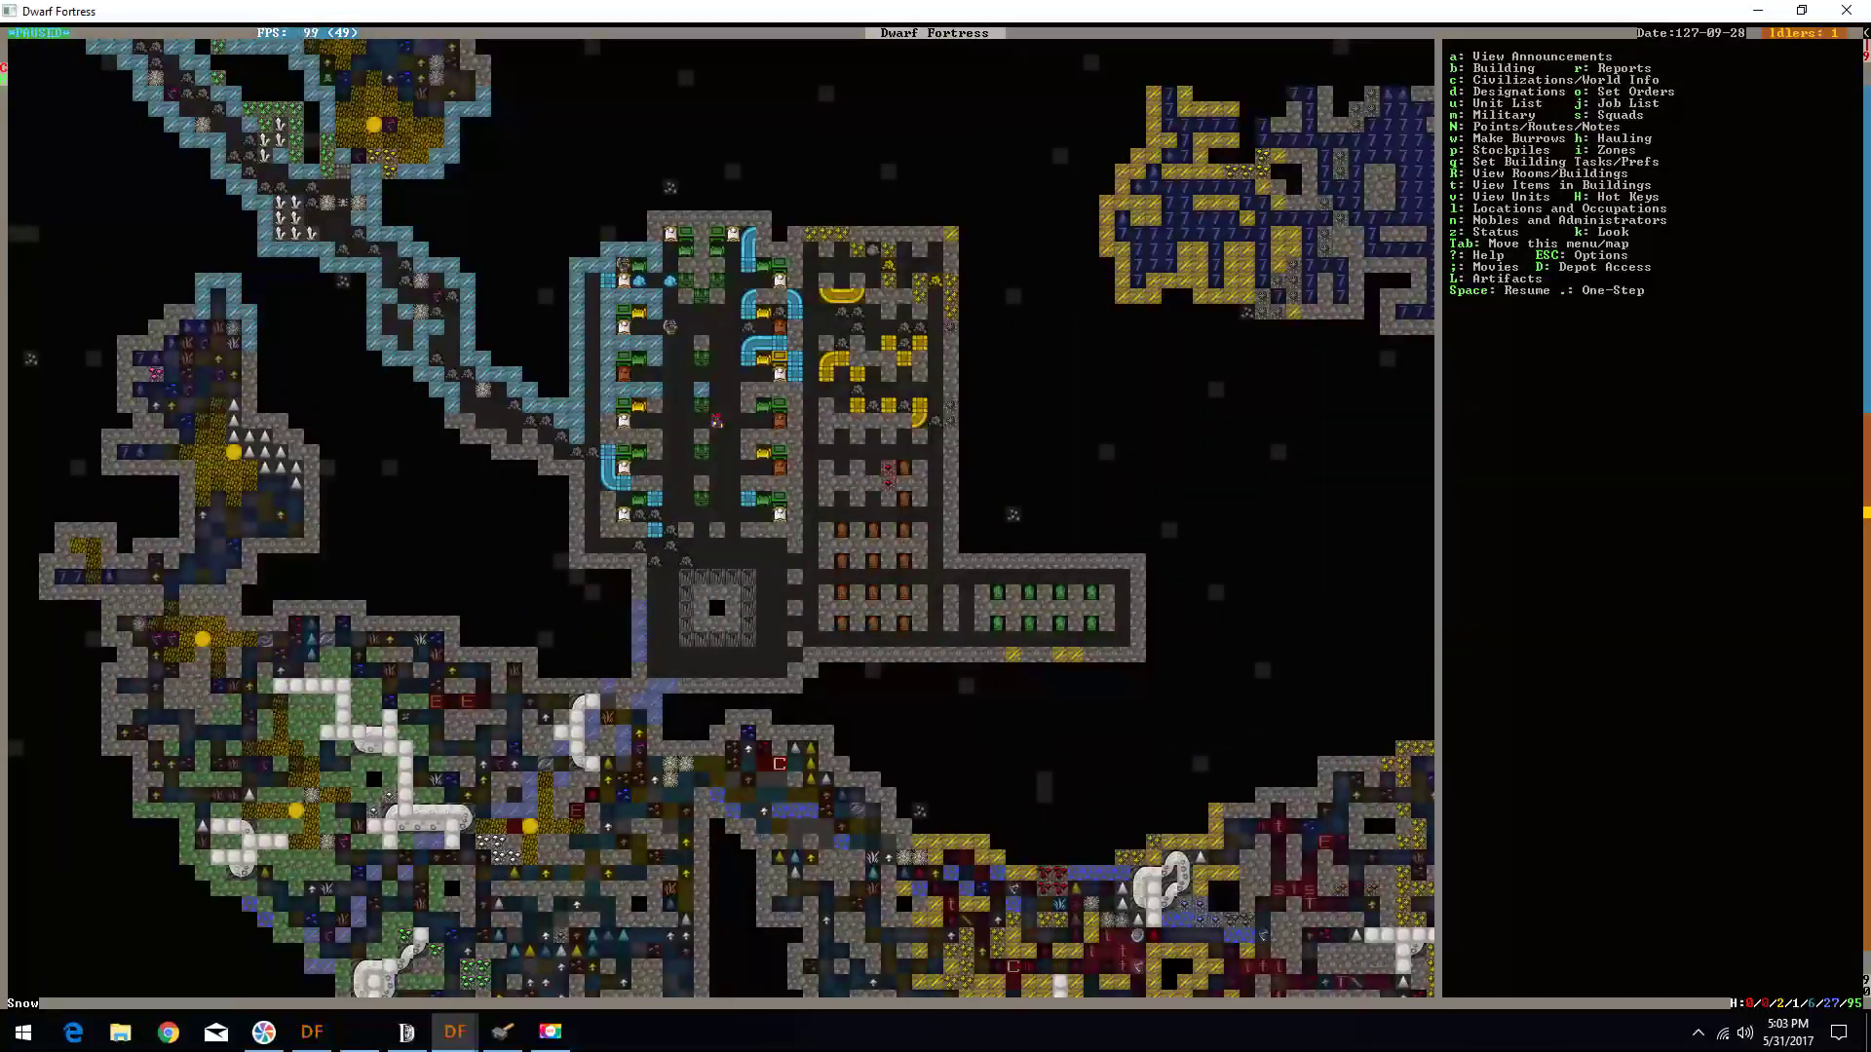
# - Check the wounds and body status of the miners and the mayor
pyautogui.press('v')
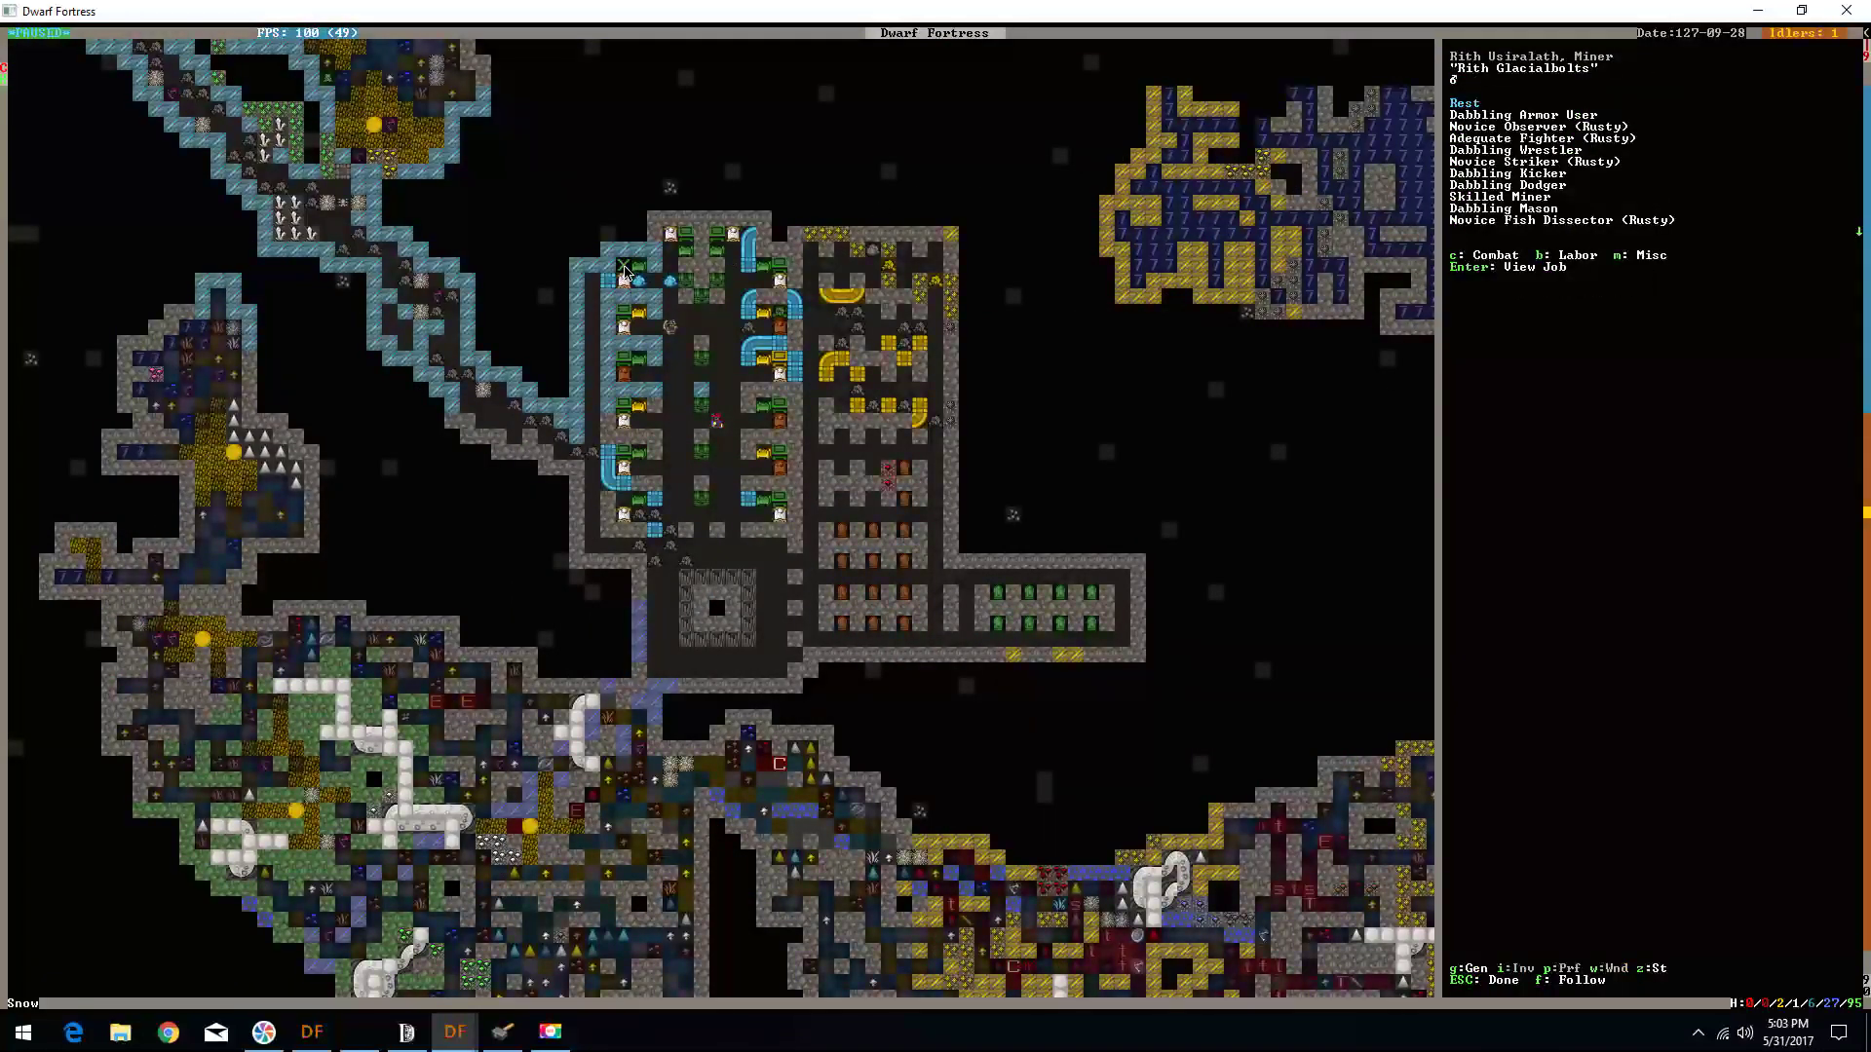
pyautogui.press('w')
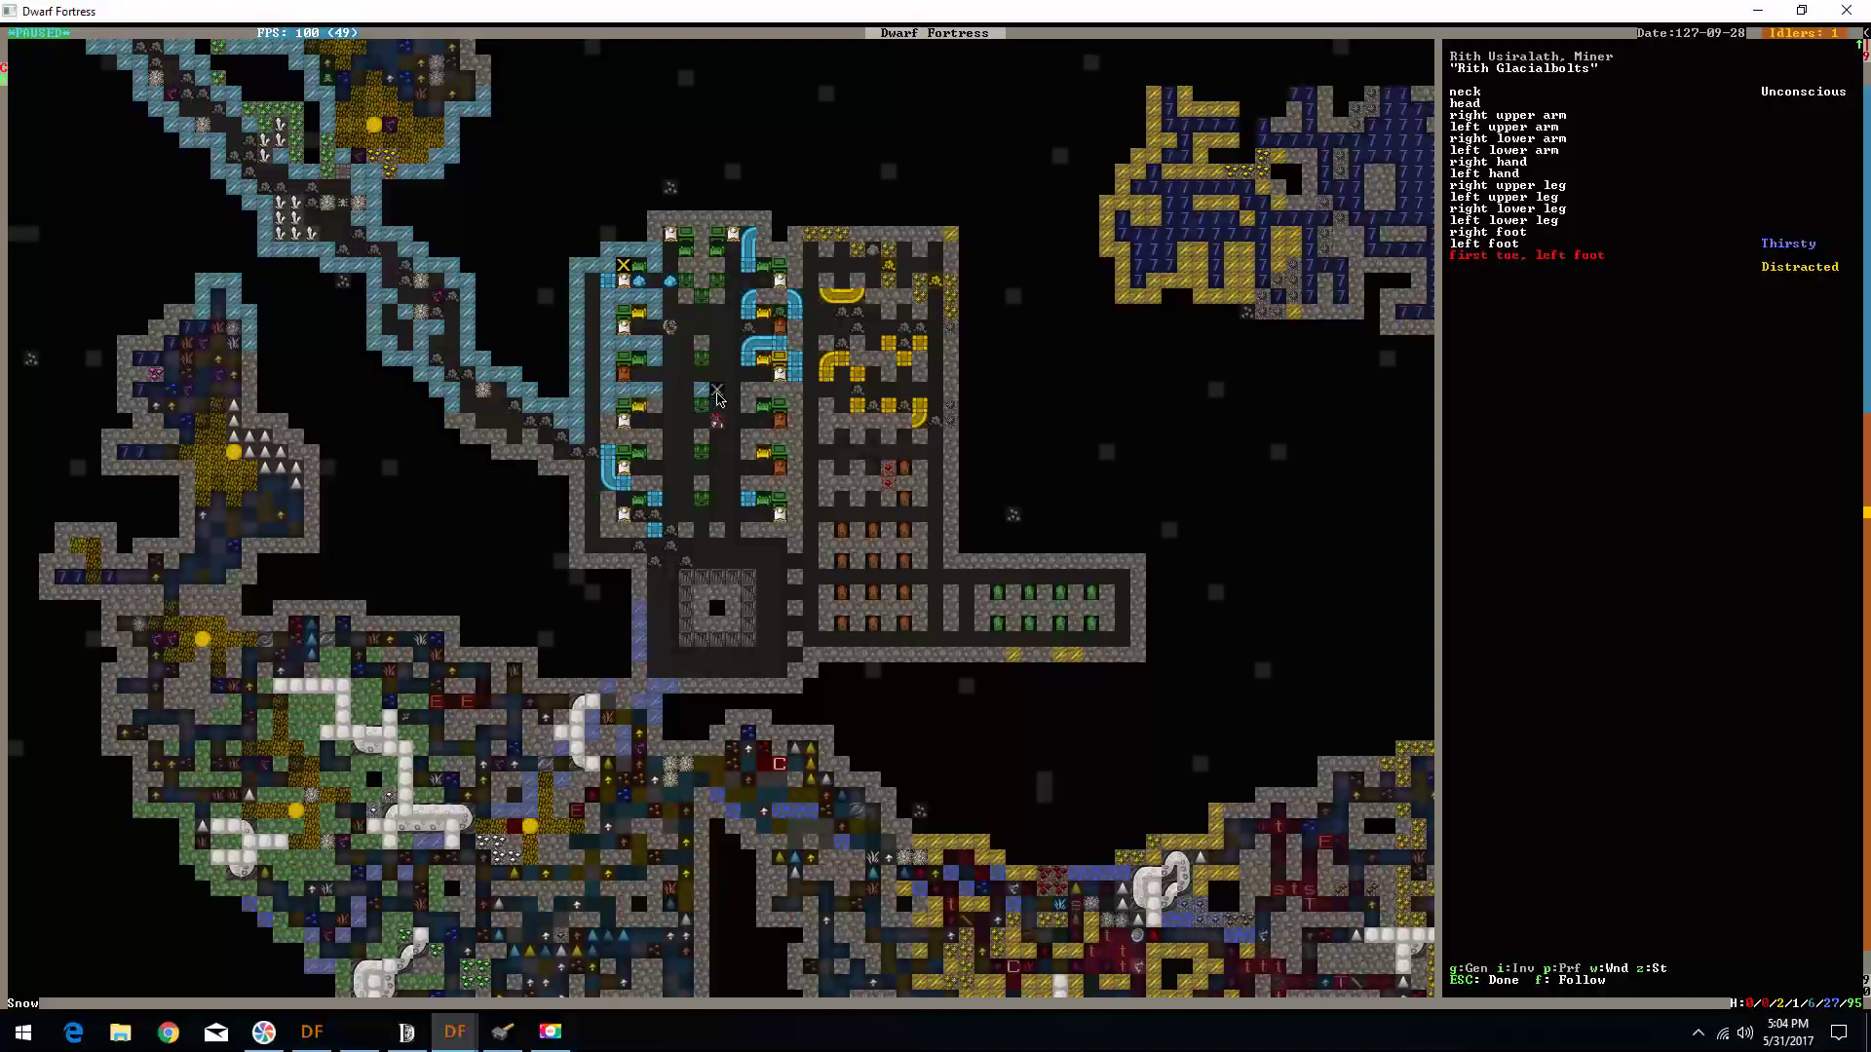
pyautogui.click(672, 329)
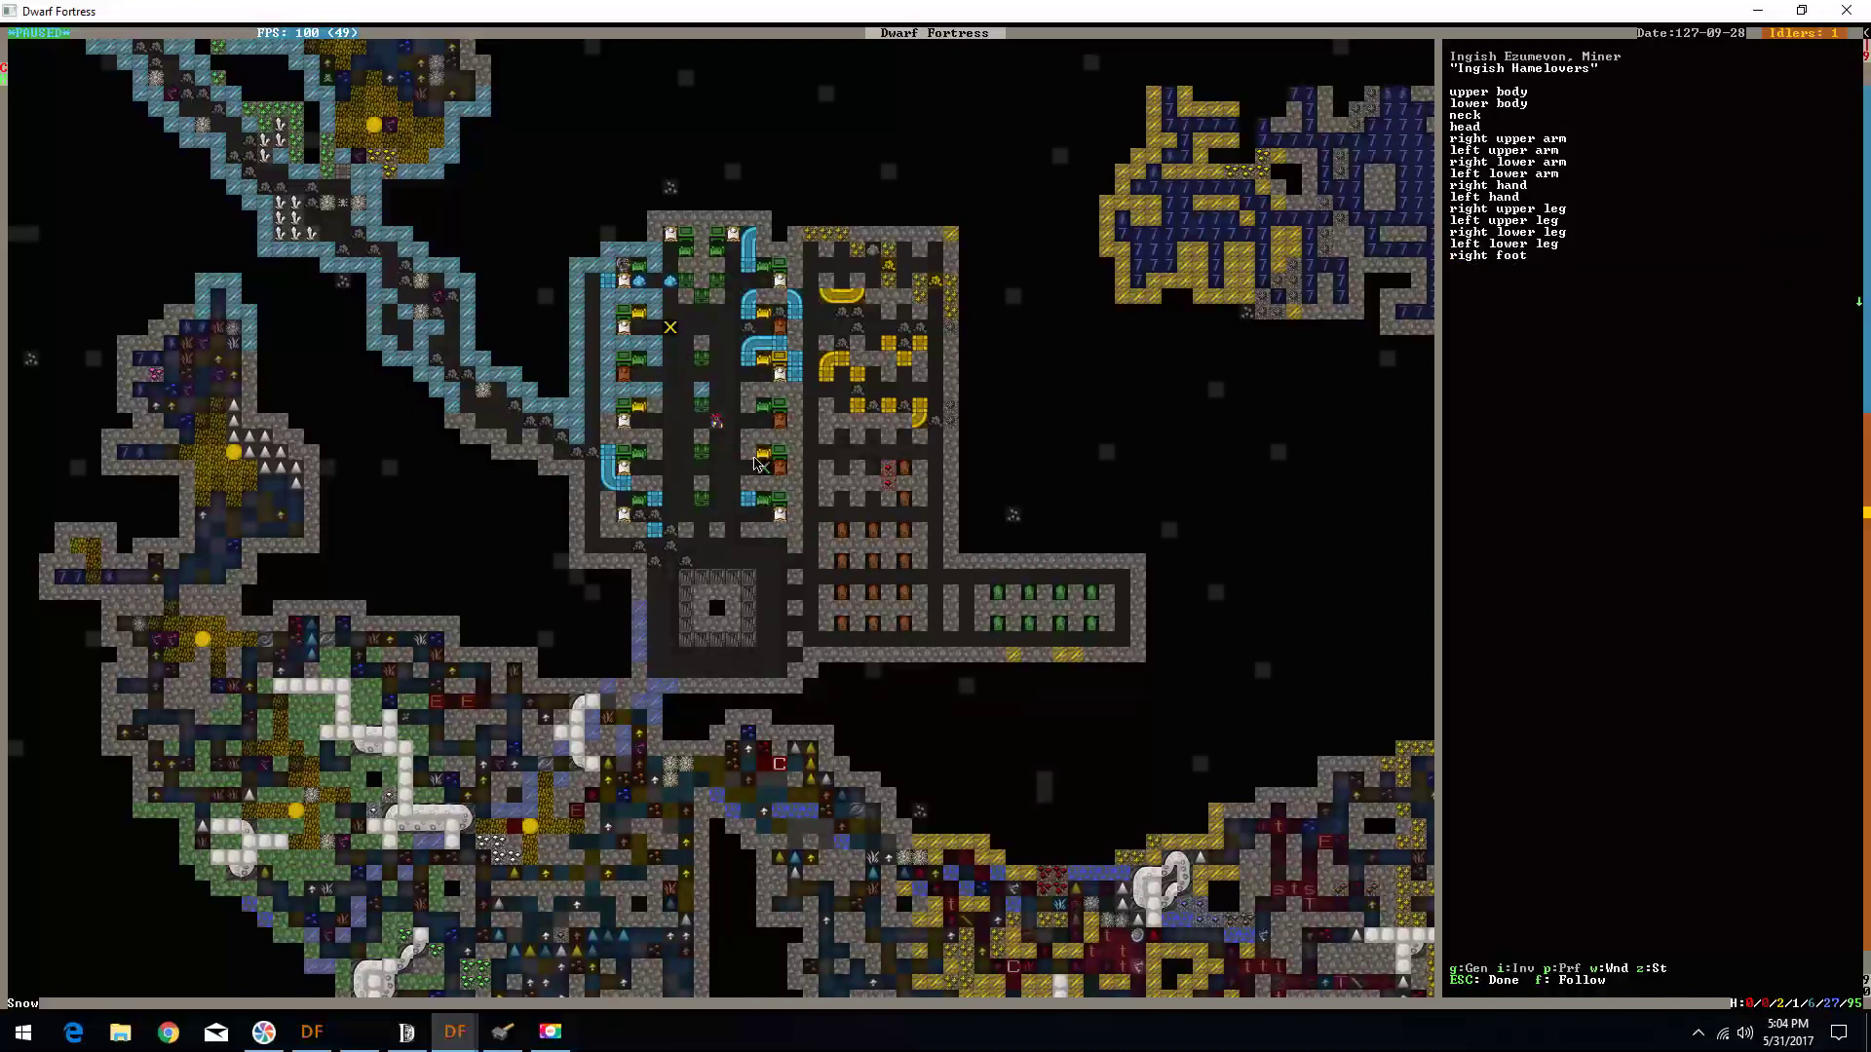
pyautogui.click(723, 427)
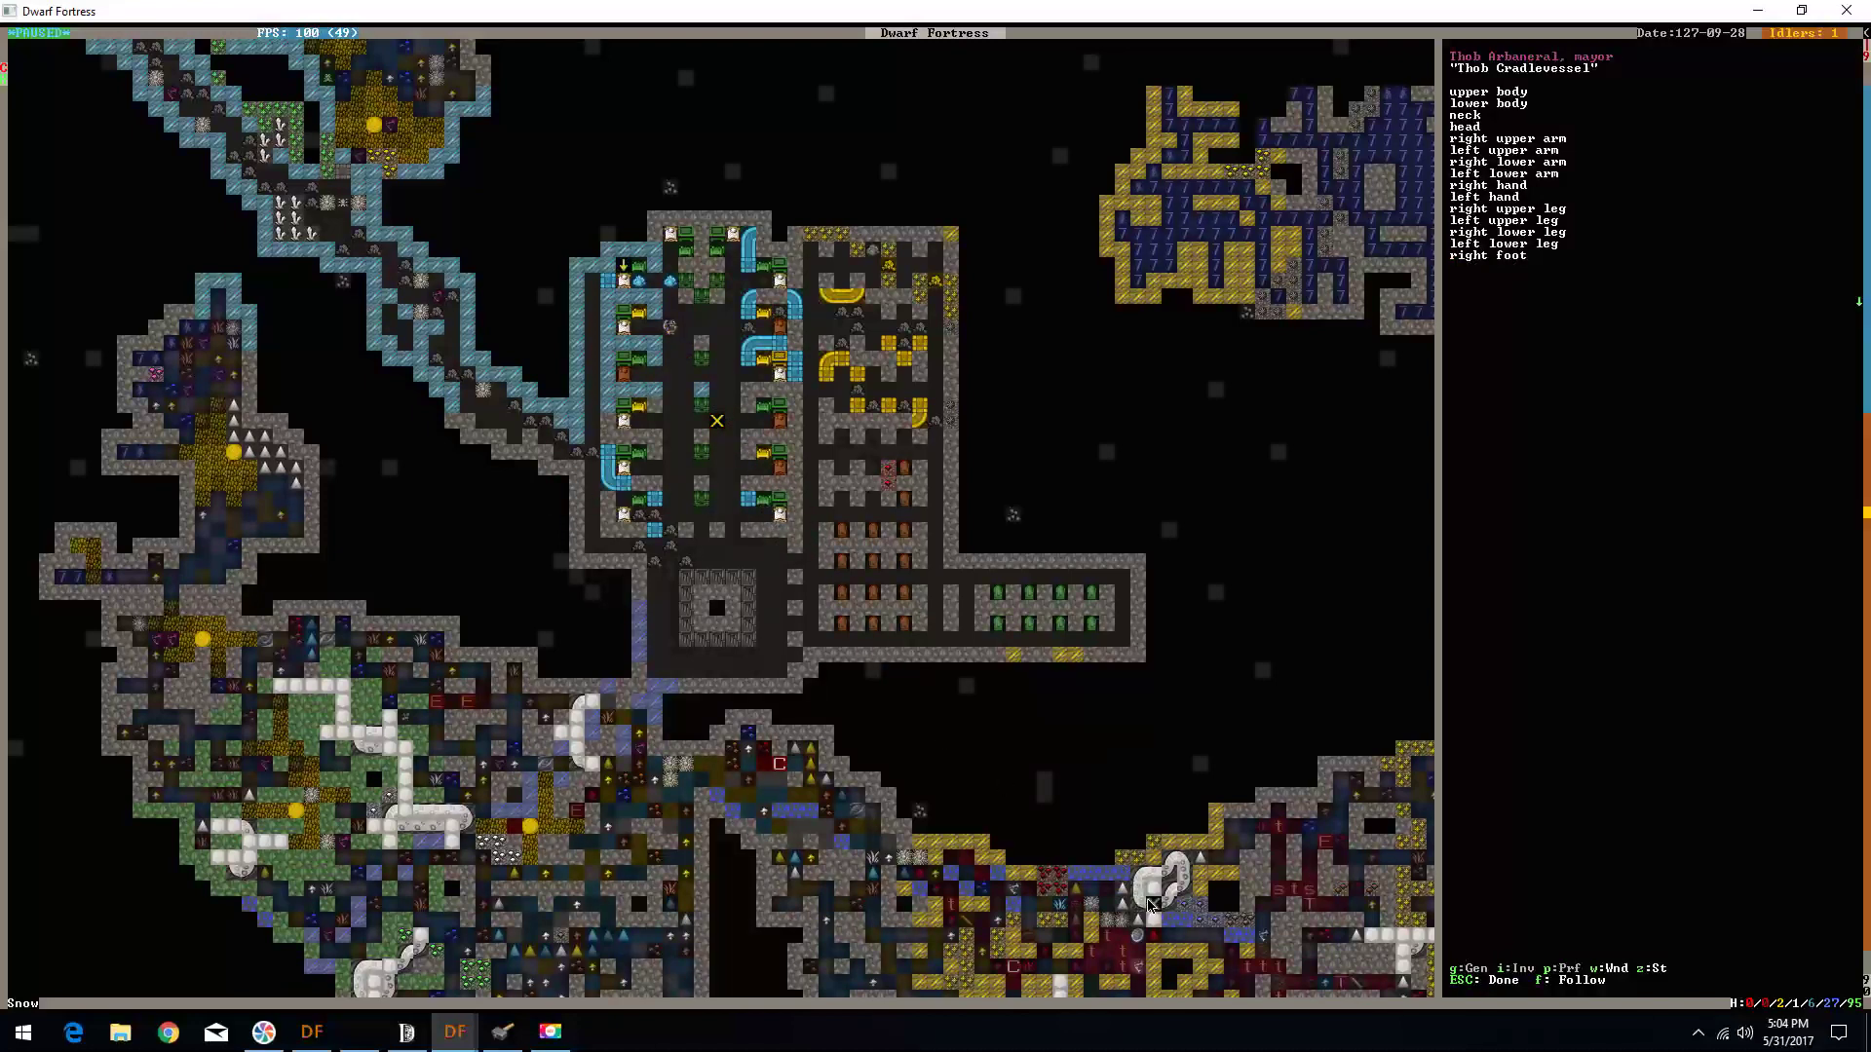
pyautogui.press('Escape')
pyautogui.press('Escape')
pyautogui.press('Escape')
# - Unpause the game and look over the flooded cavern level
pyautogui.hotkey('shift', '.')
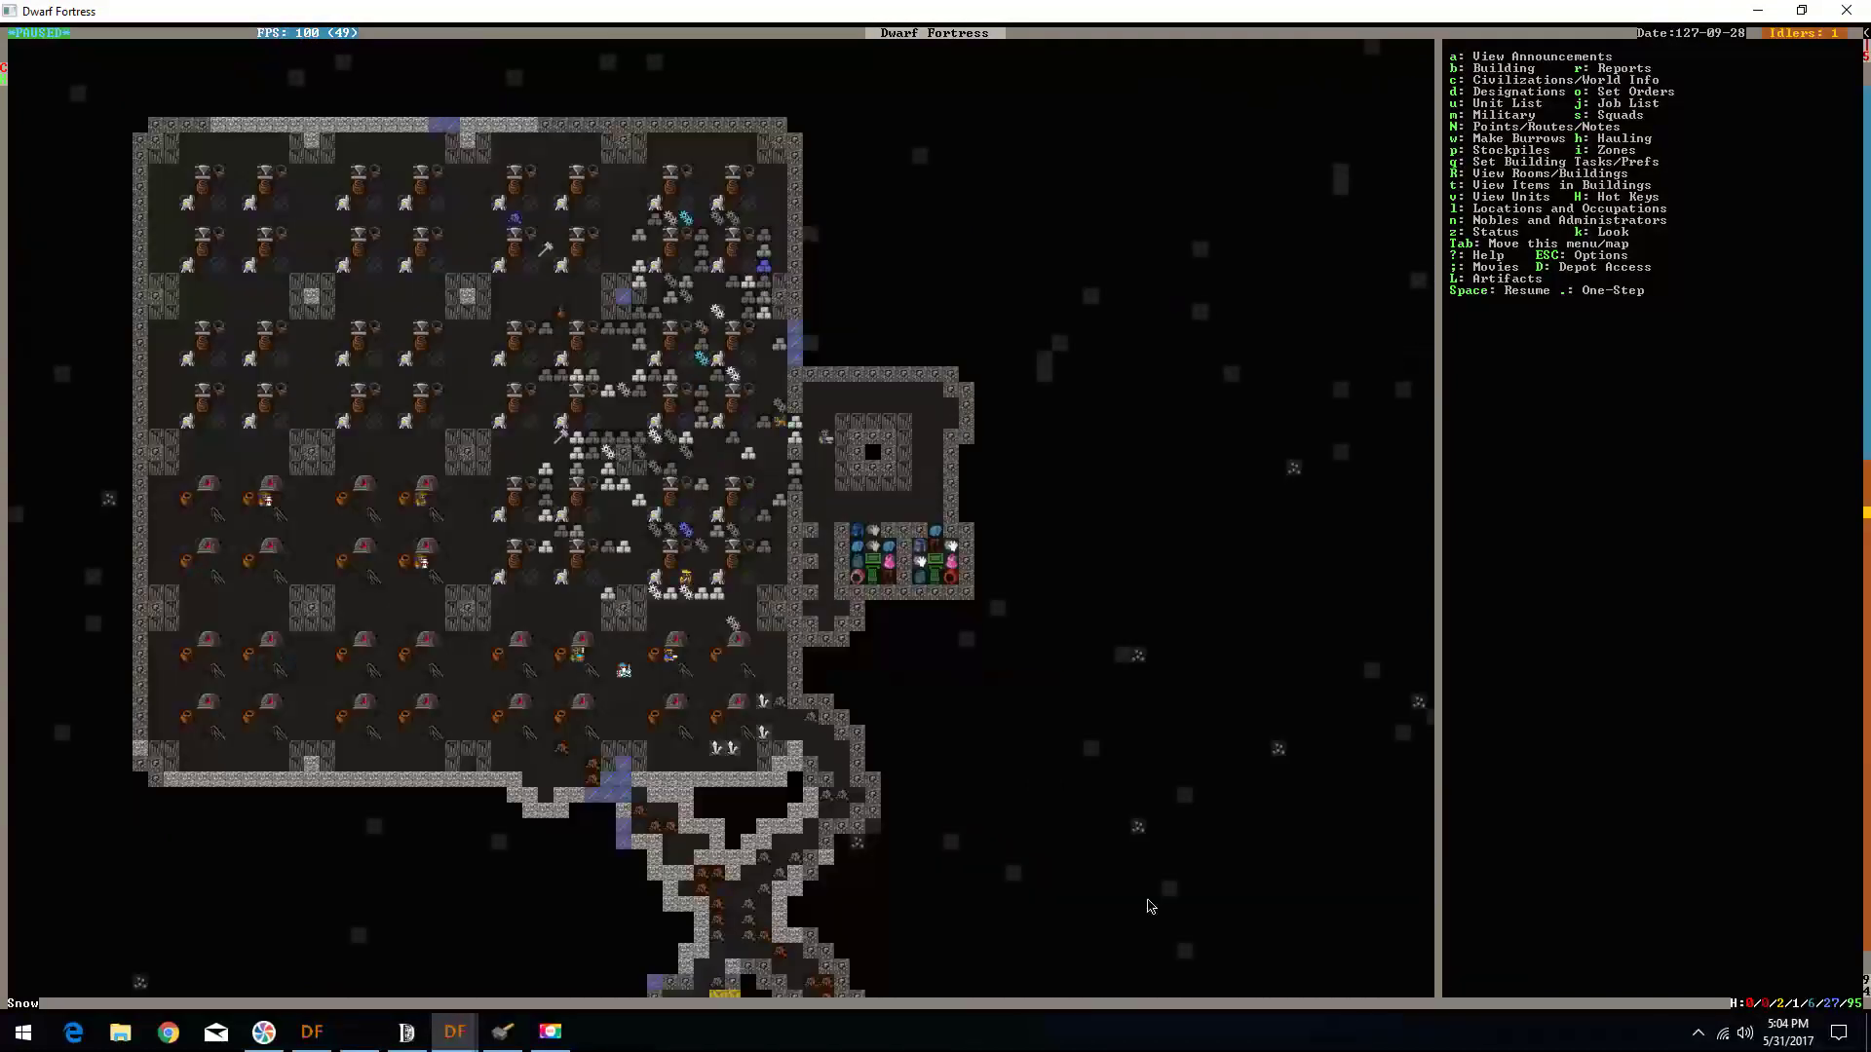
pyautogui.hotkey('shift', '.')
pyautogui.hotkey('shift', 'Right')
pyautogui.press('space')
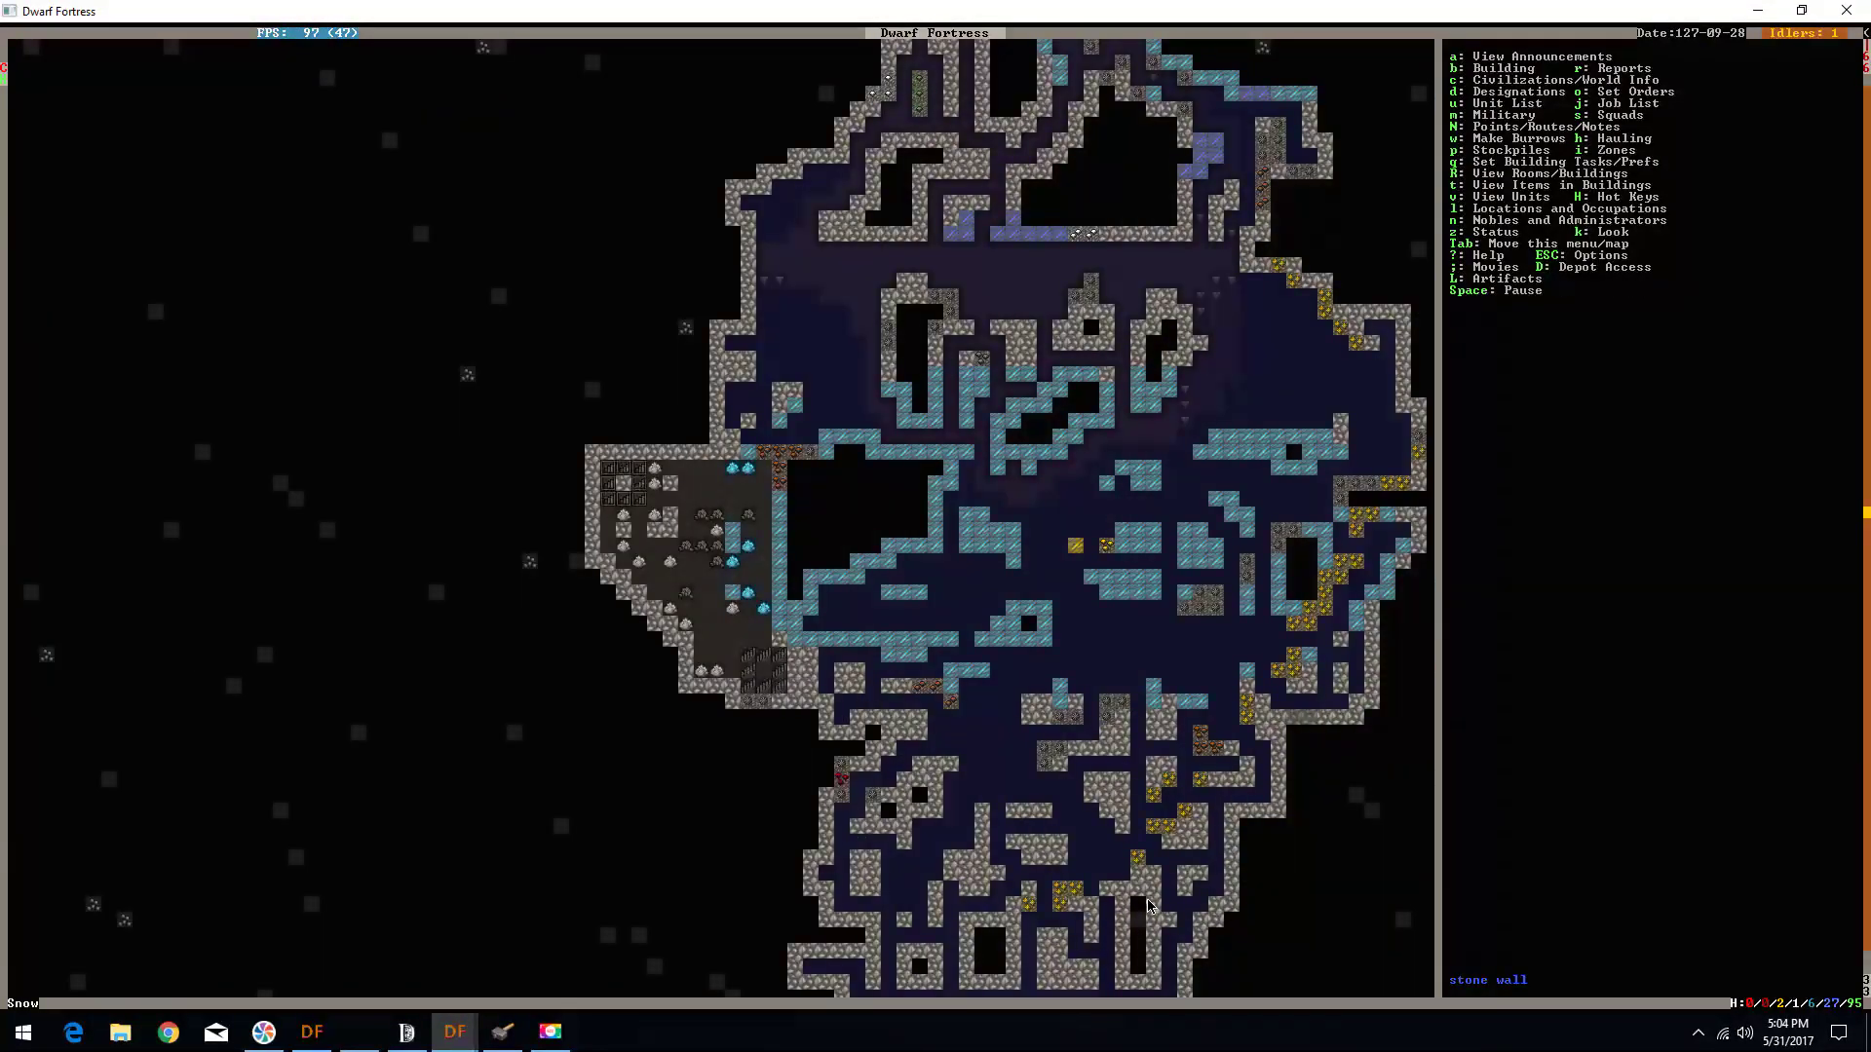
pyautogui.hotkey('shift', ',')
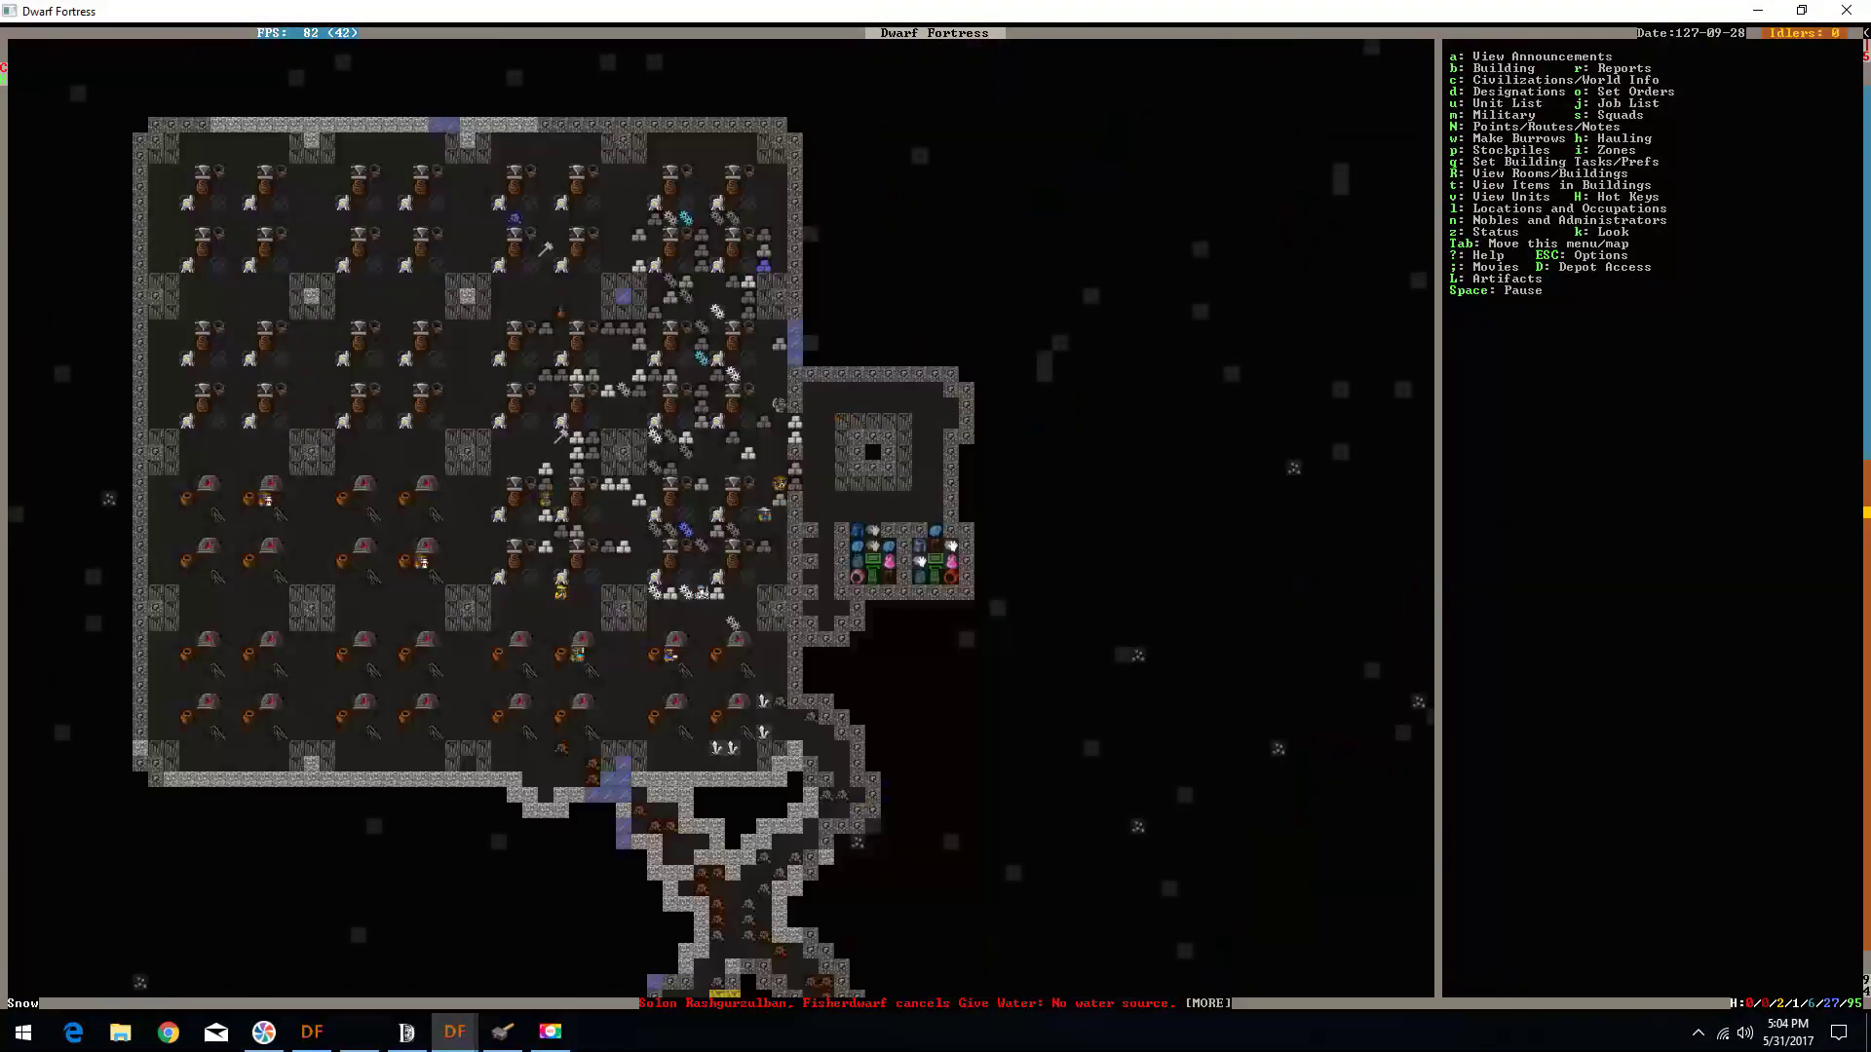
pyautogui.hotkey('shift', '.')
pyautogui.hotkey('shift', 'Left')
# - Step up through the fortress levels and settle on the mining shaft level
pyautogui.hotkey('shift', ',')
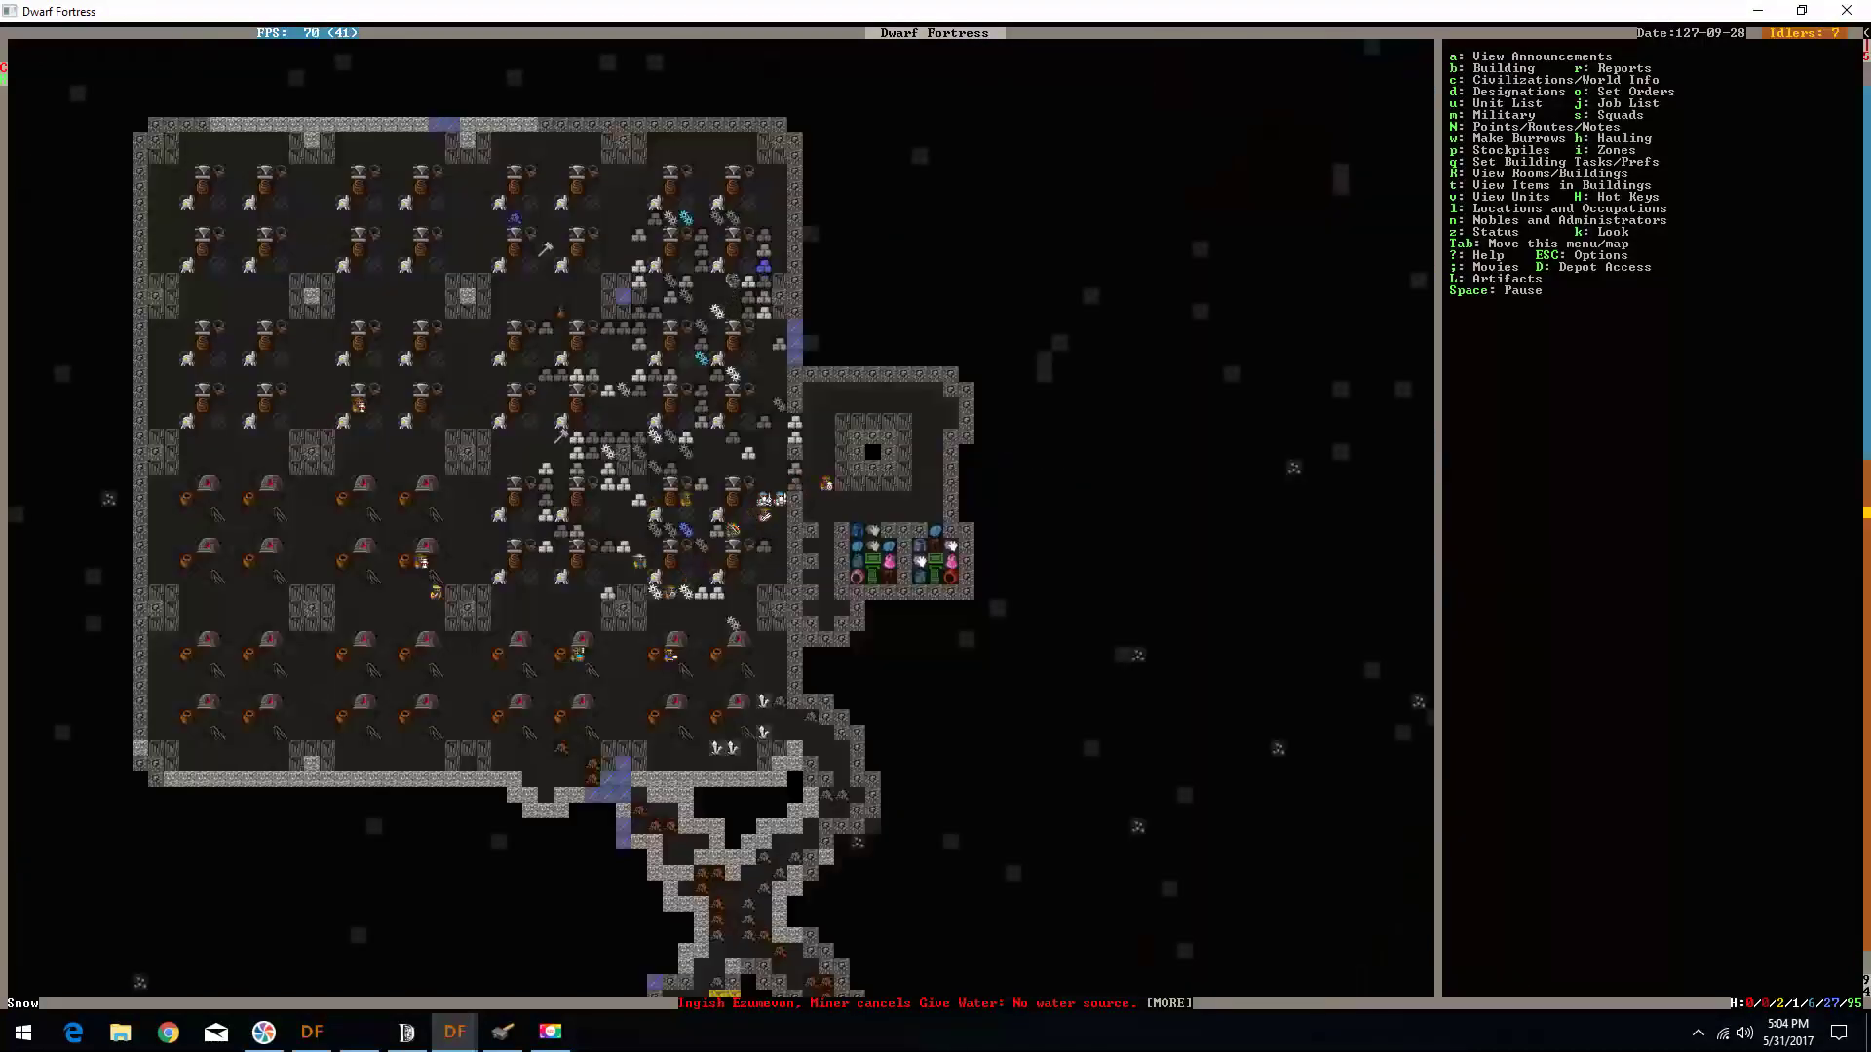
pyautogui.hotkey('shift', ',')
pyautogui.hotkey('shift', ',')
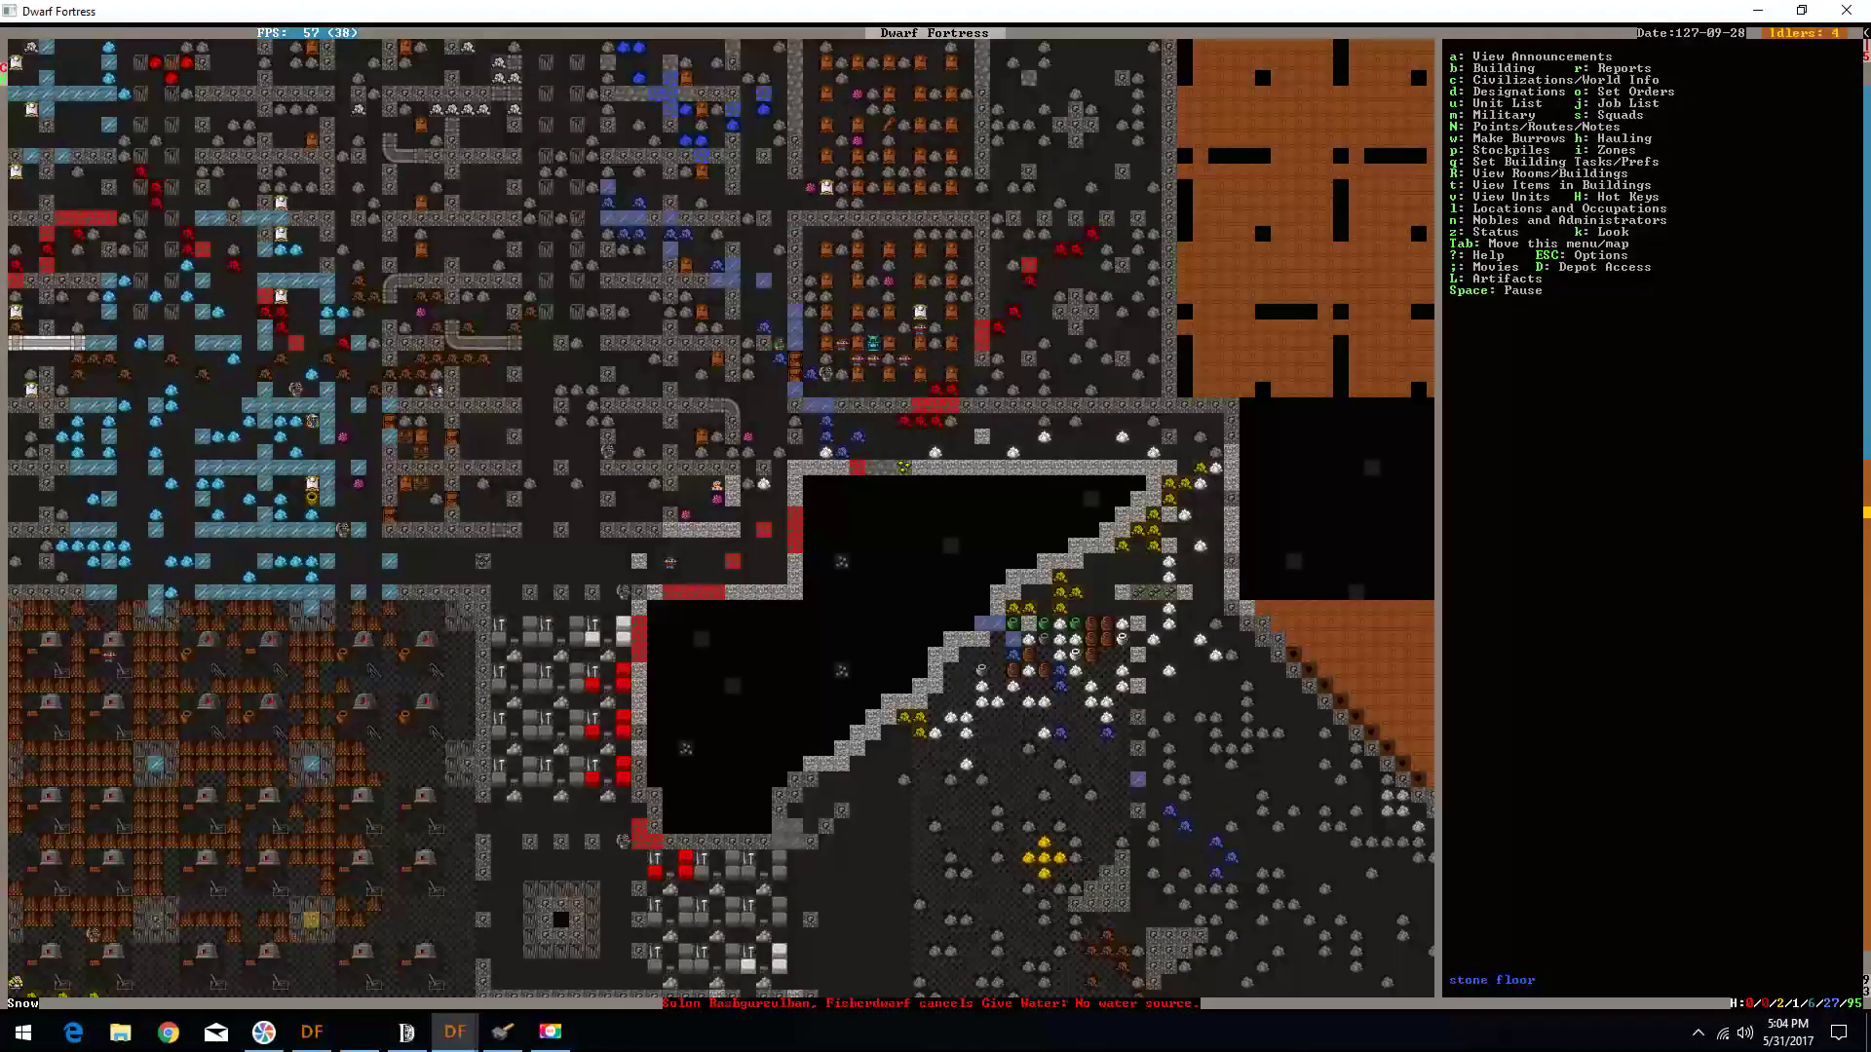
pyautogui.hotkey('shift', ',')
pyautogui.hotkey('shift', 'Right')
pyautogui.hotkey('shift', ',')
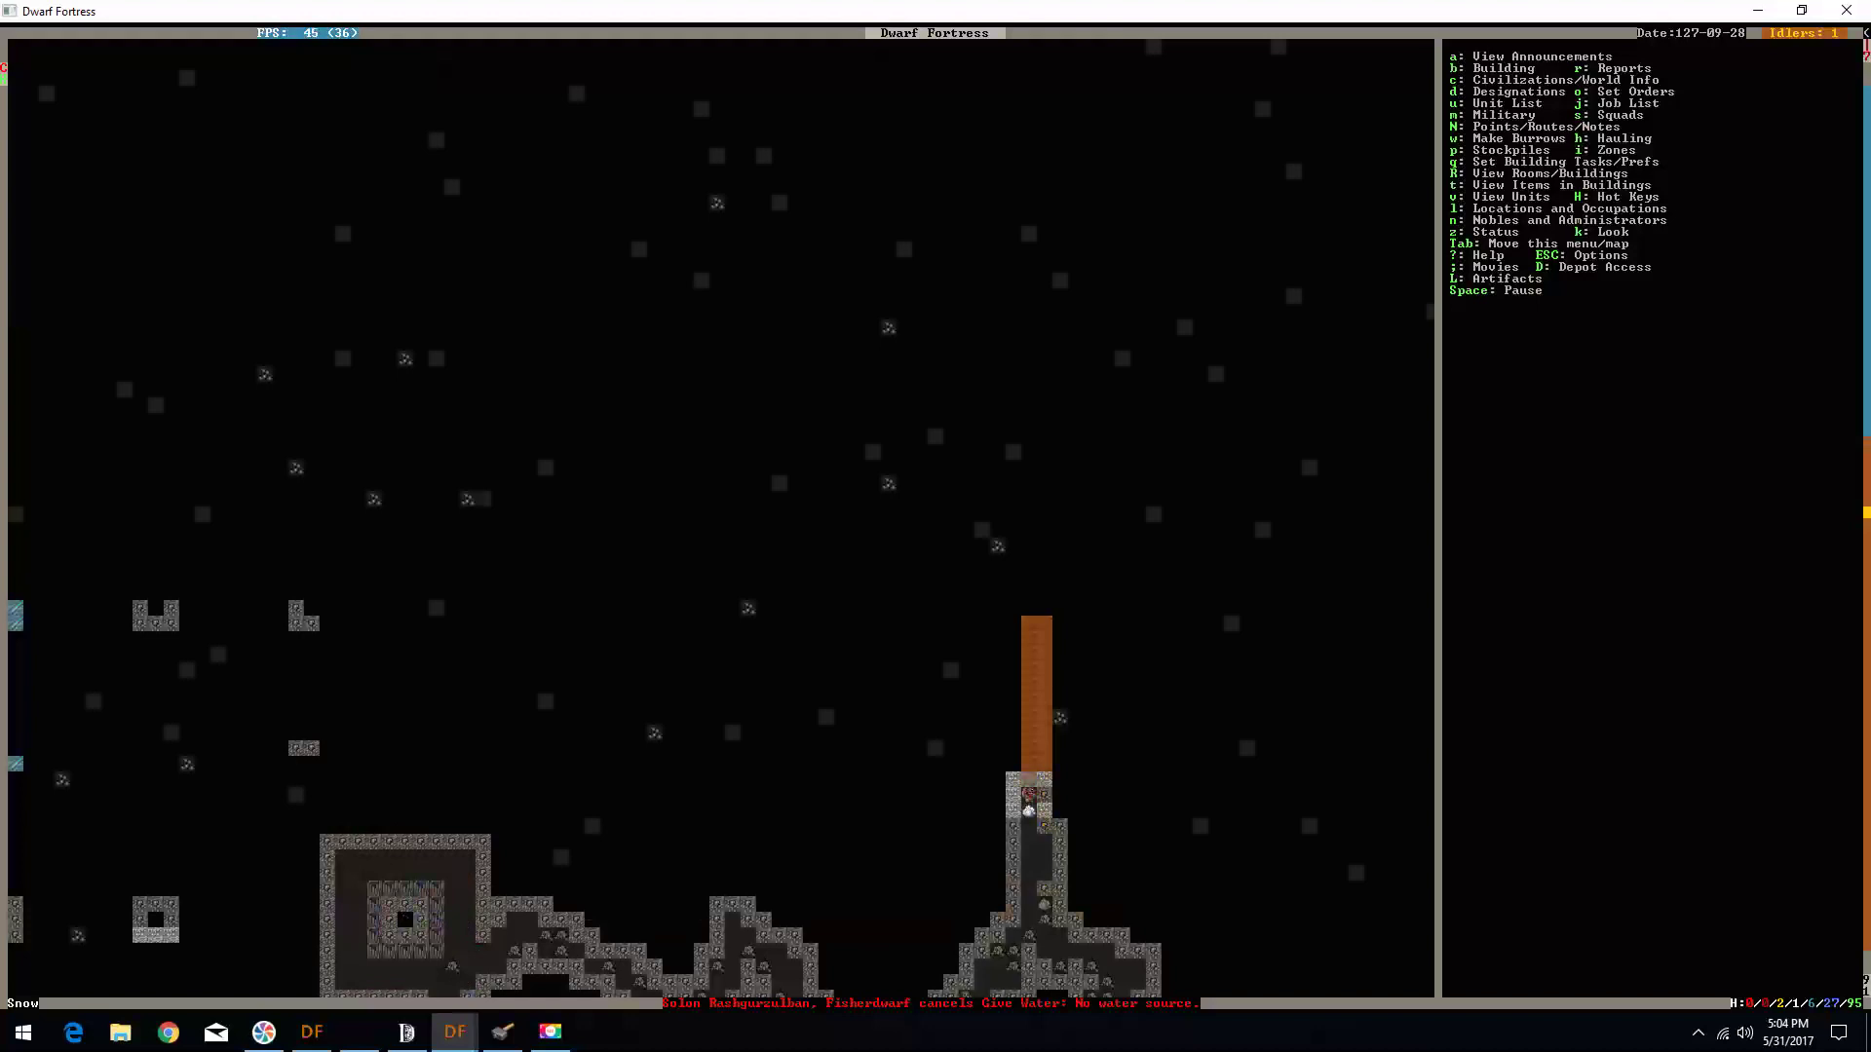
pyautogui.hotkey('shift', '.')
pyautogui.hotkey('shift', ',')
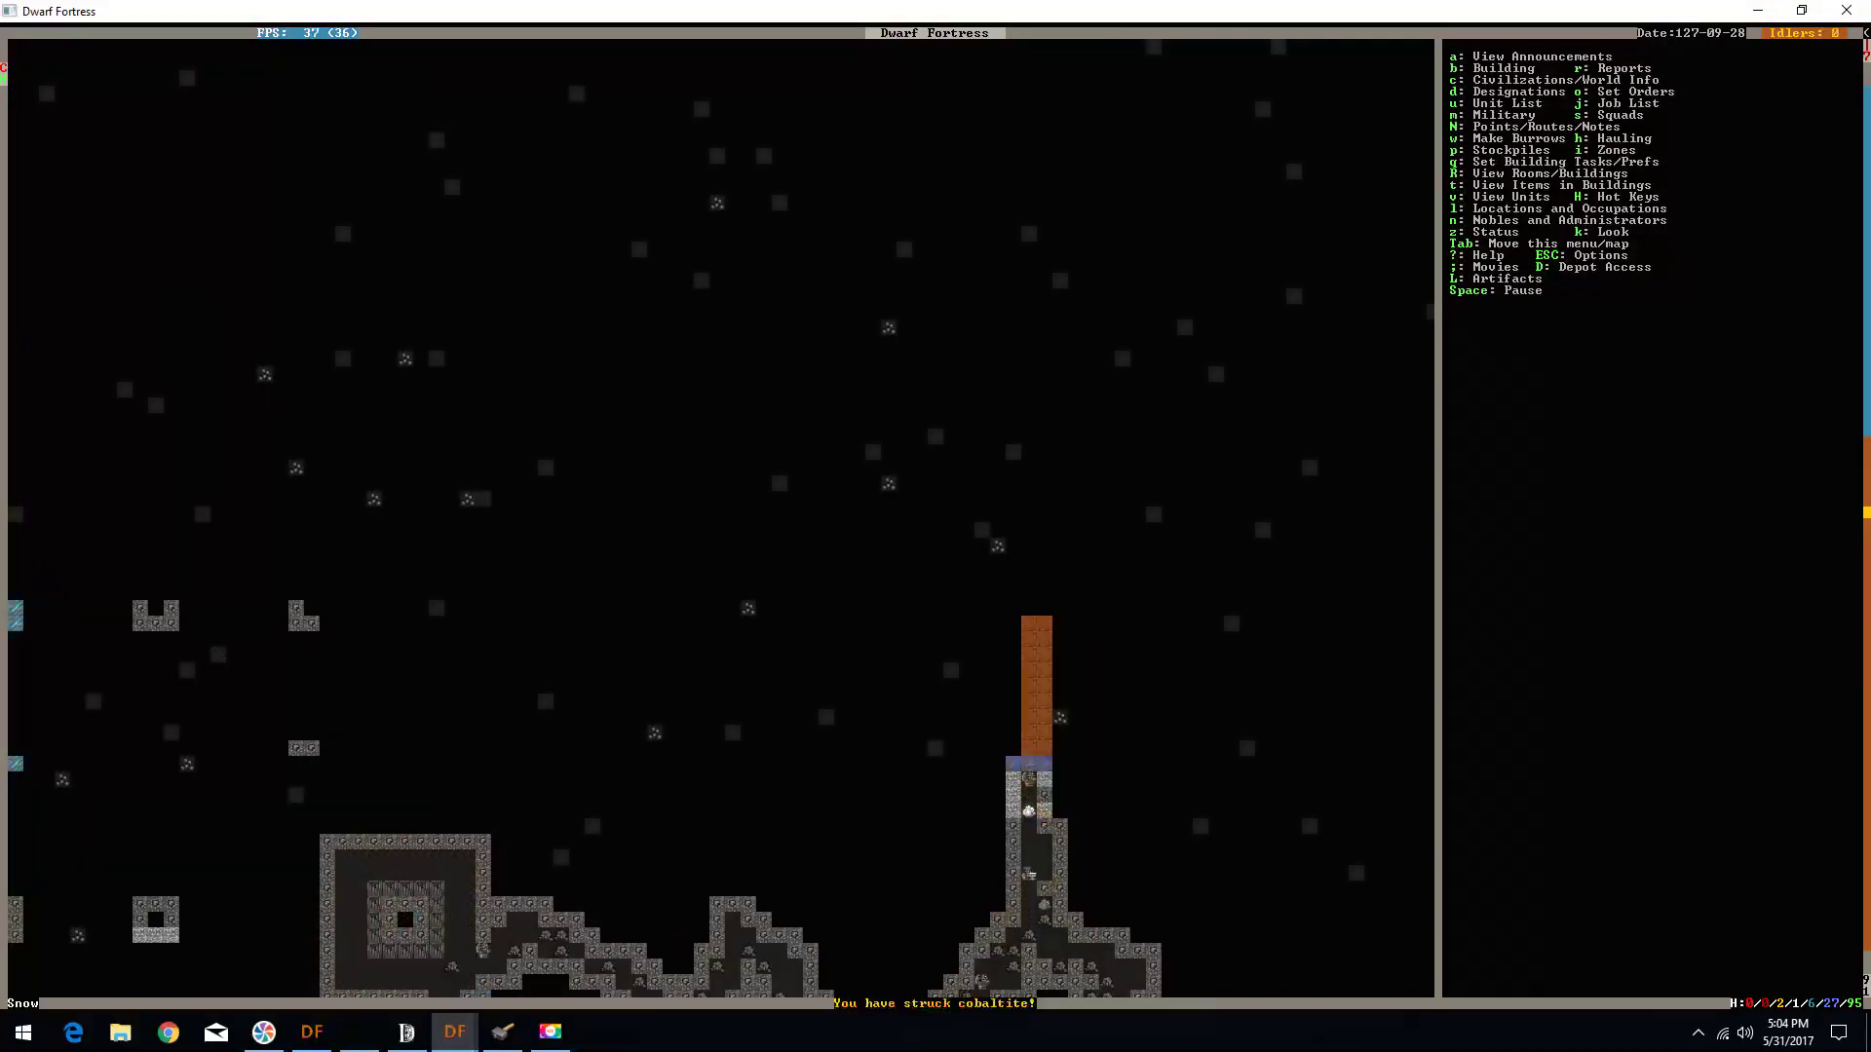
pyautogui.hotkey('shift', 'Down')
pyautogui.hotkey('shift', 'Down')
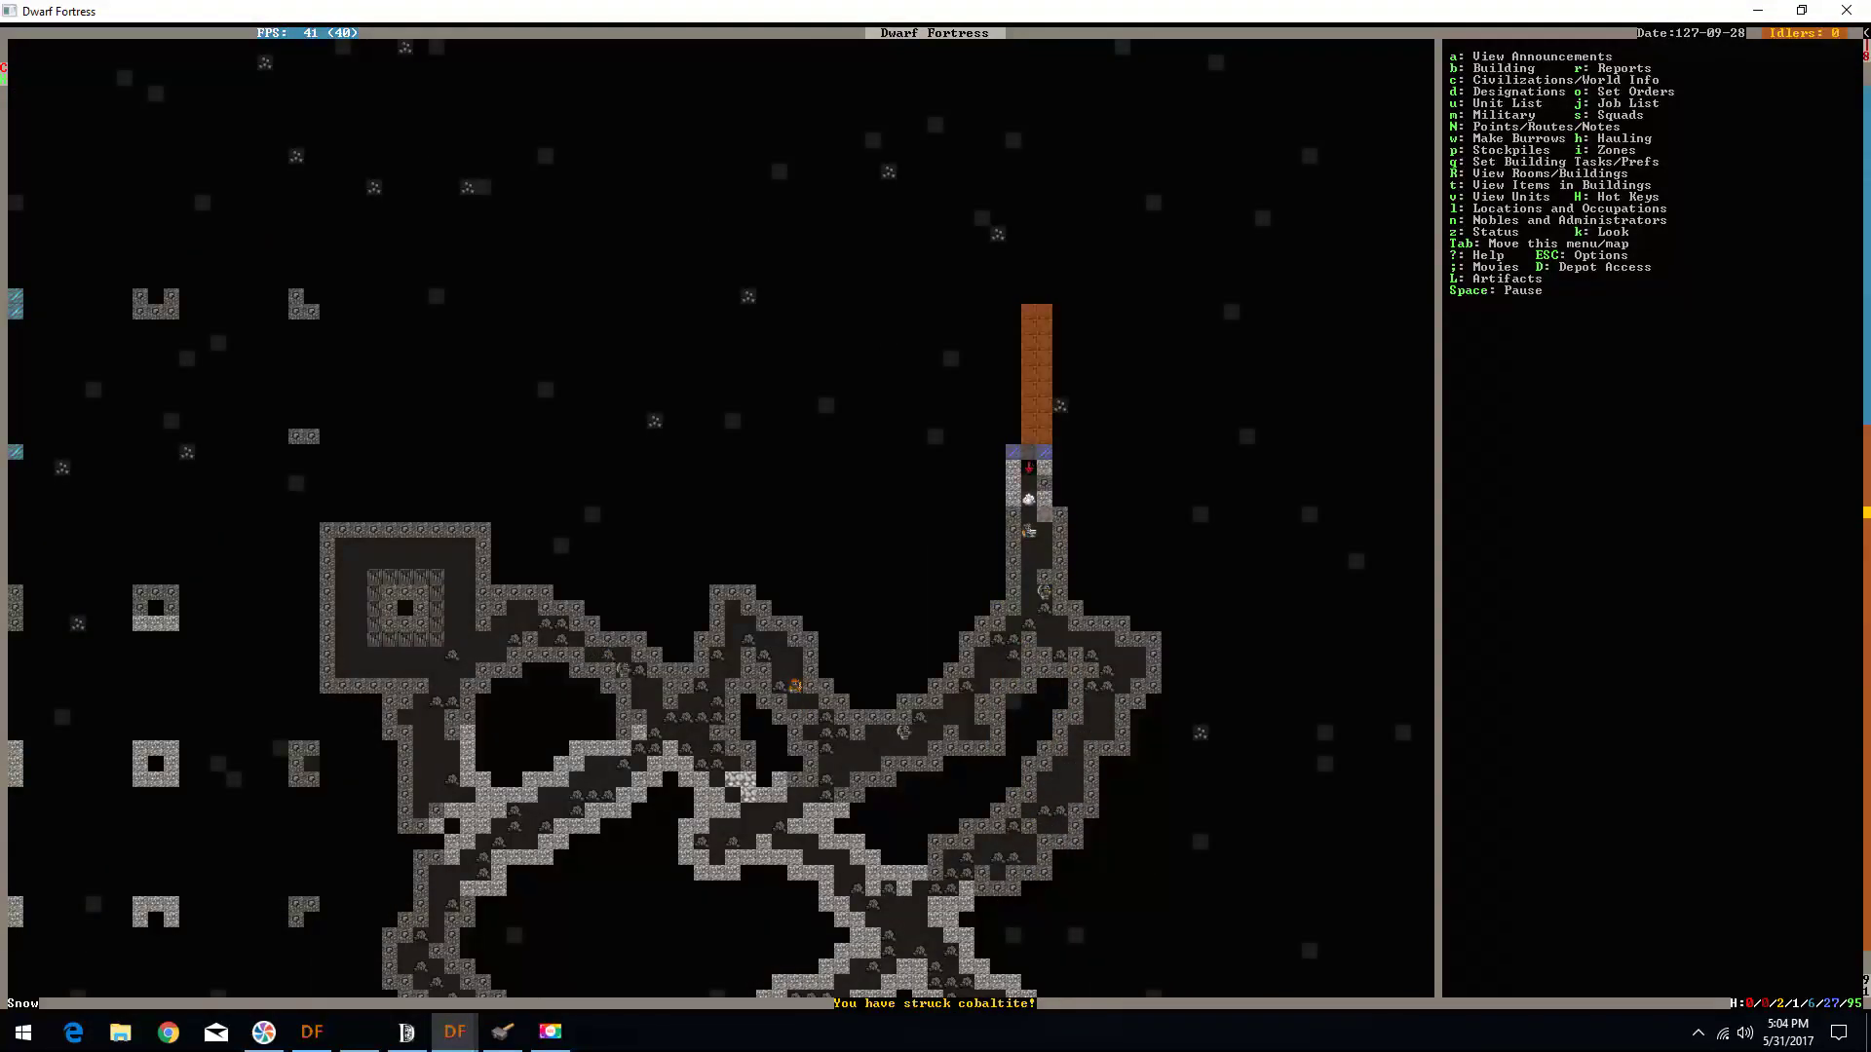
pyautogui.hotkey('shift', '.')
pyautogui.hotkey('shift', ',')
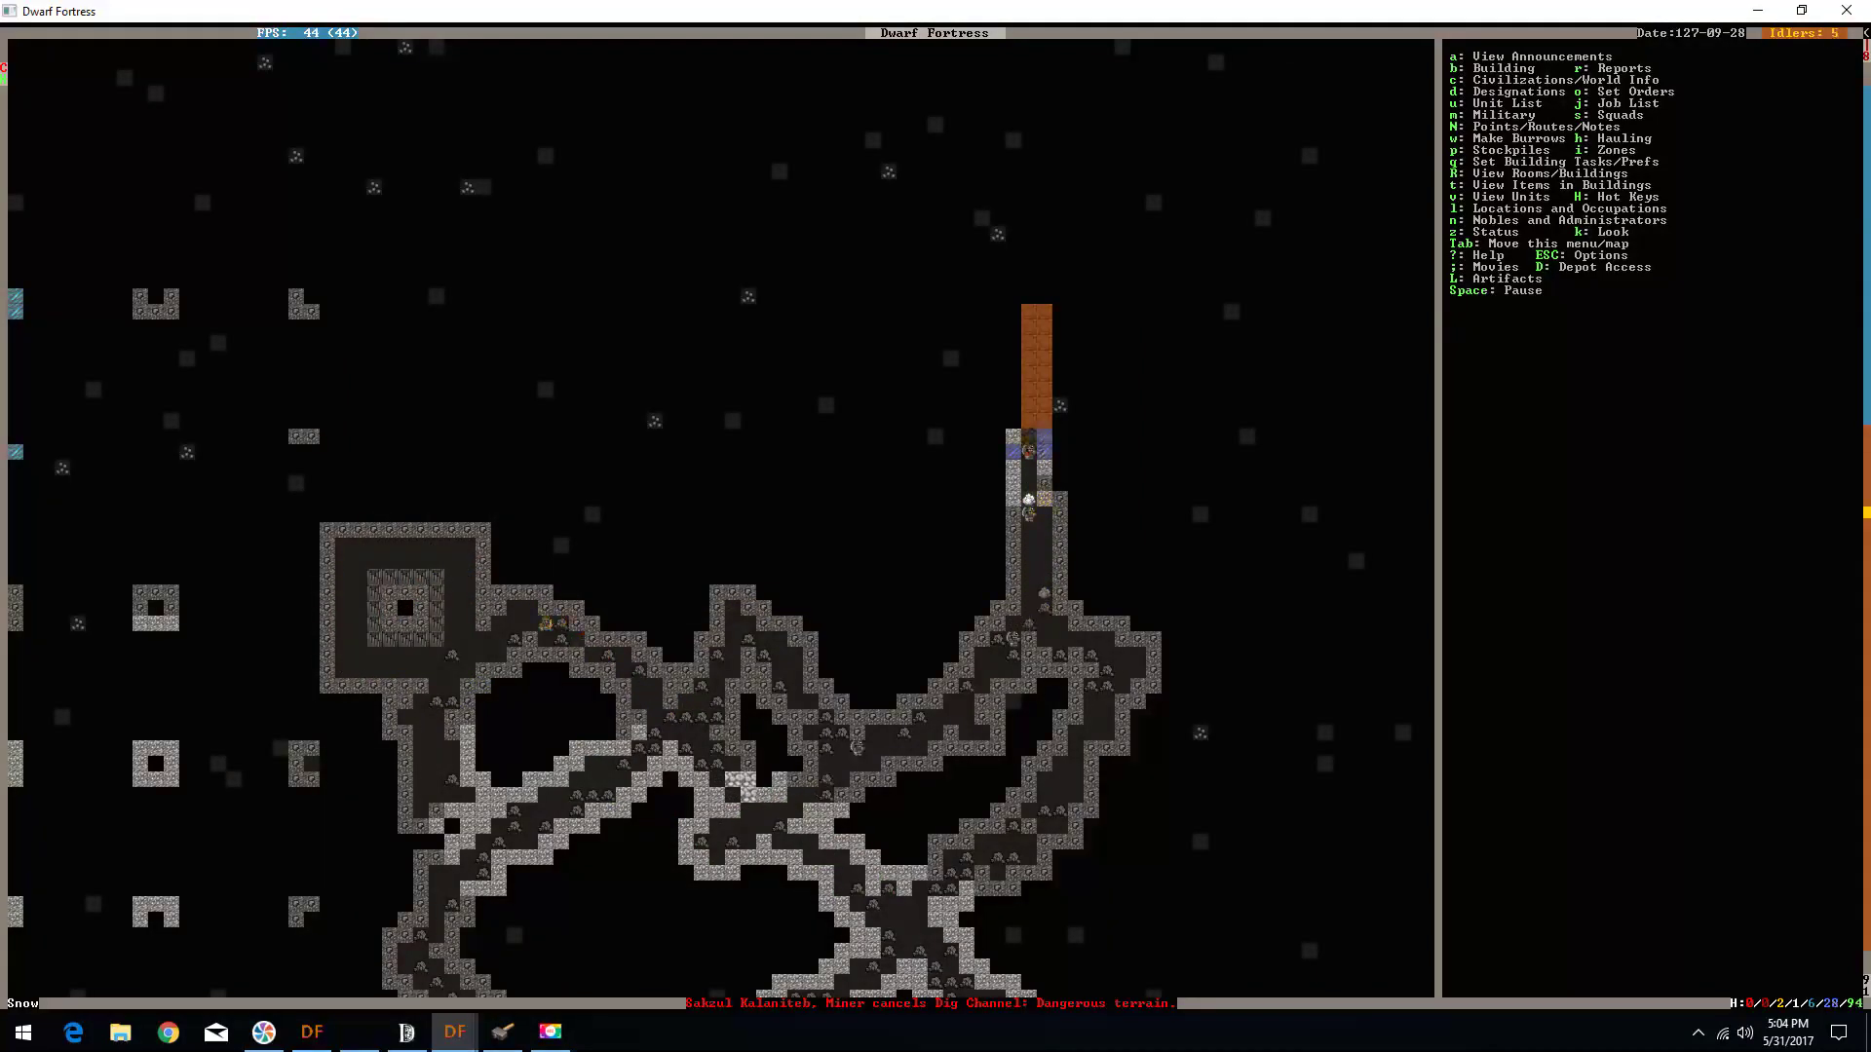
pyautogui.hotkey('shift', '.')
pyautogui.hotkey('shift', ',')
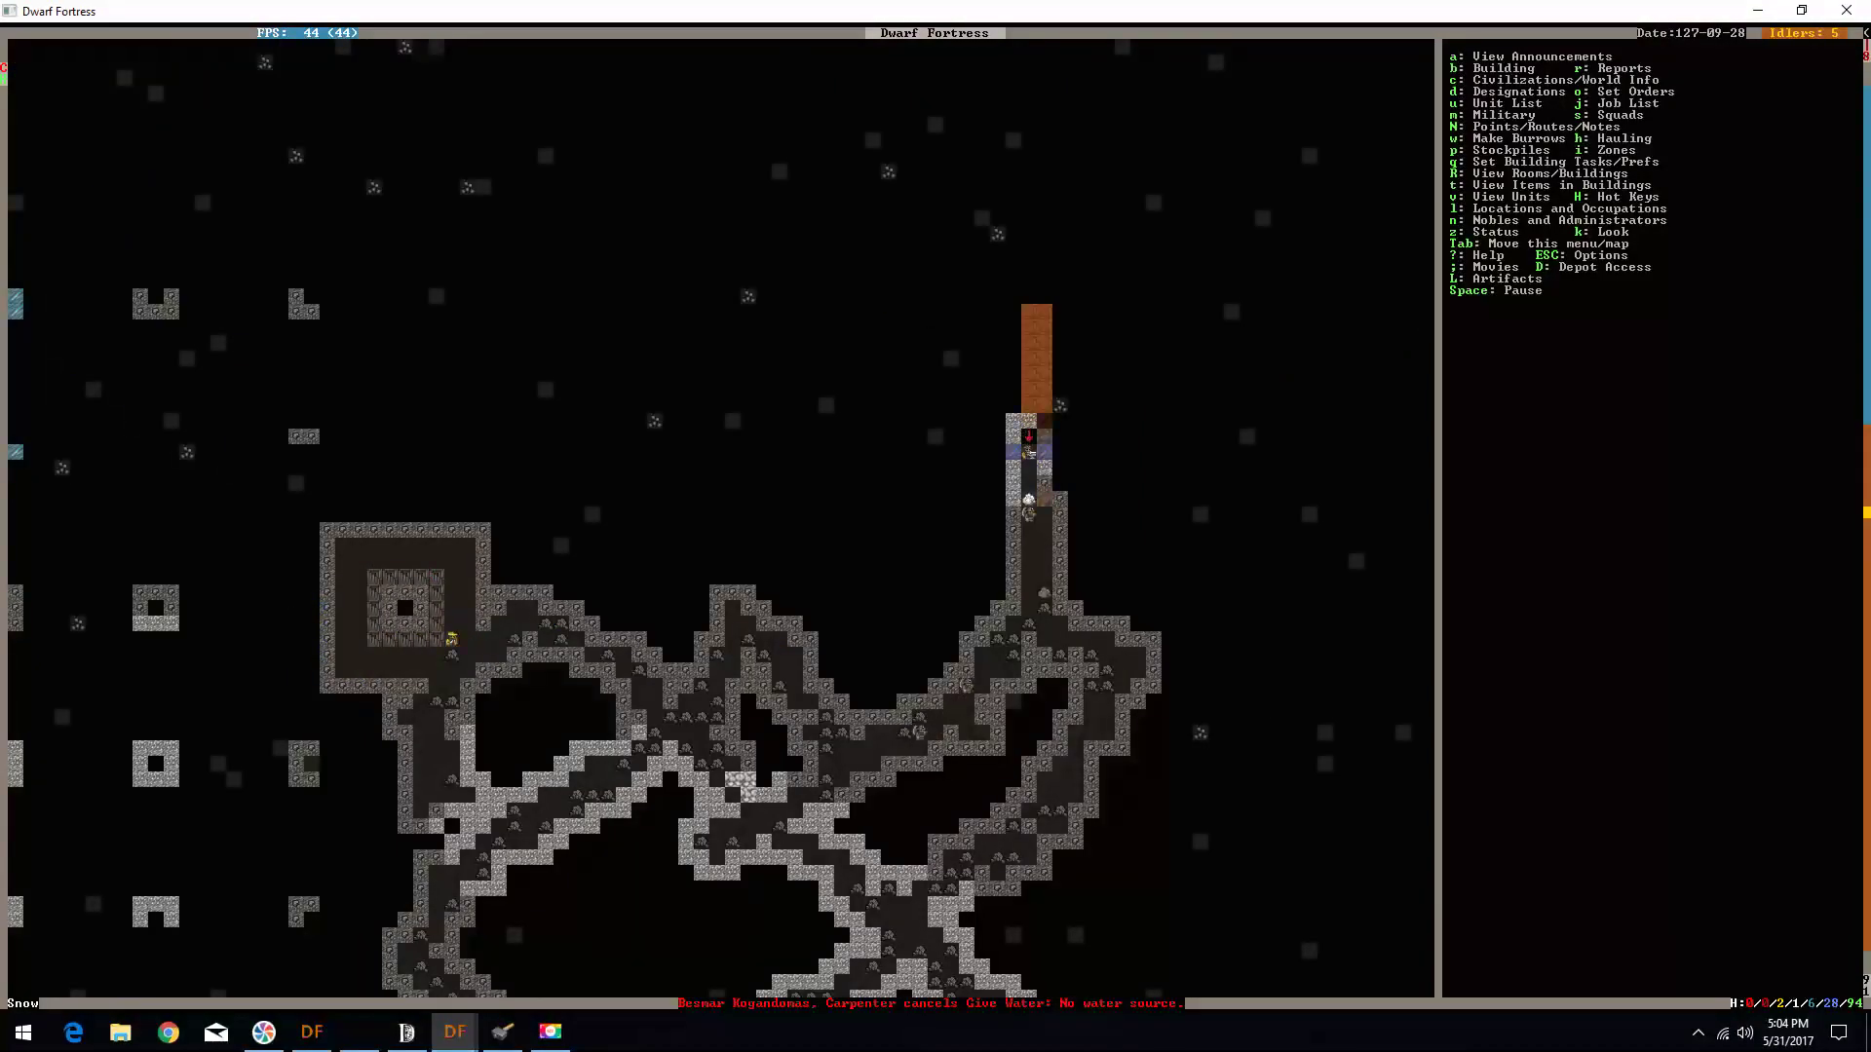
pyautogui.hotkey('shift', '.')
pyautogui.hotkey('shift', '.')
pyautogui.hotkey('shift', '.')
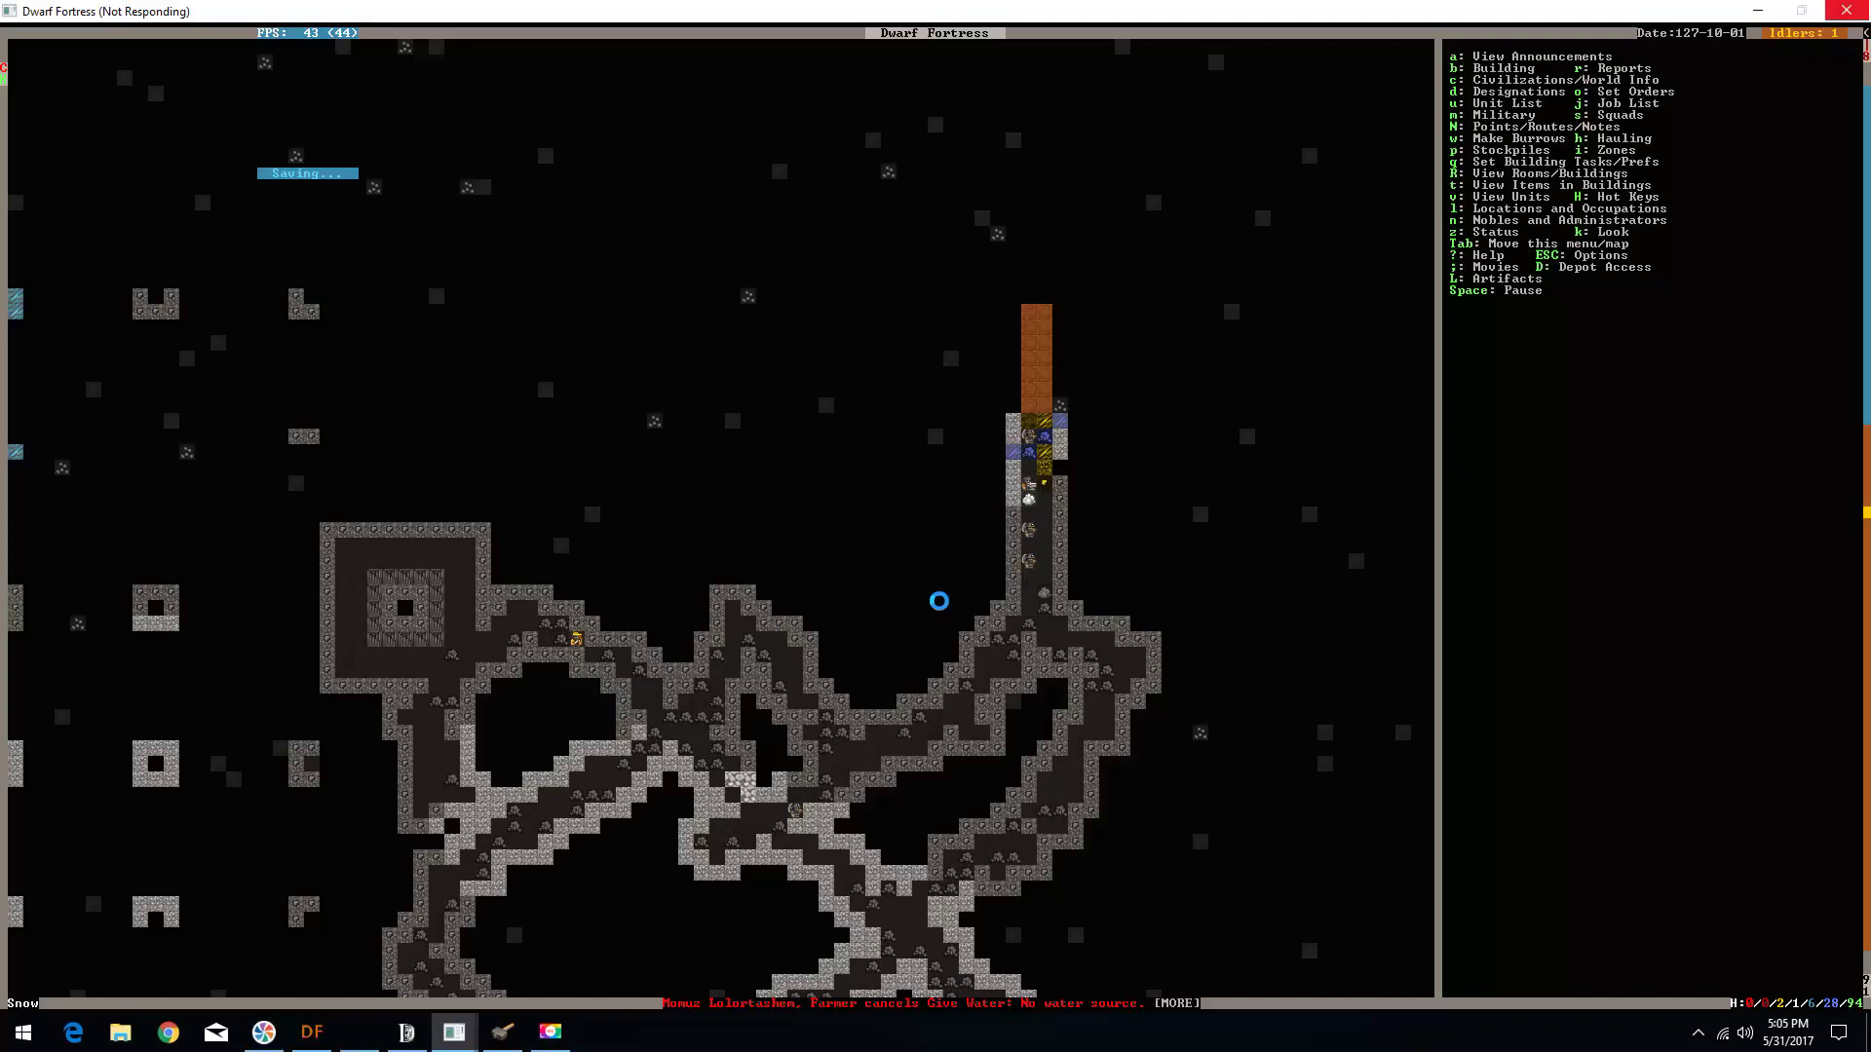
# - Wait out the seasonal autosave, briefly showing then hiding Dwarf Therapist
pyautogui.click(501, 1032)
pyautogui.click(501, 1033)
pyautogui.click(553, 1032)
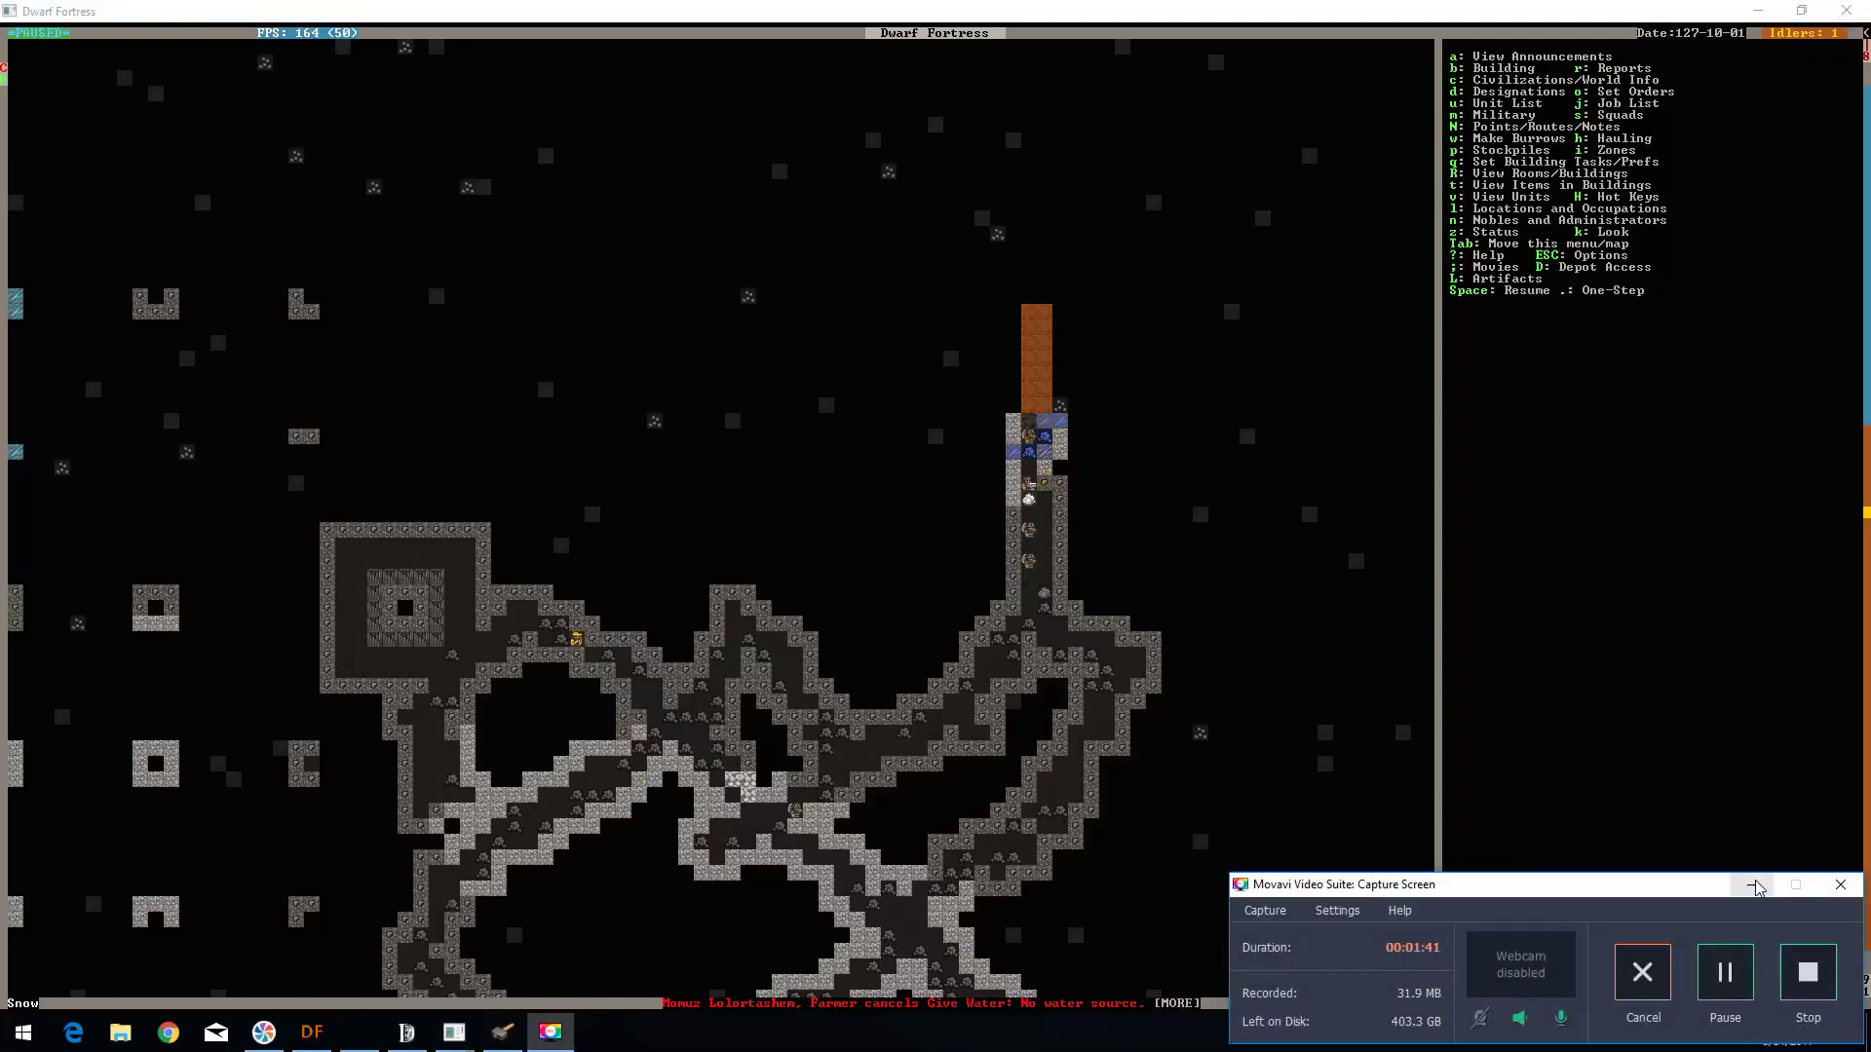
pyautogui.click(1755, 888)
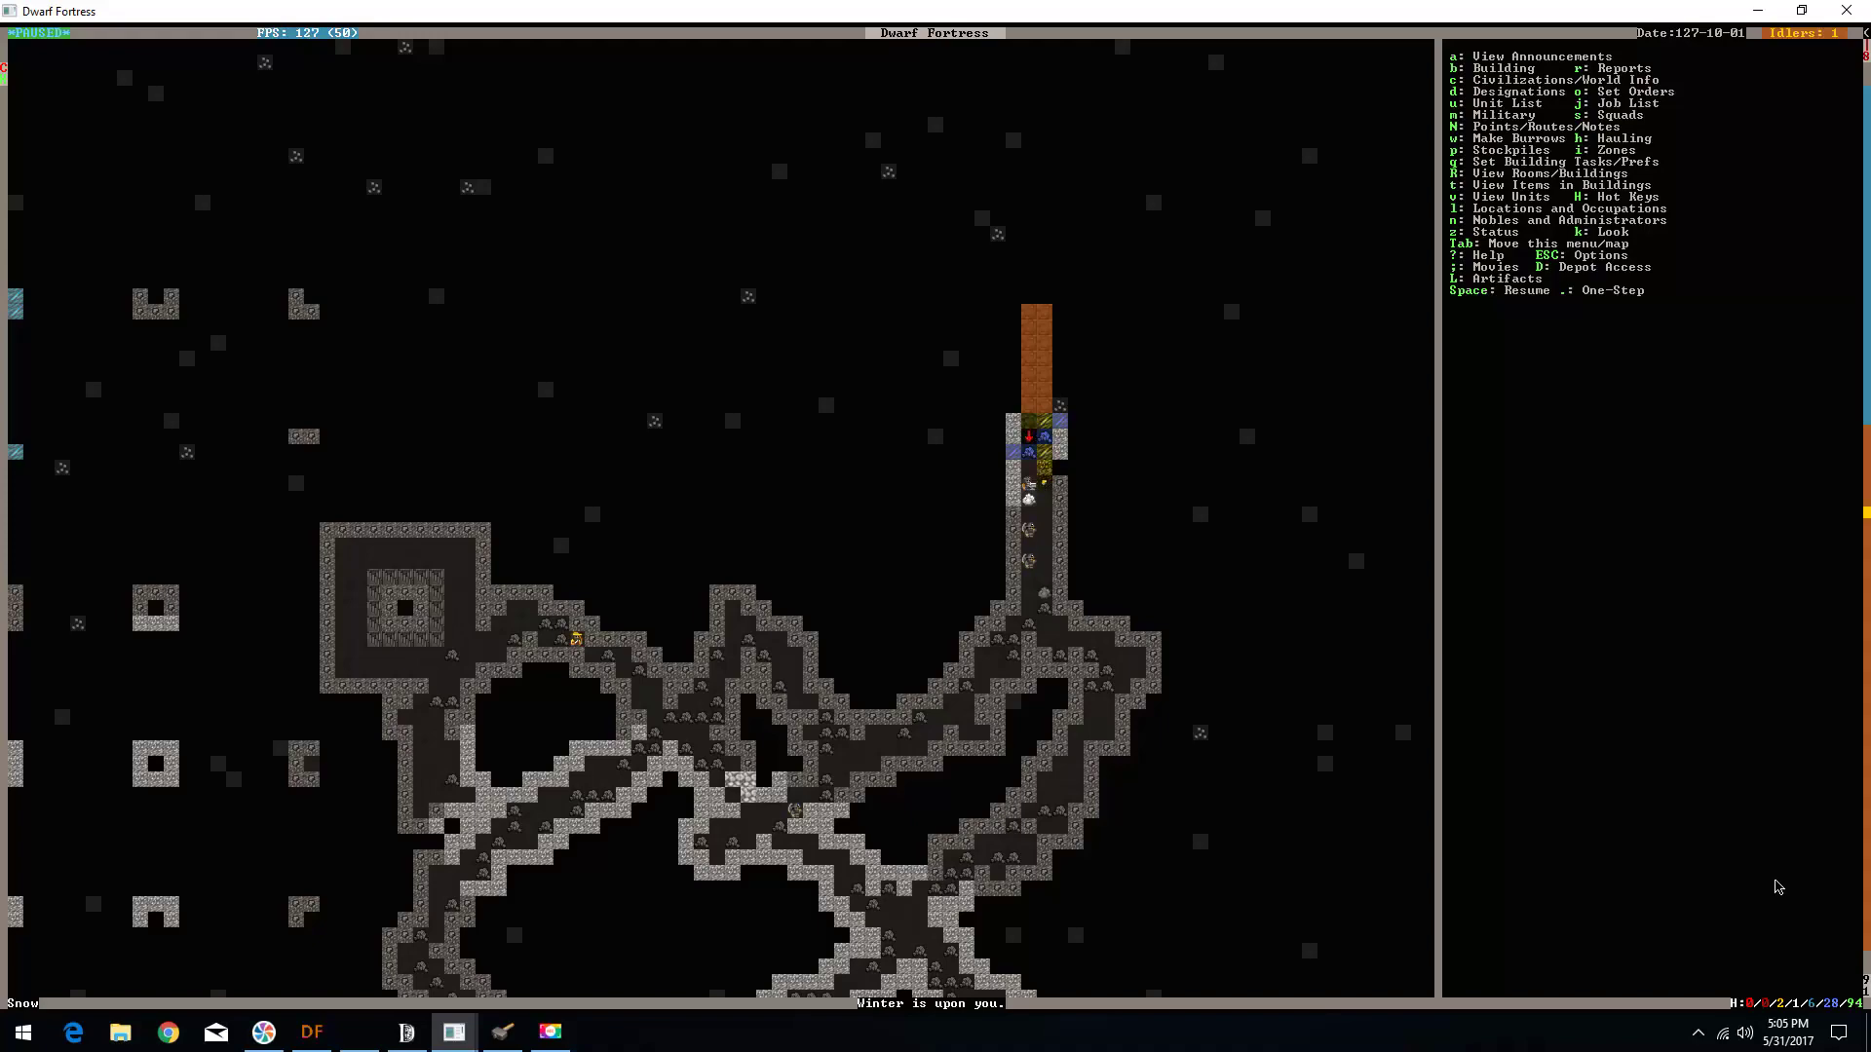
# - Go up to the surface and pan left over the ground above the cavern
pyautogui.press('less')
pyautogui.hotkey('shift', 'Left')
pyautogui.hotkey('shift', 'Down')
pyautogui.hotkey('shift', 'Down')
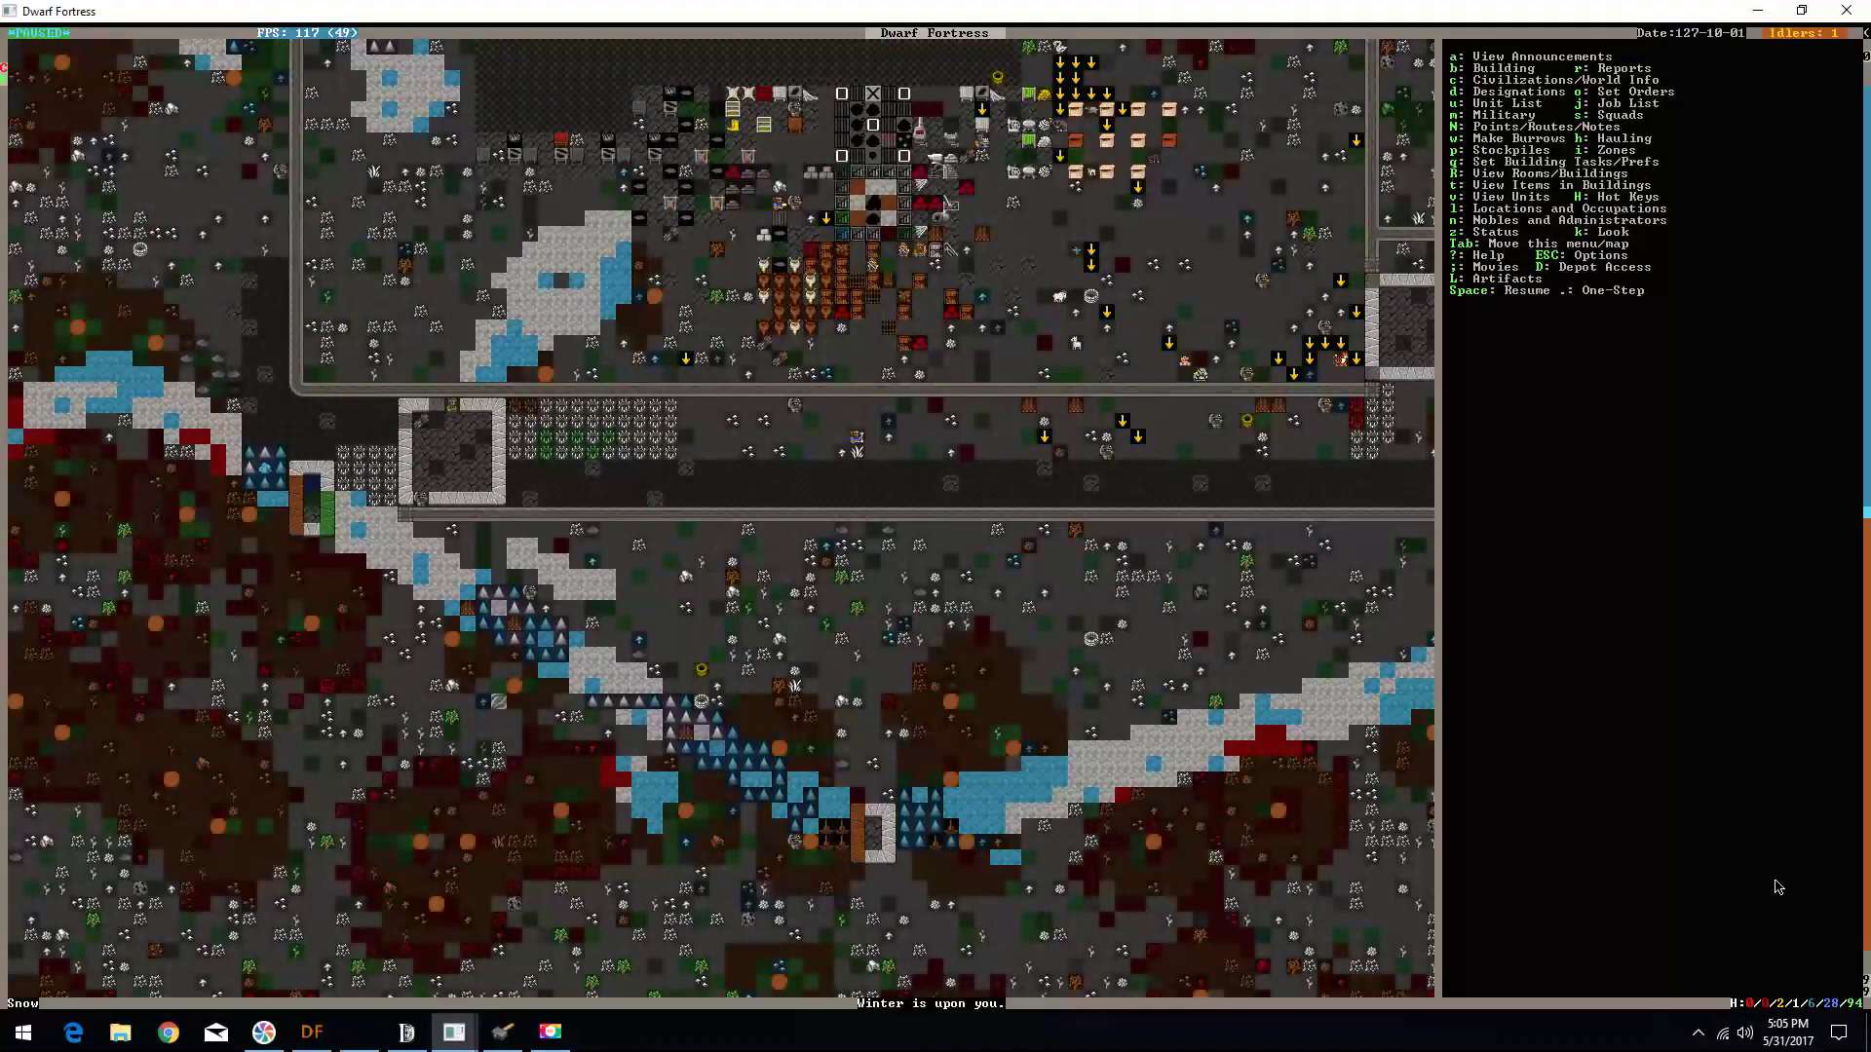
pyautogui.hotkey('shift', 'Left')
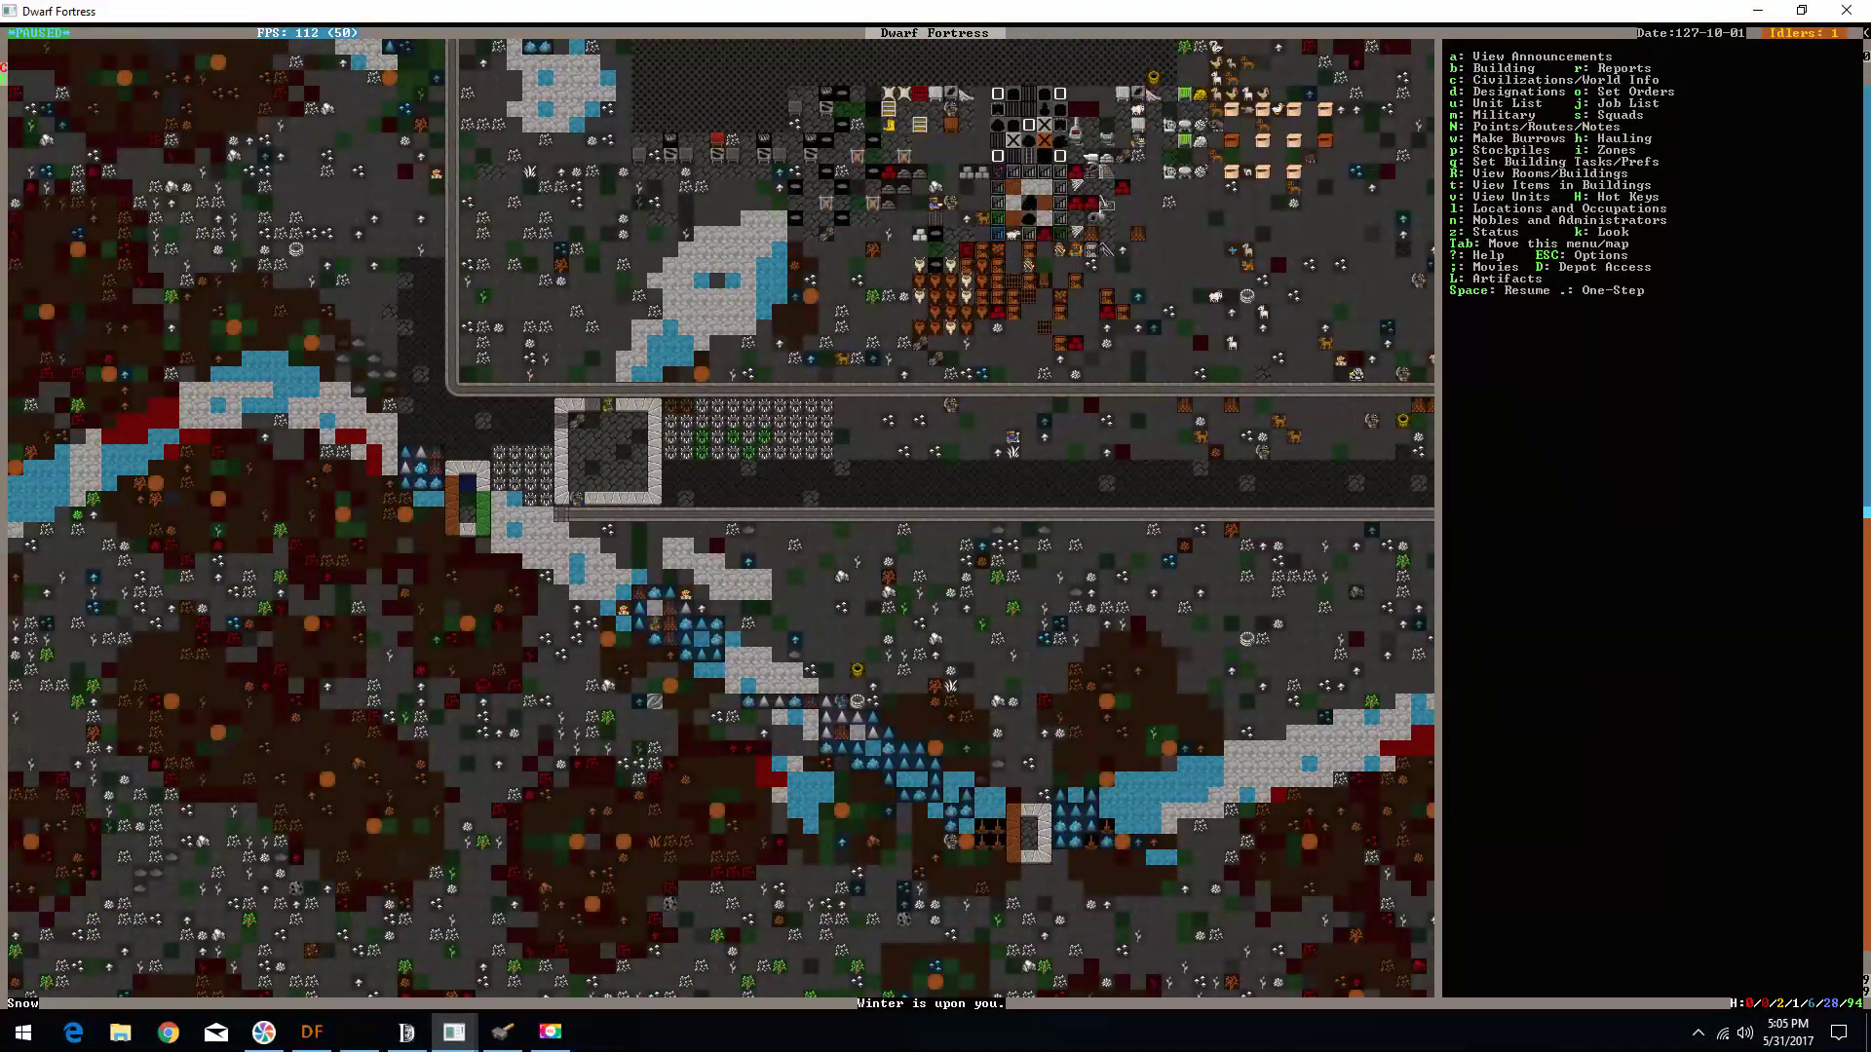
# - Flip between the surface and the water cavern below to compare their layouts
pyautogui.press('>')
pyautogui.press('>')
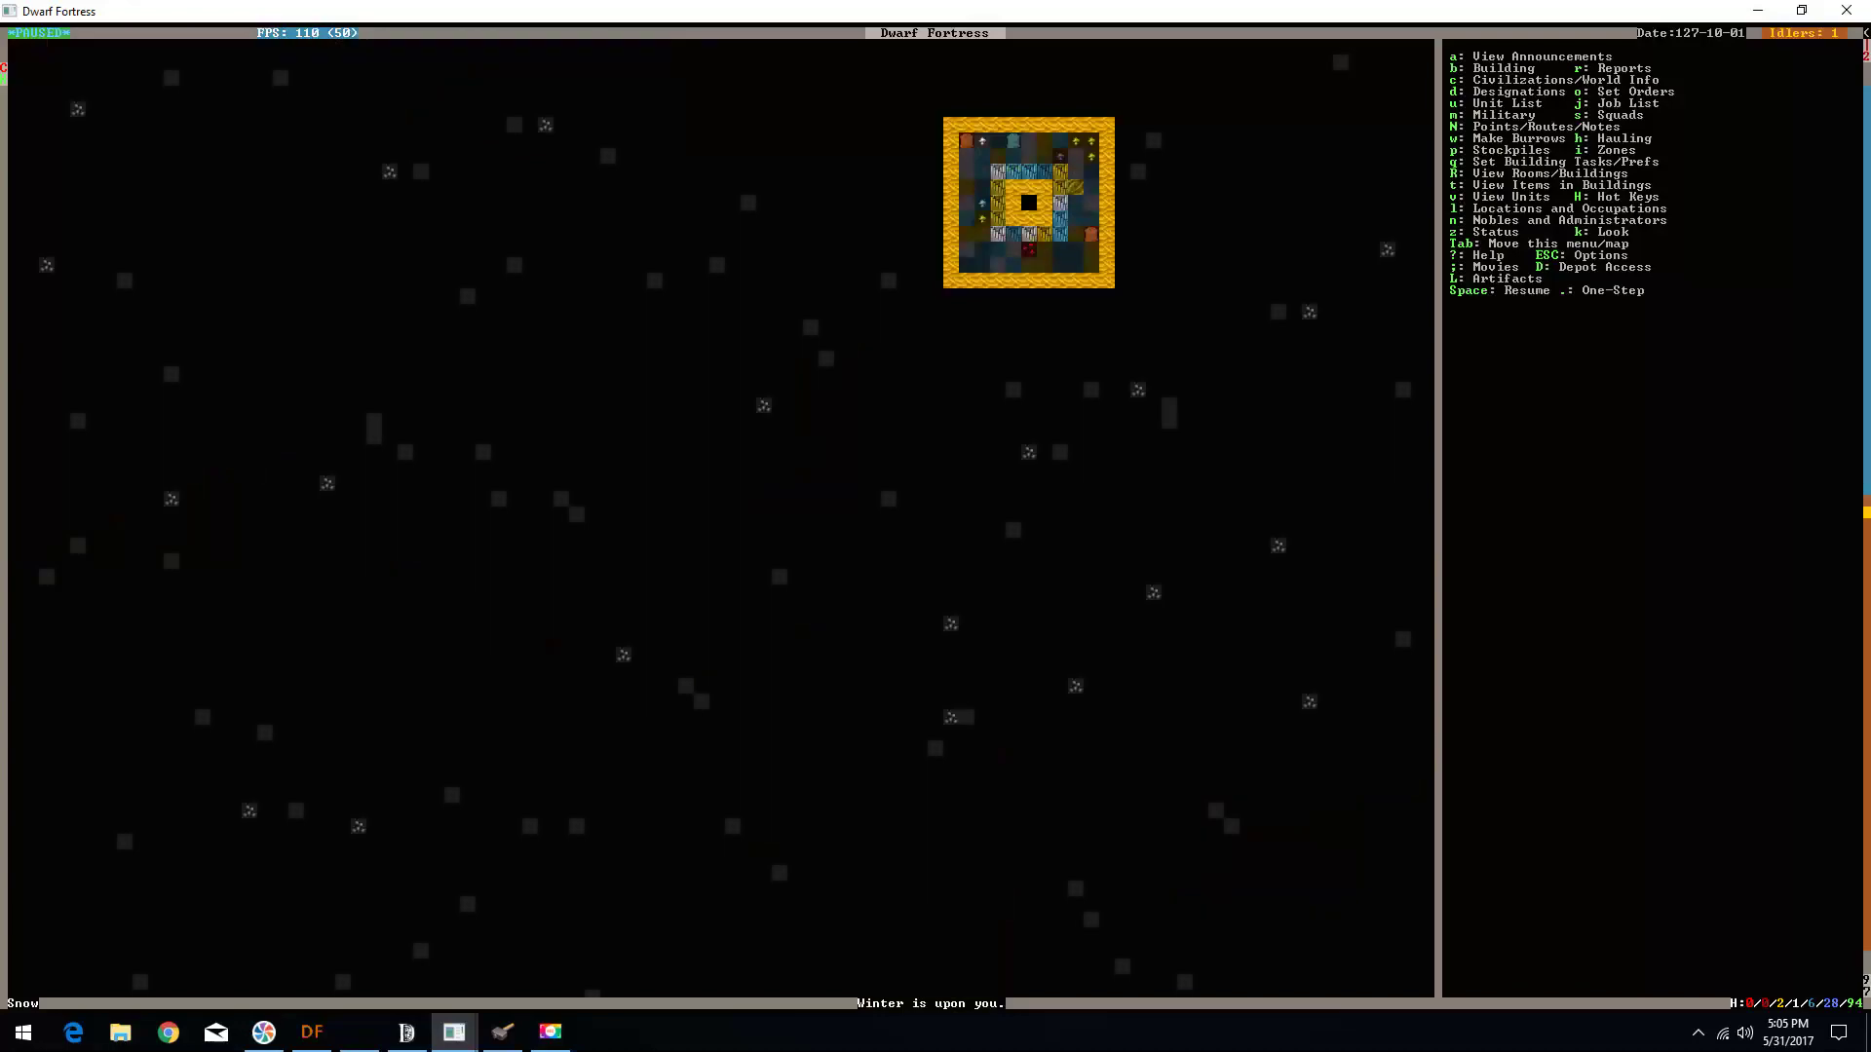
pyautogui.press('less')
pyautogui.press('less')
pyautogui.press('>')
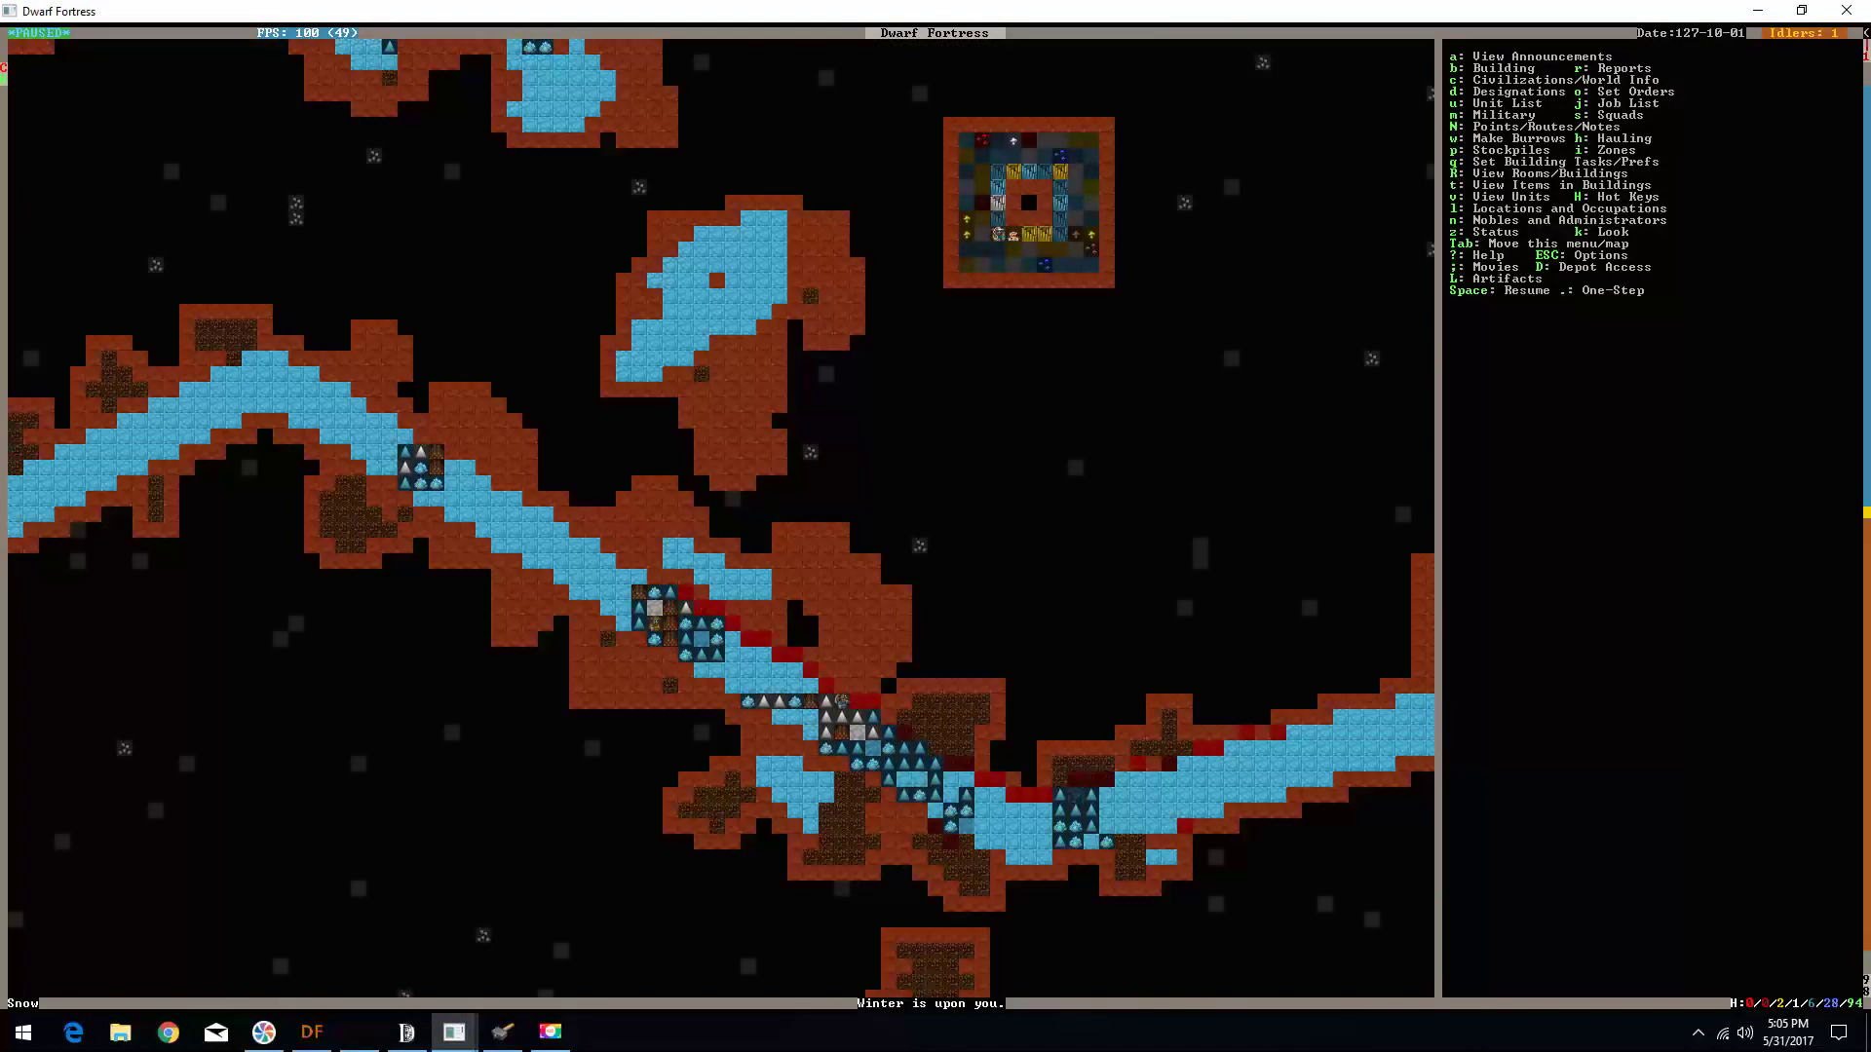
pyautogui.press('less')
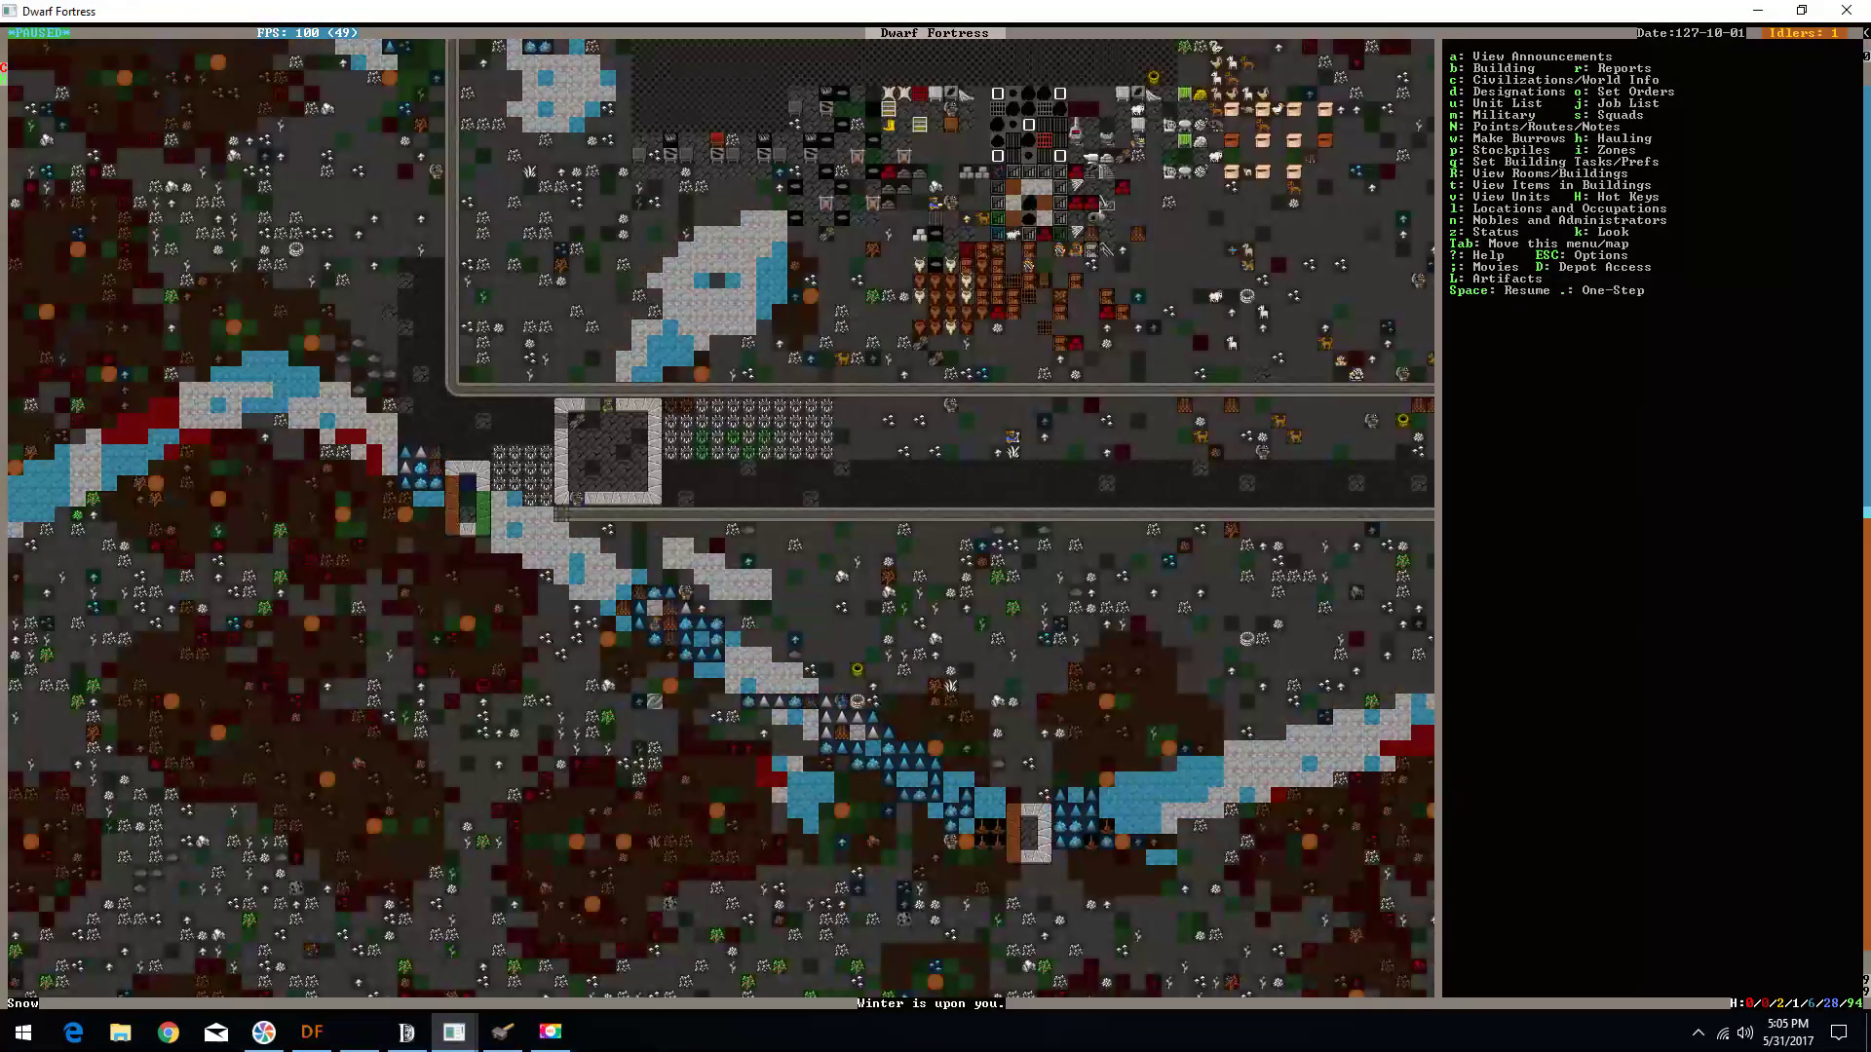
pyautogui.press('>')
pyautogui.press('less')
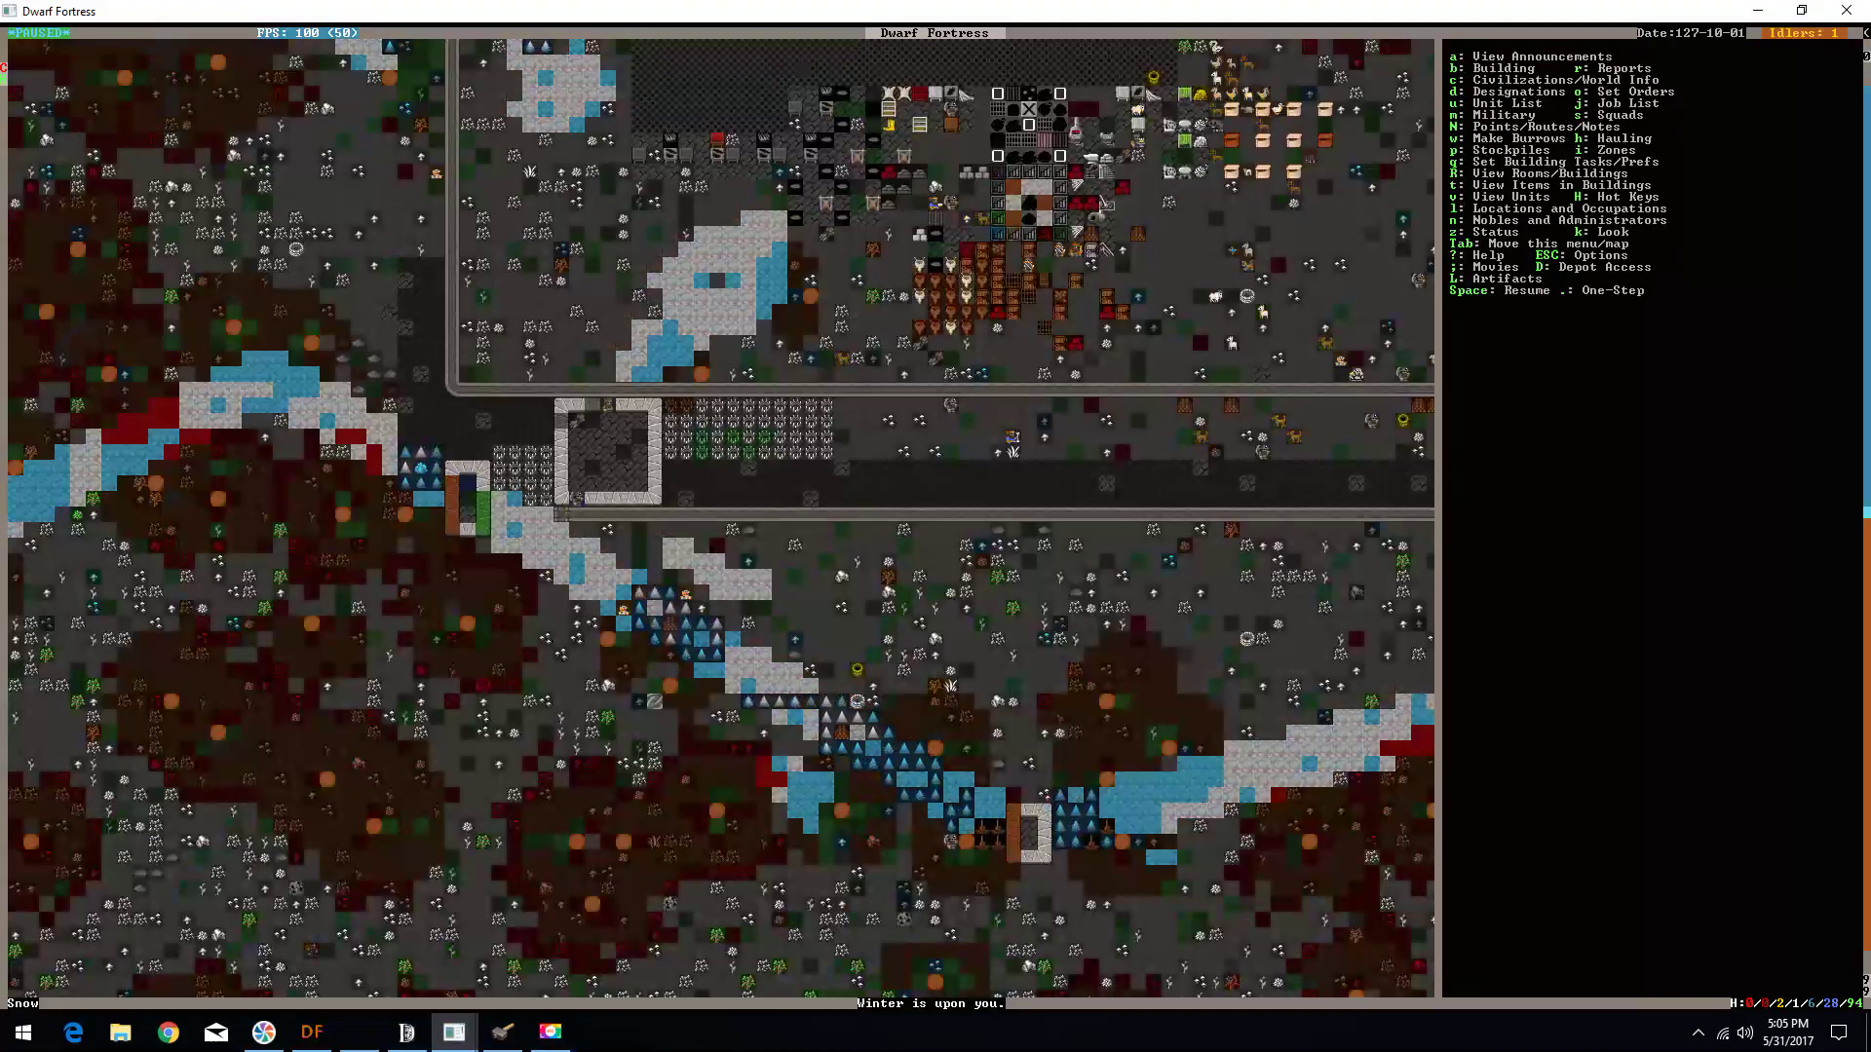
pyautogui.press('>')
pyautogui.press('less')
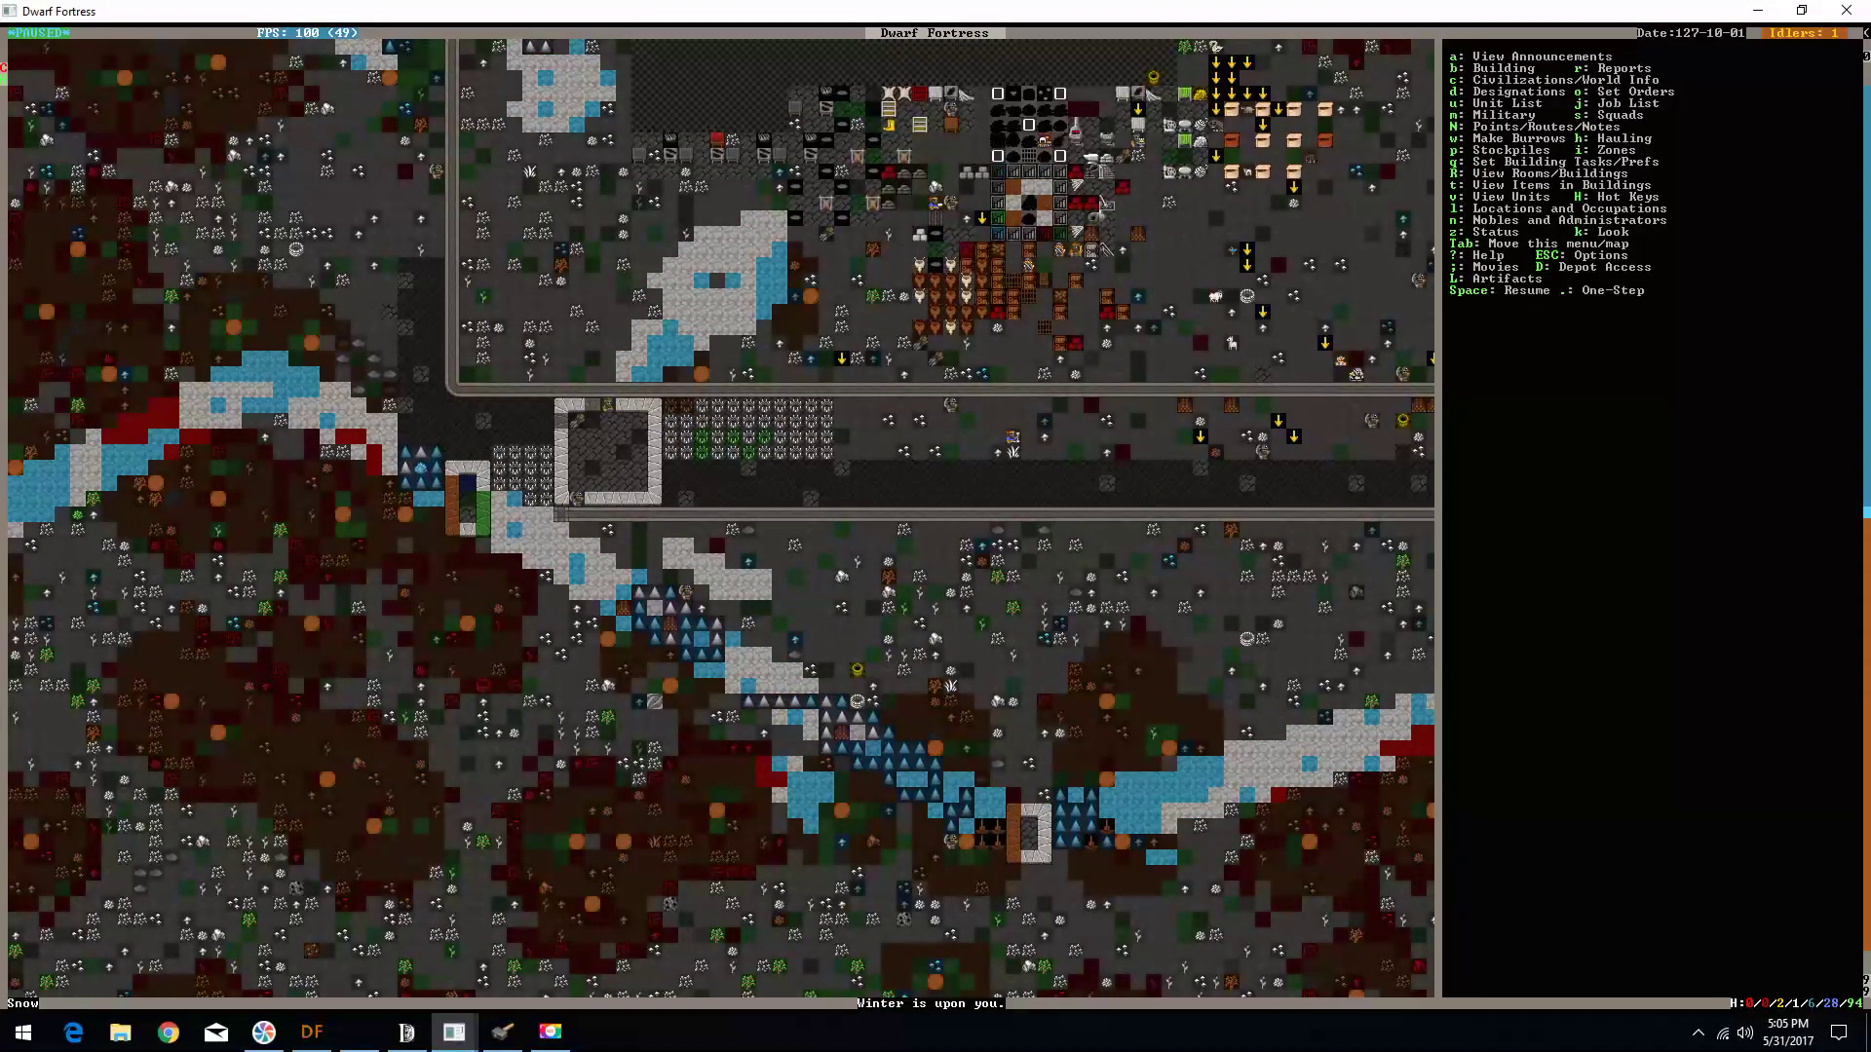
pyautogui.press('>')
pyautogui.press('less')
pyautogui.press('>')
pyautogui.press('>')
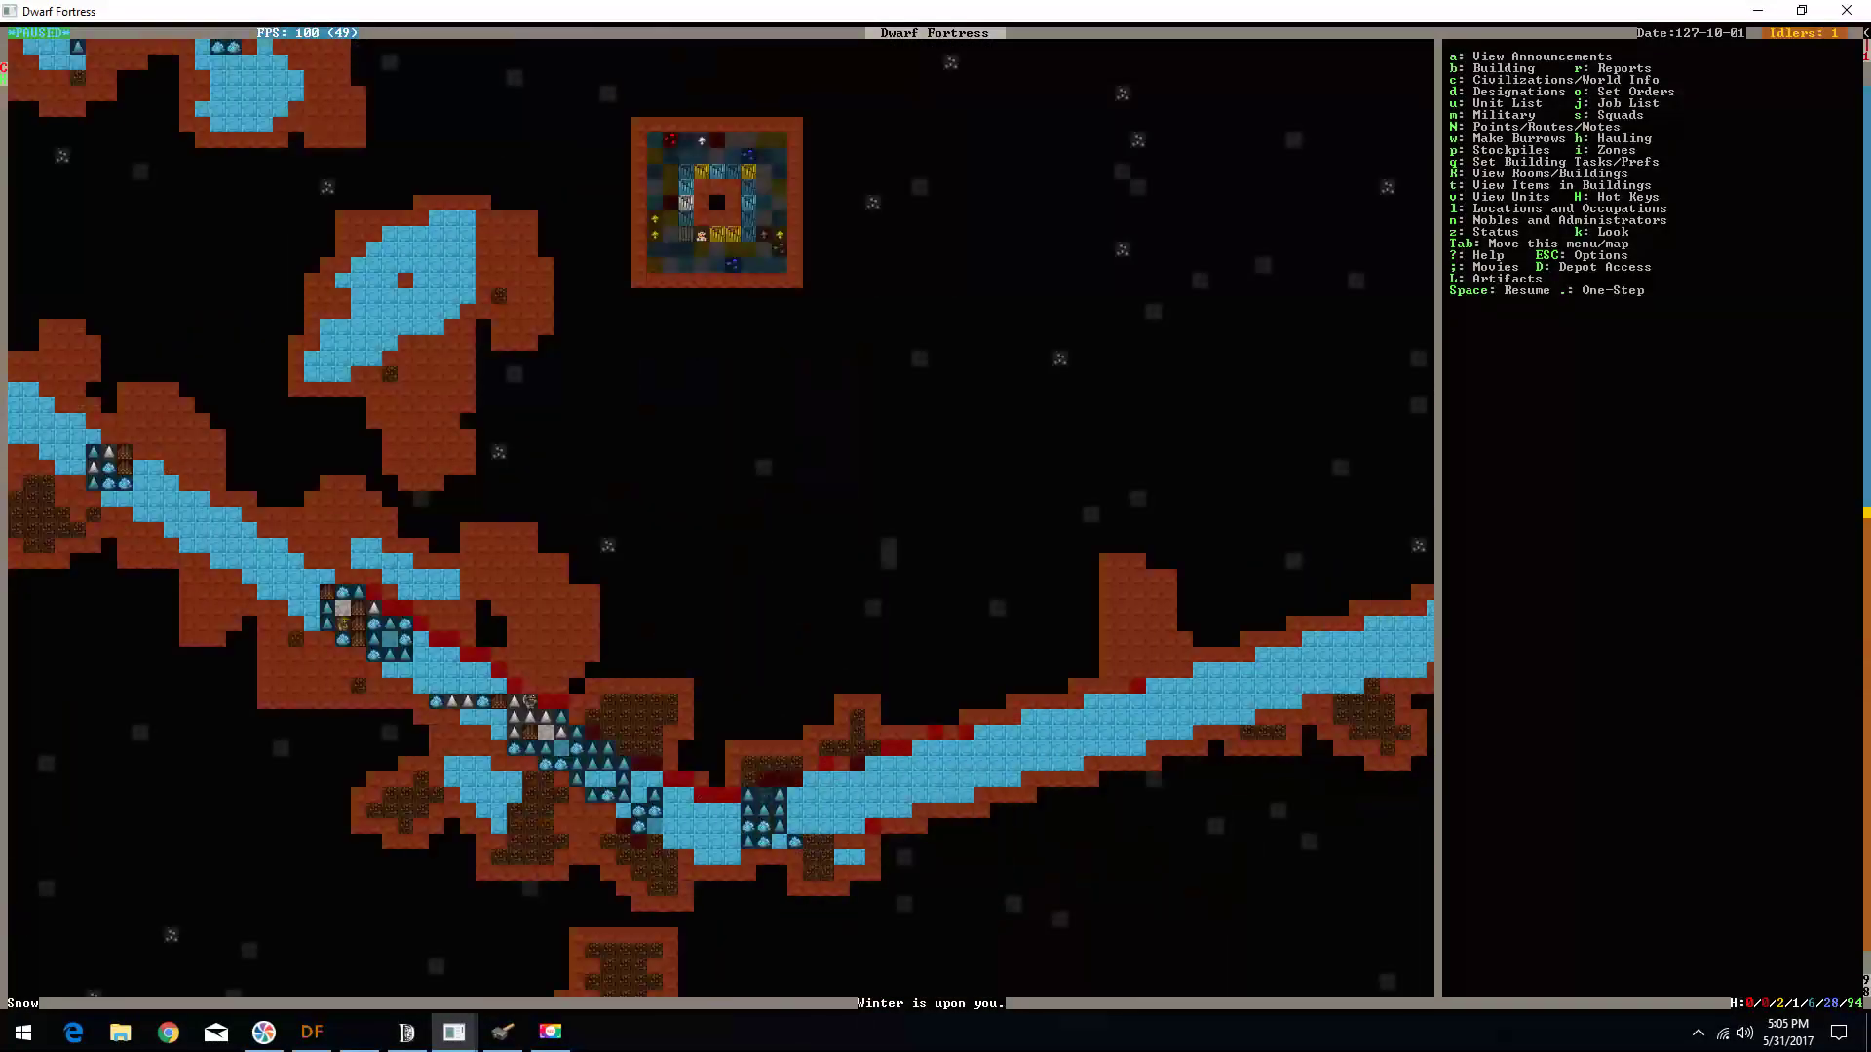
pyautogui.press('less')
pyautogui.press('less')
# - Designate a 3x3 channel area over the water streak
pyautogui.press('d')
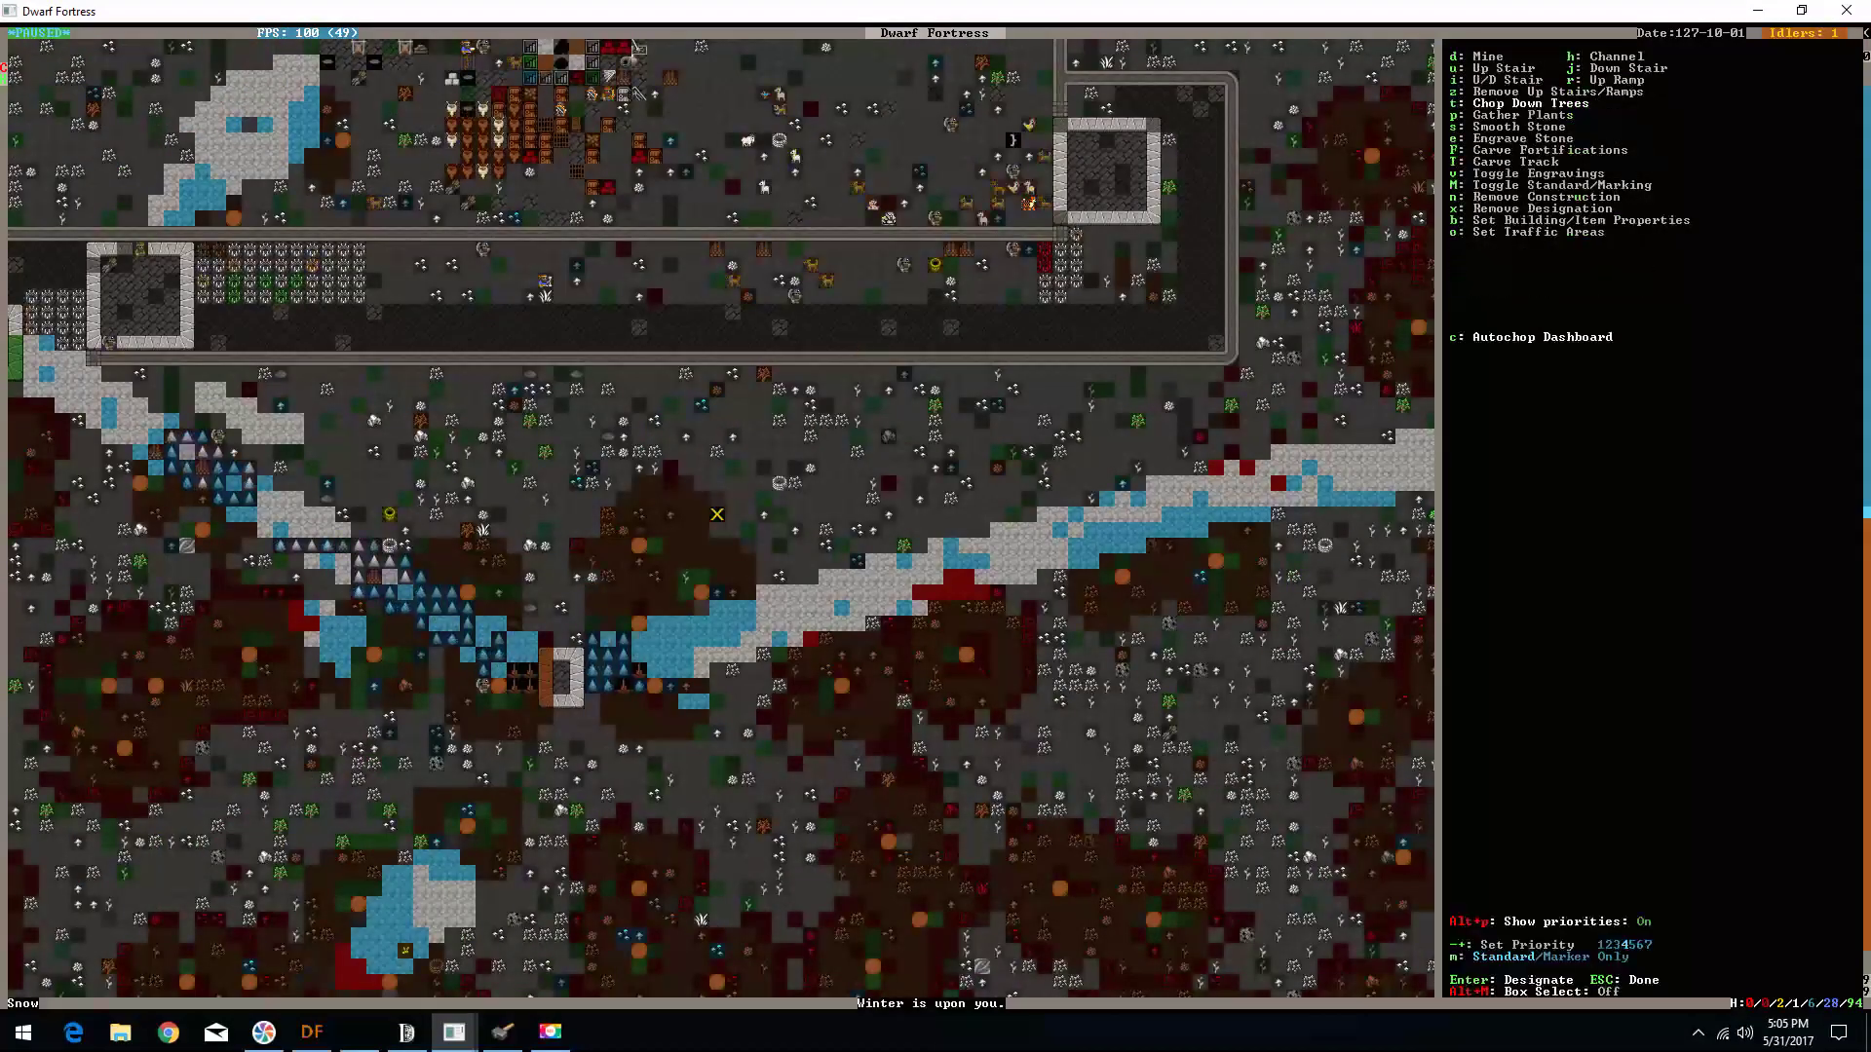
pyautogui.press('h')
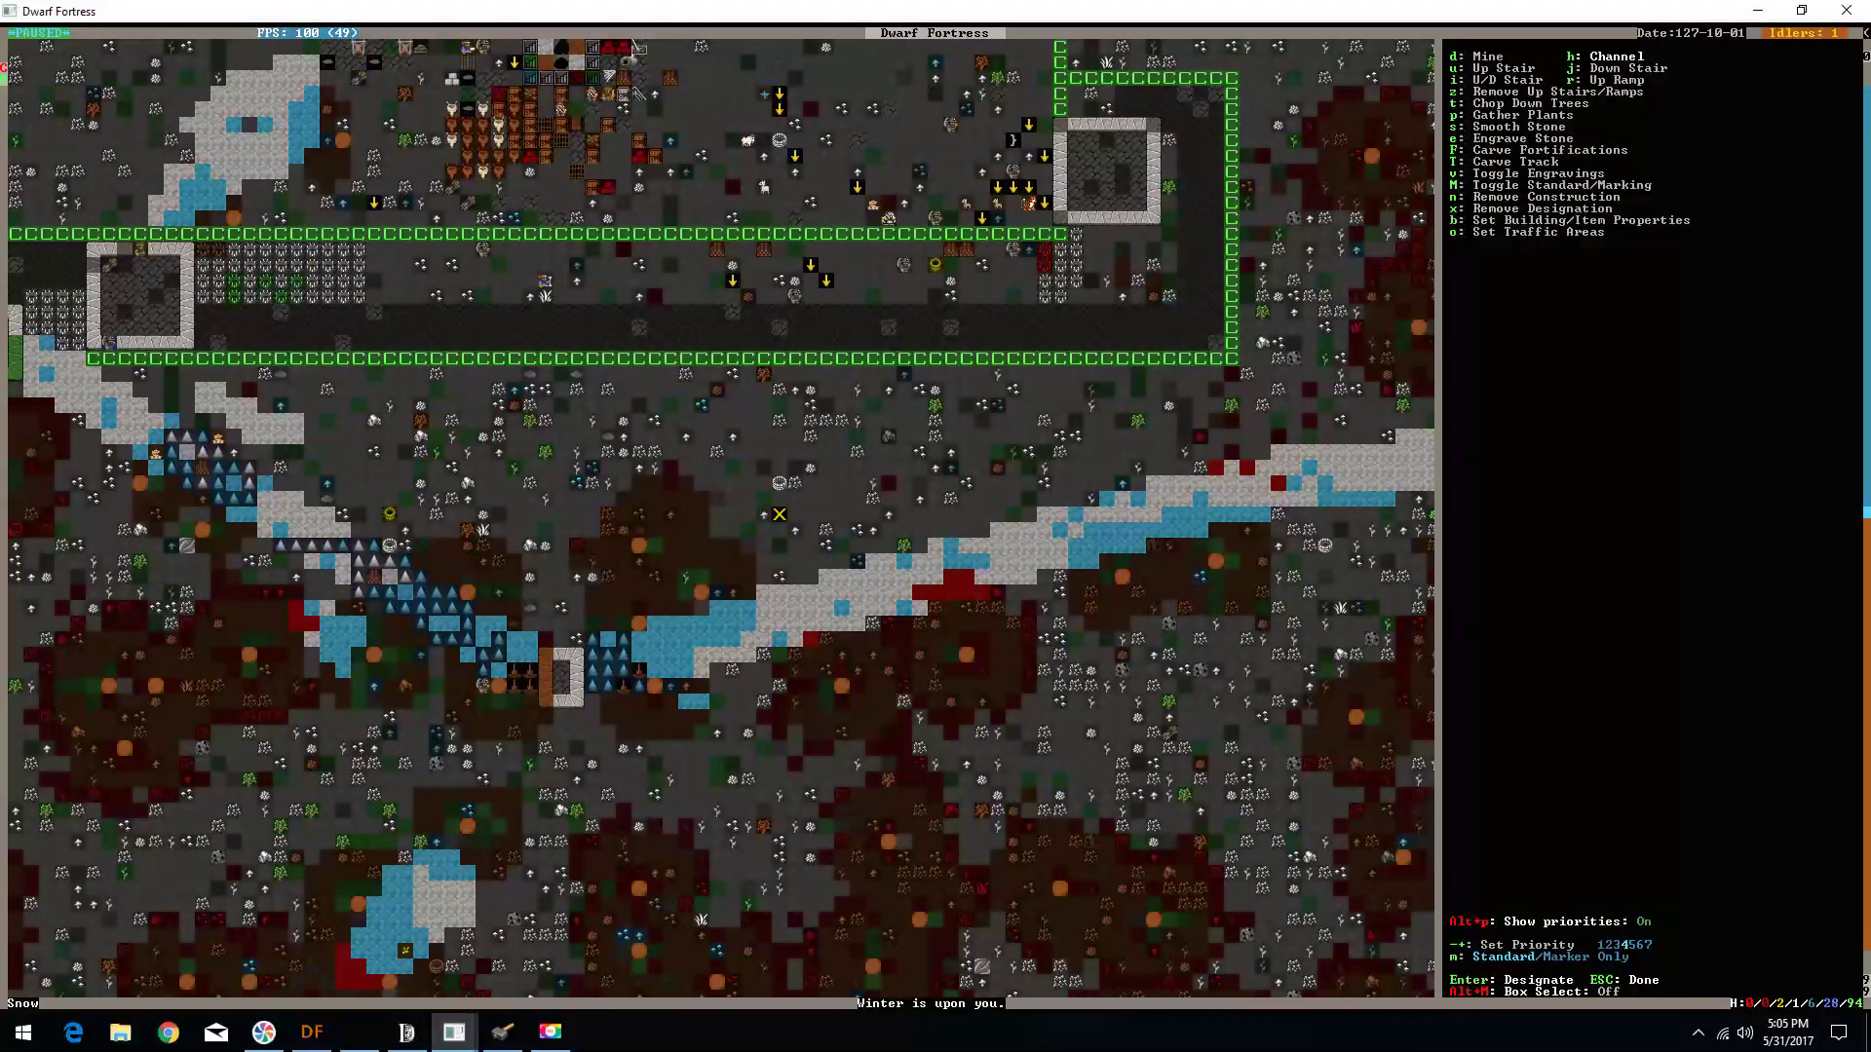
pyautogui.press('Right')
pyautogui.press('Right')
pyautogui.press('Right')
pyautogui.press('Down')
pyautogui.press('Down')
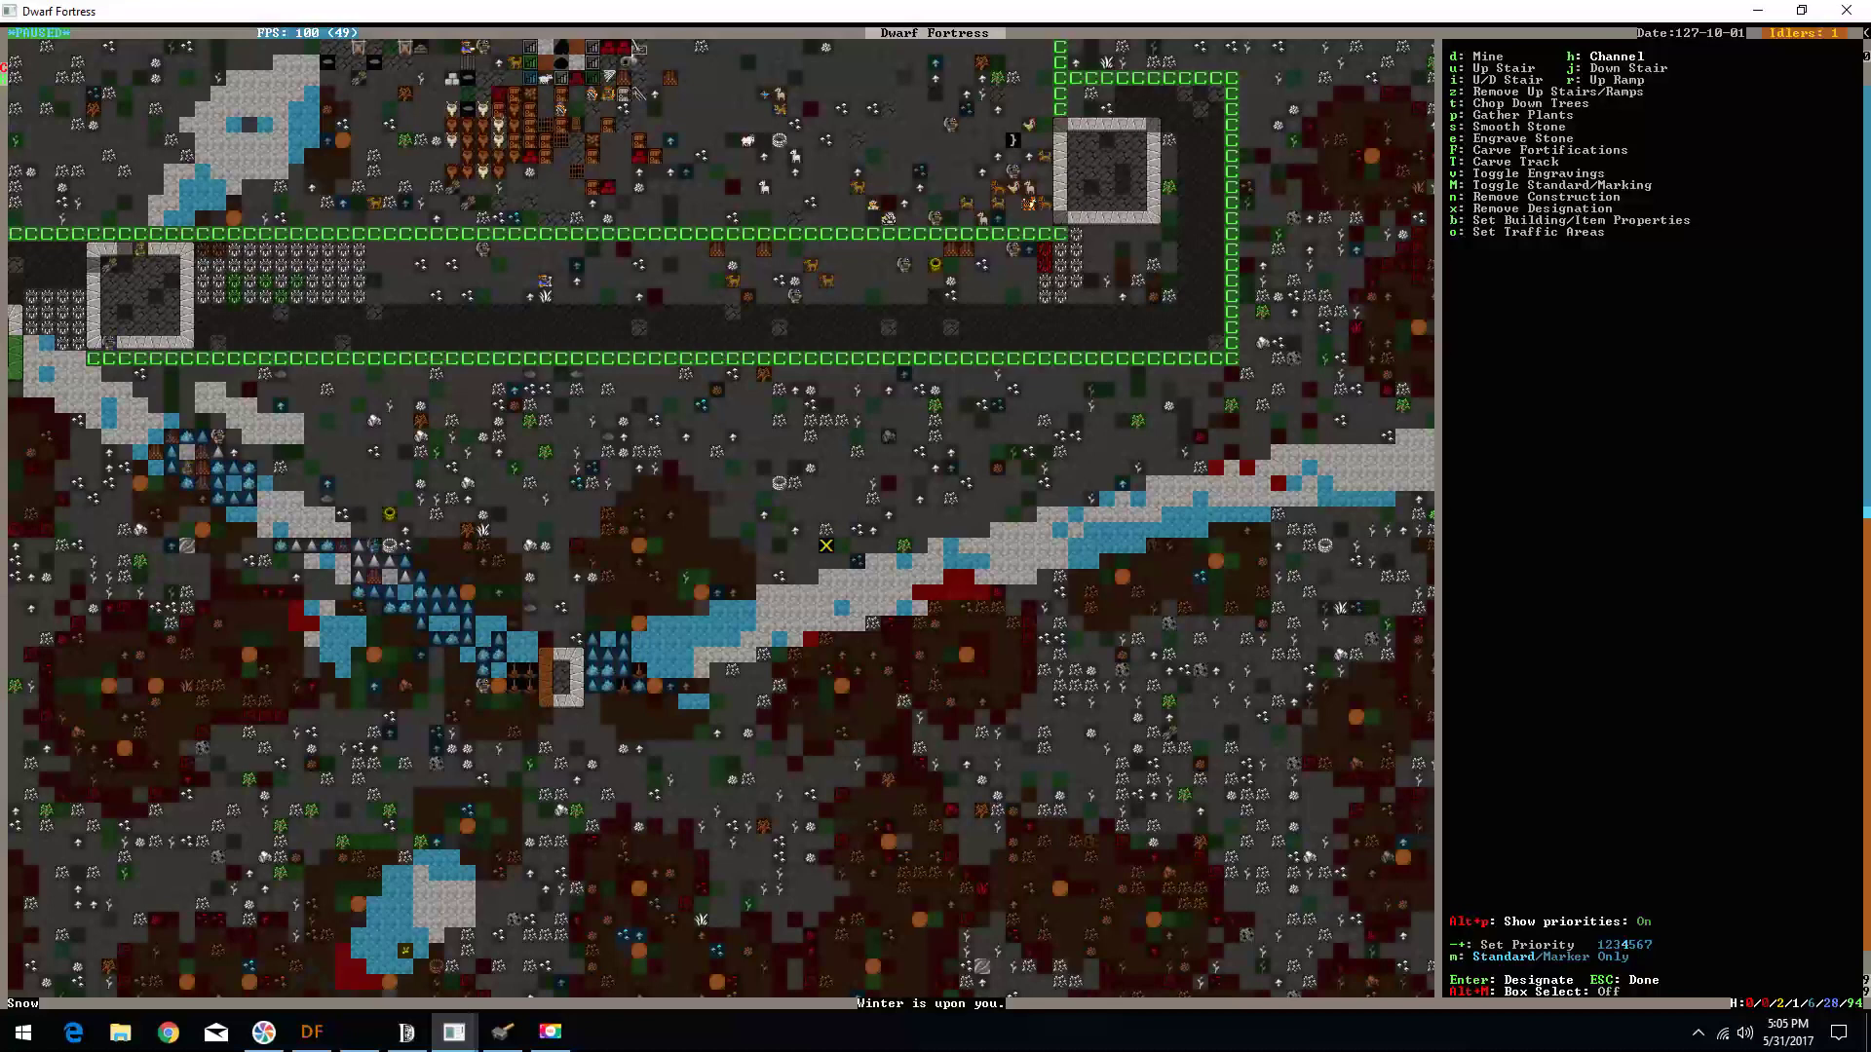
pyautogui.press('Left')
pyautogui.press('Left')
pyautogui.press('Left')
pyautogui.press('Down')
pyautogui.press('Down')
pyautogui.press('Down')
pyautogui.press('Return')
pyautogui.press('Left')
pyautogui.press('Left')
pyautogui.press('Down')
pyautogui.press('Down')
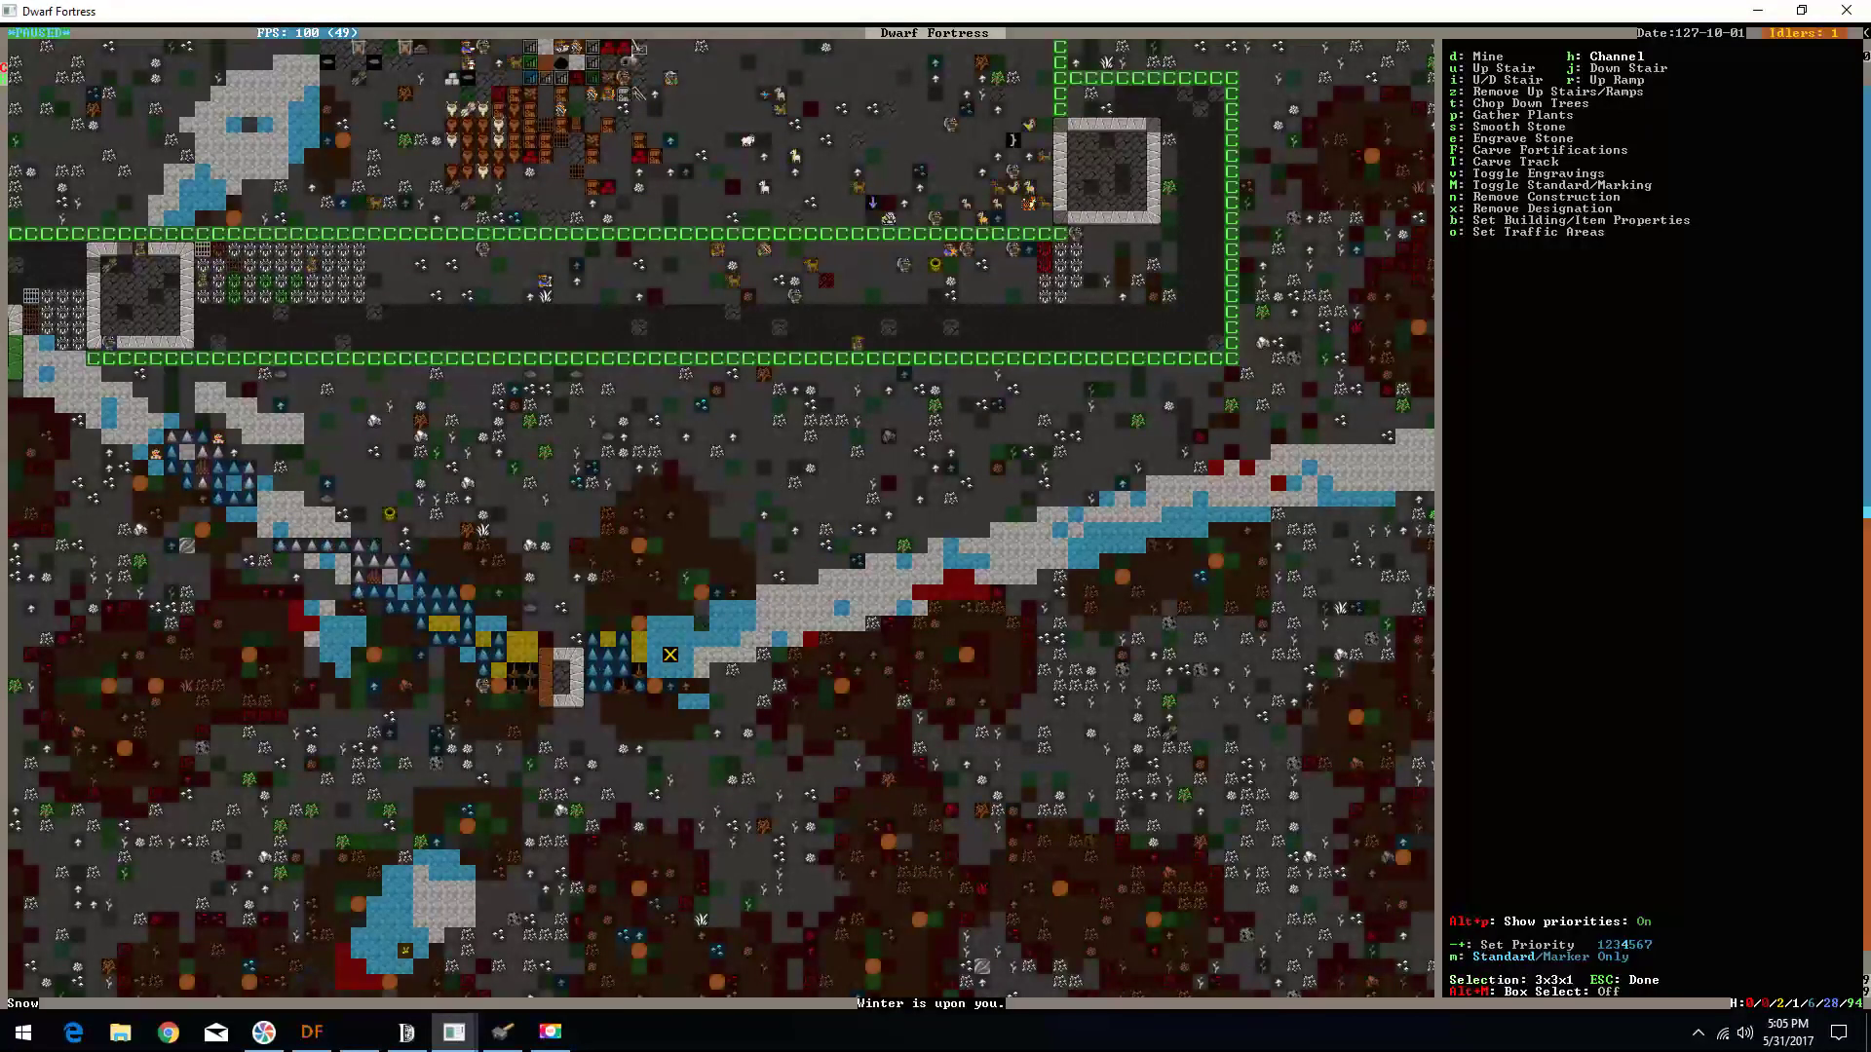
pyautogui.press('Right')
pyautogui.press('Right')
pyautogui.press('Right')
pyautogui.press('Up')
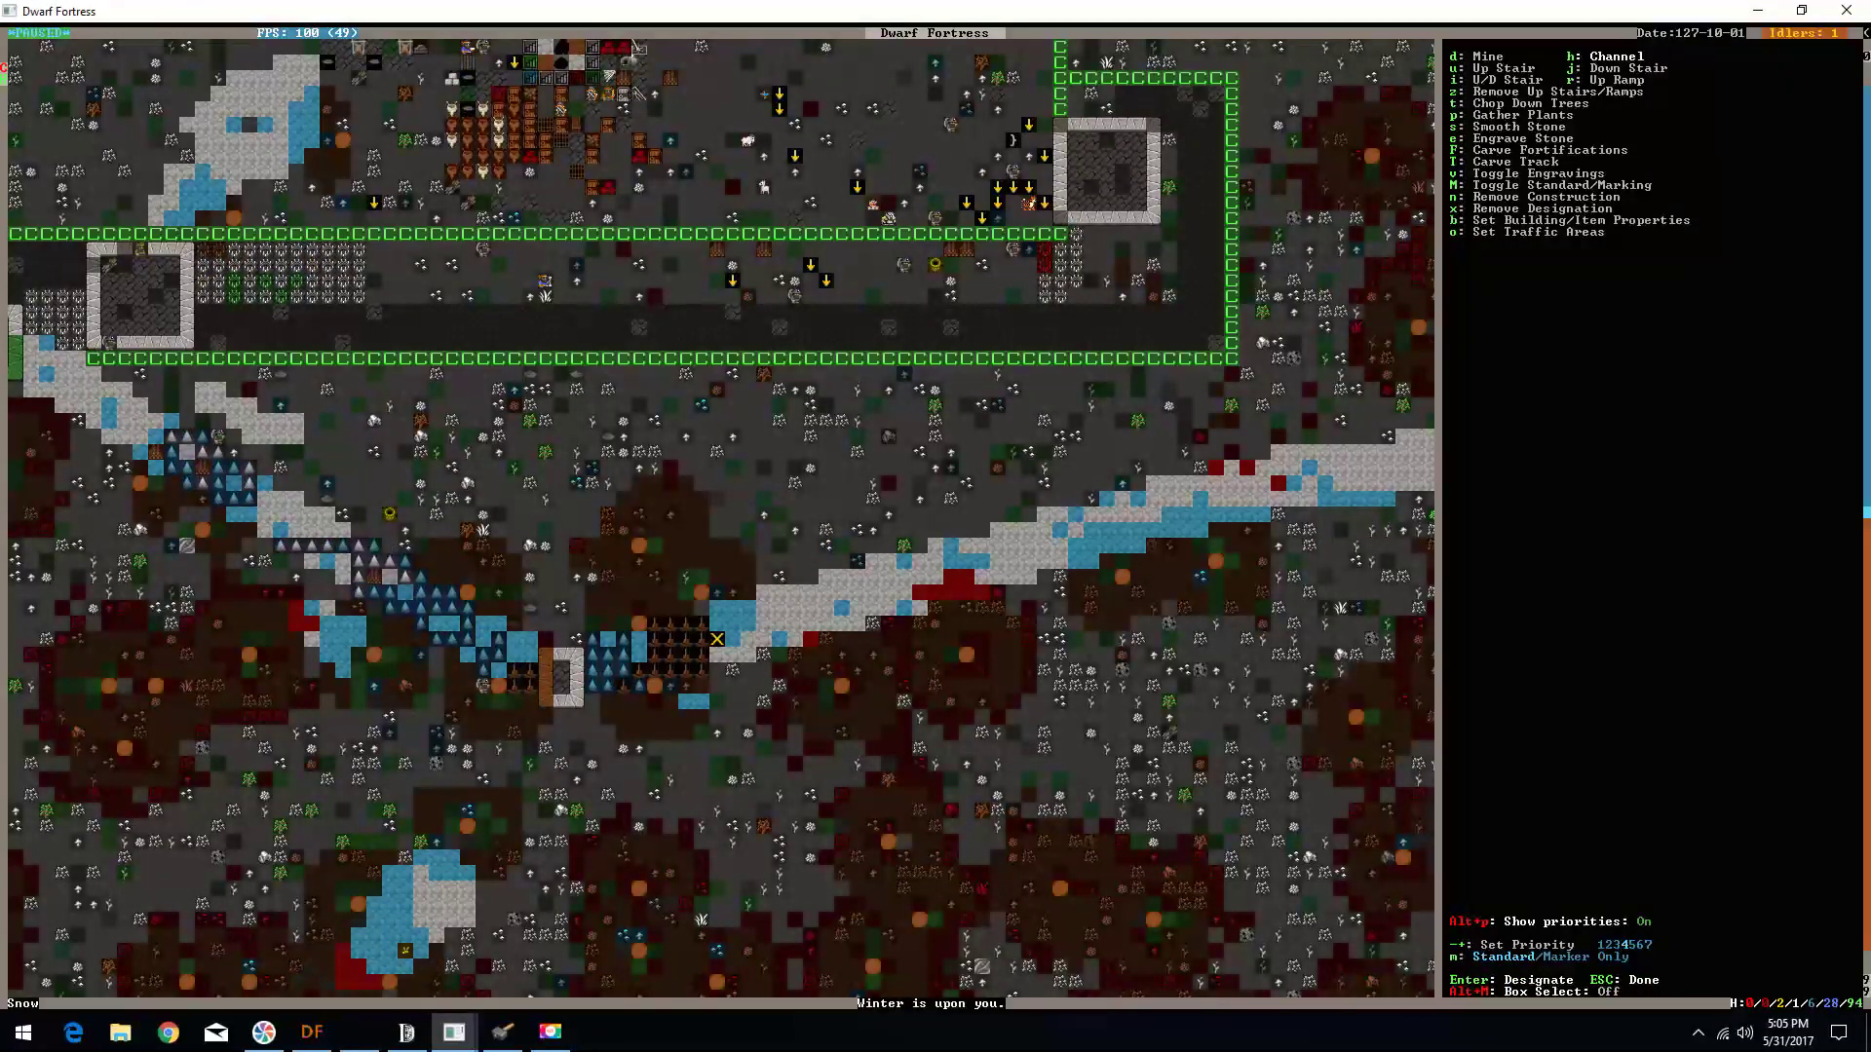
pyautogui.press('Return')
# - Mark a second 3x3 channel patch on the western stretch of water
pyautogui.press('Right')
pyautogui.press('Right')
pyautogui.press('Up')
pyautogui.press('Up')
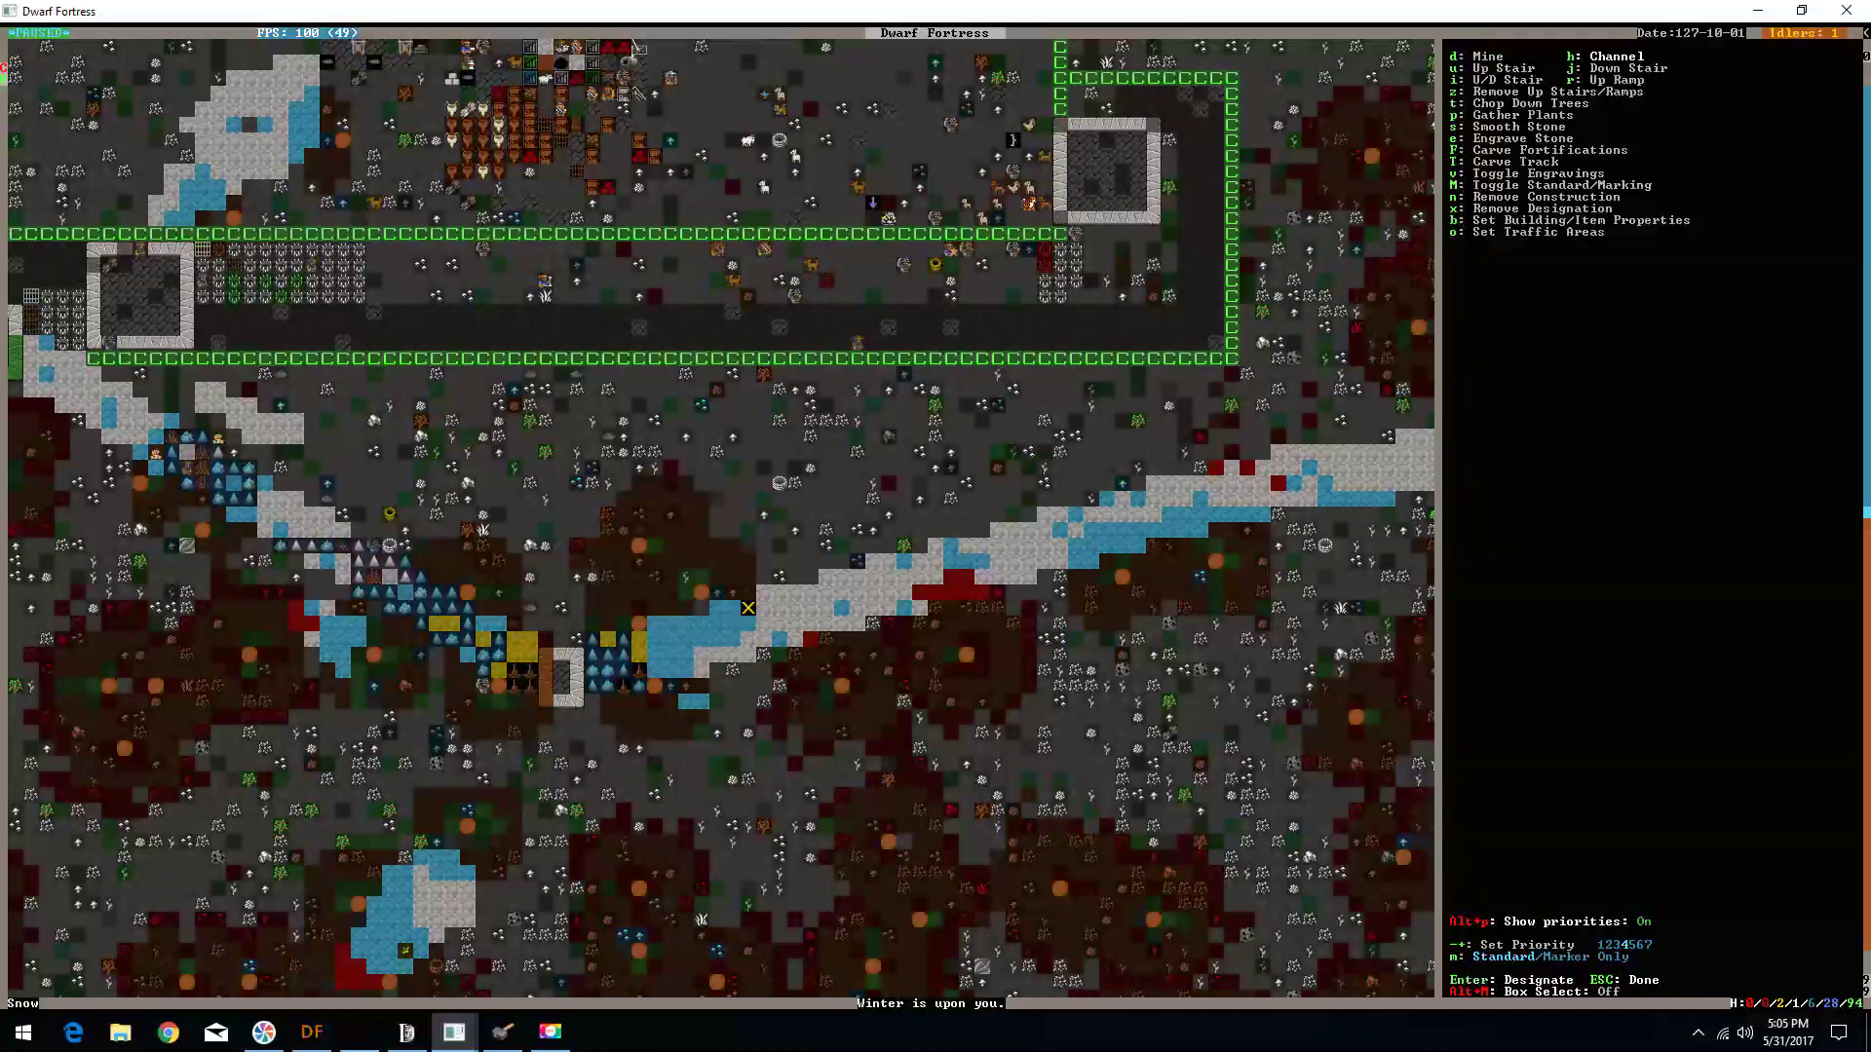
pyautogui.hotkey('shift', 'Left')
pyautogui.hotkey('shift', 'Left')
pyautogui.hotkey('shift', 'Left')
pyautogui.hotkey('shift', 'Up')
pyautogui.hotkey('shift', 'Up')
pyautogui.hotkey('shift', 'Left')
pyautogui.hotkey('shift', 'Left')
pyautogui.hotkey('shift', 'Left')
pyautogui.hotkey('shift', 'Up')
pyautogui.hotkey('shift', 'Up')
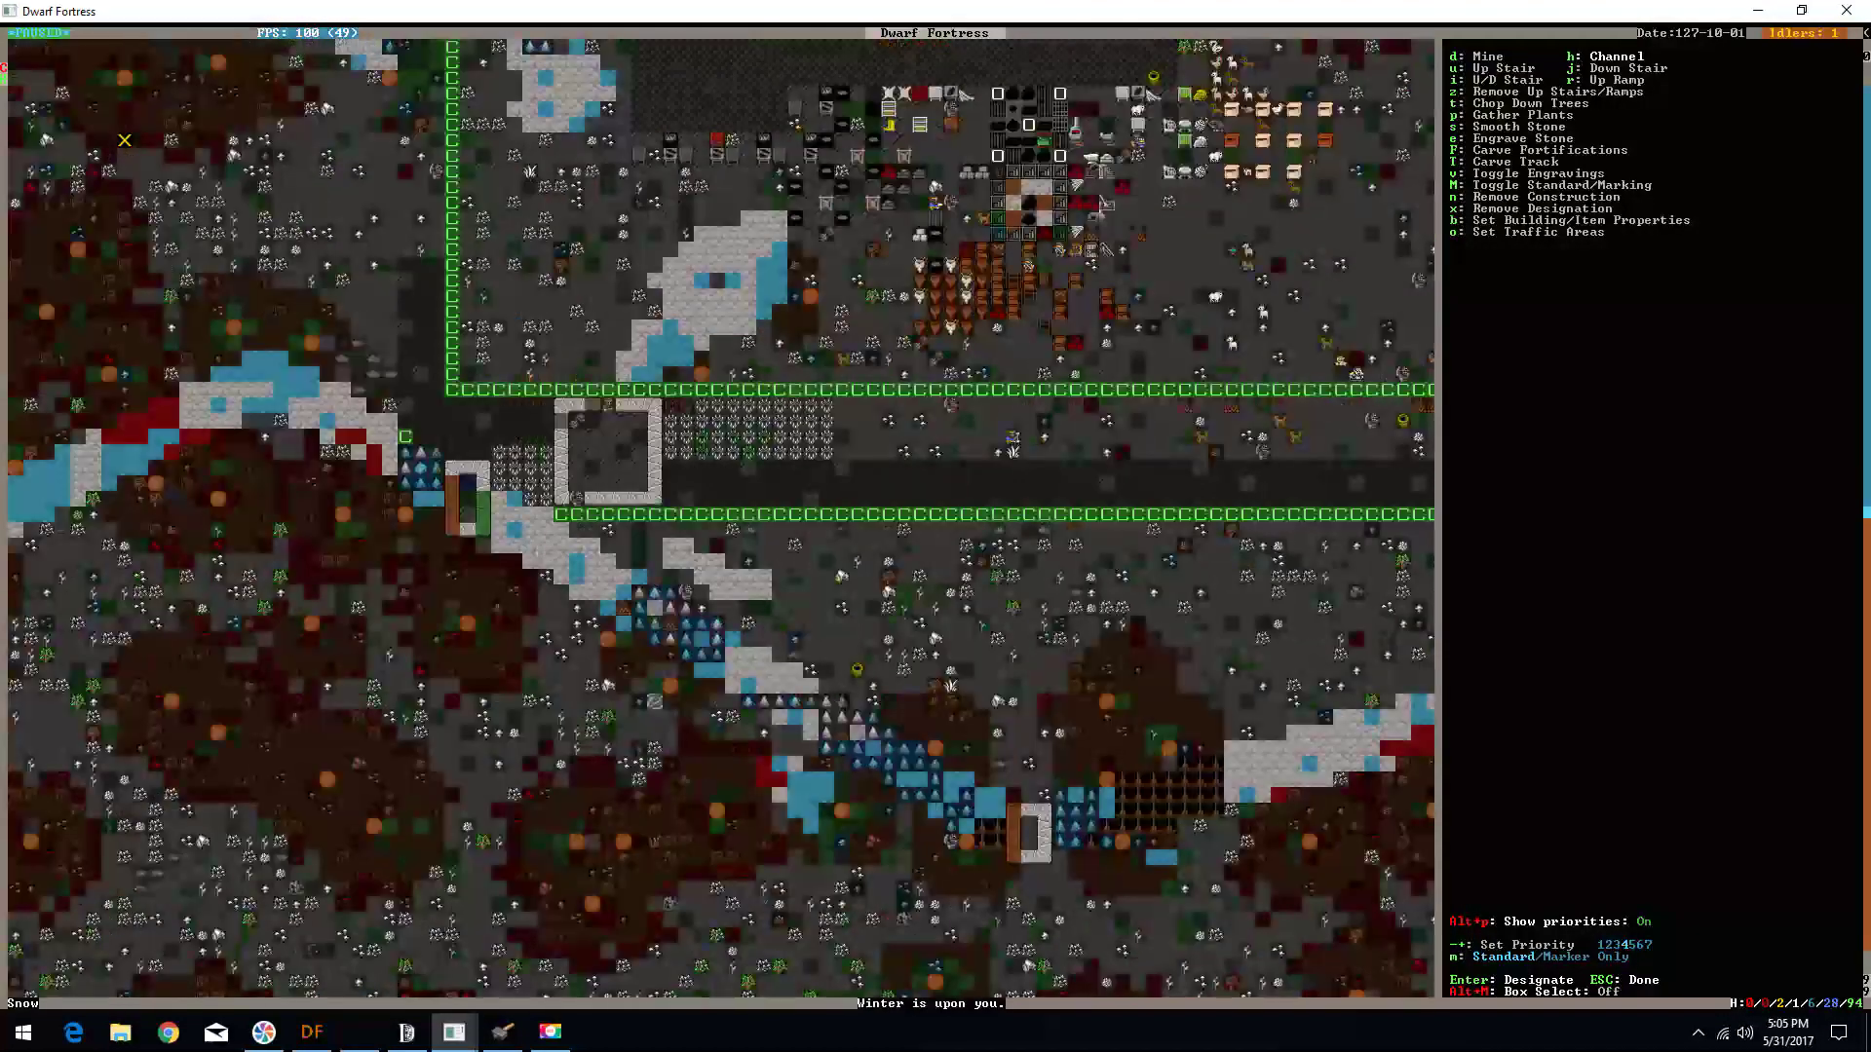
pyautogui.hotkey('shift', 'Down')
pyautogui.hotkey('shift', 'Down')
pyautogui.hotkey('shift', 'Down')
pyautogui.hotkey('shift', 'Right')
pyautogui.hotkey('shift', 'Right')
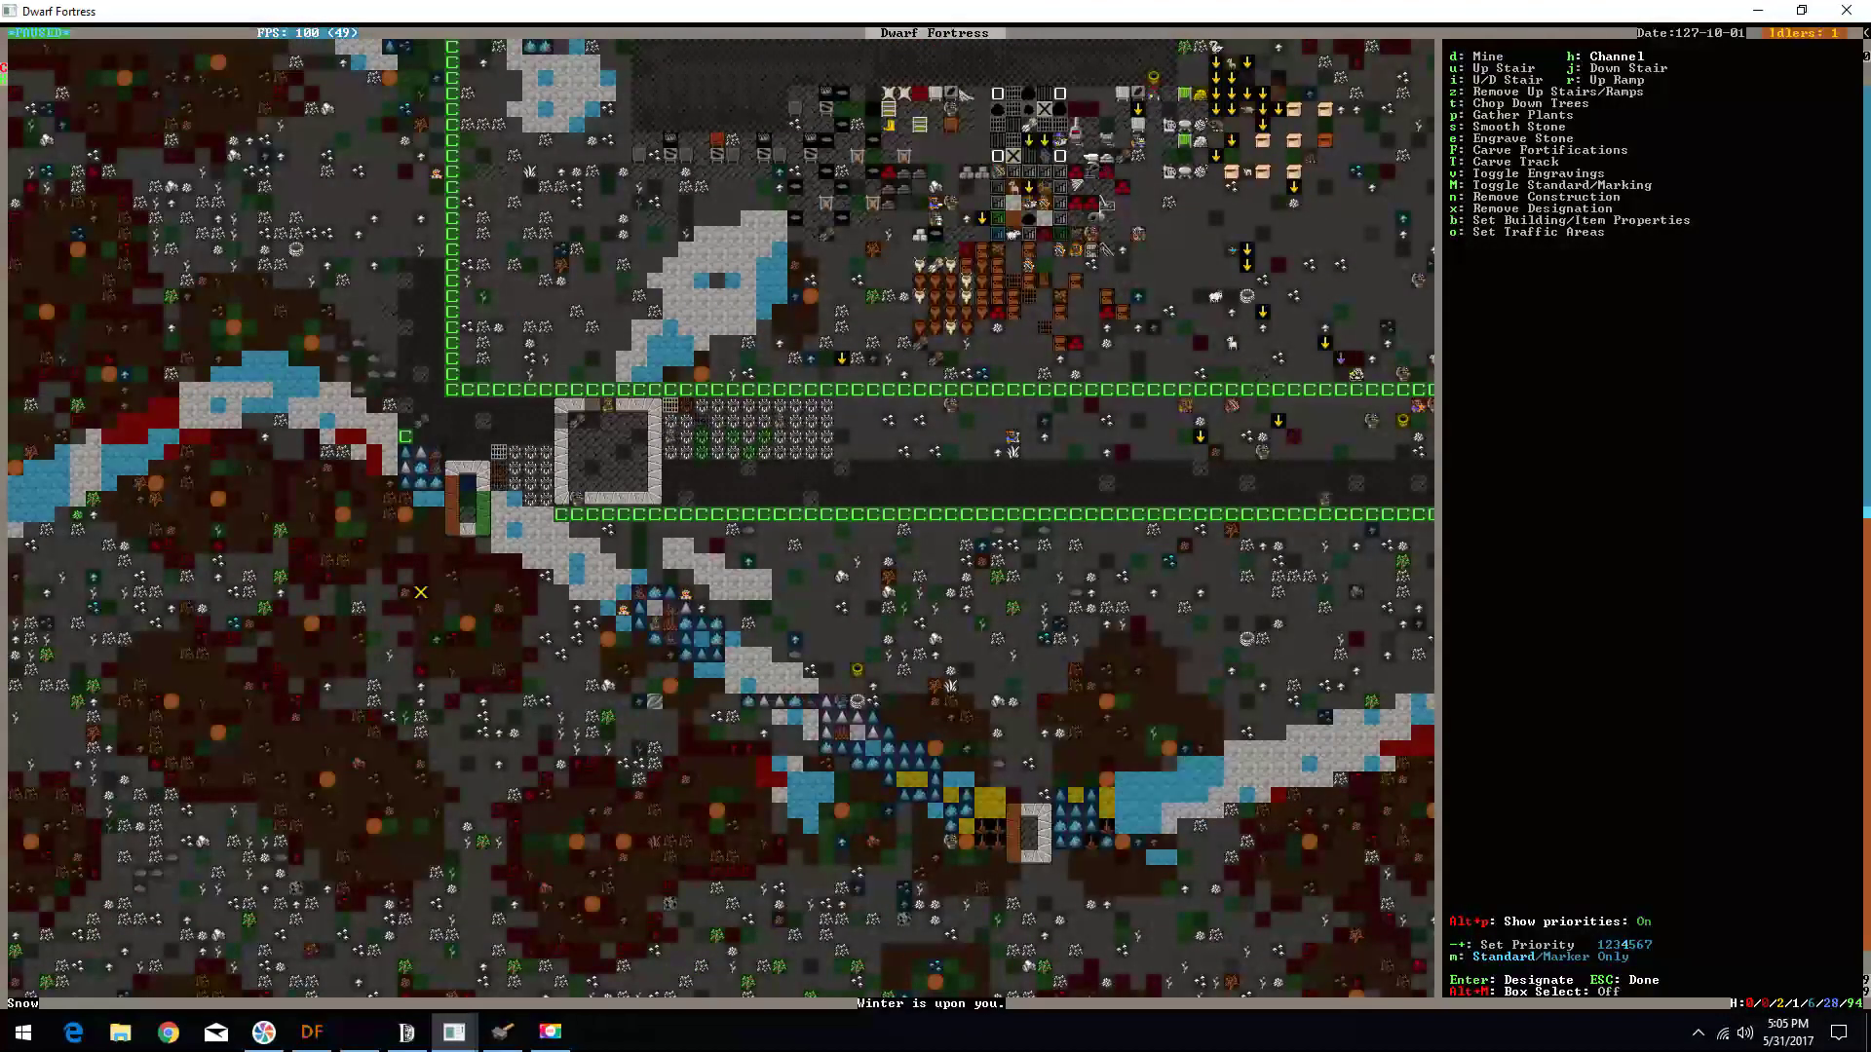
pyautogui.press('Up')
pyautogui.press('Up')
pyautogui.press('Up')
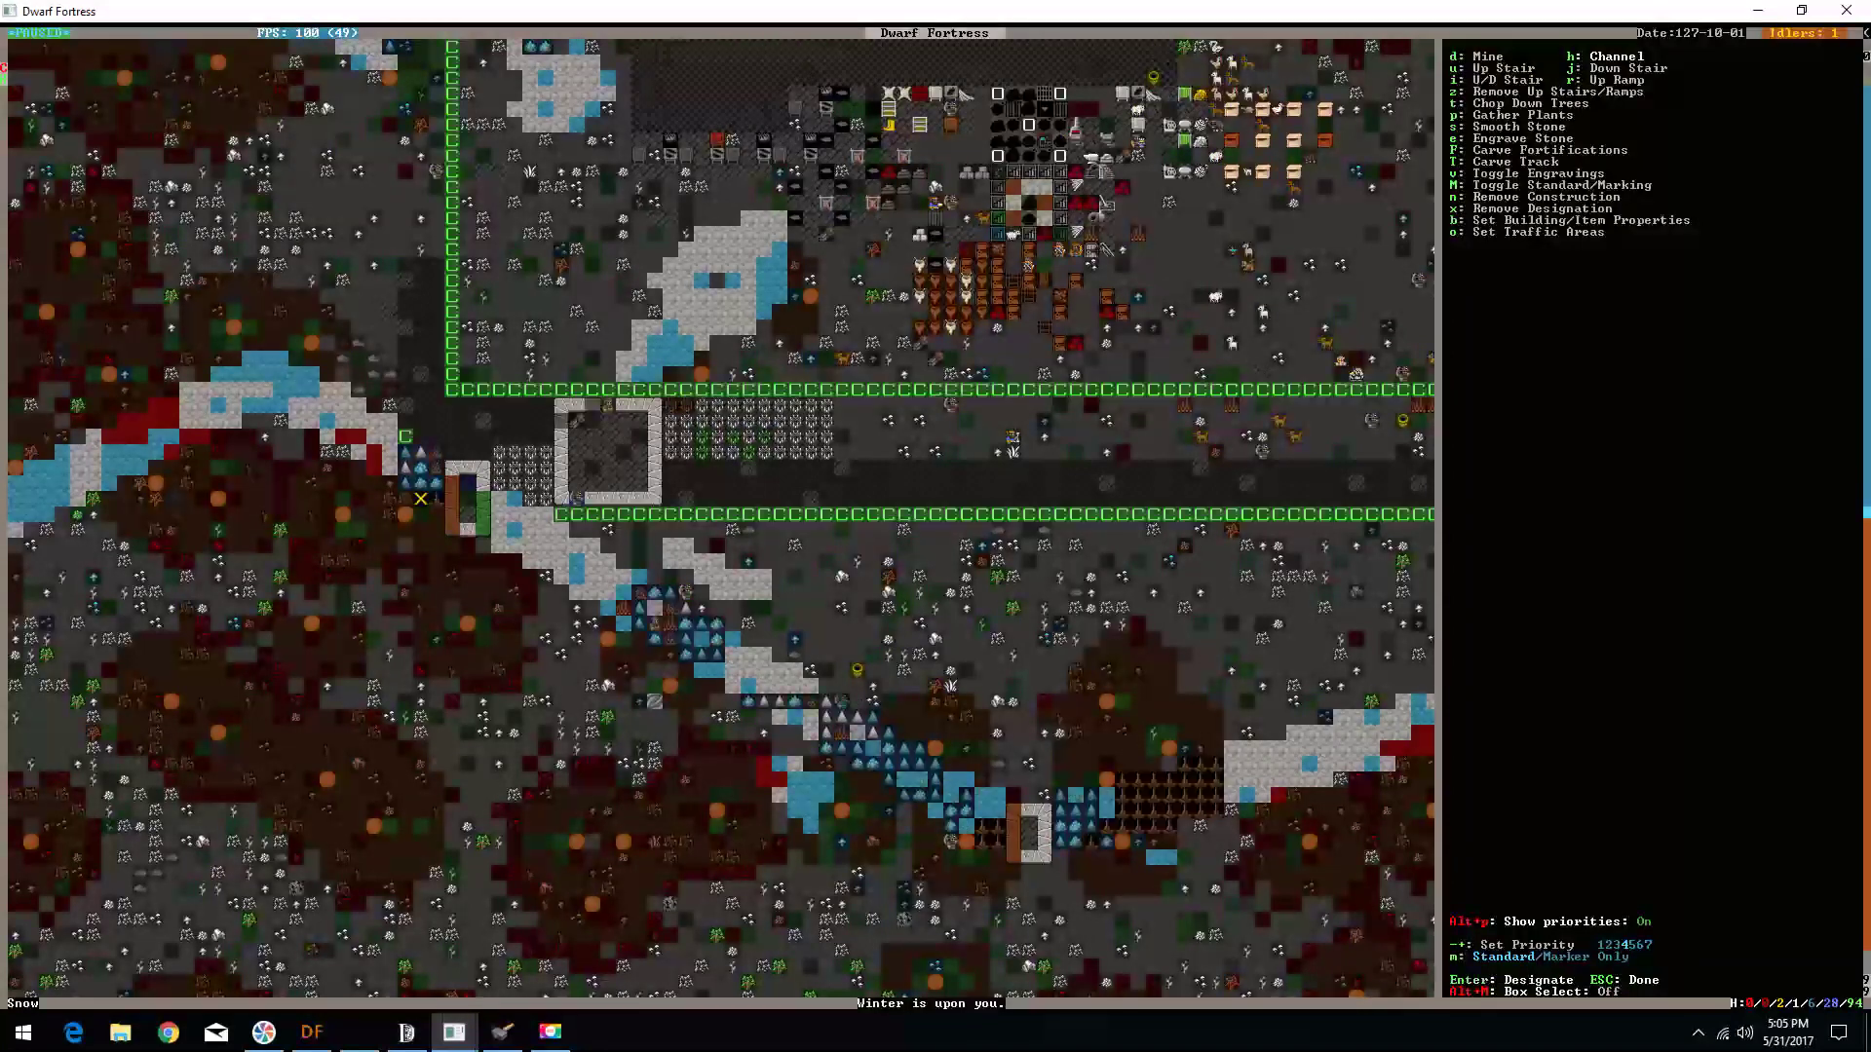
pyautogui.press('Right')
pyautogui.press('Right')
pyautogui.press('Right')
pyautogui.press('Down')
pyautogui.press('Return')
pyautogui.press('Right')
pyautogui.press('Right')
pyautogui.press('Down')
pyautogui.press('Down')
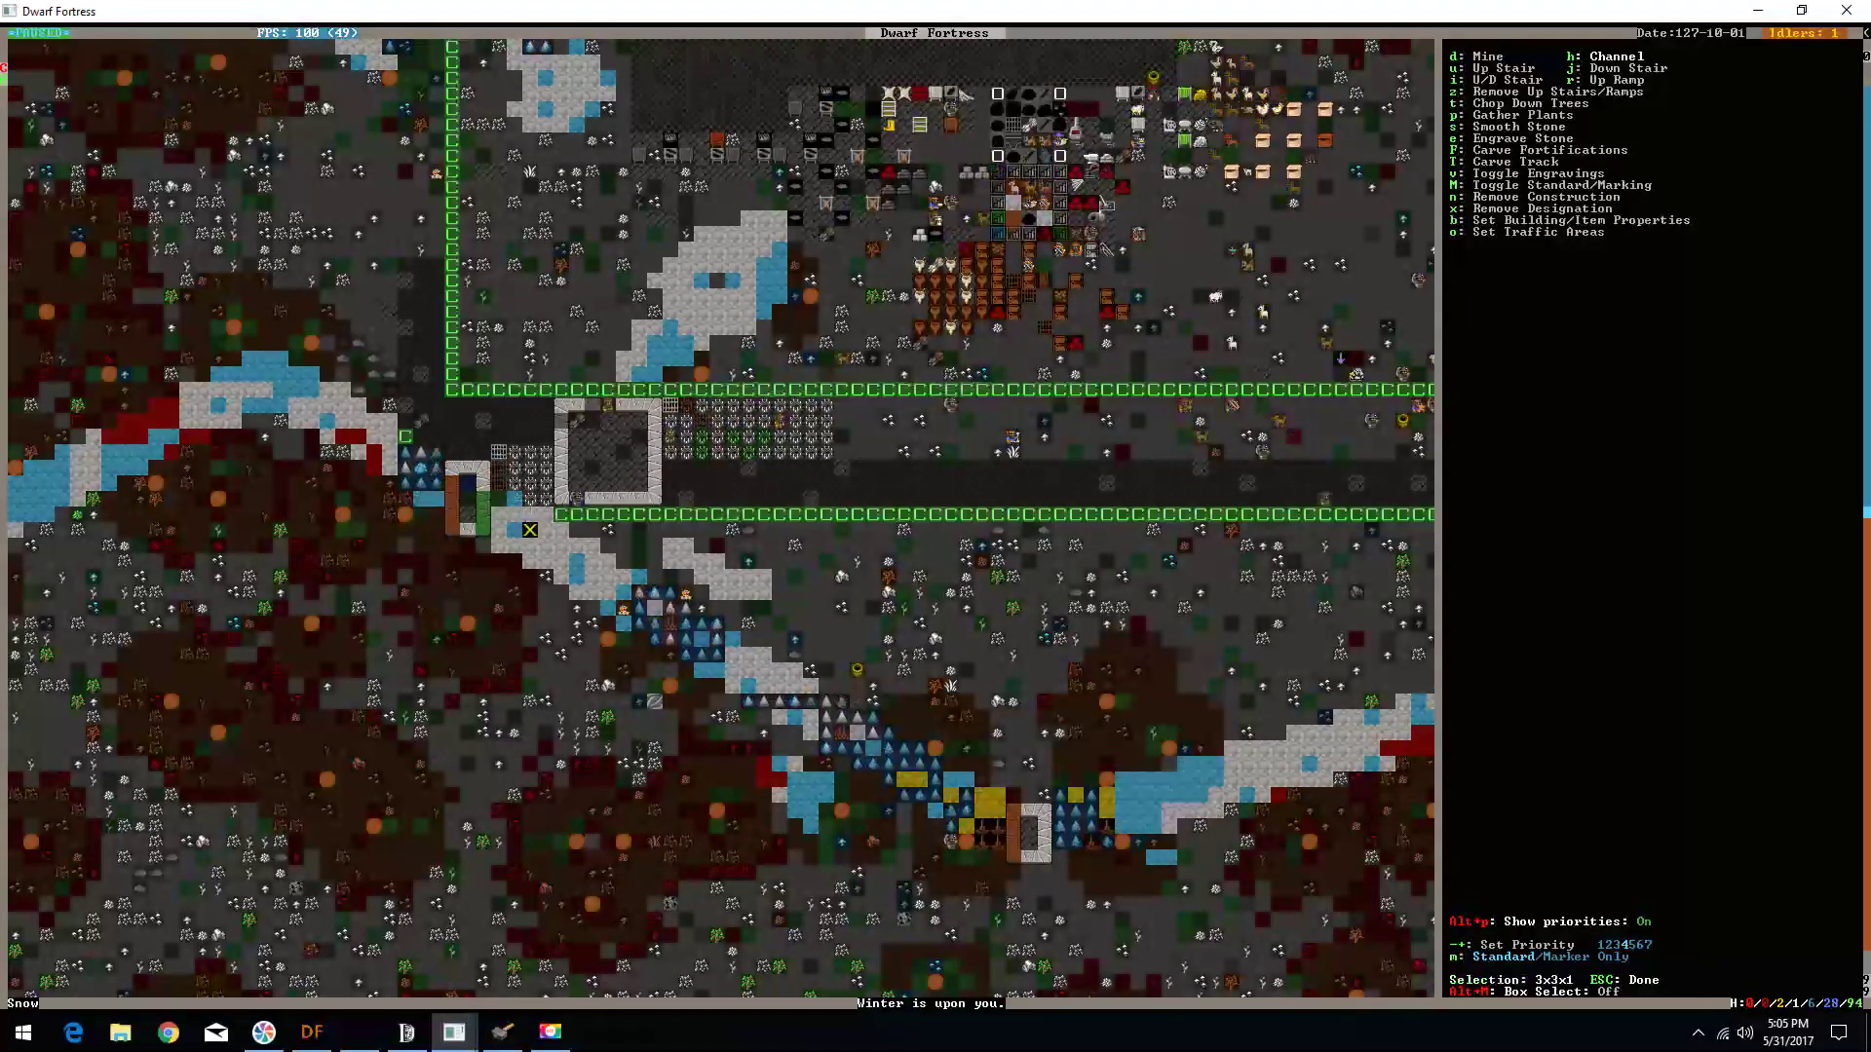
pyautogui.press('Return')
# - Box-mark another channel patch near the fortress, then exit designations and drop a level
pyautogui.press('Right')
pyautogui.press('Right')
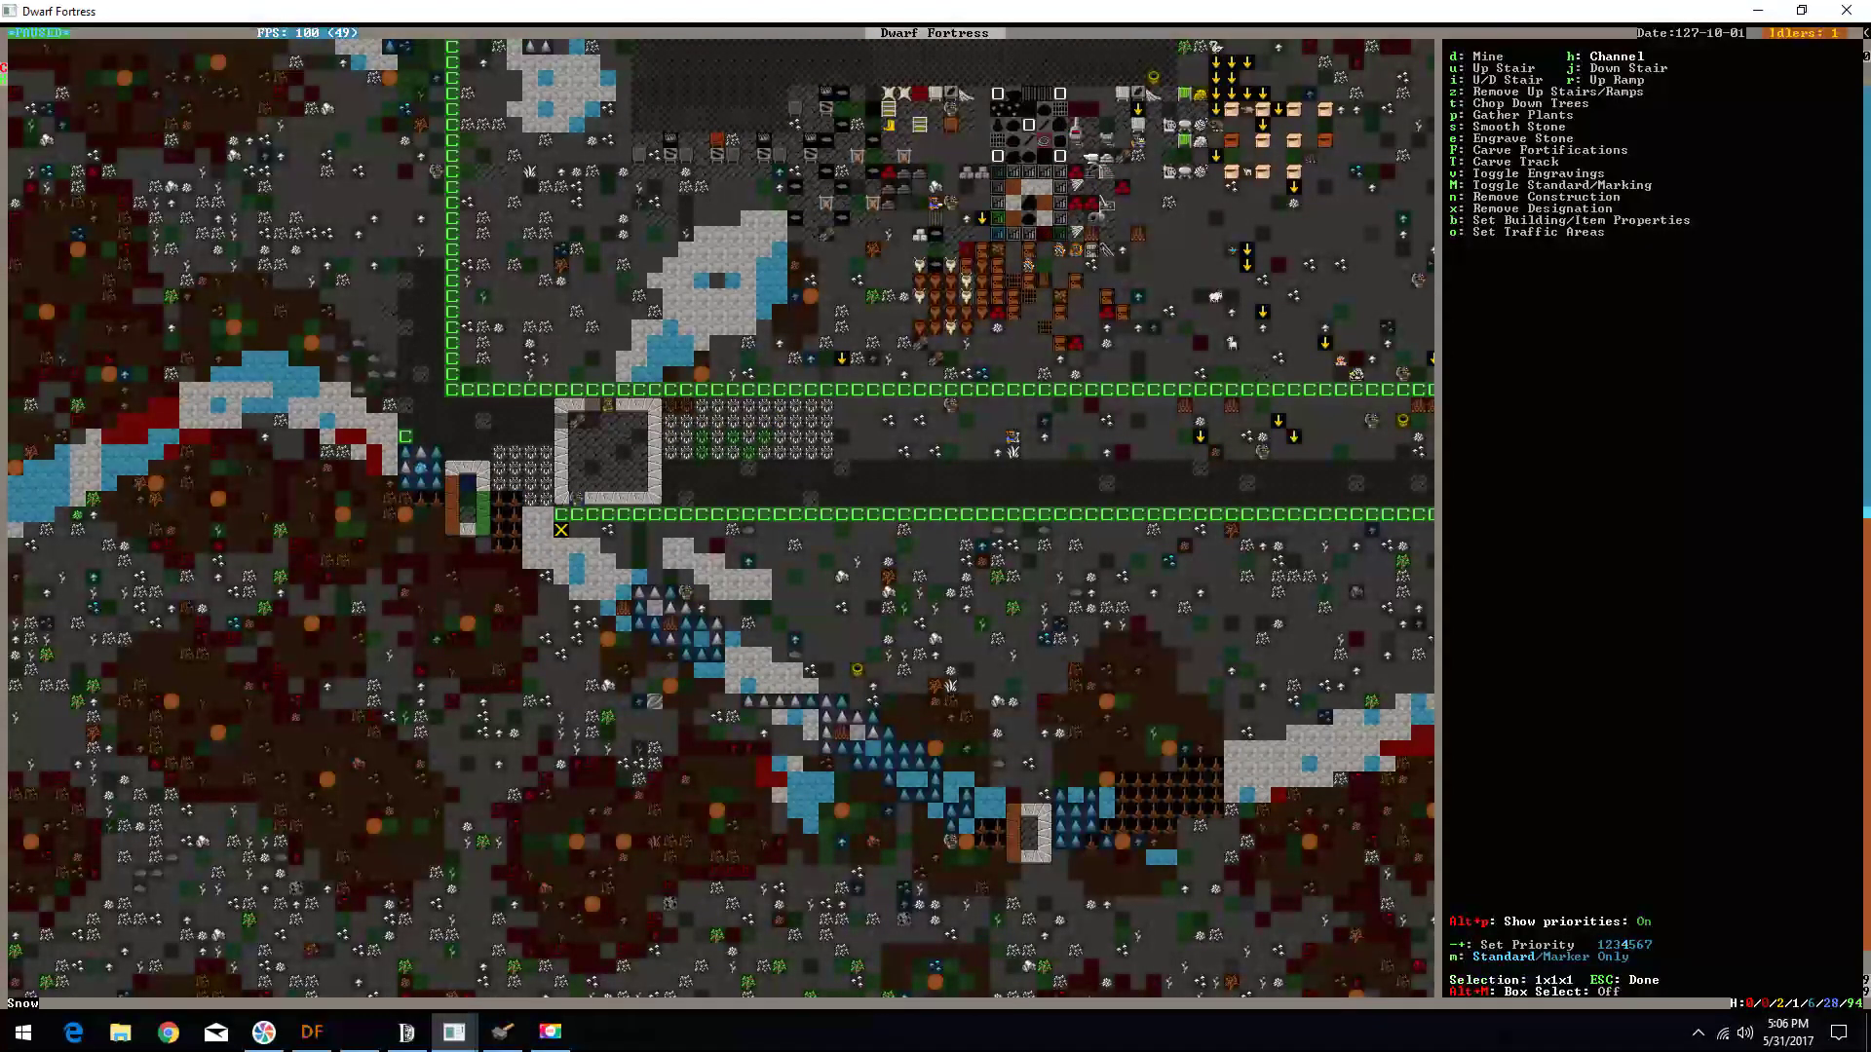
pyautogui.press('Right')
pyautogui.press('Down')
pyautogui.press('Down')
pyautogui.press('Return')
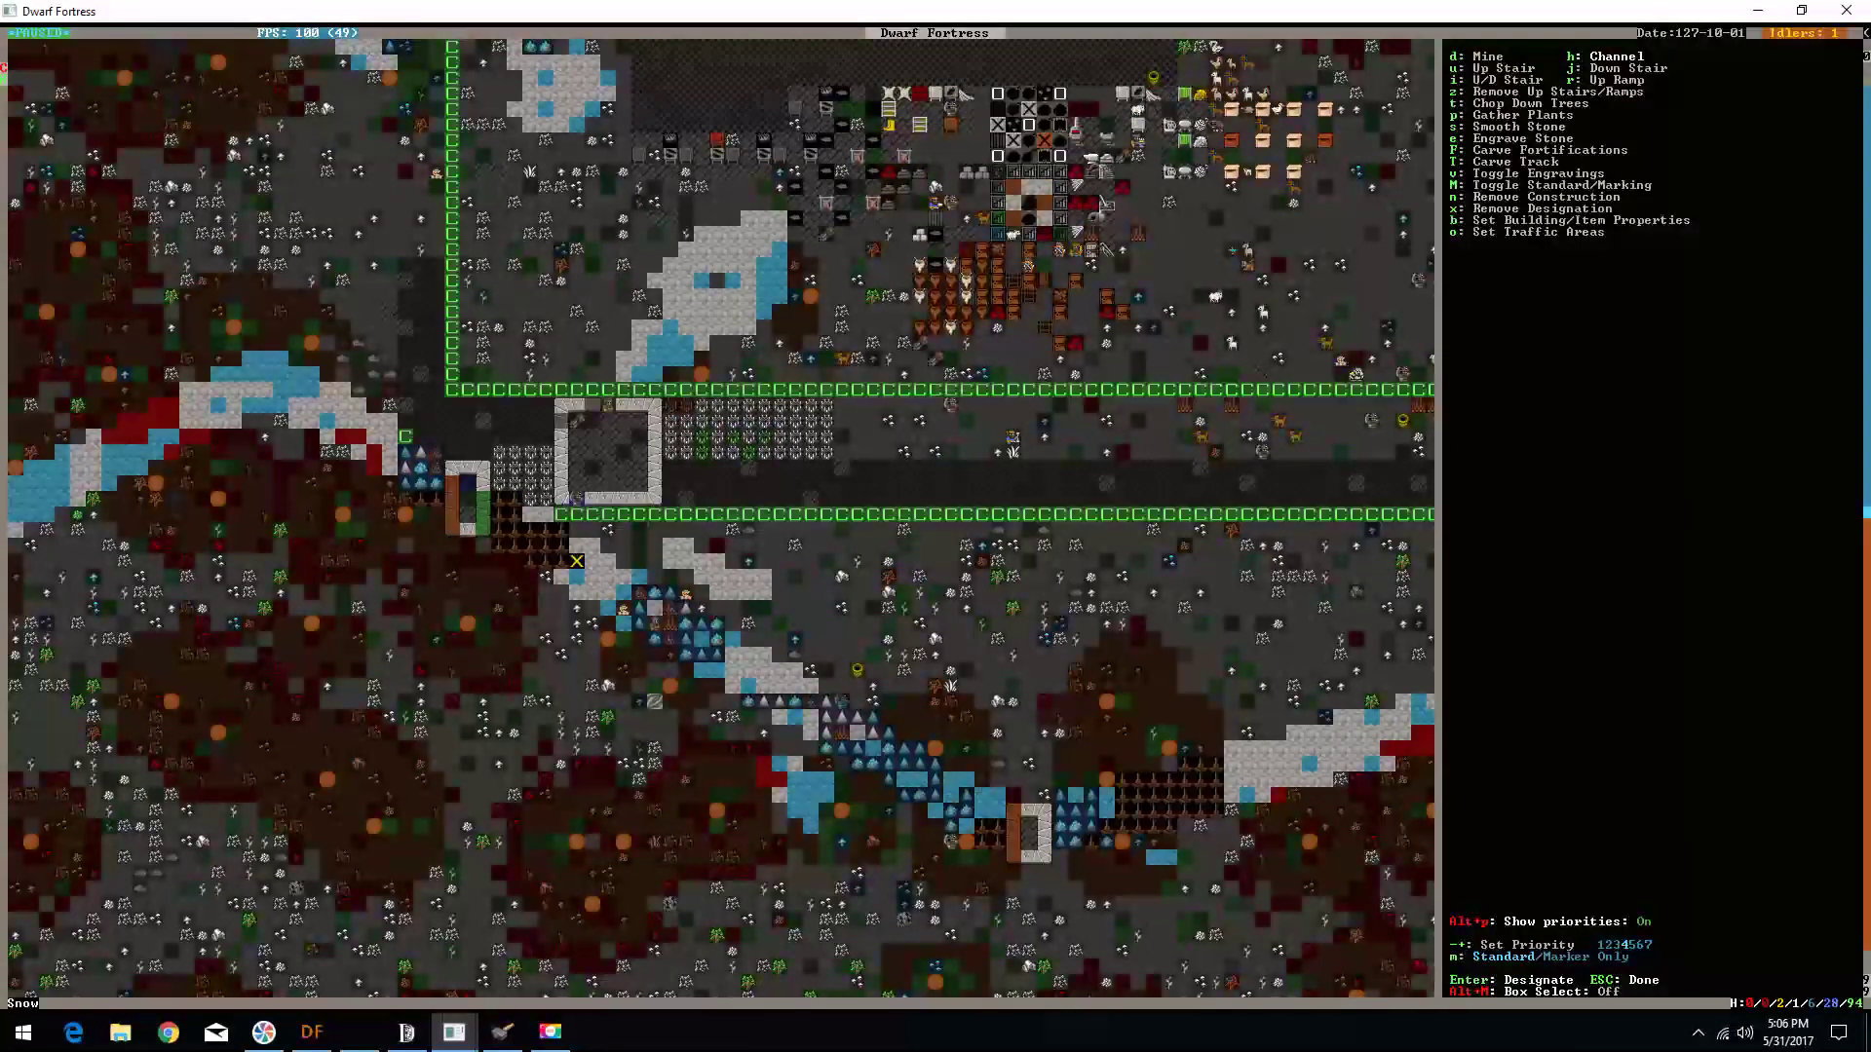
pyautogui.press('Right')
pyautogui.press('Down')
pyautogui.press('Down')
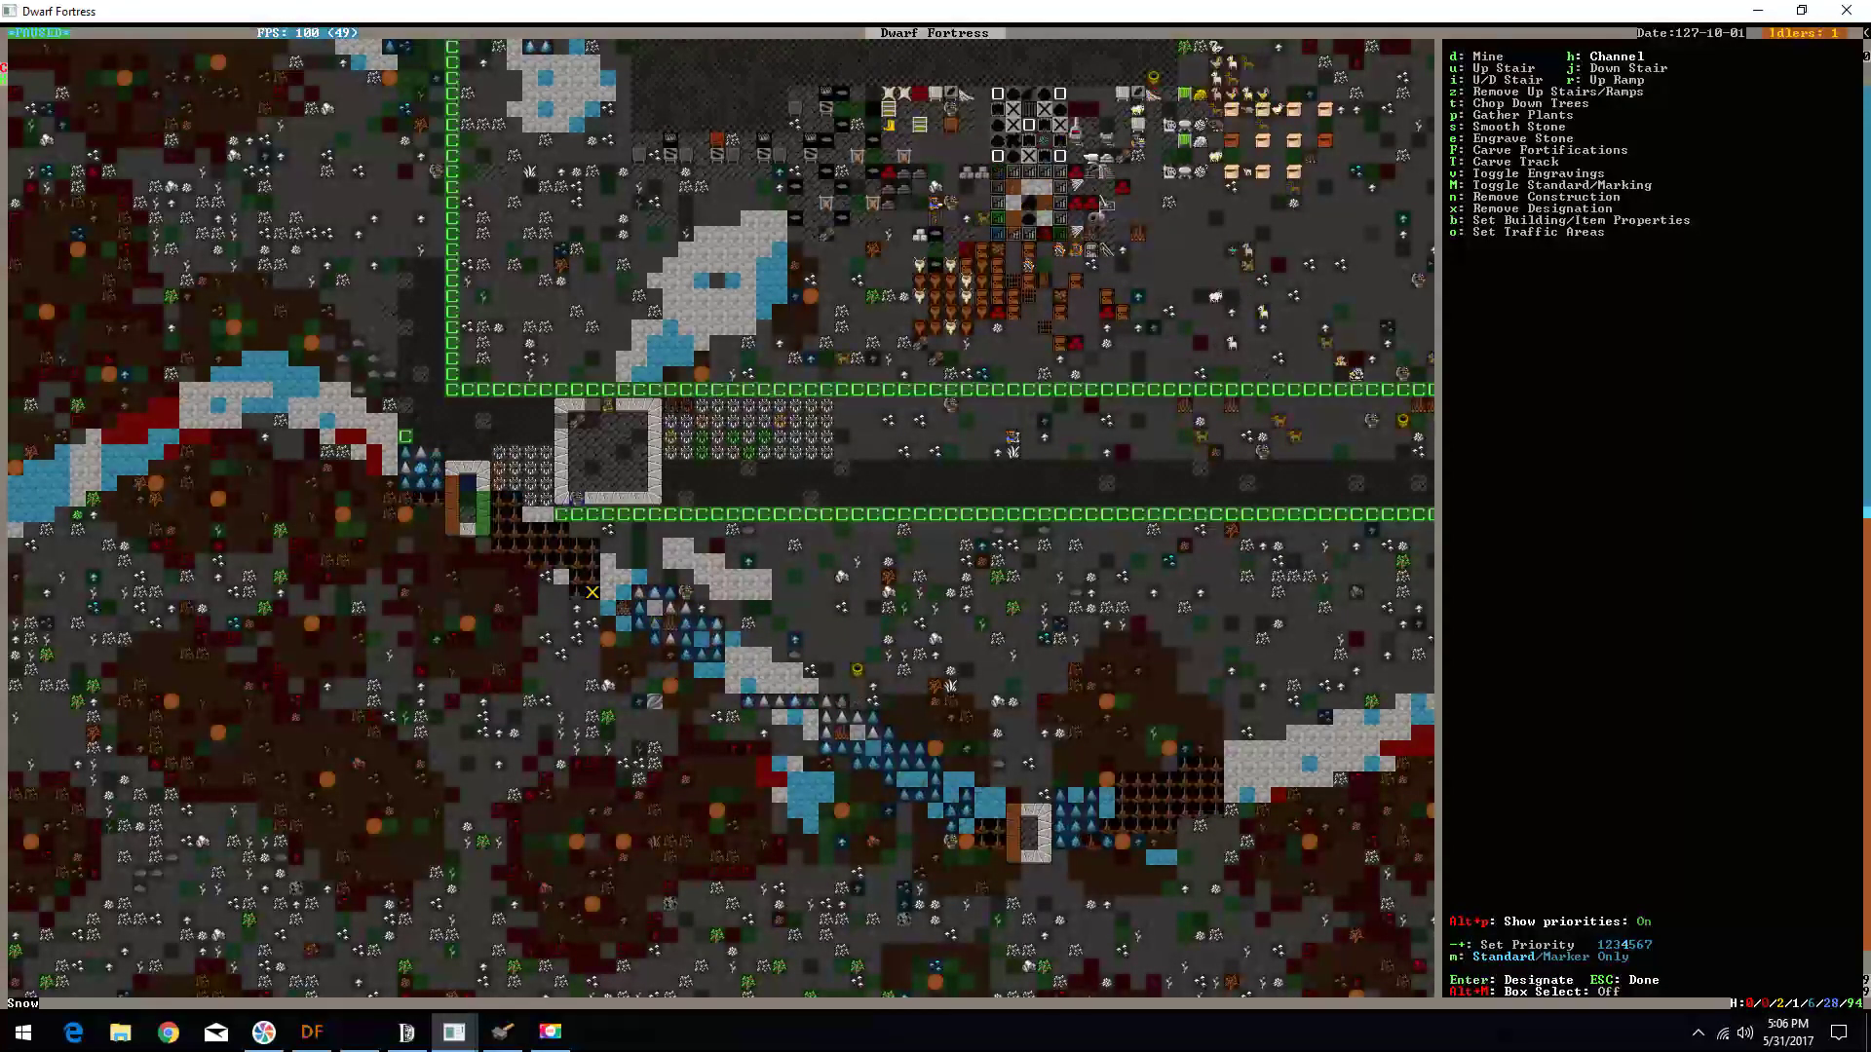
pyautogui.hotkey('shift', 'Up')
pyautogui.hotkey('shift', 'Up')
pyautogui.hotkey('shift', 'Up')
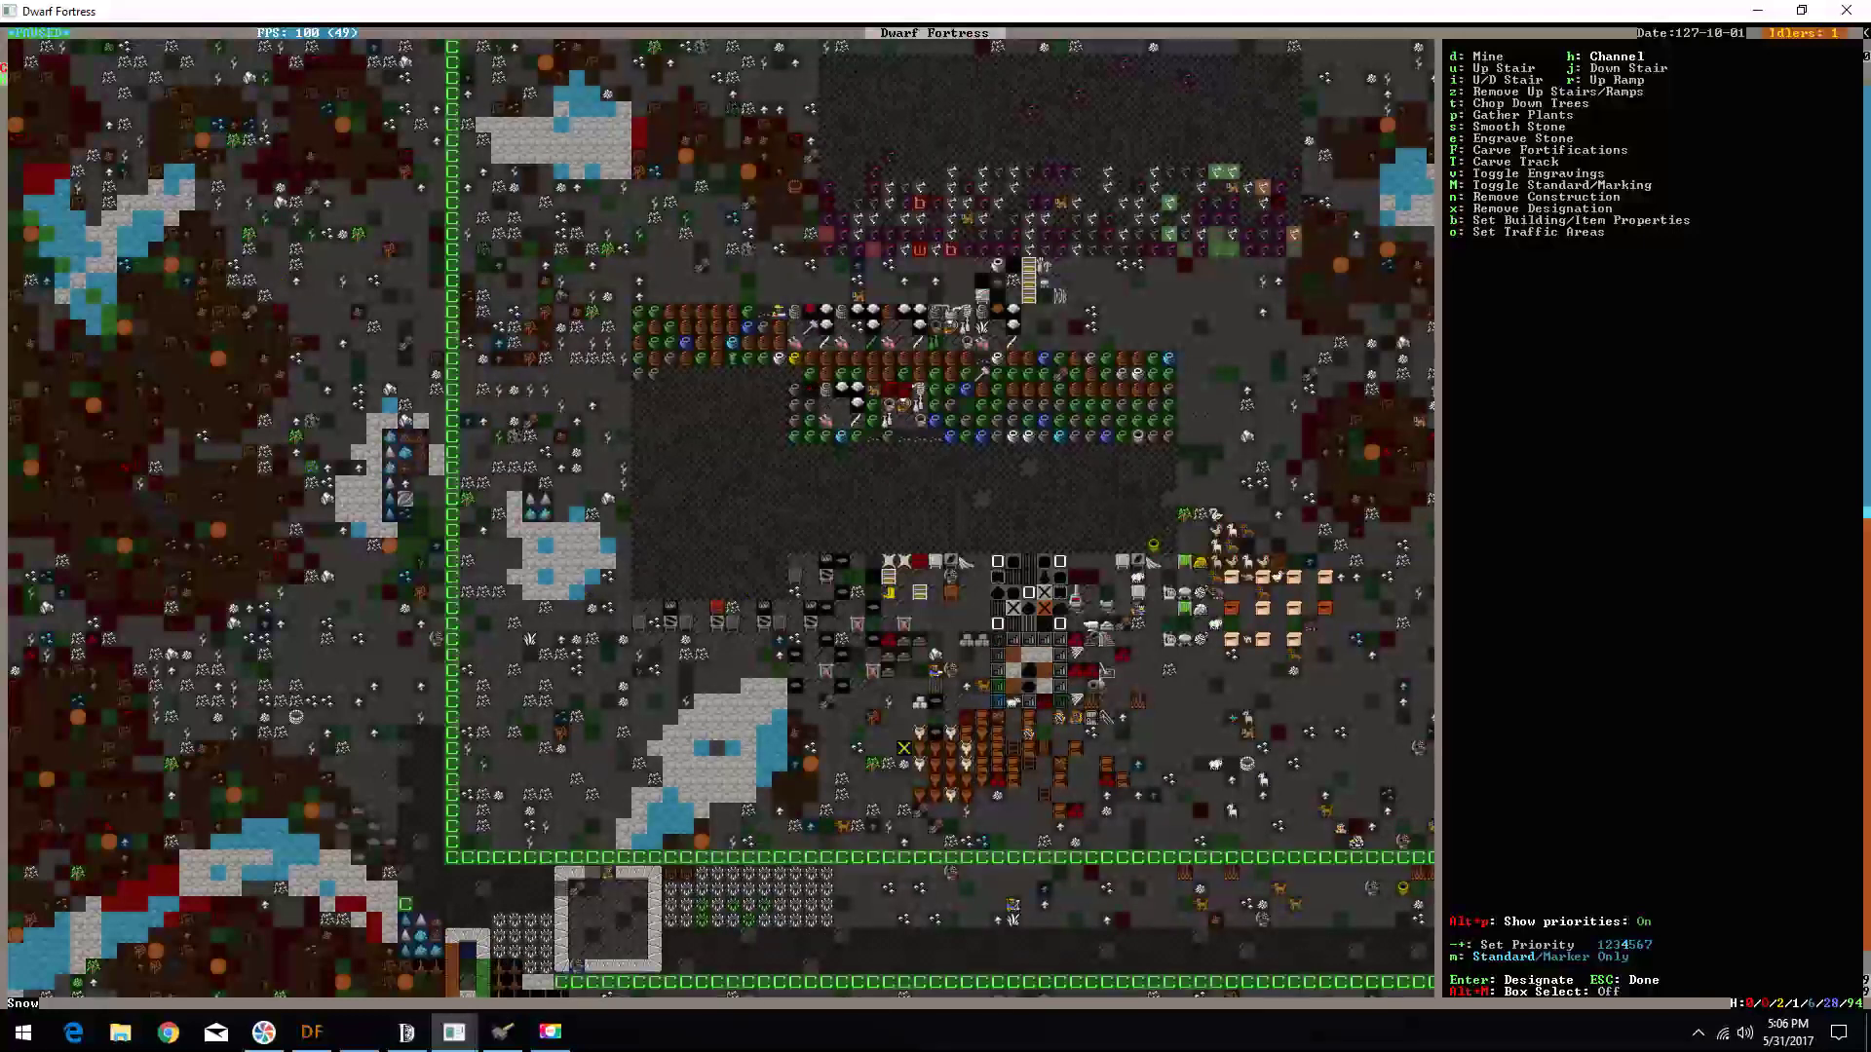
pyautogui.press('Left')
pyautogui.press('Left')
pyautogui.press('Left')
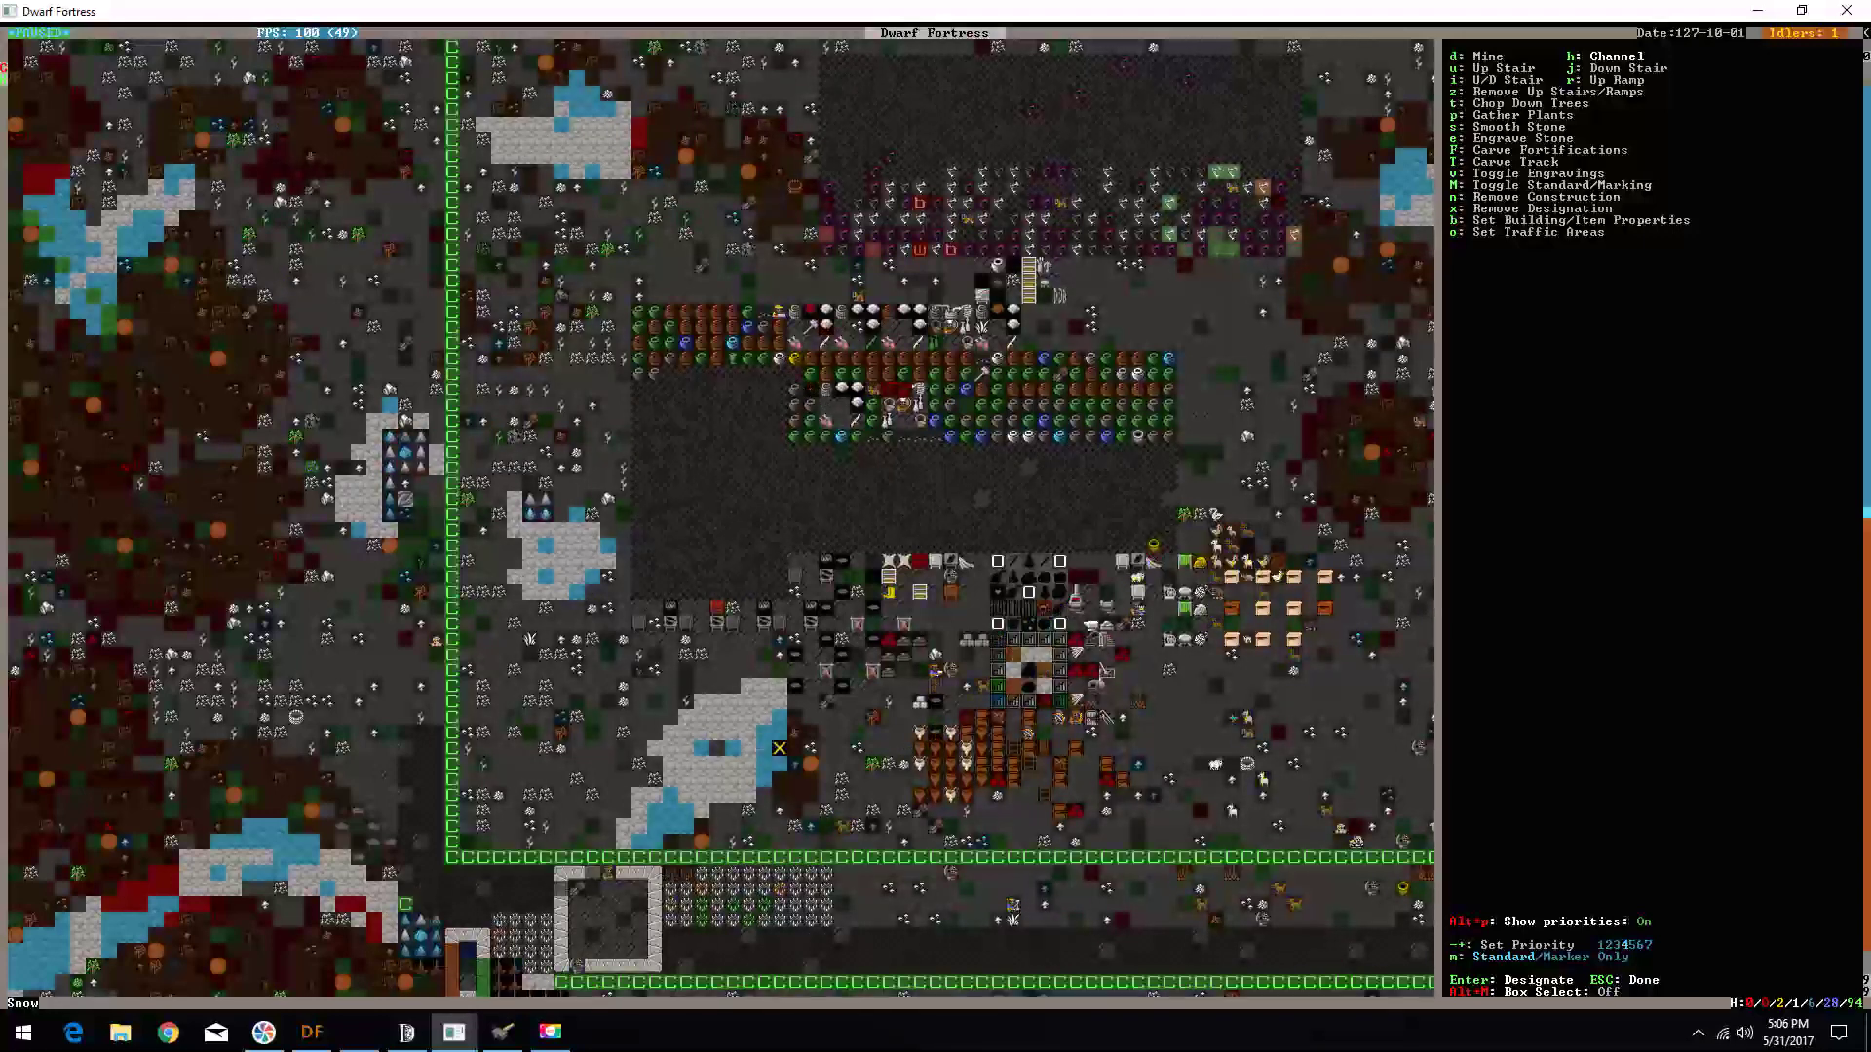
pyautogui.press('Return')
pyautogui.press('Up')
pyautogui.press('Up')
pyautogui.press('Left')
pyautogui.press('Left')
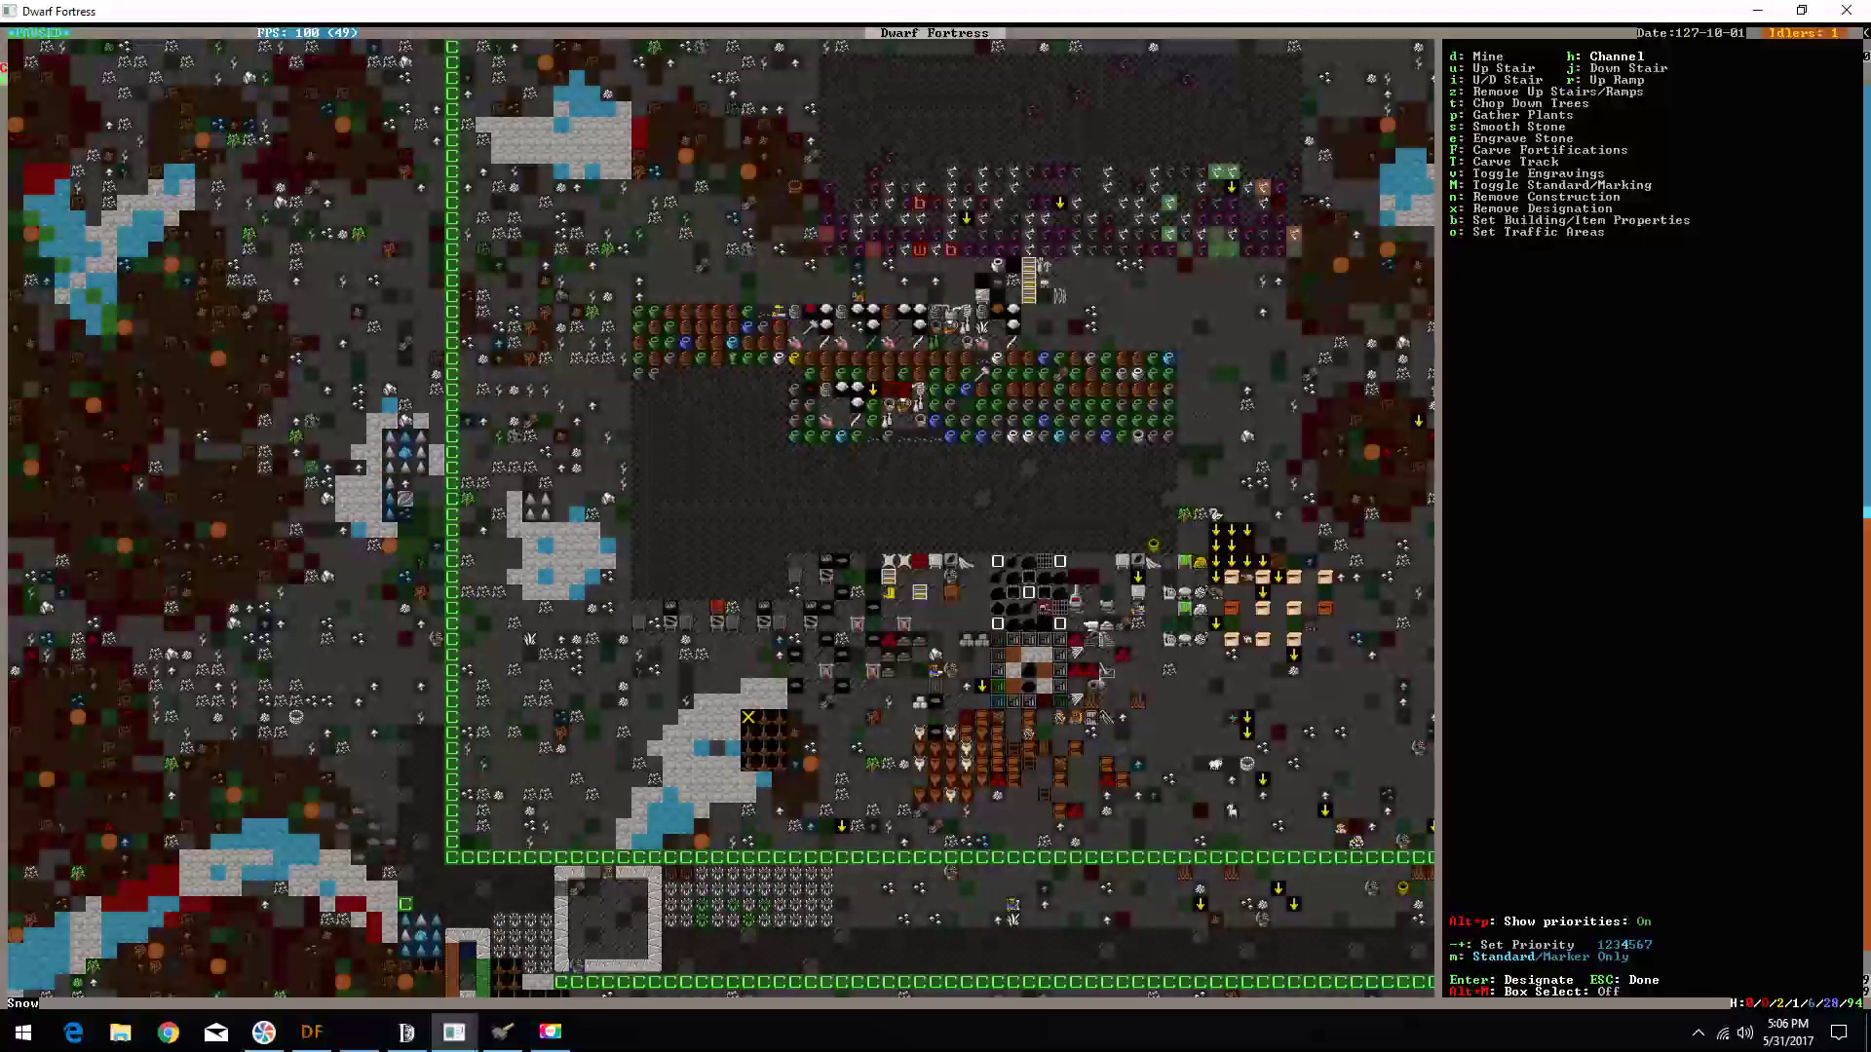
pyautogui.press('Return')
pyautogui.press('Escape')
pyautogui.hotkey('shift', '.')
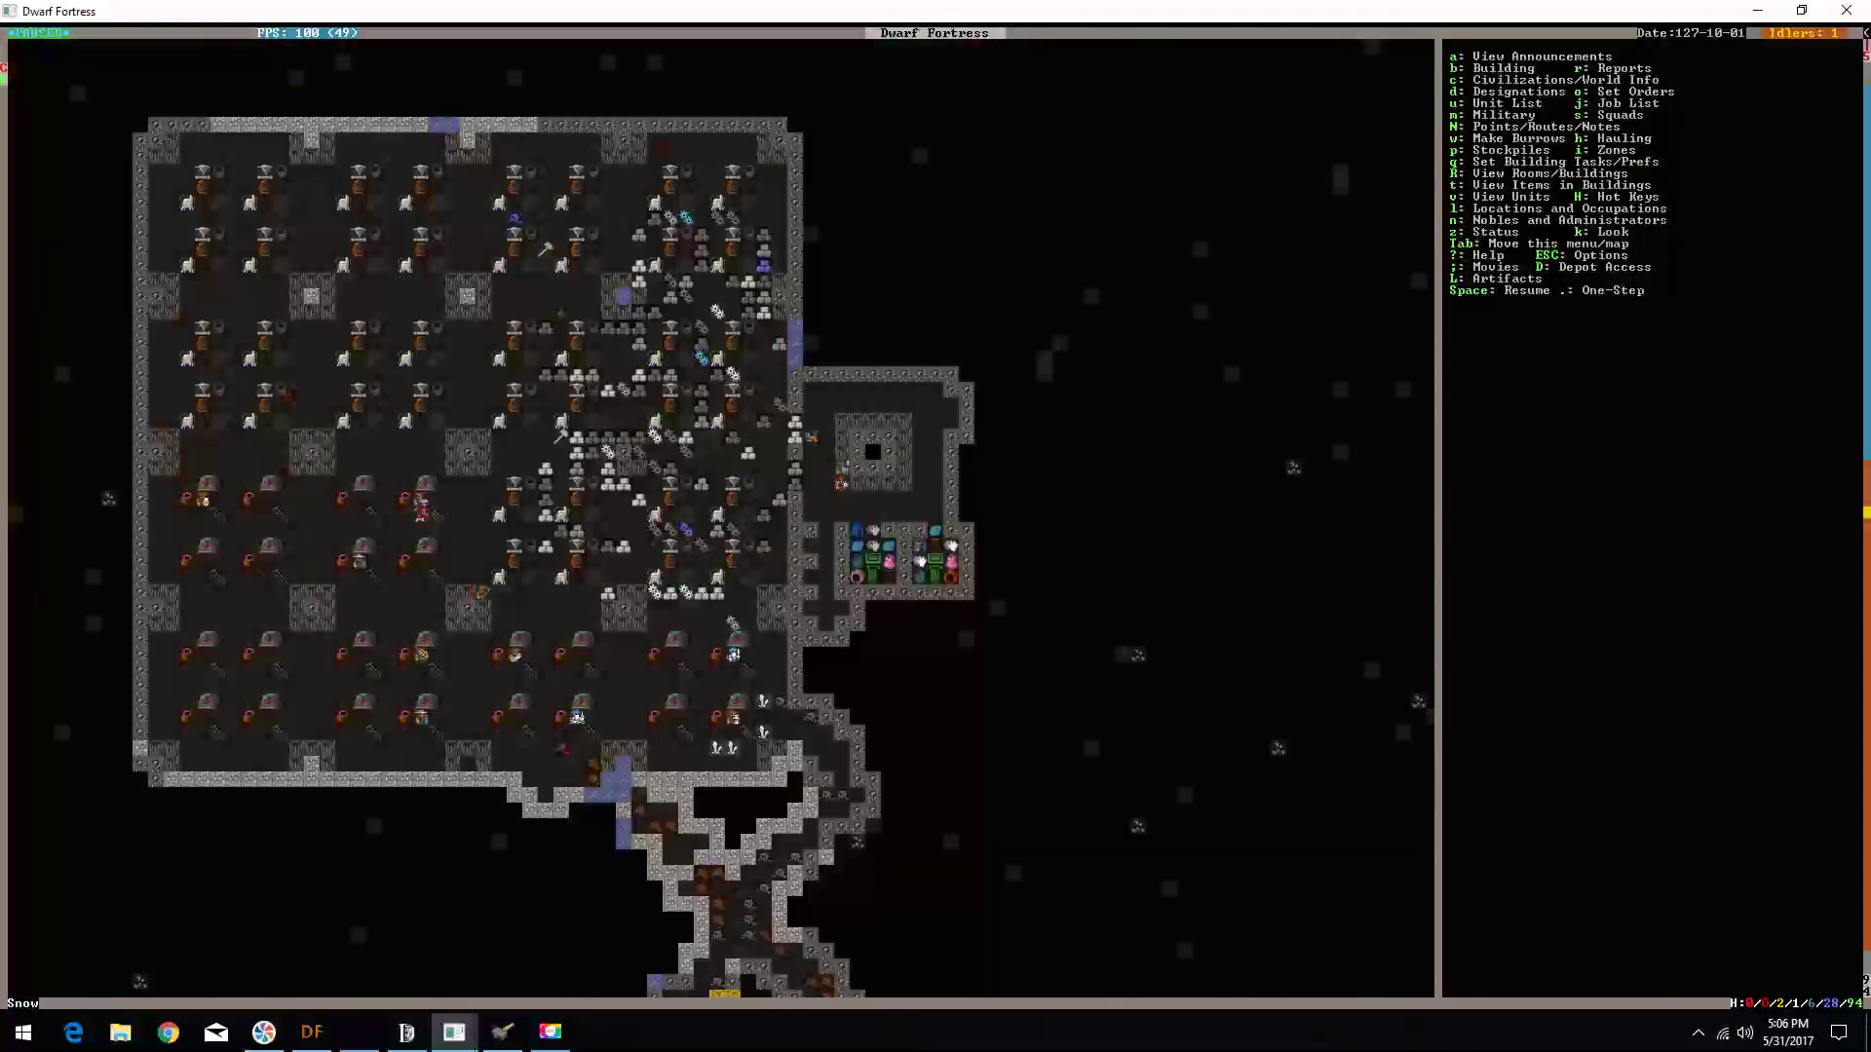
# - Resume the game and look east across another fortress level
pyautogui.hotkey('shift', '.')
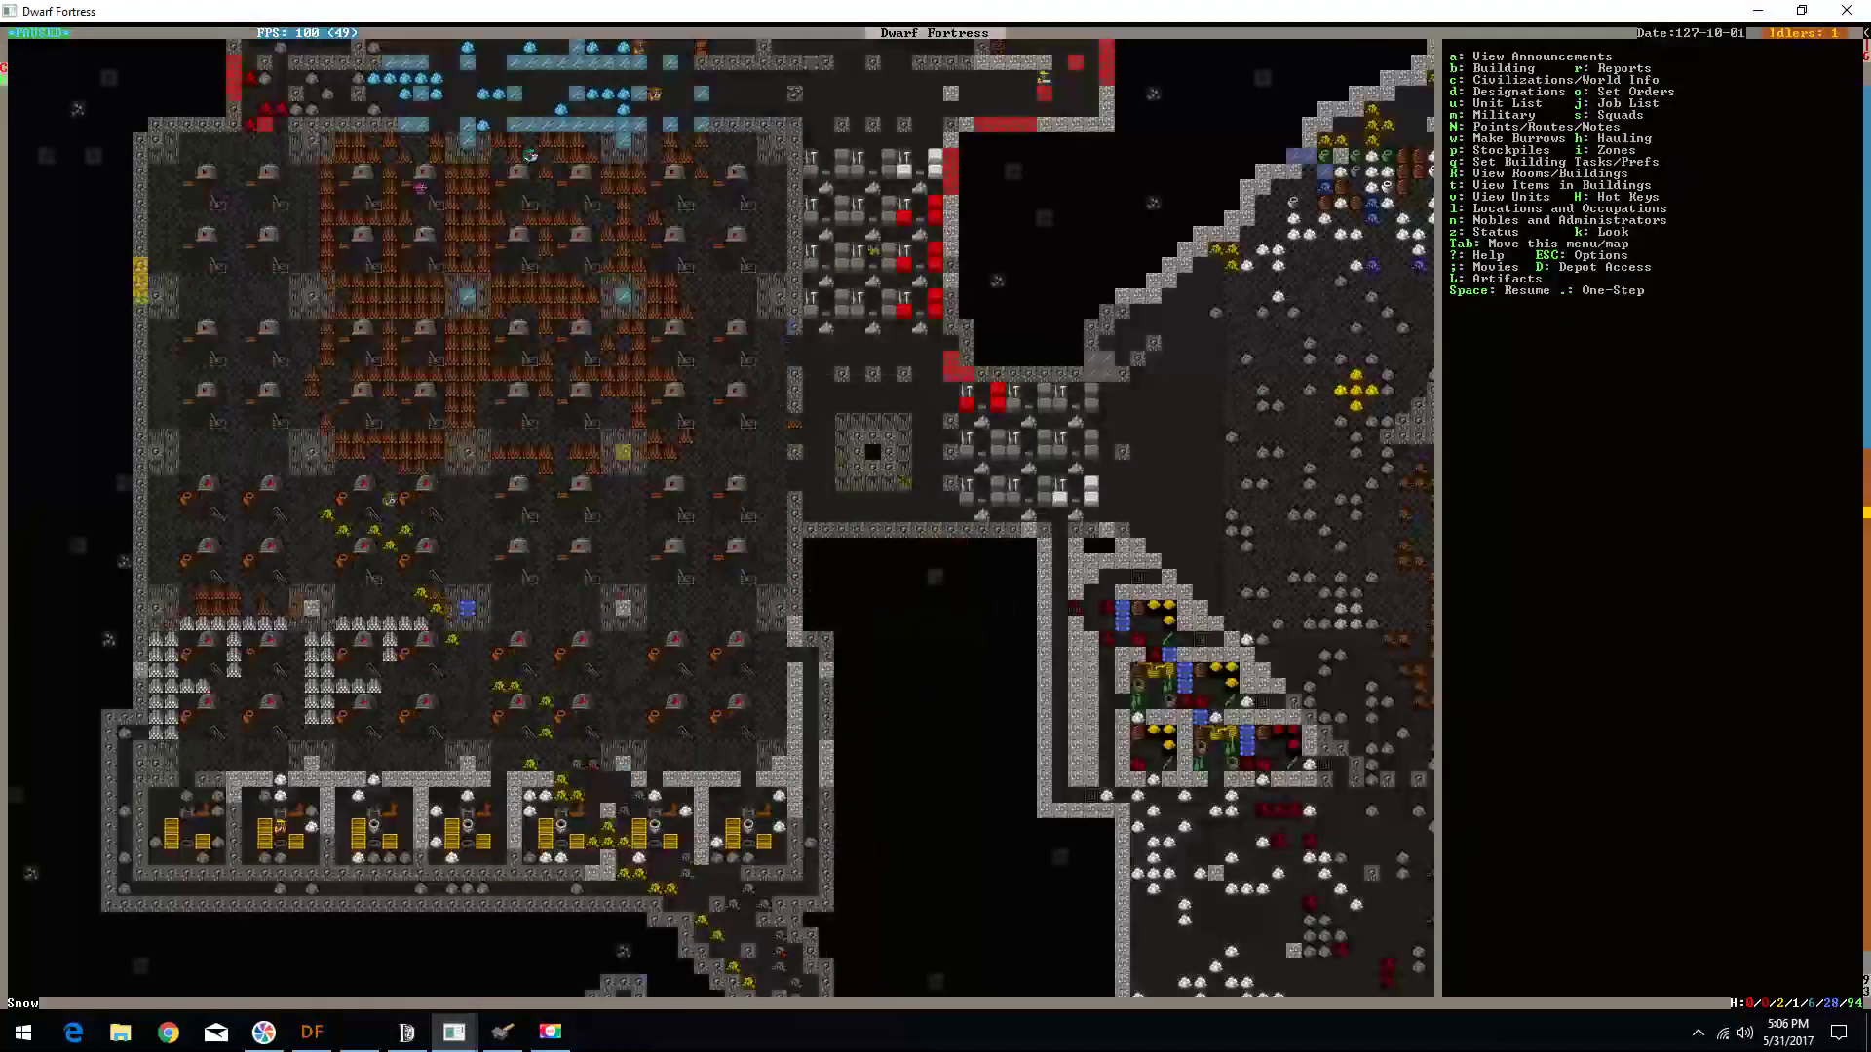
pyautogui.press('Escape')
pyautogui.press('Escape')
pyautogui.press('Right')
pyautogui.press('Right')
pyautogui.press('Right')
pyautogui.press('Right')
pyautogui.press('Right')
pyautogui.press('Right')
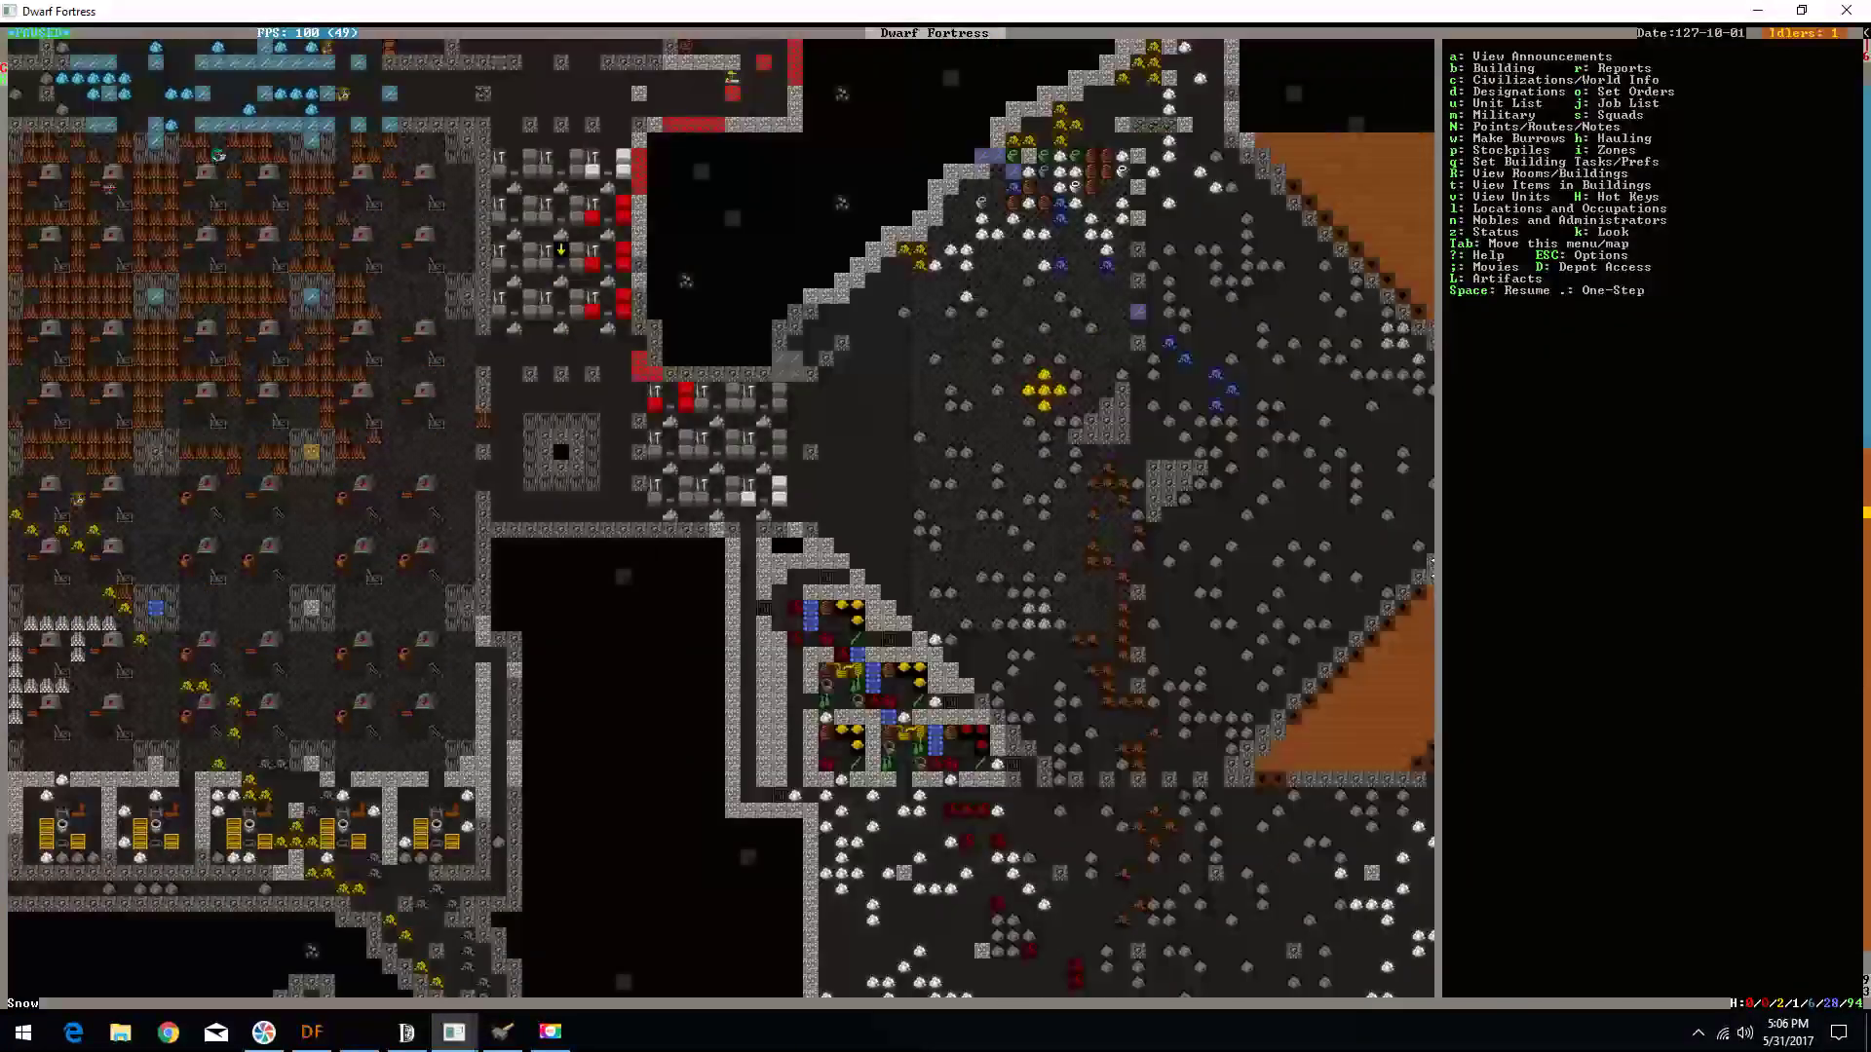
pyautogui.press('Right')
pyautogui.press('Right')
pyautogui.press('Right')
pyautogui.press('space')
pyautogui.hotkey('shift', '.')
pyautogui.hotkey('shift', ',')
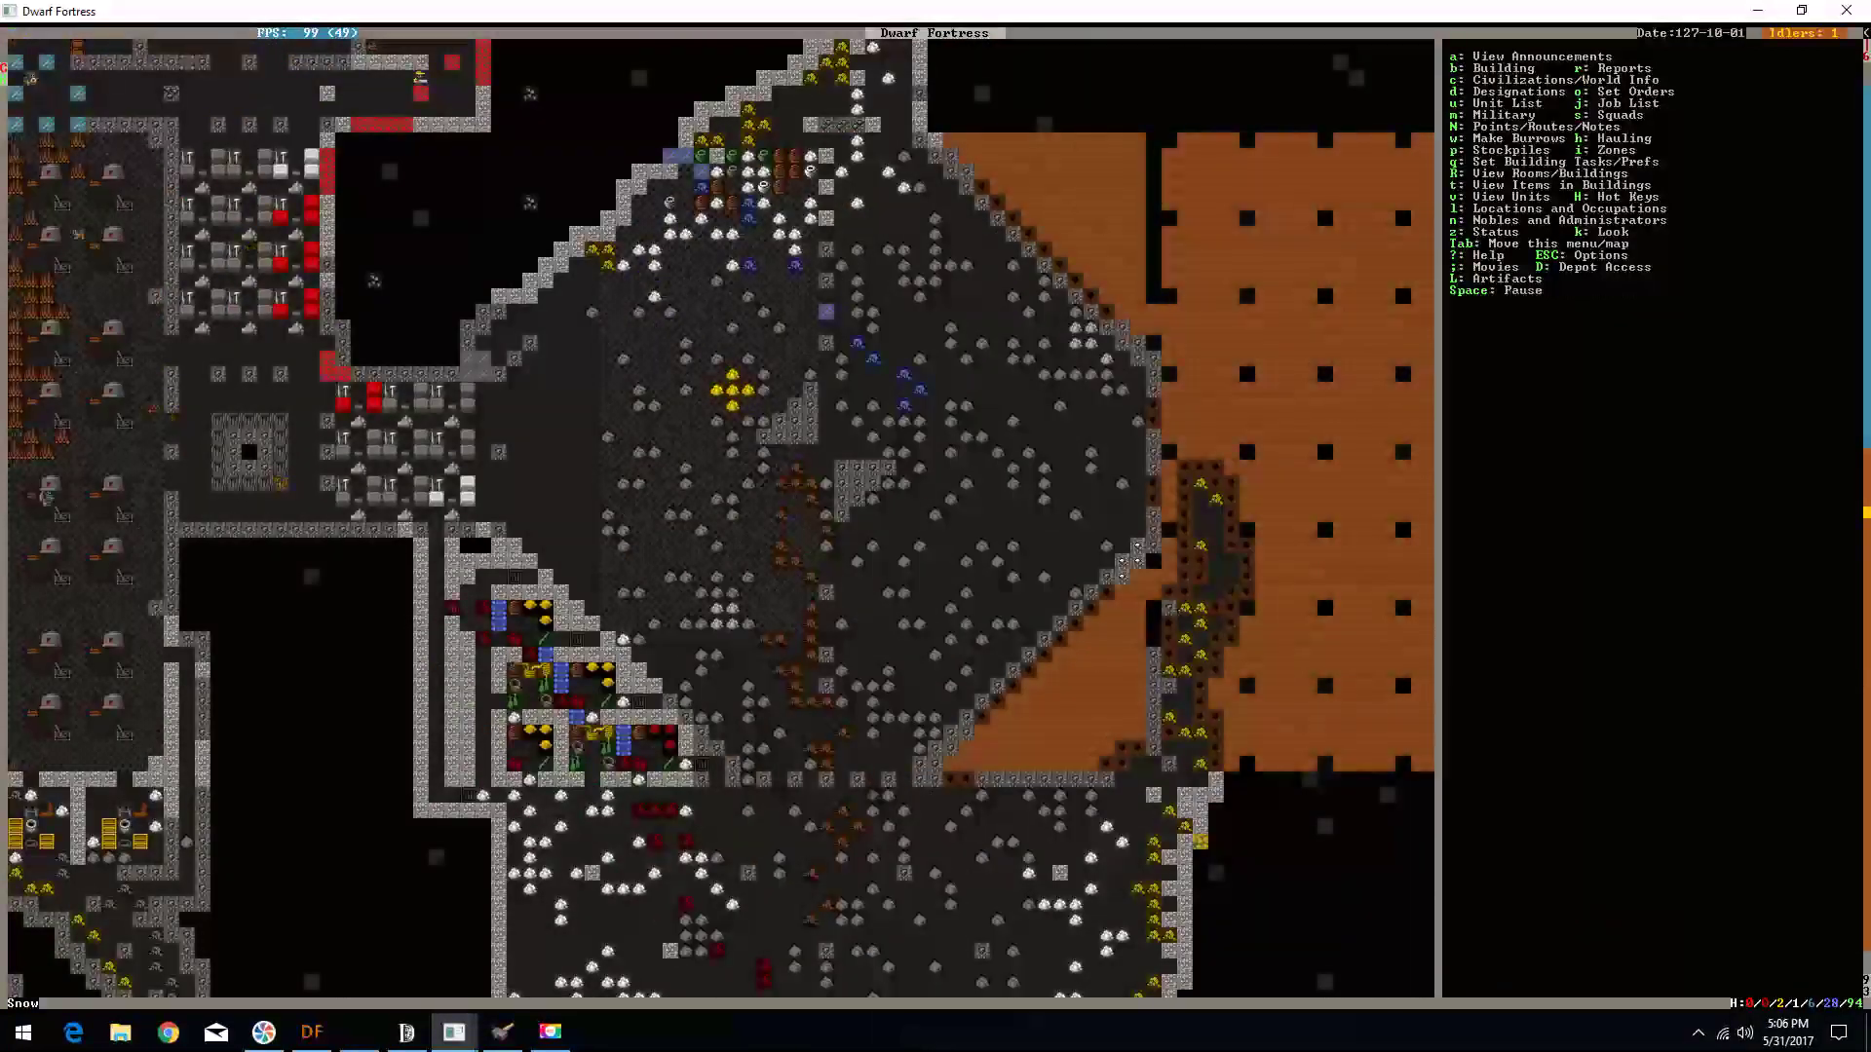
# - Browse down to the cavern-edge level and bring the narrow shaft into view for designating
pyautogui.hotkey('shift', '.')
pyautogui.hotkey('shift', '.')
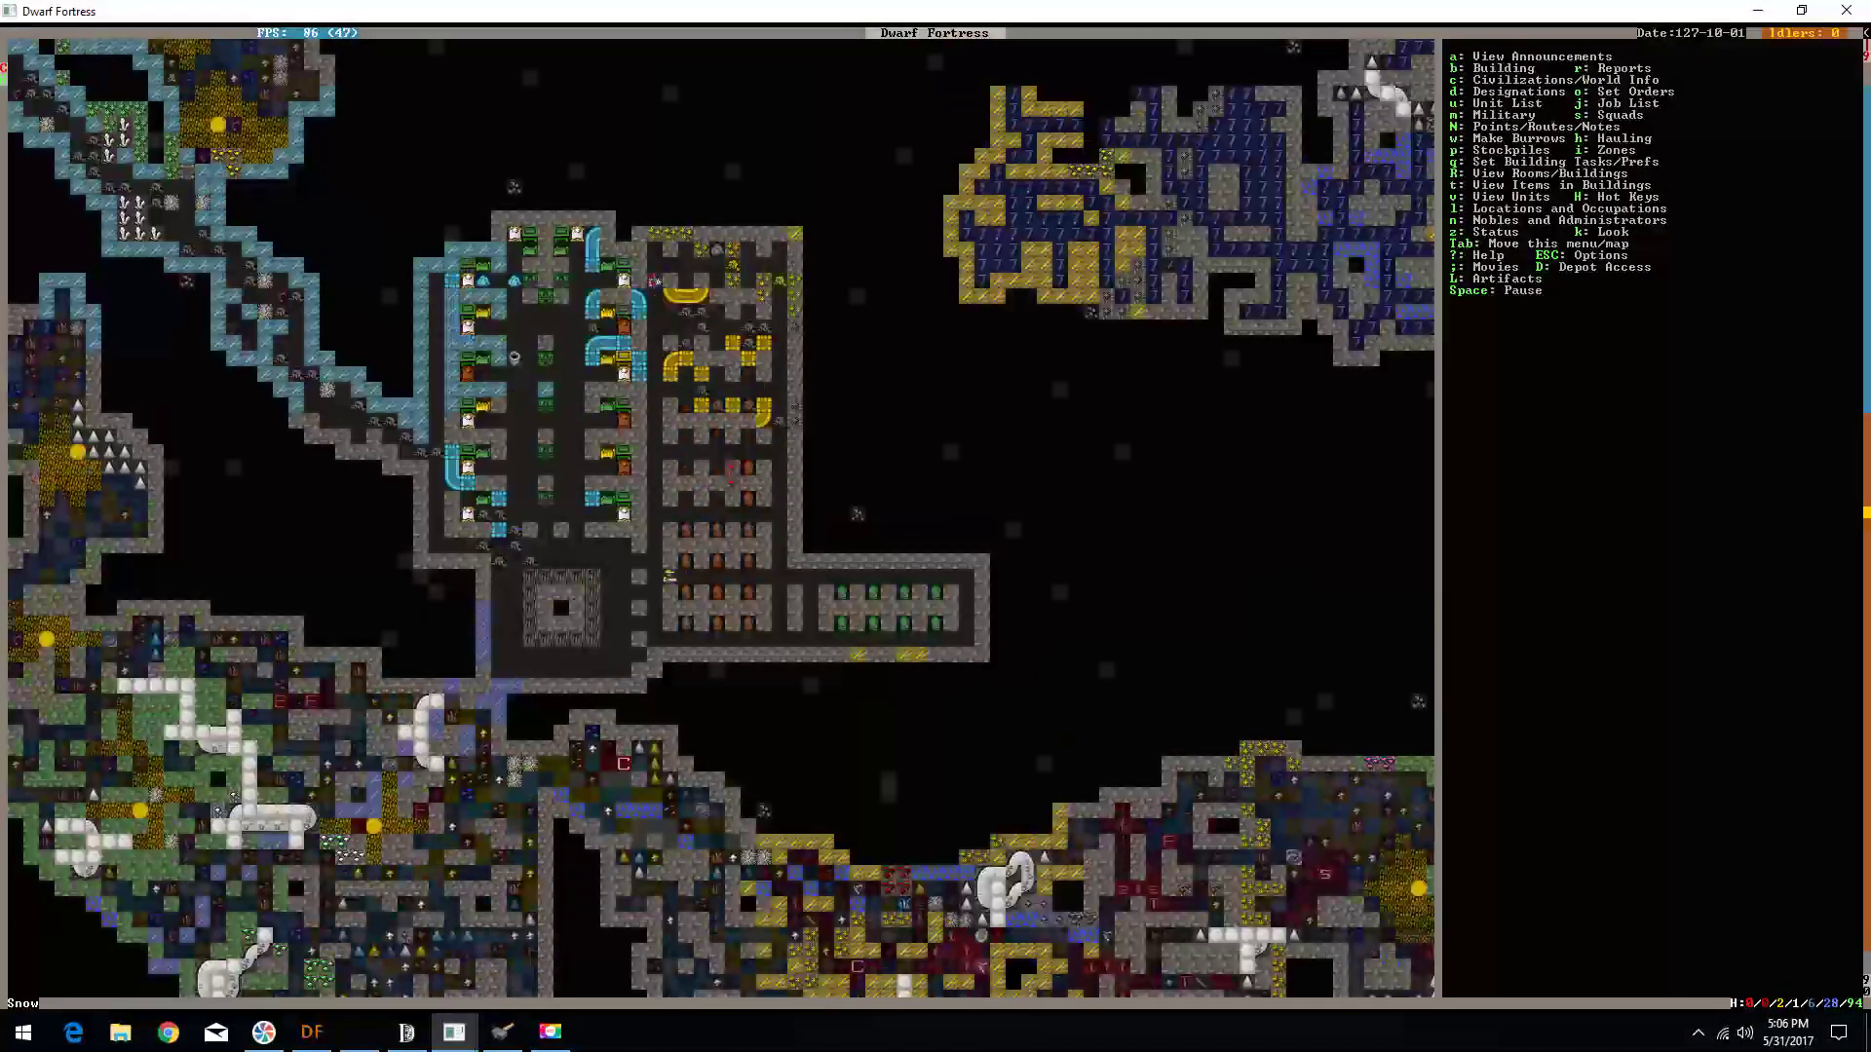
pyautogui.hotkey('shift', '.')
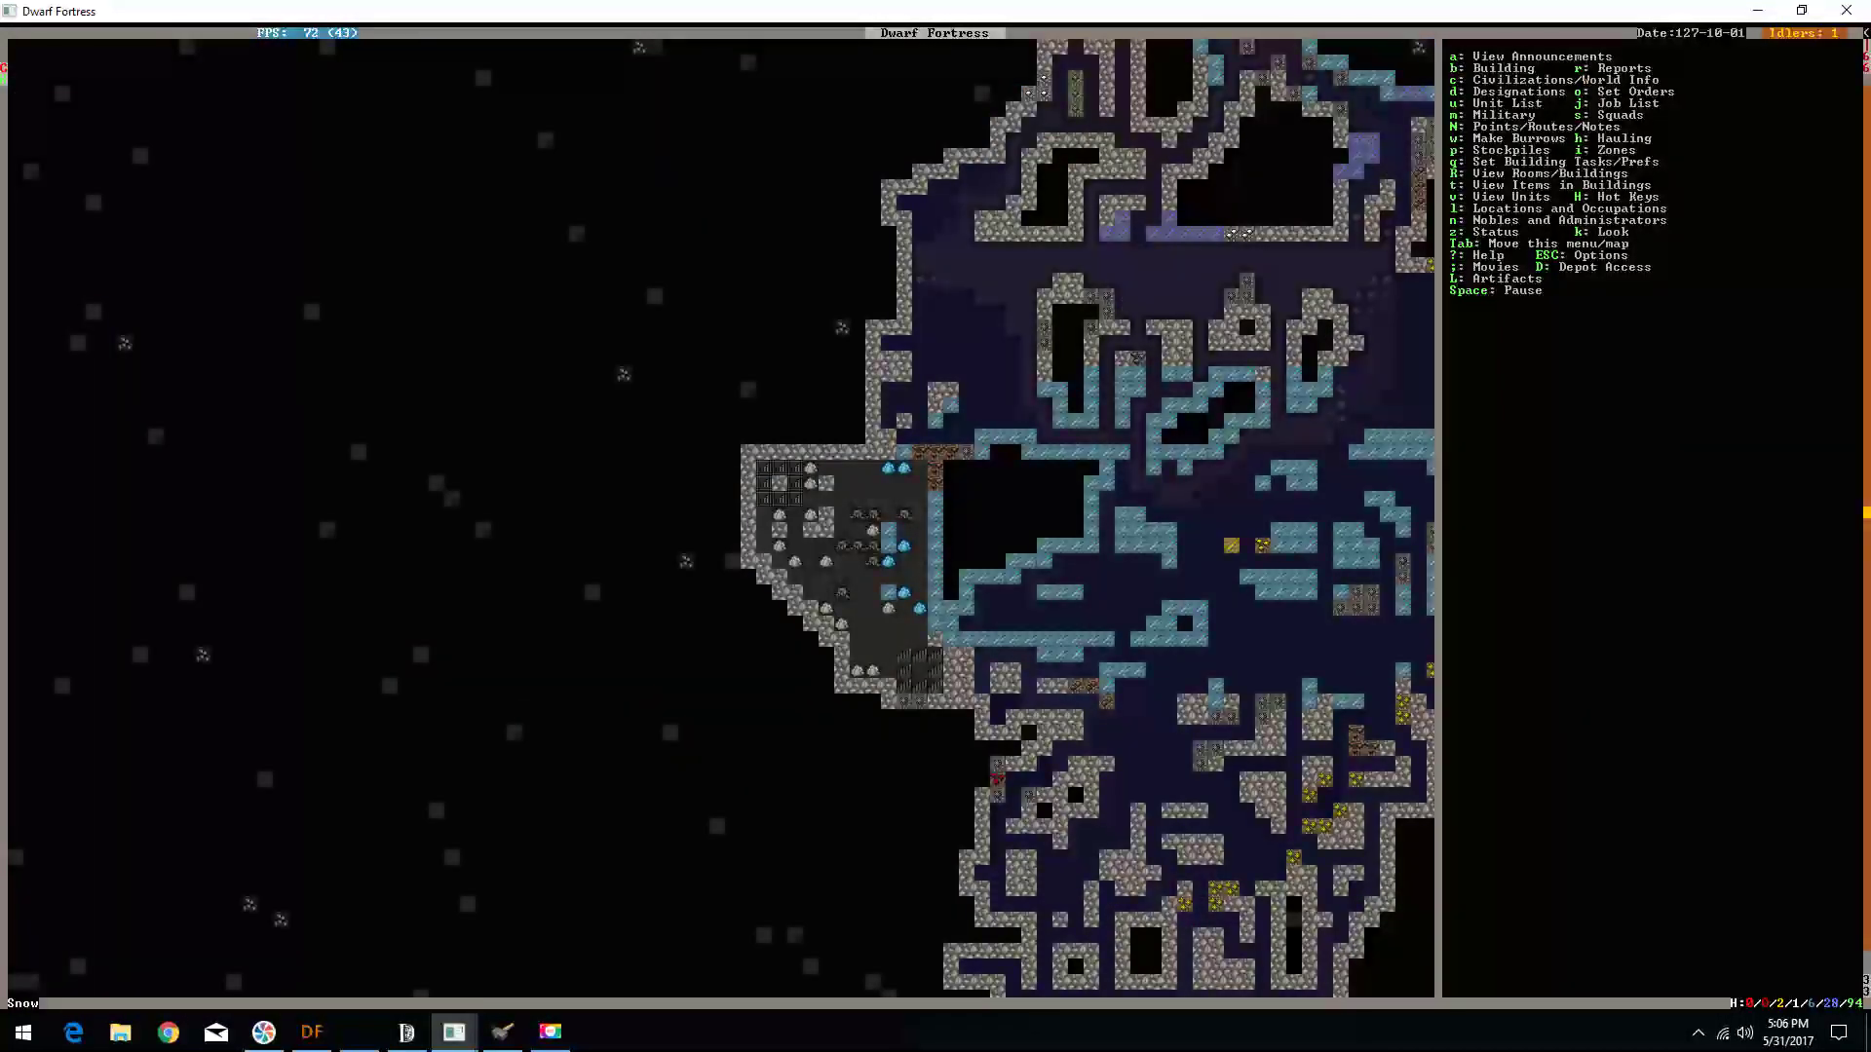
pyautogui.hotkey('shift', '.')
pyautogui.hotkey('shift', '.')
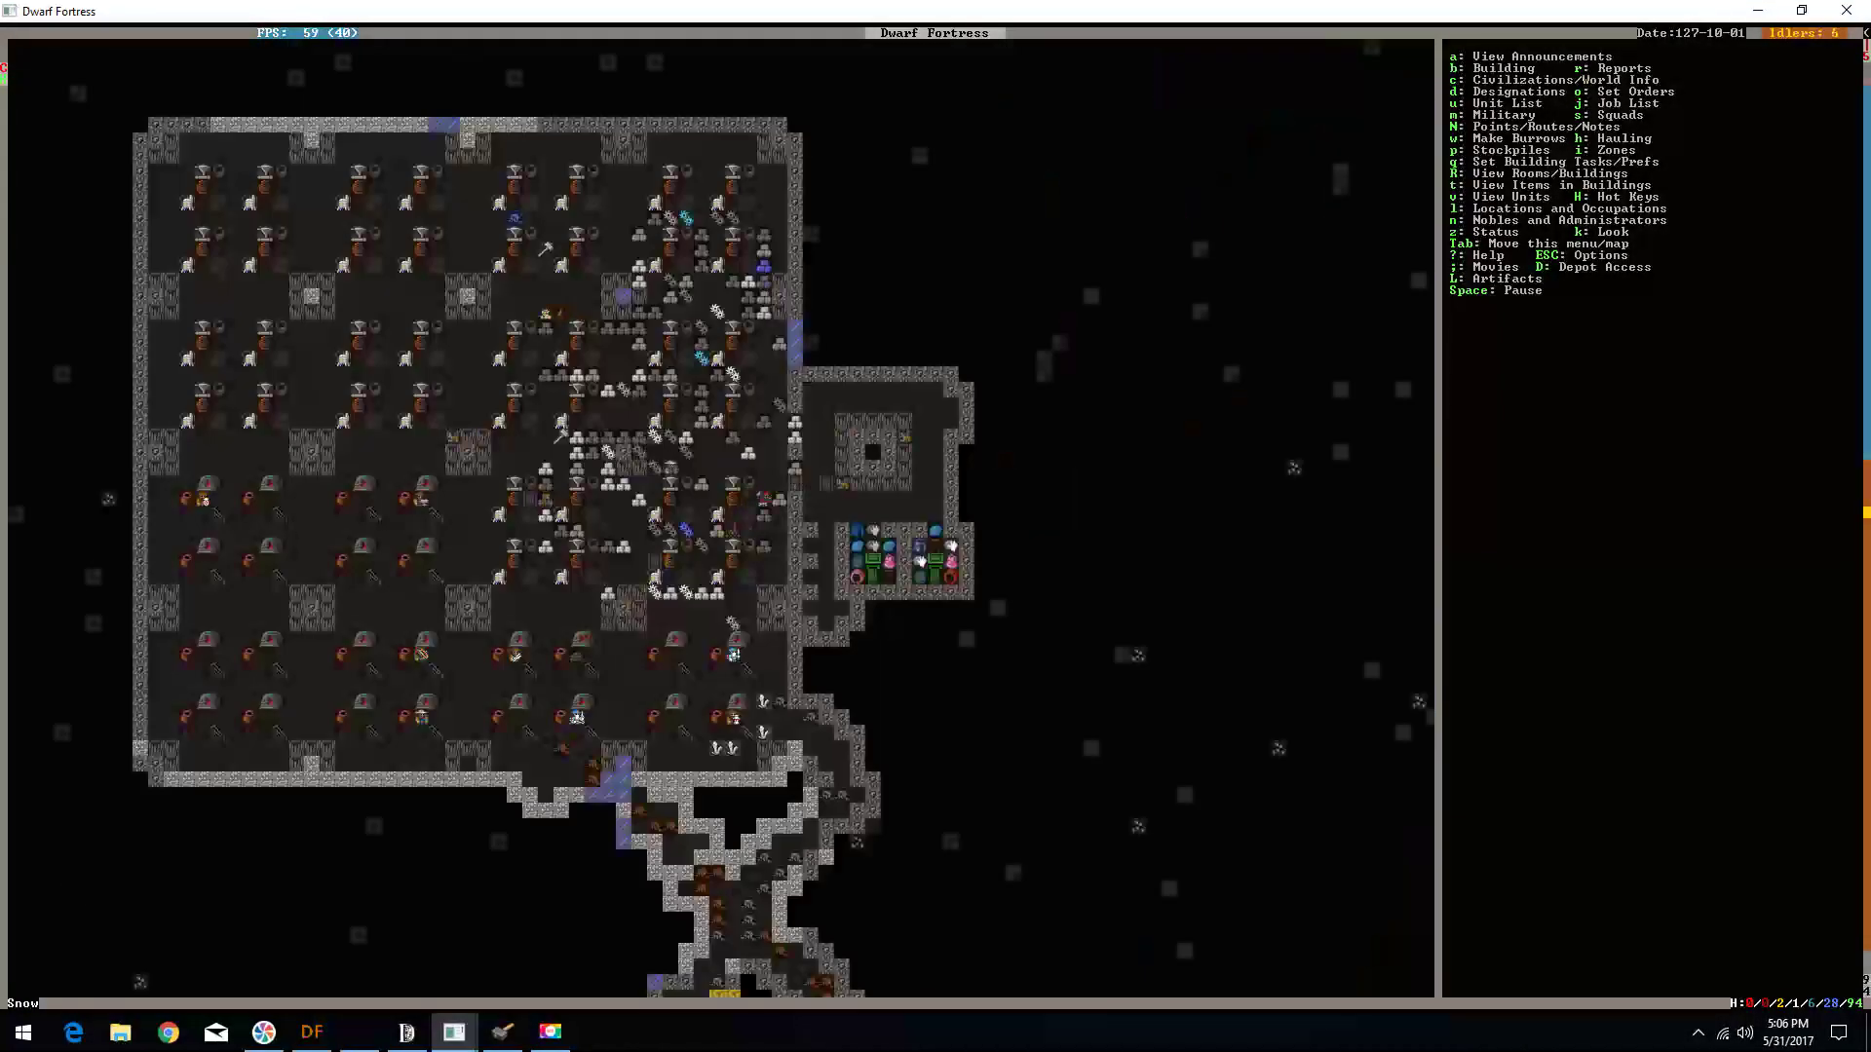
pyautogui.hotkey('shift', '.')
pyautogui.hotkey('shift', '.')
pyautogui.hotkey('shift', '.')
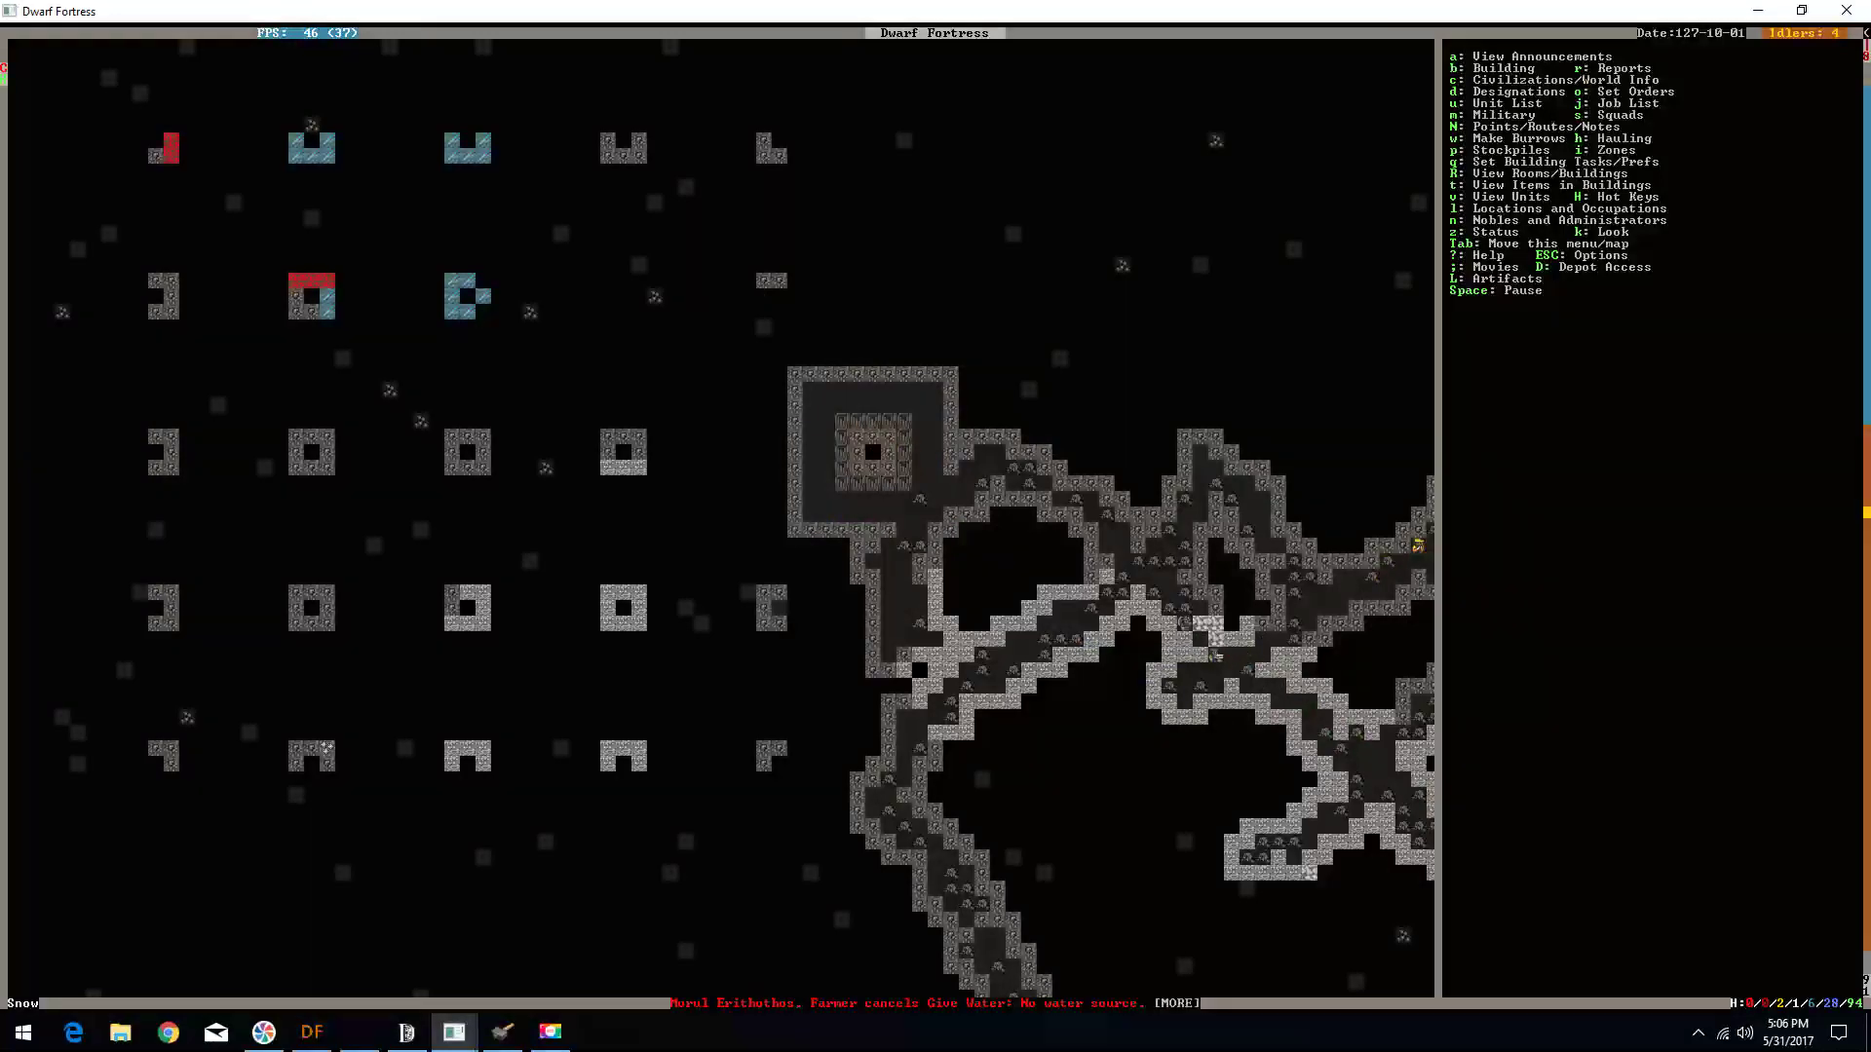
pyautogui.hotkey('shift', '.')
pyautogui.hotkey('shift', 'Right')
pyautogui.hotkey('shift', 'Up')
pyautogui.hotkey('shift', '.')
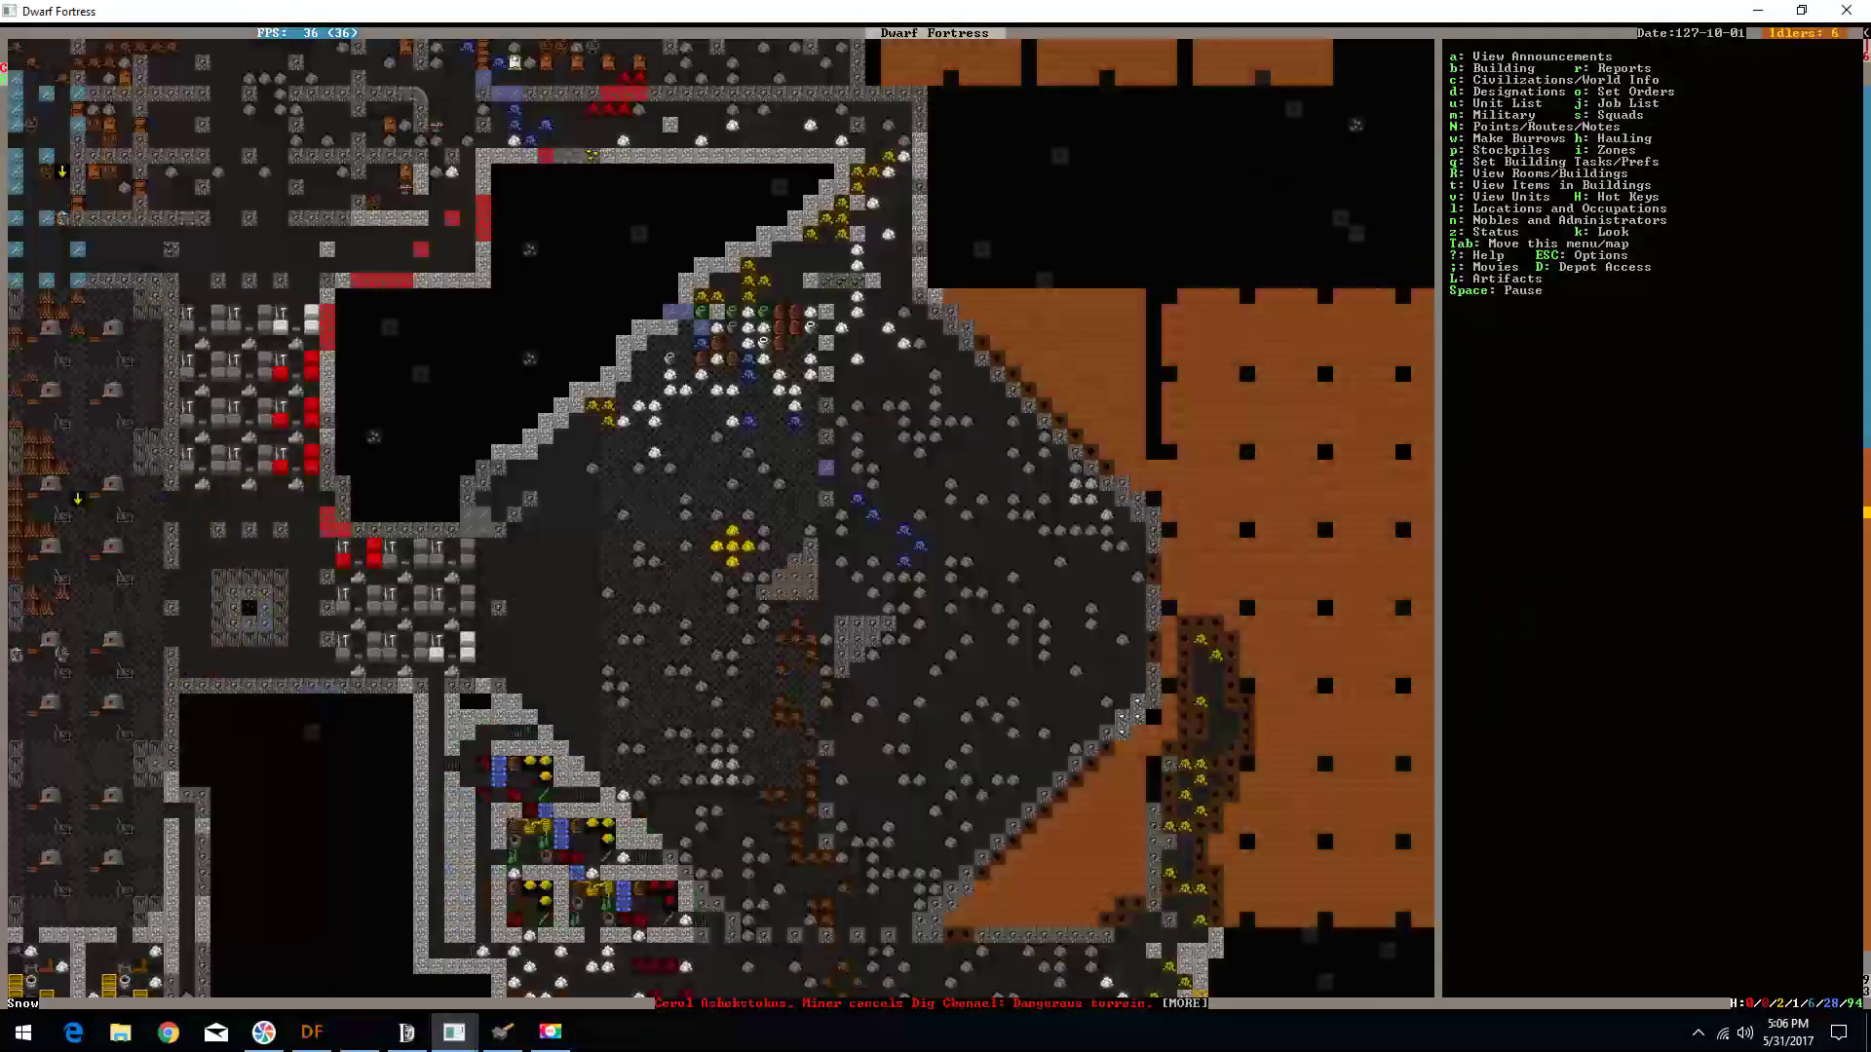
pyautogui.hotkey('shift', '.')
pyautogui.hotkey('shift', '.')
pyautogui.hotkey('shift', '.')
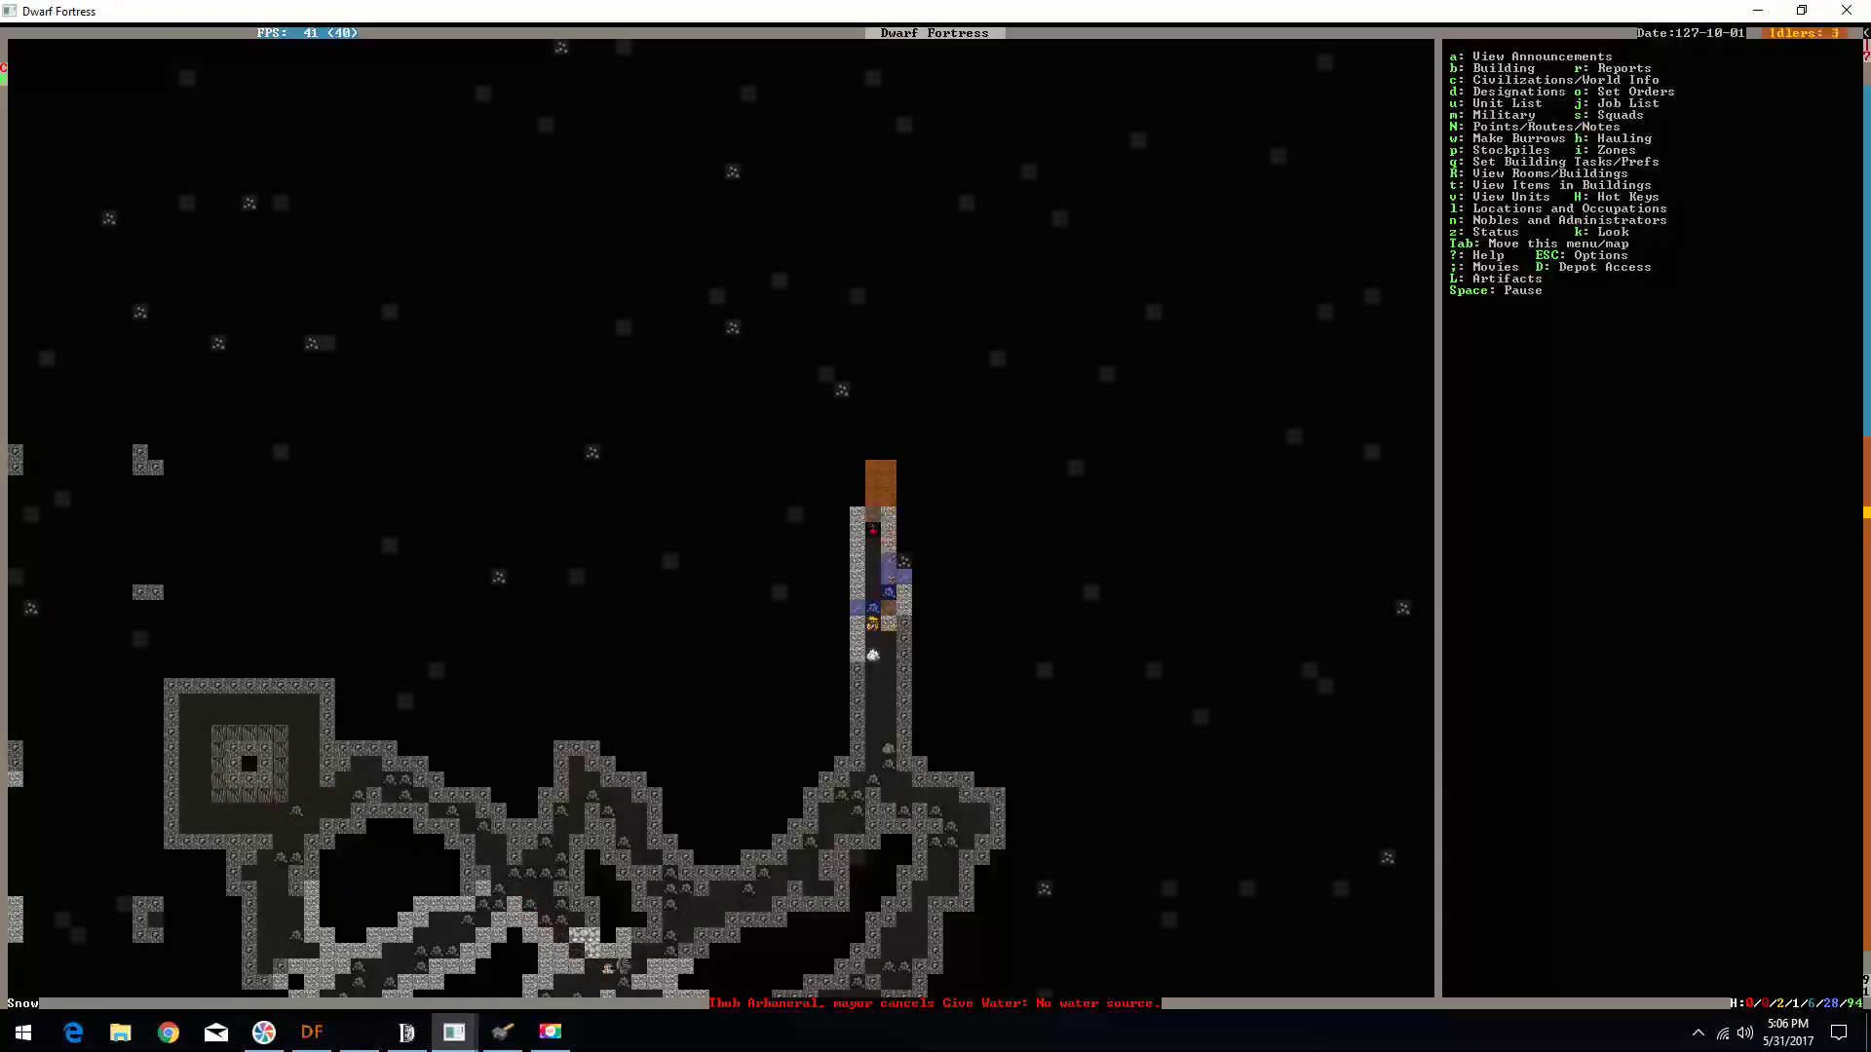
pyautogui.hotkey('shift', '.')
pyautogui.hotkey('shift', ',')
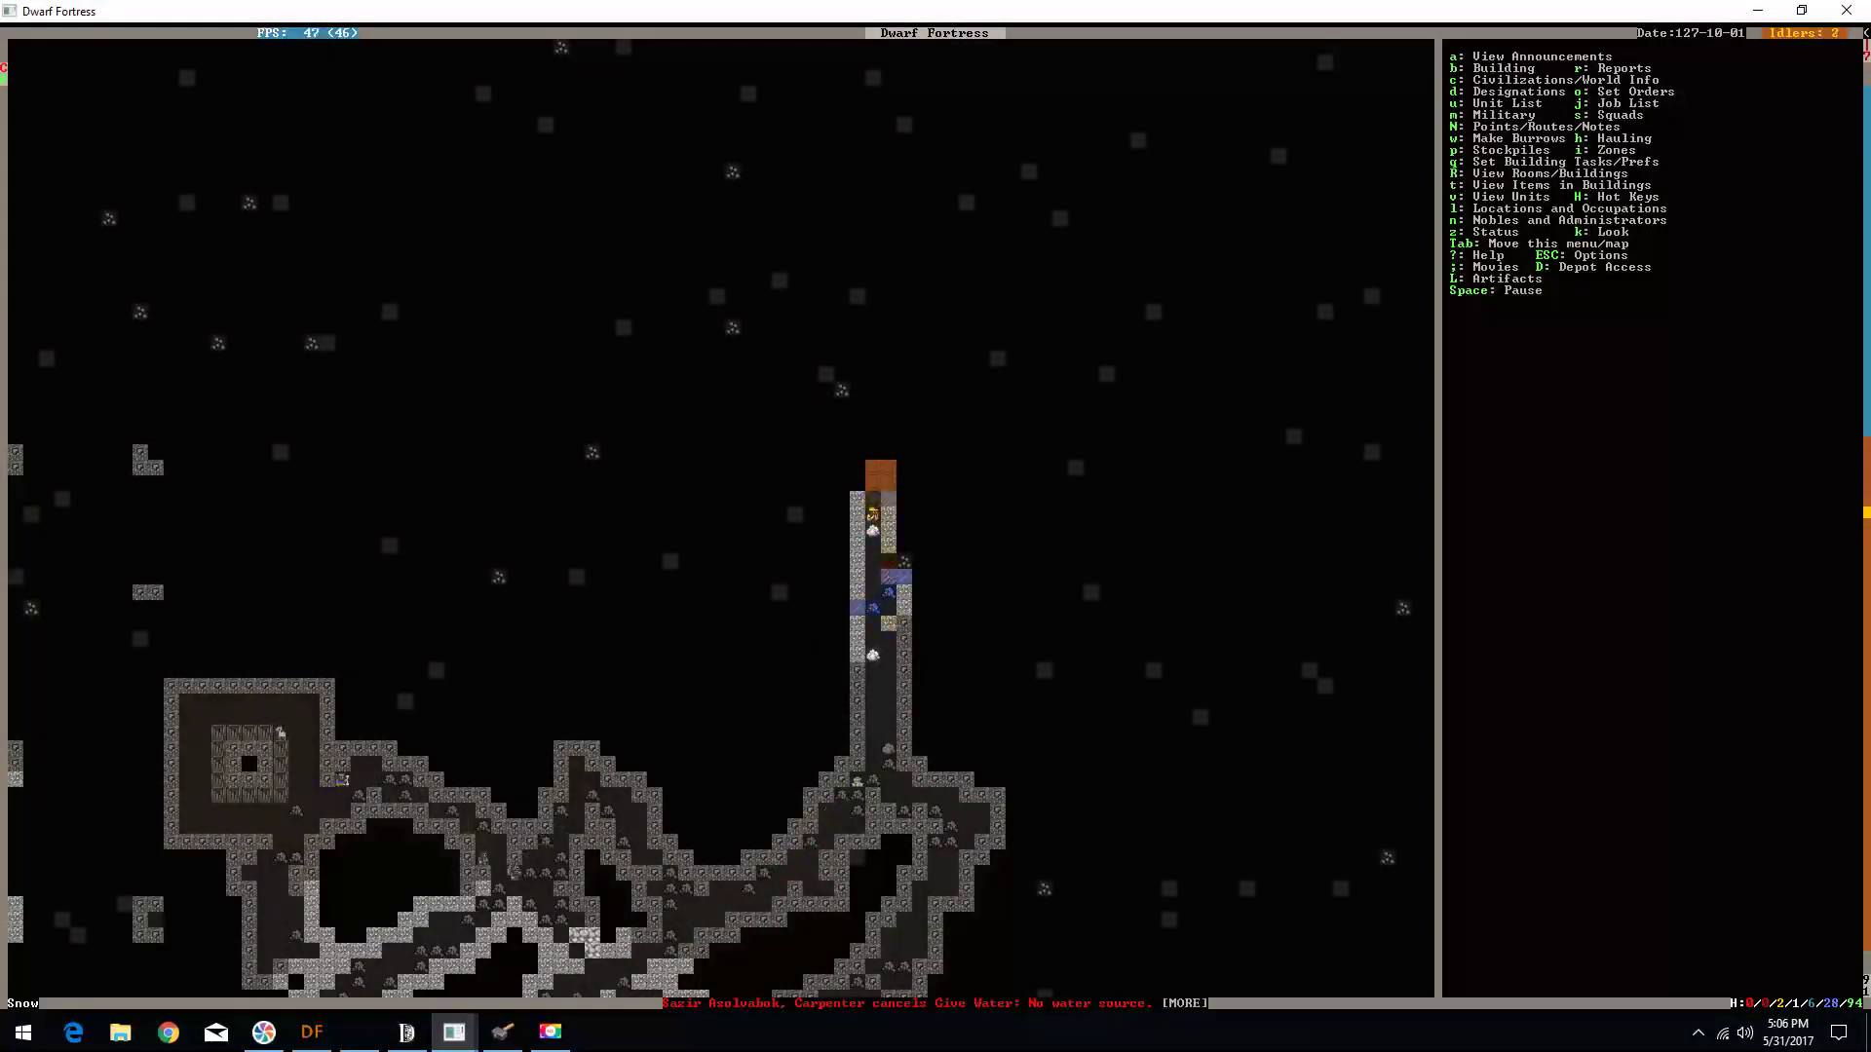
pyautogui.press('d')
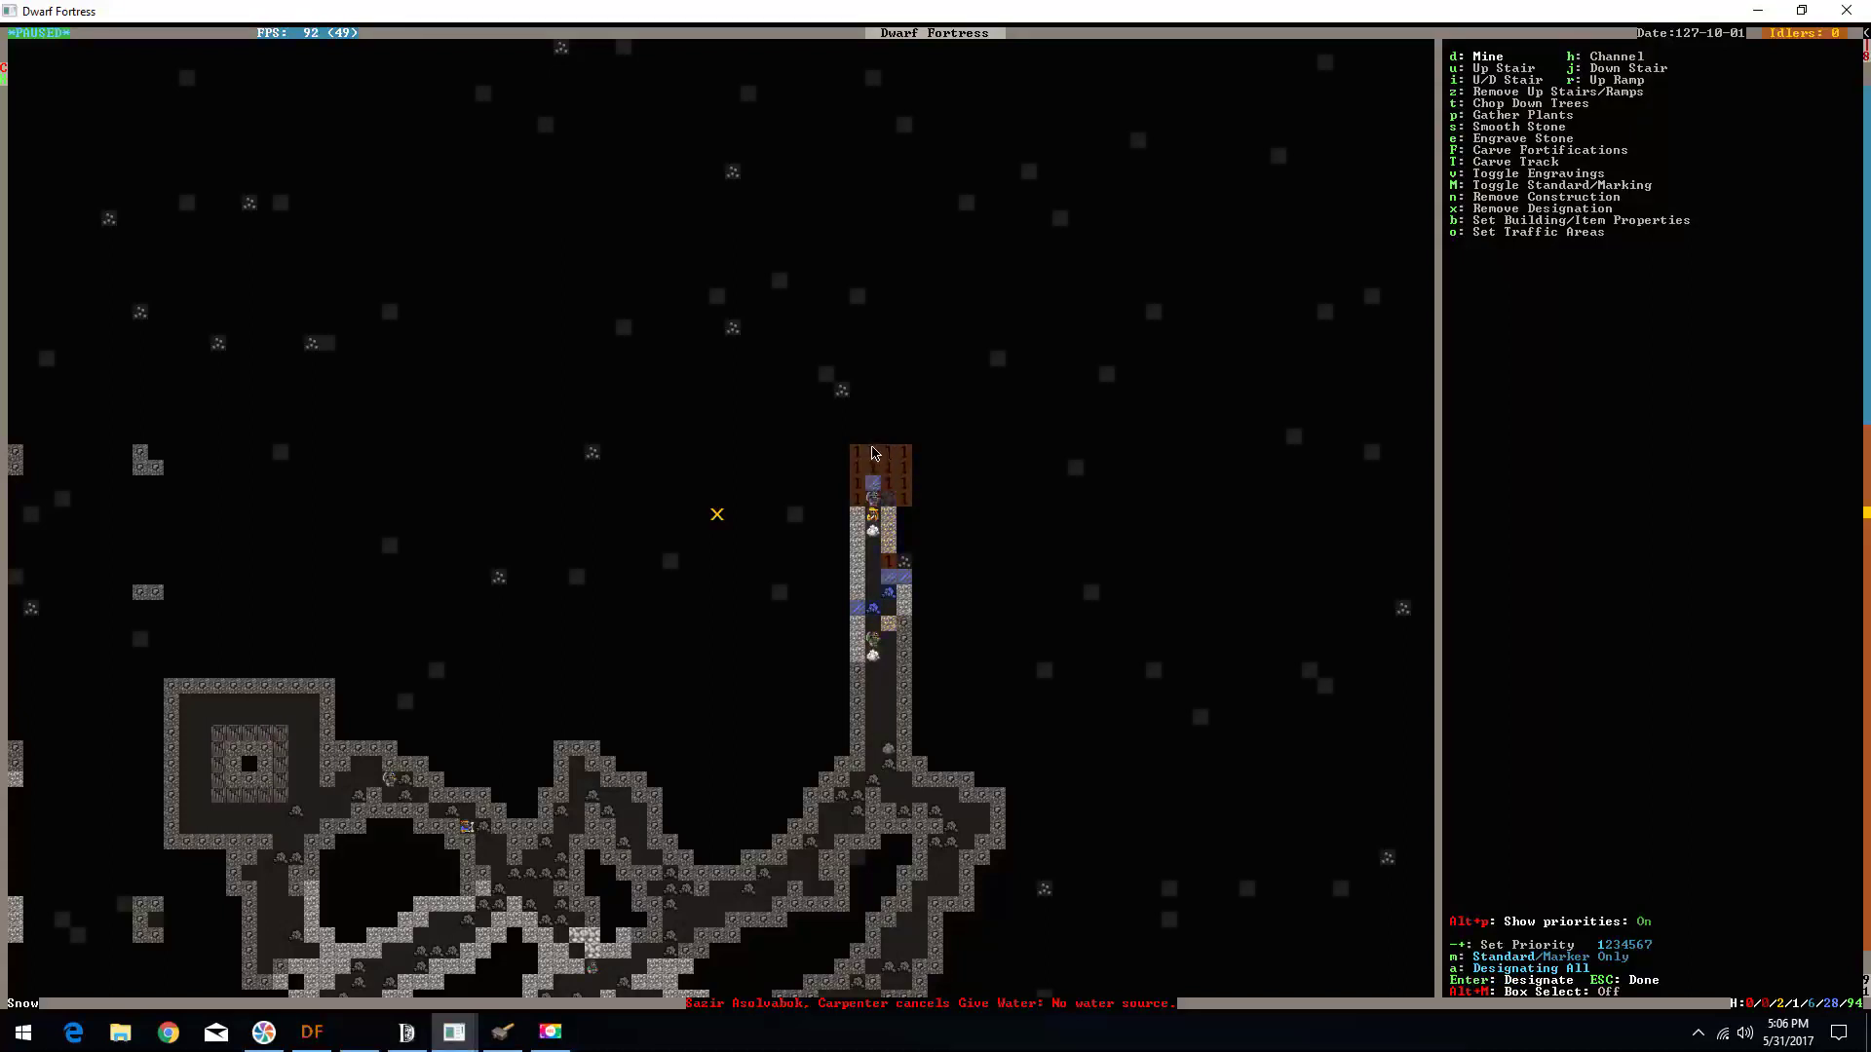
# - Leave designations and compare the cavern level with the narrow shaft level
pyautogui.press('Escape')
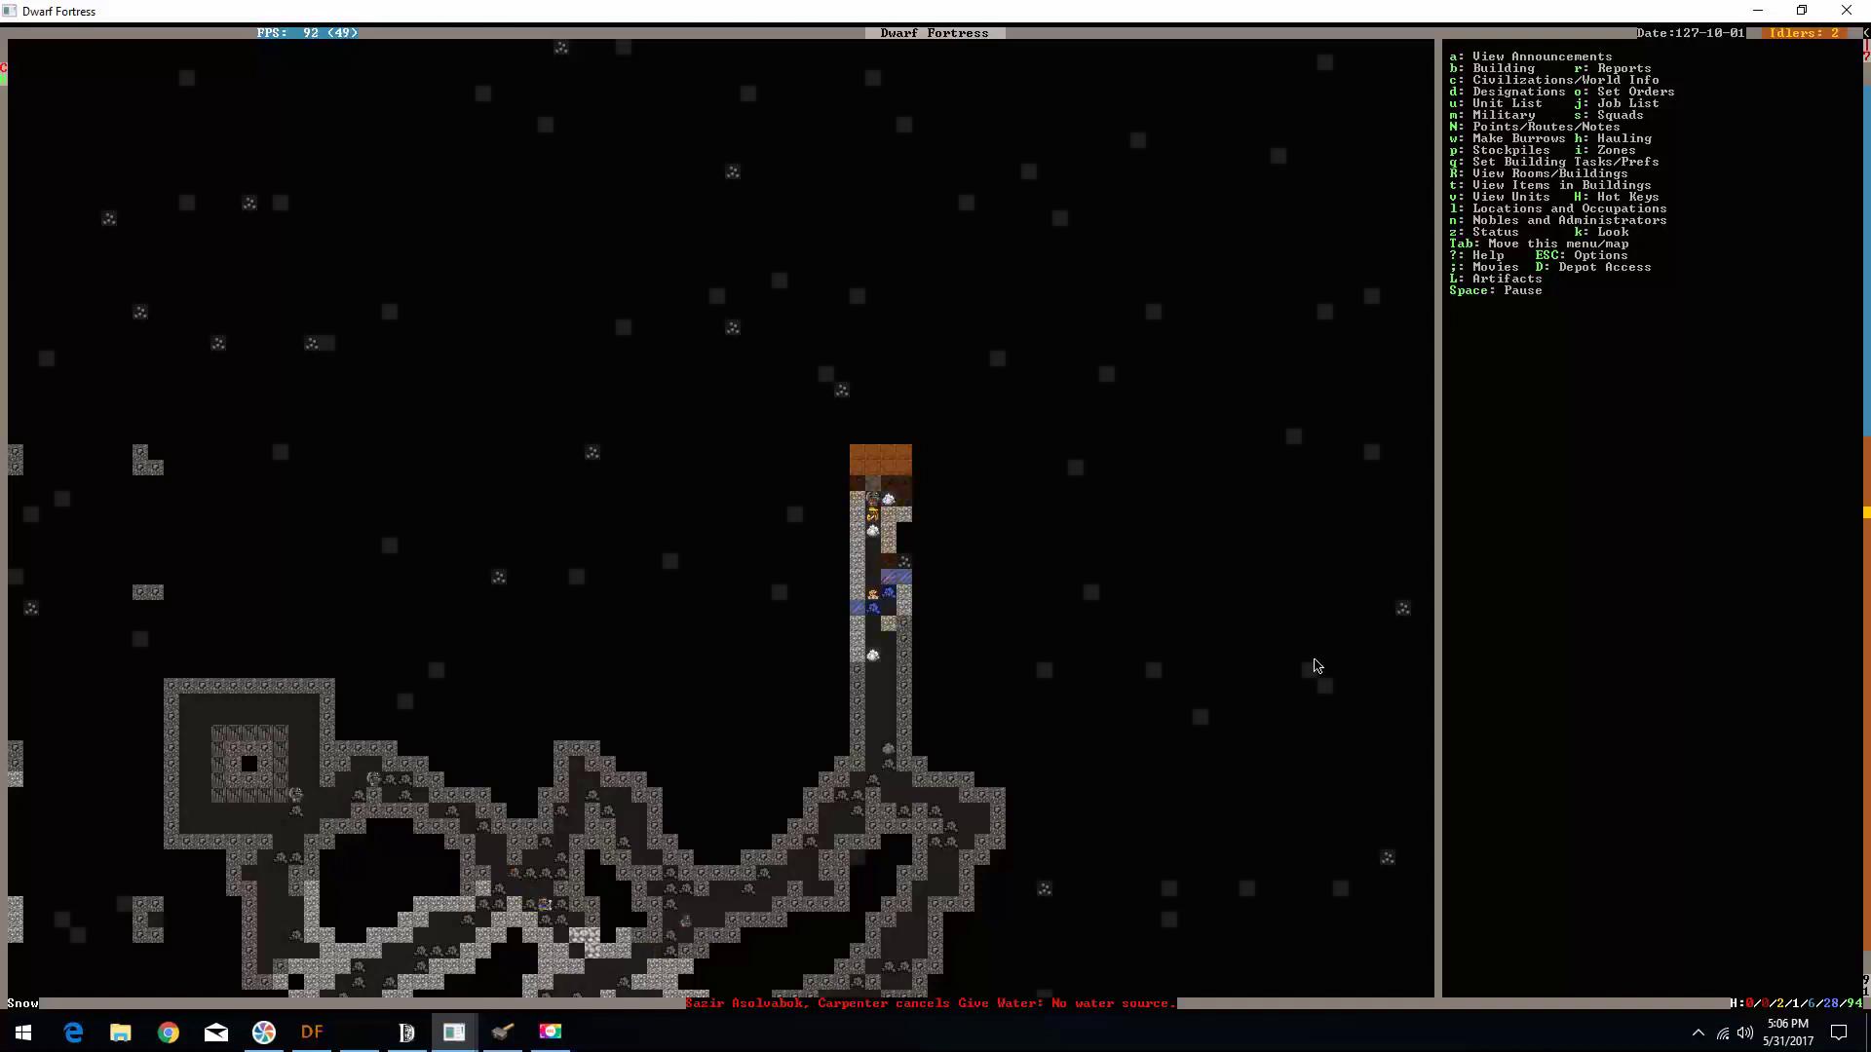
pyautogui.hotkey('shift', ',')
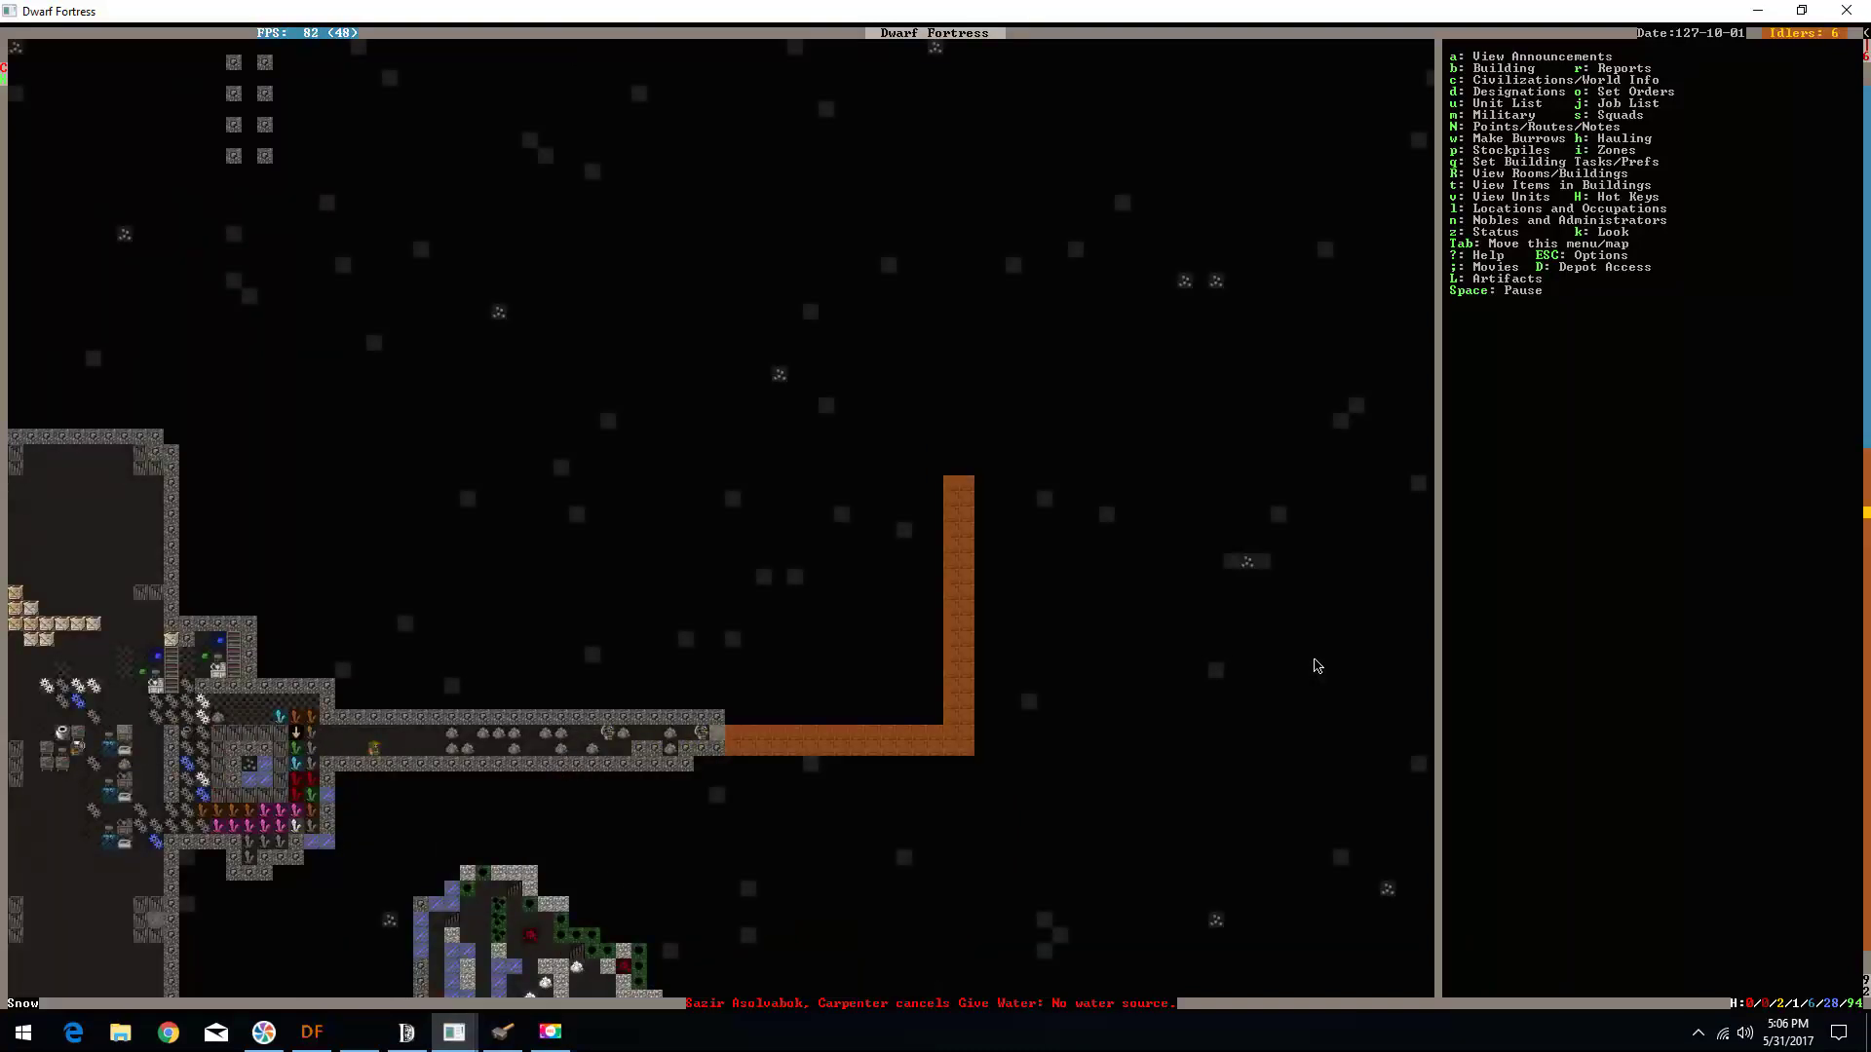
pyautogui.hotkey('shift', '.')
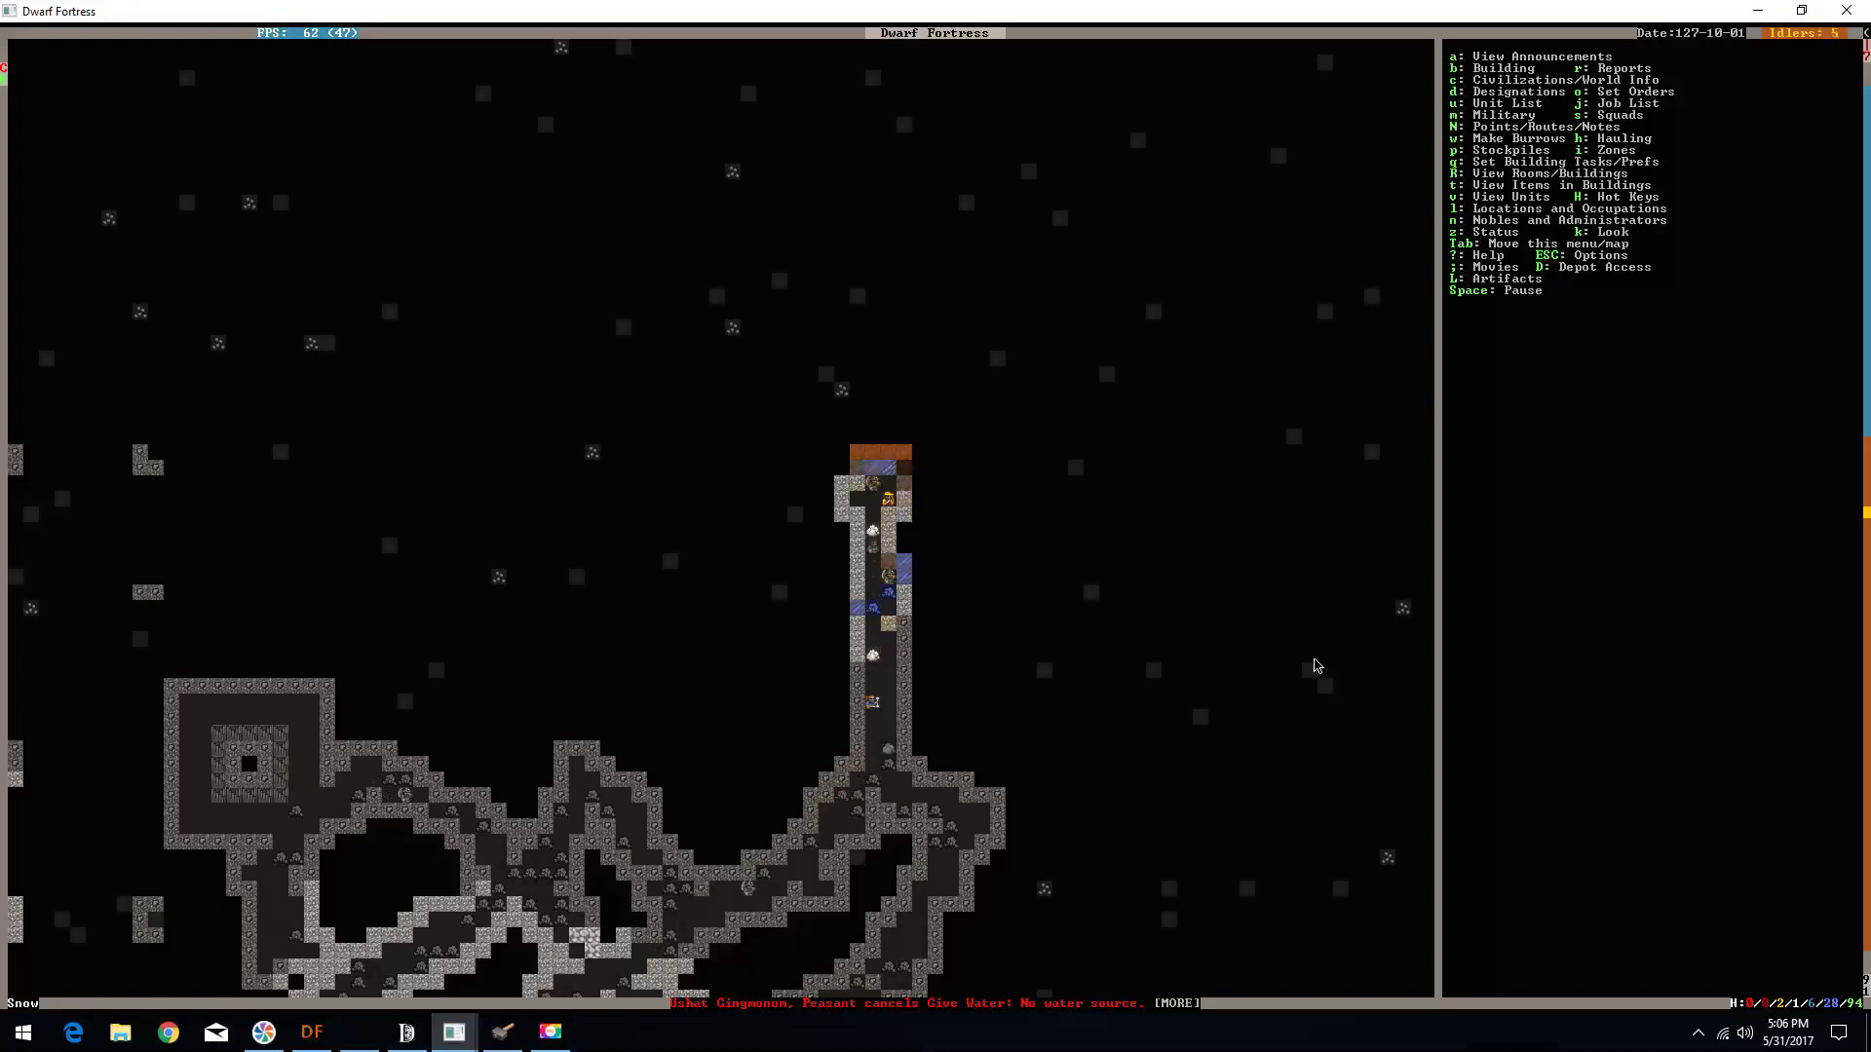
pyautogui.hotkey('shift', ',')
pyautogui.hotkey('shift', '.')
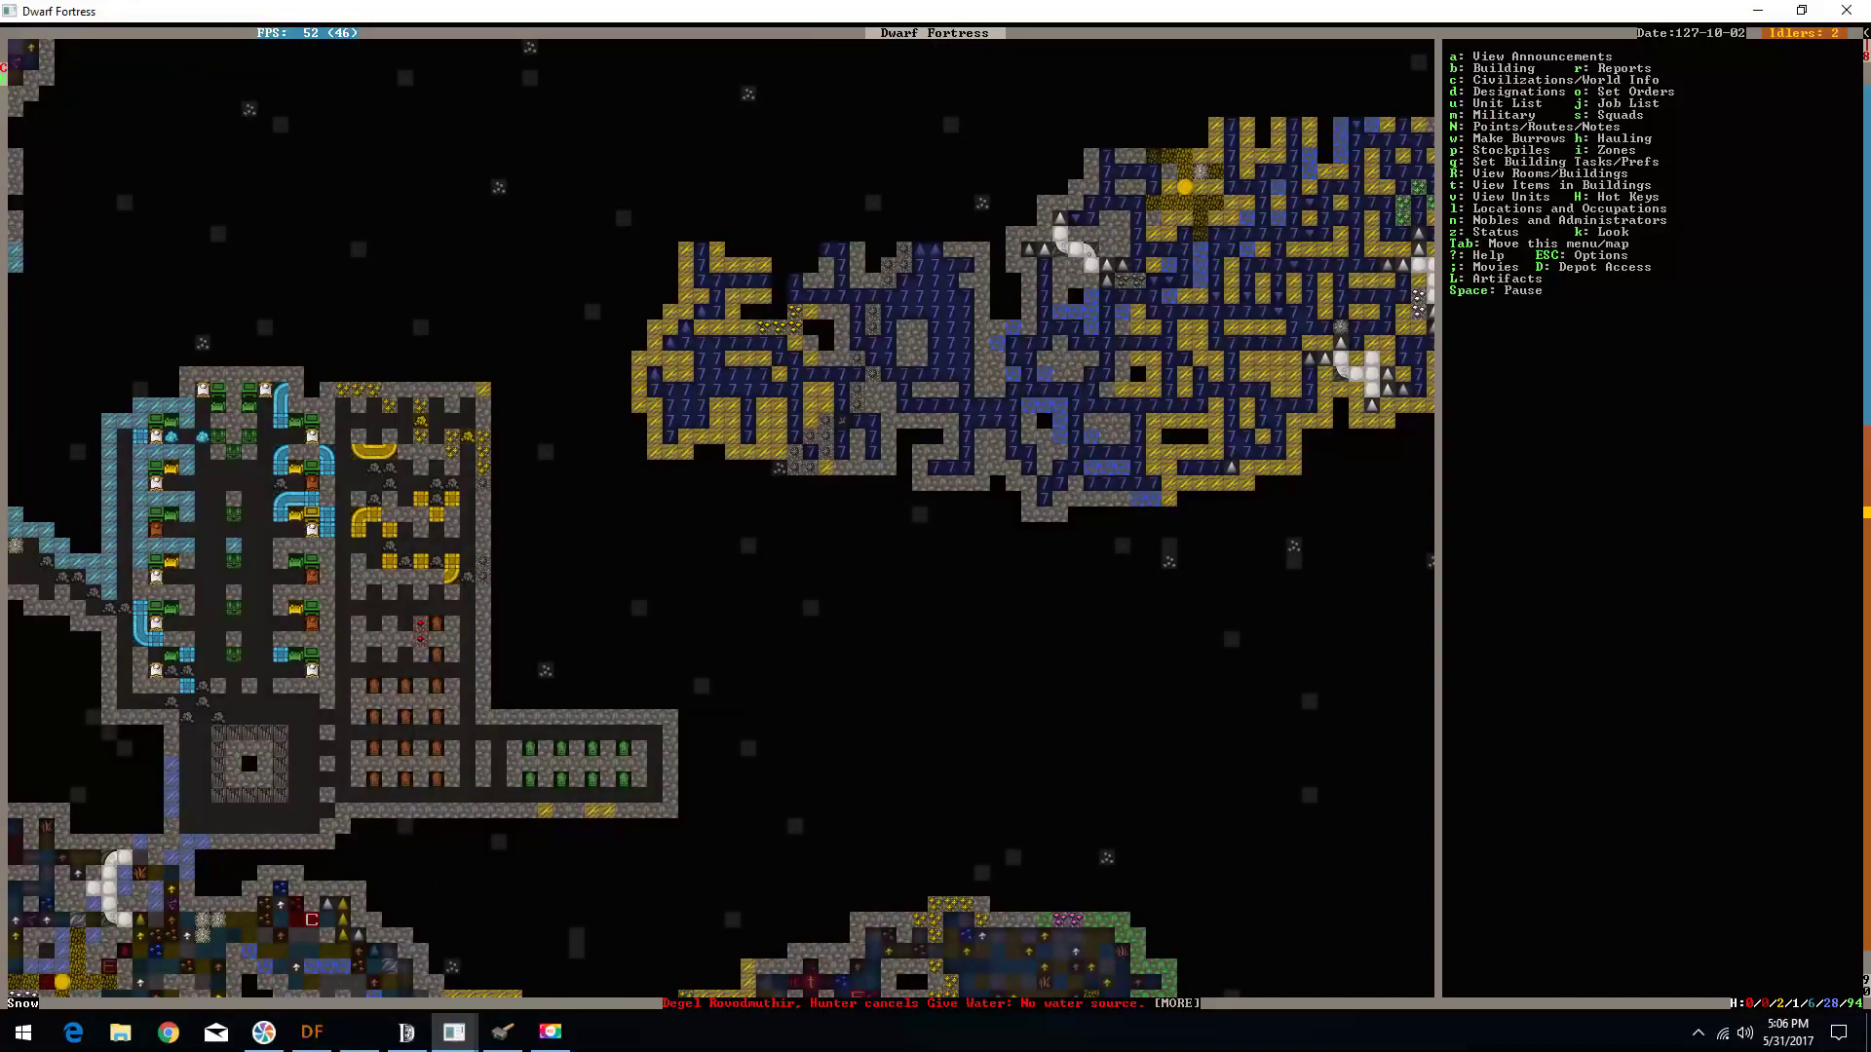
pyautogui.press('>')
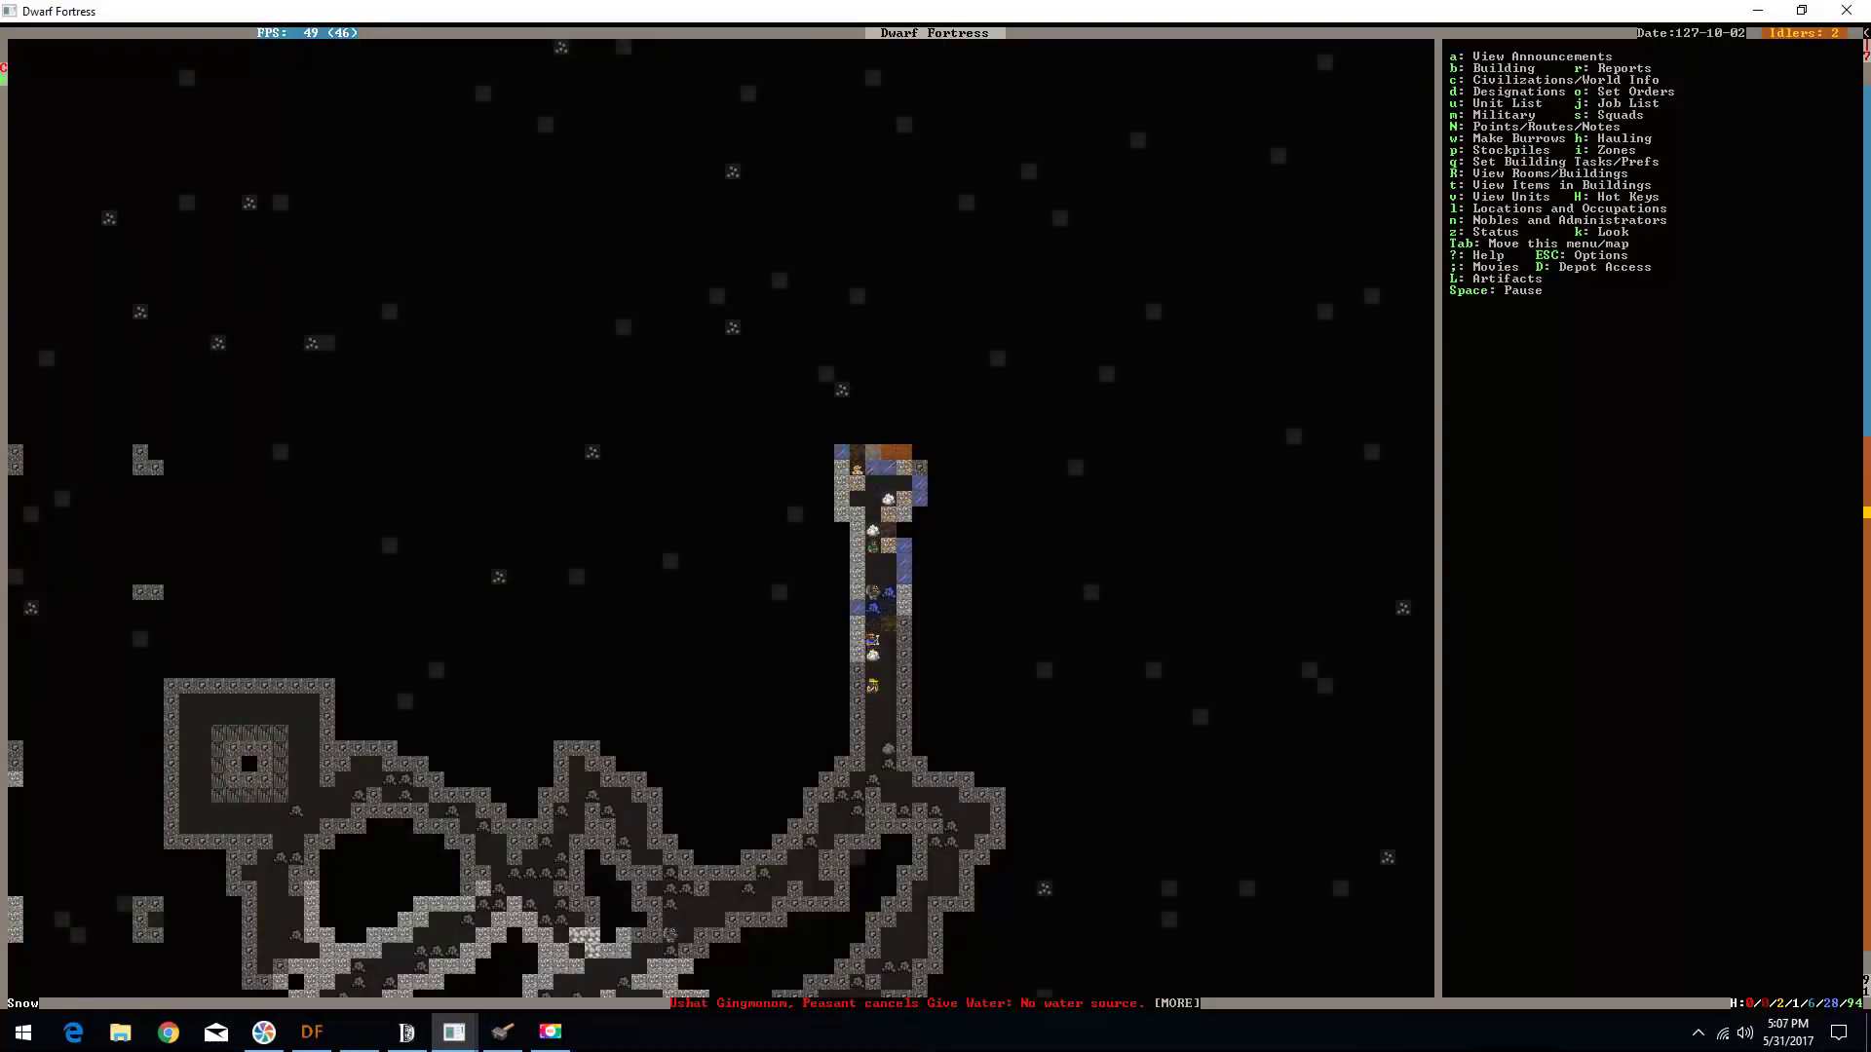
pyautogui.press('less')
pyautogui.press('>')
# - Pause briefly, reopen and close digging designations, then resume the game
pyautogui.press('space')
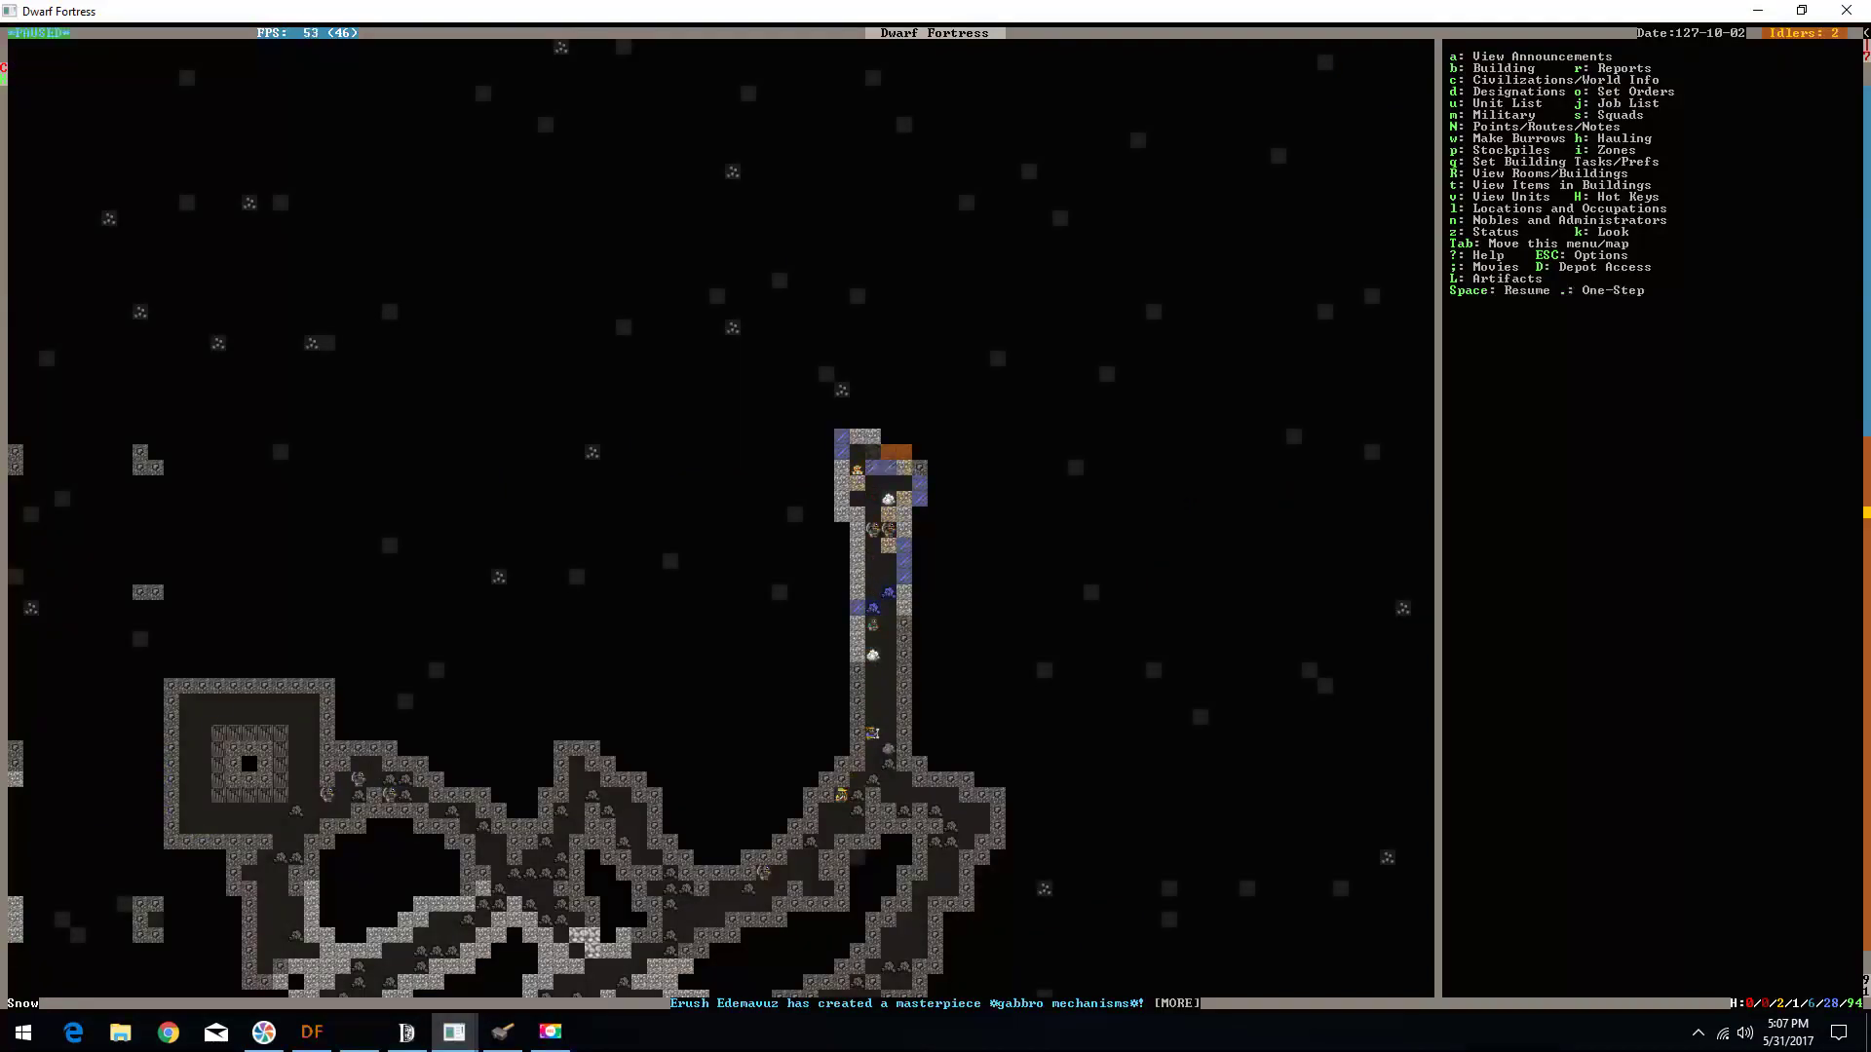
pyautogui.press('d')
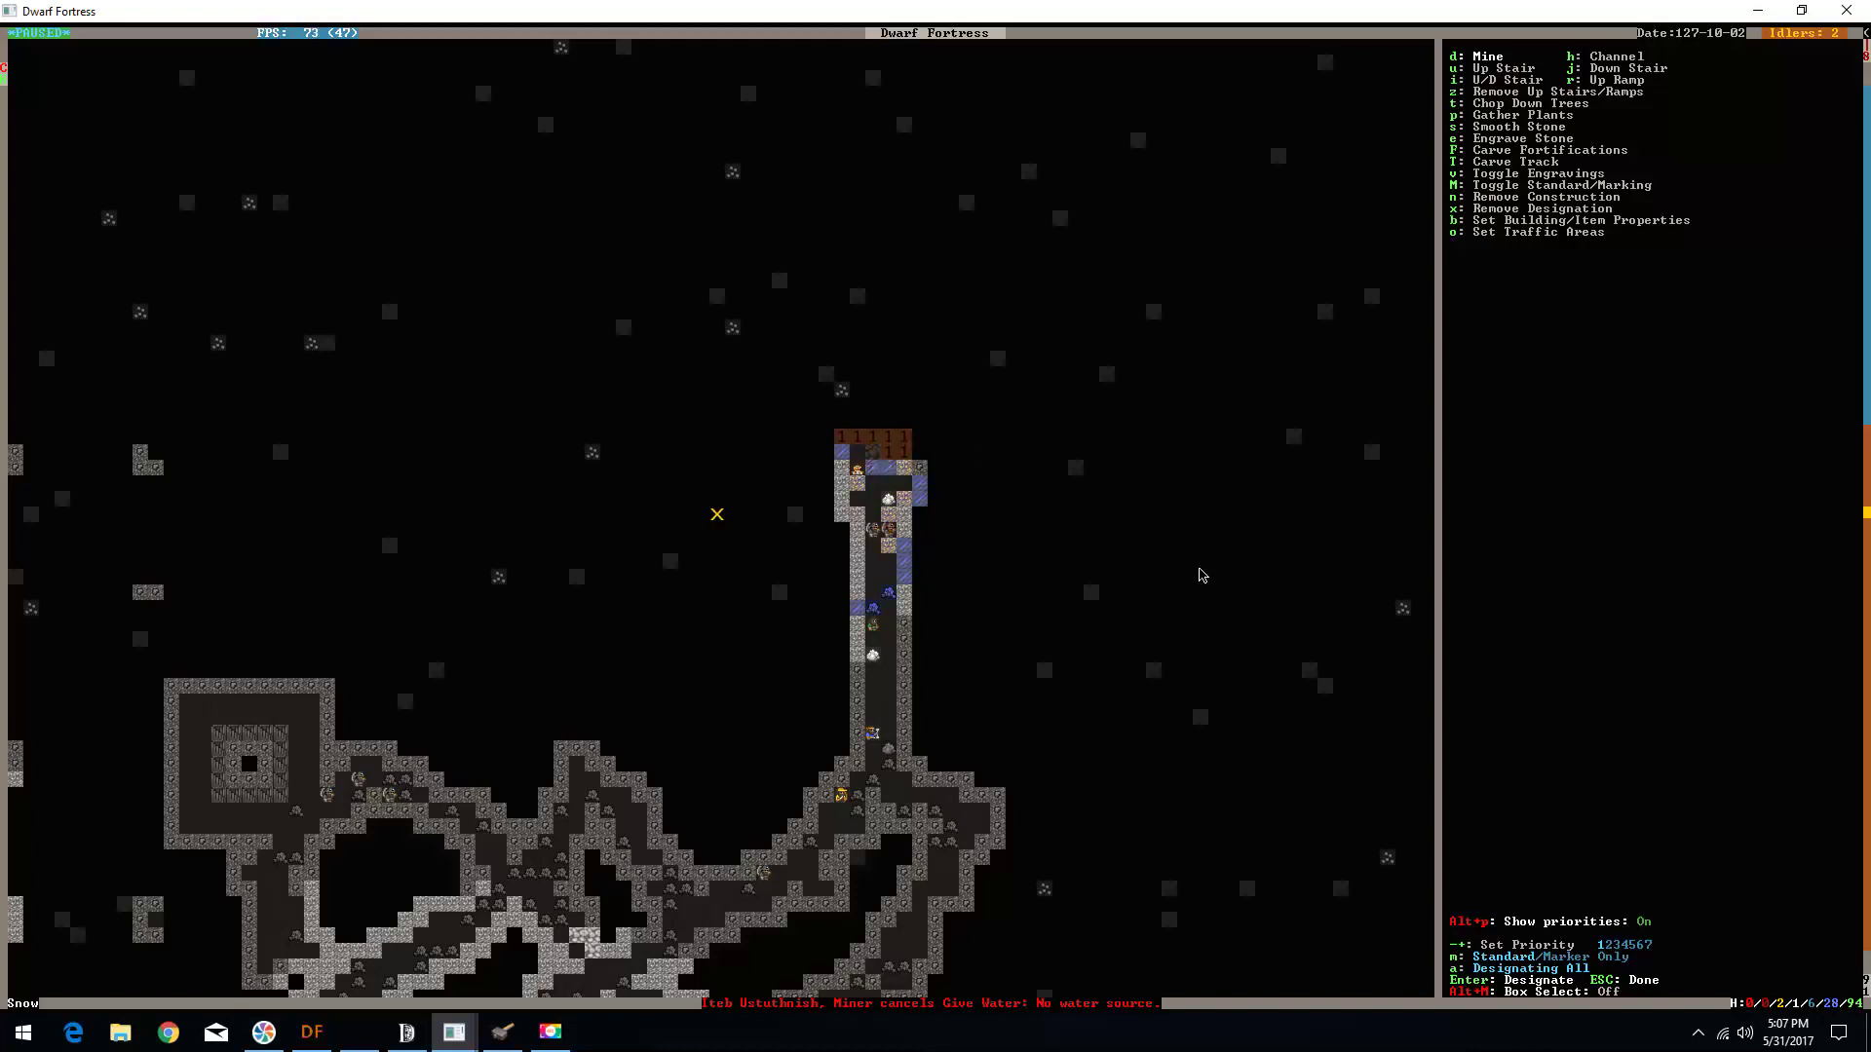
pyautogui.press('Escape')
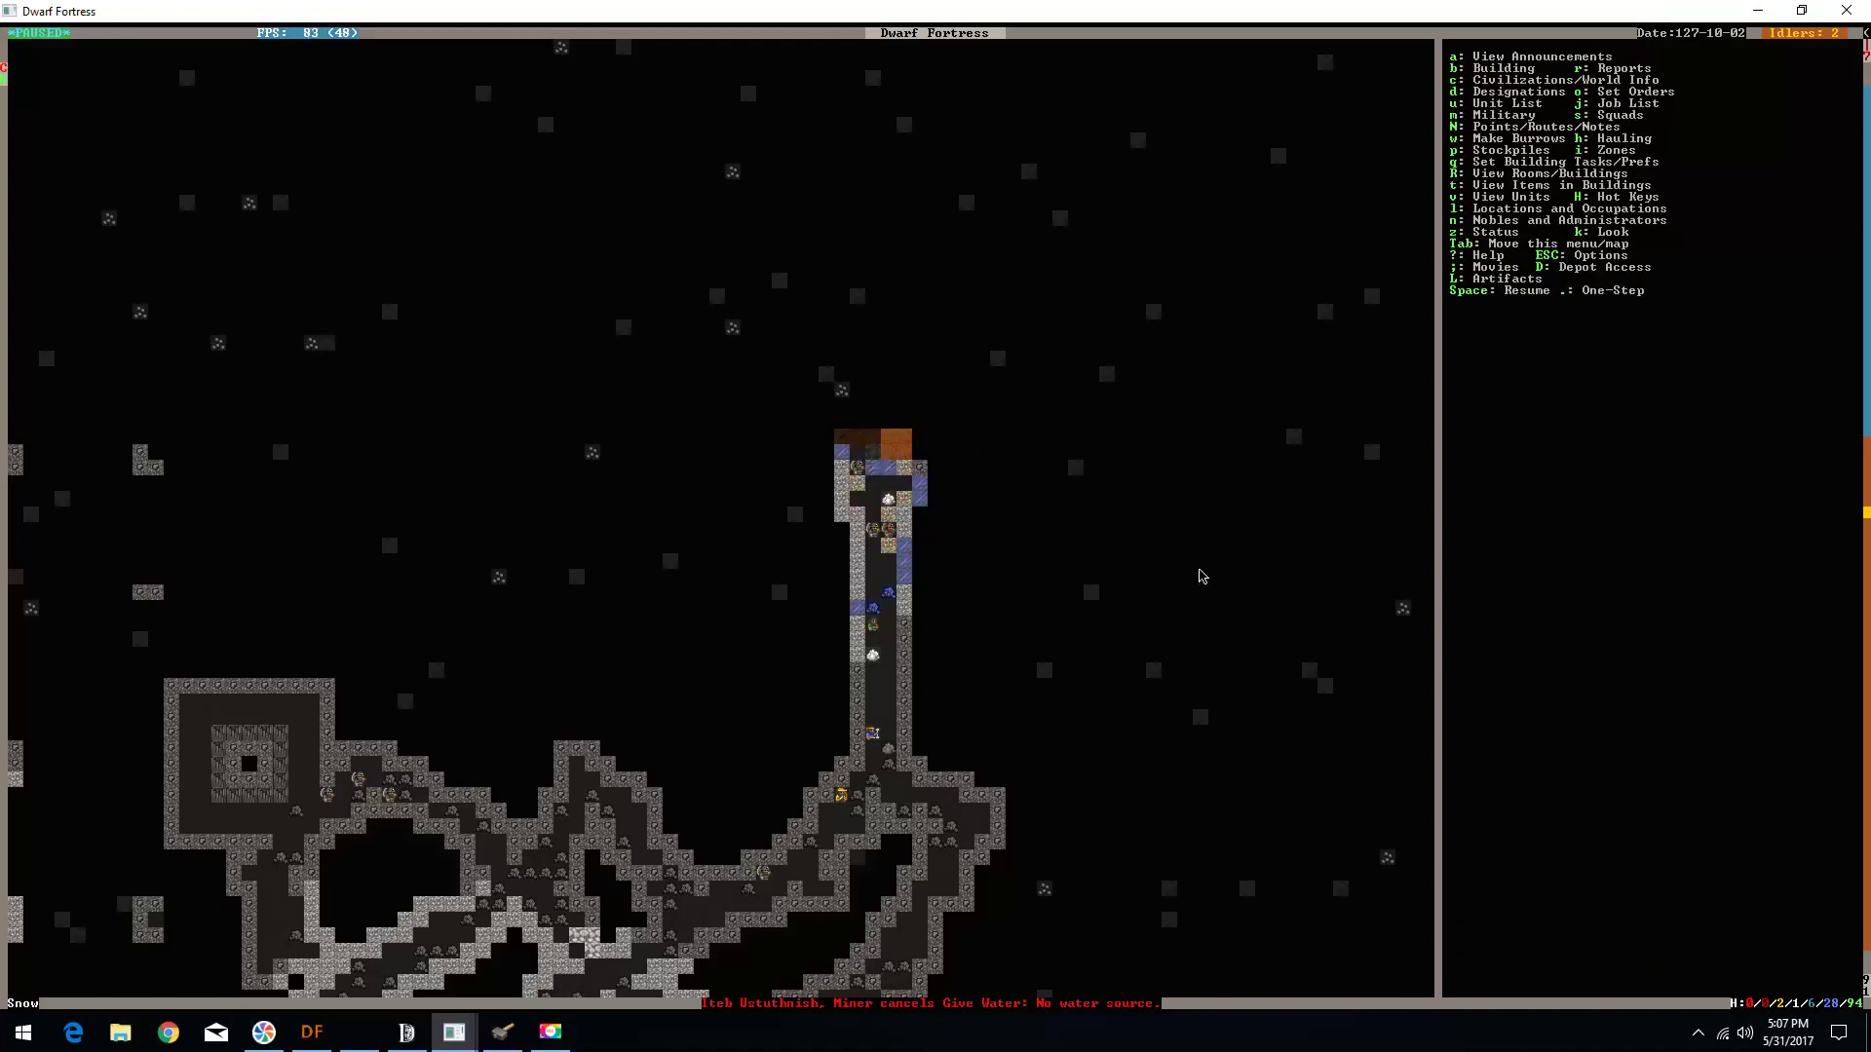
pyautogui.press('space')
# - Flip between the mined level and the shaft, then pause on the fortress-rooms level
pyautogui.press('>')
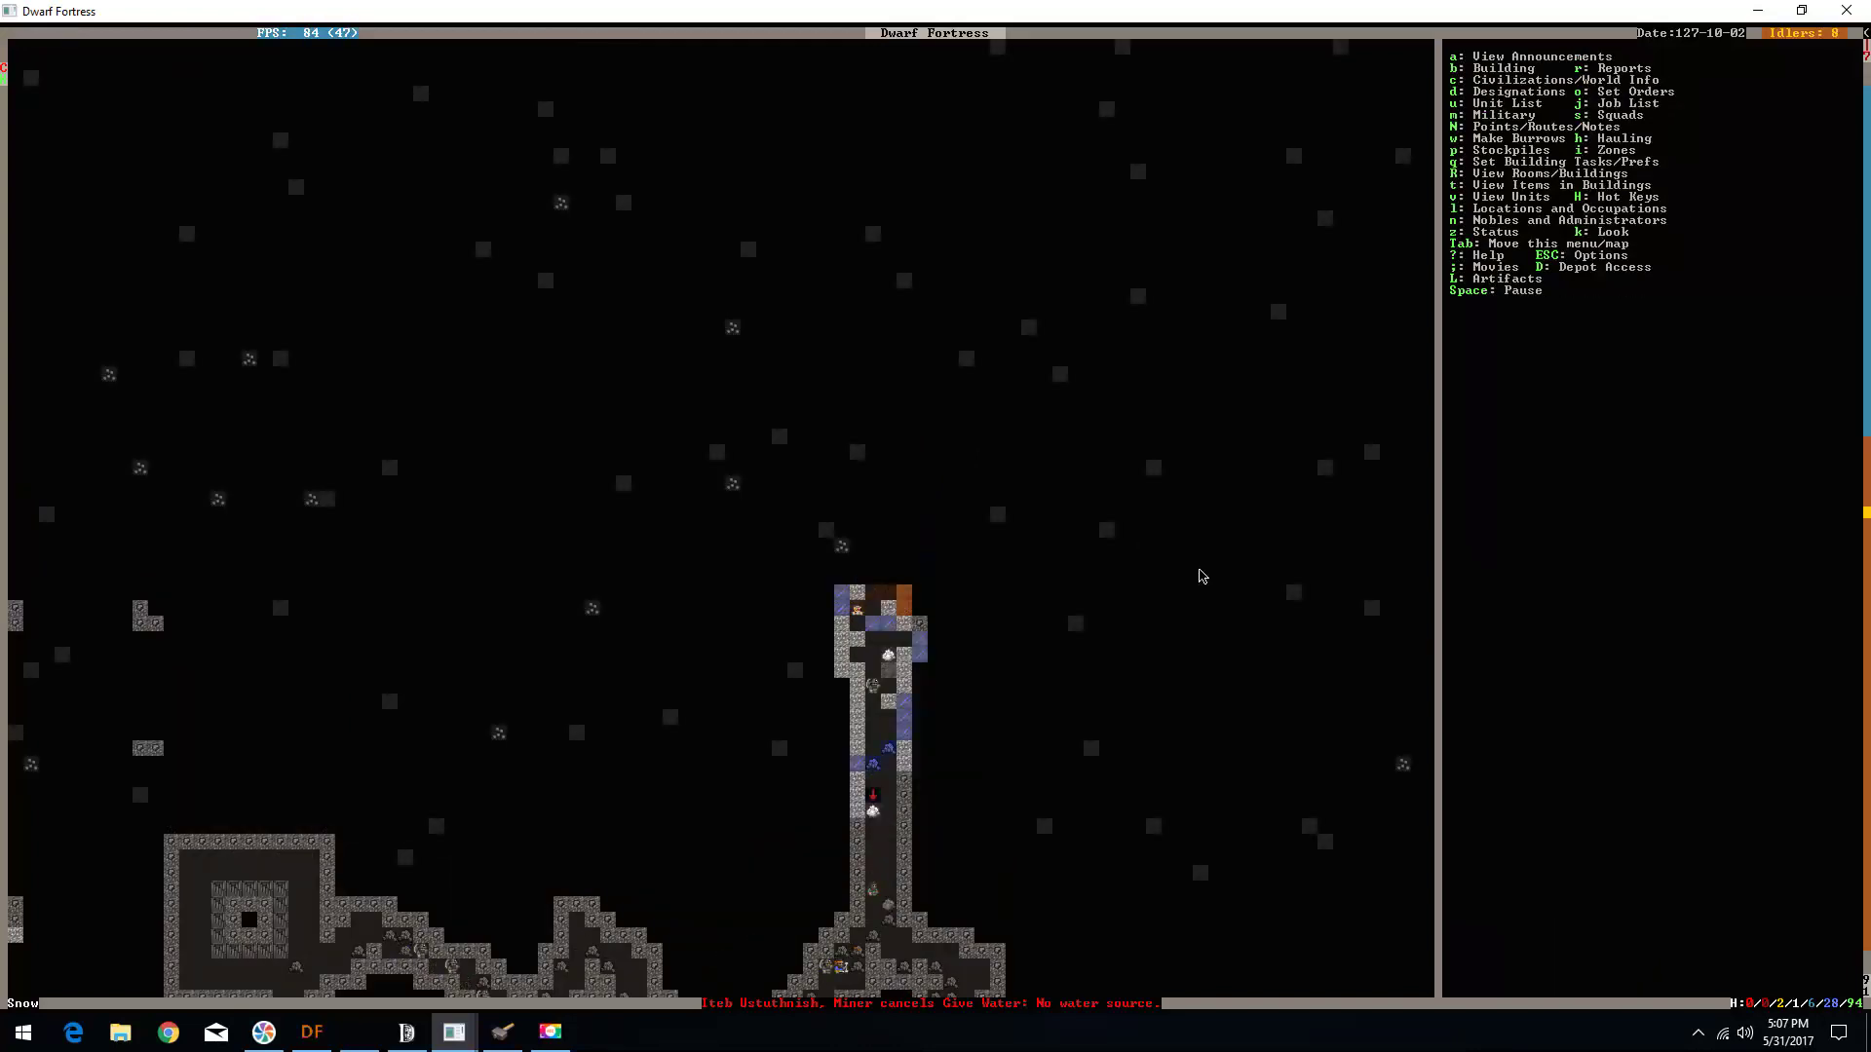
pyautogui.press('>')
pyautogui.press('less')
pyautogui.press('>')
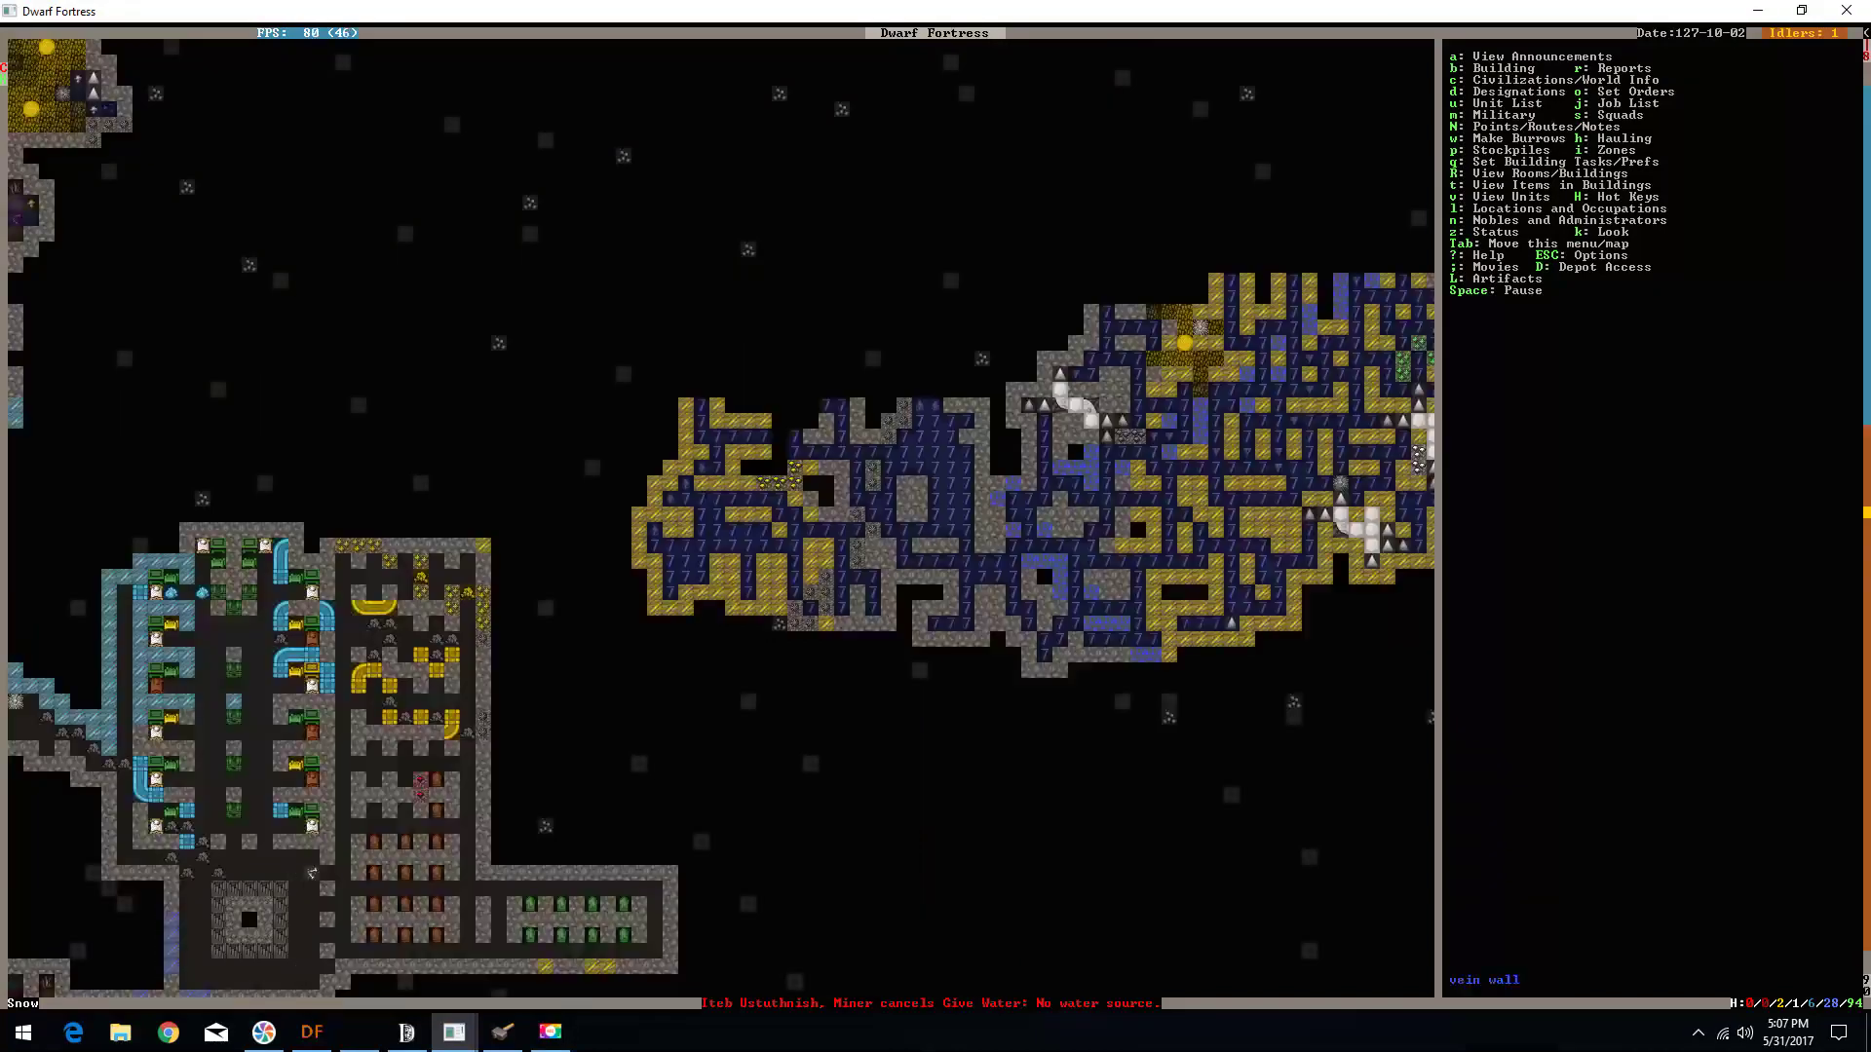
pyautogui.press('less')
pyautogui.press('>')
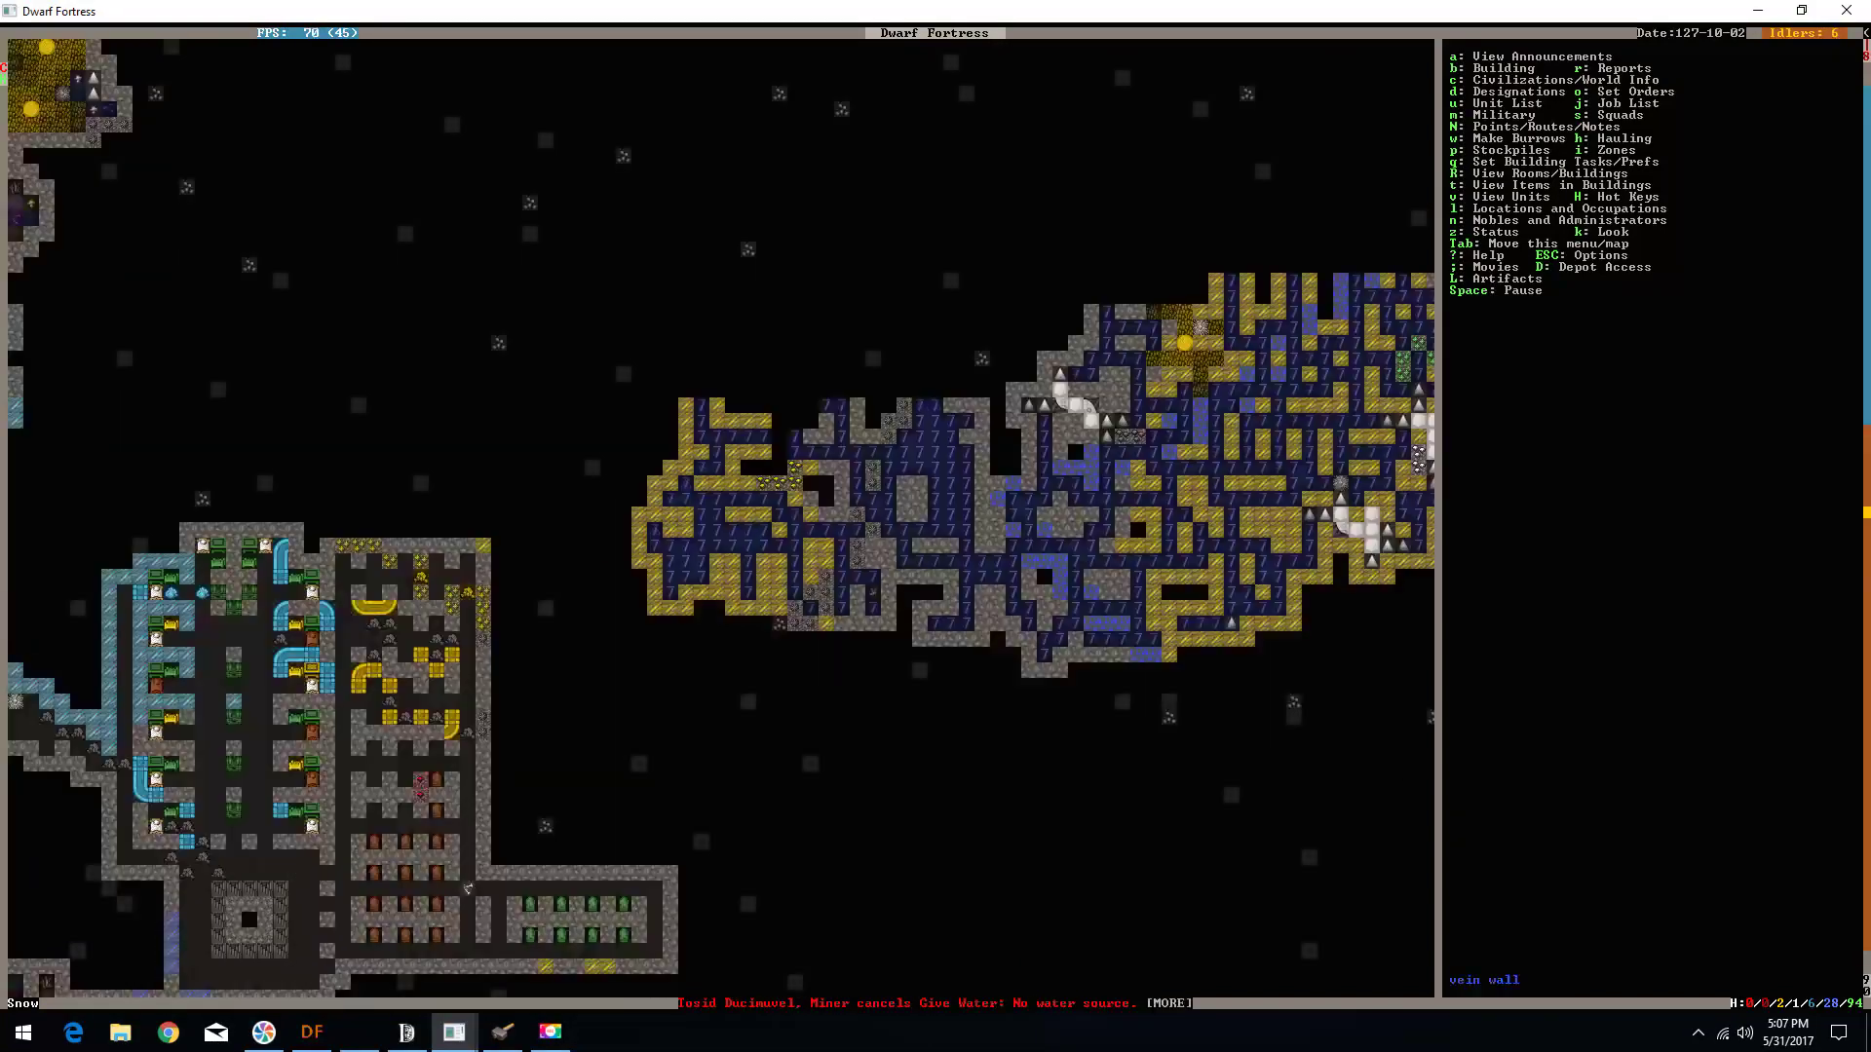
pyautogui.press('space')
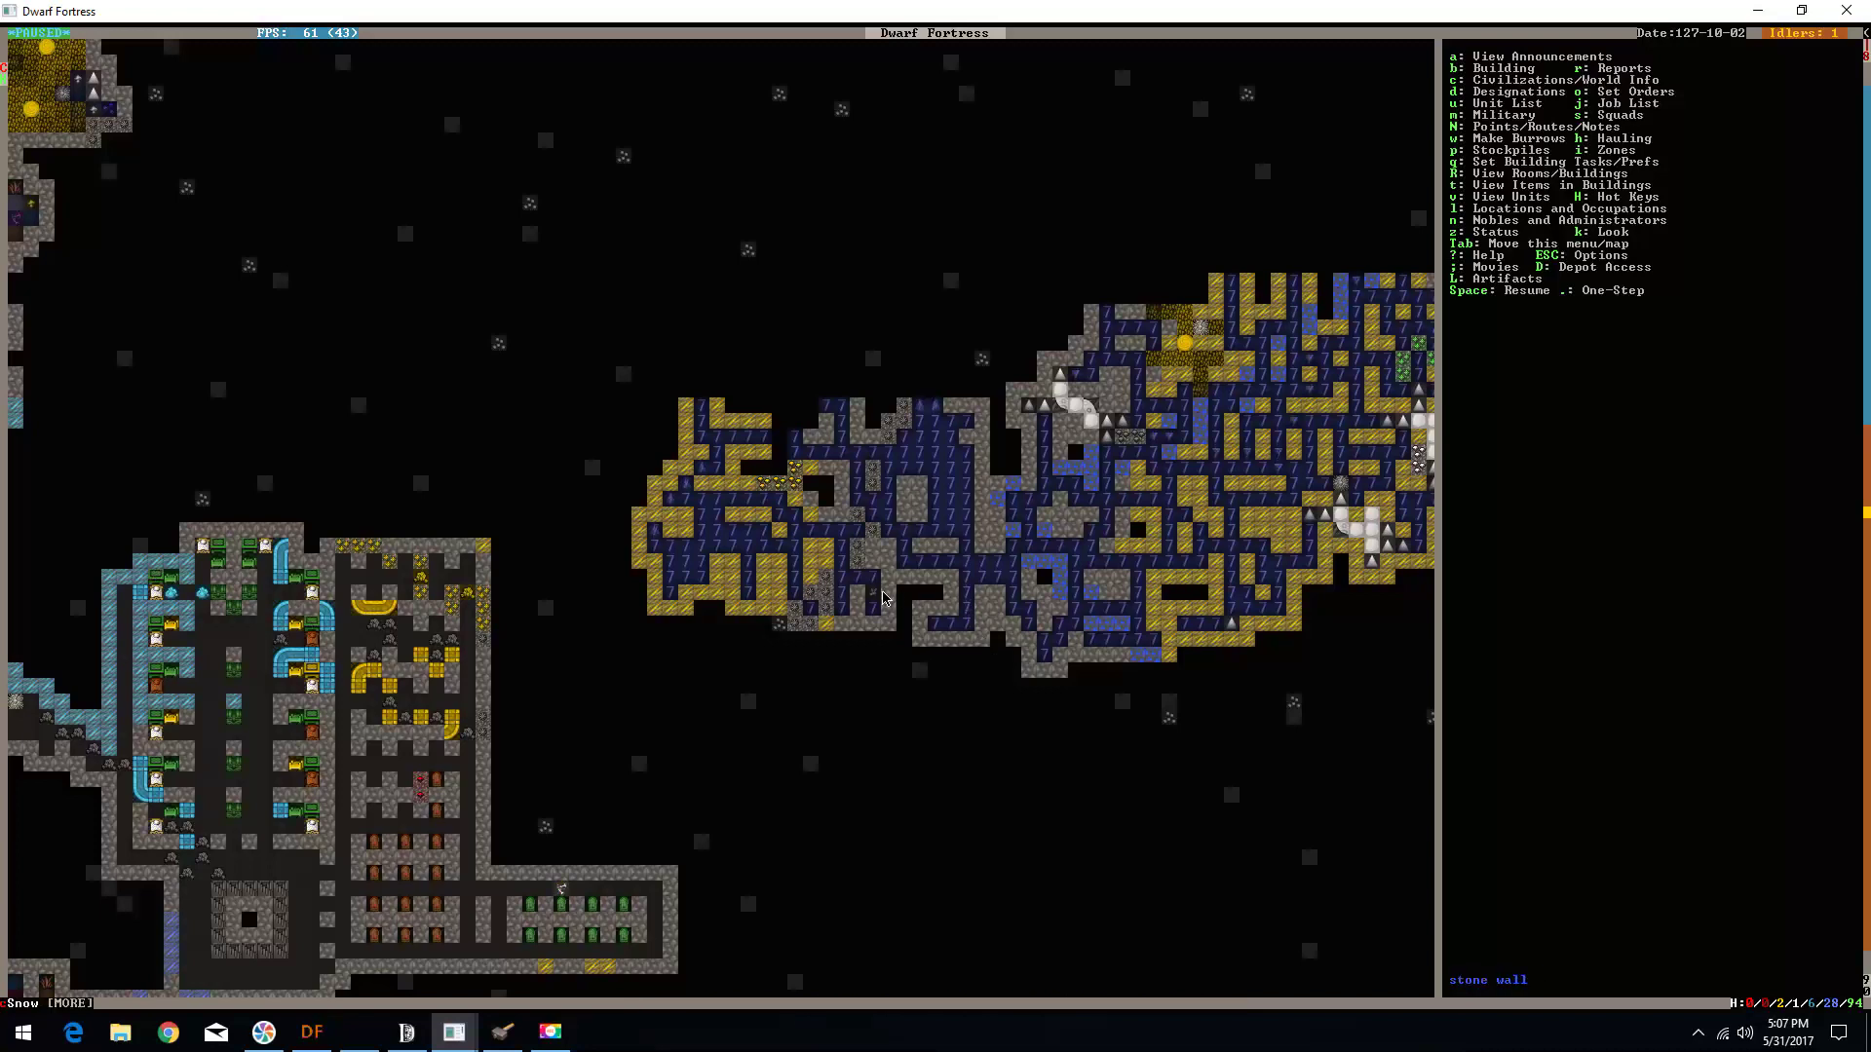
# - Inspect tiles with the look cursor across neighbouring depth levels
pyautogui.press('k')
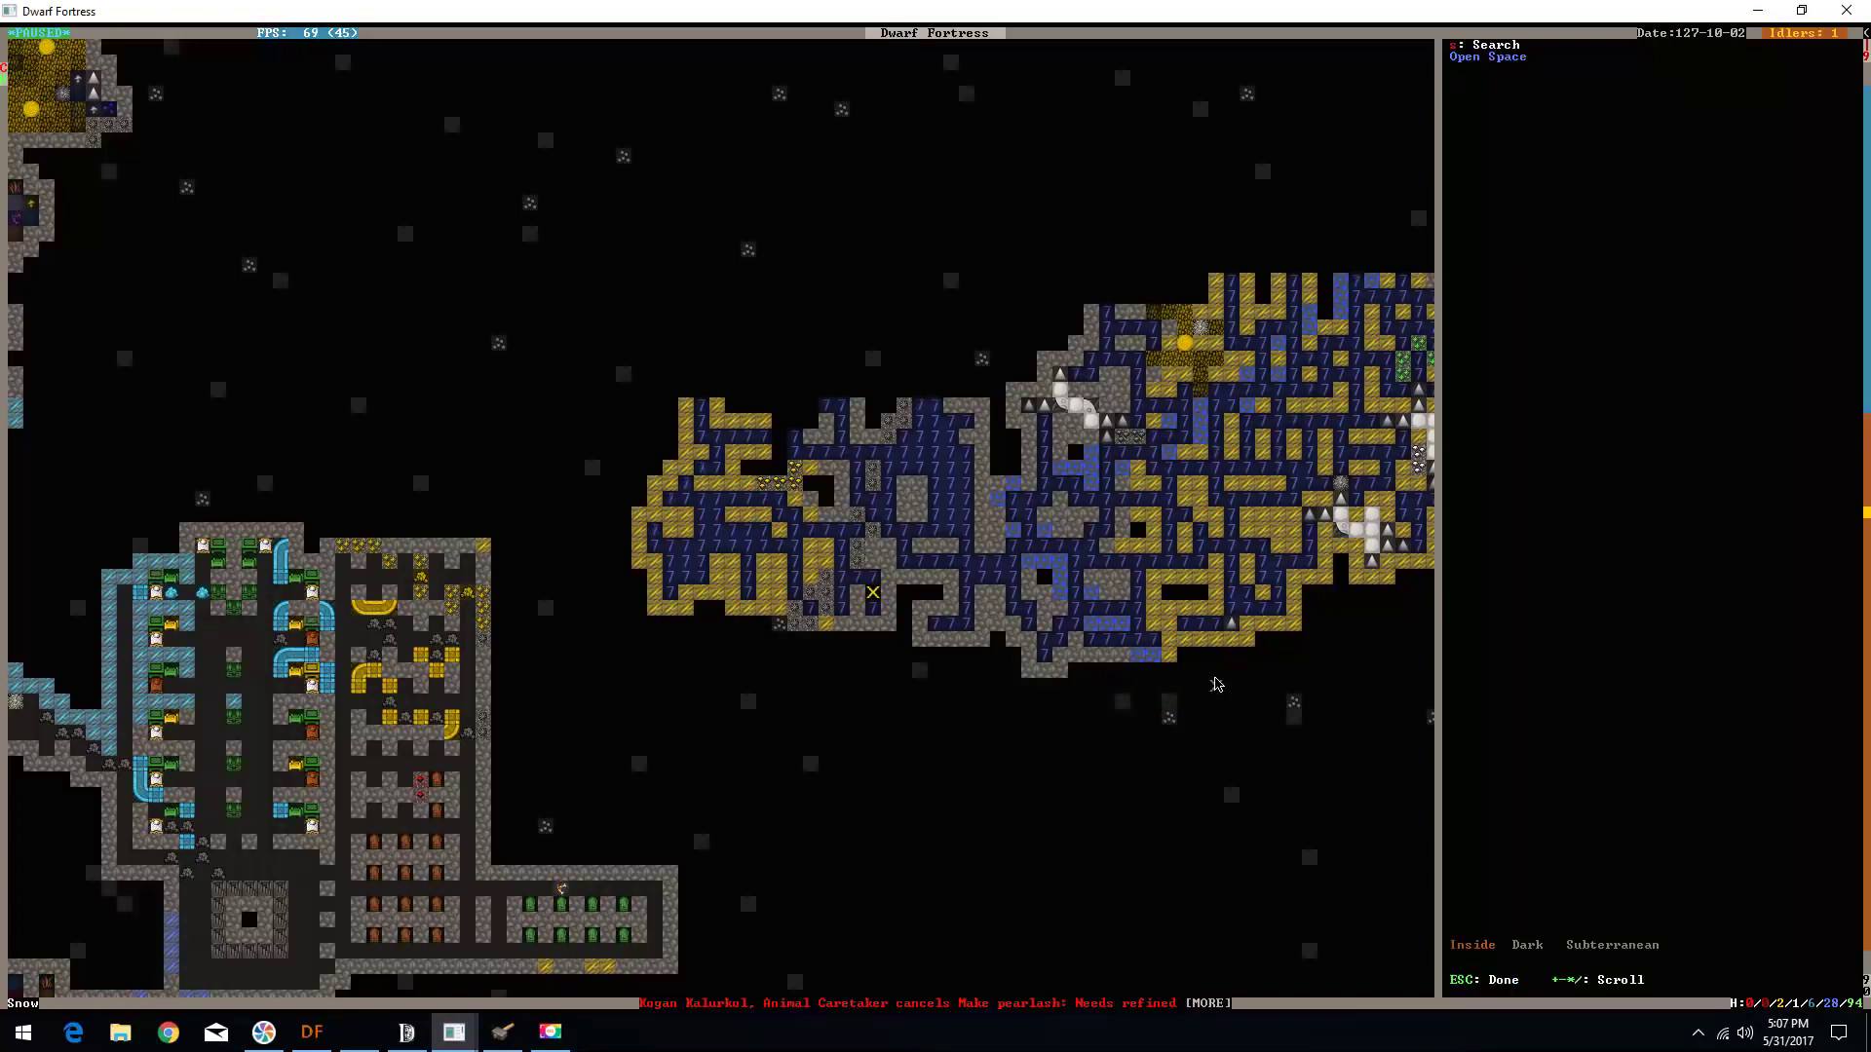
pyautogui.press('>')
pyautogui.press('>')
pyautogui.press('less')
pyautogui.press('less')
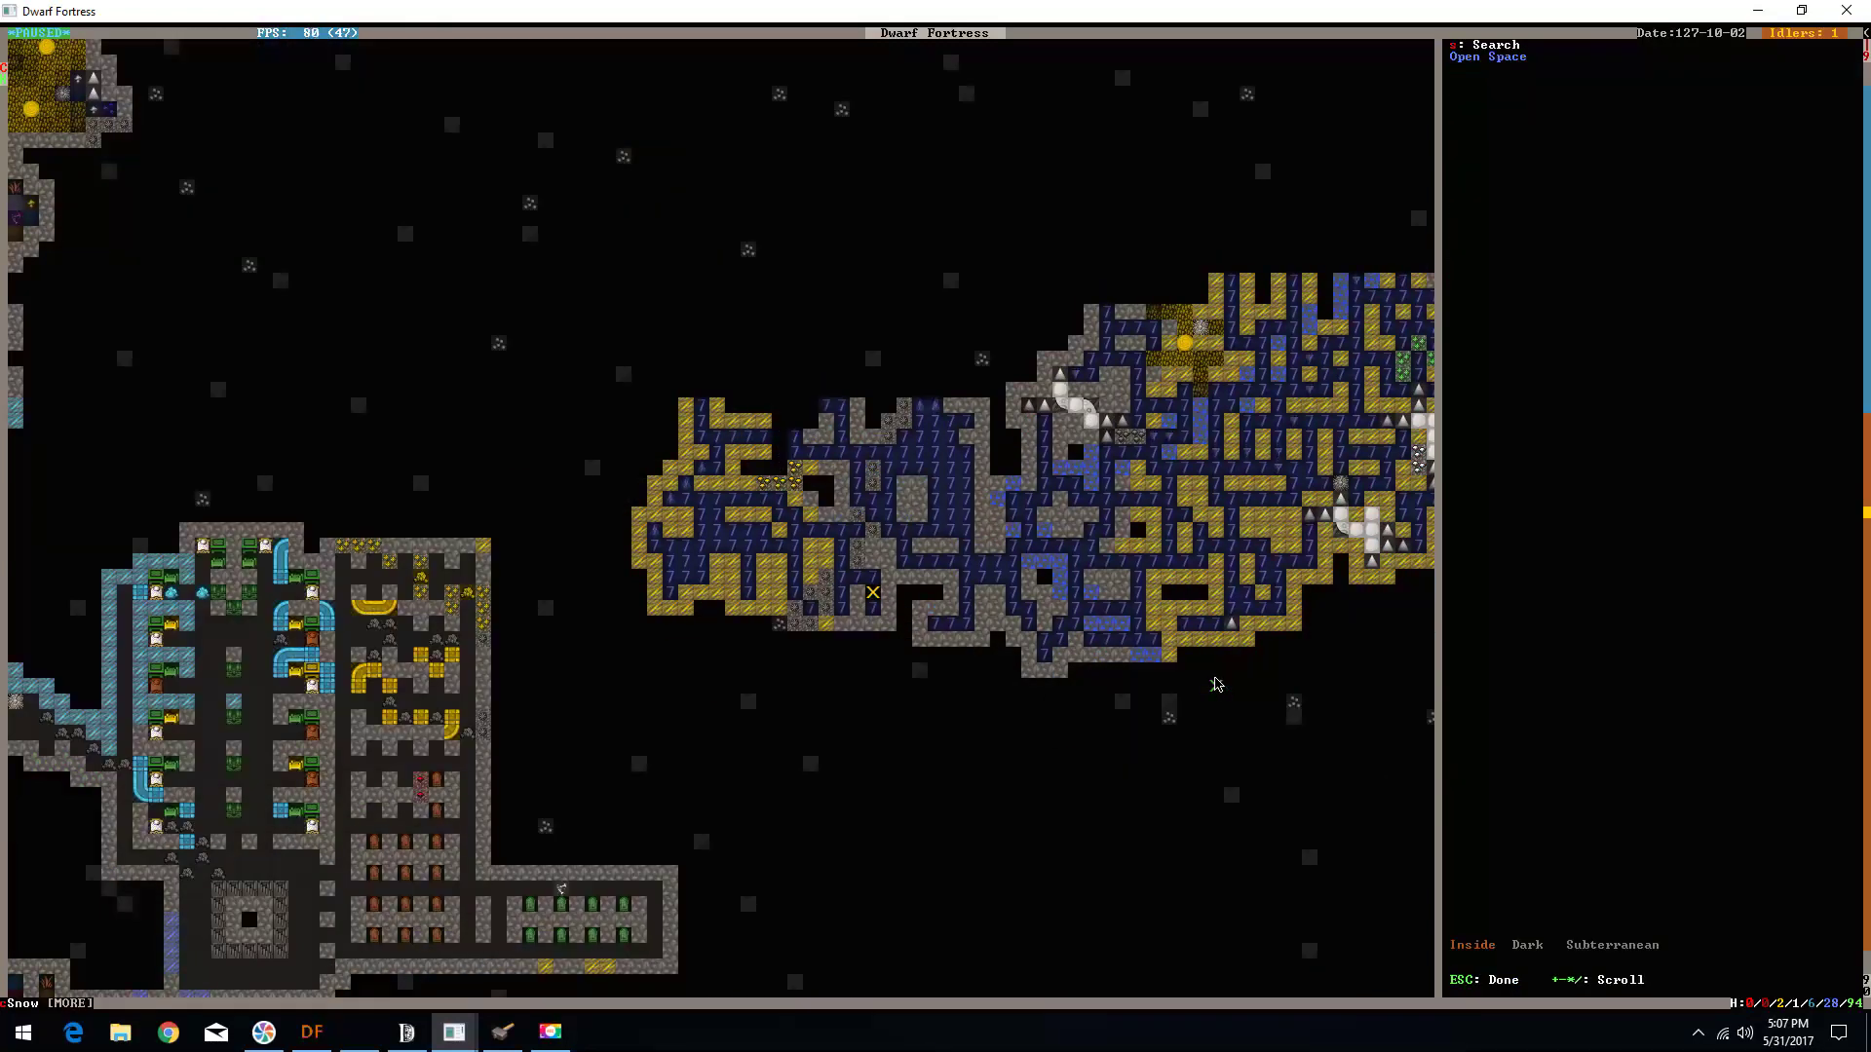
pyautogui.press('>')
pyautogui.press('>')
pyautogui.press('Escape')
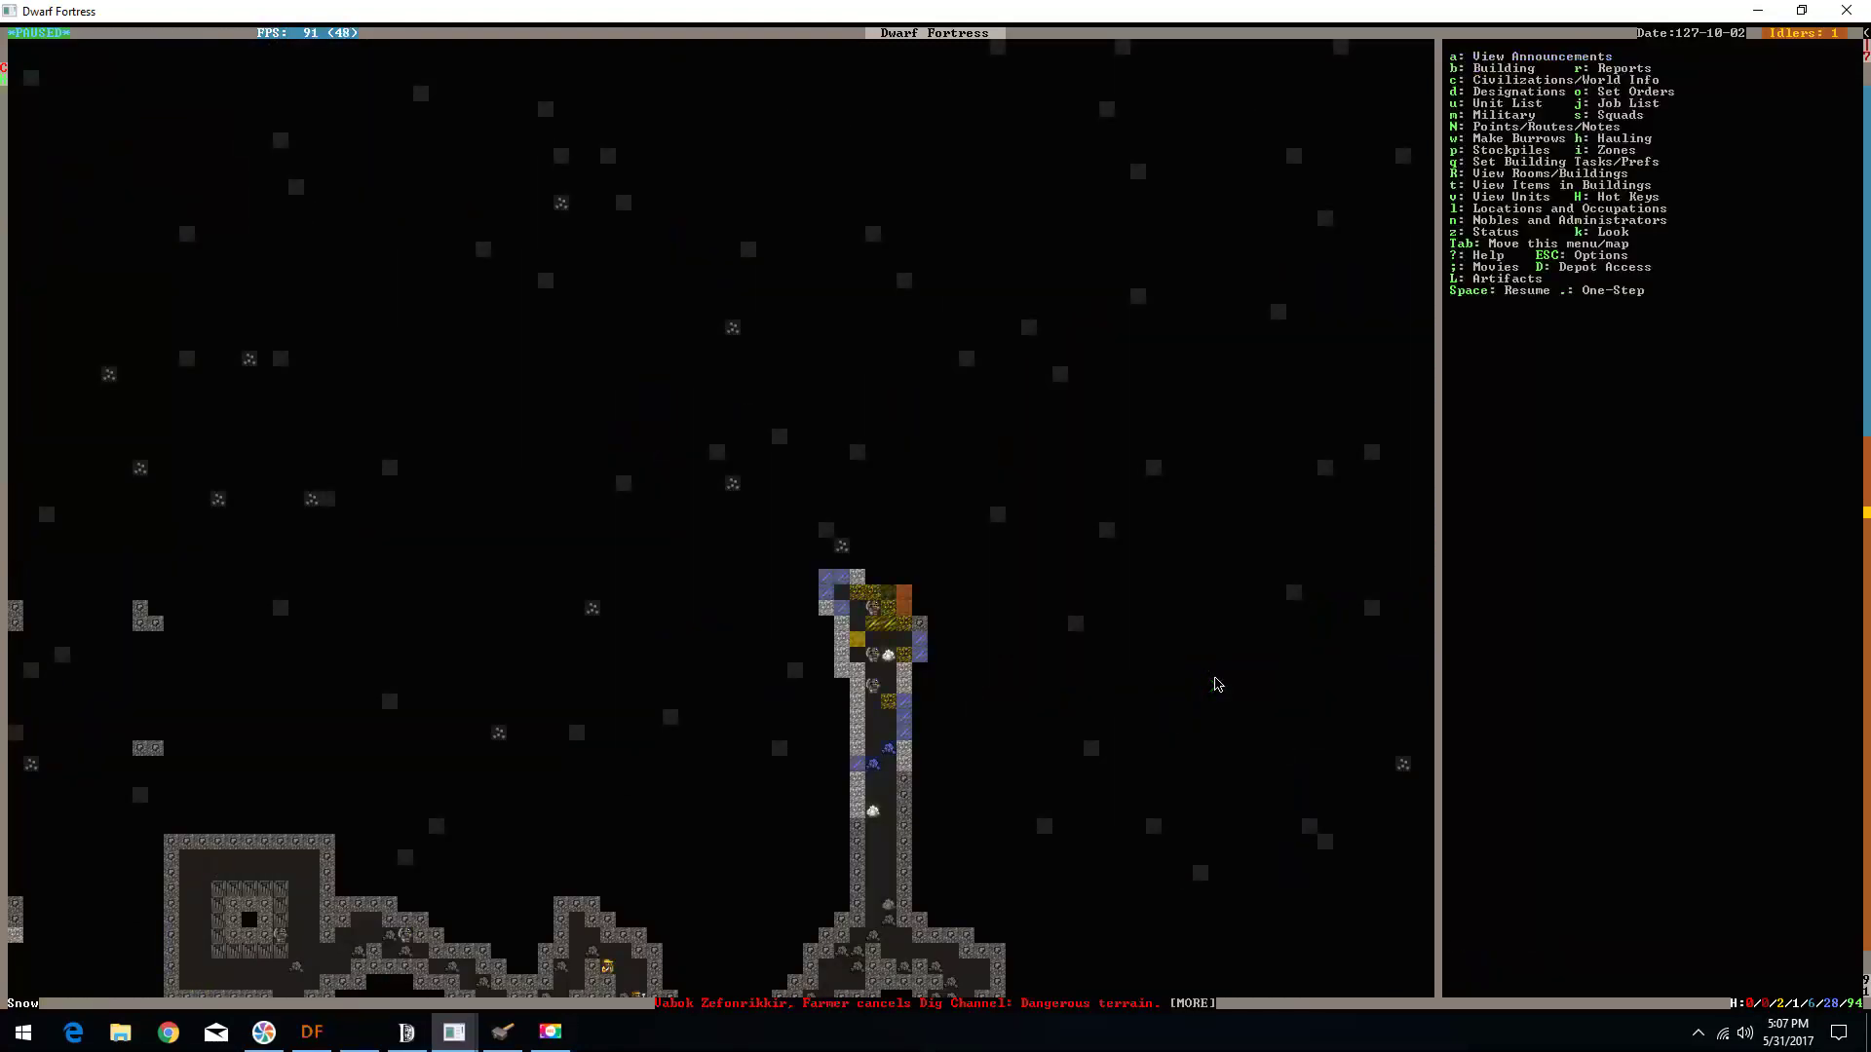
# - Review recent announcements, nudge the map view, and let the game run briefly
pyautogui.press('a')
pyautogui.press('Escape')
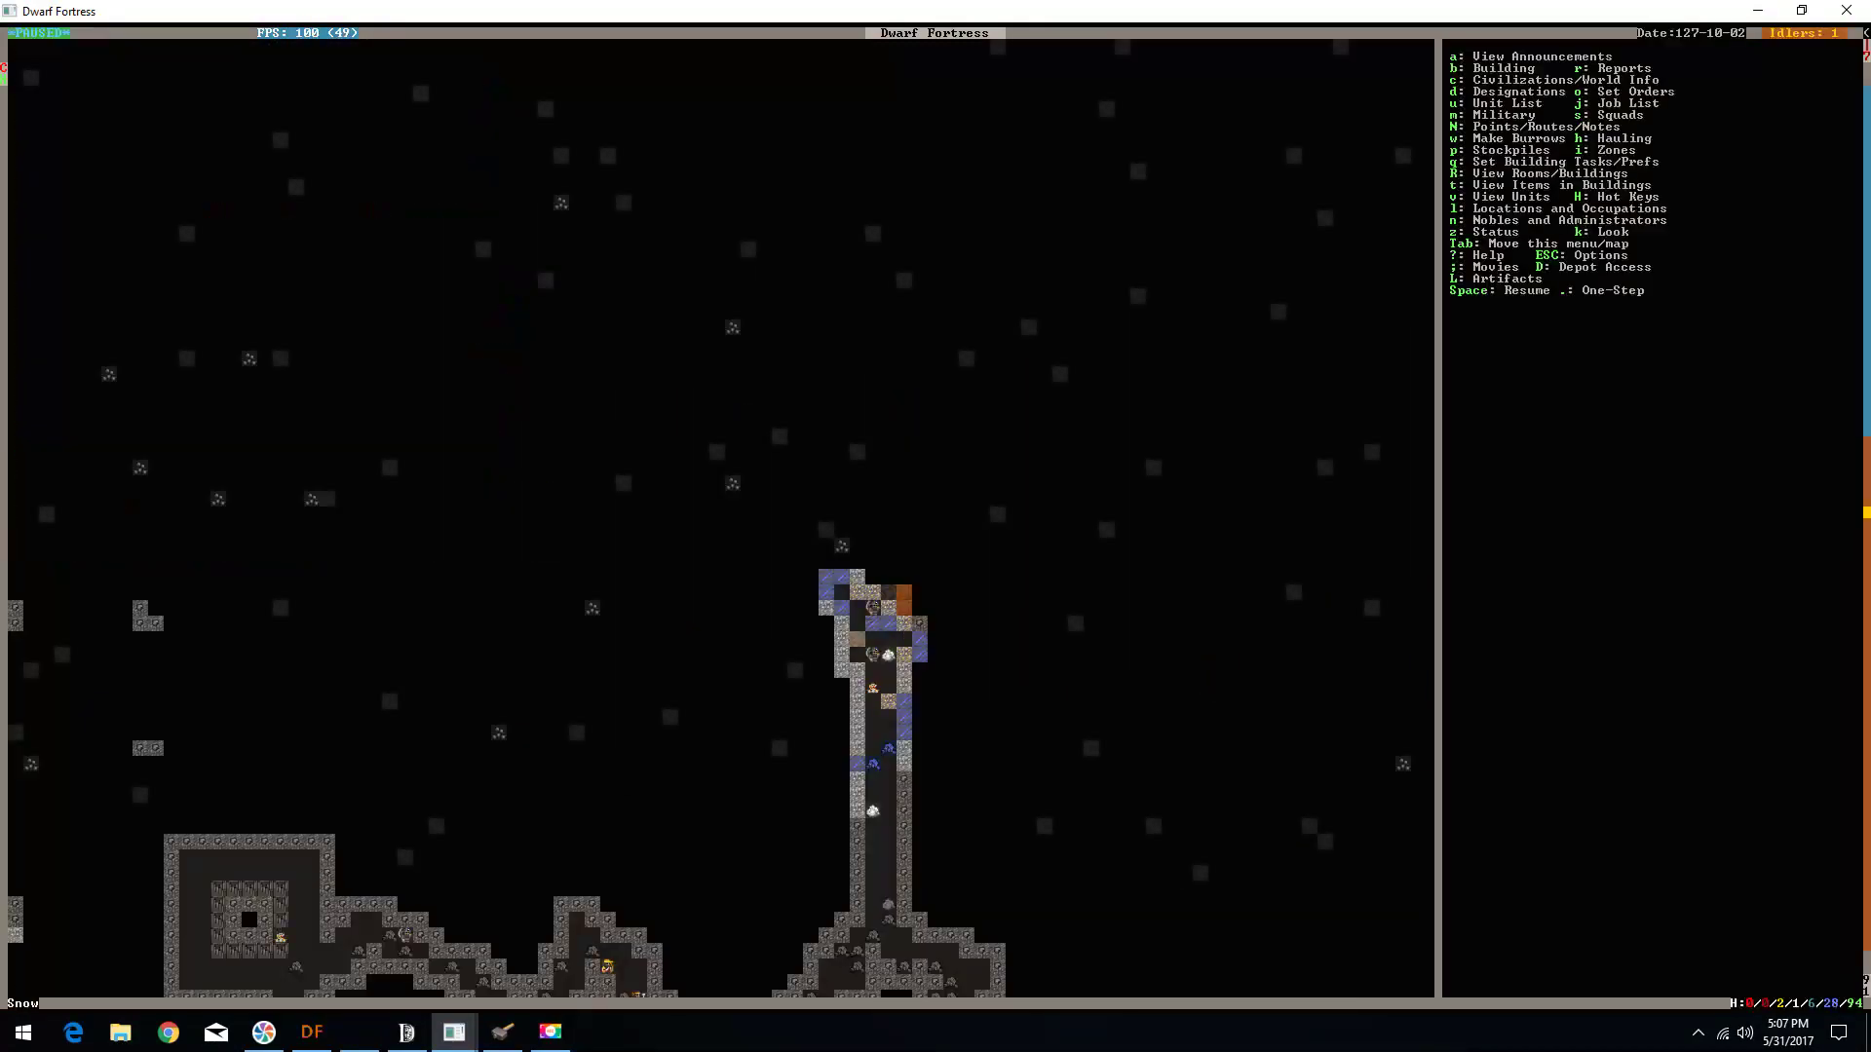
pyautogui.hotkey('shift', 'Right')
pyautogui.hotkey('shift', 'Down')
pyautogui.hotkey('shift', 'Up')
pyautogui.hotkey('shift', 'Down')
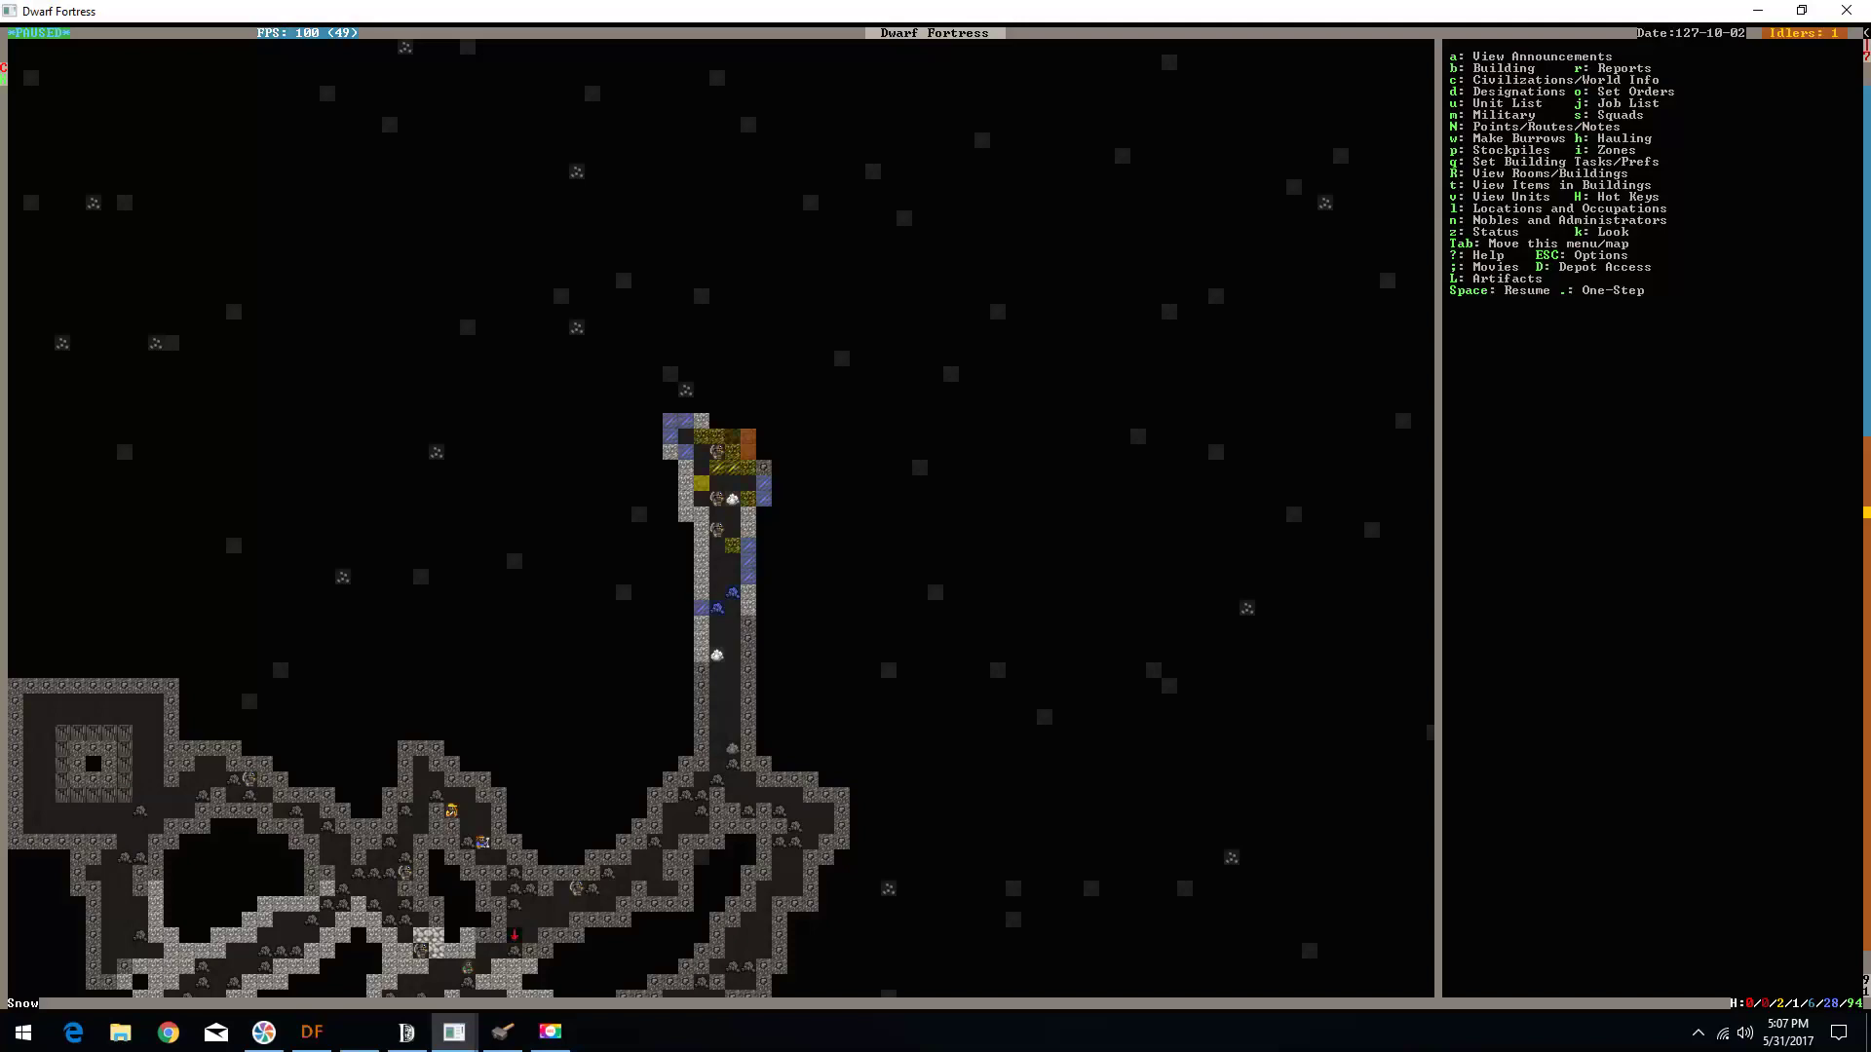
pyautogui.press('space')
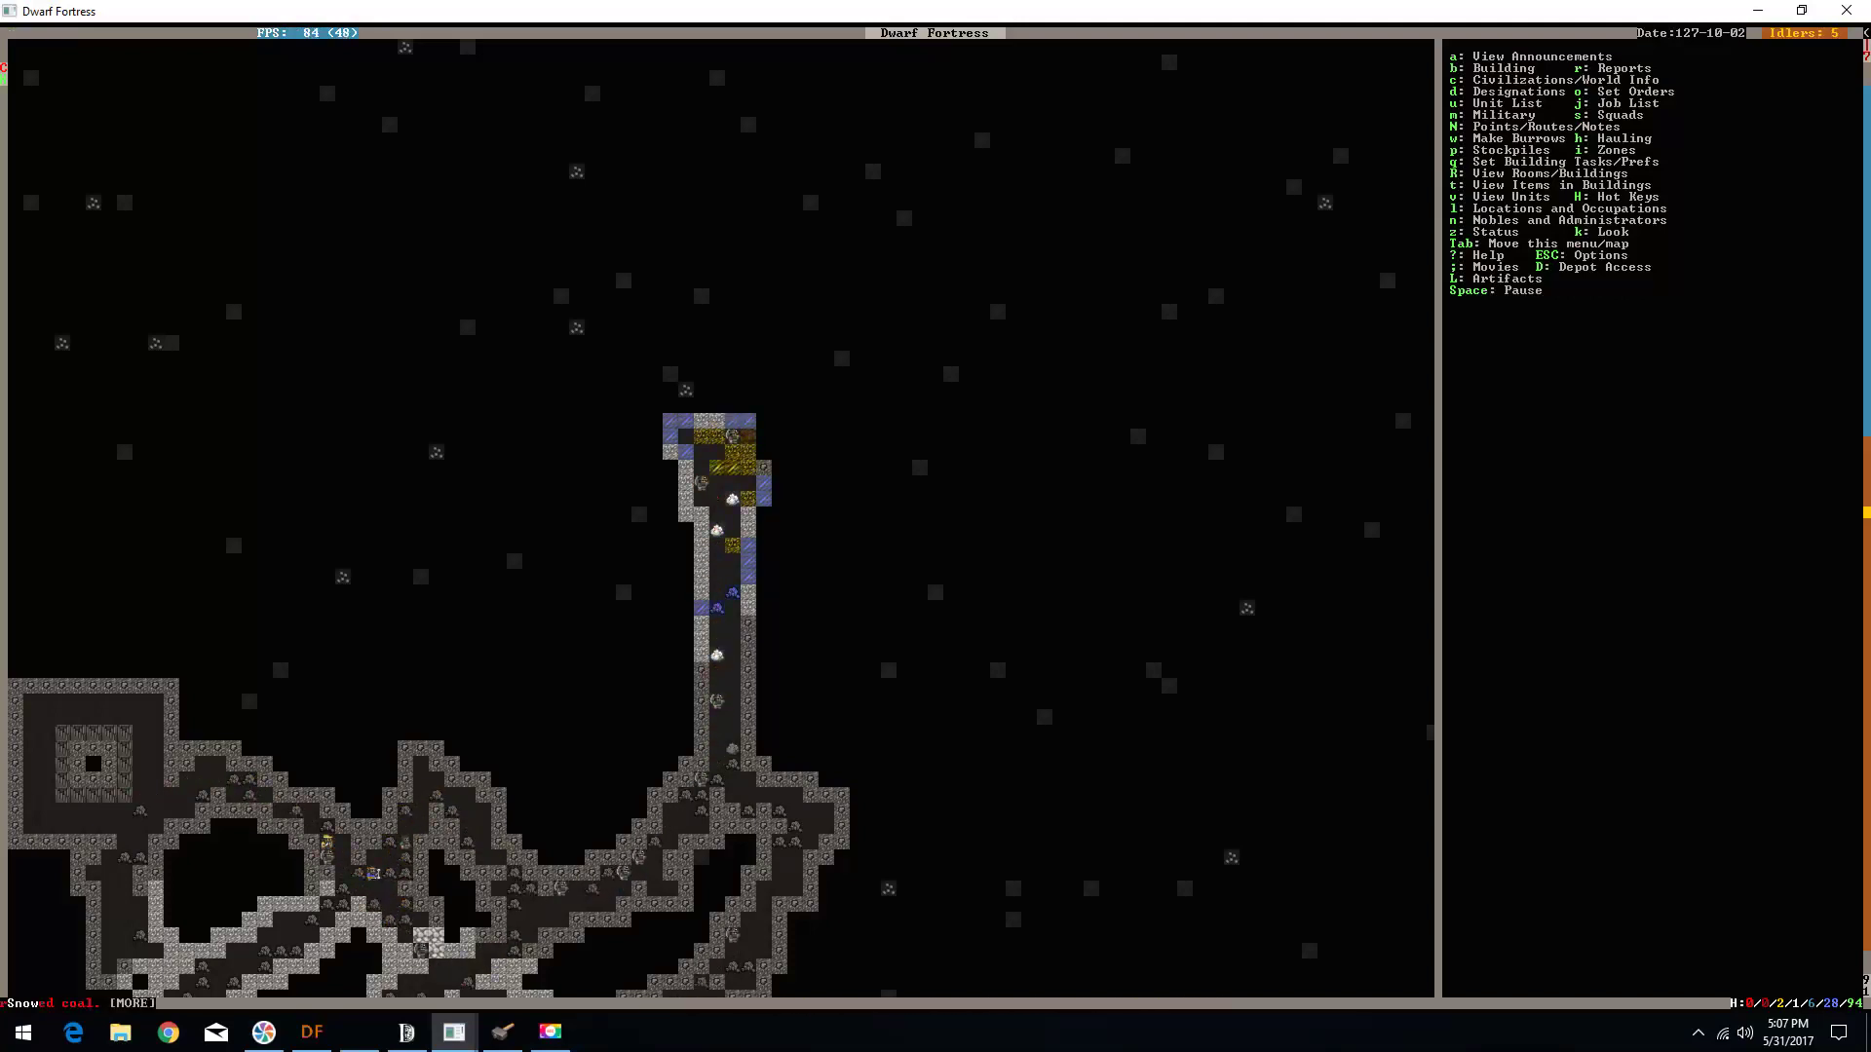
pyautogui.press('space')
# - Step between the shaft level and the tunnel below, whose upper end shows water
pyautogui.hotkey('shift', '.')
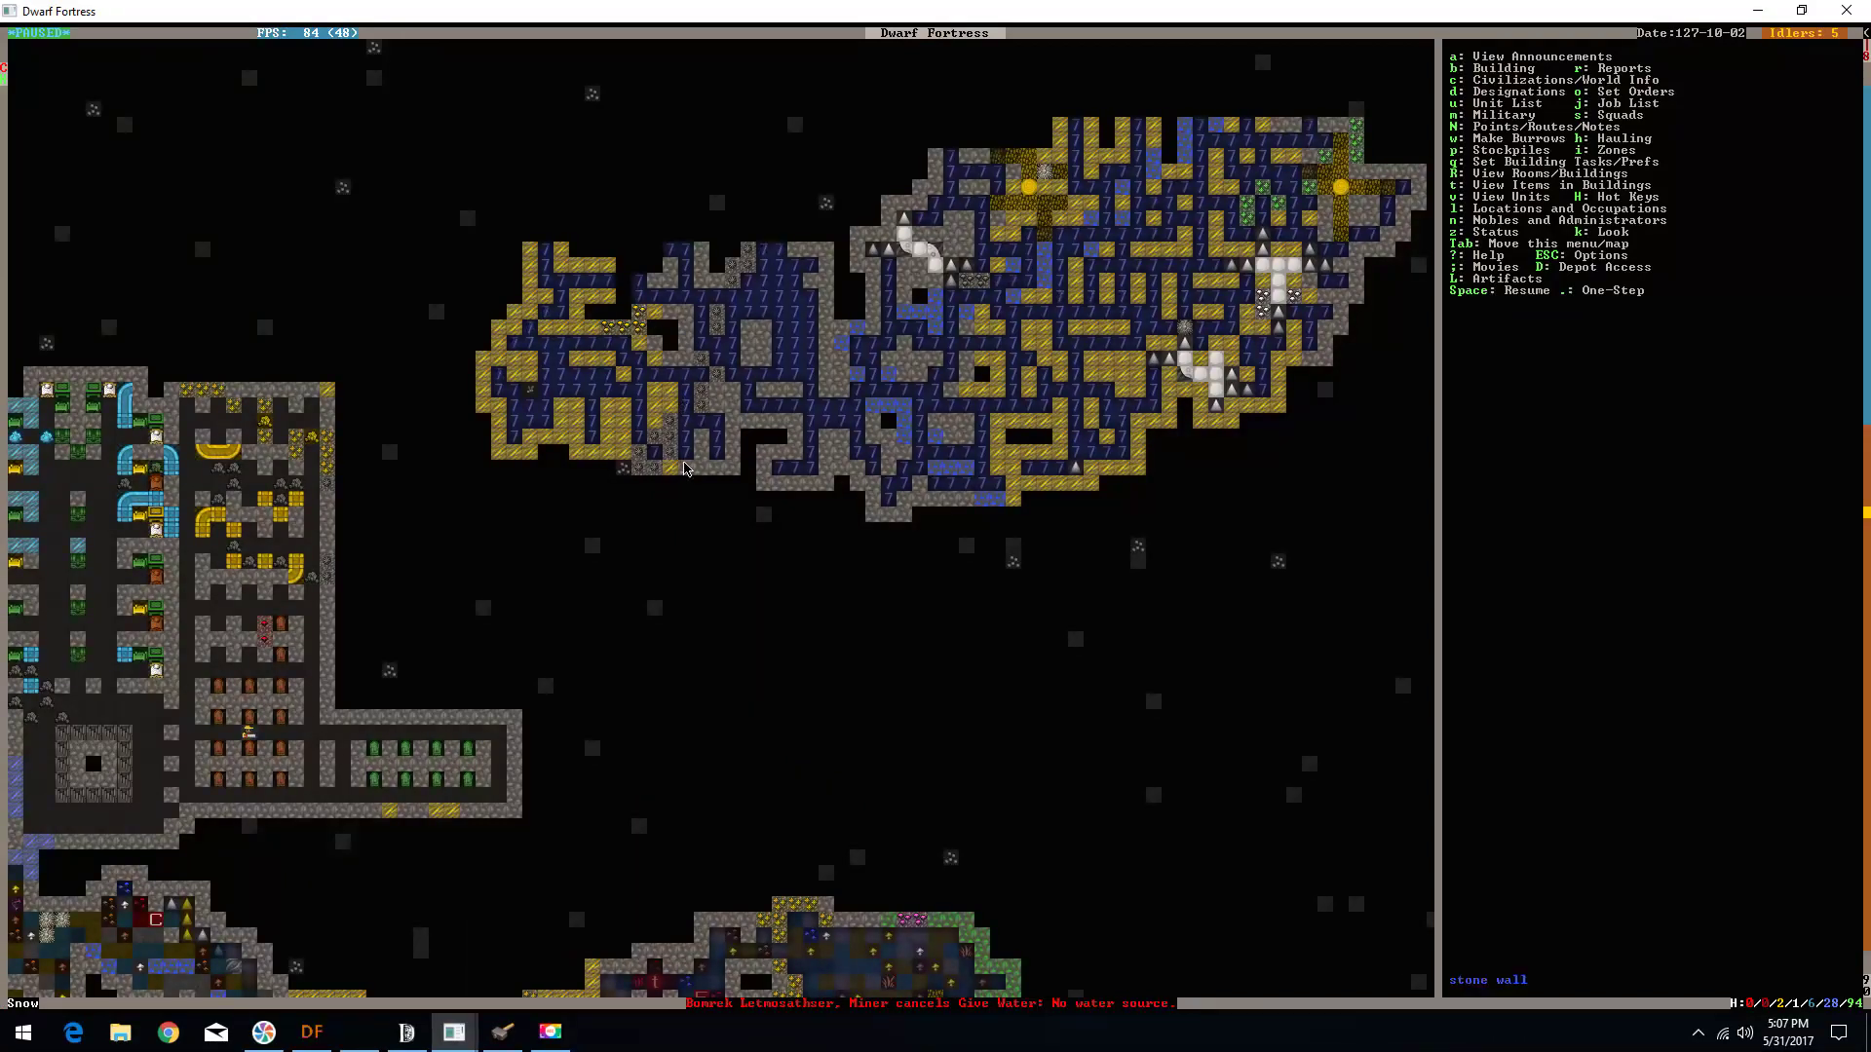
pyautogui.hotkey('shift', '.')
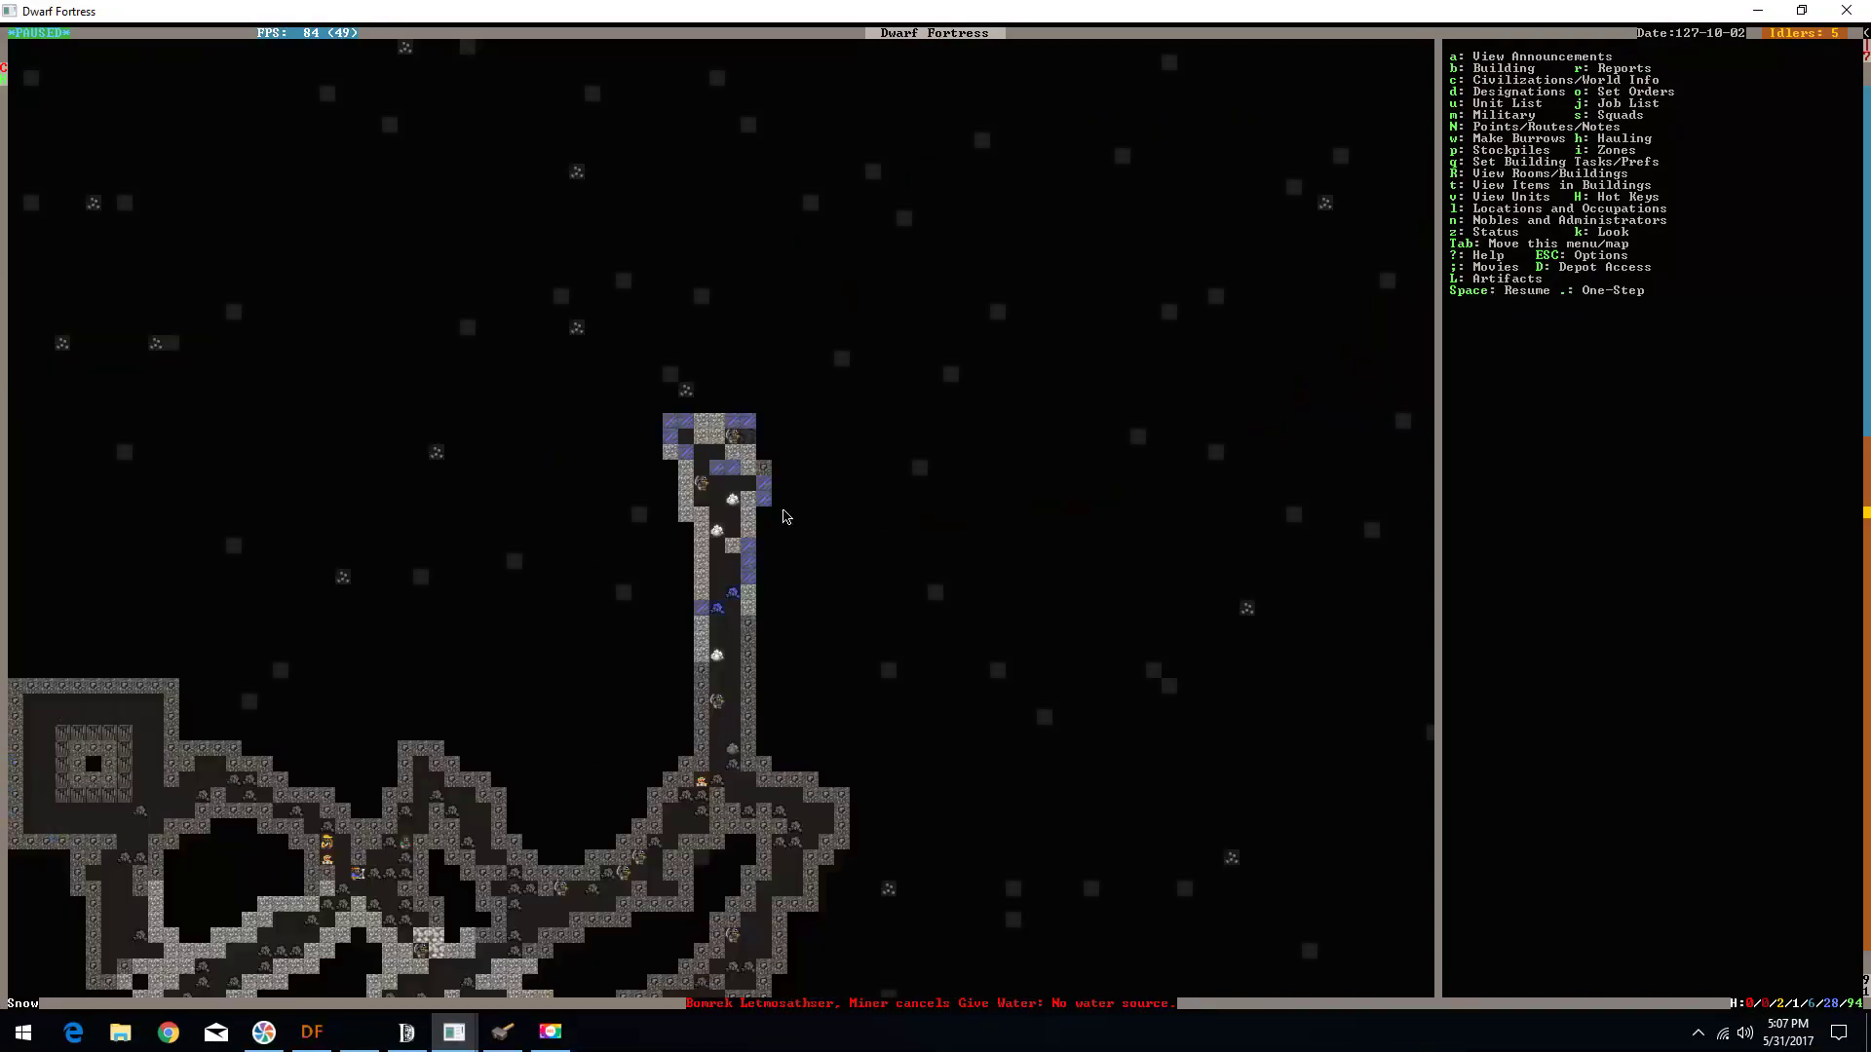
pyautogui.hotkey('shift', ',')
pyautogui.hotkey('shift', ',')
pyautogui.hotkey('shift', ',')
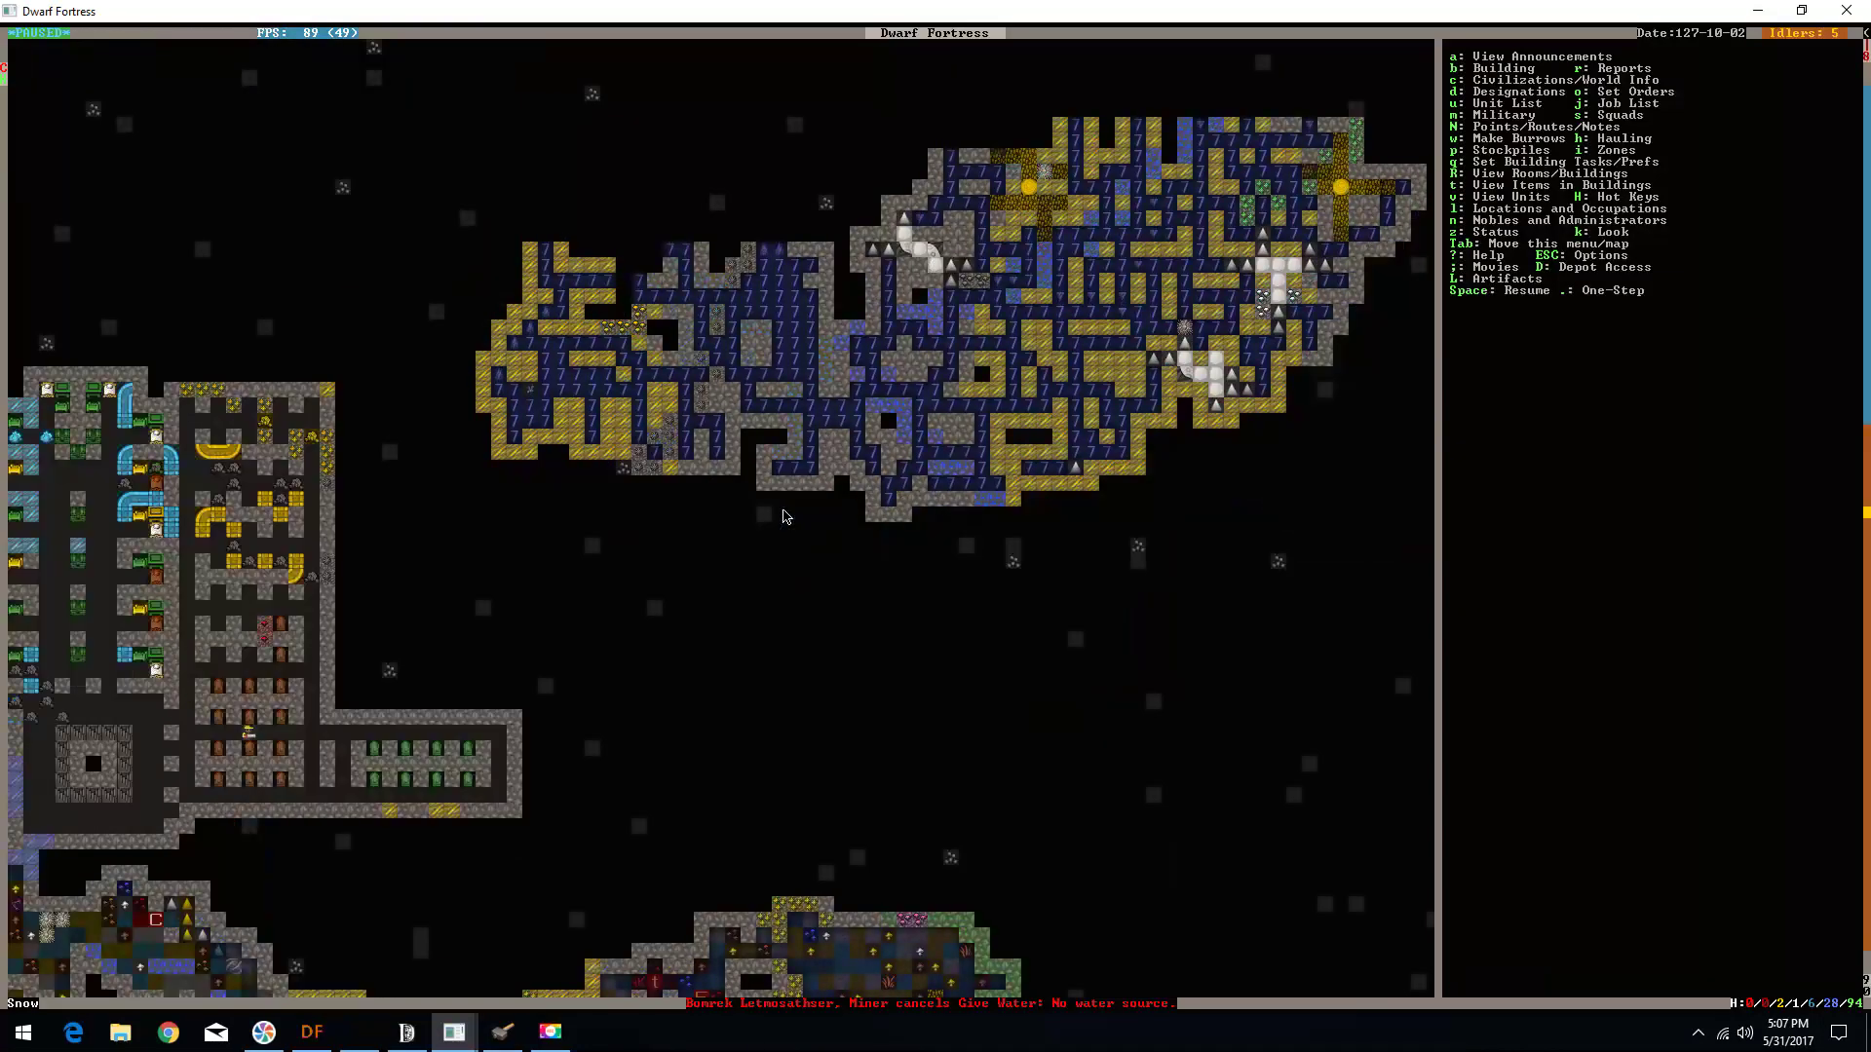
pyautogui.hotkey('shift', '.')
pyautogui.hotkey('shift', ',')
pyautogui.hotkey('shift', '.')
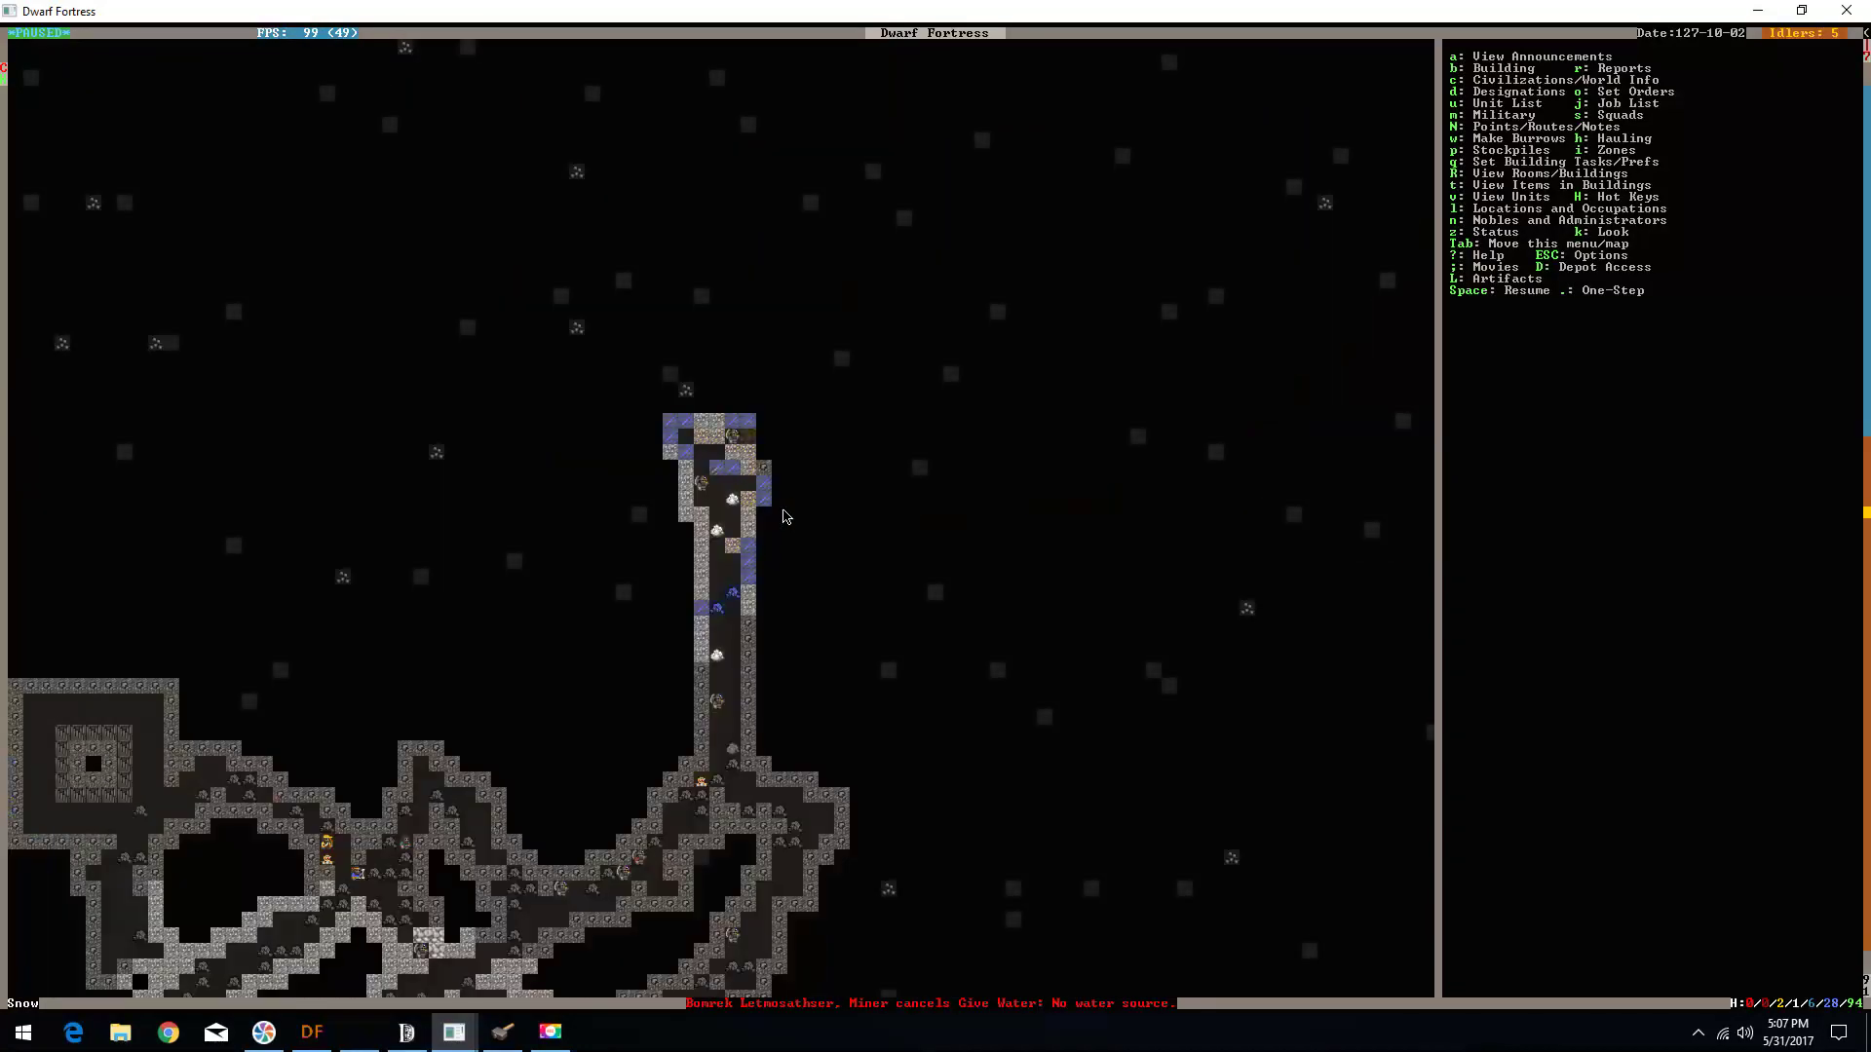
pyautogui.hotkey('shift', ',')
pyautogui.hotkey('shift', '.')
pyautogui.hotkey('shift', ',')
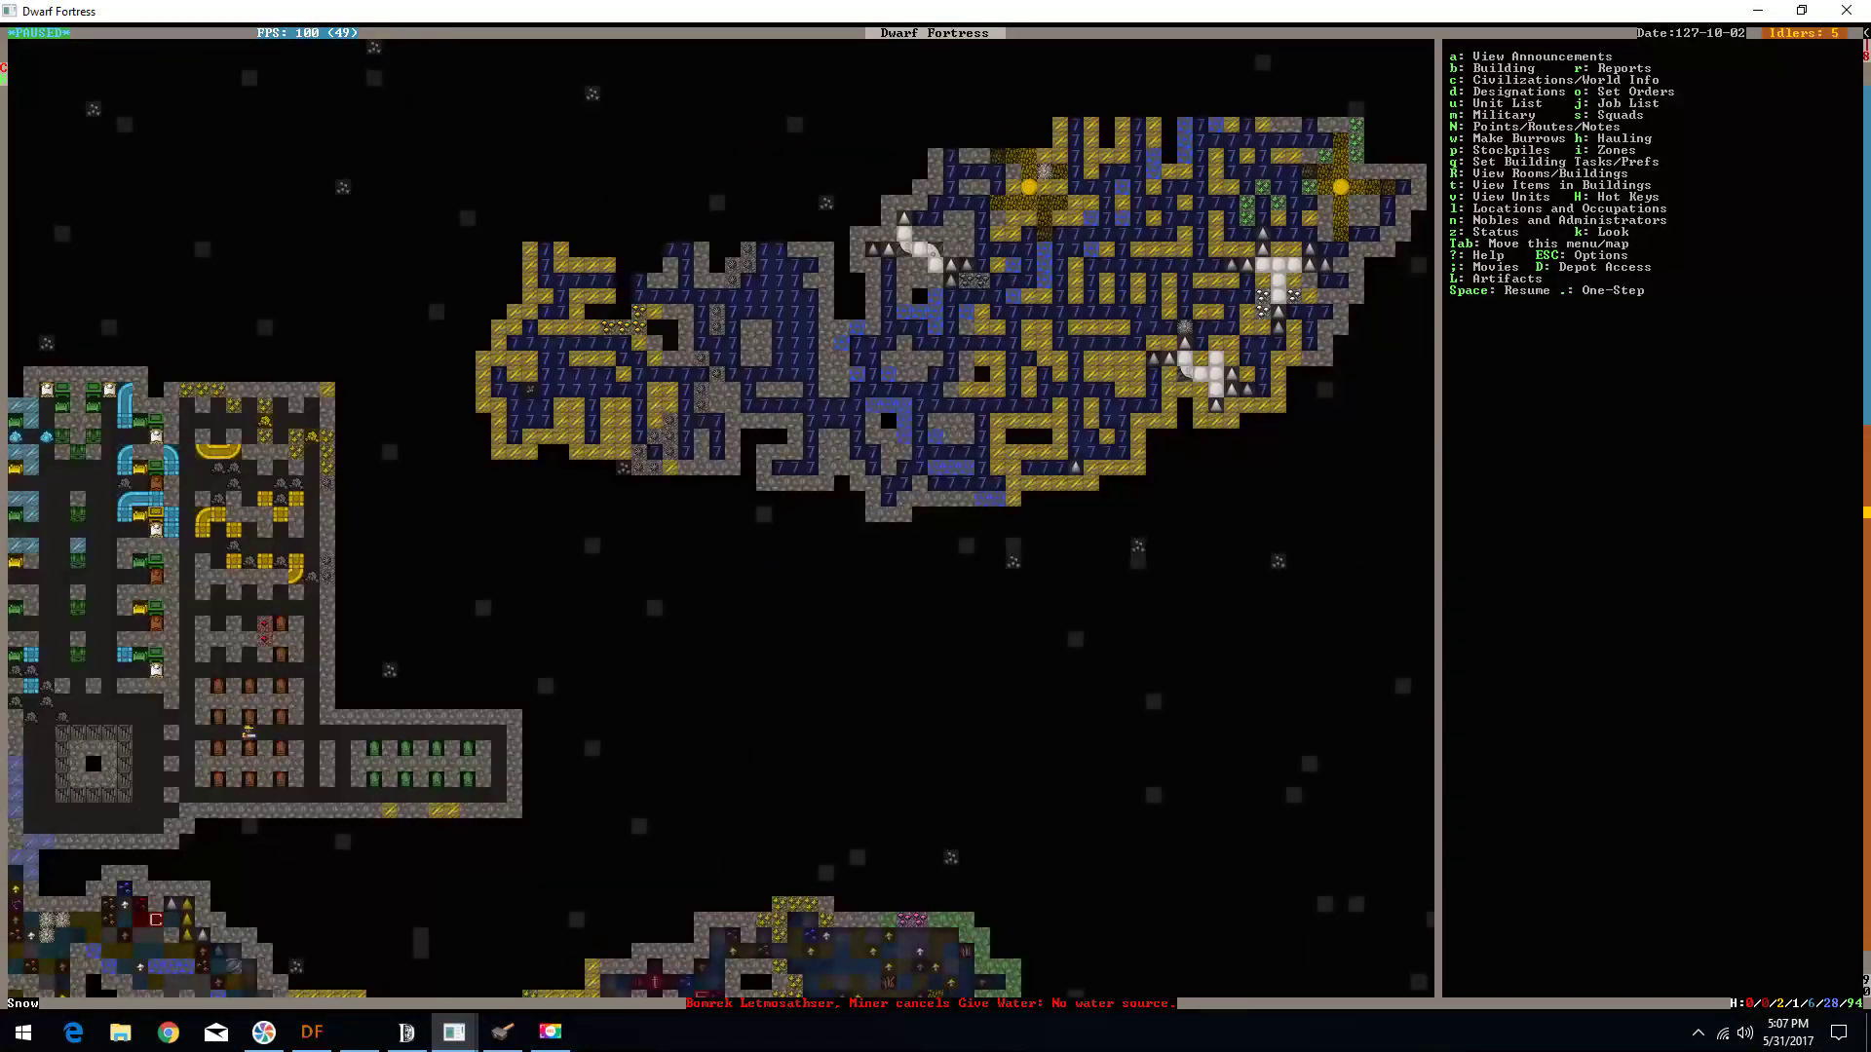
pyautogui.hotkey('shift', '.')
pyautogui.hotkey('shift', ',')
pyautogui.hotkey('shift', '.')
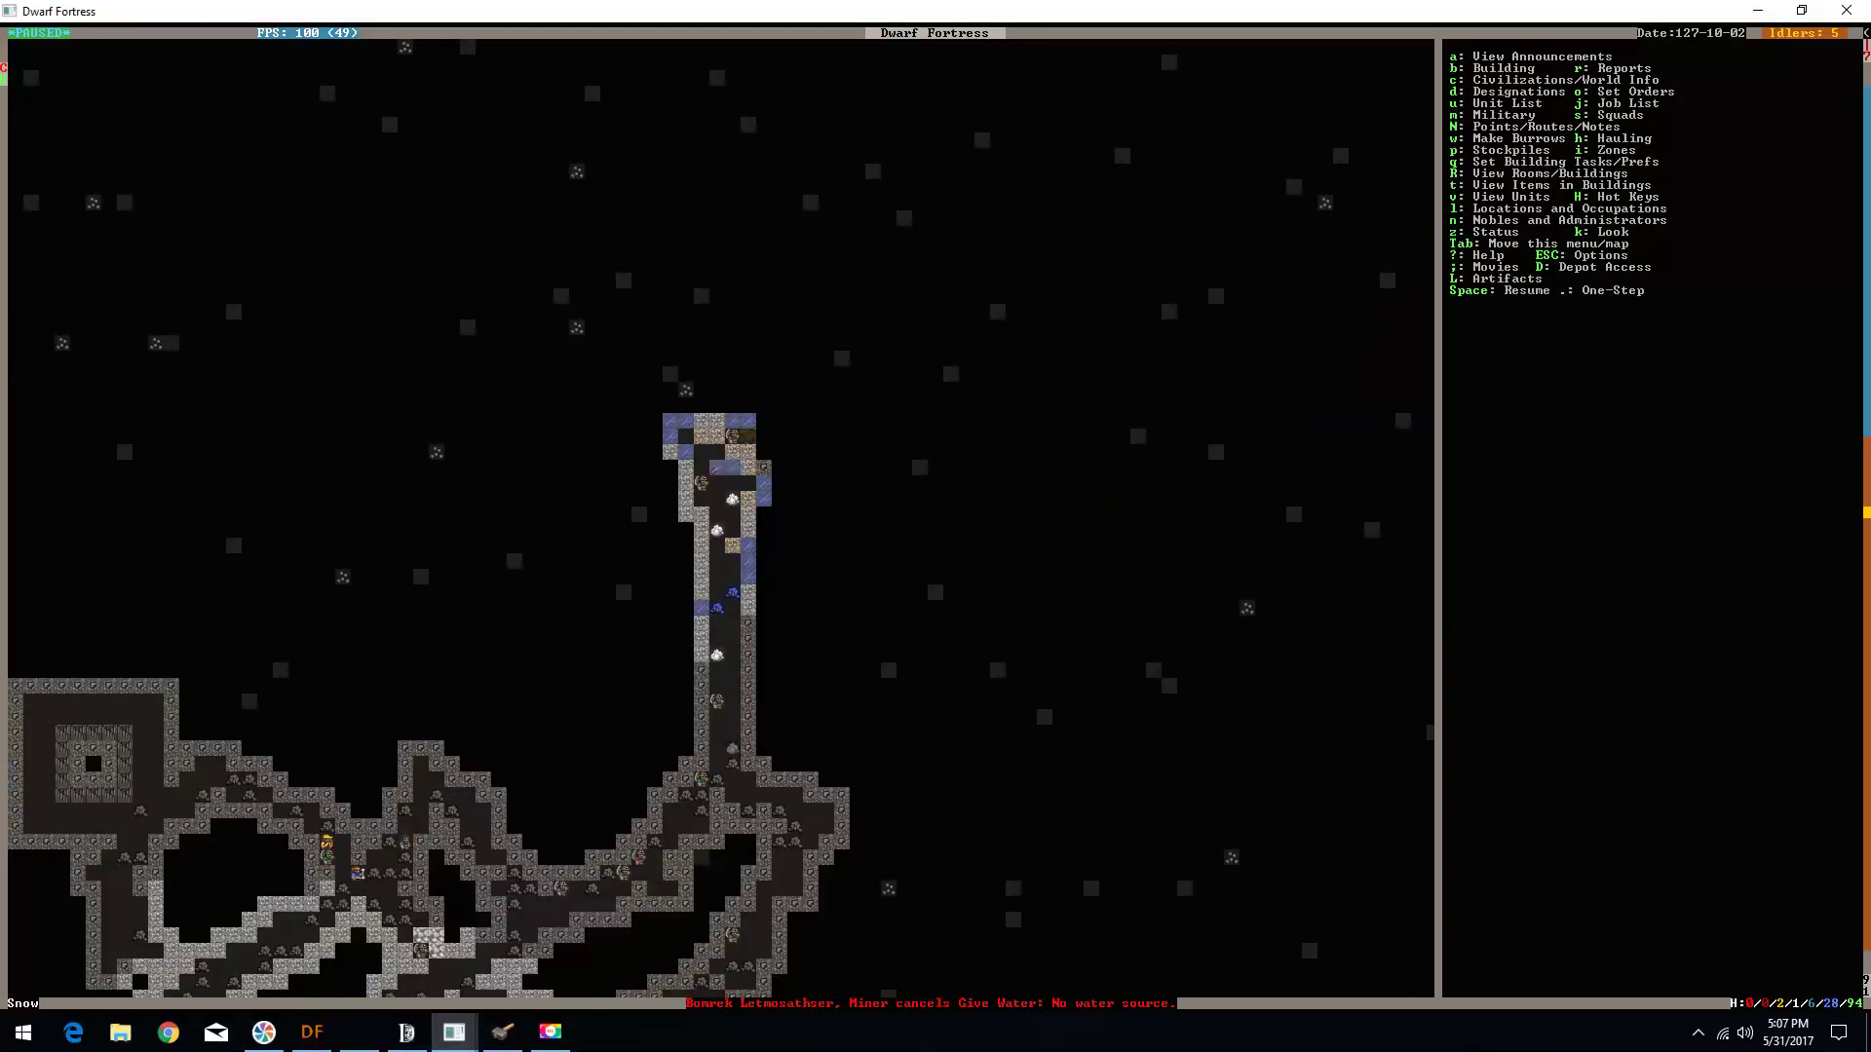
# - Glance at the squad orders while checking the tunnel and shaft levels
pyautogui.press('s')
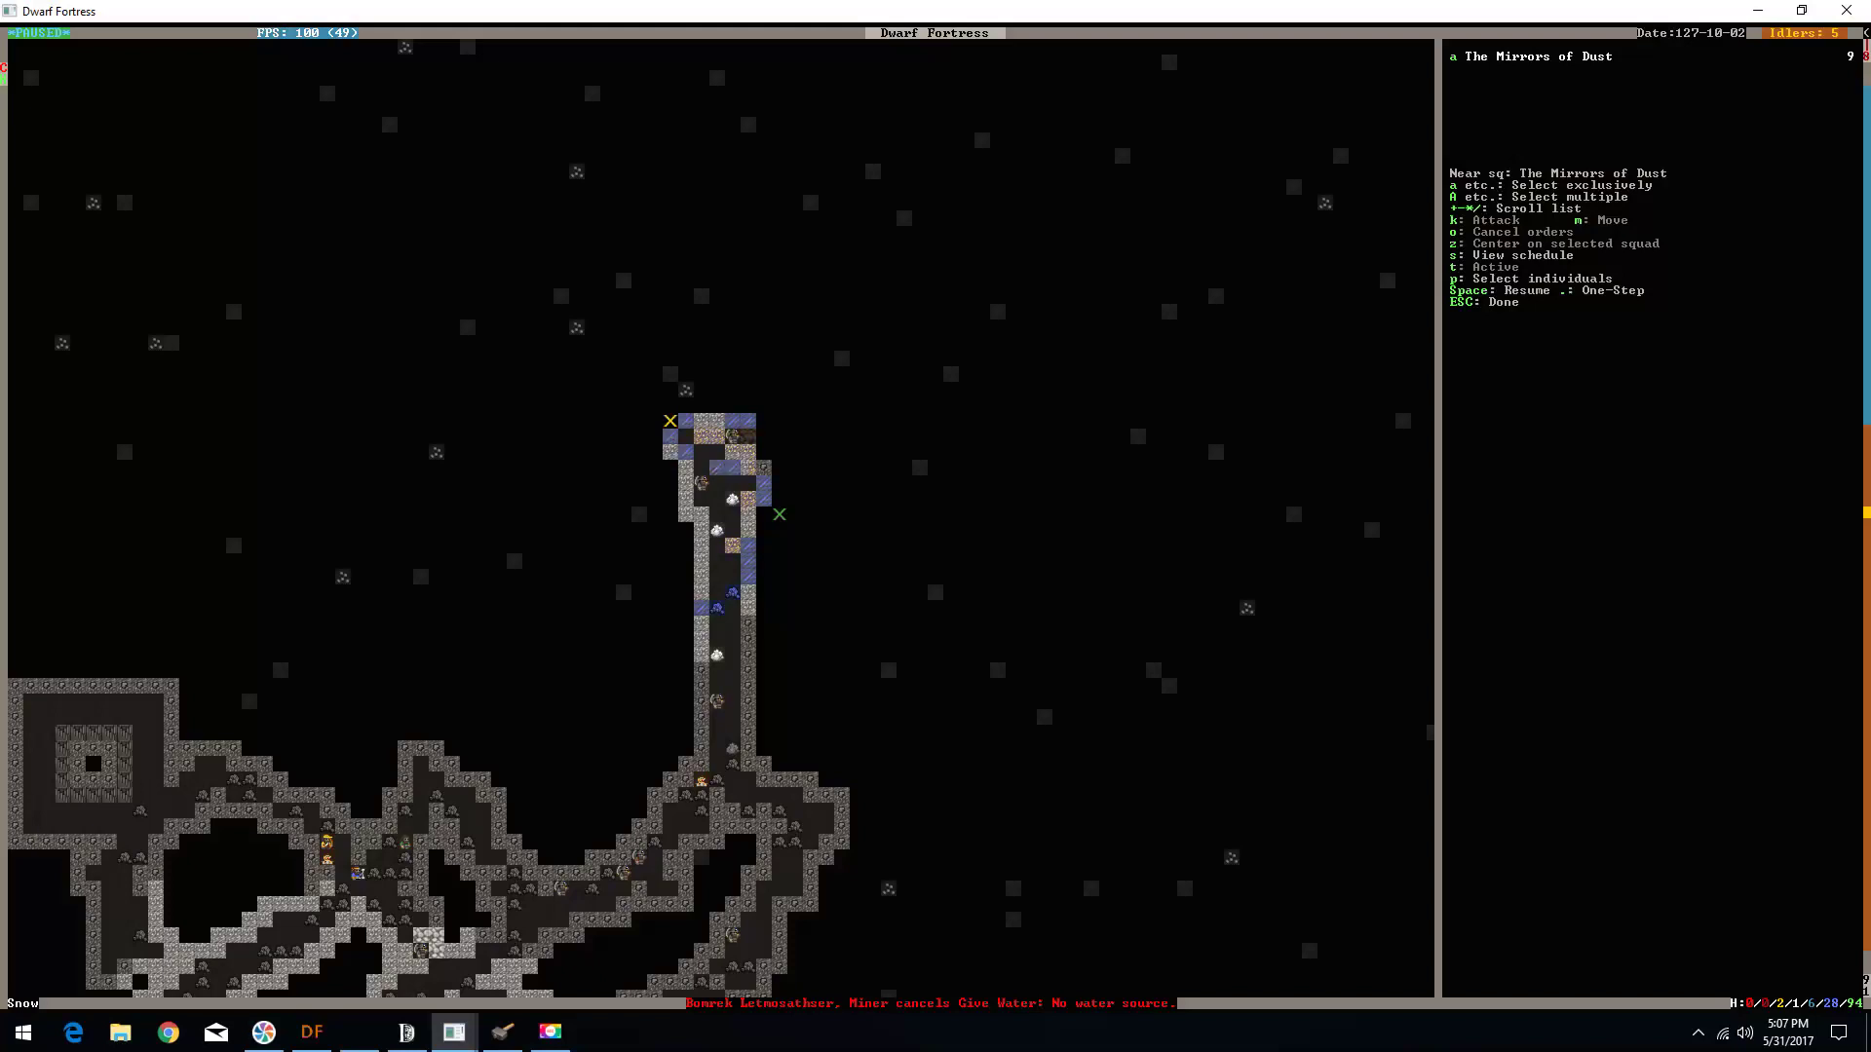
pyautogui.hotkey('shift', ',')
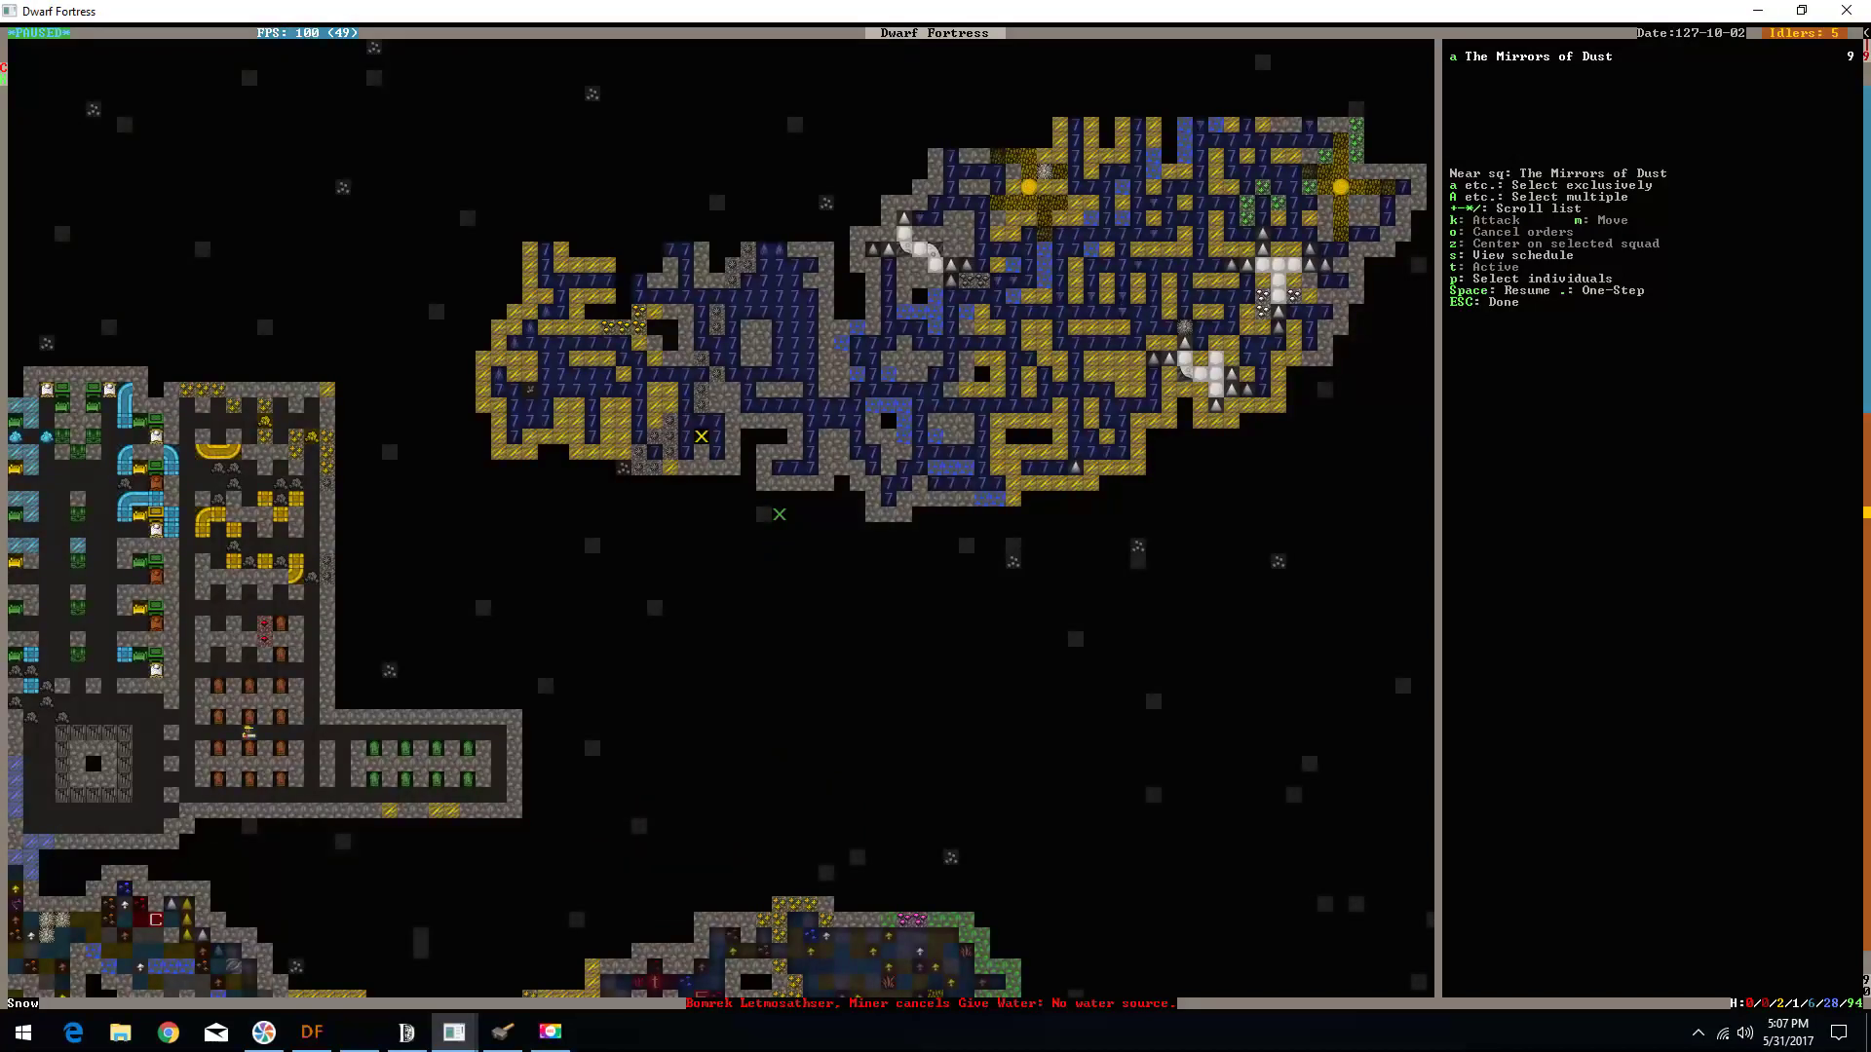
pyautogui.hotkey('shift', '.')
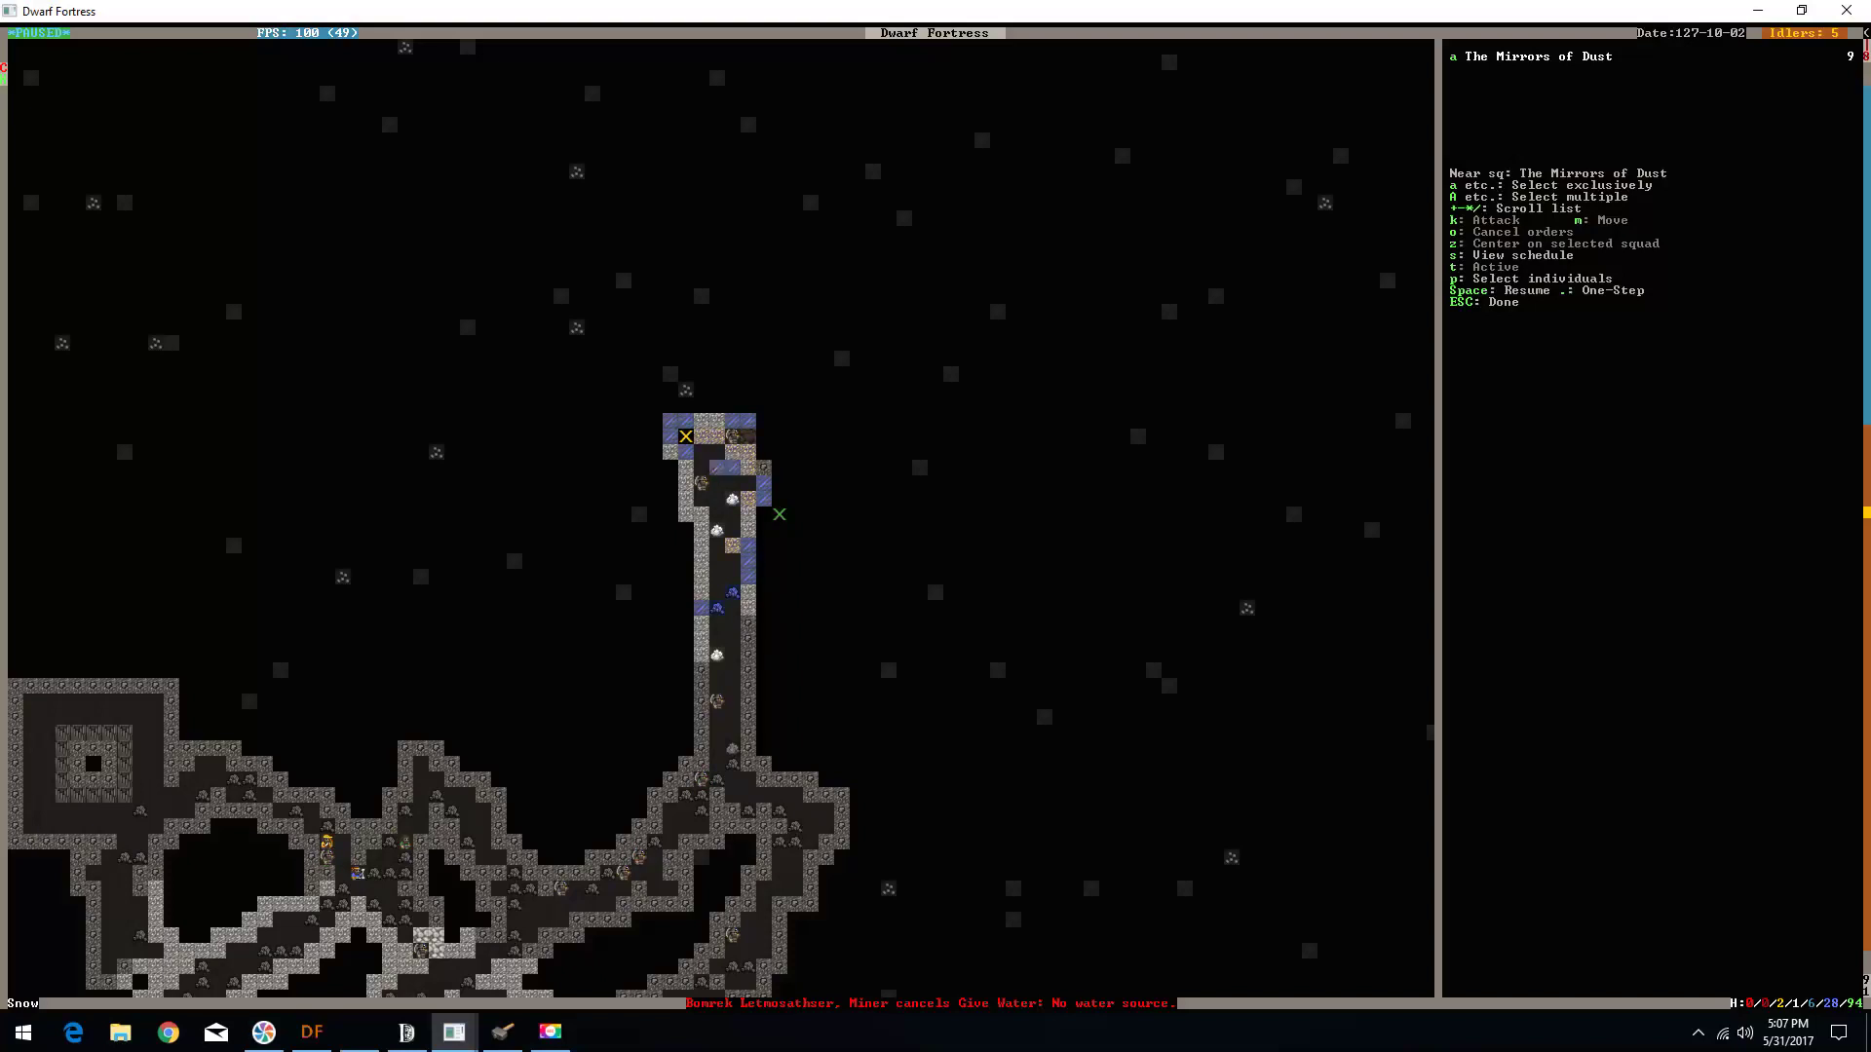
pyautogui.press('Escape')
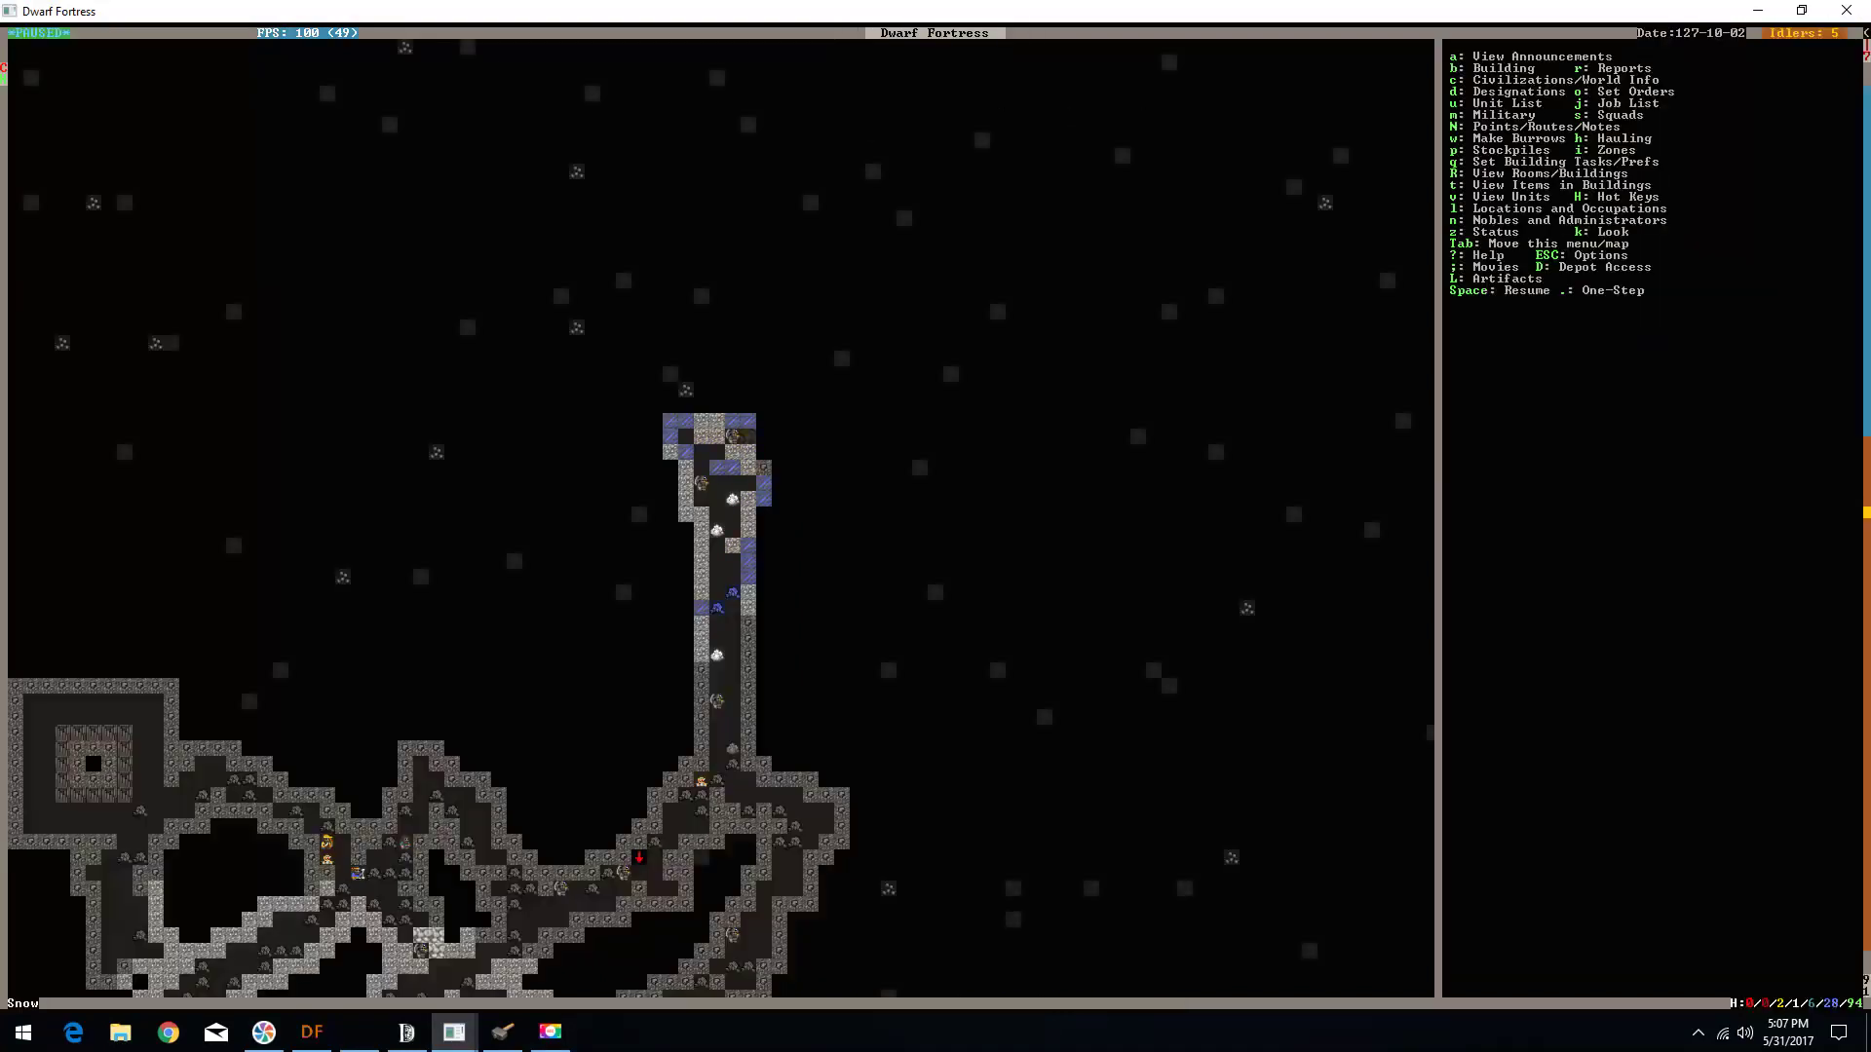
# - Mark two boxes of rock beside the shaft for mining
pyautogui.press('d')
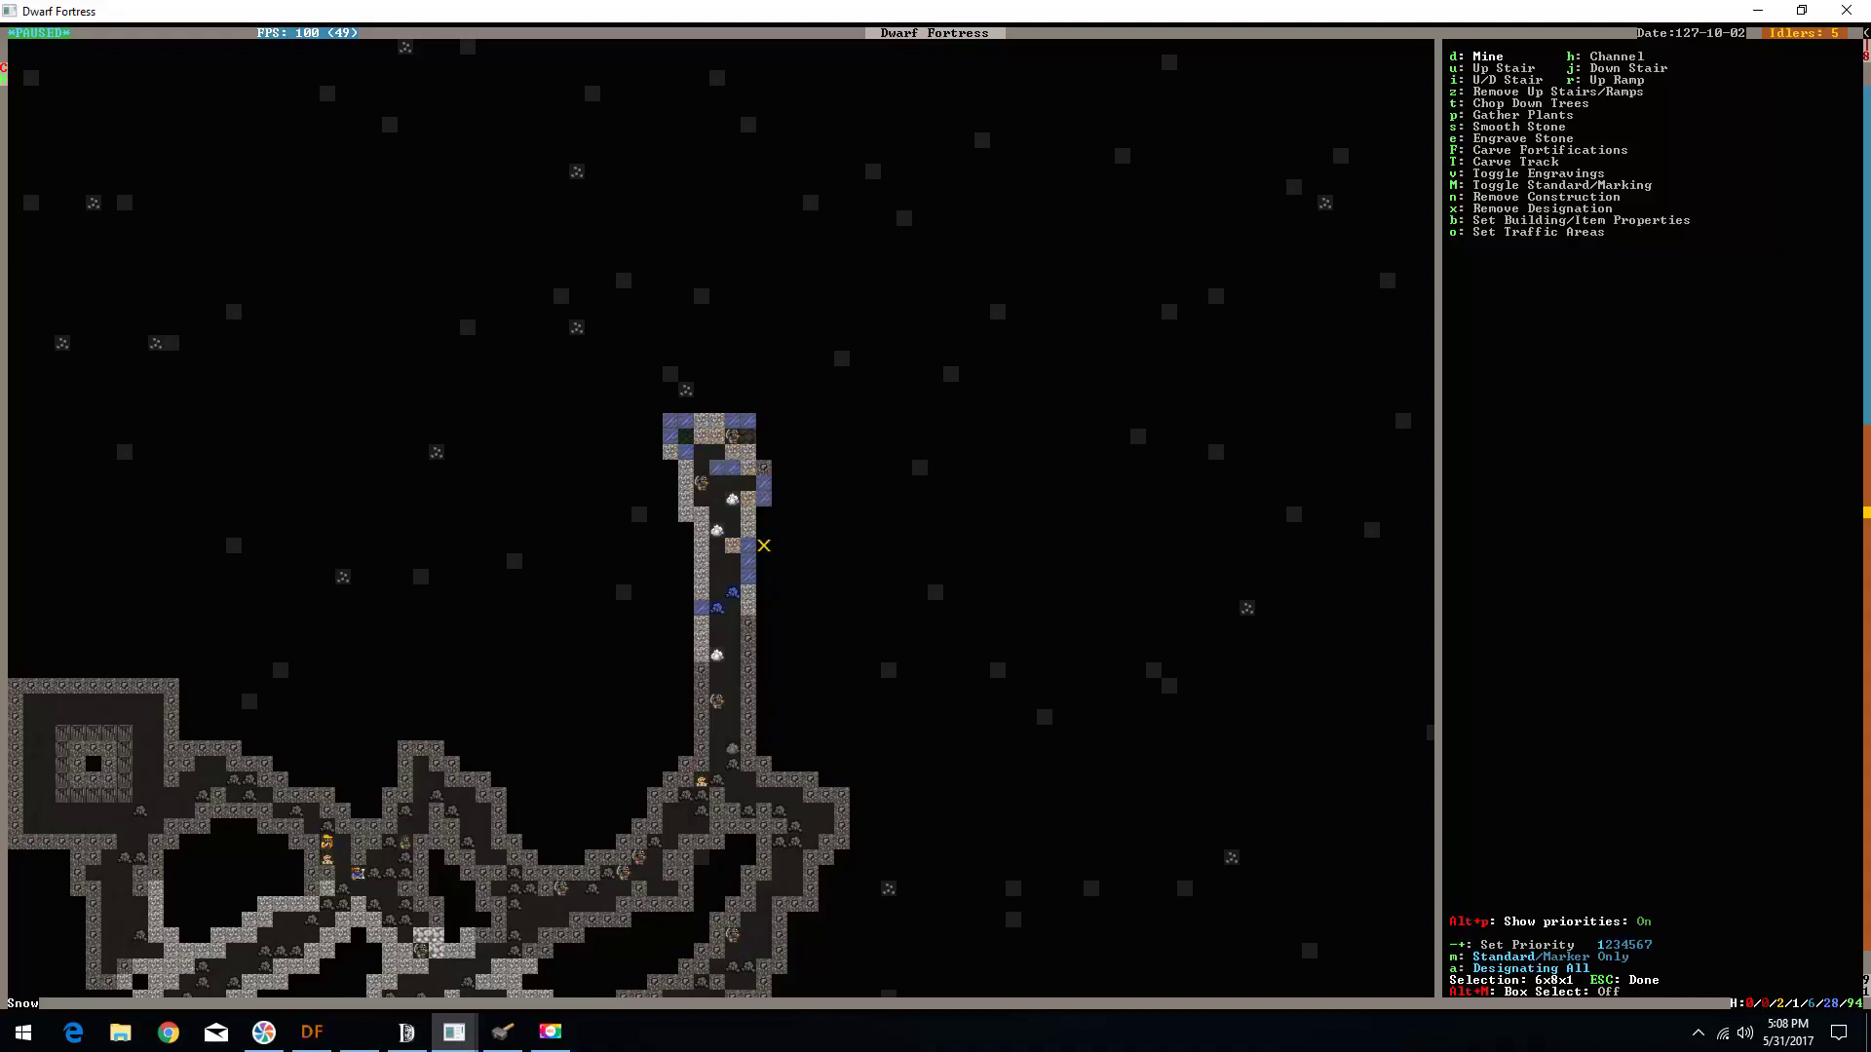
pyautogui.press('Return')
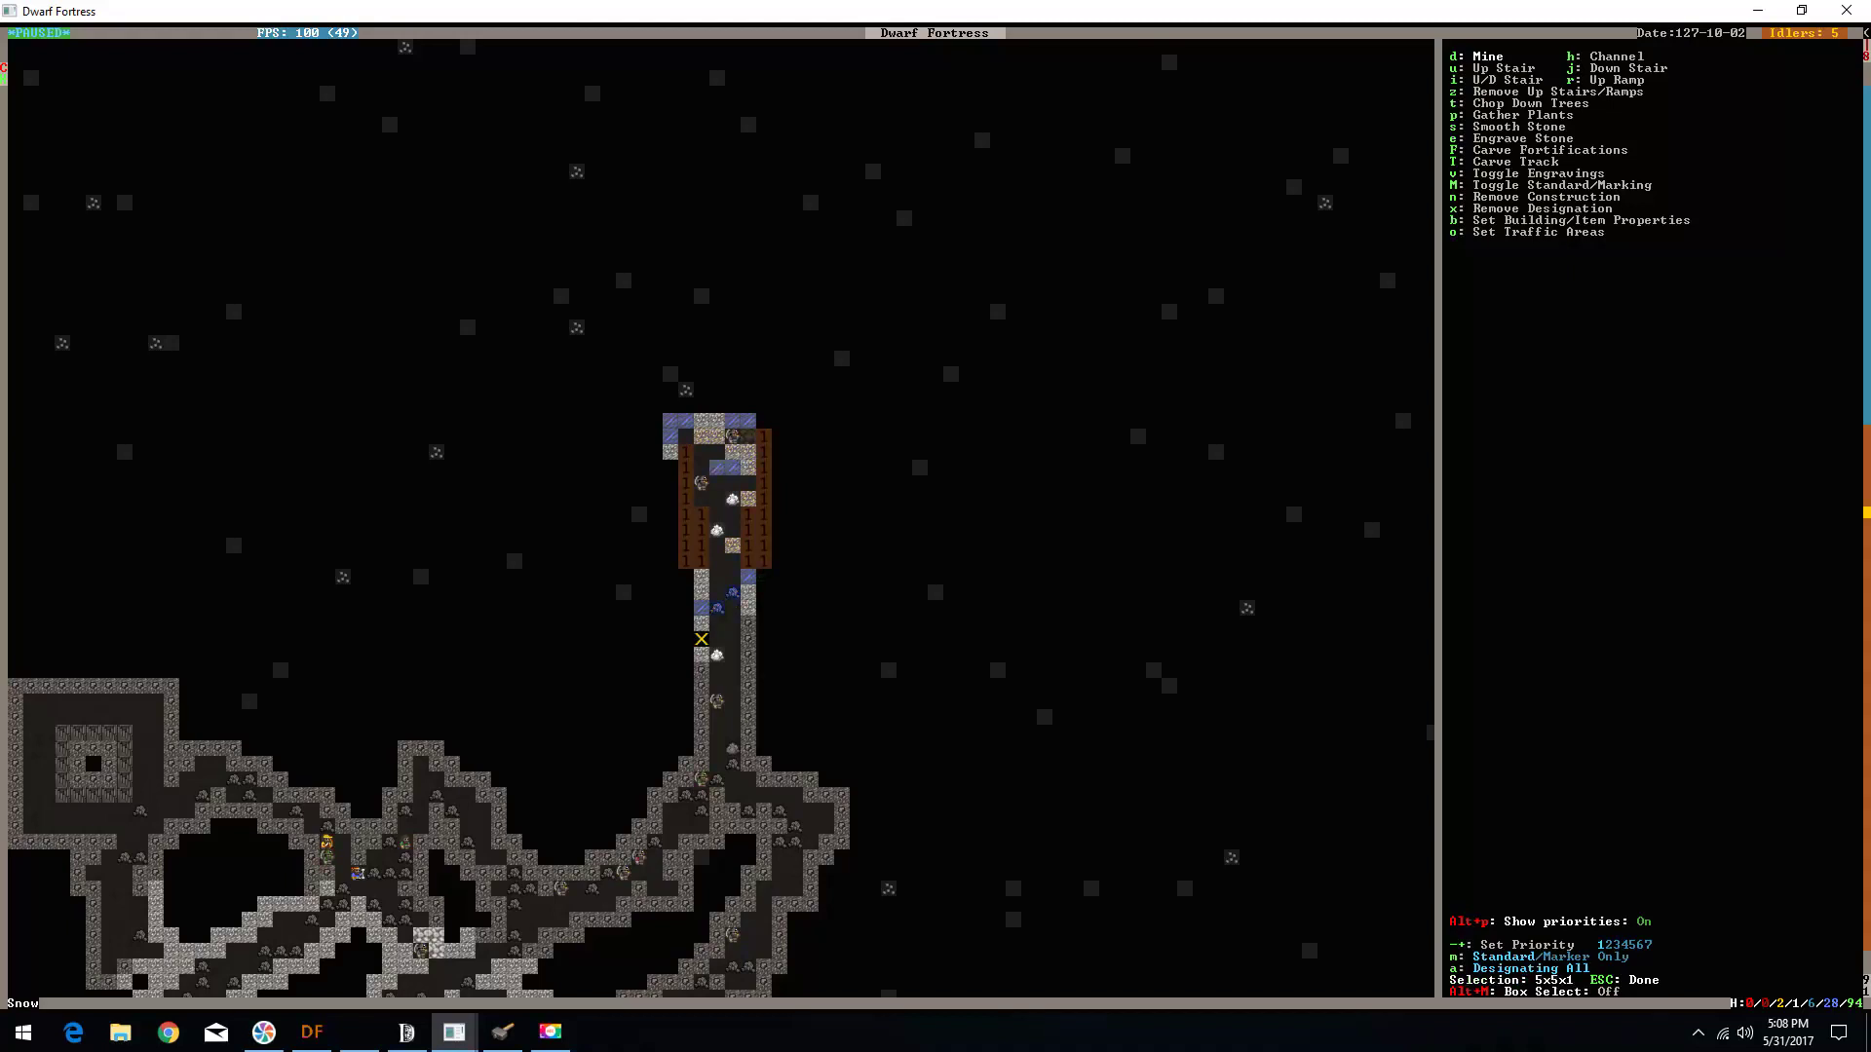
pyautogui.press('Return')
pyautogui.press('Escape')
# - Resume the game and glance at the job list and fortress status overview
pyautogui.press('Escape')
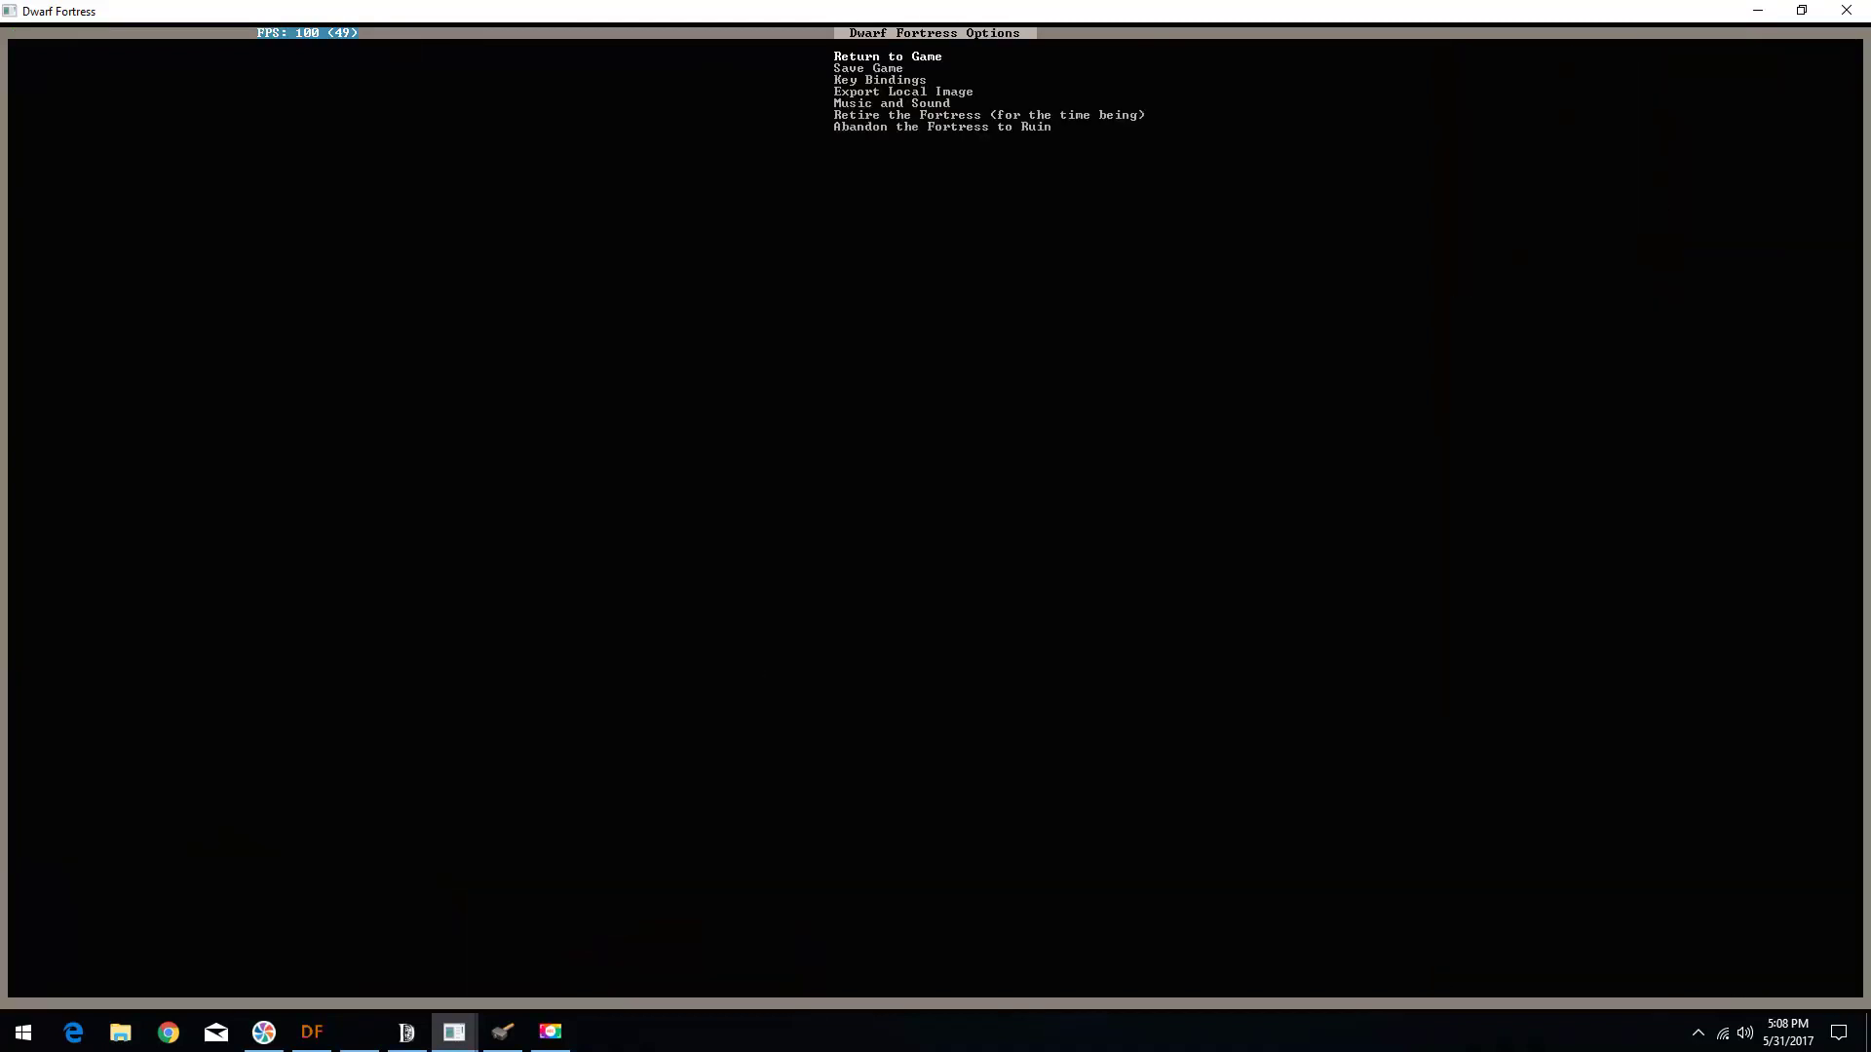
pyautogui.press('Escape')
pyautogui.press('space')
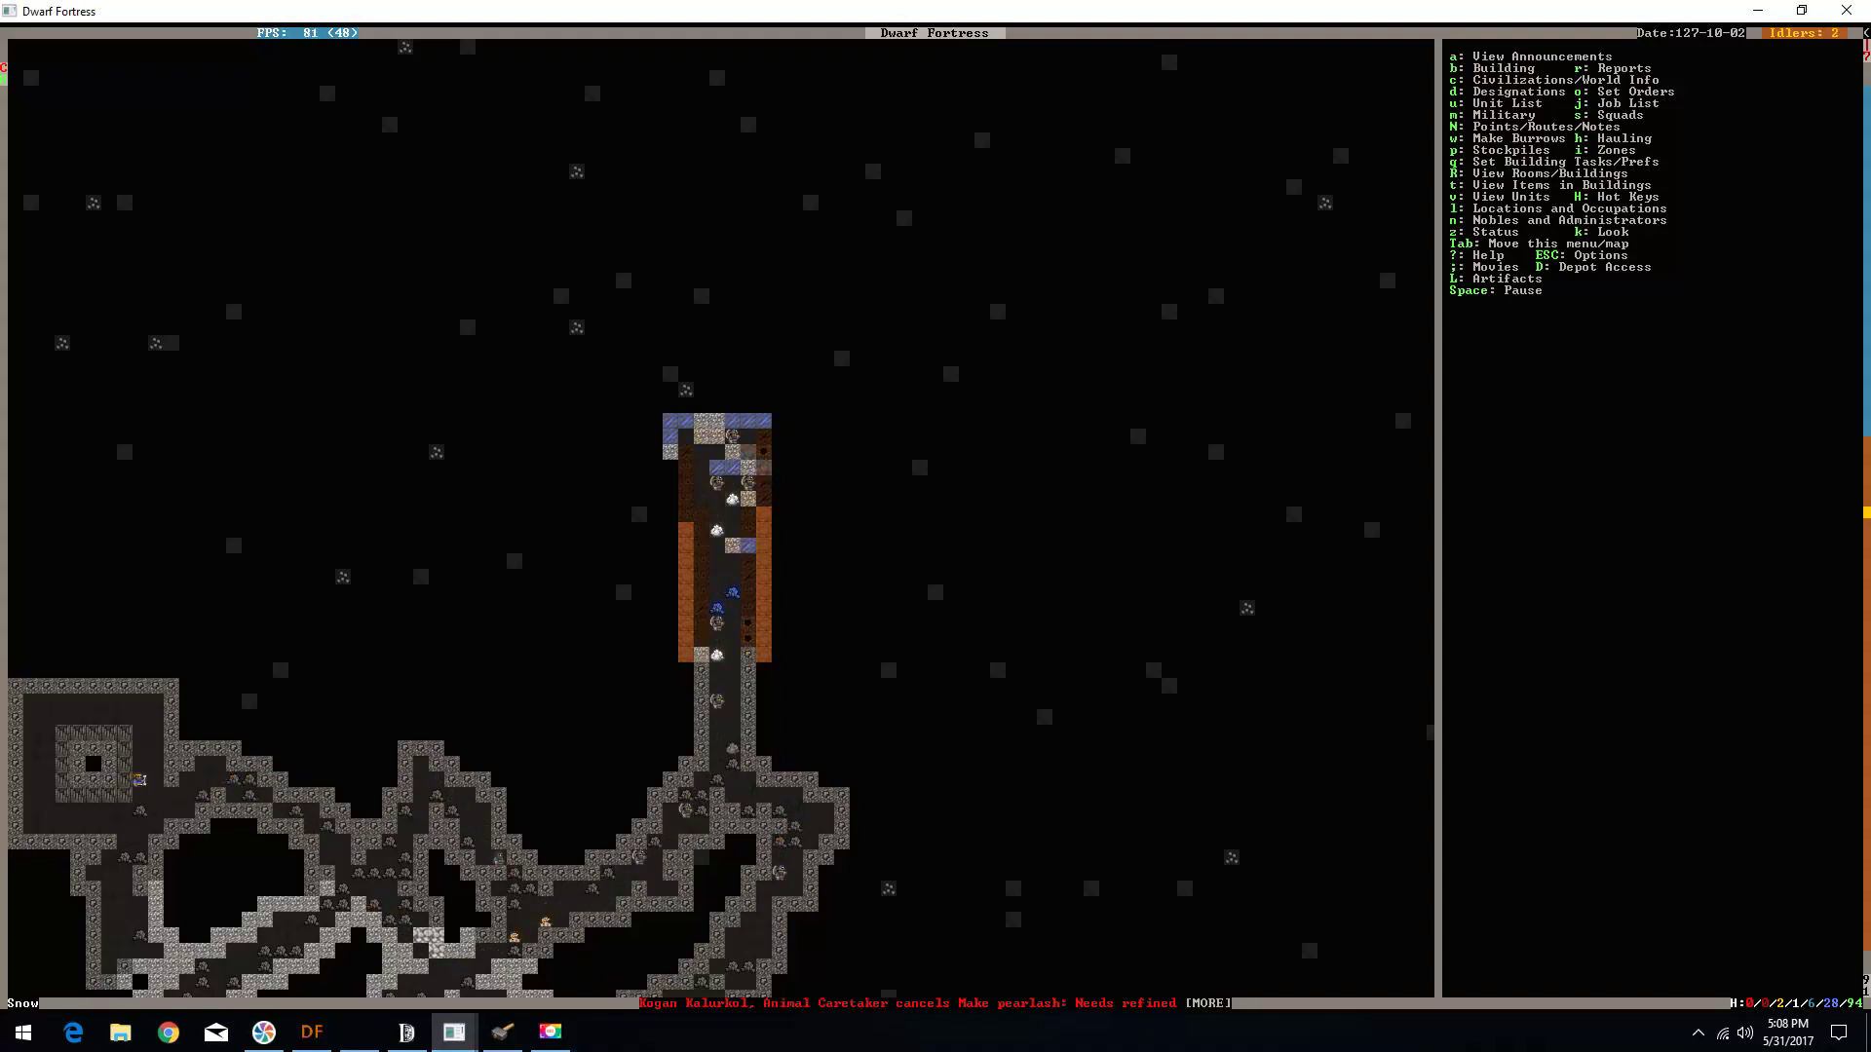
pyautogui.press('j')
pyautogui.press('Escape')
pyautogui.press('z')
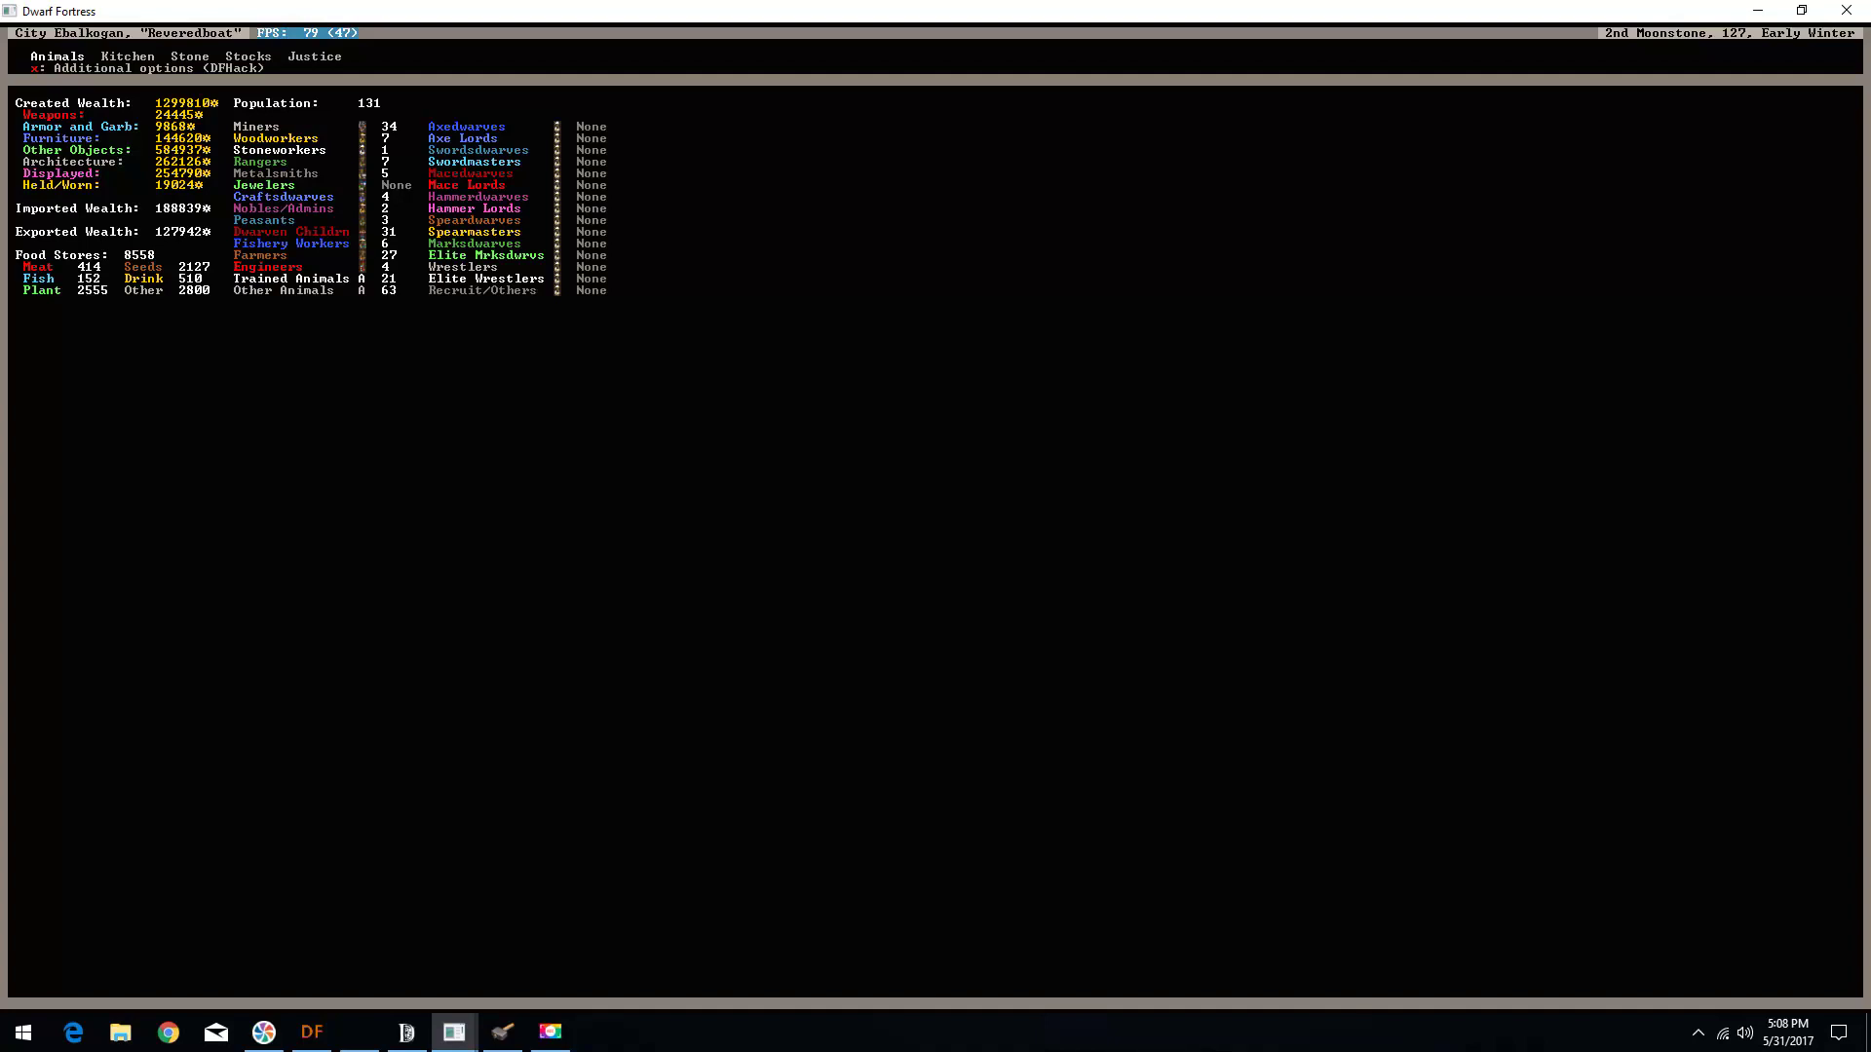
pyautogui.press('Escape')
# - Remove the pearlash work order and recheck the job list
pyautogui.press('o')
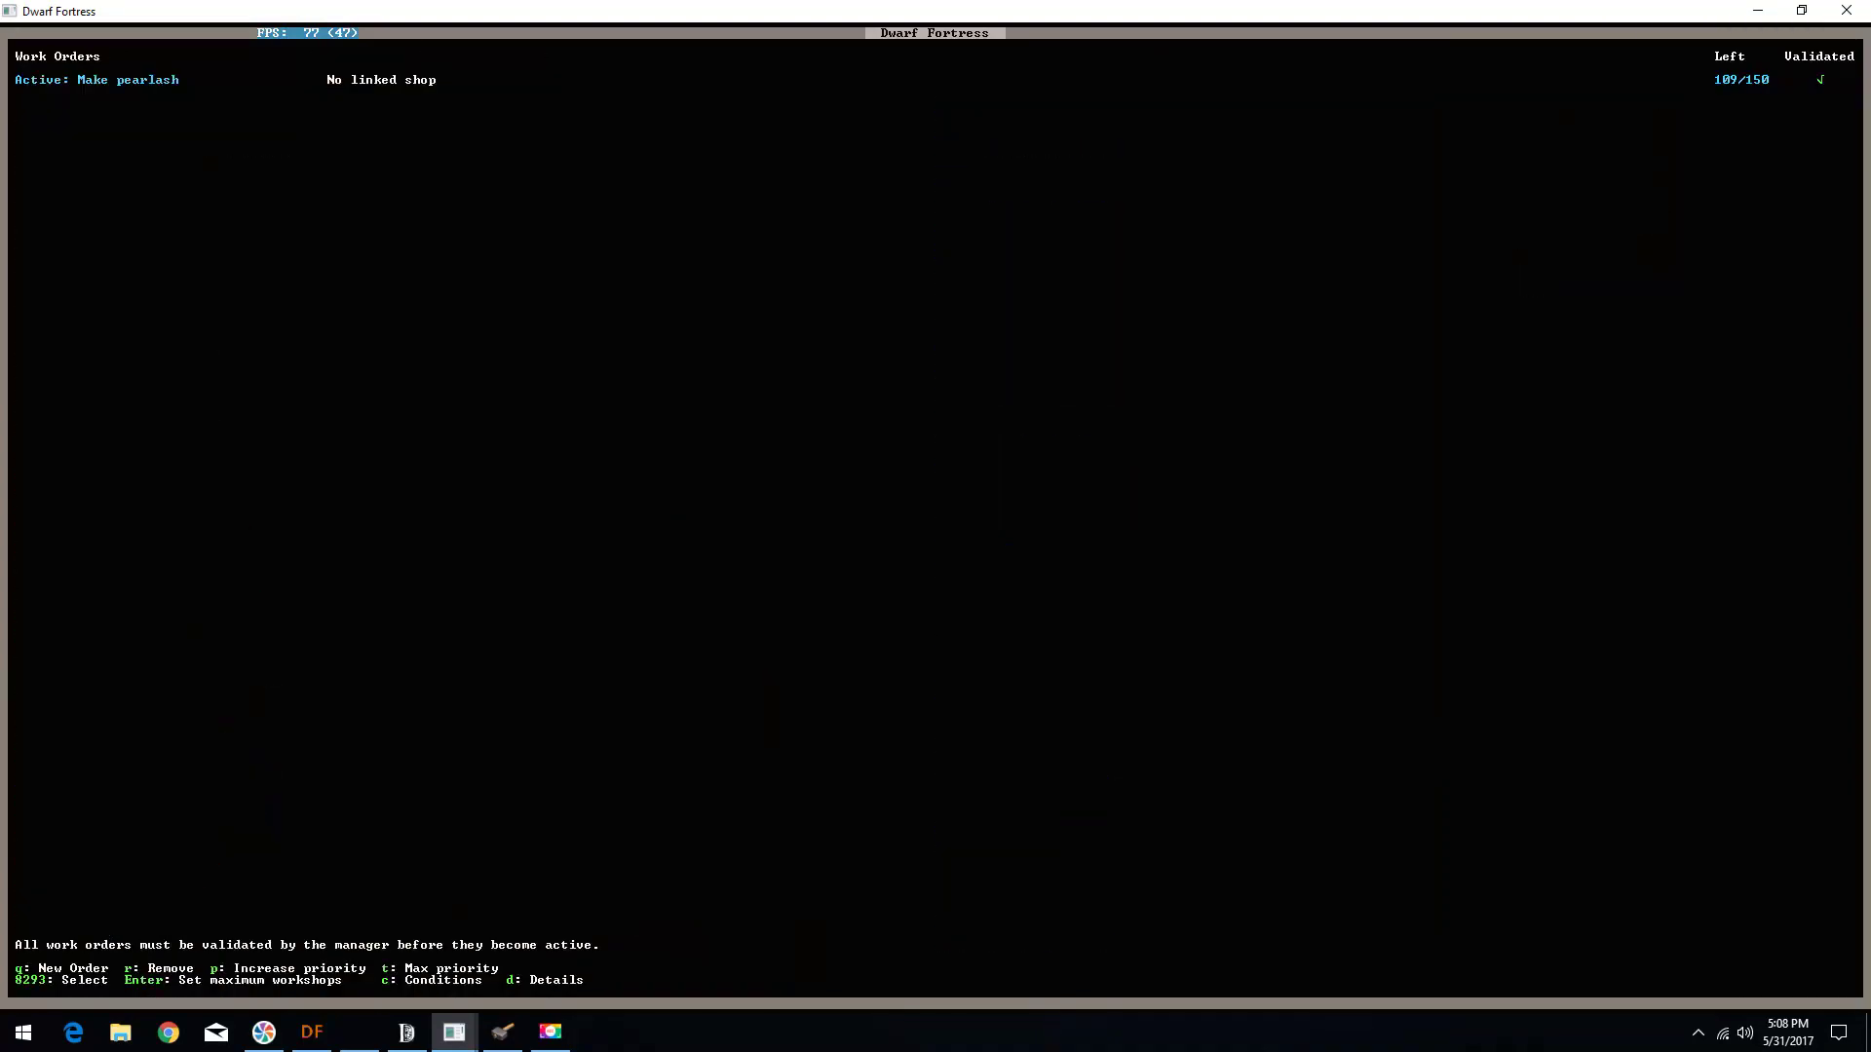
pyautogui.press('r')
pyautogui.press('Escape')
pyautogui.press('j')
pyautogui.press('Escape')
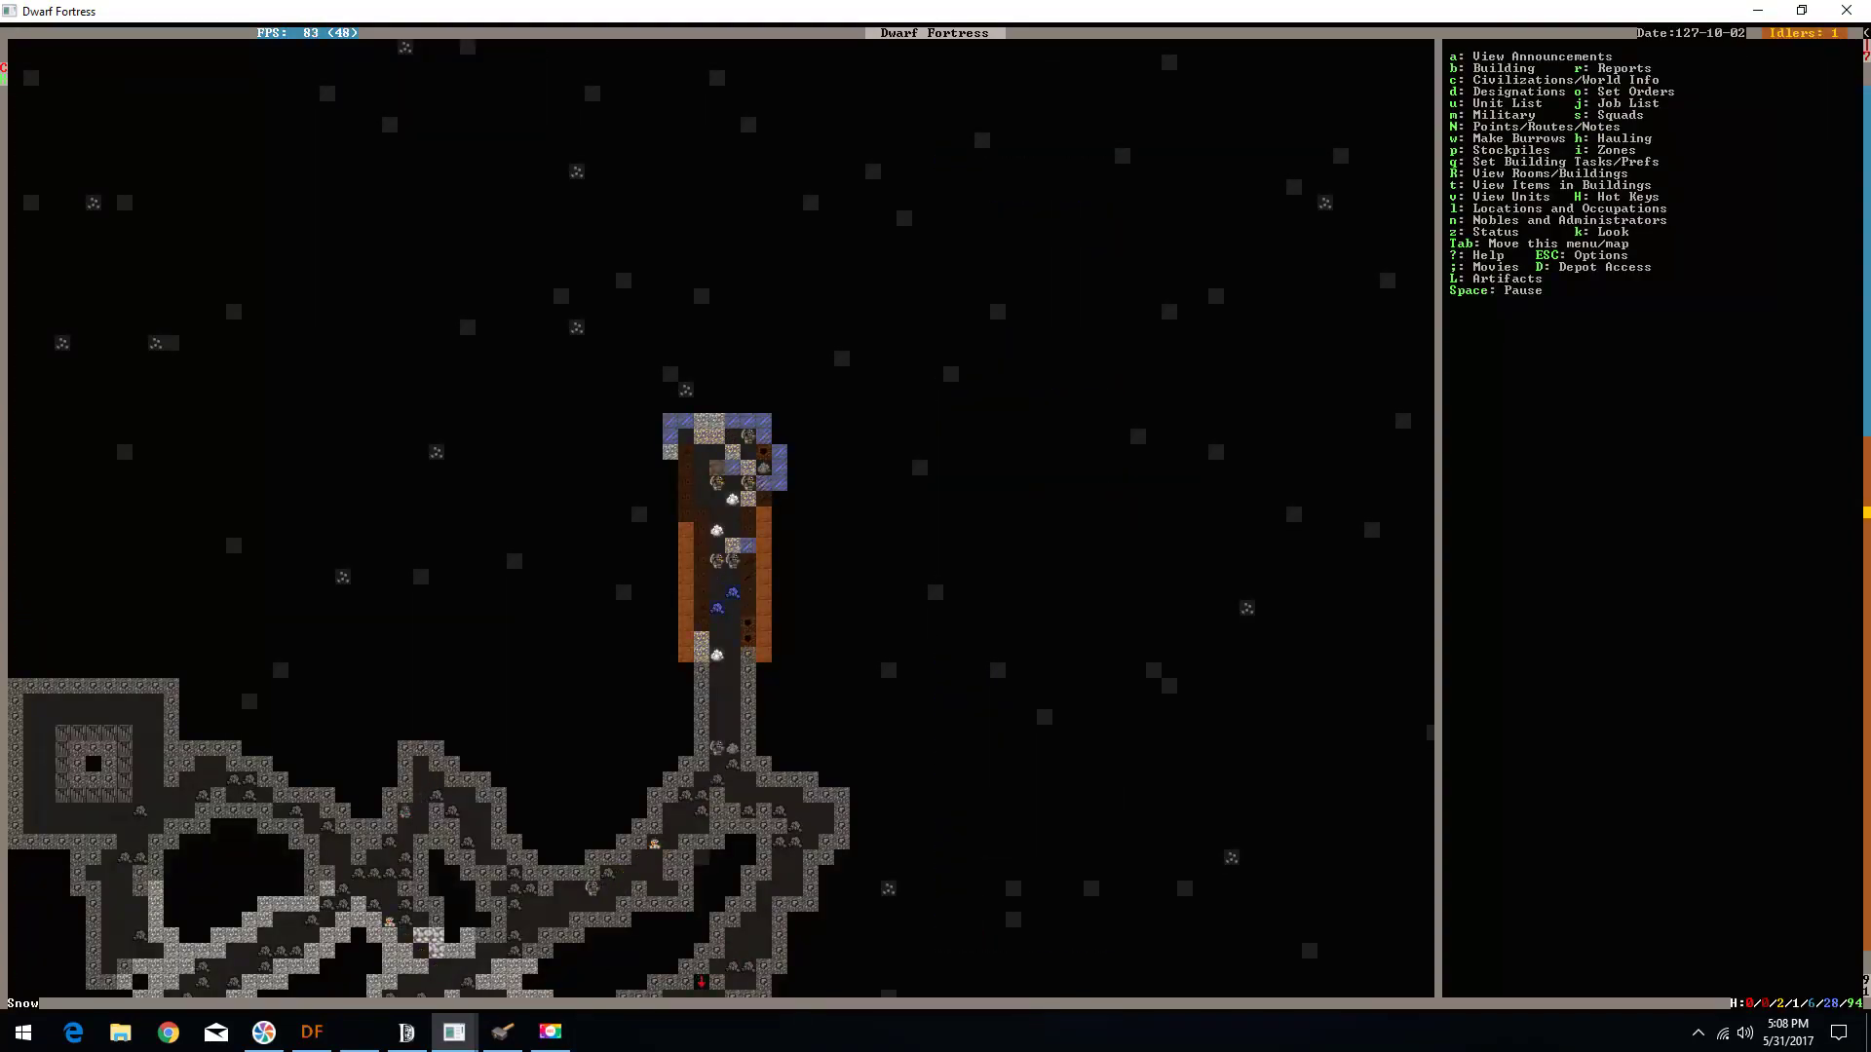
pyautogui.press('j')
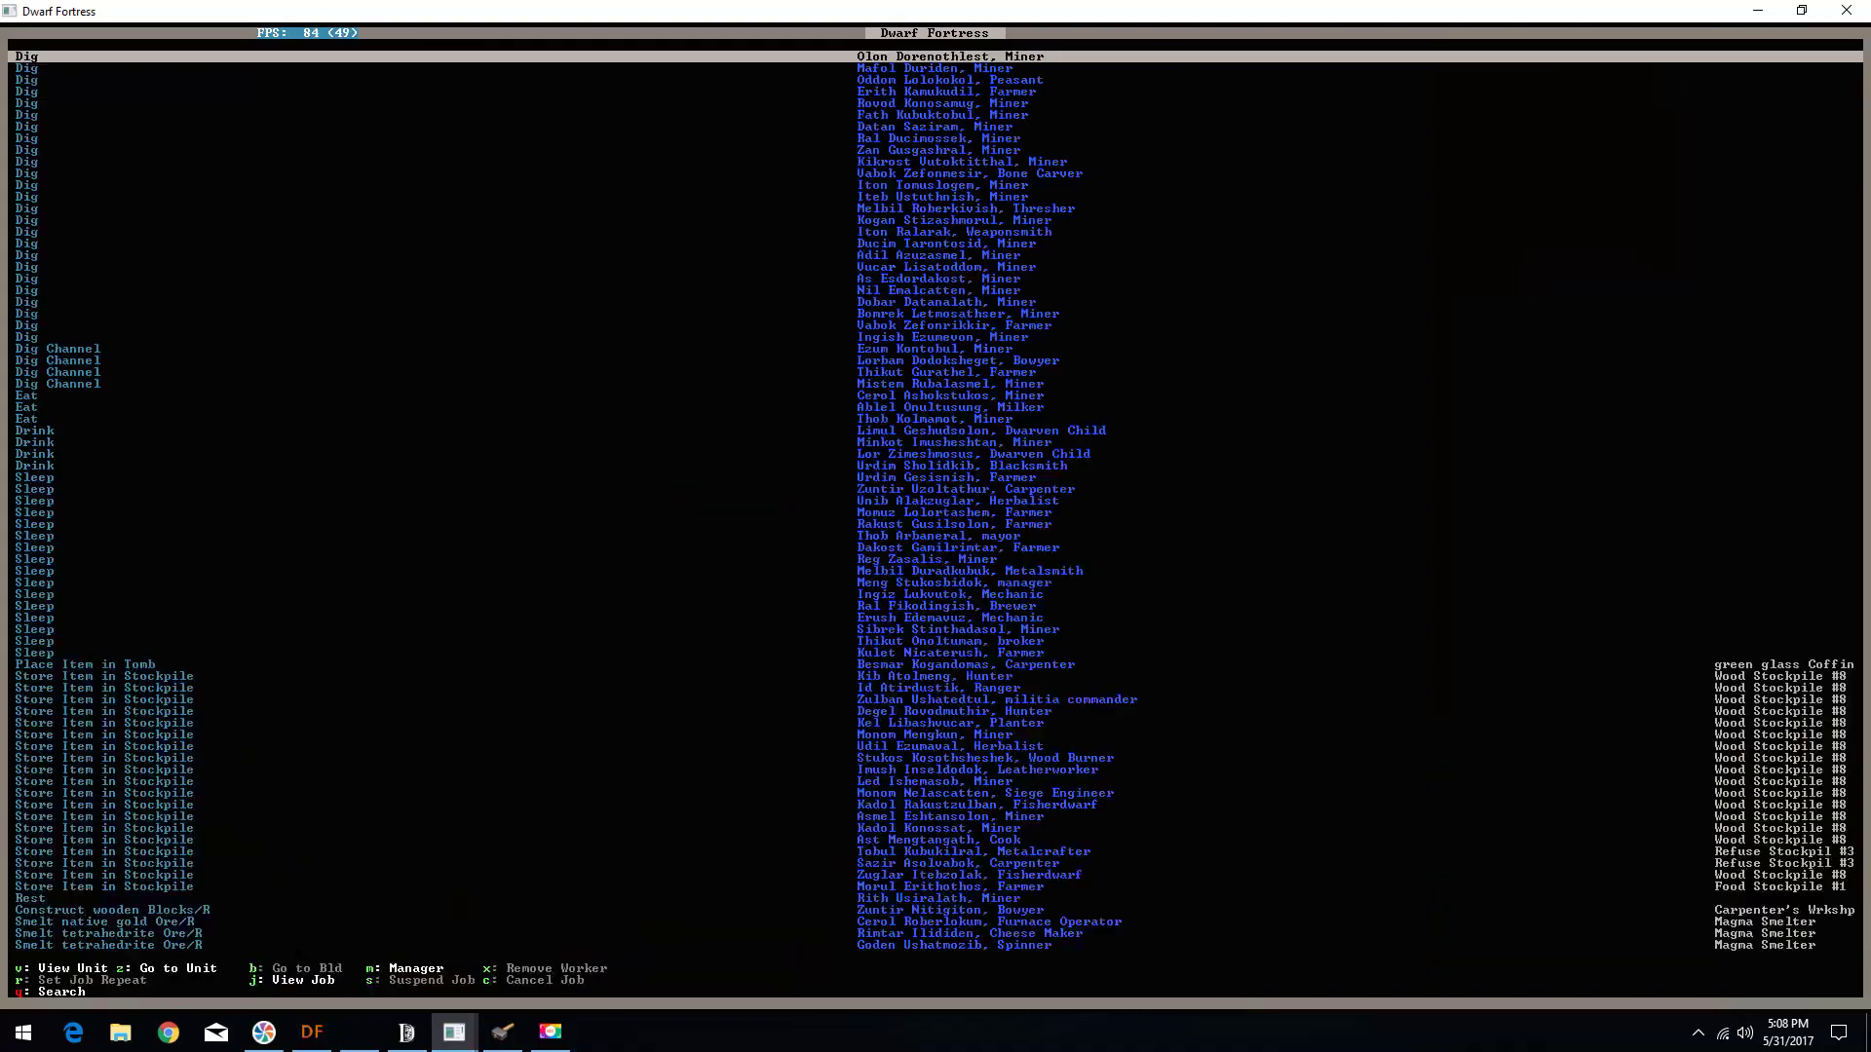
pyautogui.press('Escape')
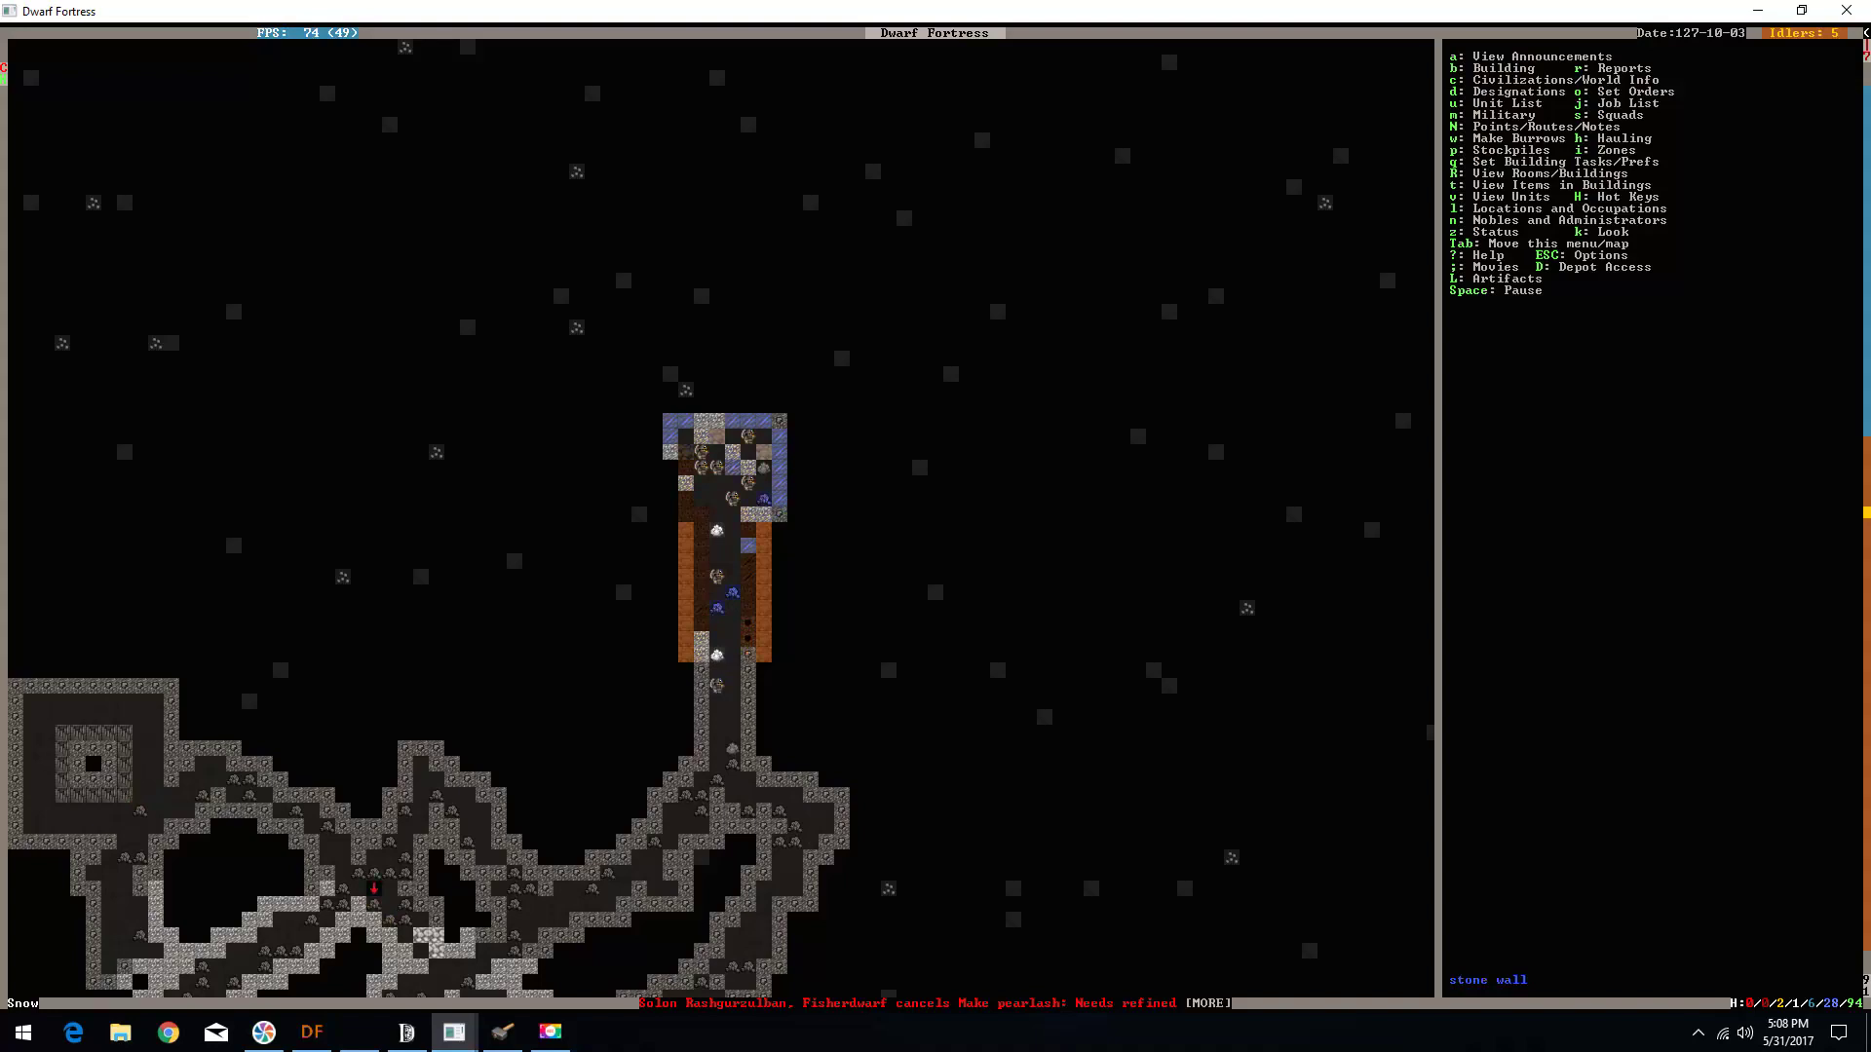
# - Scroll the job list to the inactive Make pearlash/O job and cancel it
pyautogui.press('a')
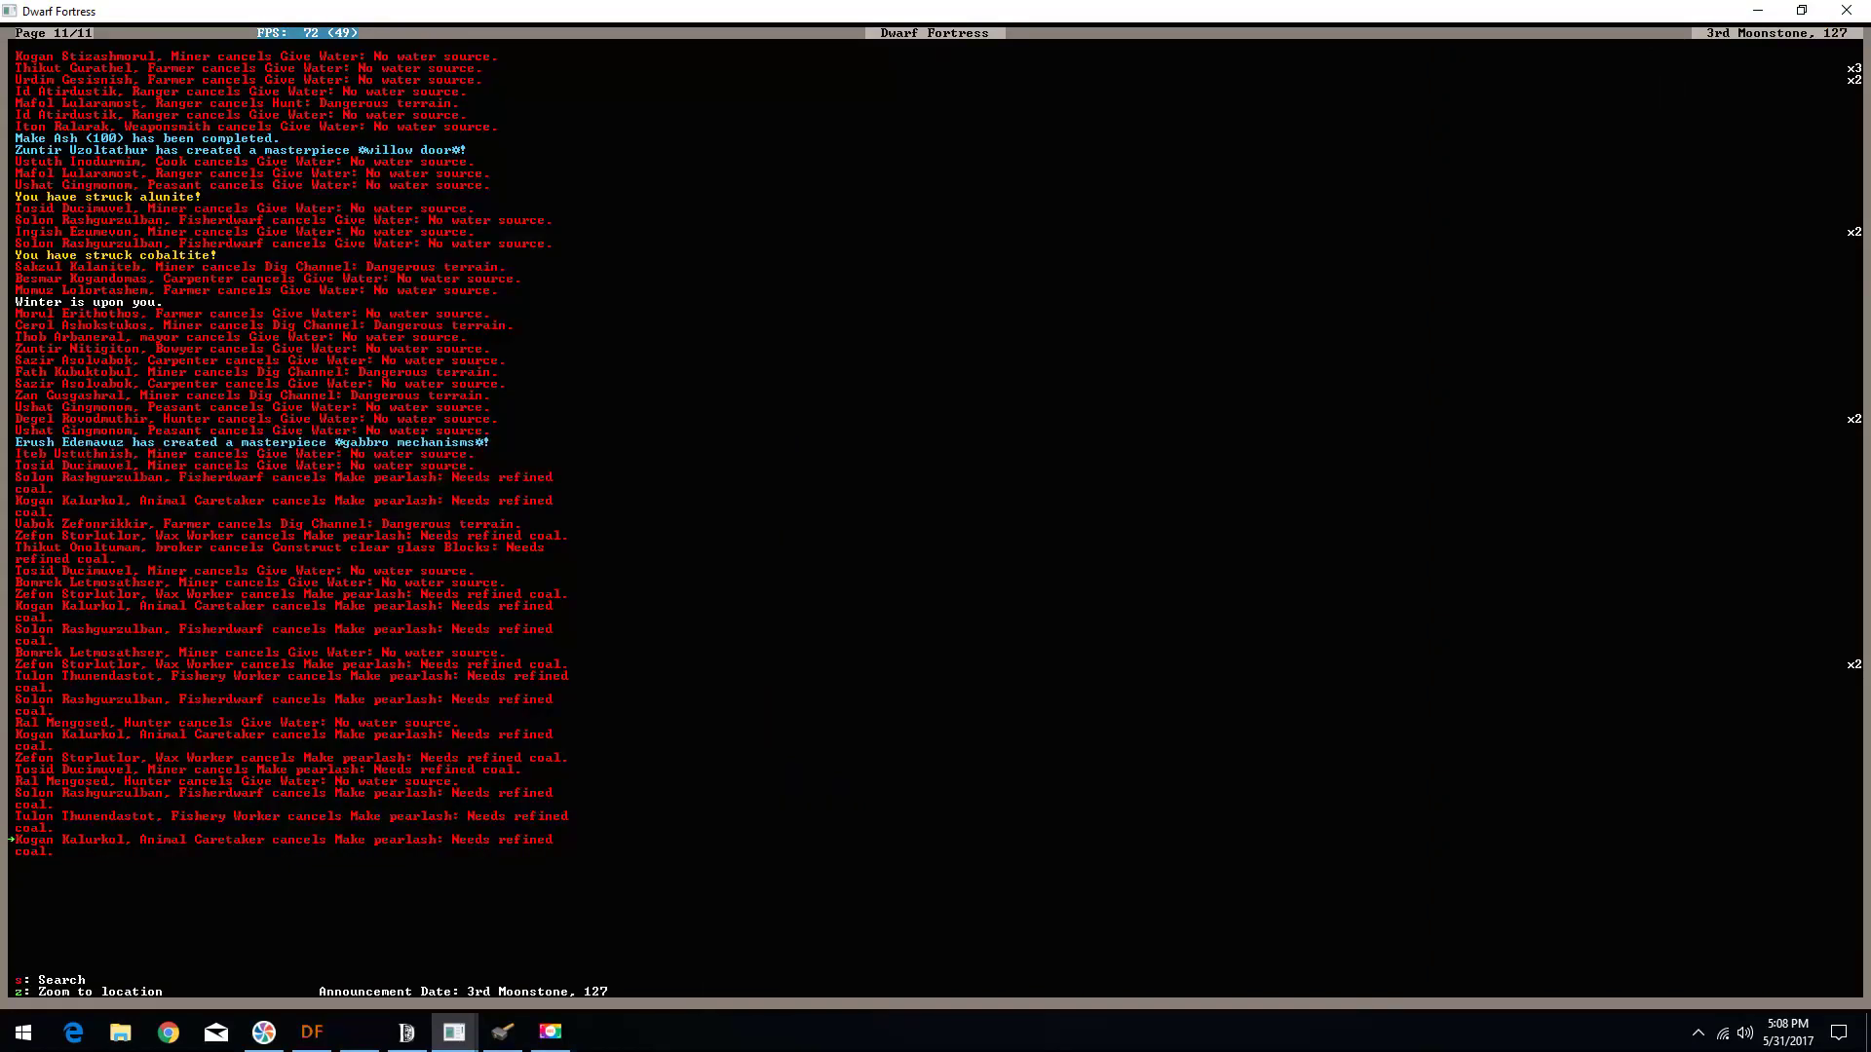
pyautogui.press('Escape')
pyautogui.press('j')
pyautogui.press('Up')
pyautogui.press('Up')
pyautogui.press('Up')
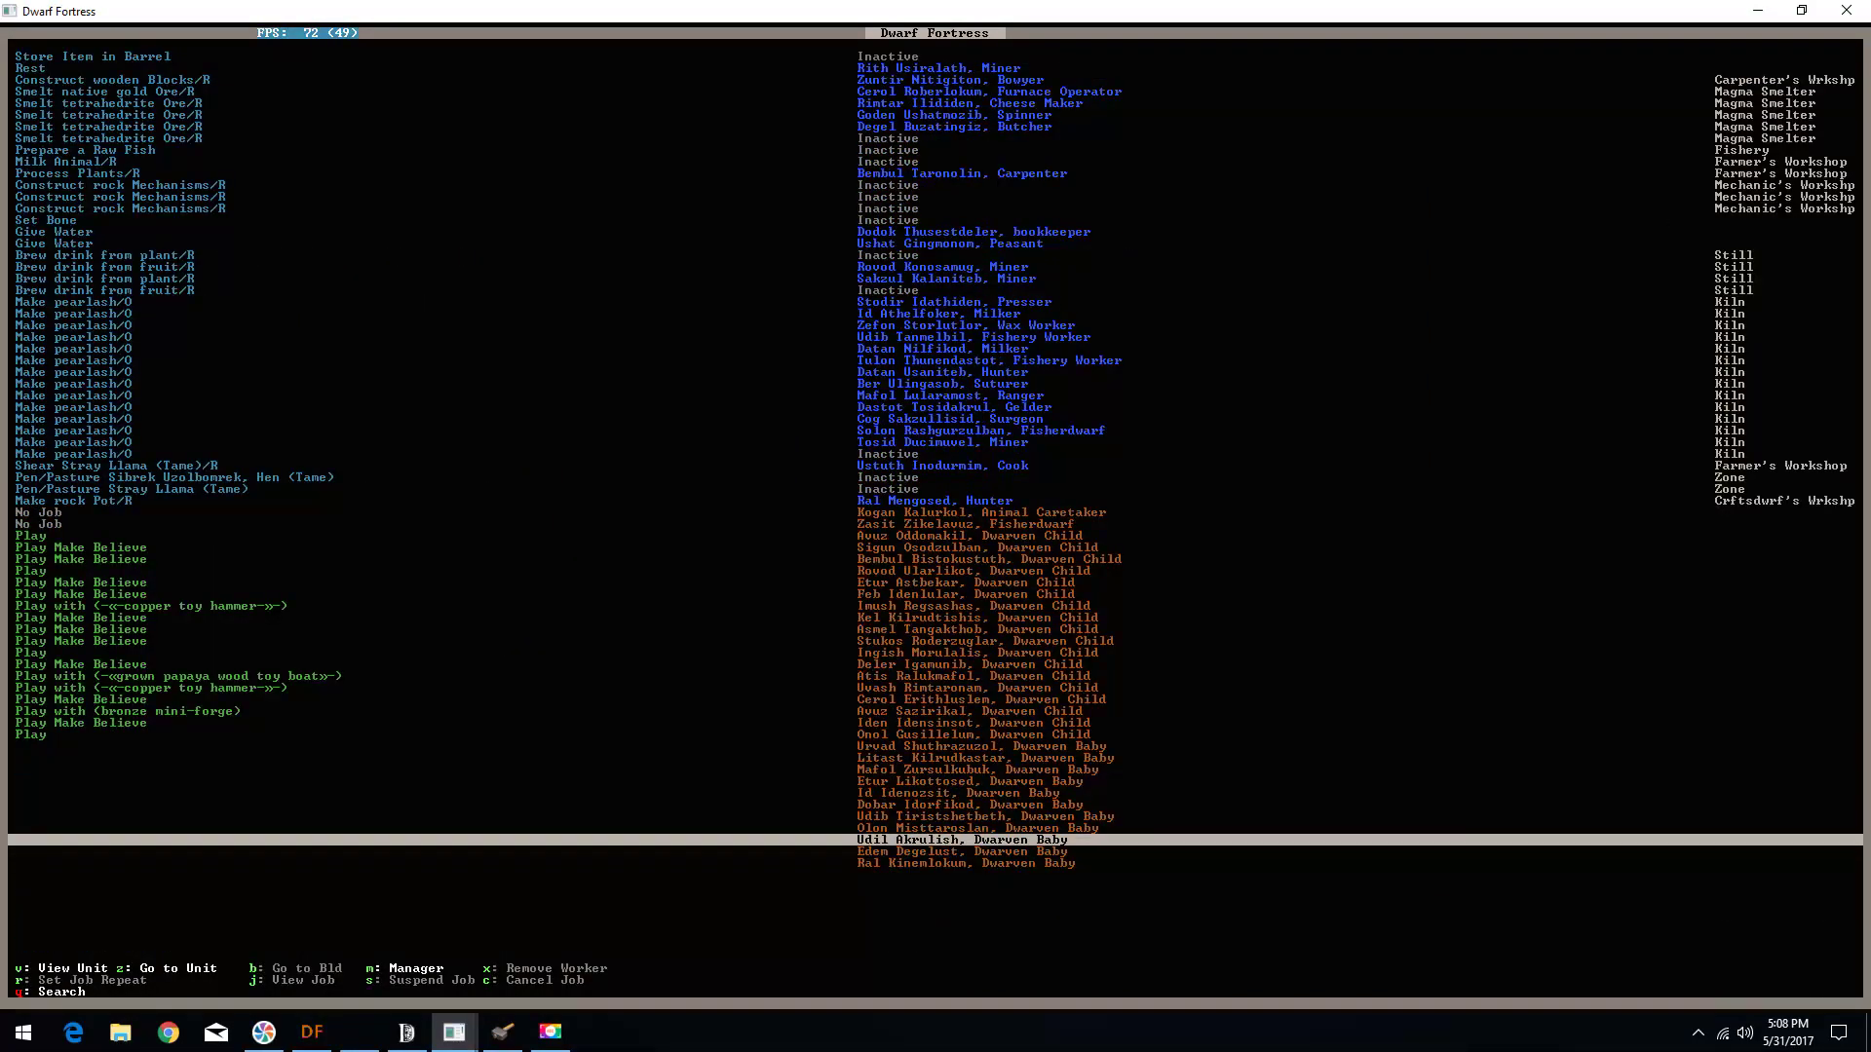
pyautogui.press('Up')
pyautogui.press('Up')
pyautogui.press('Up')
pyautogui.press('Up')
pyautogui.press('Up')
pyautogui.press('Up')
pyautogui.press('Up')
pyautogui.press('Up')
pyautogui.press('Up')
pyautogui.press('Up')
pyautogui.press('Up')
pyautogui.press('Up')
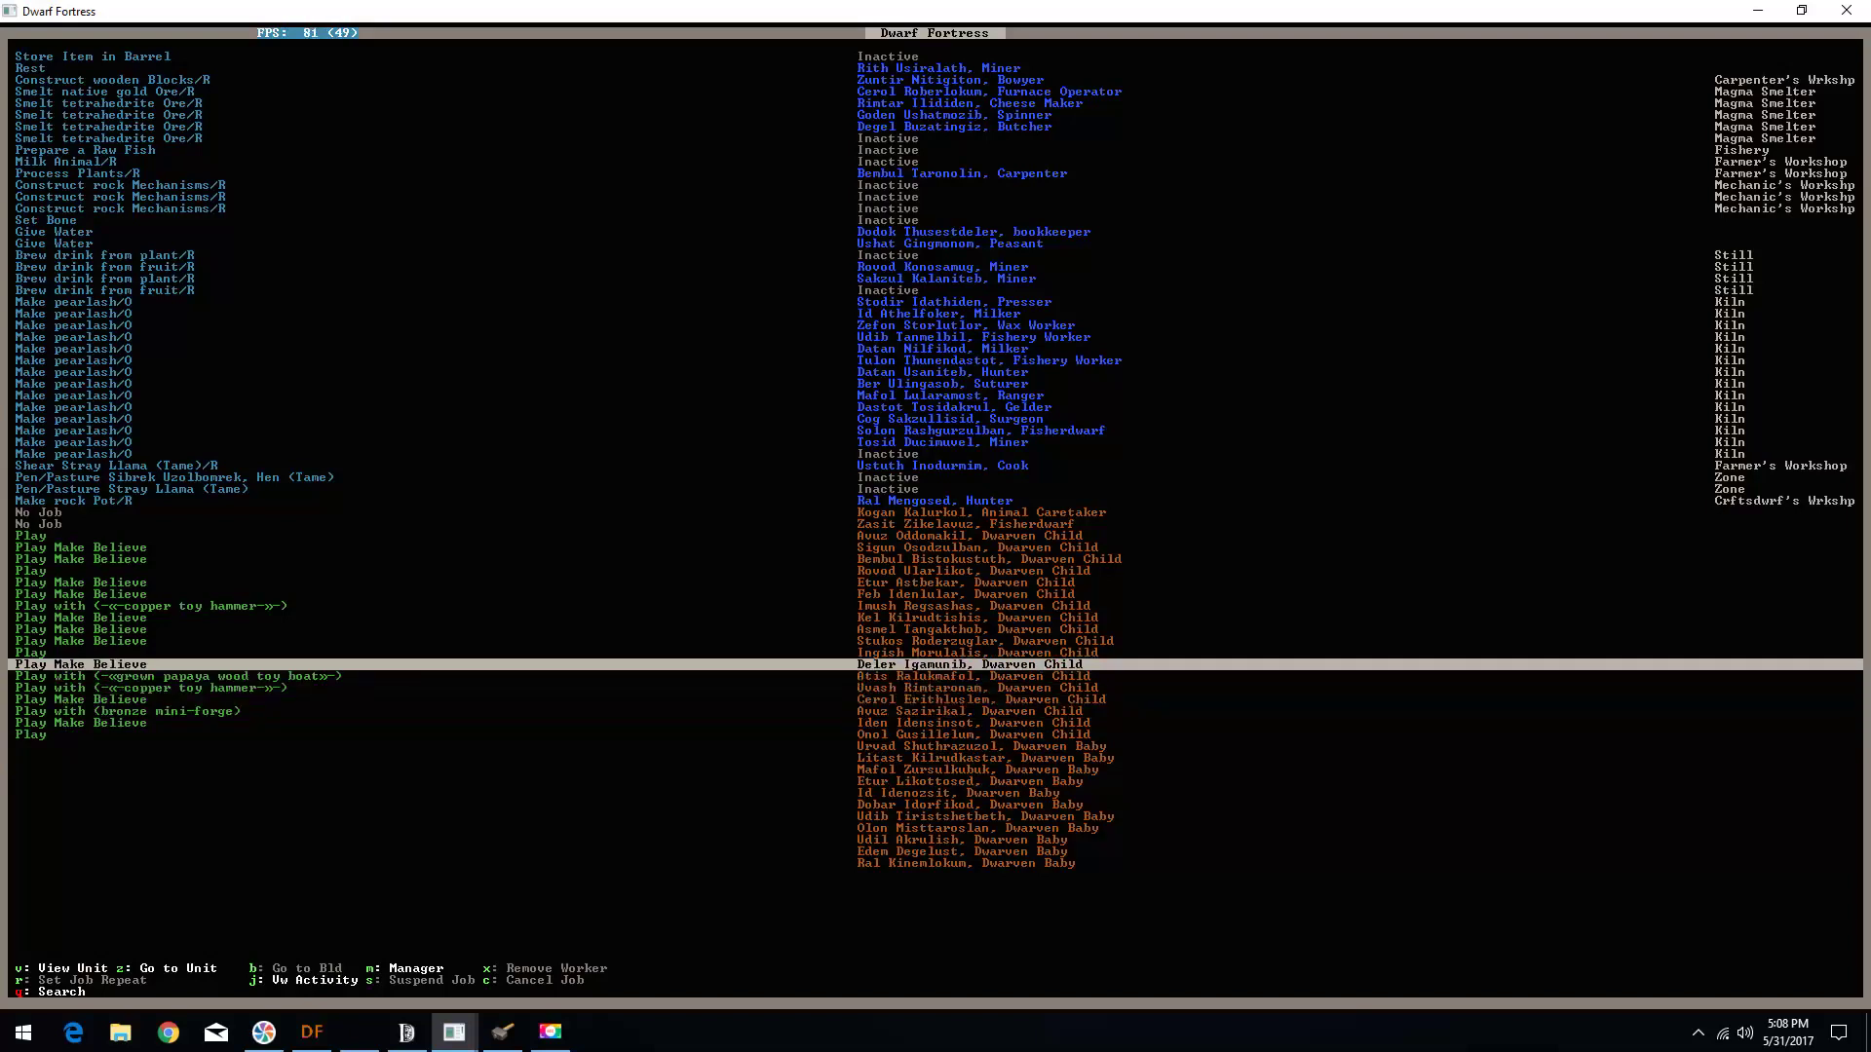
pyautogui.press('Up')
pyautogui.press('Up')
pyautogui.press('Up')
pyautogui.press('Up')
pyautogui.press('Up')
pyautogui.press('Up')
pyautogui.press('Up')
pyautogui.press('Up')
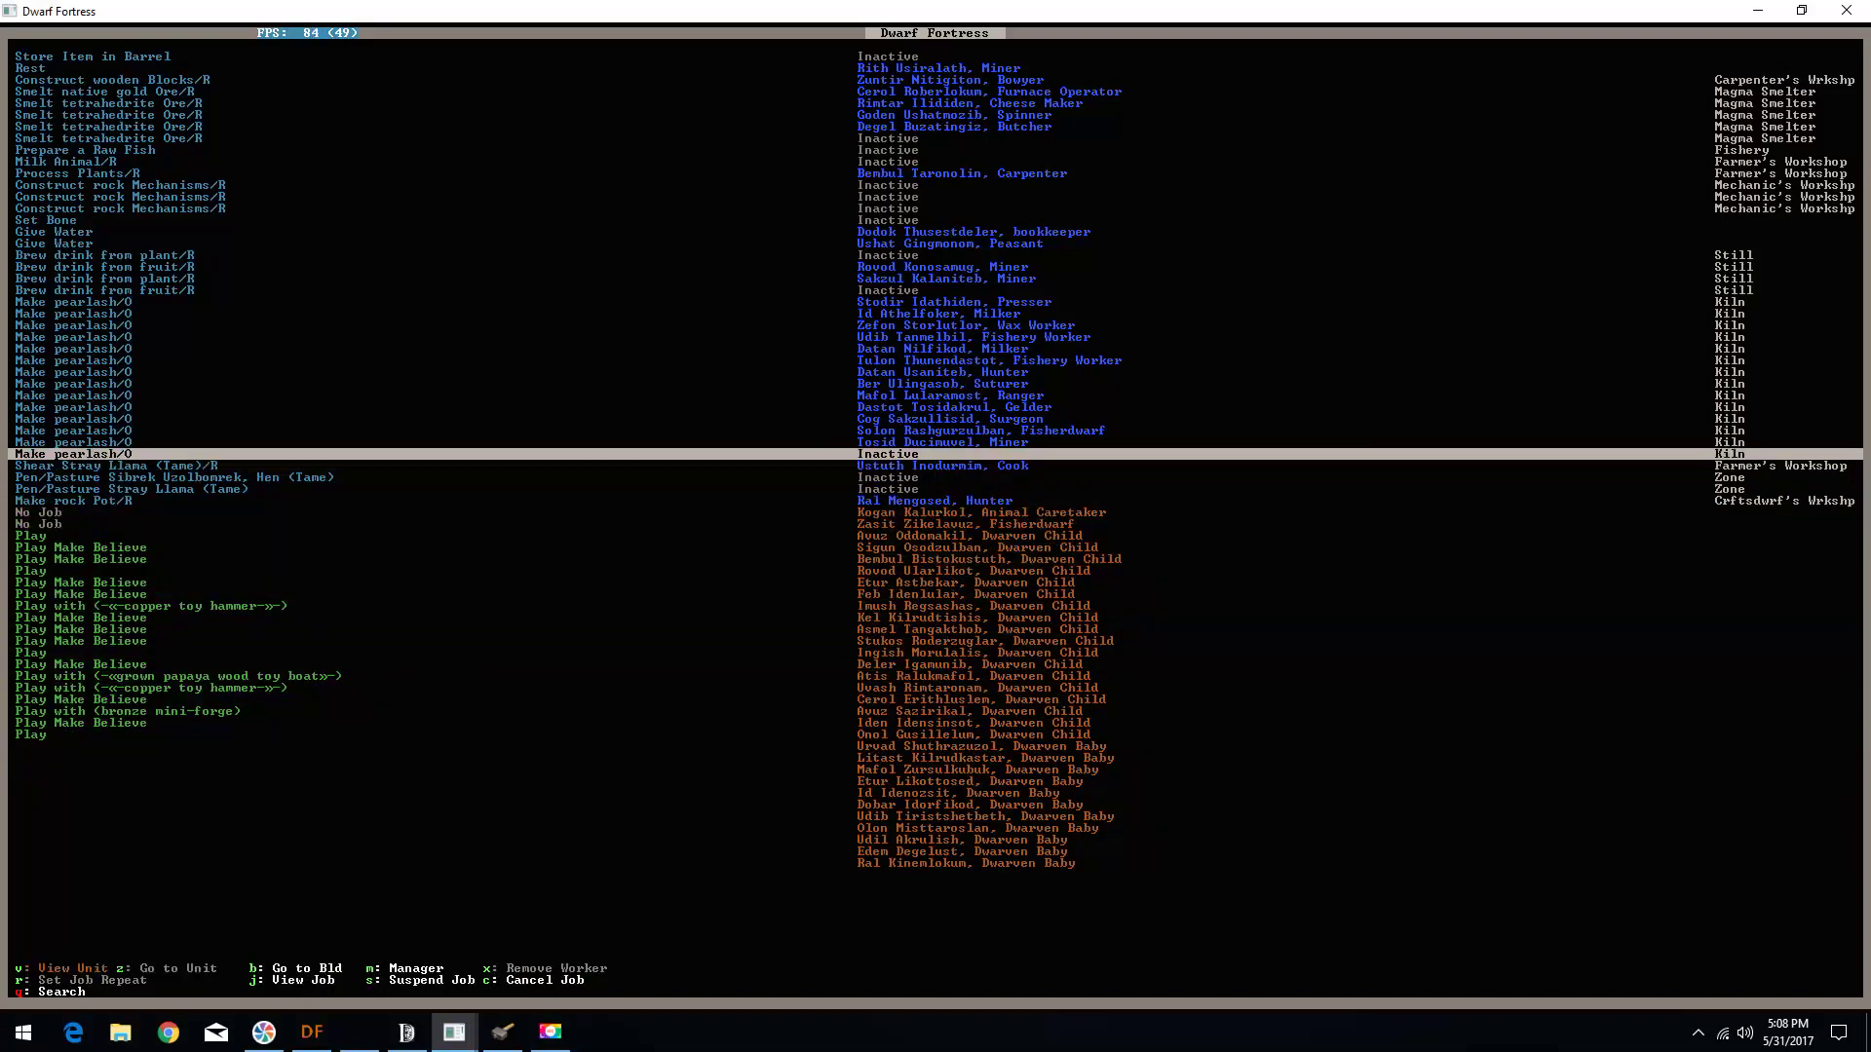
pyautogui.press('c')
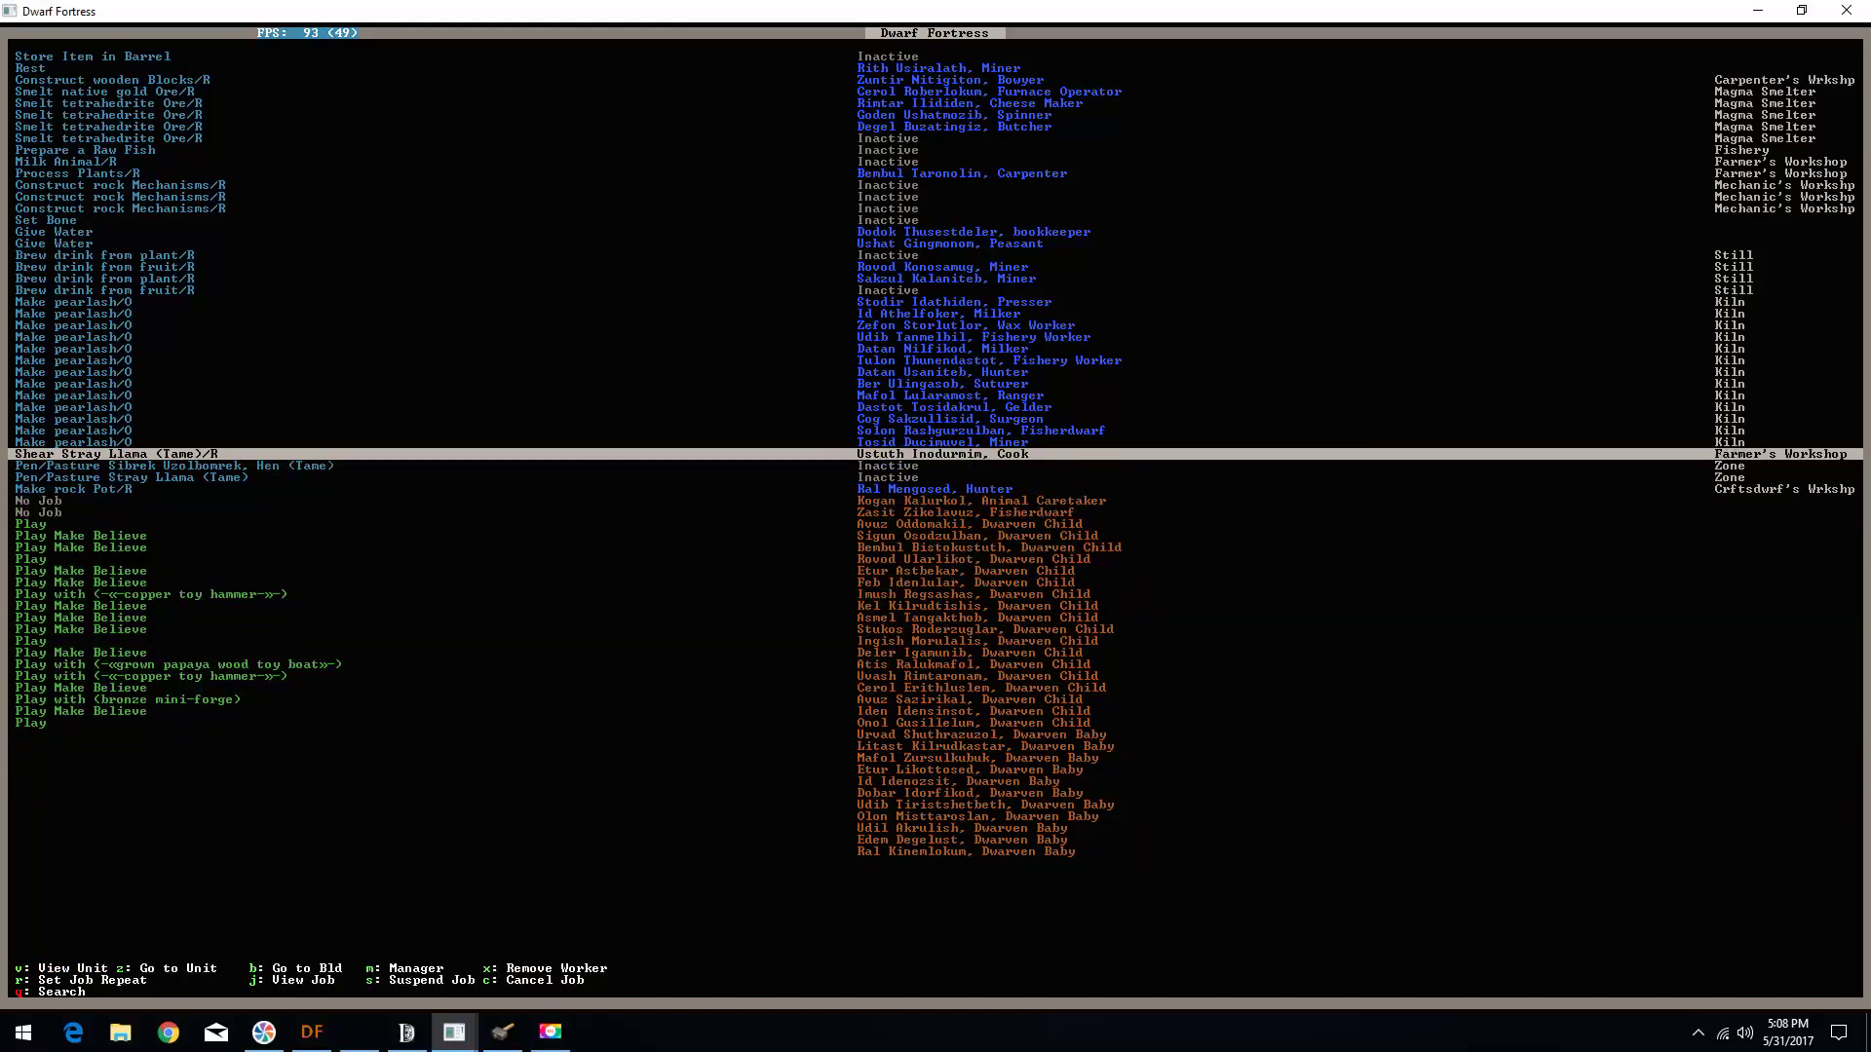
pyautogui.press('Up')
pyautogui.press('Up')
pyautogui.press('Up')
pyautogui.press('Up')
pyautogui.press('Up')
pyautogui.press('Up')
pyautogui.press('Up')
pyautogui.press('Up')
pyautogui.press('Escape')
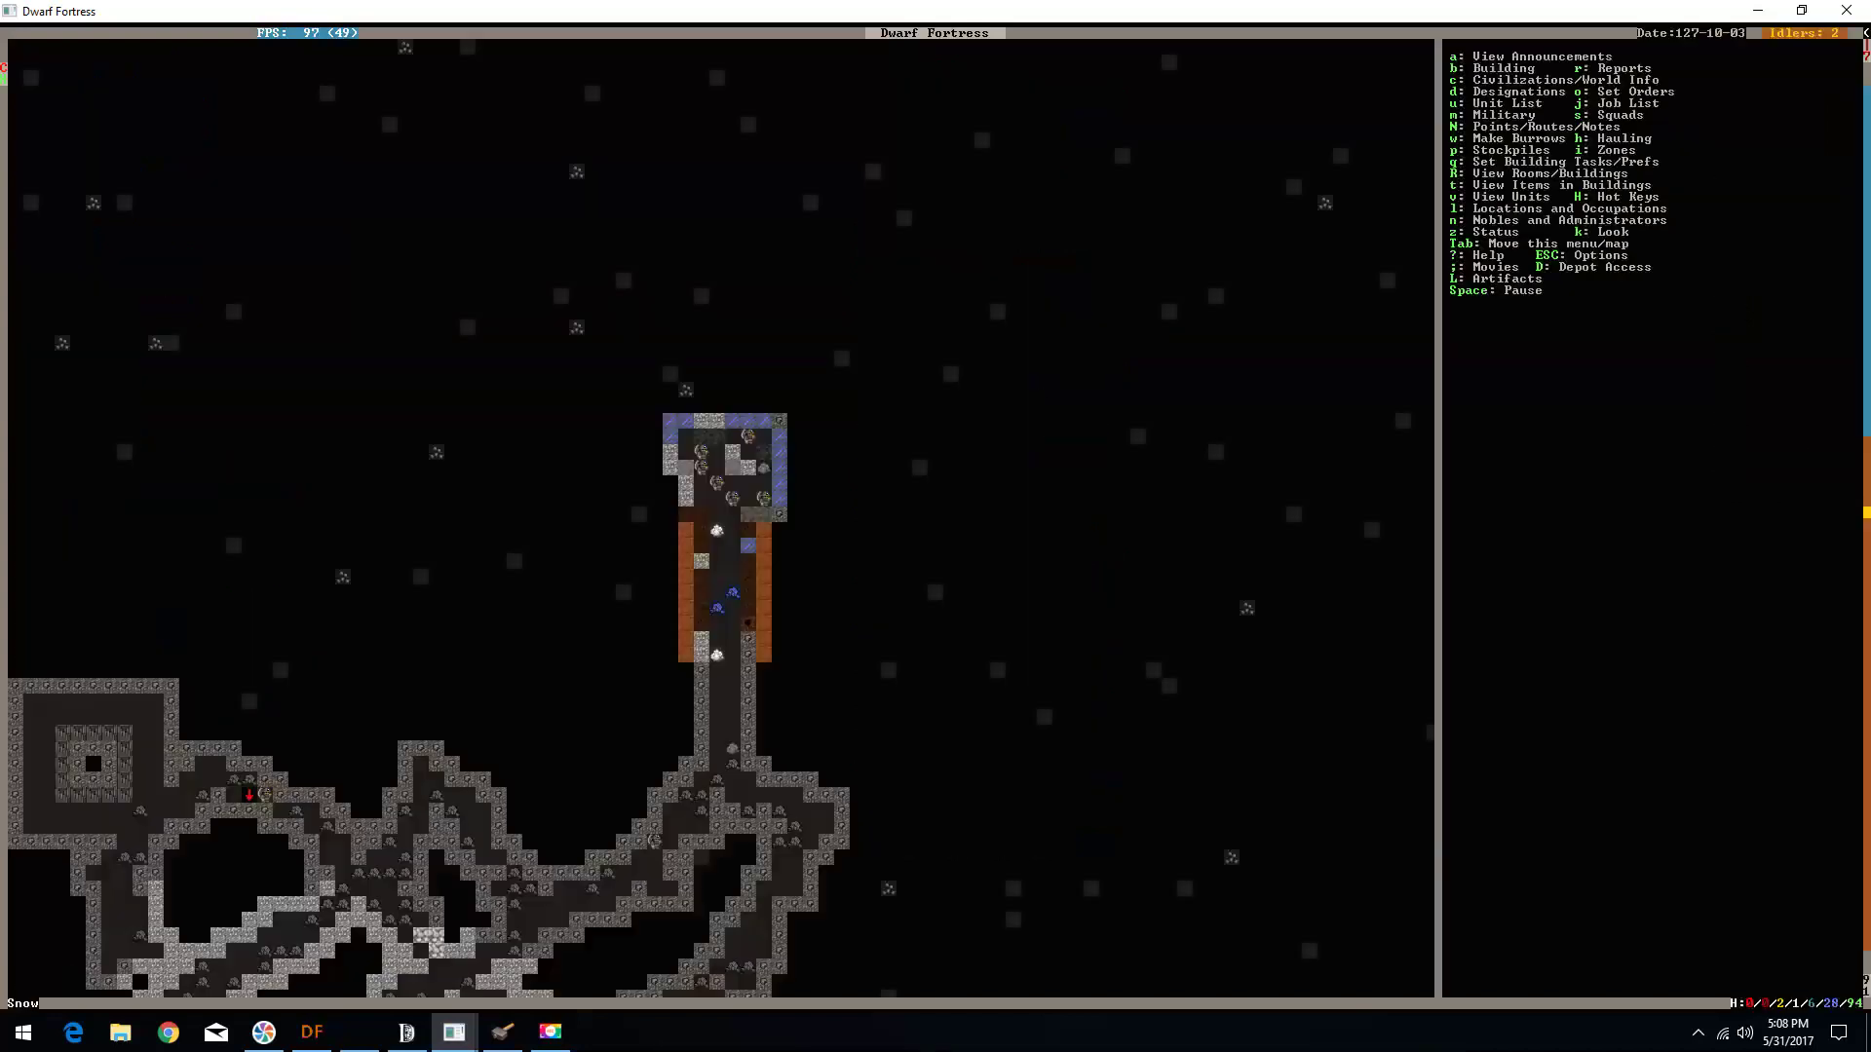
pyautogui.press('Escape')
pyautogui.press('Escape')
# - Pan the view around the widened shaft, clicking twice at the bottom of the screen
pyautogui.hotkey('shift', 'Down')
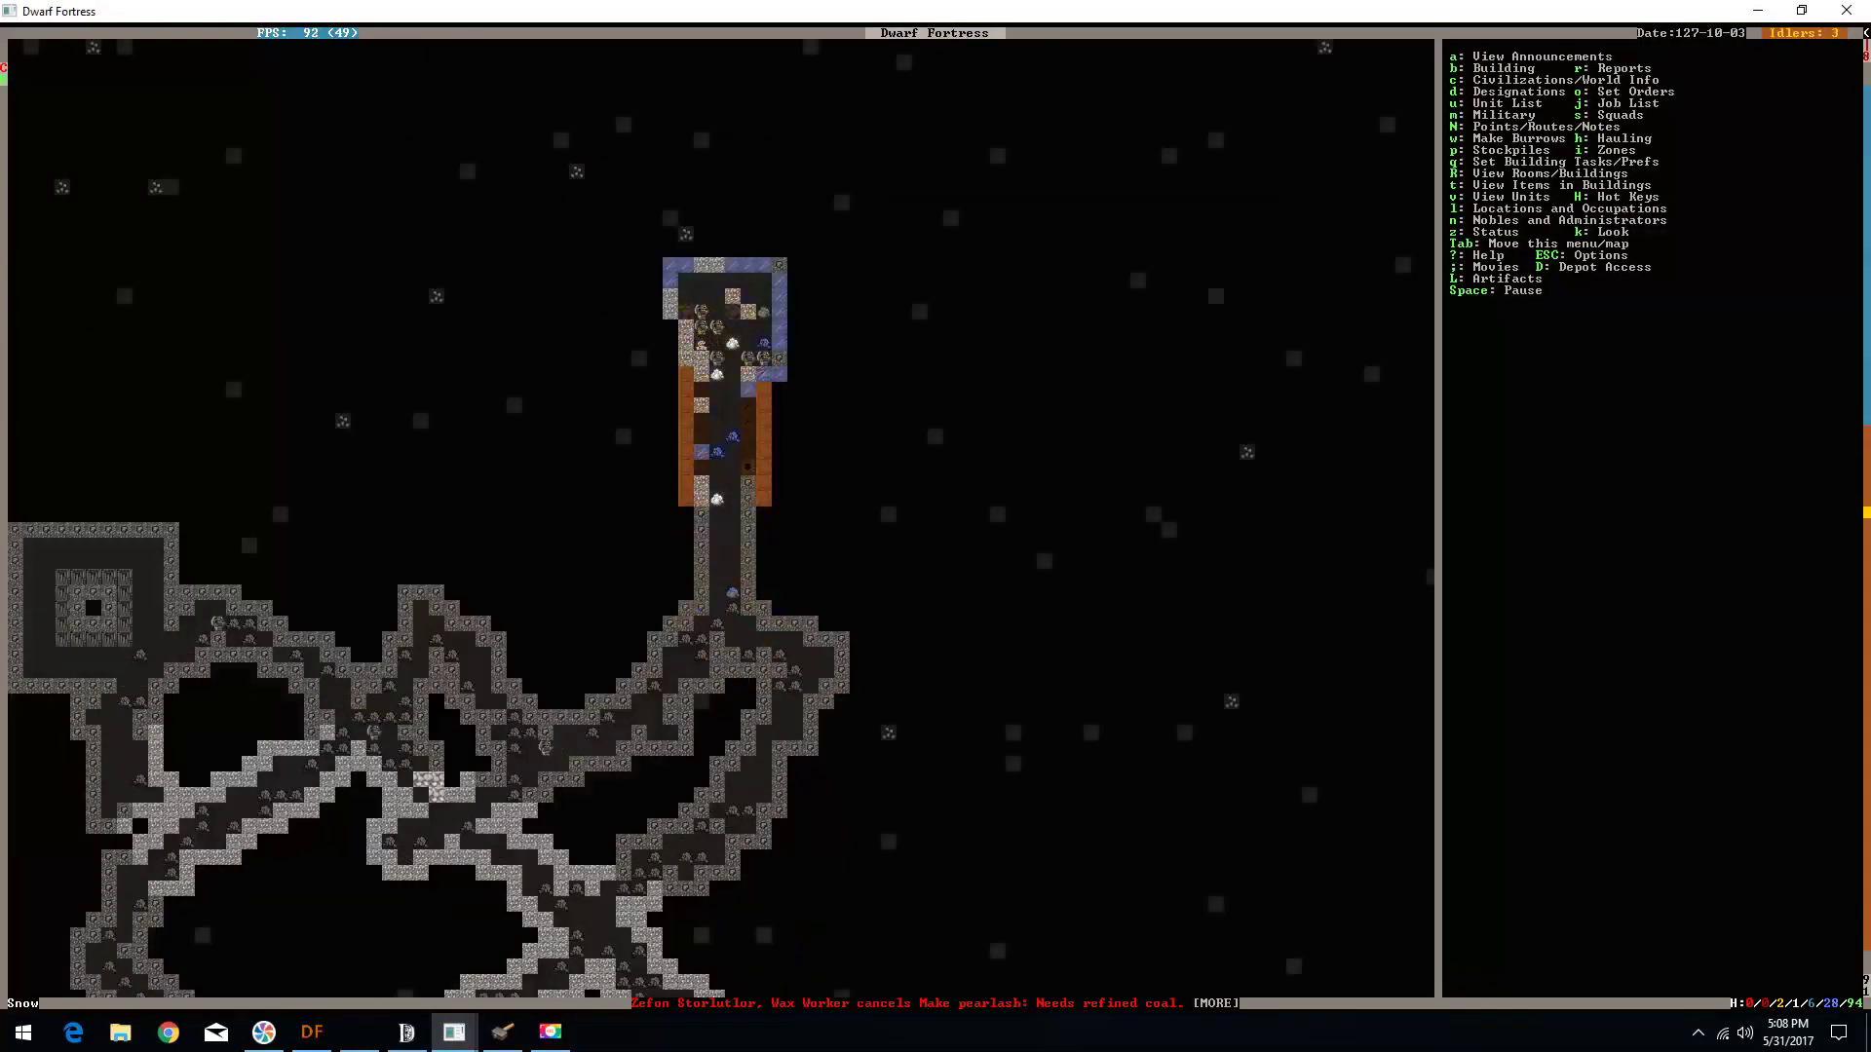
pyautogui.hotkey('shift', 'Up')
pyautogui.hotkey('shift', 'Left')
pyautogui.hotkey('shift', 'Right')
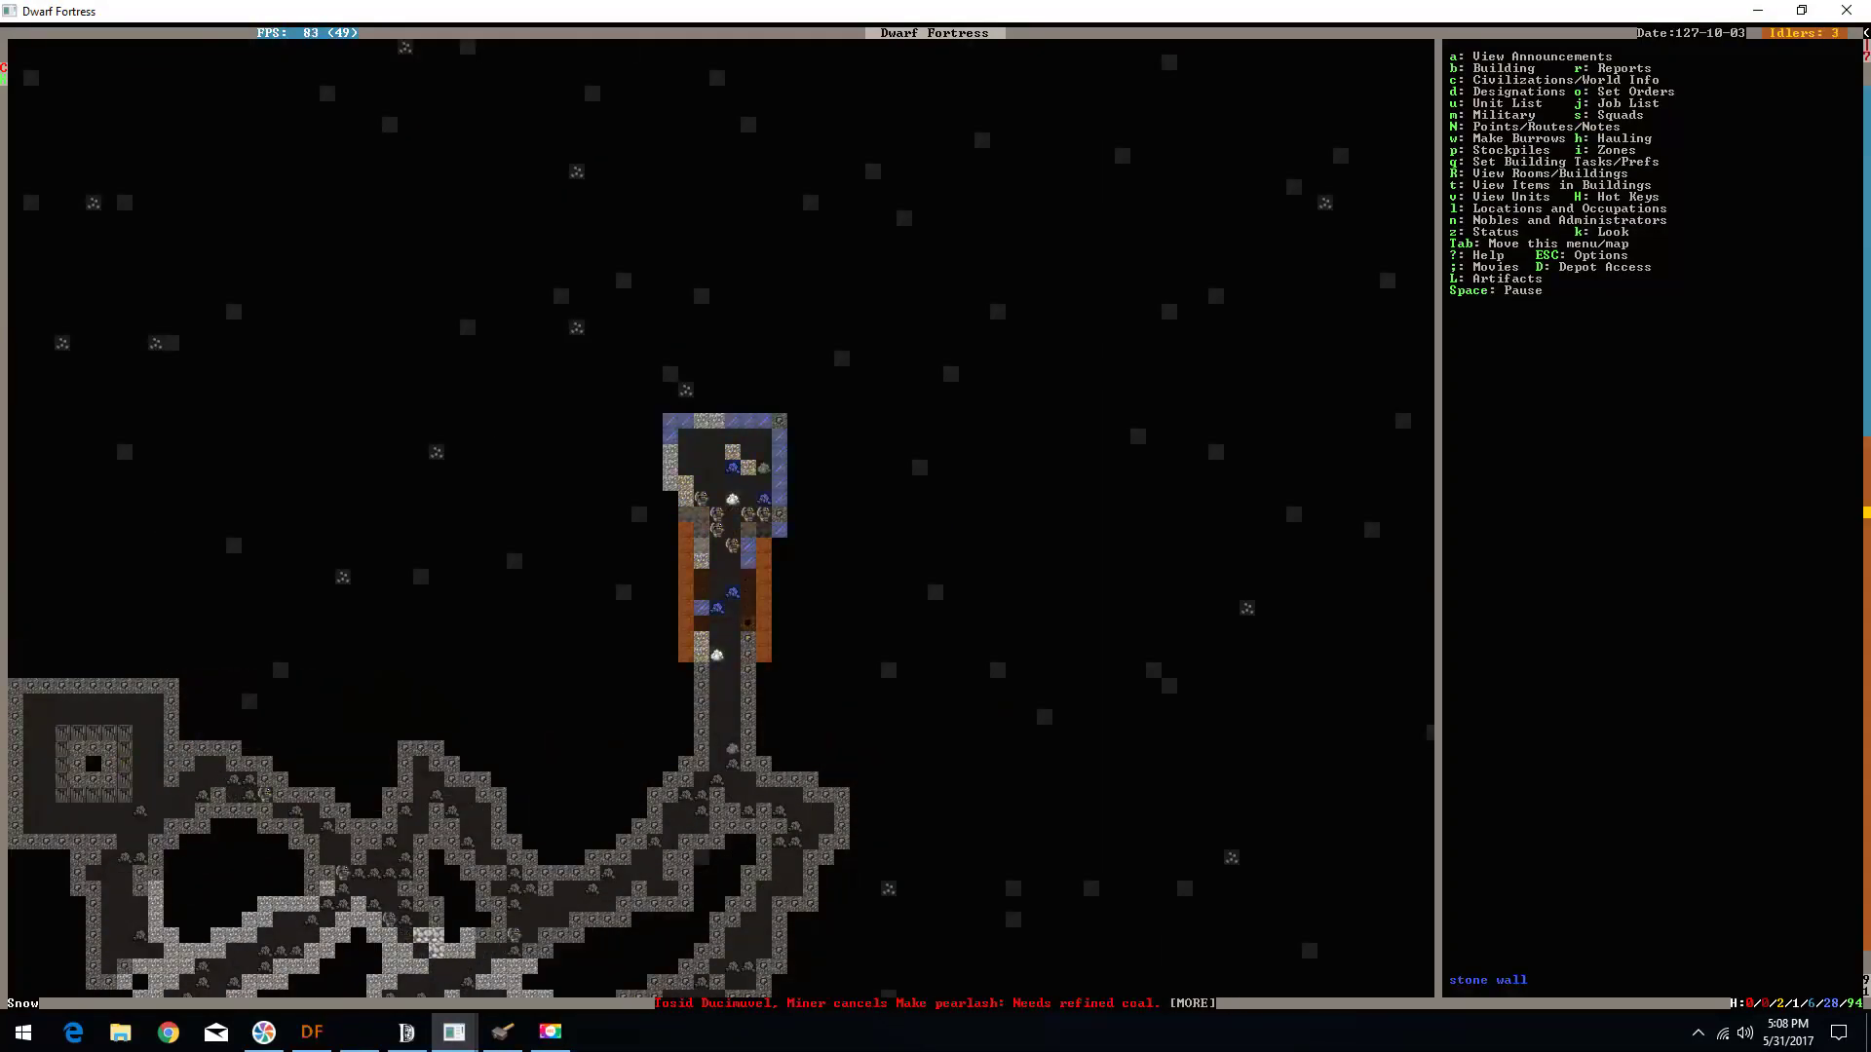
pyautogui.click(547, 1034)
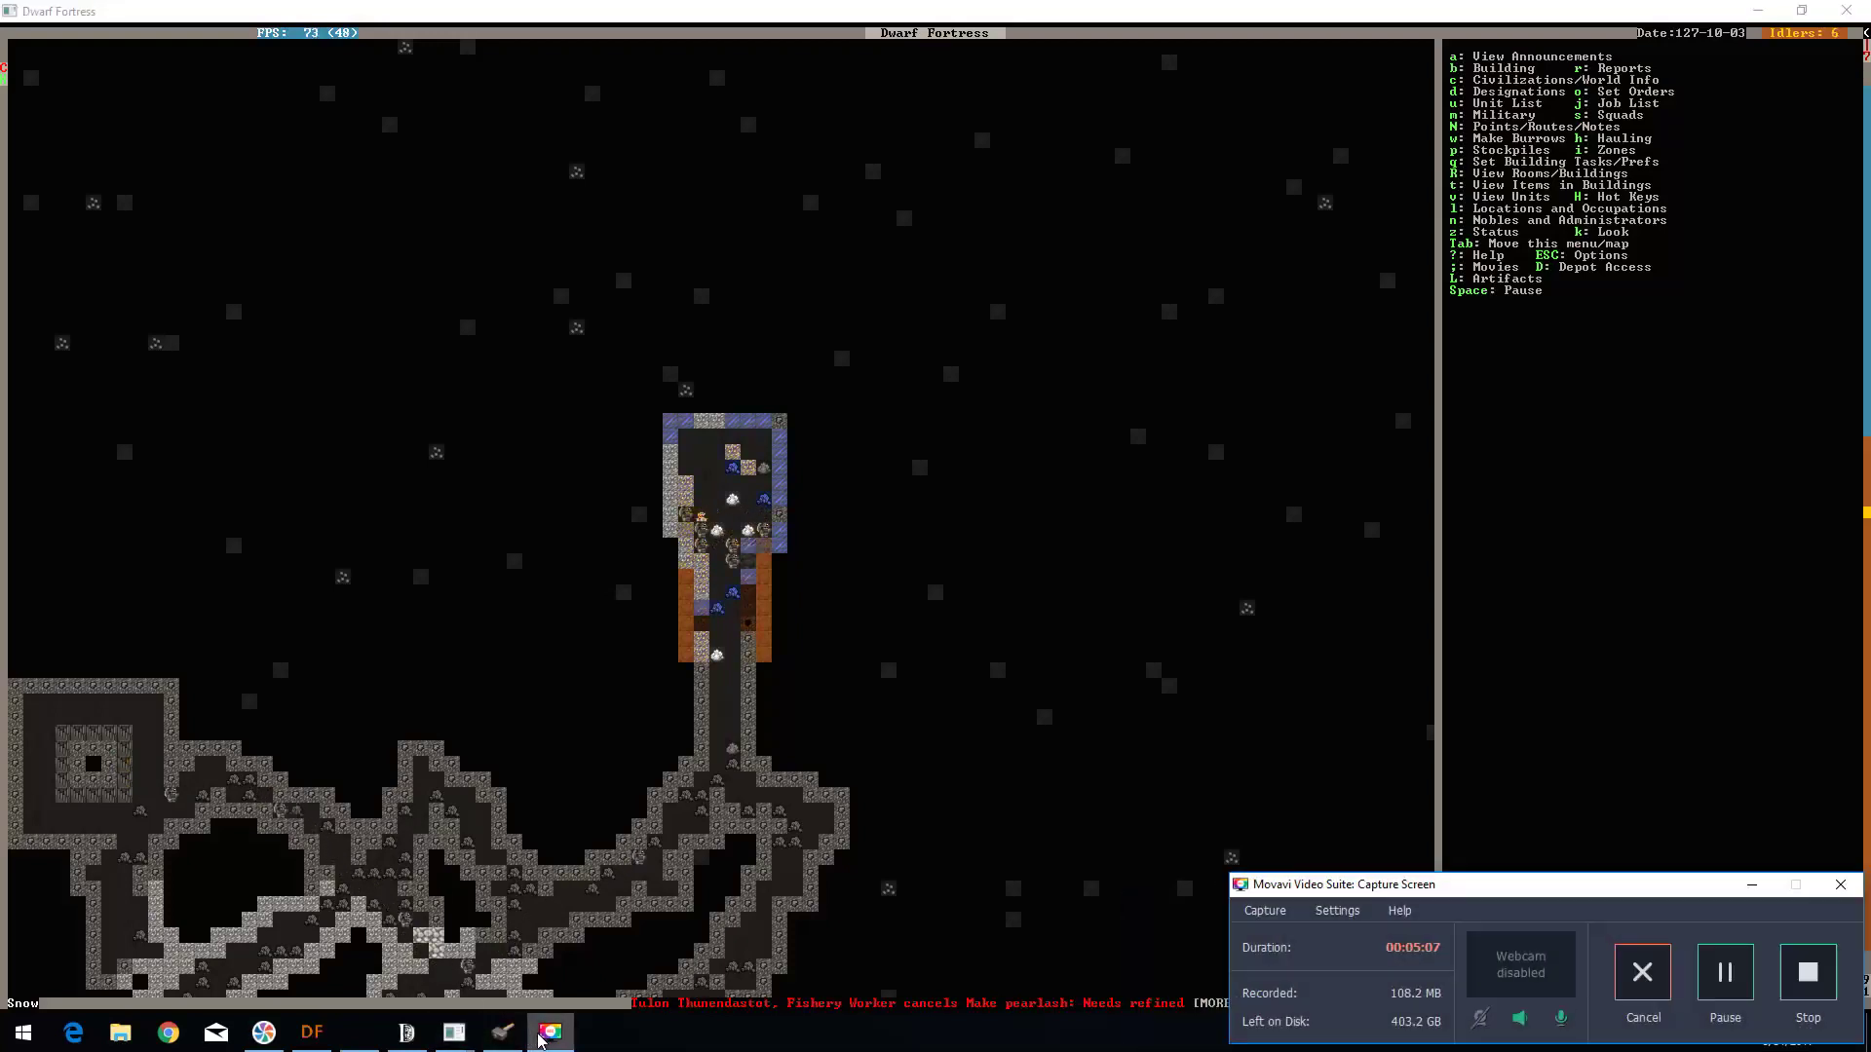
pyautogui.click(548, 1034)
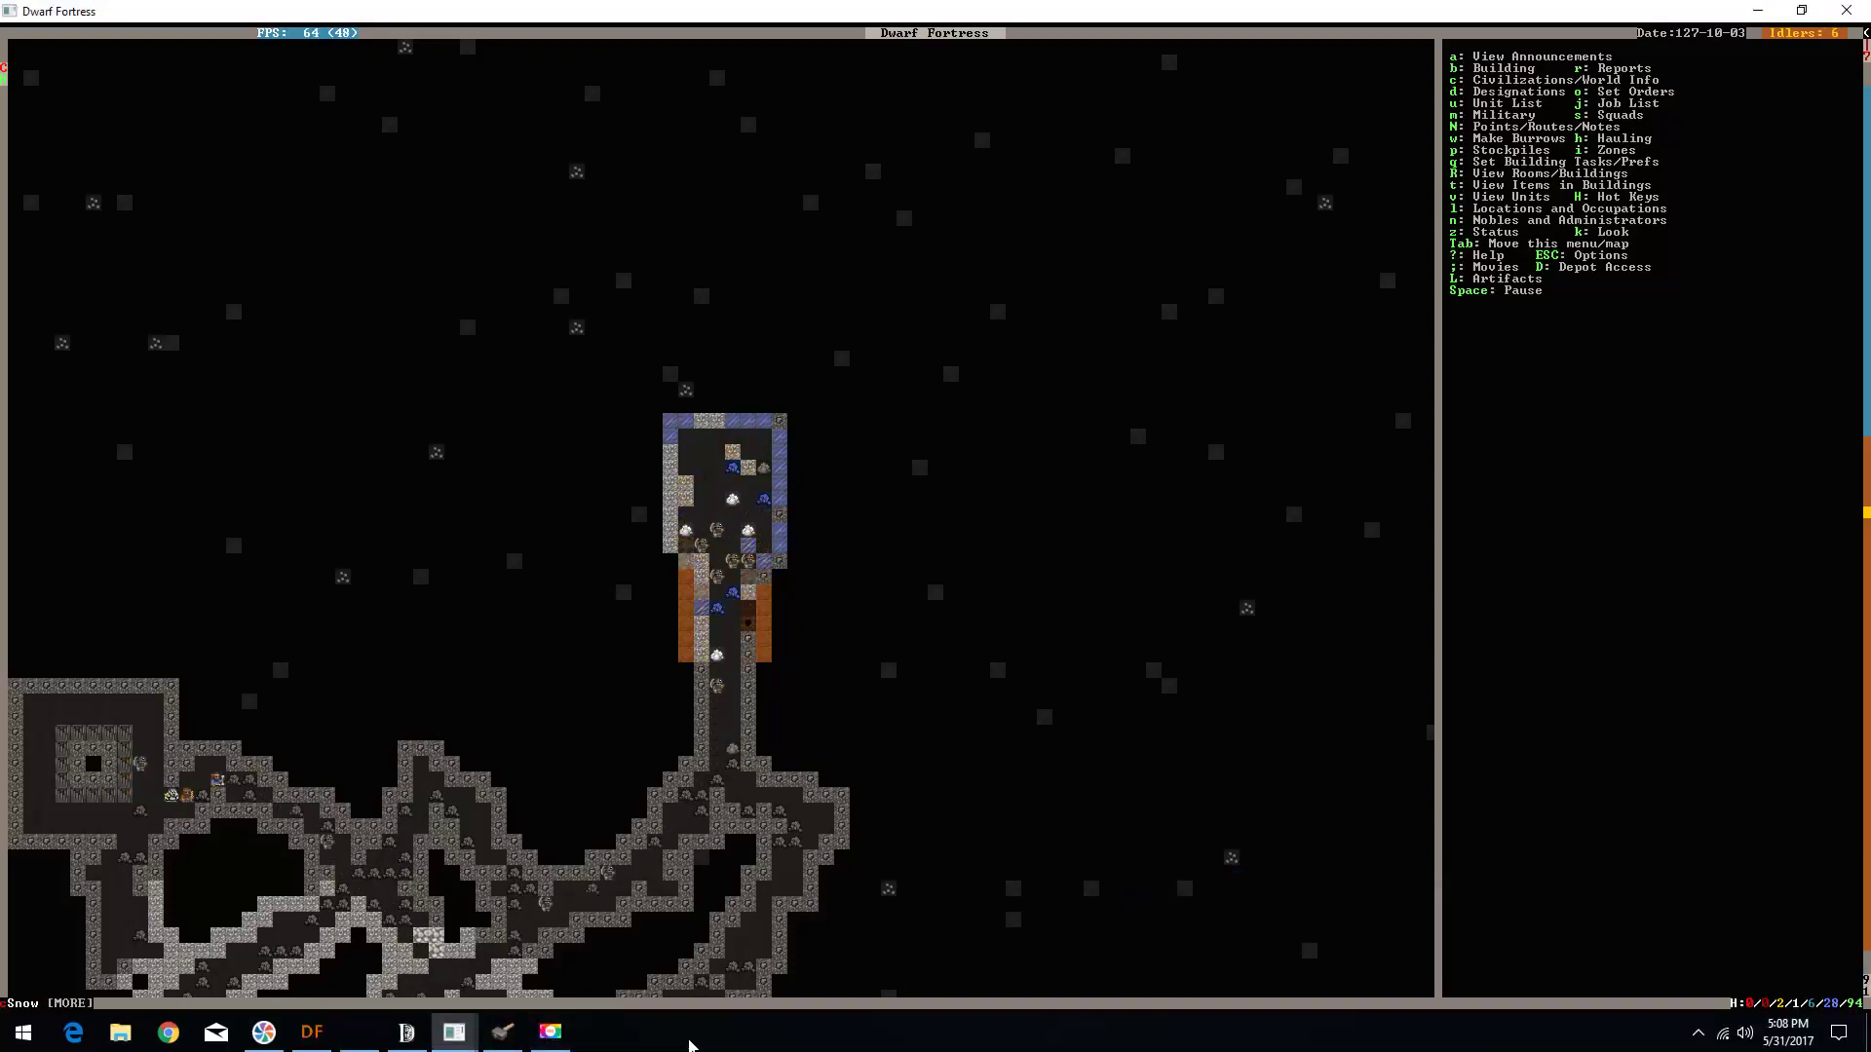
pyautogui.press('d')
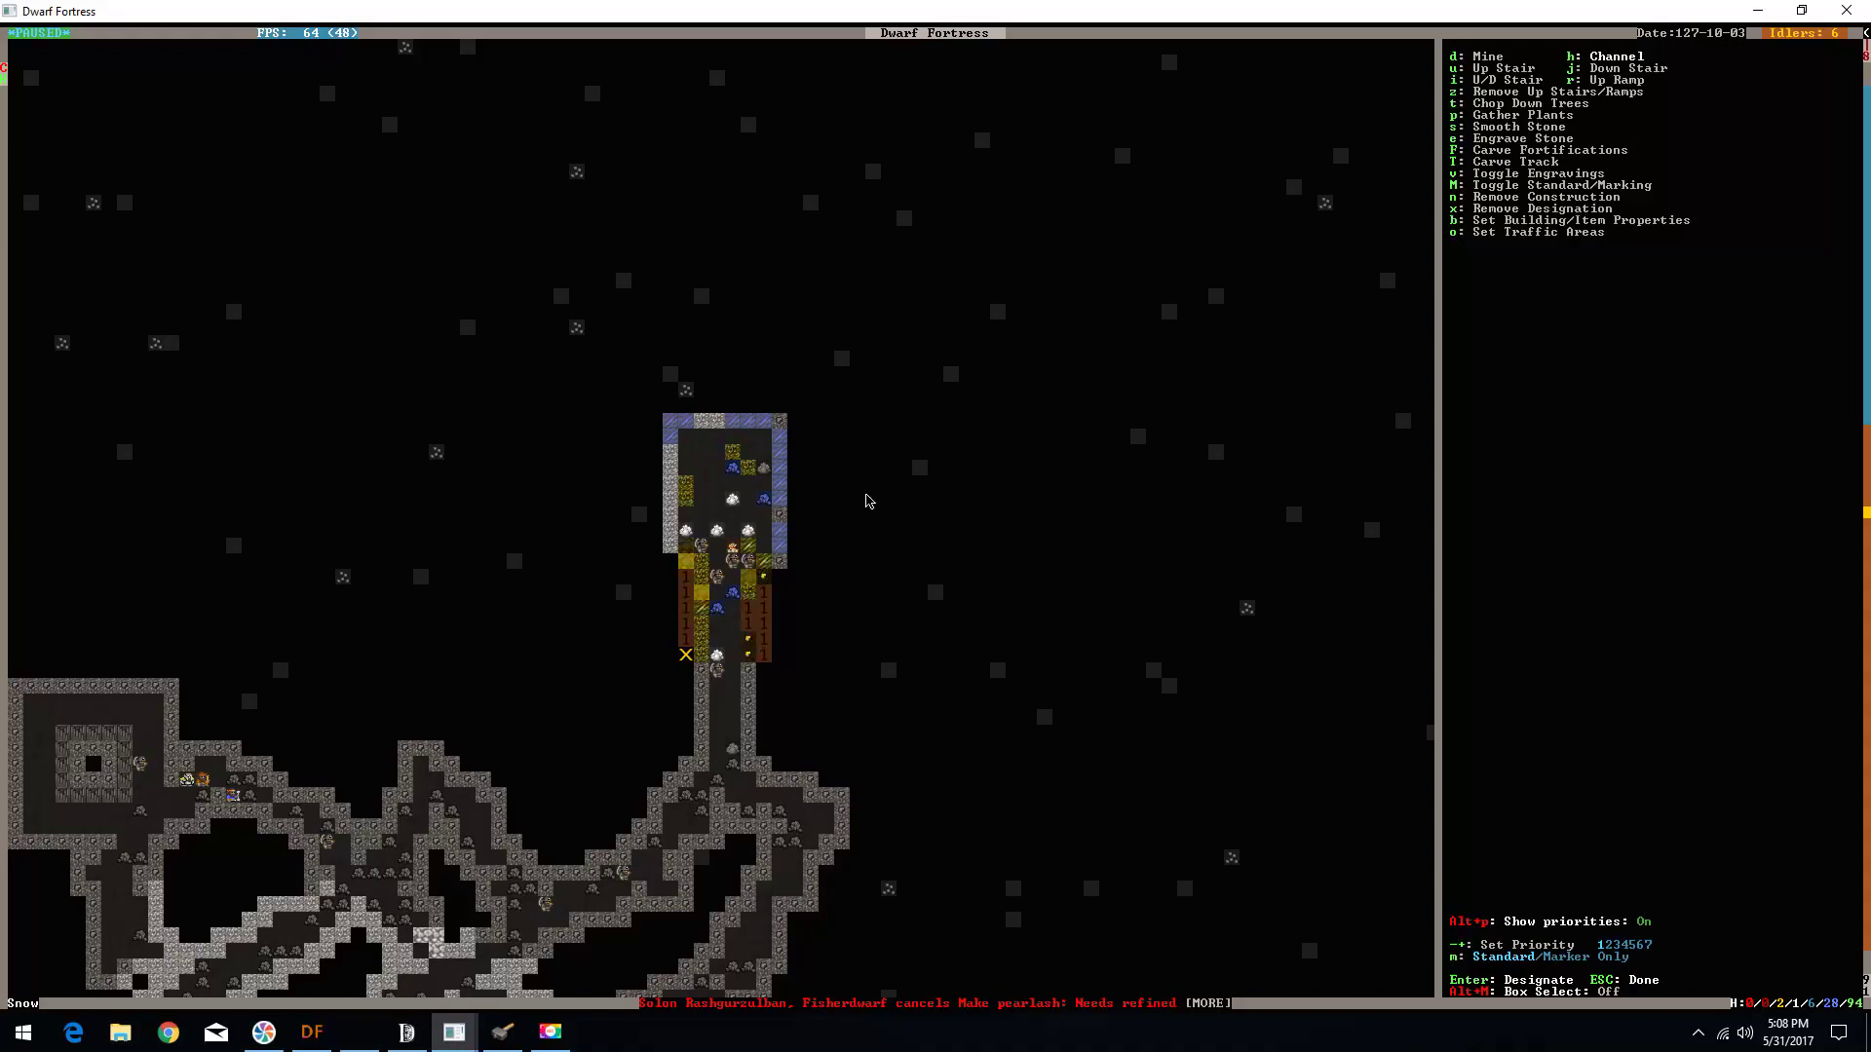
# - On the shaft level, designate a 2-wide mining strip along the shaft's left side
pyautogui.press('Up')
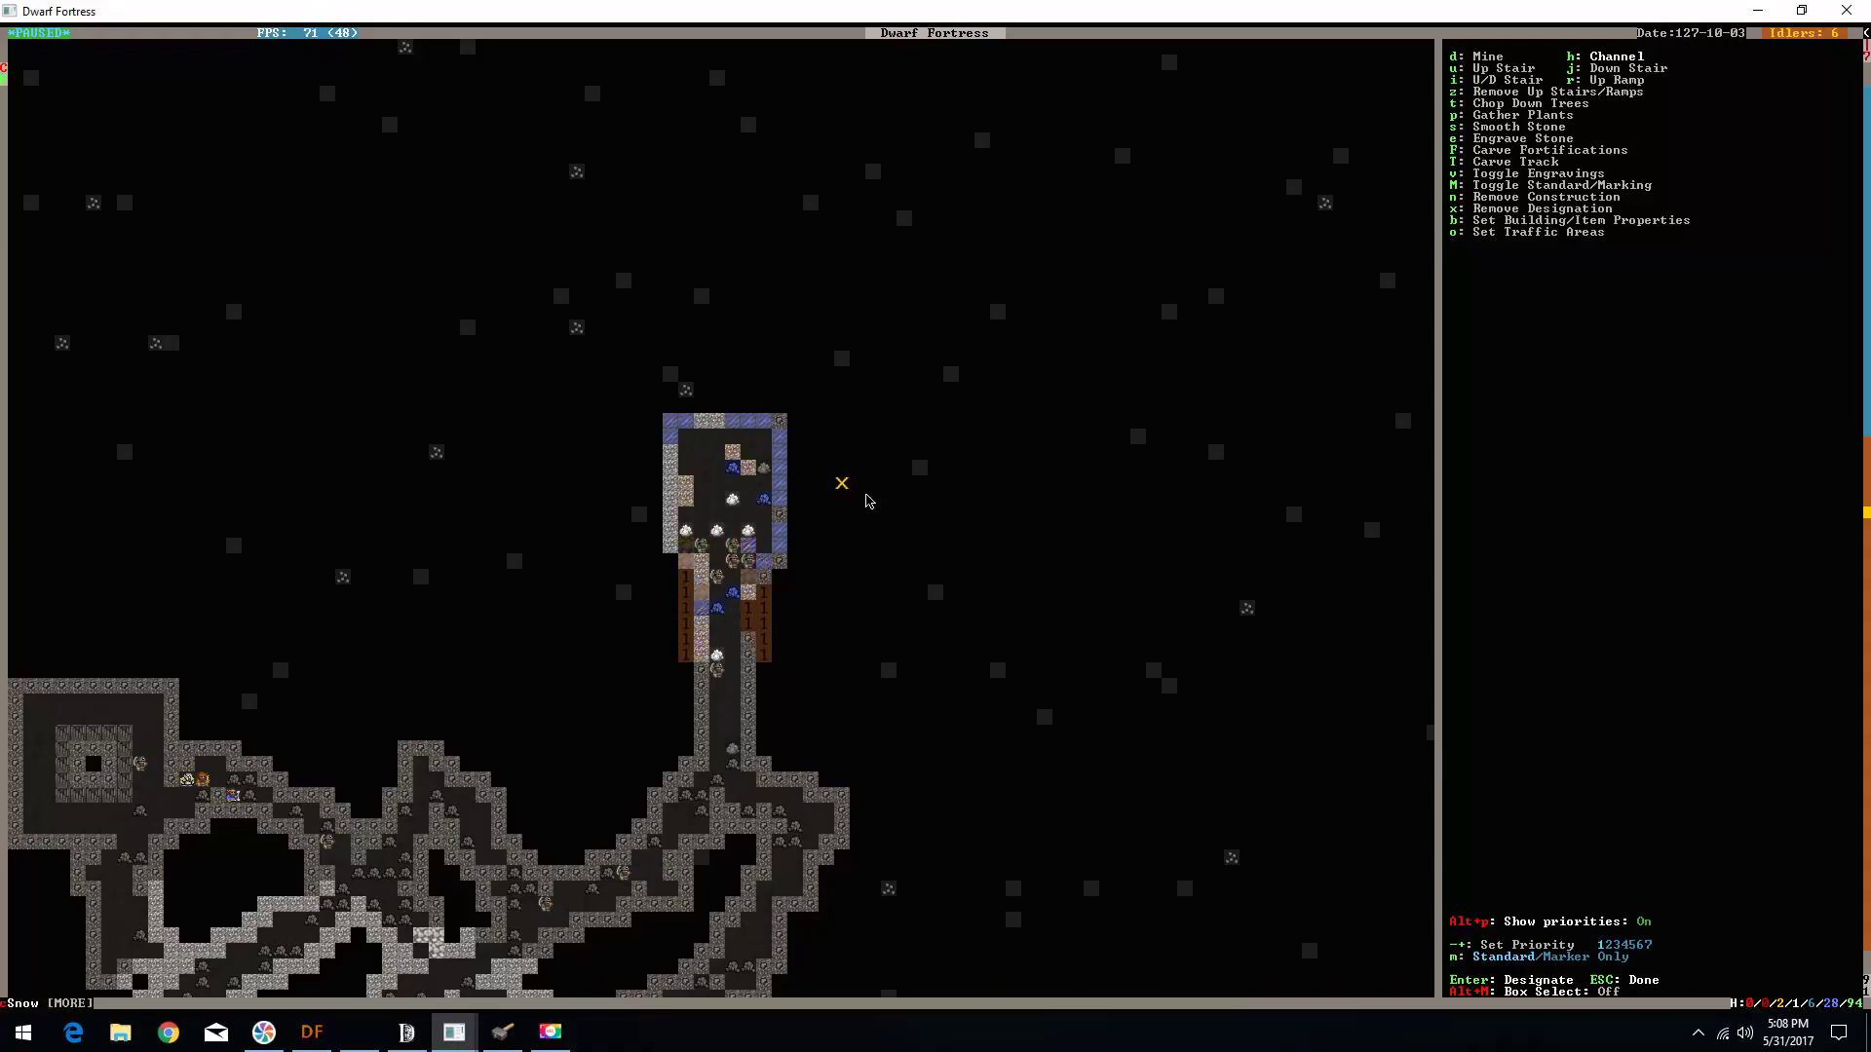
pyautogui.hotkey('shift', '.')
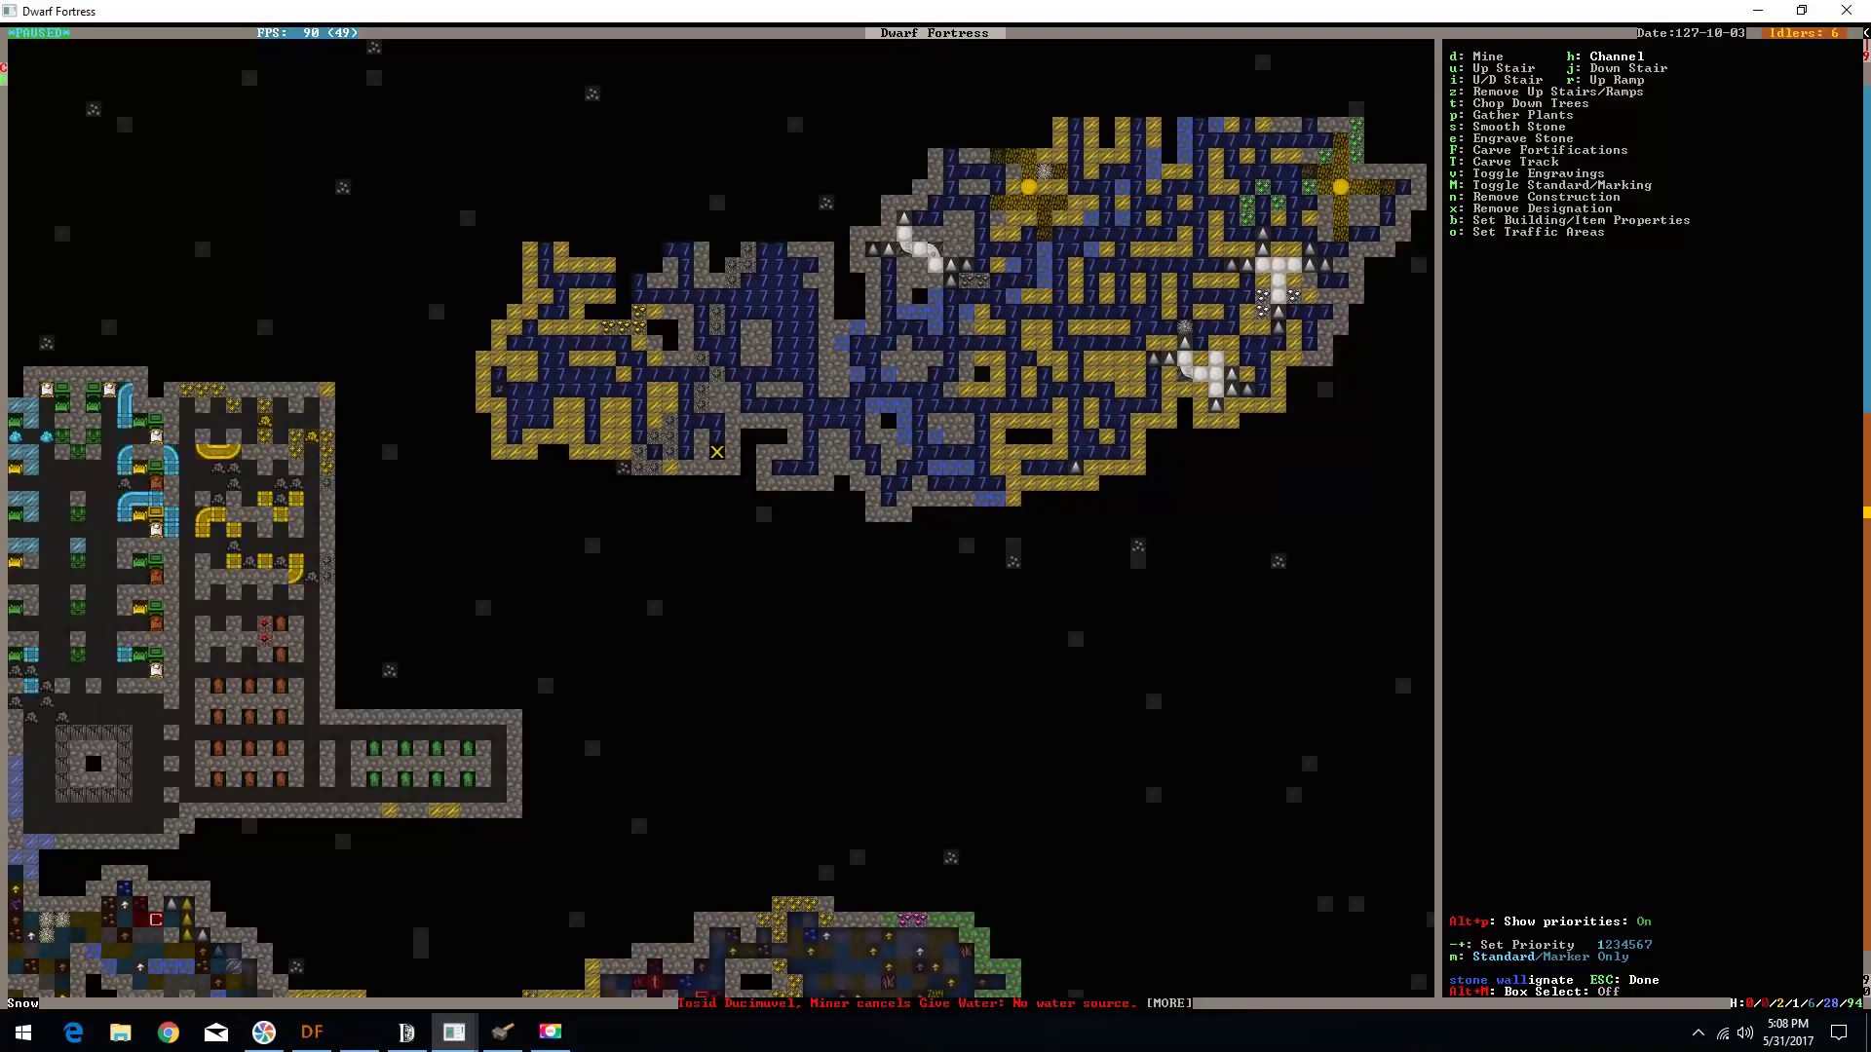
pyautogui.hotkey('shift', '.')
pyautogui.press('Left')
pyautogui.press('Down')
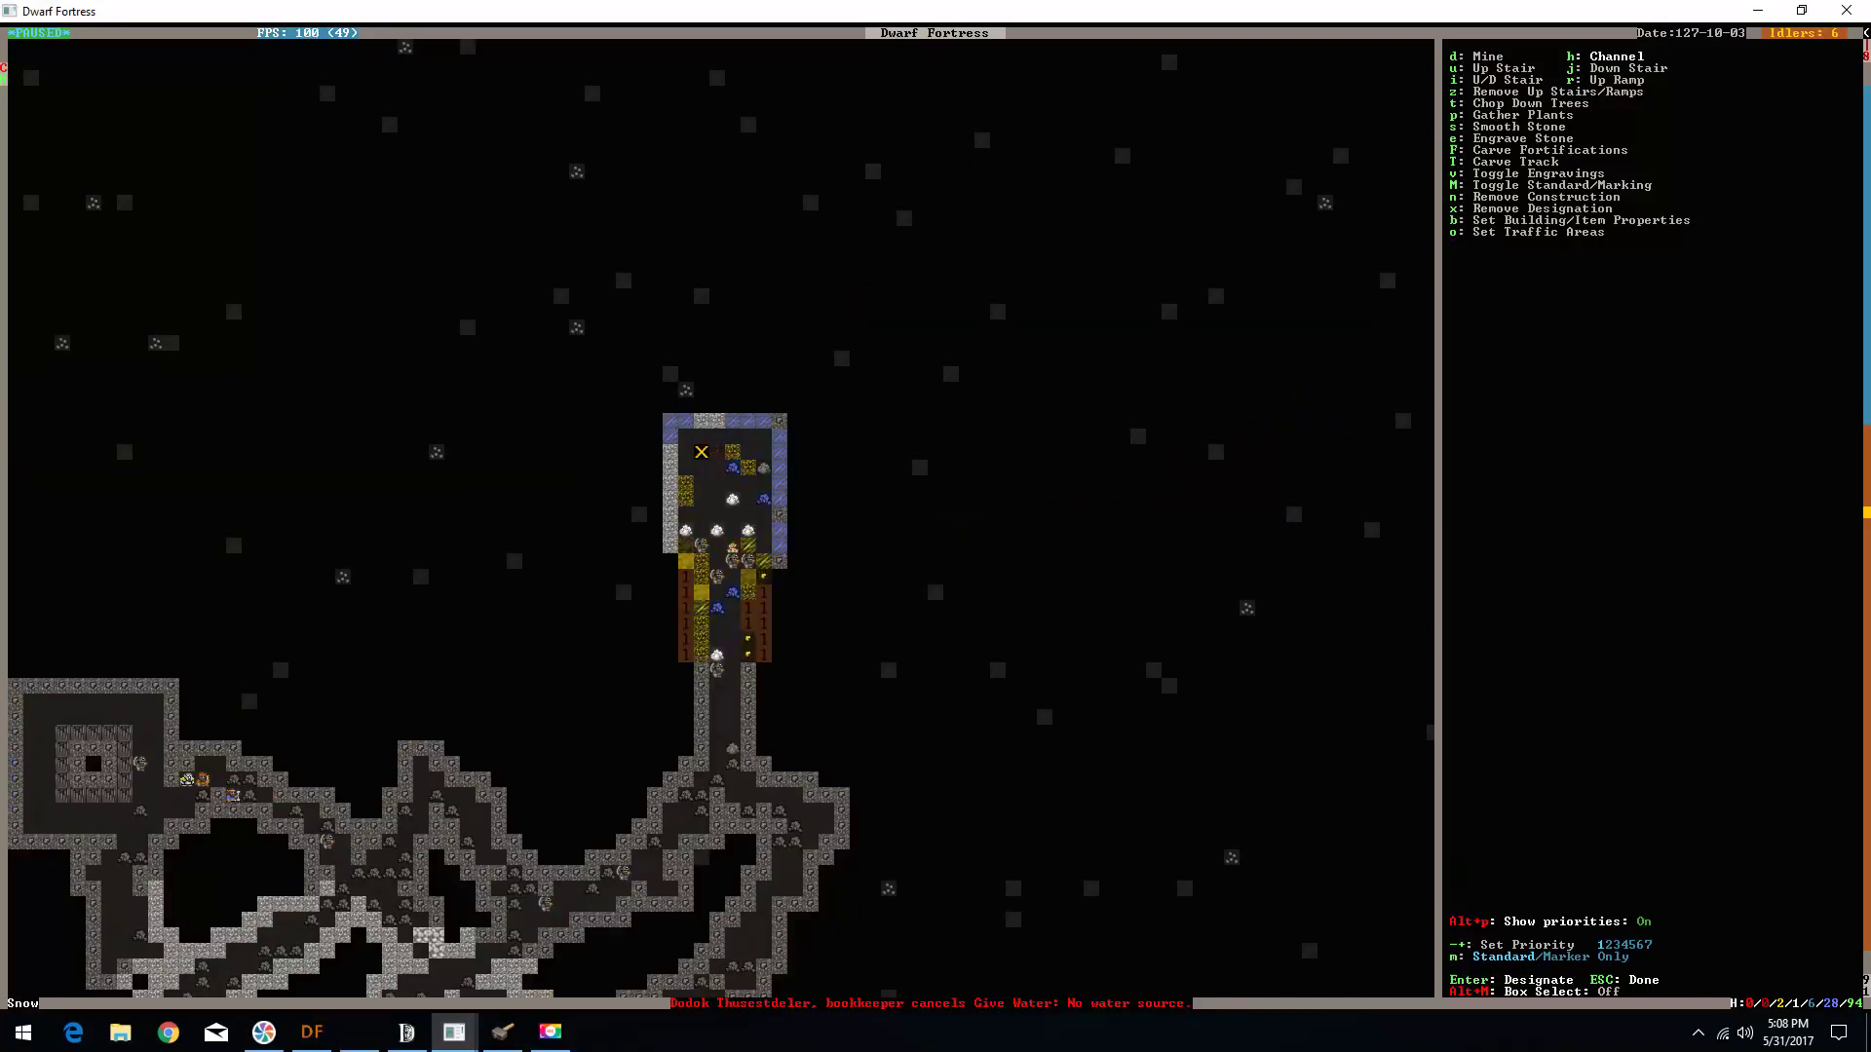
pyautogui.hotkey('shift', ',')
pyautogui.hotkey('shift', '.')
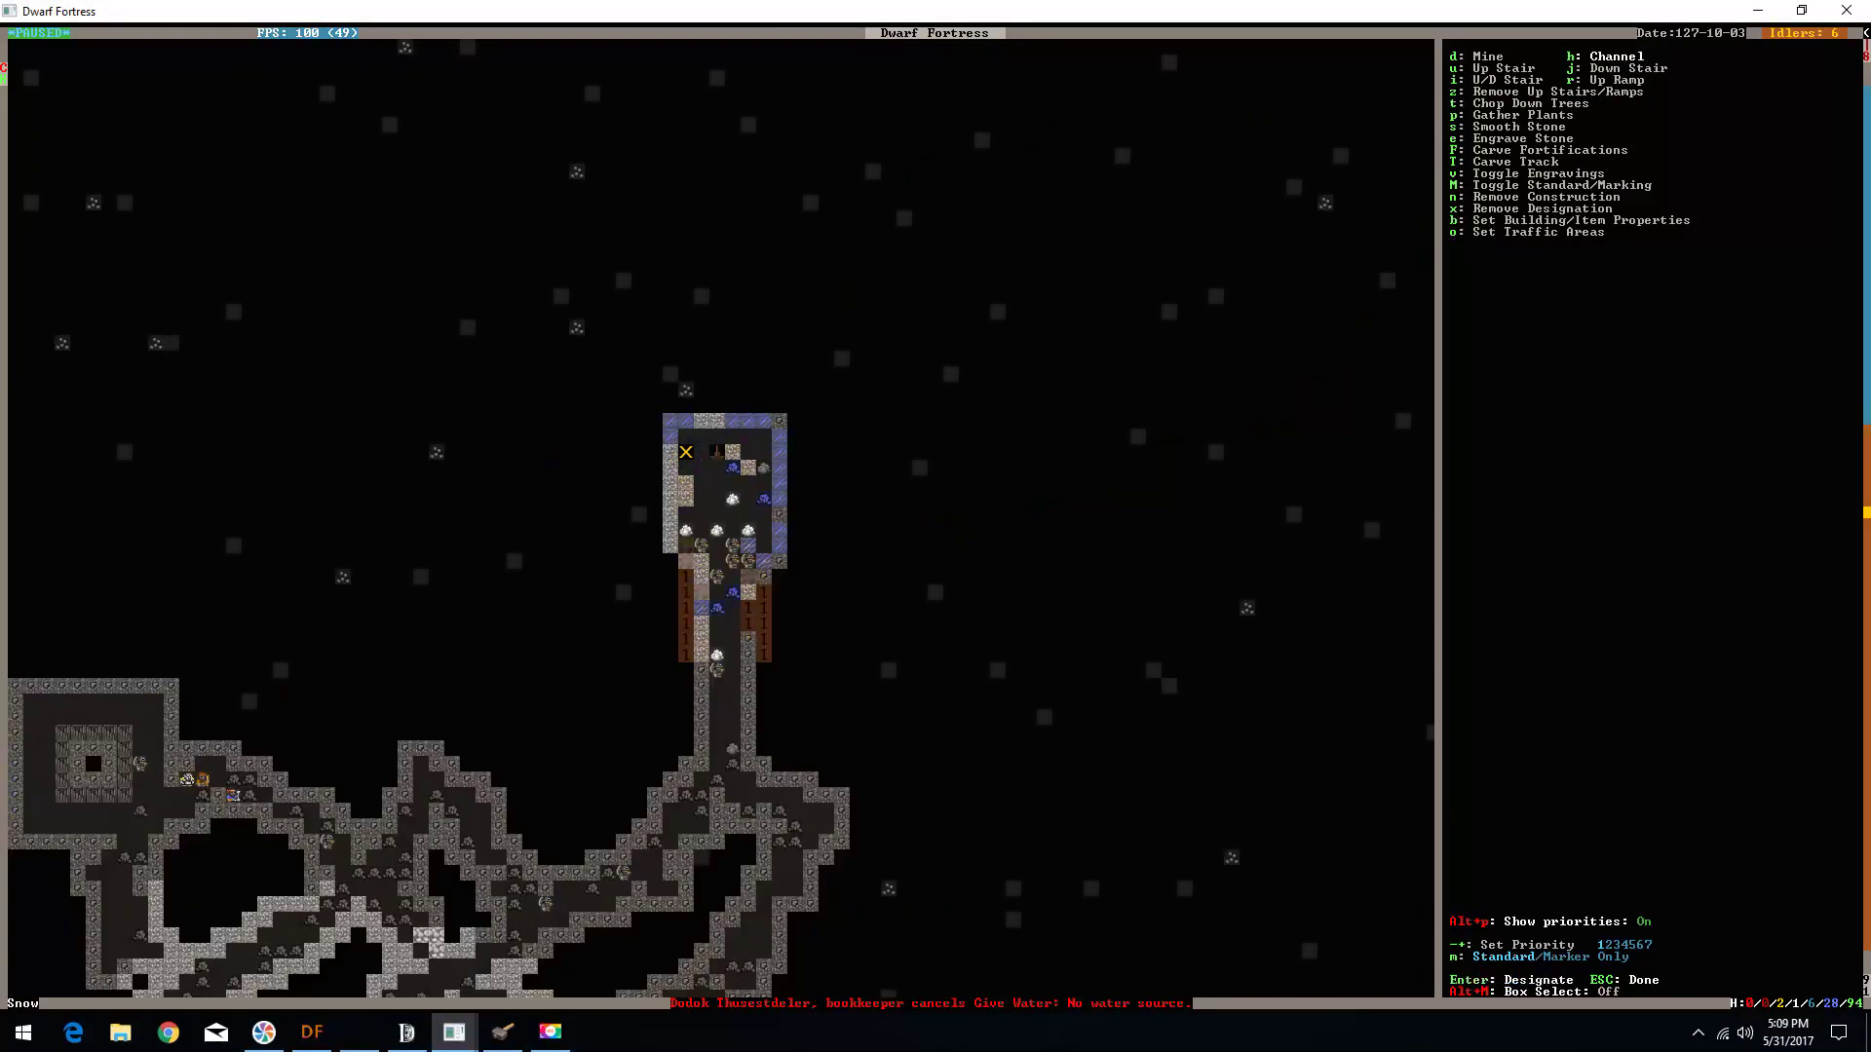
pyautogui.press('d')
pyautogui.press('Up')
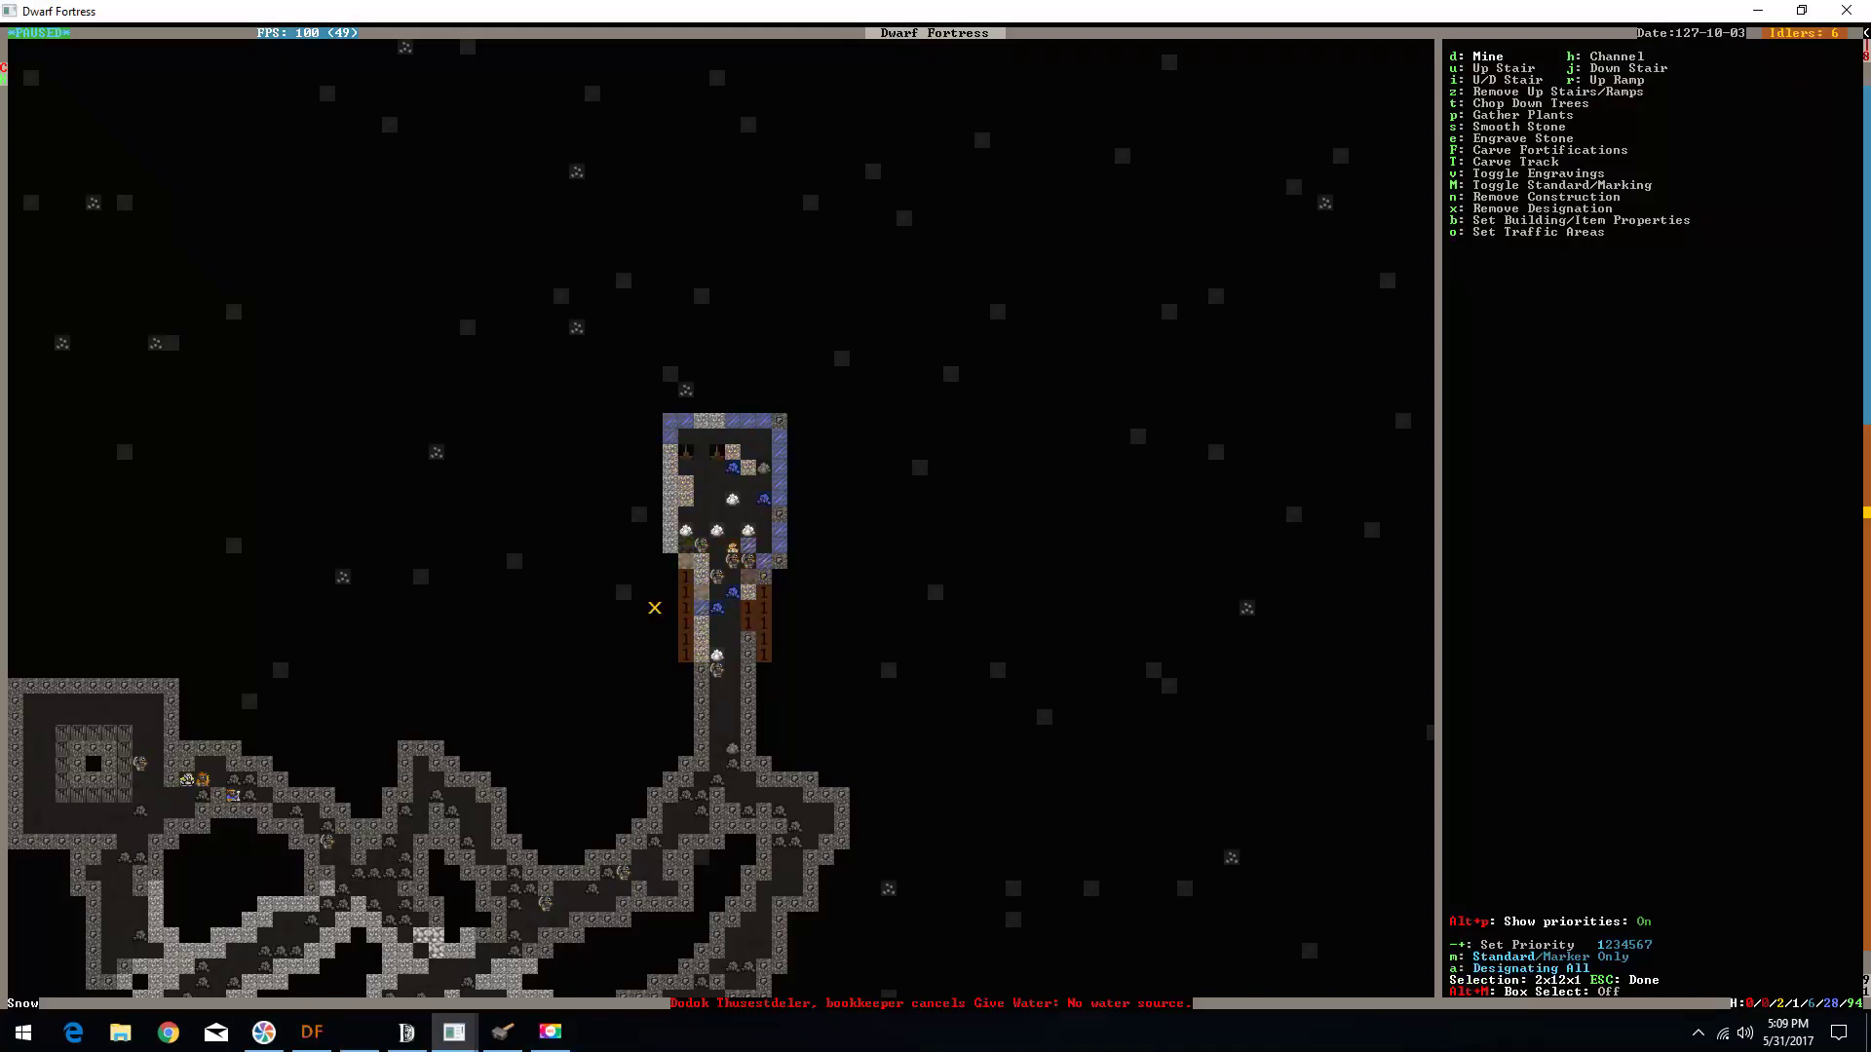
pyautogui.press('Return')
pyautogui.press('Escape')
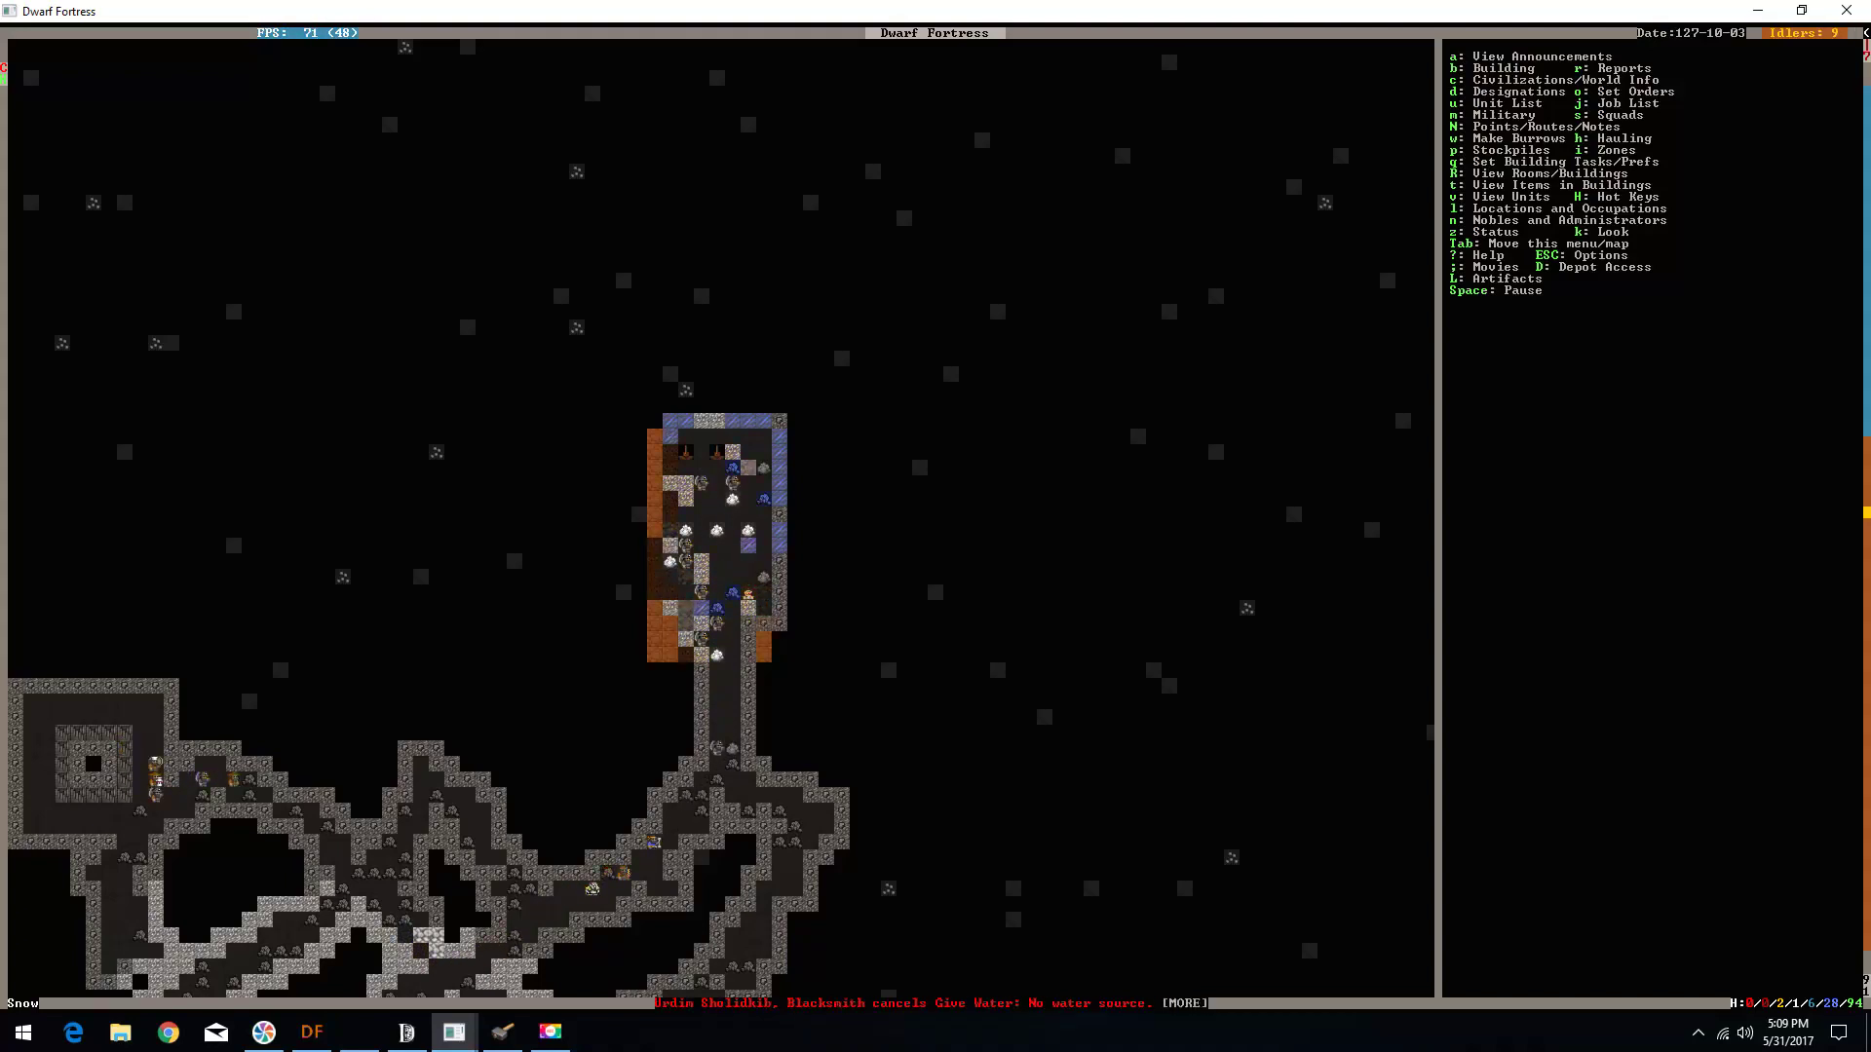
# - Check the flooded cavern and shaft levels, then pause while dwarves strike gems
pyautogui.hotkey('shift', 'Left')
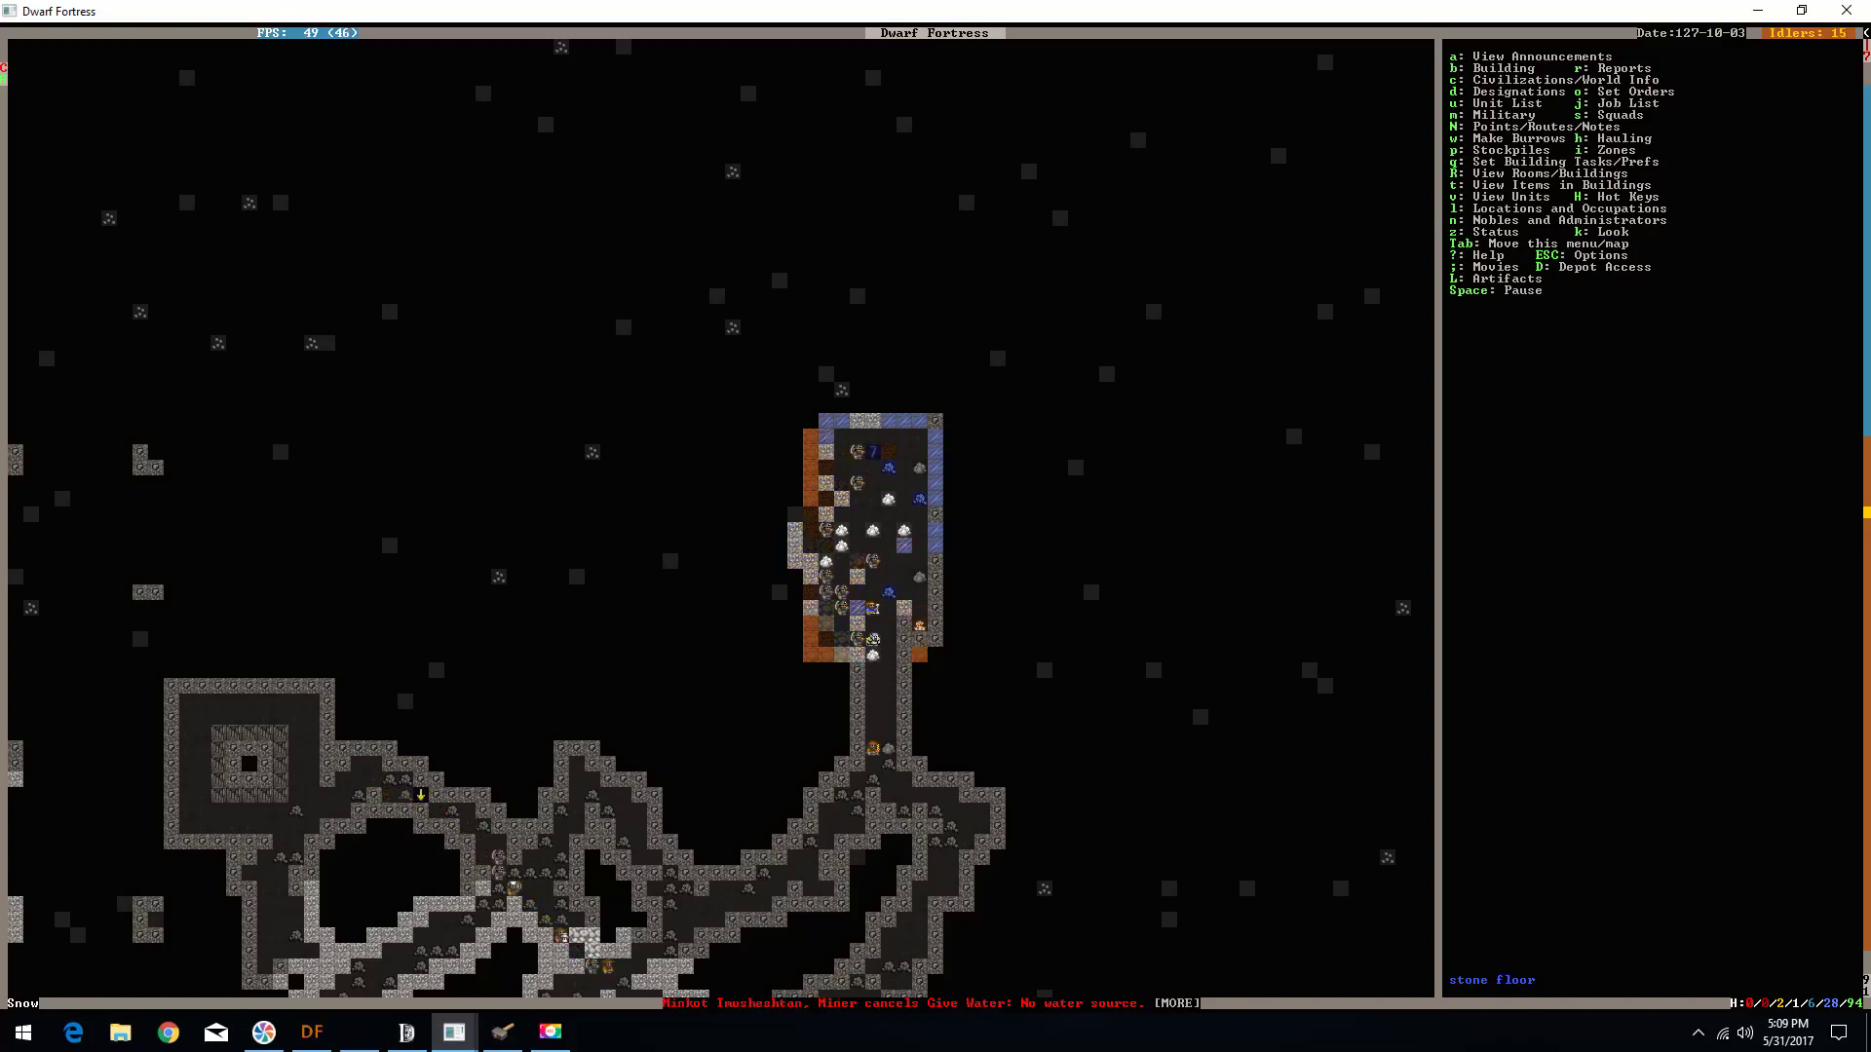
pyautogui.hotkey('shift', '.')
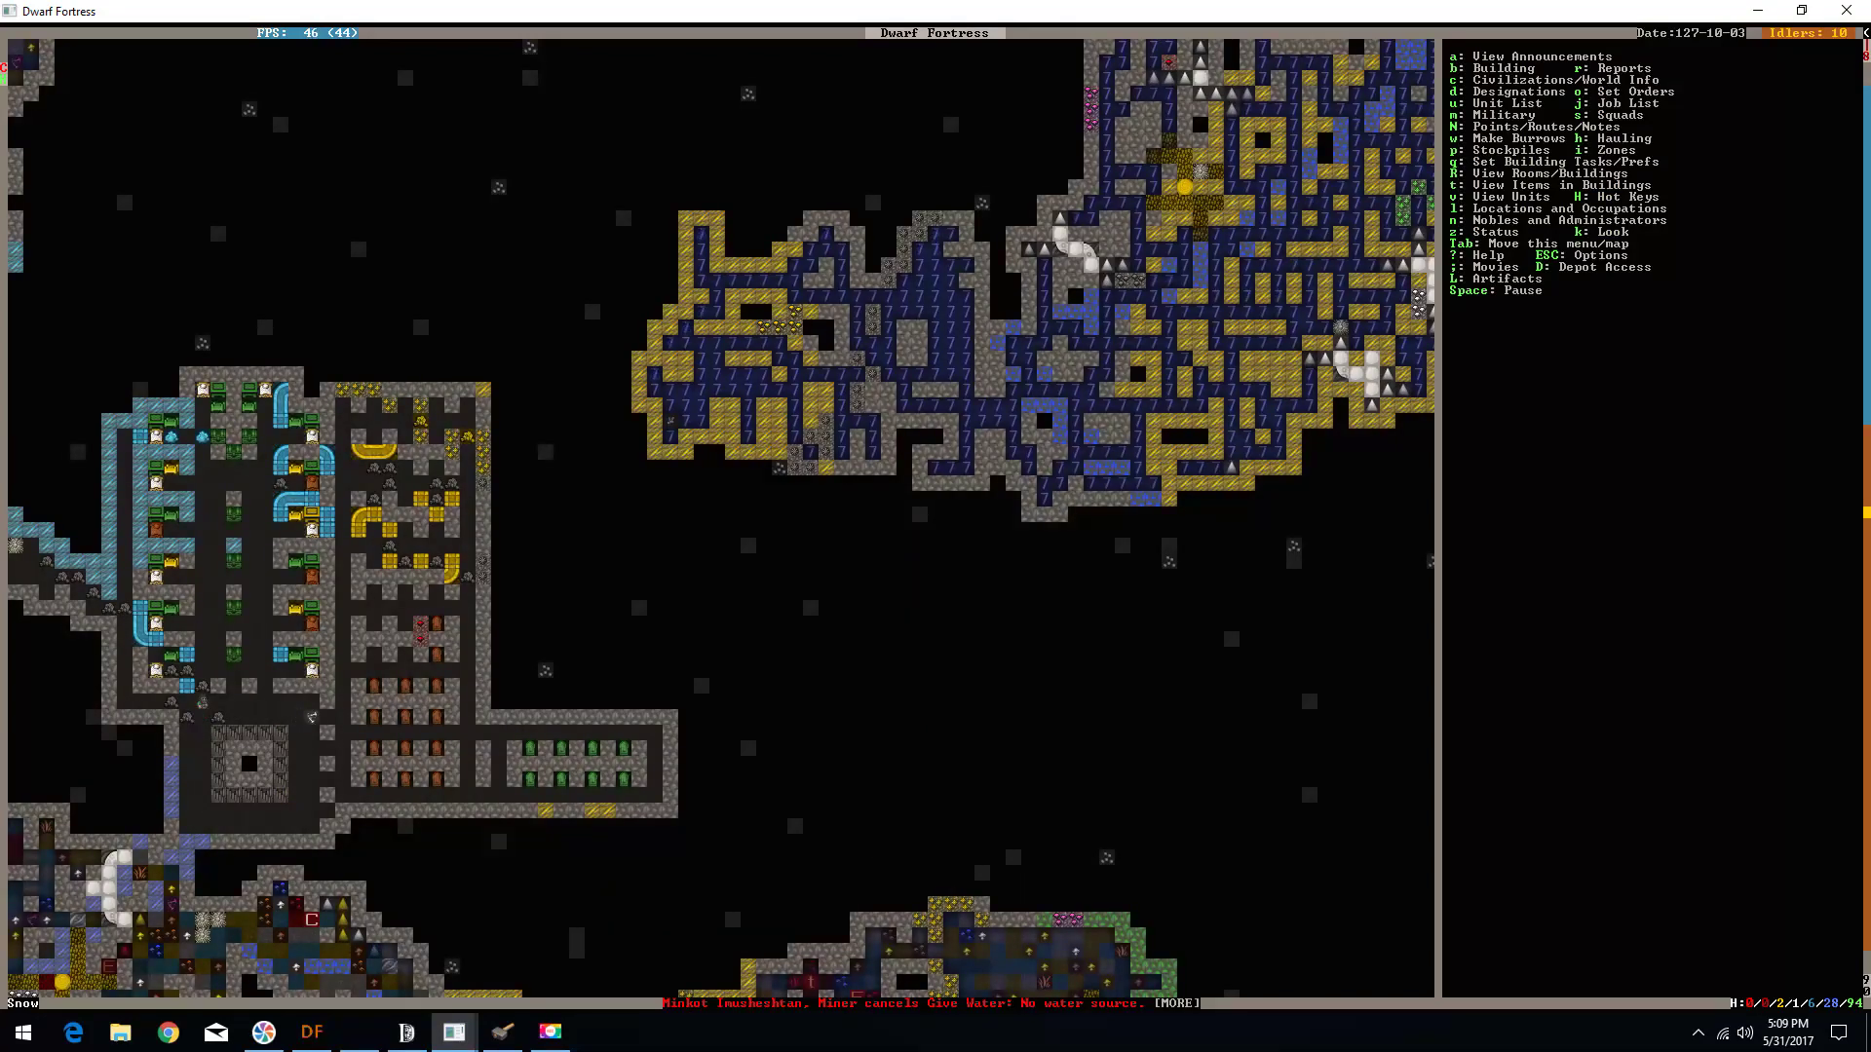
pyautogui.hotkey('shift', ',')
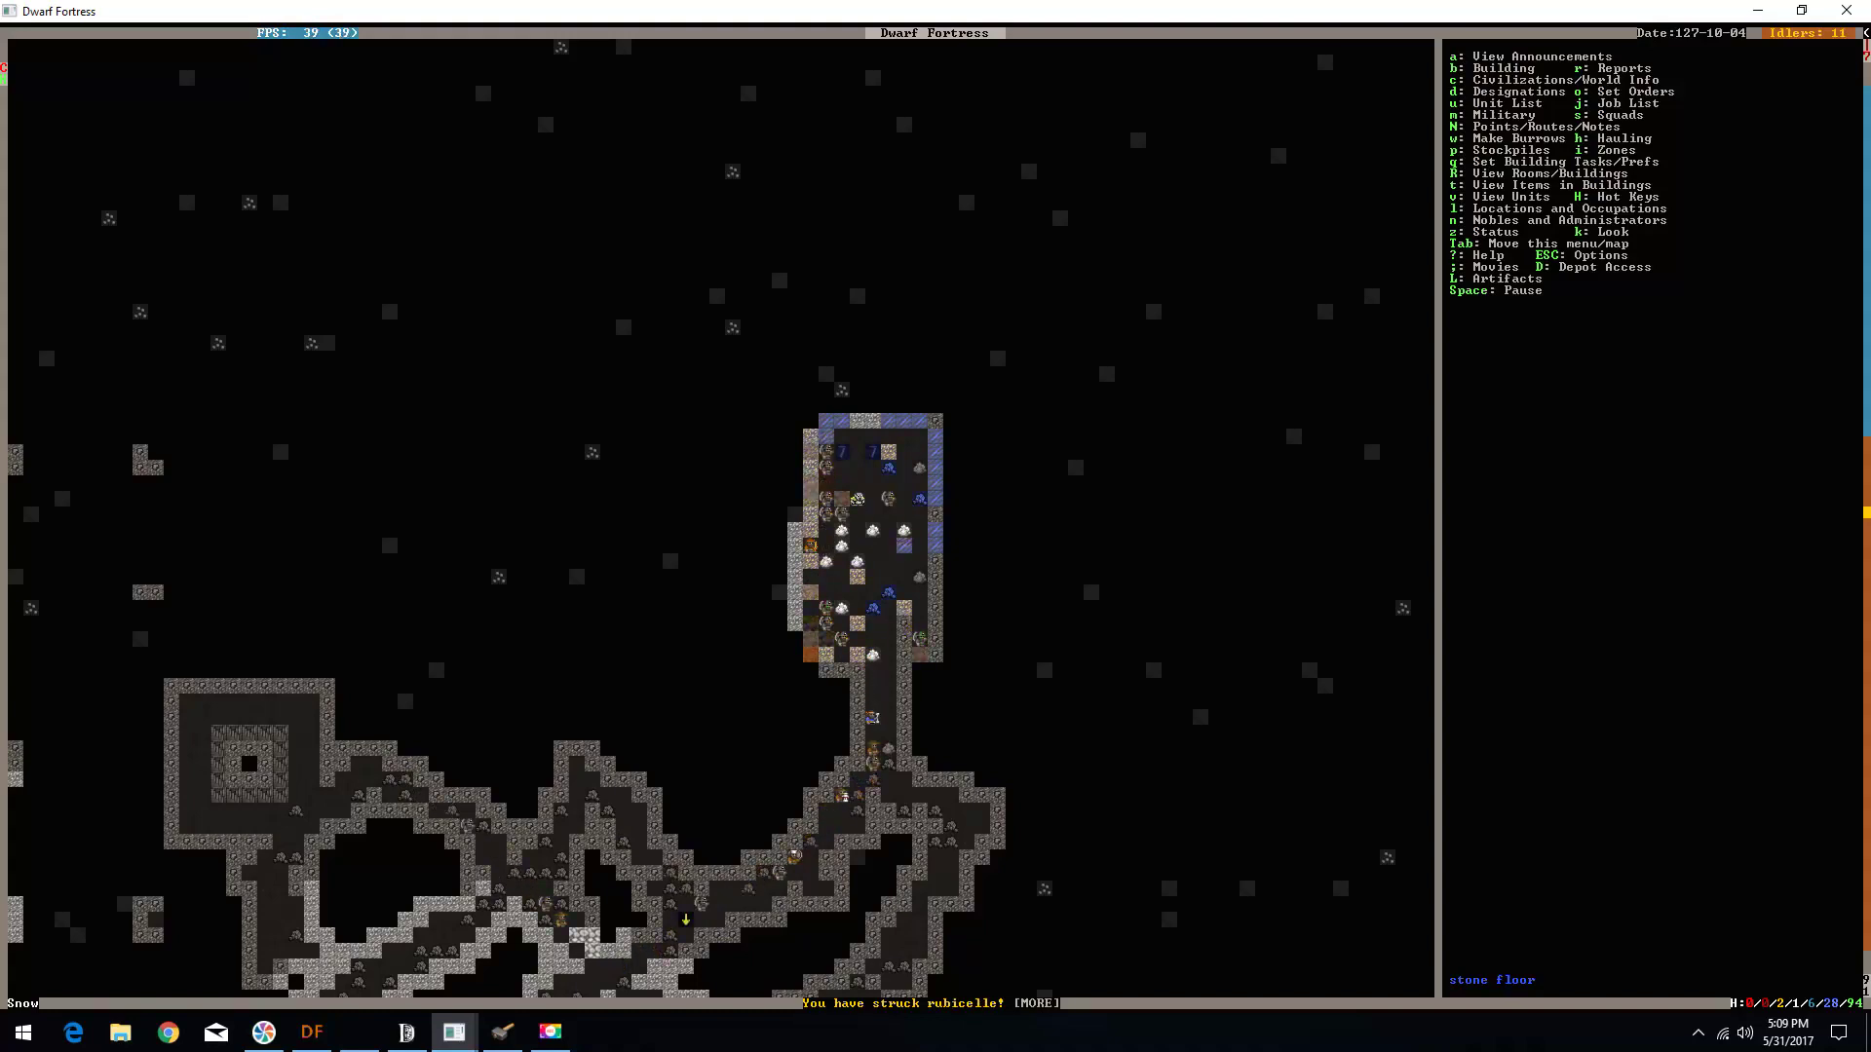
pyautogui.press('space')
# - Inspect the Glass Furnace, Metalsmith's Forge and Smelter, then move the cursor to the Ashery
pyautogui.hotkey('shift', ',')
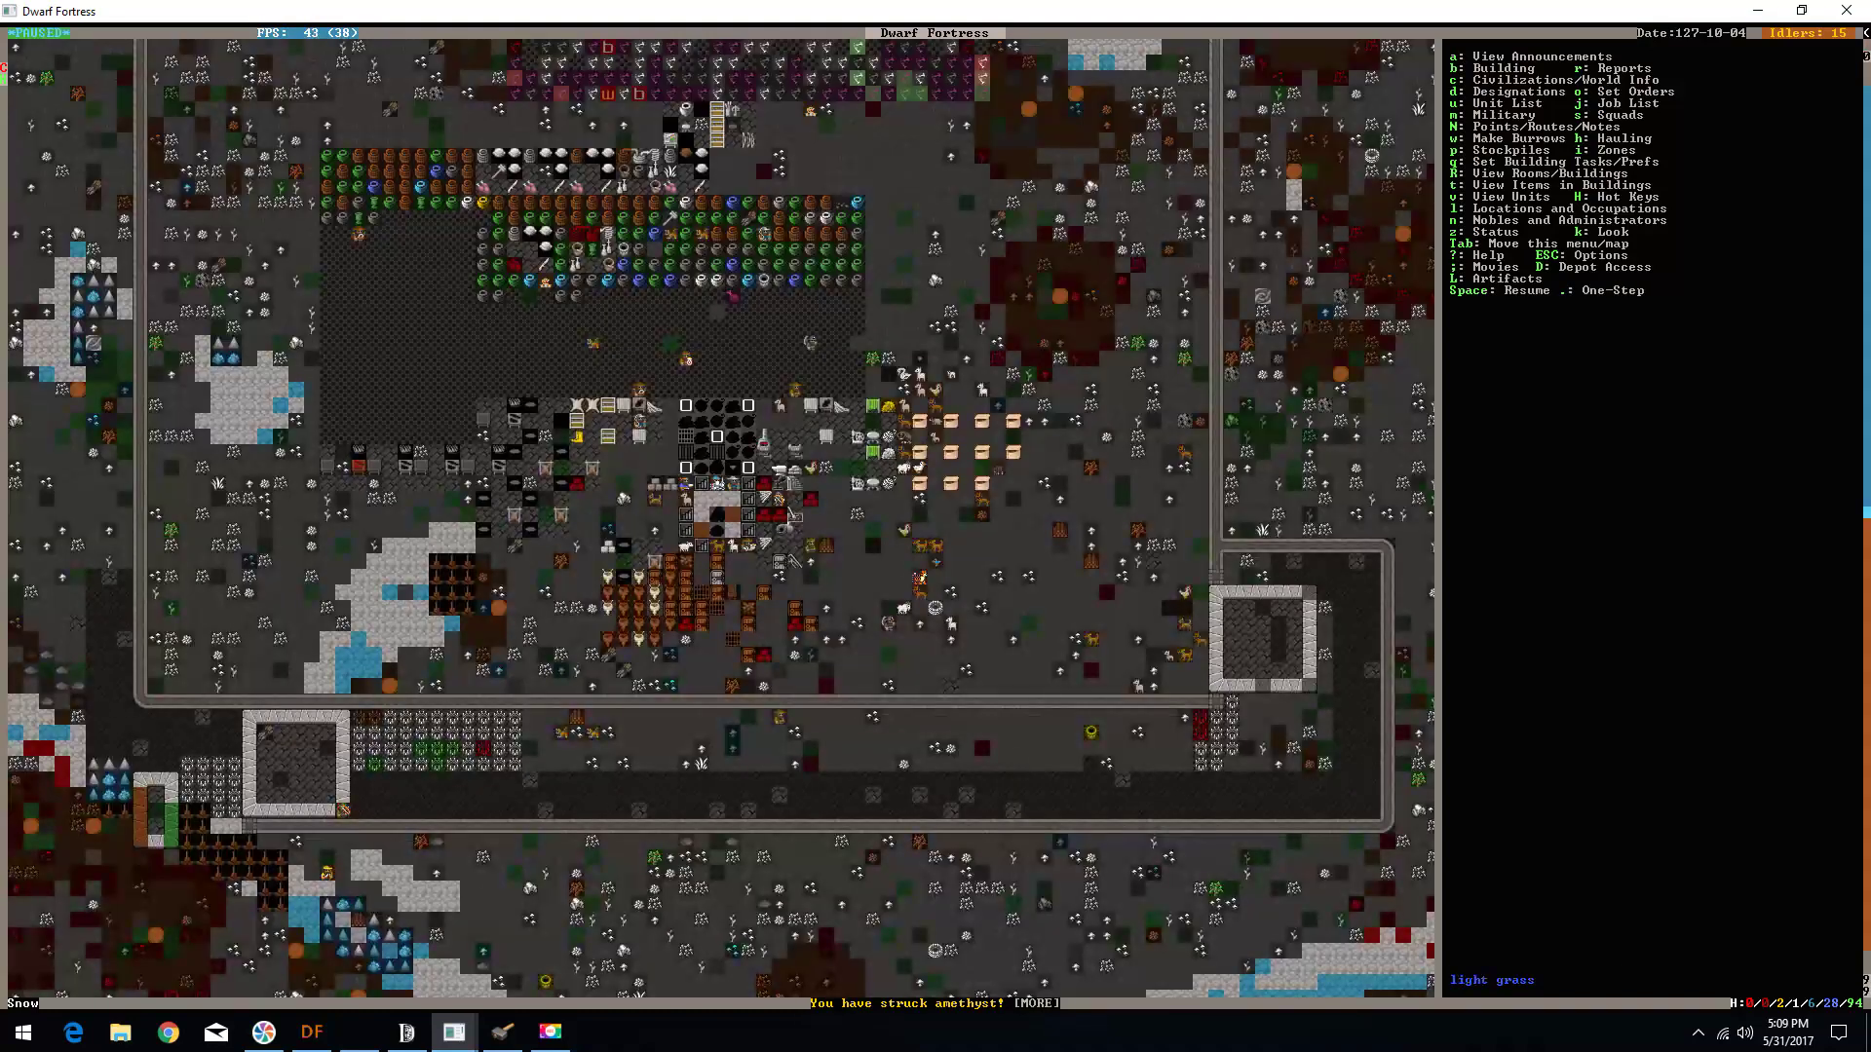
pyautogui.press('q')
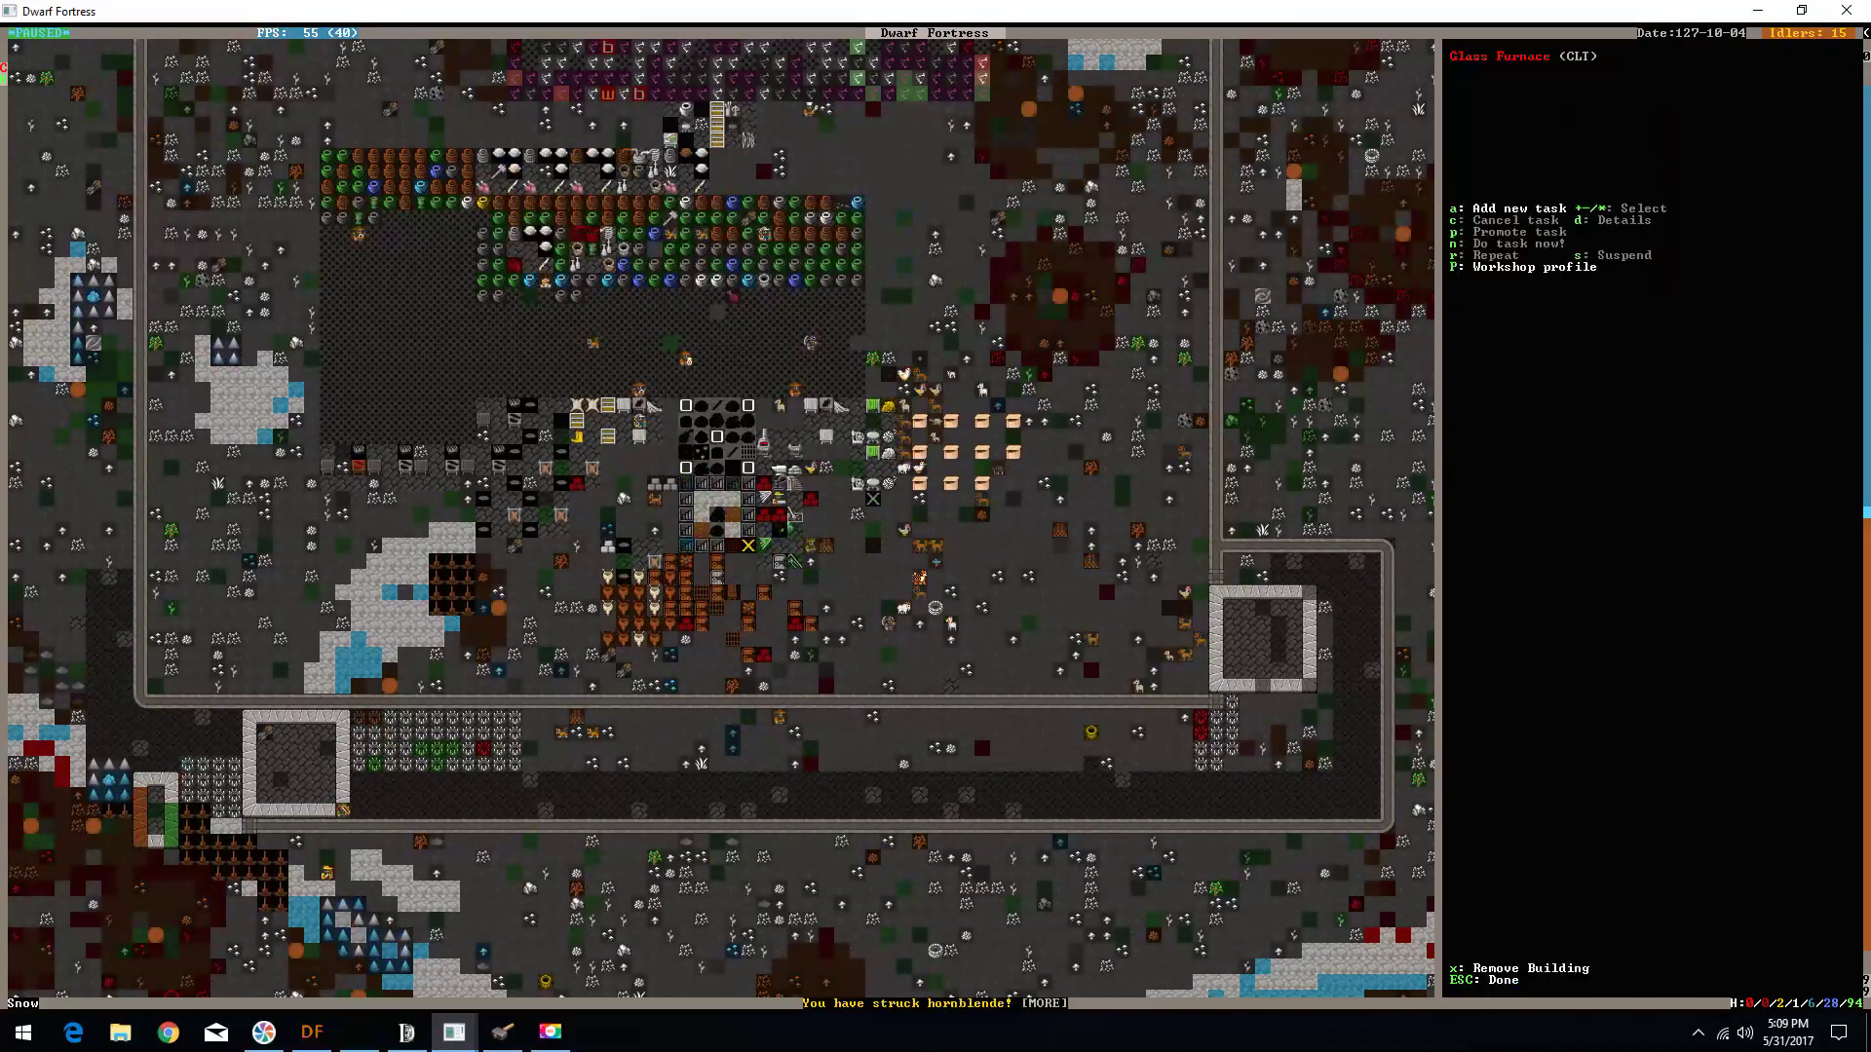
pyautogui.press('Right')
pyautogui.press('Right')
pyautogui.press('Right')
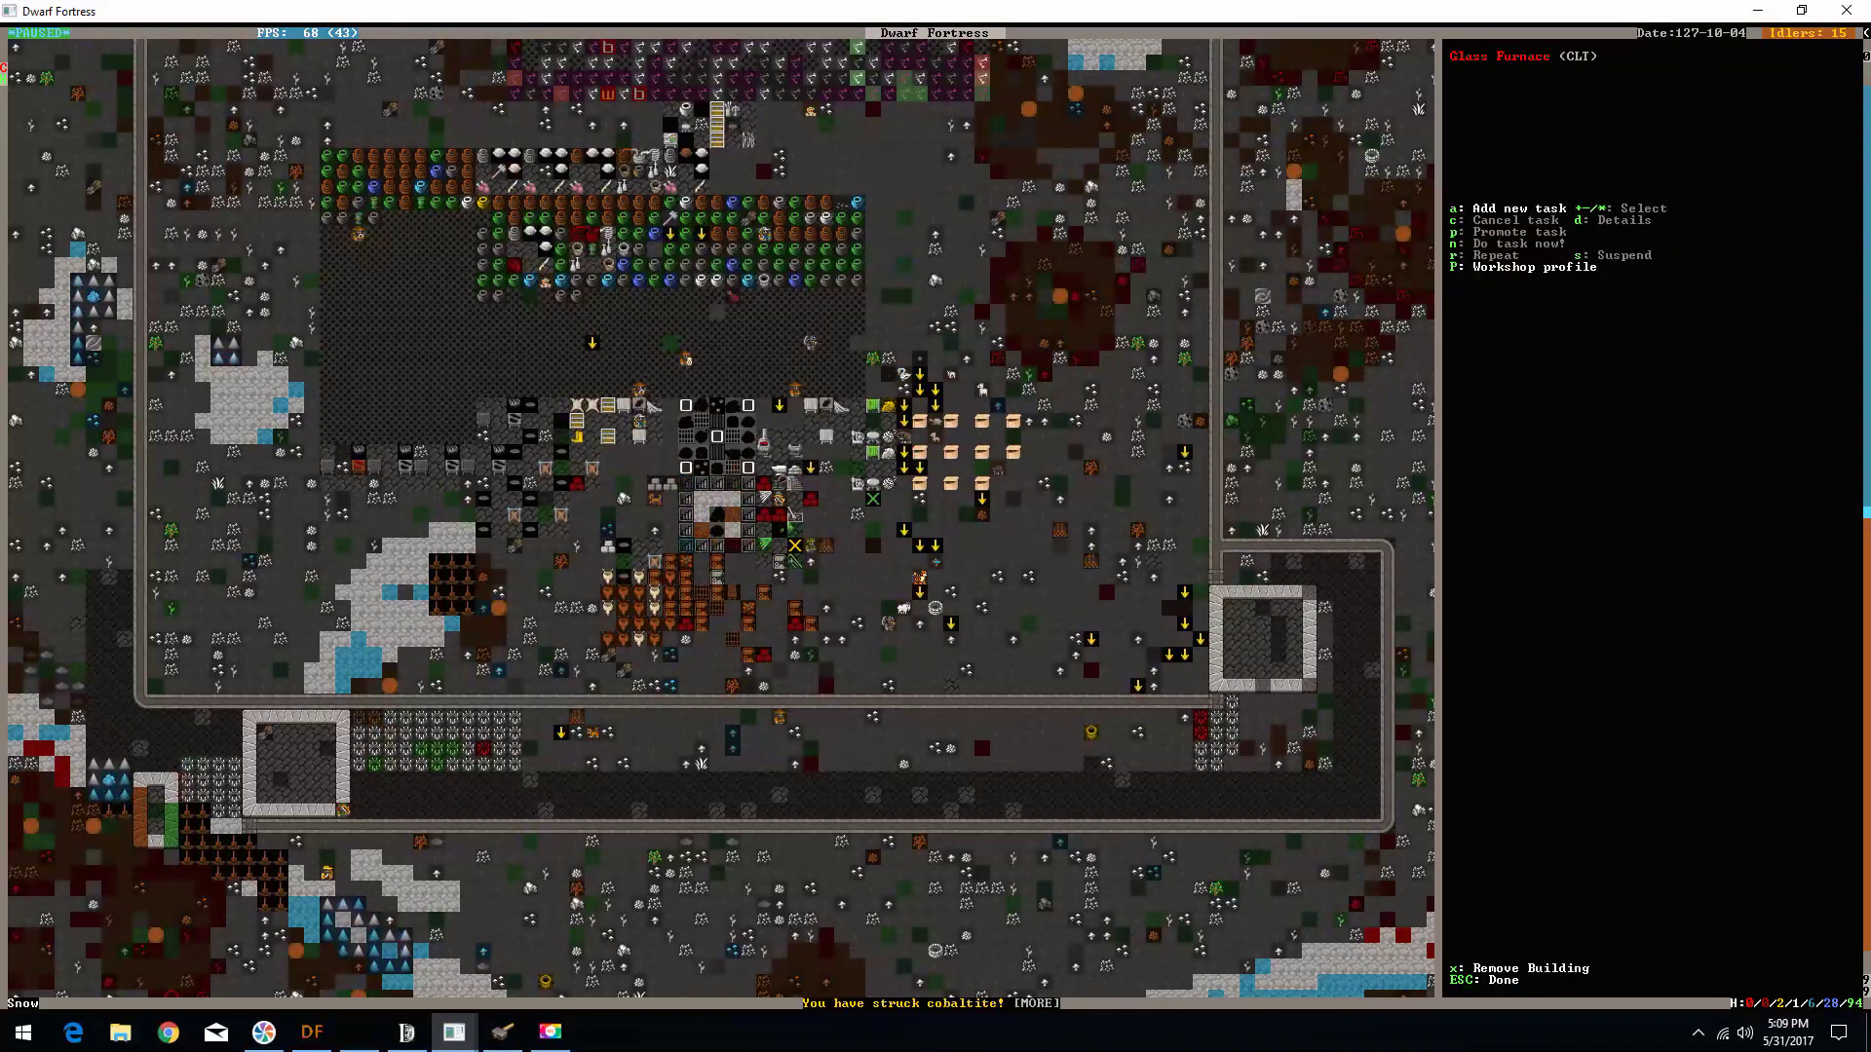
pyautogui.press('Up')
pyautogui.press('Up')
pyautogui.press('Up')
pyautogui.press('Up')
pyautogui.press('Up')
pyautogui.press('Left')
pyautogui.press('Left')
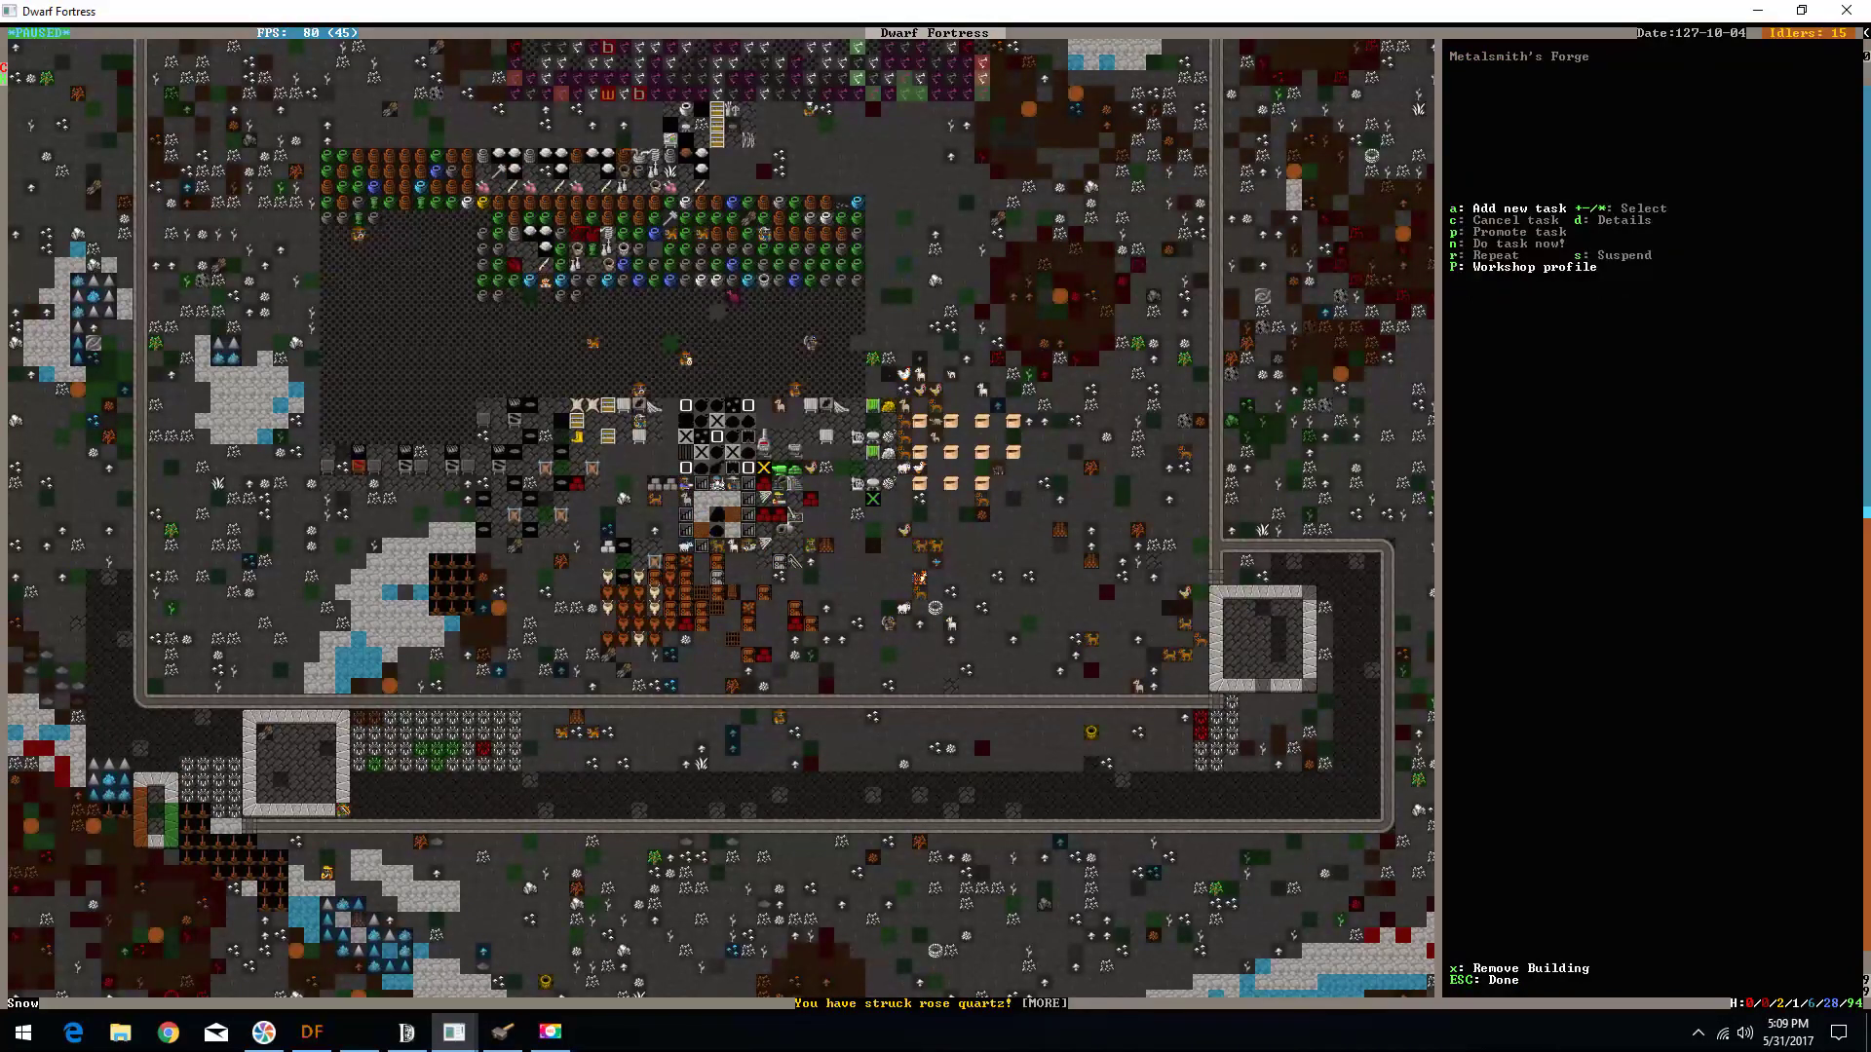
pyautogui.press('Down')
pyautogui.press('Down')
pyautogui.press('Down')
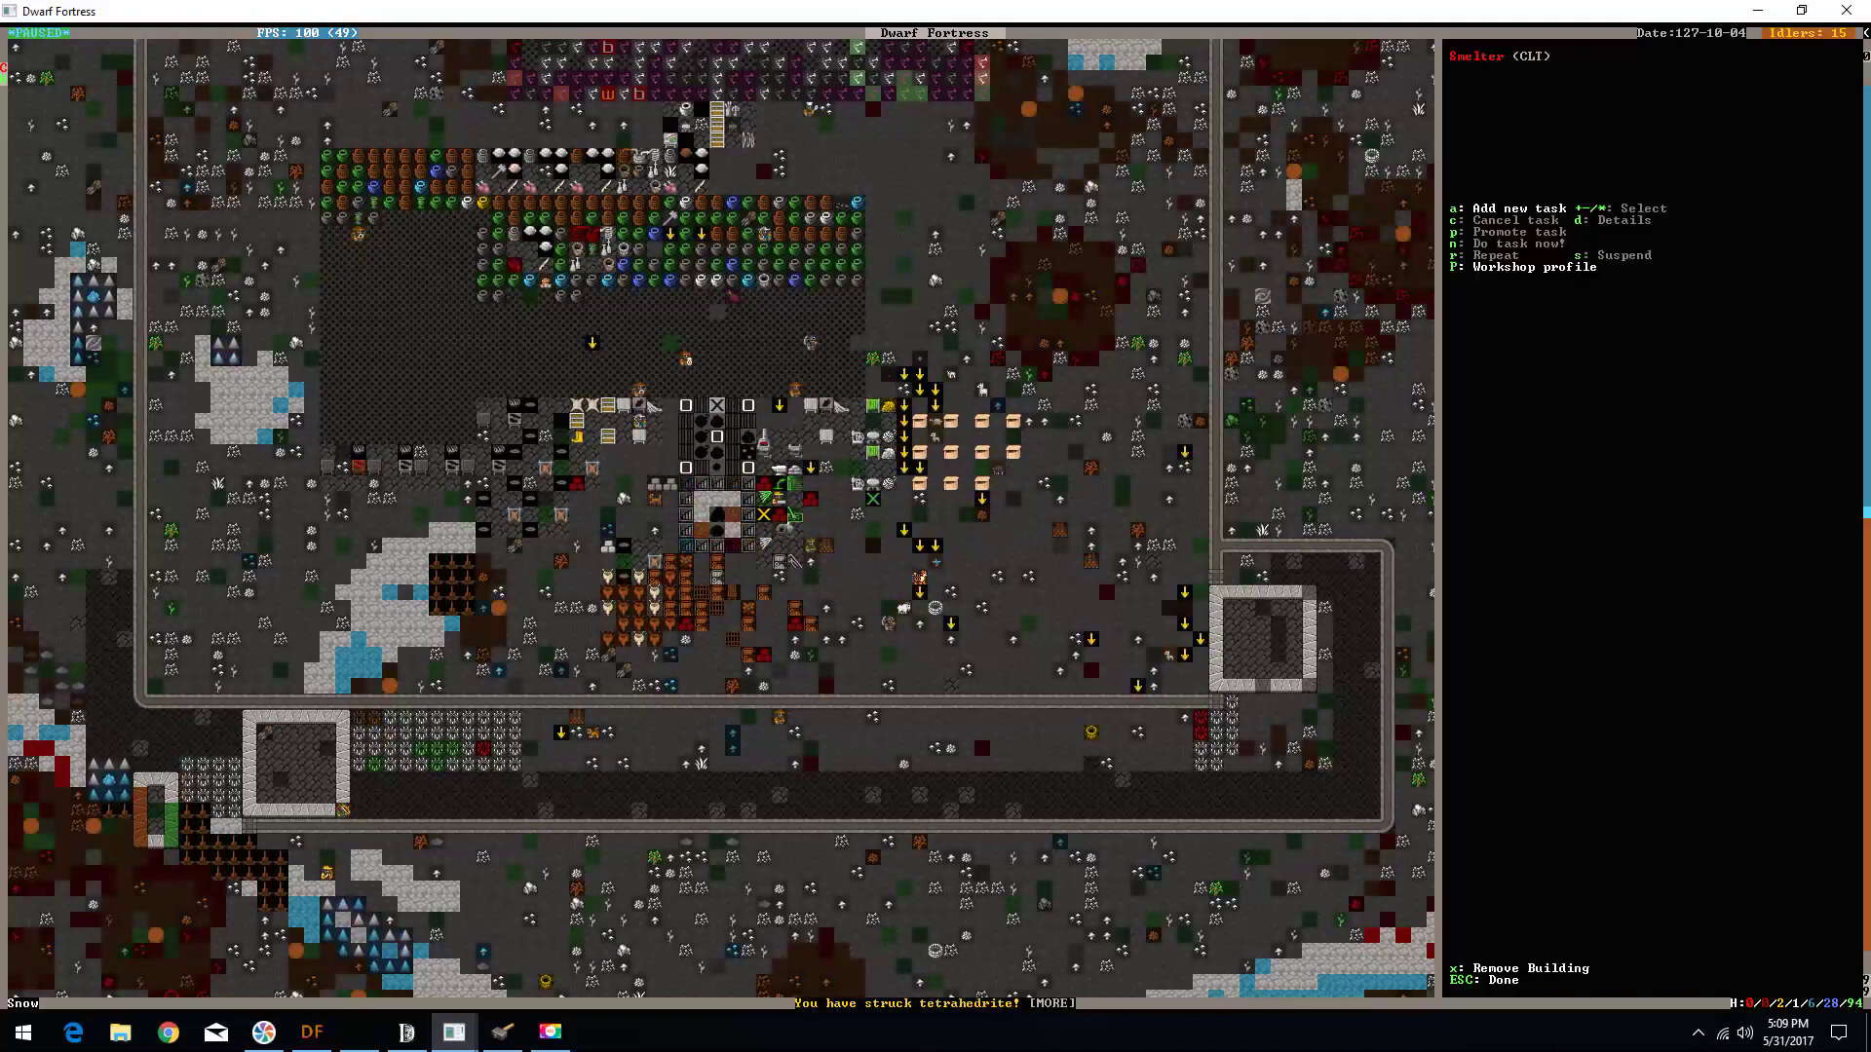
pyautogui.hotkey('shift', ',')
pyautogui.press('Left')
pyautogui.press('Left')
pyautogui.press('Left')
pyautogui.press('Left')
# - Go to the Wood Furnace level and queue Make Charcoal at the first furnace
pyautogui.press('Left')
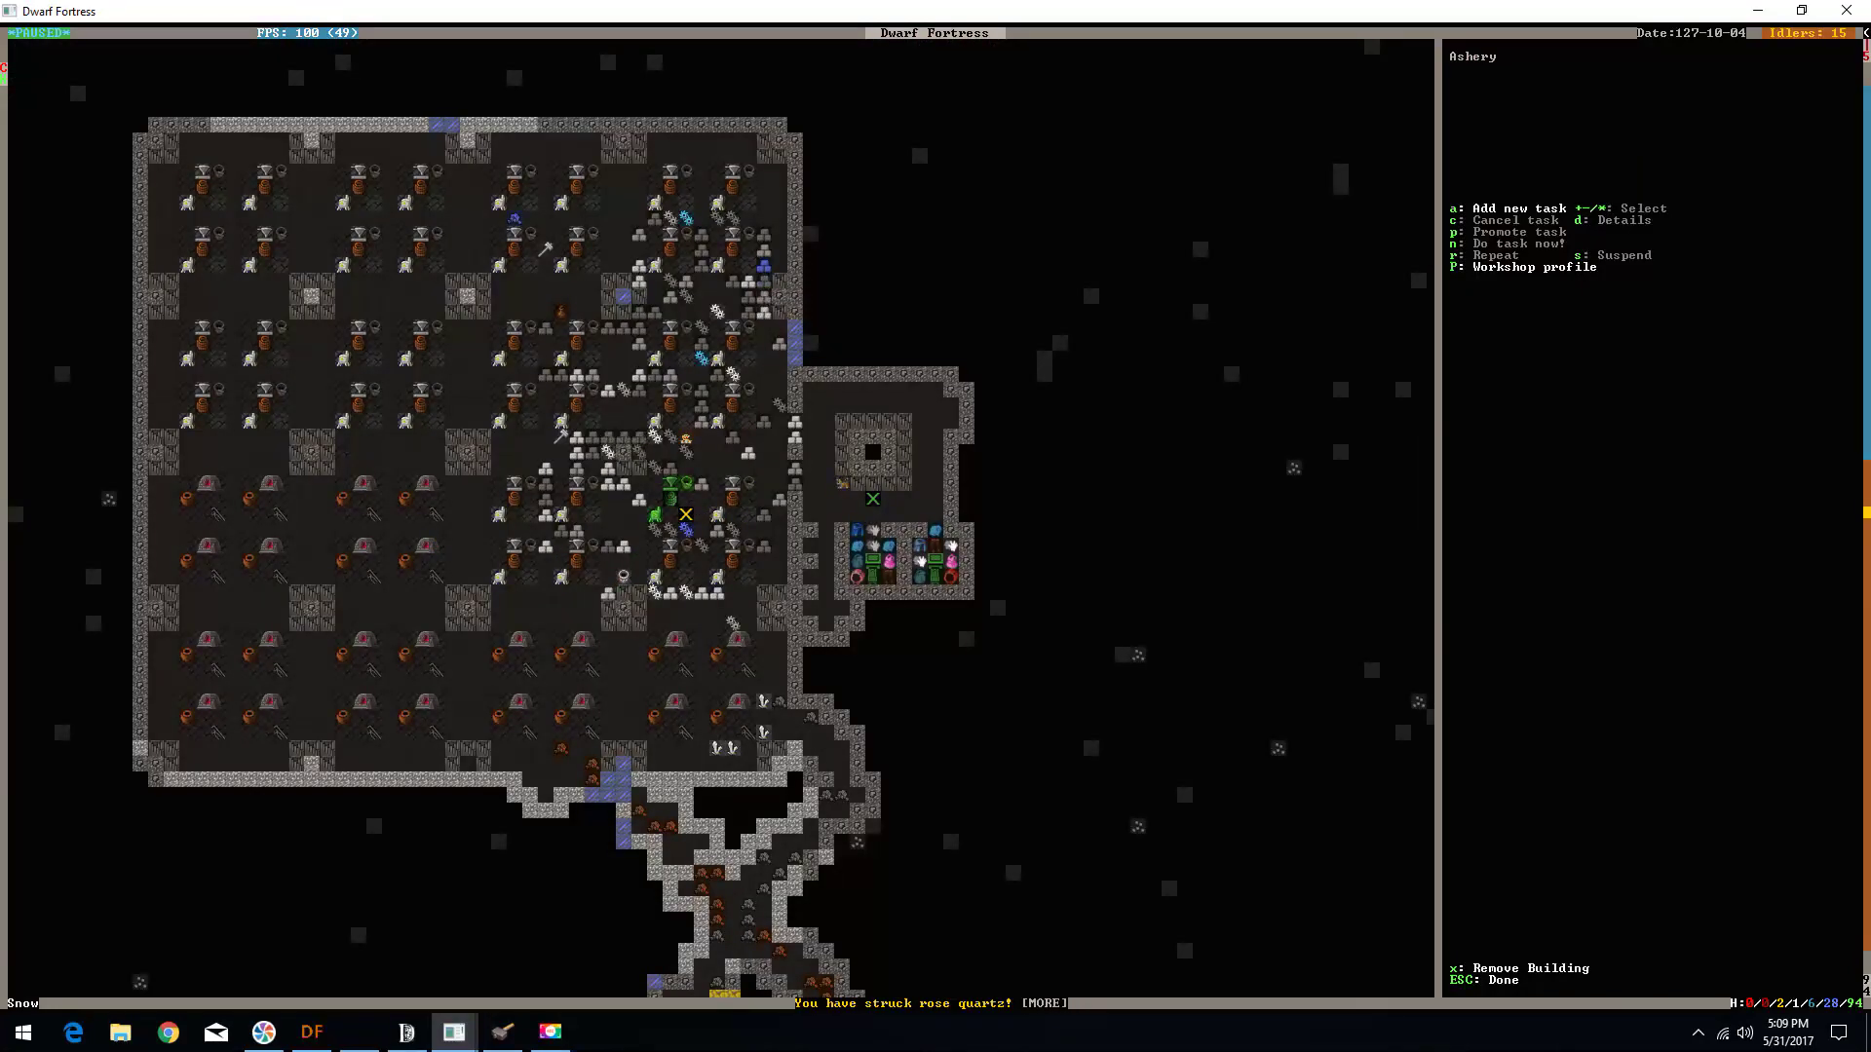
pyautogui.hotkey('shift', ',')
pyautogui.press('Left')
pyautogui.press('Left')
pyautogui.press('Left')
pyautogui.press('Up')
pyautogui.press('Left')
pyautogui.press('Left')
pyautogui.press('Up')
pyautogui.press('Left')
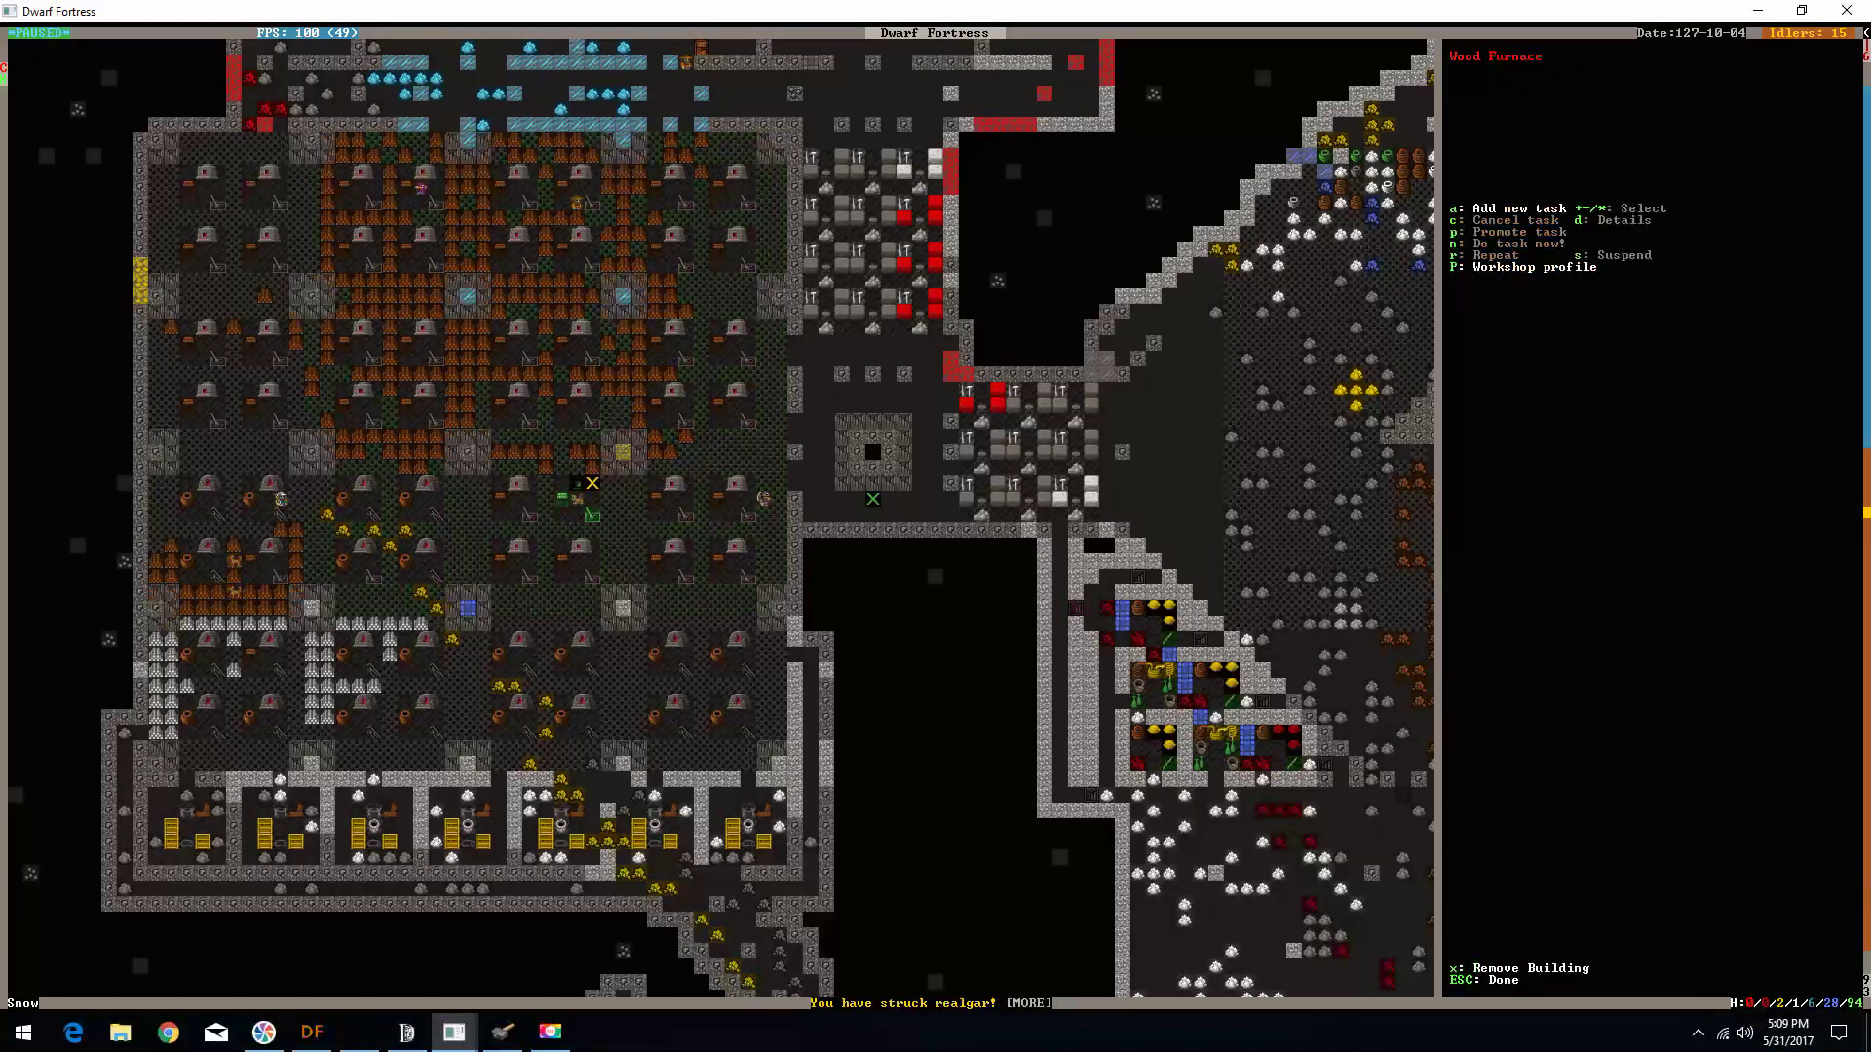
pyautogui.press('a')
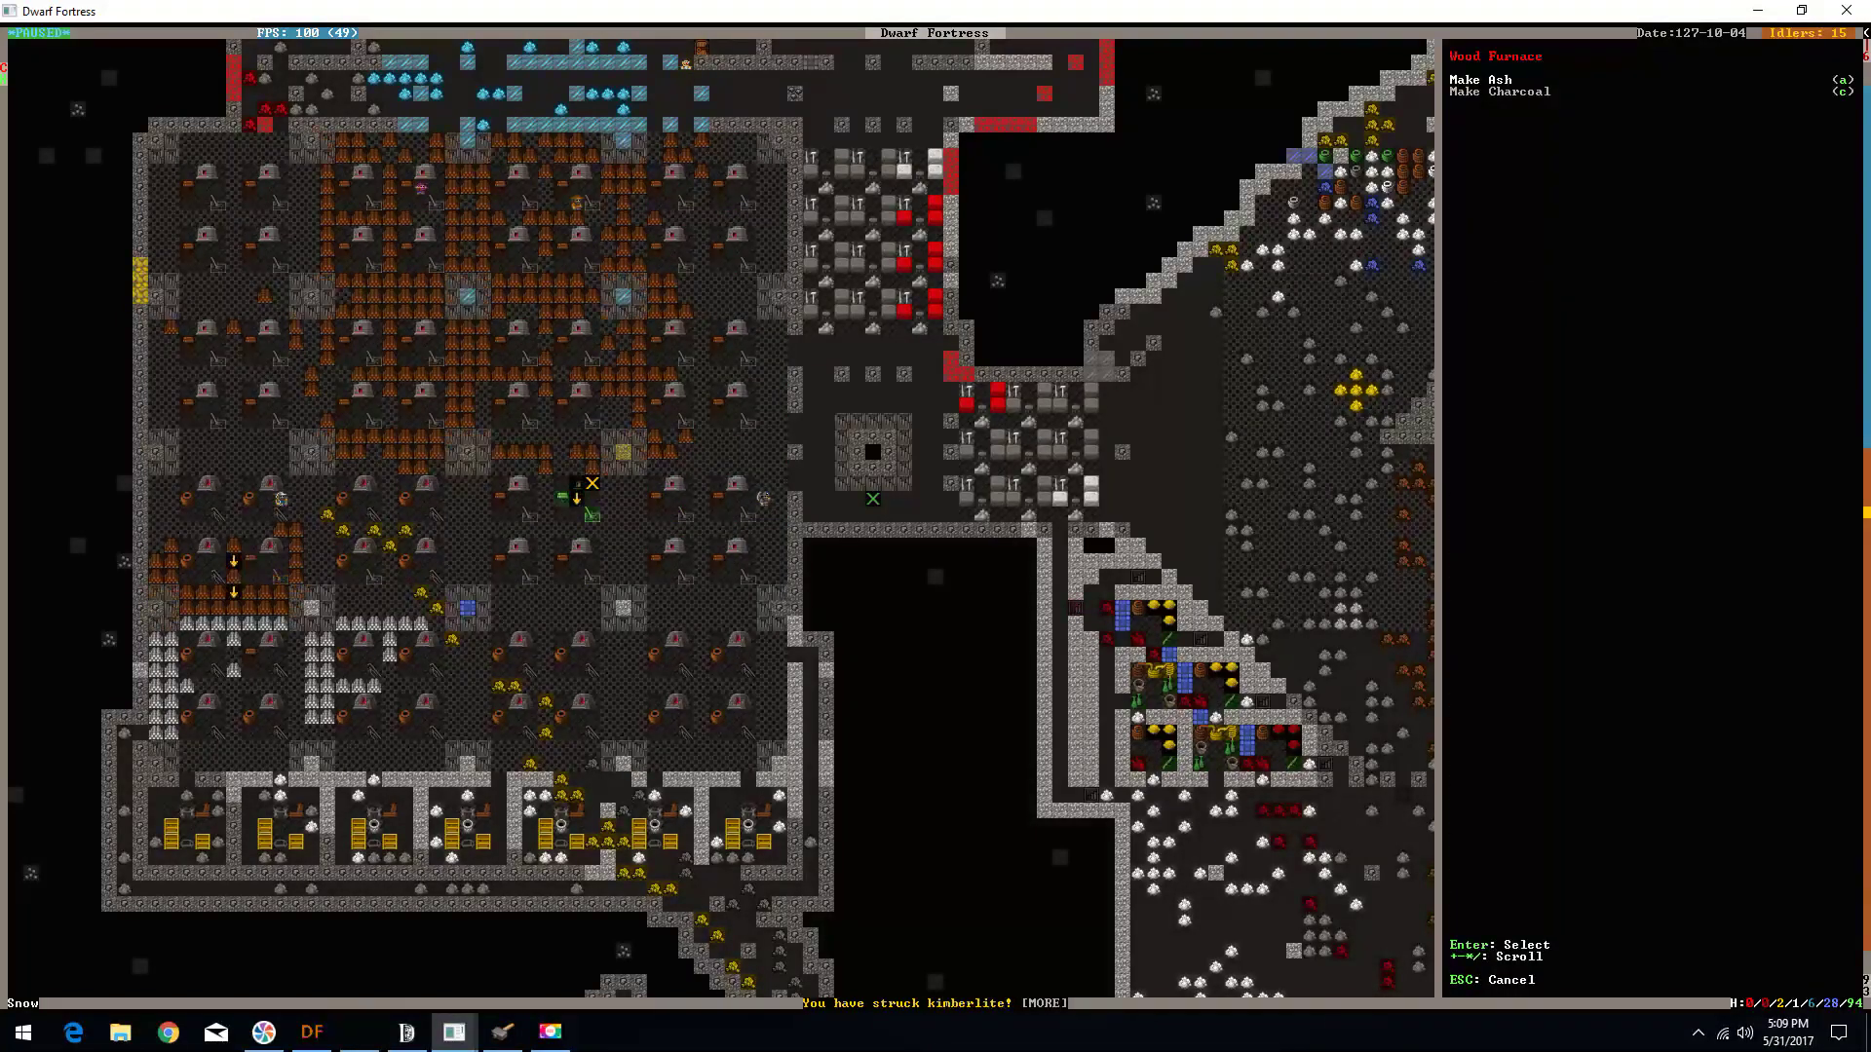
pyautogui.press('c')
# - Queue Make Charcoal at three neighbouring wood furnaces
pyautogui.press('n')
pyautogui.press('Left')
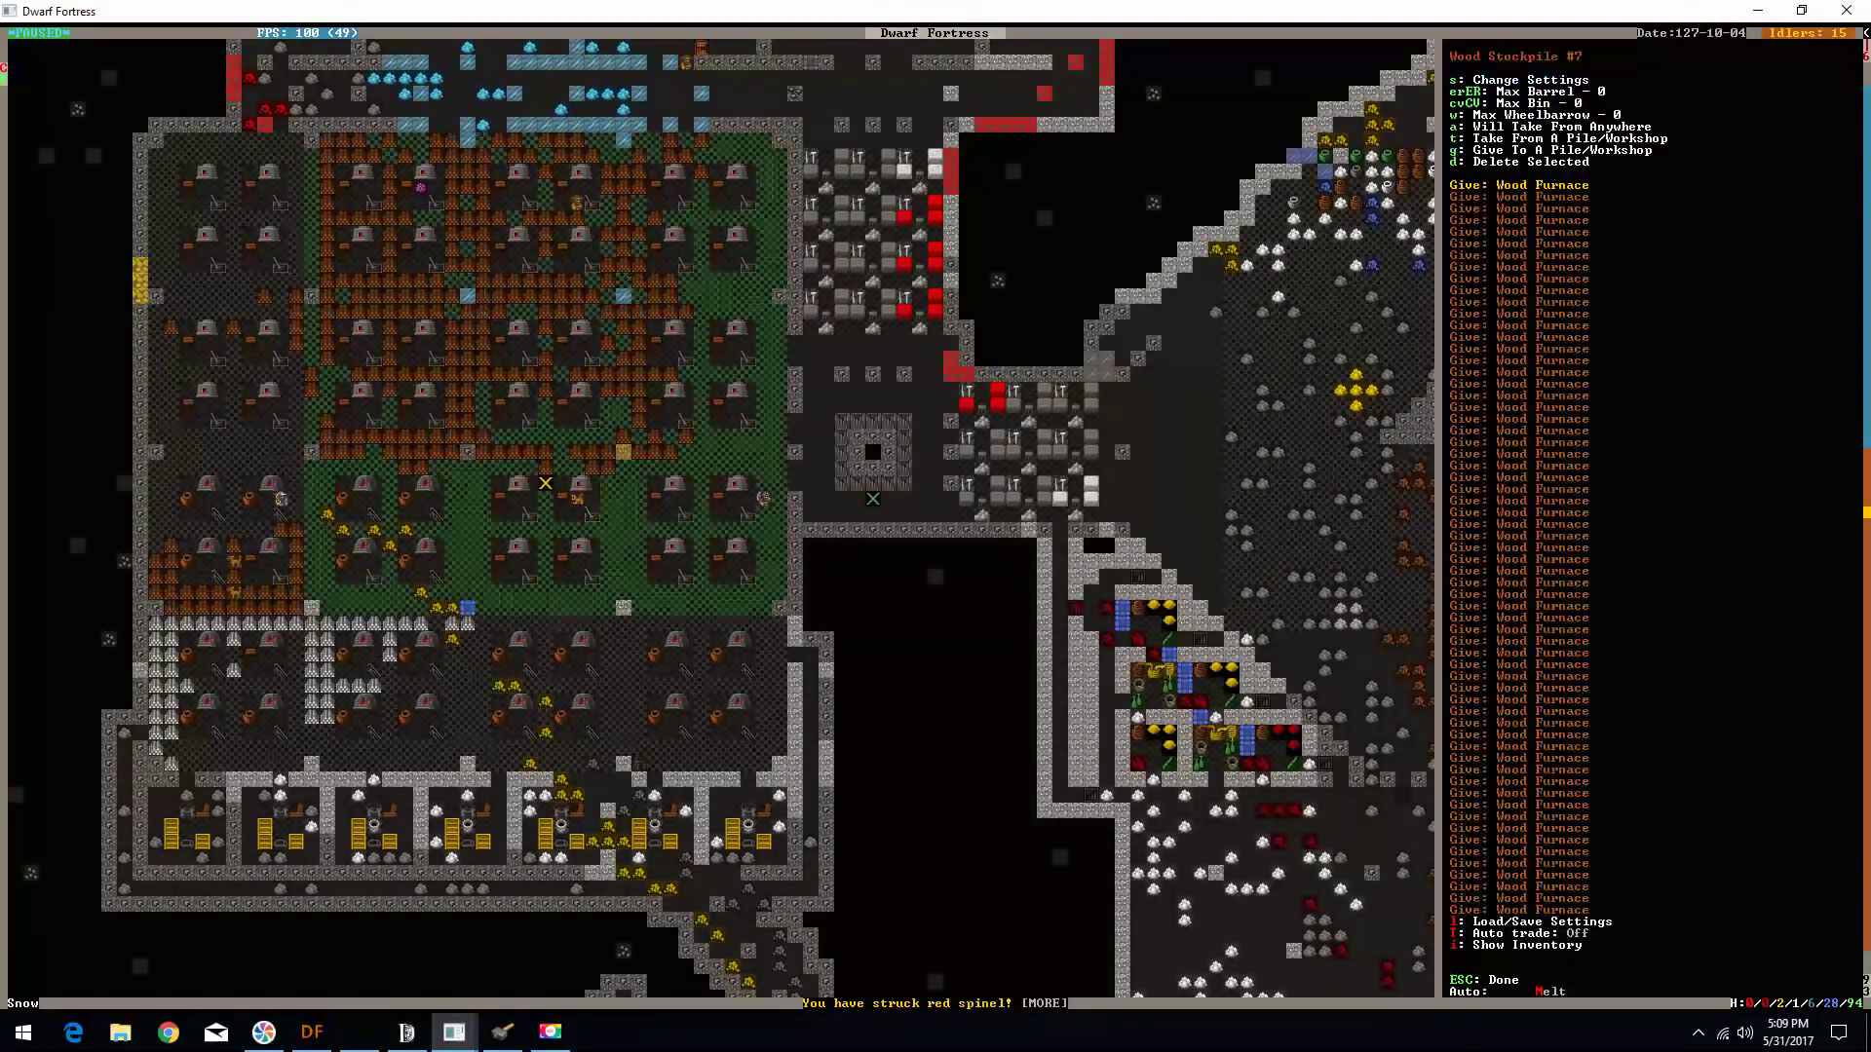
pyautogui.press('a')
pyautogui.press('c')
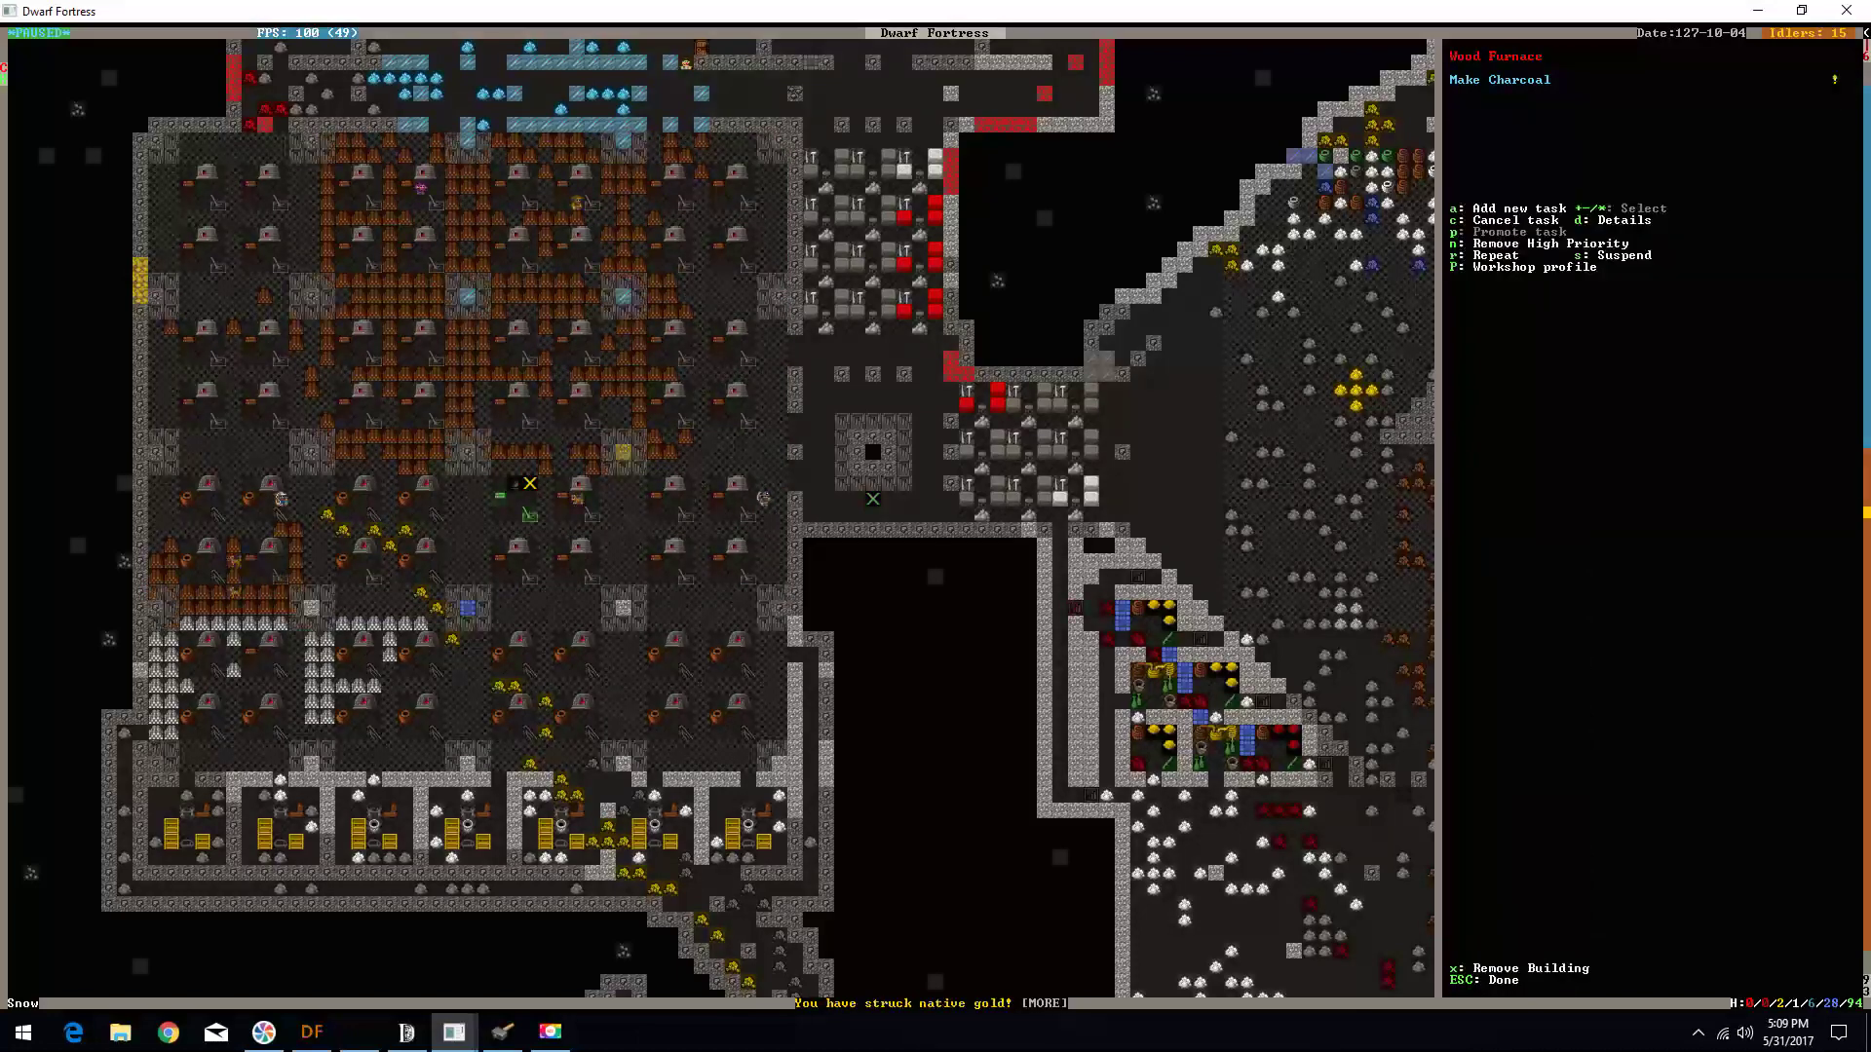
pyautogui.press('Left')
pyautogui.press('Left')
pyautogui.press('Left')
pyautogui.press('a')
pyautogui.press('c')
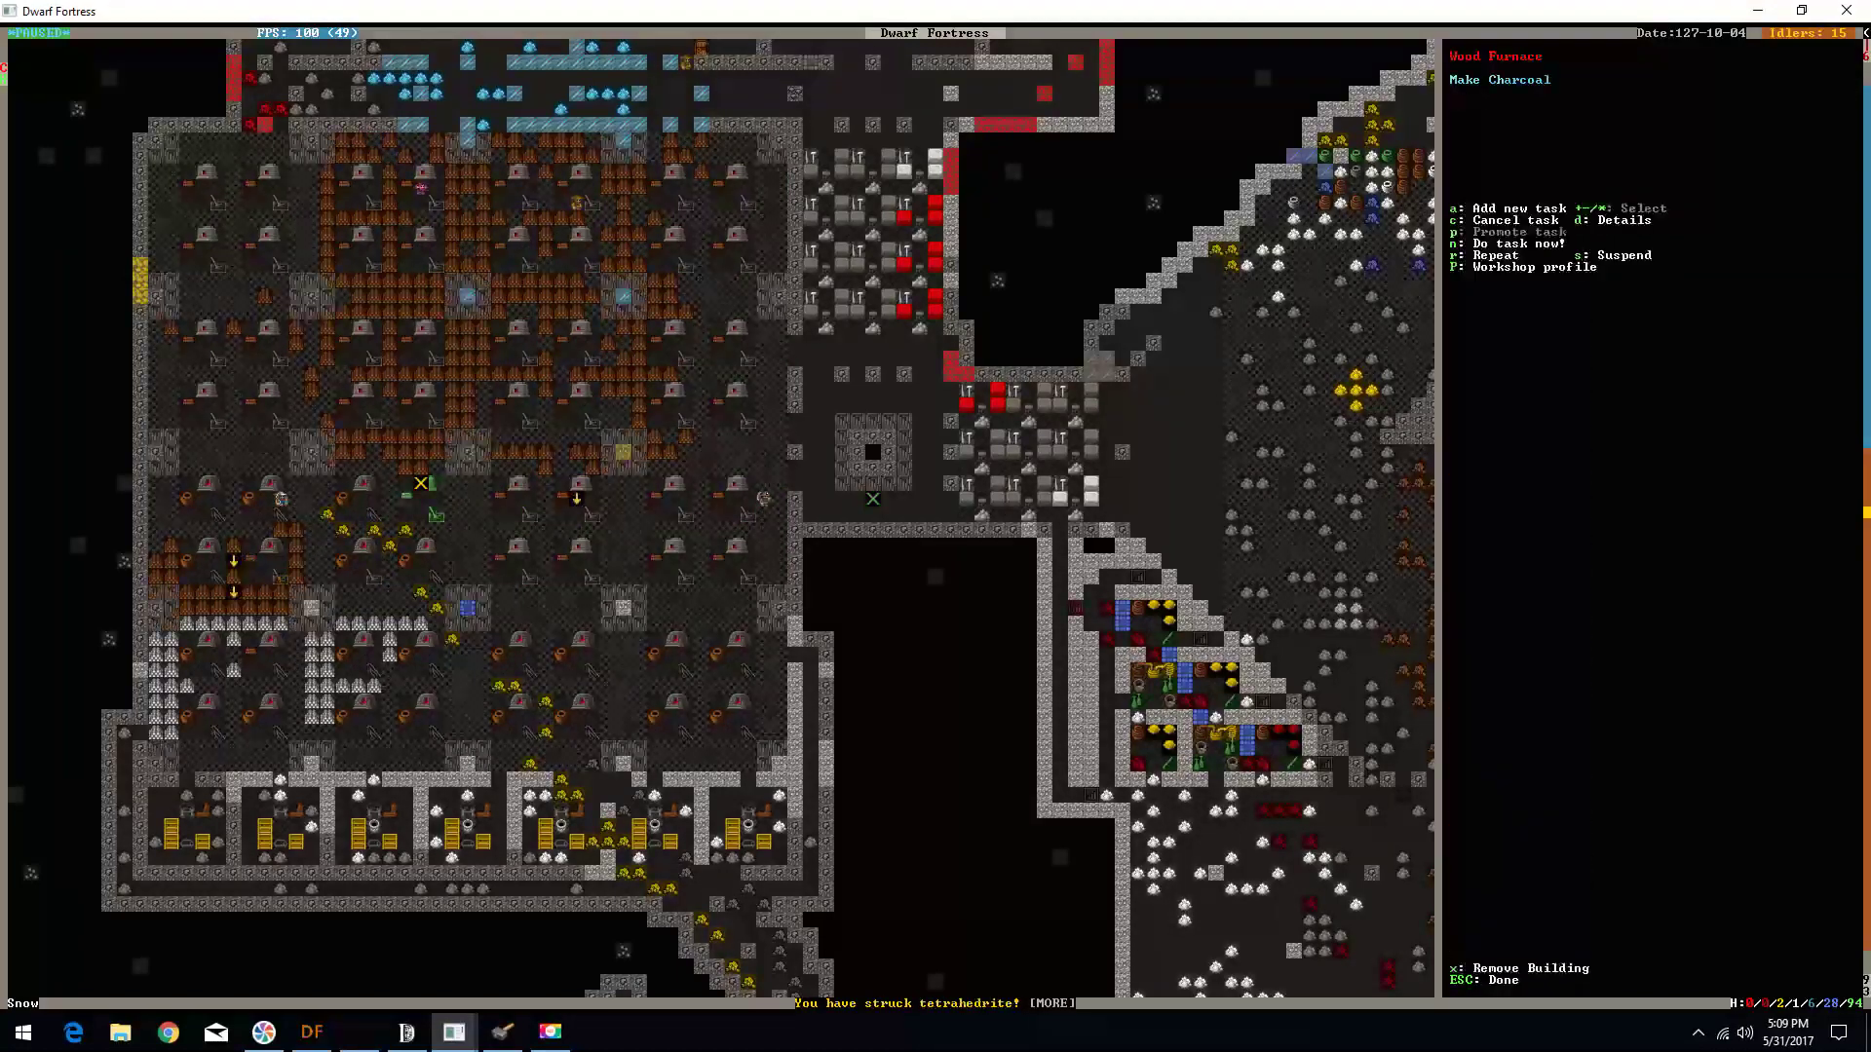
pyautogui.press('Down')
pyautogui.press('Down')
pyautogui.press('Down')
pyautogui.press('a')
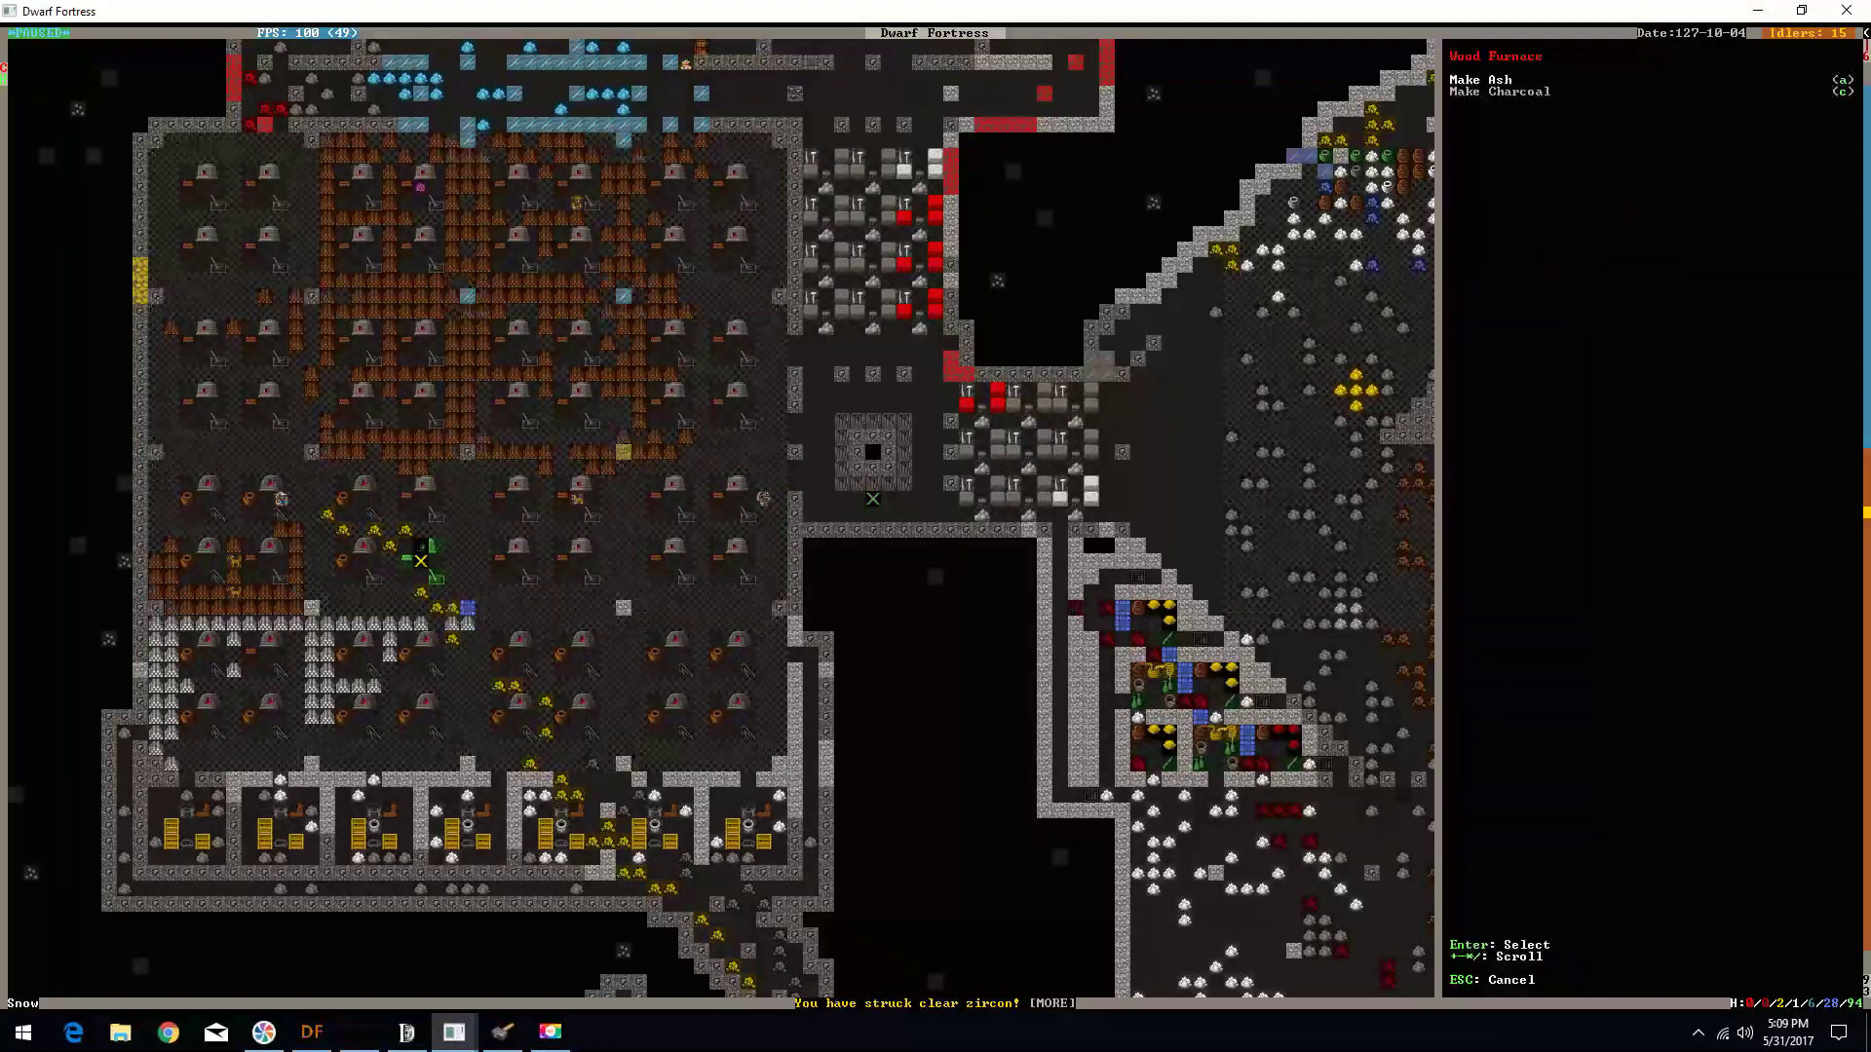
pyautogui.press('c')
# - Queue Make Charcoal at the furnaces further right along the row
pyautogui.press('Right')
pyautogui.press('Right')
pyautogui.press('Right')
pyautogui.press('Right')
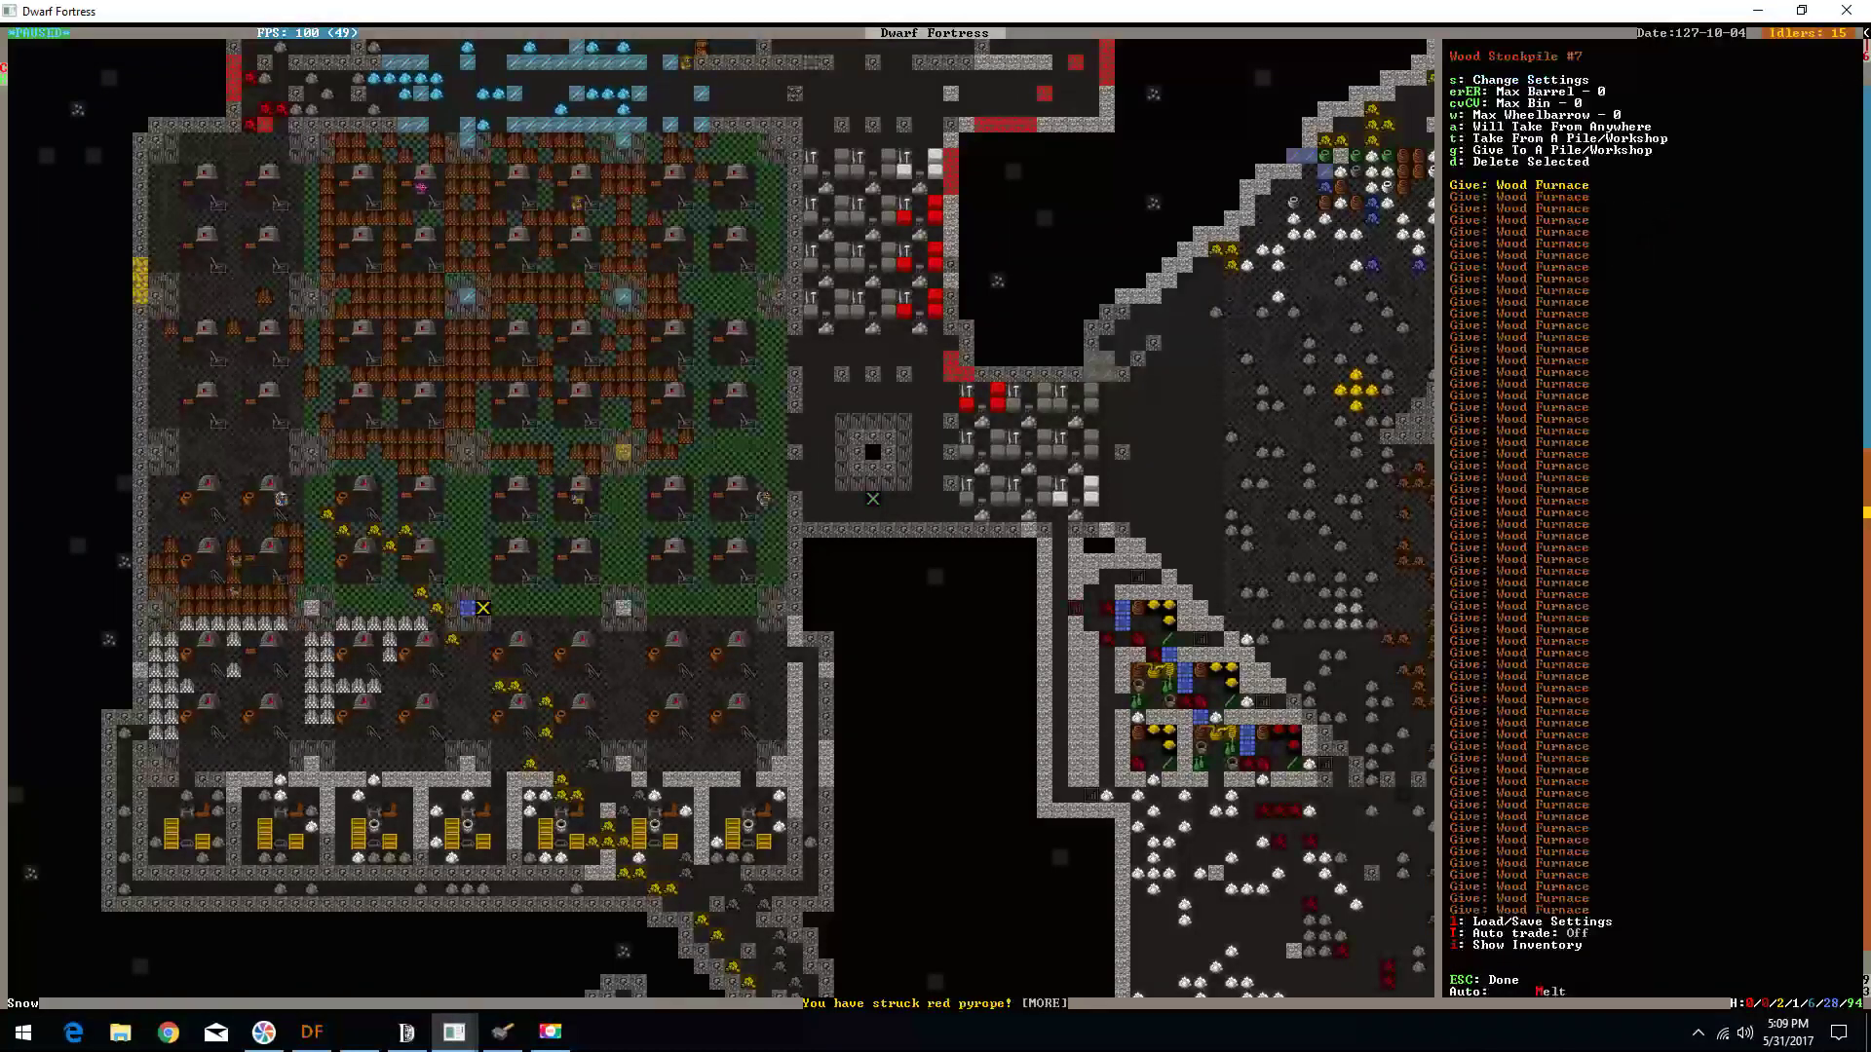
pyautogui.press('Right')
pyautogui.press('a')
pyautogui.press('c')
pyautogui.press('Right')
pyautogui.press('Right')
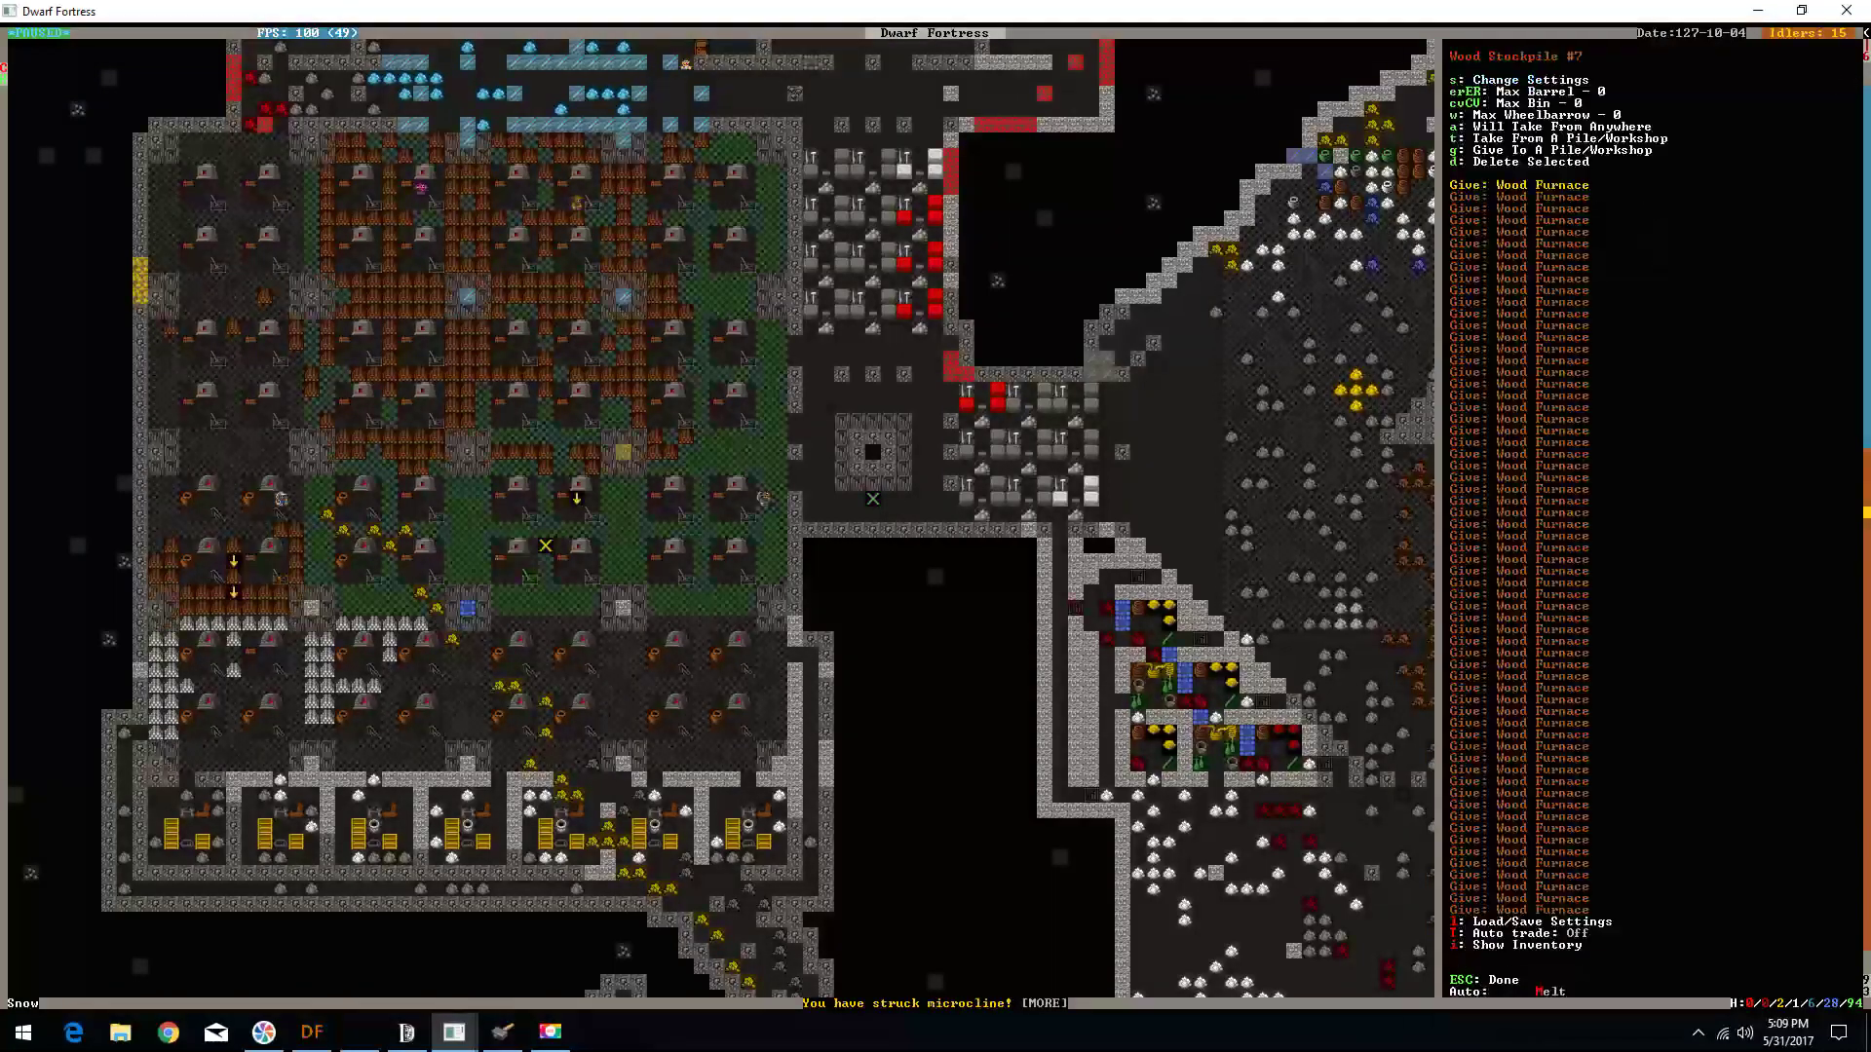
pyautogui.press('Right')
pyautogui.press('Right')
pyautogui.press('Right')
pyautogui.press('a')
pyautogui.press('c')
pyautogui.press('Up')
pyautogui.press('Right')
pyautogui.press('Right')
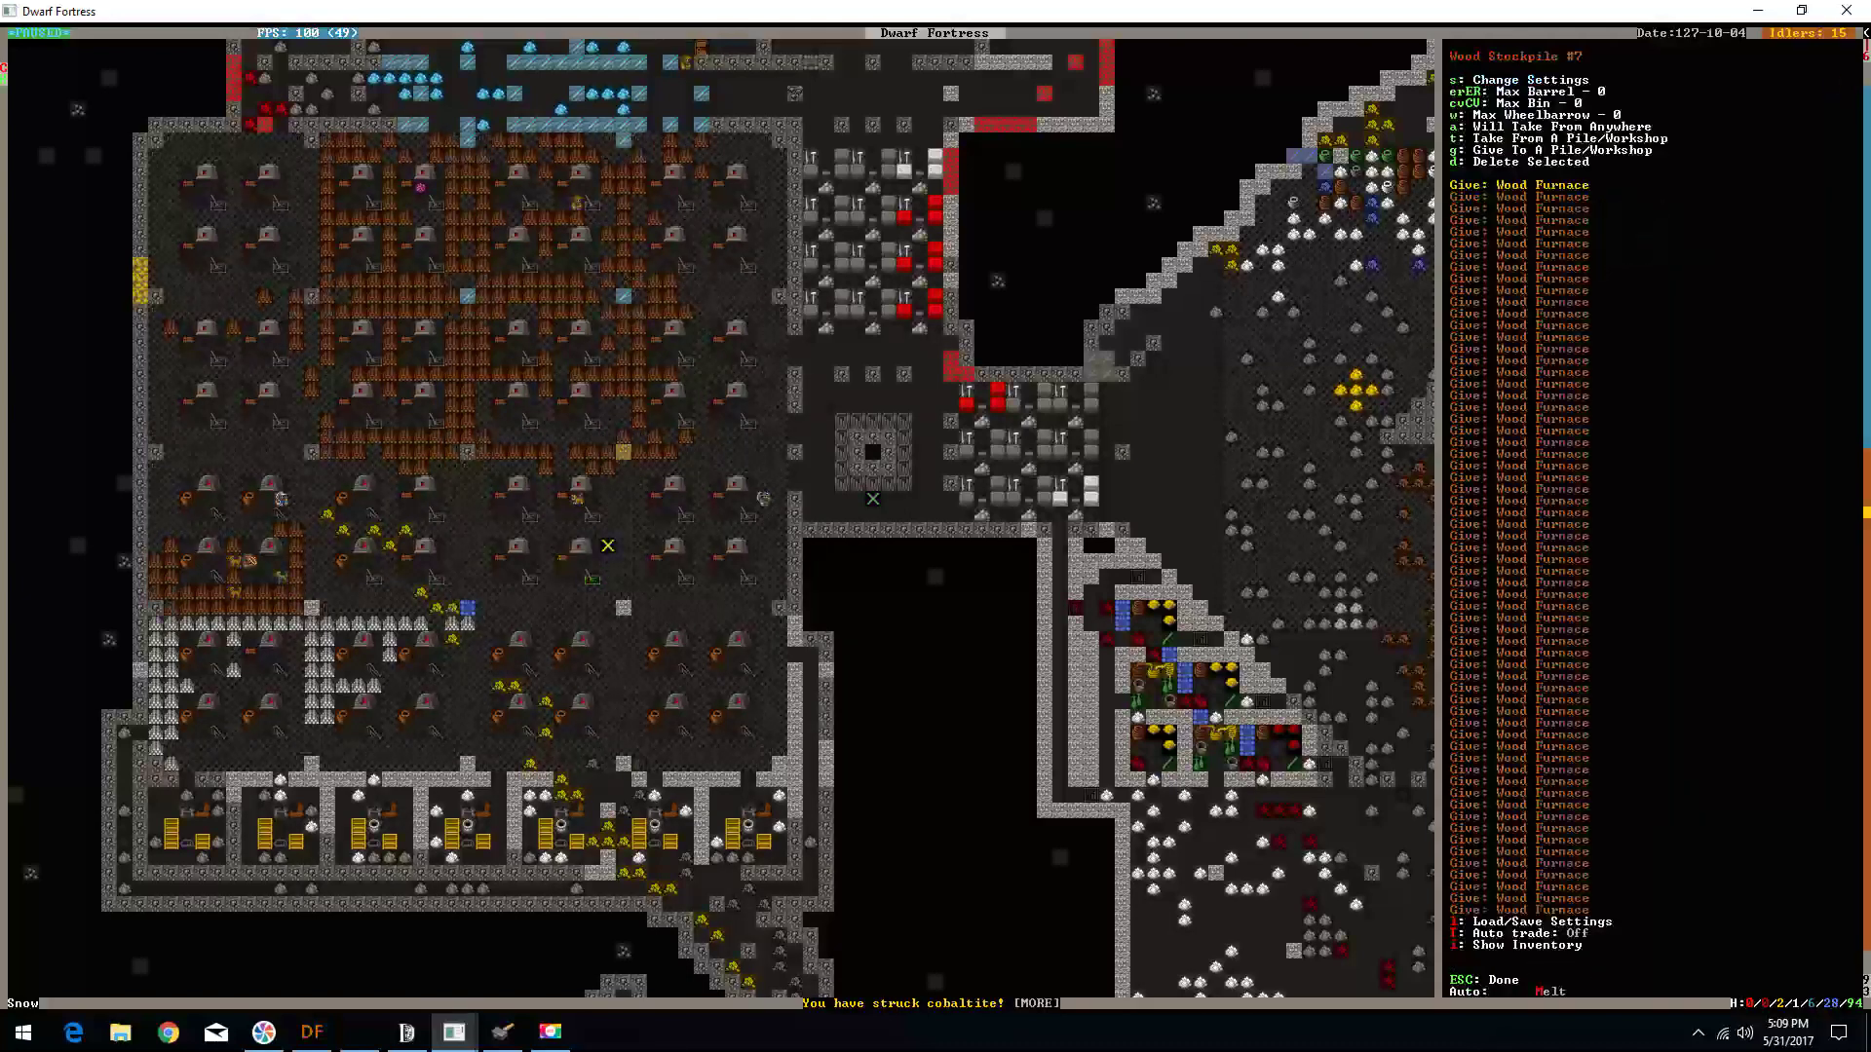
# - Cancel one wood furnace's slated removal and queue Make Charcoal there
pyautogui.press('Down')
pyautogui.press('Right')
pyautogui.press('x')
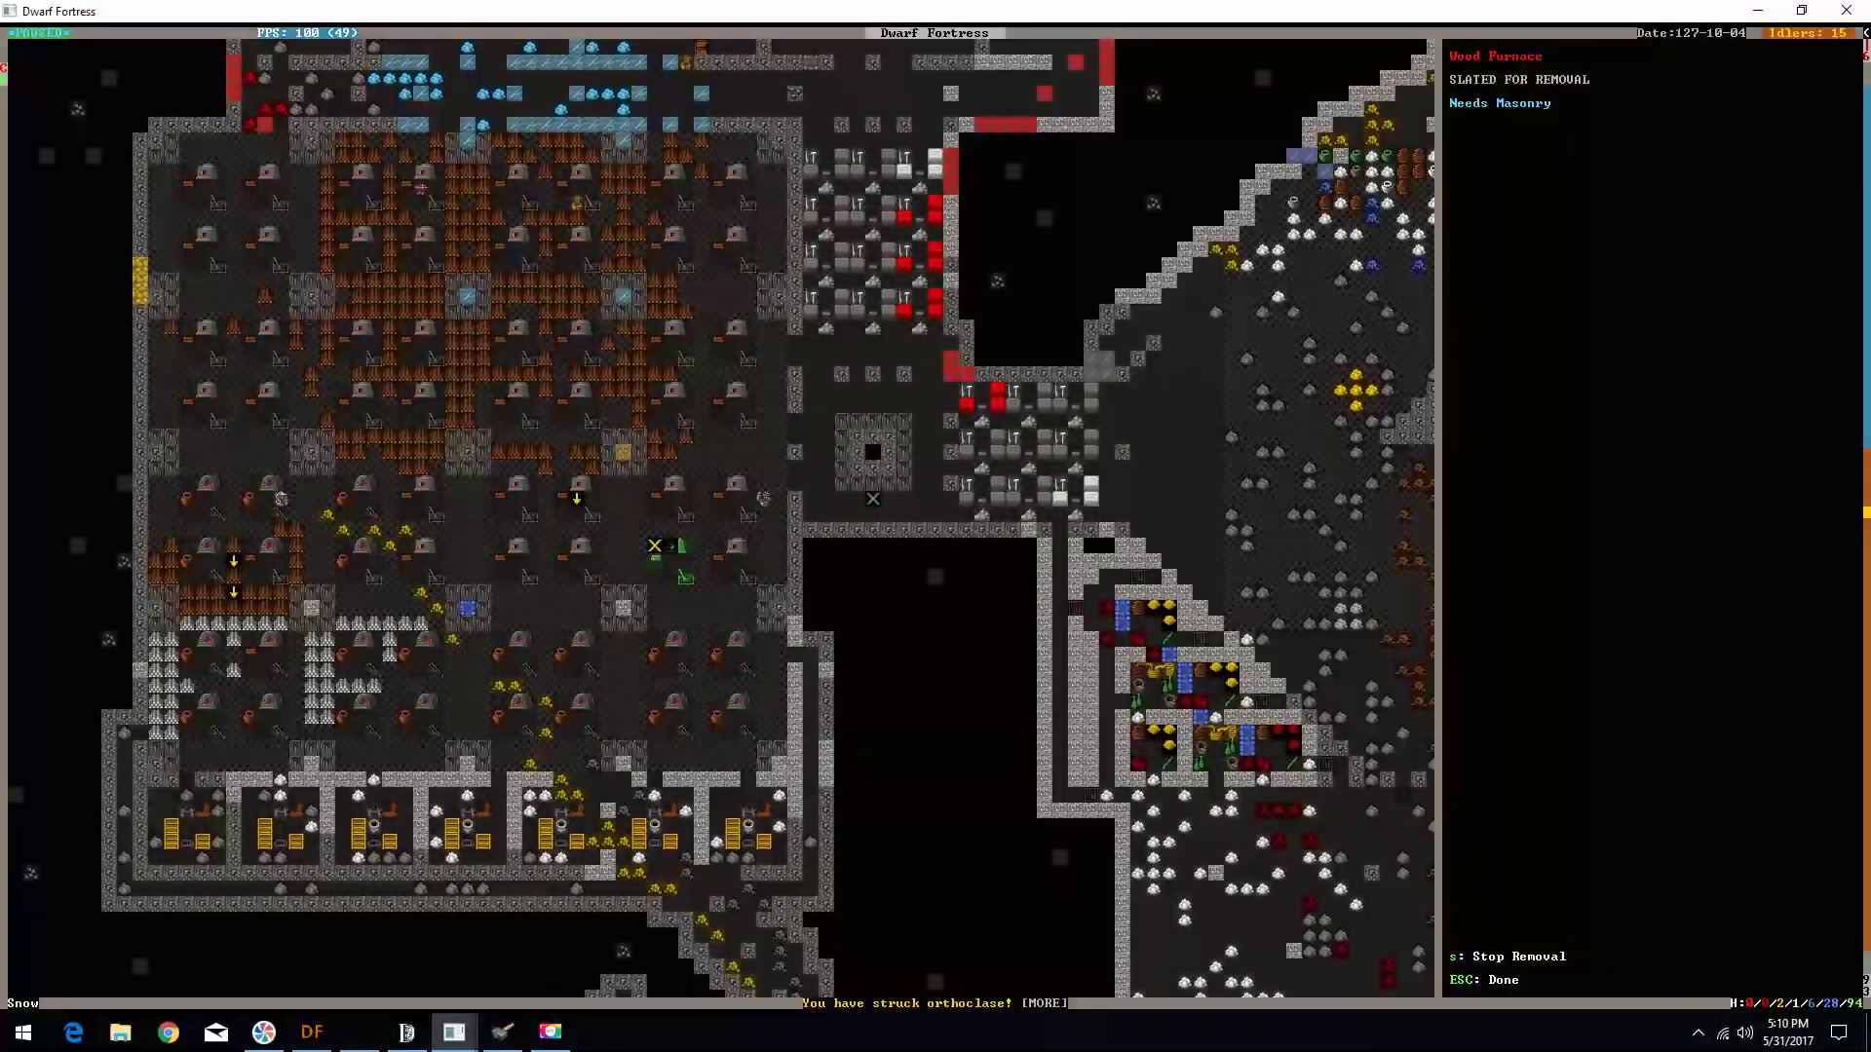
pyautogui.press('x')
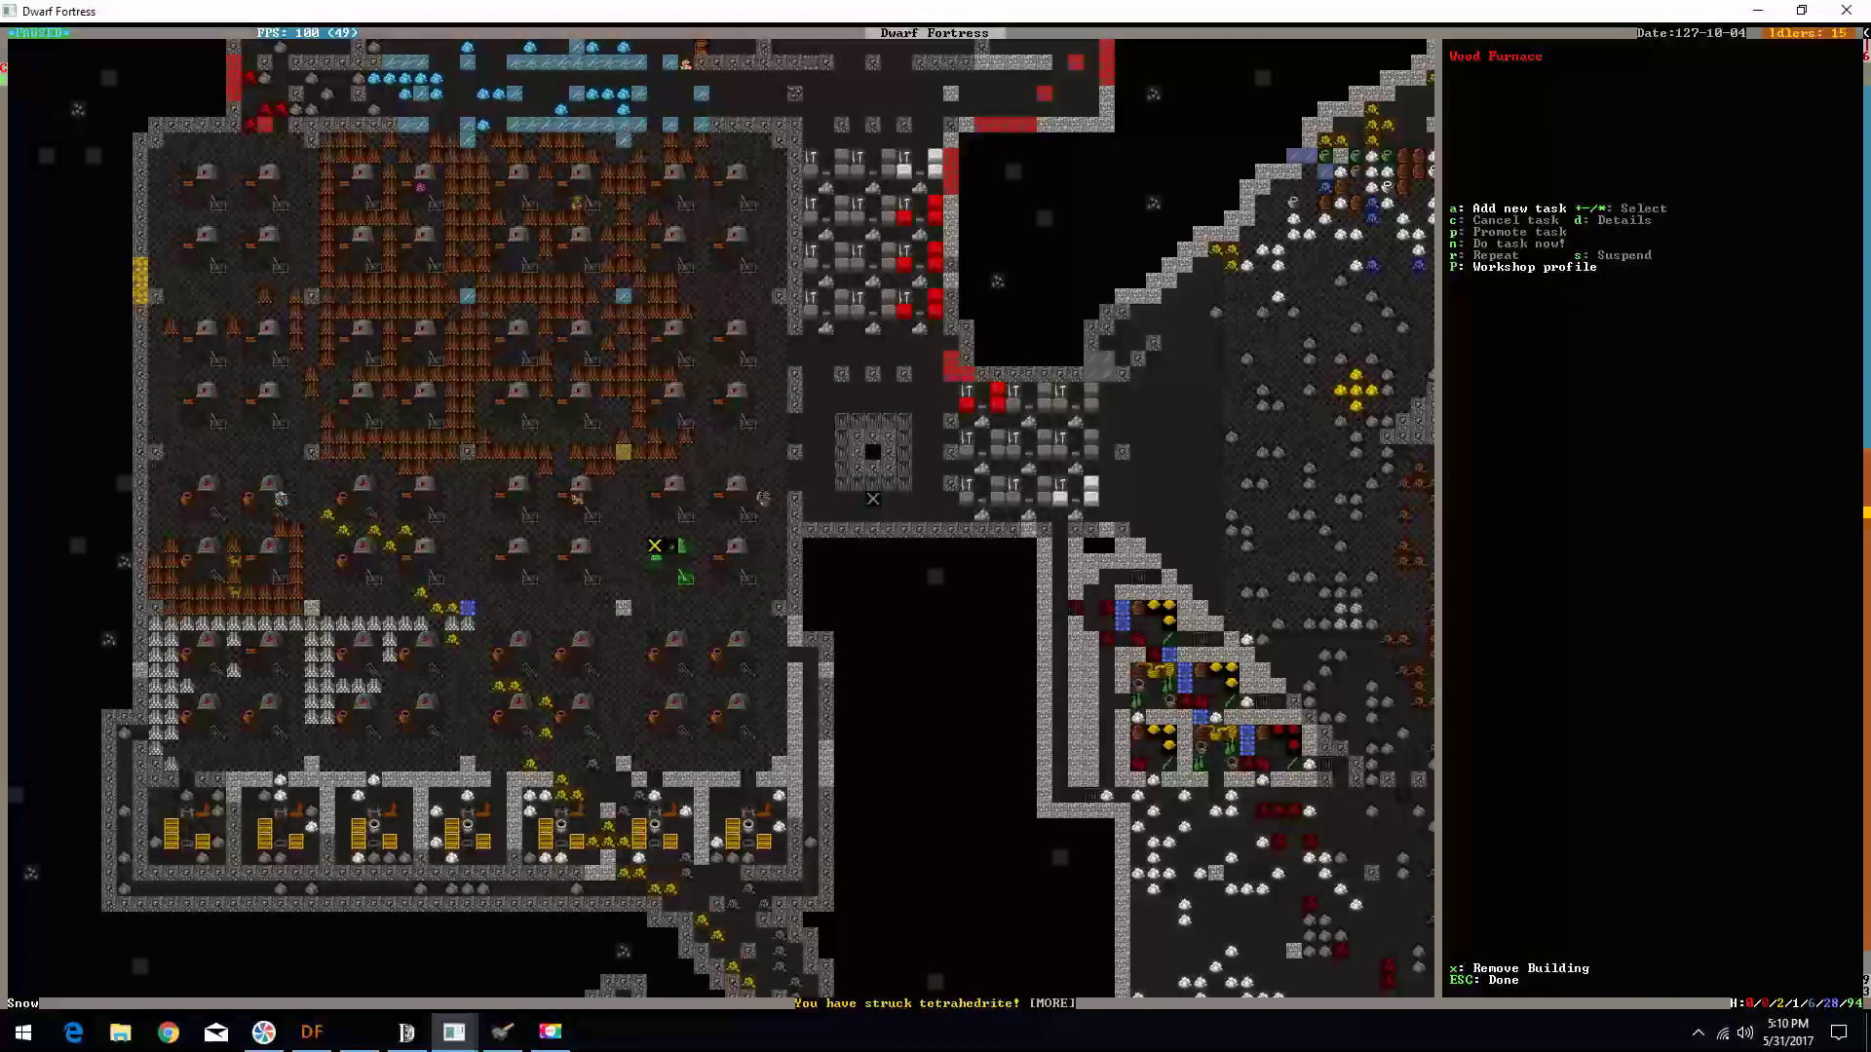
pyautogui.press('a')
pyautogui.press('c')
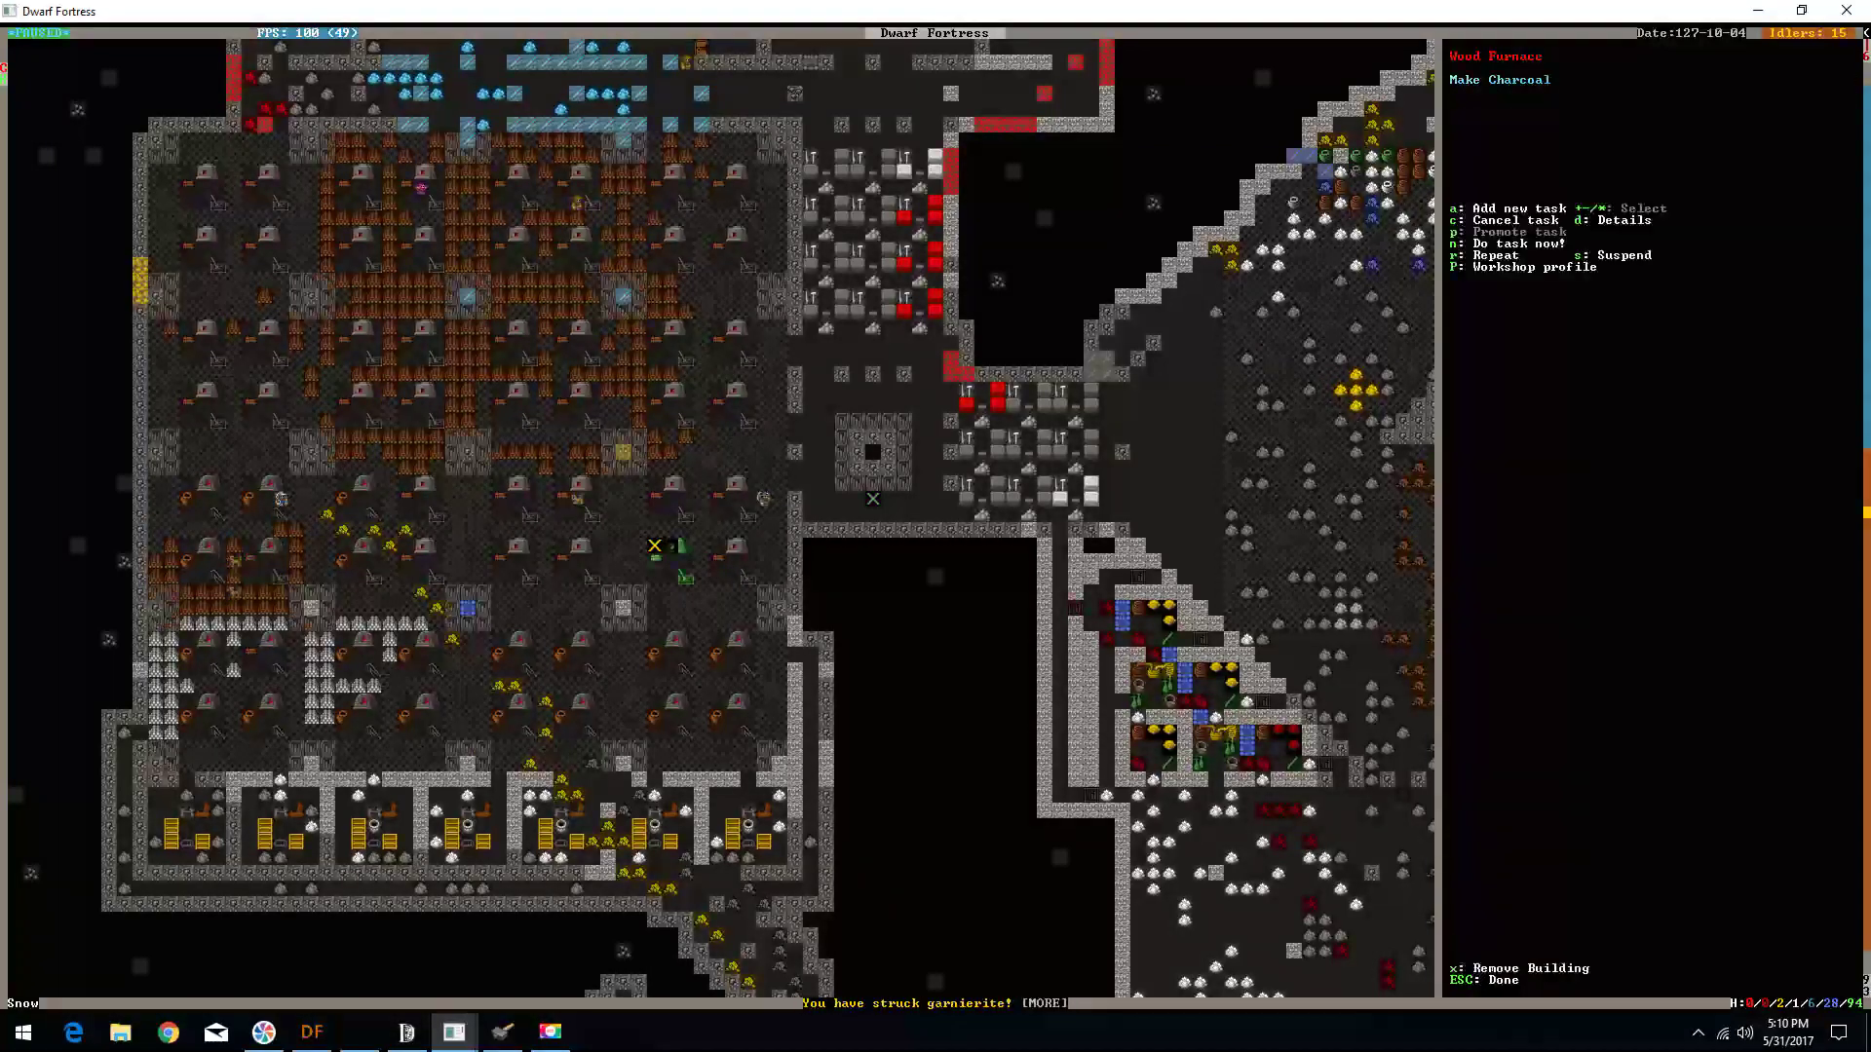
# - Toggle the priority of the queued charcoal job several times
pyautogui.press('n')
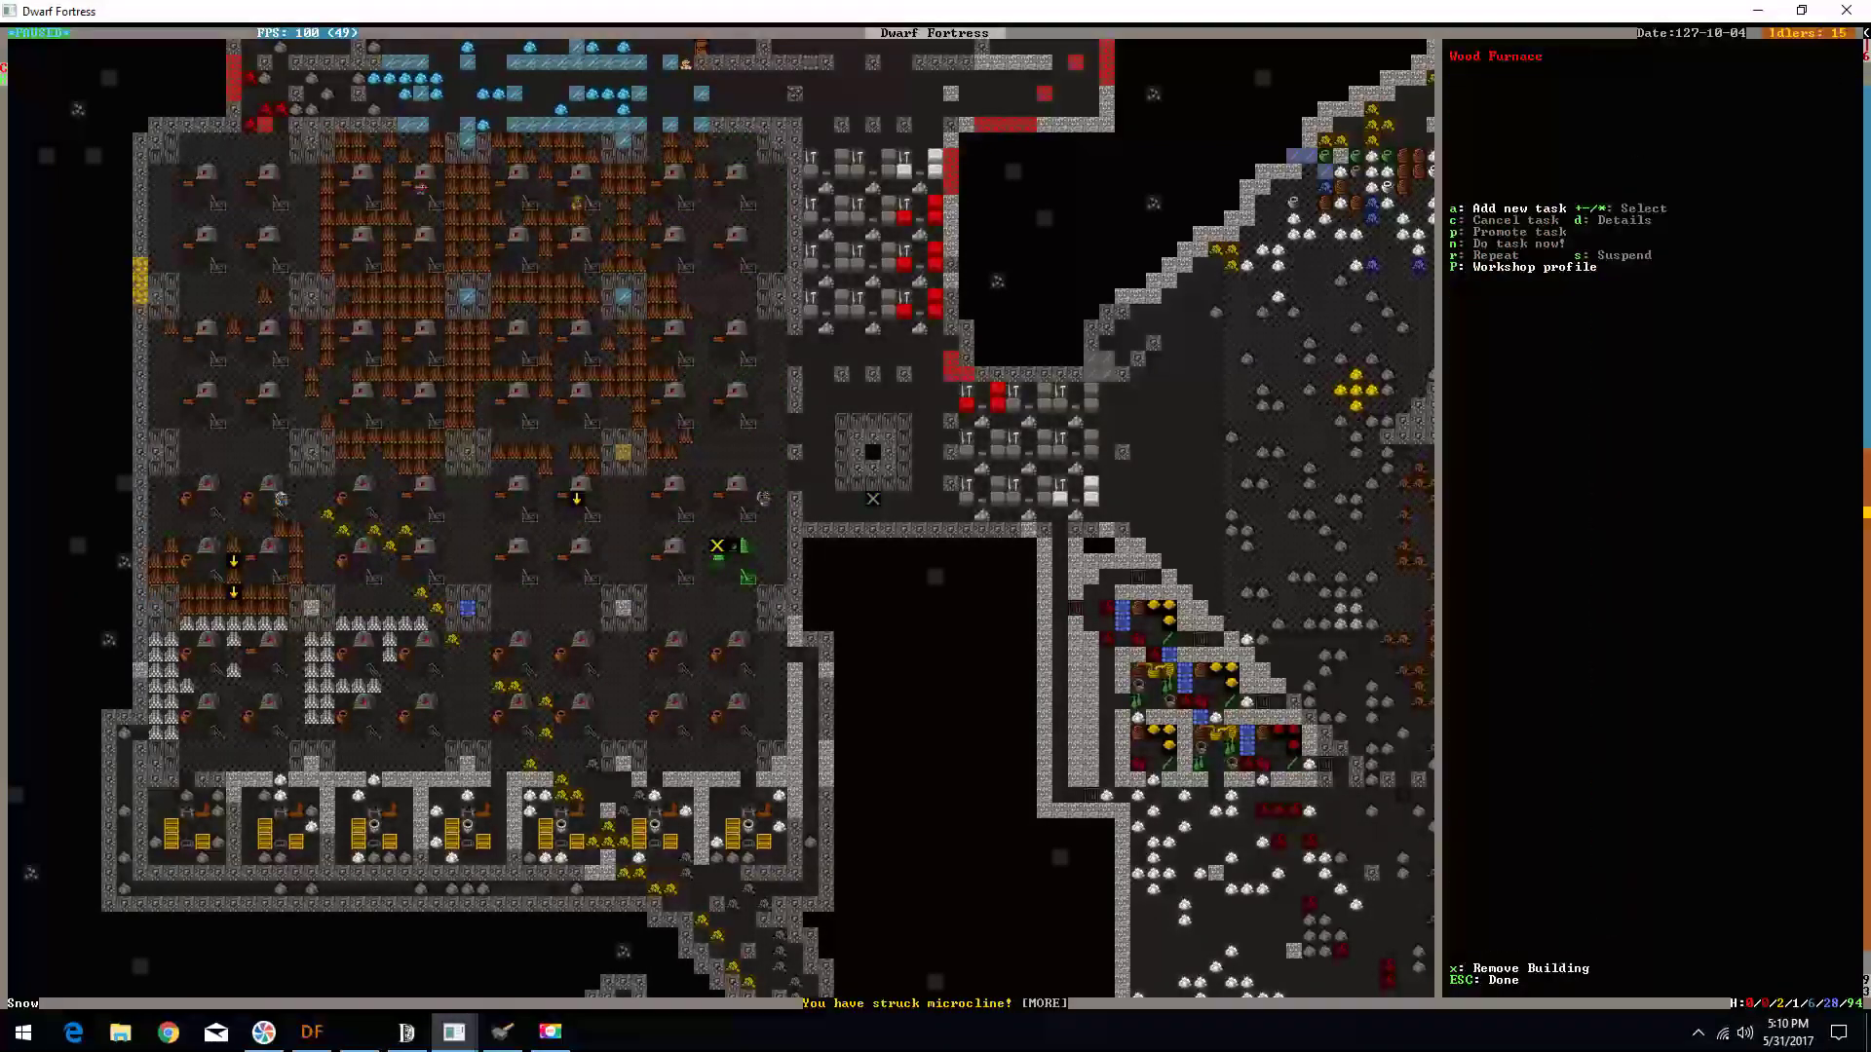
pyautogui.press('a')
pyautogui.press('Escape')
pyautogui.press('n')
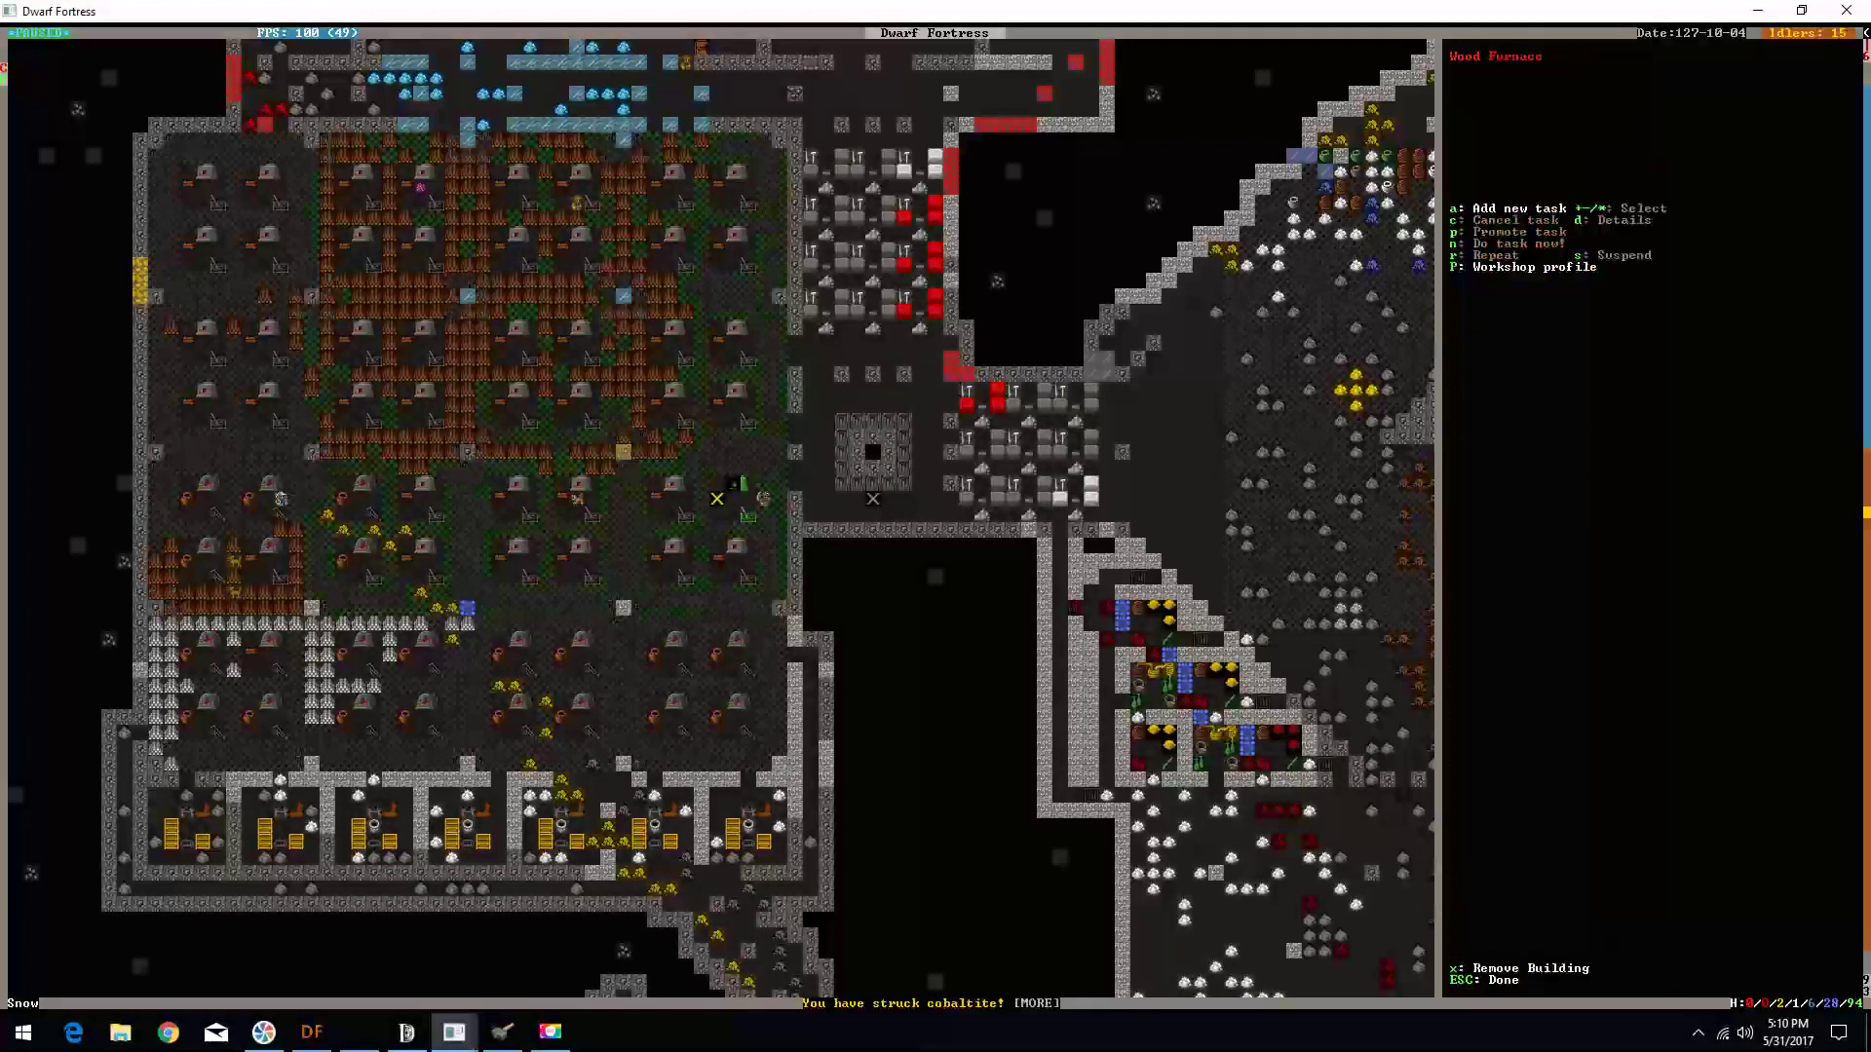
pyautogui.press('a')
pyautogui.press('Escape')
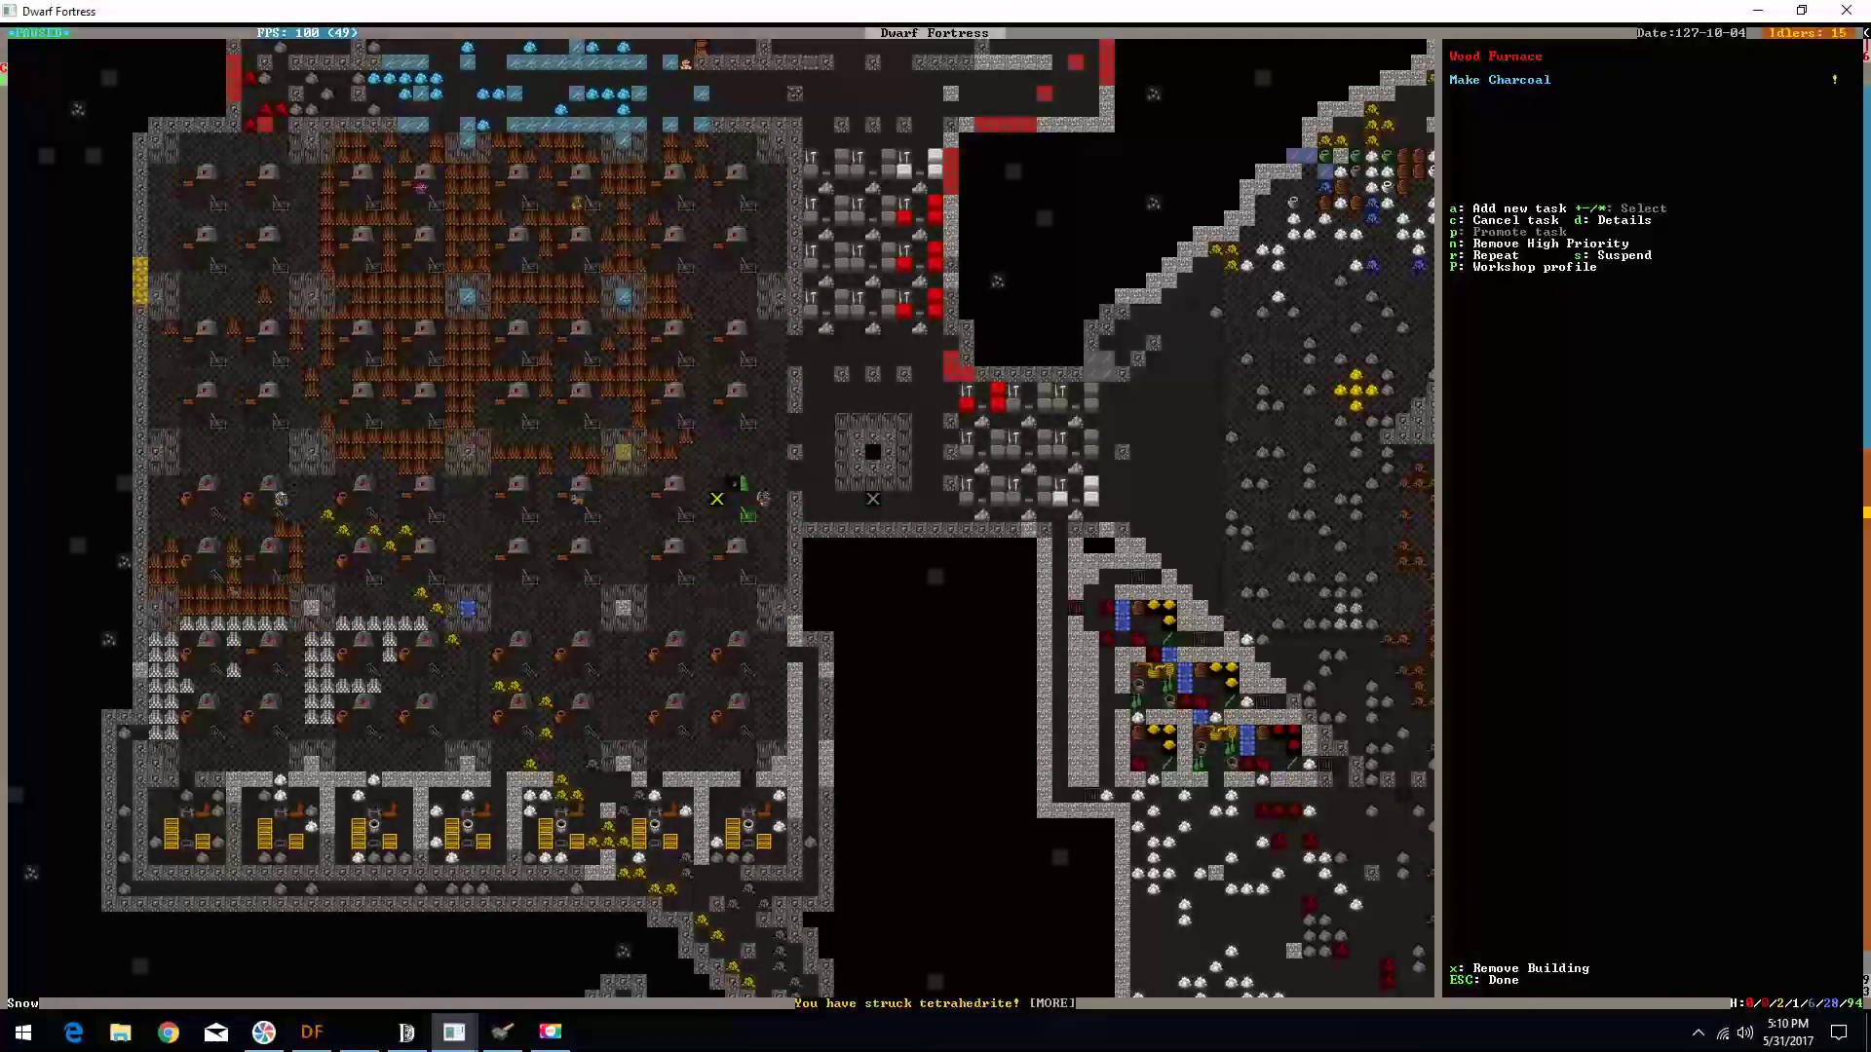
pyautogui.press('n')
pyautogui.press('a')
pyautogui.press('Escape')
pyautogui.press('n')
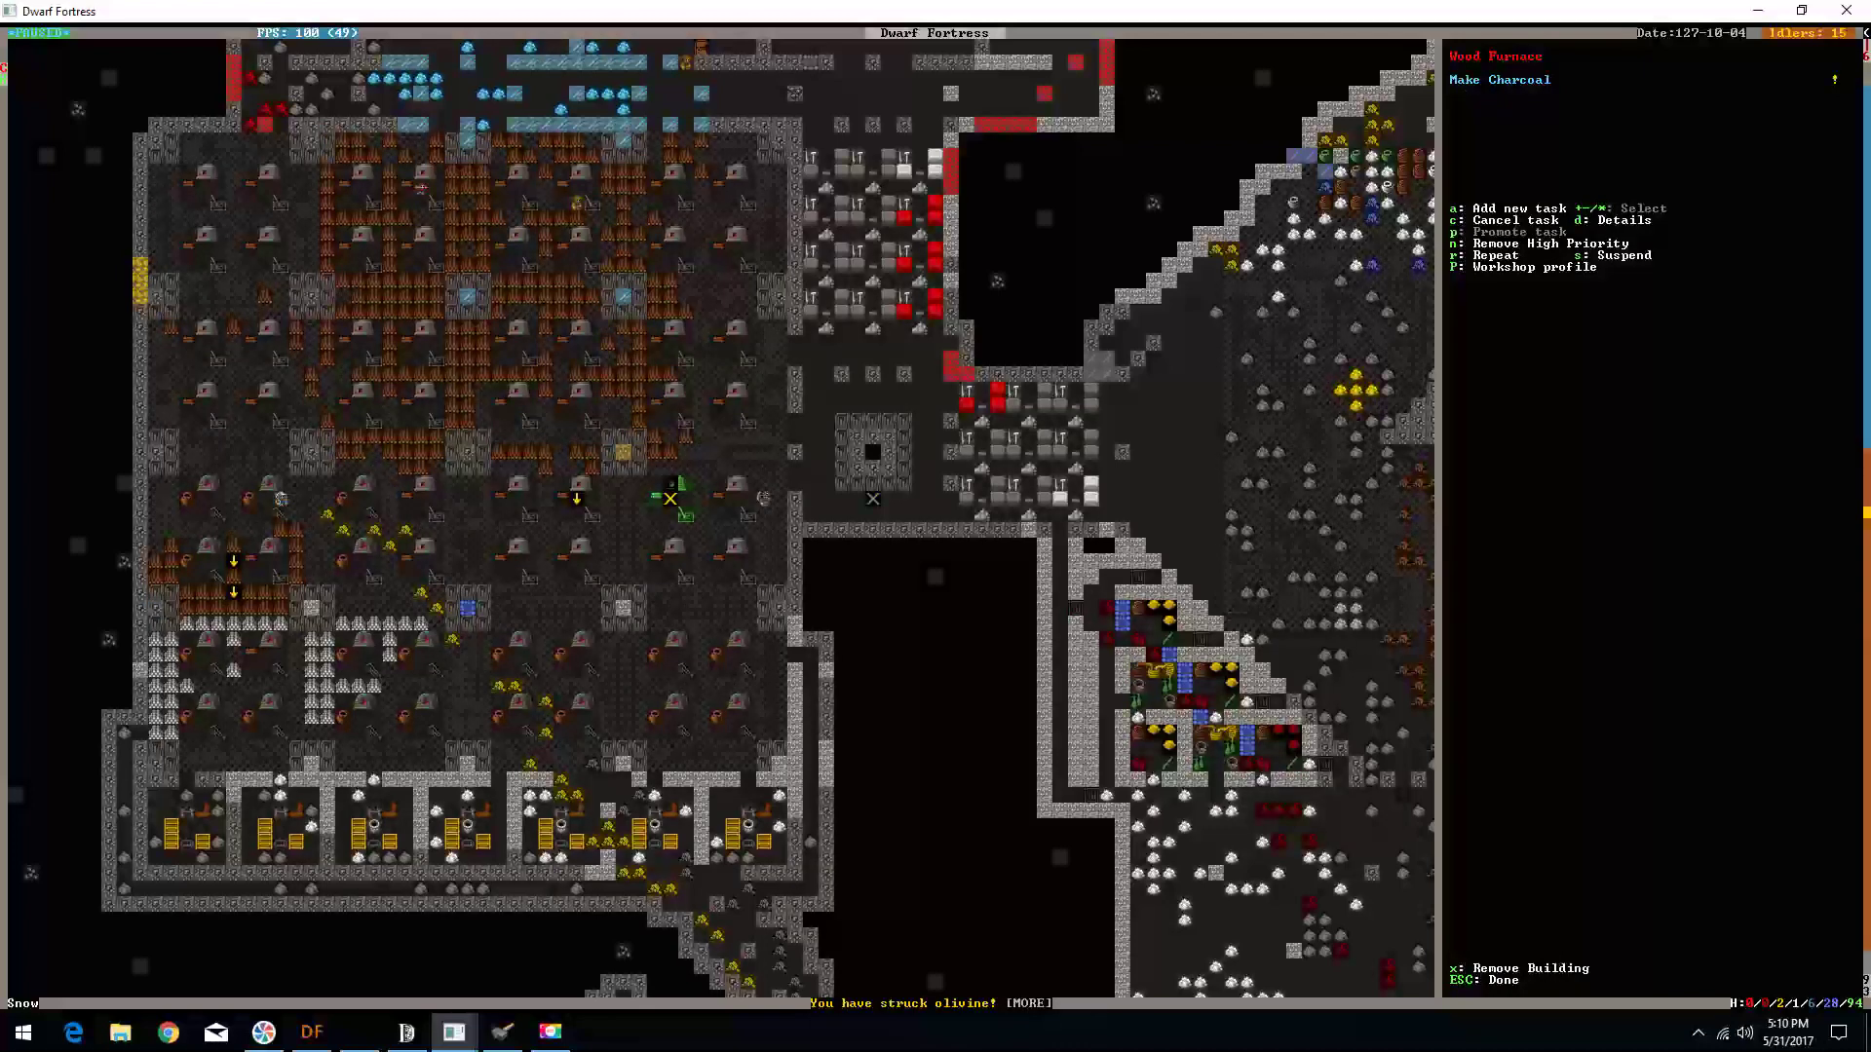
pyautogui.press('a')
pyautogui.press('Escape')
# - Queue another Make Charcoal job and review this furnace's job options
pyautogui.press('d')
pyautogui.press('c')
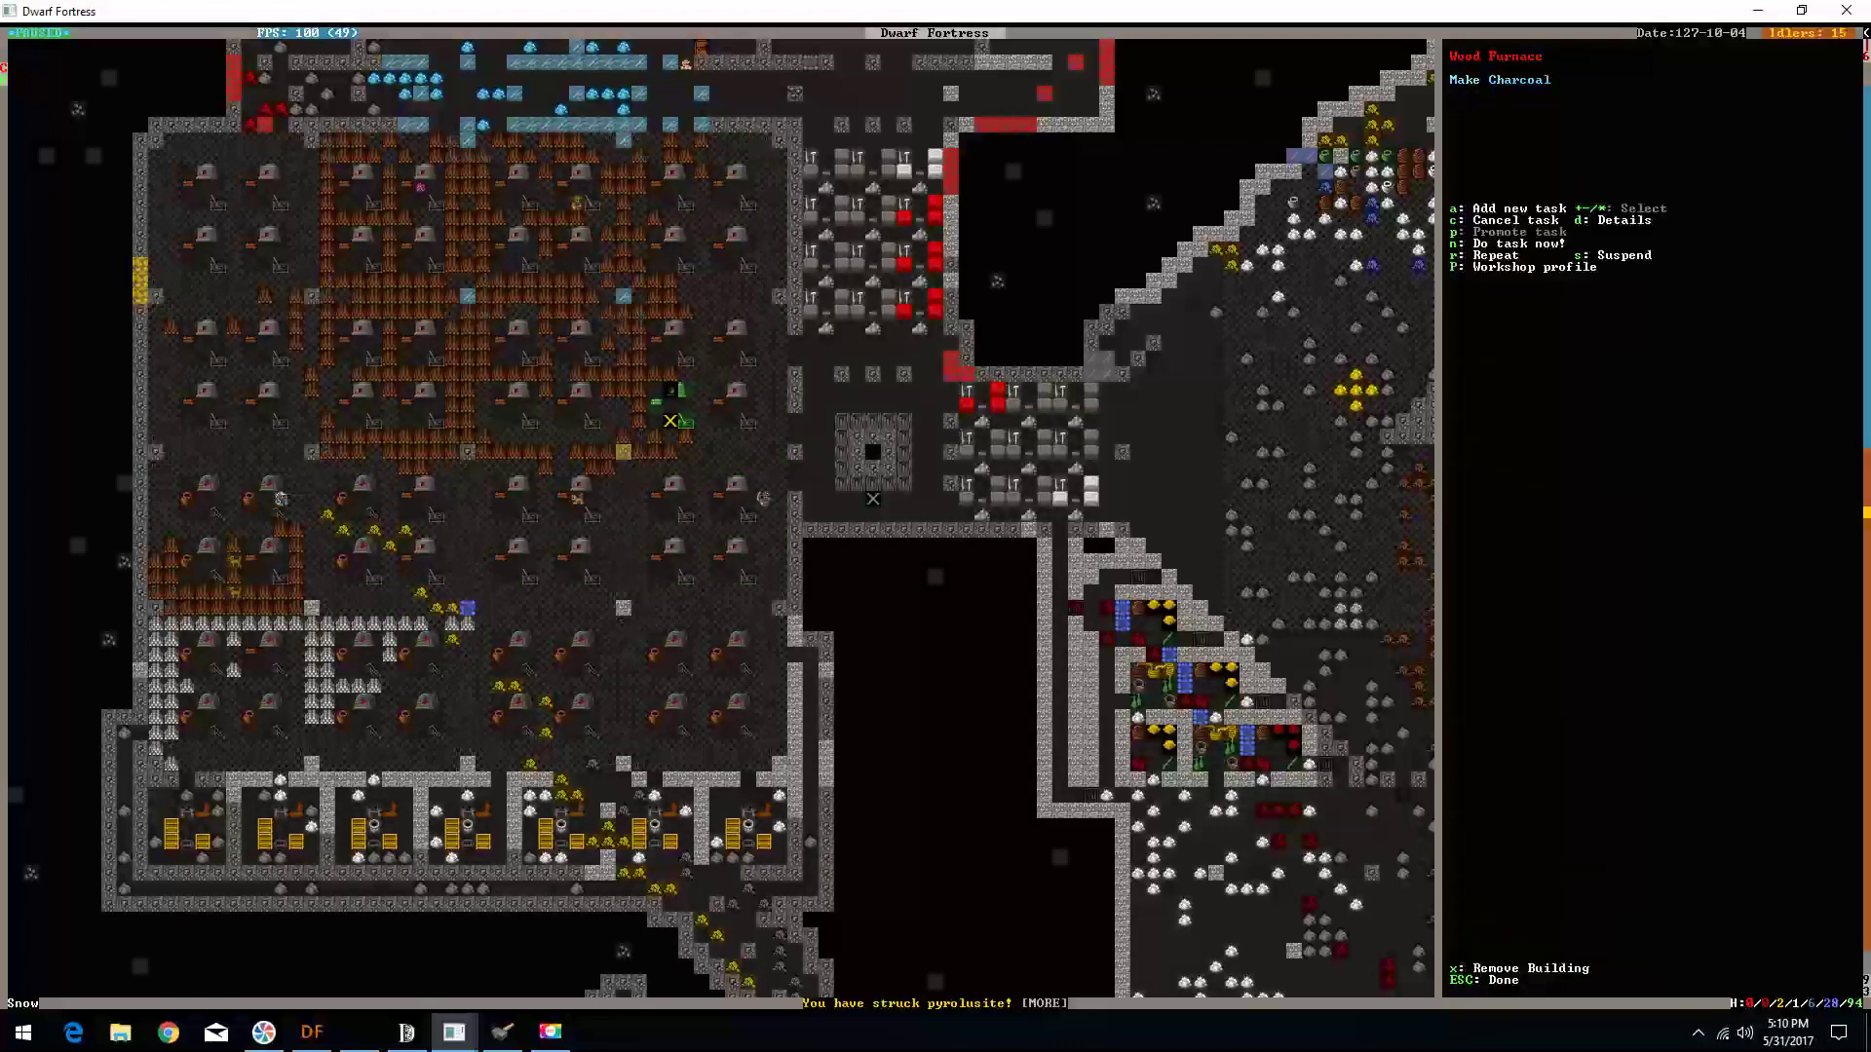
pyautogui.press('n')
pyautogui.press('a')
pyautogui.press('Escape')
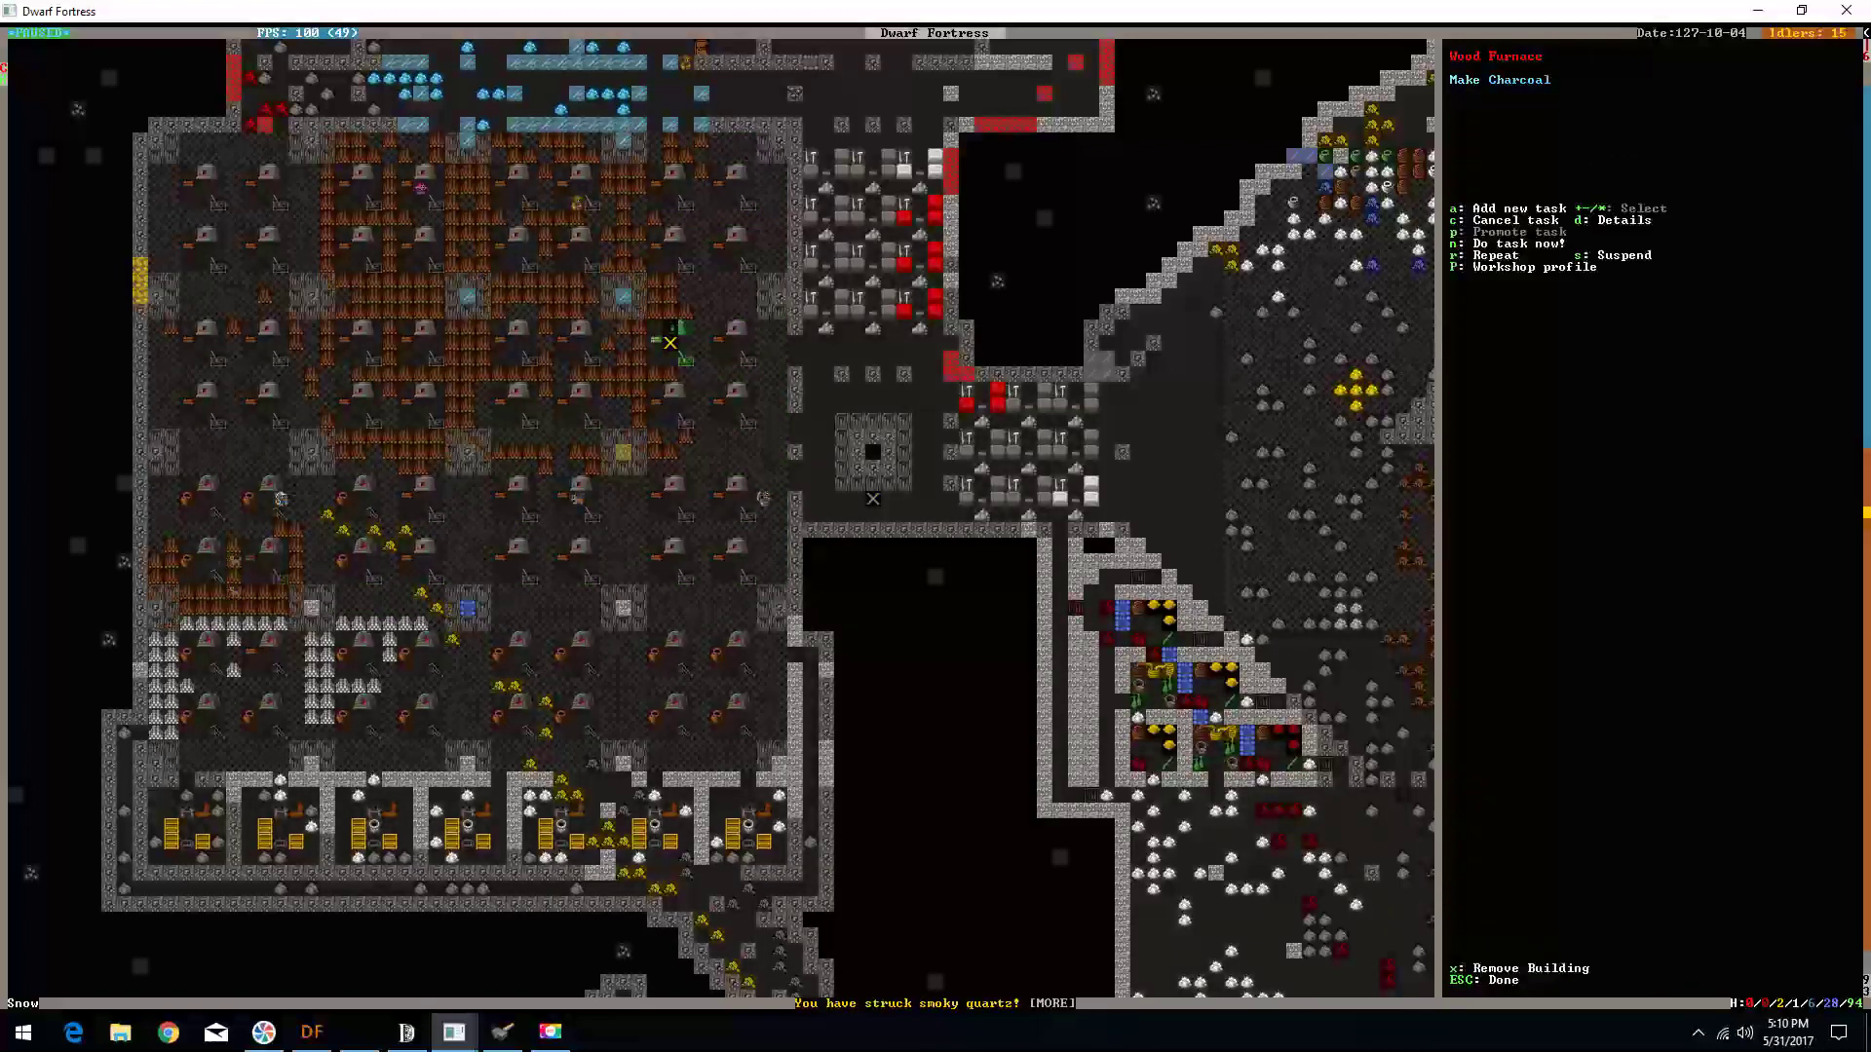
pyautogui.press('a')
pyautogui.press('Escape')
pyautogui.press('n')
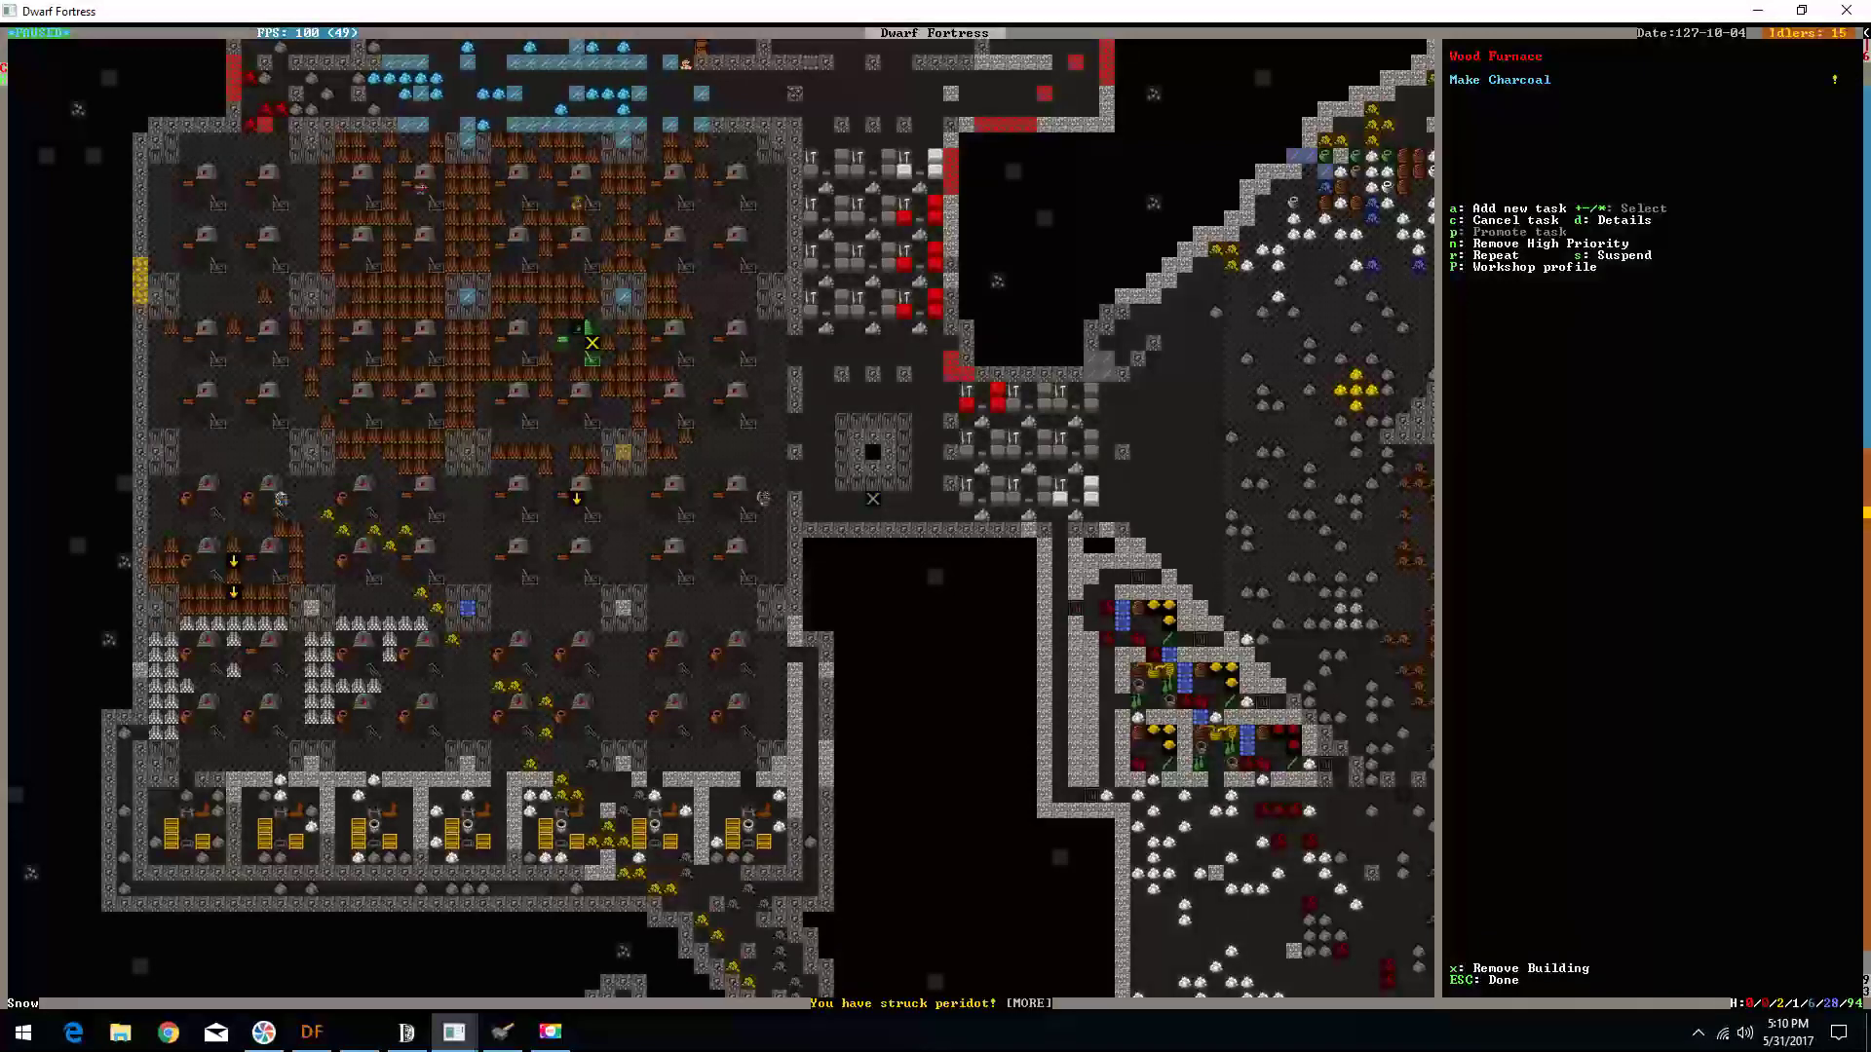
# - Queue Make Charcoal at two more wood furnaces further up
pyautogui.press('a')
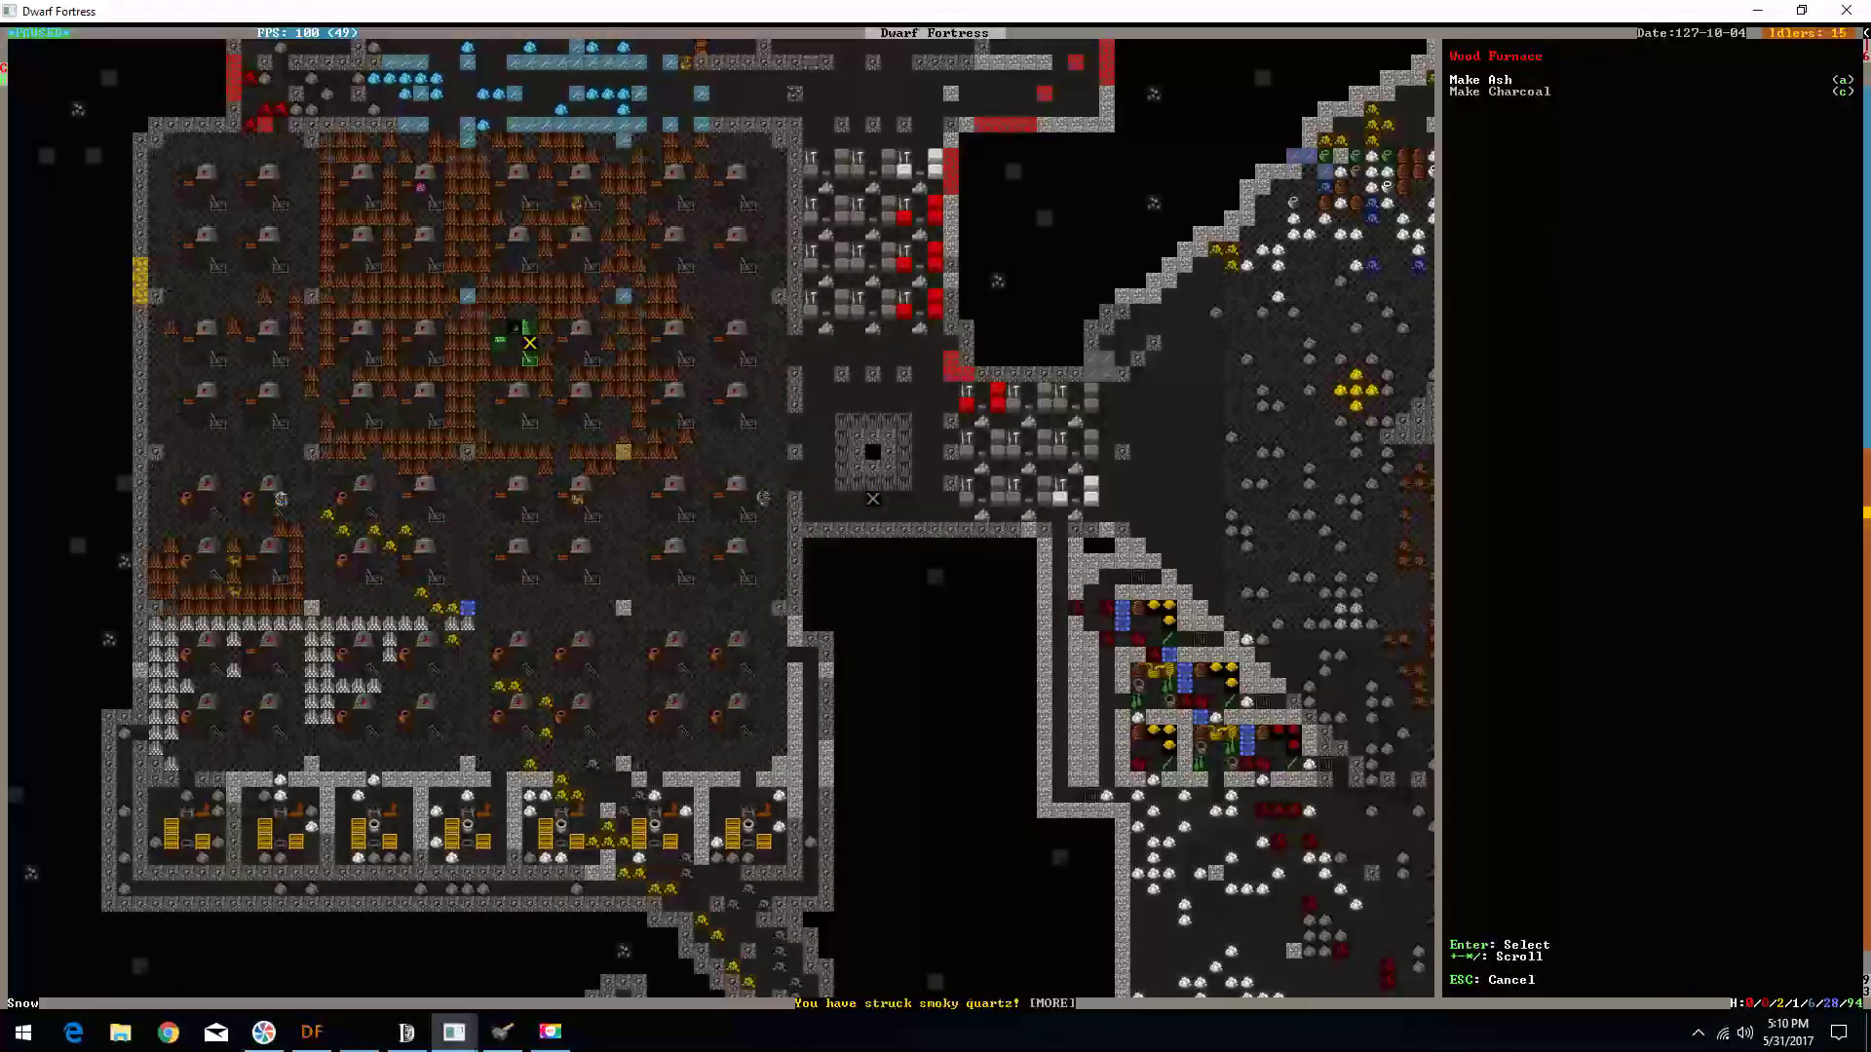
pyautogui.press('c')
pyautogui.press('Up')
pyautogui.press('Up')
pyautogui.press('Up')
pyautogui.press('Up')
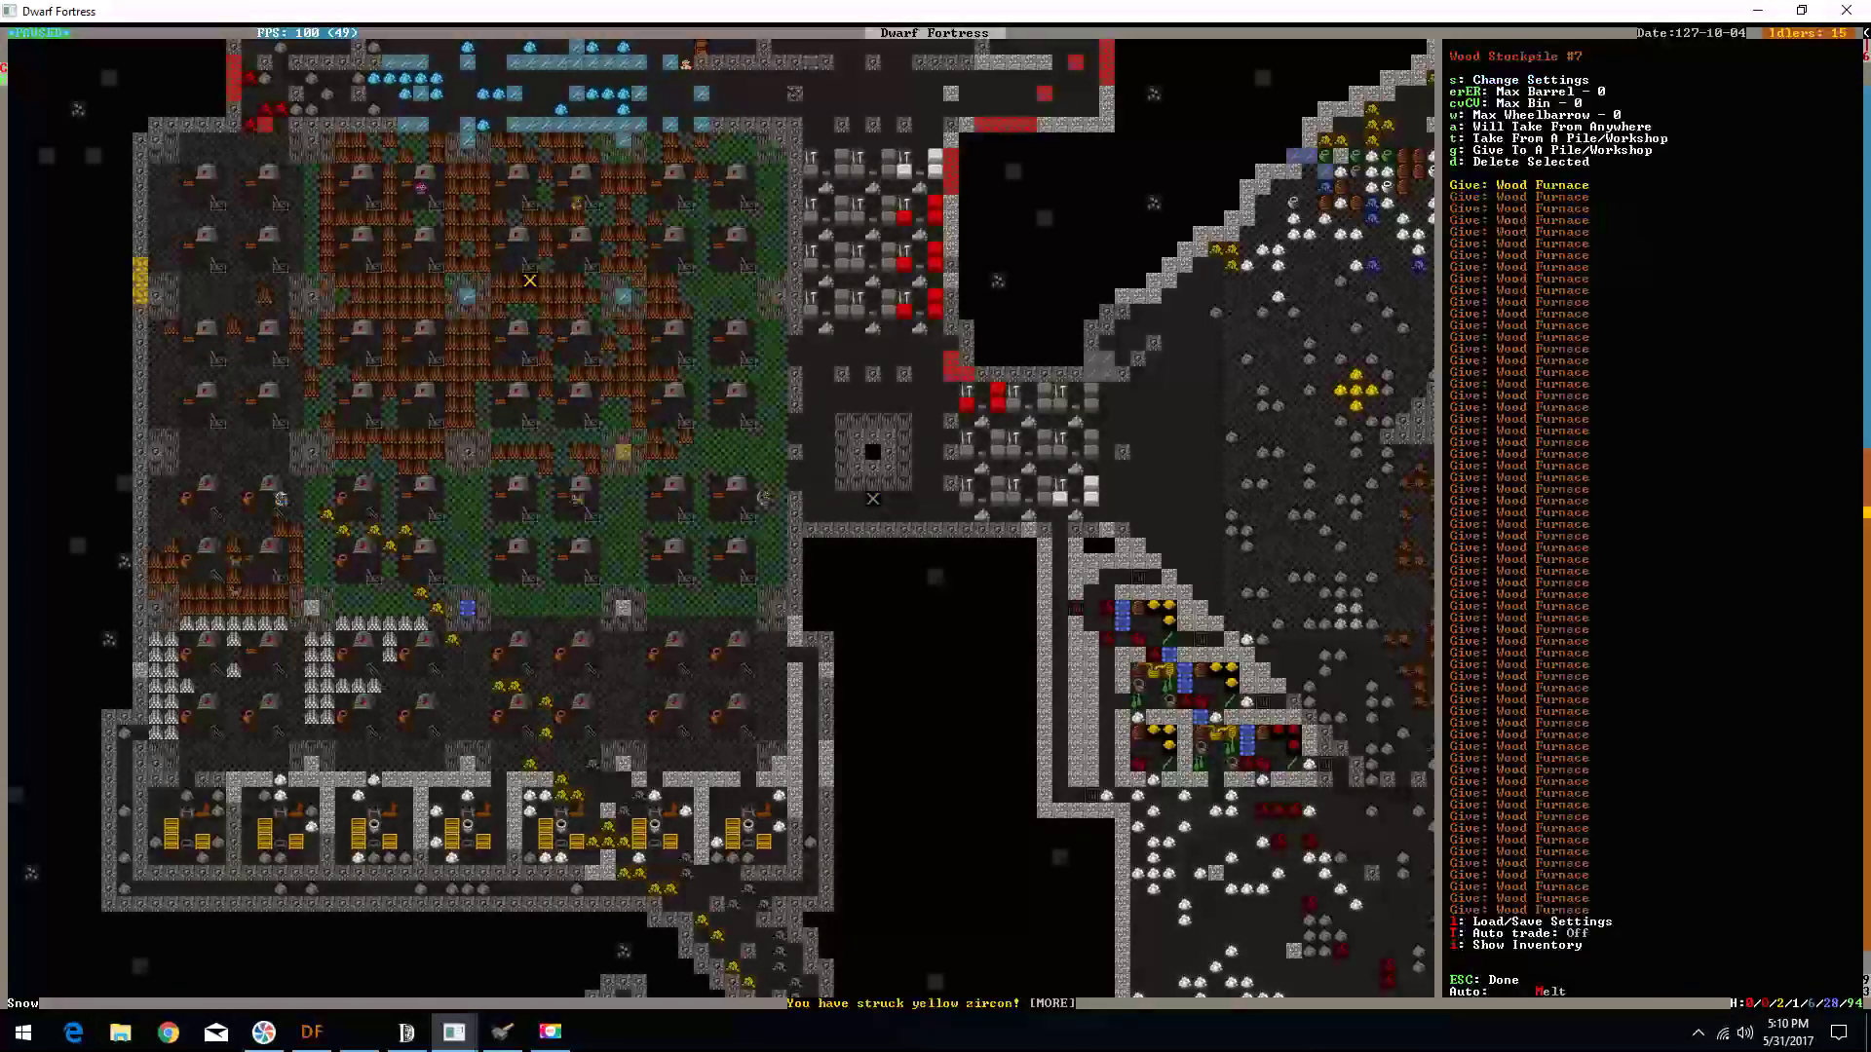
pyautogui.press('Up')
pyautogui.press('Up')
pyautogui.press('Up')
pyautogui.press('a')
pyautogui.press('c')
pyautogui.press('Up')
pyautogui.press('Left')
pyautogui.press('Up')
pyautogui.press('Left')
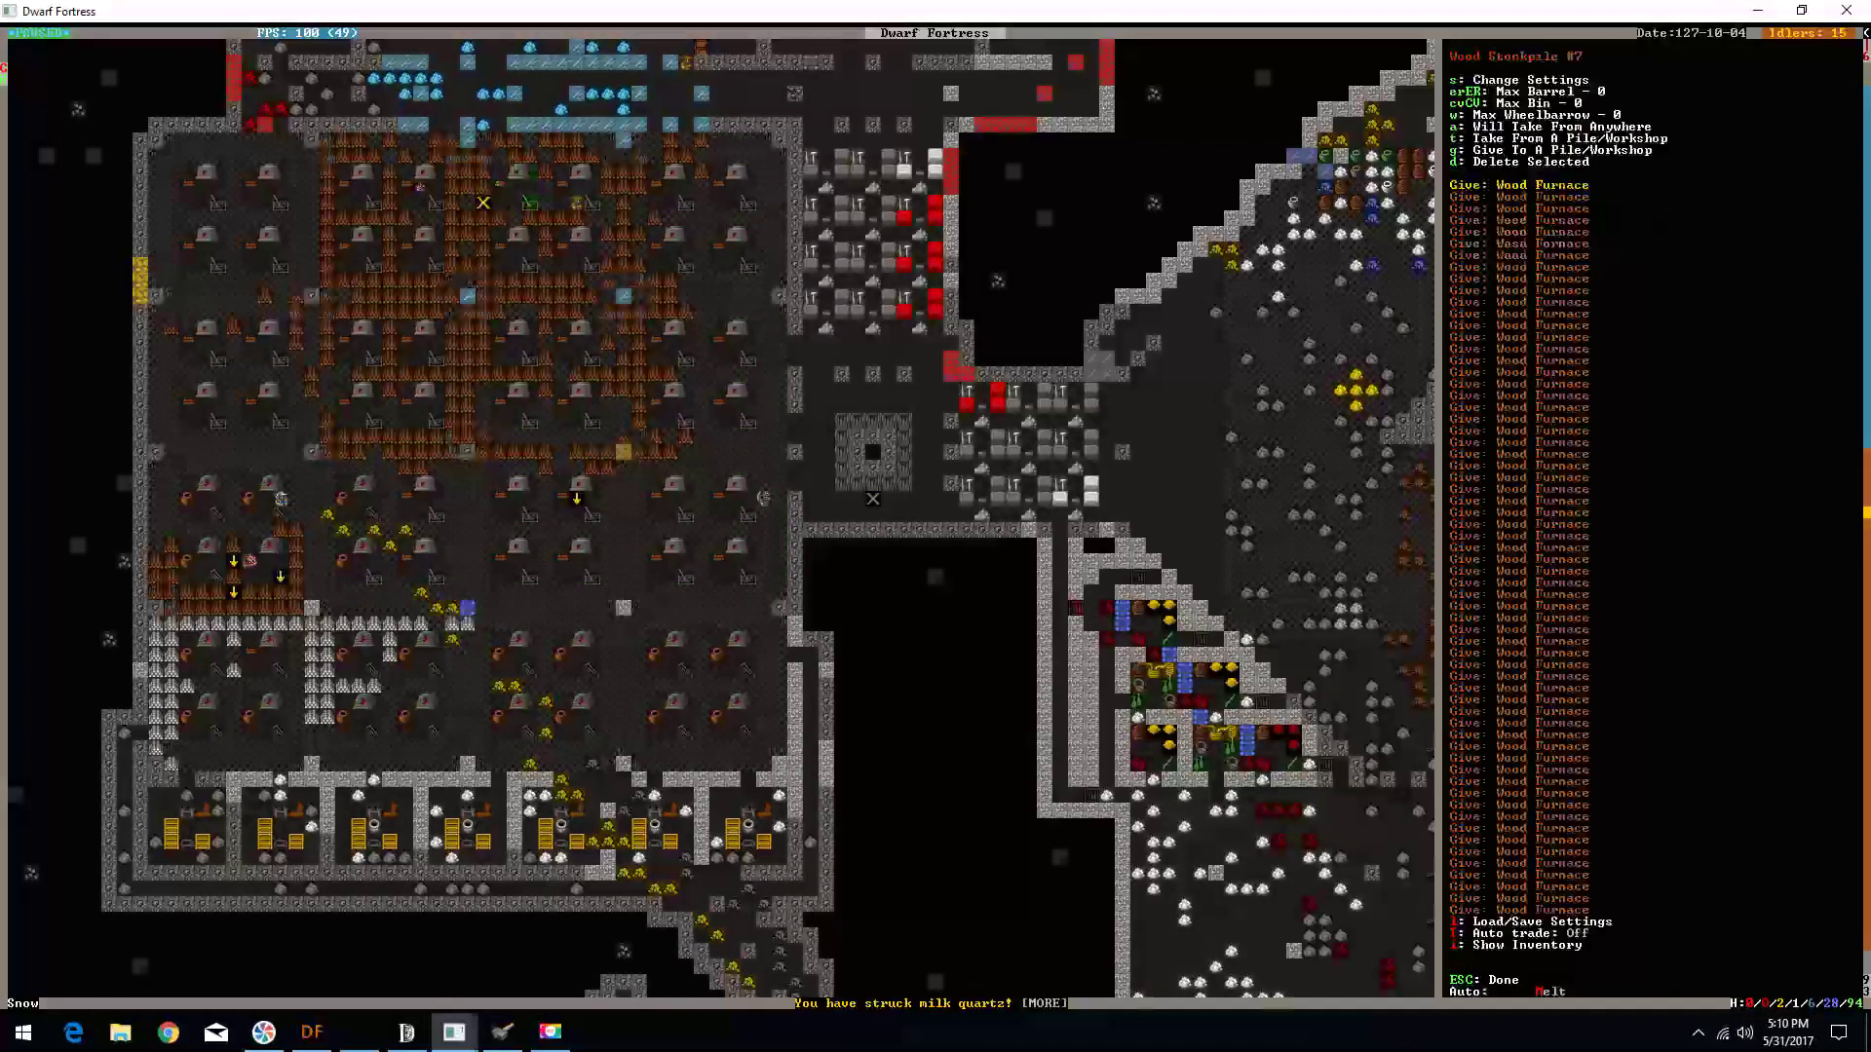
pyautogui.press('Up')
# - Queue Make Charcoal at the last three wood furnaces to the left
pyautogui.press('Left')
pyautogui.press('a')
pyautogui.press('c')
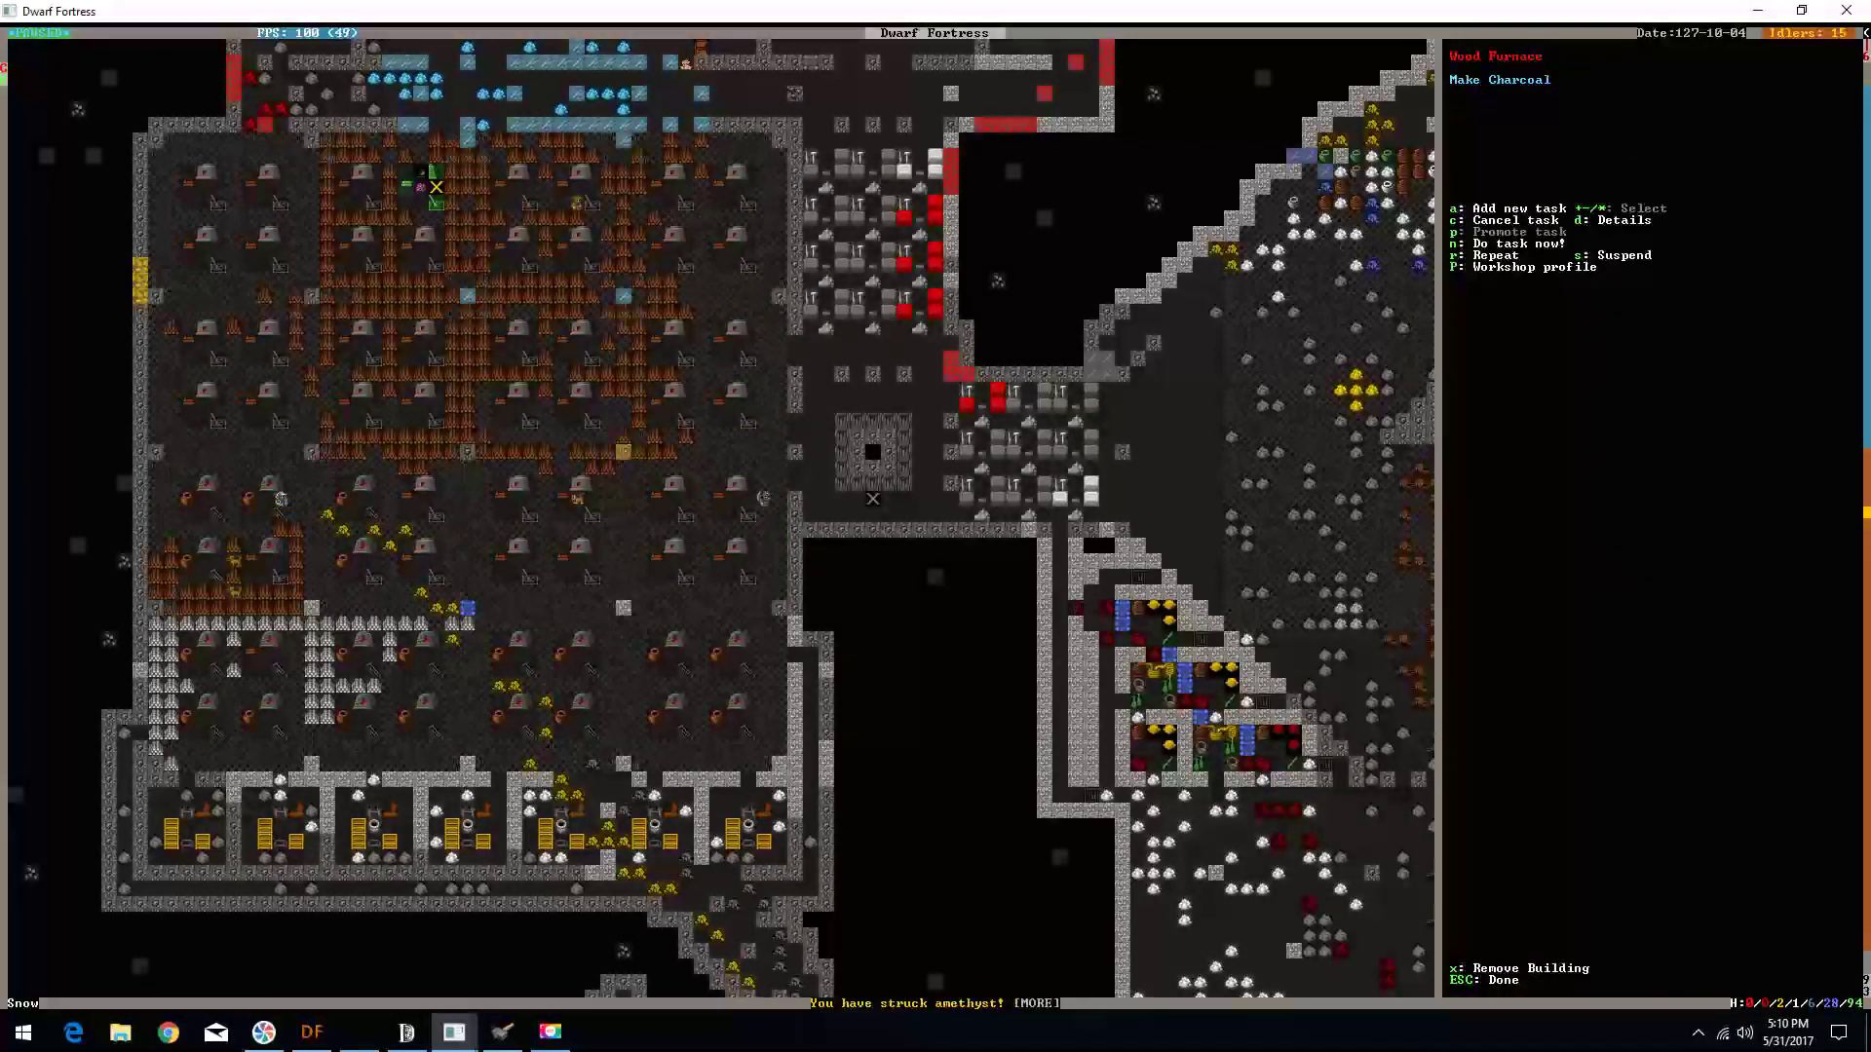
pyautogui.press('Left')
pyautogui.press('Left')
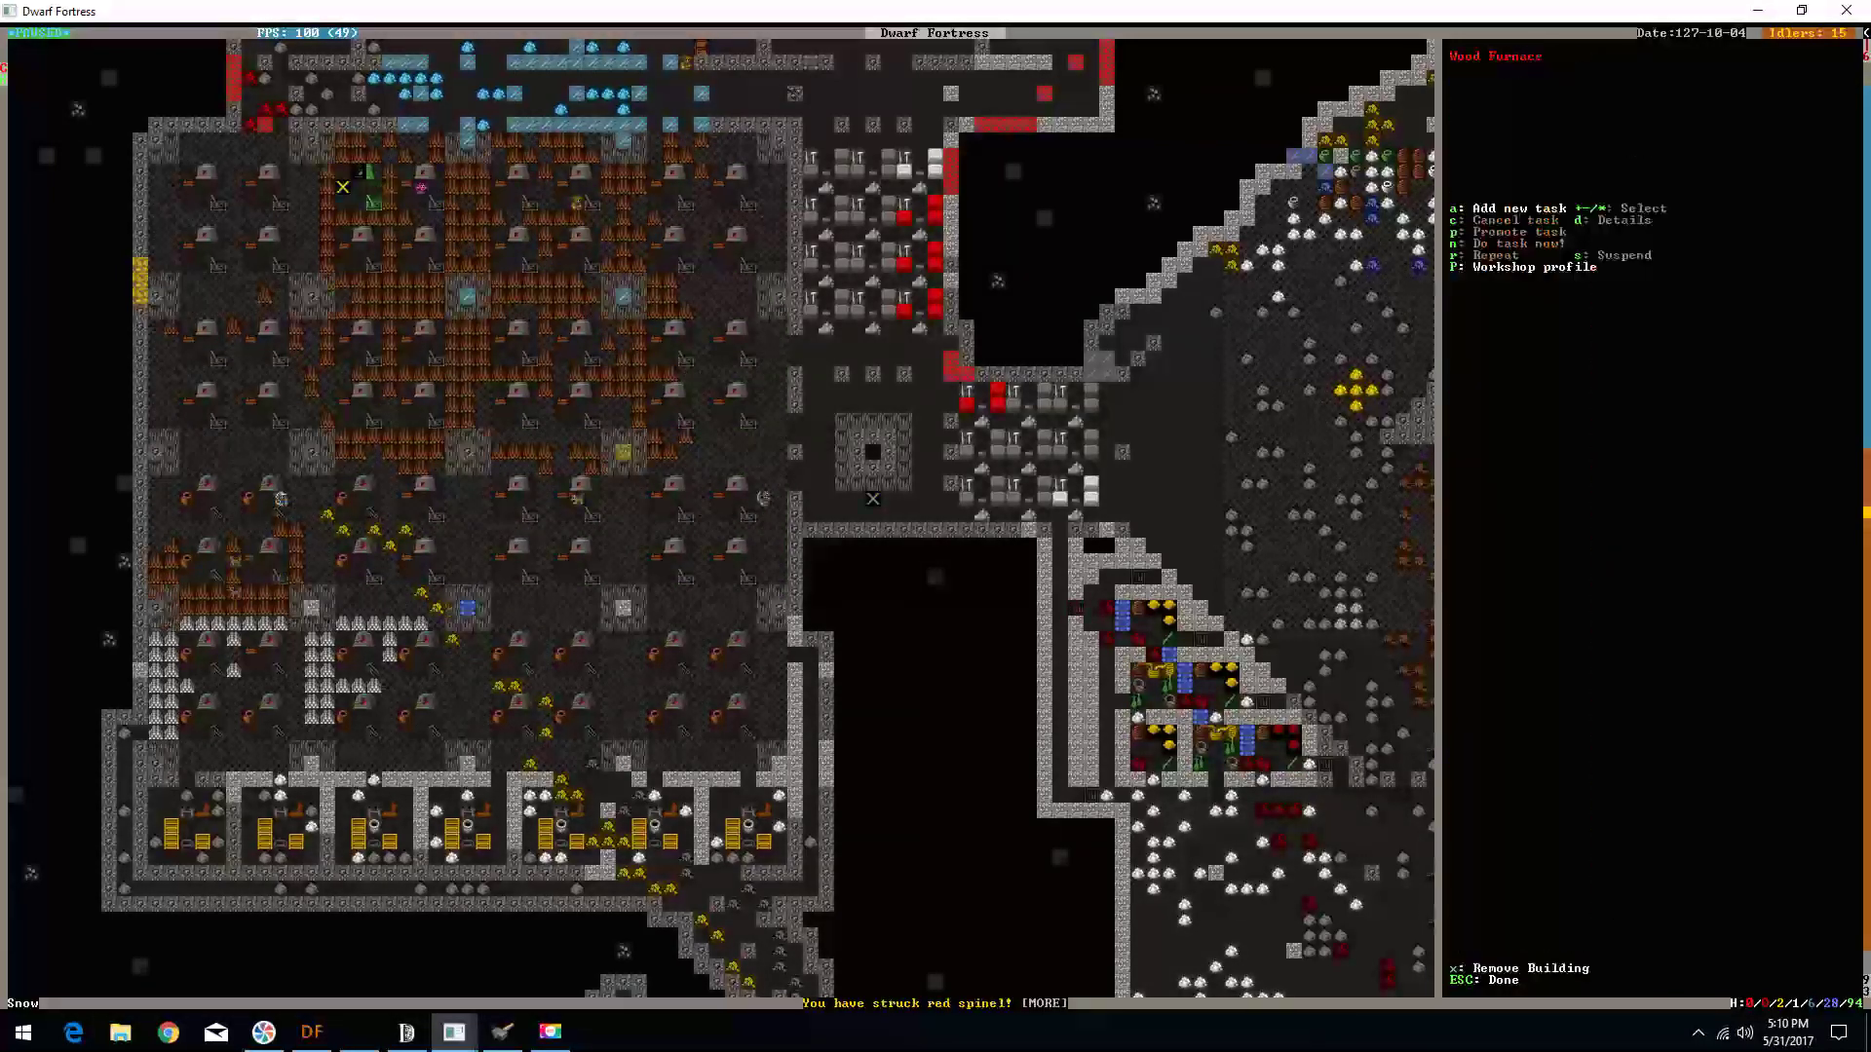
pyautogui.press('a')
pyautogui.press('c')
pyautogui.press('Down')
pyautogui.press('Down')
pyautogui.press('Down')
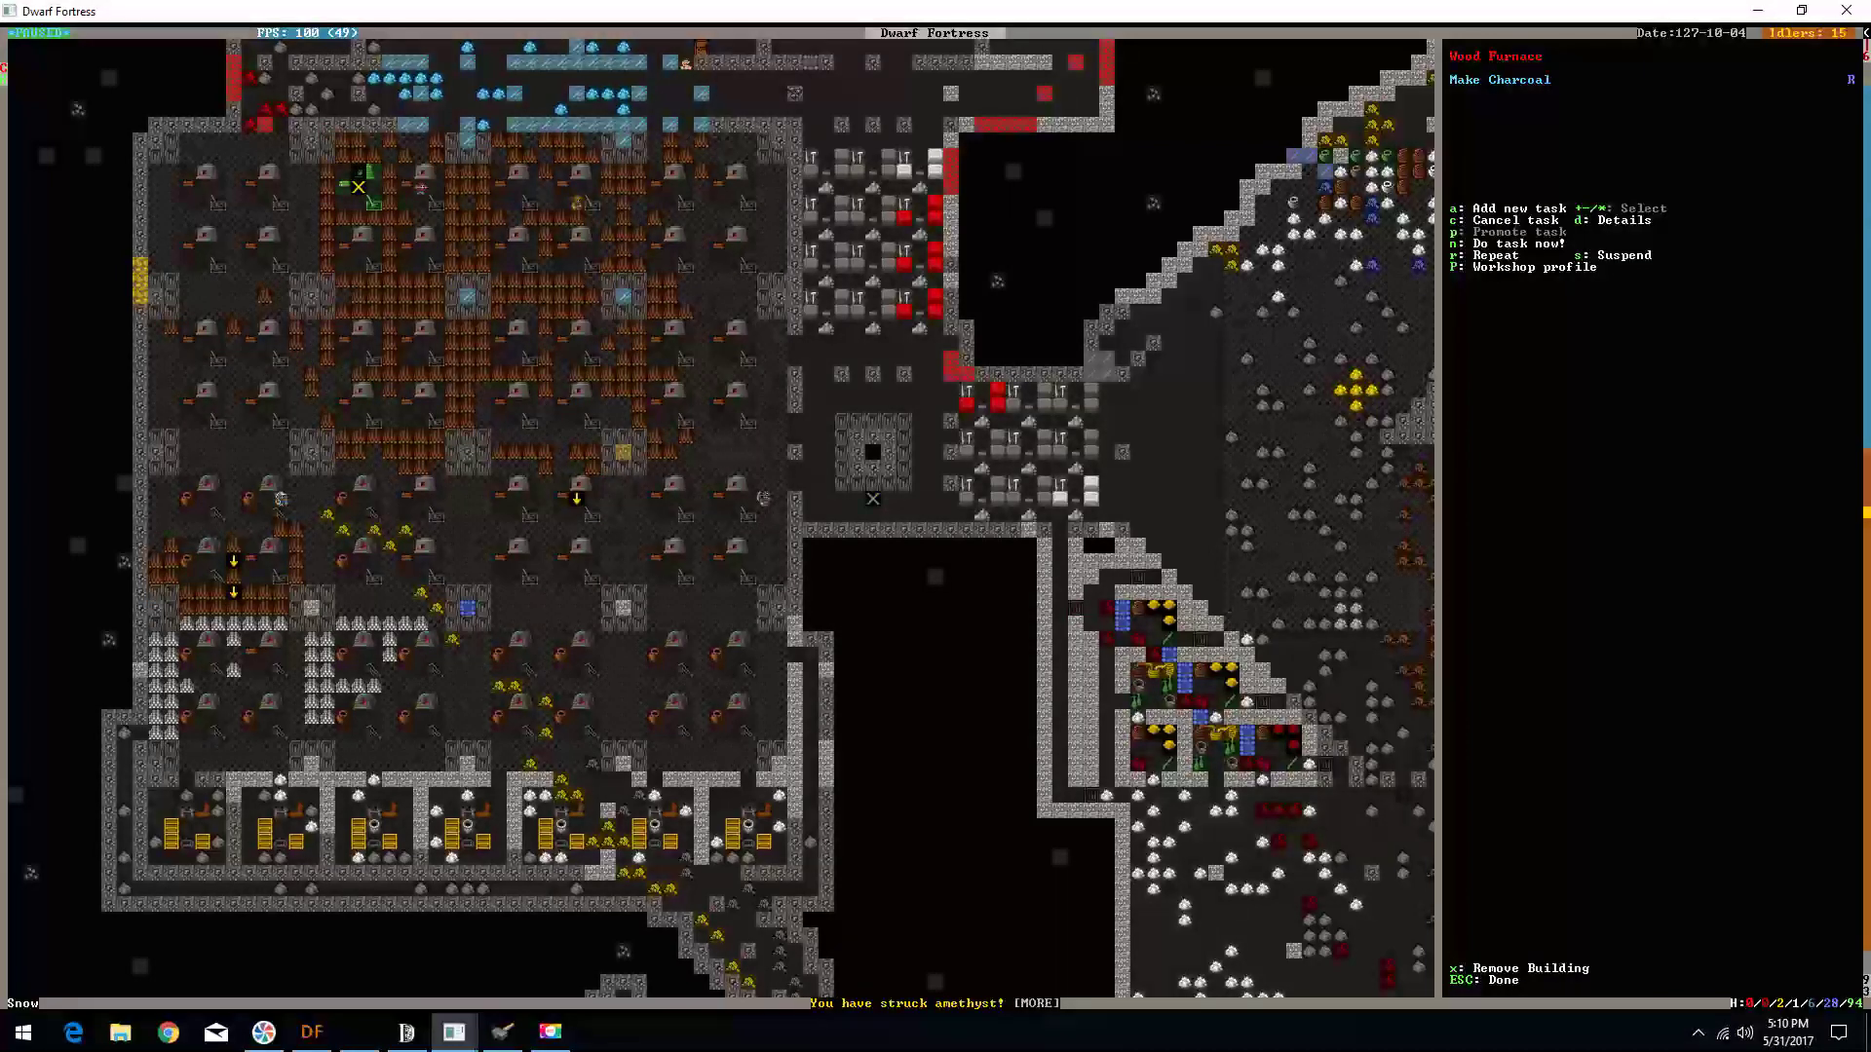
pyautogui.press('a')
pyautogui.press('c')
# - Leave the furnace, pan the map, and unpause the game
pyautogui.press('Escape')
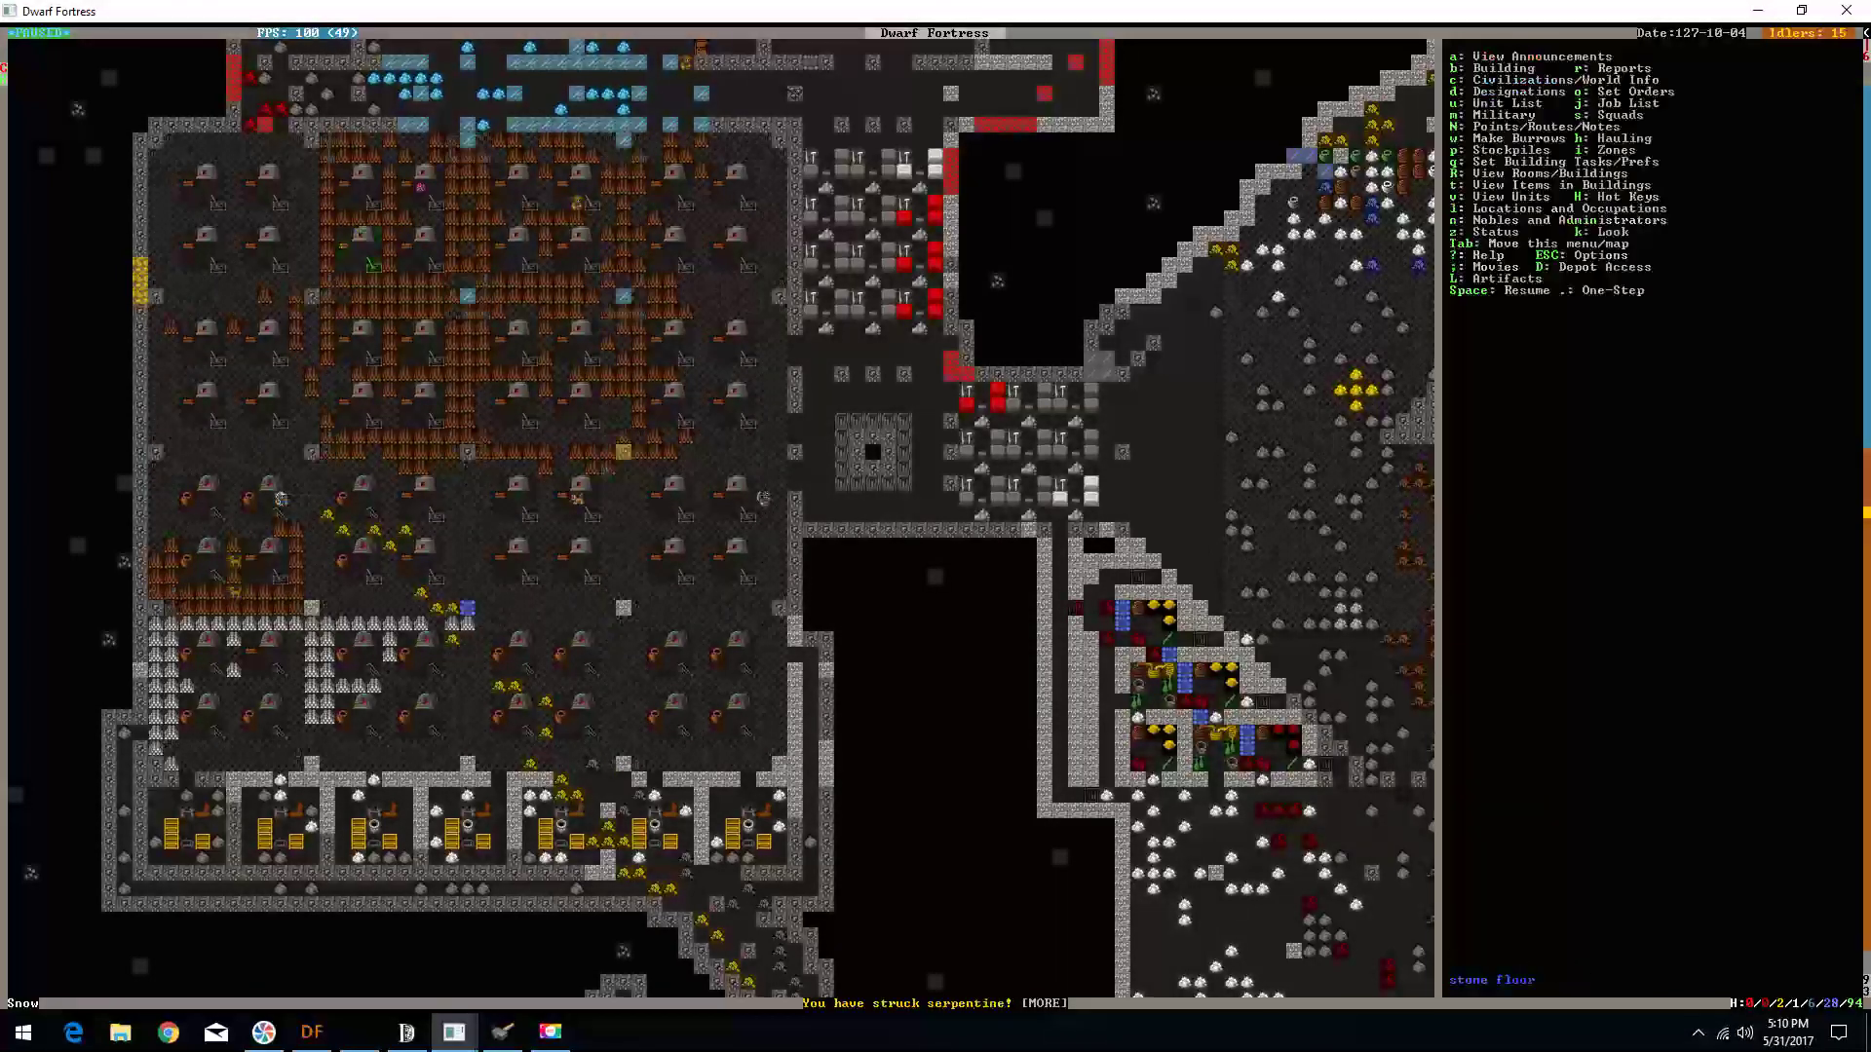
pyautogui.hotkey('shift', 'Right')
pyautogui.hotkey('shift', 'Right')
pyautogui.hotkey('shift', 'Down')
pyautogui.press('space')
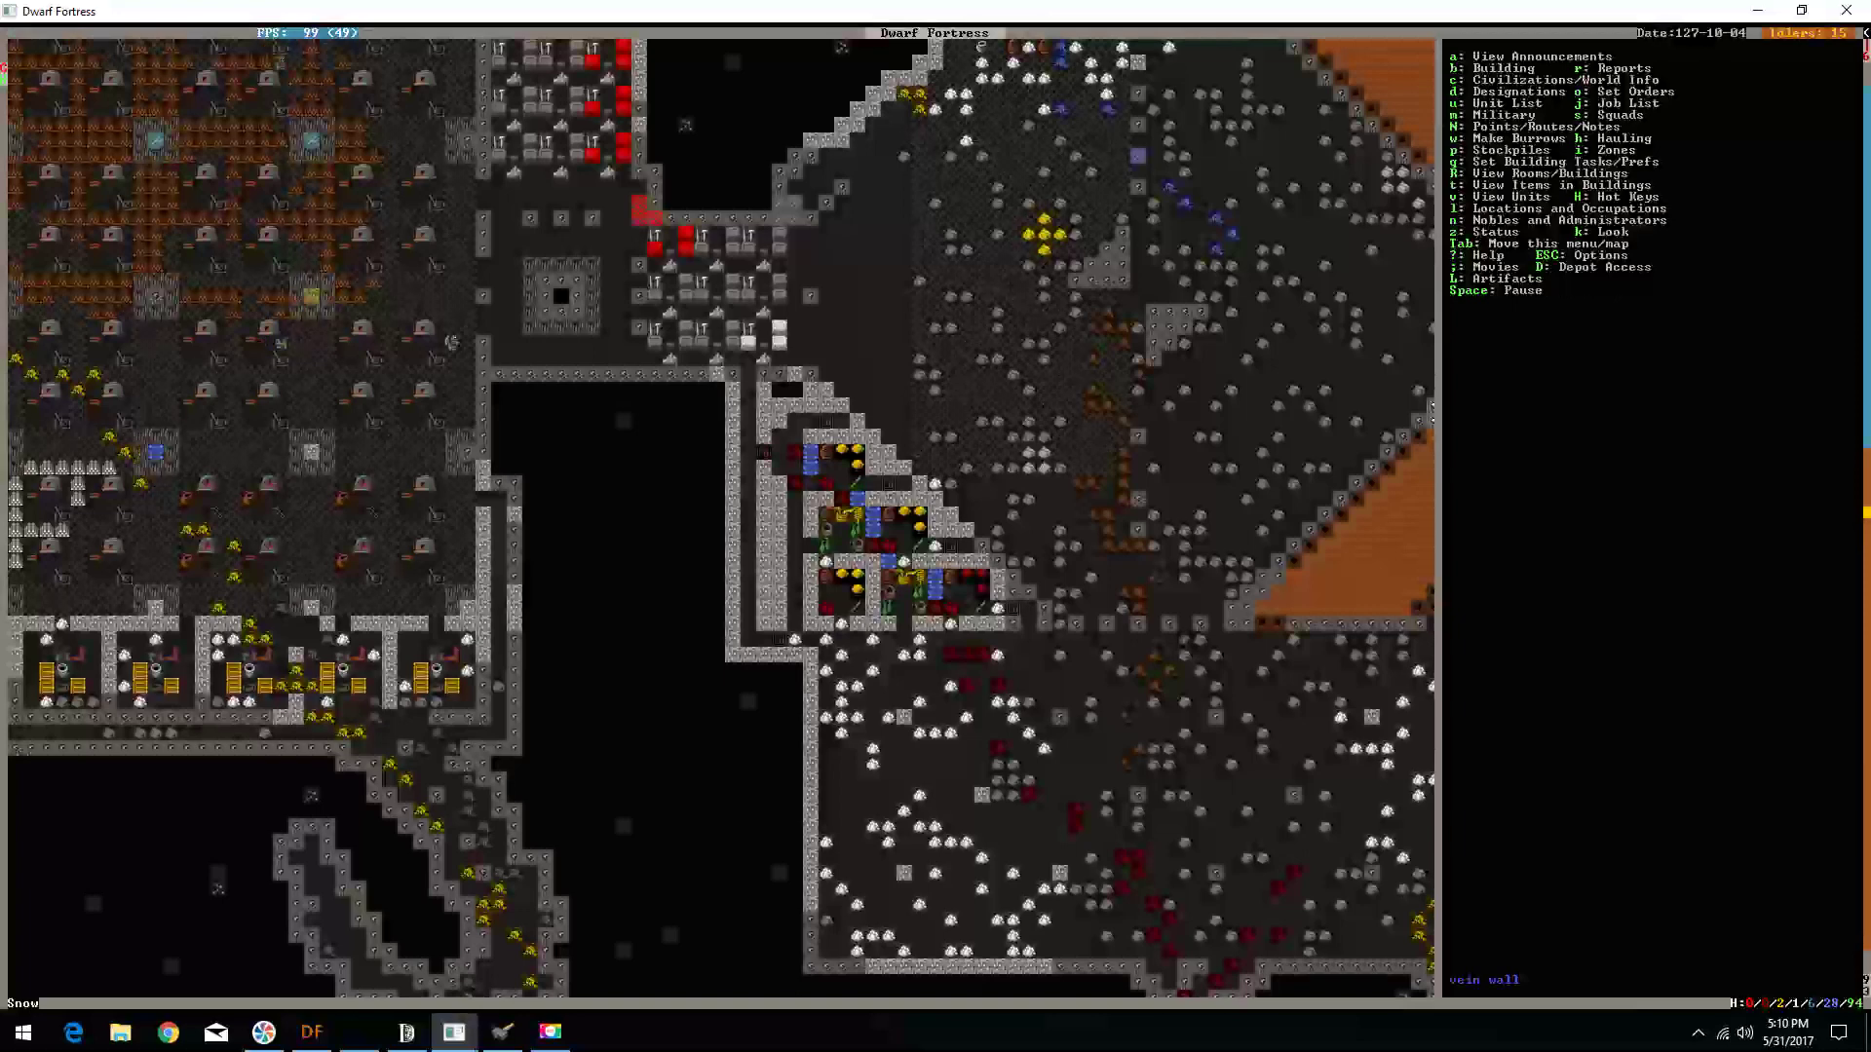
pyautogui.hotkey('shift', 'Down')
# - Browse the Carpenter's Workshop task list toward Pipe Section, then exit without adding a job
pyautogui.hotkey('shift', 'Left')
pyautogui.hotkey('shift', 'Down')
pyautogui.hotkey('shift', 'Up')
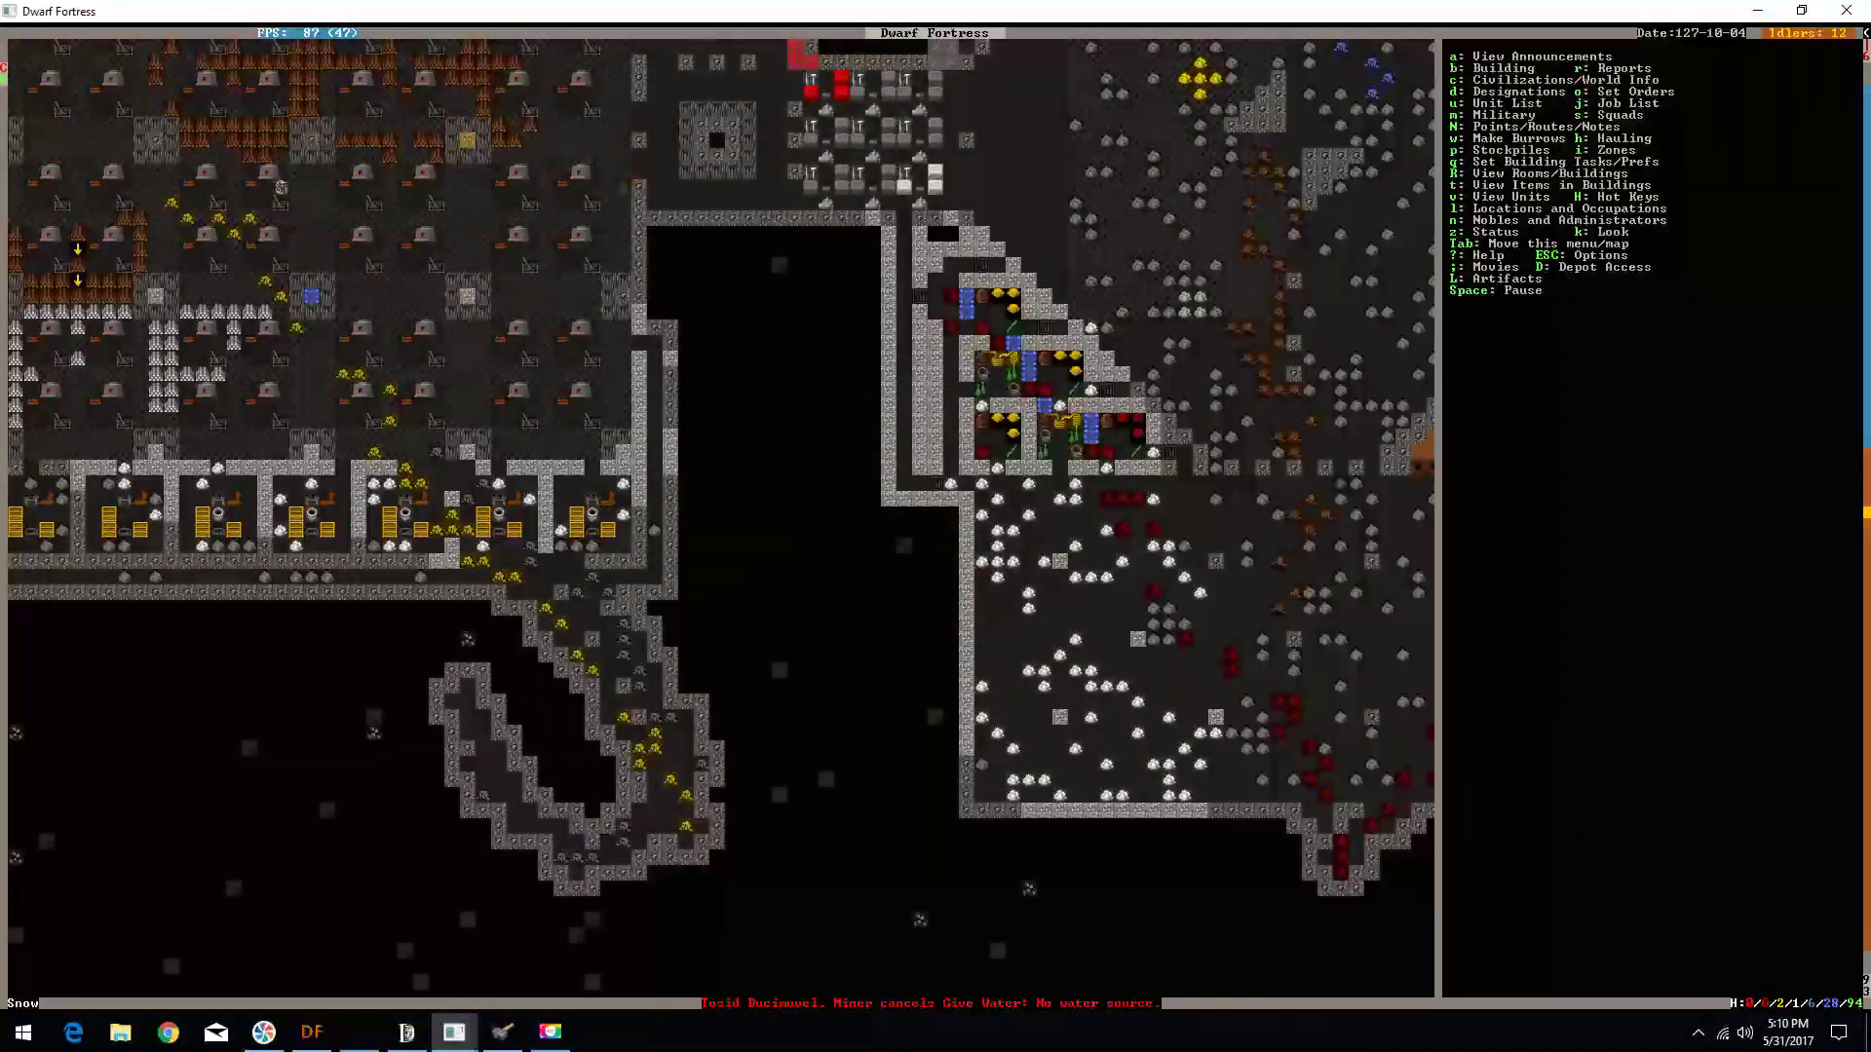
pyautogui.press('q')
pyautogui.press('Left')
pyautogui.press('Left')
pyautogui.press('Left')
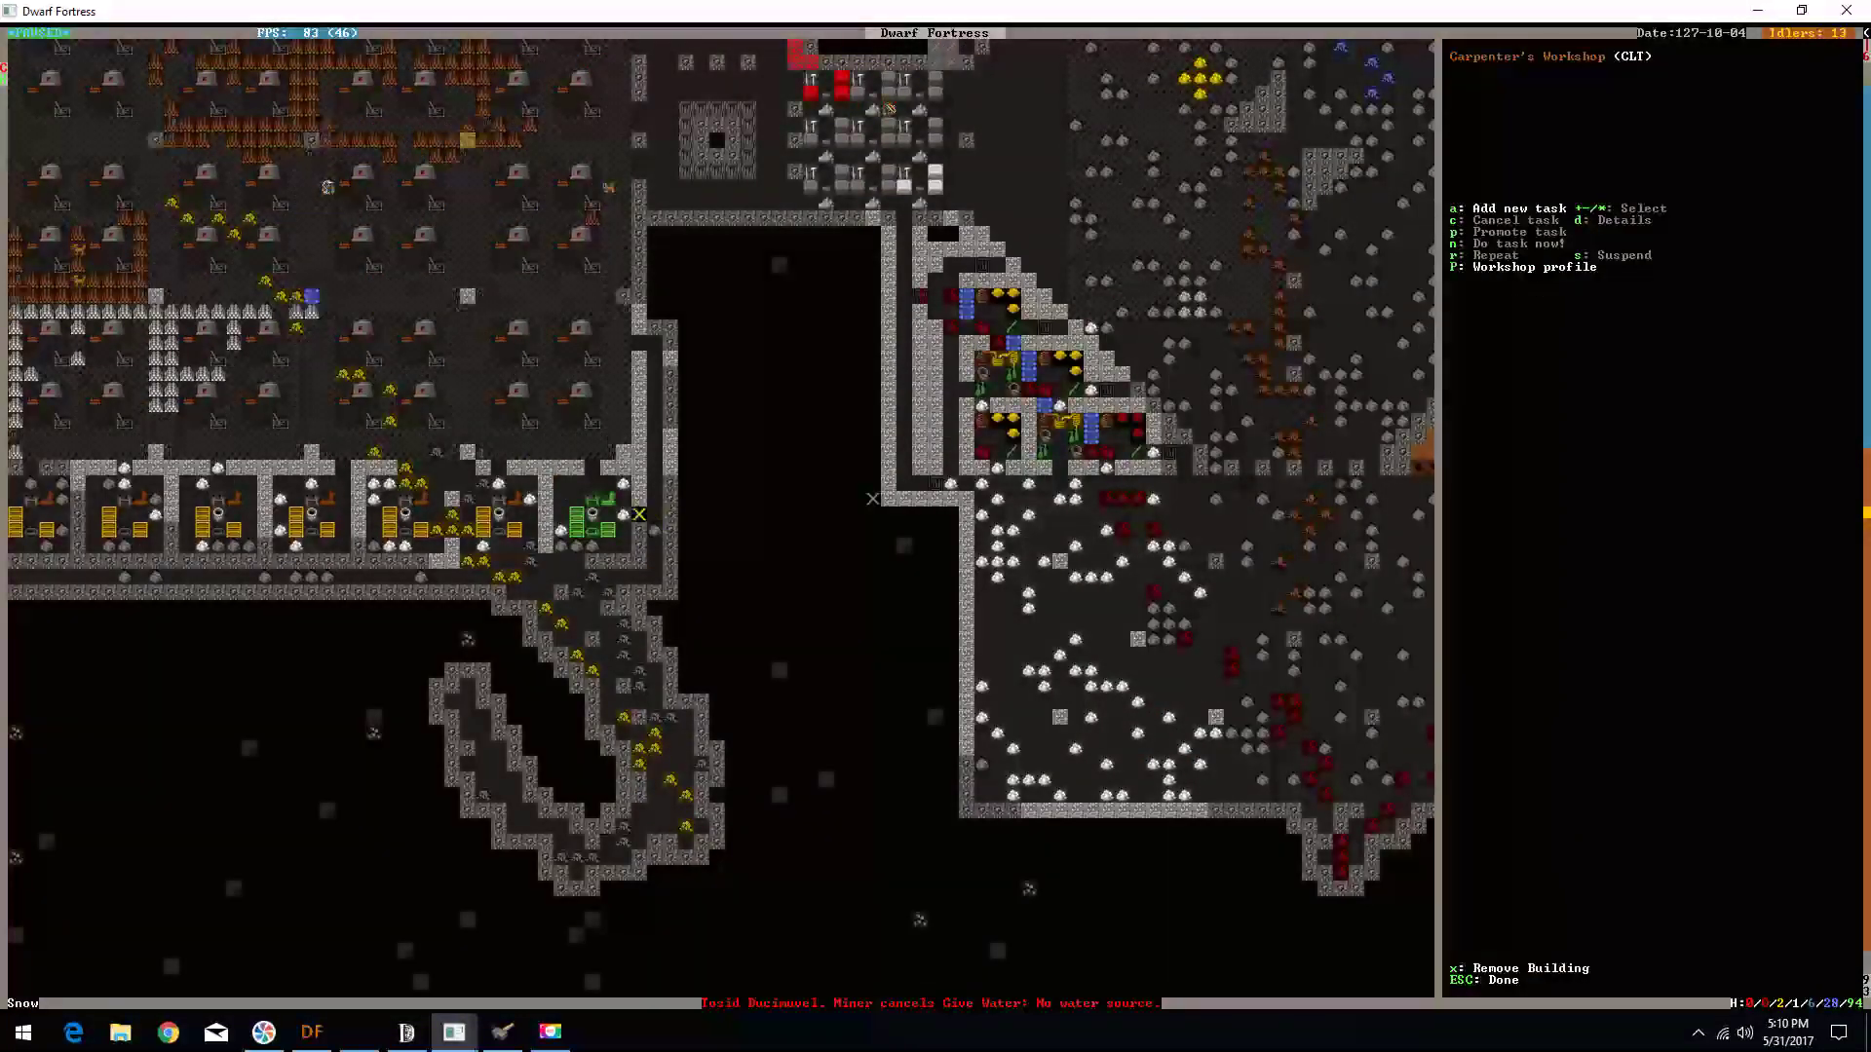
pyautogui.press('Left')
pyautogui.press('Left')
pyautogui.press('Left')
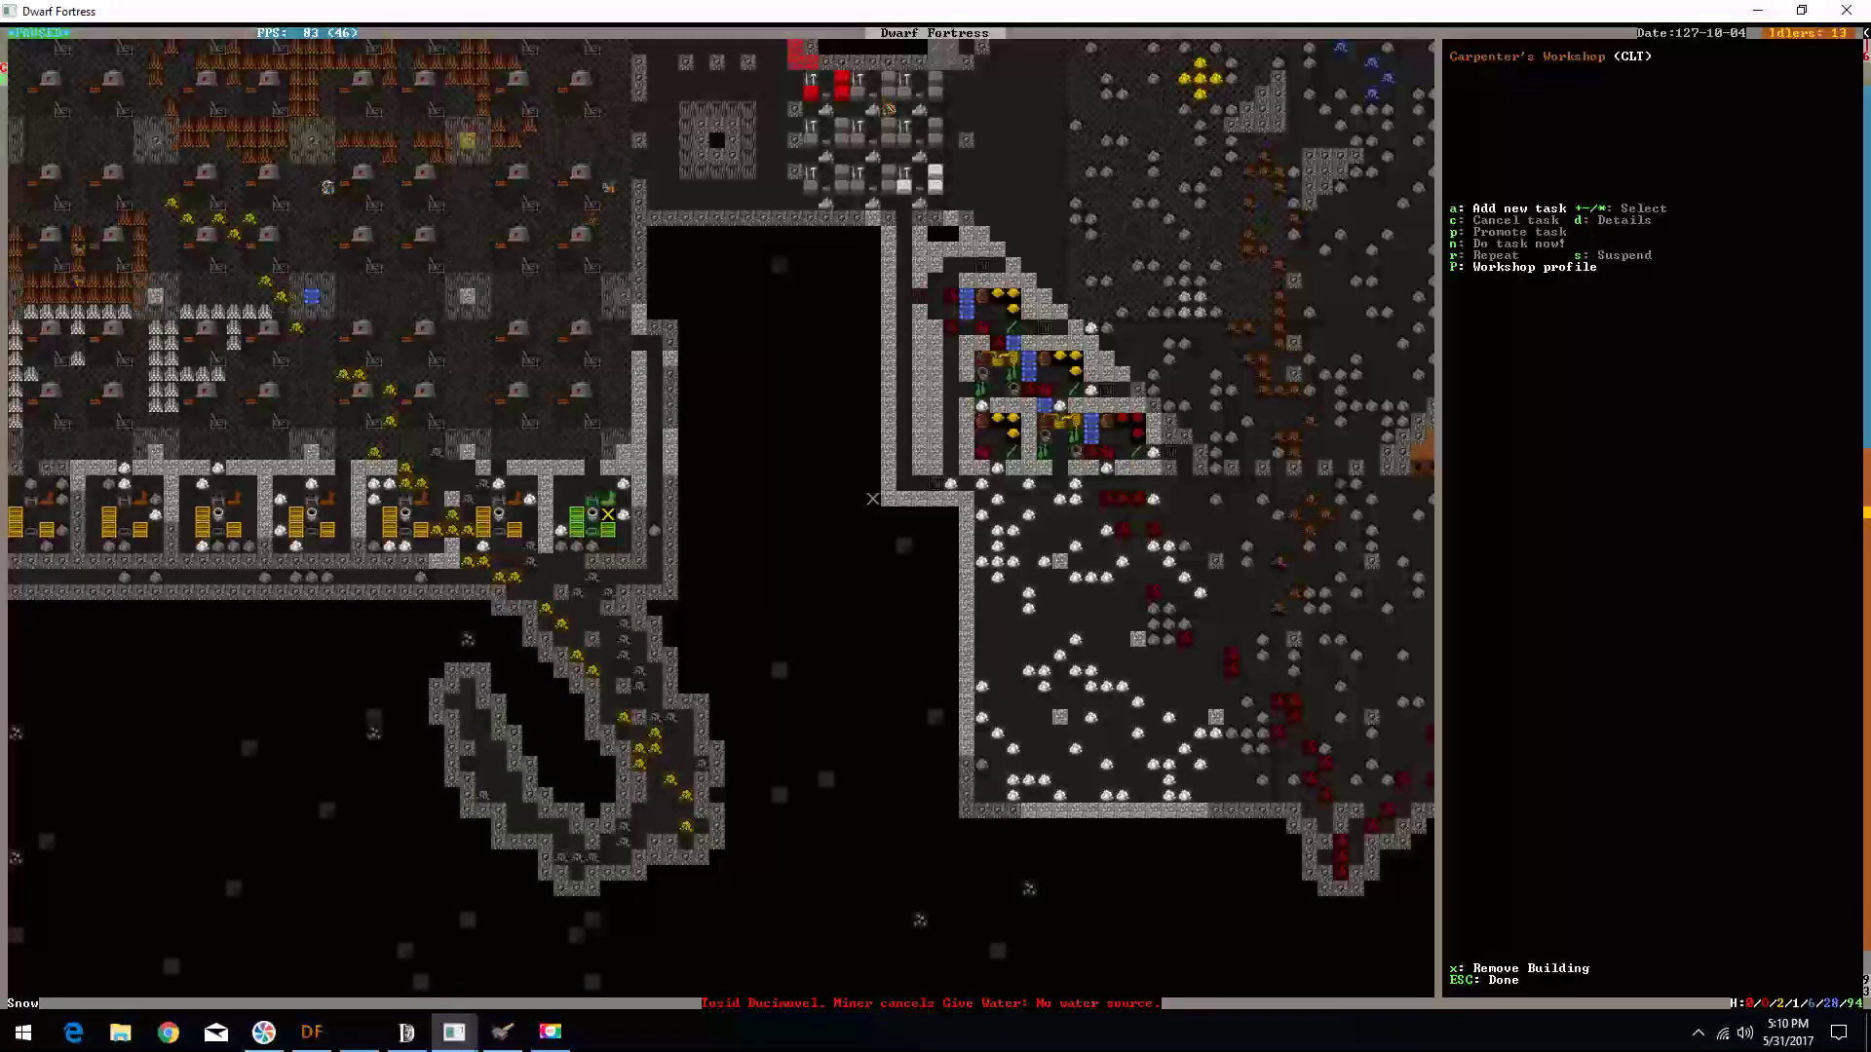
pyautogui.press('a')
pyautogui.press('Up')
pyautogui.press('Up')
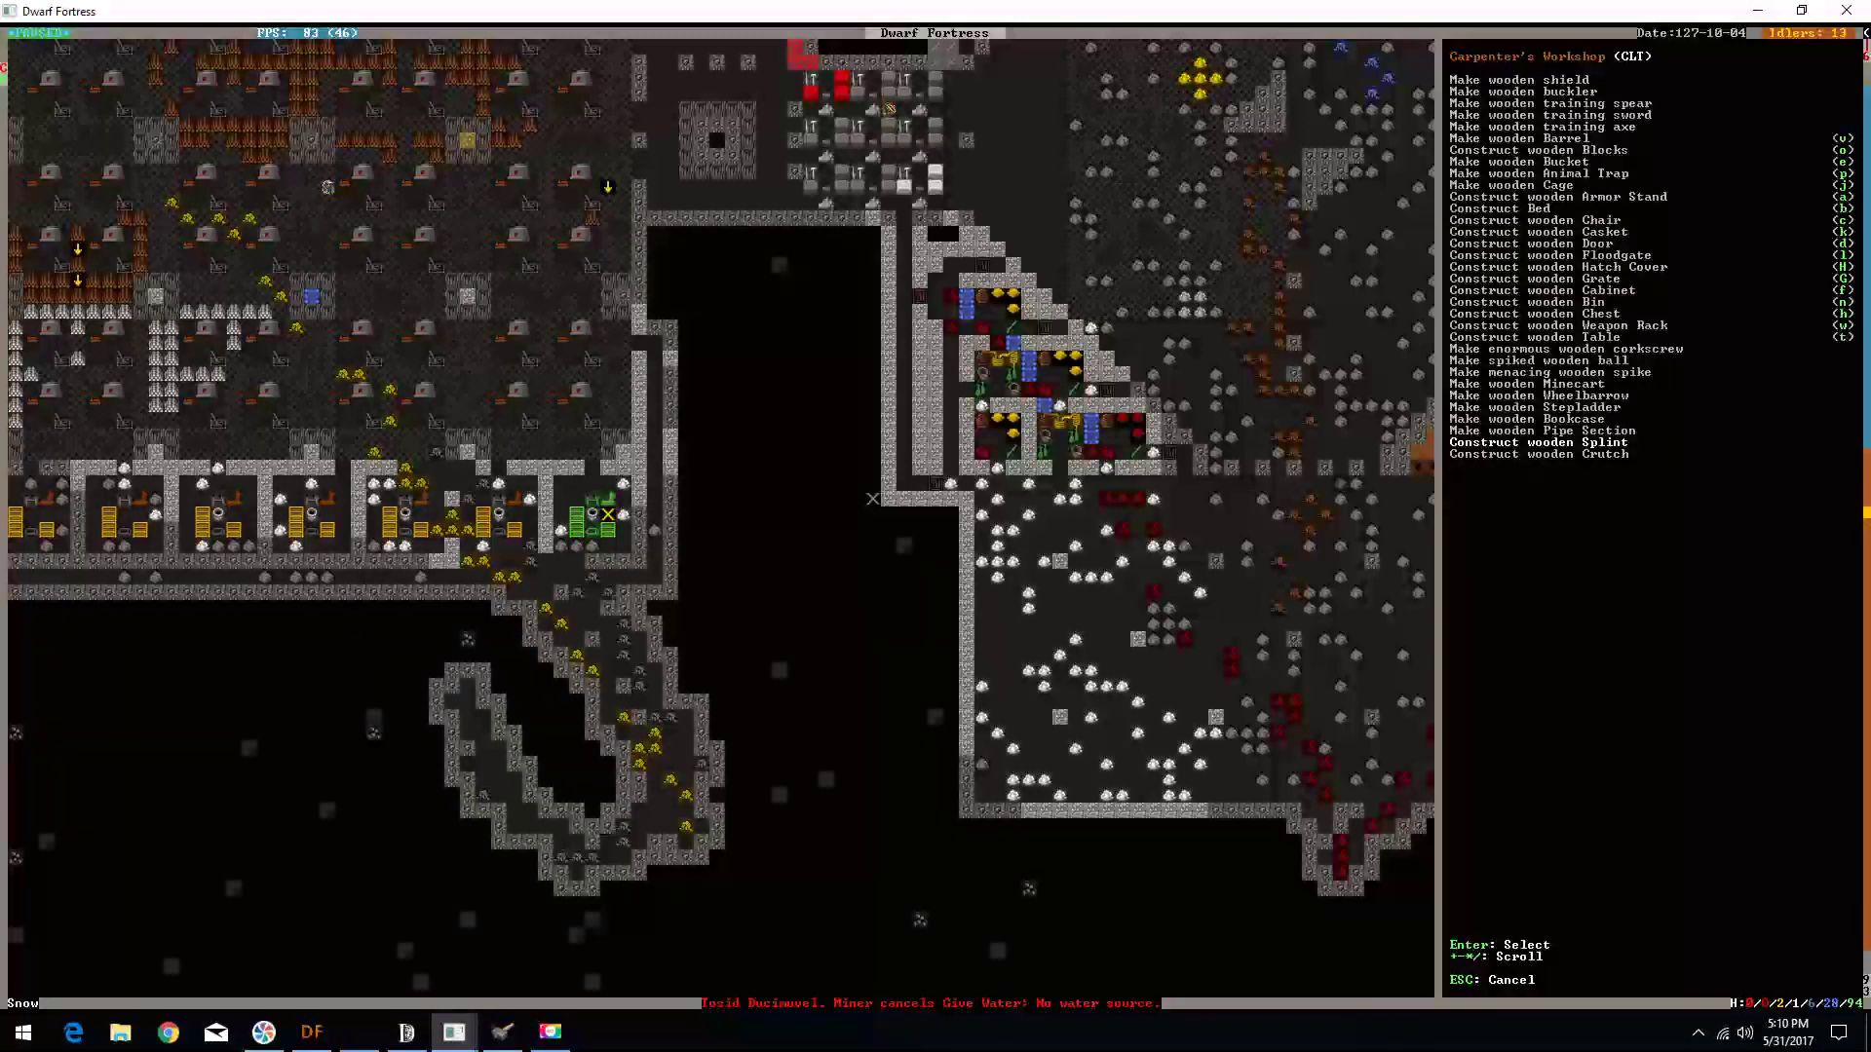
pyautogui.press('Up')
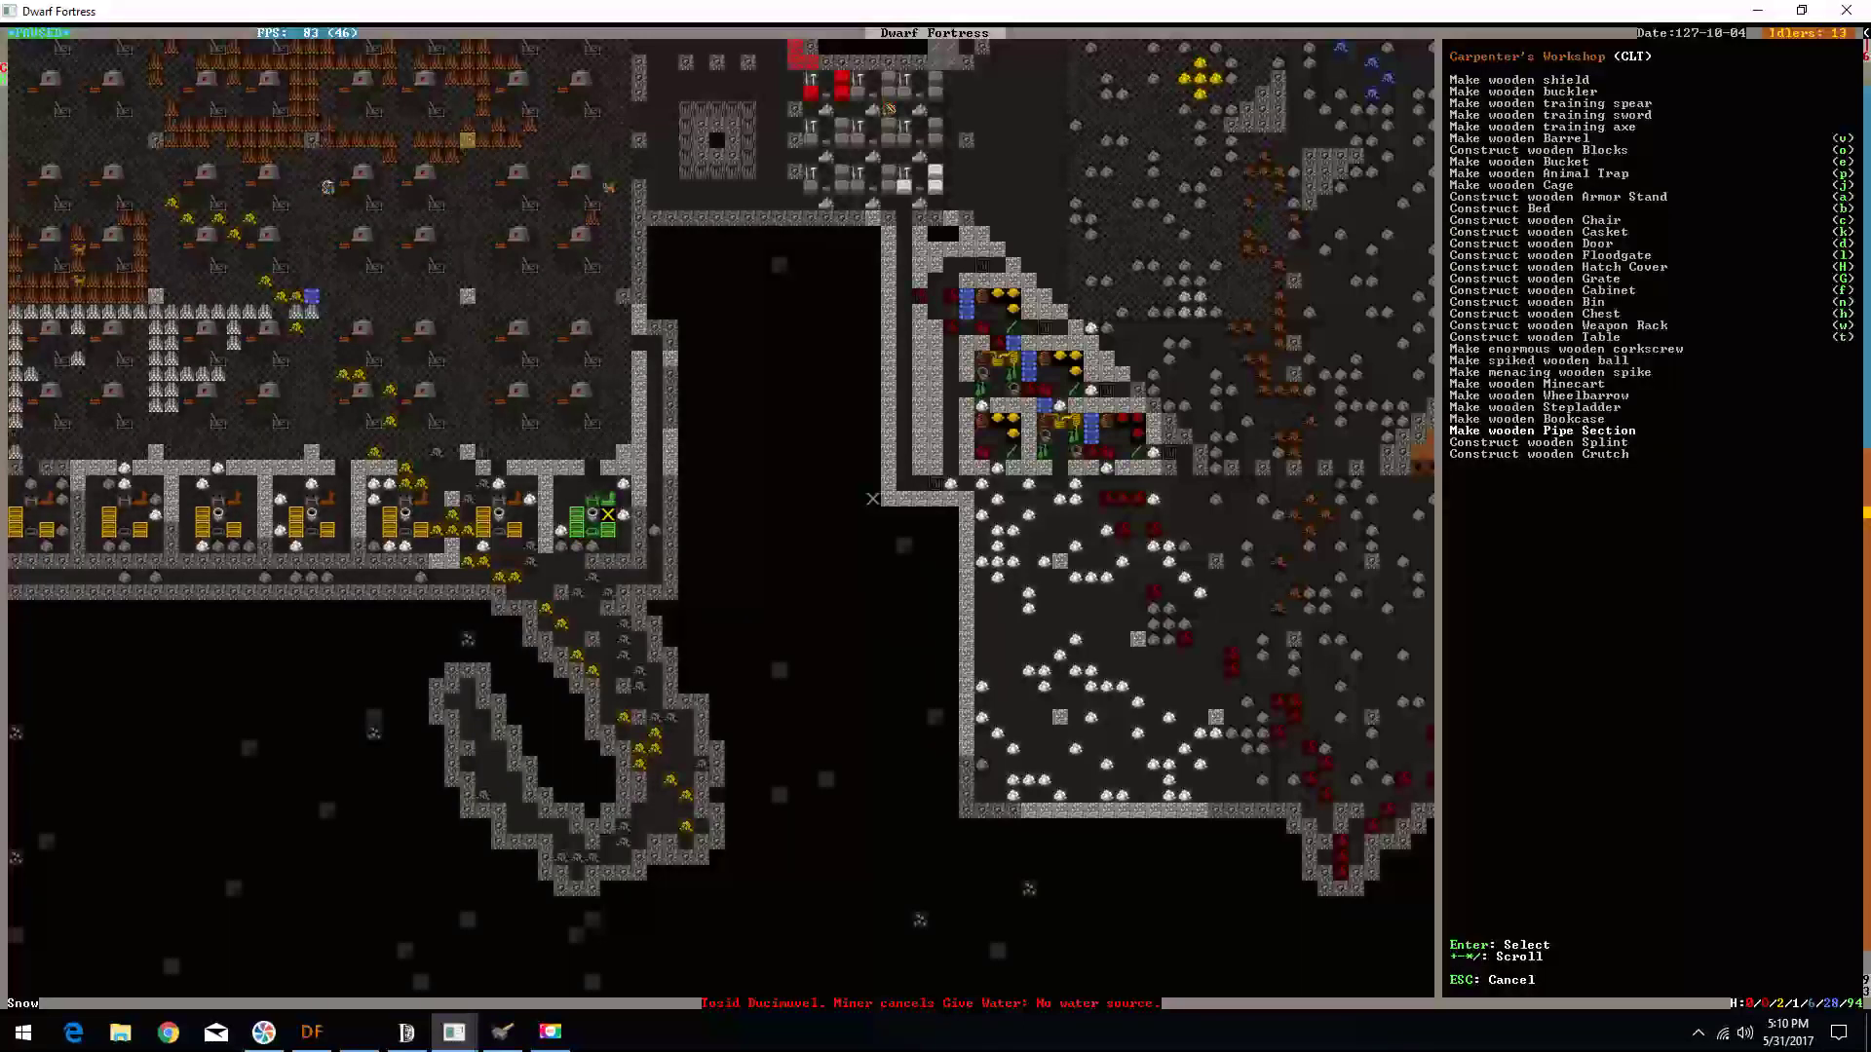
pyautogui.press('Escape')
pyautogui.press('Escape')
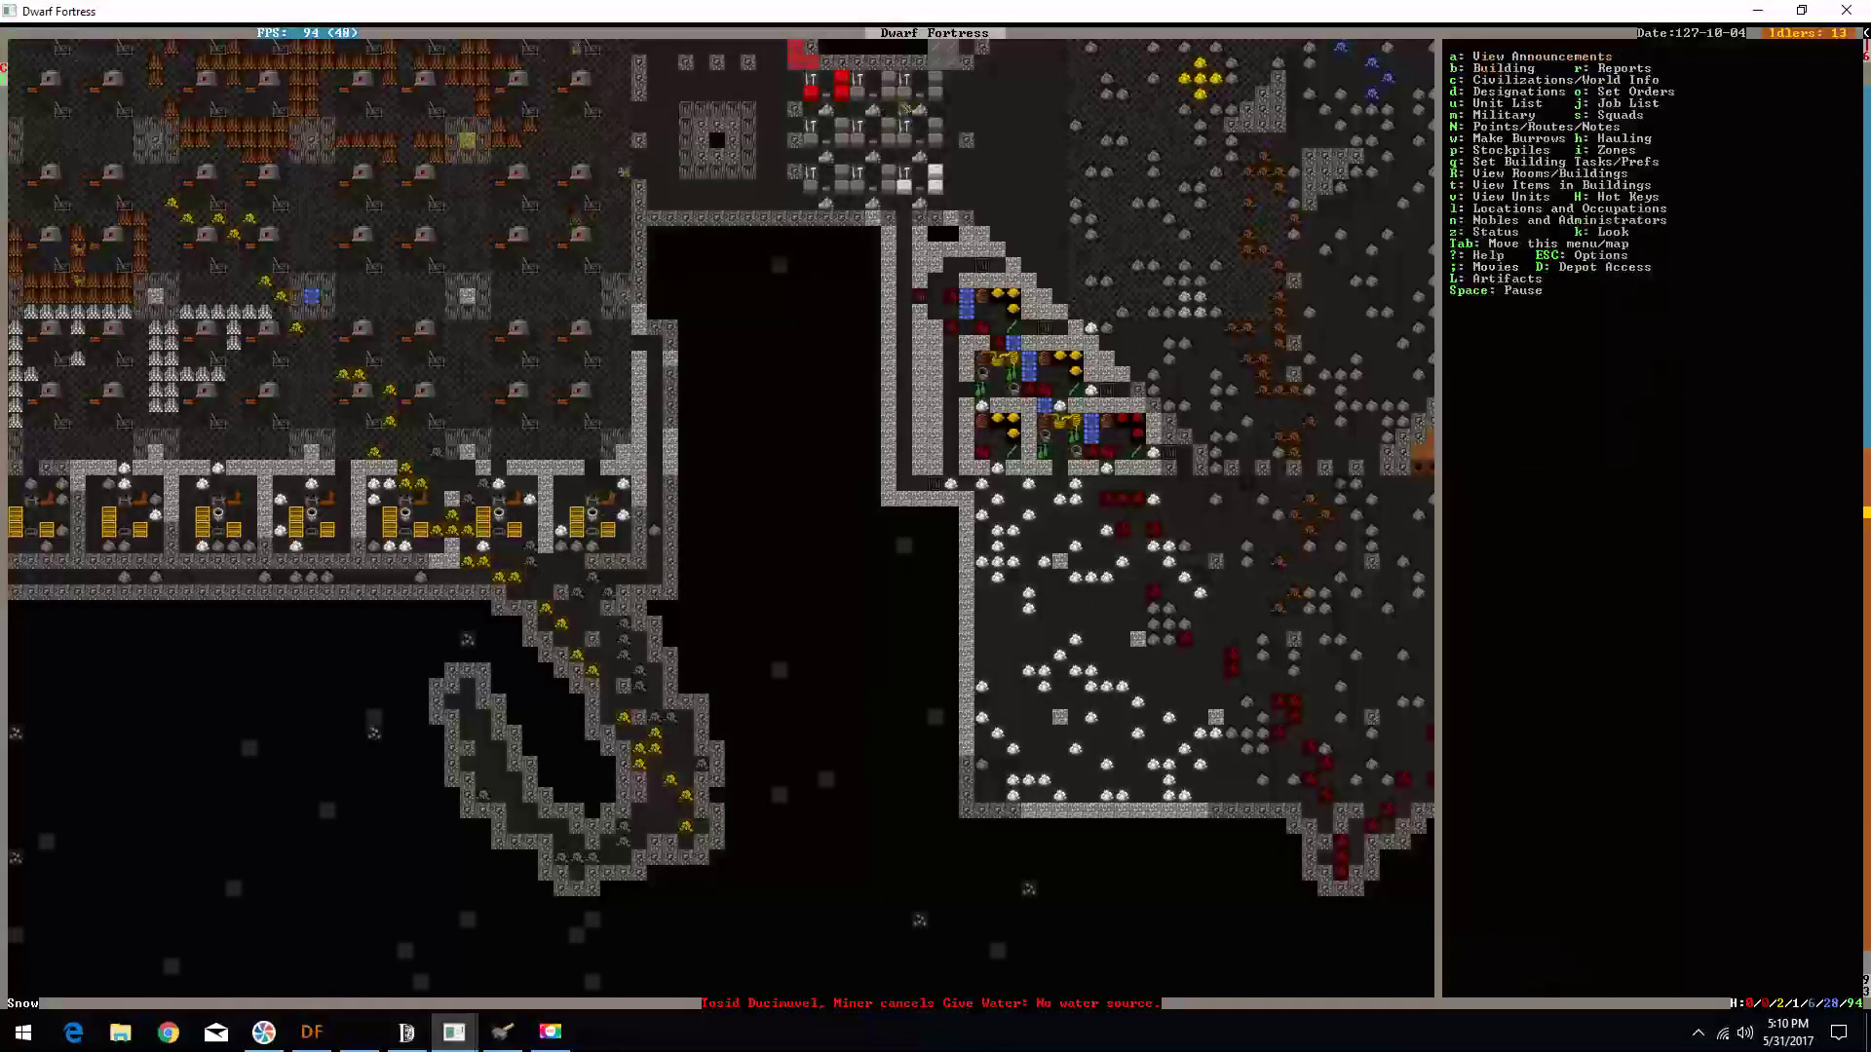
pyautogui.press('Escape')
pyautogui.press('Up')
pyautogui.press('Escape')
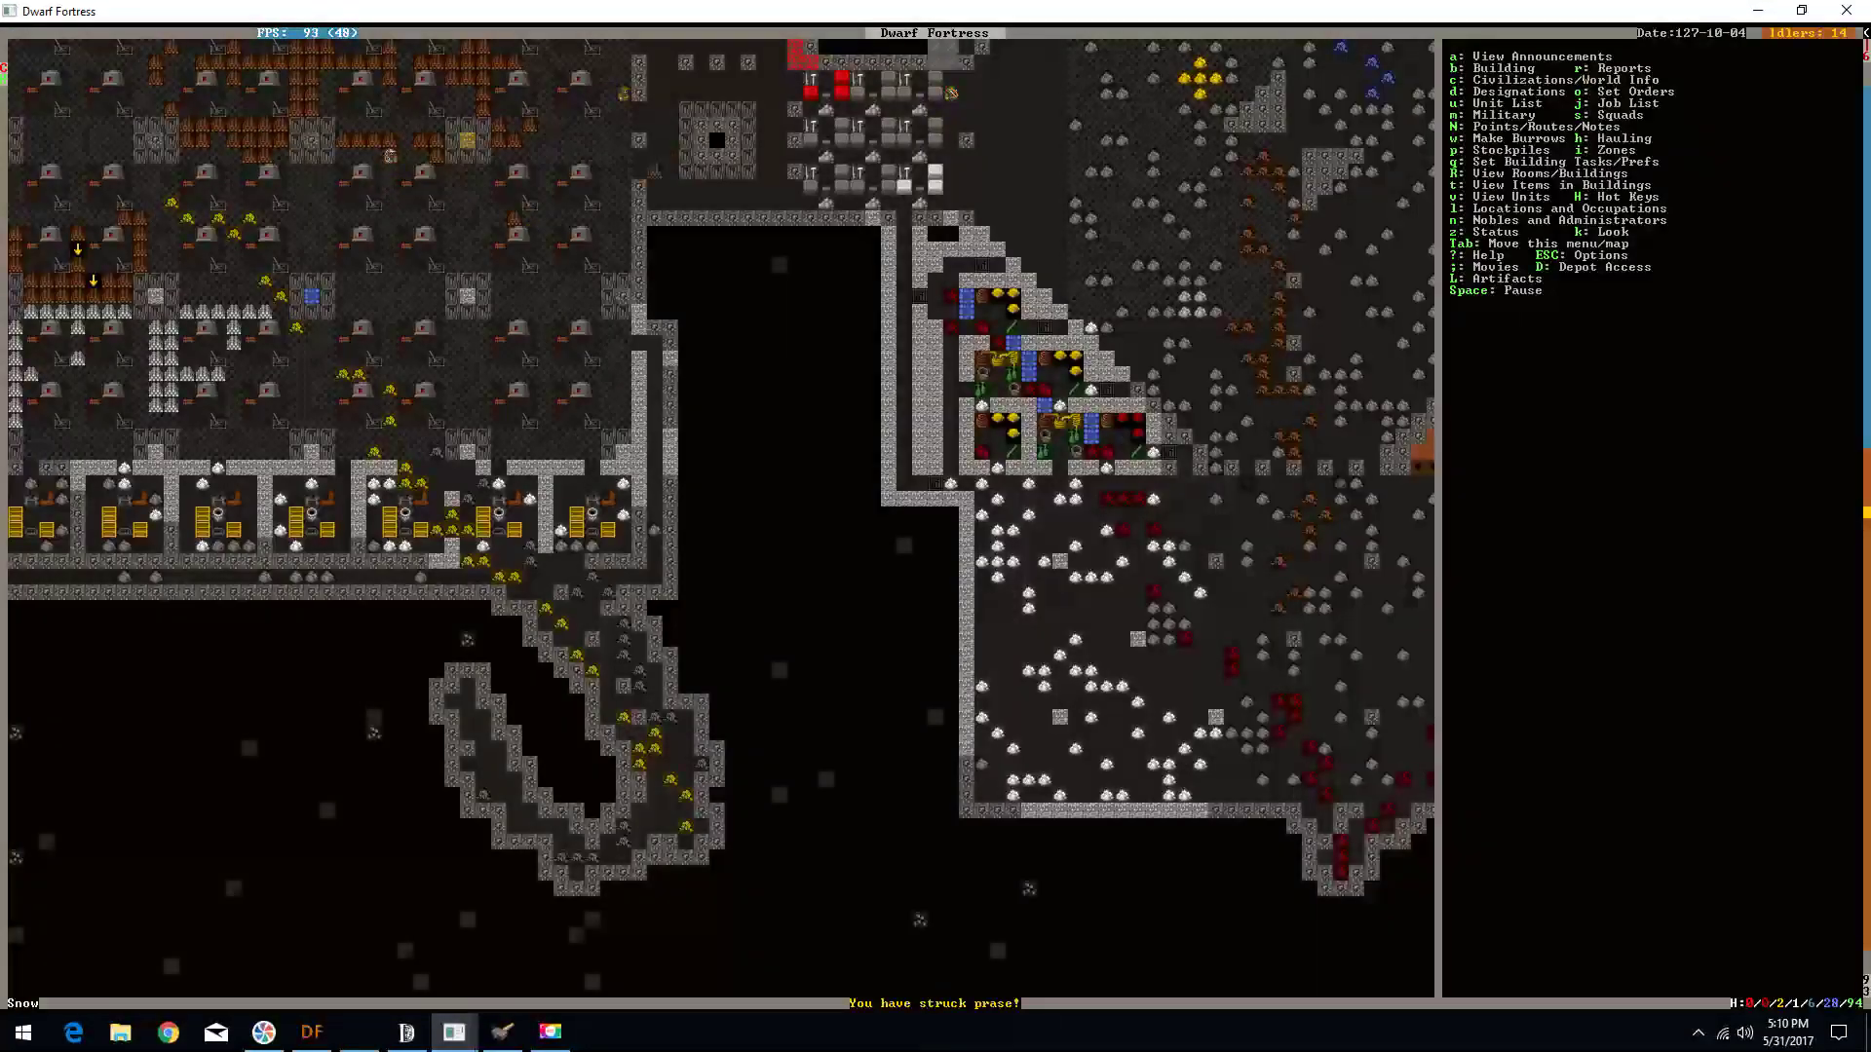
pyautogui.scroll(1, 717, 511)
pyautogui.scroll(1, 716, 512)
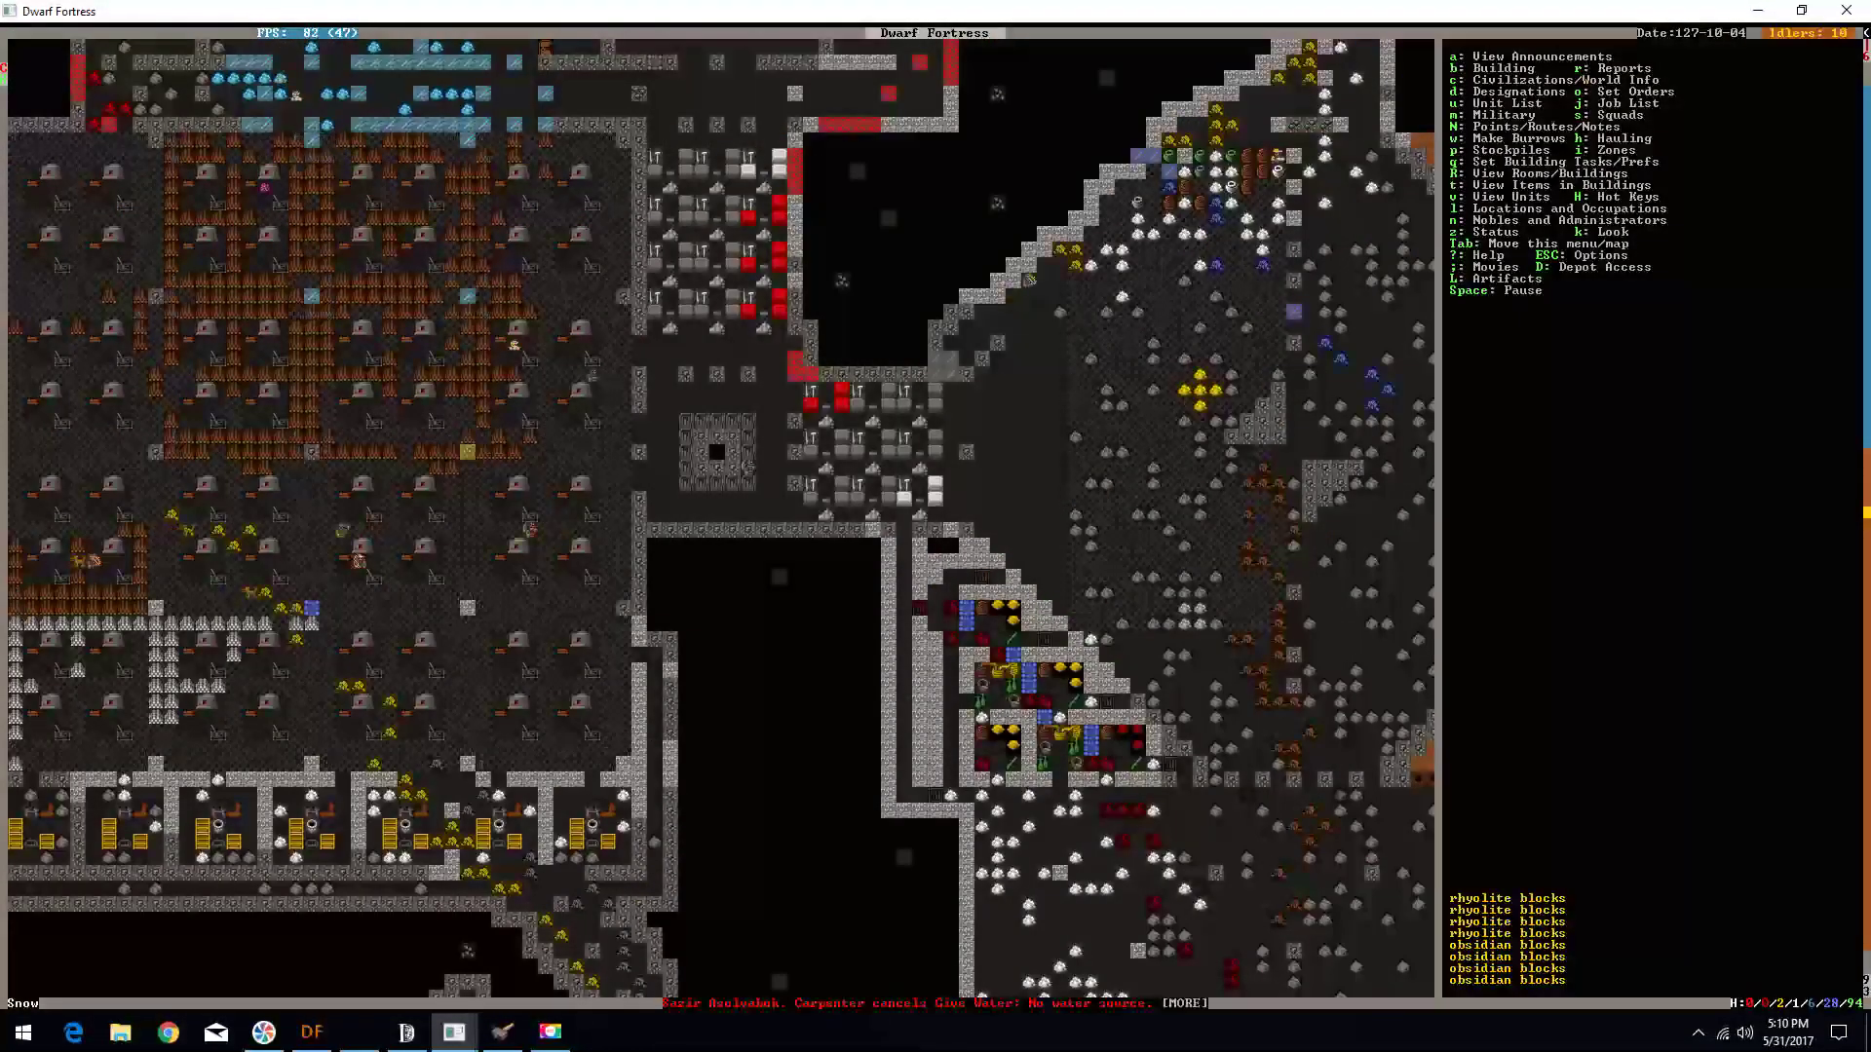
# - Check the announcements and descend two levels to the flooded cavern
pyautogui.press('a')
pyautogui.press('Escape')
pyautogui.scroll(2, 716, 512)
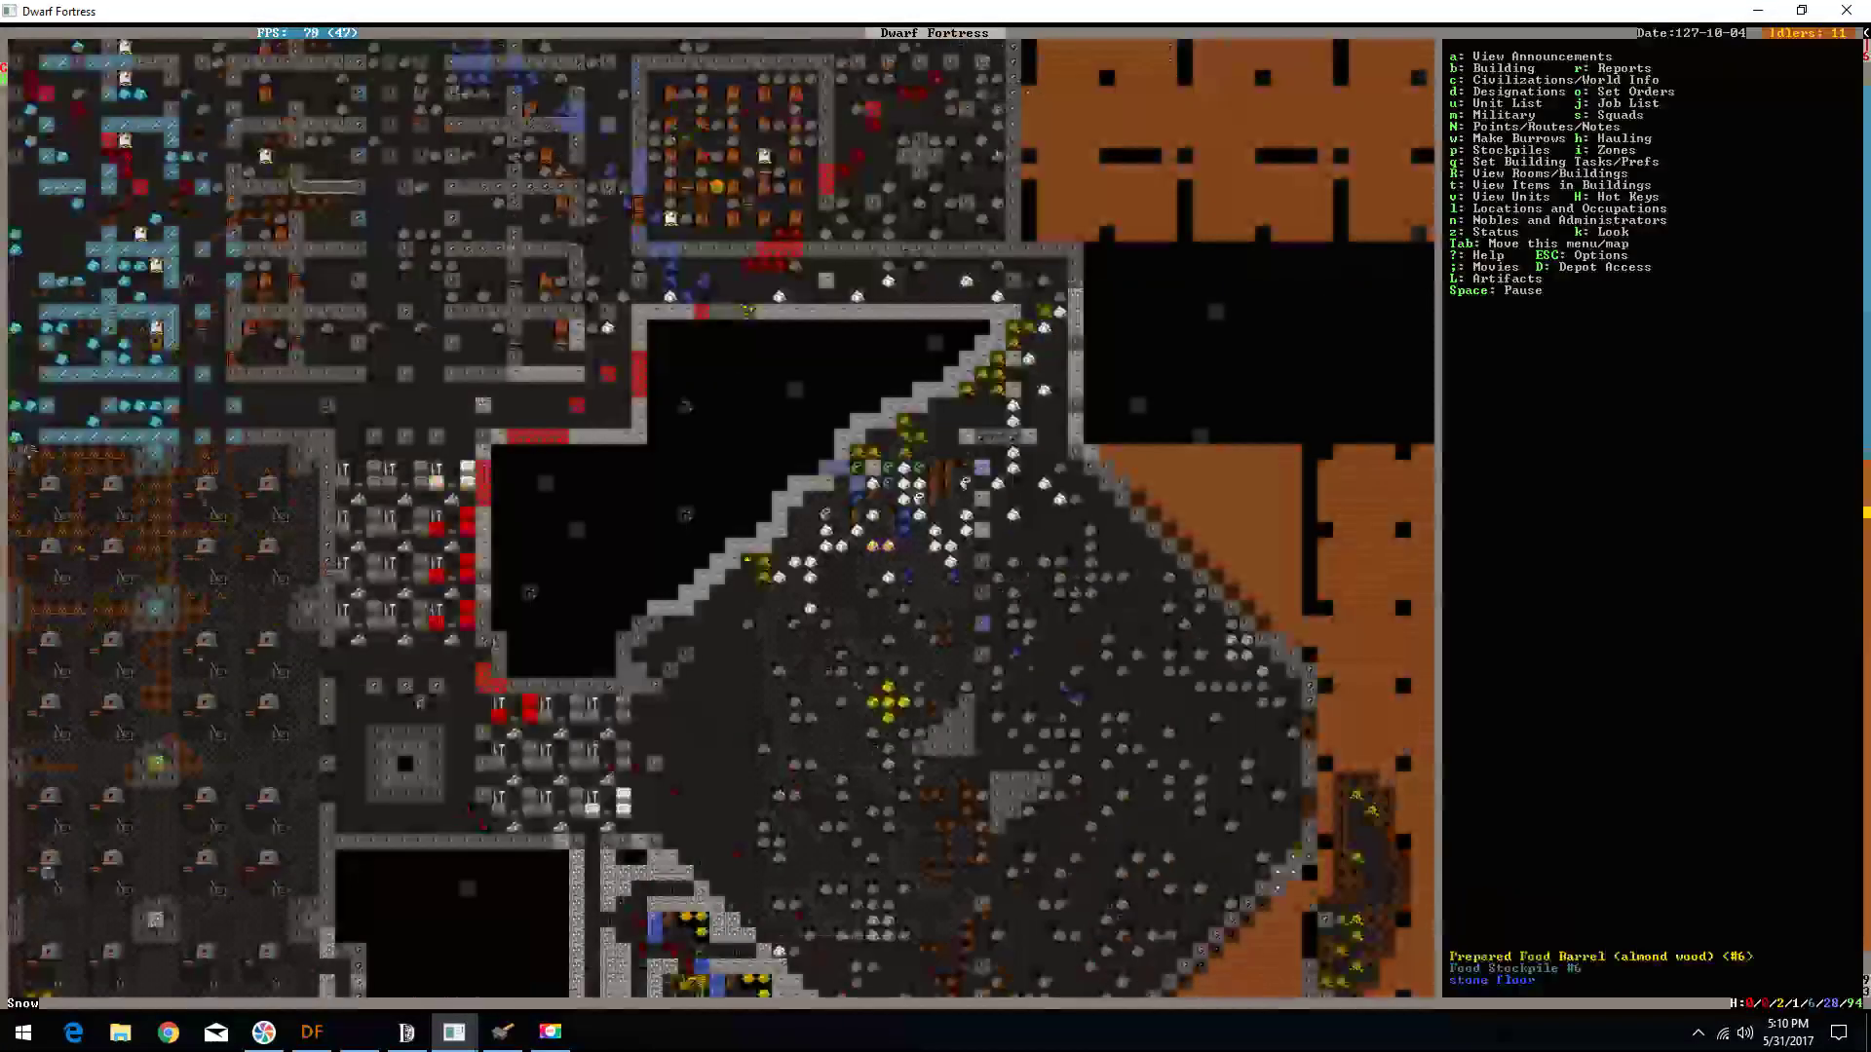
pyautogui.scroll(1, 716, 511)
pyautogui.scroll(1, 717, 512)
pyautogui.press('>')
pyautogui.press('>')
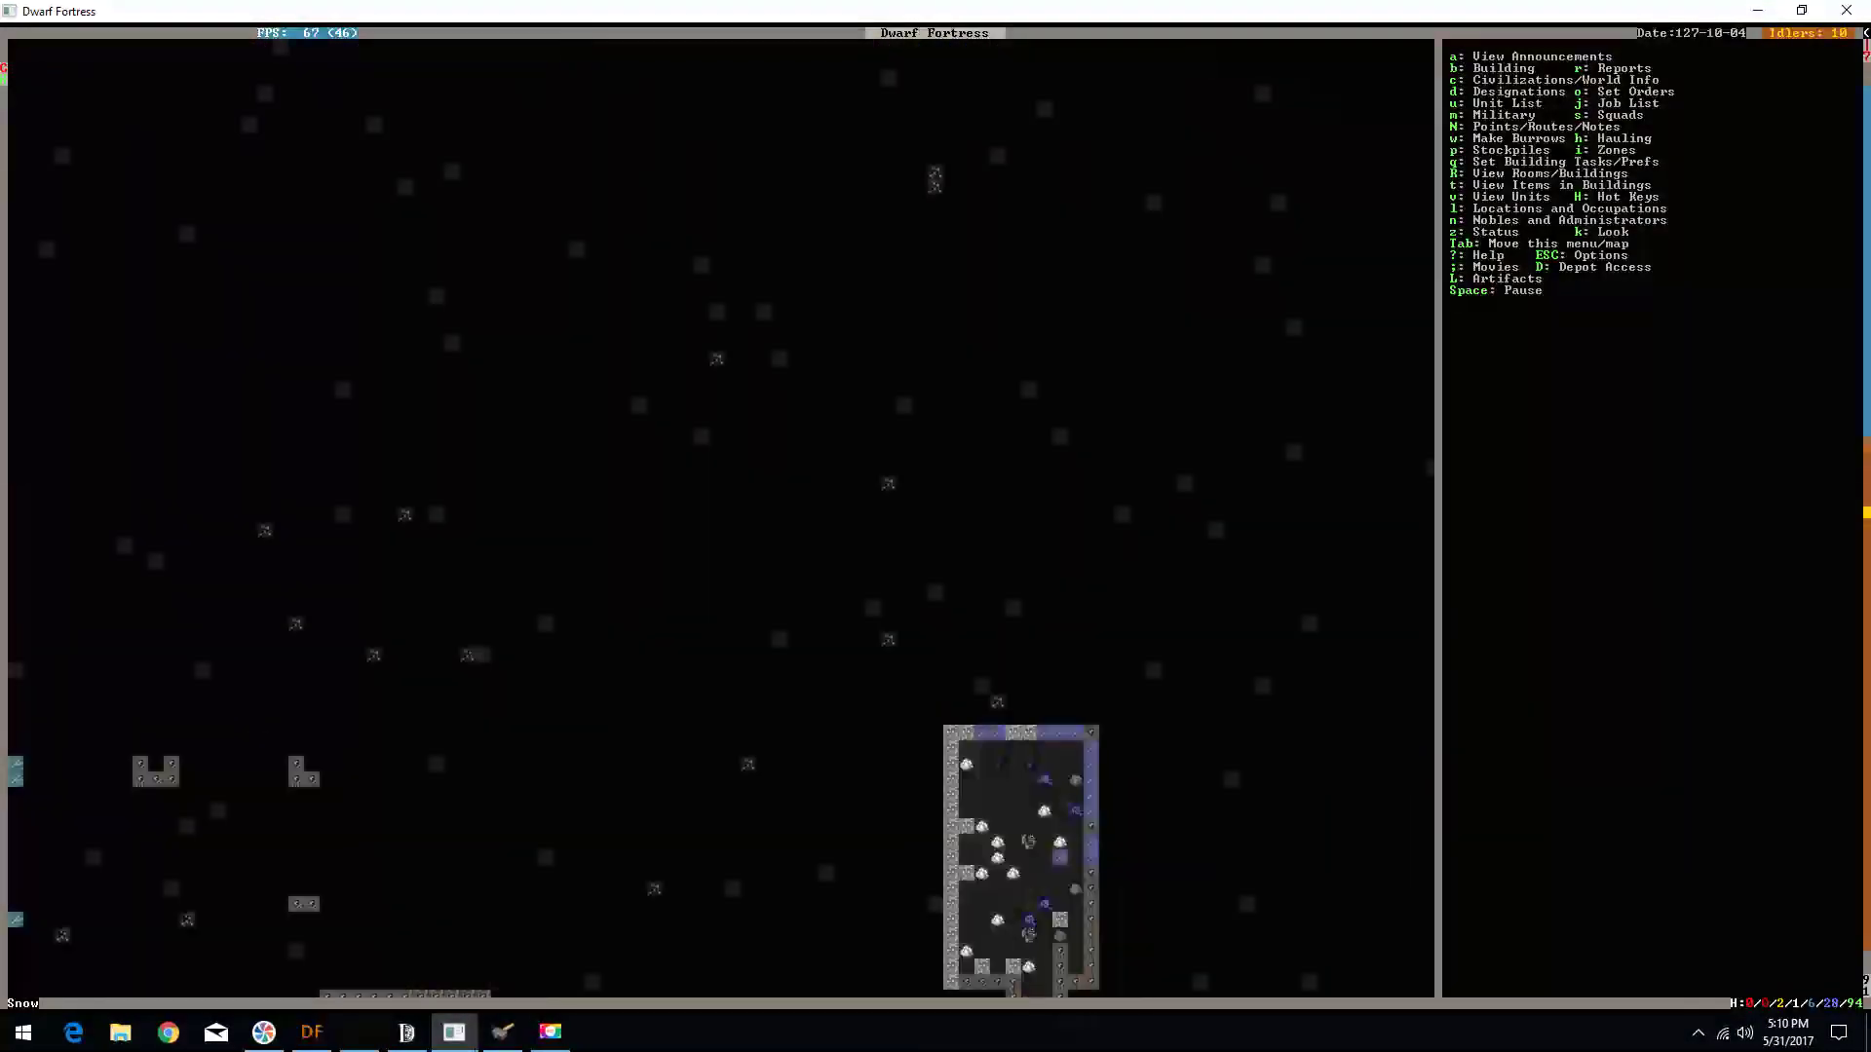
pyautogui.press('>')
pyautogui.press('>')
pyautogui.press('>')
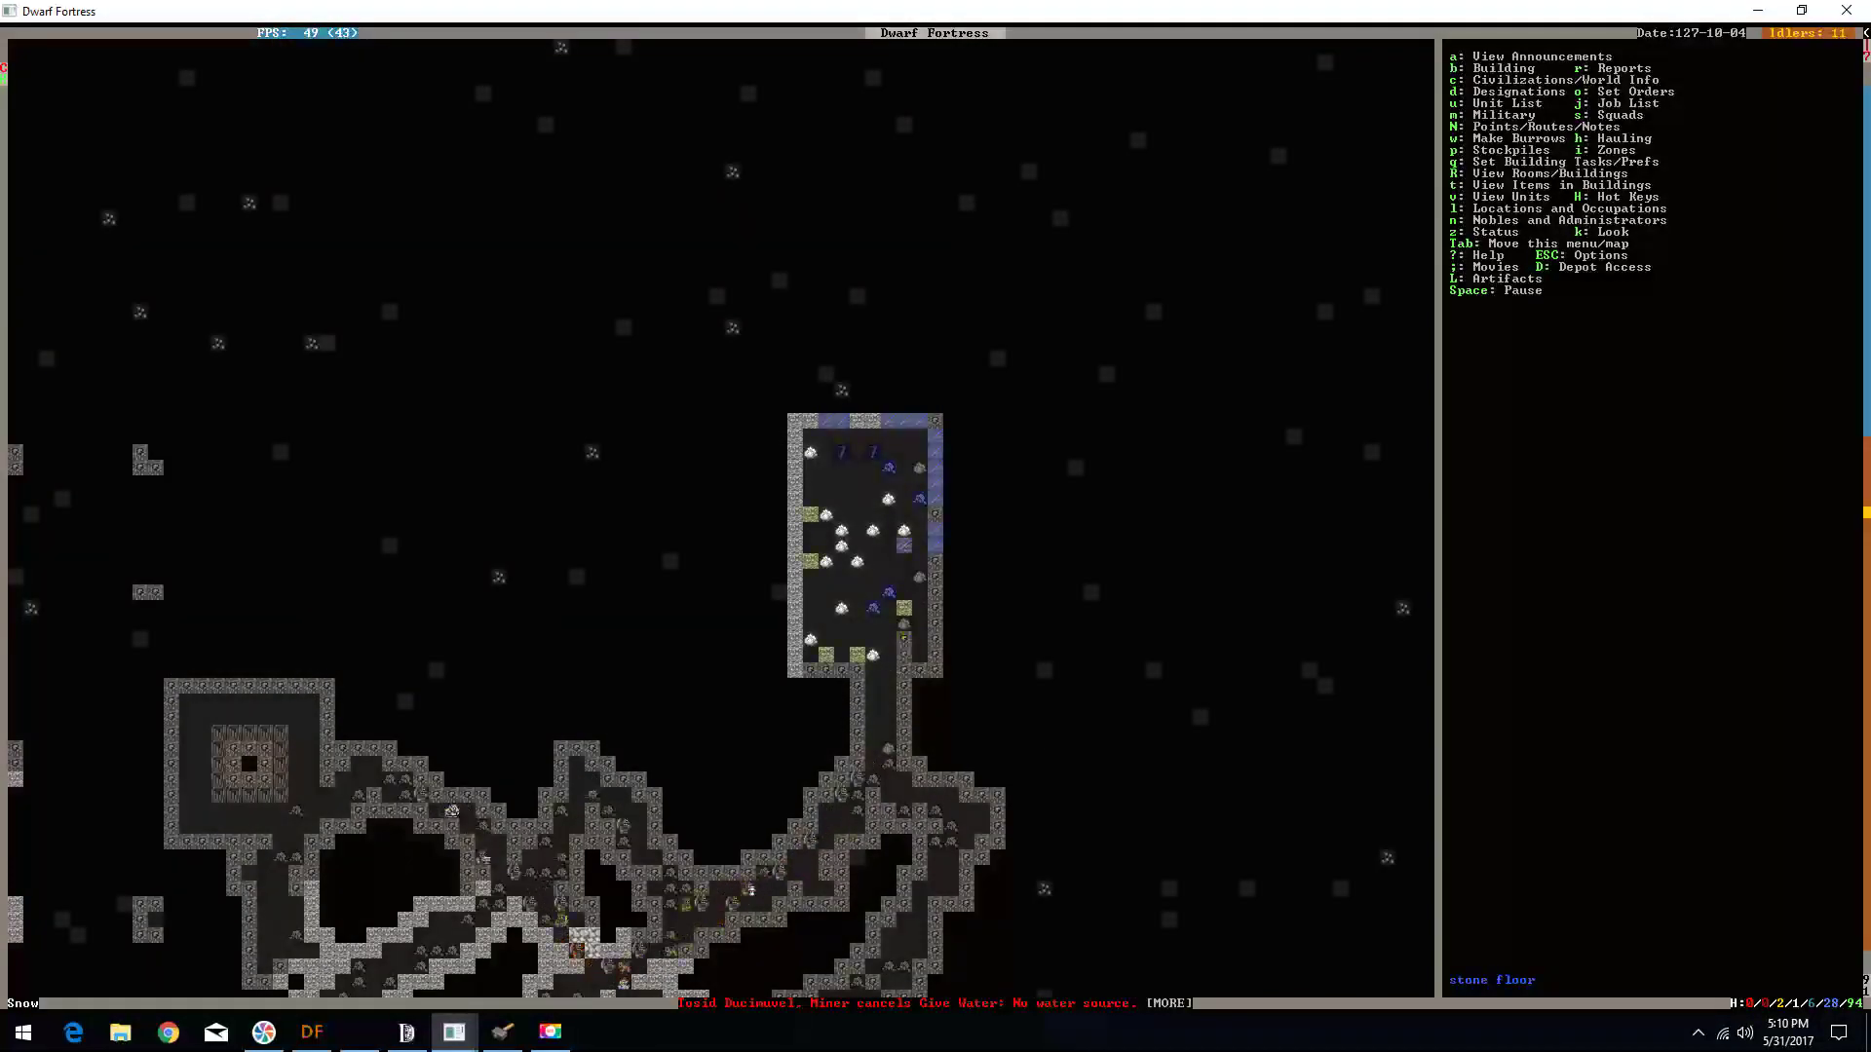
# - Enter channel designation mode, then leave it and unpause the game
pyautogui.press('d')
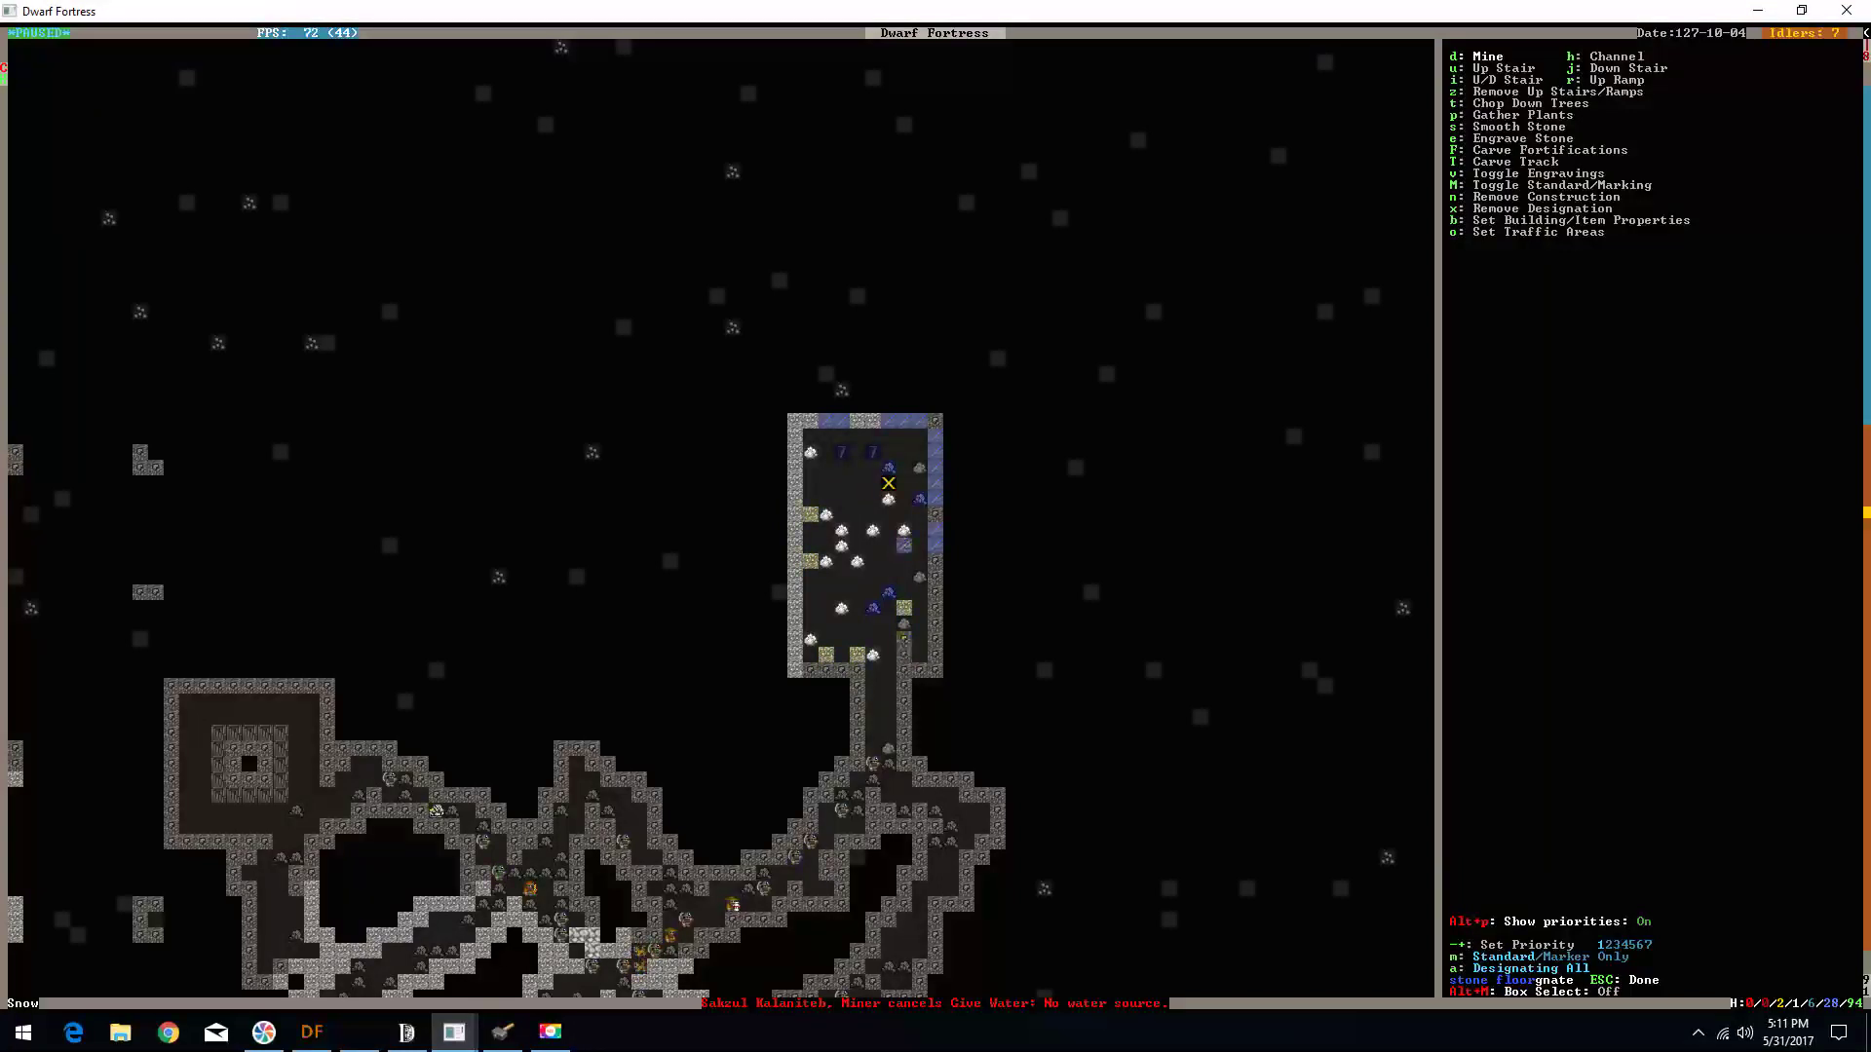
pyautogui.press('h')
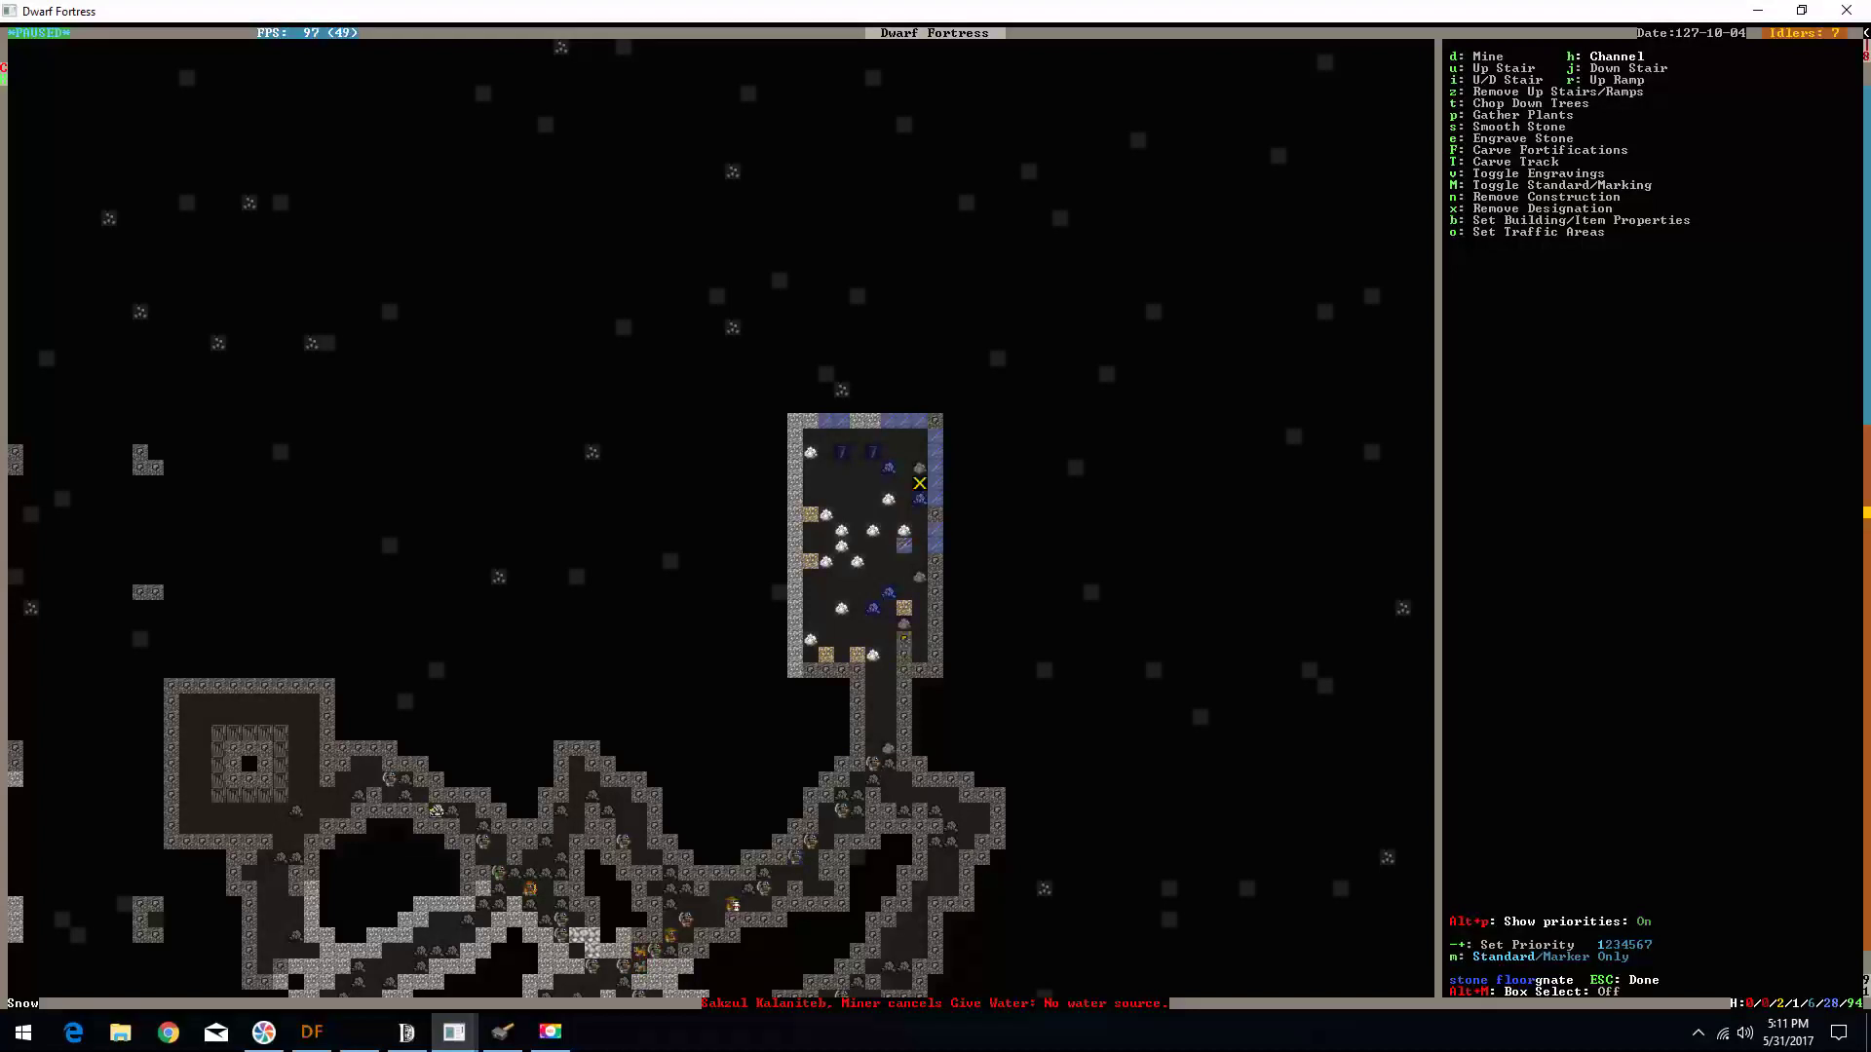
pyautogui.press('Escape')
pyautogui.press('space')
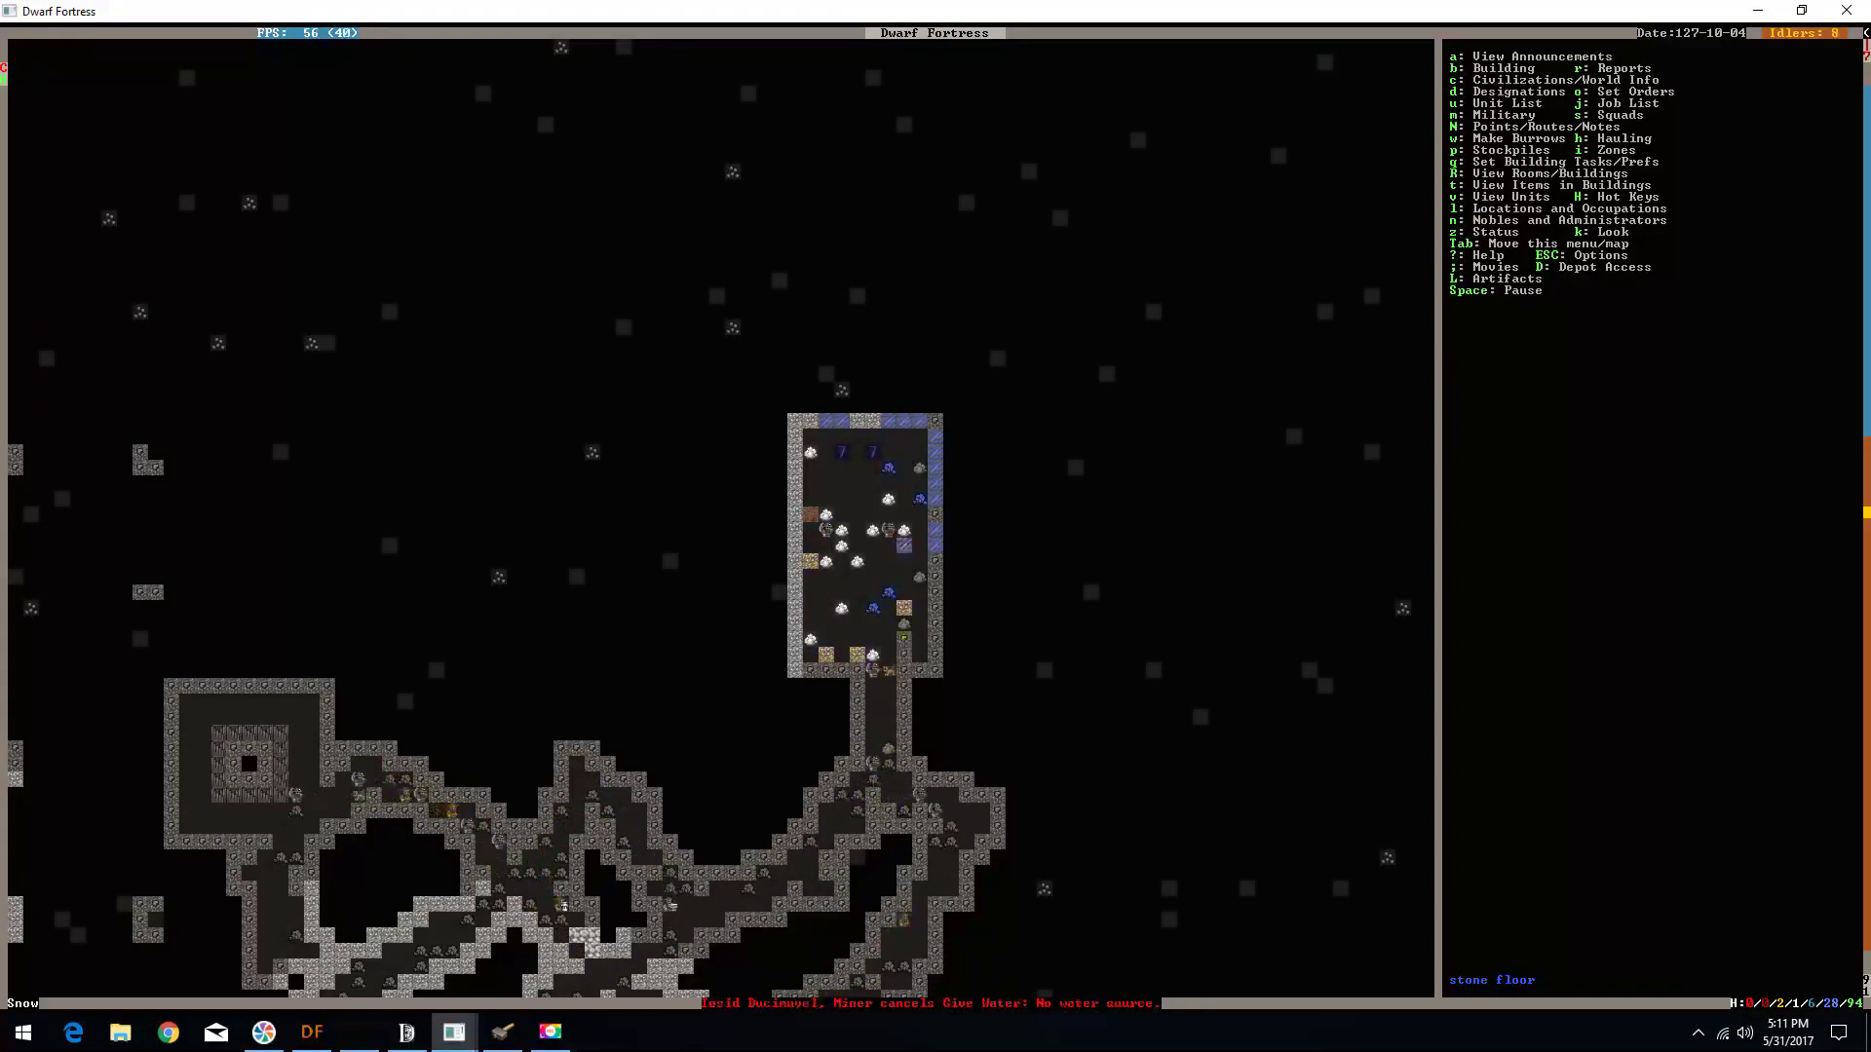
# - Review the doors and bars on the Stocks screen, then return to the map
pyautogui.press('z')
pyautogui.press('Right')
pyautogui.press('Right')
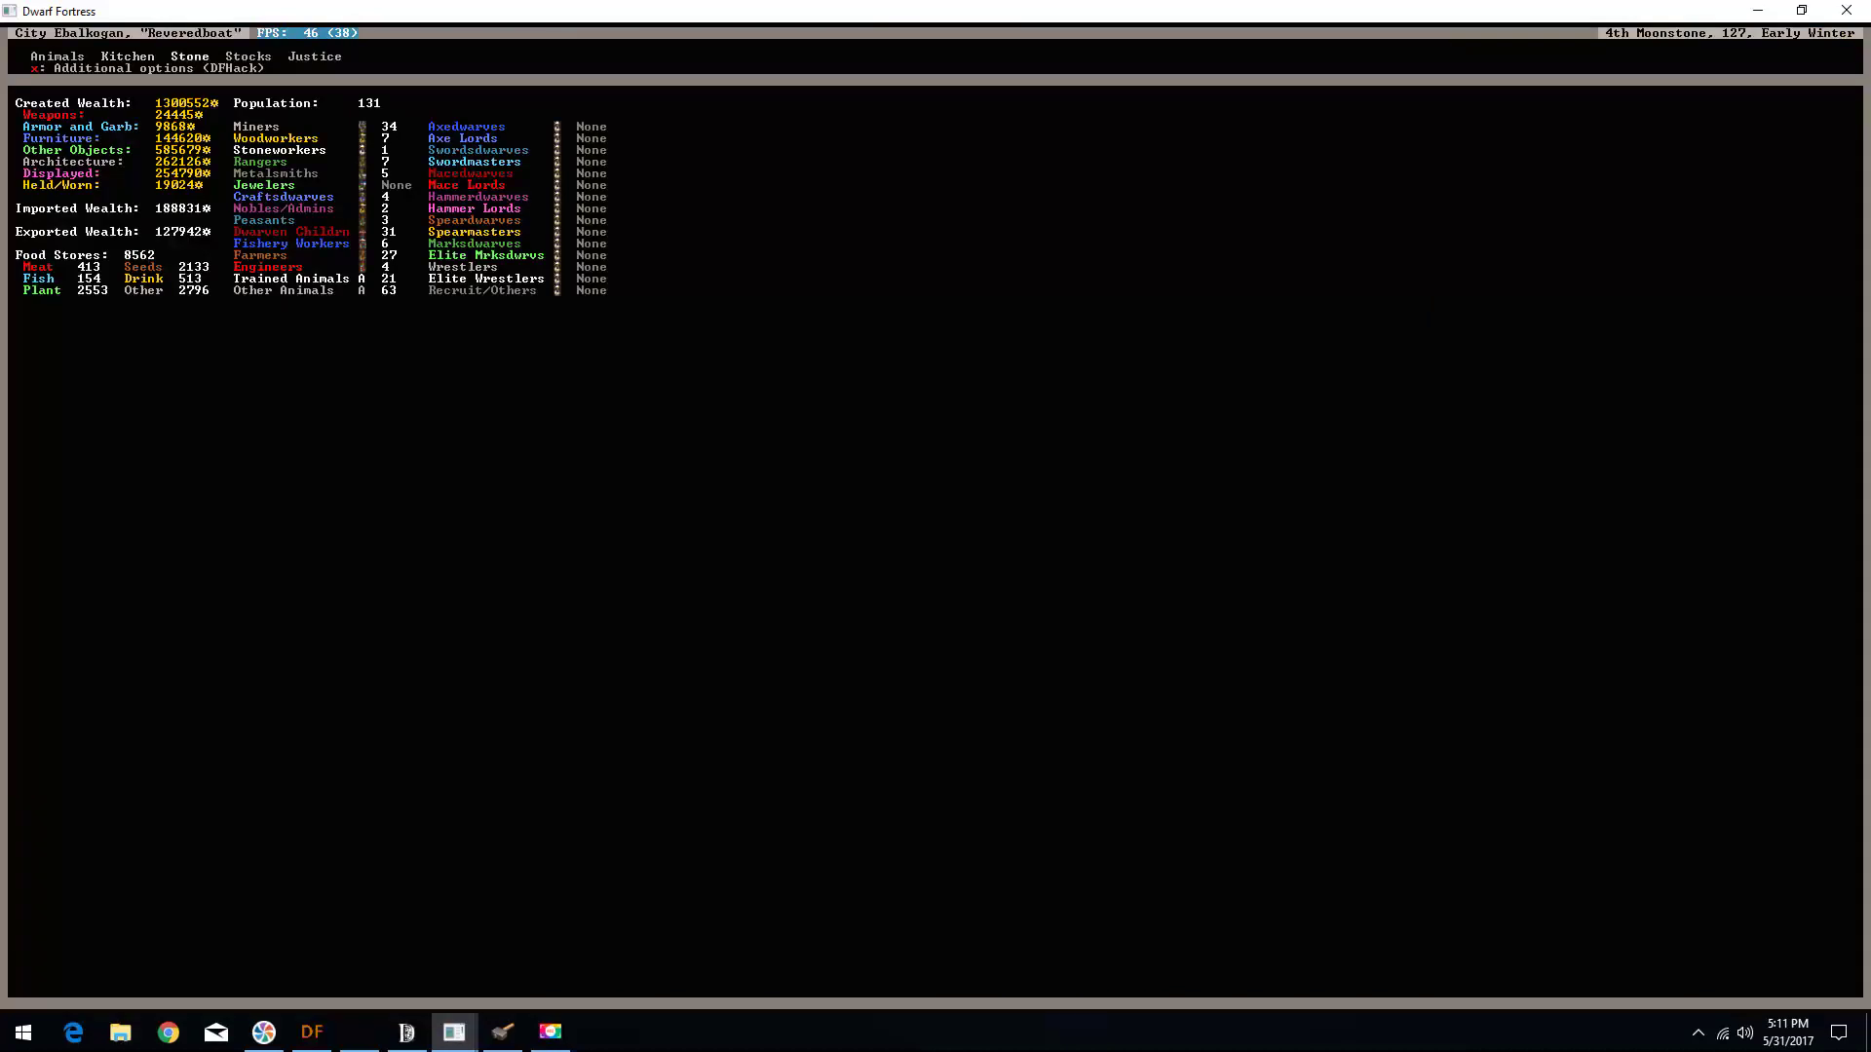
pyautogui.press('Right')
pyautogui.press('Down')
pyautogui.press('Down')
pyautogui.press('Down')
pyautogui.press('Down')
pyautogui.press('Down')
pyautogui.press('Down')
pyautogui.press('Down')
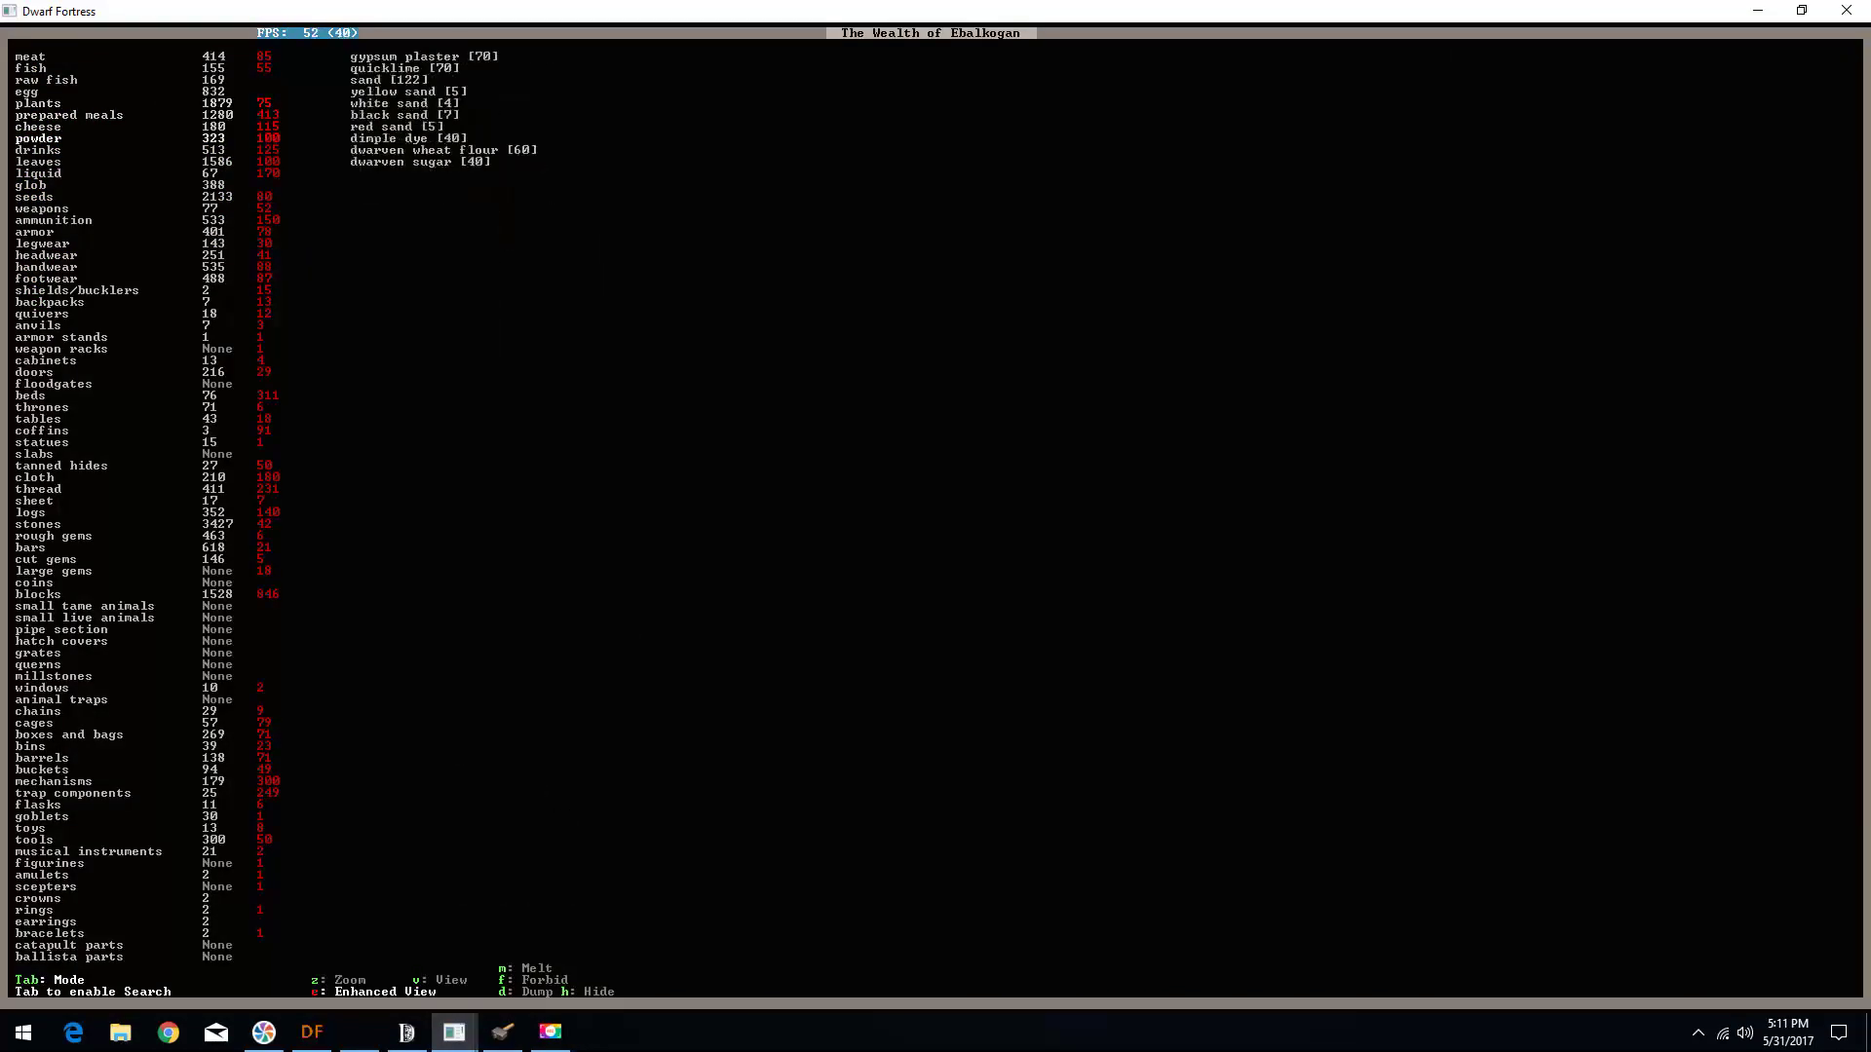
pyautogui.press('Down')
pyautogui.press('Down')
pyautogui.press('Down')
pyautogui.press('Down')
pyautogui.press('Down')
pyautogui.press('Down')
pyautogui.press('Down')
pyautogui.press('Down')
pyautogui.press('Down')
pyautogui.press('Down')
pyautogui.press('Down')
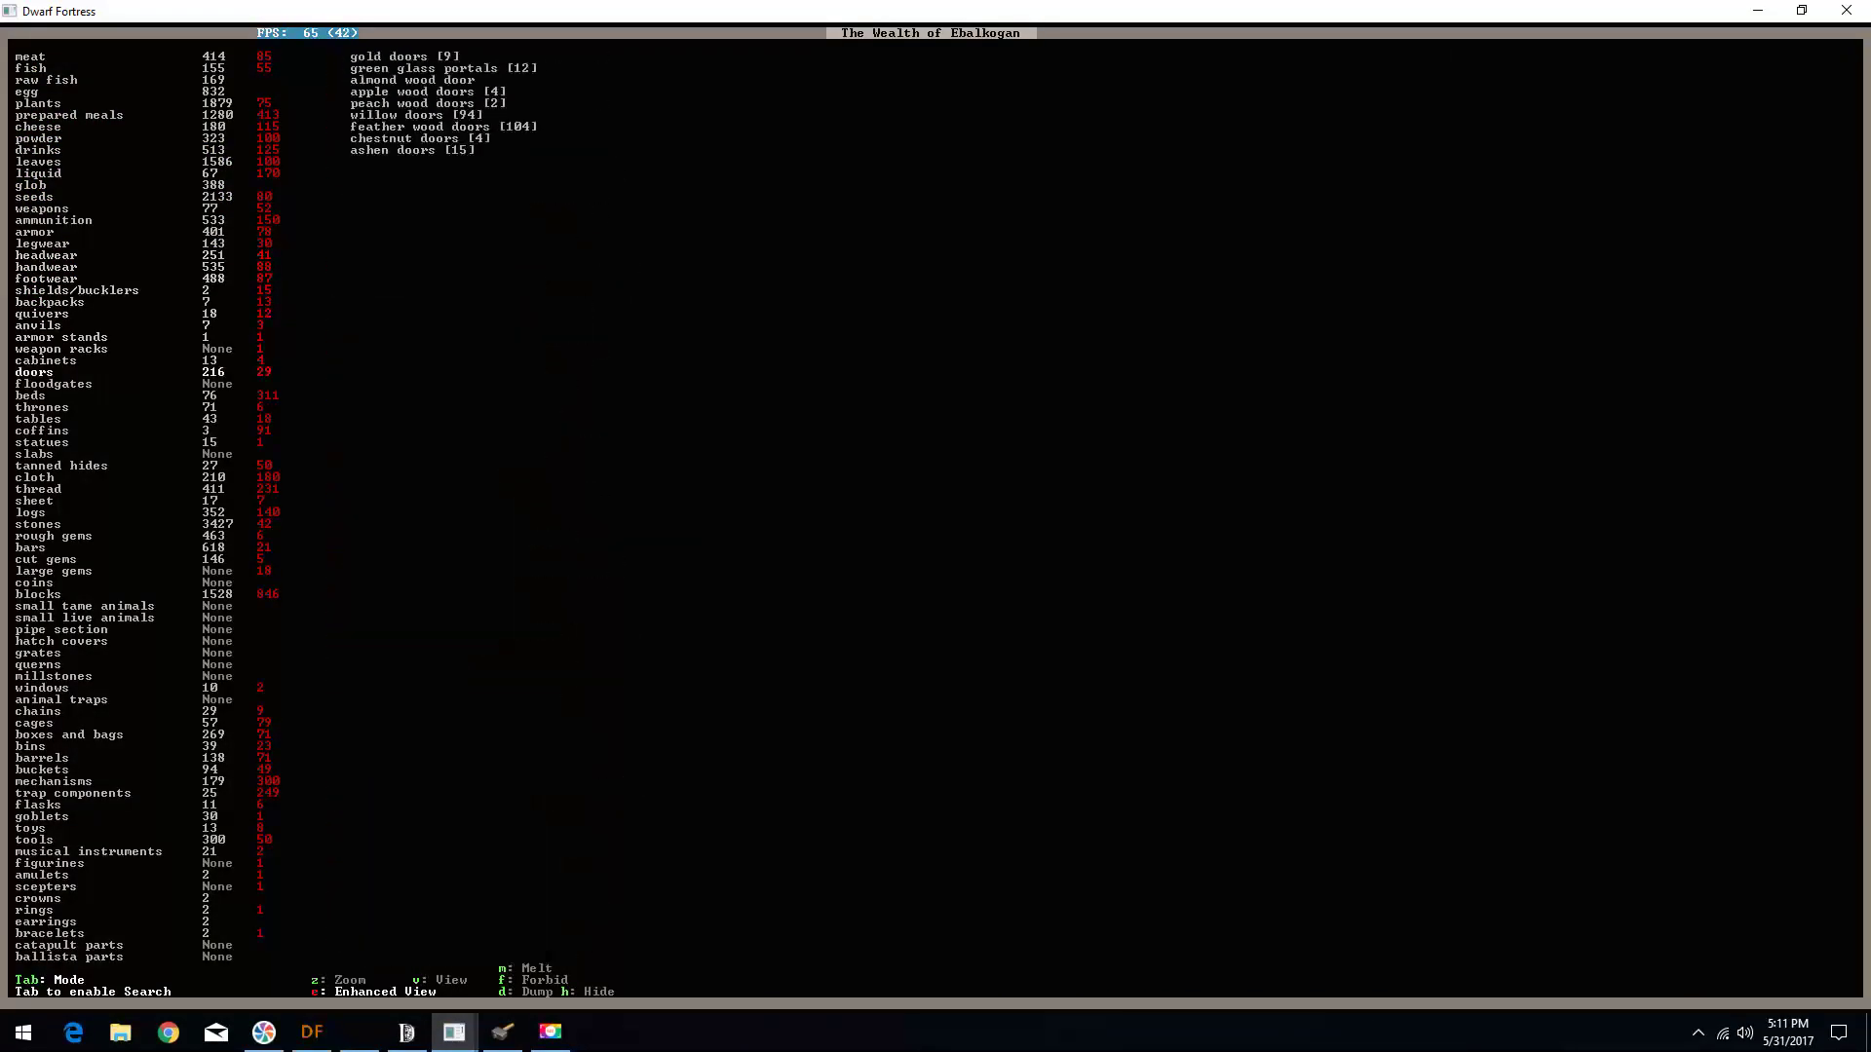
pyautogui.press('Down')
pyautogui.press('Down')
pyautogui.press('Down')
pyautogui.press('Down')
pyautogui.press('Down')
pyautogui.press('Down')
pyautogui.press('Down')
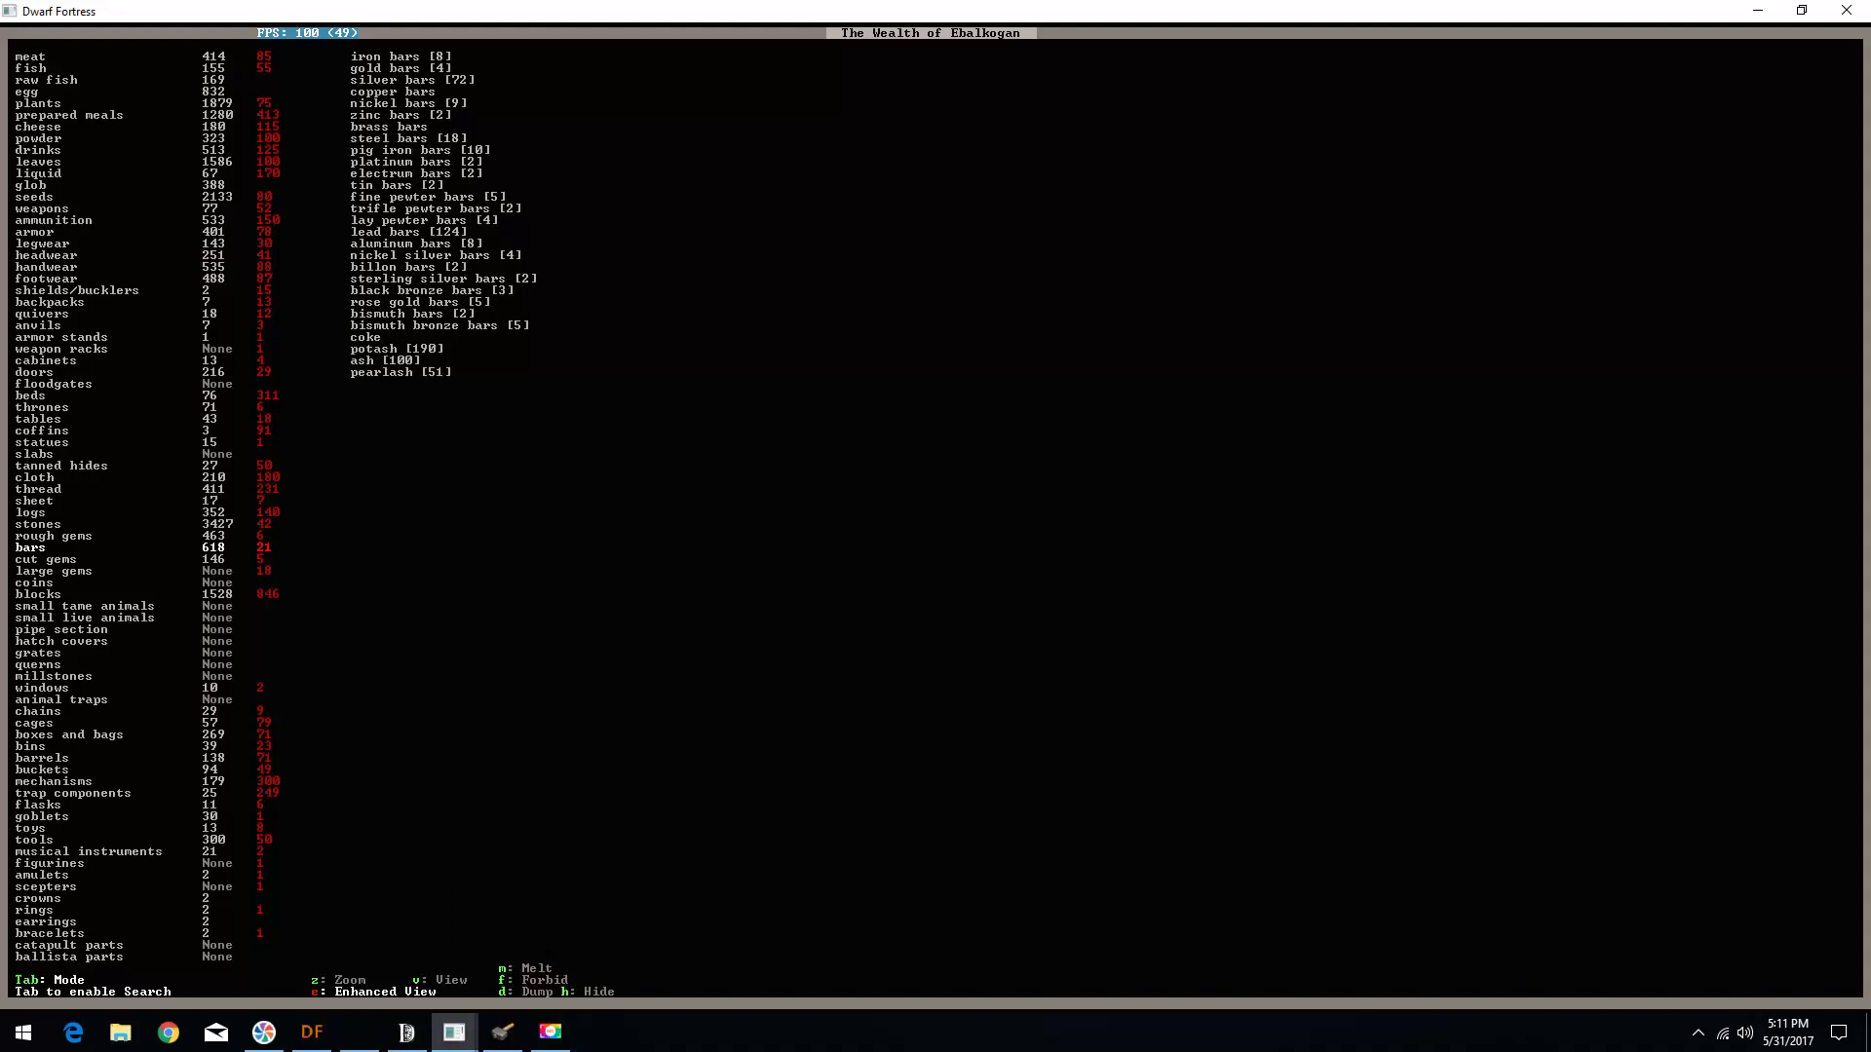
pyautogui.press('Escape')
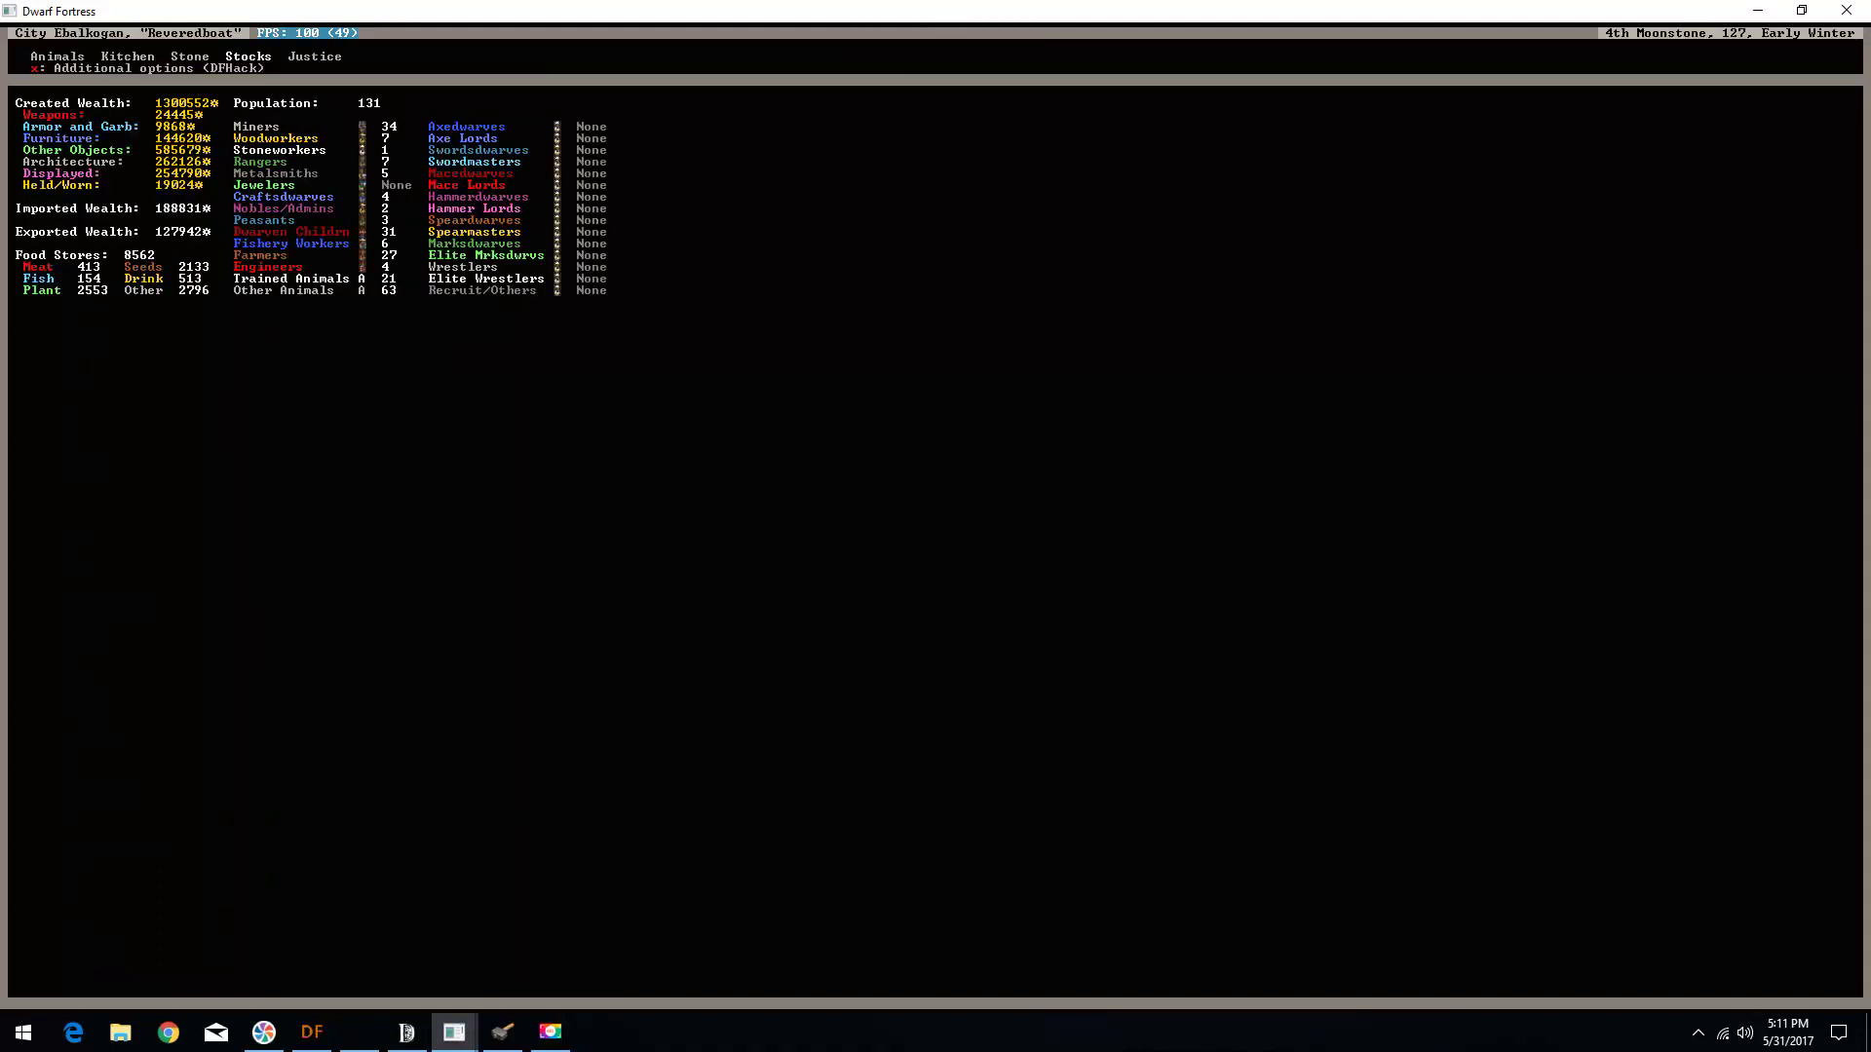
pyautogui.press('Escape')
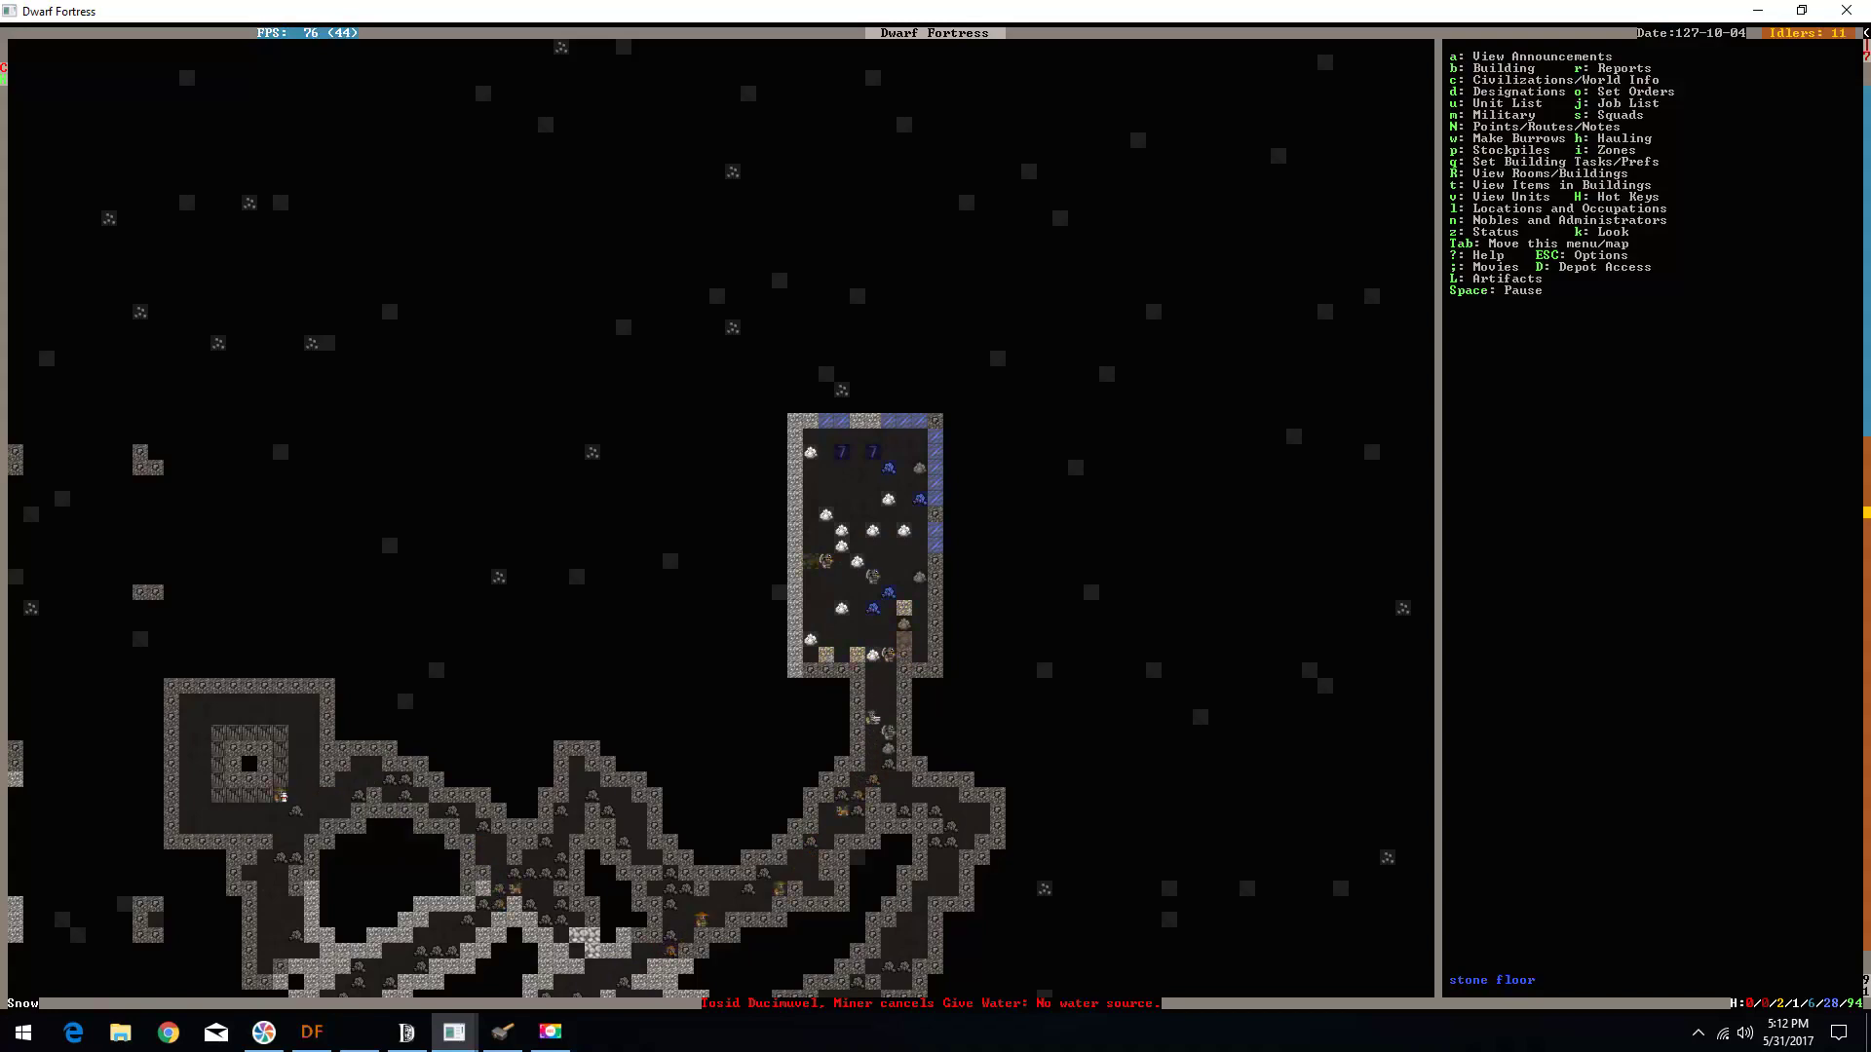
# - Enter dig mode and move to the small room's level
pyautogui.press('d')
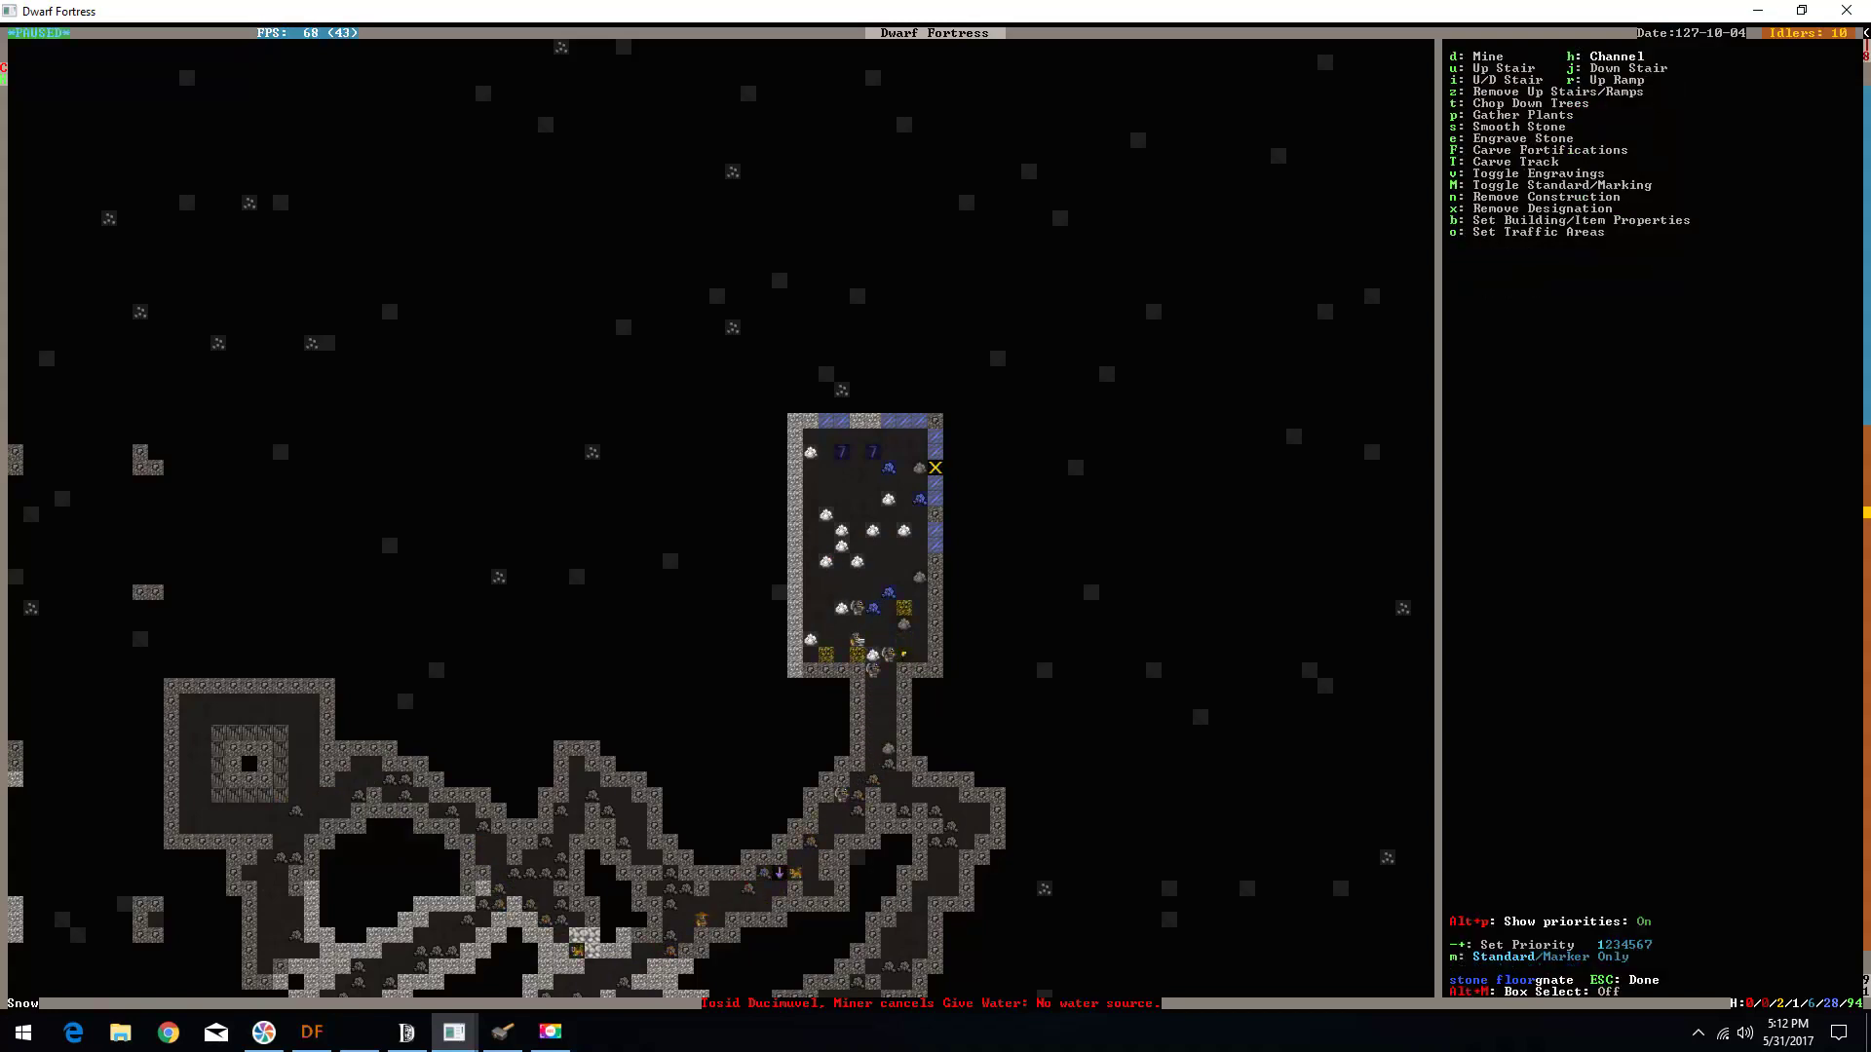
pyautogui.hotkey('shift', '.')
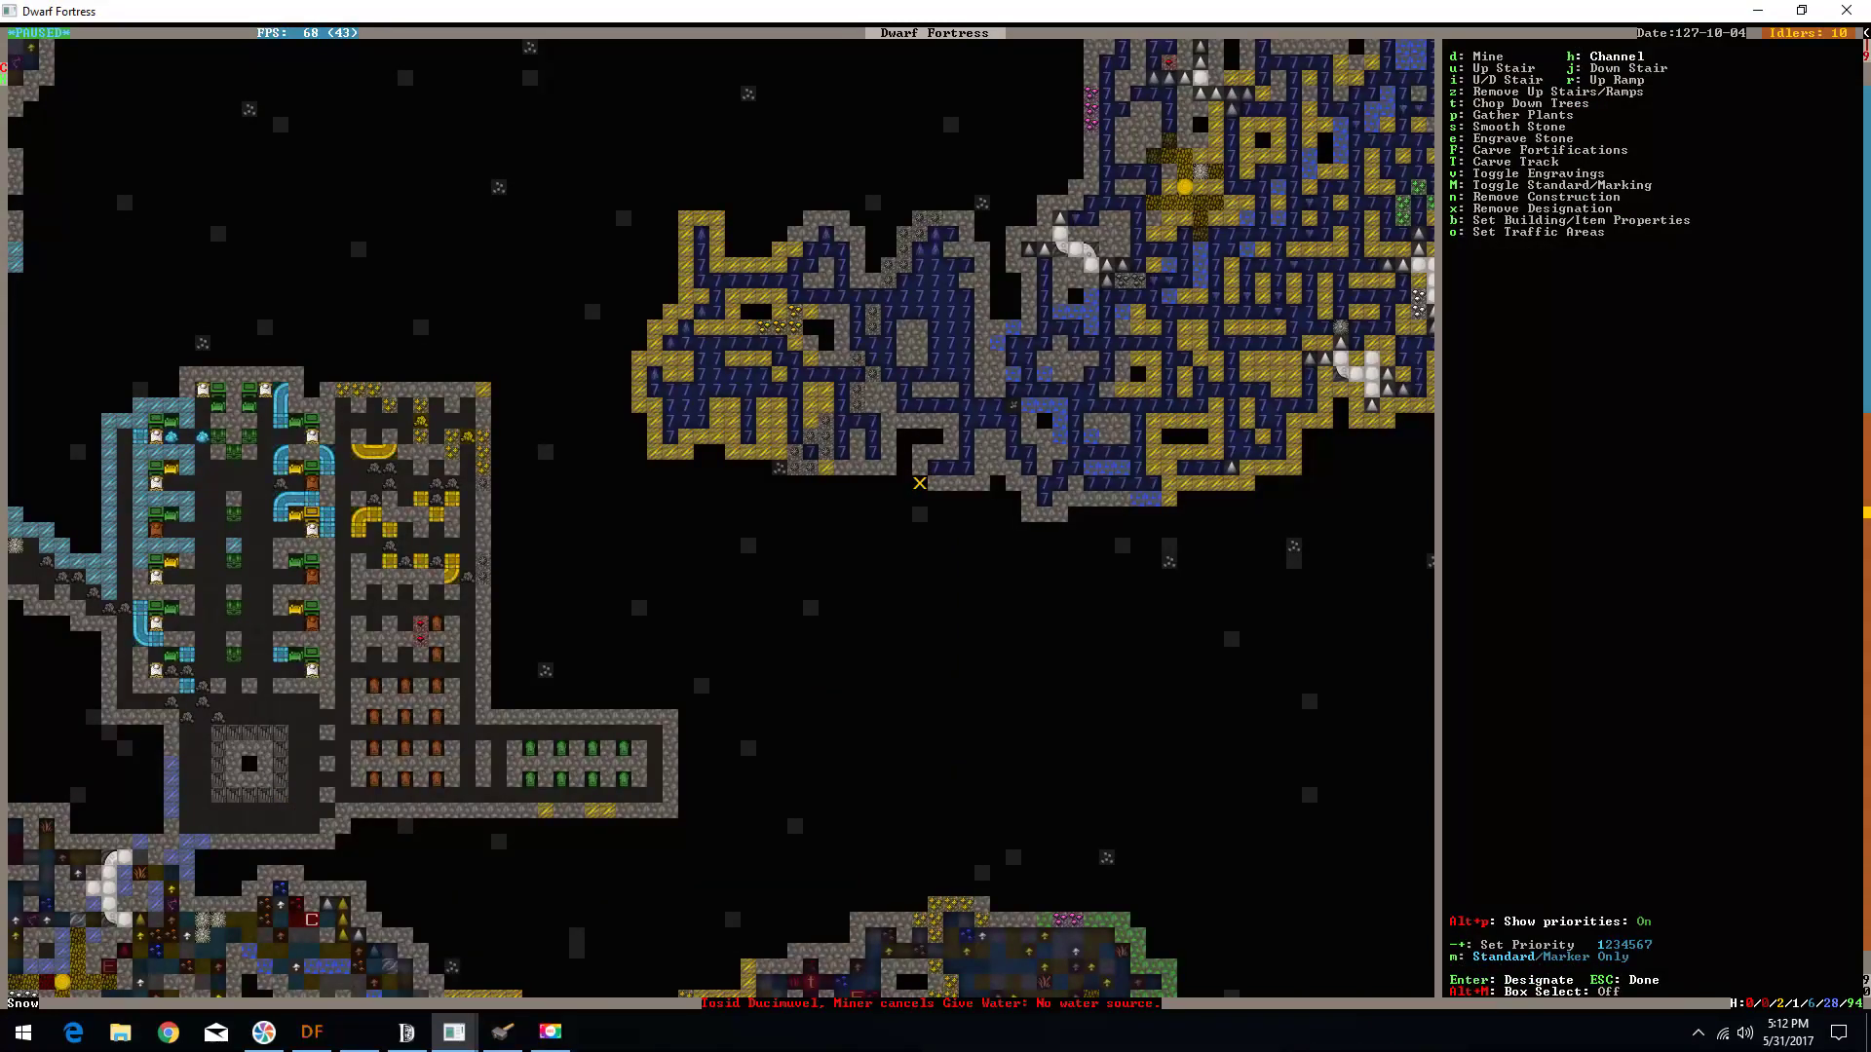
pyautogui.hotkey('shift', '.')
pyautogui.hotkey('shift', ',')
pyautogui.press('Left')
pyautogui.hotkey('shift', '.')
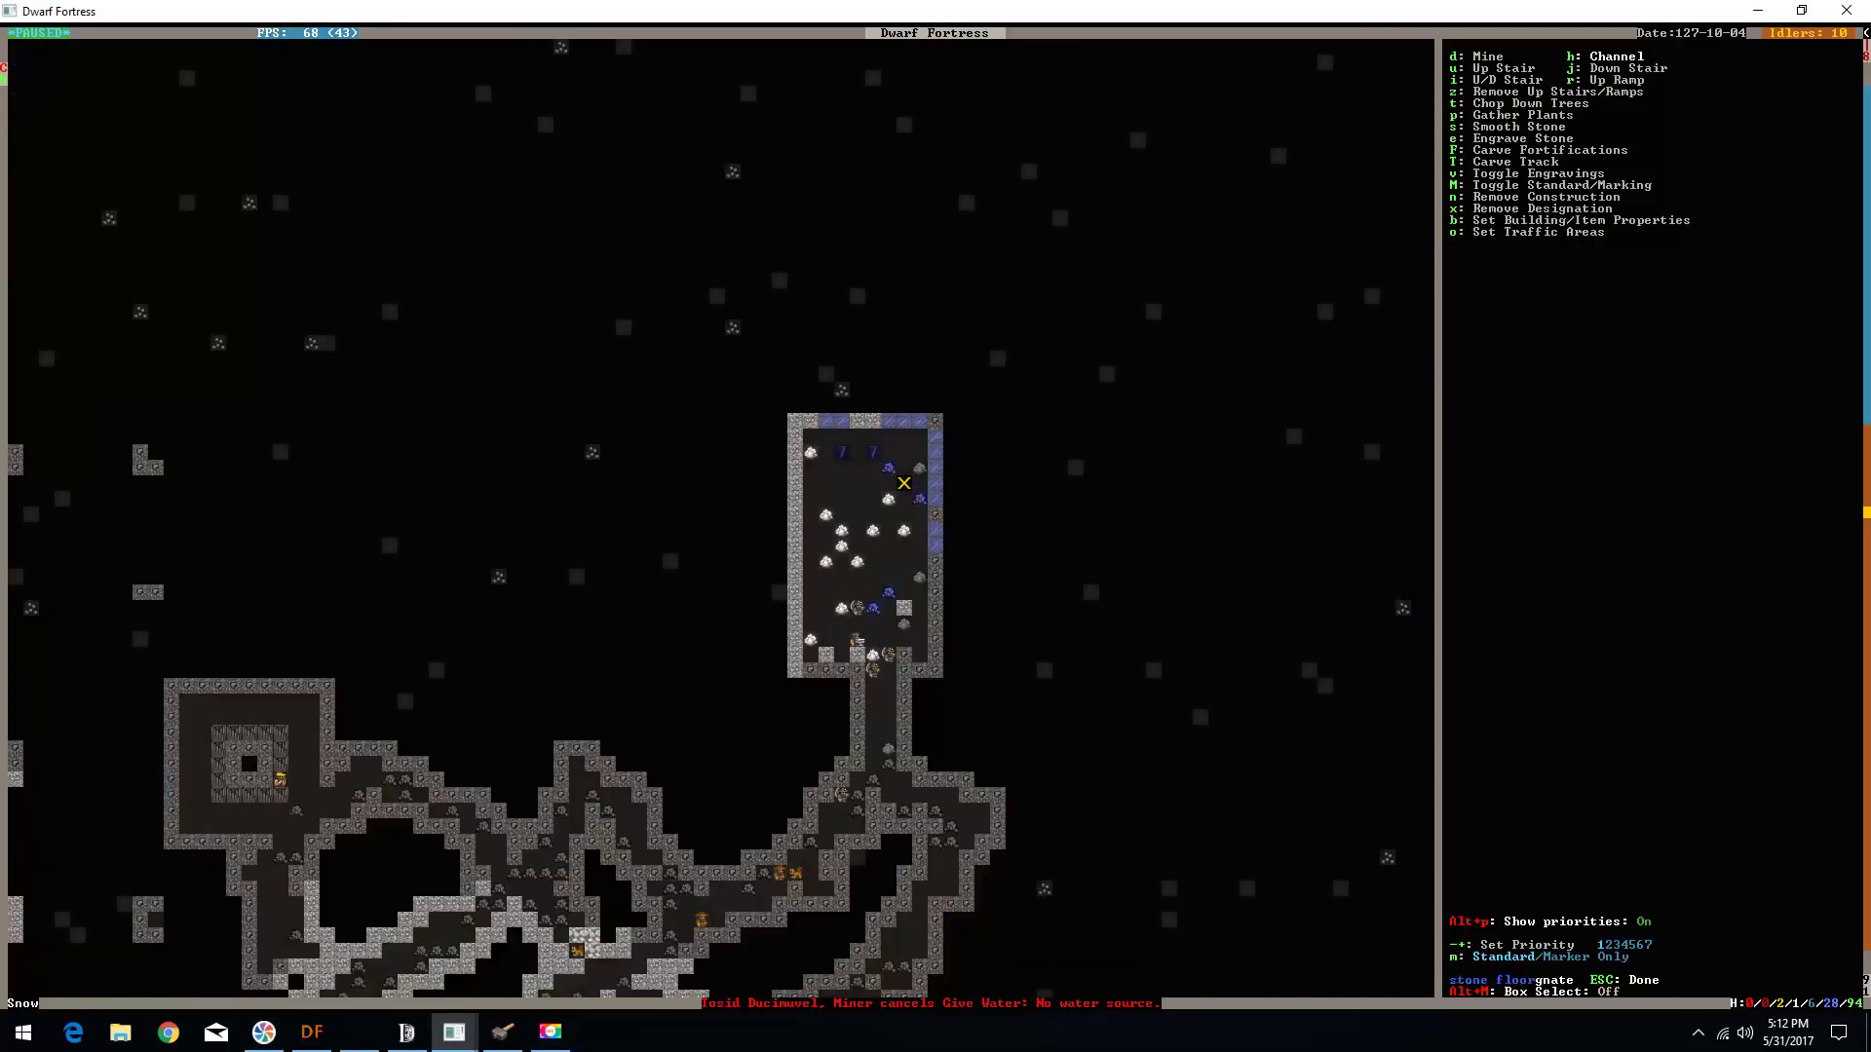
# - Box-select and confirm a 7-by-8 channel area in the room
pyautogui.press('Return')
pyautogui.press('Left')
pyautogui.press('Down')
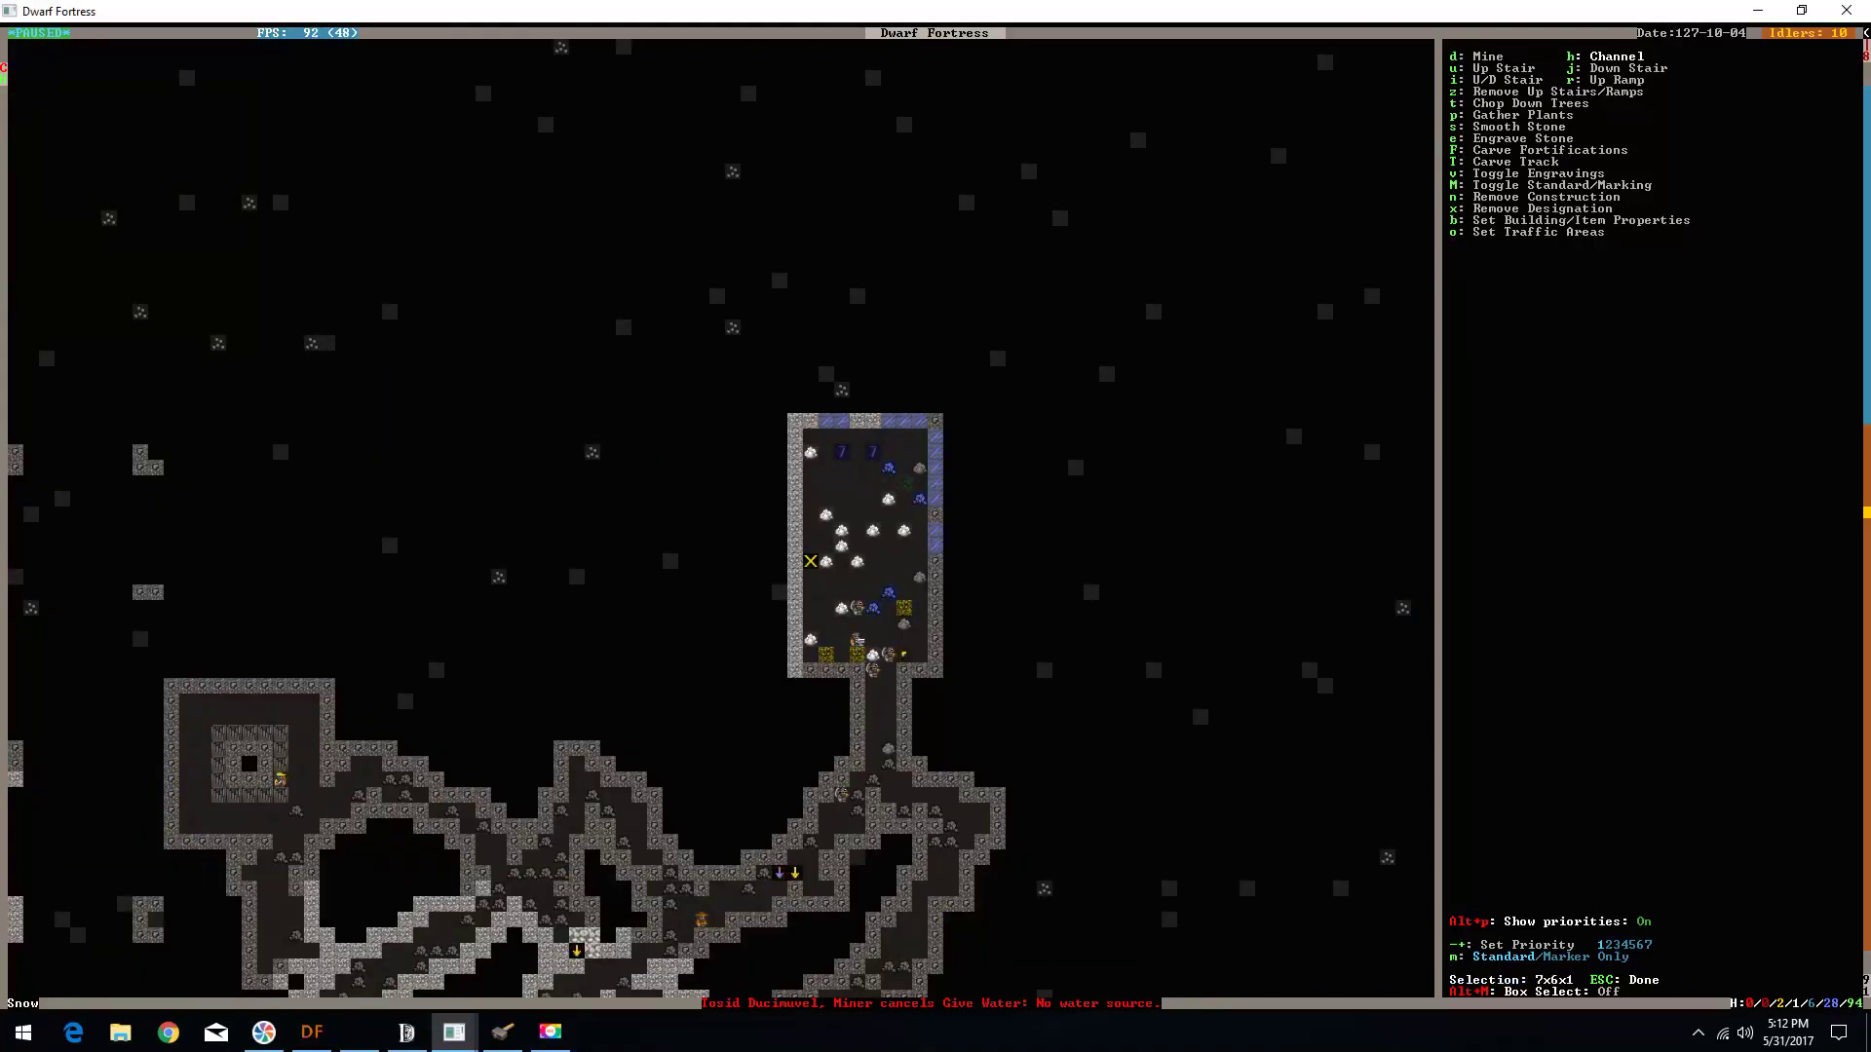
pyautogui.hotkey('shift', ',')
pyautogui.hotkey('shift', '.')
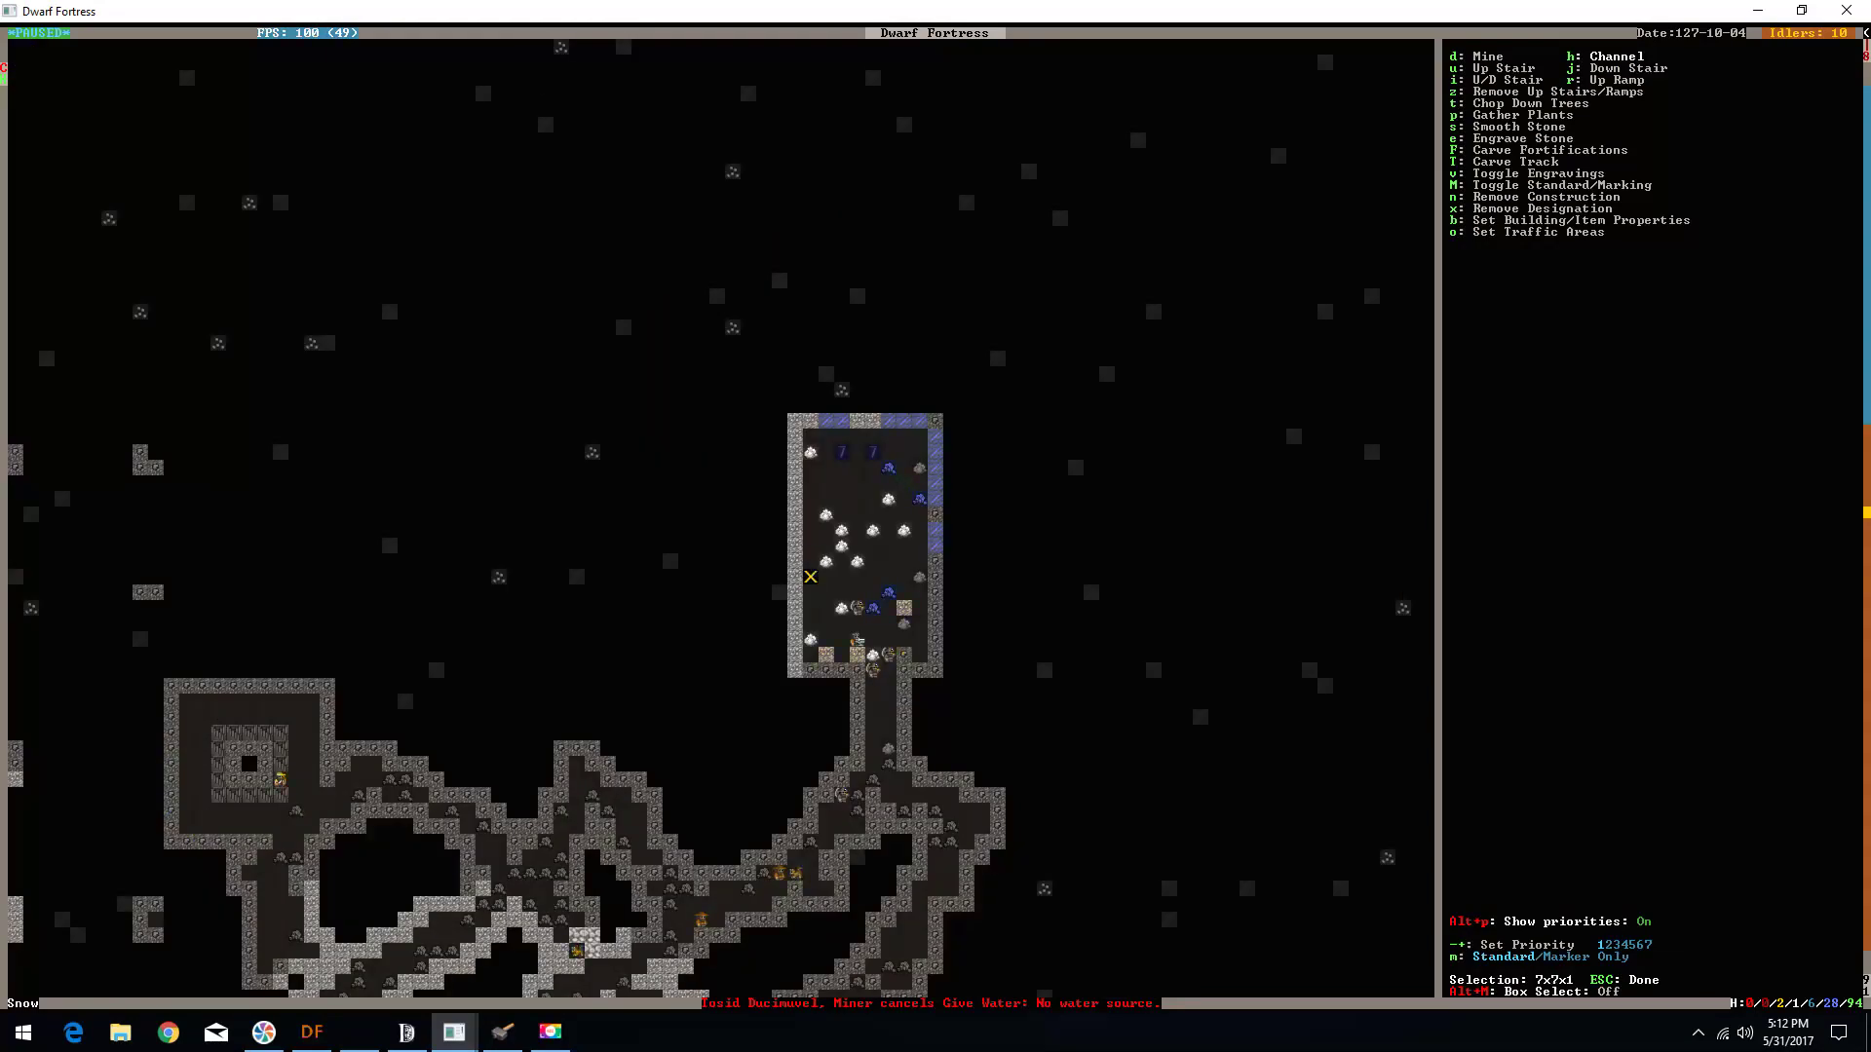
pyautogui.press('Return')
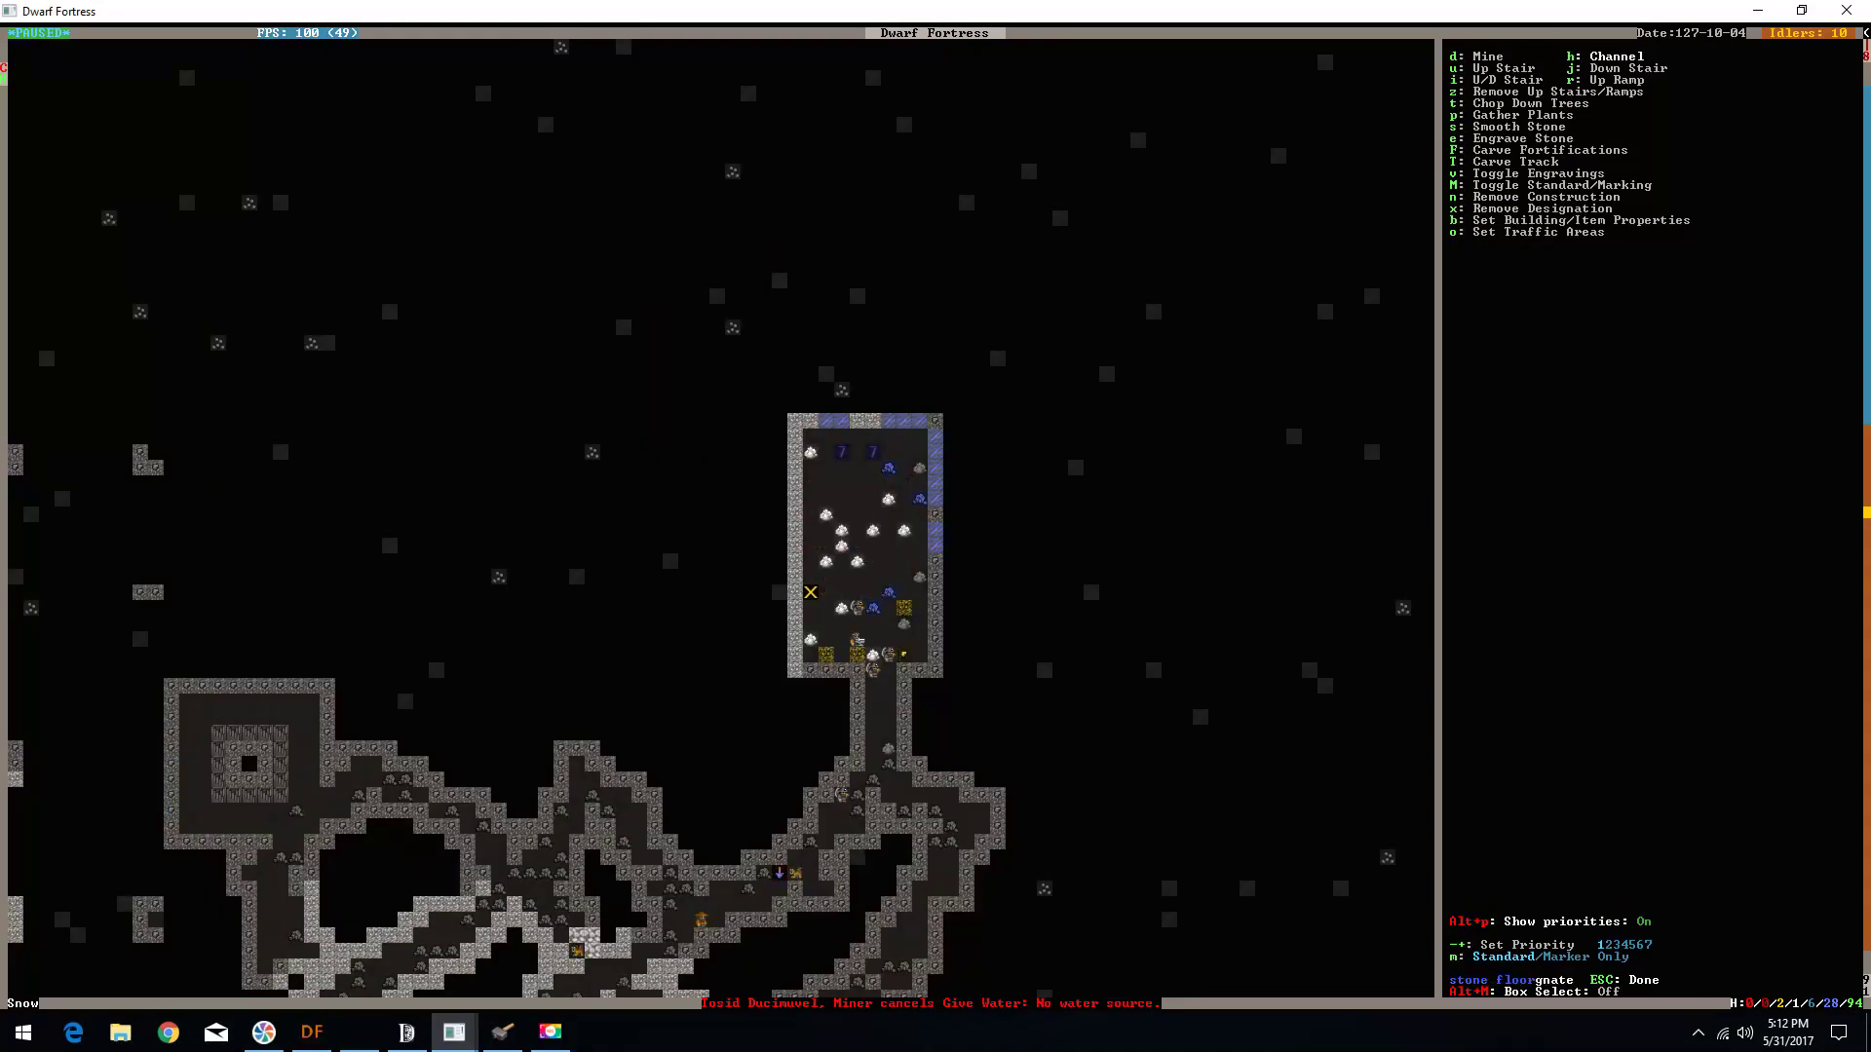
pyautogui.press('Escape')
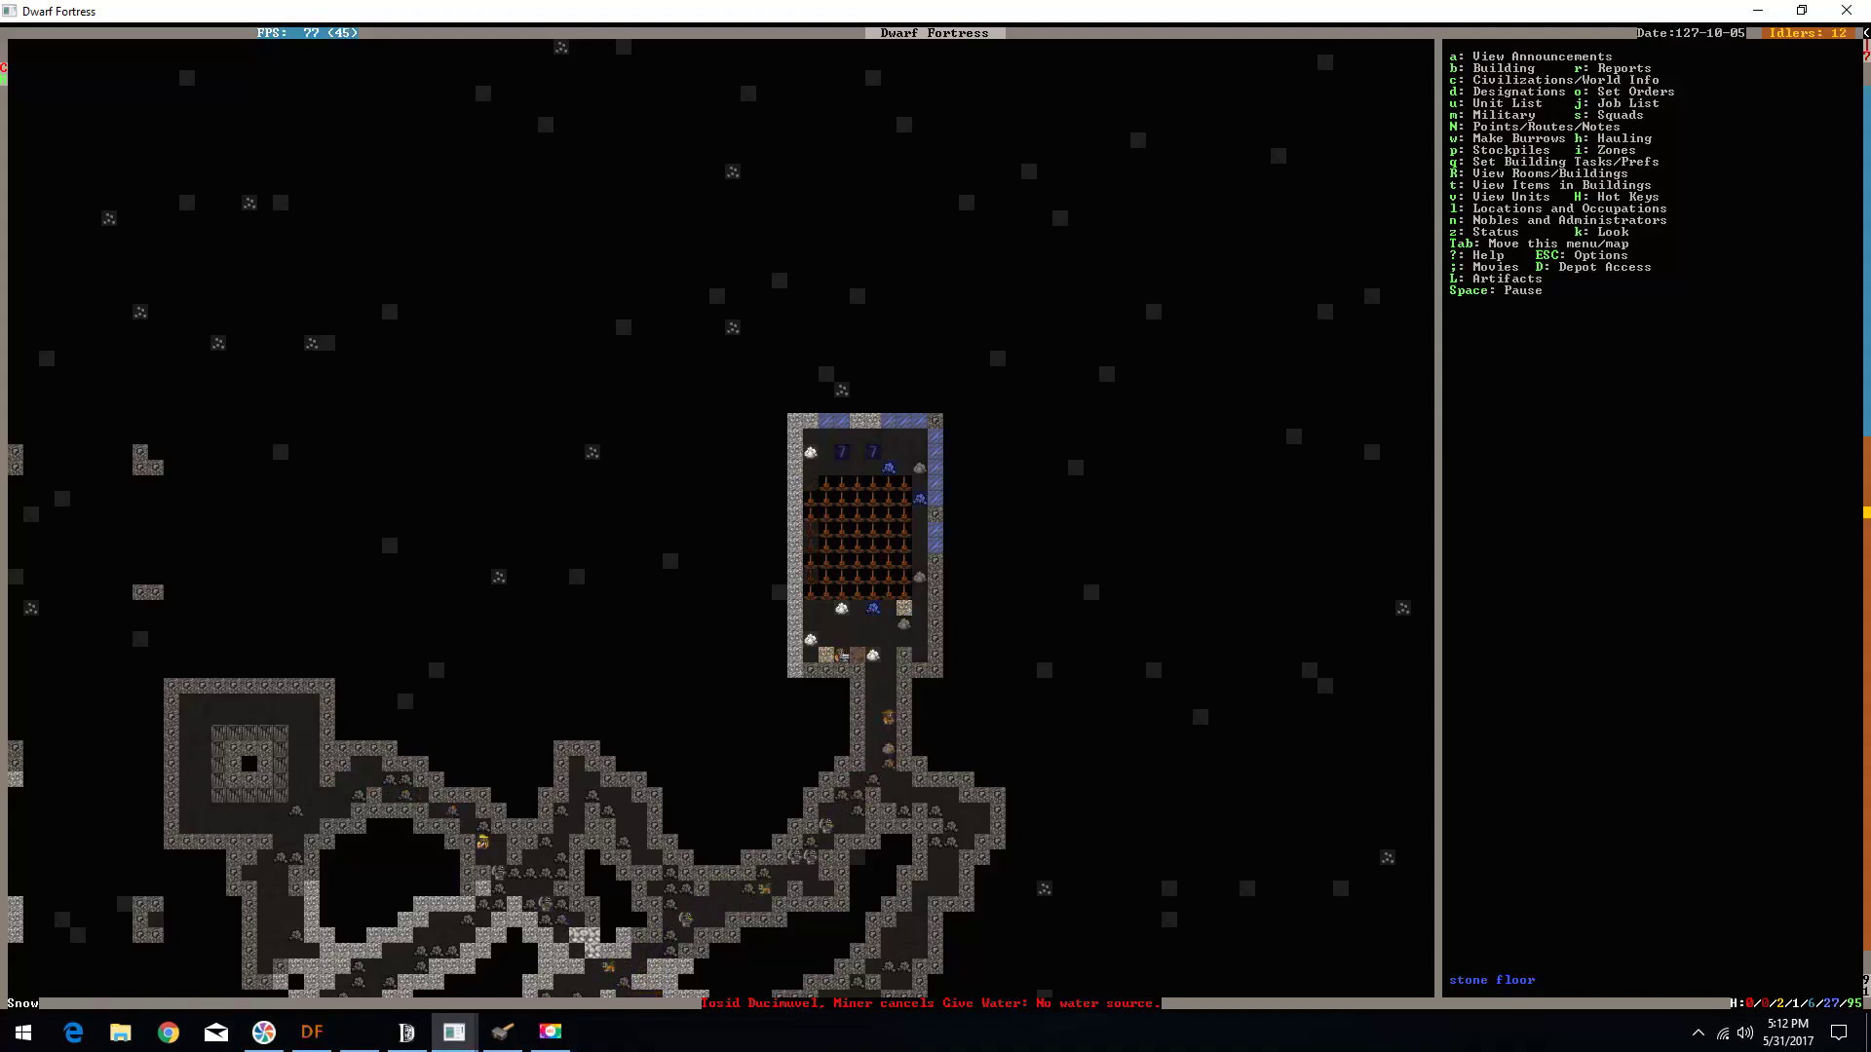
# - Check the levels above and below the room, then open the fortress status overview
pyautogui.press('d')
pyautogui.press('Escape')
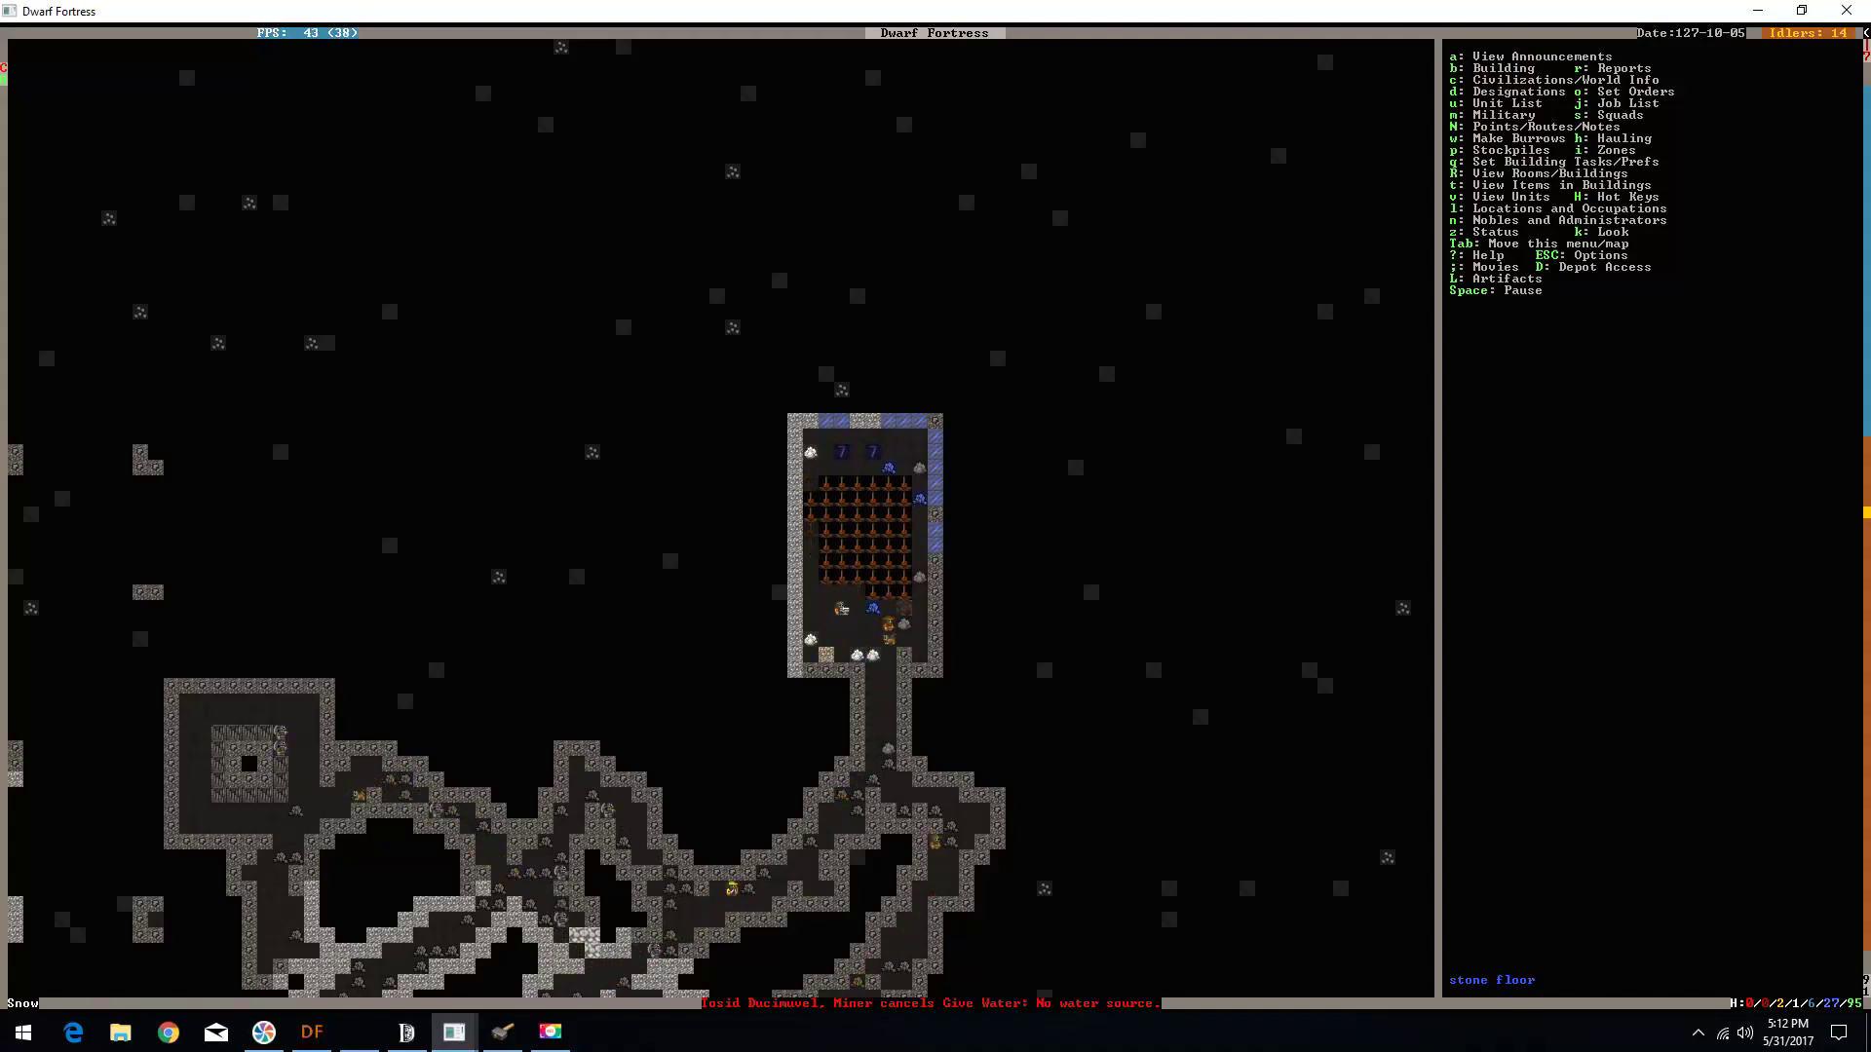
pyautogui.press('>')
pyautogui.press('less')
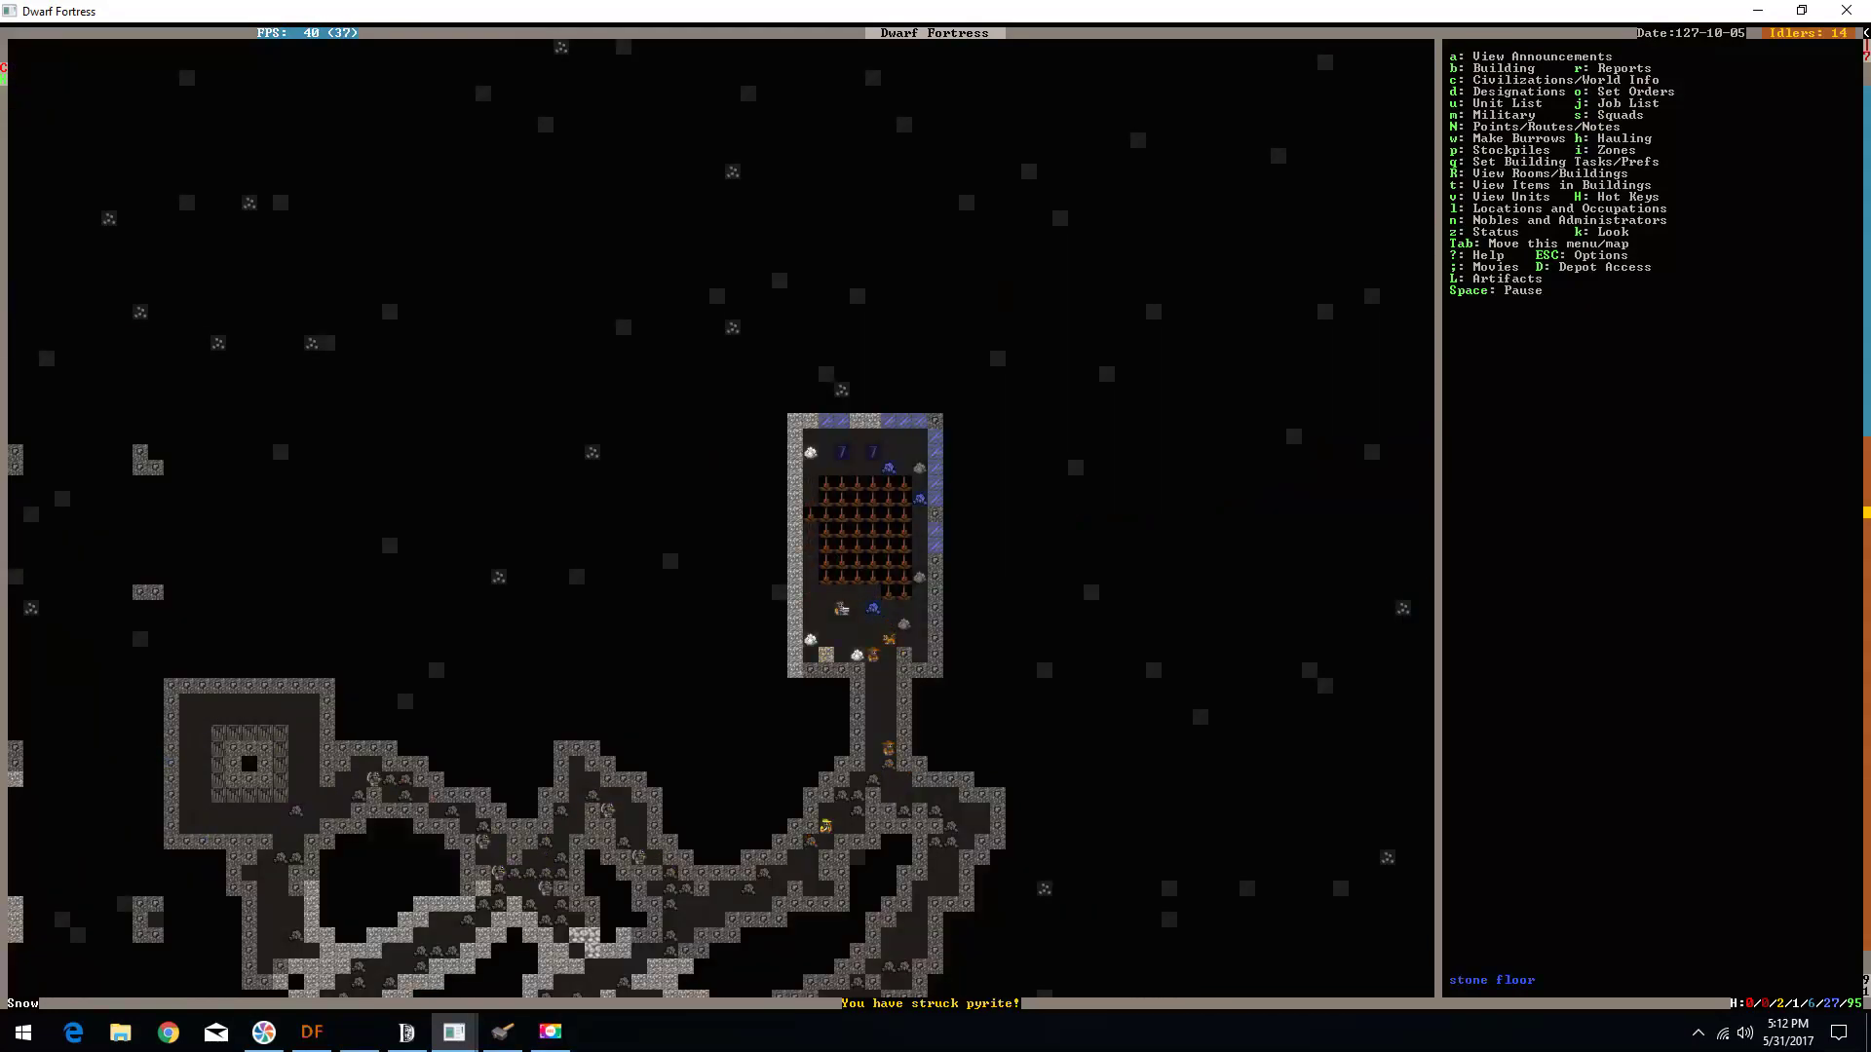
pyautogui.press('>')
pyautogui.press('less')
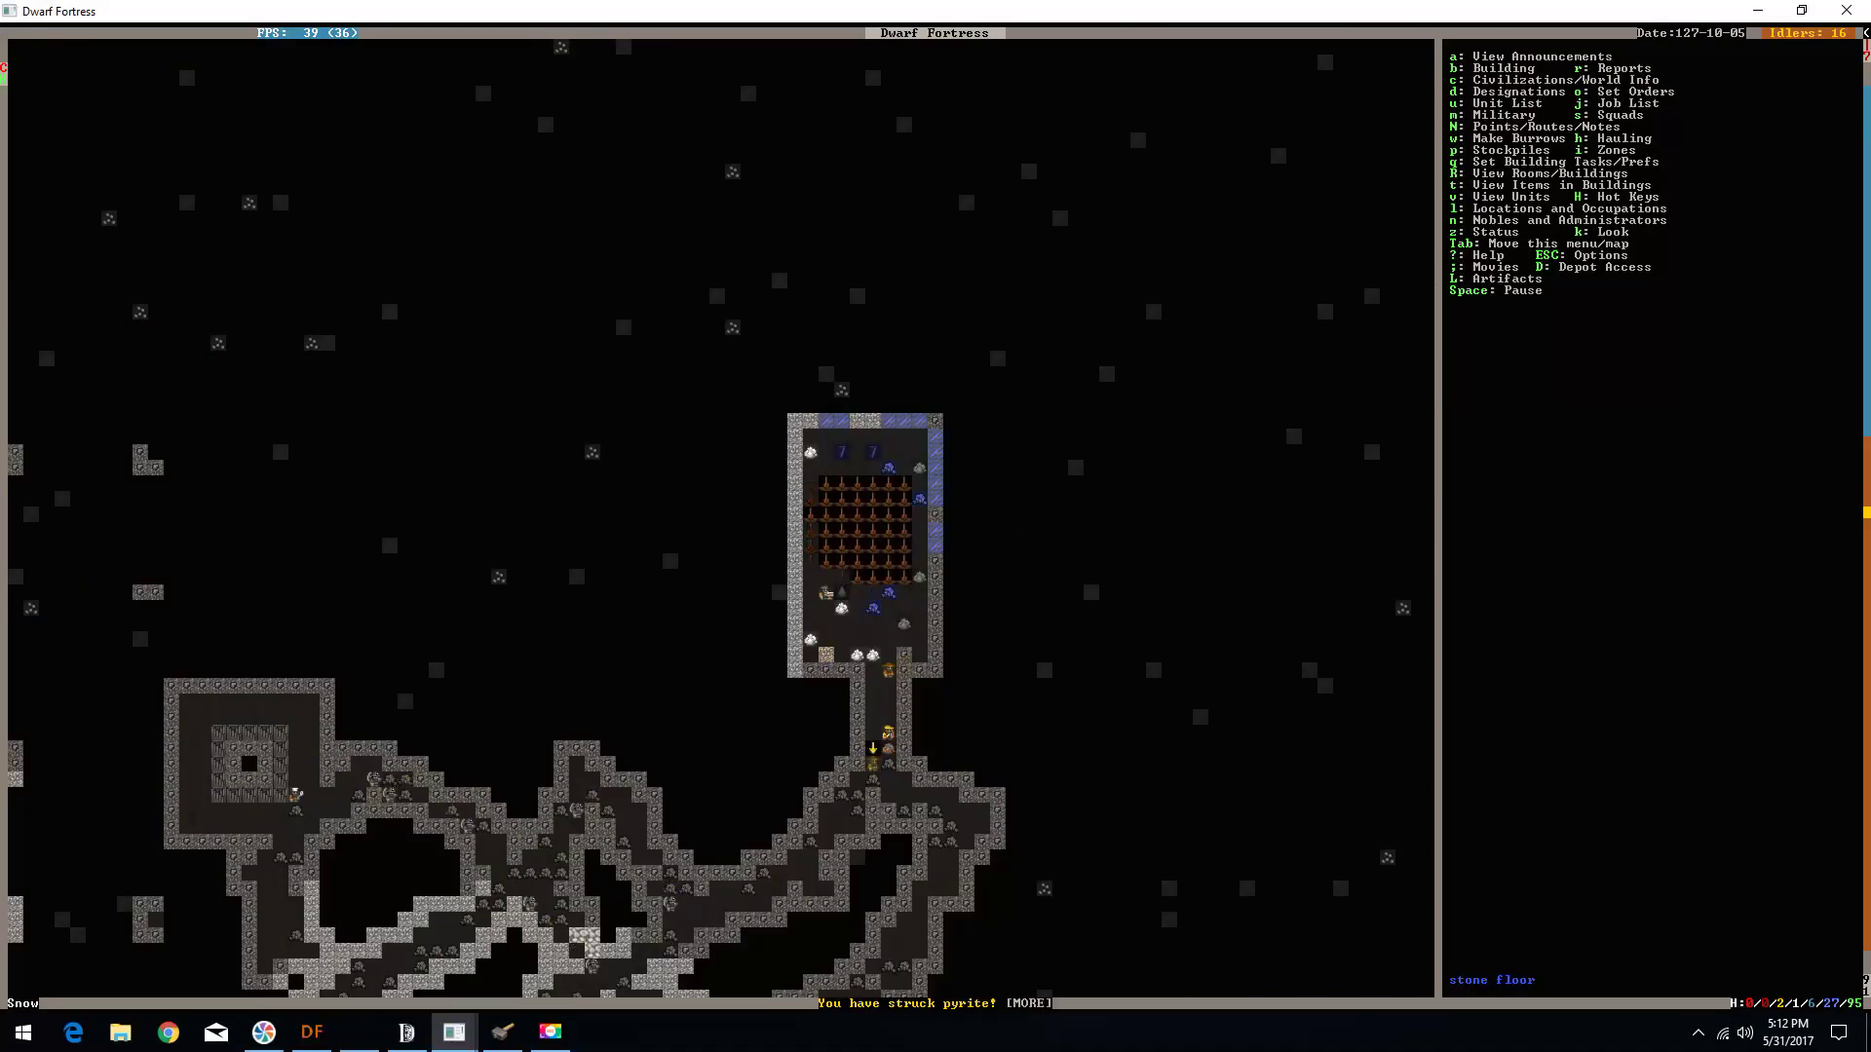
pyautogui.press('>')
pyautogui.press('less')
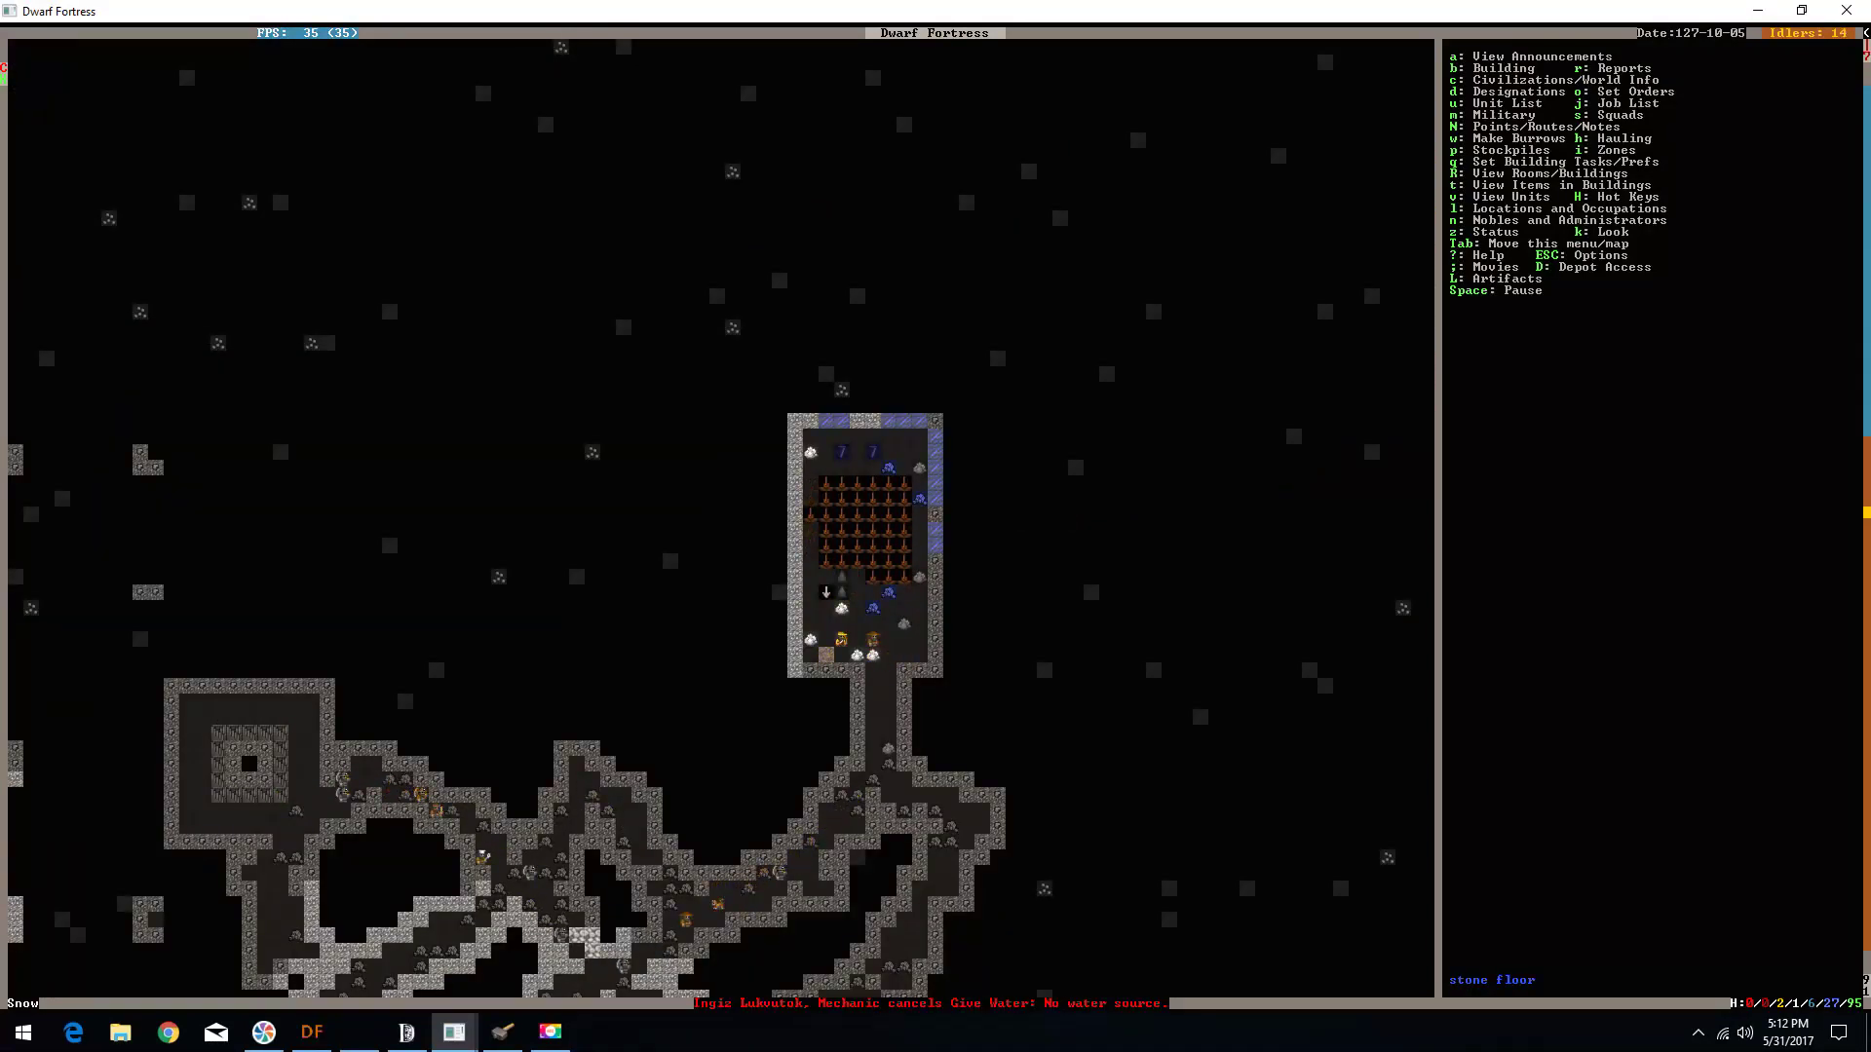
pyautogui.press('z')
pyautogui.press('Right')
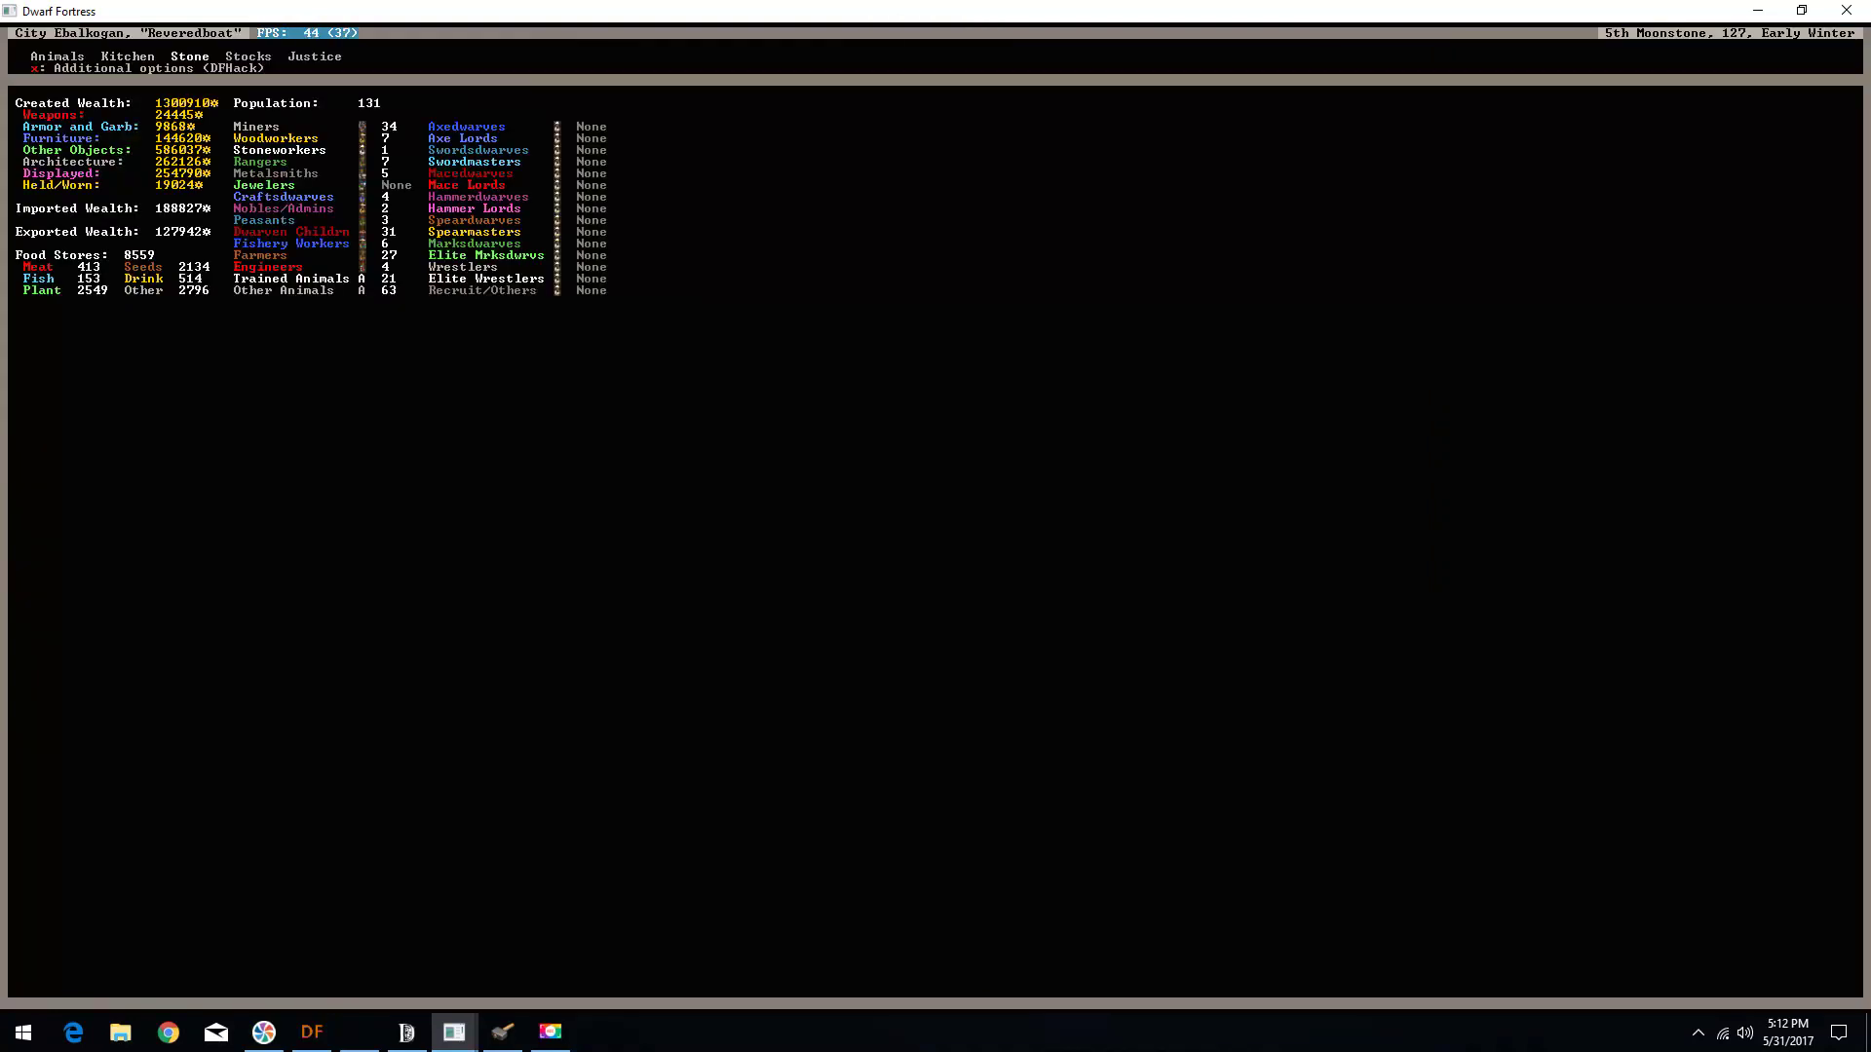
# - Browse the liquid, slabs, large gems, cut gems and bars stock lists, then return to the map
pyautogui.press('Right')
pyautogui.press('Return')
pyautogui.press('Down')
pyautogui.press('Down')
pyautogui.press('Down')
pyautogui.press('Down')
pyautogui.press('Down')
pyautogui.press('Down')
pyautogui.press('Down')
pyautogui.press('Down')
pyautogui.press('Down')
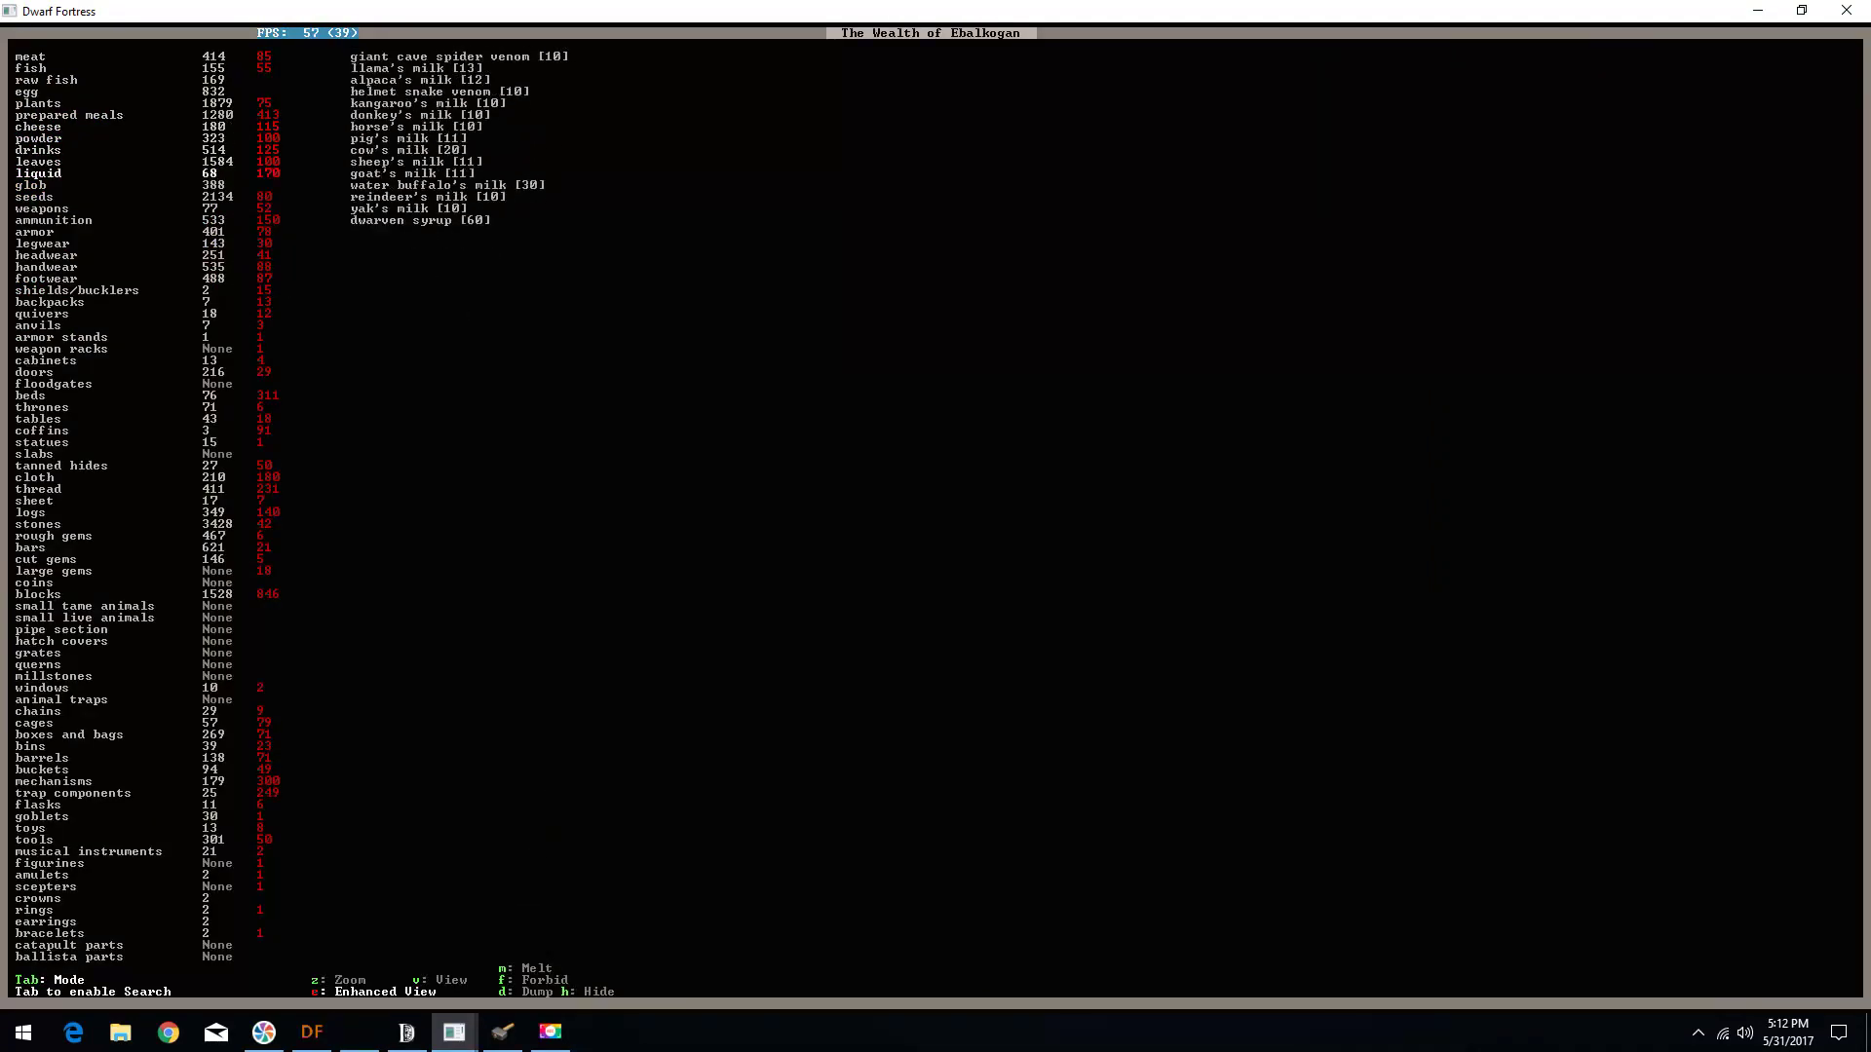
pyautogui.press('Down')
pyautogui.press('Down')
pyautogui.press('Down')
pyautogui.press('Down')
pyautogui.press('Down')
pyautogui.press('Down')
pyautogui.press('Down')
pyautogui.press('Down')
pyautogui.press('Down')
pyautogui.press('Down')
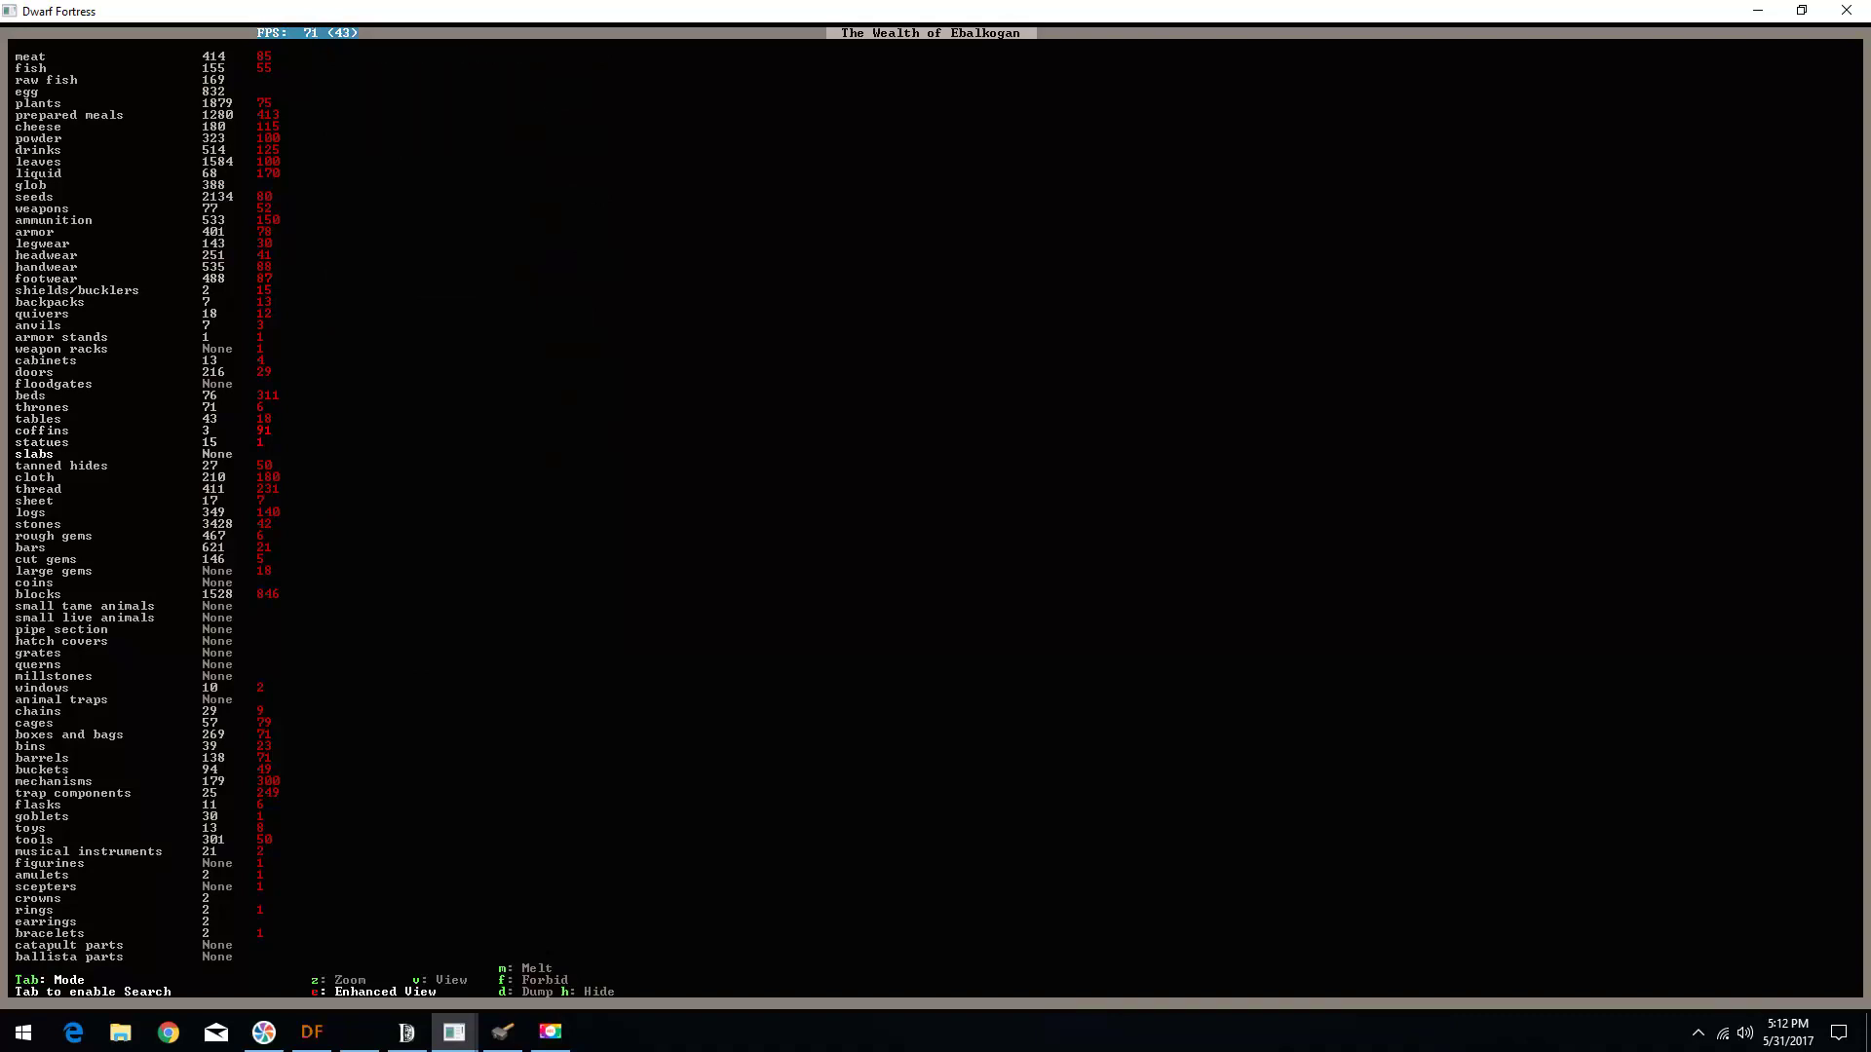
pyautogui.press('Down')
pyautogui.press('Down')
pyautogui.press('Down')
pyautogui.press('Down')
pyautogui.press('Down')
pyautogui.press('Down')
pyautogui.press('Down')
pyautogui.press('Down')
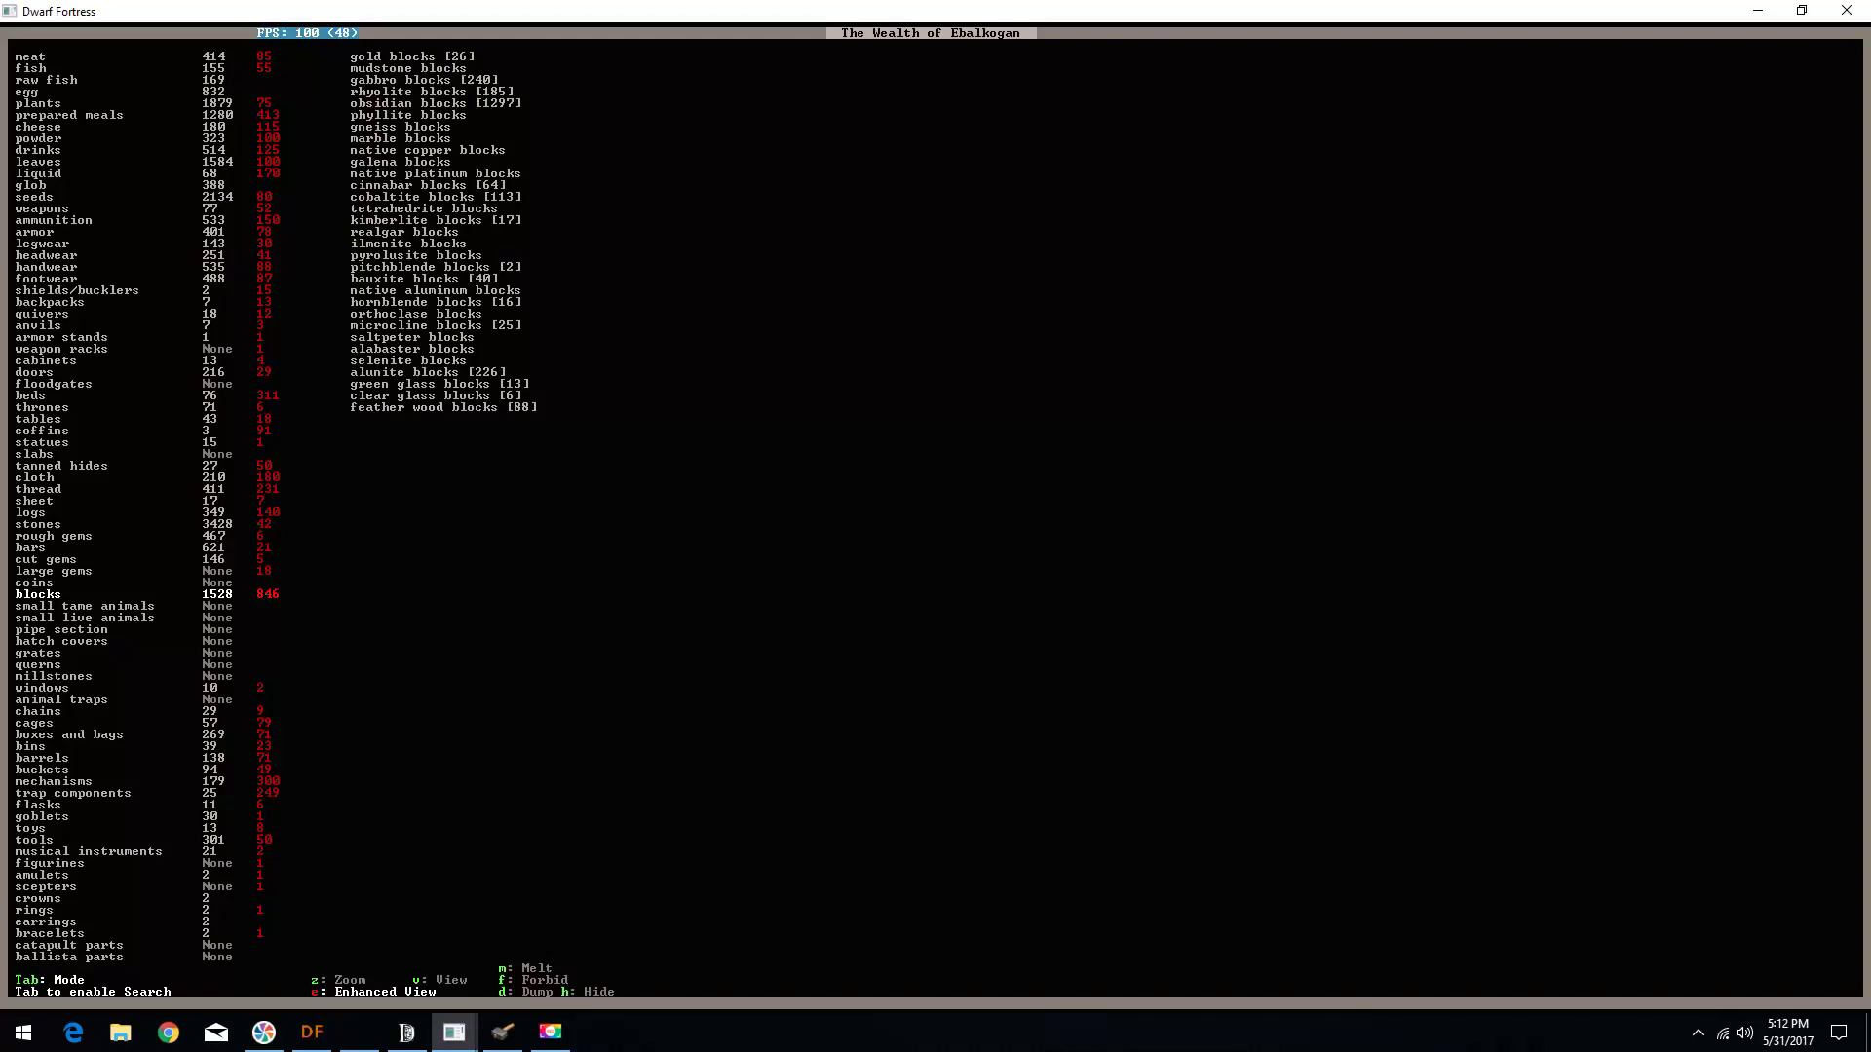
pyautogui.press('Up')
pyautogui.press('Up')
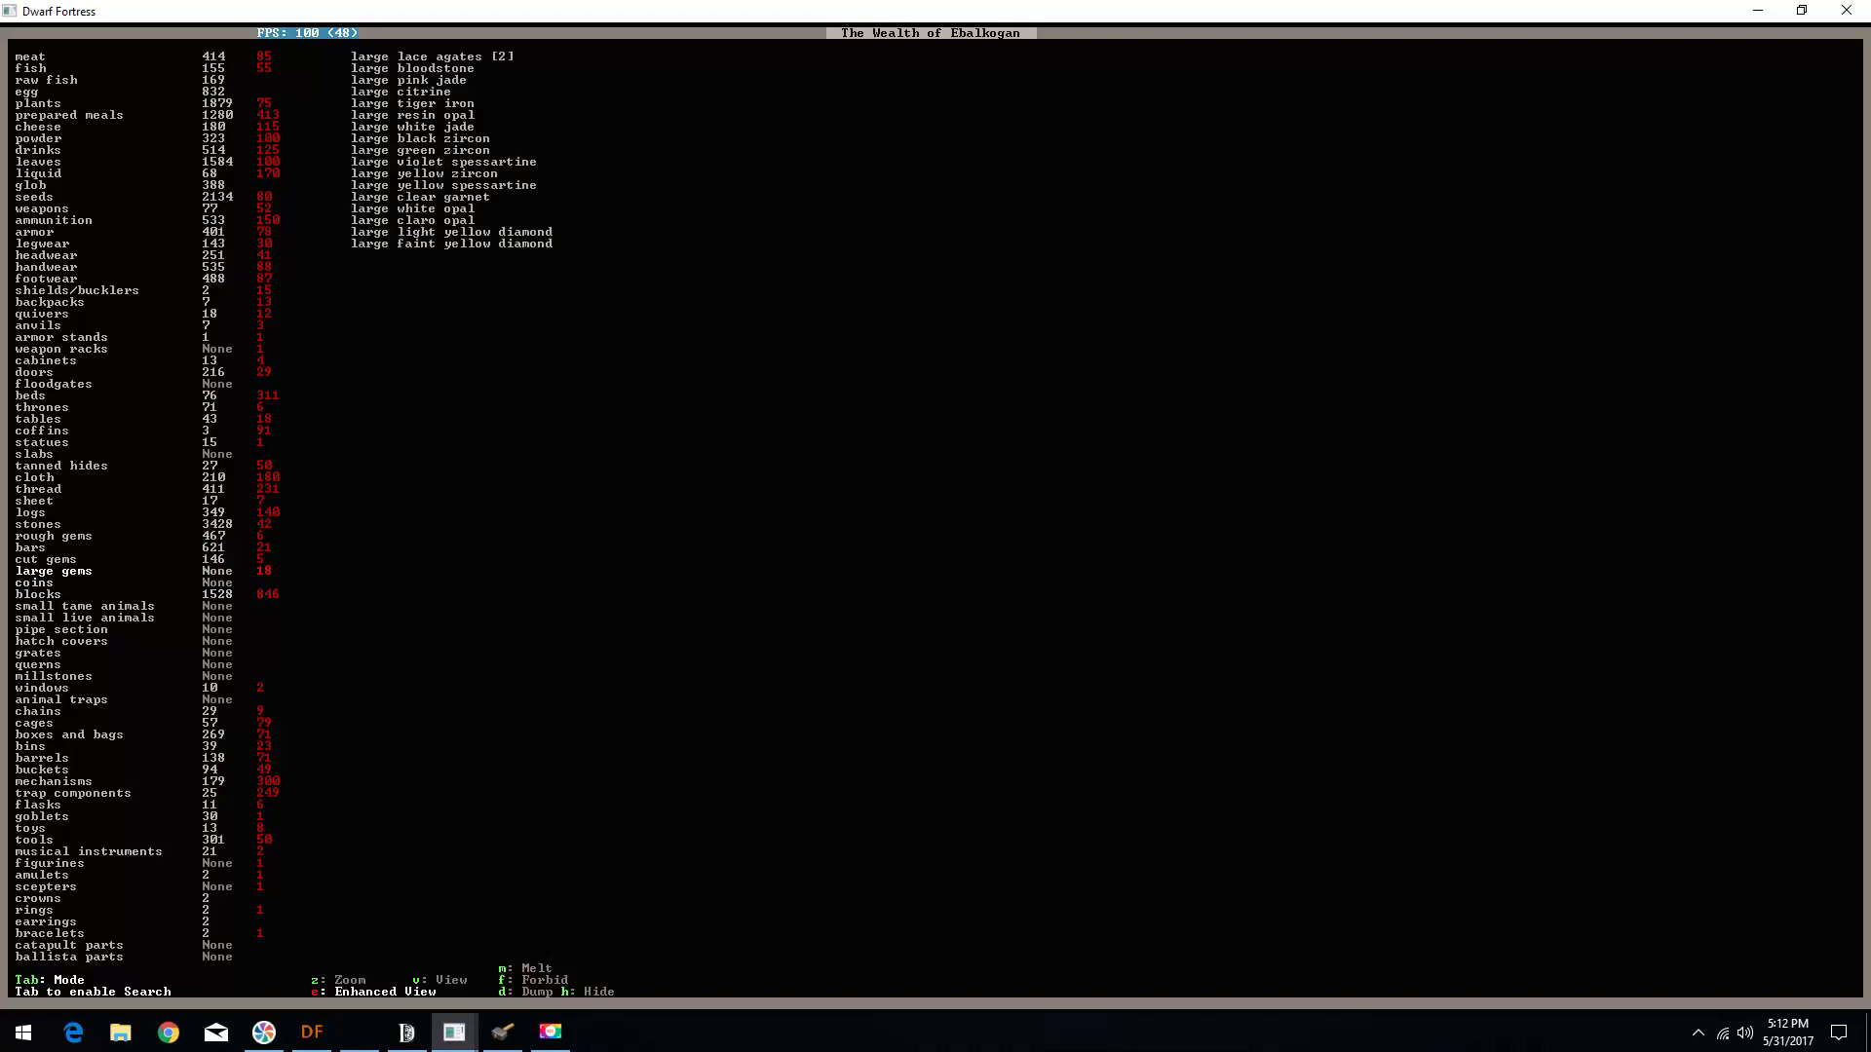
pyautogui.press('Down')
pyautogui.press('Down')
pyautogui.press('Down')
pyautogui.press('Up')
pyautogui.press('Up')
pyautogui.press('Up')
pyautogui.press('Up')
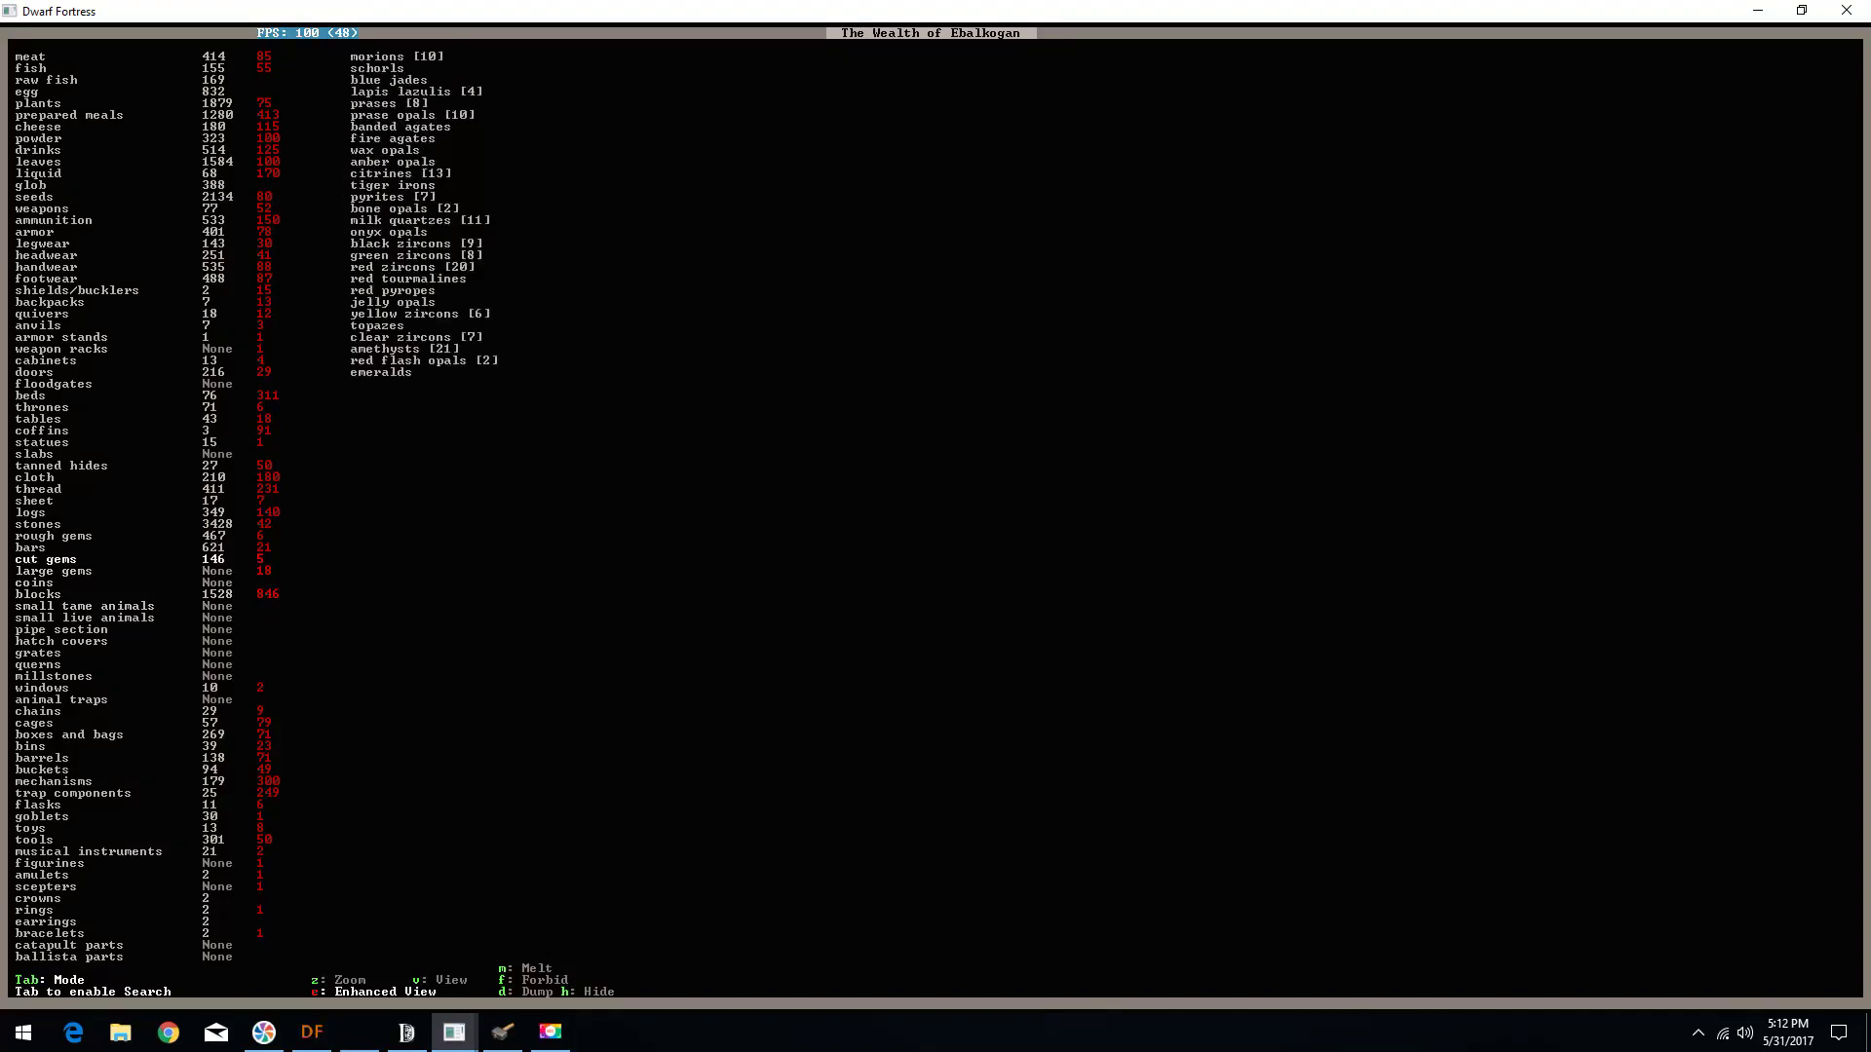
pyautogui.press('Up')
pyautogui.press('Up')
pyautogui.press('Up')
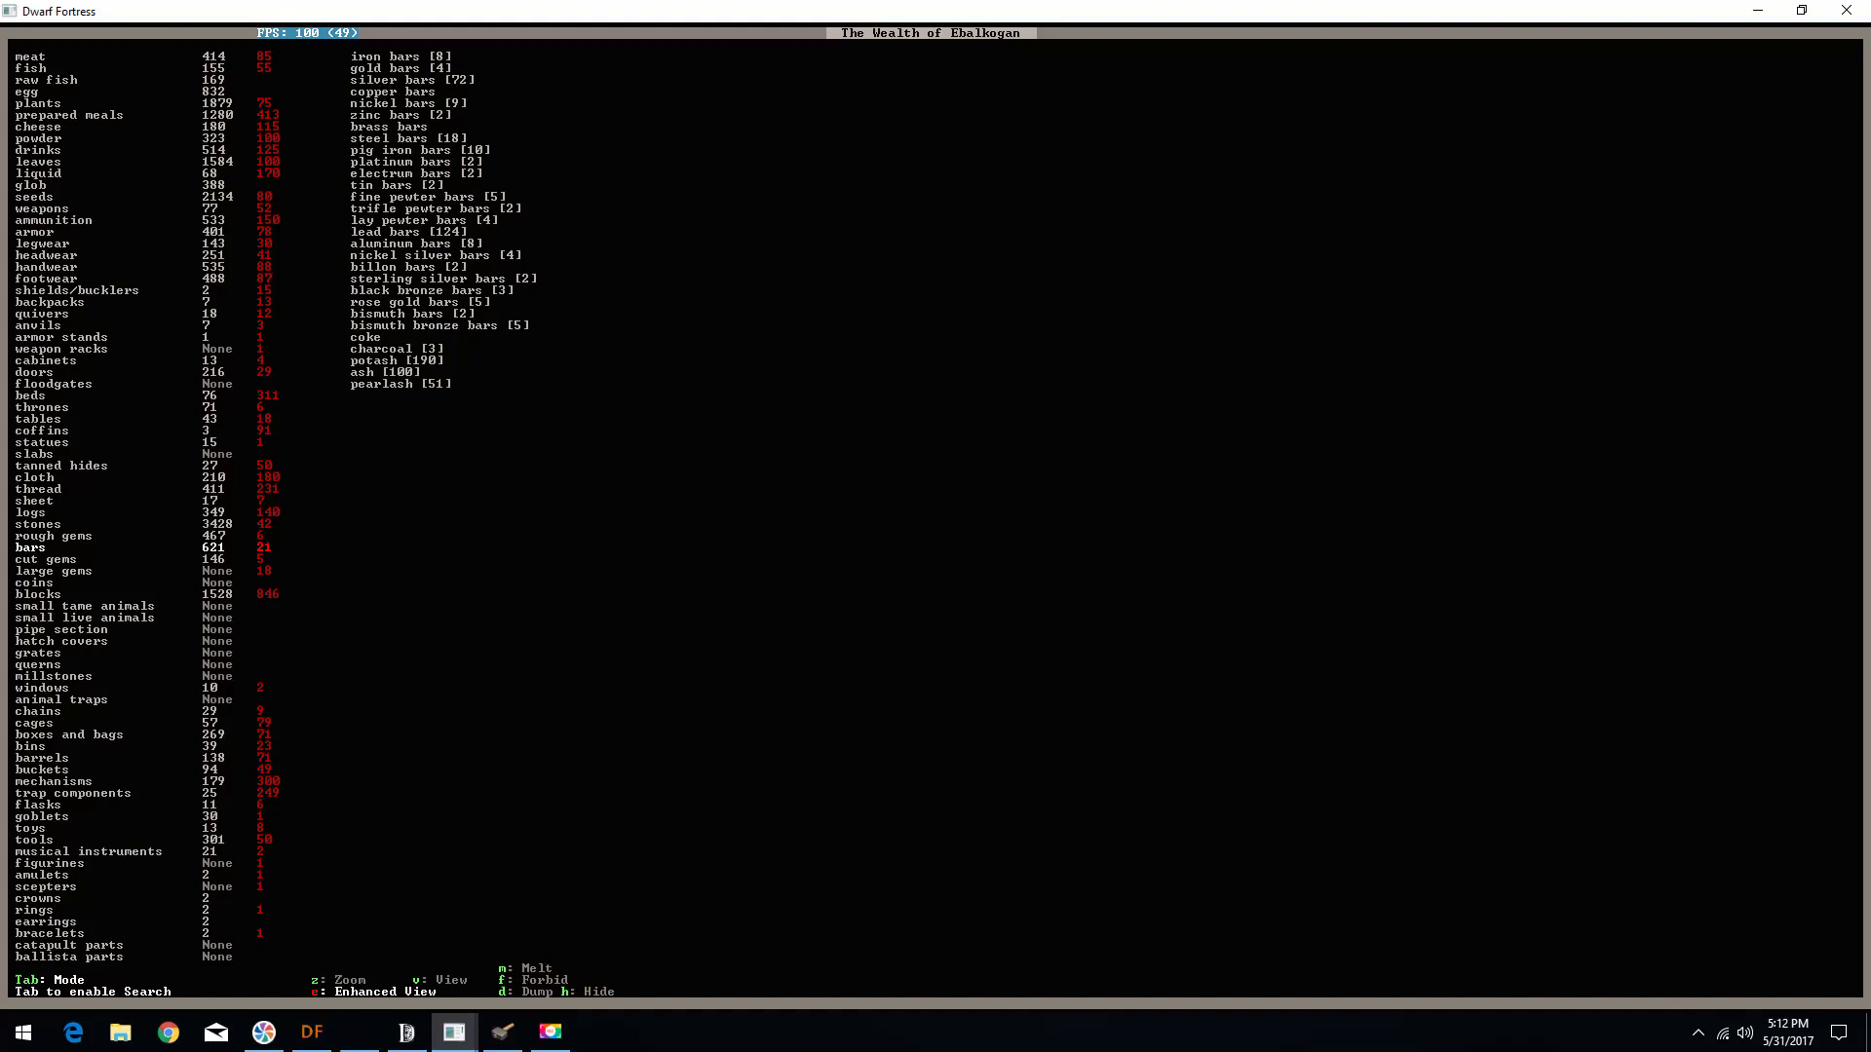
pyautogui.press('Escape')
pyautogui.press('Escape')
pyautogui.hotkey('shift', '.')
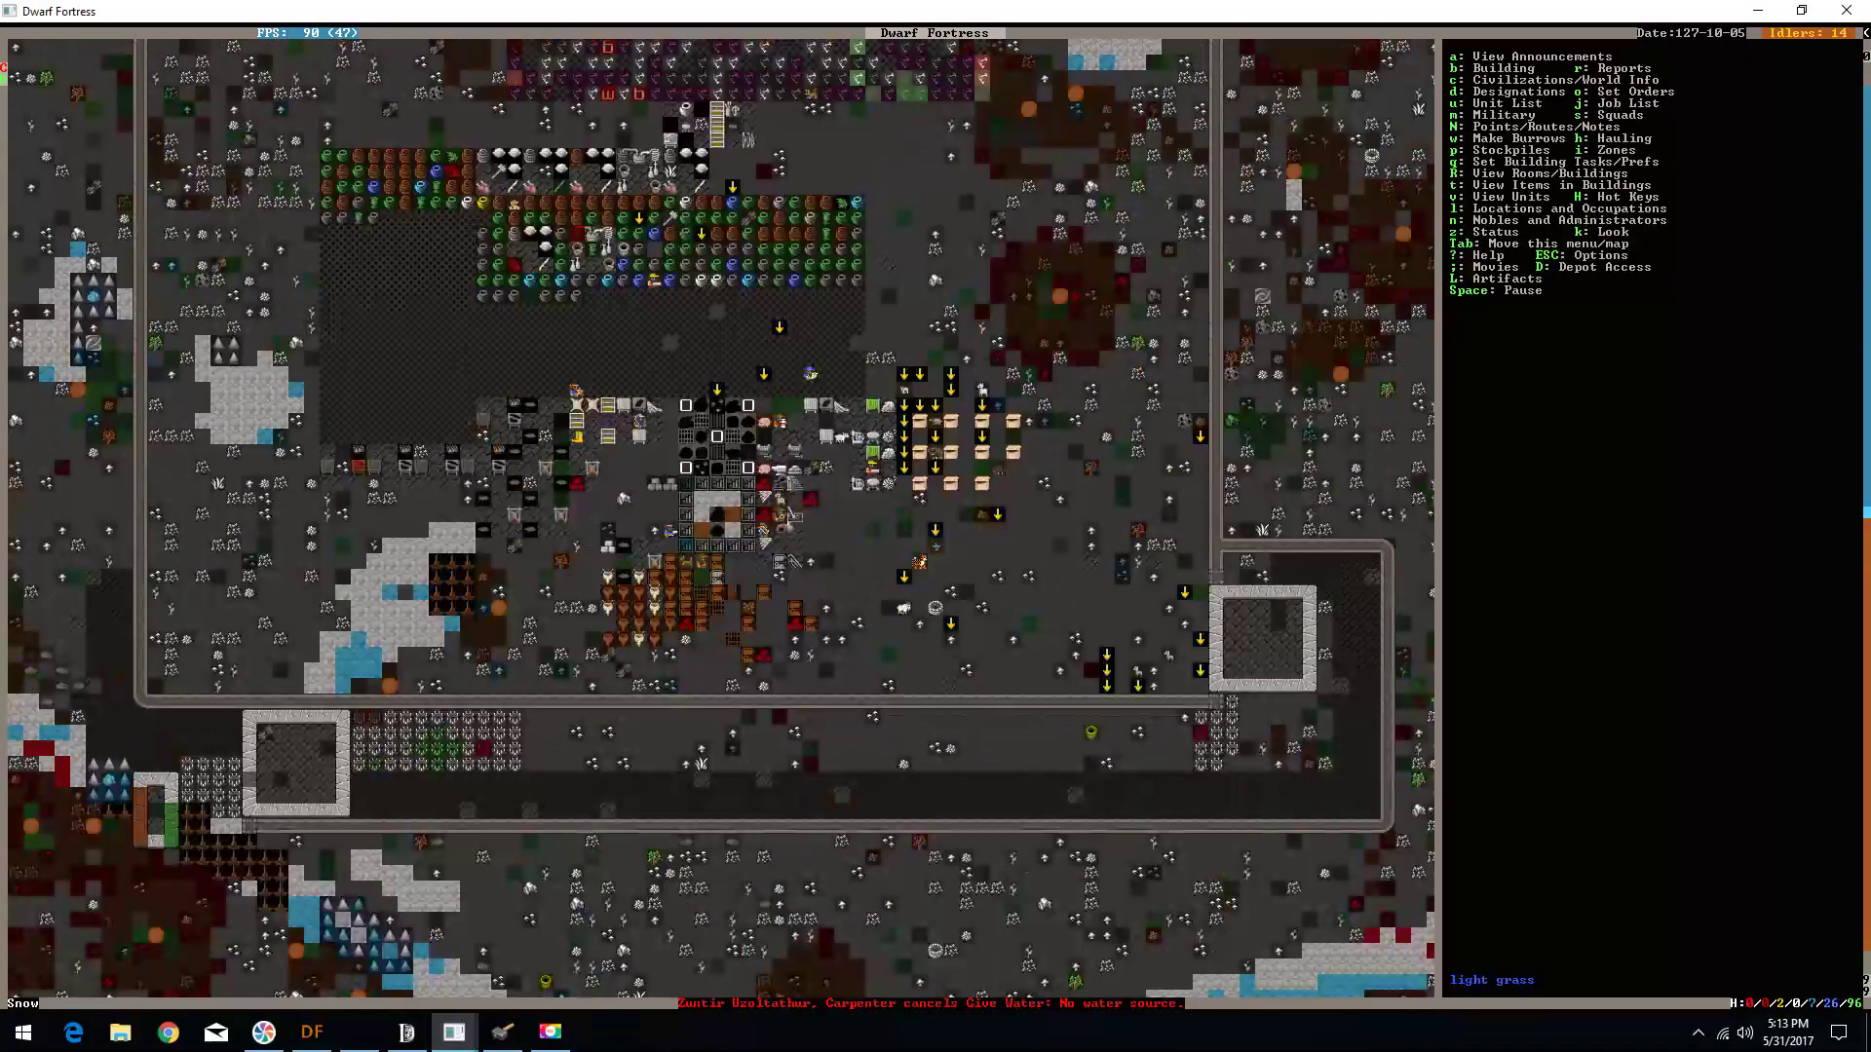
# - Inspect the glass furnace, smelter and metalsmith's forge, browsing the forge's job list
pyautogui.press('q')
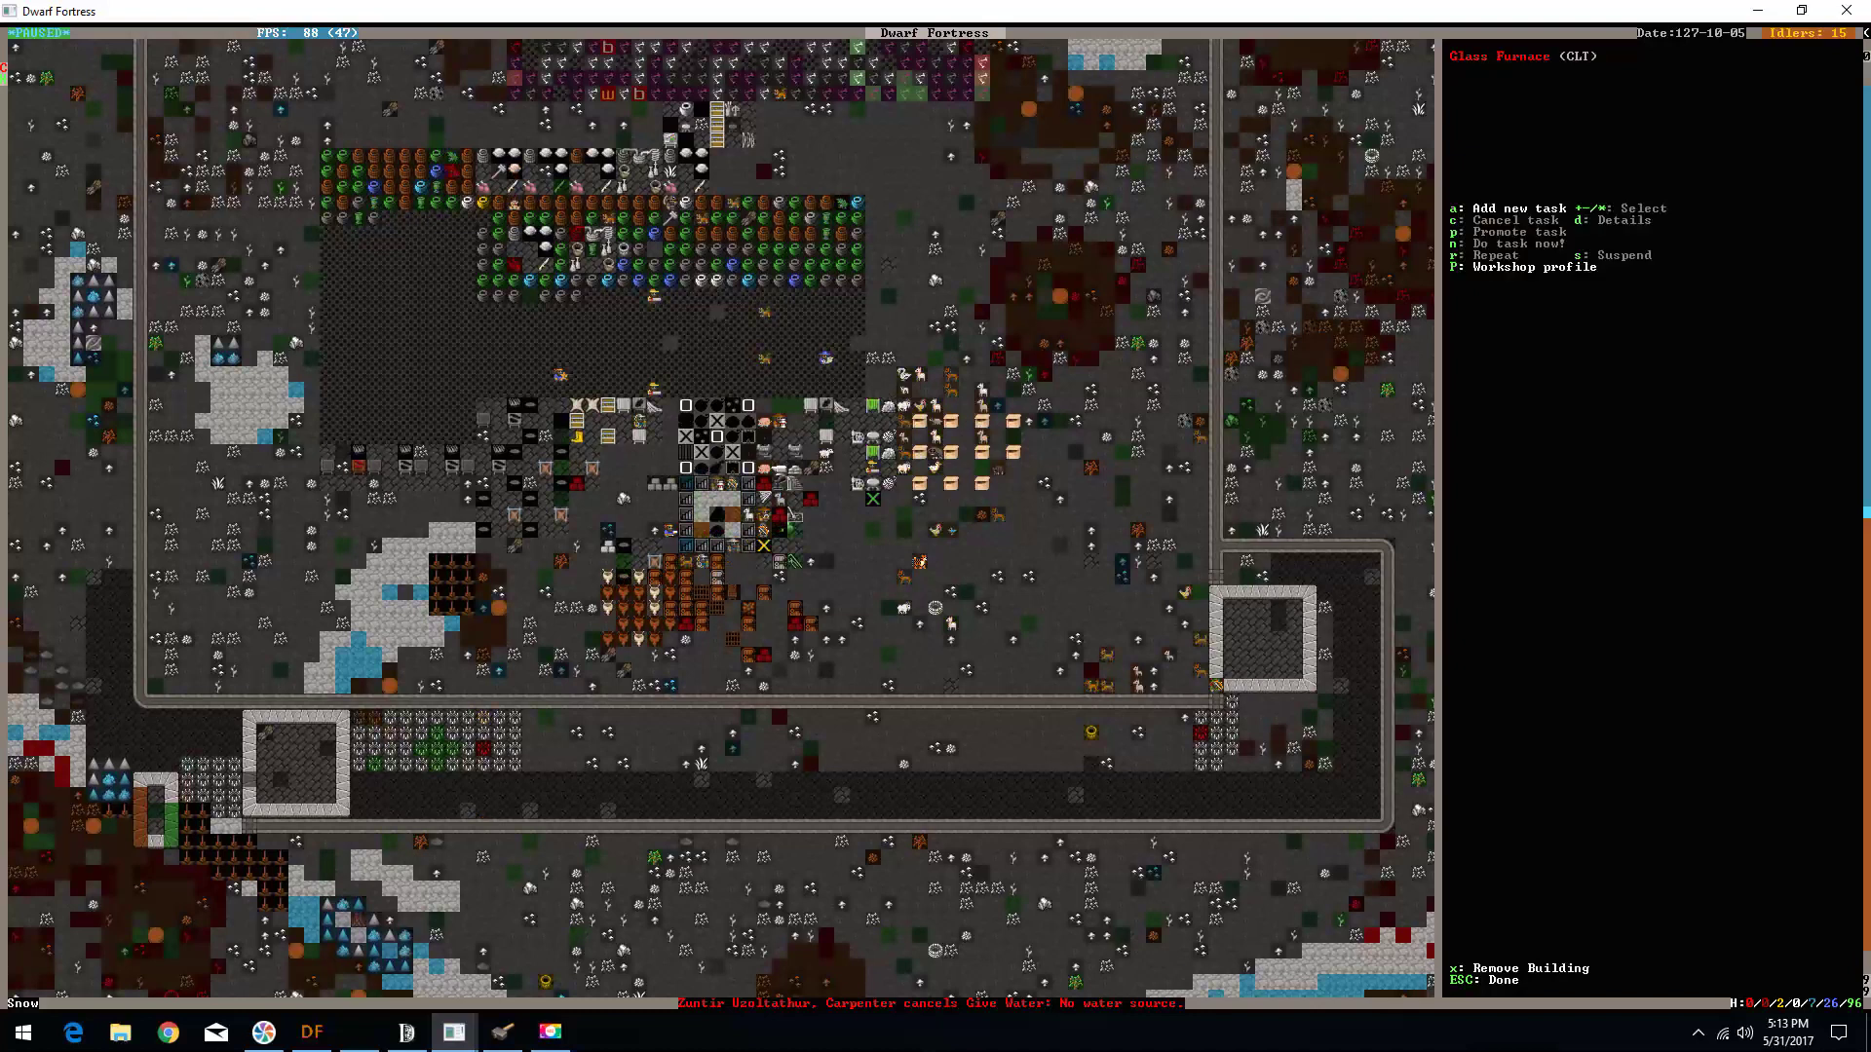
pyautogui.press('Up')
pyautogui.press('Up')
pyautogui.press('Up')
pyautogui.press('Up')
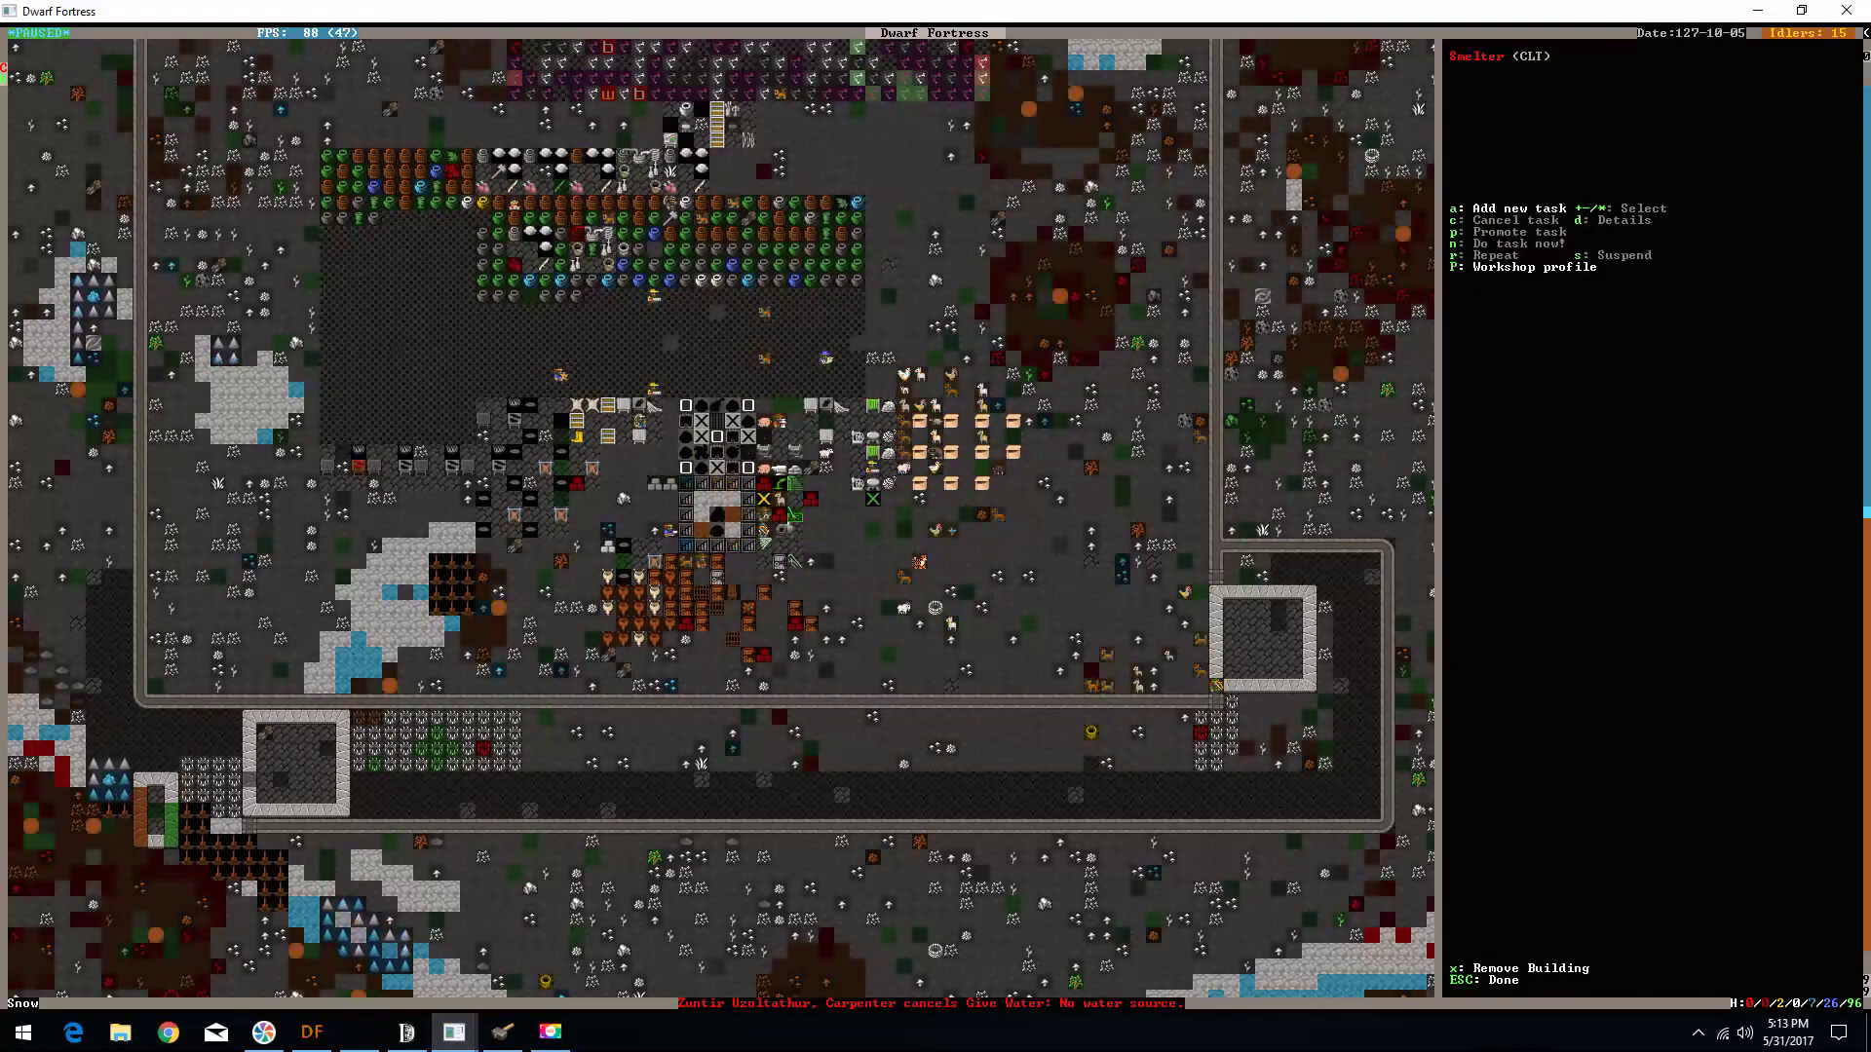
pyautogui.press('Up')
pyautogui.press('Up')
pyautogui.press('a')
pyautogui.press('Down')
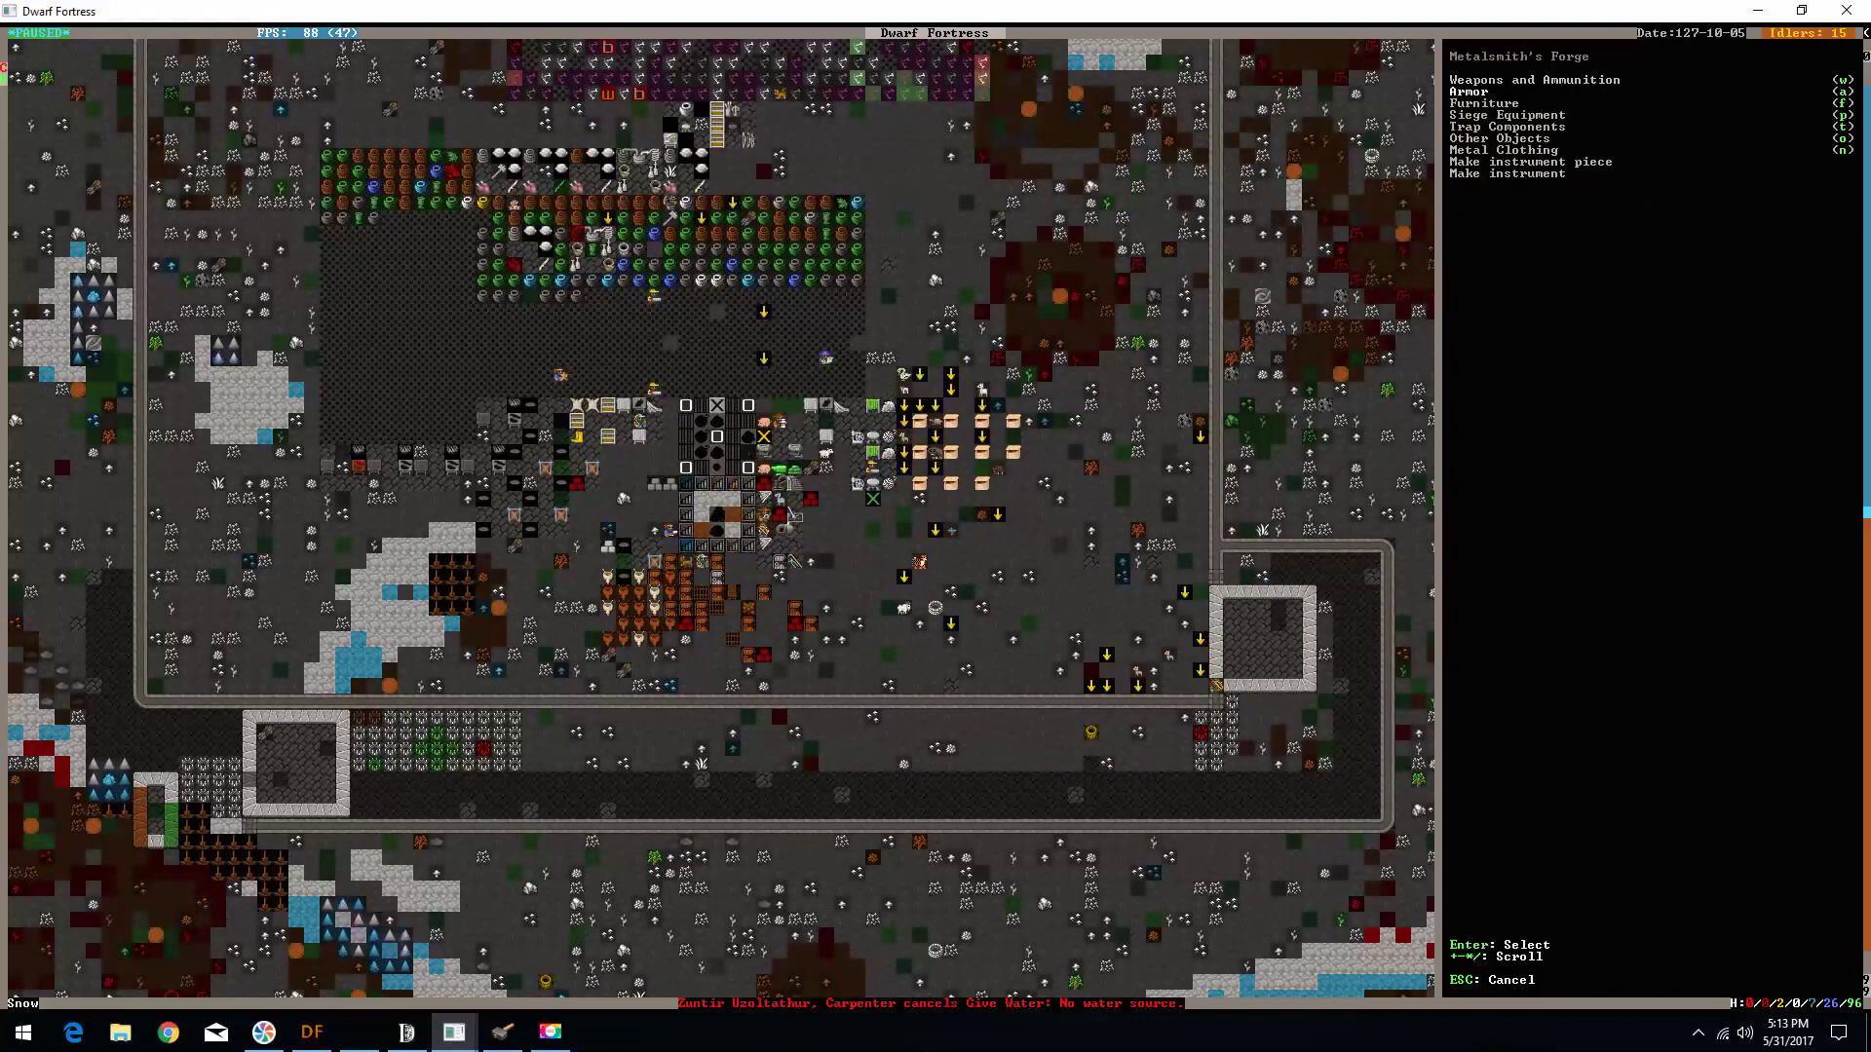
pyautogui.press('Down')
pyautogui.press('Down')
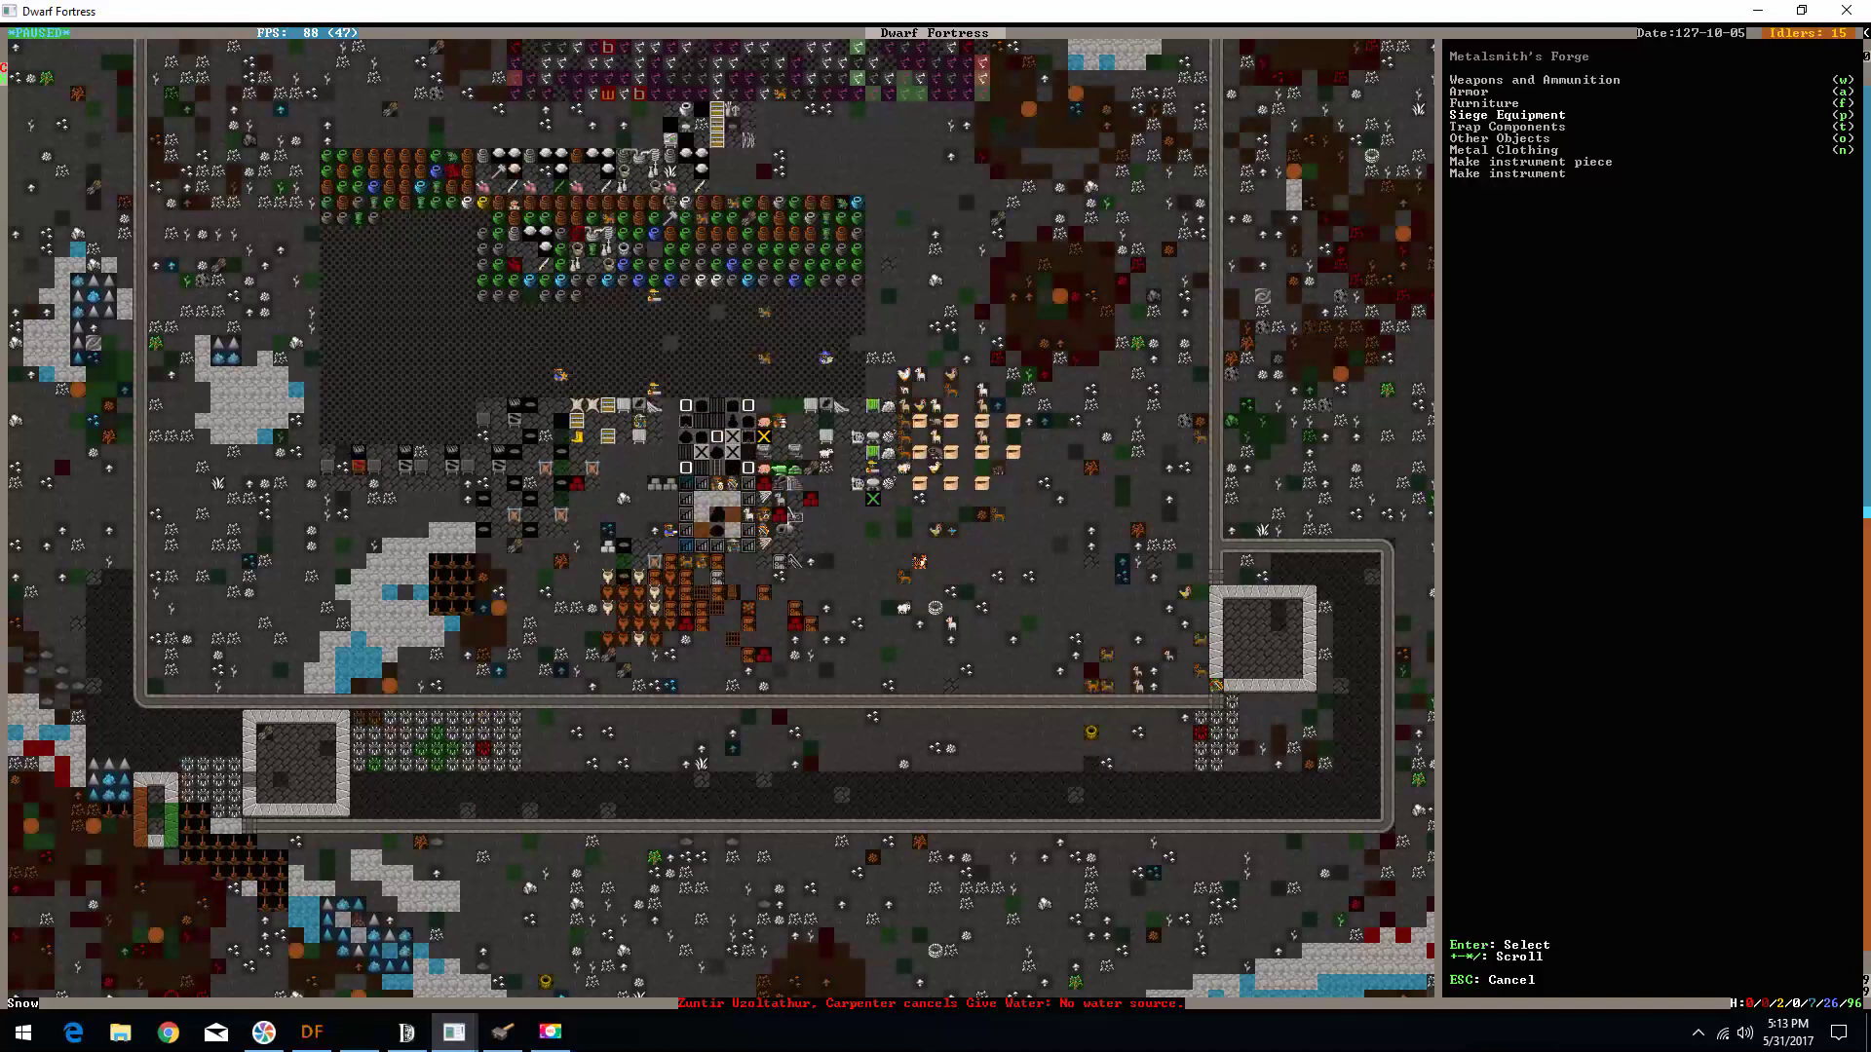
pyautogui.press('Escape')
pyautogui.press('Down')
pyautogui.press('Down')
pyautogui.press('Down')
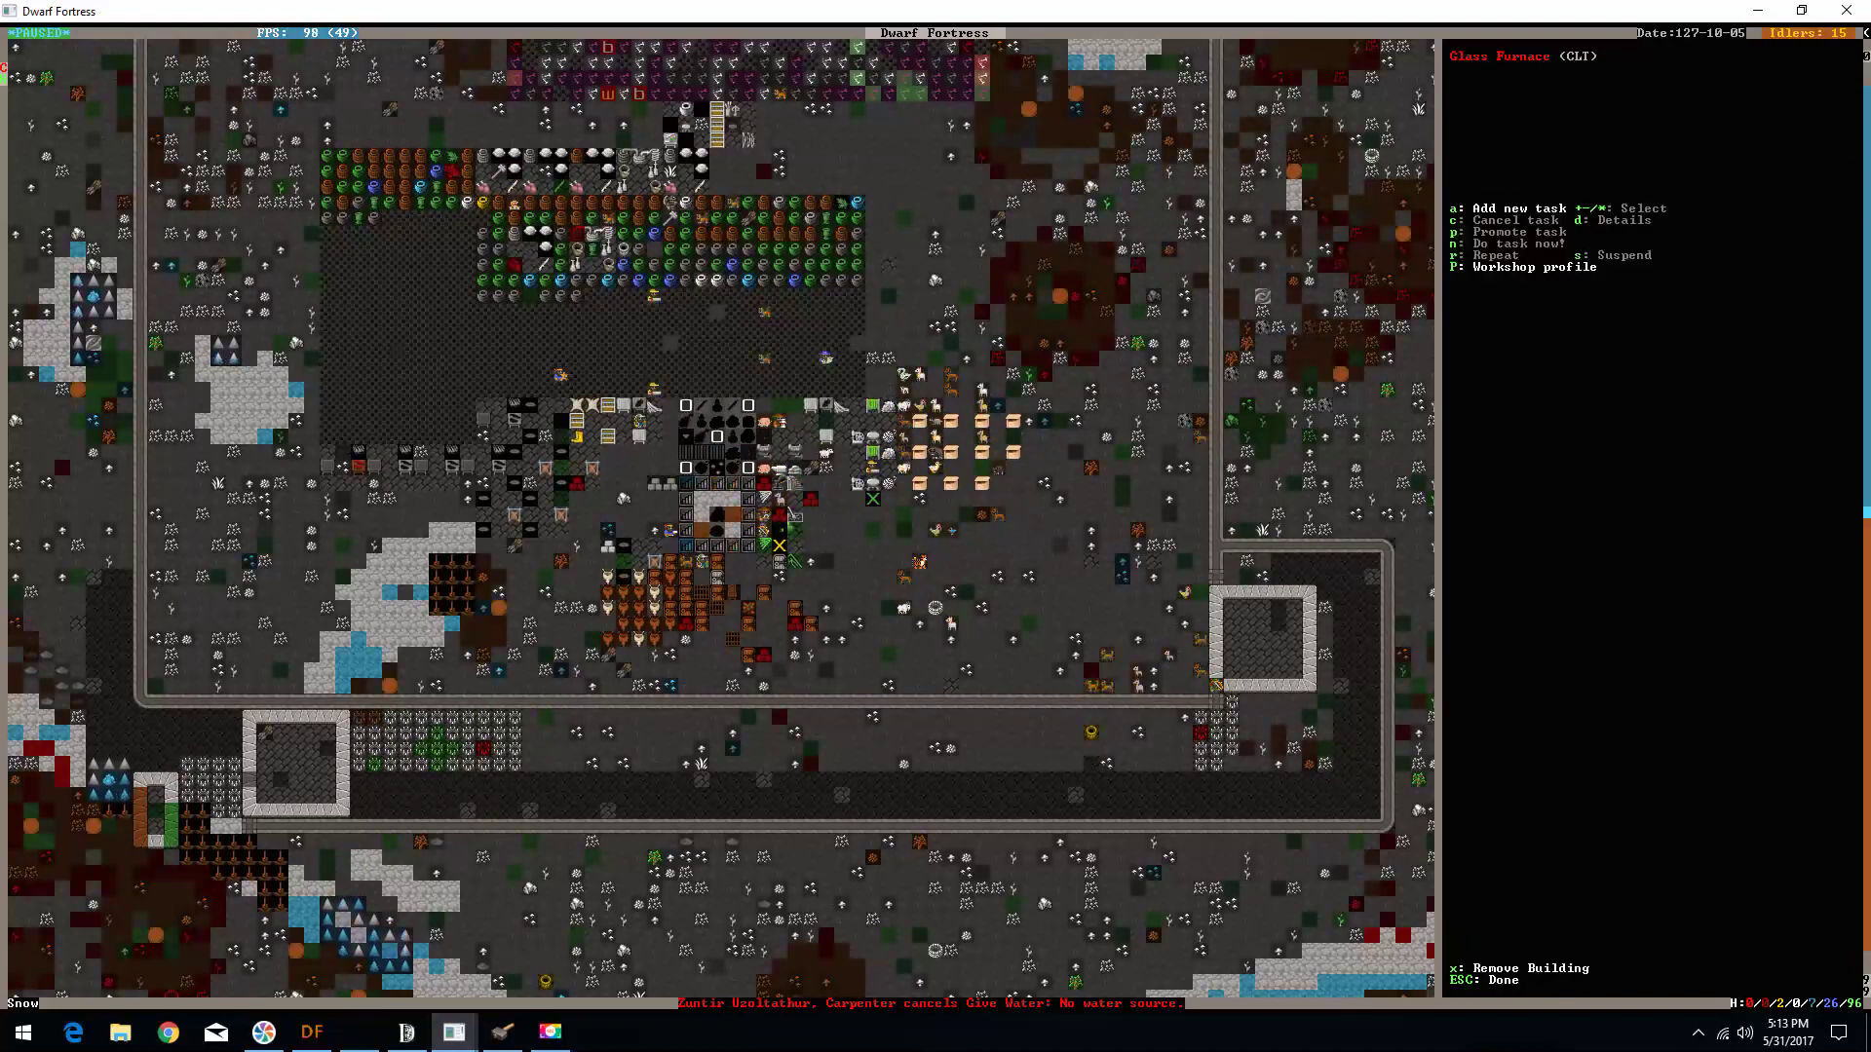
# - Queue two Make clear glass Tube tasks at the Glass Furnace
pyautogui.press('a')
pyautogui.press('Down')
pyautogui.press('Return')
pyautogui.press('Up')
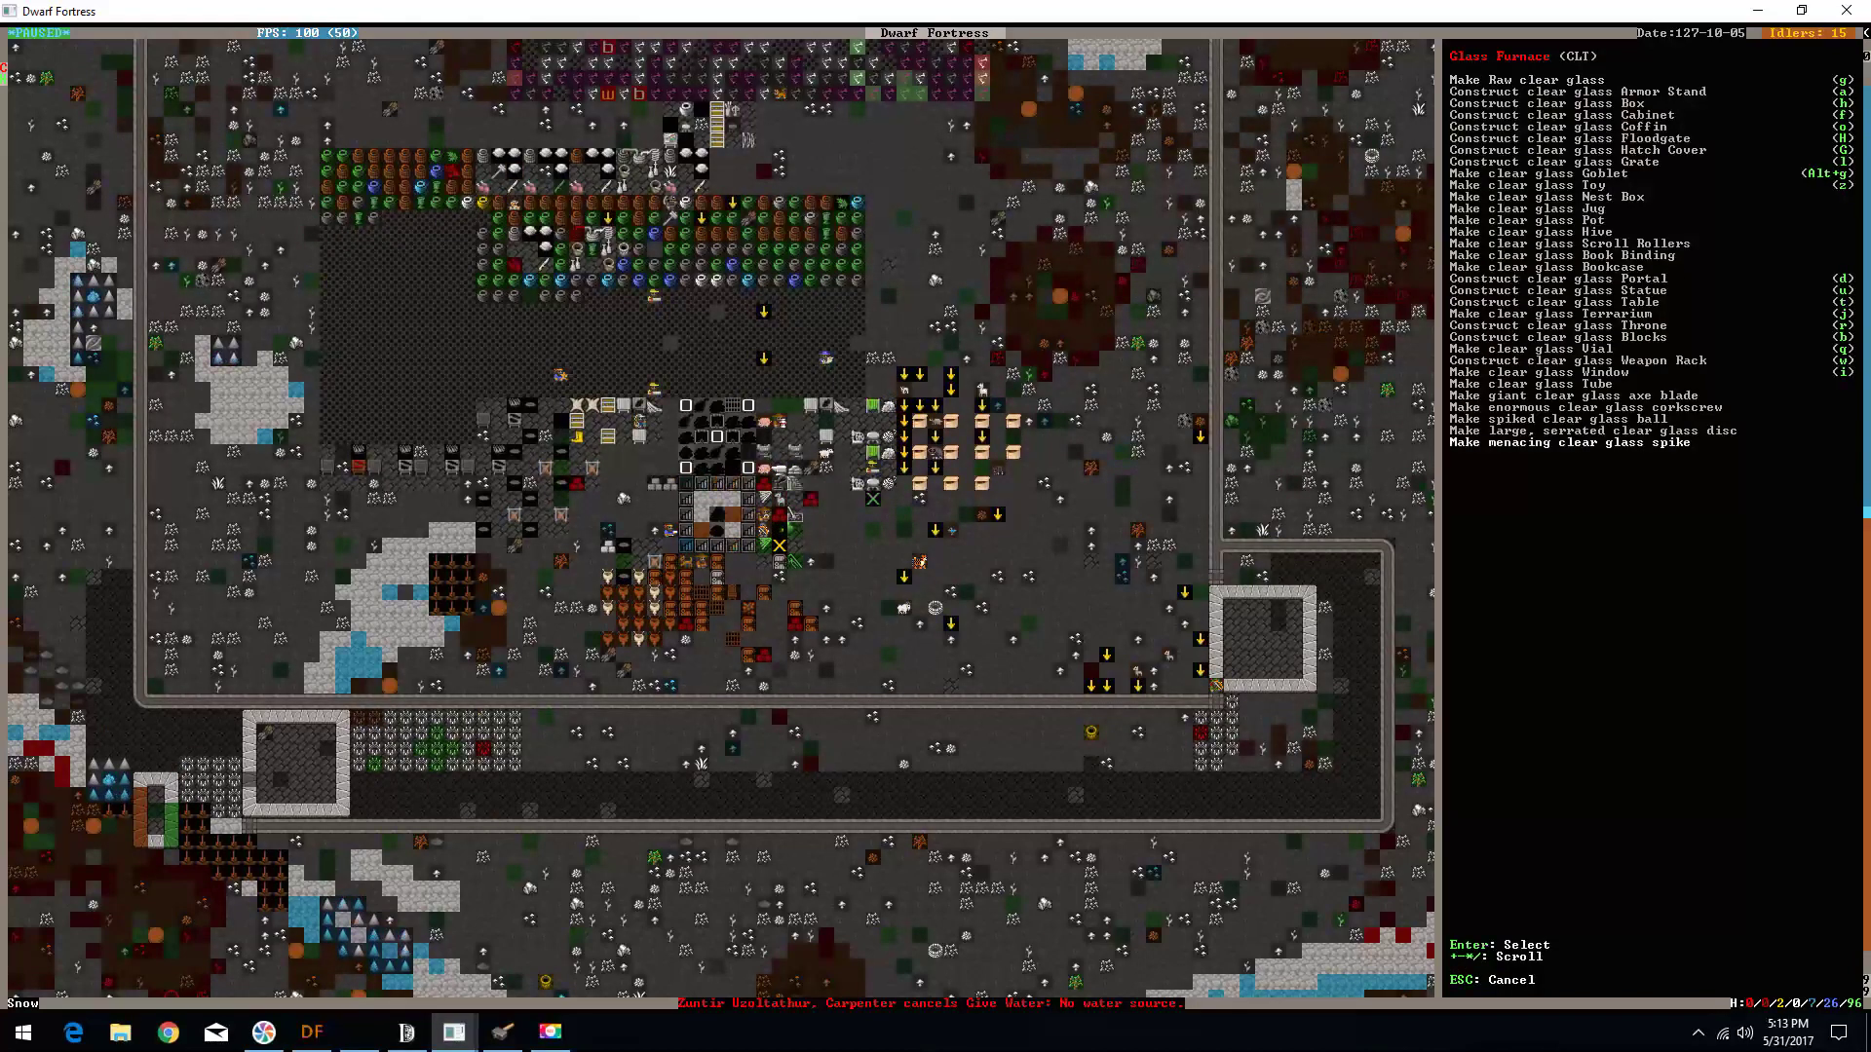
pyautogui.press('Up')
pyautogui.press('Up')
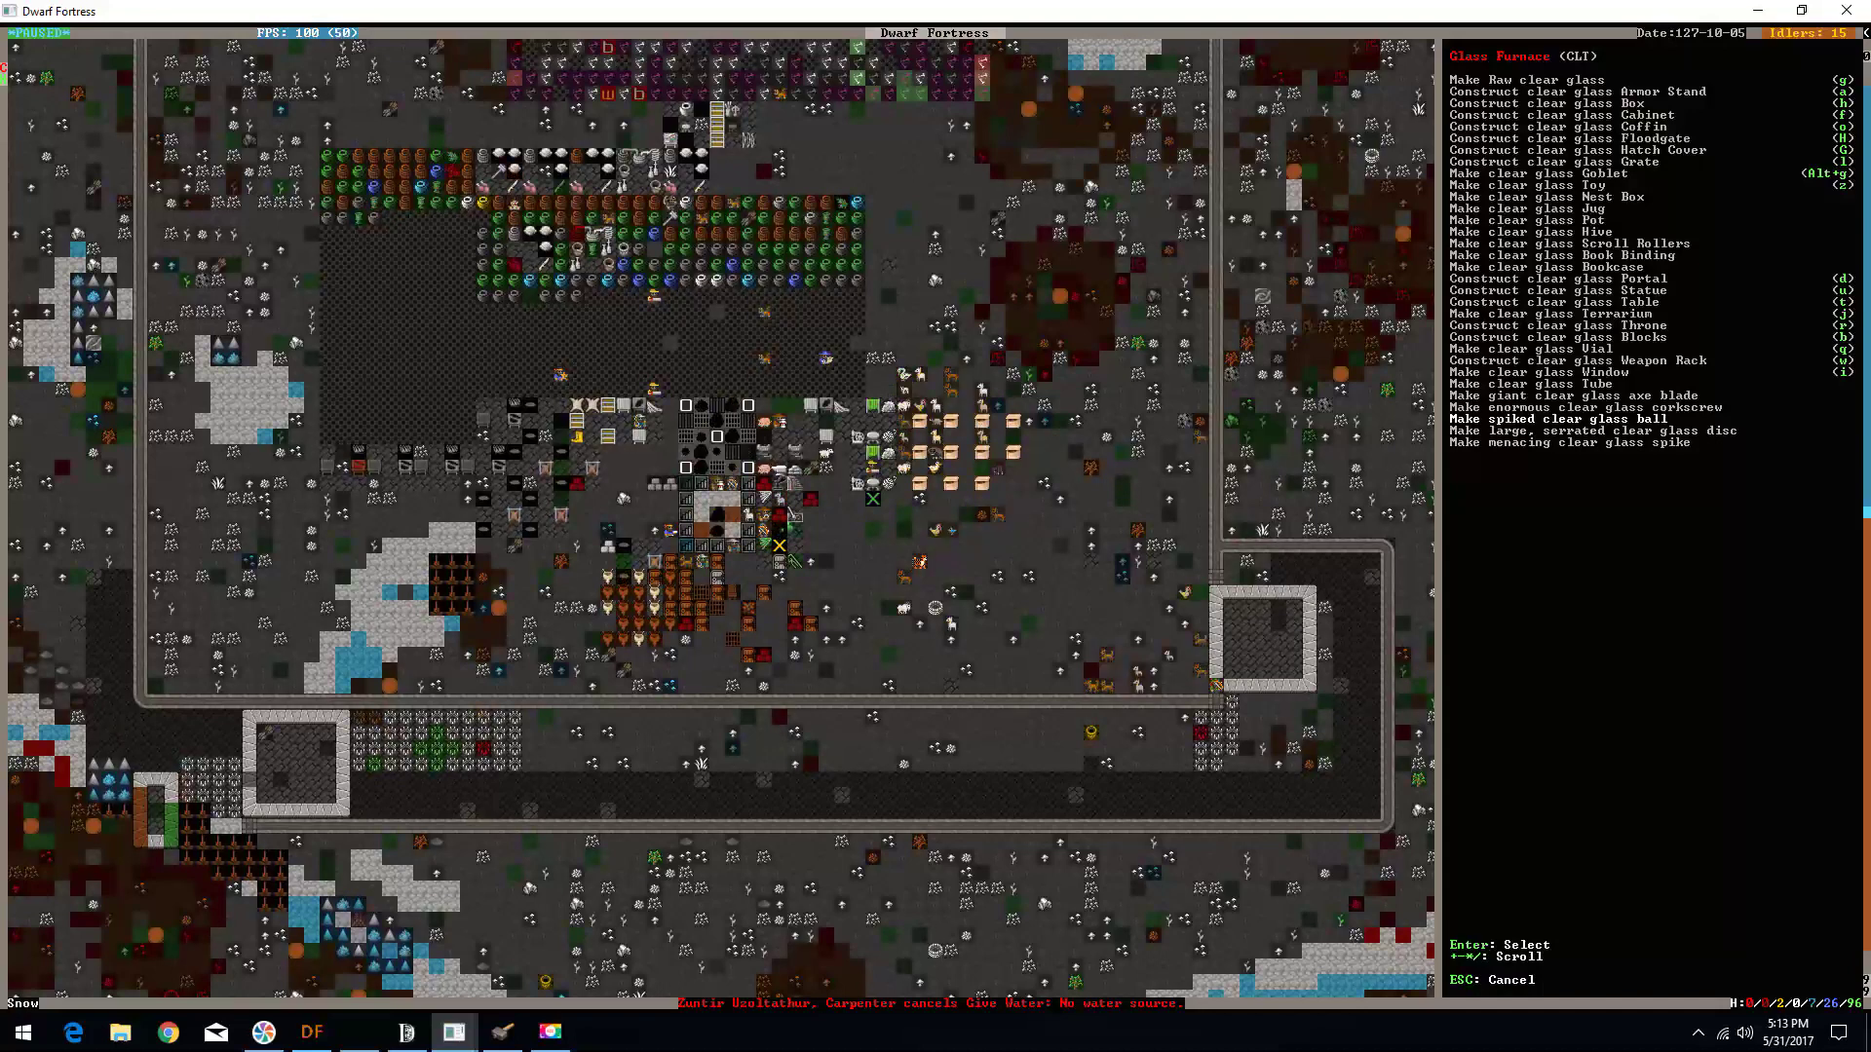
pyautogui.press('Up')
pyautogui.press('Up')
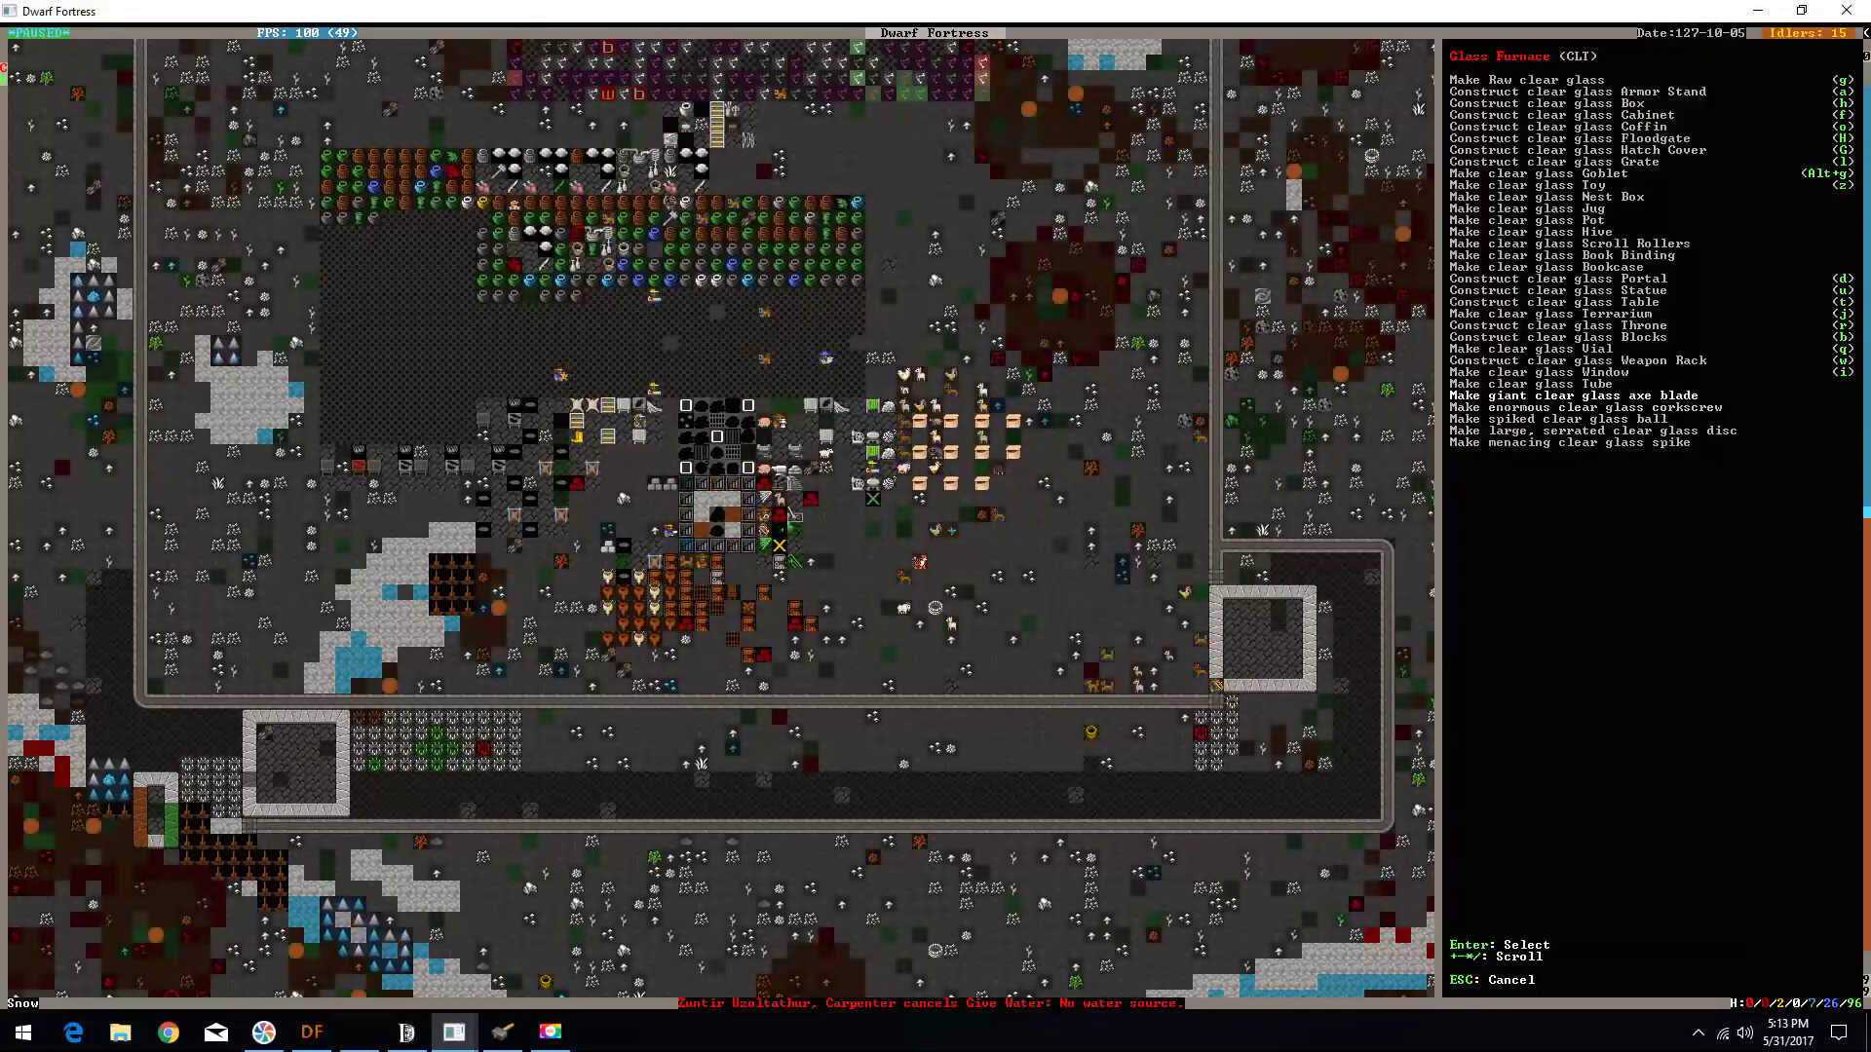
pyautogui.press('Up')
pyautogui.press('Up')
pyautogui.press('Down')
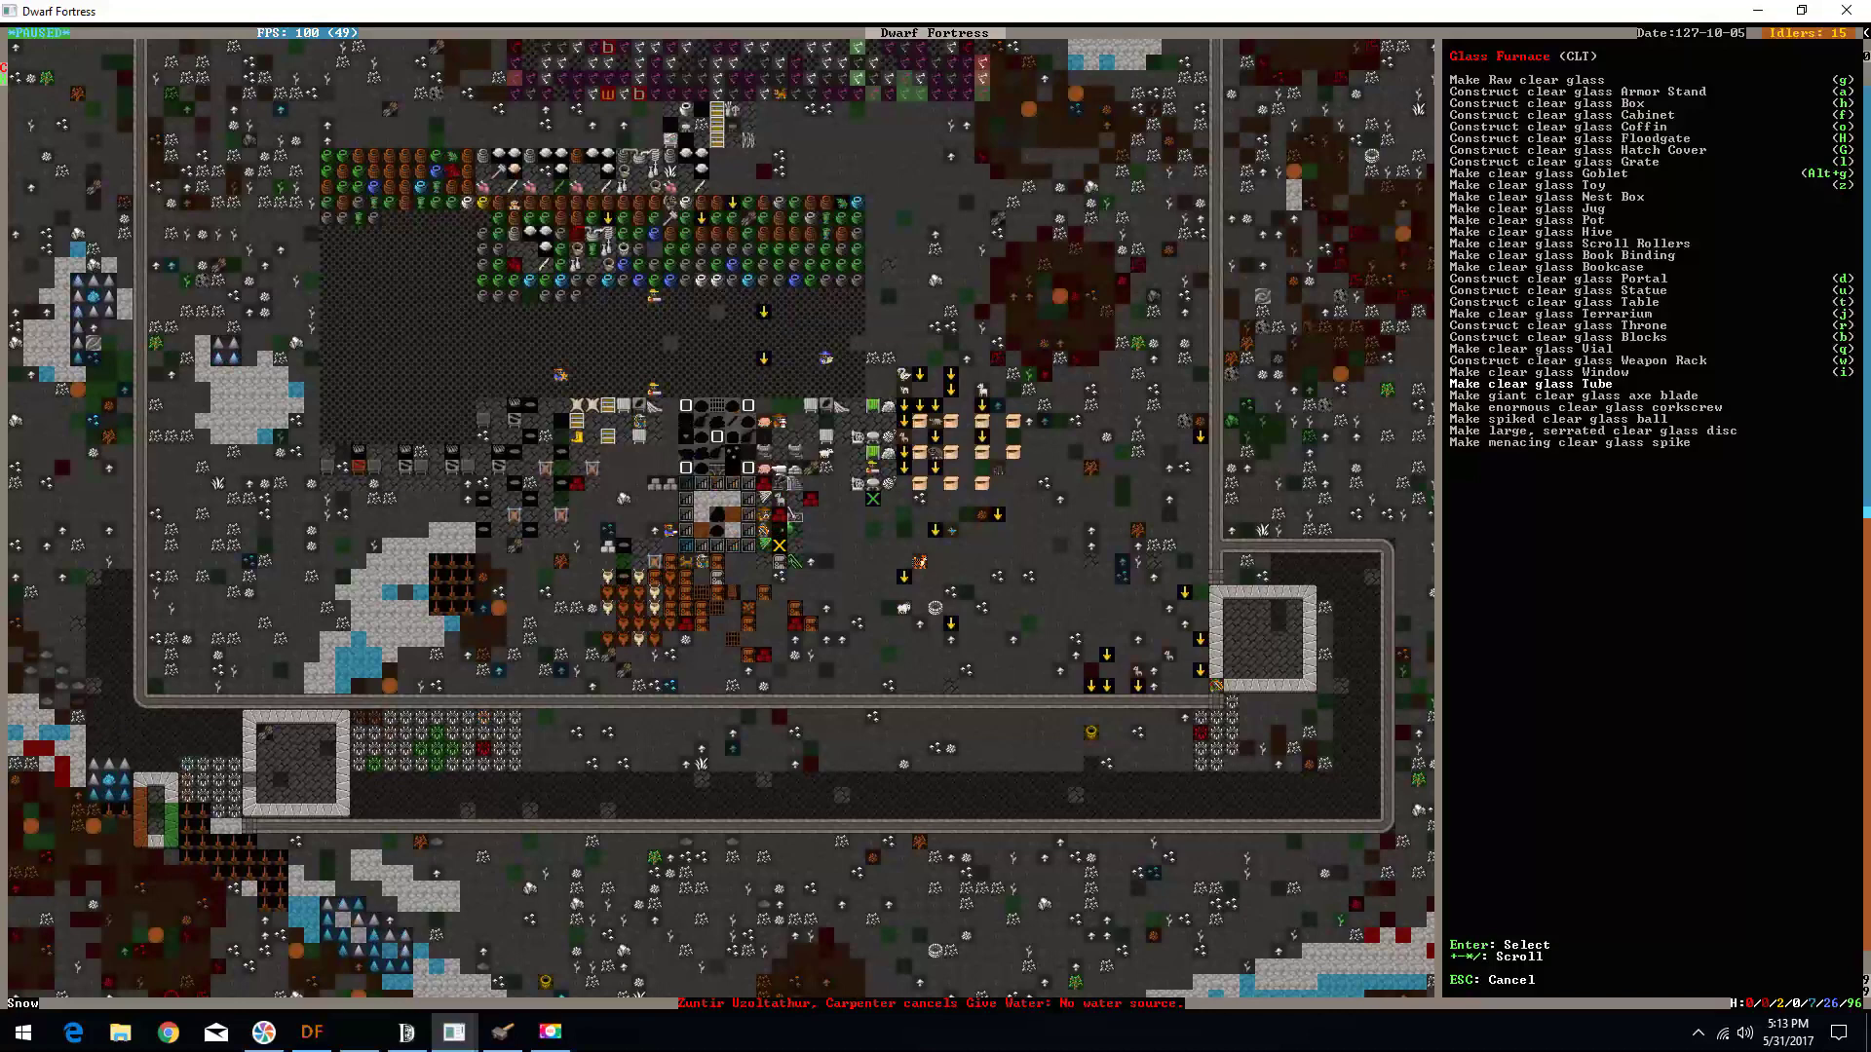
pyautogui.press('Return')
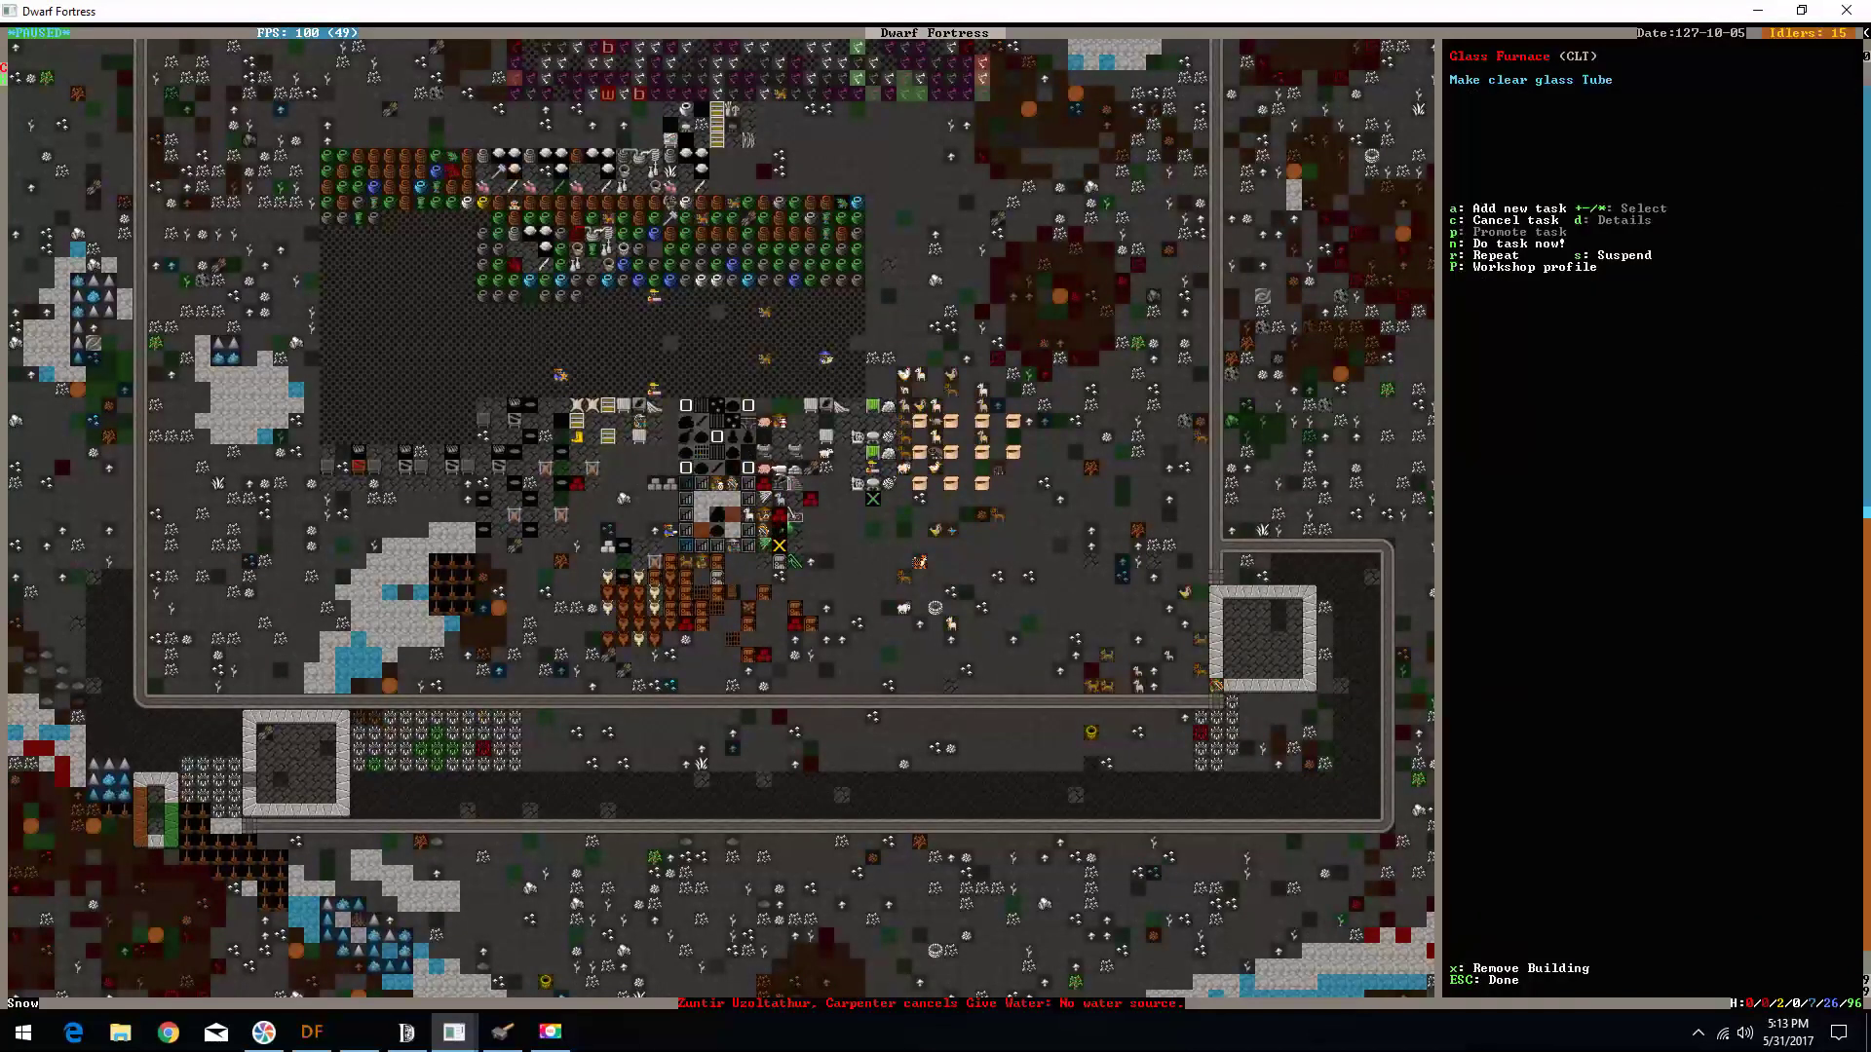
pyautogui.press('a')
pyautogui.press('Return')
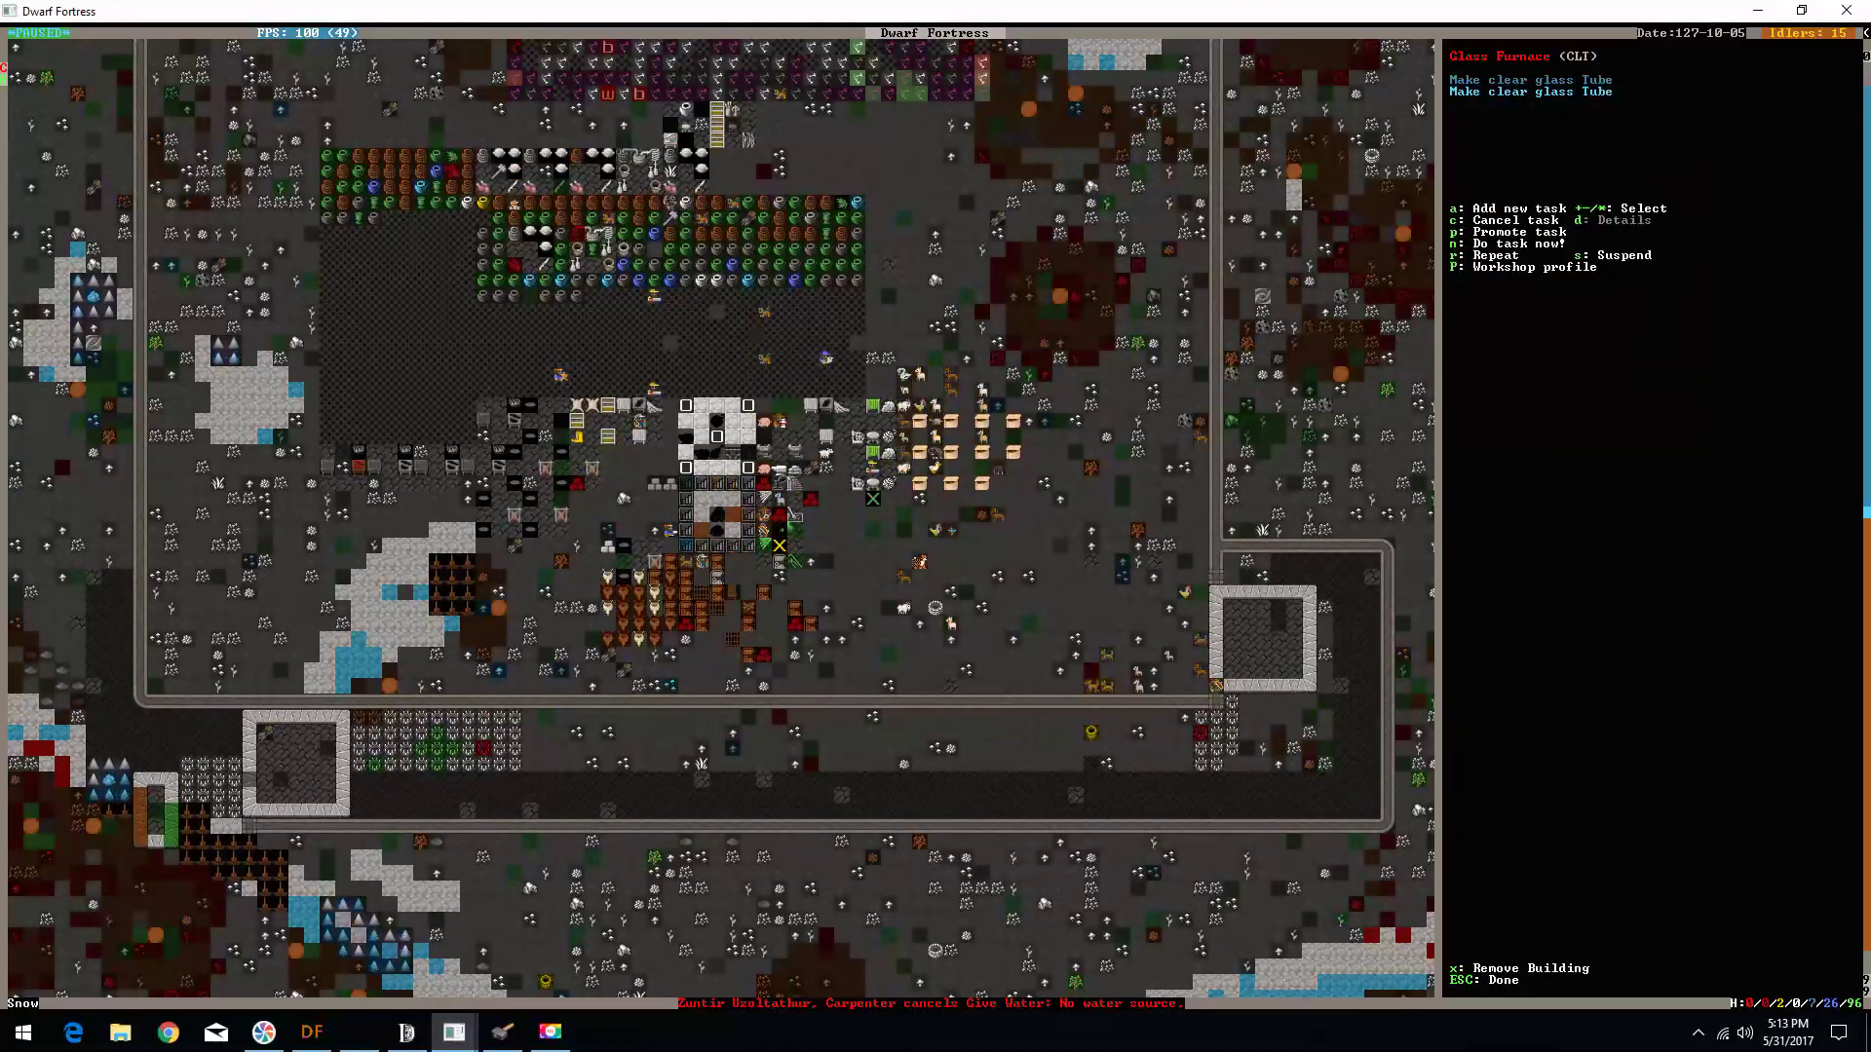
pyautogui.hotkey('shift', 'Up')
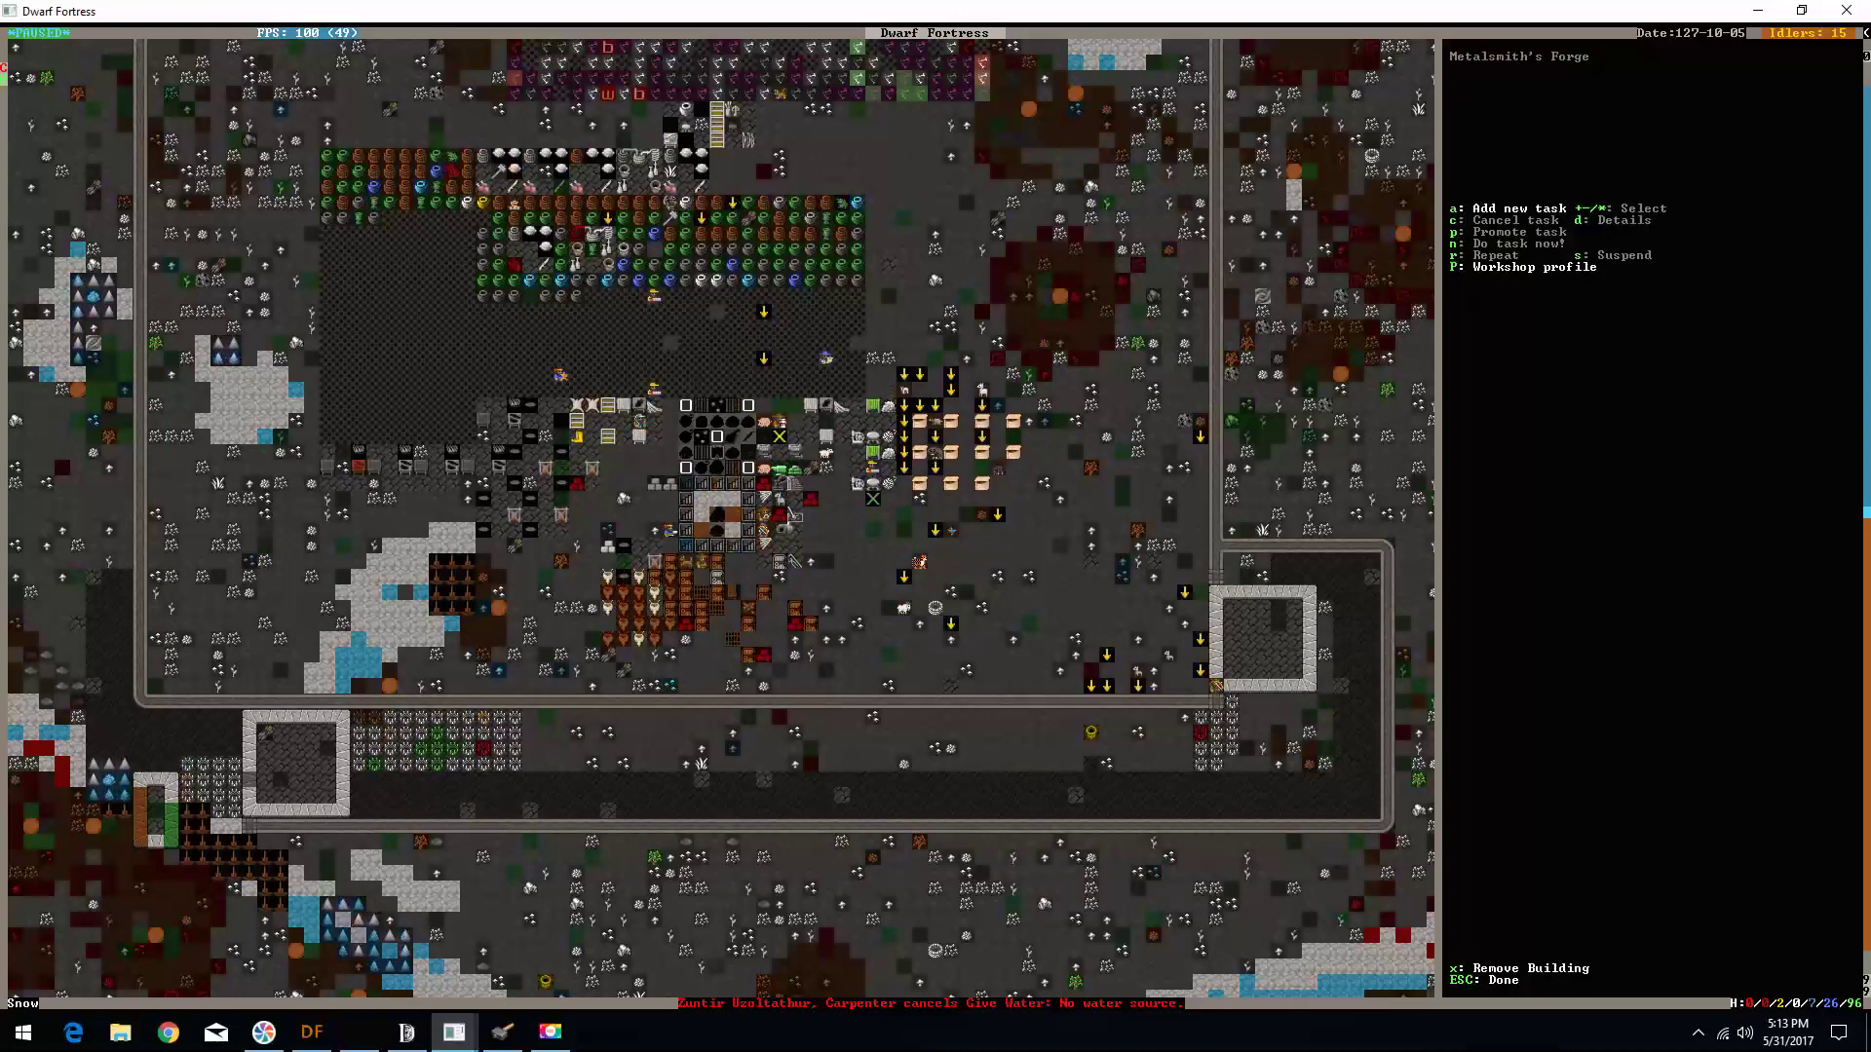
# - Queue two Forge gold Pipe Section tasks from the forge's Trap Components list
pyautogui.press('a')
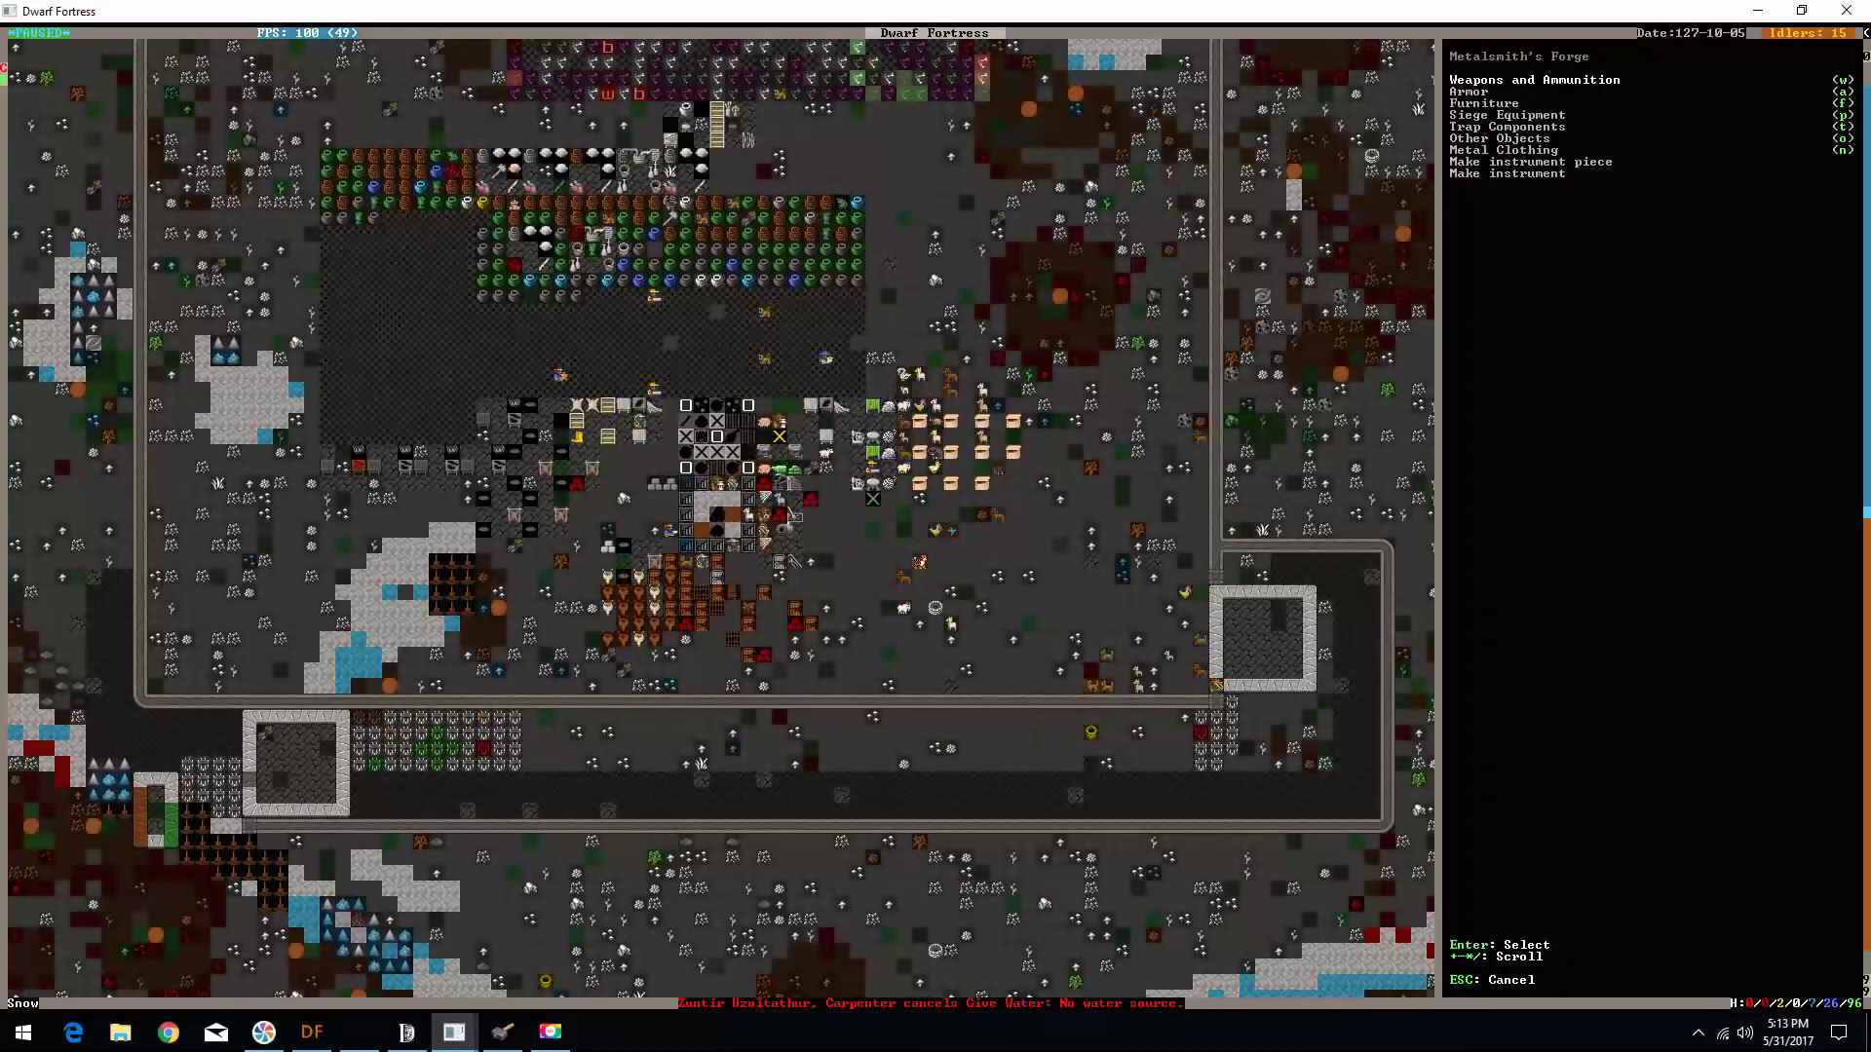
pyautogui.press('Down')
pyautogui.press('Return')
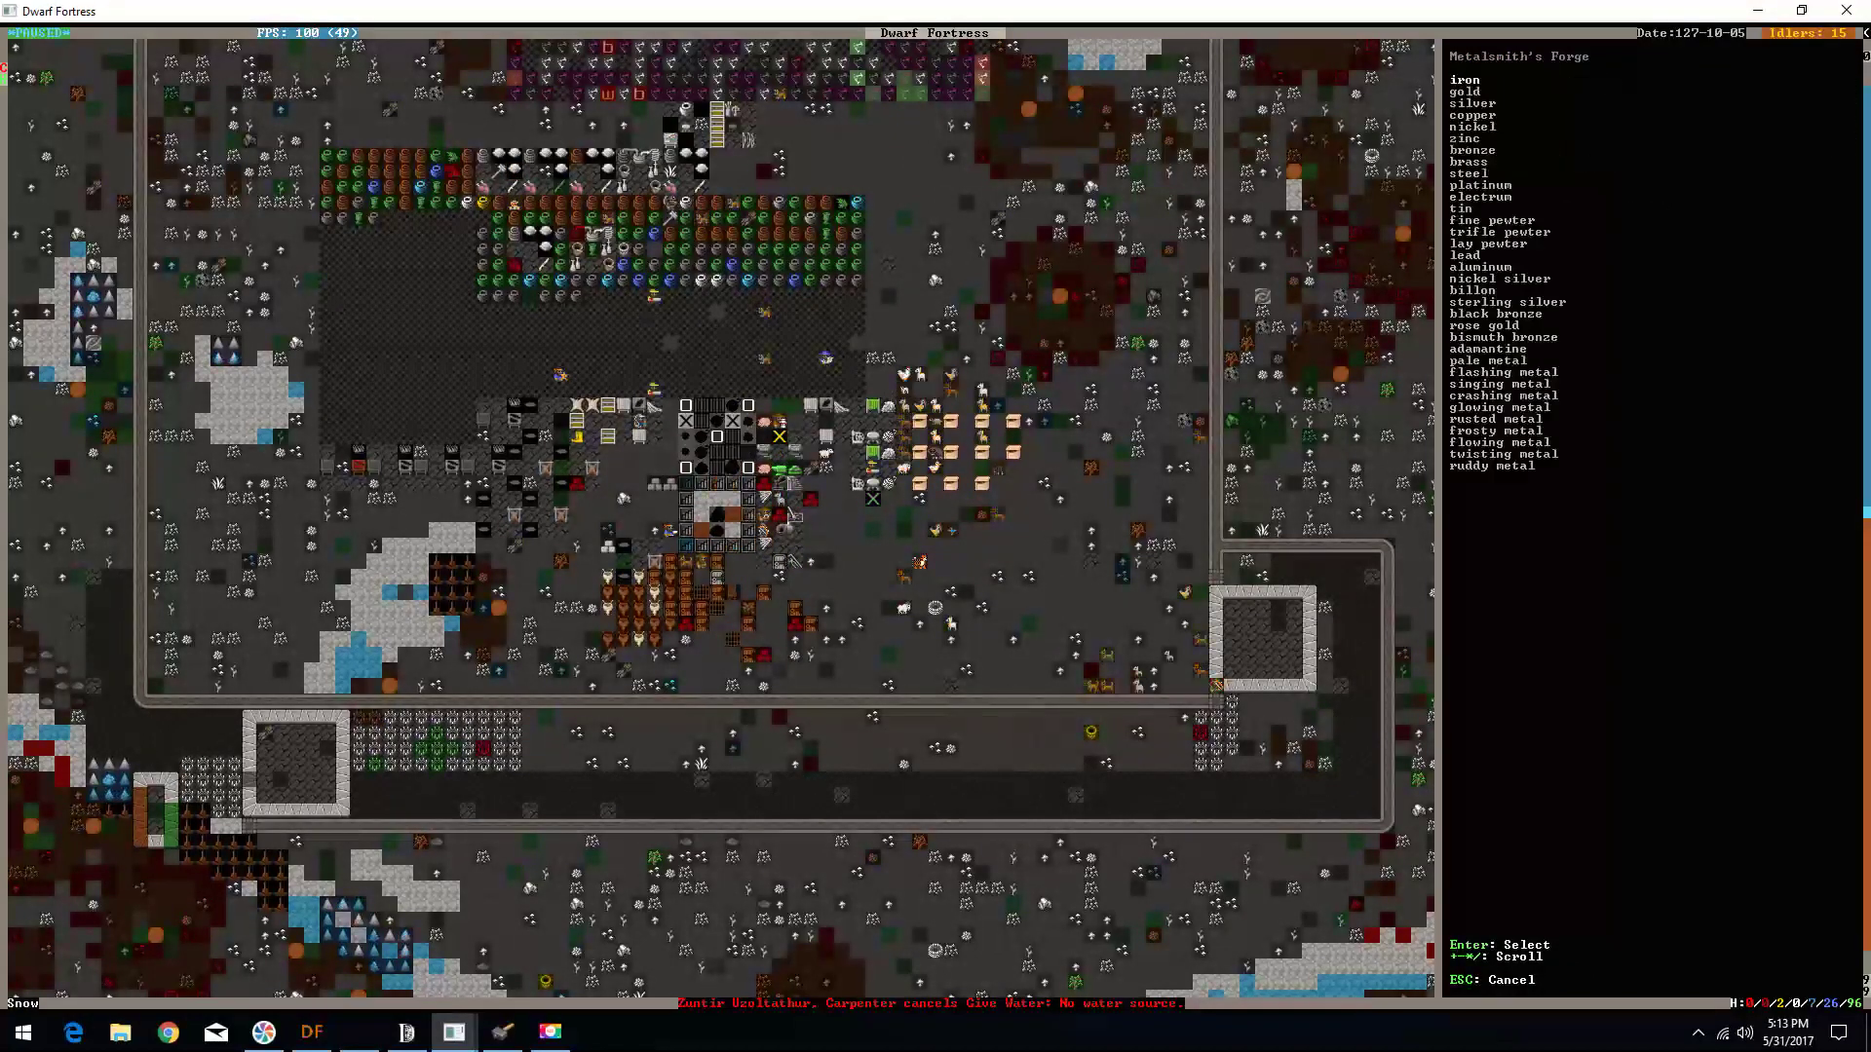
pyautogui.press('Down')
pyautogui.press('Return')
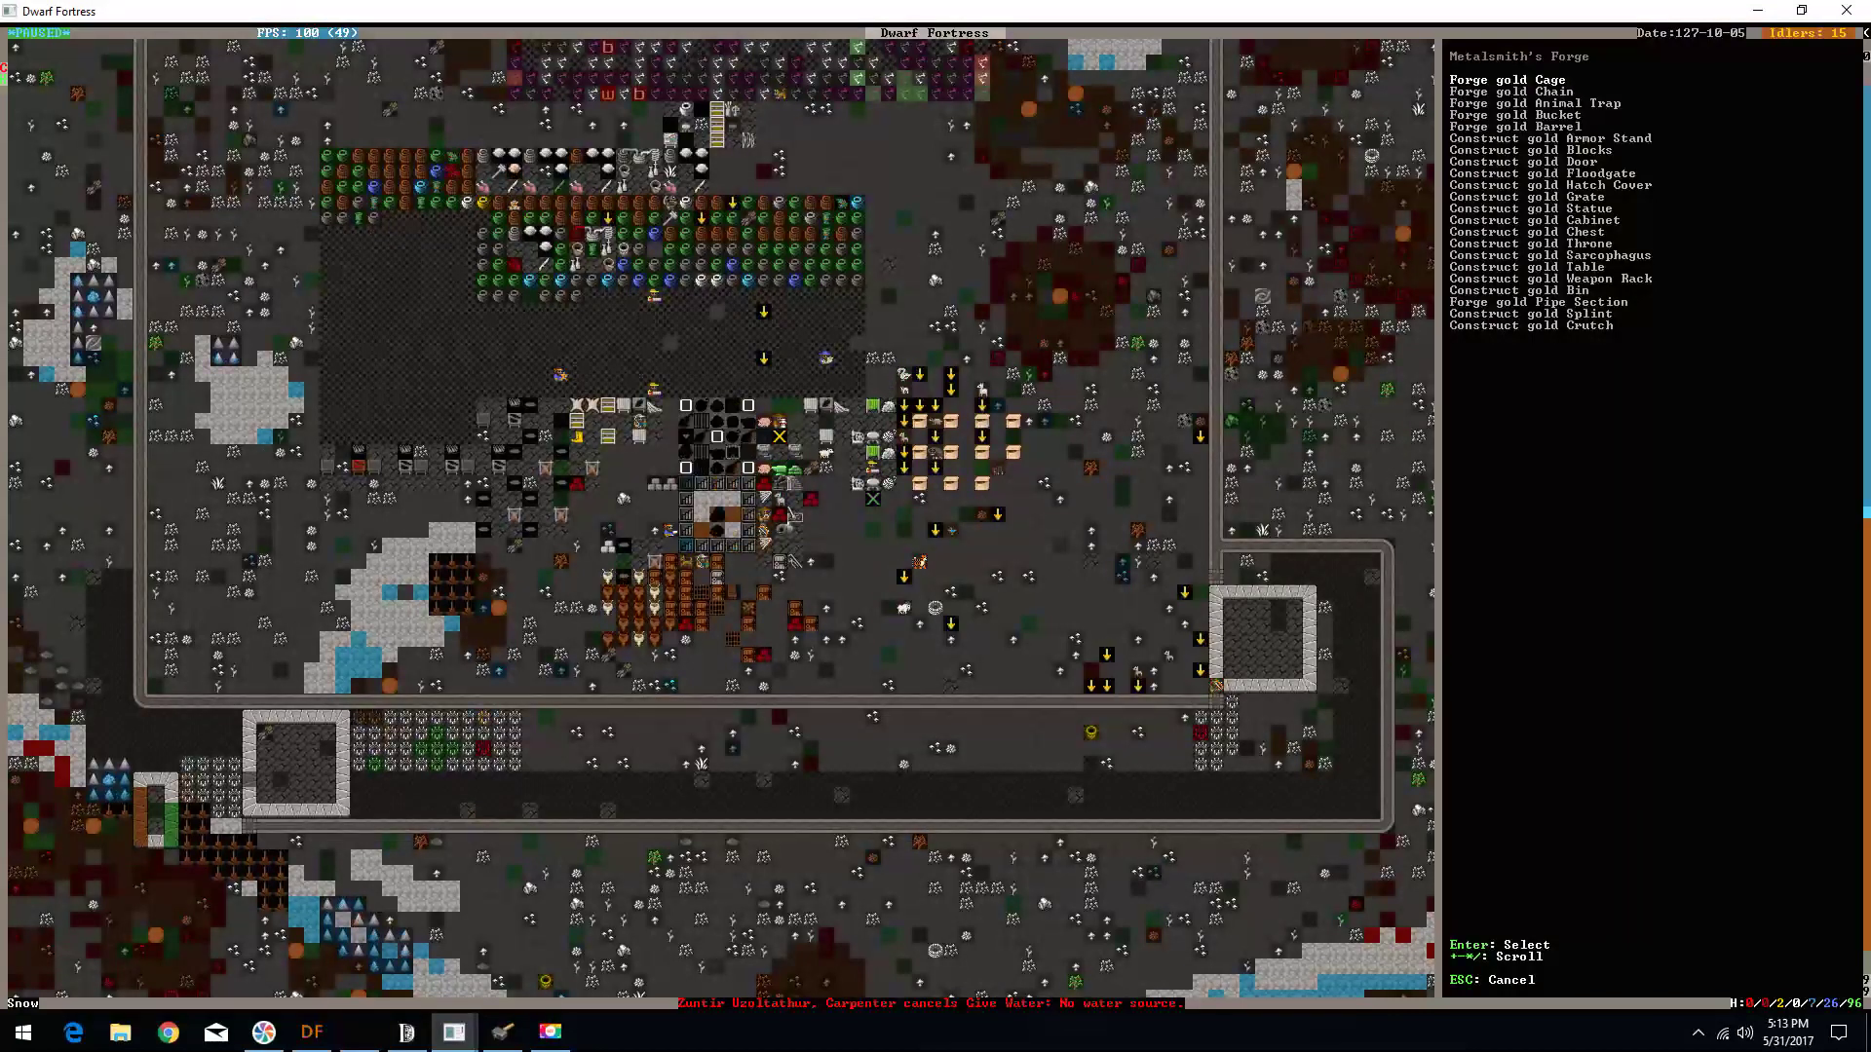
pyautogui.press('Up')
pyautogui.press('Up')
pyautogui.press('Up')
pyautogui.press('Return')
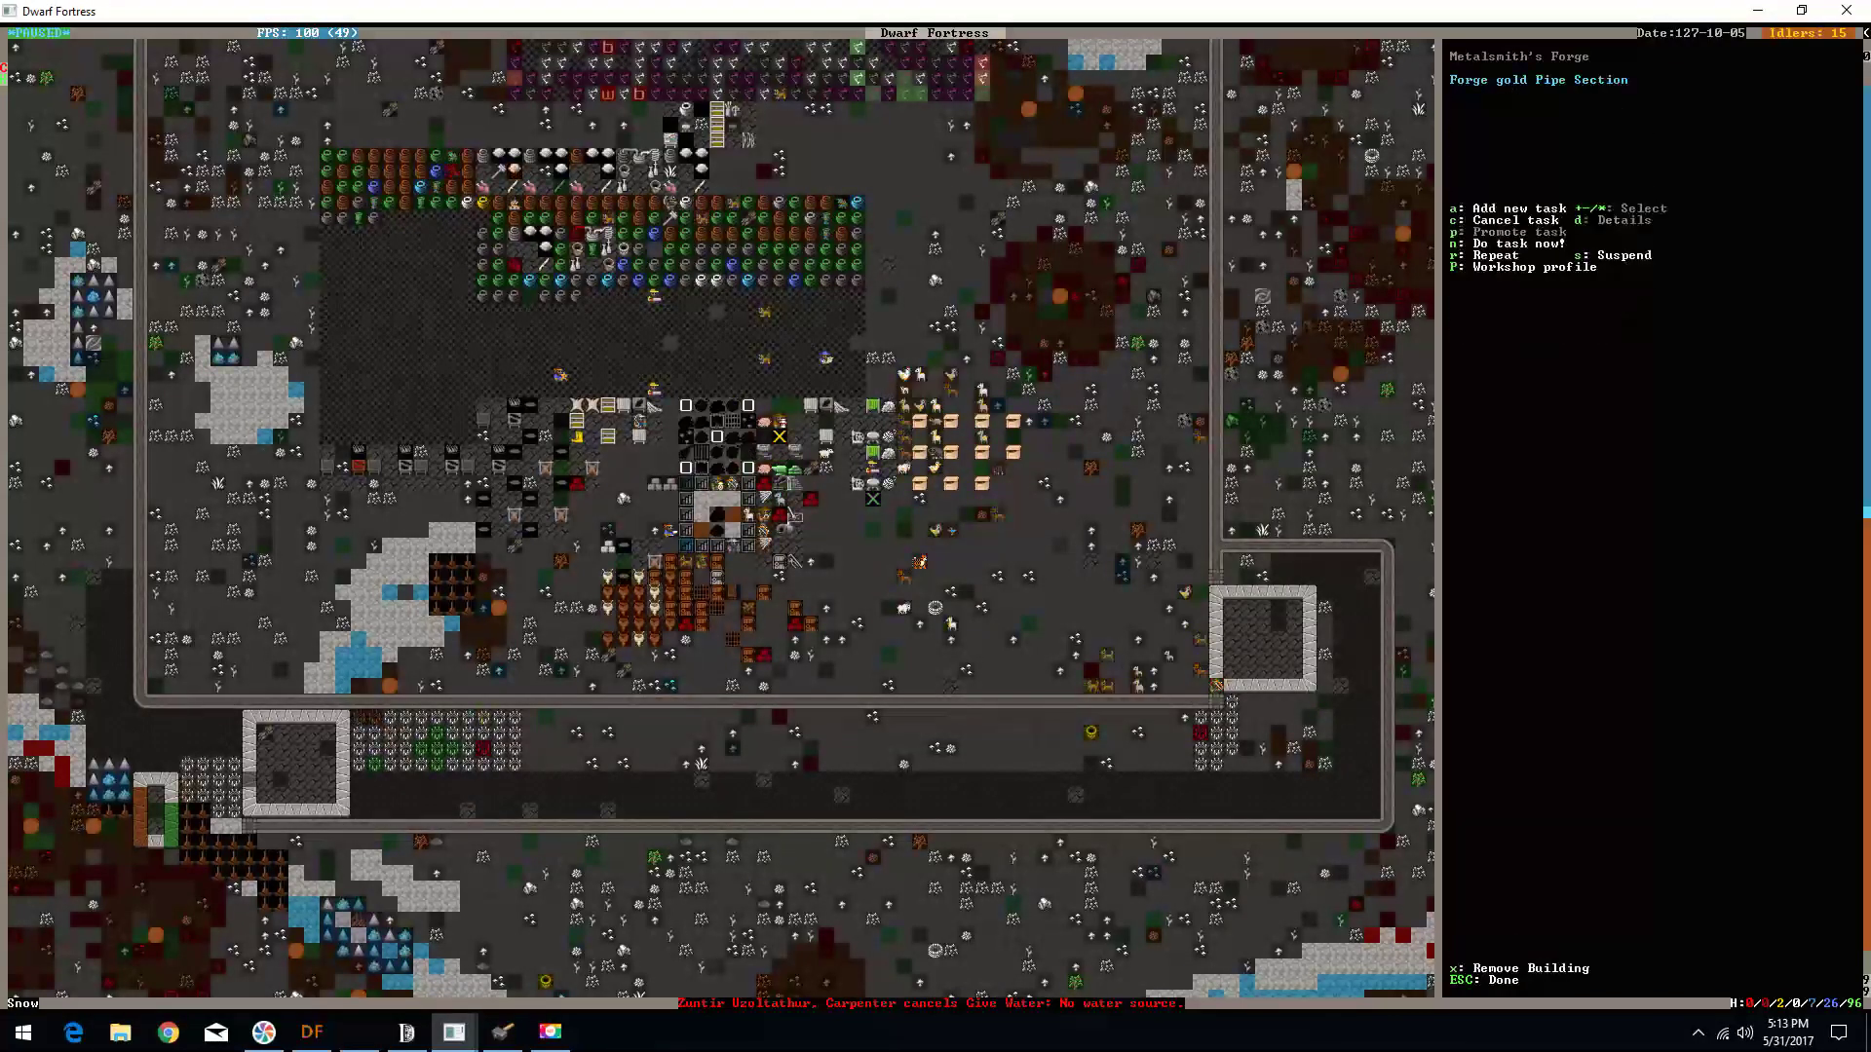
pyautogui.press('a')
pyautogui.press('Return')
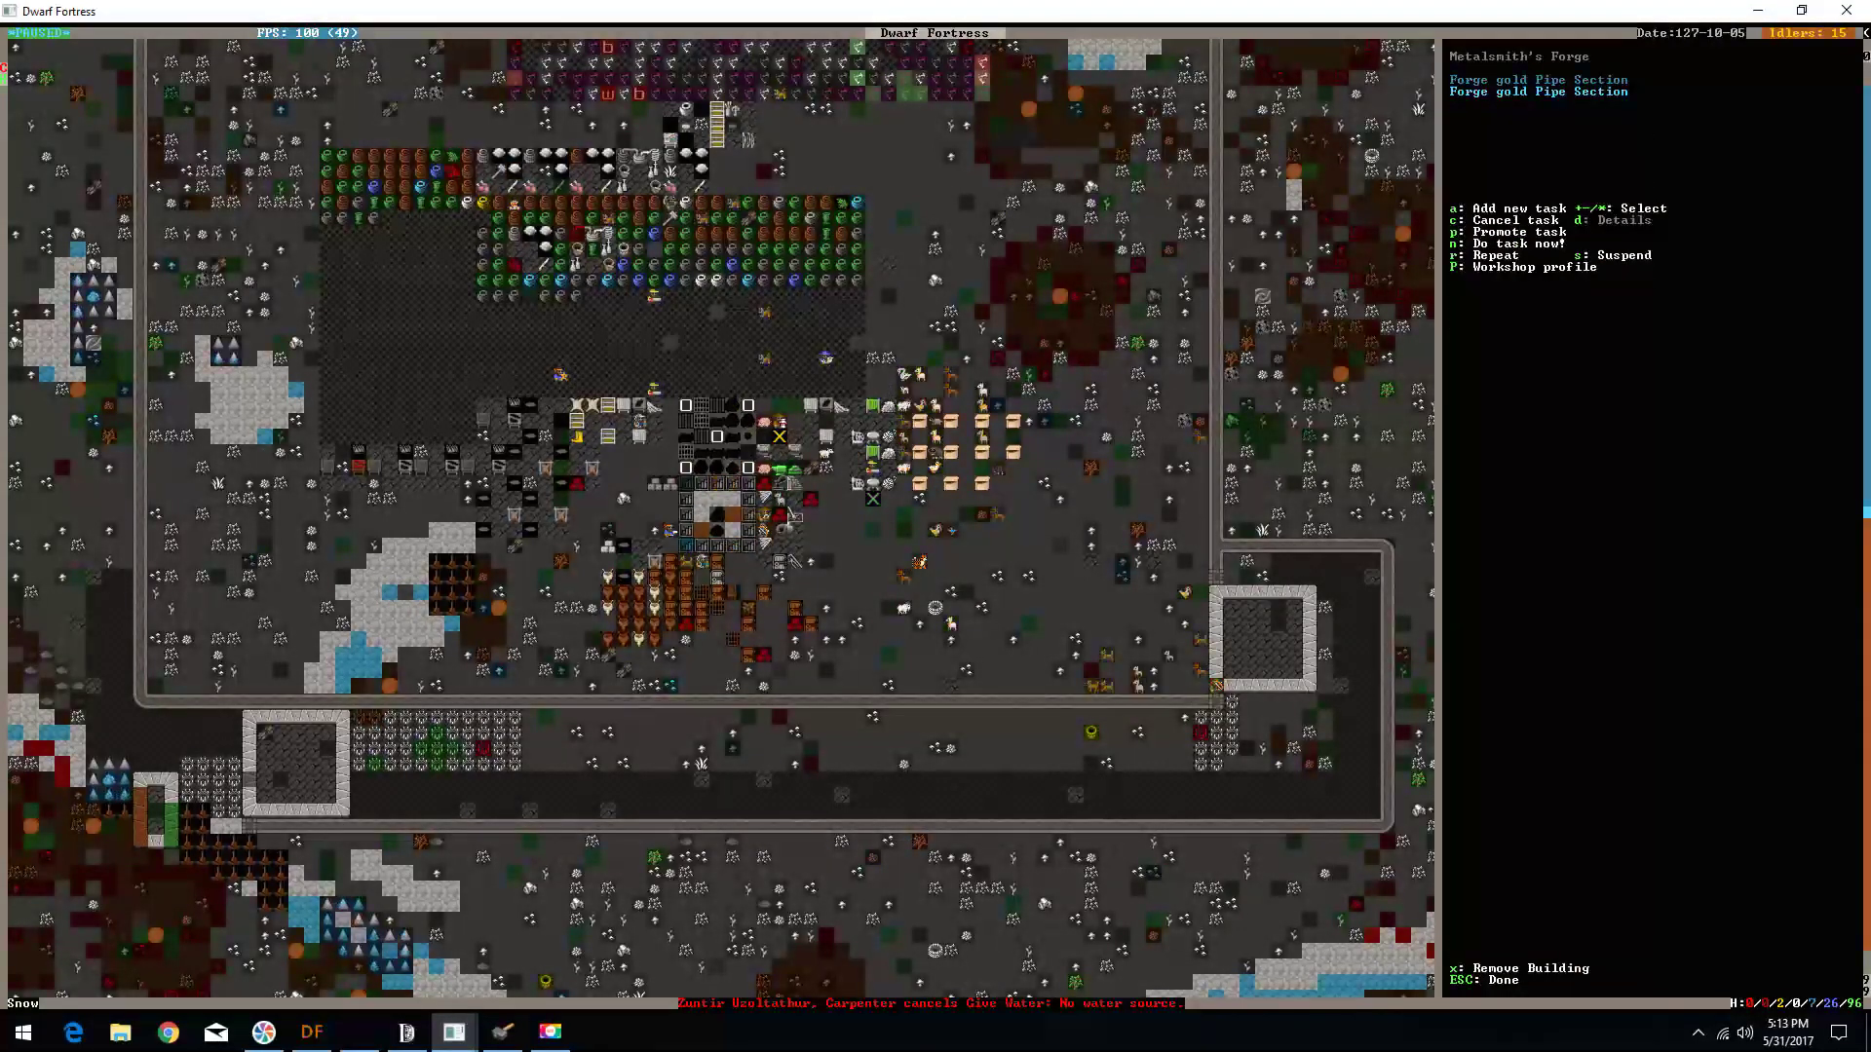
pyautogui.press('Down')
pyautogui.press('Down')
pyautogui.press('Down')
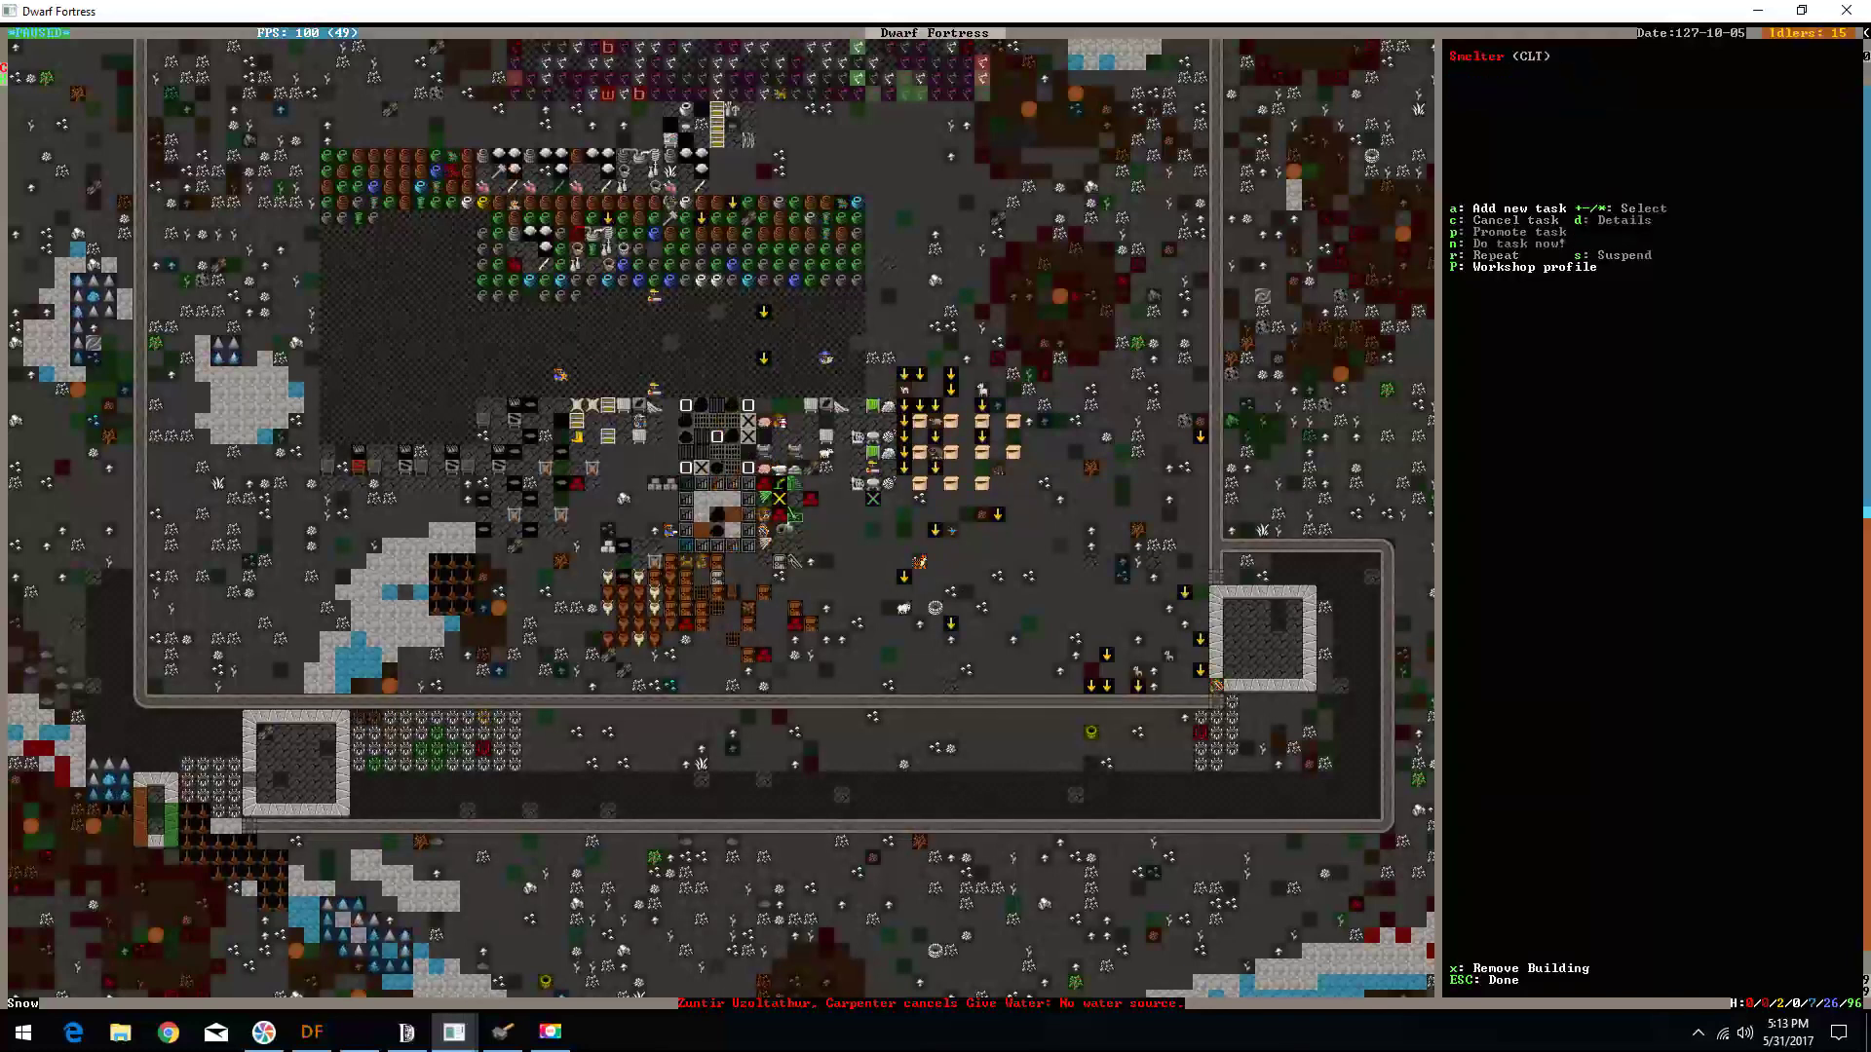
pyautogui.press('Down')
pyautogui.press('Down')
pyautogui.press('Down')
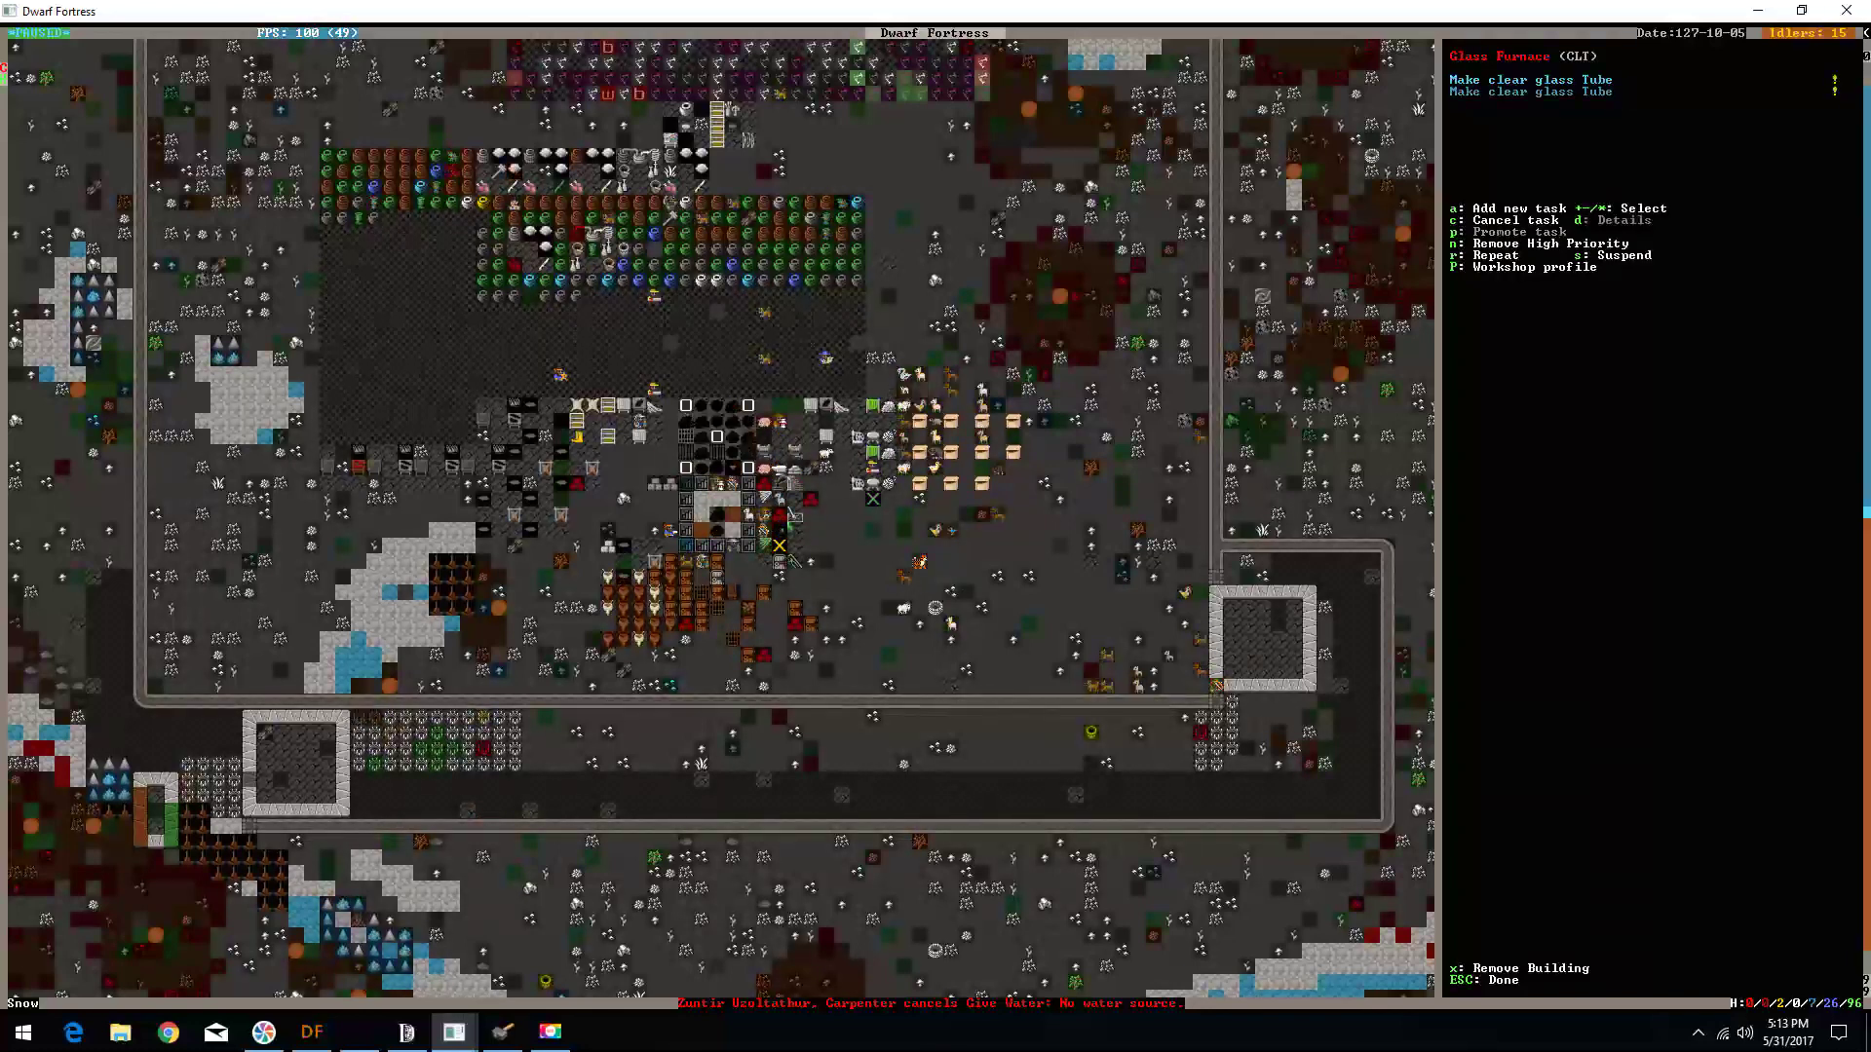
# - Queue two enormous clear glass corkscrew tasks at the Glass Furnace
pyautogui.press('a')
pyautogui.press('Down')
pyautogui.press('Return')
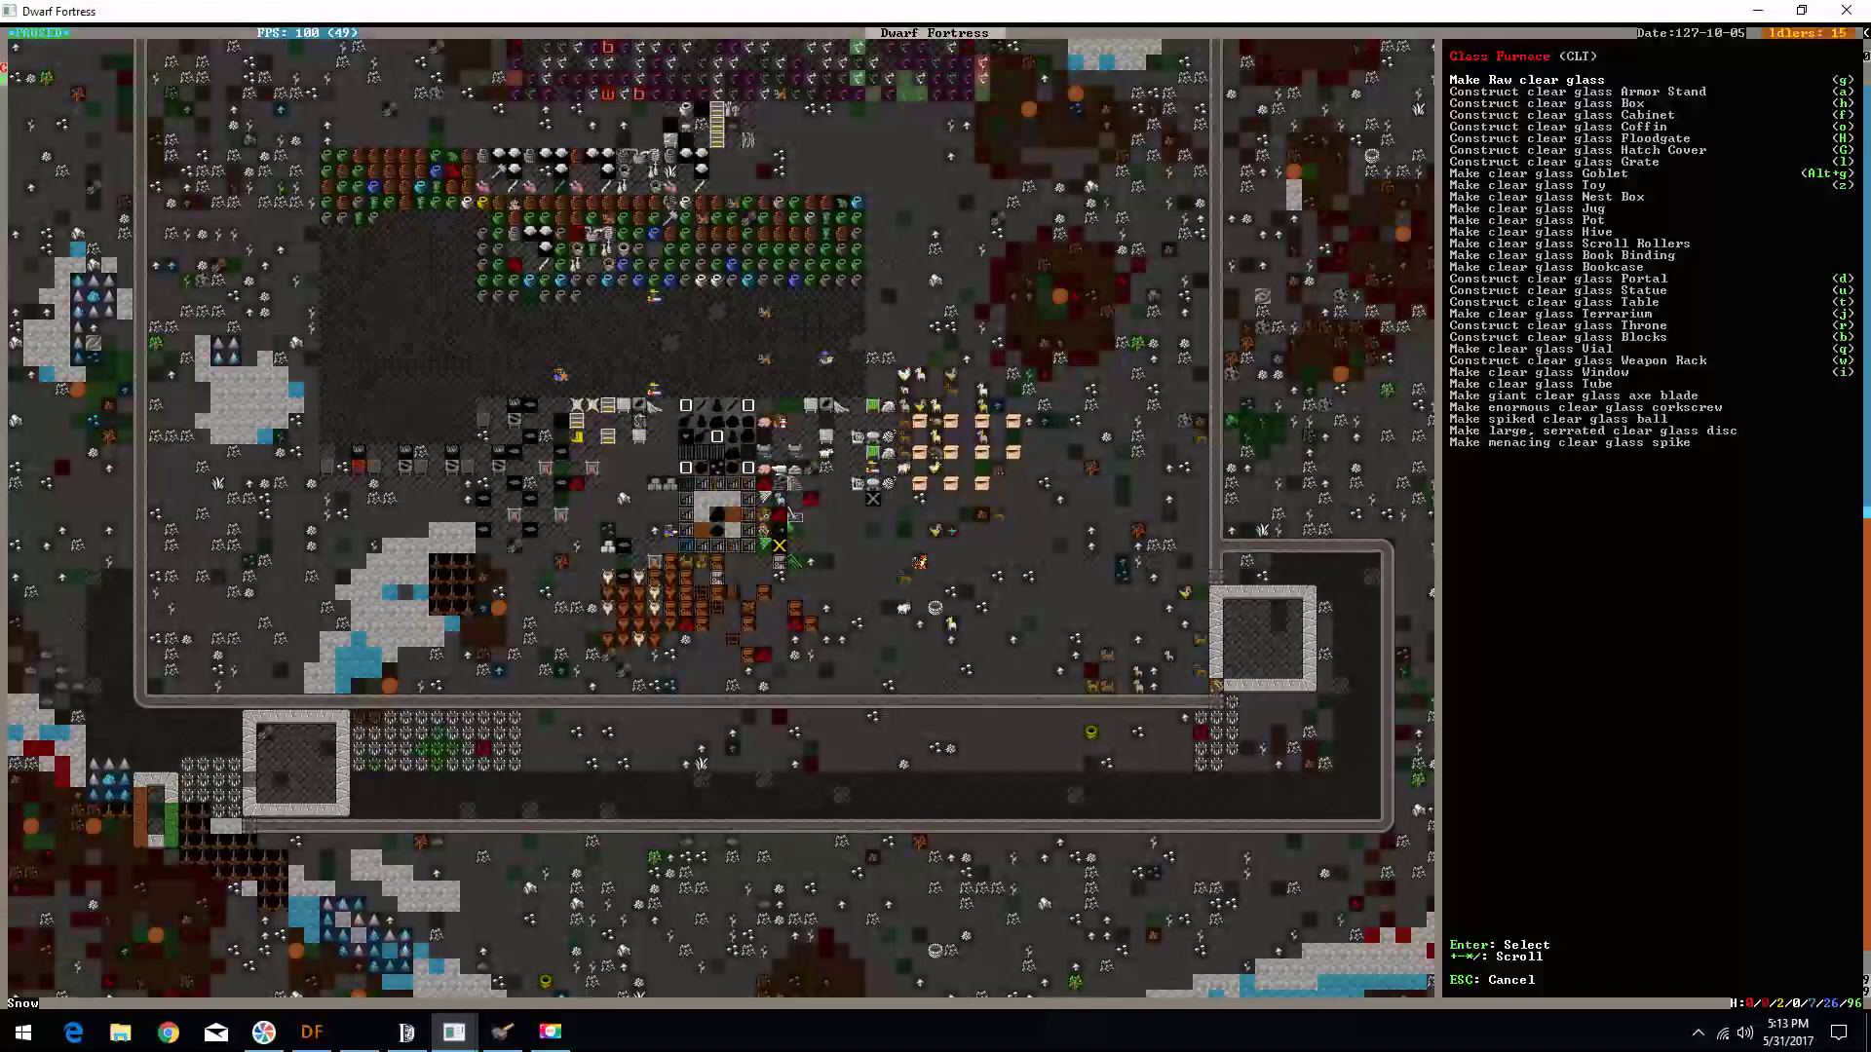
pyautogui.press('-')
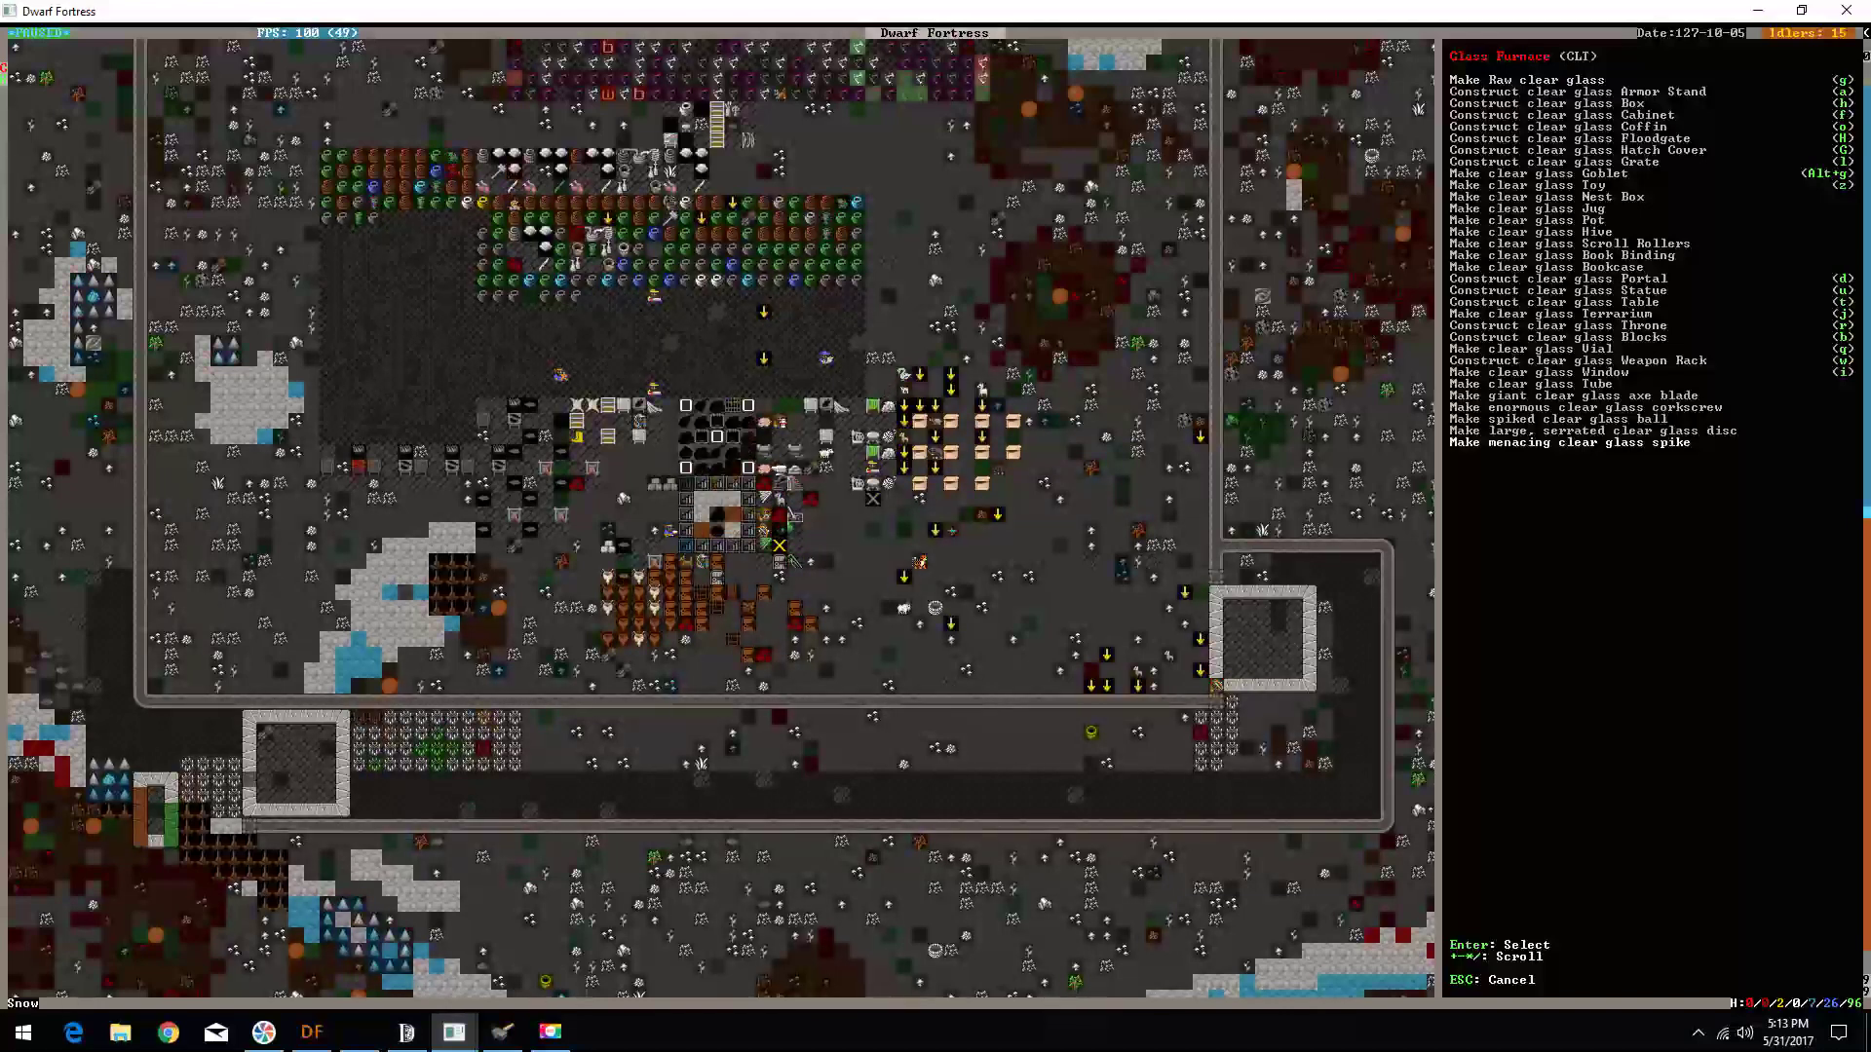
pyautogui.press('-')
pyautogui.press('-')
pyautogui.press('Return')
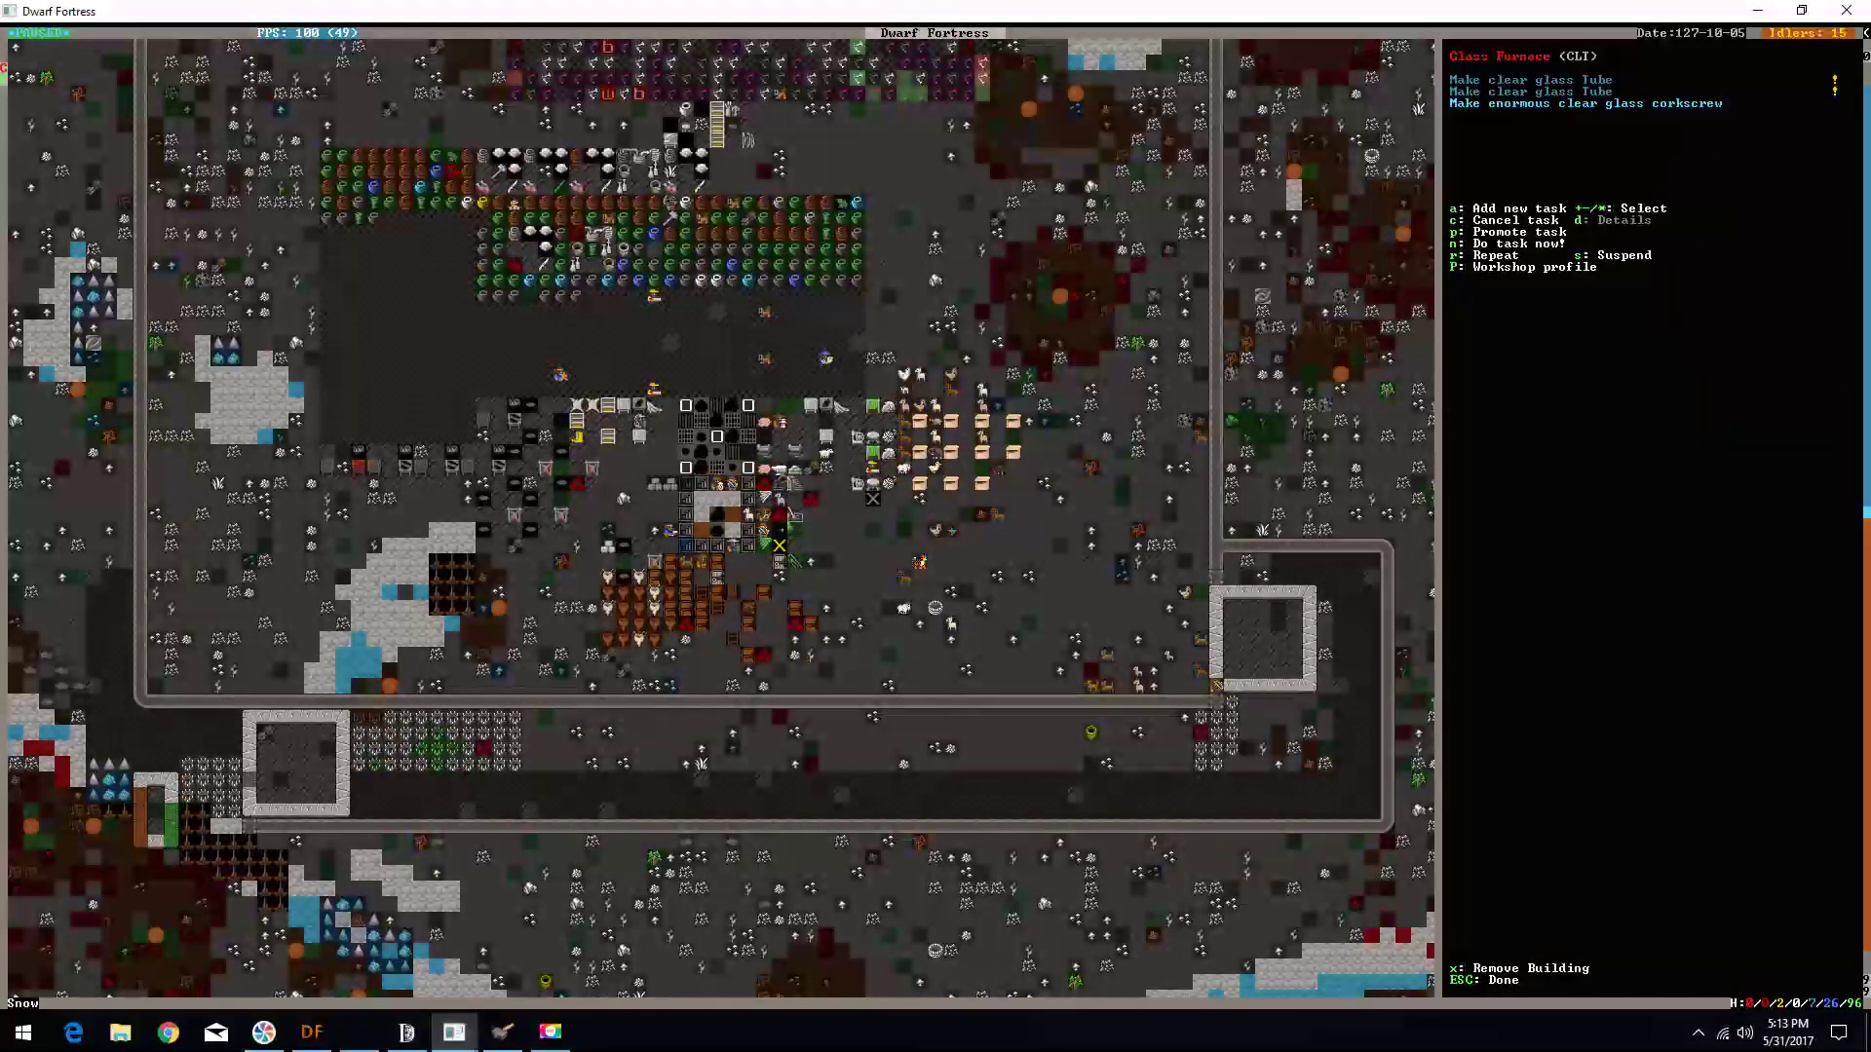
pyautogui.press('a')
pyautogui.press('Return')
# - Give both corkscrew tasks high priority at the top of the furnace queue
pyautogui.press('p')
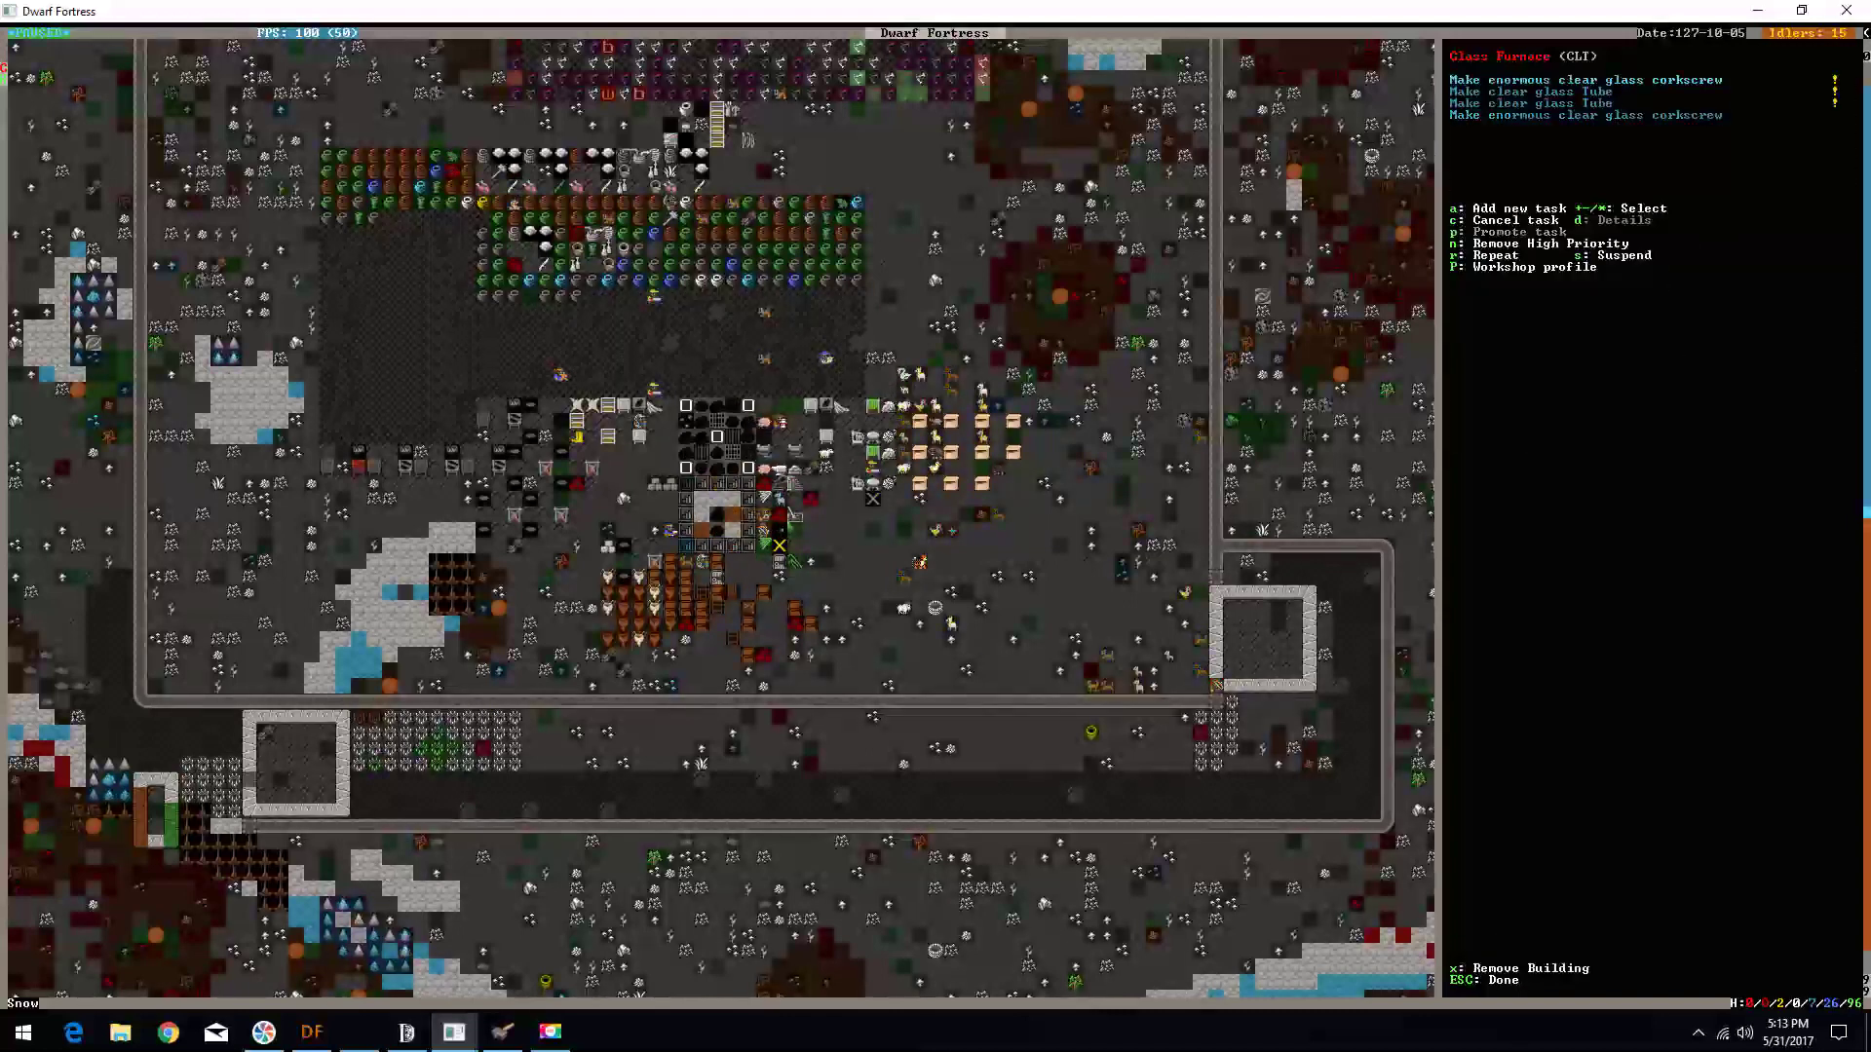
pyautogui.press('-')
pyautogui.press('p')
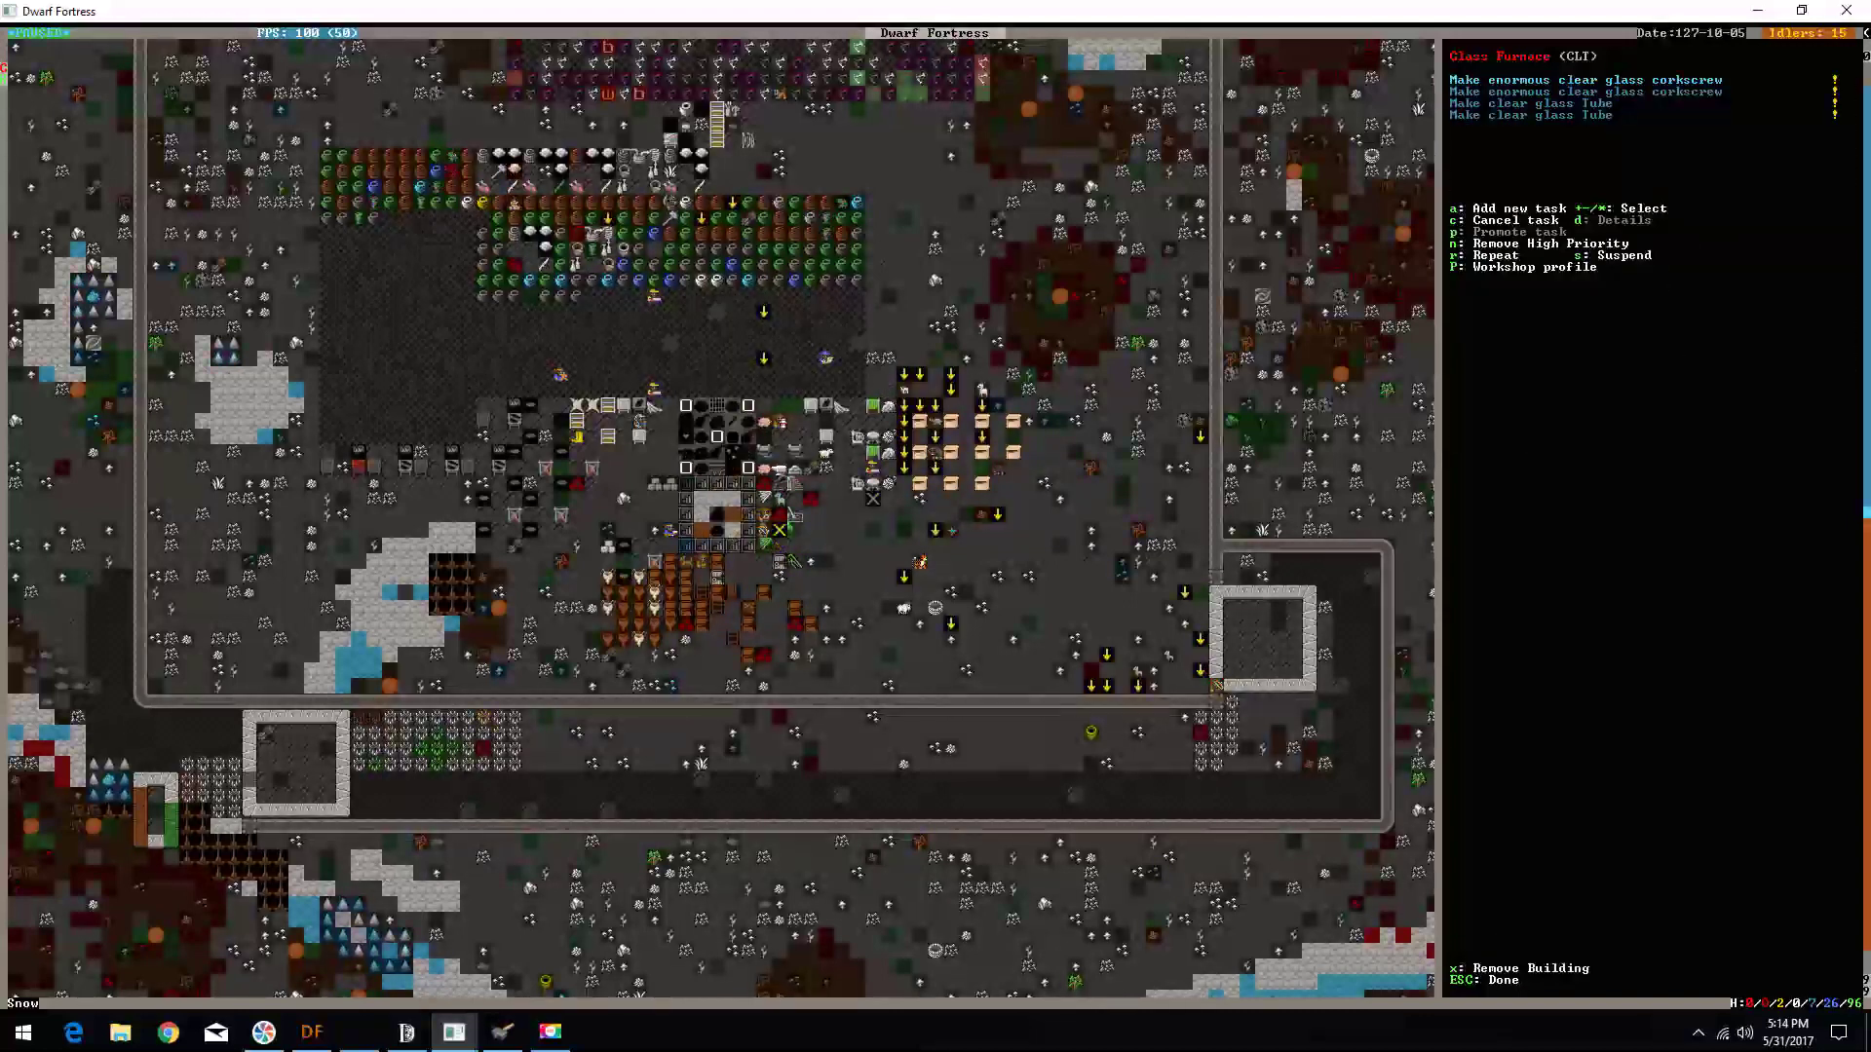
pyautogui.press('Up')
pyautogui.press('Up')
pyautogui.press('Up')
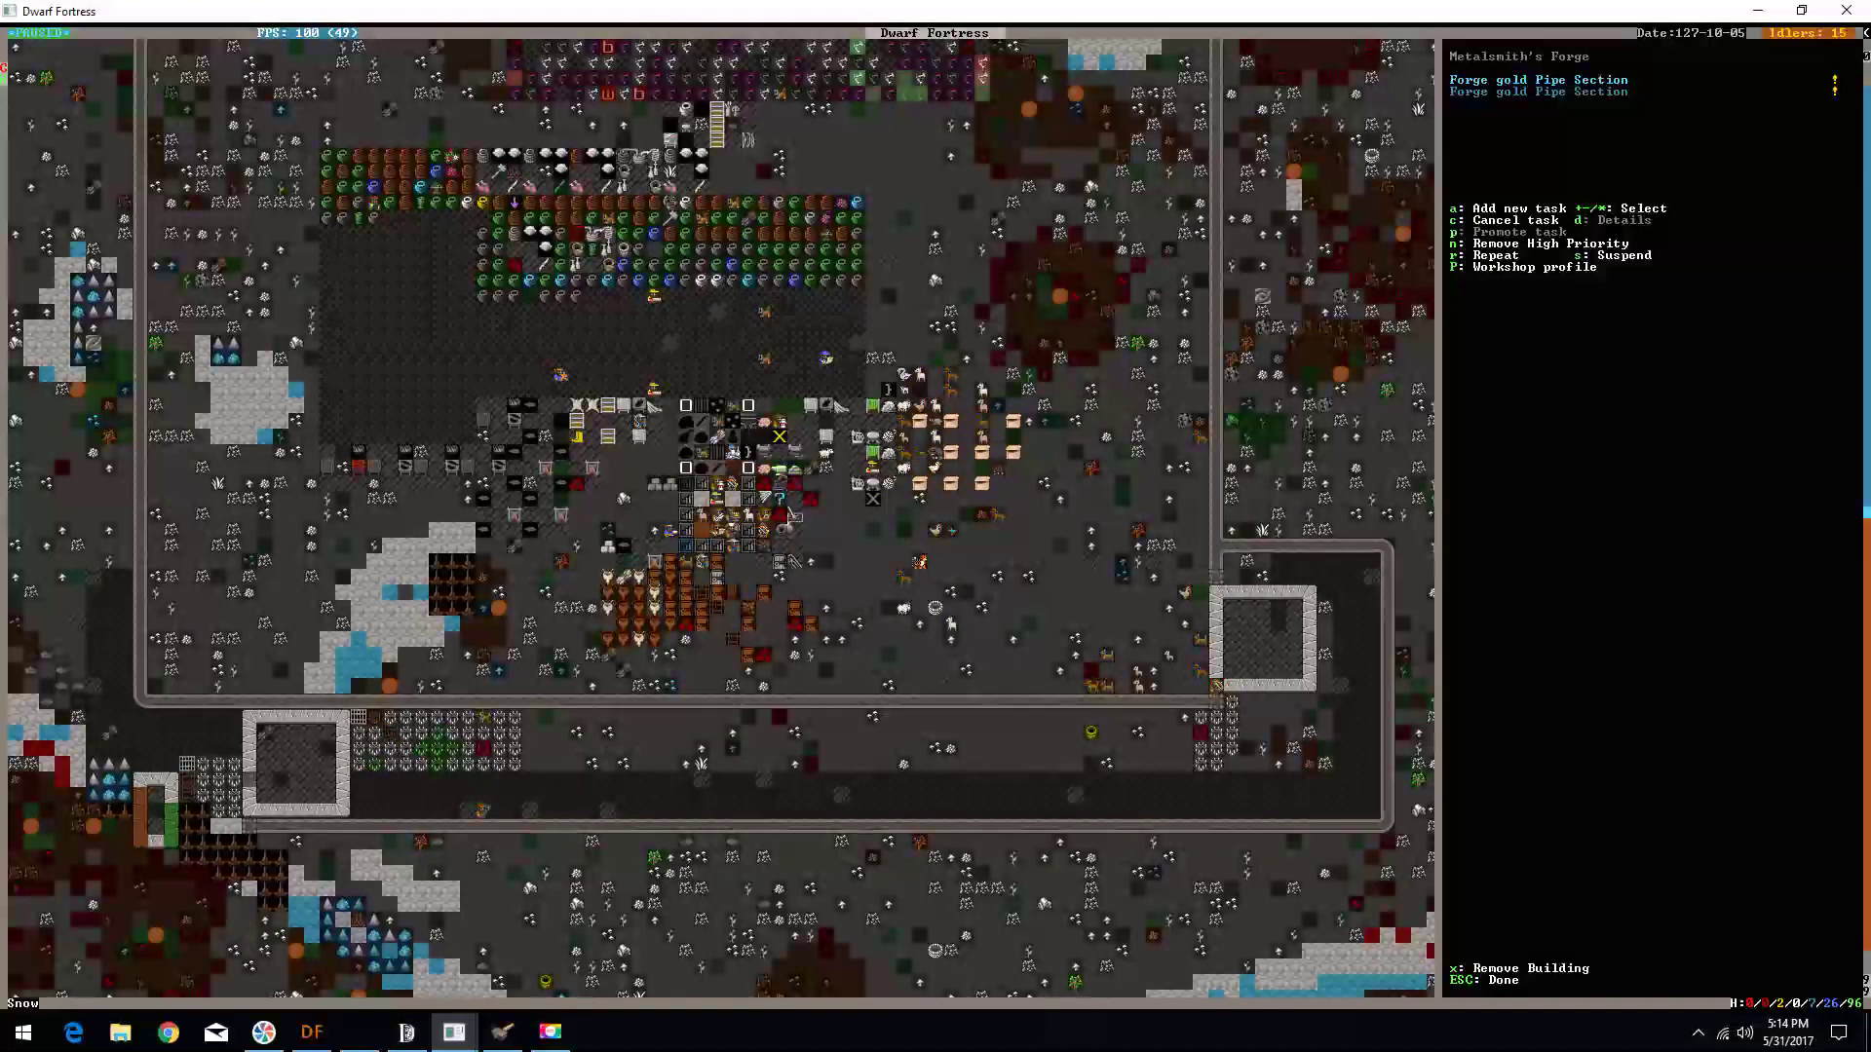
# - Browse the forge's gold Trap Components items, then back out to the metal list
pyautogui.press('a')
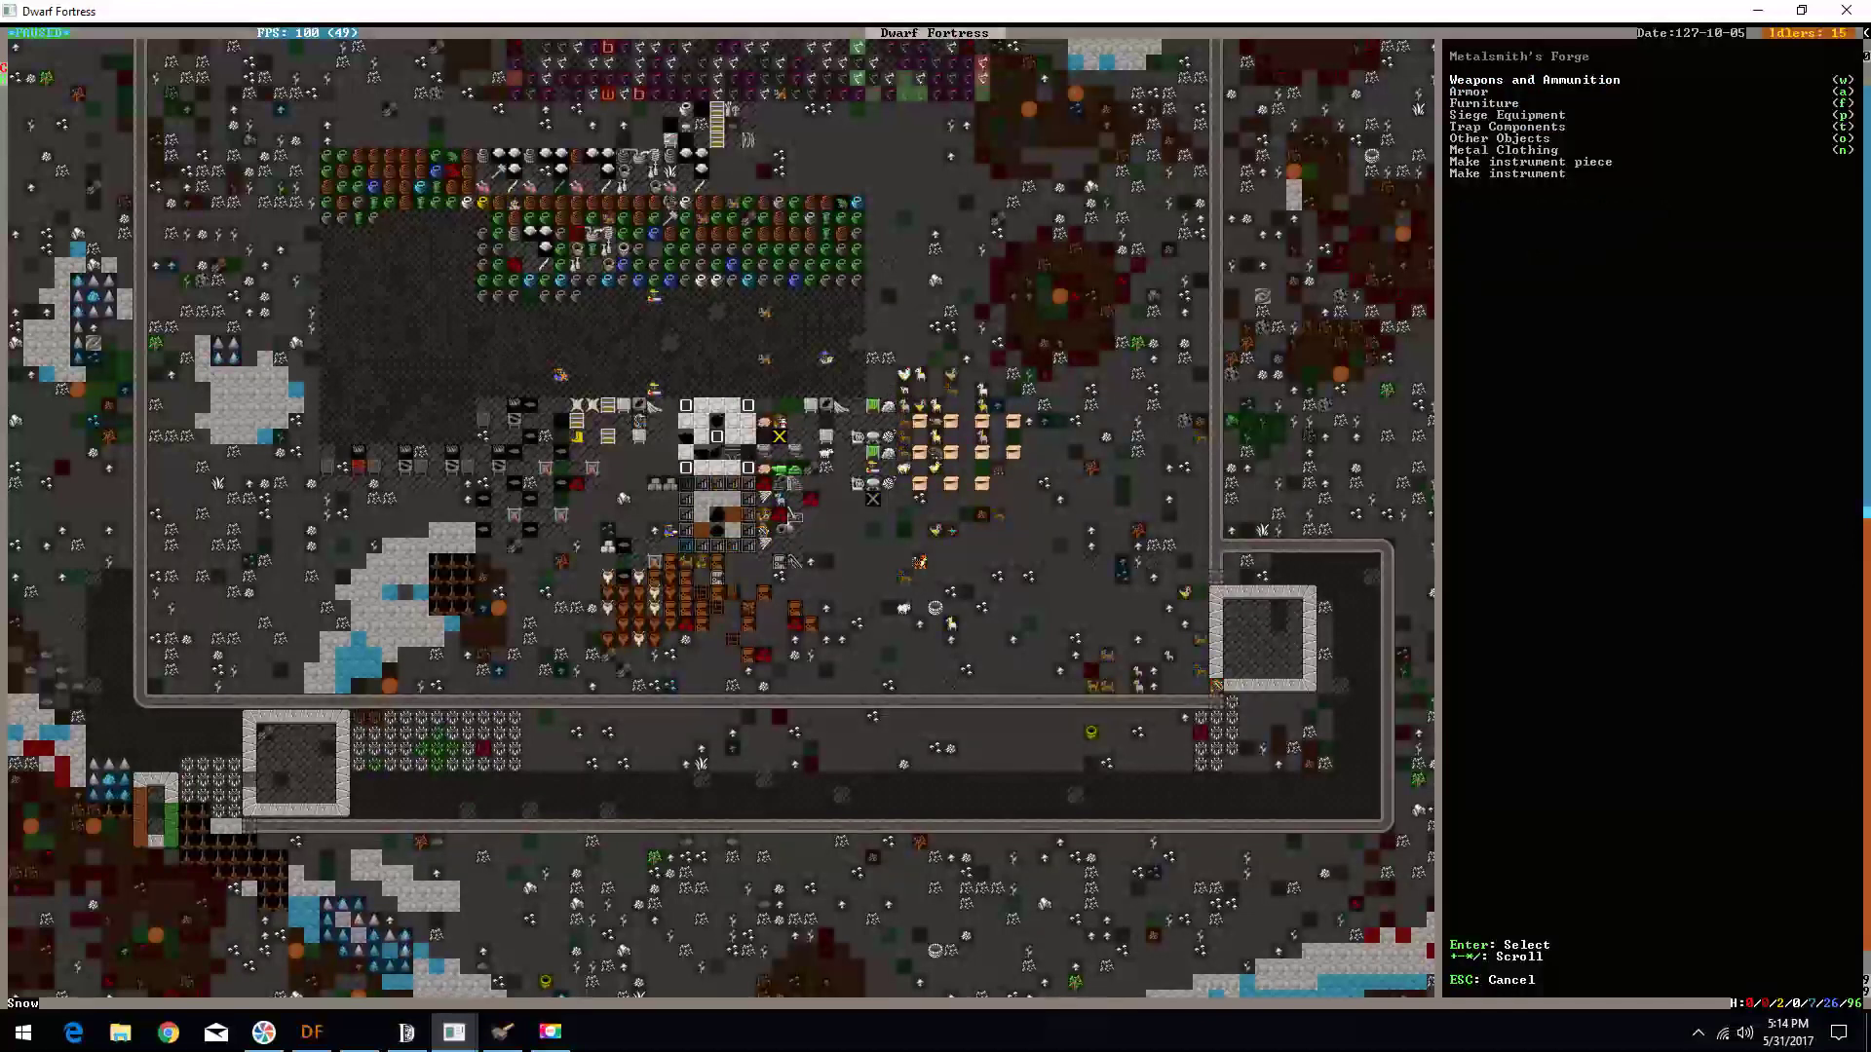
pyautogui.press('Down')
pyautogui.press('Up')
pyautogui.press('Down')
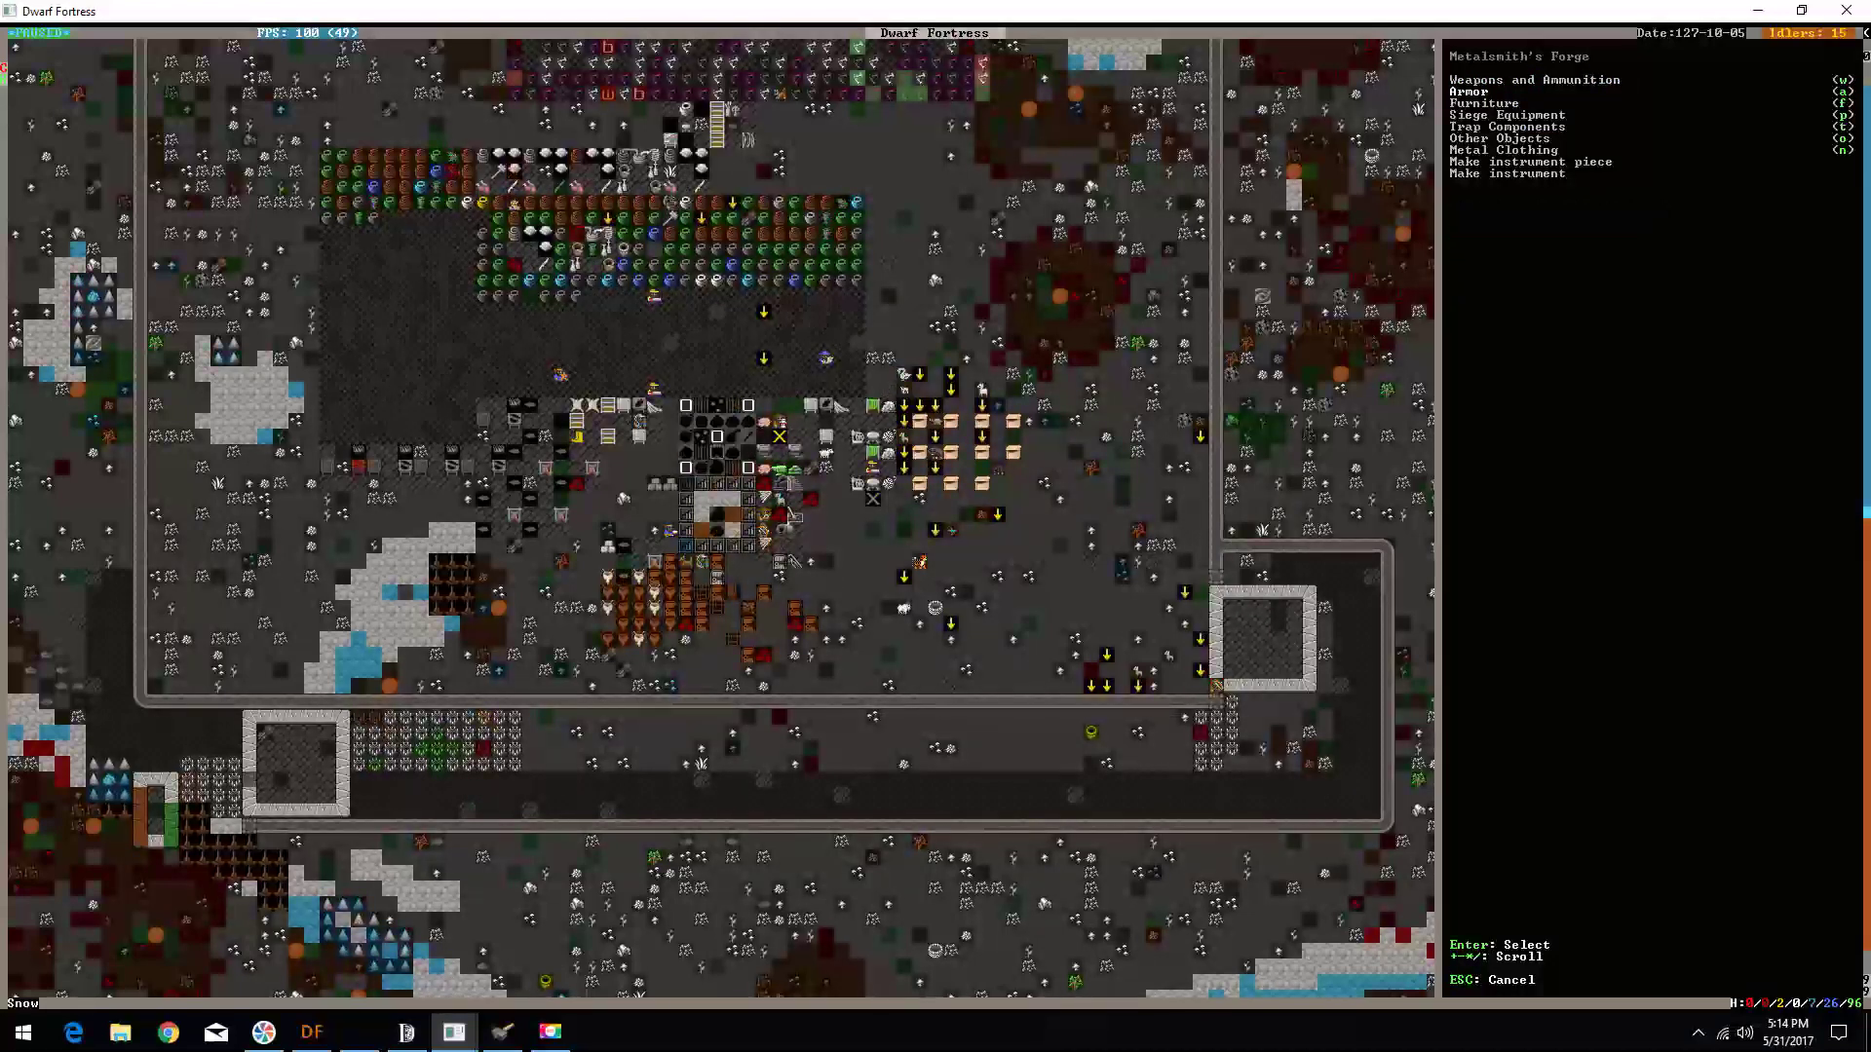
pyautogui.press('Down')
pyautogui.press('Down')
pyautogui.press('Down')
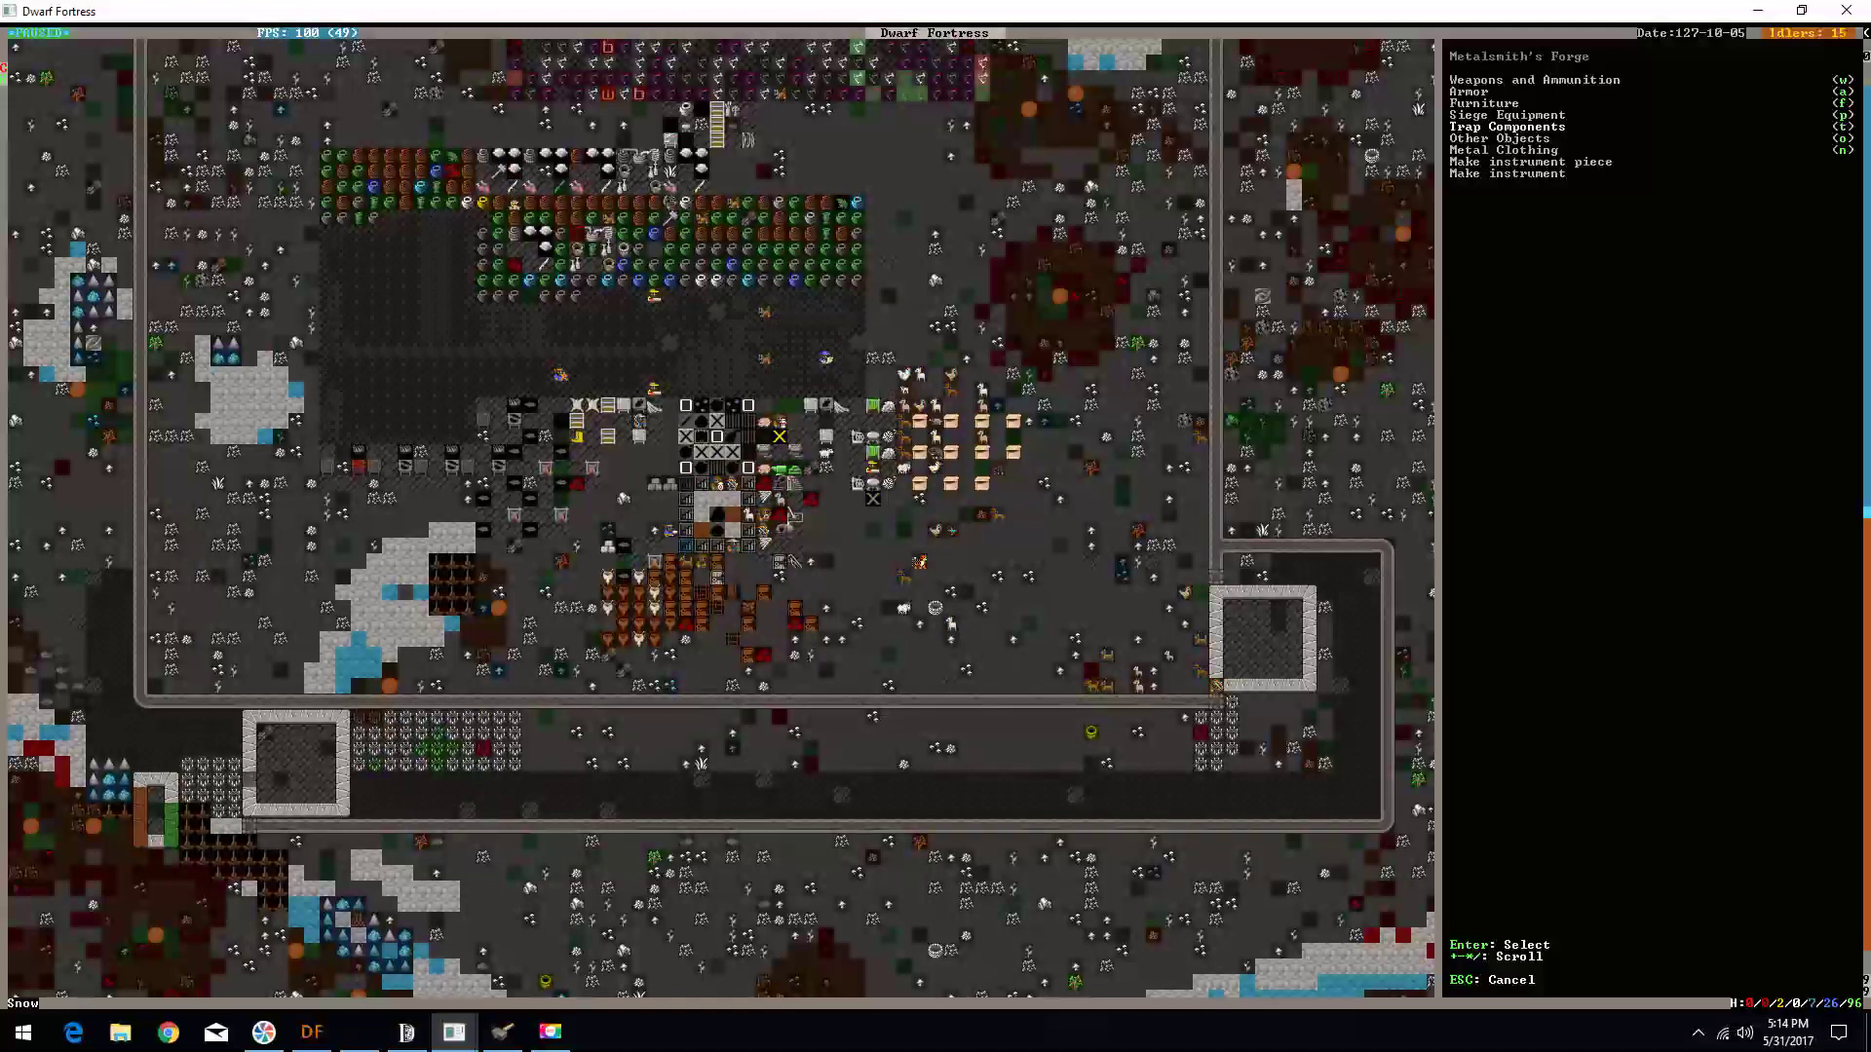
pyautogui.press('Up')
pyautogui.press('Up')
pyautogui.press('Return')
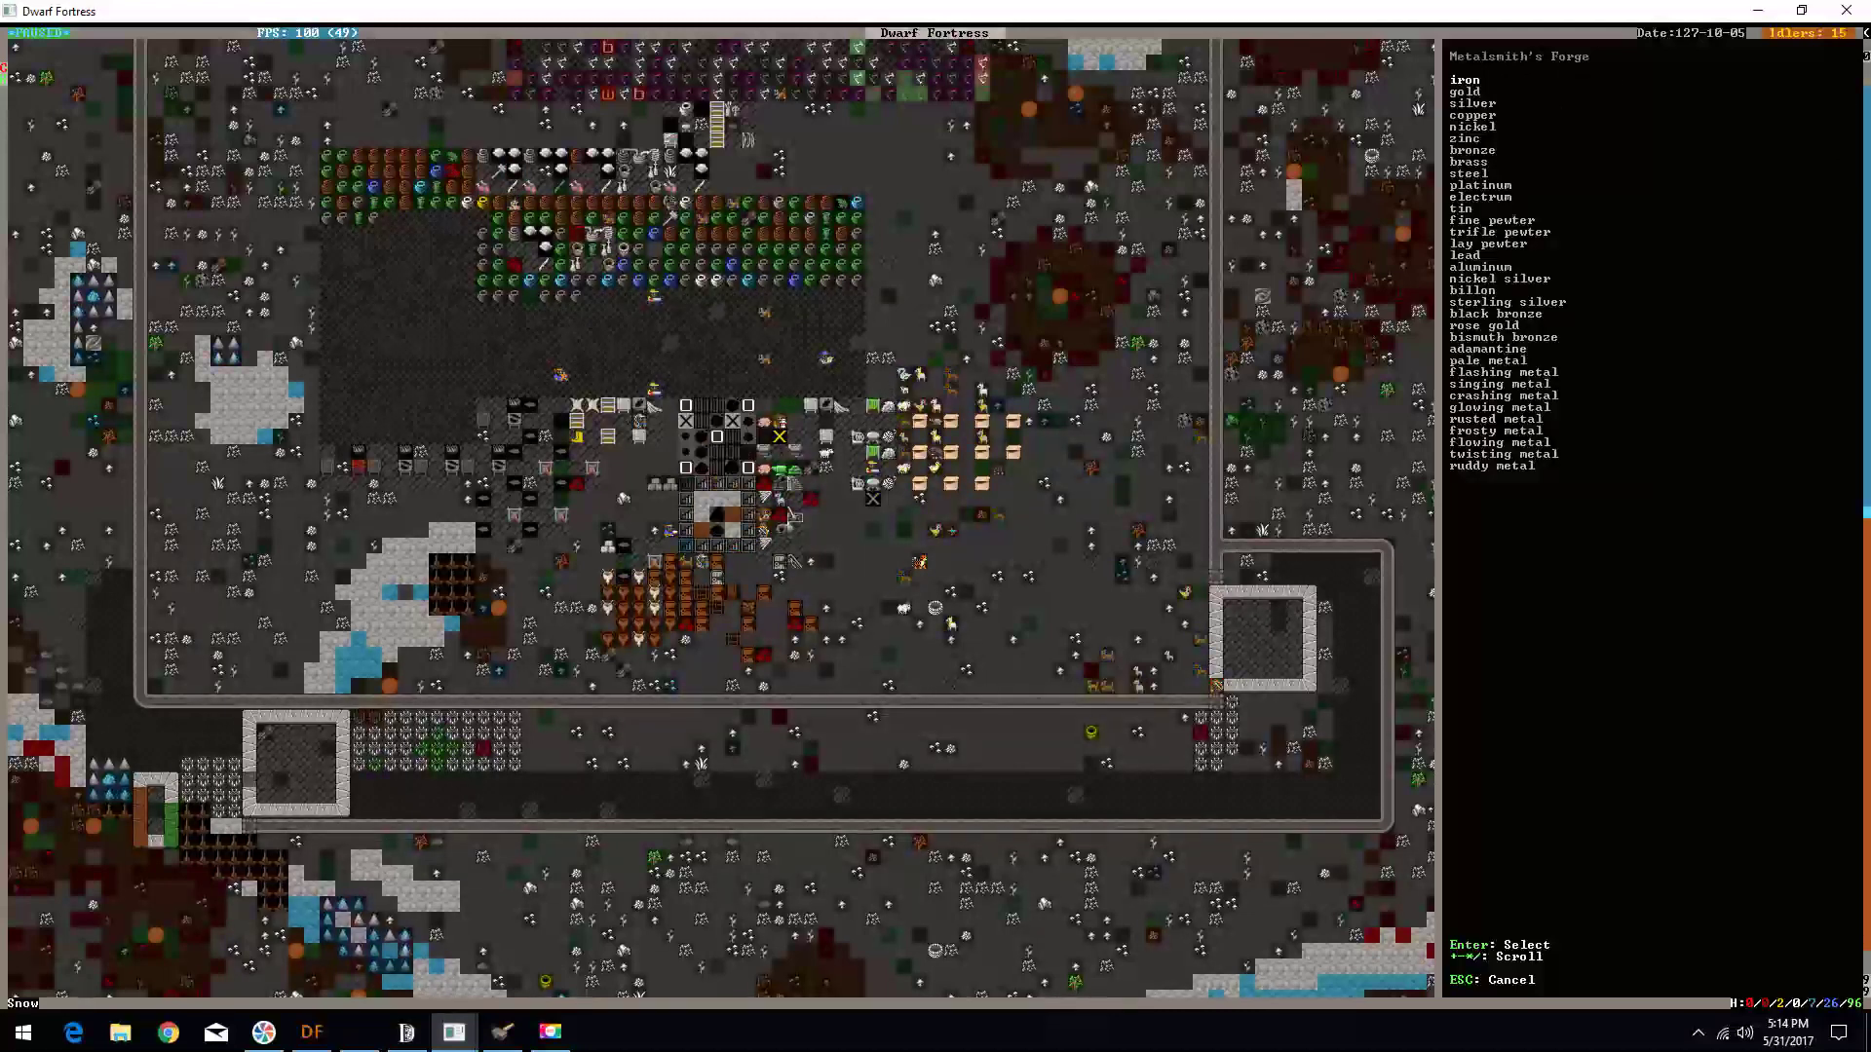
pyautogui.press('Up')
pyautogui.press('Return')
pyautogui.press('Up')
pyautogui.press('Up')
pyautogui.press('Up')
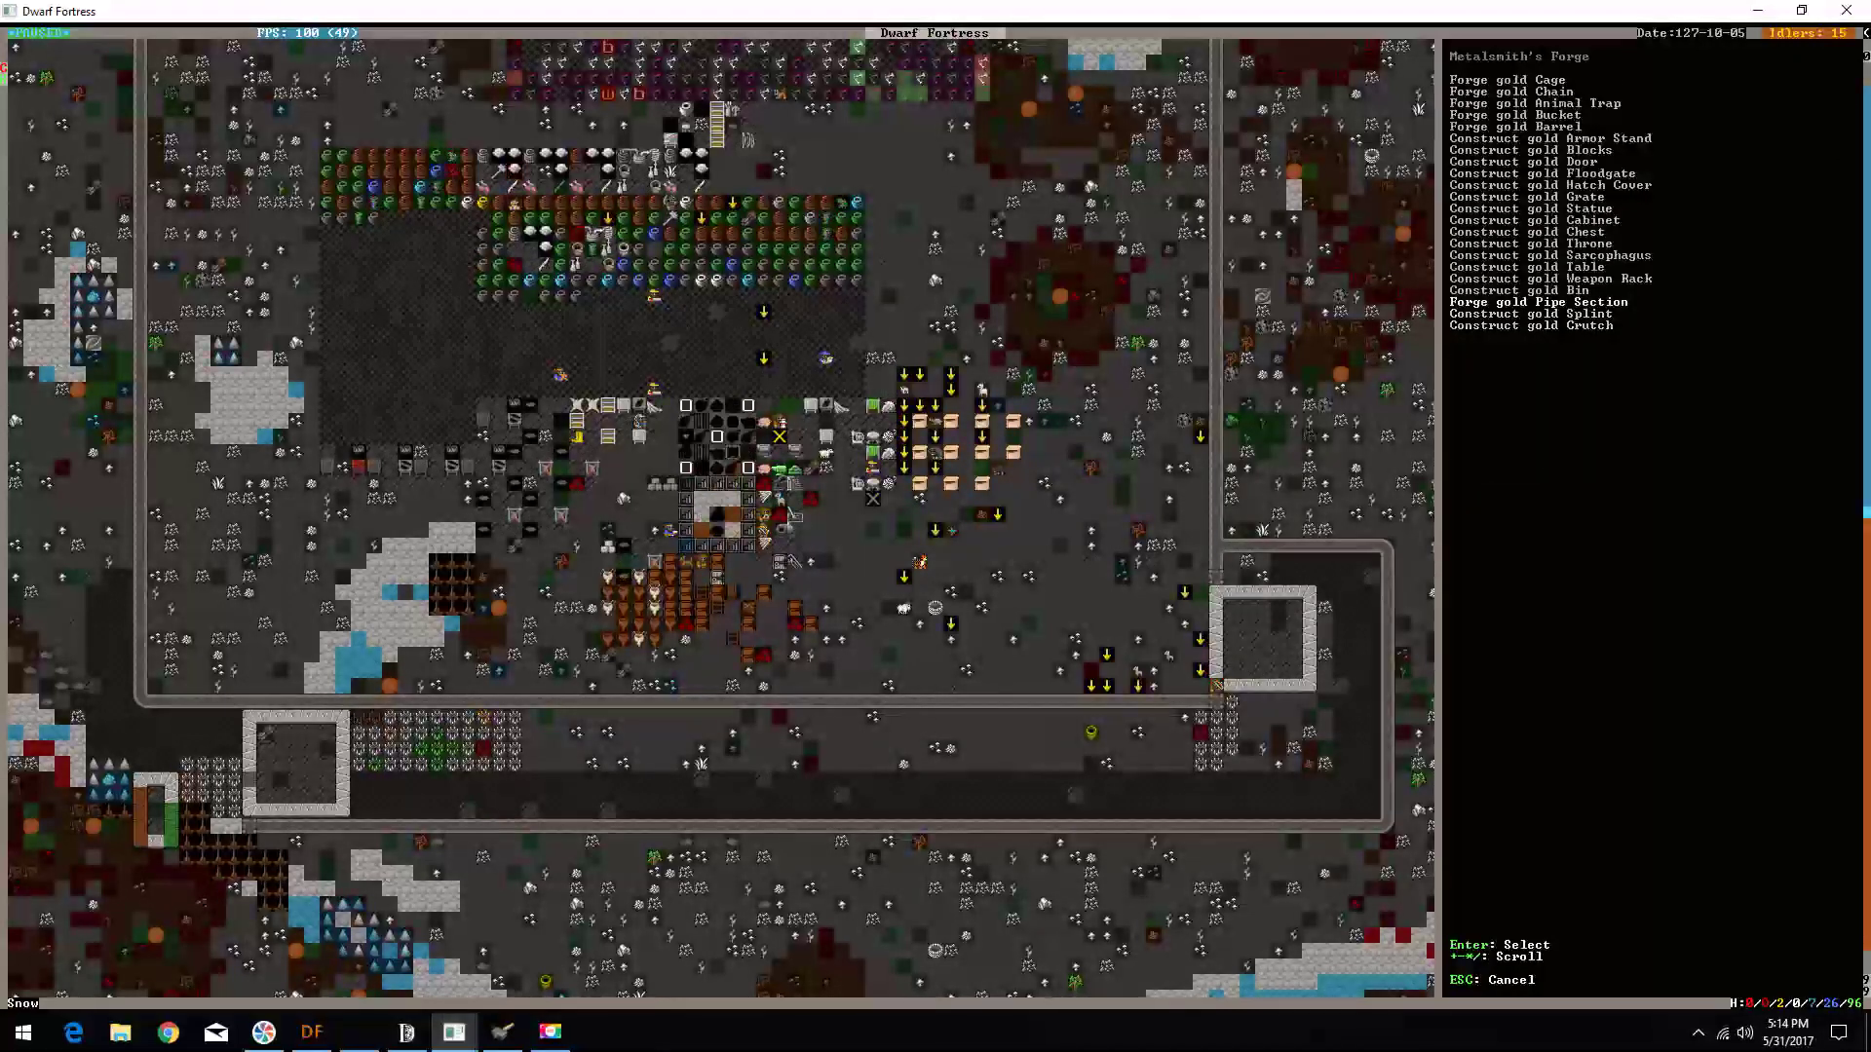
pyautogui.press('Up')
pyautogui.press('Up')
pyautogui.press('Up')
pyautogui.press('Up')
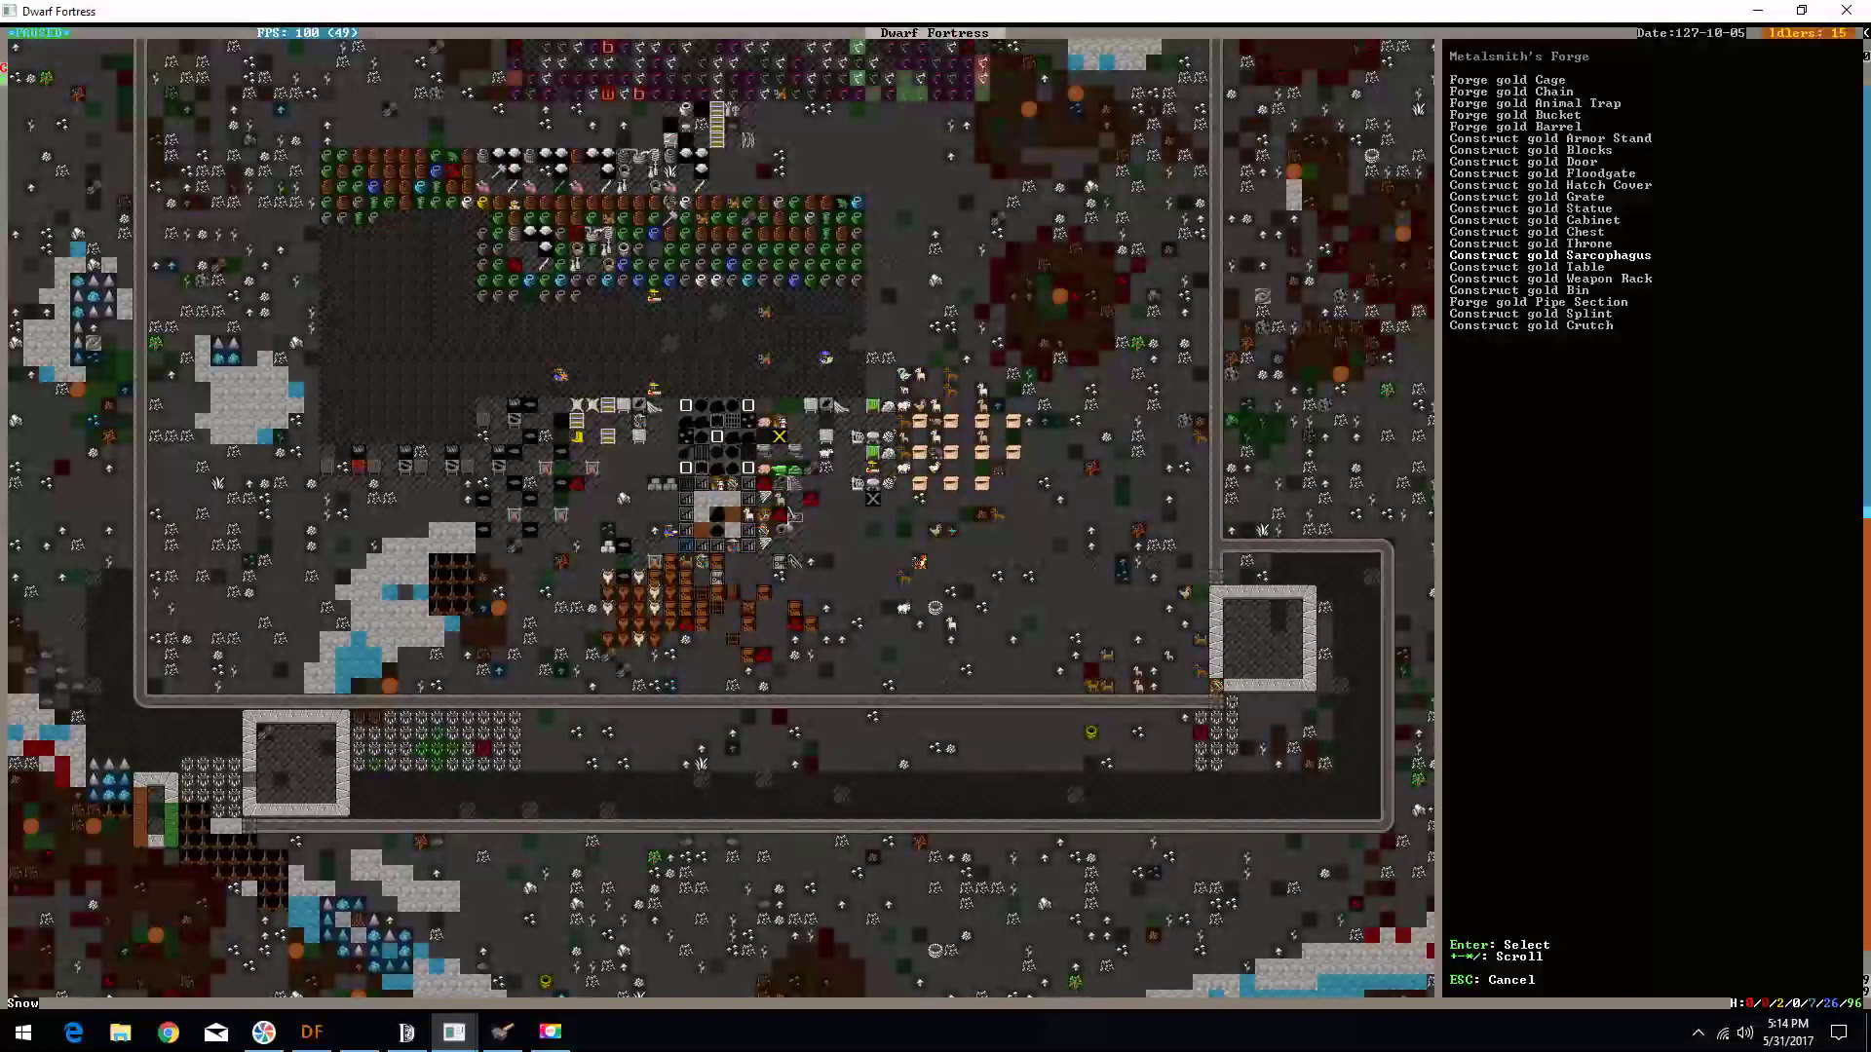
pyautogui.press('Up')
pyautogui.press('Up')
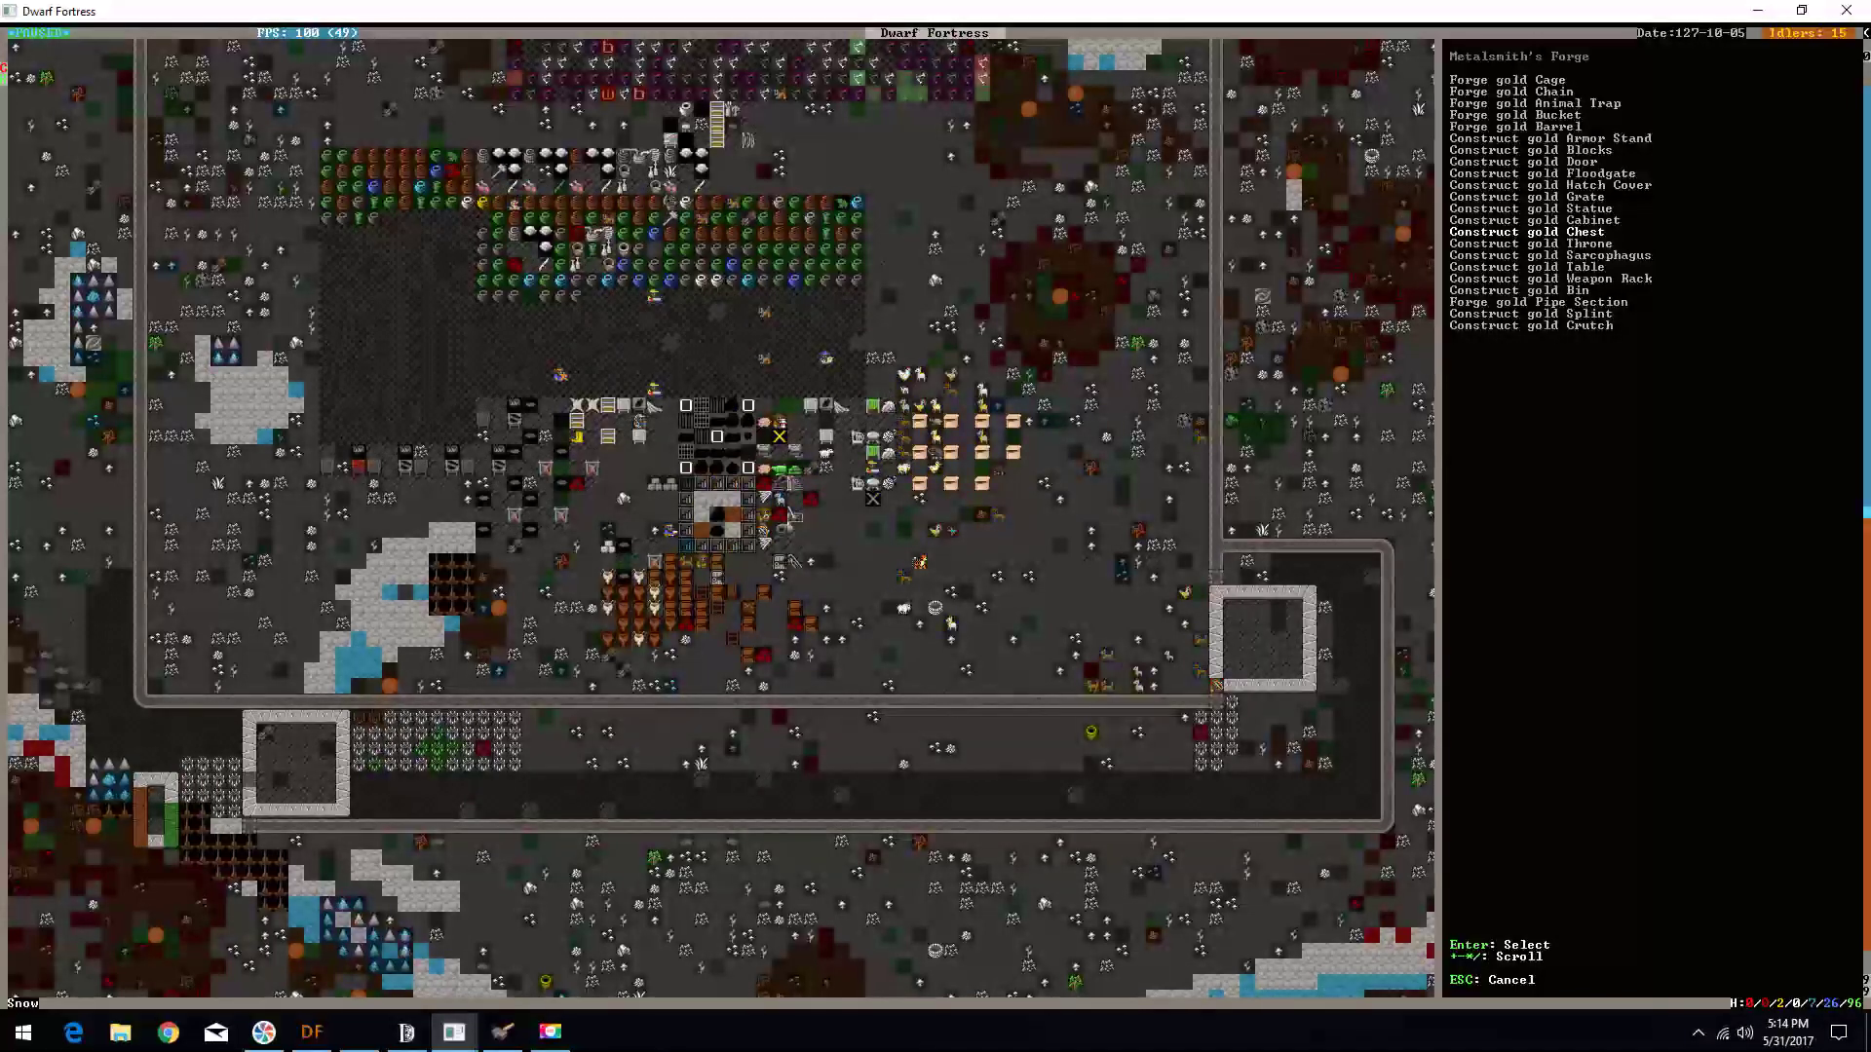
pyautogui.press('Return')
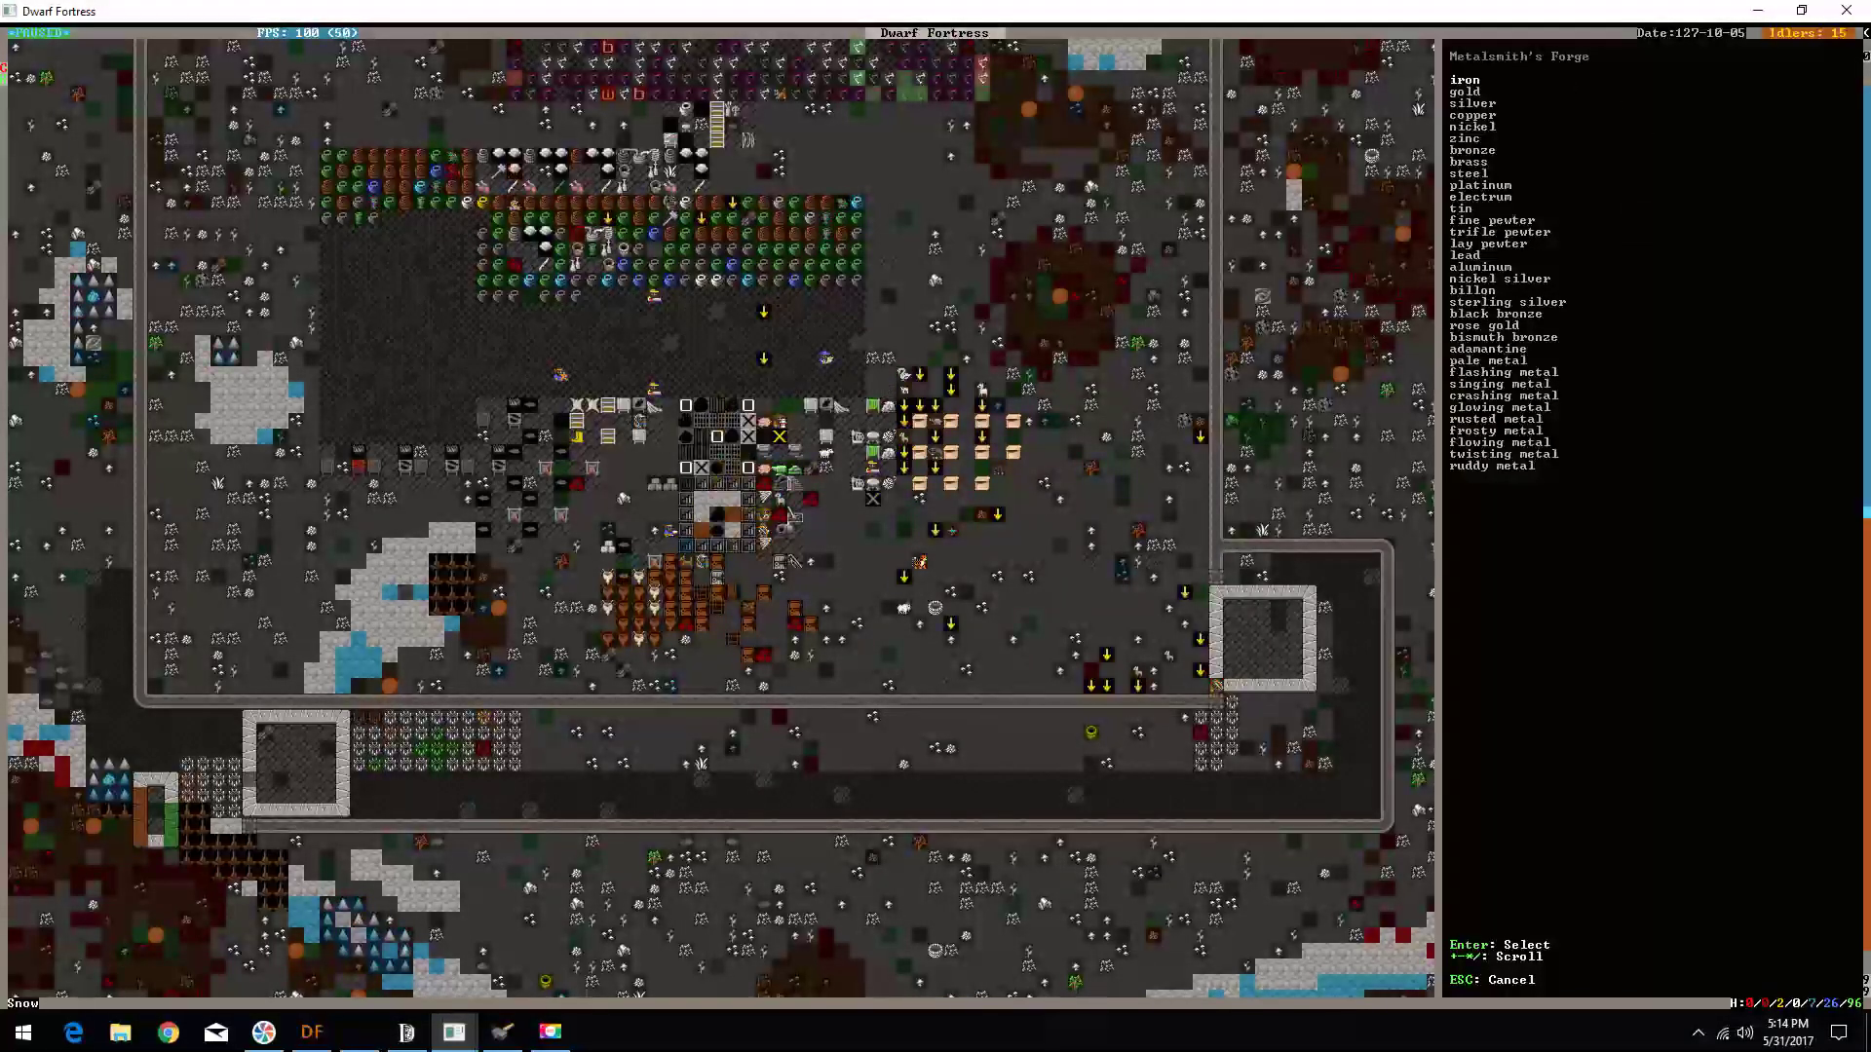
pyautogui.press('Escape')
pyautogui.press('Return')
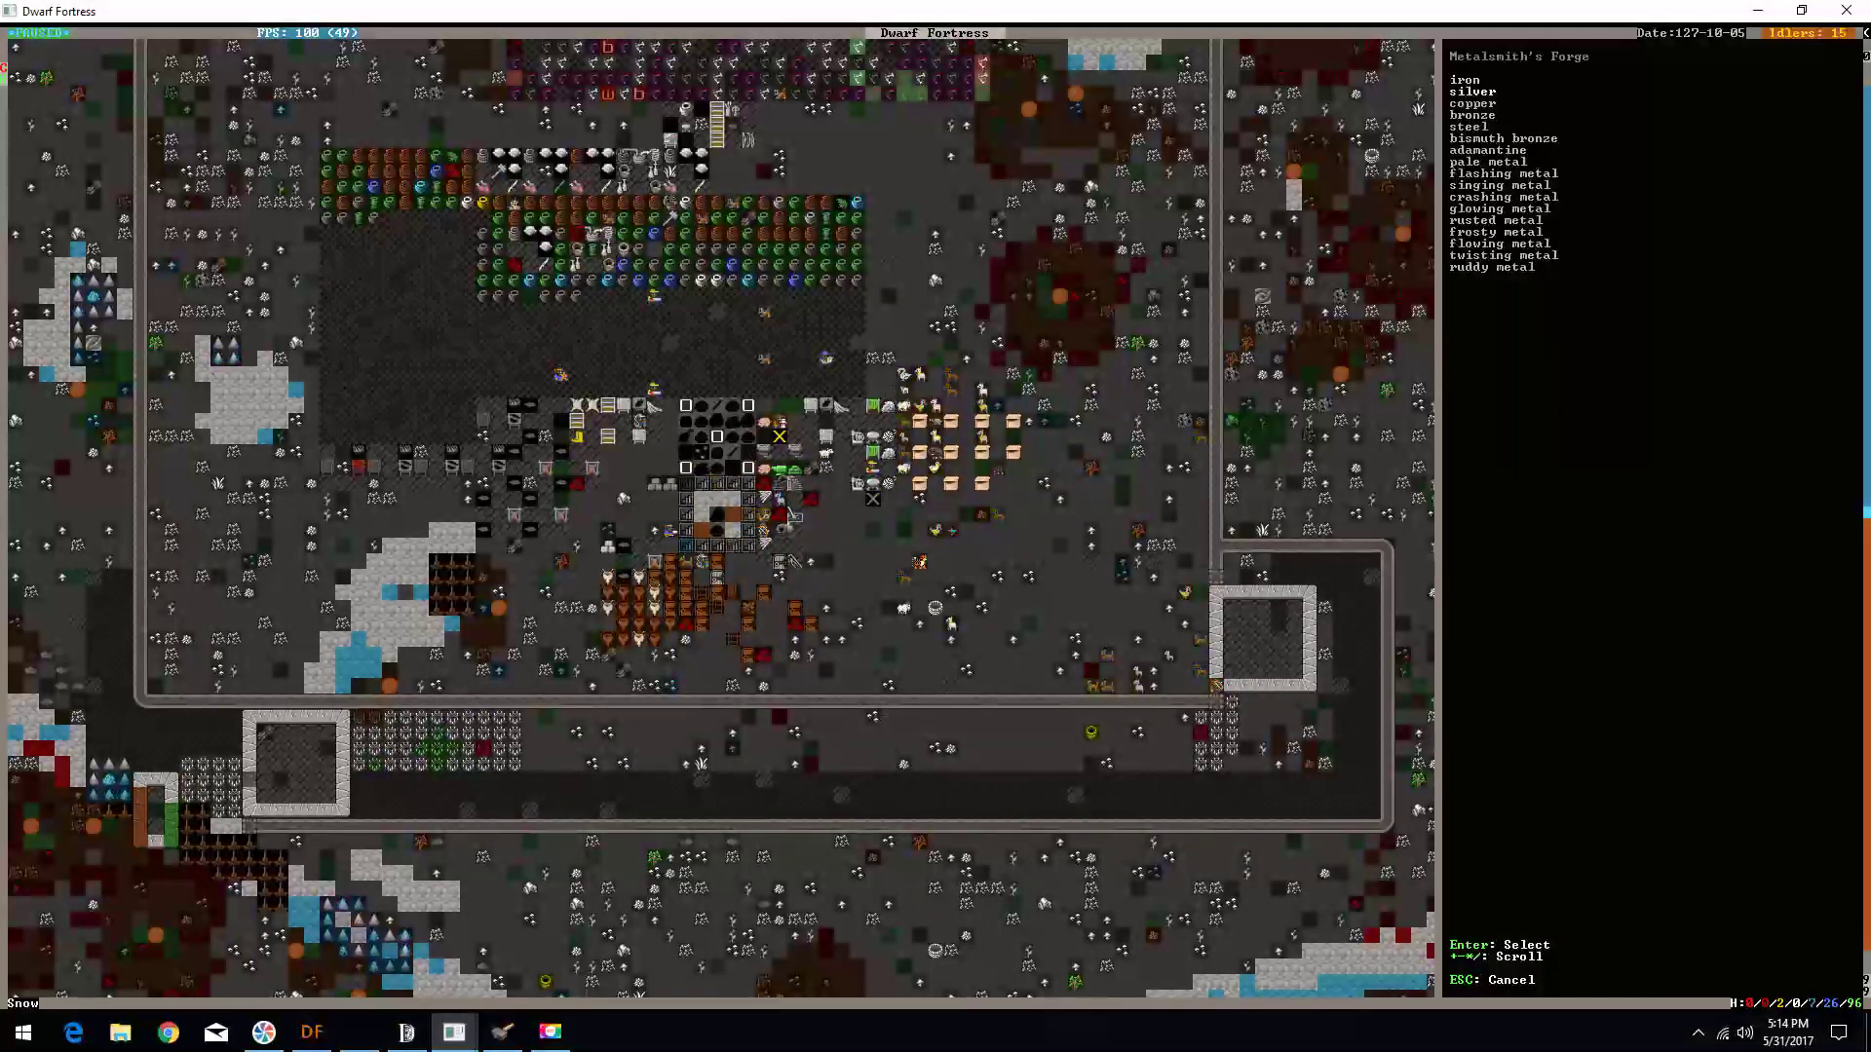
# - Queue two high-priority Forge enormous silver corkscrew tasks at the Metalsmith's Forge
pyautogui.press('Return')
pyautogui.press('Up')
pyautogui.press('Up')
pyautogui.press('Up')
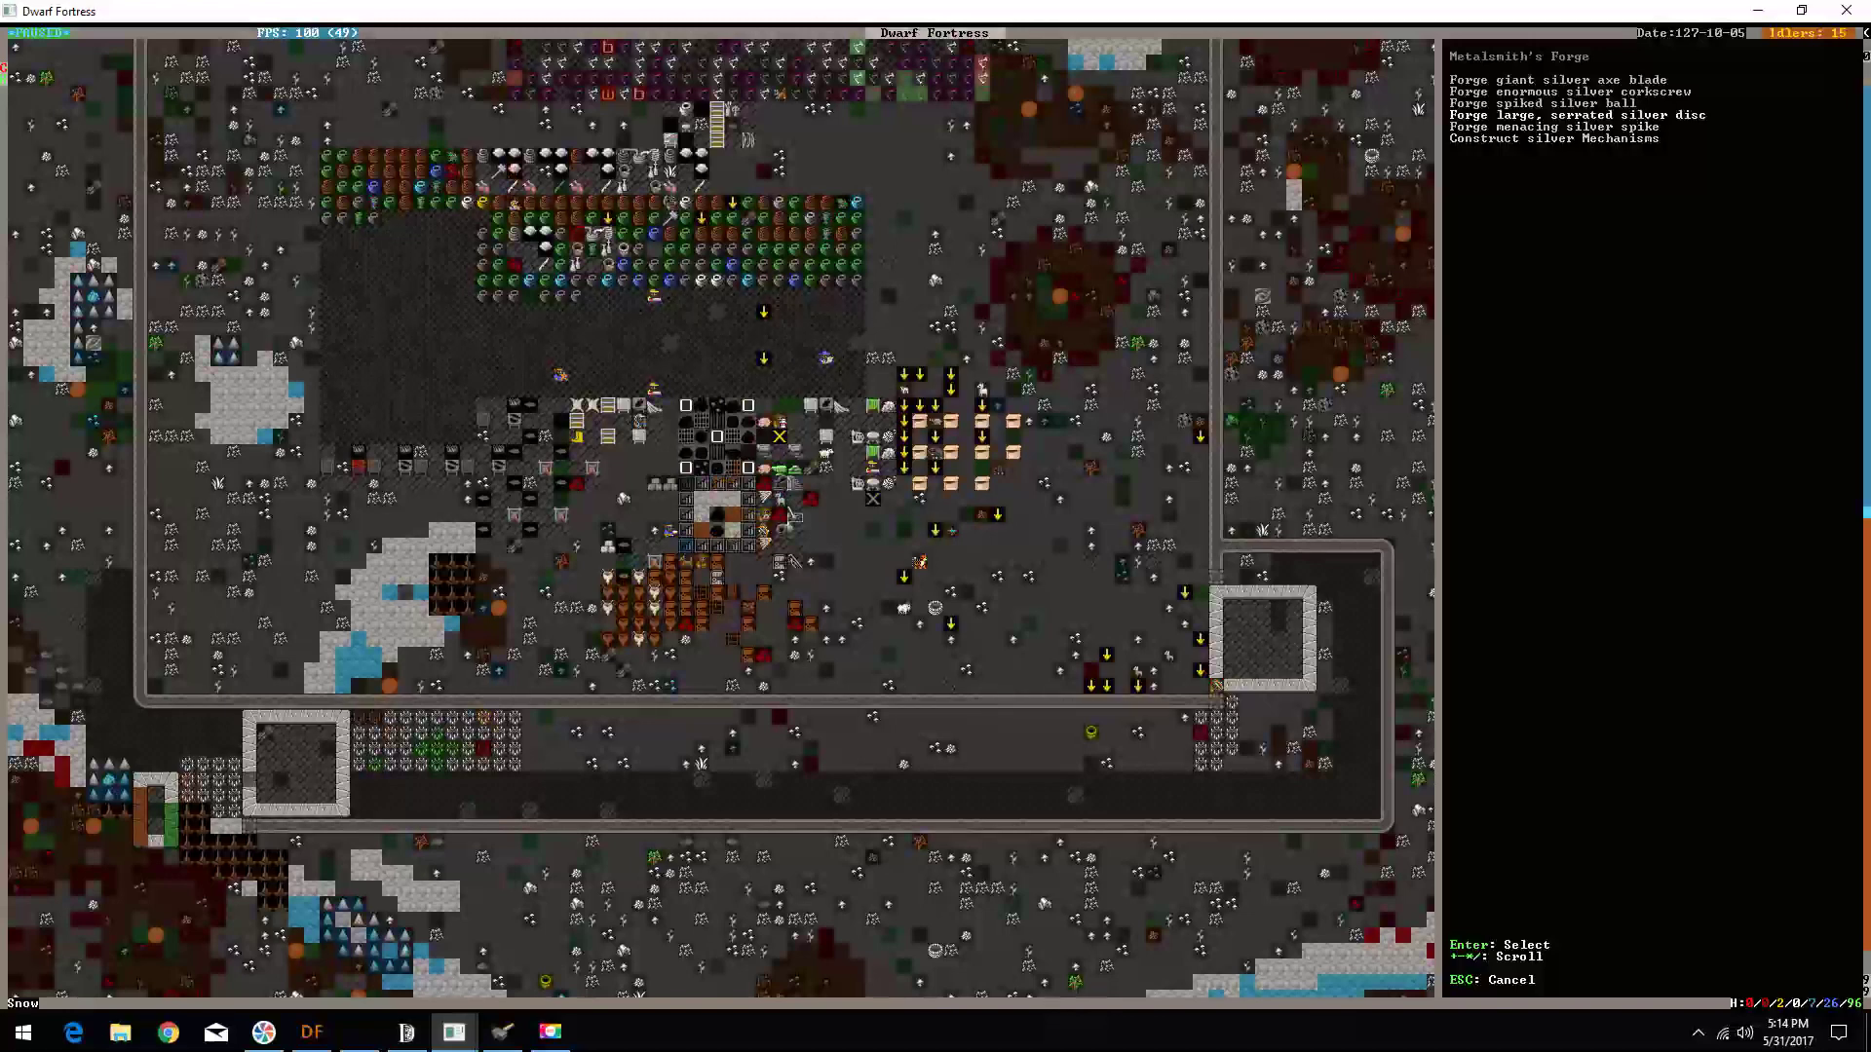
pyautogui.press('Up')
pyautogui.press('Up')
pyautogui.press('Return')
pyautogui.press('a')
pyautogui.press('Return')
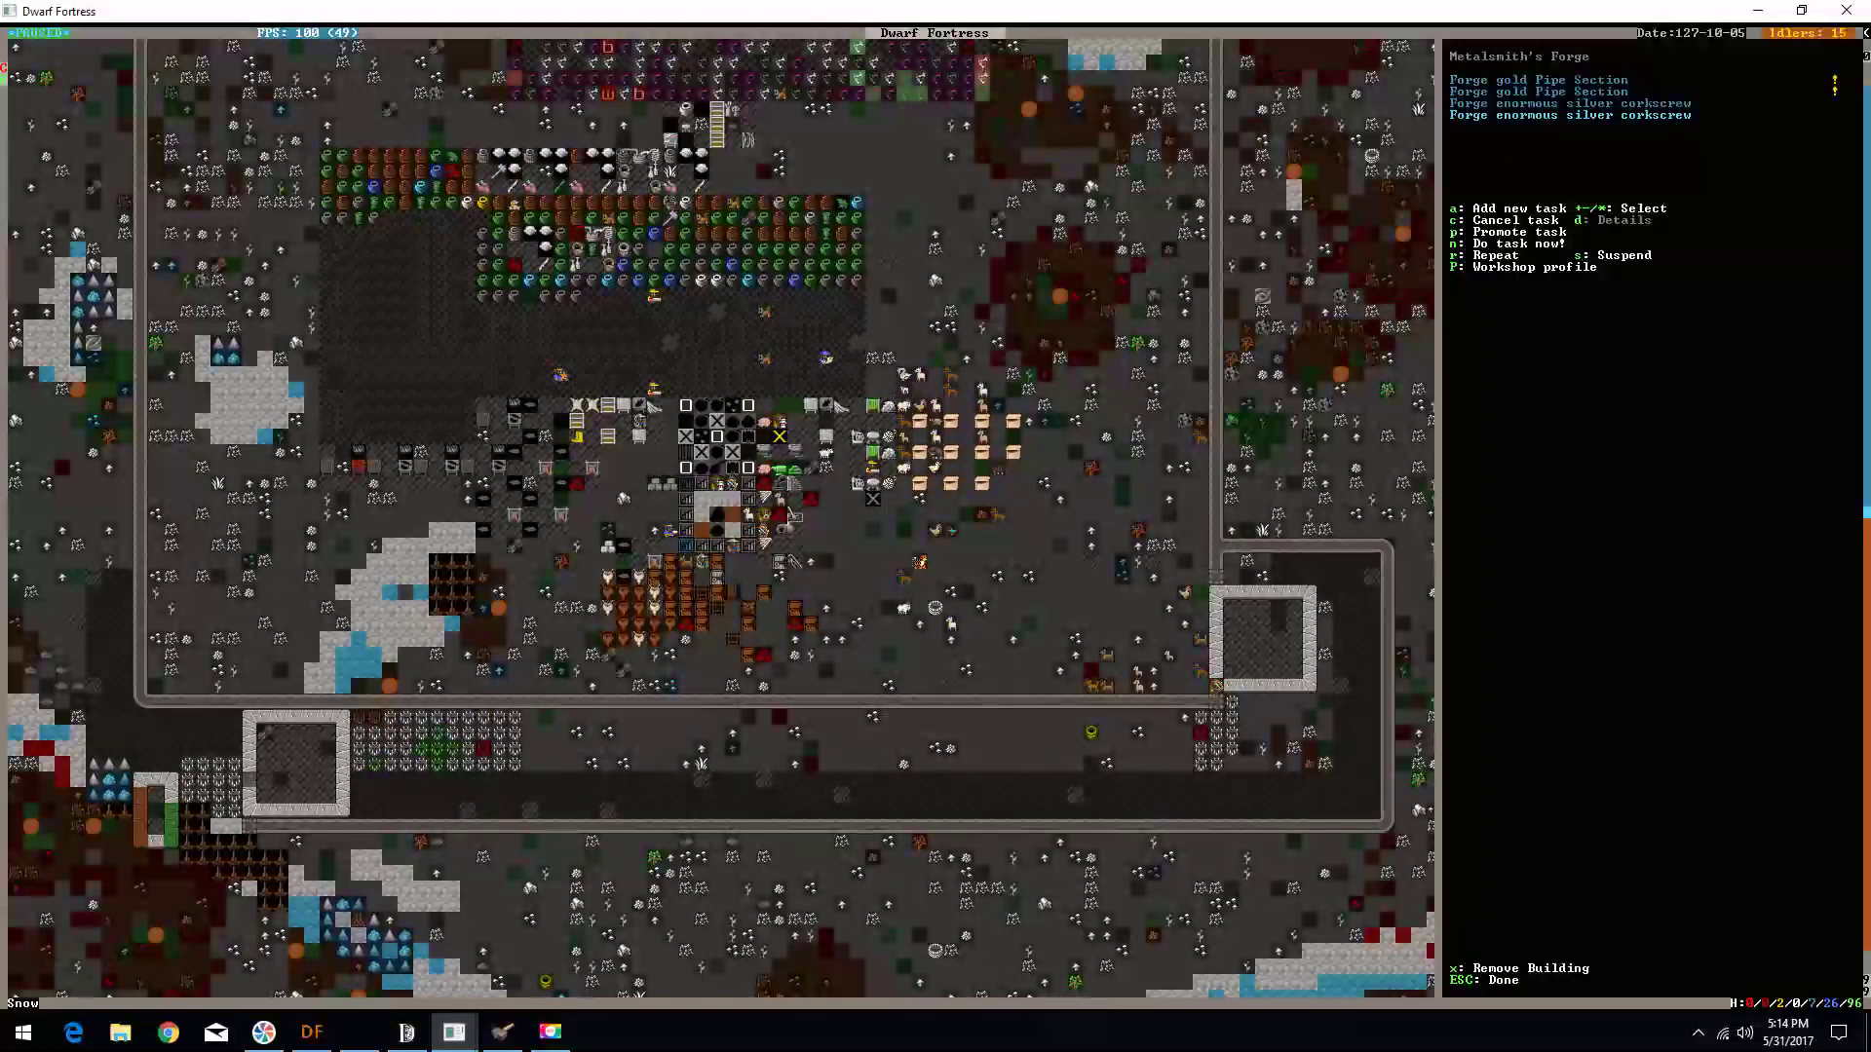
pyautogui.press('p')
pyautogui.press('Up')
pyautogui.press('p')
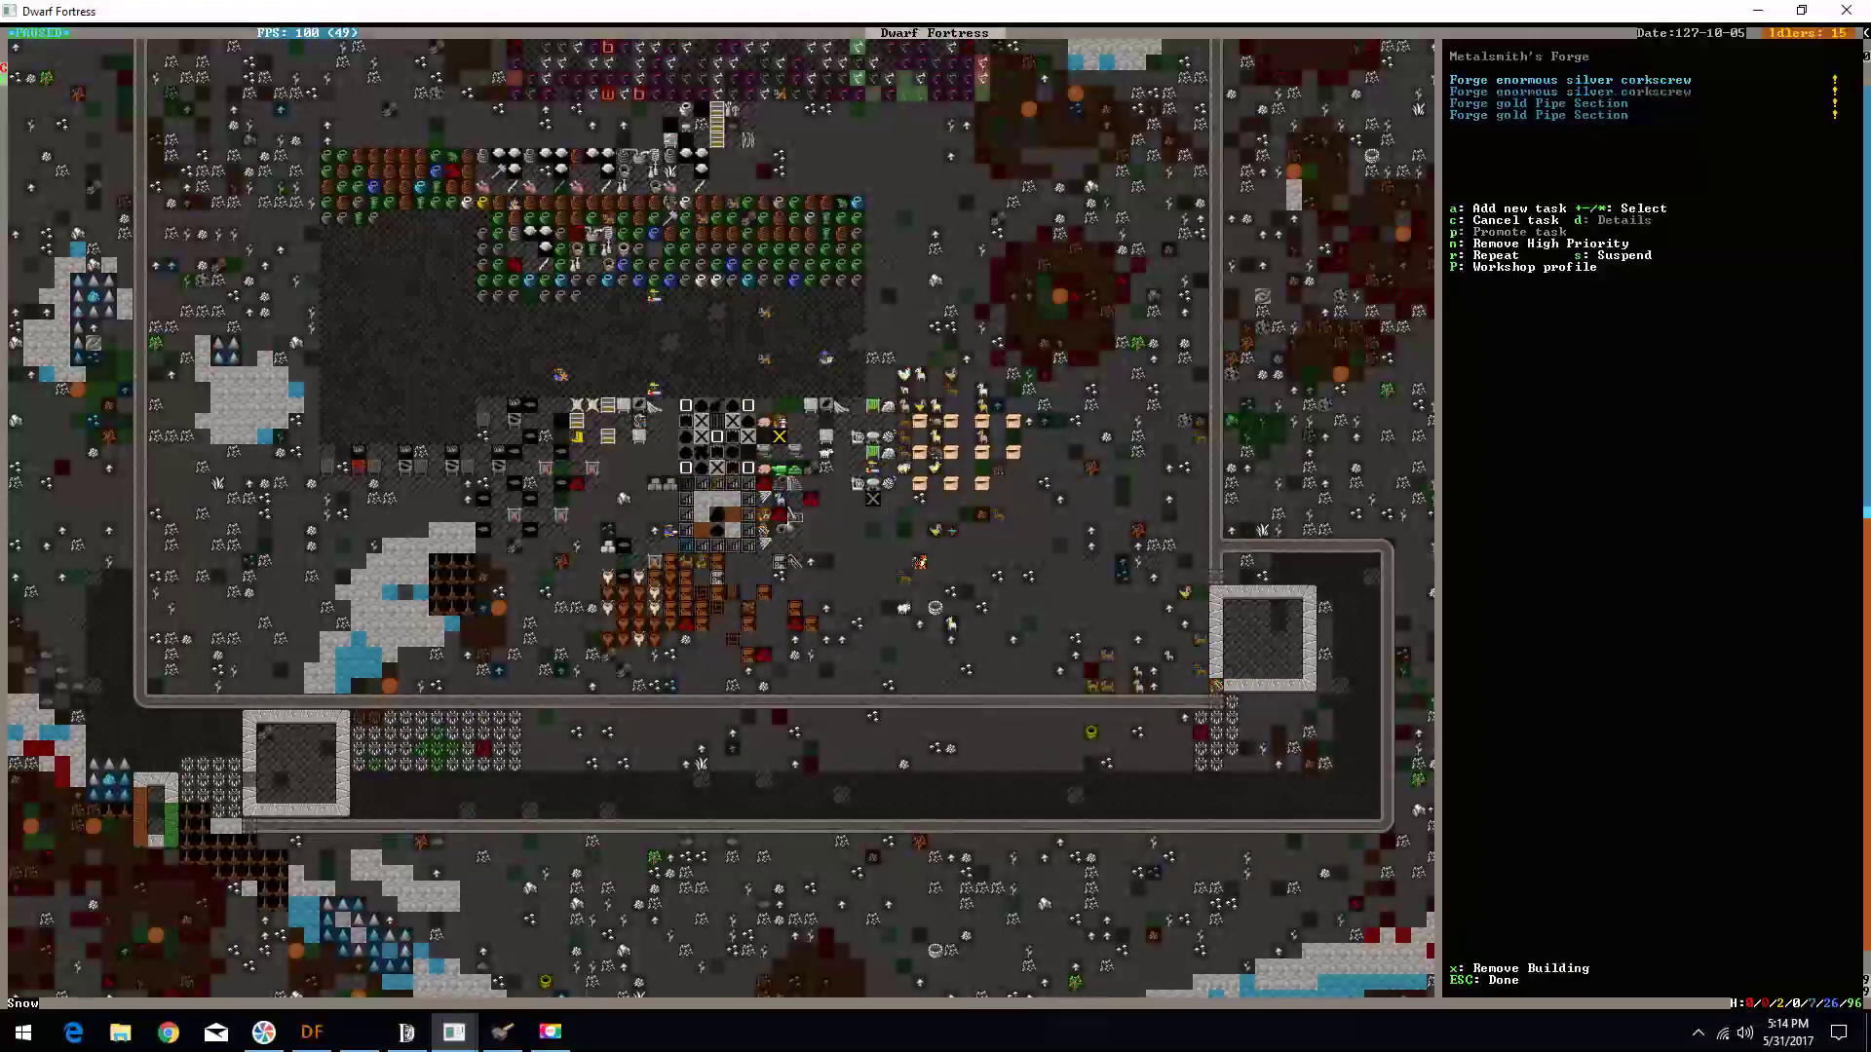
pyautogui.press('Down')
pyautogui.press('Down')
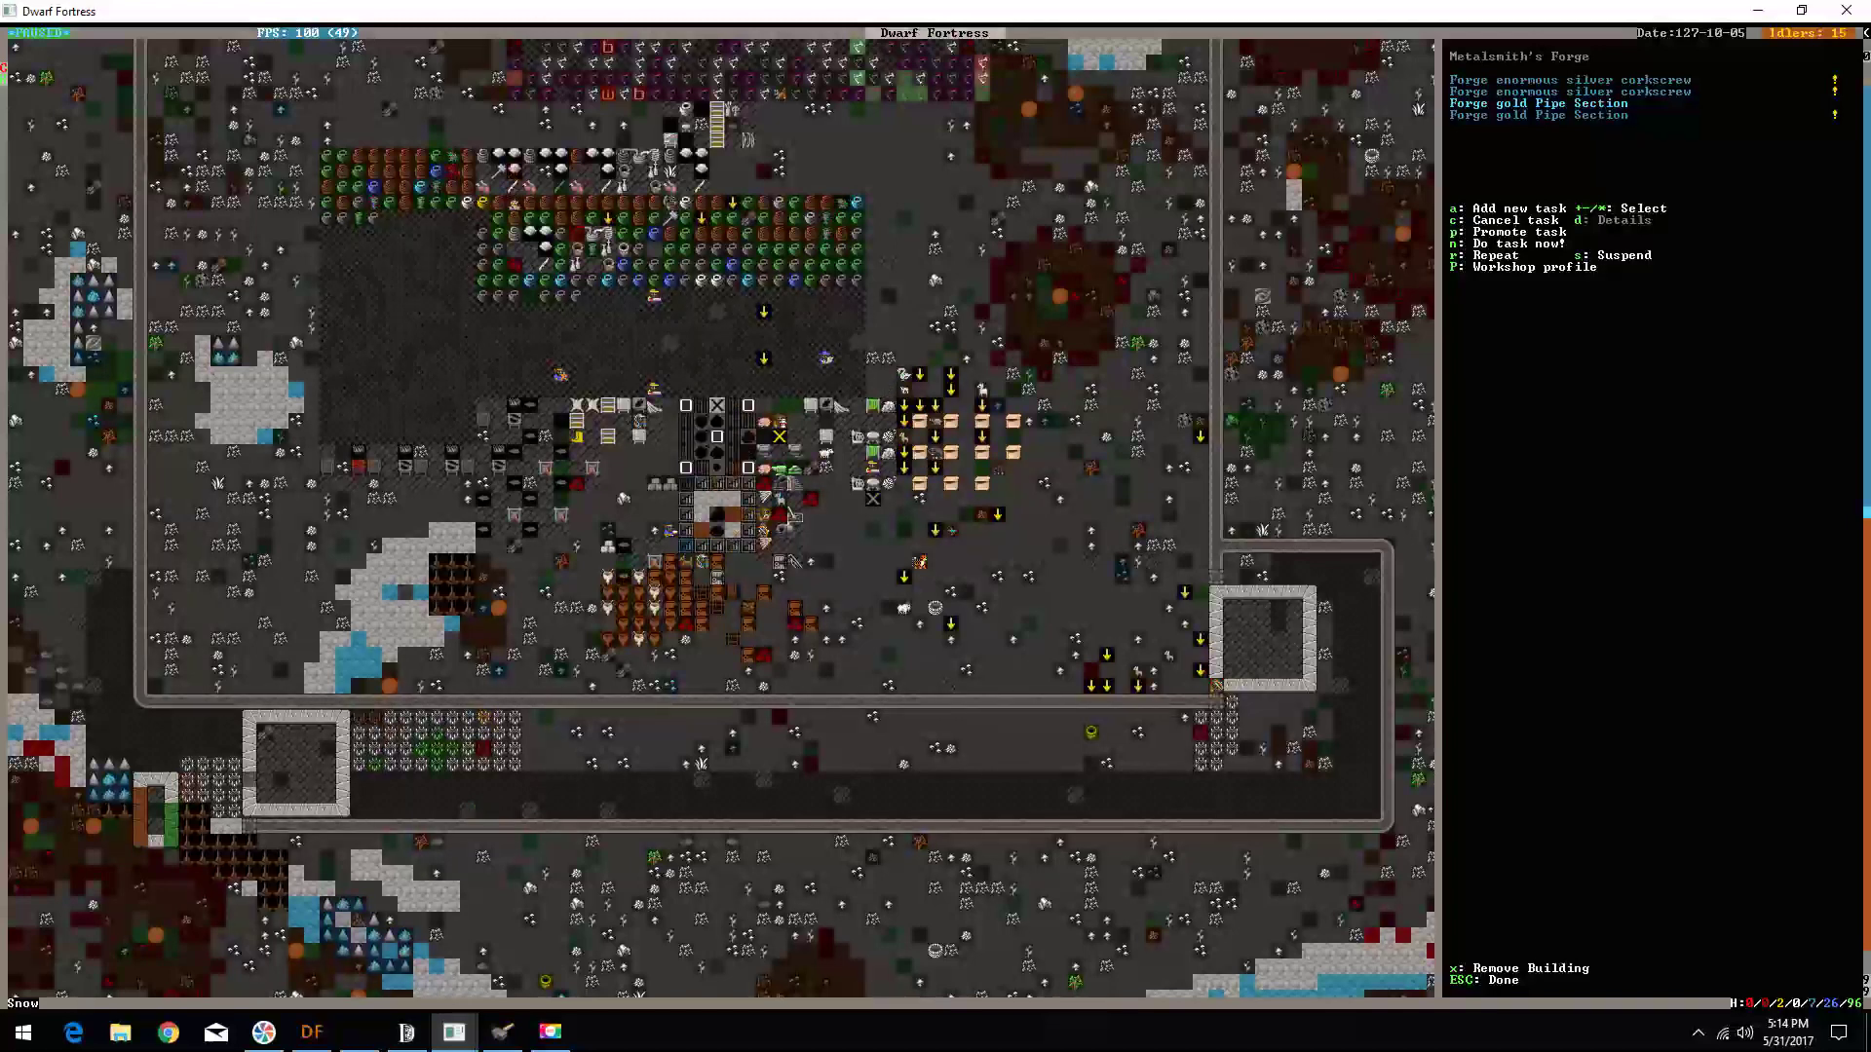
# - Put a gold Pipe Section first in the forge queue and clear glass Tube first at the furnace
pyautogui.press('n')
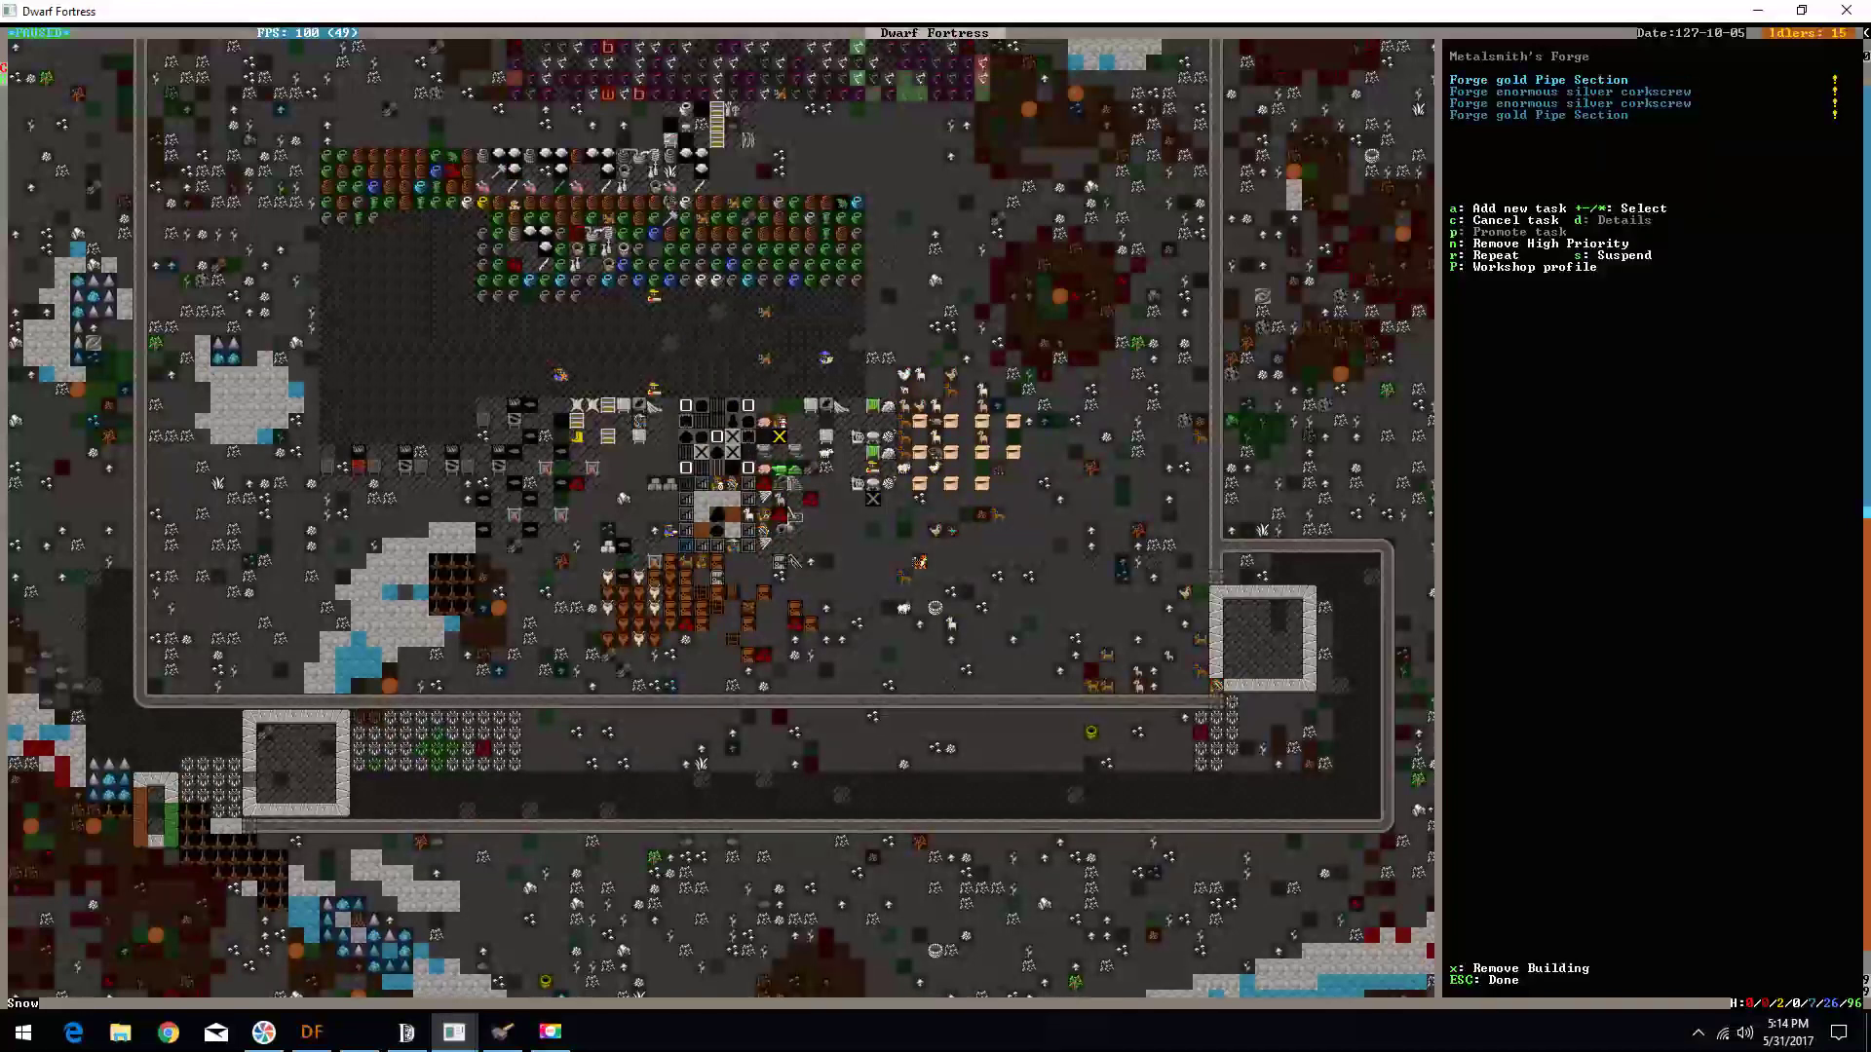
pyautogui.press('Down')
pyautogui.press('Down')
pyautogui.press('Down')
pyautogui.press('Down')
pyautogui.press('Down')
pyautogui.press('Down')
pyautogui.press('Right')
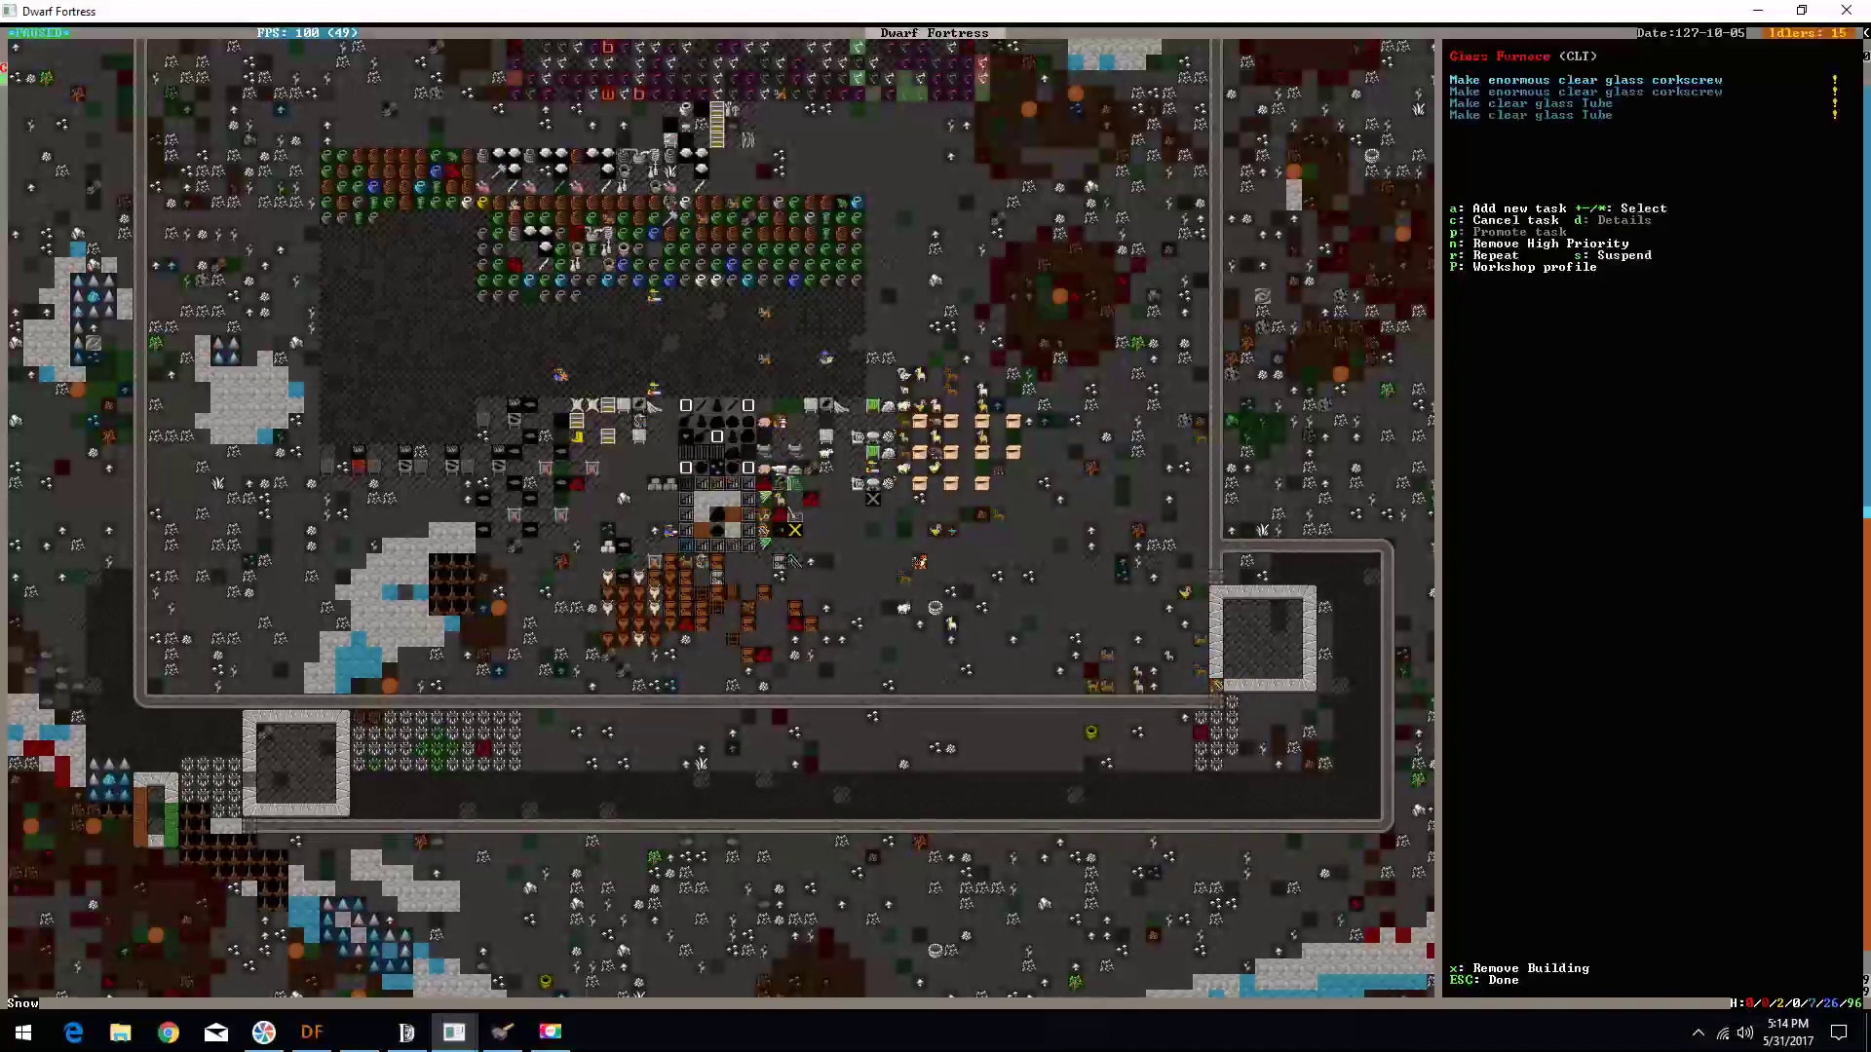
pyautogui.press('Down')
pyautogui.press('Down')
pyautogui.press('p')
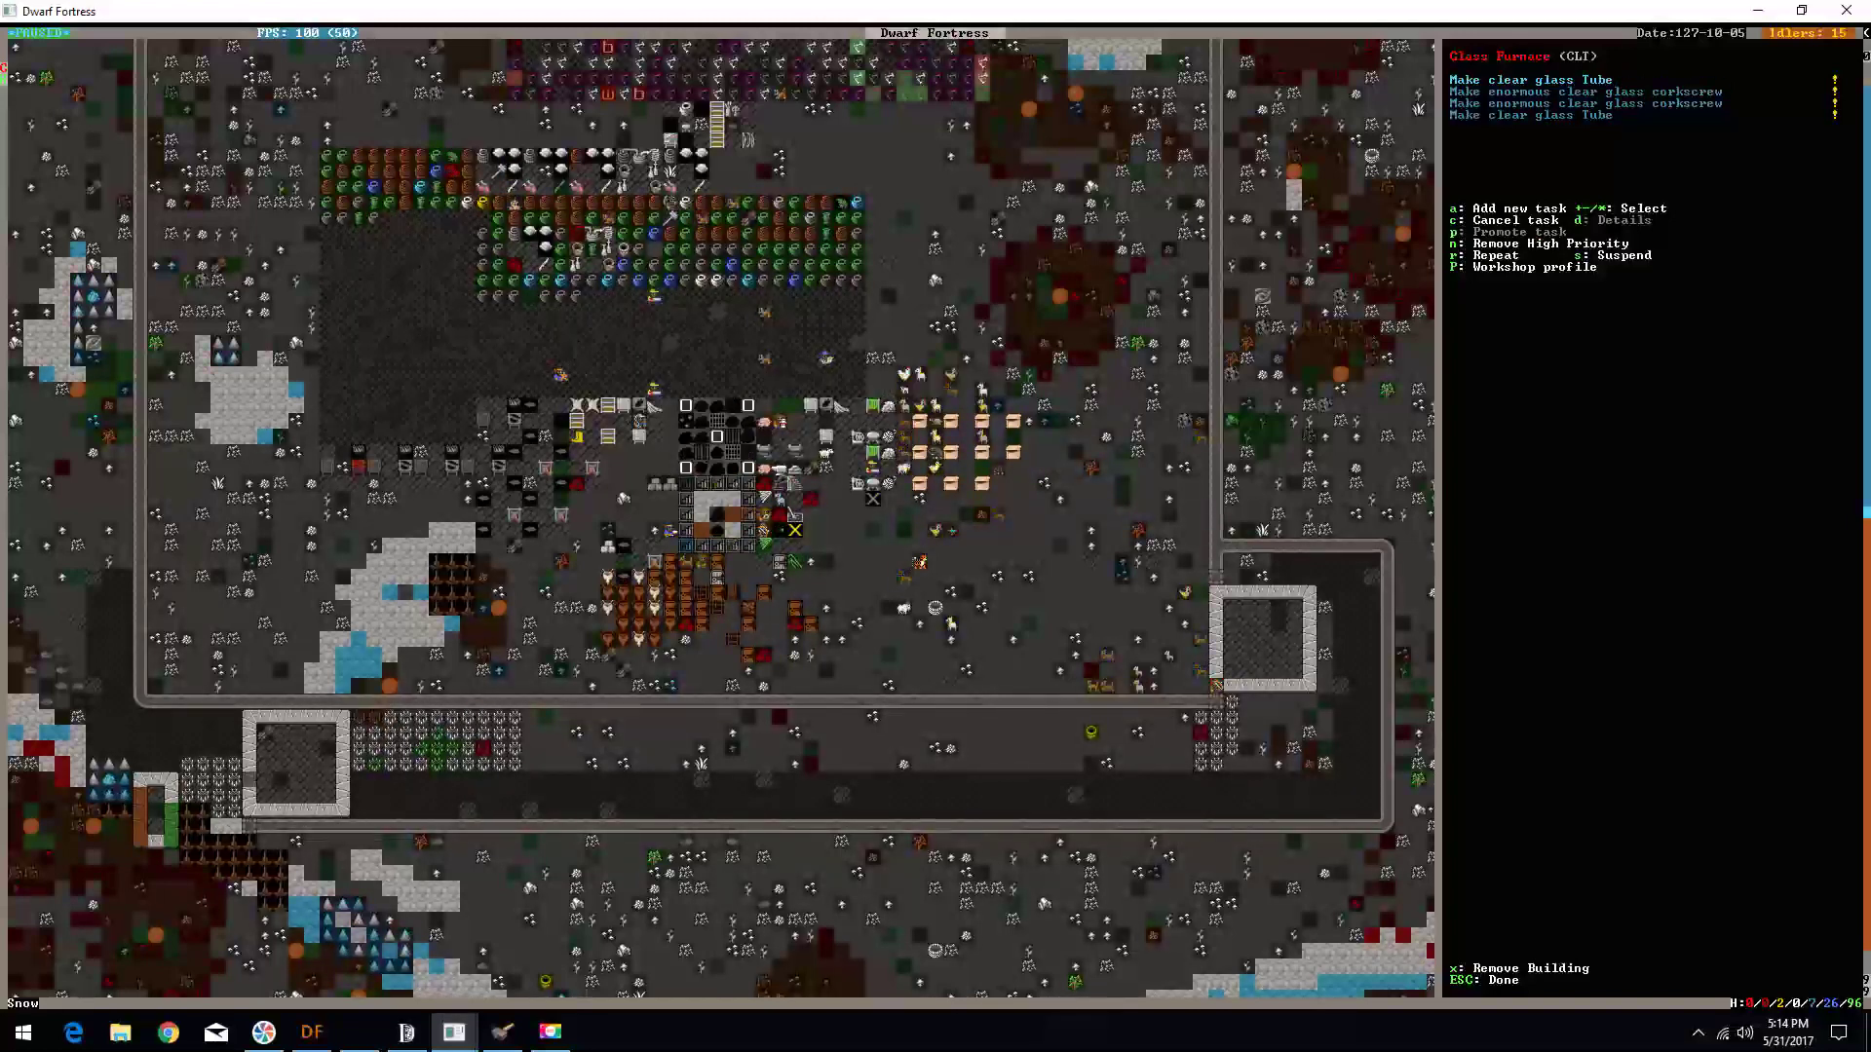
pyautogui.press('Escape')
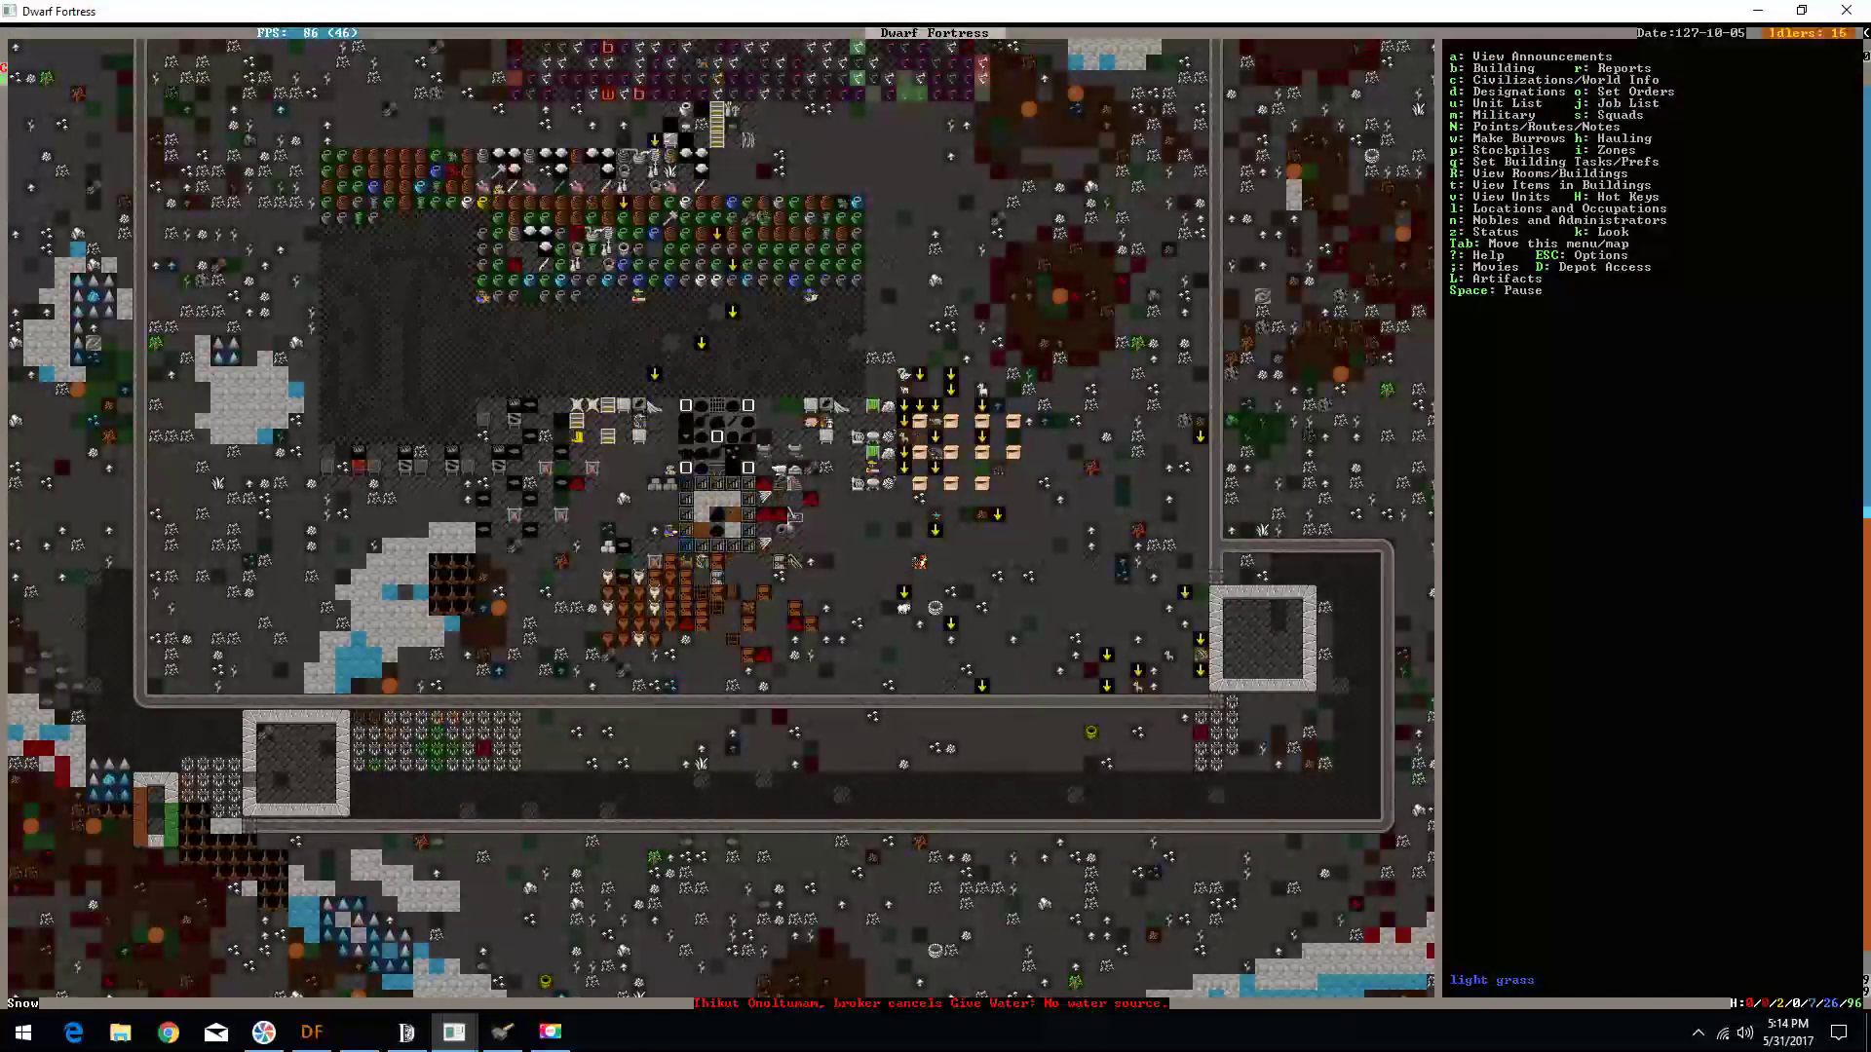
# - Go down to the cavern room beside the water
pyautogui.press('>')
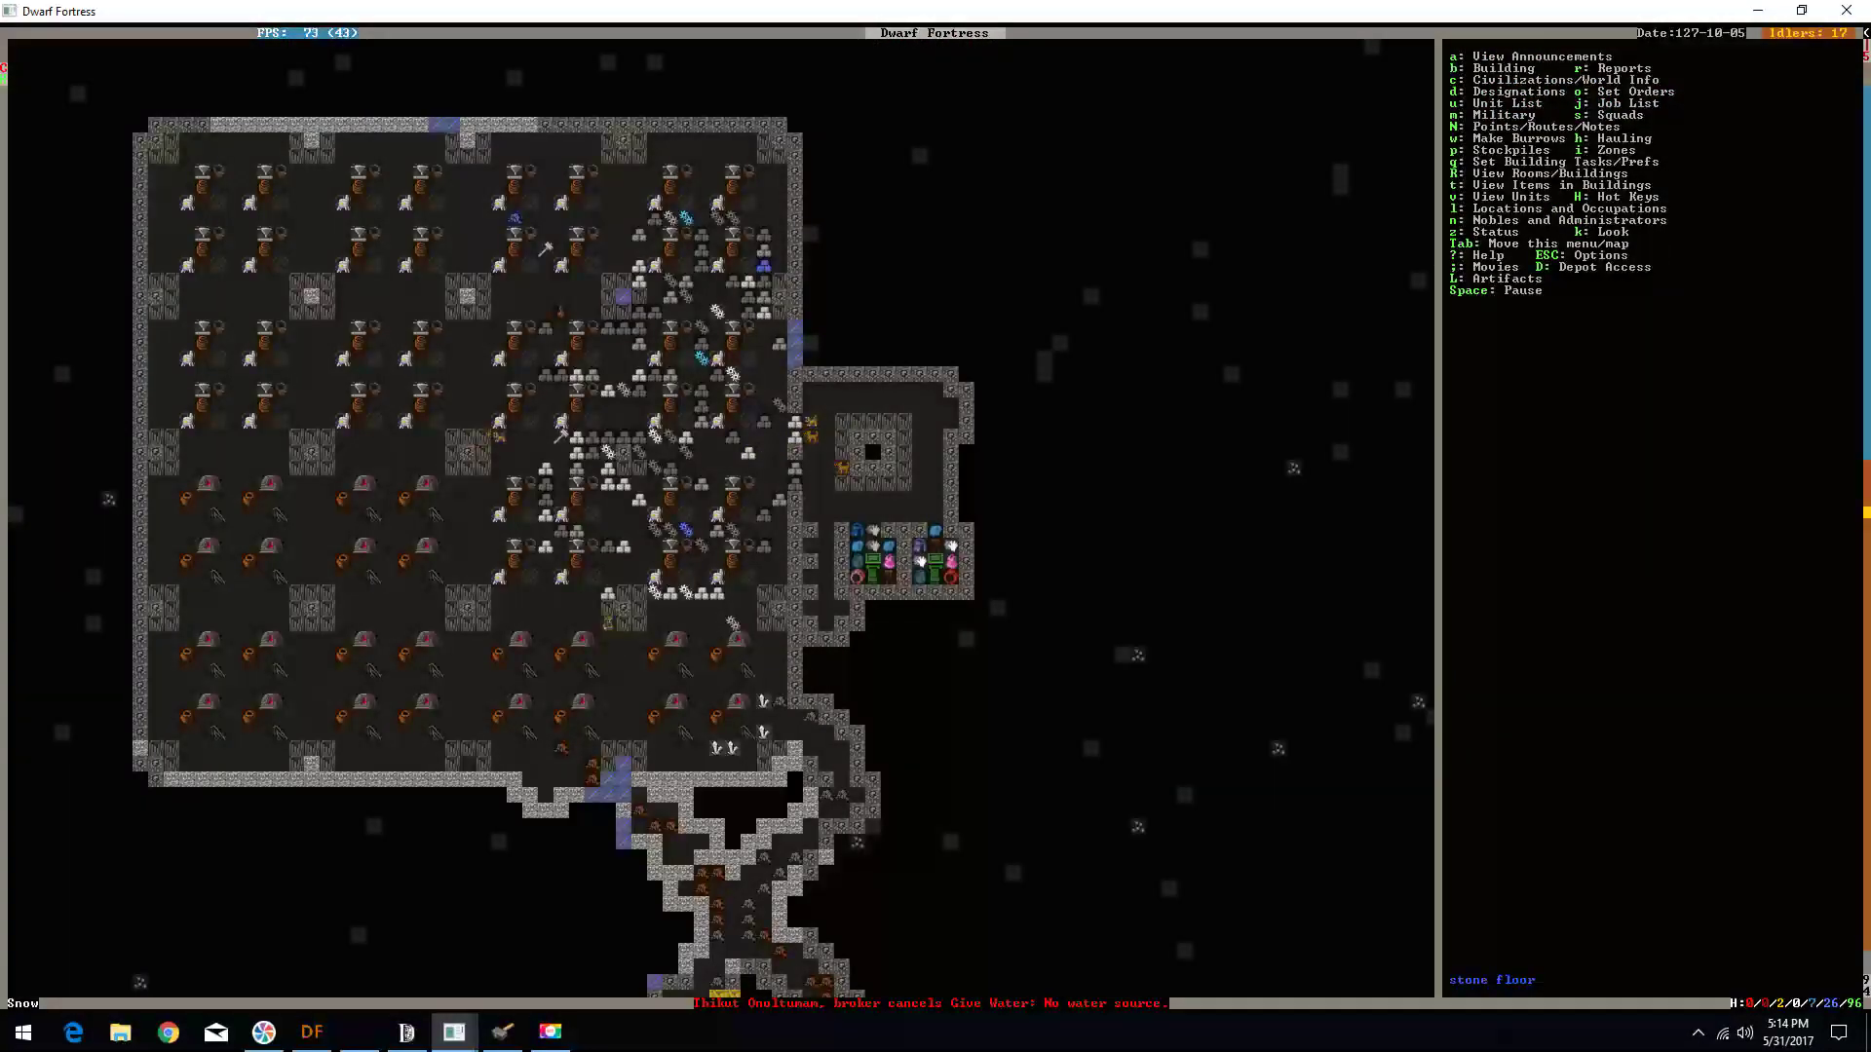
pyautogui.press('>')
pyautogui.press('less')
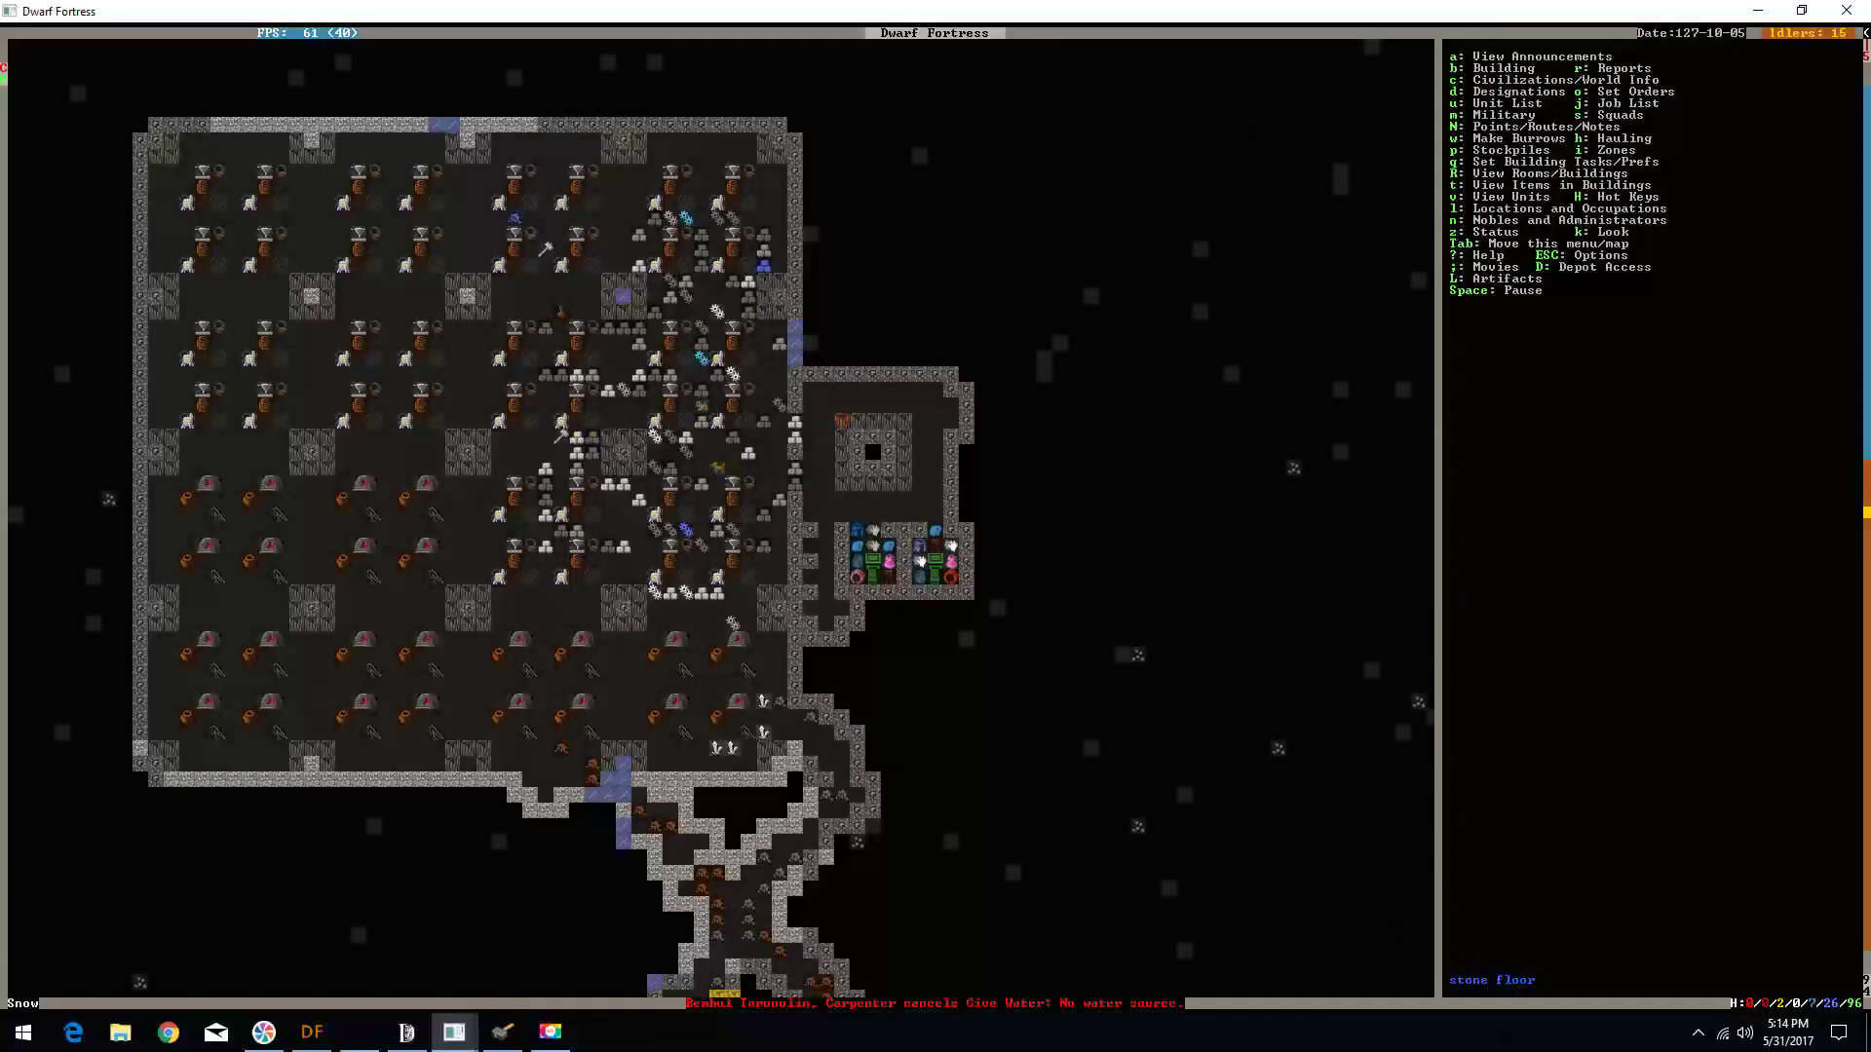
pyautogui.press('>')
pyautogui.press('>')
pyautogui.press('Right')
pyautogui.press('Right')
pyautogui.press('Up')
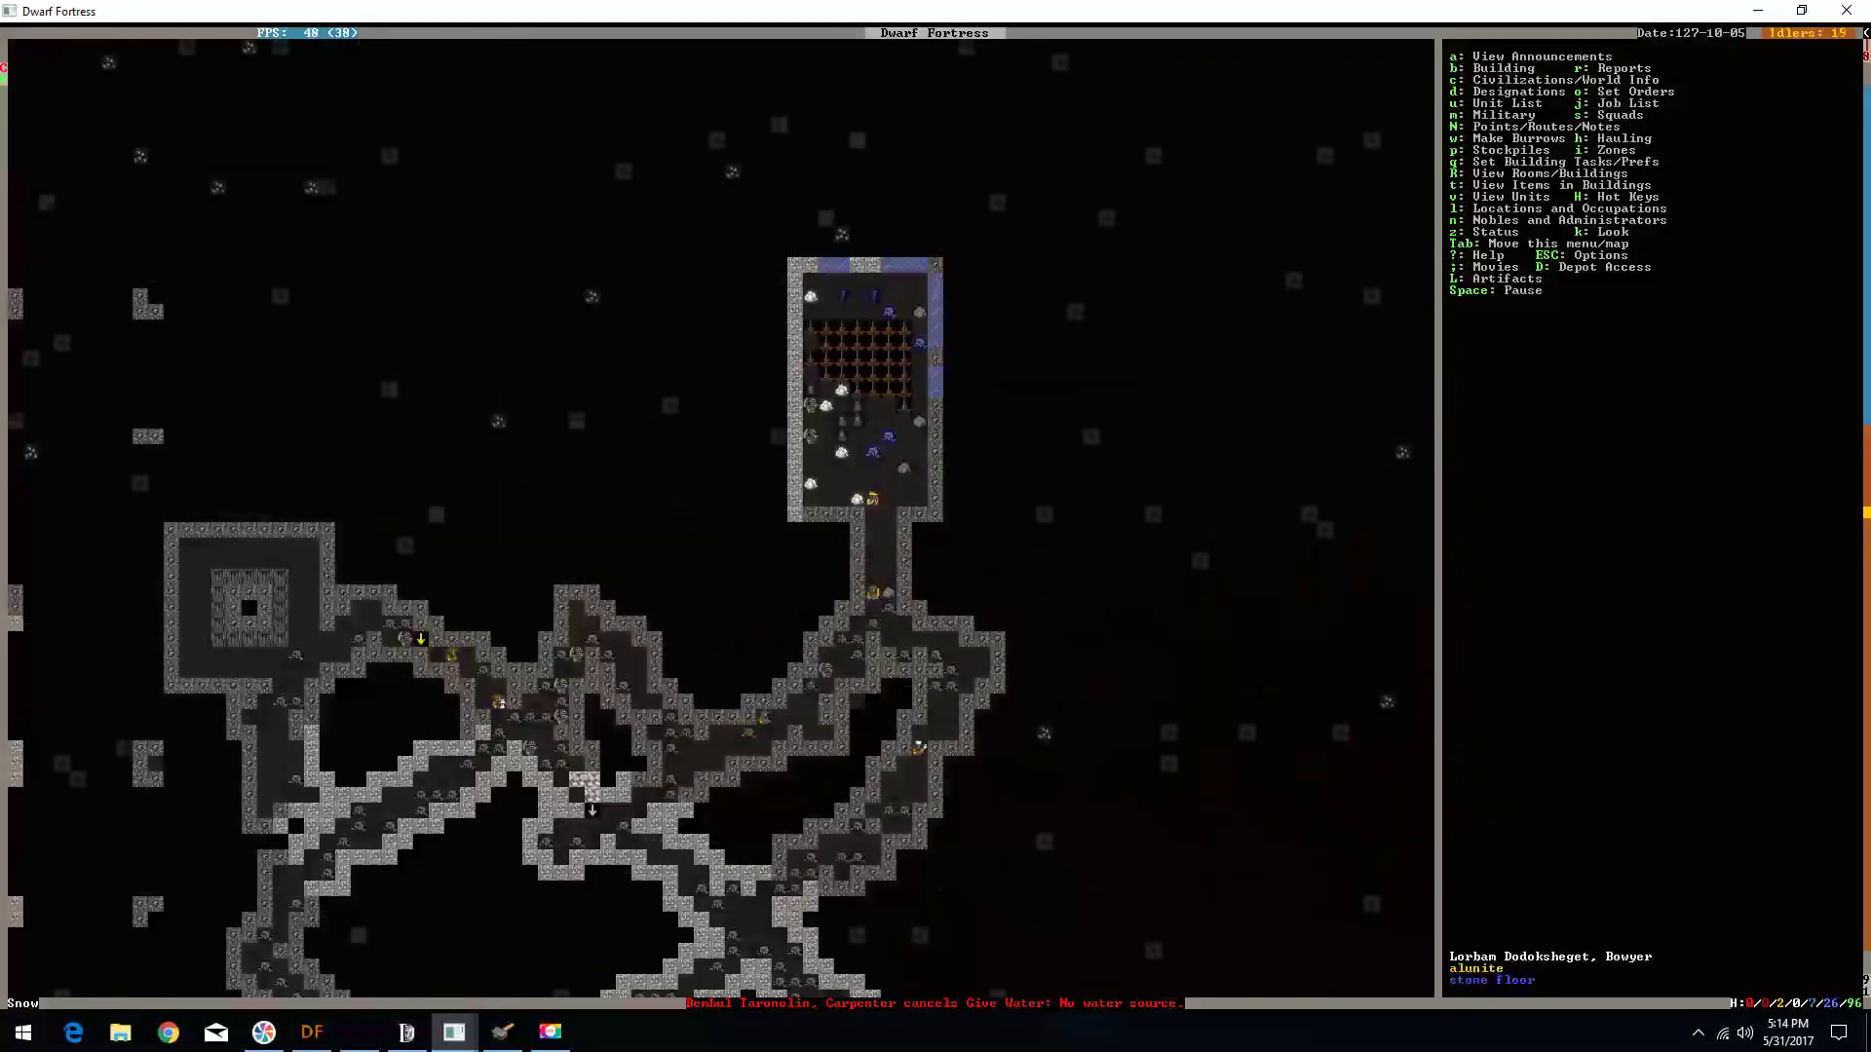
# - Box-designate a dig area across the cavern room floor
pyautogui.press('d')
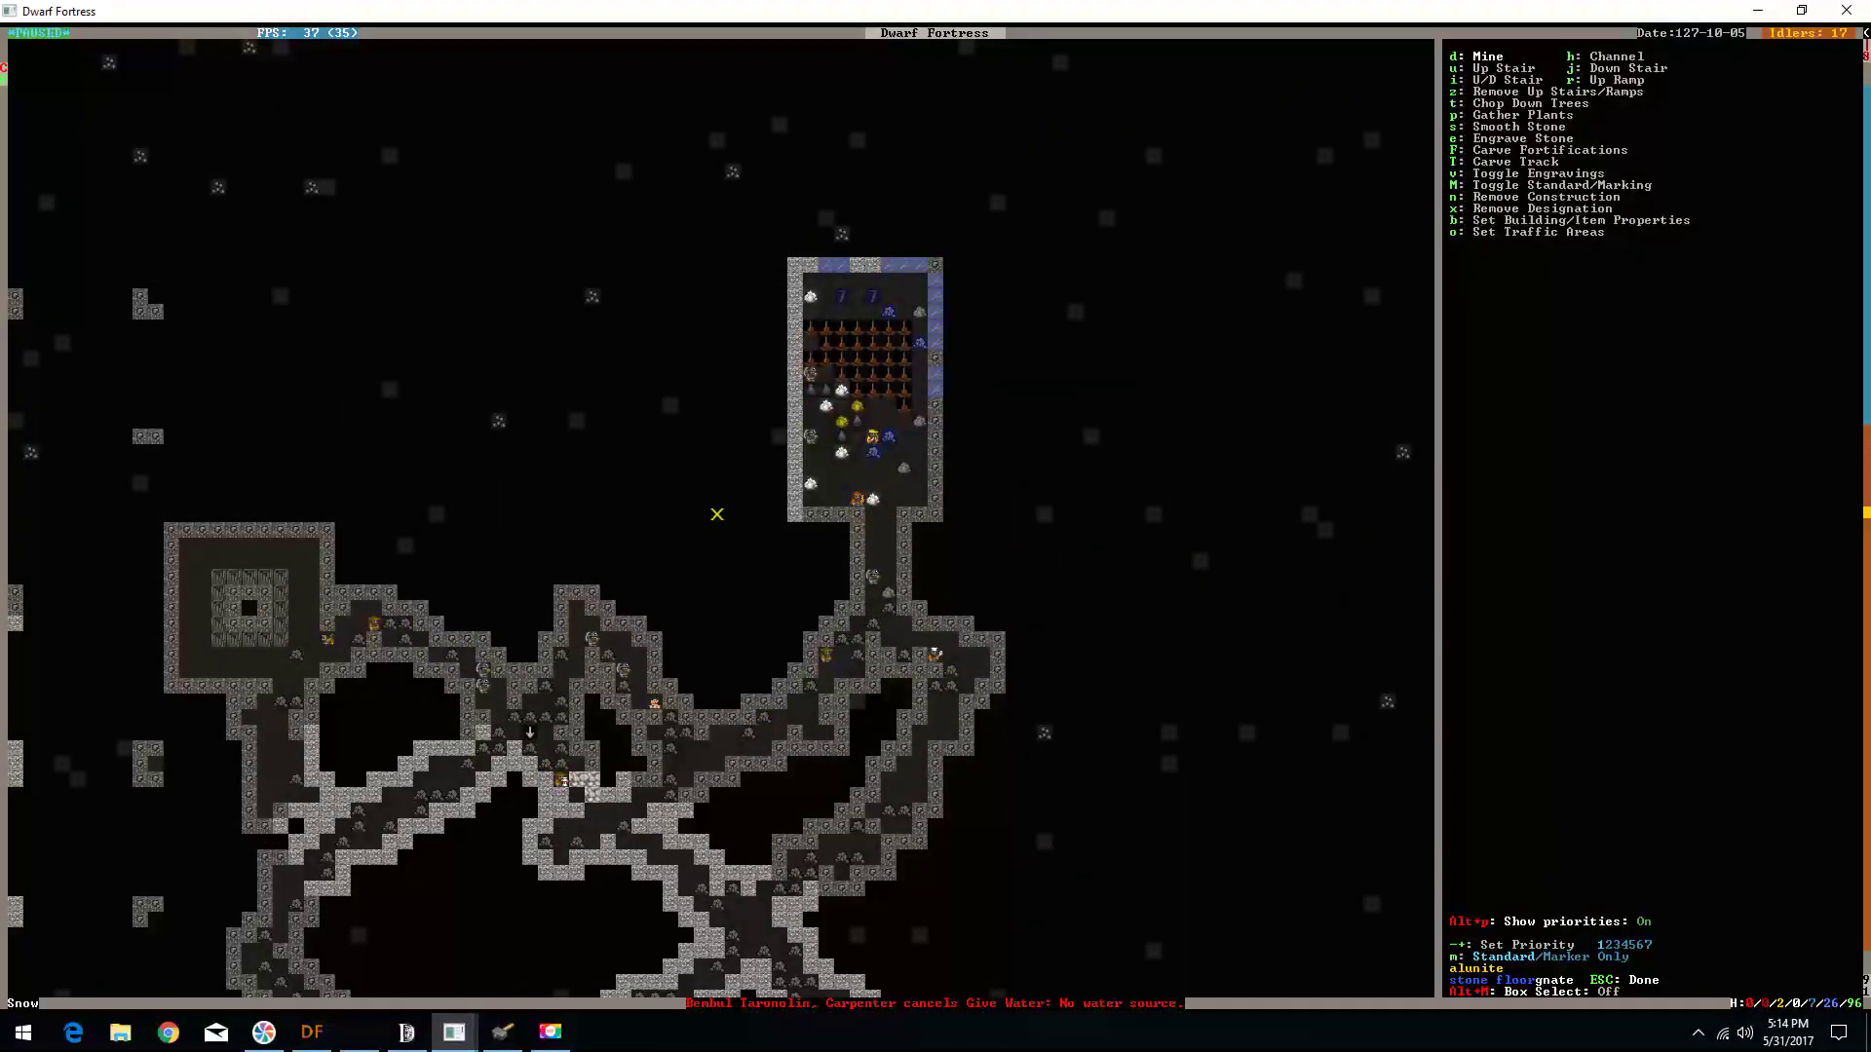
pyautogui.press('Right')
pyautogui.press('Right')
pyautogui.press('Up')
pyautogui.press('Right')
pyautogui.press('Right')
pyautogui.press('Right')
pyautogui.press('Up')
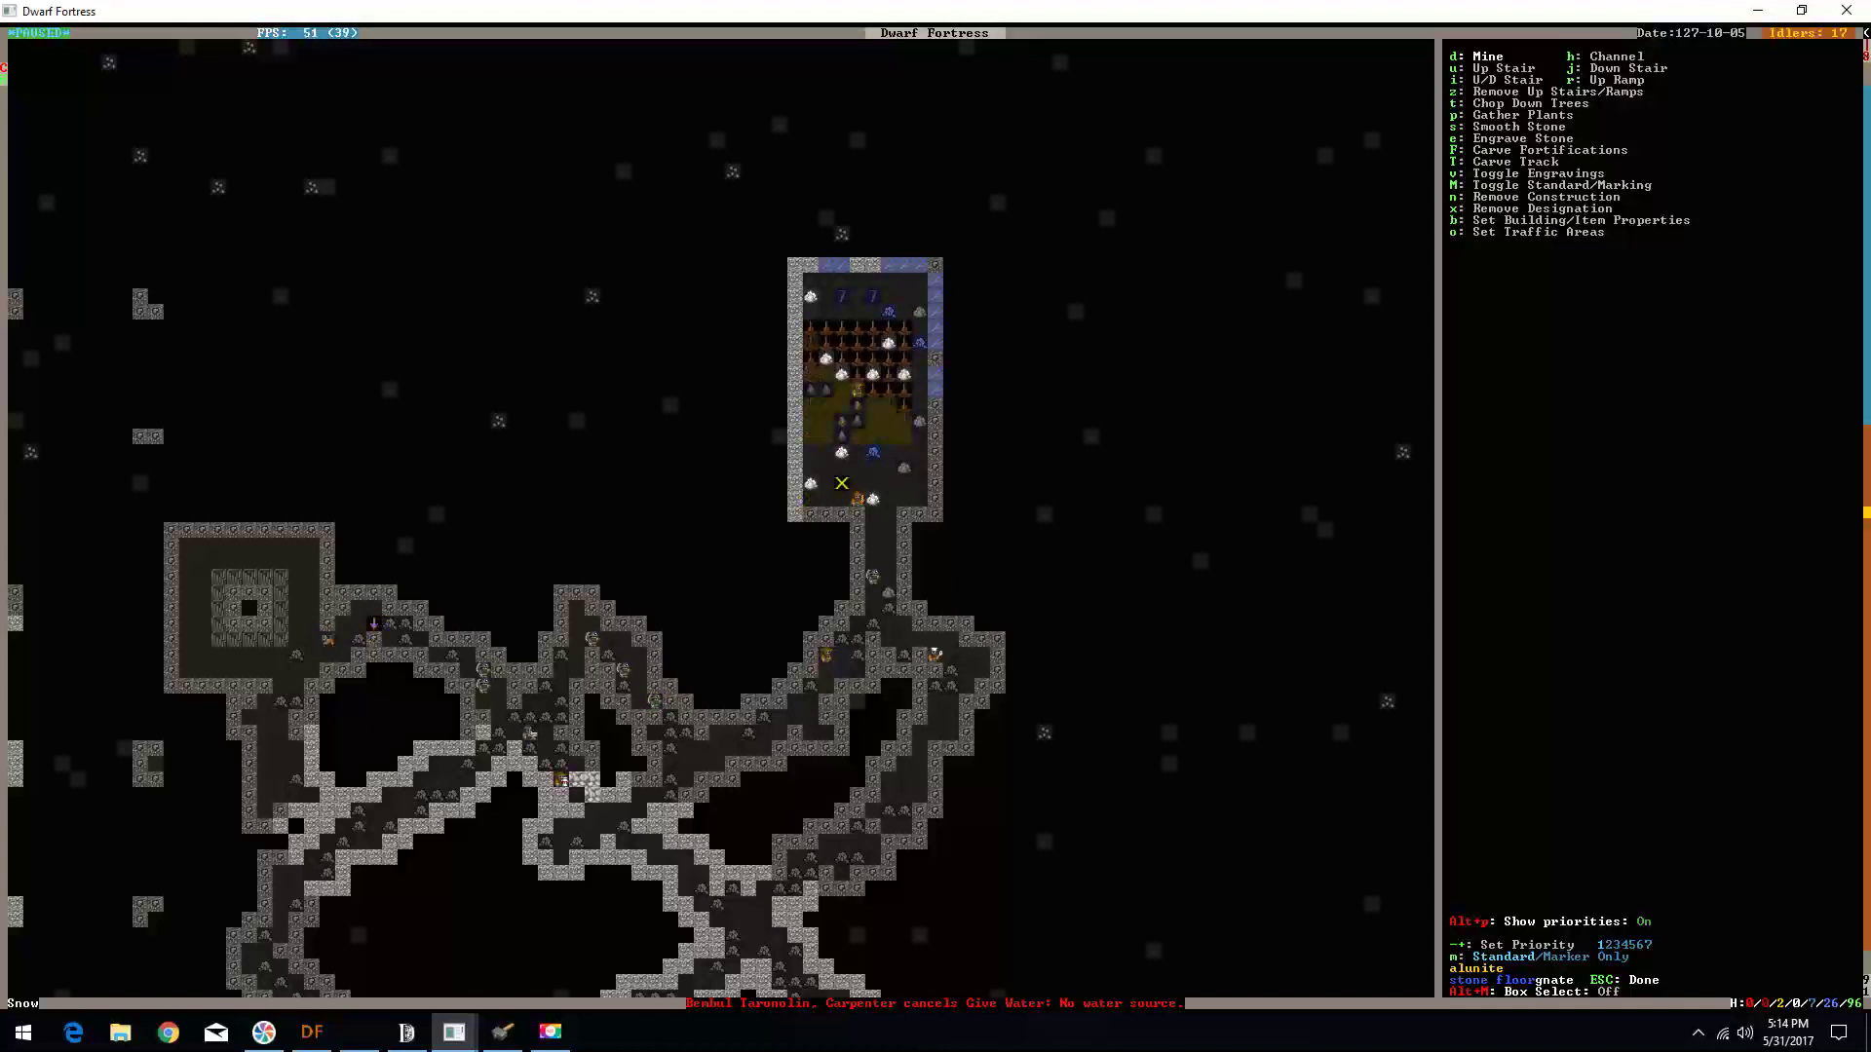
pyautogui.press('Return')
pyautogui.press('Left')
pyautogui.press('Left')
pyautogui.press('Left')
pyautogui.press('Down')
pyautogui.press('Down')
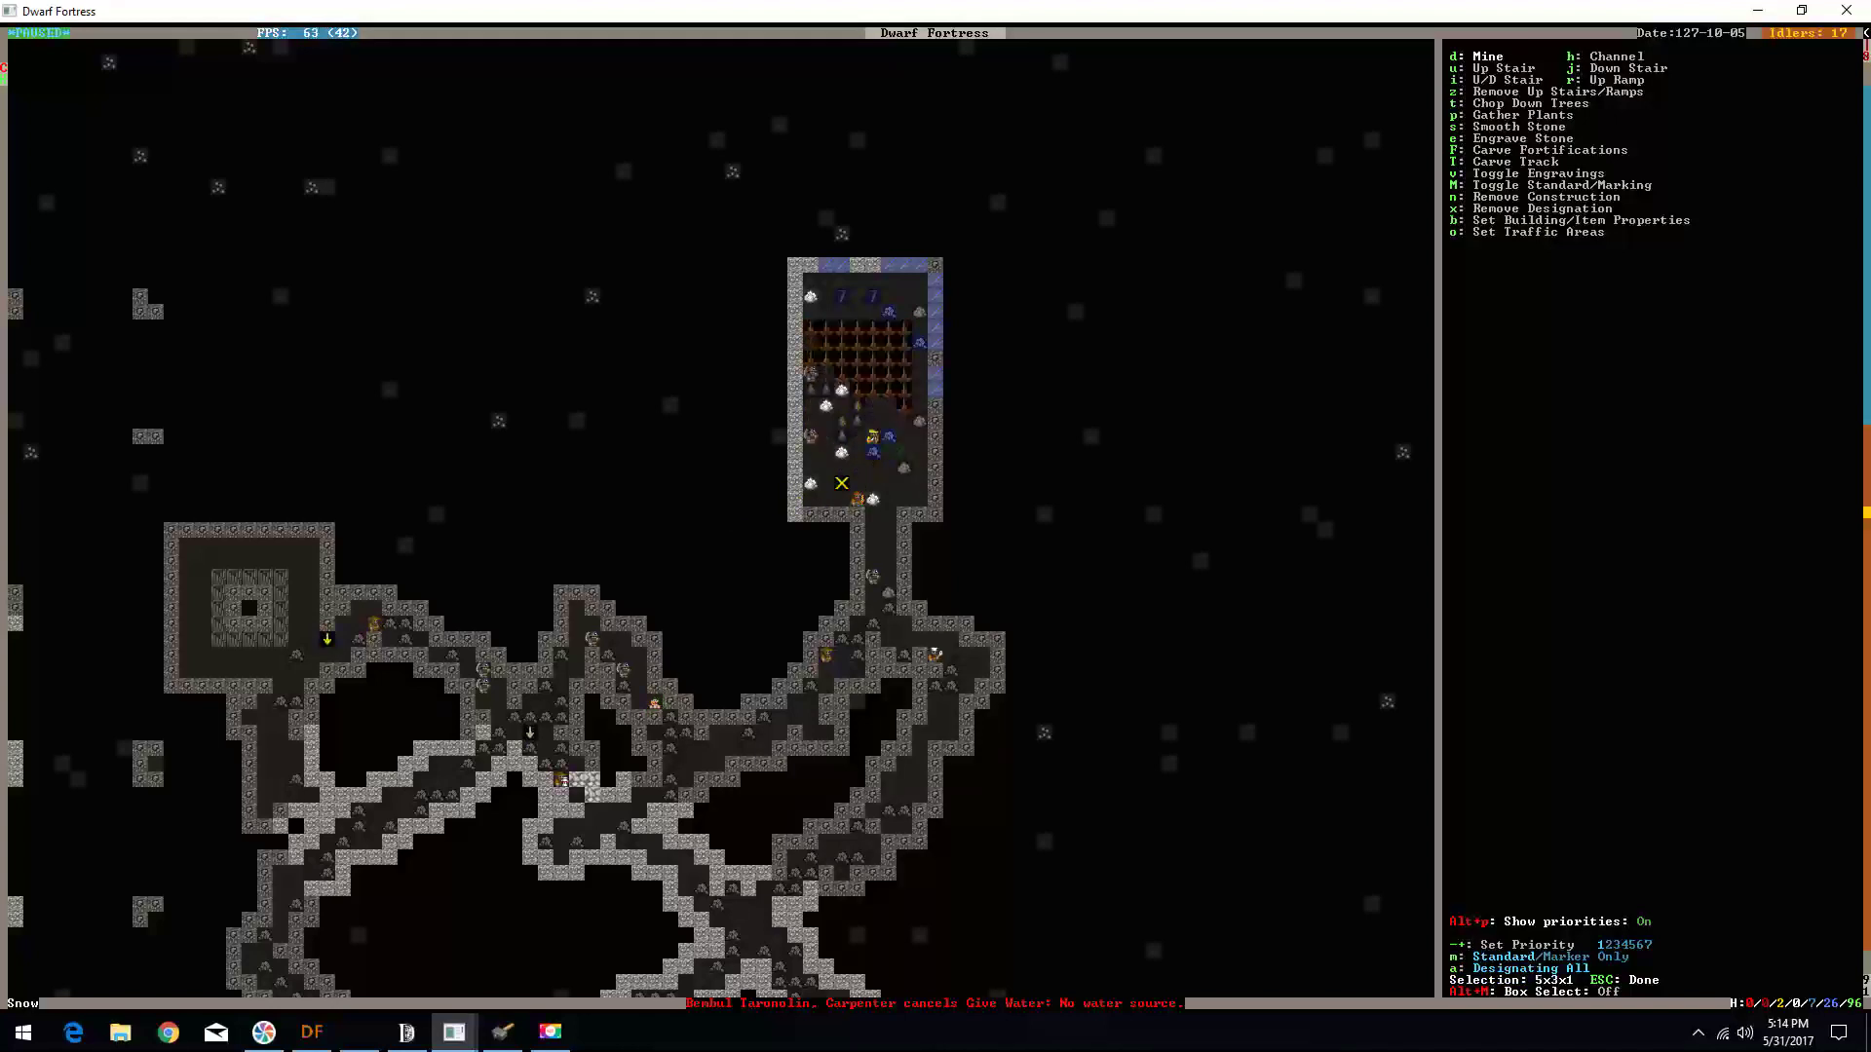
pyautogui.press('Return')
pyautogui.press('Left')
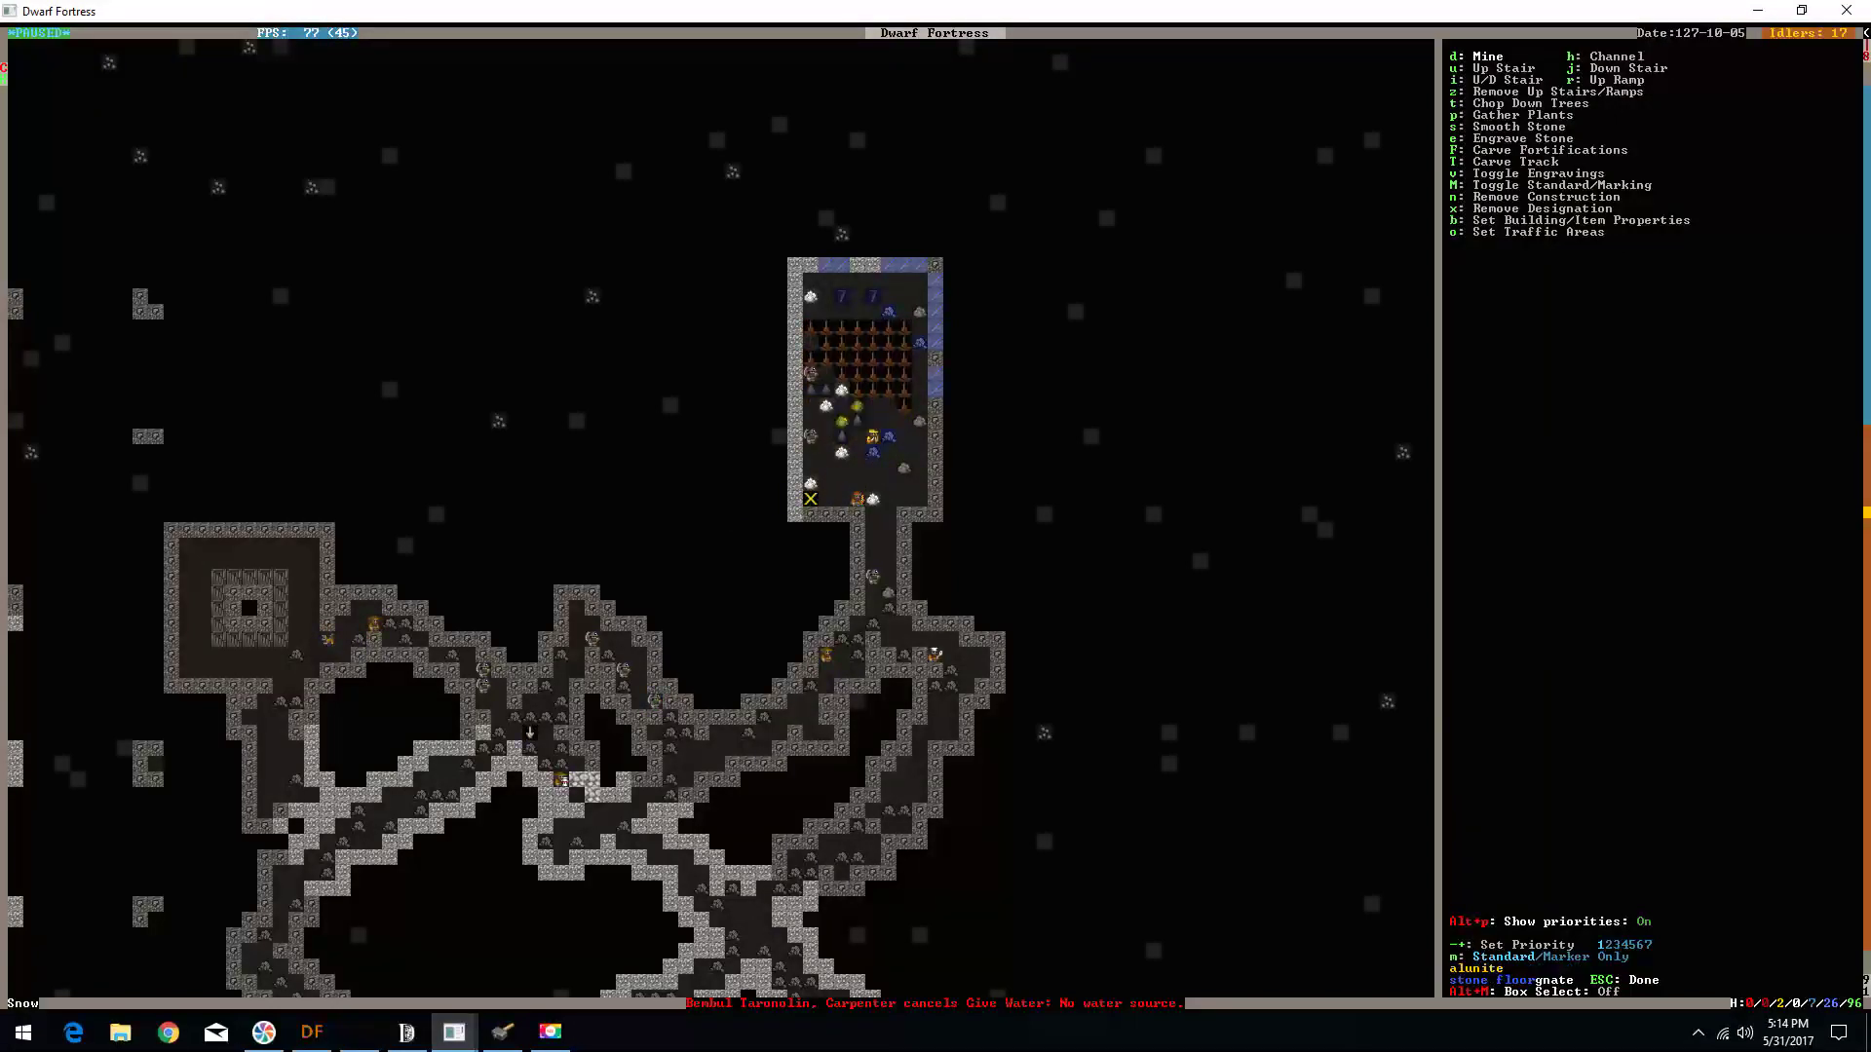
# - Mark a channel area over the room floor with the h channelling designation
pyautogui.press('h')
pyautogui.press('Return')
pyautogui.press('Up')
pyautogui.press('Up')
pyautogui.press('Right')
pyautogui.press('Right')
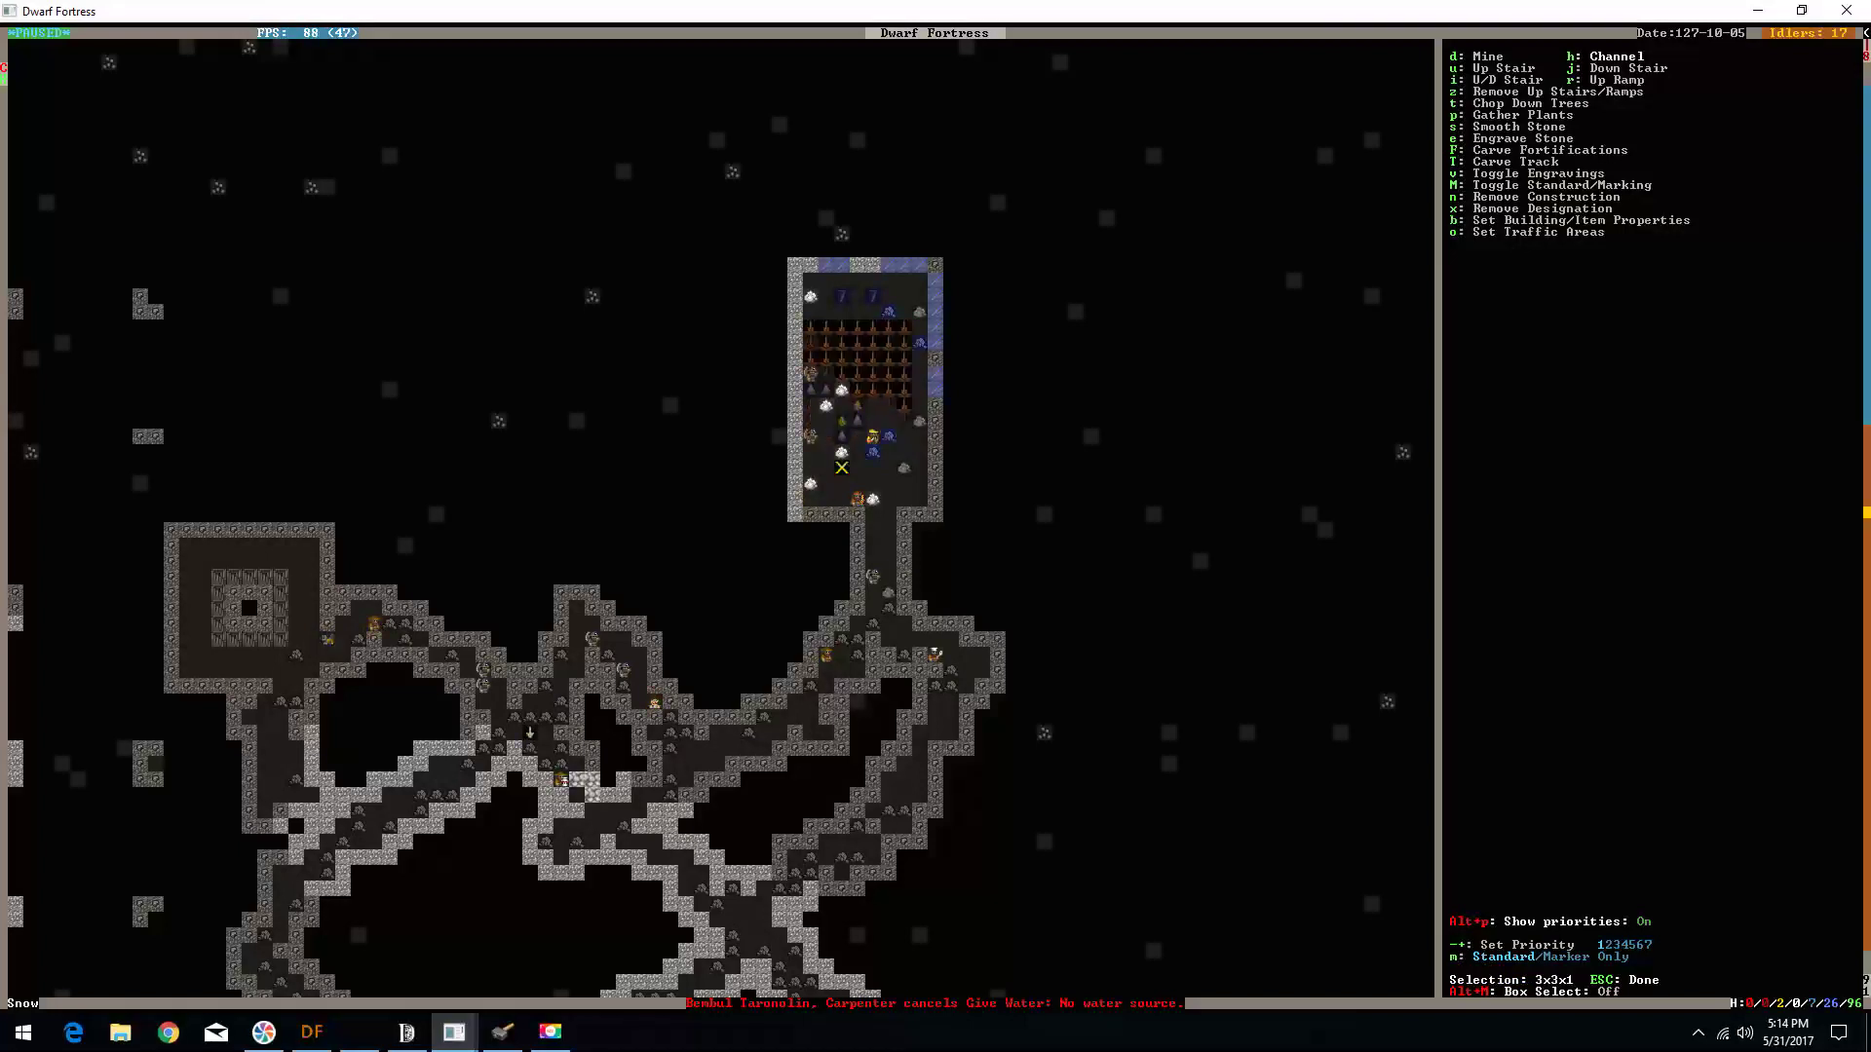
pyautogui.press('Return')
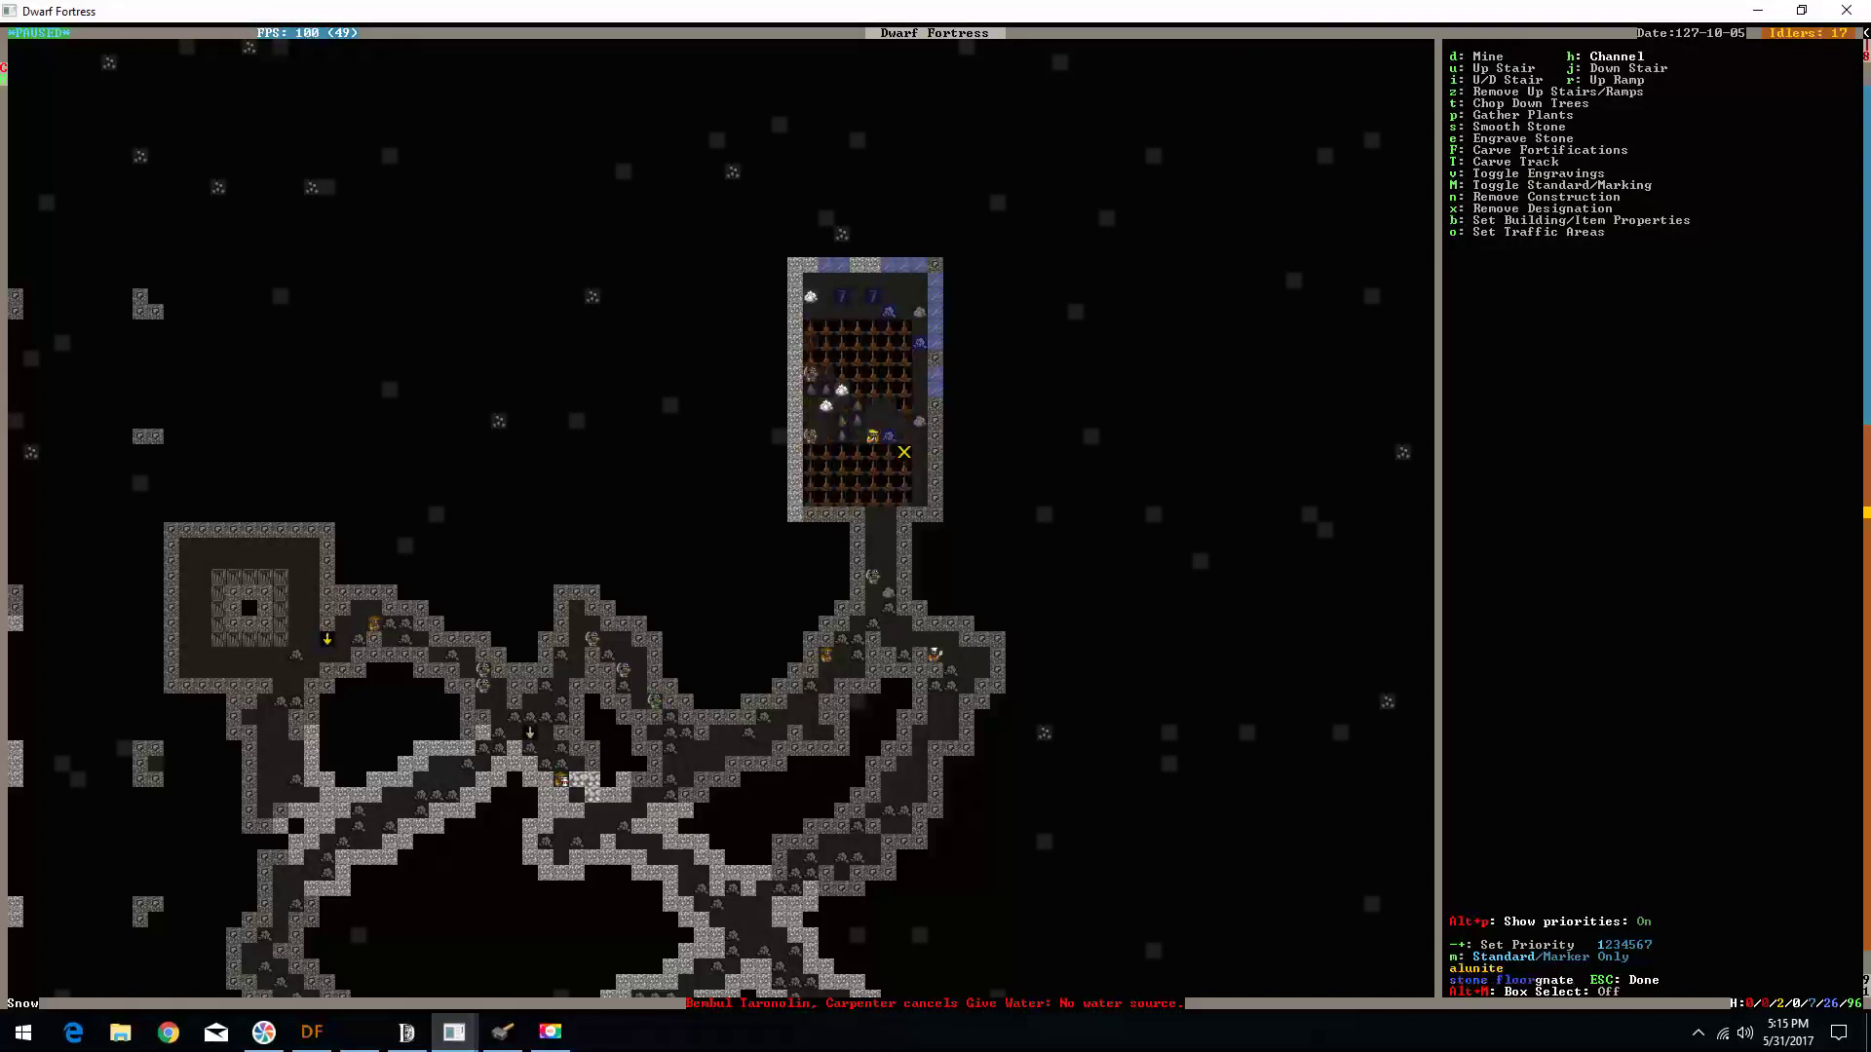
# - Remove the designations from a few stray tiles
pyautogui.press('Up')
pyautogui.press('Up')
pyautogui.press('Right')
pyautogui.press('x')
pyautogui.press('Left')
pyautogui.press('Left')
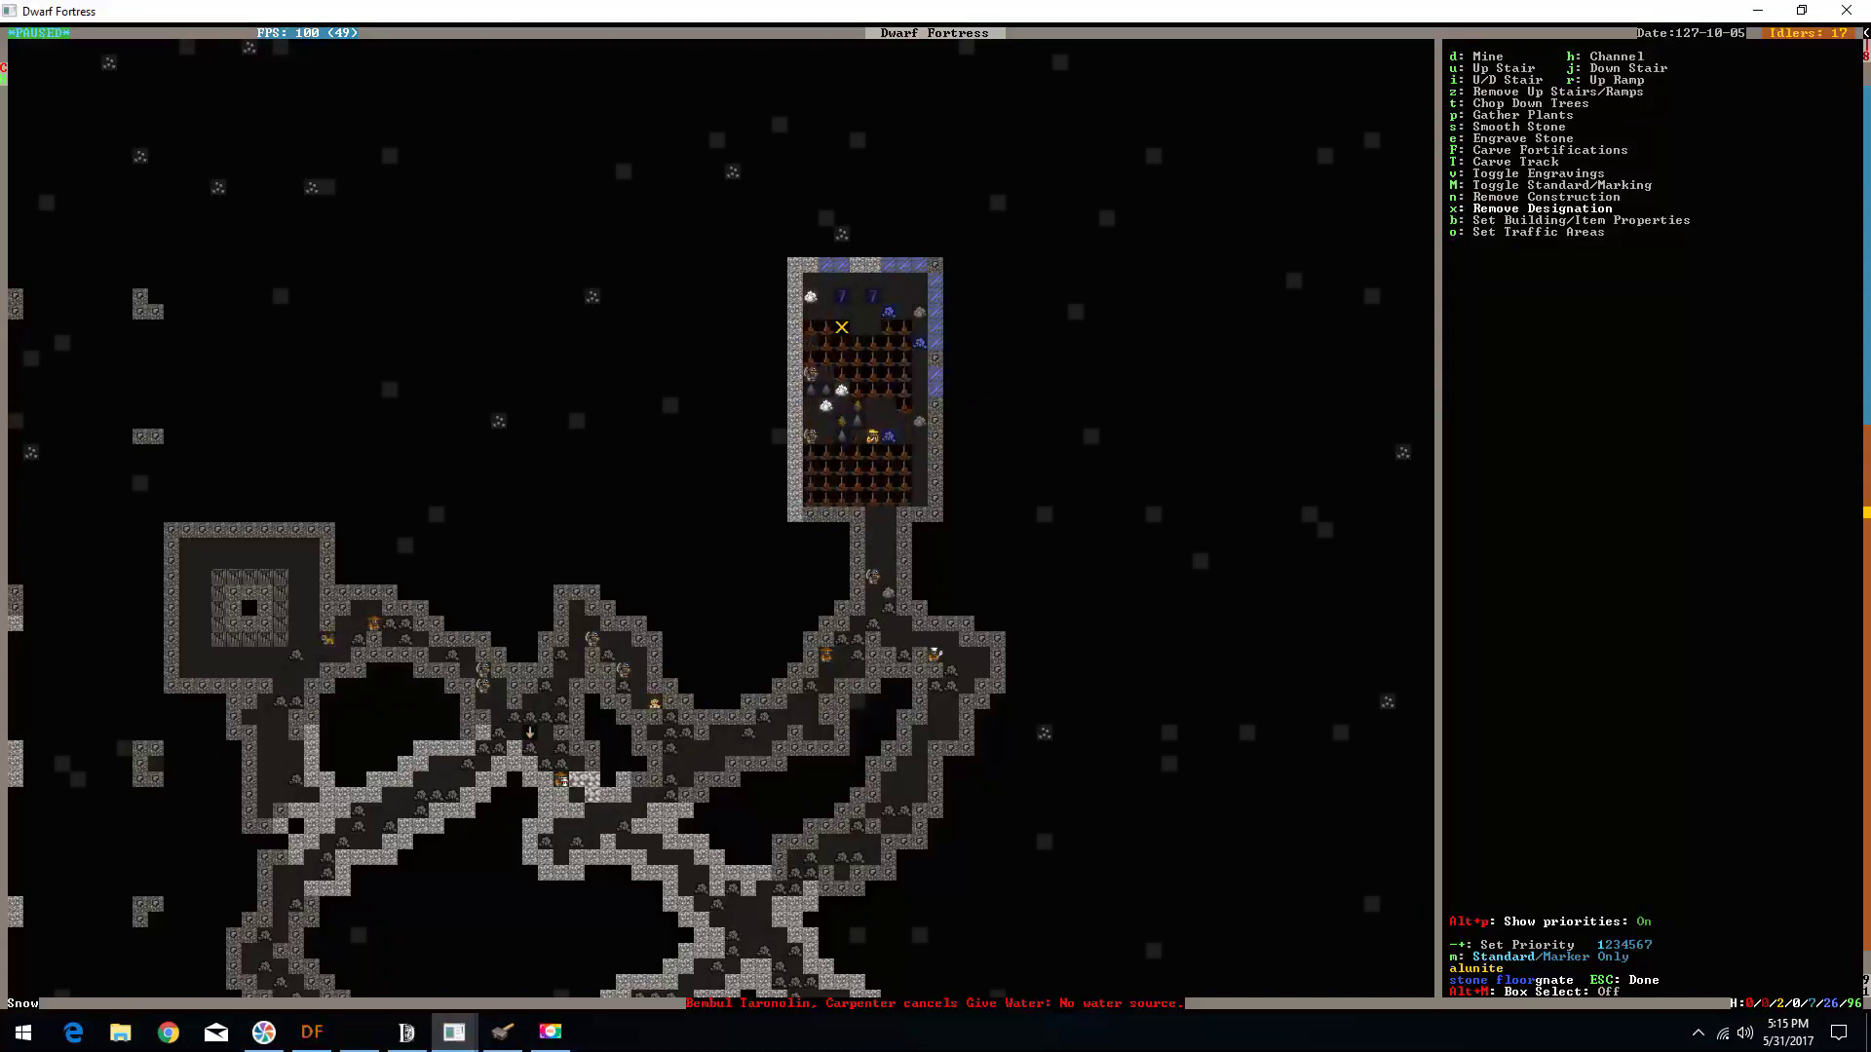
pyautogui.press('Escape')
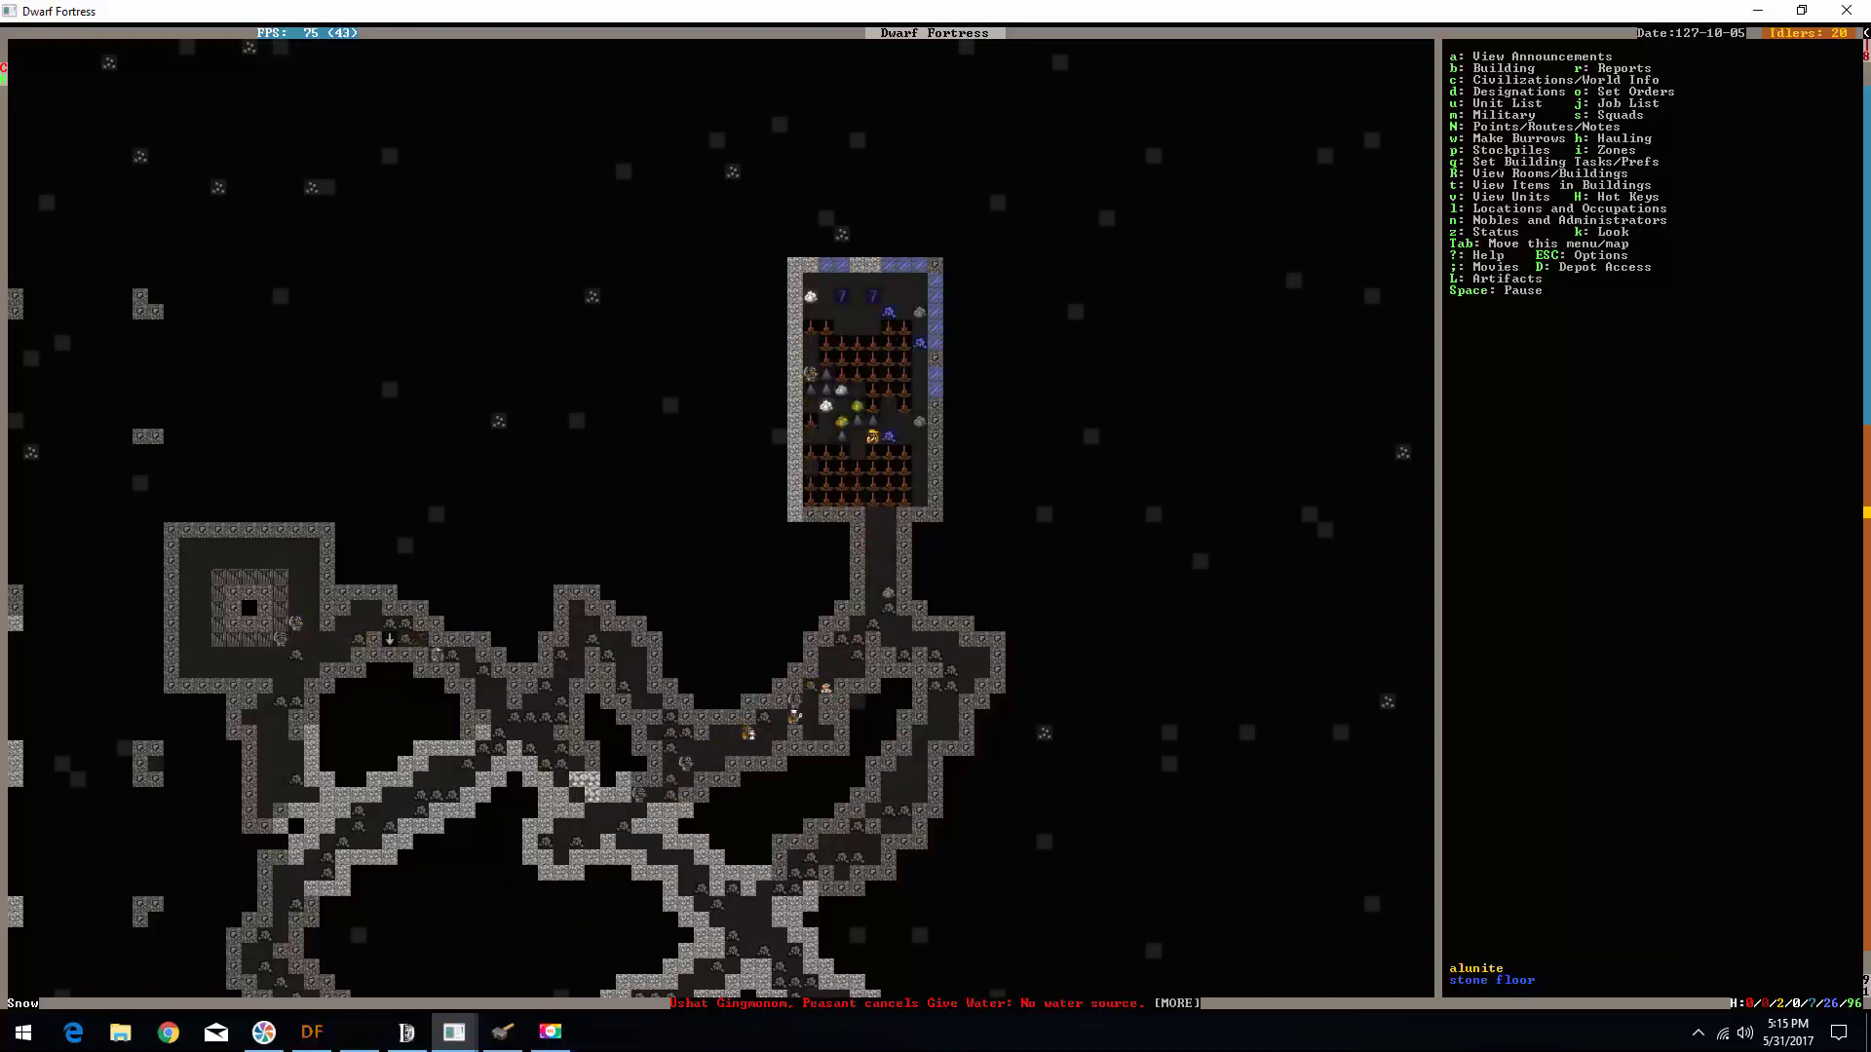
# - Clear a stray two-tile designation, then look over the levels around the cavern
pyautogui.press('d')
pyautogui.press('Left')
pyautogui.press('x')
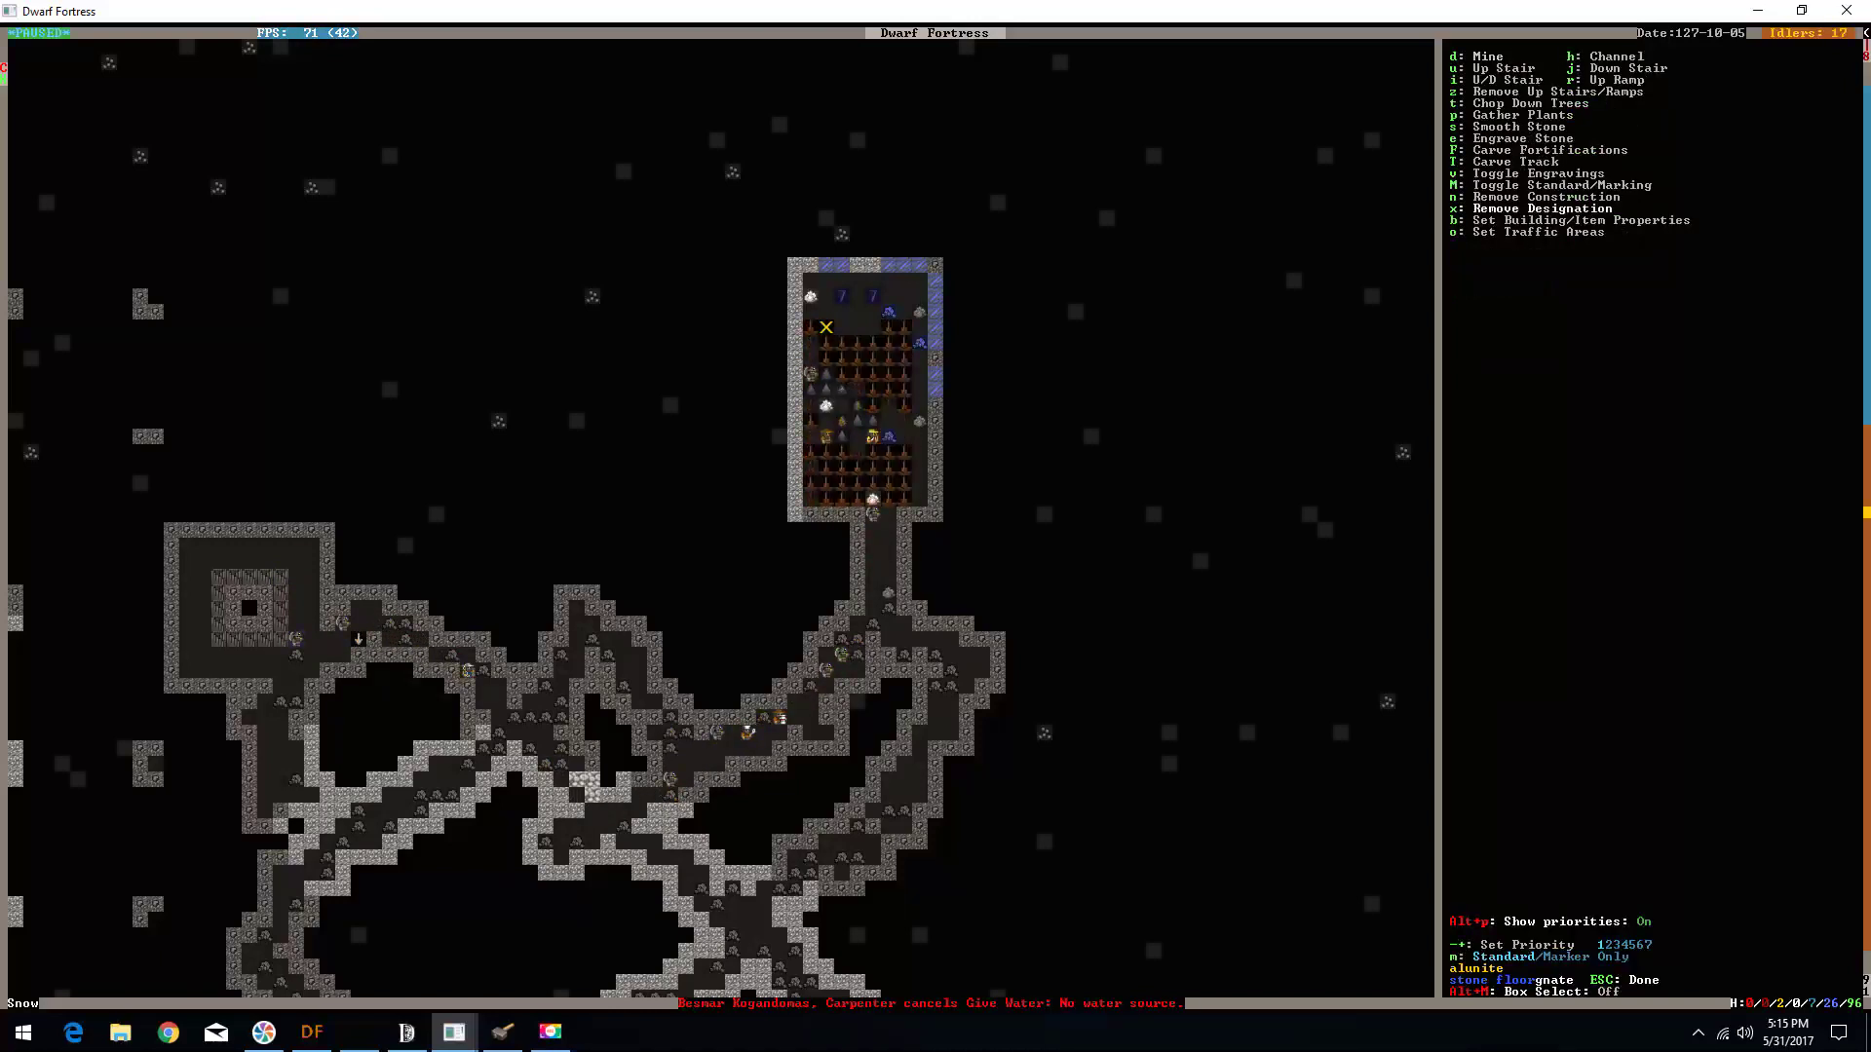
pyautogui.press('Return')
pyautogui.press('Right')
pyautogui.press('Return')
pyautogui.press('Escape')
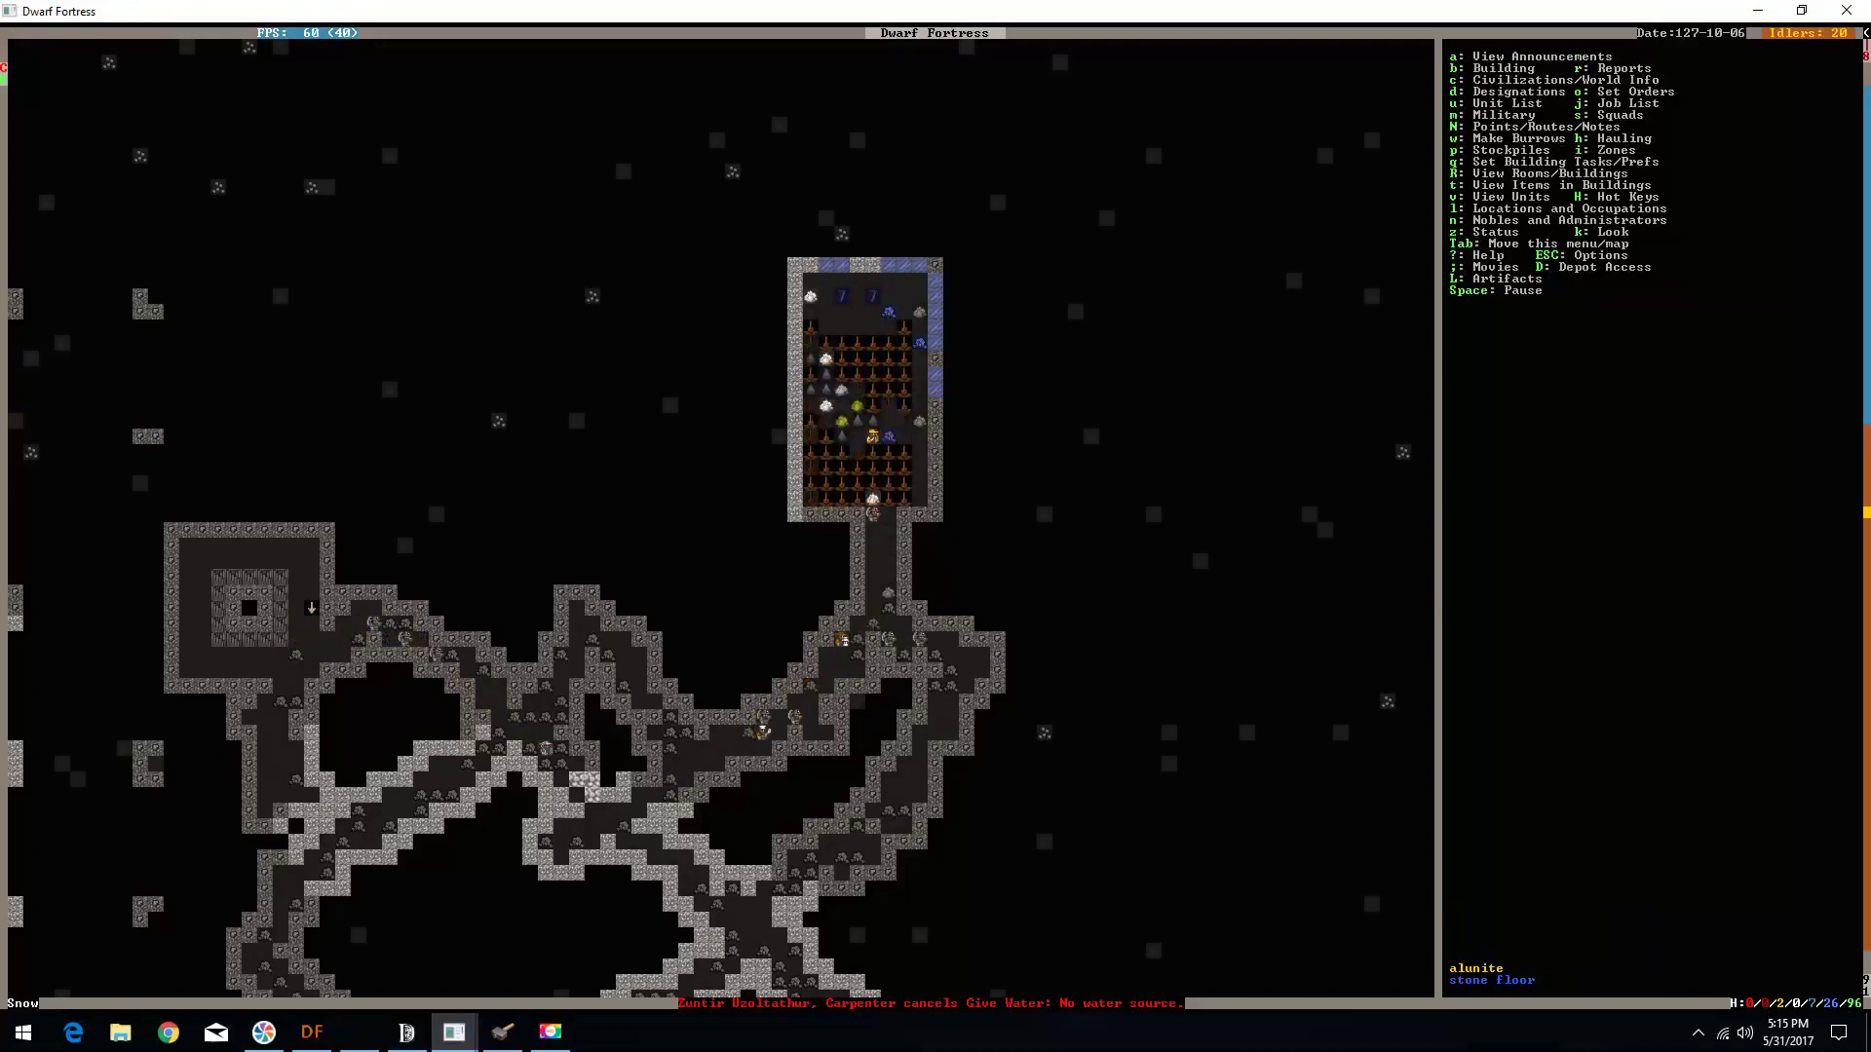
pyautogui.hotkey('shift', '.')
pyautogui.hotkey('shift', ',')
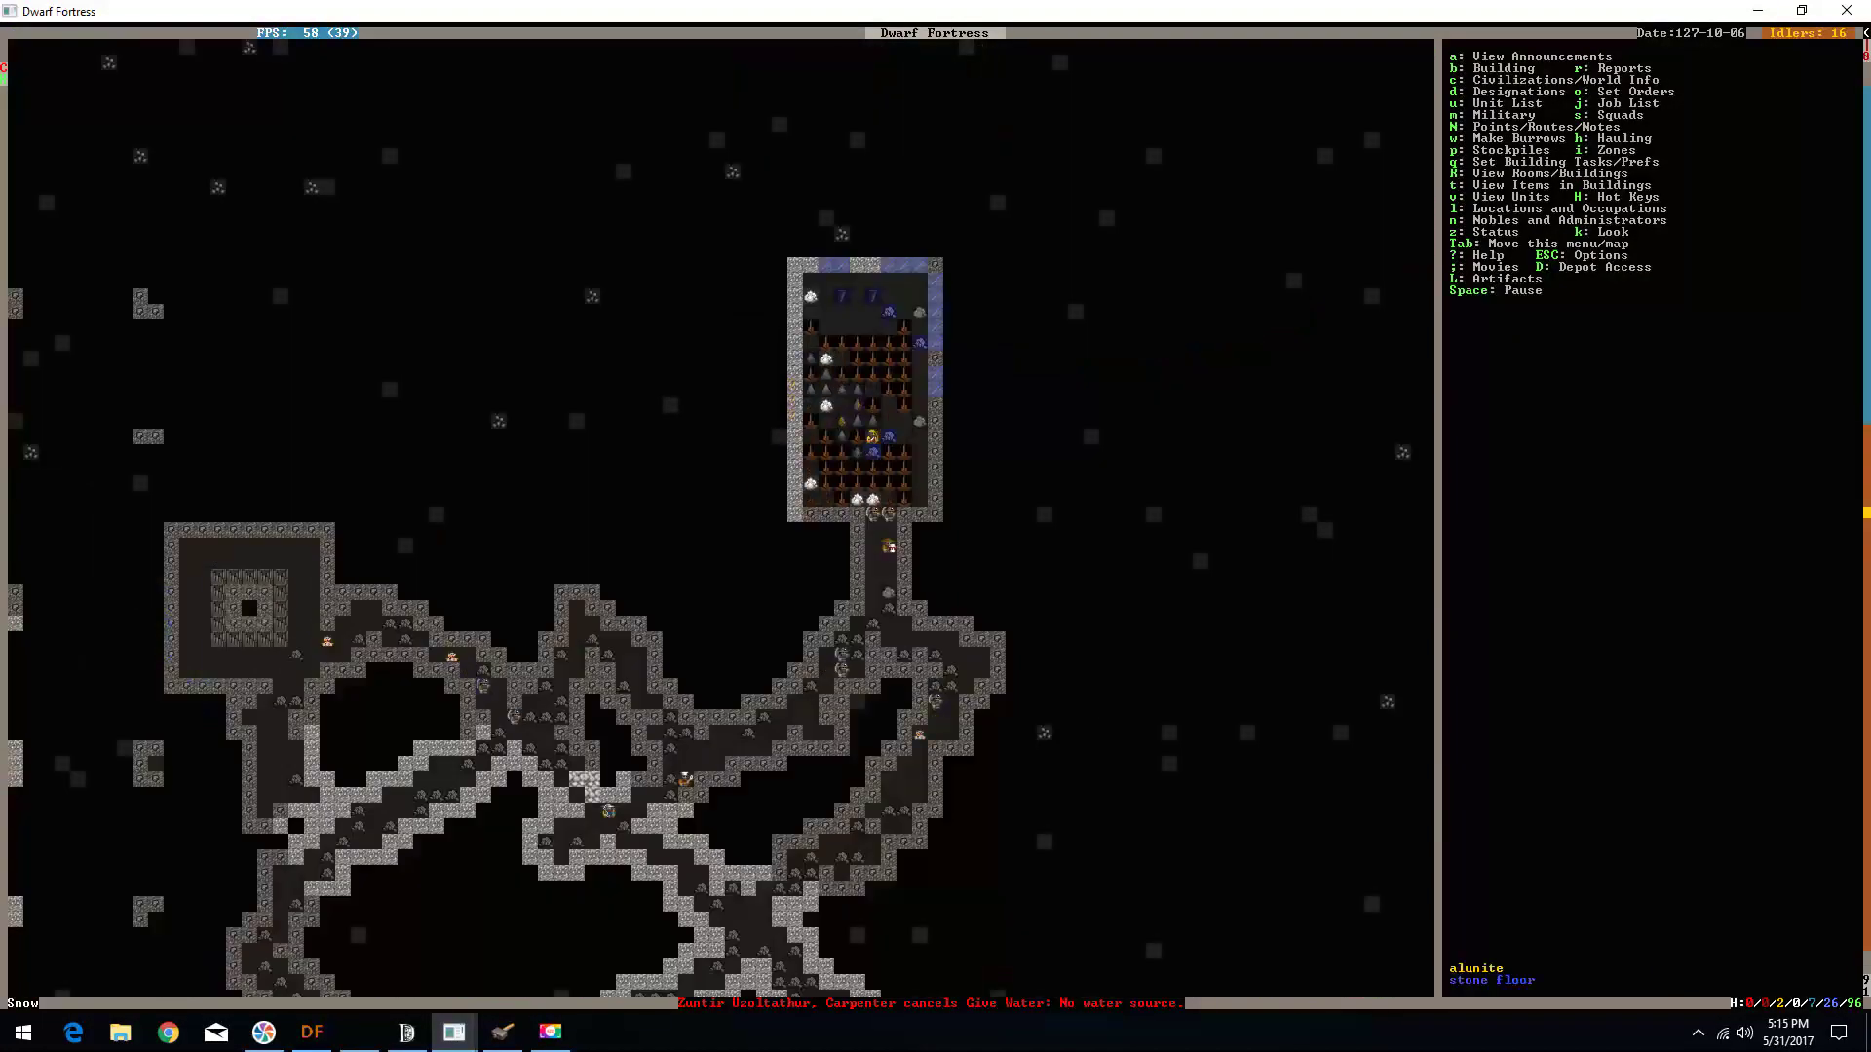
pyautogui.hotkey('shift', '.')
pyautogui.hotkey('shift', ',')
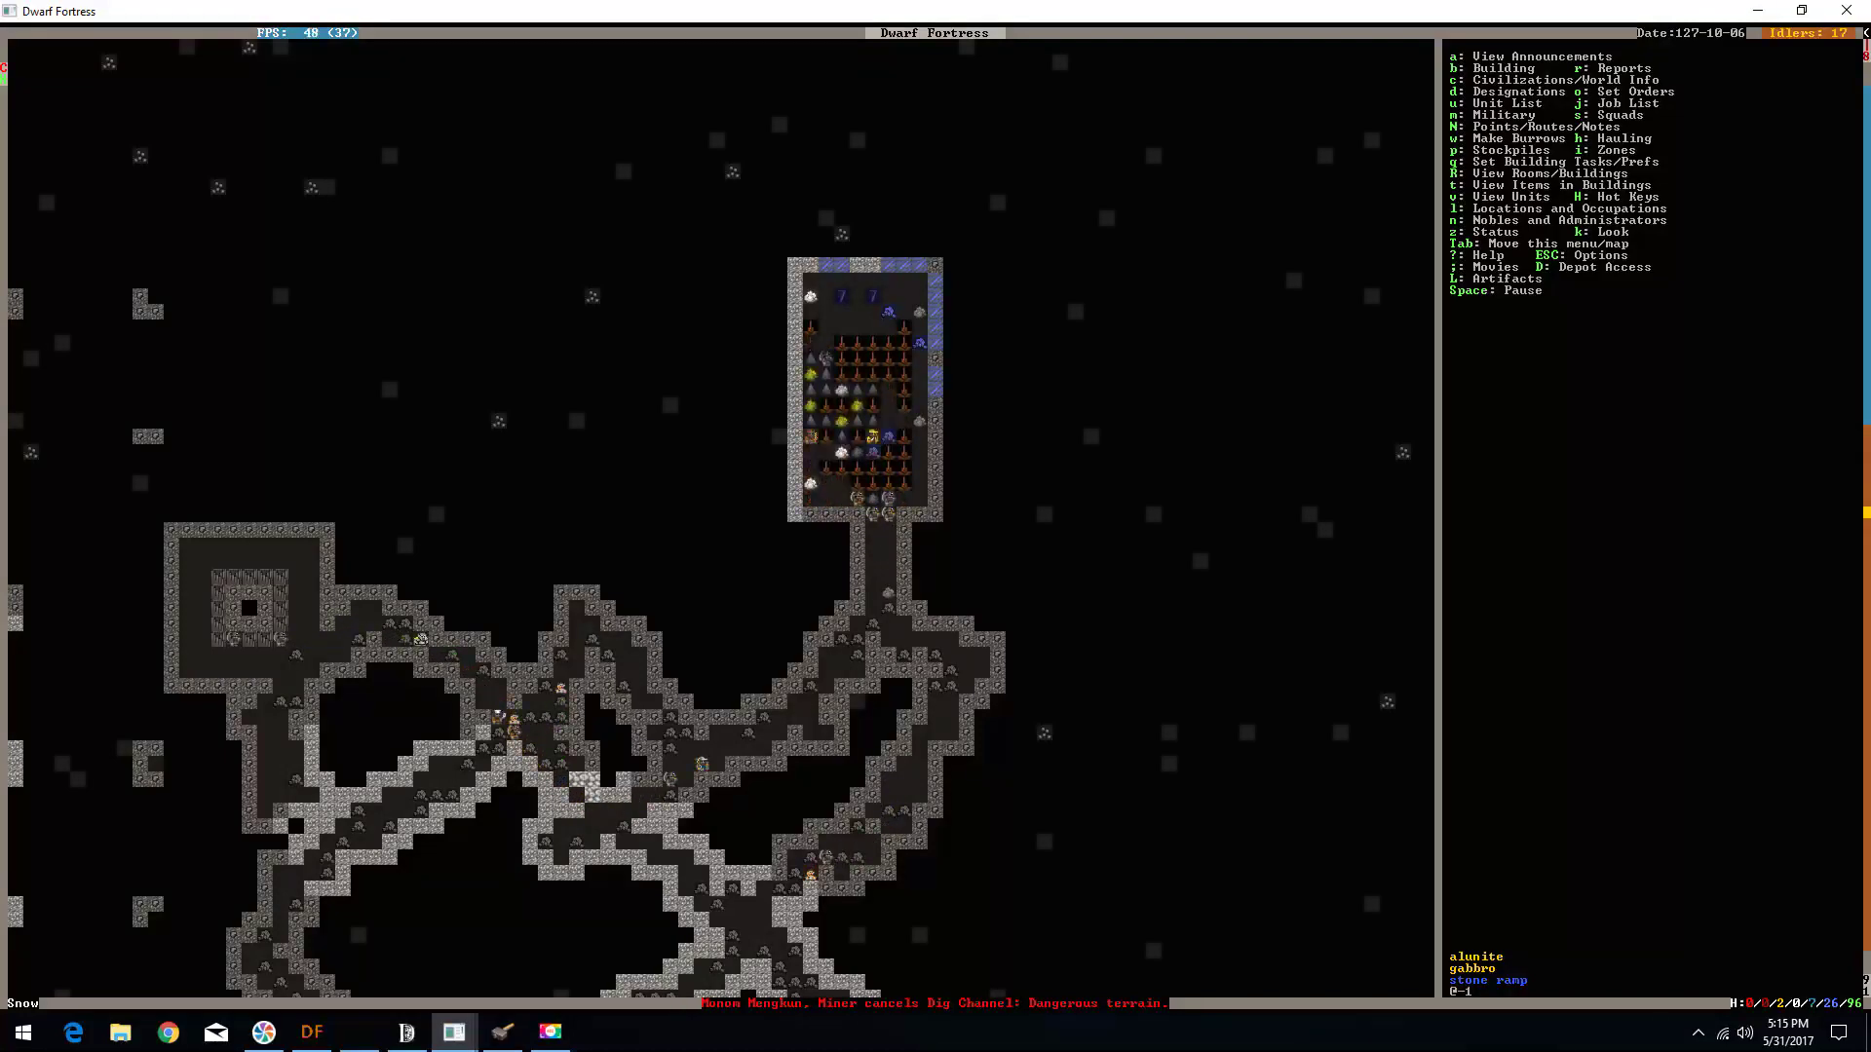
pyautogui.hotkey('shift', ',')
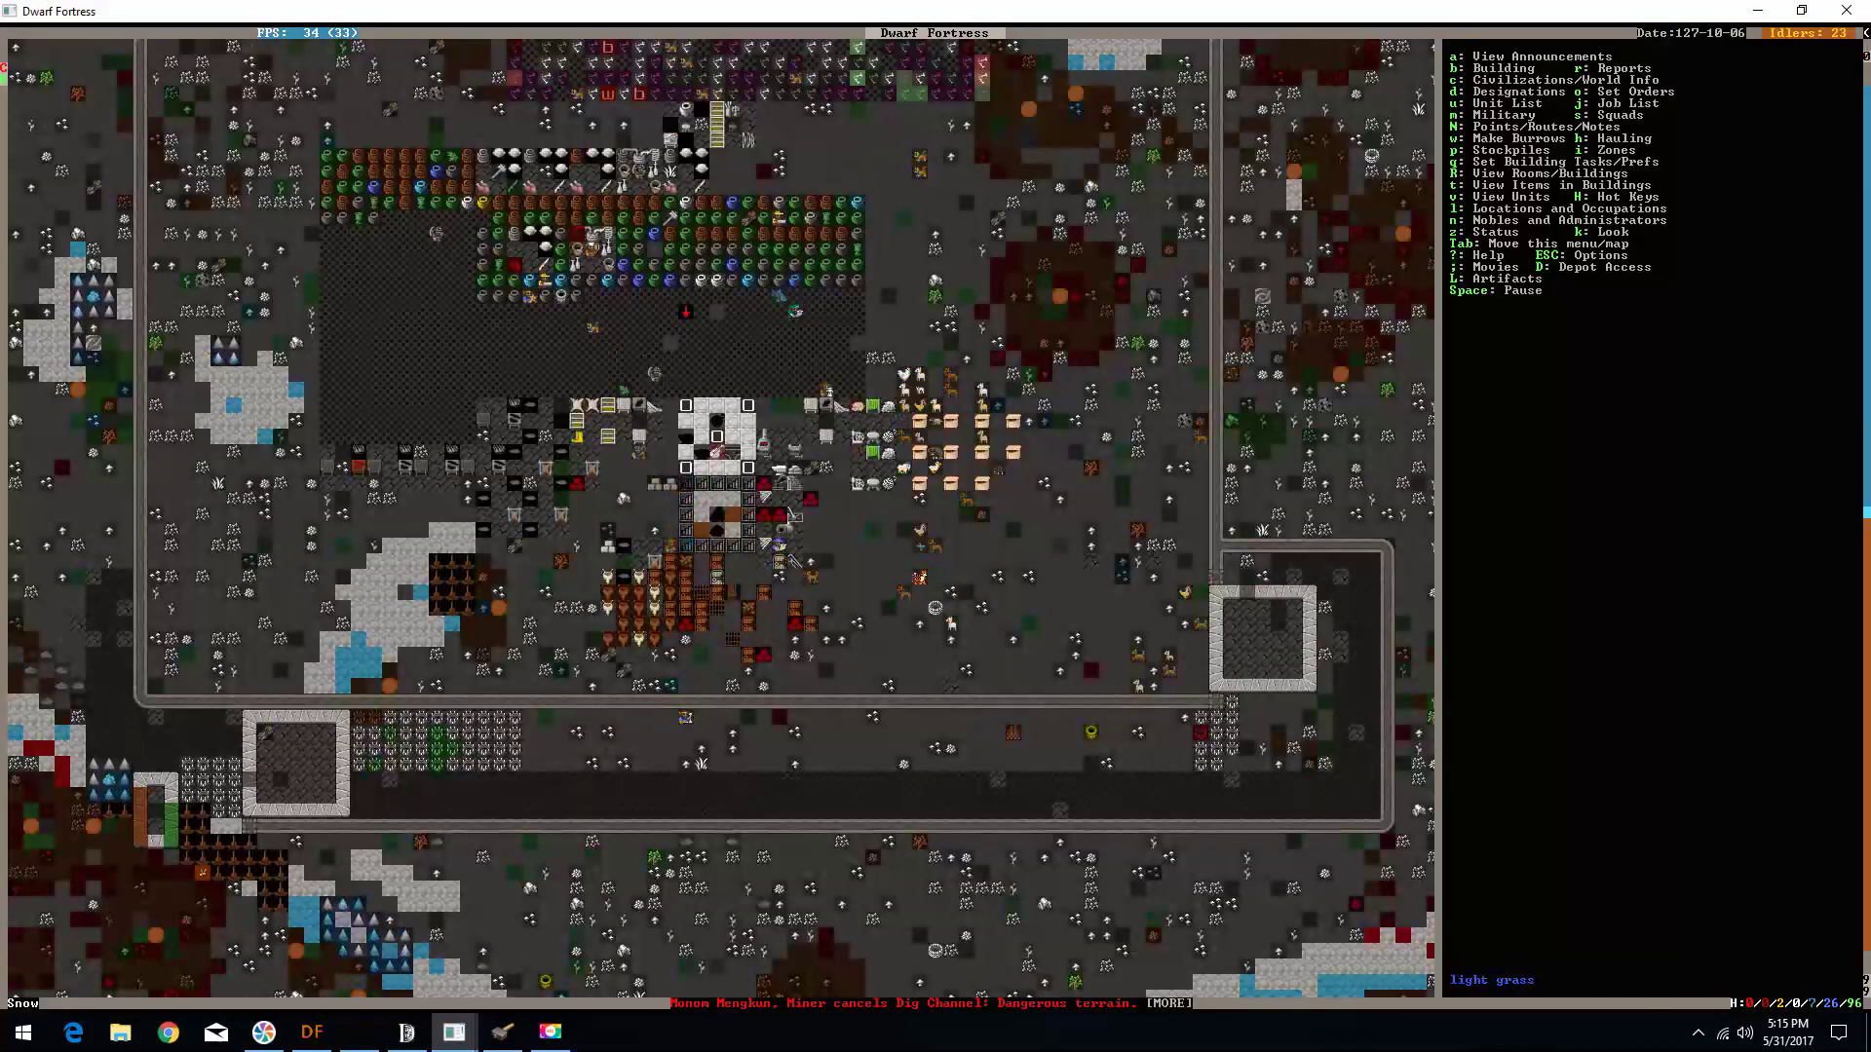
pyautogui.hotkey('shift', 'Down')
pyautogui.press('q')
pyautogui.press('Up')
pyautogui.press('Up')
pyautogui.press('Up')
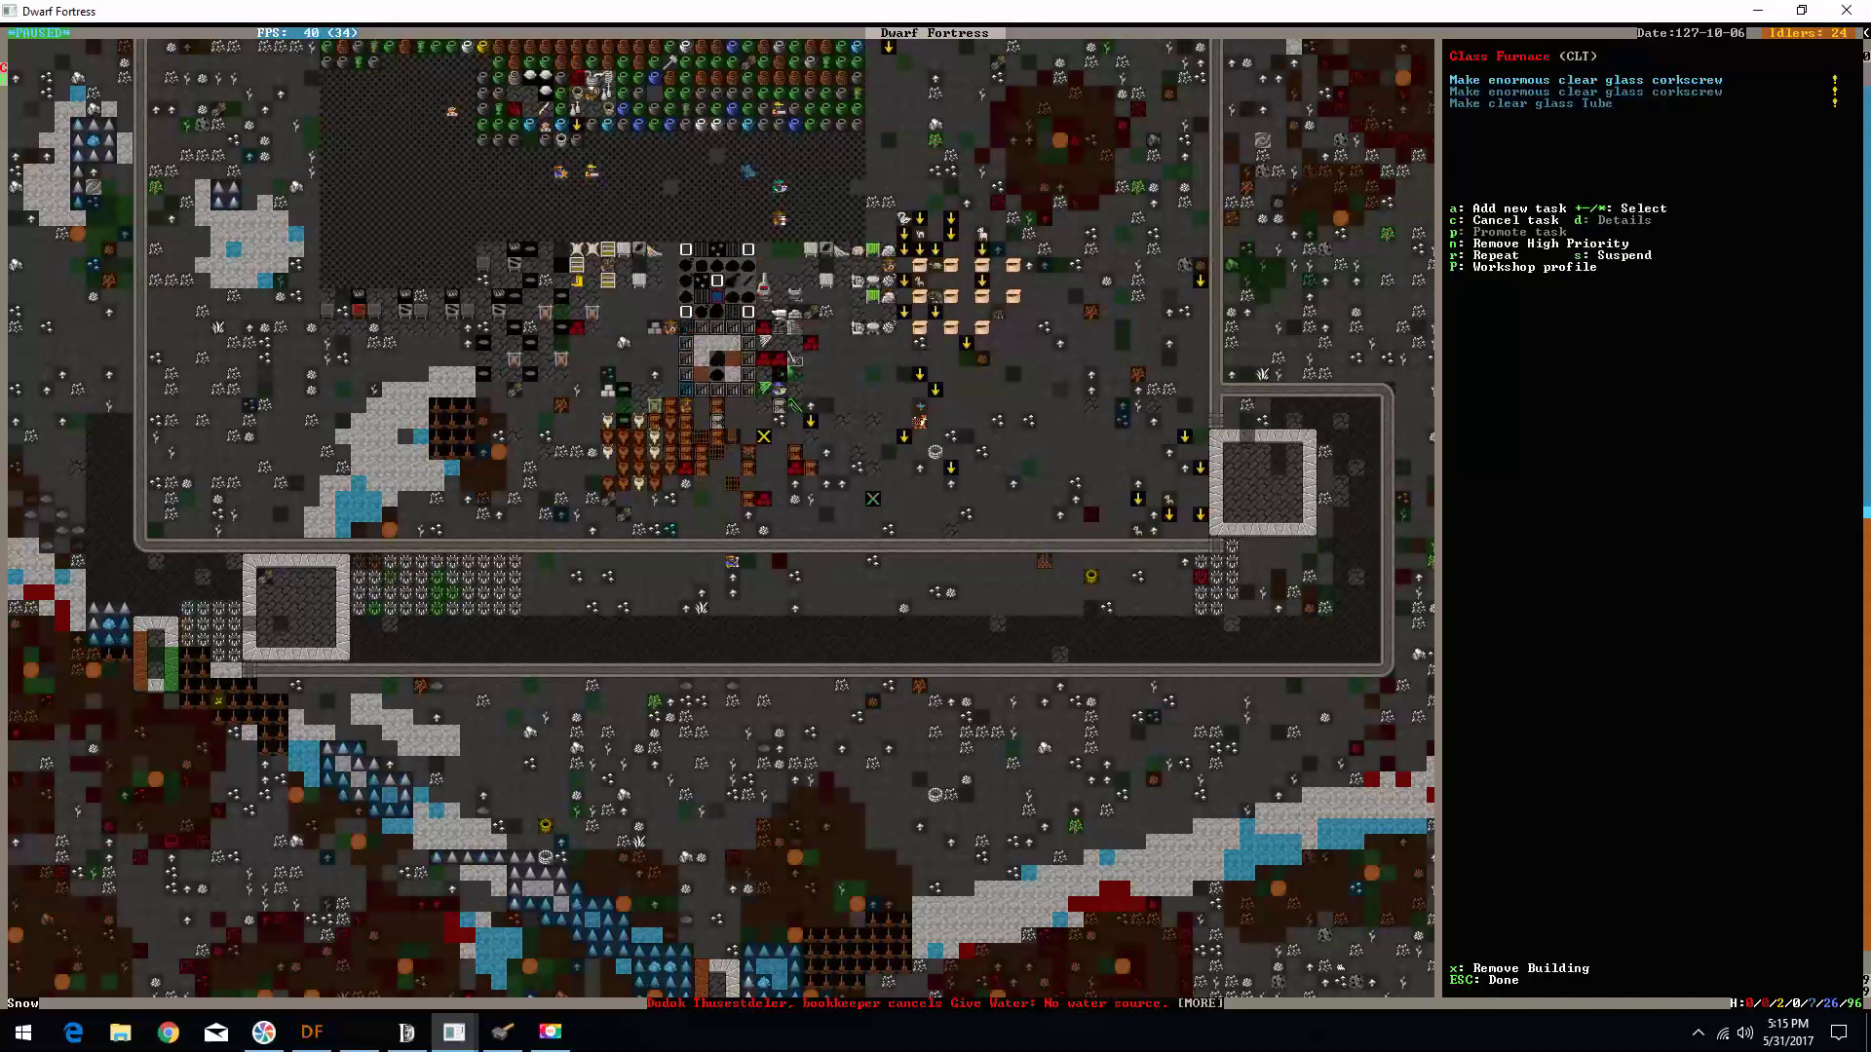
pyautogui.press('Up')
pyautogui.press('Up')
pyautogui.press('Right')
pyautogui.press('Right')
pyautogui.press('Right')
pyautogui.press('Right')
pyautogui.press('Right')
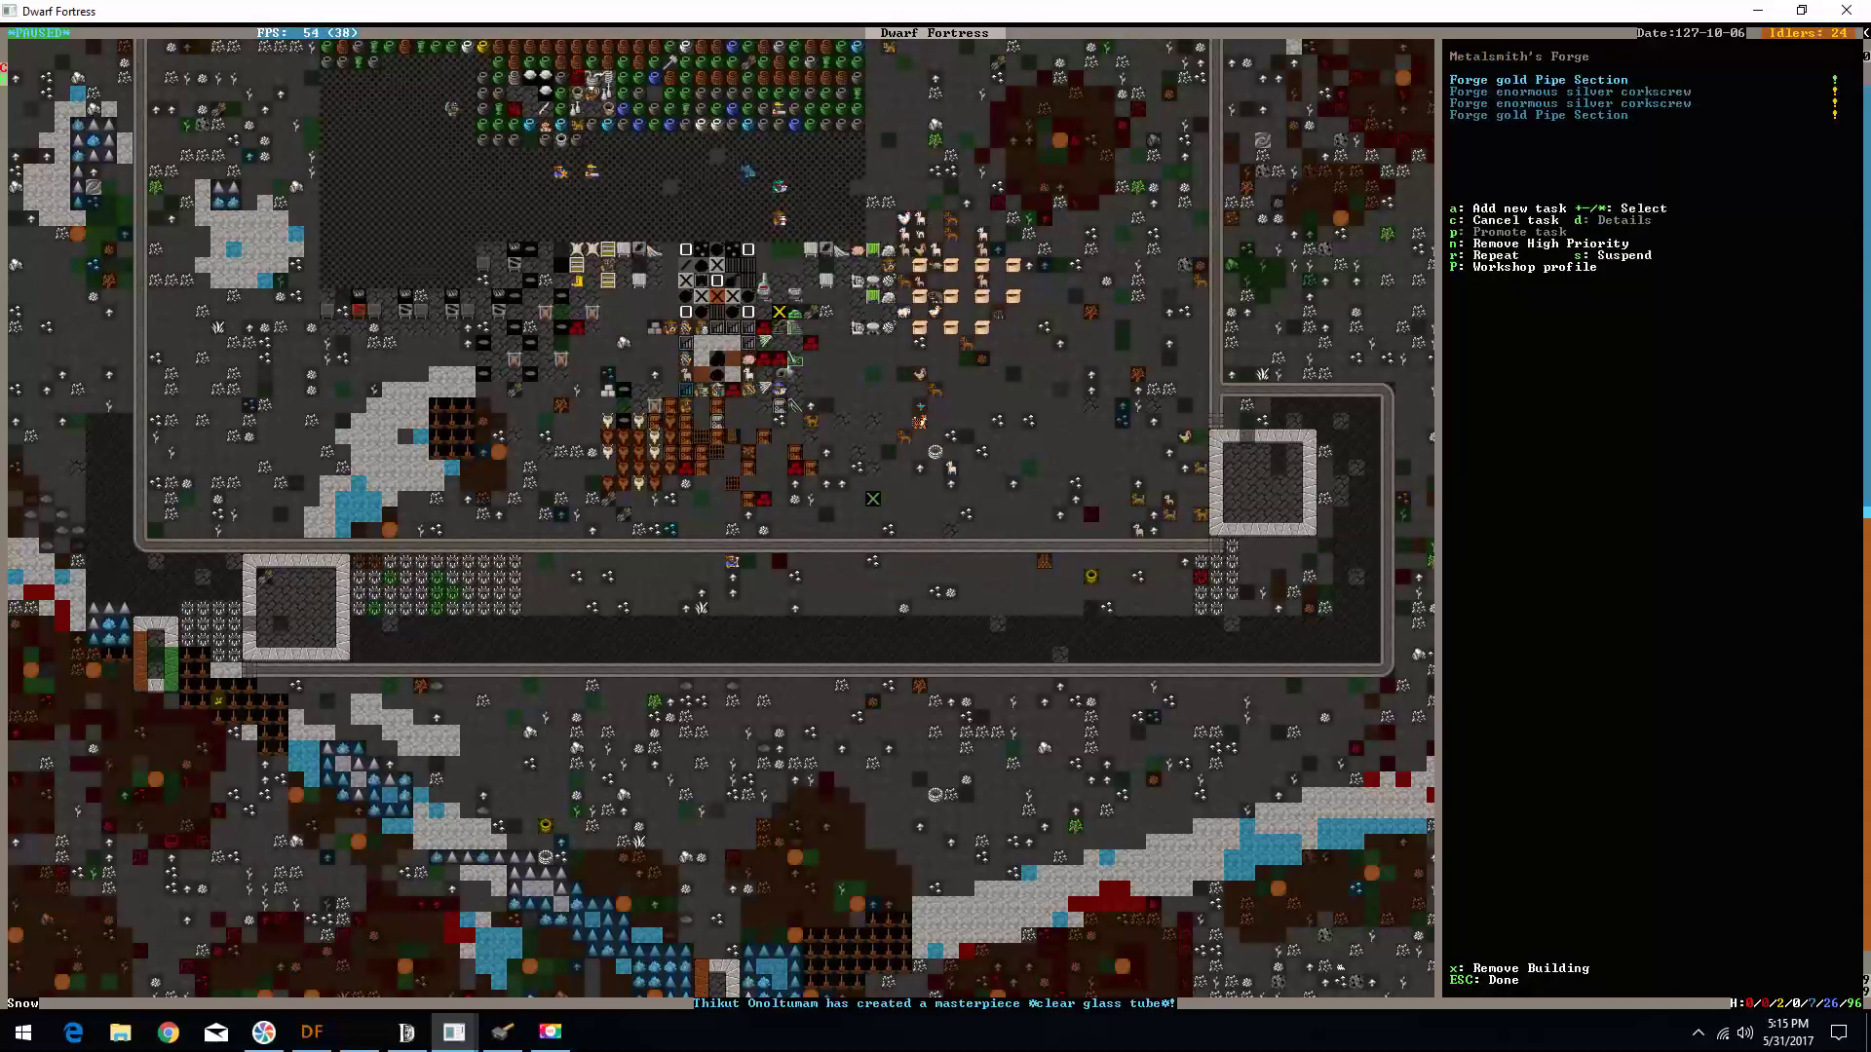
pyautogui.press('Escape')
pyautogui.hotkey('shift', '.')
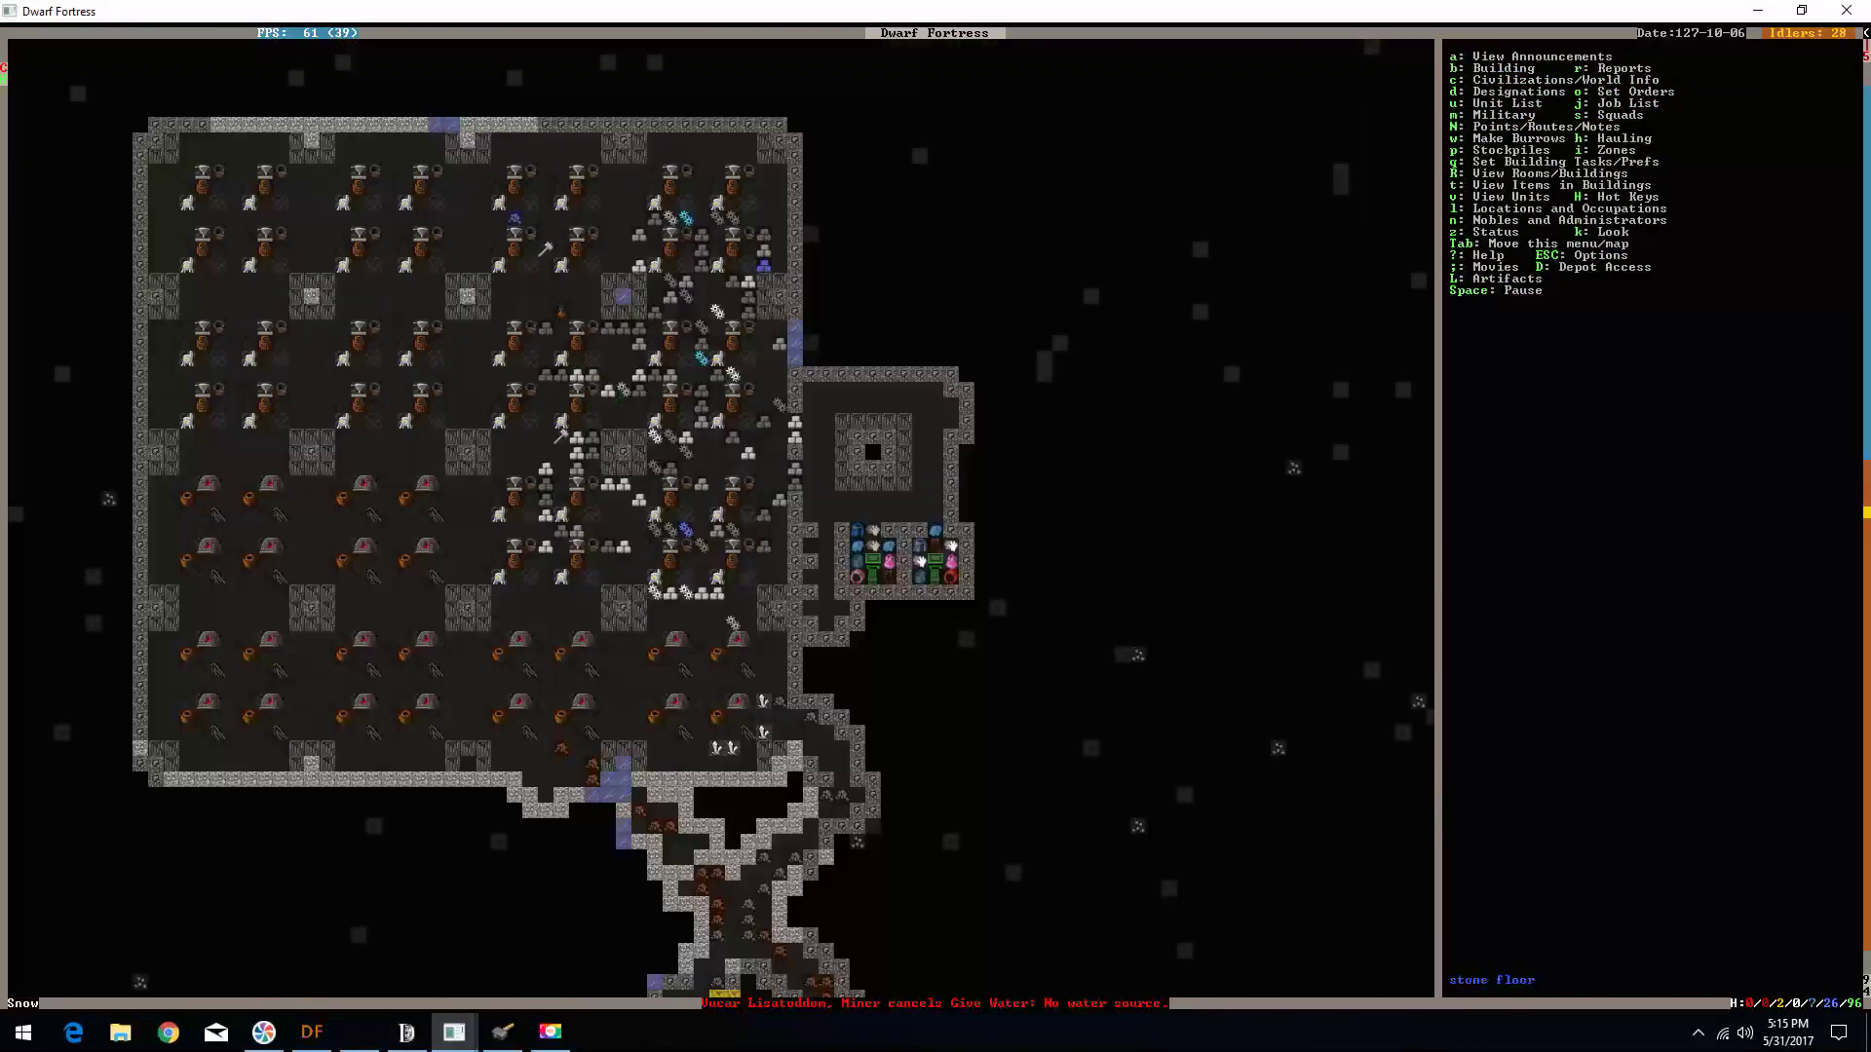
pyautogui.hotkey('shift', '.')
pyautogui.hotkey('shift', '.')
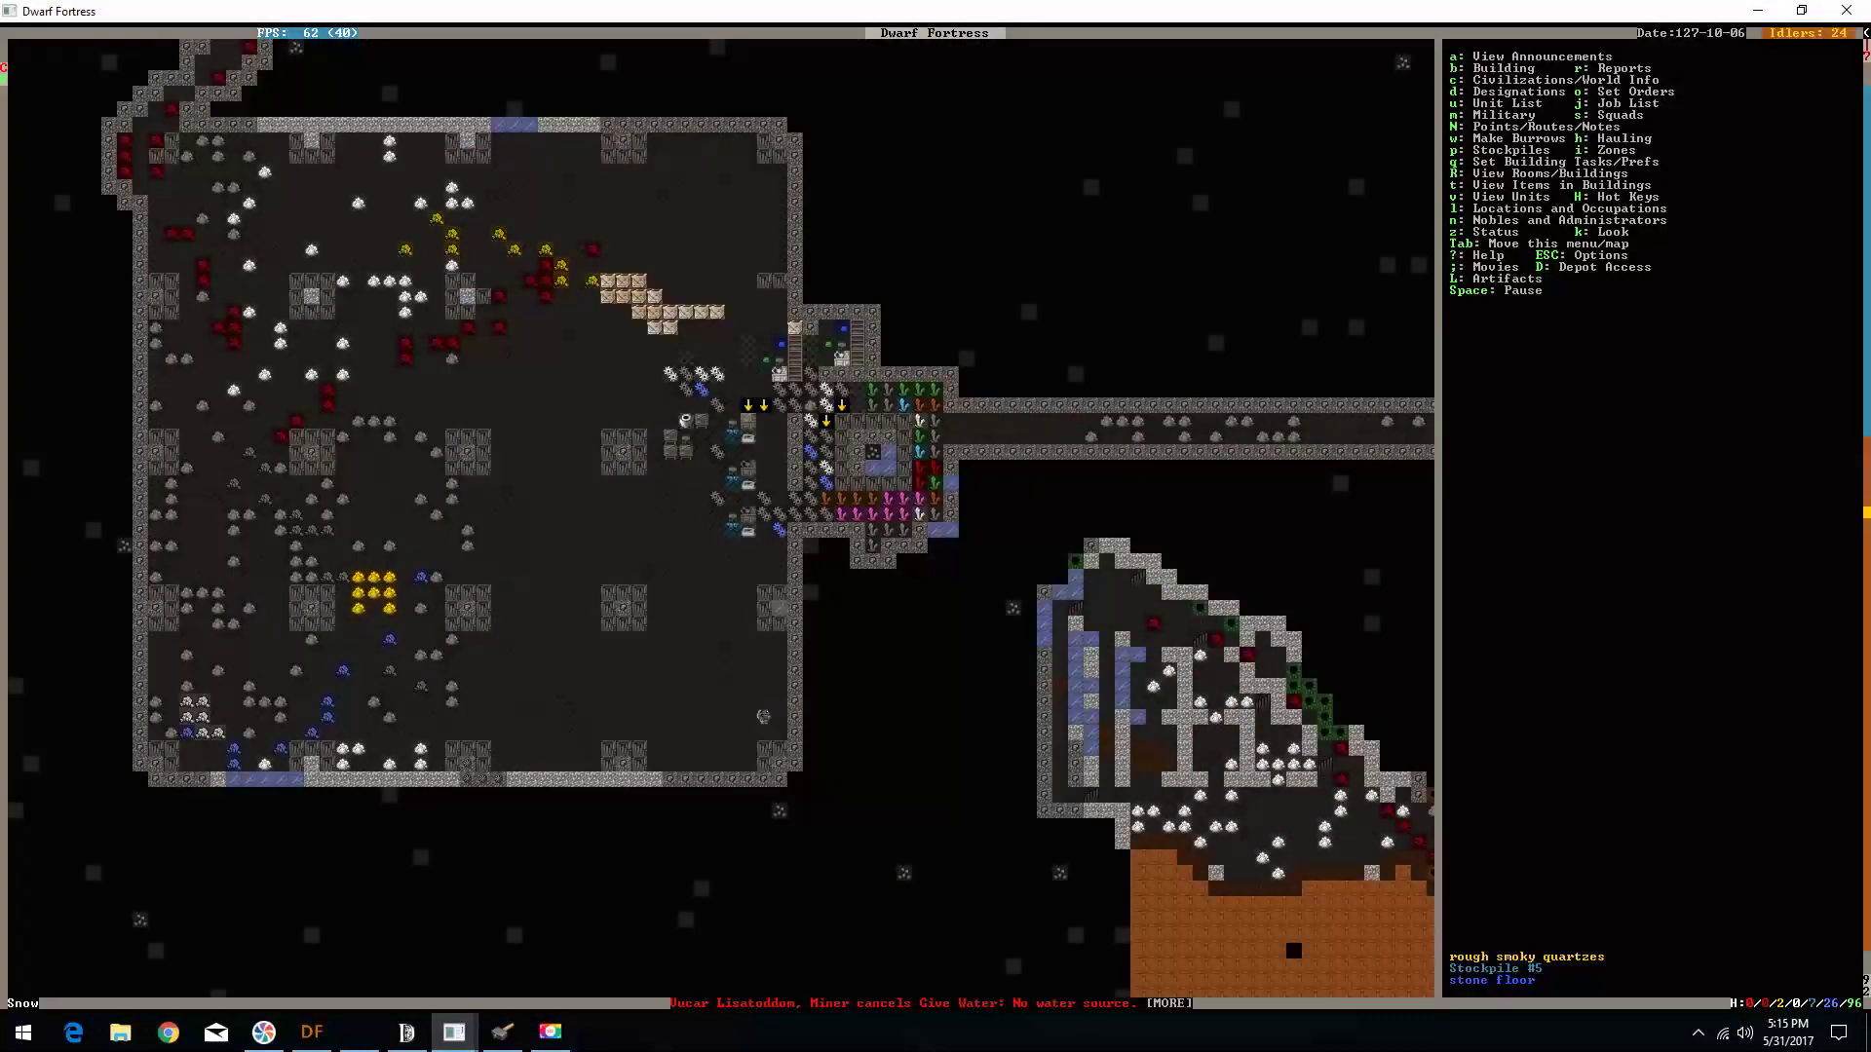
pyautogui.hotkey('shift', '.')
pyautogui.hotkey('shift', '.')
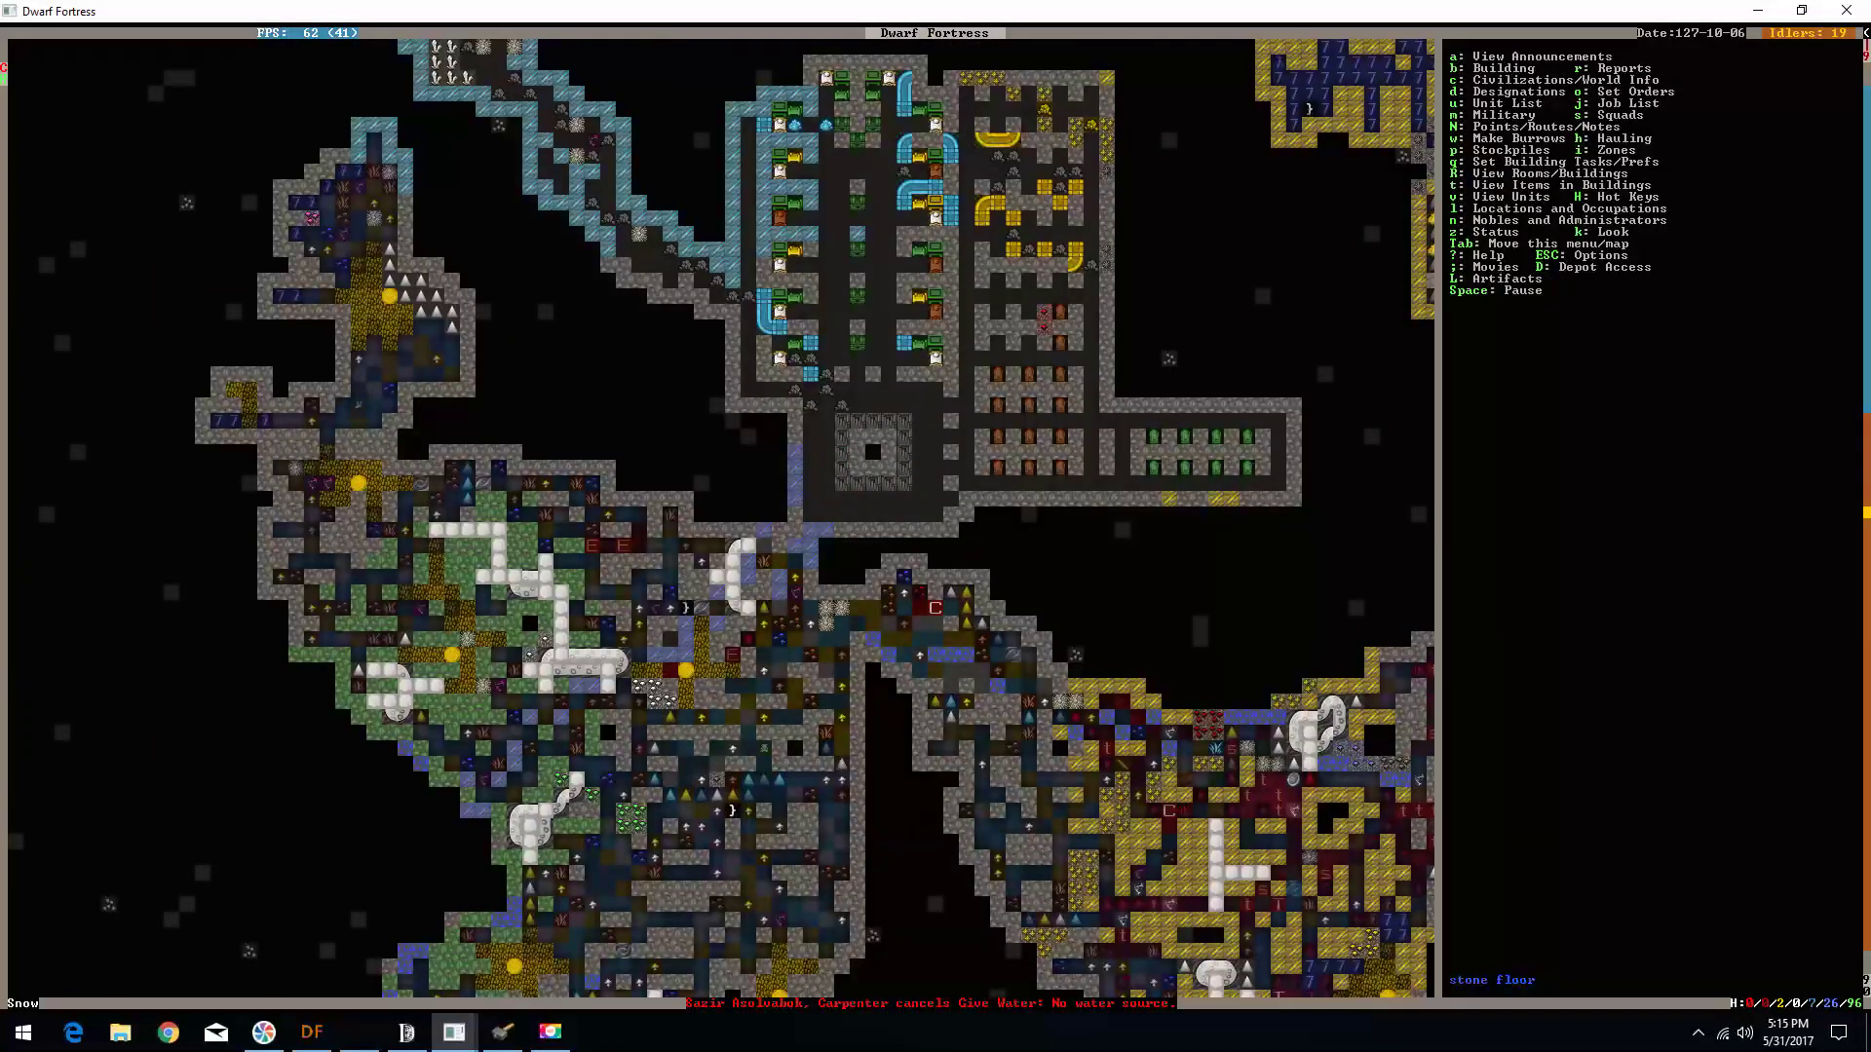
pyautogui.hotkey('shift', '.')
pyautogui.press('q')
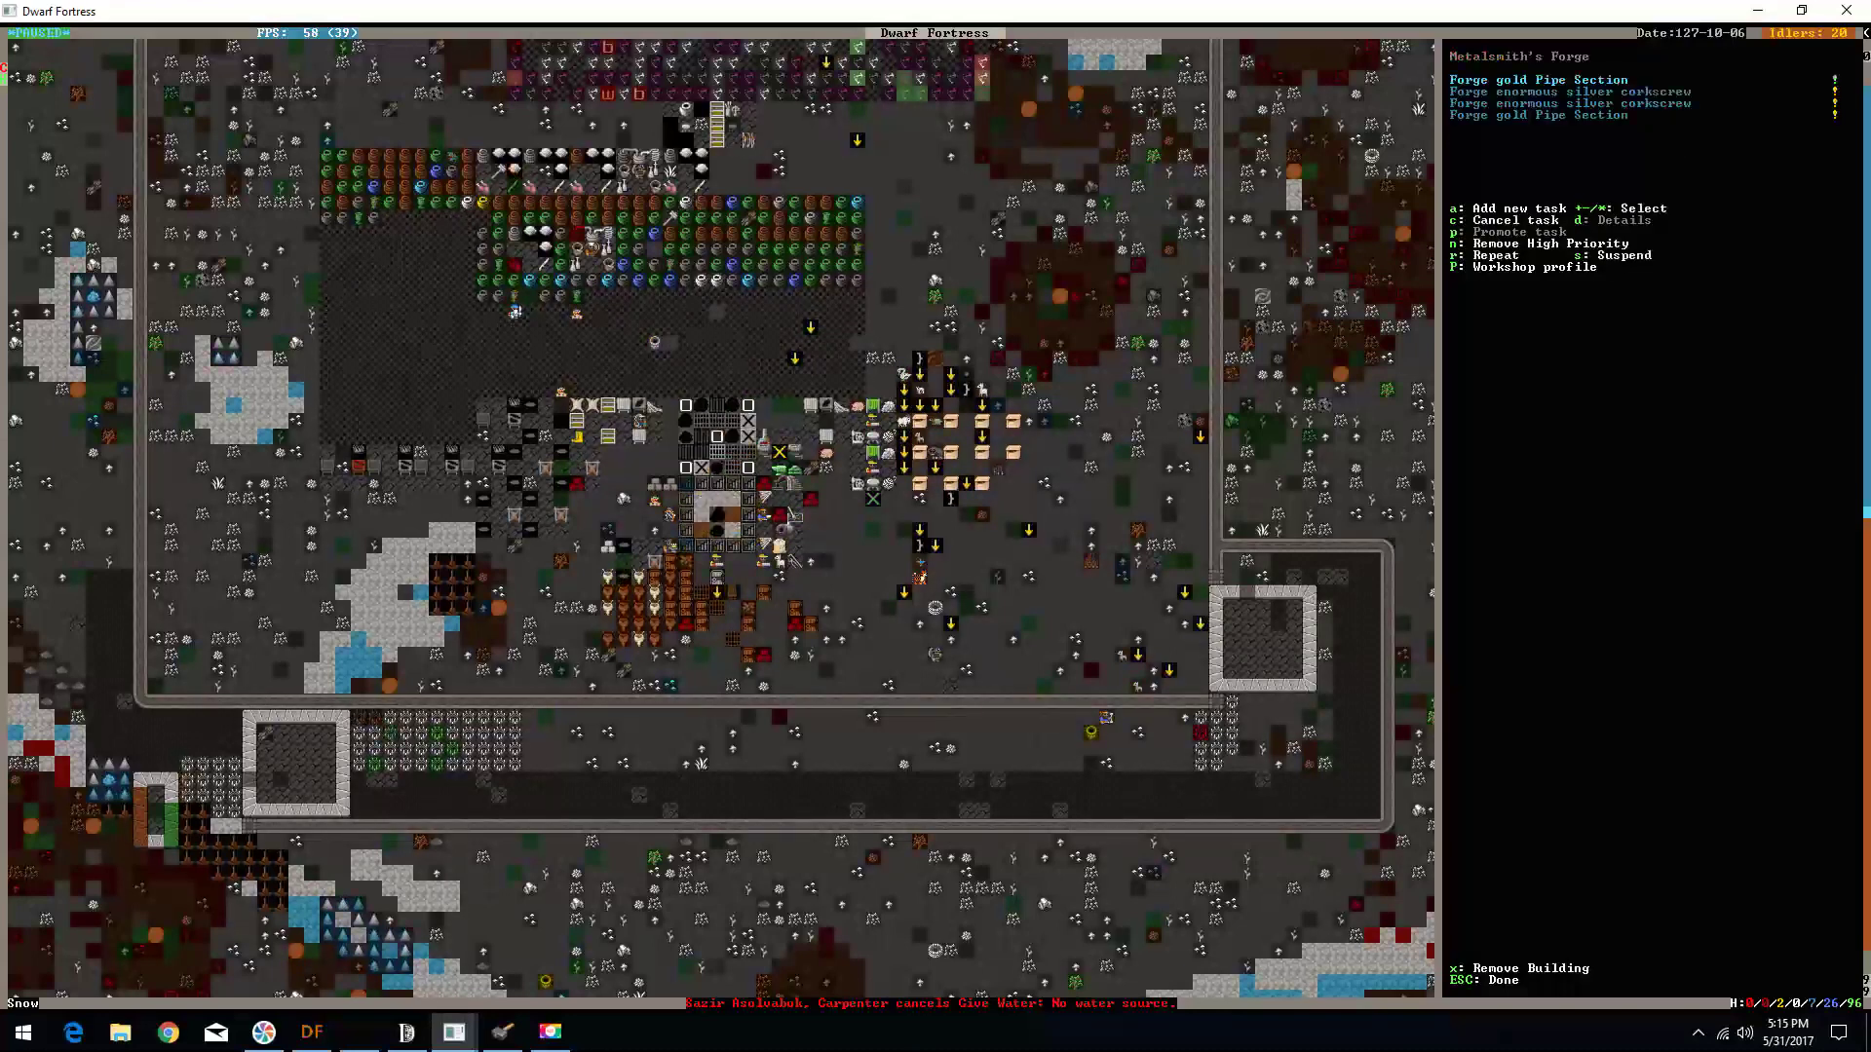
pyautogui.press('P')
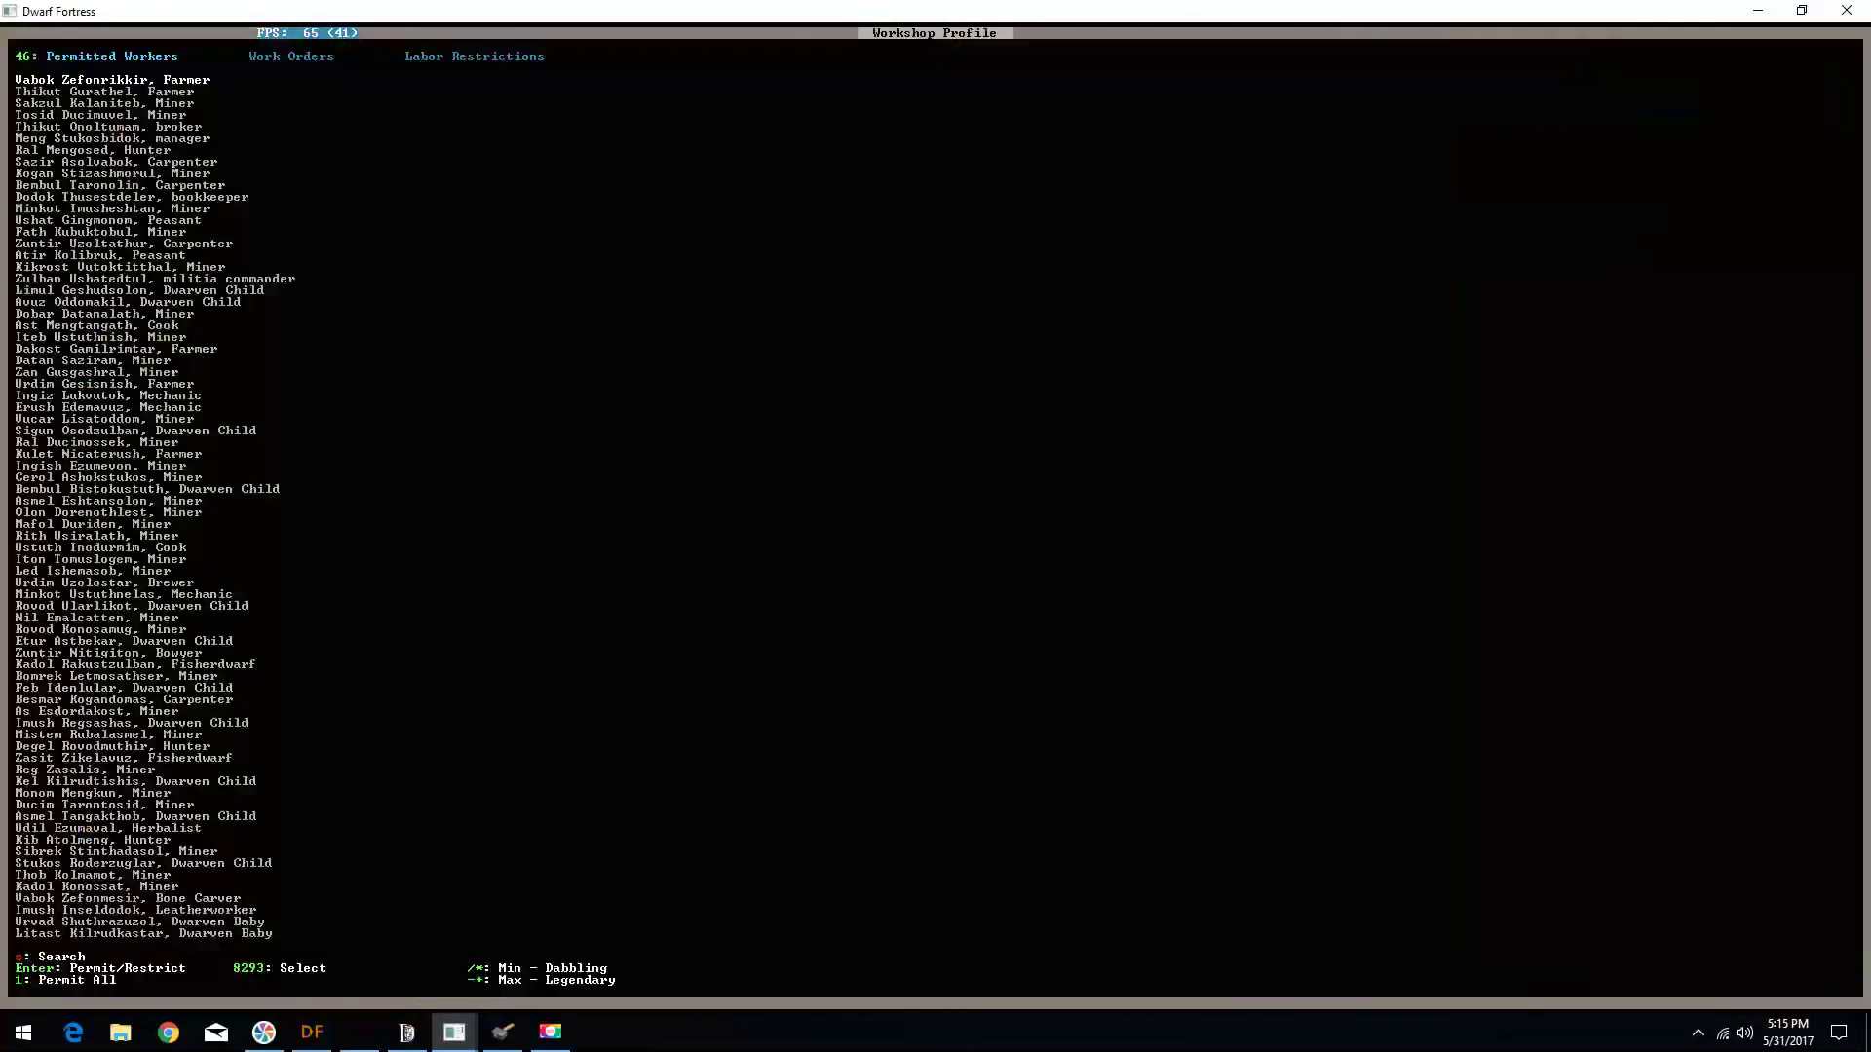
pyautogui.press('Escape')
pyautogui.press('Escape')
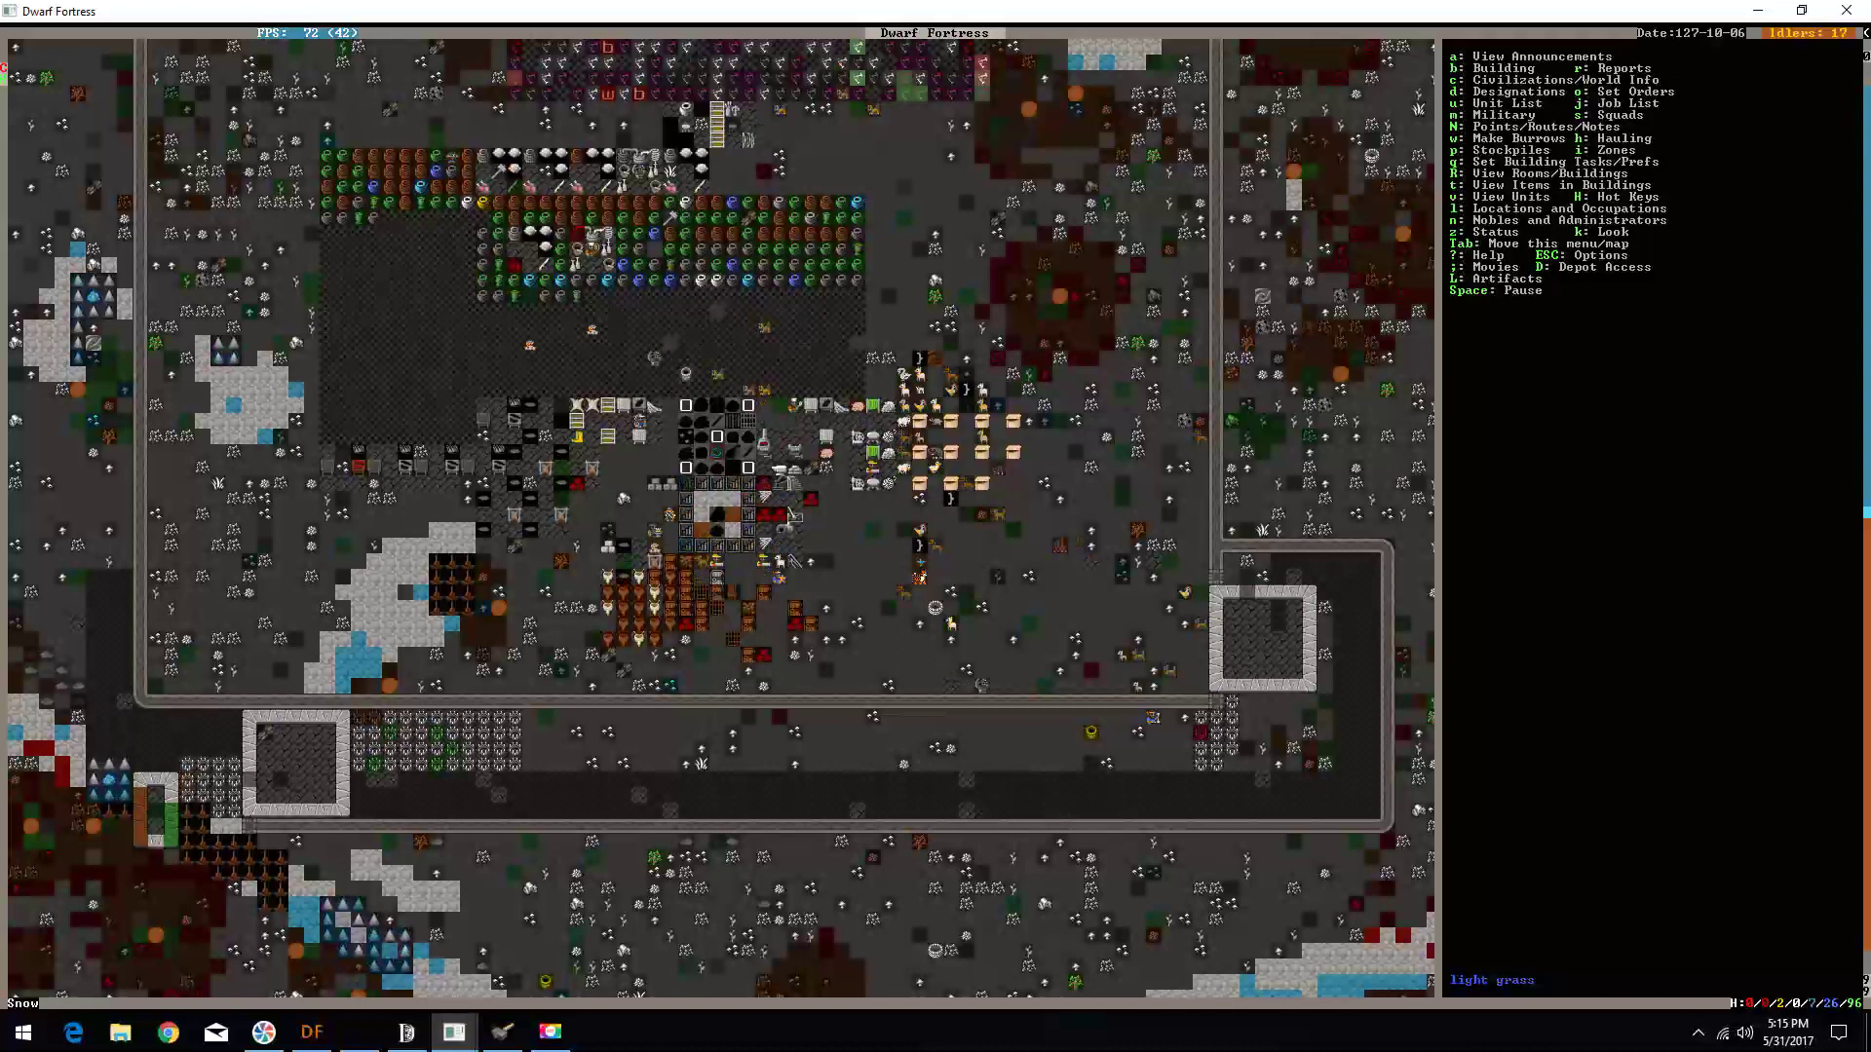
pyautogui.hotkey('shift', ',')
# - Check the levels around the workshops, pan toward the cavern, and pause the game
pyautogui.hotkey('shift', ',')
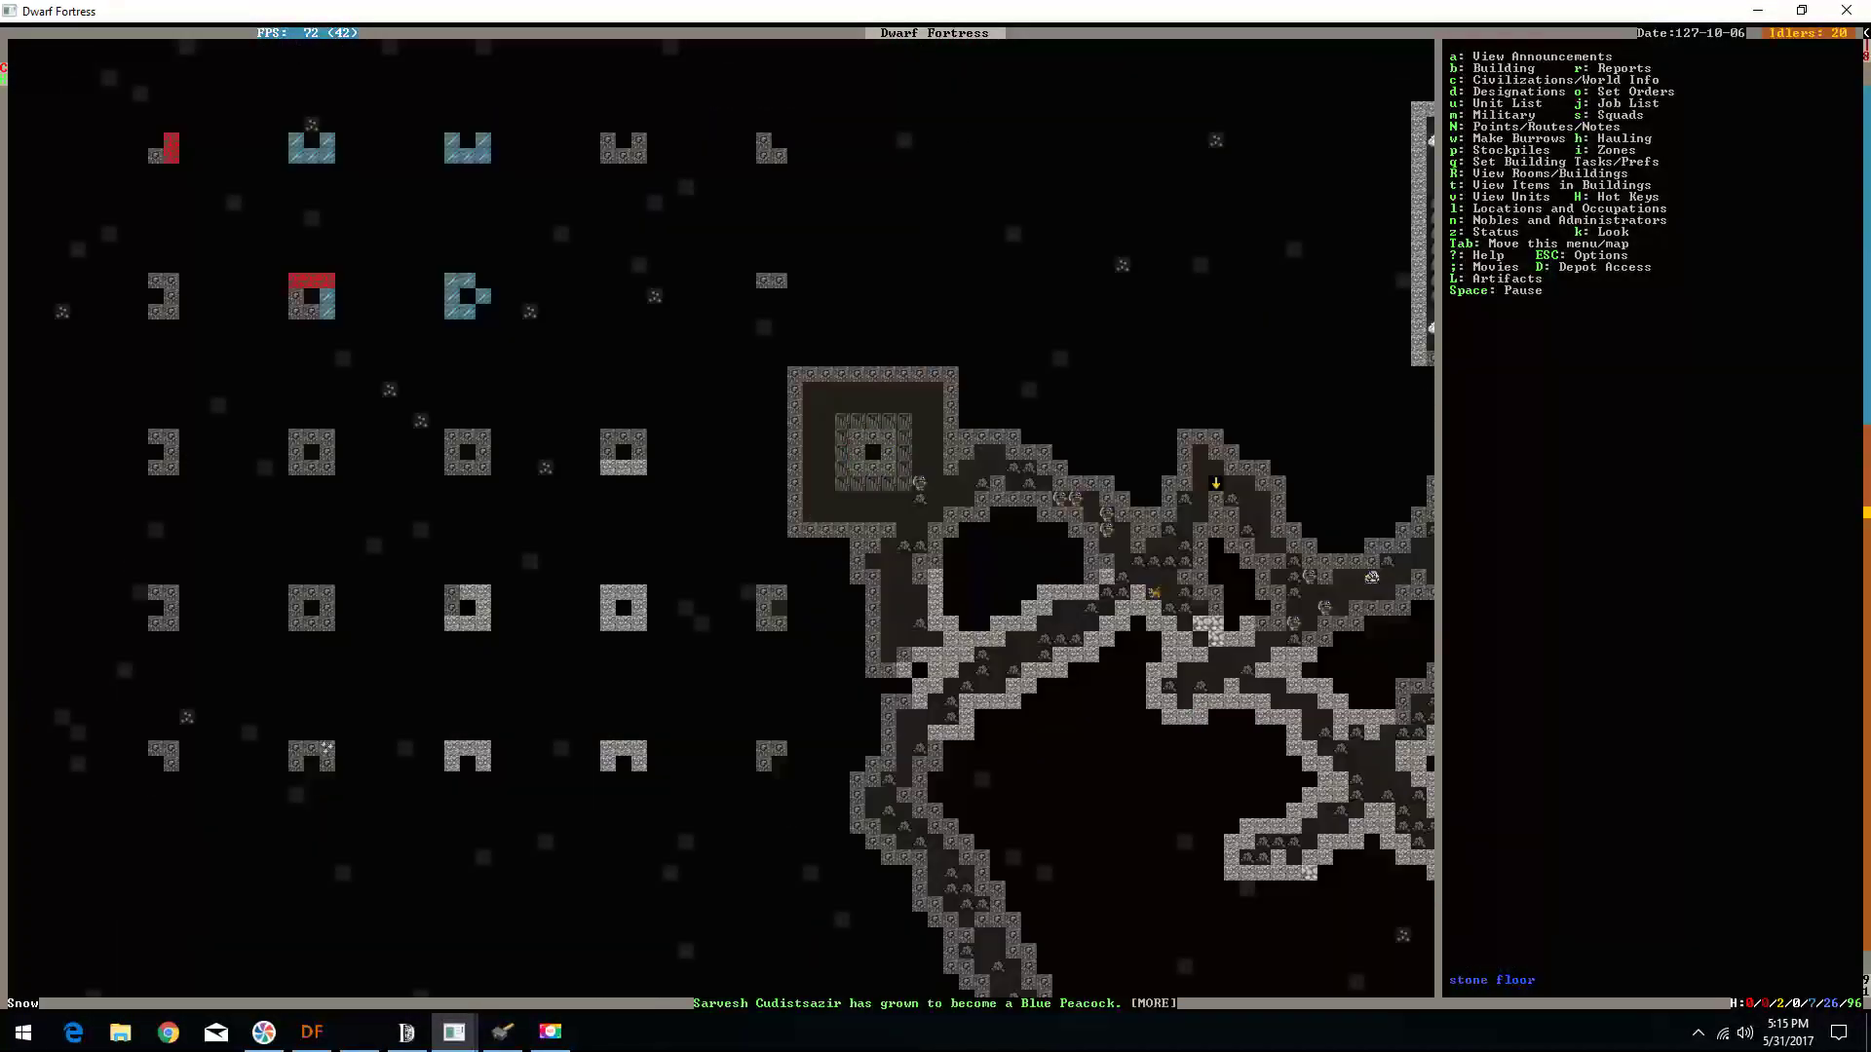
pyautogui.hotkey('shift', ',')
pyautogui.hotkey('shift', '.')
pyautogui.hotkey('shift', '.')
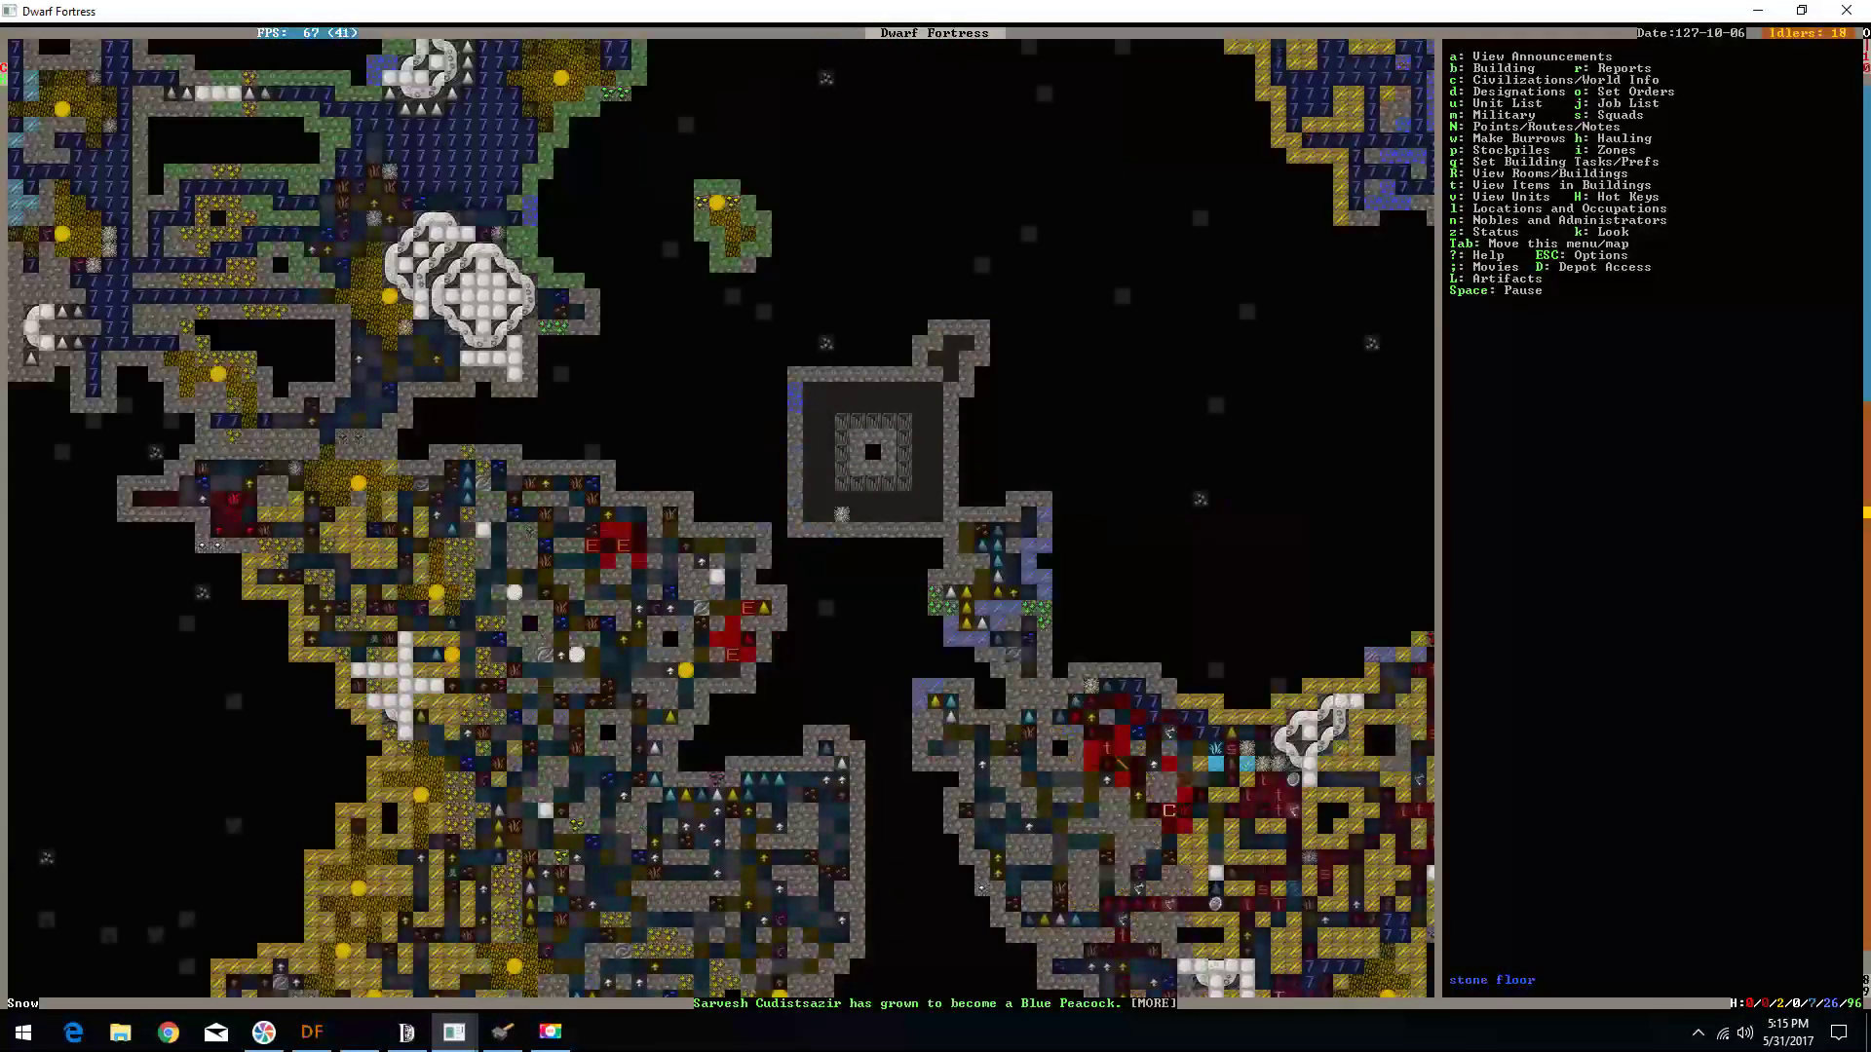
pyautogui.hotkey('shift', ',')
pyautogui.hotkey('shift', ',')
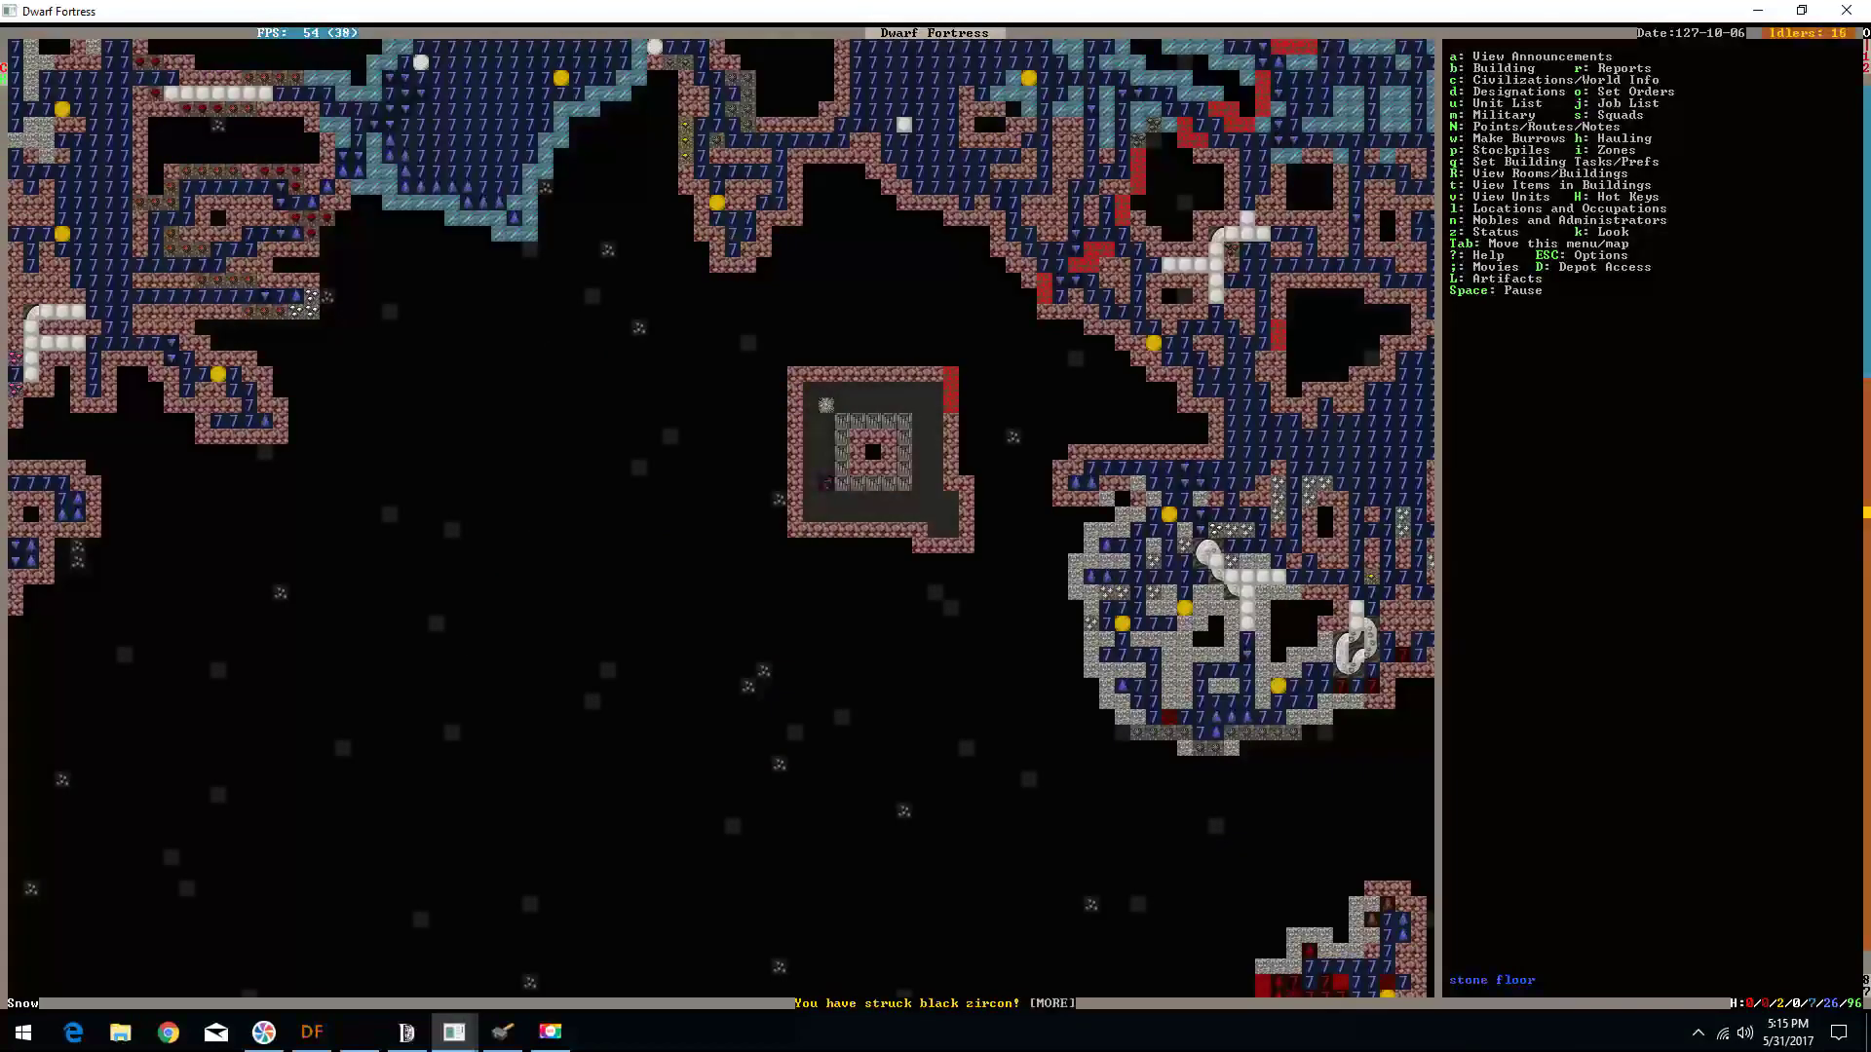
pyautogui.hotkey('shift', '.')
pyautogui.hotkey('shift', '.')
pyautogui.hotkey('shift', ',')
pyautogui.hotkey('shift', 'Right')
pyautogui.hotkey('shift', 'Right')
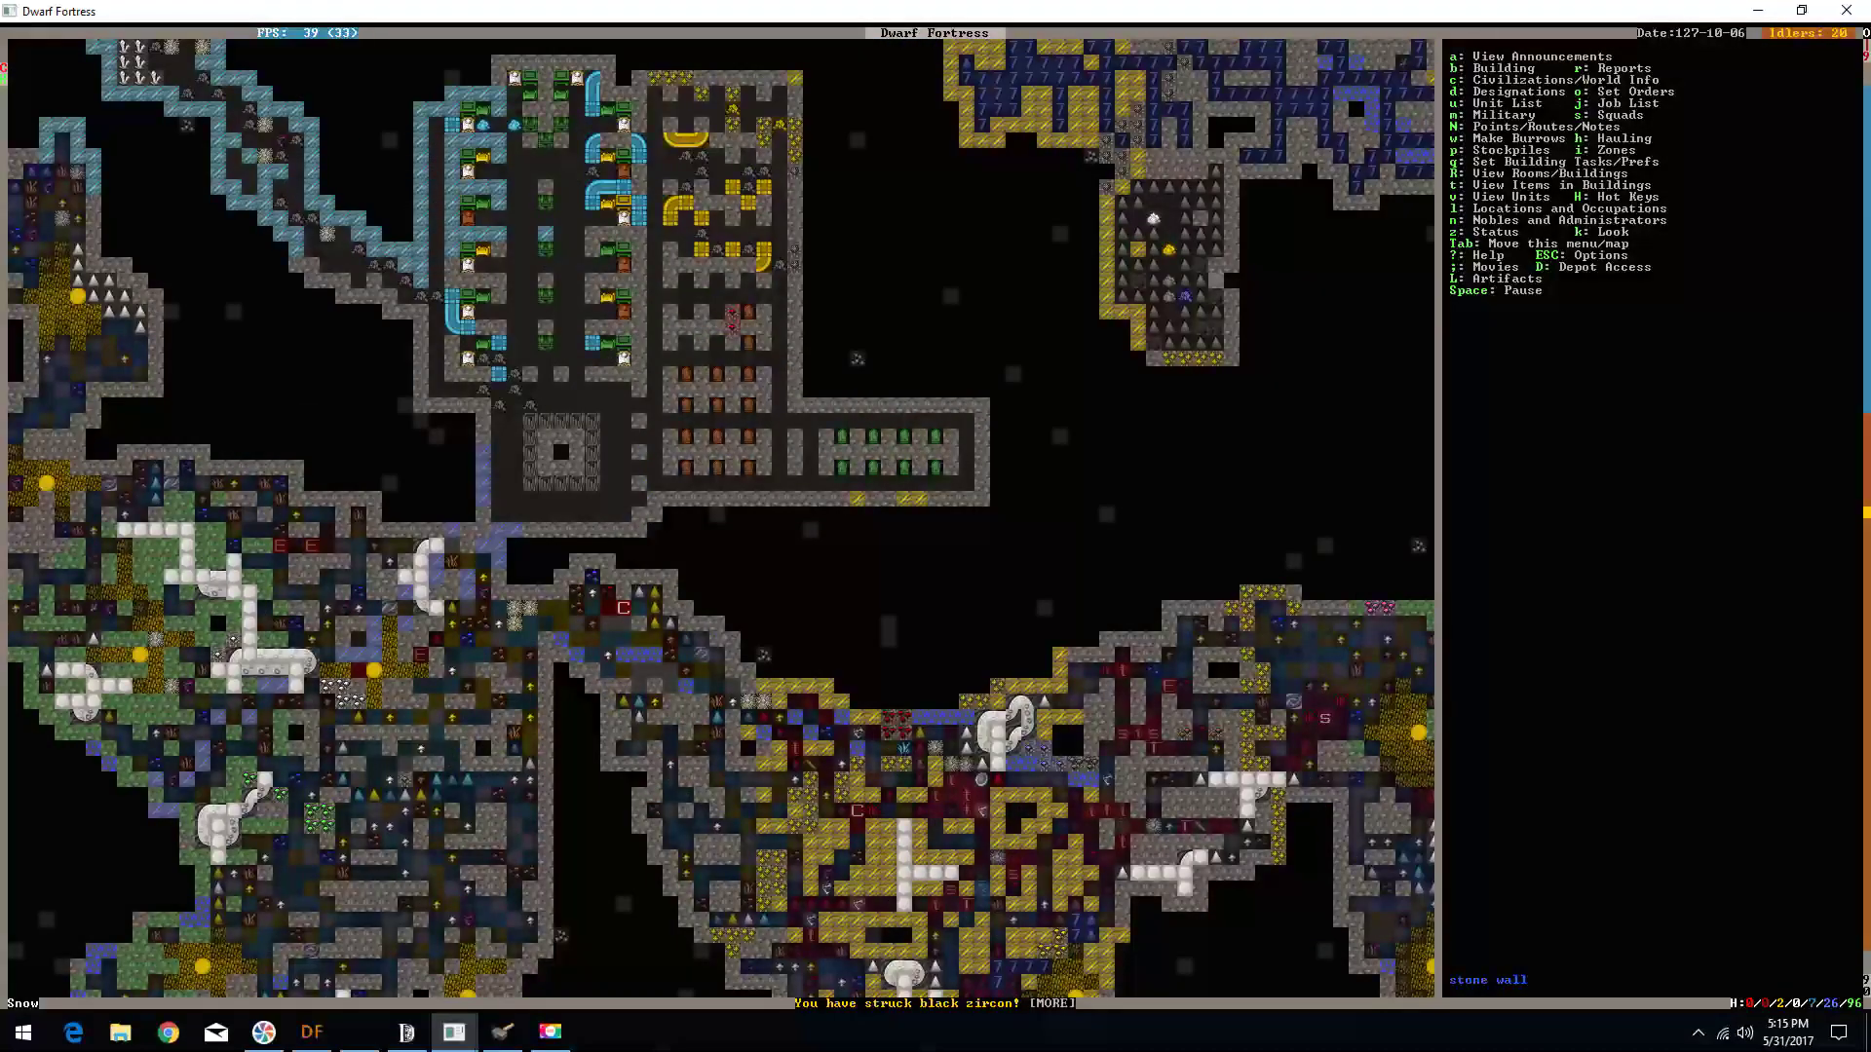
pyautogui.hotkey('shift', 'Right')
pyautogui.hotkey('shift', 'Right')
pyautogui.hotkey('shift', 'Up')
pyautogui.hotkey('shift', '.')
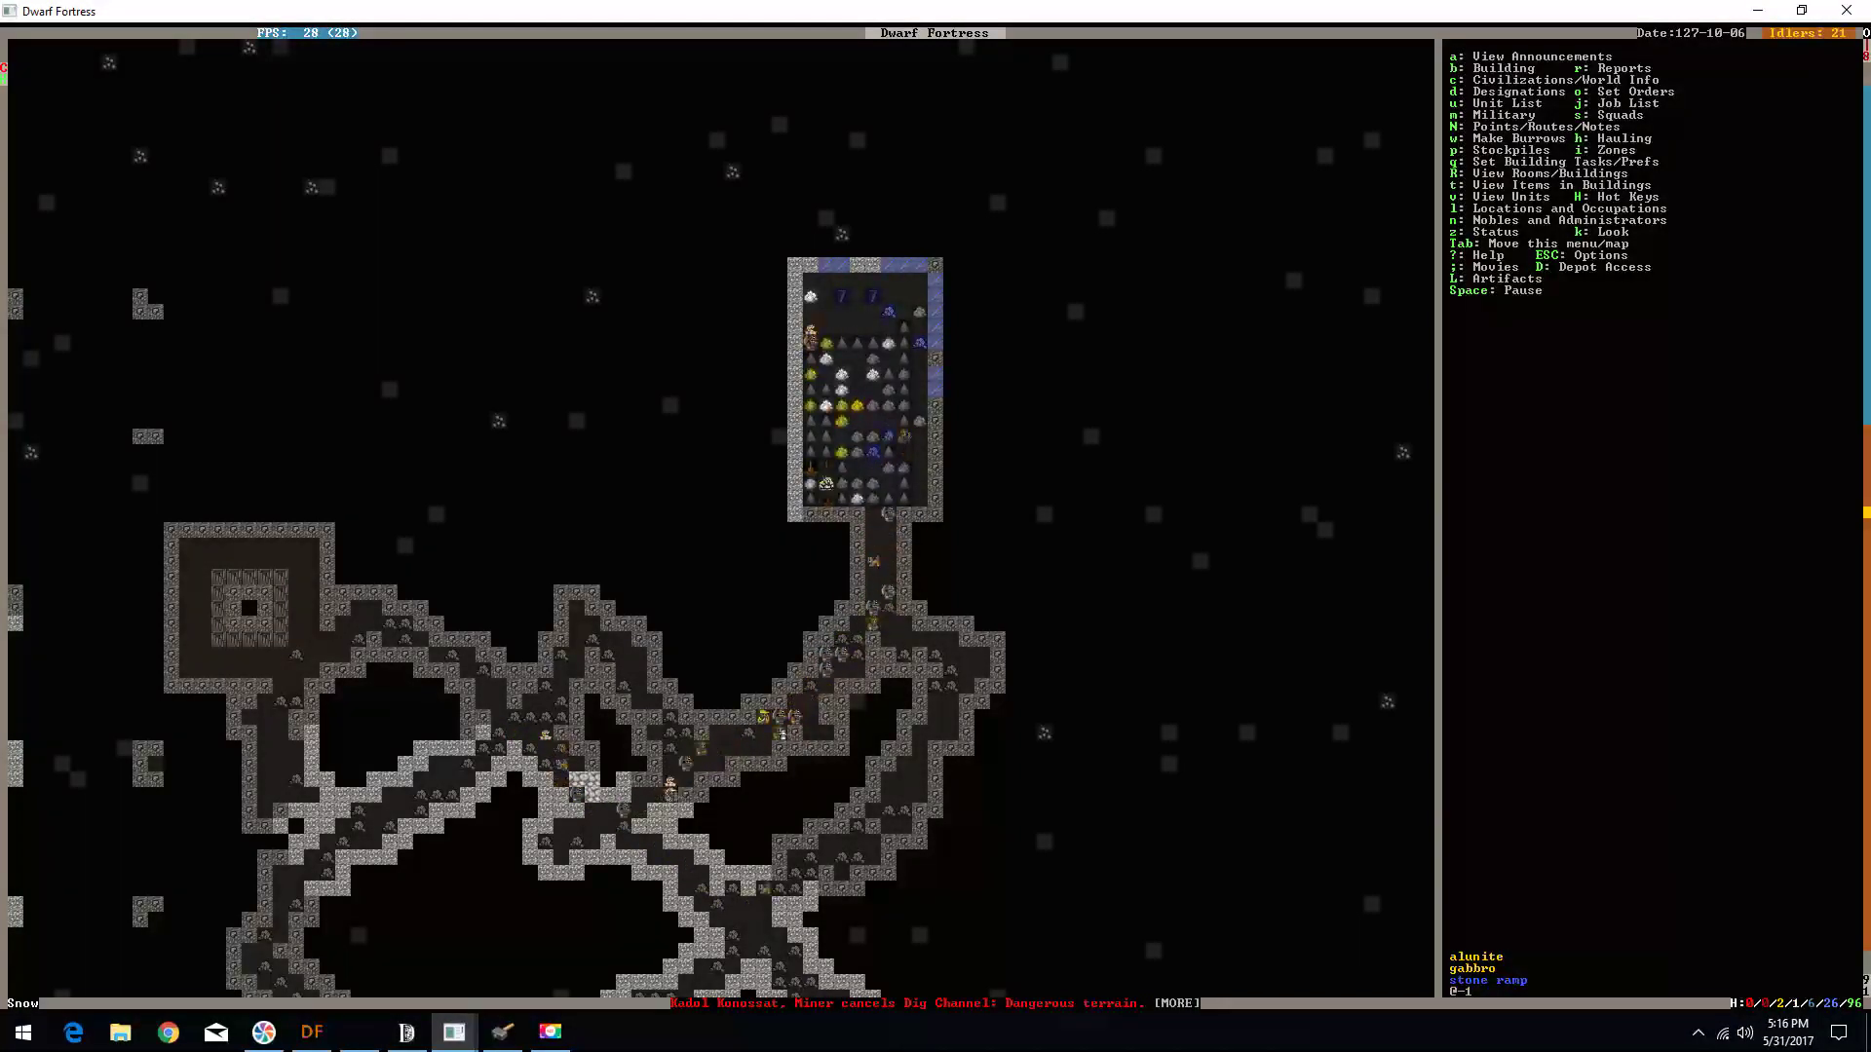
pyautogui.press('space')
pyautogui.press('less')
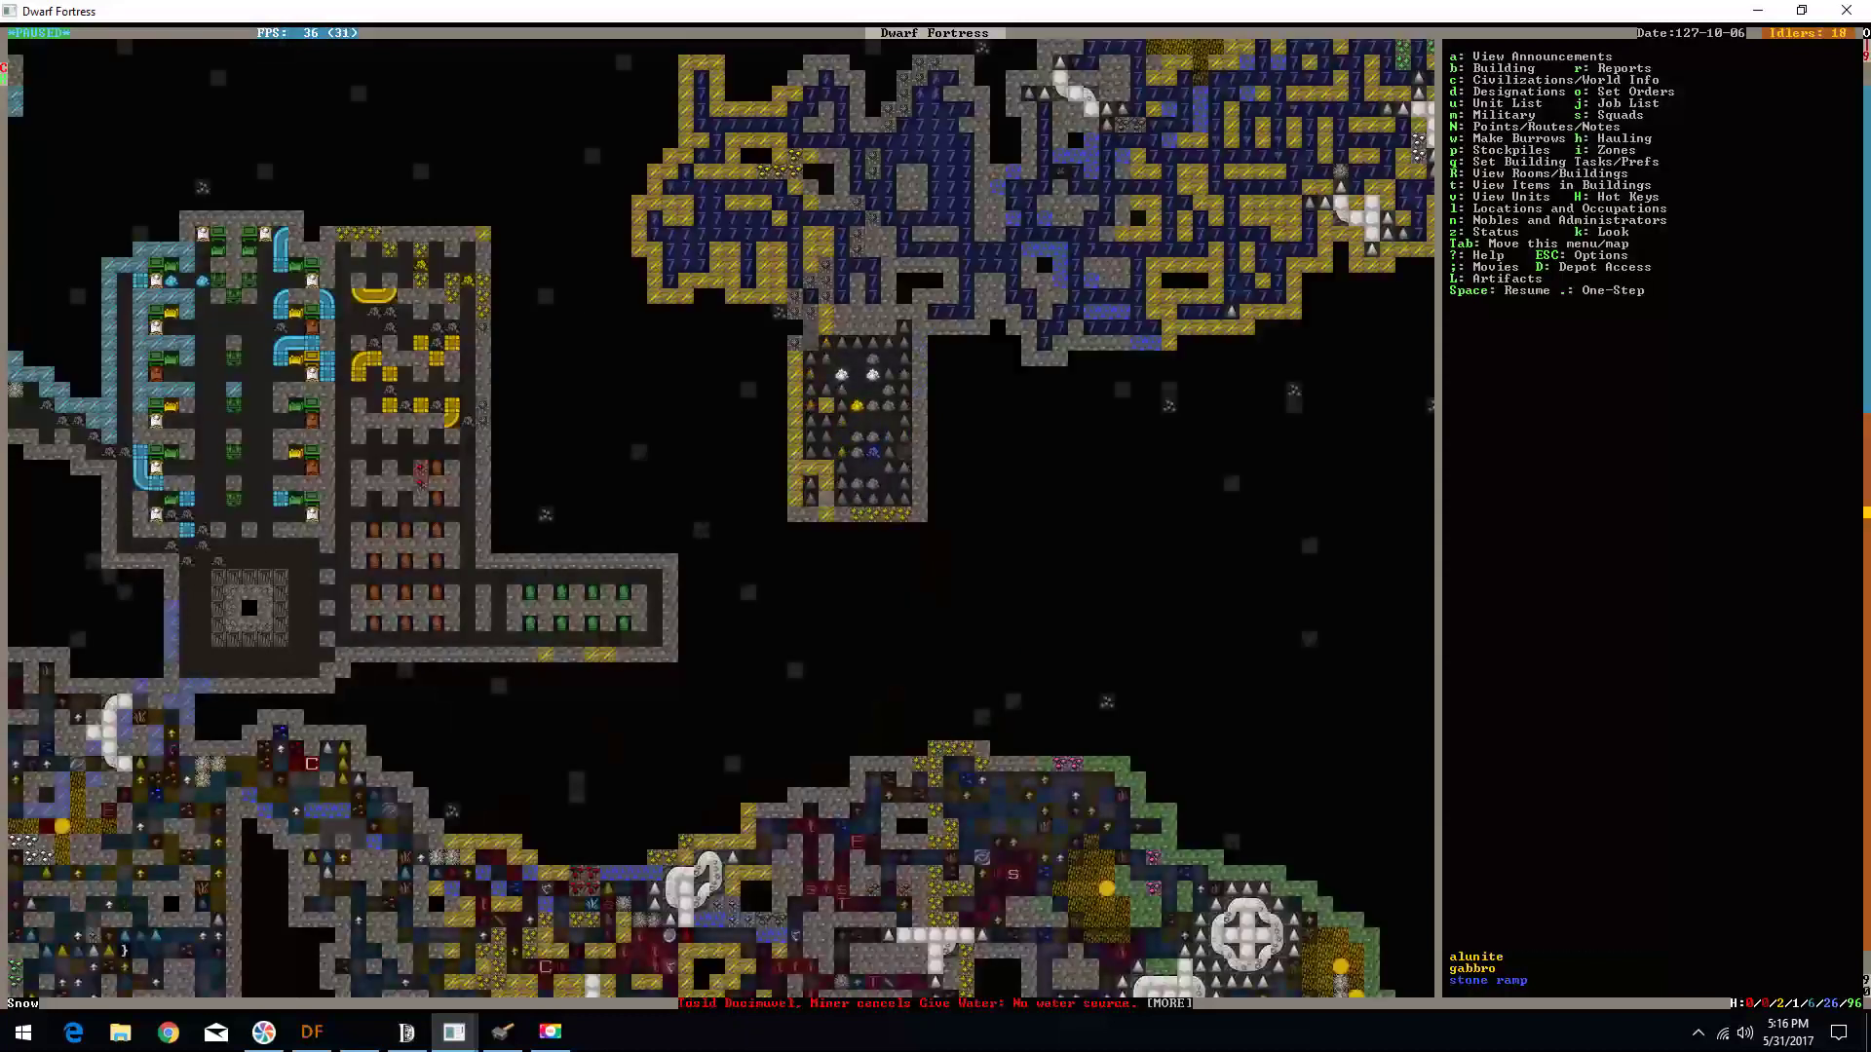
# - Inspect cavern tiles across the cavern and tunnel levels, confirming 7/7 water
pyautogui.press('k')
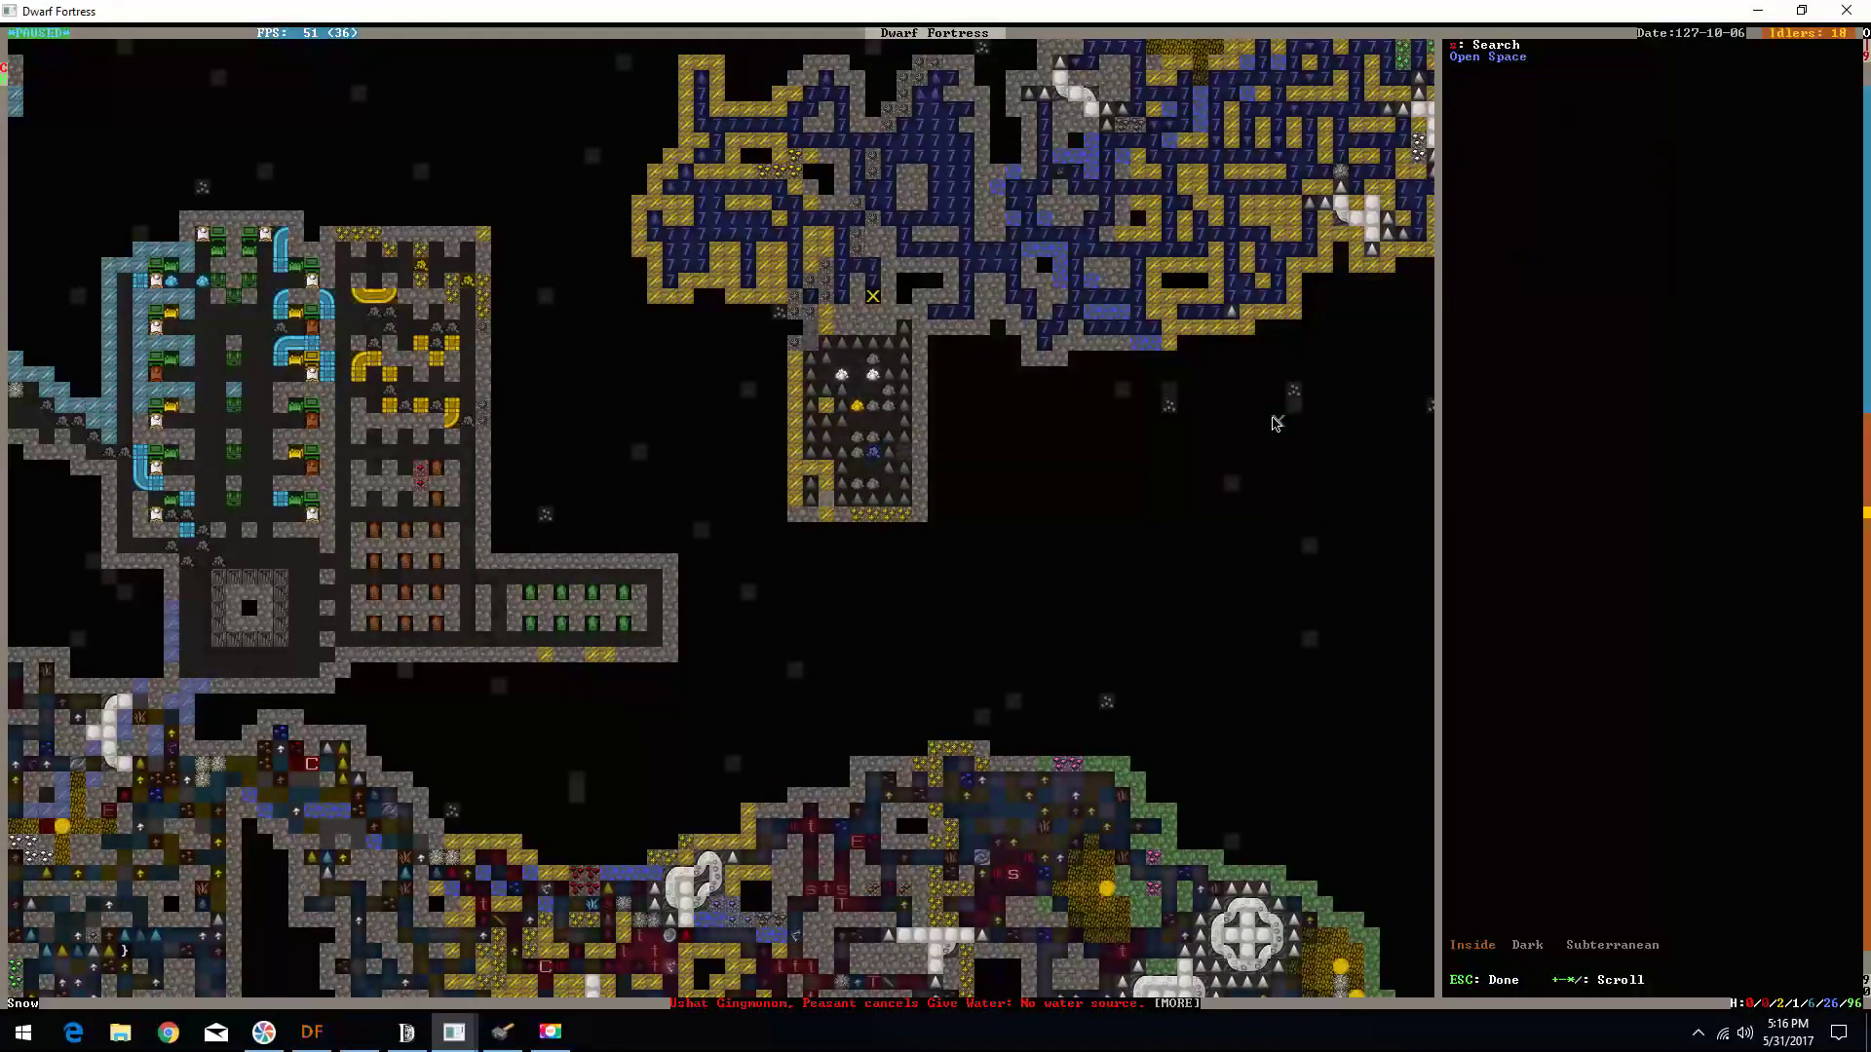
pyautogui.press('less')
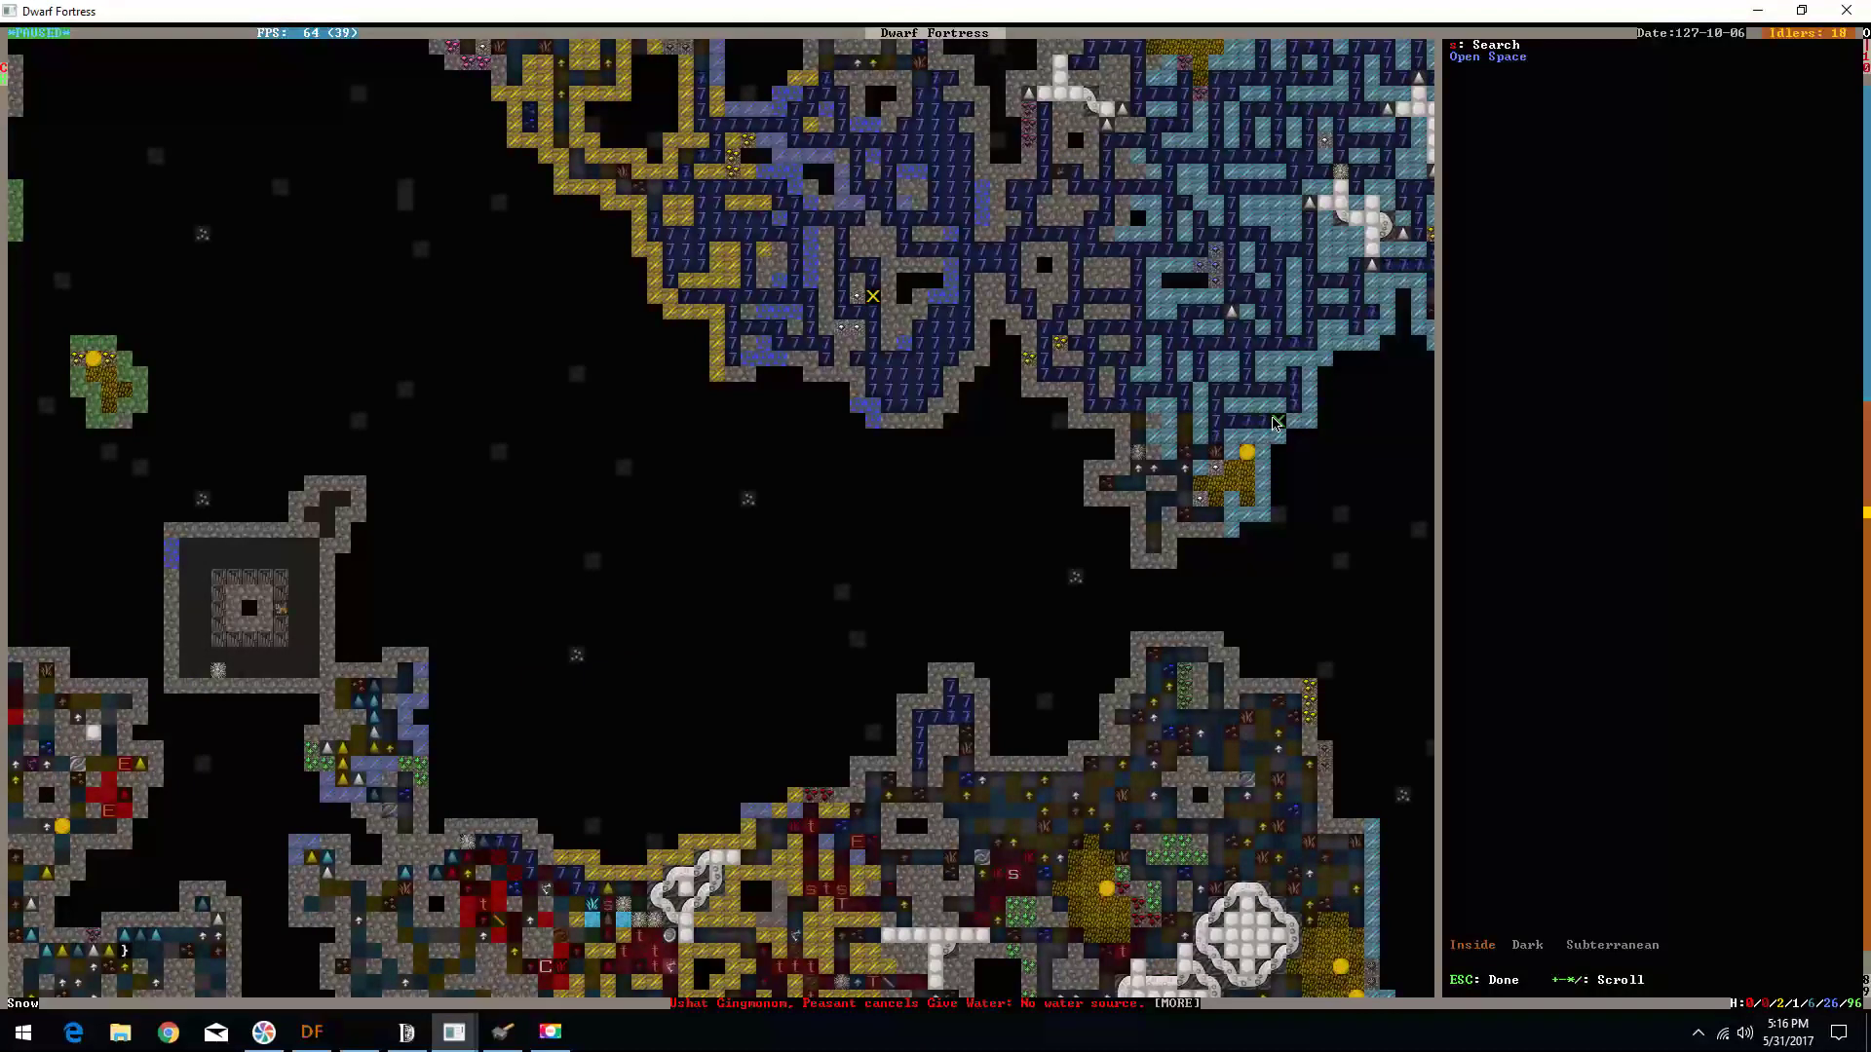
pyautogui.press('less')
pyautogui.press('less')
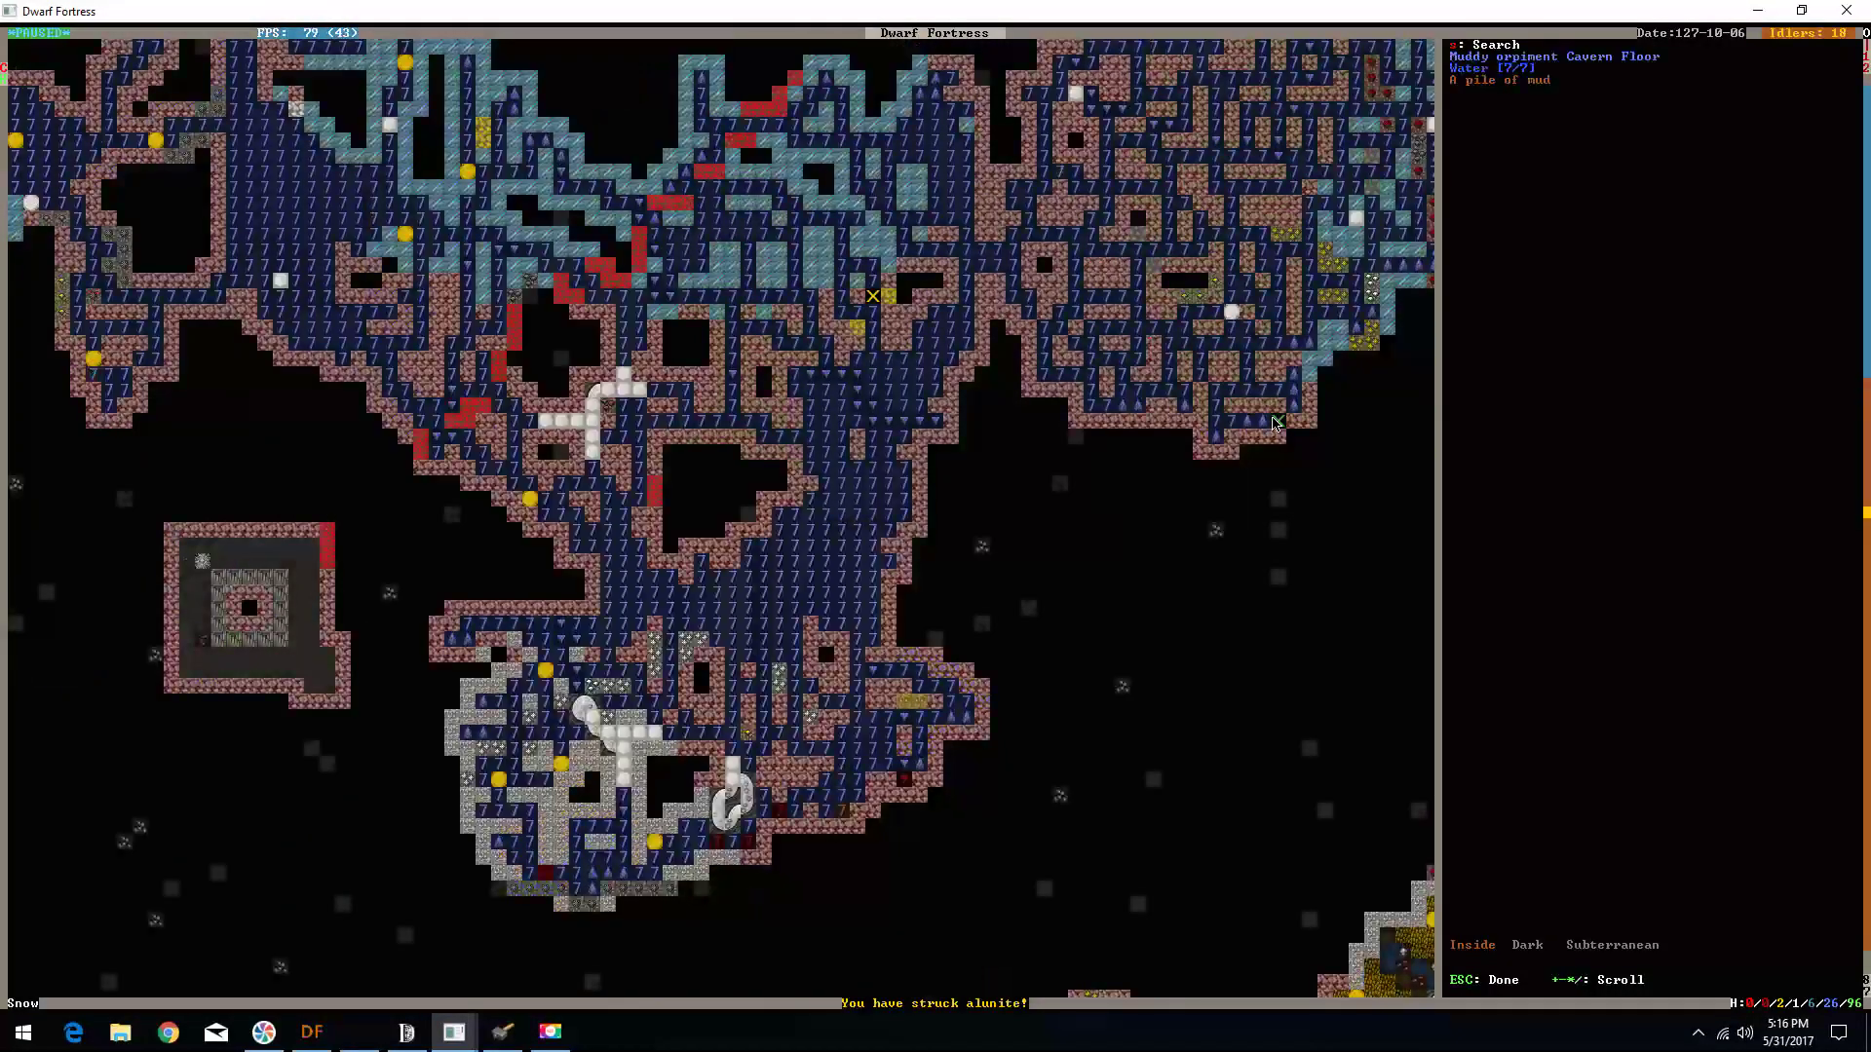
pyautogui.press('>')
pyautogui.press('less')
pyautogui.press('>')
pyautogui.press('Down')
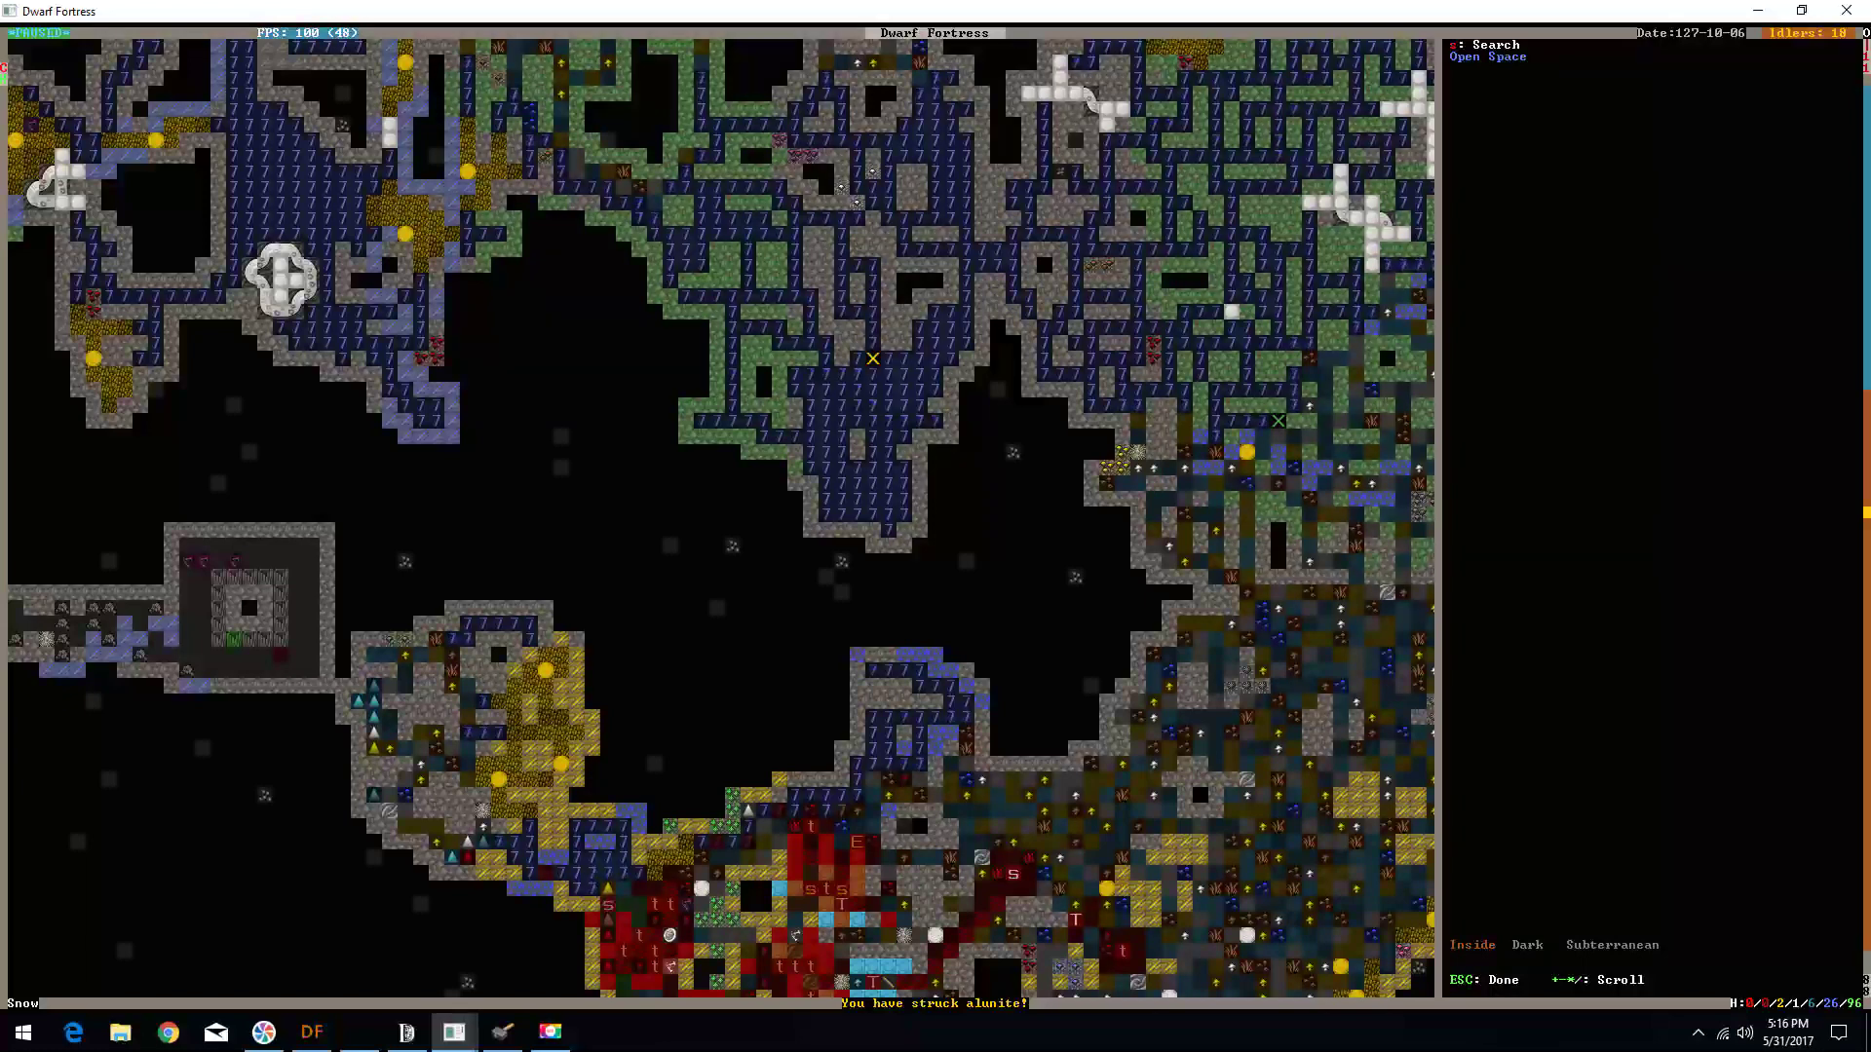
pyautogui.press('less')
pyautogui.press('less')
pyautogui.press('less')
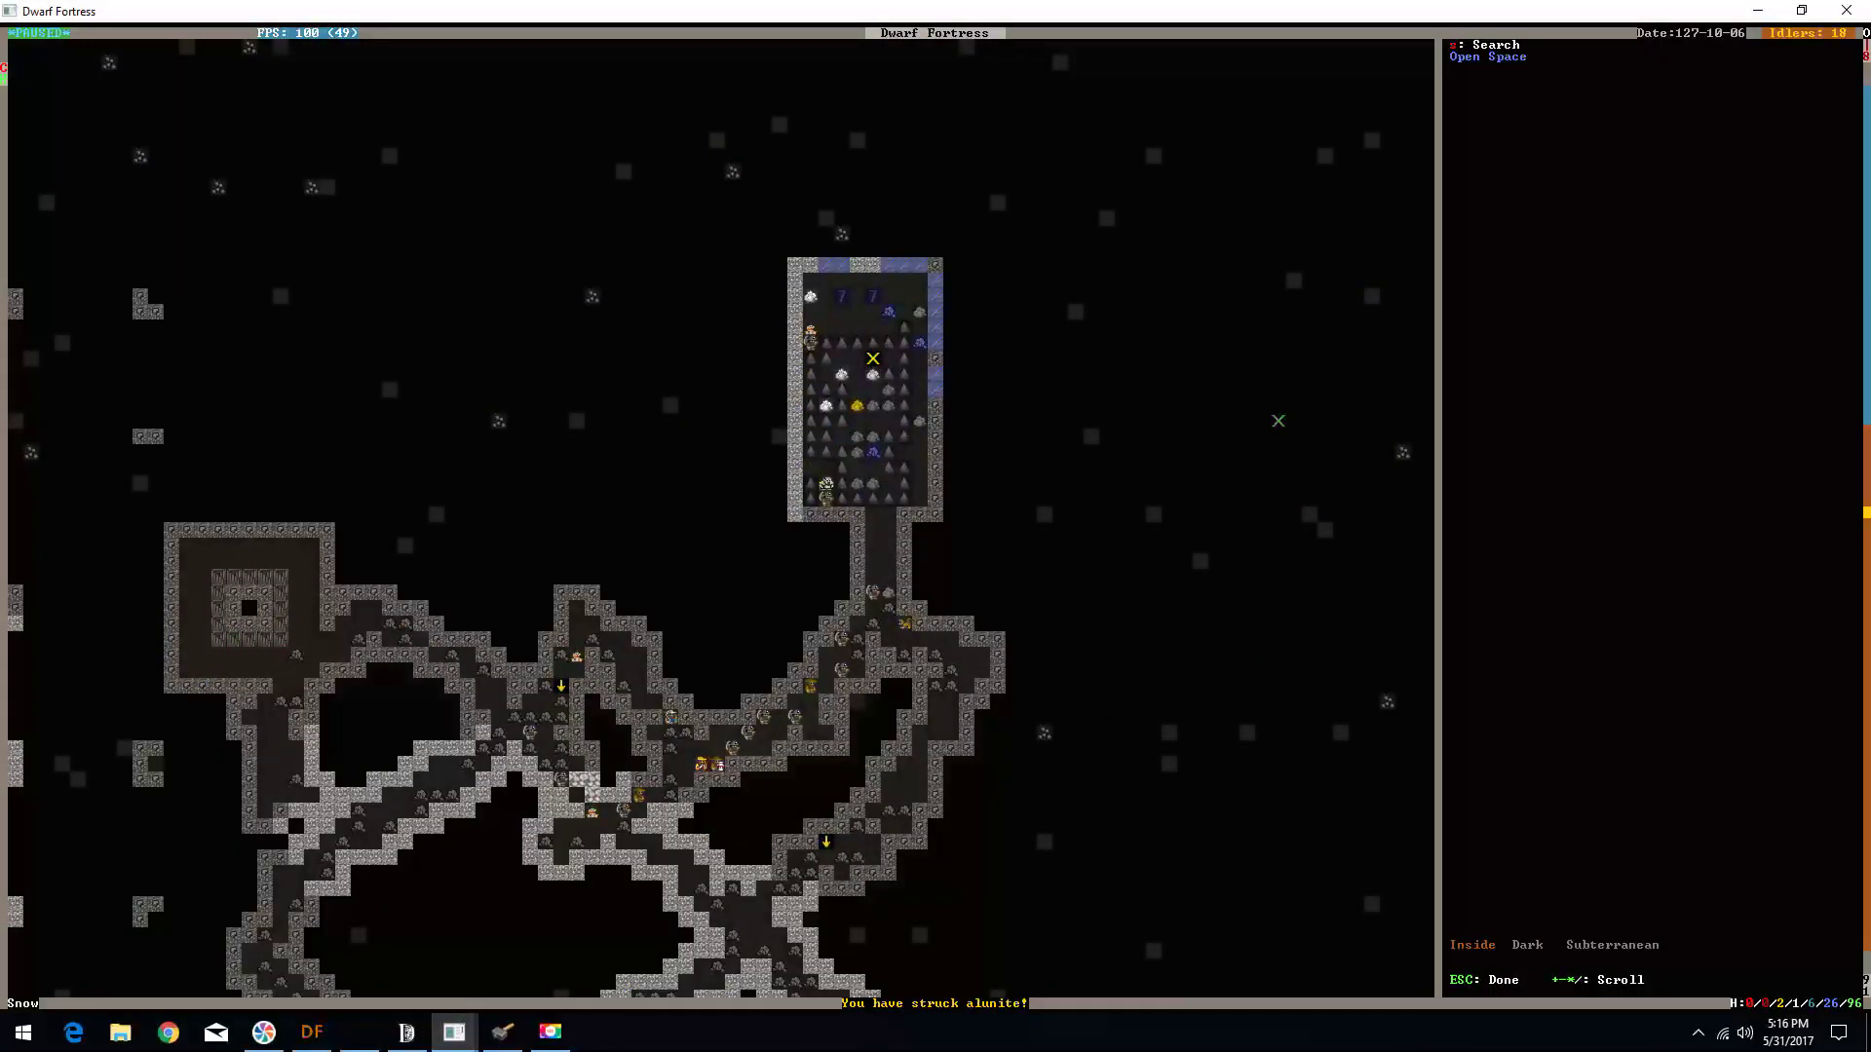
pyautogui.press('>')
pyautogui.press('>')
pyautogui.press('less')
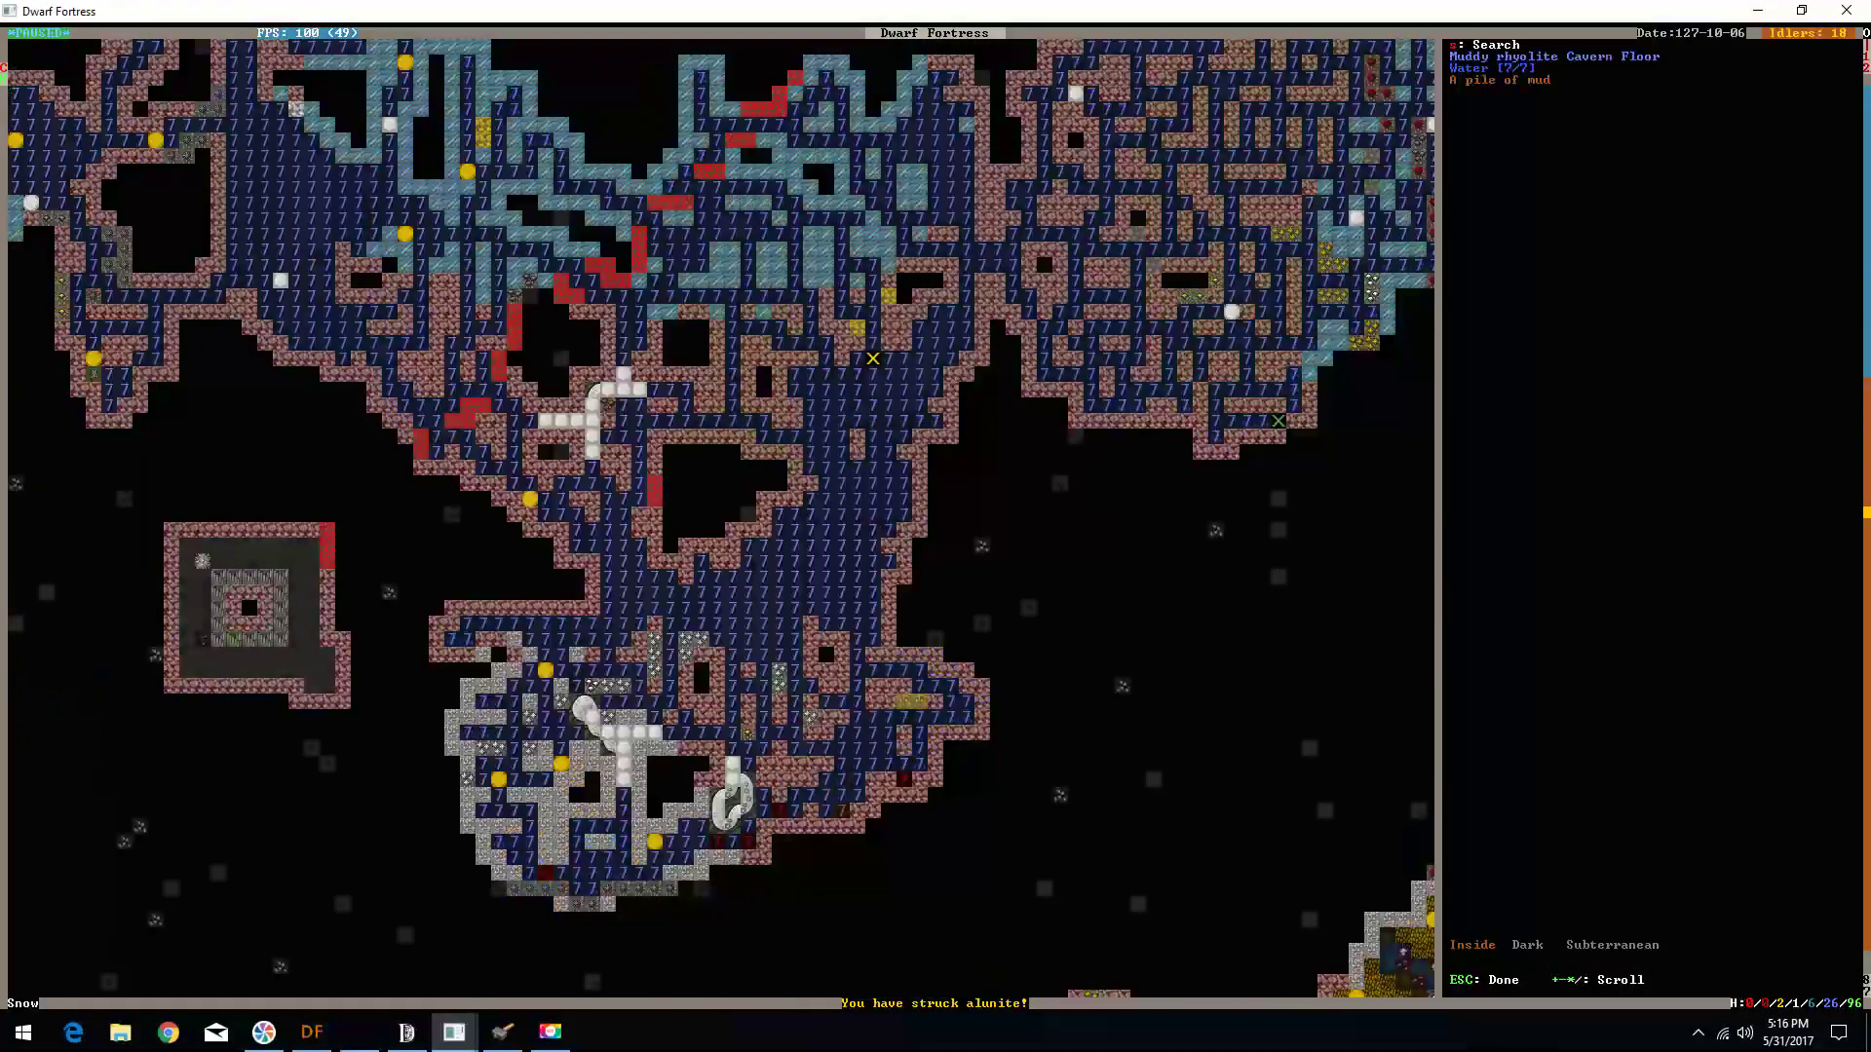
pyautogui.press('>')
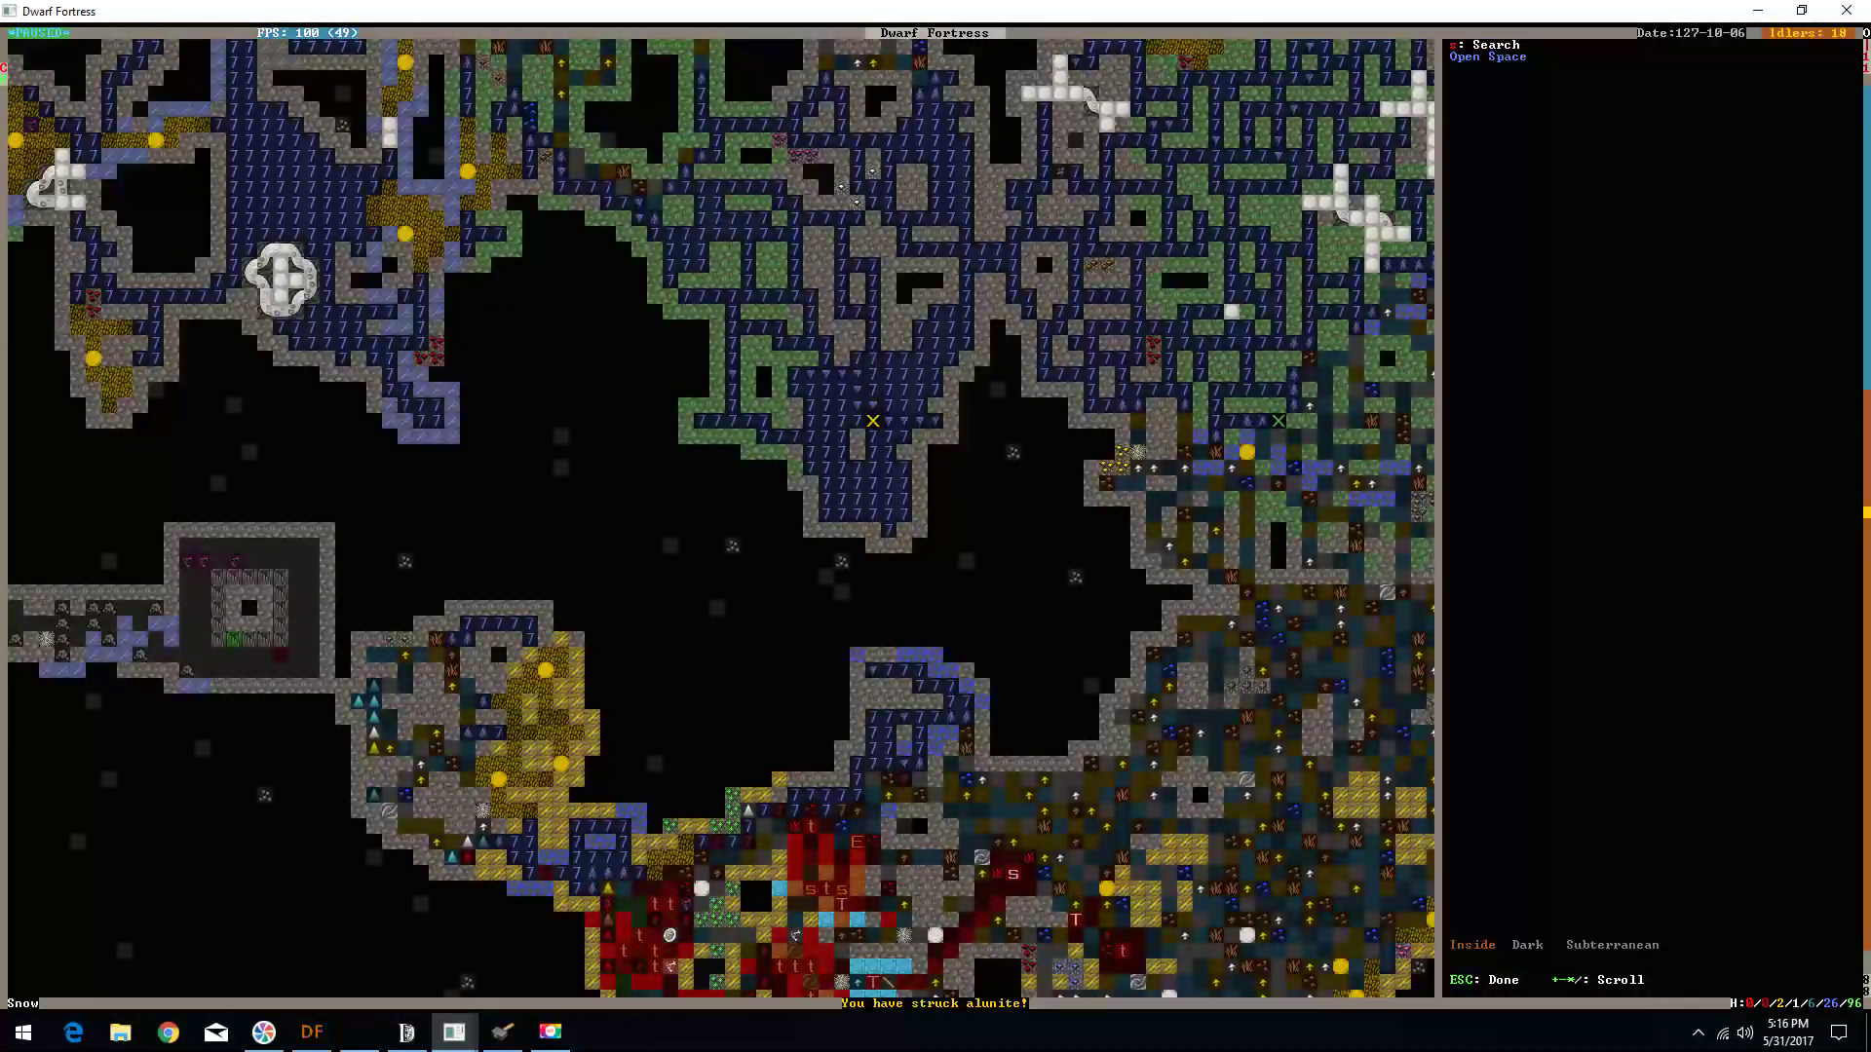
# - Inspect tiles toward the cavern's lower-left edge, comparing the level below
pyautogui.press('Left')
pyautogui.press('Left')
pyautogui.press('Left')
pyautogui.press('Left')
pyautogui.press('Left')
pyautogui.press('Left')
pyautogui.press('less')
pyautogui.press('>')
pyautogui.press('Left')
pyautogui.press('Left')
pyautogui.press('KP_7')
pyautogui.press('KP_7')
pyautogui.press('KP_7')
pyautogui.press('less')
pyautogui.press('>')
pyautogui.press('KP_1')
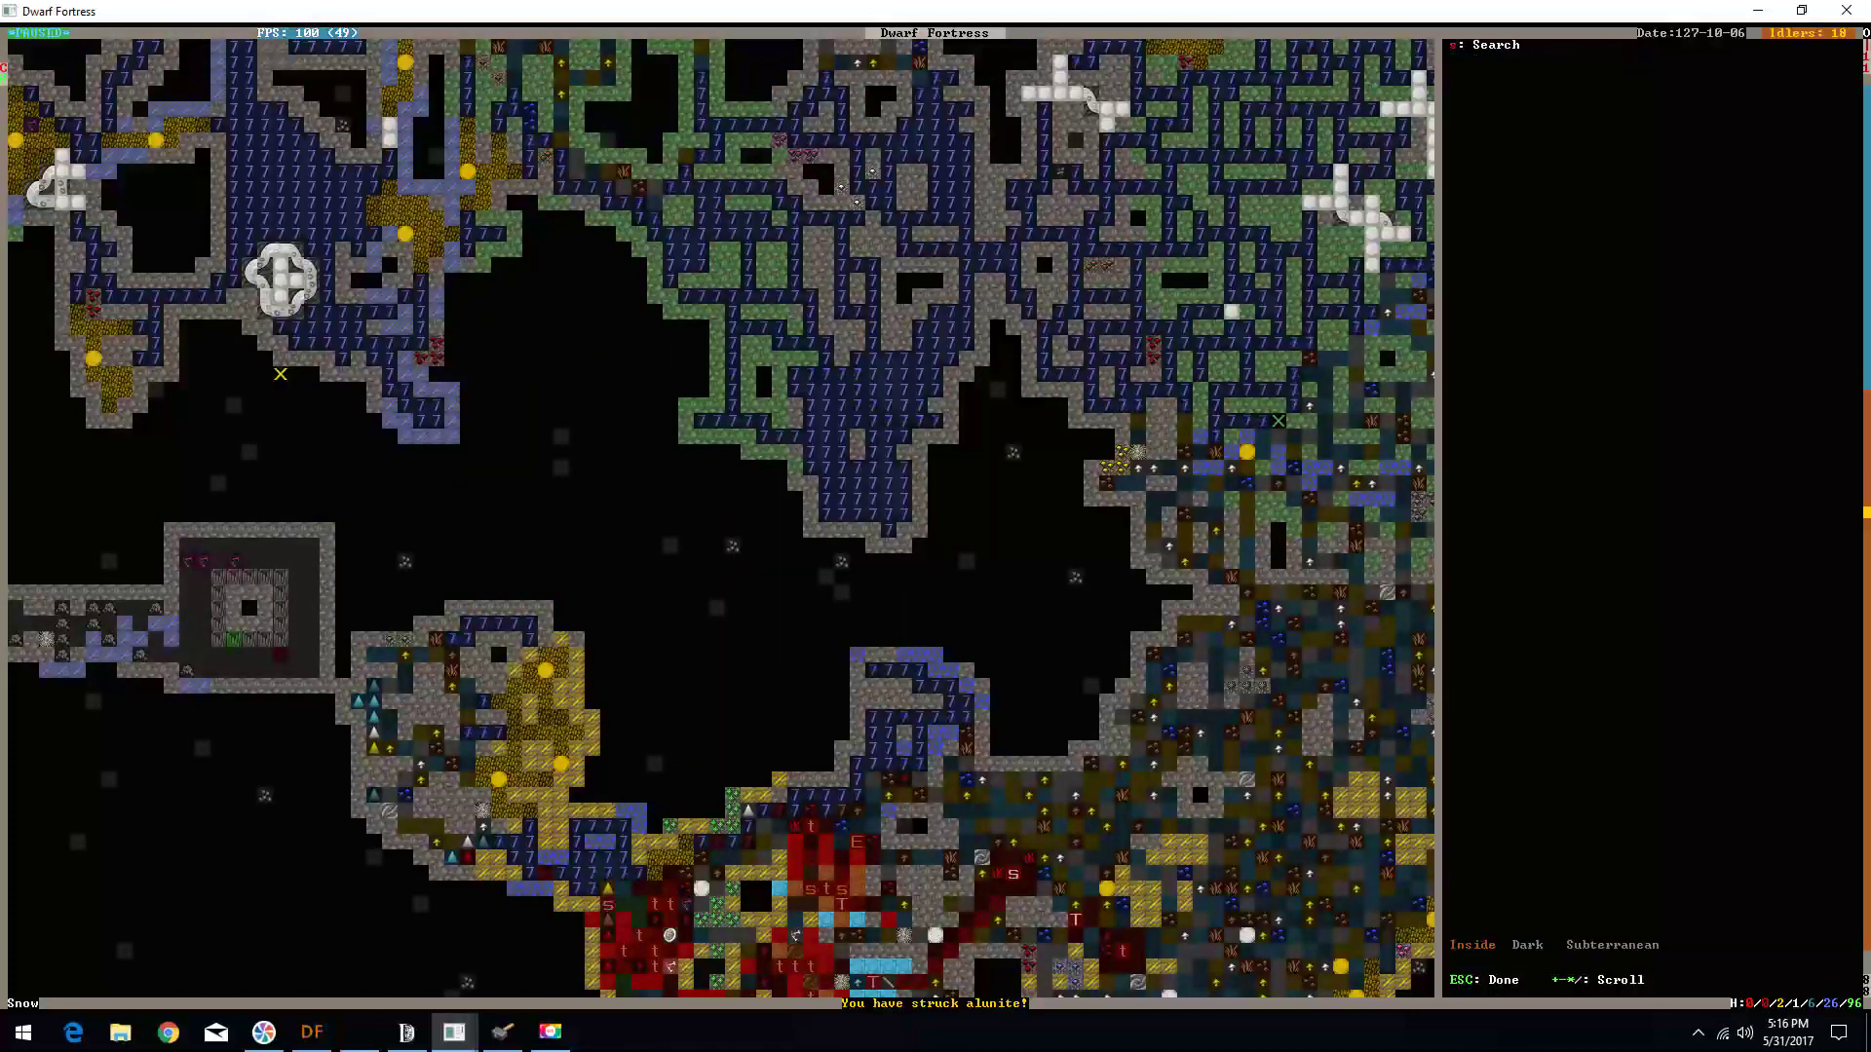
# - Start a mining selection beside the cavern's lower-left edge
pyautogui.press('Escape')
pyautogui.press('d')
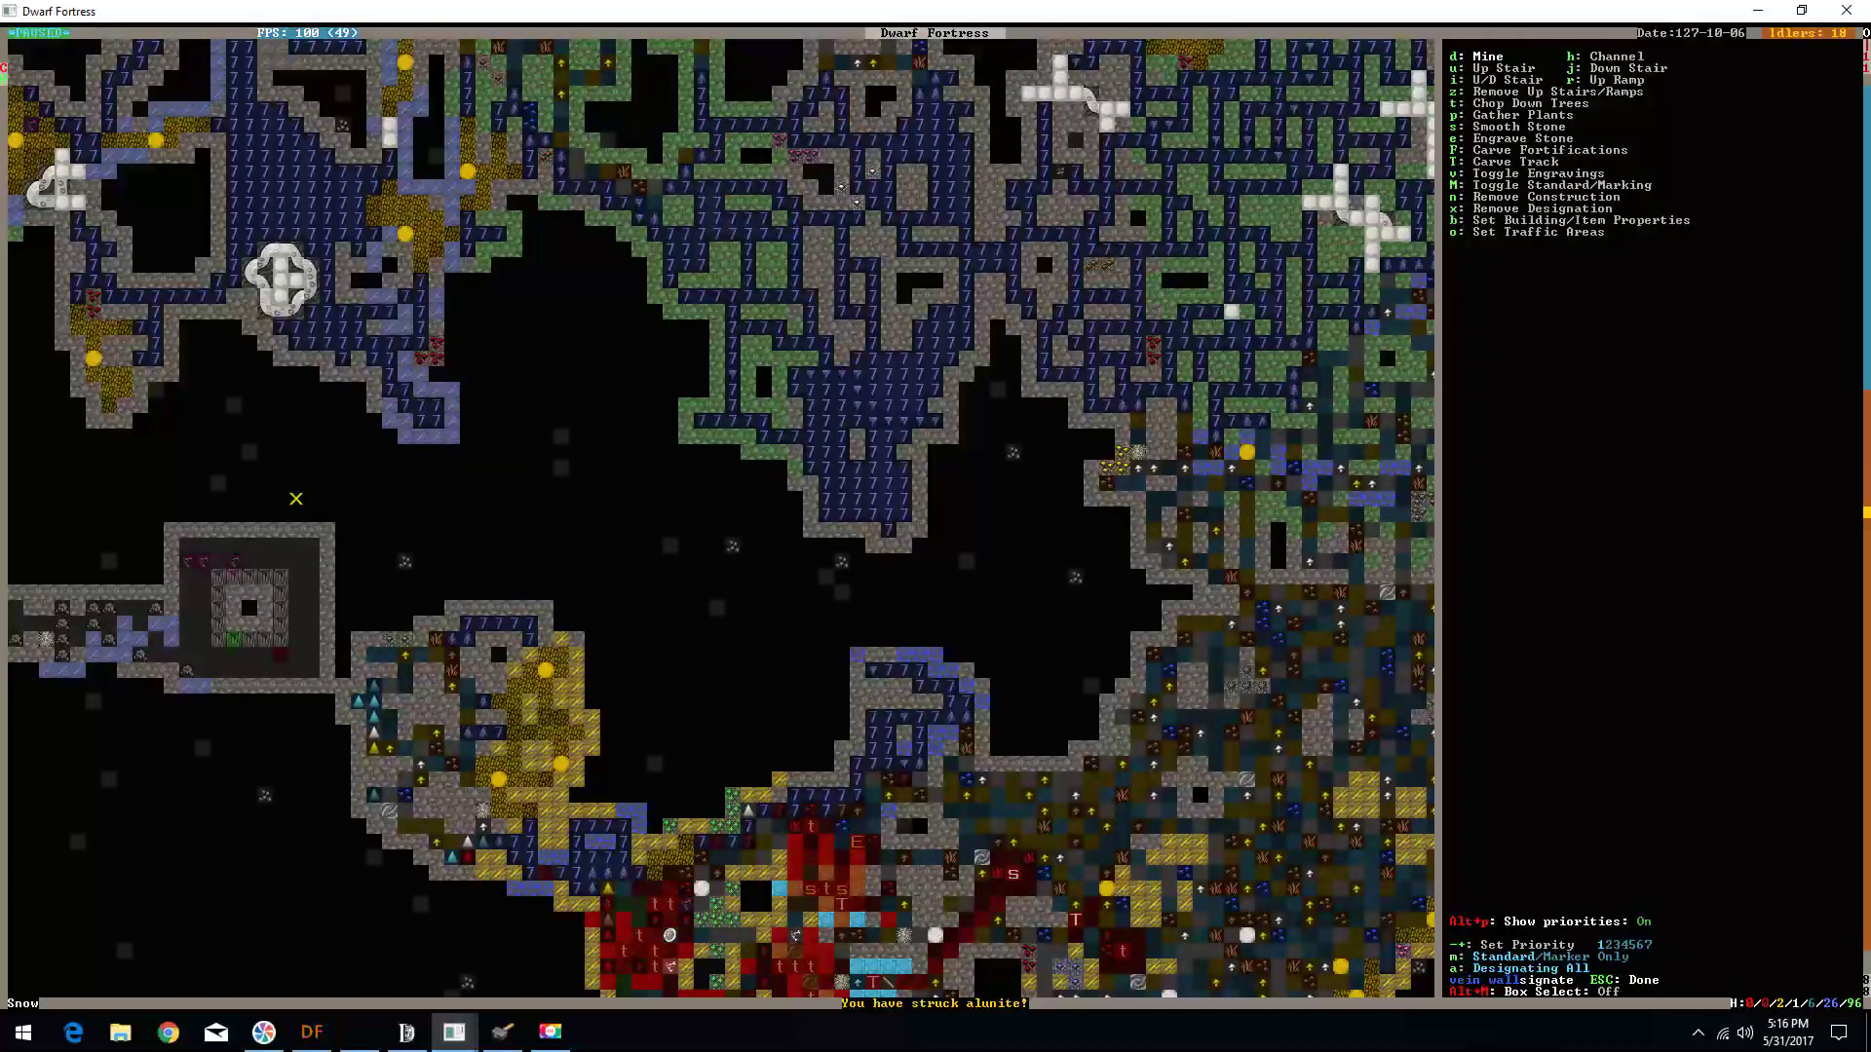
pyautogui.press('Return')
pyautogui.press('KP_7')
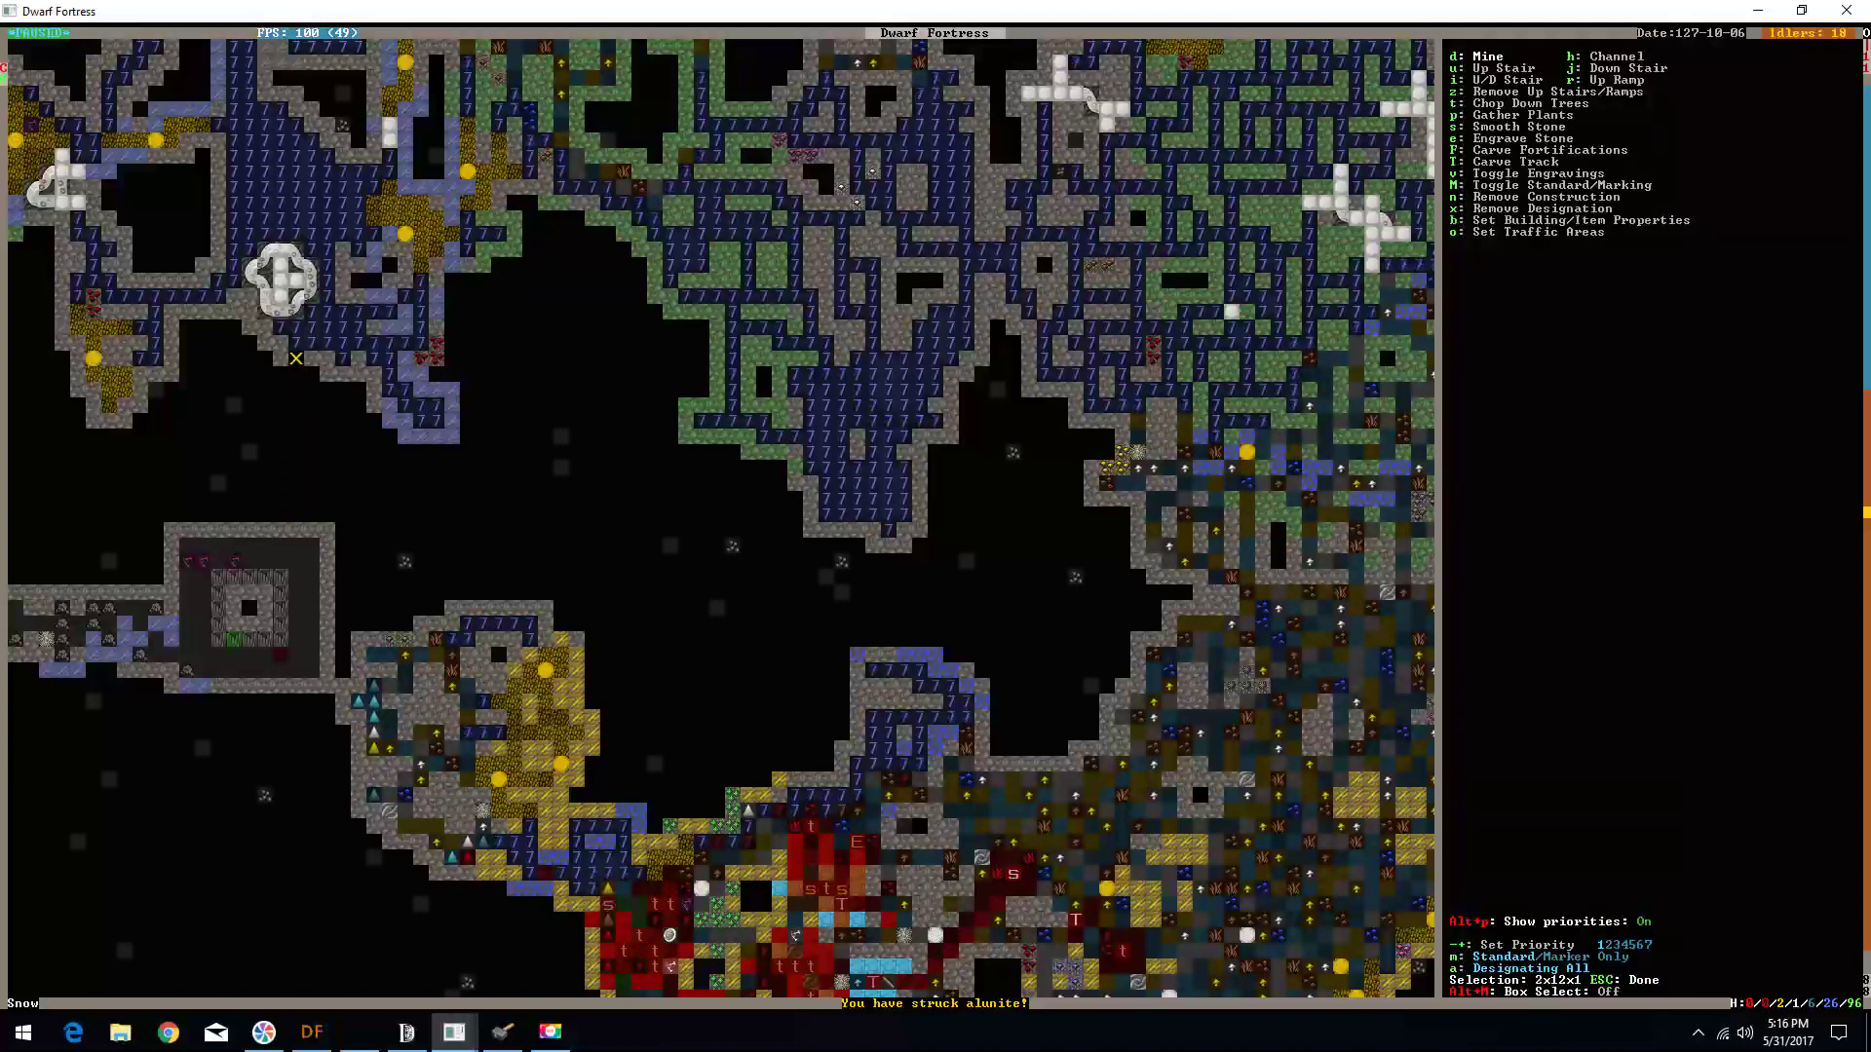
# - Mark a column and a wide rectangle above the square room for mining, then exit designations
pyautogui.press('Return')
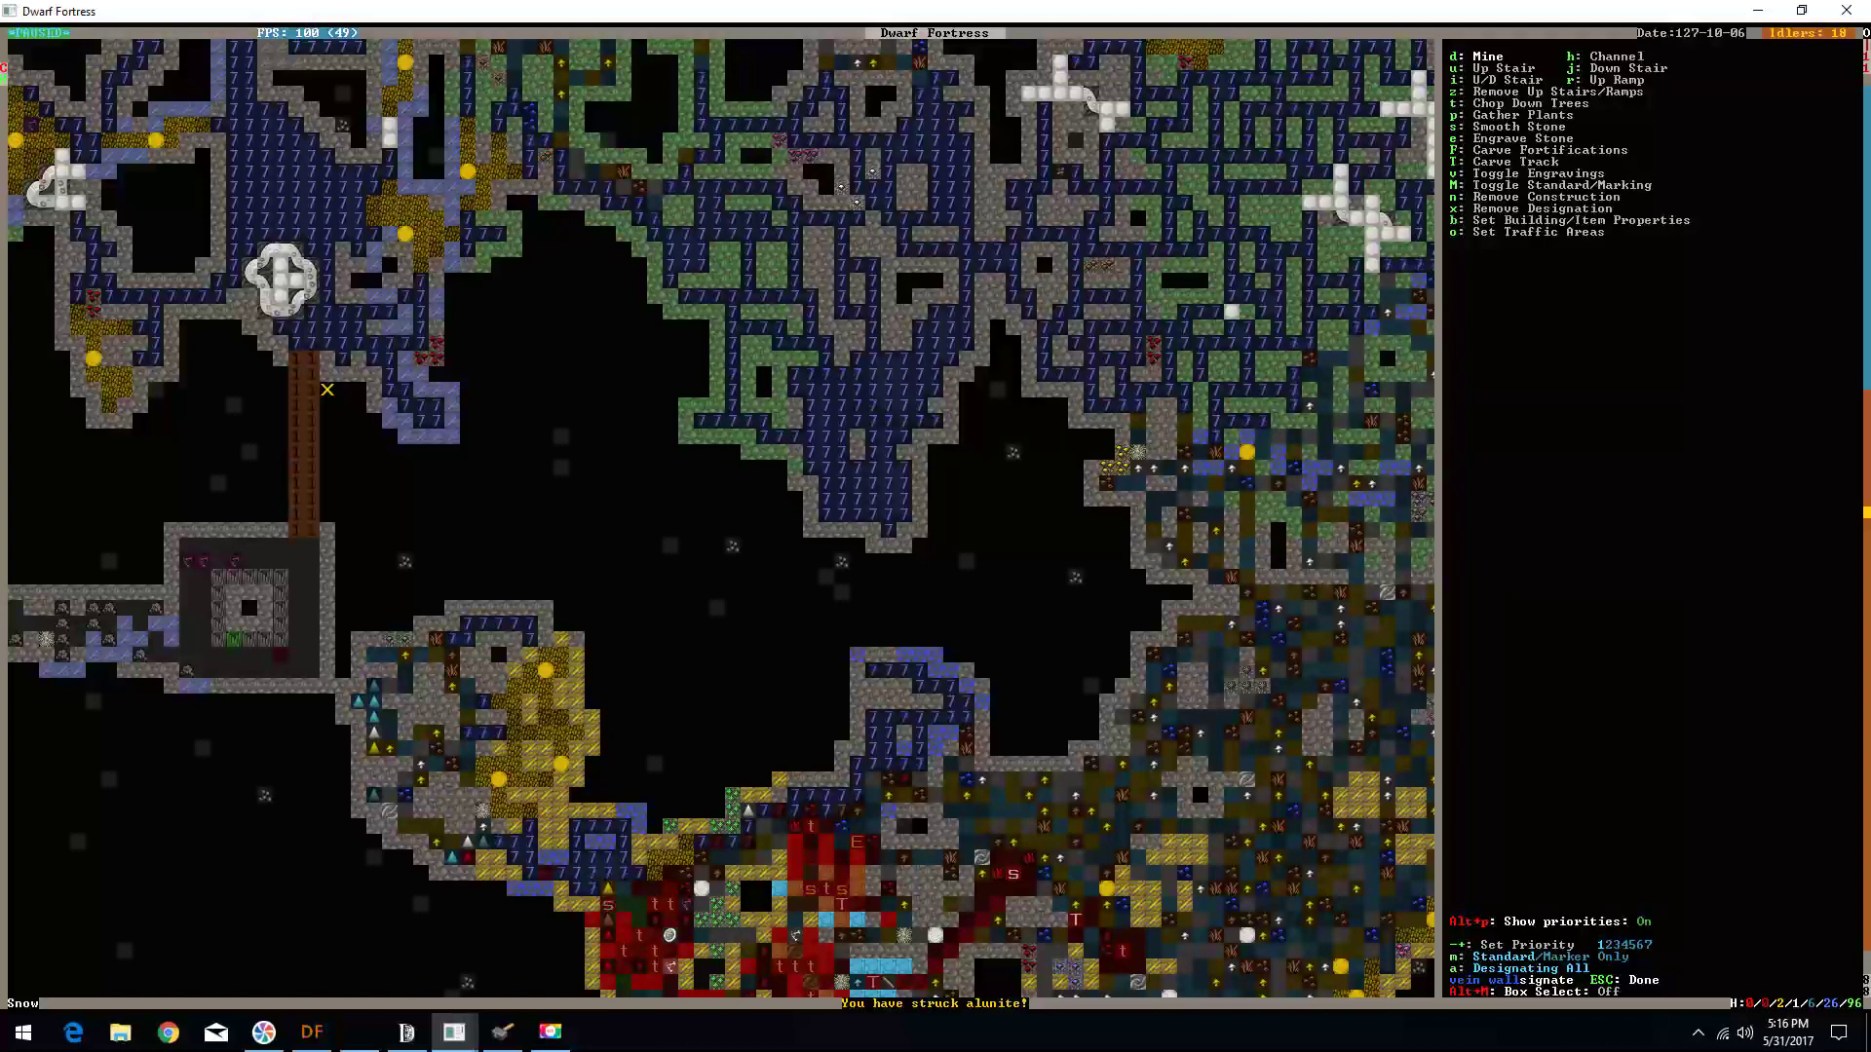
pyautogui.press('Return')
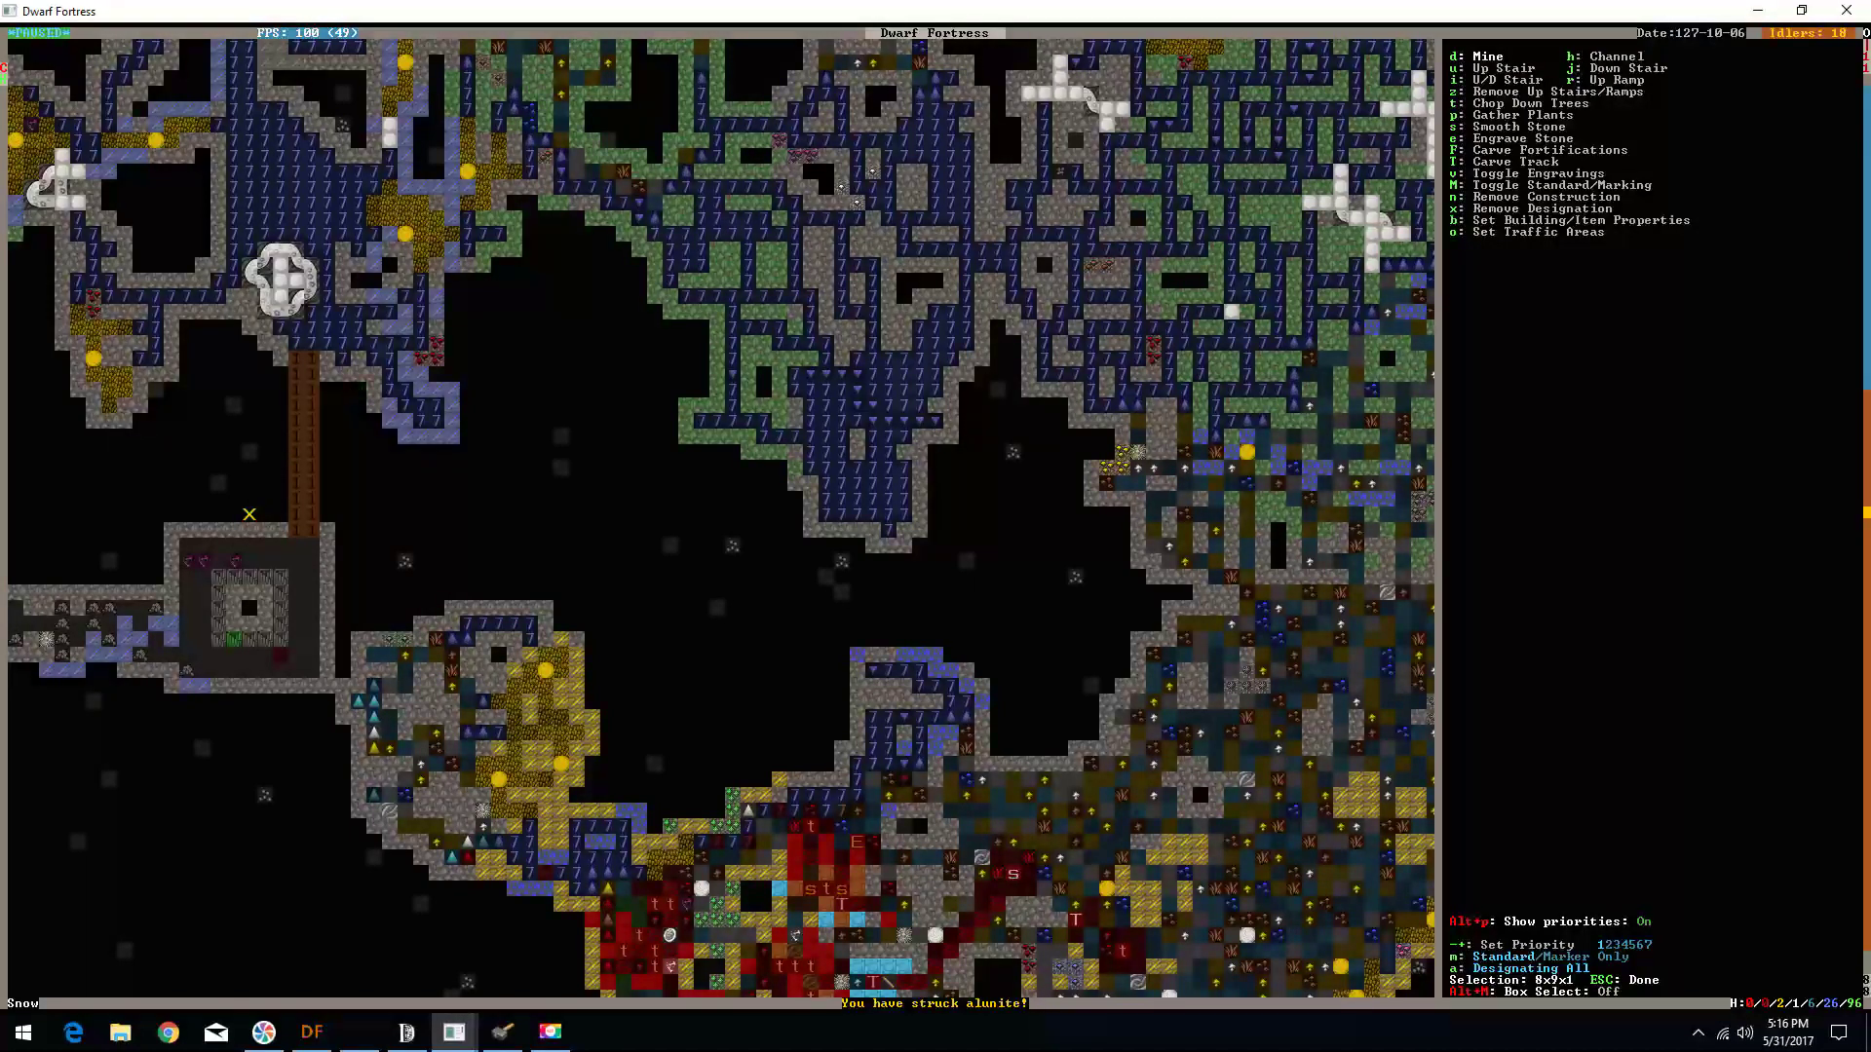
pyautogui.press('Left')
pyautogui.press('Return')
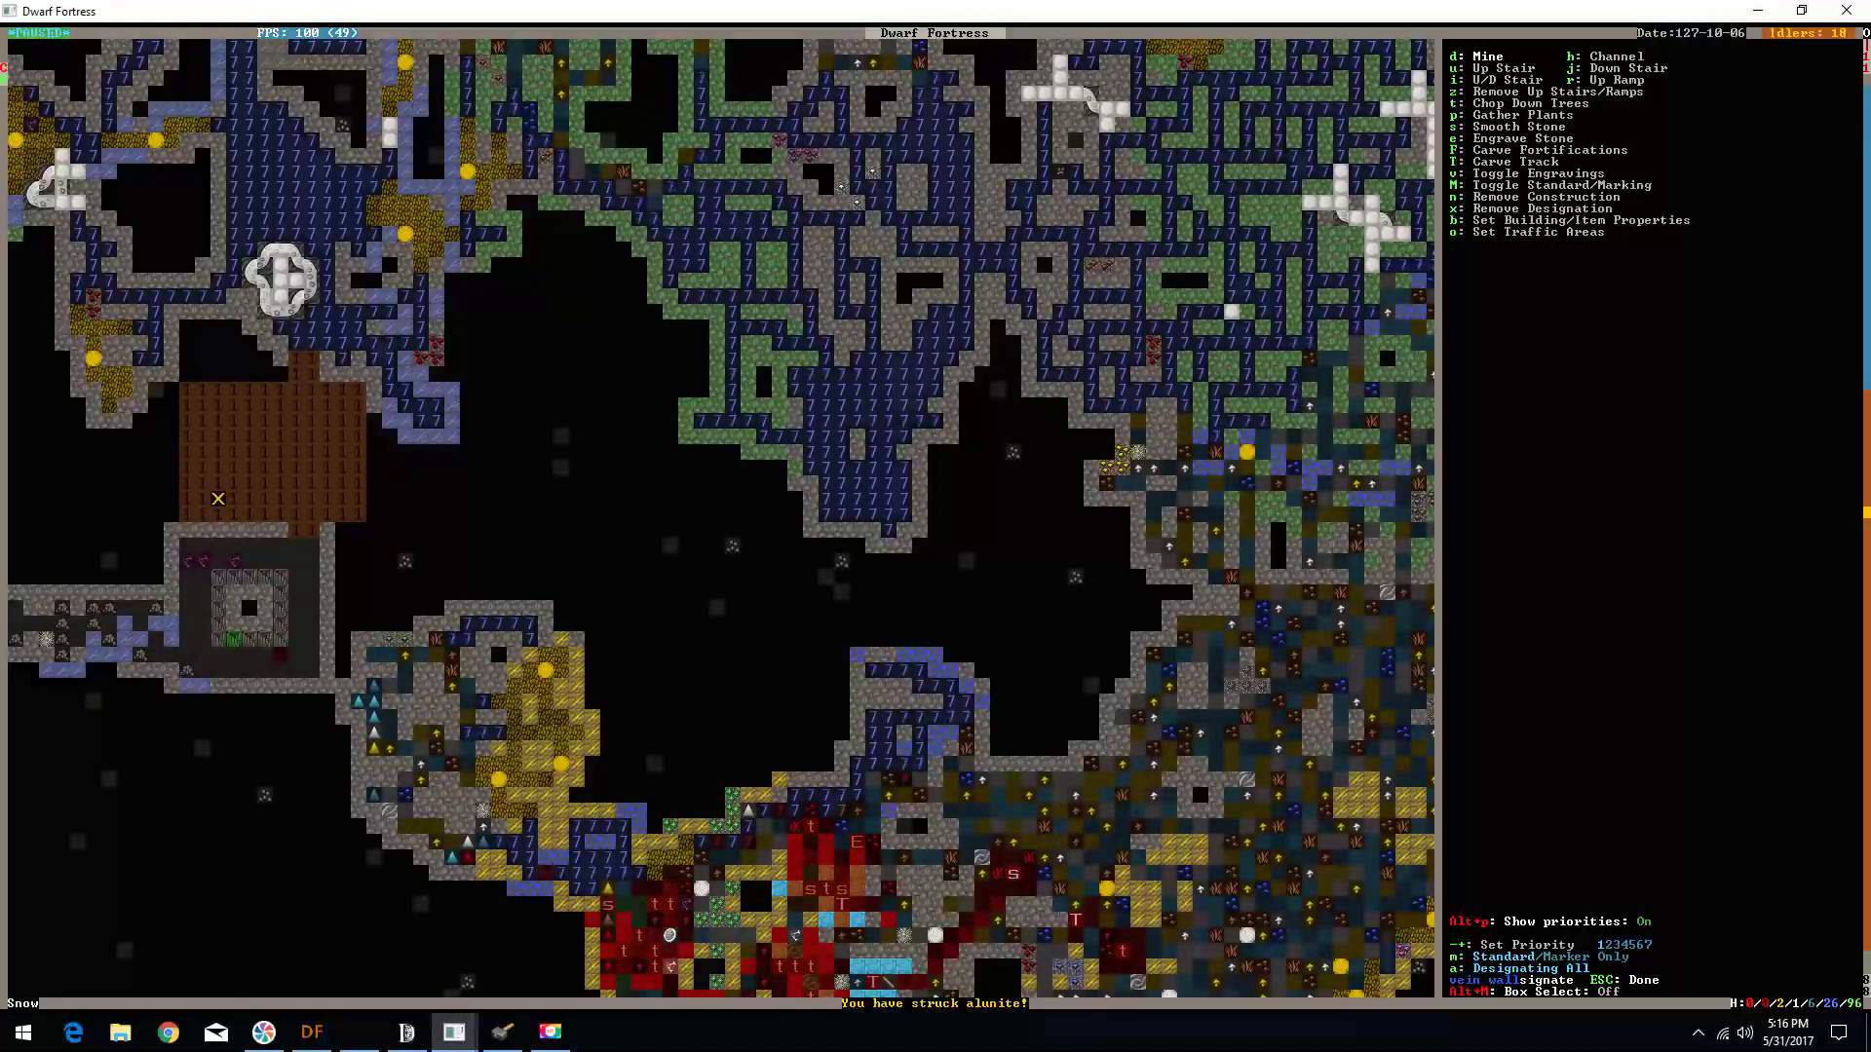
pyautogui.press('Escape')
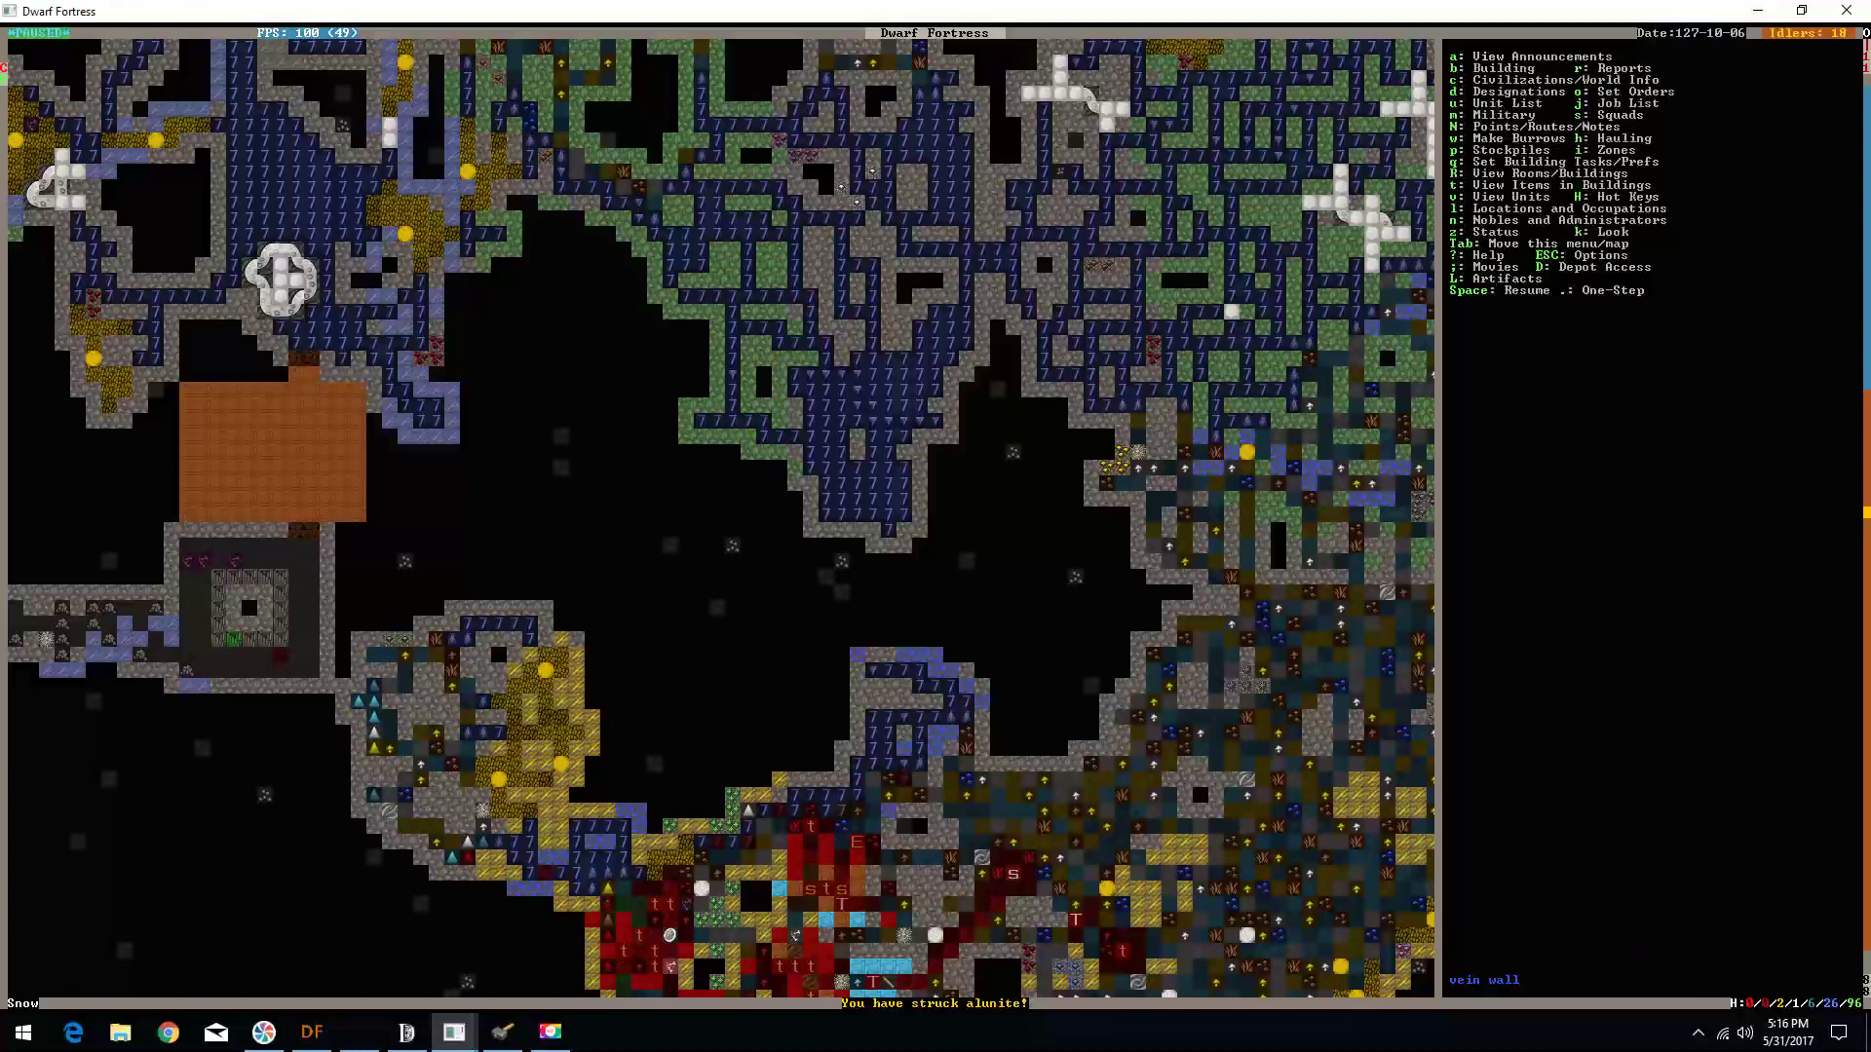
pyautogui.press('Escape')
pyautogui.press('Escape')
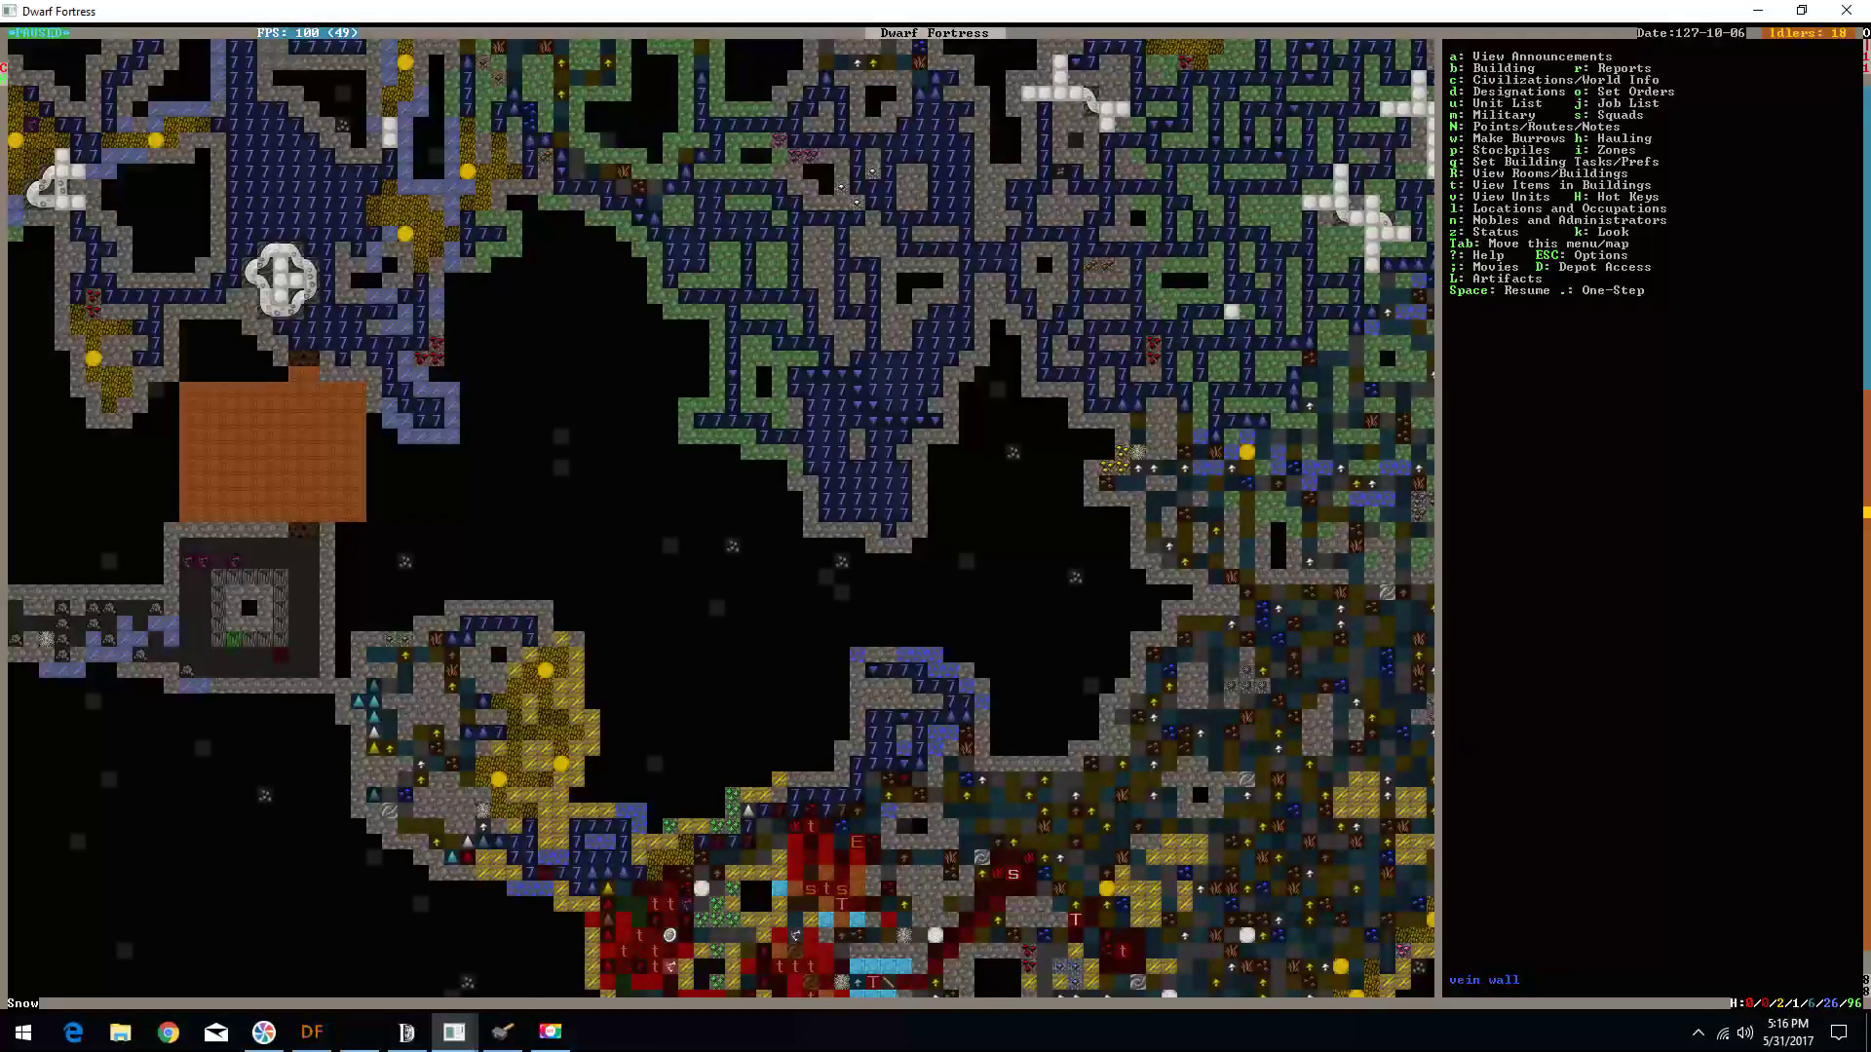
# - Start a floor construction in the stockpile room on the tunnel level
pyautogui.press('>')
pyautogui.press('>')
pyautogui.press('>')
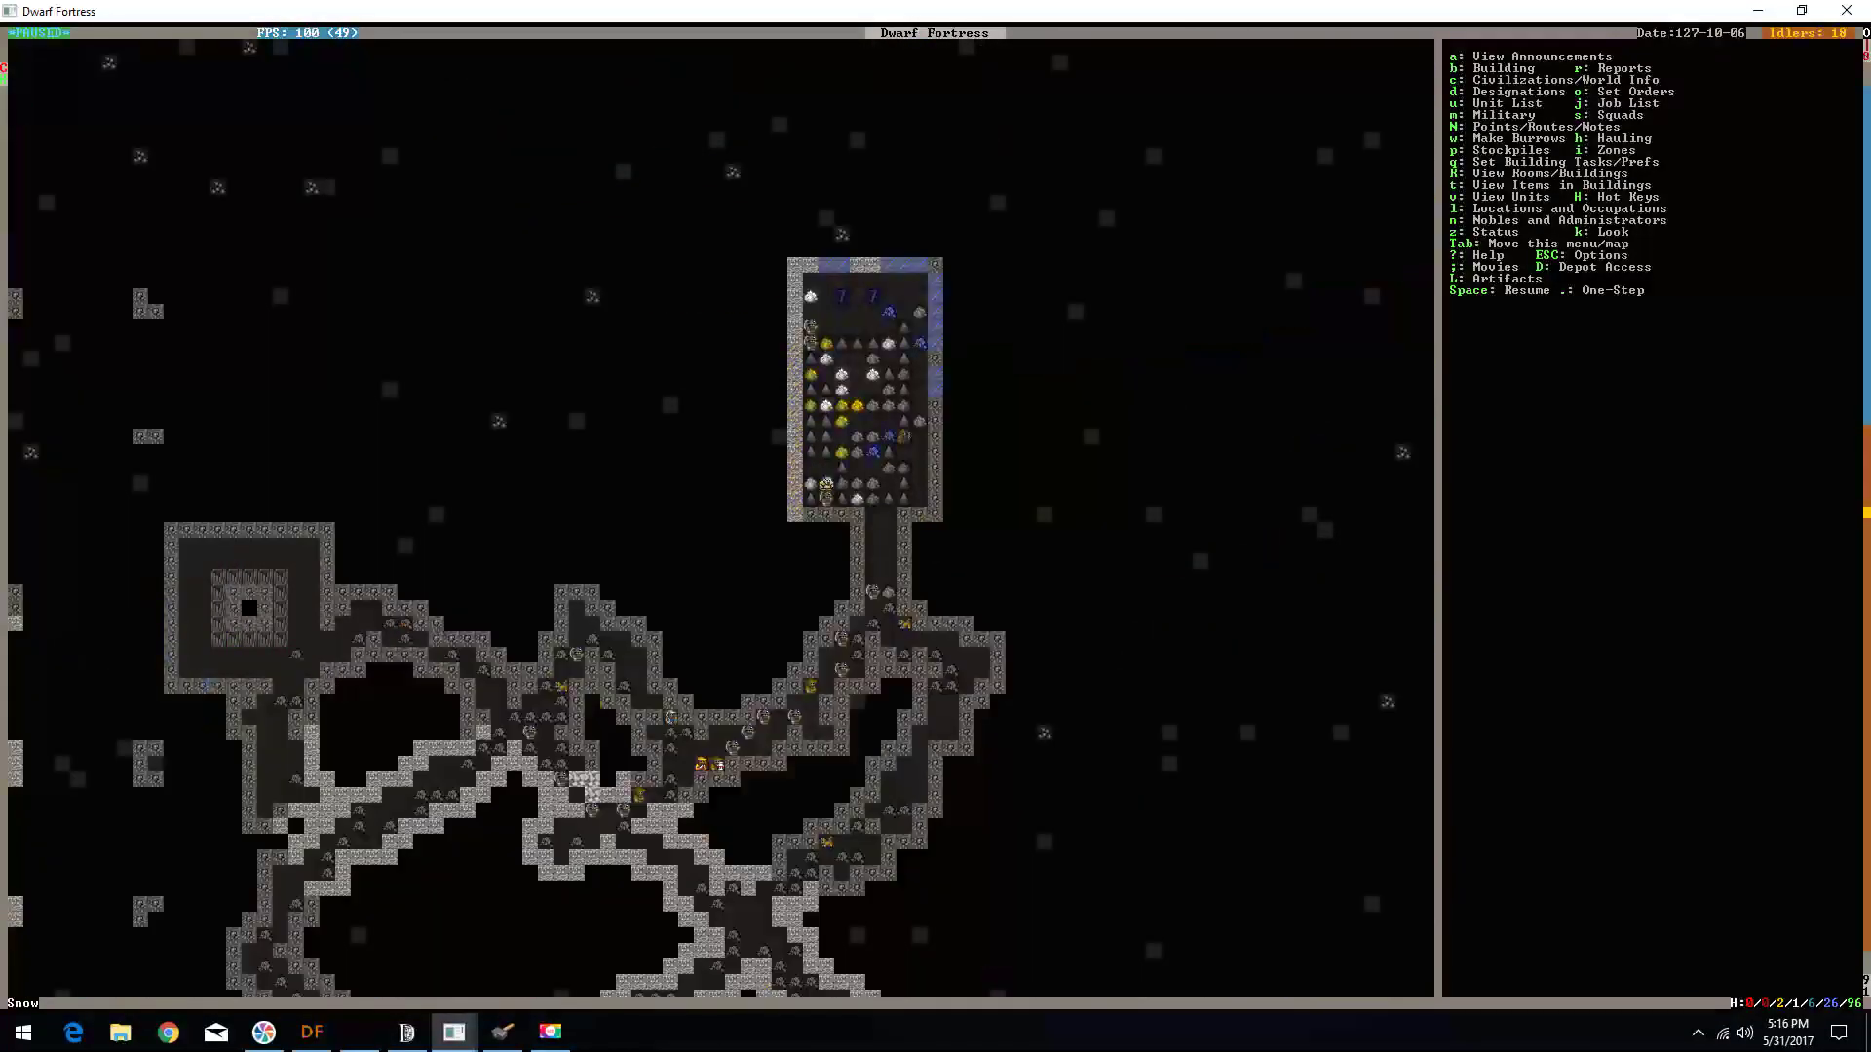
pyautogui.hotkey('shift', 'Right')
pyautogui.press('b')
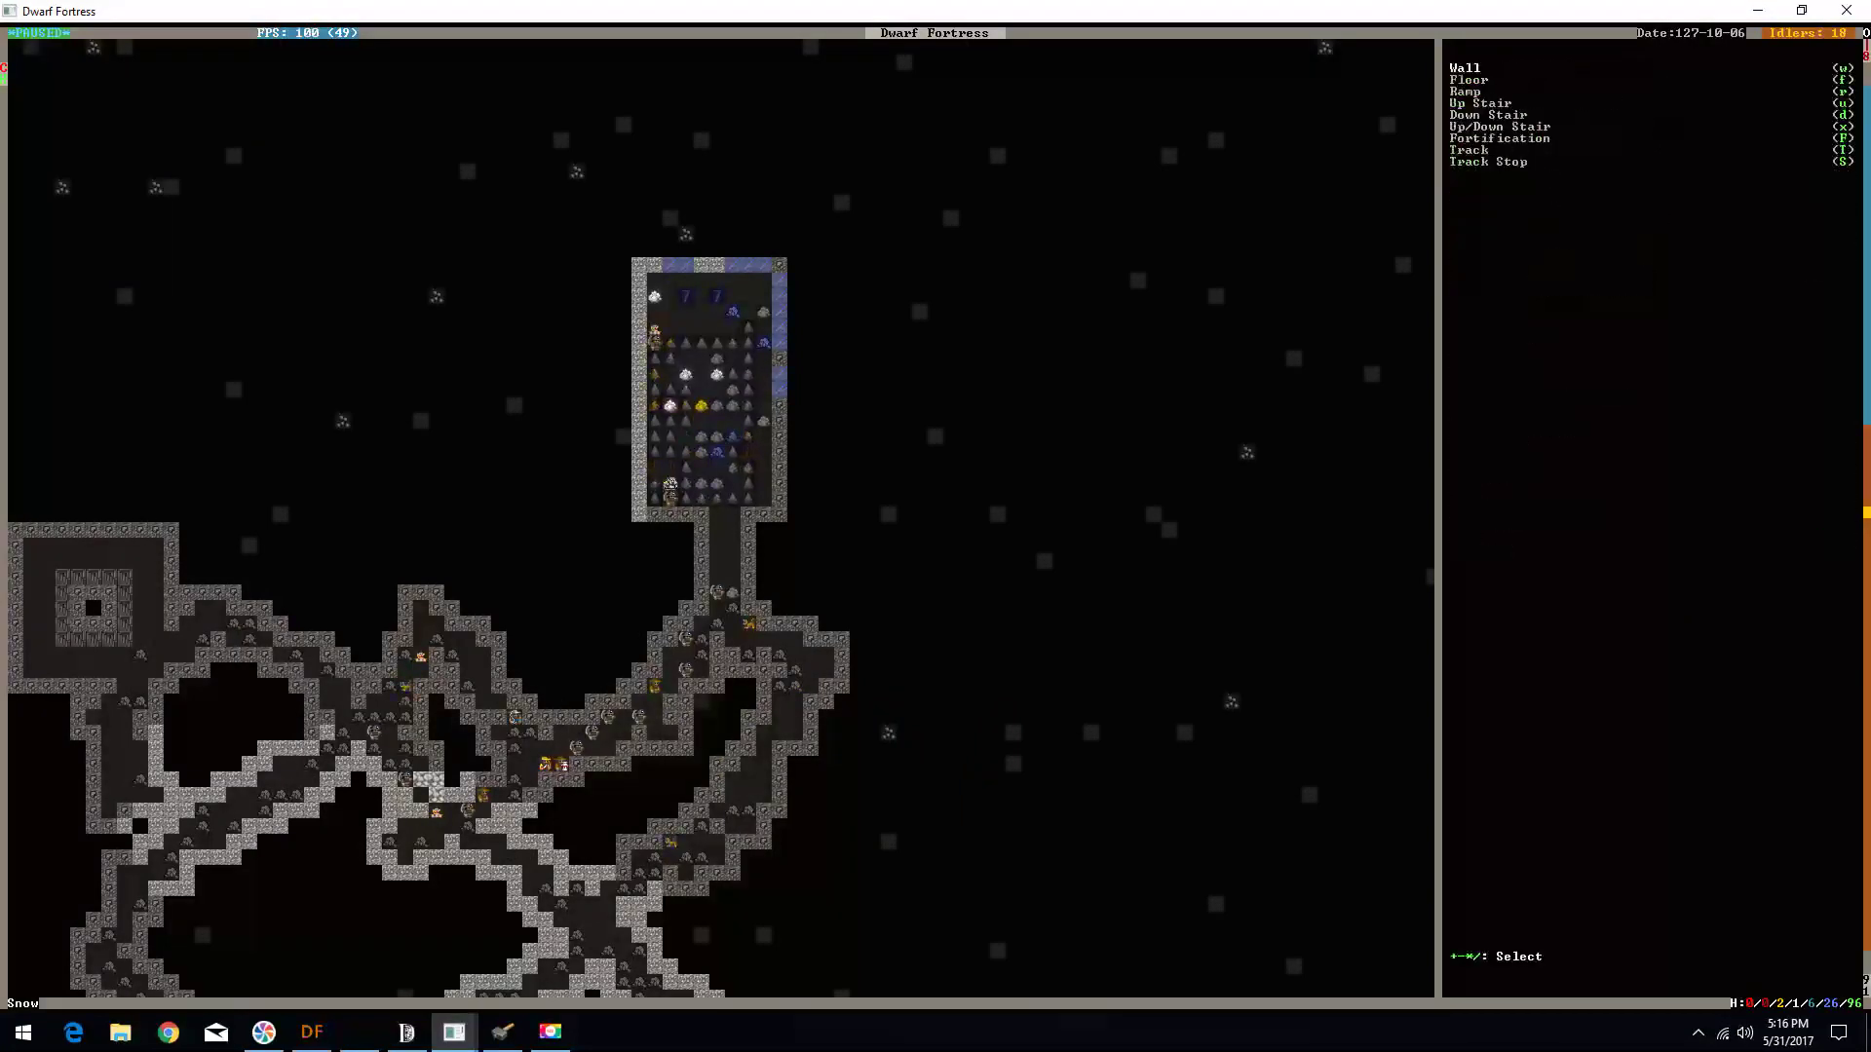
pyautogui.press('f')
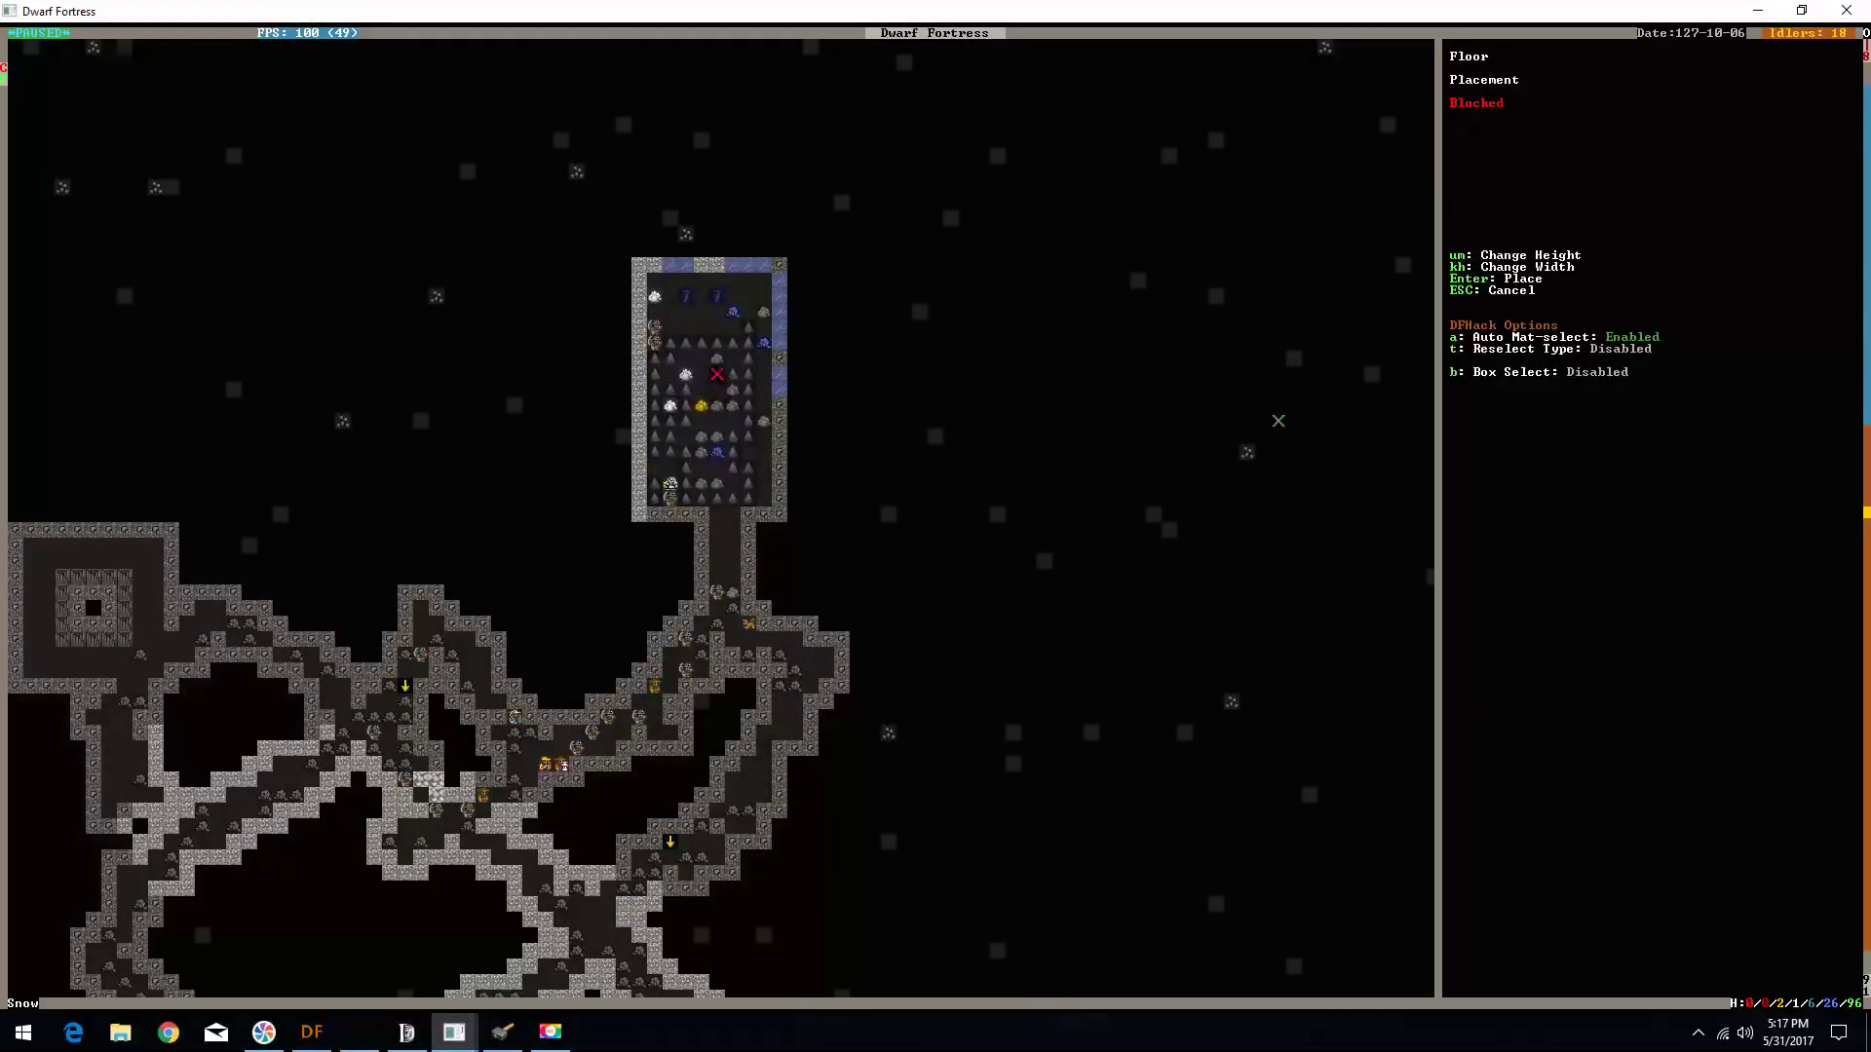
pyautogui.press('Return')
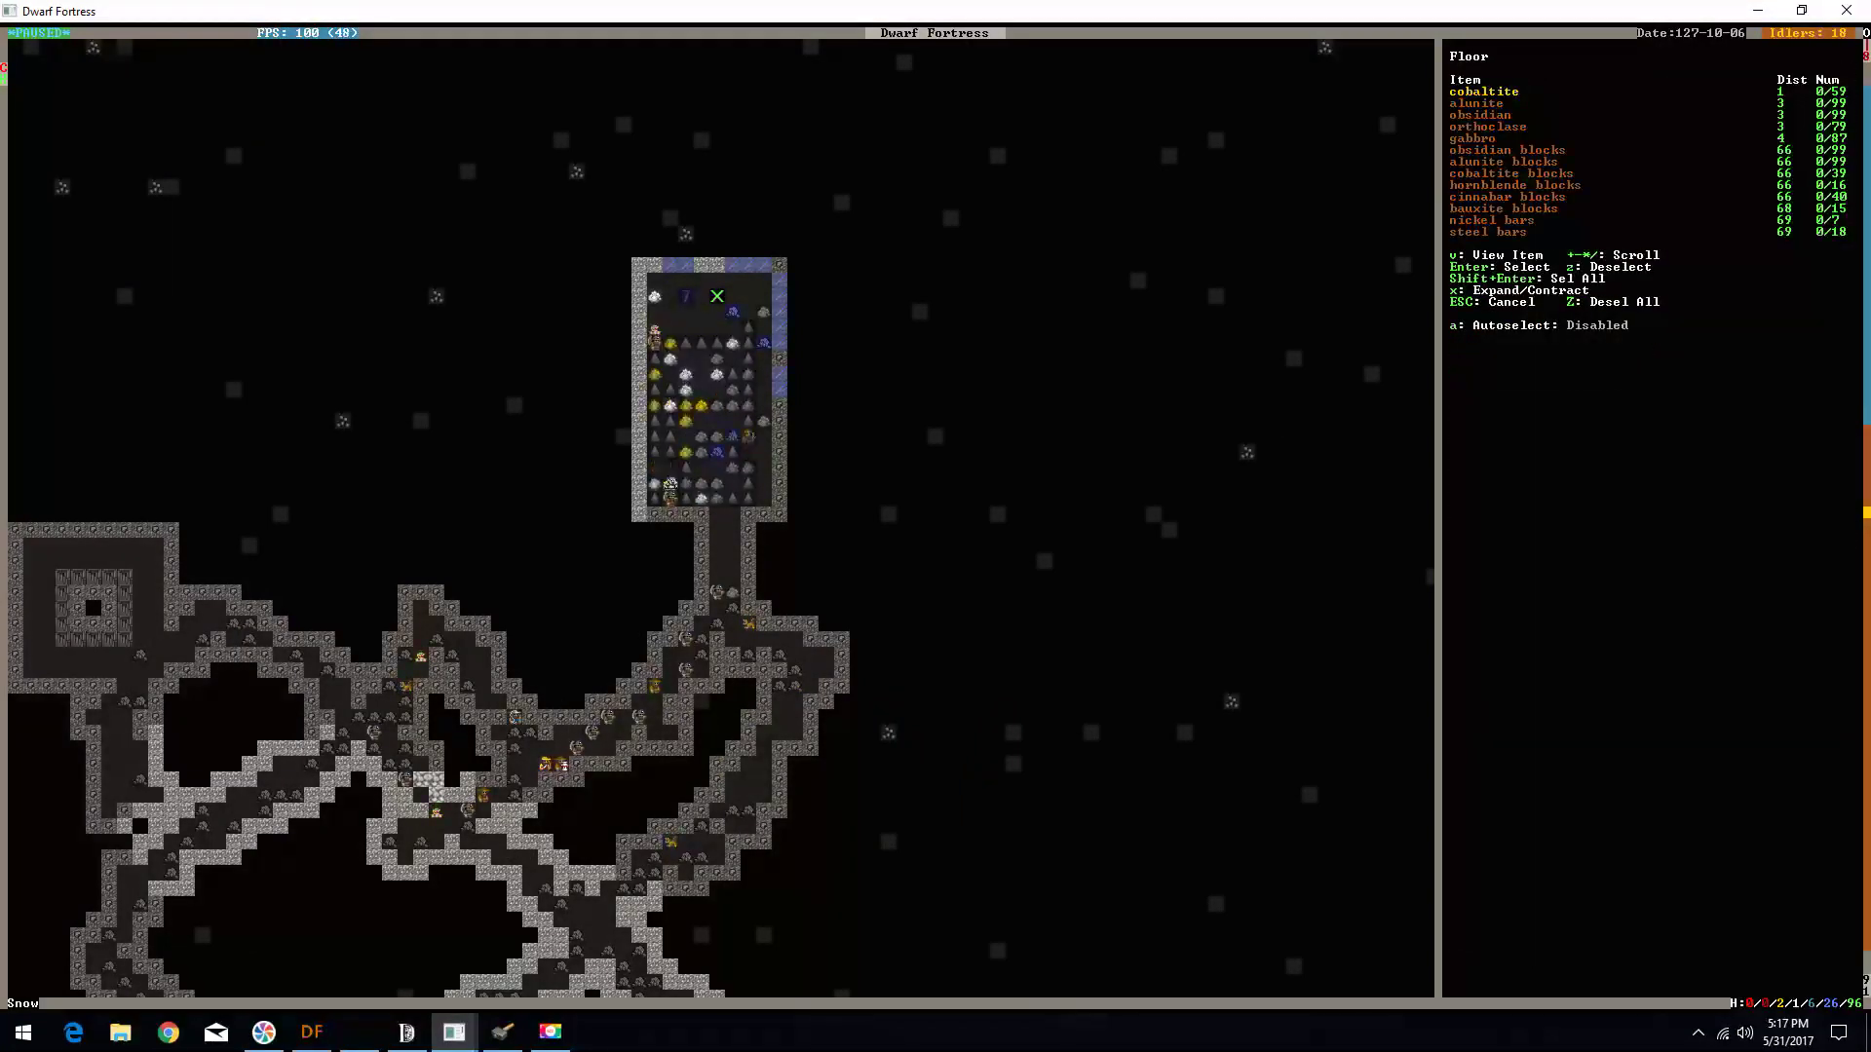
# - Choose block material and place two floors along the room's top edge
pyautogui.press('Down')
pyautogui.press('Down')
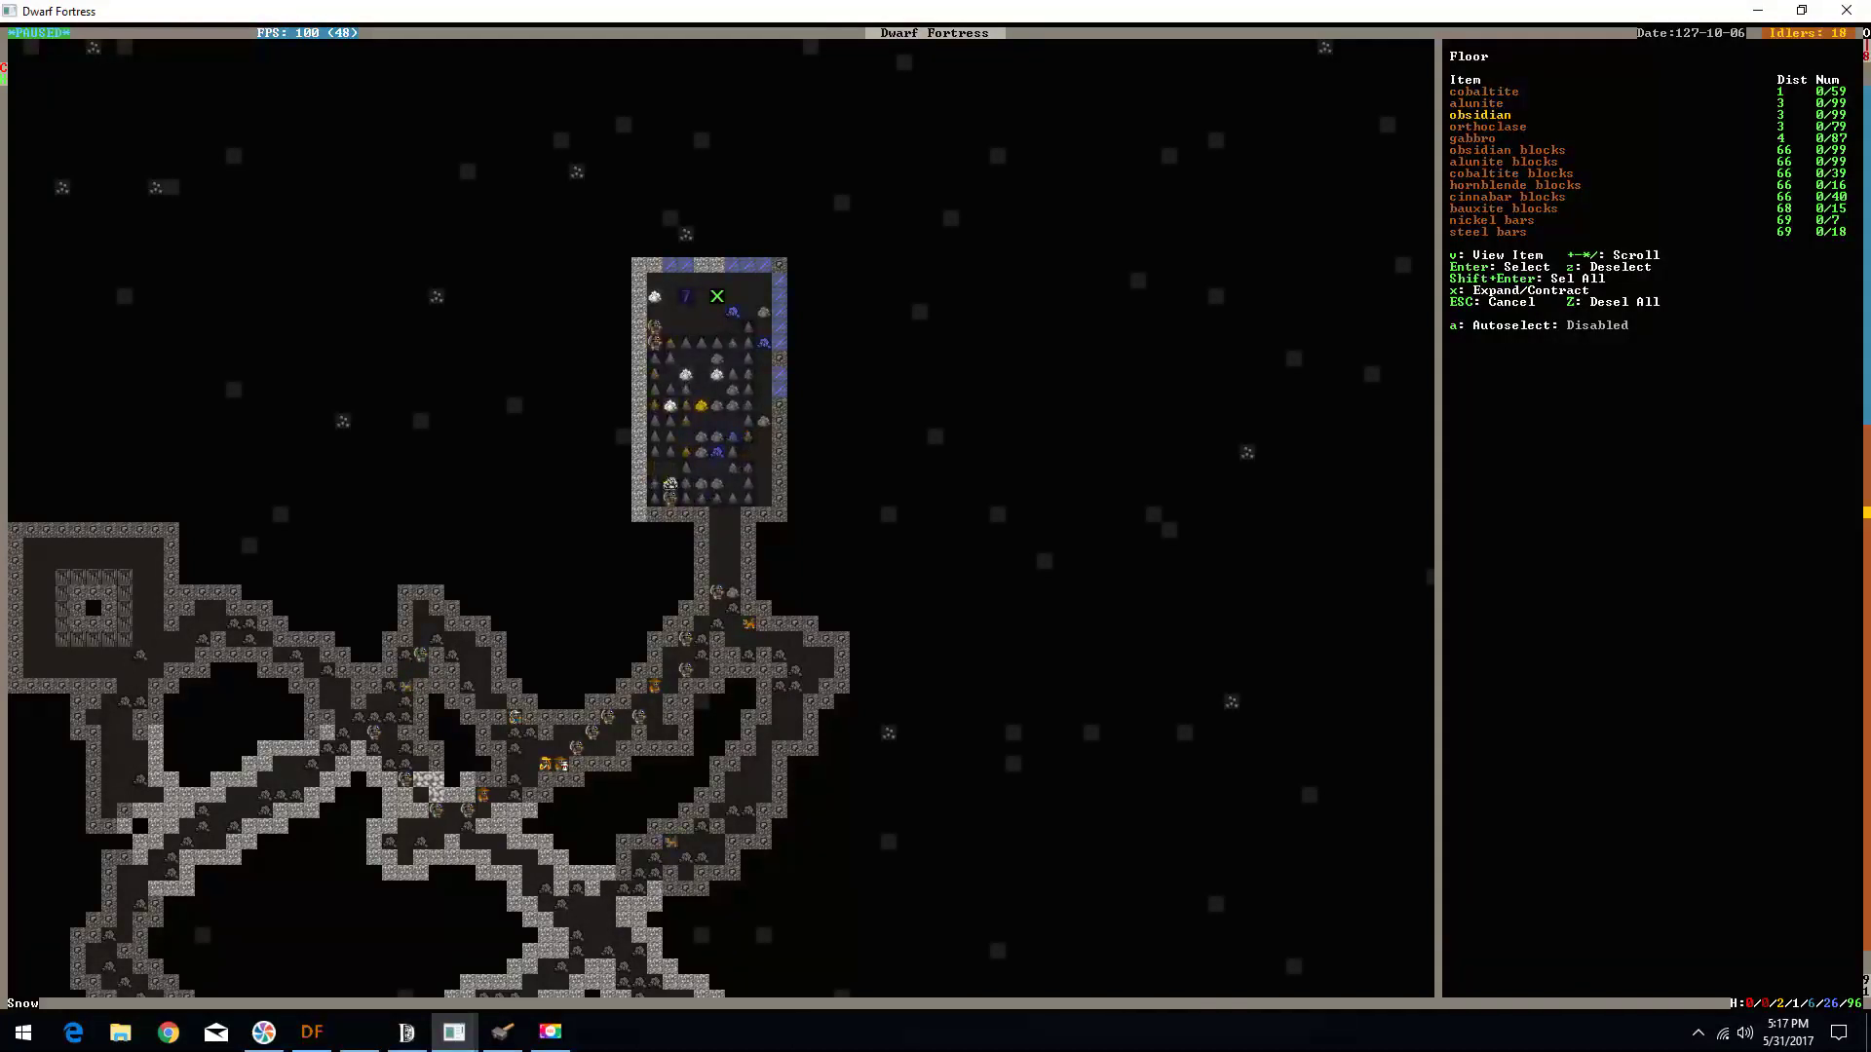
pyautogui.press('Down')
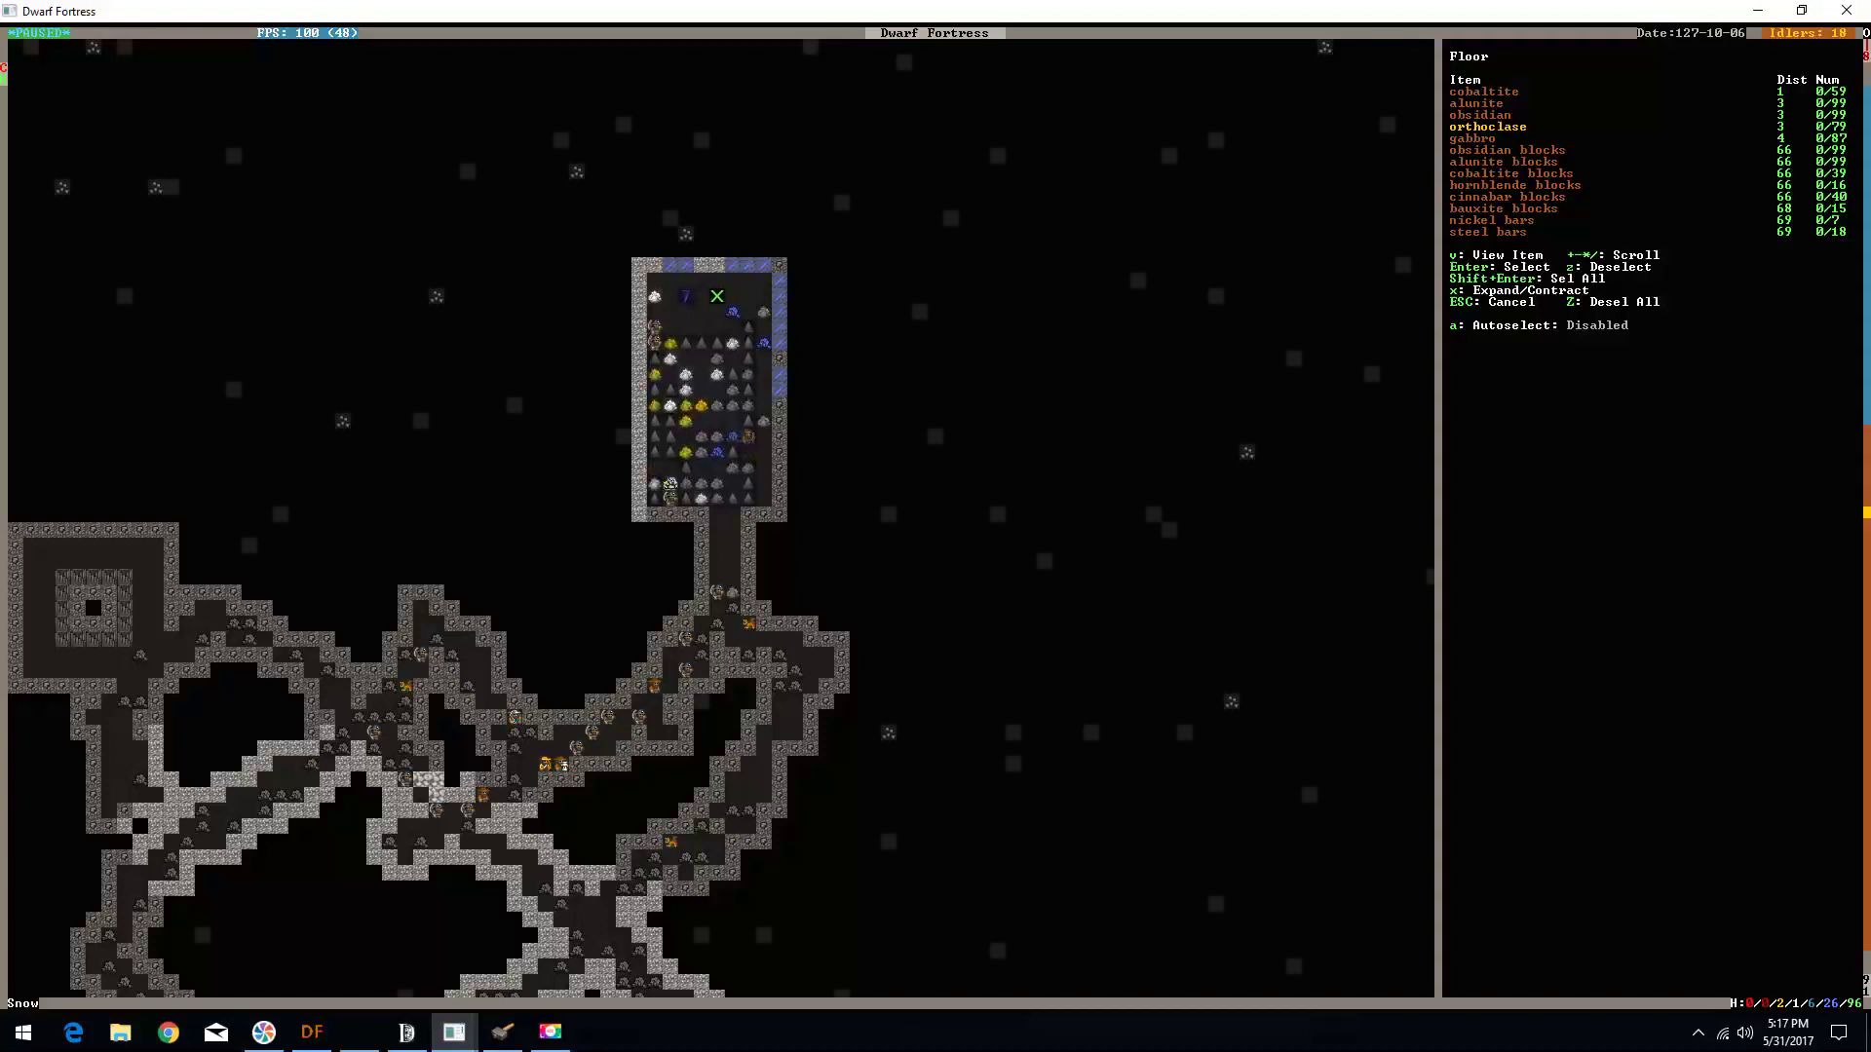
pyautogui.press('Down')
pyautogui.press('Down')
pyautogui.press('Down')
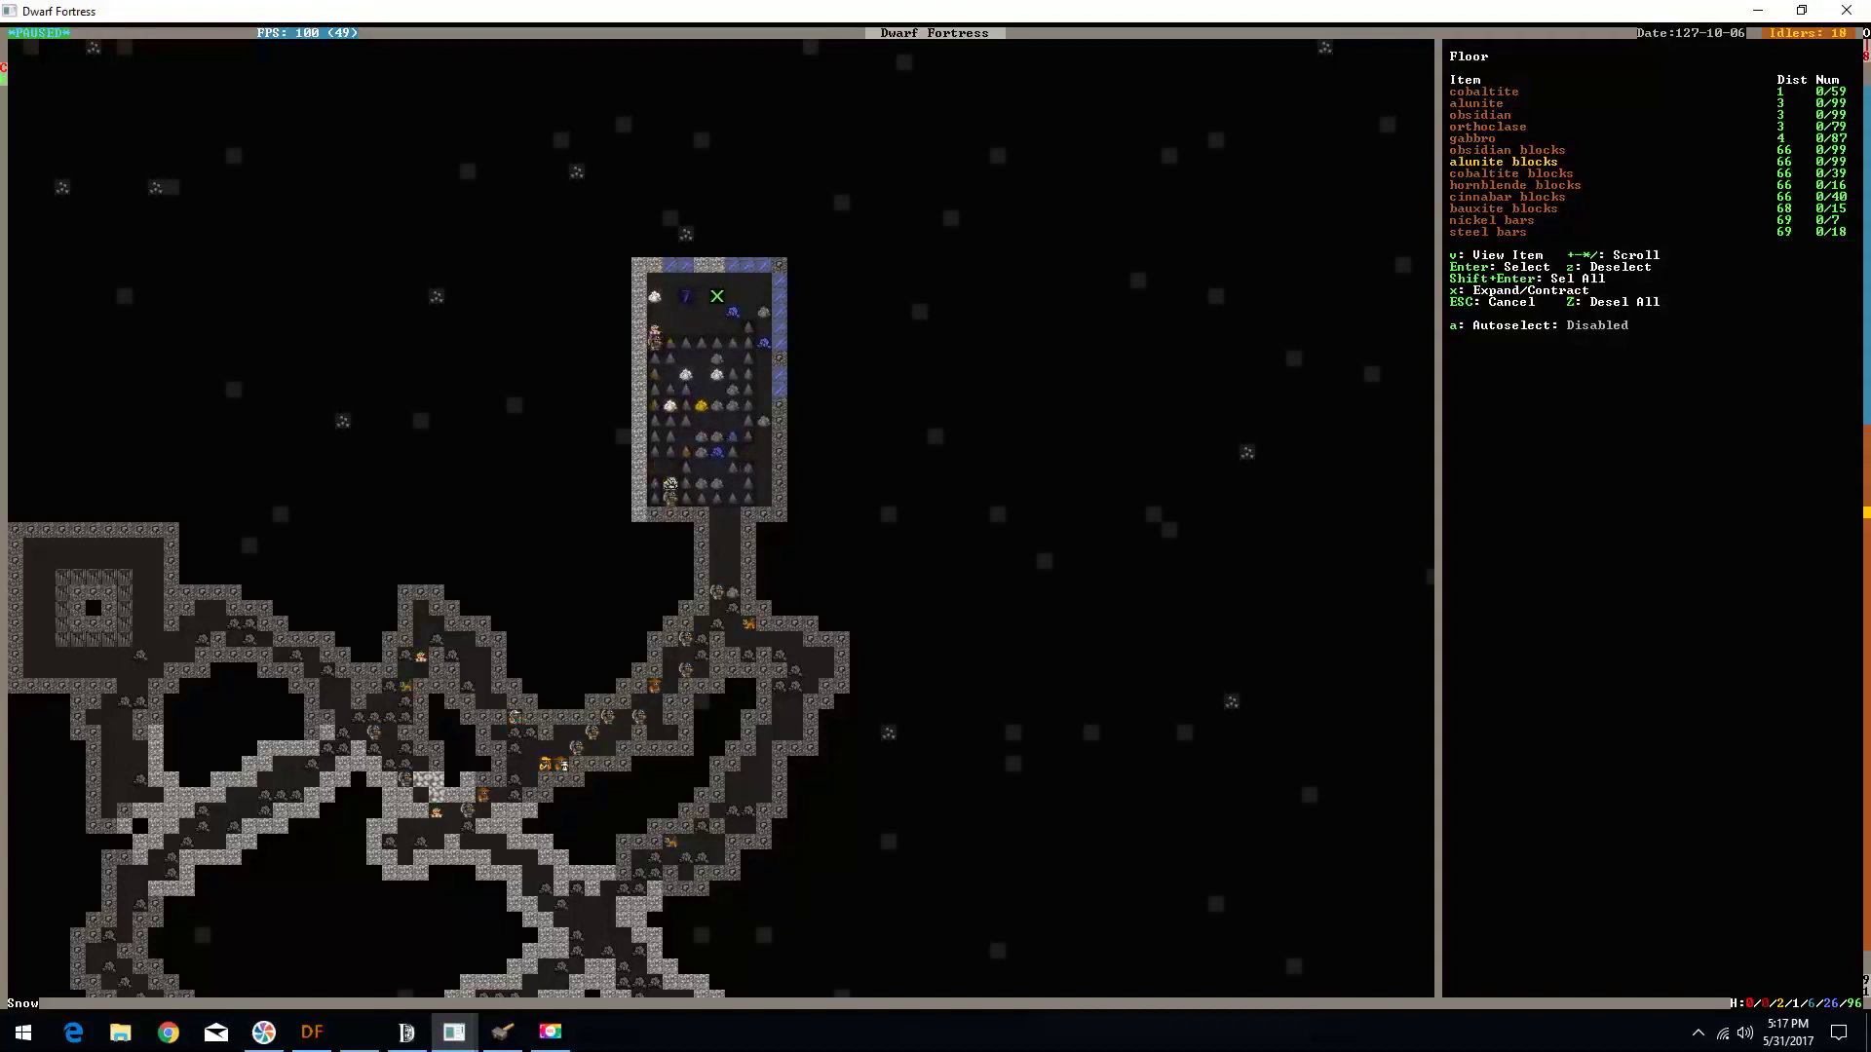
pyautogui.press('Return')
pyautogui.press('f')
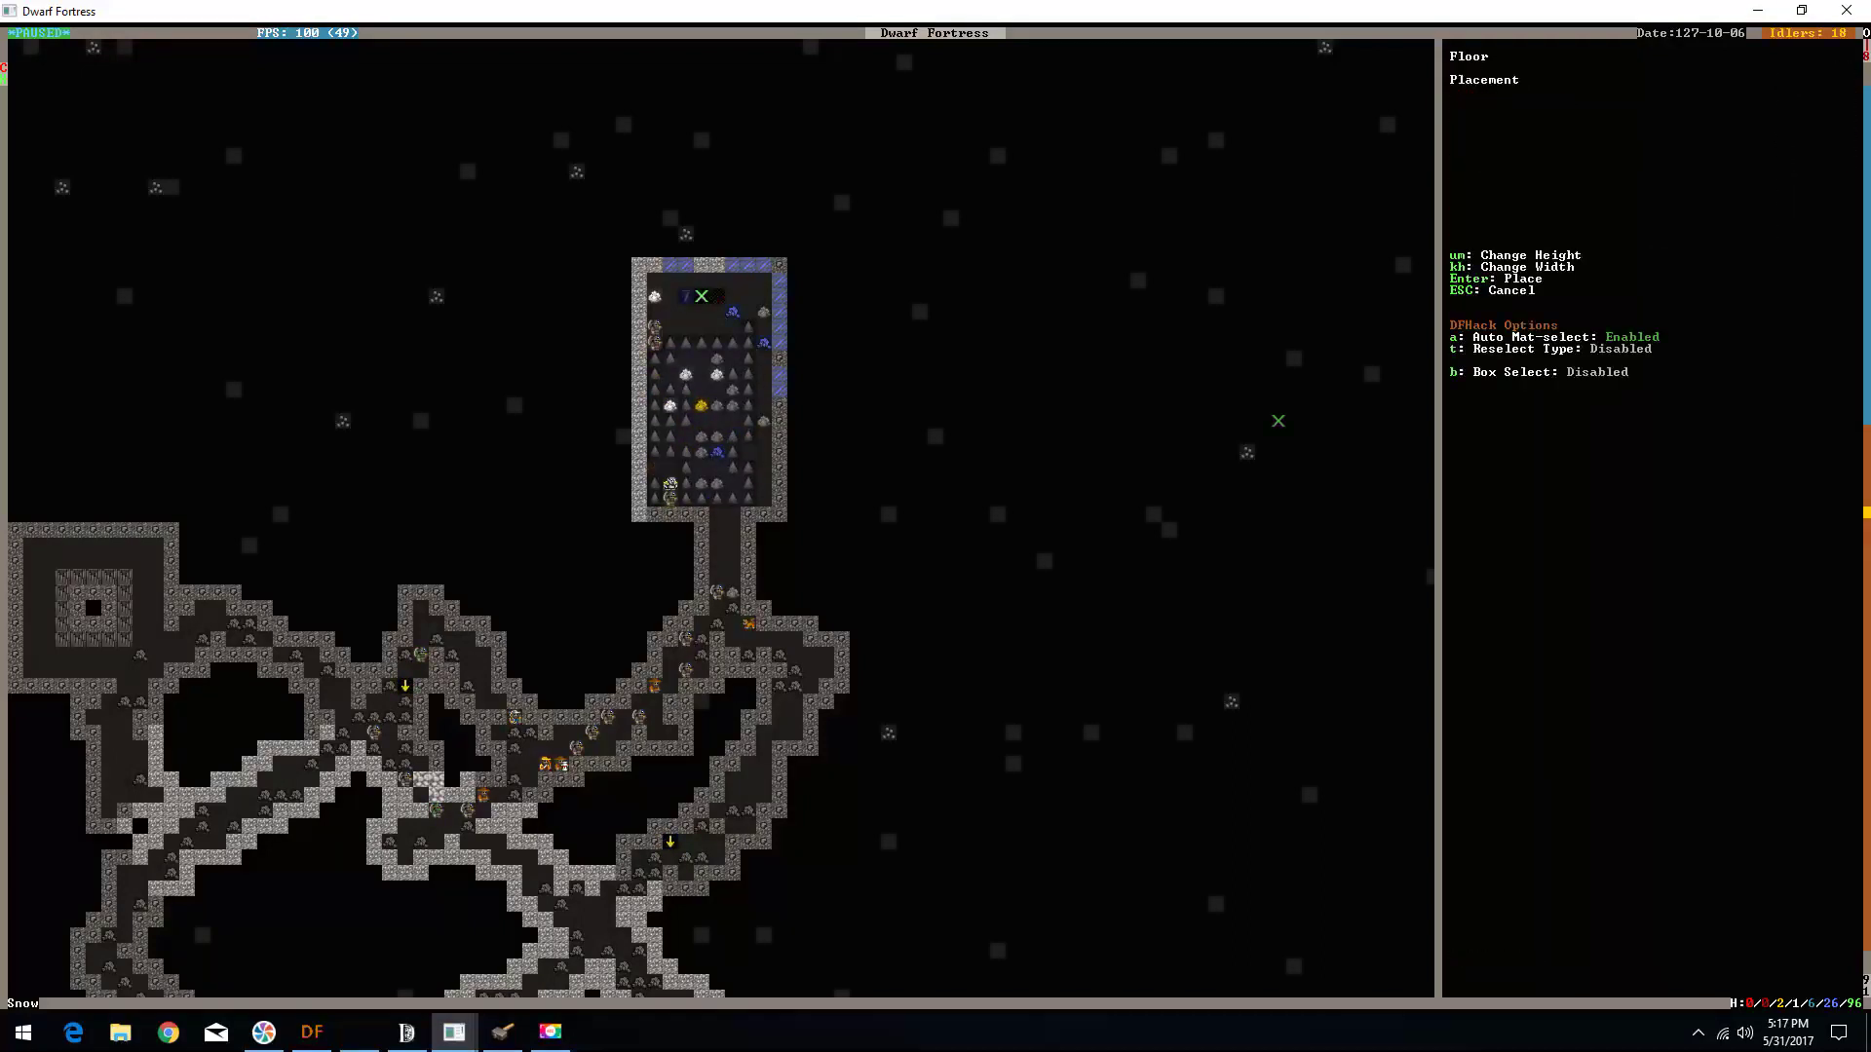
pyautogui.press('Return')
pyautogui.press('Return')
pyautogui.press('Escape')
pyautogui.press('Escape')
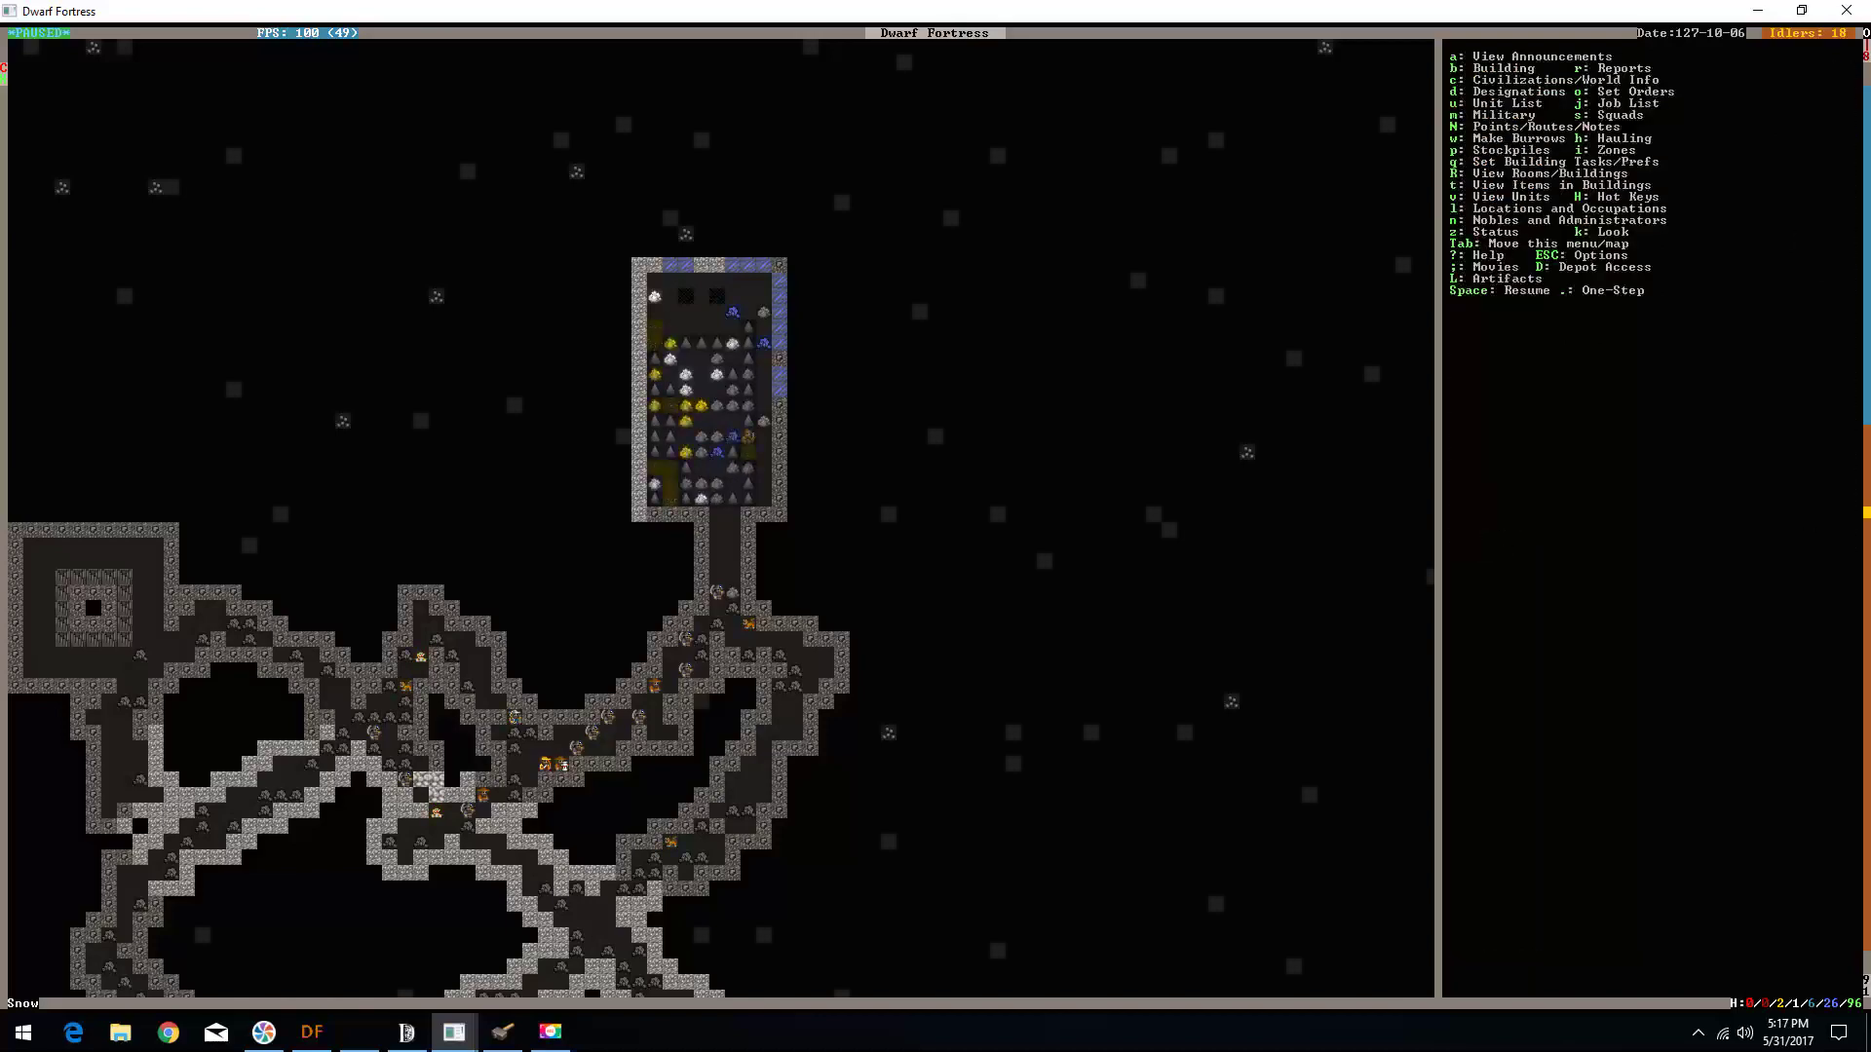
# - Browse between the tunnels and the flooded cavern level, ending on the cavern
pyautogui.hotkey('shift', 'Left')
pyautogui.hotkey('shift', 'Left')
pyautogui.press('>')
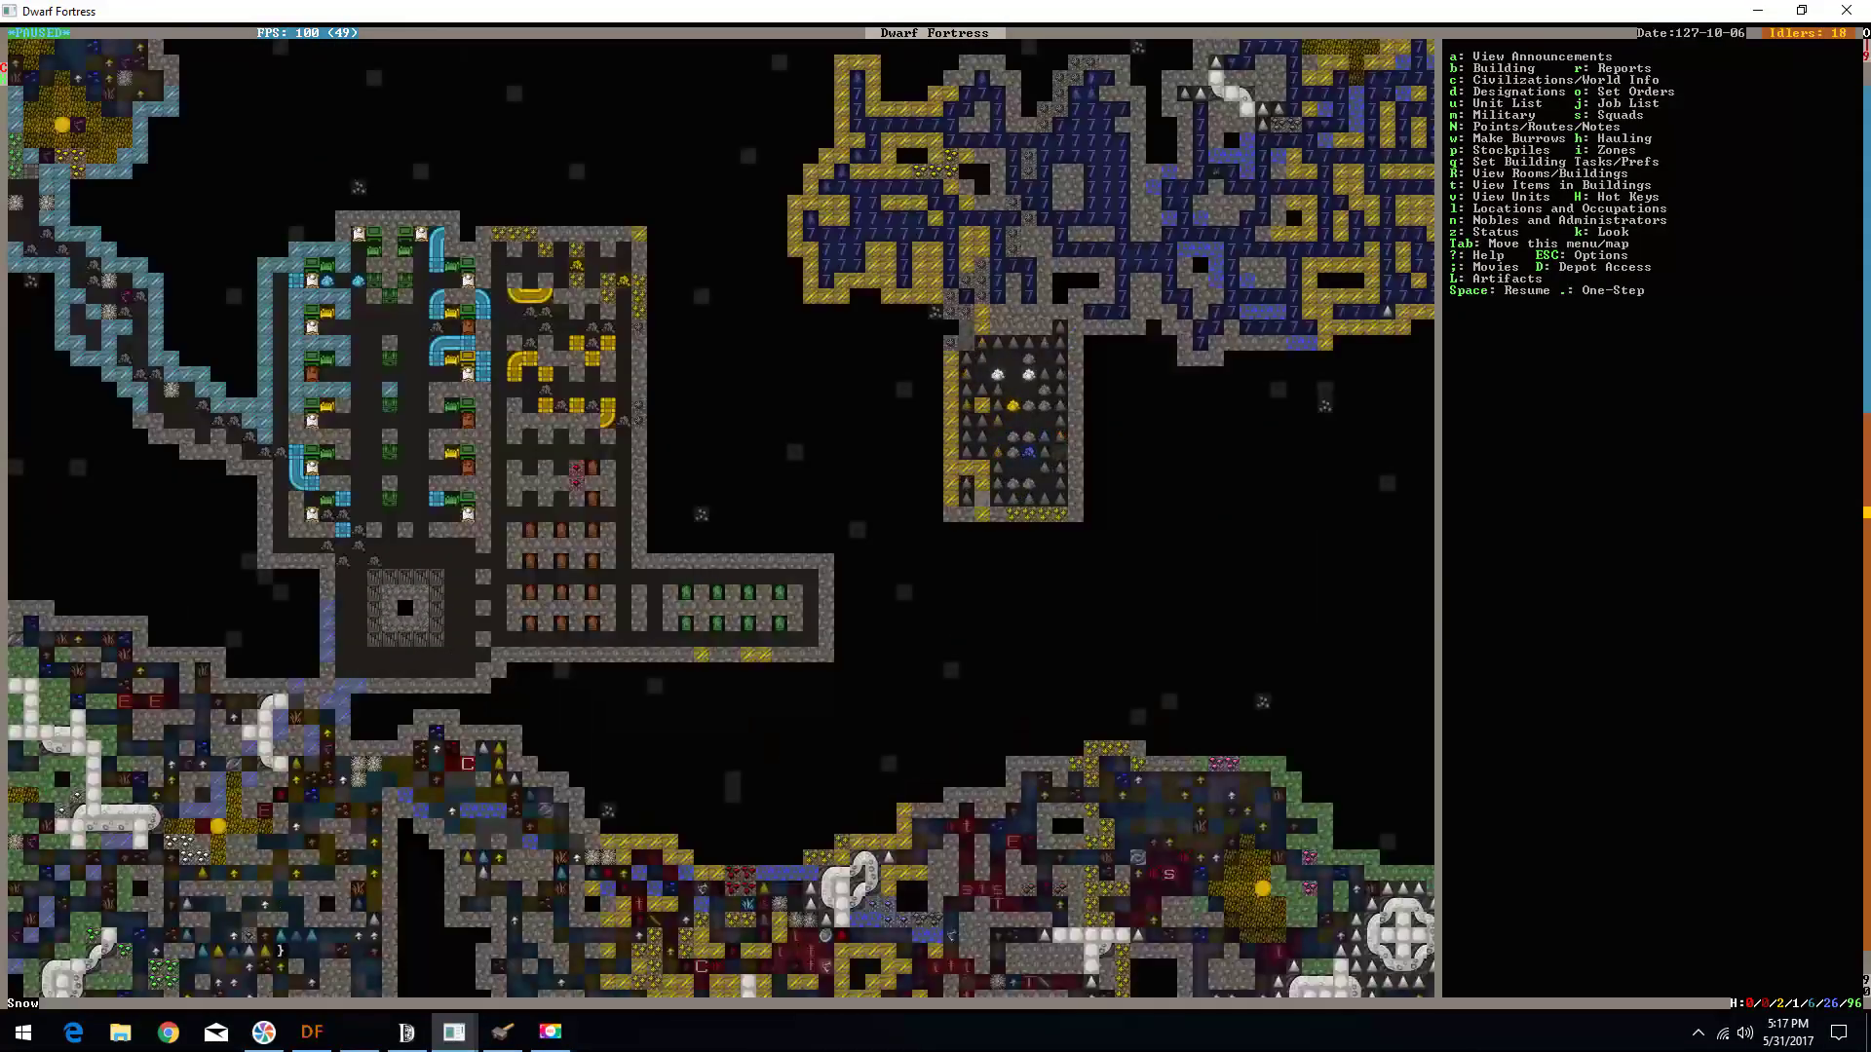
pyautogui.press('>')
pyautogui.press('>')
pyautogui.press('less')
pyautogui.press('less')
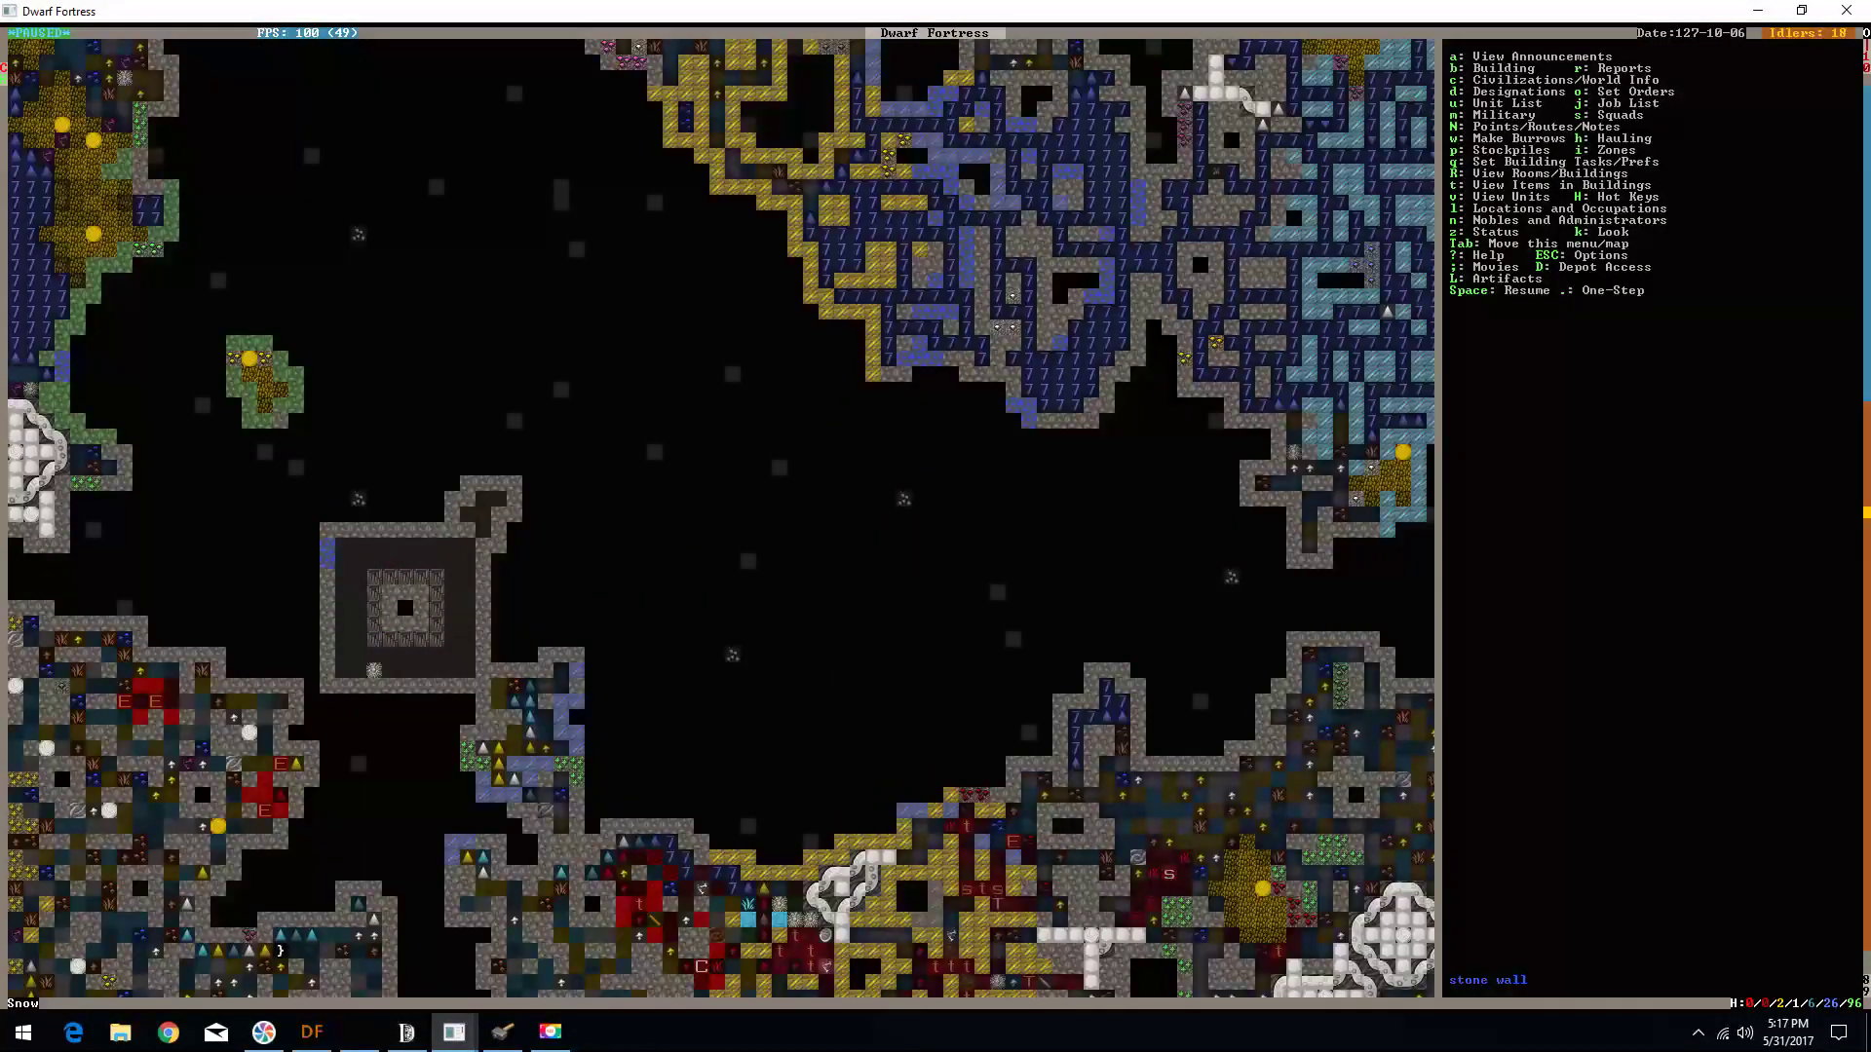
pyautogui.press('less')
pyautogui.press('less')
pyautogui.press('>')
pyautogui.press('>')
pyautogui.press('>')
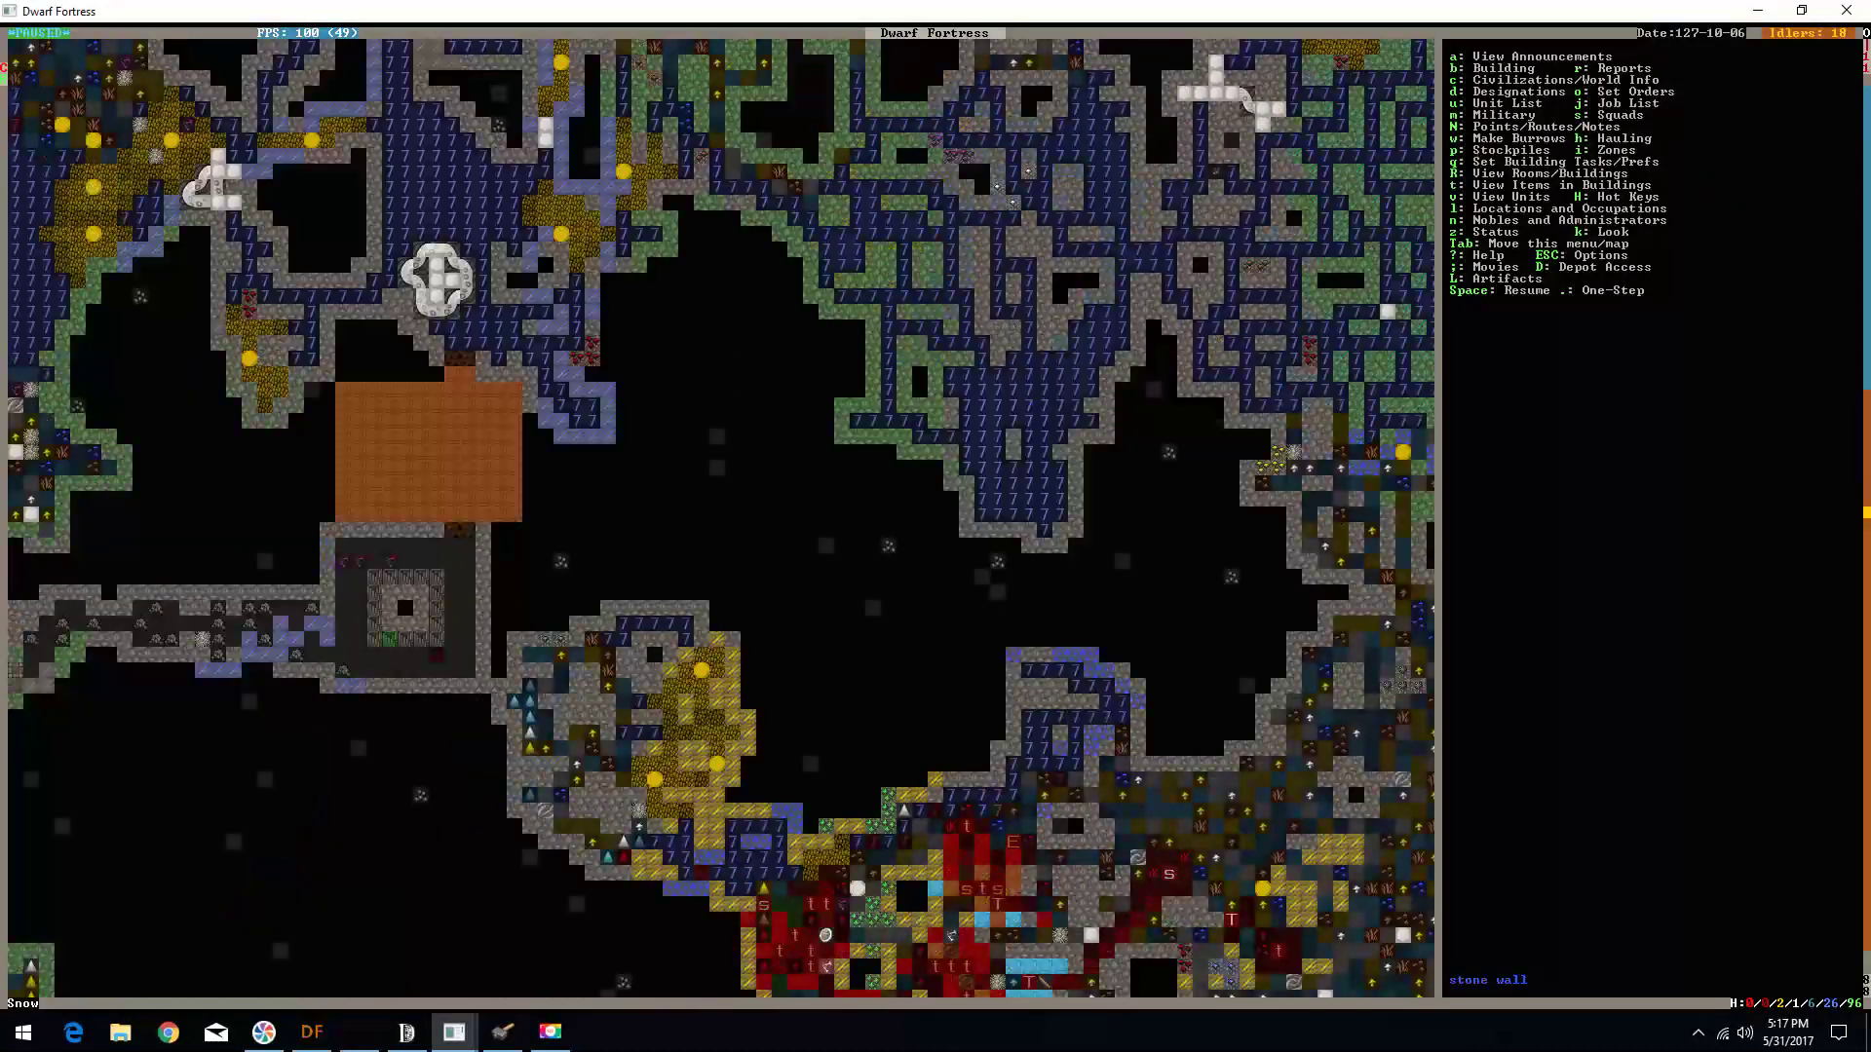
pyautogui.press('less')
pyautogui.press('>')
# - Unpause the game, shift the view west and south, and look at a tile
pyautogui.press('d')
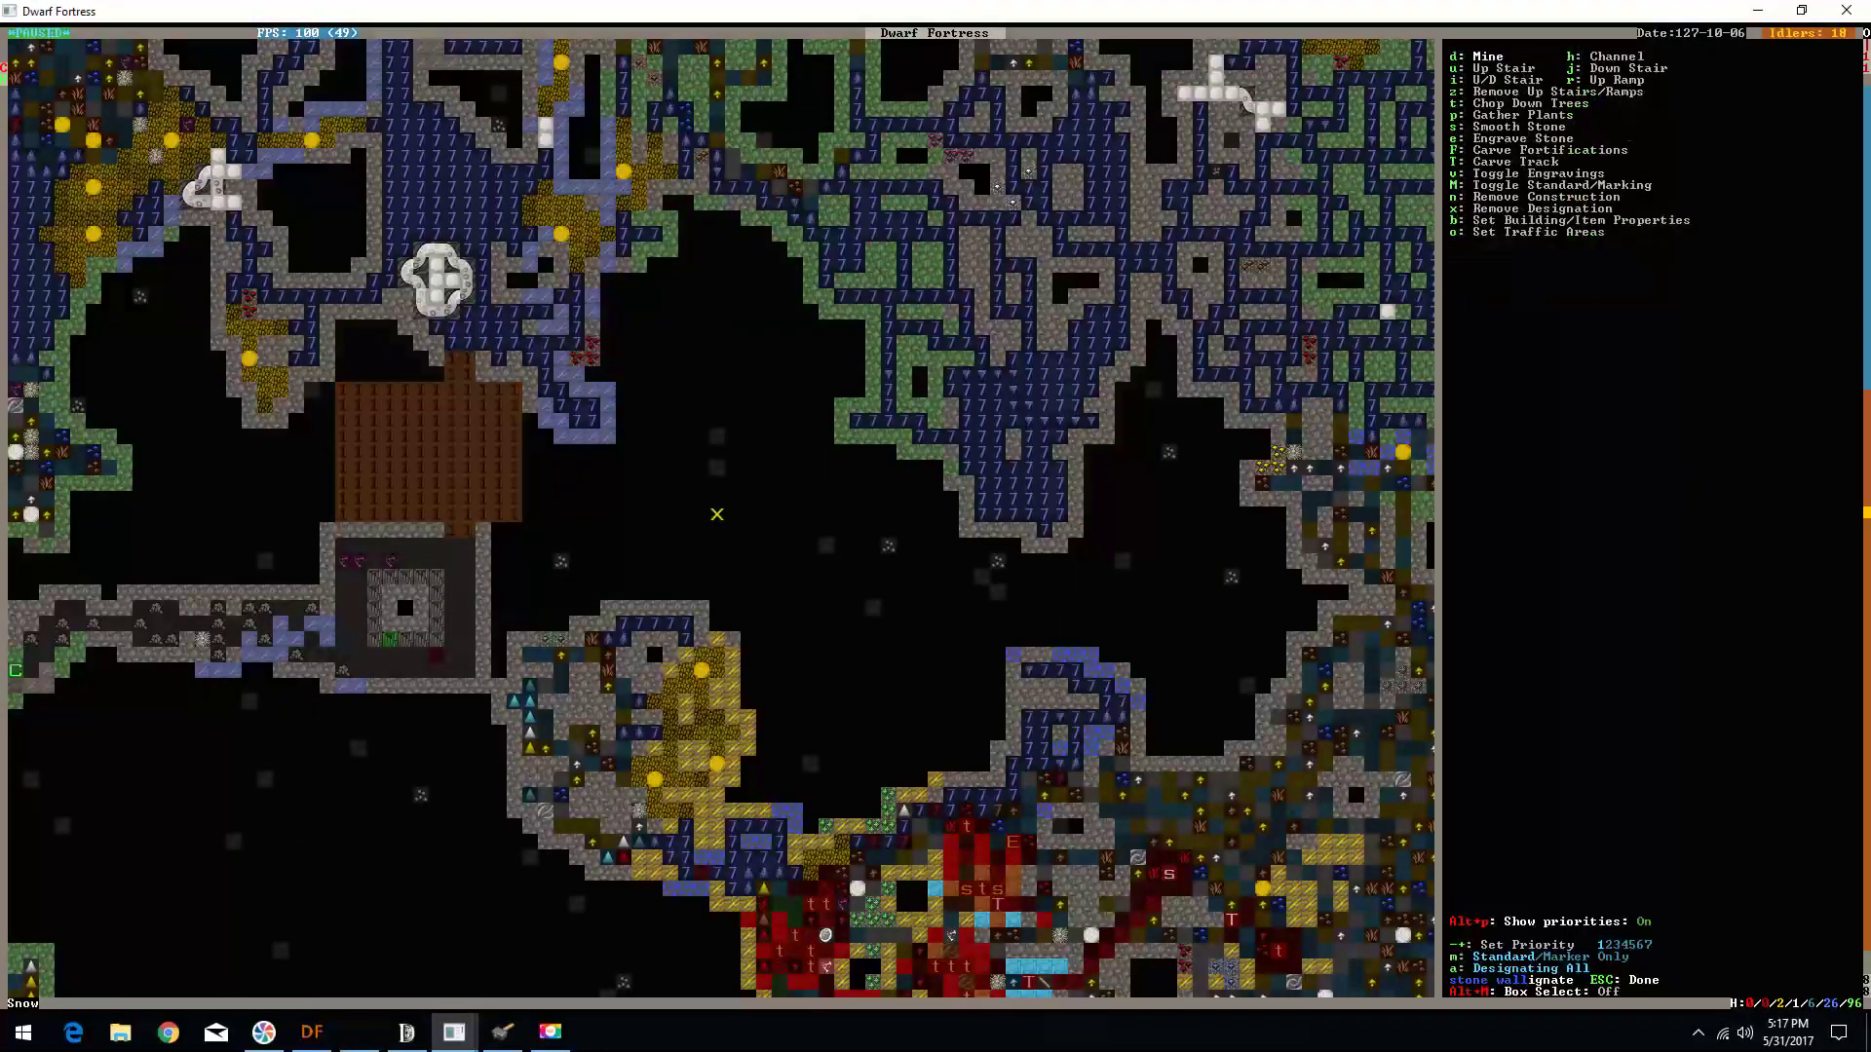
pyautogui.press('Escape')
pyautogui.press('Left')
pyautogui.press('Left')
pyautogui.press('Left')
pyautogui.press('space')
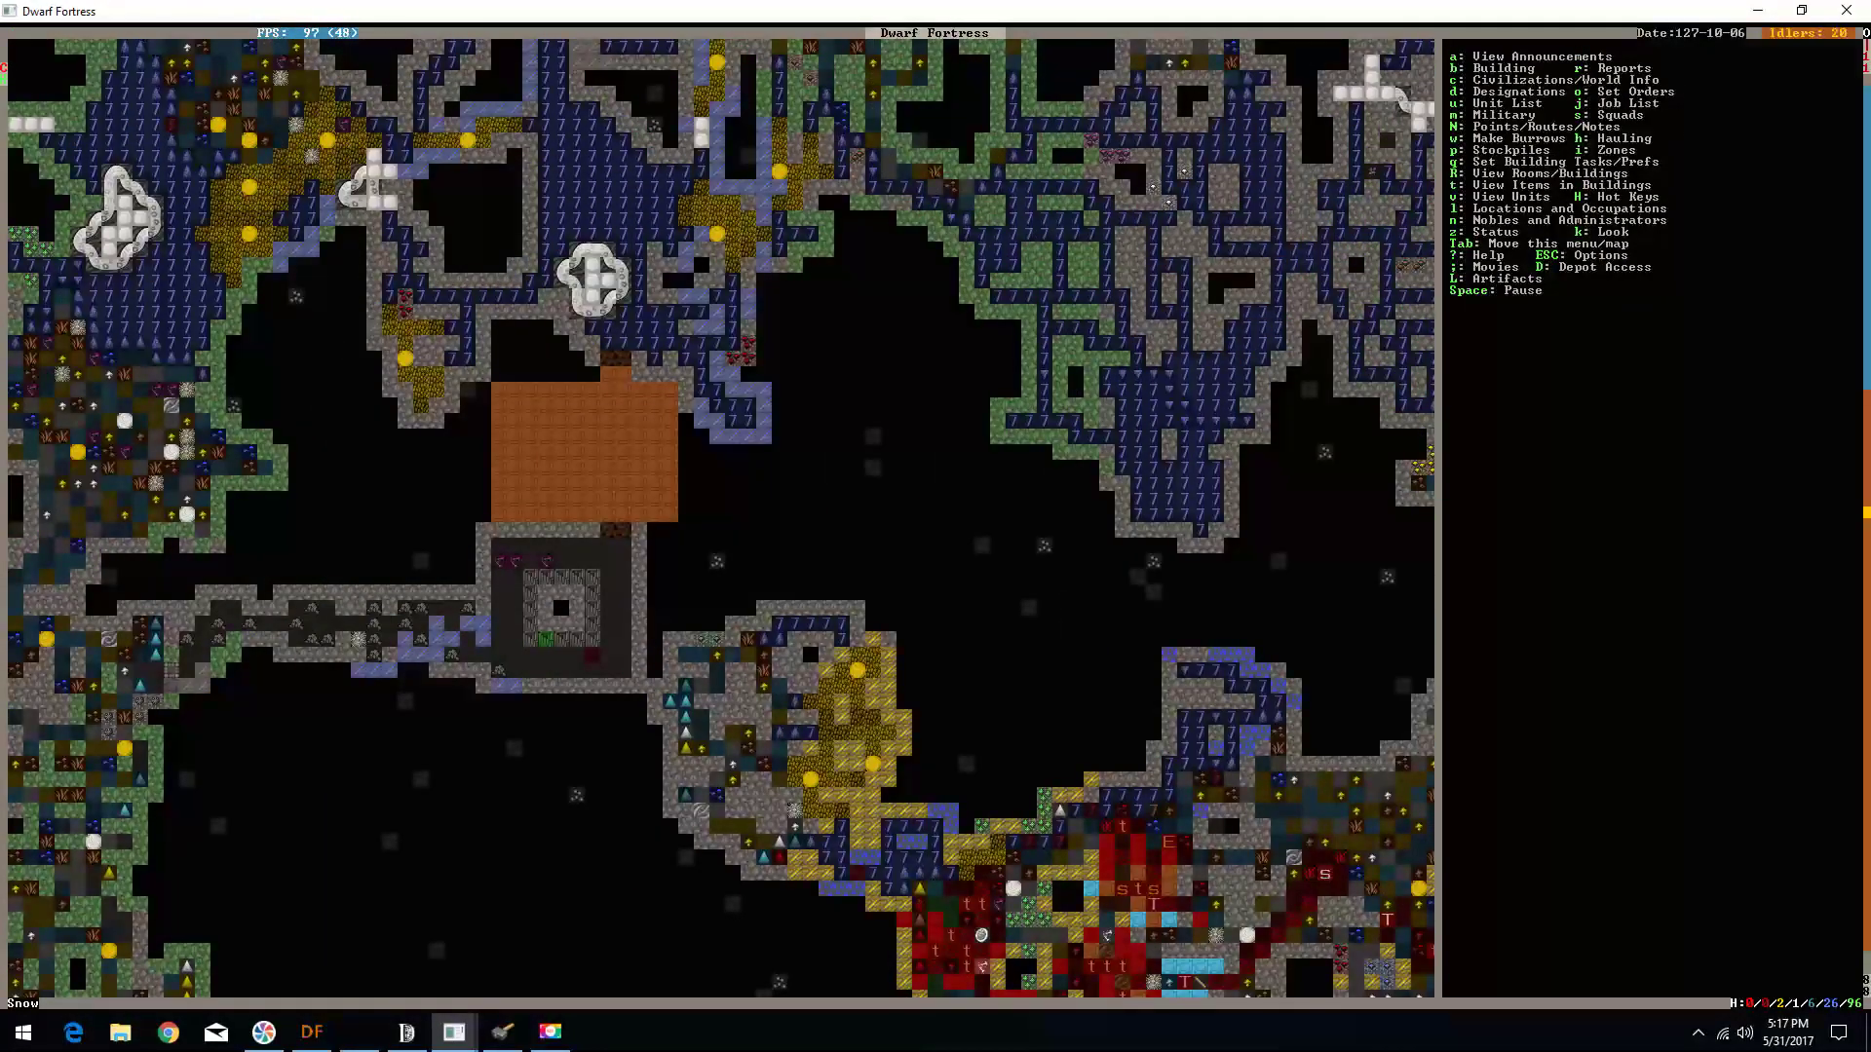
pyautogui.hotkey('shift', 'Left')
pyautogui.hotkey('shift', 'Right')
pyautogui.hotkey('shift', 'Left')
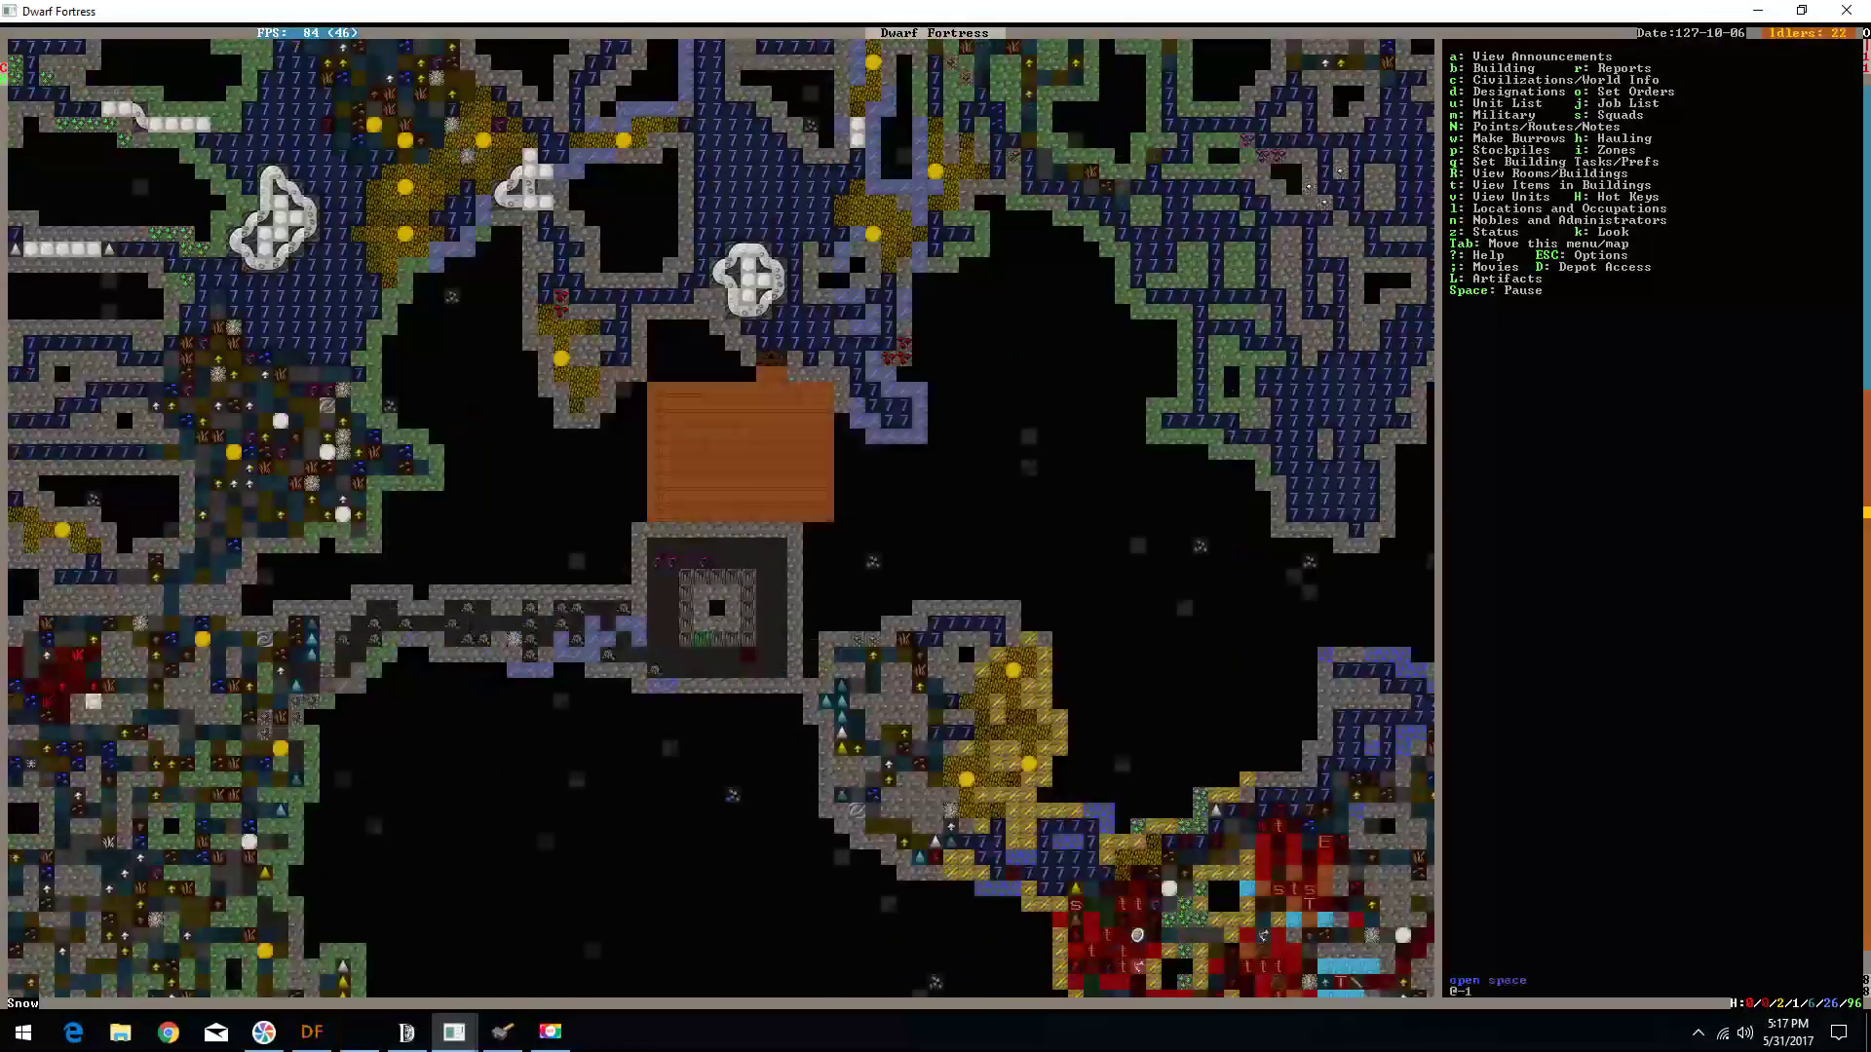
pyautogui.hotkey('shift', 'Down')
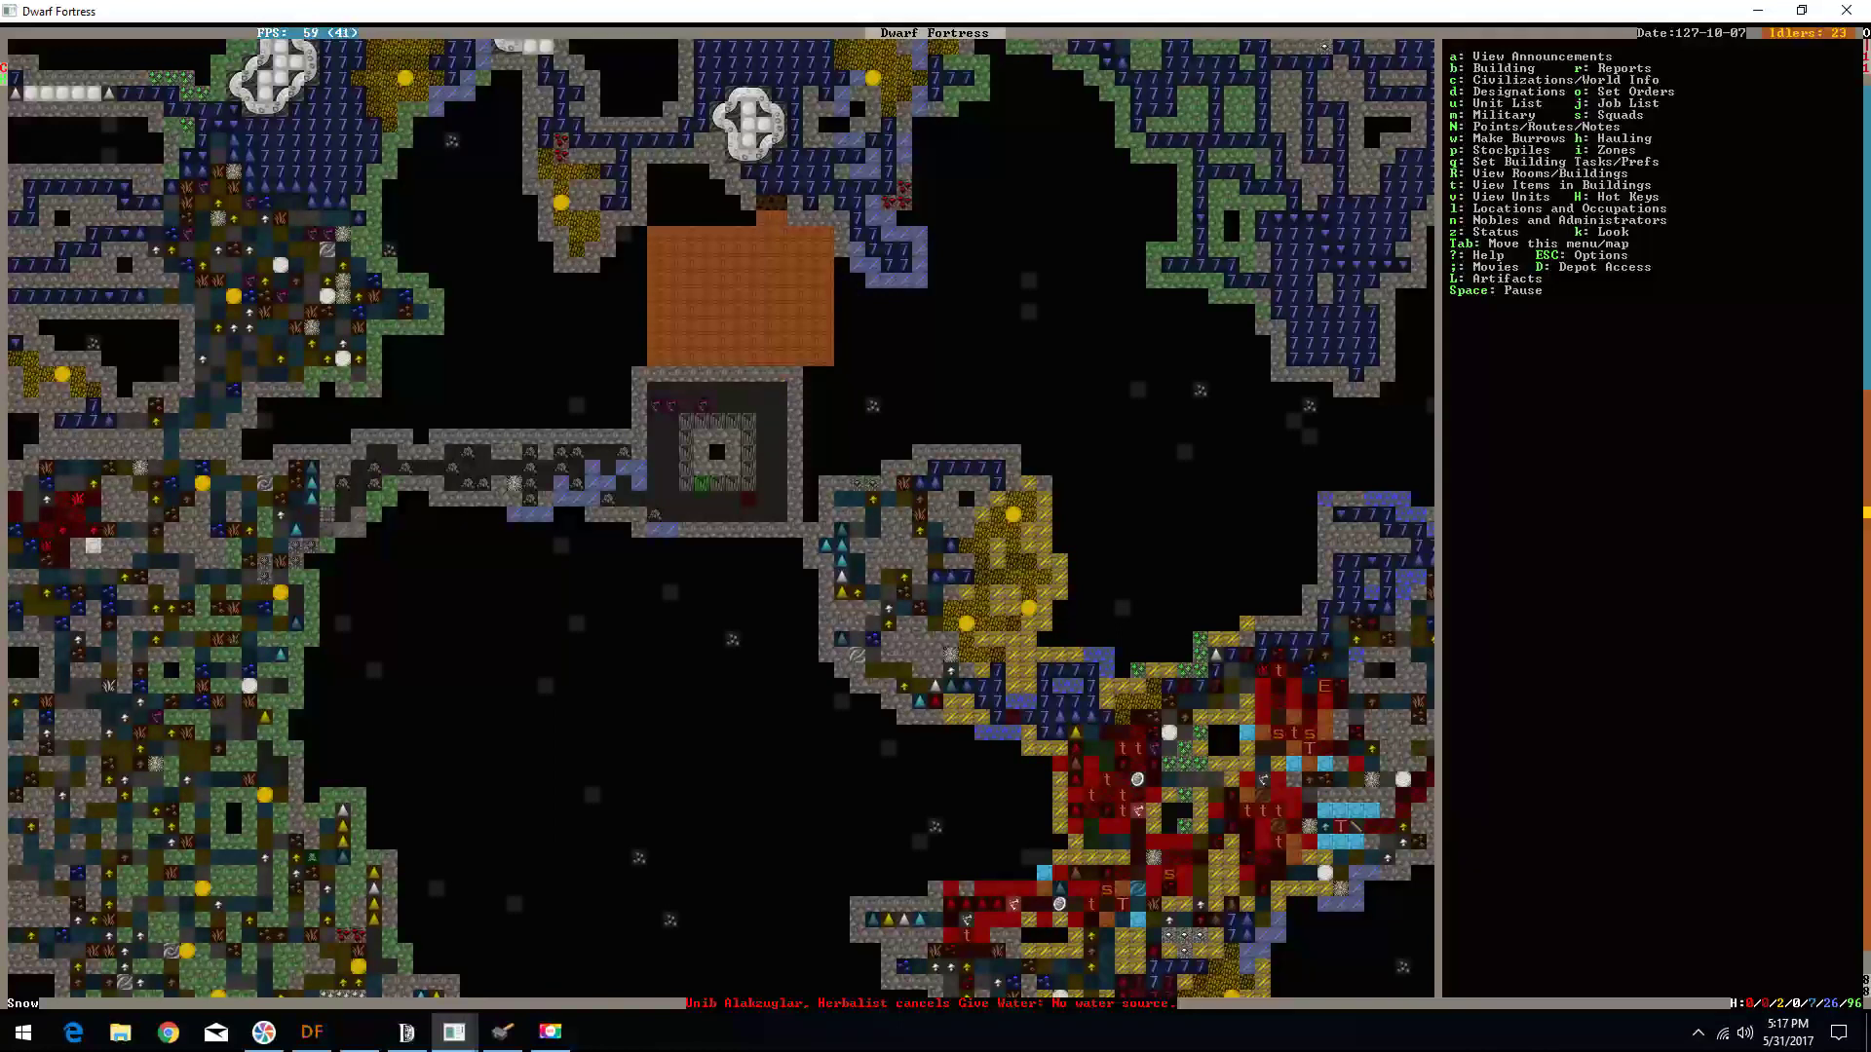
pyautogui.press('k')
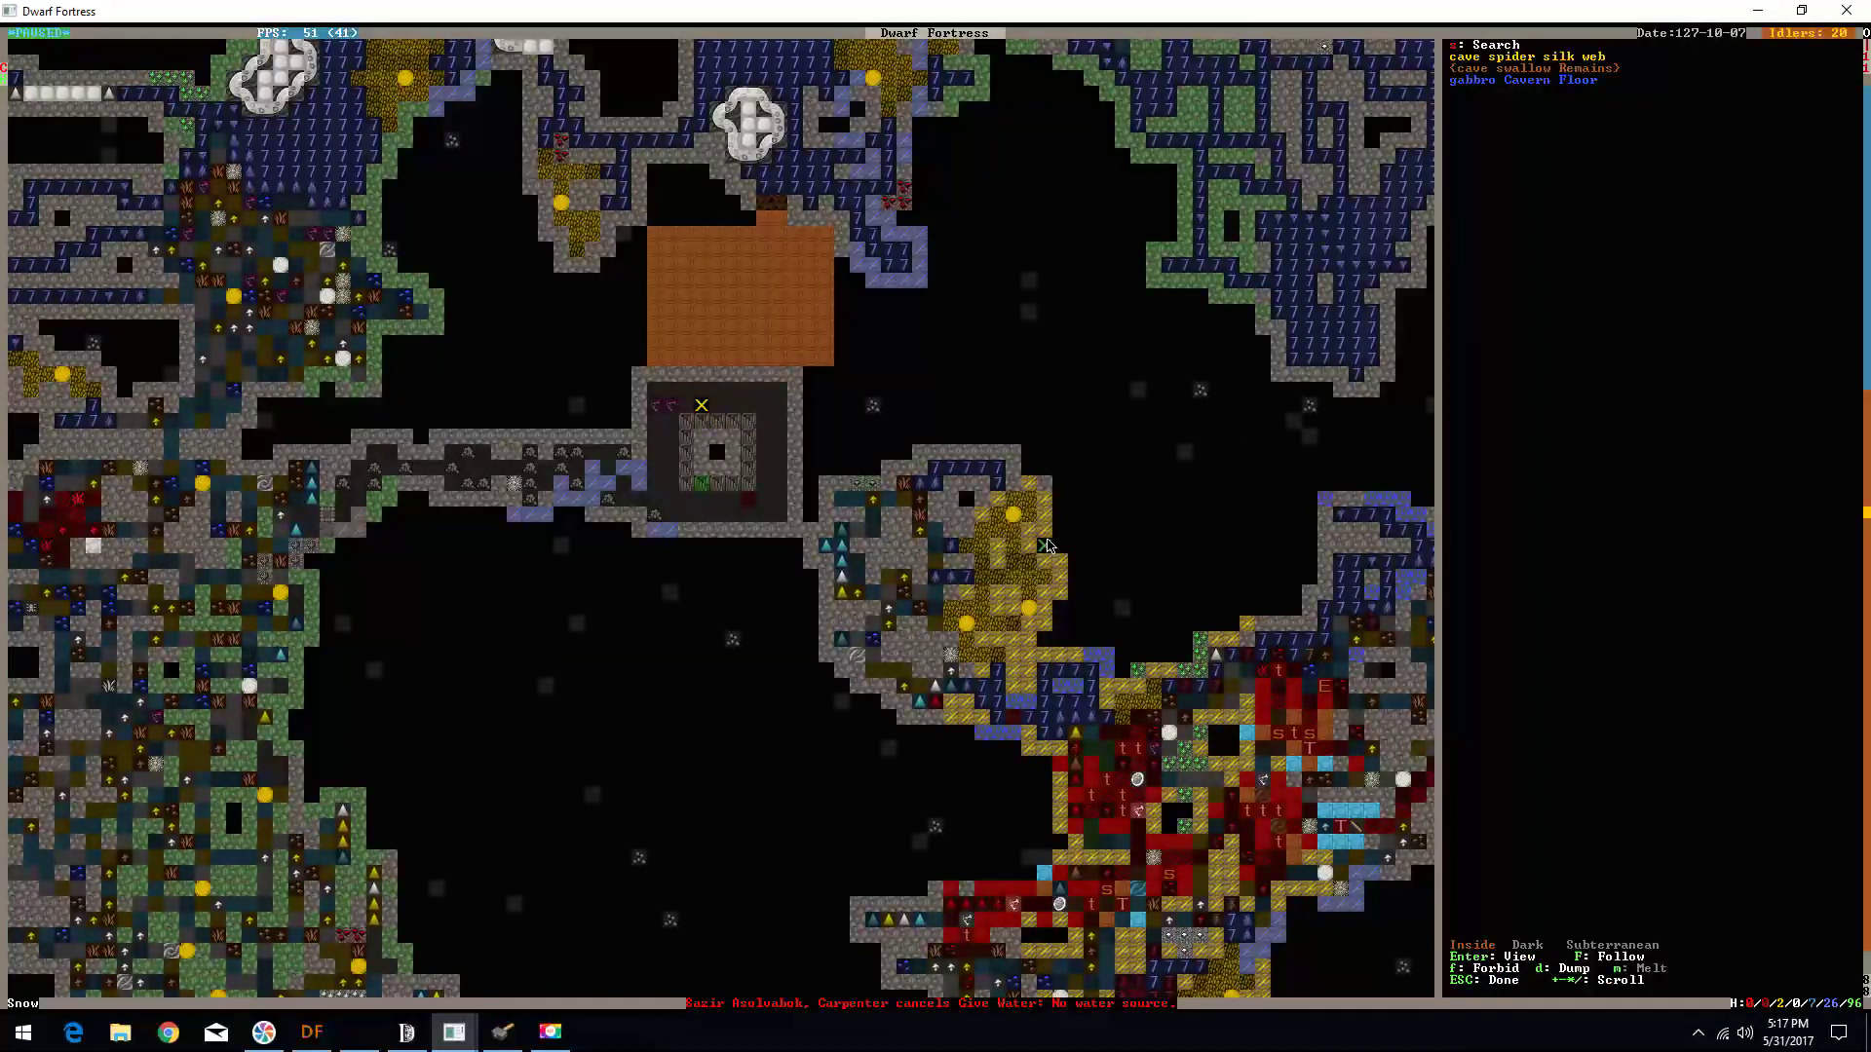
# - Claim the cave swallow remains, check neighbouring tiles, then browse nearby z-levels
pyautogui.press('+')
pyautogui.press('f')
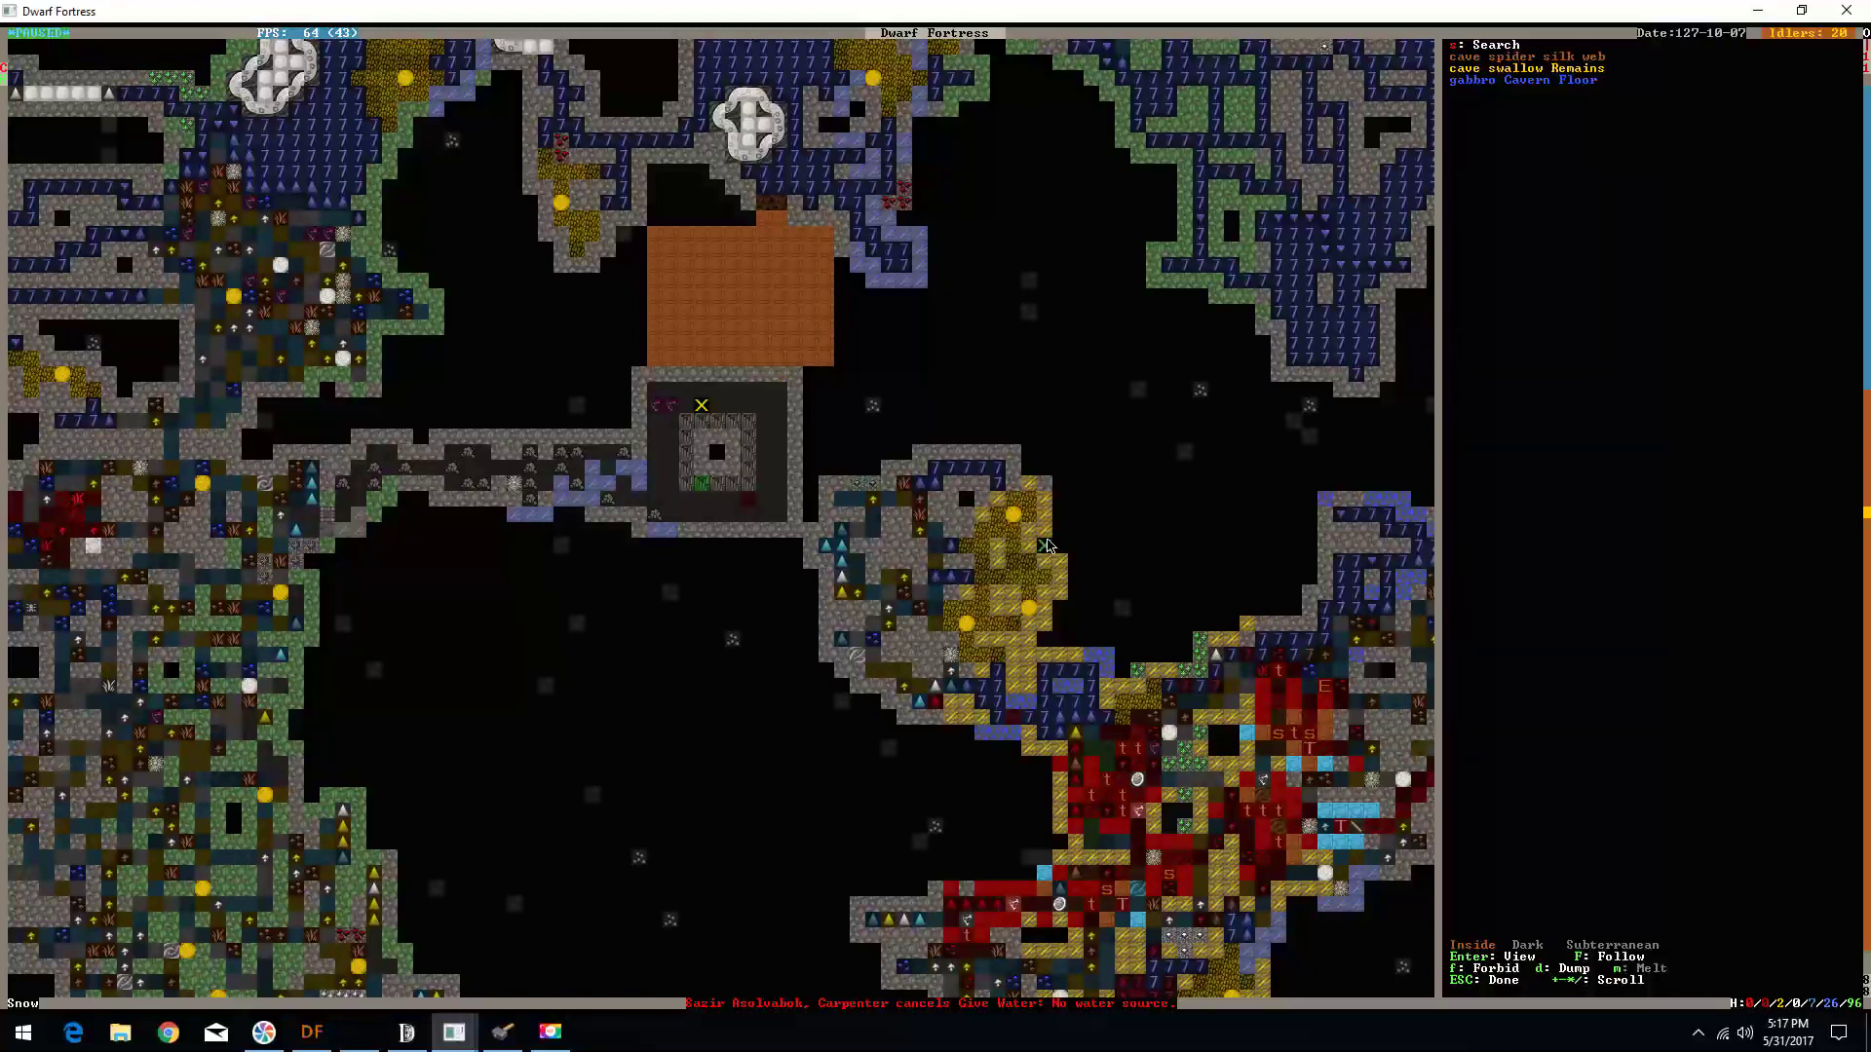
pyautogui.press('Left')
pyautogui.press('Left')
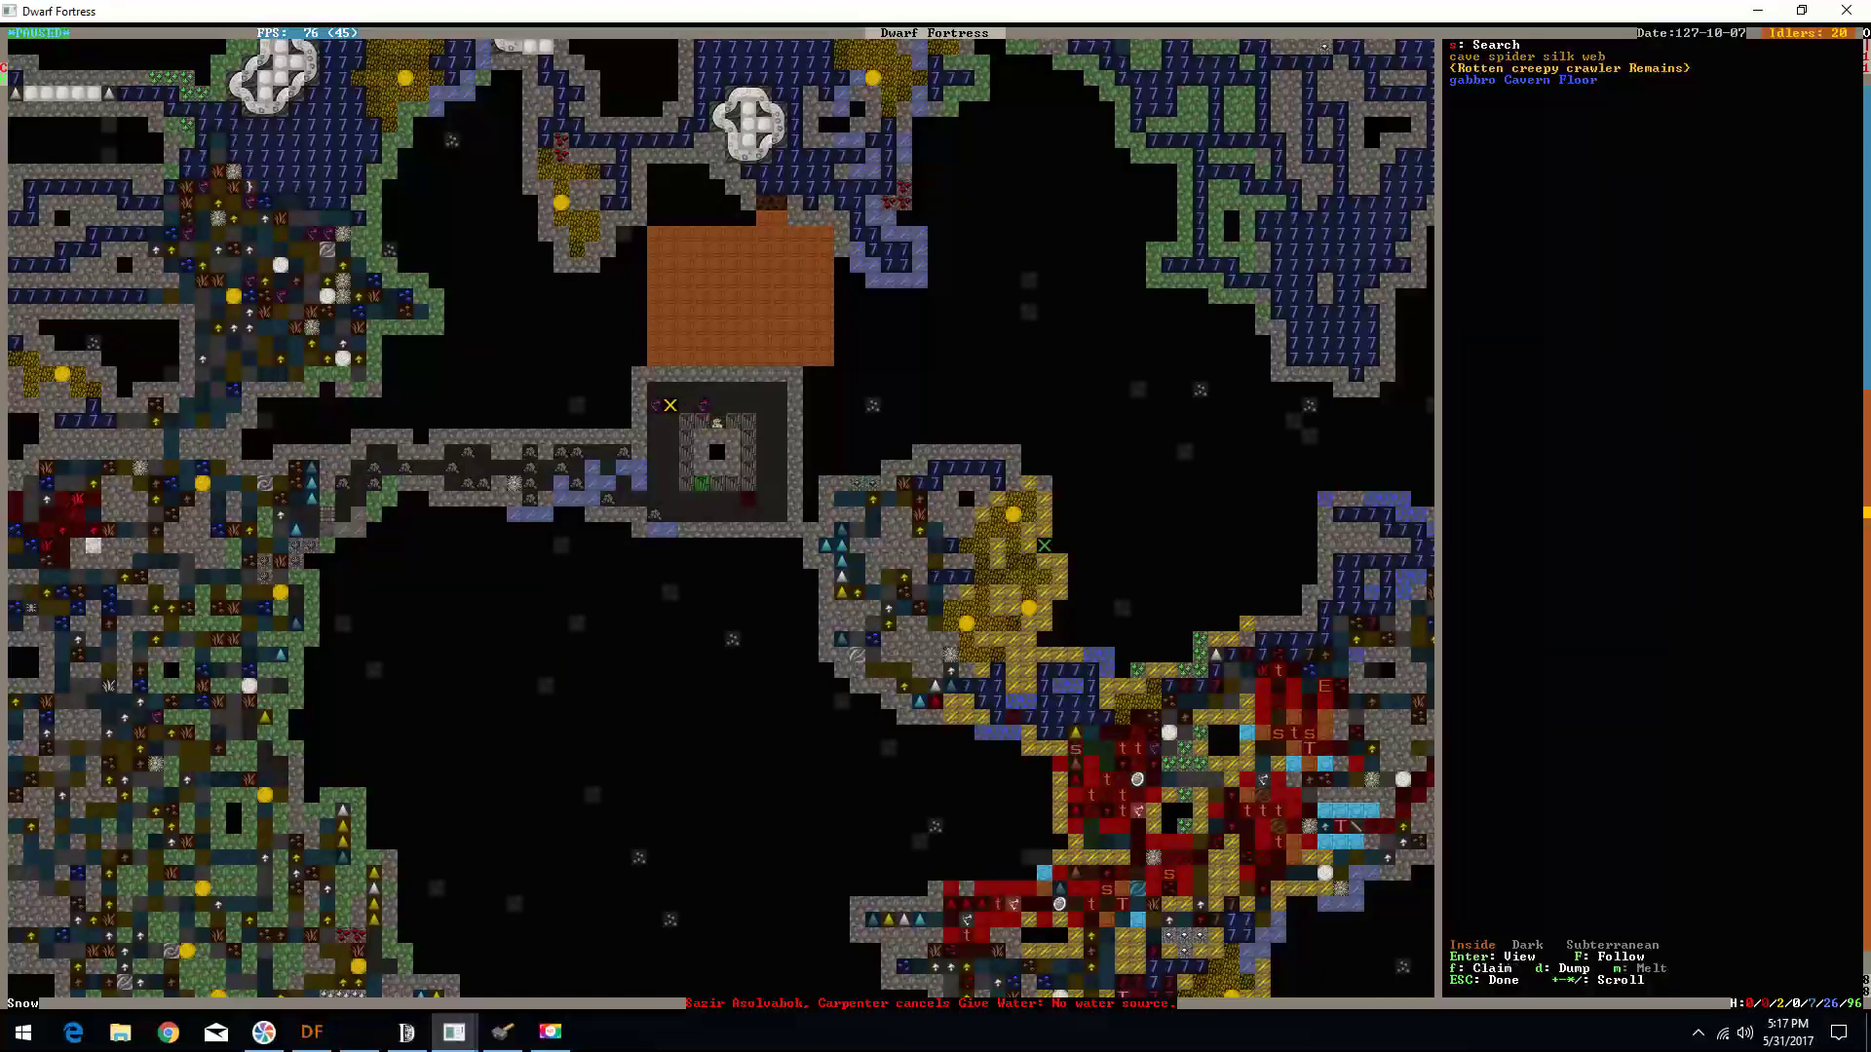
pyautogui.press('Left')
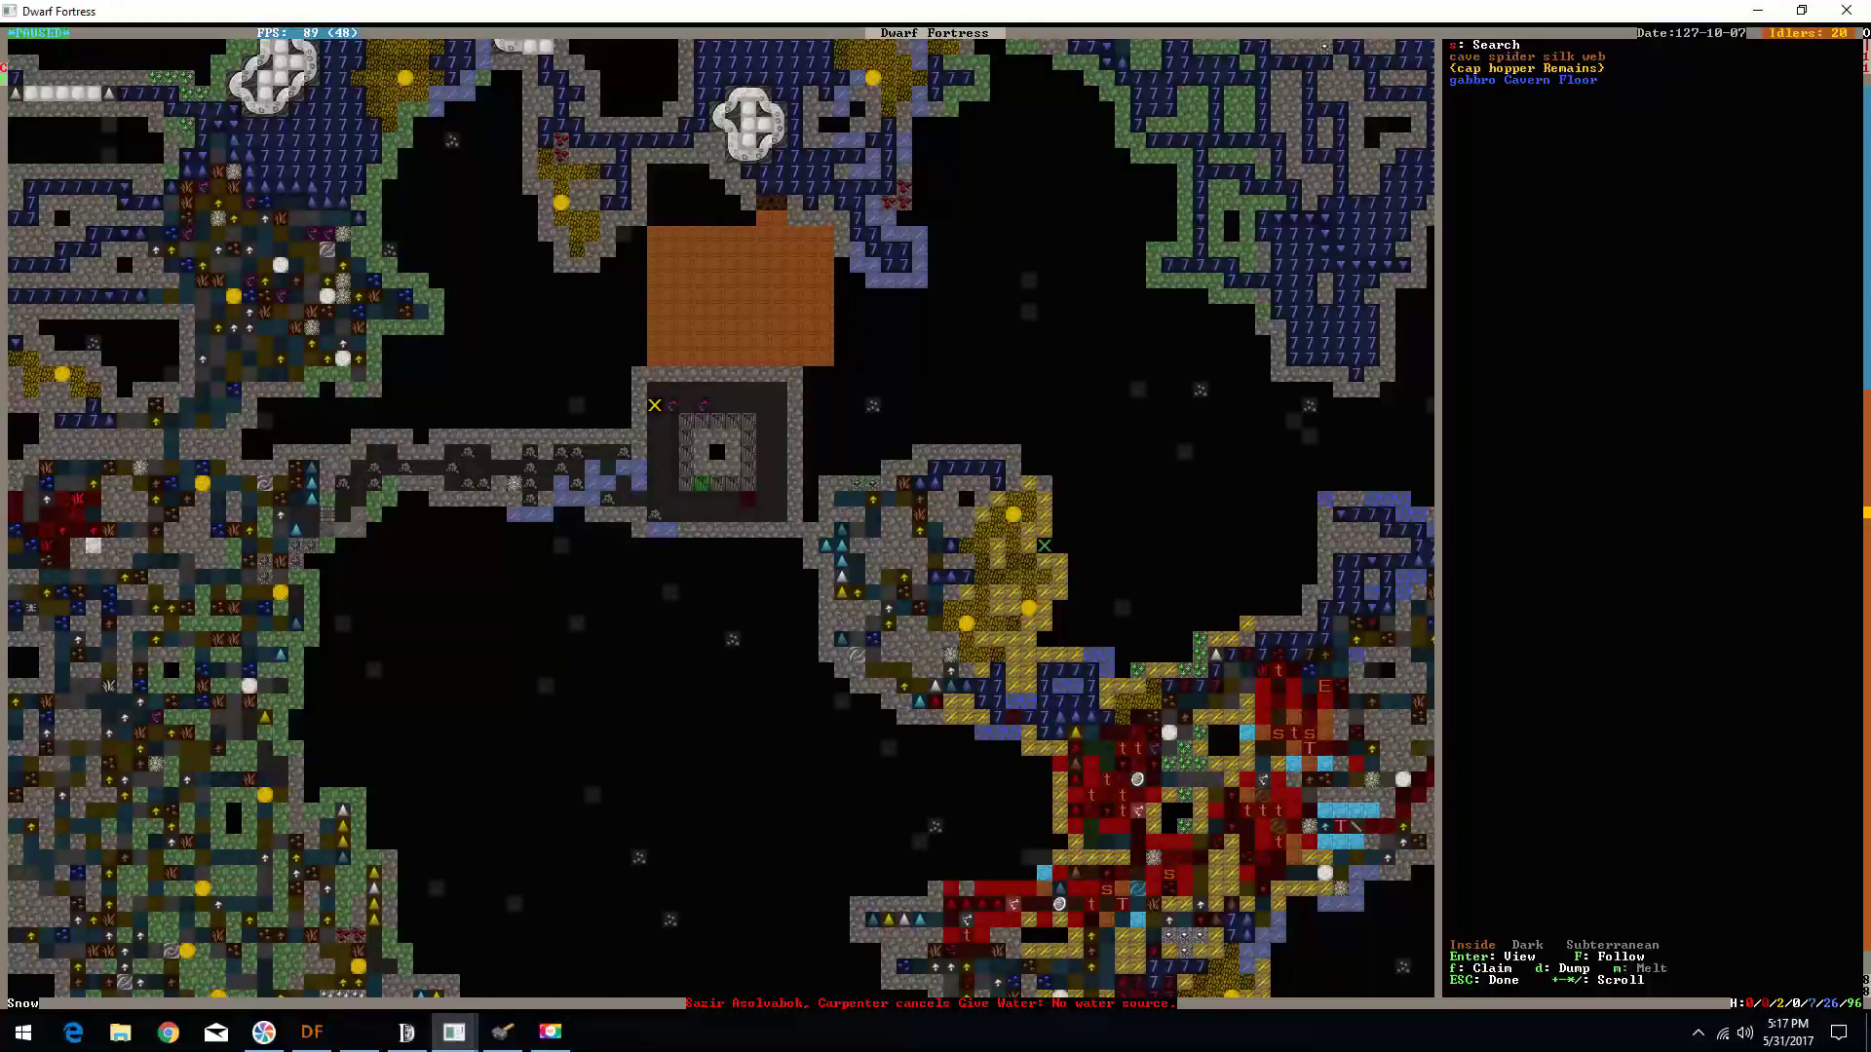
pyautogui.press('Escape')
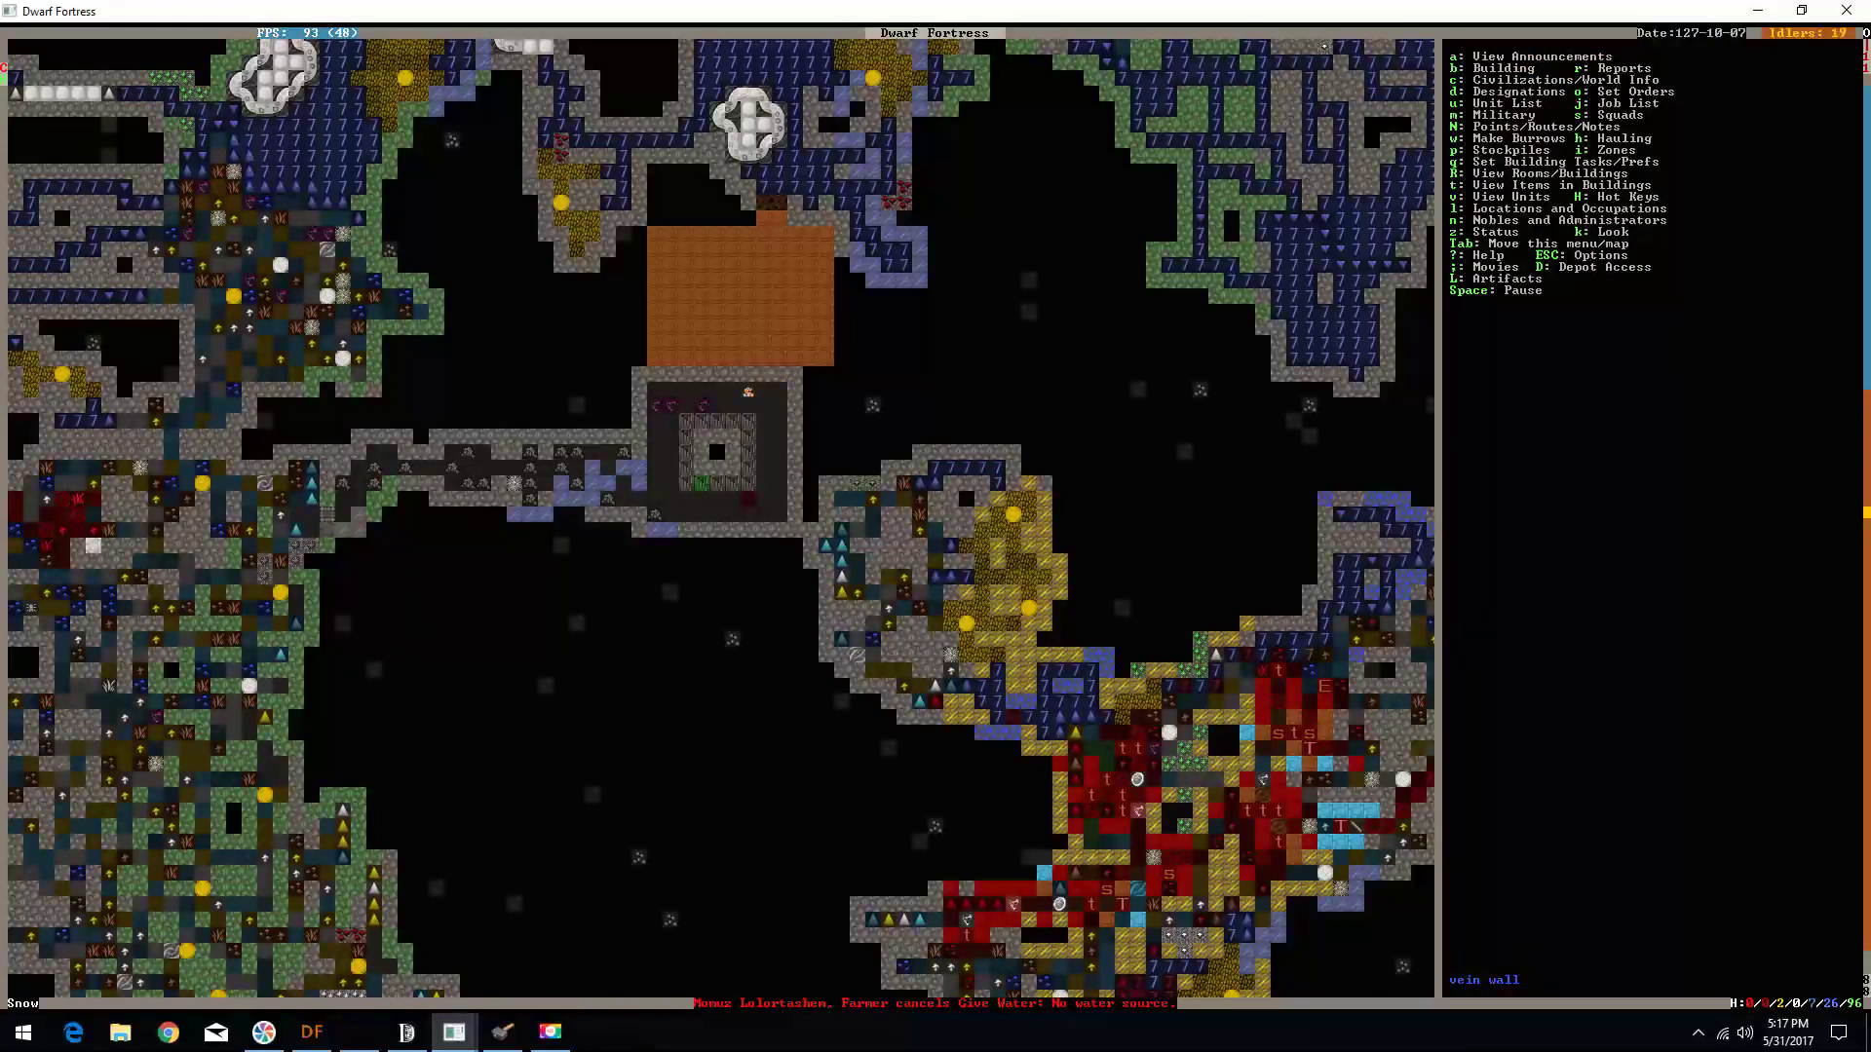
pyautogui.hotkey('shift', '.')
pyautogui.hotkey('shift', '.')
pyautogui.hotkey('shift', ',')
pyautogui.hotkey('shift', ',')
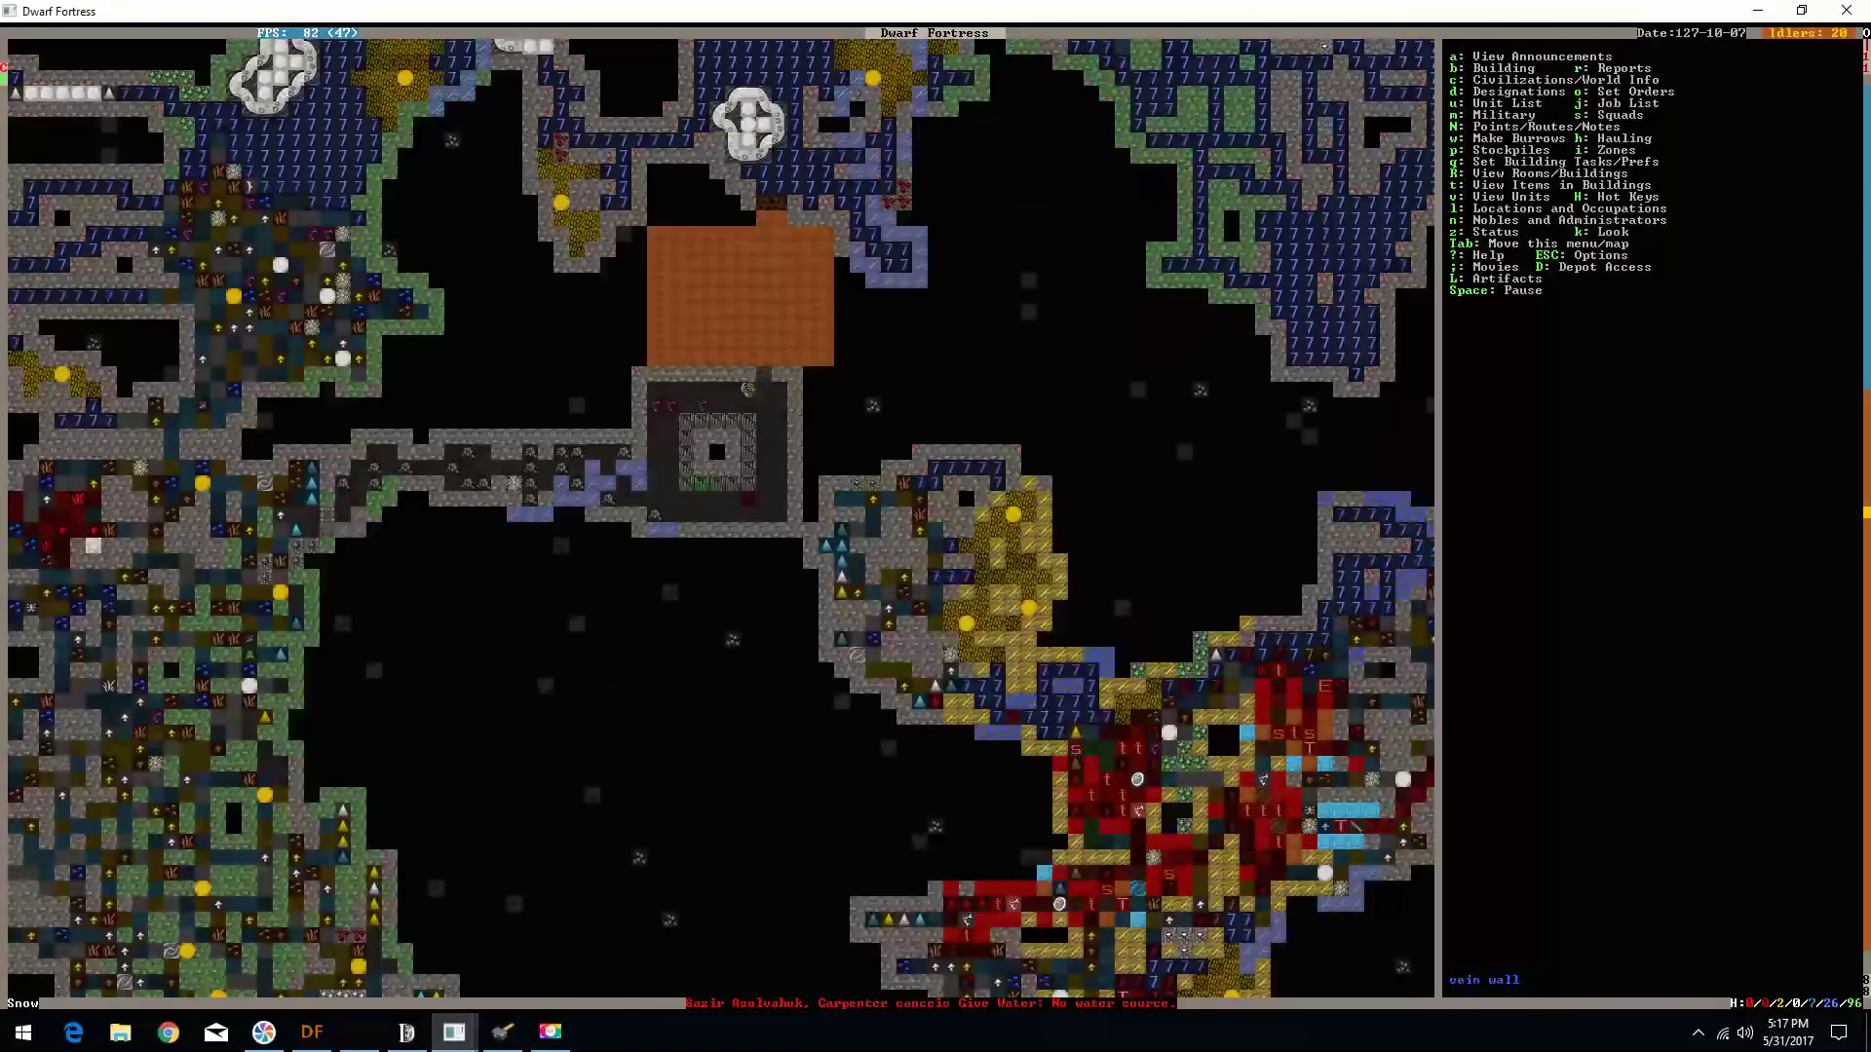
pyautogui.hotkey('shift', 'Up')
pyautogui.hotkey('shift', 'Right')
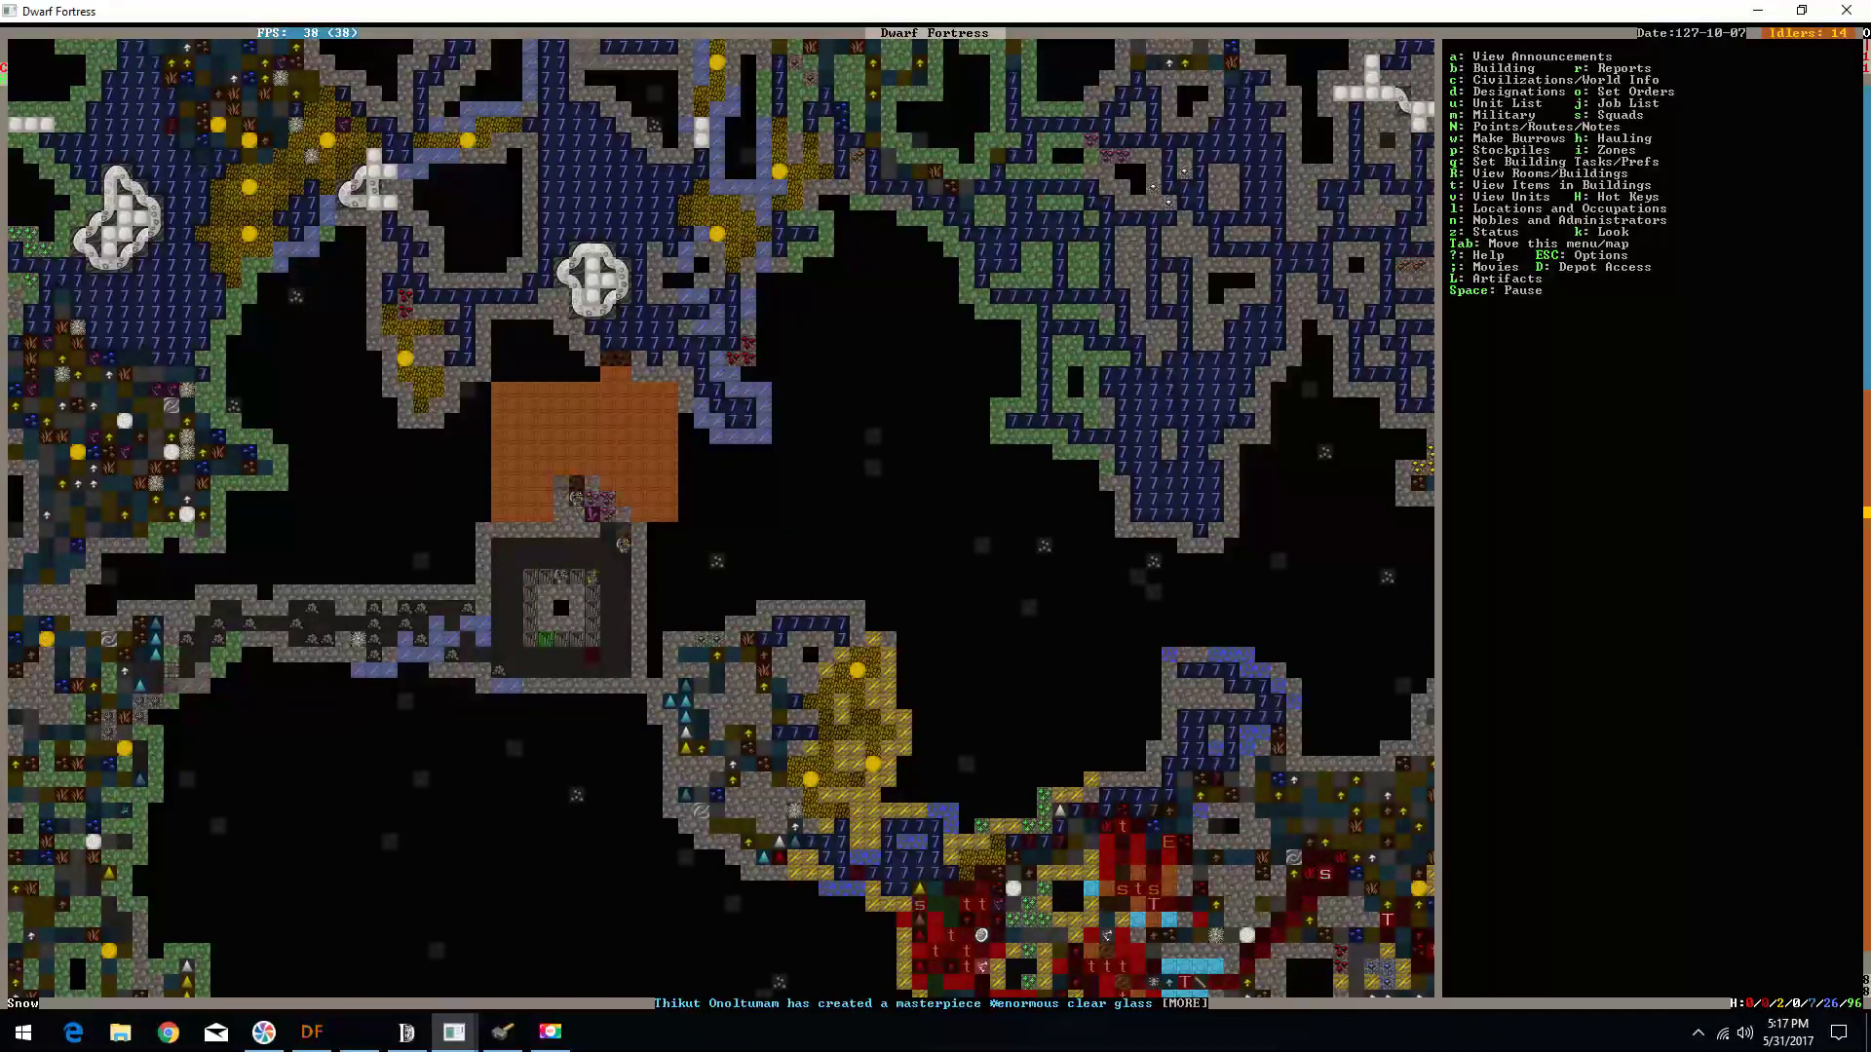
pyautogui.press('a')
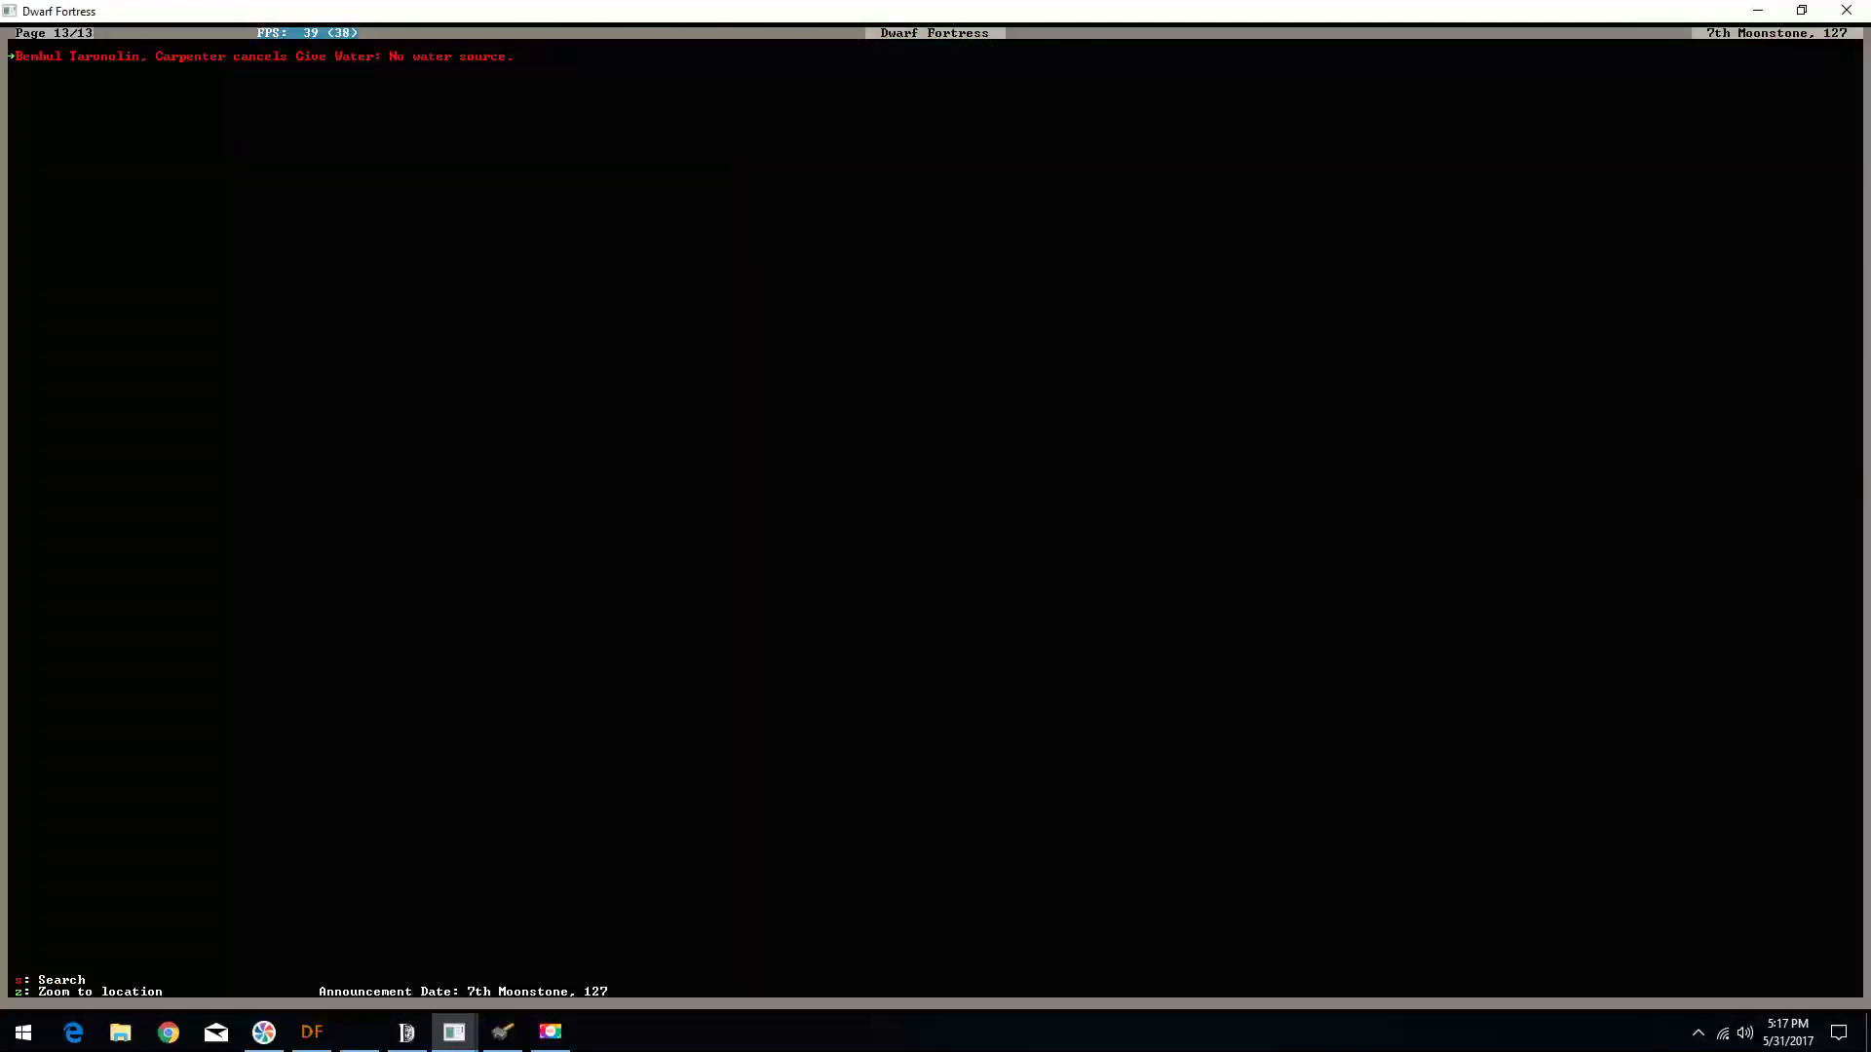
pyautogui.press('z')
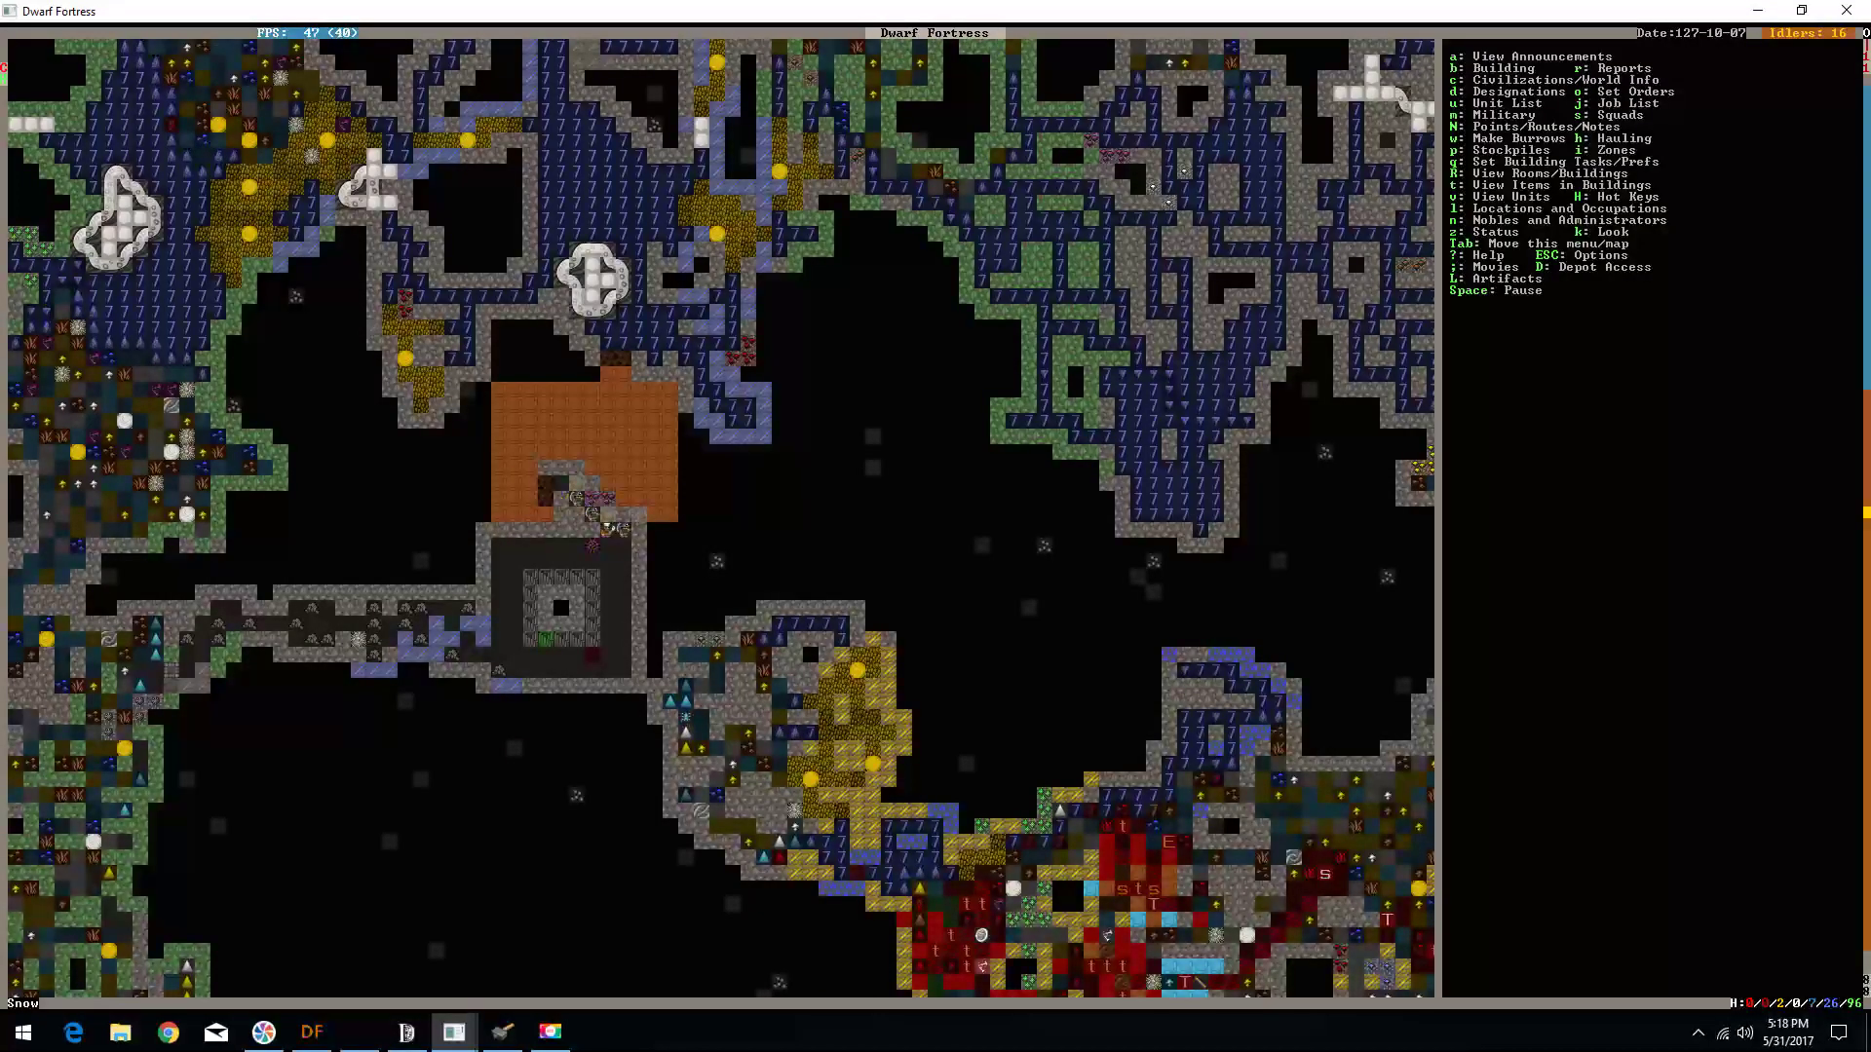
pyautogui.press('Escape')
pyautogui.press('Up')
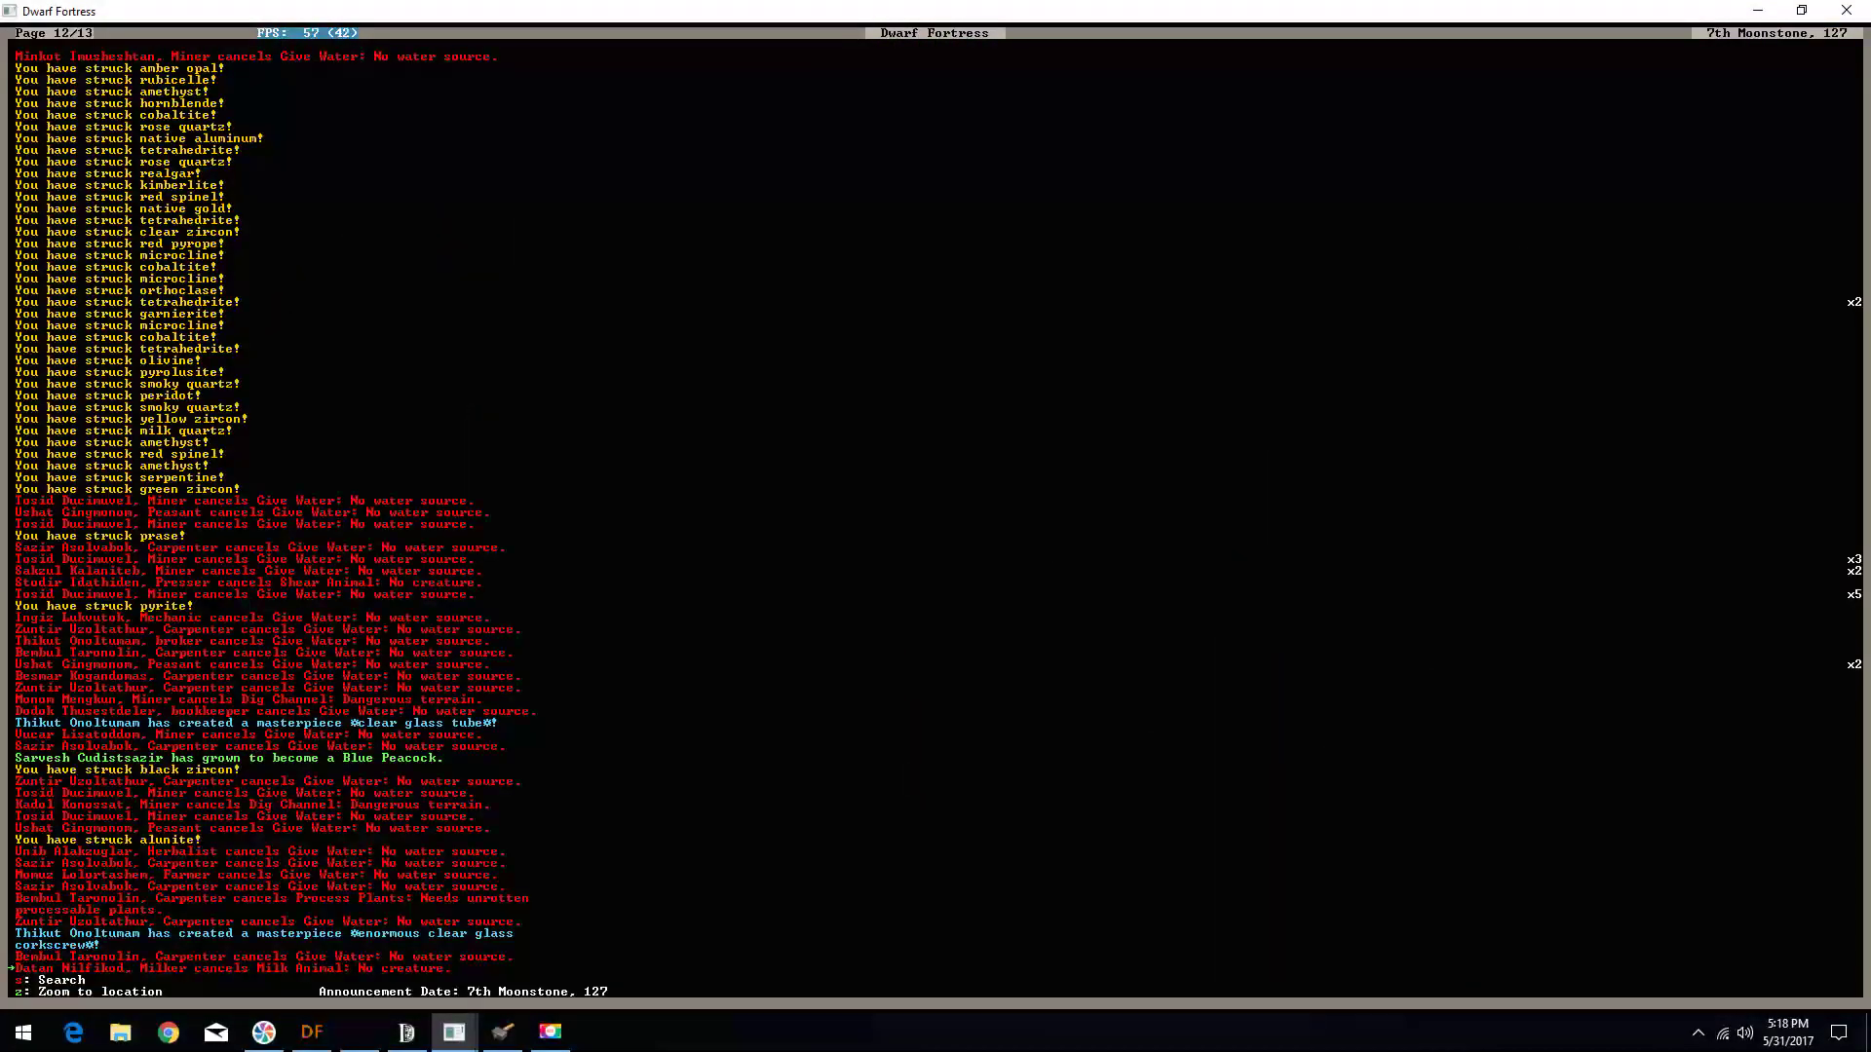
pyautogui.press('Escape')
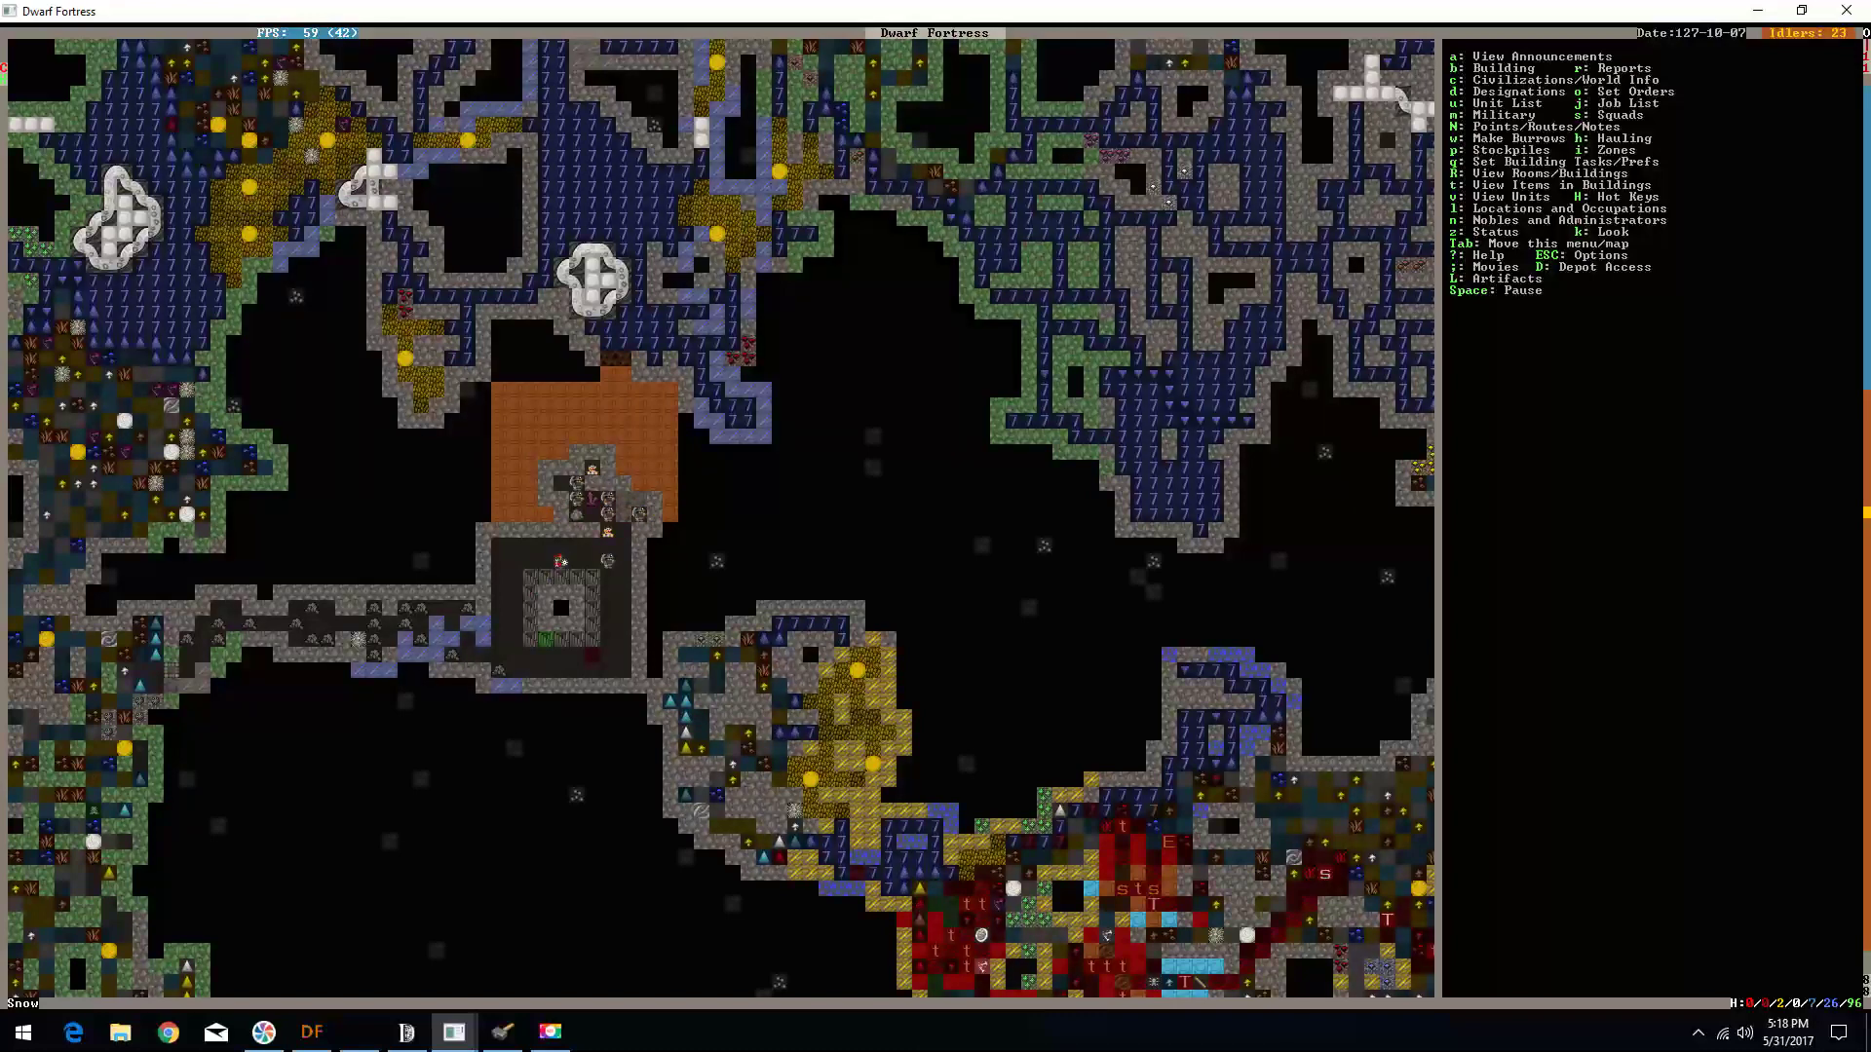
pyautogui.press('u')
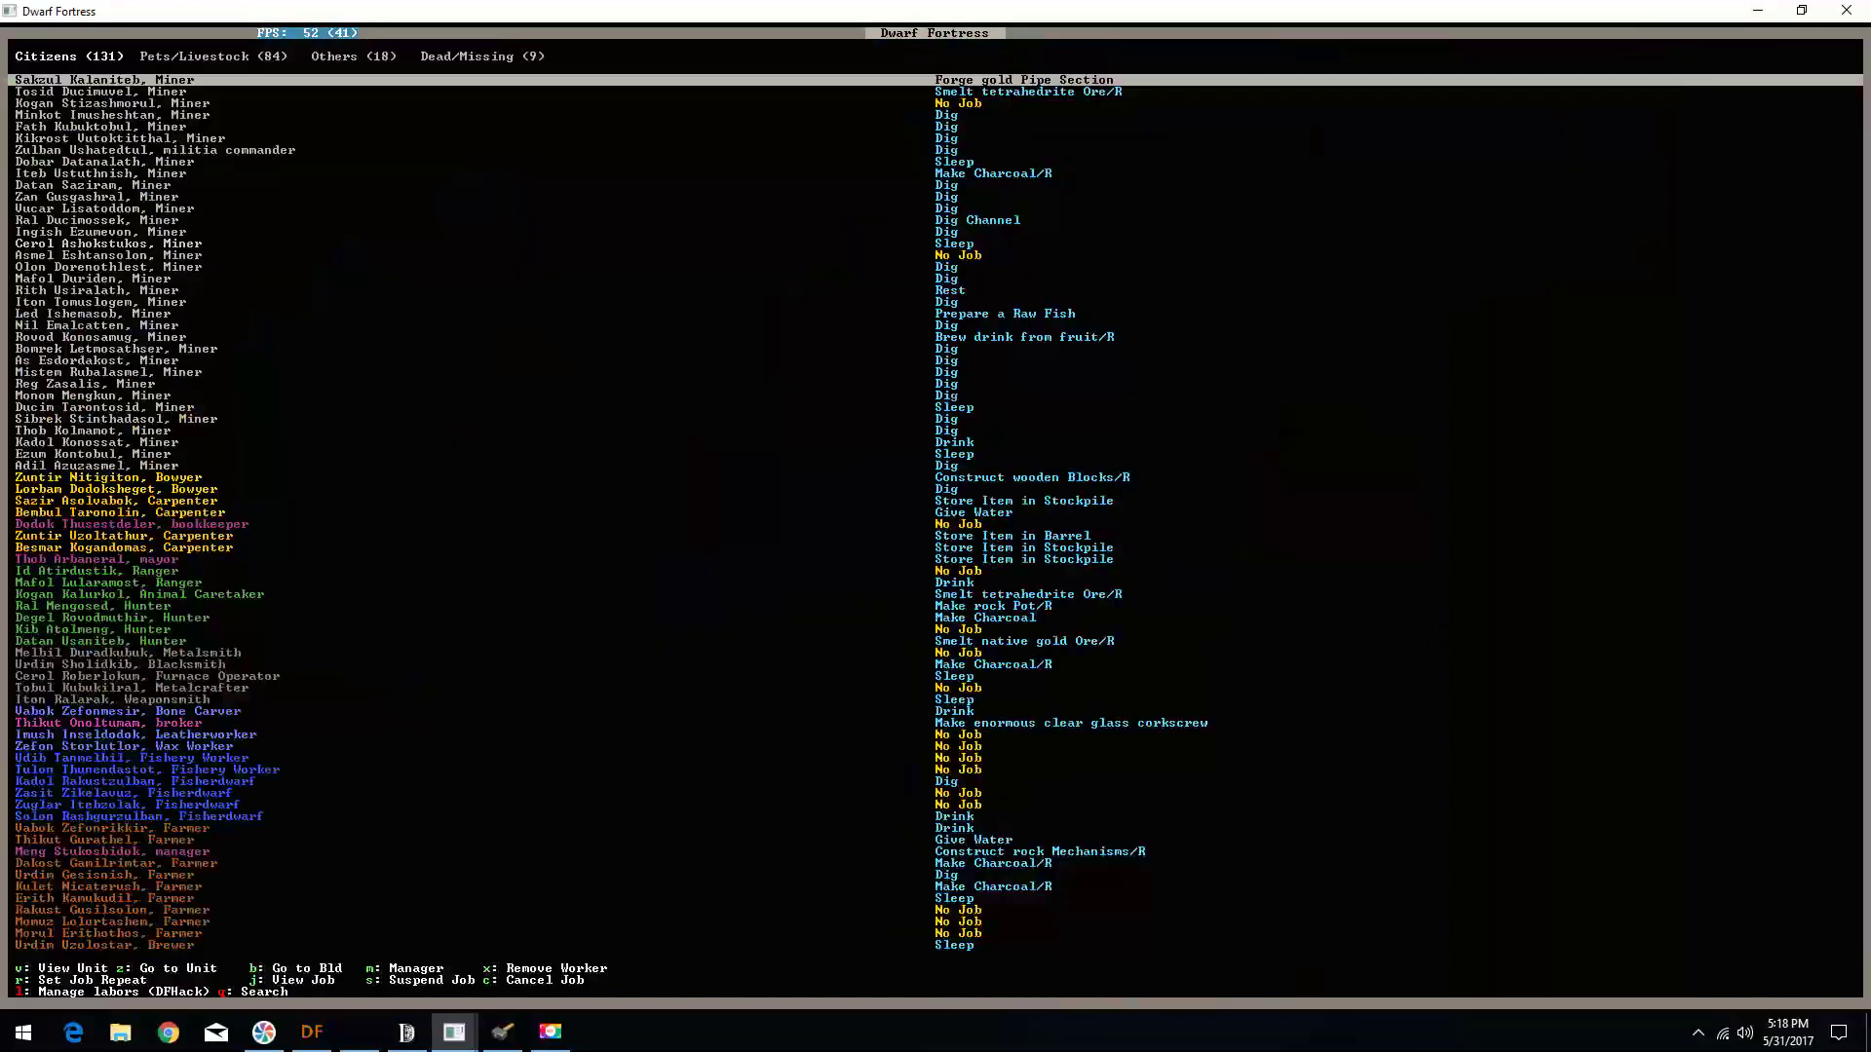
pyautogui.press('Escape')
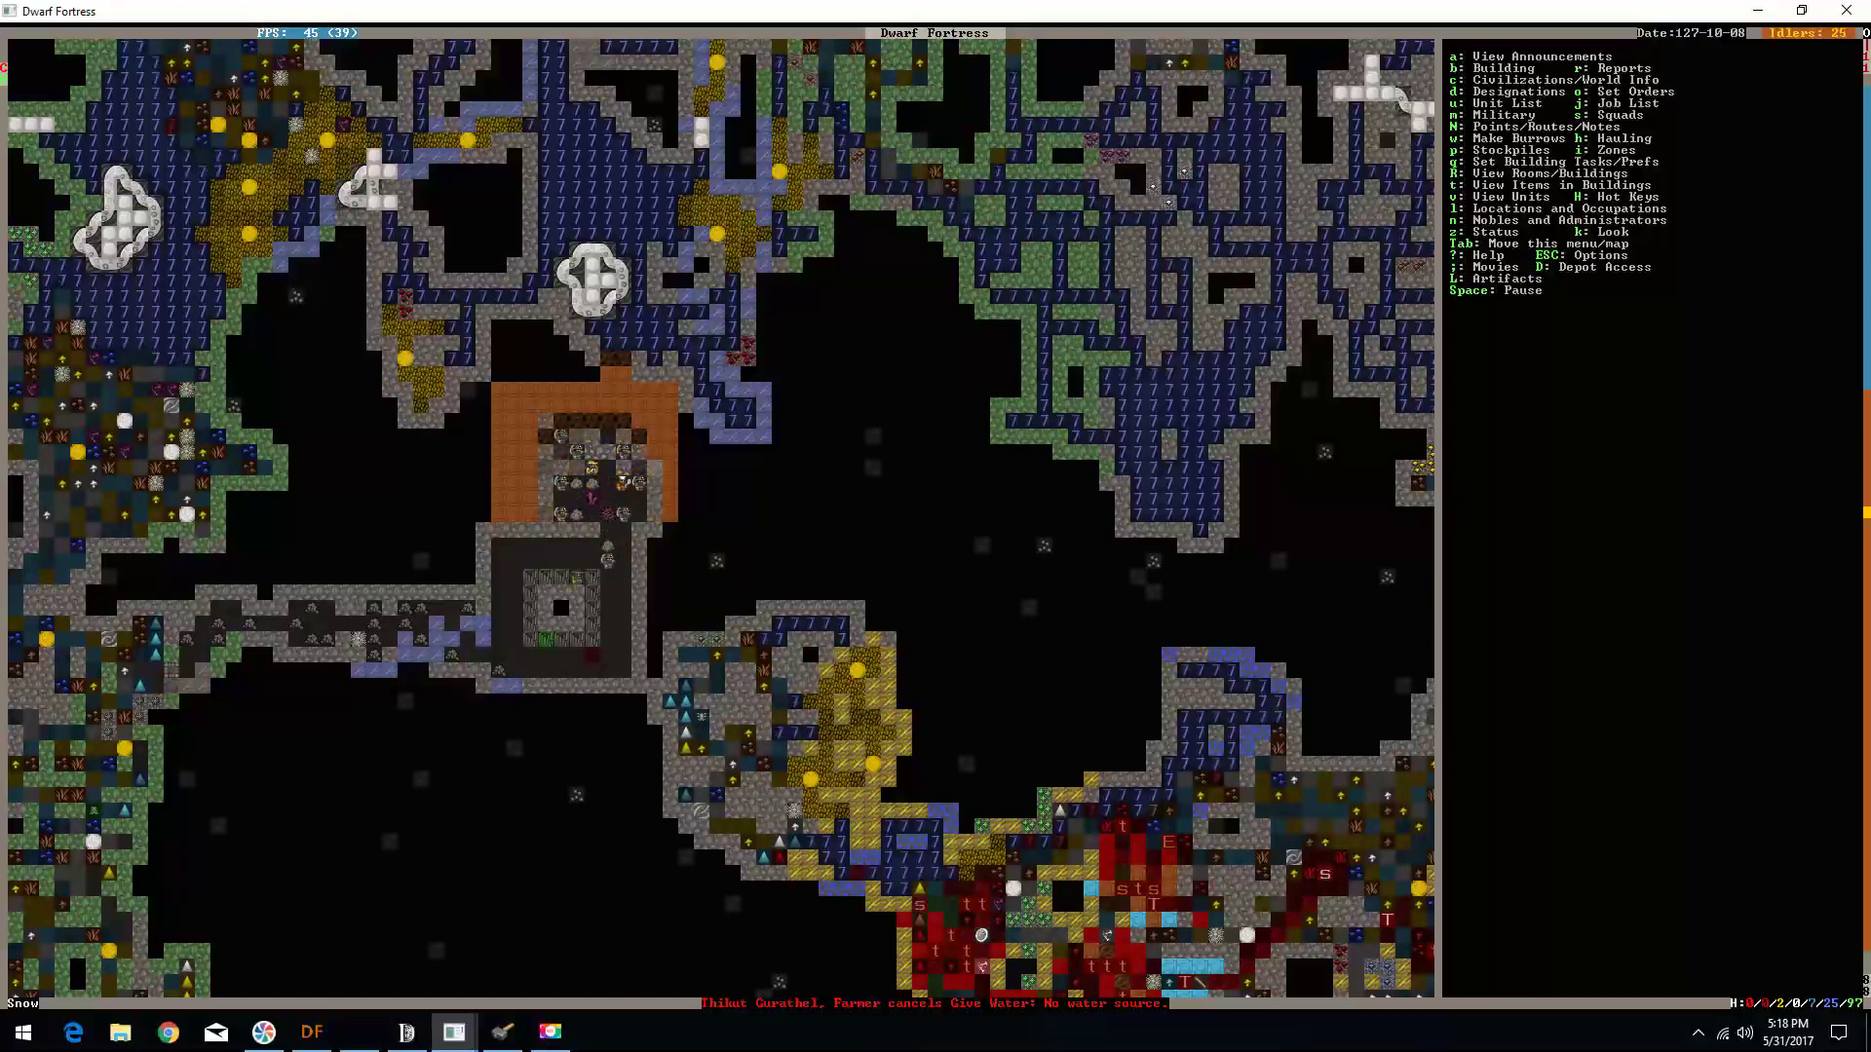
pyautogui.hotkey('shift', '.')
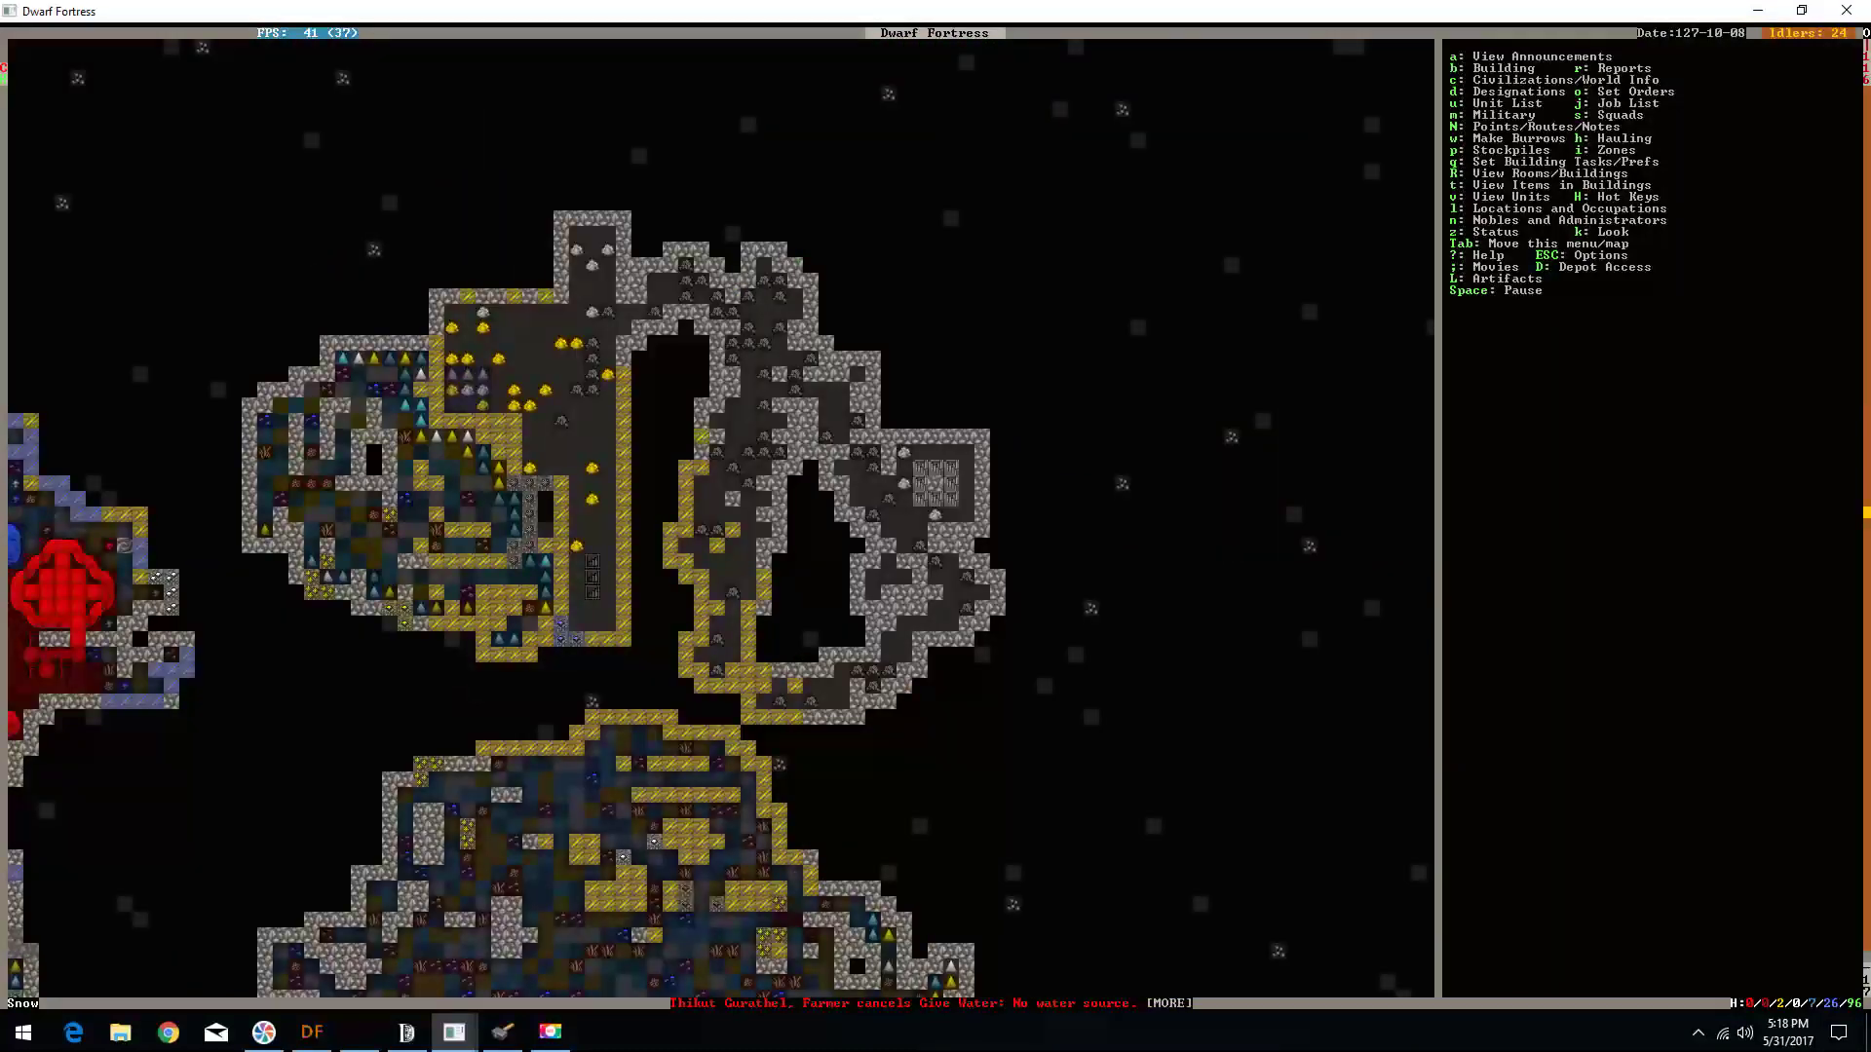
pyautogui.hotkey('shift', '.')
pyautogui.hotkey('shift', '.')
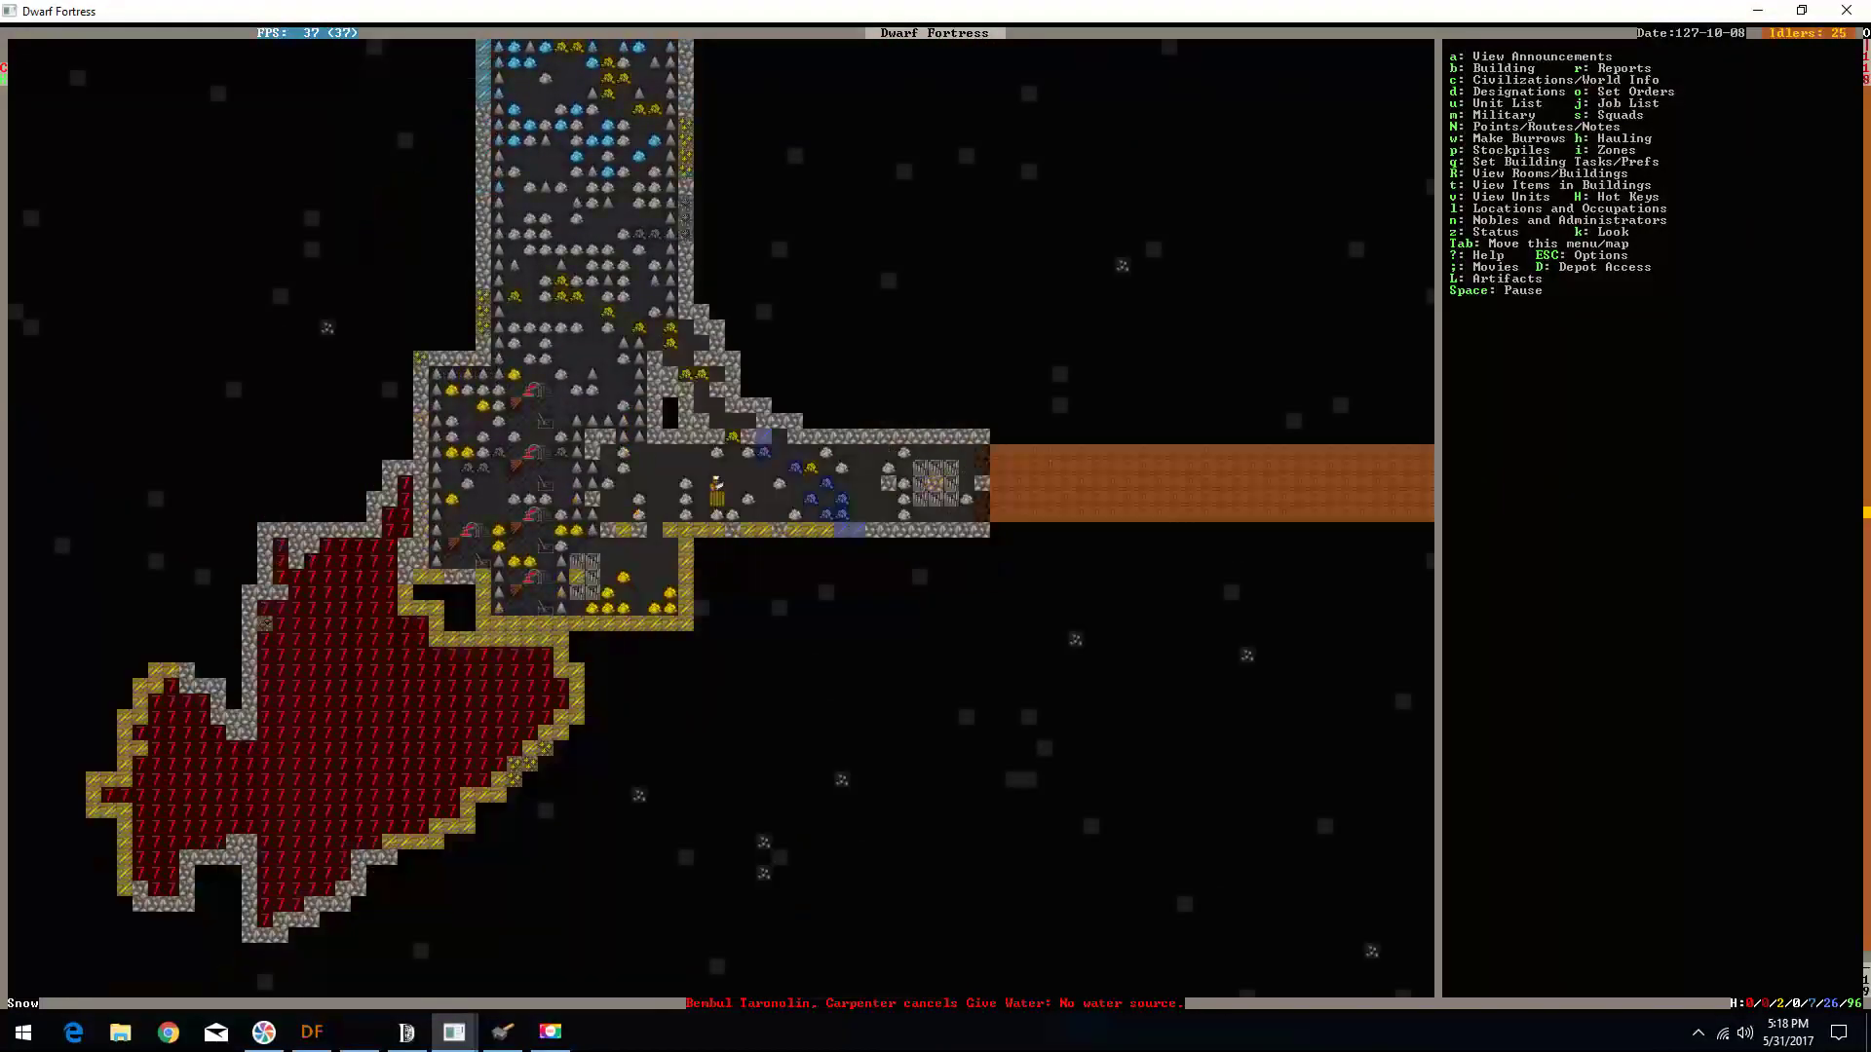
pyautogui.hotkey('shift', '.')
pyautogui.hotkey('shift', '.')
pyautogui.hotkey('shift', '.')
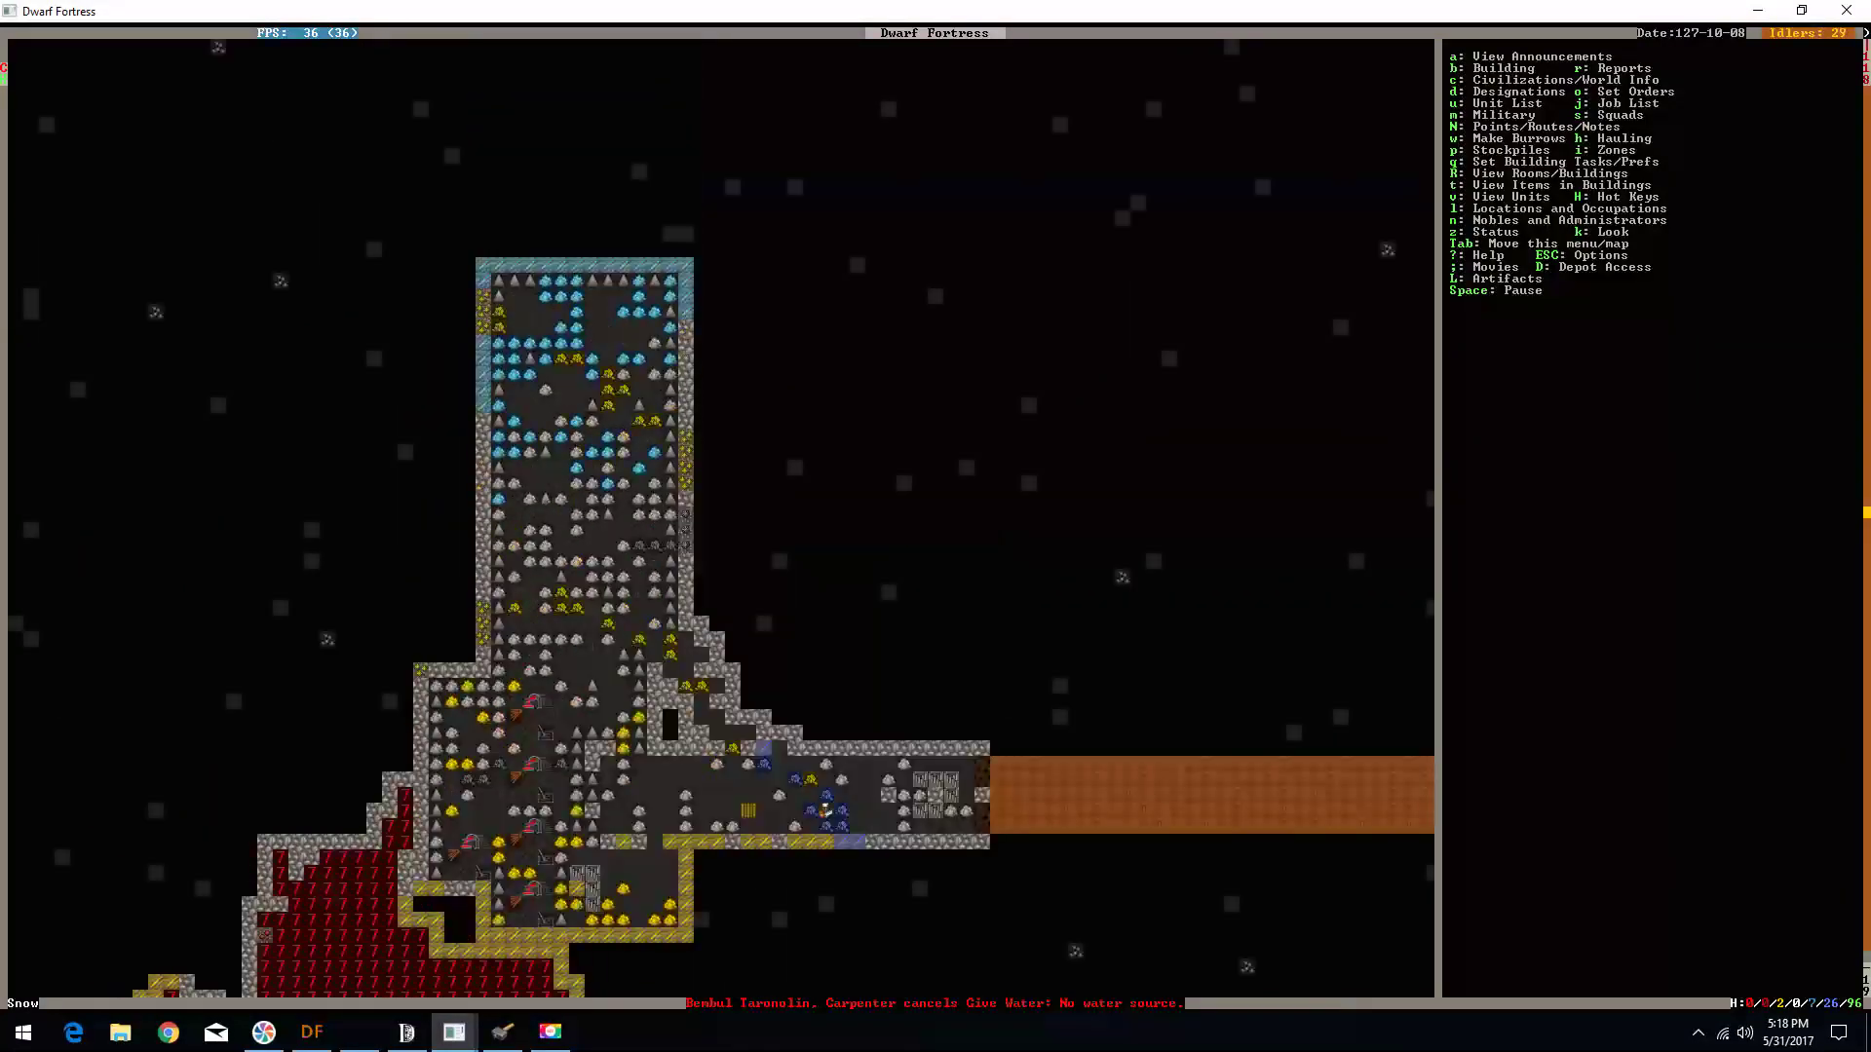
pyautogui.hotkey('shift', '.')
pyautogui.hotkey('shift', ',')
pyautogui.hotkey('shift', ',')
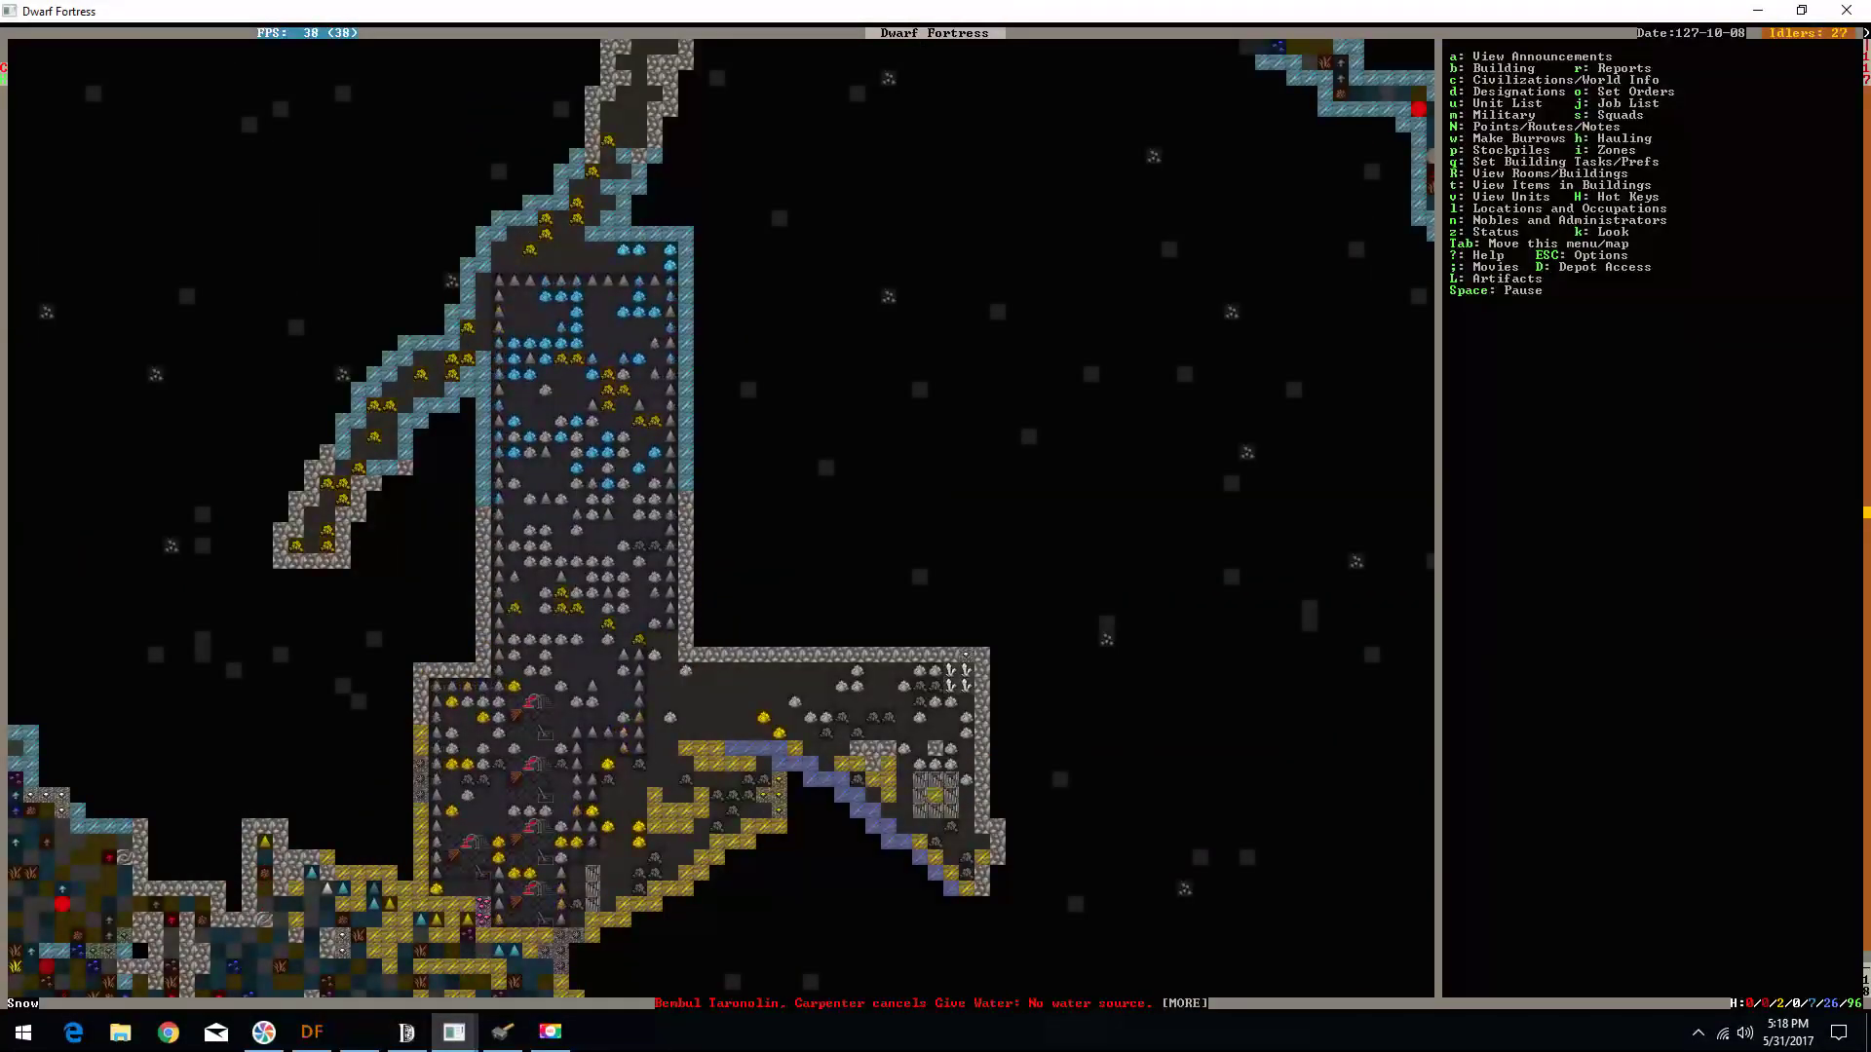
pyautogui.hotkey('shift', ',')
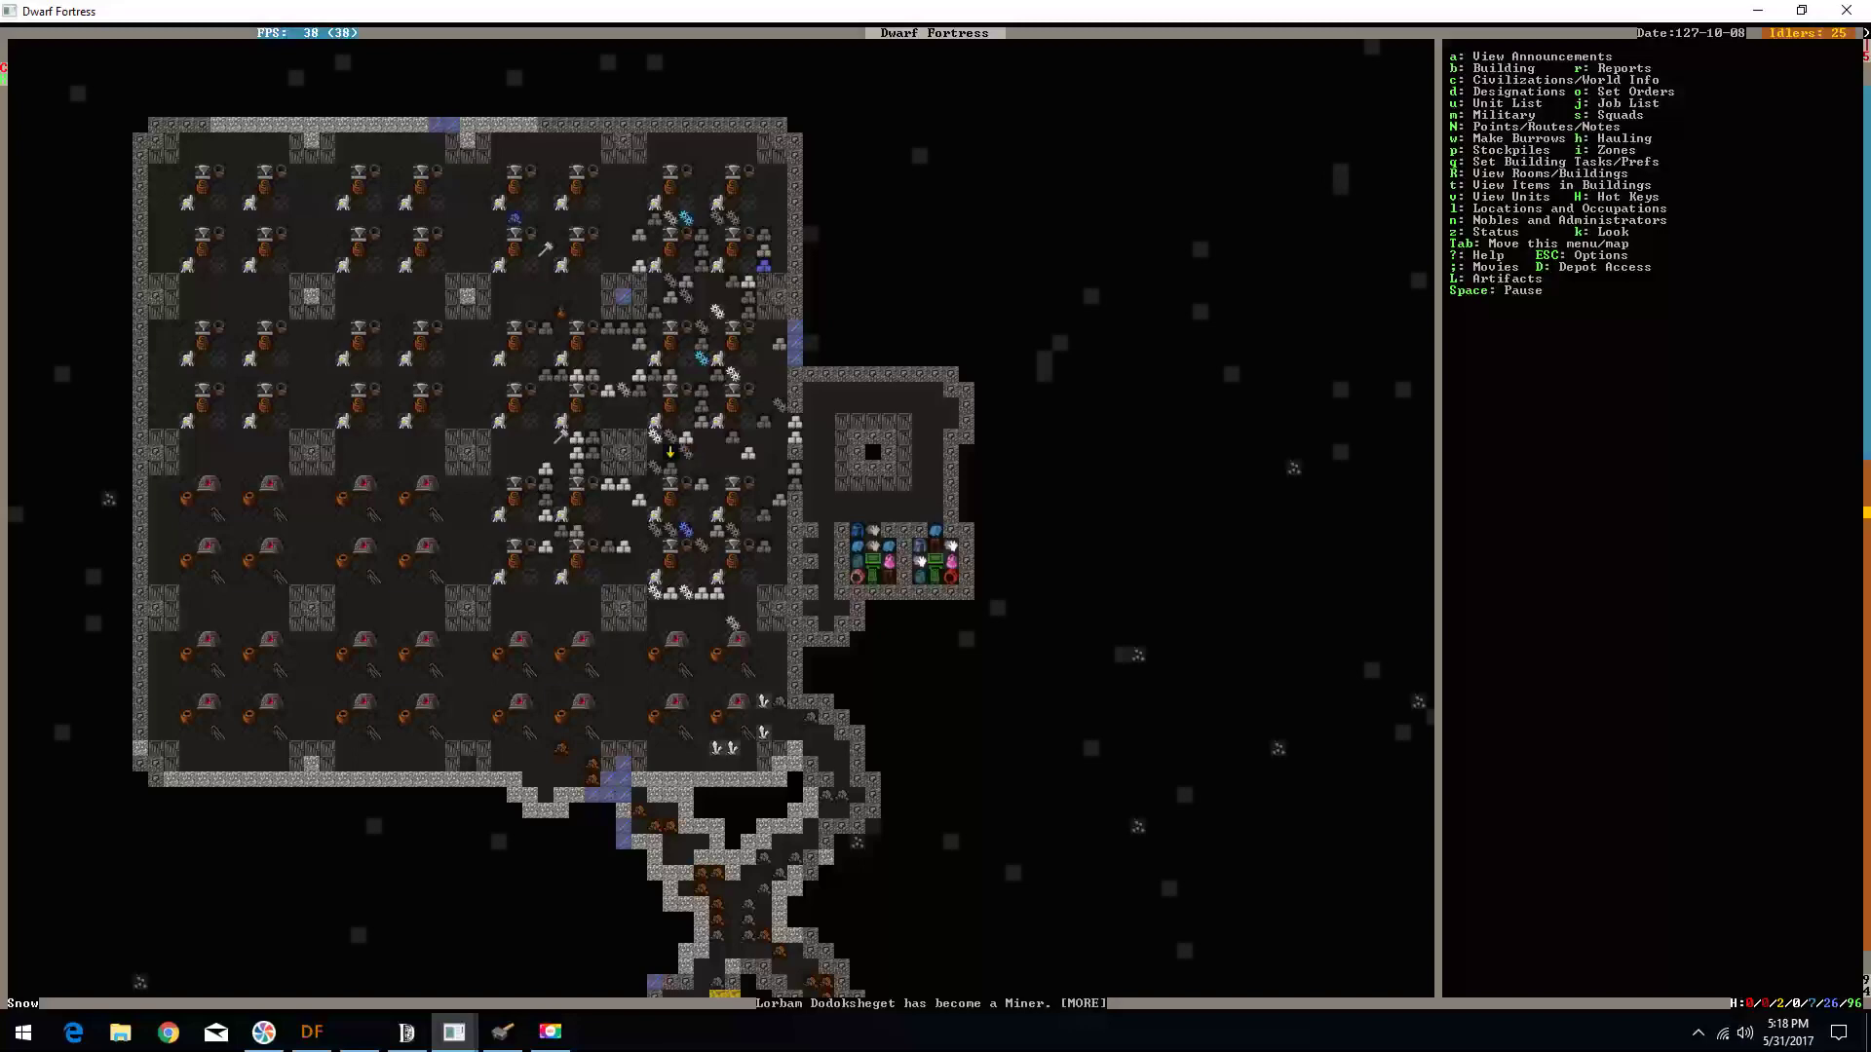
pyautogui.hotkey('shift', ',')
pyautogui.hotkey('shift', ',')
pyautogui.hotkey('shift', ',')
pyautogui.hotkey('shift', ',')
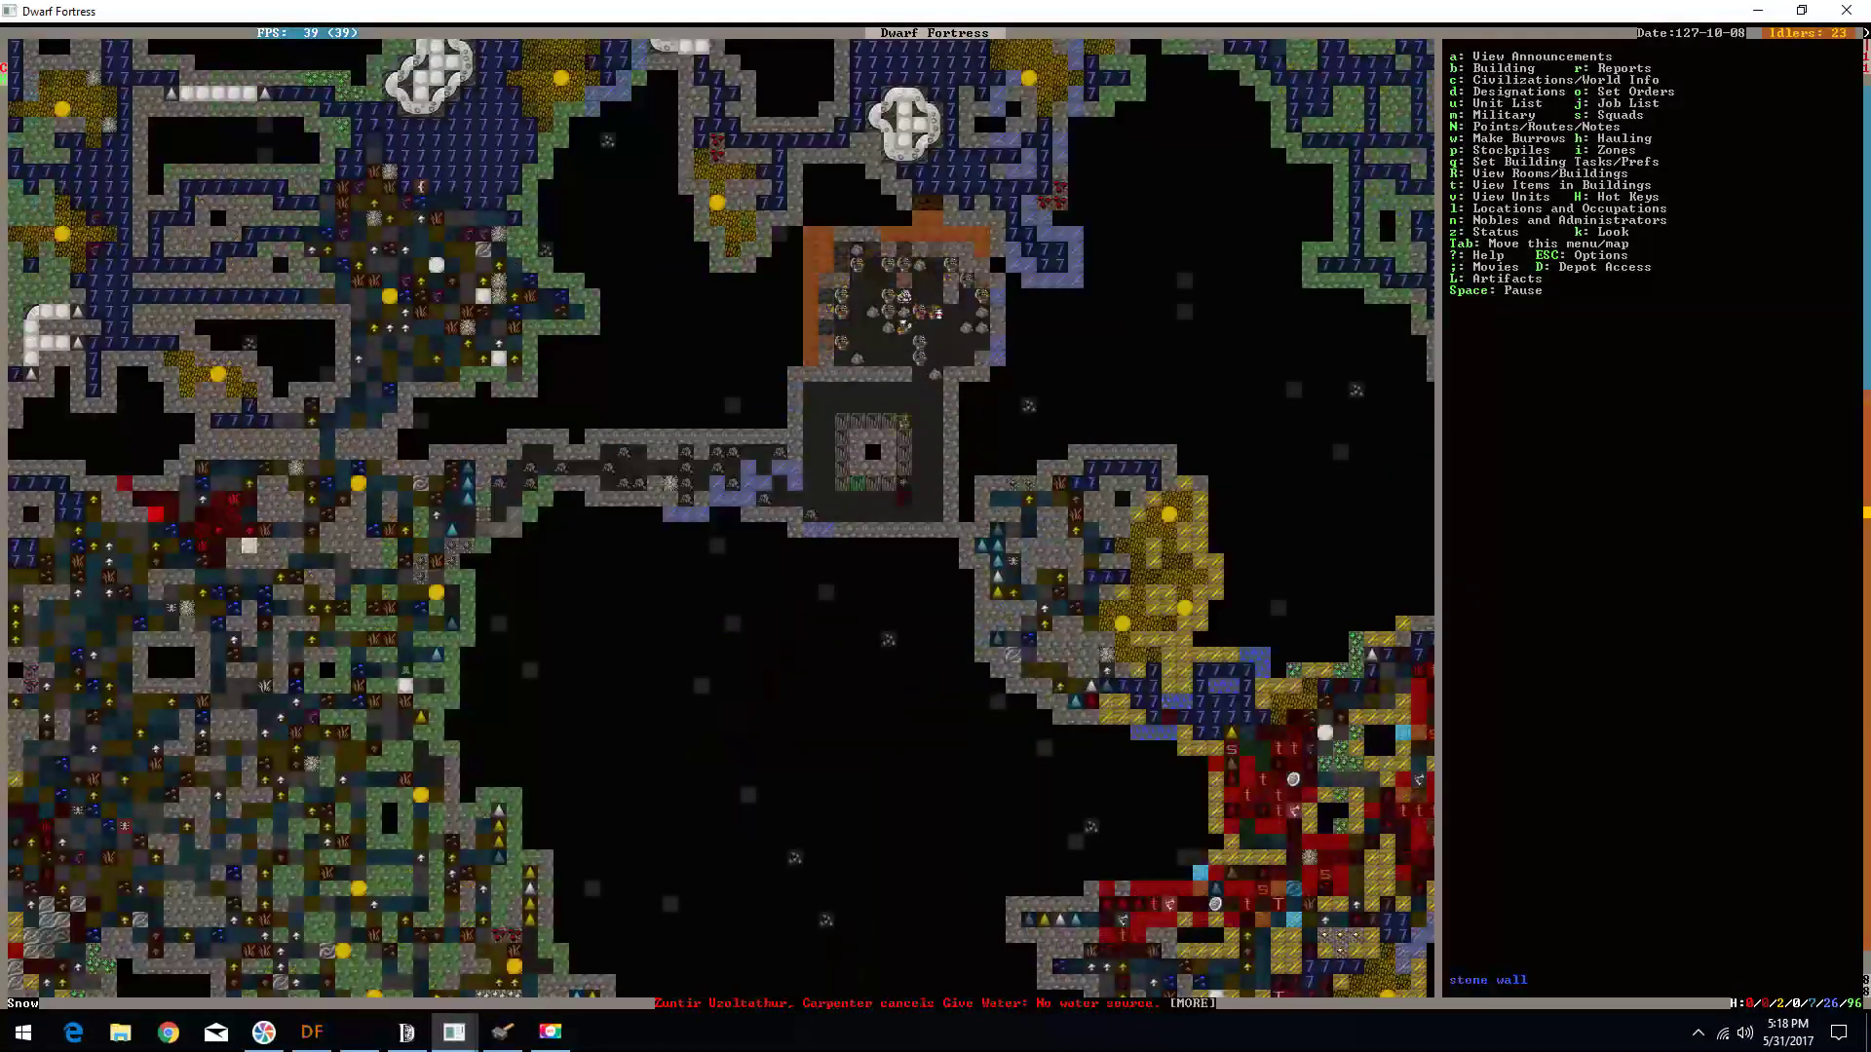
pyautogui.hotkey('shift', ',')
pyautogui.hotkey('shift', ',')
pyautogui.hotkey('shift', ',')
pyautogui.hotkey('shift', ',')
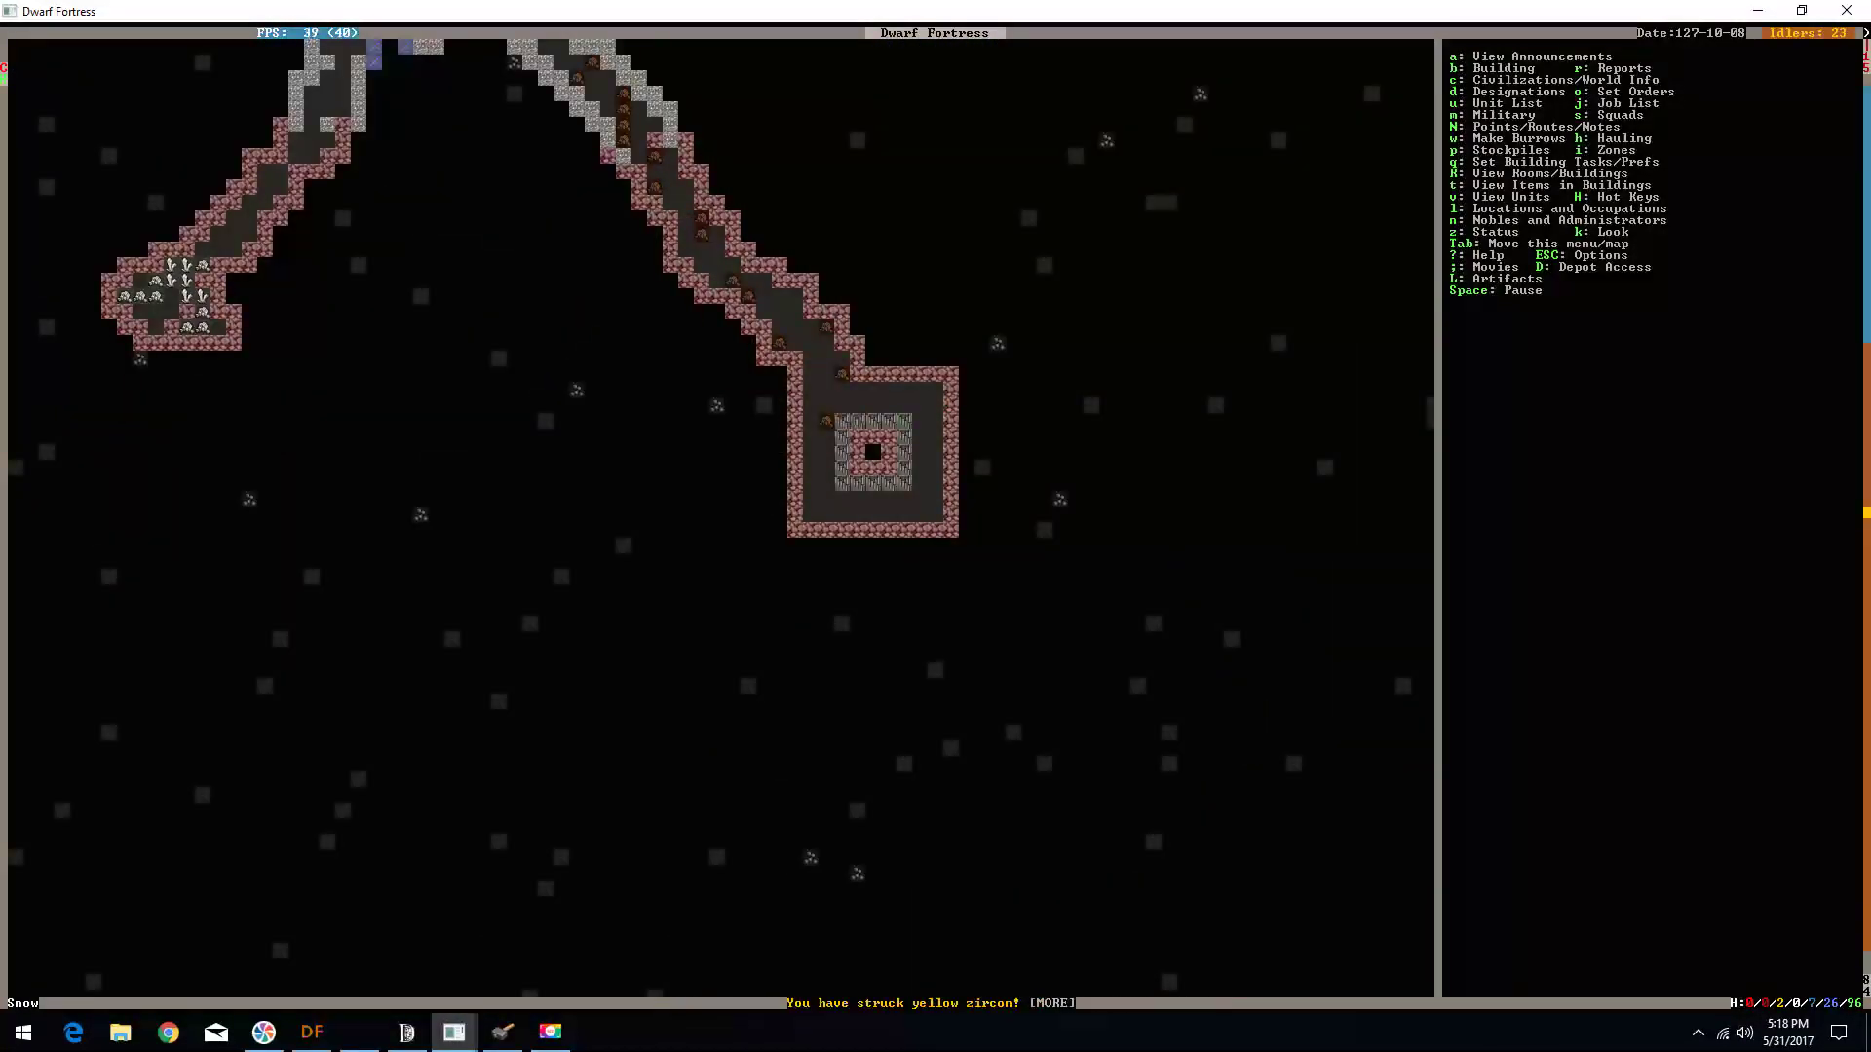
pyautogui.hotkey('shift', ',')
pyautogui.hotkey('shift', ',')
pyautogui.hotkey('shift', ',')
pyautogui.hotkey('shift', ',')
pyautogui.hotkey('shift', ',')
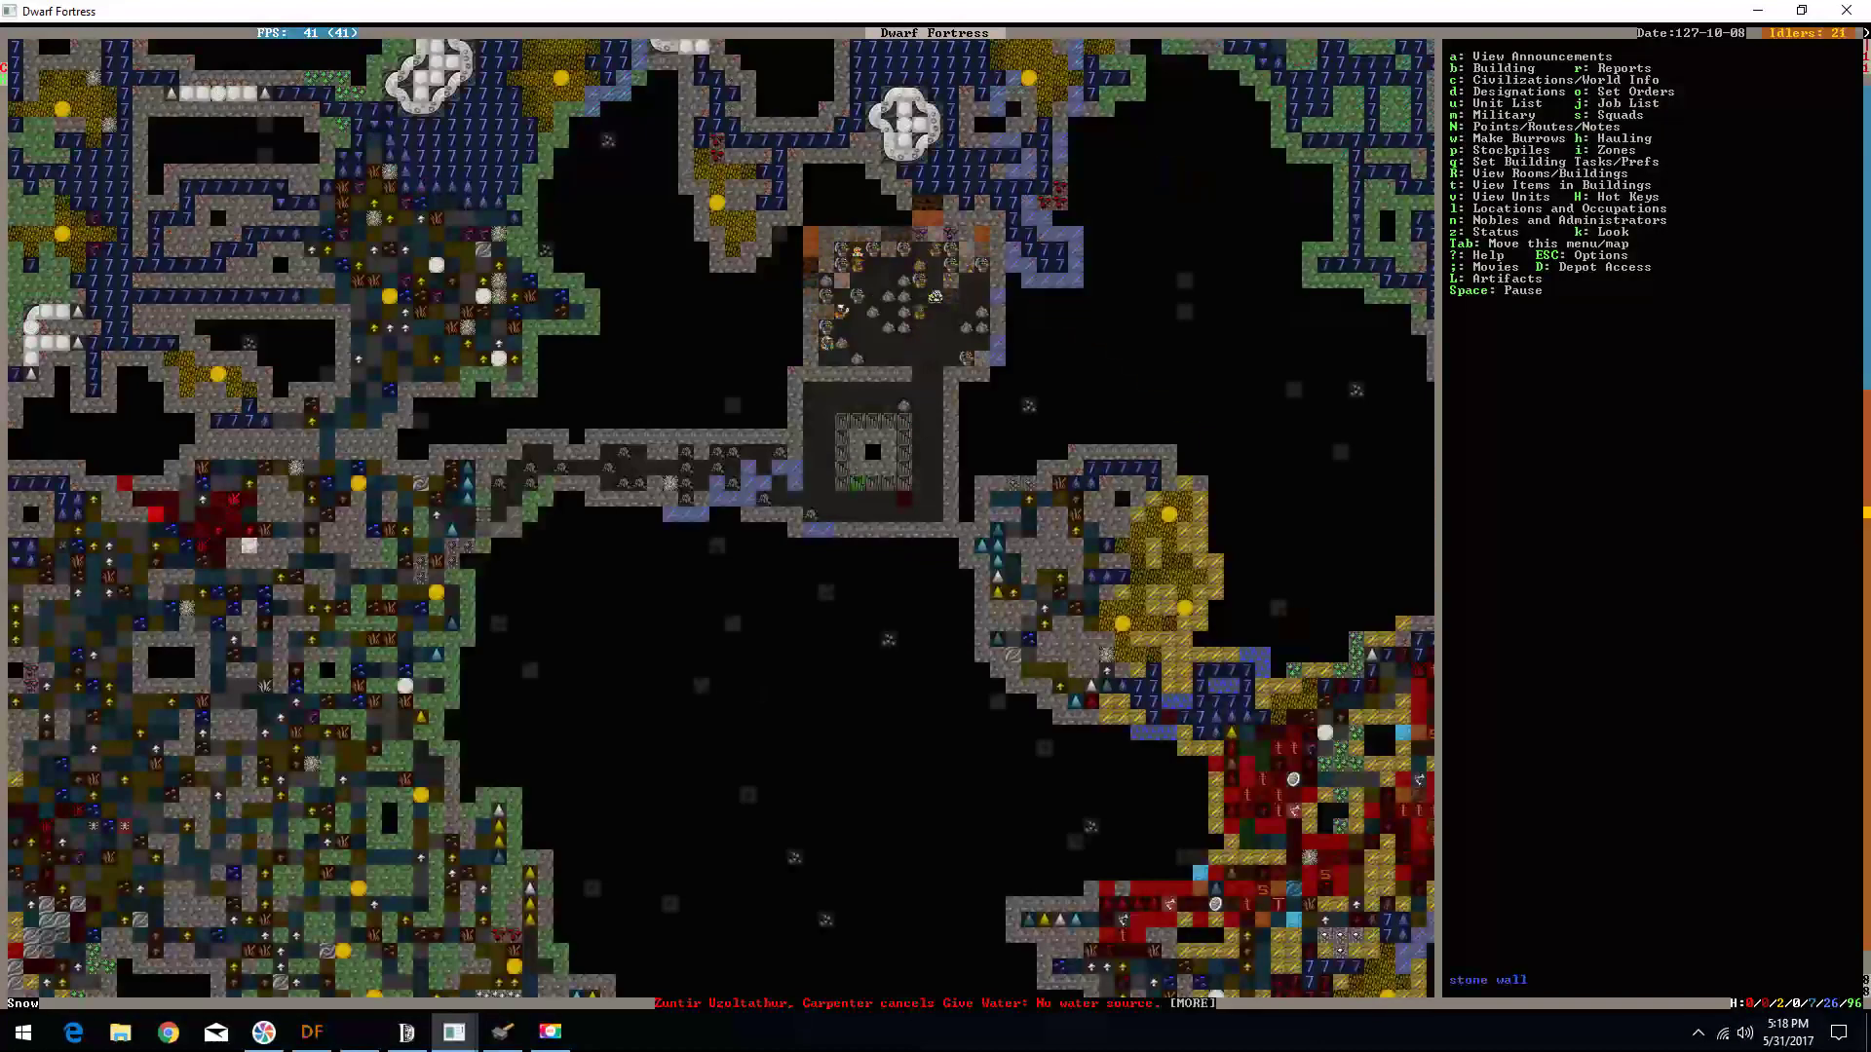
pyautogui.hotkey('shift', ',')
pyautogui.hotkey('shift', ',')
pyautogui.hotkey('shift', 'Up')
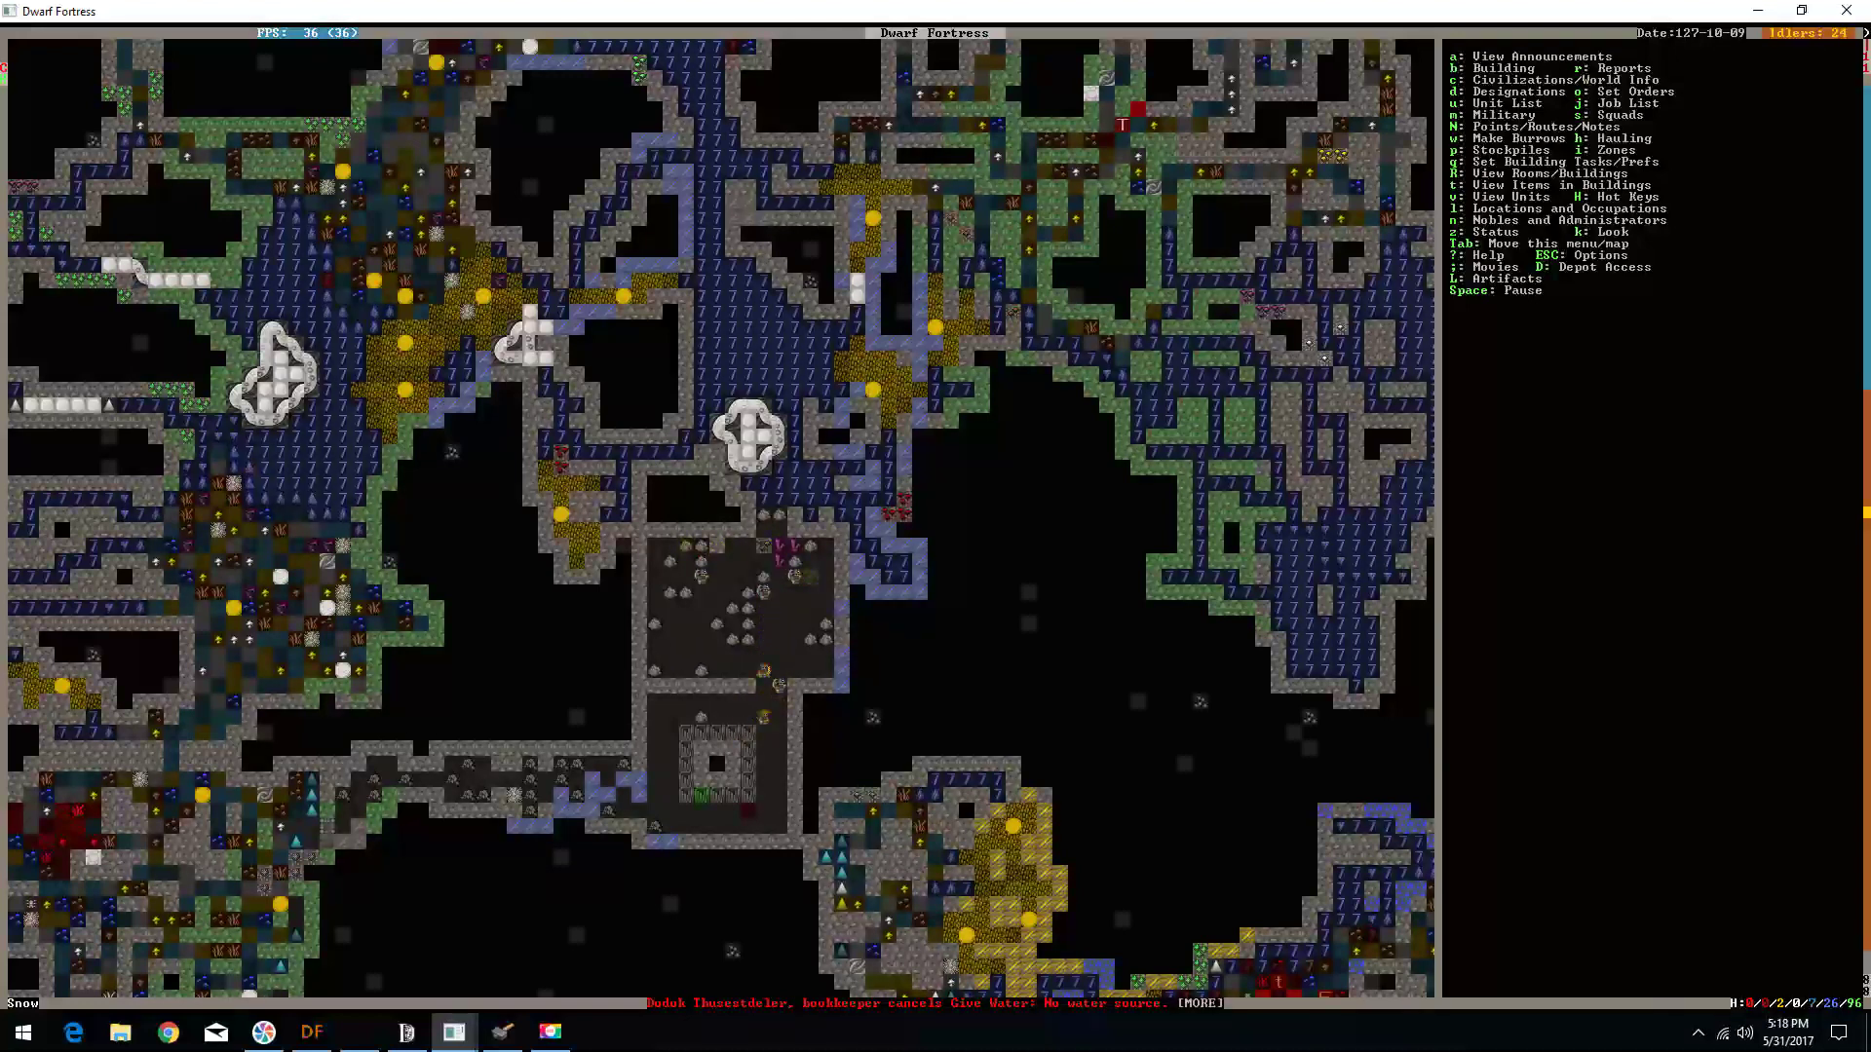
# - Position a screw pump on a buildable tile just above the room's top wall
pyautogui.press('b')
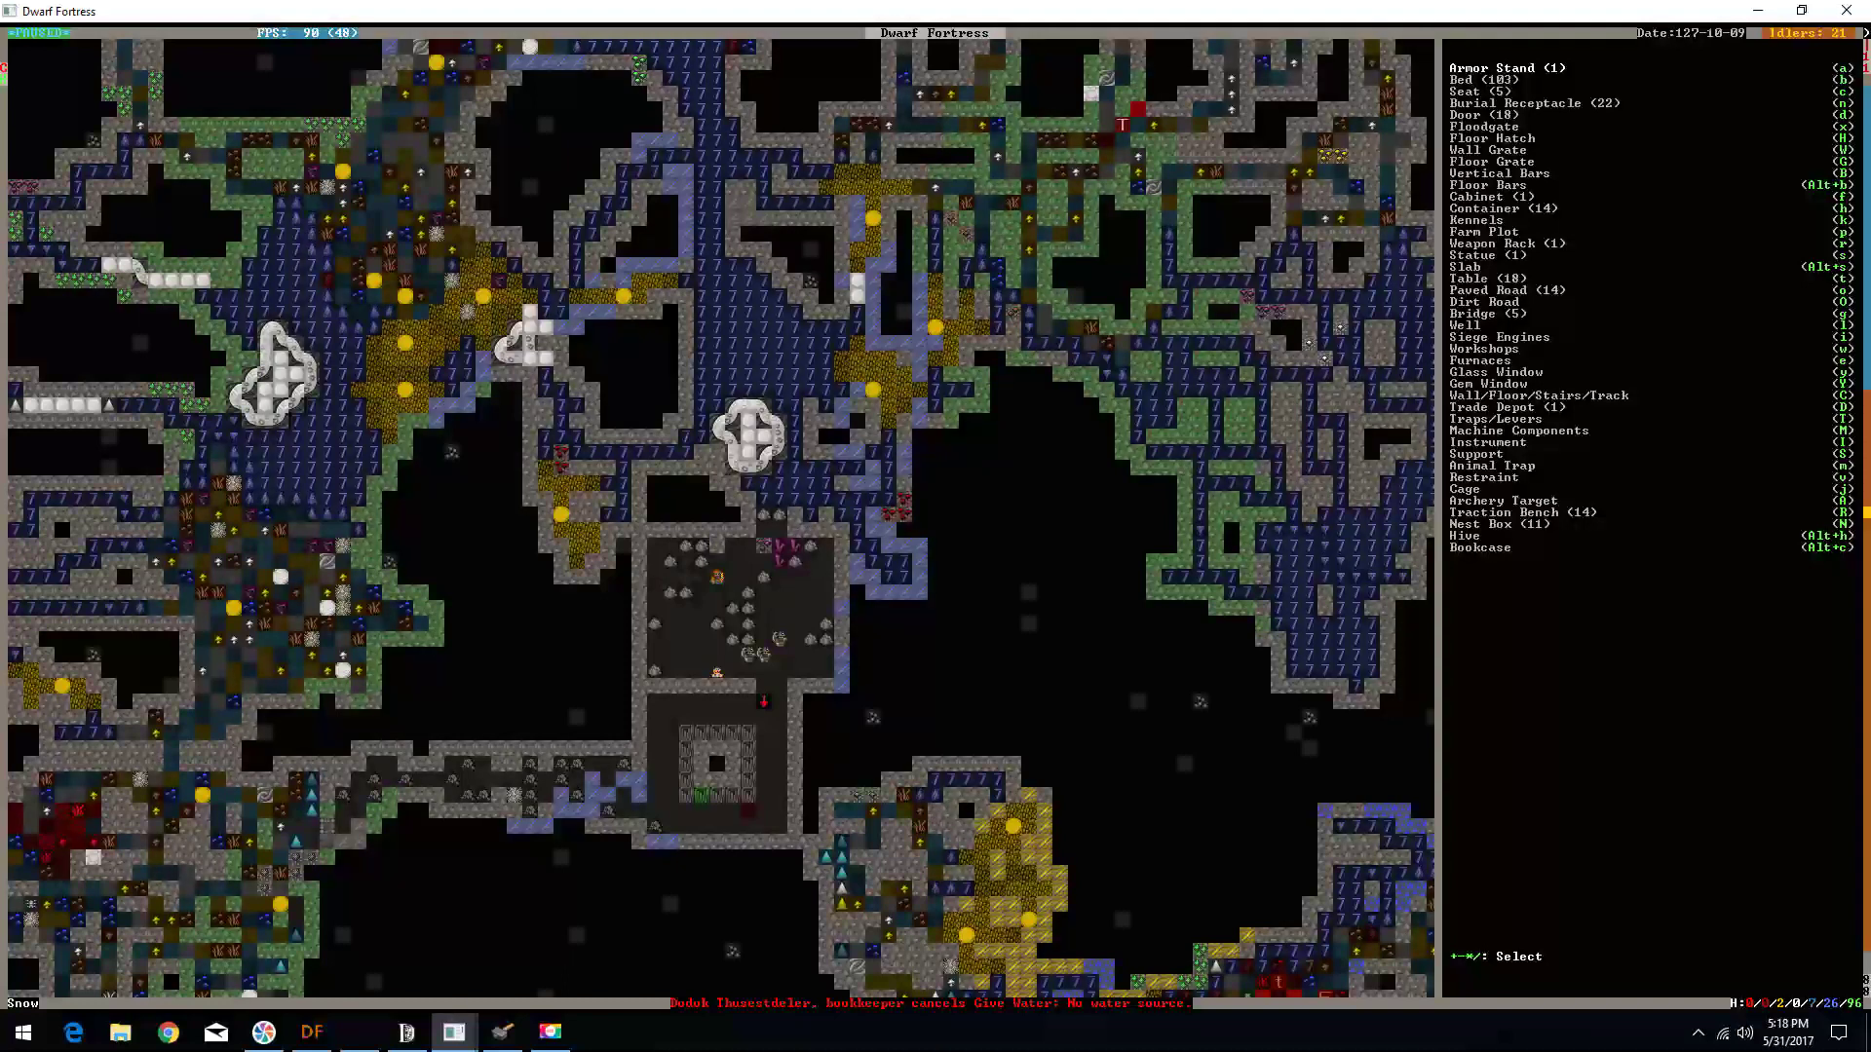
pyautogui.hotkey('shift', 'm')
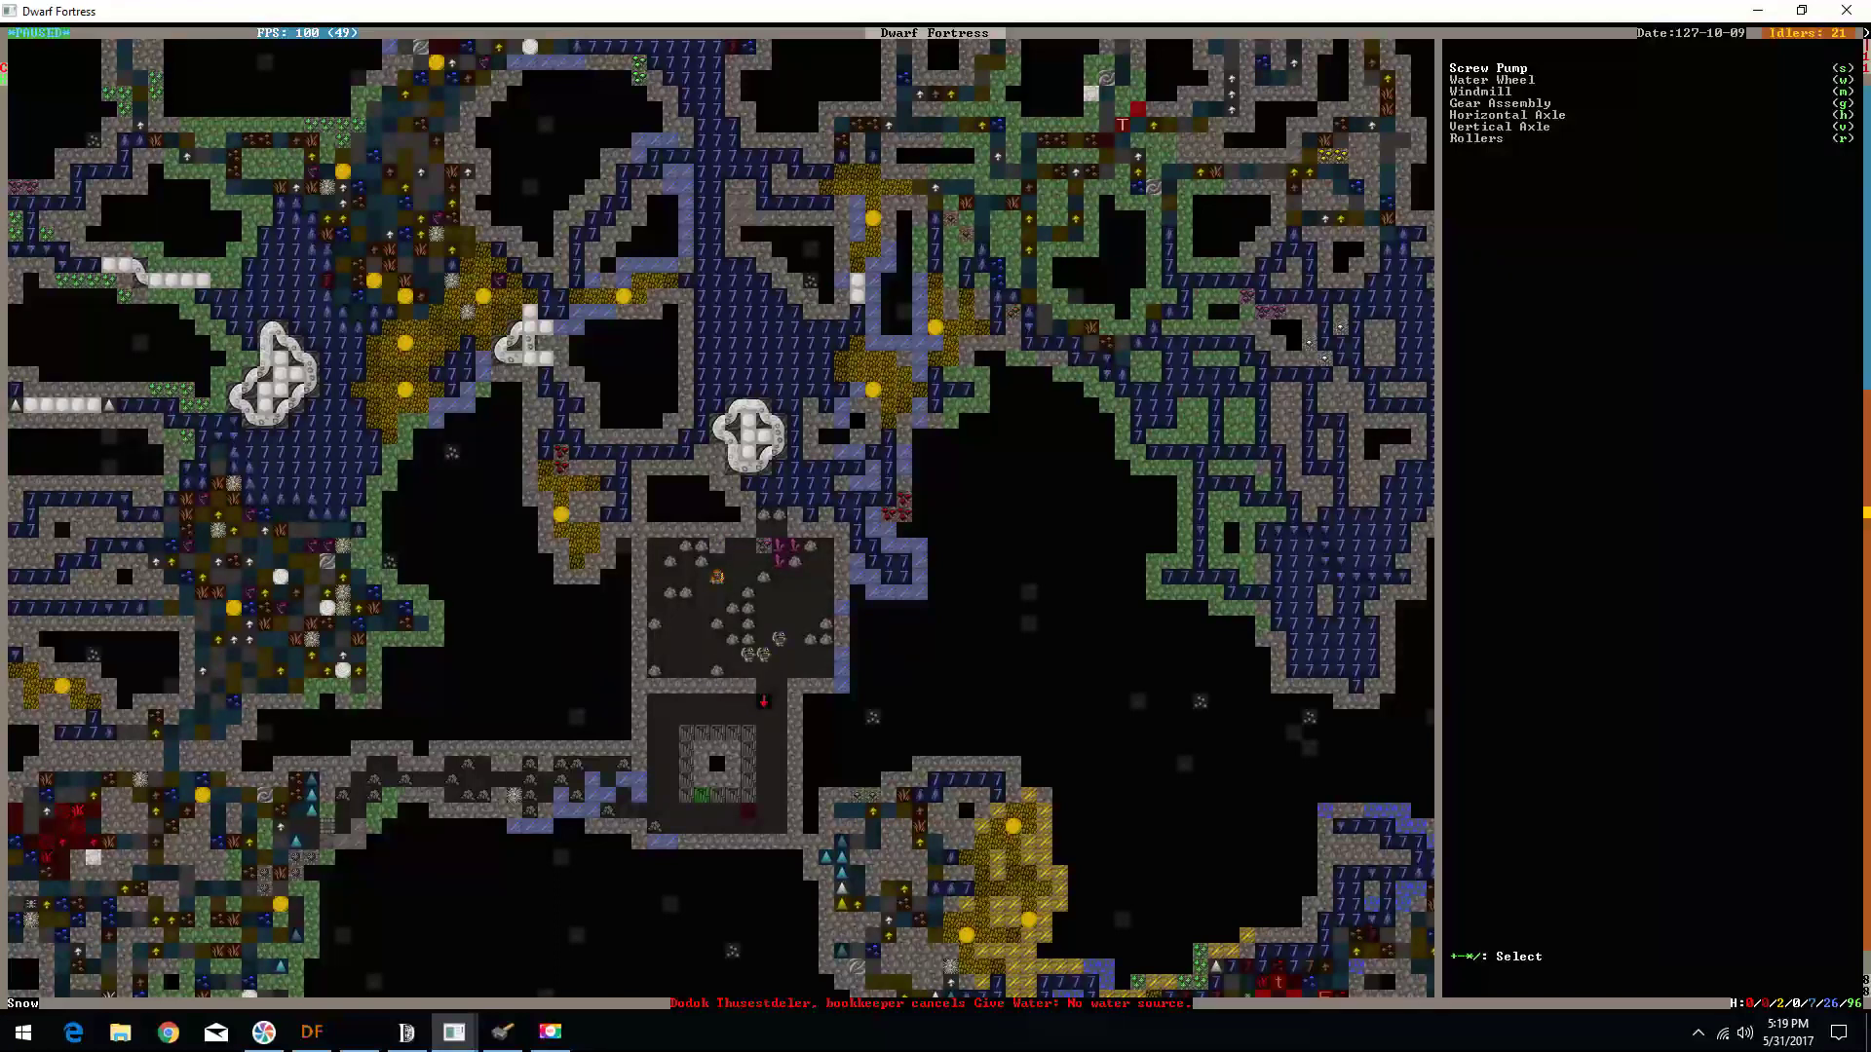
pyautogui.press('s')
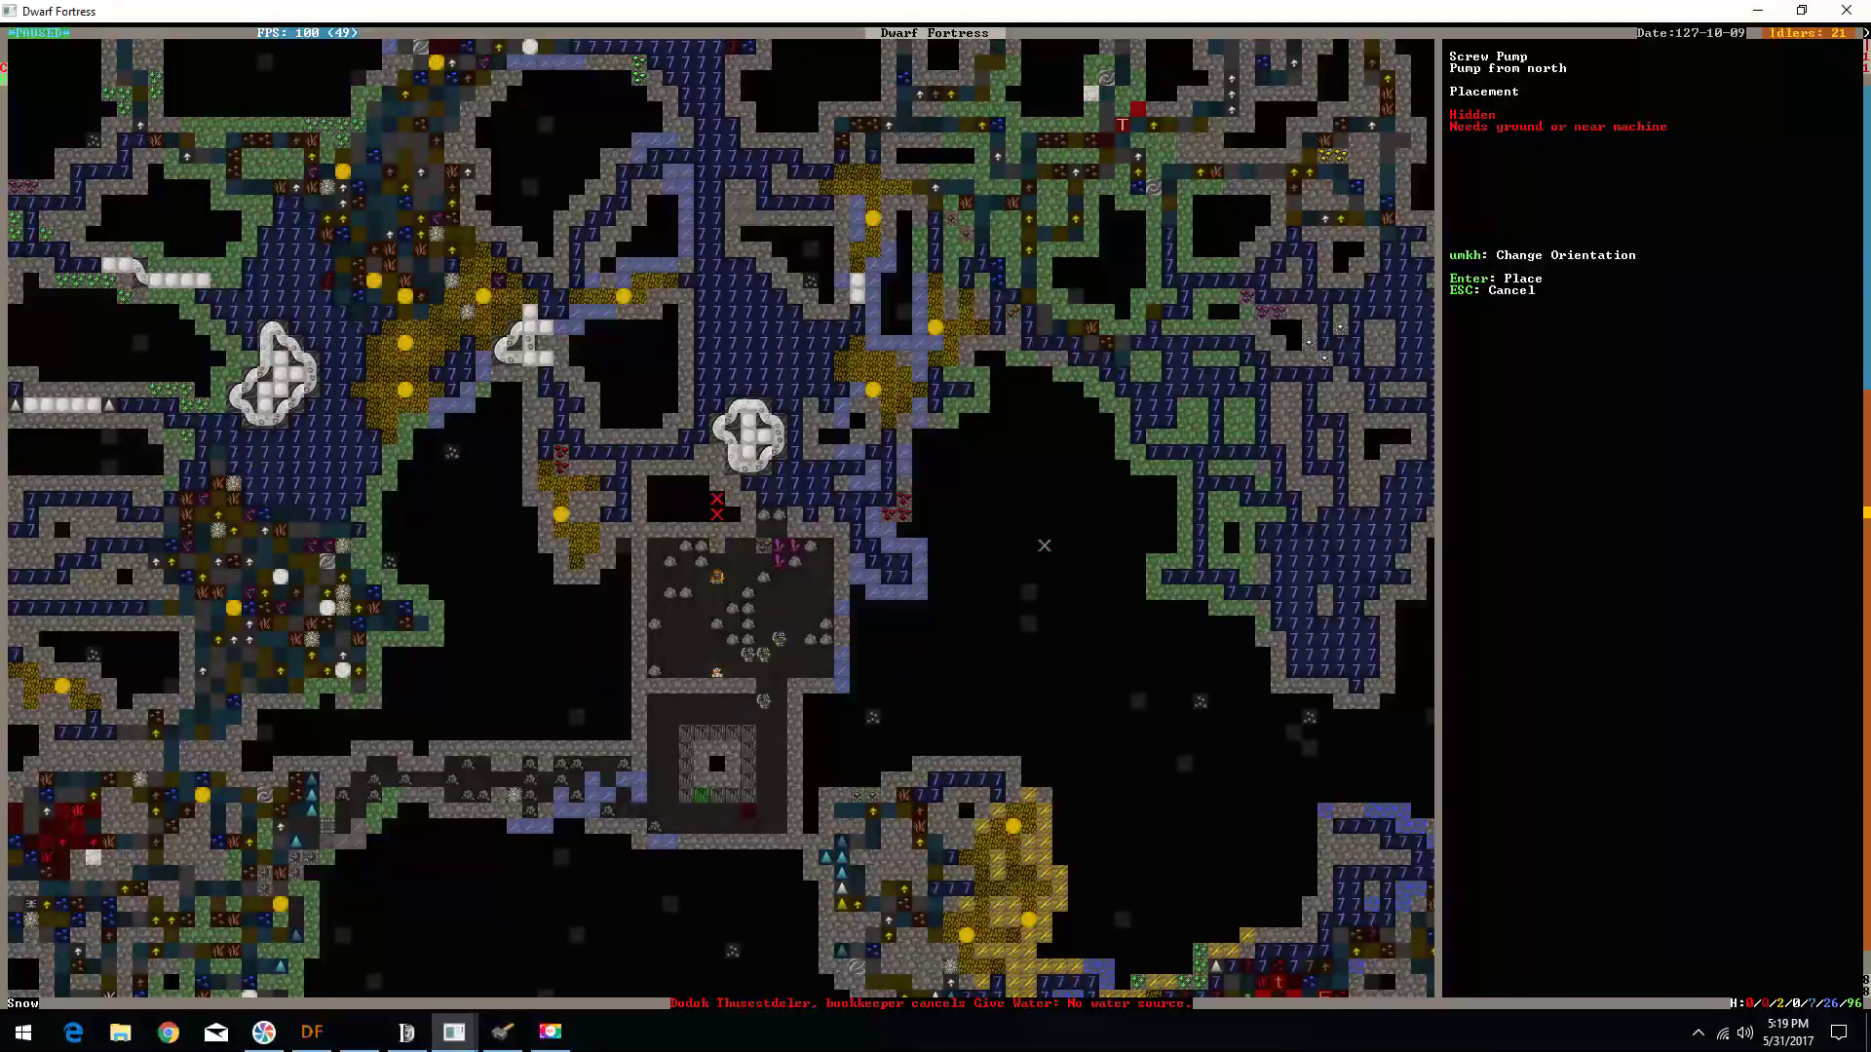
pyautogui.press('Right')
pyautogui.press('Right')
pyautogui.press('Right')
pyautogui.press('Down')
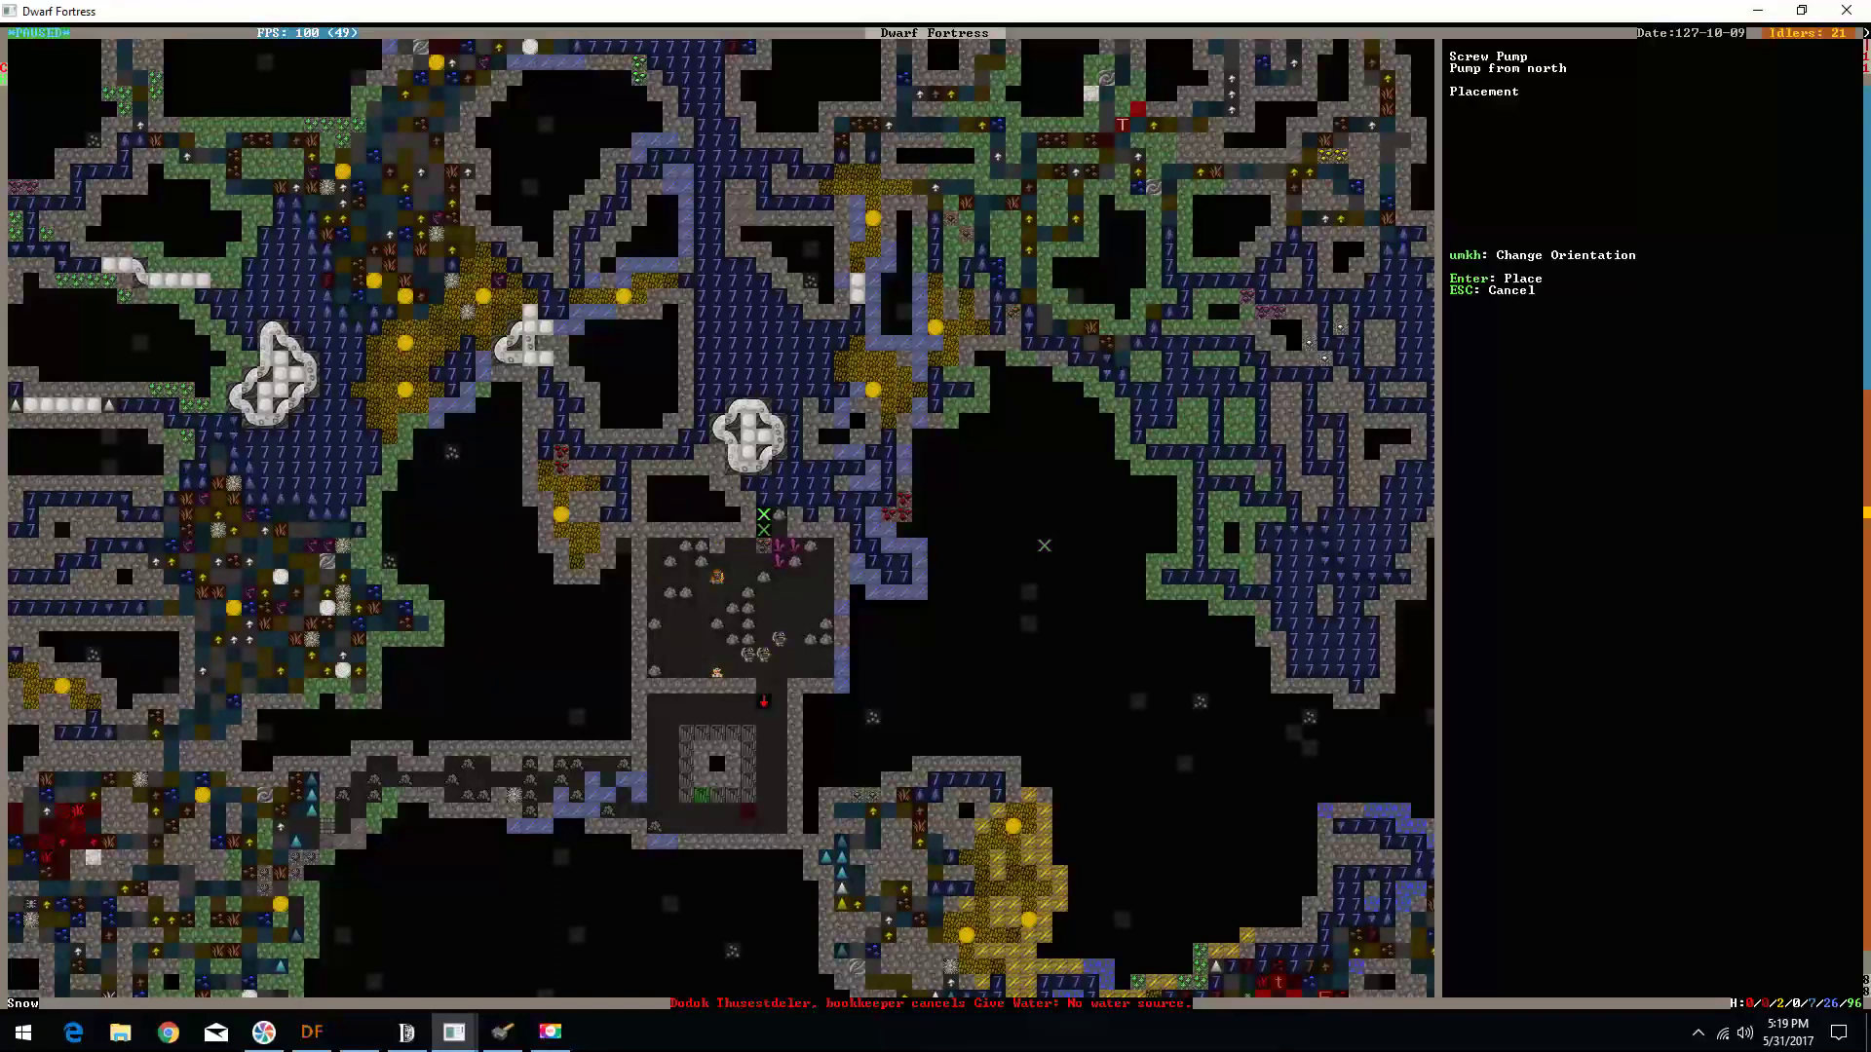
pyautogui.press('Left')
pyautogui.press('Up')
pyautogui.press('Left')
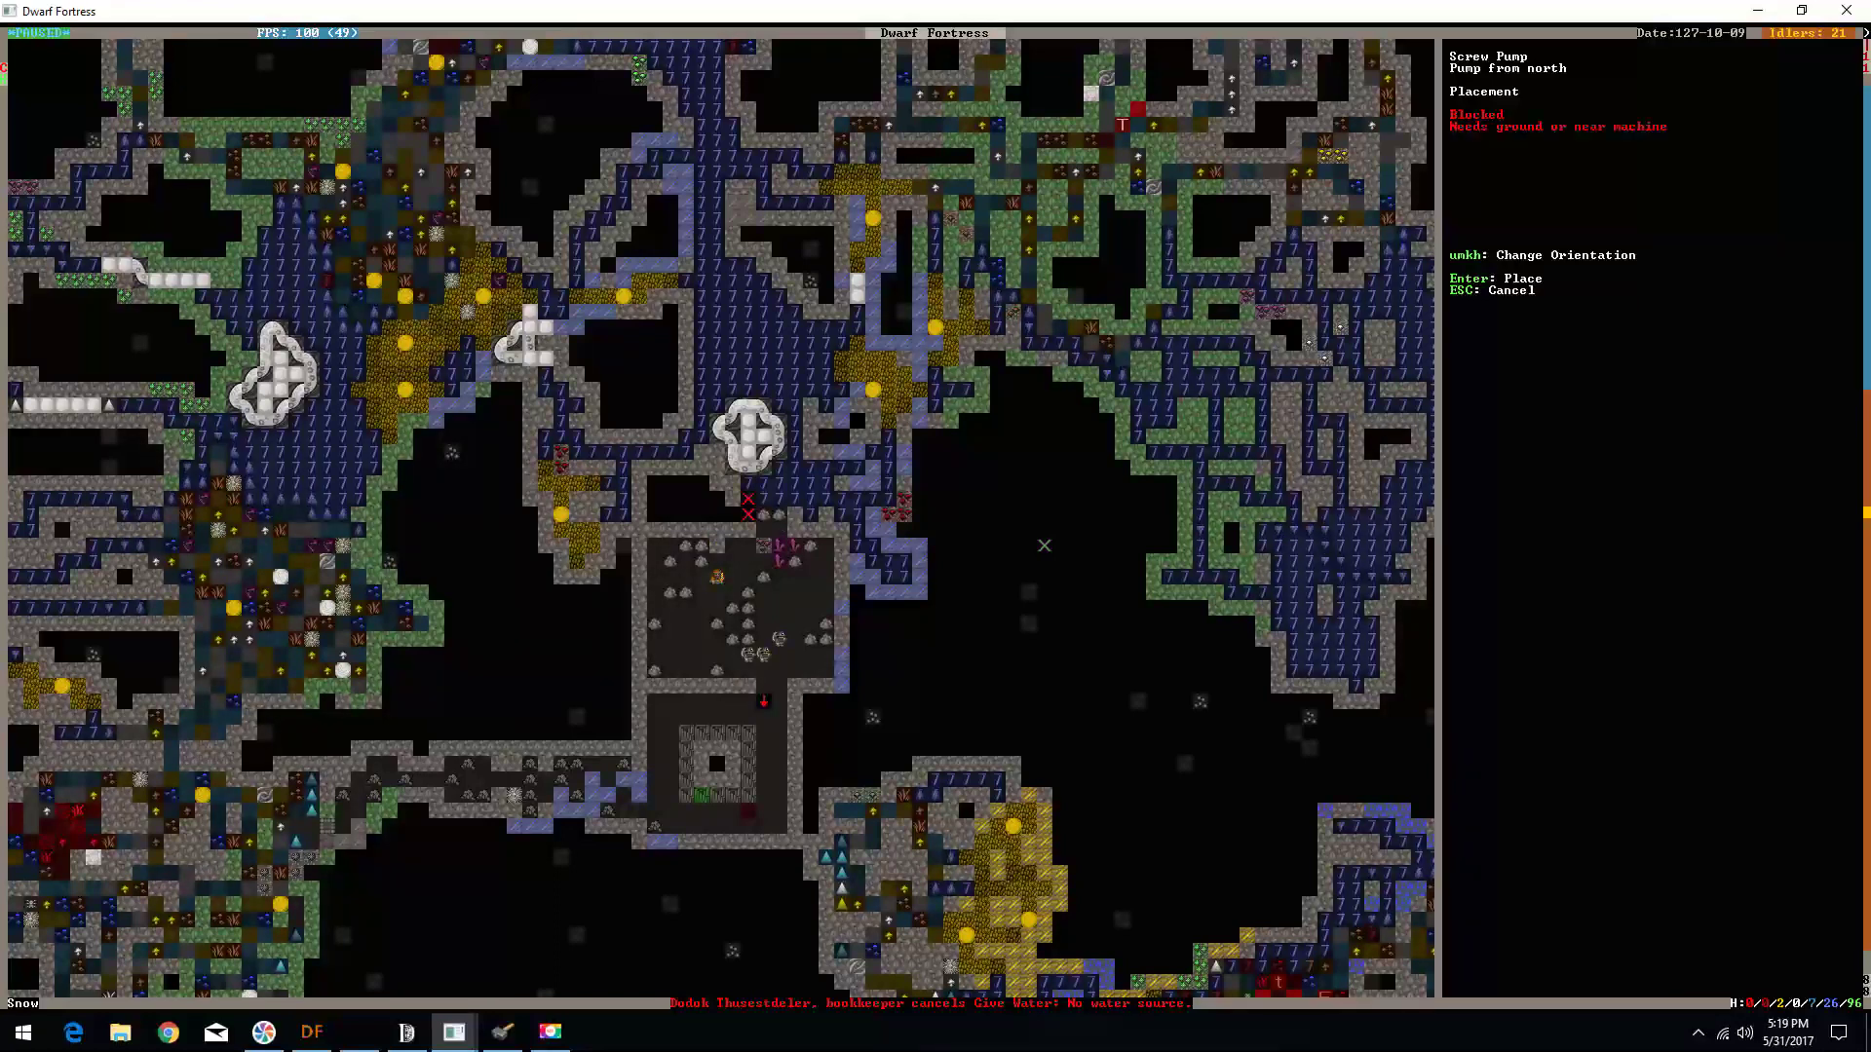
pyautogui.press('Down')
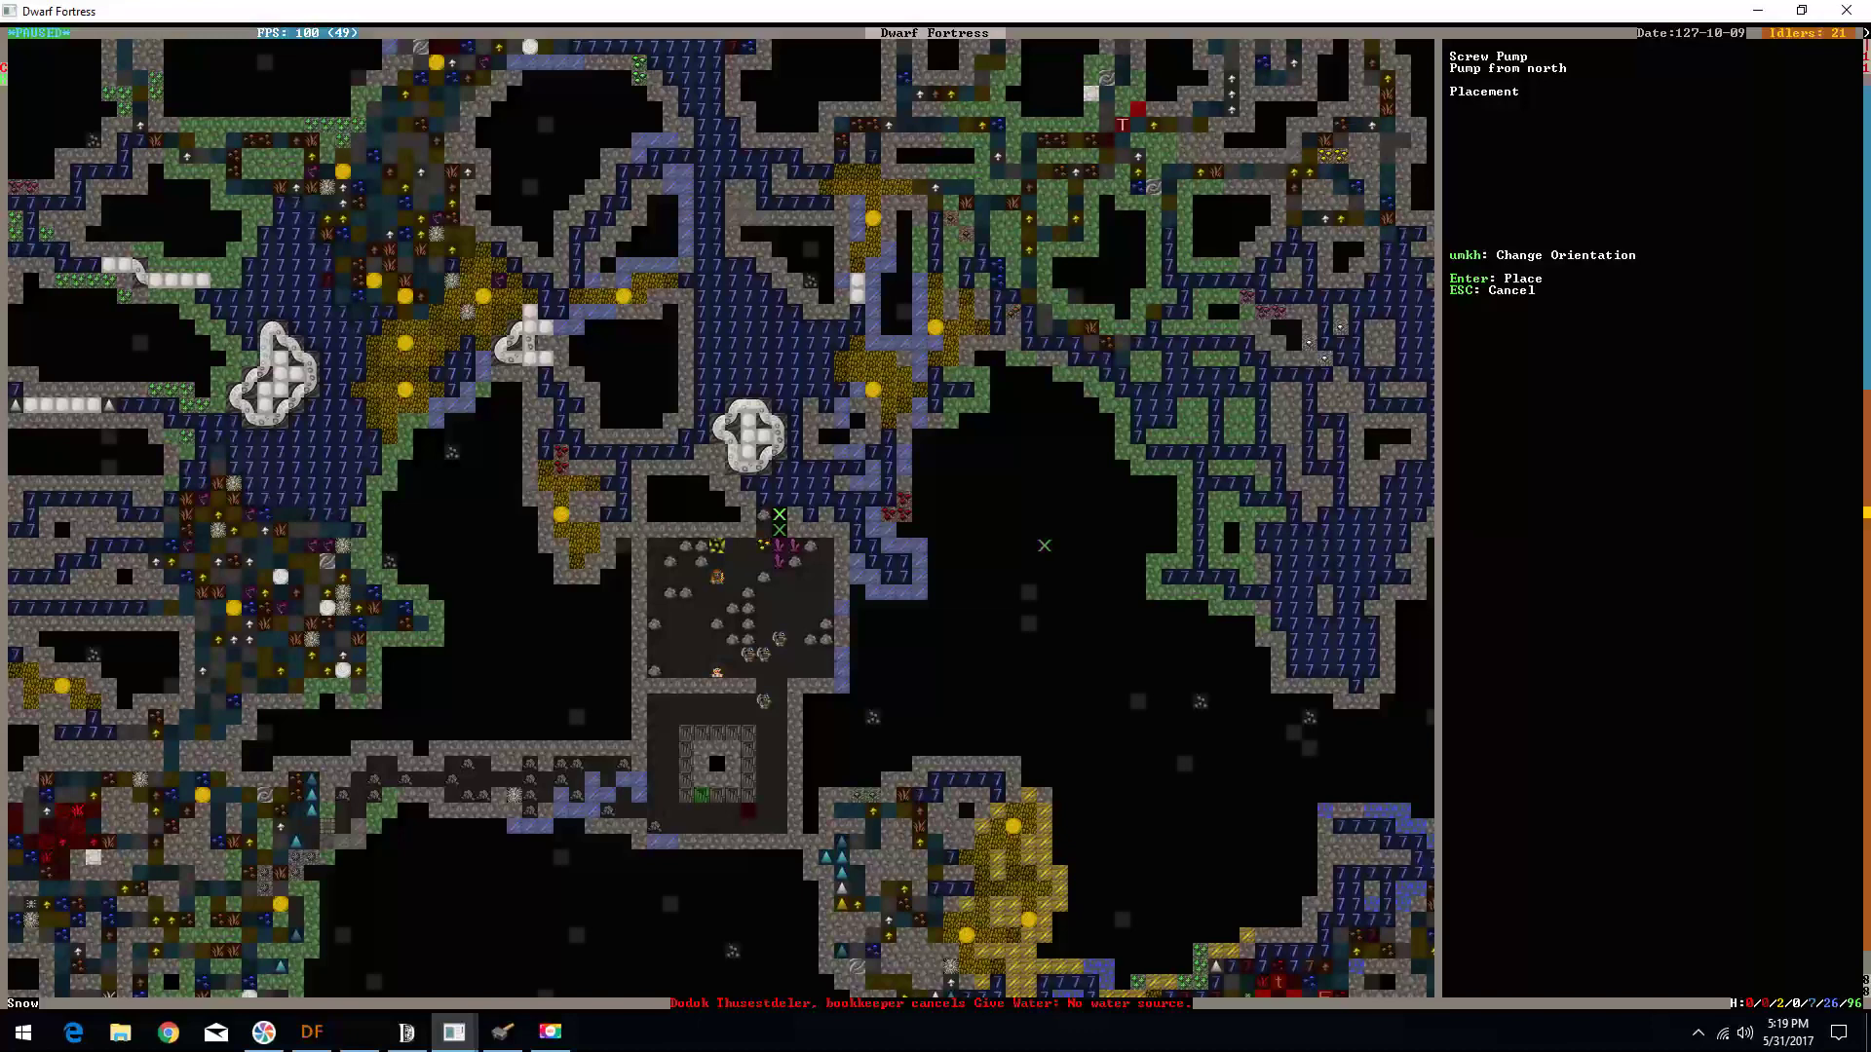
# - Build the pump from cobaltite blocks, a clear glass corkscrew and a clear glass tube
pyautogui.press('Return')
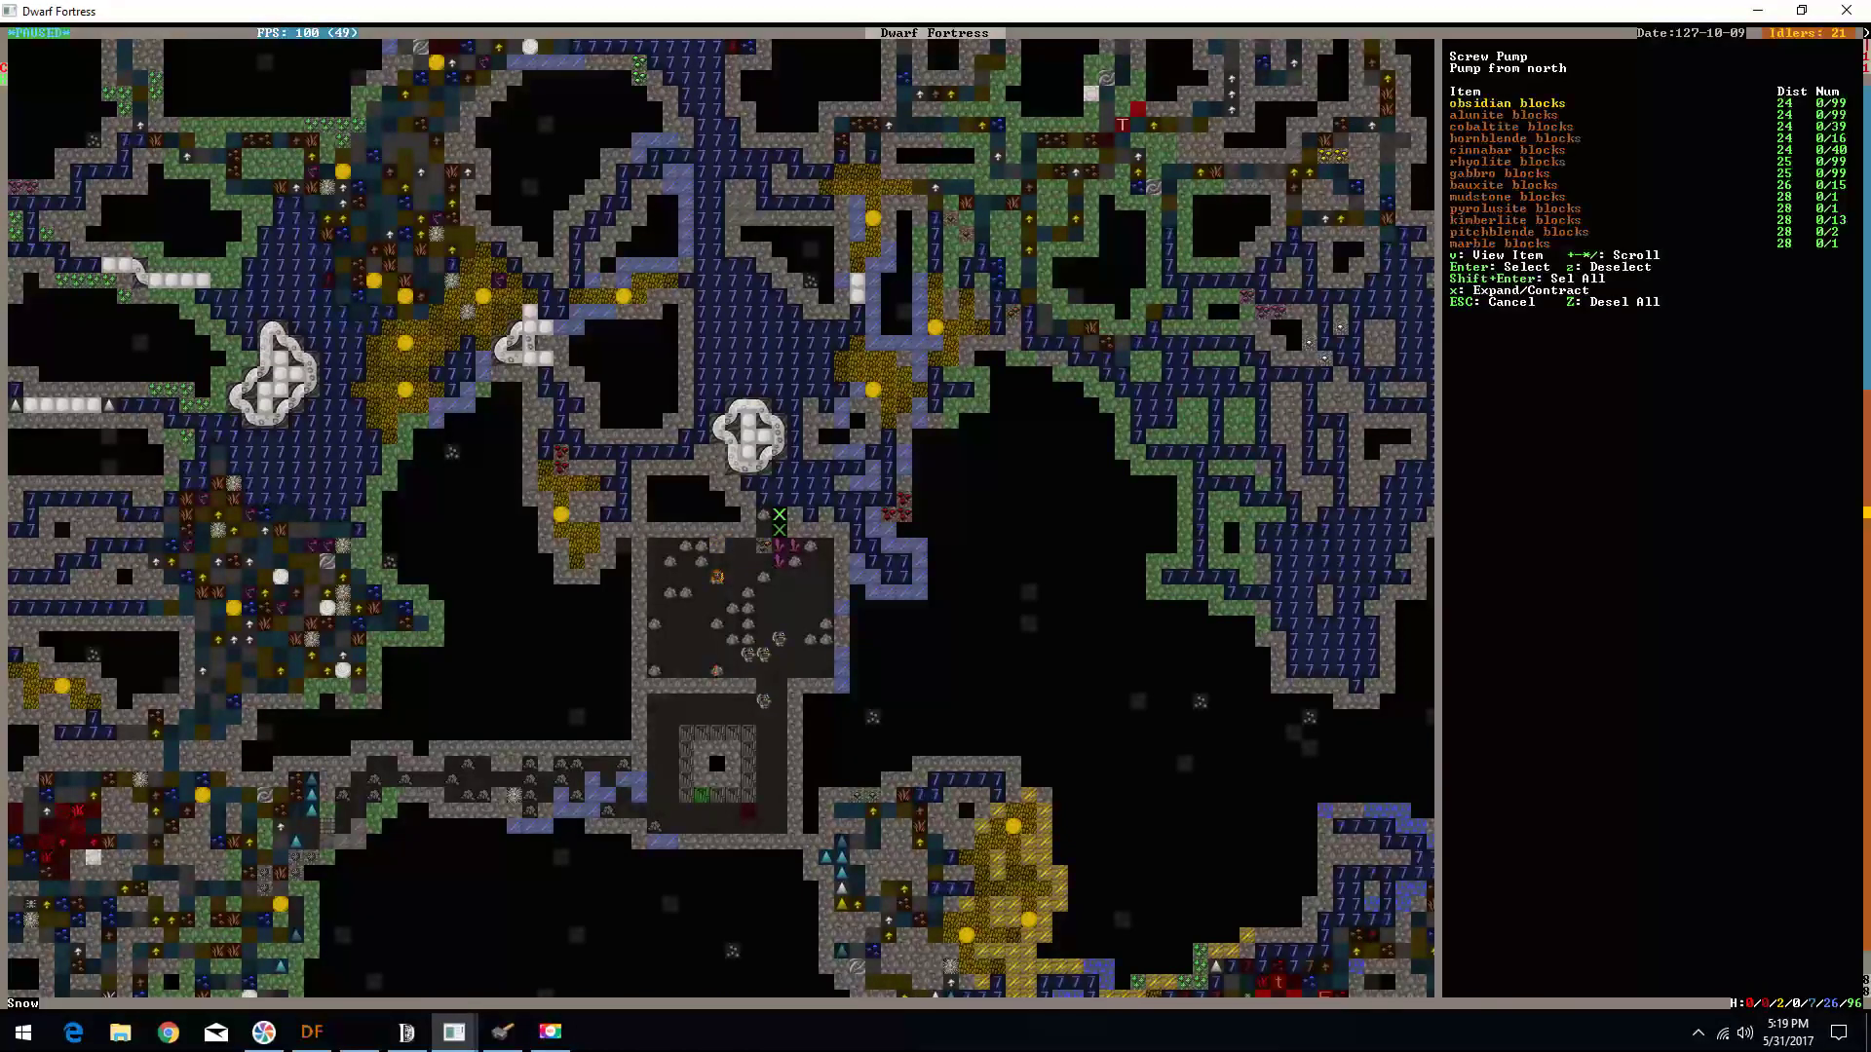
pyautogui.press('Down')
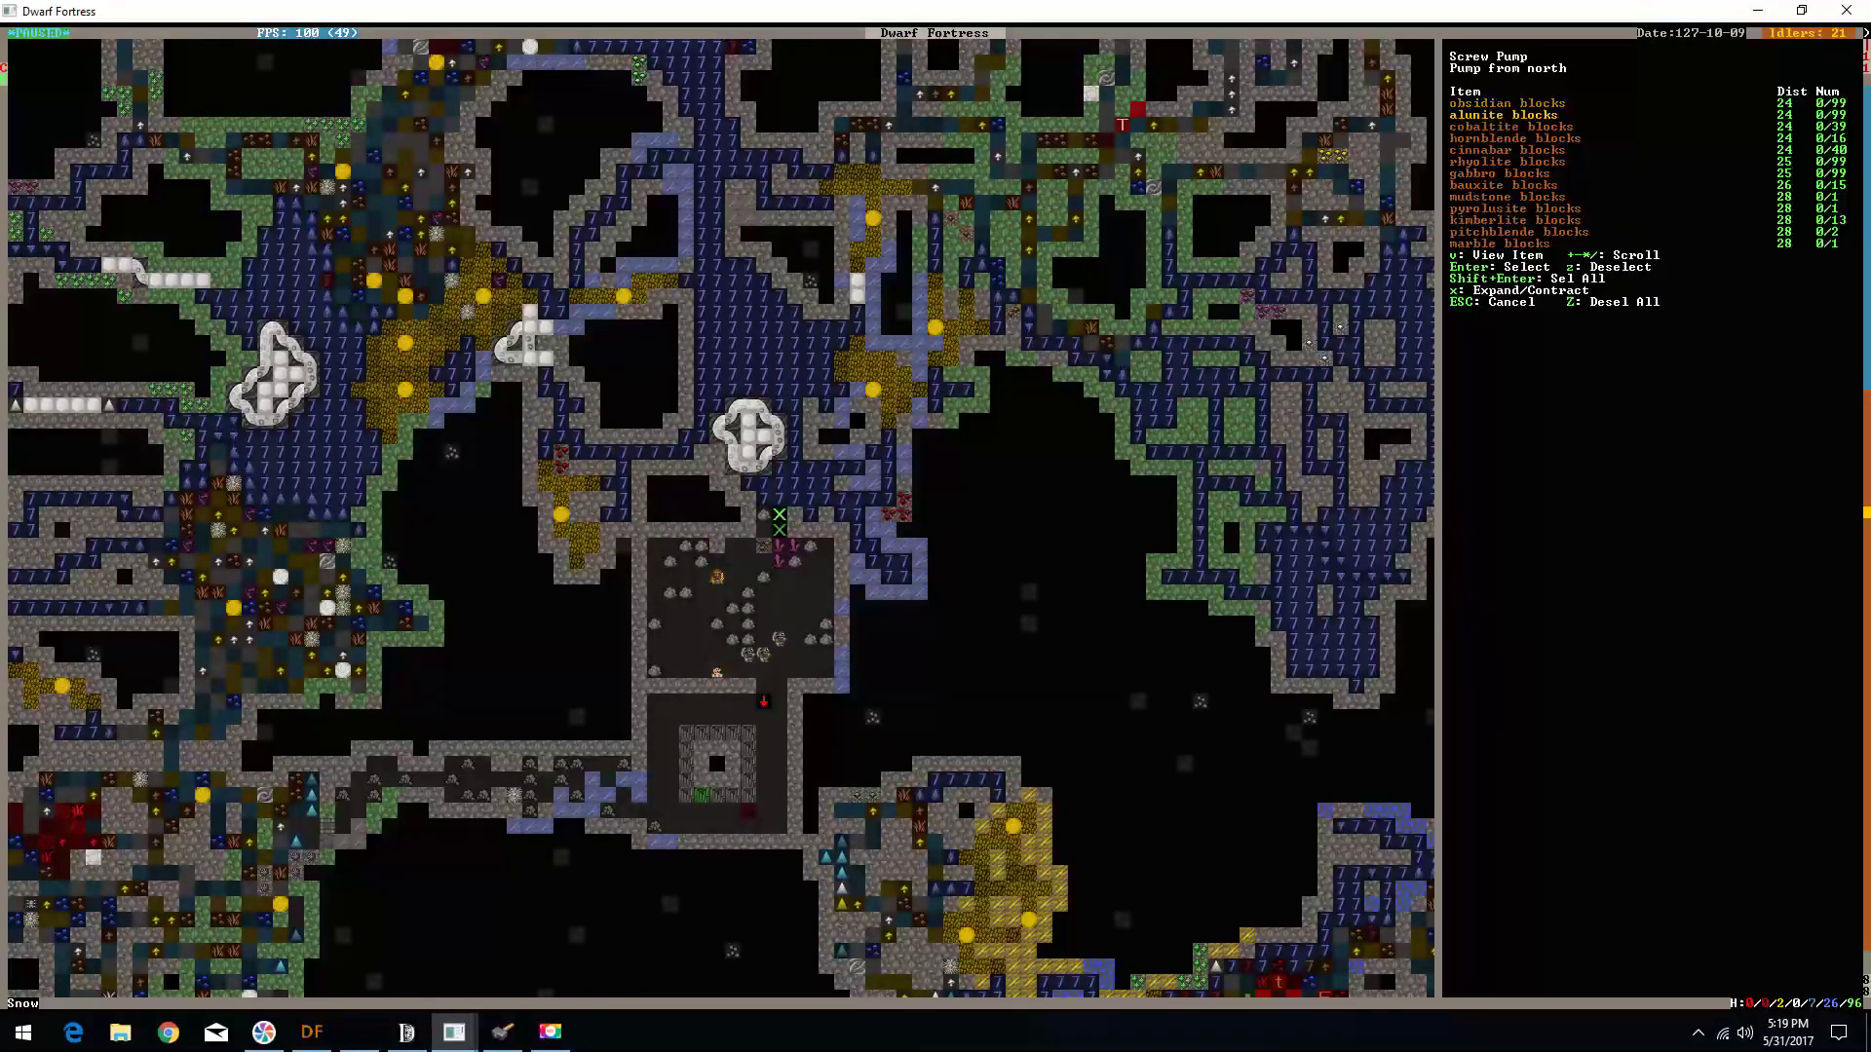
pyautogui.press('Down')
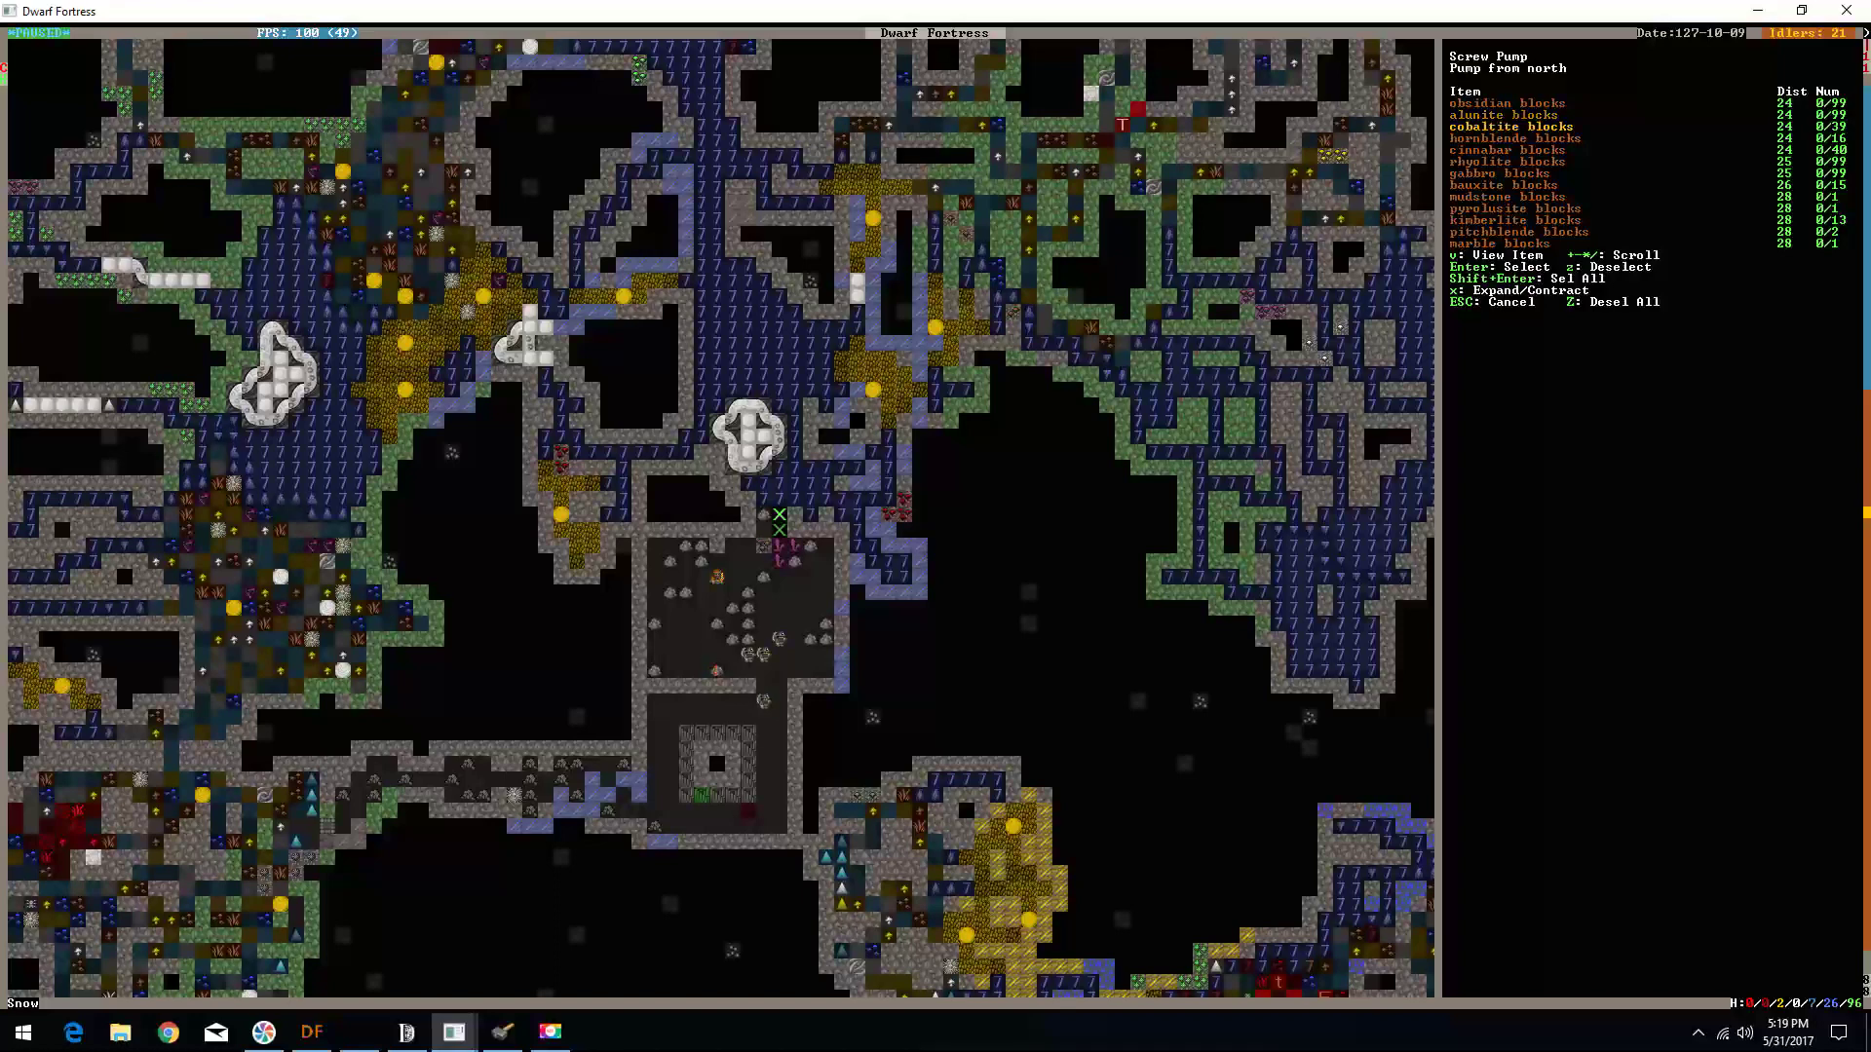
pyautogui.press('Return')
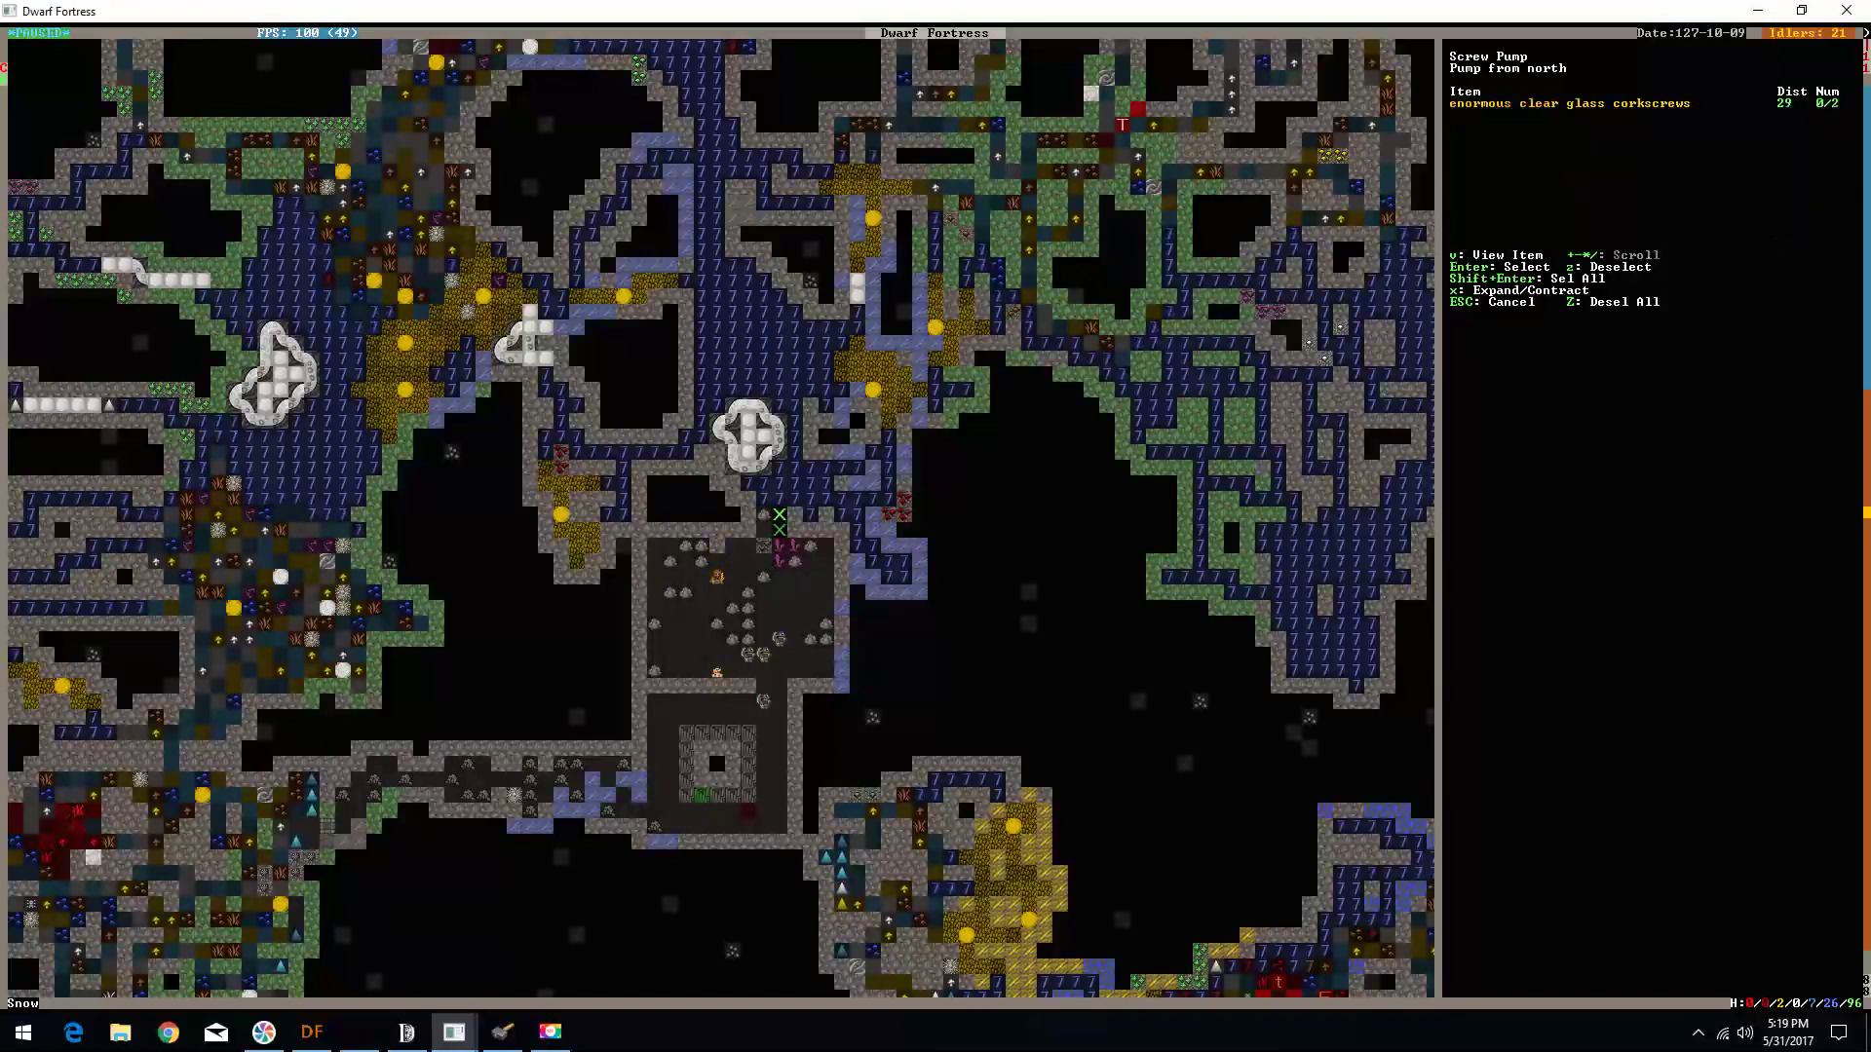
pyautogui.press('Return')
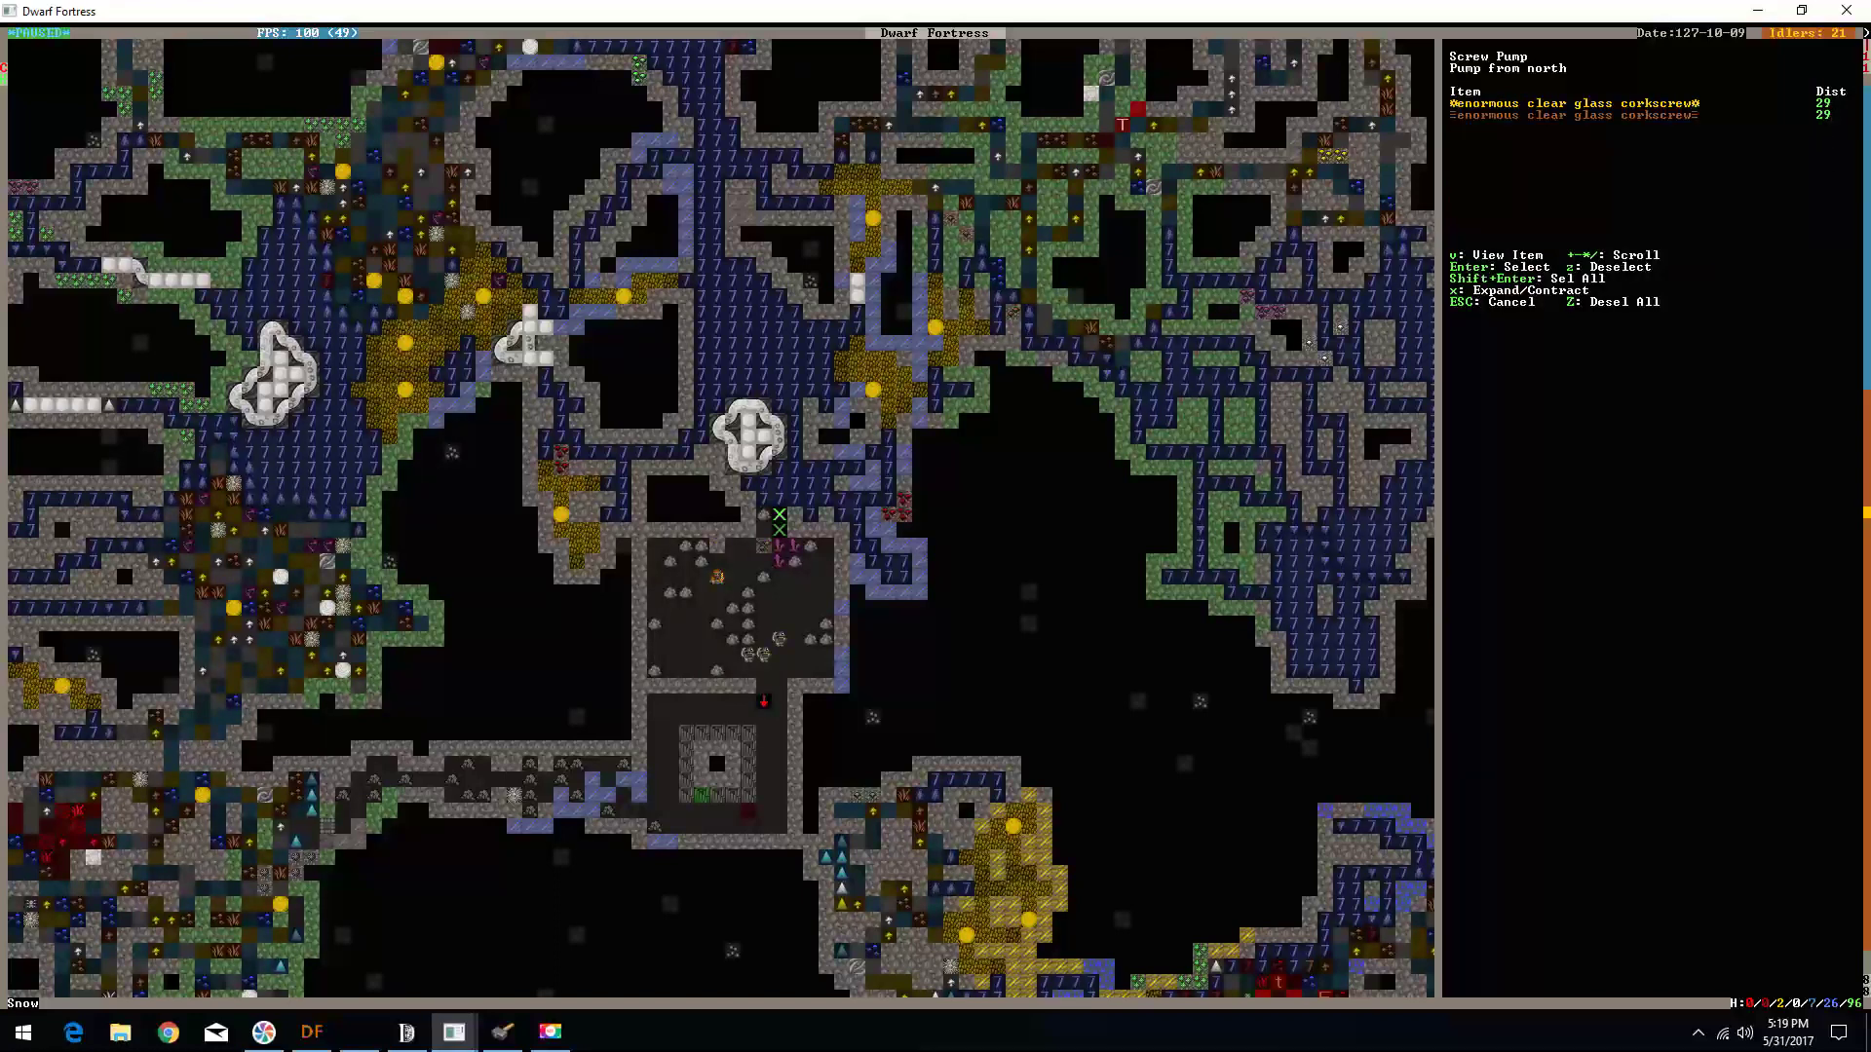
pyautogui.press('Return')
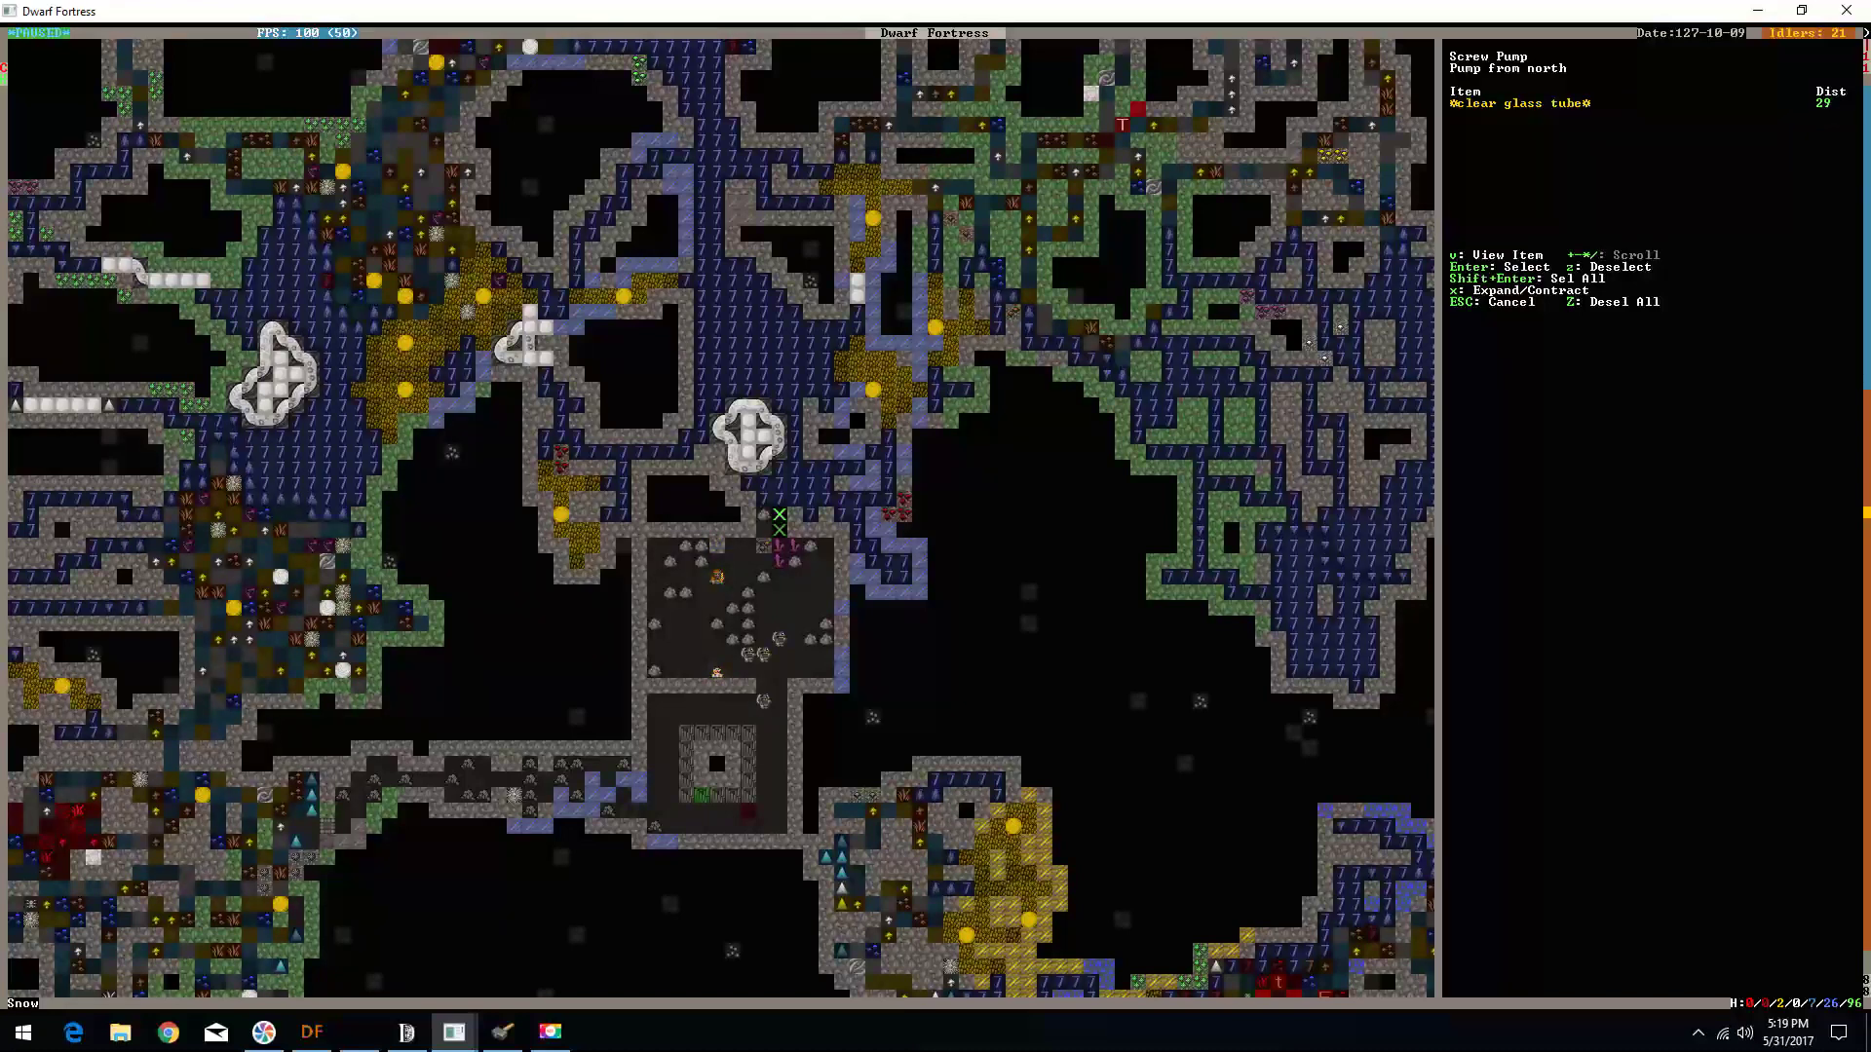
pyautogui.press('Return')
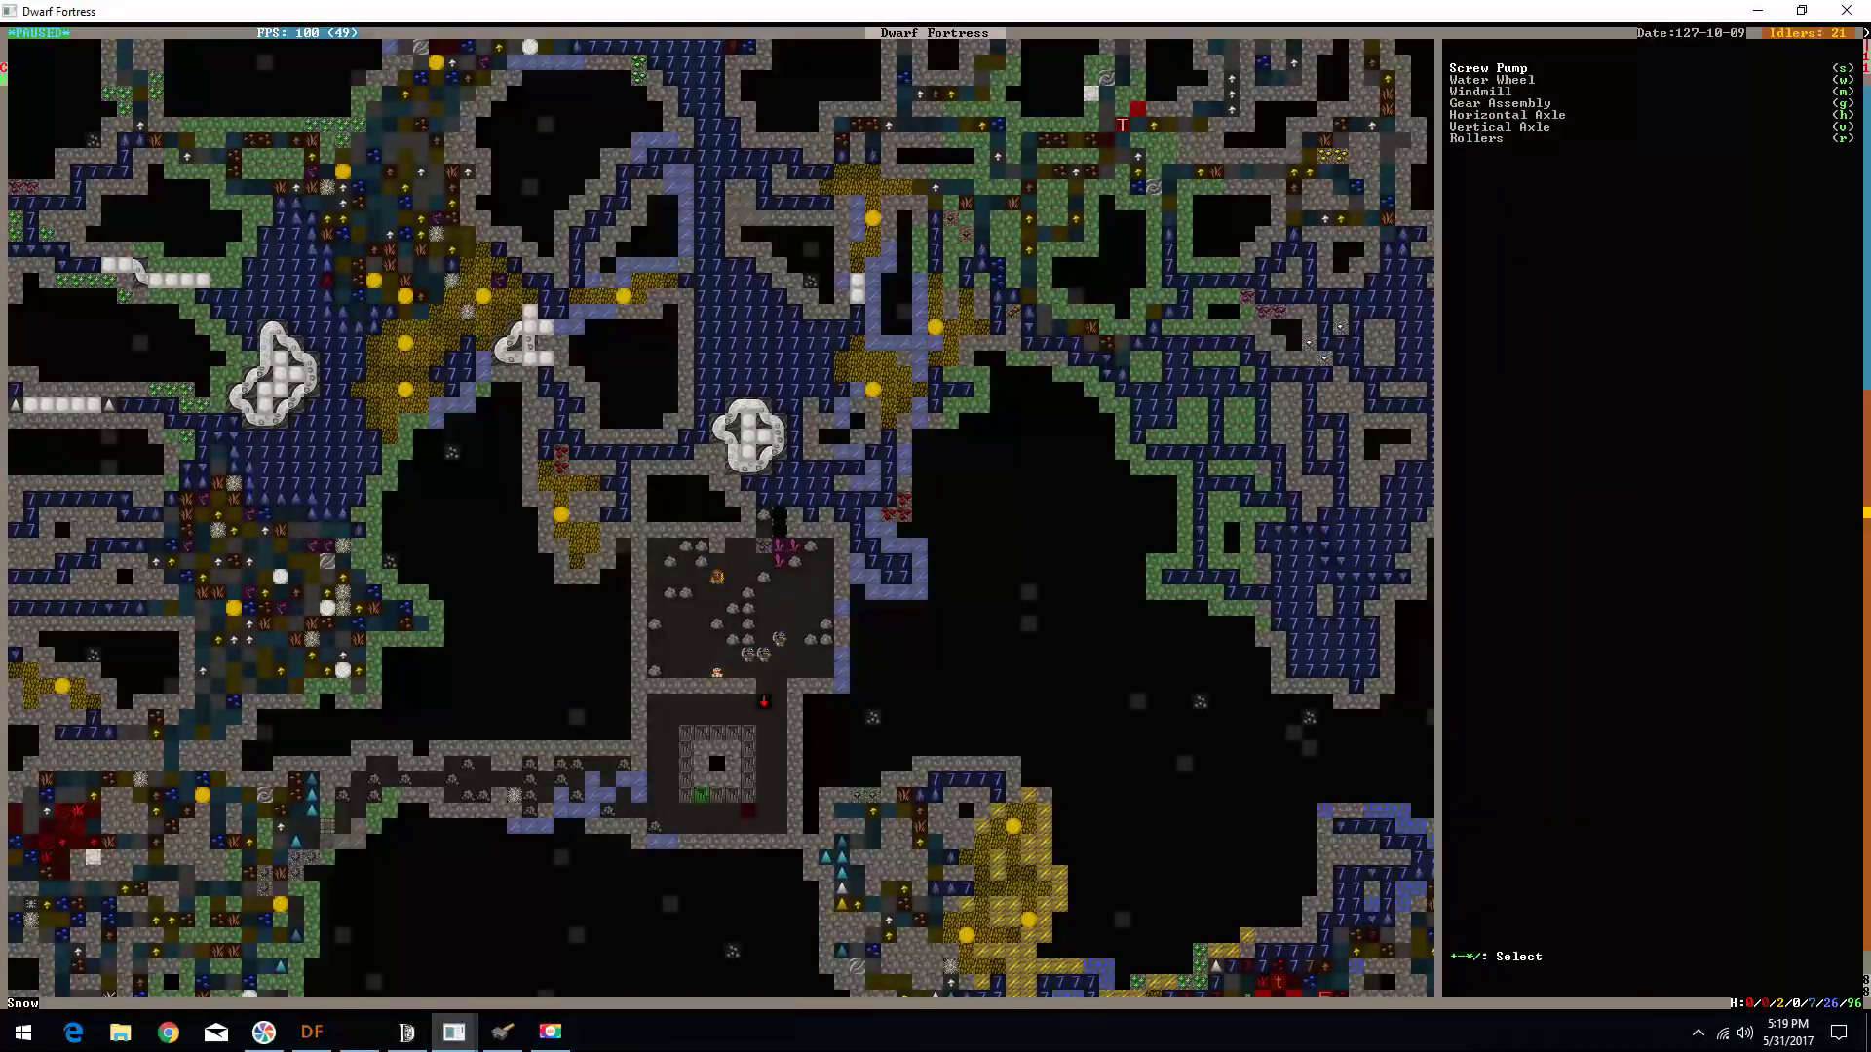
# - Mark the tiles along the room's top wall for digging
pyautogui.press('Escape')
pyautogui.press('d')
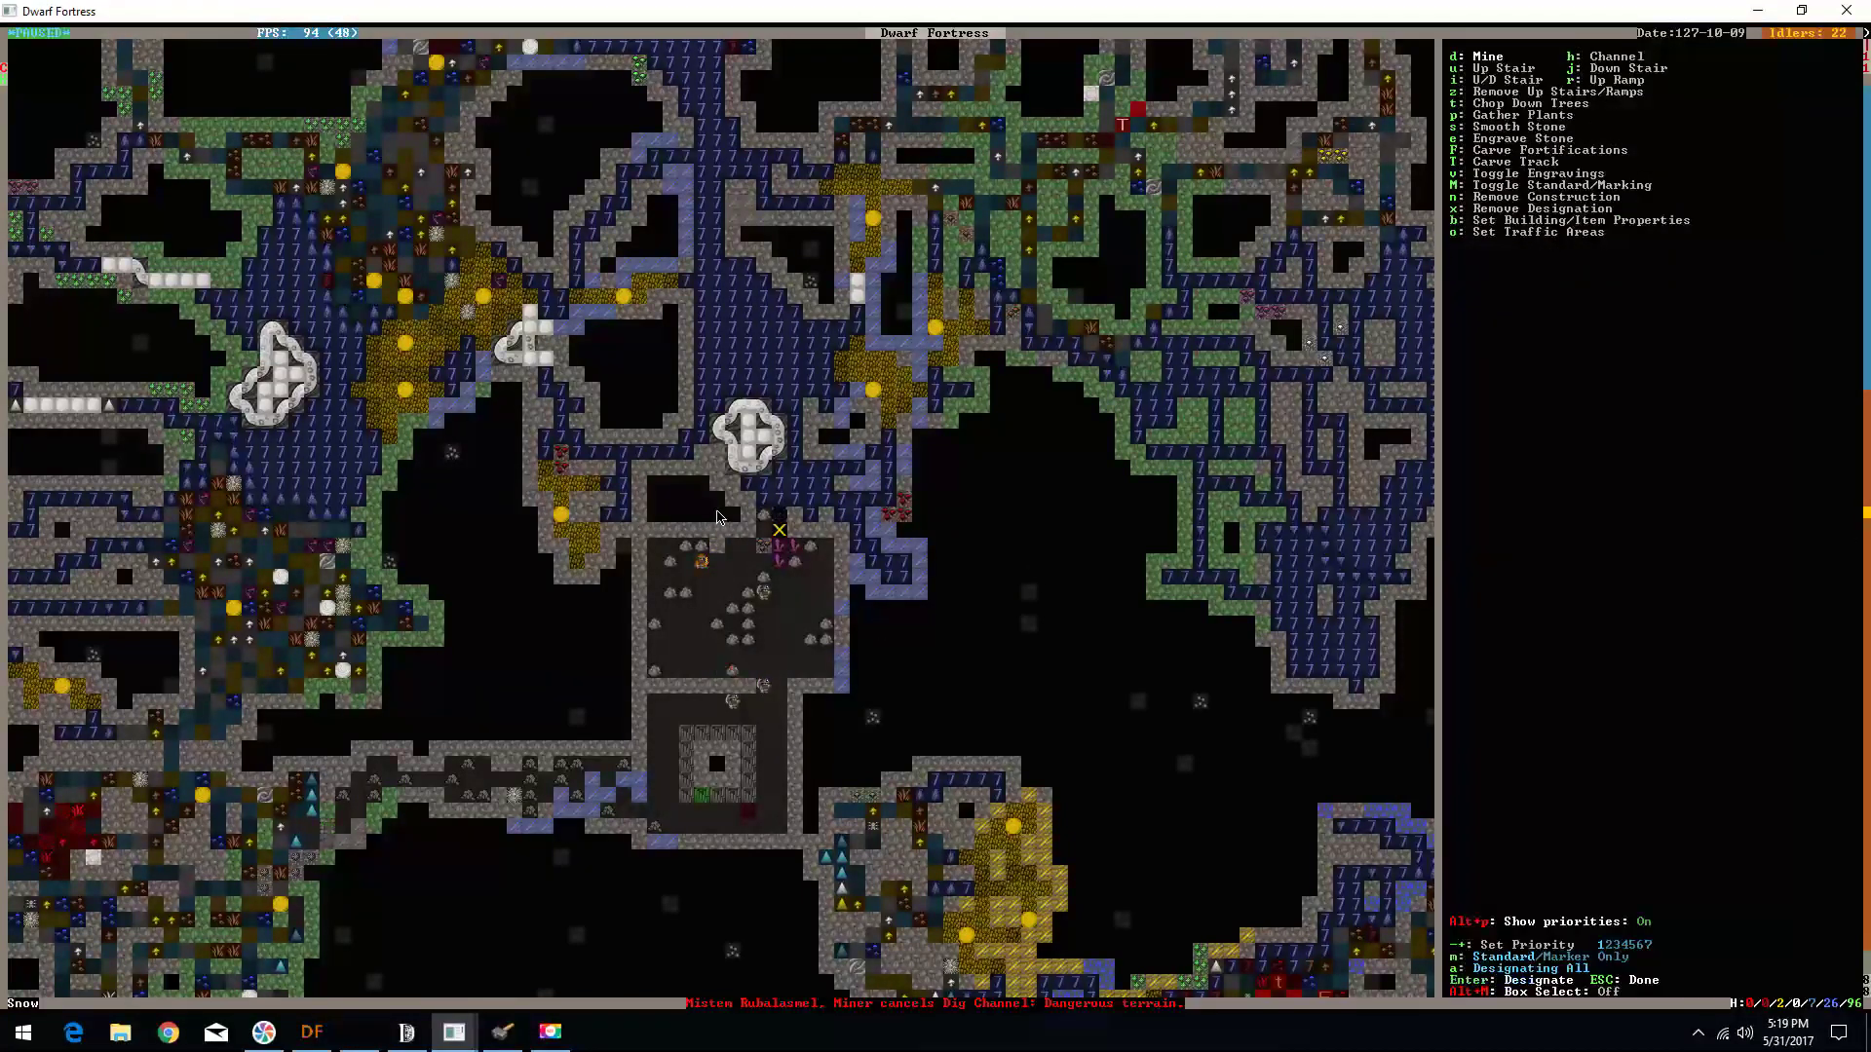
pyautogui.press('Escape')
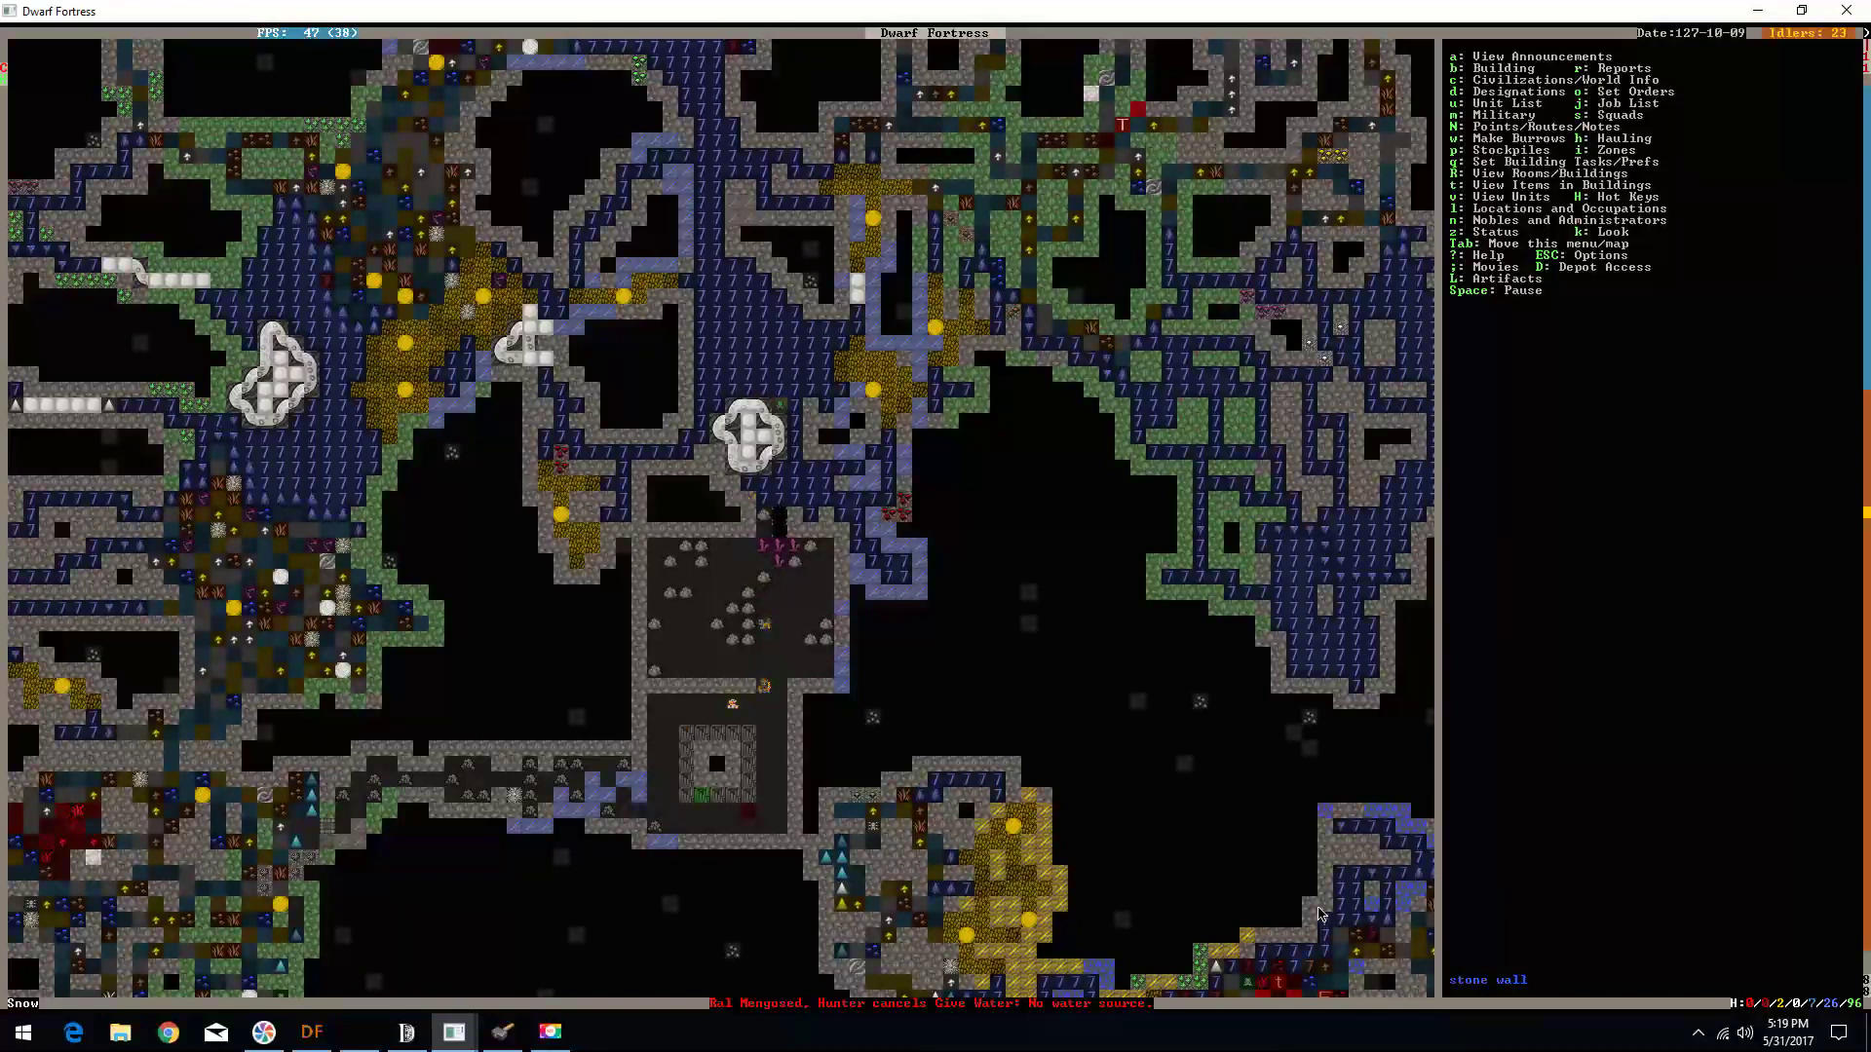
pyautogui.press('d')
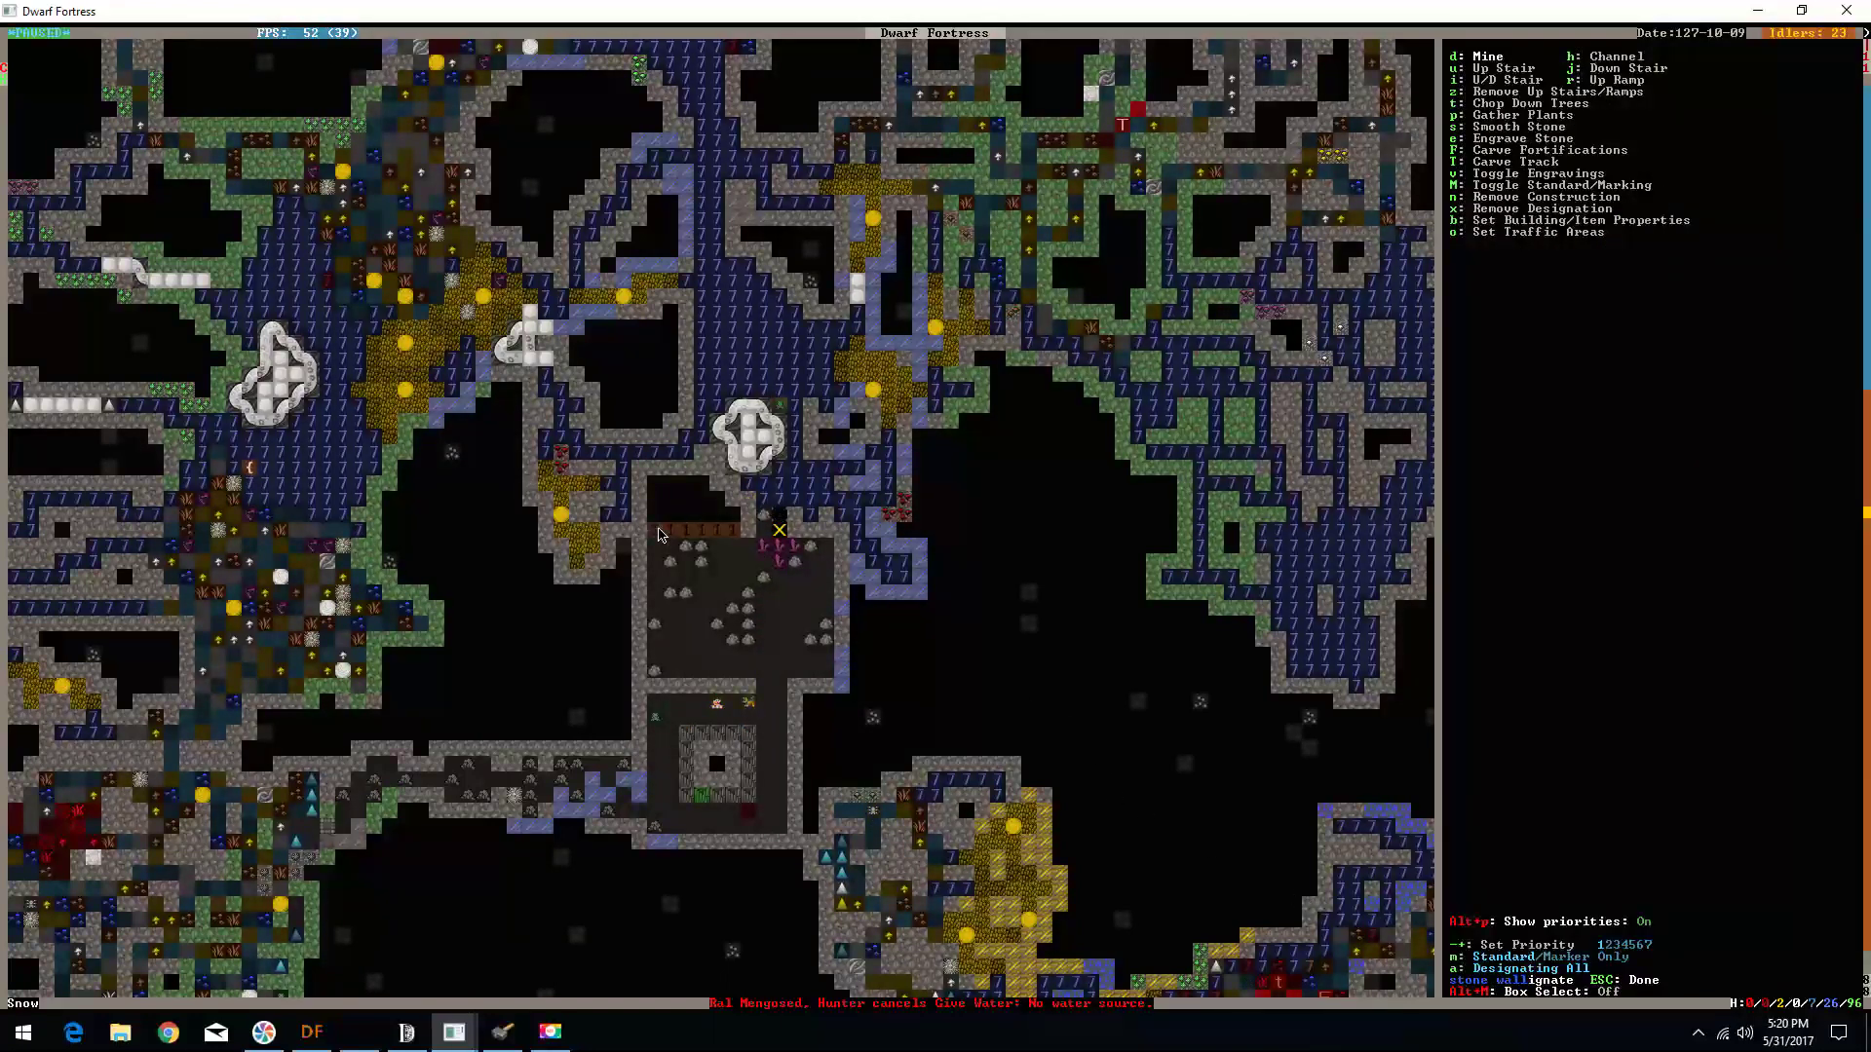
pyautogui.moveTo(734, 539); pyautogui.dragTo(652, 535)
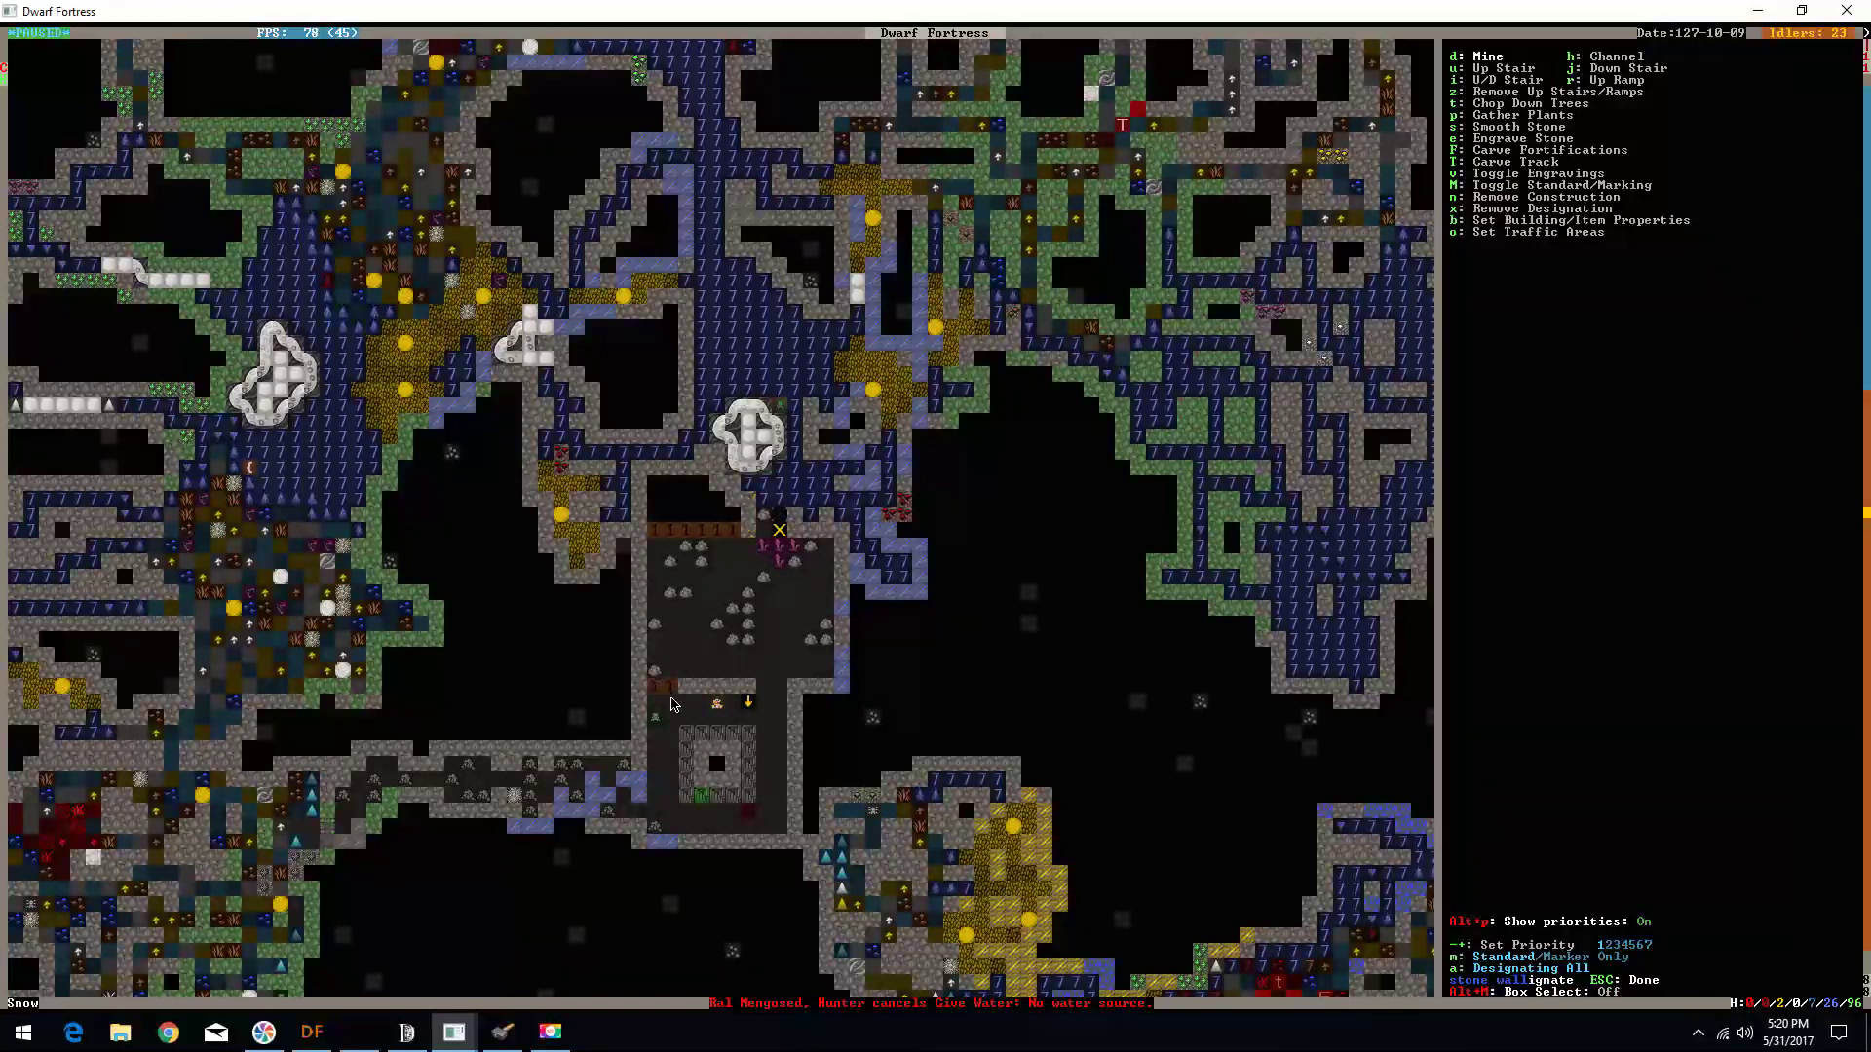
pyautogui.press('Escape')
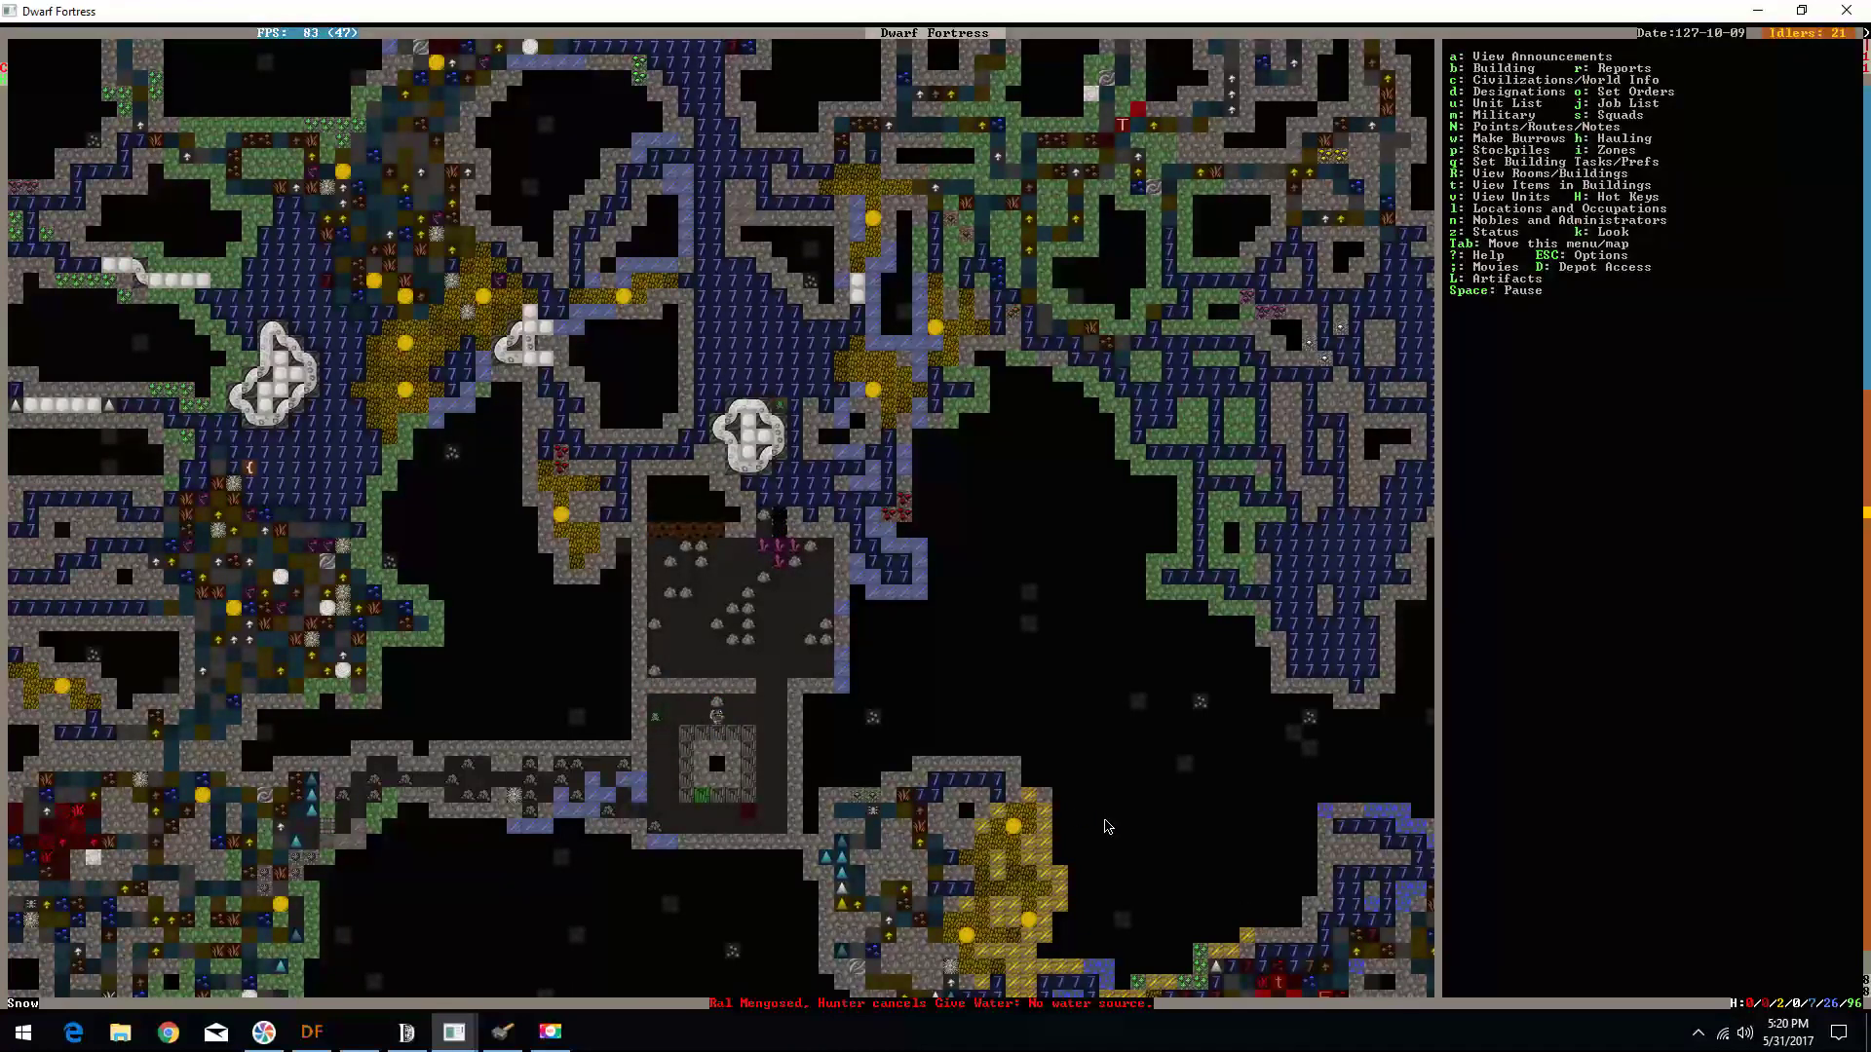
pyautogui.press('d')
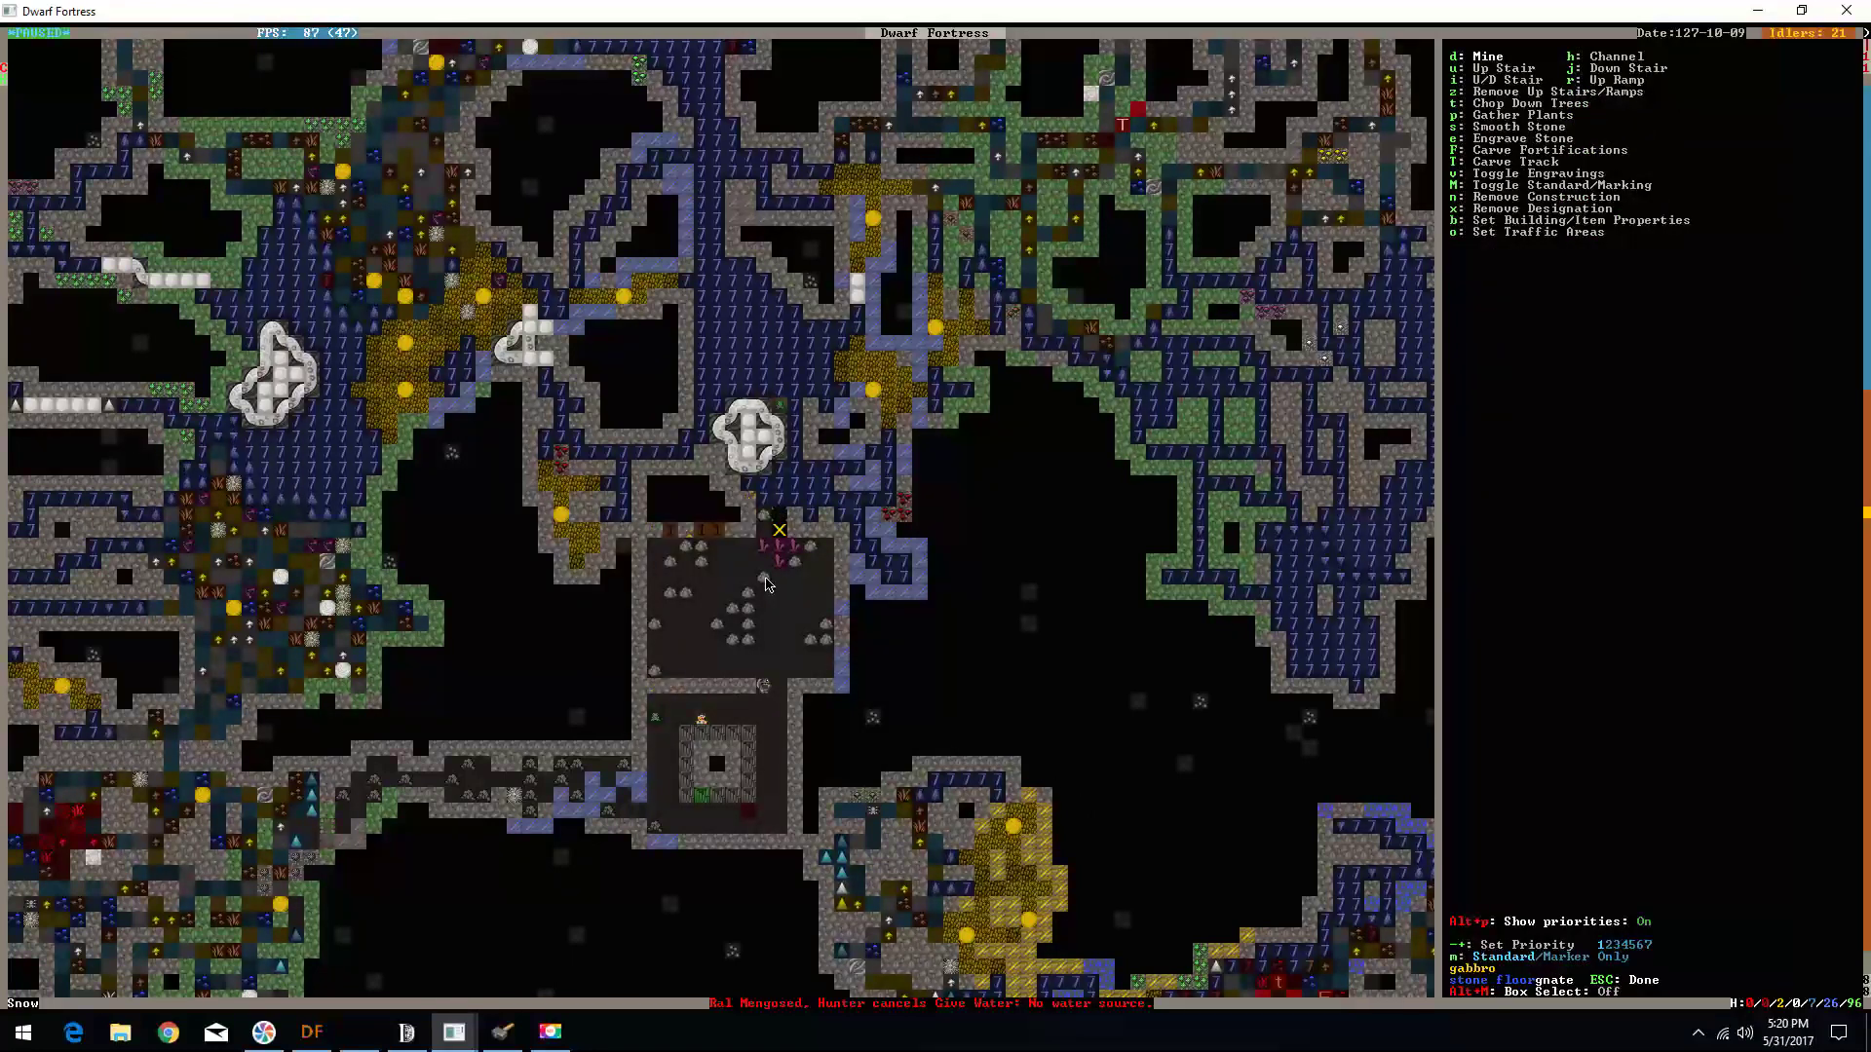
pyautogui.moveTo(632, 535); pyautogui.dragTo(697, 545)
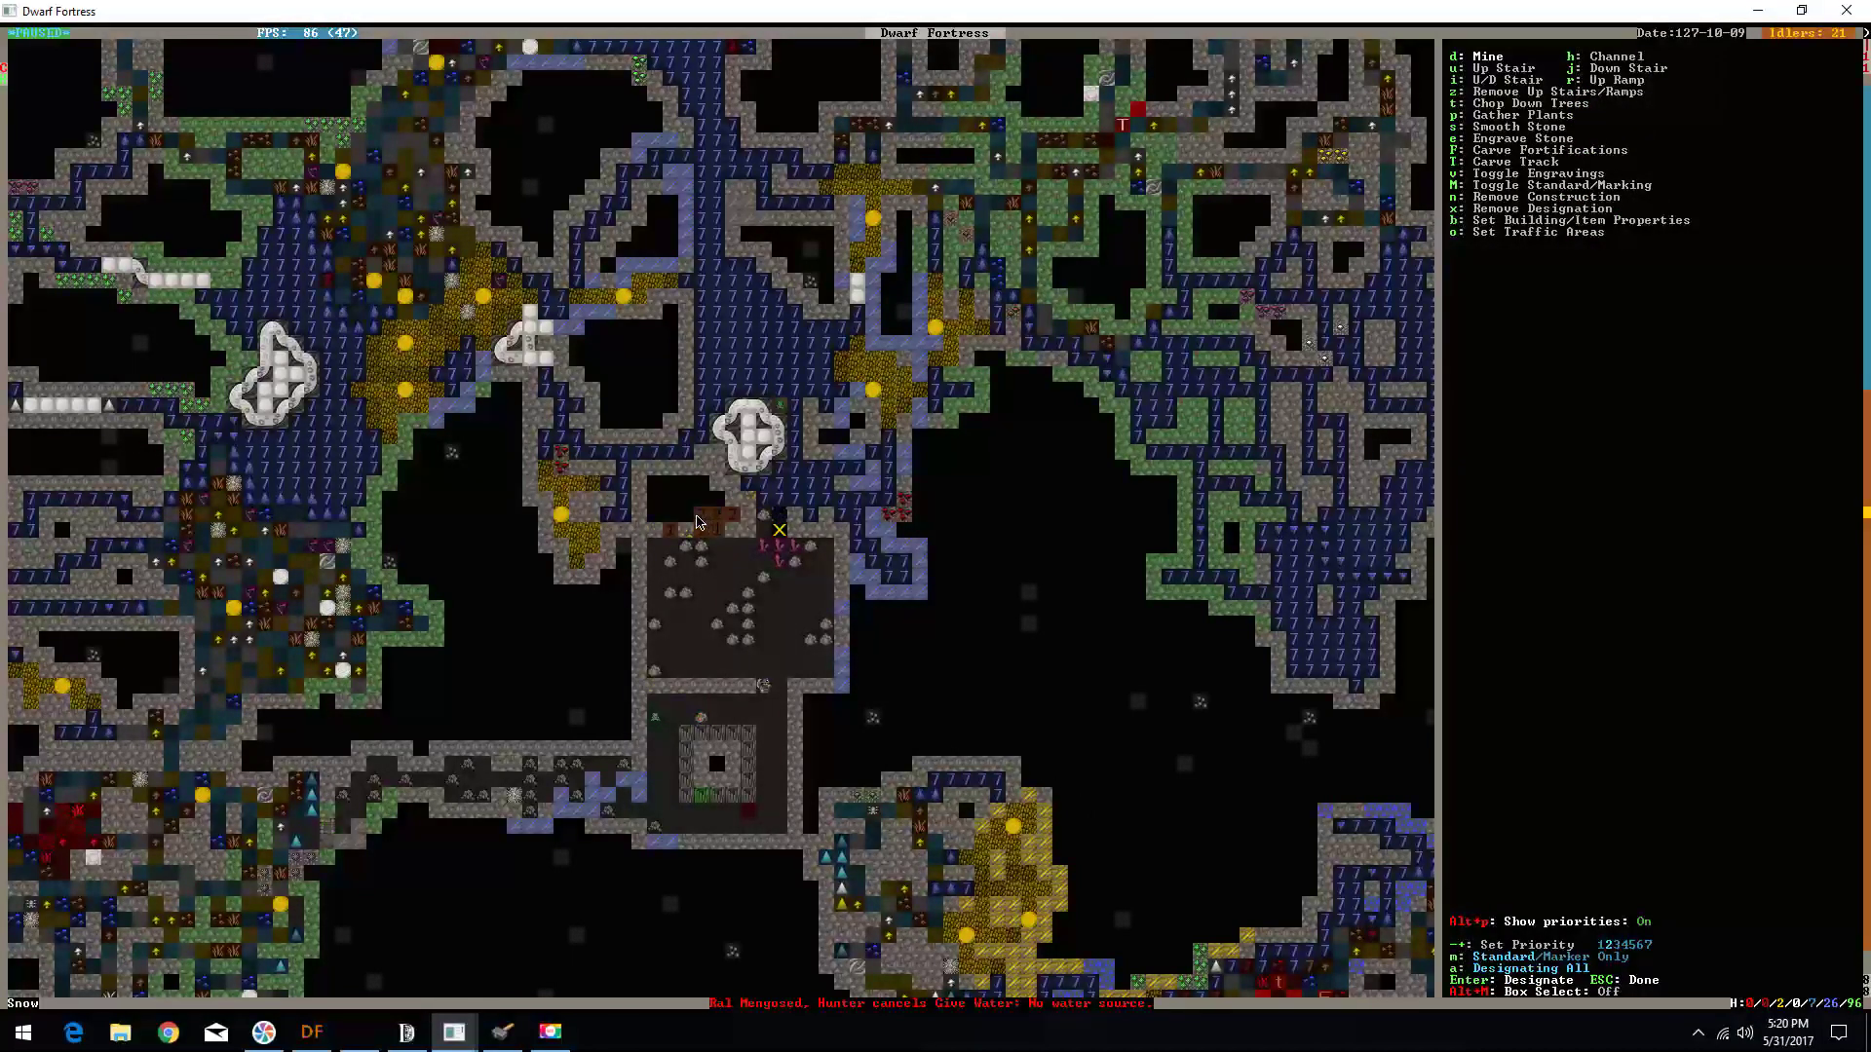
pyautogui.press('Escape')
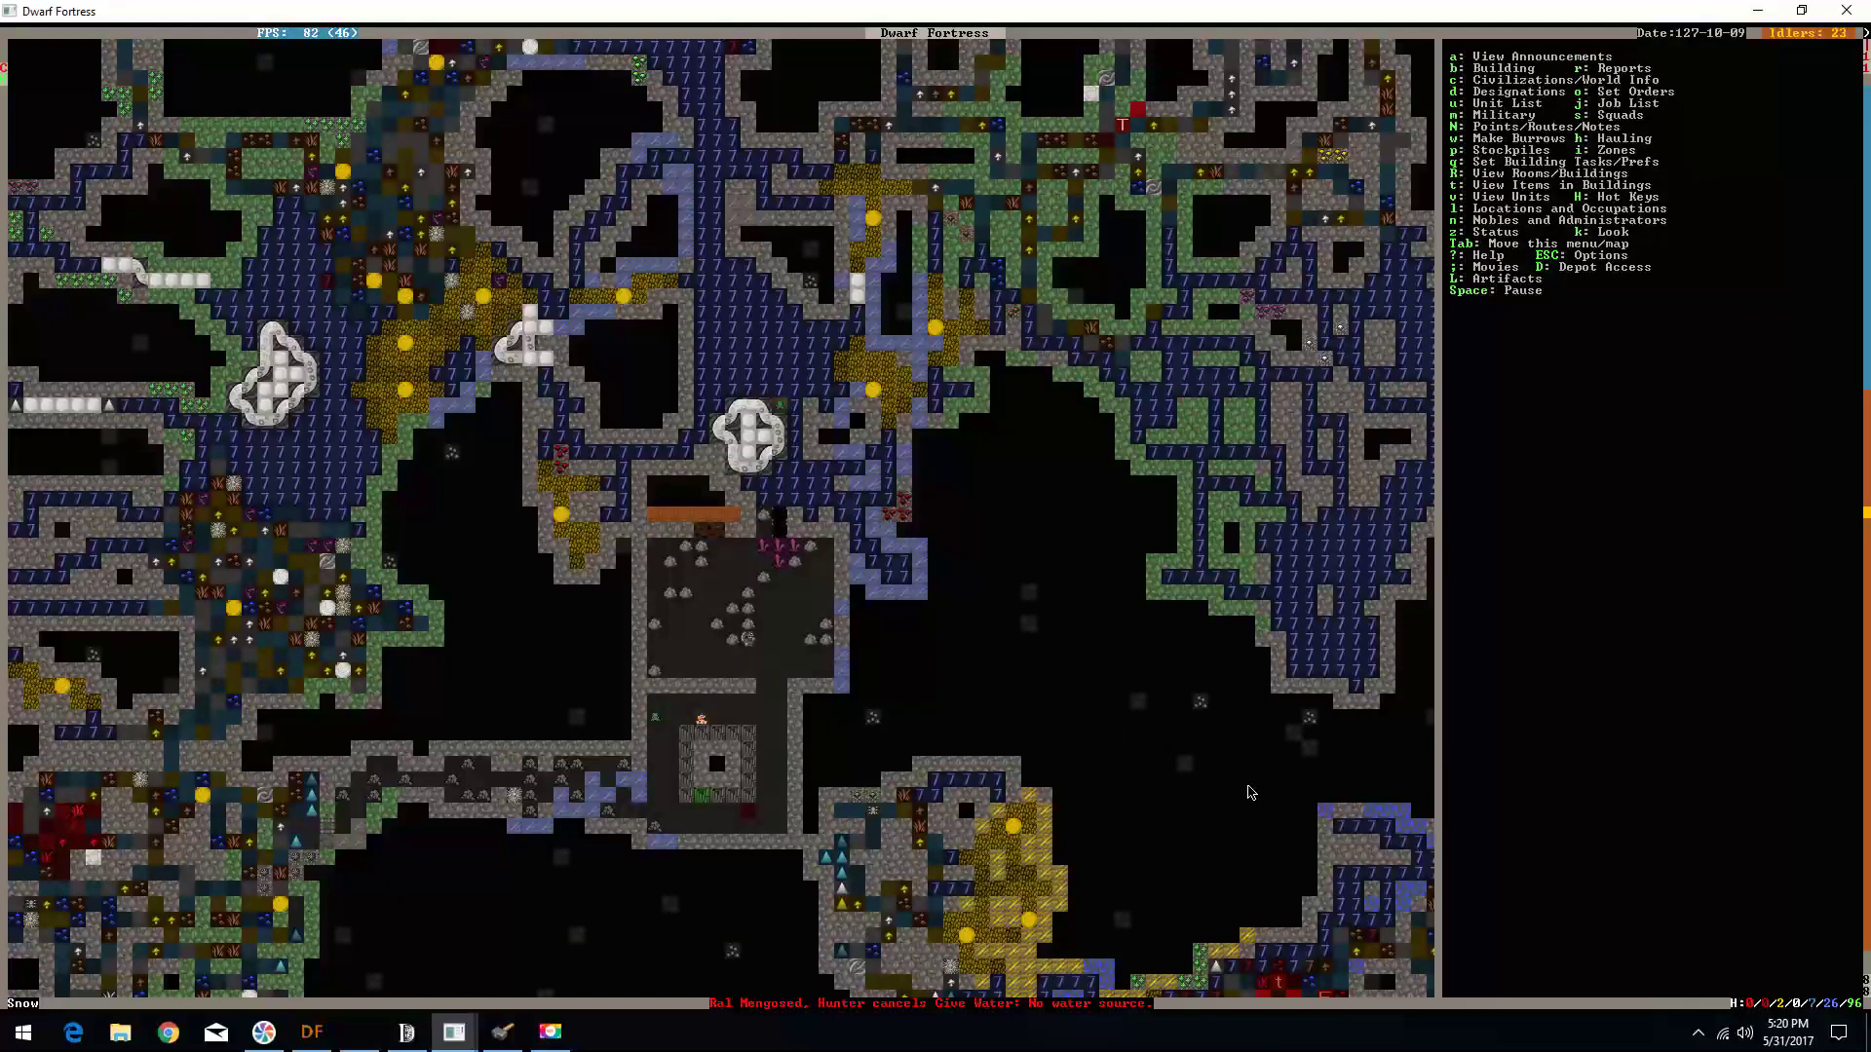
# - Designate the room's 7x7 interior for channeling
pyautogui.press('d')
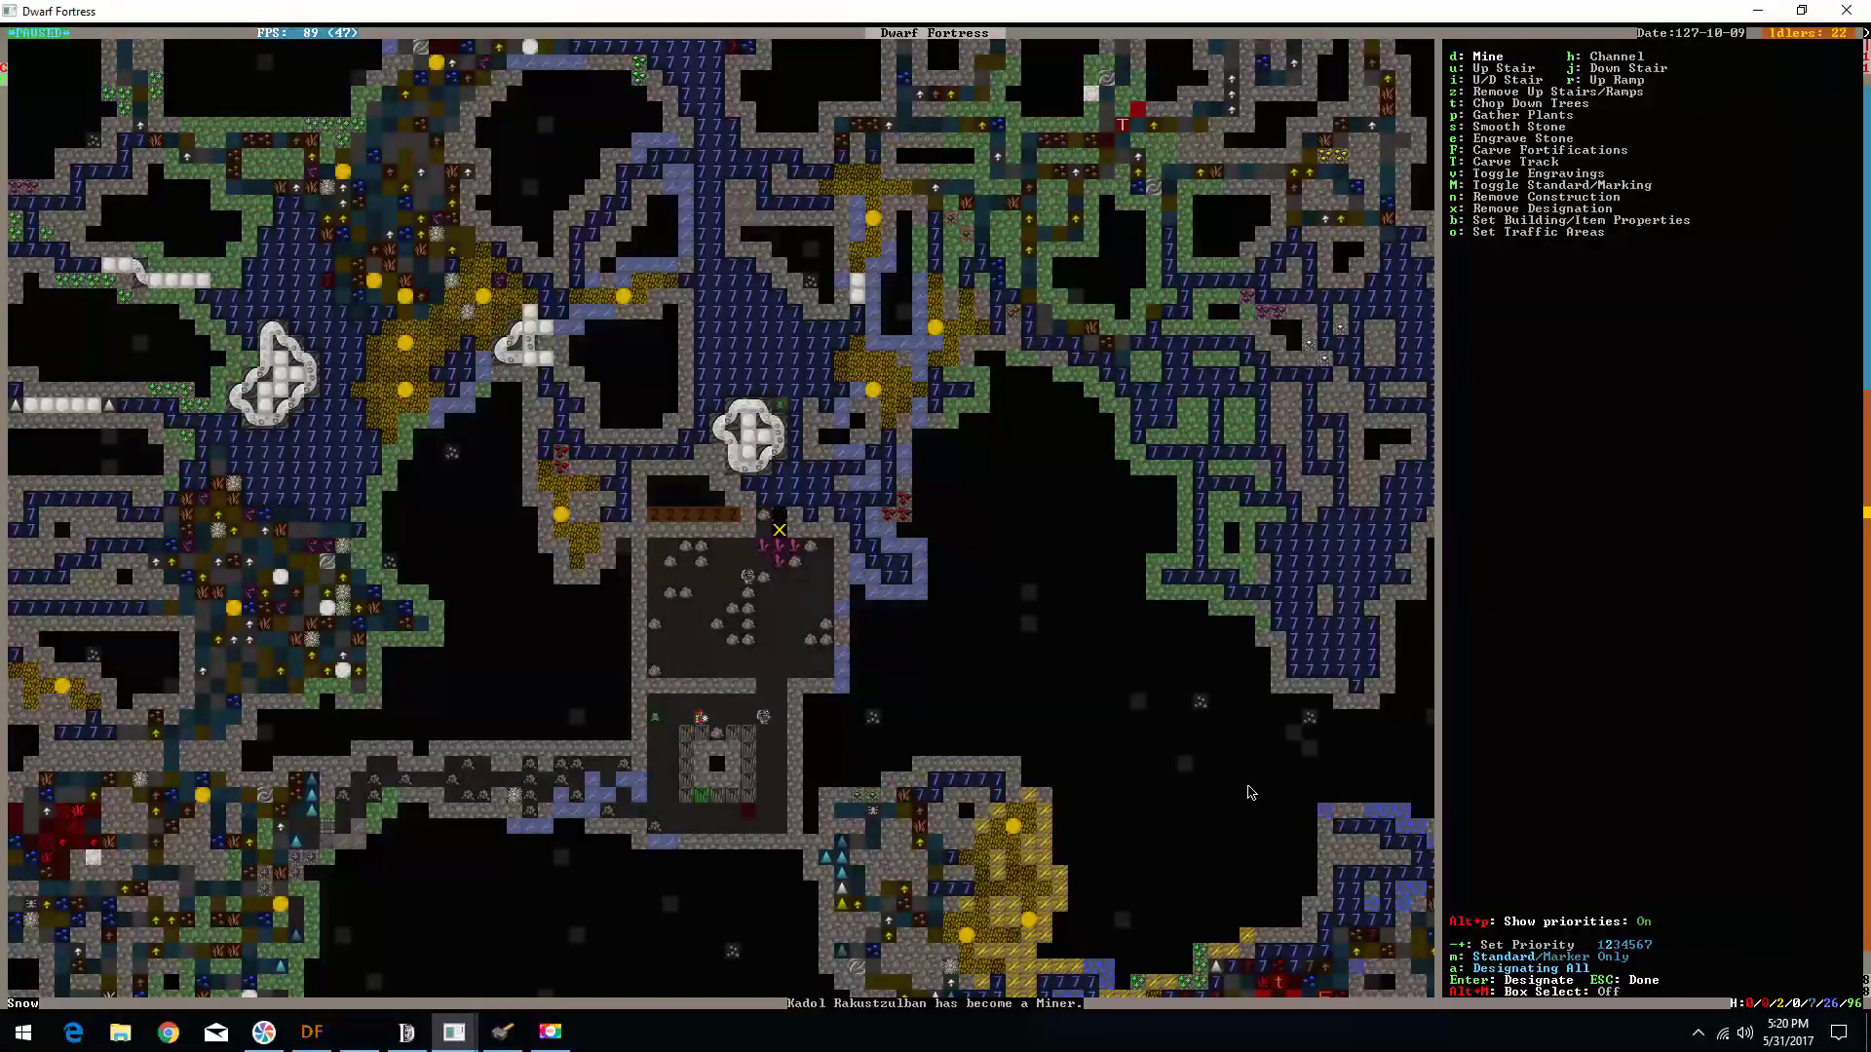
pyautogui.press('h')
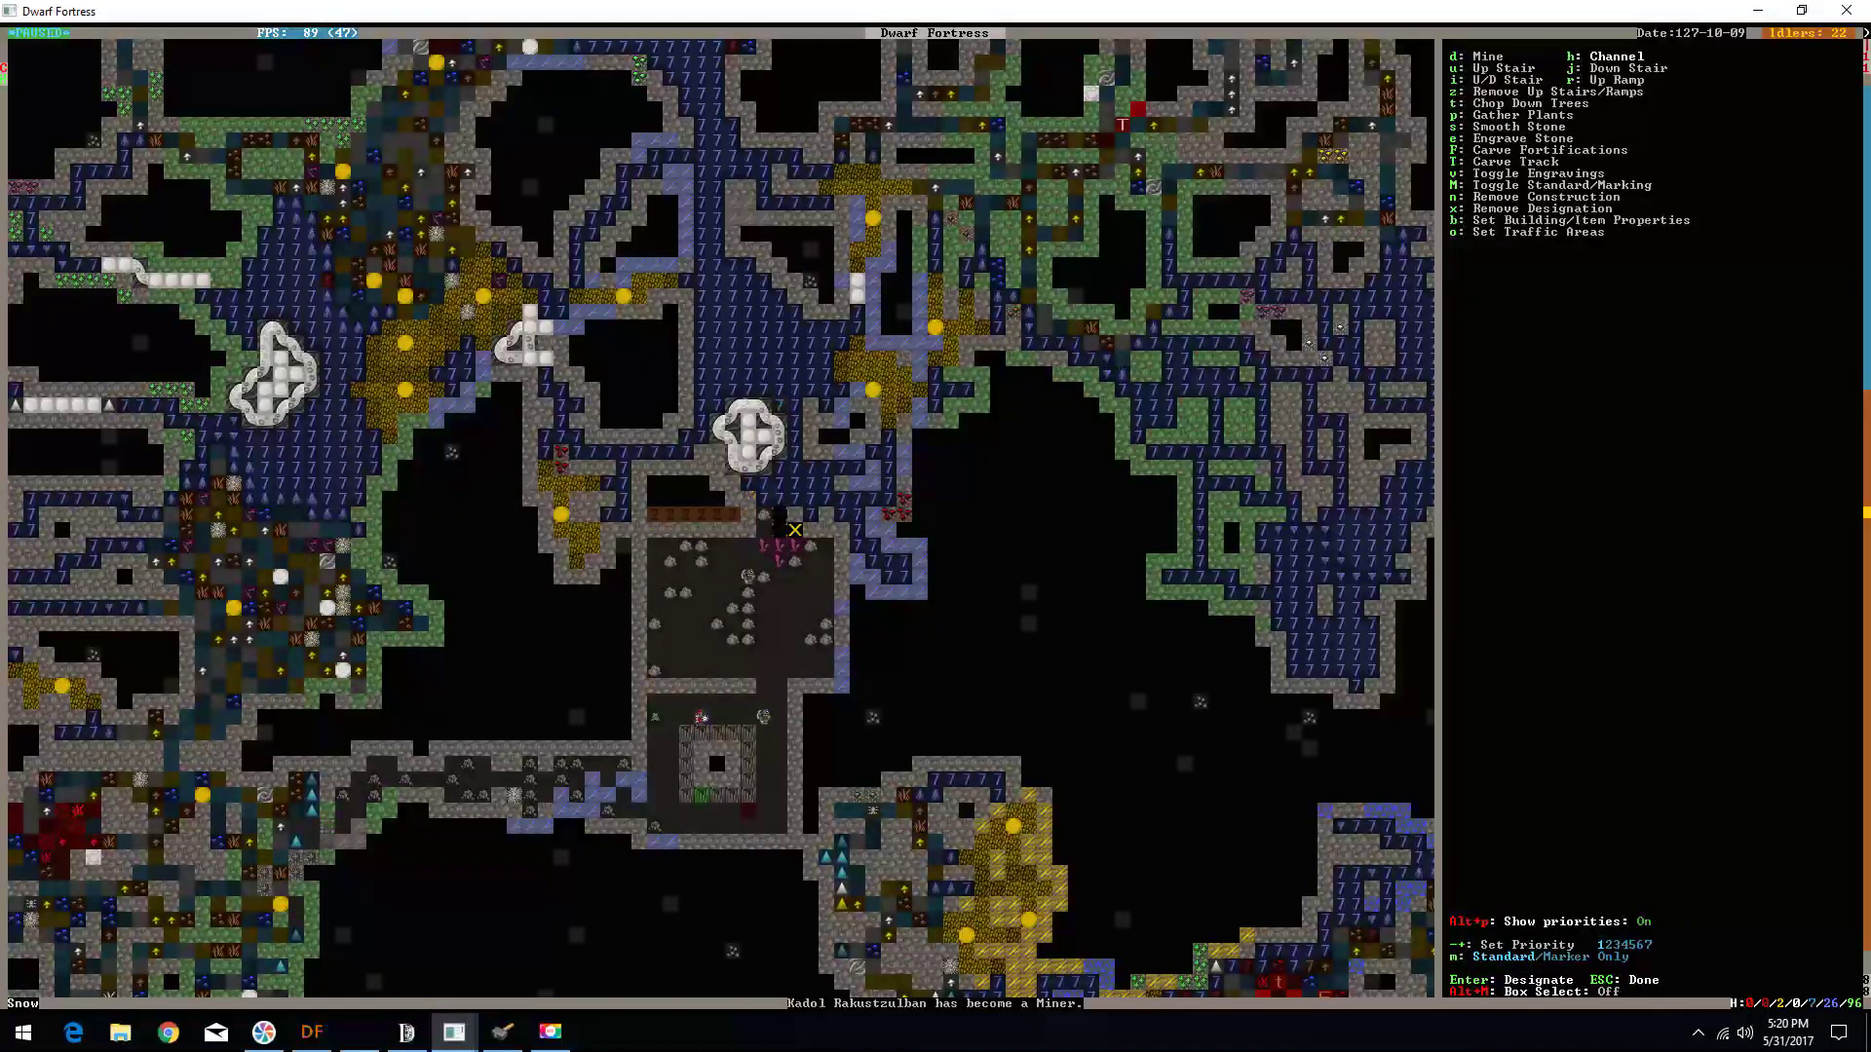
pyautogui.press('Right')
pyautogui.press('Right')
pyautogui.press('Return')
pyautogui.press('KP_1')
pyautogui.press('KP_1')
pyautogui.press('KP_1')
pyautogui.press('KP_1')
pyautogui.press('KP_1')
pyautogui.press('KP_1')
pyautogui.press('Left')
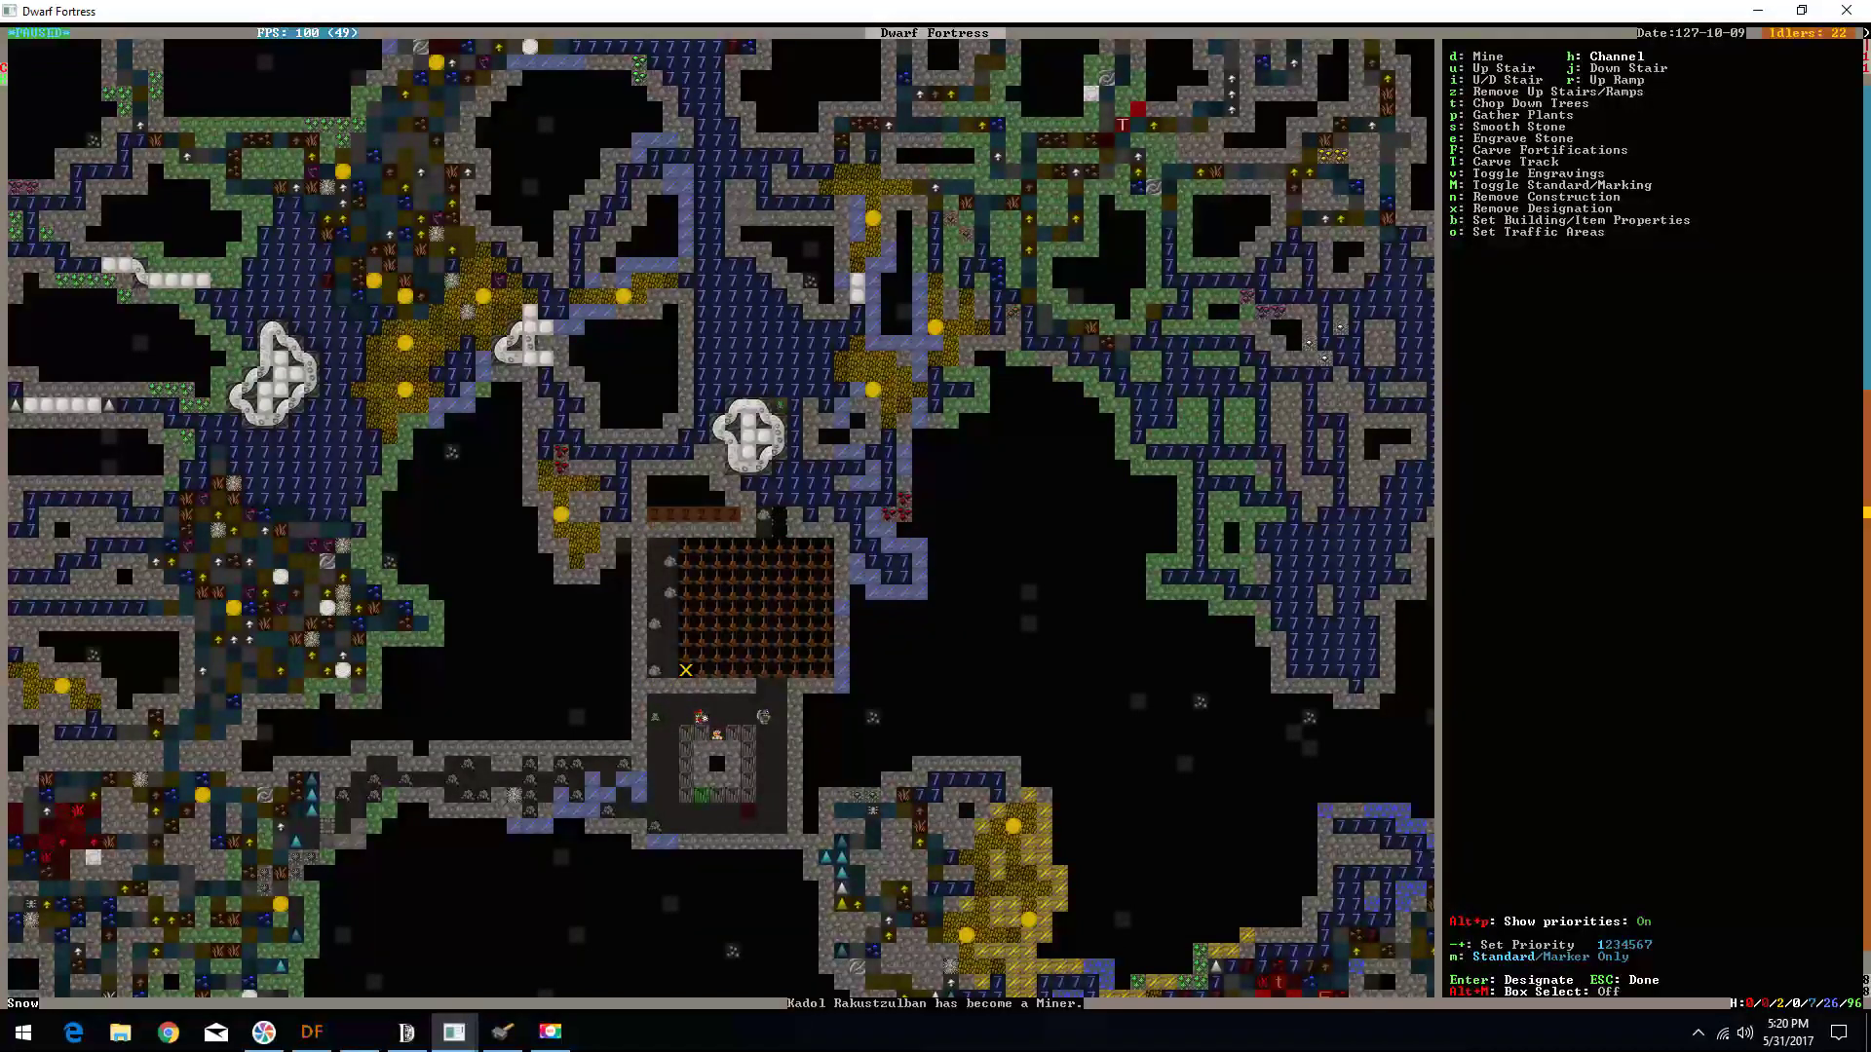
pyautogui.press('Return')
pyautogui.press('Escape')
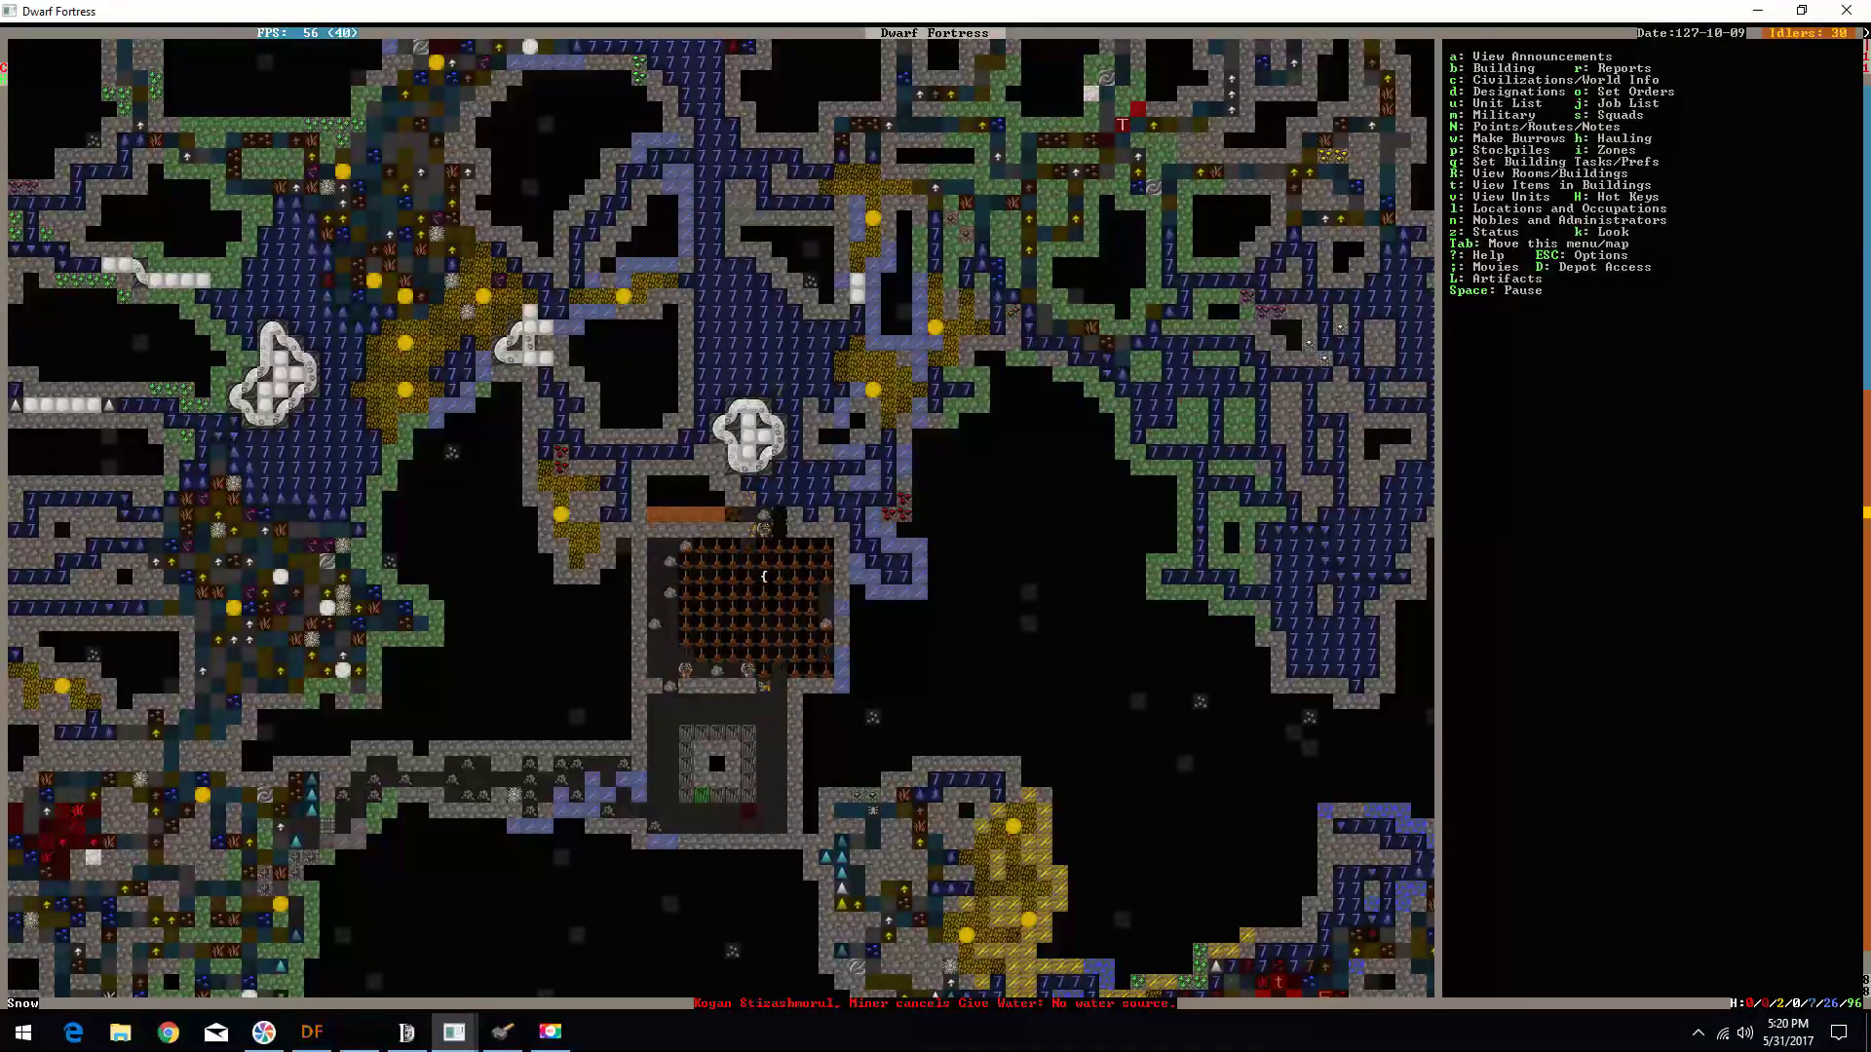
pyautogui.hotkey('shift', '.')
# - Inspect tiles around the room, checking the neighbouring level
pyautogui.hotkey('shift', ',')
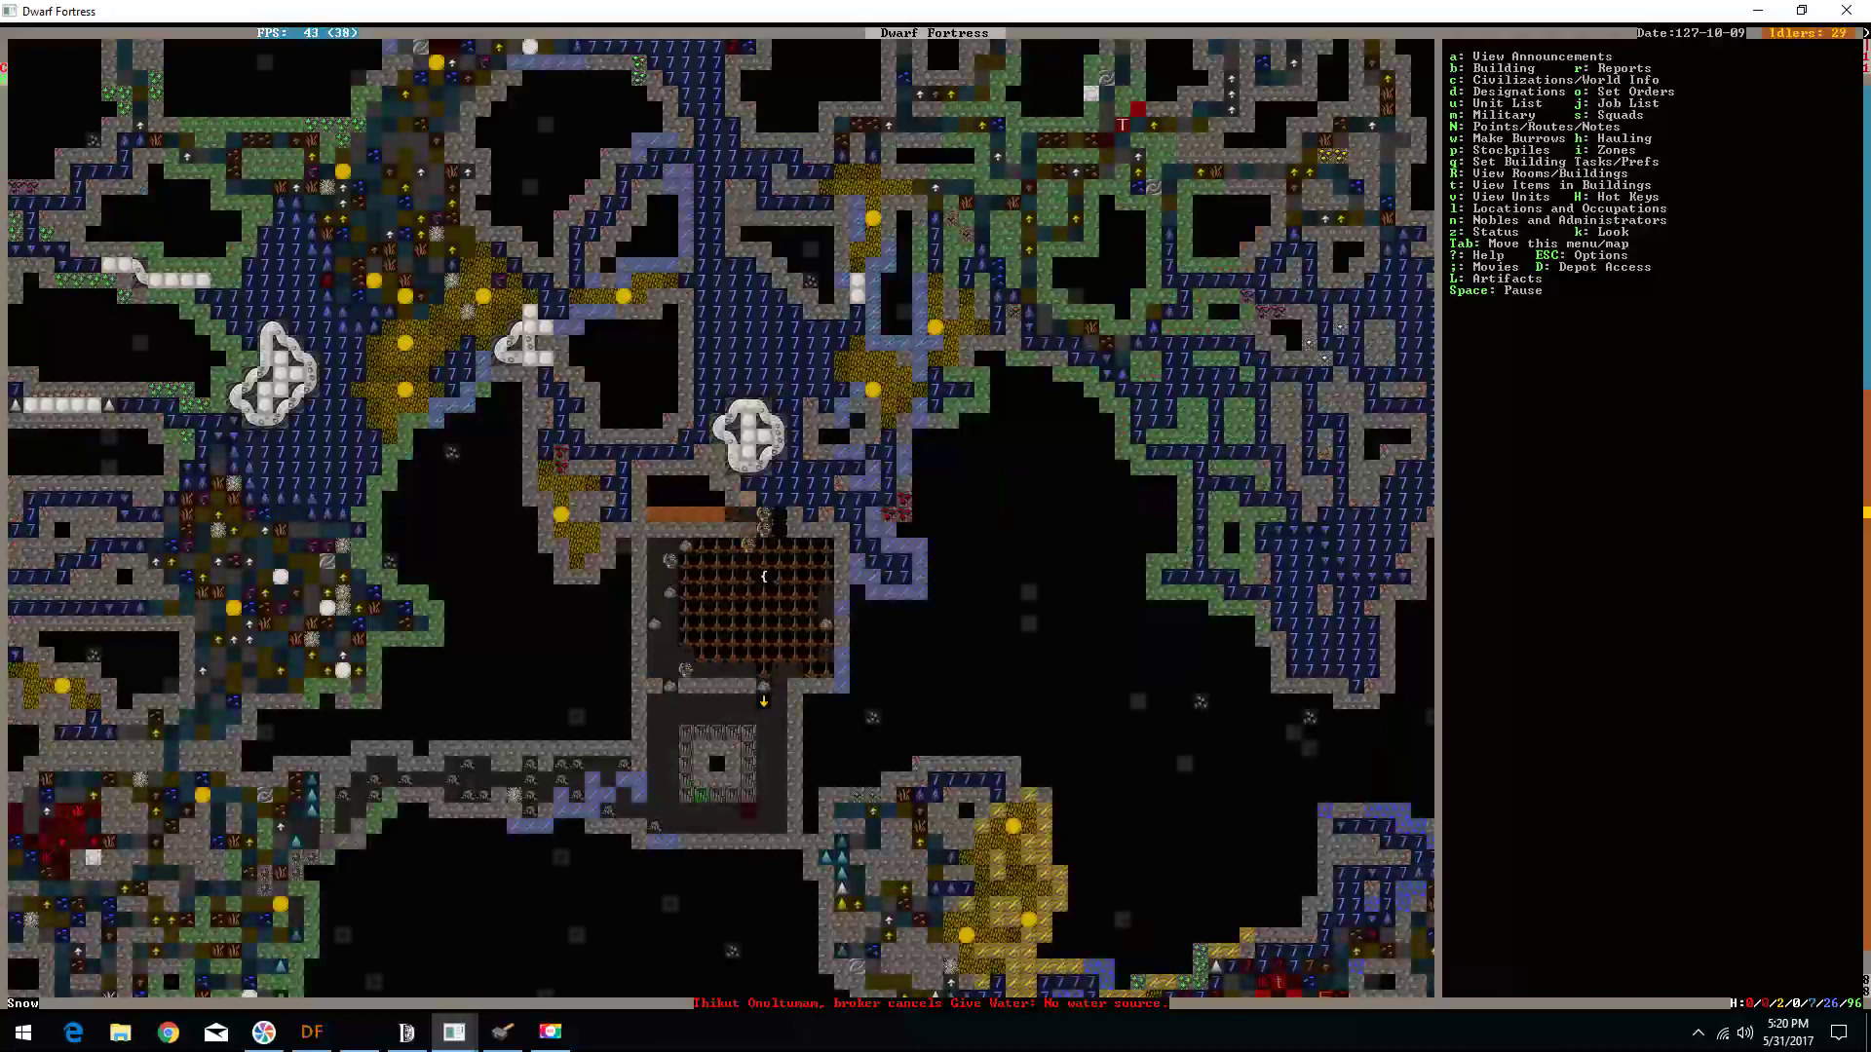
pyautogui.press('k')
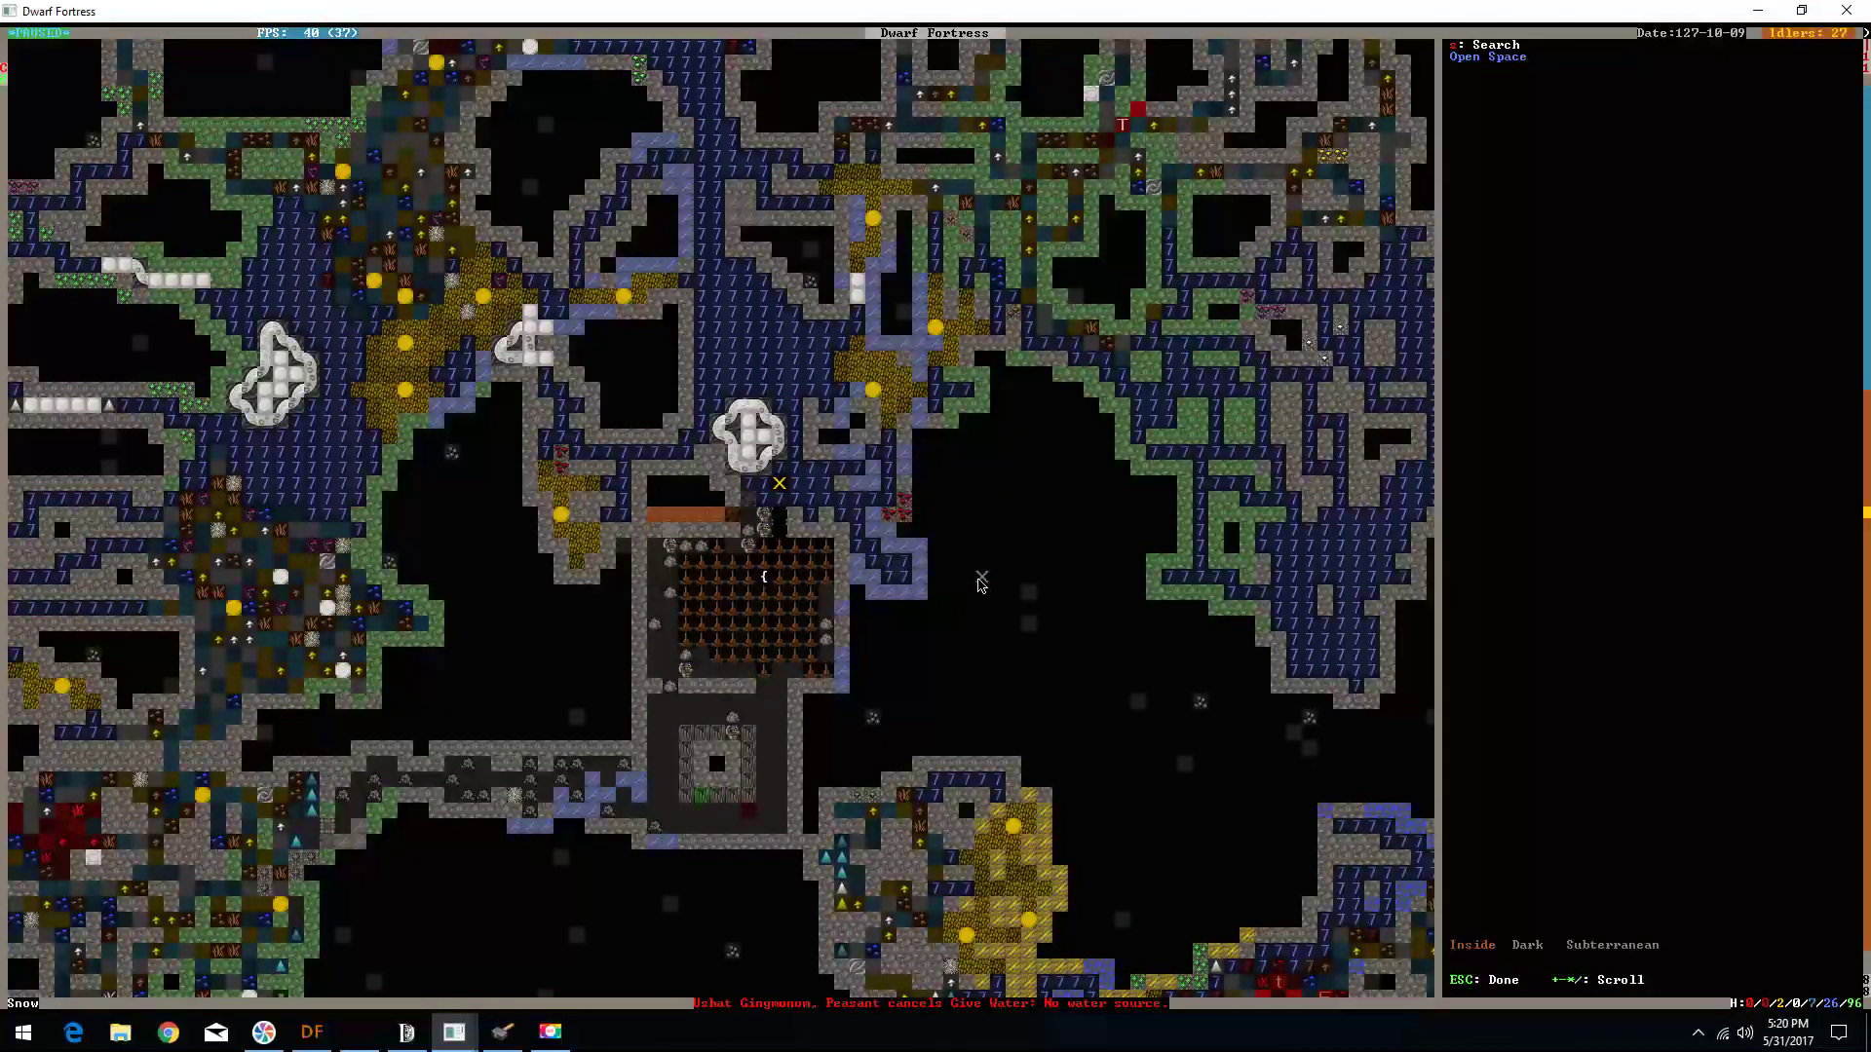
pyautogui.hotkey('shift', '.')
pyautogui.hotkey('shift', ',')
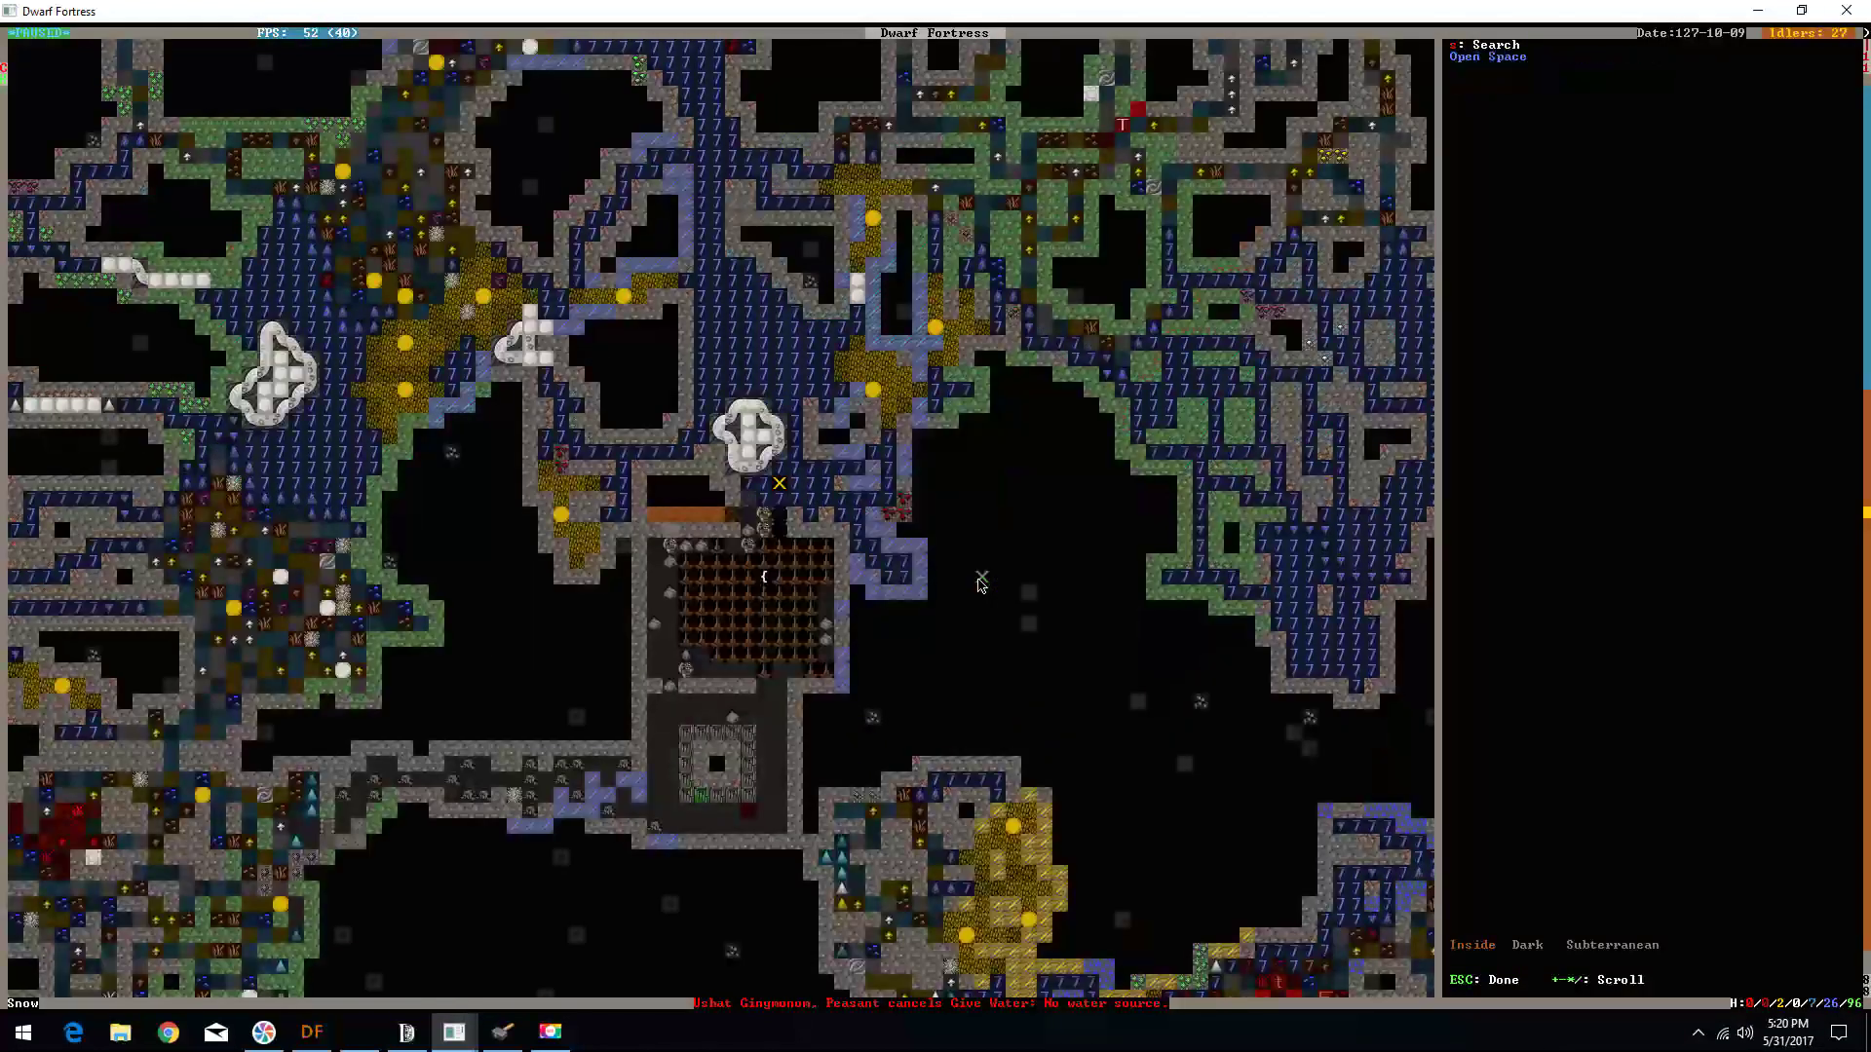
pyautogui.press('Escape')
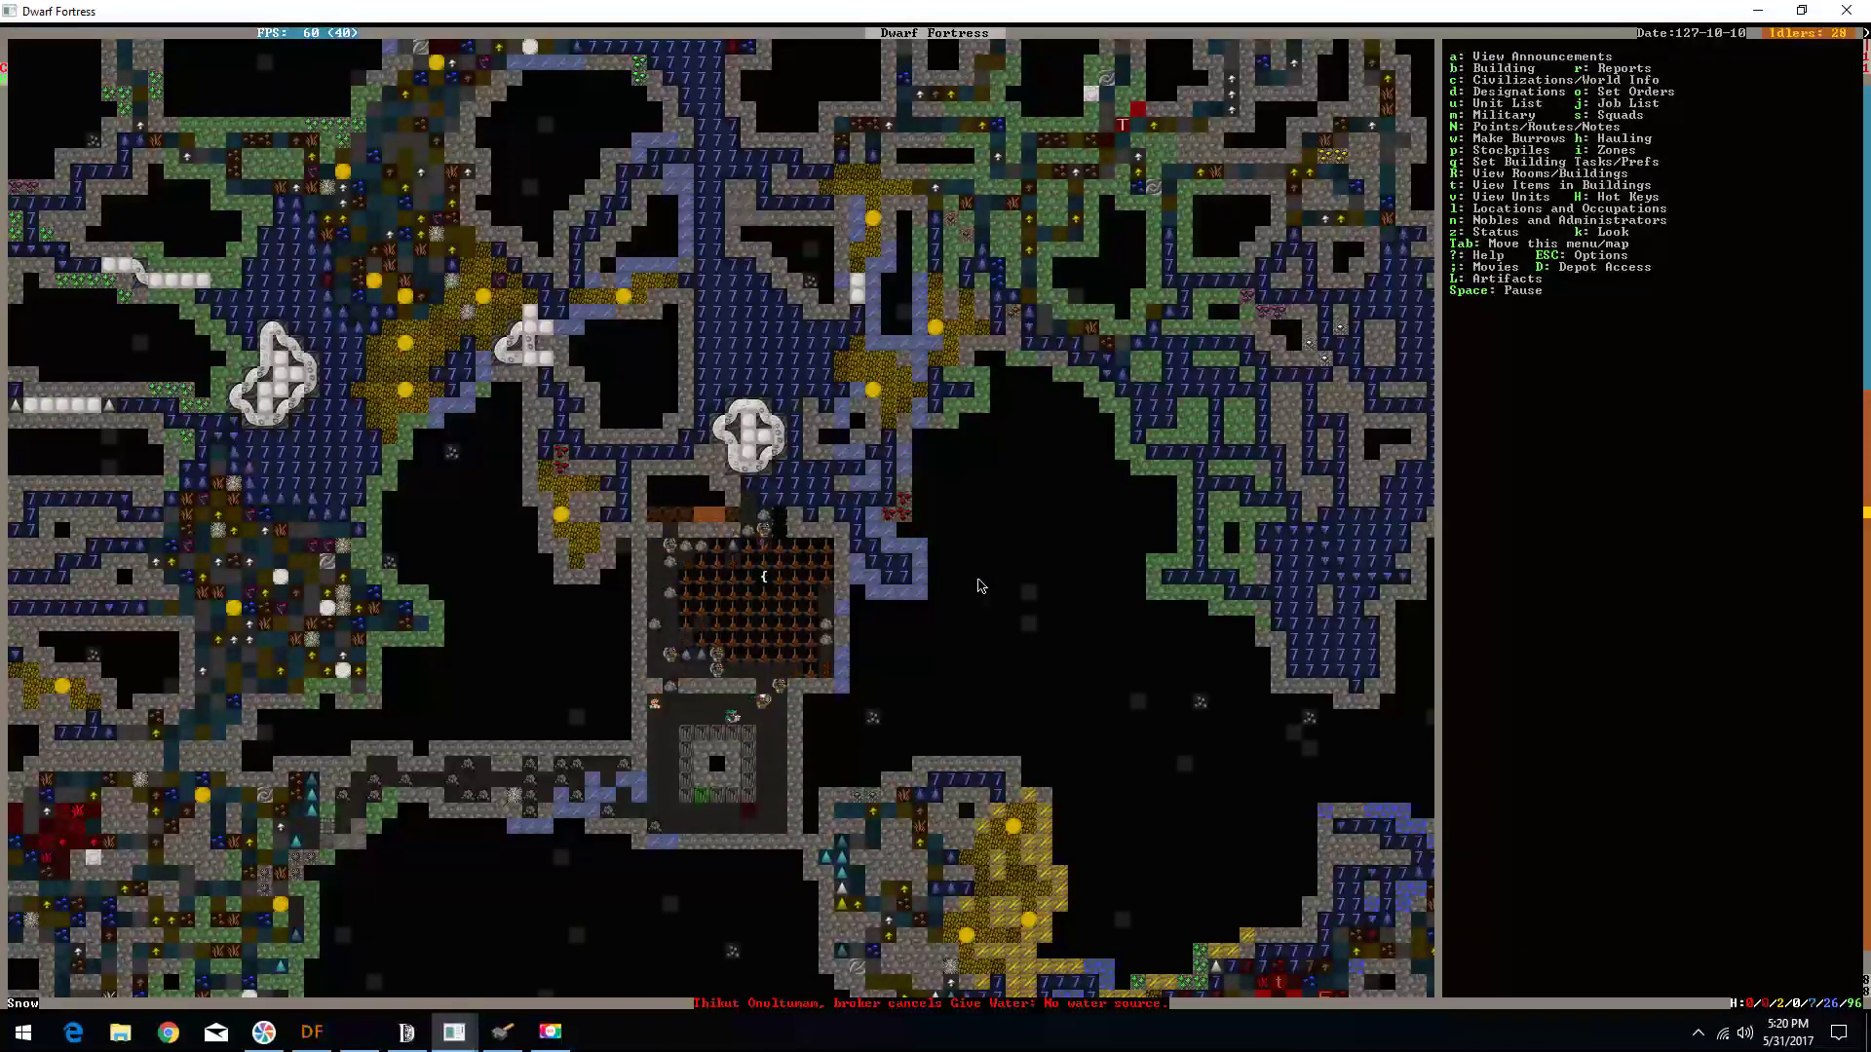
# - Place a second screw pump on a valid tile
pyautogui.press('b')
pyautogui.hotkey('shift', 'm')
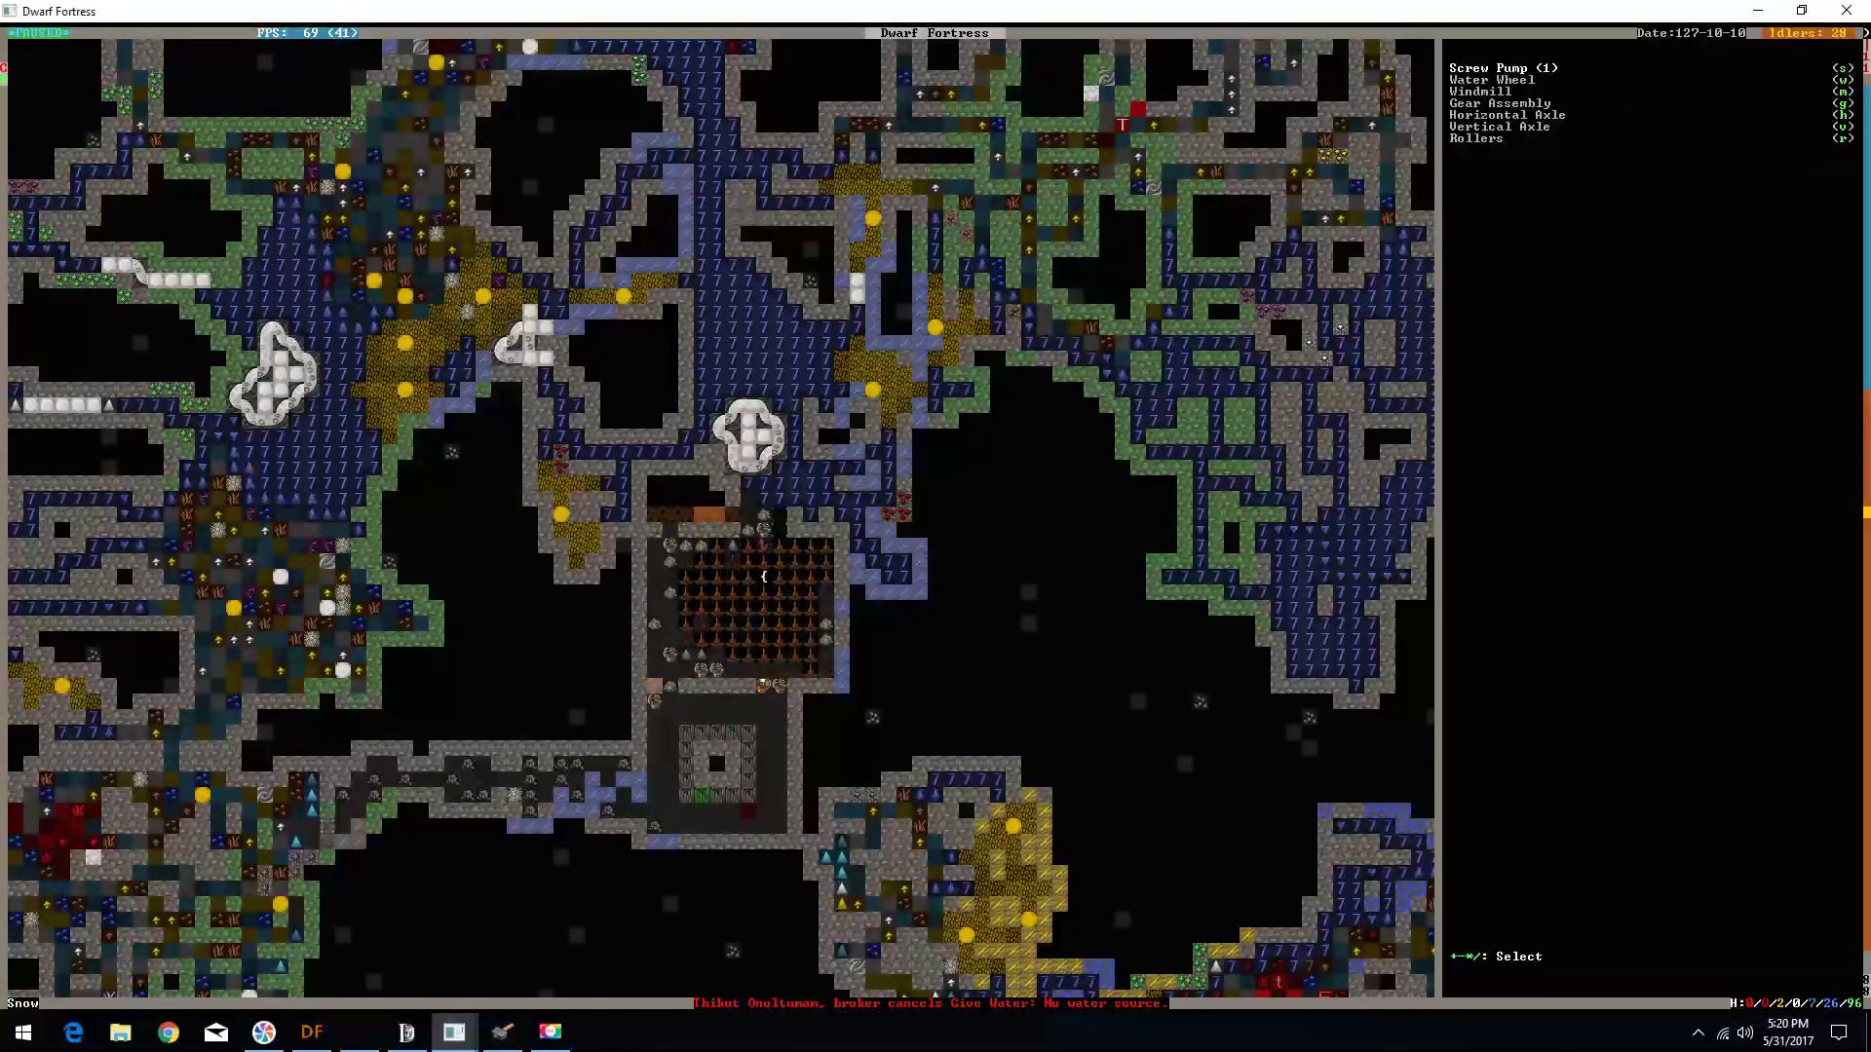
pyautogui.press('s')
pyautogui.press('Right')
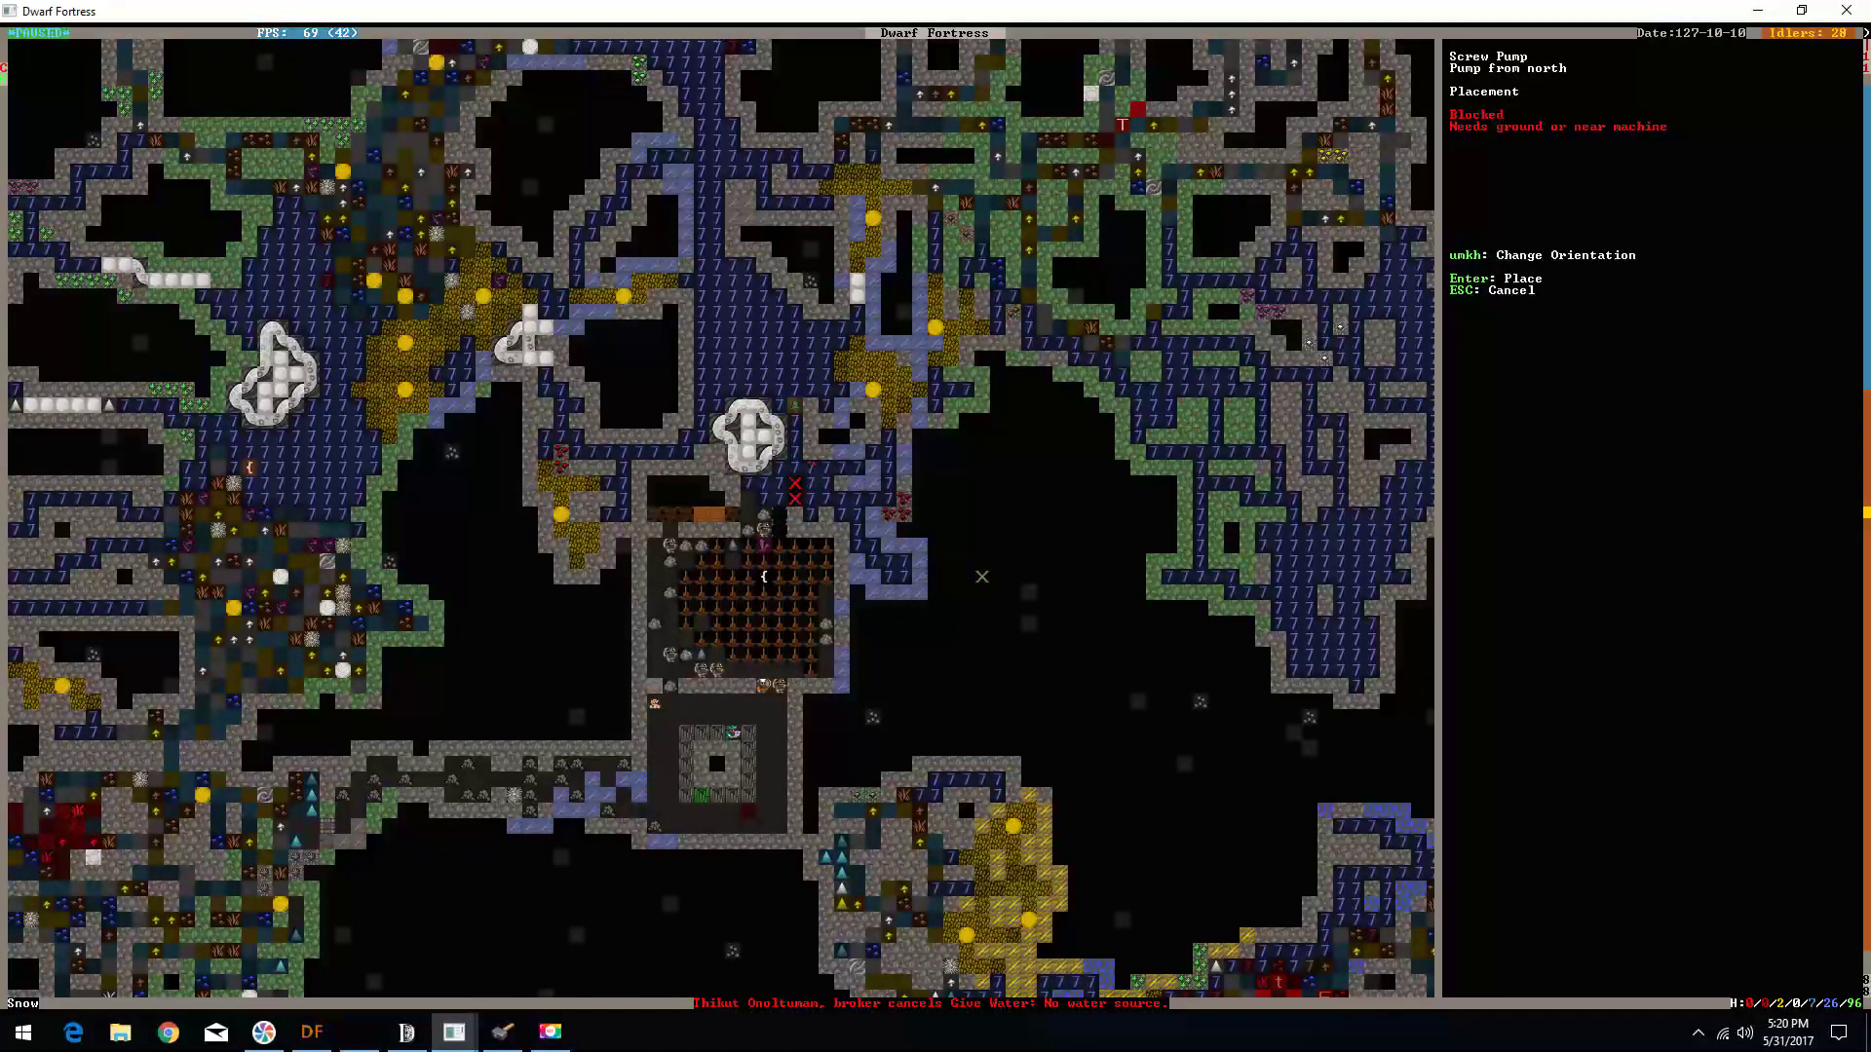
pyautogui.press('Left')
pyautogui.press('Left')
pyautogui.press('Down')
pyautogui.press('Down')
pyautogui.press('Return')
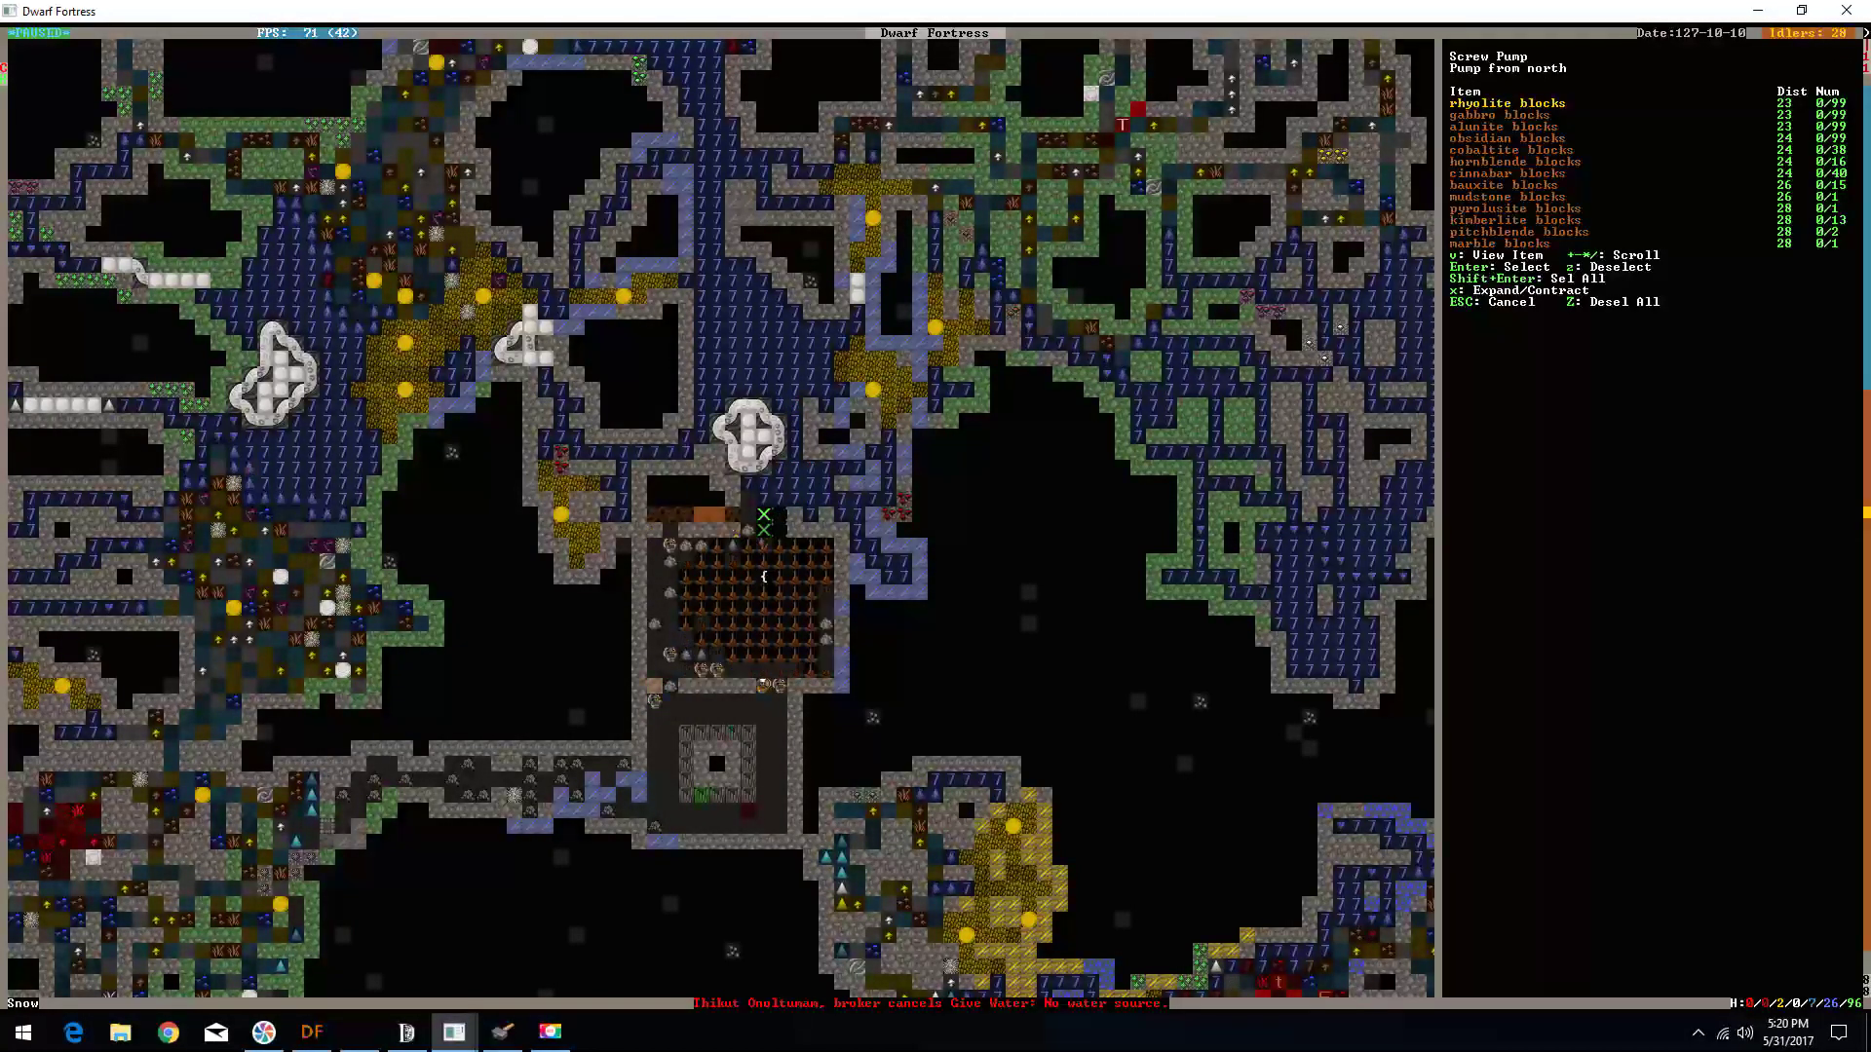
# - Build it from obsidian blocks with the glass corkscrew and tube
pyautogui.press('Down')
pyautogui.press('Down')
pyautogui.press('Down')
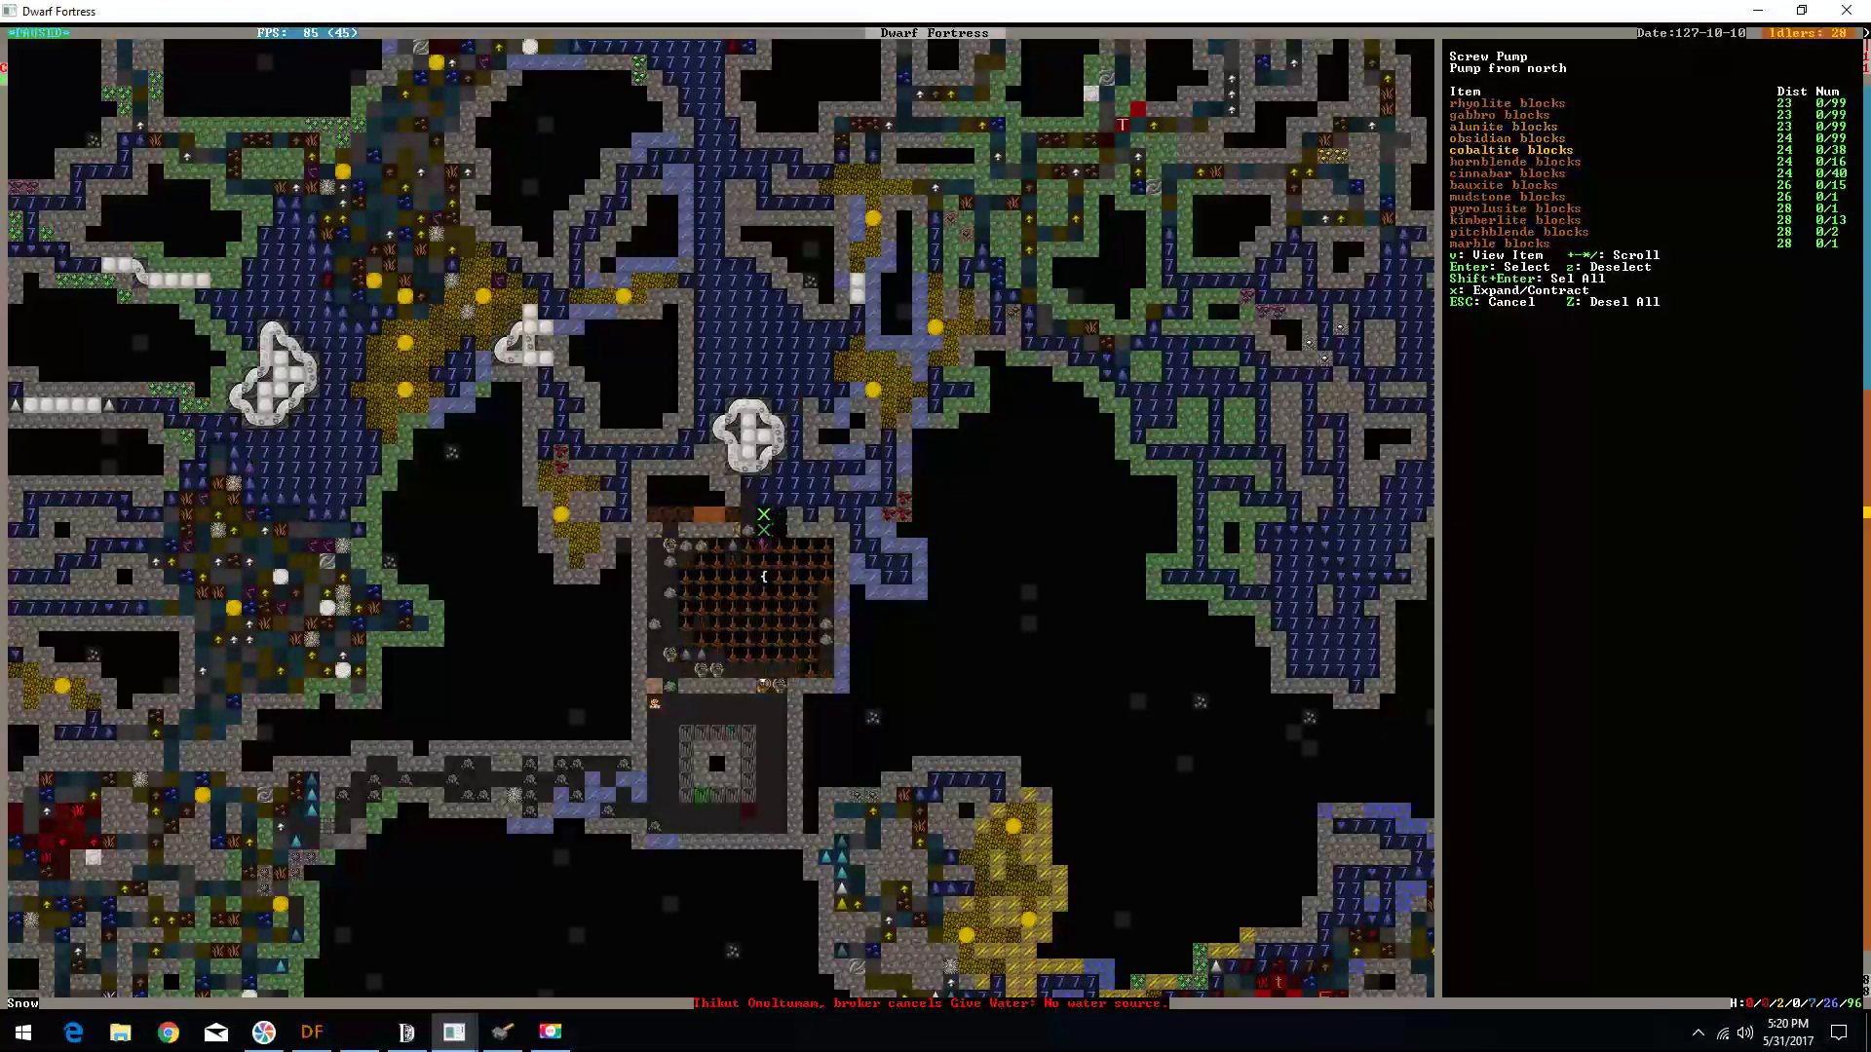
pyautogui.press('Return')
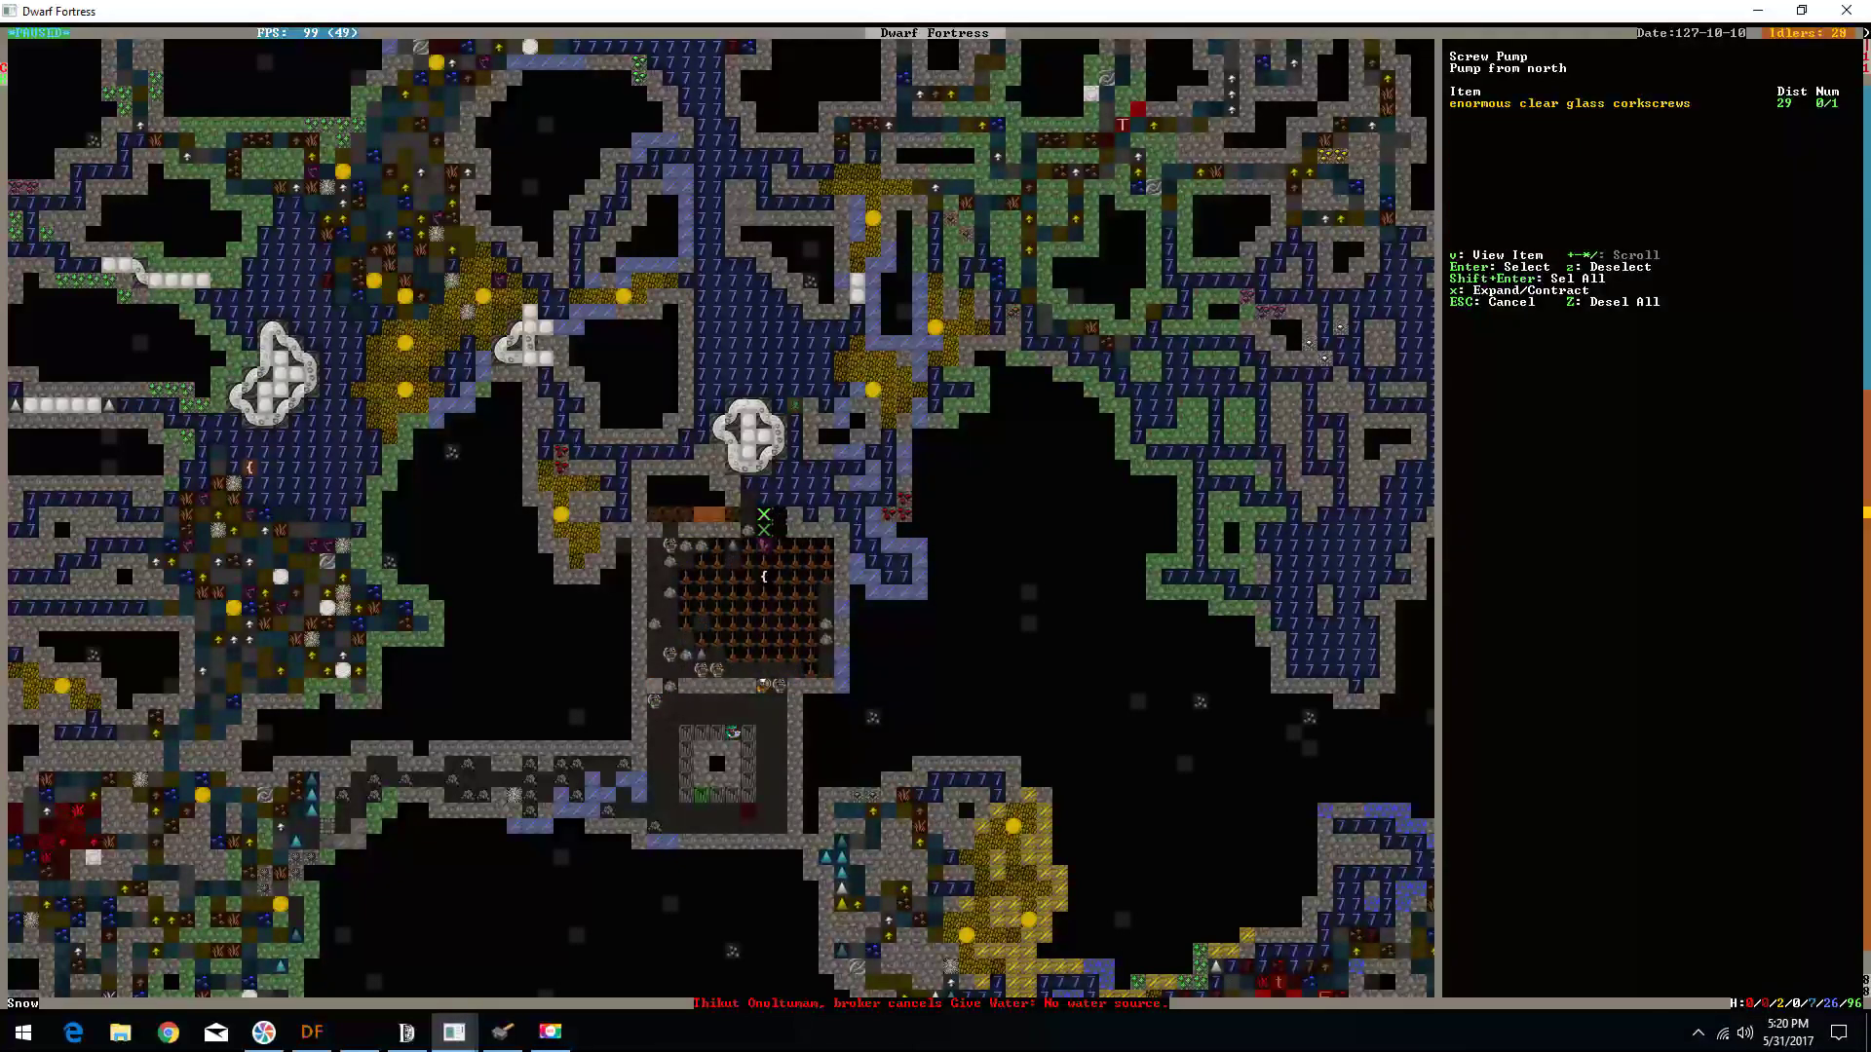
pyautogui.press('Return')
pyautogui.press('Return')
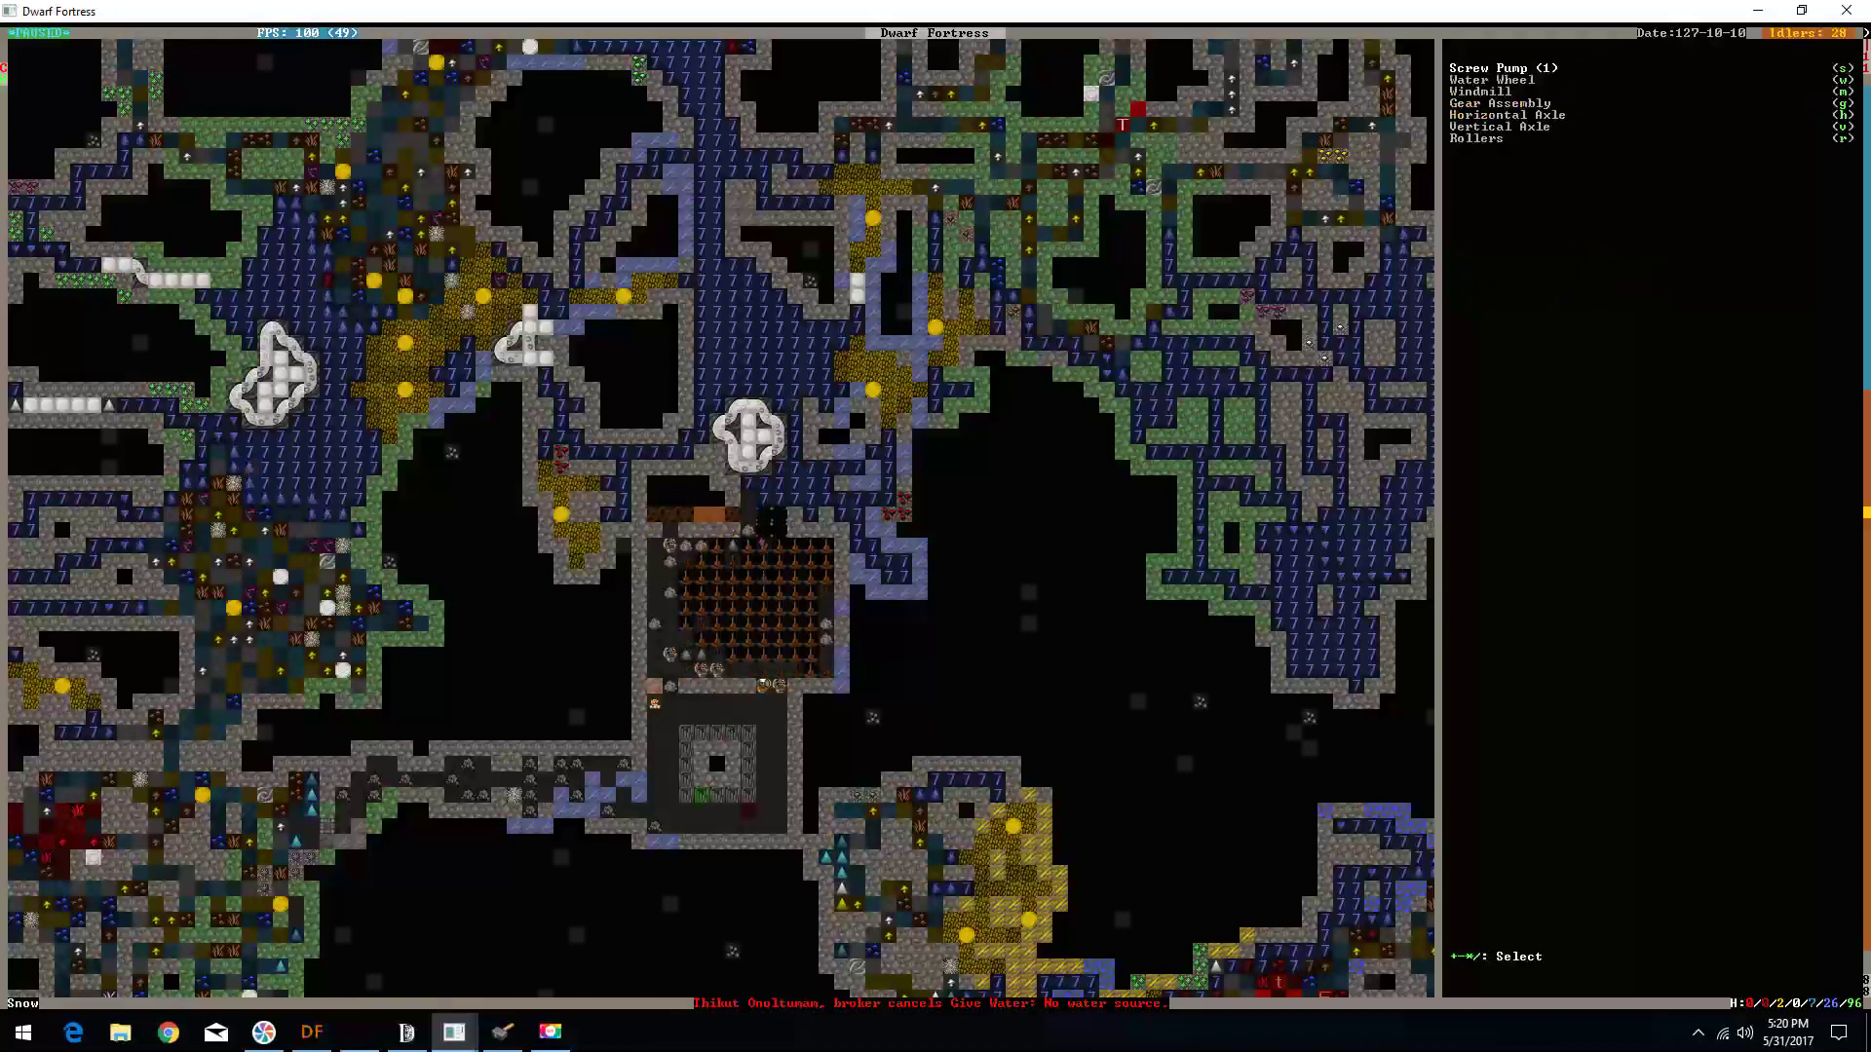
pyautogui.press('Escape')
pyautogui.press('Escape')
pyautogui.press('Escape')
pyautogui.press('Escape')
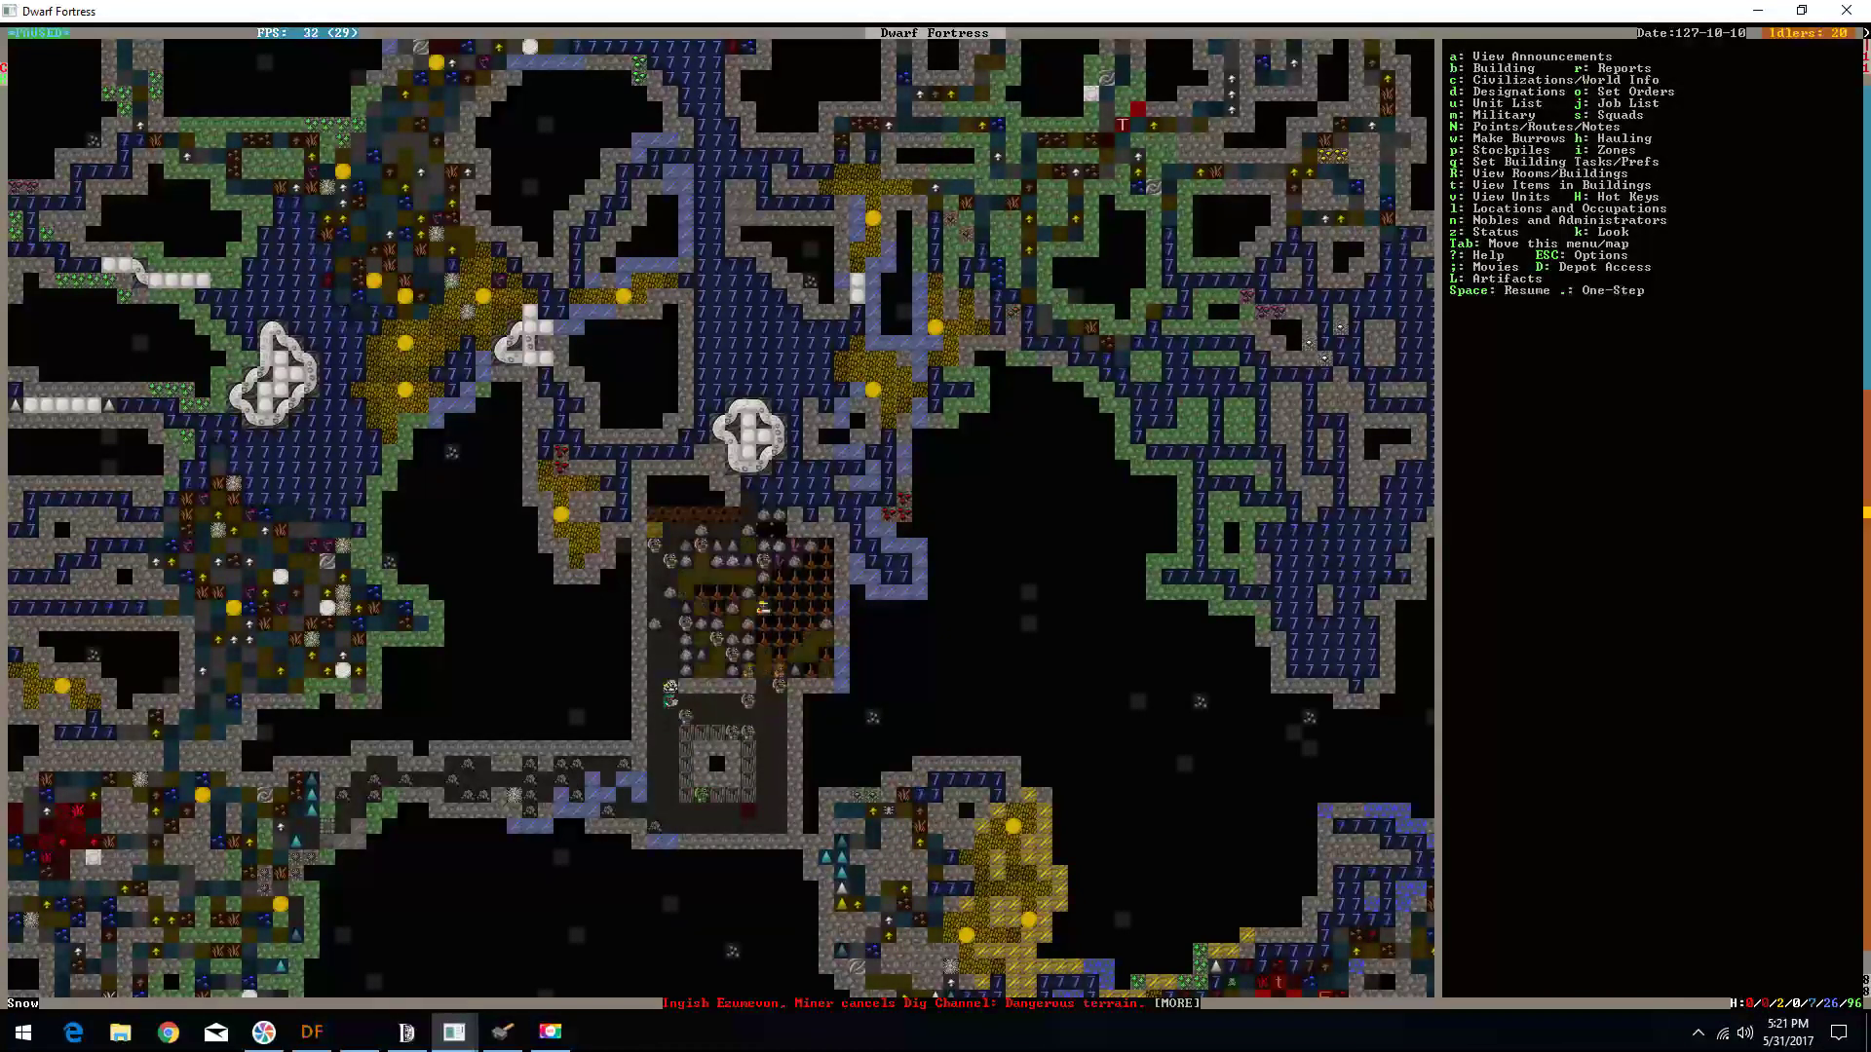
# - Group dwarves by Migration Wave in Dwarf Therapist and show the Labors Full grid
pyautogui.click(502, 1032)
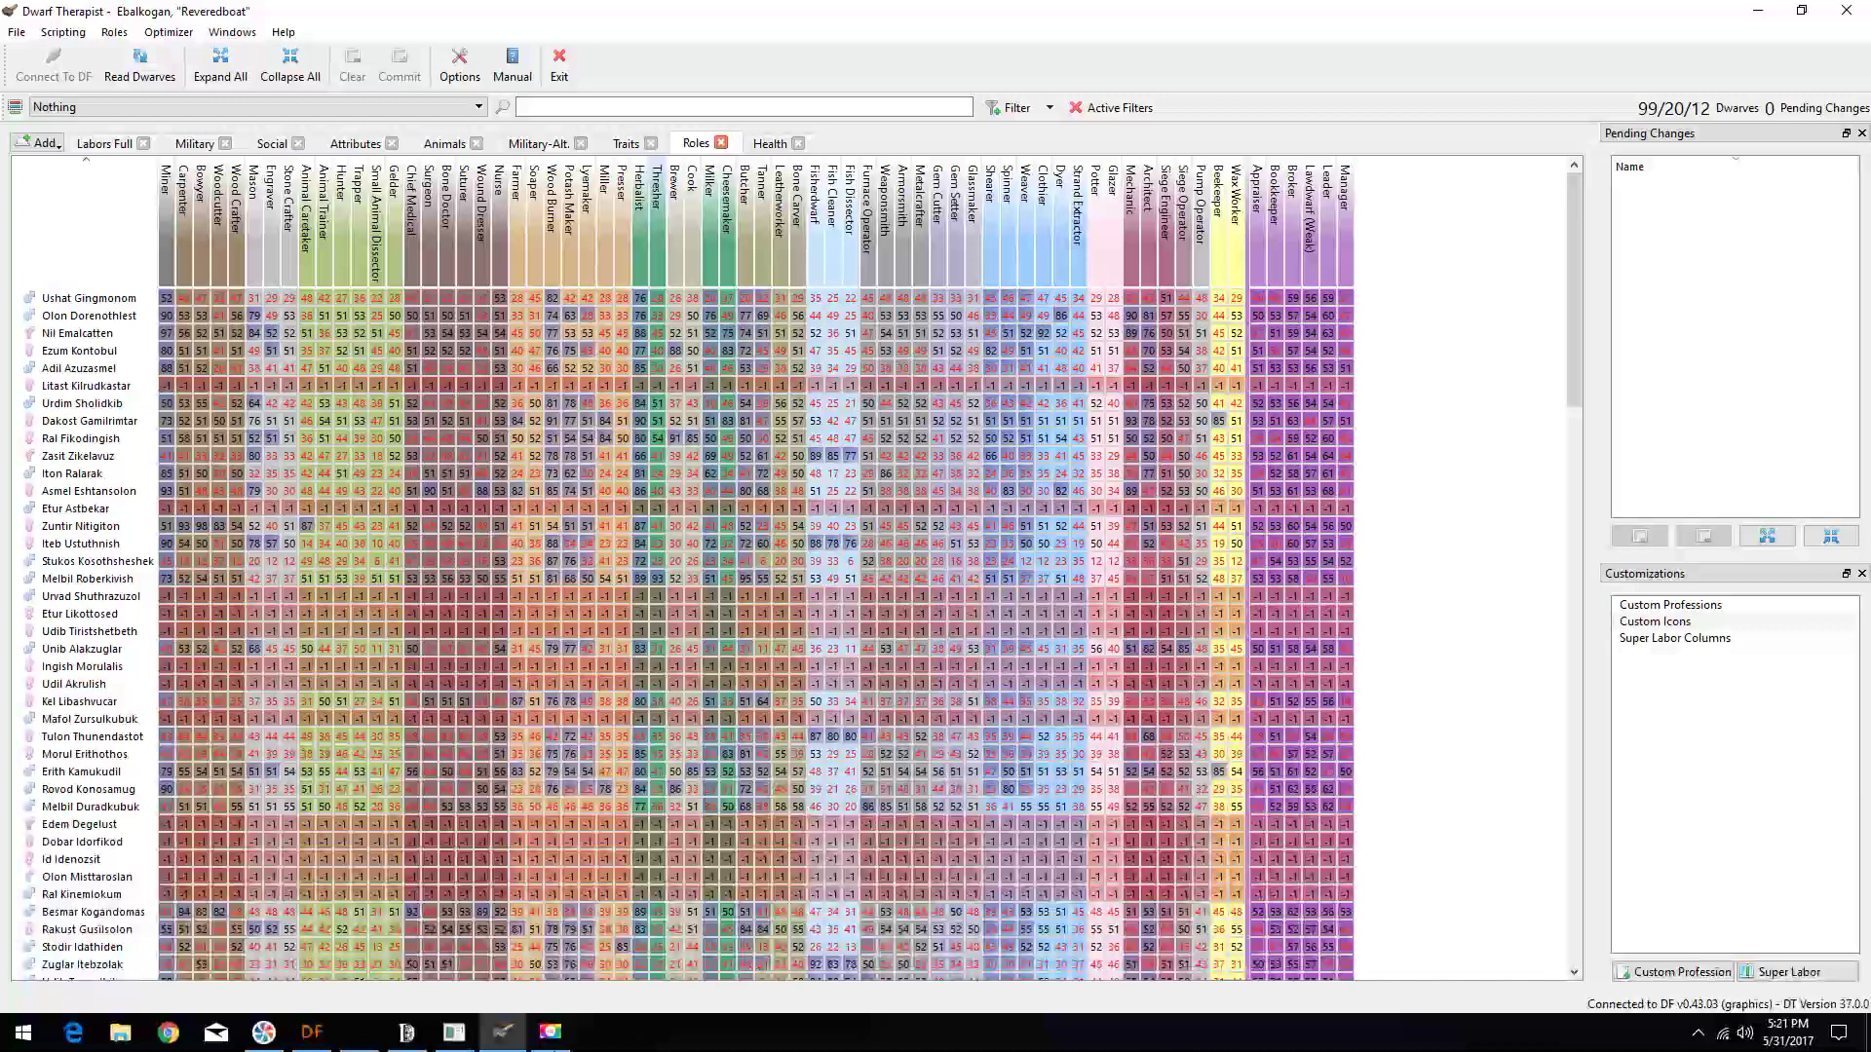
pyautogui.click(549, 1032)
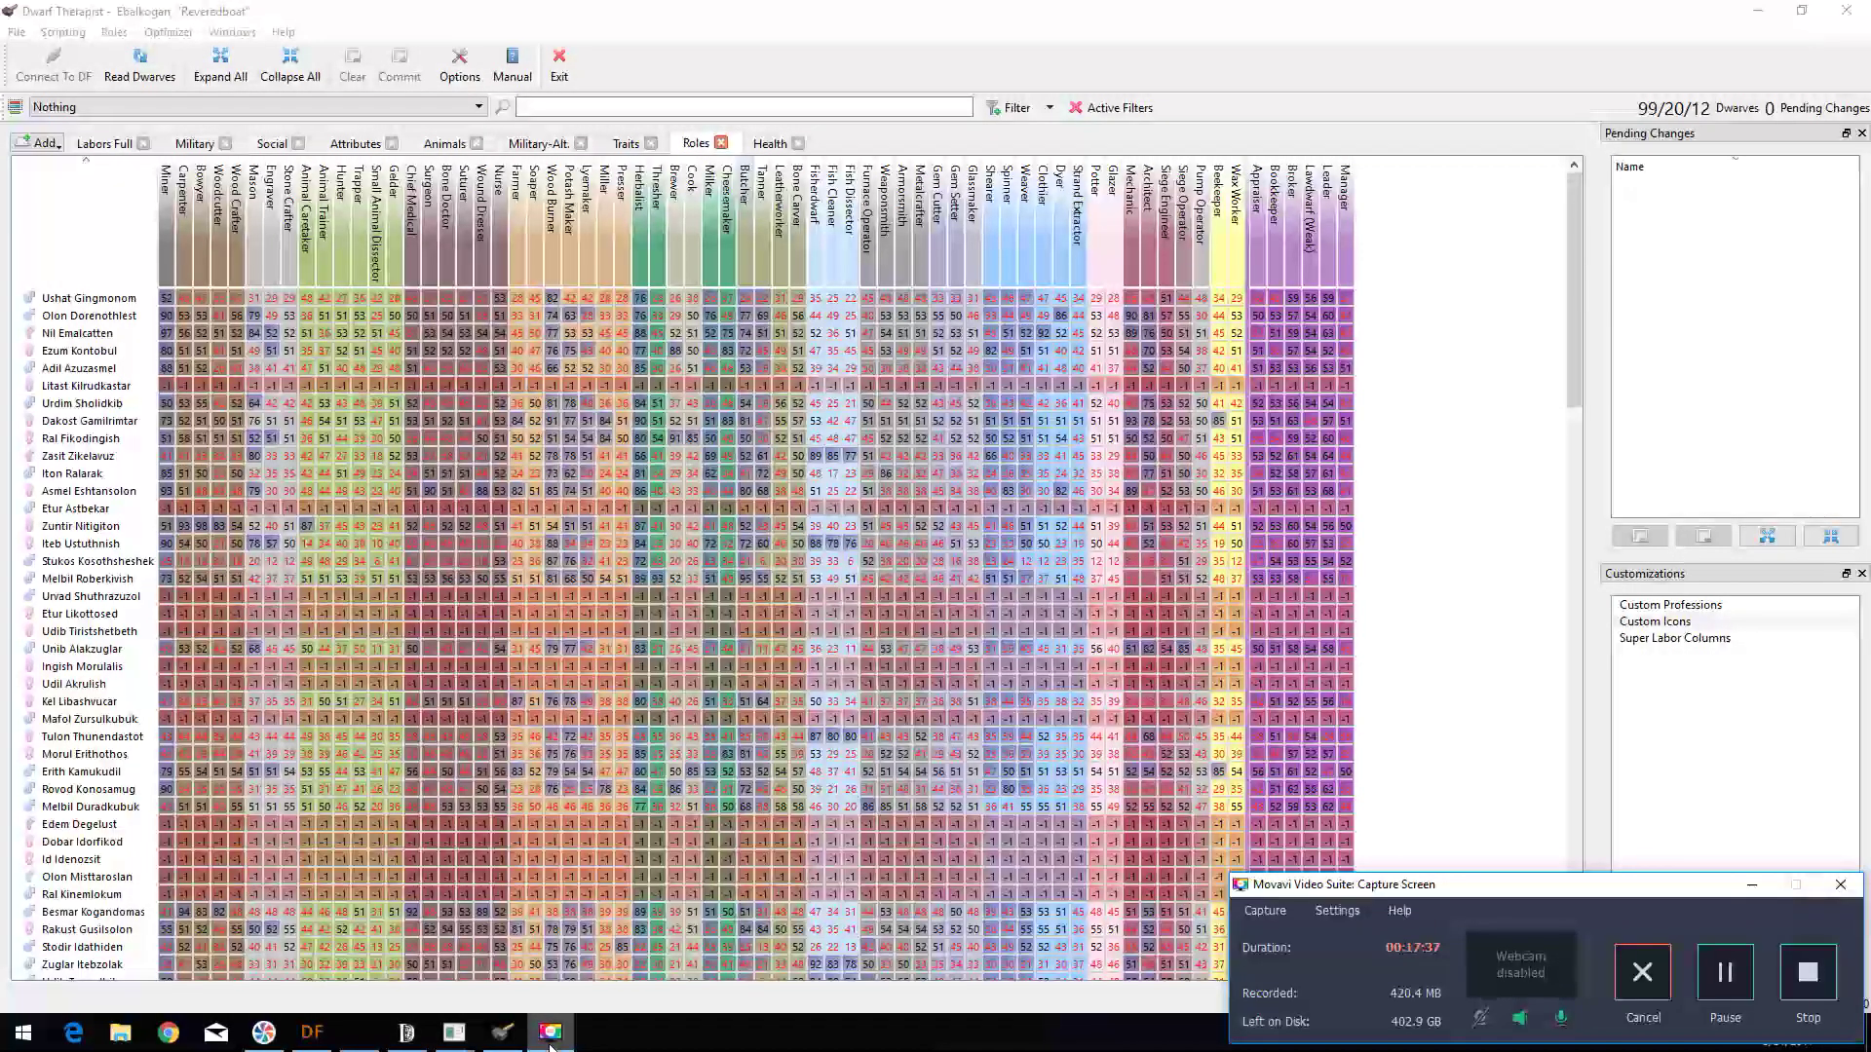
pyautogui.click(550, 1032)
pyautogui.click(114, 111)
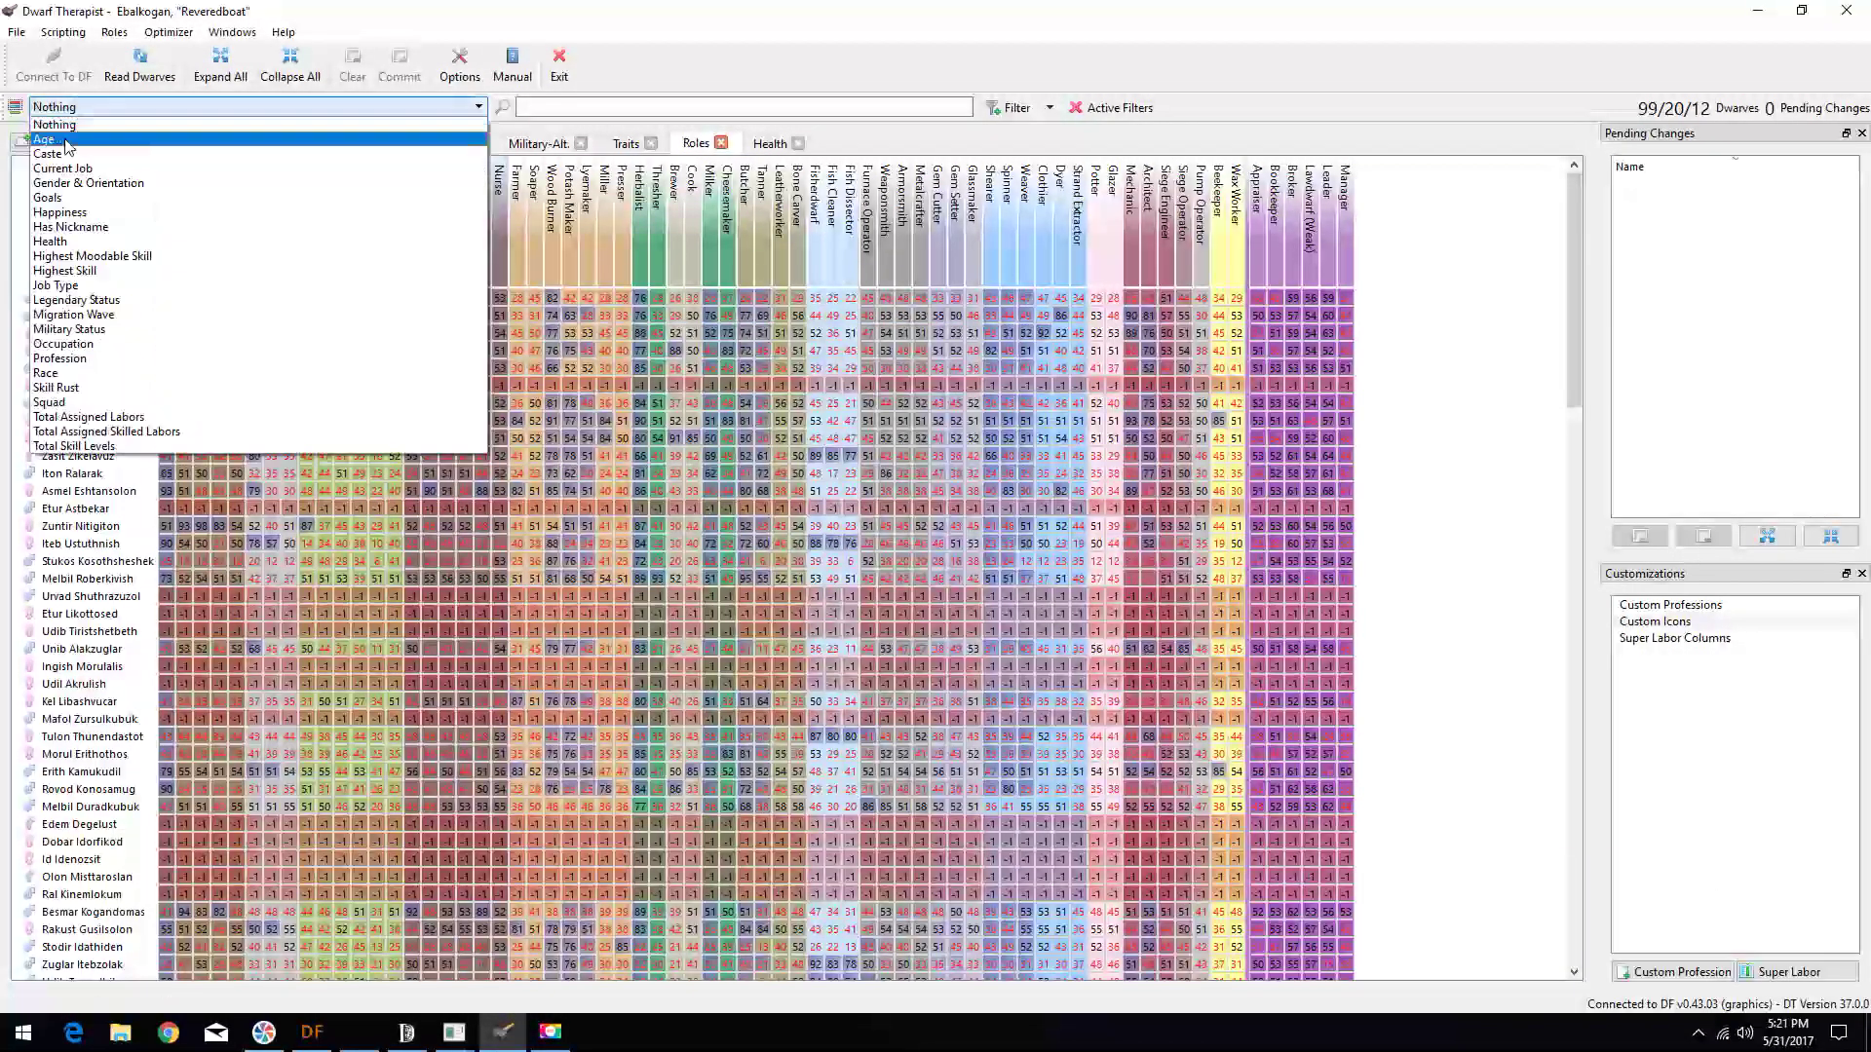
pyautogui.click(111, 316)
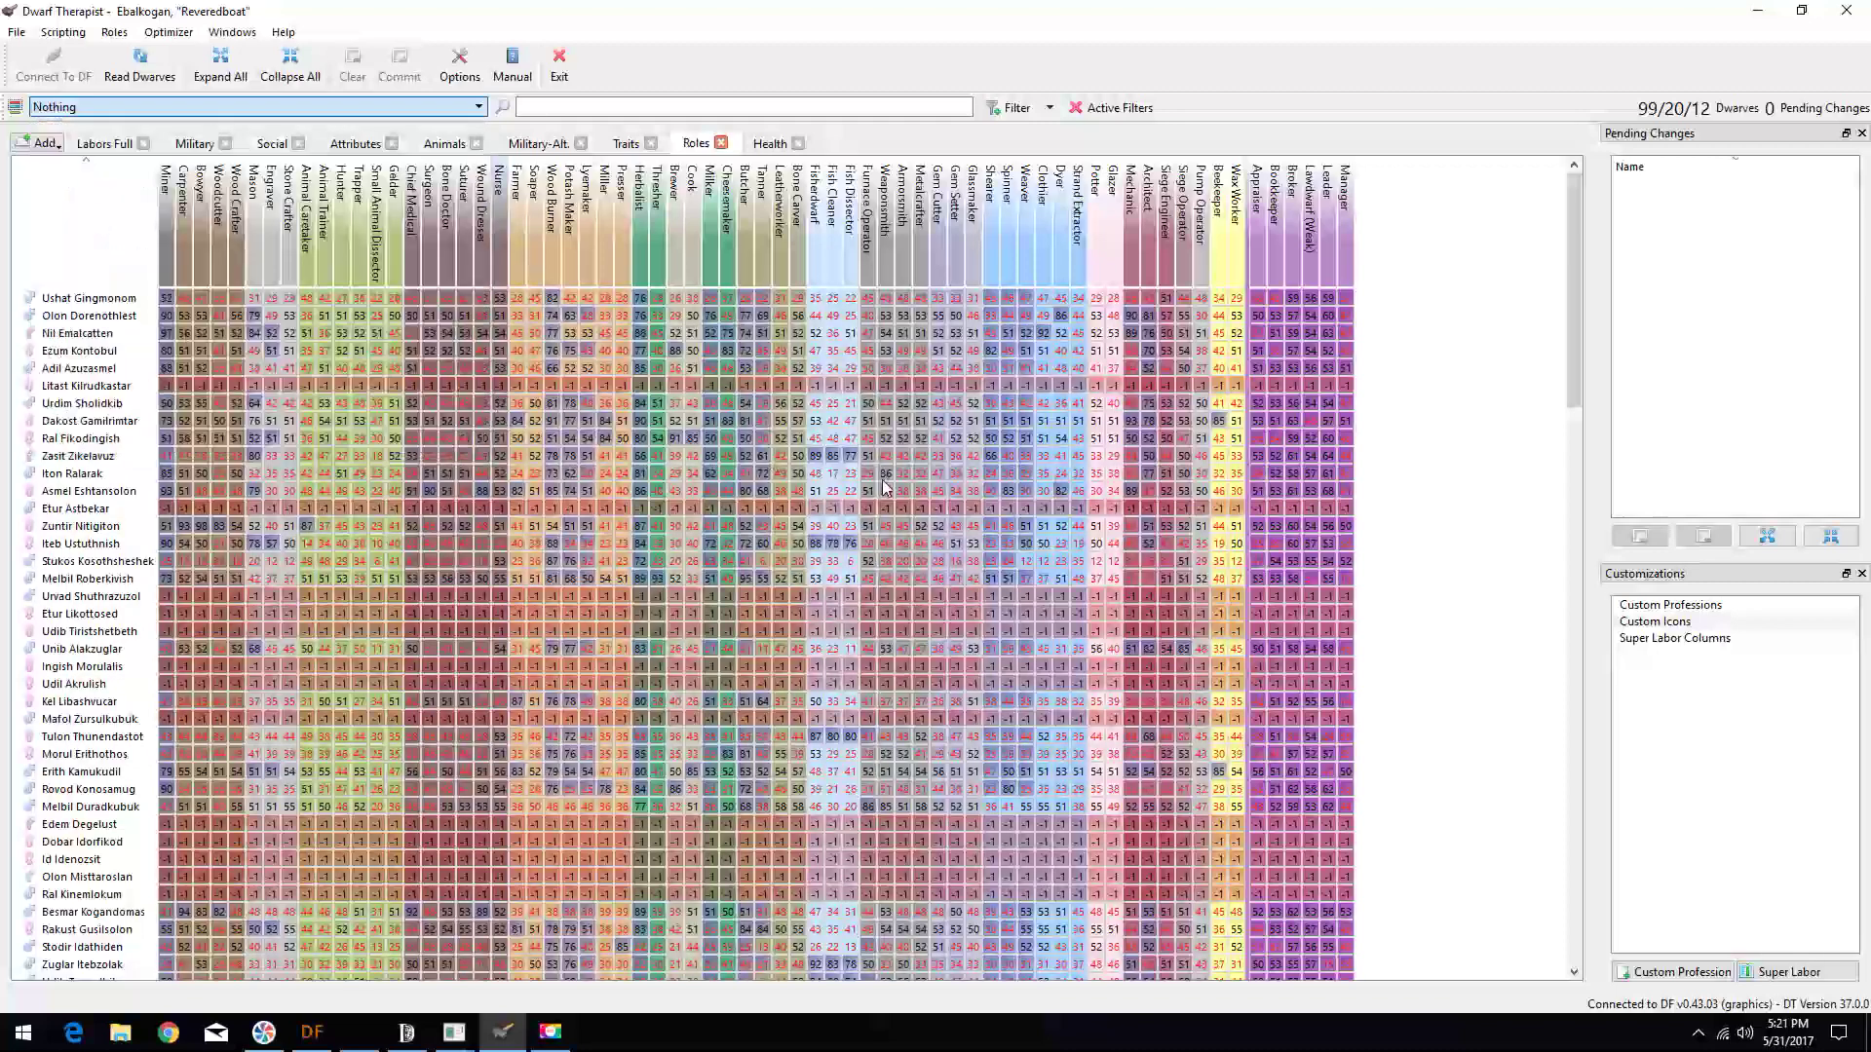
pyautogui.scroll(-5, 651, 611)
pyautogui.scroll(-5, 651, 611)
pyautogui.scroll(-5, 651, 611)
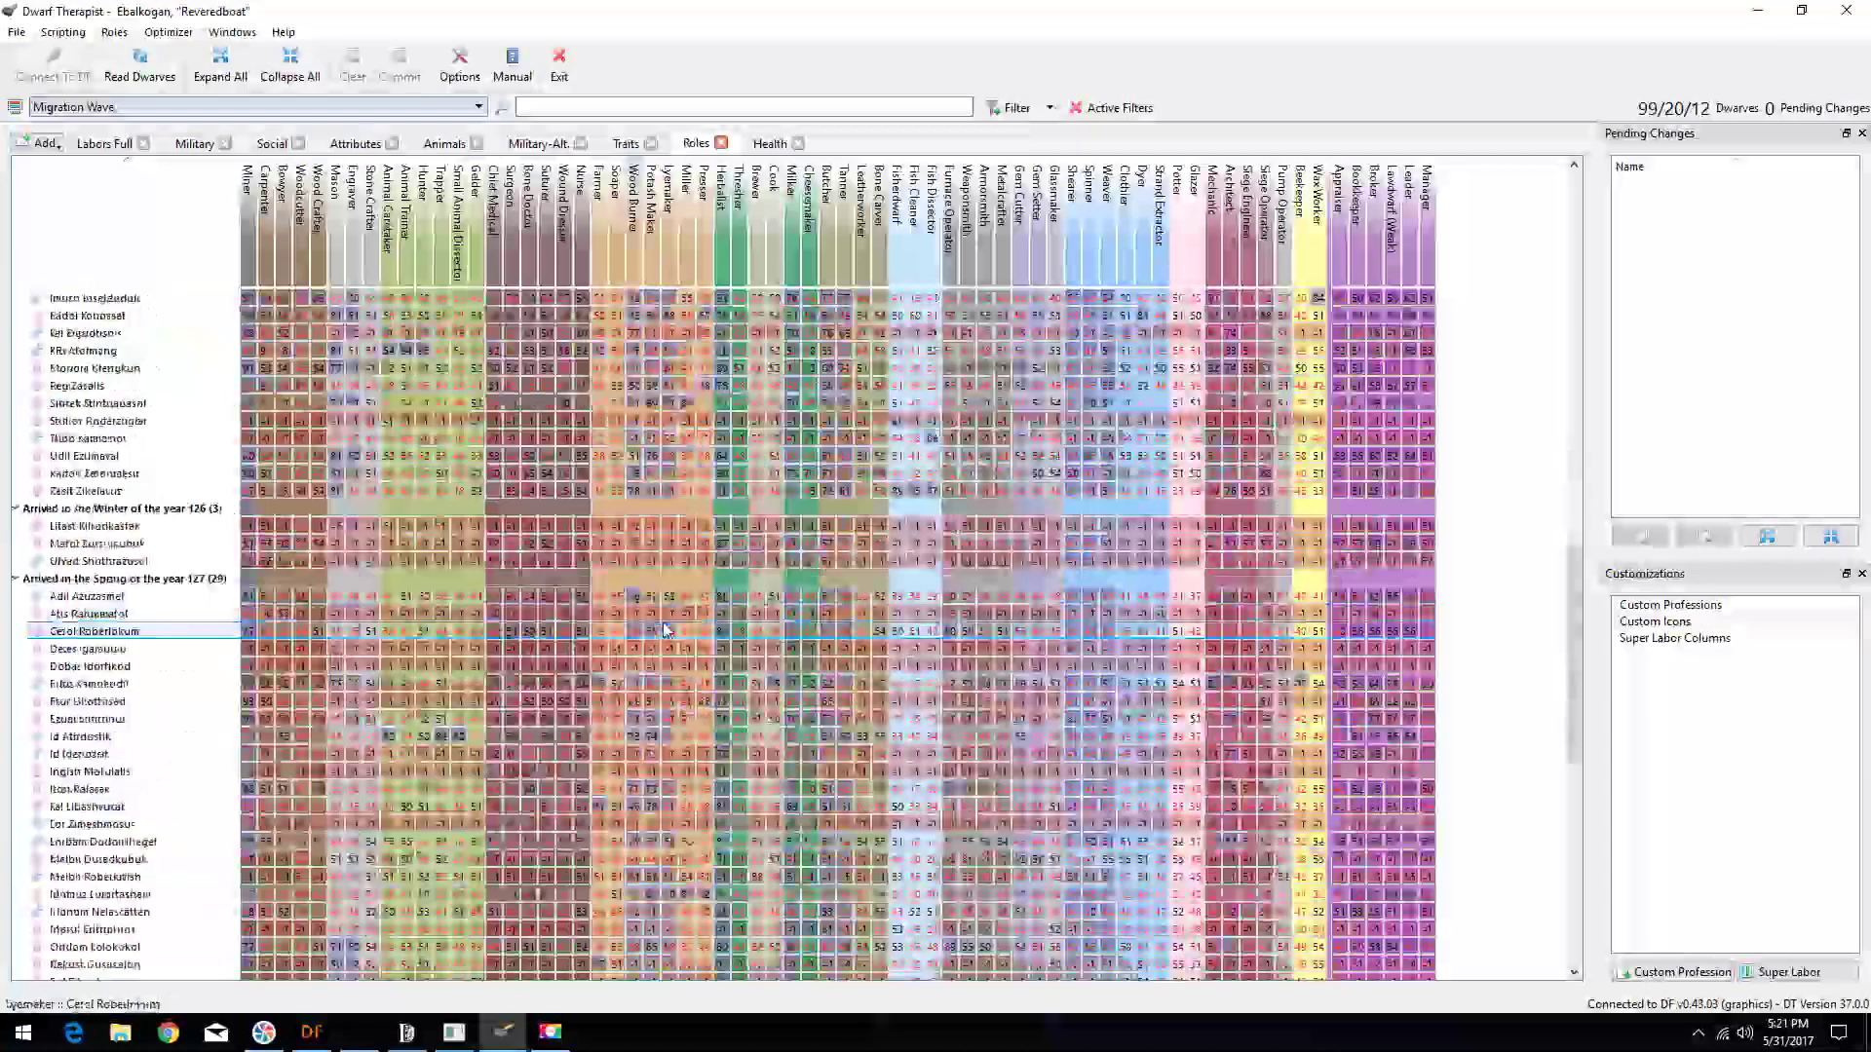
pyautogui.scroll(-5, 805, 643)
pyautogui.scroll(-4, 1024, 672)
pyautogui.scroll(-4, 1253, 709)
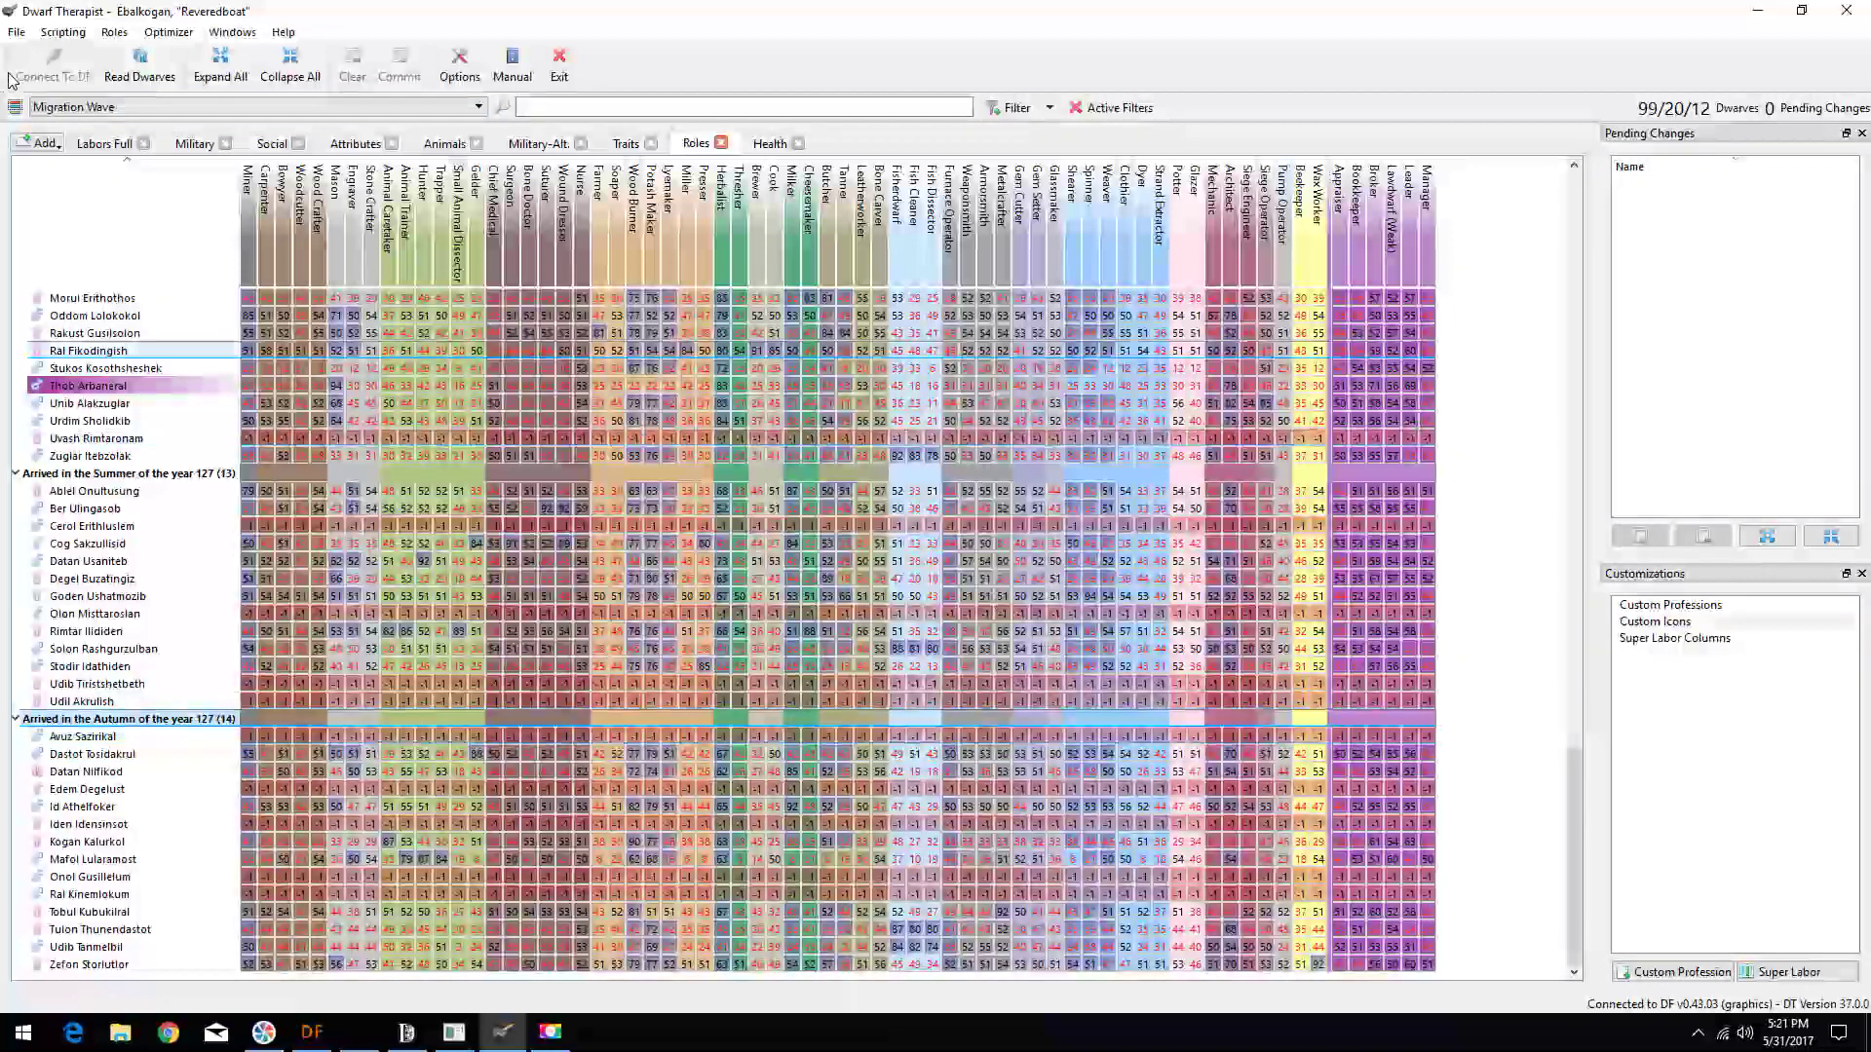
pyautogui.click(102, 144)
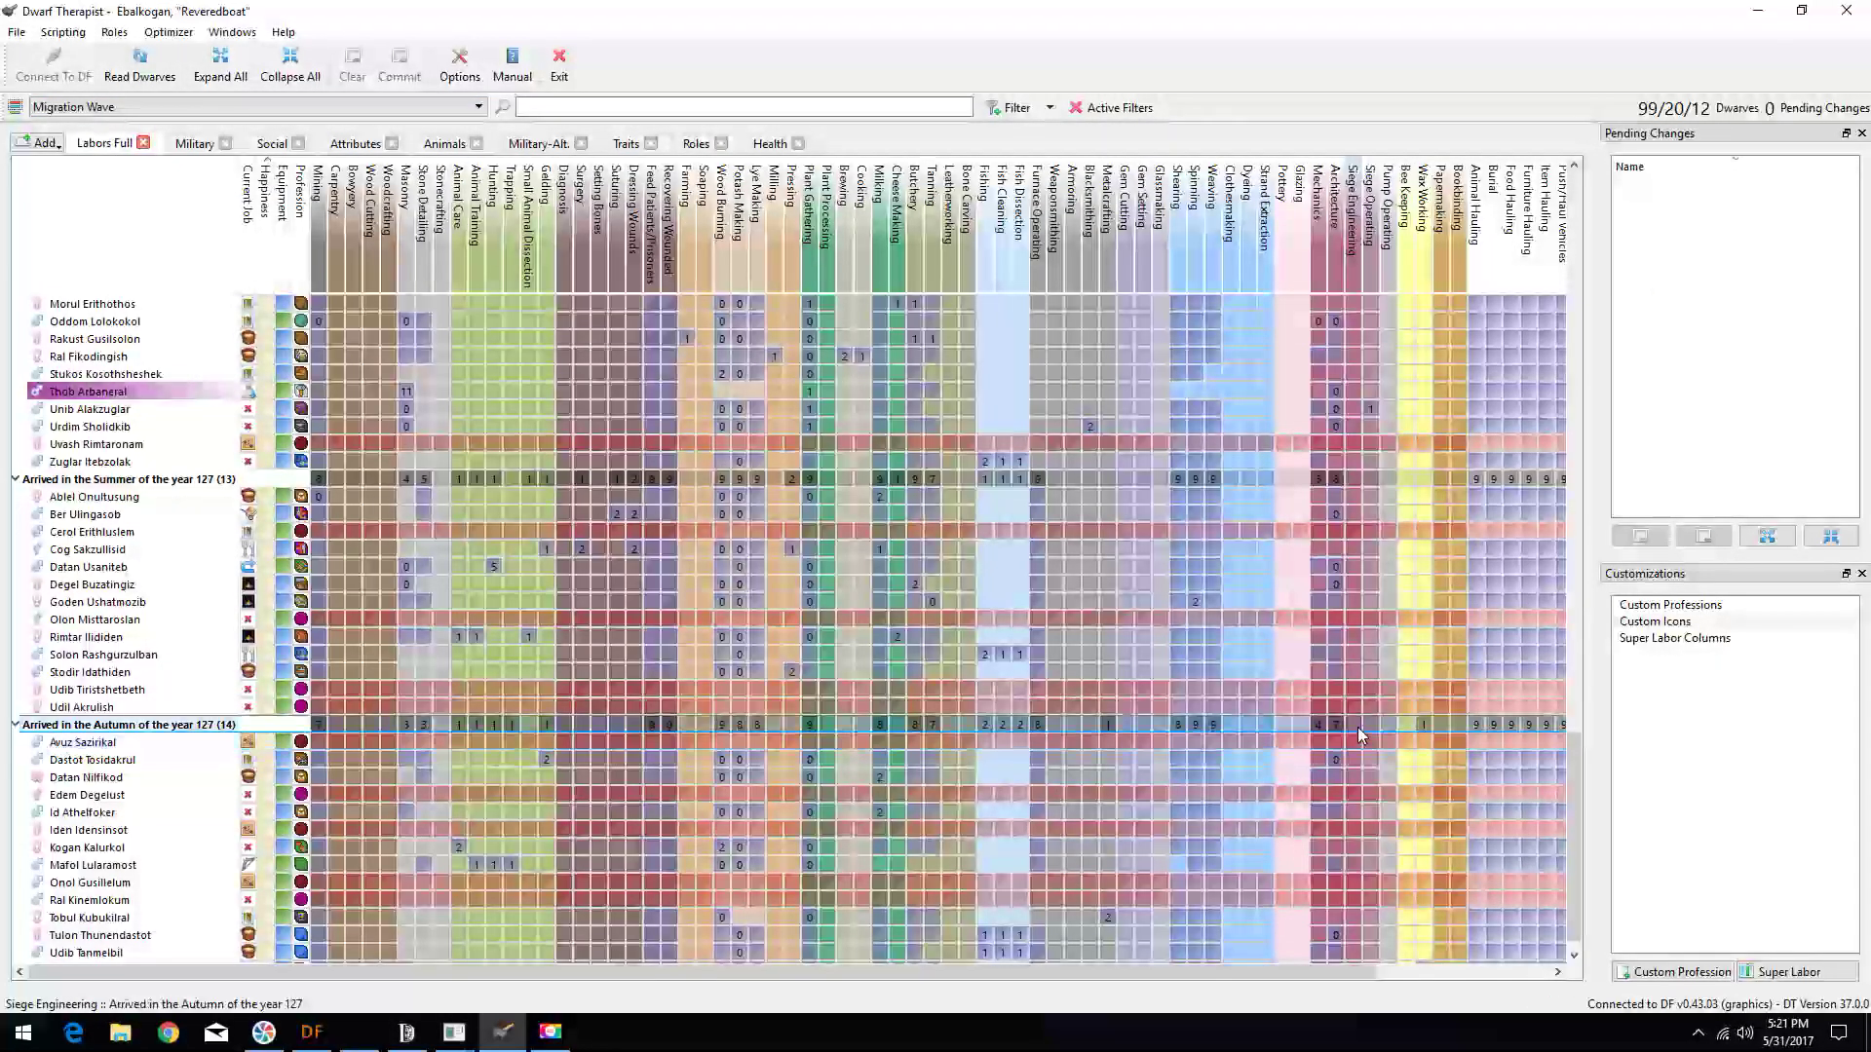
# - Enable Pump Operating for the Spring 127 wave and commit
pyautogui.click(1356, 725)
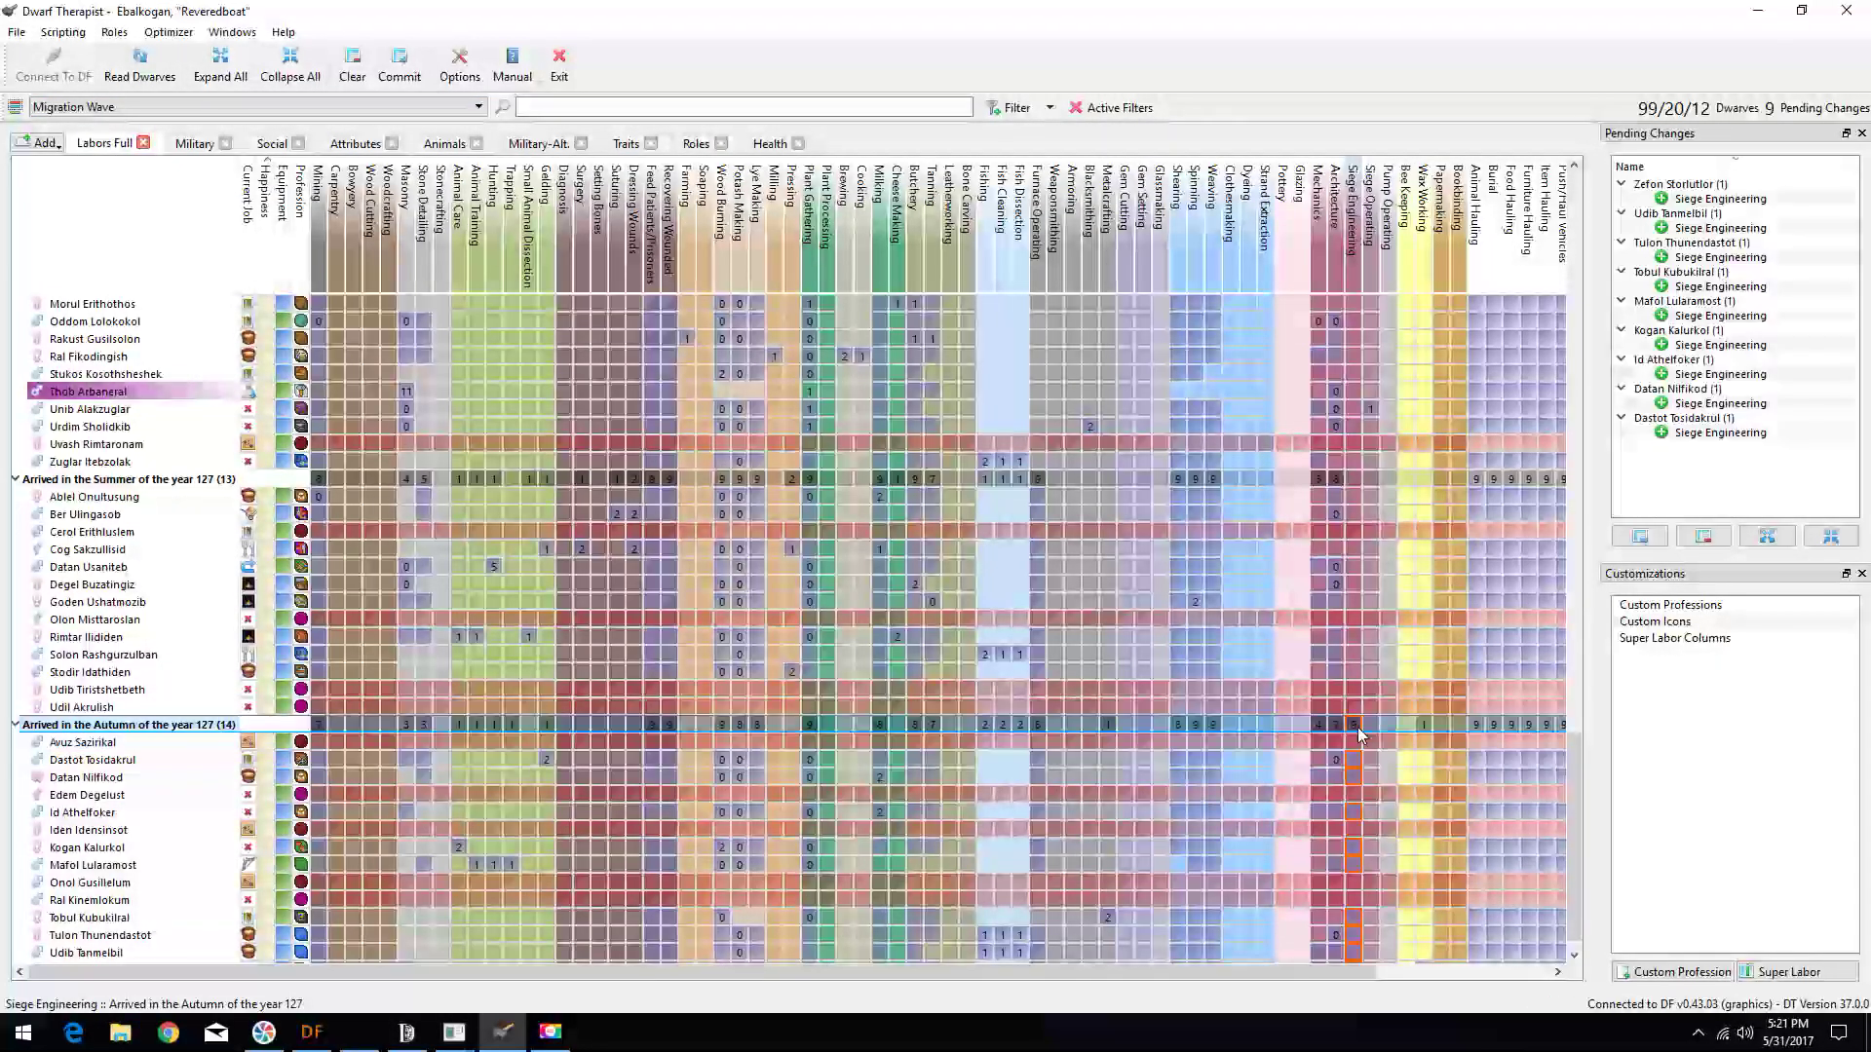
pyautogui.click(1354, 917)
pyautogui.scroll(3, 1344, 790)
pyautogui.scroll(3, 1353, 702)
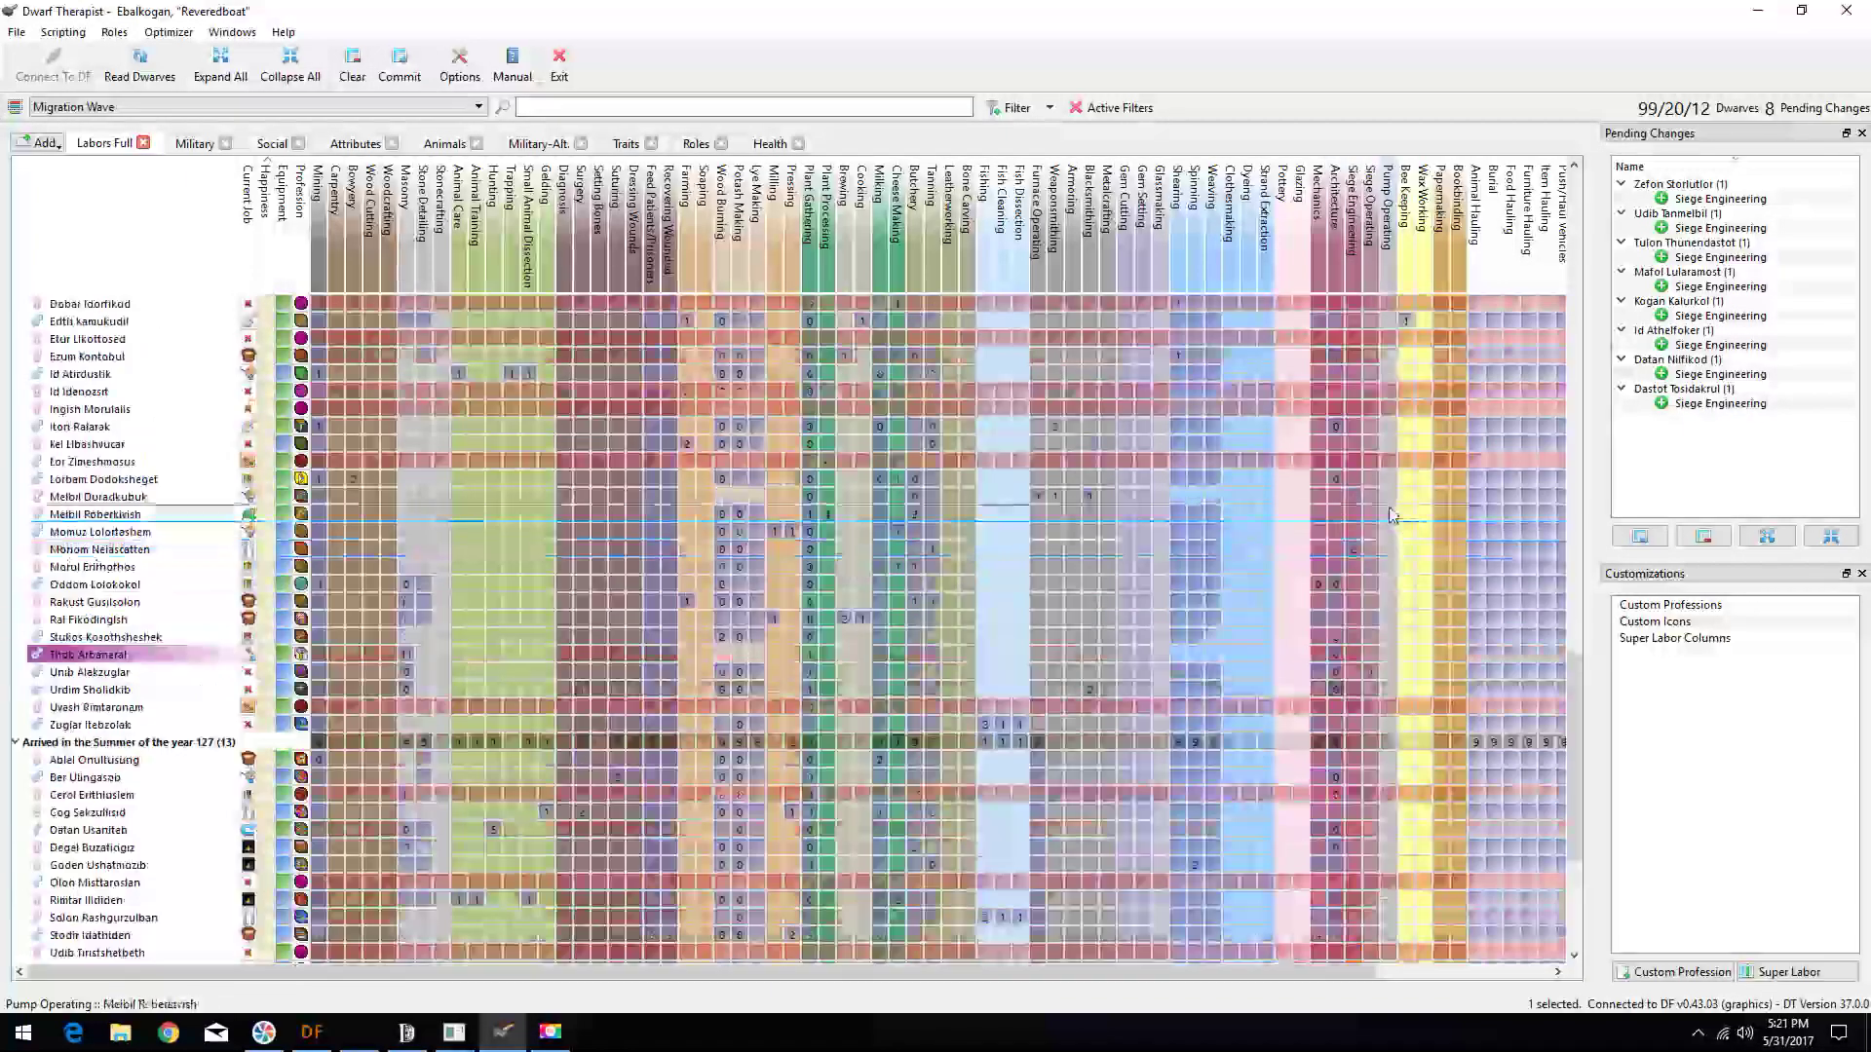
pyautogui.scroll(2, 1359, 600)
pyautogui.scroll(2, 1366, 516)
pyautogui.scroll(-3, 1360, 523)
pyautogui.scroll(3, 1357, 526)
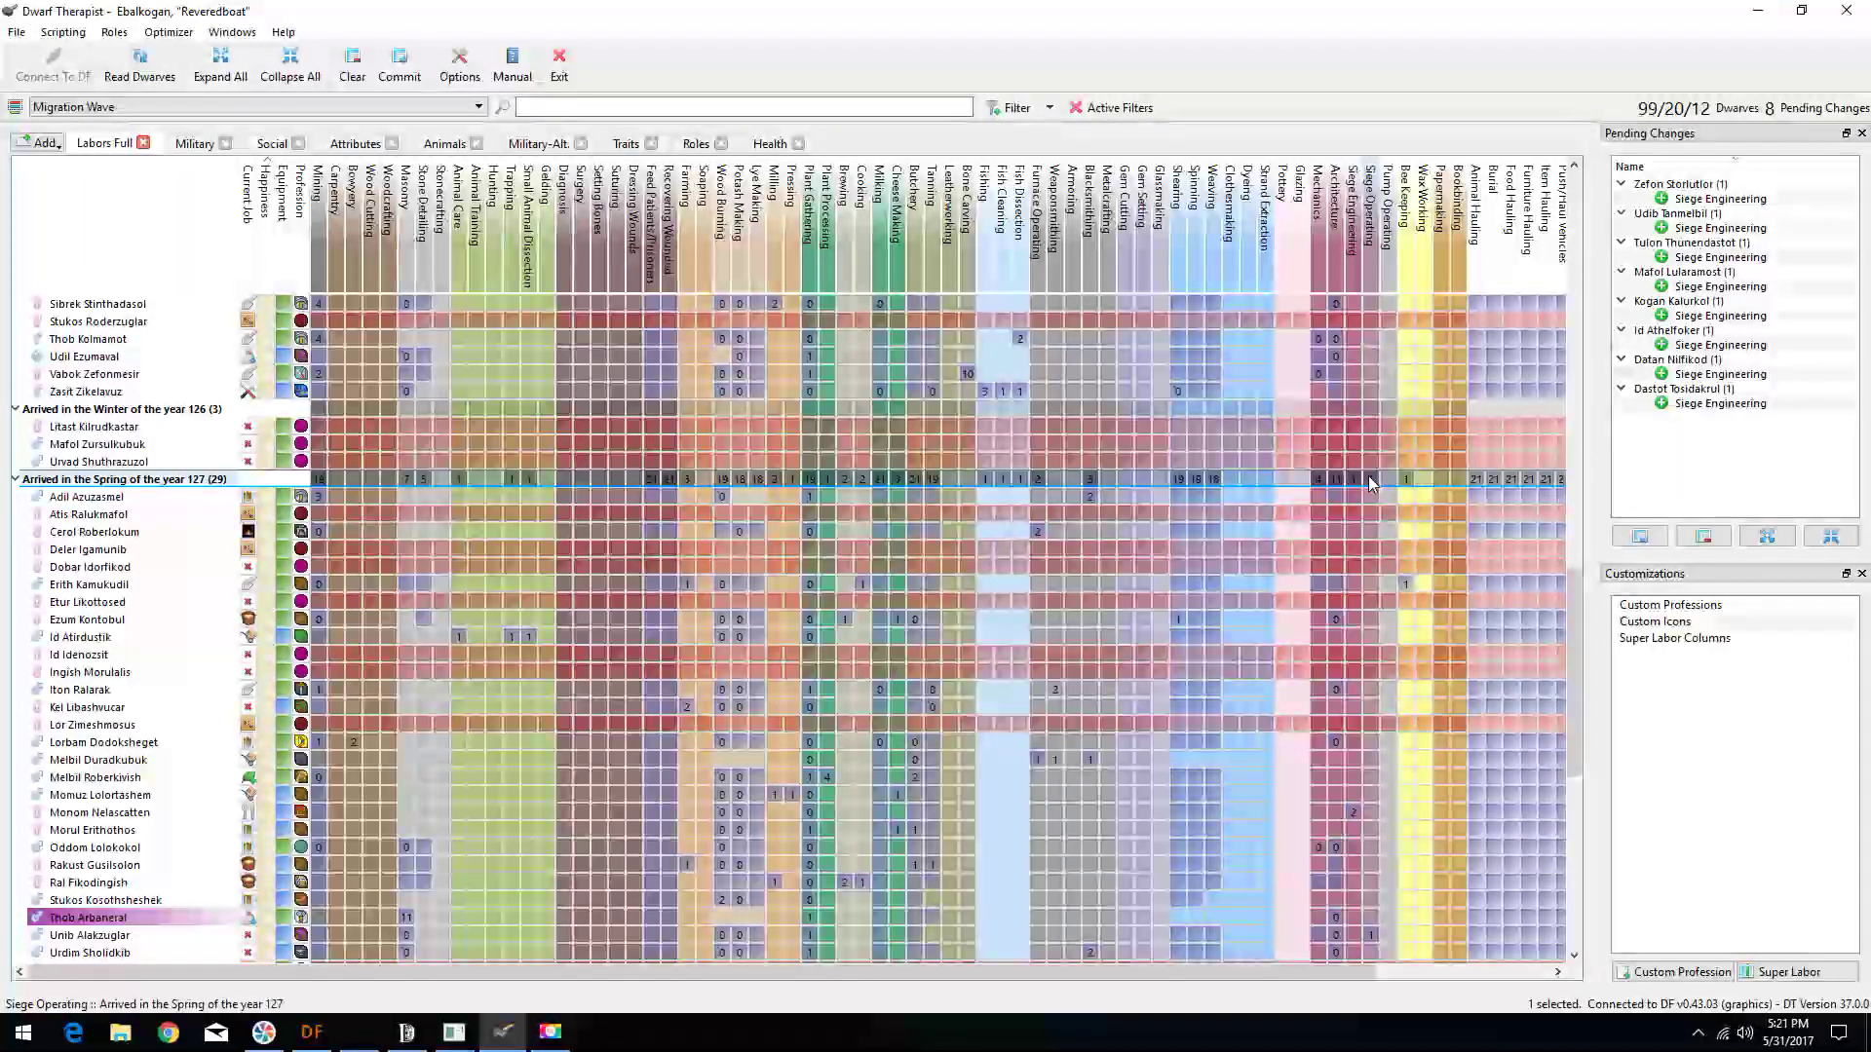
pyautogui.click(1371, 482)
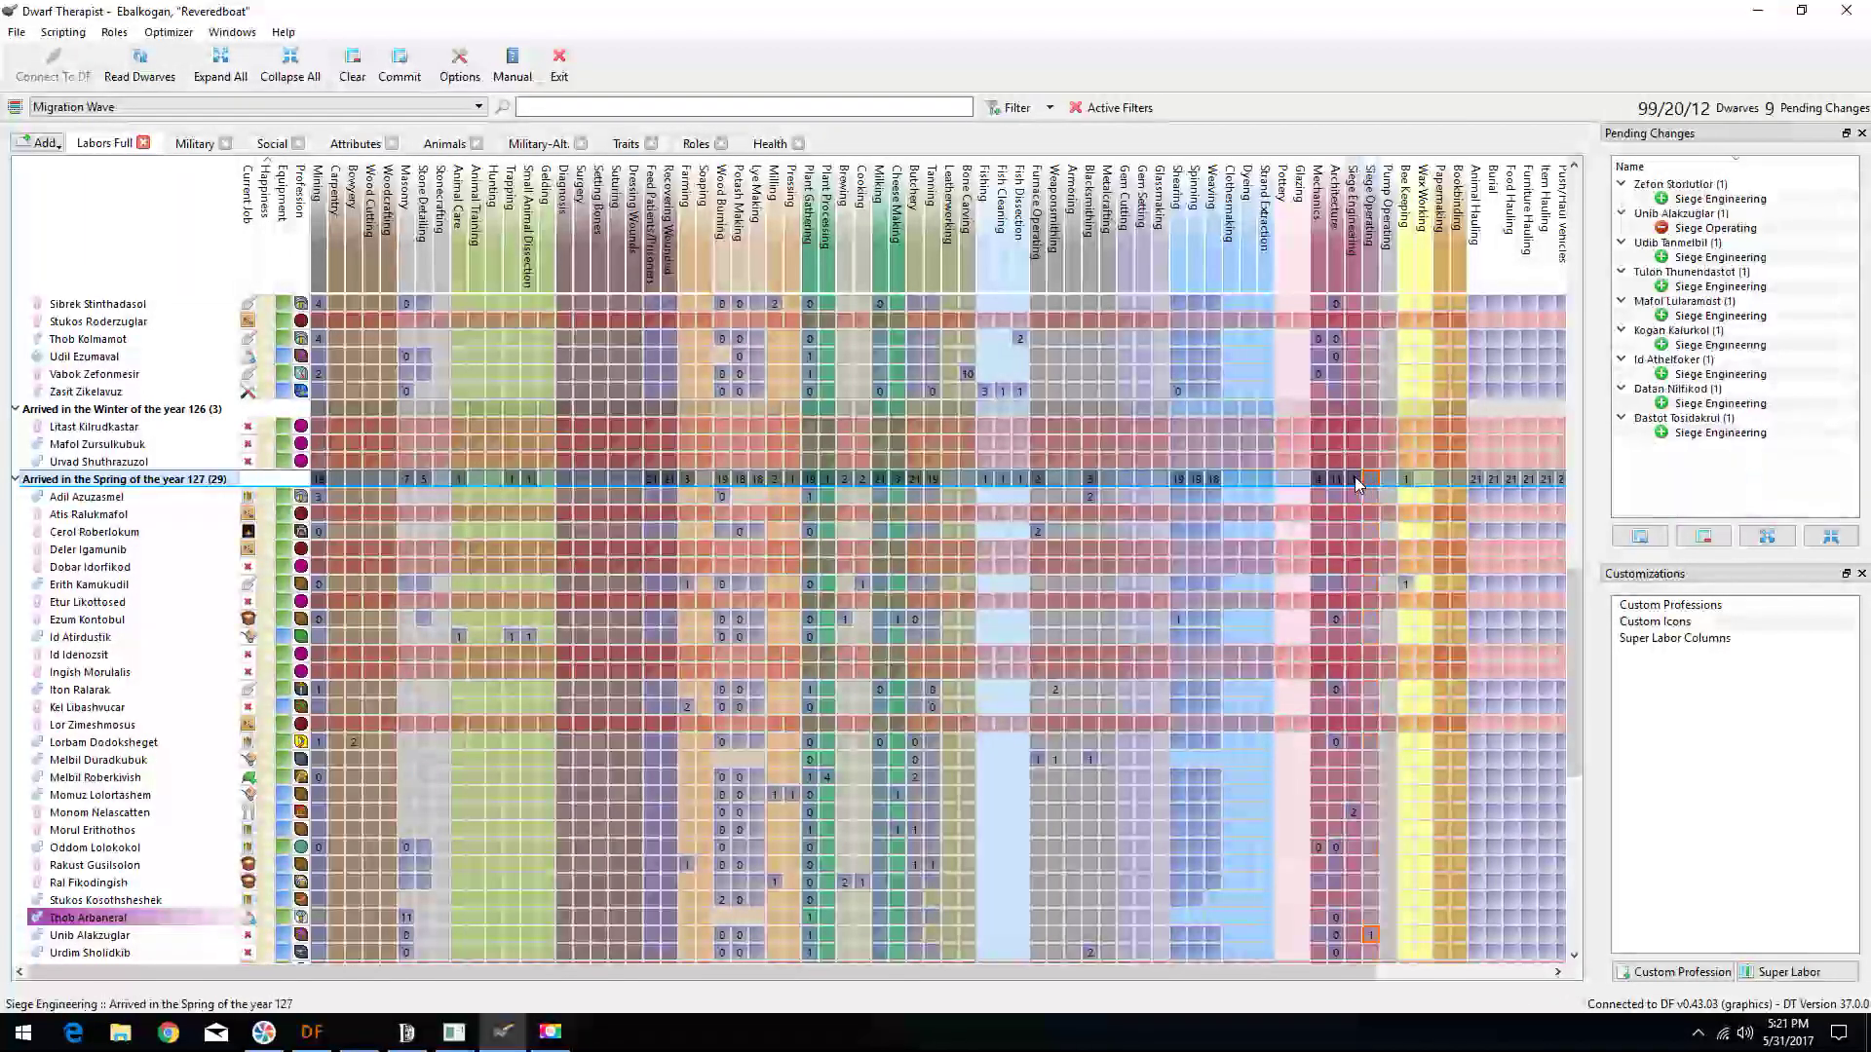
pyautogui.click(1385, 480)
pyautogui.scroll(-4, 1389, 487)
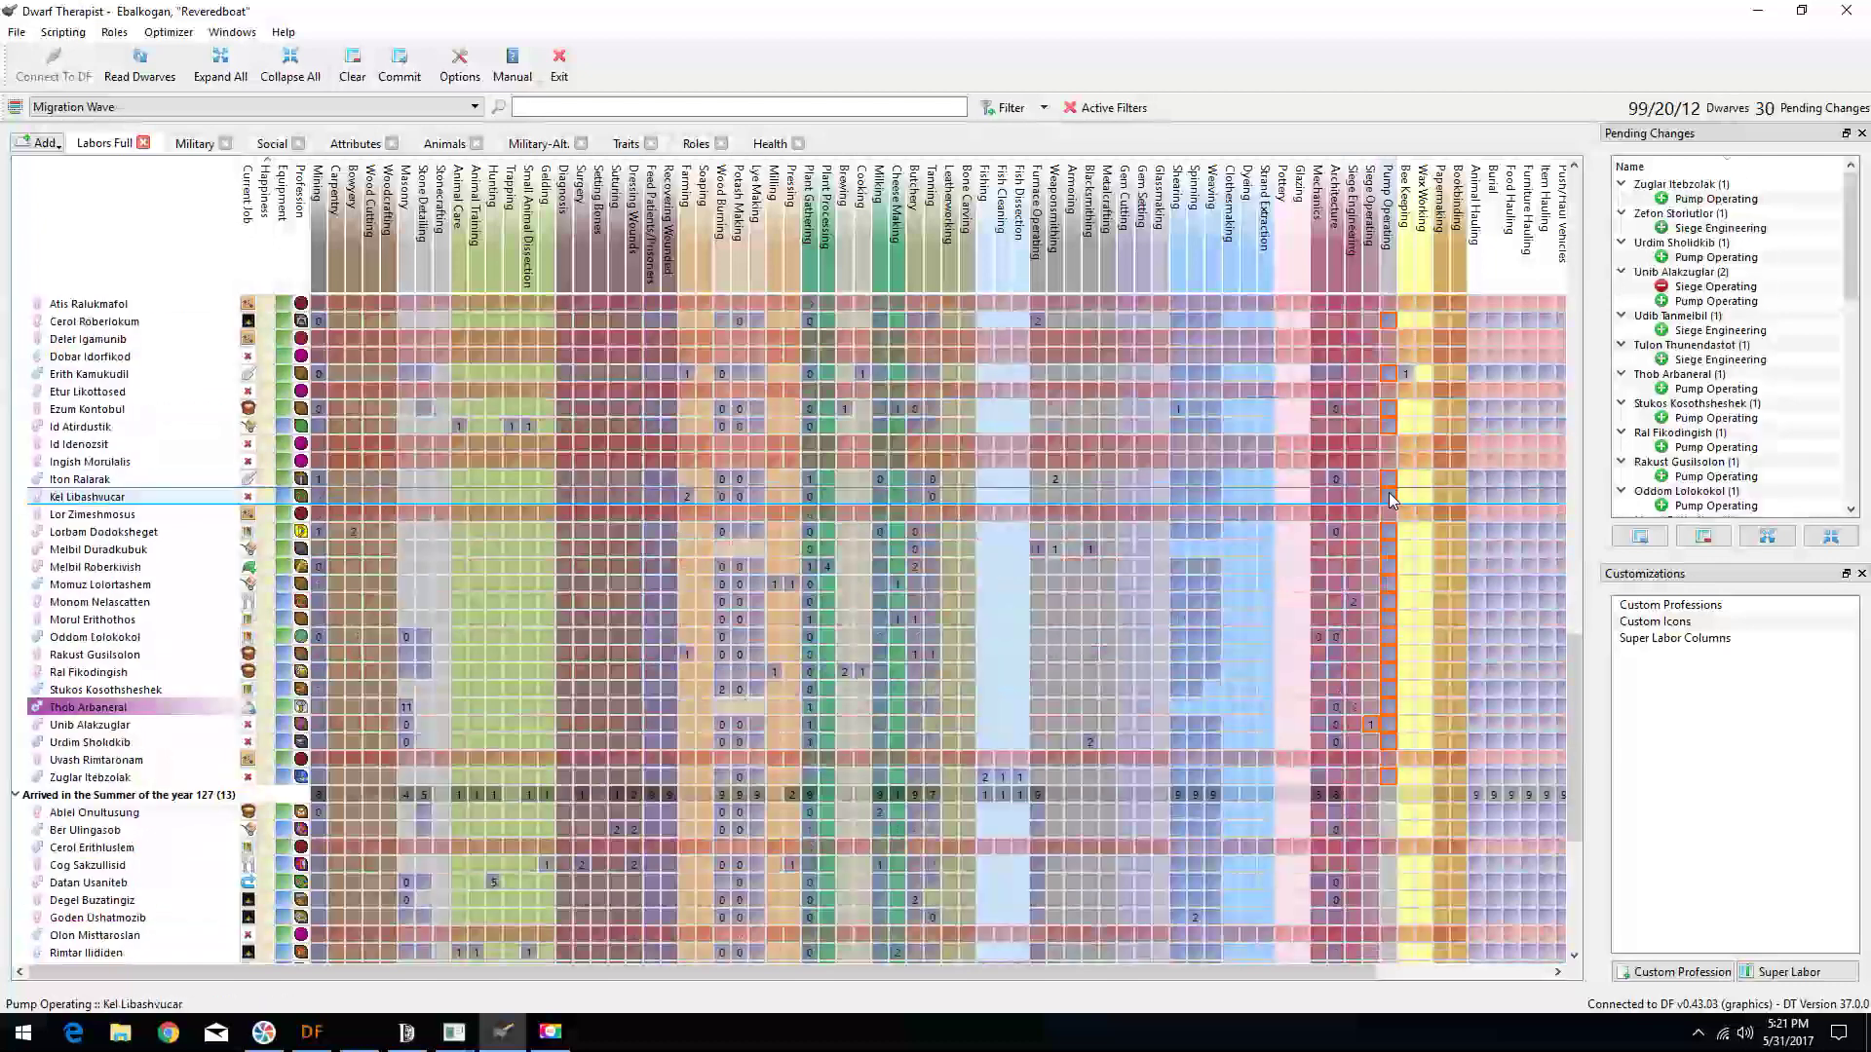
pyautogui.click(1393, 714)
pyautogui.scroll(3, 1388, 717)
pyautogui.click(401, 74)
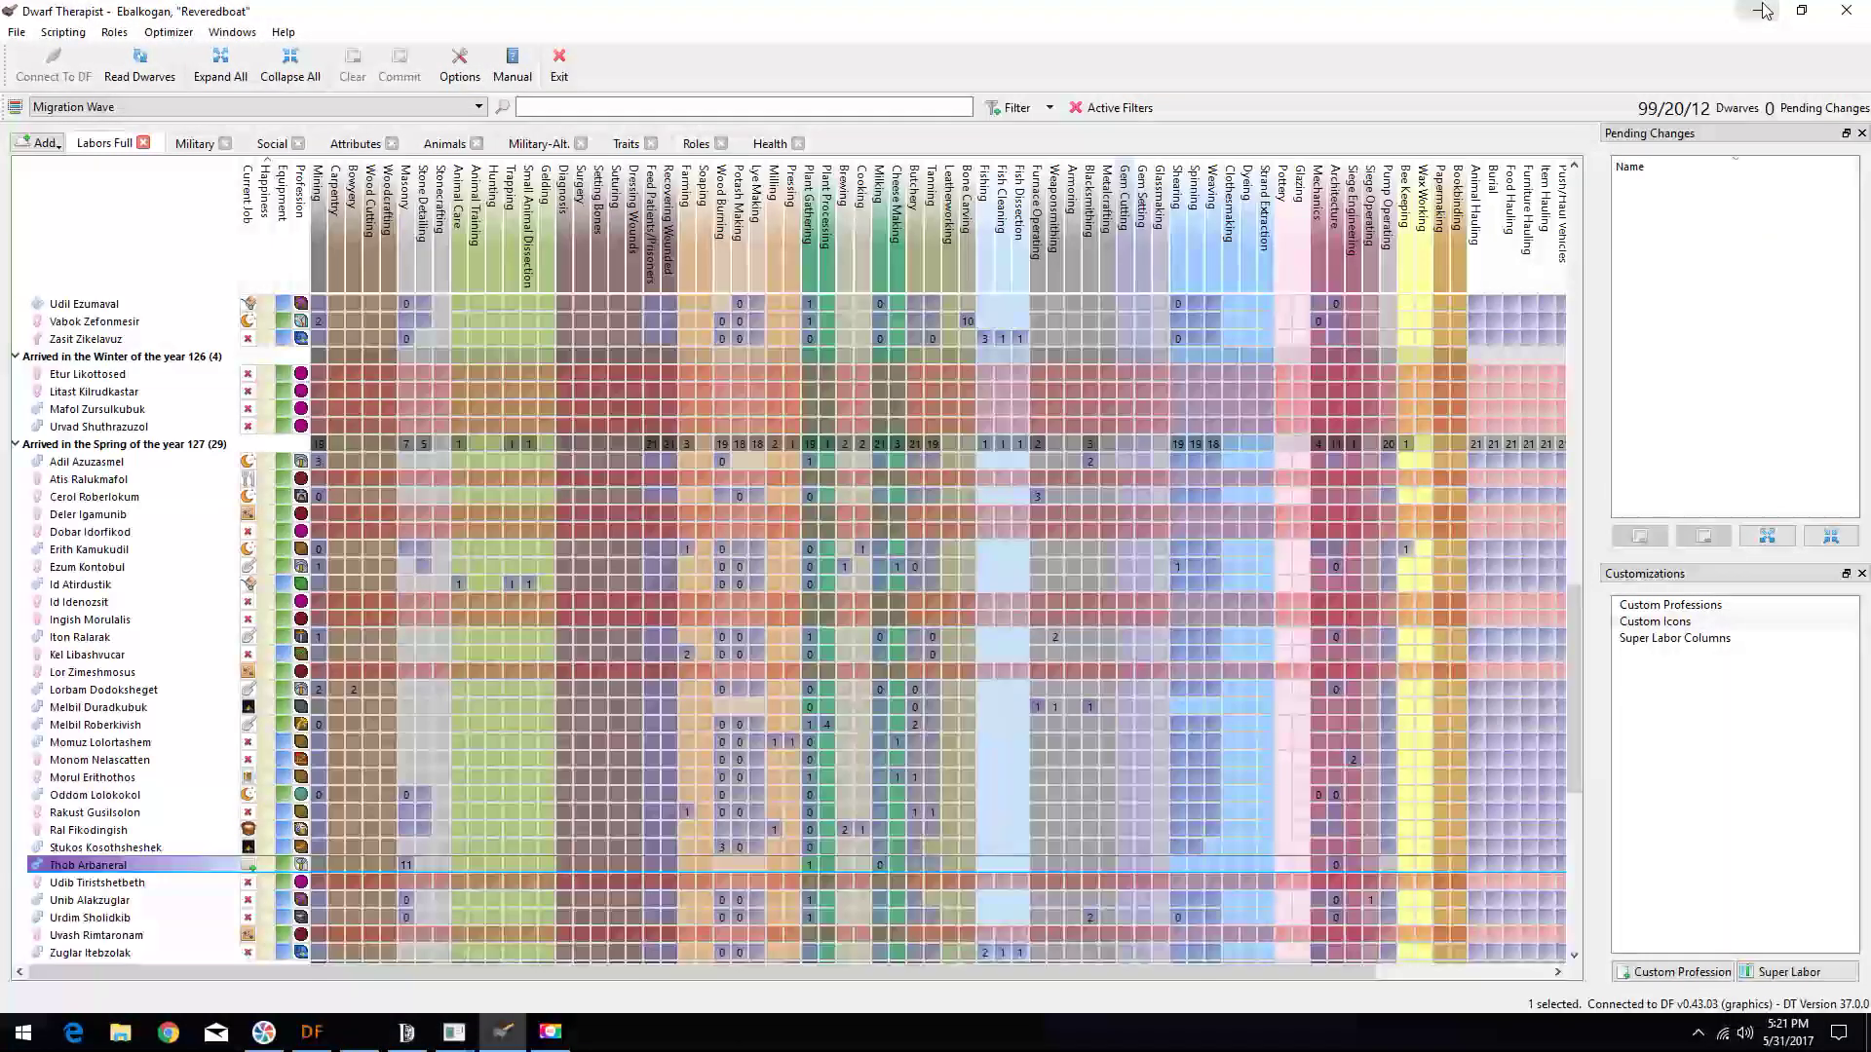
pyautogui.scroll(-3, 1374, 751)
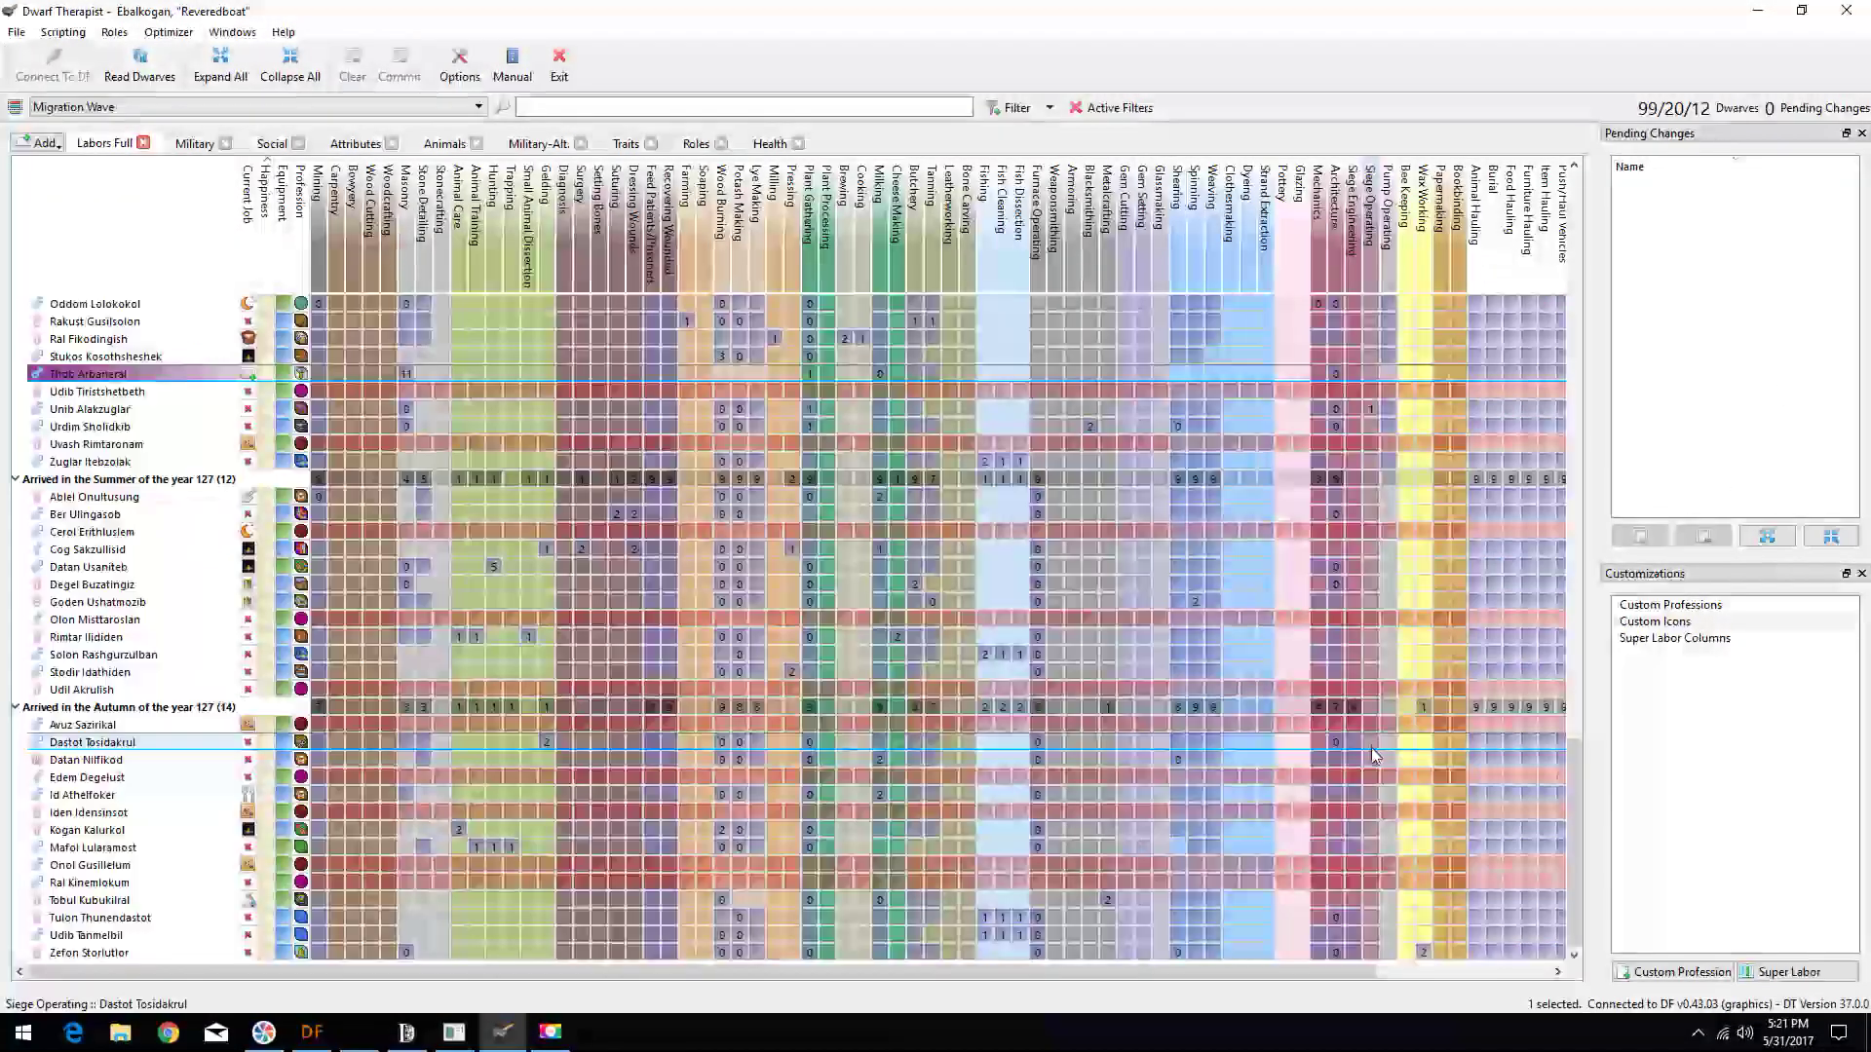
pyautogui.scroll(-1, 1375, 751)
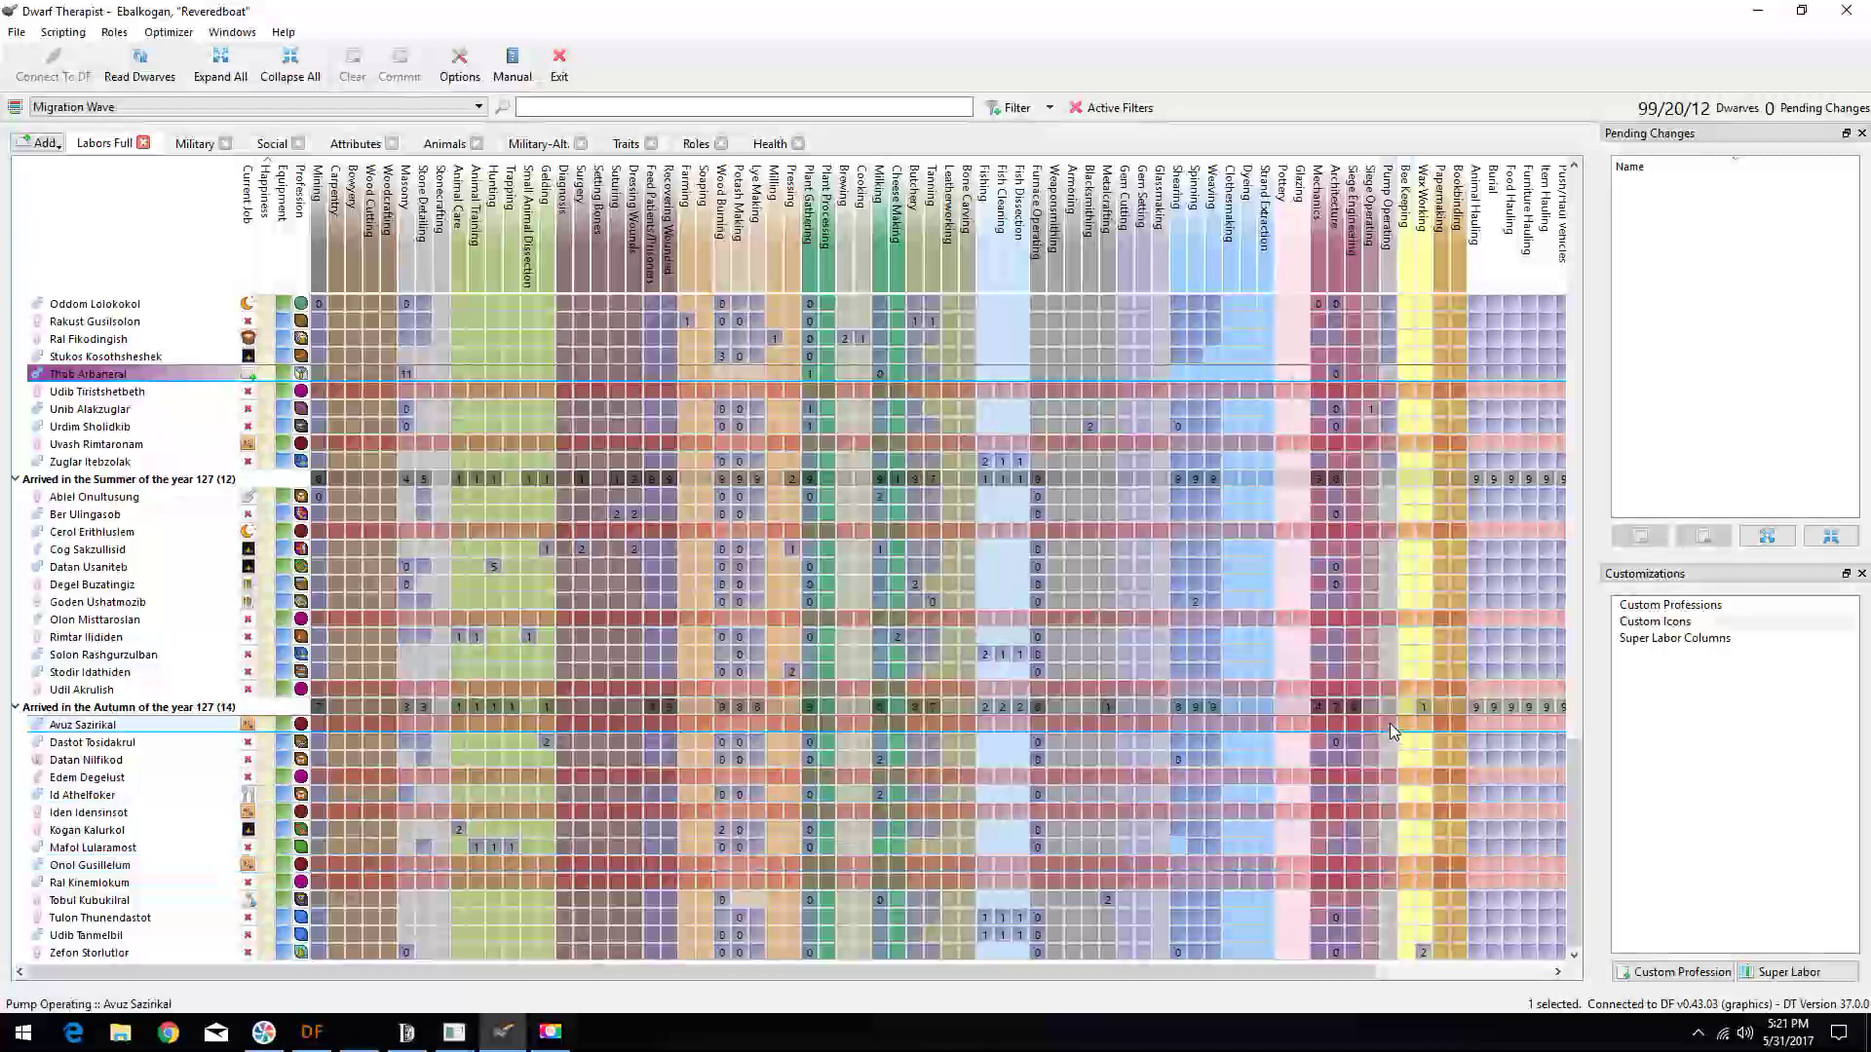
# - Enable Pump Operating for the Autumn and Summer 127 waves, committing each
pyautogui.click(1360, 709)
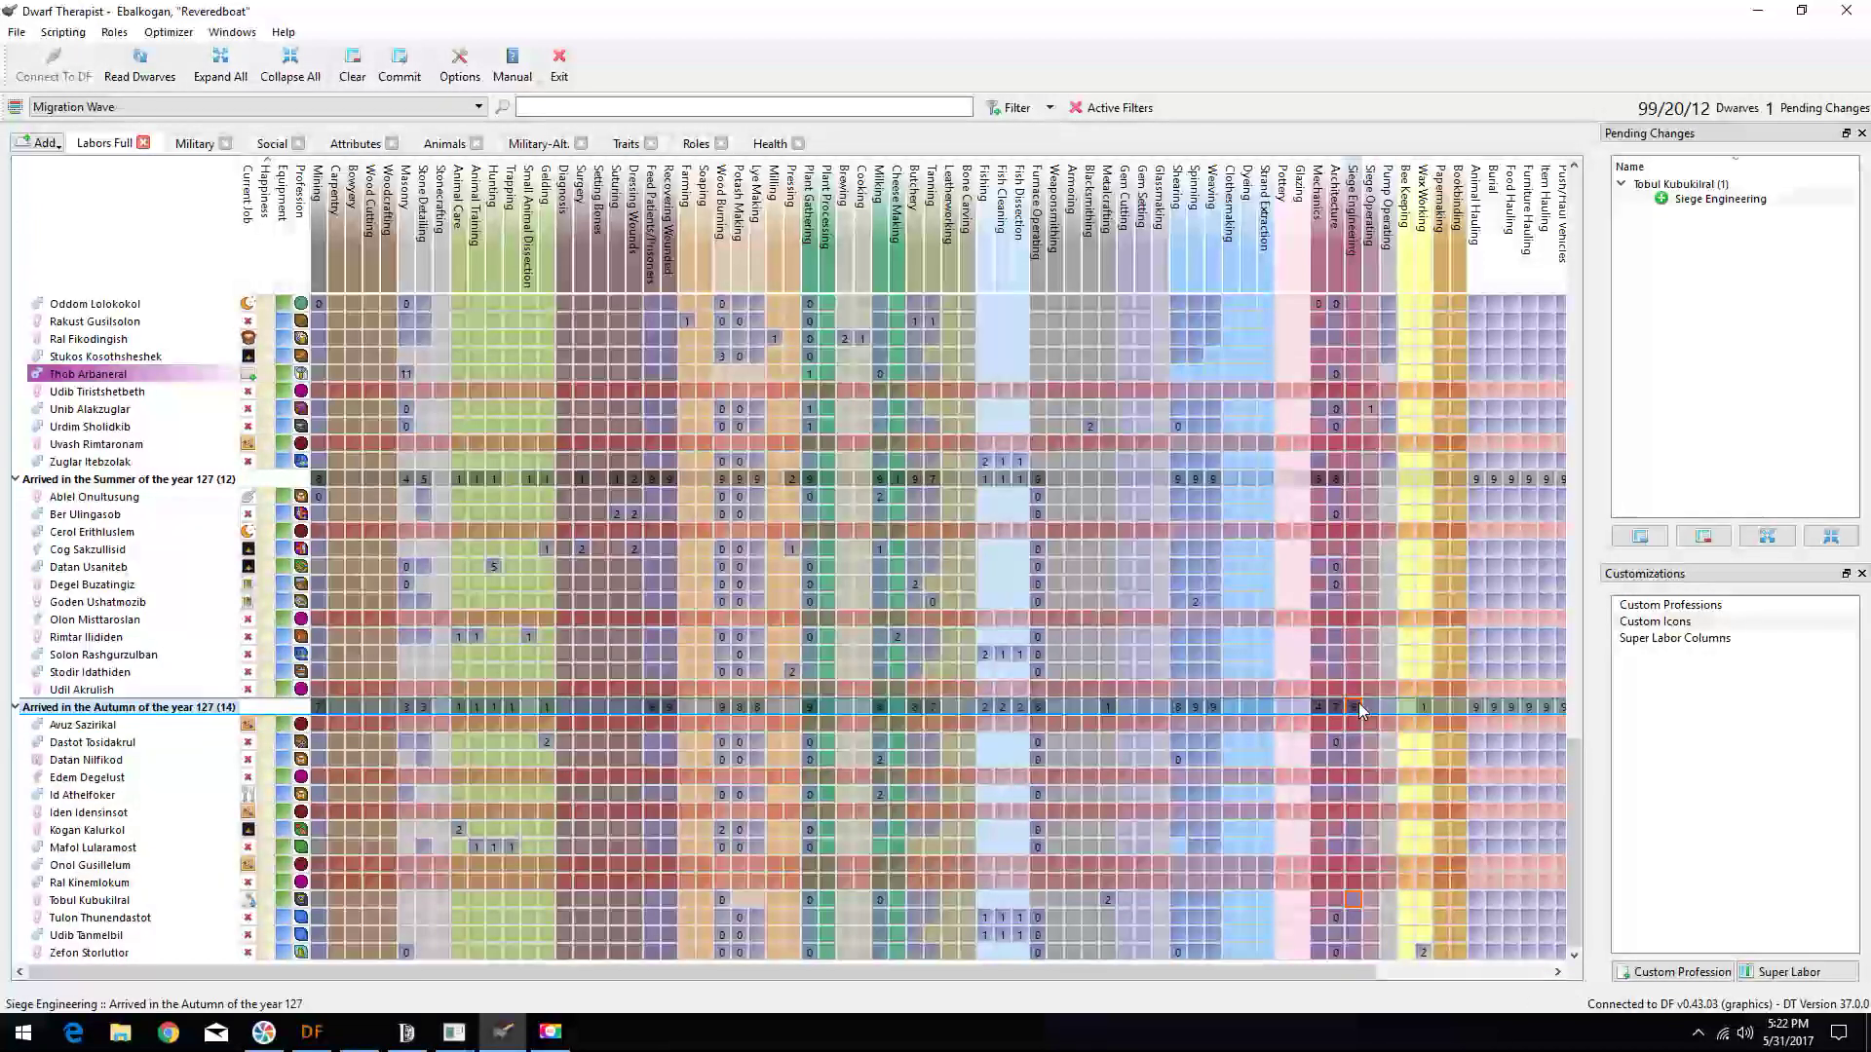
pyautogui.click(1359, 708)
pyautogui.click(1396, 710)
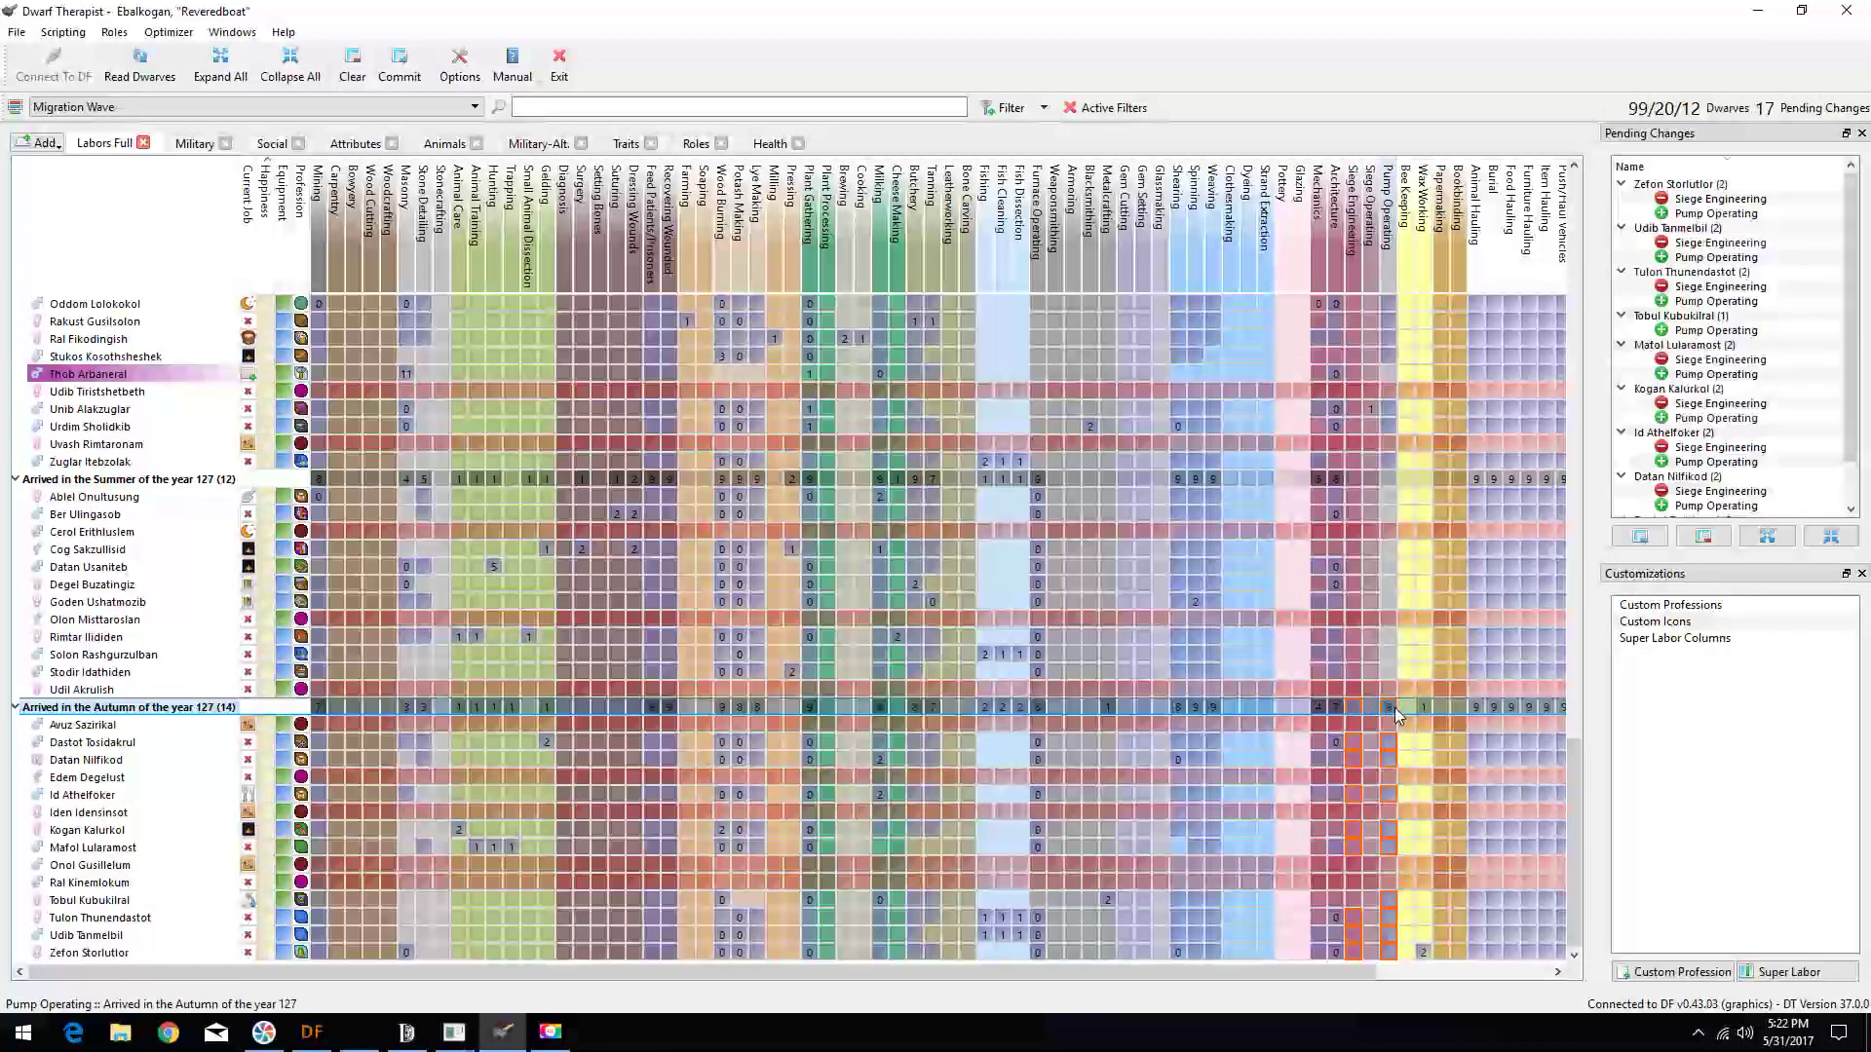
pyautogui.click(399, 65)
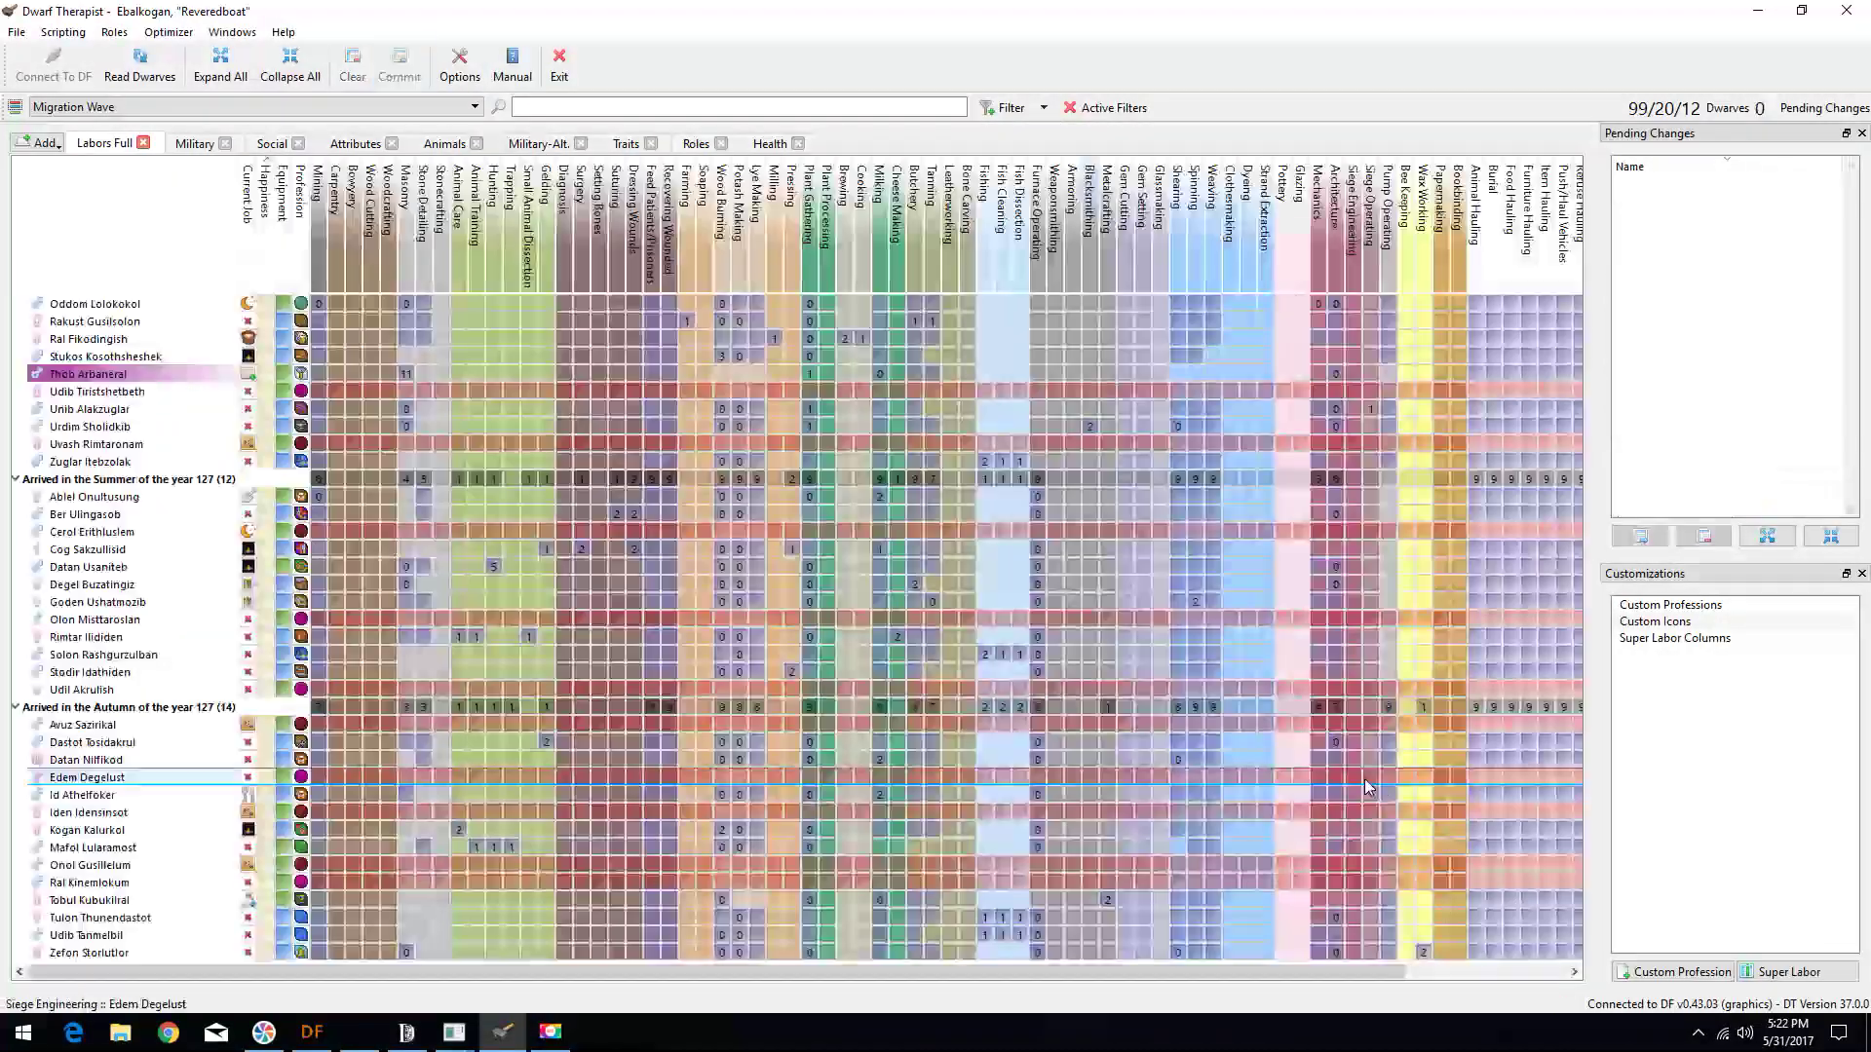
pyautogui.scroll(3, 1379, 779)
pyautogui.scroll(3, 1378, 780)
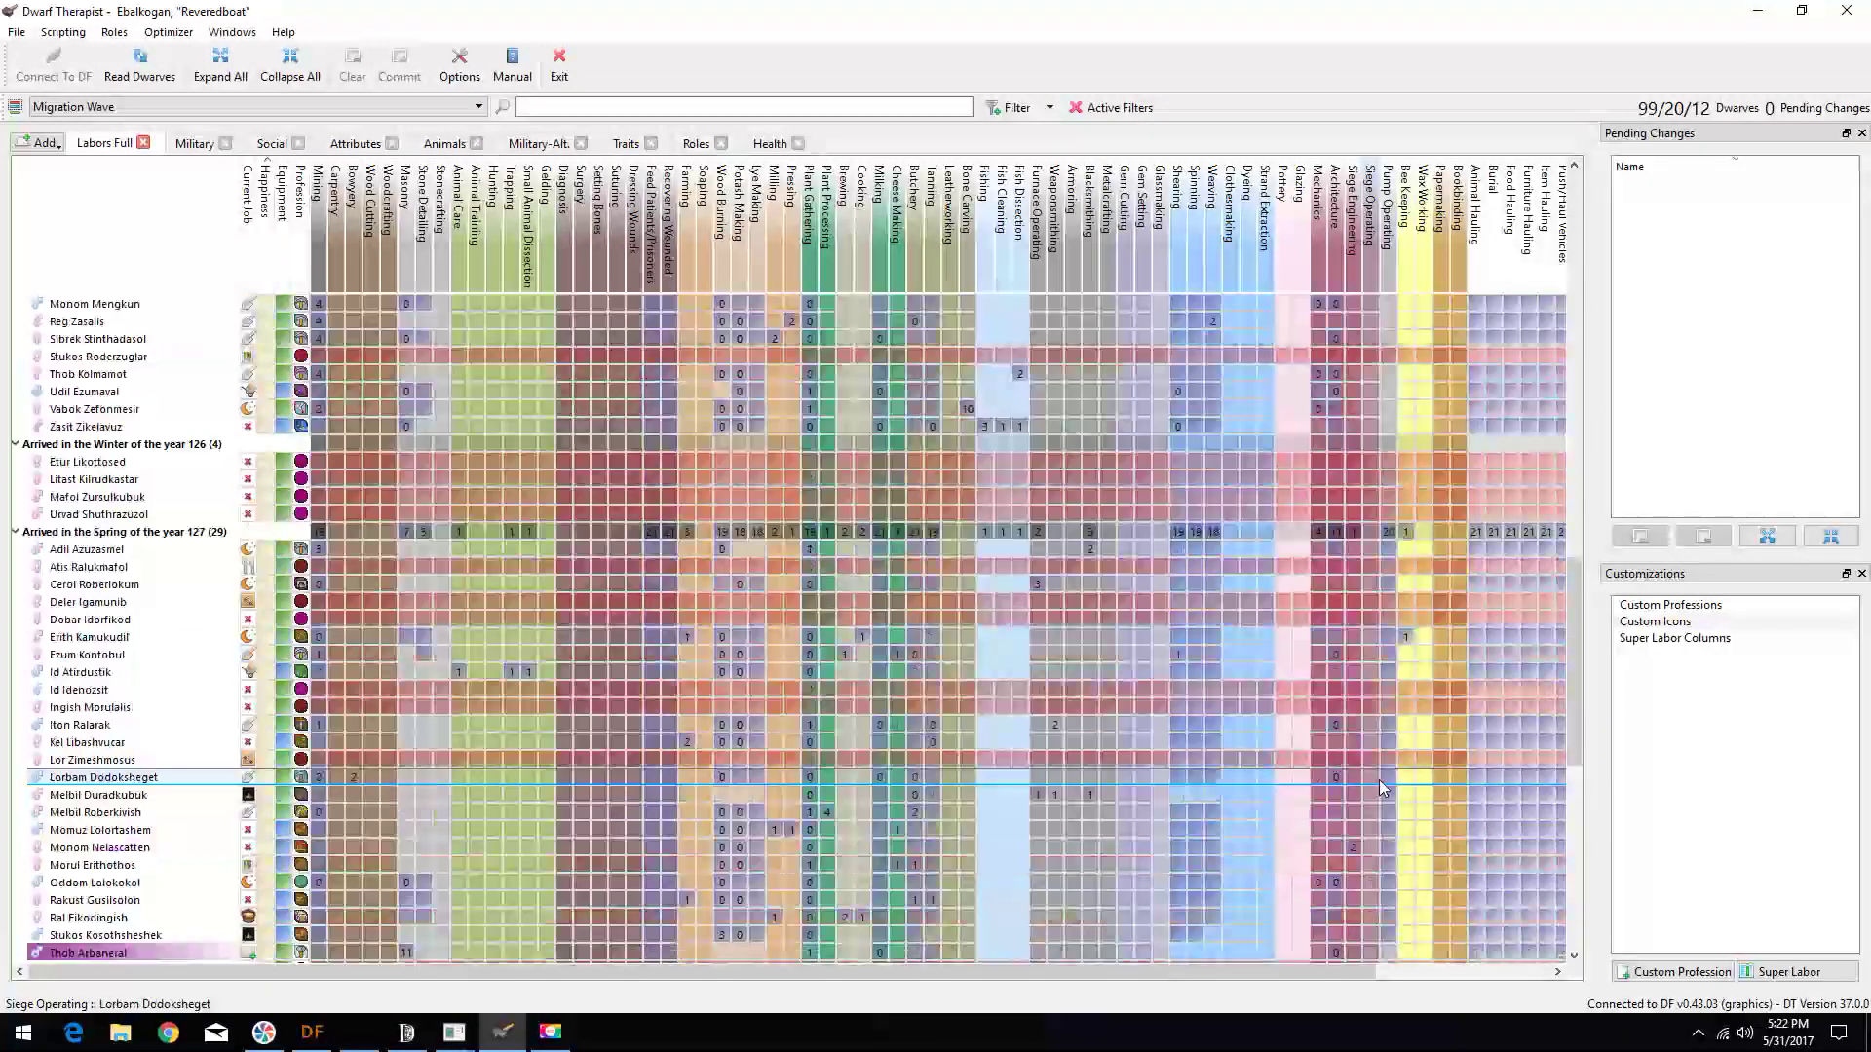
pyautogui.scroll(-6, 1378, 779)
pyautogui.scroll(-2, 1377, 764)
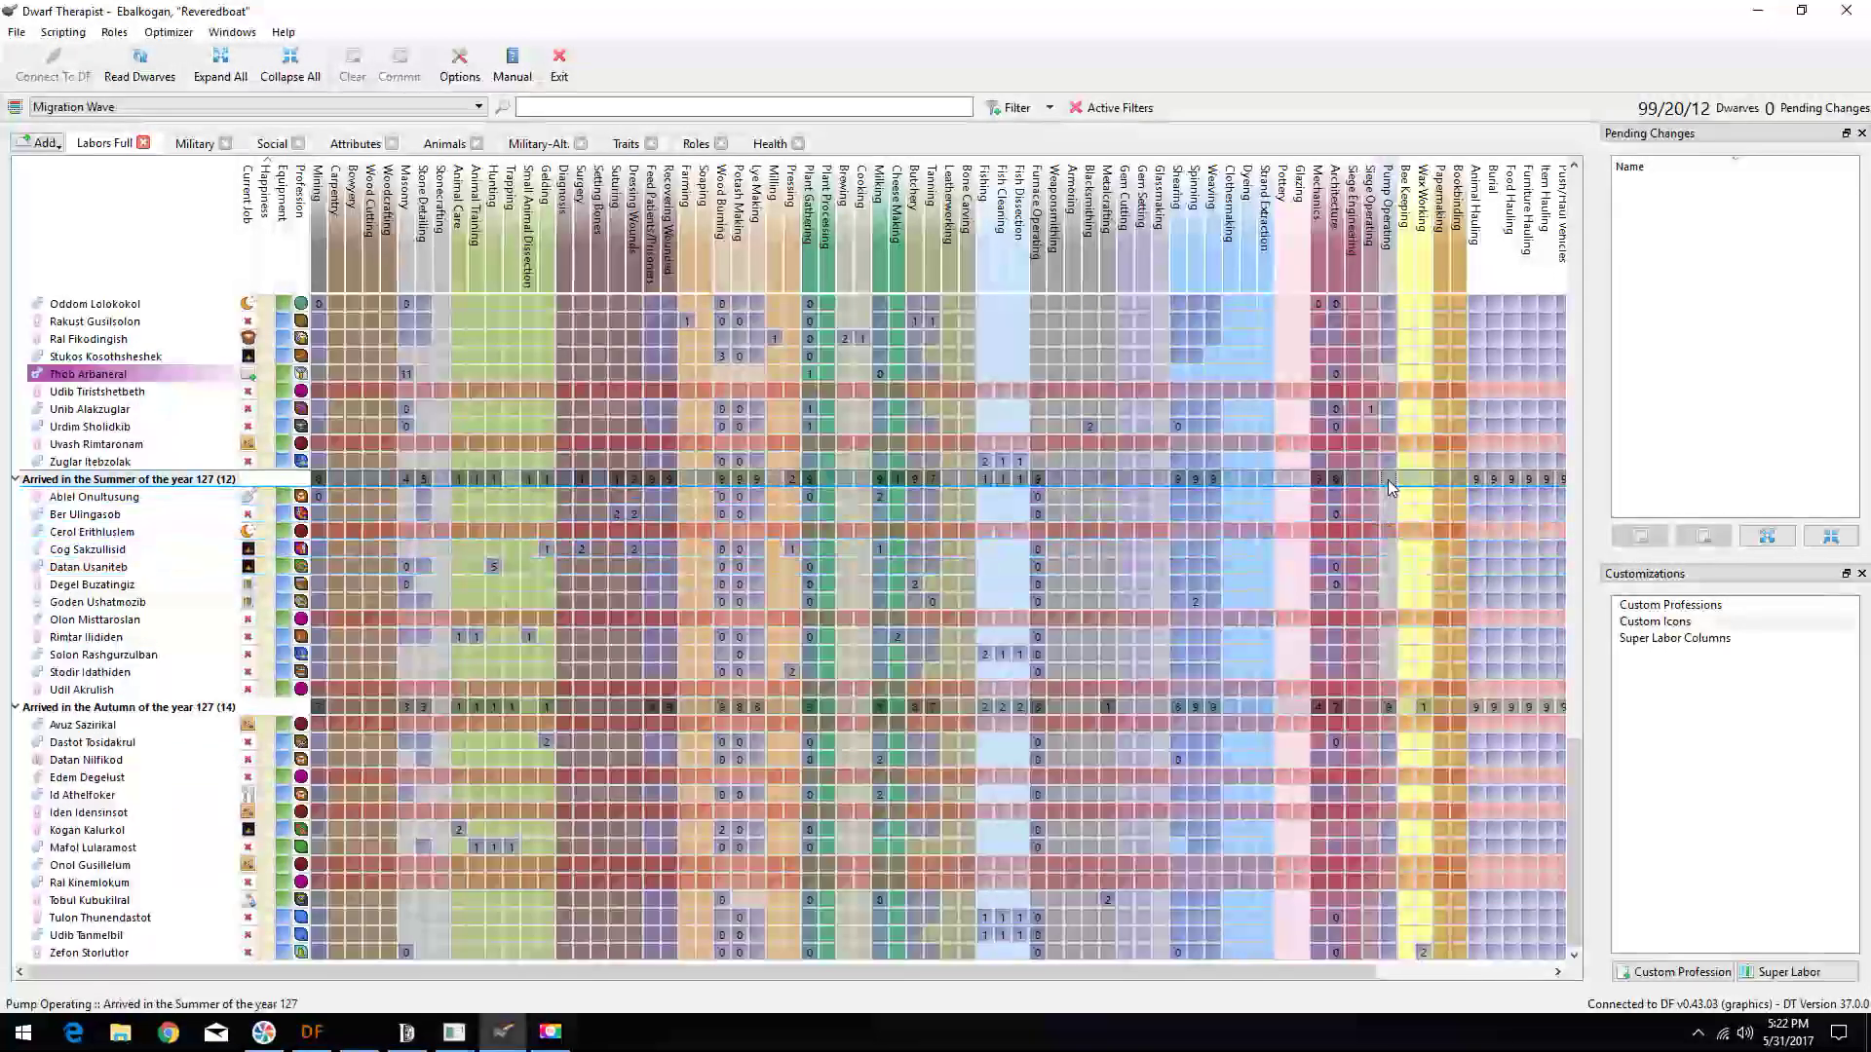
pyautogui.click(1388, 479)
pyautogui.click(399, 67)
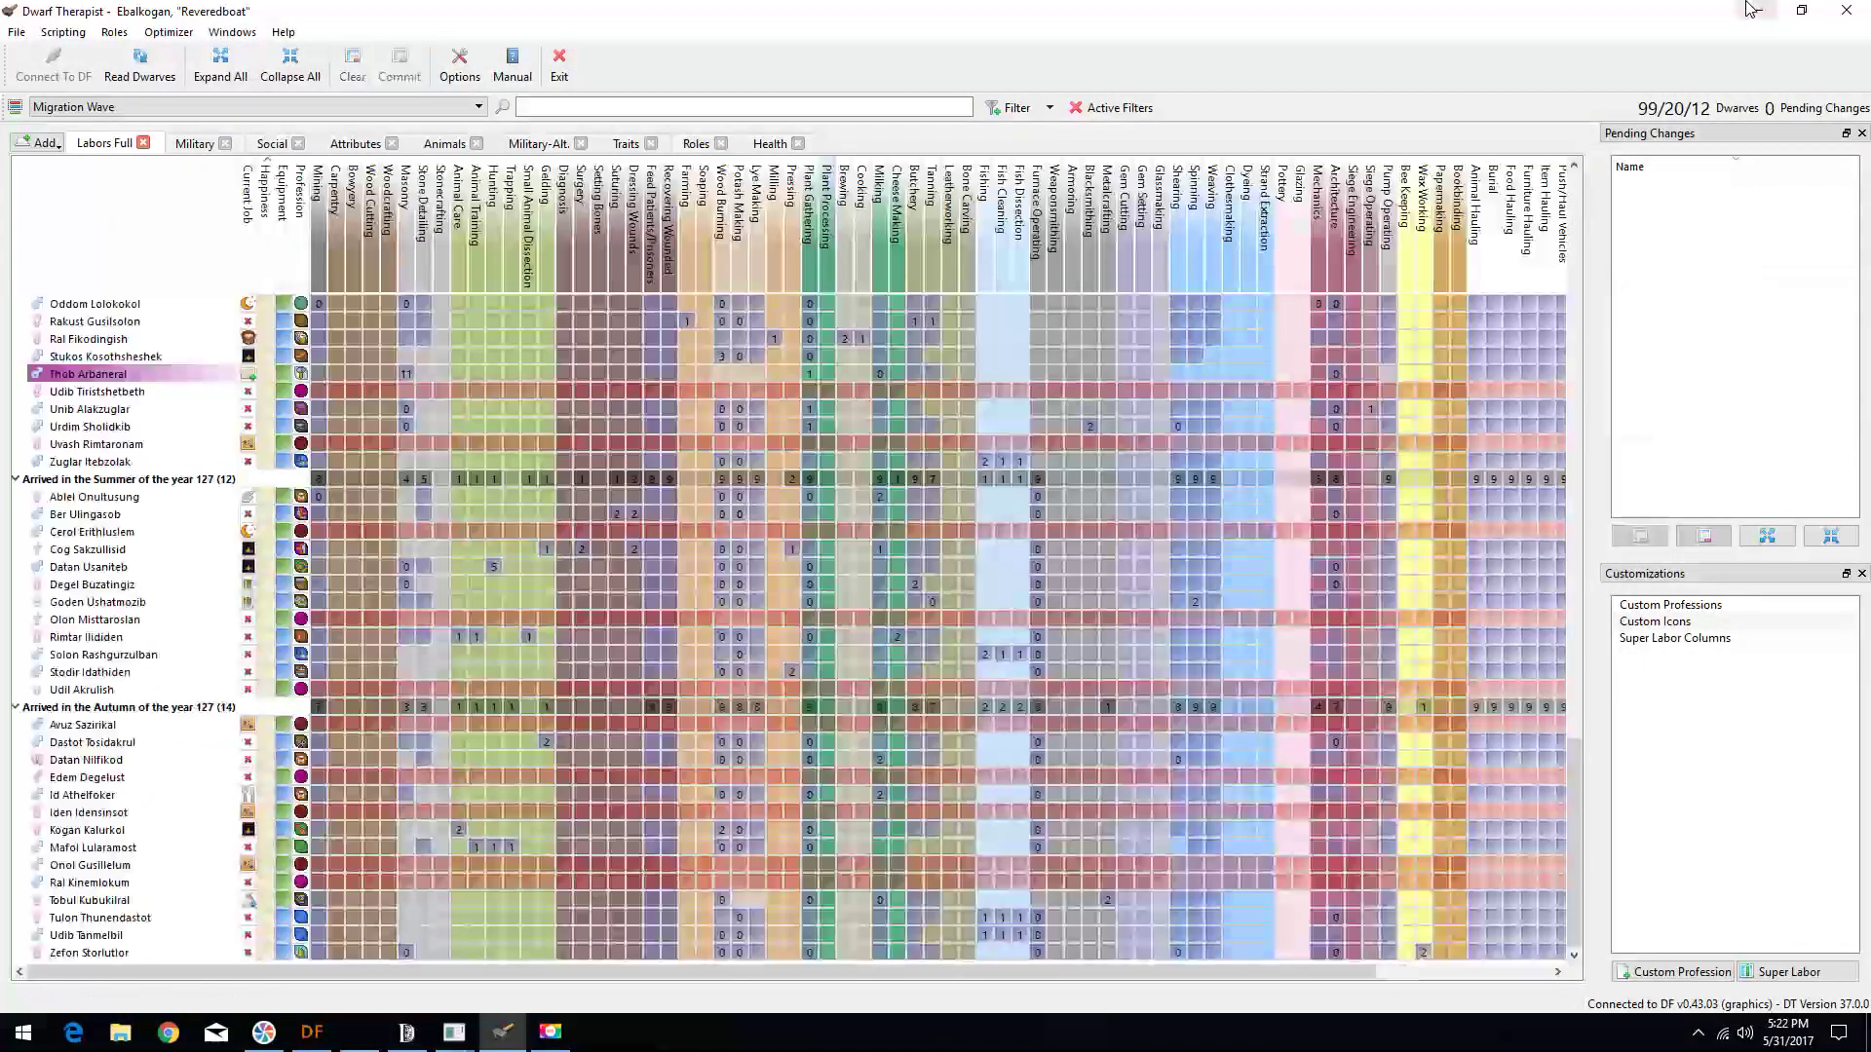
# - Return to Dwarf Fortress and resume the game
pyautogui.click(1759, 11)
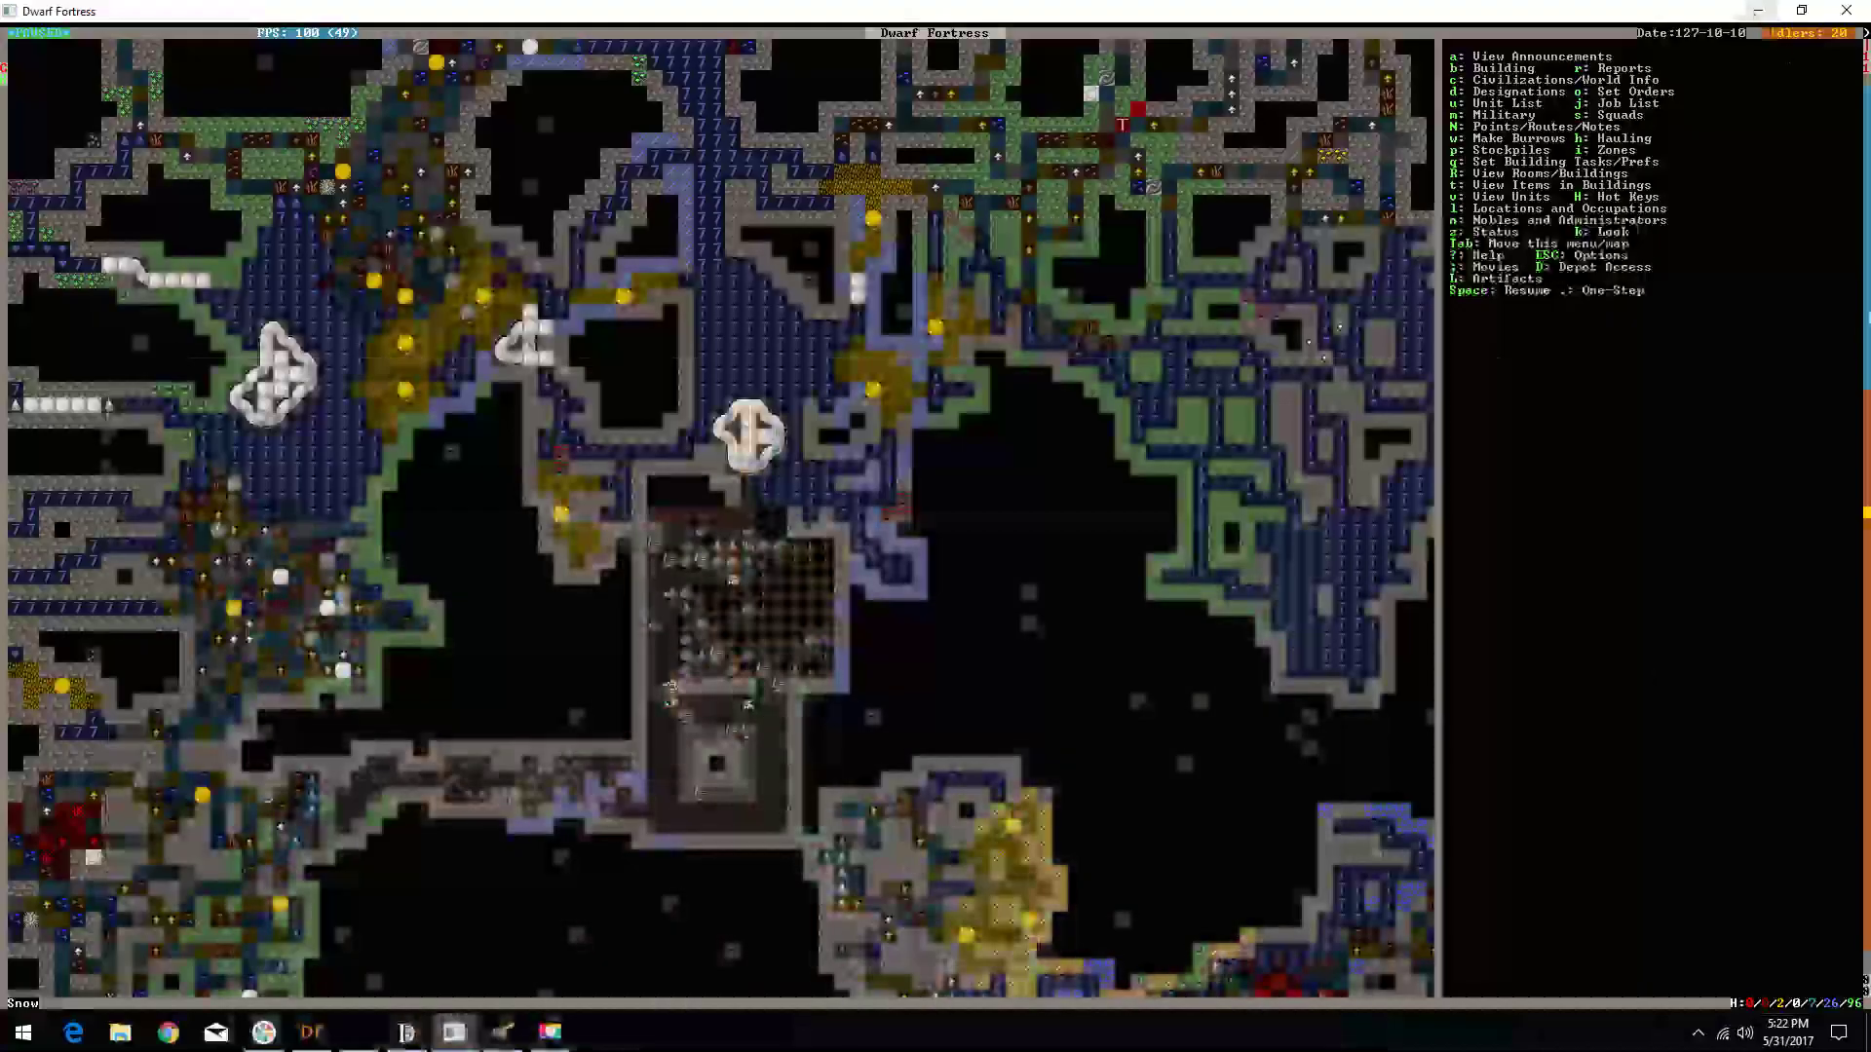
pyautogui.press('Escape')
pyautogui.press('Escape')
pyautogui.press('space')
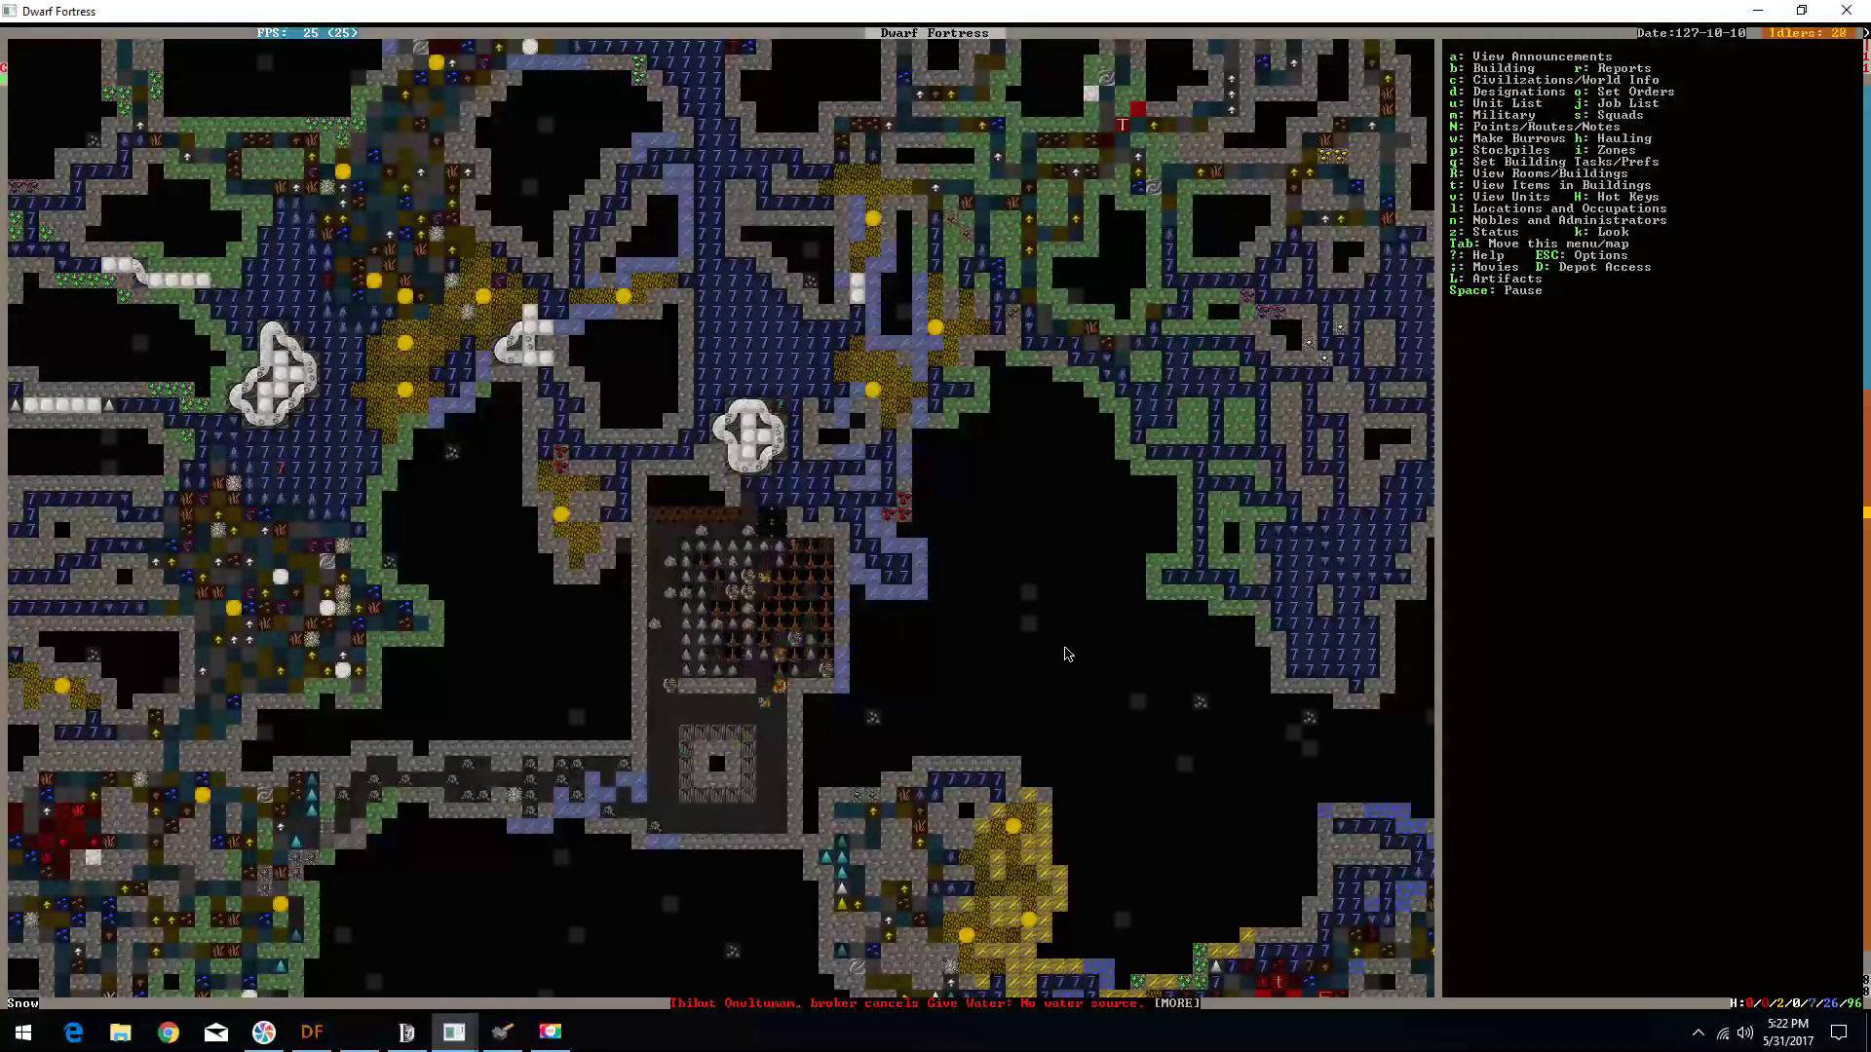
# - Review the unit list and the announcements log, then return to the fortress map
pyautogui.press('u')
pyautogui.press('Escape')
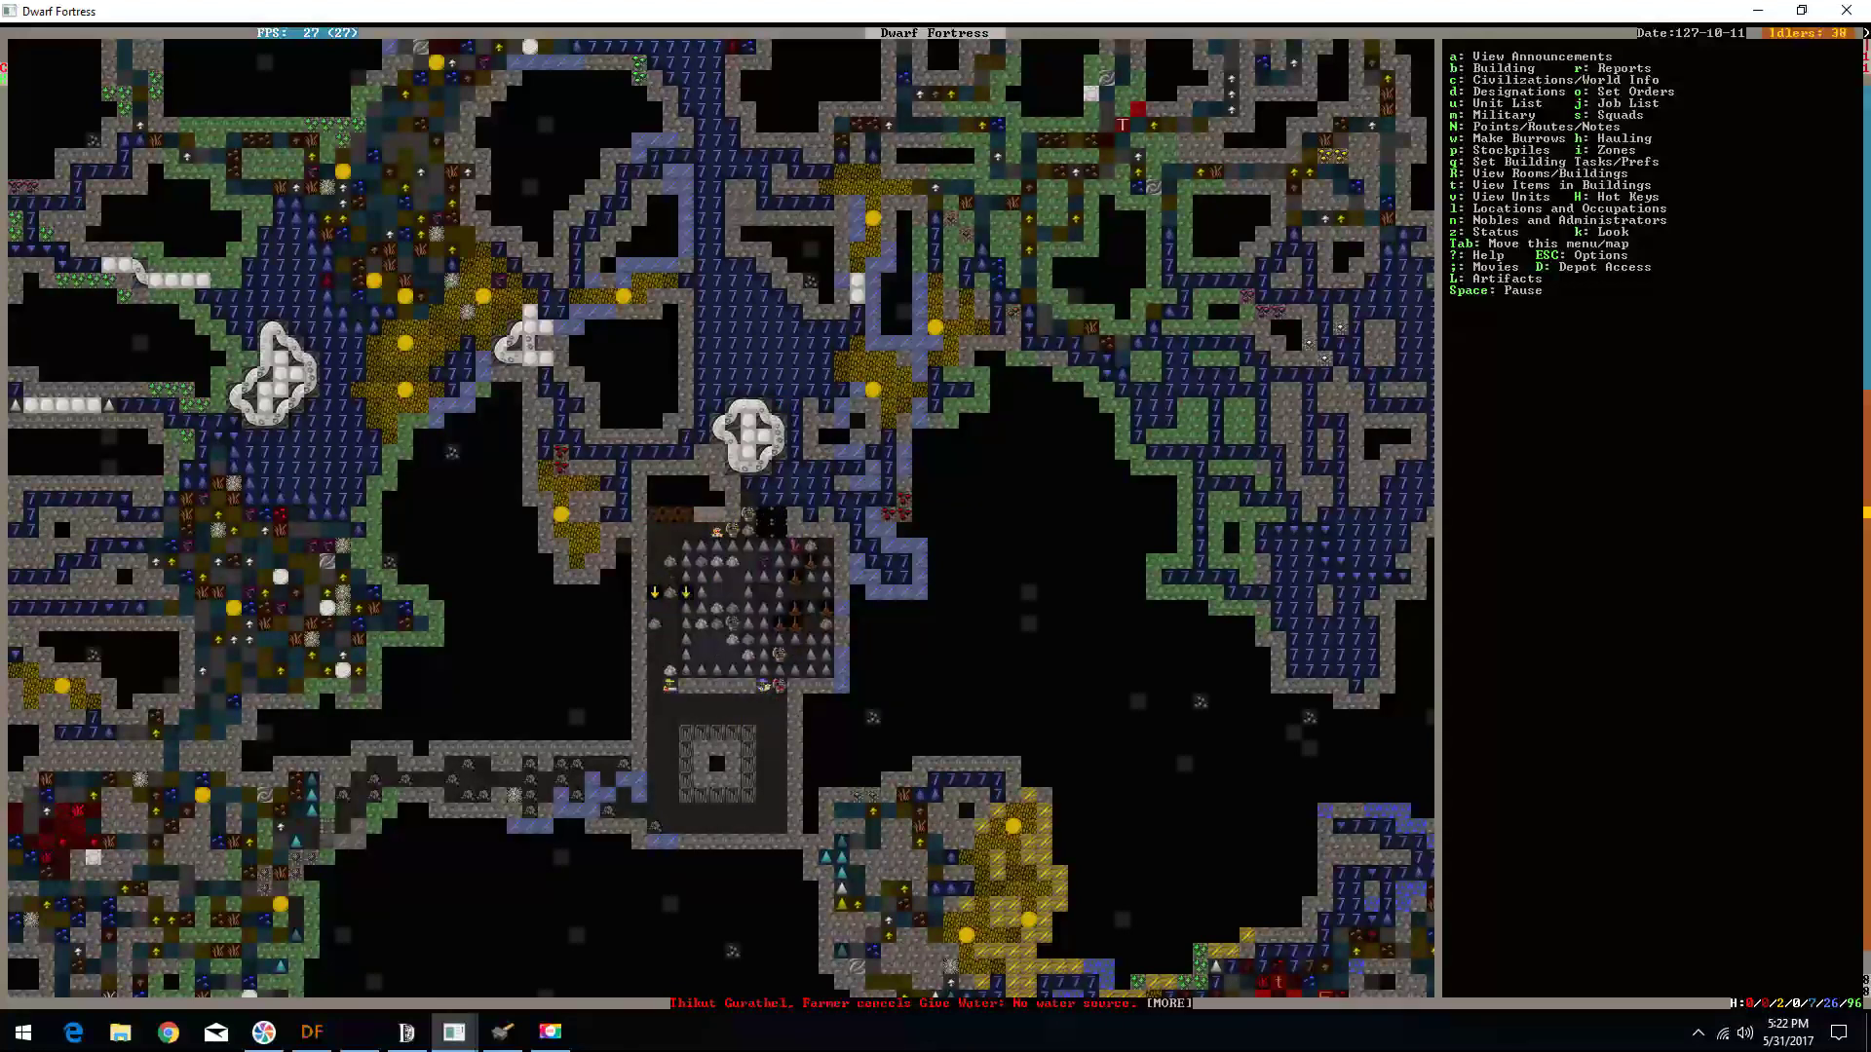
pyautogui.press('a')
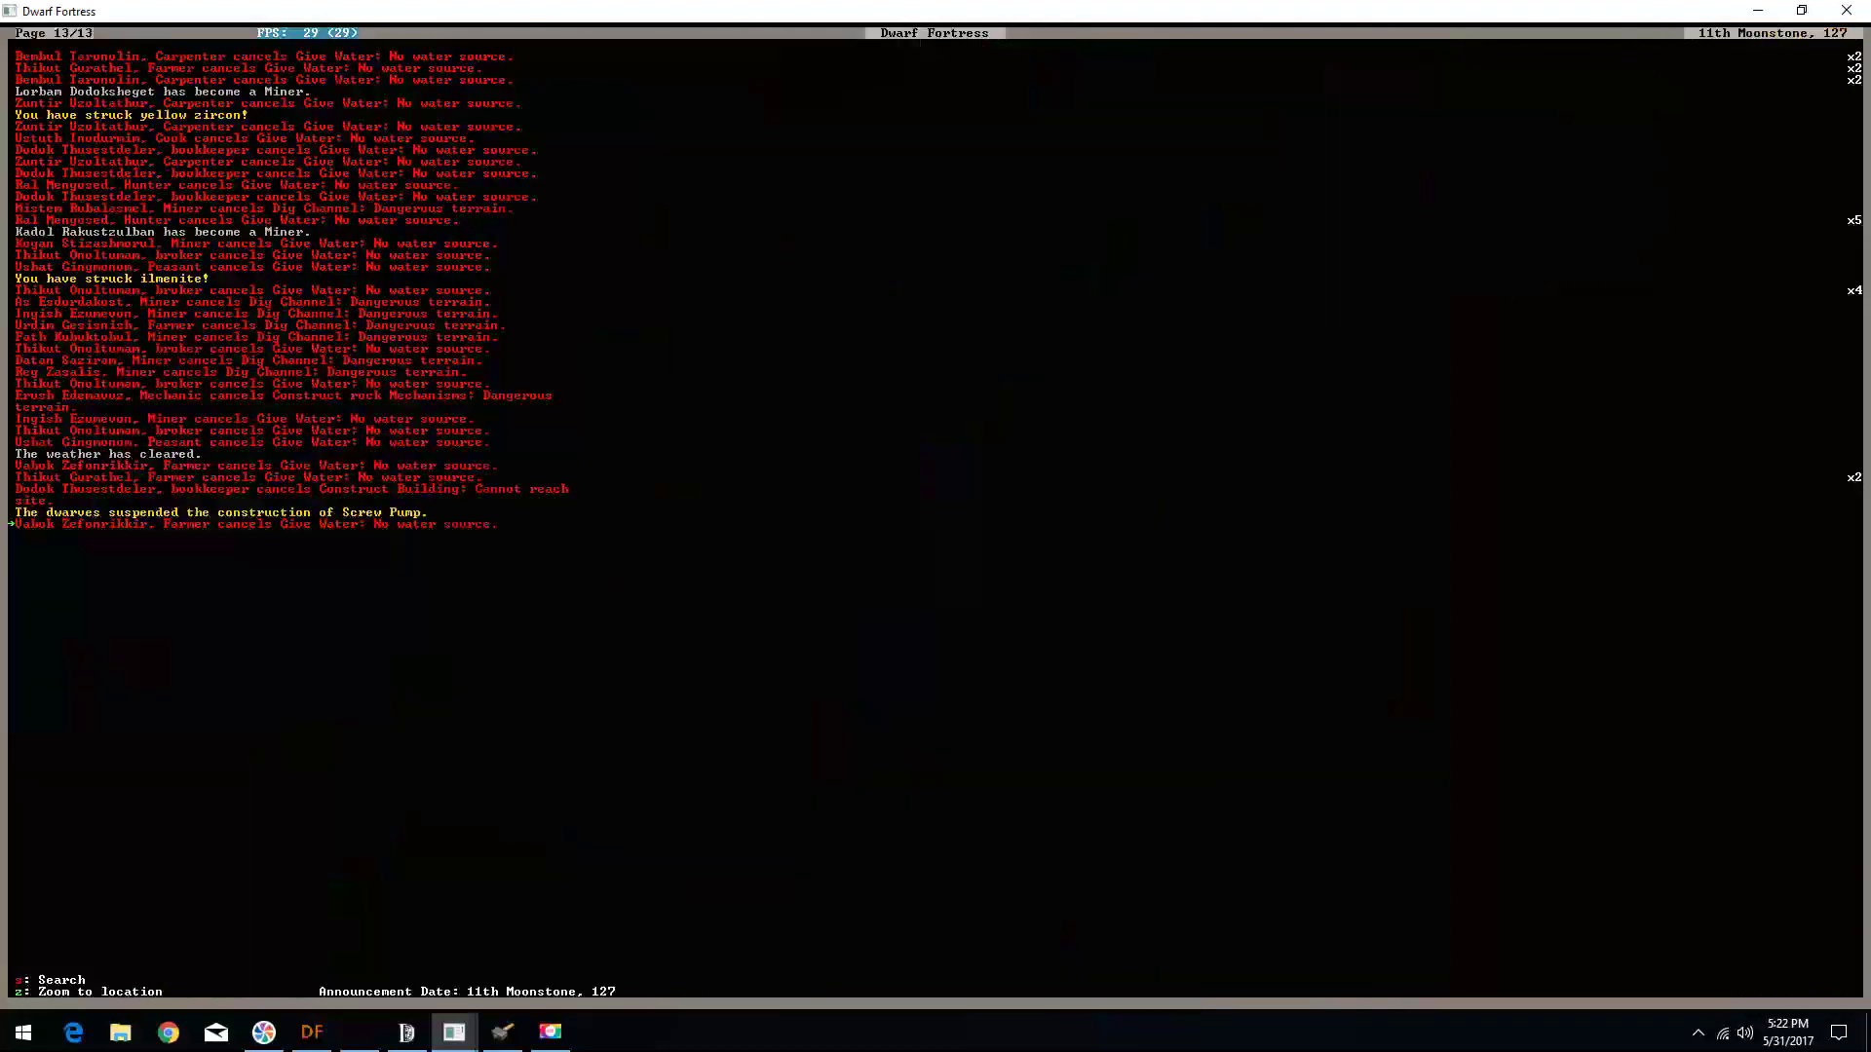
pyautogui.press('Escape')
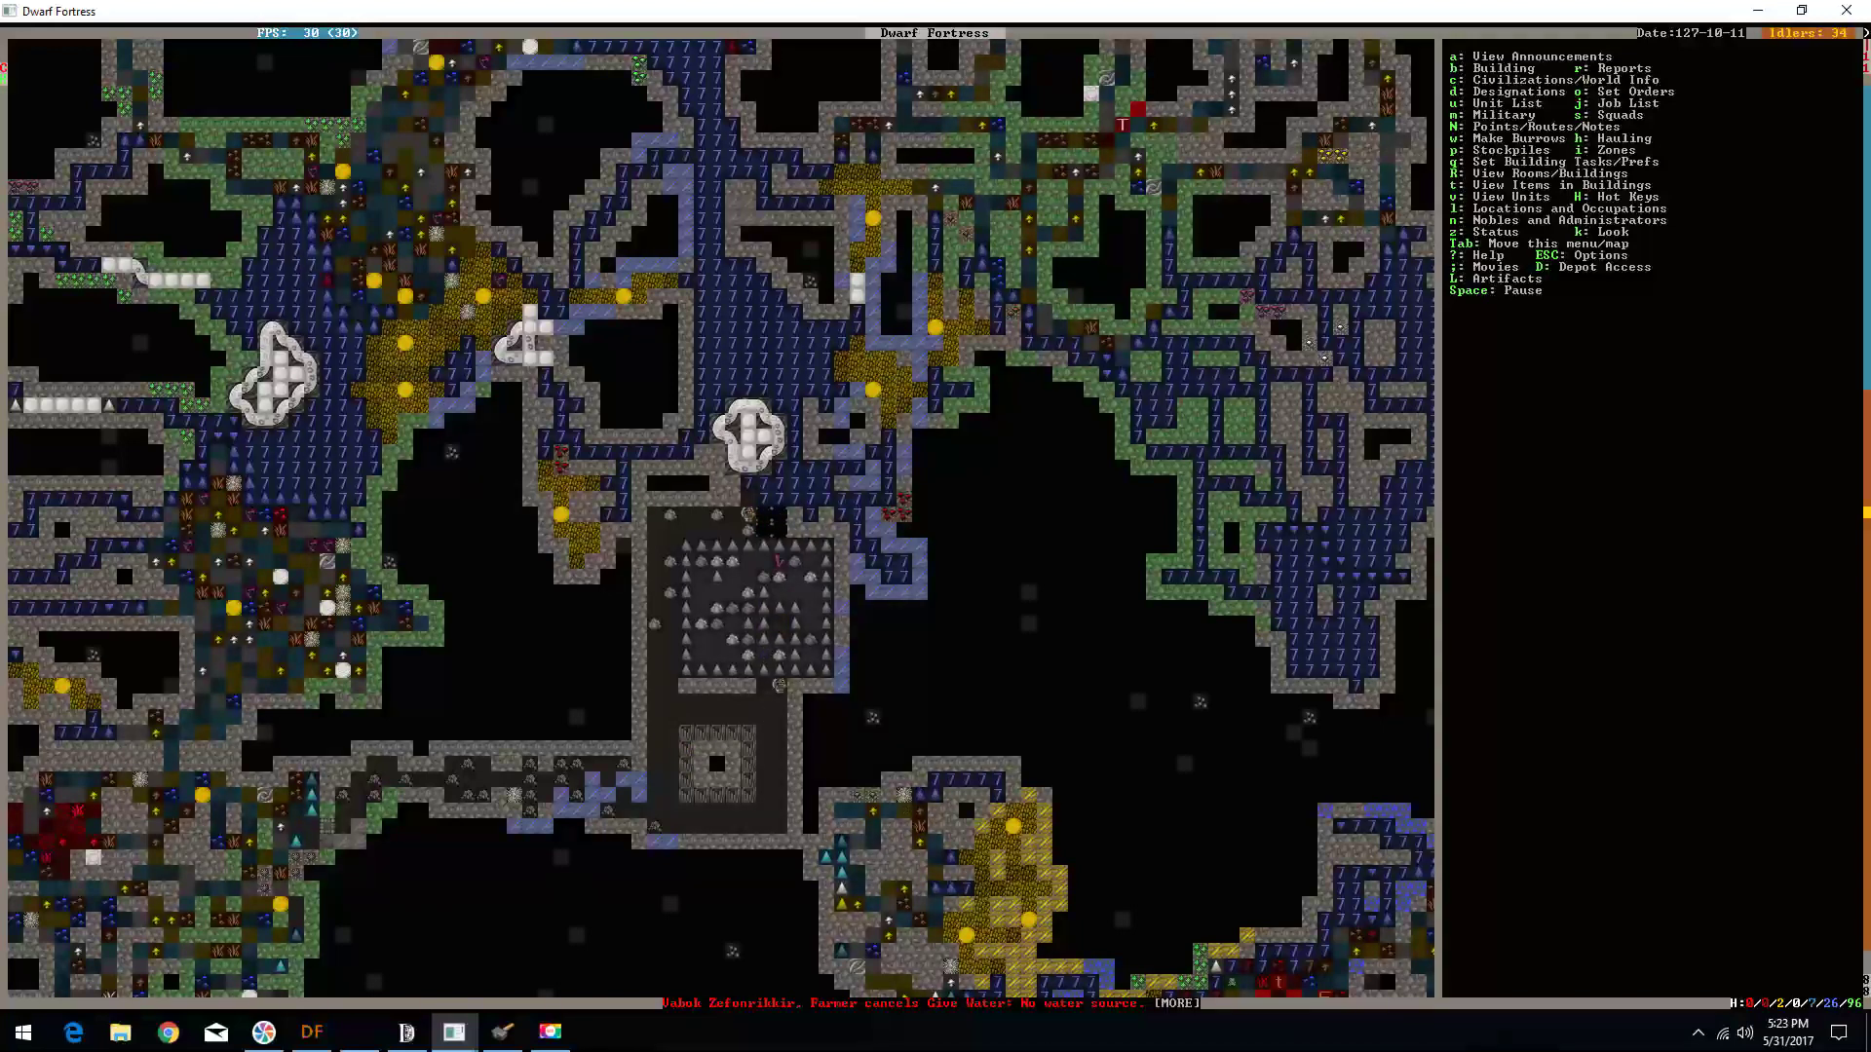
# - Set the screw pump to be worked manually, then recheck its status
pyautogui.press('q')
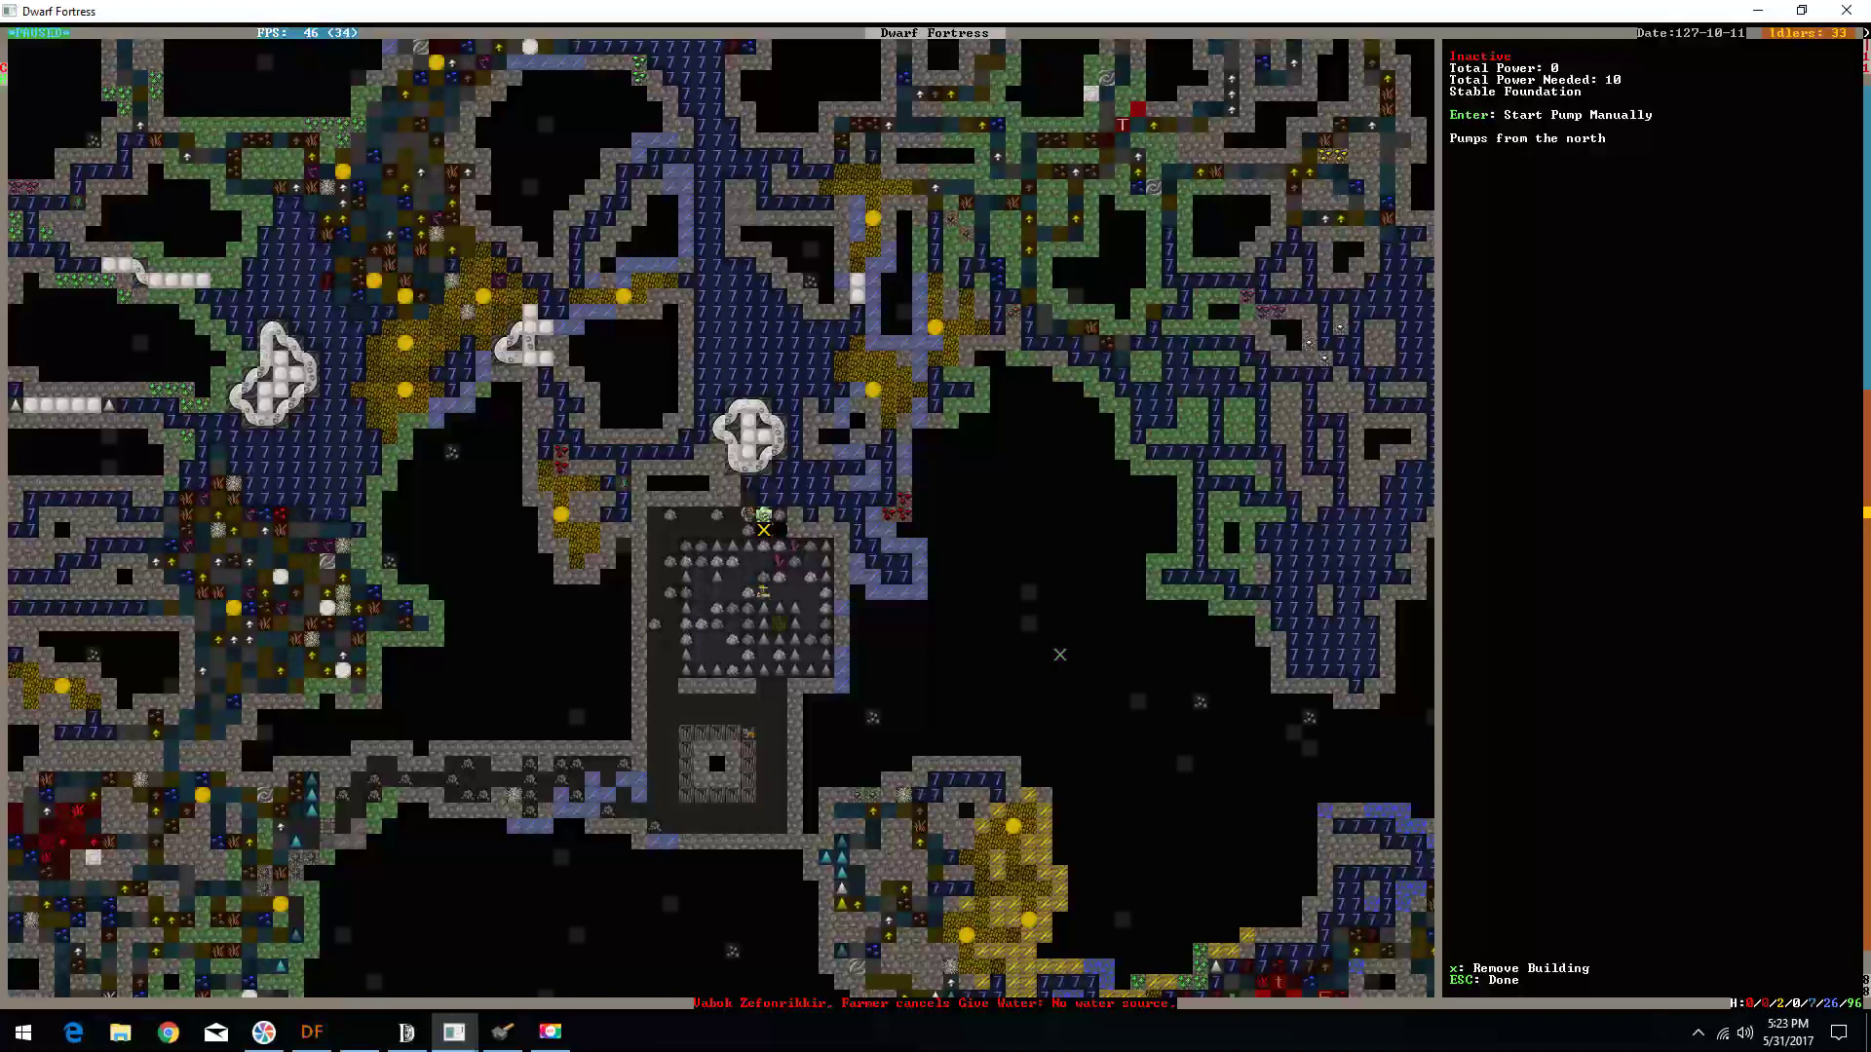
pyautogui.press('Return')
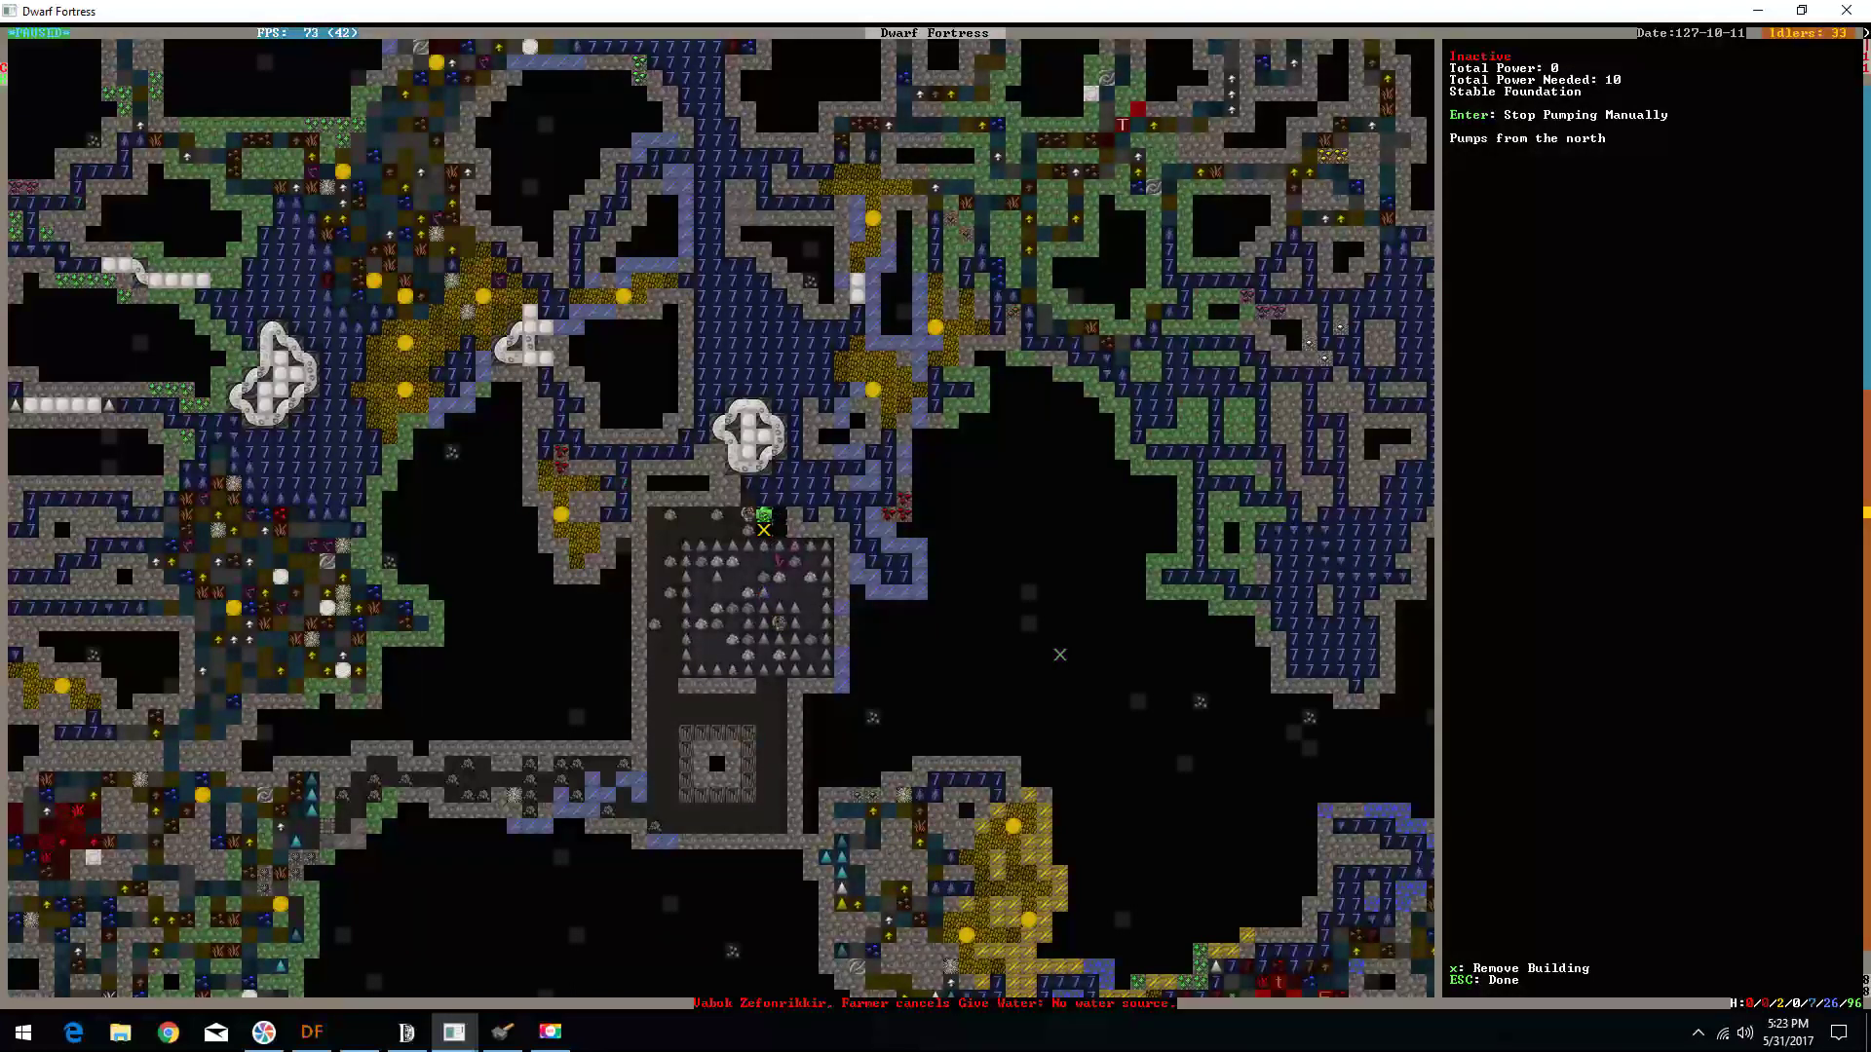
pyautogui.press('Escape')
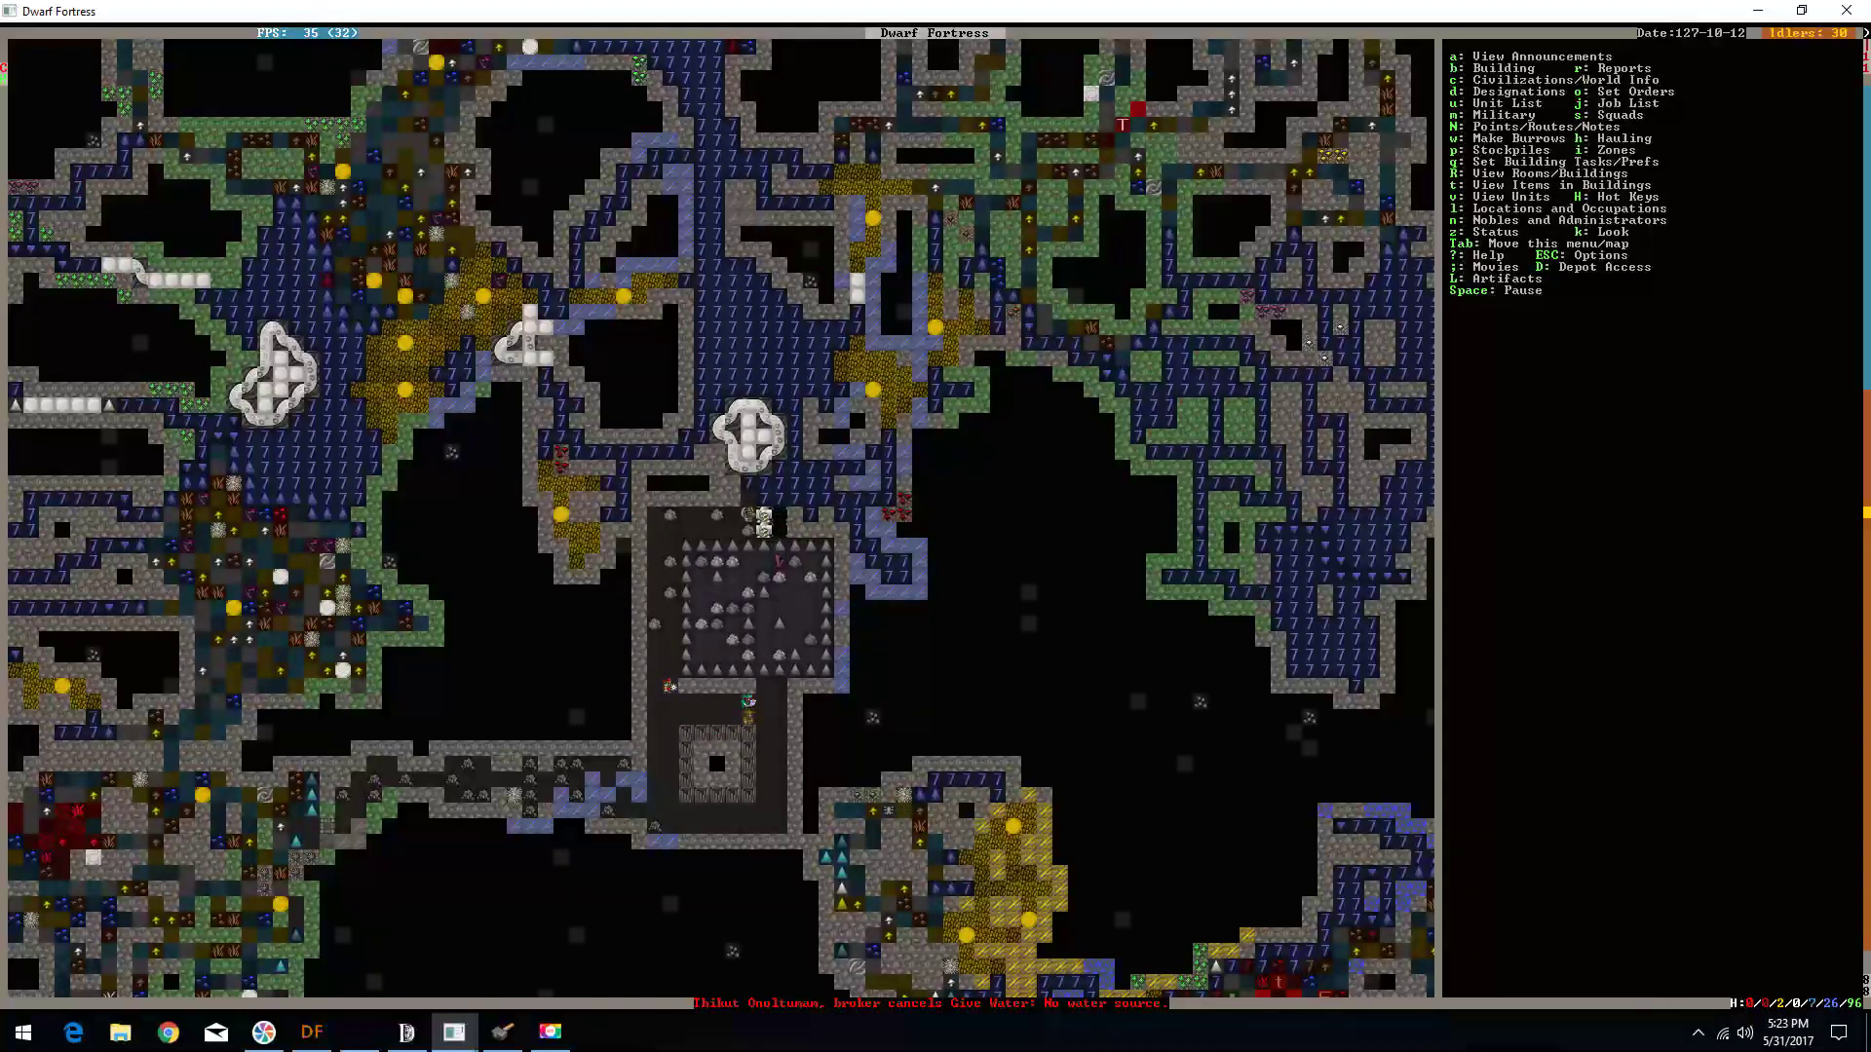
pyautogui.press('q')
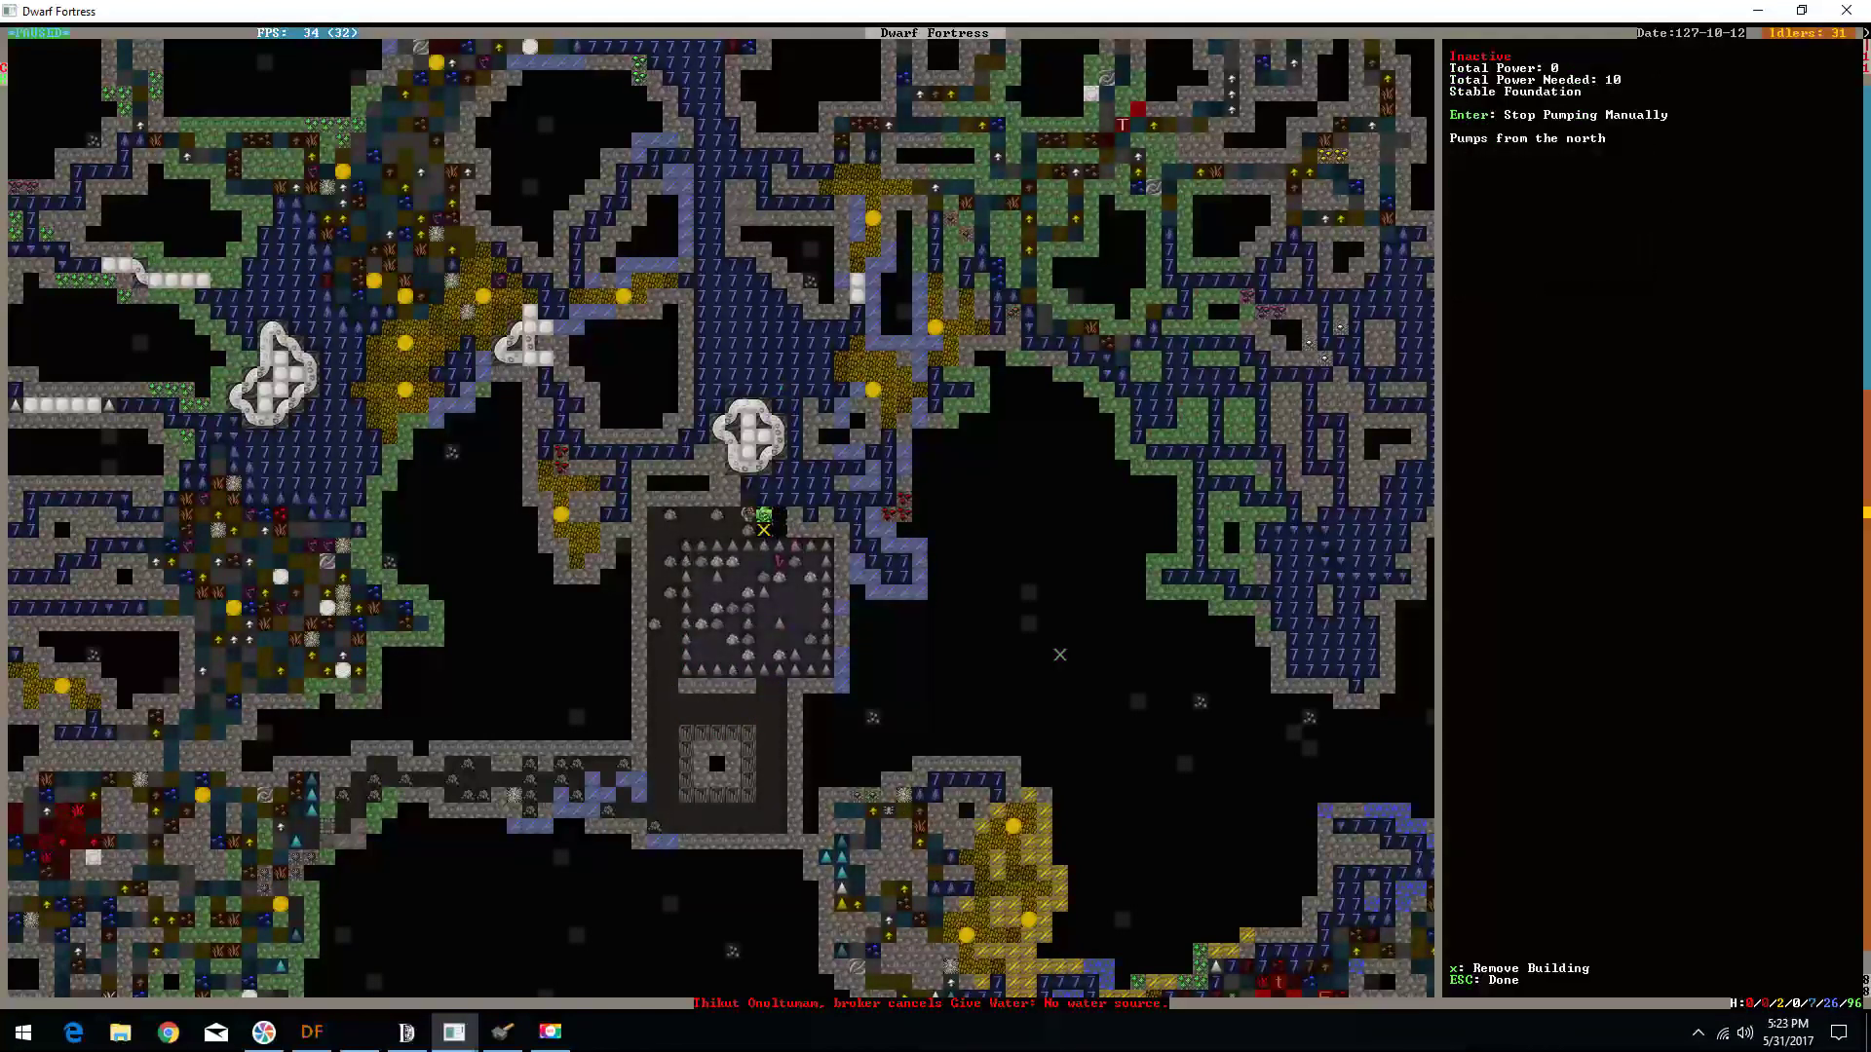
pyautogui.press('Escape')
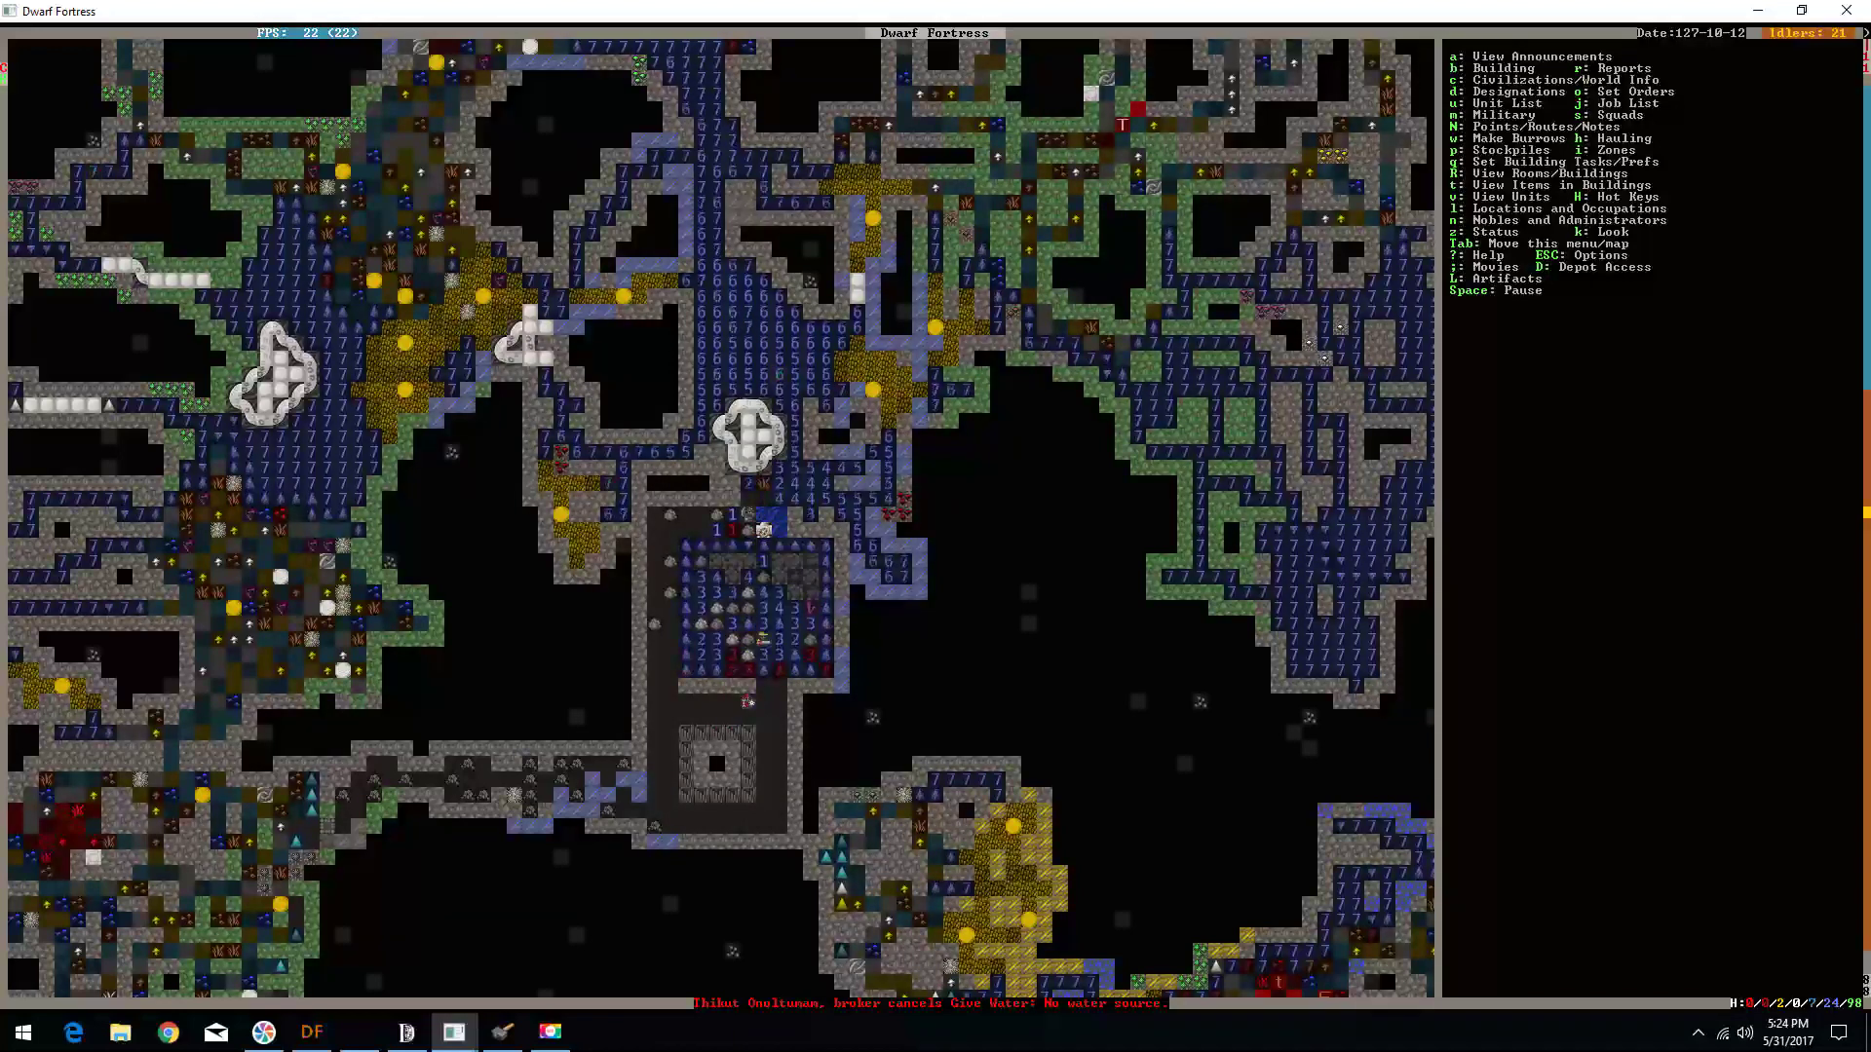
# - Briefly pause, then look at a tile in the flooded pit
pyautogui.press('space')
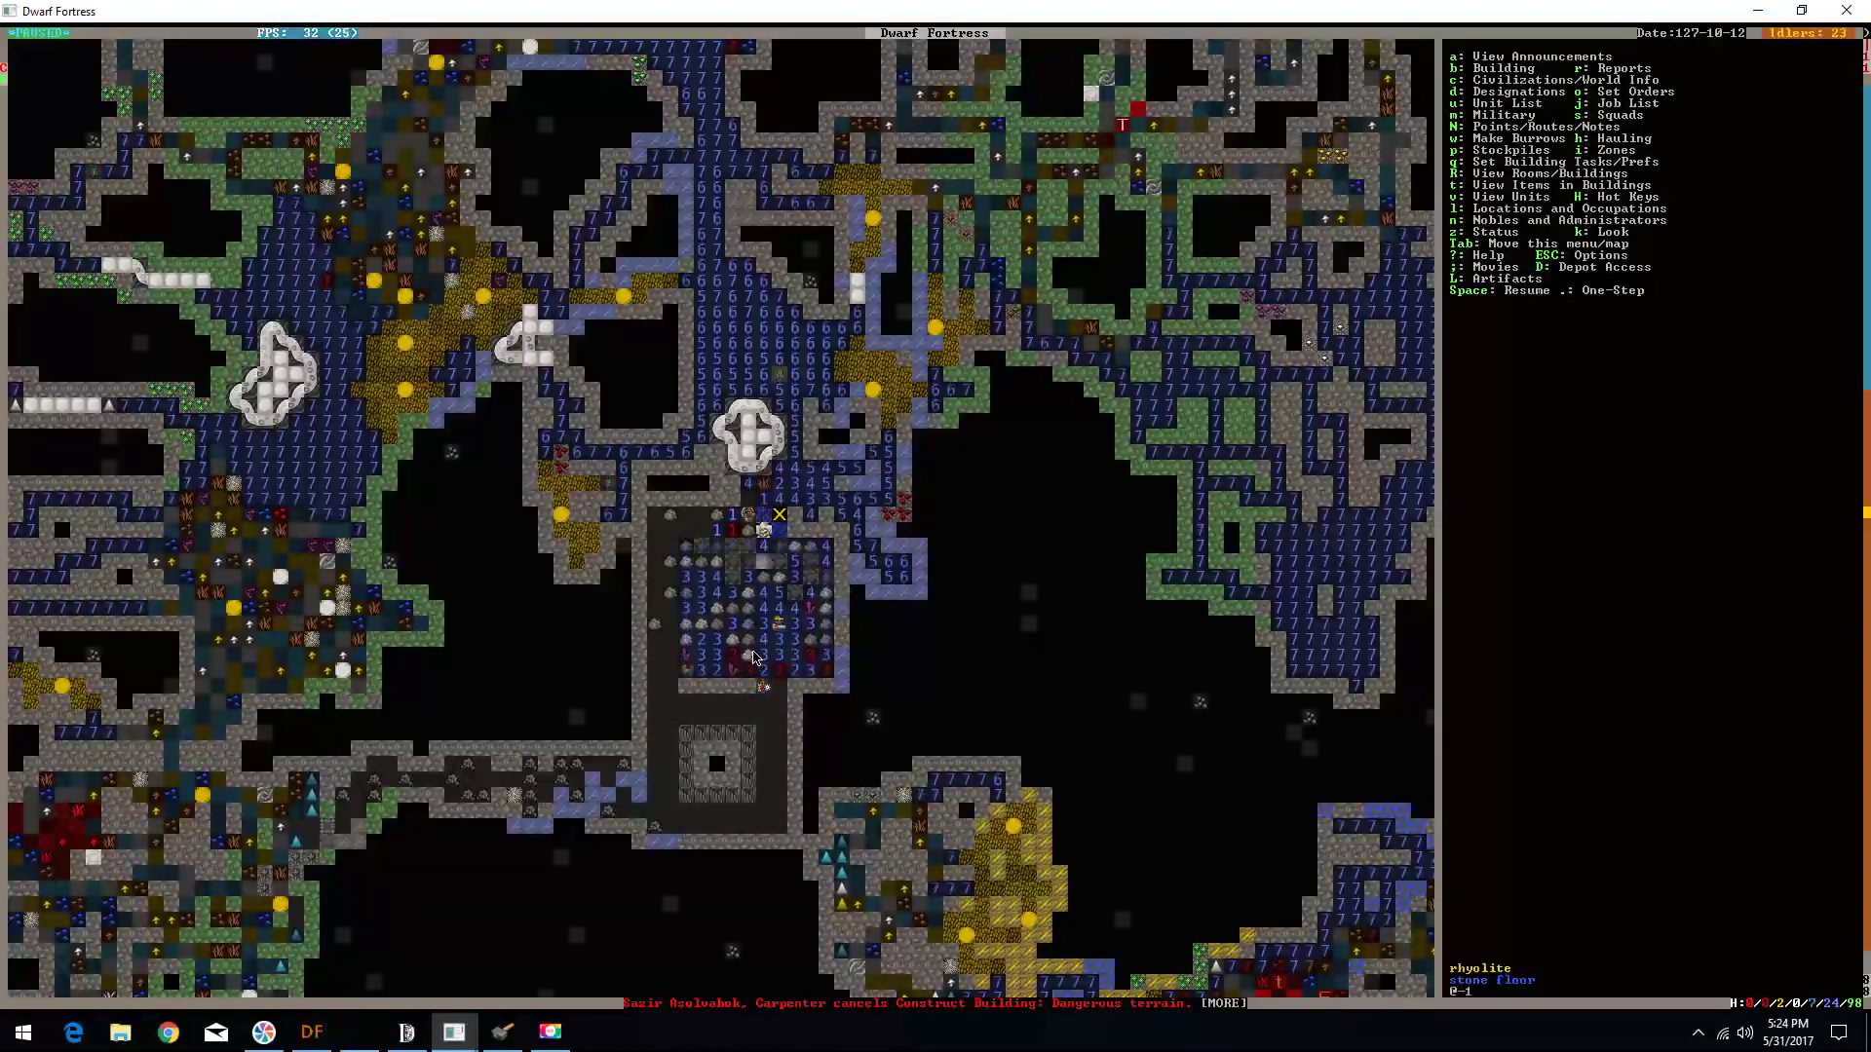
pyautogui.press('space')
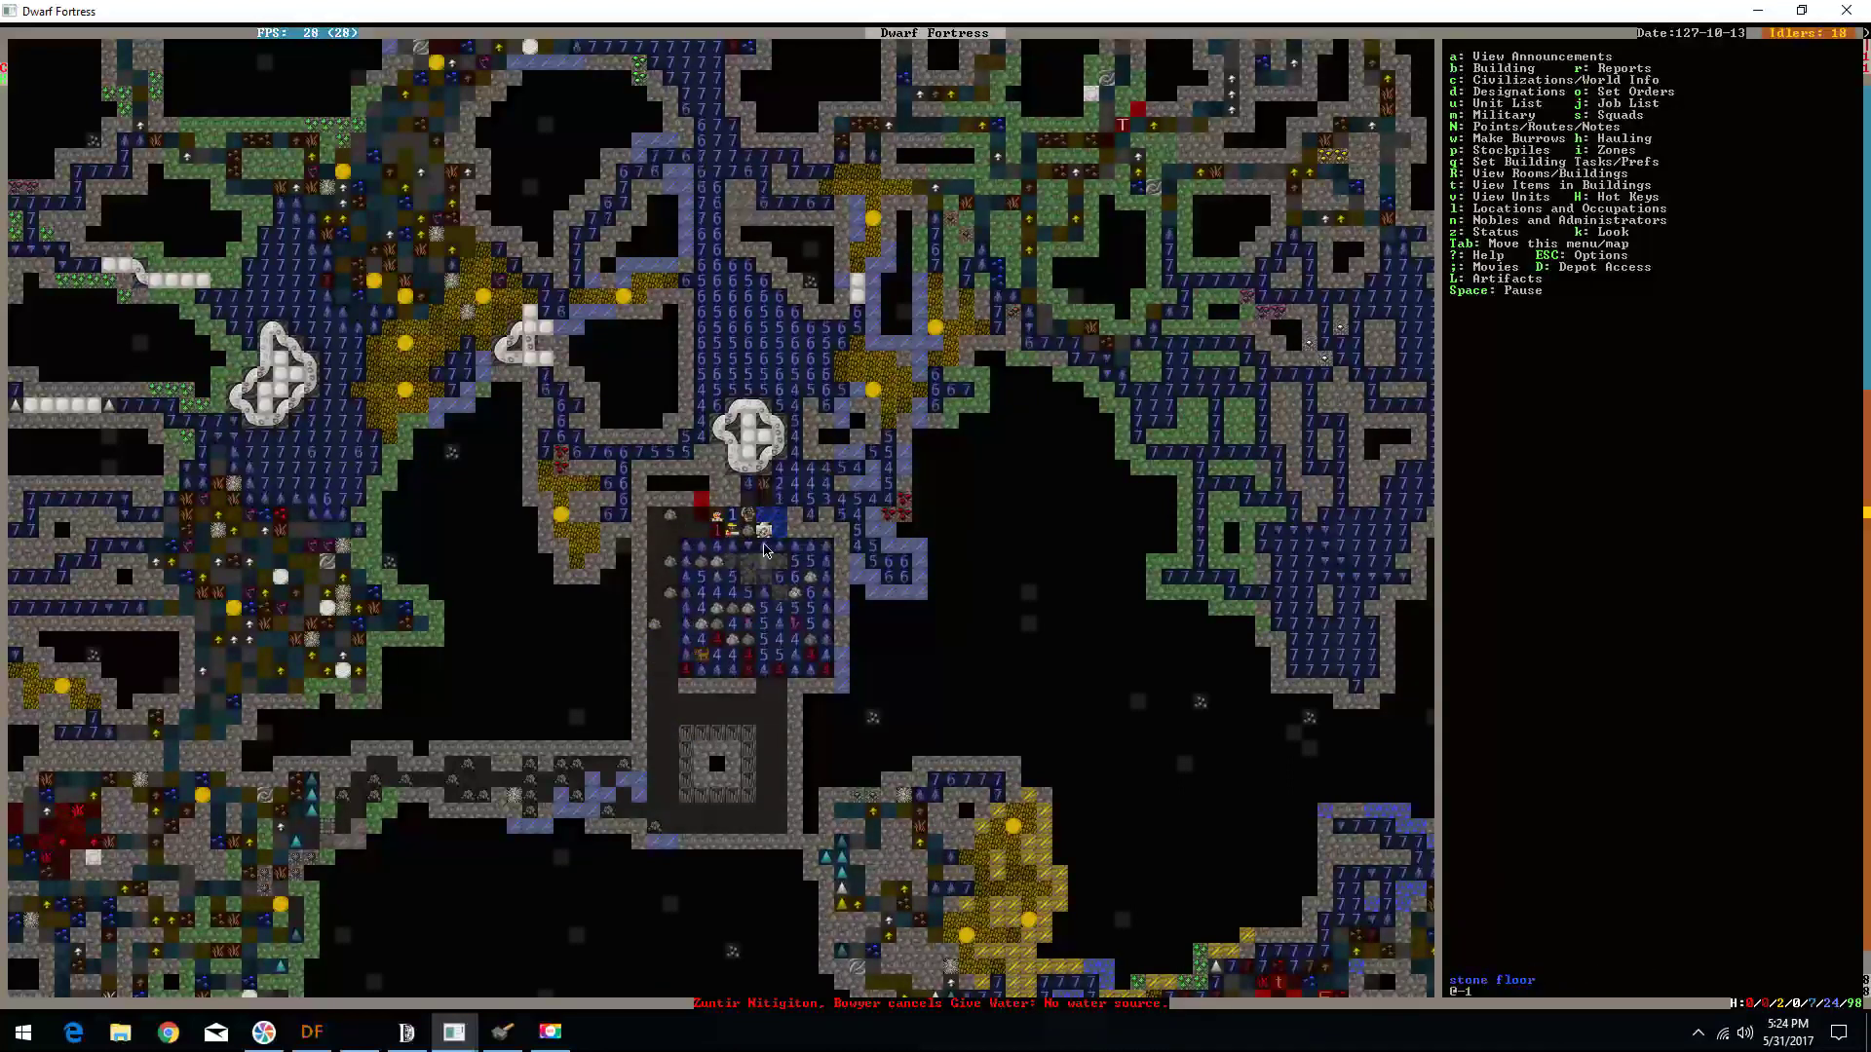
pyautogui.press('k')
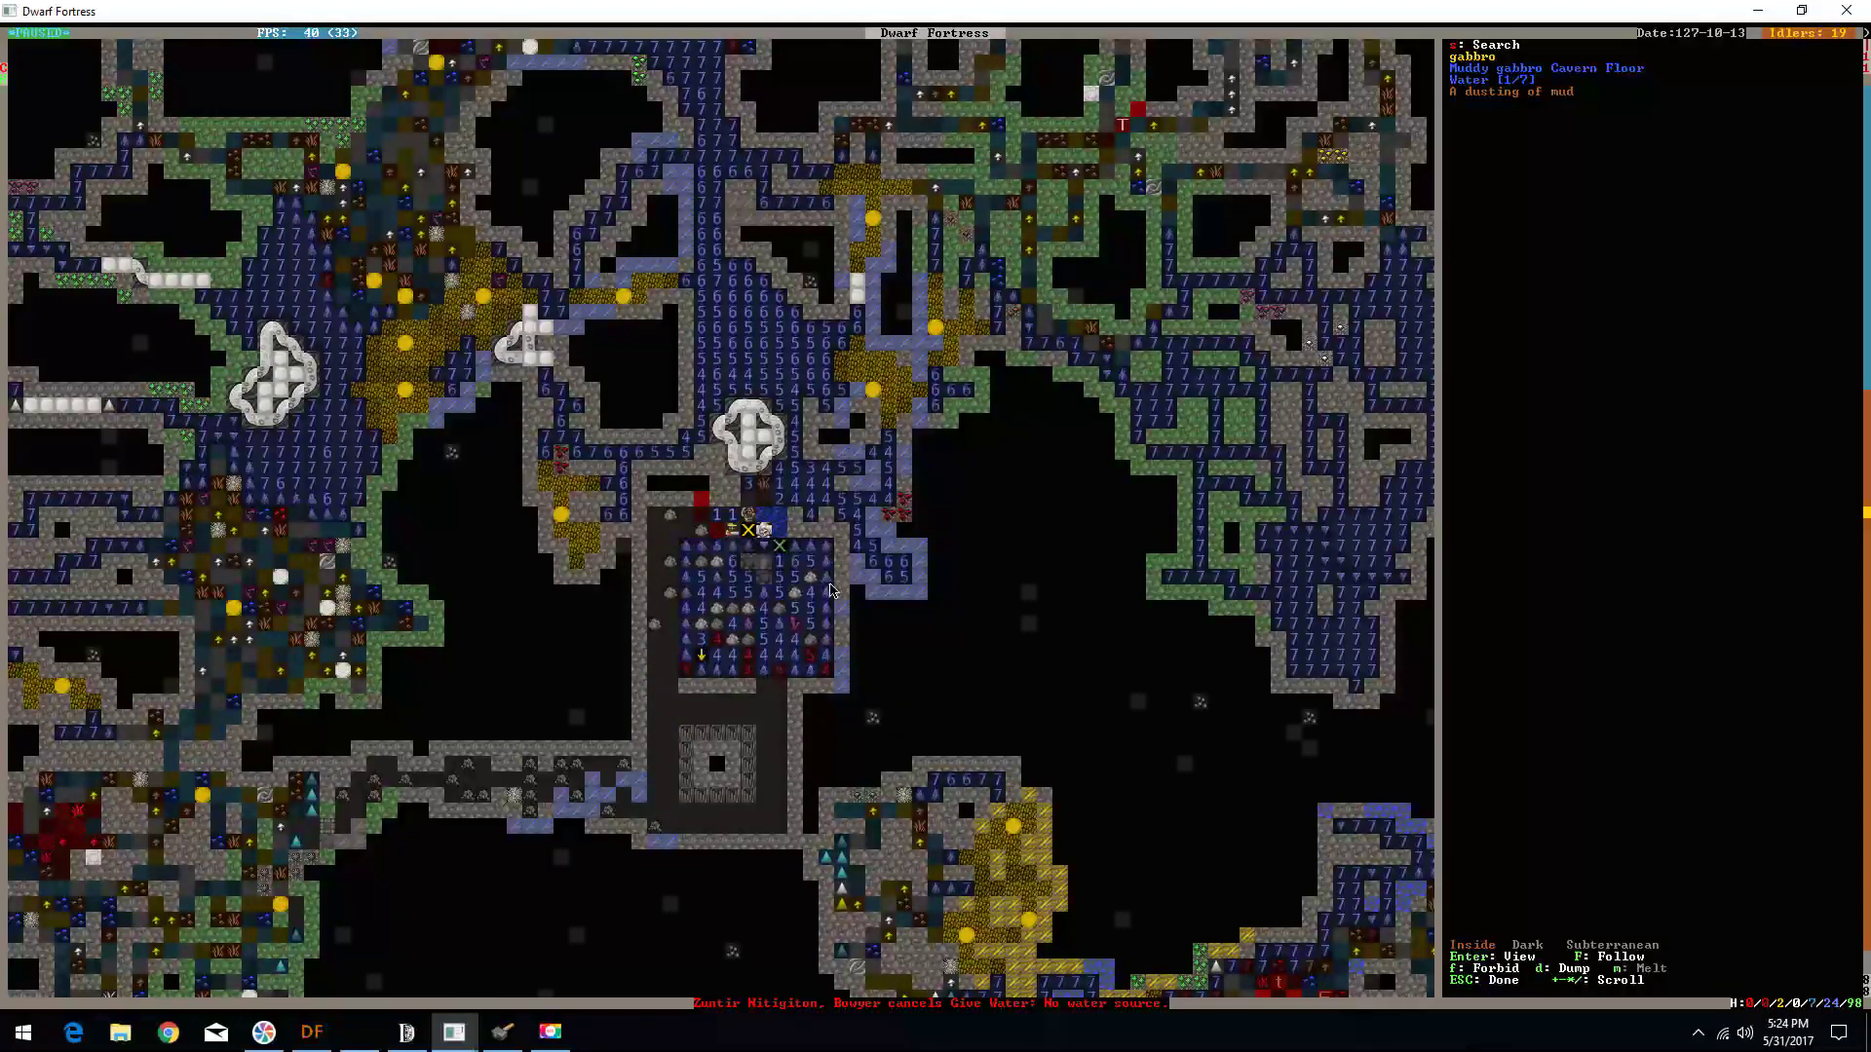
pyautogui.press('Escape')
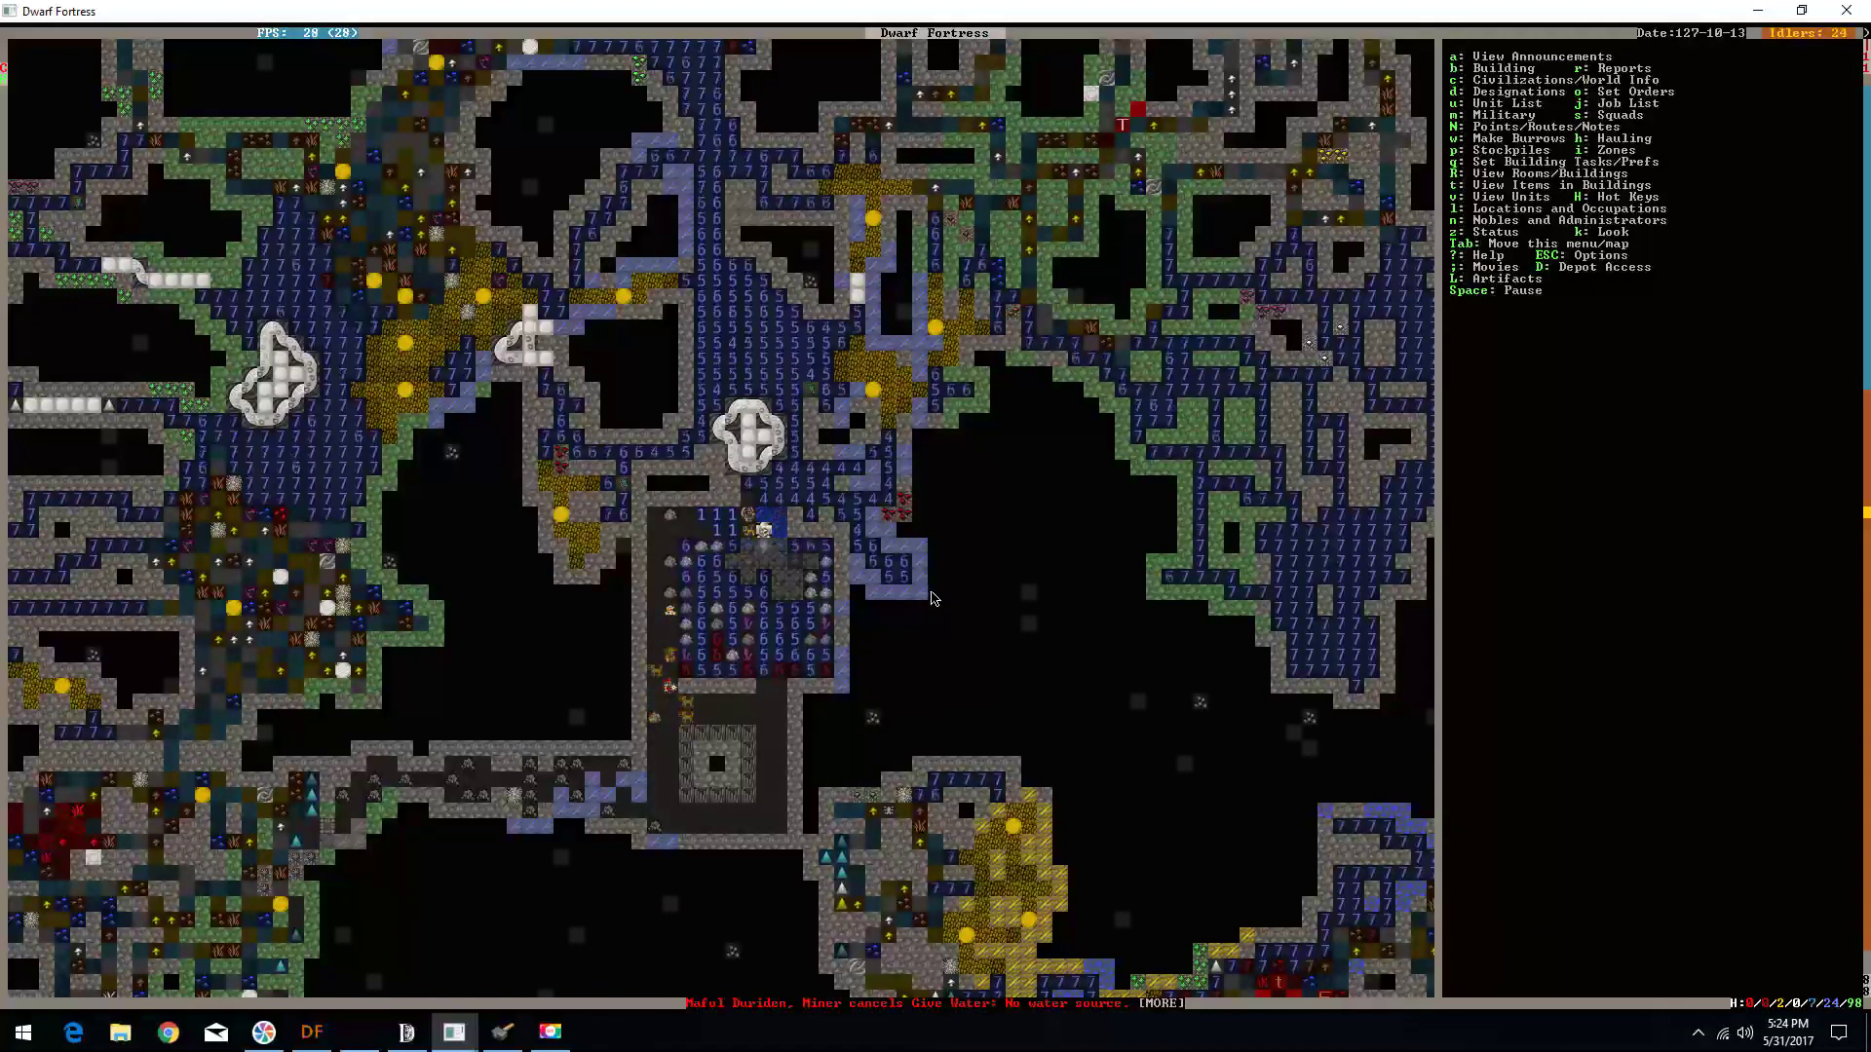
# - Pause and inspect pit and cavern tiles across adjacent z-levels for water depth
pyautogui.press('space')
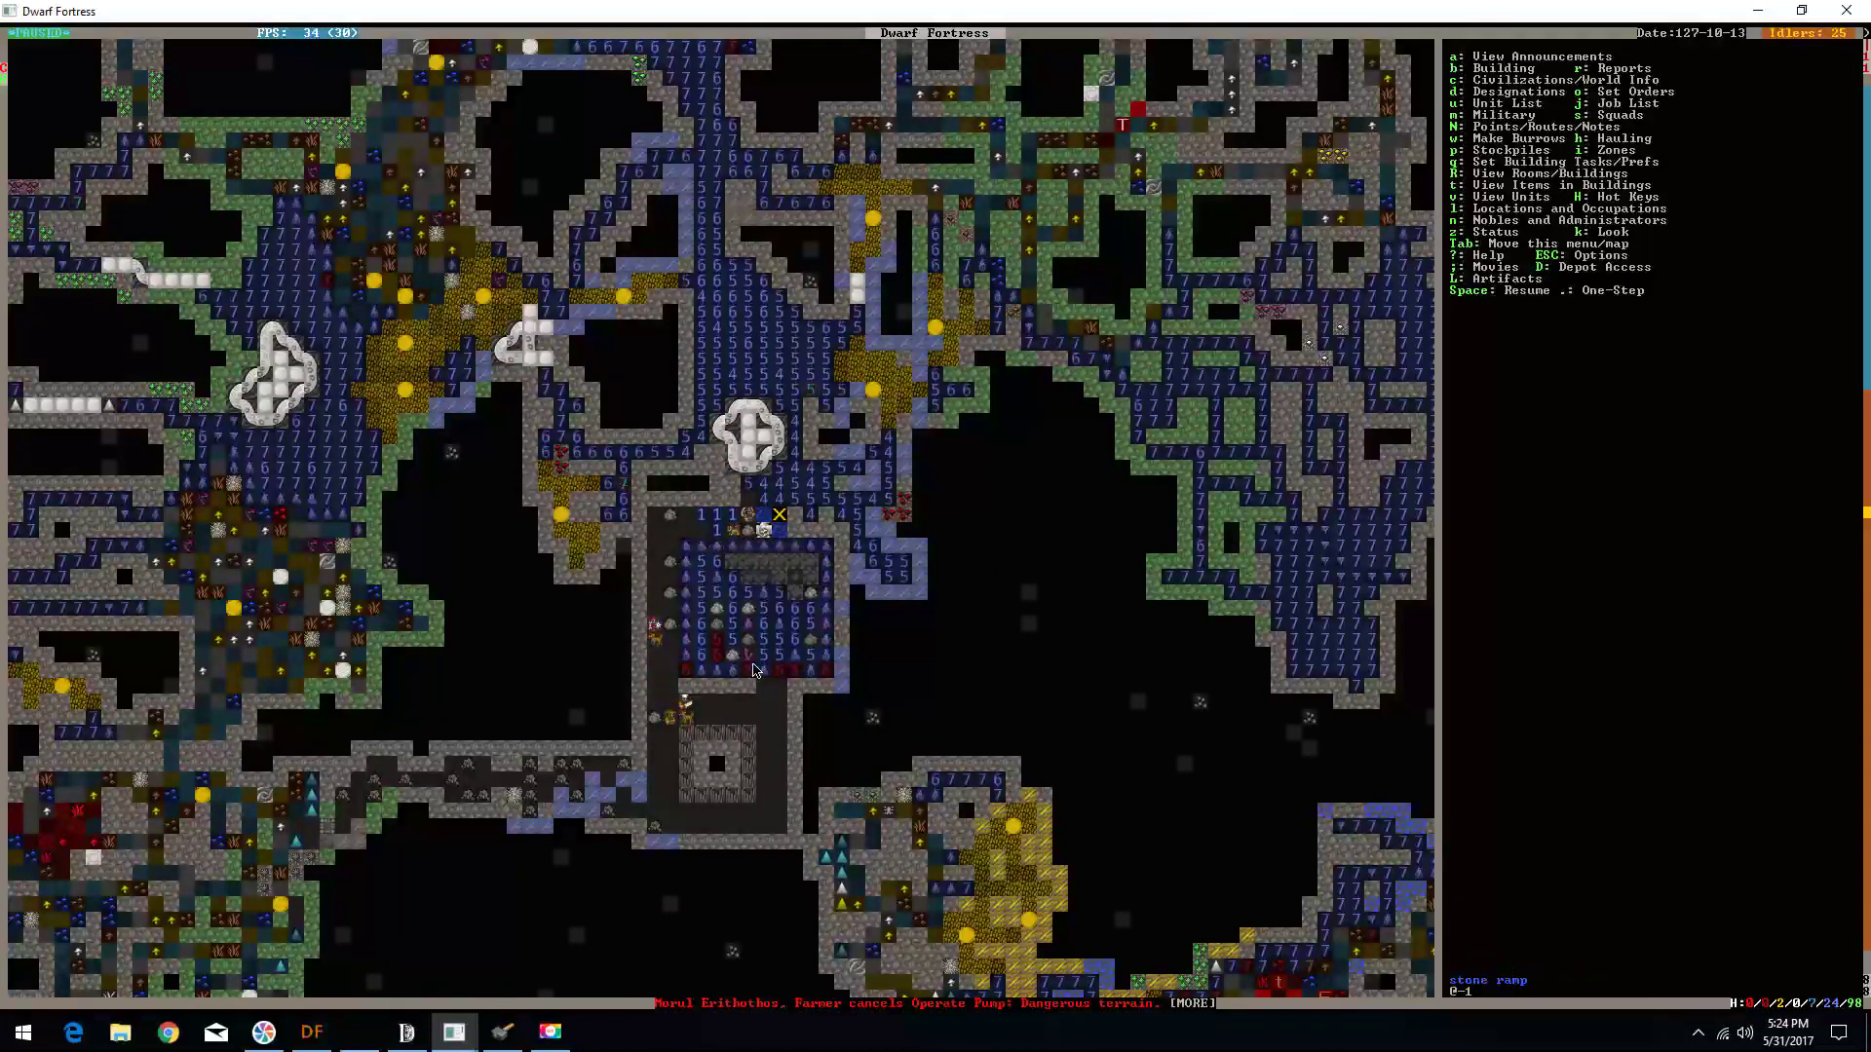
pyautogui.press('k')
pyautogui.press('>')
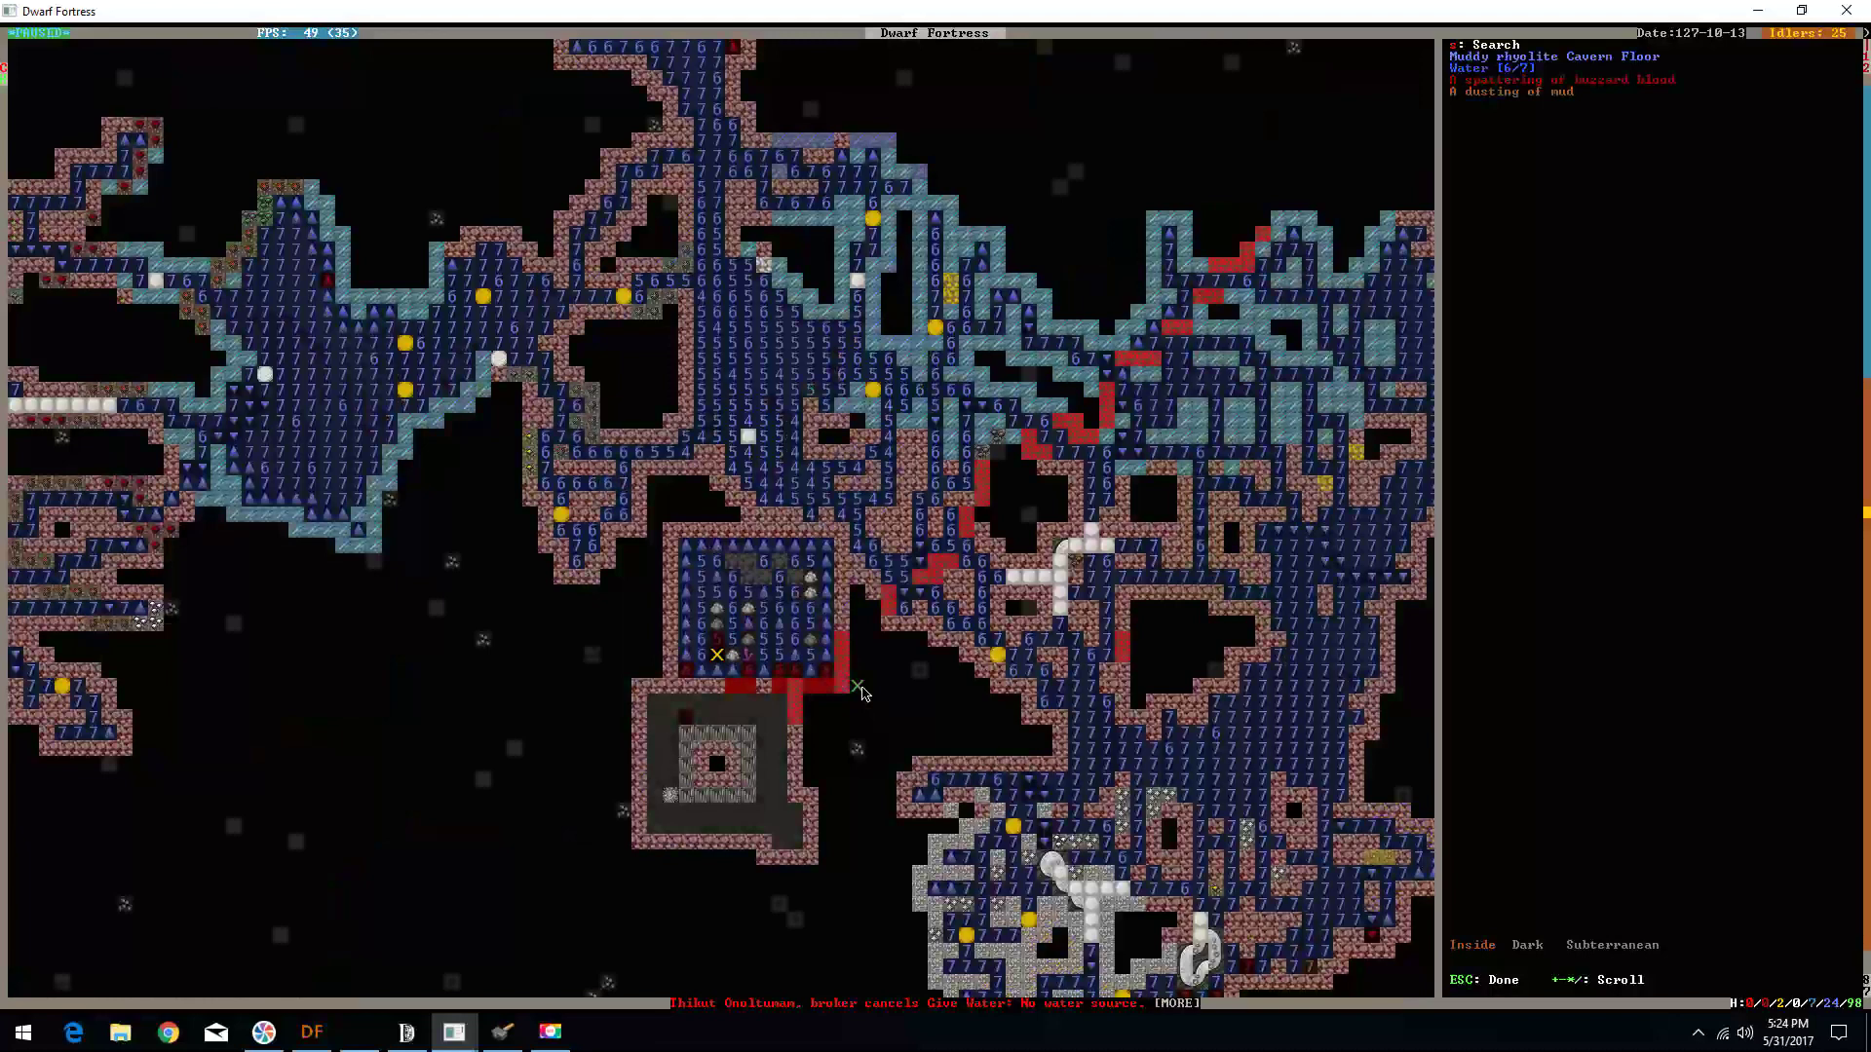
pyautogui.press('less')
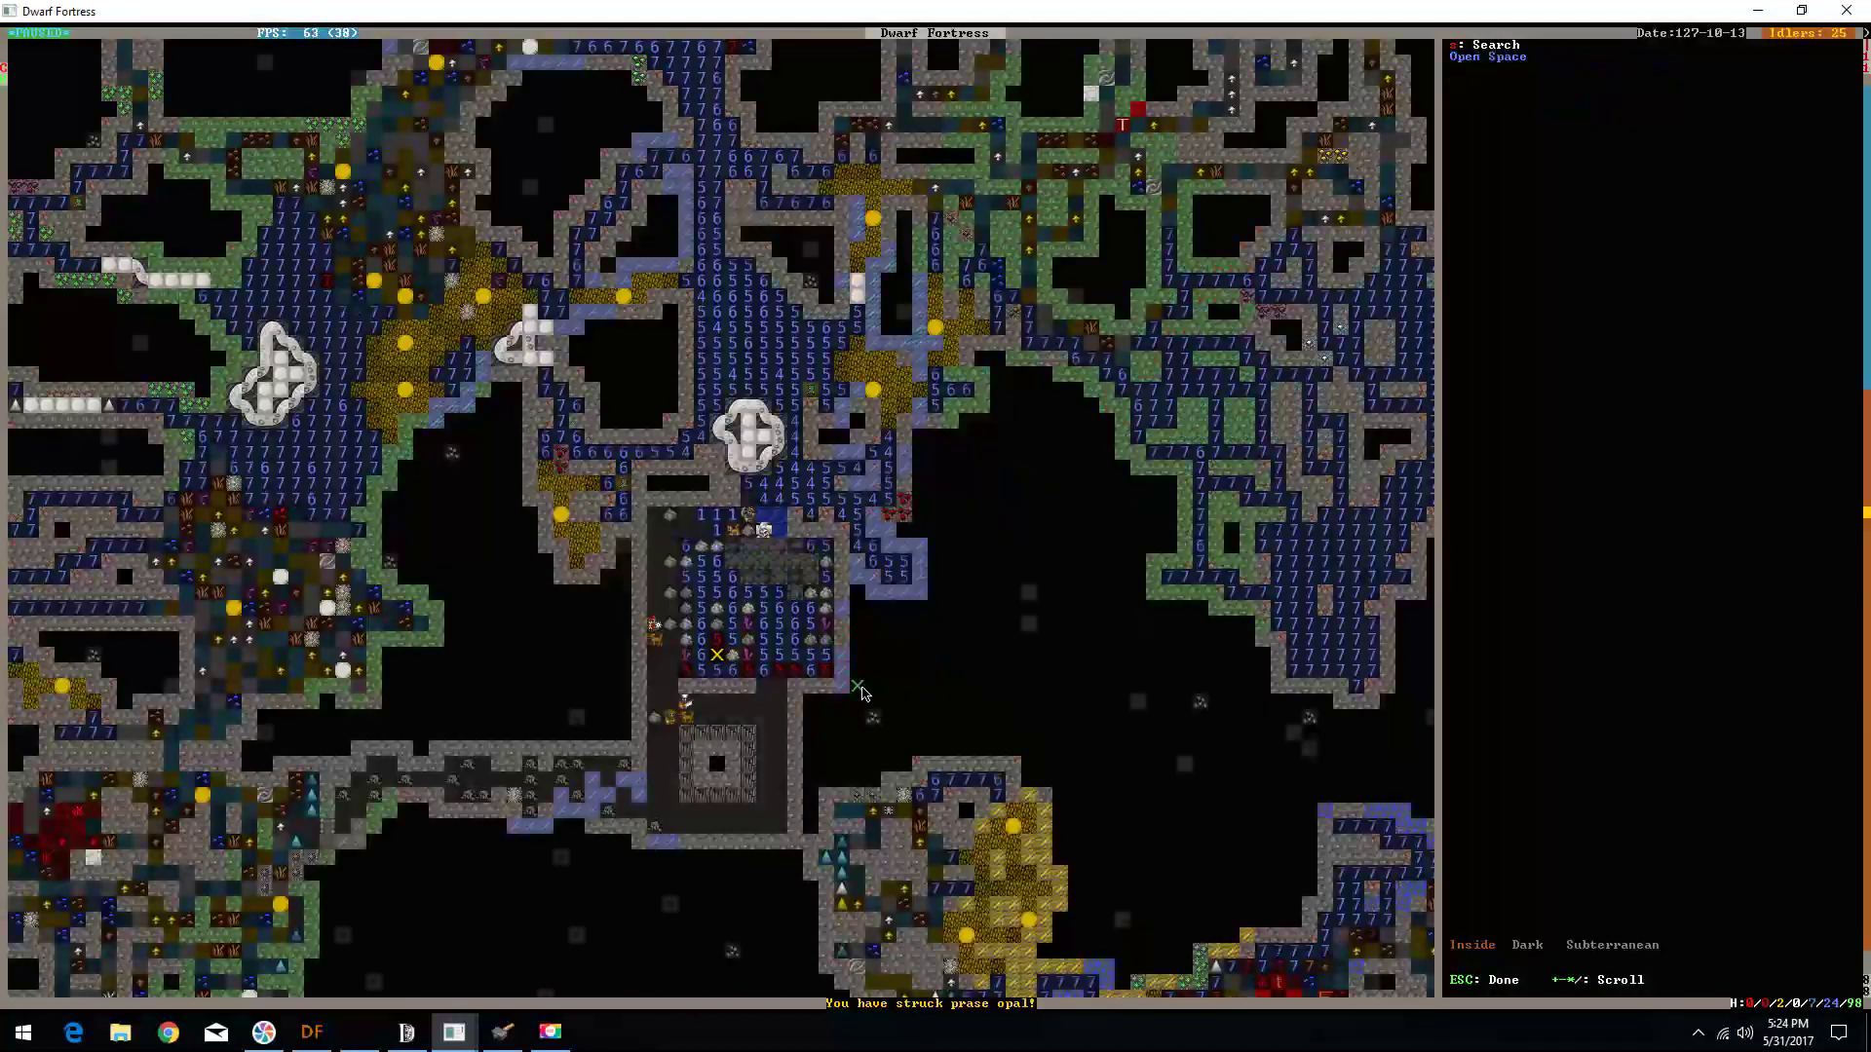
pyautogui.press('>')
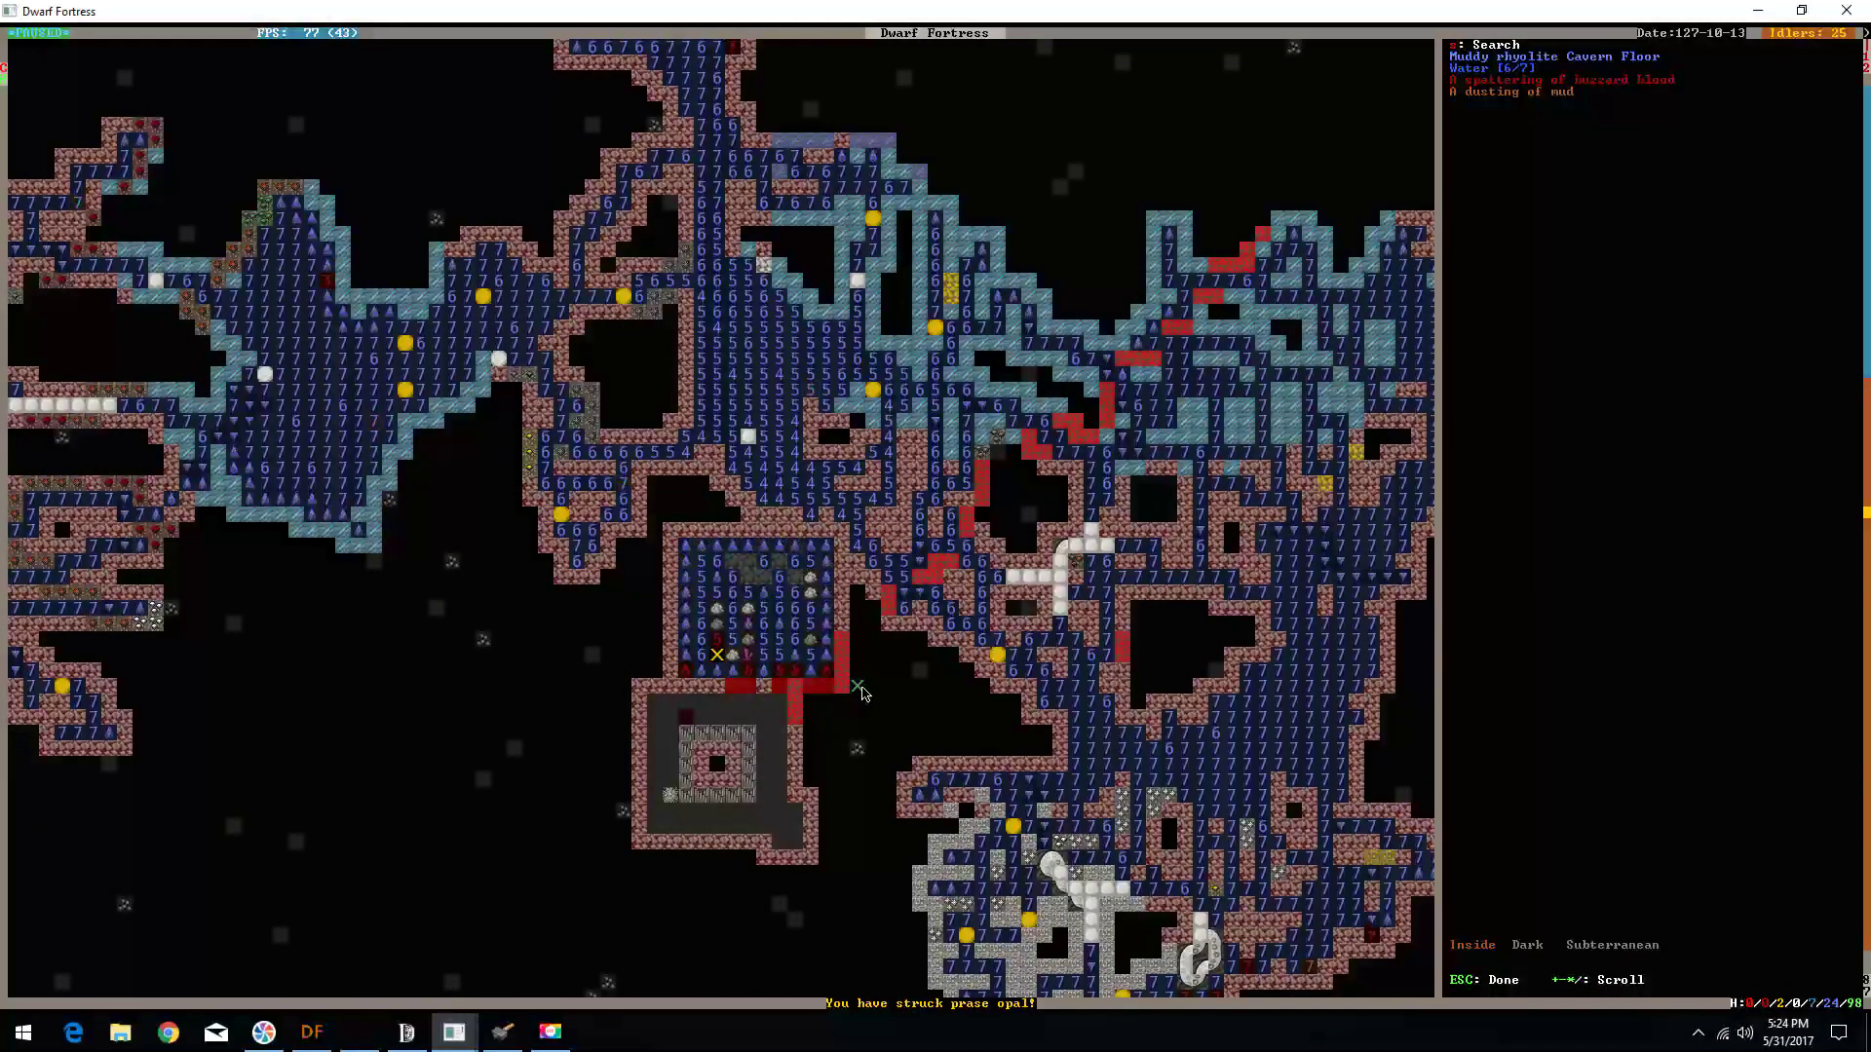
pyautogui.press('Up')
pyautogui.press('Right')
pyautogui.press('Right')
pyautogui.press('Up')
pyautogui.press('Right')
pyautogui.press('Right')
pyautogui.press('Right')
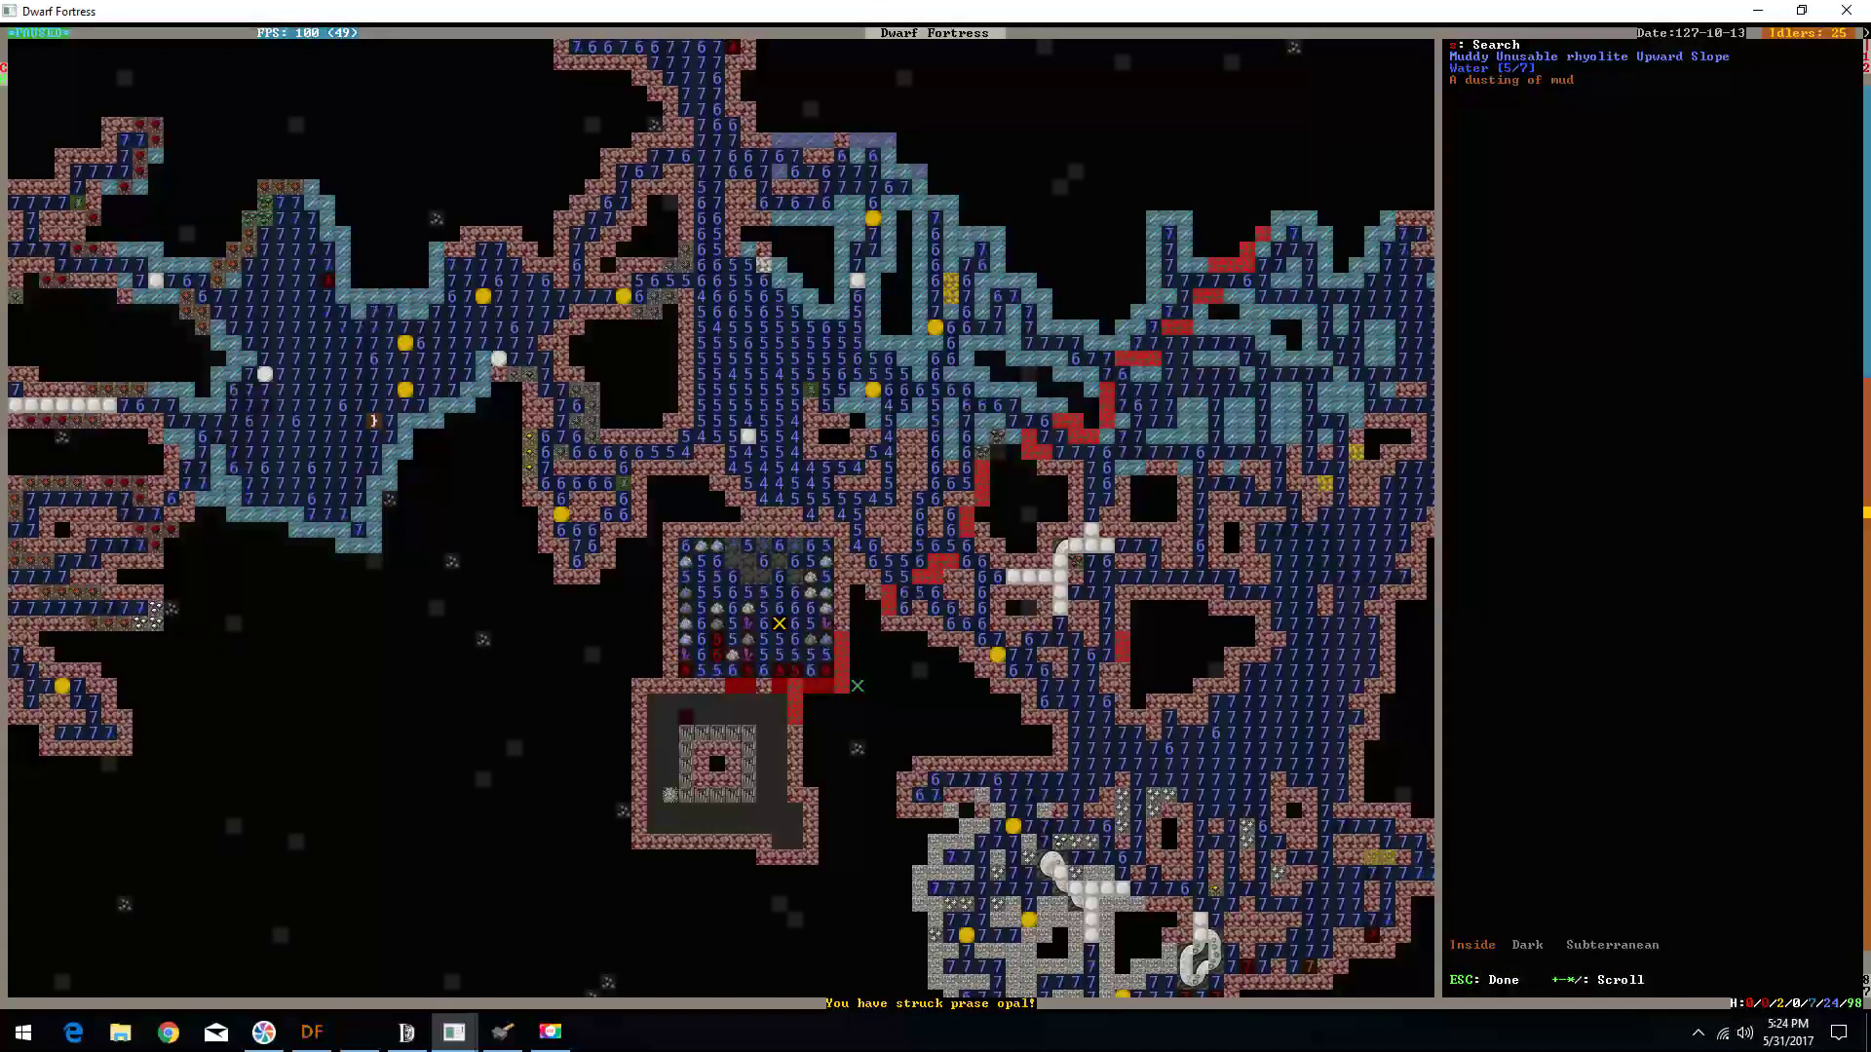
pyautogui.press('less')
pyautogui.press('>')
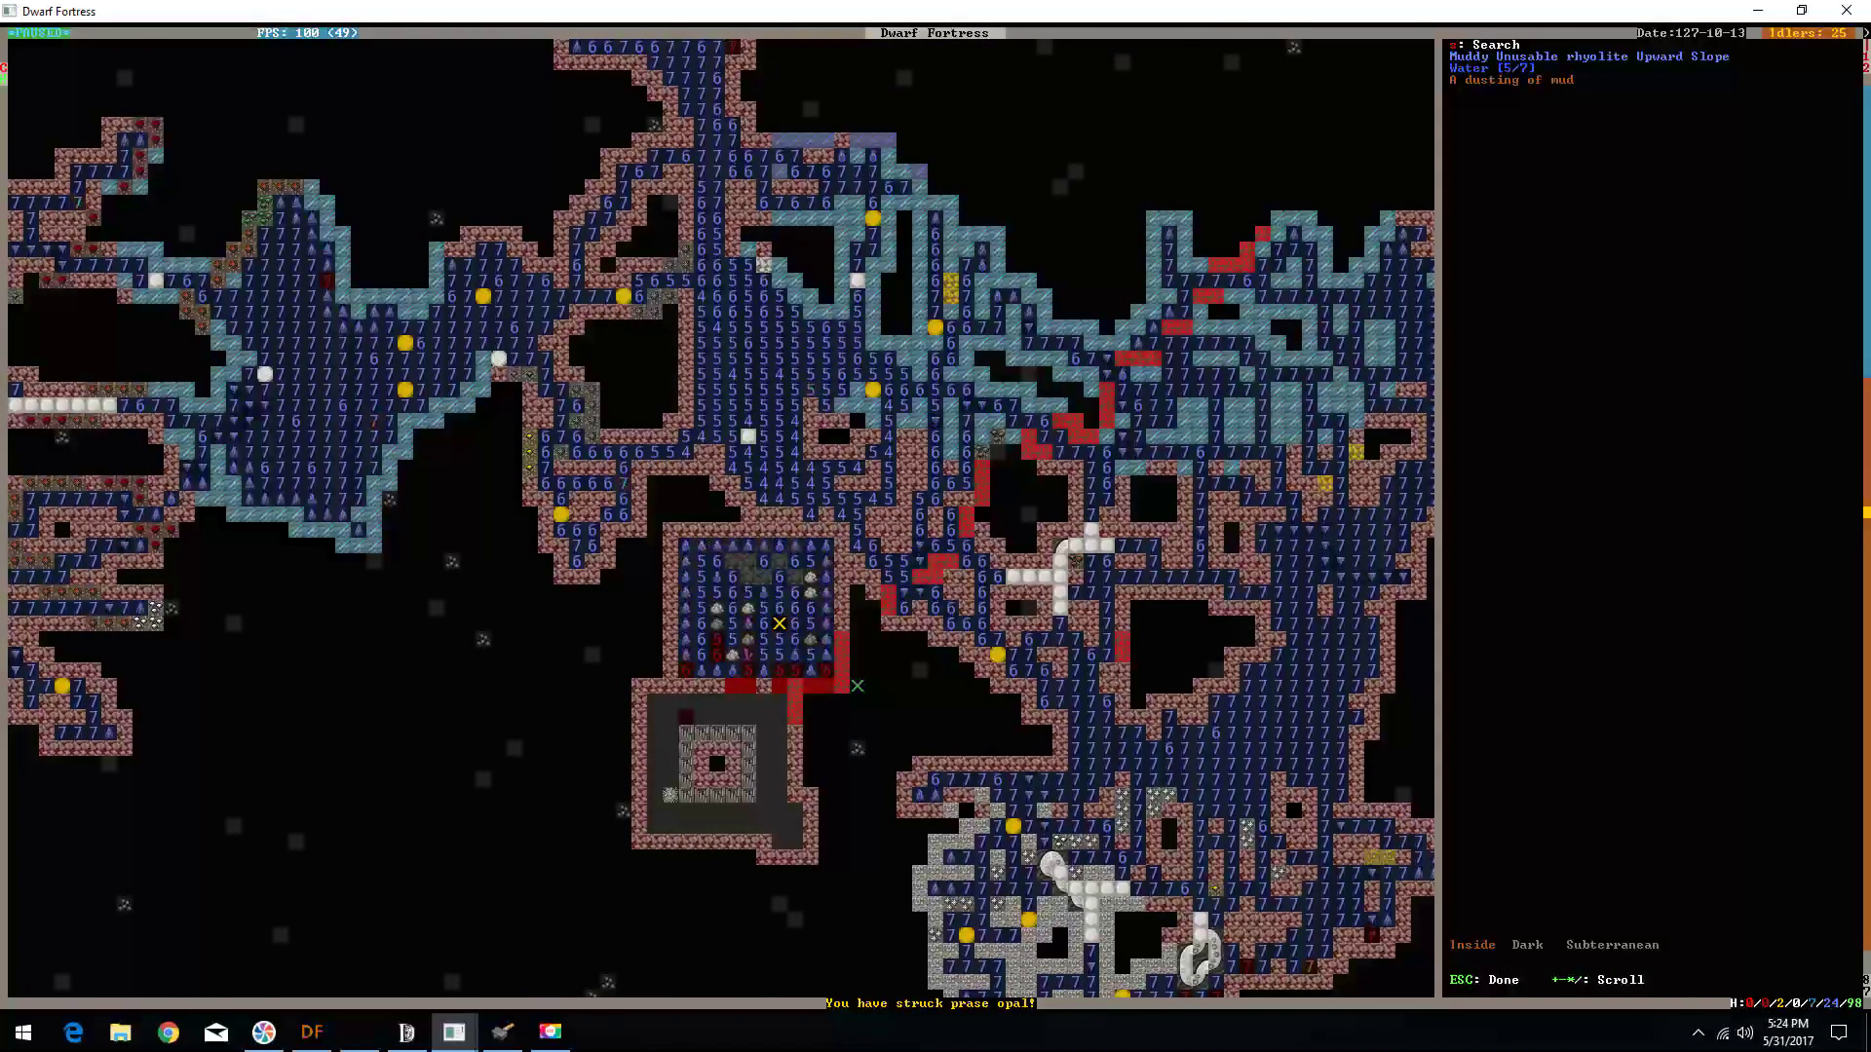
pyautogui.press('less')
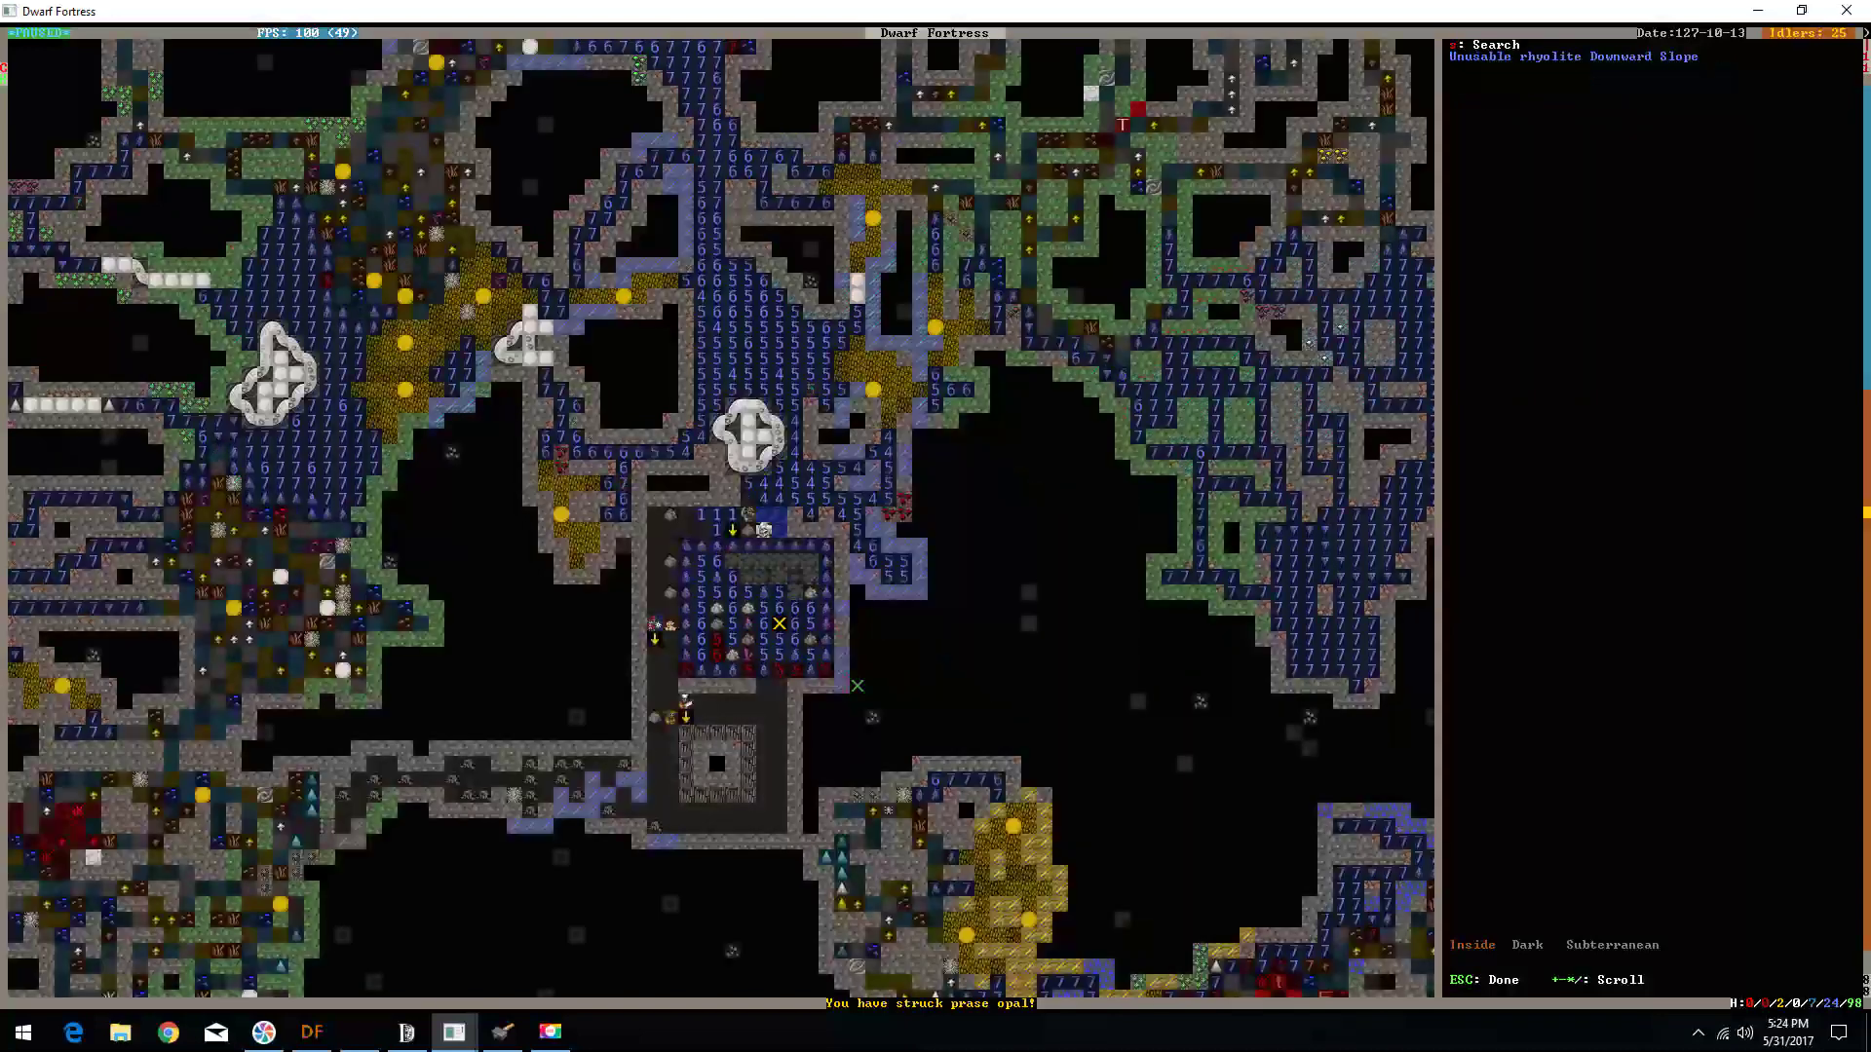
pyautogui.press('Escape')
pyautogui.press('Escape')
pyautogui.press('Escape')
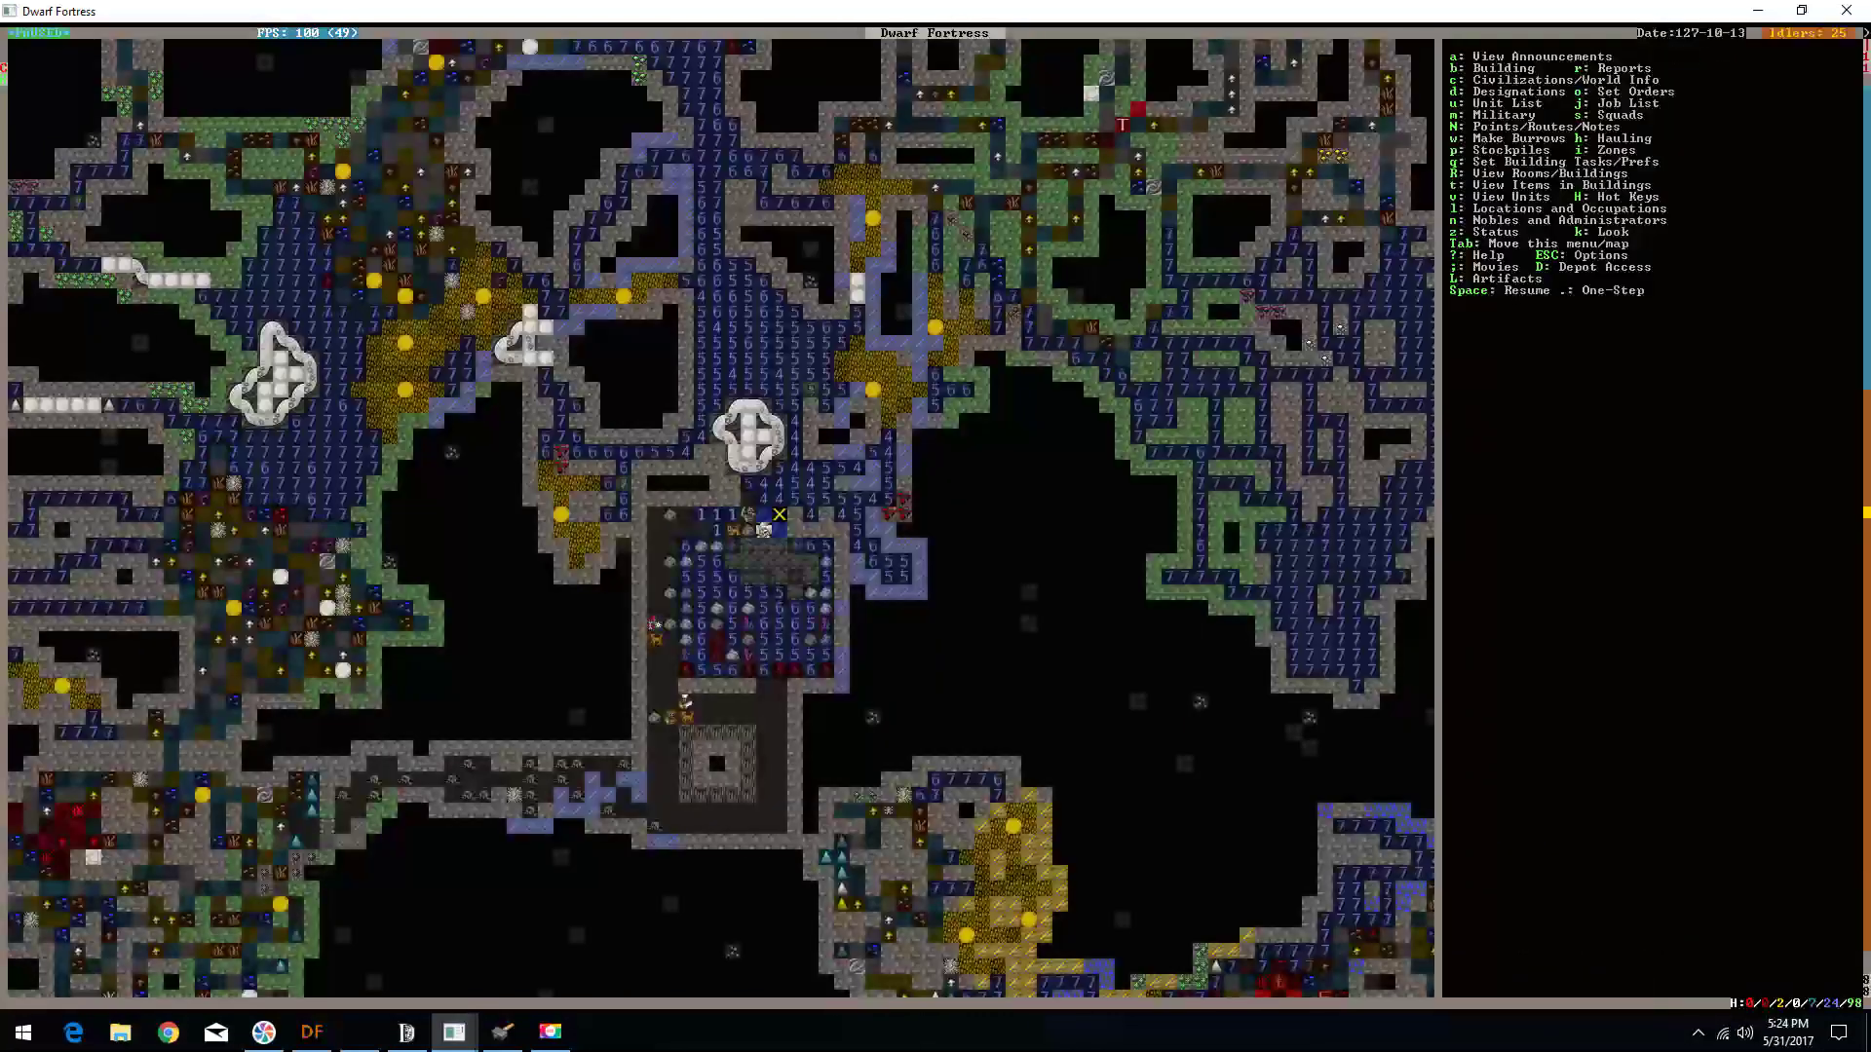
# - Resume the game, check the screw pump's status and review announcements
pyautogui.press('space')
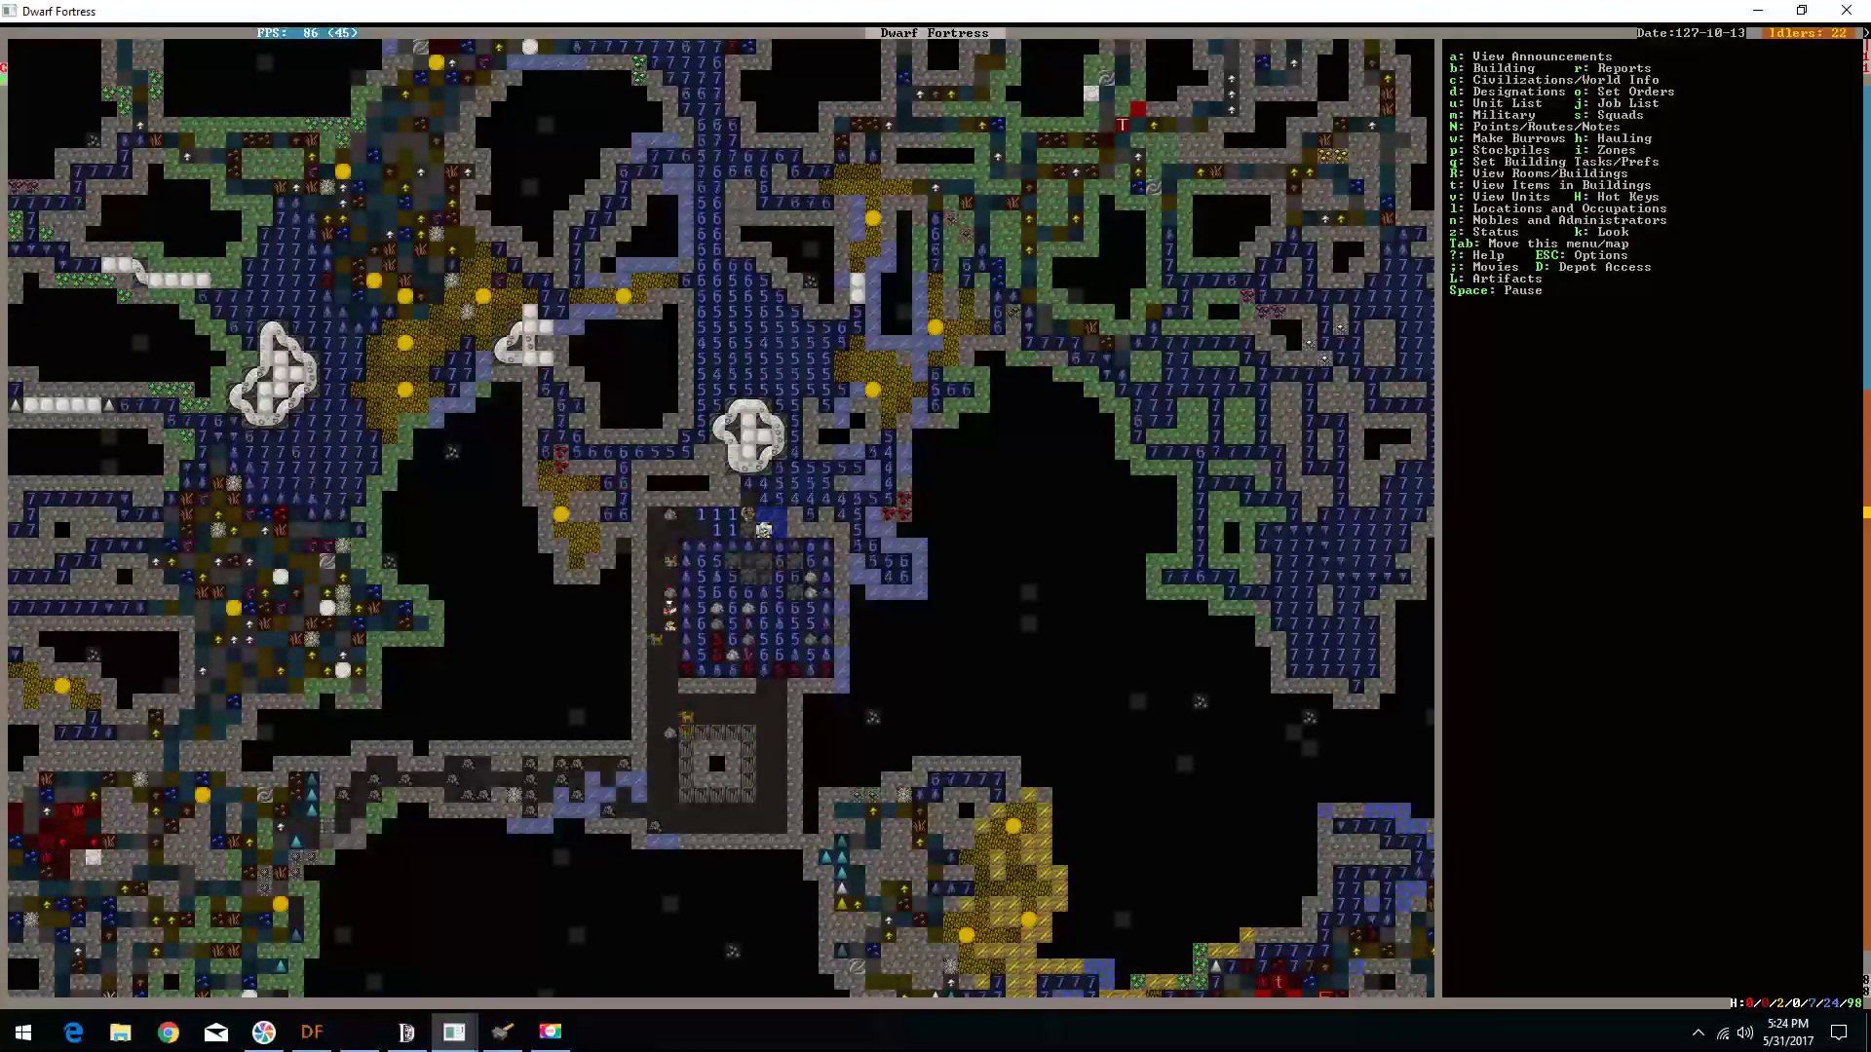
pyautogui.press('q')
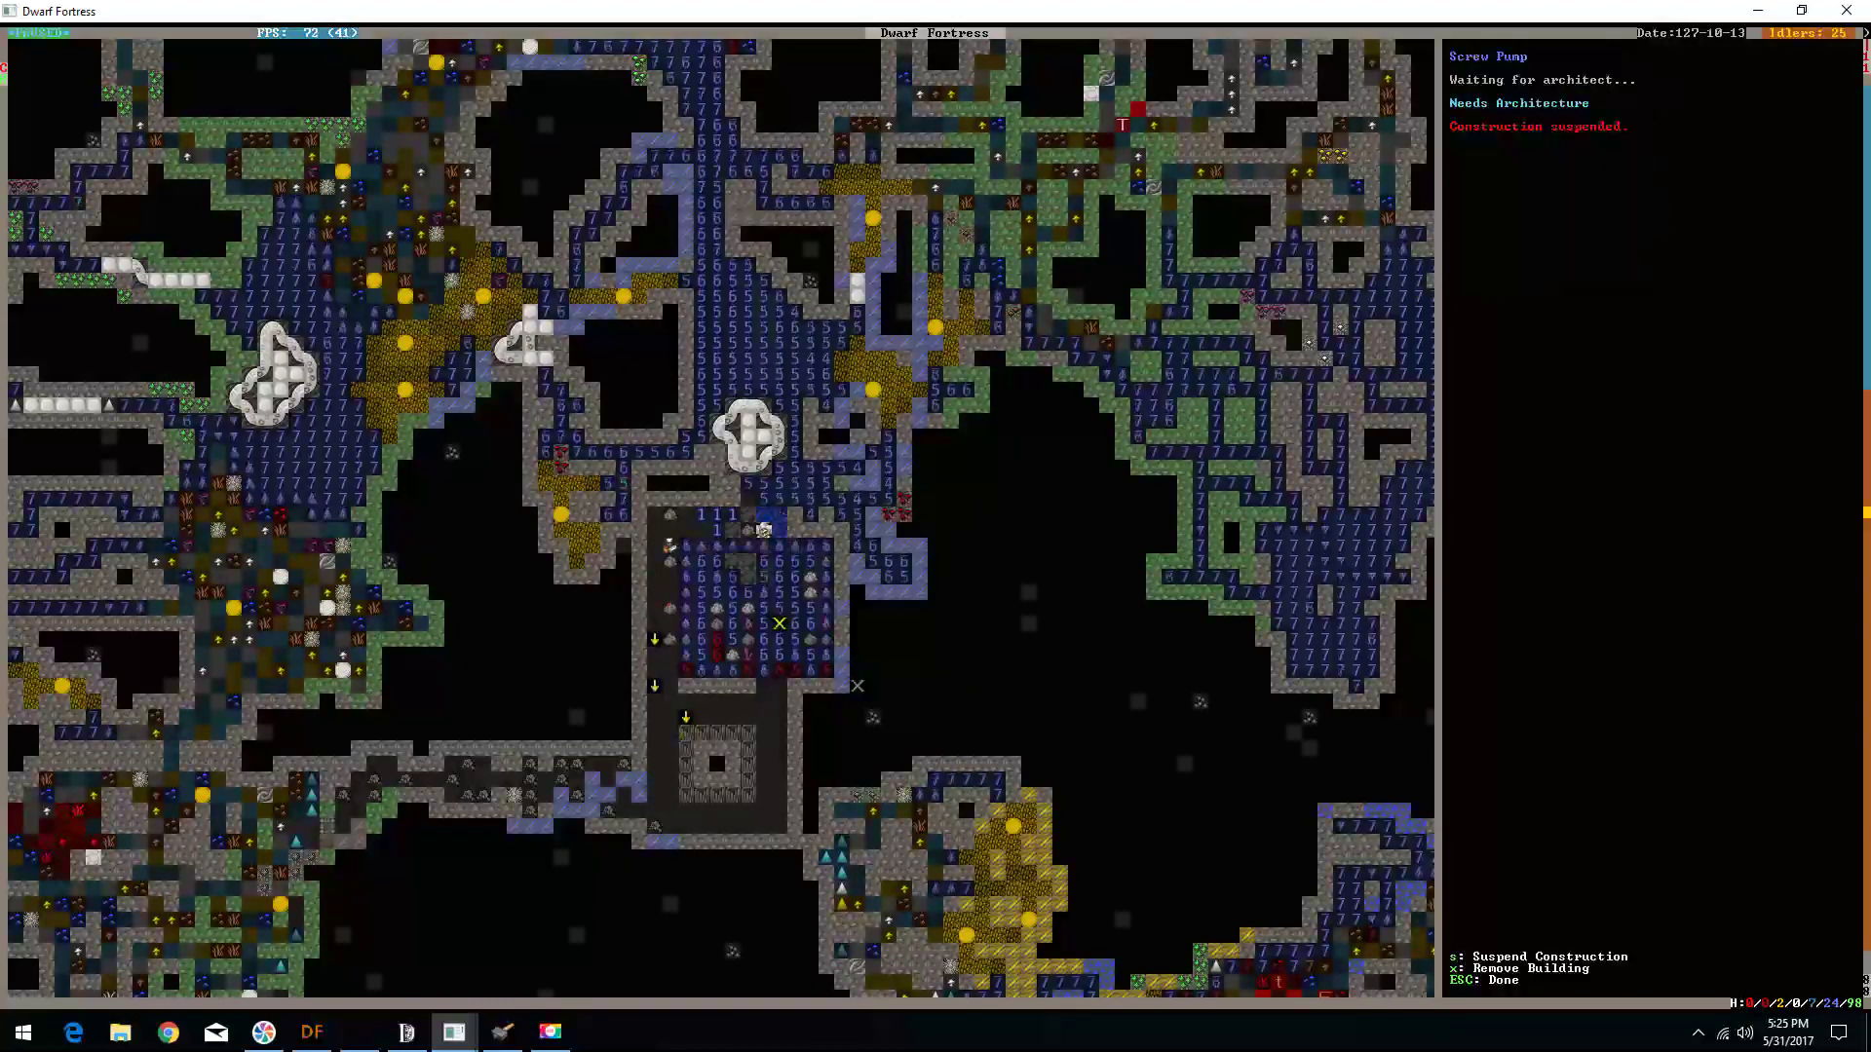
pyautogui.press('Up')
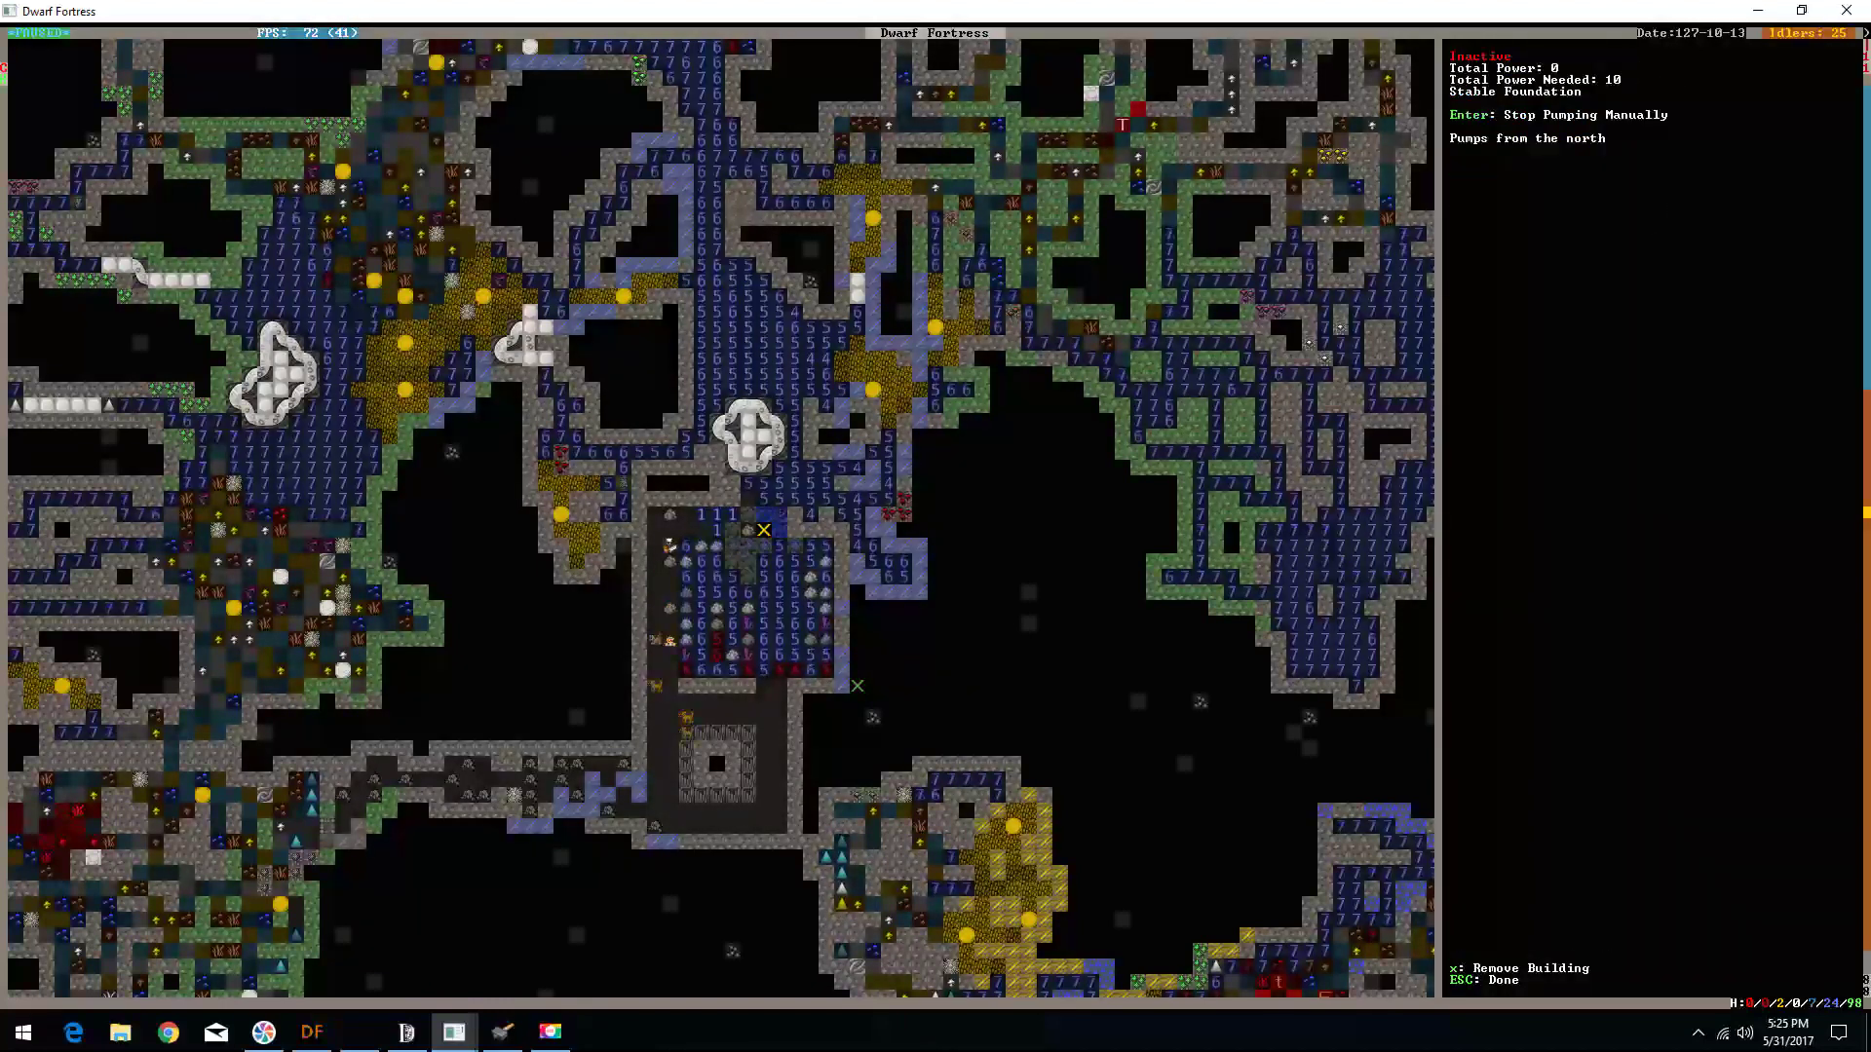
pyautogui.press('Escape')
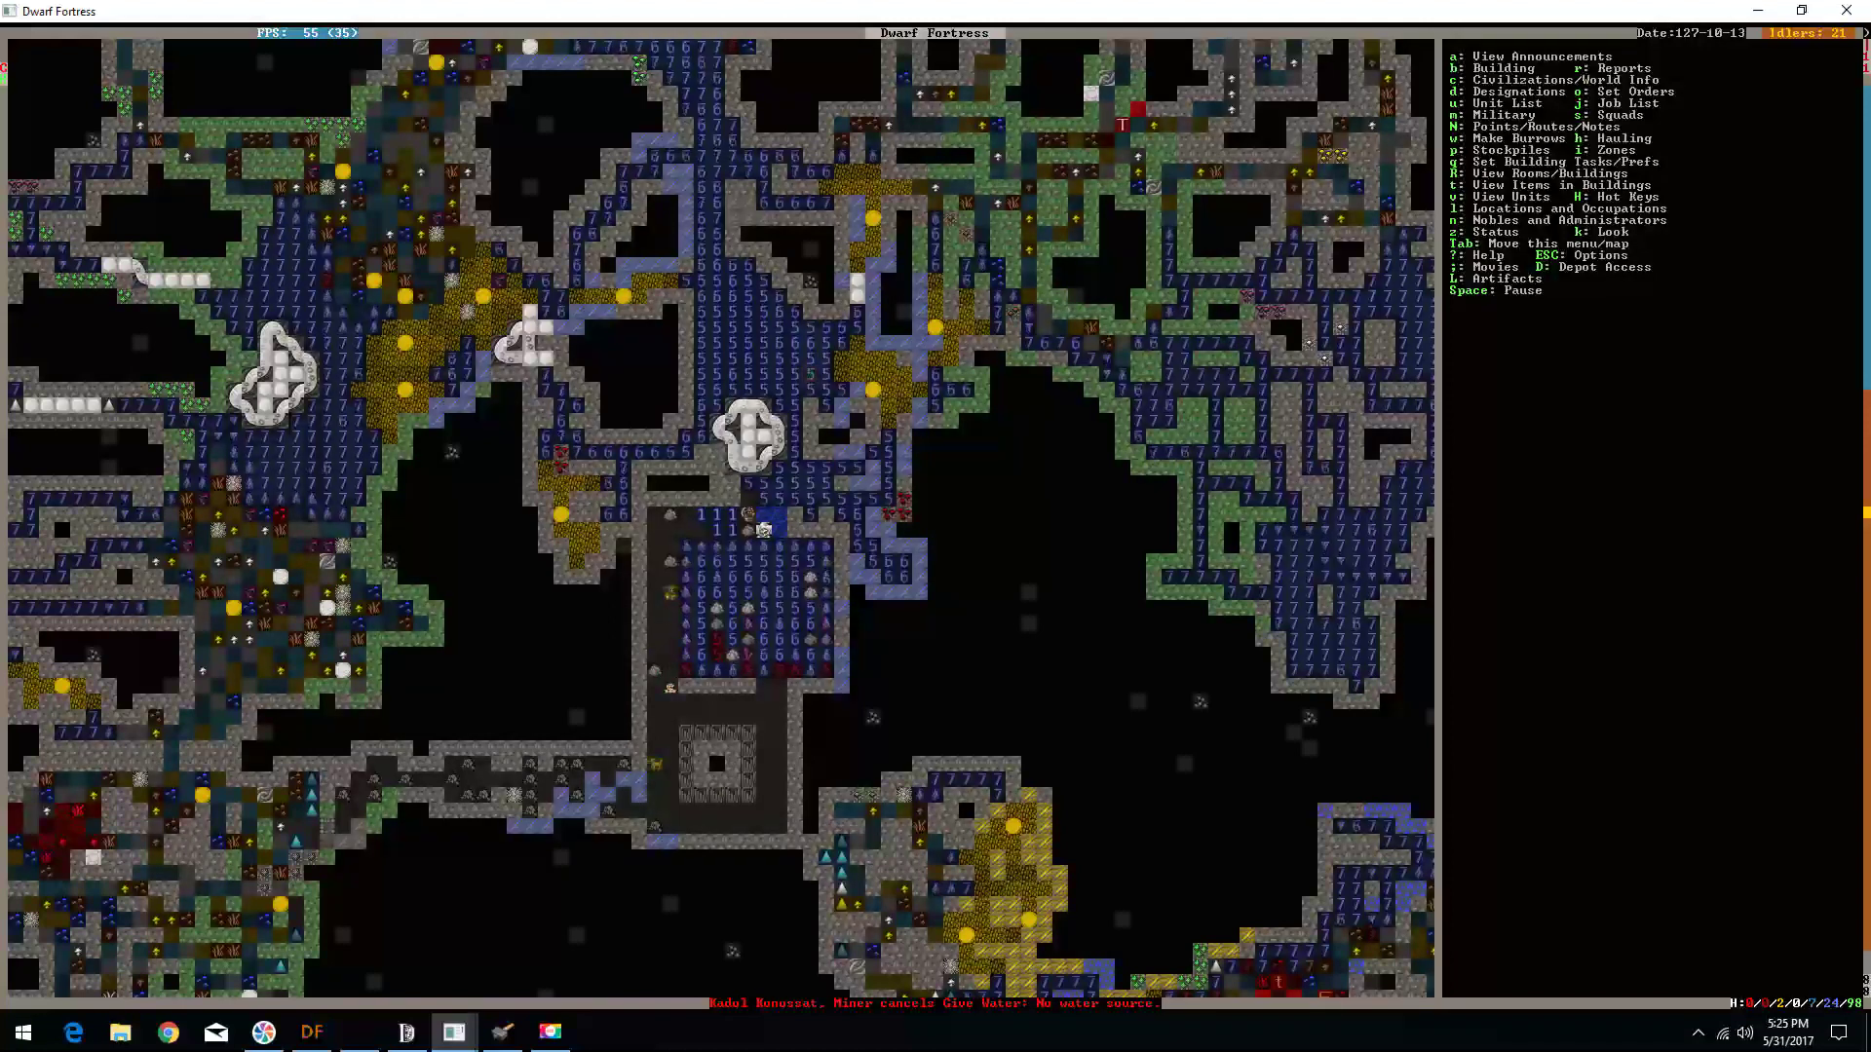
pyautogui.press('a')
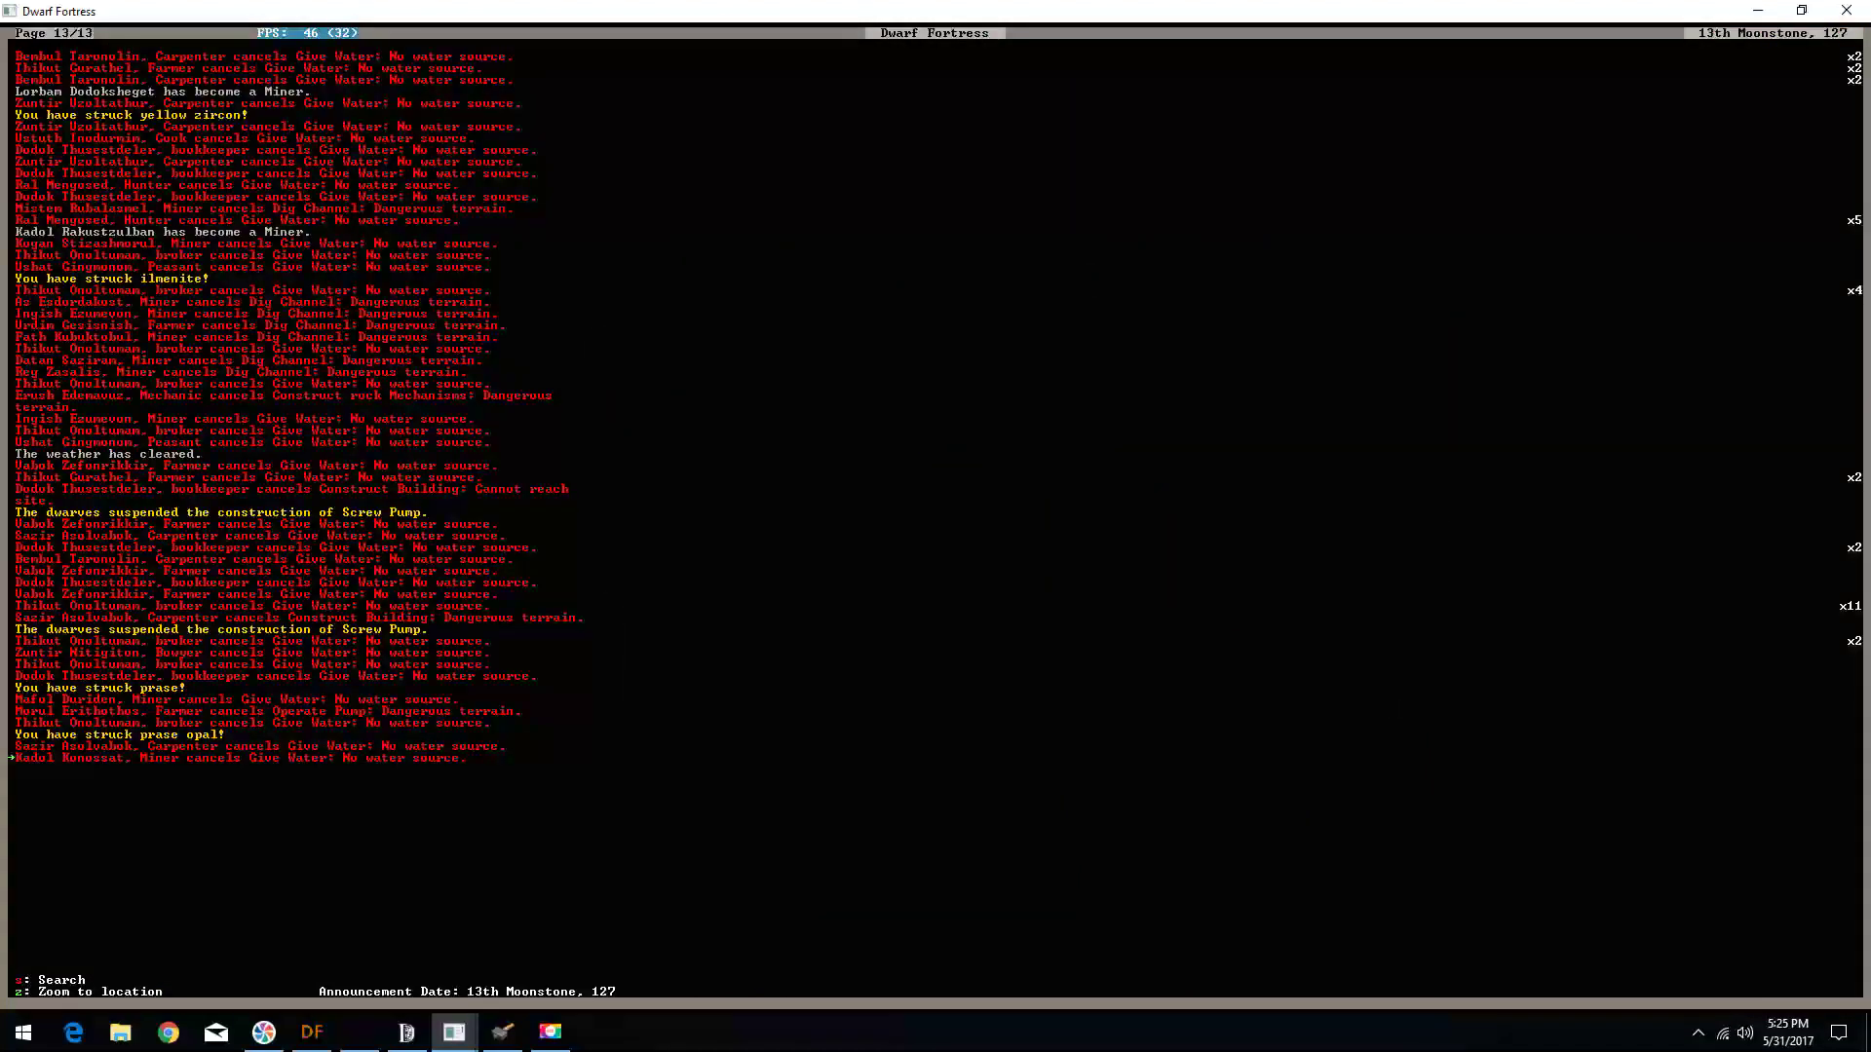
pyautogui.press('Escape')
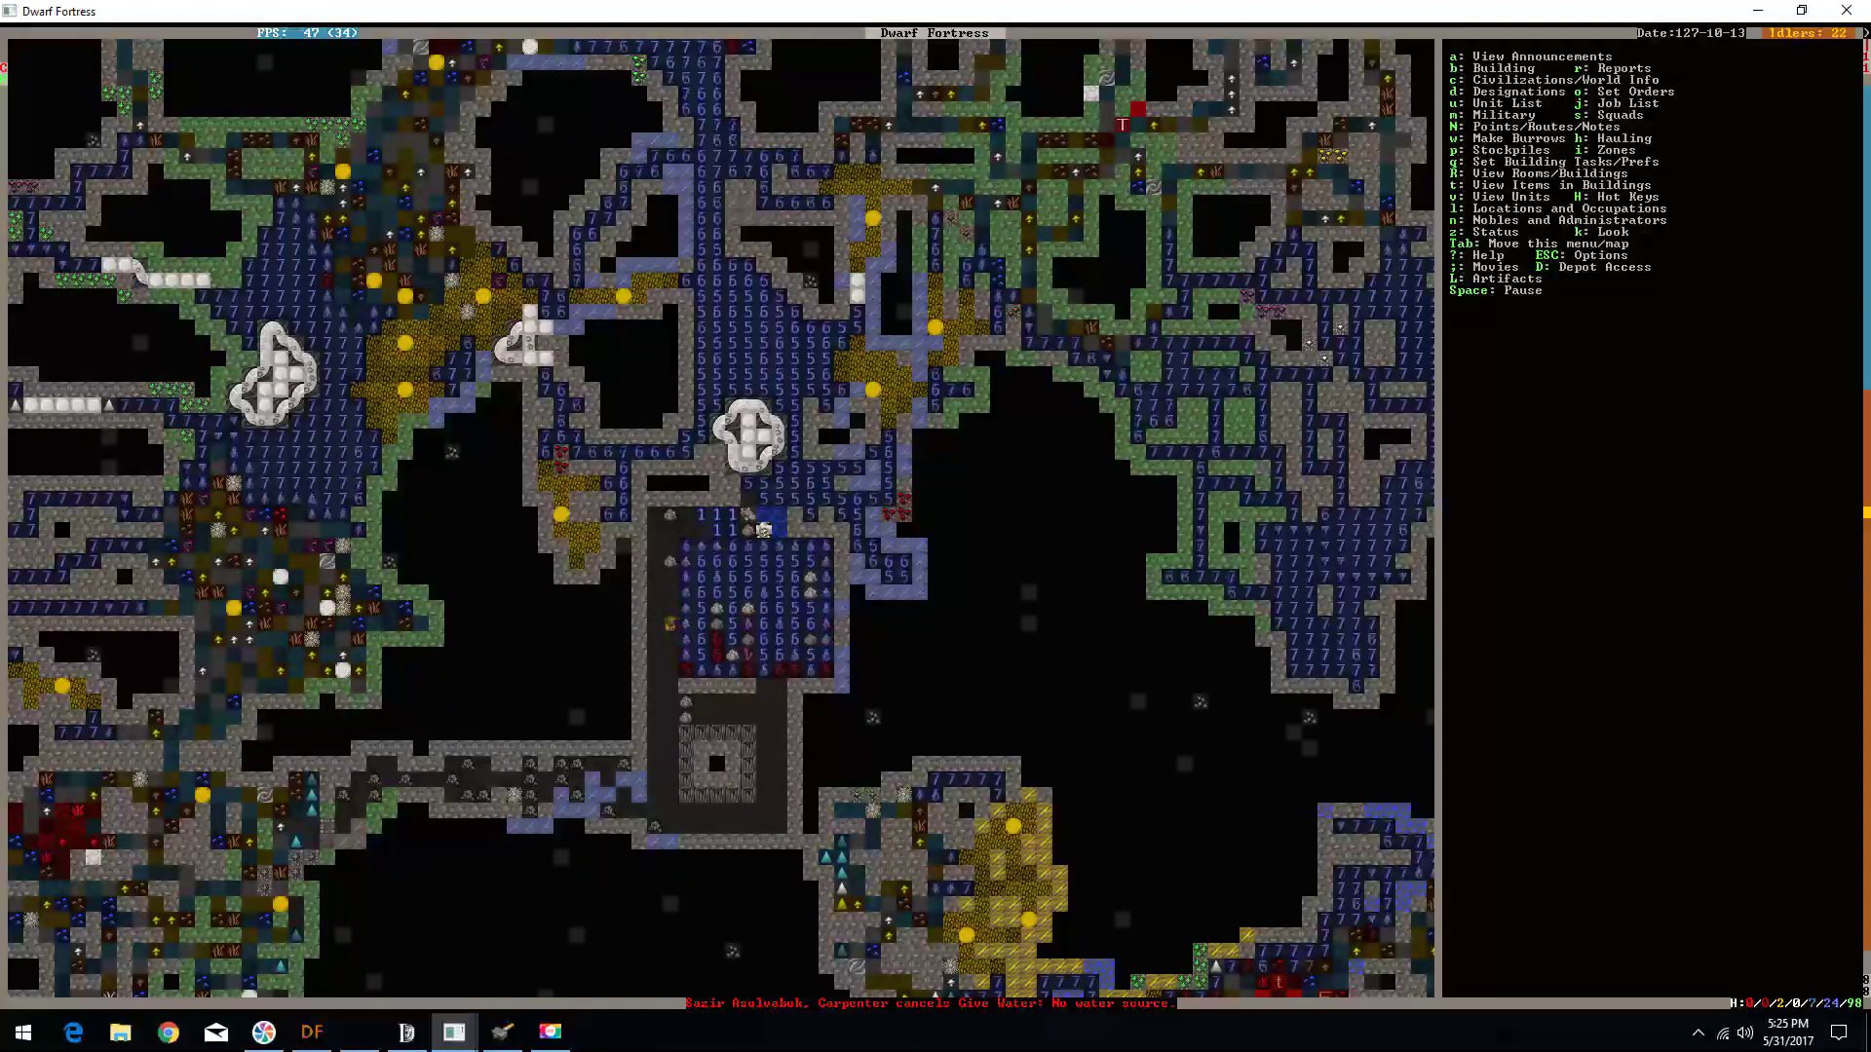
# - Inspect tiles through the pit and cavern floor levels to check water depth
pyautogui.press('k')
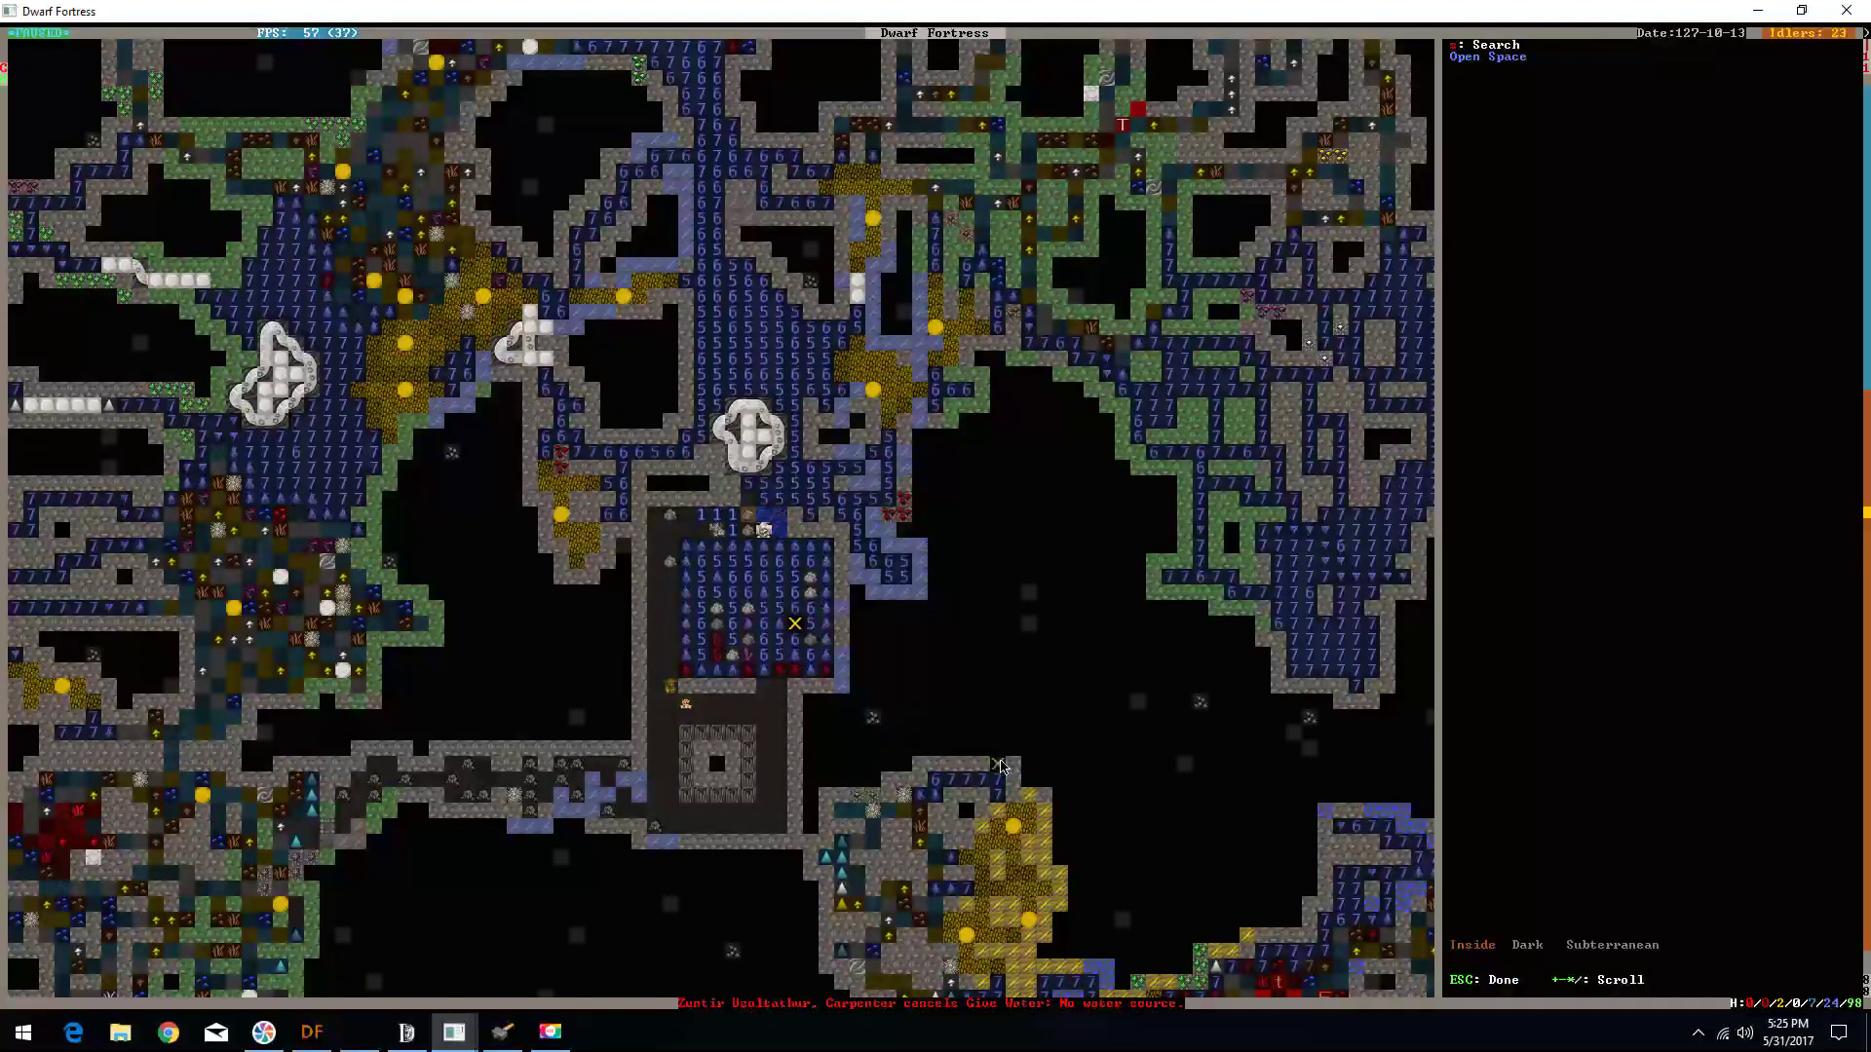
pyautogui.hotkey('shift', '.')
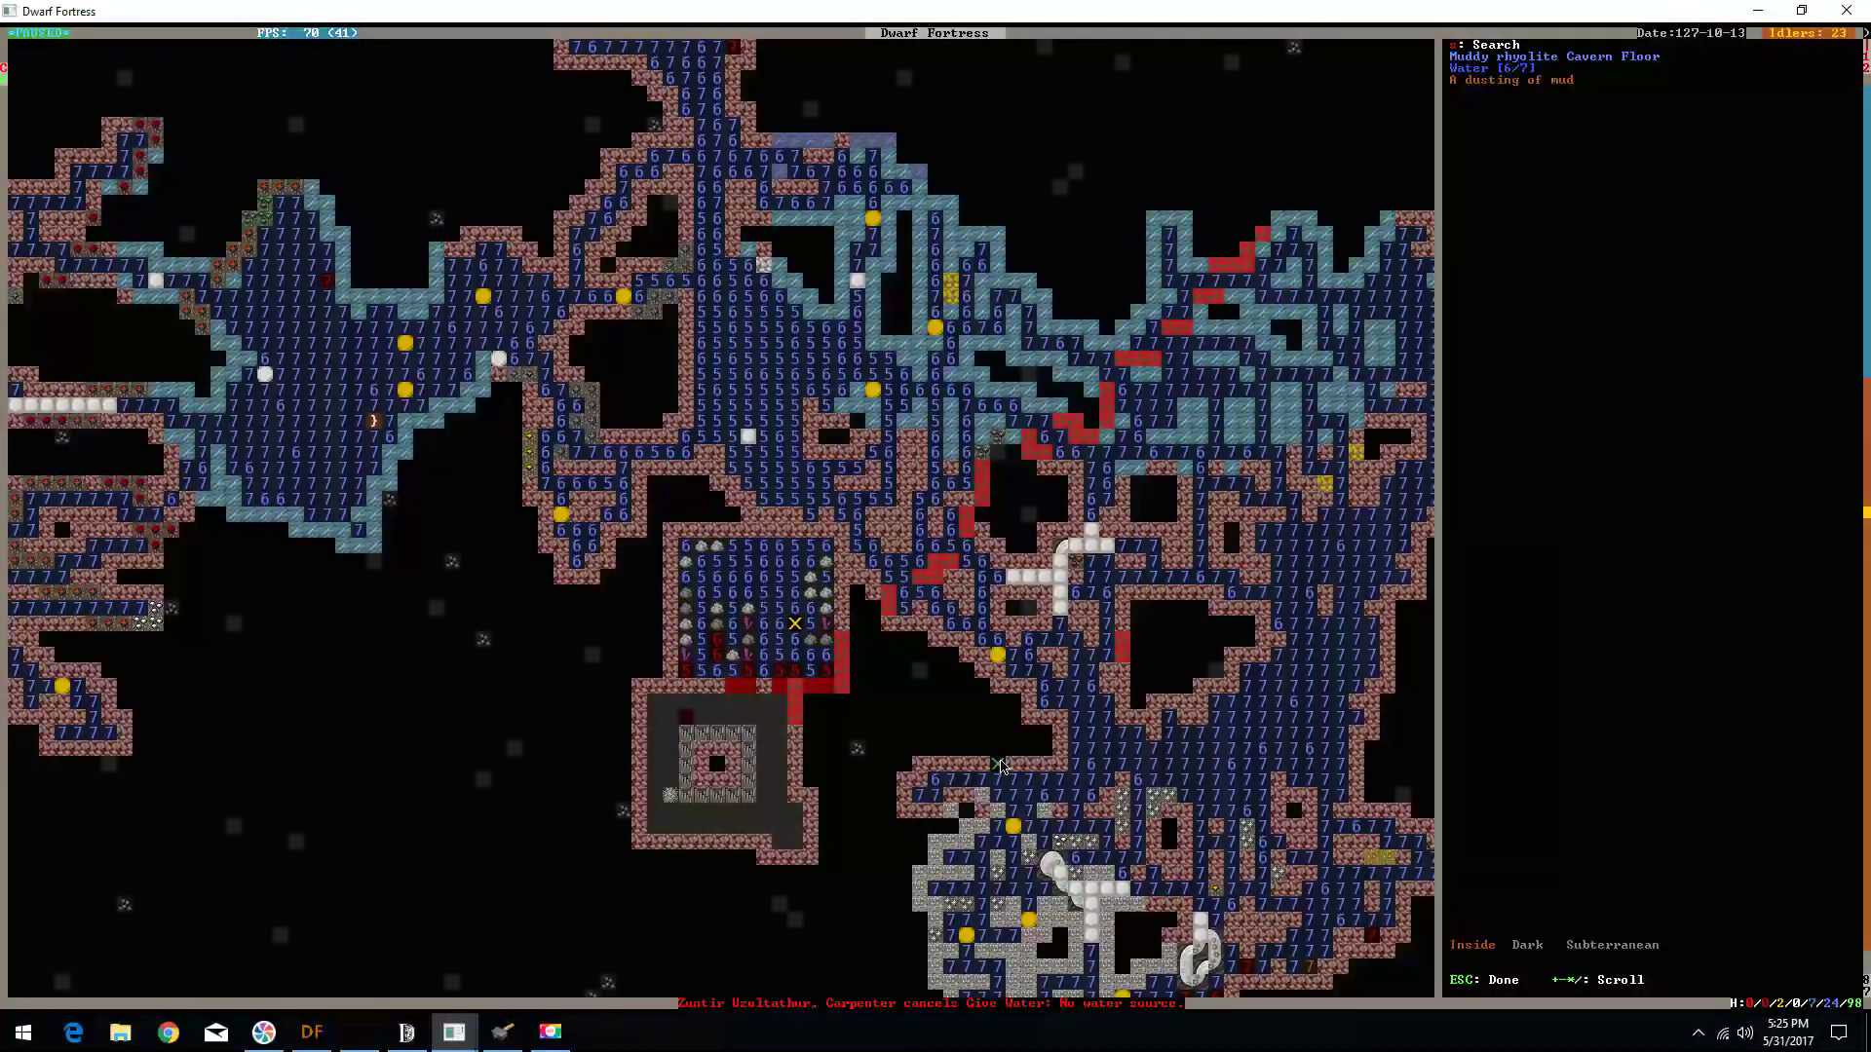
pyautogui.hotkey('shift', ',')
pyautogui.press('Up')
pyautogui.press('Up')
pyautogui.press('Up')
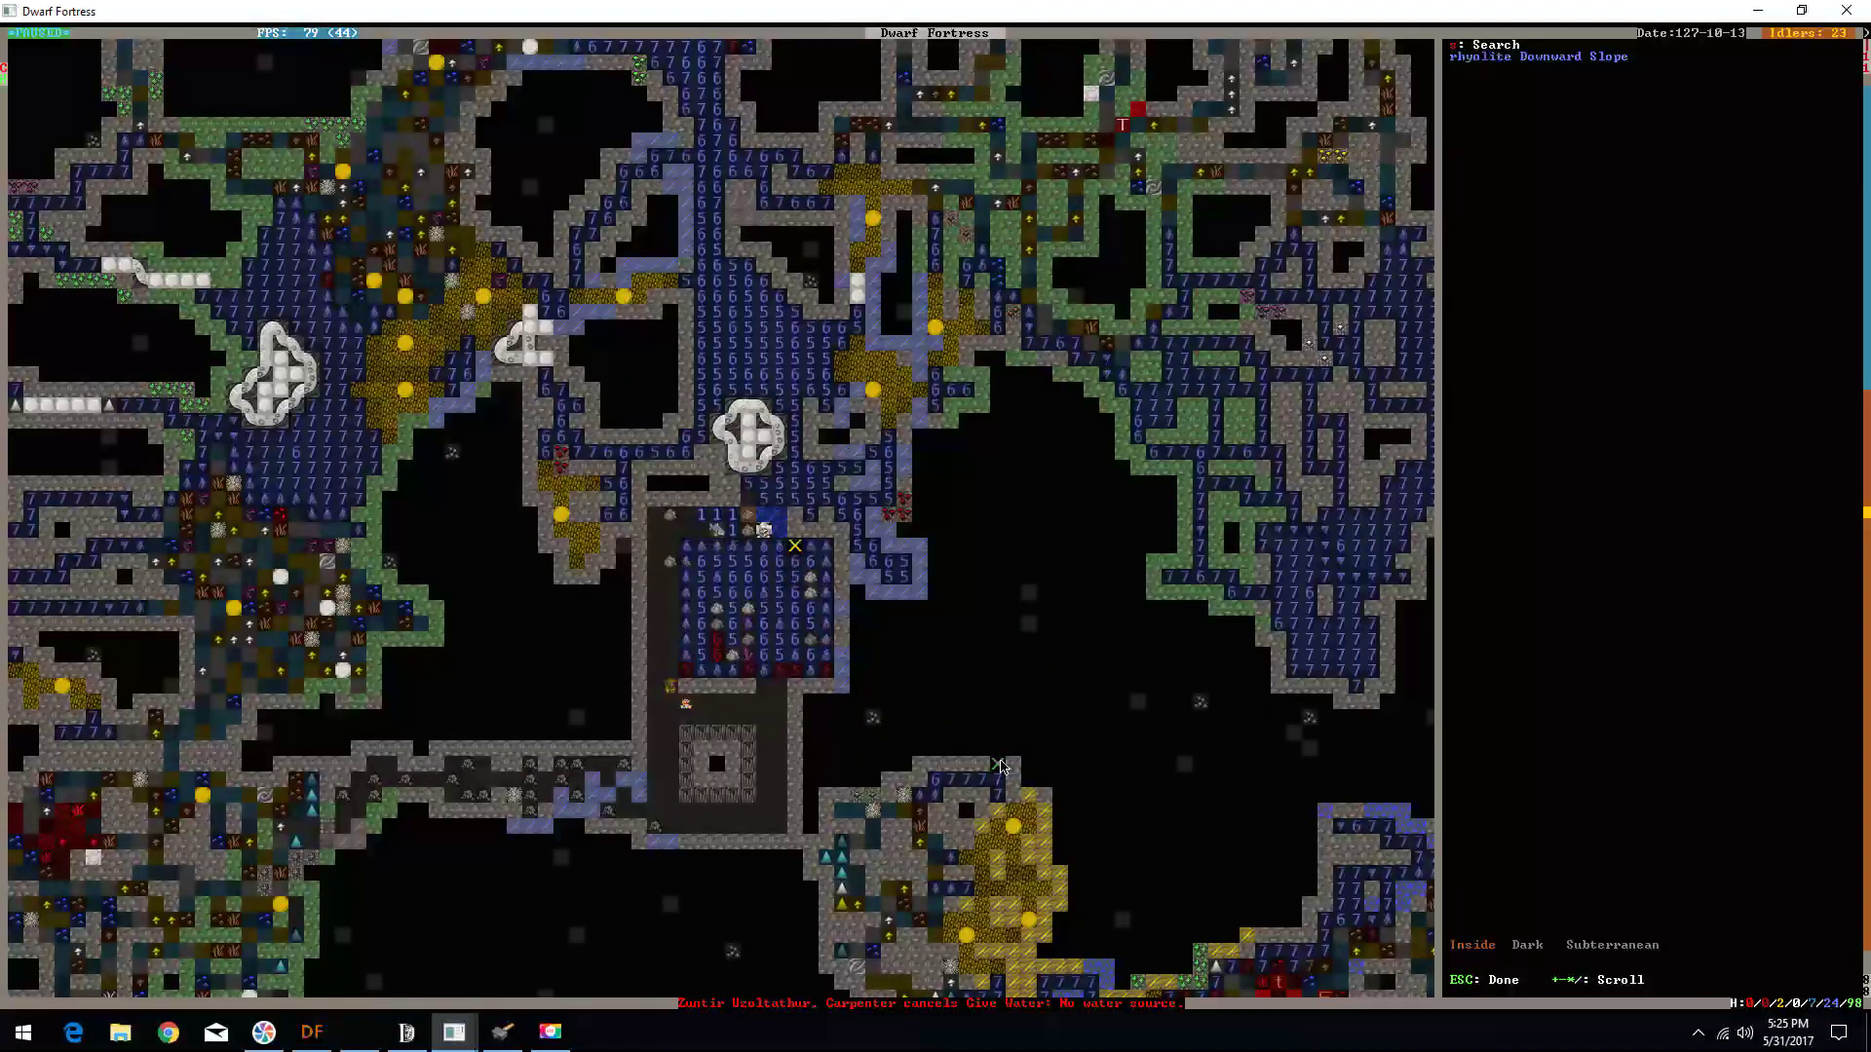
pyautogui.hotkey('shift', '.')
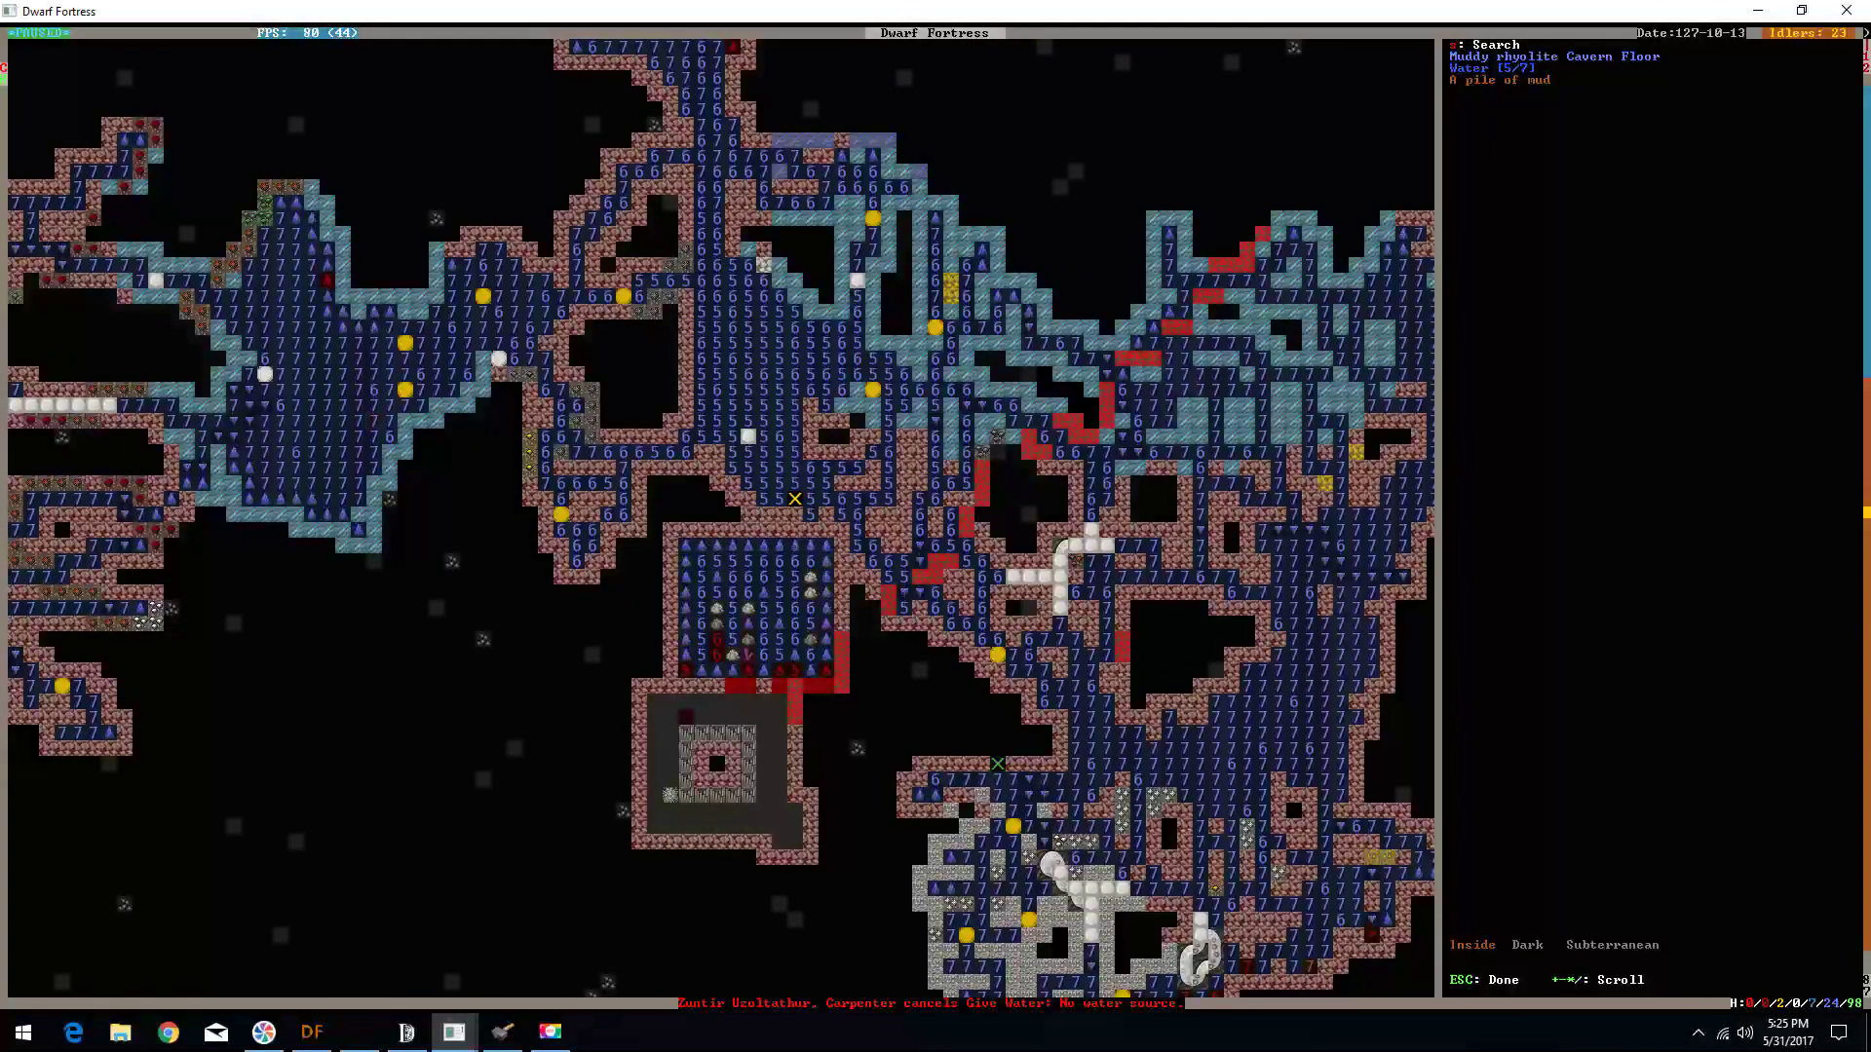
pyautogui.press('Left')
pyautogui.press('Down')
pyautogui.hotkey('shift', '.')
pyautogui.press('Left')
pyautogui.press('Down')
pyautogui.press('Down')
pyautogui.press('Down')
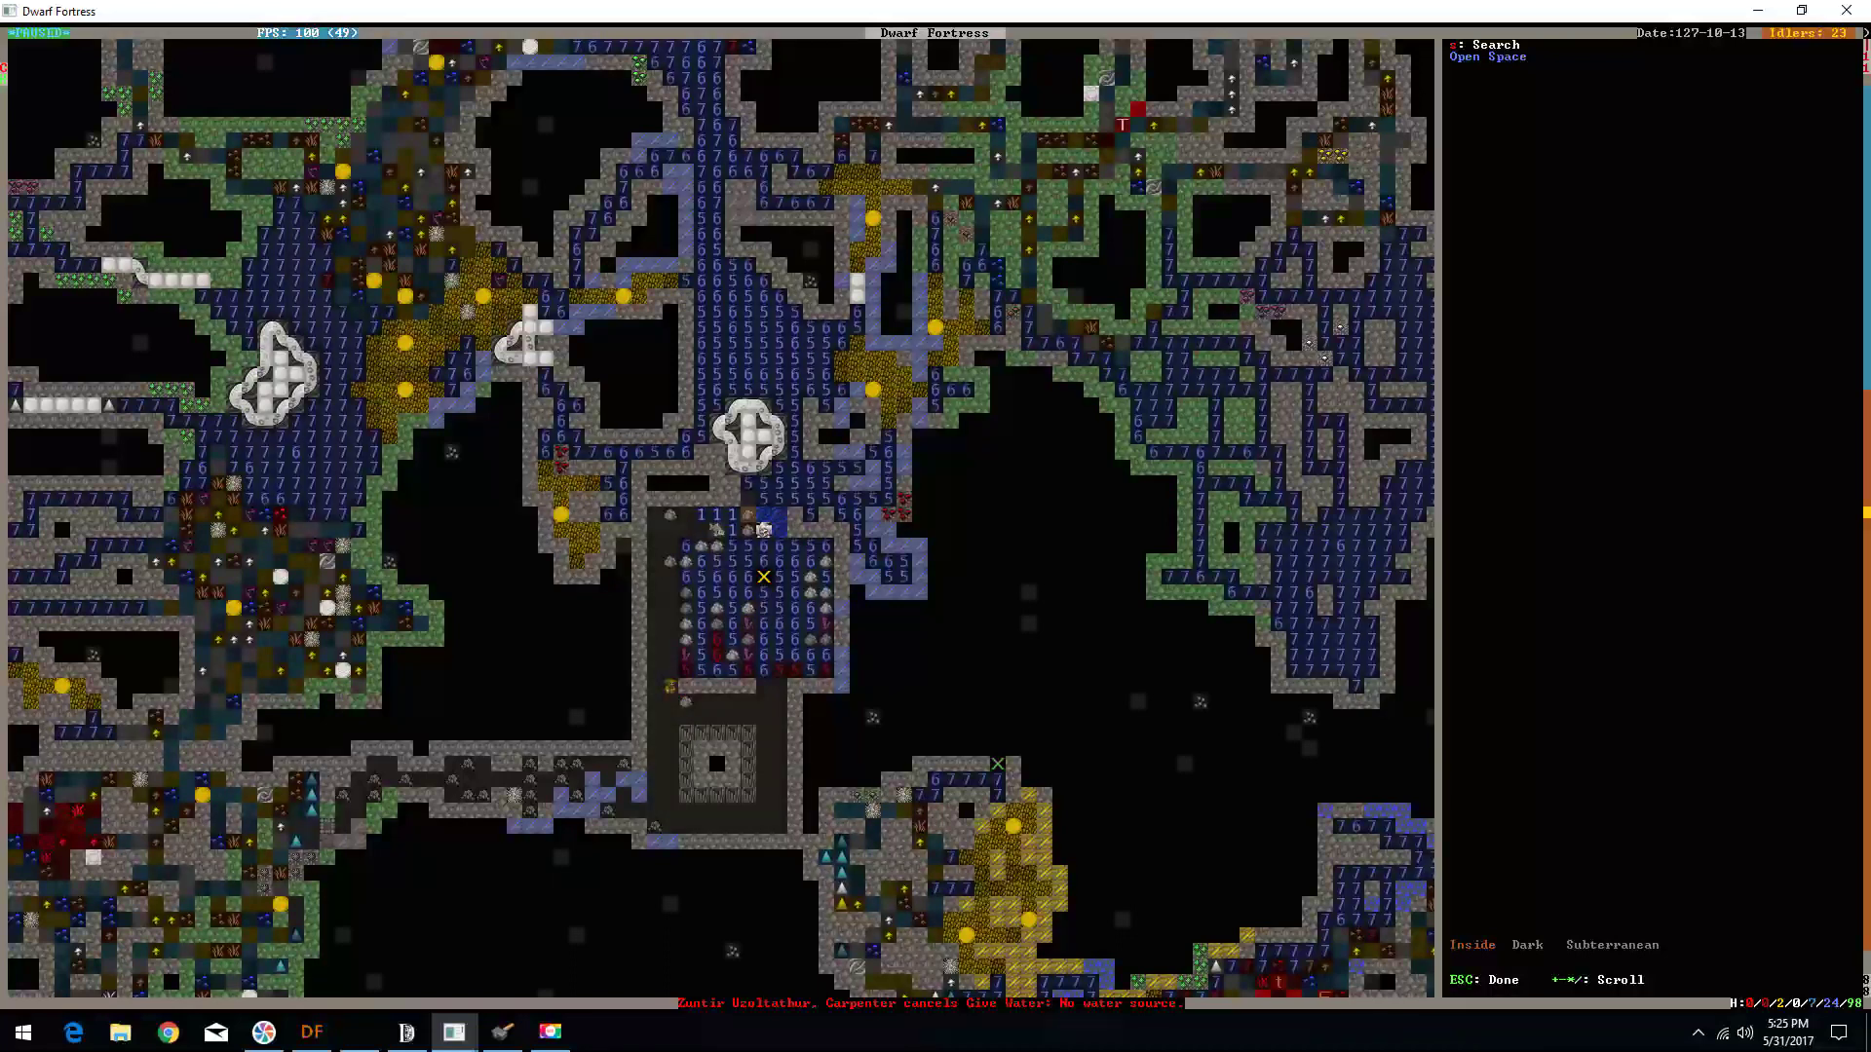
pyautogui.press('Down')
pyautogui.press('Down')
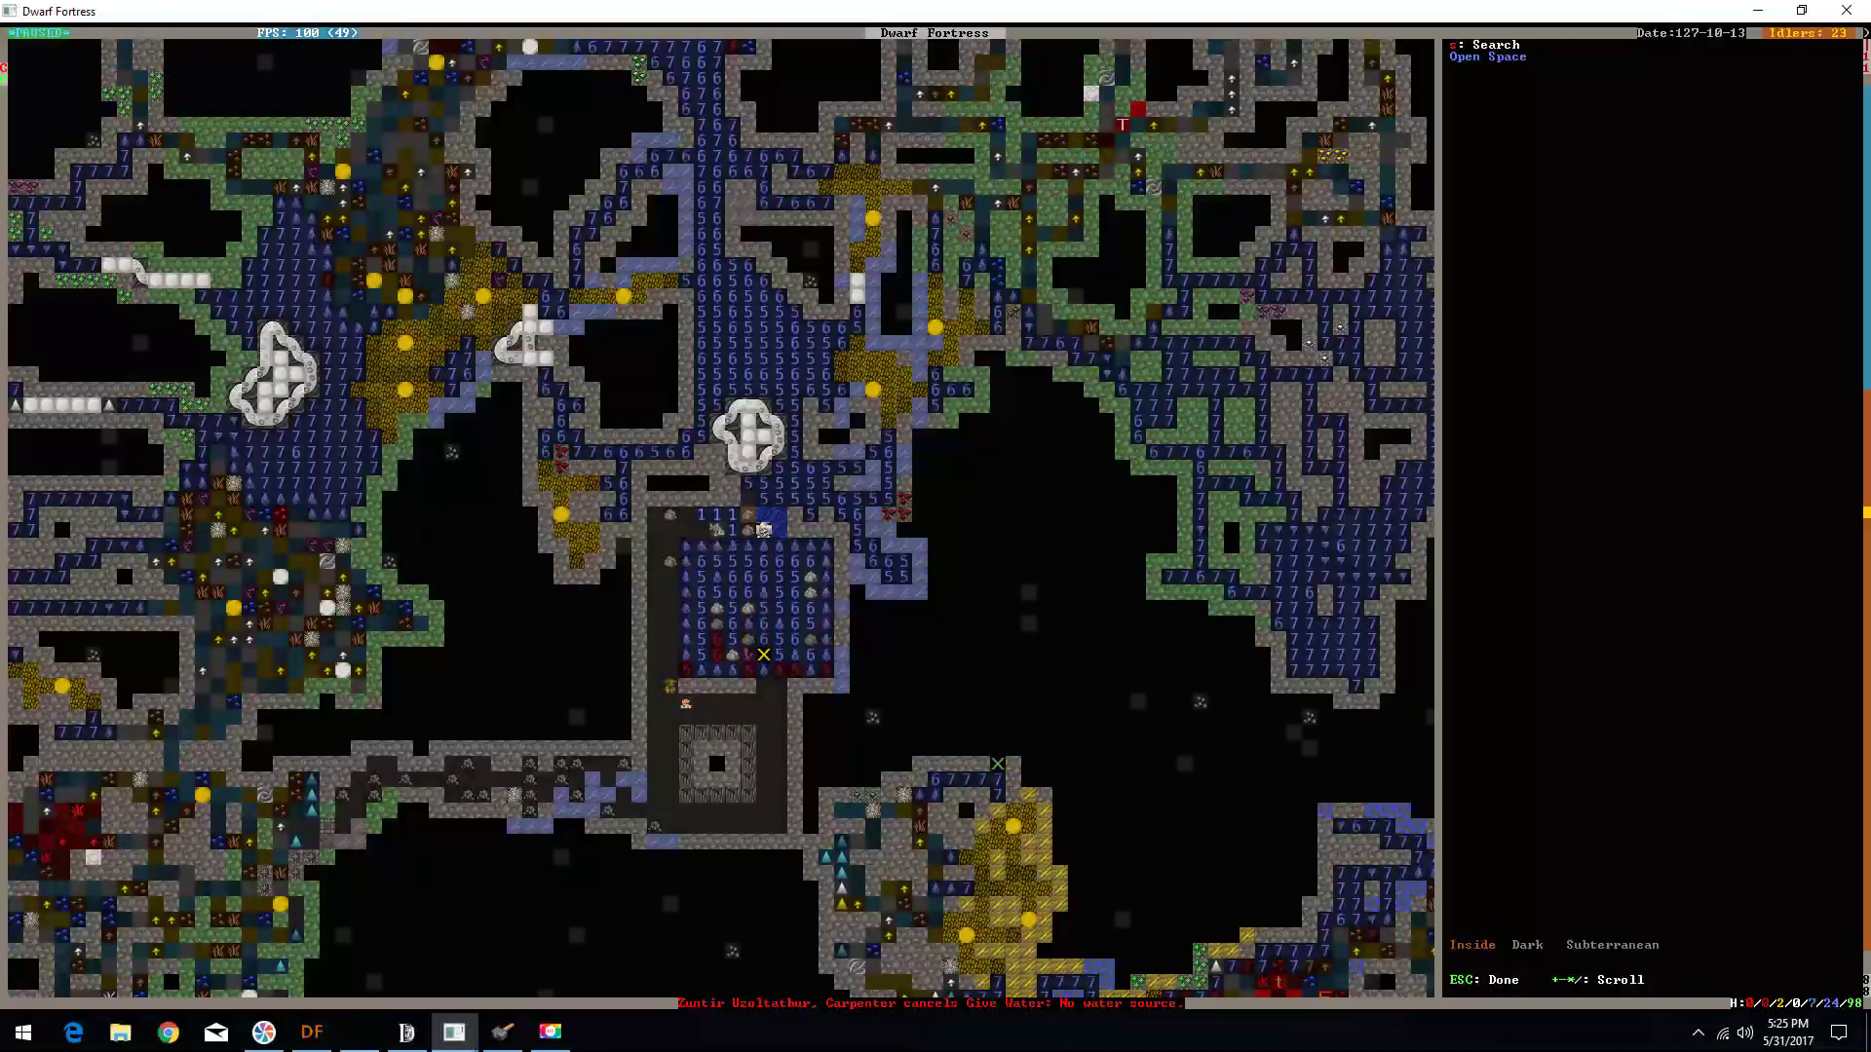
pyautogui.press('Down')
pyautogui.press('Down')
pyautogui.press('Down')
pyautogui.press('Up')
pyautogui.press('Up')
pyautogui.press('Up')
pyautogui.press('Up')
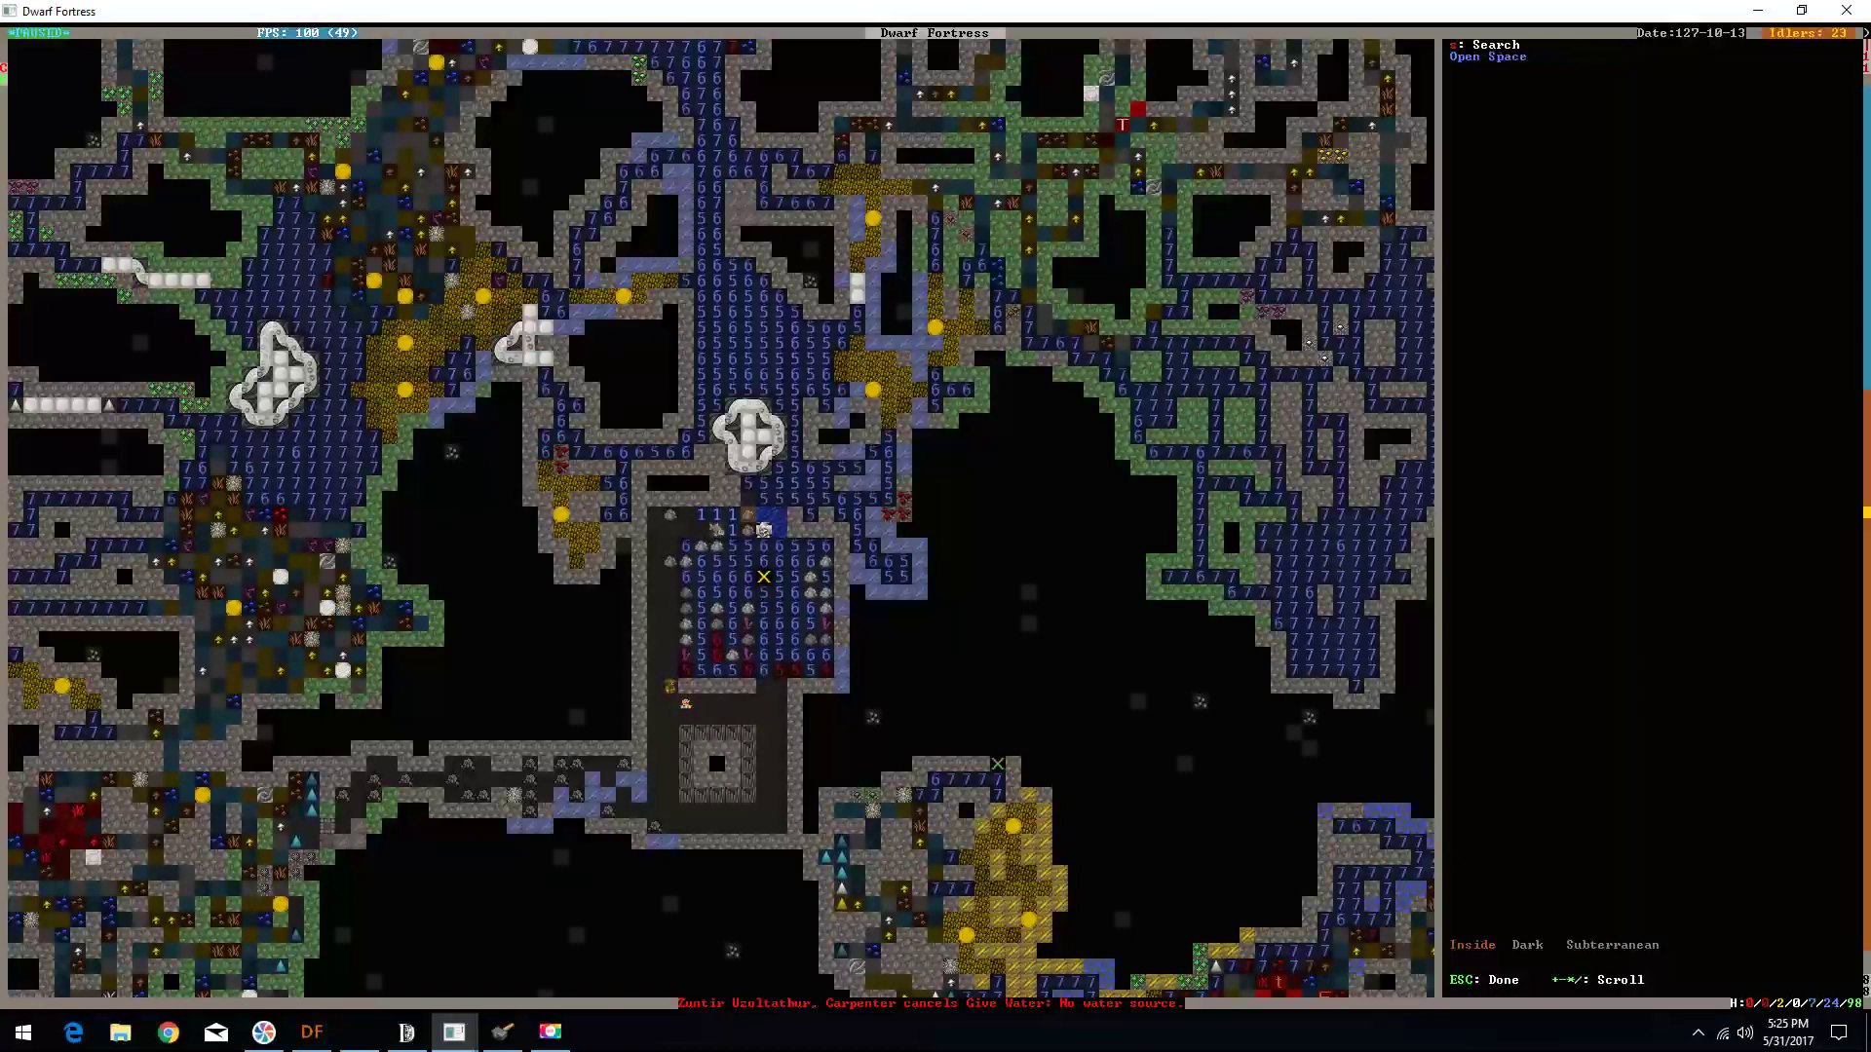
pyautogui.press('Up')
pyautogui.press('Up')
pyautogui.press('Up')
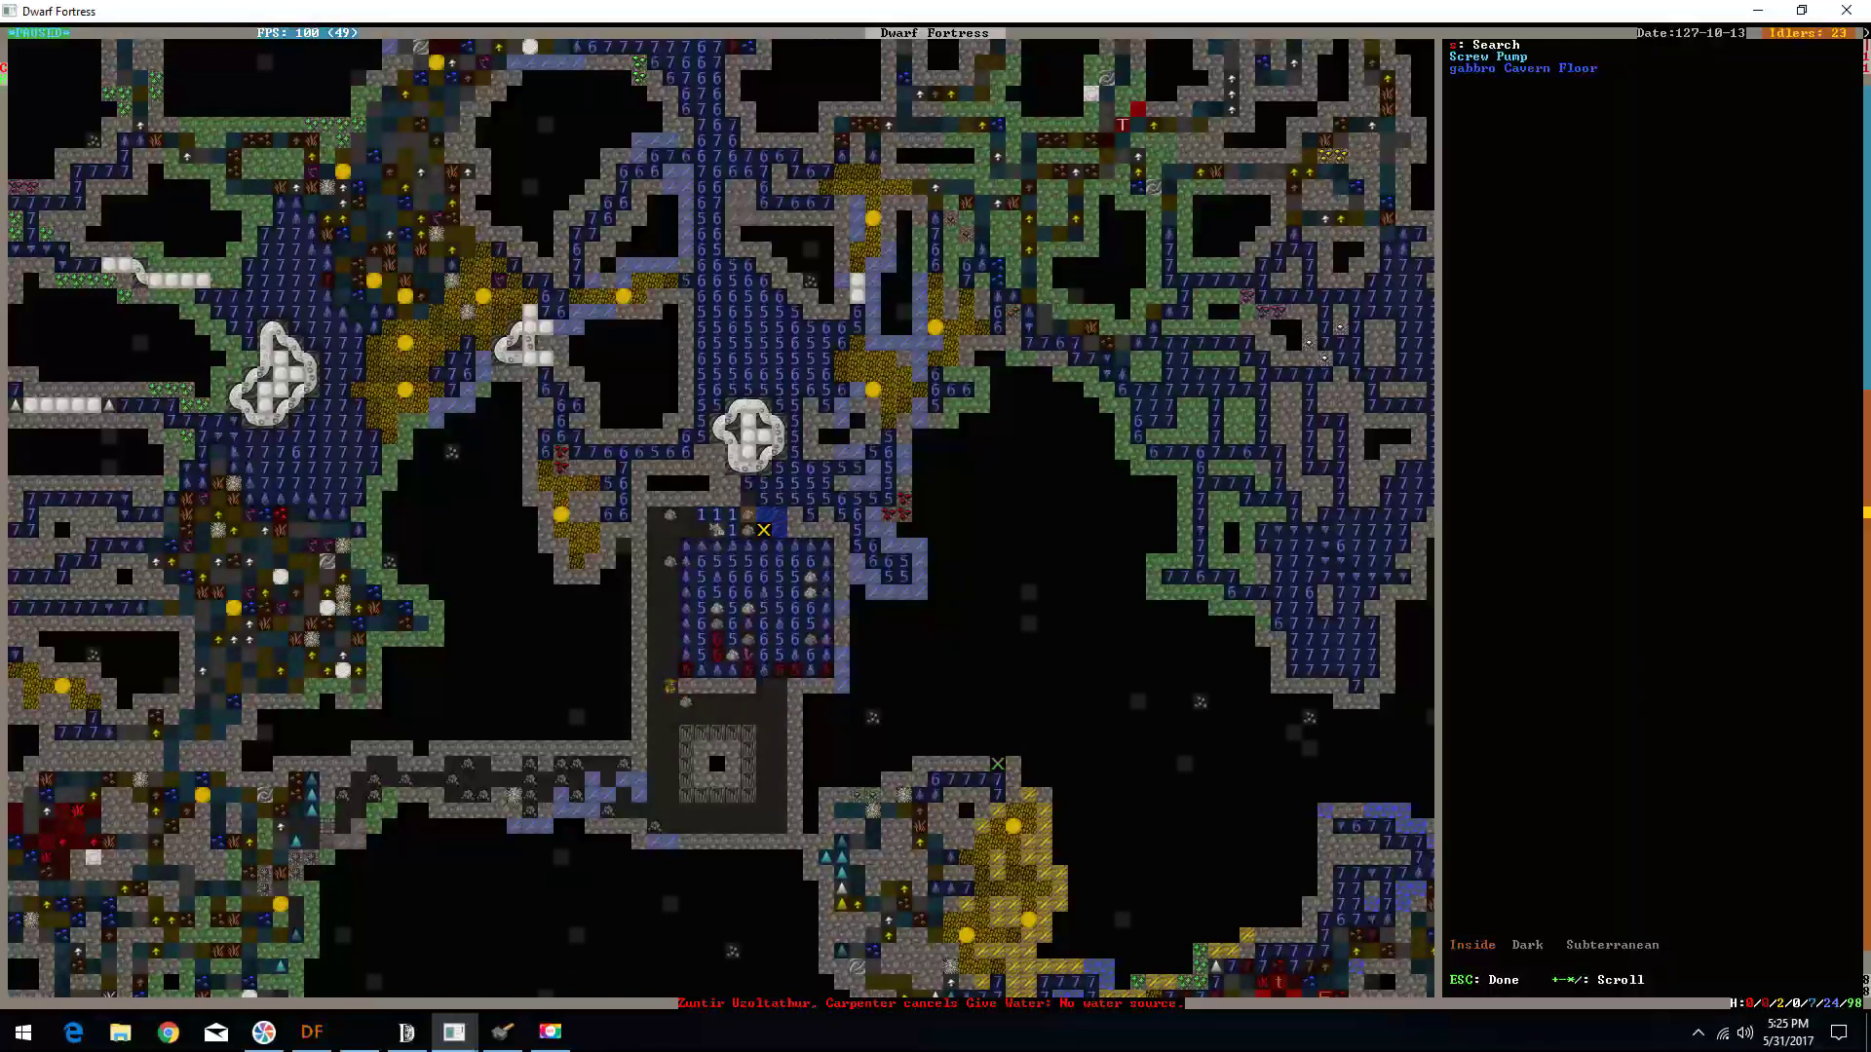
# - Unsuspend construction of the unbuilt screw pump next to the existing one
pyautogui.press('Escape')
pyautogui.press('q')
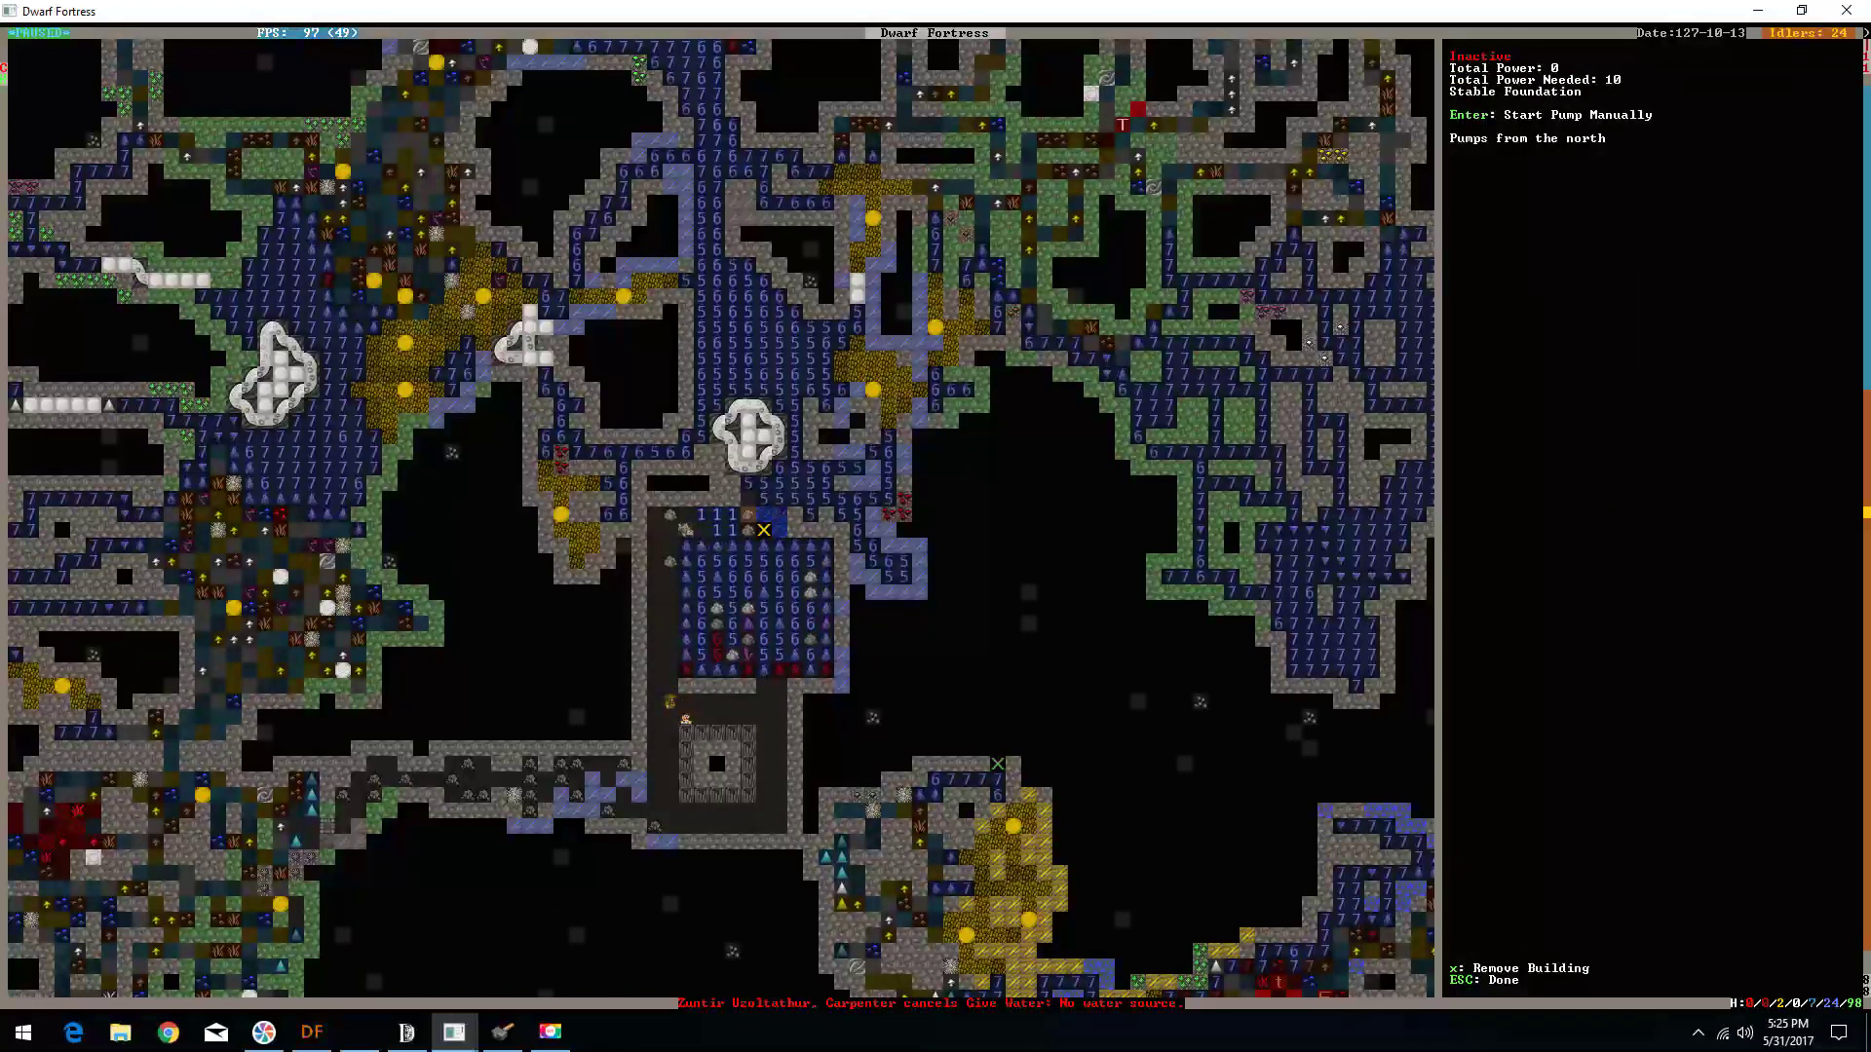
pyautogui.press('Right')
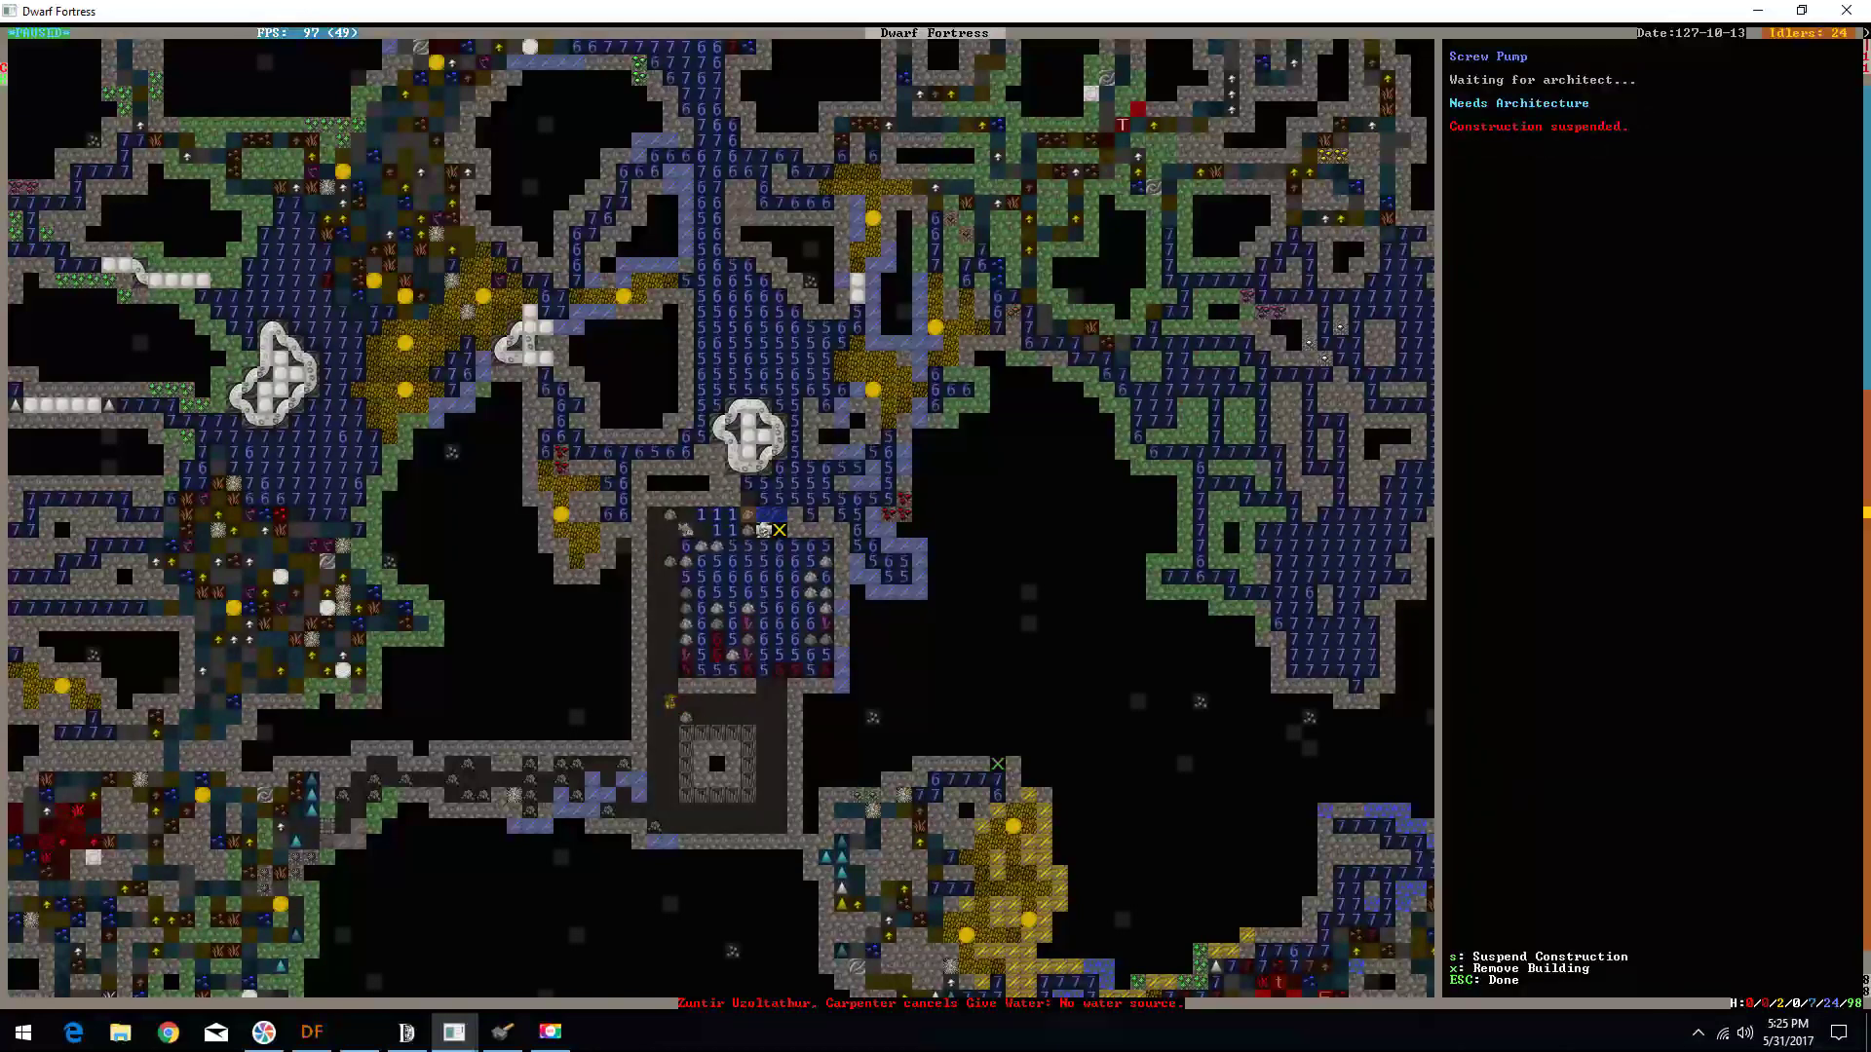
pyautogui.press('s')
pyautogui.press('Escape')
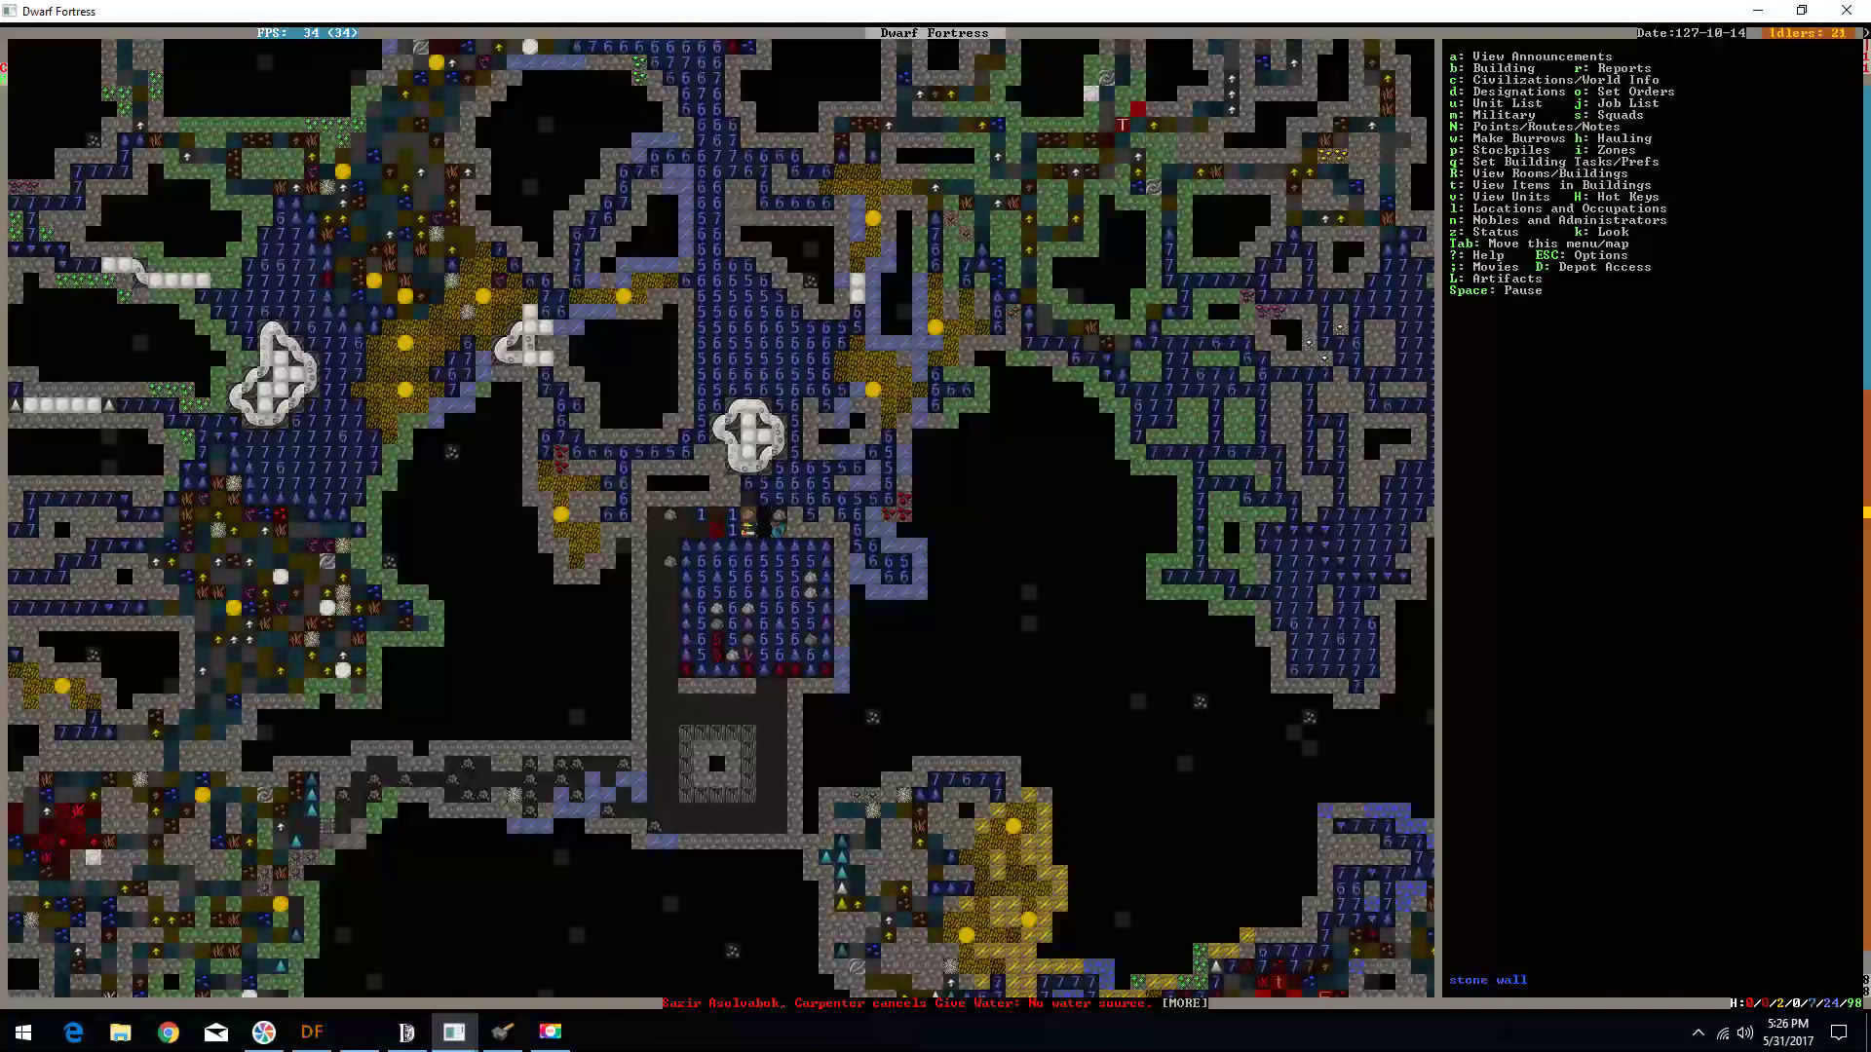
# - Jump up to the surface level and pan around to survey it
pyautogui.hotkey('shift', ',')
pyautogui.hotkey('shift', 'Left')
pyautogui.hotkey('shift', 'Down')
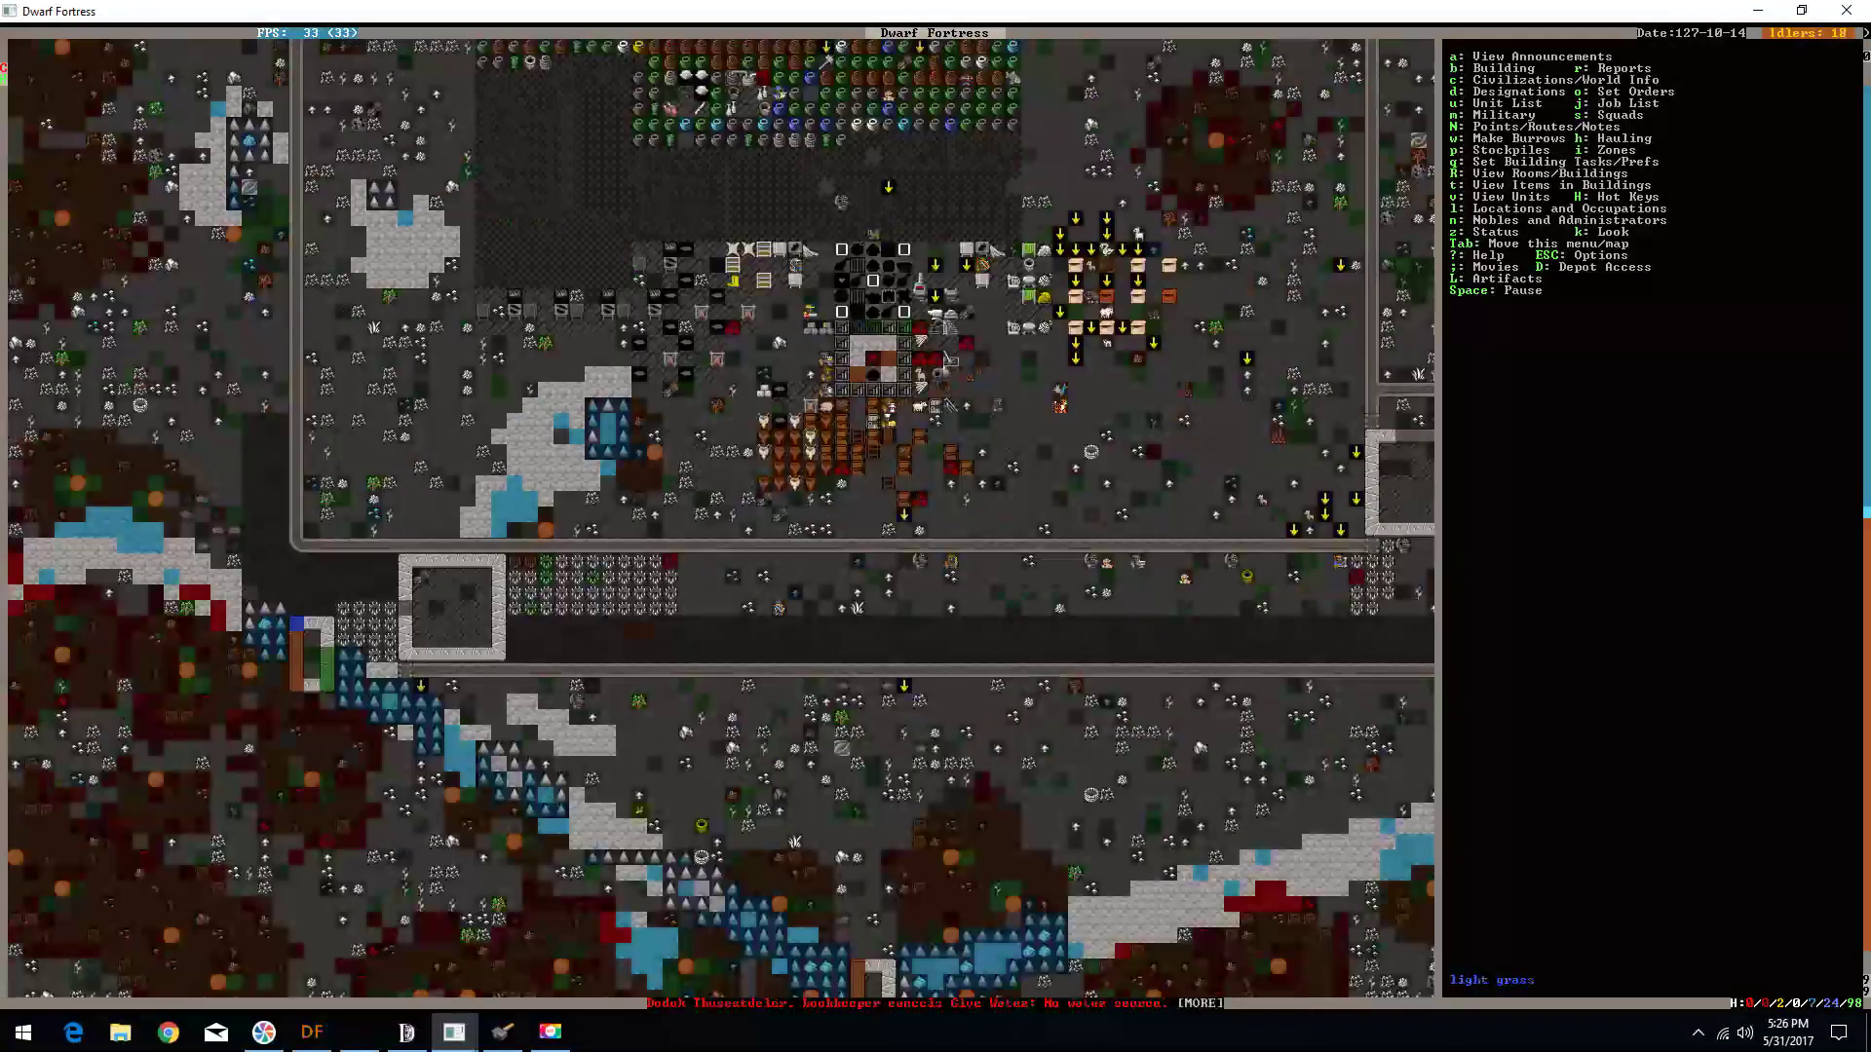
pyautogui.hotkey('shift', 'Down')
pyautogui.hotkey('shift', 'Up')
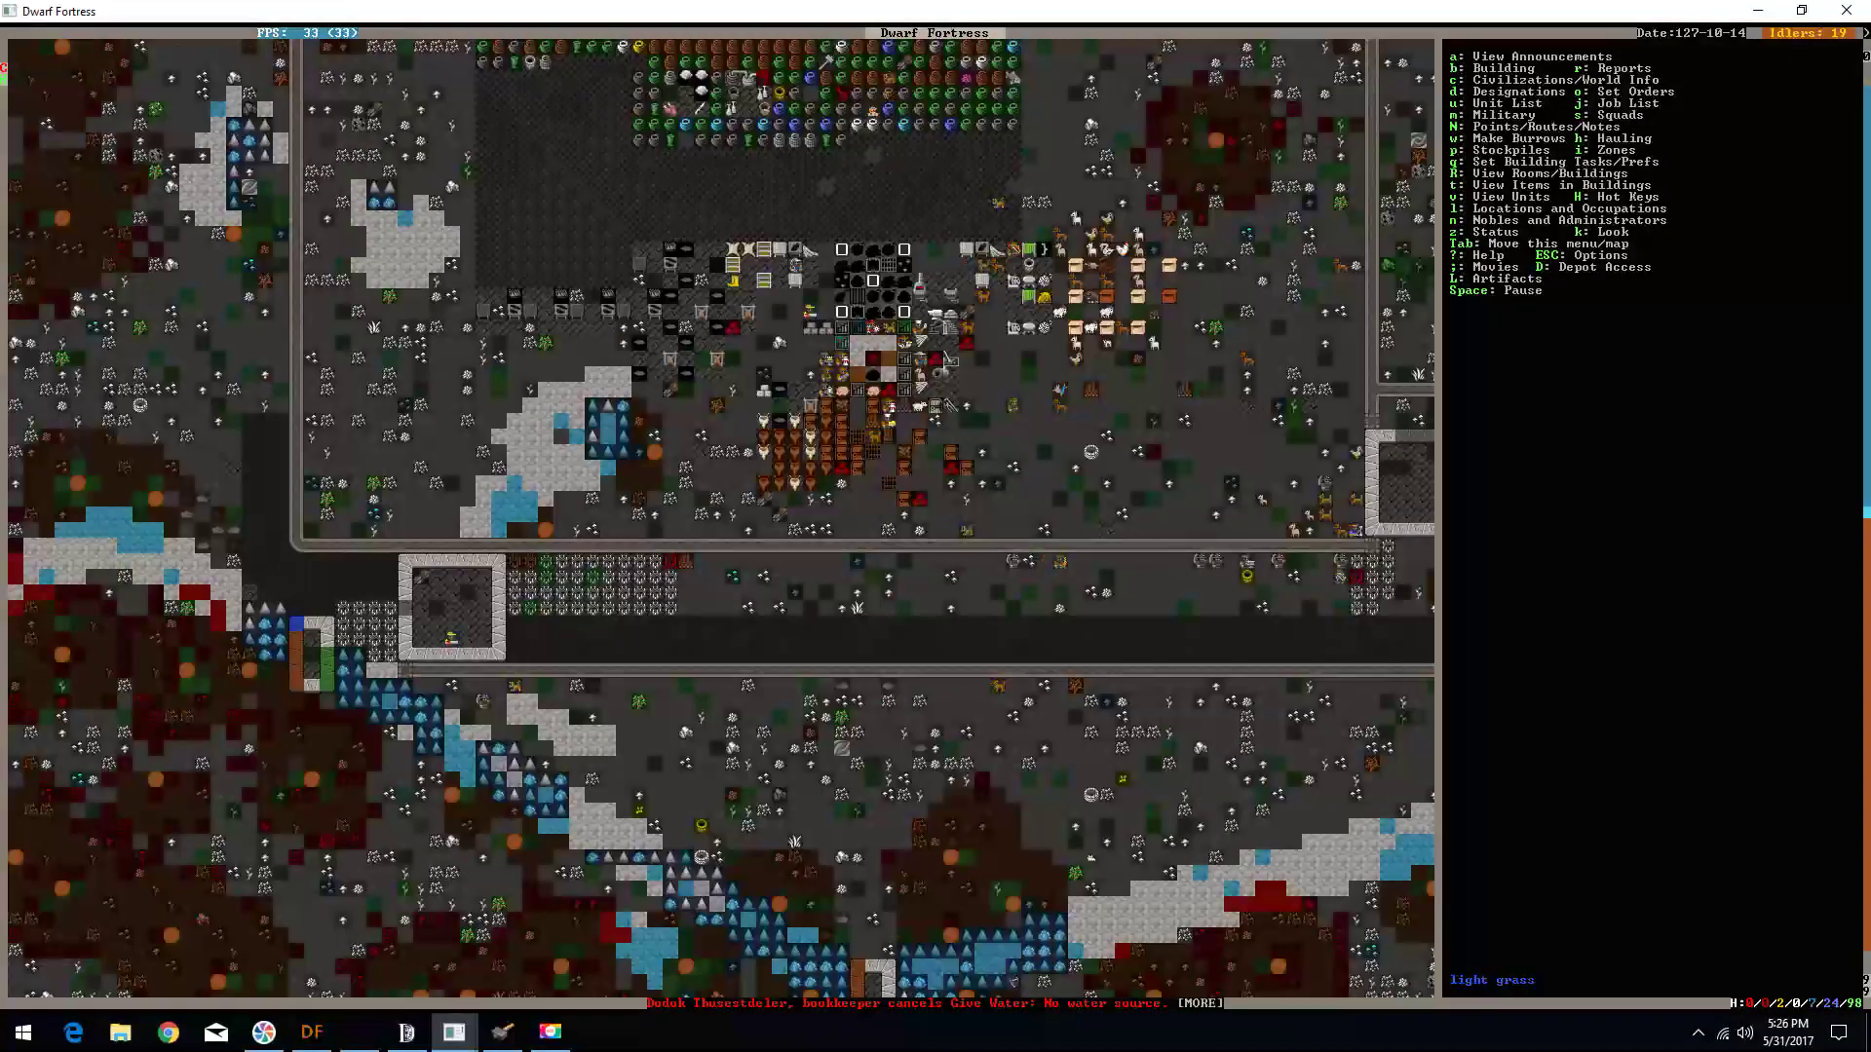
pyautogui.hotkey('shift', 'Up')
pyautogui.hotkey('shift', 'Up')
pyautogui.hotkey('shift', 'Right')
pyautogui.hotkey('shift', 'Up')
pyautogui.hotkey('shift', 'Right')
pyautogui.hotkey('shift', 'Right')
pyautogui.hotkey('shift', 'Up')
pyautogui.hotkey('shift', 'Up')
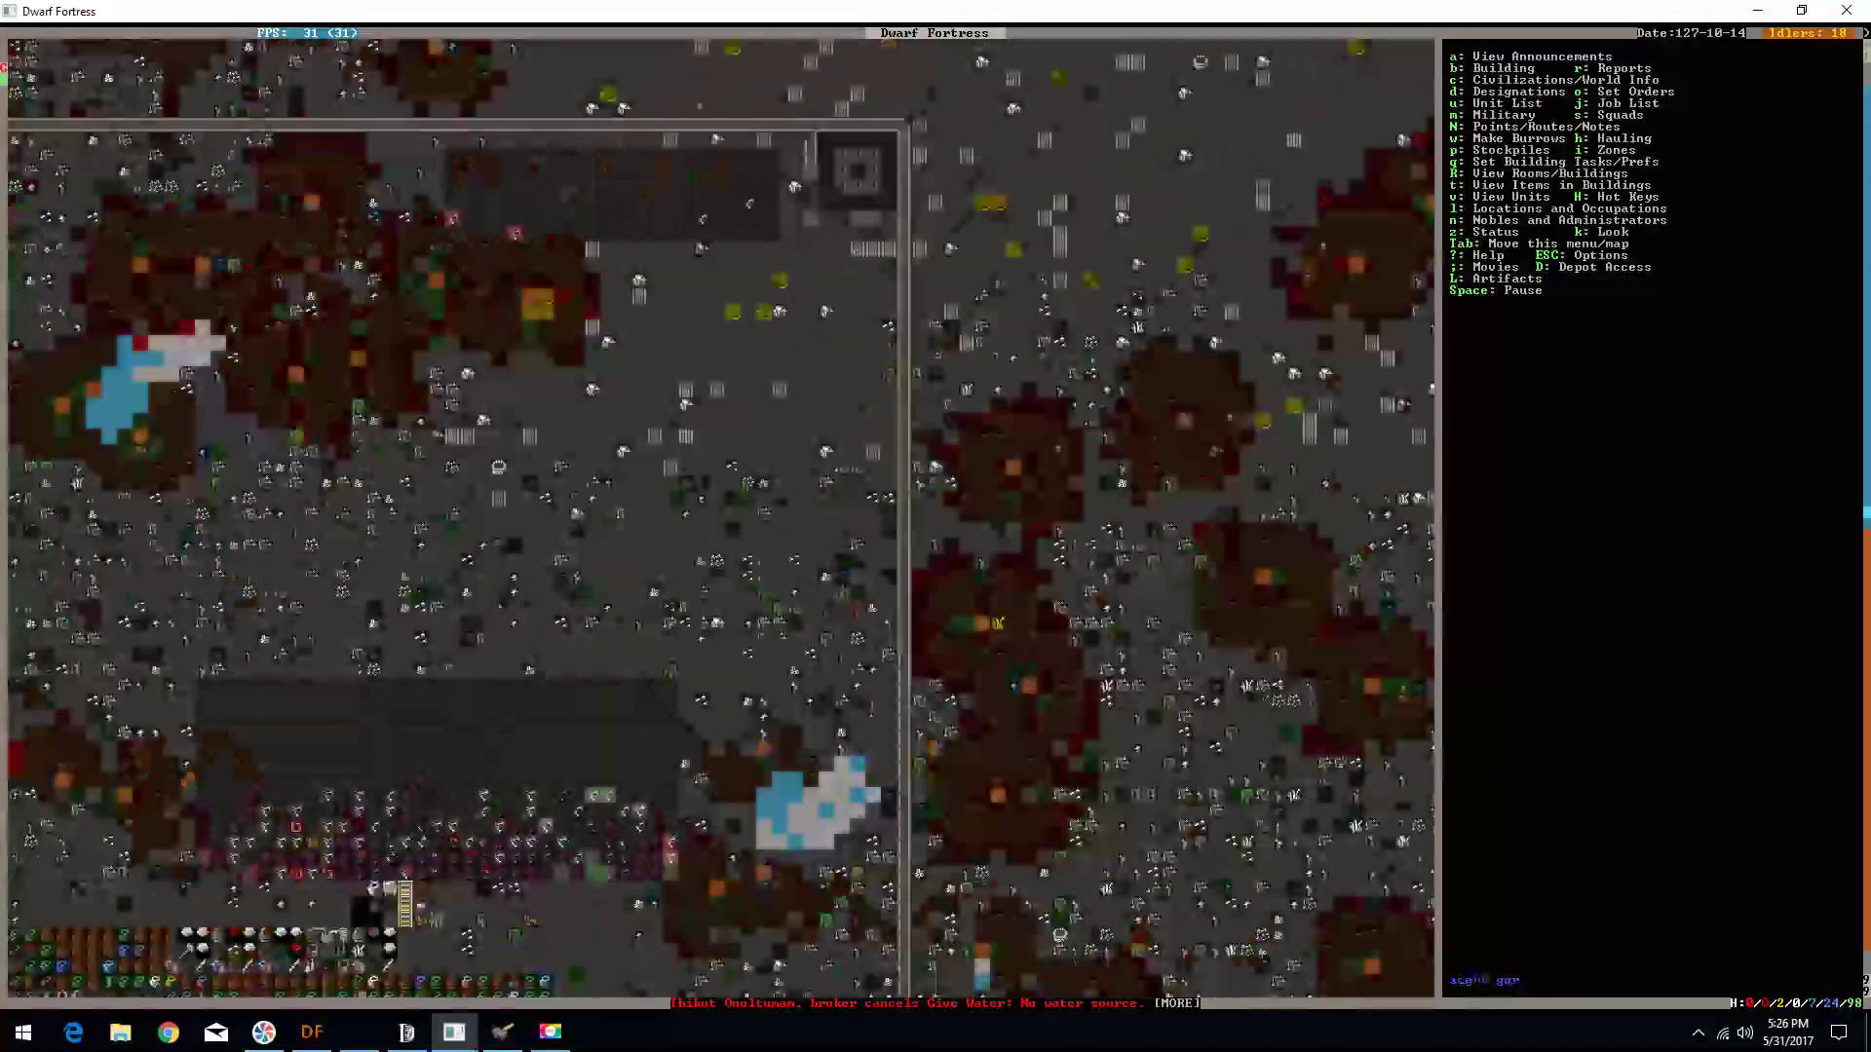
pyautogui.hotkey('shift', 'Up')
# - Step through underground levels back to the walled pool and open the build menu
pyautogui.hotkey('shift', 'Left')
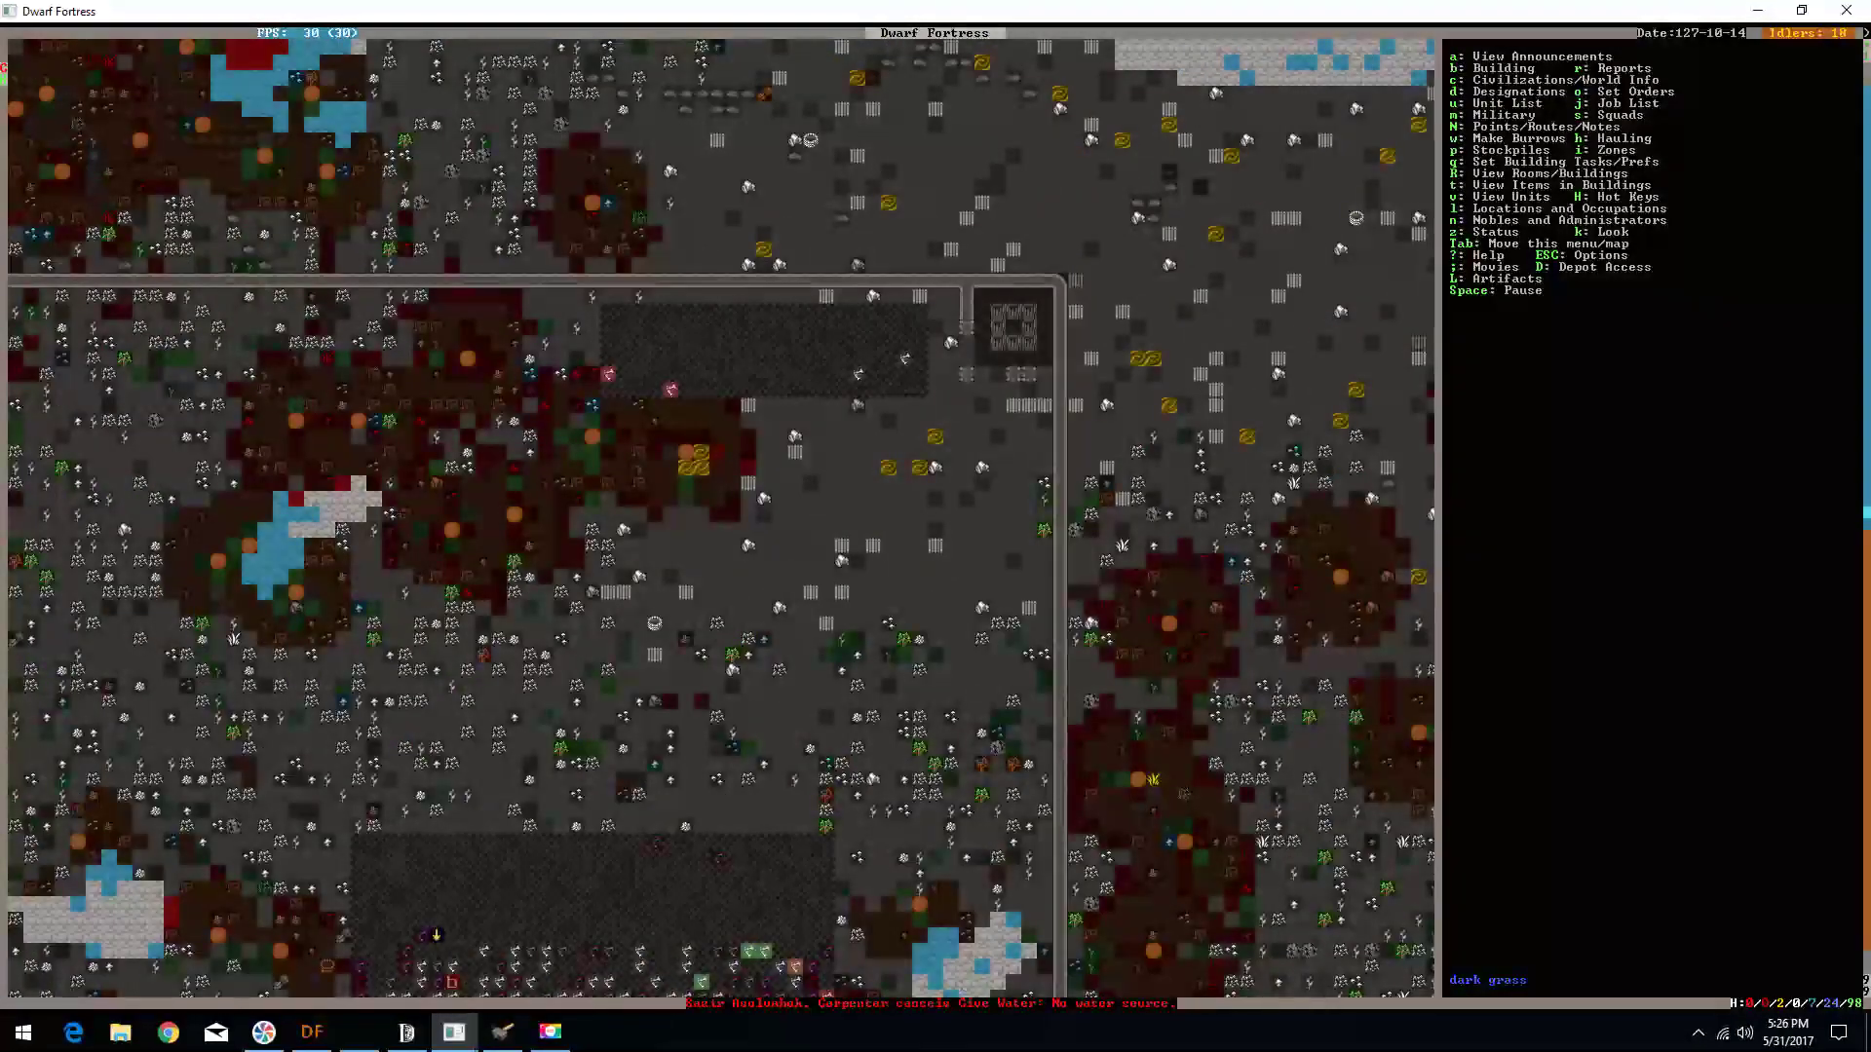
pyautogui.hotkey('shift', '.')
pyautogui.hotkey('shift', '.')
pyautogui.hotkey('shift', '.')
pyautogui.hotkey('shift', '.')
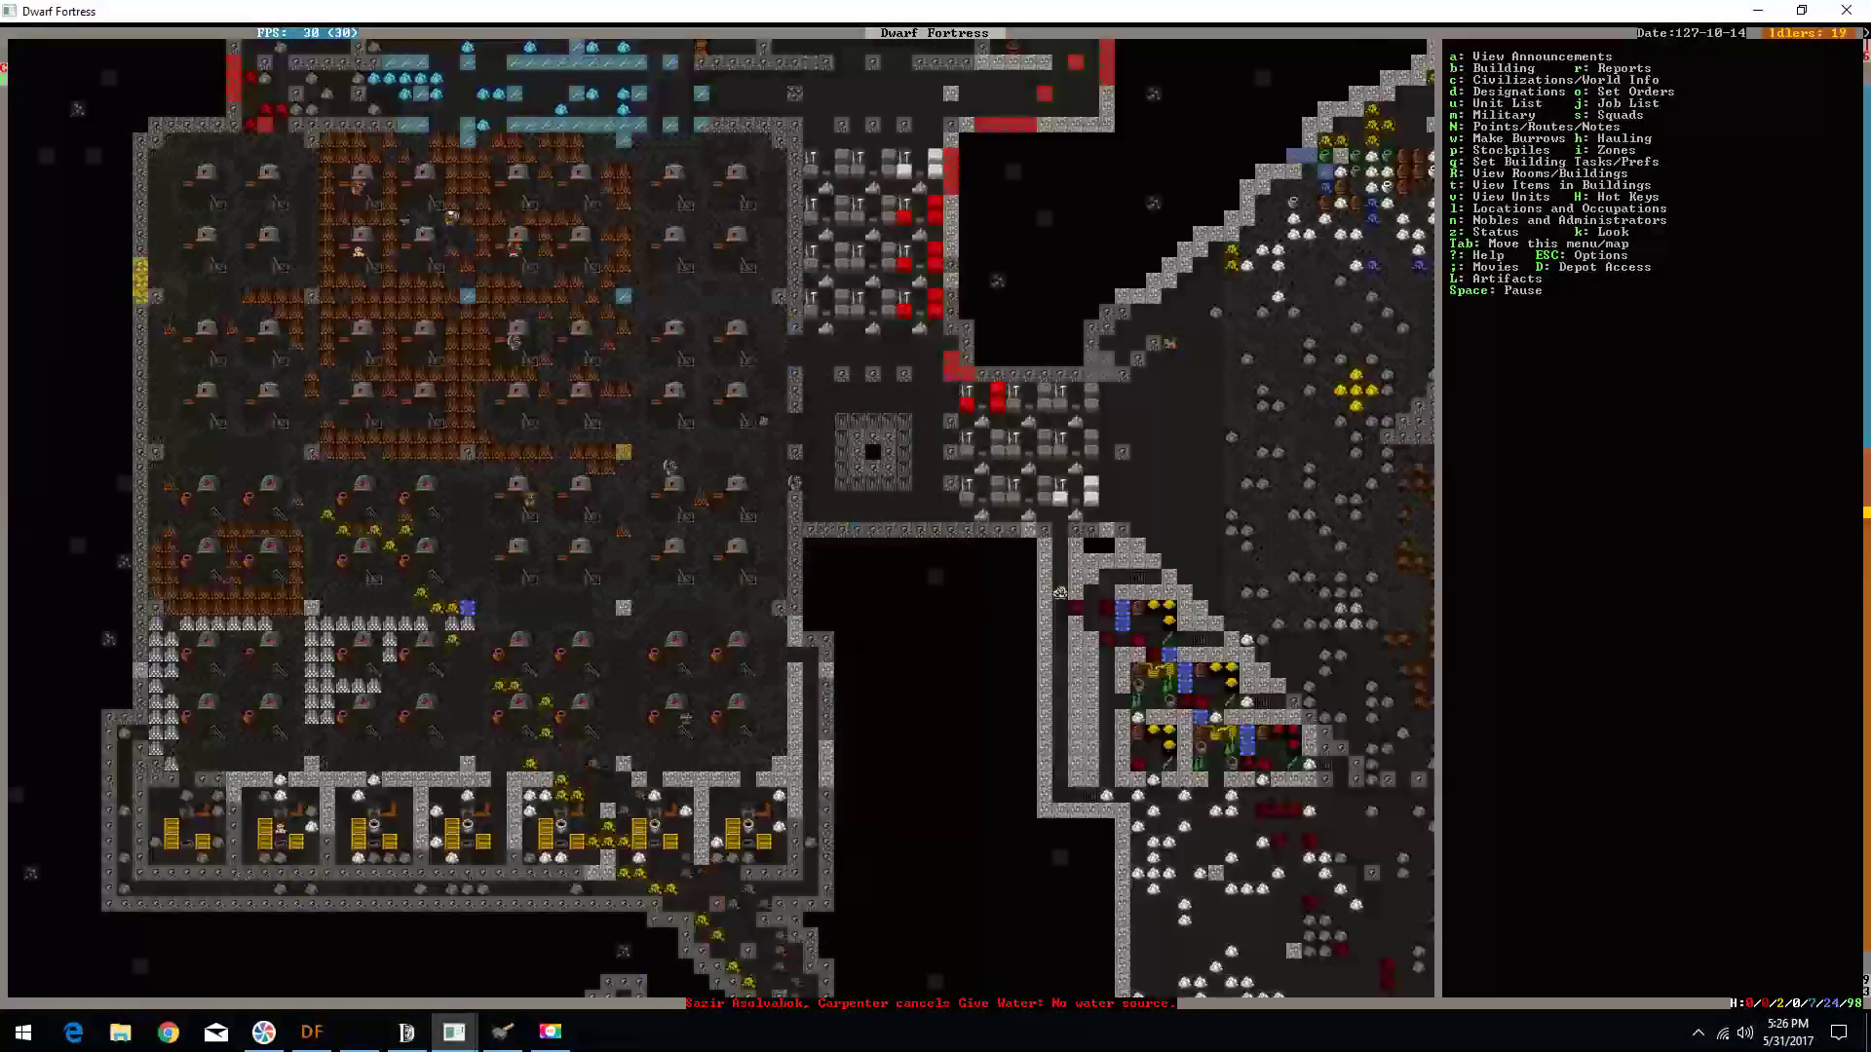
pyautogui.hotkey('shift', '.')
pyautogui.hotkey('shift', ',')
pyautogui.hotkey('shift', ',')
pyautogui.hotkey('shift', '.')
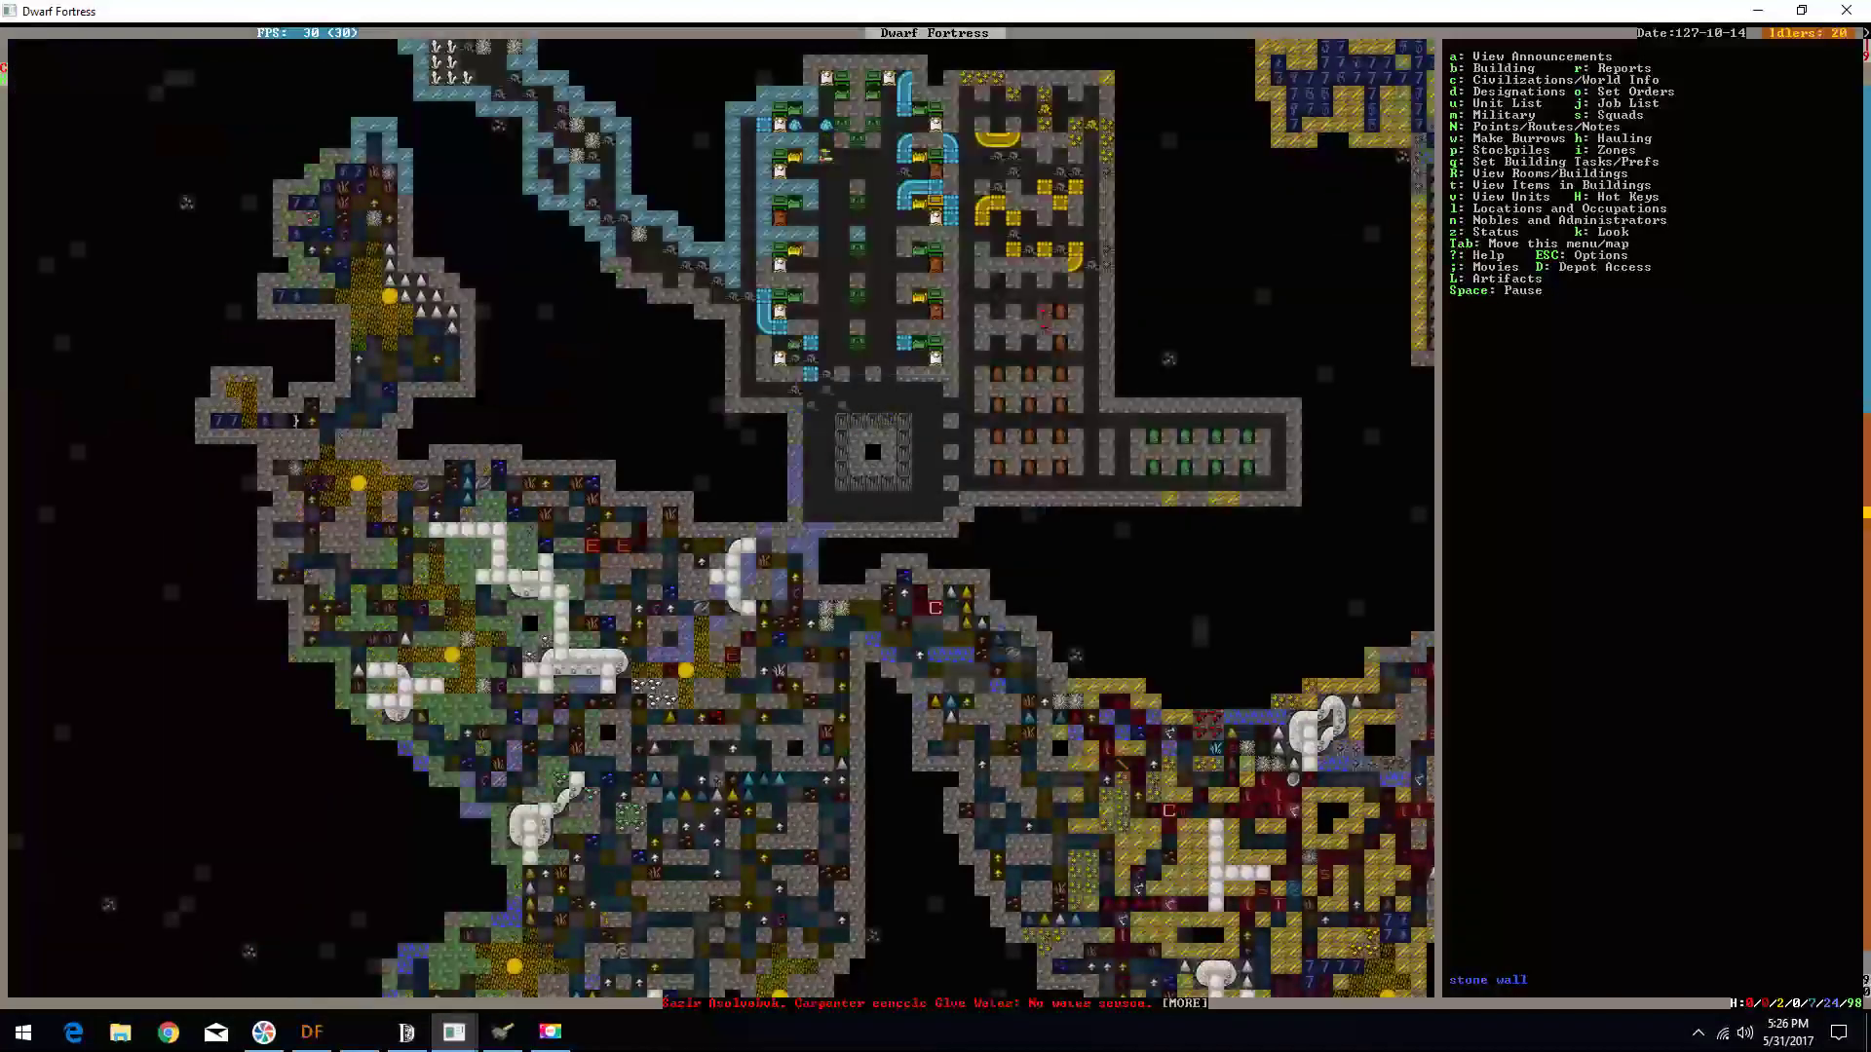
pyautogui.hotkey('shift', 'Right')
pyautogui.hotkey('shift', 'Right')
pyautogui.hotkey('shift', 'Right')
pyautogui.hotkey('shift', 'Right')
pyautogui.hotkey('shift', '.')
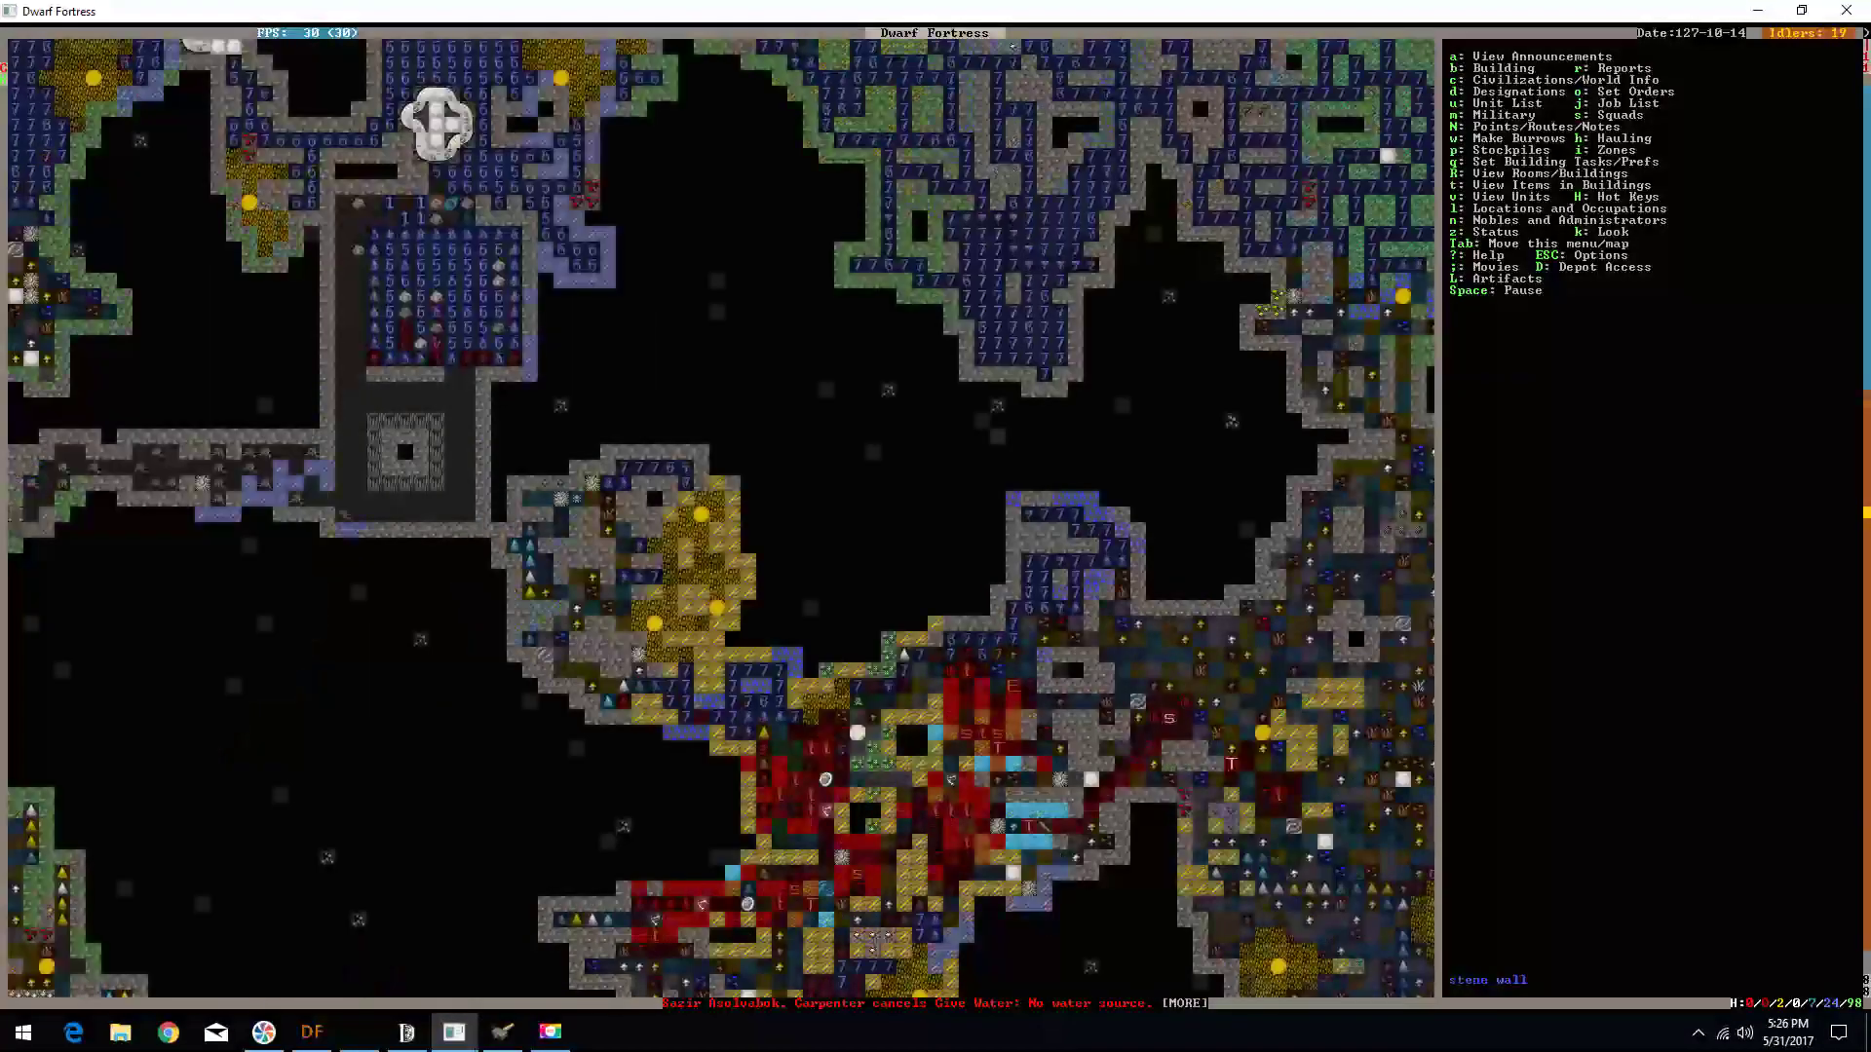
pyautogui.hotkey('shift', '.')
pyautogui.hotkey('shift', 'Down')
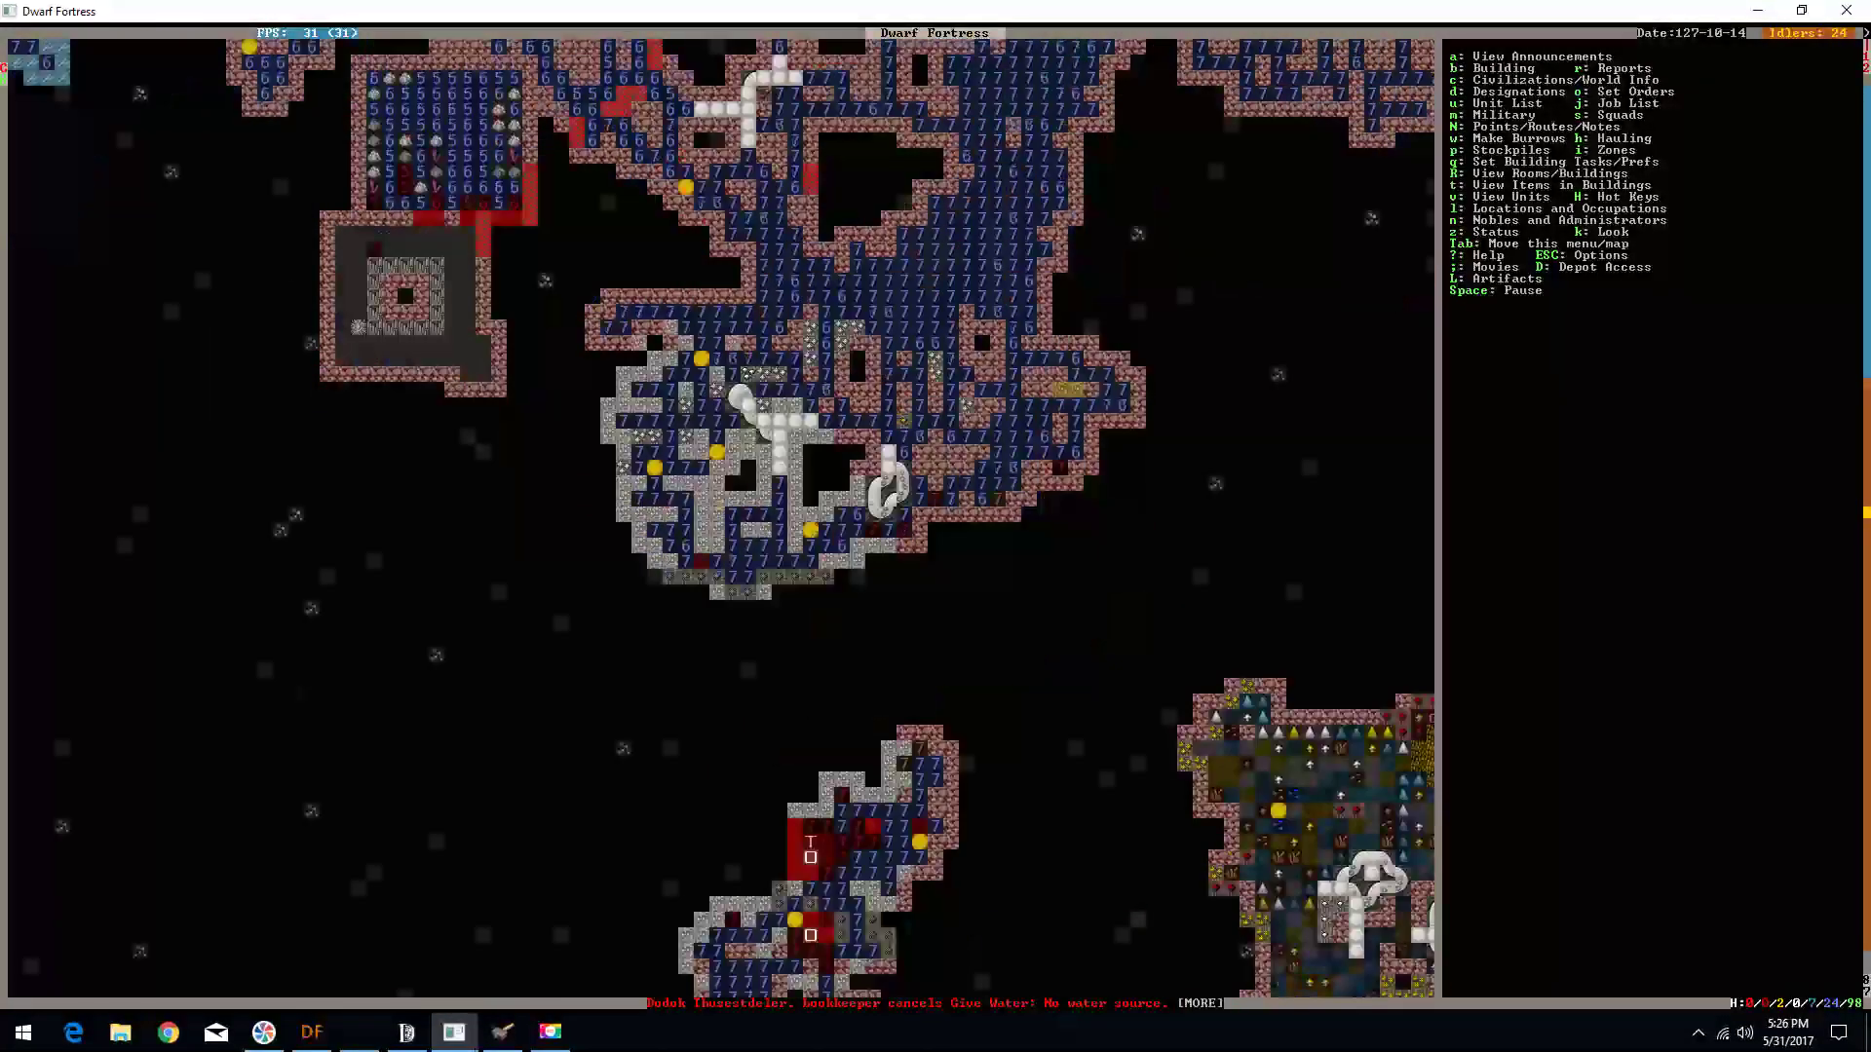
pyautogui.hotkey('shift', 'Down')
pyautogui.hotkey('shift', ',')
pyautogui.hotkey('shift', ',')
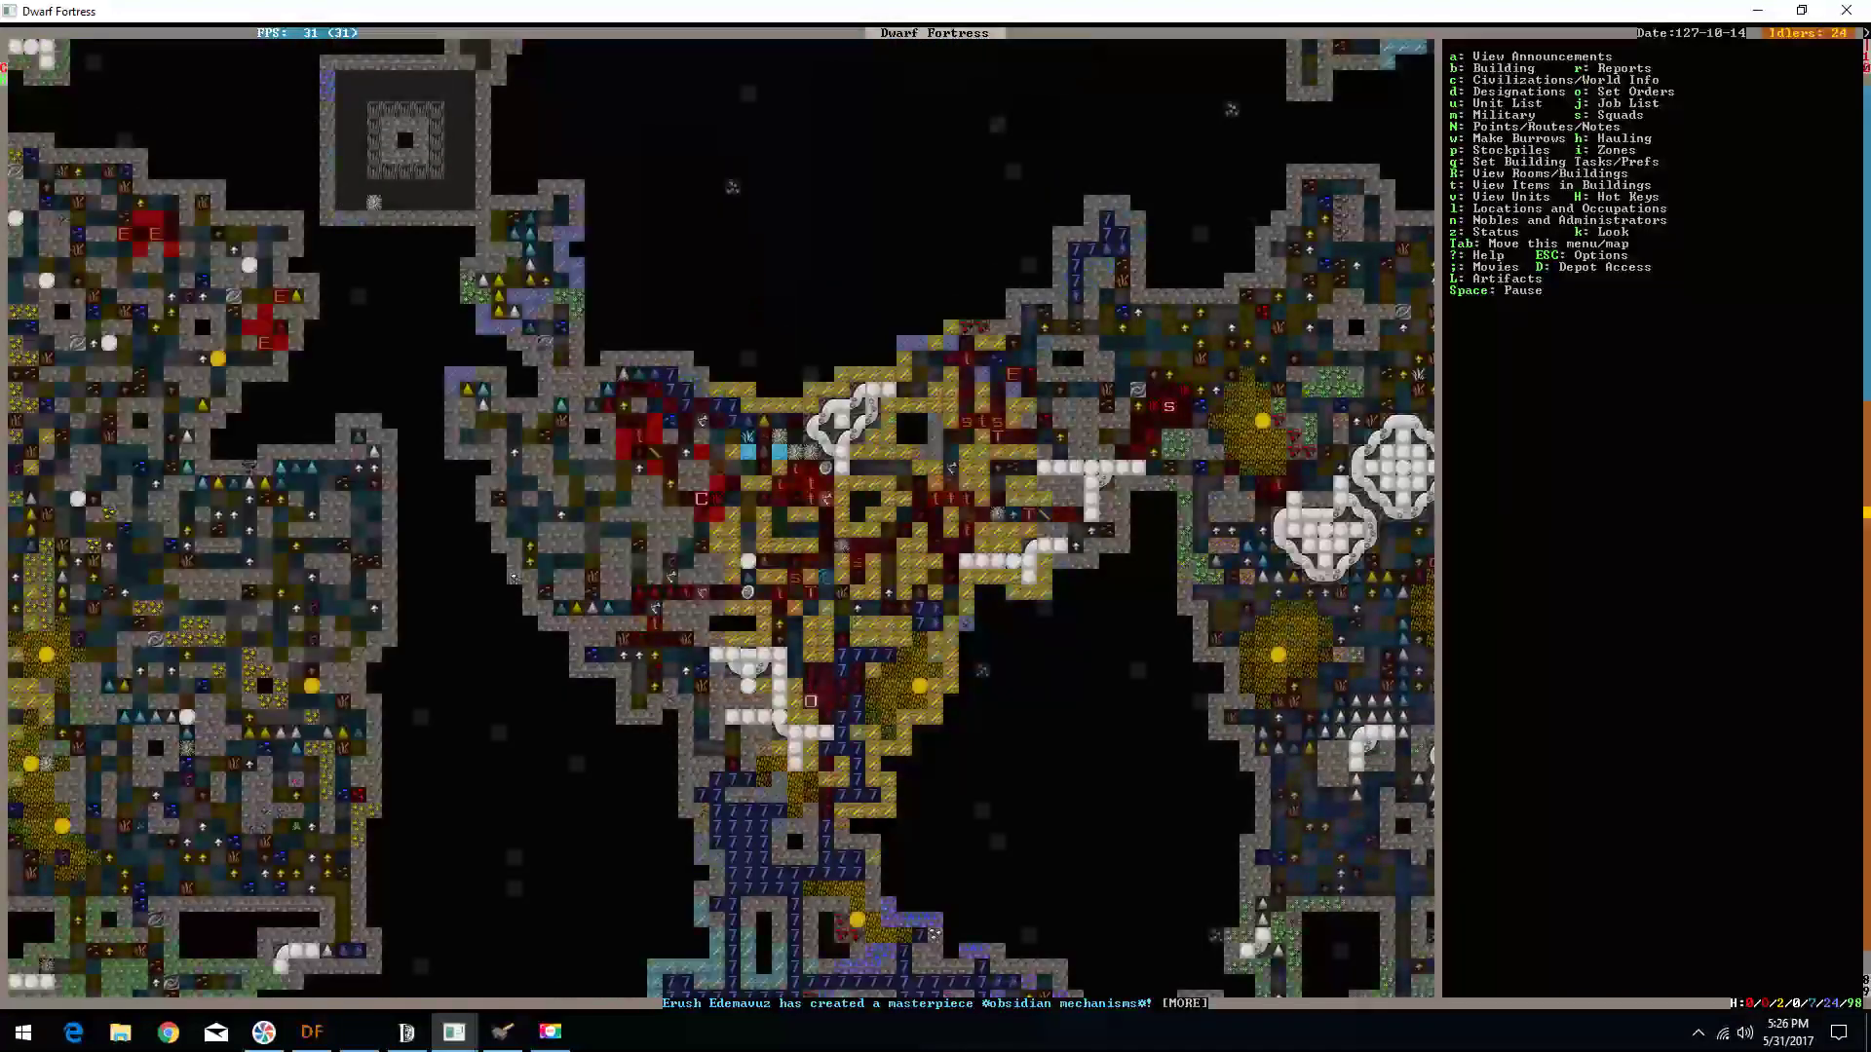
pyautogui.hotkey('shift', 'Up')
pyautogui.hotkey('shift', 'Up')
pyautogui.hotkey('shift', 'Up')
pyautogui.hotkey('shift', '.')
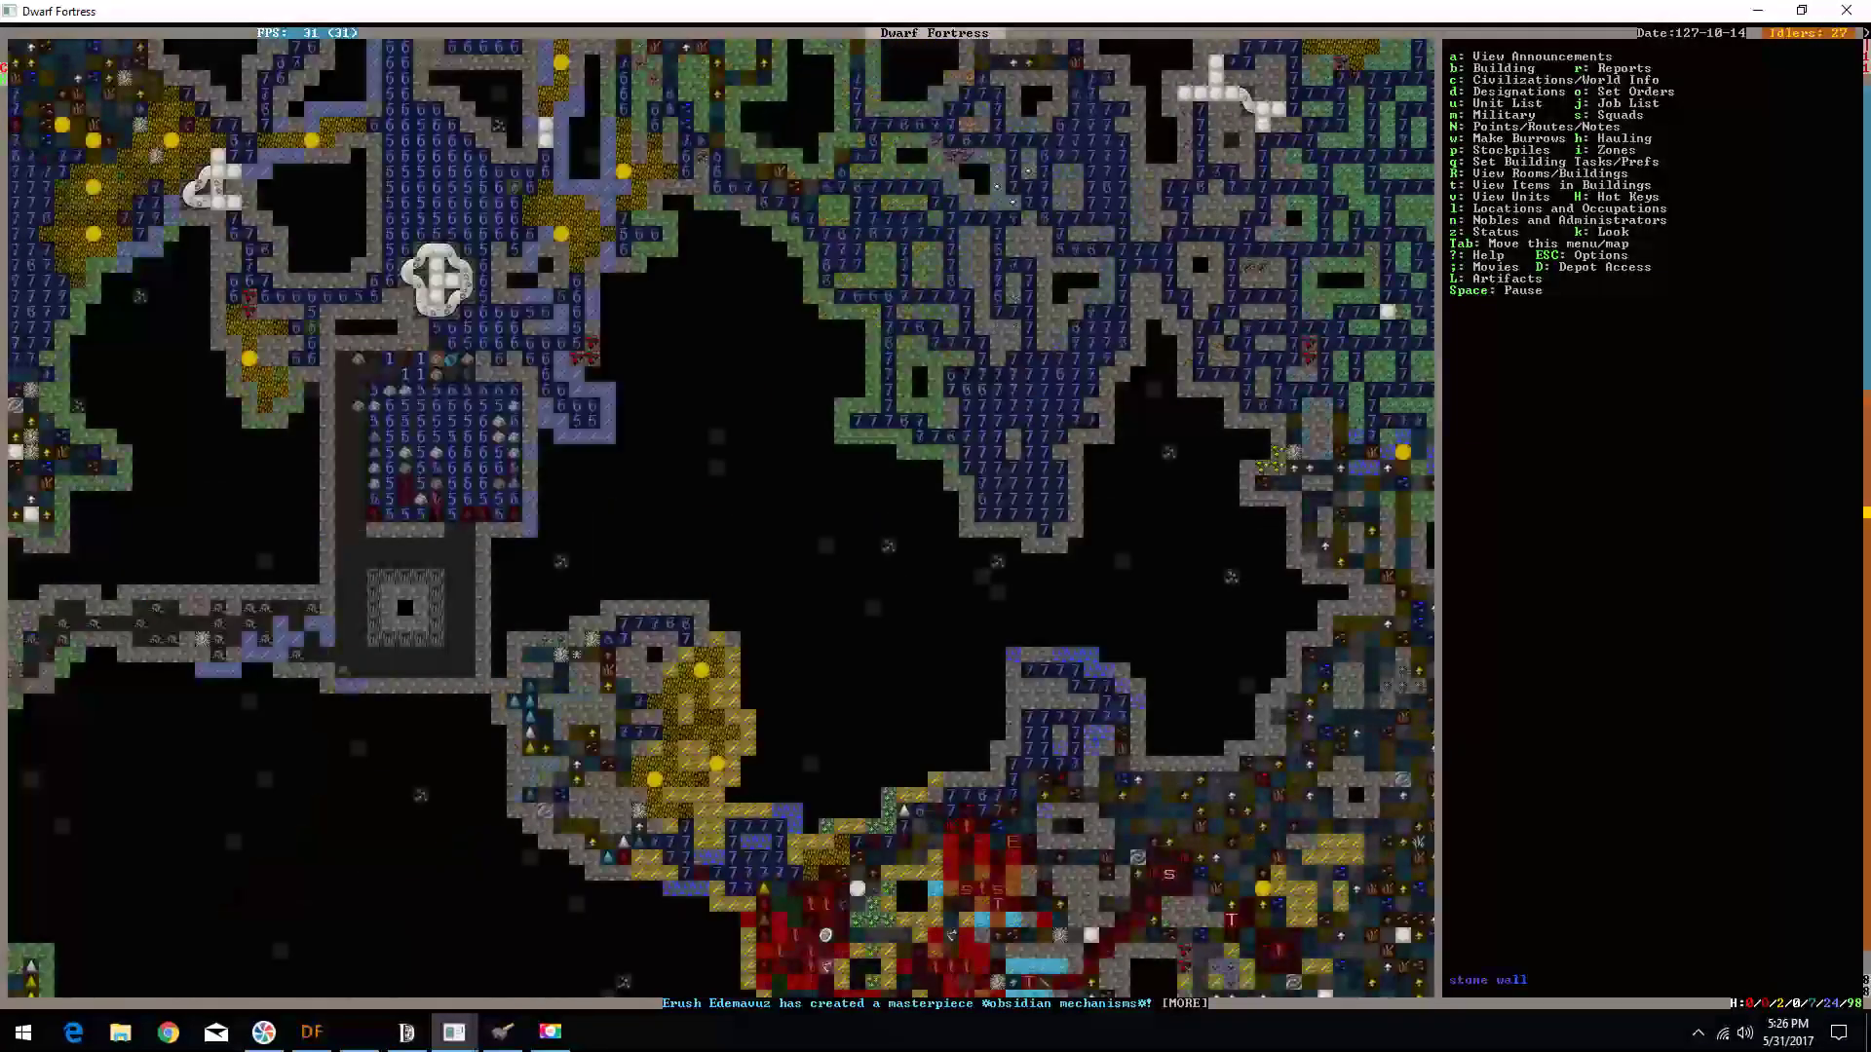
pyautogui.hotkey('shift', ',')
pyautogui.hotkey('shift', '.')
pyautogui.hotkey('shift', 'Left')
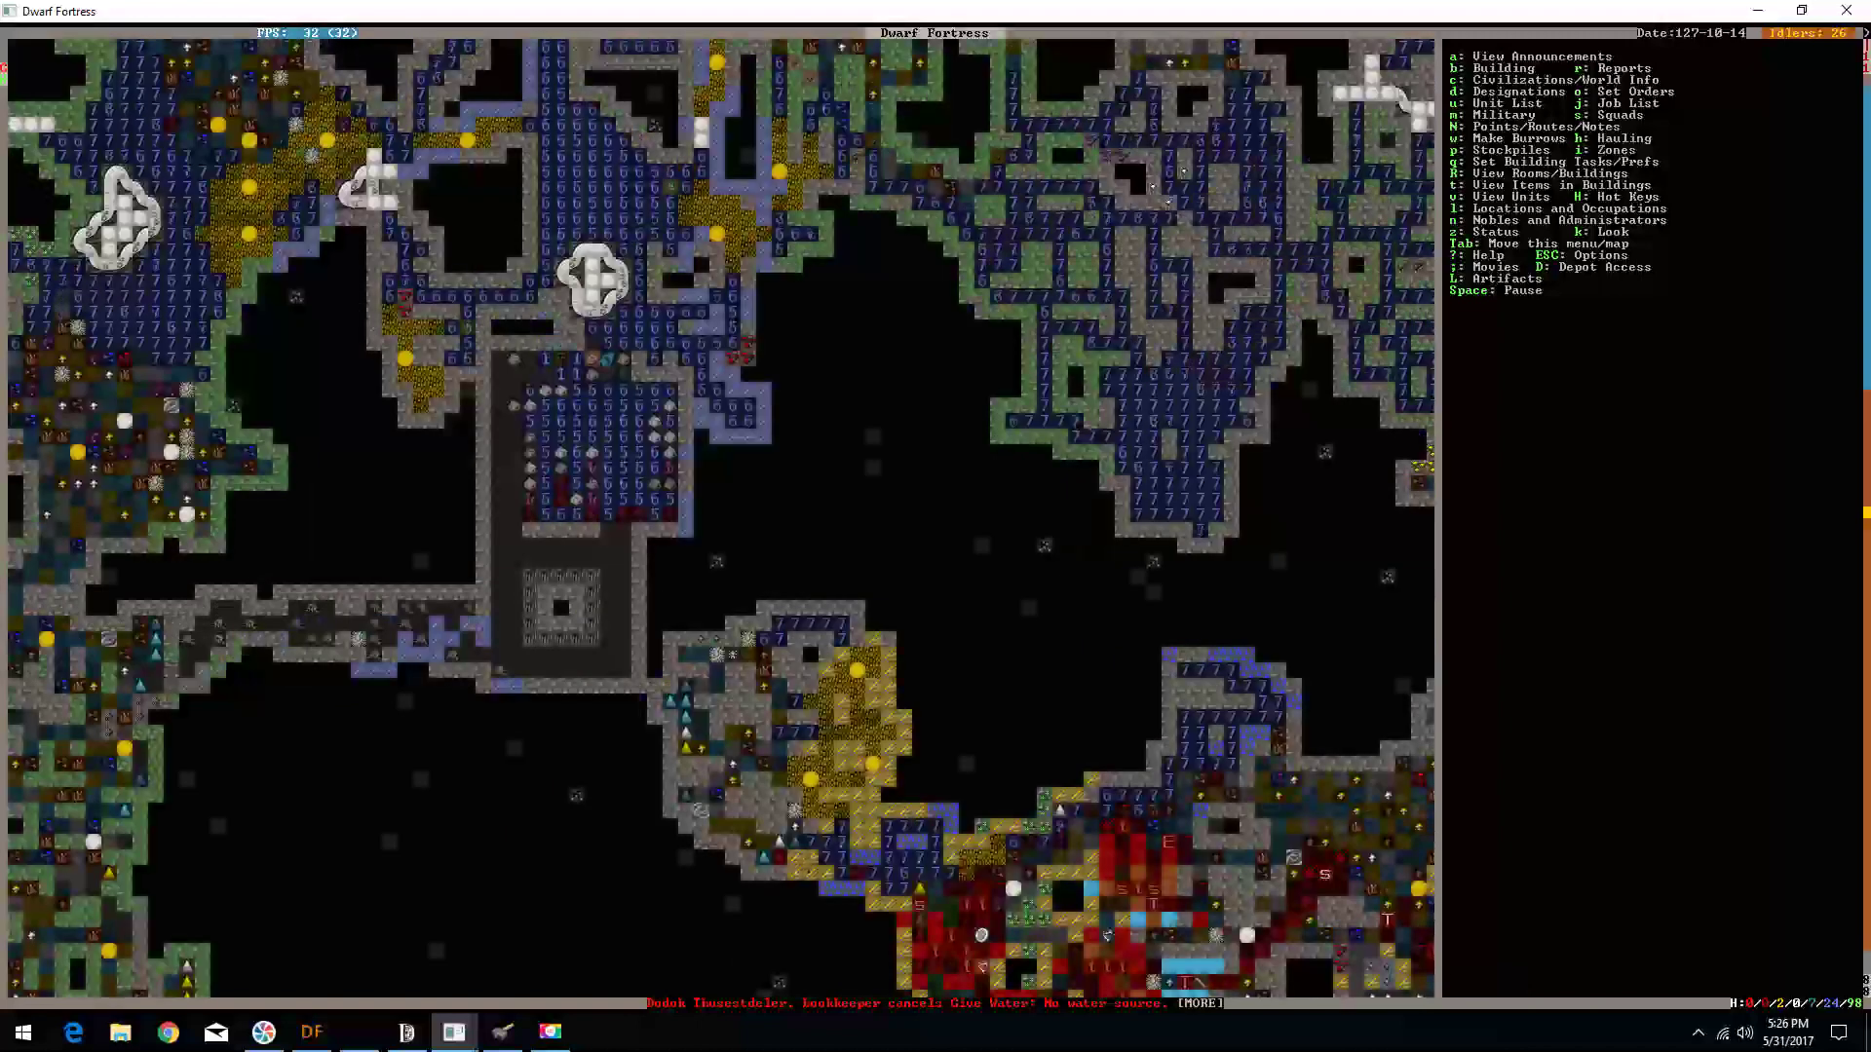
pyautogui.hotkey('shift', 'Left')
pyautogui.press('b')
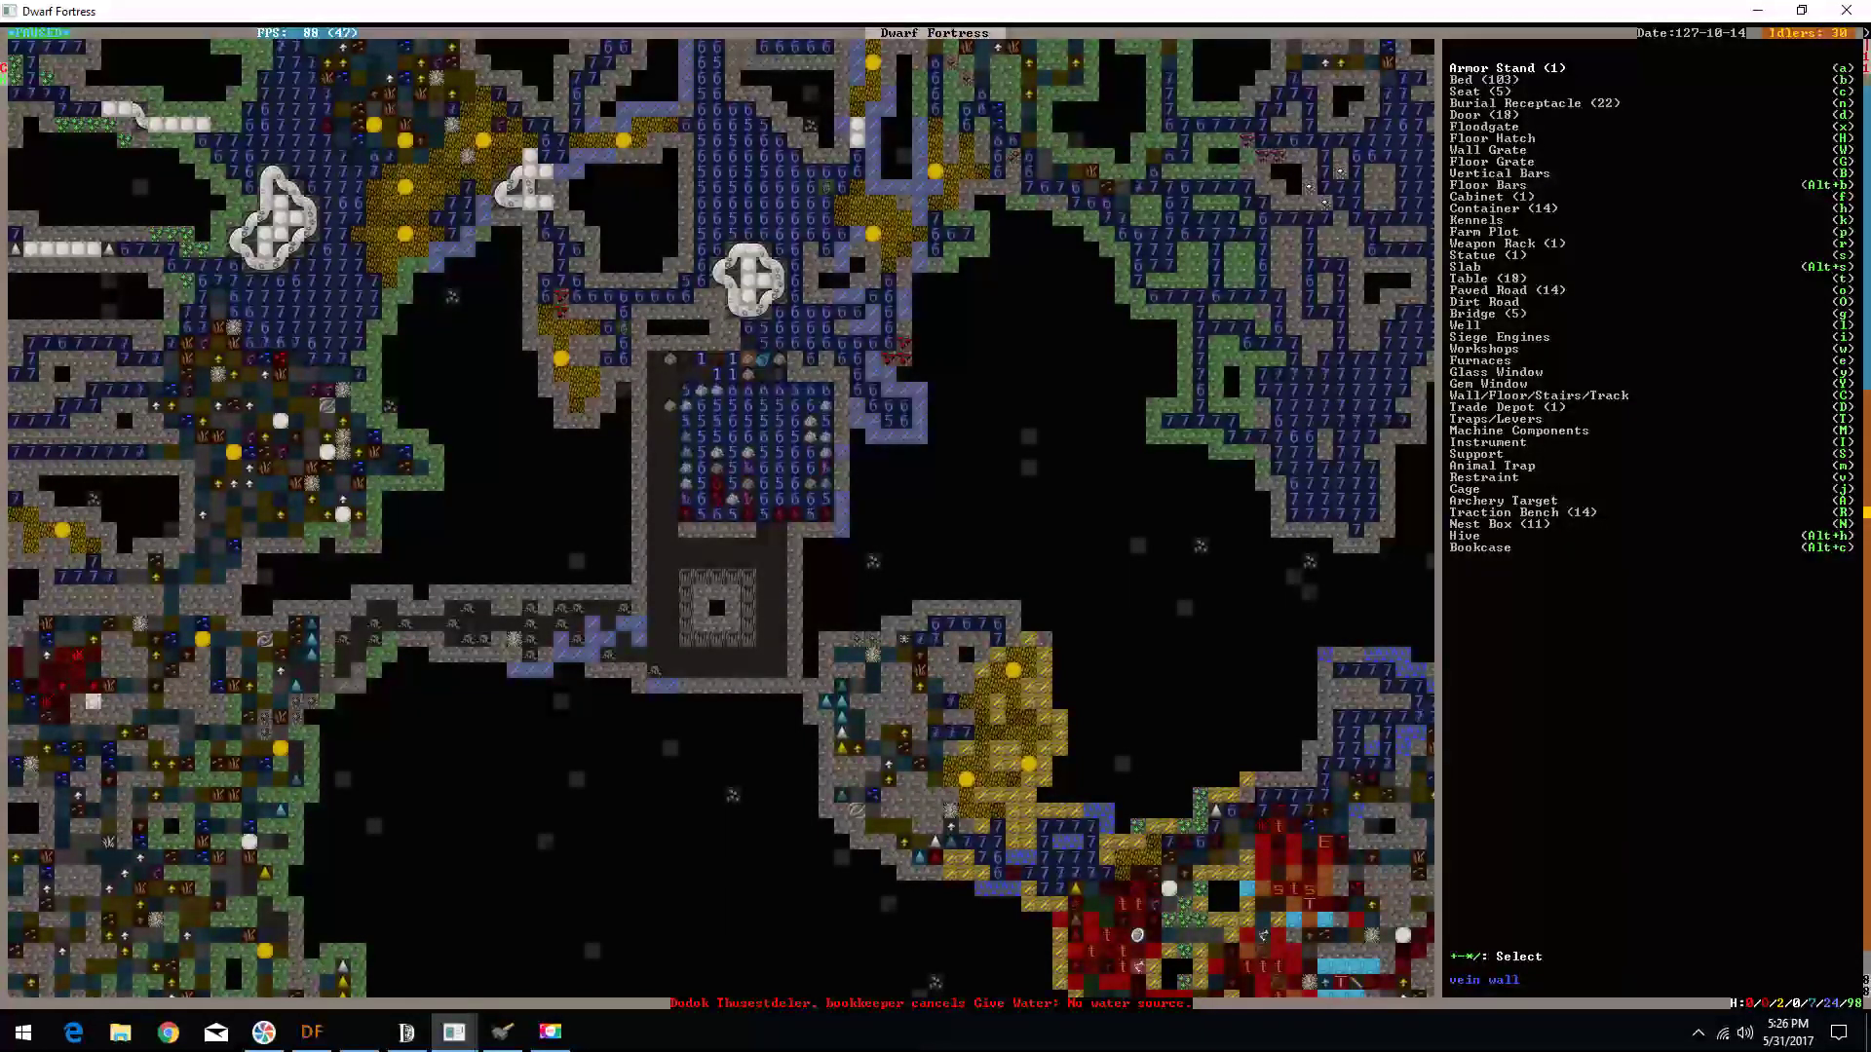
# - Place a south-drawing screw pump using cobaltite blocks, a glass corkscrew and a clear glass tube
pyautogui.hotkey('shift', 'm')
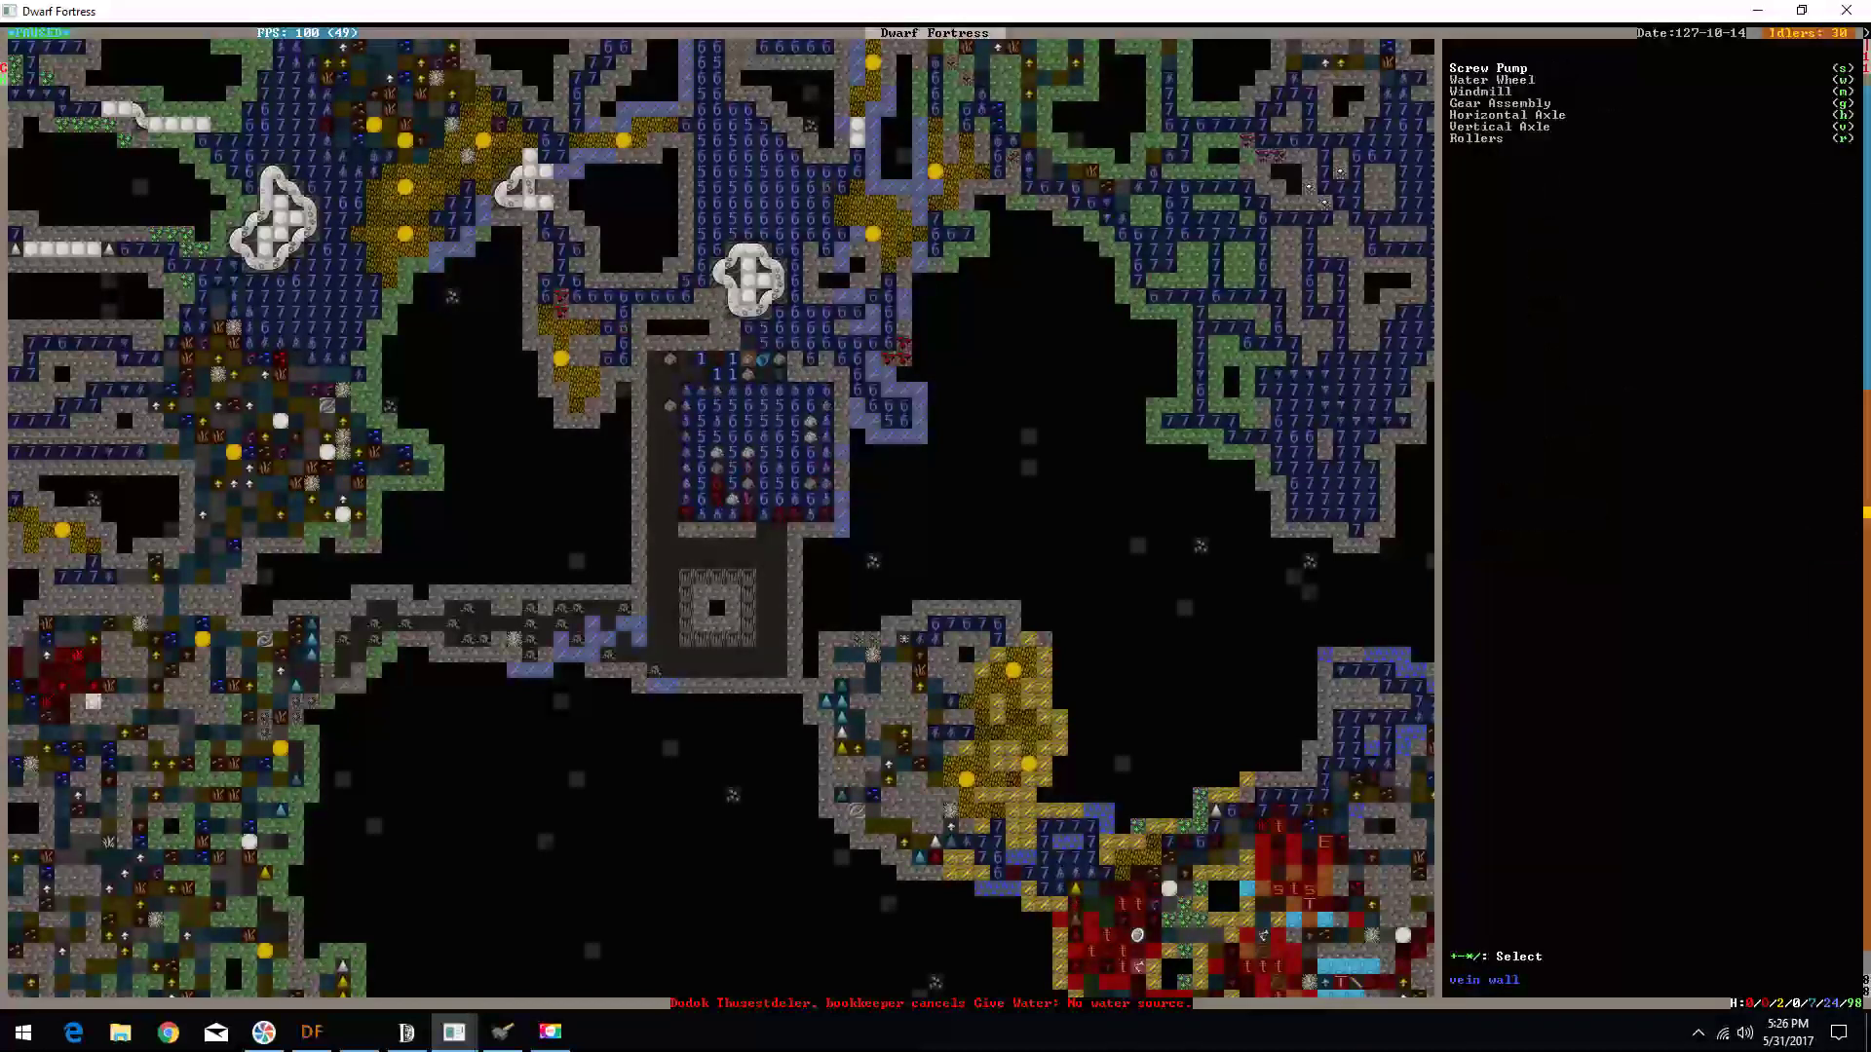
pyautogui.press('s')
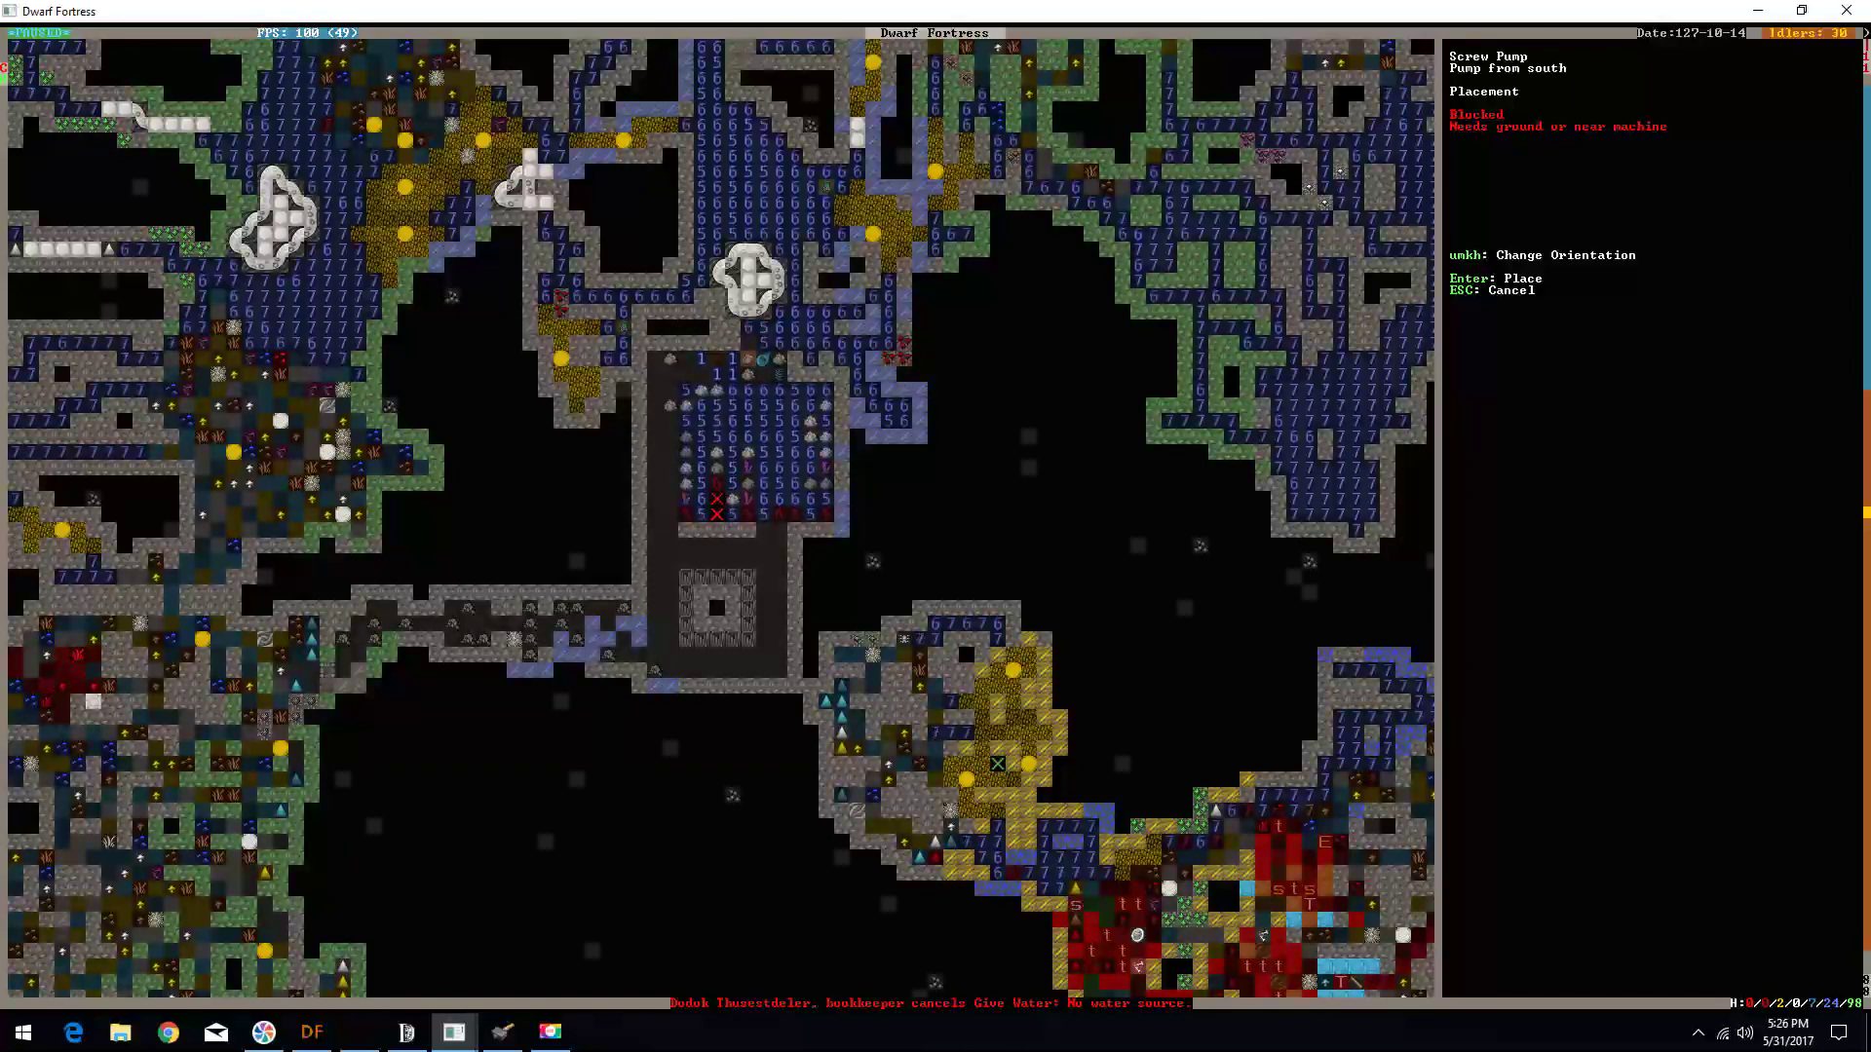
pyautogui.press('Up')
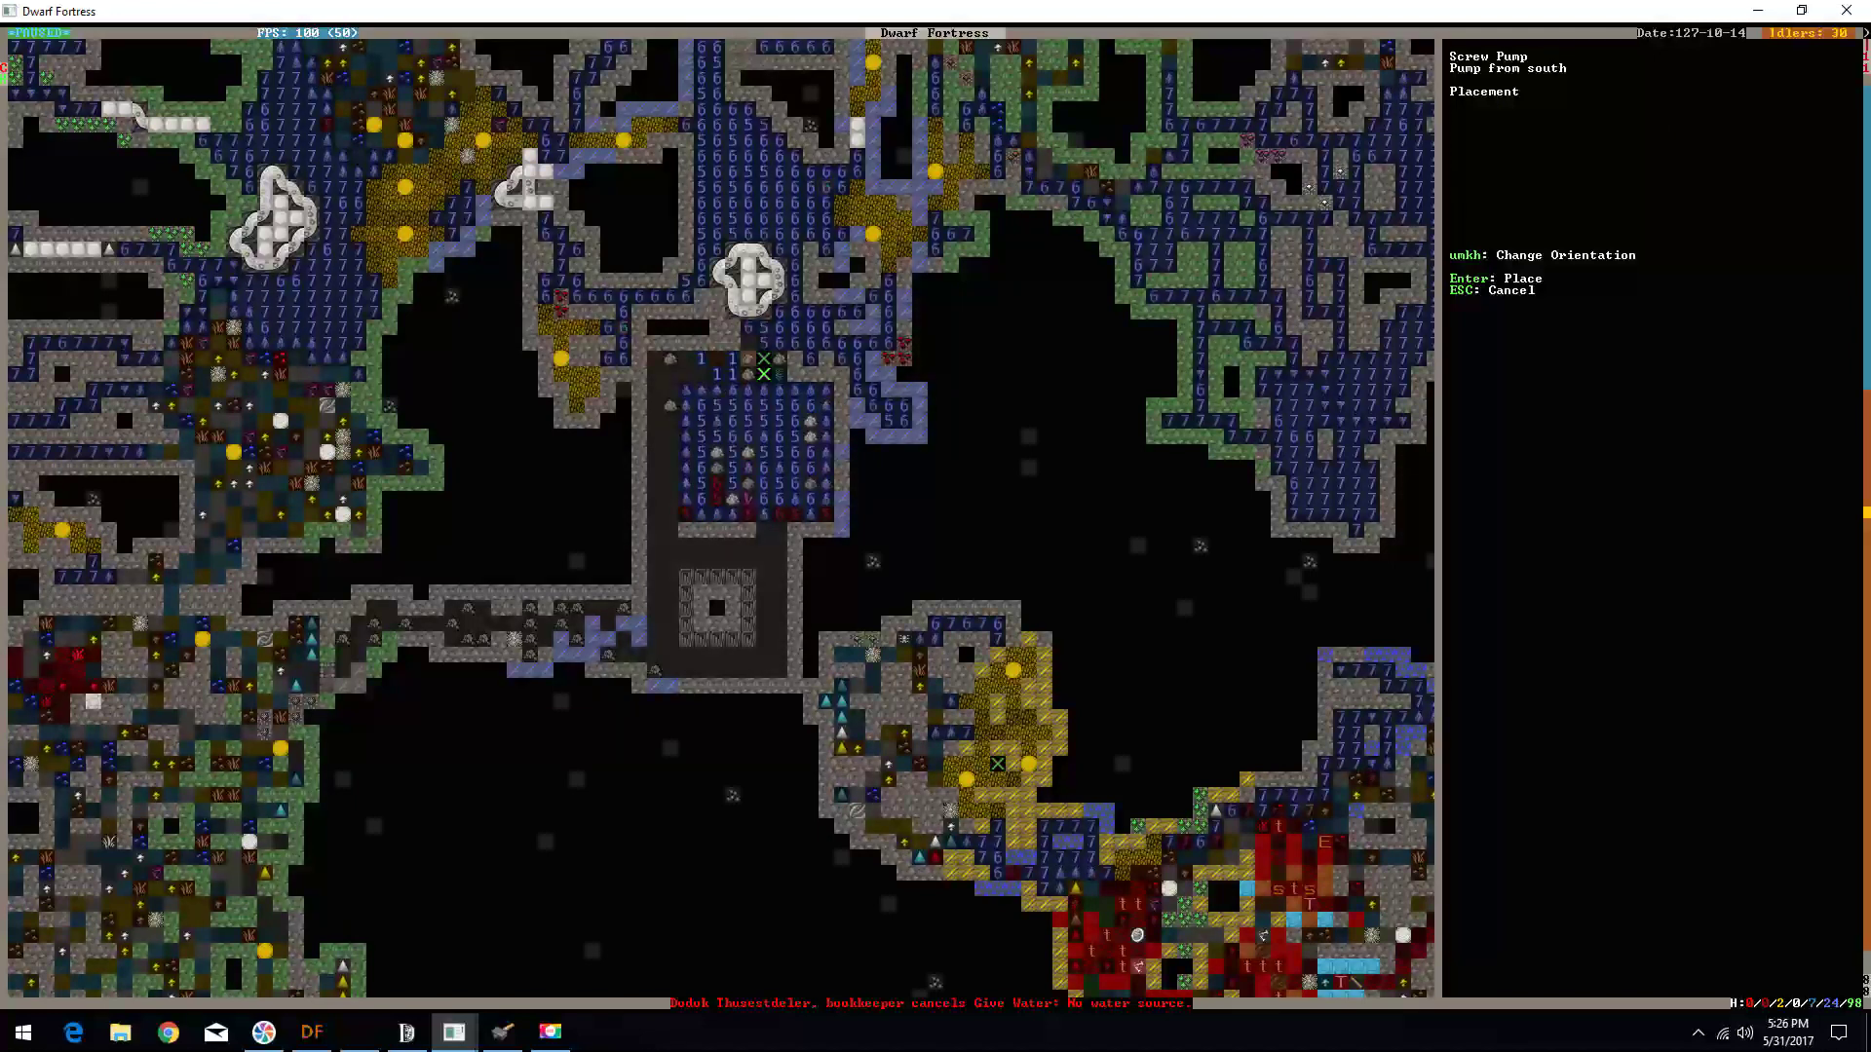
pyautogui.press('Right')
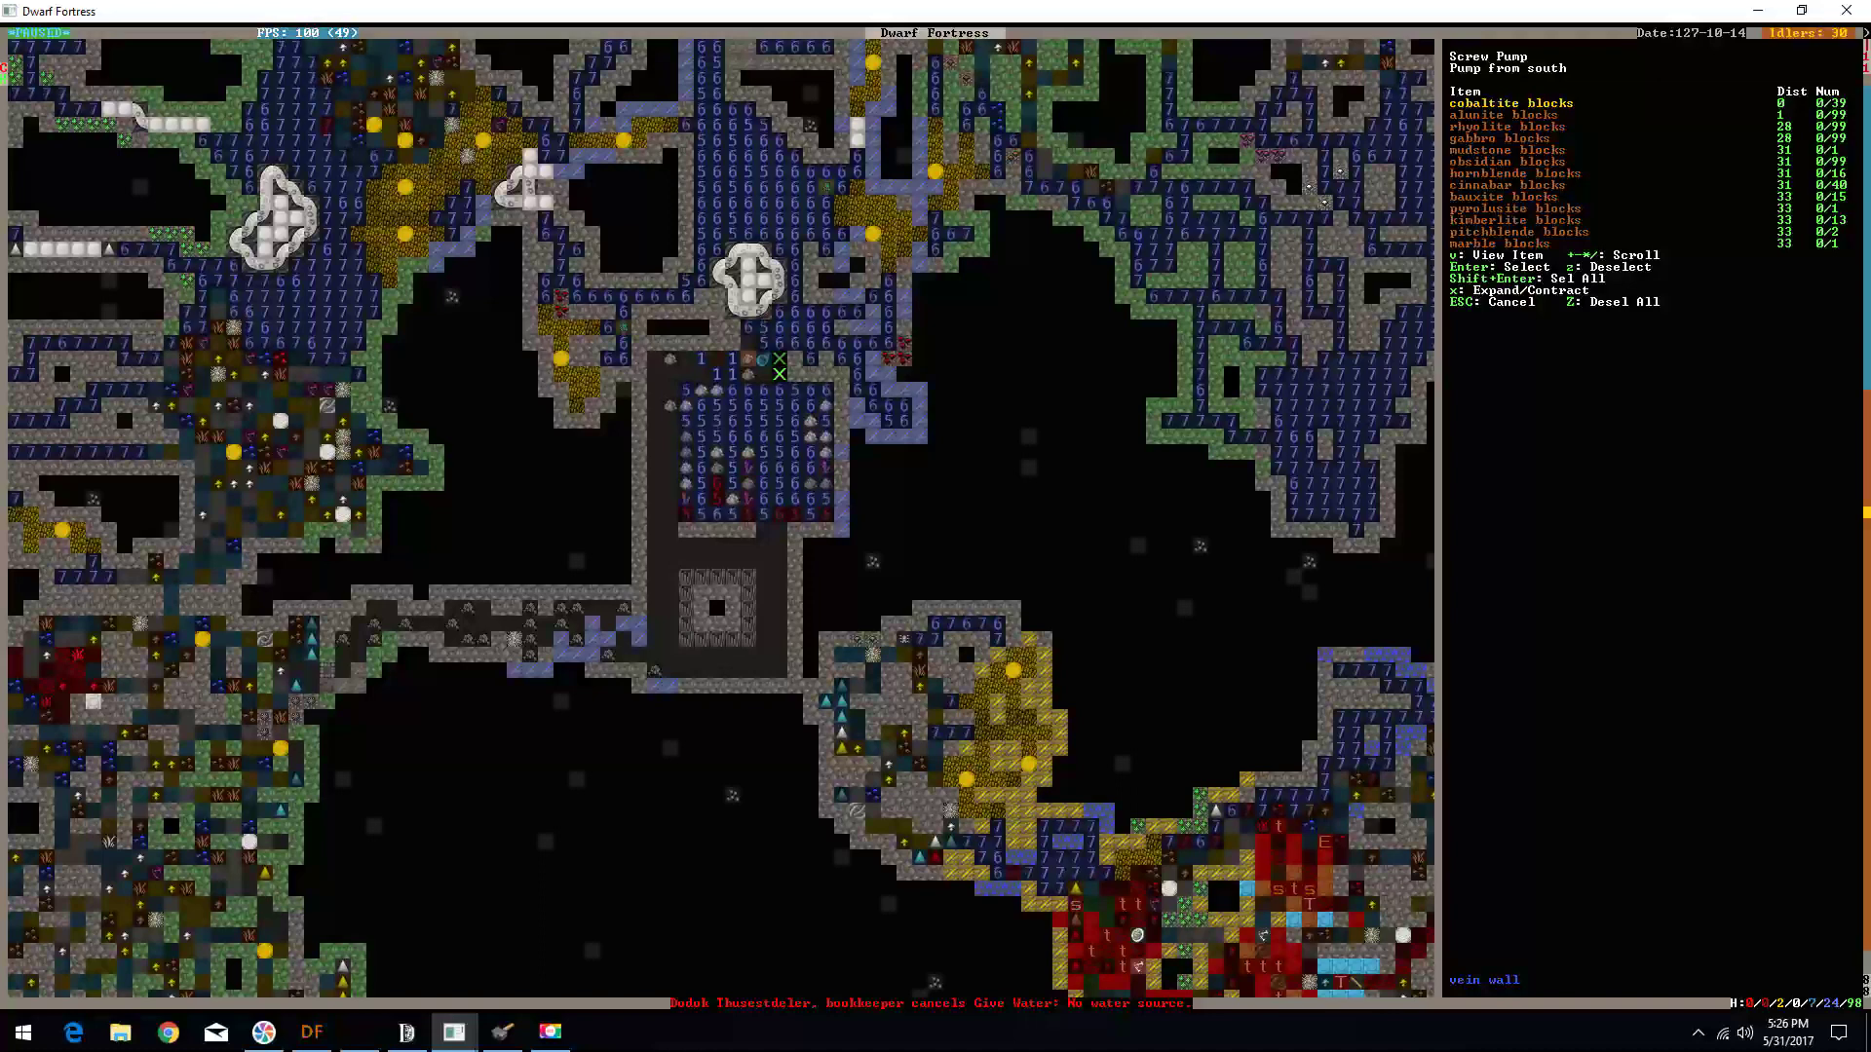
pyautogui.press('Return')
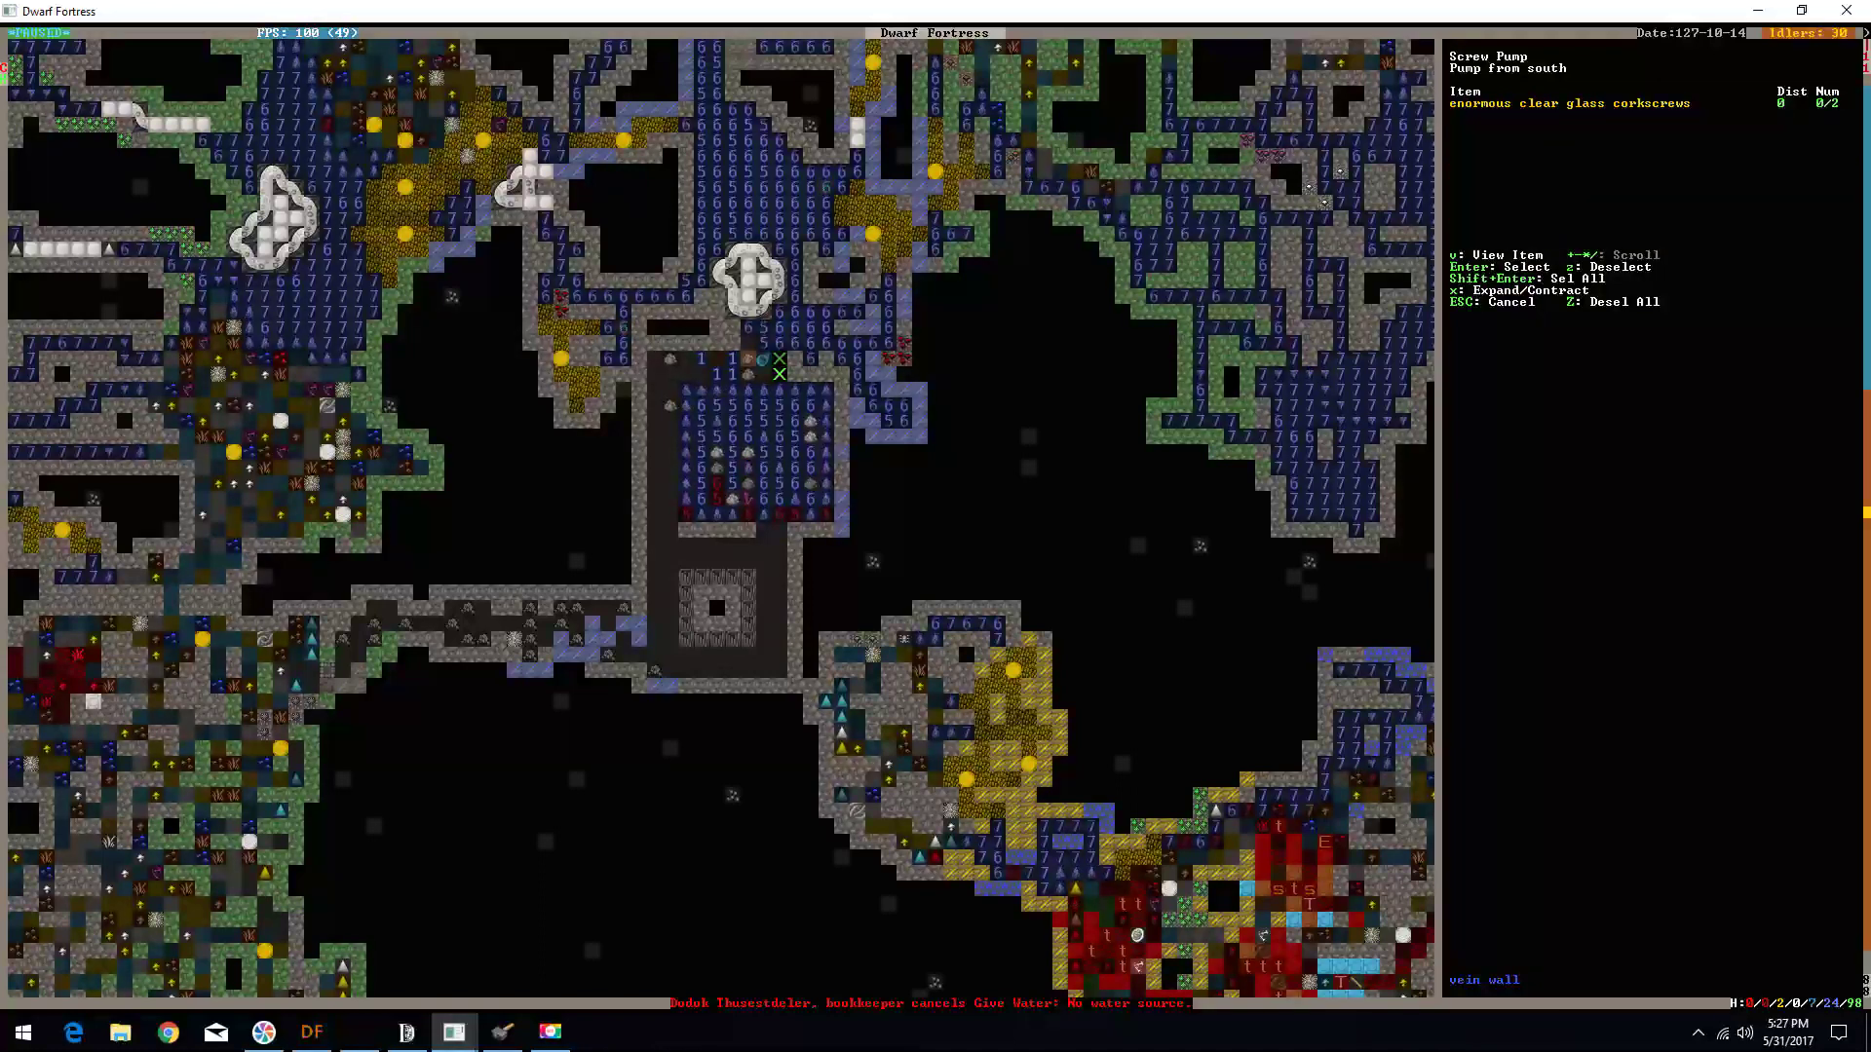
pyautogui.press('x')
pyautogui.press('Return')
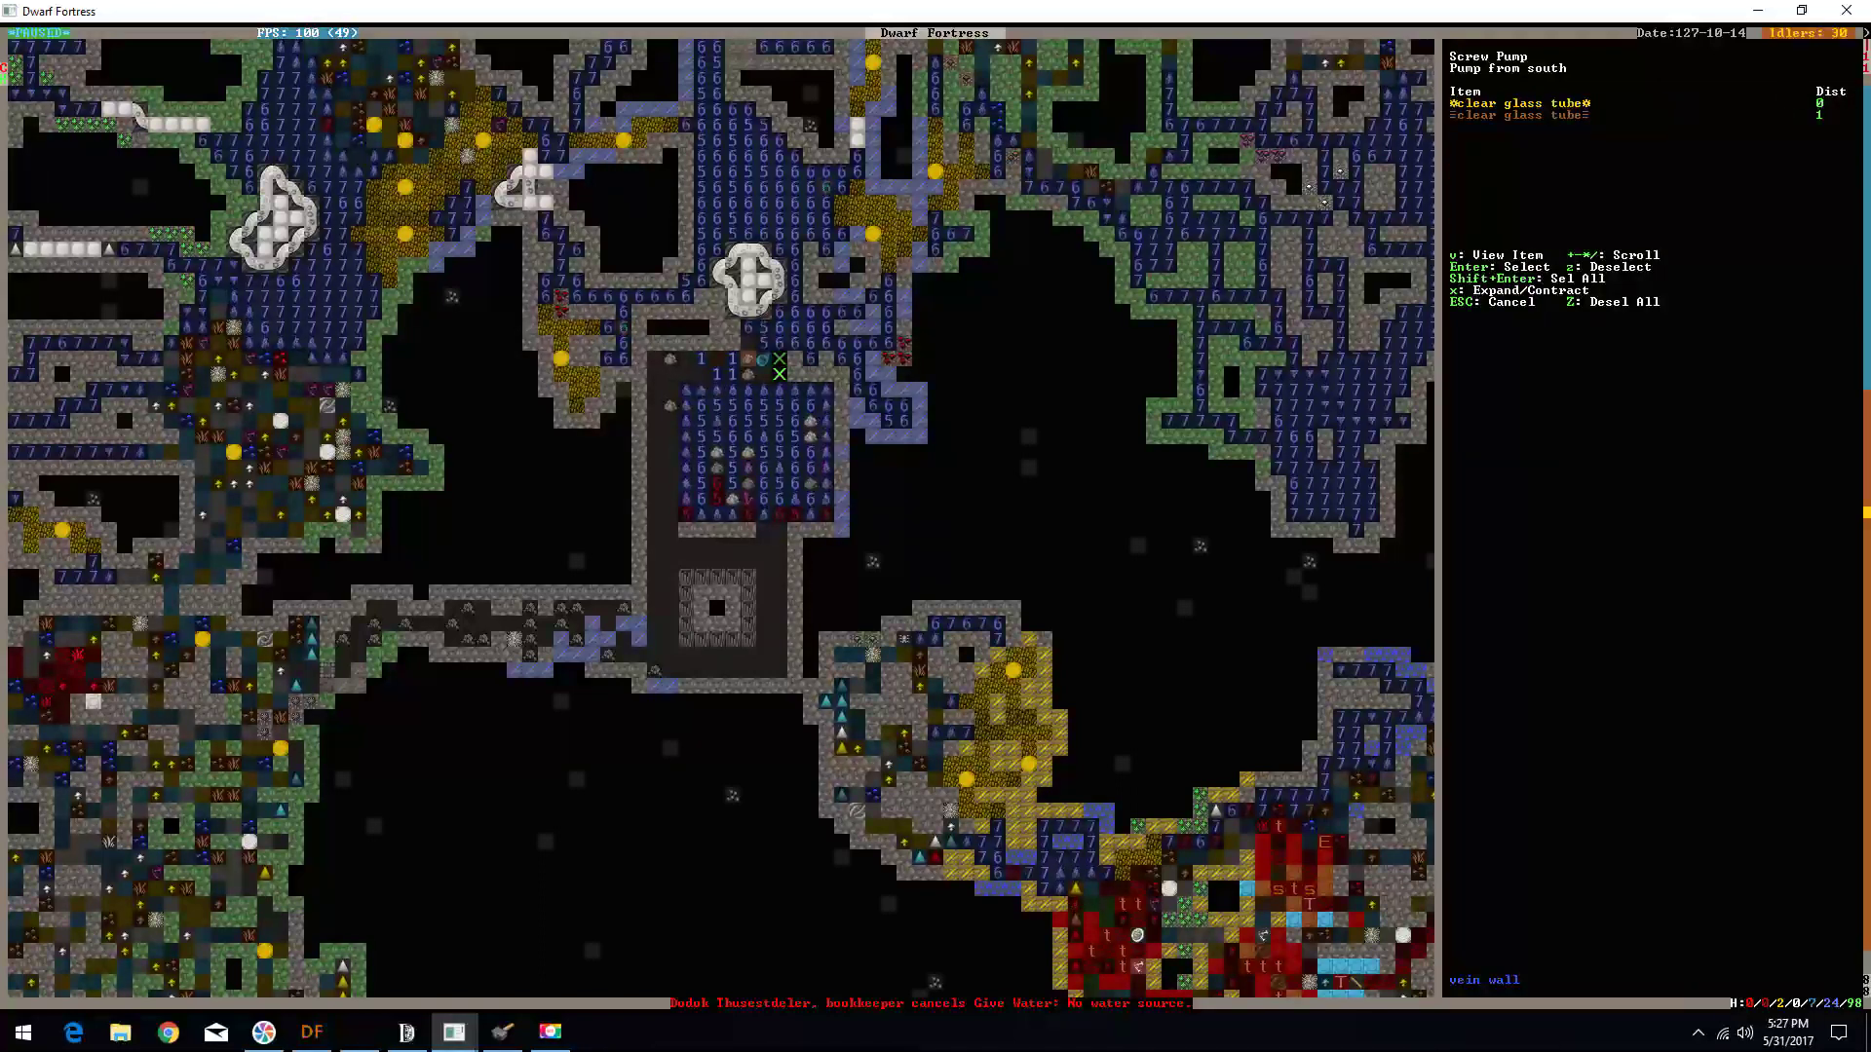
pyautogui.press('Return')
pyautogui.press('Escape')
pyautogui.press('Escape')
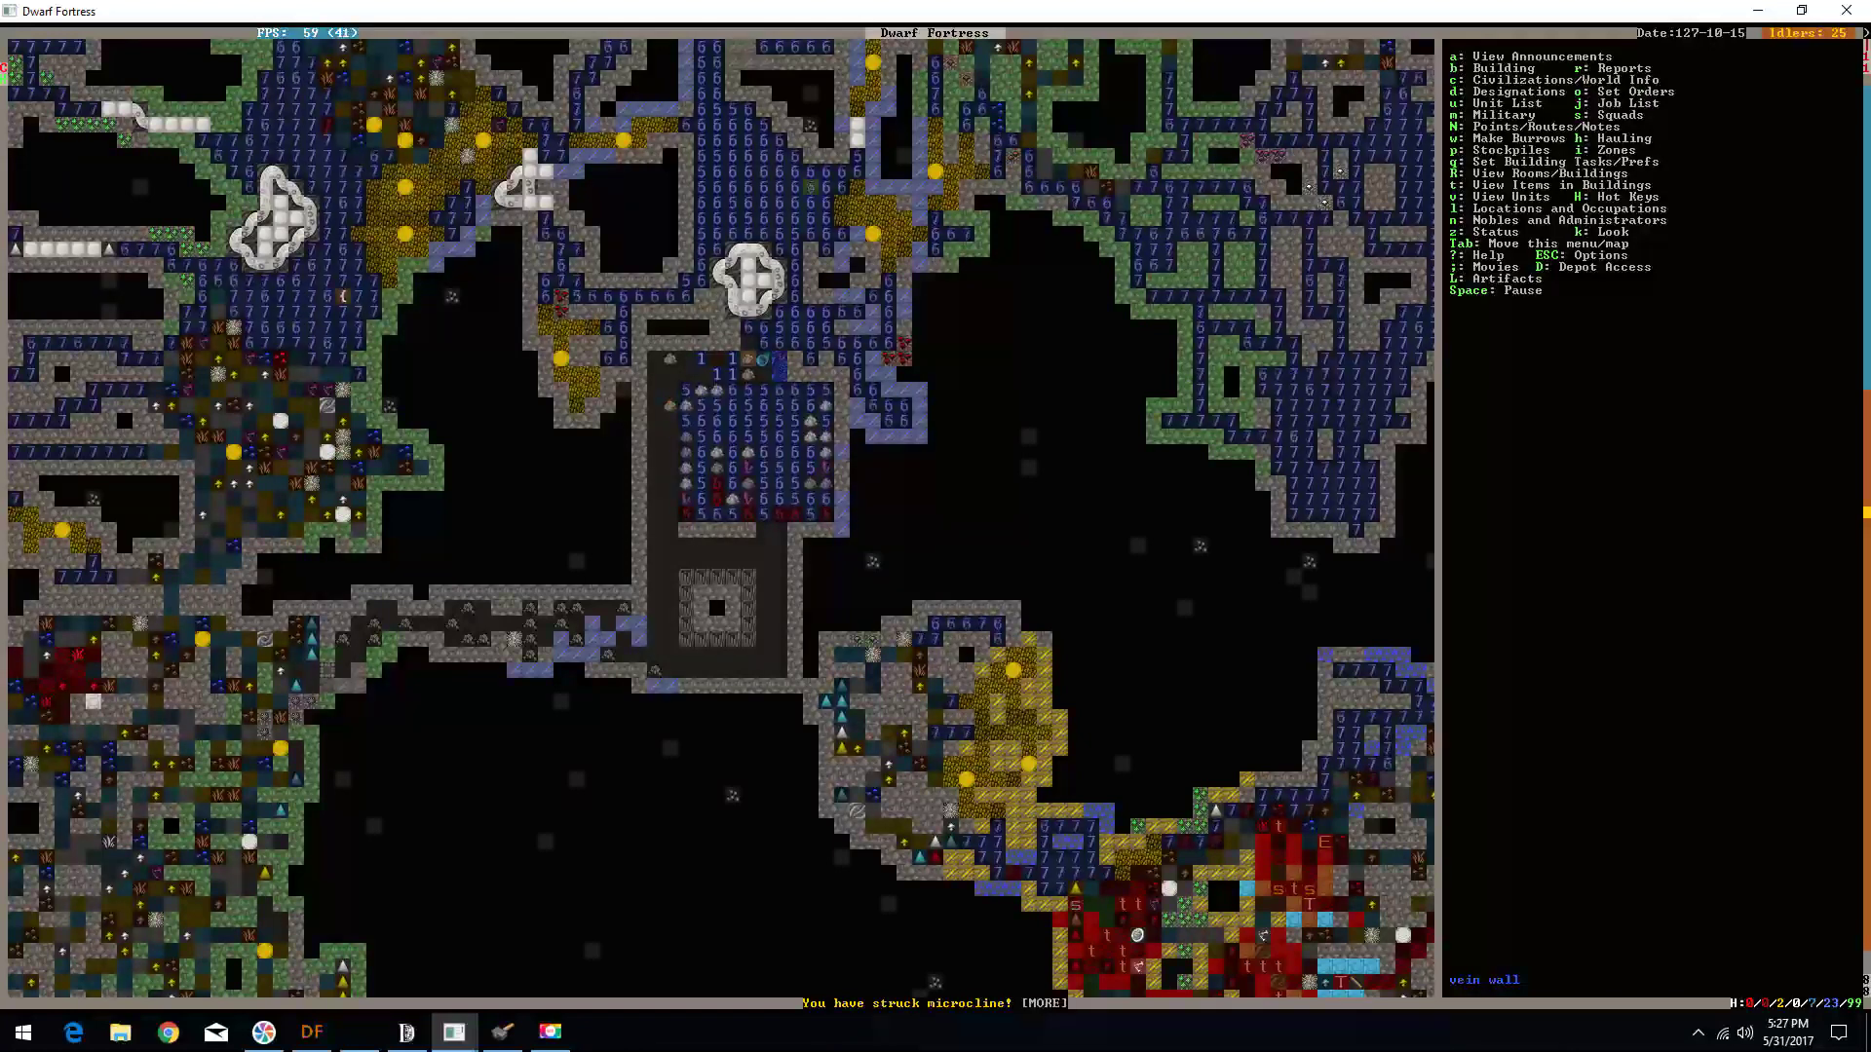
# - Review announcements and confirm the new screw pump still awaits masonry
pyautogui.press('z')
pyautogui.press('Escape')
pyautogui.press('a')
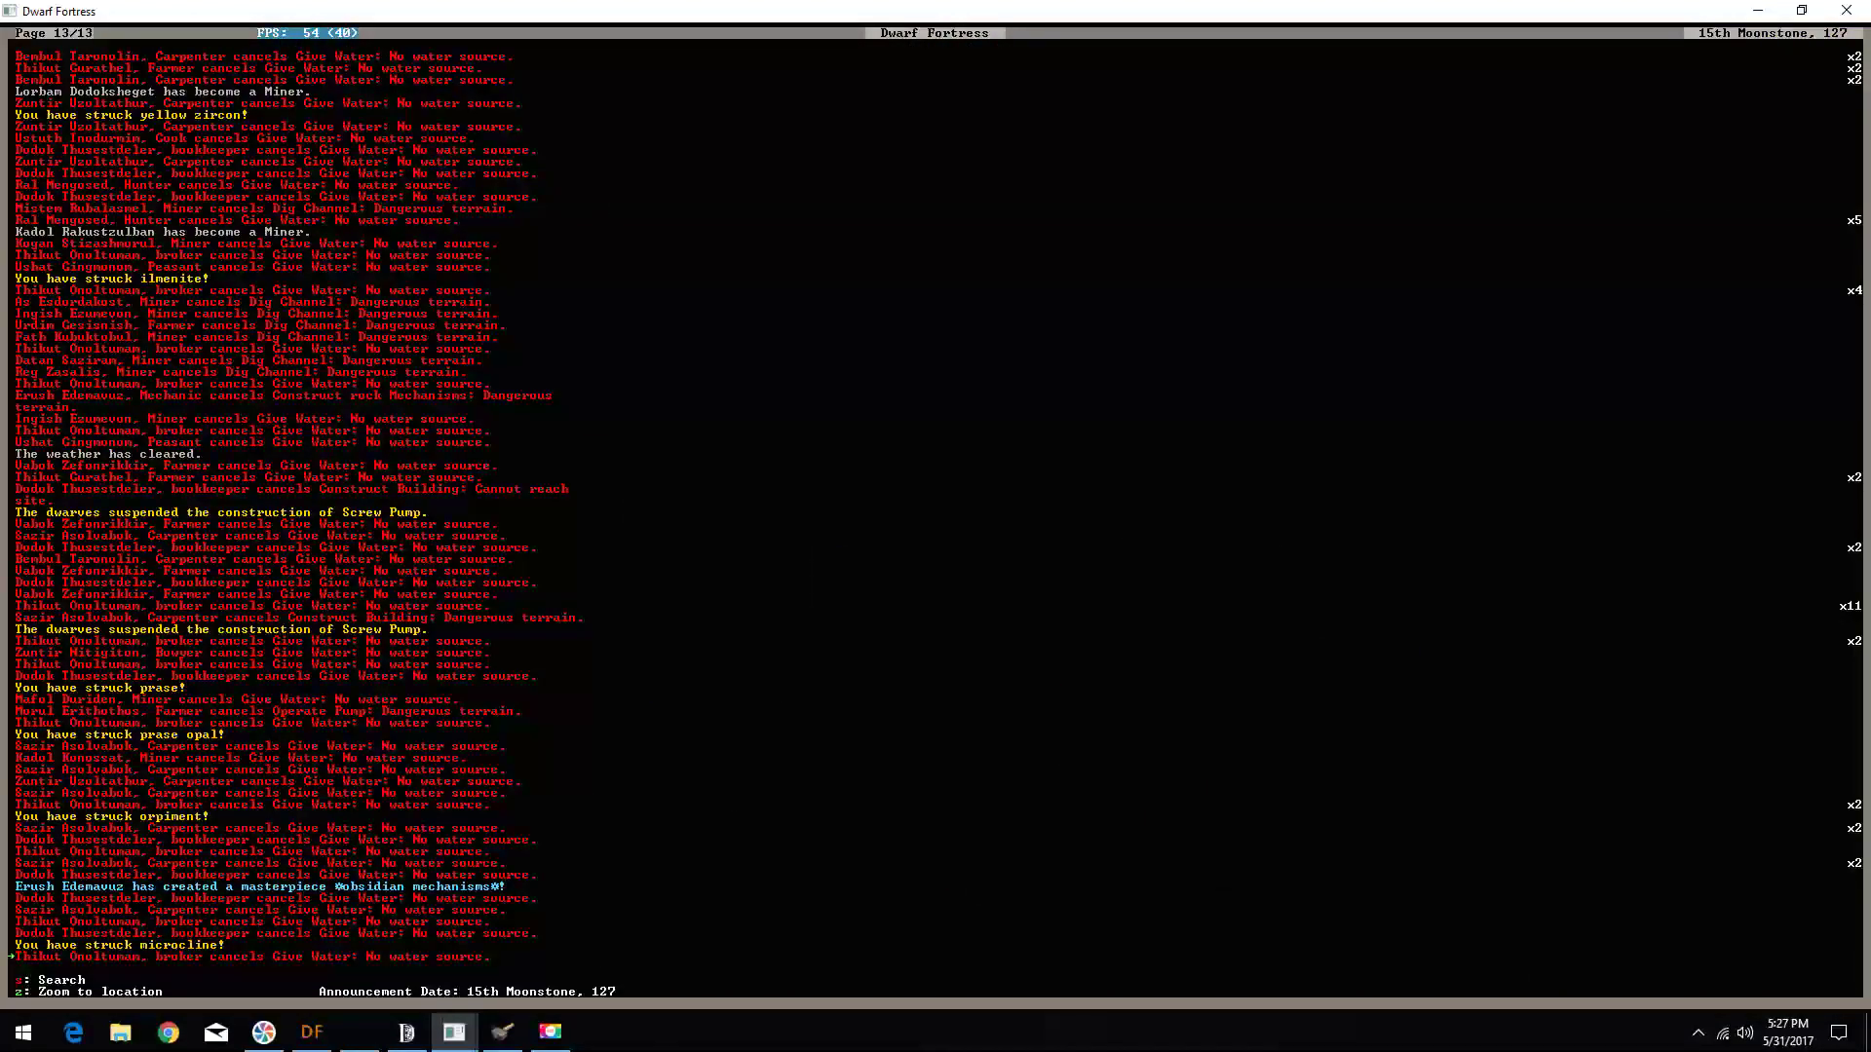
pyautogui.press('Escape')
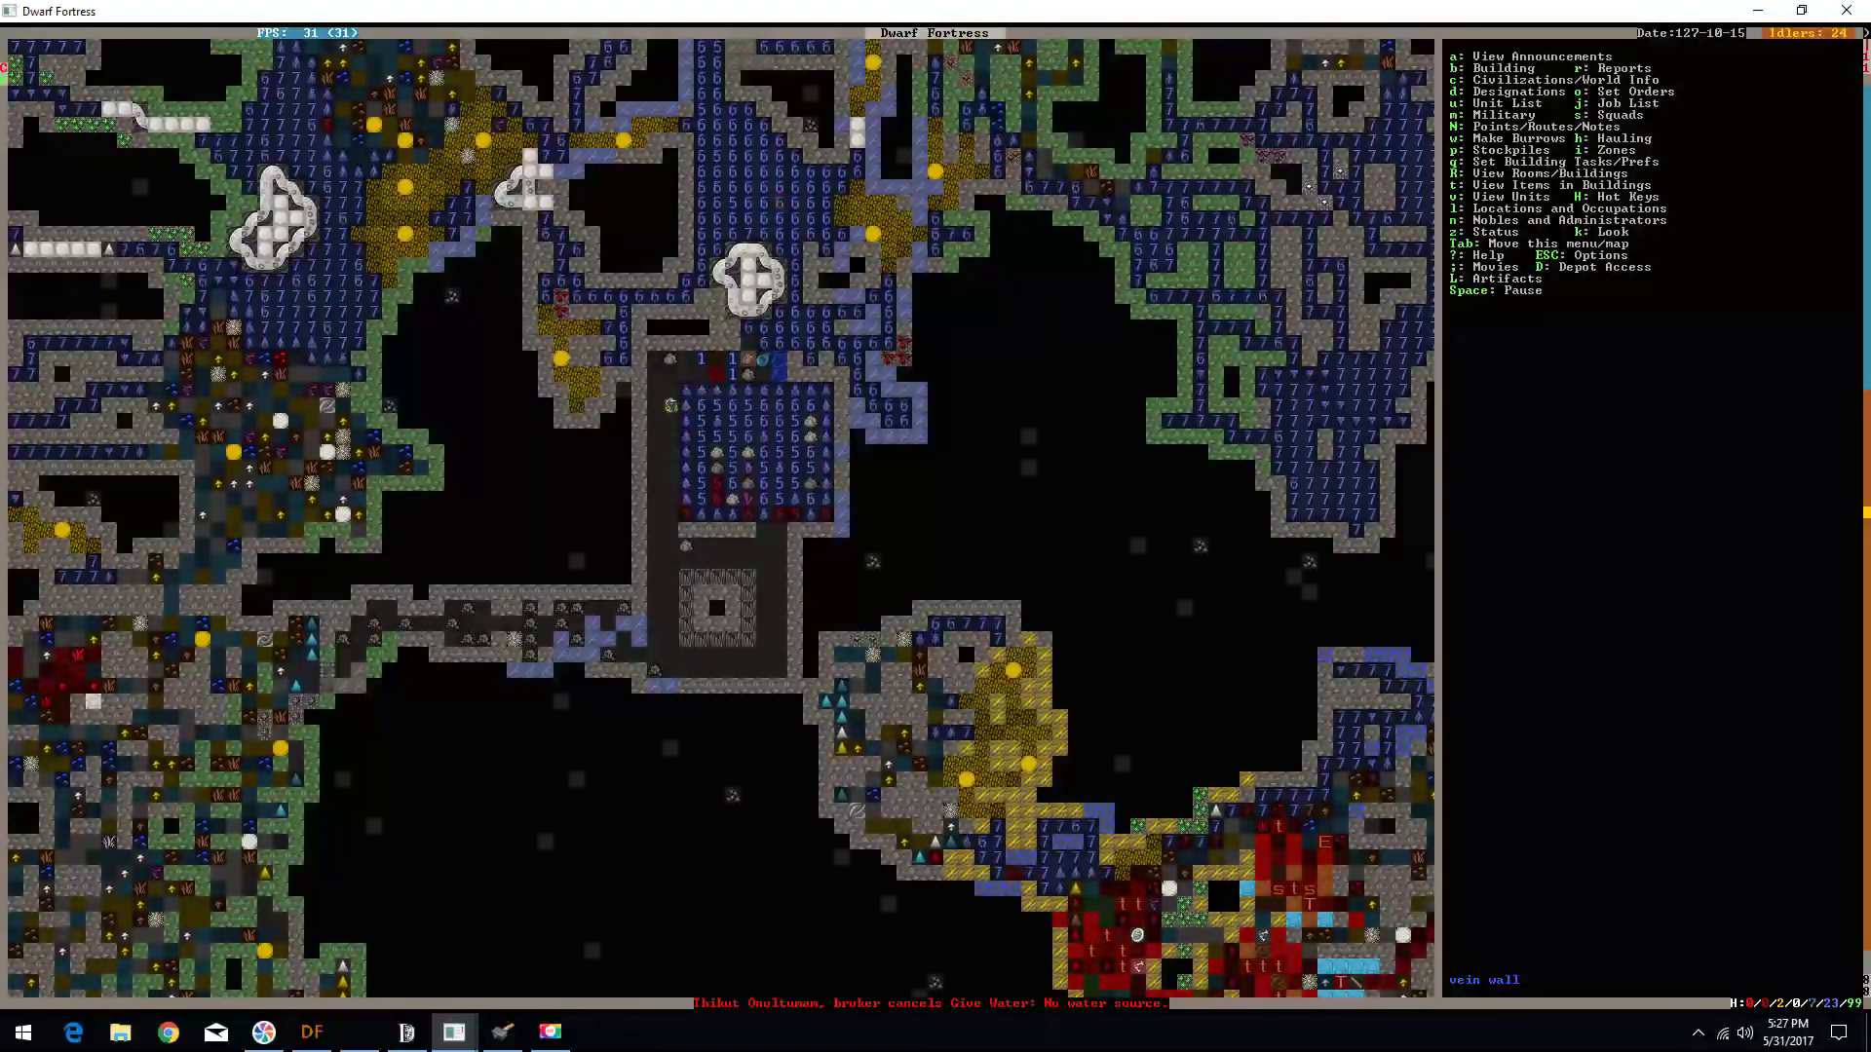
pyautogui.press('q')
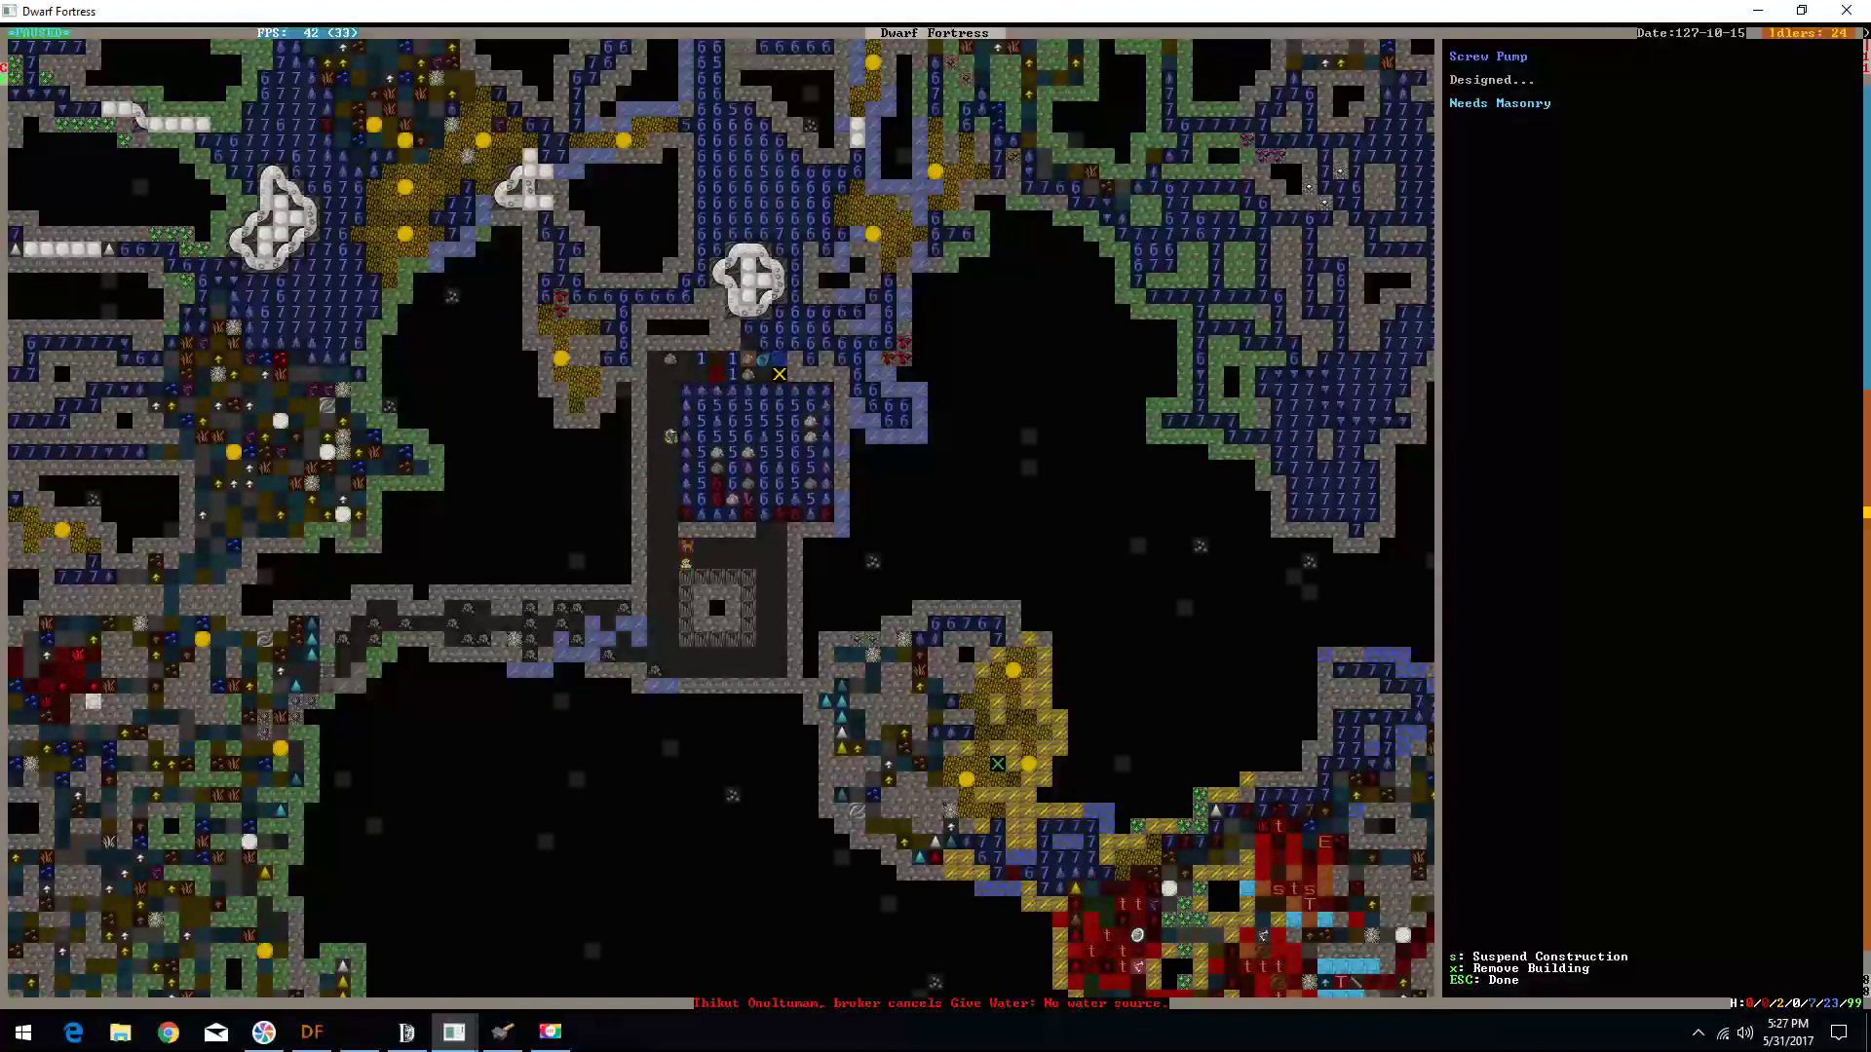
pyautogui.press('Escape')
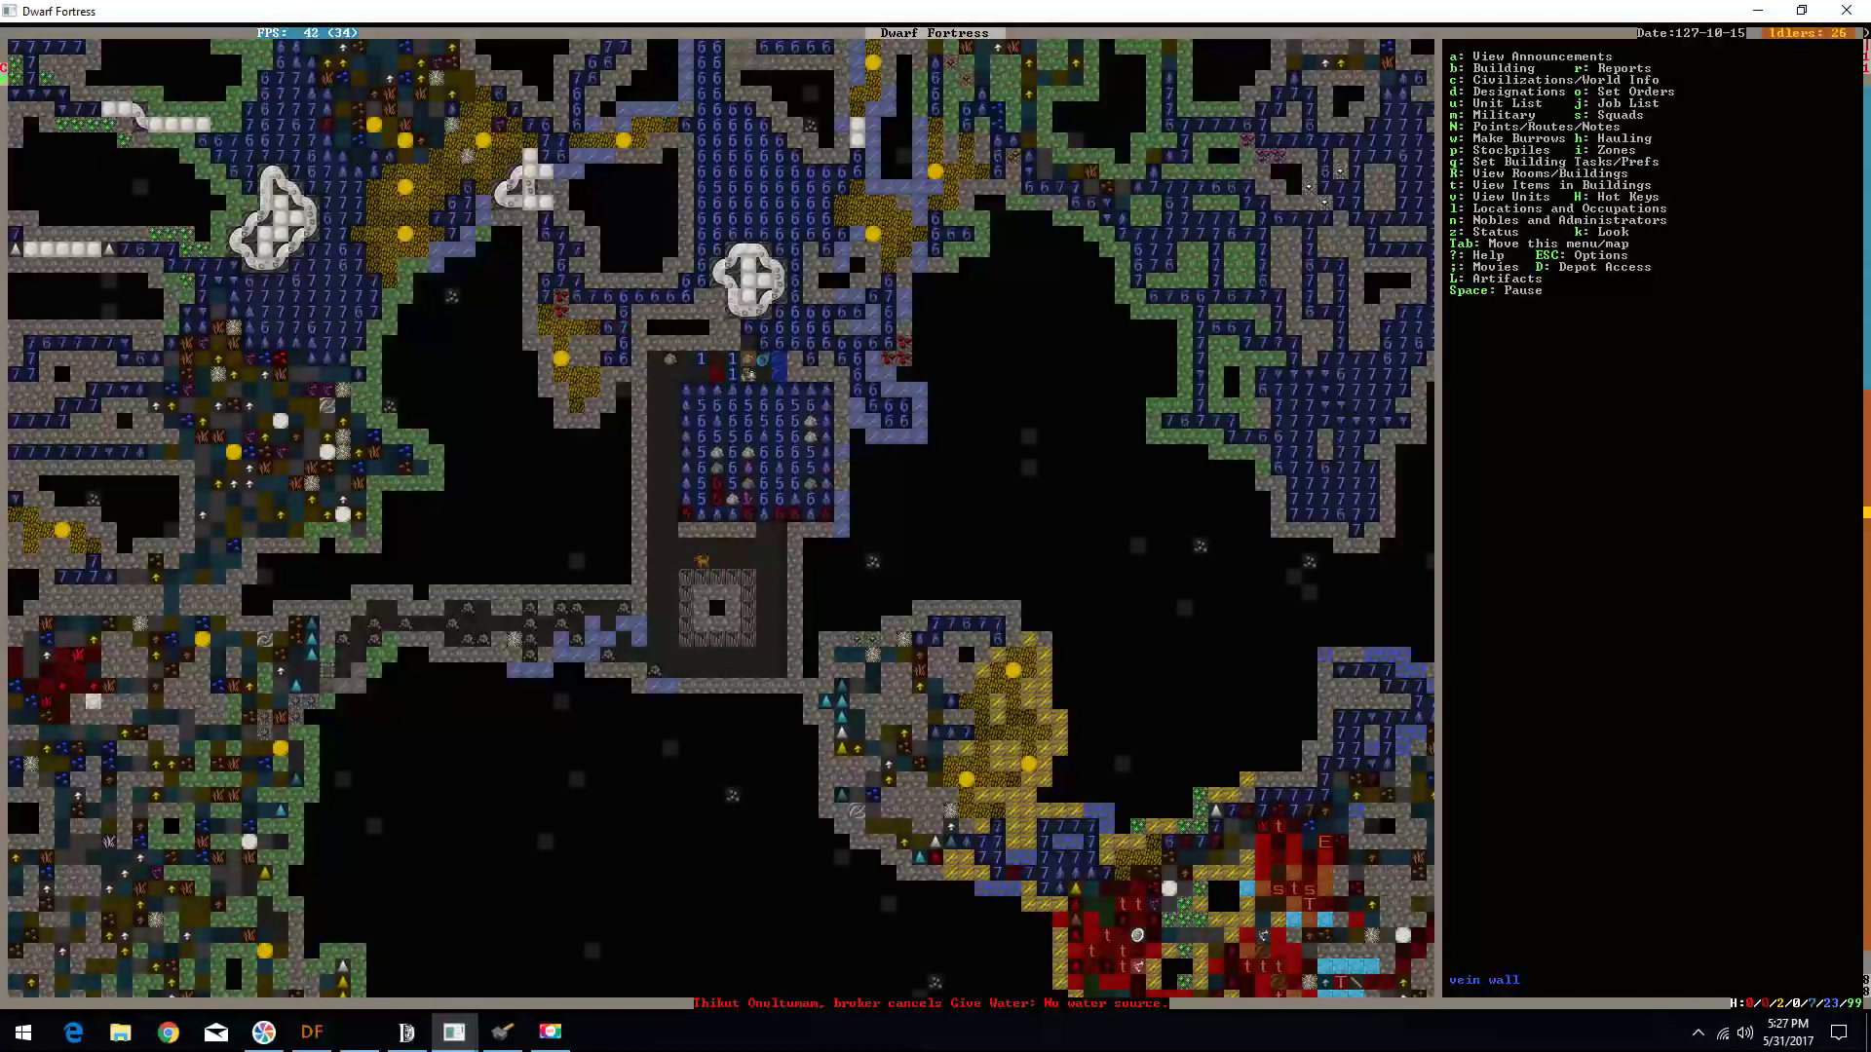
pyautogui.press('d')
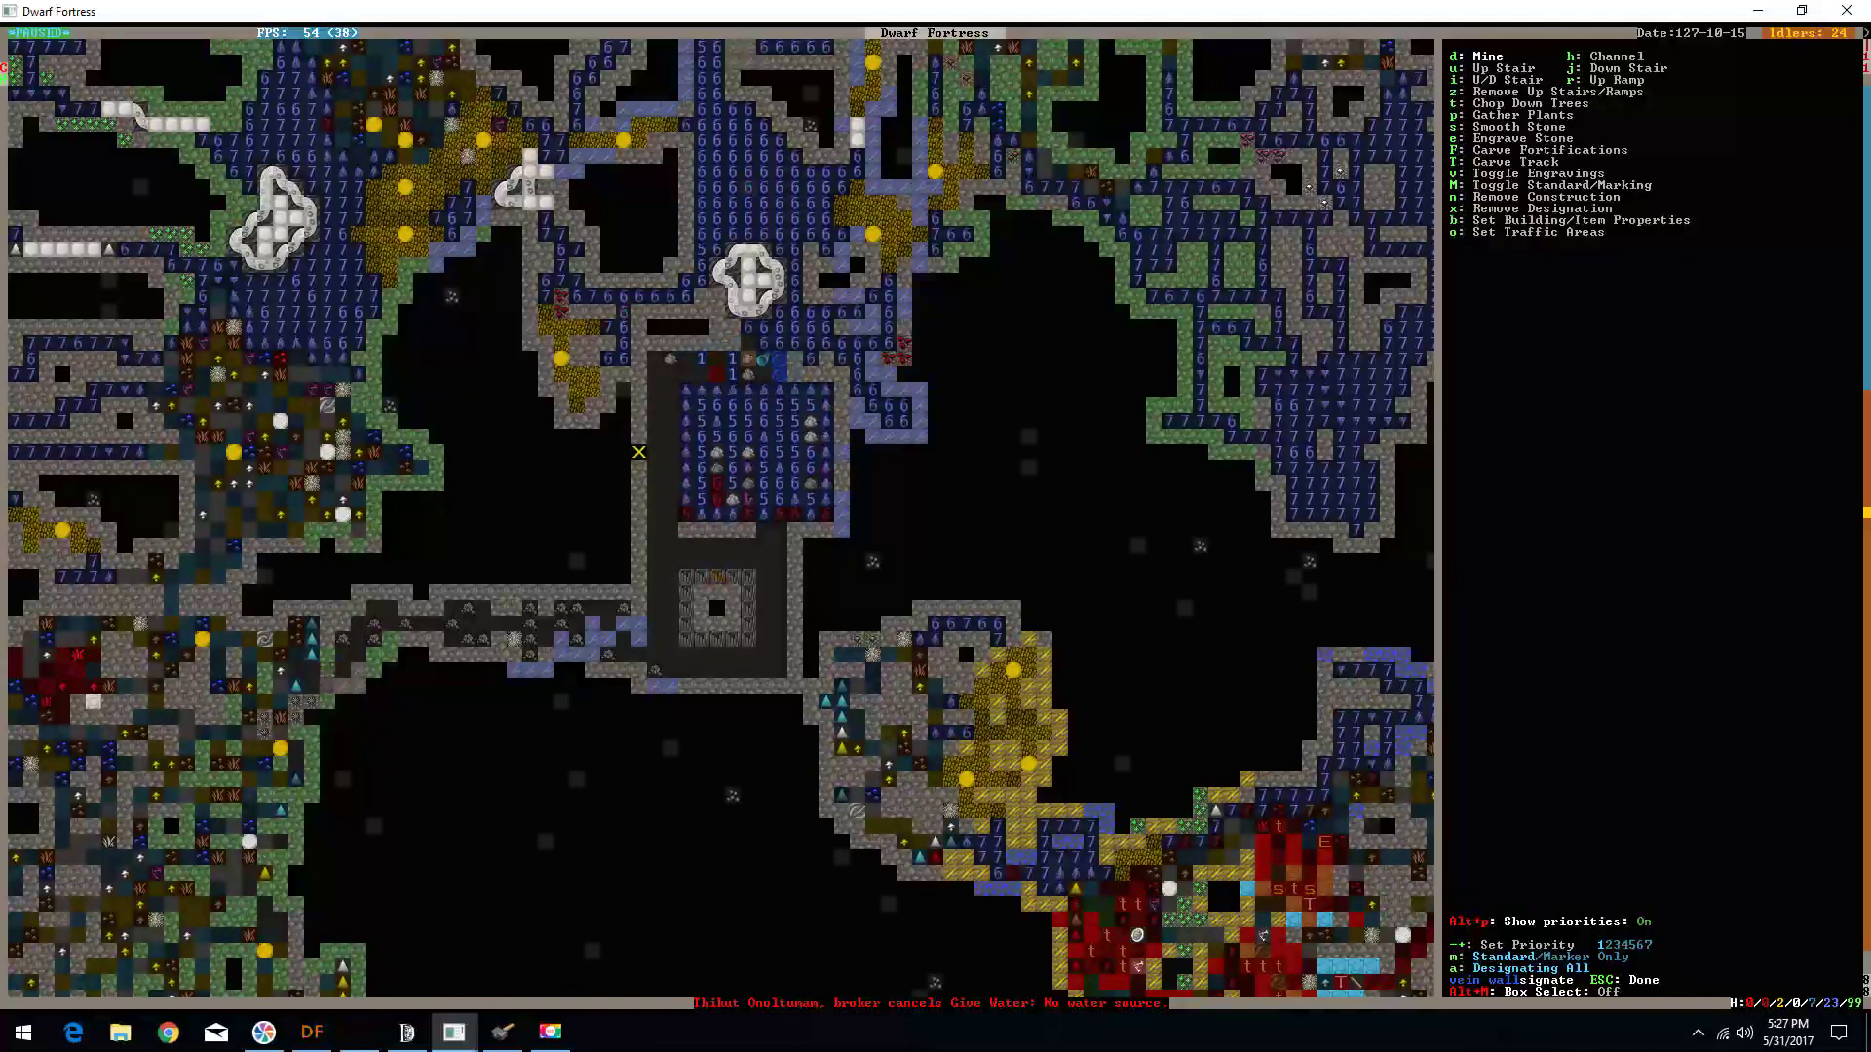
# - Designate a 4x4 channel area west of the walled pool
pyautogui.press('h')
pyautogui.press('Return')
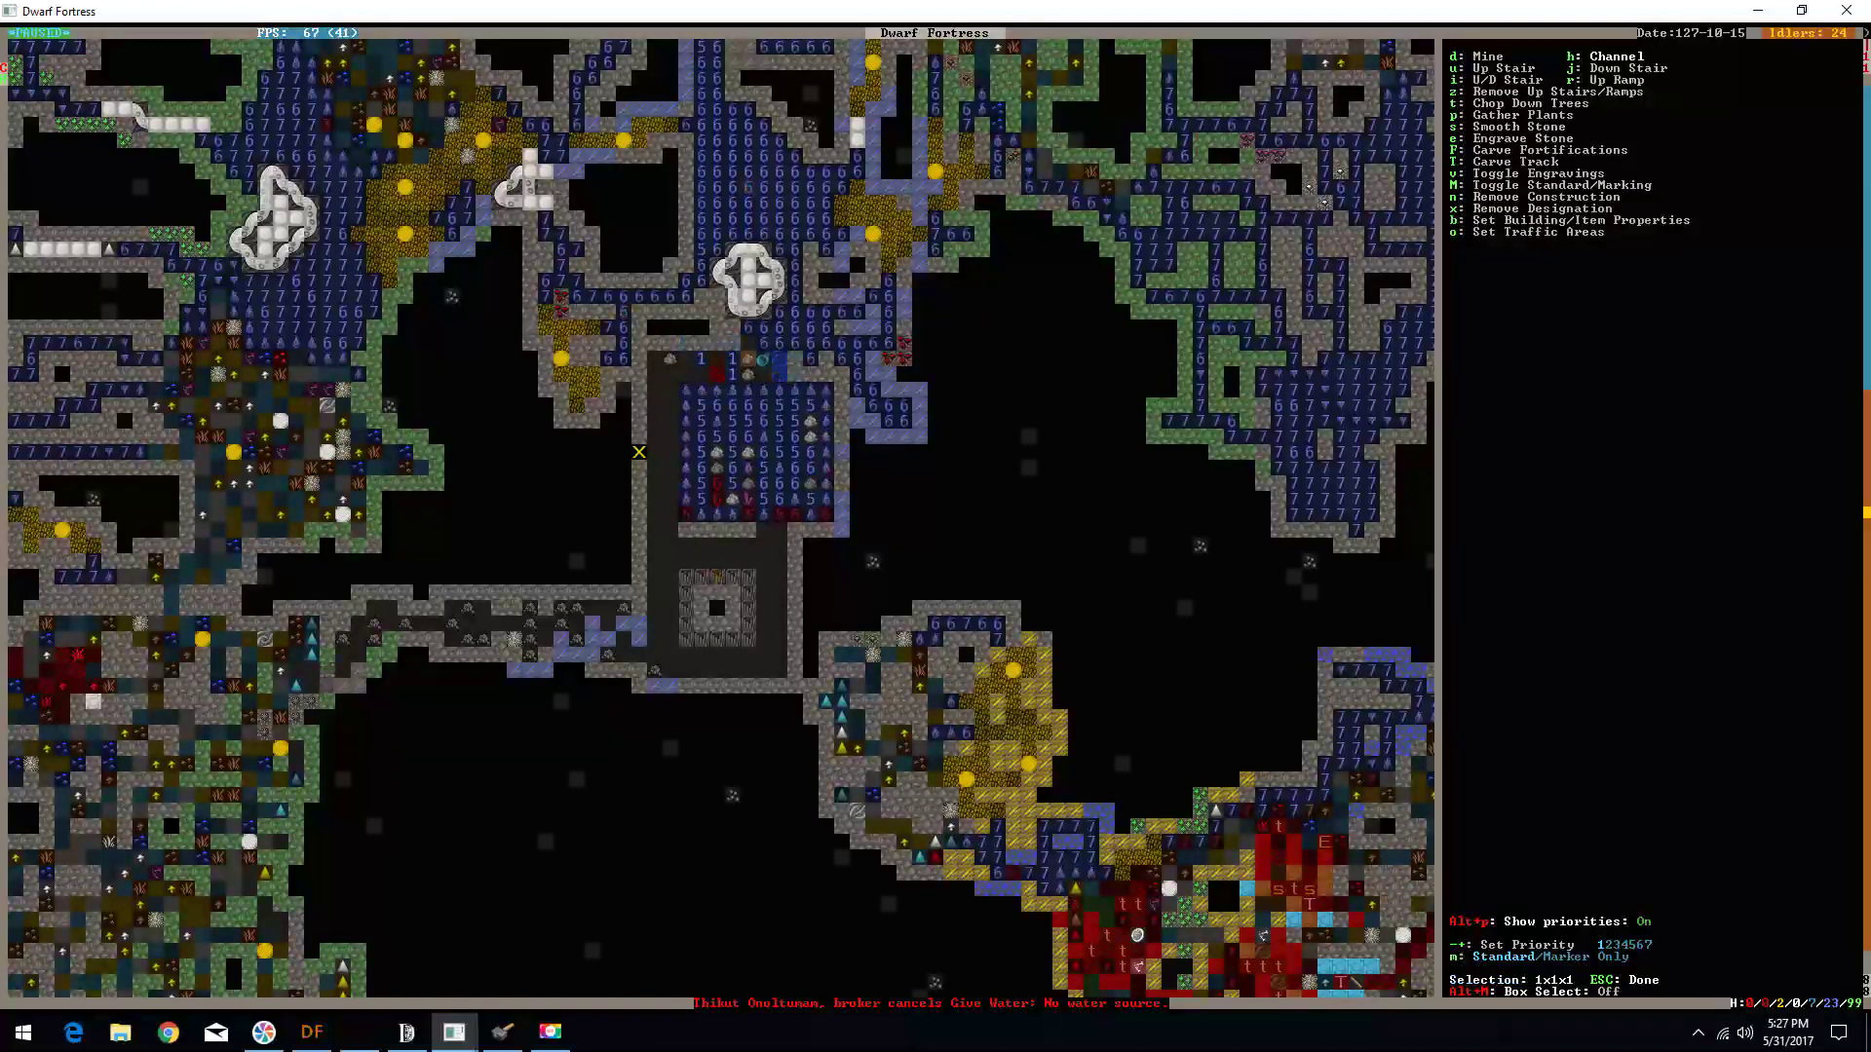
pyautogui.press('Left')
pyautogui.press('Down')
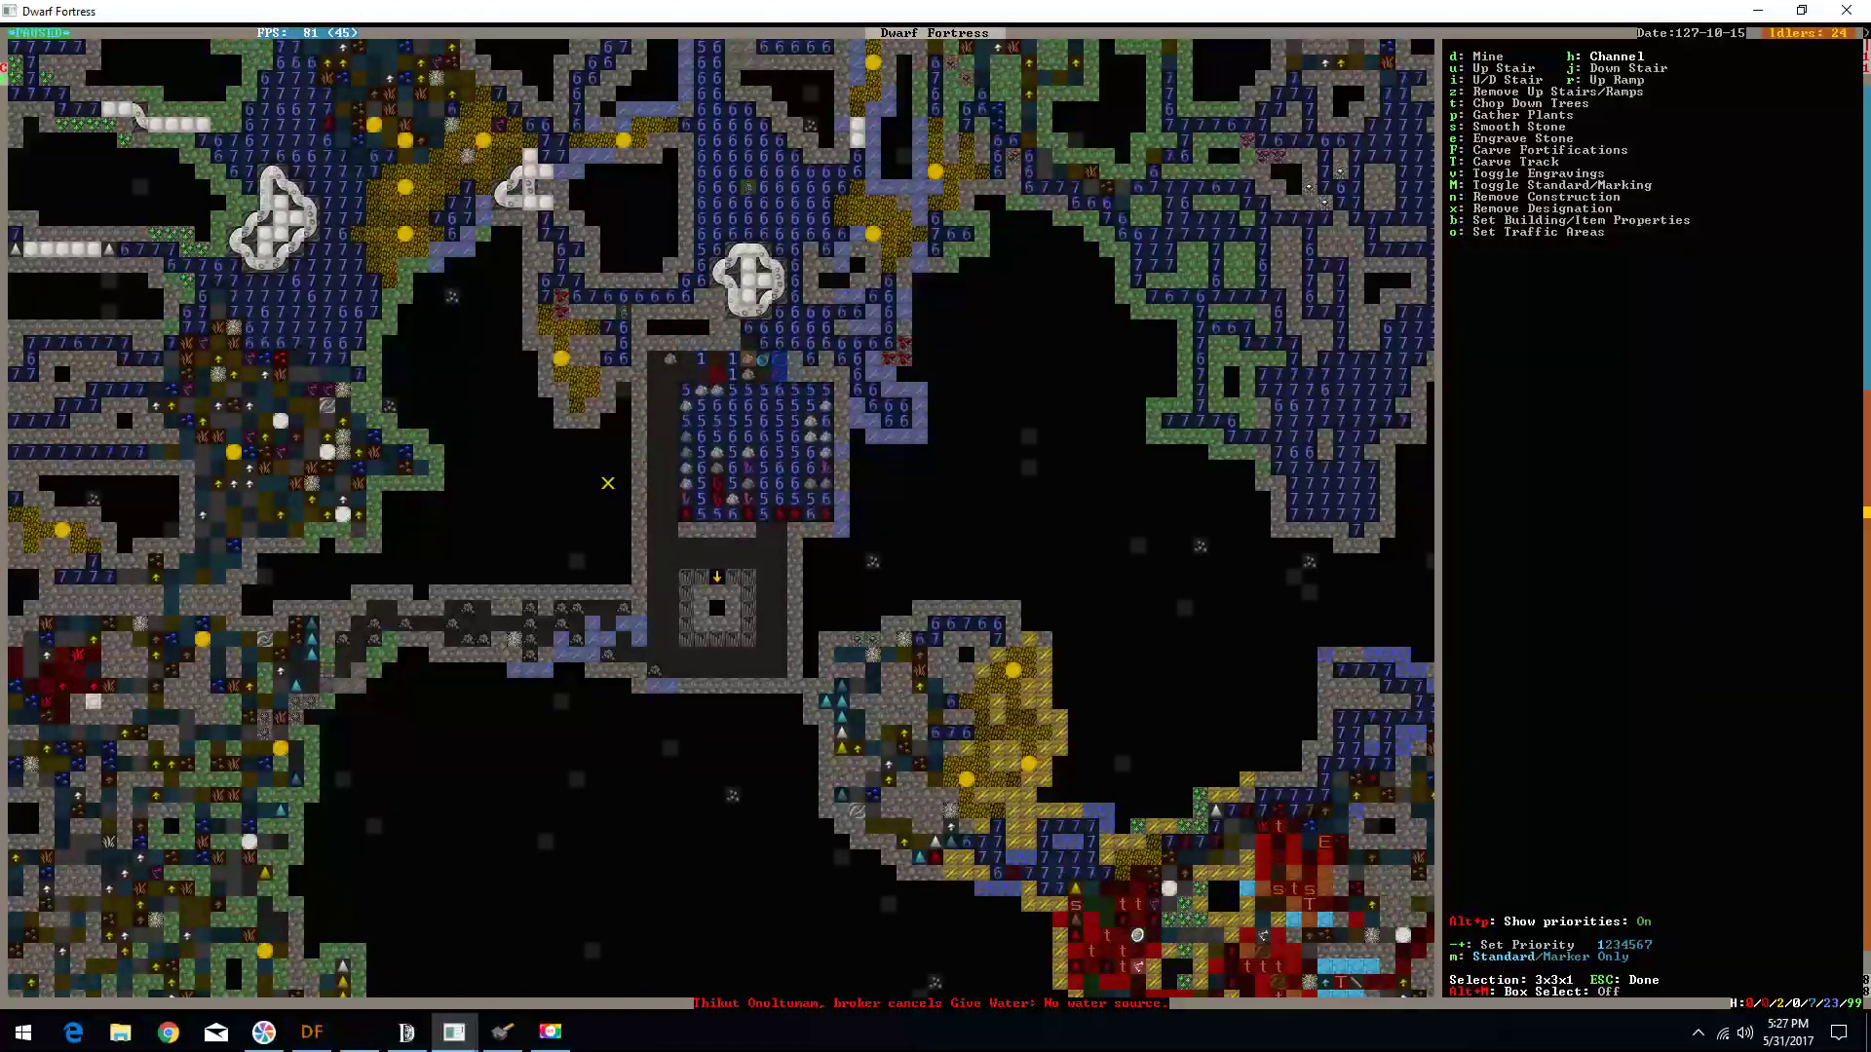
pyautogui.press('Left')
pyautogui.press('Down')
pyautogui.press('Left')
pyautogui.press('Down')
pyautogui.press('Return')
# - Move back to the screw pumps and check the new pump's status
pyautogui.press('Up')
pyautogui.press('Right')
pyautogui.press('Up')
pyautogui.press('Right')
pyautogui.press('Up')
pyautogui.press('Right')
pyautogui.press('Up')
pyautogui.press('Right')
pyautogui.press('Up')
pyautogui.press('Right')
pyautogui.press('Up')
pyautogui.press('Right')
pyautogui.press('Right')
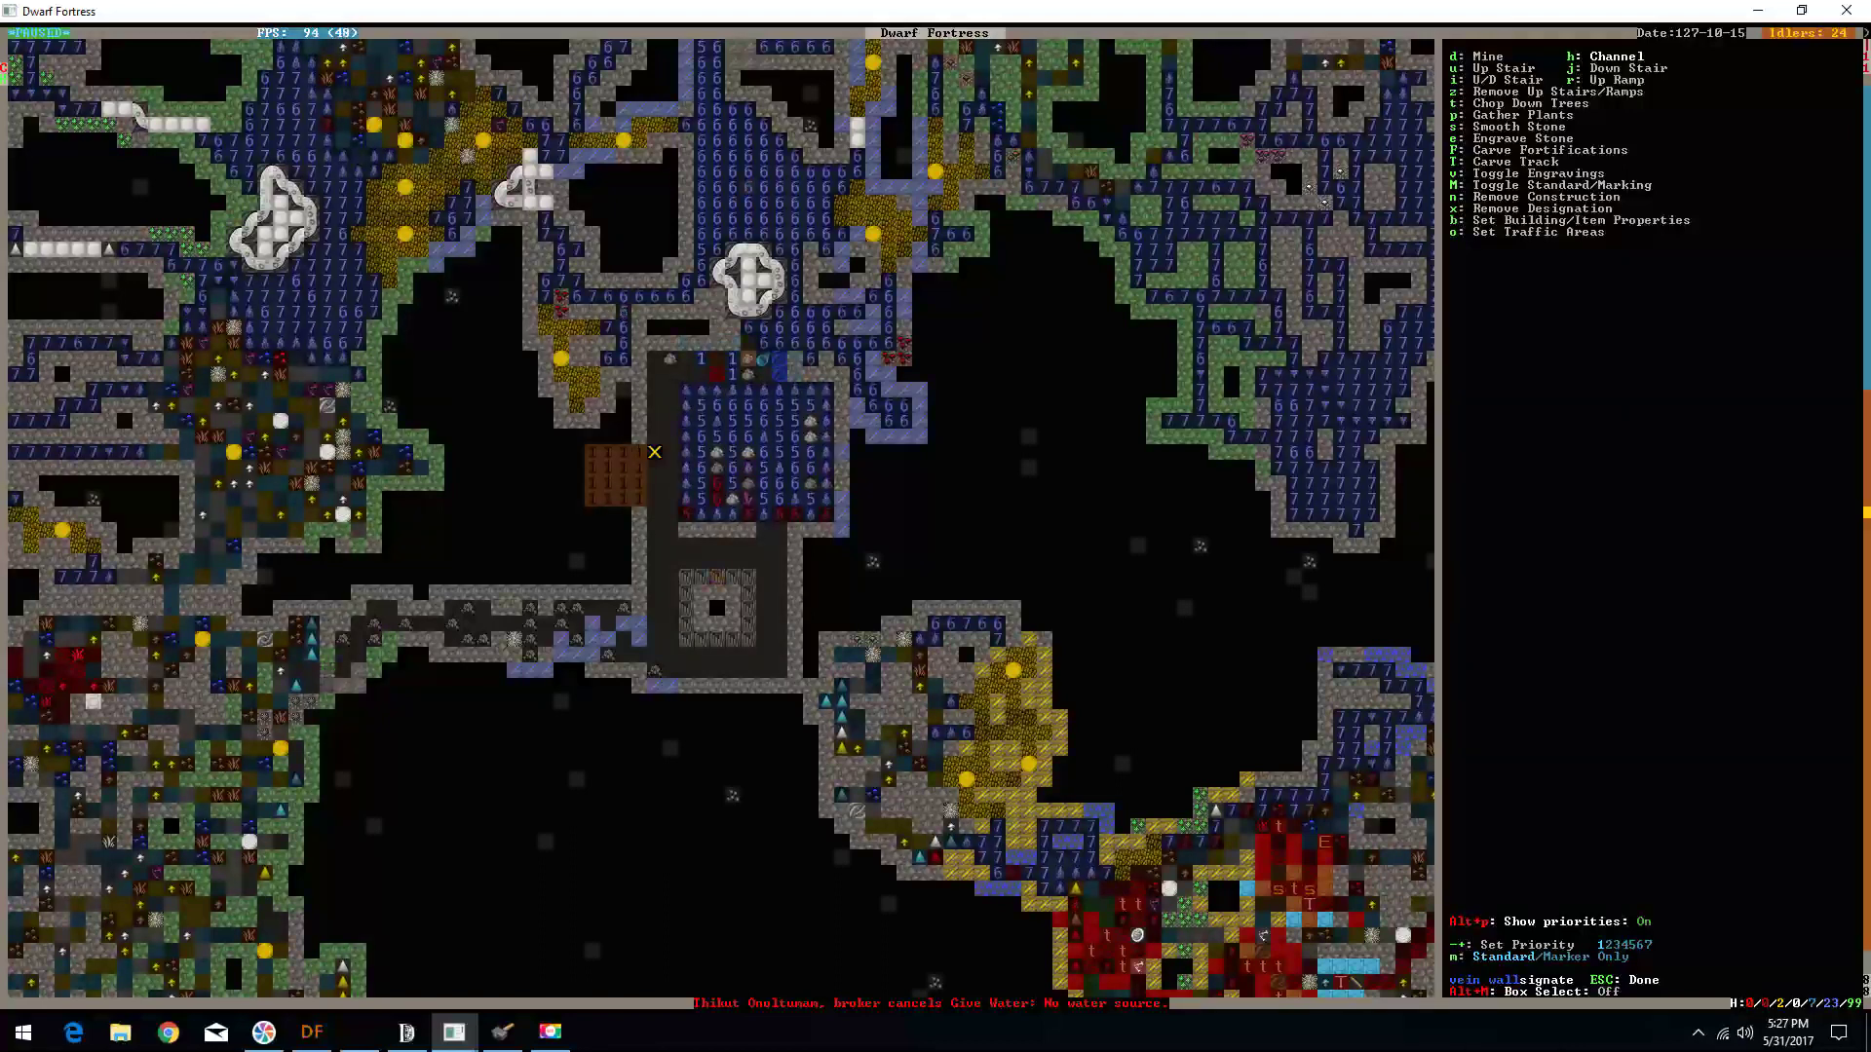
pyautogui.press('Up')
pyautogui.press('Right')
pyautogui.press('Up')
pyautogui.press('Right')
pyautogui.press('Up')
pyautogui.press('Right')
pyautogui.press('Right')
pyautogui.press('Right')
pyautogui.press('Escape')
pyautogui.press('q')
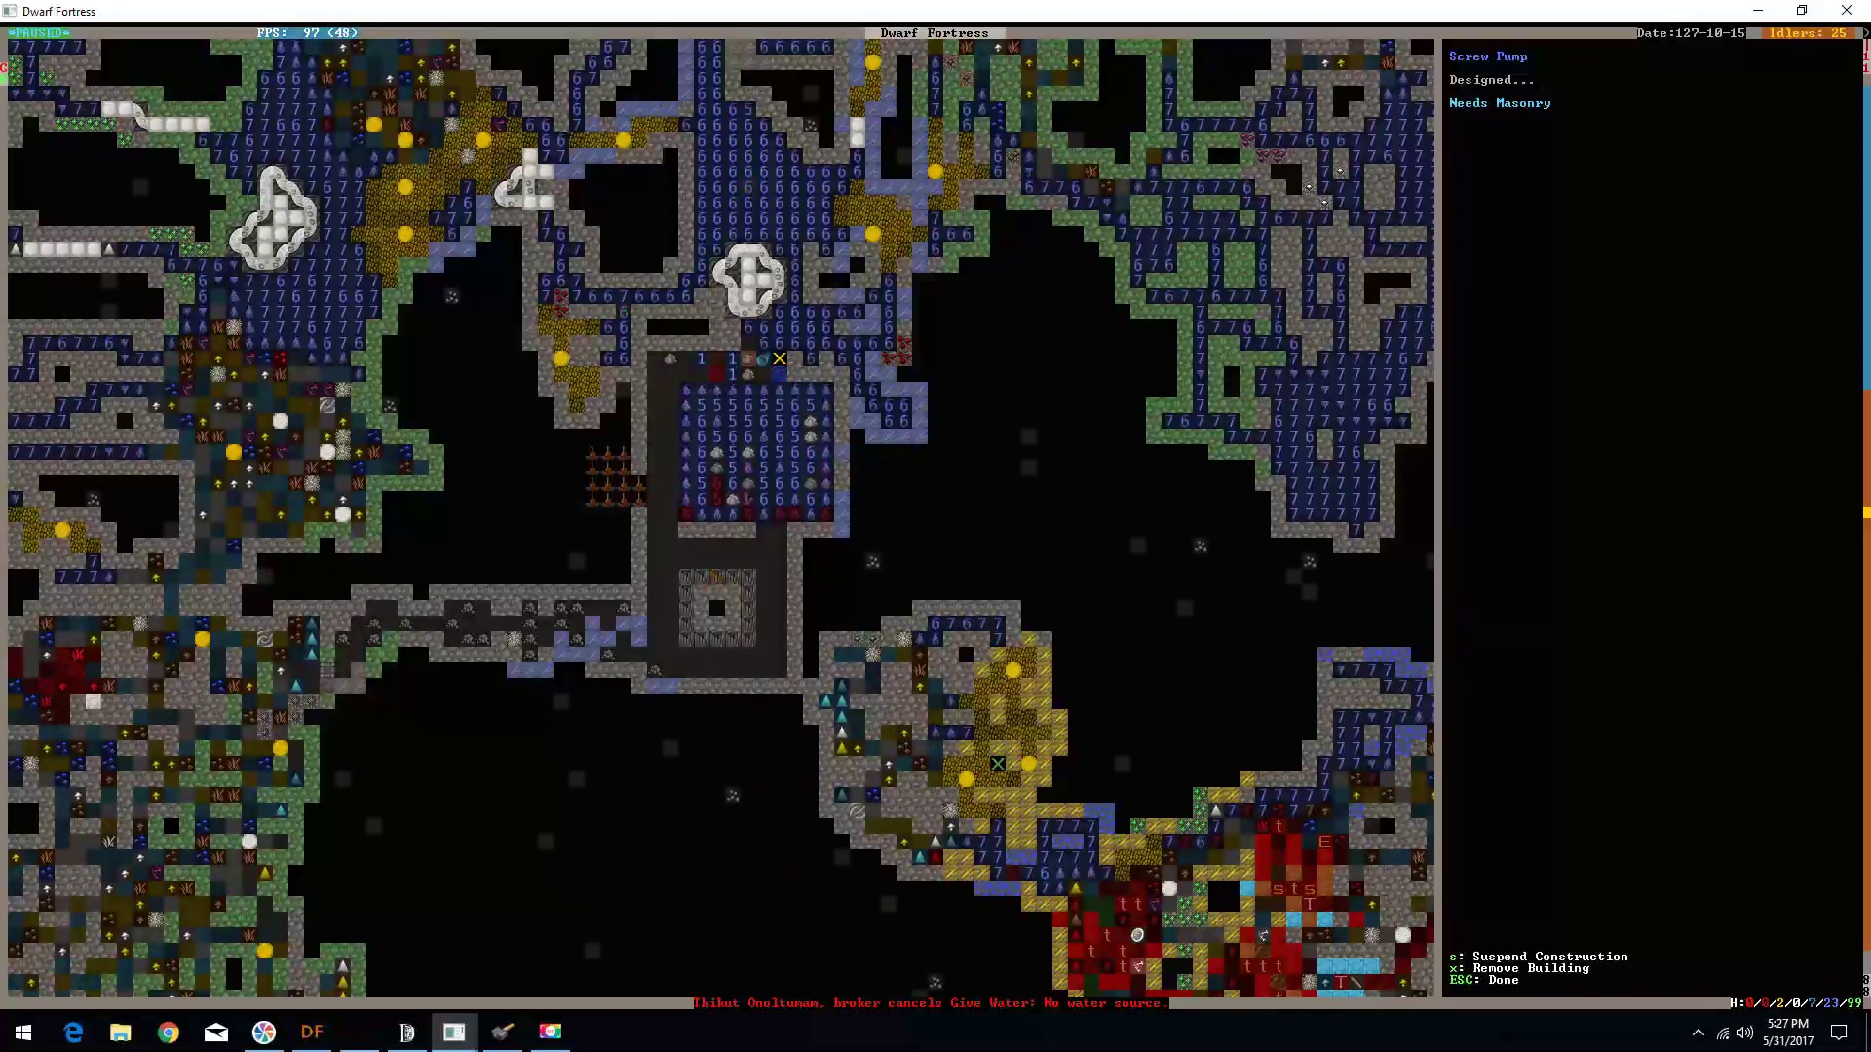
pyautogui.press('Escape')
# - Place a north-drawing screw pump at the flooded room's top edge with blocks and a glass corkscrew
pyautogui.press('b')
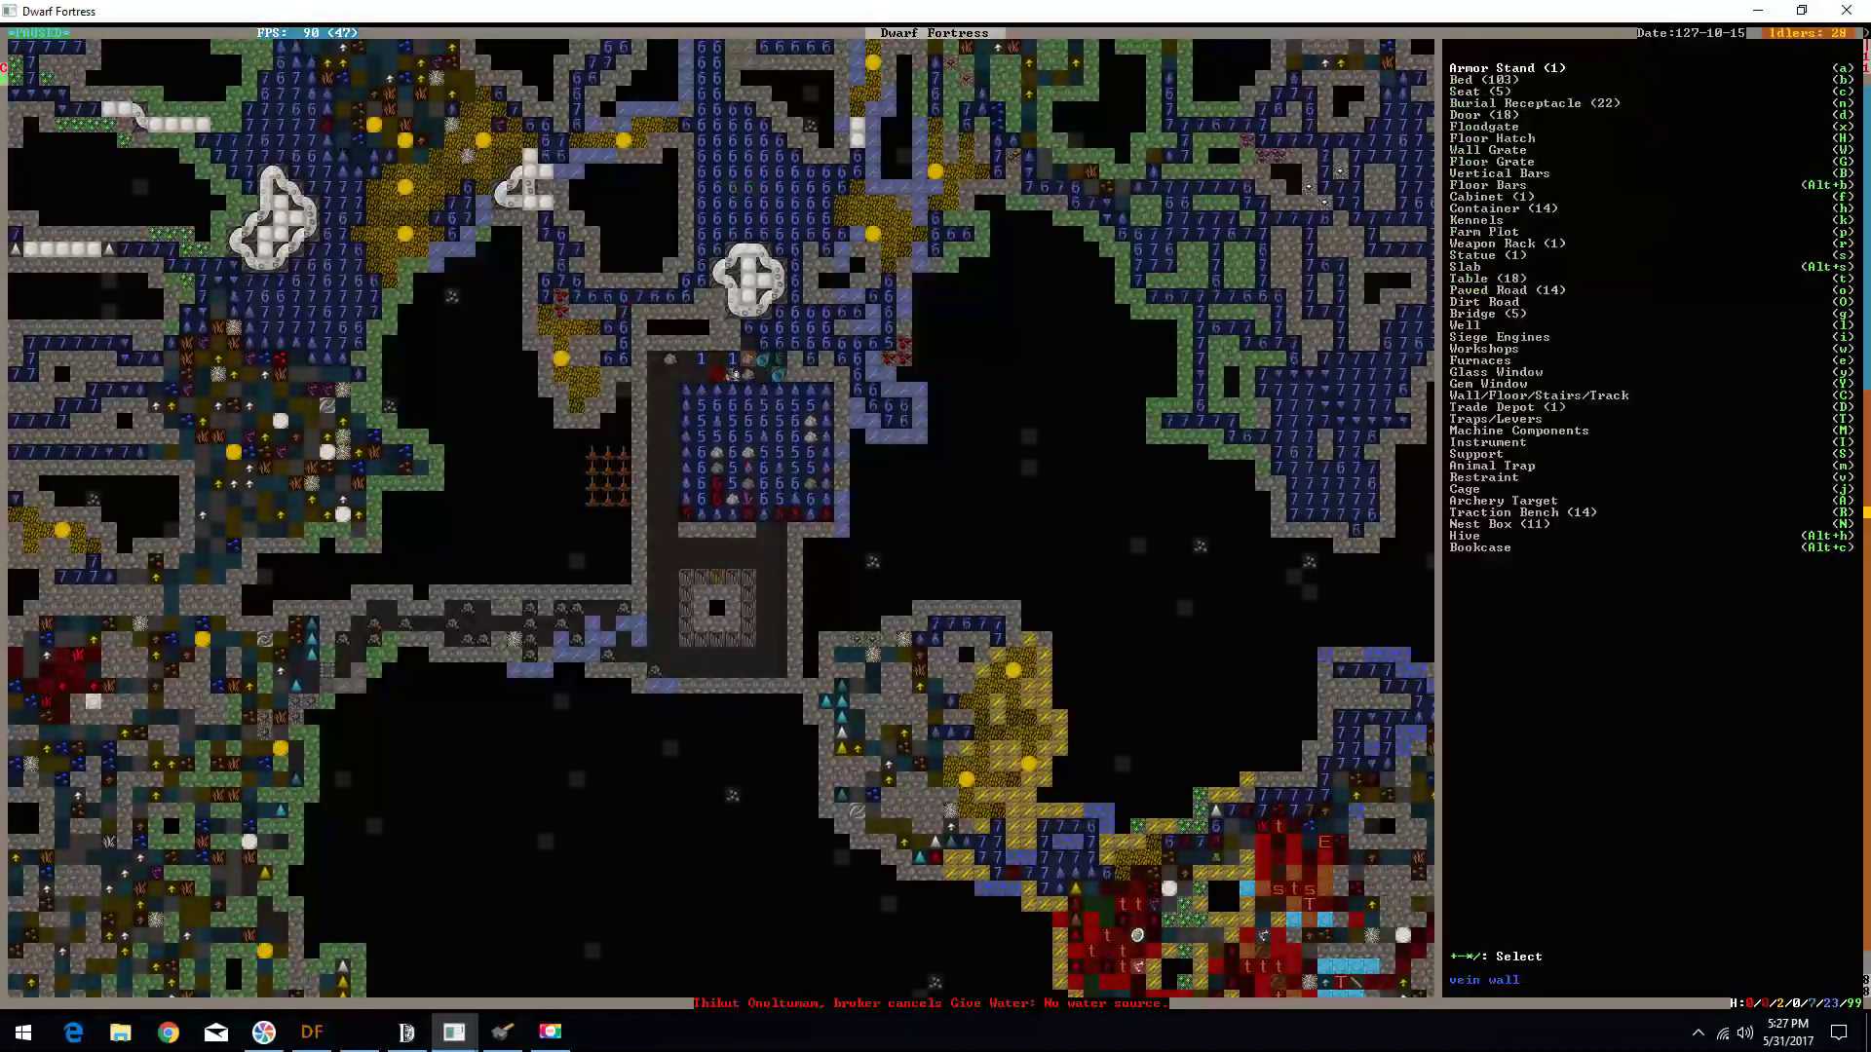
pyautogui.hotkey('shift', 'm')
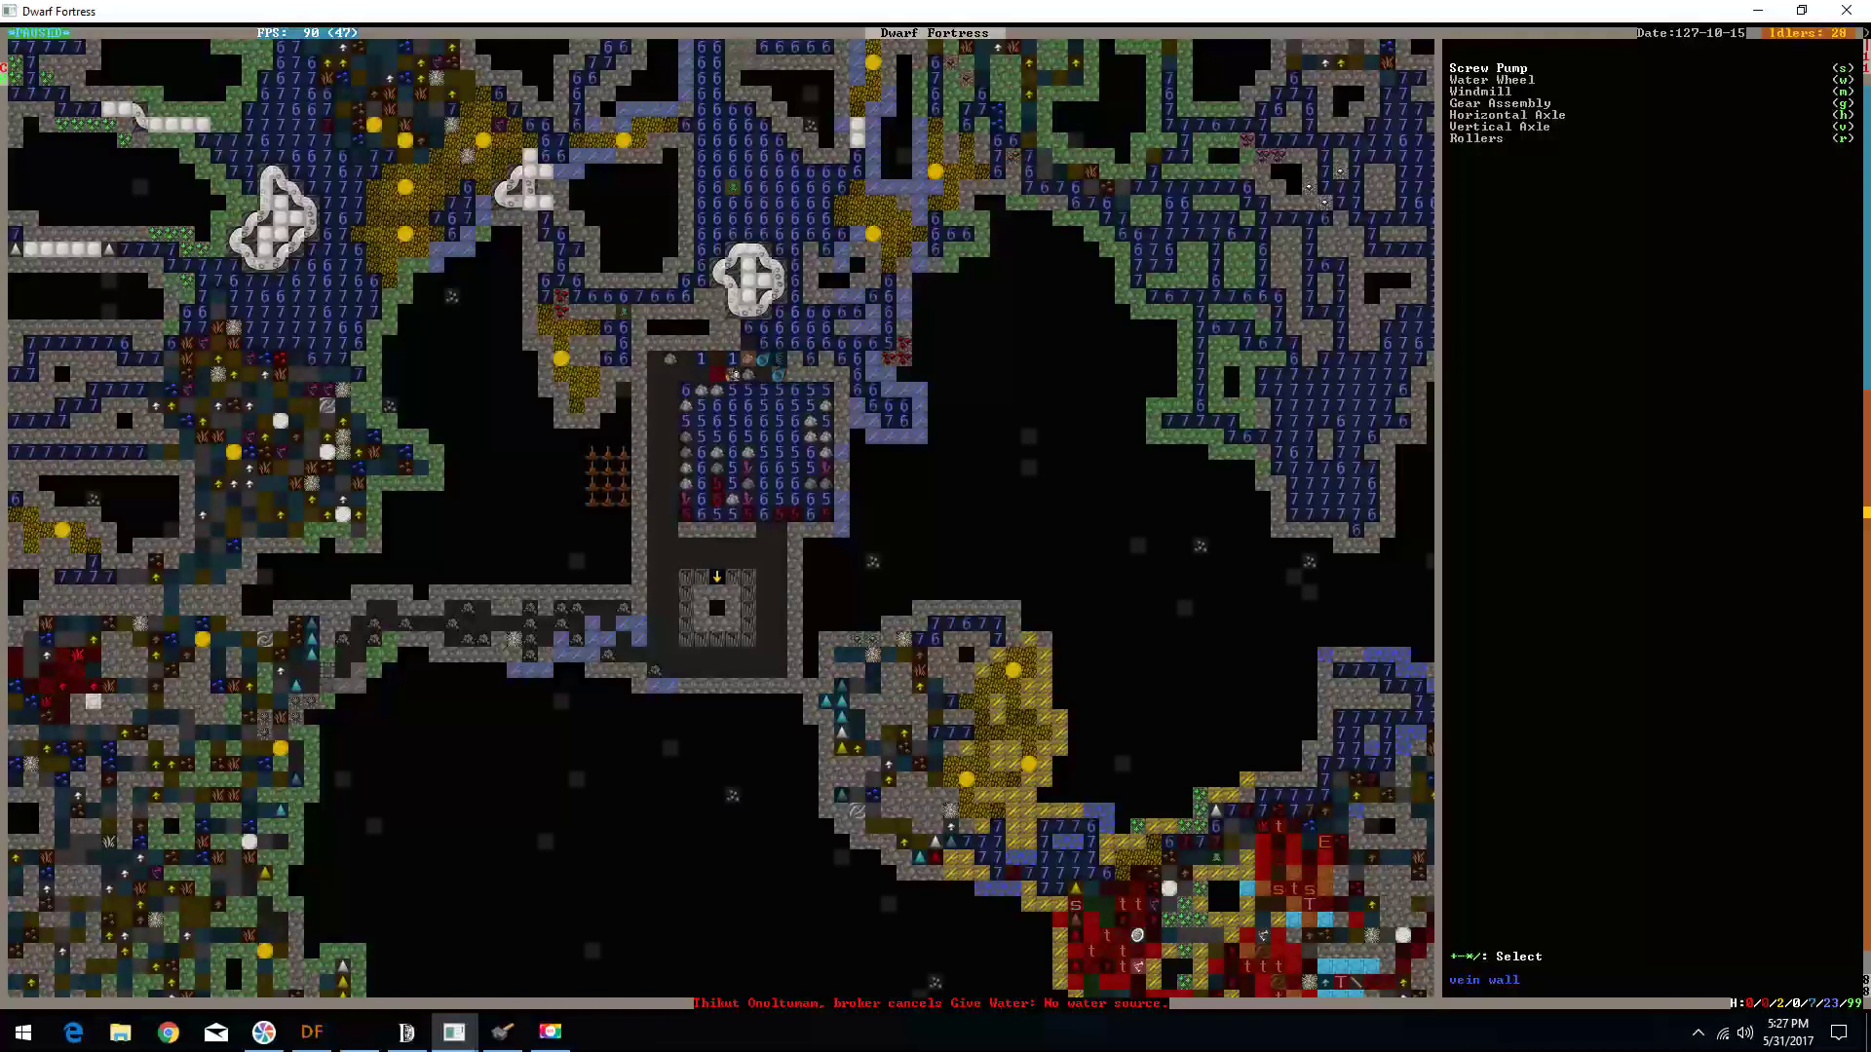
pyautogui.press('s')
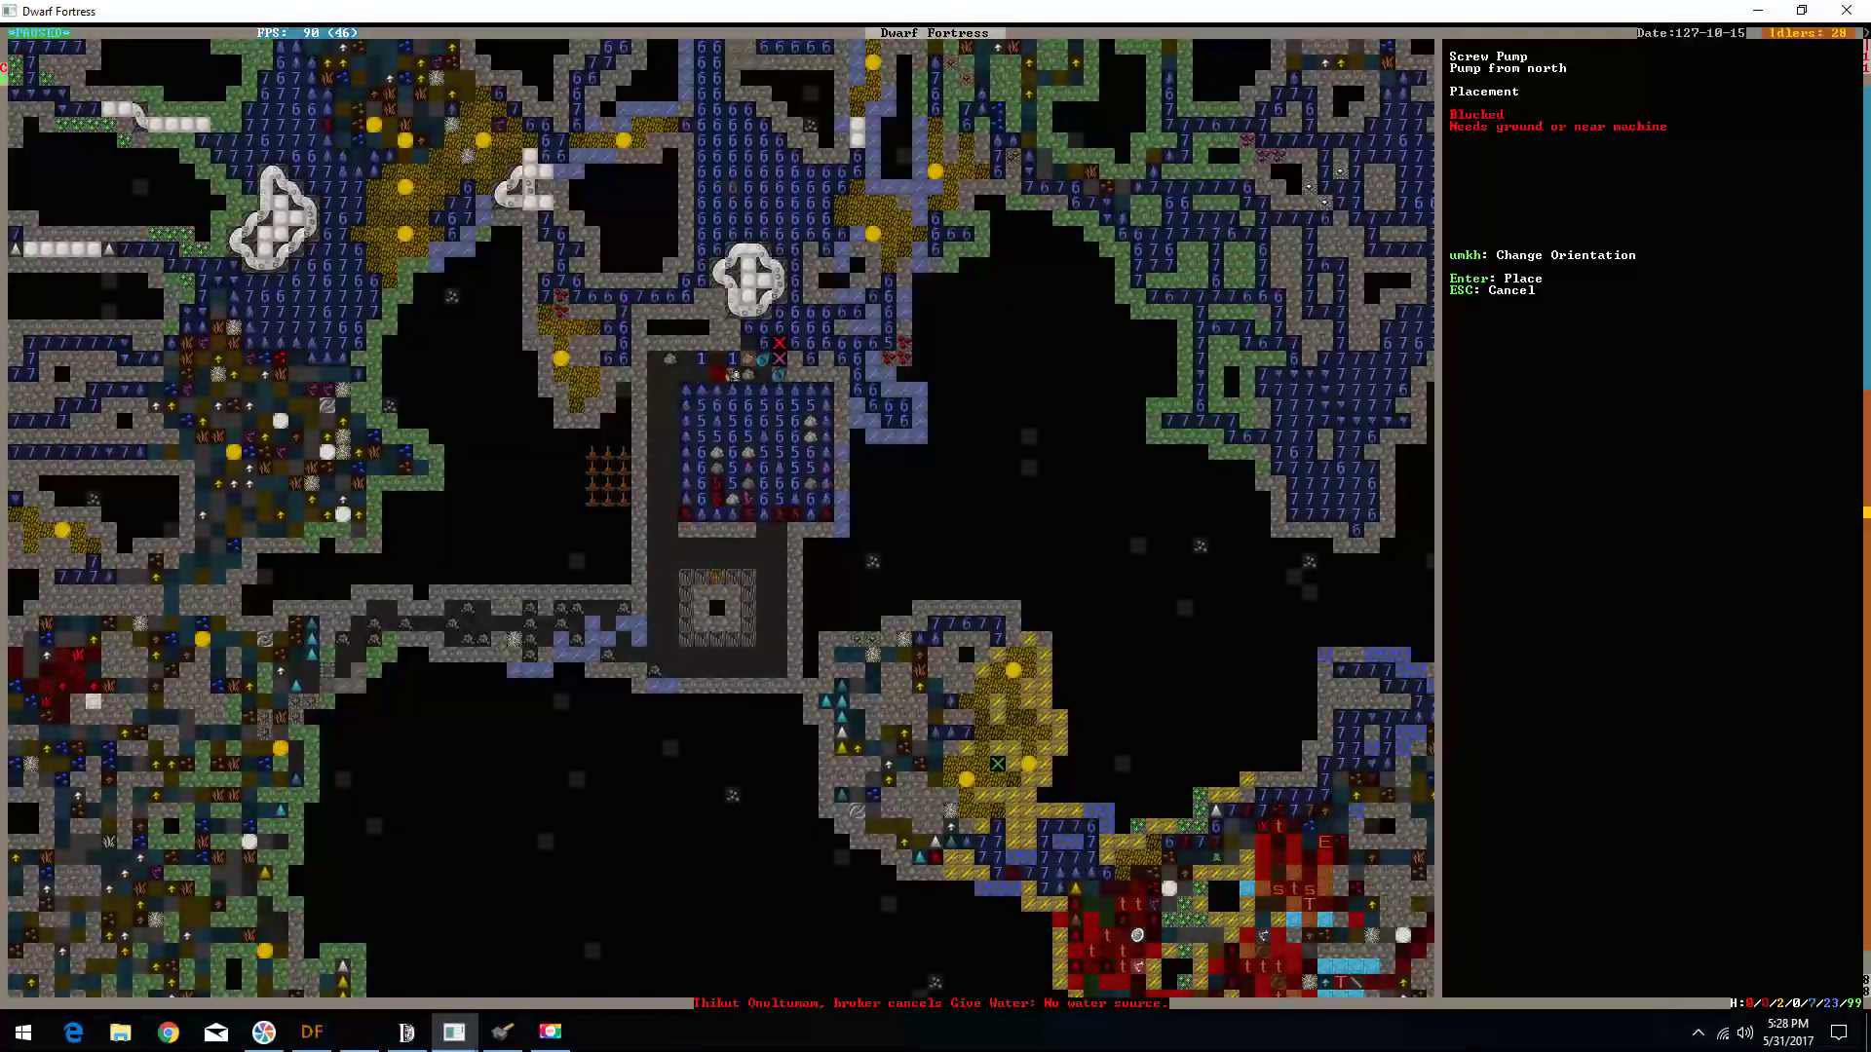
pyautogui.press('Down')
pyautogui.press('Left')
pyautogui.press('Return')
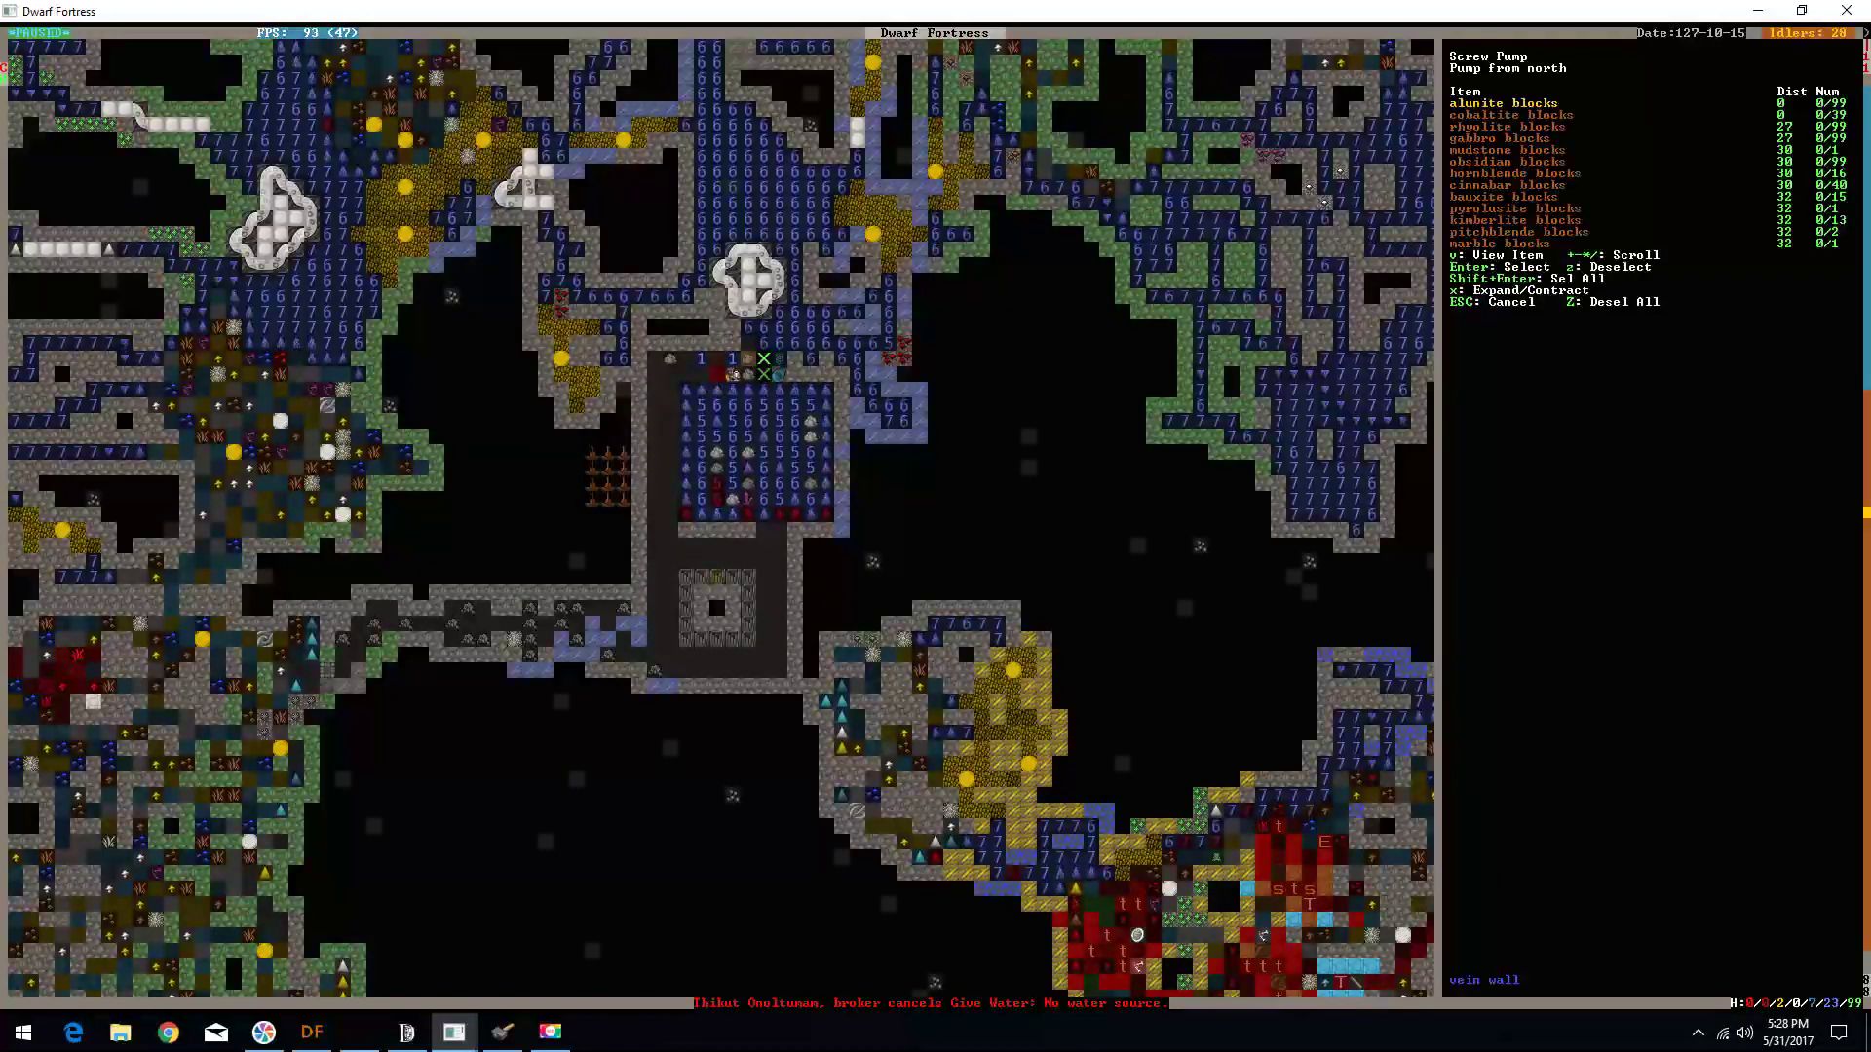
pyautogui.press('Return')
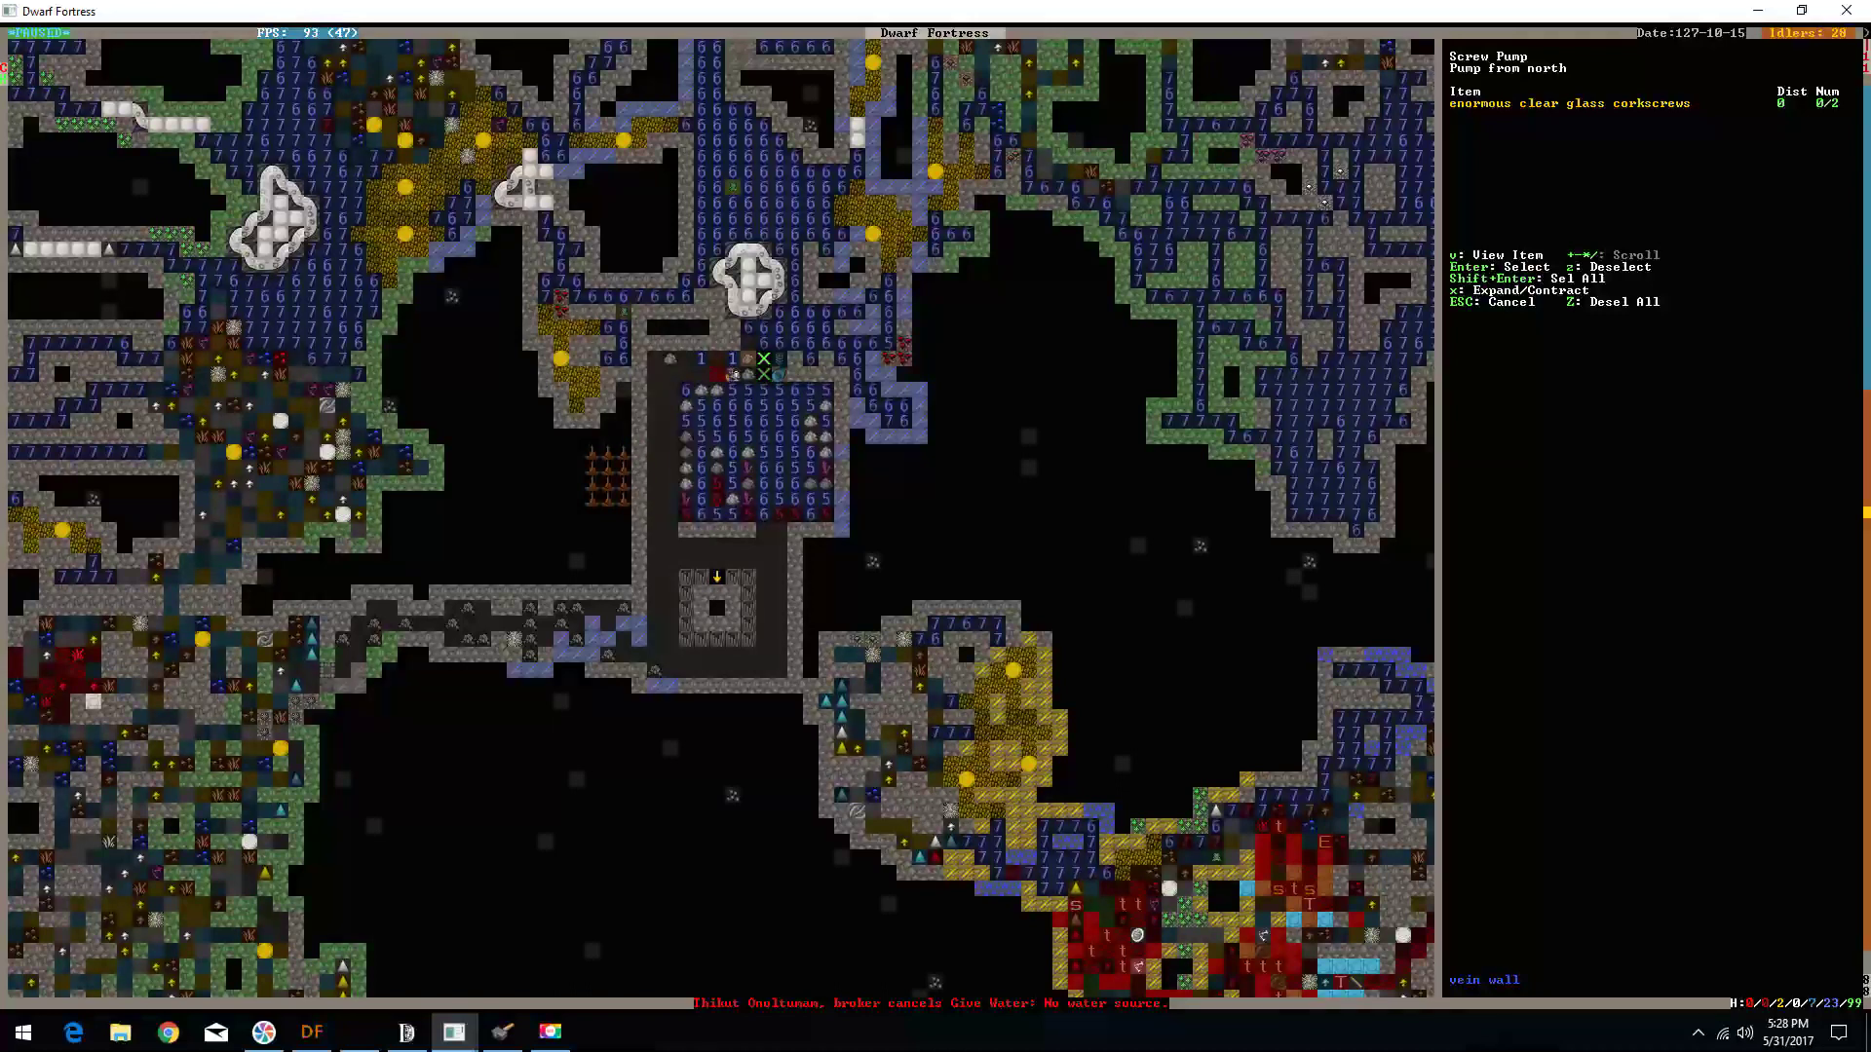
pyautogui.press('Return')
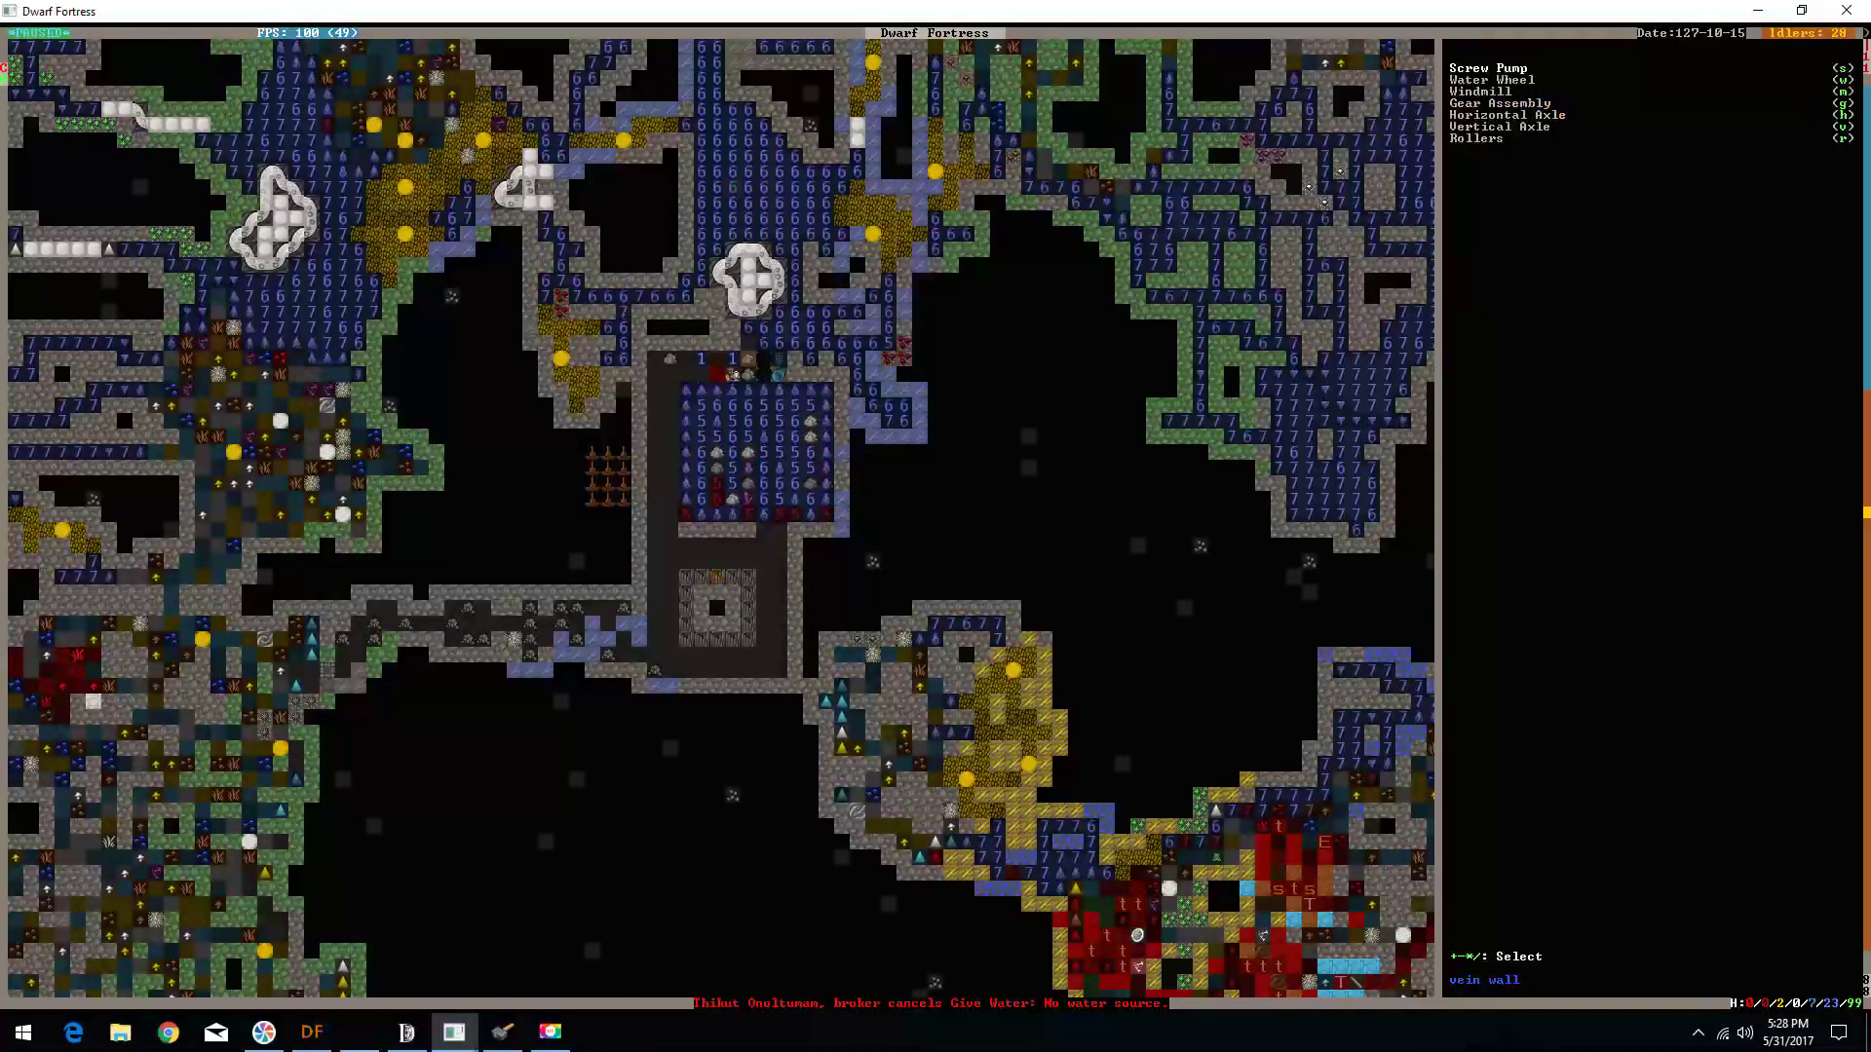
pyautogui.press('Escape')
pyautogui.press('Escape')
pyautogui.press('Escape')
pyautogui.press('Escape')
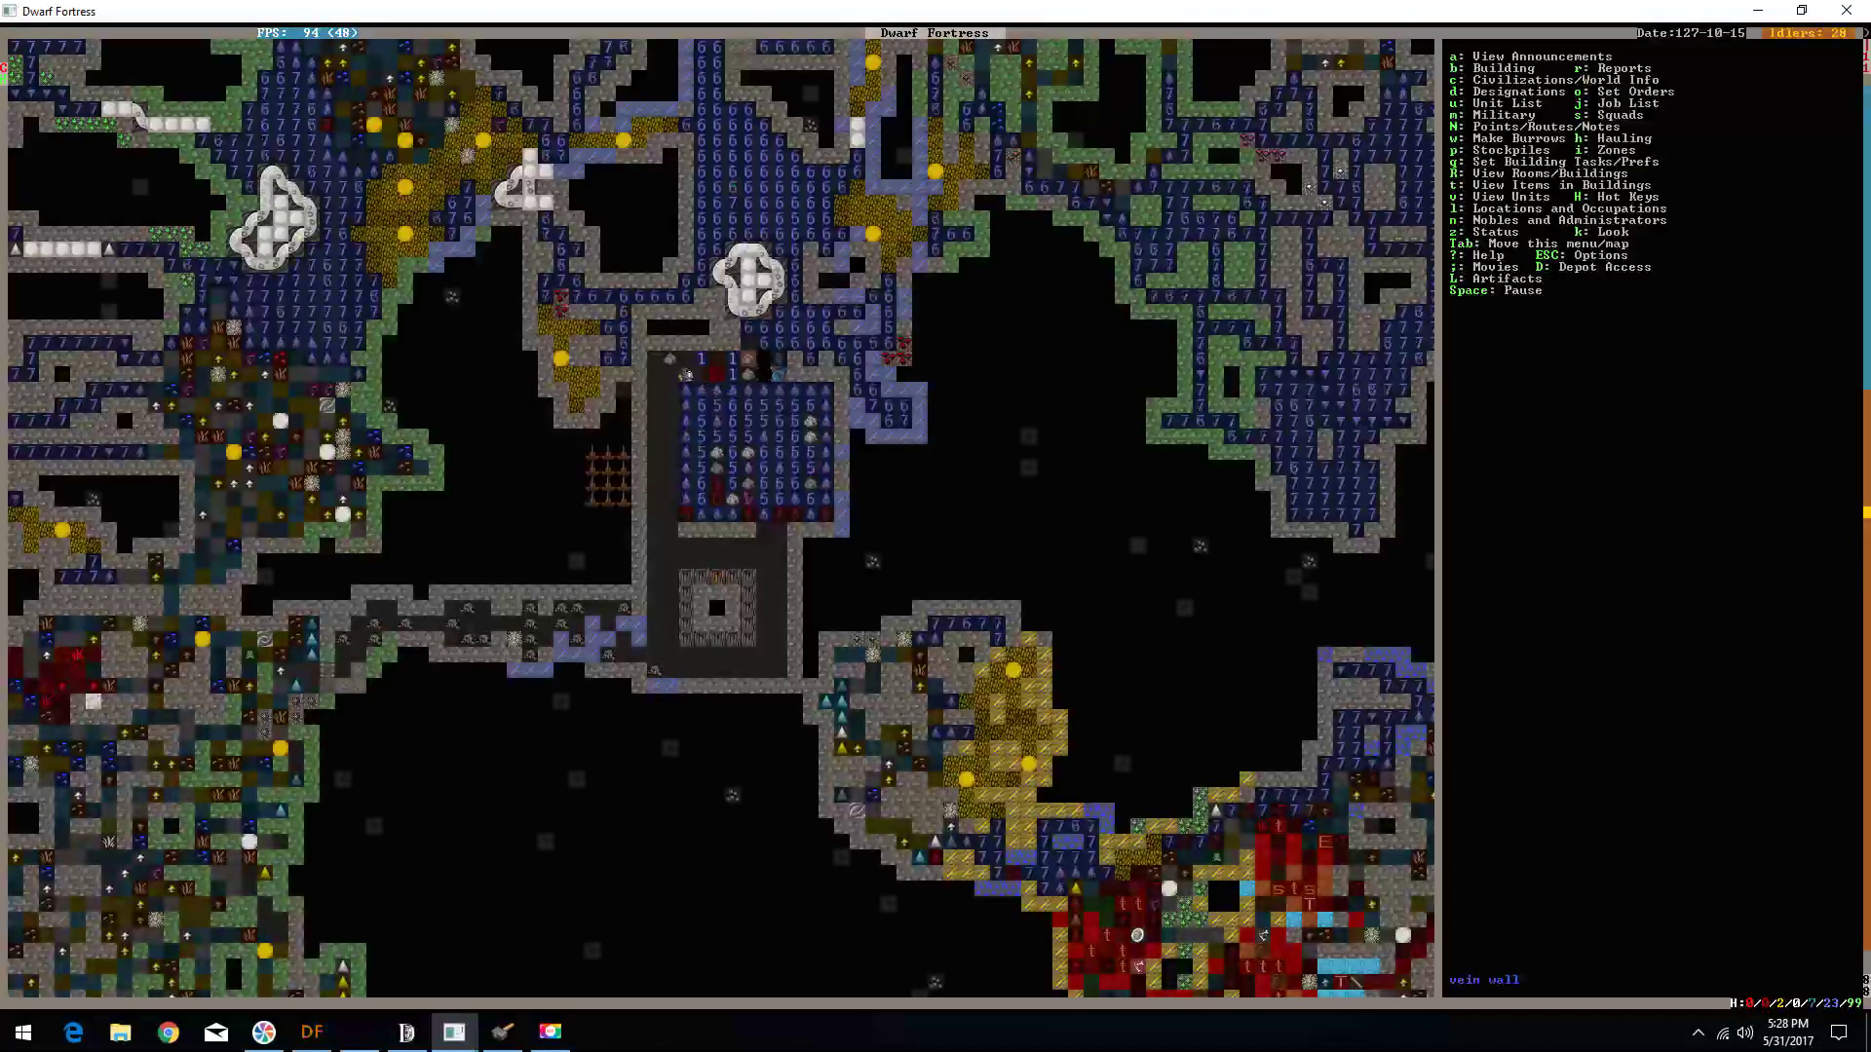
# - Pan back to the flooded room and put the mine cursor on the block's first corner
pyautogui.hotkey('shift', 'Down')
pyautogui.hotkey('shift', 'Left')
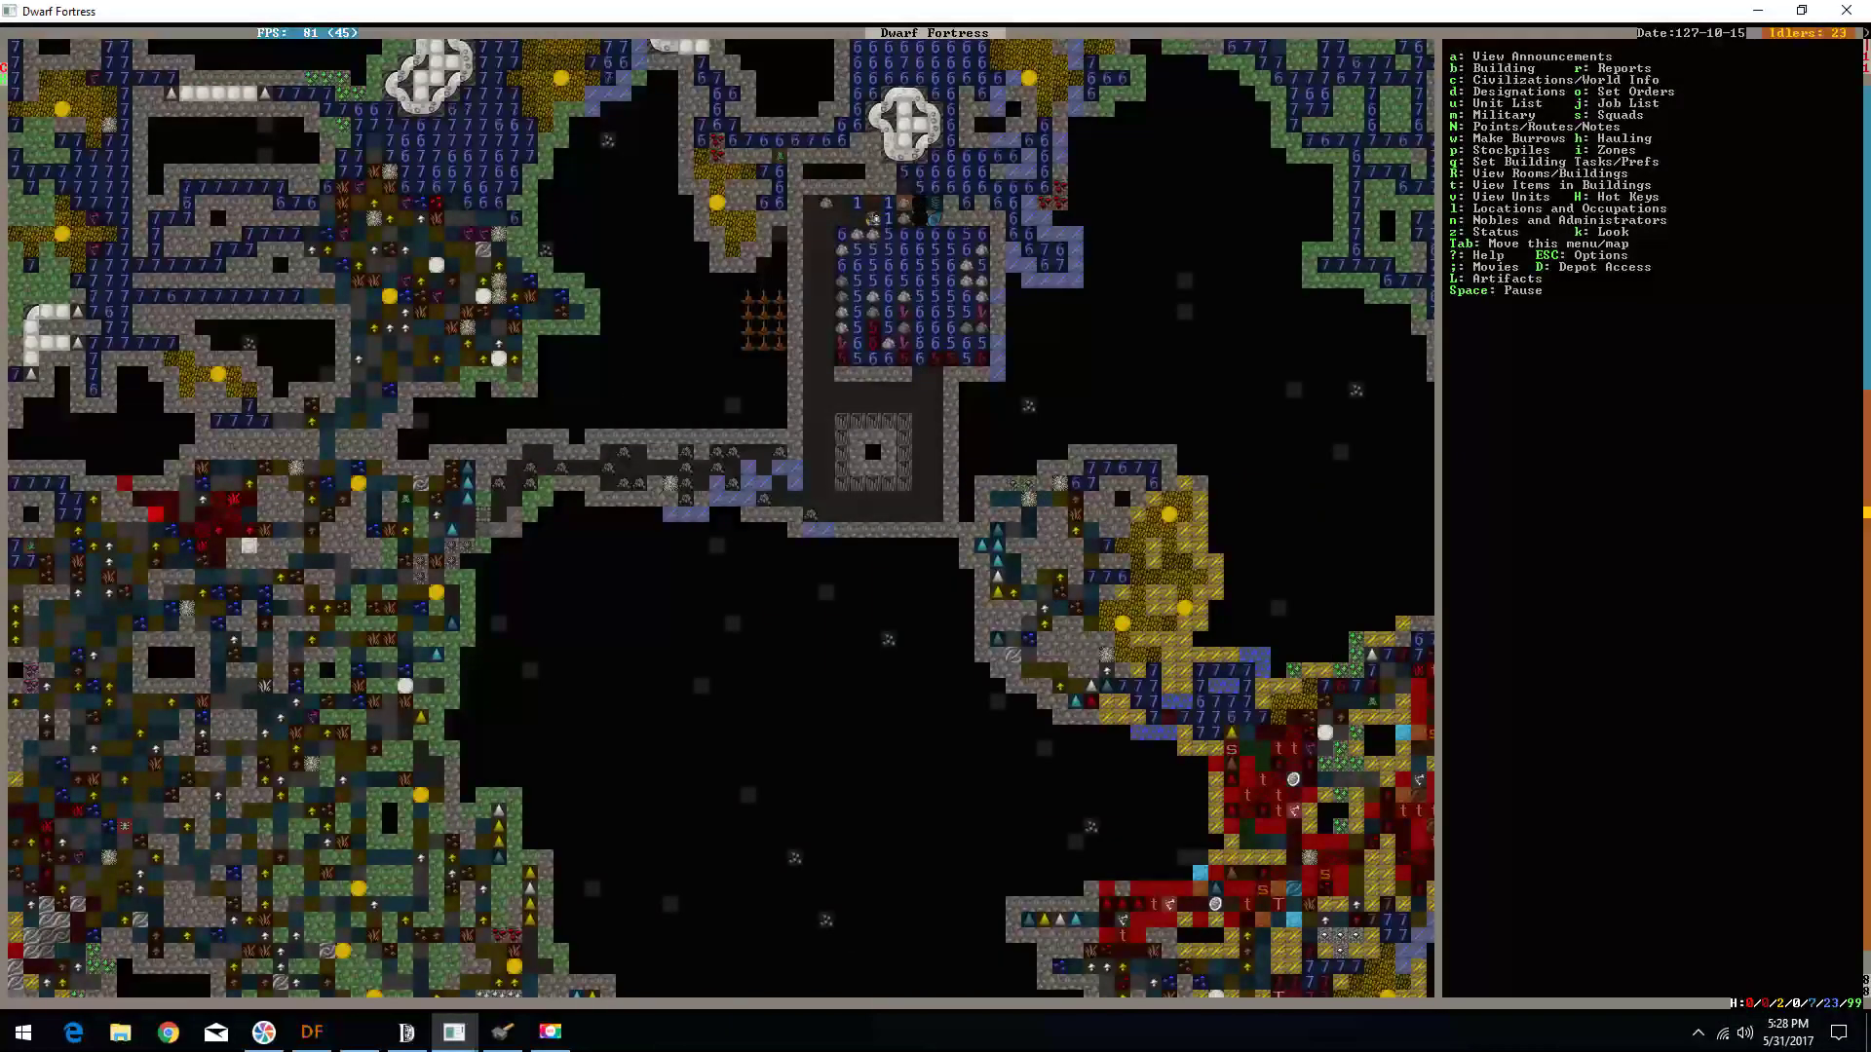
pyautogui.hotkey('shift', 'Up')
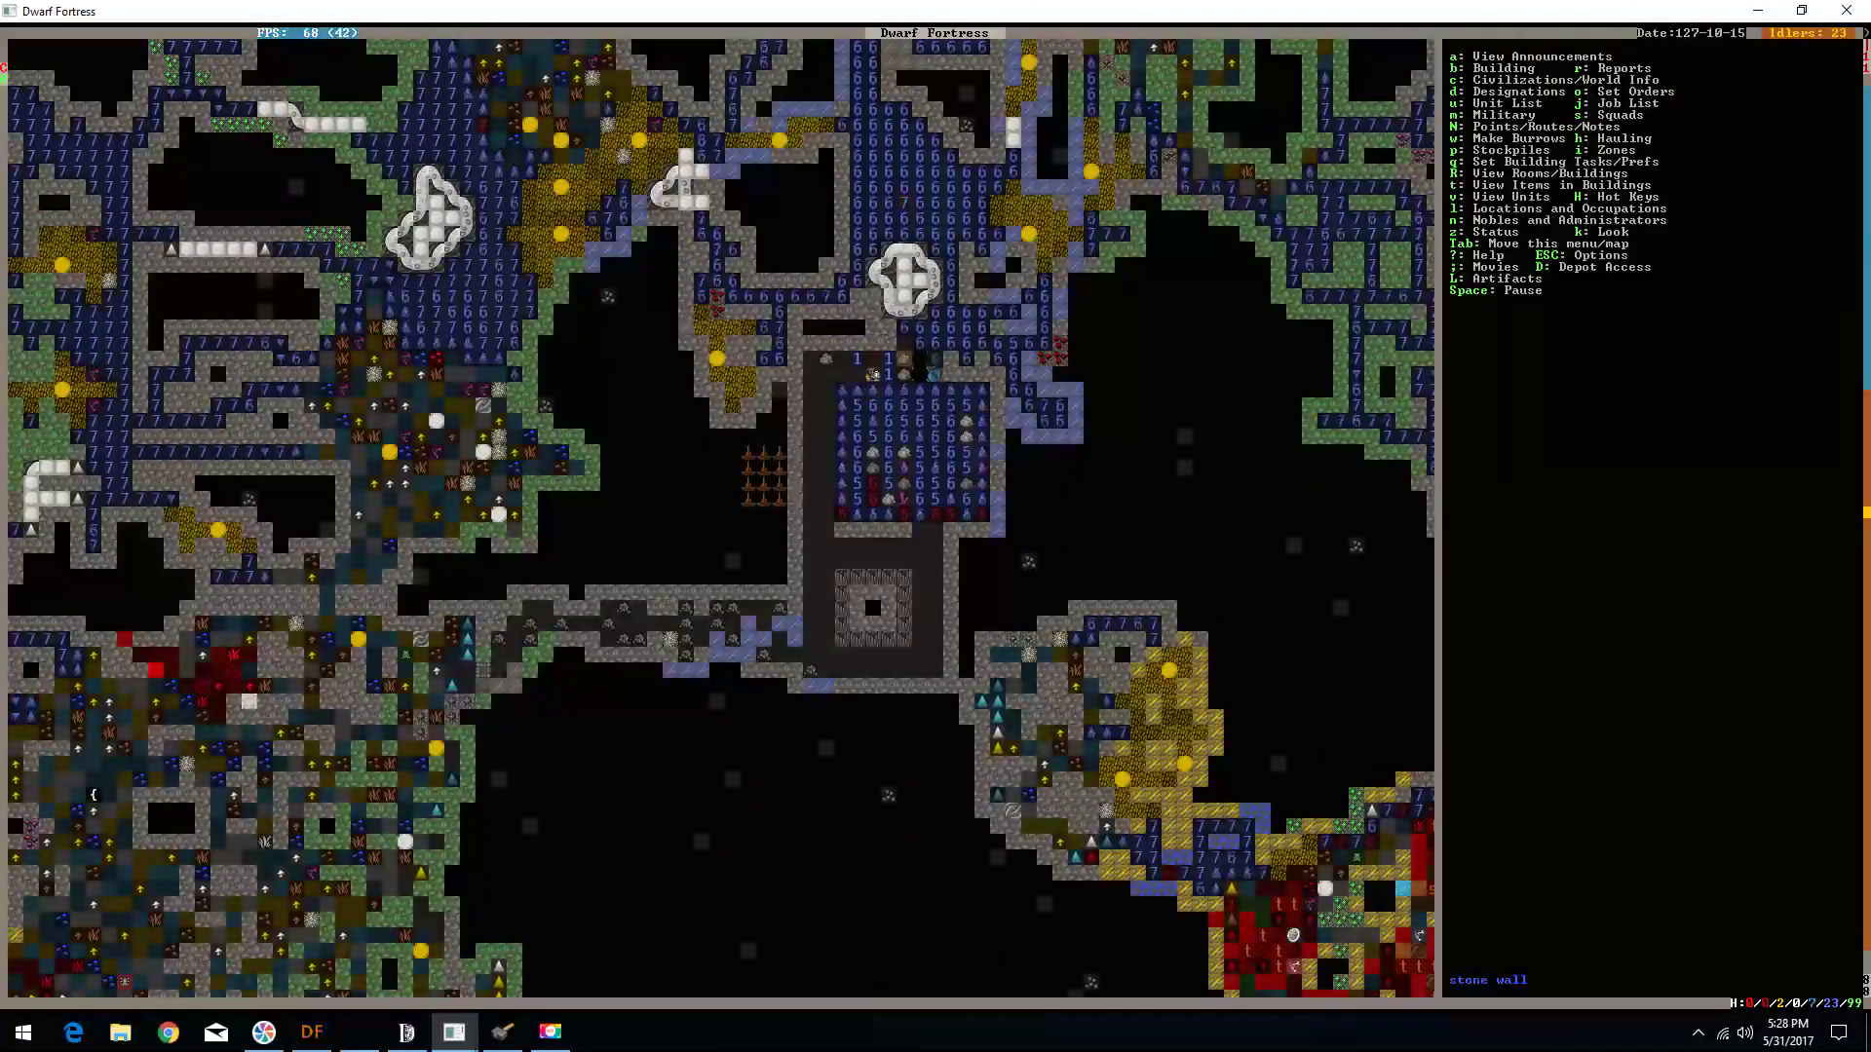
pyautogui.hotkey('shift', 'Down')
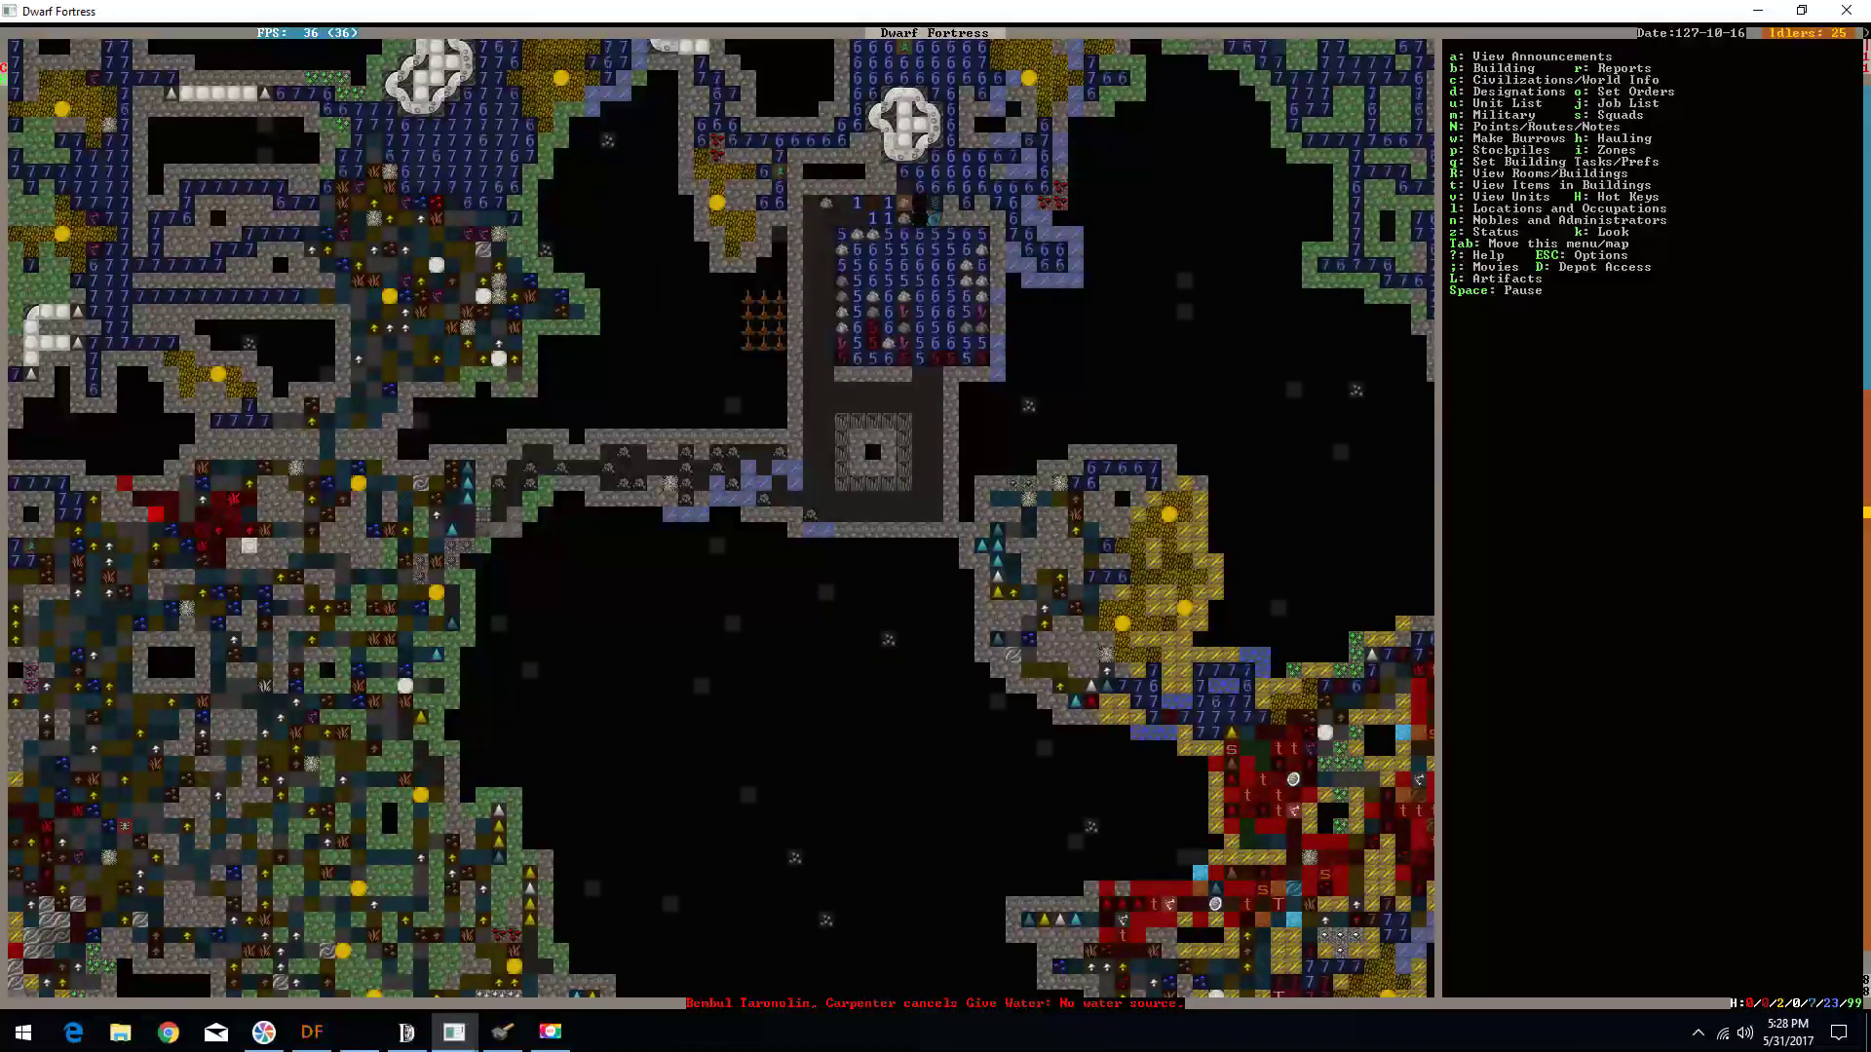
pyautogui.press('d')
pyautogui.press('Right')
pyautogui.press('Up')
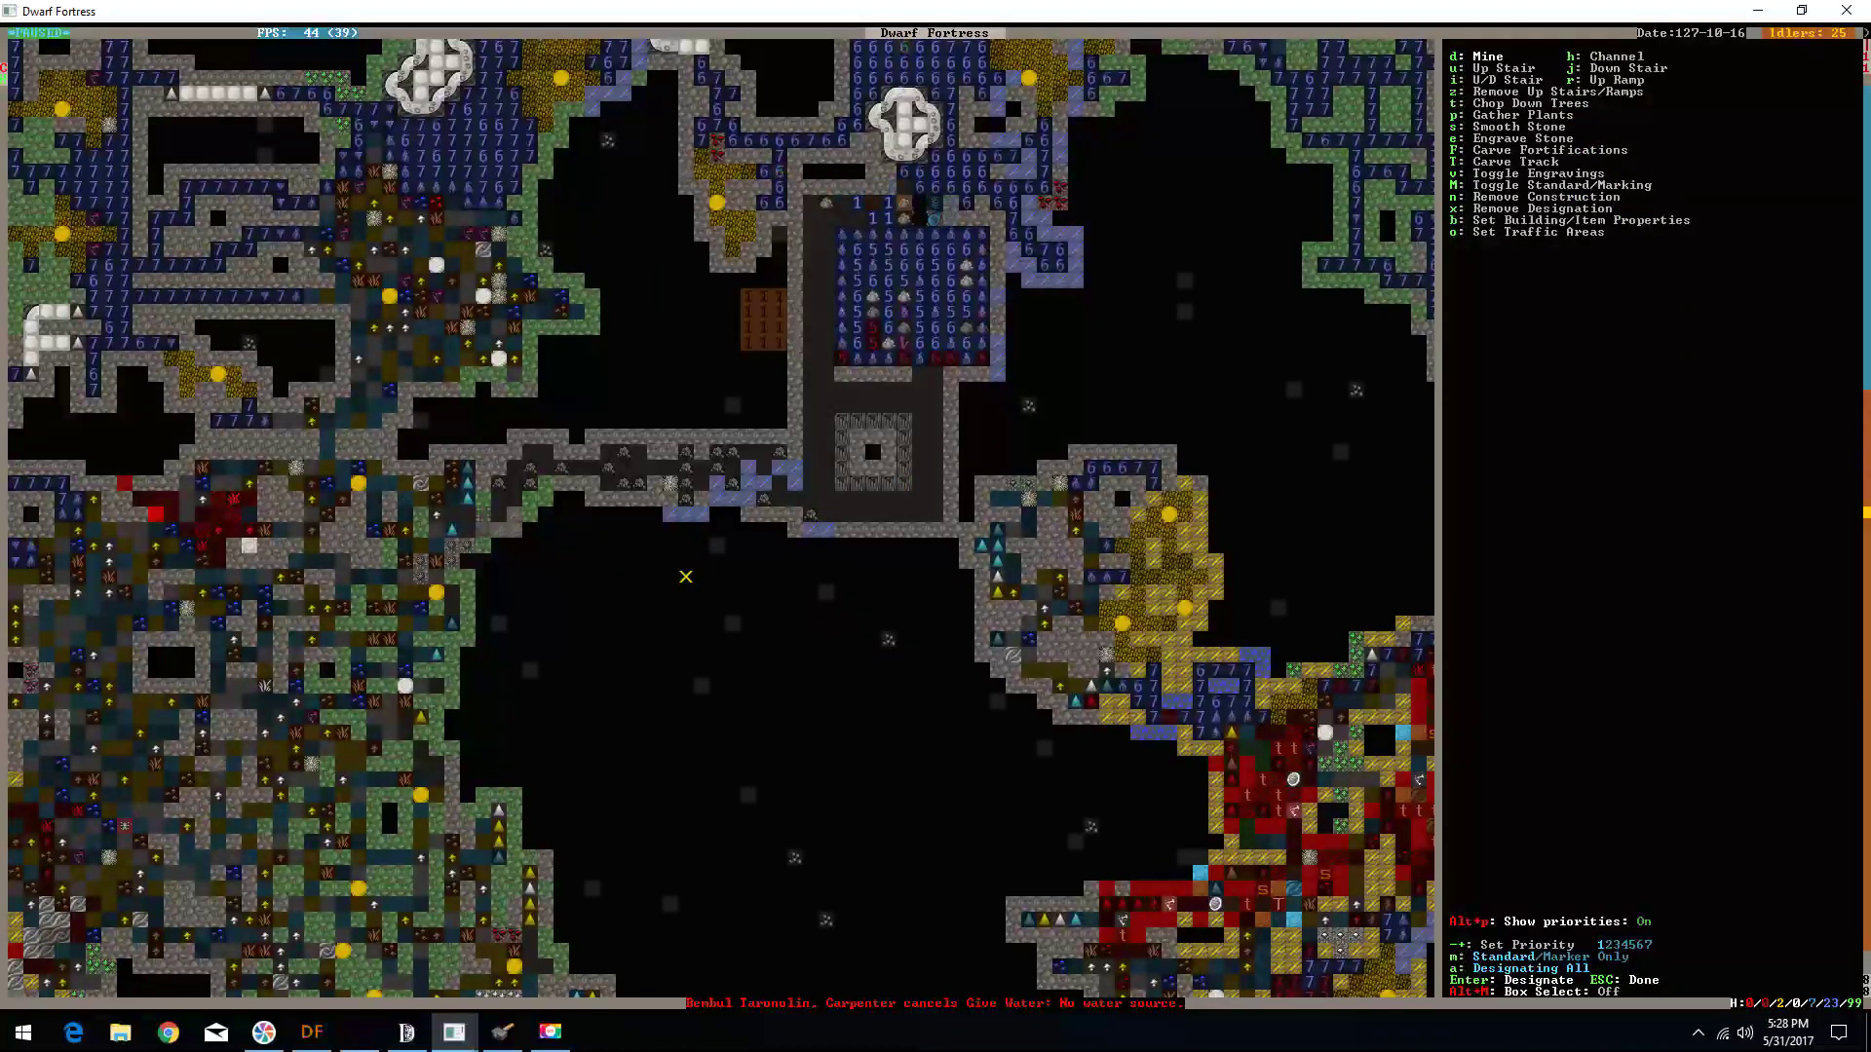
pyautogui.press('Right')
pyautogui.press('Up')
pyautogui.press('Right')
pyautogui.press('Right')
pyautogui.press('Up')
pyautogui.press('Up')
pyautogui.press('Right')
pyautogui.press('Up')
pyautogui.press('Up')
# - Mark the 3x2 block west of the flooded room for mining
pyautogui.press('Right')
pyautogui.press('Up')
pyautogui.press('Up')
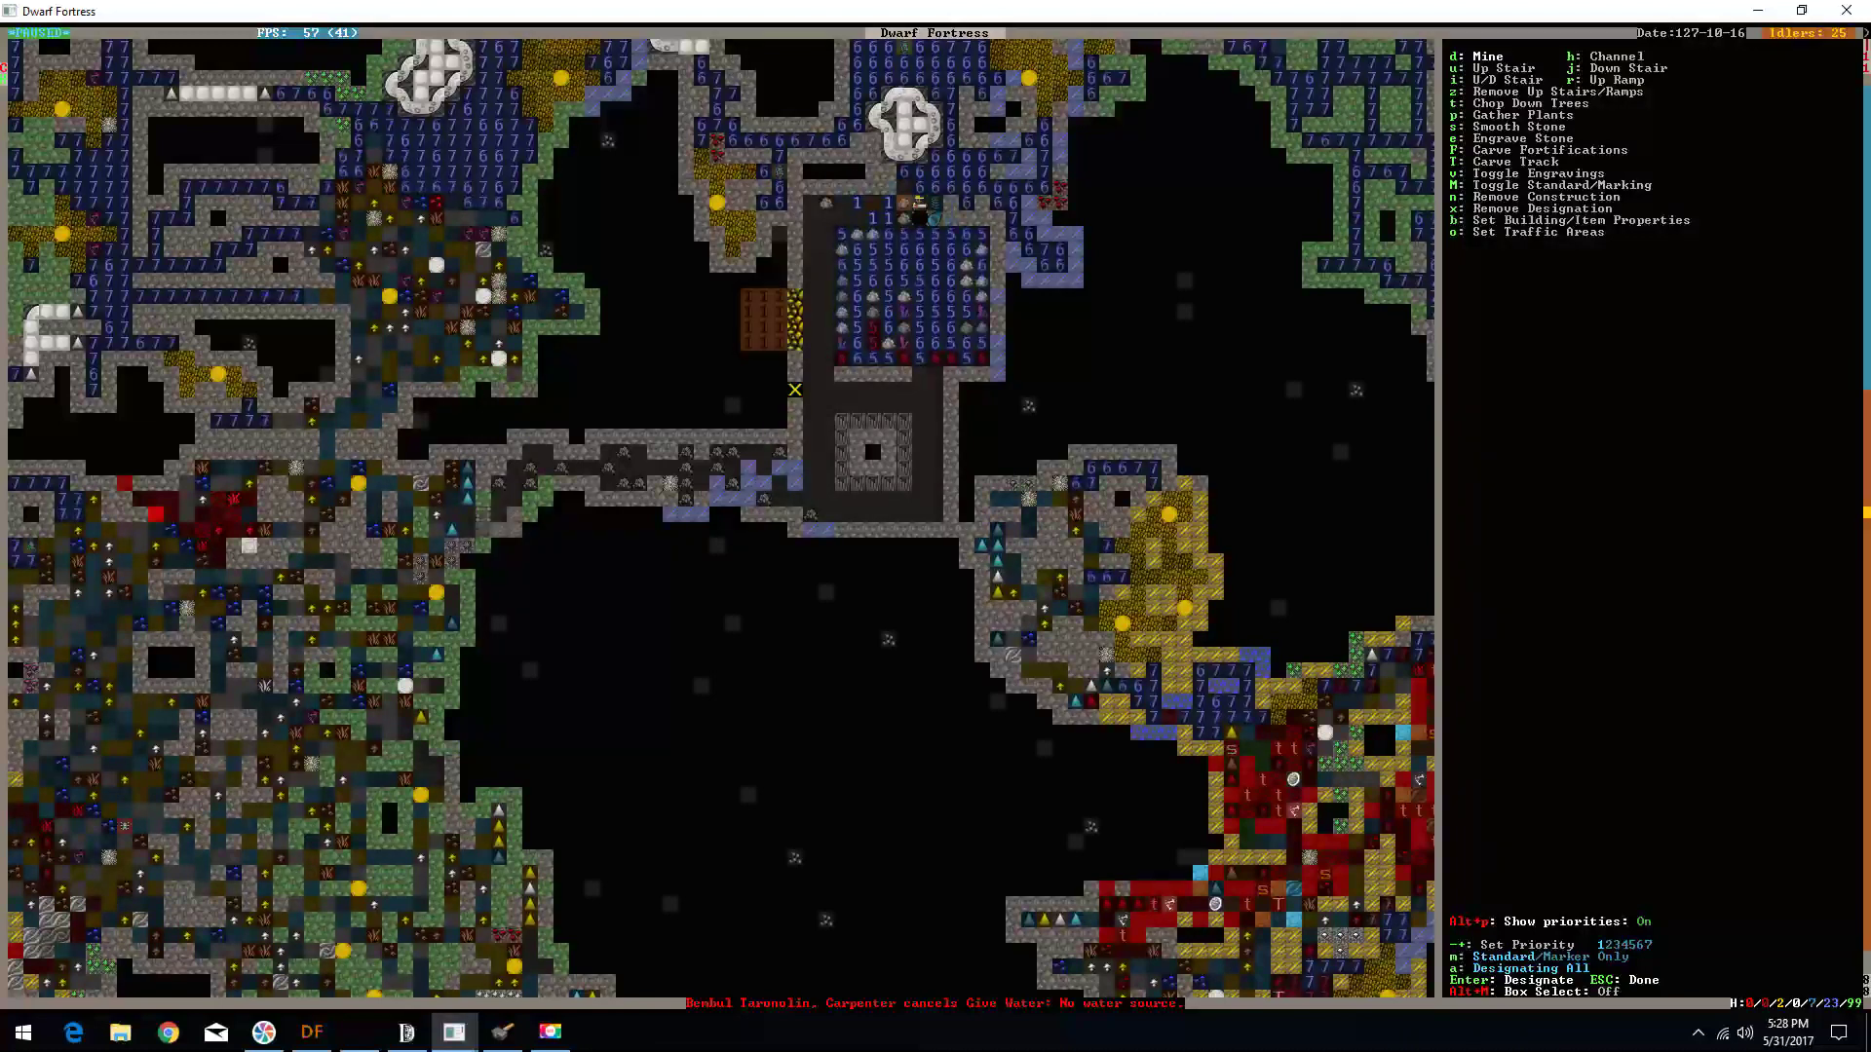
pyautogui.press('Up')
pyautogui.press('Return')
pyautogui.press('Left')
pyautogui.press('Left')
pyautogui.press('Up')
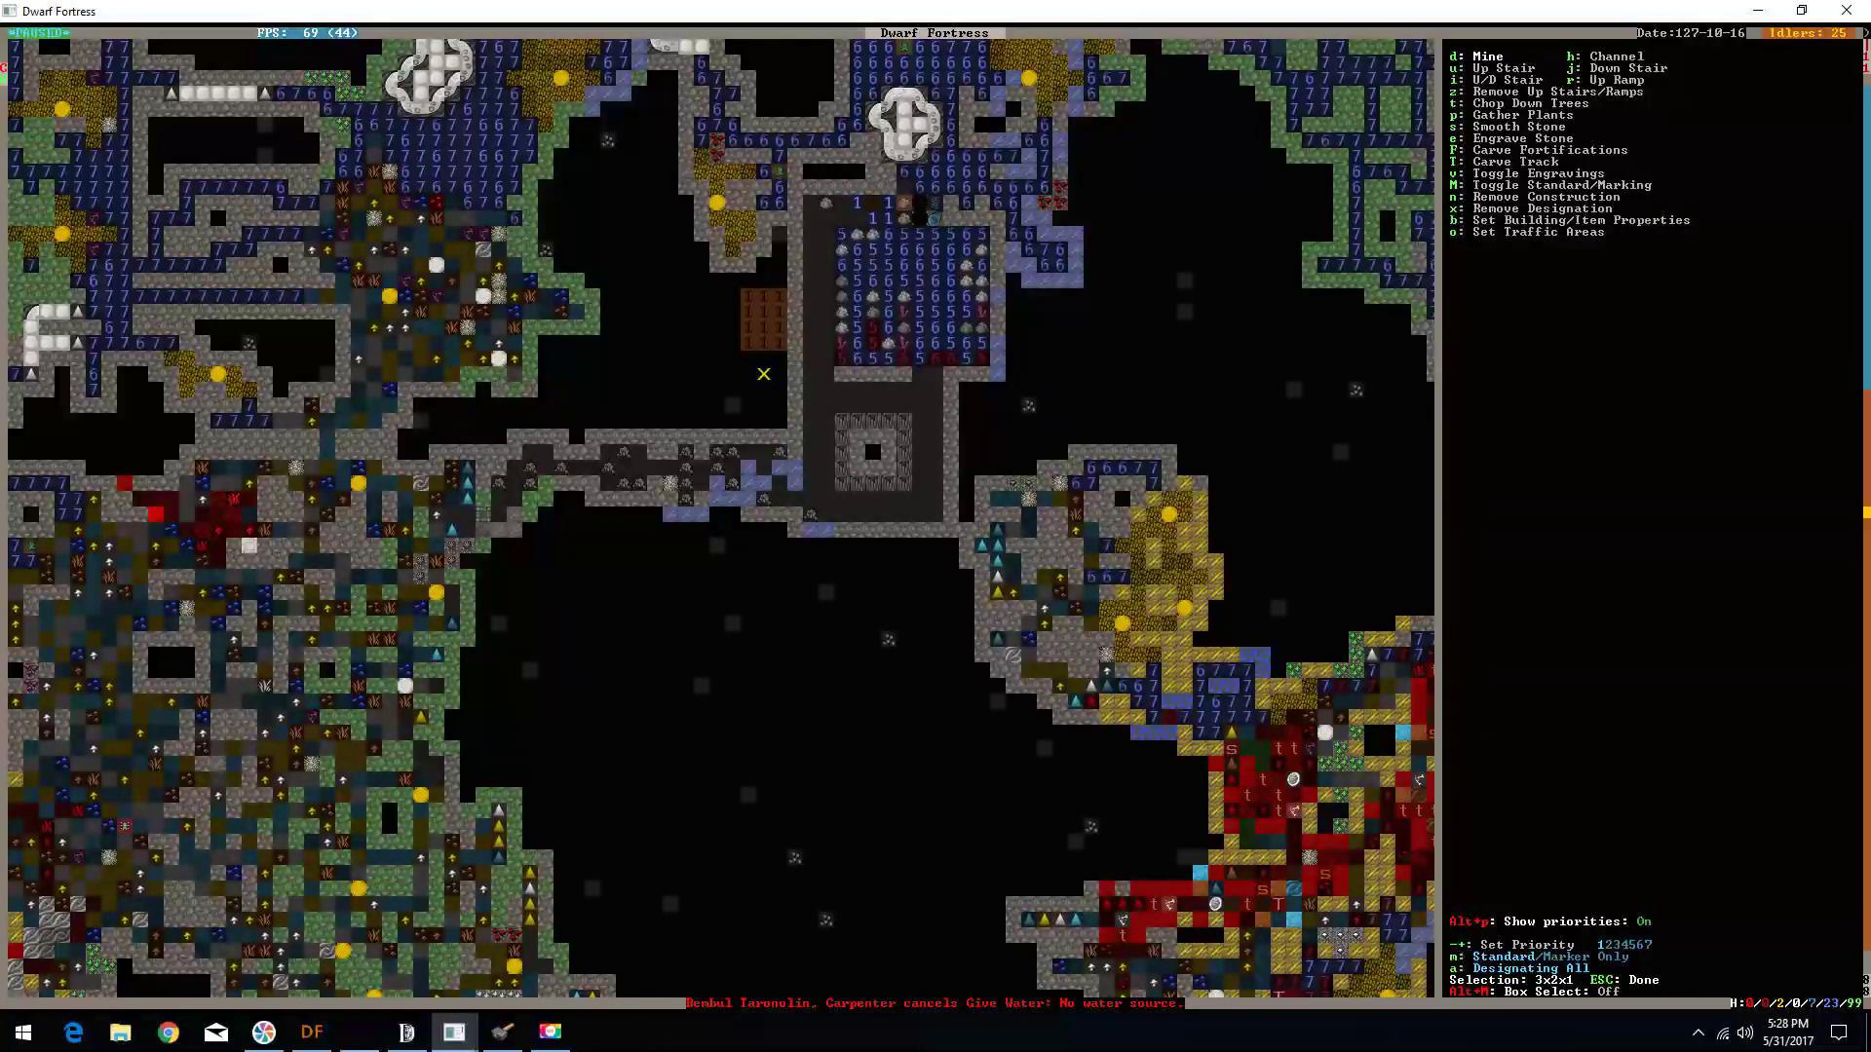
pyautogui.press('Return')
pyautogui.press('Escape')
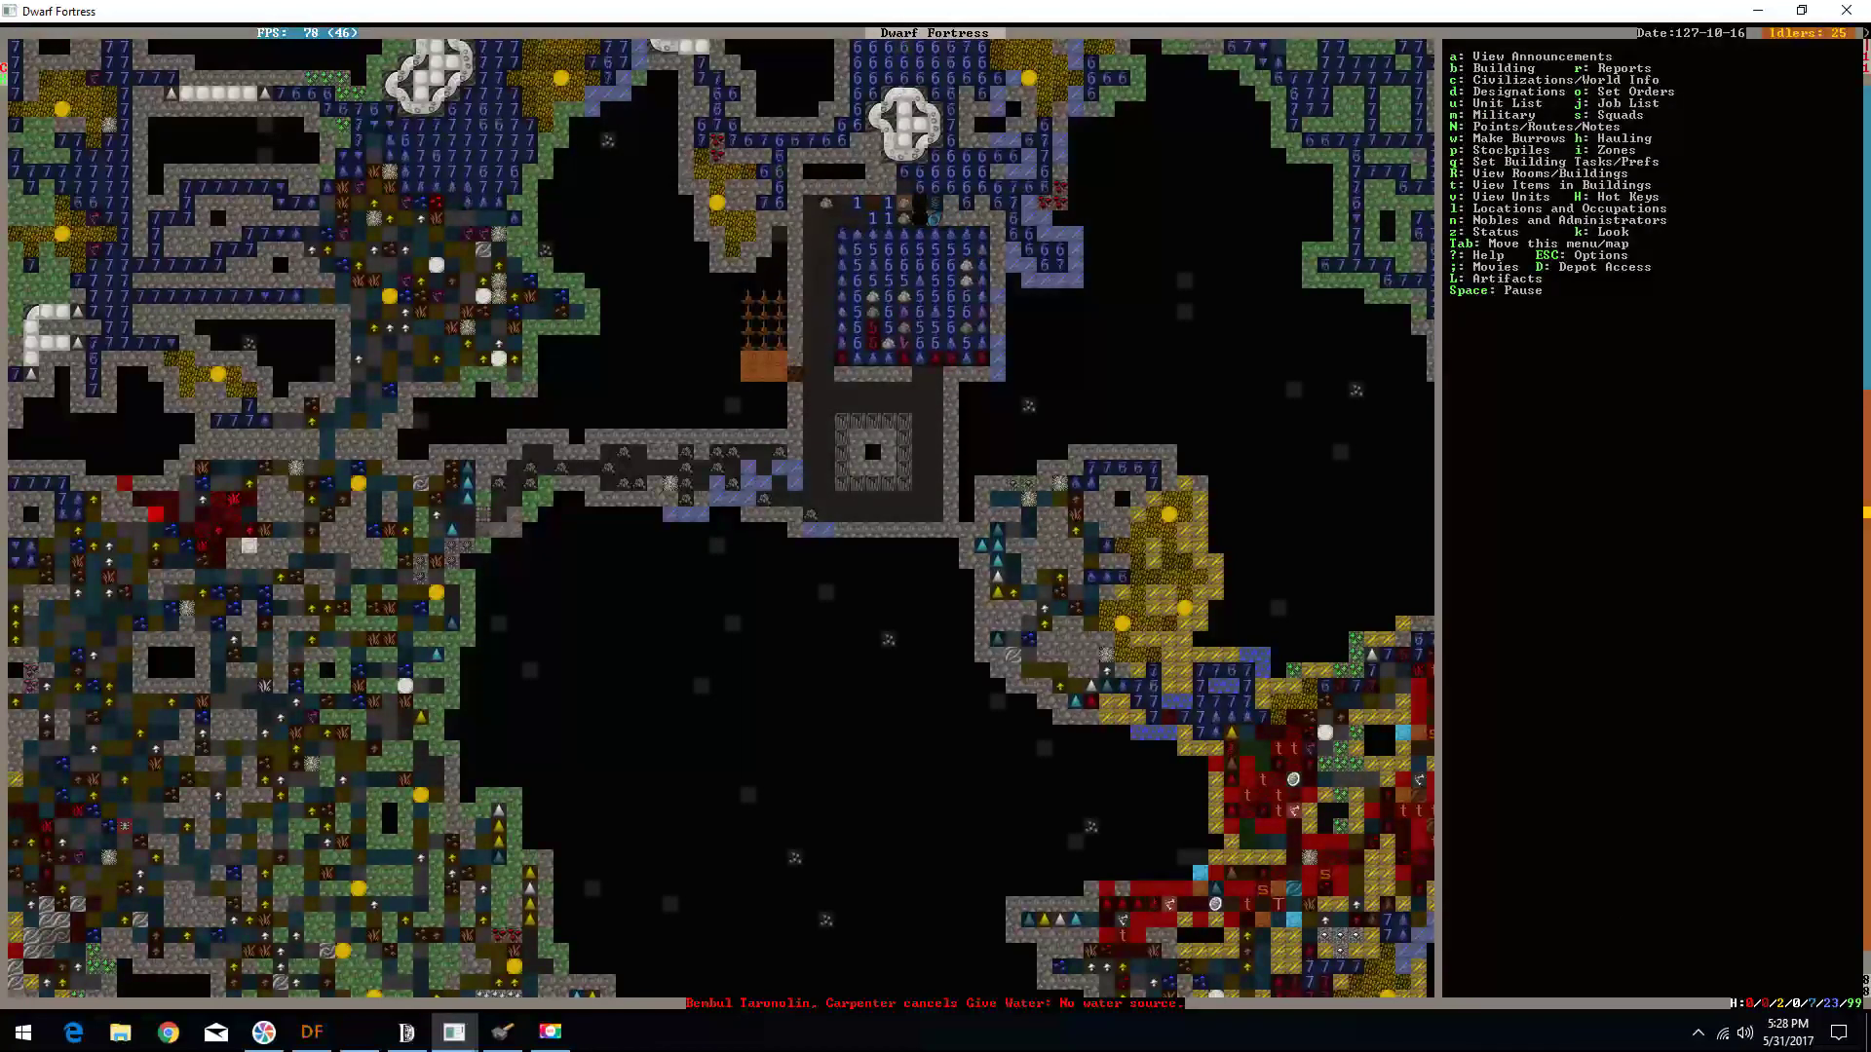
# - Flip through nearby z-levels to check the flooding and the furnished rooms
pyautogui.press('Up')
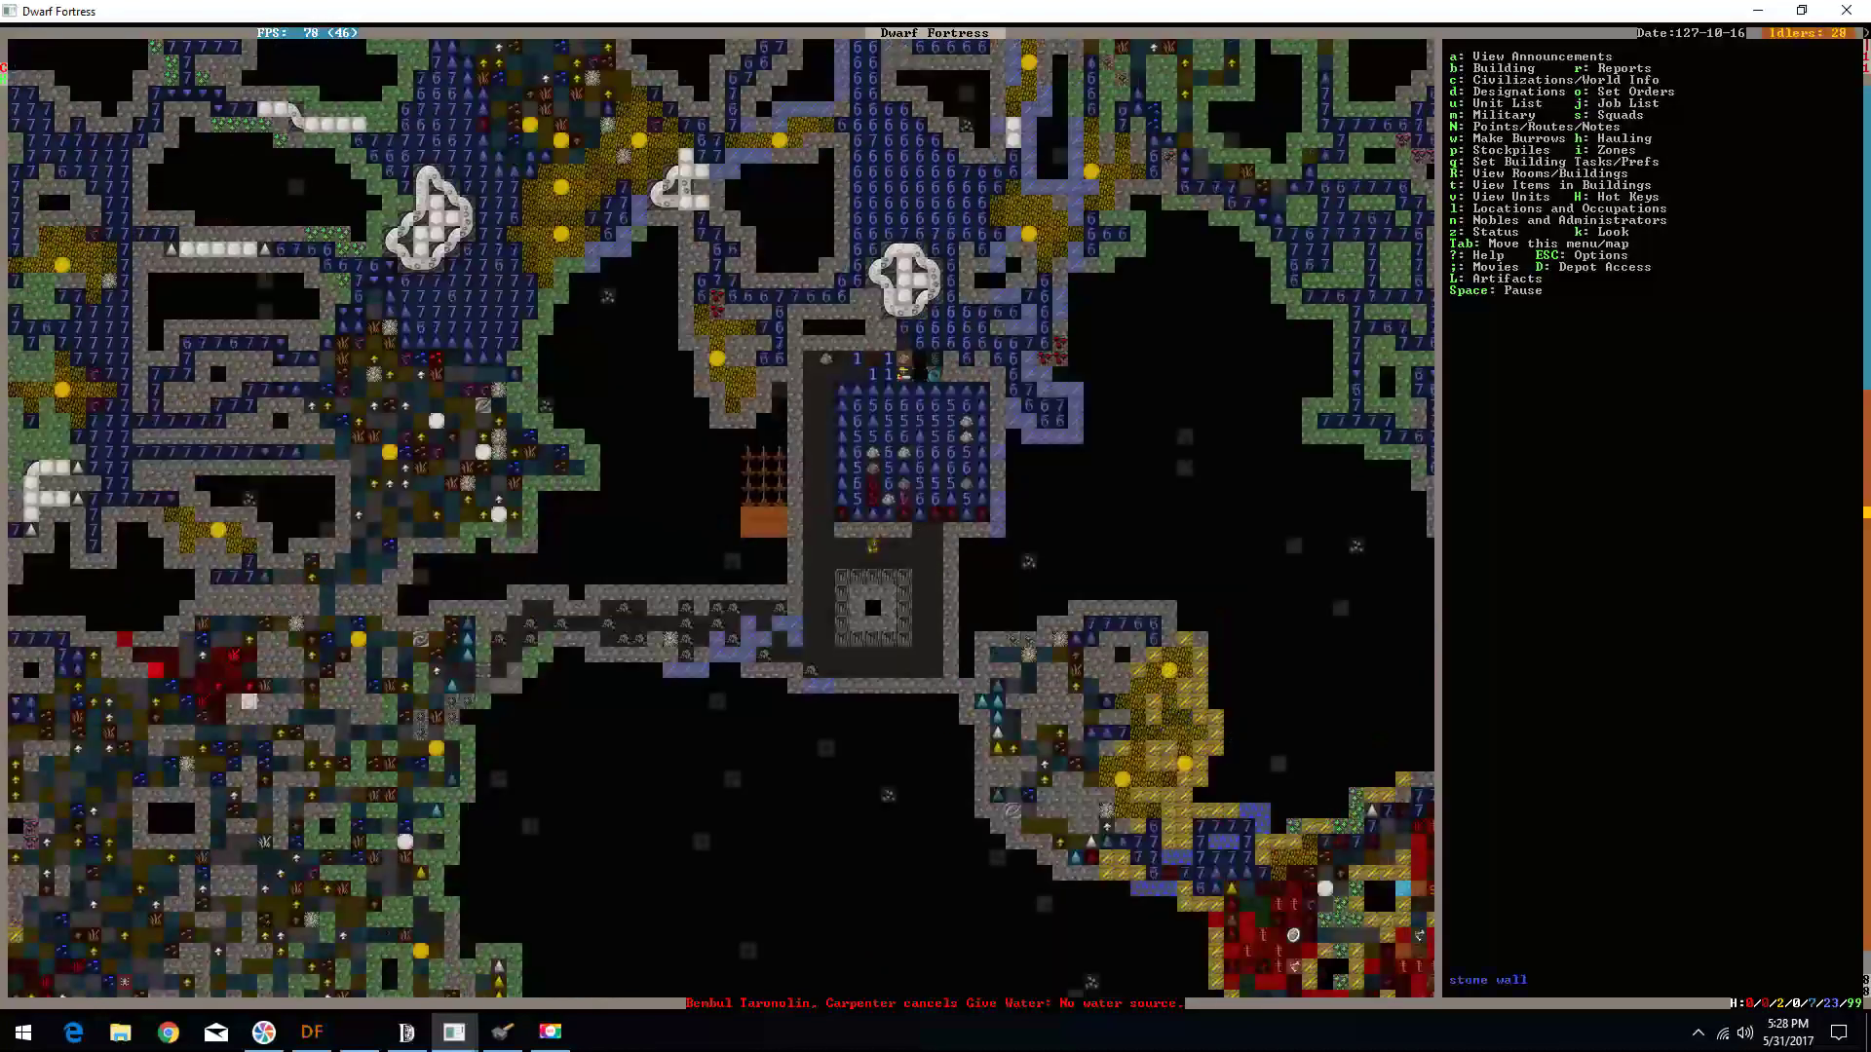
pyautogui.hotkey('shift', '.')
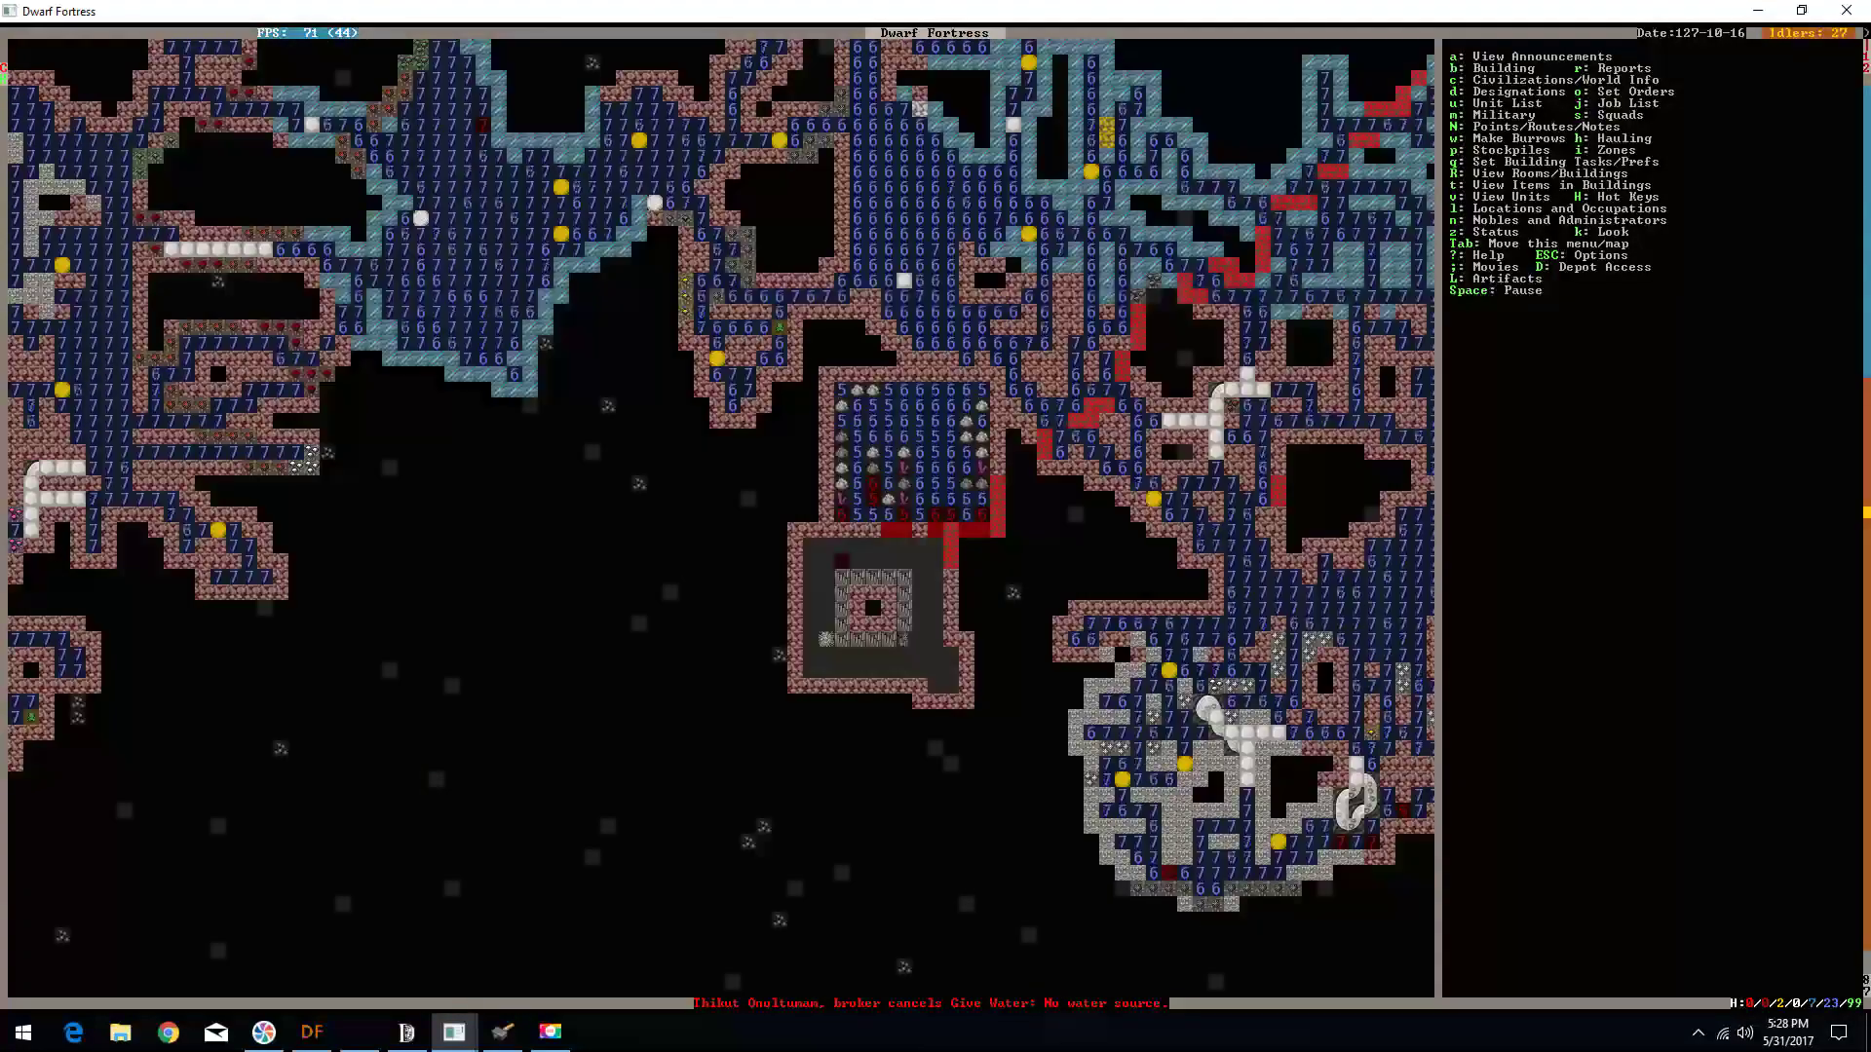
pyautogui.hotkey('shift', ',')
pyautogui.hotkey('shift', '.')
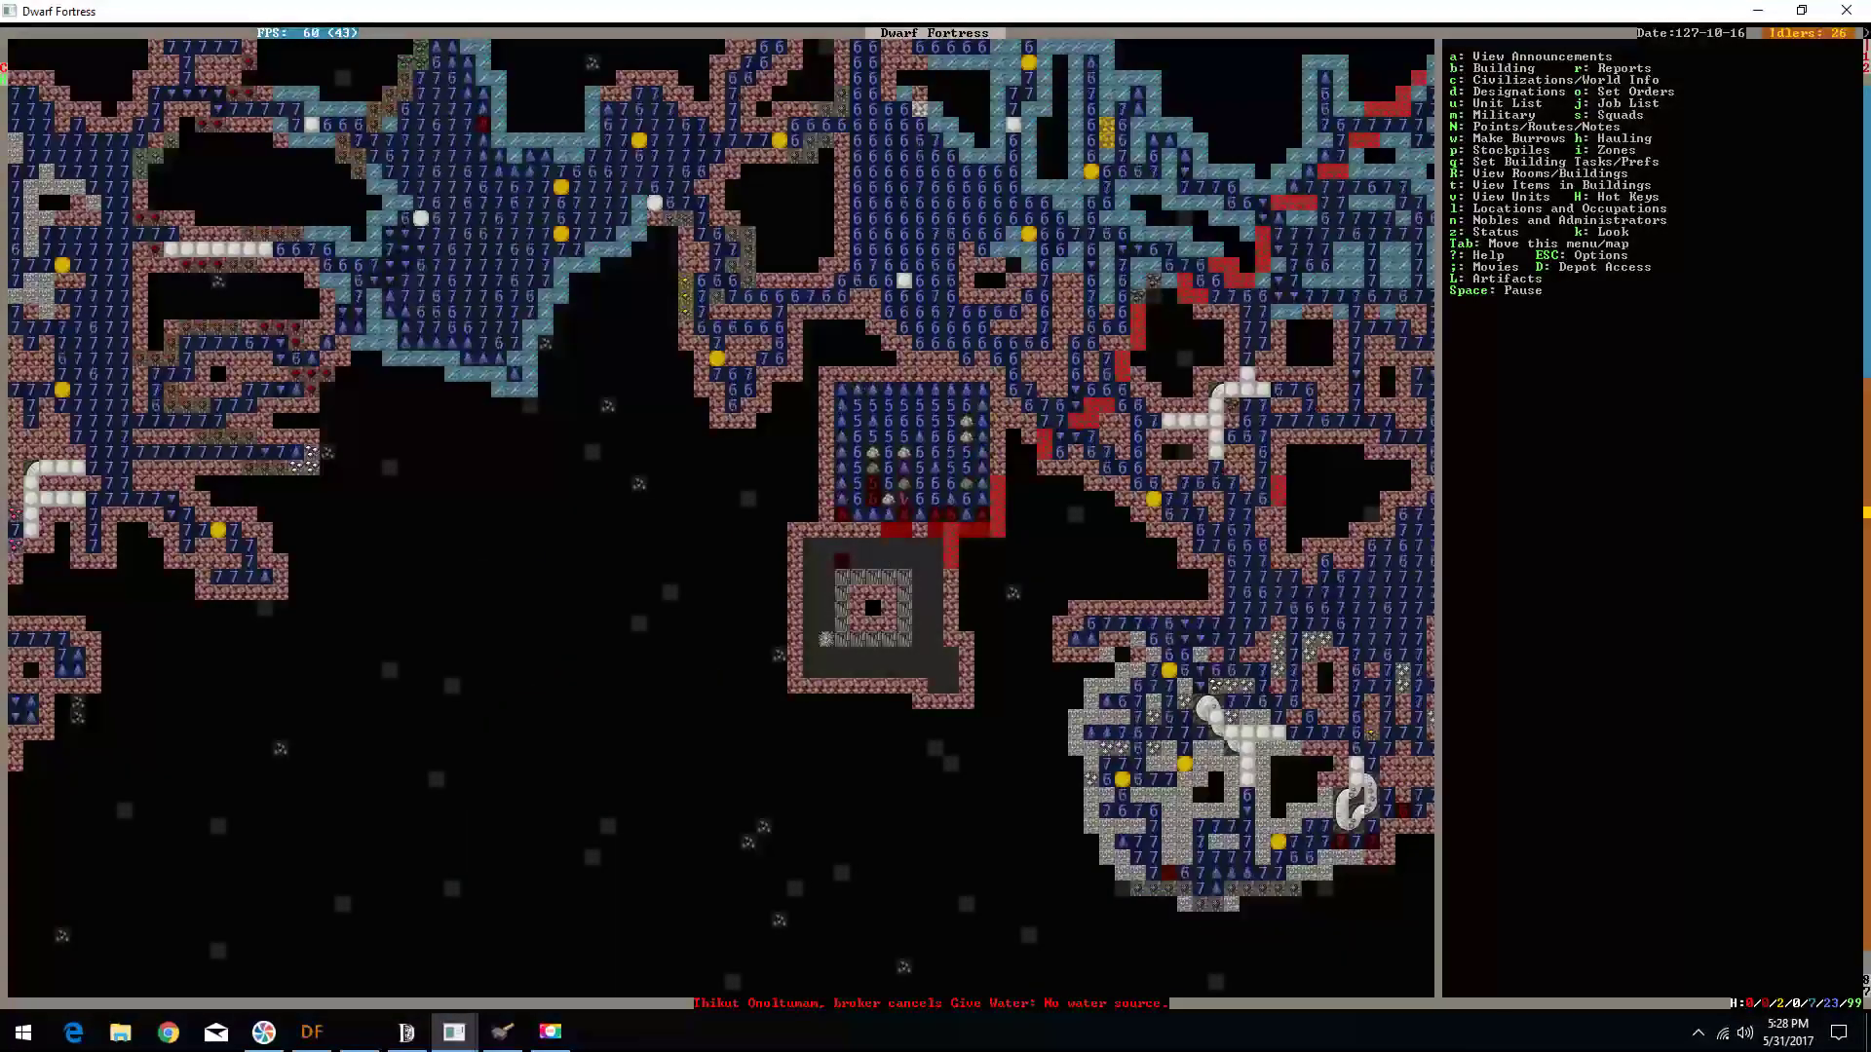
pyautogui.hotkey('shift', ',')
pyautogui.hotkey('shift', ',')
pyautogui.hotkey('shift', '.')
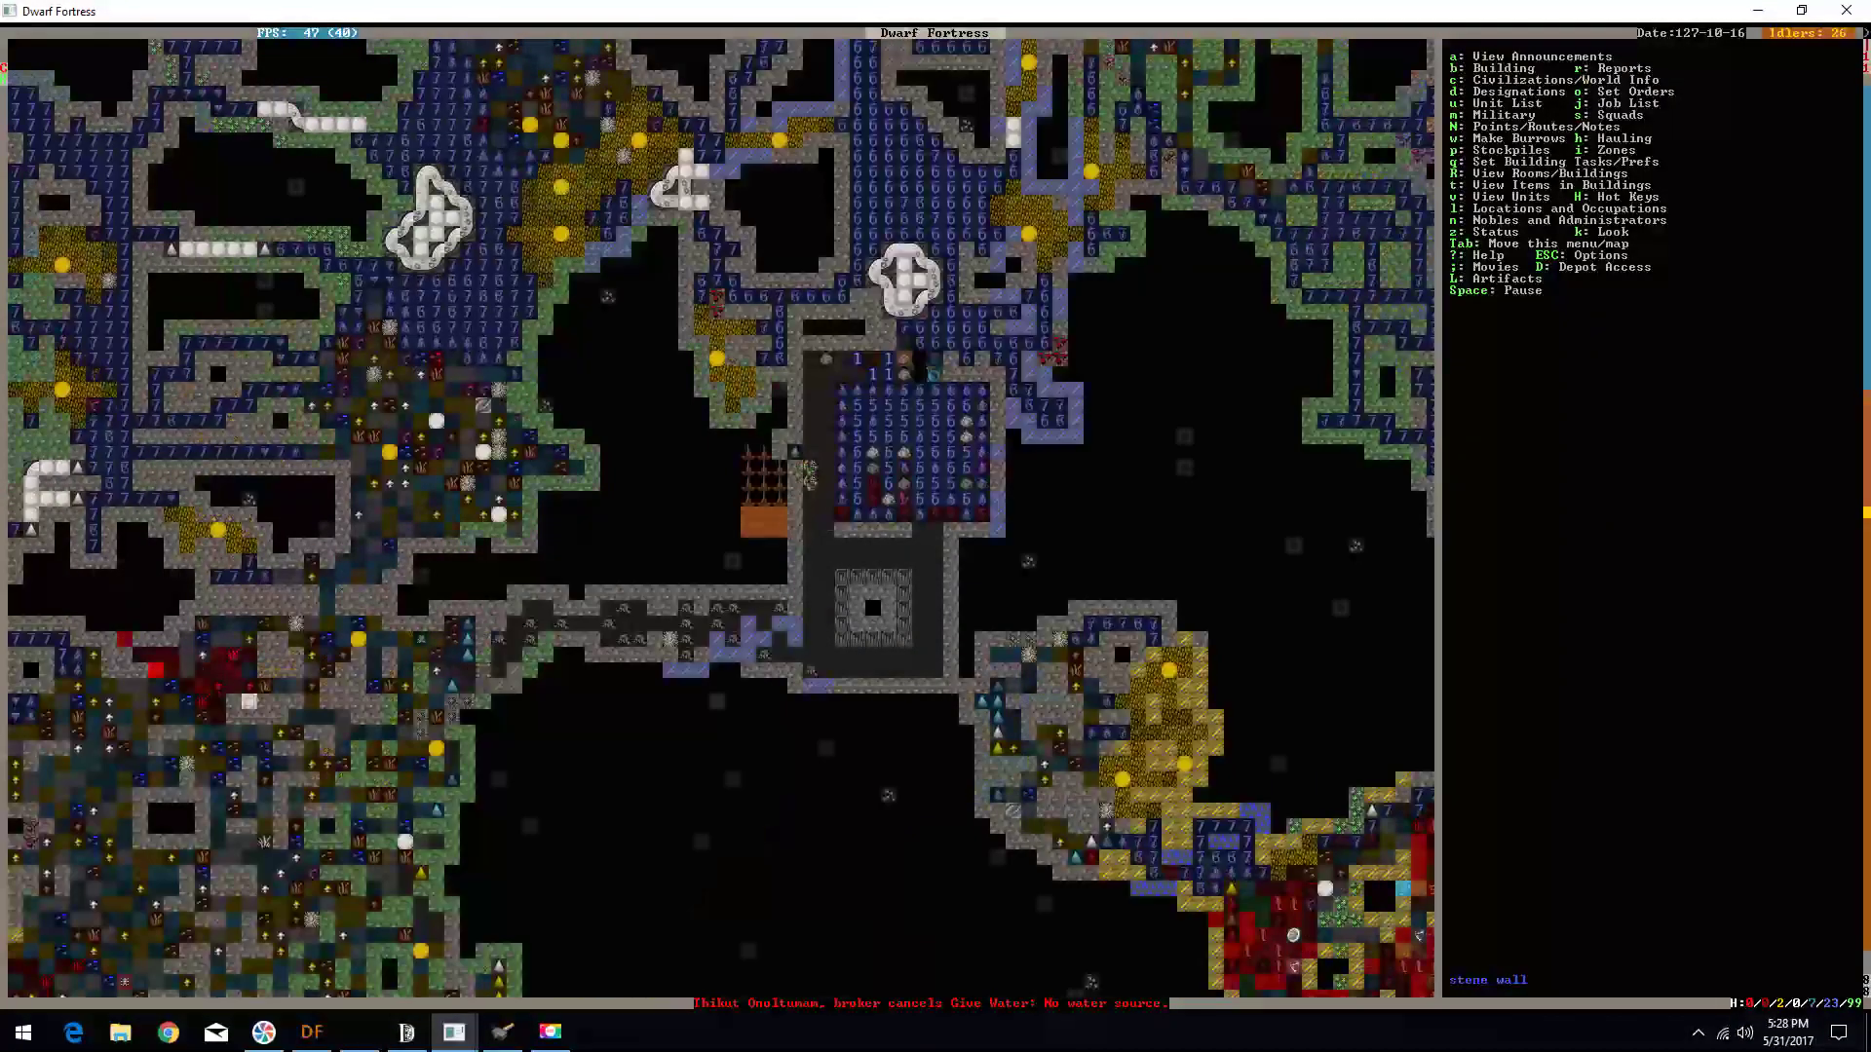
pyautogui.hotkey('shift', ',')
pyautogui.hotkey('shift', ',')
pyautogui.hotkey('shift', '.')
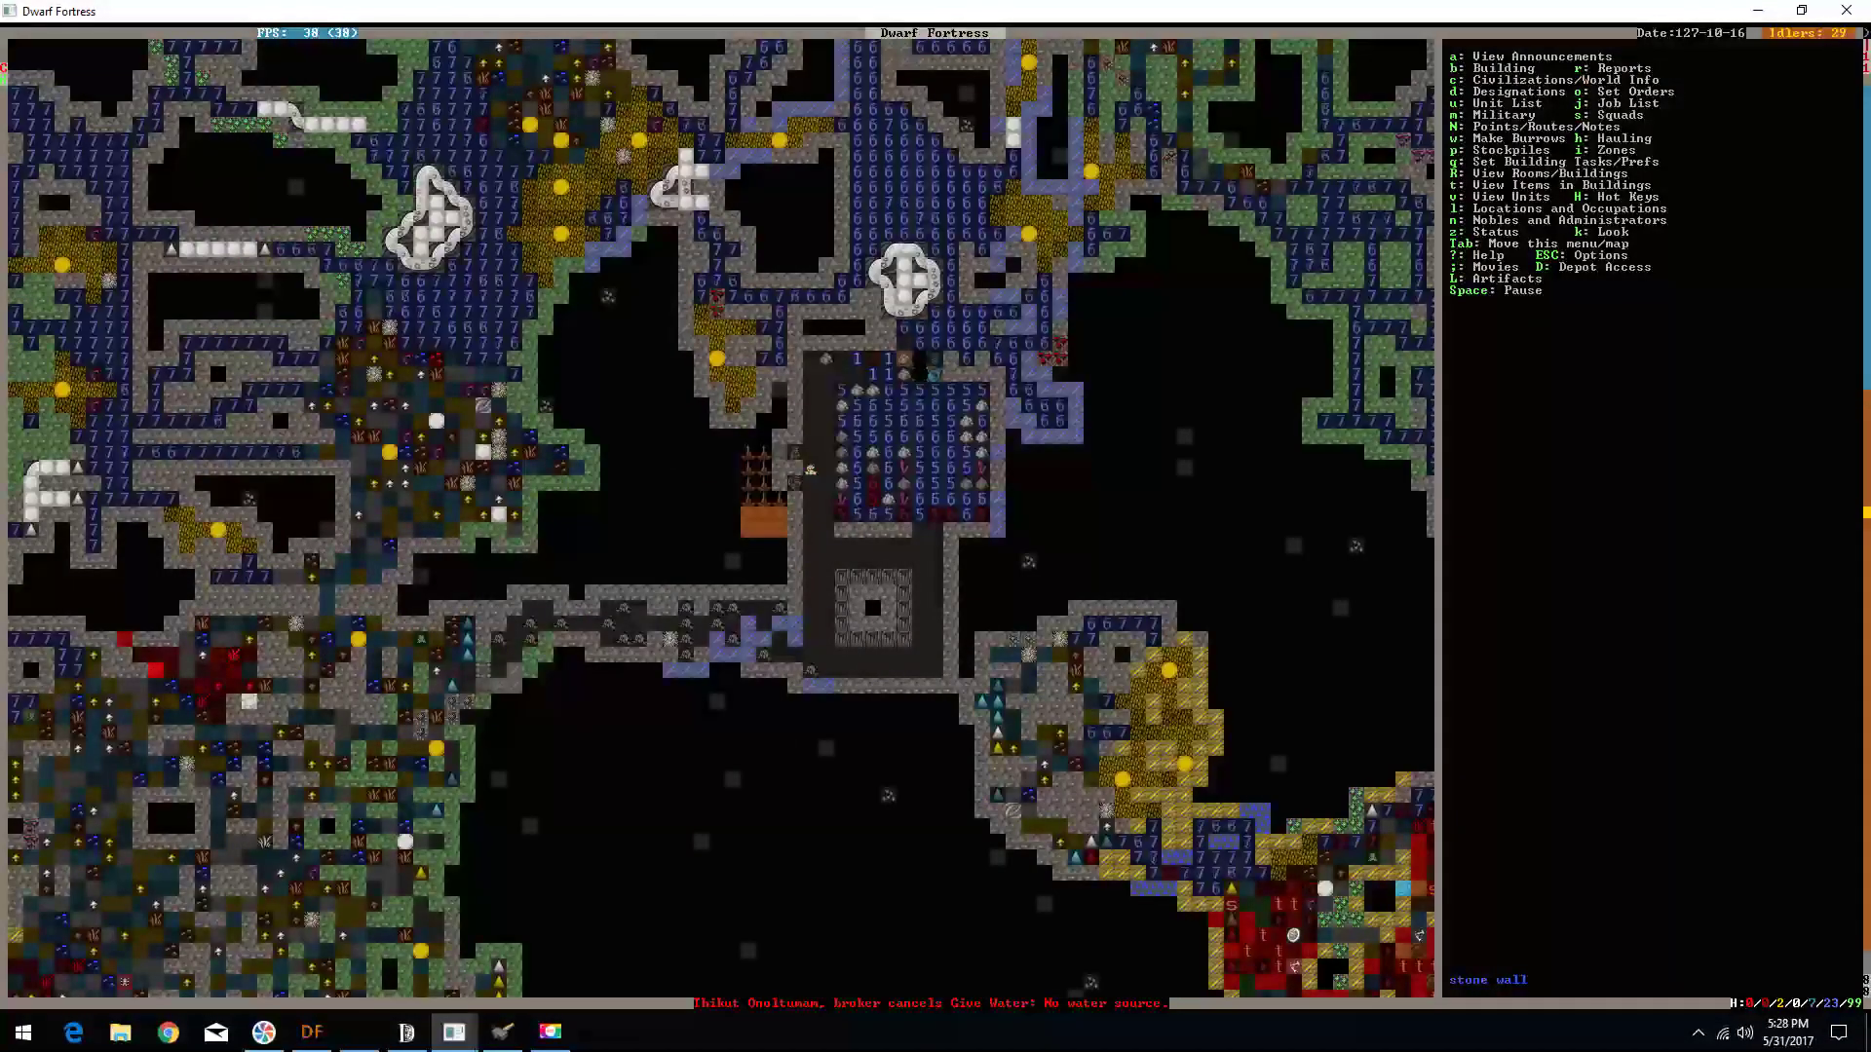
pyautogui.hotkey('shift', '.')
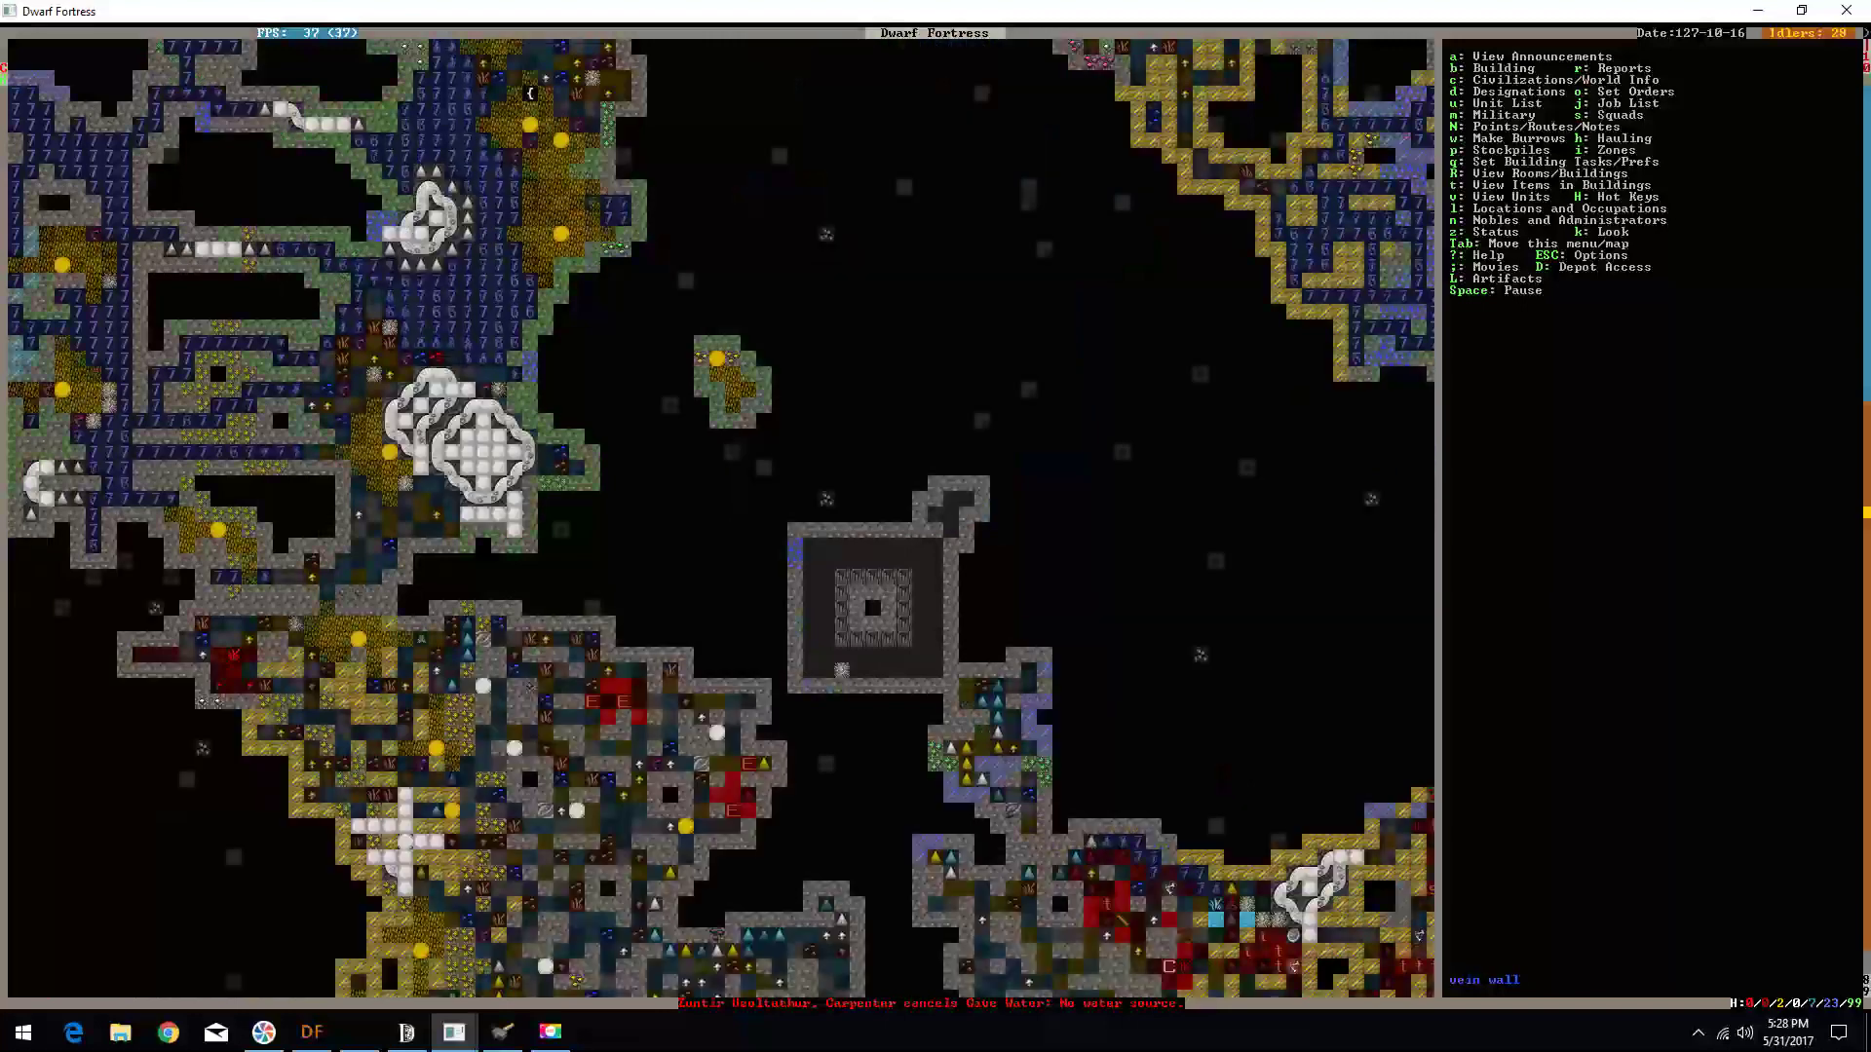
pyautogui.hotkey('shift', ',')
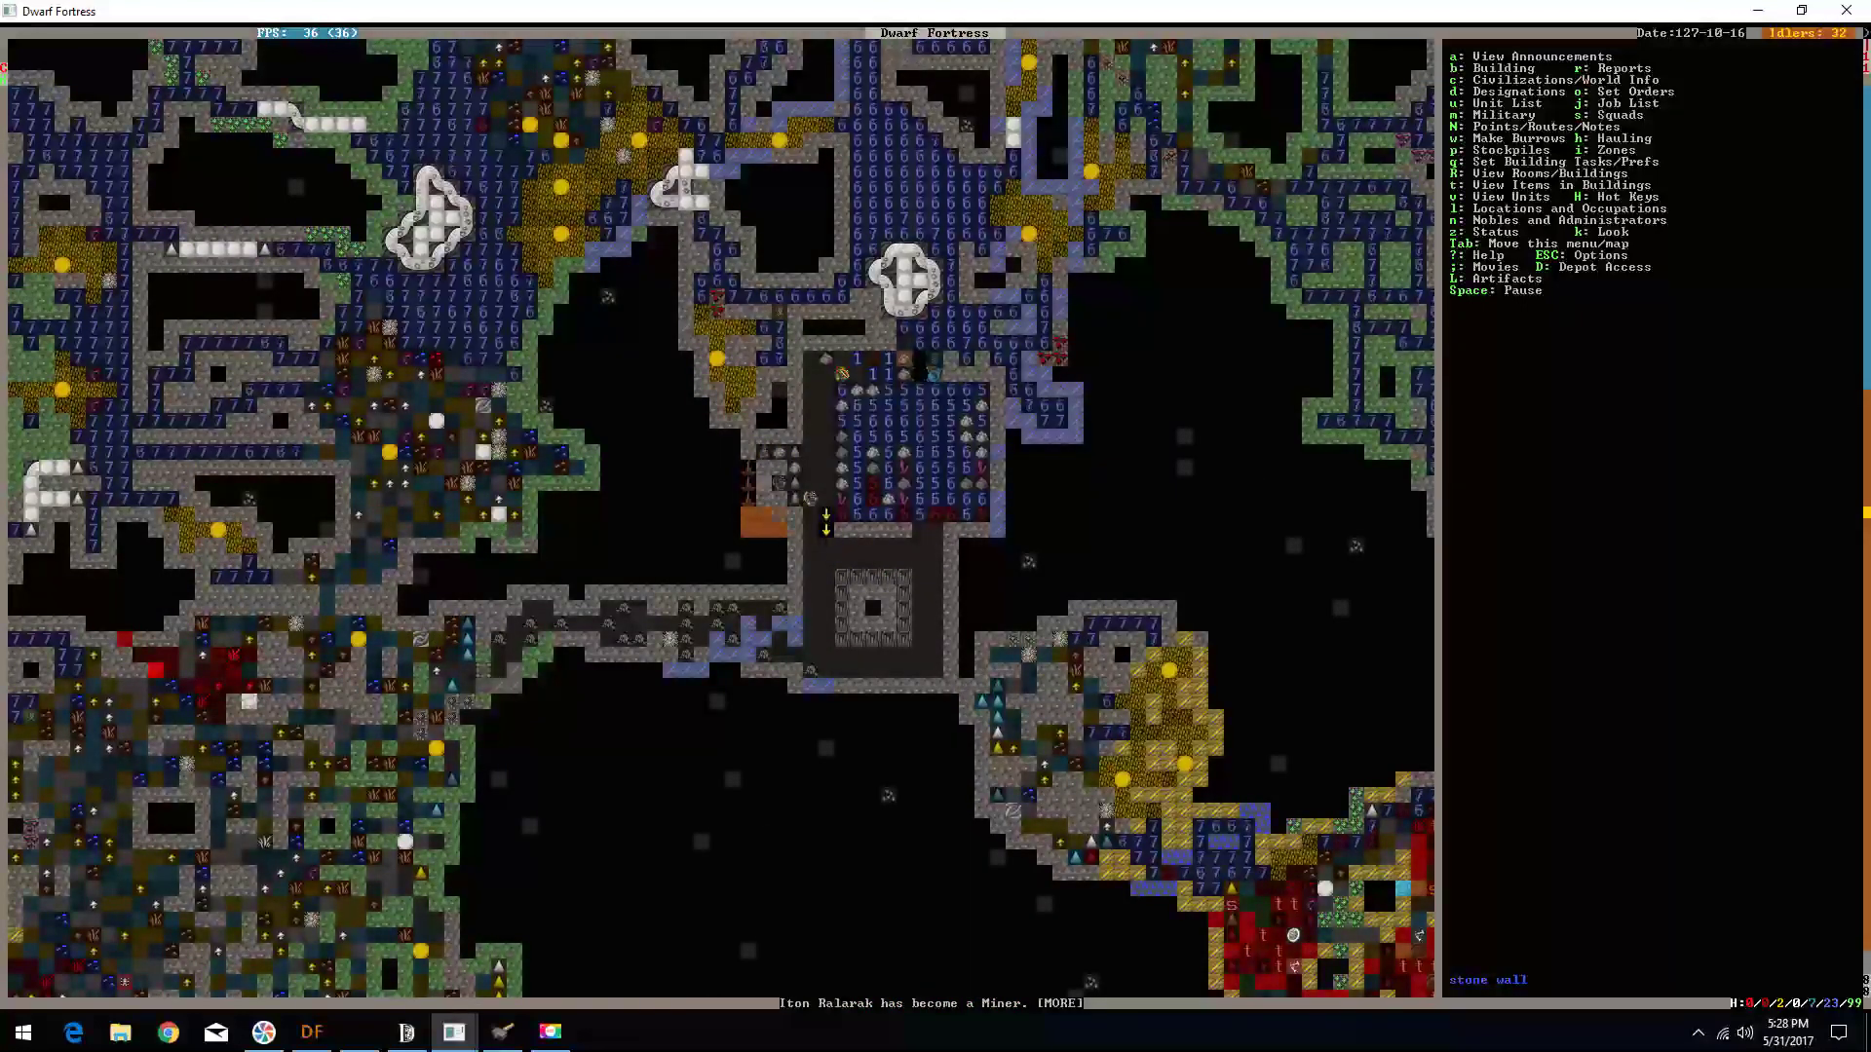
pyautogui.hotkey('shift', 'Down')
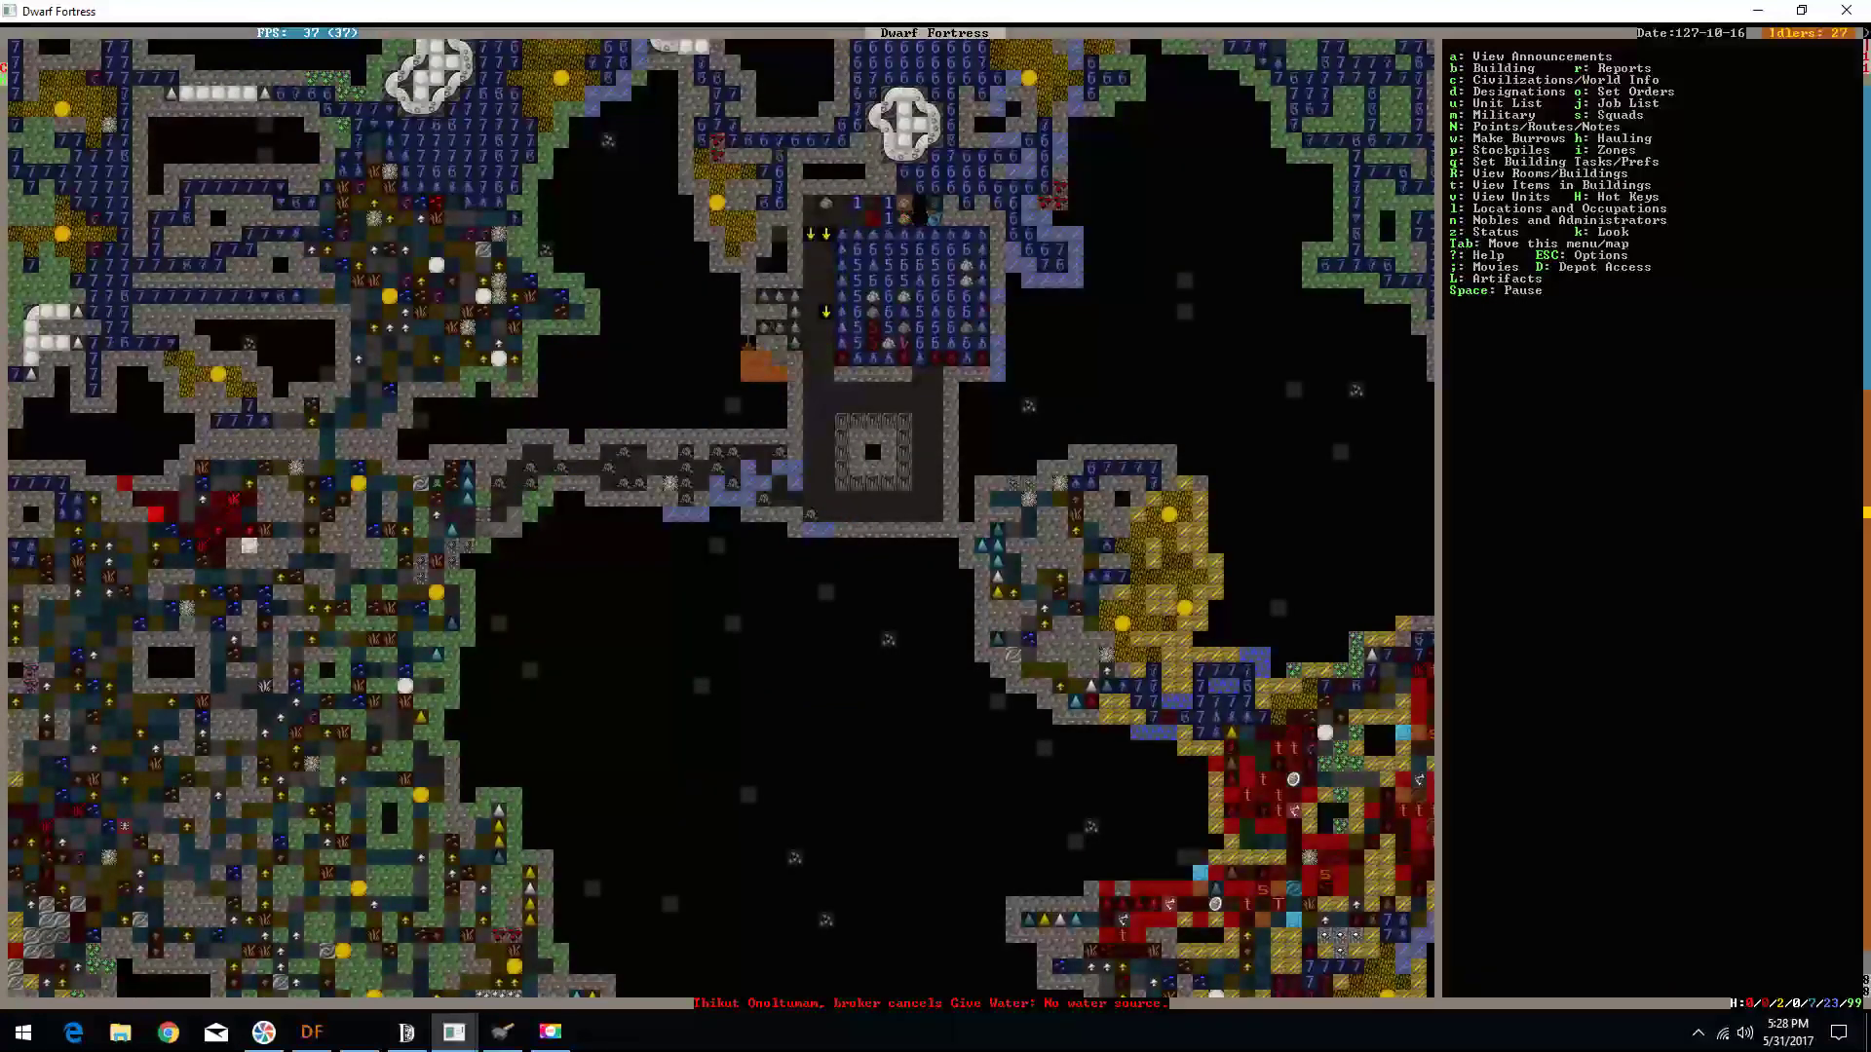
pyautogui.hotkey('shift', 'Up')
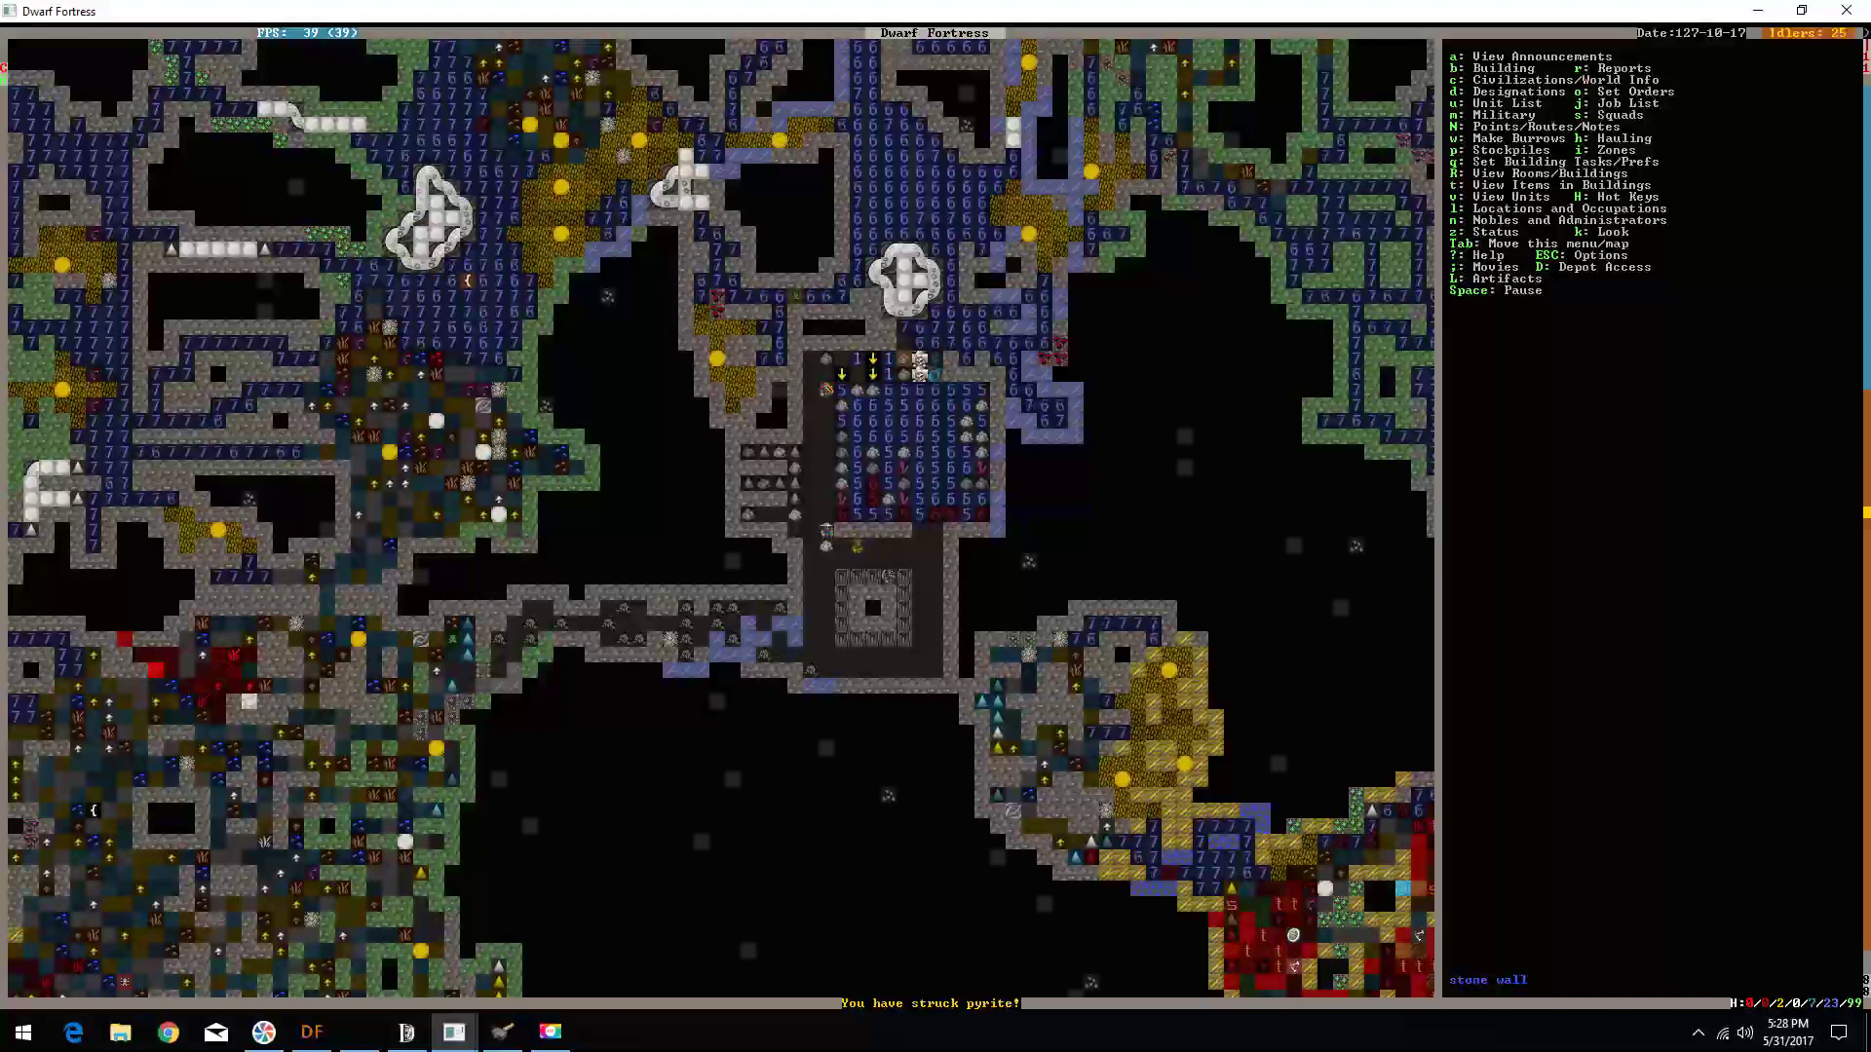
# - Set the new screw pump to Start Pump Manually so a dwarf works it
pyautogui.press('q')
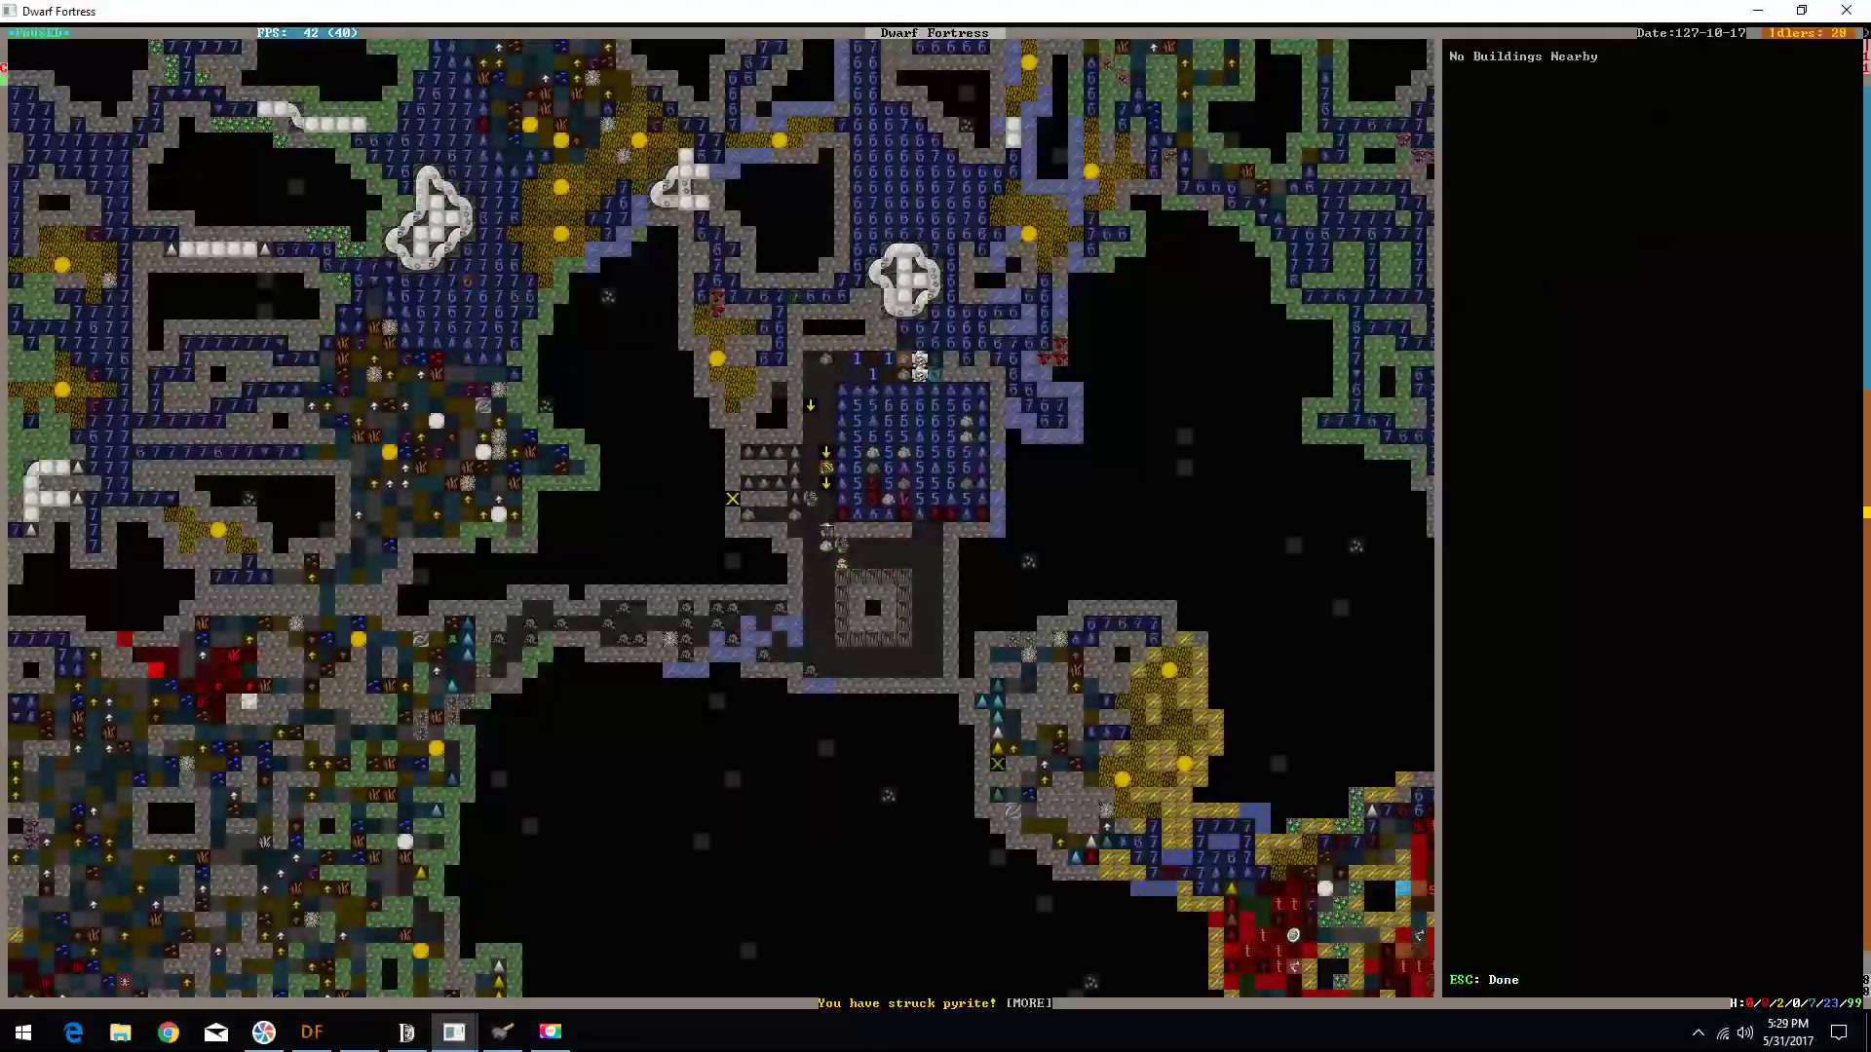
pyautogui.press('Left')
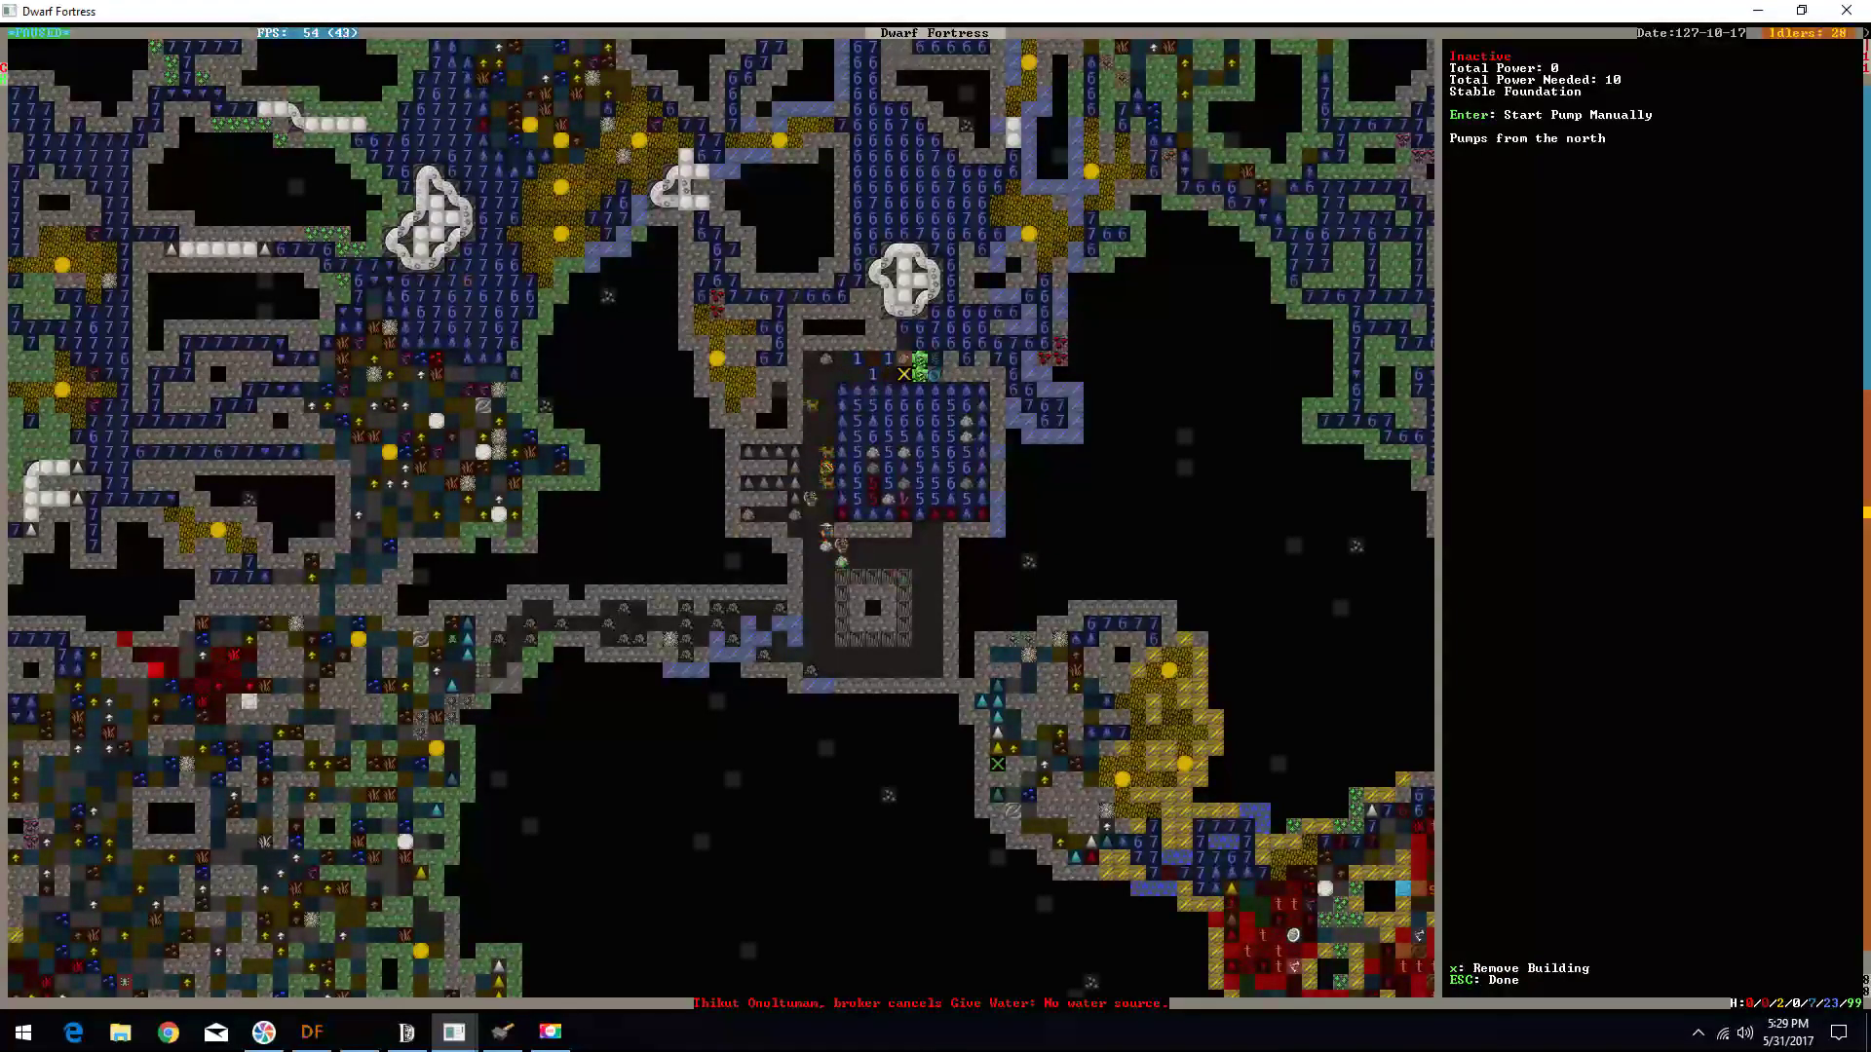
pyautogui.press('Return')
pyautogui.press('Escape')
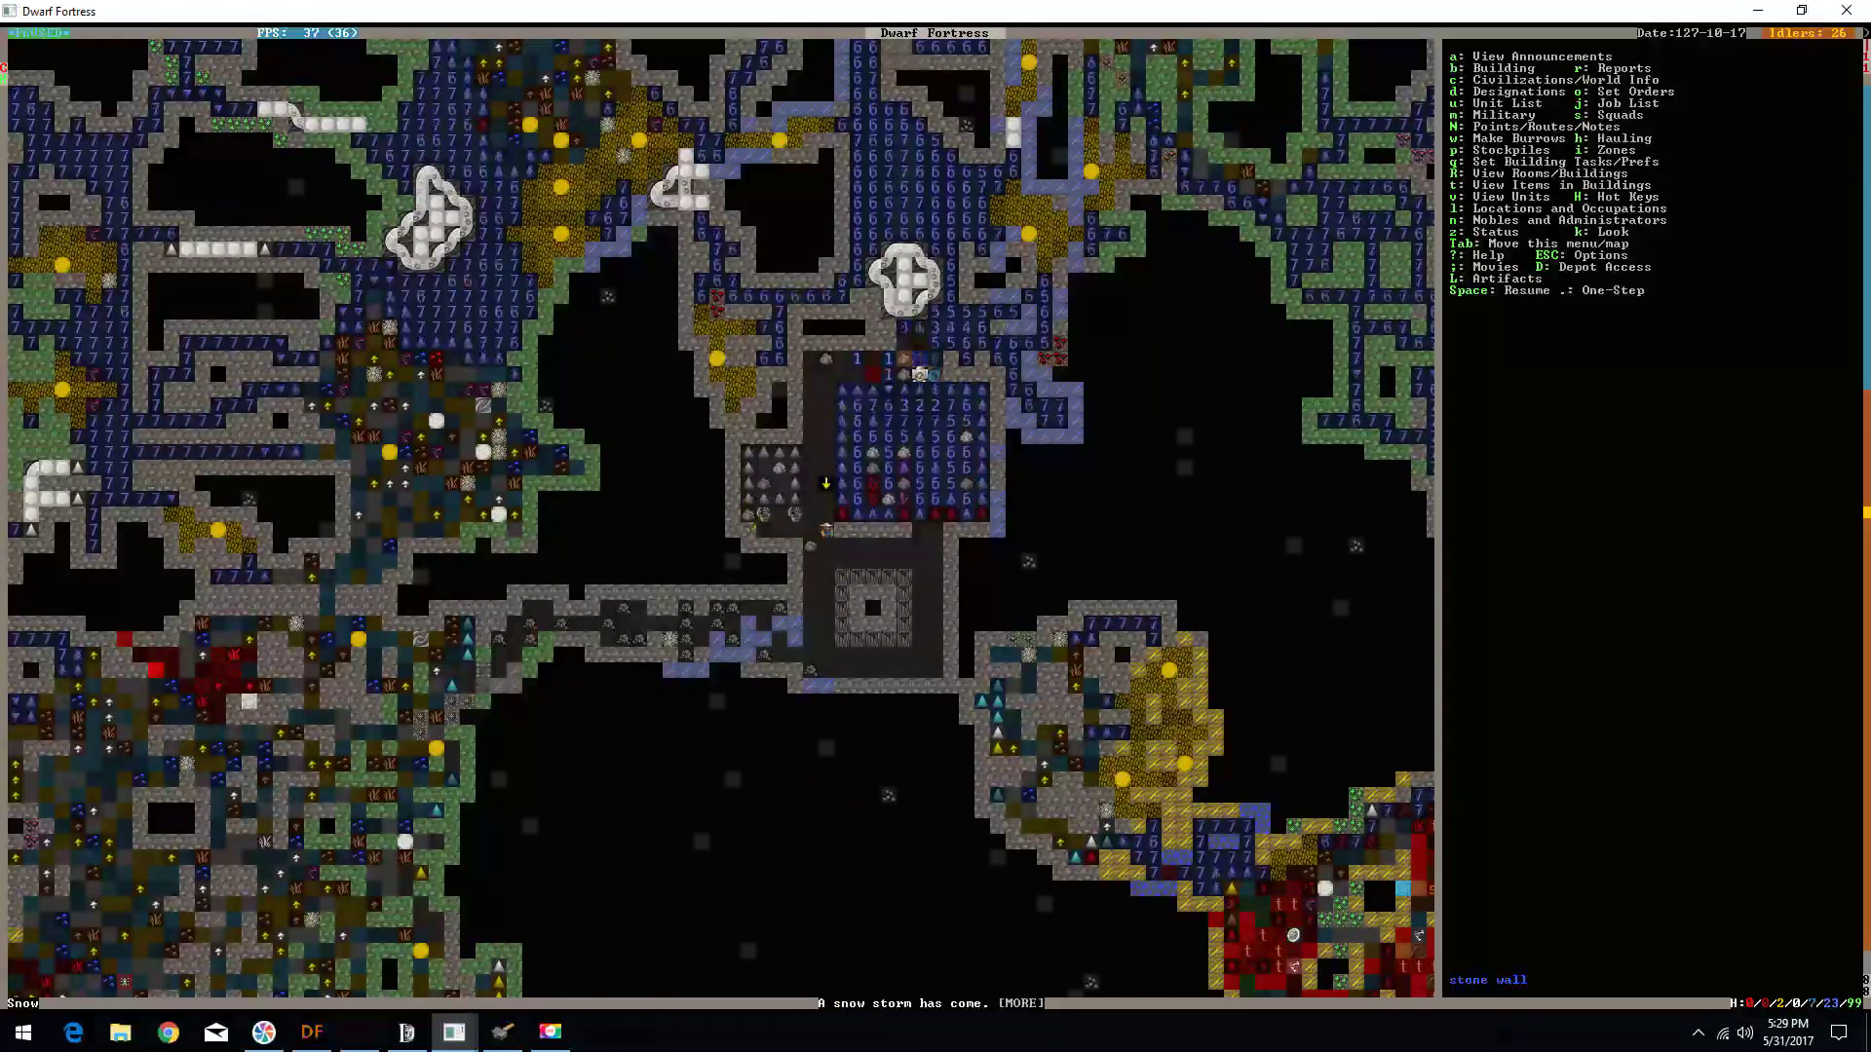
# - Place a 5x8 activity zone beside the square structure and make it a Garbage Dump
pyautogui.press('i')
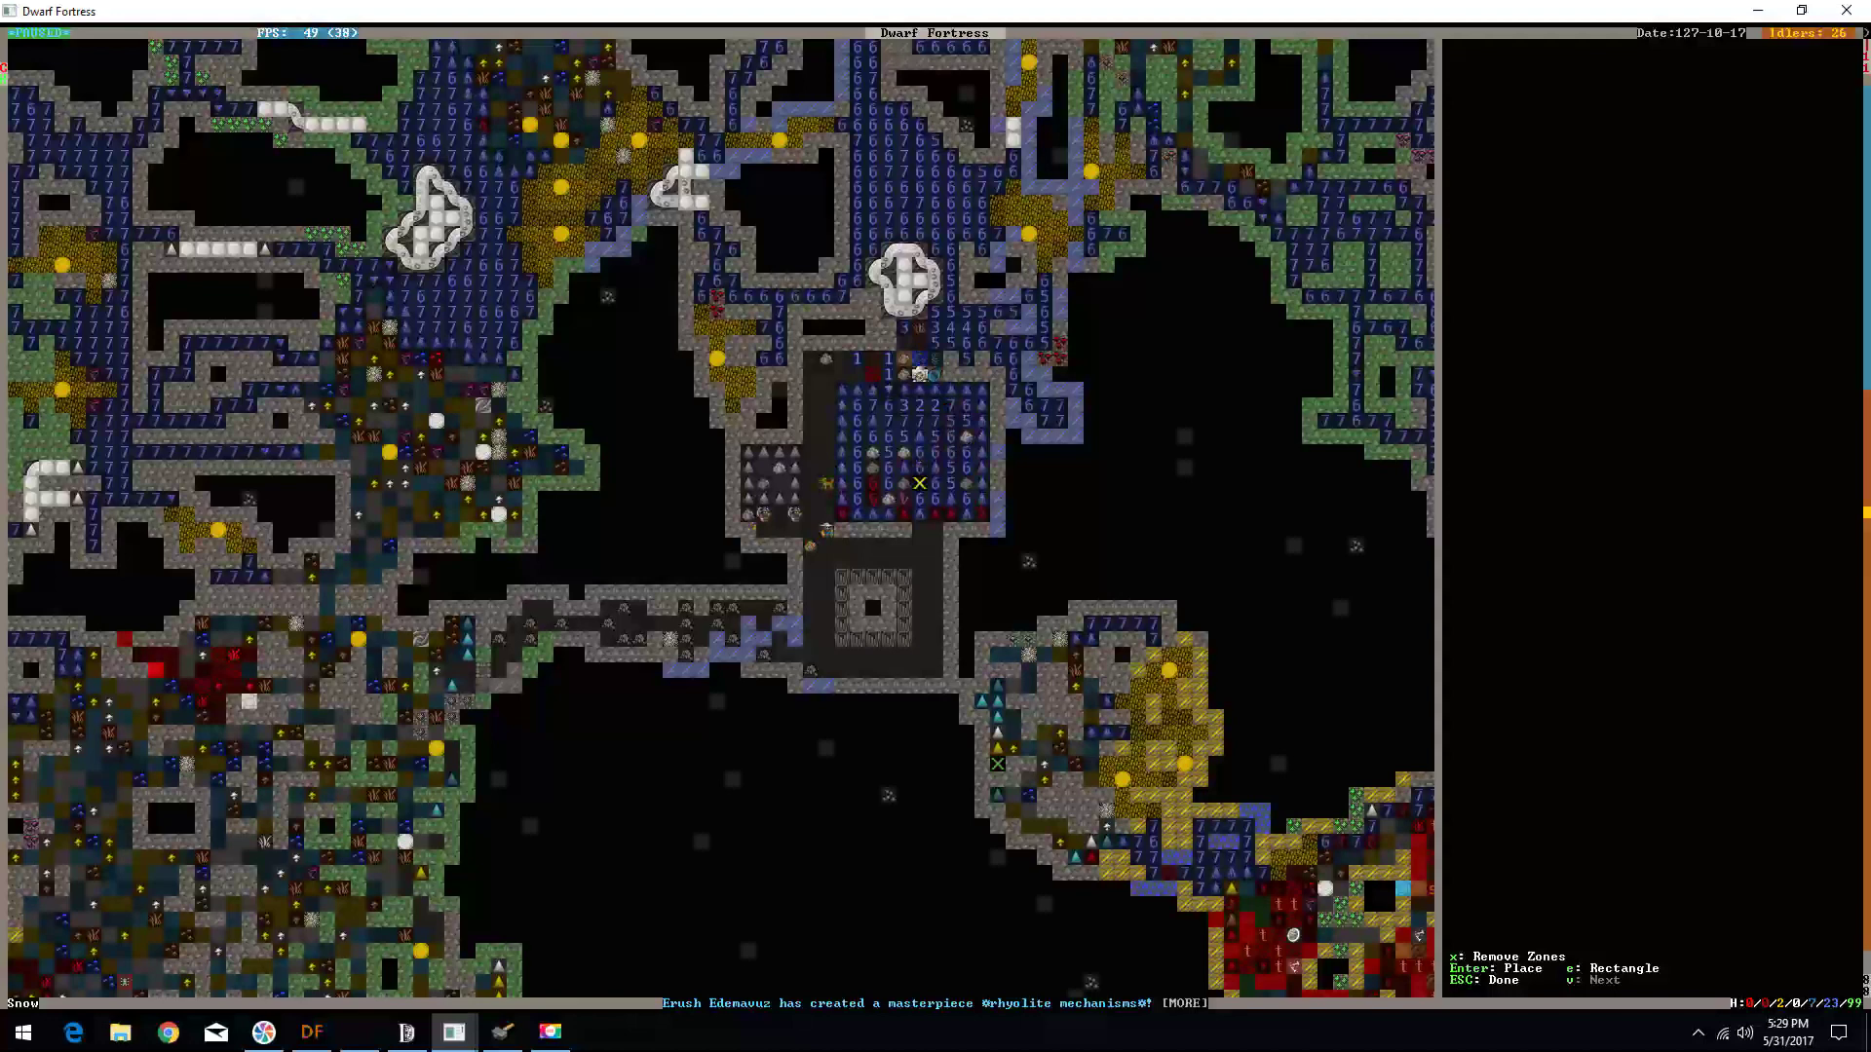
pyautogui.press('Down')
pyautogui.press('Down')
pyautogui.press('Down')
pyautogui.press('Left')
pyautogui.press('Left')
pyautogui.press('Return')
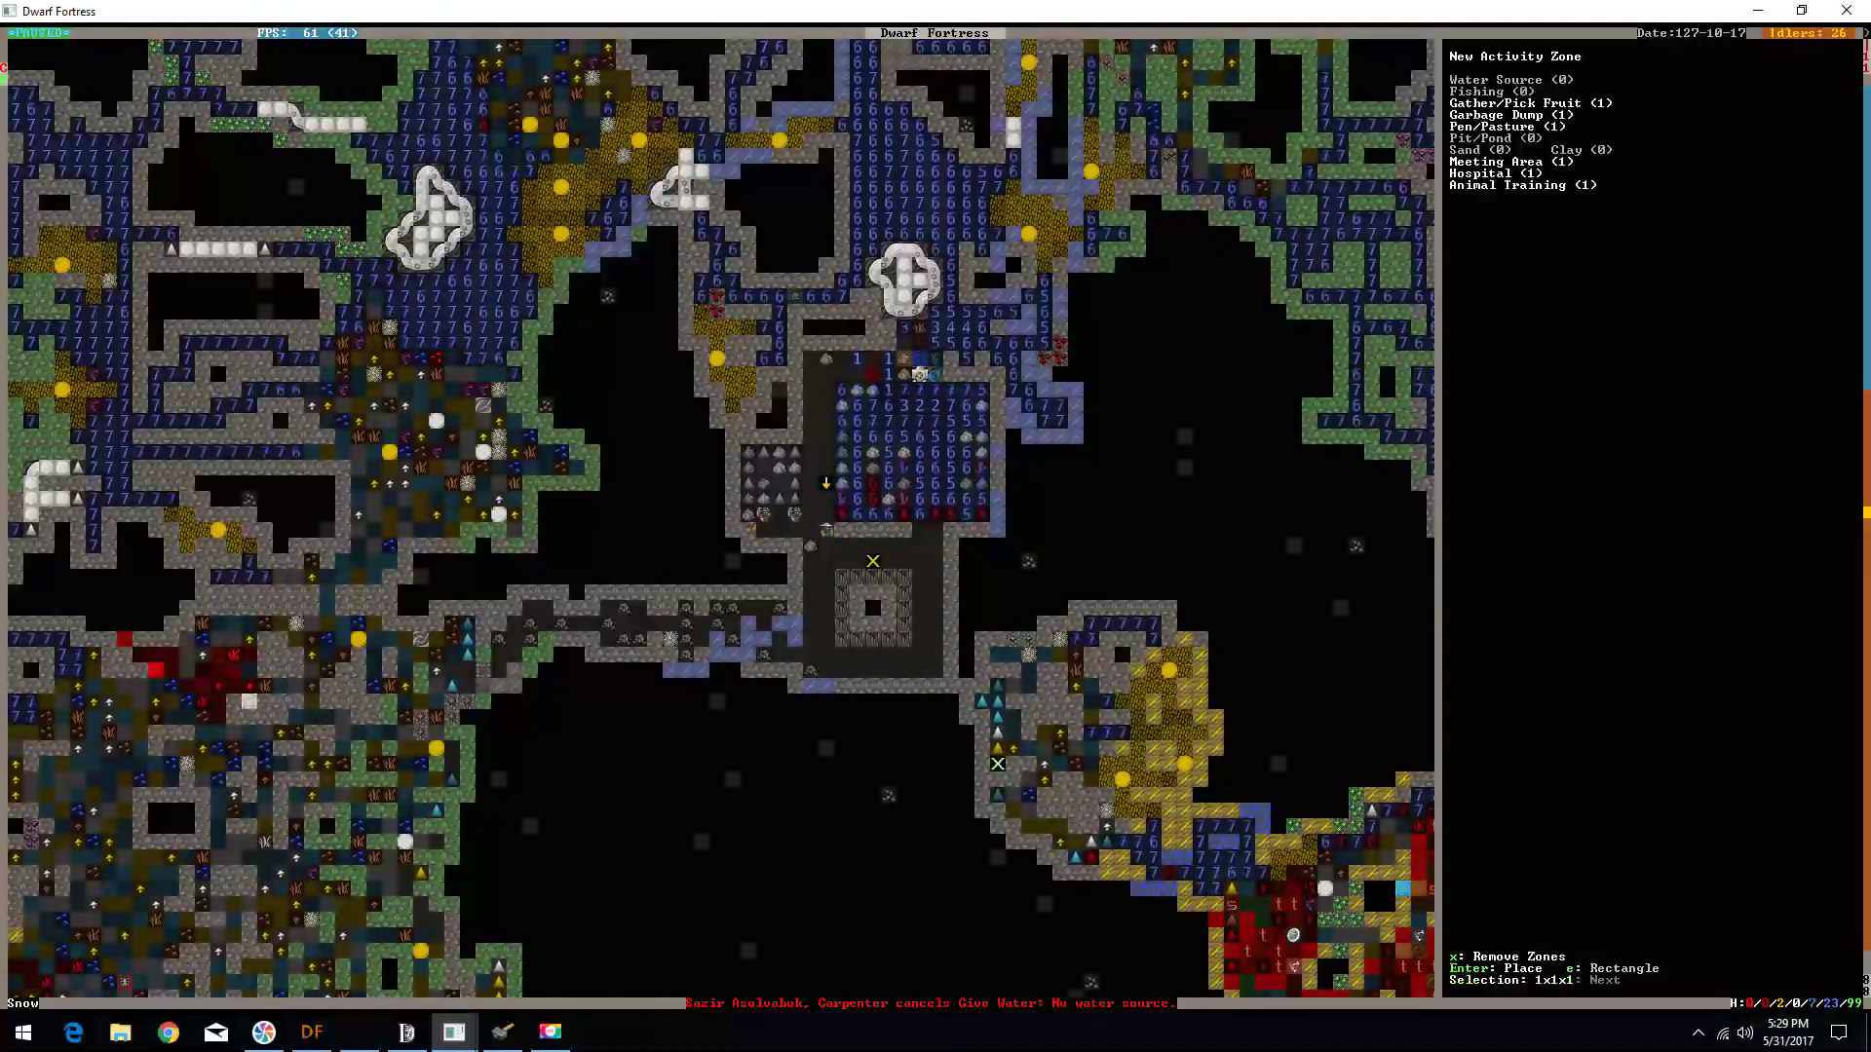
pyautogui.press('Right')
pyautogui.press('Right')
pyautogui.press('Right')
pyautogui.press('Down')
pyautogui.press('Down')
pyautogui.press('Down')
pyautogui.press('Return')
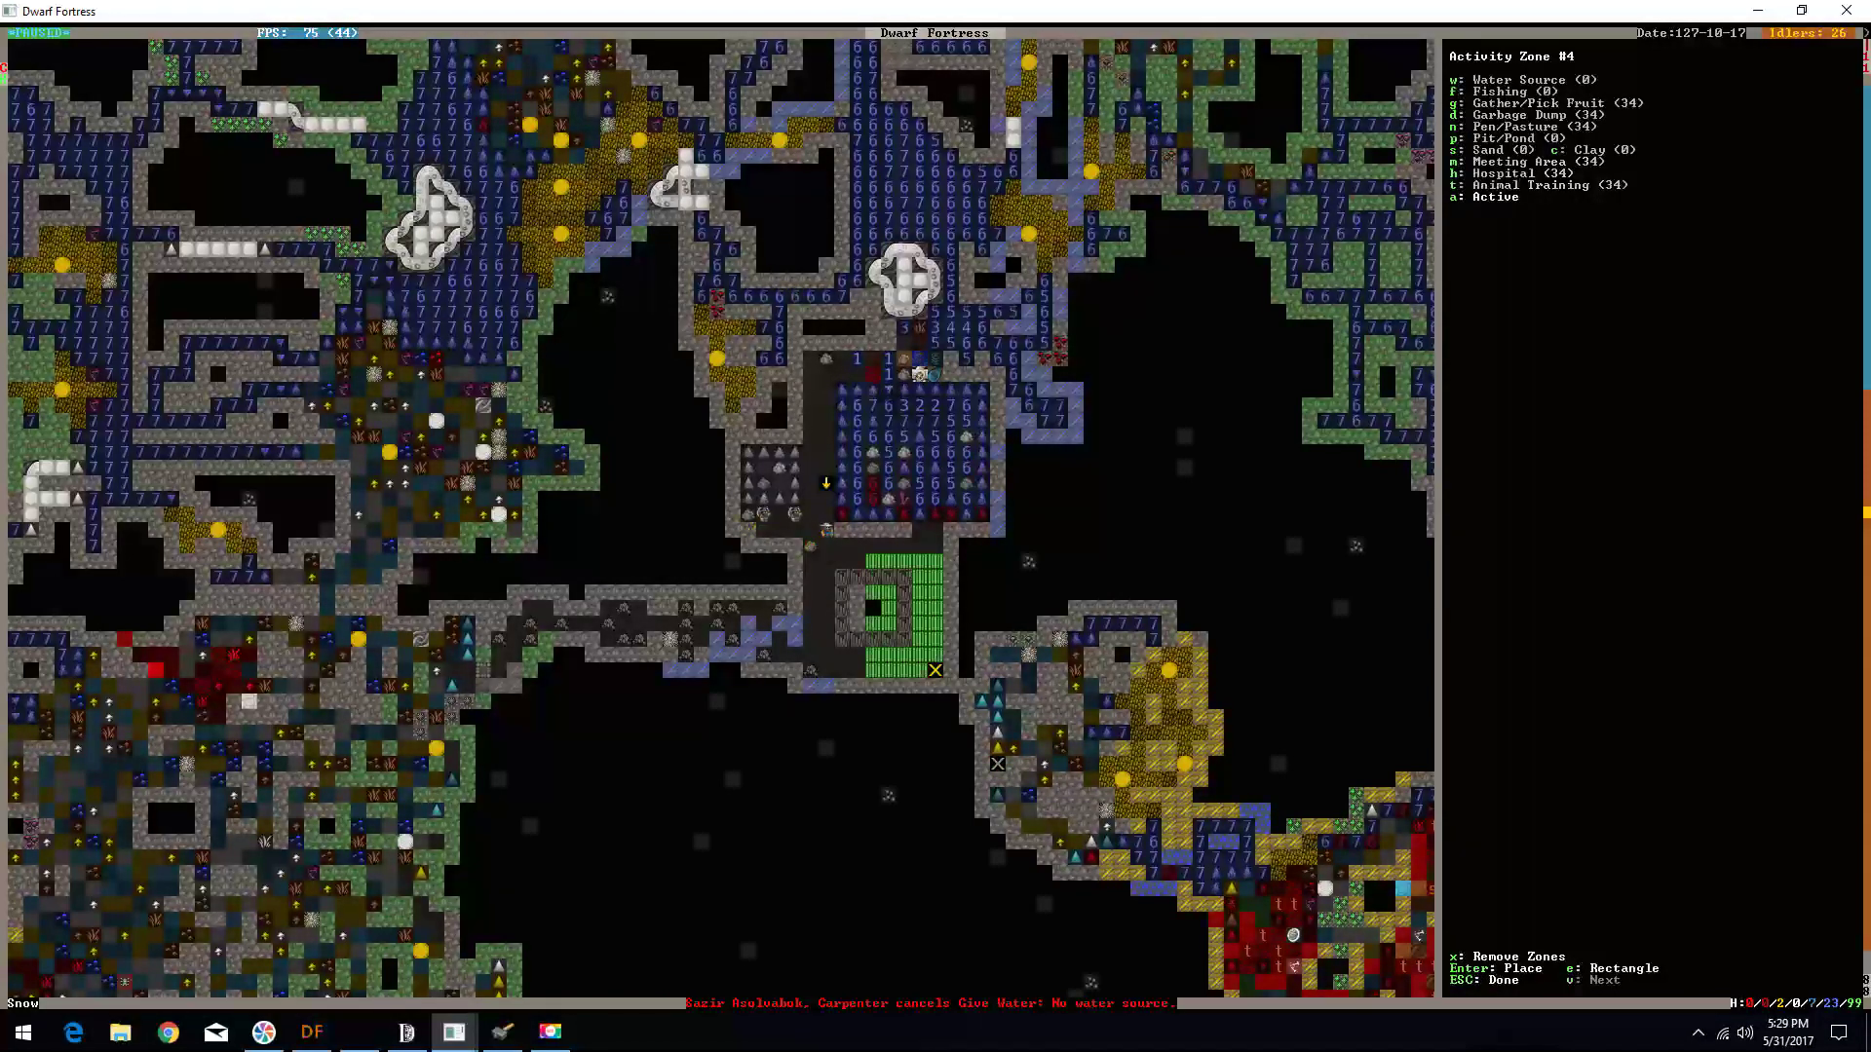
pyautogui.press('d')
pyautogui.press('Escape')
# - Flip between z-levels and pan the view up and right
pyautogui.press('>')
pyautogui.press('>')
pyautogui.press('less')
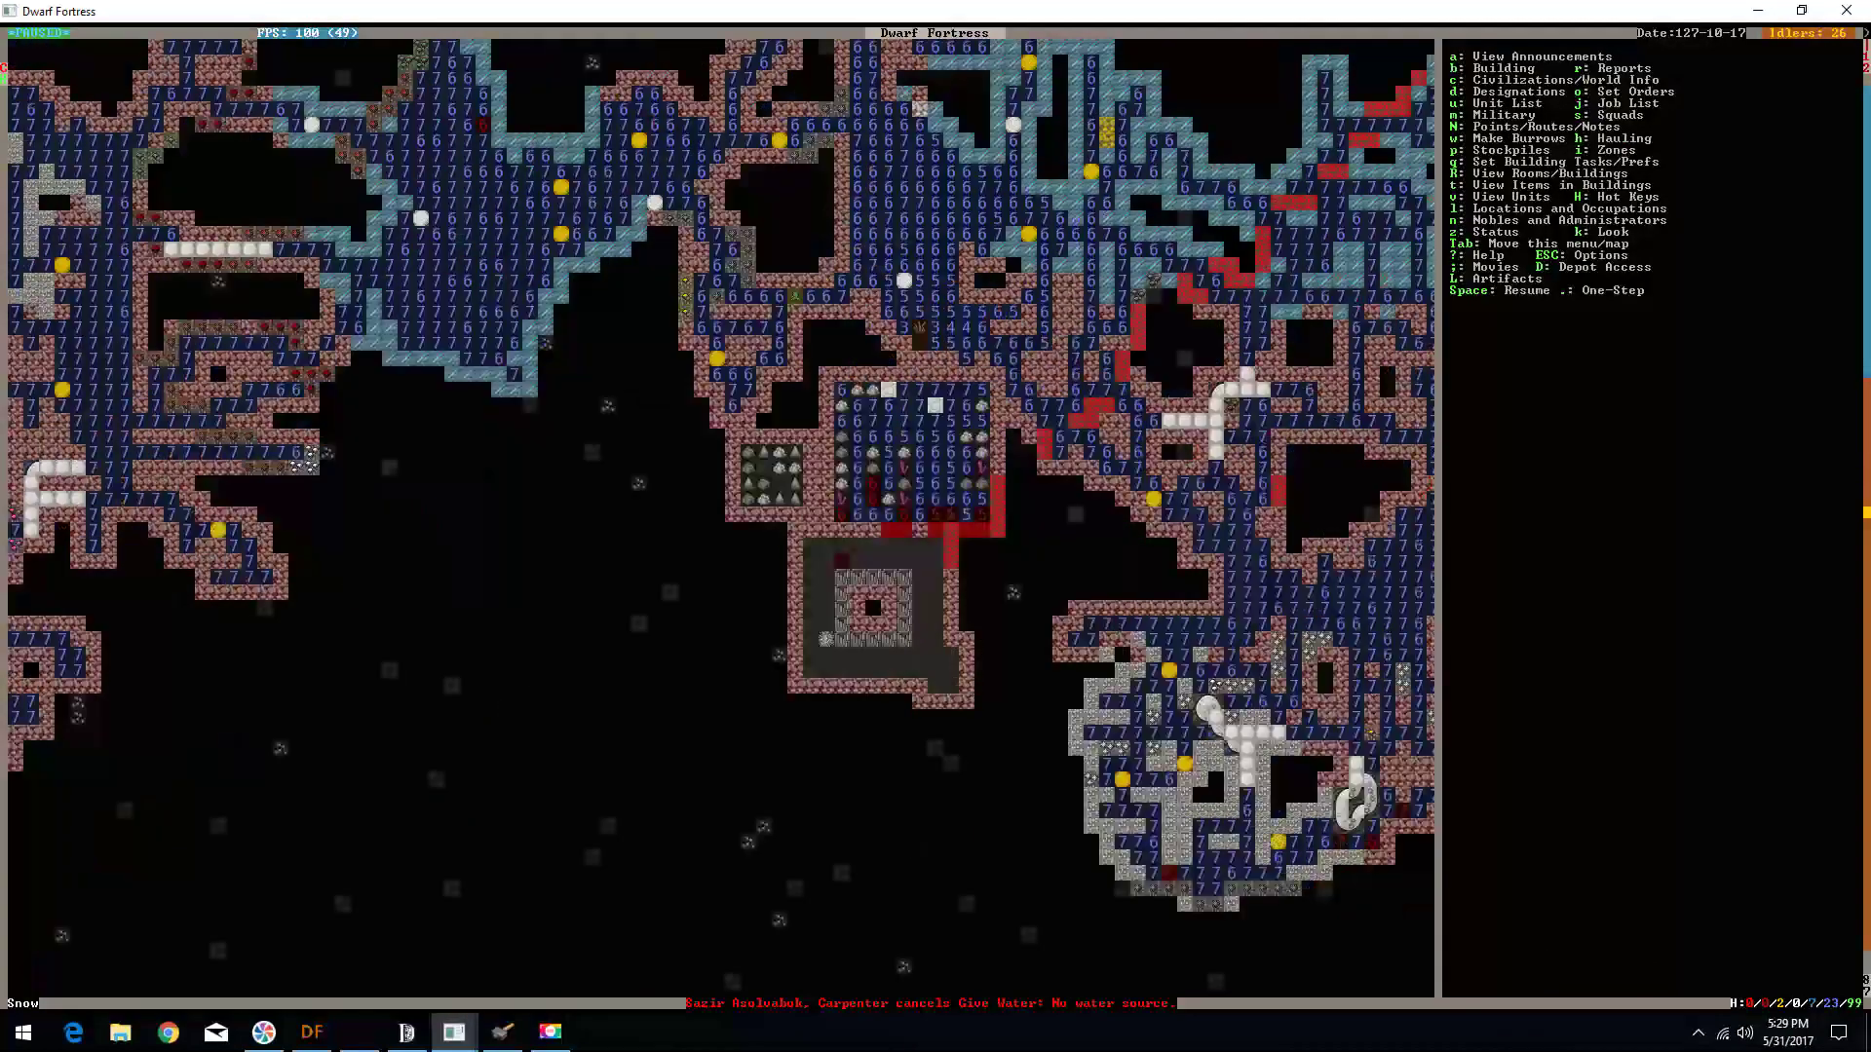
pyautogui.press('>')
pyautogui.hotkey('shift', 'Up')
pyautogui.hotkey('shift', 'Right')
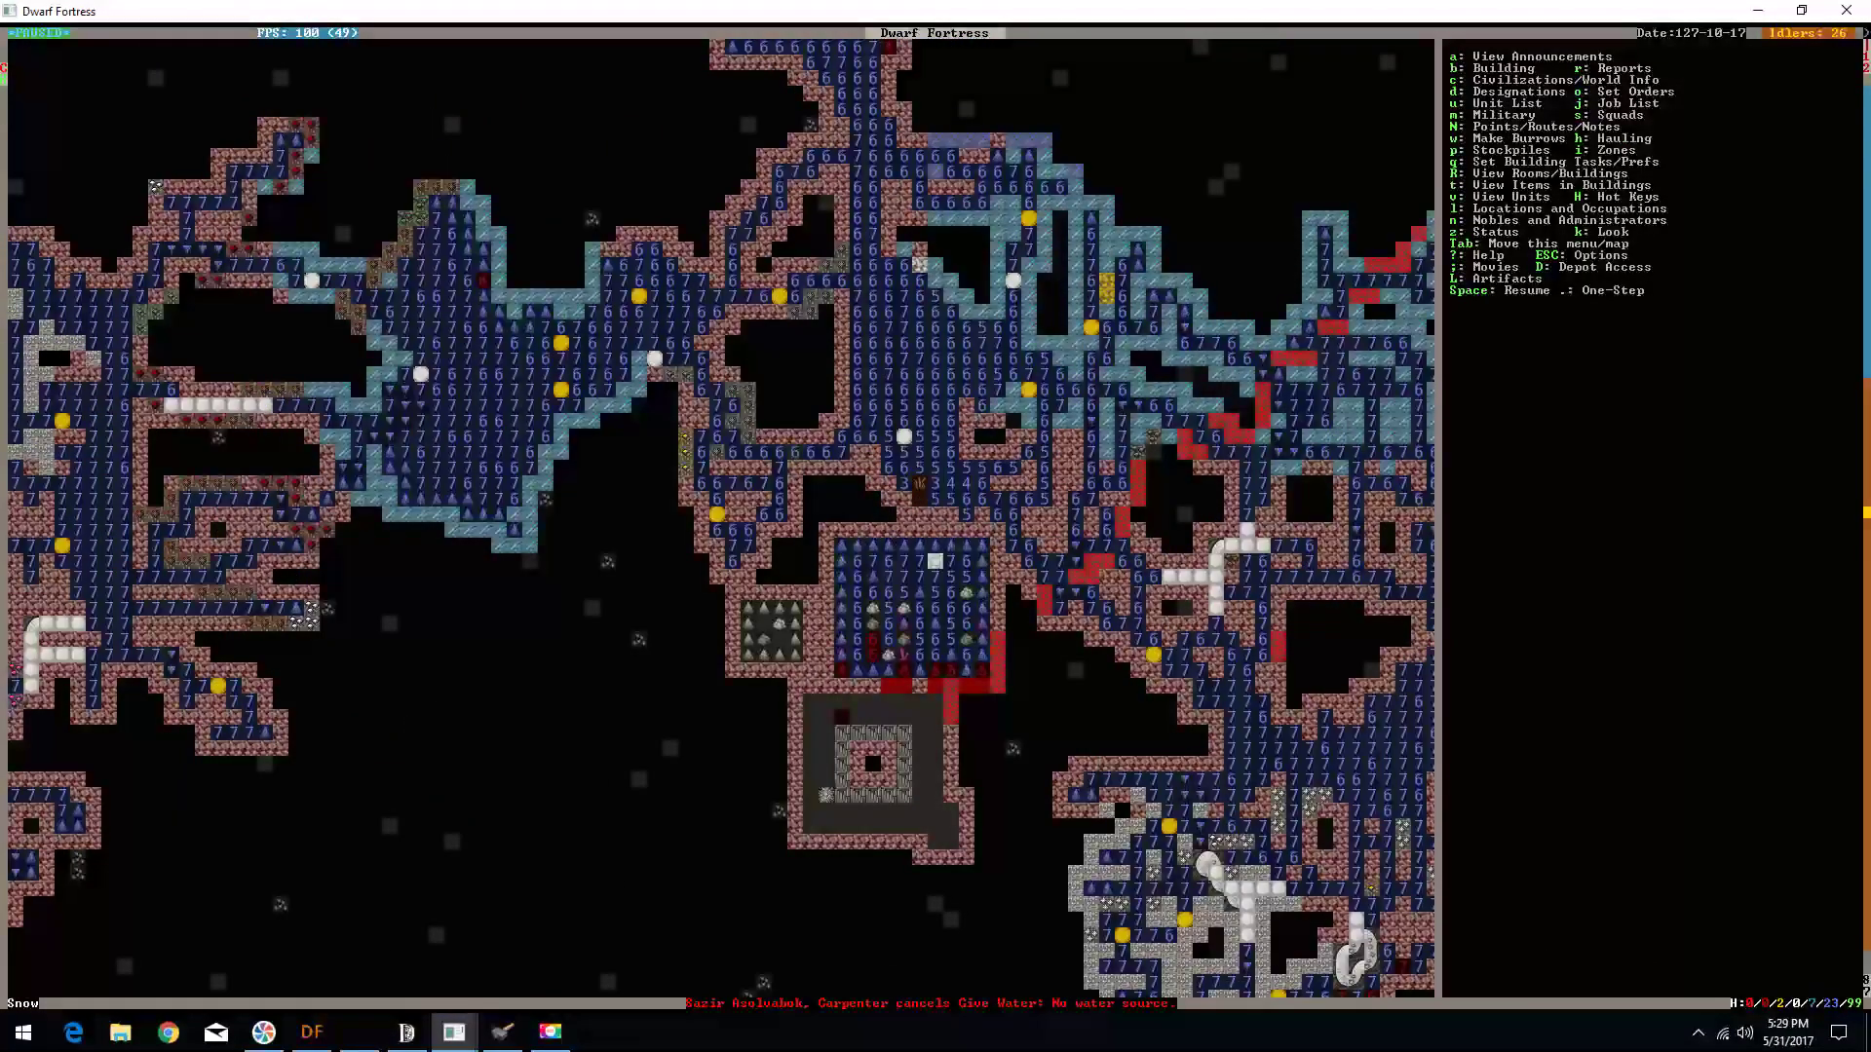
# - Select the Dump Items designation under item properties
pyautogui.press('d')
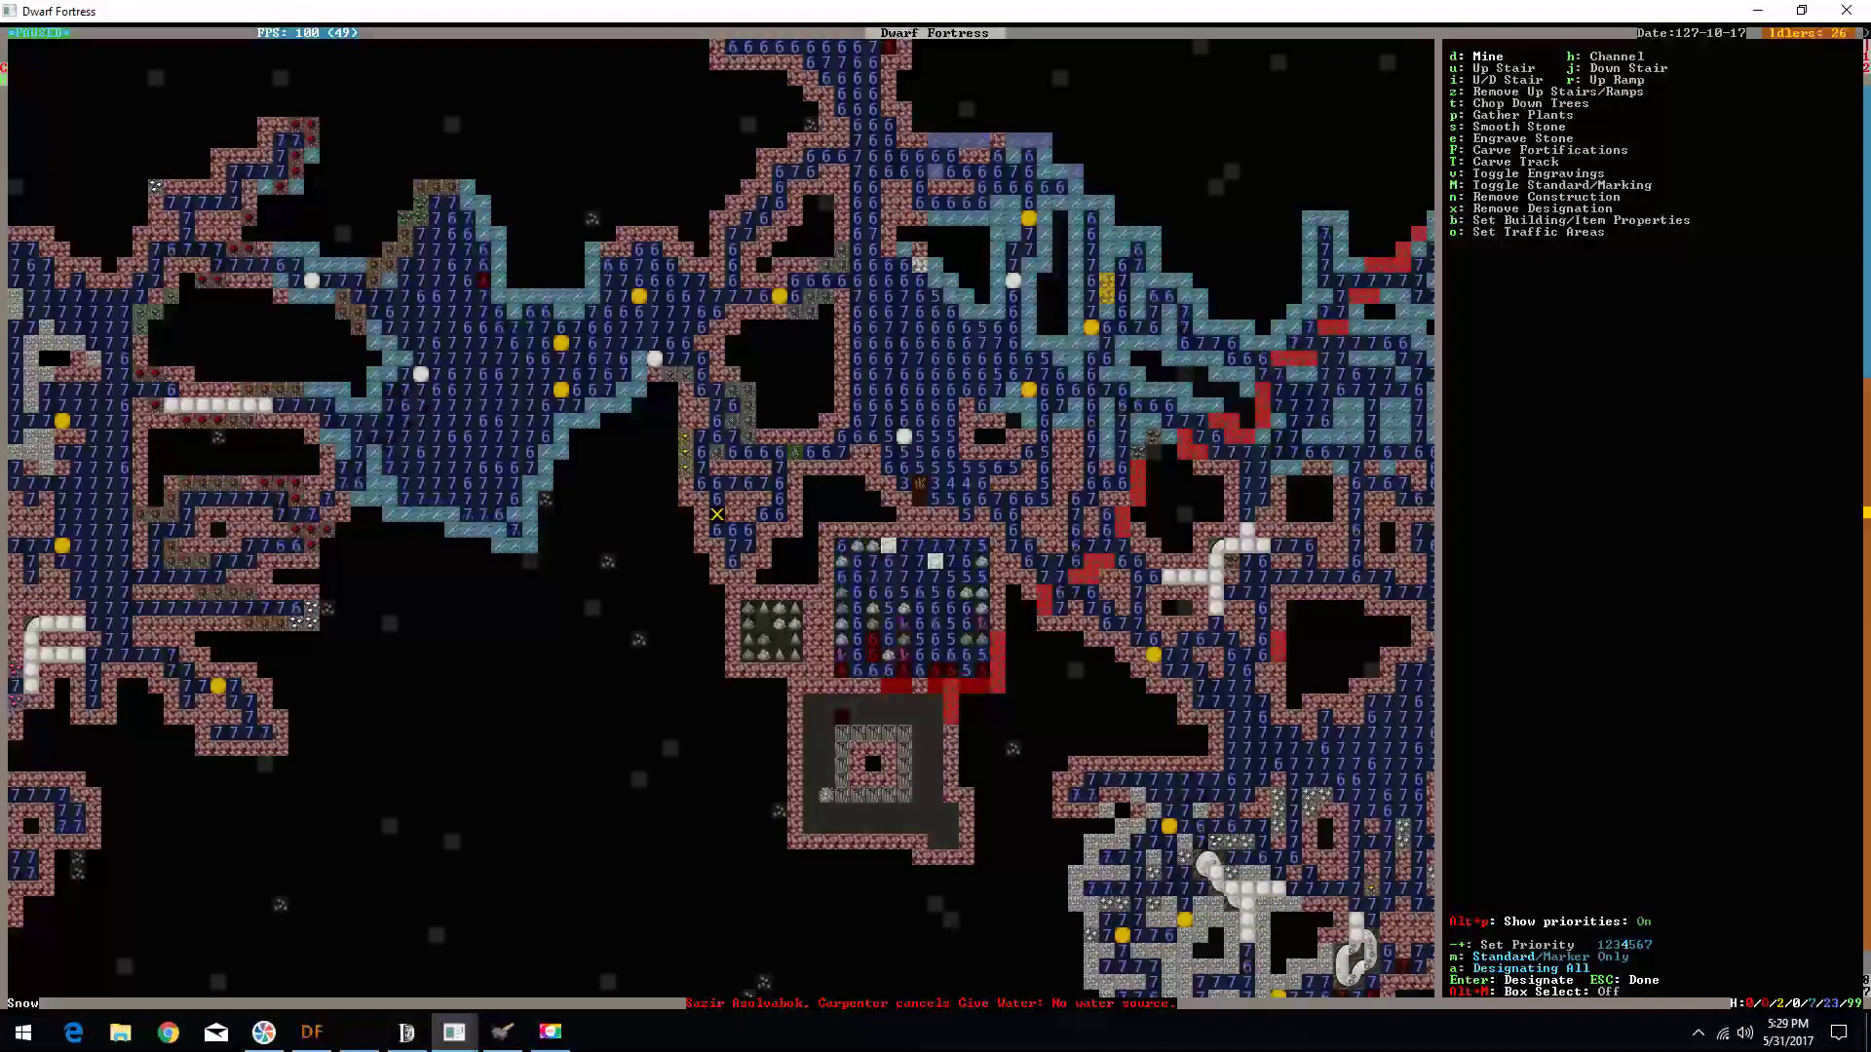
pyautogui.press('n')
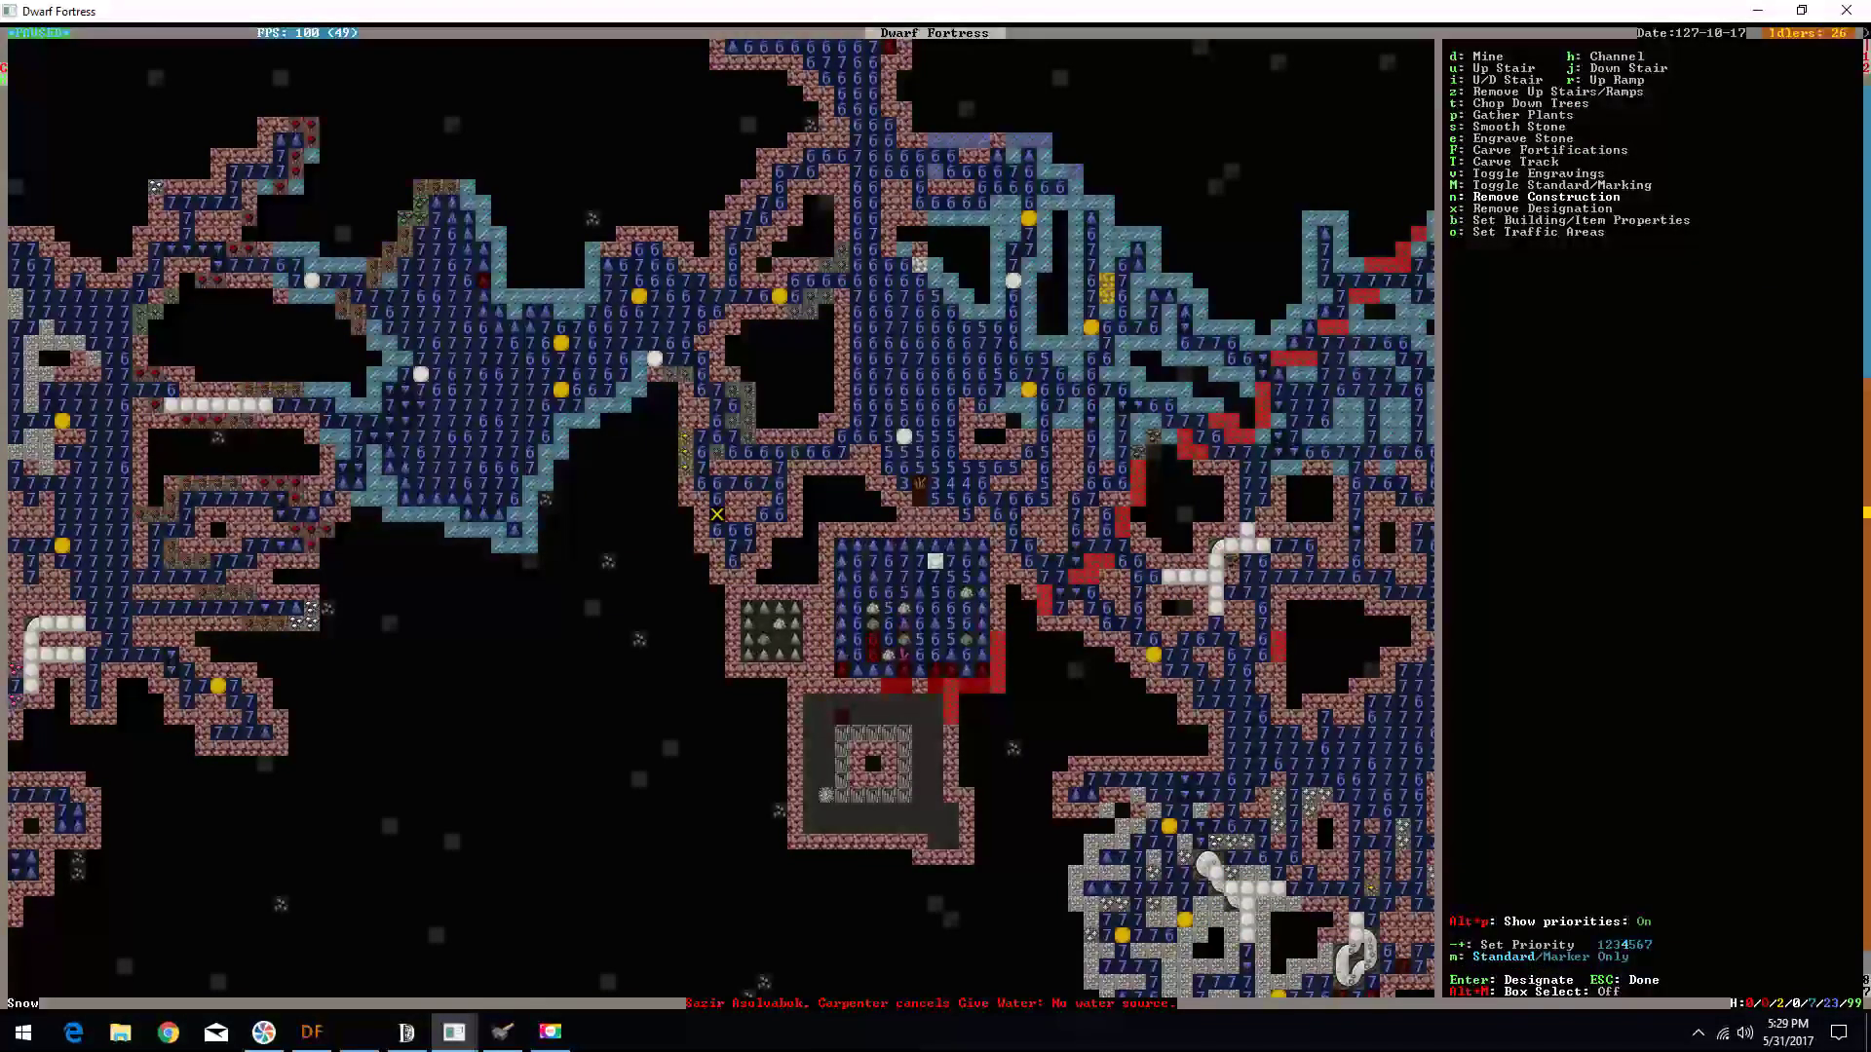
pyautogui.press('b')
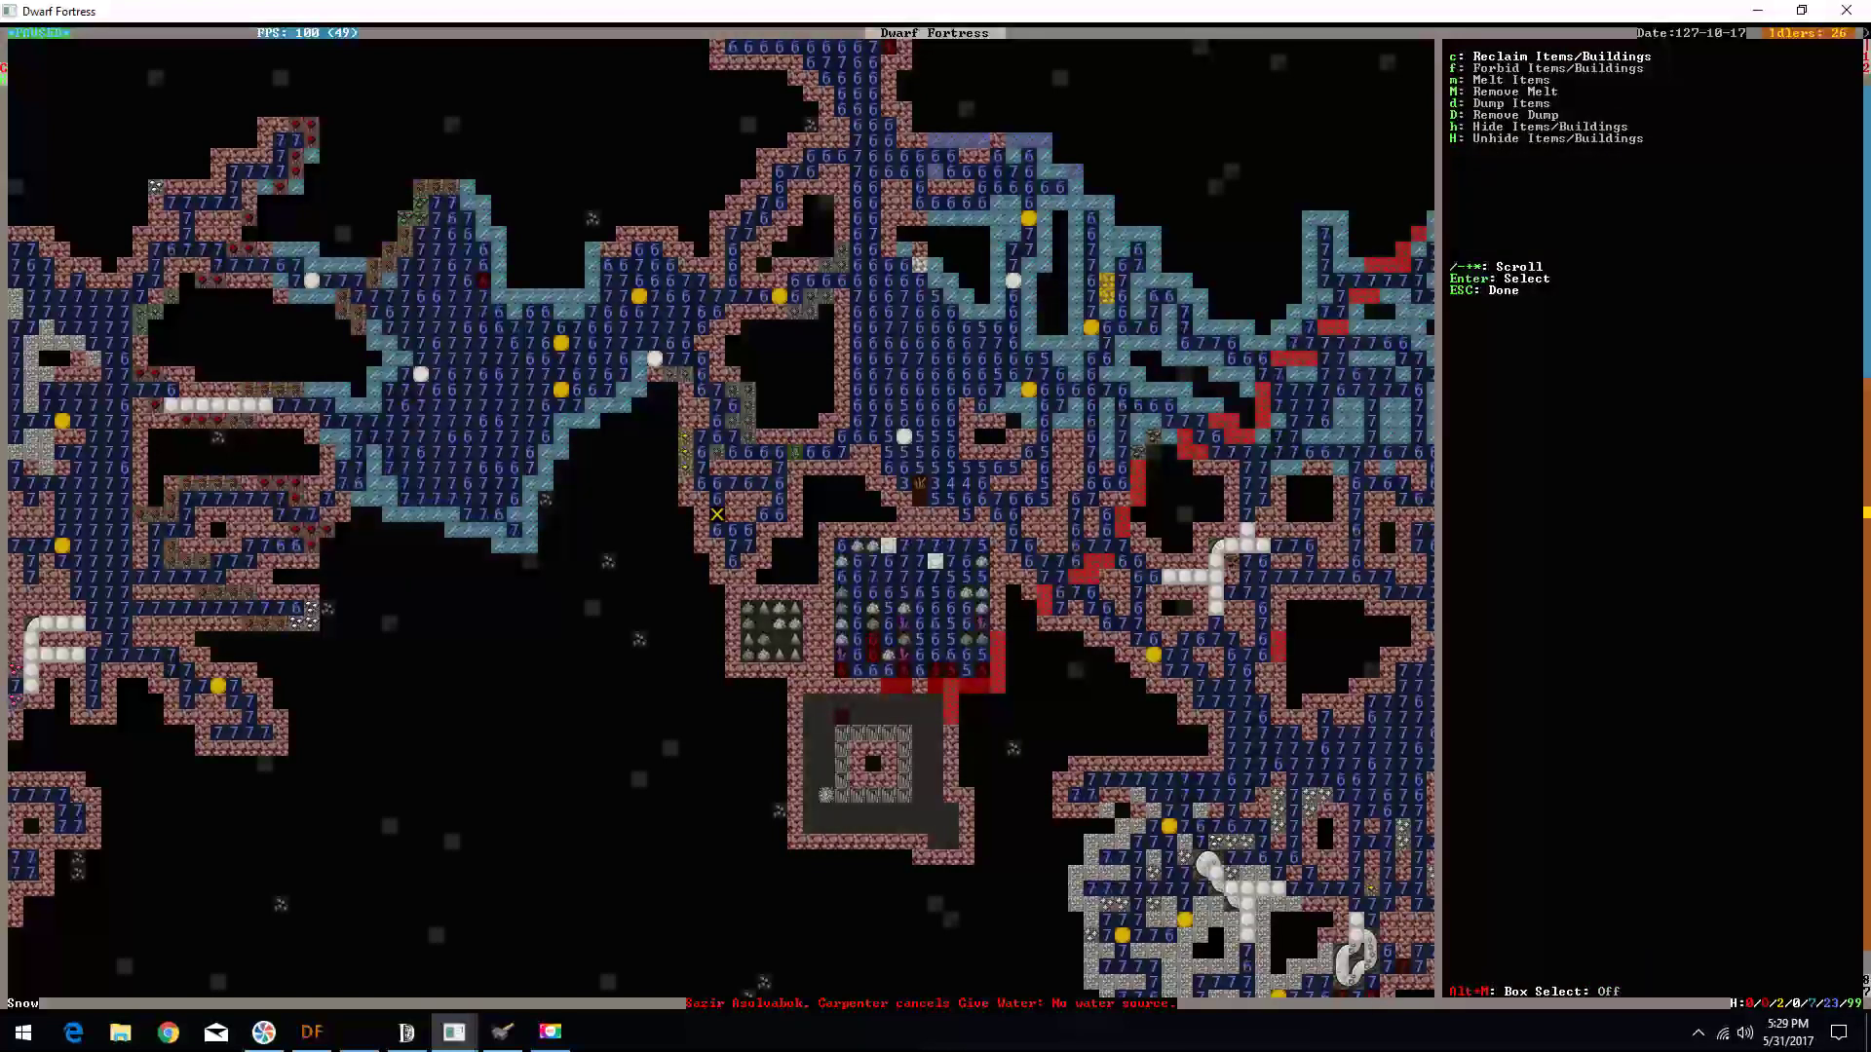
pyautogui.press('d')
# - Mark the small stockpile west of the flooded chamber for dumping and return to the main view
pyautogui.press('Down')
pyautogui.press('Down')
pyautogui.press('Down')
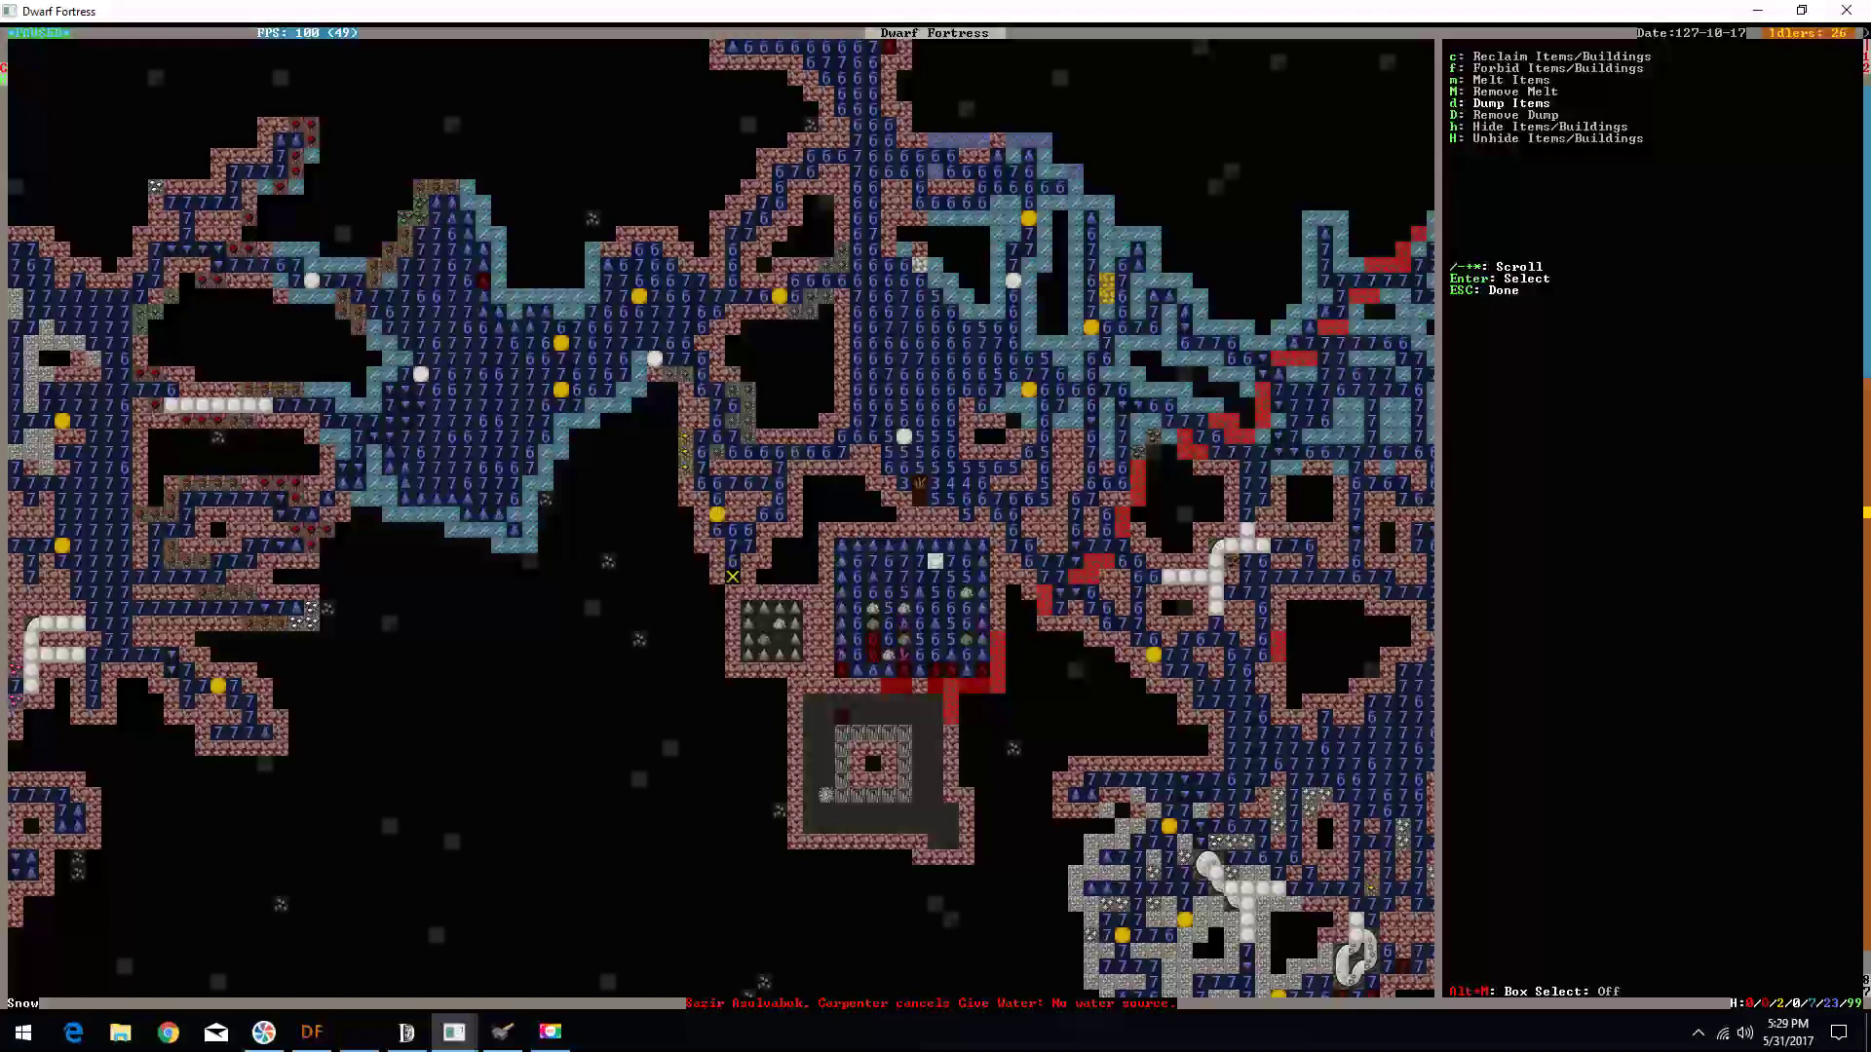
pyautogui.press('Down')
pyautogui.press('Down')
pyautogui.press('Down')
pyautogui.press('Right')
pyautogui.press('Right')
pyautogui.press('Return')
pyautogui.press('Down')
pyautogui.press('Down')
pyautogui.press('Down')
pyautogui.press('Right')
pyautogui.press('Right')
pyautogui.press('Right')
pyautogui.press('Return')
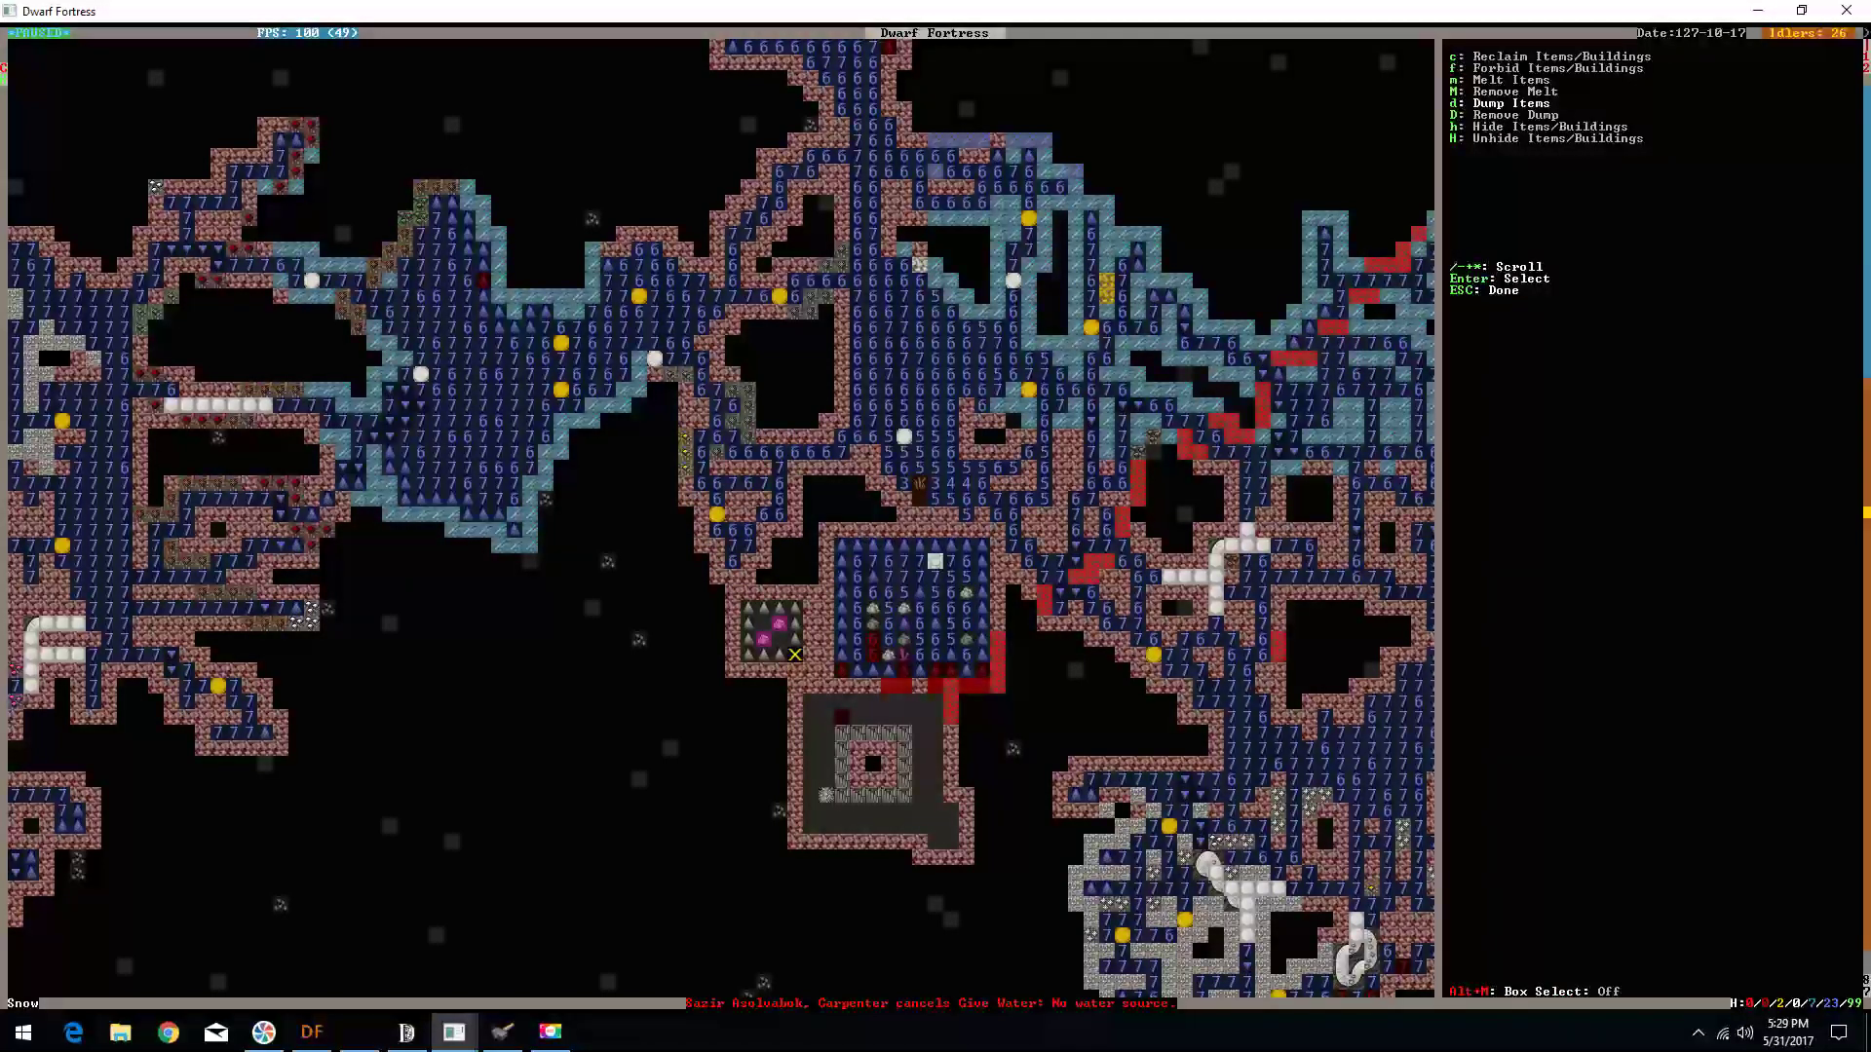
pyautogui.press('Escape')
pyautogui.hotkey('shift', ',')
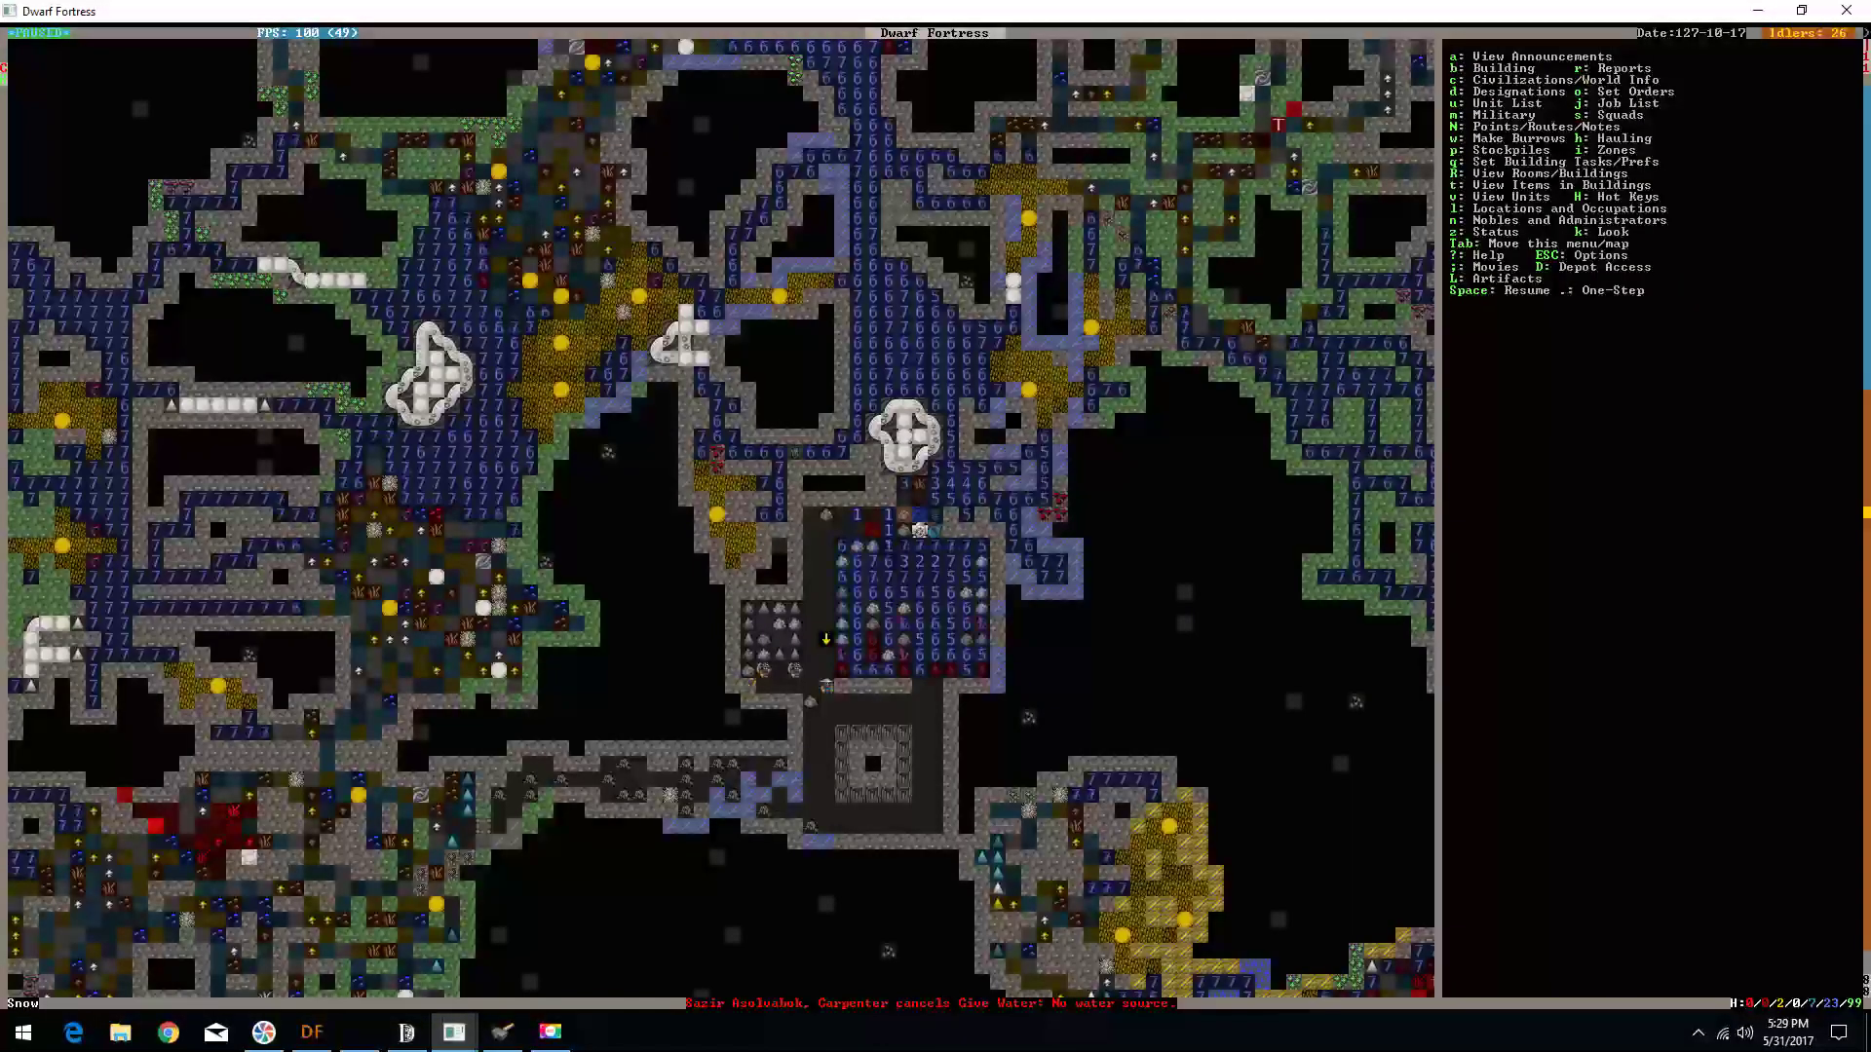
pyautogui.hotkey('shift', 'Down')
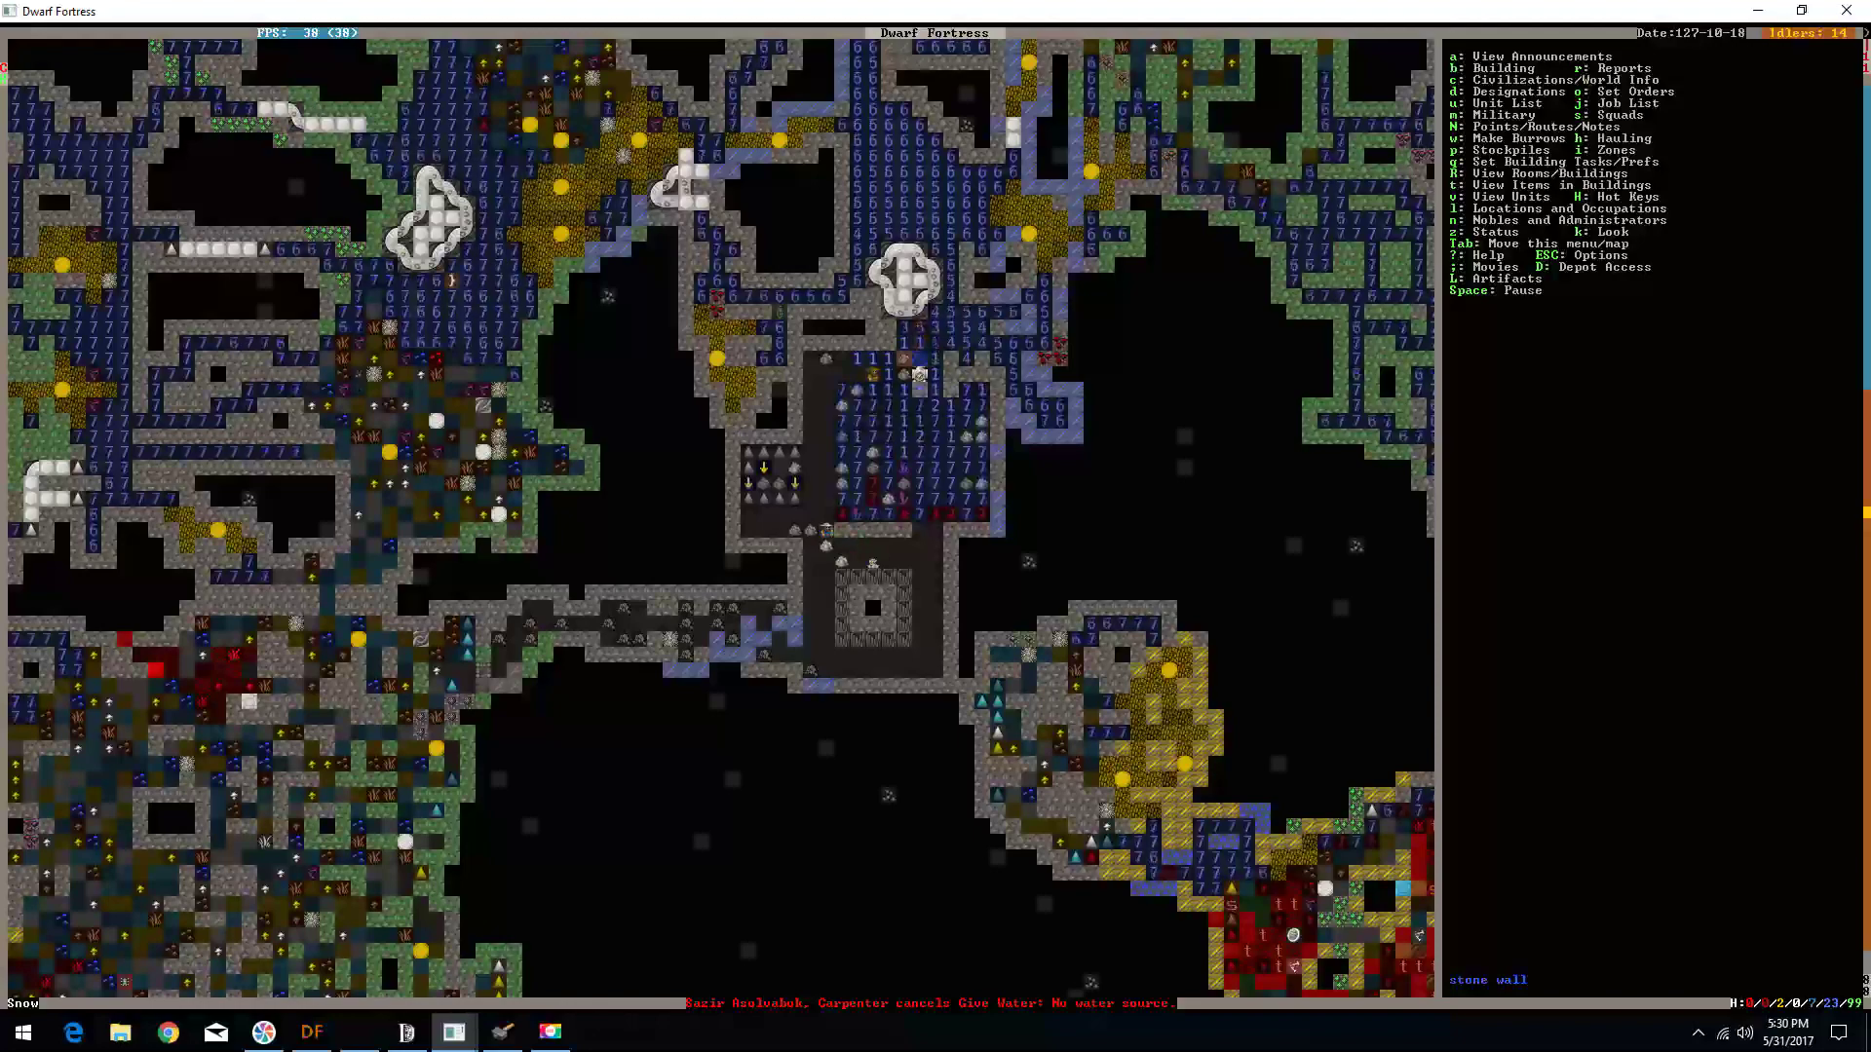
pyautogui.press('space')
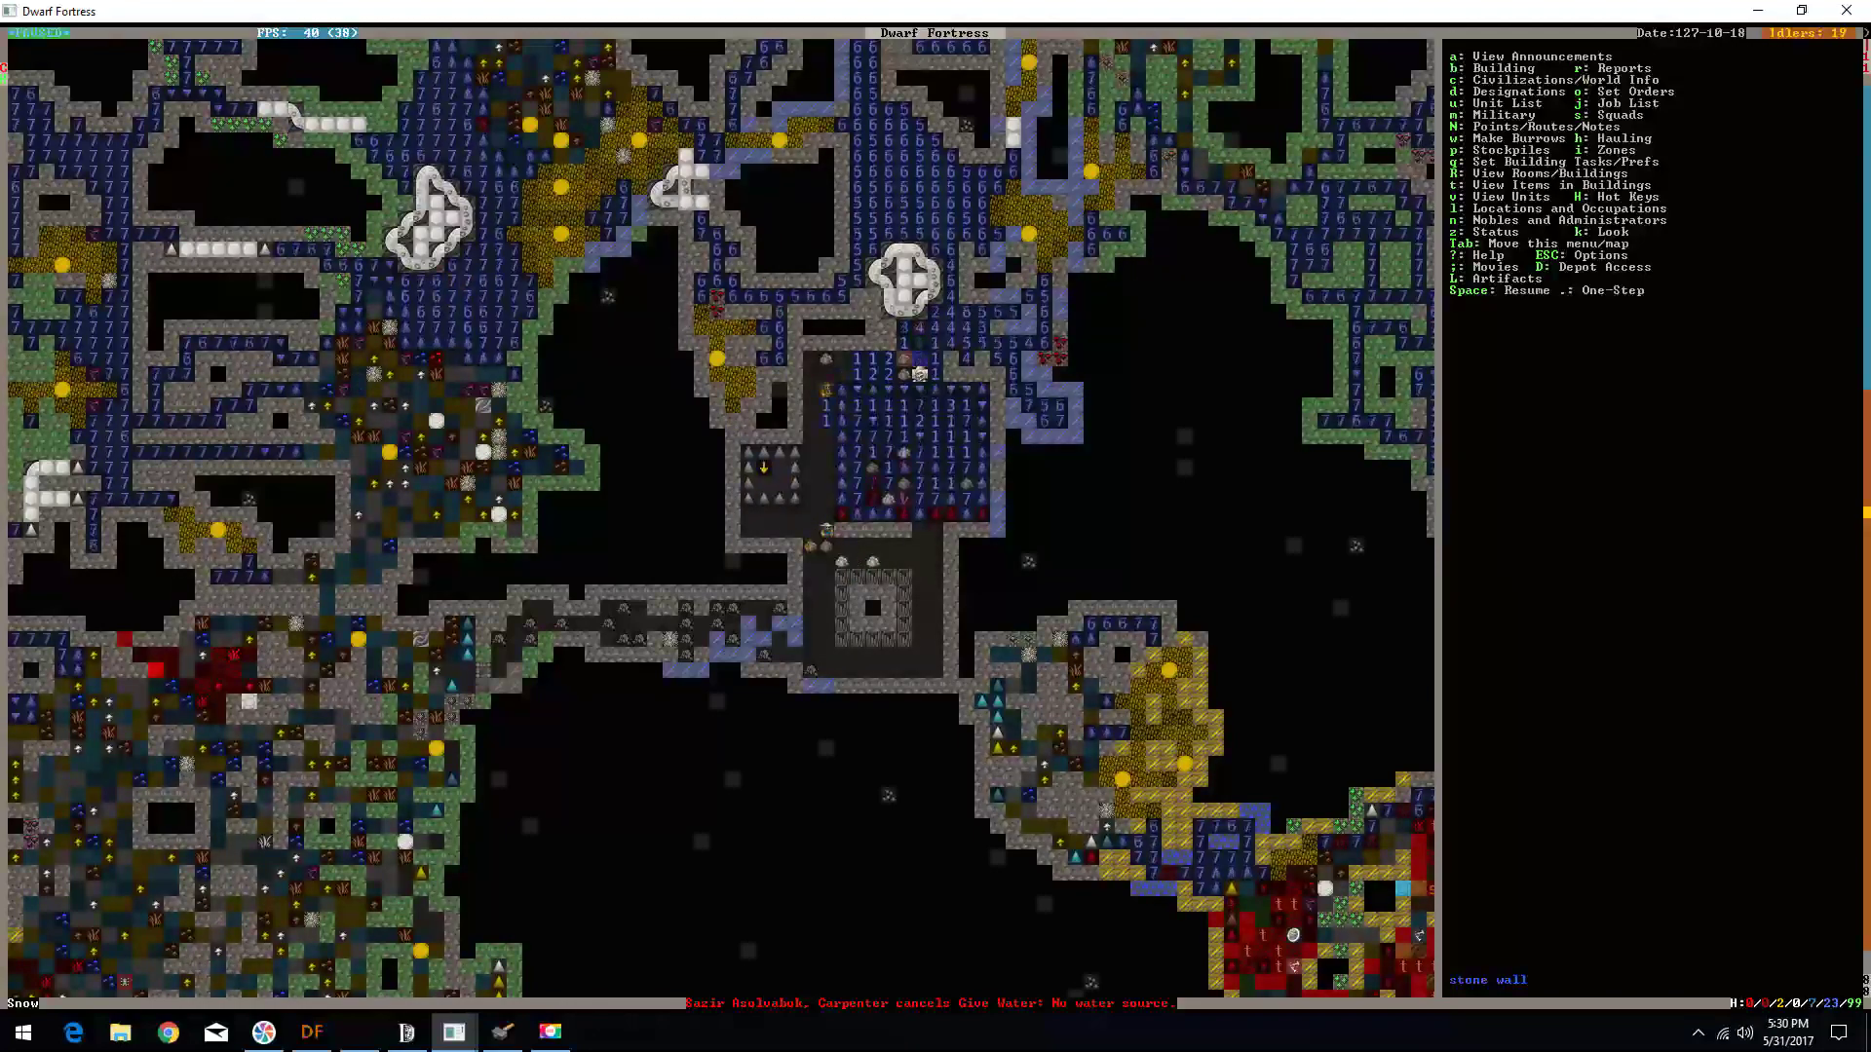
pyautogui.hotkey('shift', 'Up')
pyautogui.hotkey('shift', 'Up')
pyautogui.hotkey('shift', 'Right')
pyautogui.hotkey('shift', 'Right')
pyautogui.hotkey('shift', 'Down')
pyautogui.hotkey('shift', 'Down')
pyautogui.hotkey('shift', 'Left')
pyautogui.press('q')
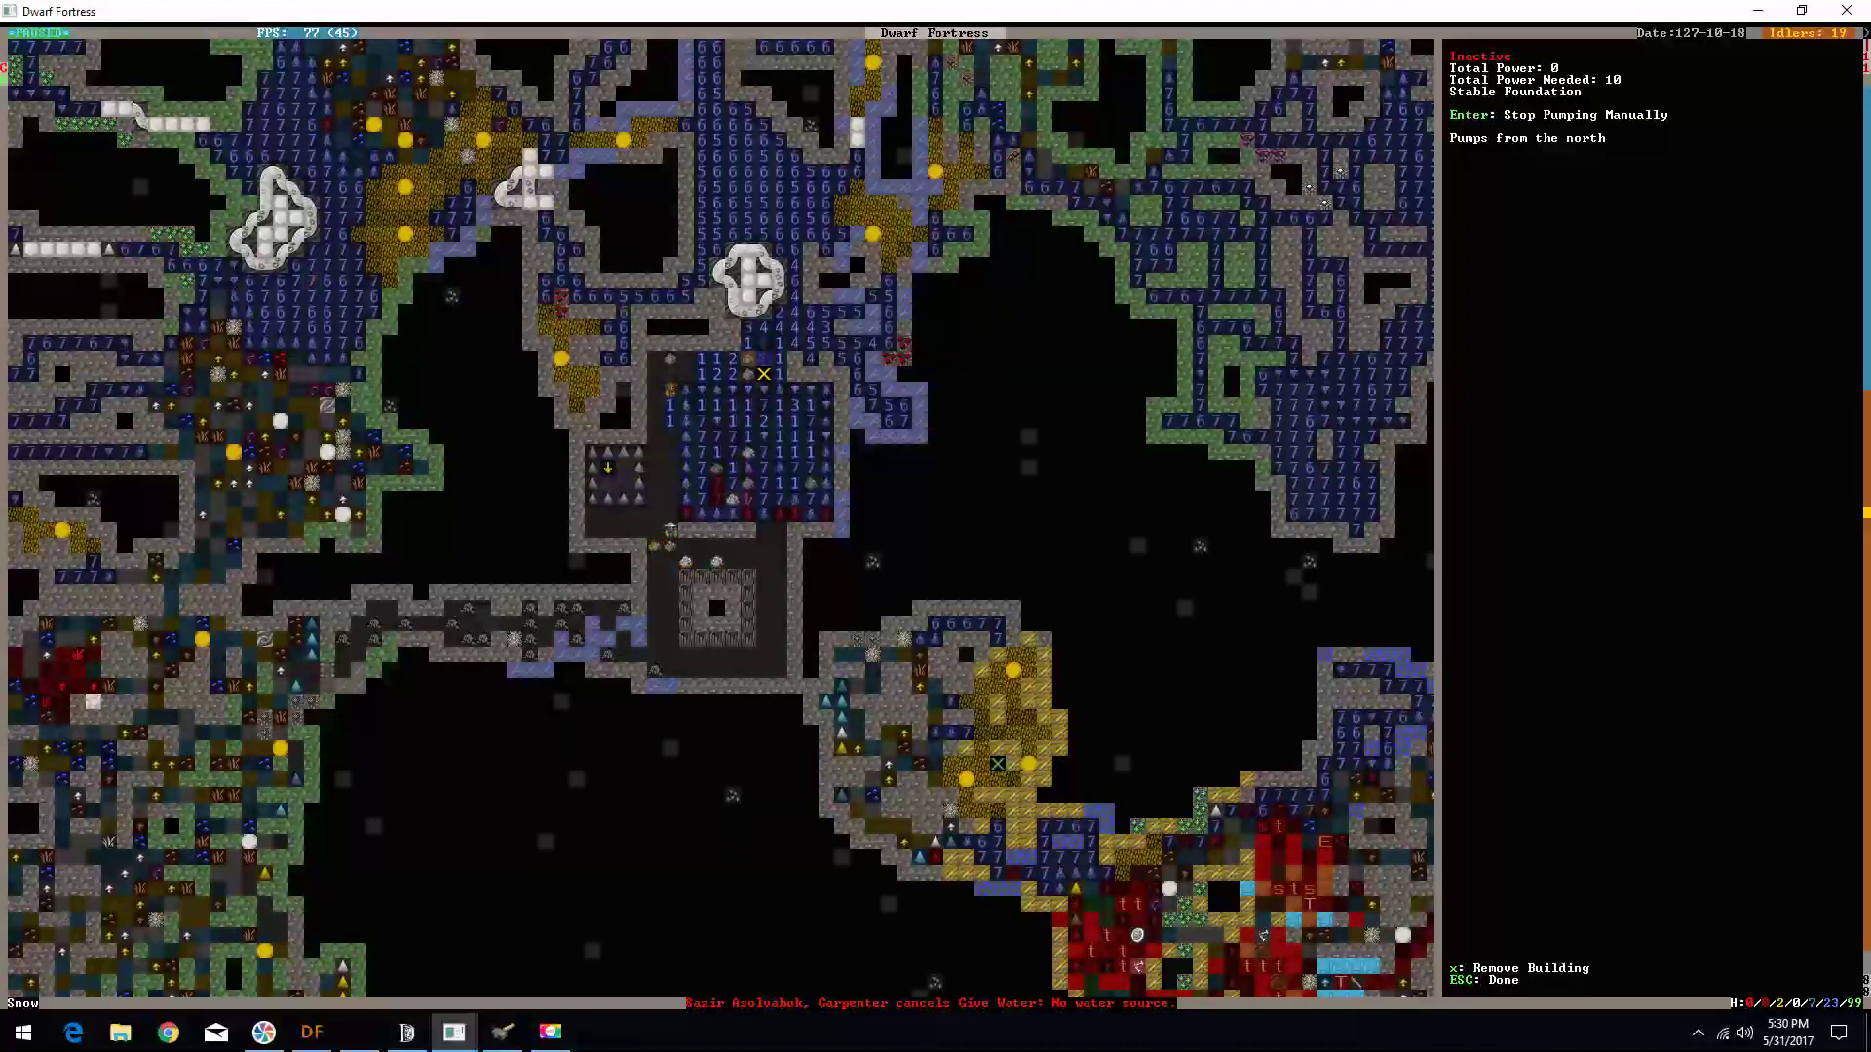
pyautogui.press('Return')
pyautogui.press('Escape')
pyautogui.press('Escape')
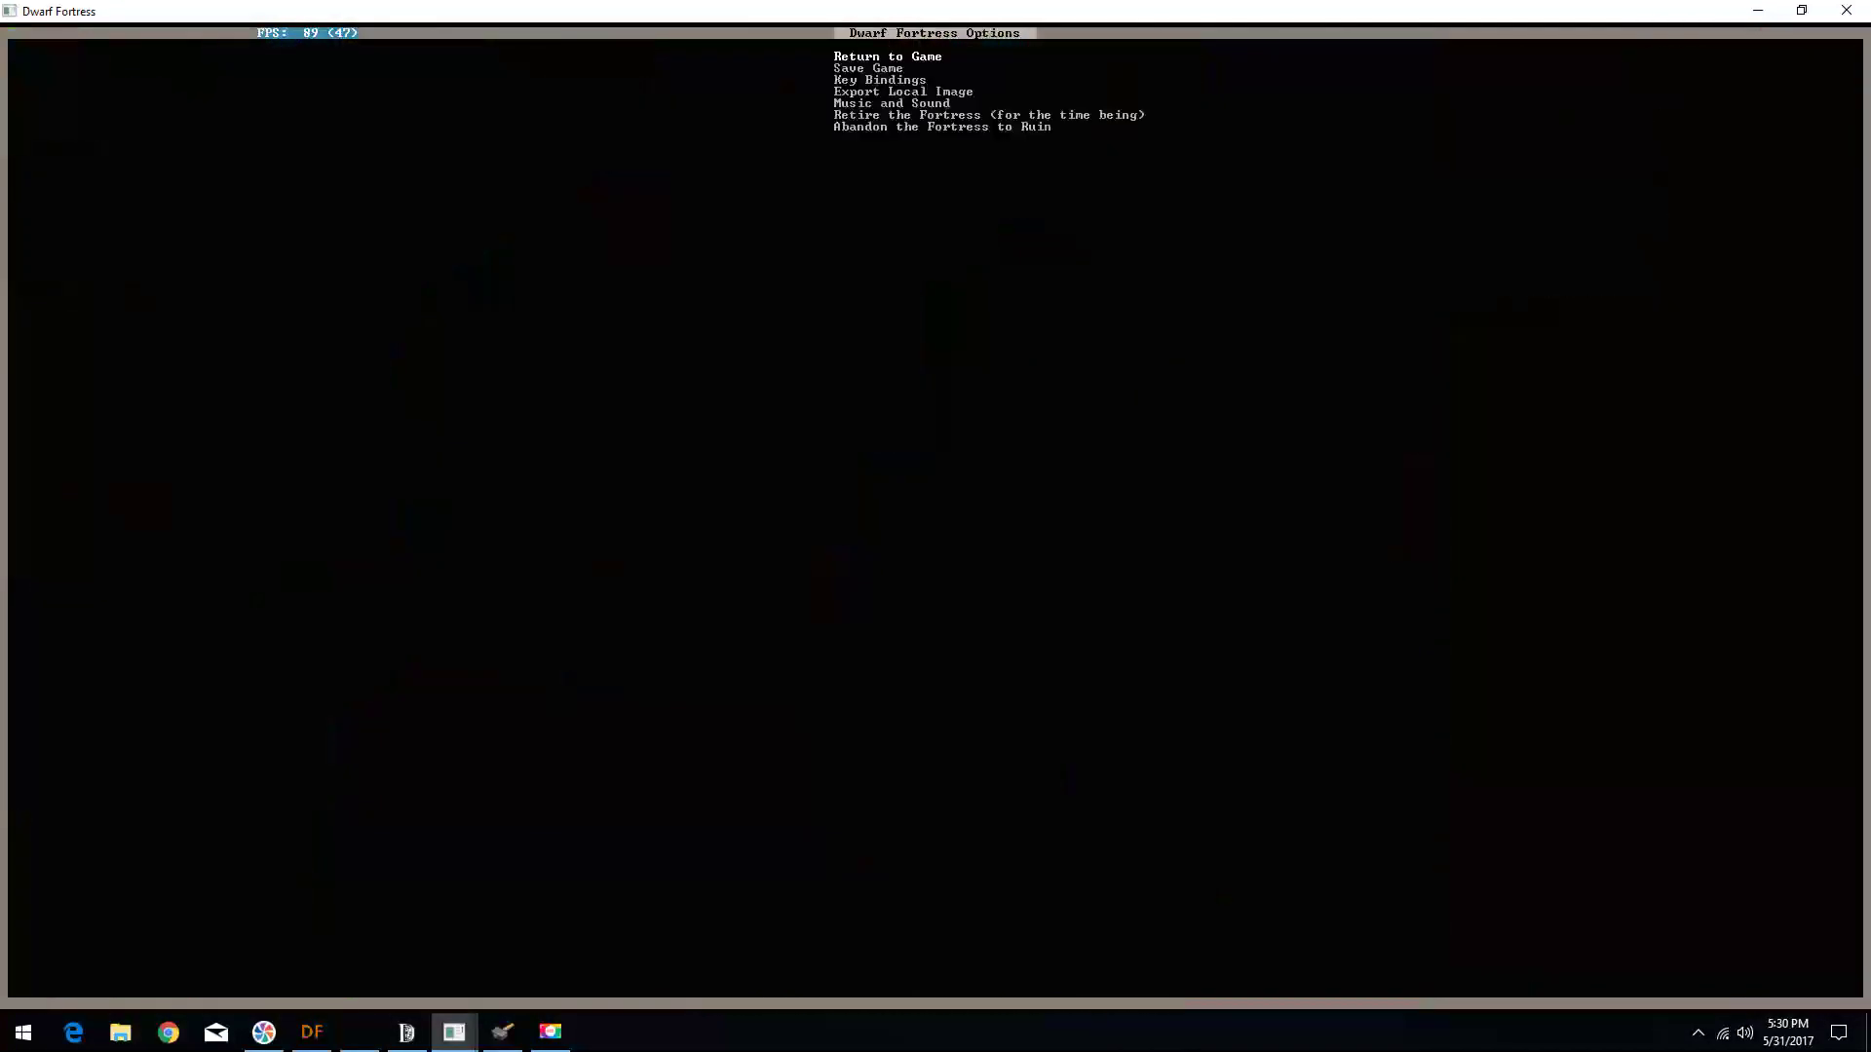
pyautogui.press('Escape')
pyautogui.press('space')
pyautogui.hotkey('shift', 'Left')
pyautogui.hotkey('shift', 'Down')
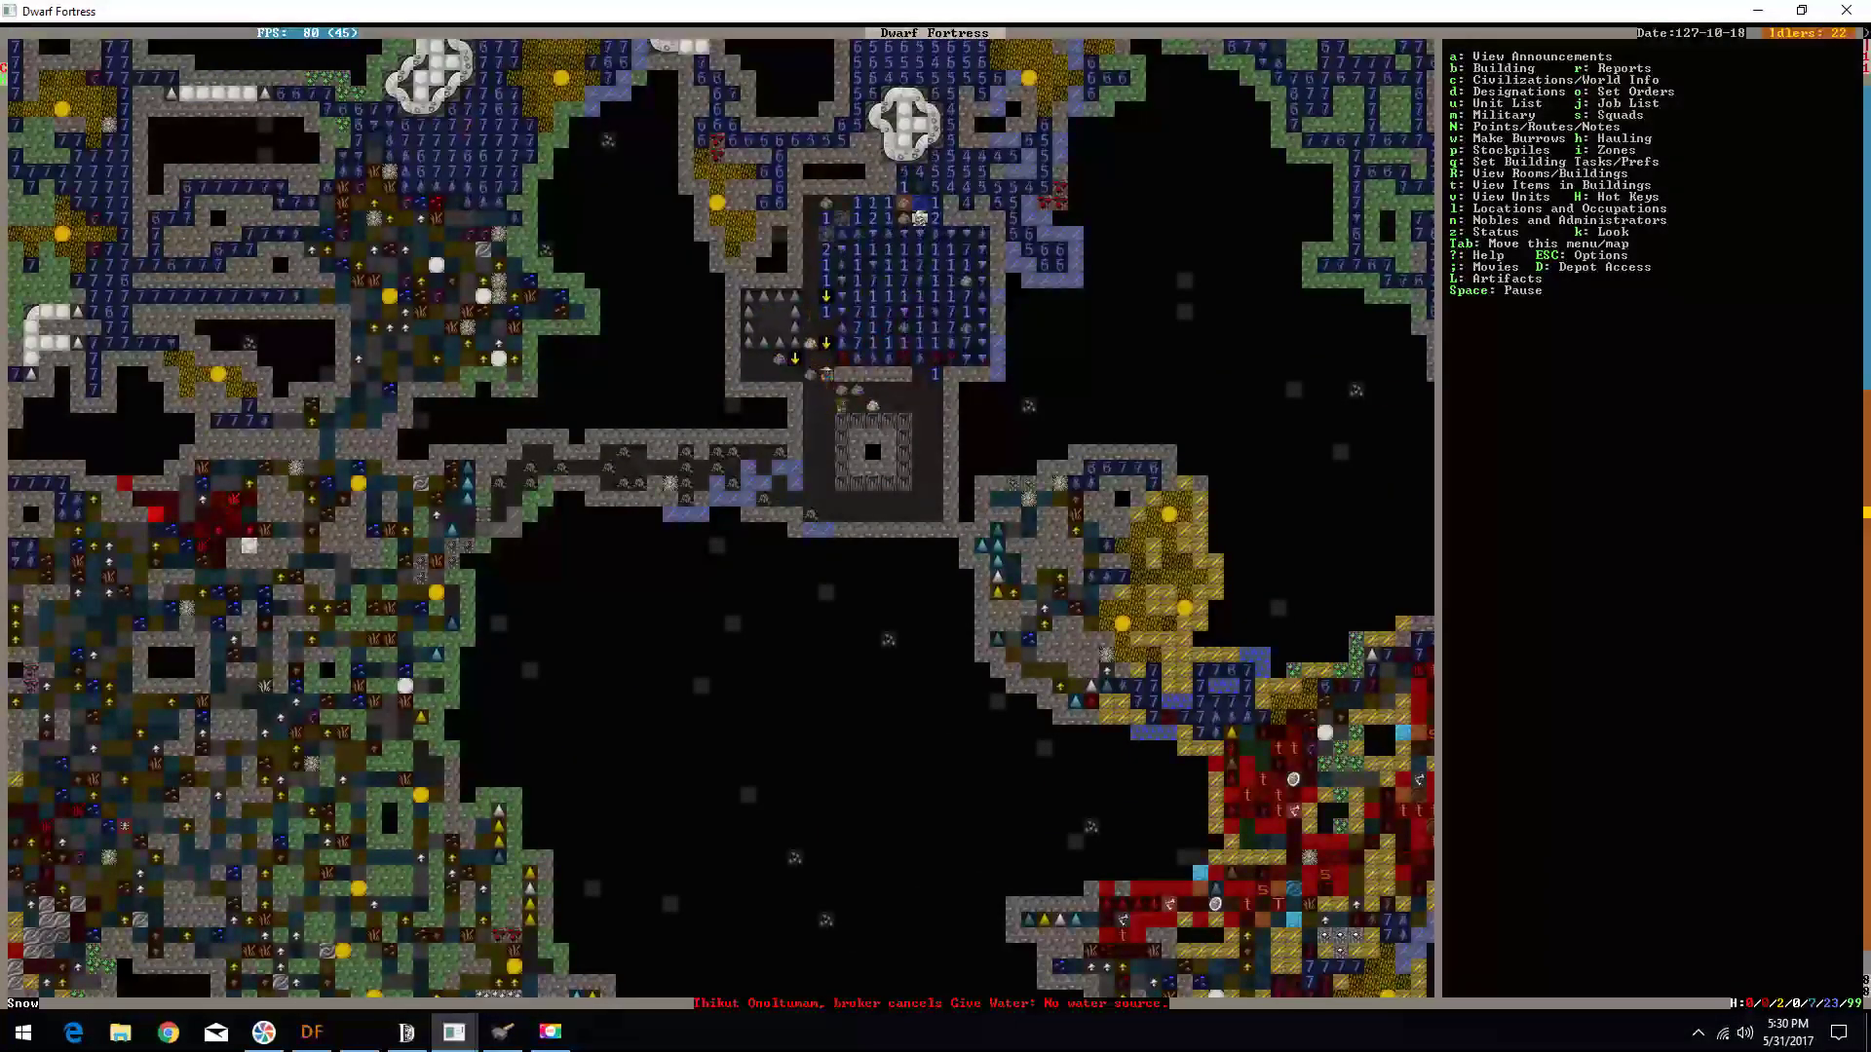
# - Designate the small stockpile room for Smooth Stone
pyautogui.hotkey('shift', '.')
pyautogui.press('d')
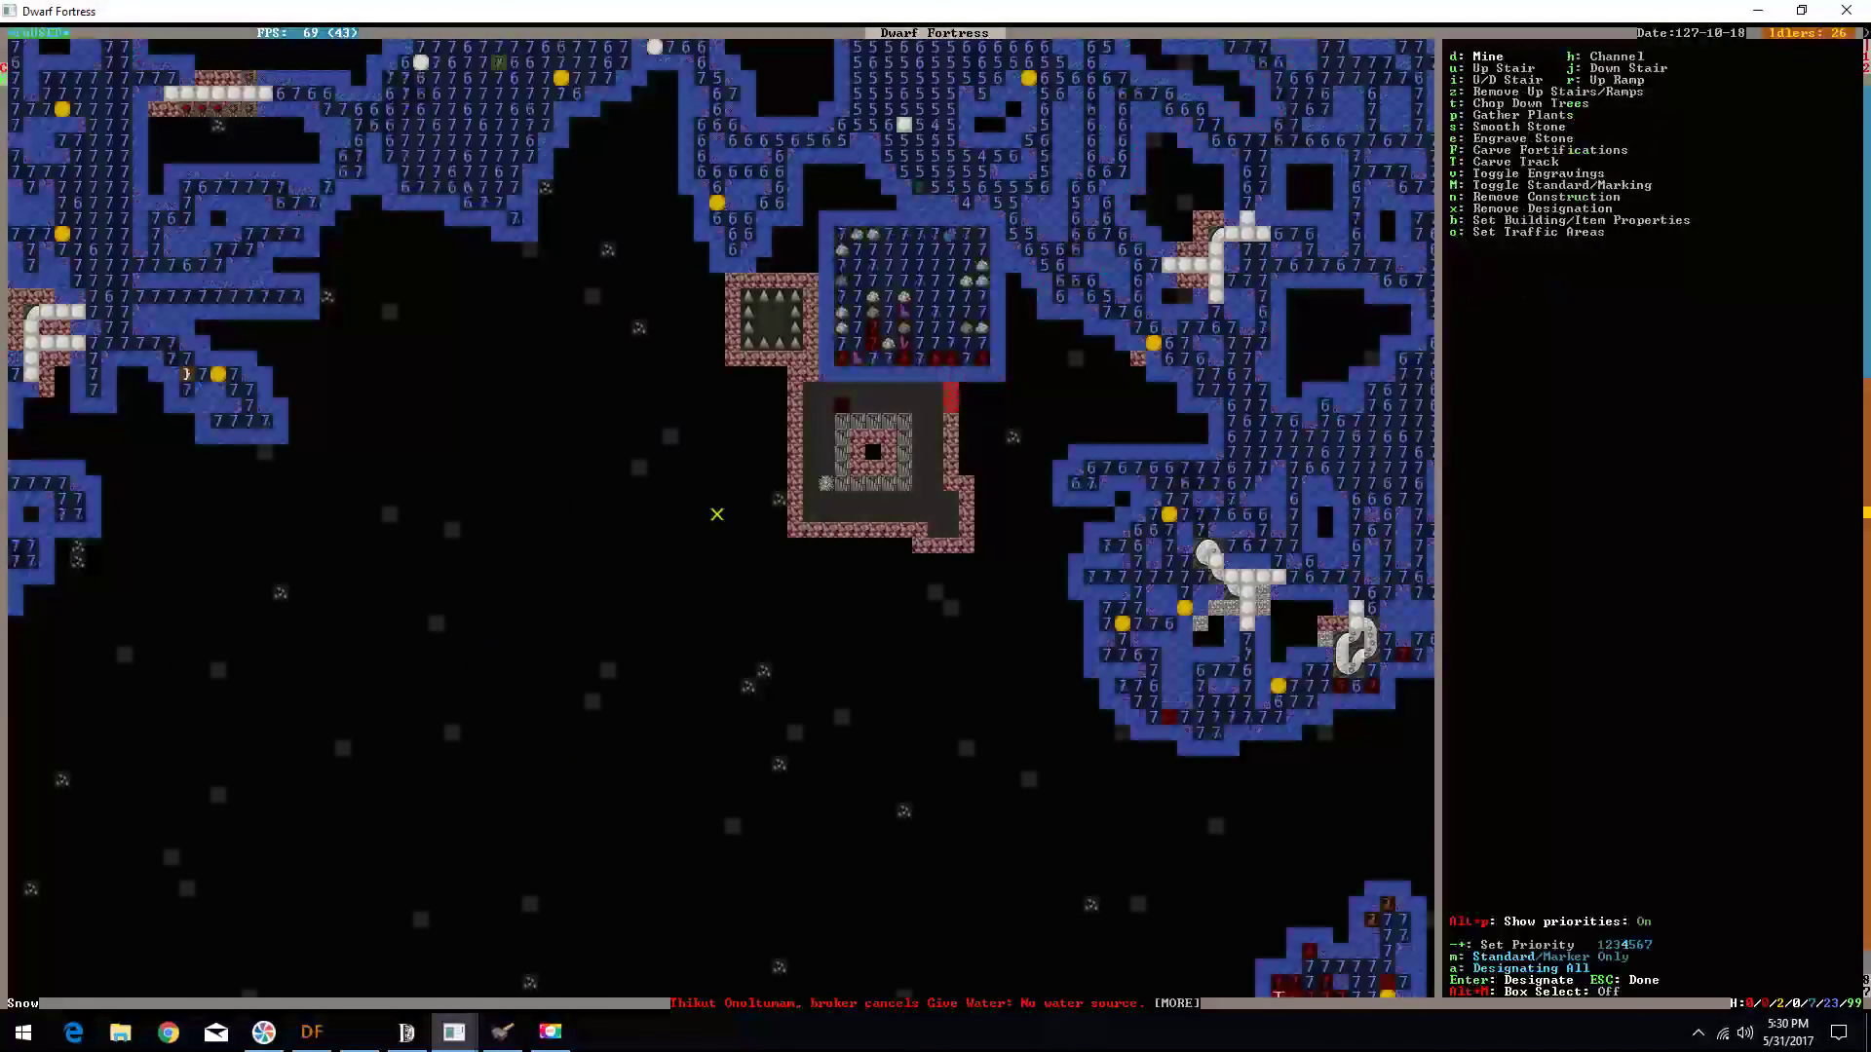
pyautogui.press('s')
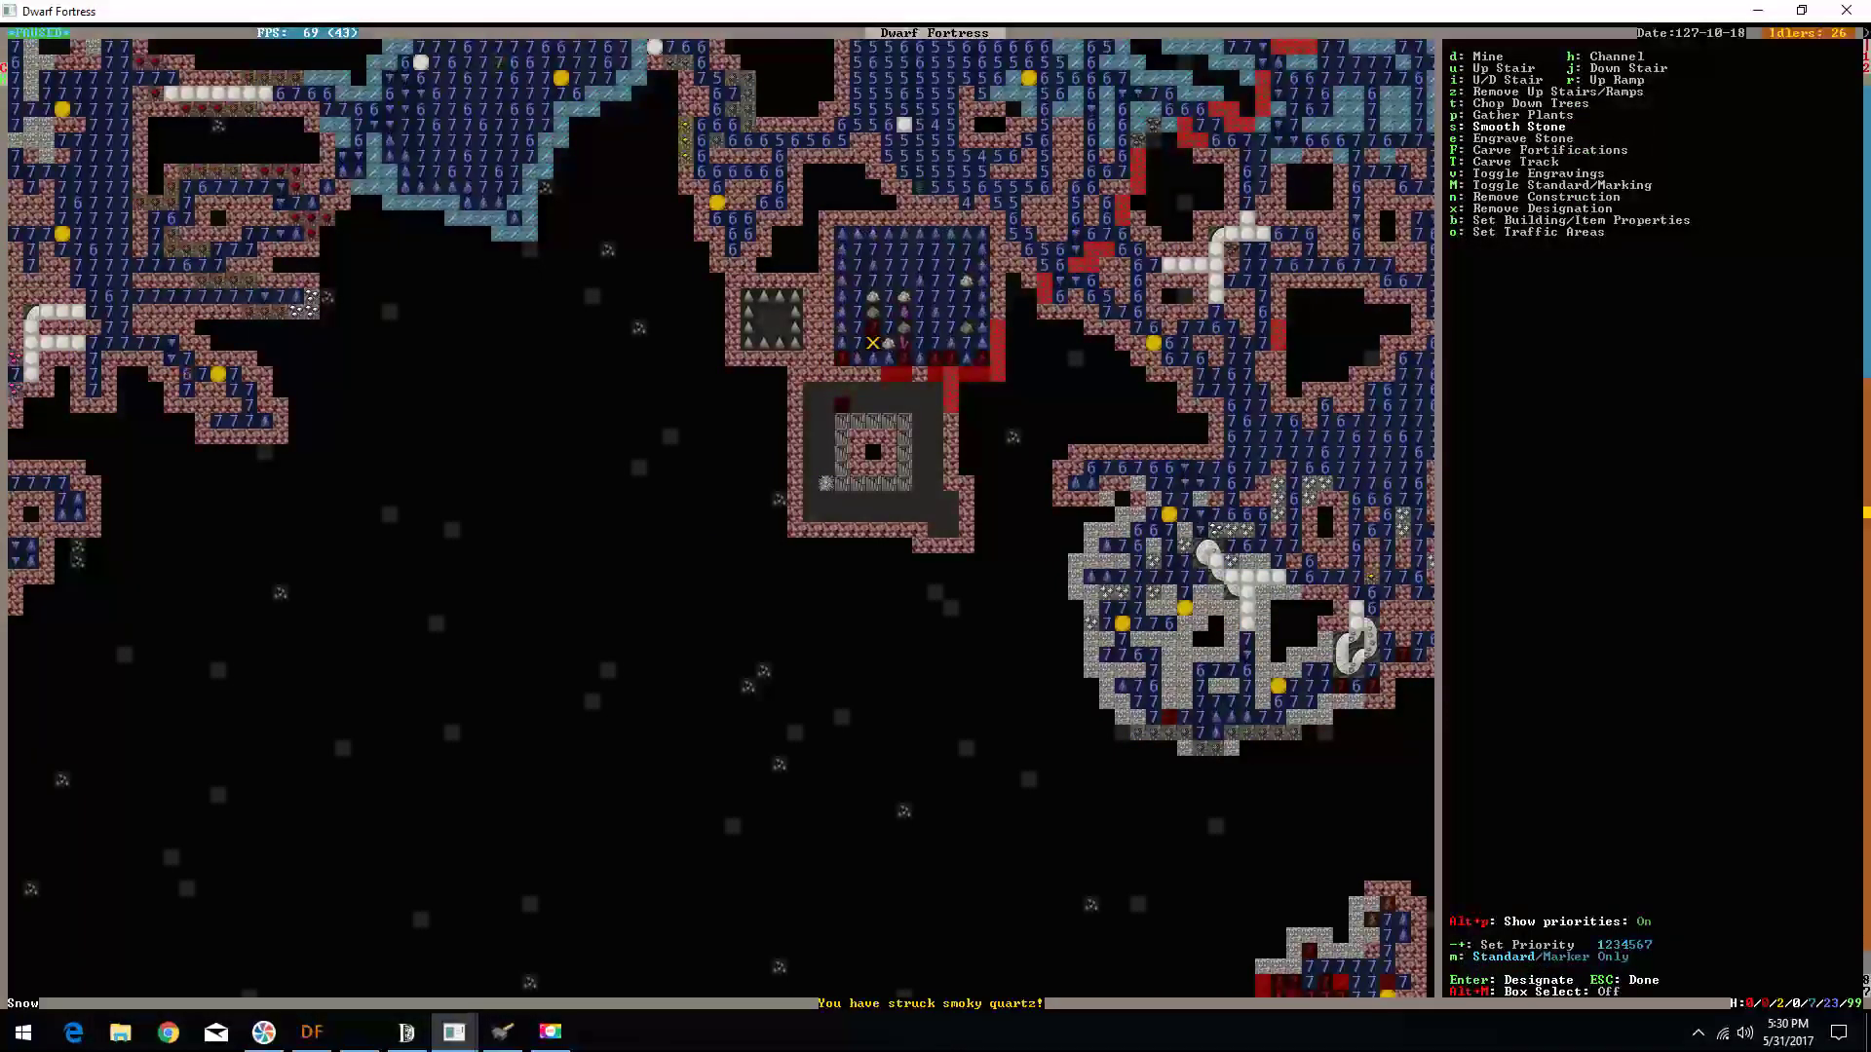
pyautogui.press('Up')
pyautogui.press('Up')
pyautogui.press('Left')
pyautogui.press('Left')
pyautogui.press('Left')
pyautogui.press('Return')
pyautogui.press('Left')
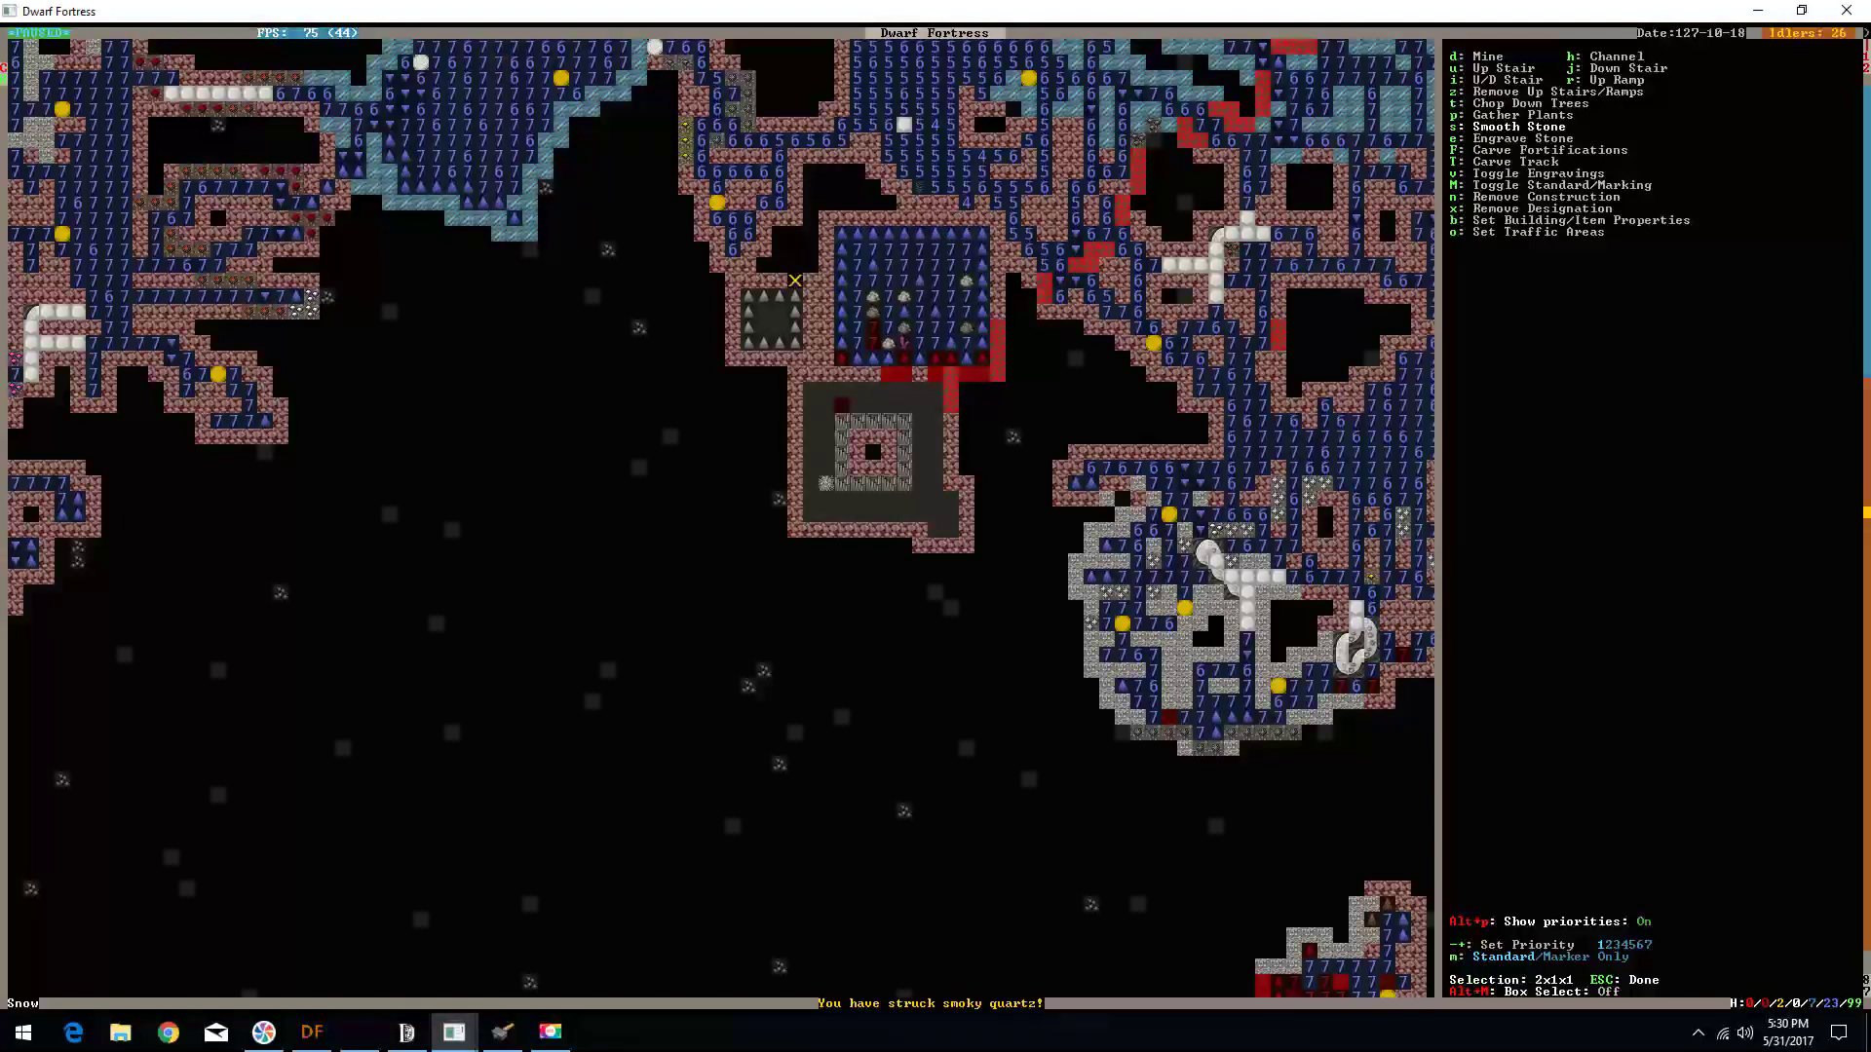
pyautogui.press('Return')
pyautogui.press('Down')
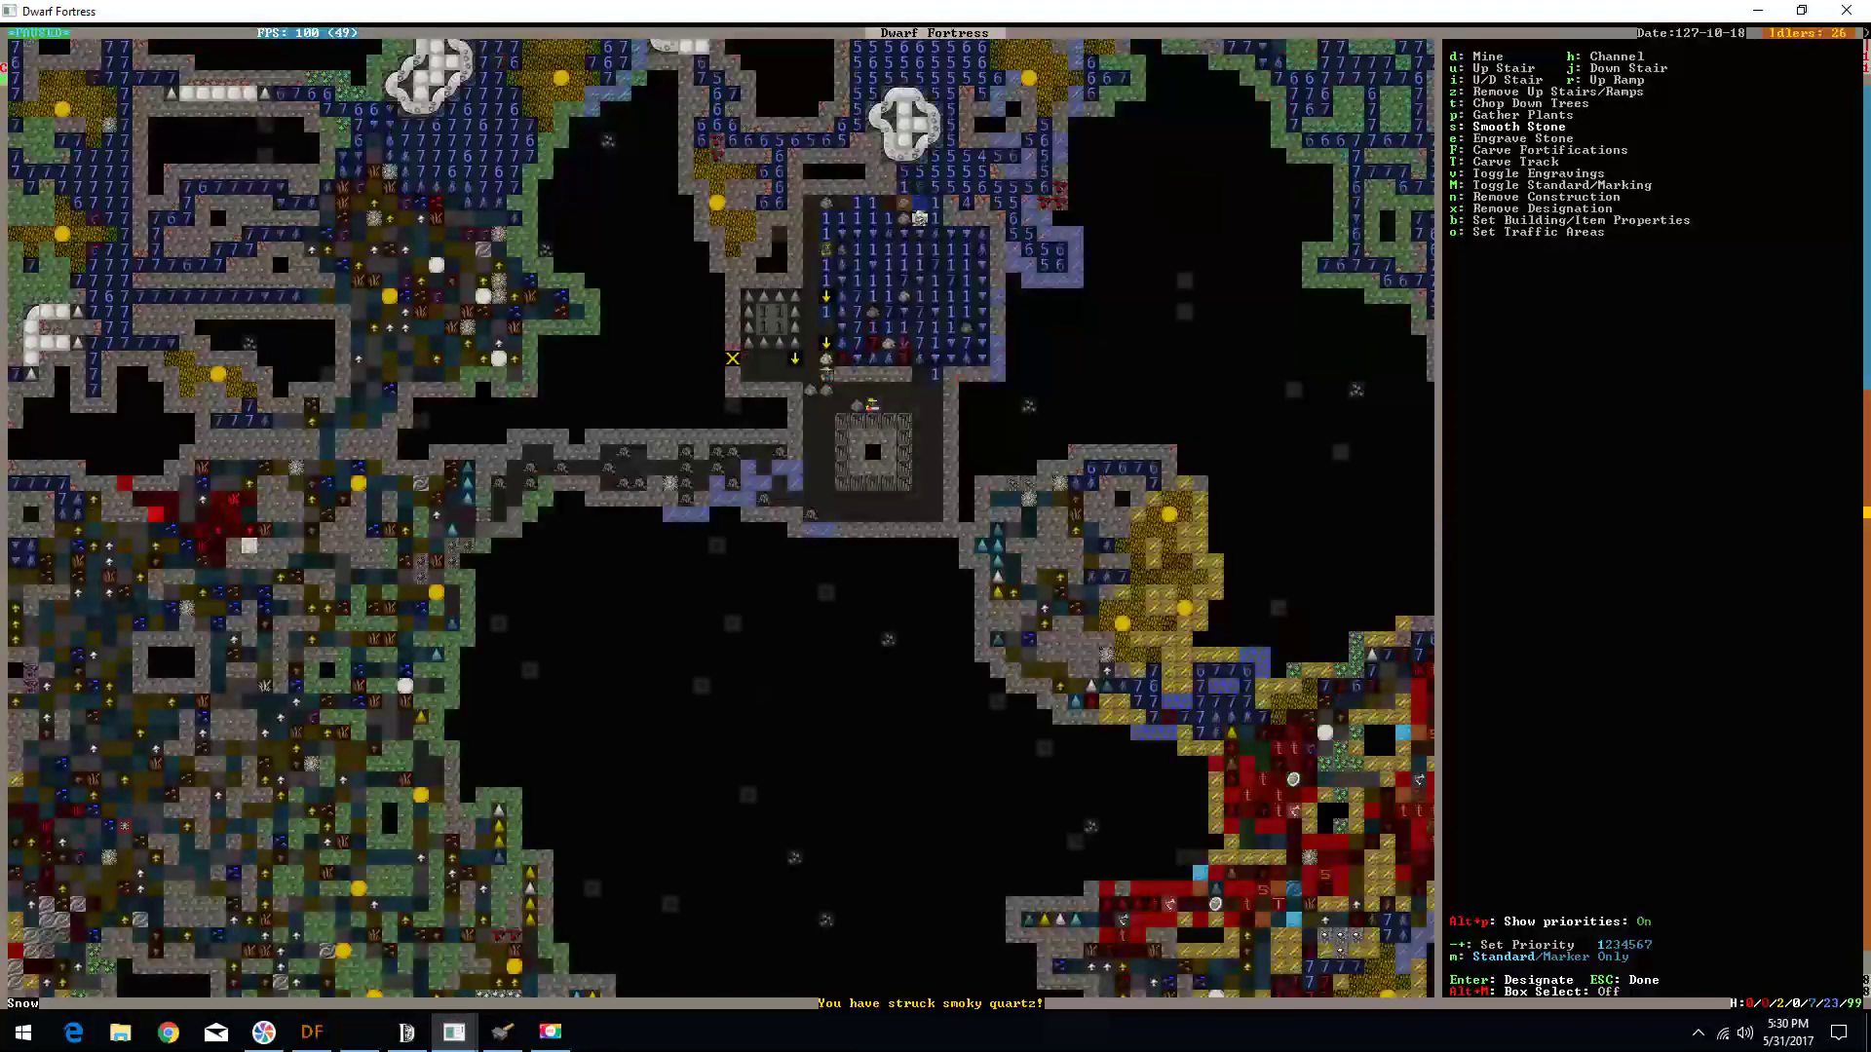
pyautogui.press('Escape')
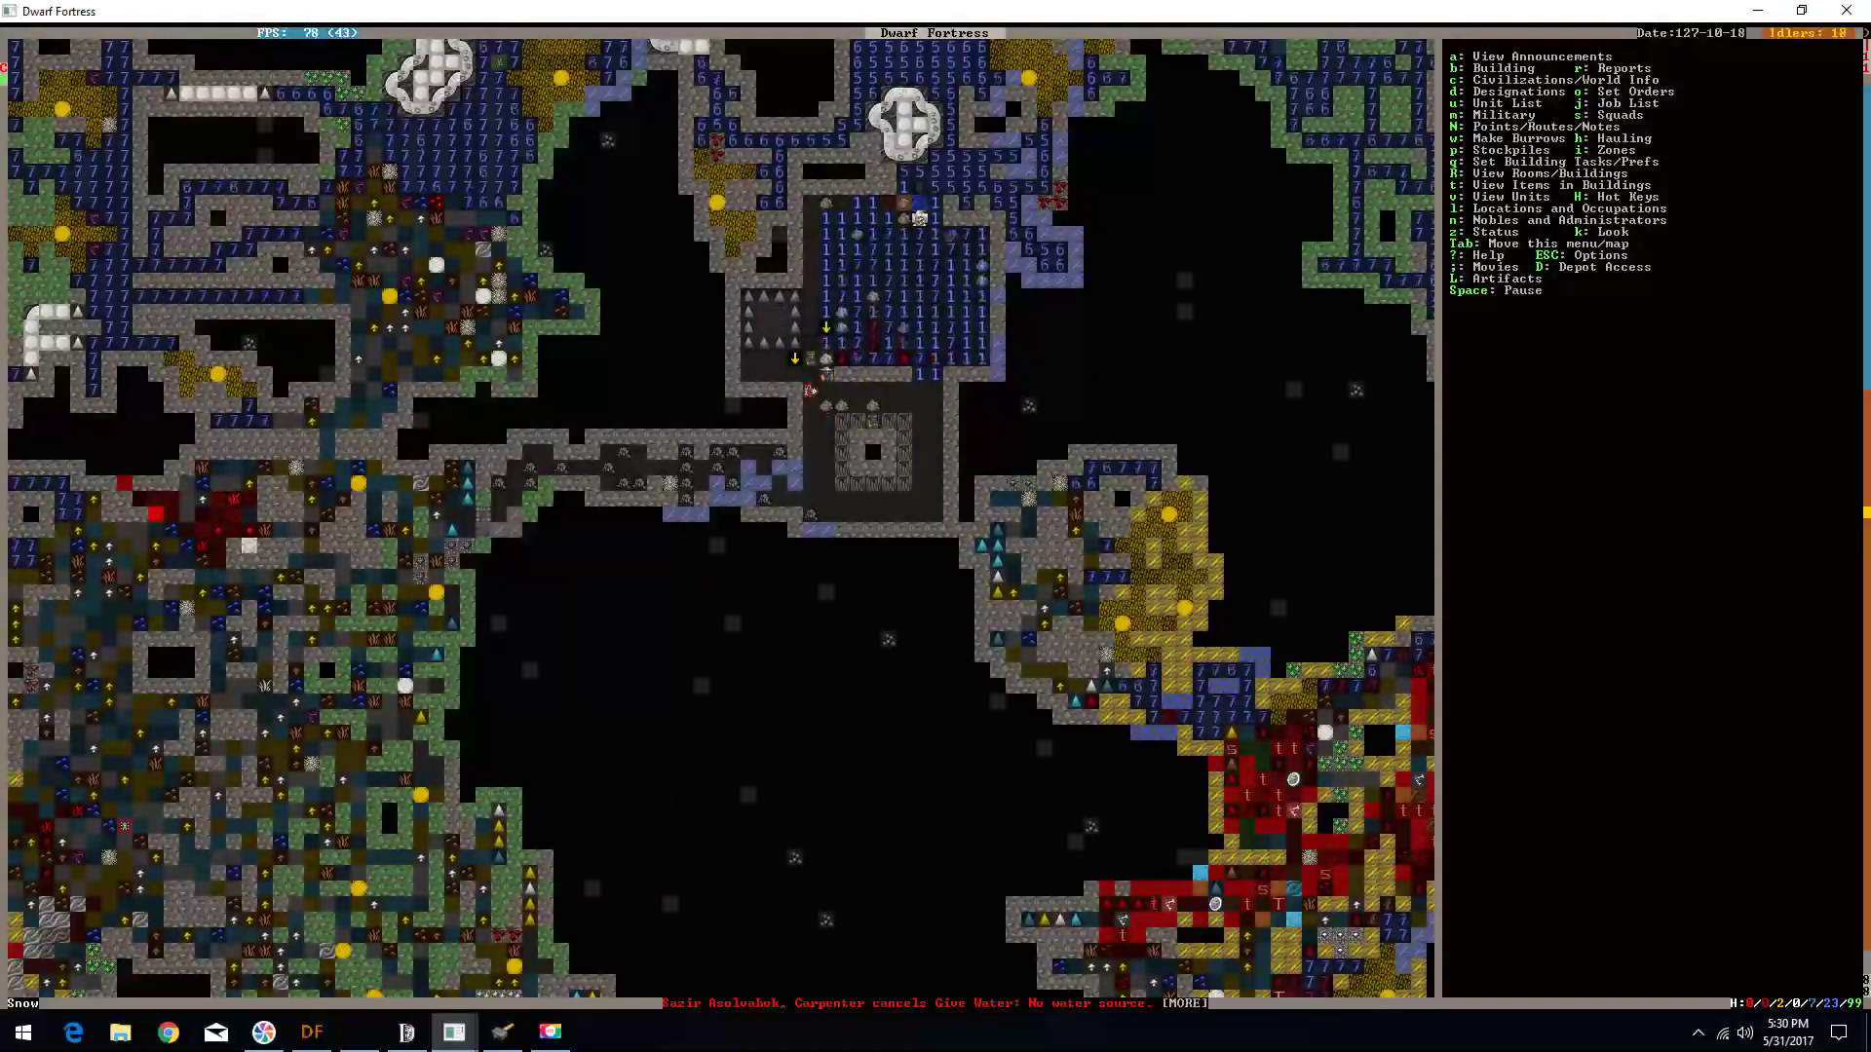
# - Move to another z-level and show the list of buildable structures
pyautogui.hotkey('shift', '.')
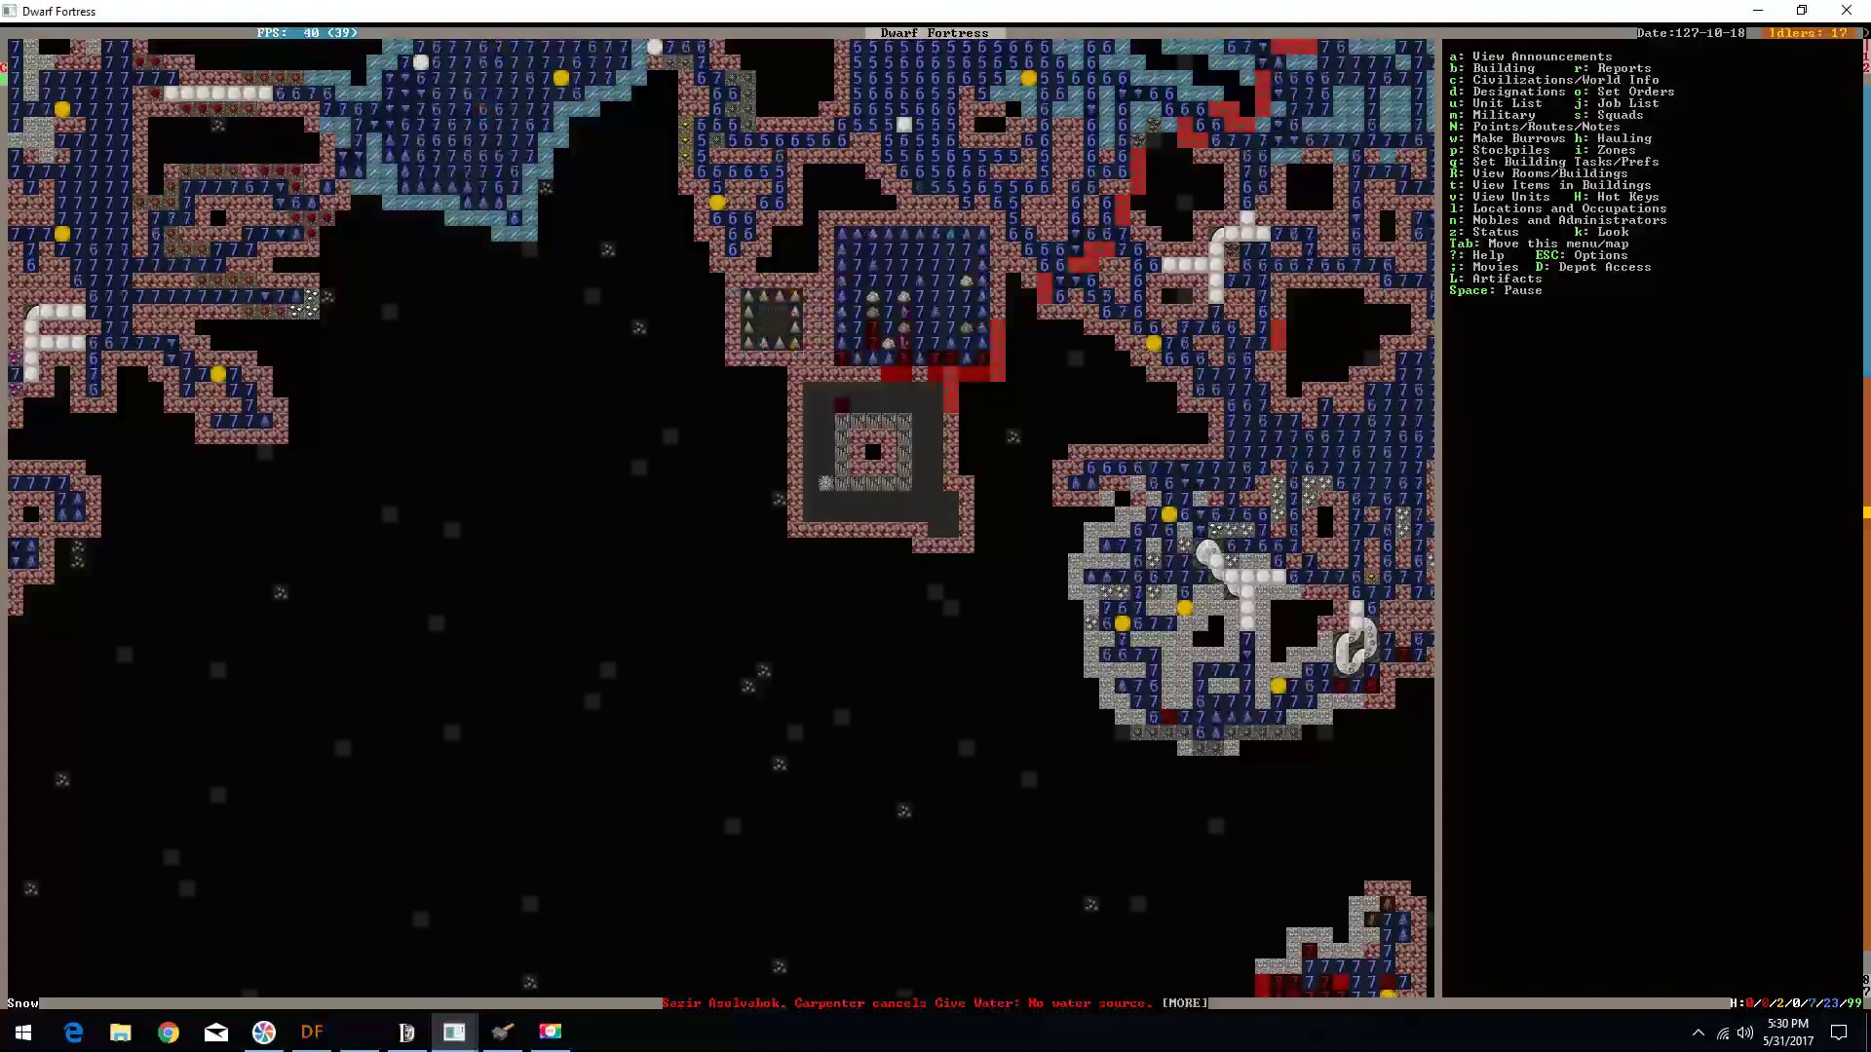
pyautogui.press('>')
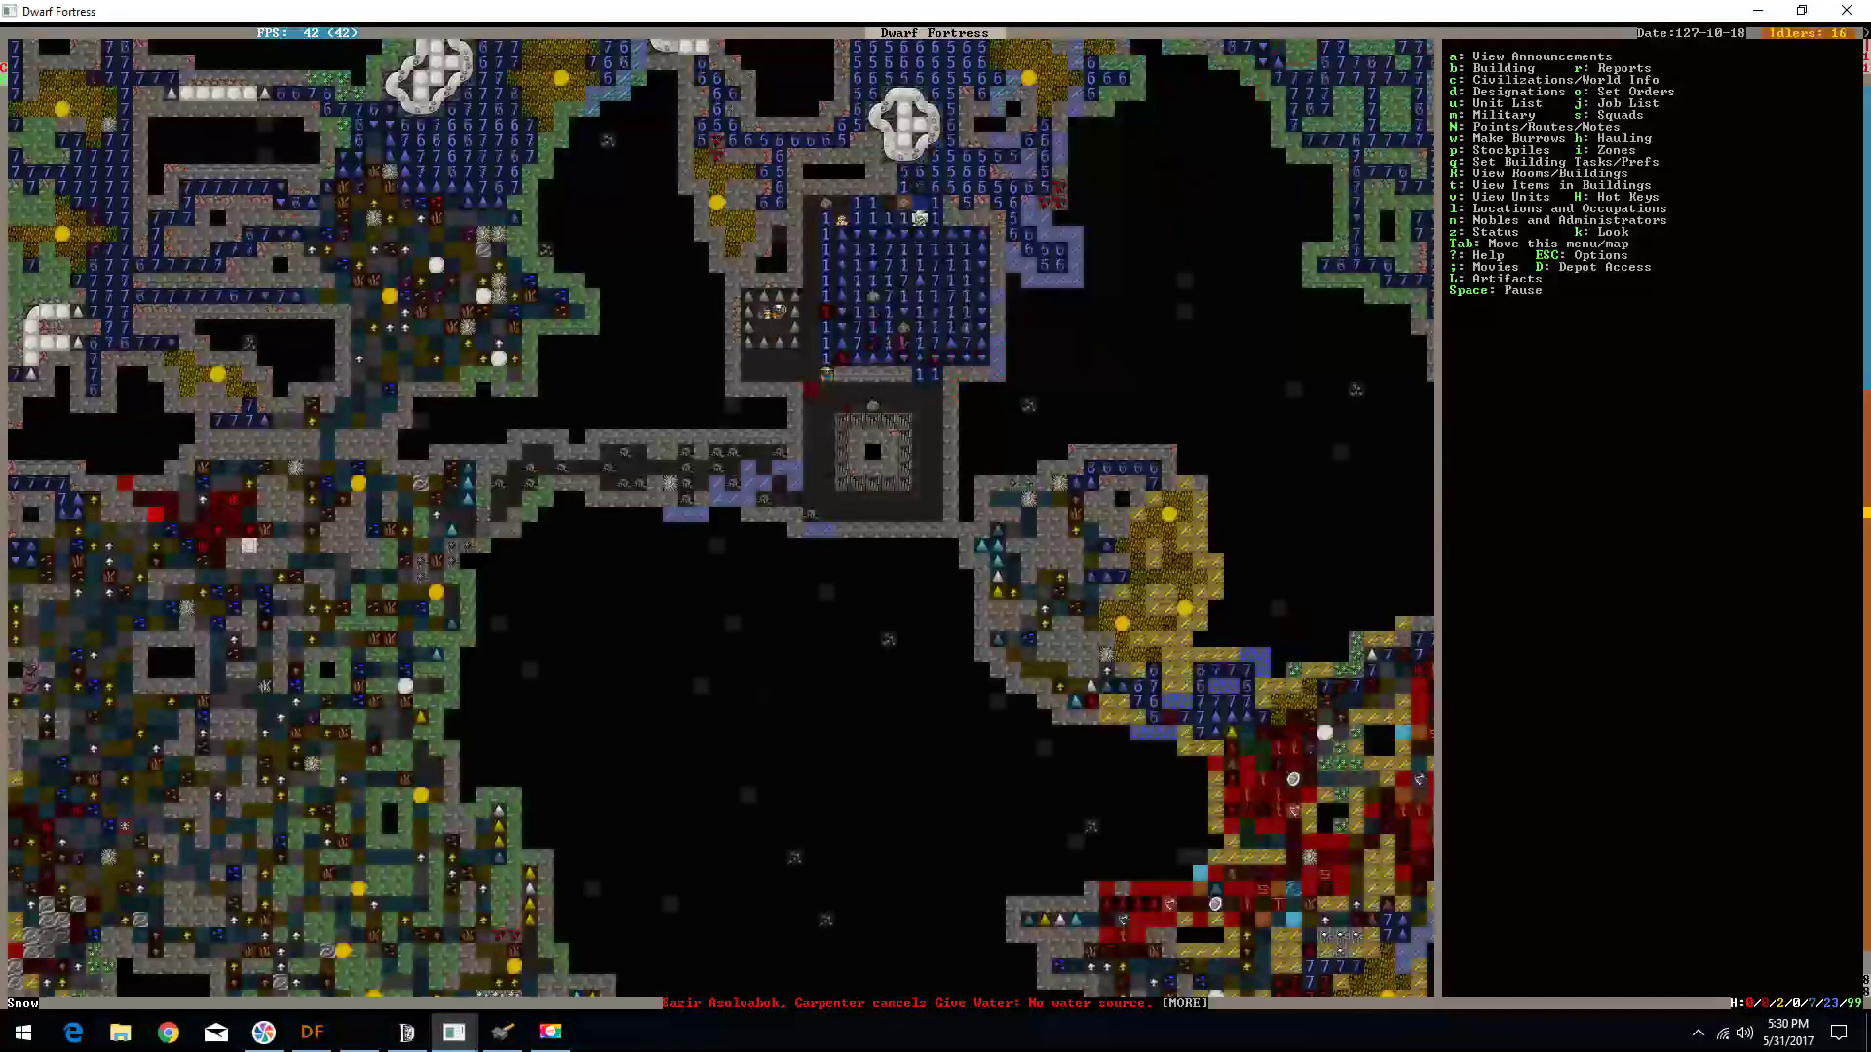
pyautogui.press('b')
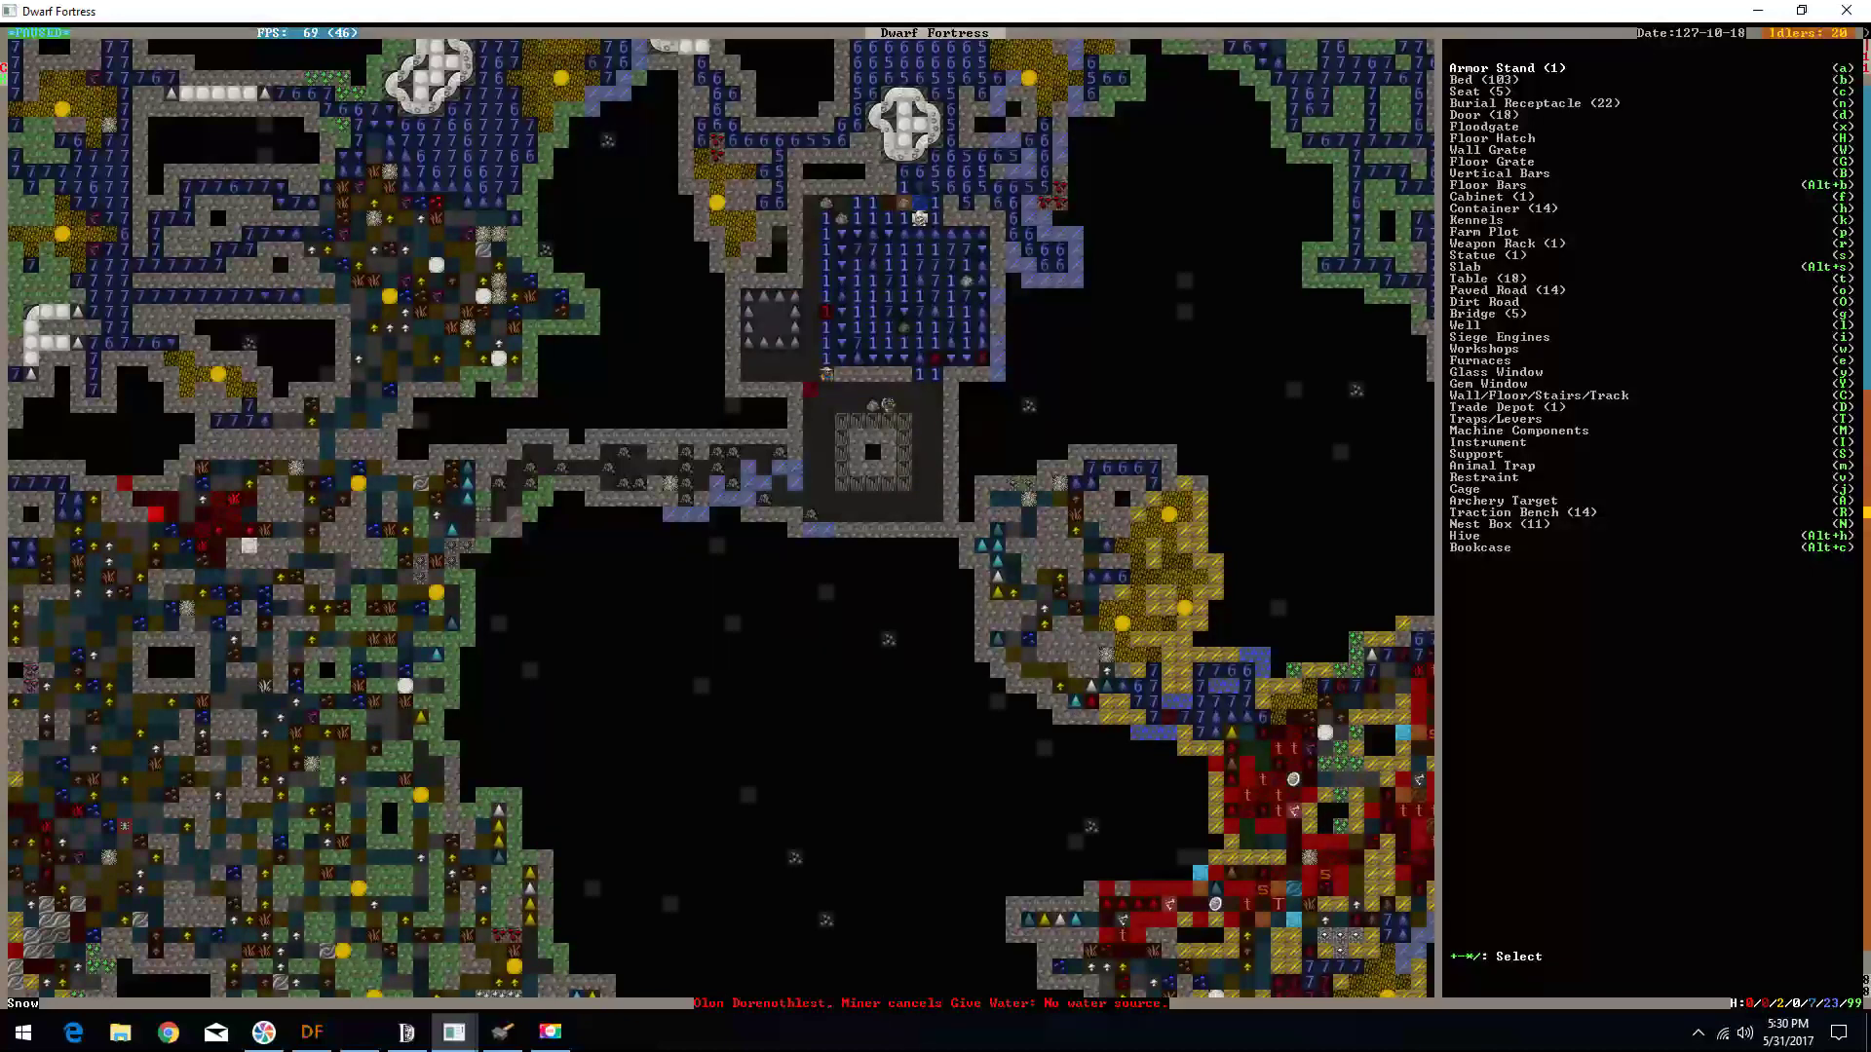
pyautogui.hotkey('shift', 'm')
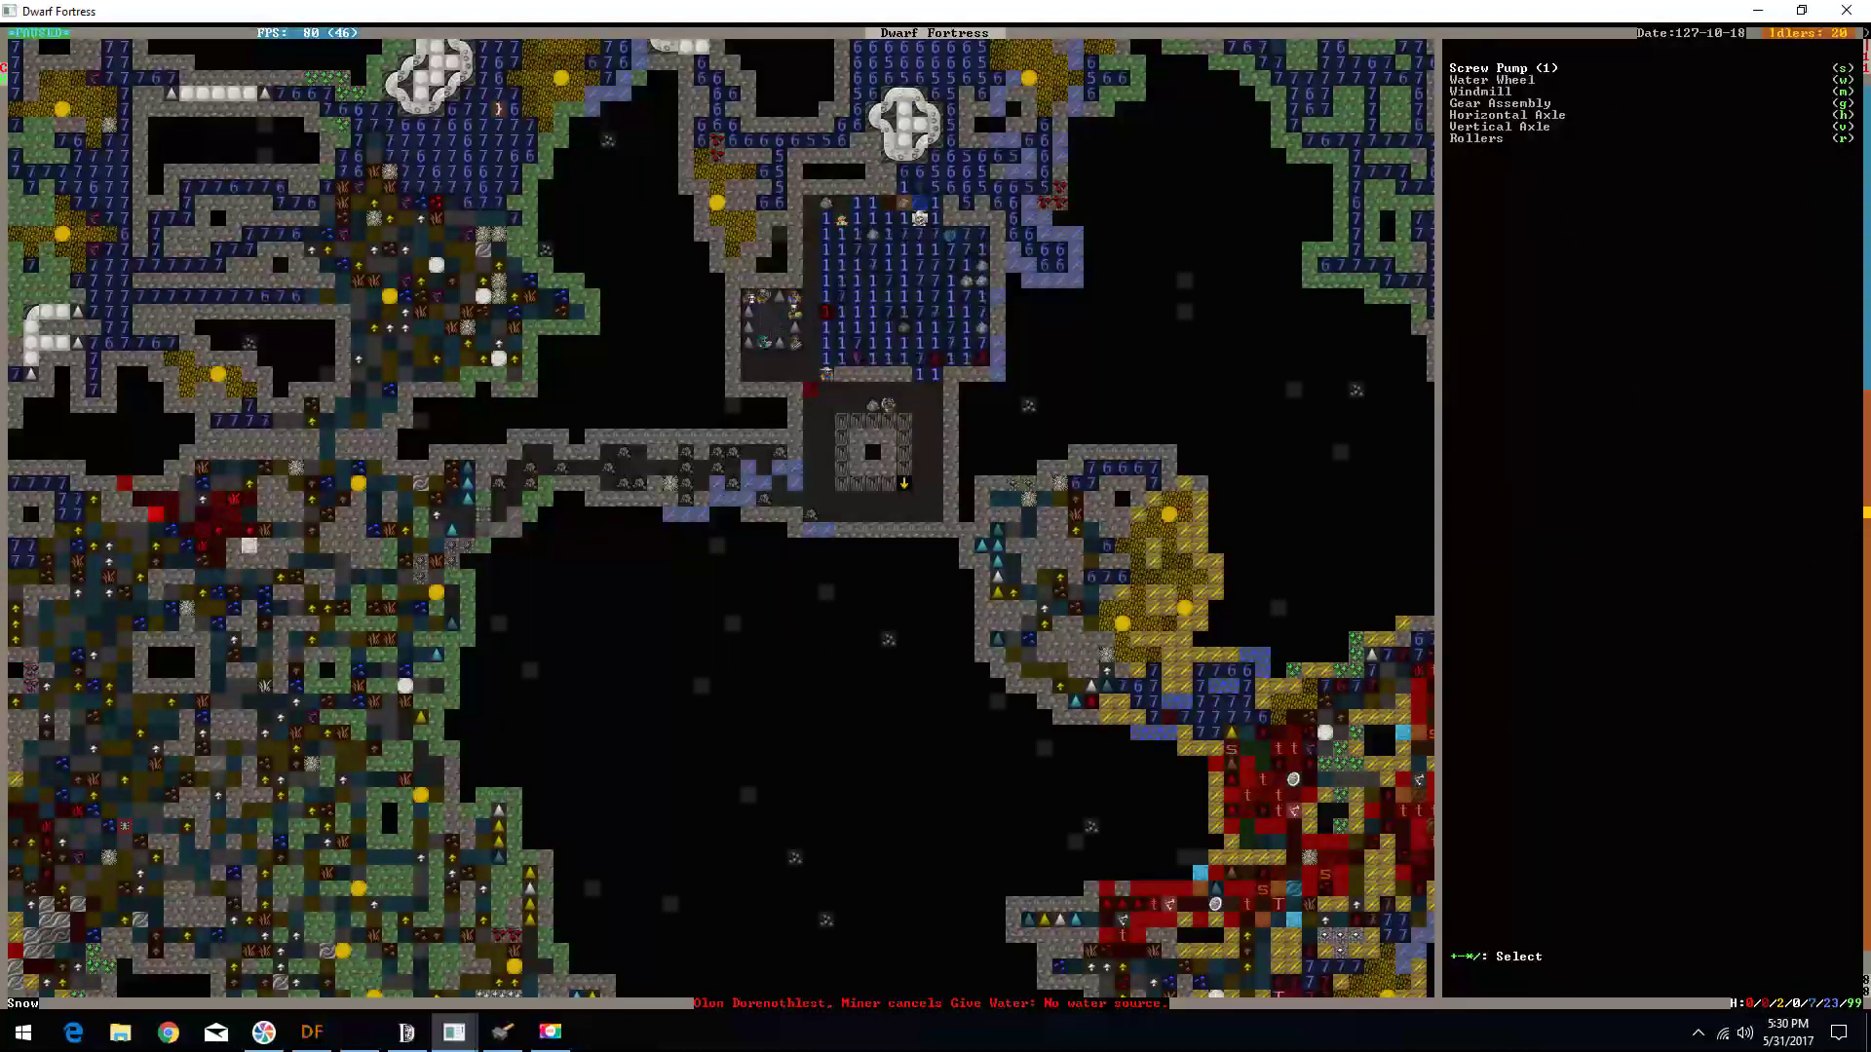
pyautogui.press('s')
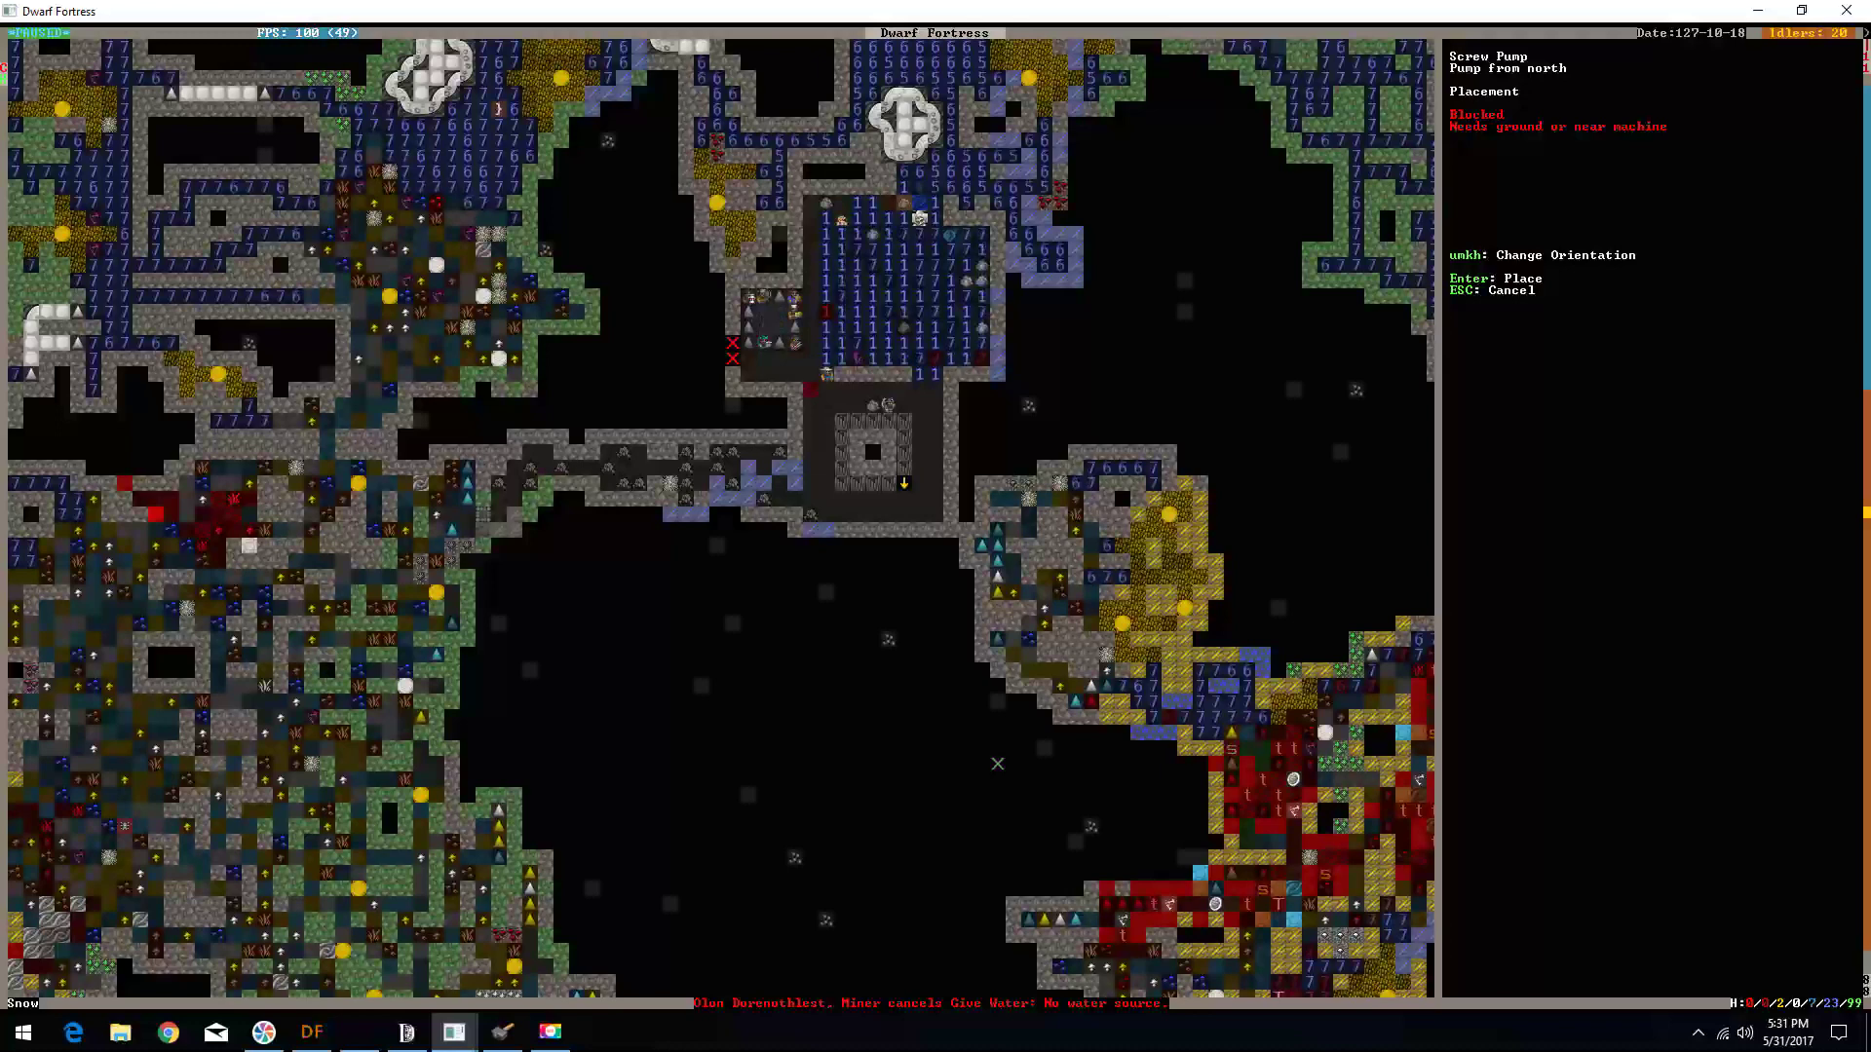
pyautogui.press('k')
pyautogui.press('Up')
pyautogui.press('Up')
pyautogui.press('Up')
pyautogui.press('Right')
pyautogui.press('Right')
pyautogui.press('Right')
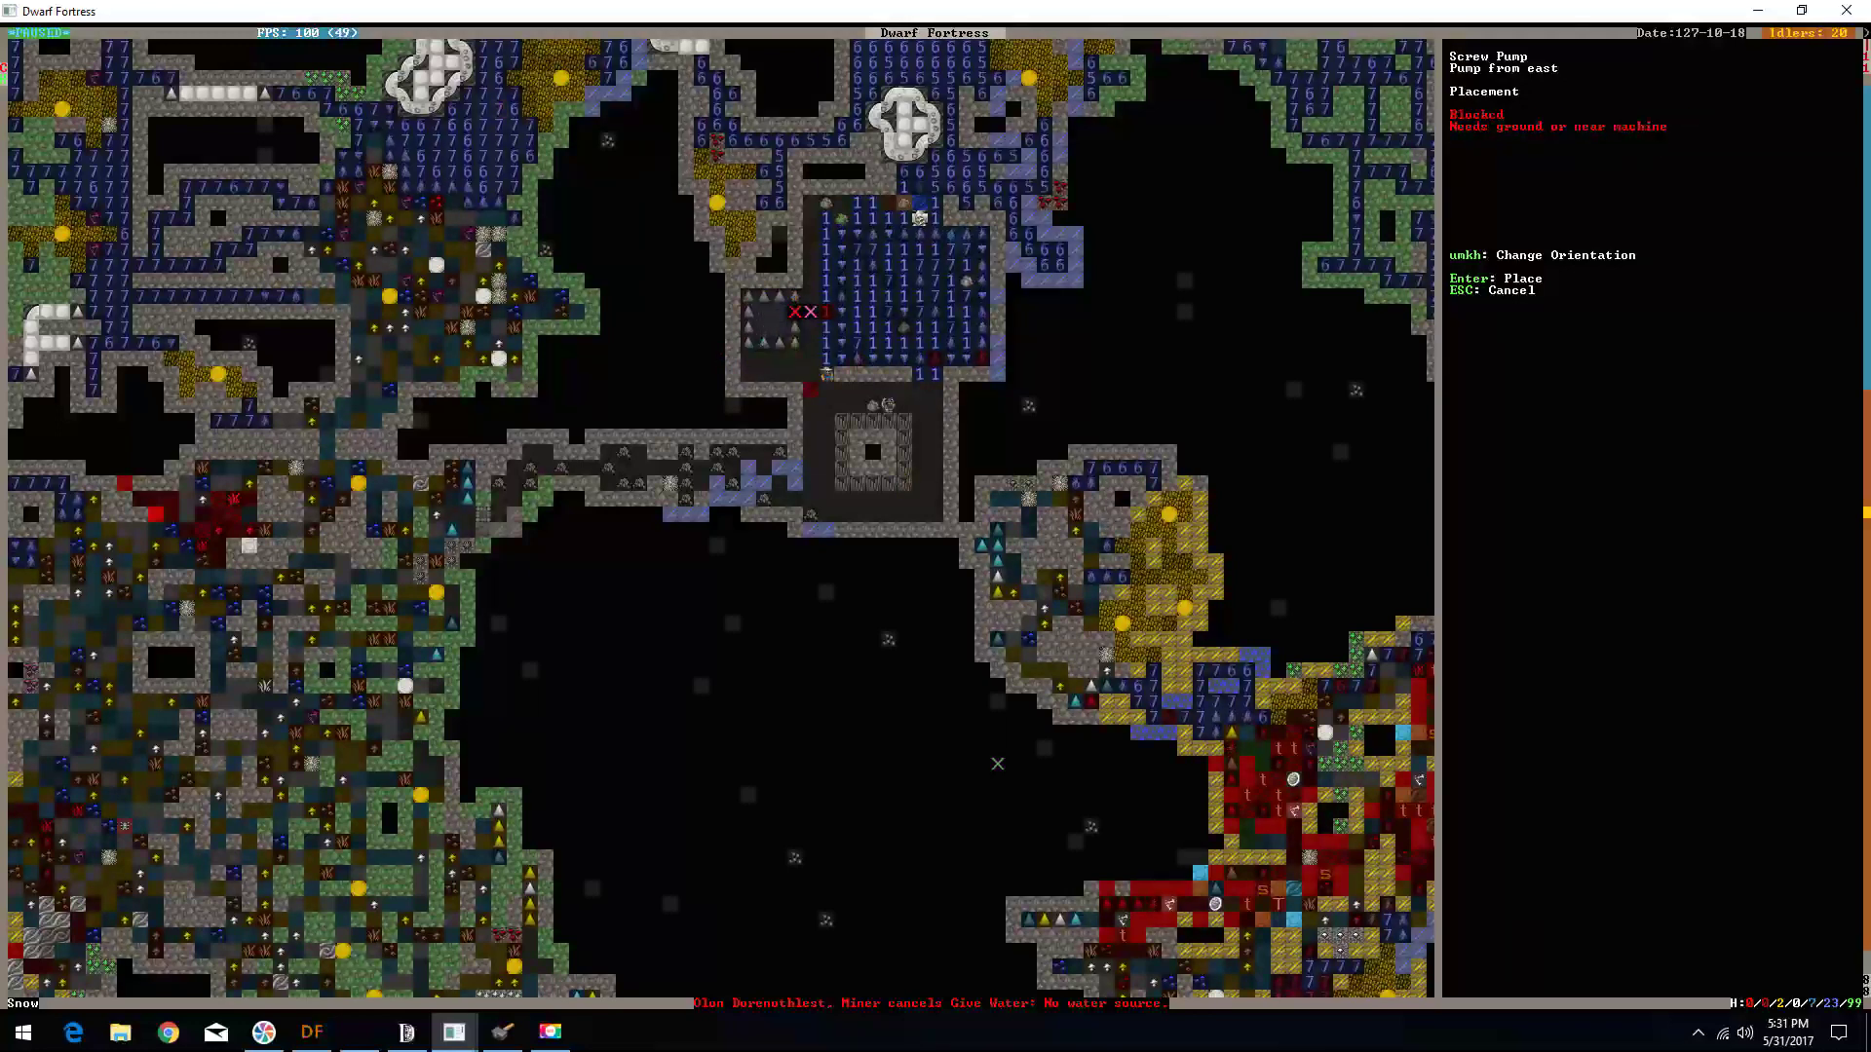
pyautogui.press('Left')
pyautogui.press('Down')
pyautogui.press('Down')
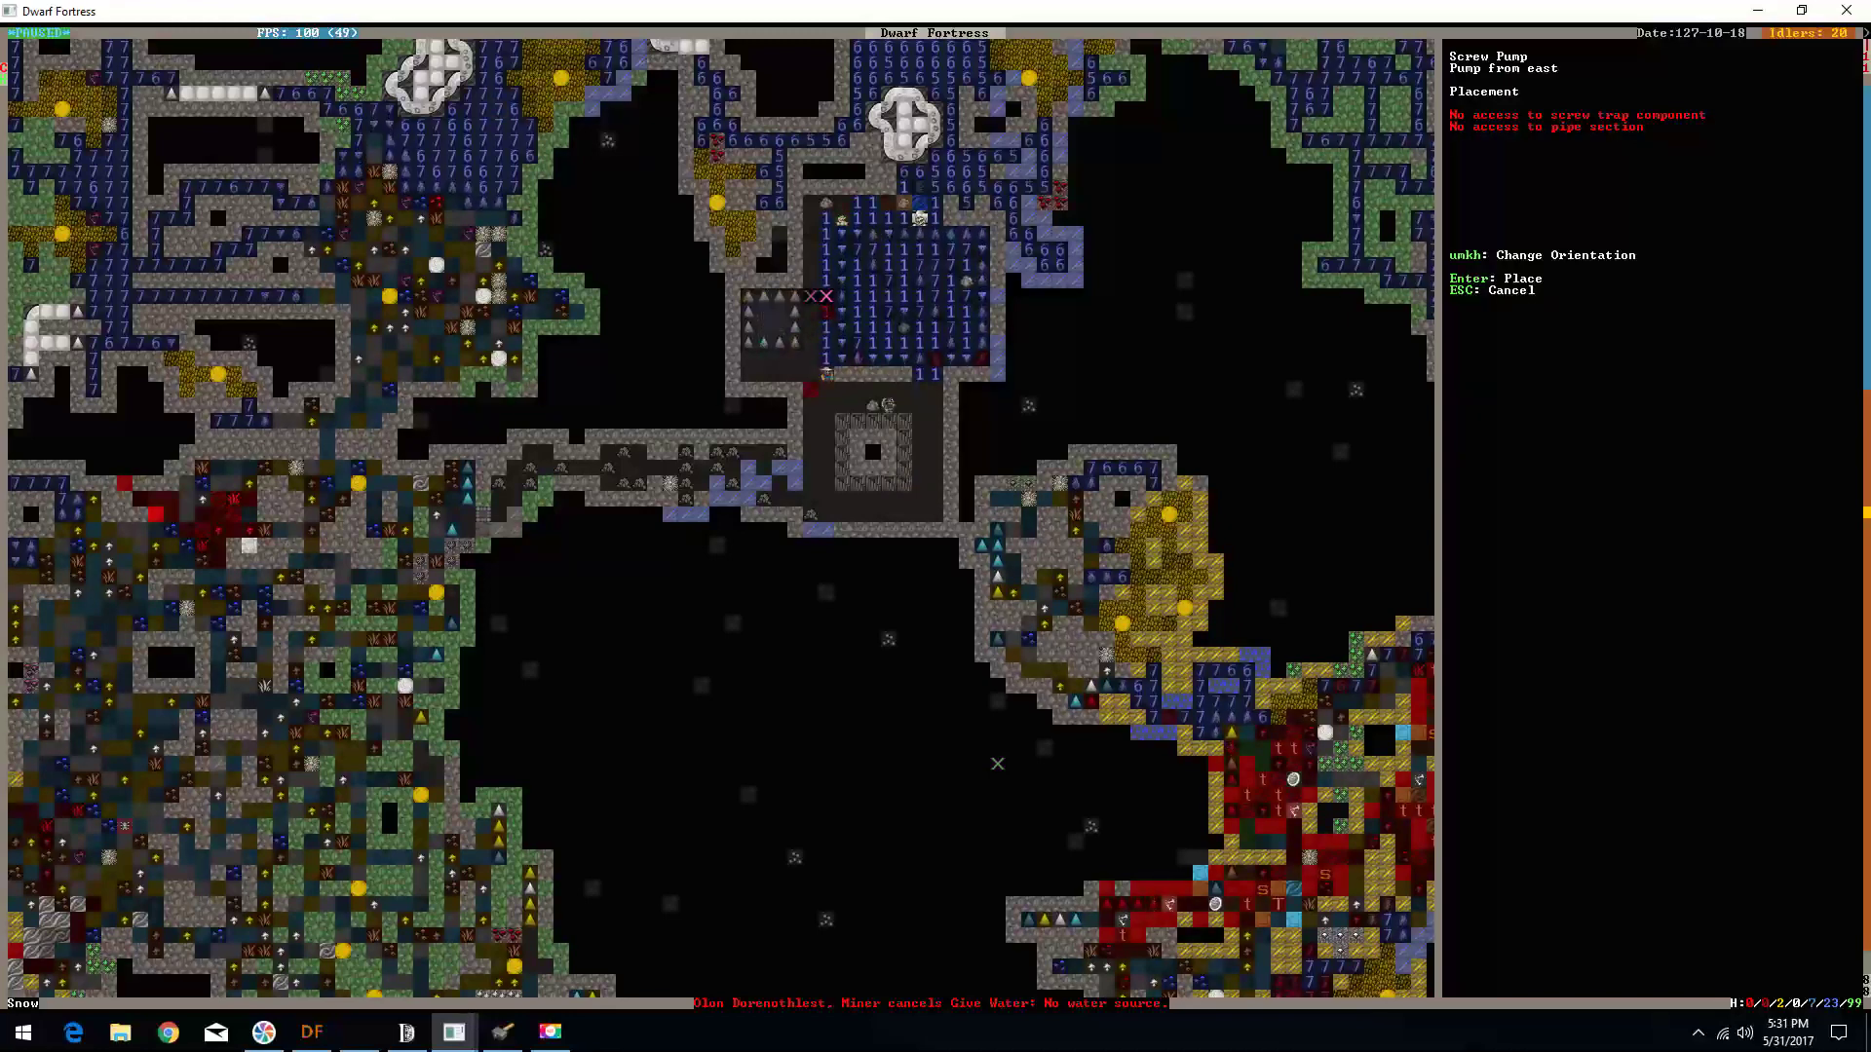
pyautogui.press('Left')
pyautogui.press('Down')
pyautogui.press('Down')
pyautogui.hotkey('shift', '.')
pyautogui.hotkey('shift', ',')
pyautogui.hotkey('shift', '.')
pyautogui.hotkey('shift', ',')
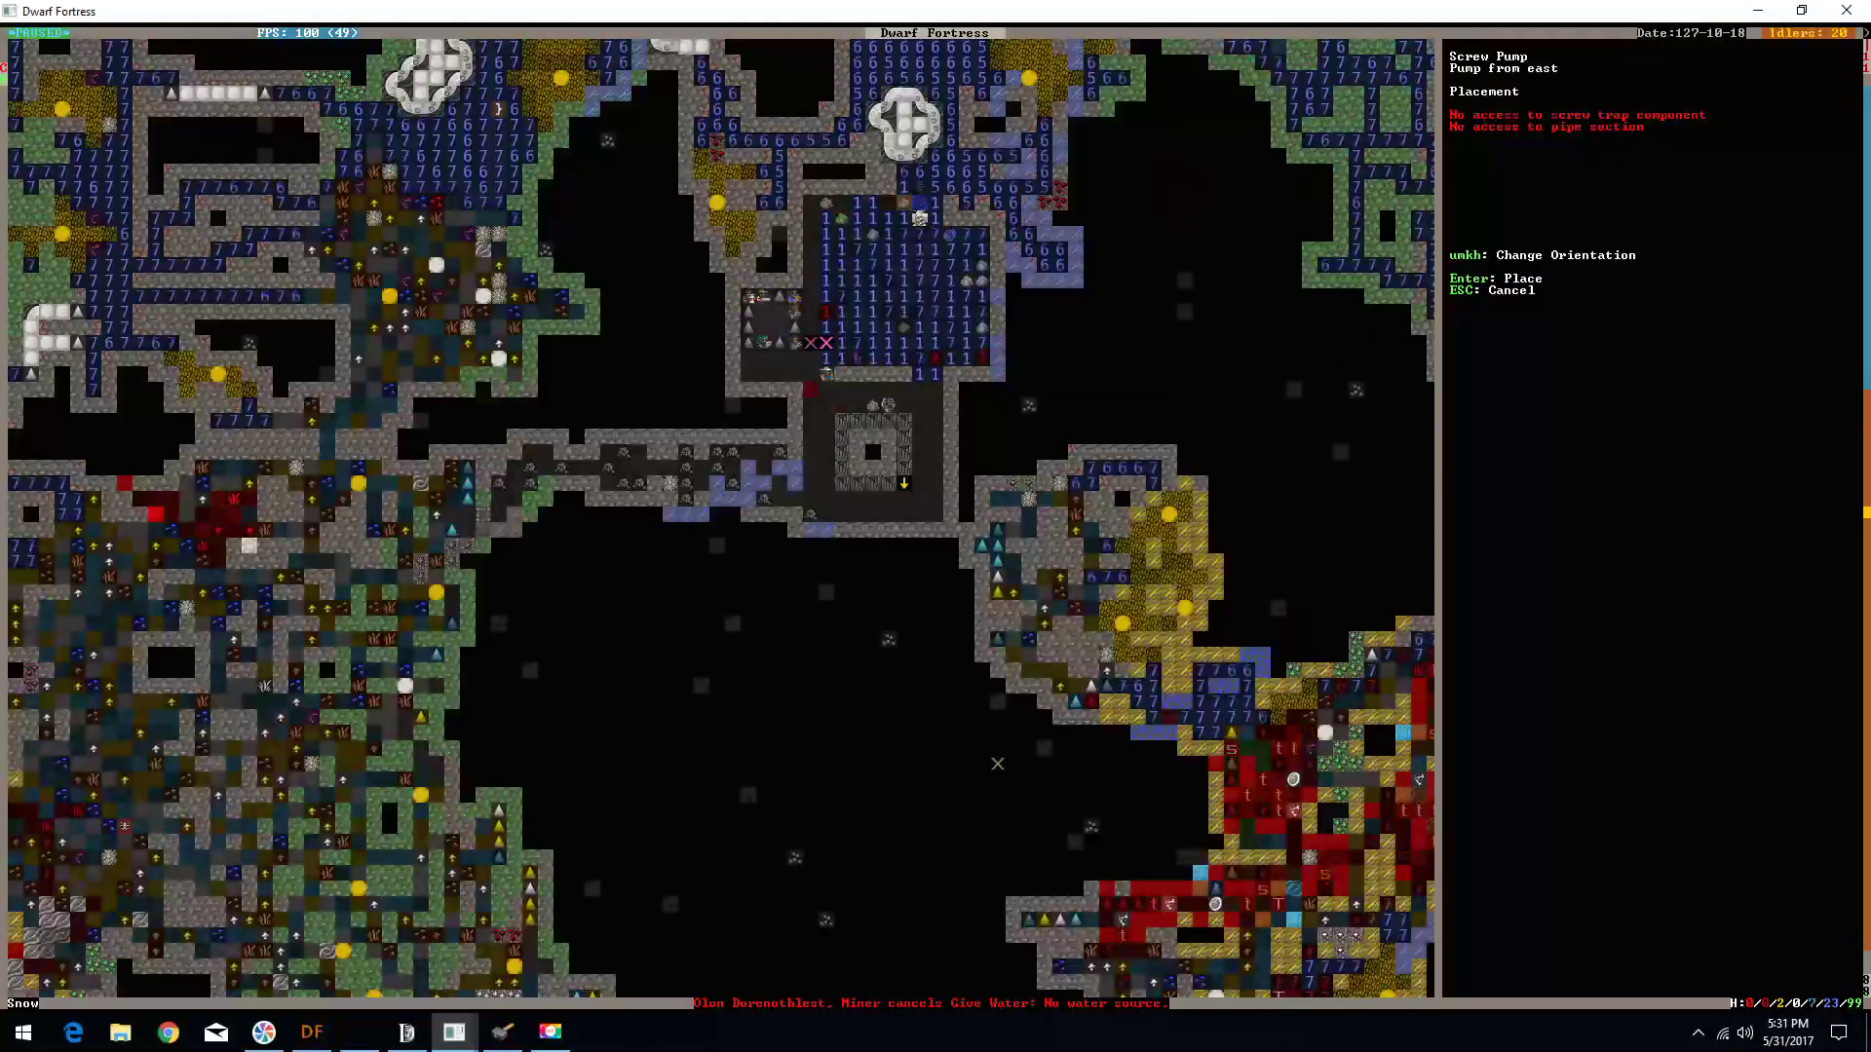
pyautogui.press('Escape')
pyautogui.press('Escape')
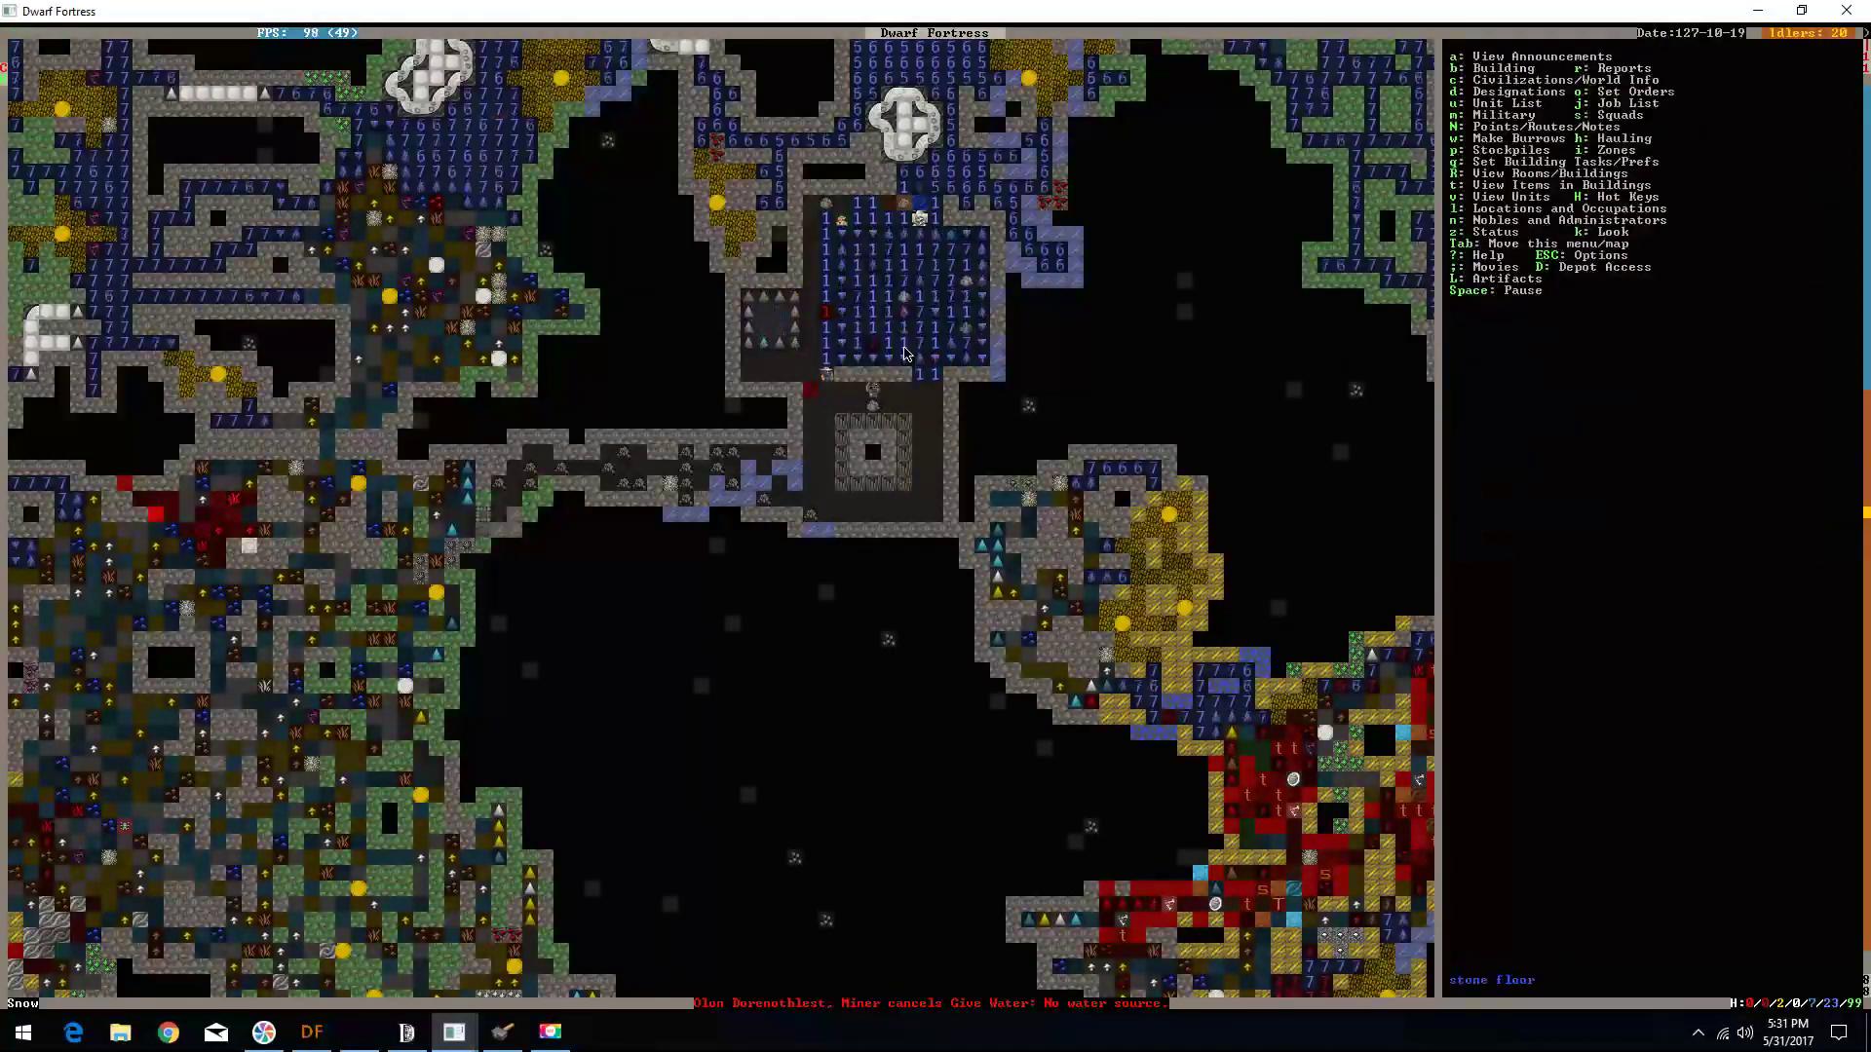
pyautogui.hotkey('shift', '.')
pyautogui.hotkey('shift', ',')
pyautogui.press('q')
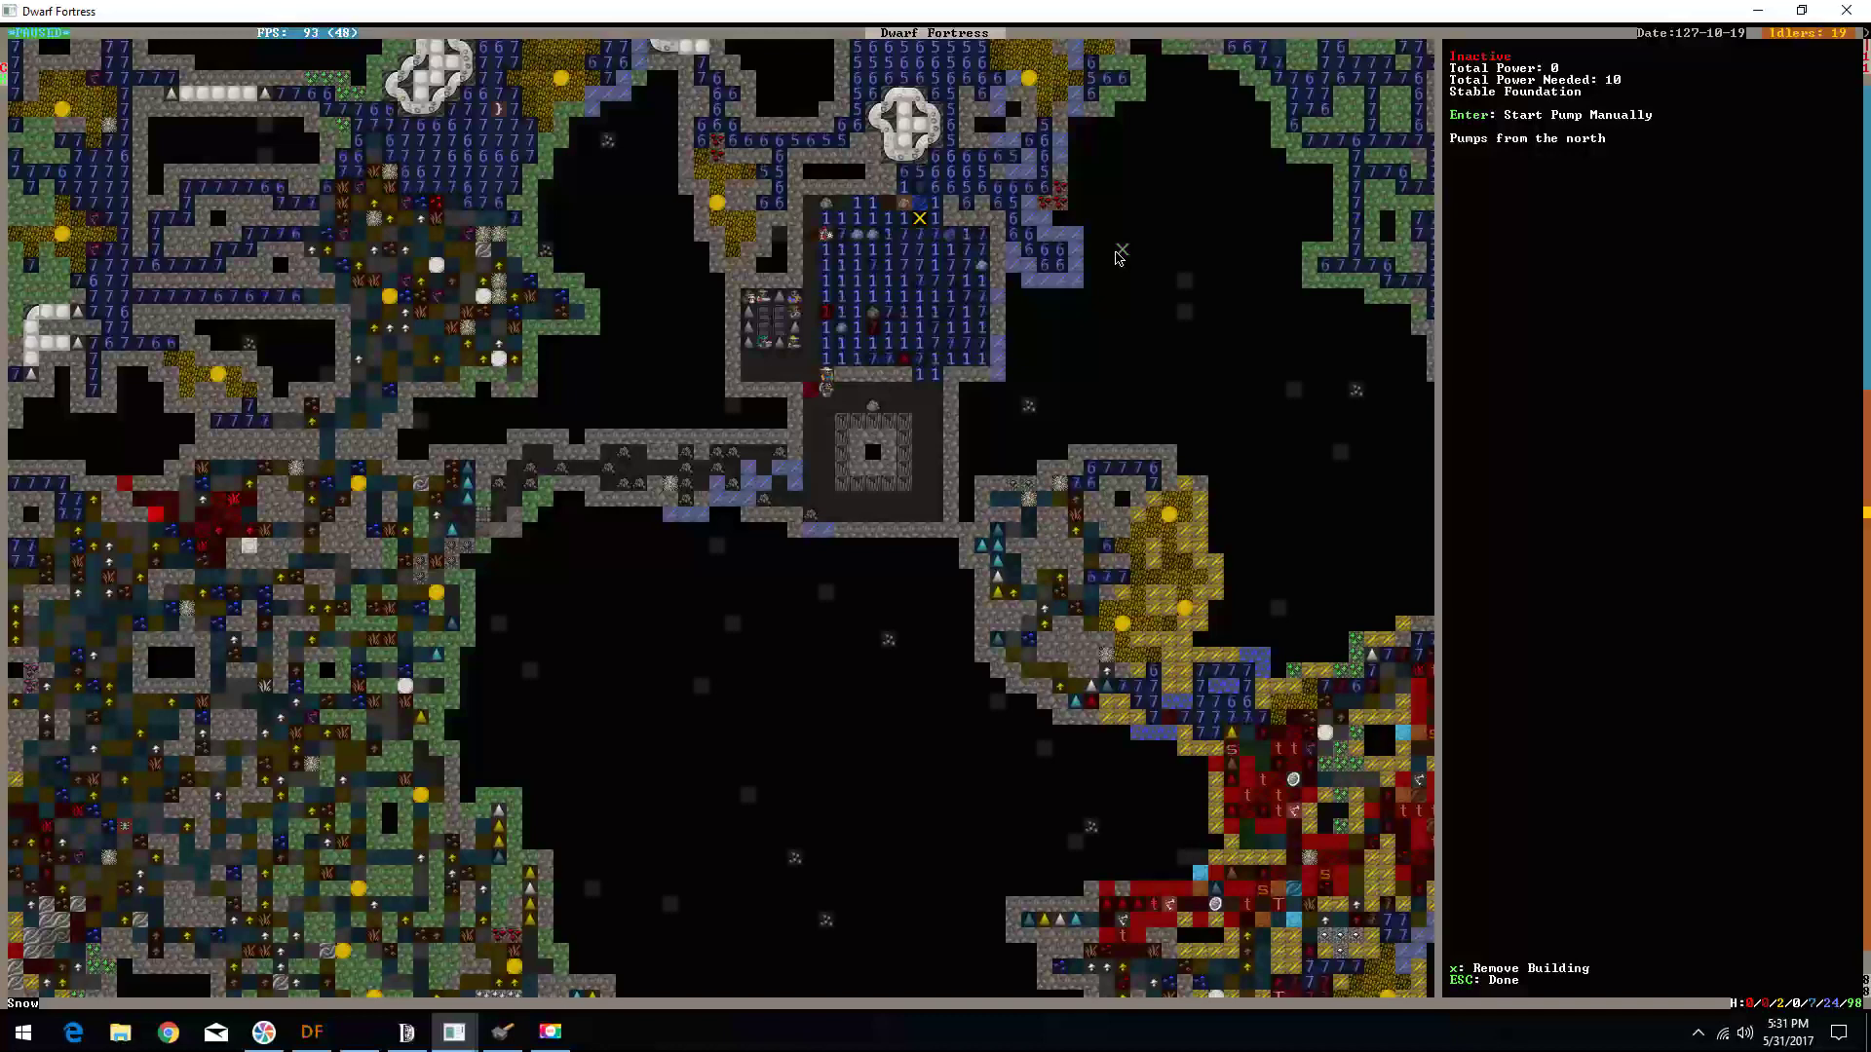
pyautogui.press('x')
pyautogui.press('Escape')
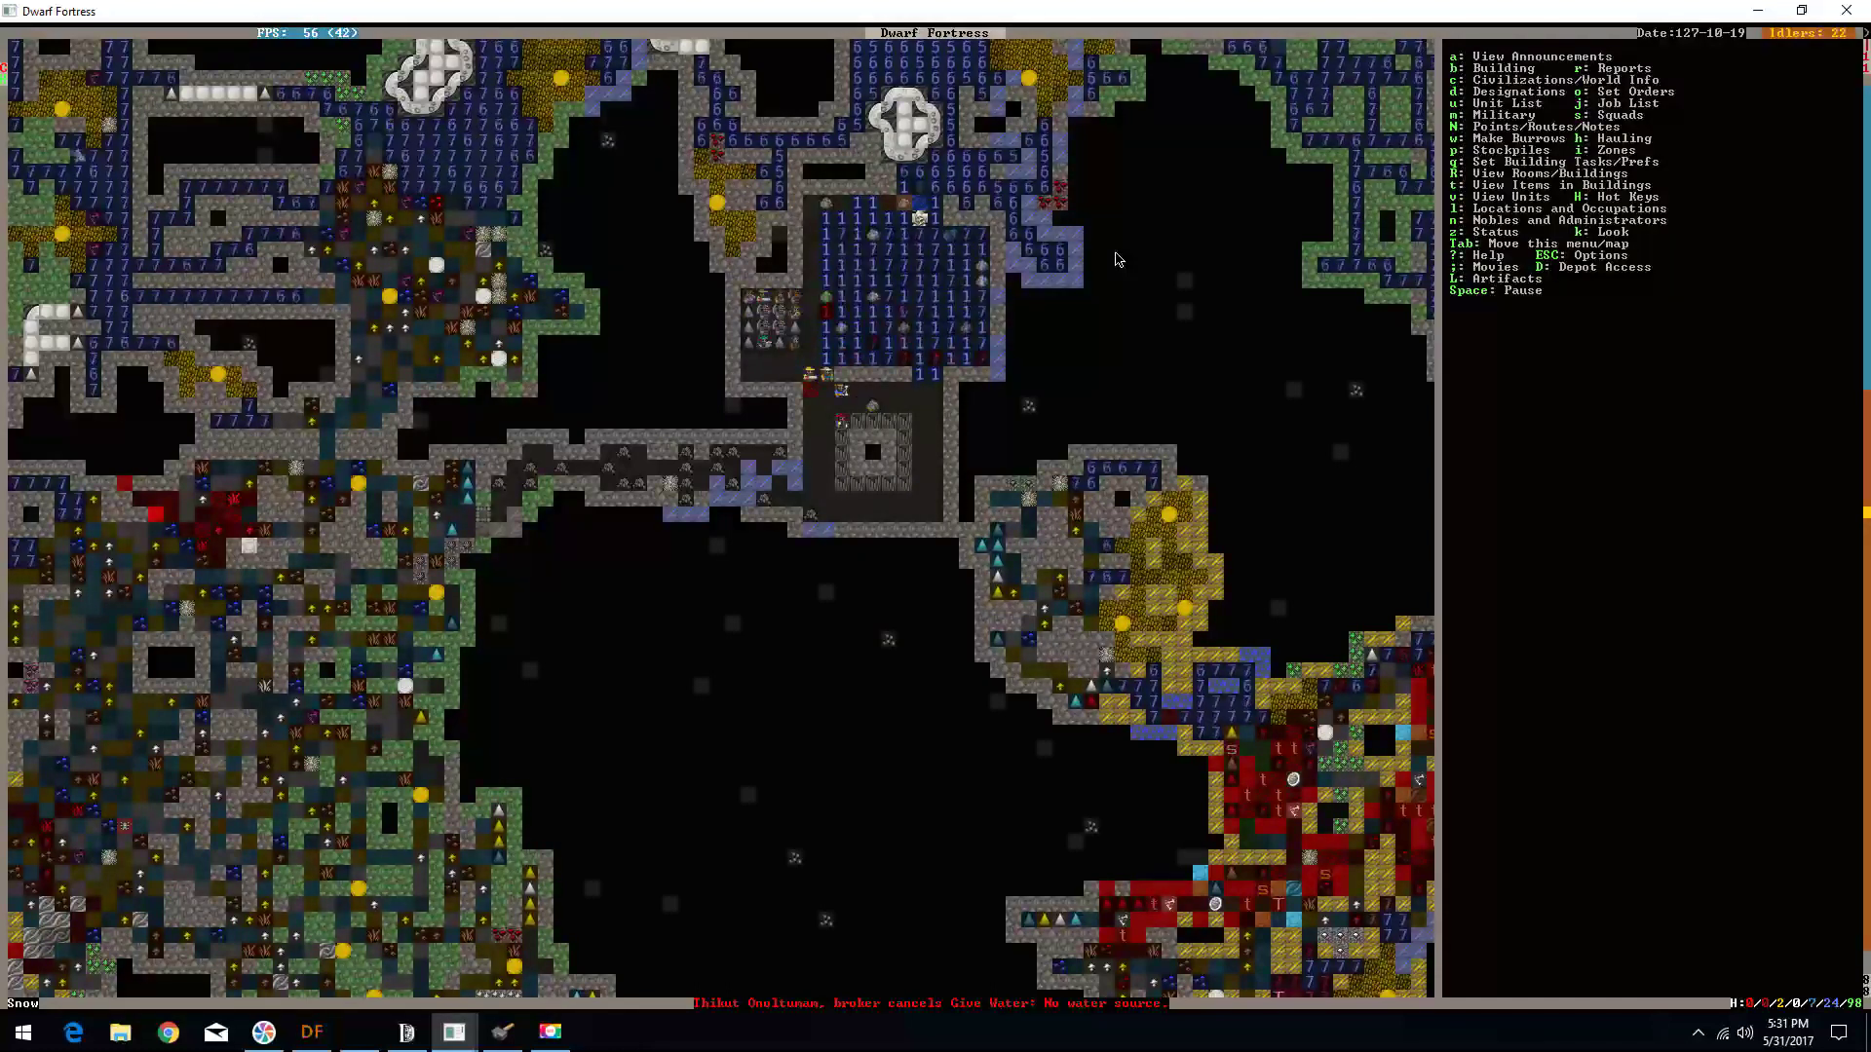
pyautogui.hotkey('shift', ',')
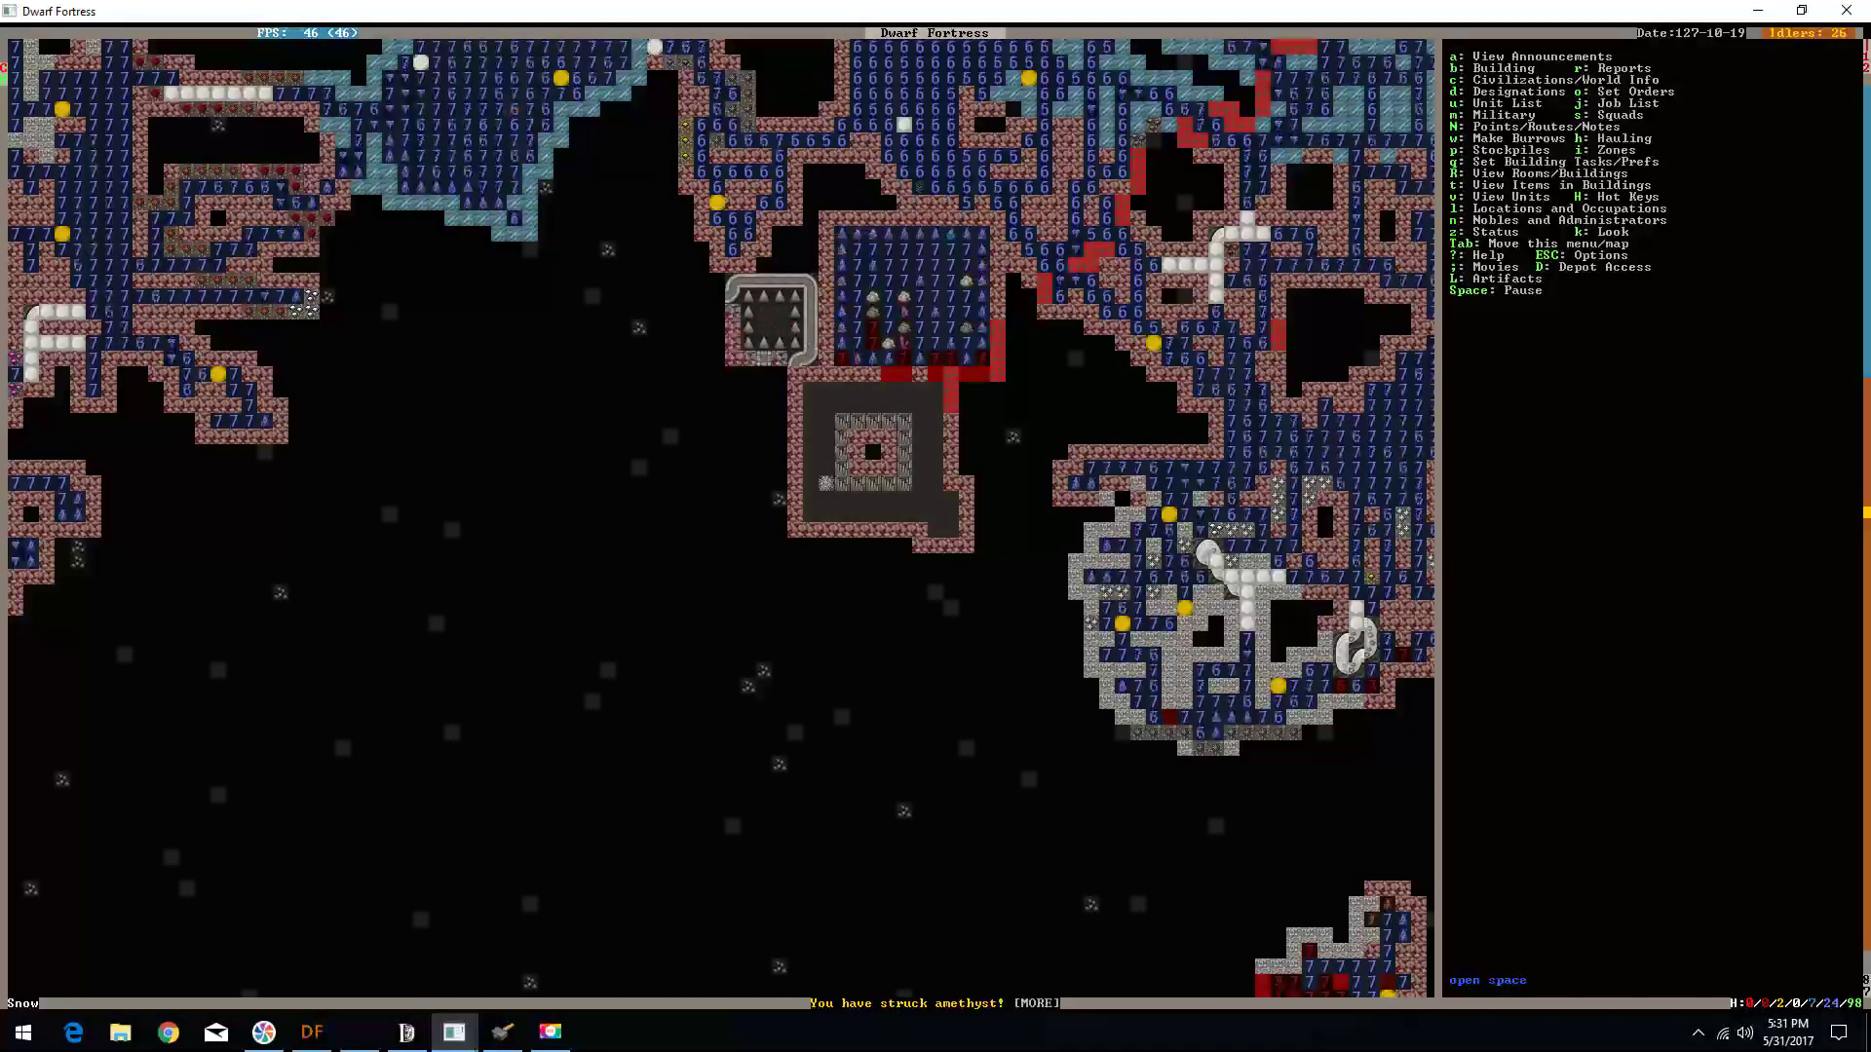
pyautogui.hotkey('shift', '.')
pyautogui.hotkey('shift', ',')
pyautogui.hotkey('shift', ',')
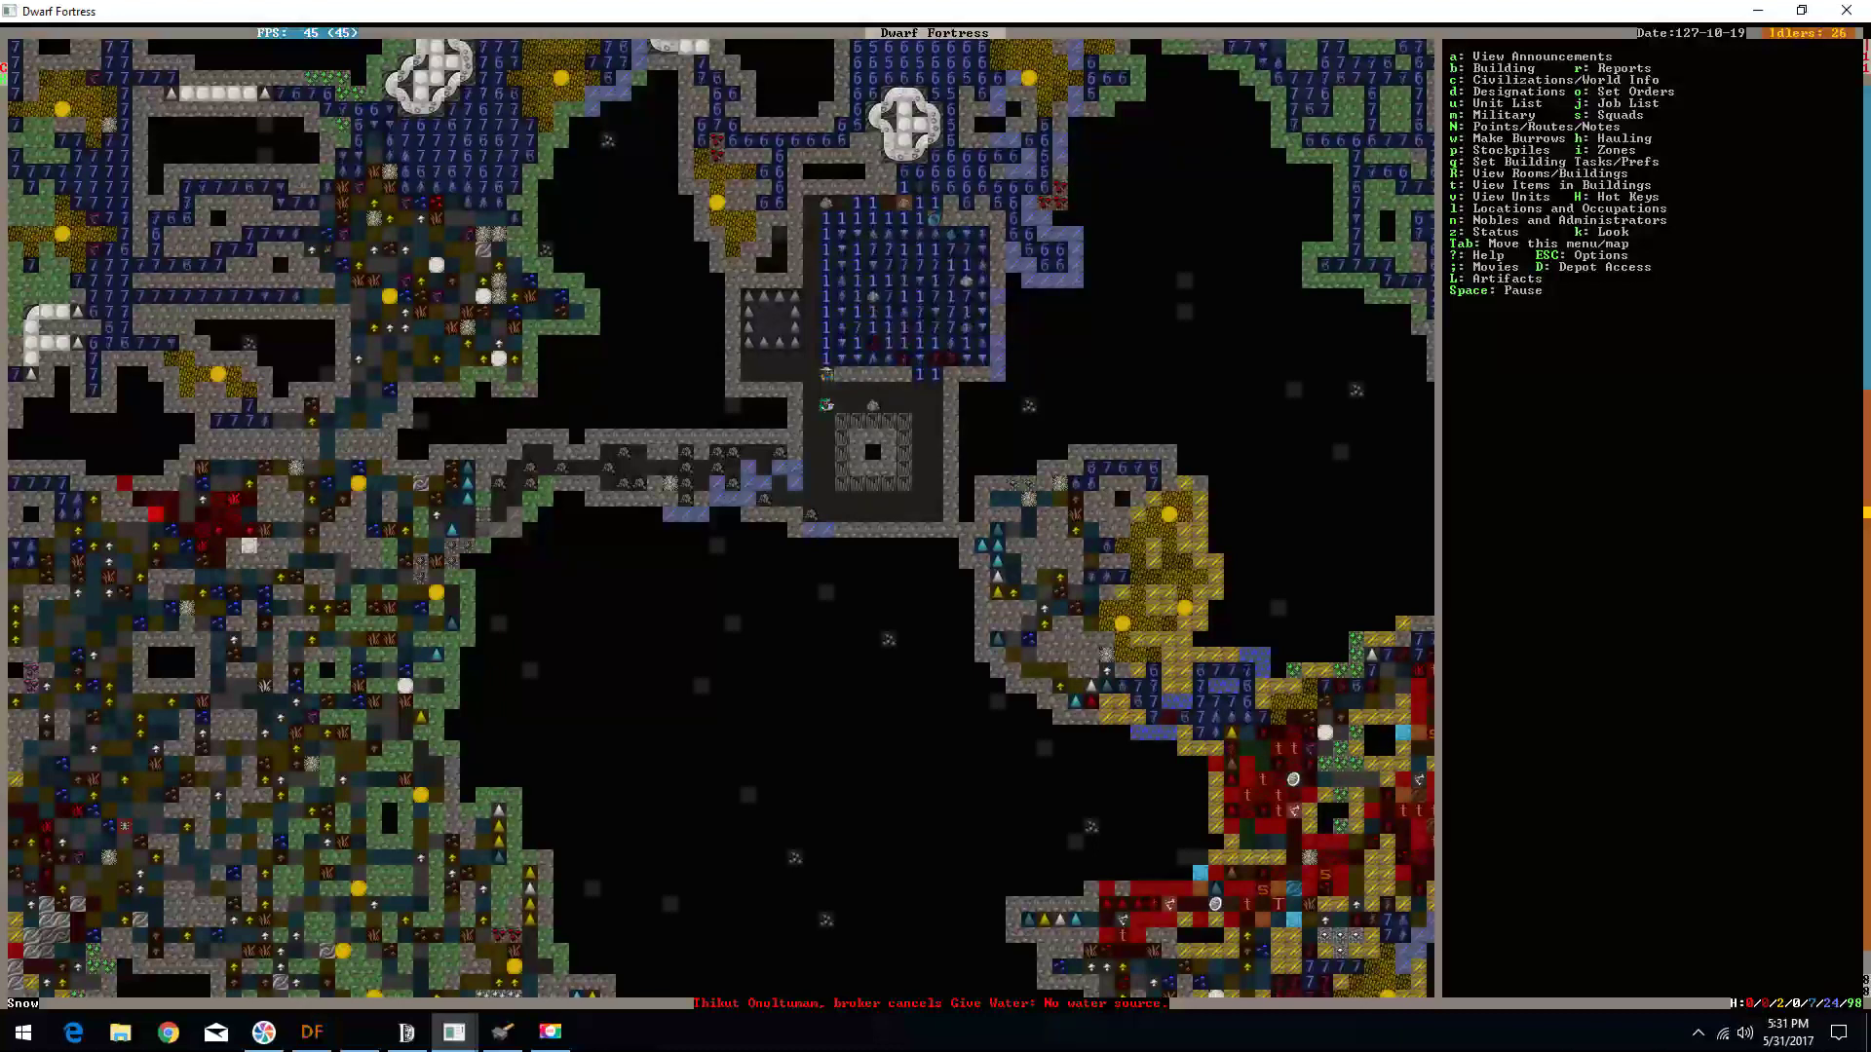
pyautogui.hotkey('shift', '.')
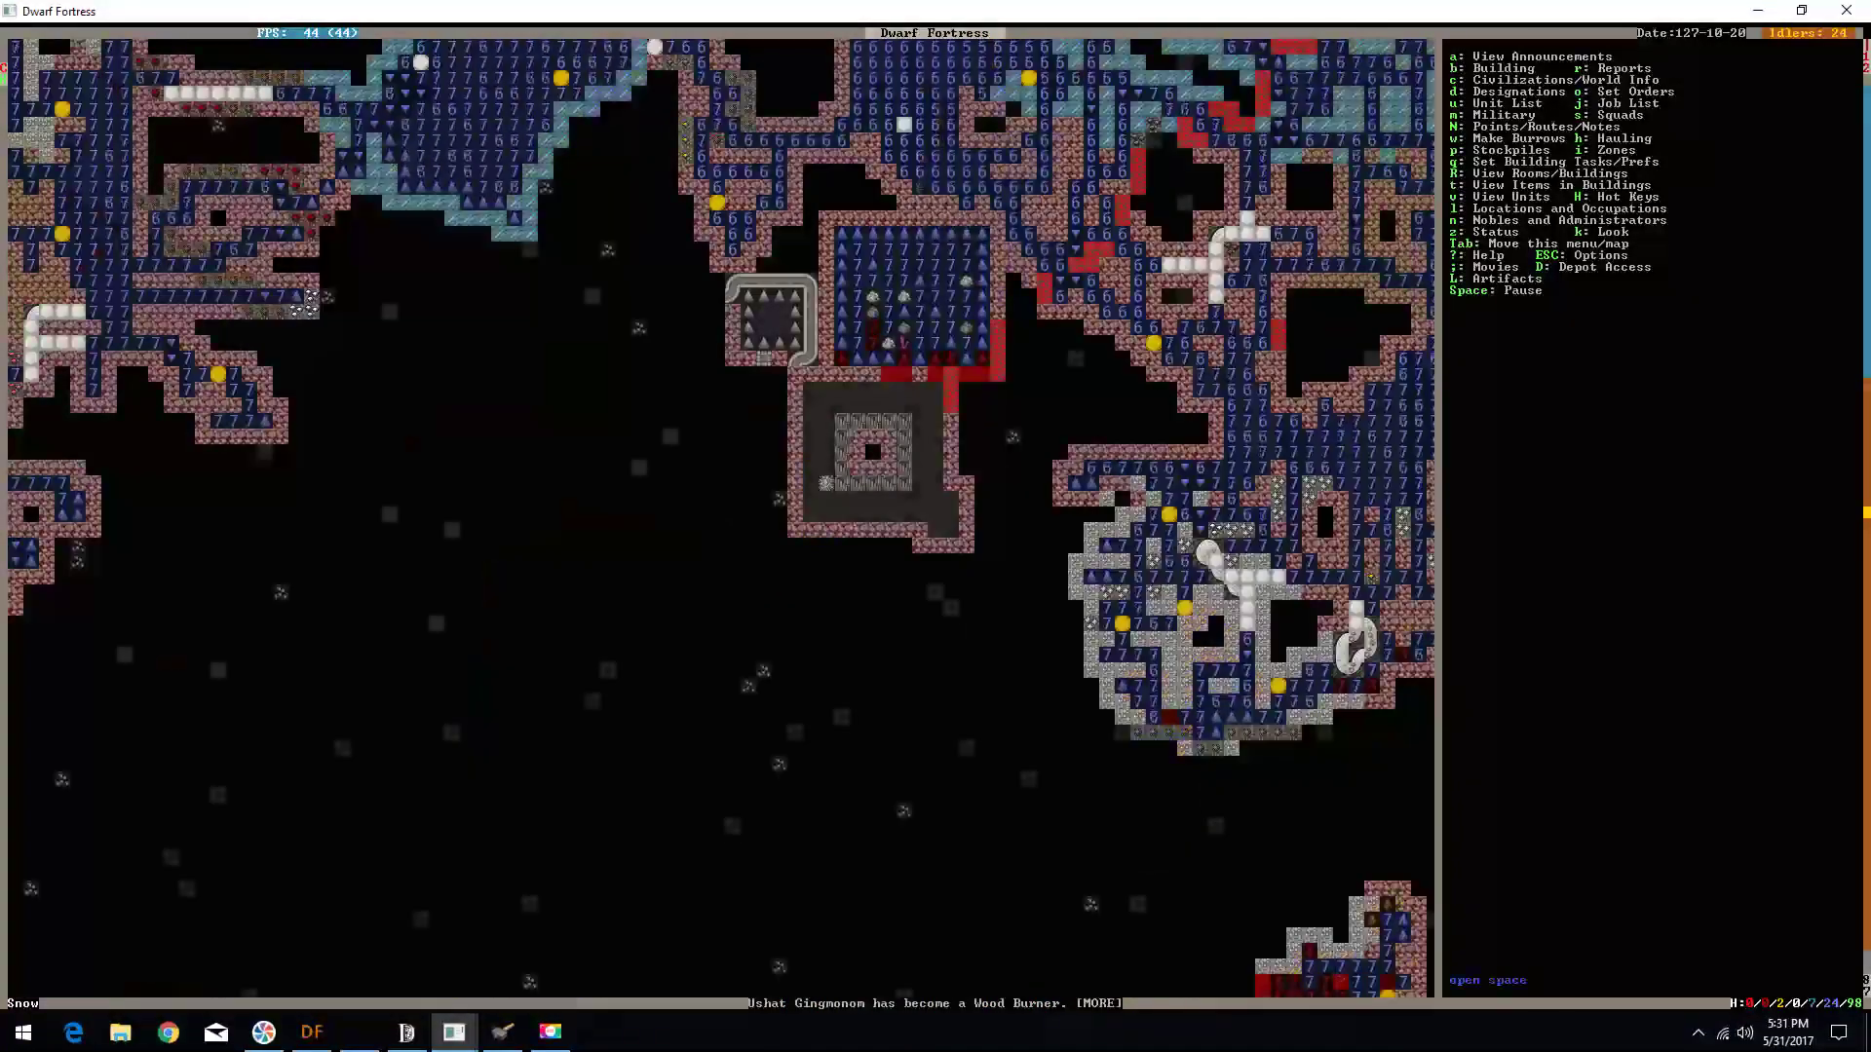
pyautogui.hotkey('shift', ',')
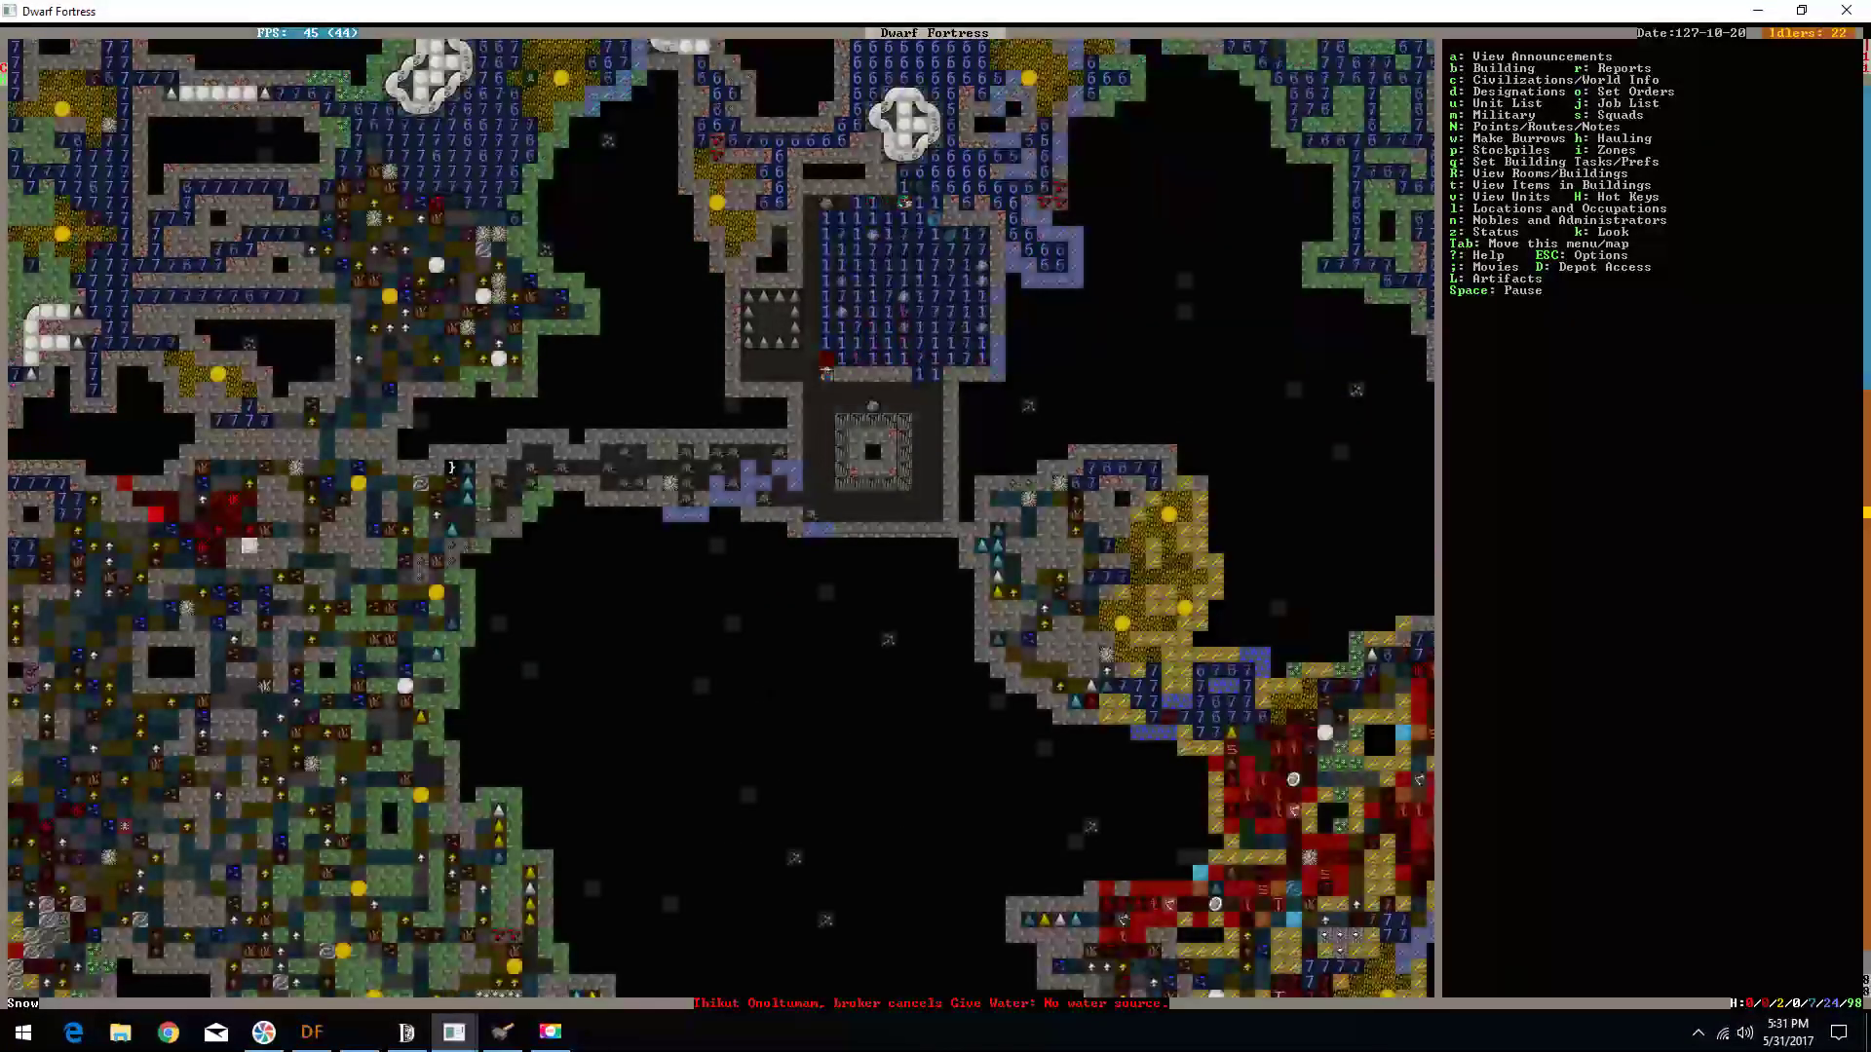
pyautogui.press('b')
pyautogui.hotkey('shift', ',')
pyautogui.press('Escape')
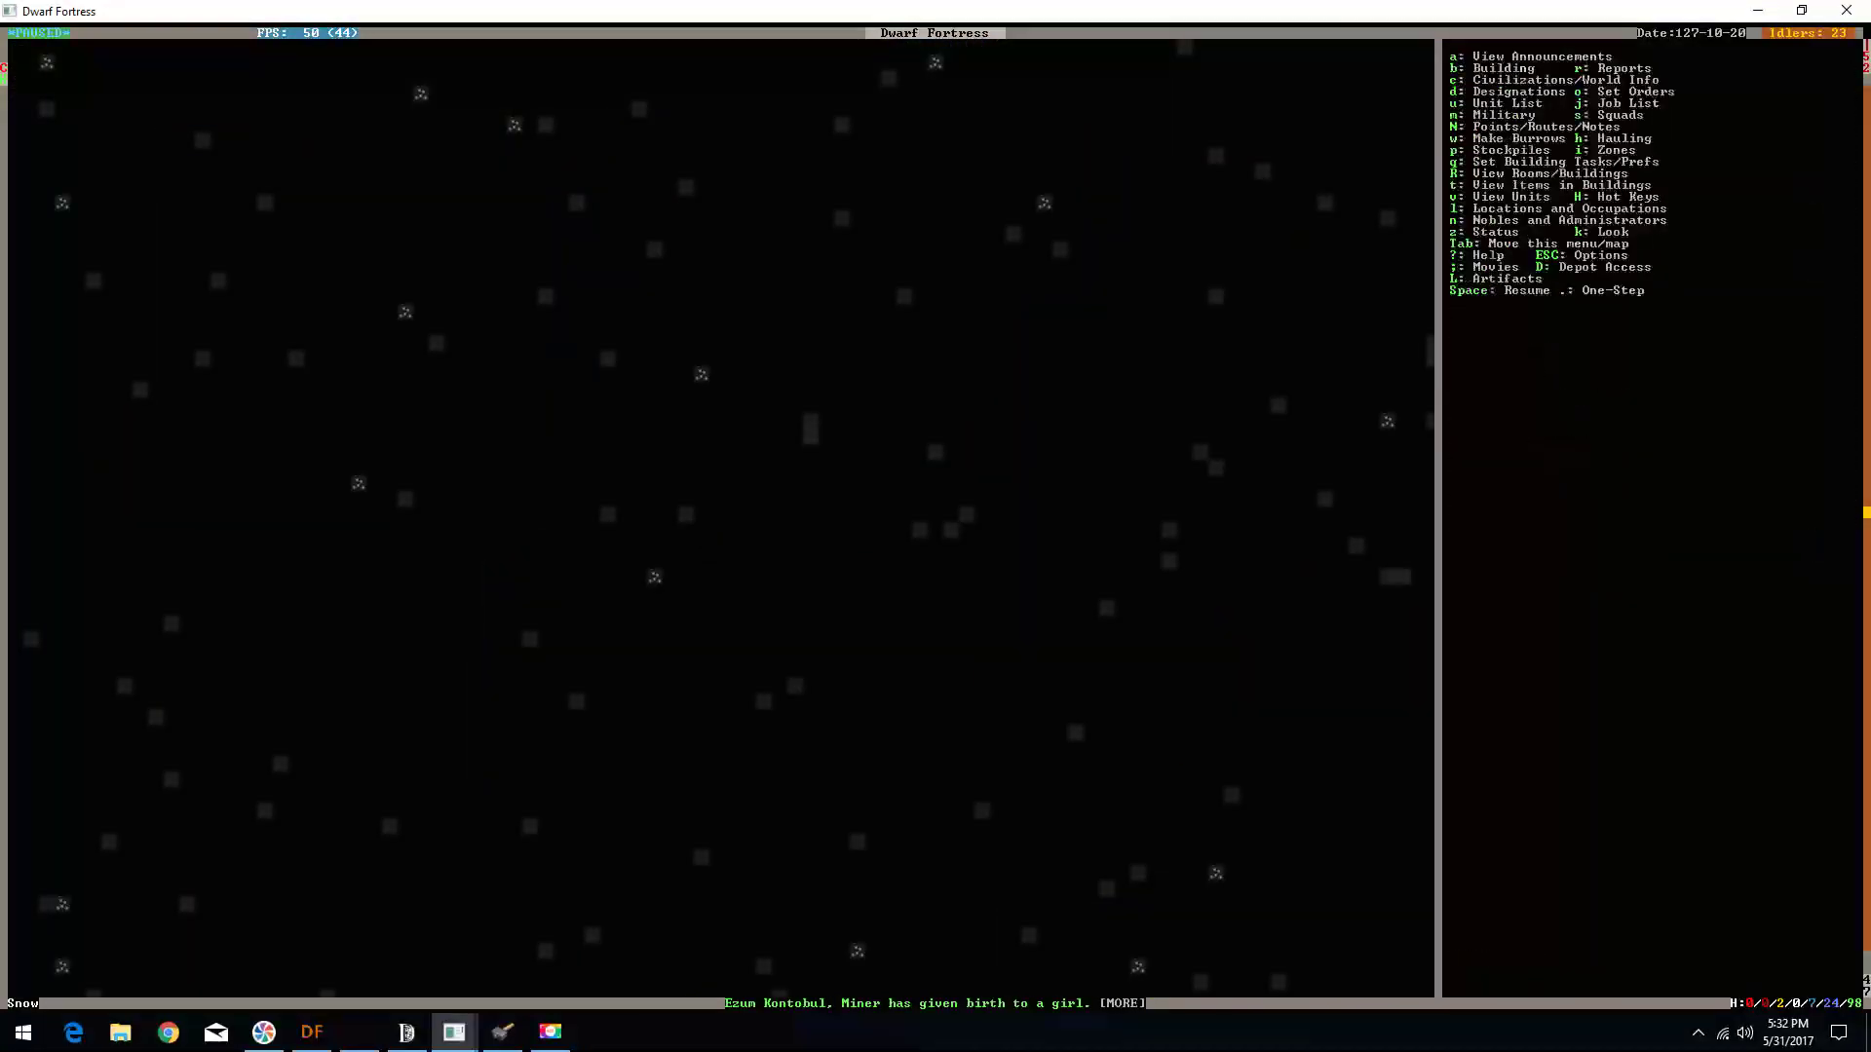
pyautogui.press('Escape')
pyautogui.press('Escape')
pyautogui.hotkey('shift', '.')
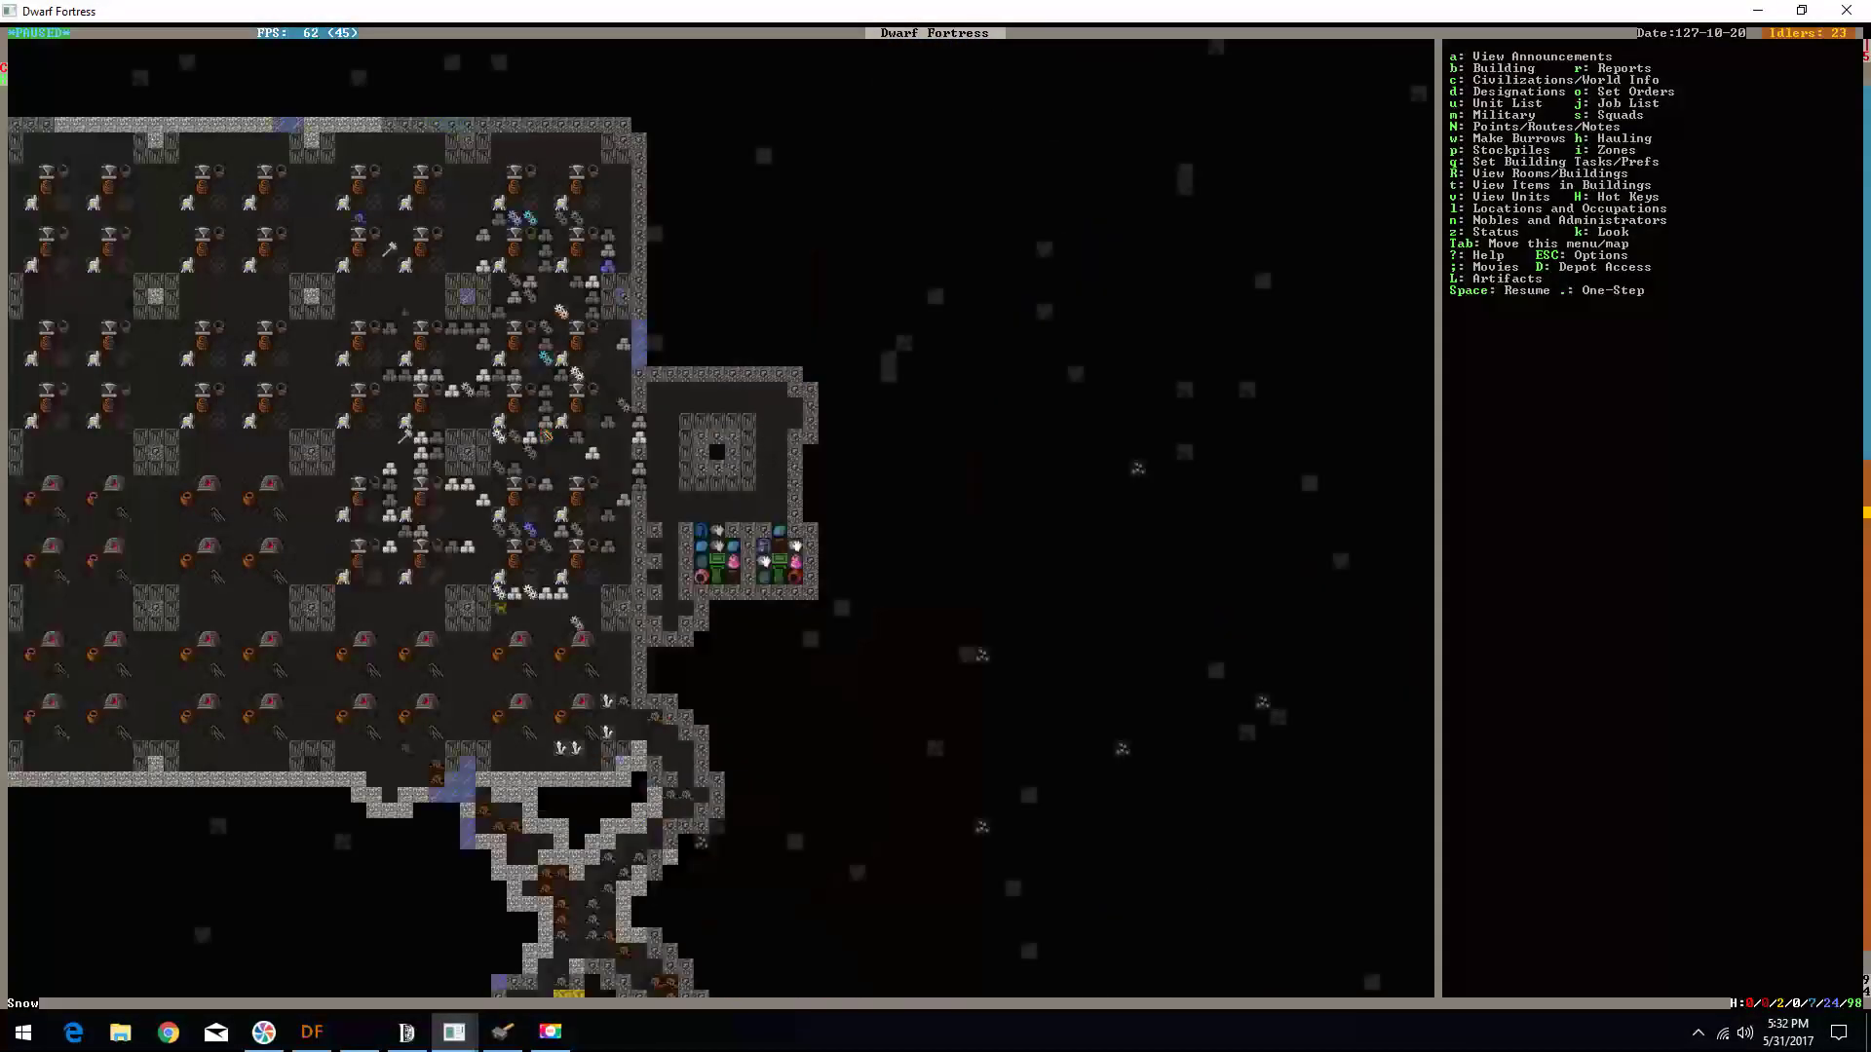
pyautogui.hotkey('shift', '.')
pyautogui.hotkey('shift', '.')
pyautogui.hotkey('shift', '.')
pyautogui.press('space')
pyautogui.hotkey('shift', '.')
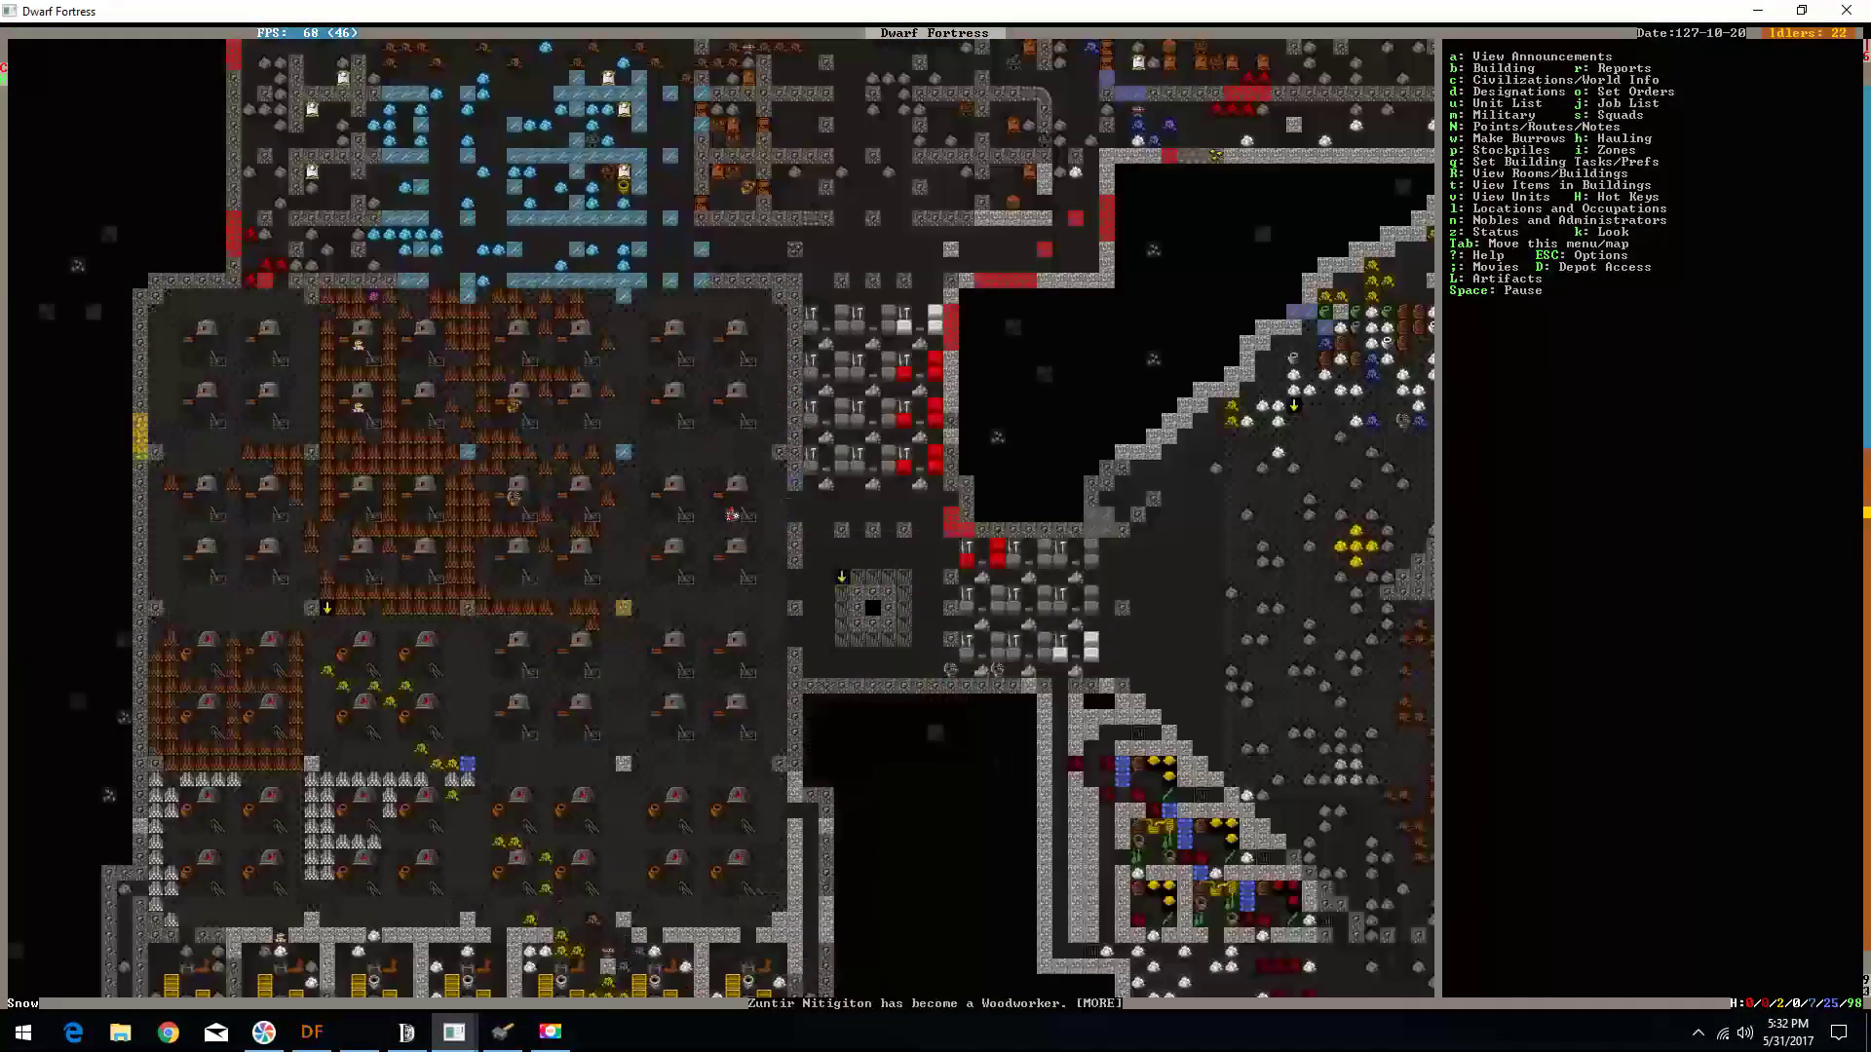
pyautogui.hotkey('shift', ',')
pyautogui.hotkey('shift', '.')
pyautogui.hotkey('shift', '.')
pyautogui.hotkey('shift', 'Up')
pyautogui.hotkey('shift', 'Right')
pyautogui.hotkey('shift', 'Right')
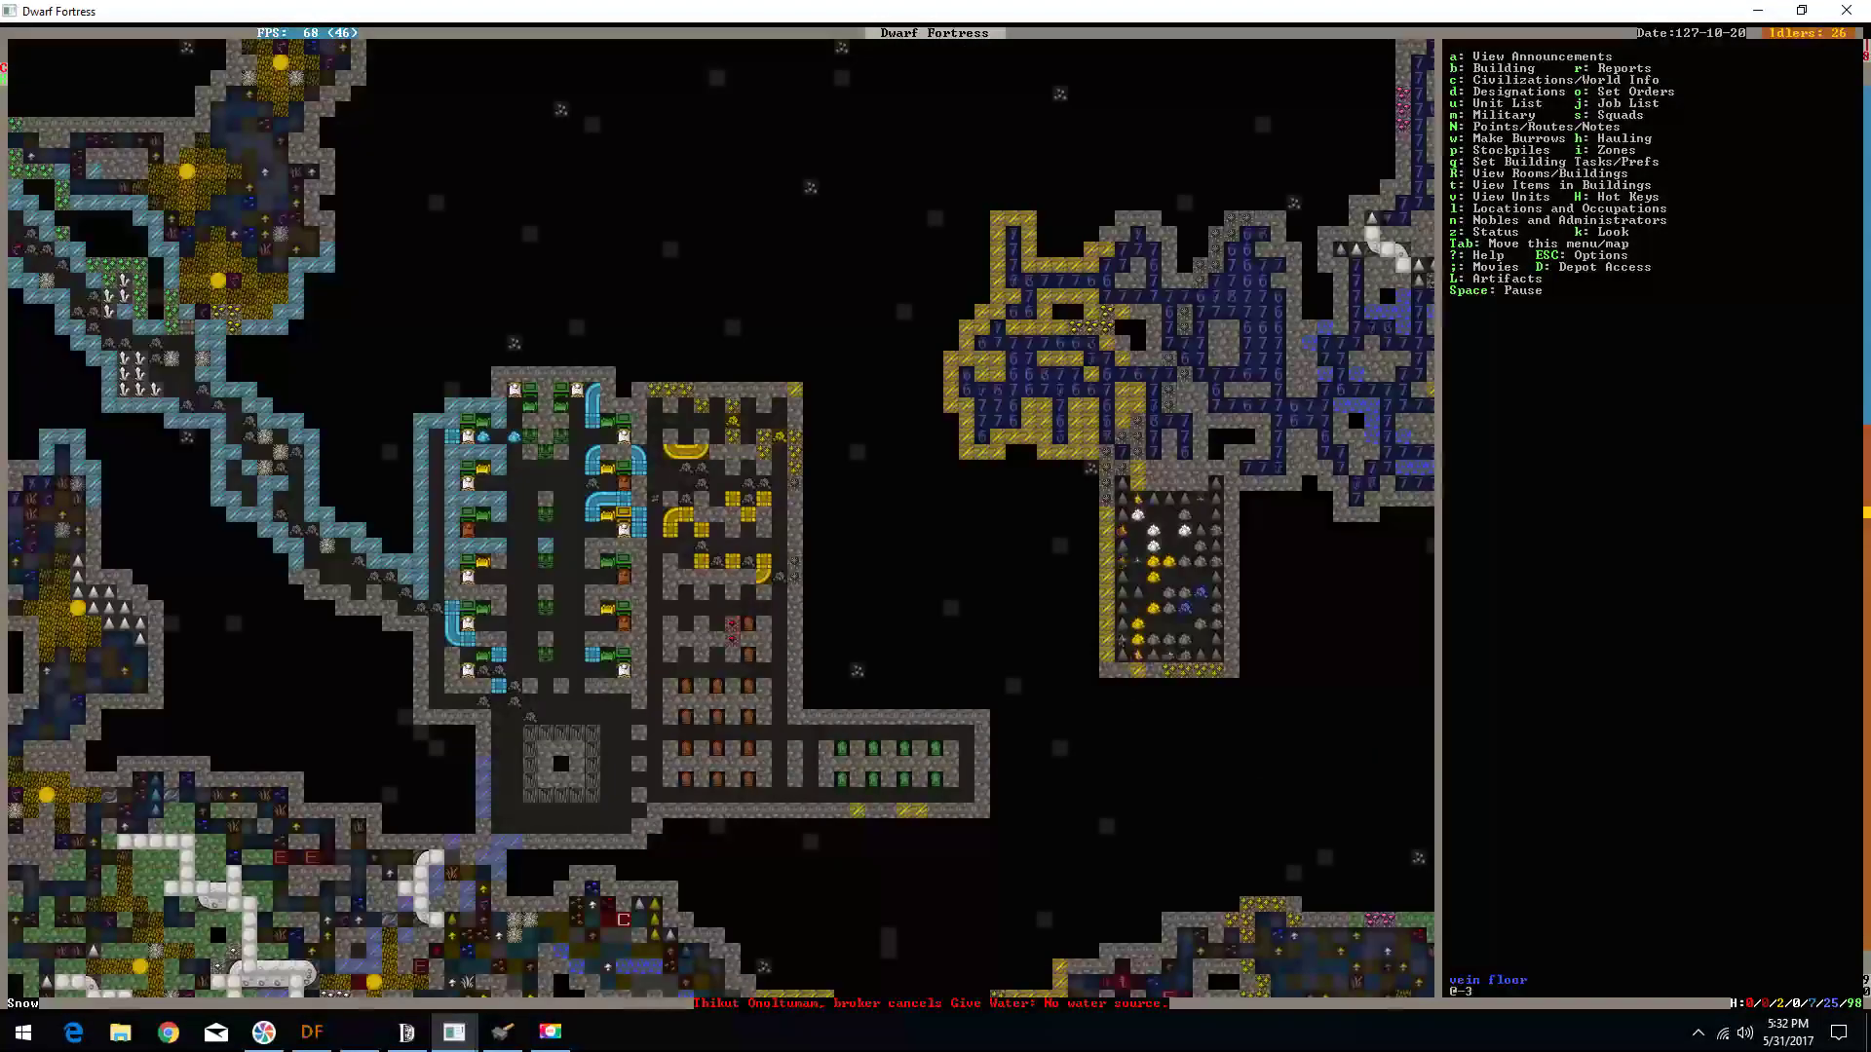
pyautogui.hotkey('shift', '.')
pyautogui.hotkey('shift', '.')
pyautogui.hotkey('shift', '.')
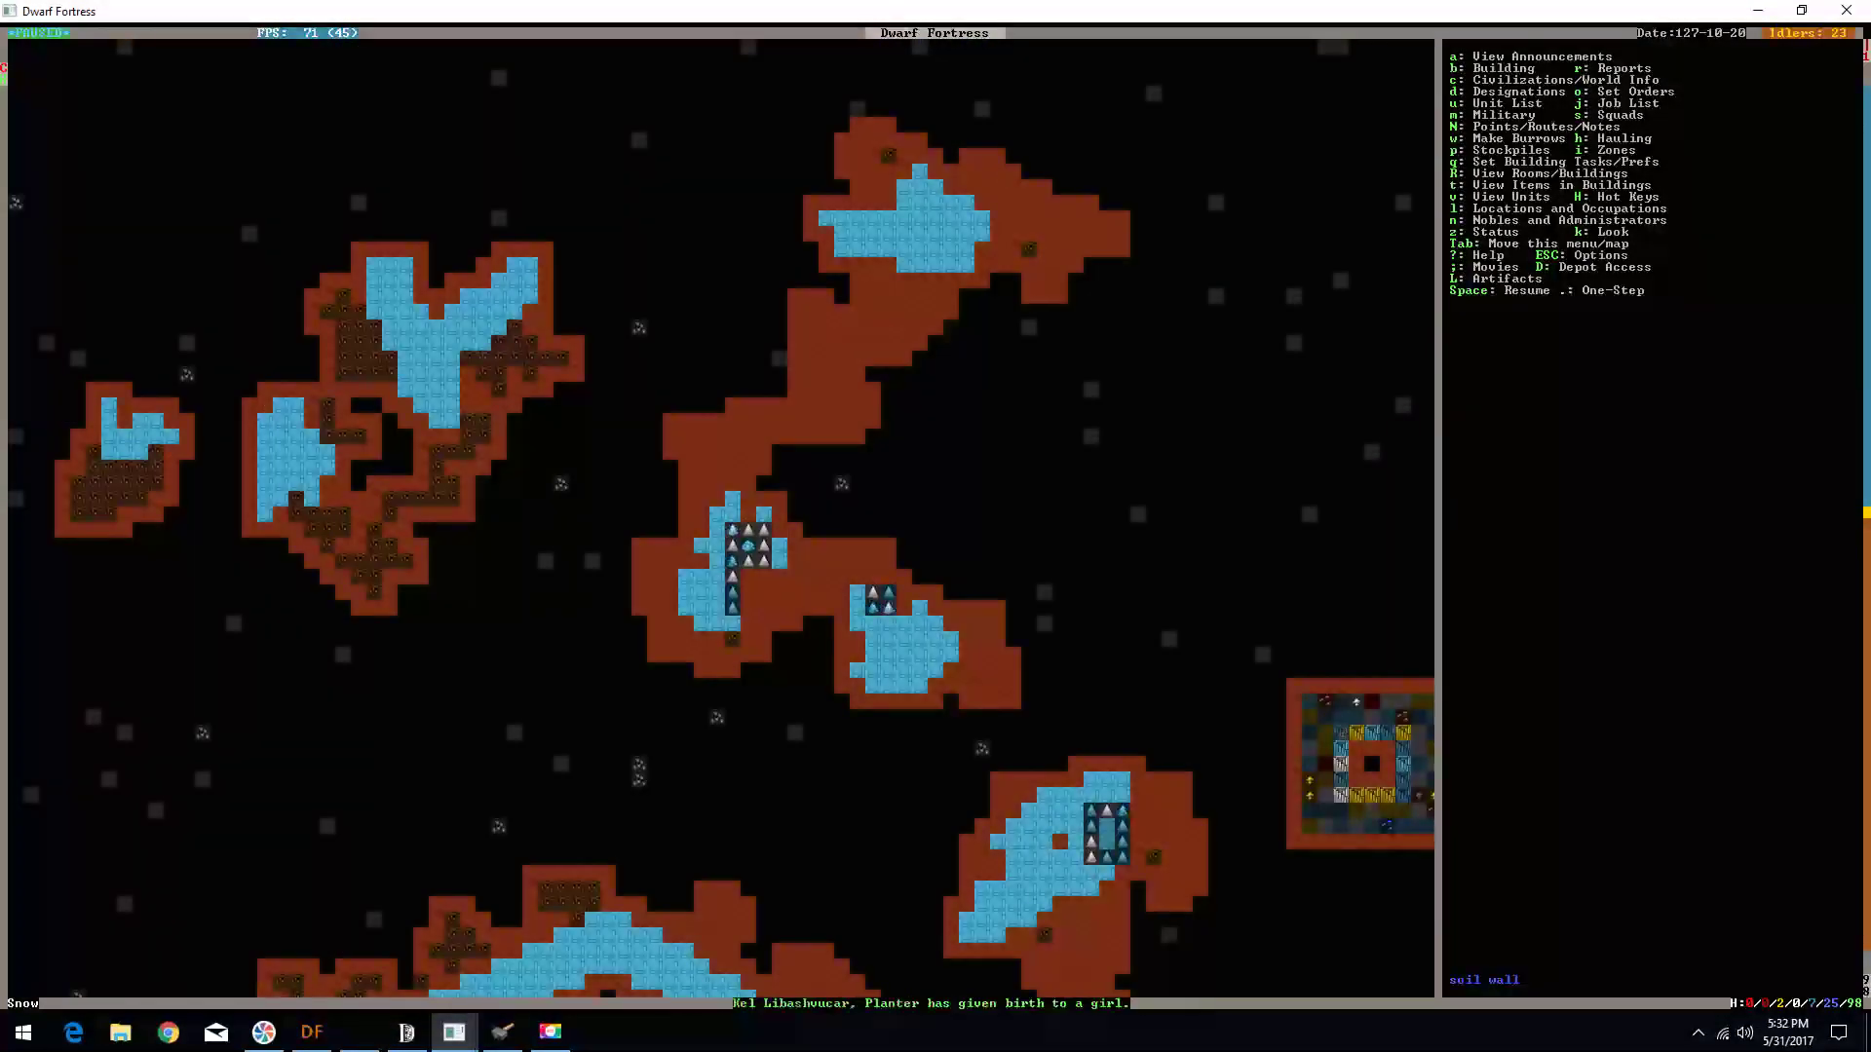
pyautogui.press('Escape')
pyautogui.press('Escape')
pyautogui.hotkey('shift', ',')
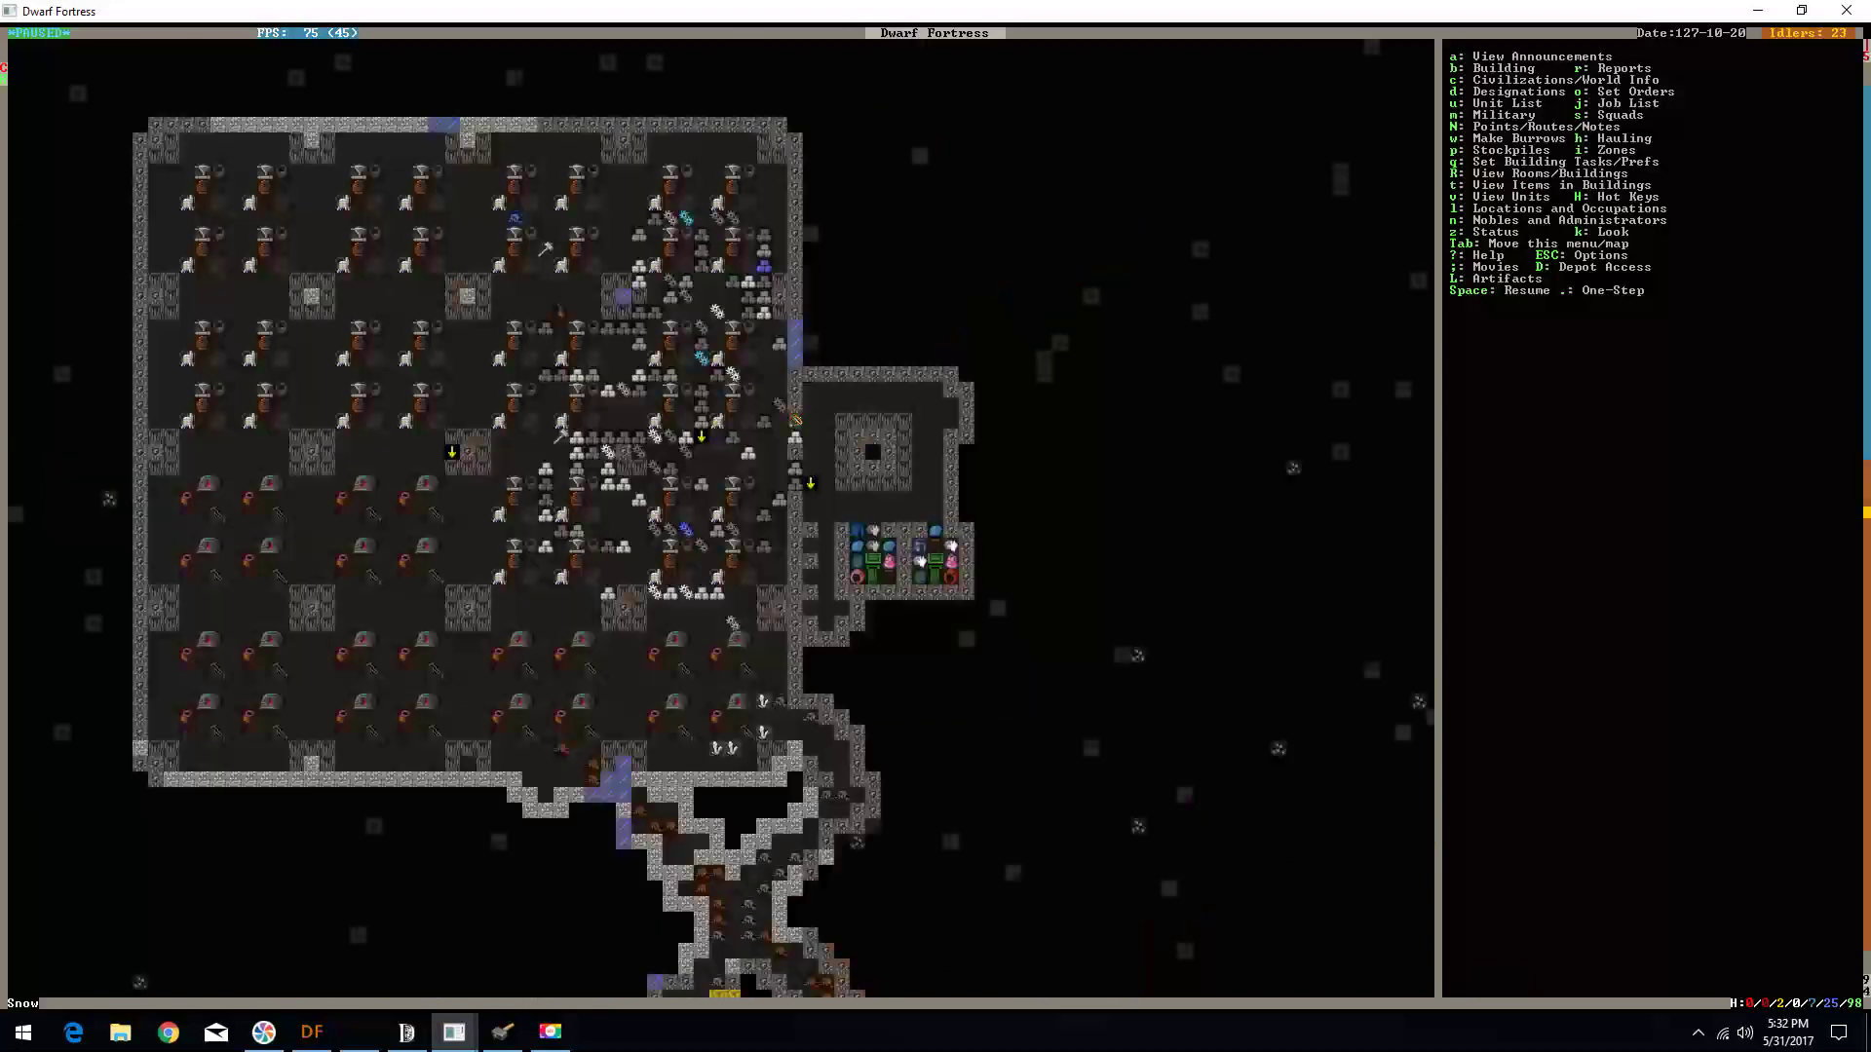
pyautogui.hotkey('shift', 'Right')
pyautogui.hotkey('shift', 'Right')
pyautogui.hotkey('shift', 'Right')
pyautogui.hotkey('shift', 'Down')
pyautogui.hotkey('shift', '.')
pyautogui.press('space')
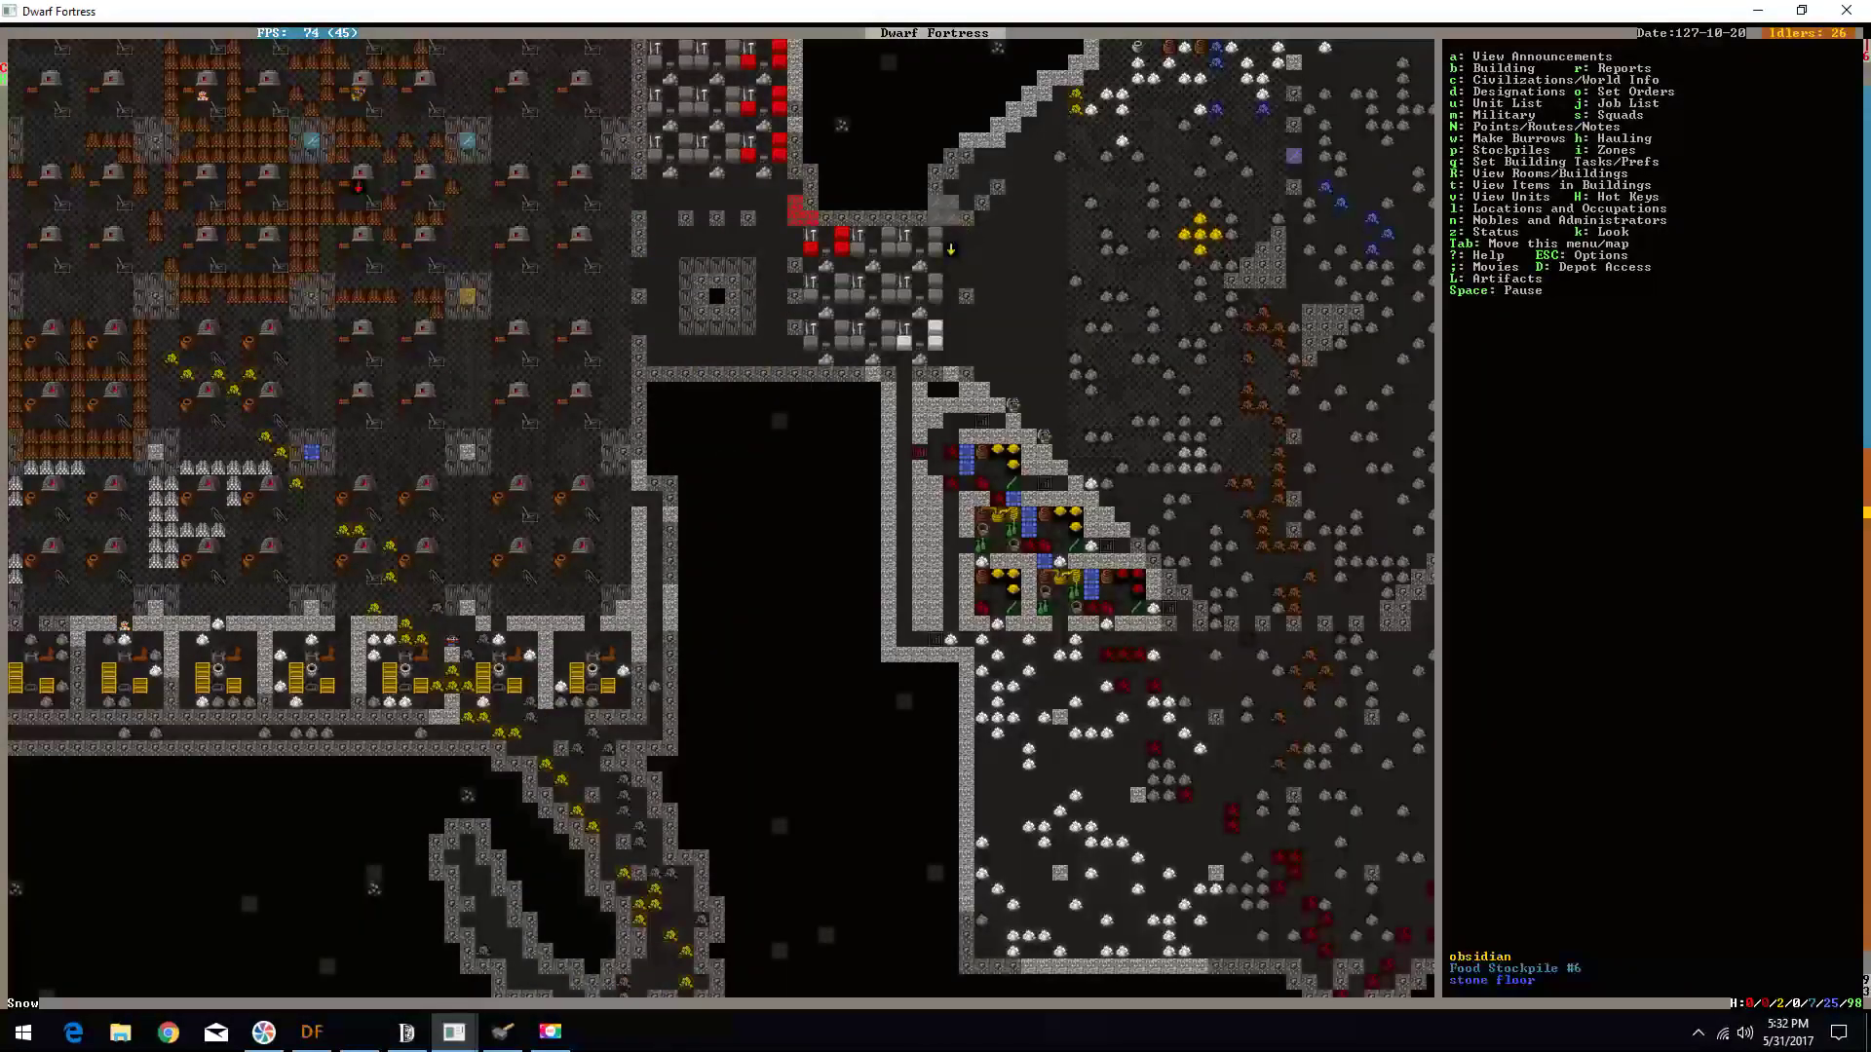
pyautogui.hotkey('shift', 'Right')
pyautogui.hotkey('shift', ',')
pyautogui.hotkey('shift', ',')
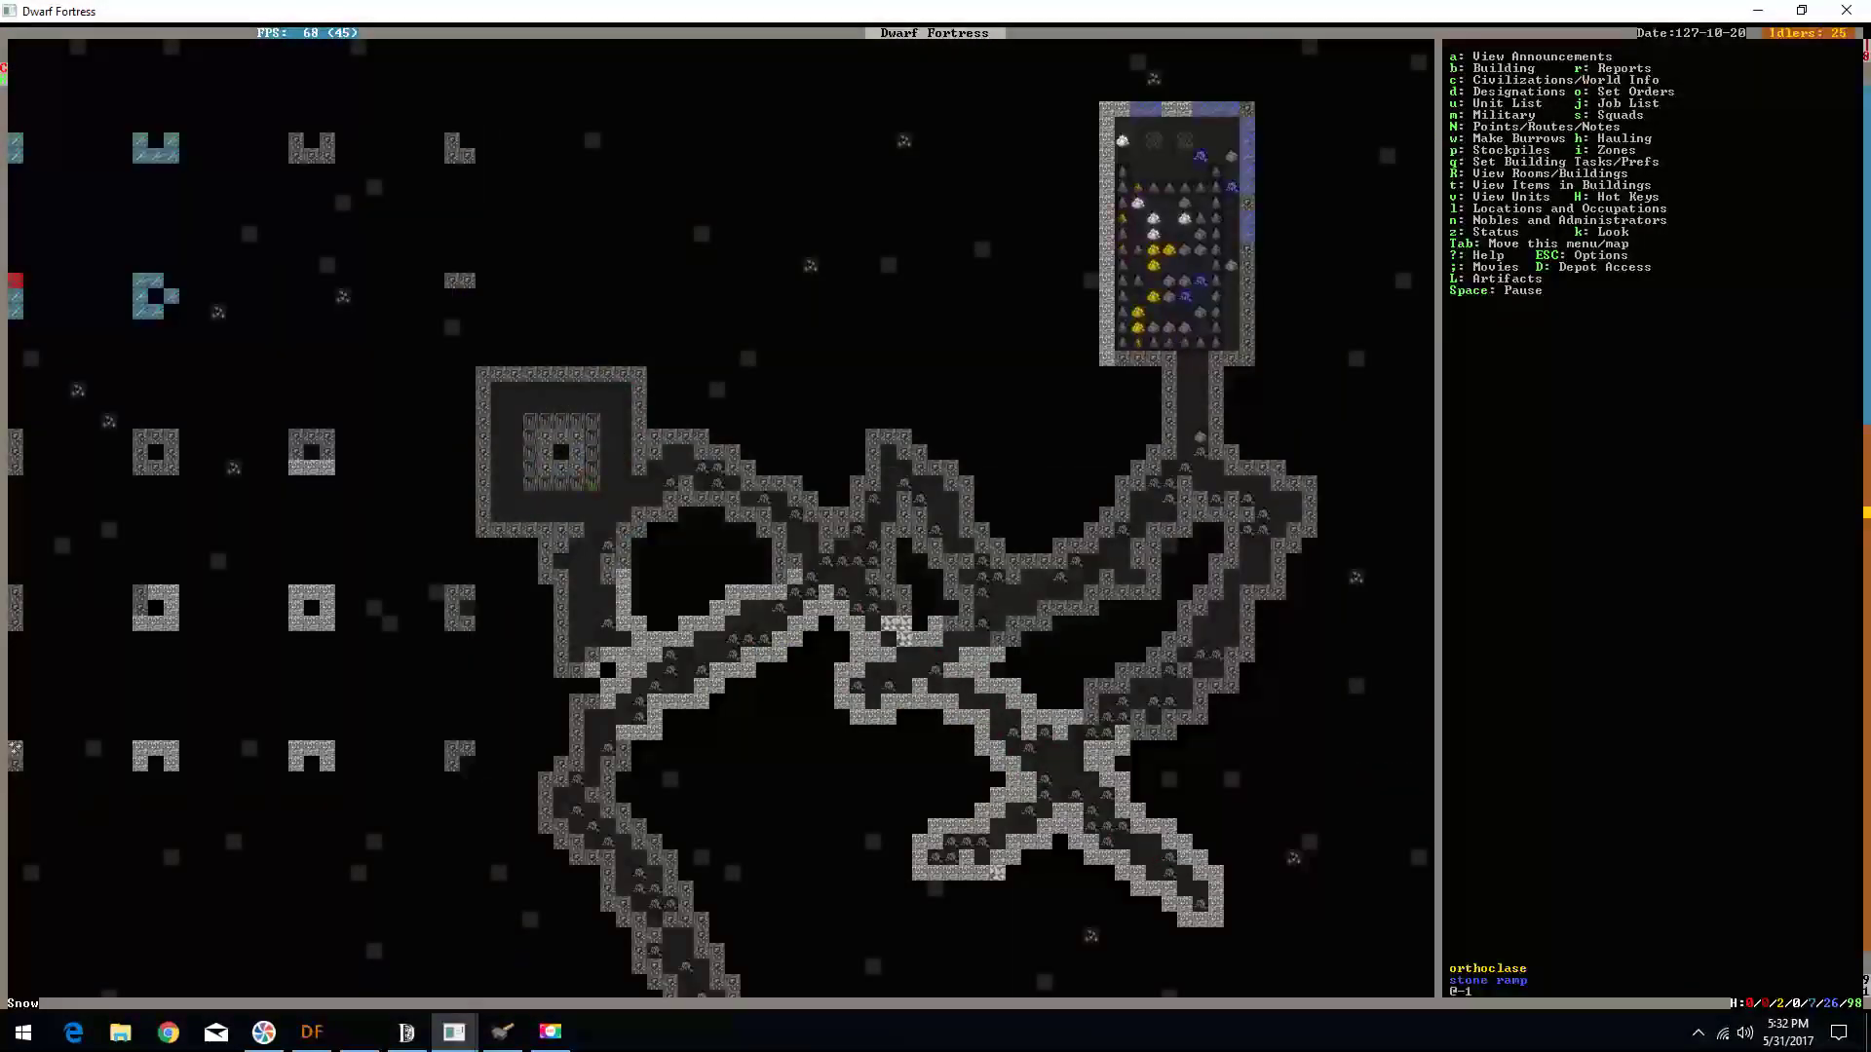
pyautogui.hotkey('shift', ',')
pyautogui.hotkey('shift', ',')
pyautogui.hotkey('shift', ',')
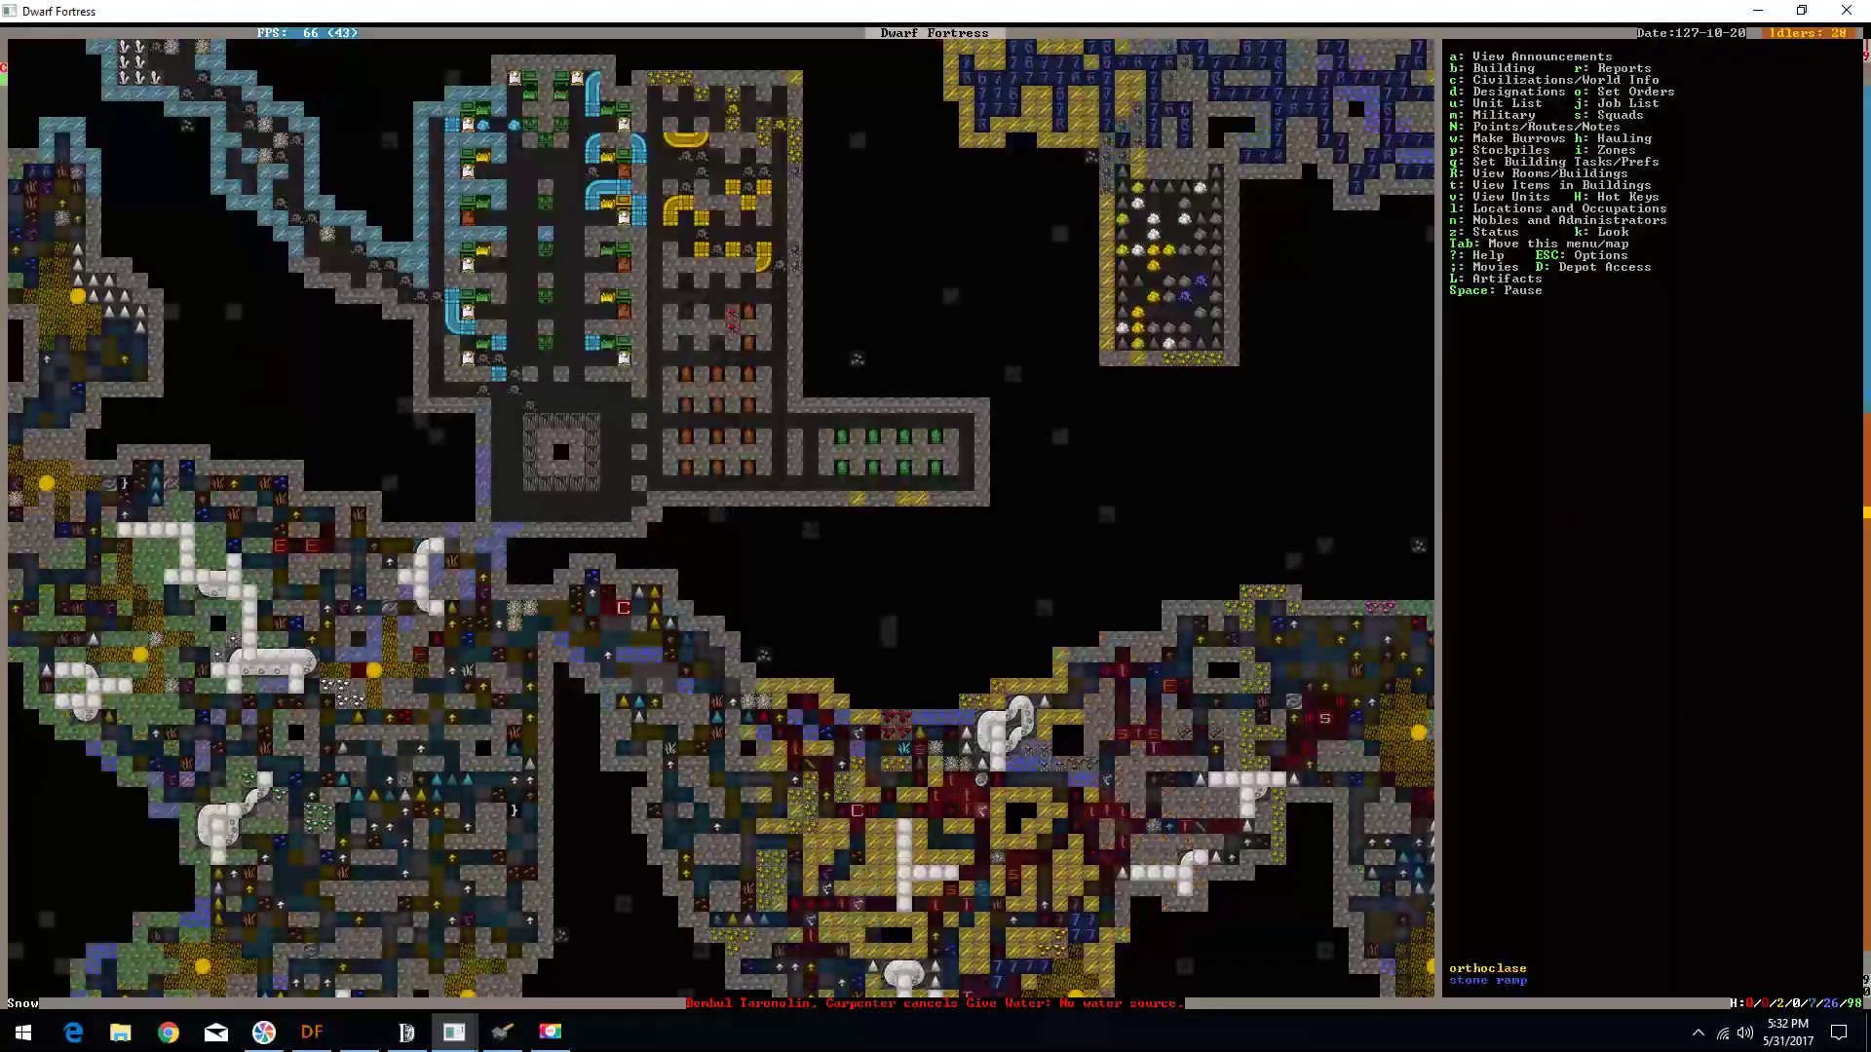
pyautogui.hotkey('shift', 'Right')
pyautogui.hotkey('shift', 'Right')
pyautogui.hotkey('shift', 'Up')
pyautogui.hotkey('shift', ',')
pyautogui.hotkey('shift', ',')
pyautogui.hotkey('shift', '.')
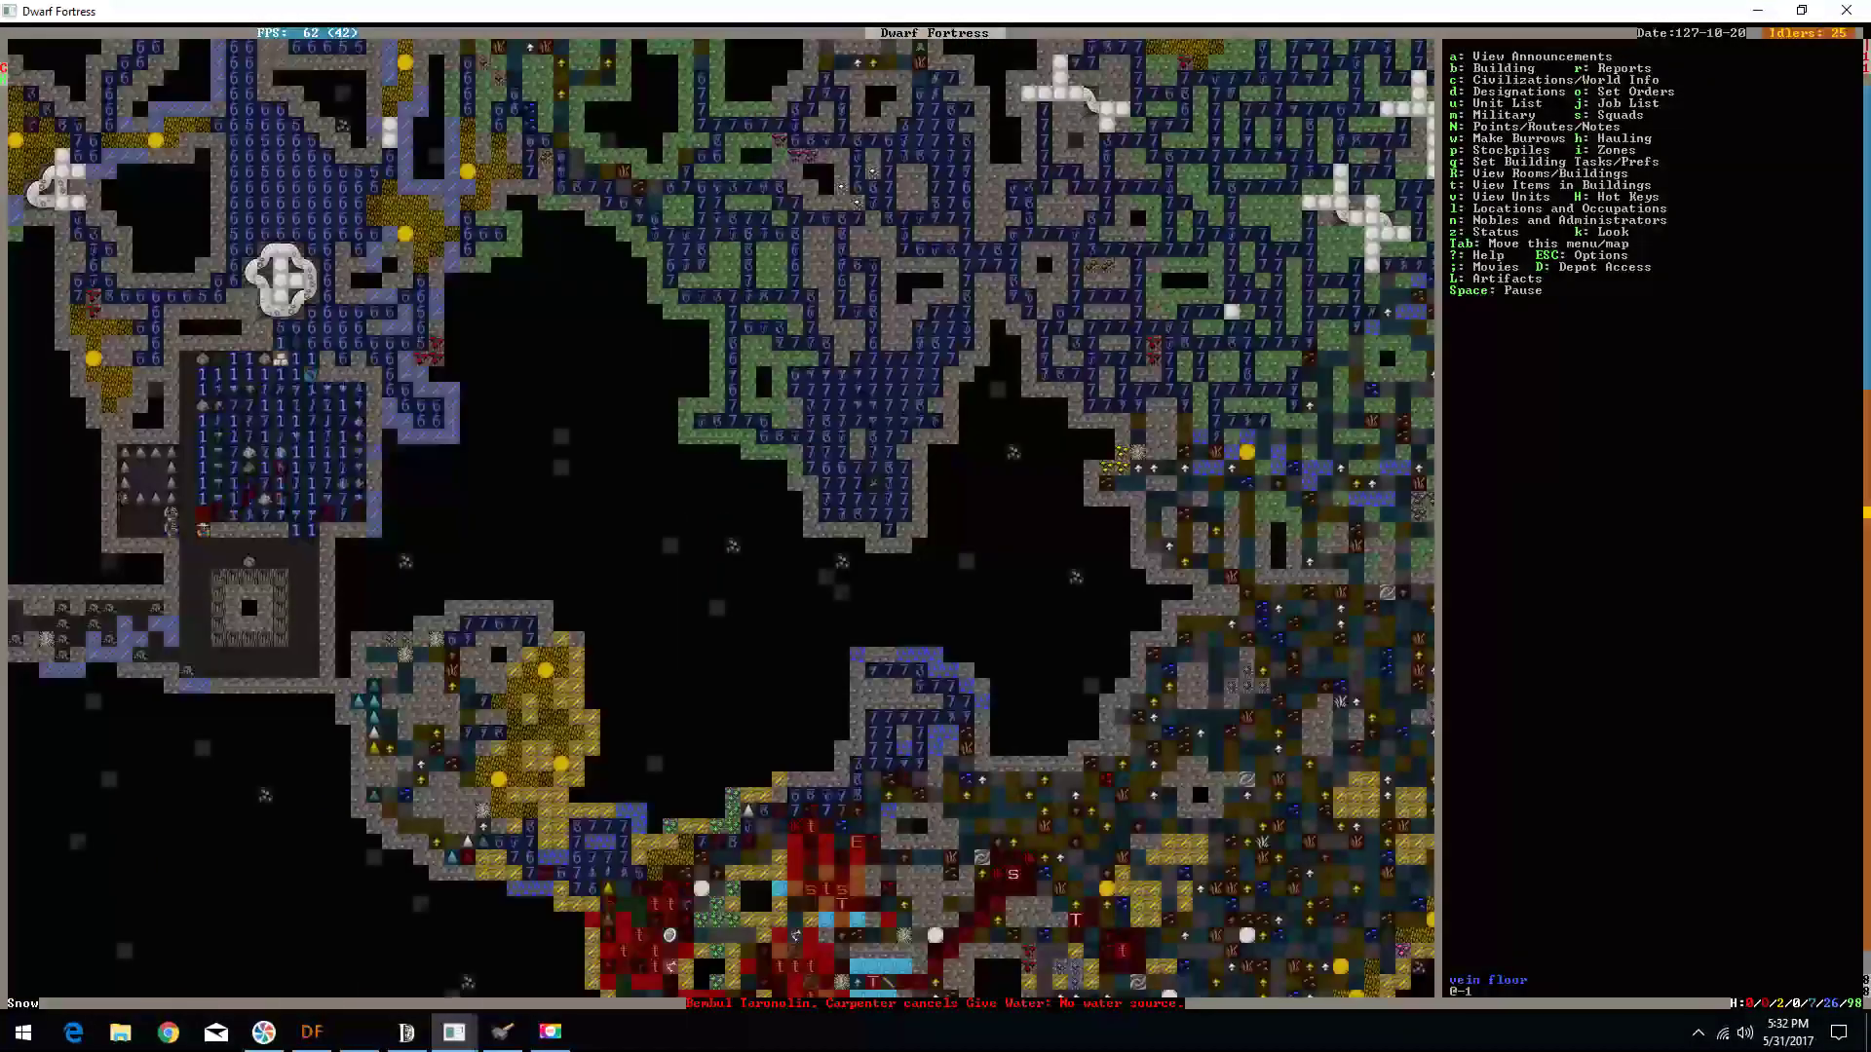
pyautogui.hotkey('shift', 'Down')
pyautogui.hotkey('shift', ',')
pyautogui.hotkey('shift', ',')
pyautogui.hotkey('shift', 'Left')
pyautogui.hotkey('shift', 'Left')
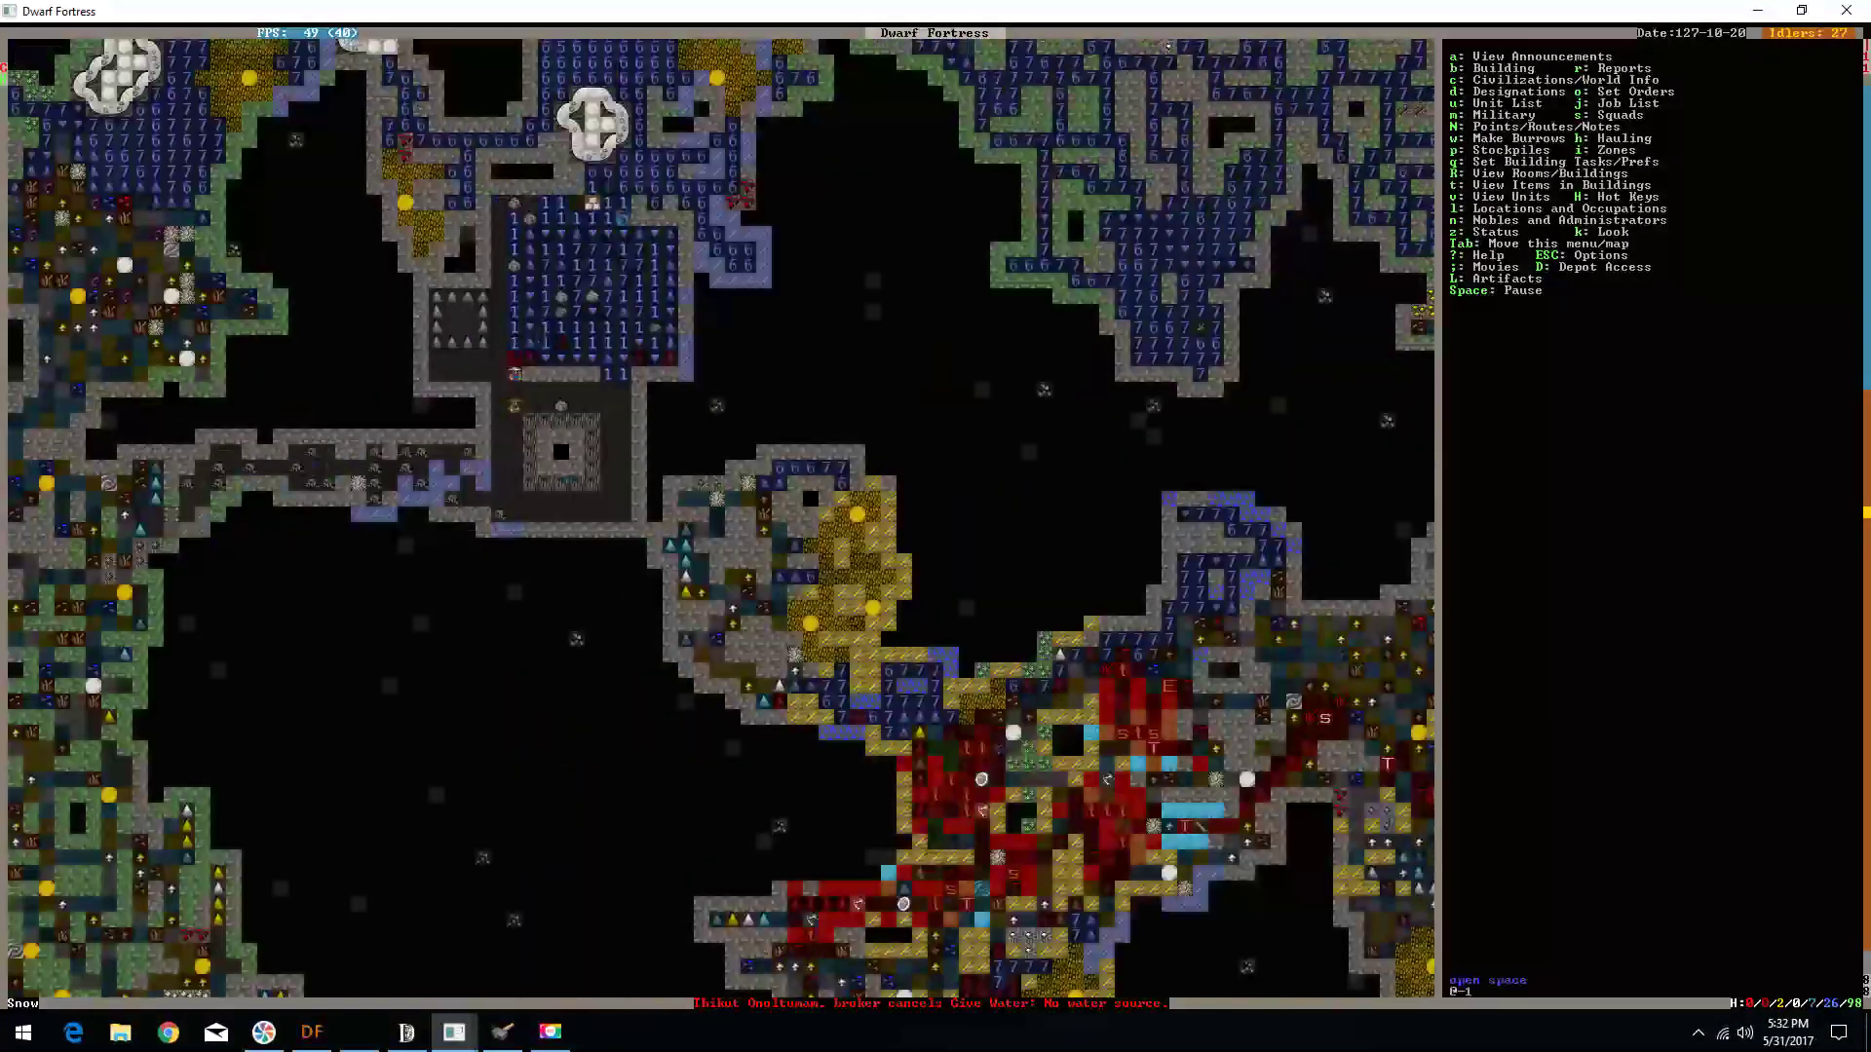
pyautogui.hotkey('shift', 'Left')
pyautogui.hotkey('shift', 'Up')
pyautogui.hotkey('shift', 'Down')
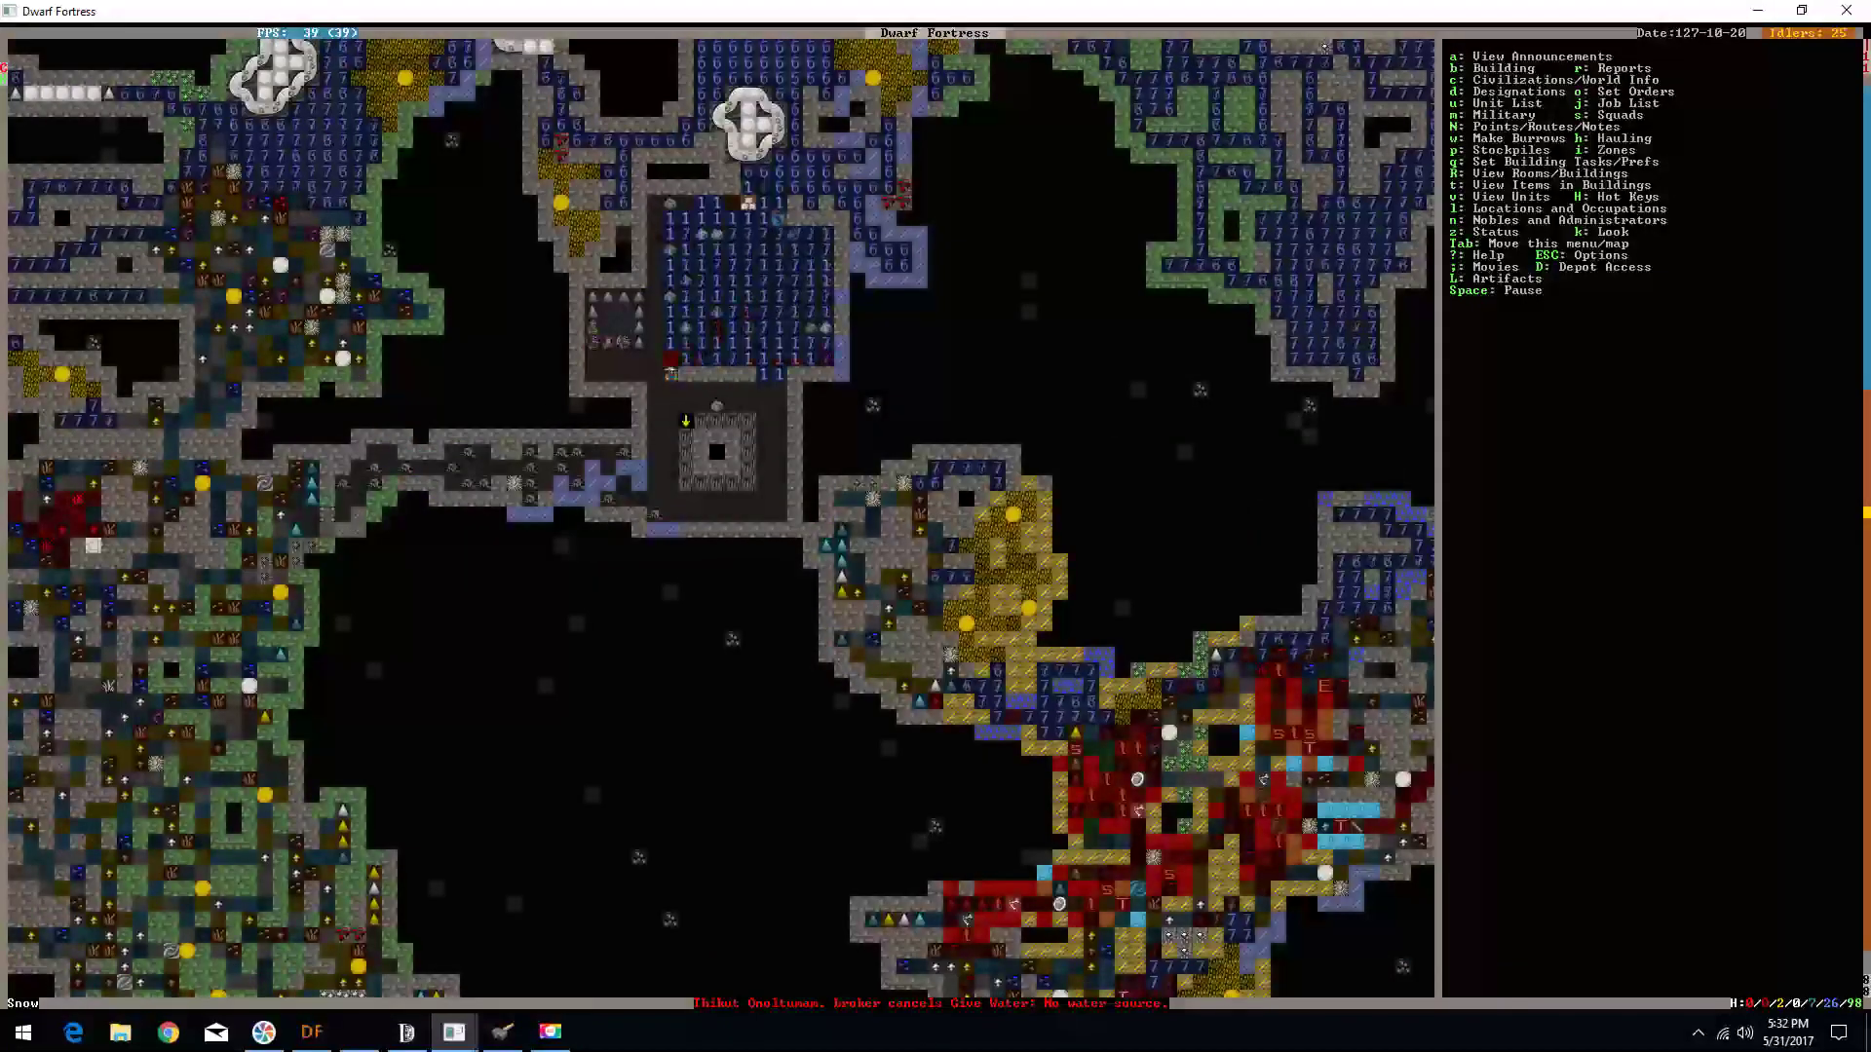
pyautogui.press('b')
# - Position an east-drawing screw pump at the flooded pool's west edge
pyautogui.hotkey('shift', 'm')
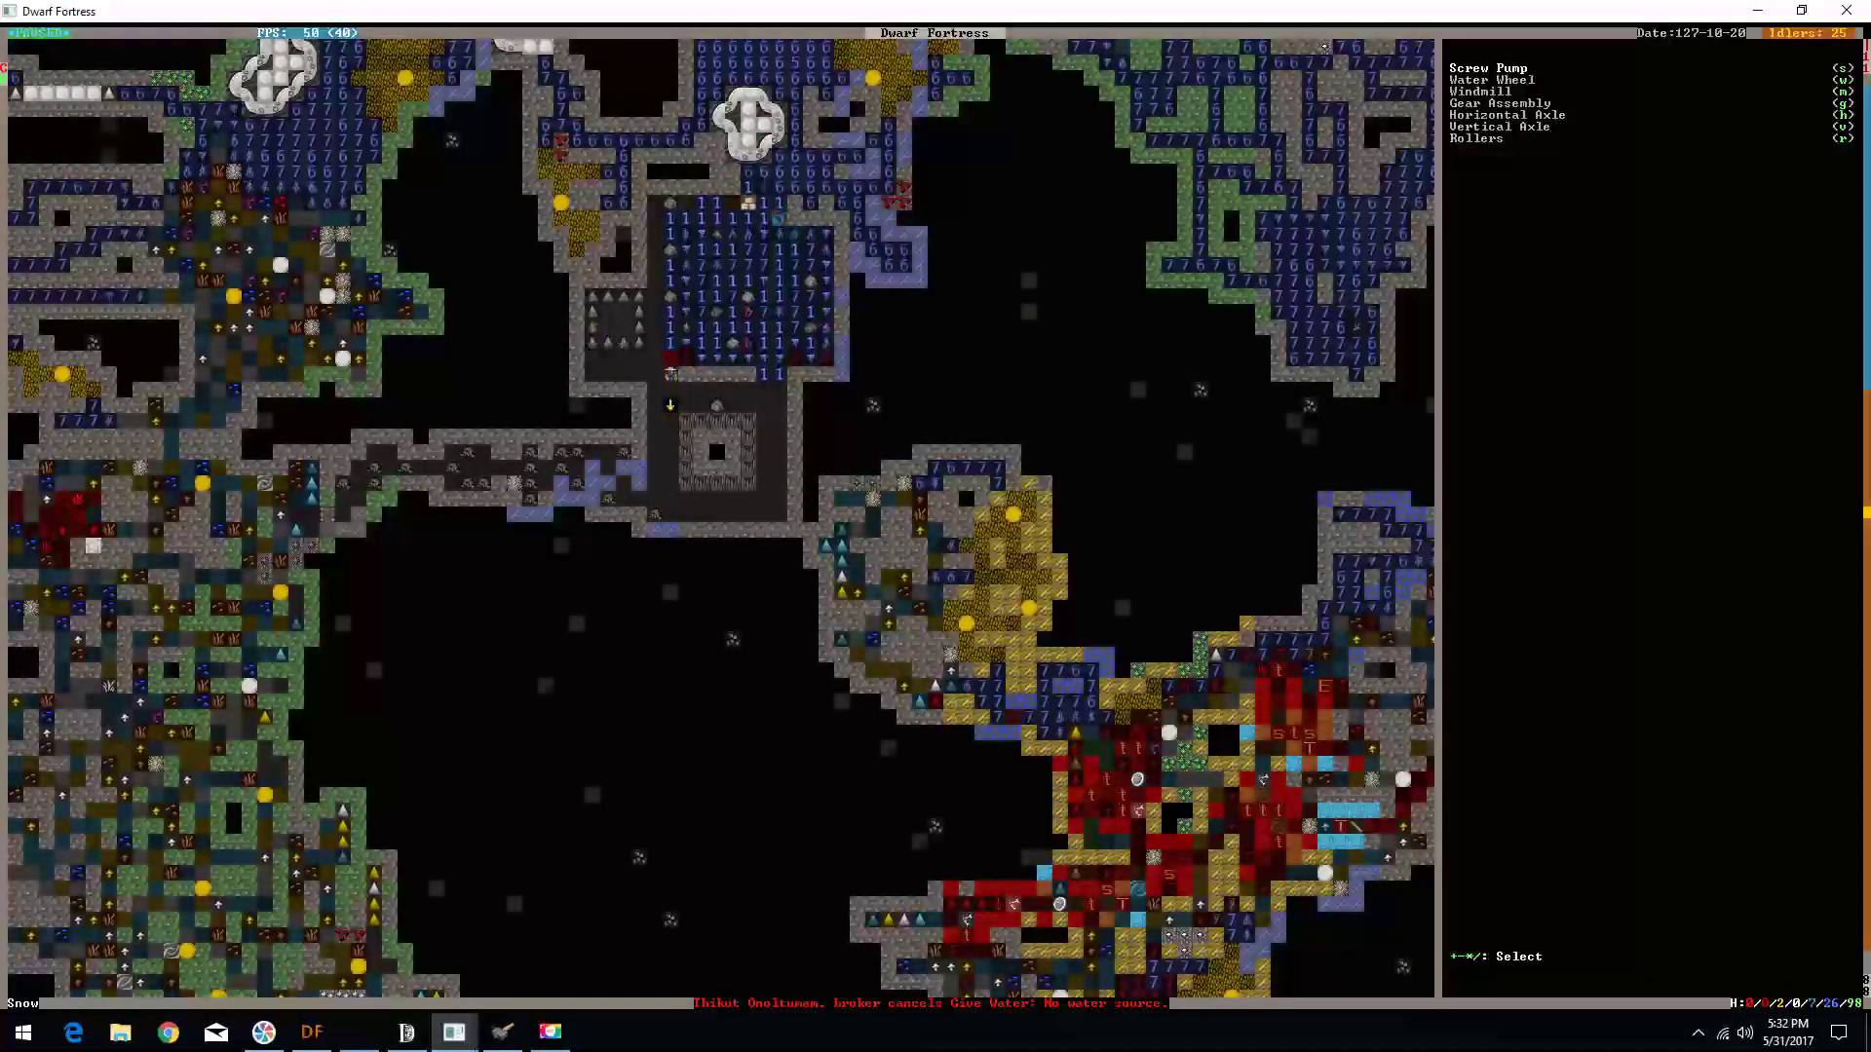
pyautogui.press('s')
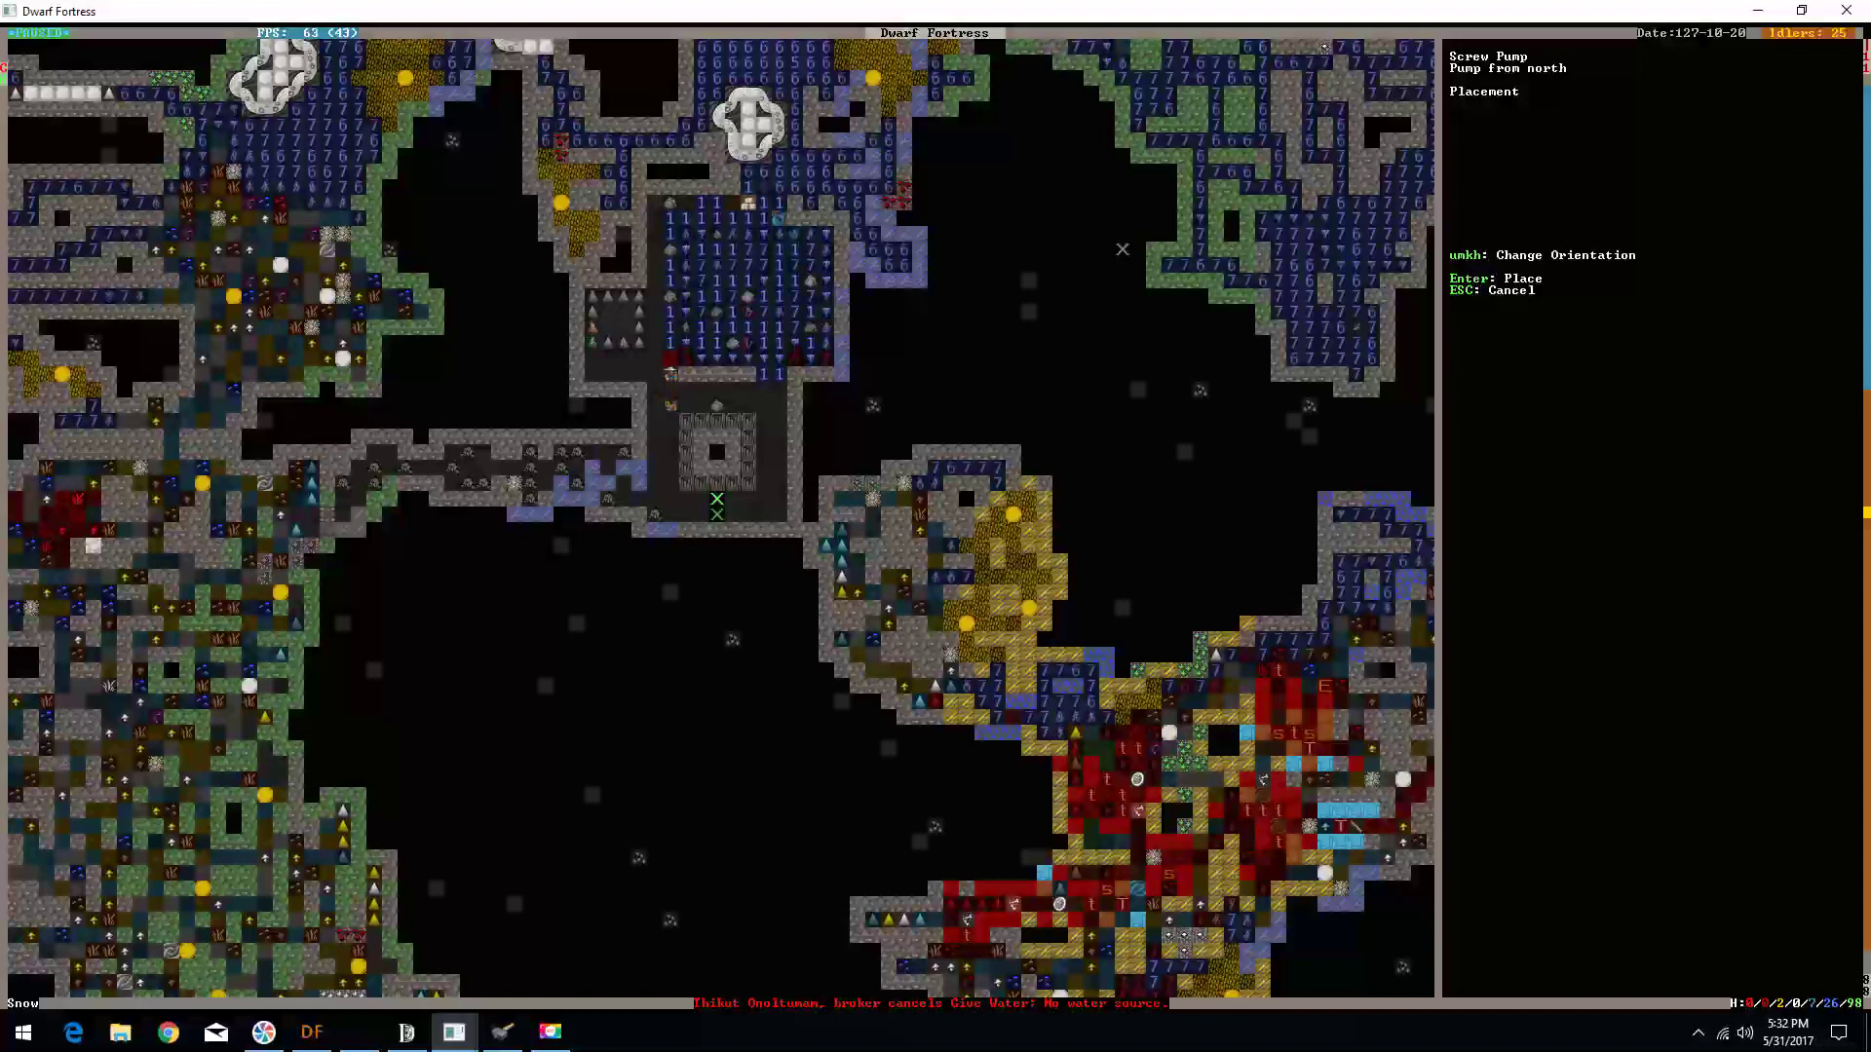
pyautogui.press('k')
pyautogui.press('Up')
pyautogui.press('Up')
pyautogui.press('Up')
pyautogui.press('Up')
pyautogui.press('Up')
pyautogui.press('Left')
pyautogui.press('Left')
pyautogui.press('Up')
pyautogui.press('Up')
pyautogui.press('Left')
pyautogui.press('Left')
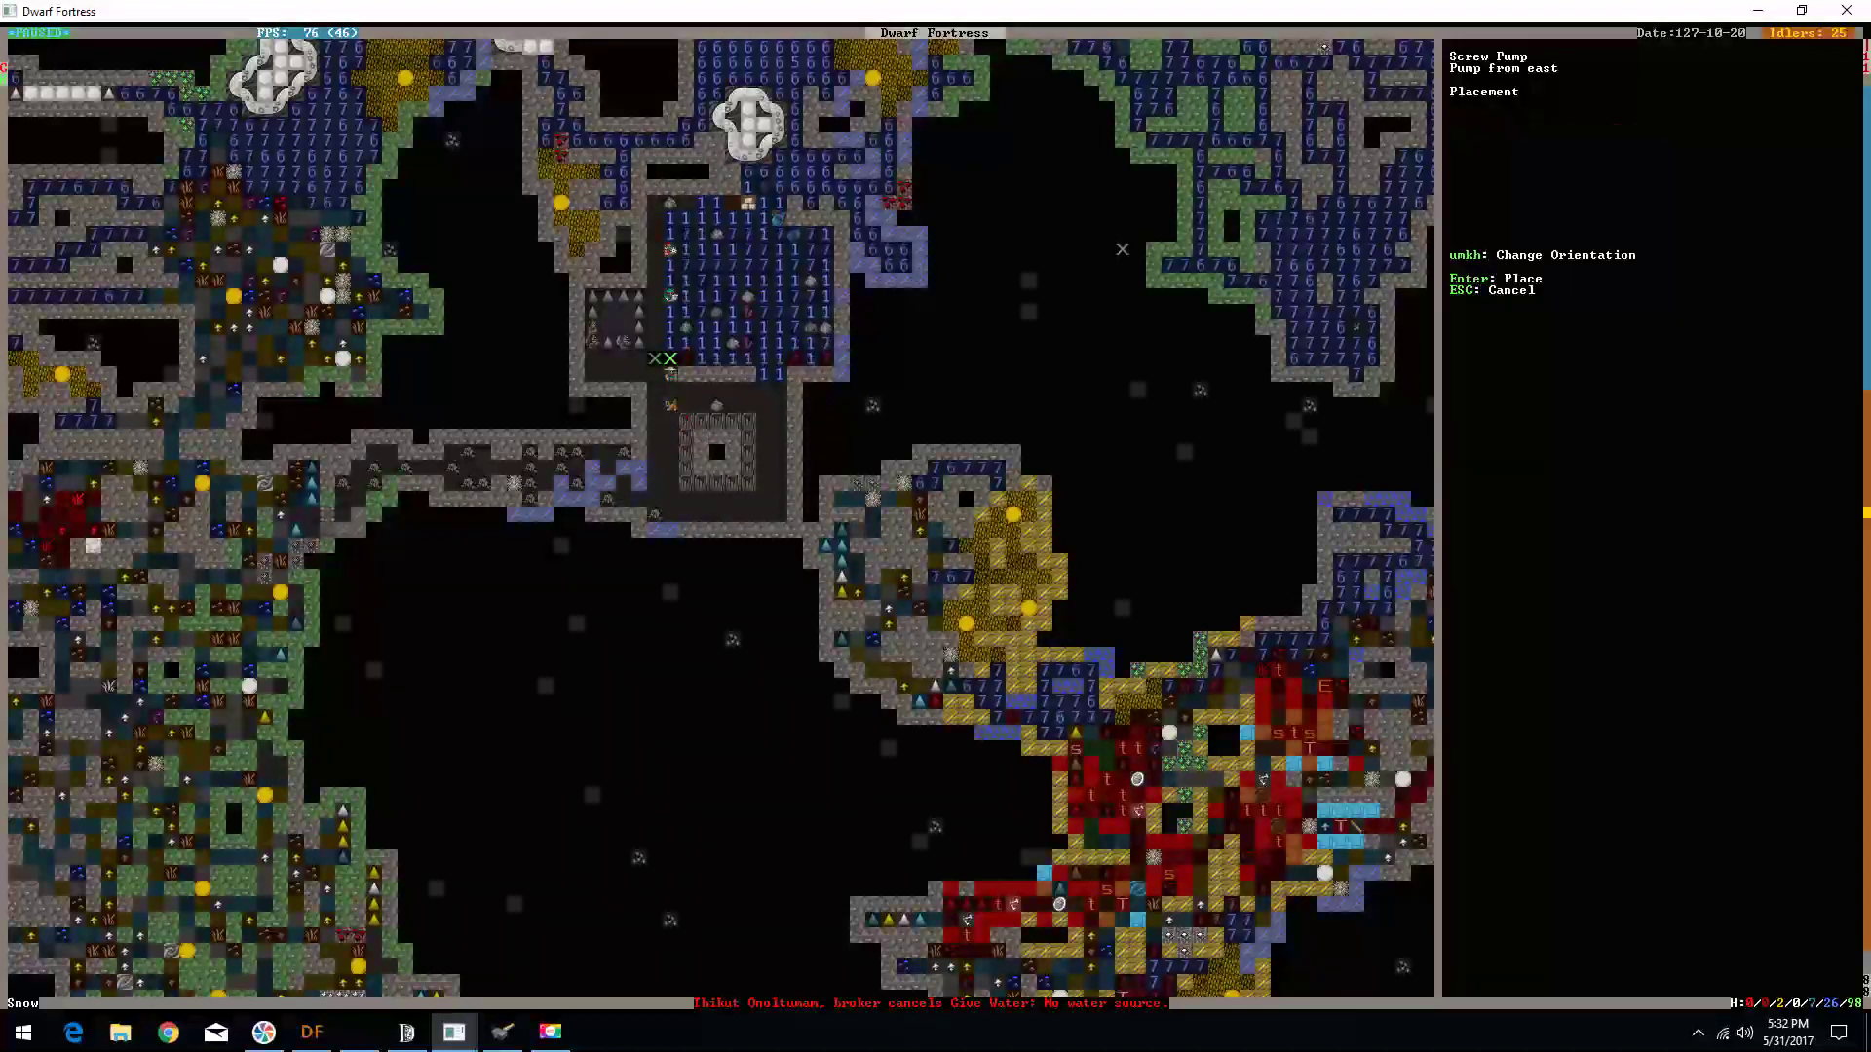
pyautogui.press('Up')
pyautogui.press('Up')
pyautogui.press('Up')
pyautogui.press('Up')
pyautogui.press('Right')
pyautogui.press('Right')
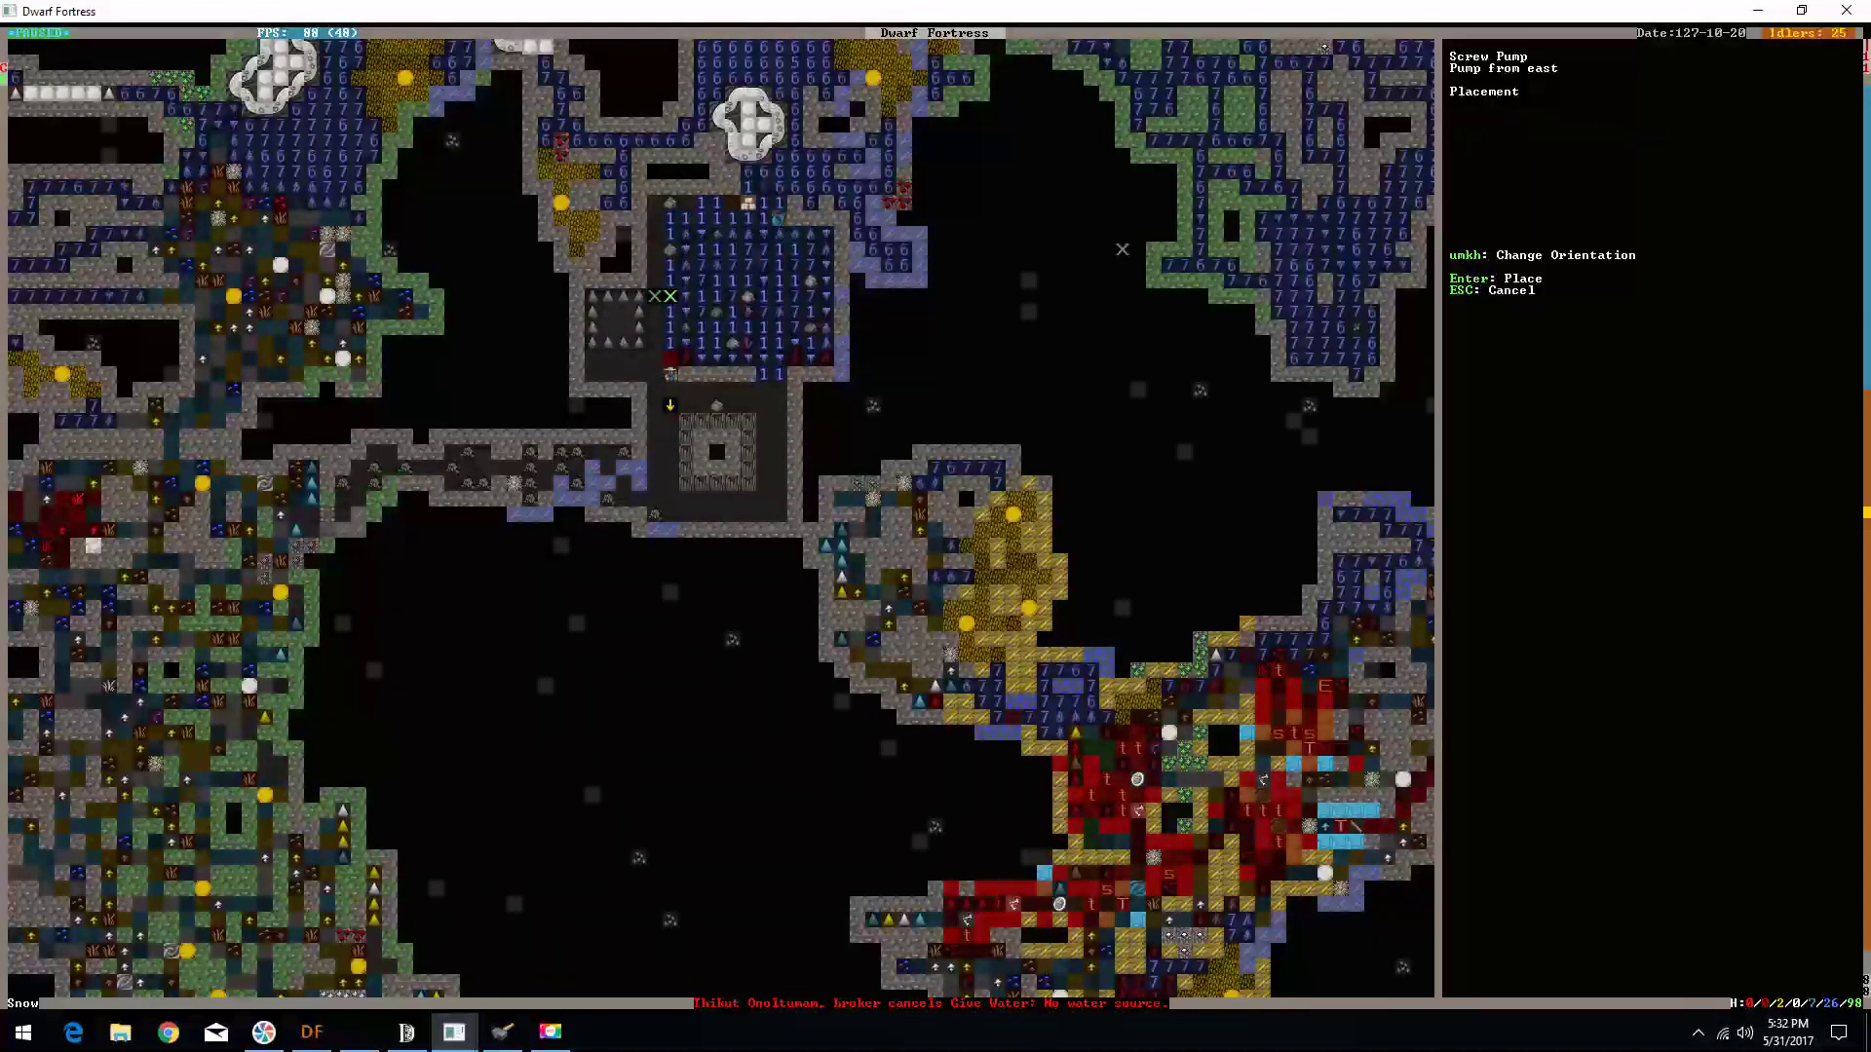
pyautogui.press('Down')
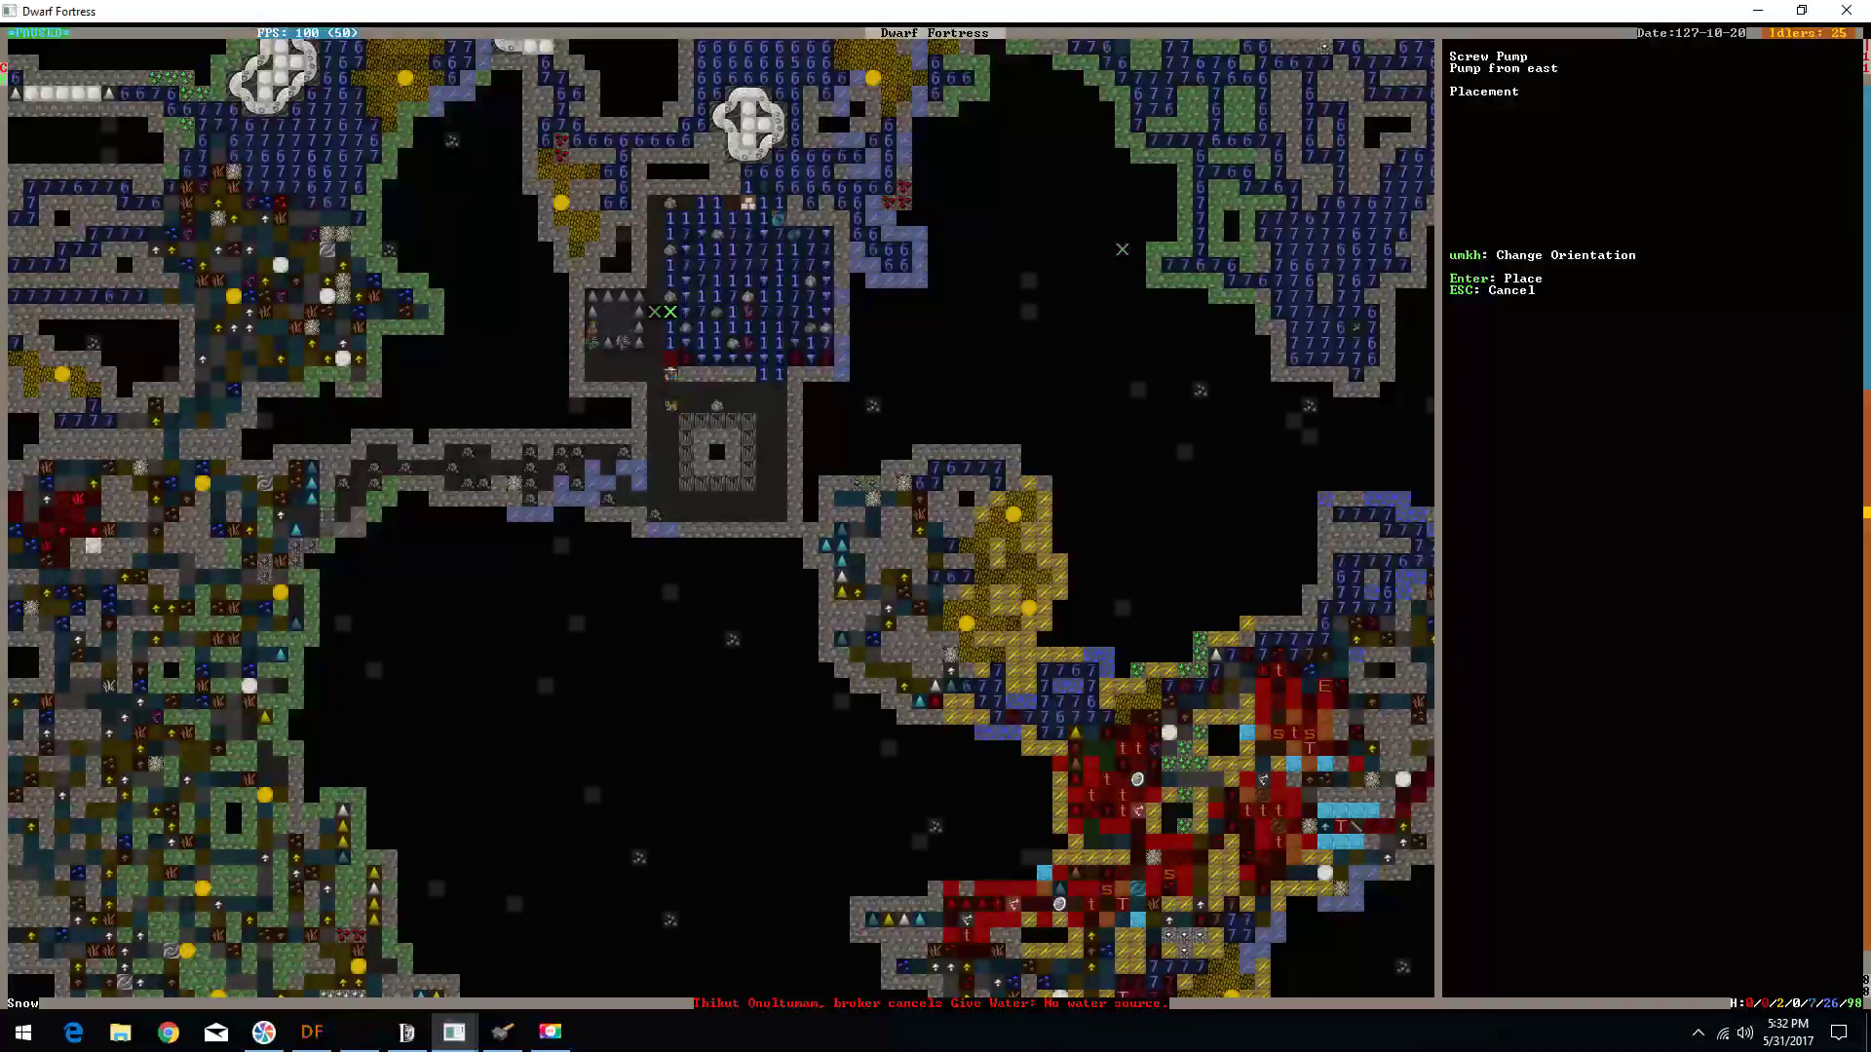
# - Build the pump from alunite blocks with the clear glass corkscrew
pyautogui.press('Return')
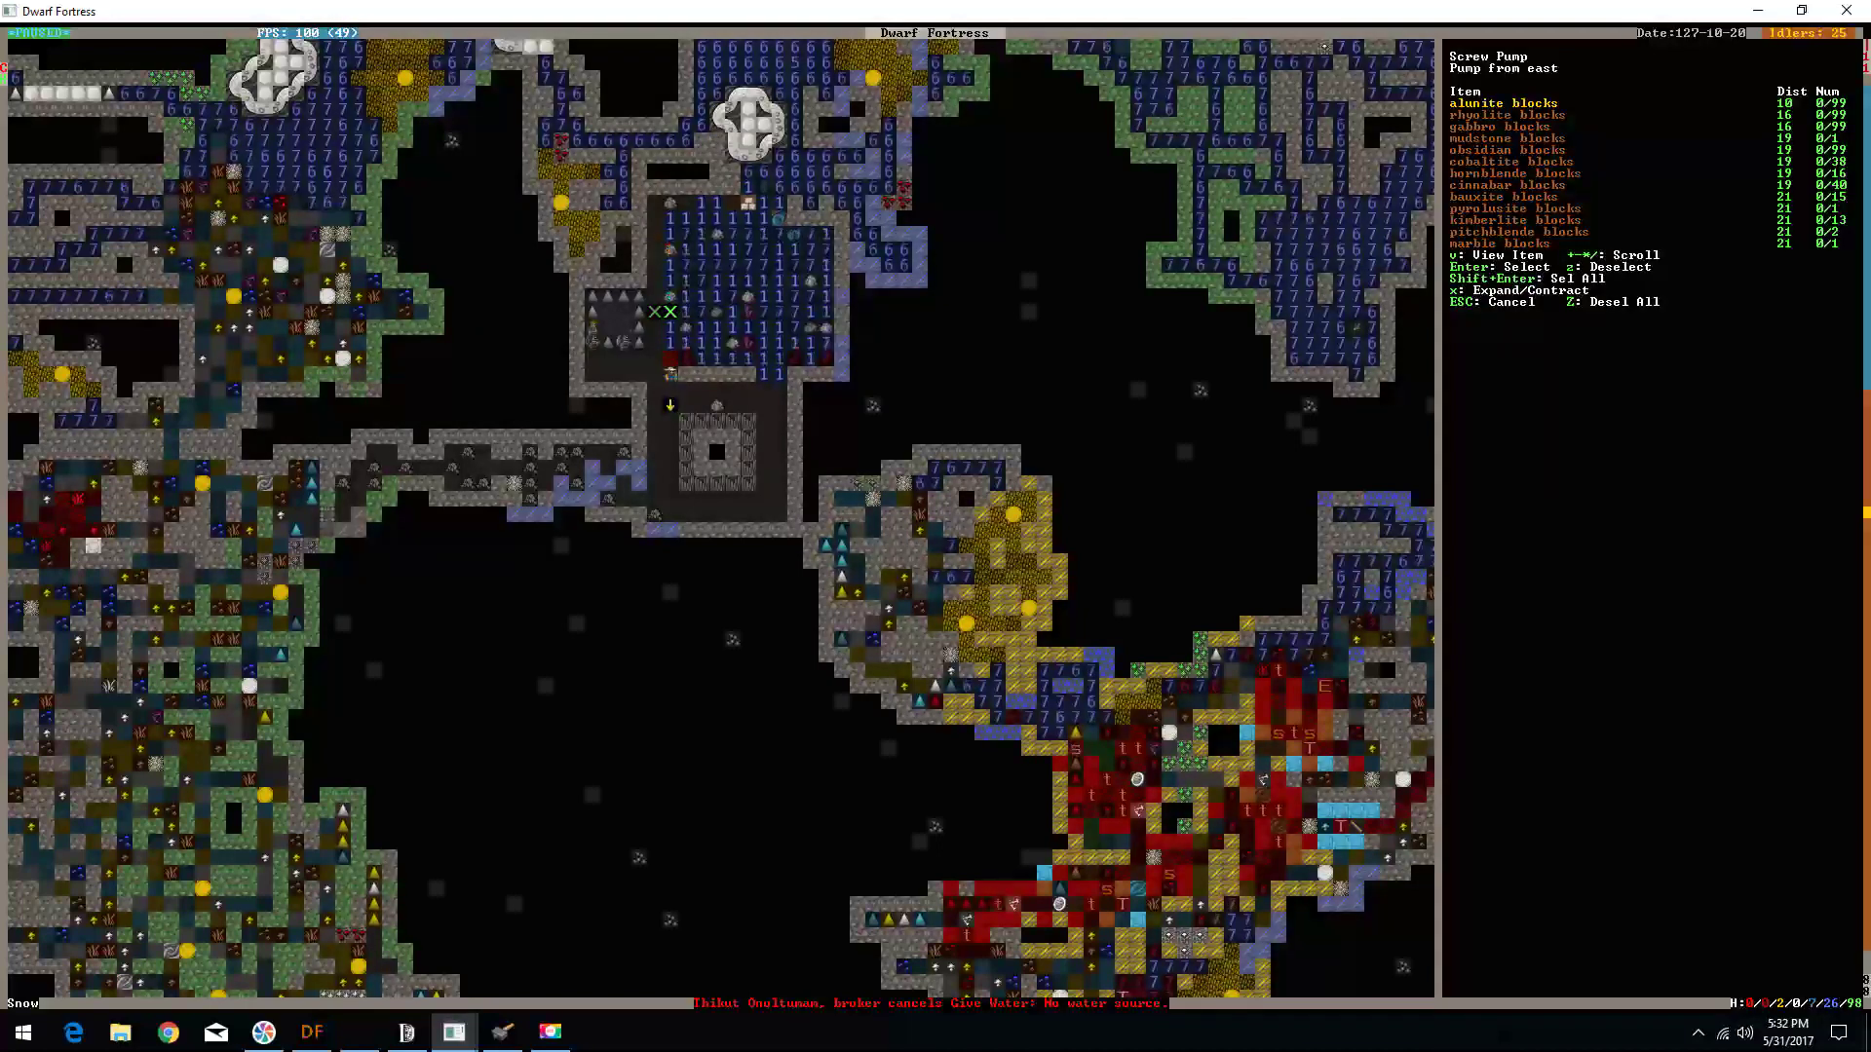
pyautogui.press('Return')
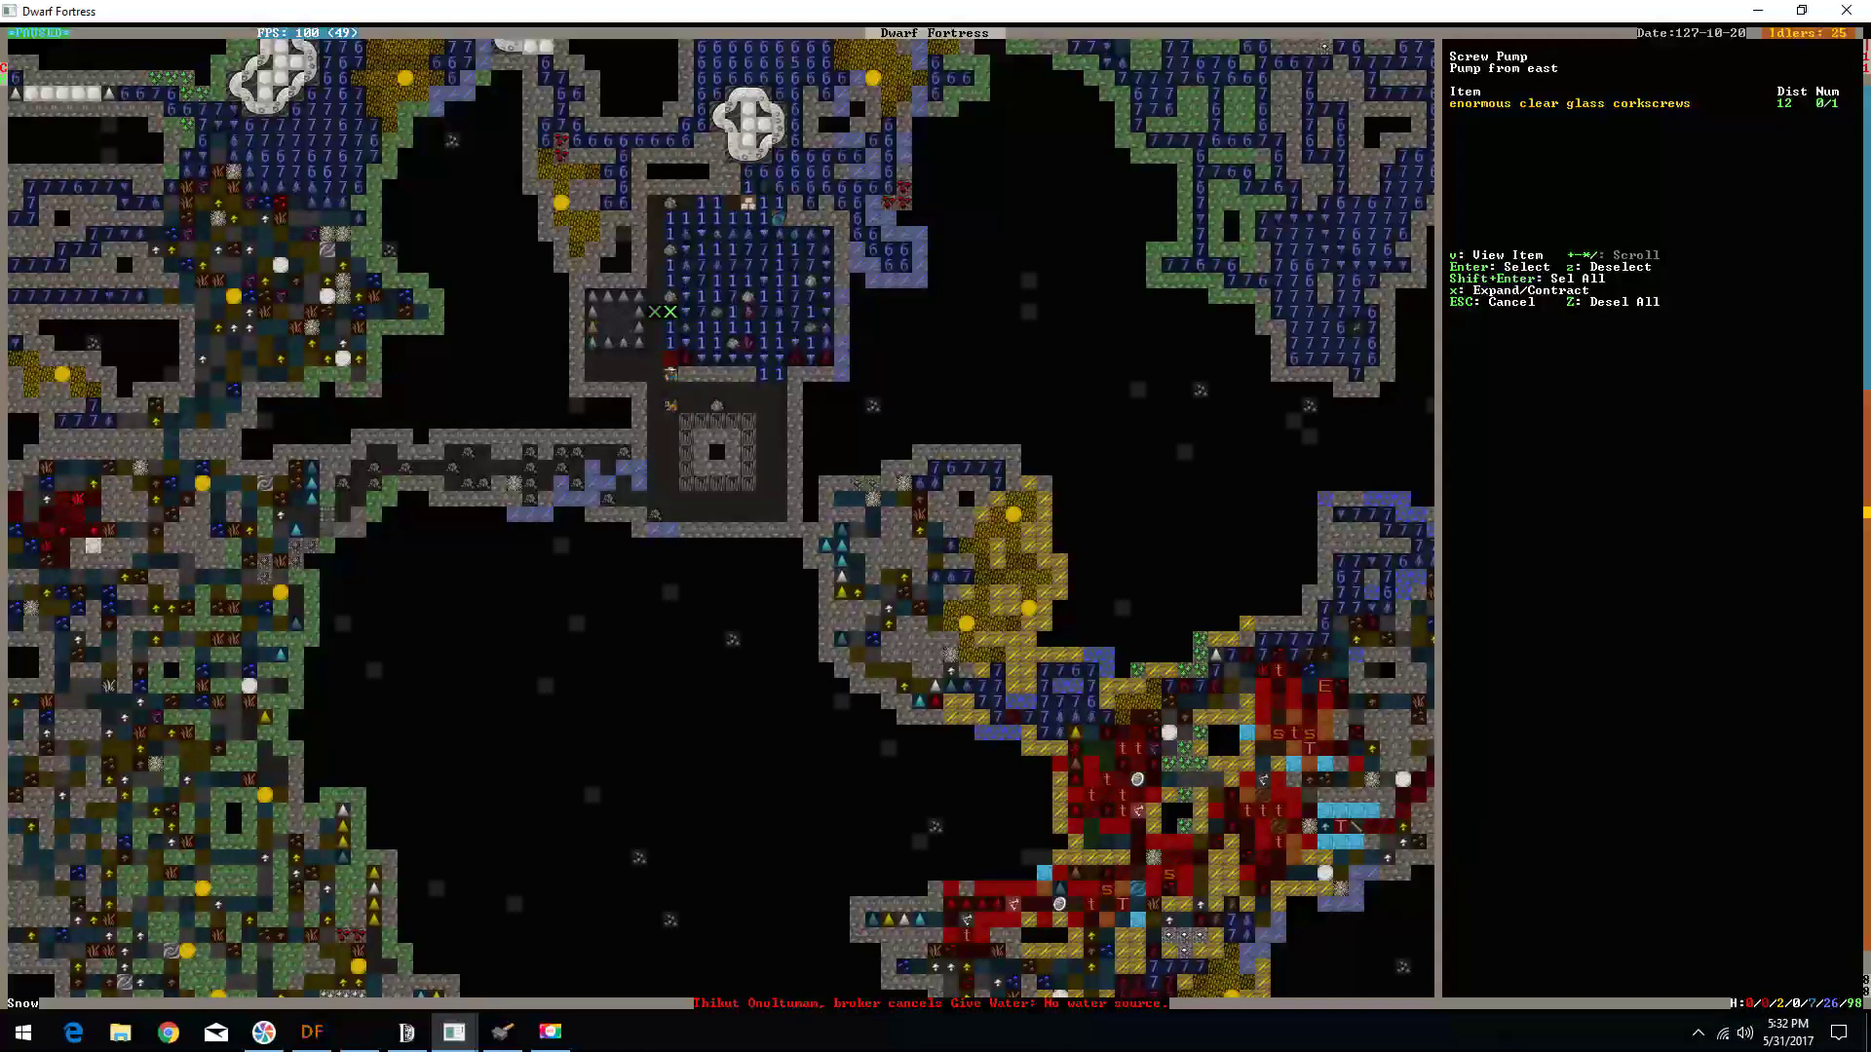
pyautogui.press('Return')
pyautogui.press('Escape')
pyautogui.press('Escape')
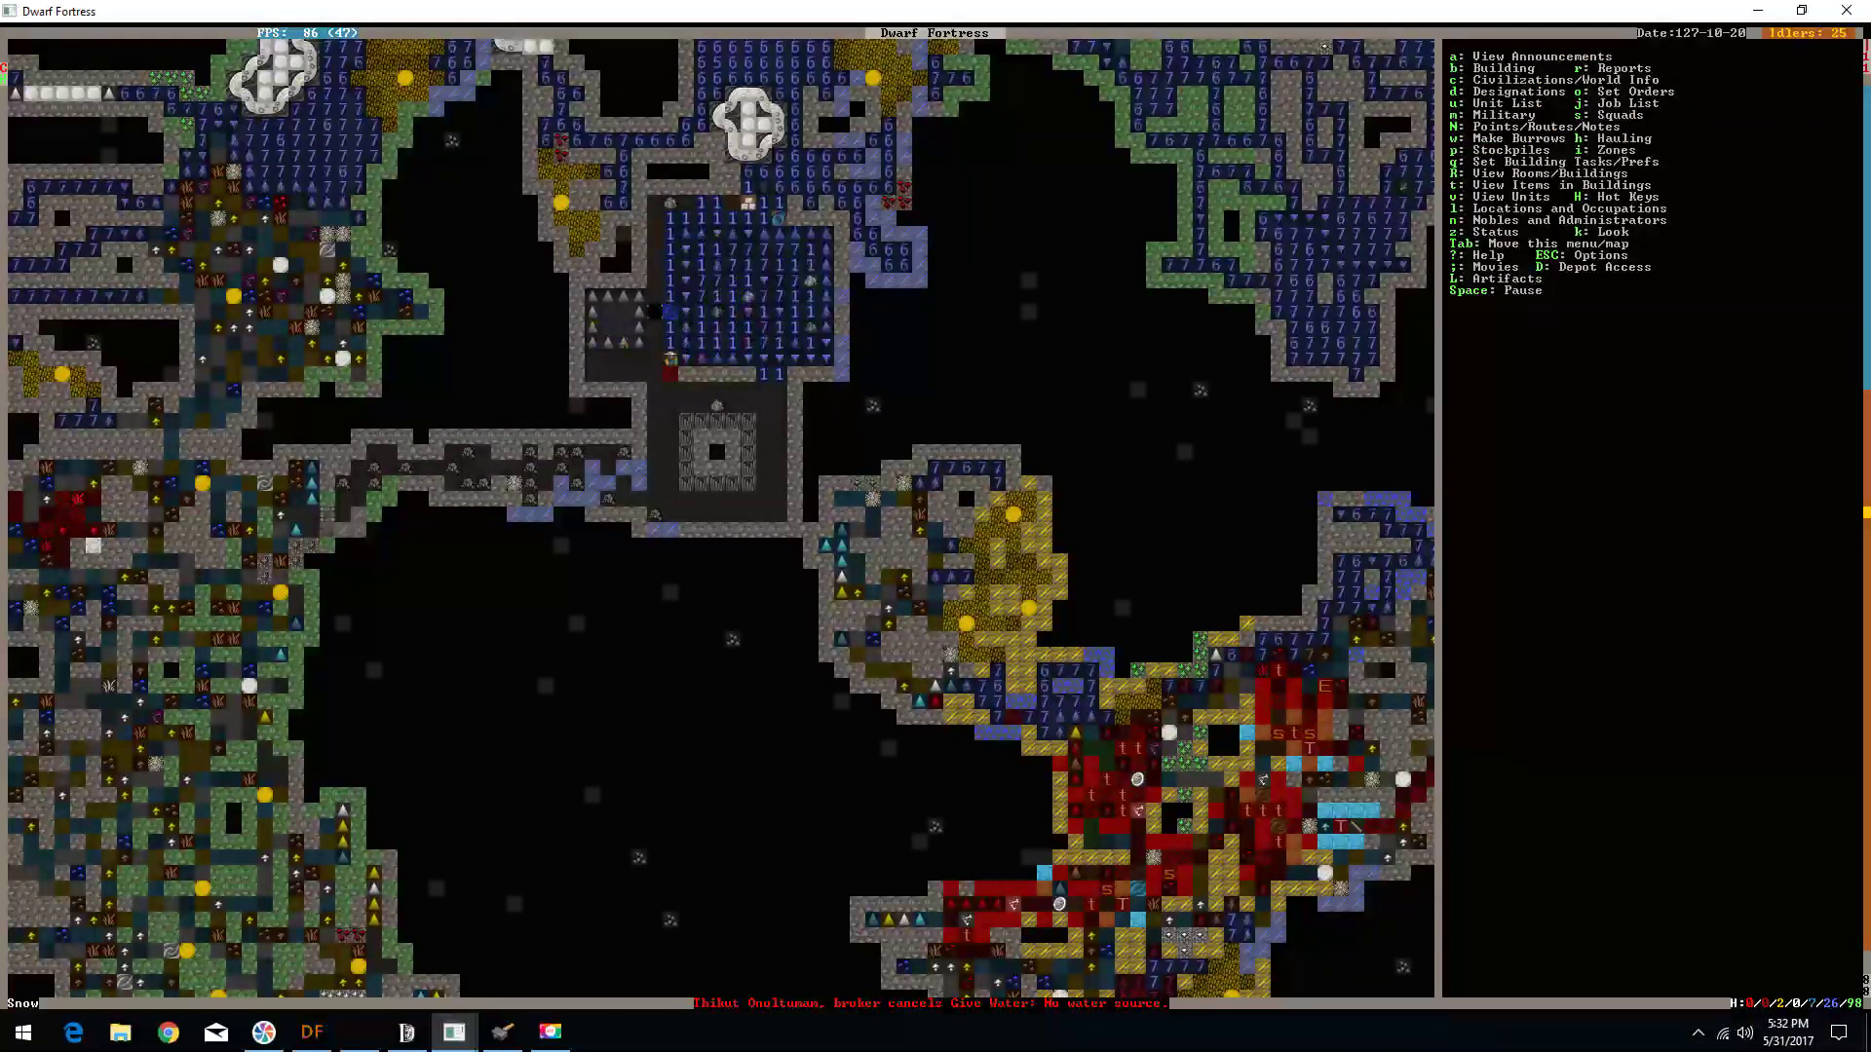
pyautogui.hotkey('shift', '.')
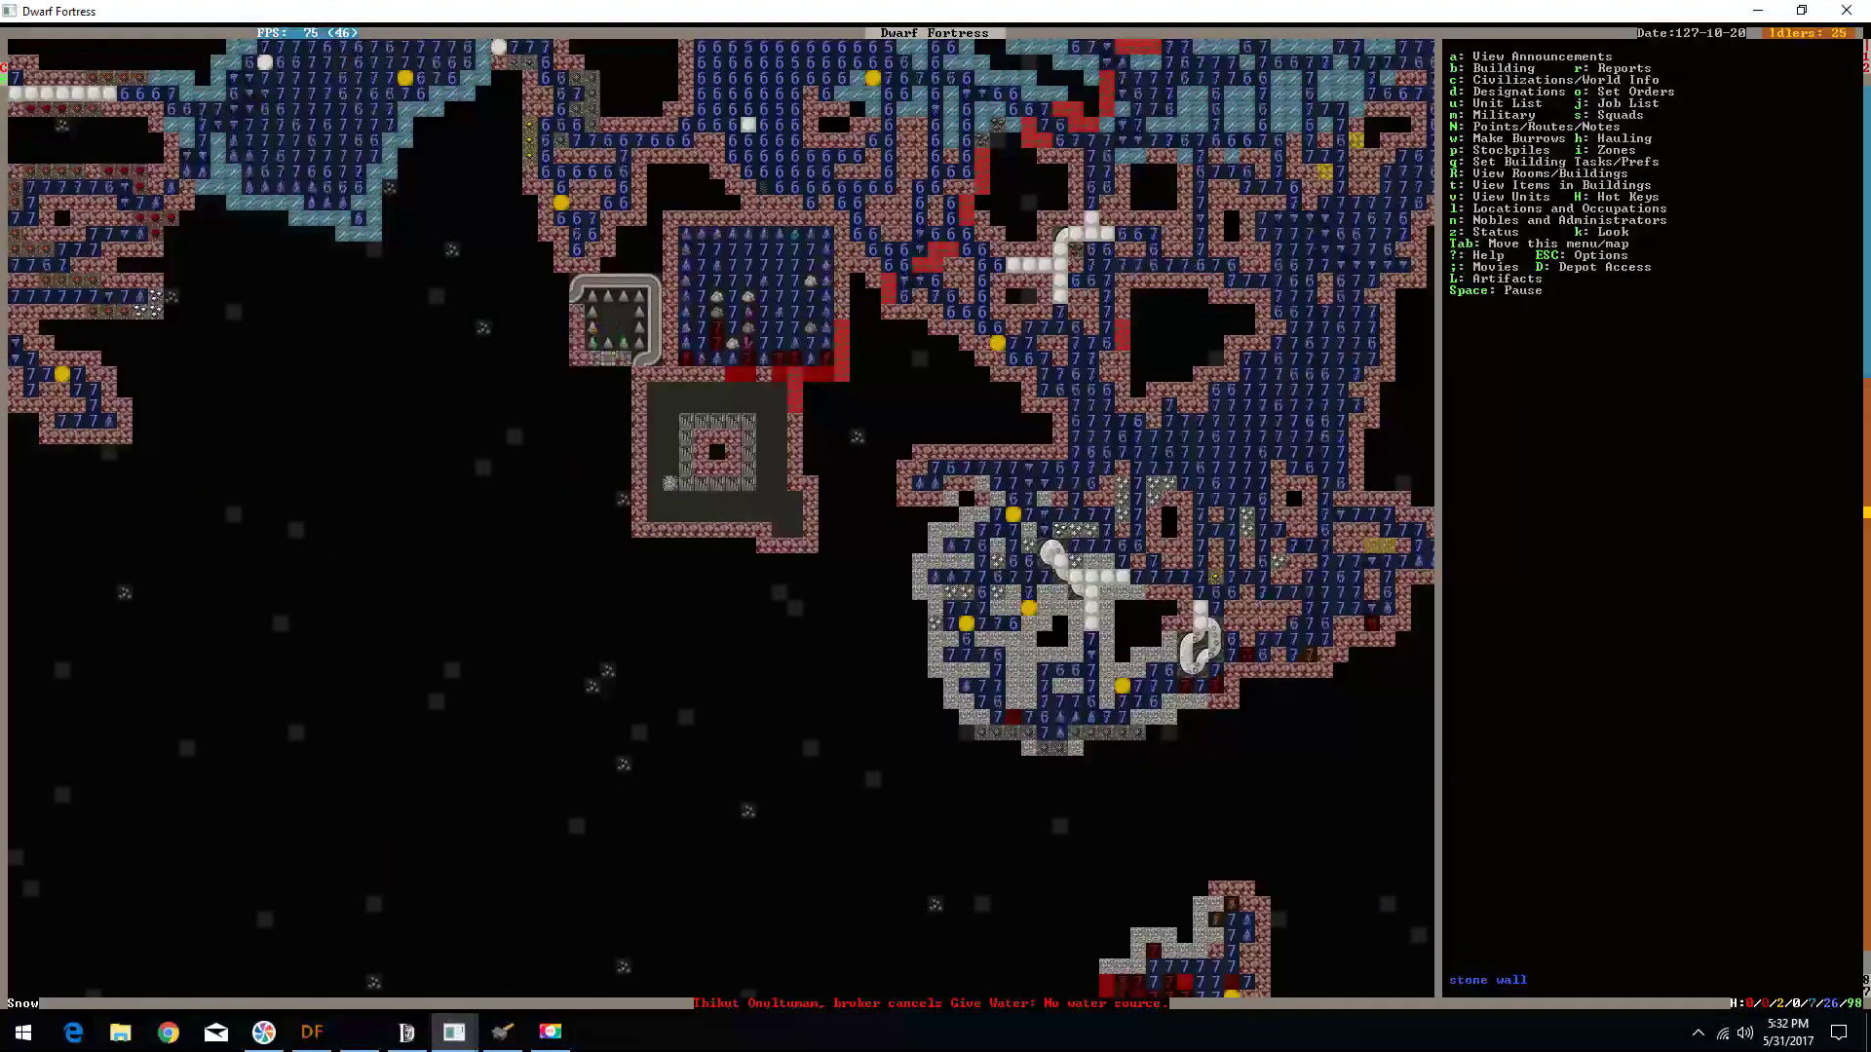
pyautogui.hotkey('shift', ',')
pyautogui.hotkey('shift', '.')
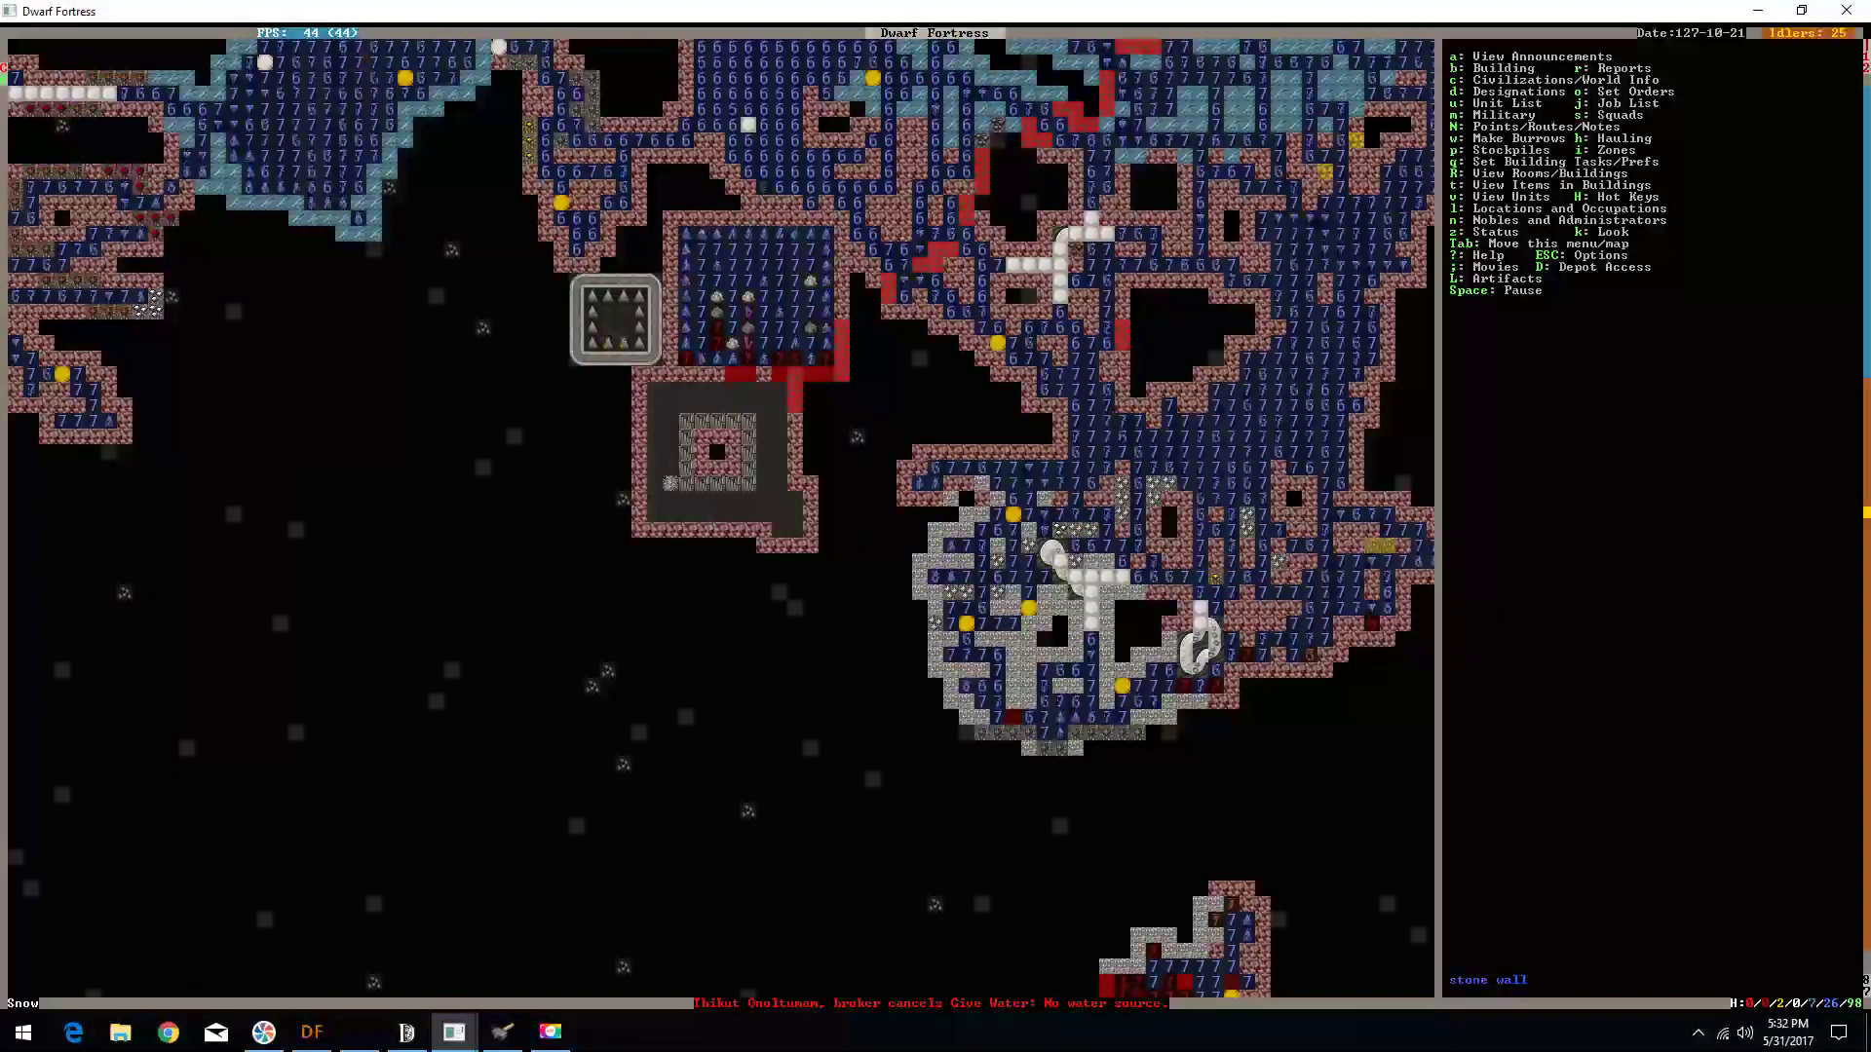
pyautogui.press('less')
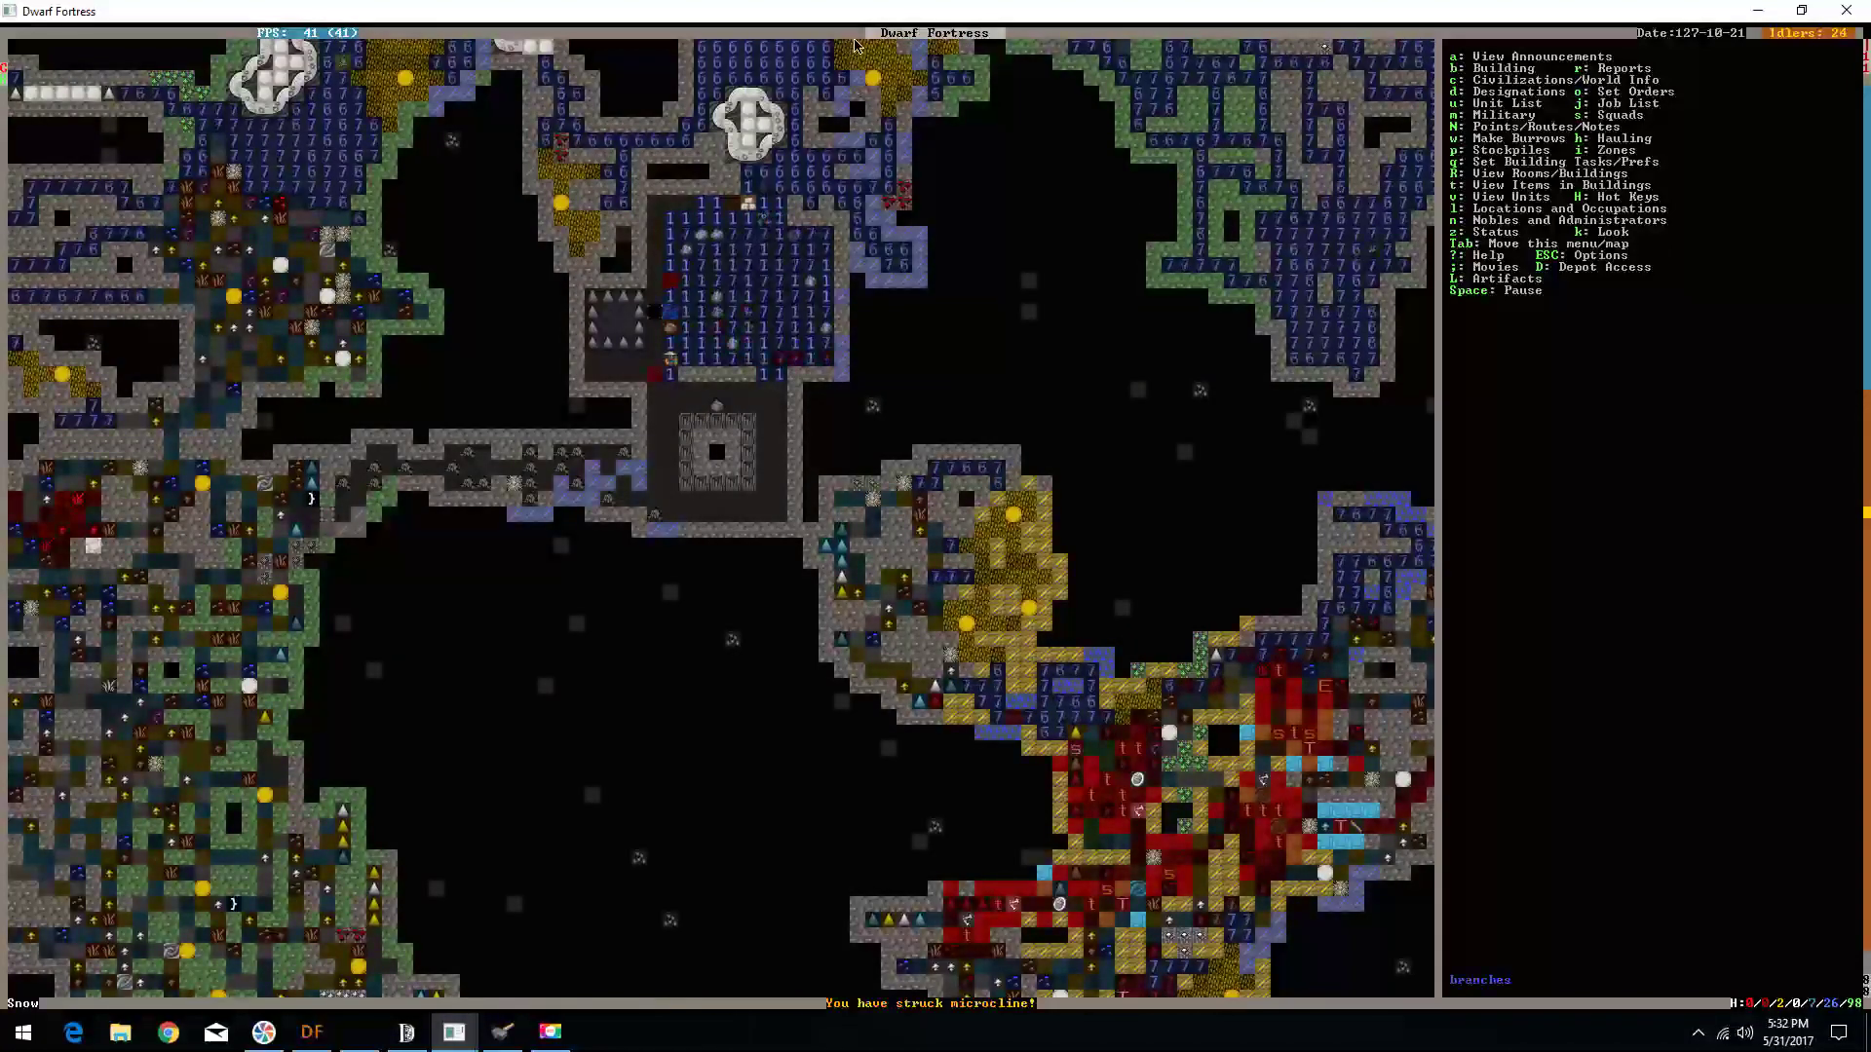
pyautogui.press('k')
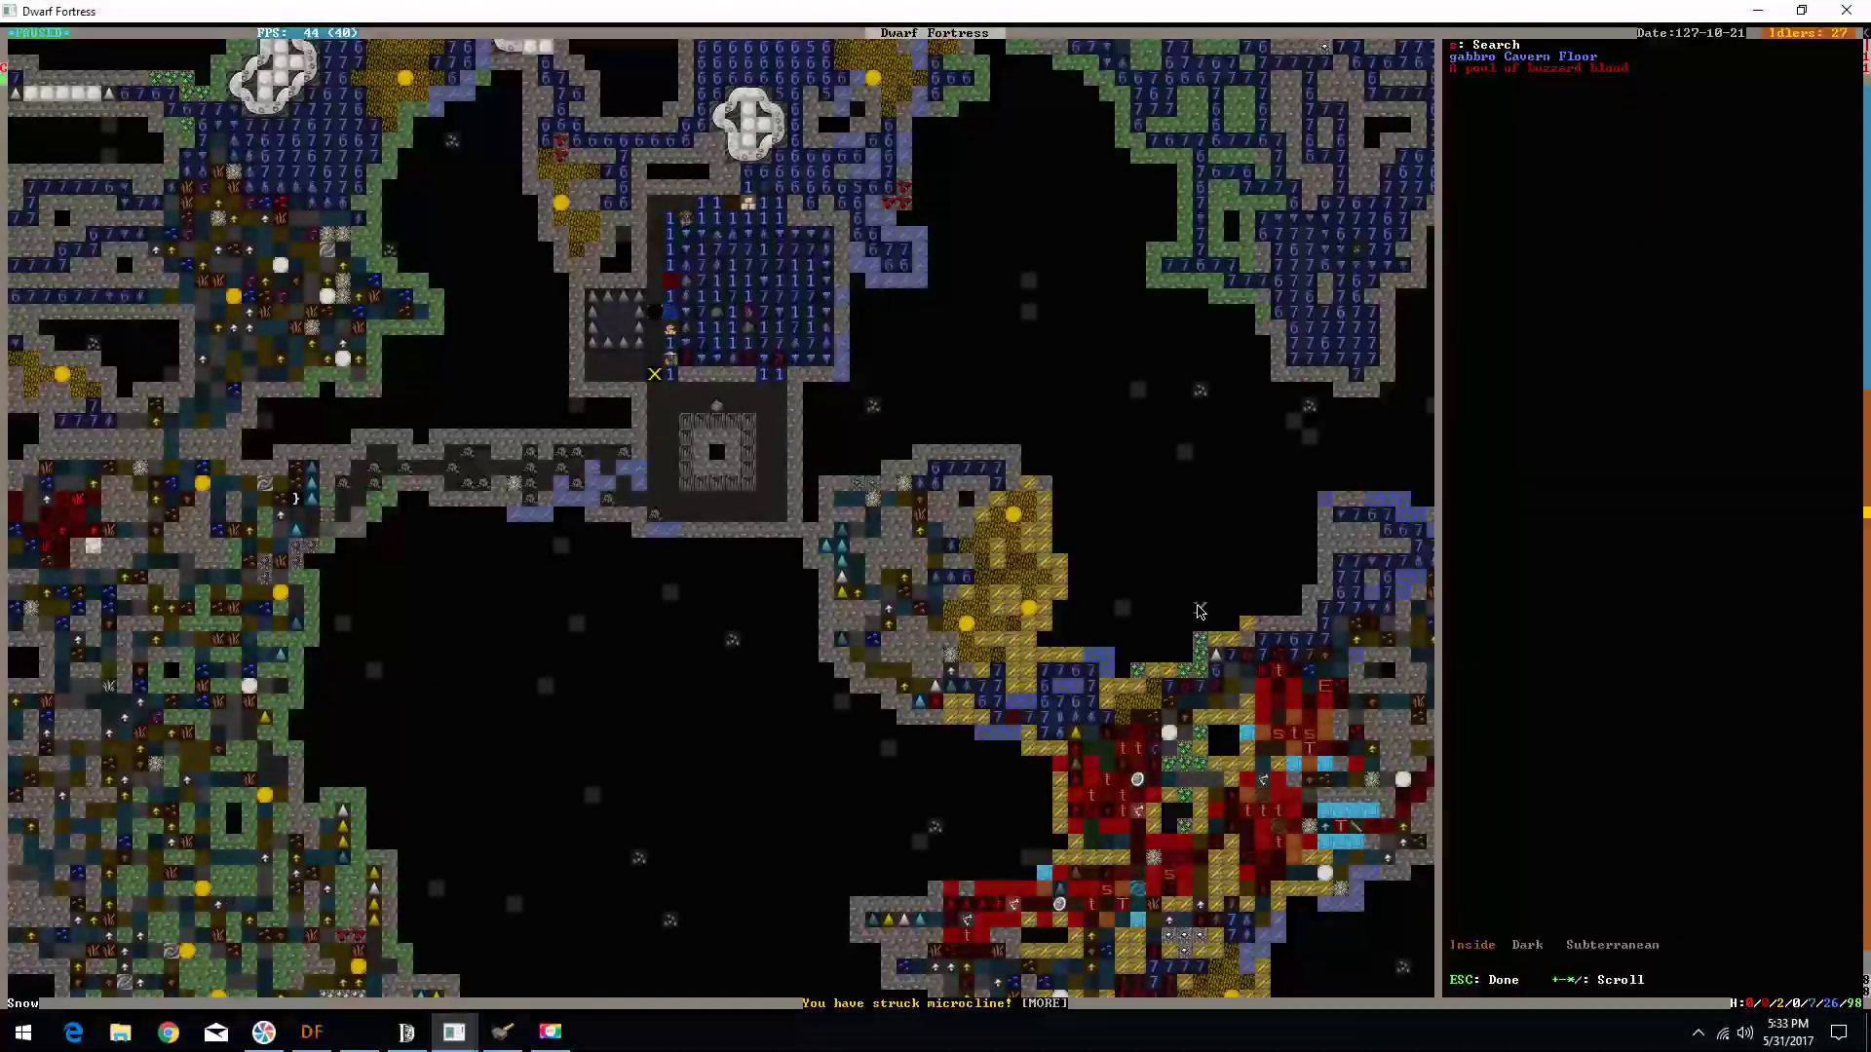
pyautogui.press('Escape')
pyautogui.hotkey('shift', 'Up')
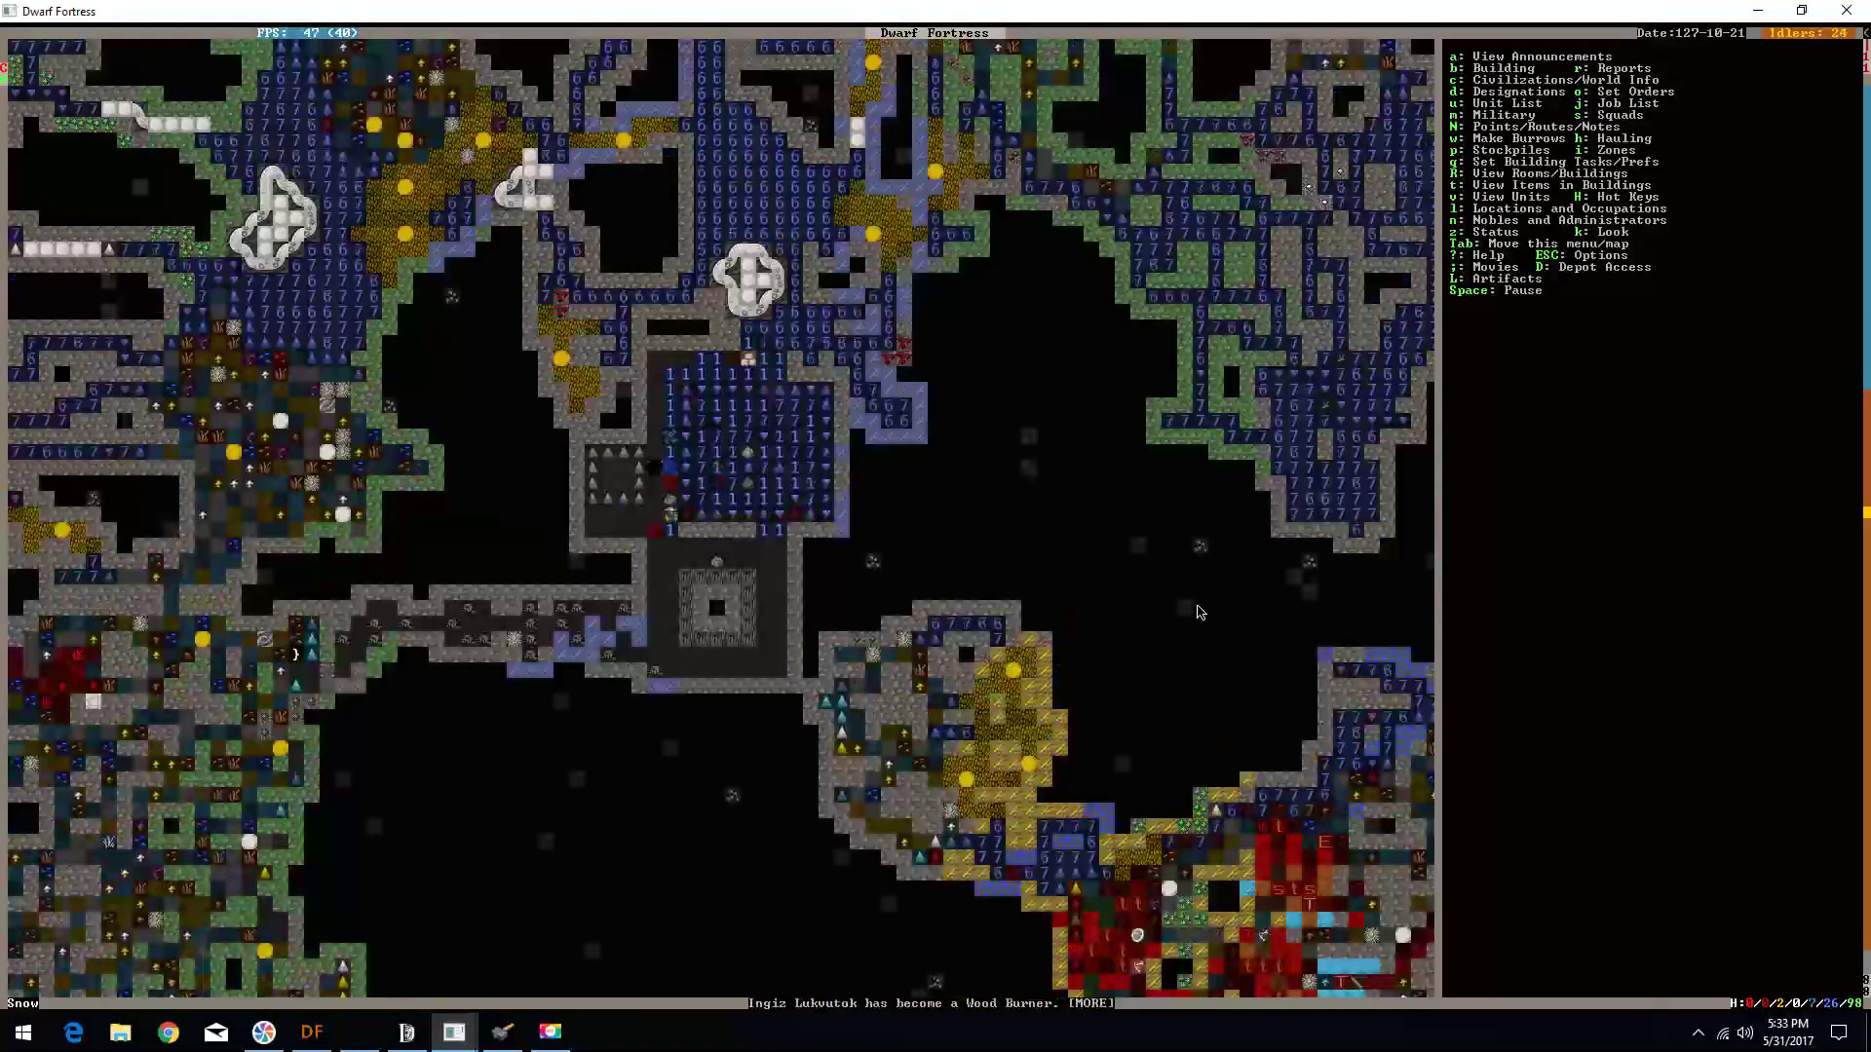
pyautogui.hotkey('shift', ',')
pyautogui.press('Escape')
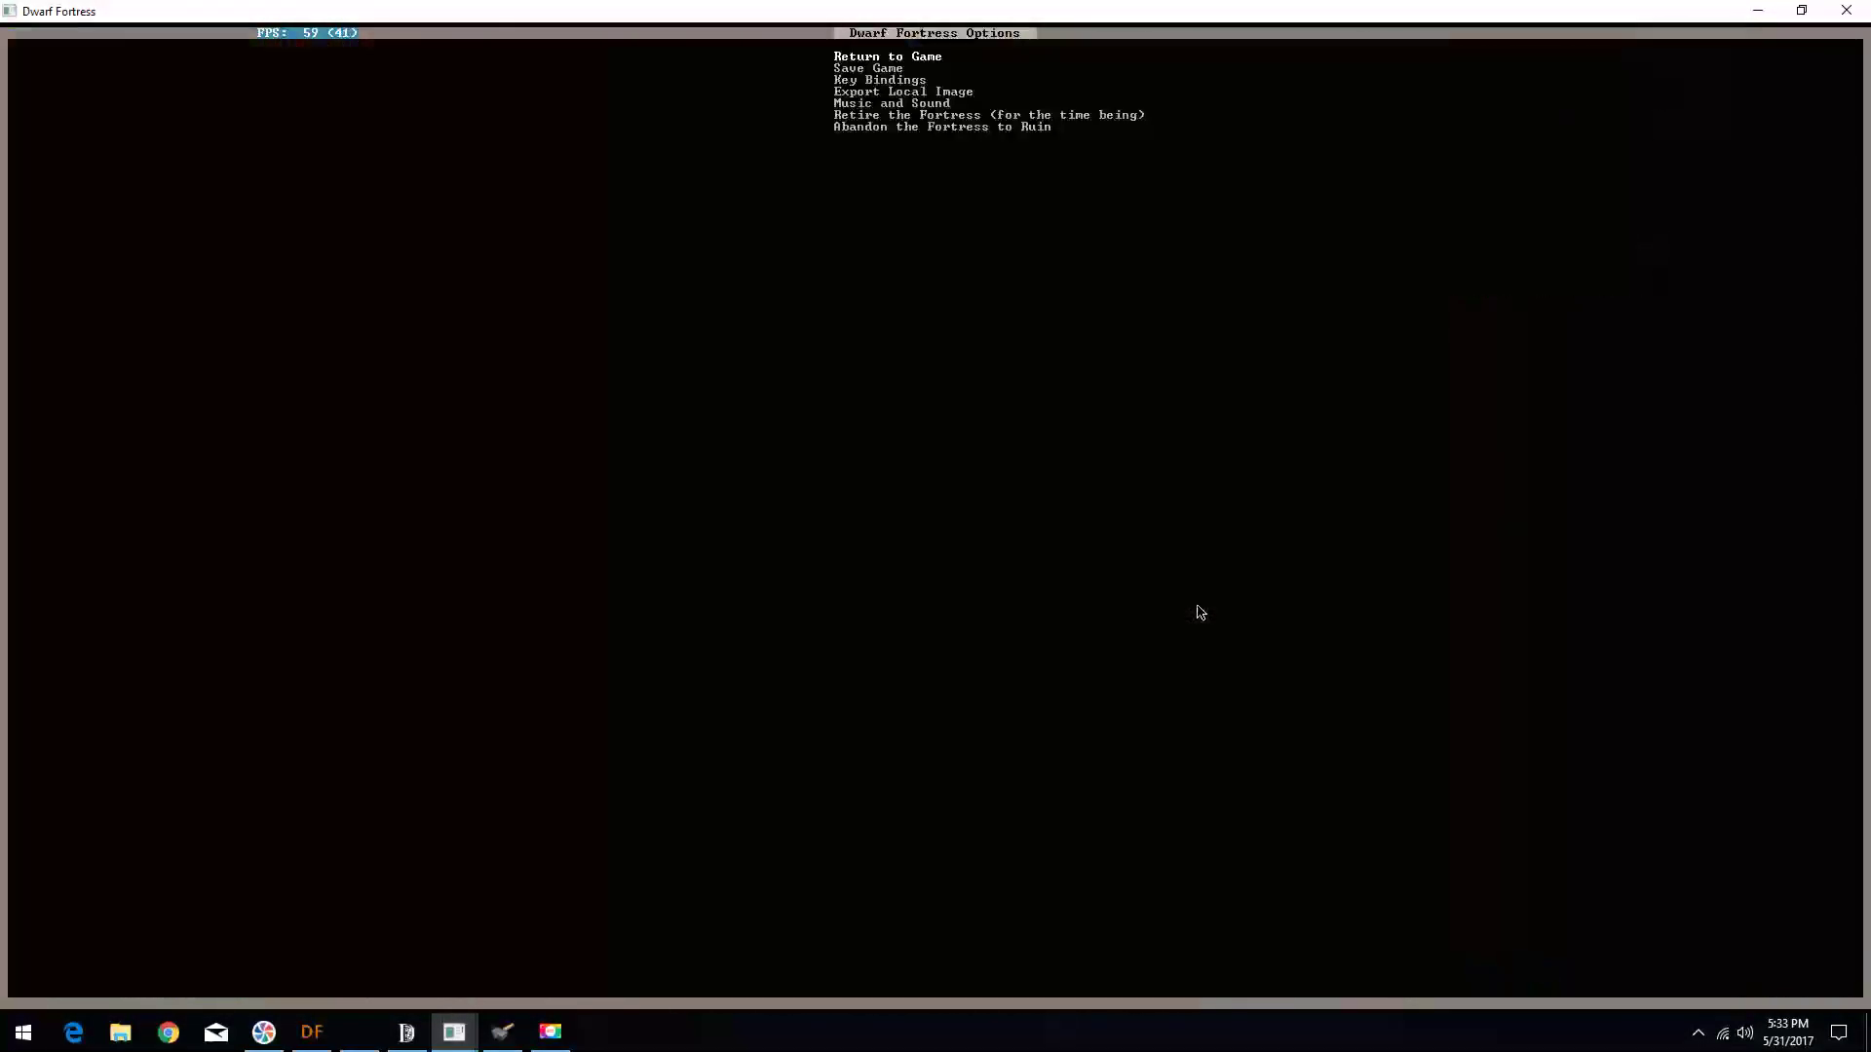
pyautogui.press('Escape')
pyautogui.press('space')
pyautogui.hotkey('shift', '.')
pyautogui.hotkey('shift', '.')
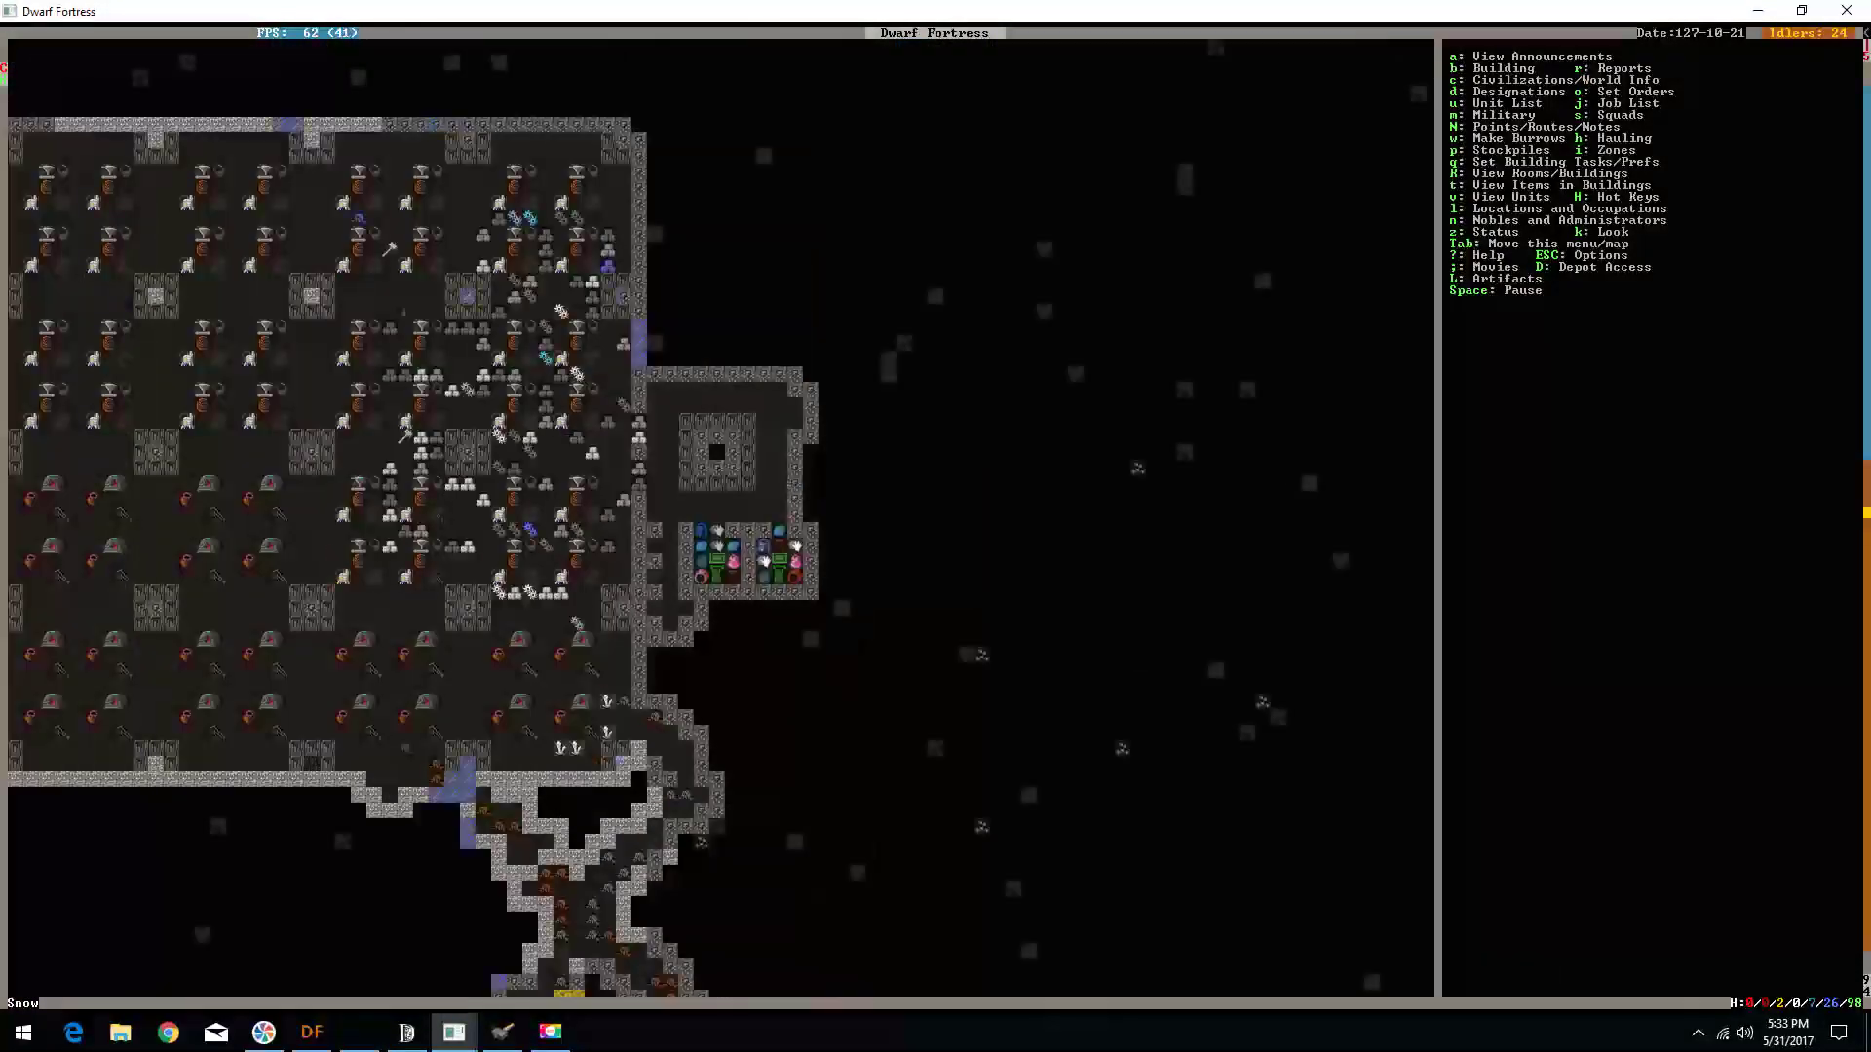
pyautogui.hotkey('shift', '.')
pyautogui.hotkey('shift', '.')
pyautogui.hotkey('shift', '.')
pyautogui.hotkey('shift', '.')
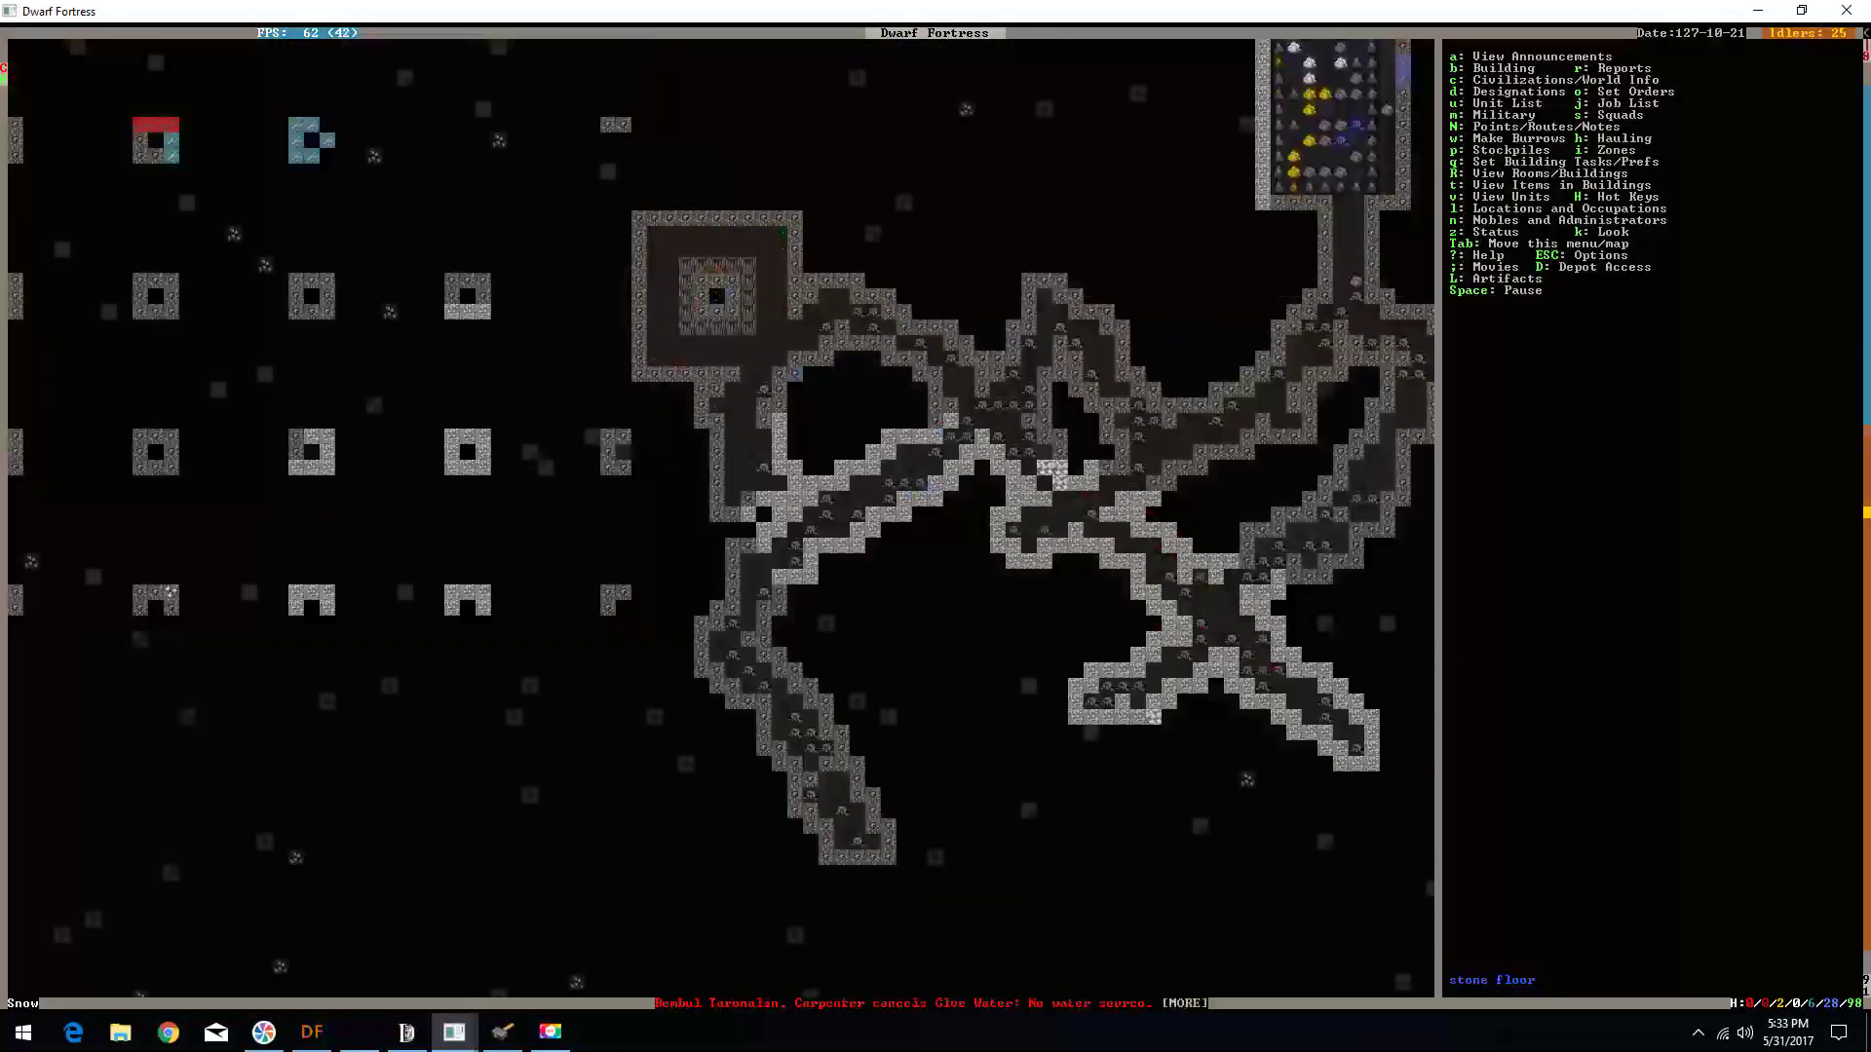
pyautogui.hotkey('shift', '.')
pyautogui.hotkey('shift', '.')
pyautogui.hotkey('shift', '.')
pyautogui.hotkey('shift', '.')
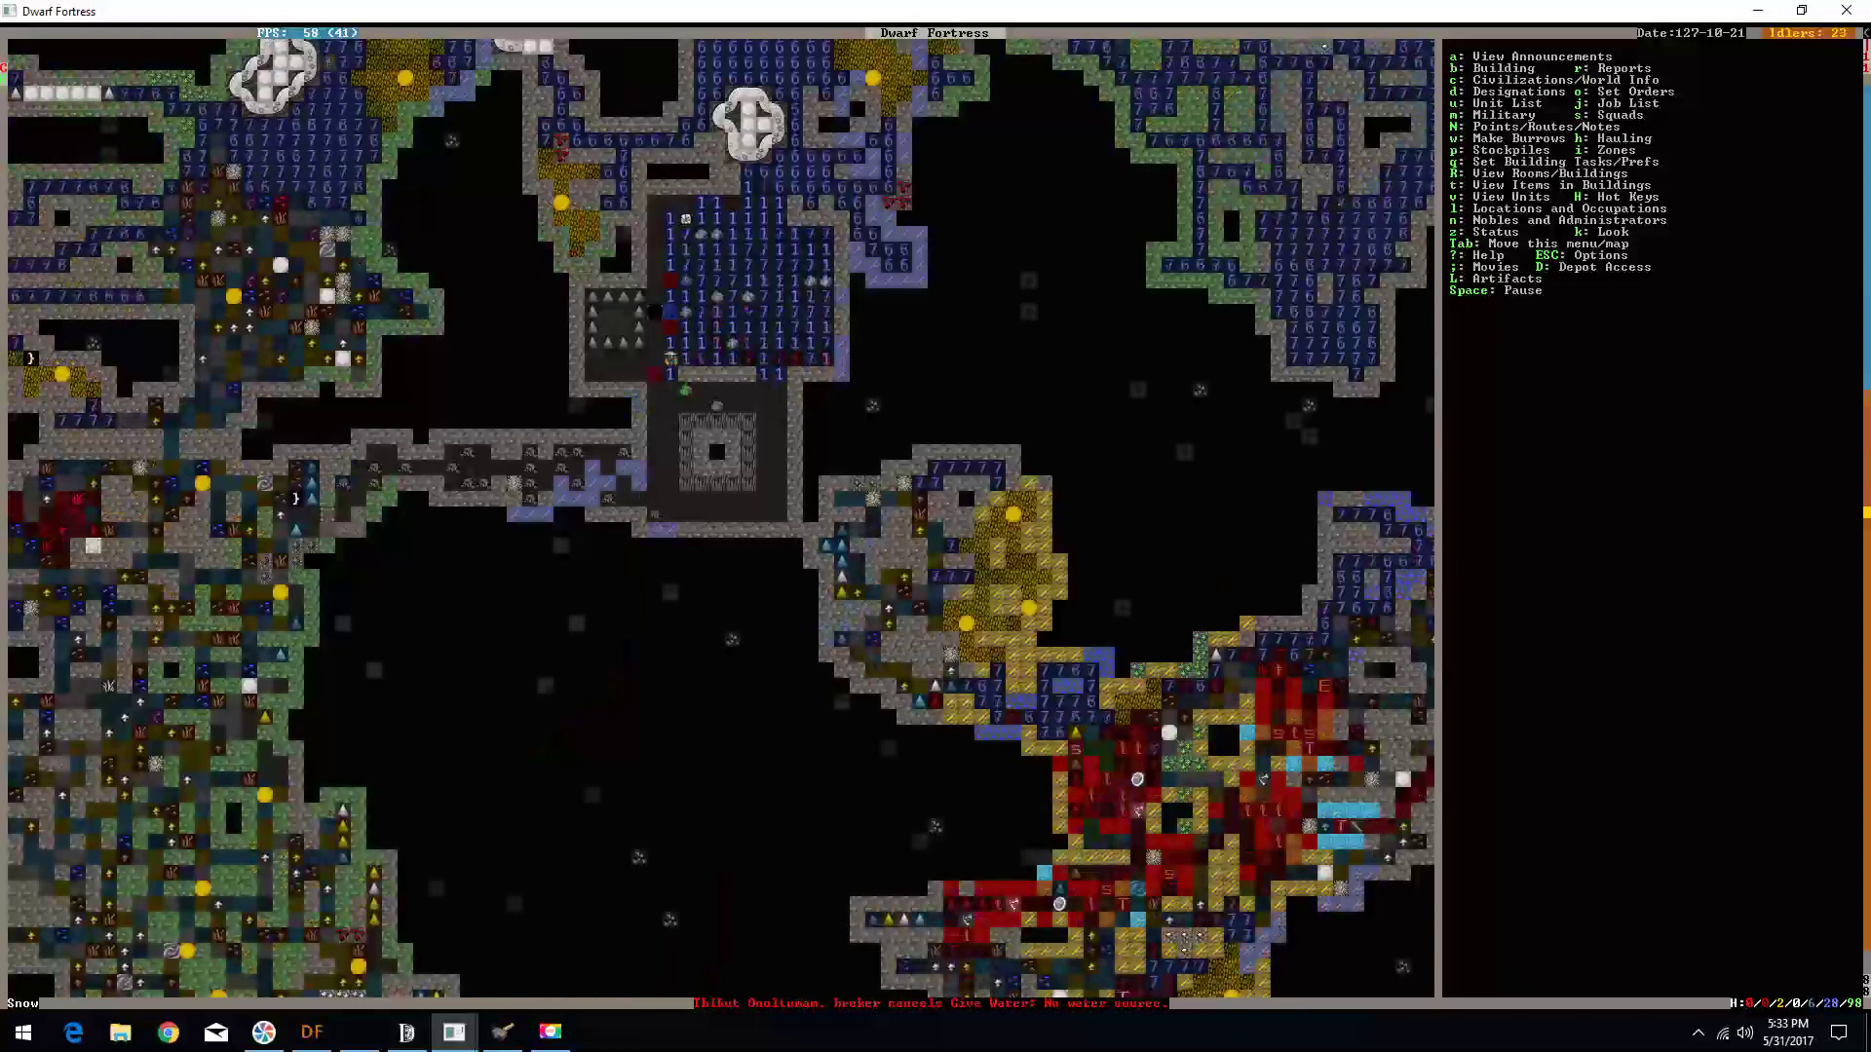
pyautogui.hotkey('shift', '.')
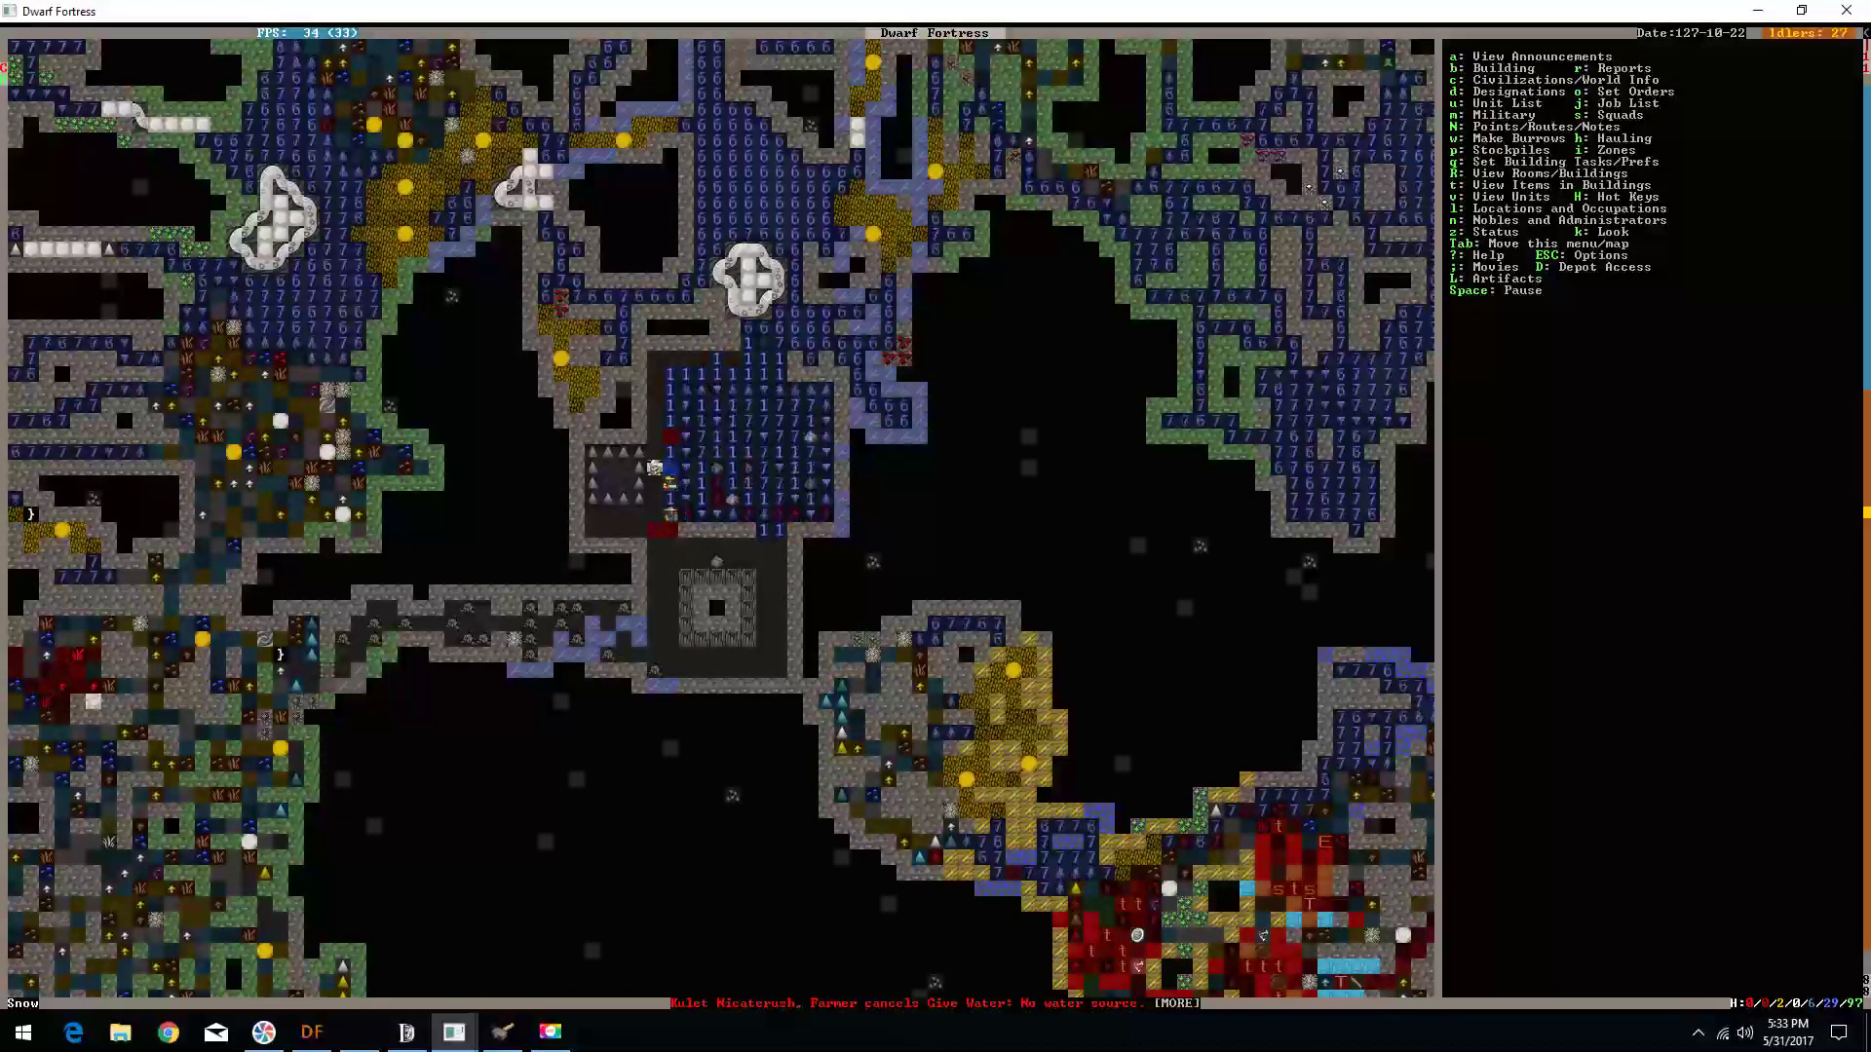
pyautogui.press('q')
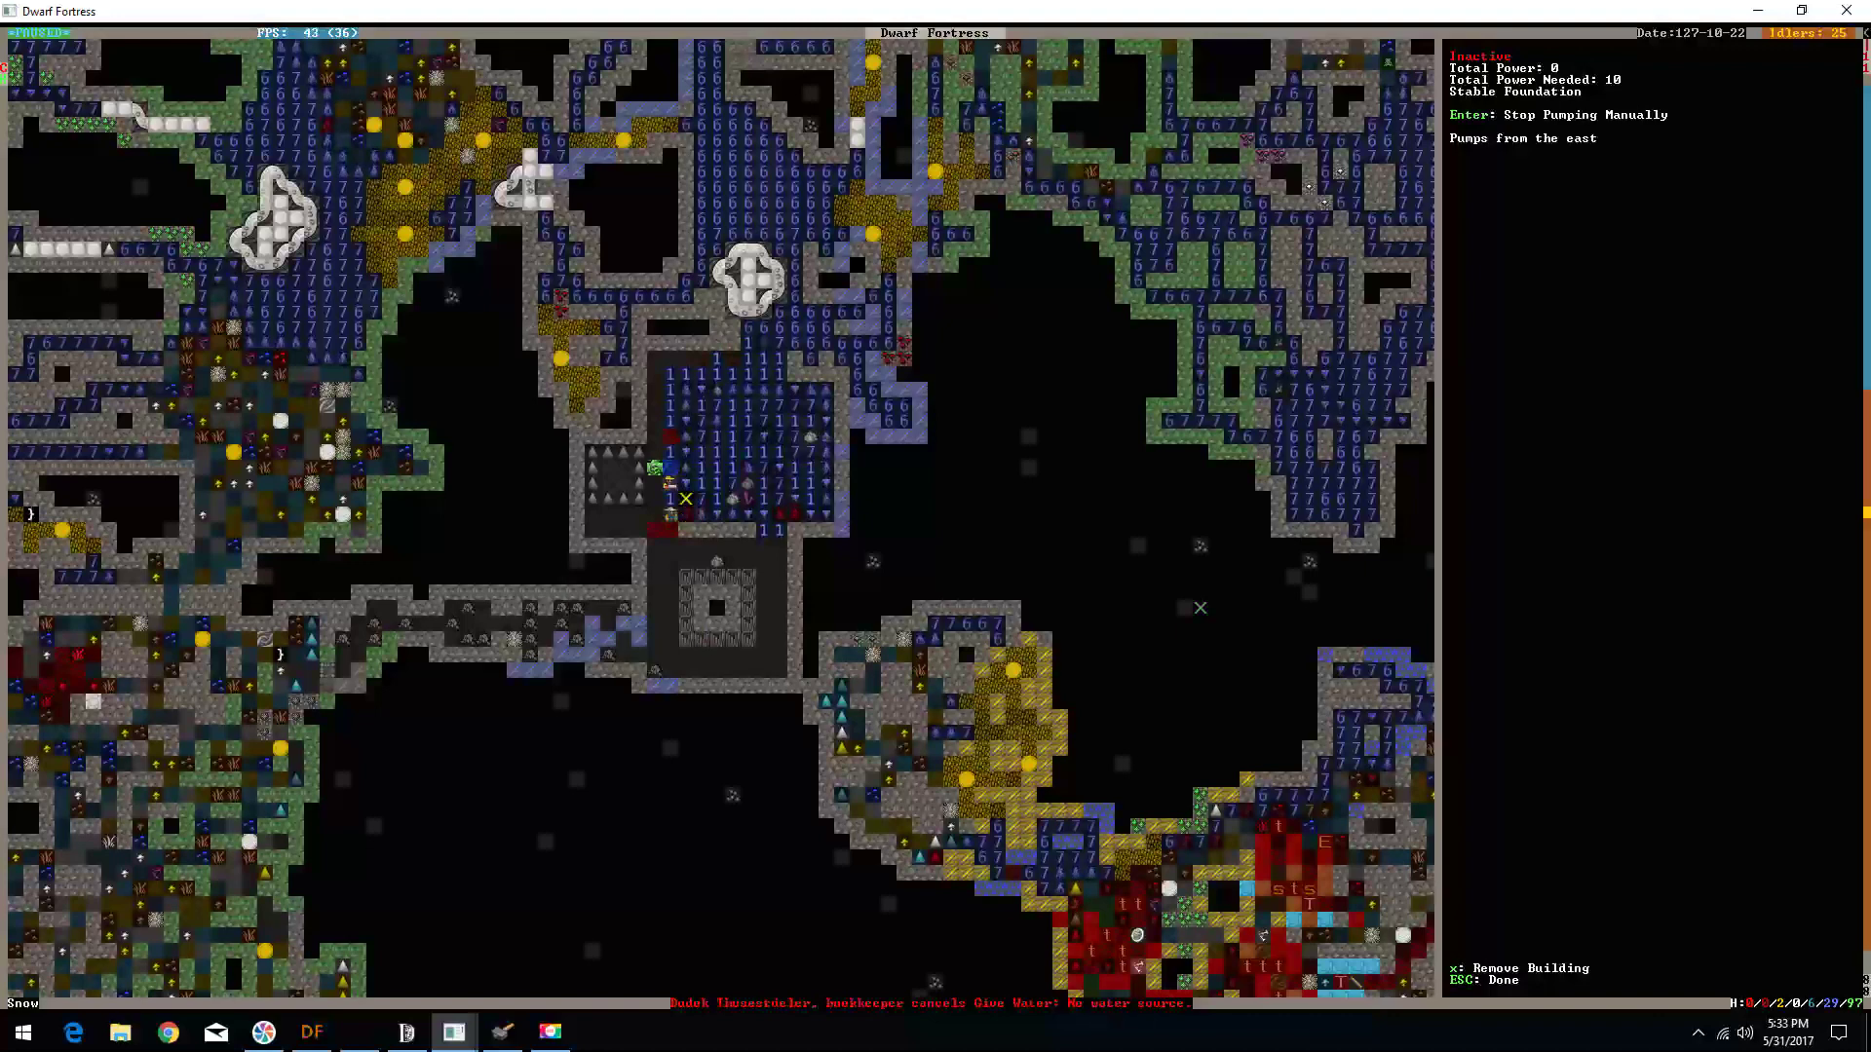
pyautogui.press('Escape')
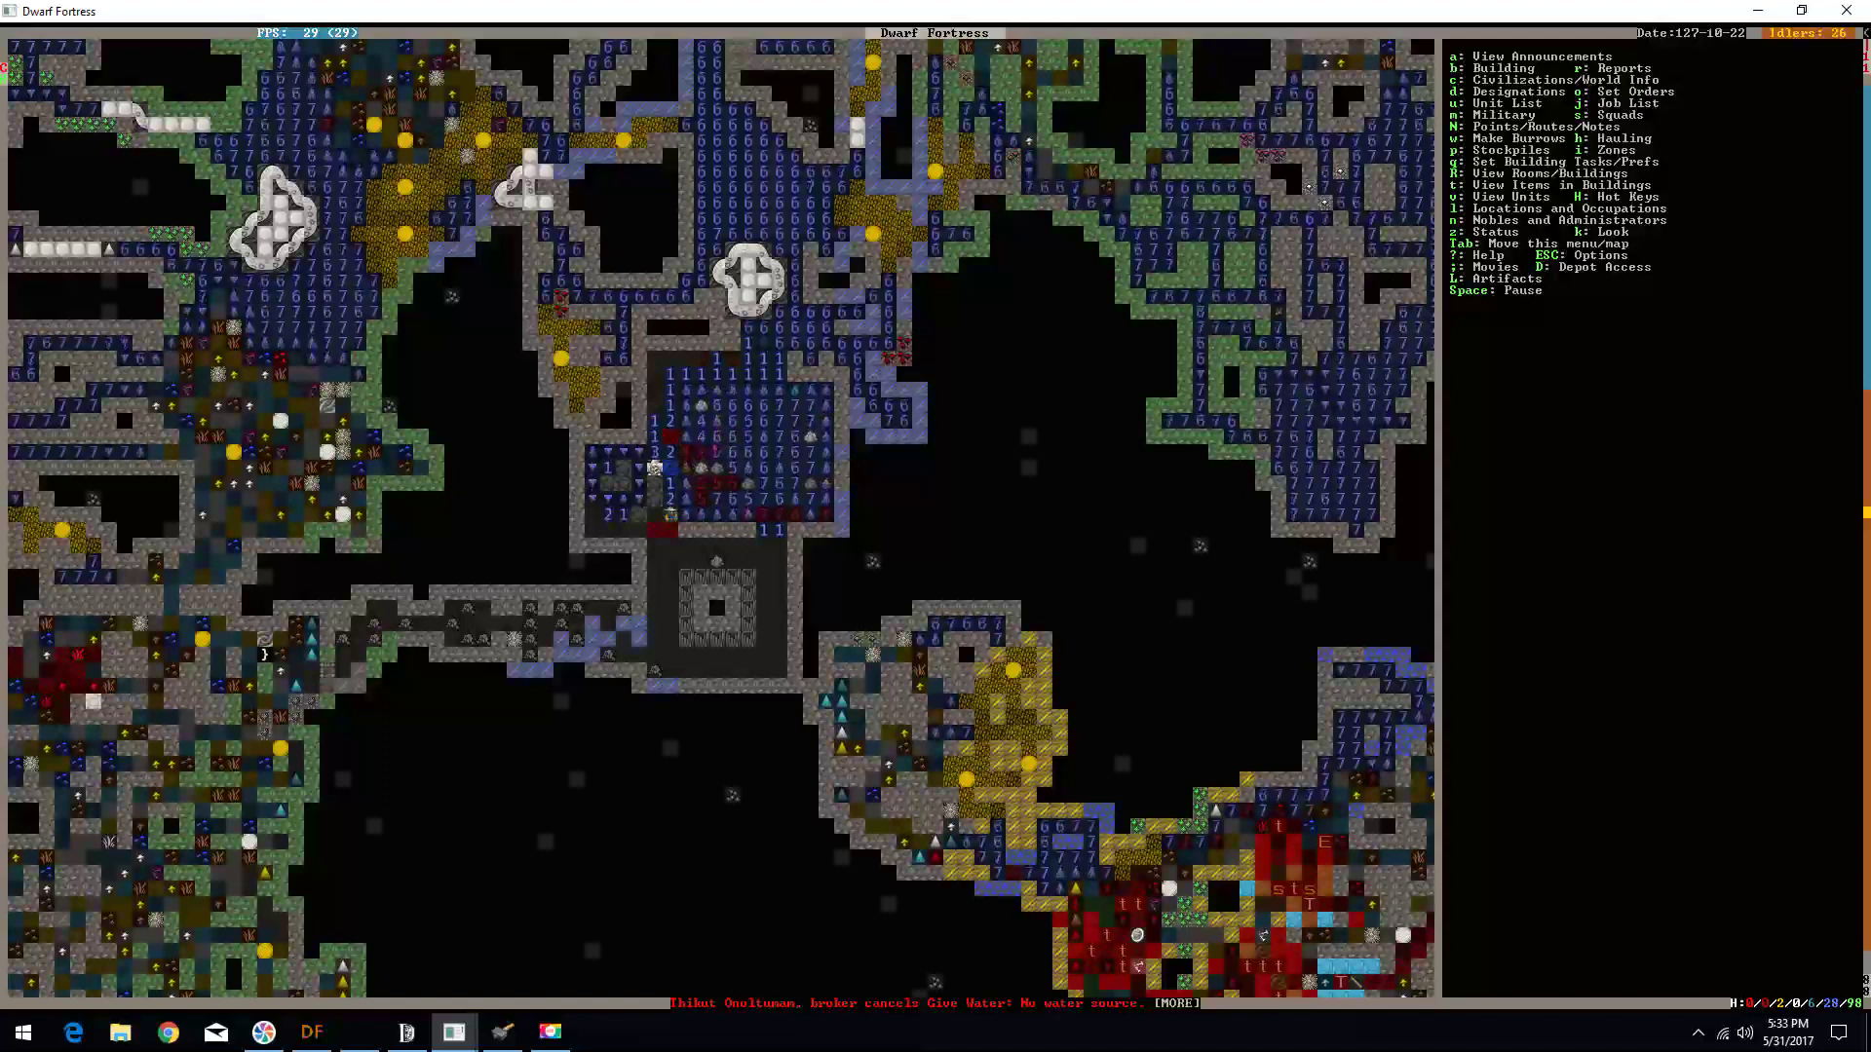
pyautogui.press('q')
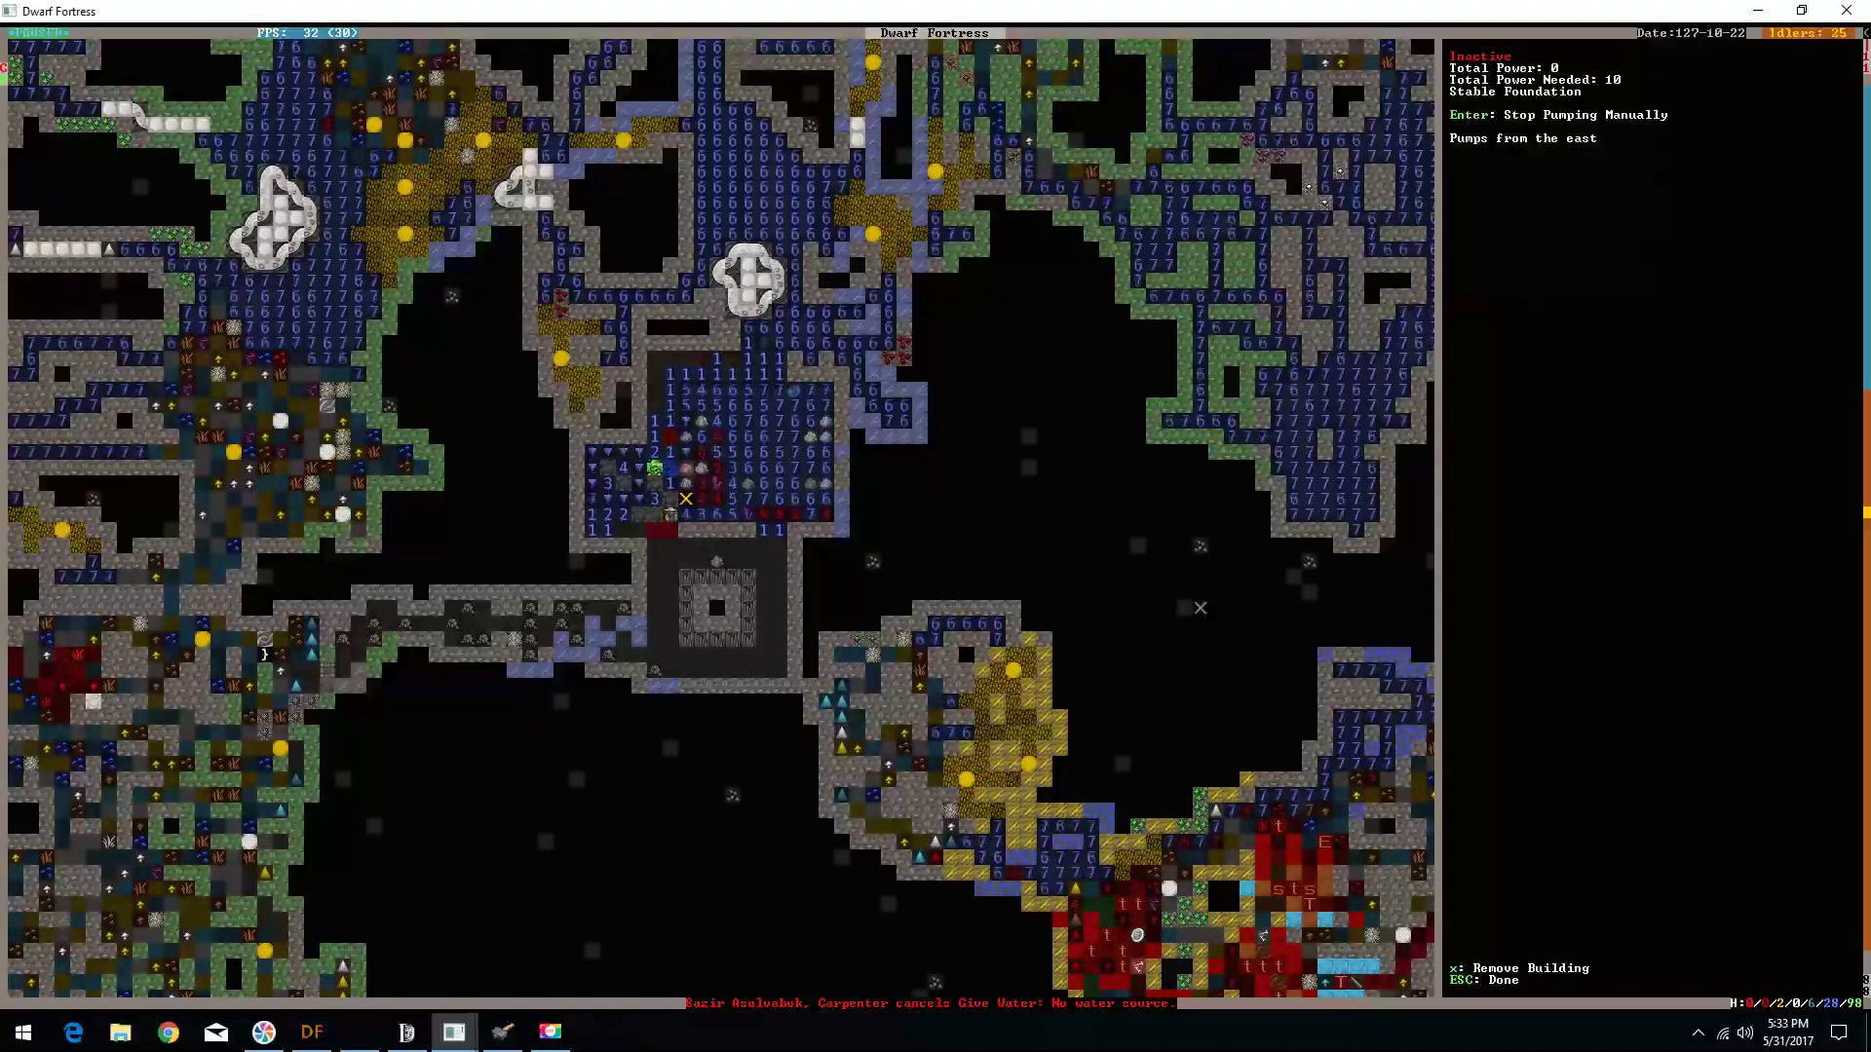
pyautogui.press('Return')
pyautogui.press('Escape')
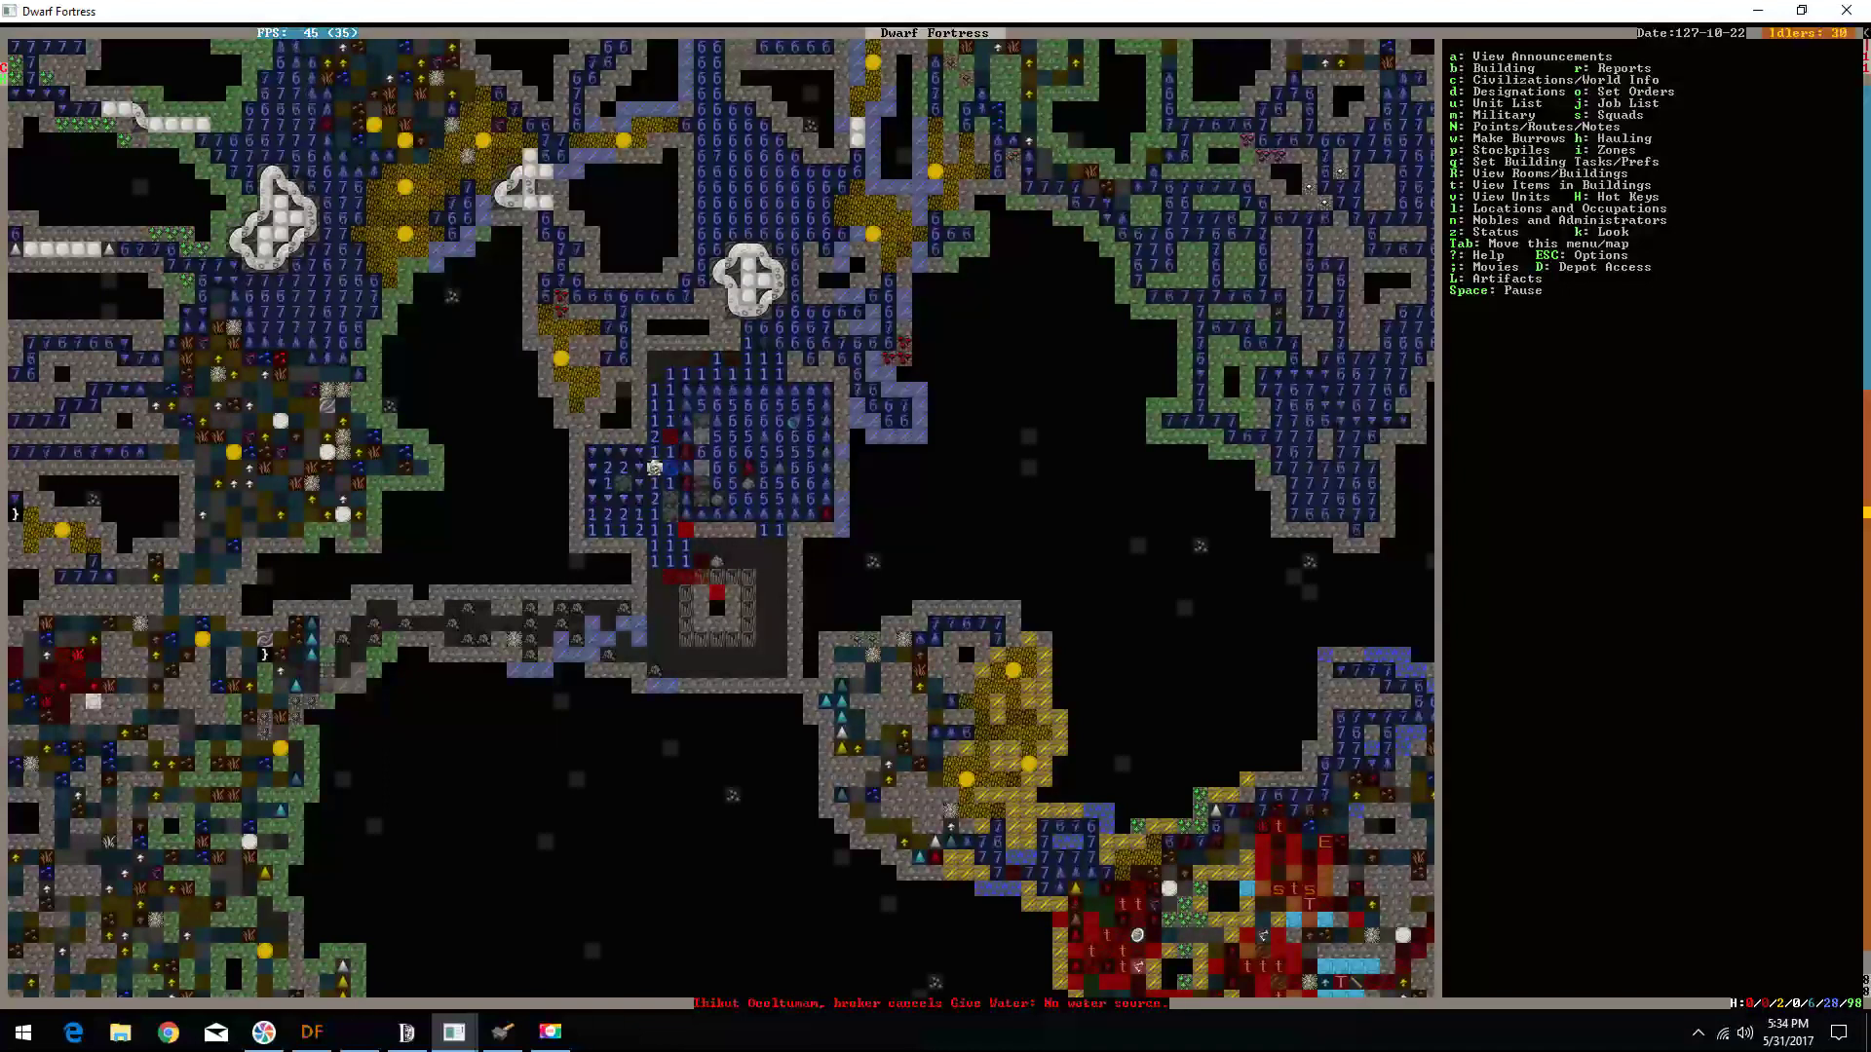
# - Confirm 7/7 water on the level below the room, then flip levels and pause
pyautogui.hotkey('shift', '.')
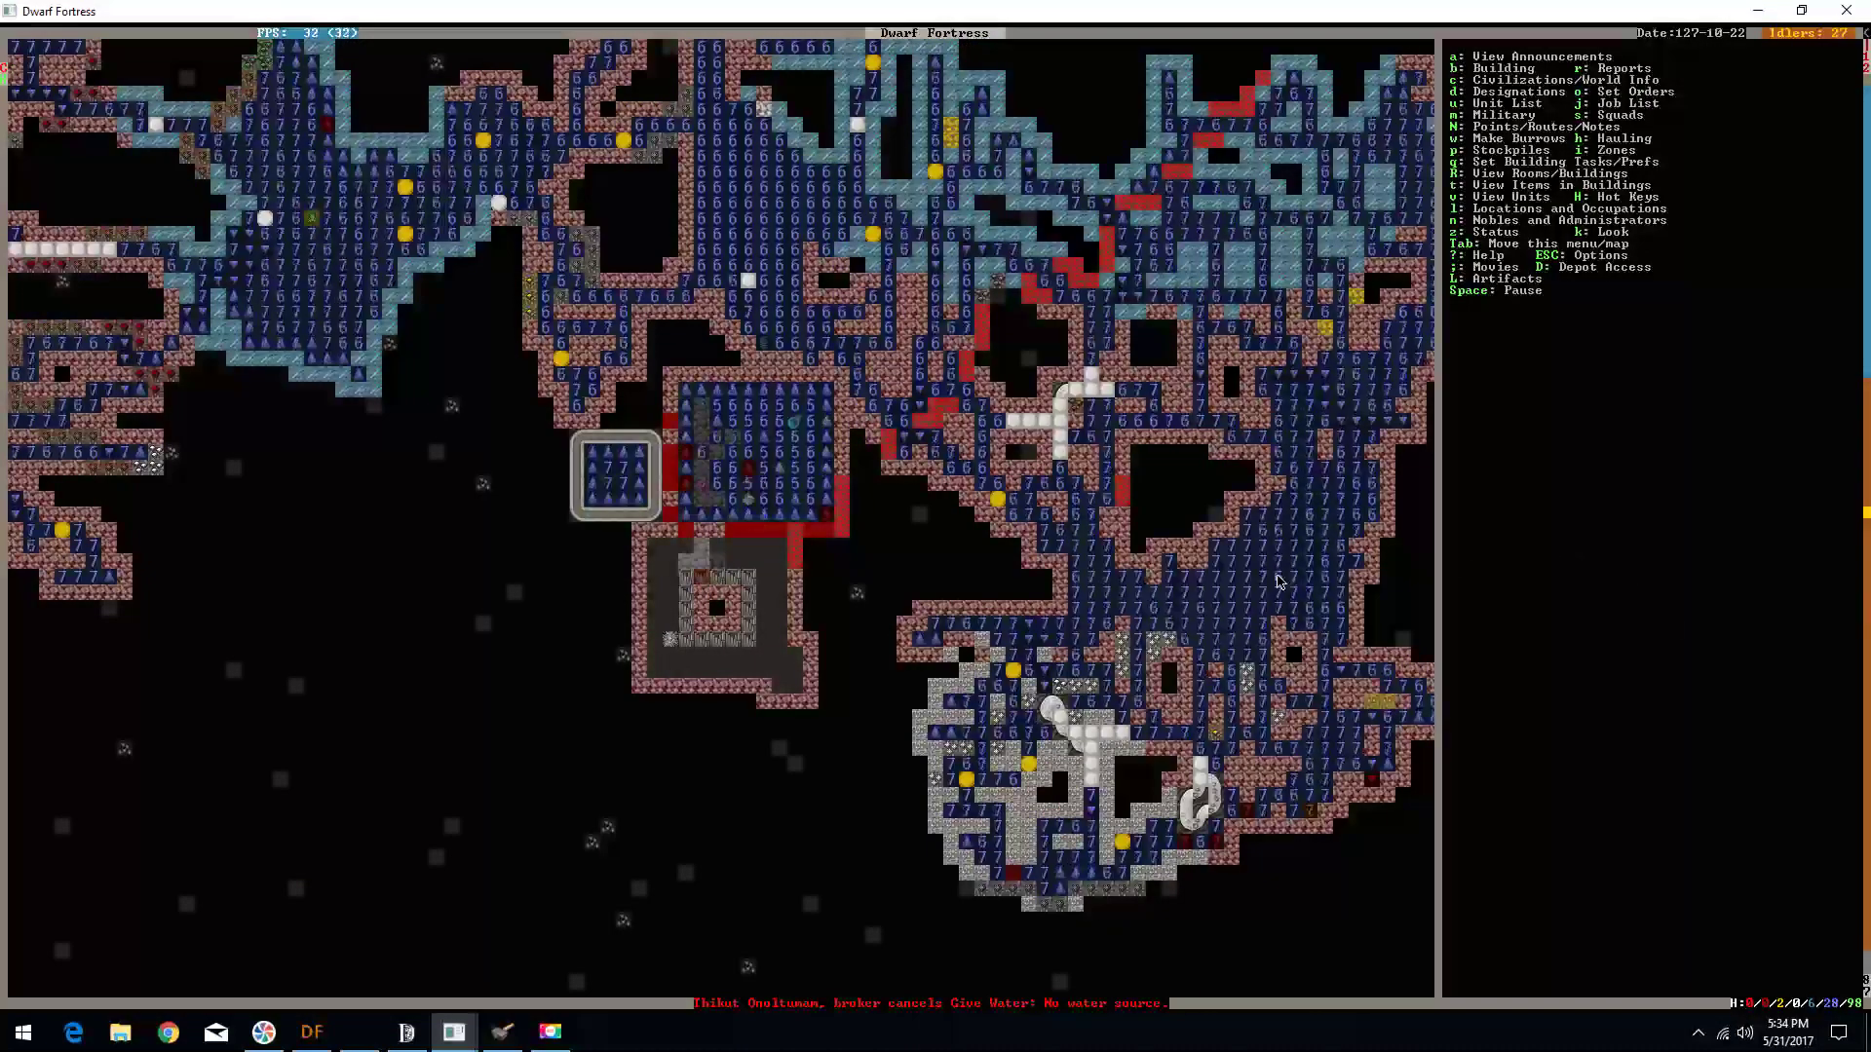
pyautogui.press('k')
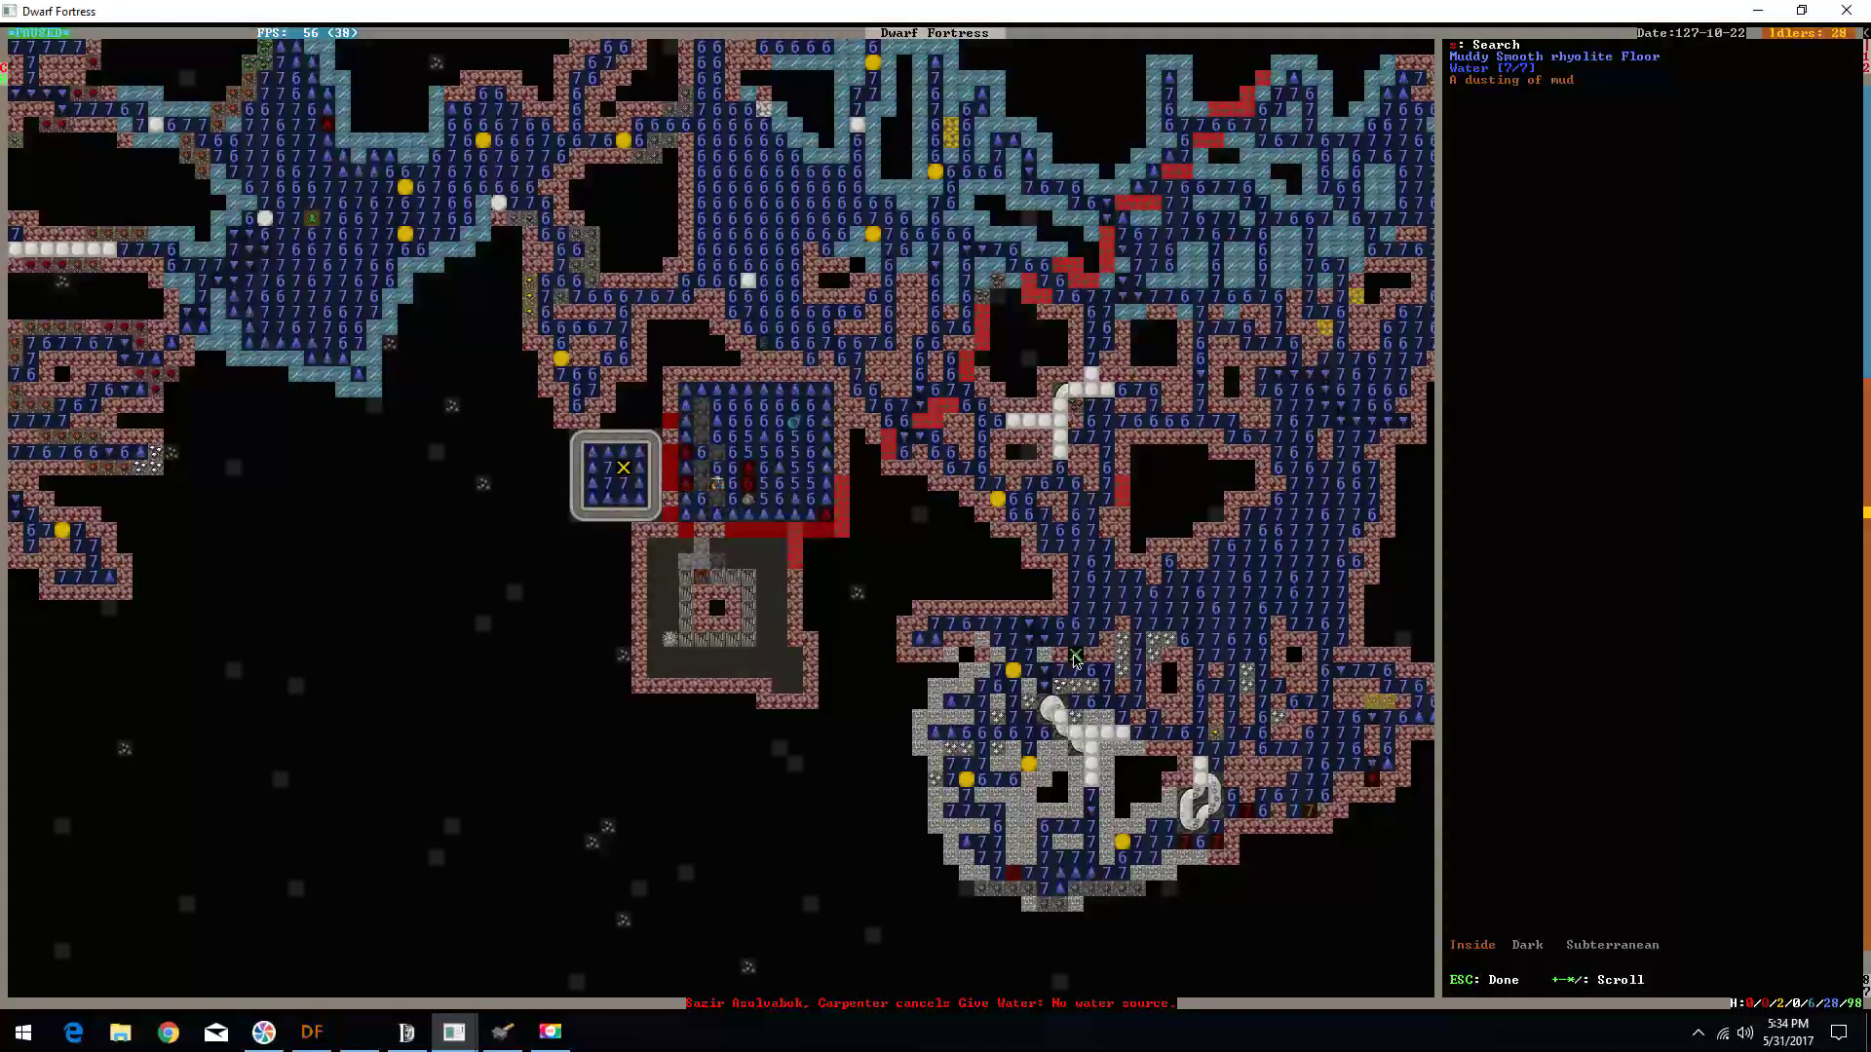
pyautogui.press('Escape')
pyautogui.hotkey('shift', ',')
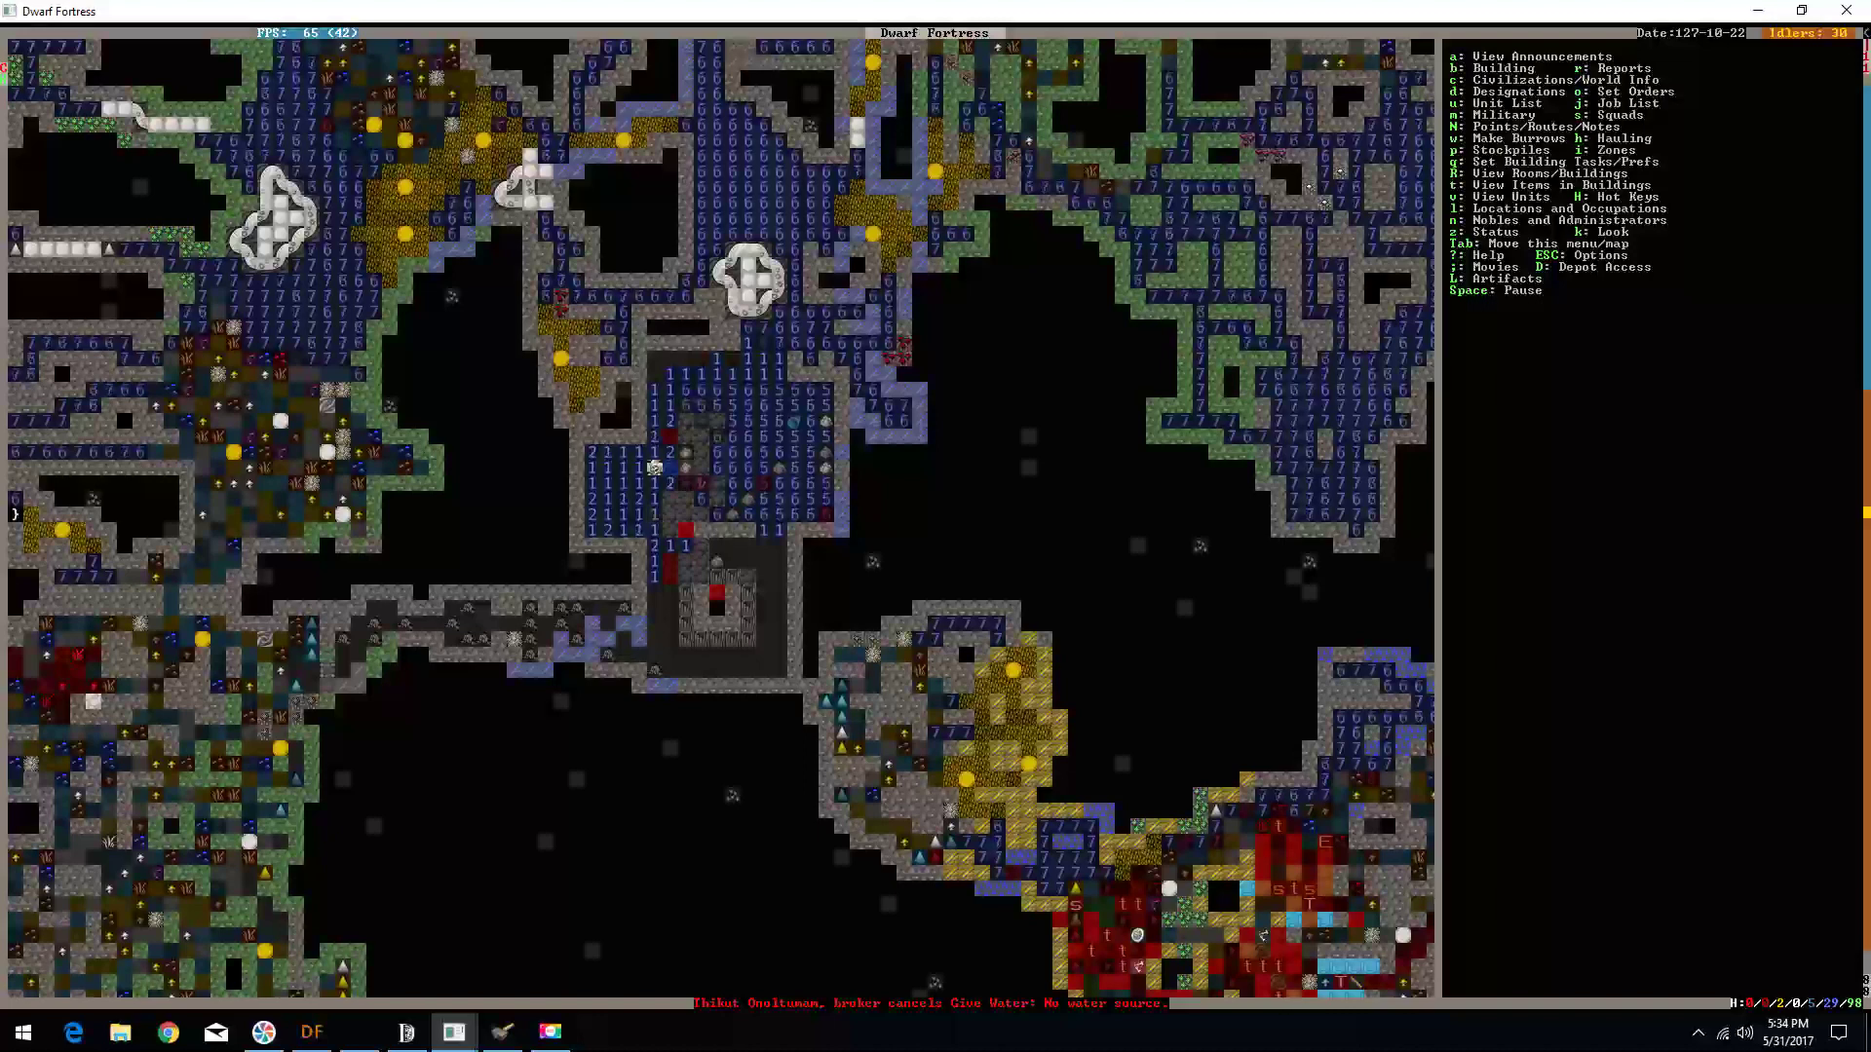
pyautogui.hotkey('shift', '.')
pyautogui.hotkey('shift', ',')
pyautogui.hotkey('shift', ',')
pyautogui.press('space')
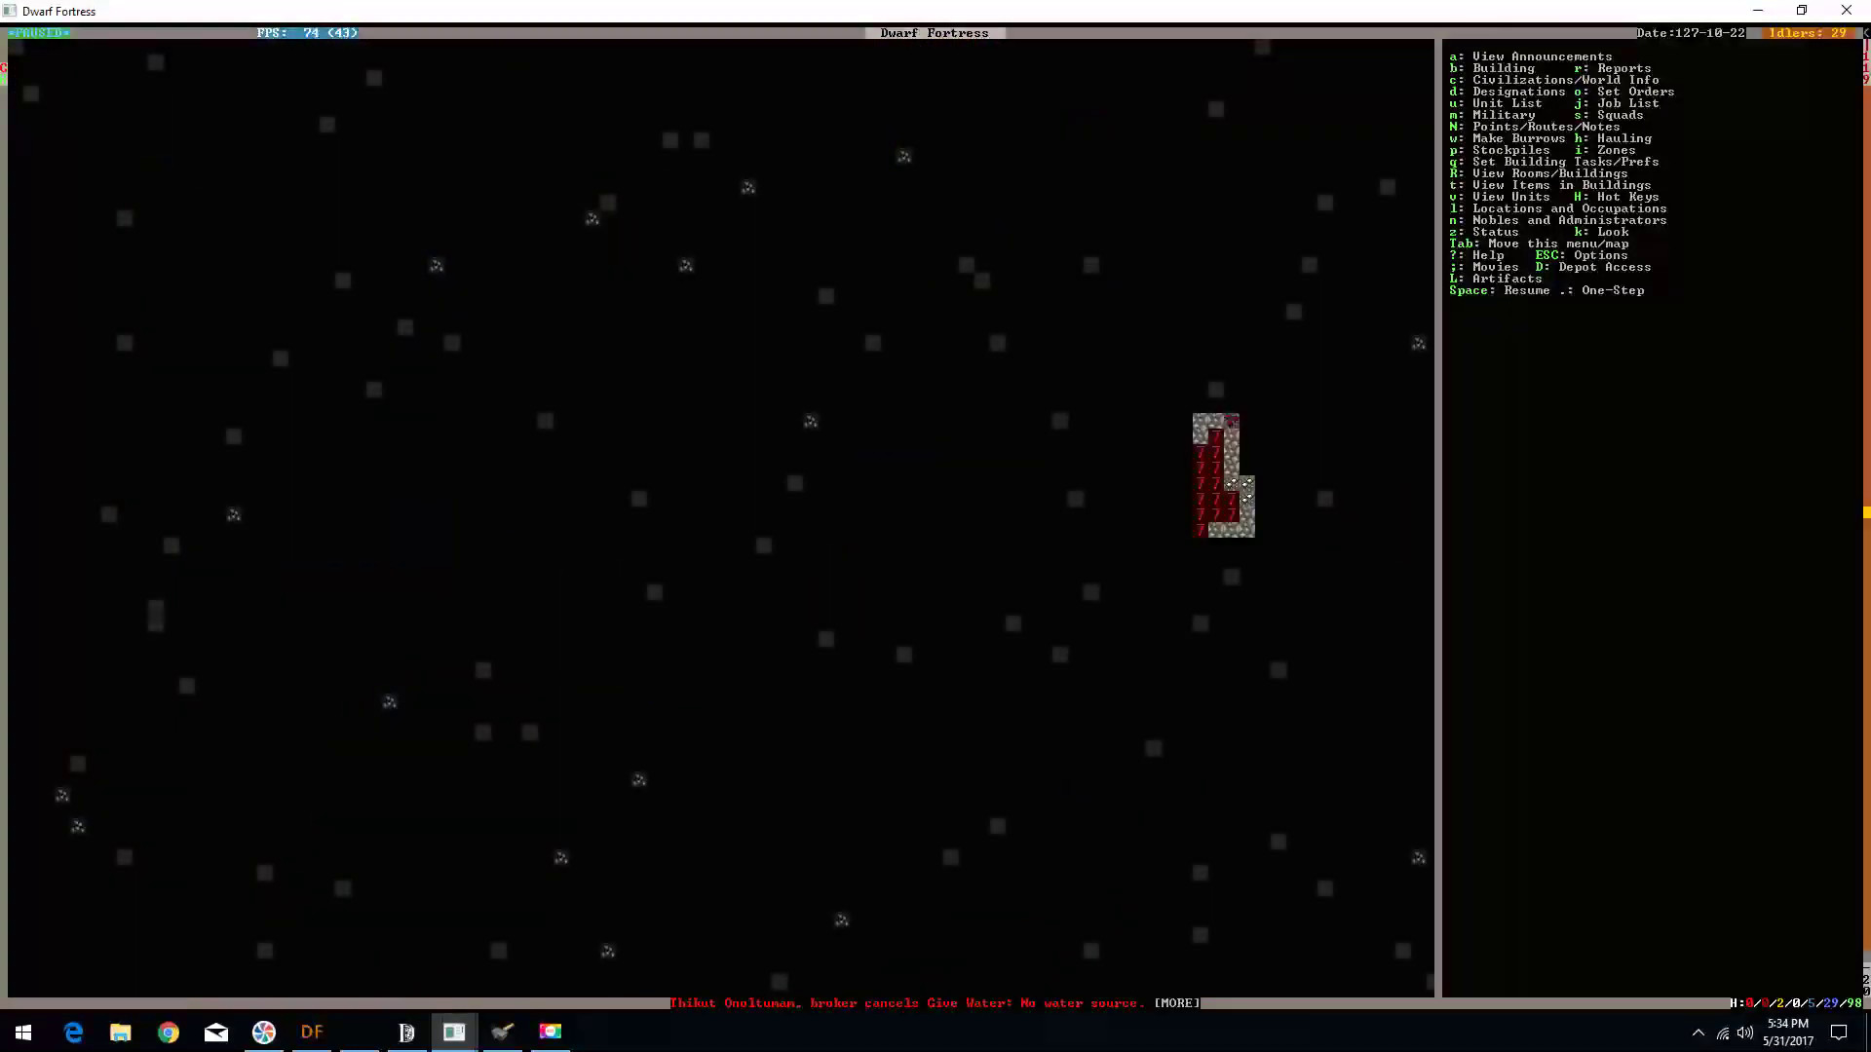
pyautogui.hotkey('shift', 'Right')
# - Centre the map on the warm-stone dig cancellation from the announcements, then bring up dig designations
pyautogui.press('z')
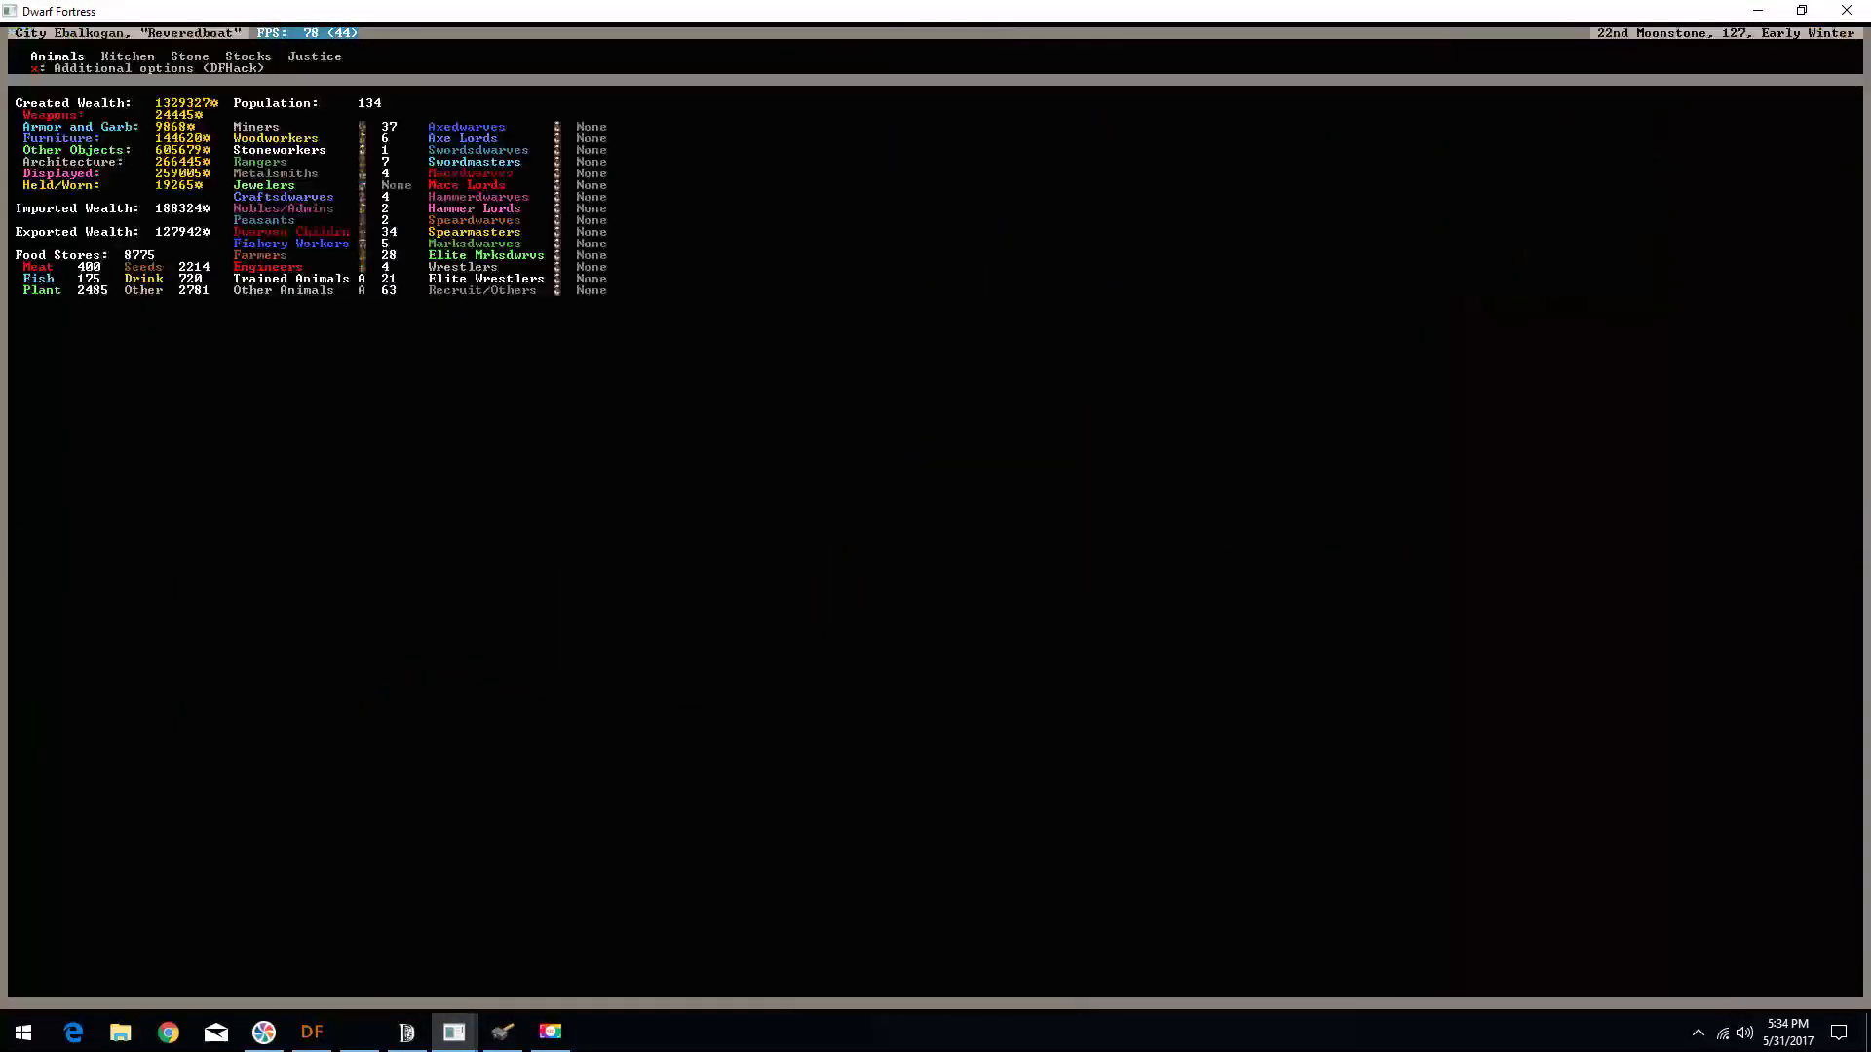
pyautogui.press('Escape')
pyautogui.press('a')
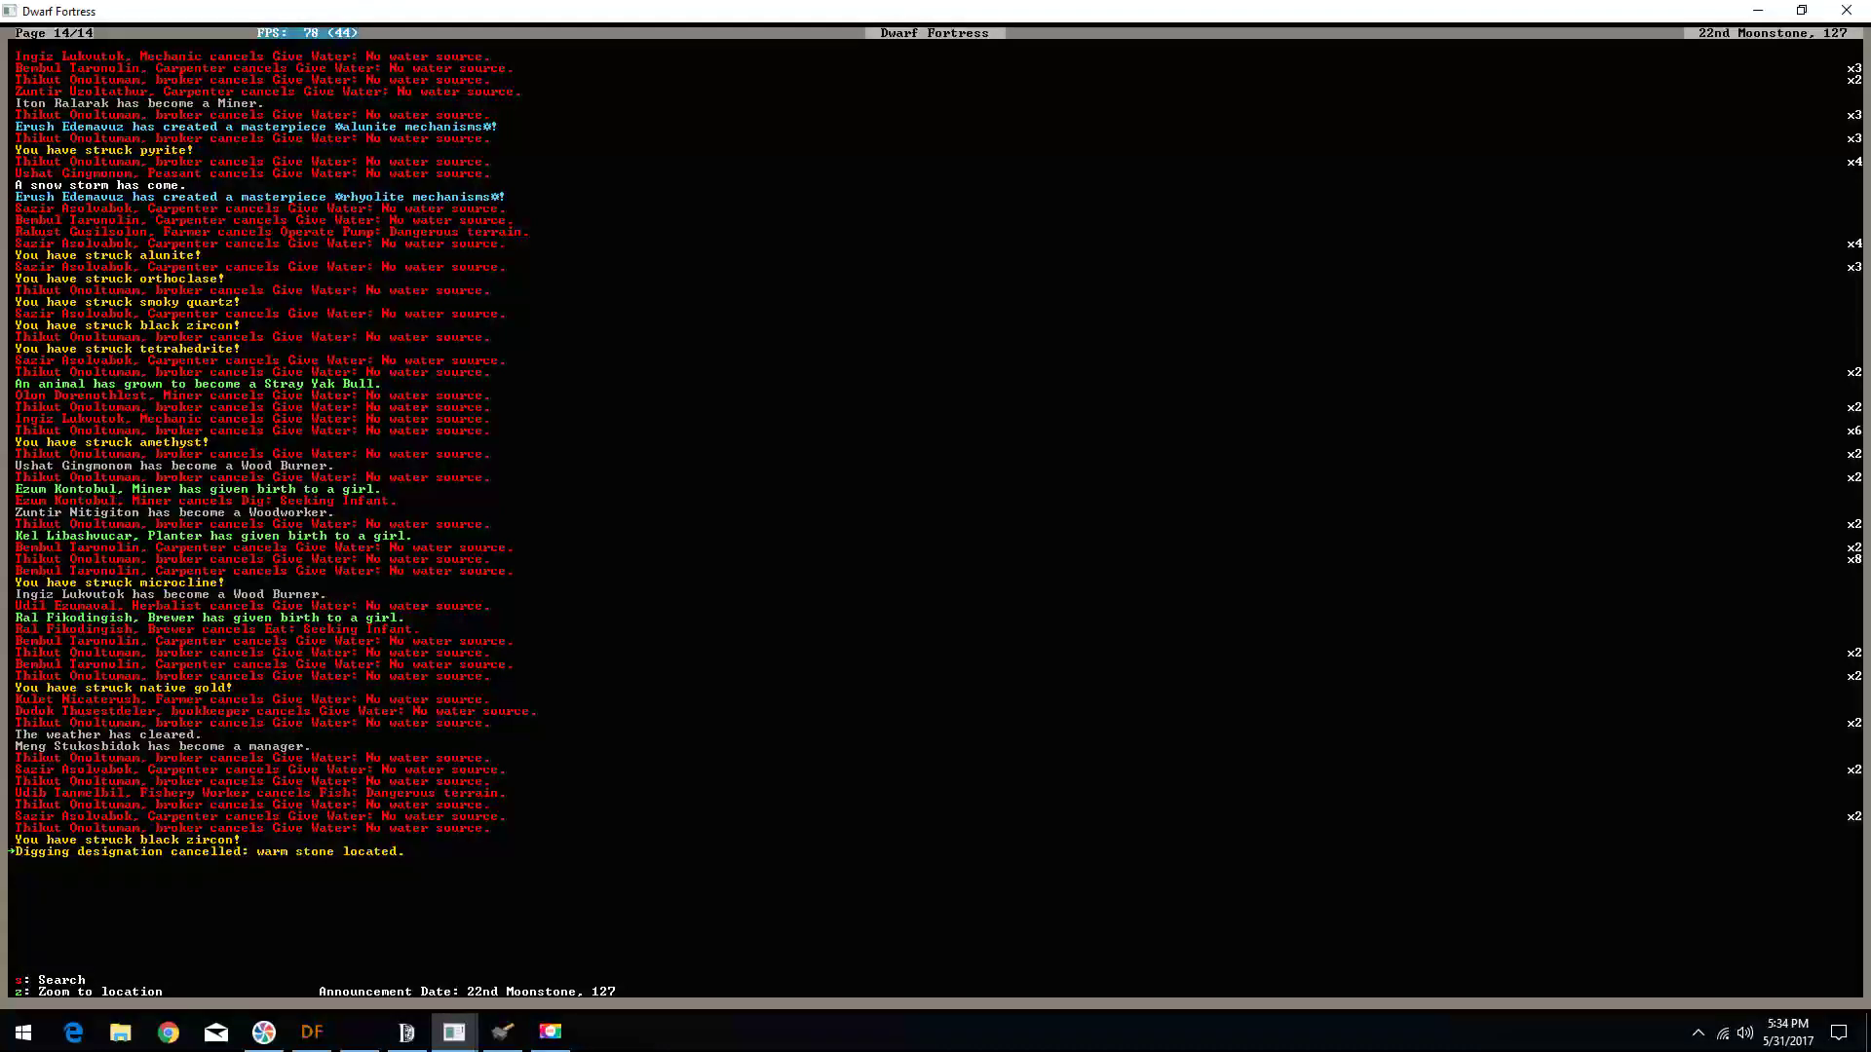
pyautogui.press('z')
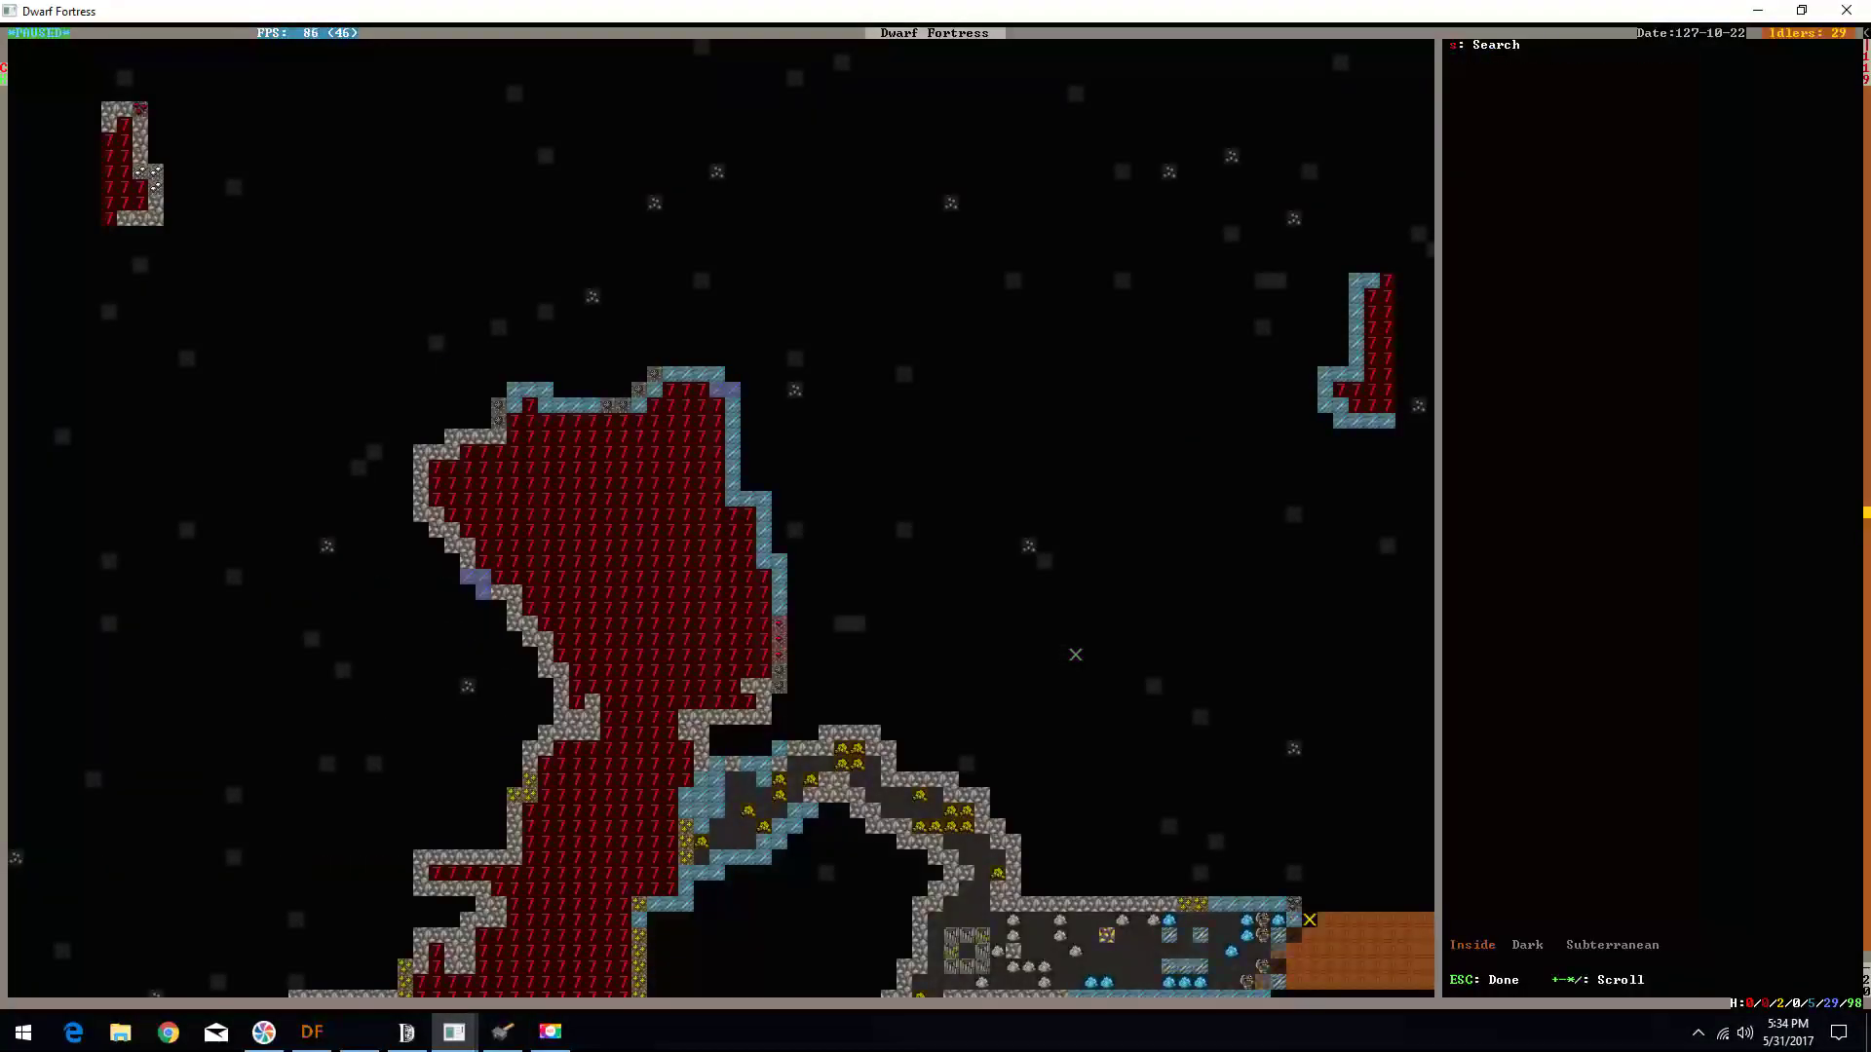
pyautogui.hotkey('shift', 'Down')
pyautogui.hotkey('shift', 'Right')
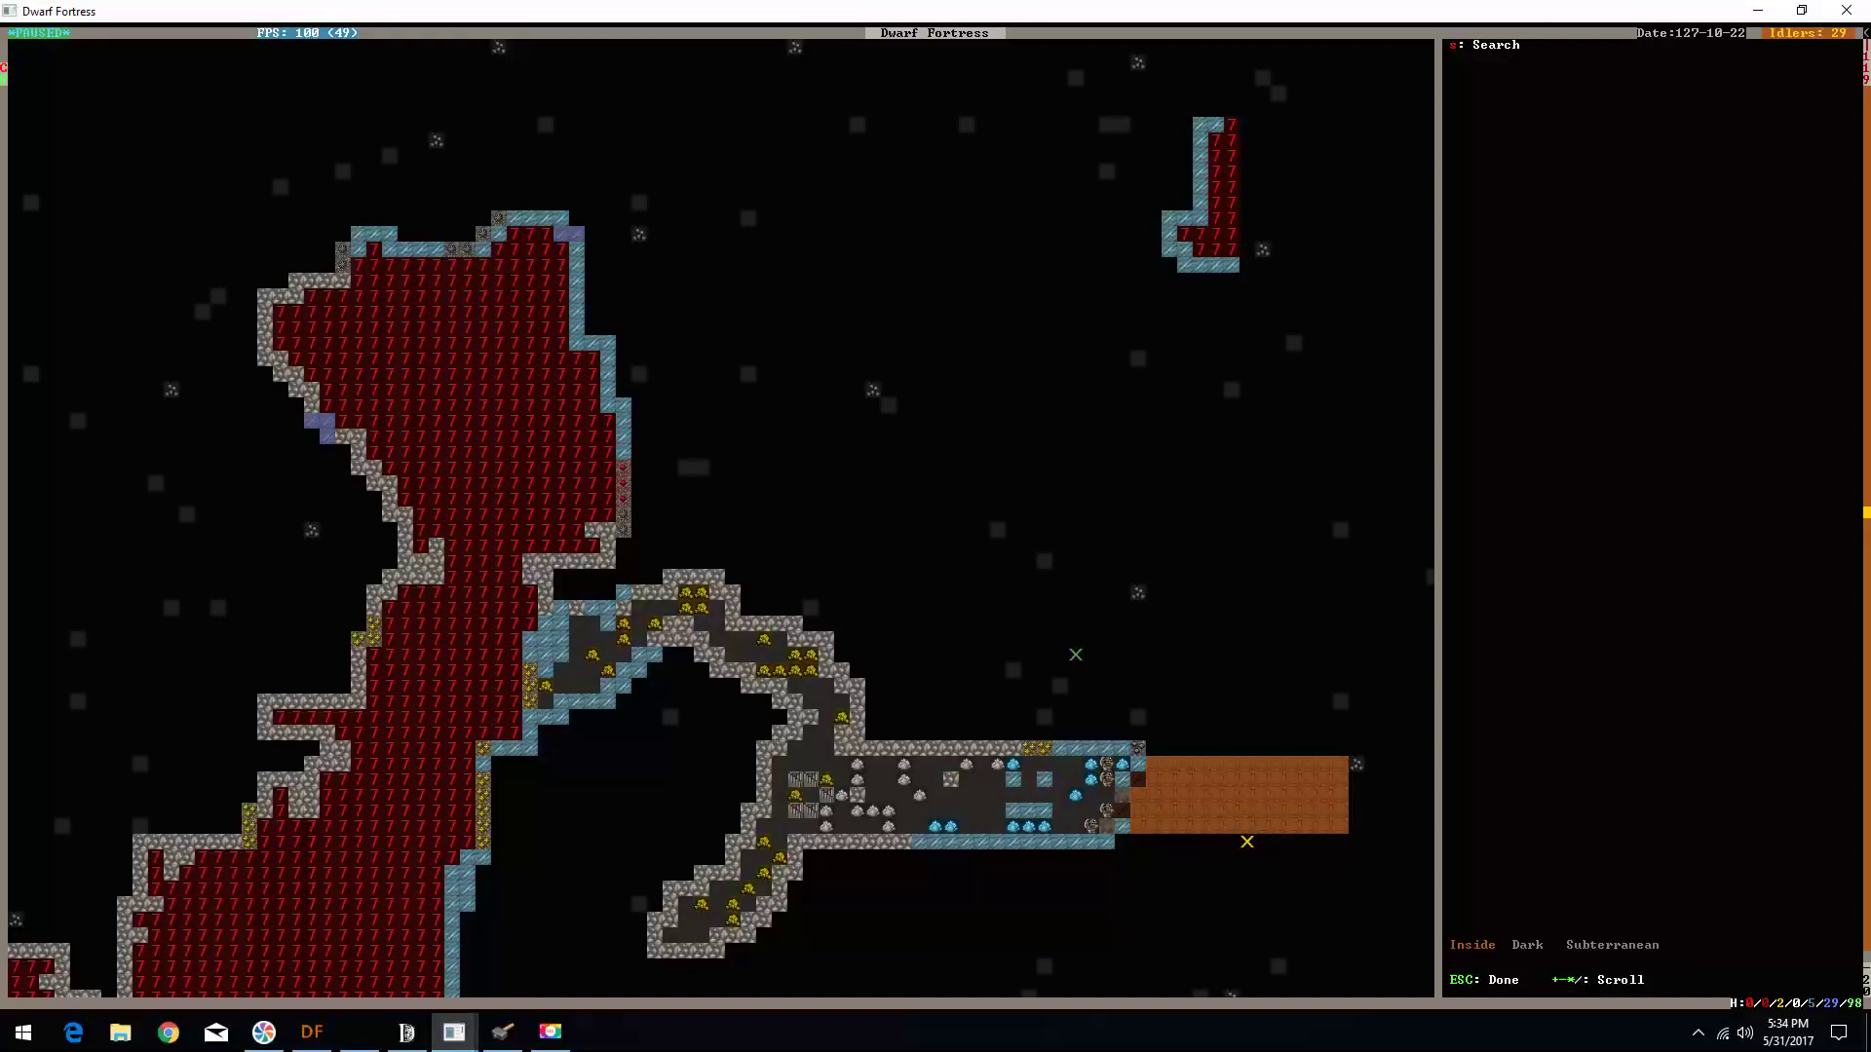
pyautogui.press('Escape')
pyautogui.press('Escape')
pyautogui.press('Escape')
pyautogui.press('d')
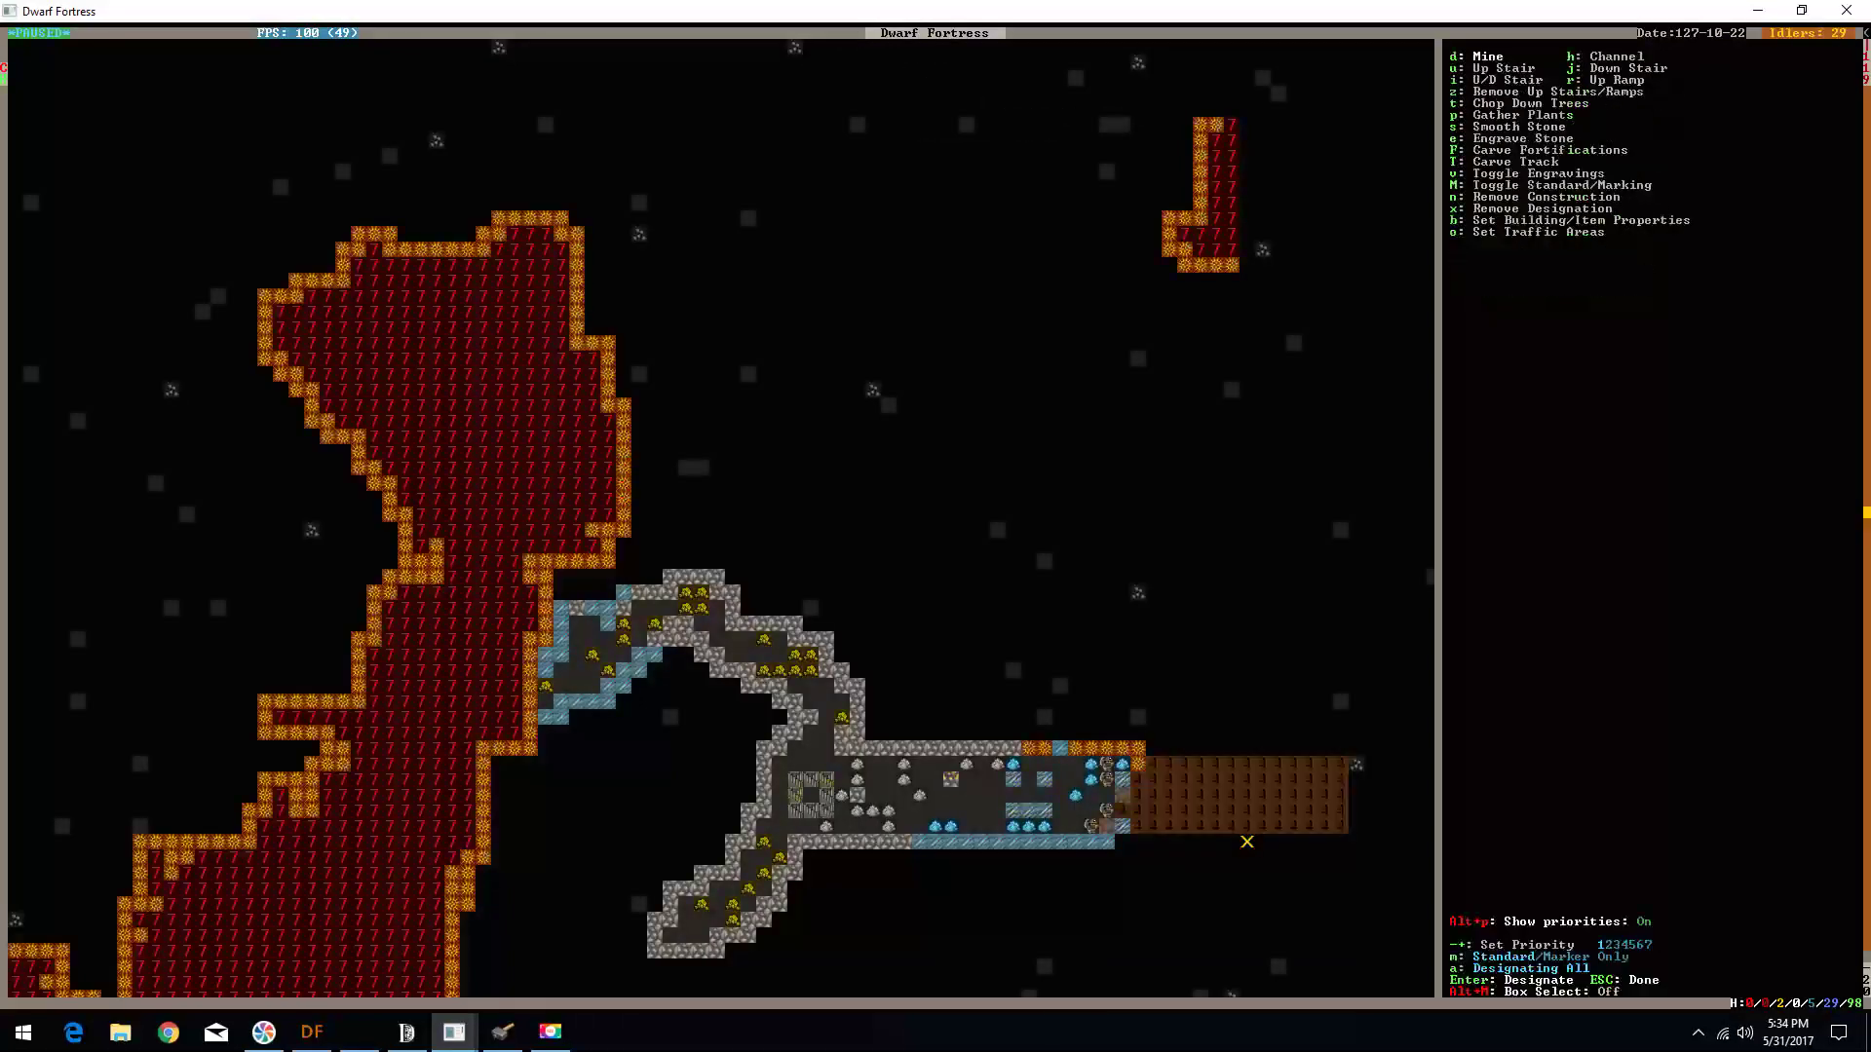
pyautogui.press('Escape')
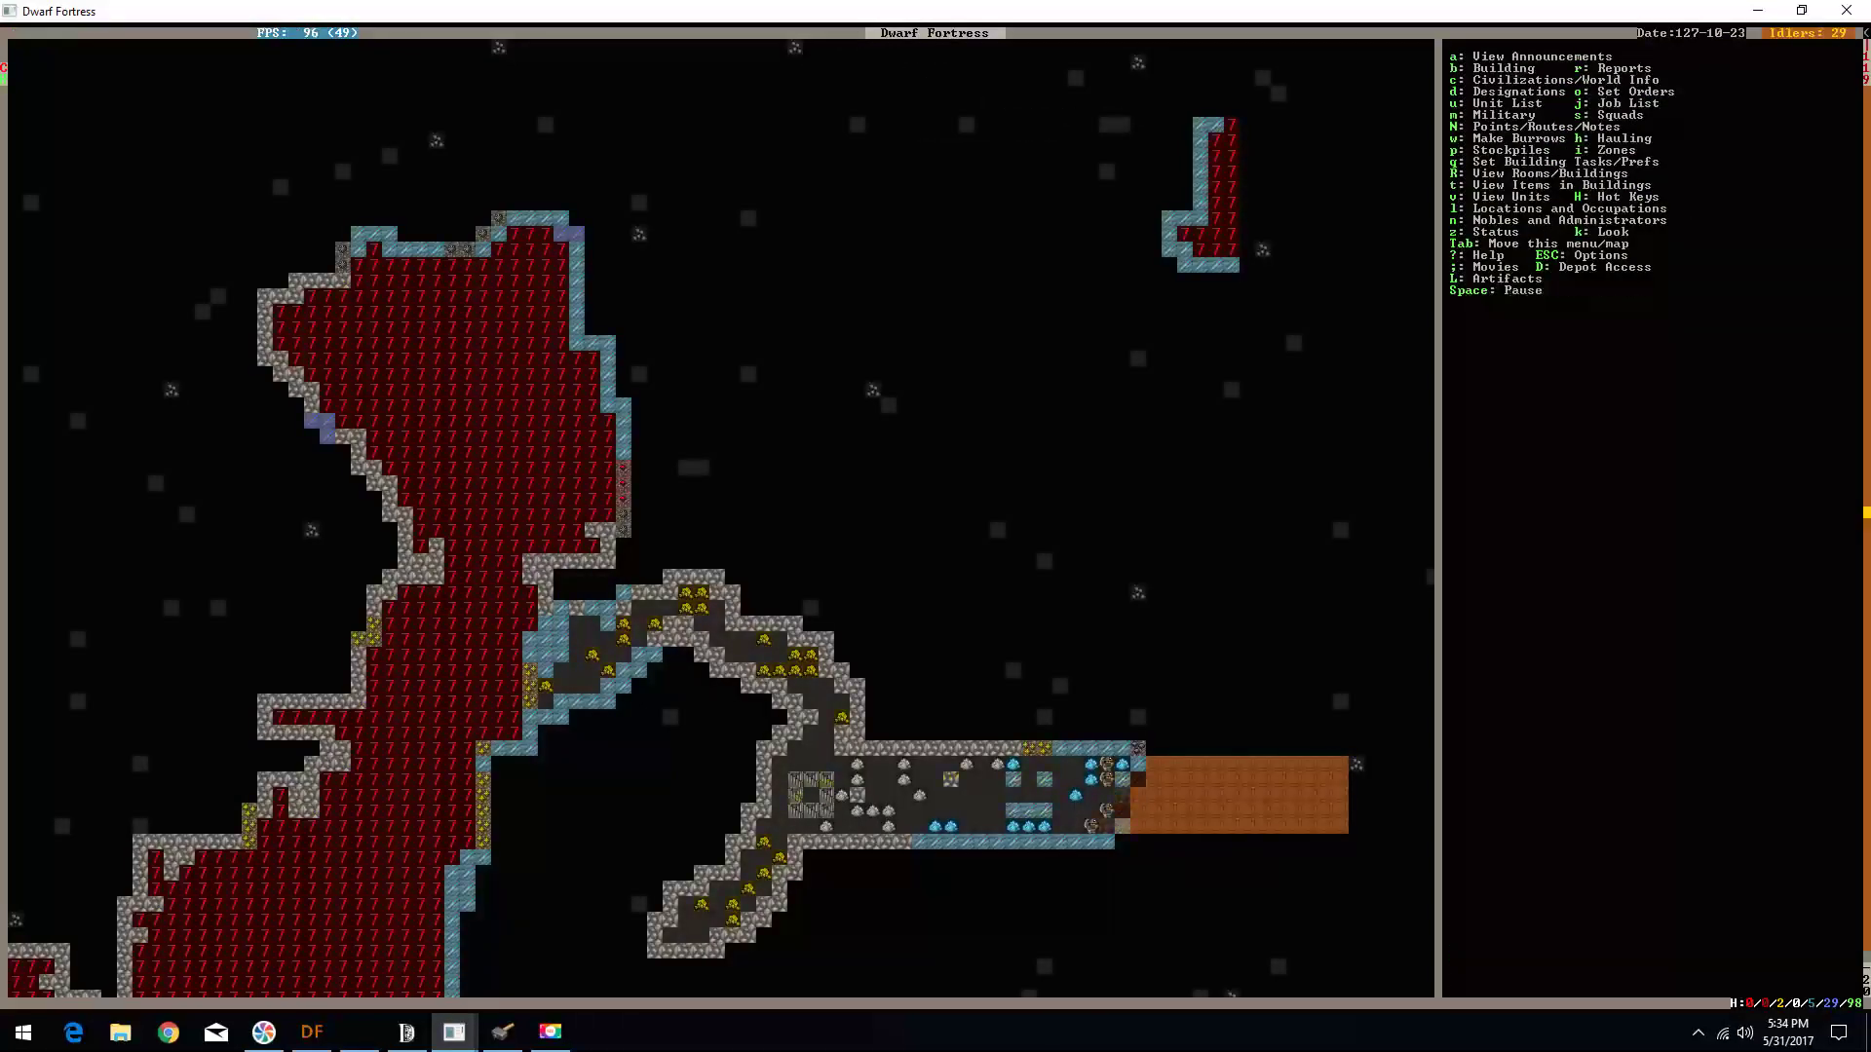
# - Browse z-levels between the surface fortress and the caverns, briefly pausing and resuming
pyautogui.hotkey('shift', ',')
pyautogui.hotkey('shift', ',')
pyautogui.hotkey('shift', ',')
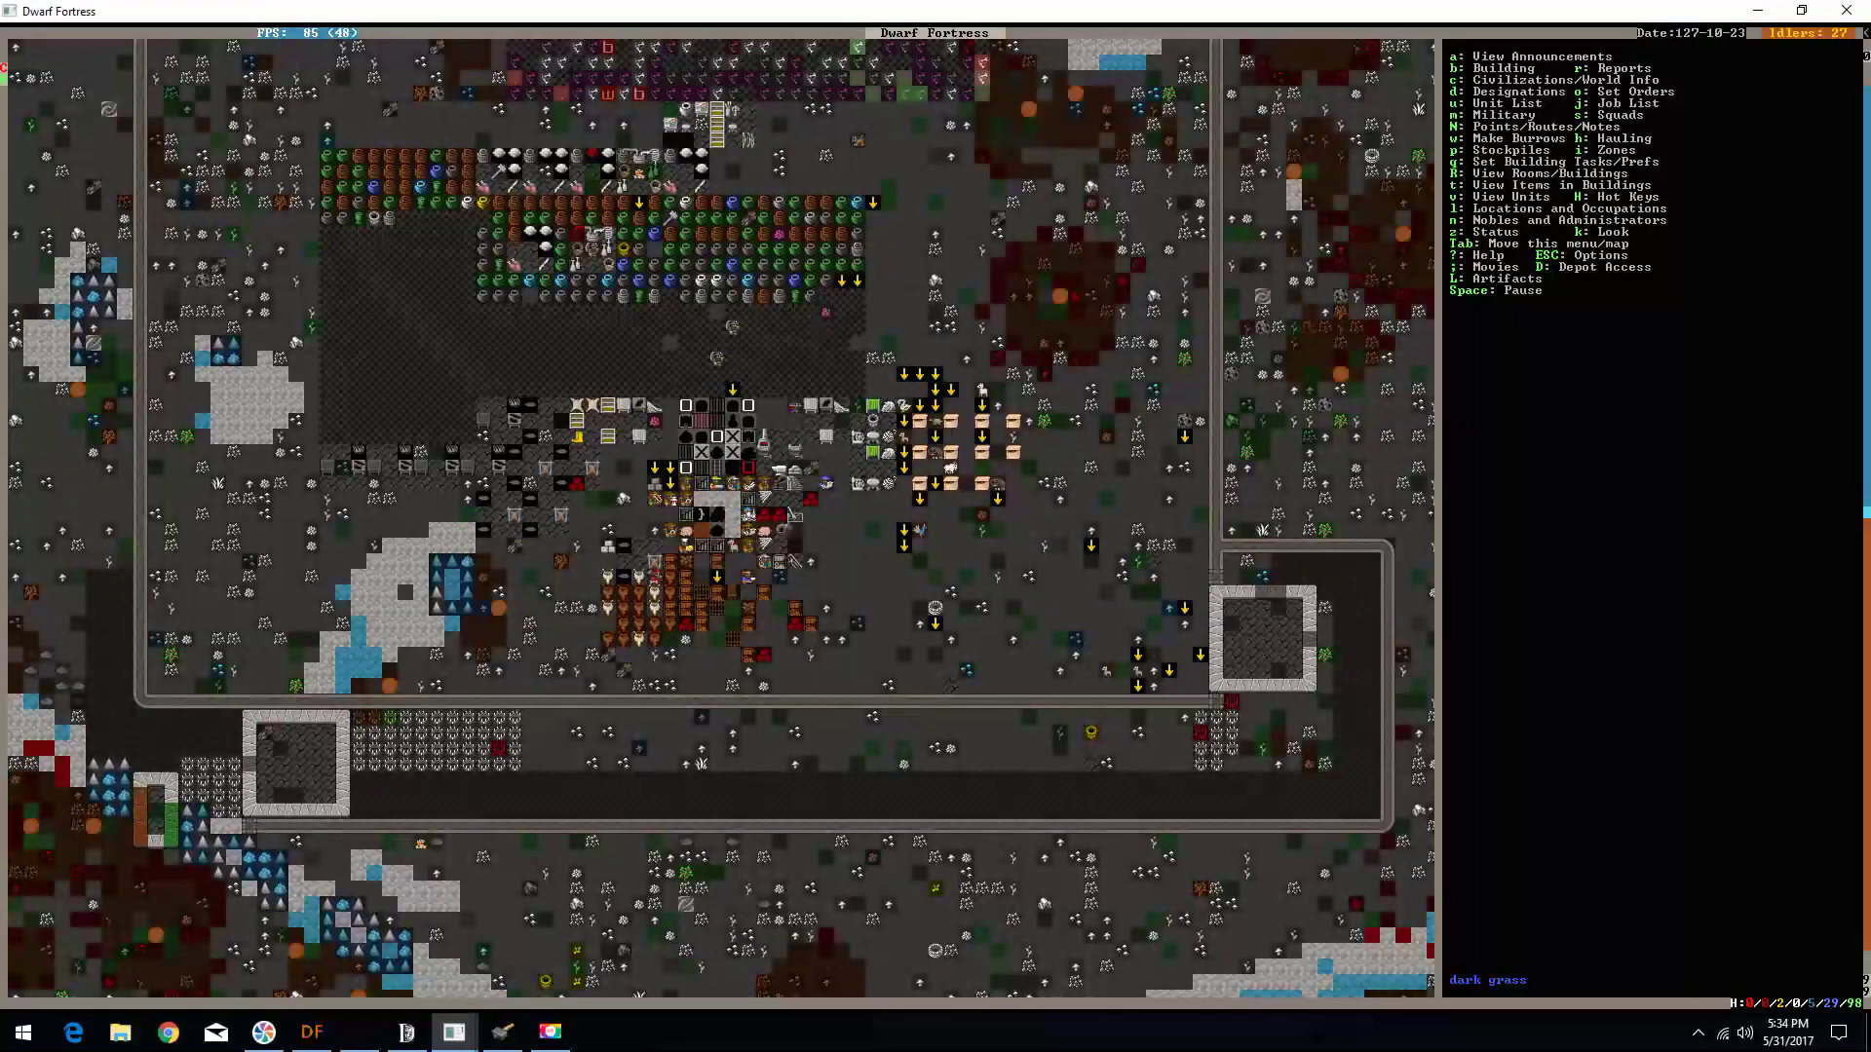
pyautogui.hotkey('shift', '.')
pyautogui.hotkey('shift', '.')
pyautogui.hotkey('shift', '.')
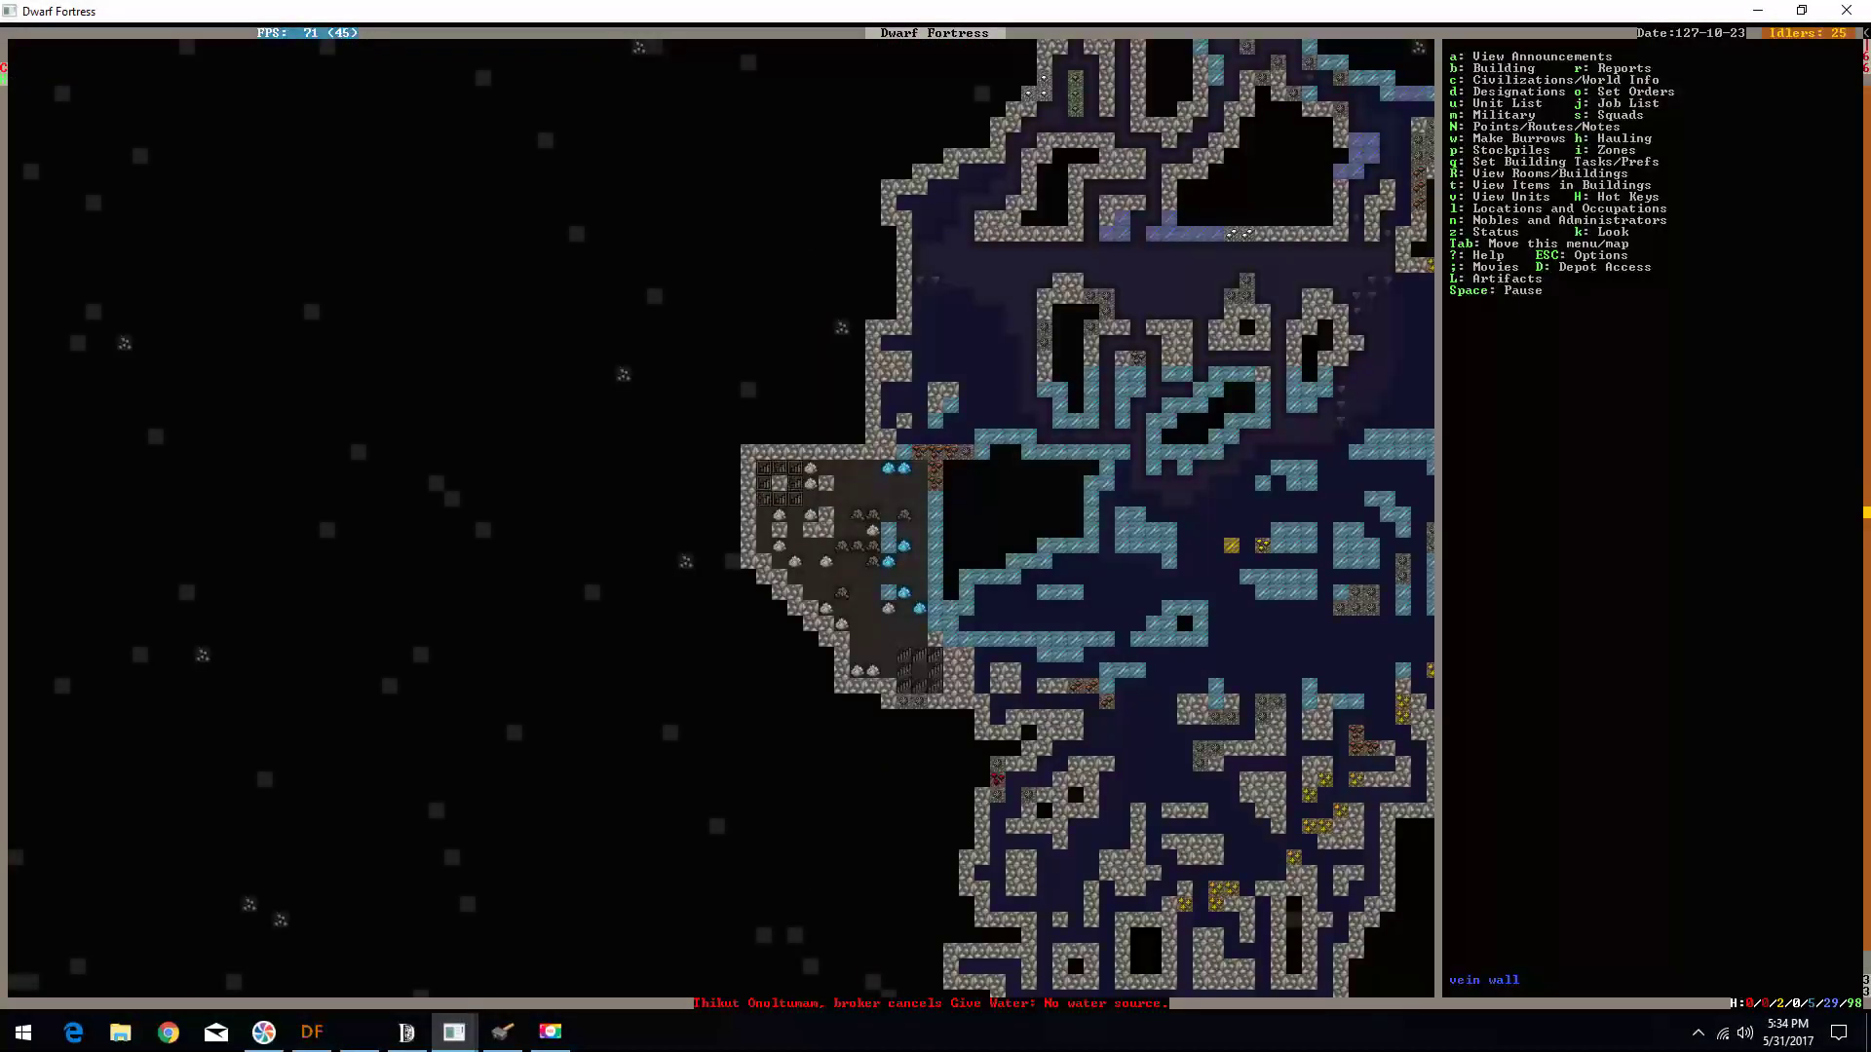
pyautogui.hotkey('shift', ',')
pyautogui.press('space')
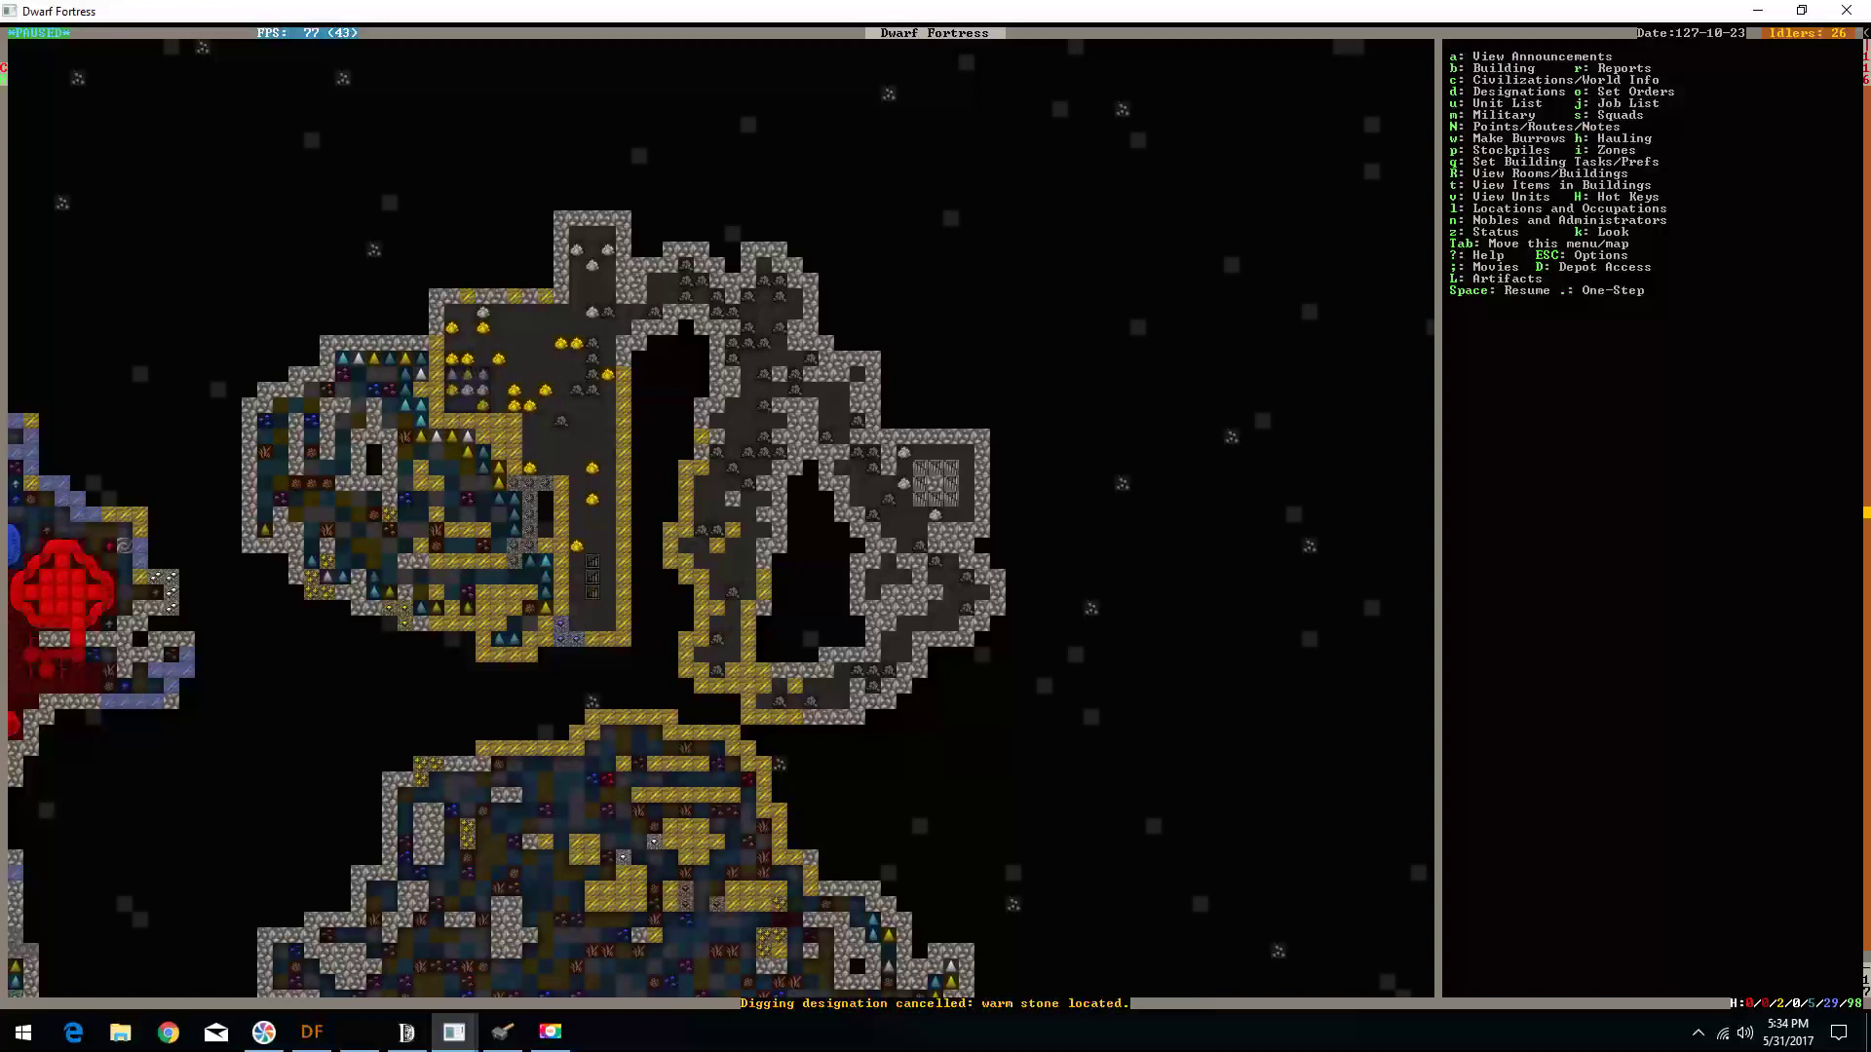
pyautogui.press('space')
pyautogui.hotkey('shift', 'Left')
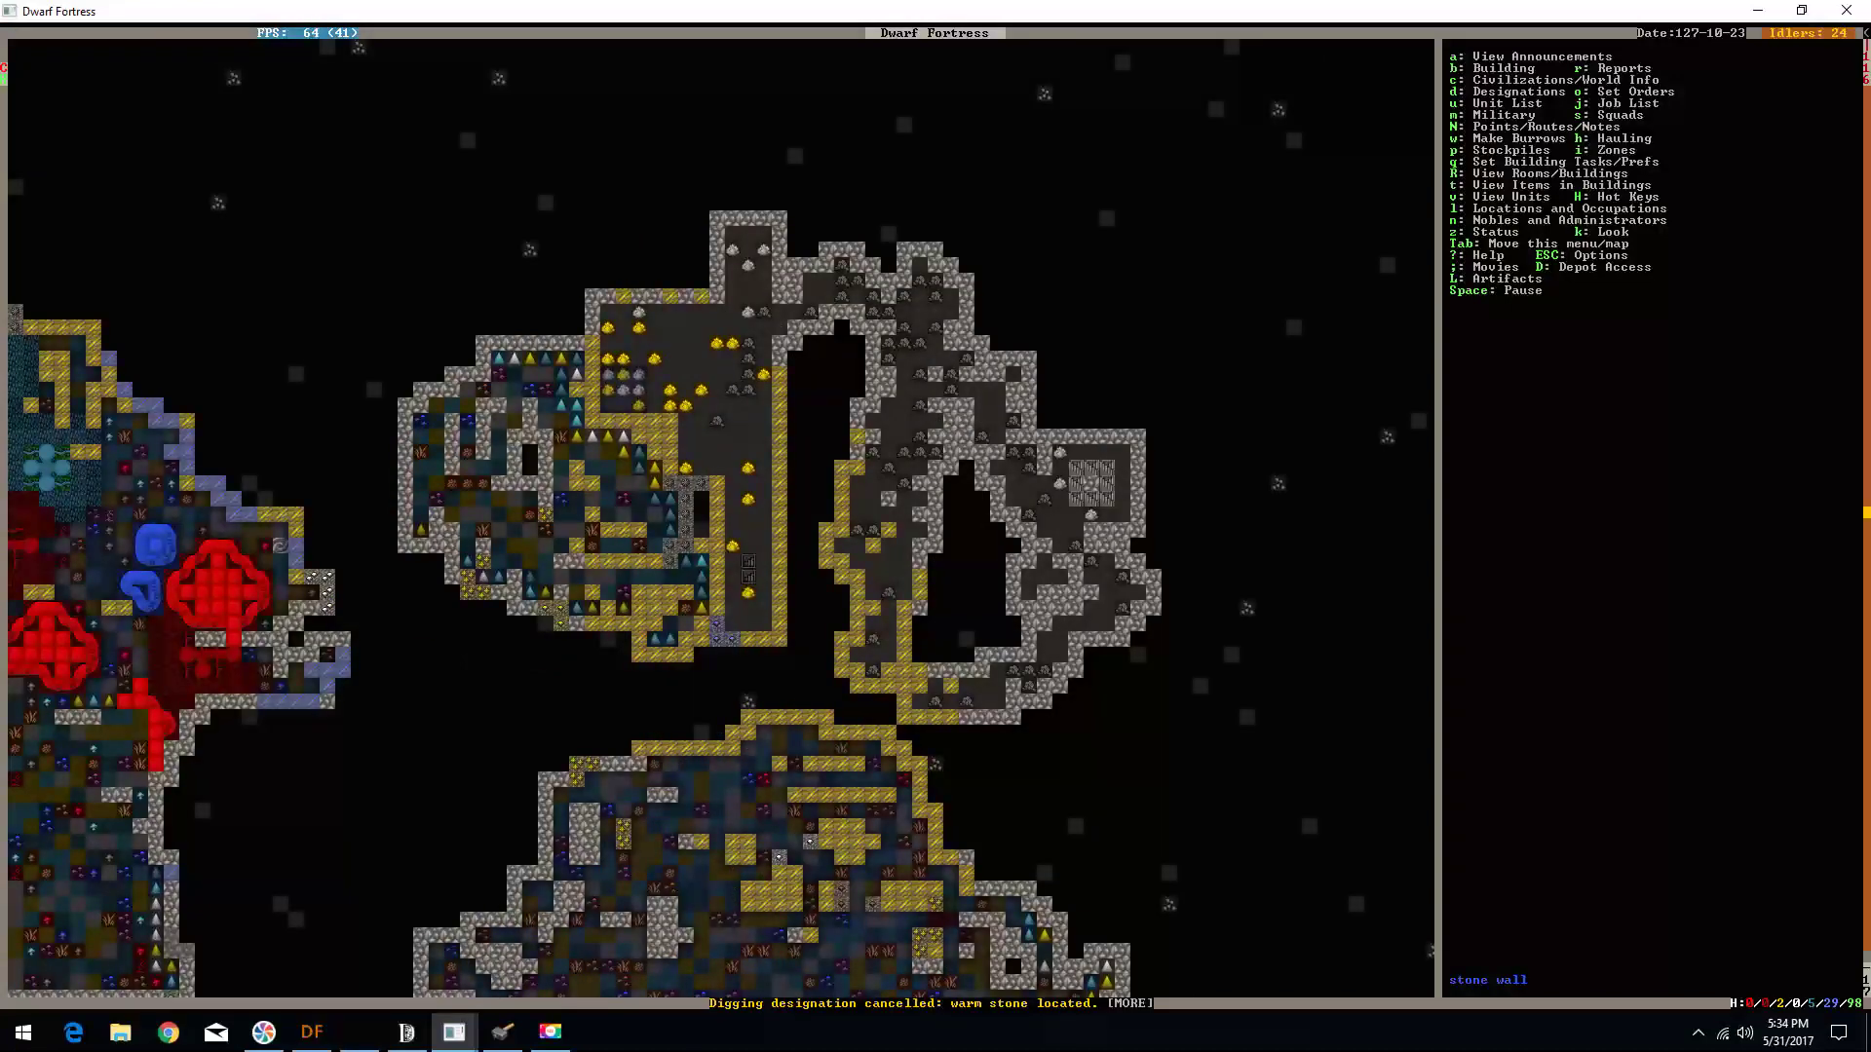
pyautogui.hotkey('shift', '.')
pyautogui.hotkey('shift', '.')
pyautogui.hotkey('shift', '.')
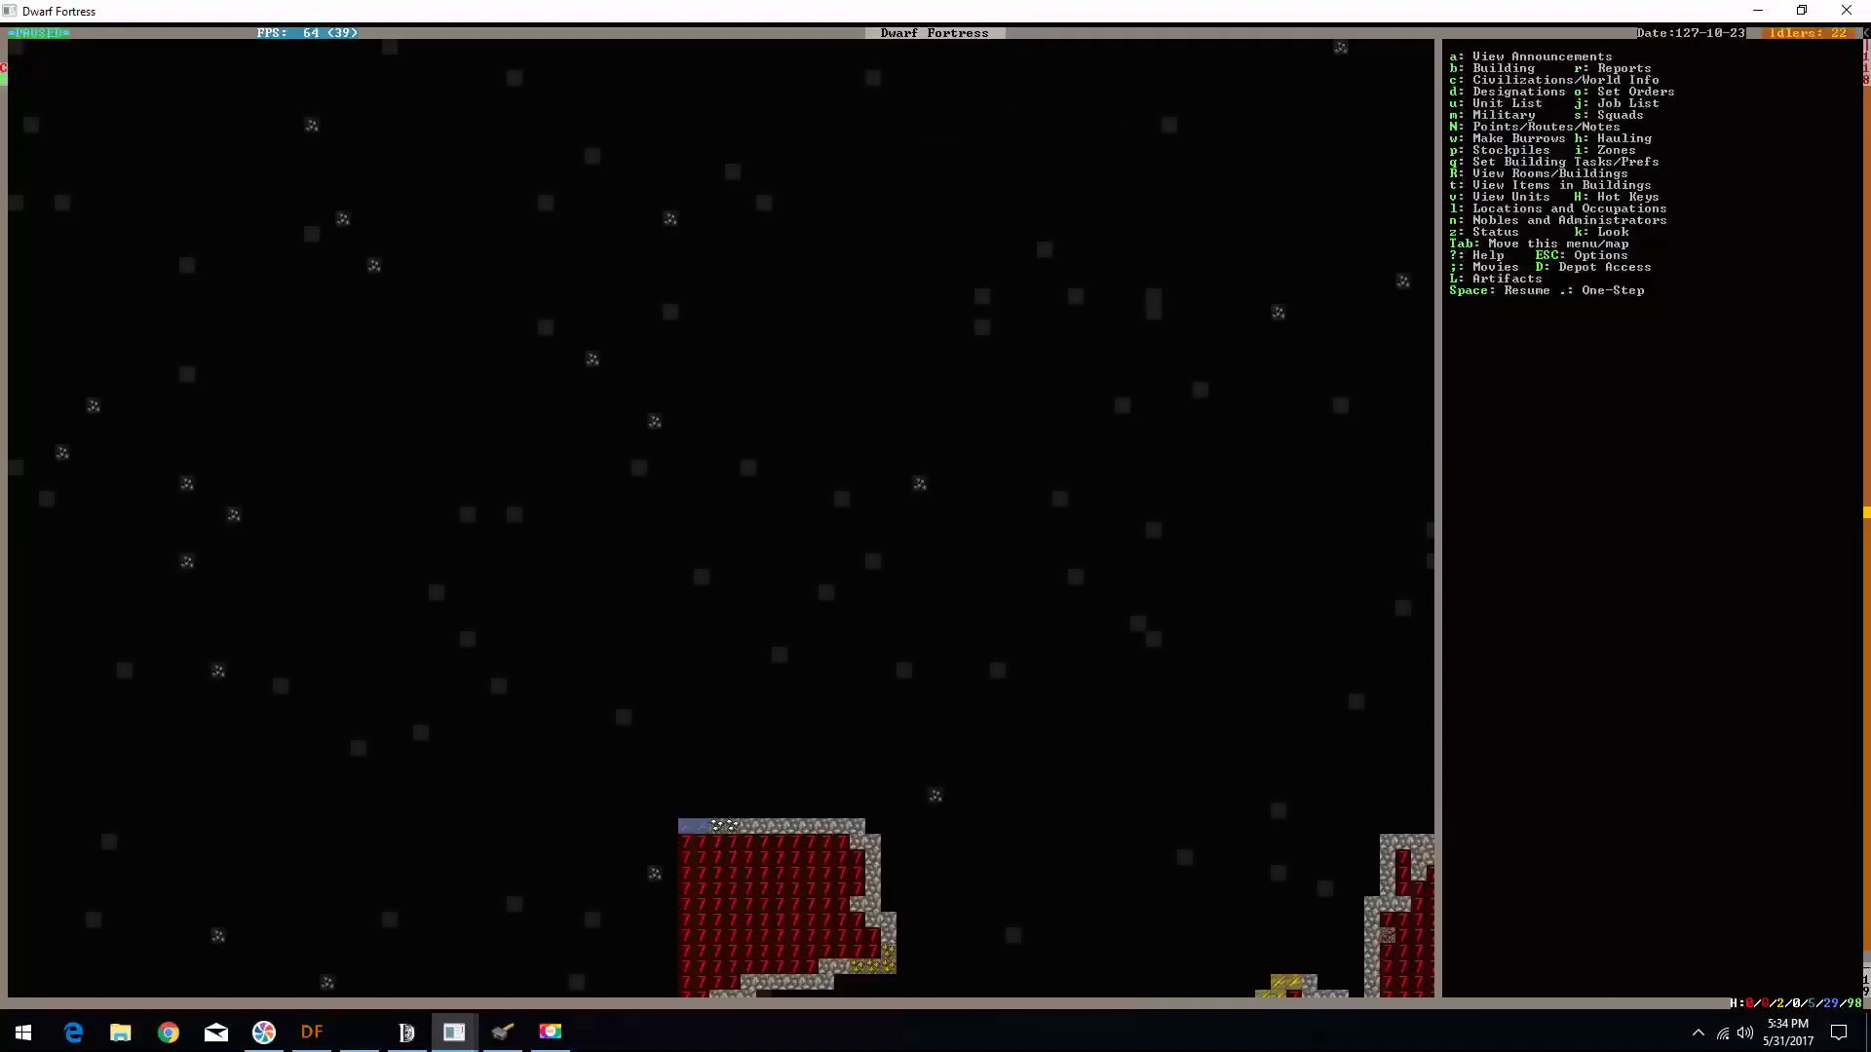
# - Open and close the game options, then browse the cavern and workshop levels and pause
pyautogui.press('Escape')
pyautogui.press('Escape')
pyautogui.hotkey('shift', ',')
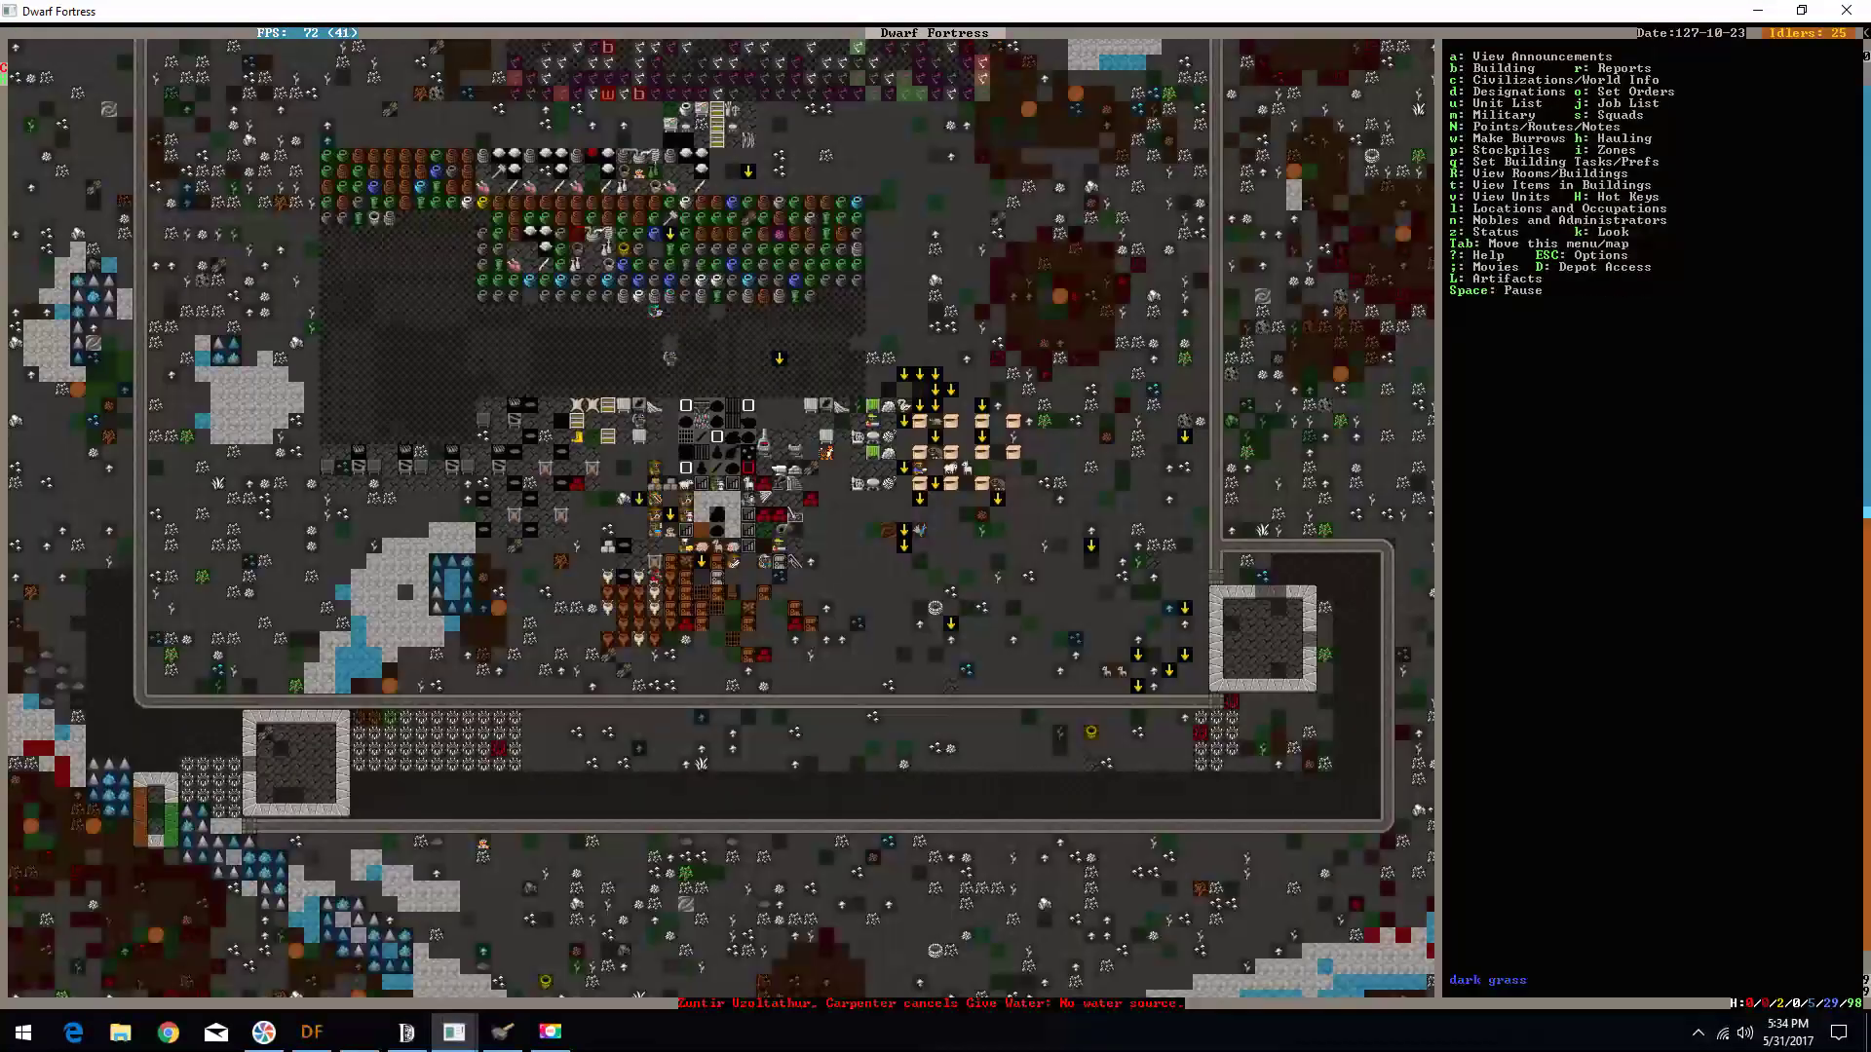
pyautogui.hotkey('shift', '.')
pyautogui.hotkey('shift', ',')
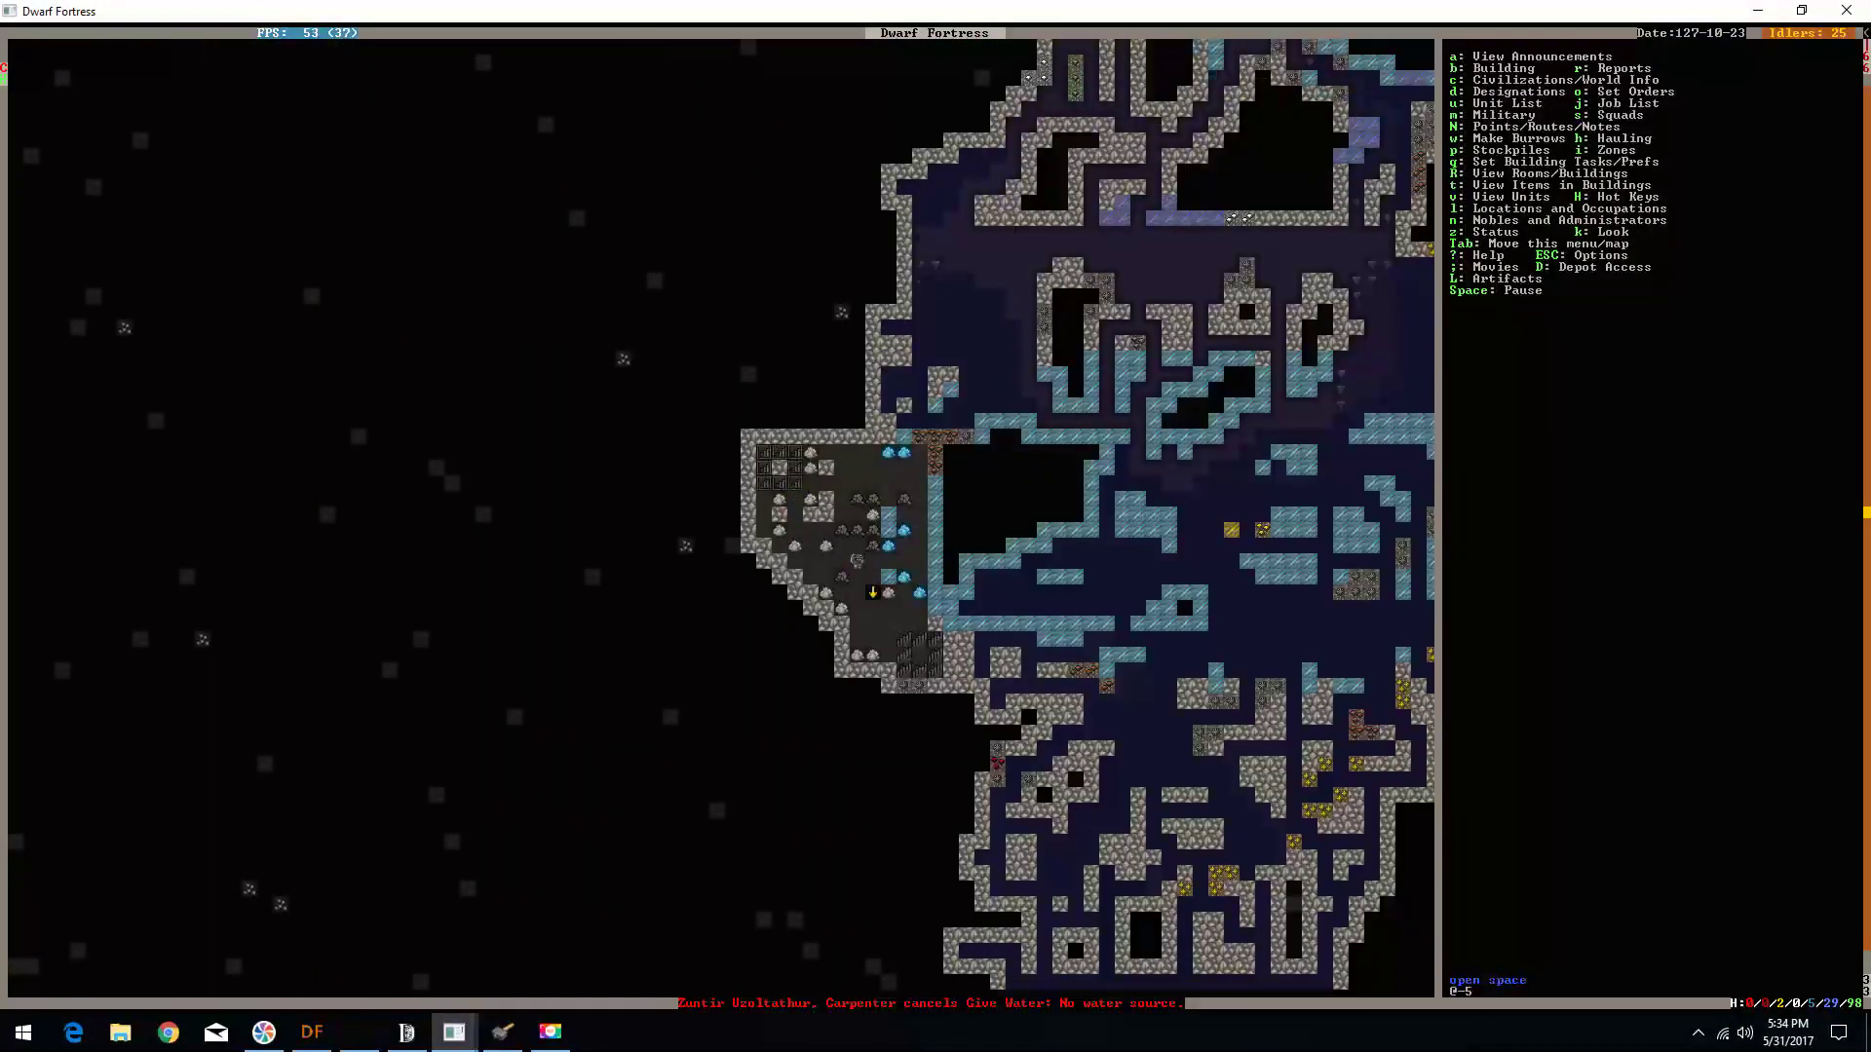
pyautogui.hotkey('shift', ',')
pyautogui.hotkey('shift', 'Left')
pyautogui.hotkey('shift', 'Right')
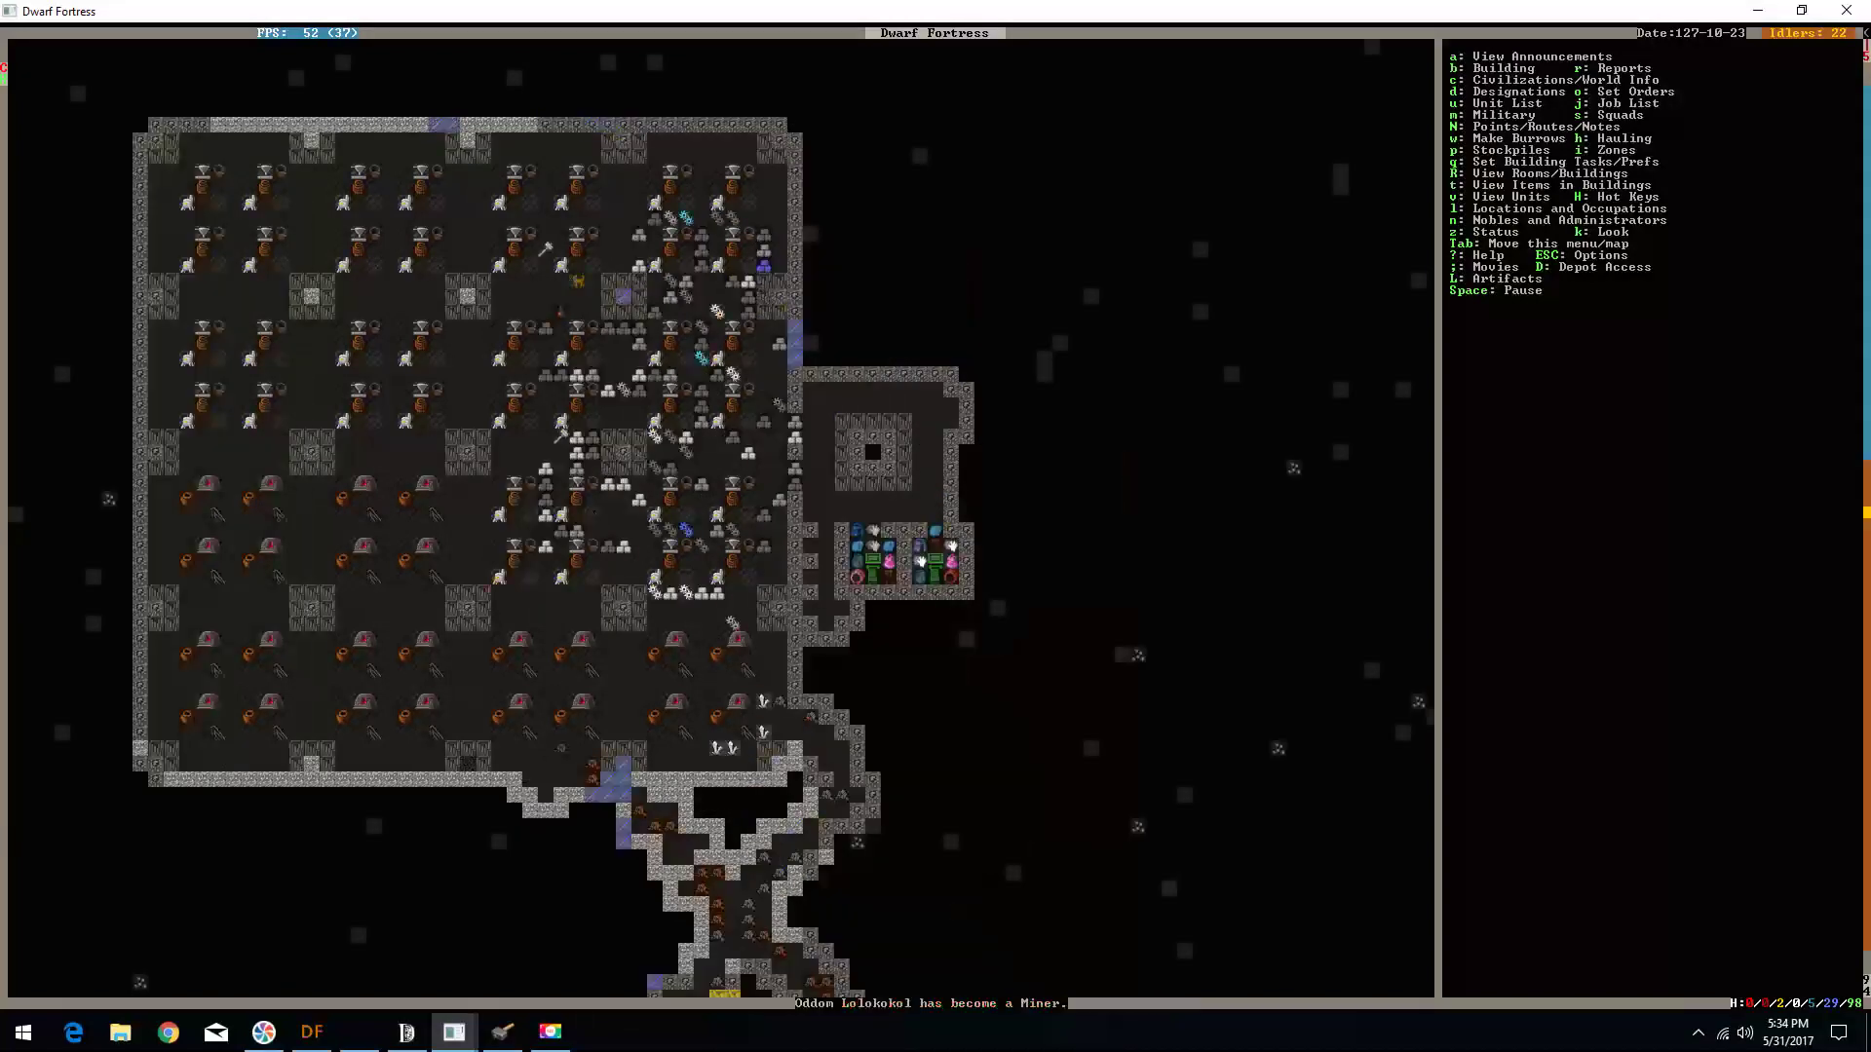
pyautogui.hotkey('shift', ',')
pyautogui.hotkey('shift', ',')
pyautogui.press('space')
# - Check the options menu again, then step down through the levels and shift the view north
pyautogui.press('Escape')
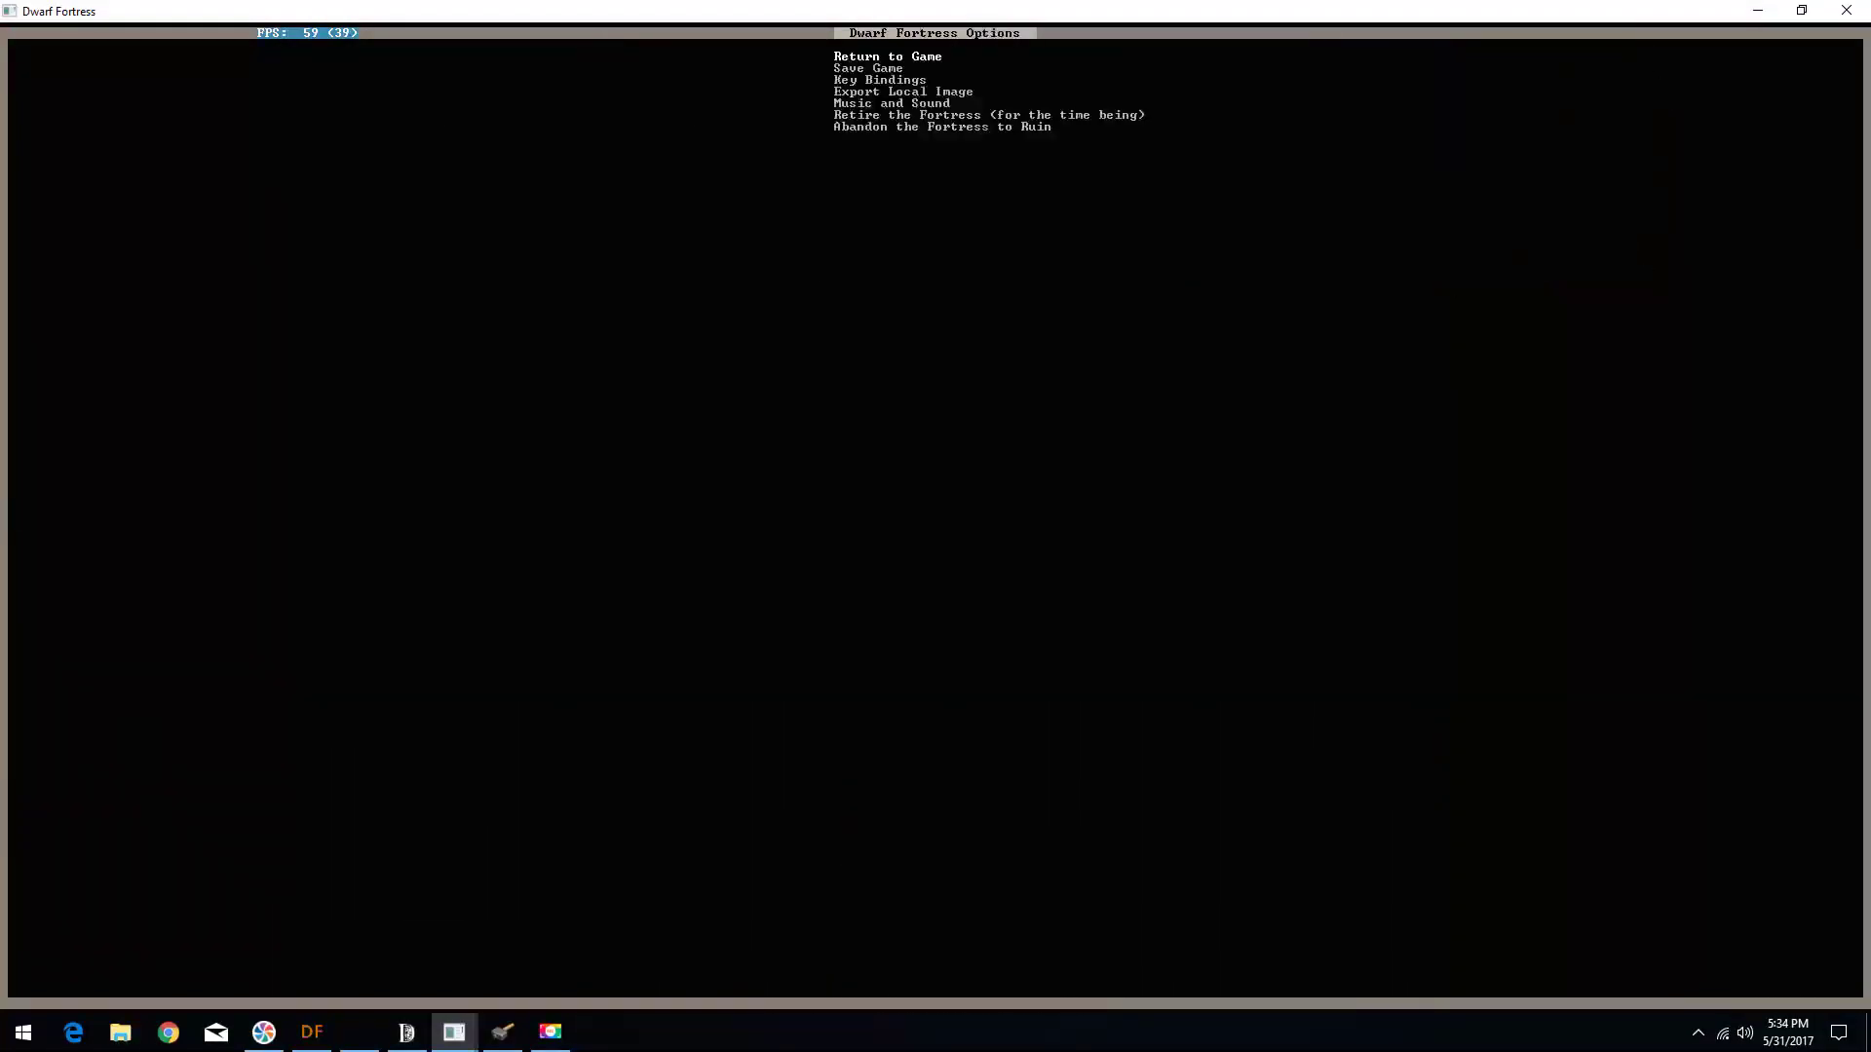
pyautogui.press('Escape')
pyautogui.hotkey('shift', 'Right')
pyautogui.hotkey('shift', '.')
pyautogui.hotkey('shift', '.')
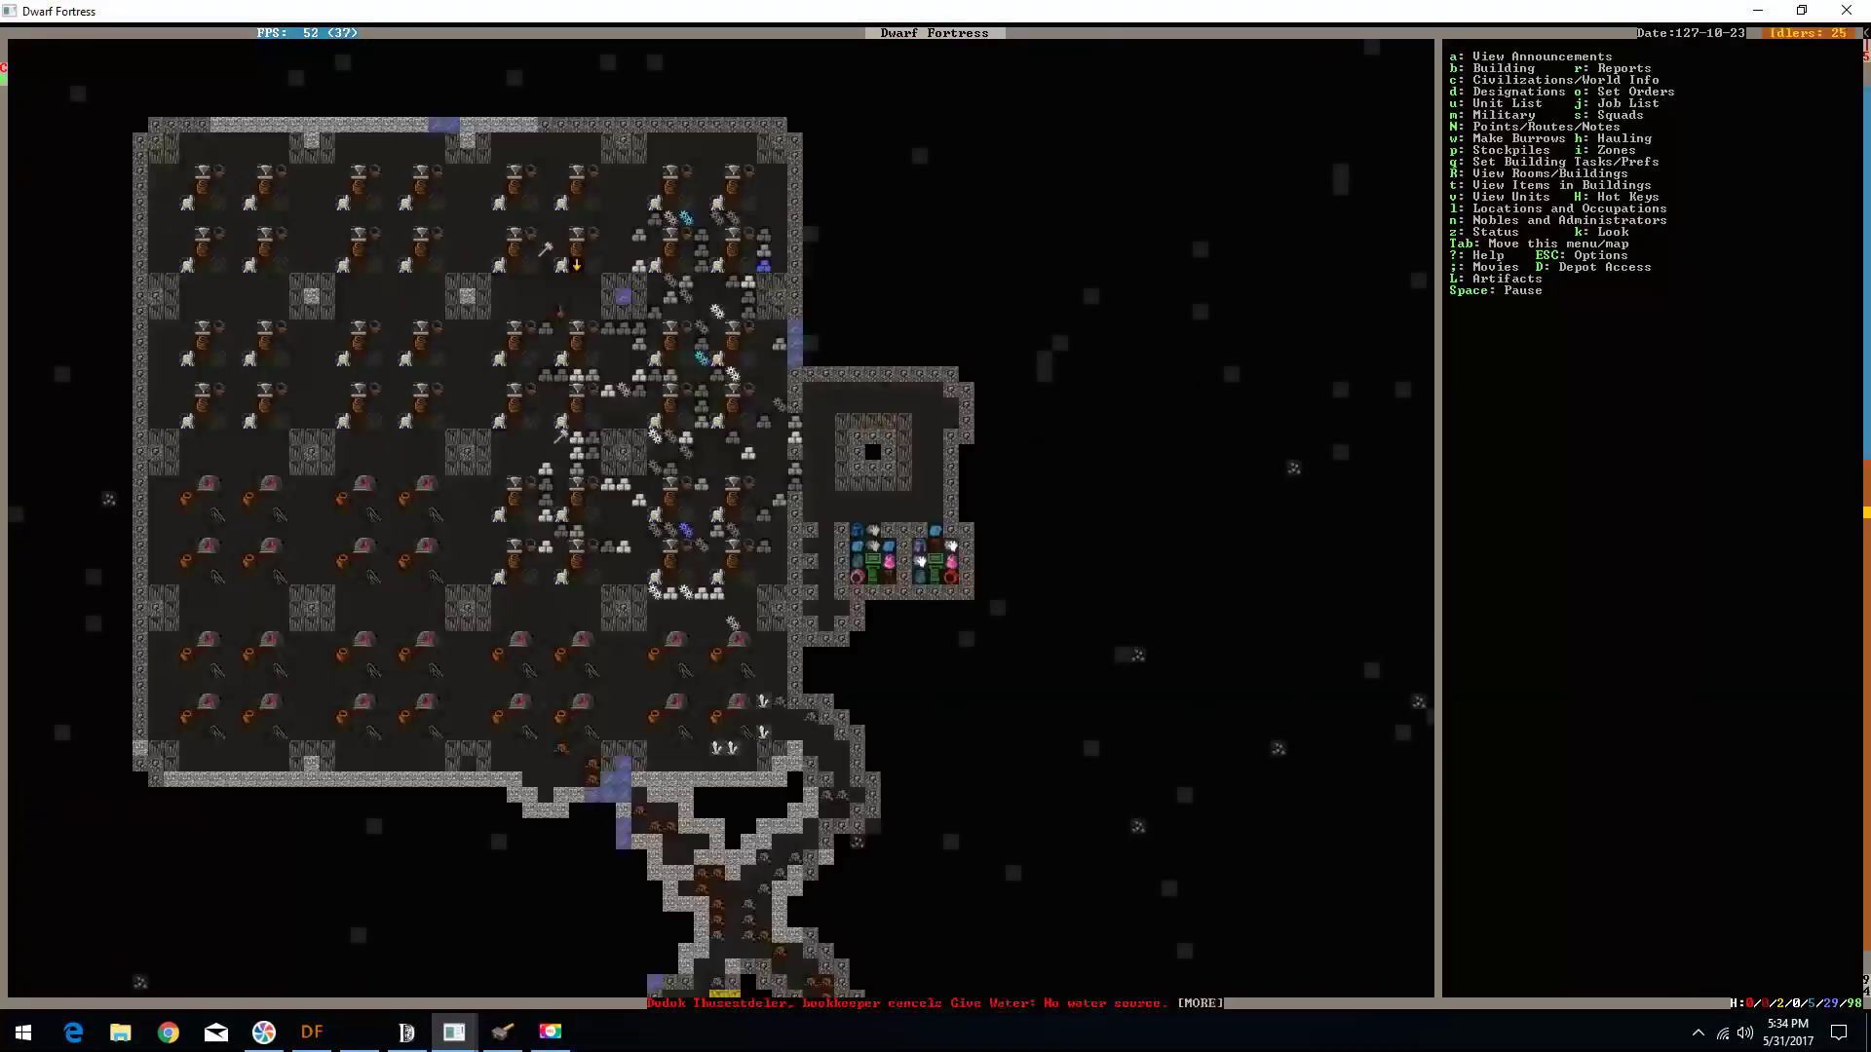
pyautogui.hotkey('shift', '.')
pyautogui.hotkey('shift', '.')
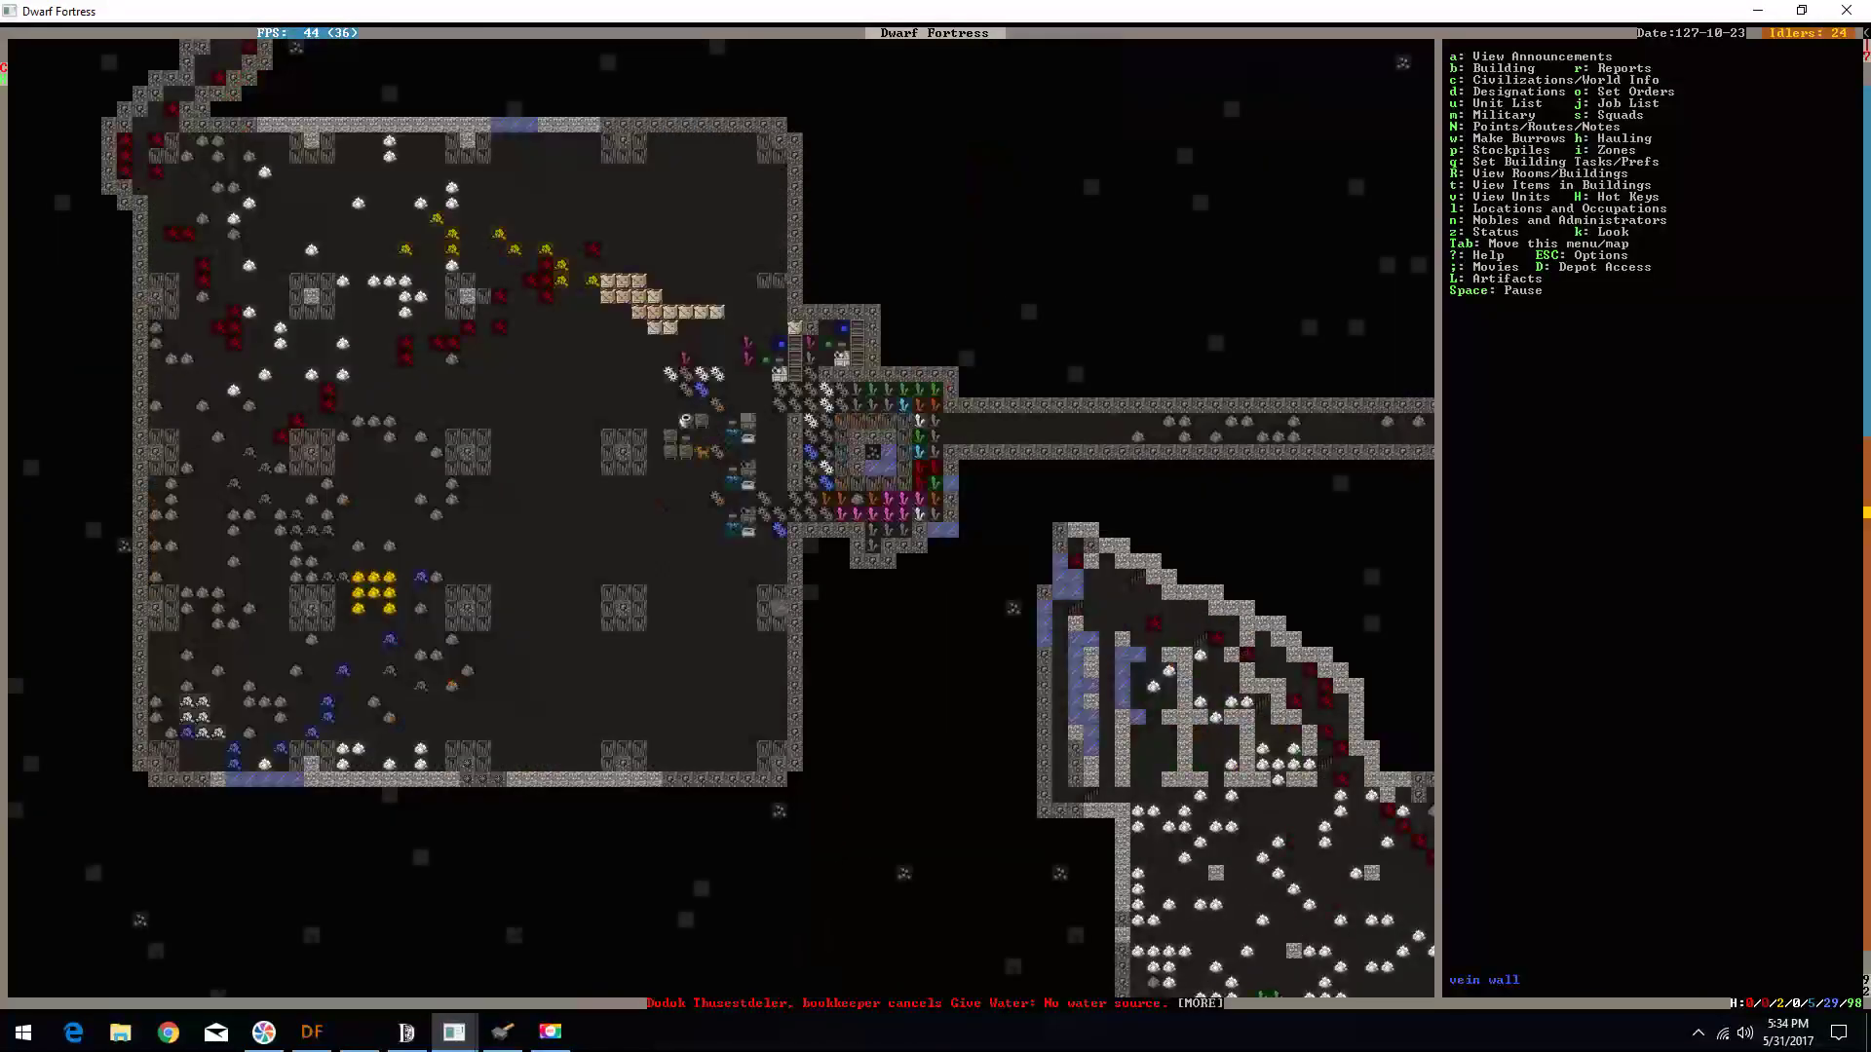
pyautogui.hotkey('shift', '.')
pyautogui.hotkey('shift', '.')
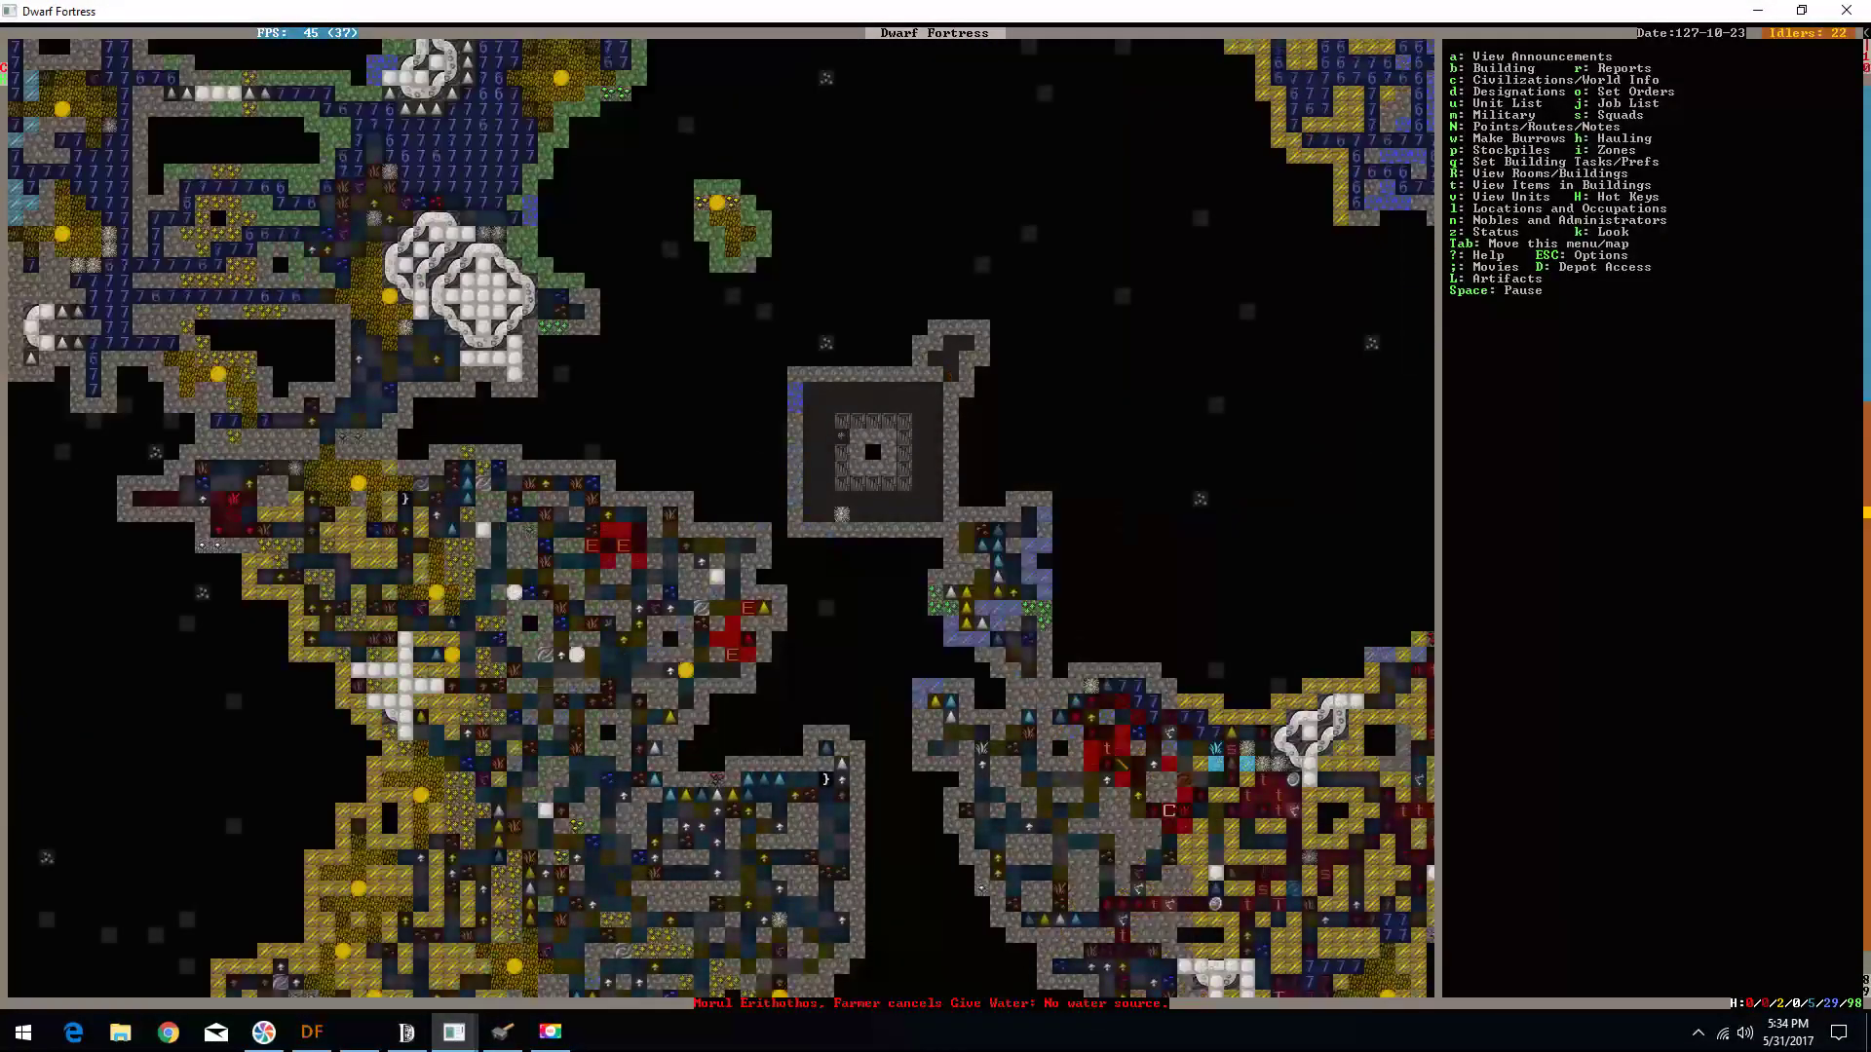
pyautogui.hotkey('shift', '.')
pyautogui.hotkey('shift', '.')
pyautogui.hotkey('shift', 'Up')
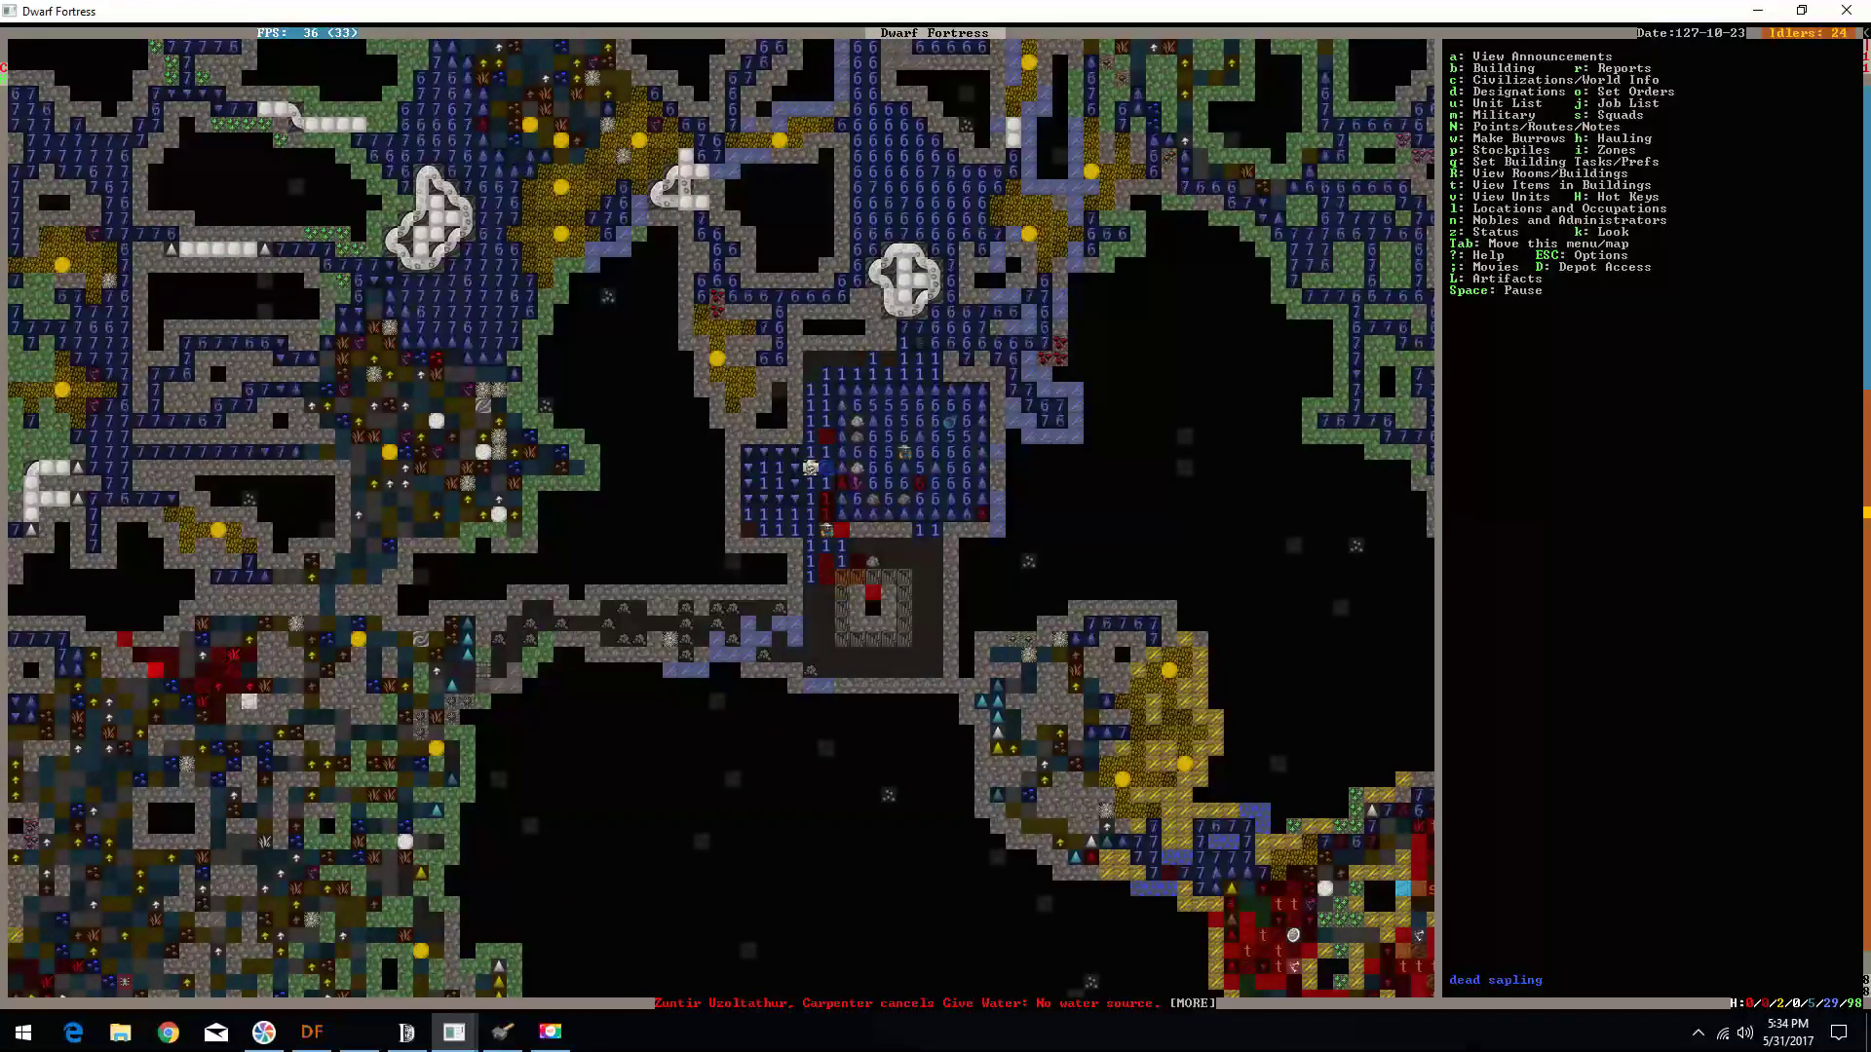
pyautogui.hotkey('shift', '.')
pyautogui.hotkey('shift', '.')
# - Descend from the surface to the pump level, pause there and bring up the building list
pyautogui.press('space')
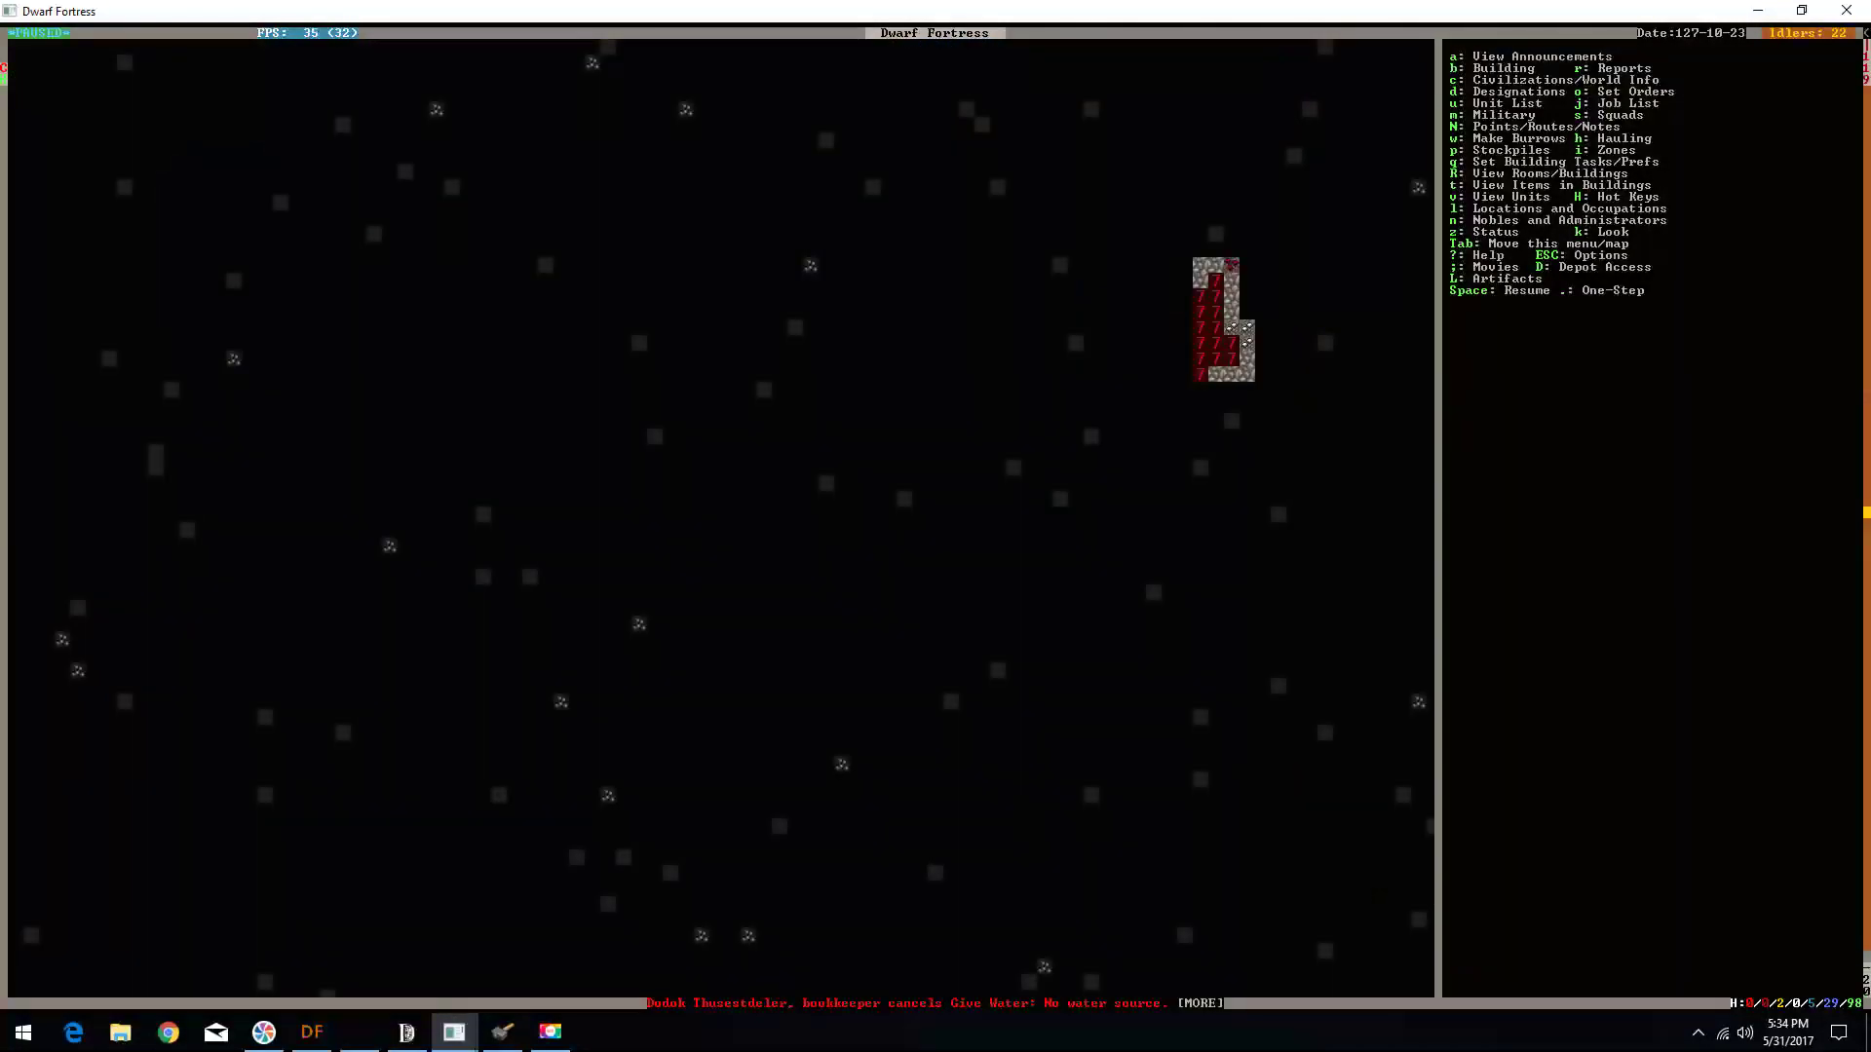
pyautogui.press('space')
pyautogui.hotkey('shift', ',')
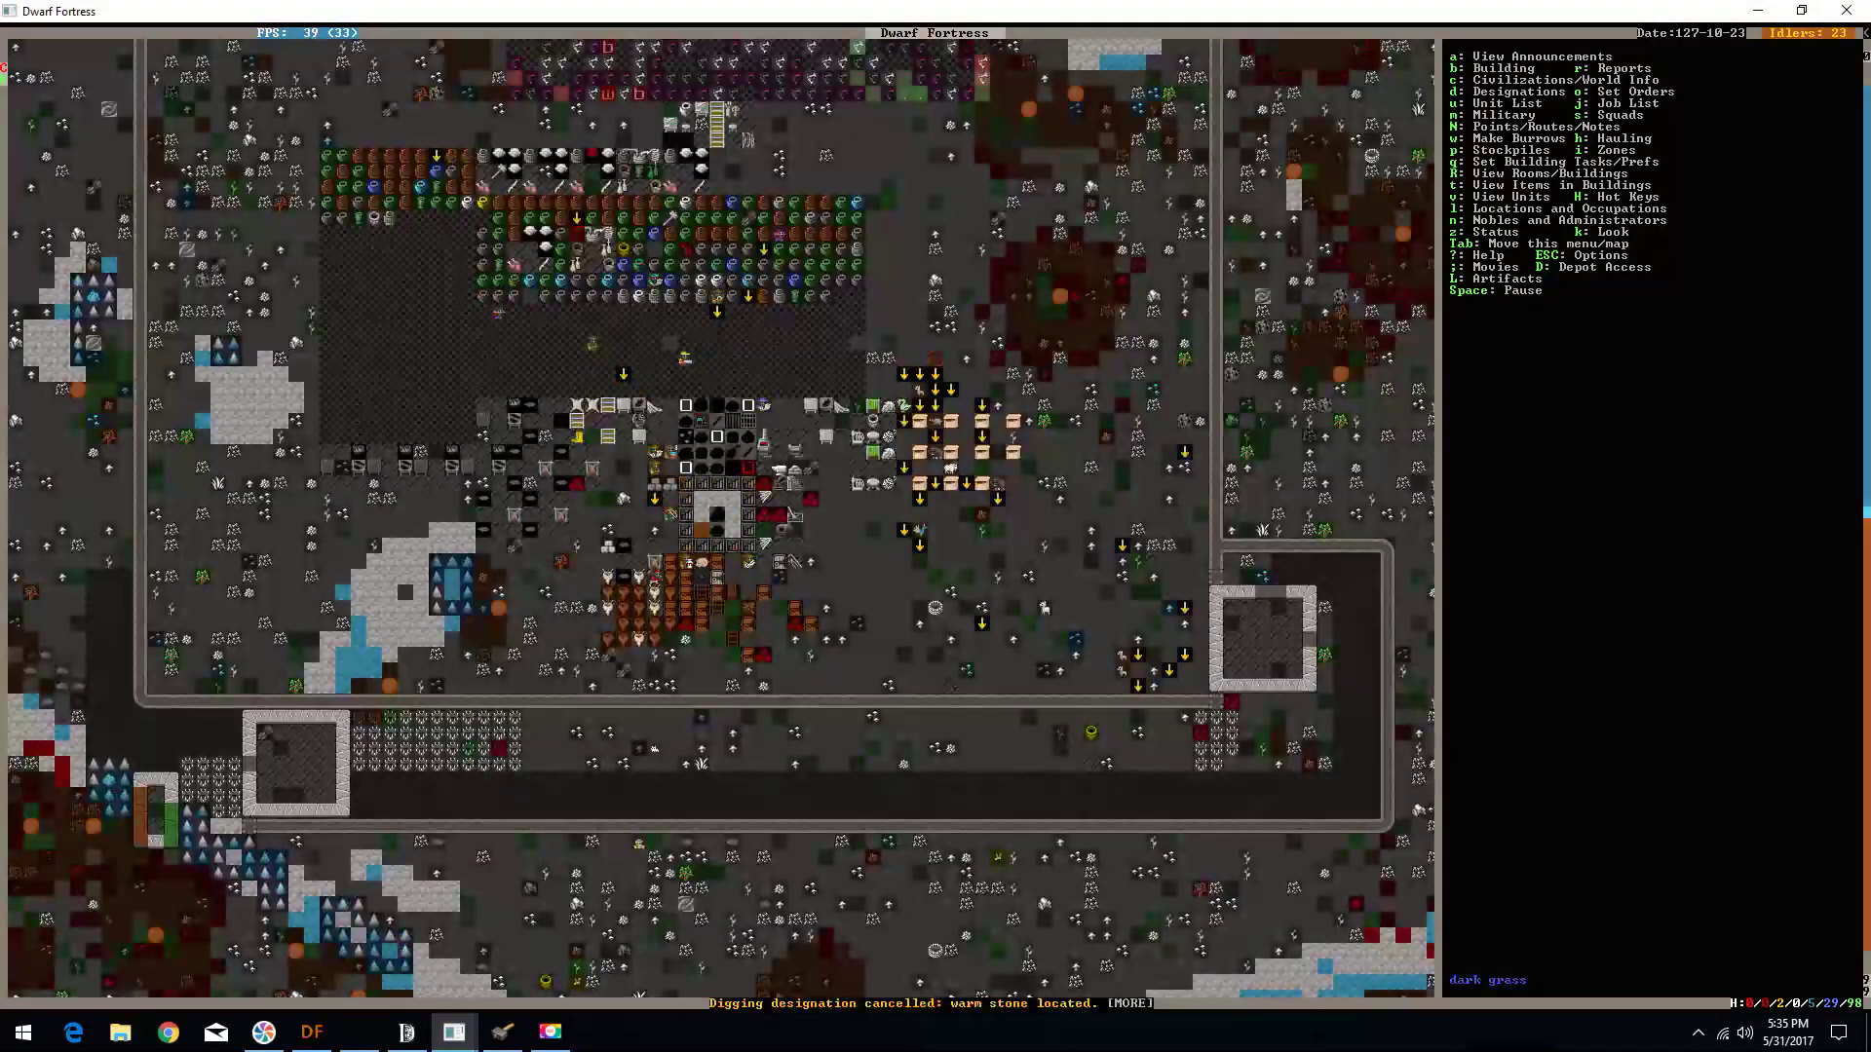
pyautogui.hotkey('shift', '.')
pyautogui.hotkey('shift', '.')
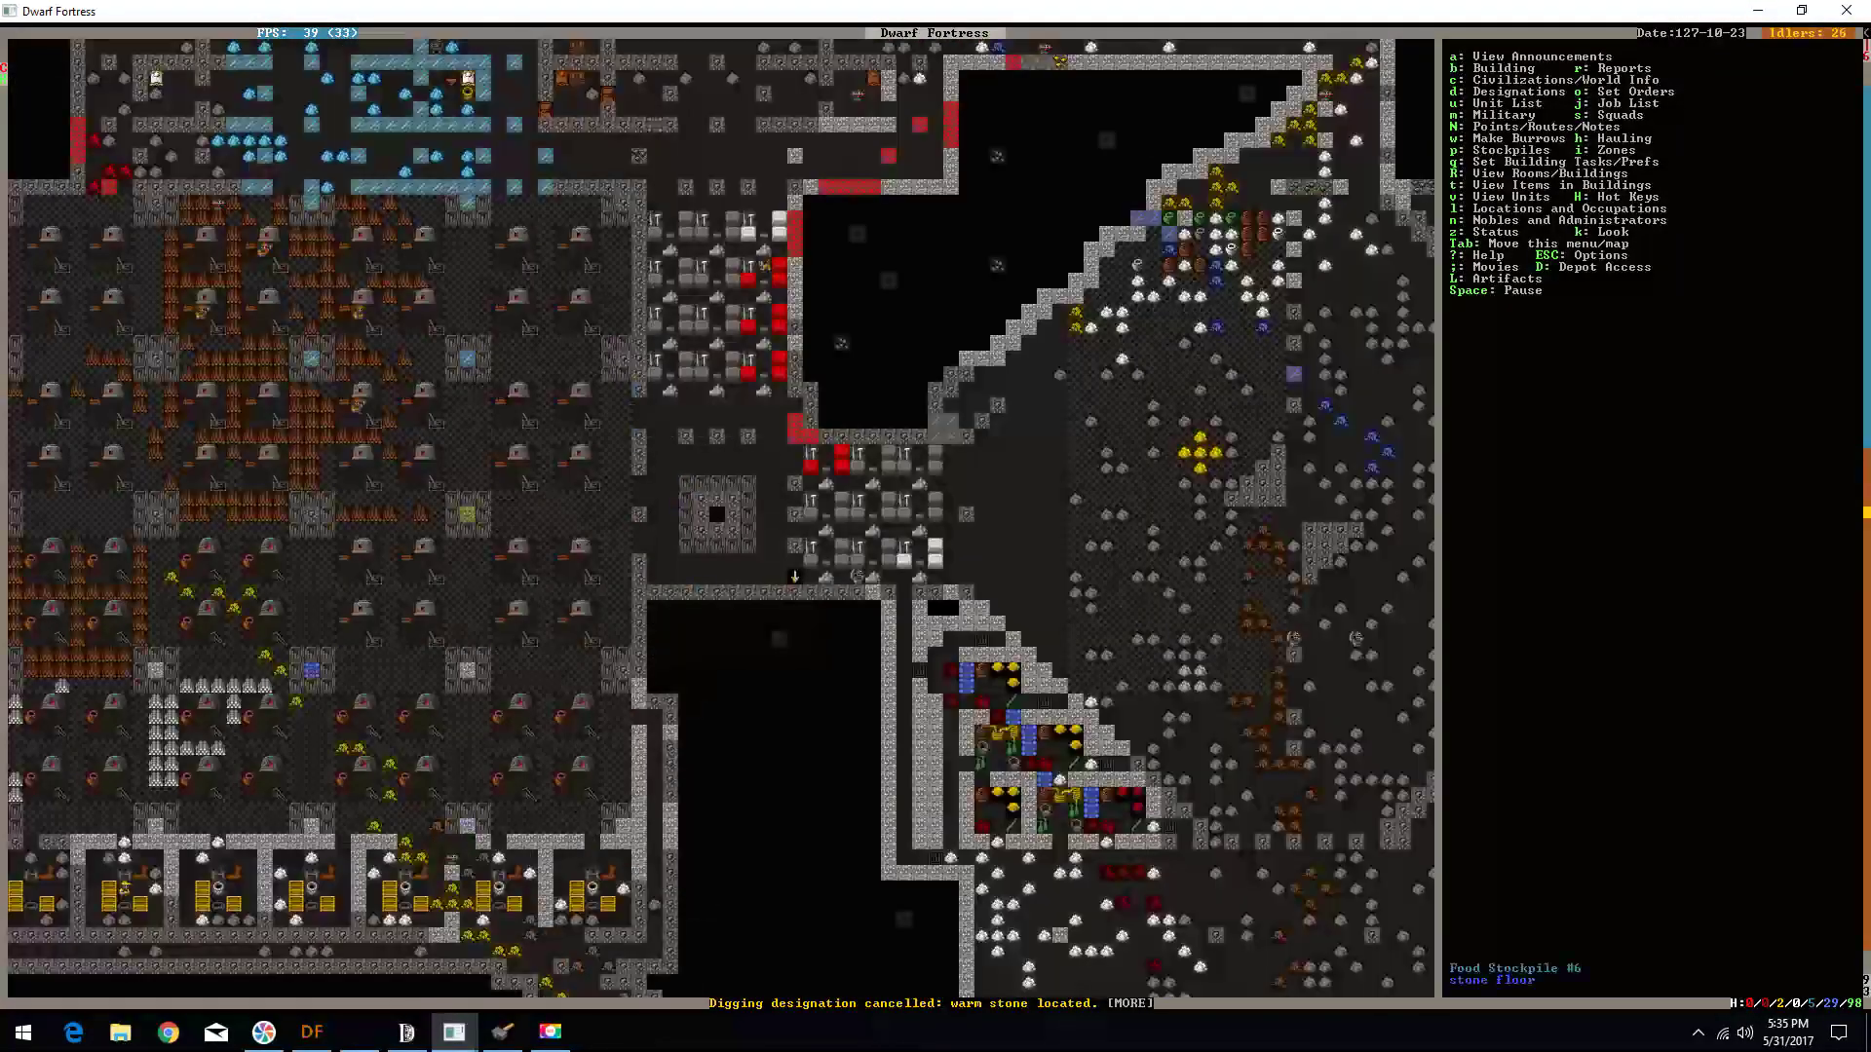
pyautogui.hotkey('shift', '.')
pyautogui.hotkey('shift', '.')
pyautogui.hotkey('shift', '.')
pyautogui.hotkey('shift', '.')
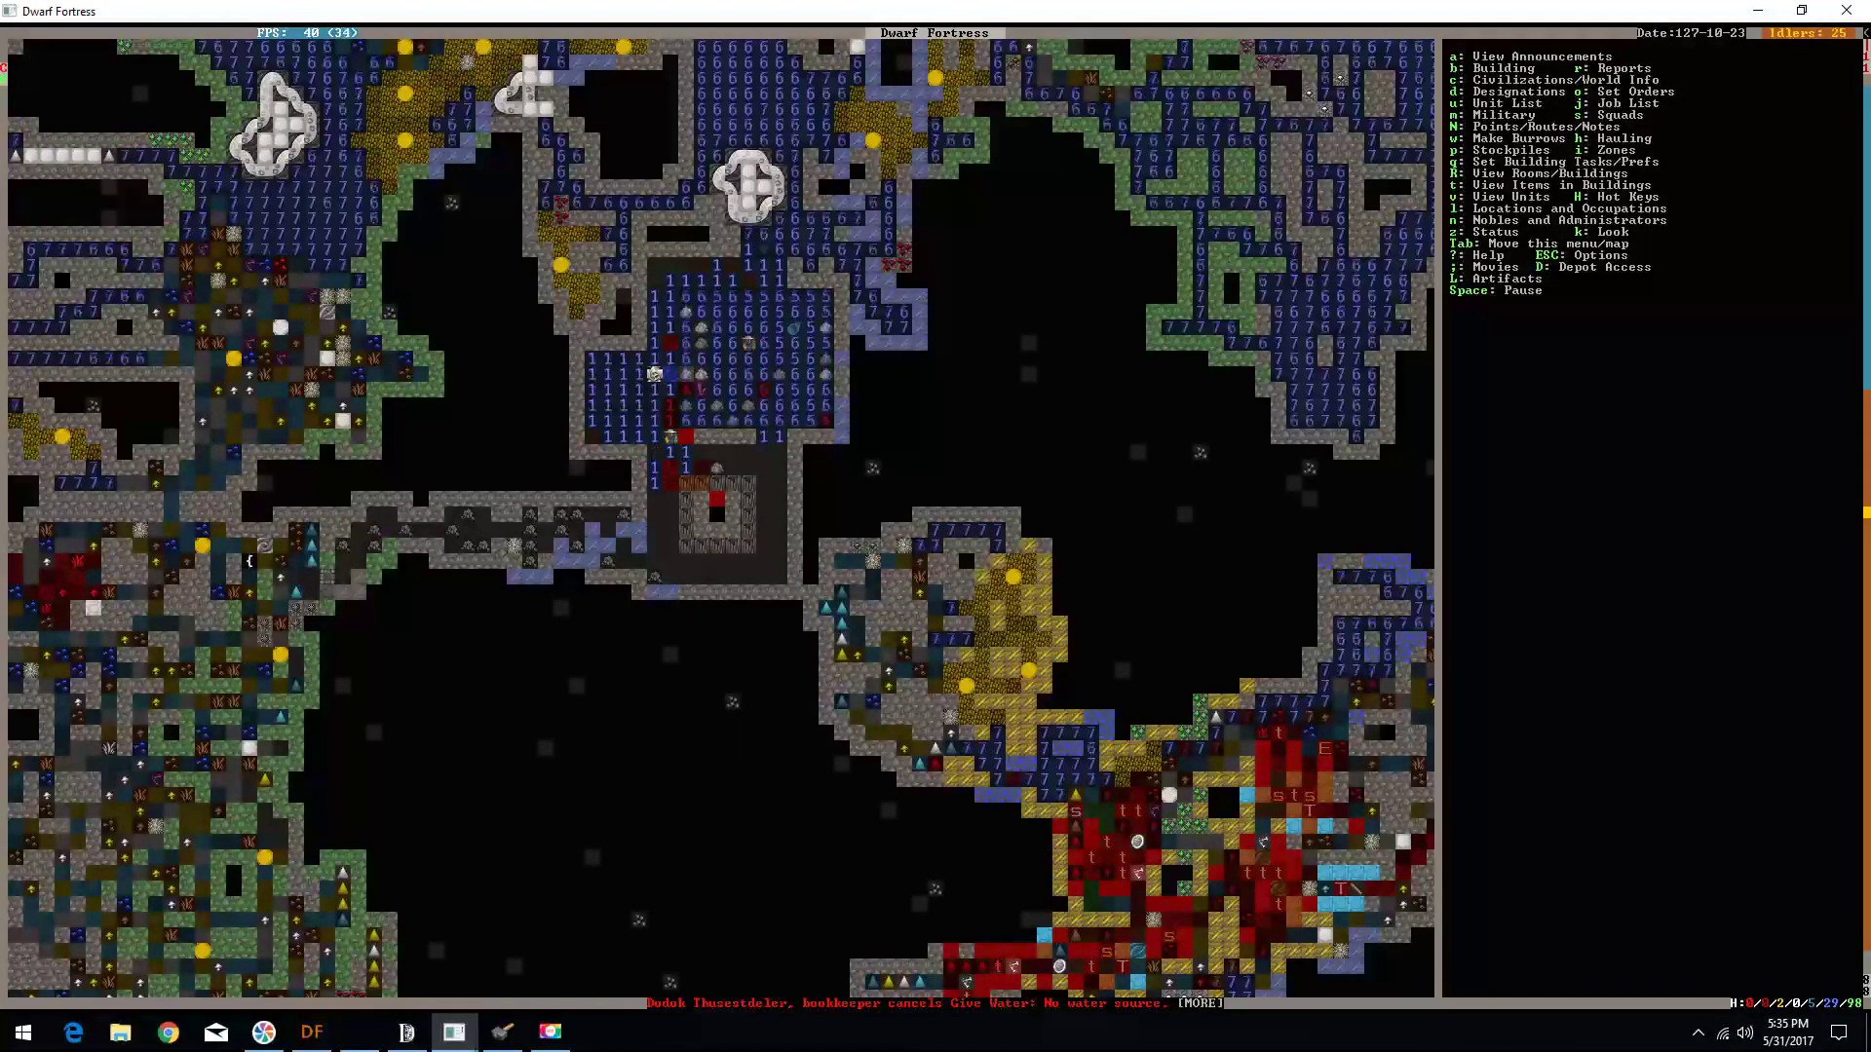
pyautogui.press('space')
pyautogui.hotkey('shift', '.')
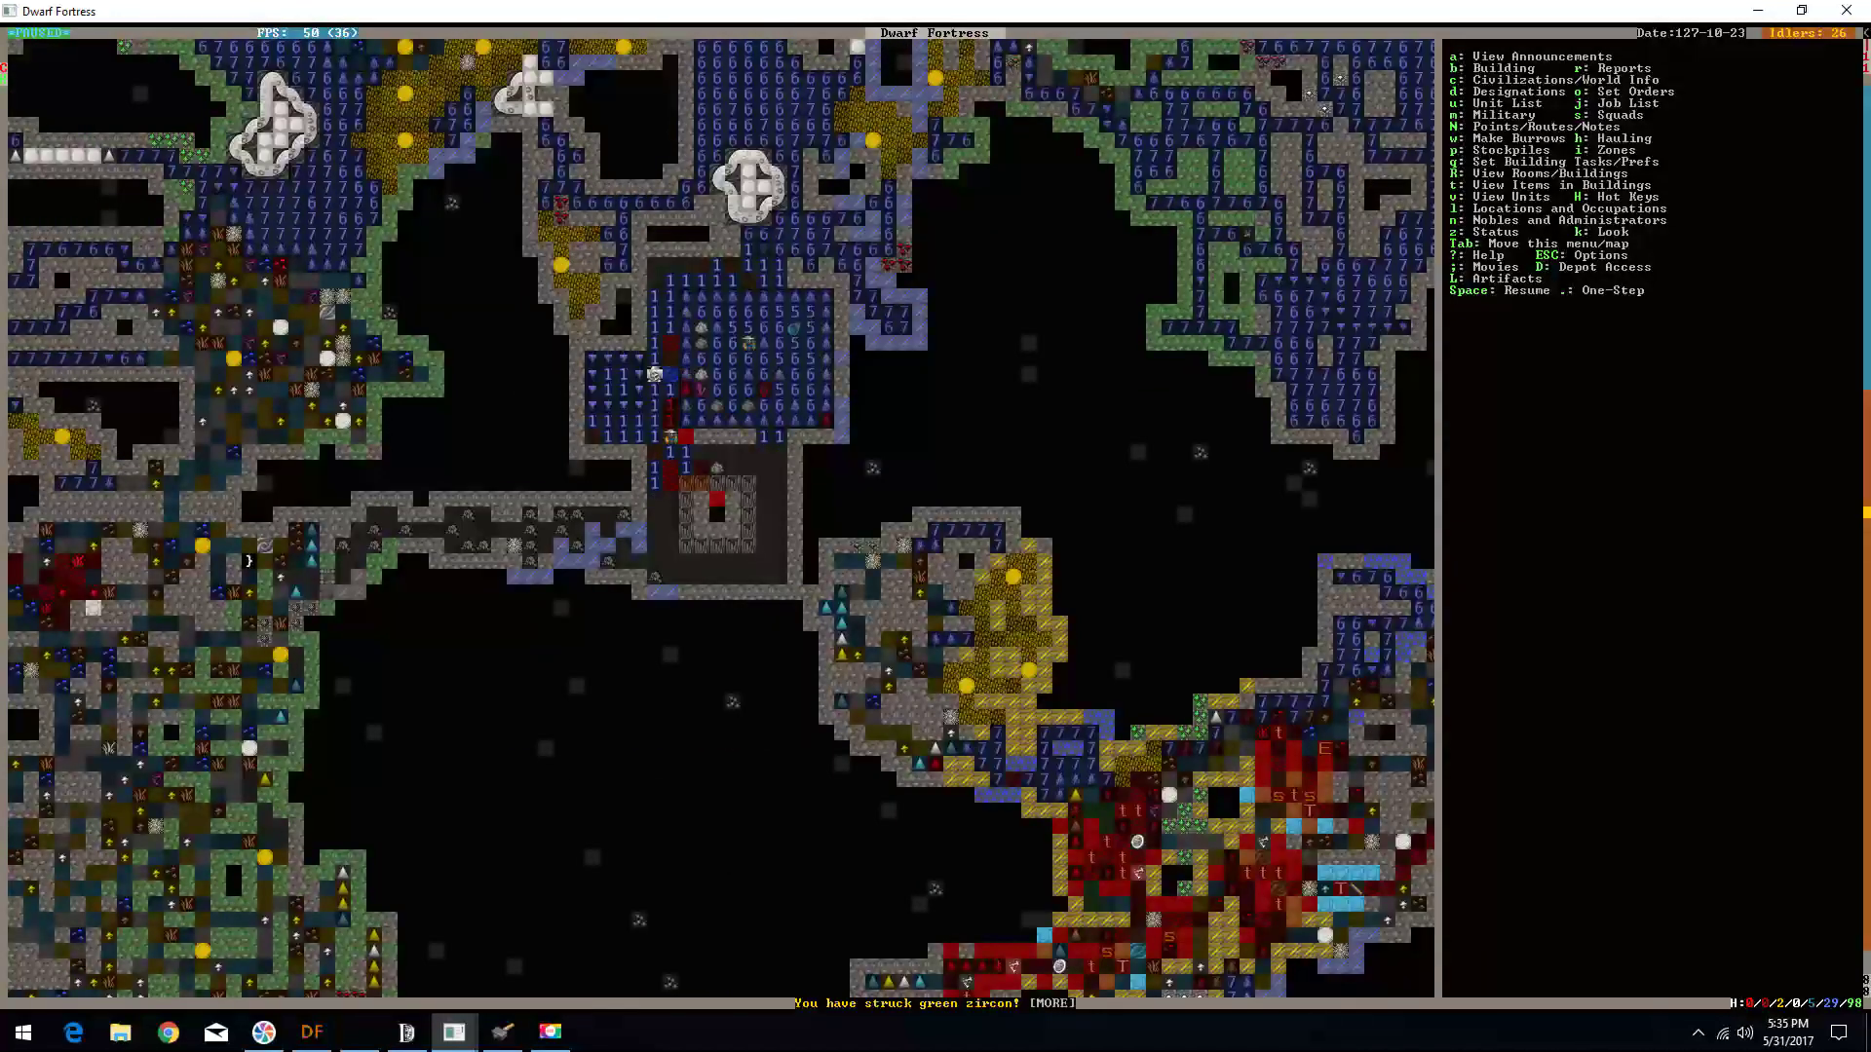
pyautogui.press('b')
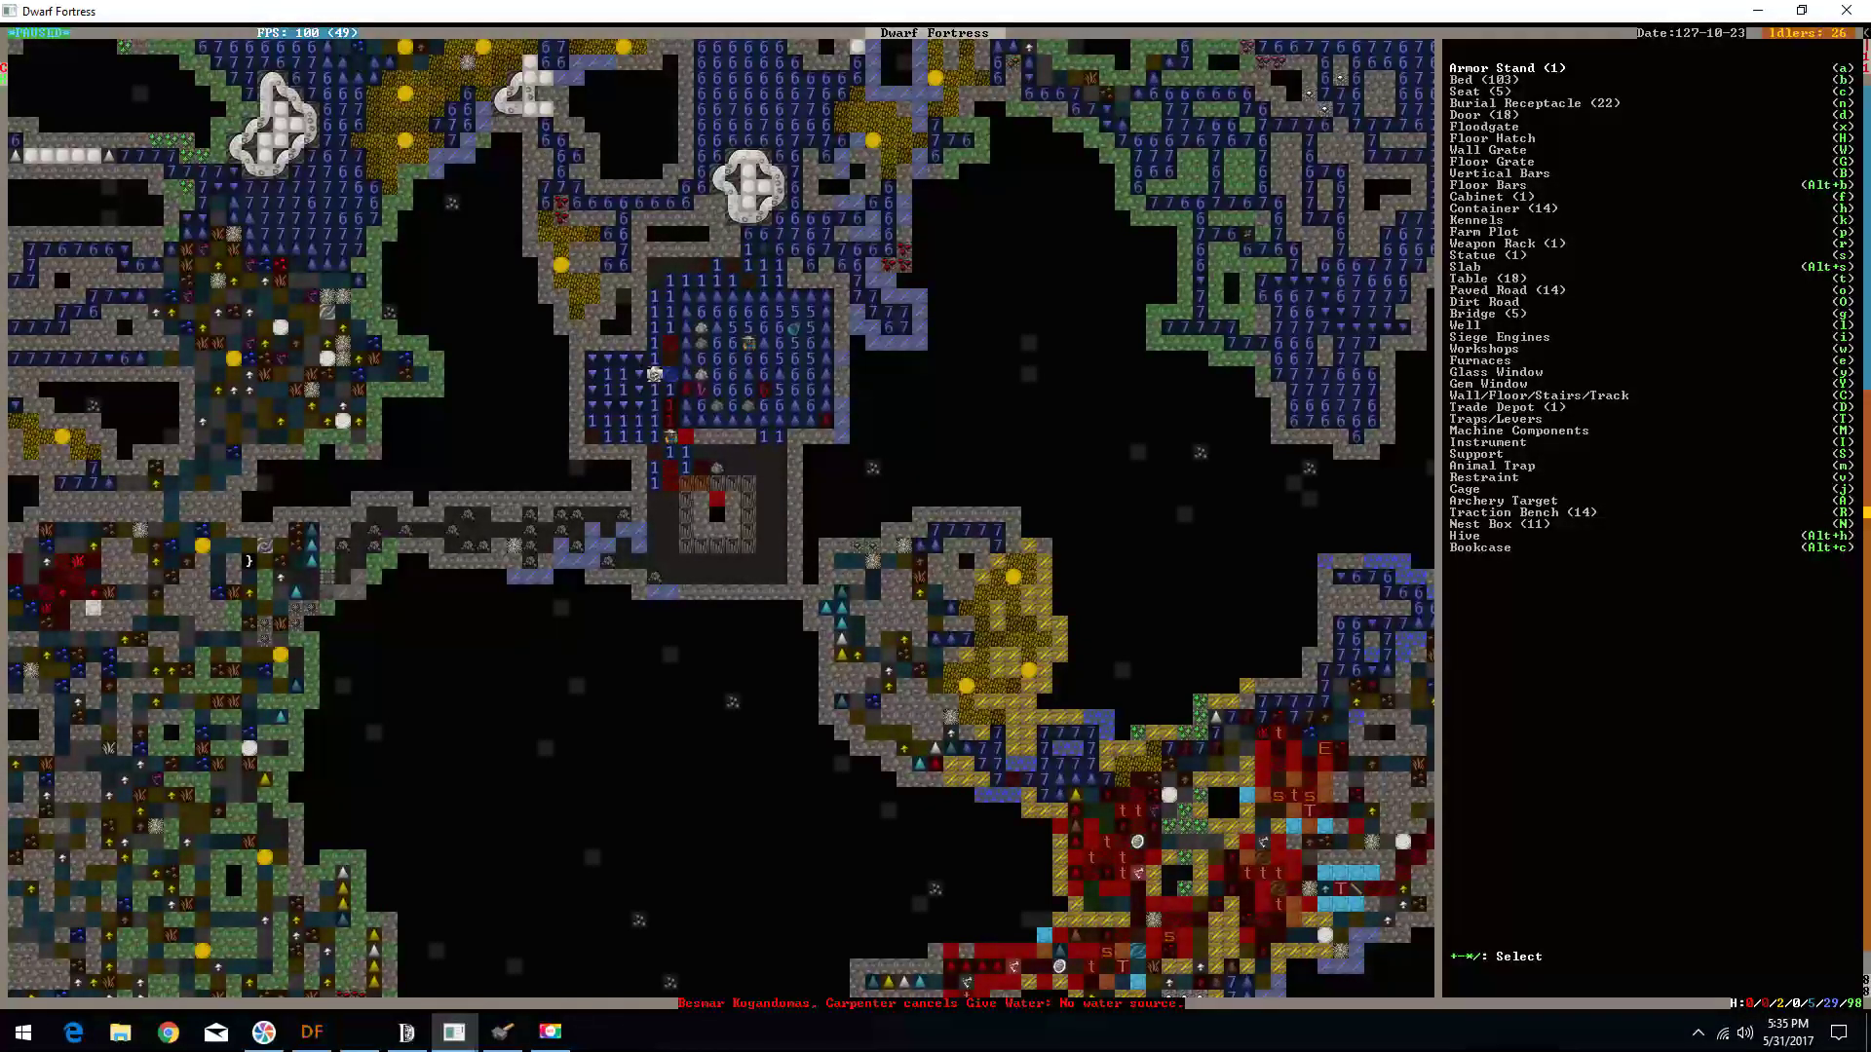
pyautogui.hotkey('shift', 'c')
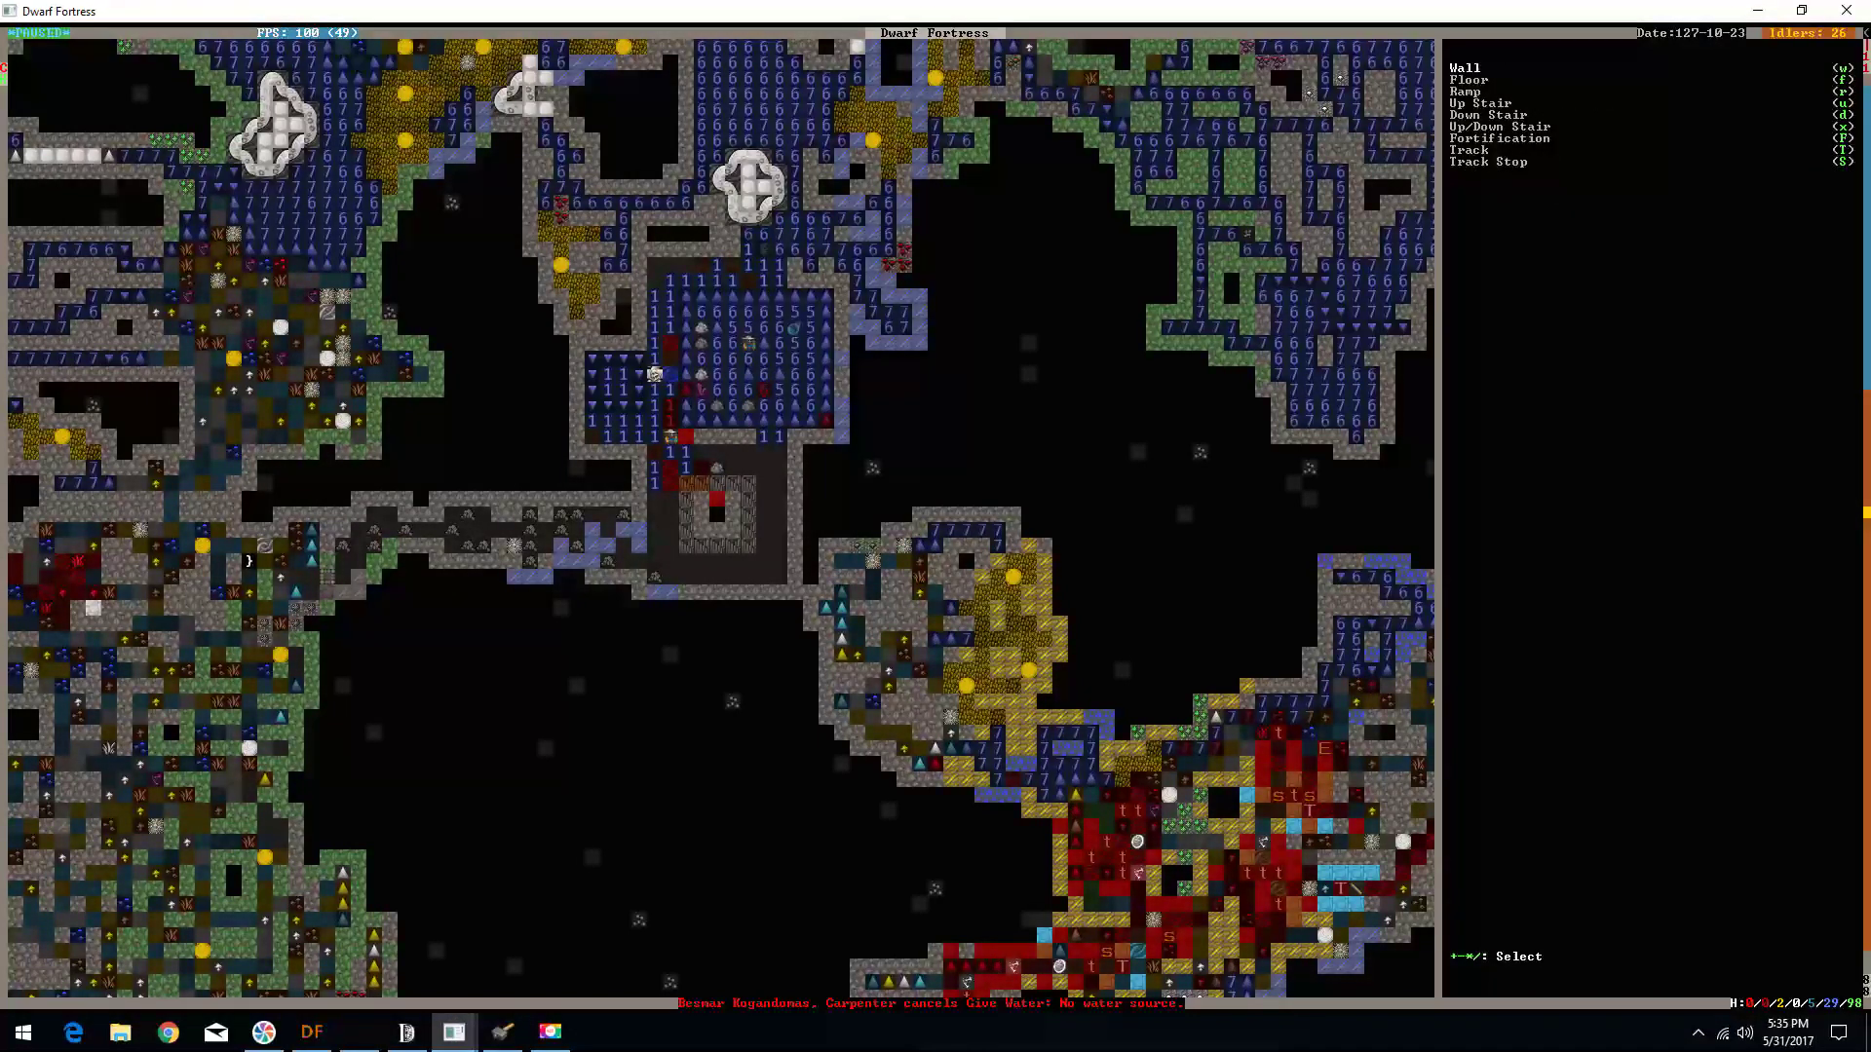
pyautogui.press('Escape')
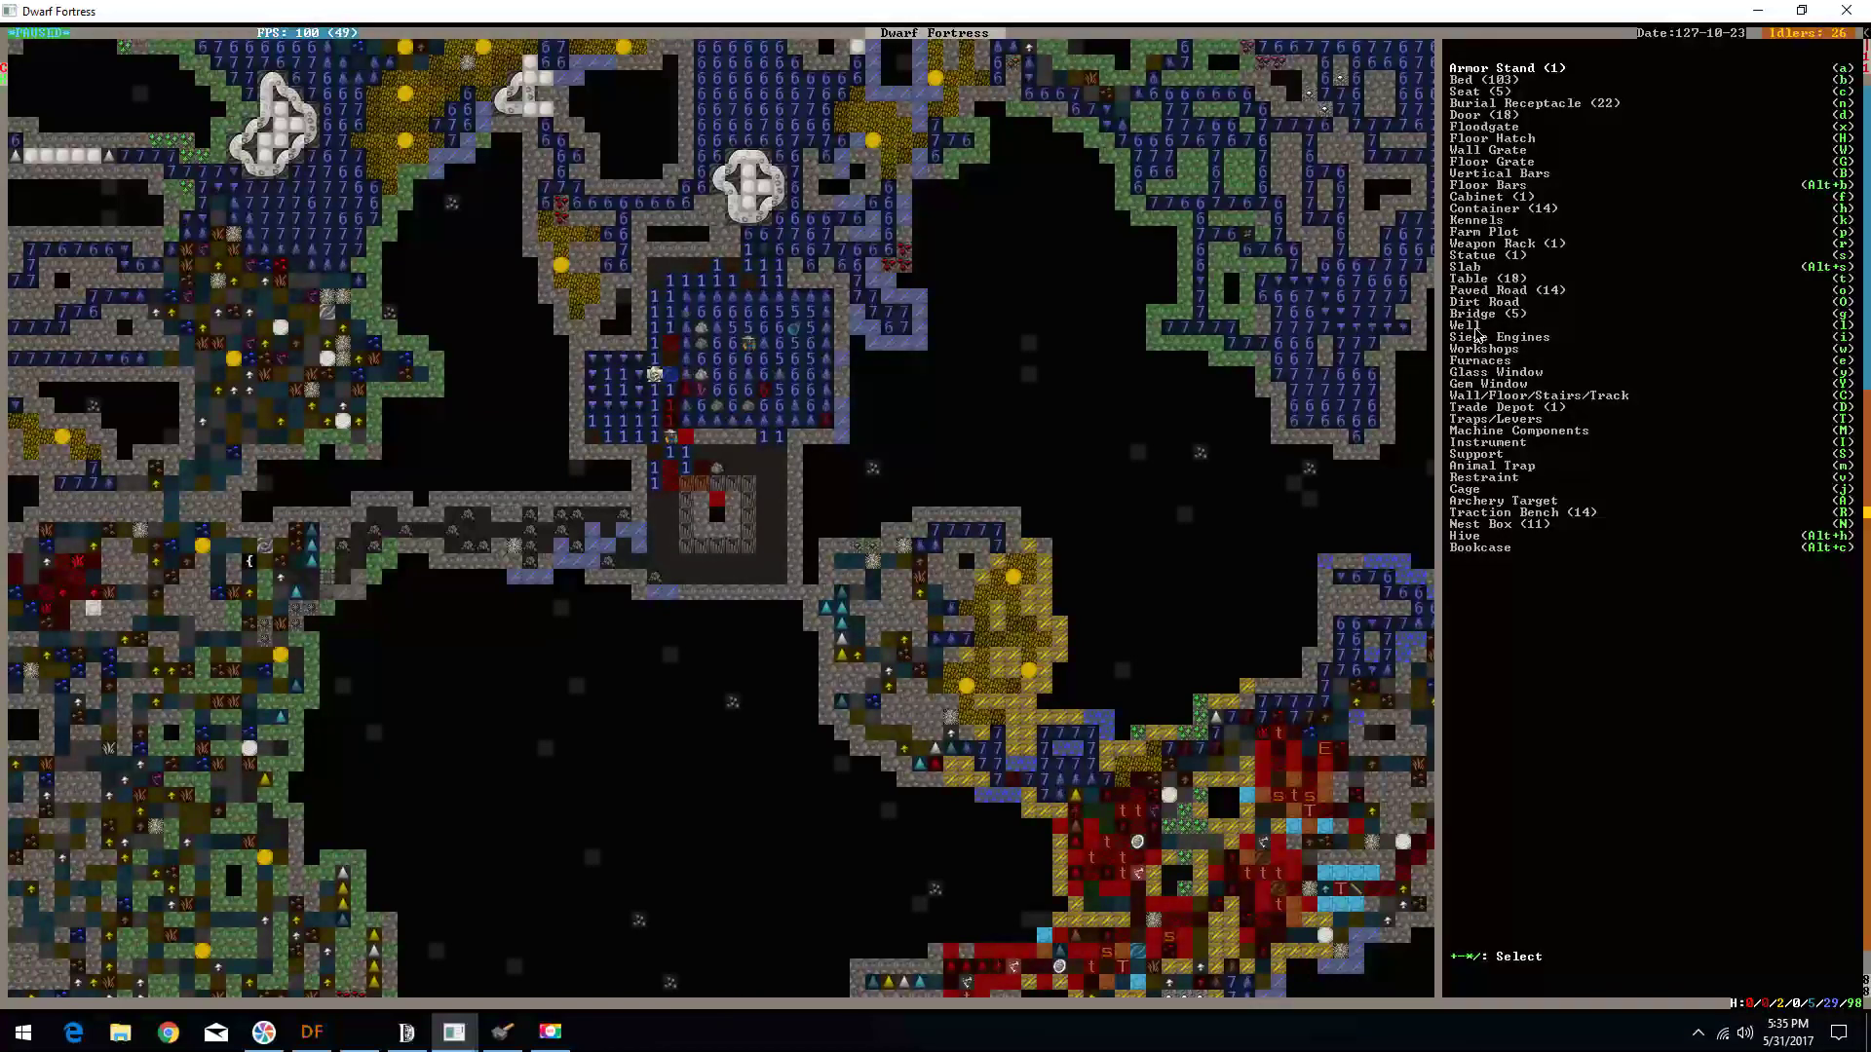
pyautogui.press('l')
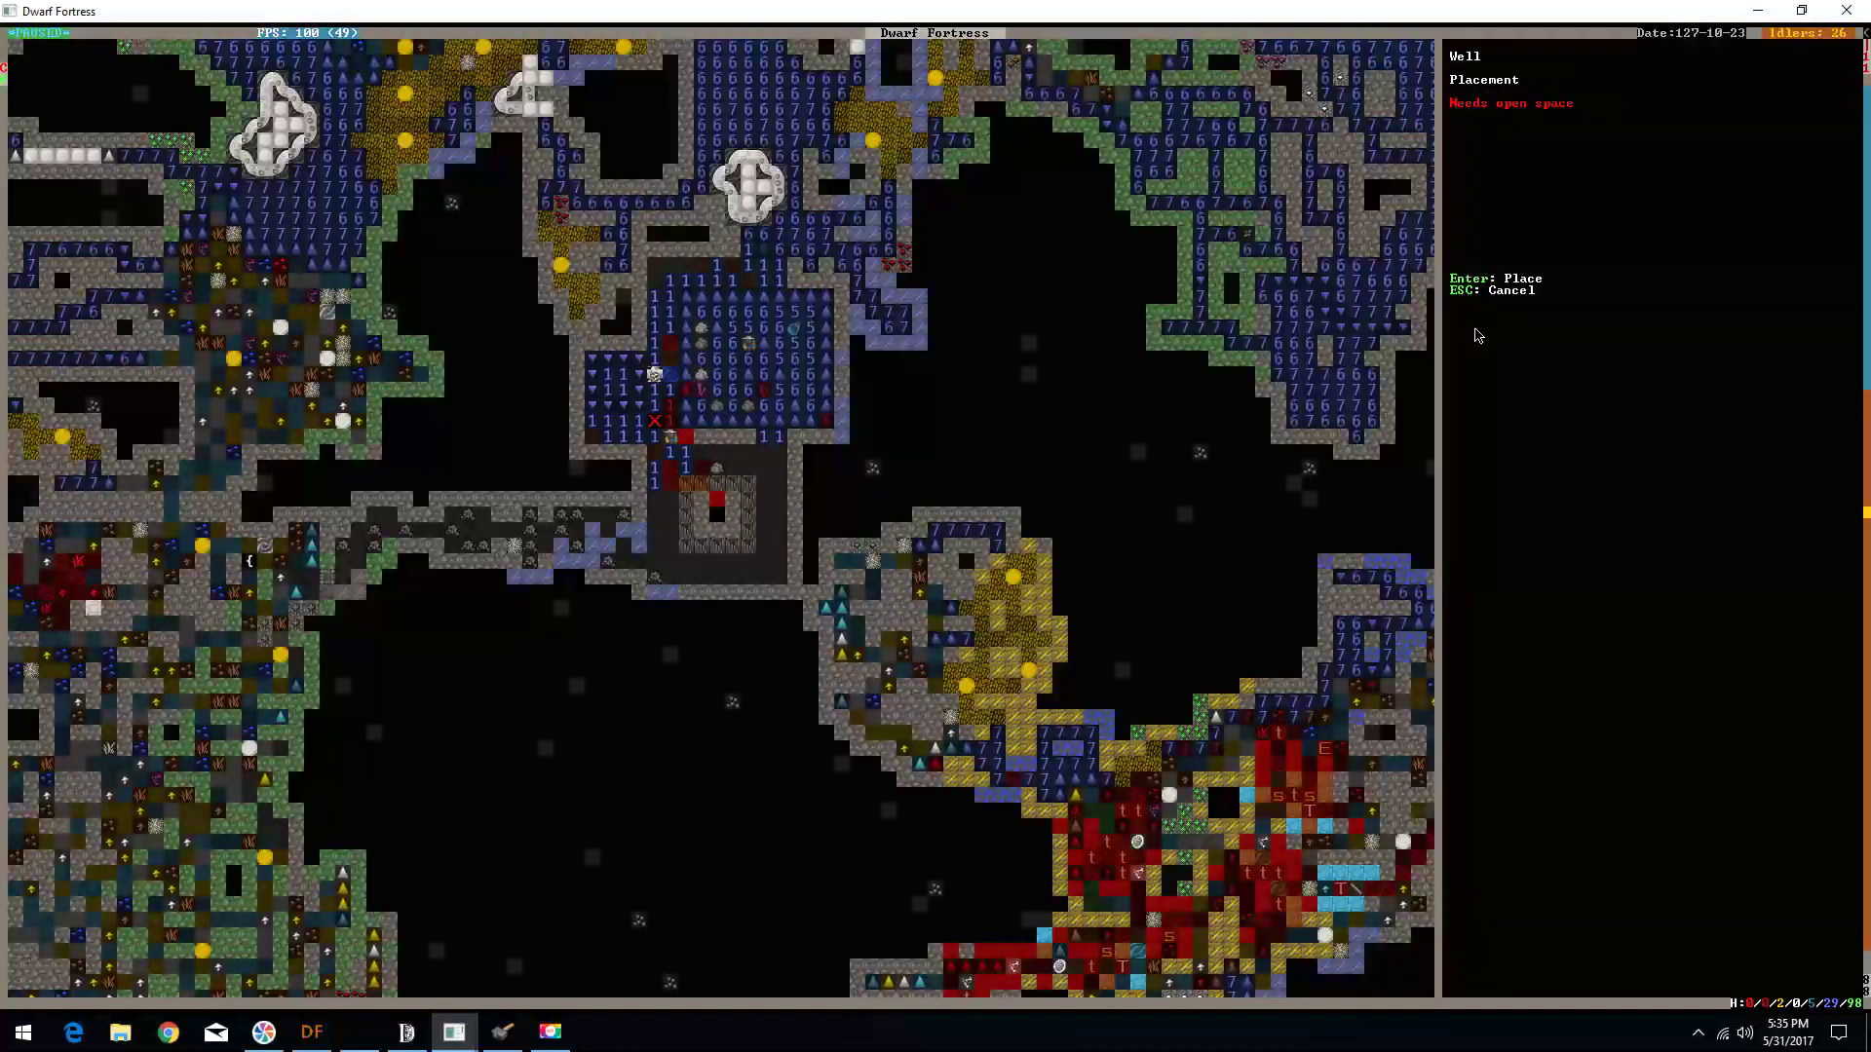
# - Place the well one tile up on open space and give it stone blocks
pyautogui.press('Up')
pyautogui.press('Return')
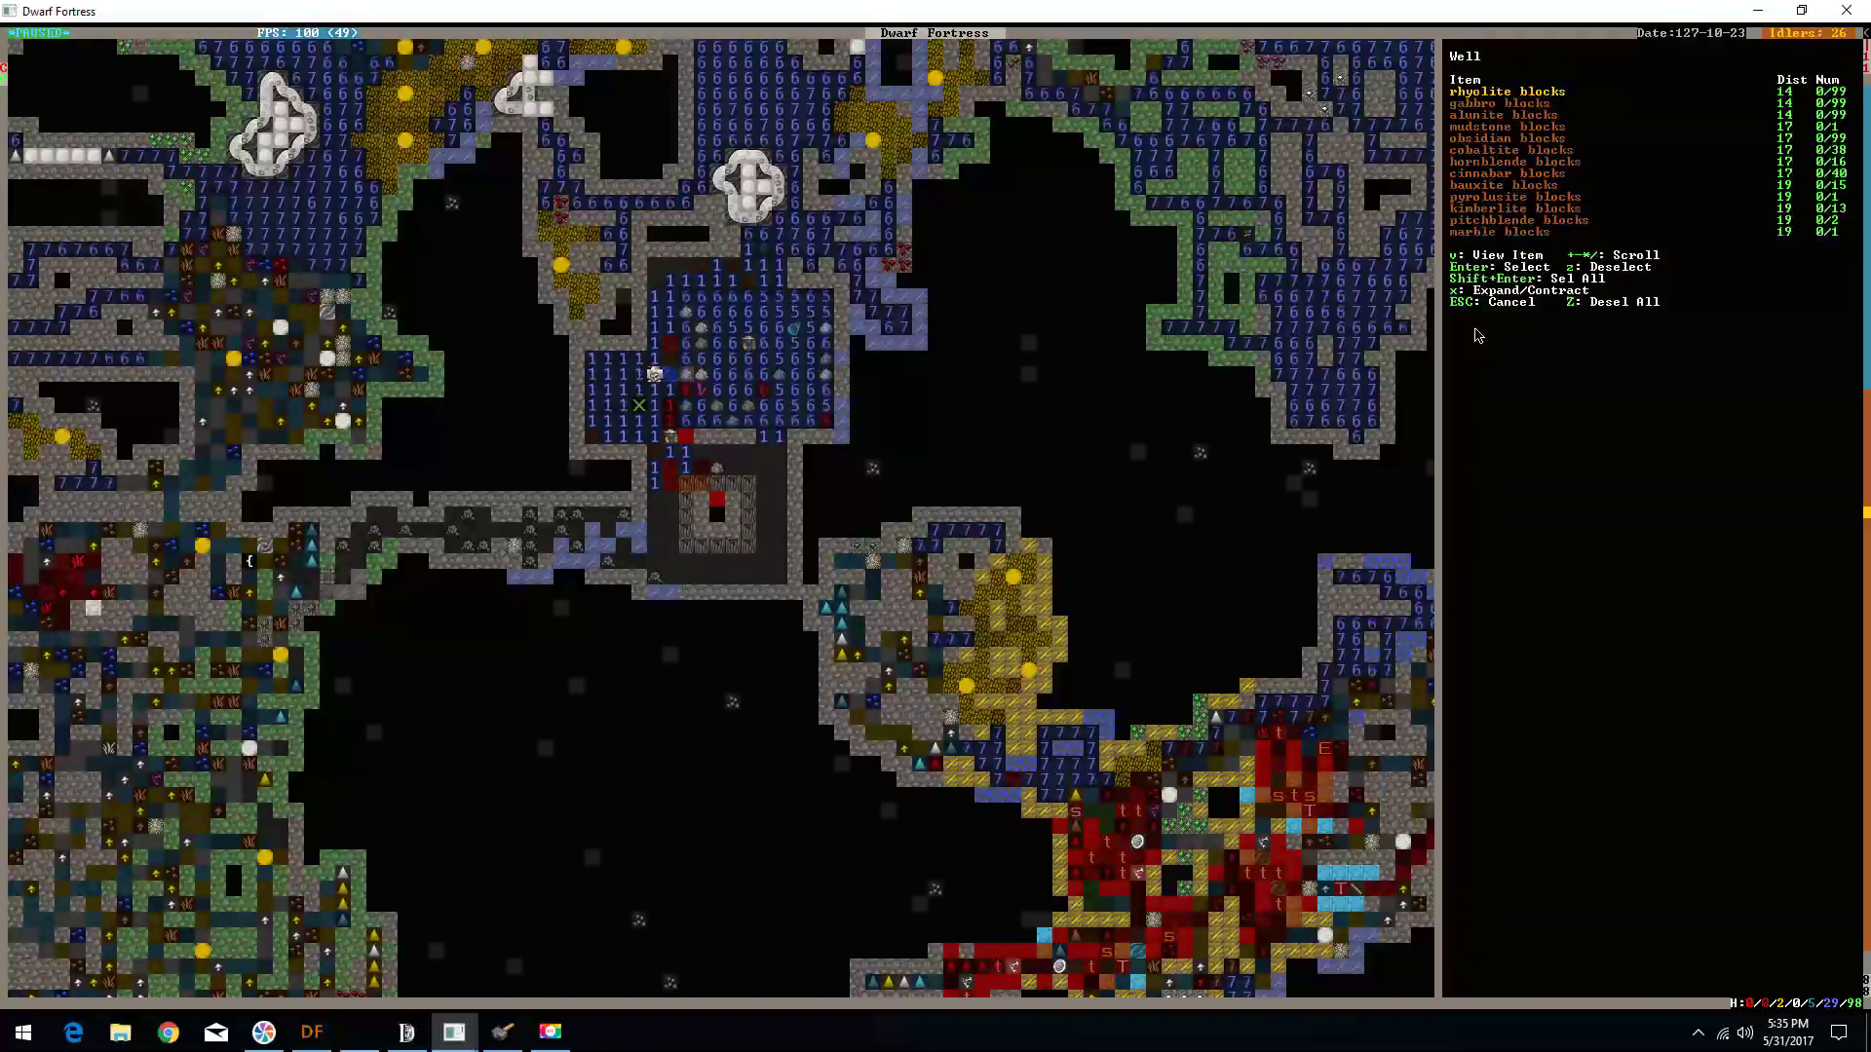
pyautogui.press('Return')
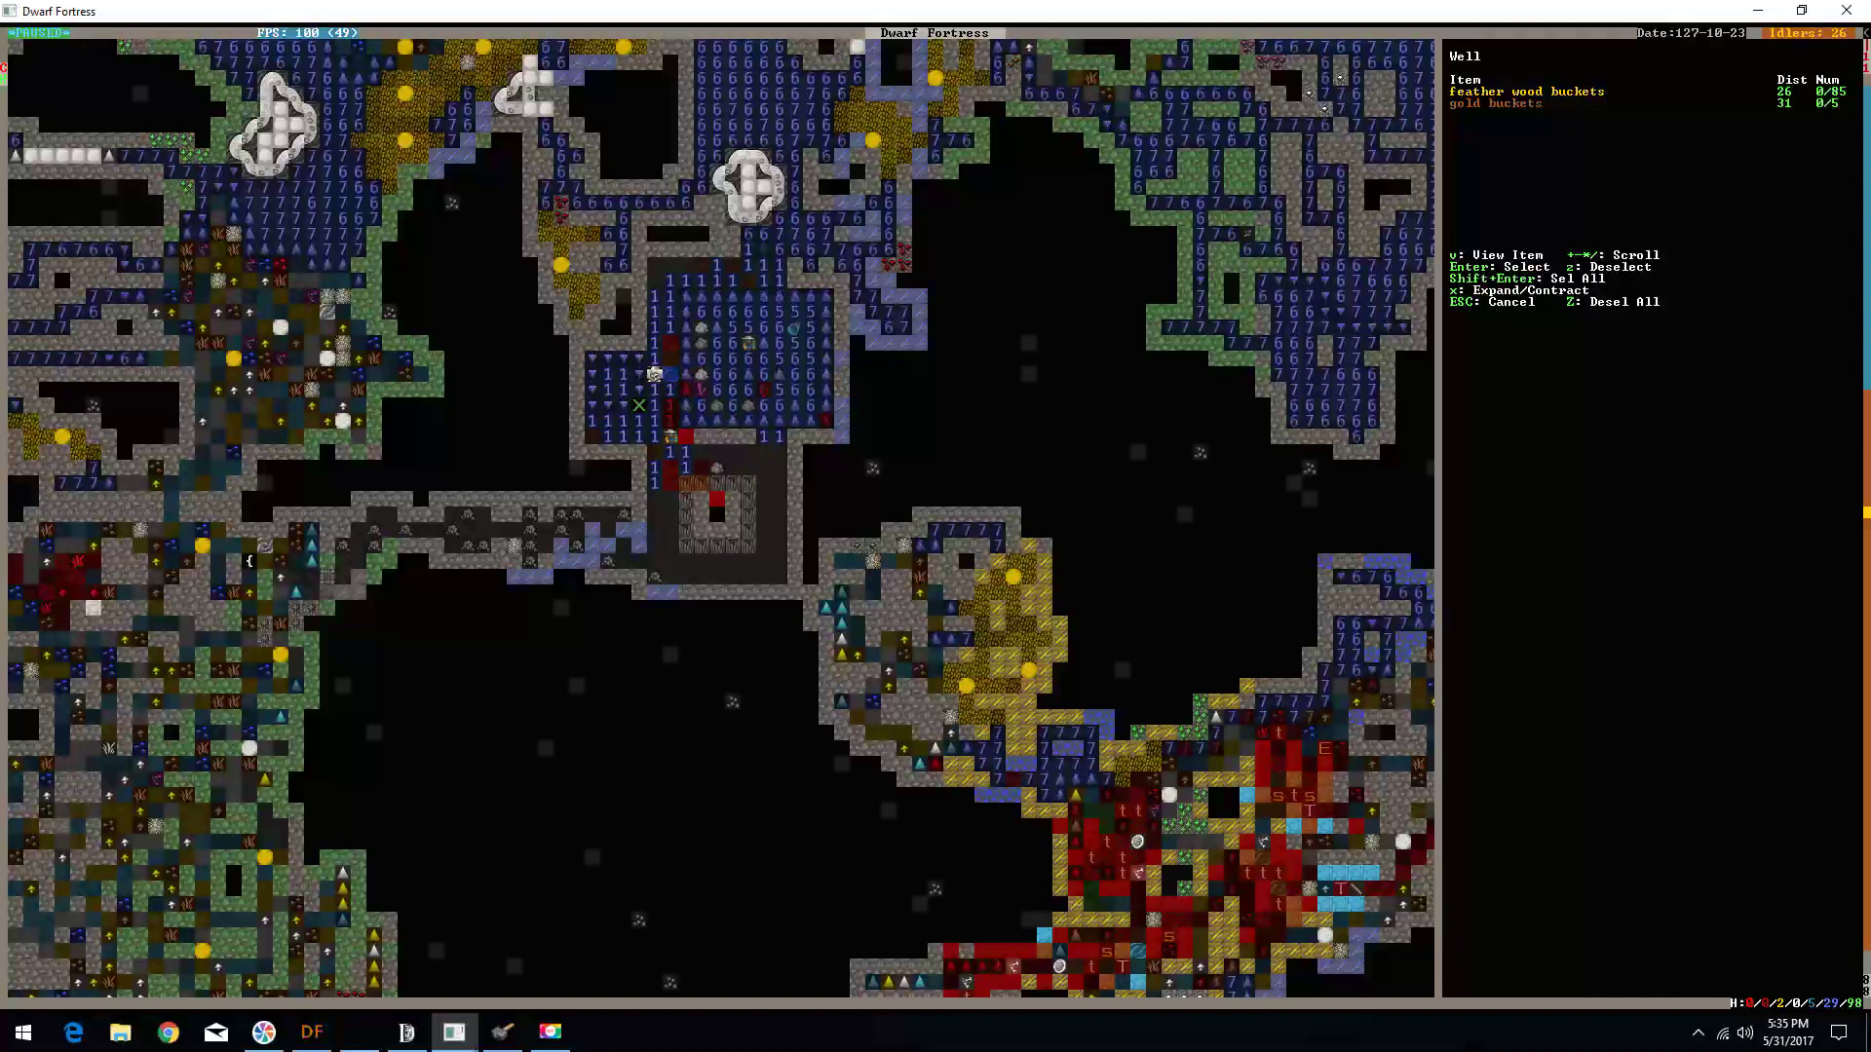
# - Finish the well with a bucket, a rope and the alunite mechanism
pyautogui.press('x')
pyautogui.press('Down')
pyautogui.press('Down')
pyautogui.press('Down')
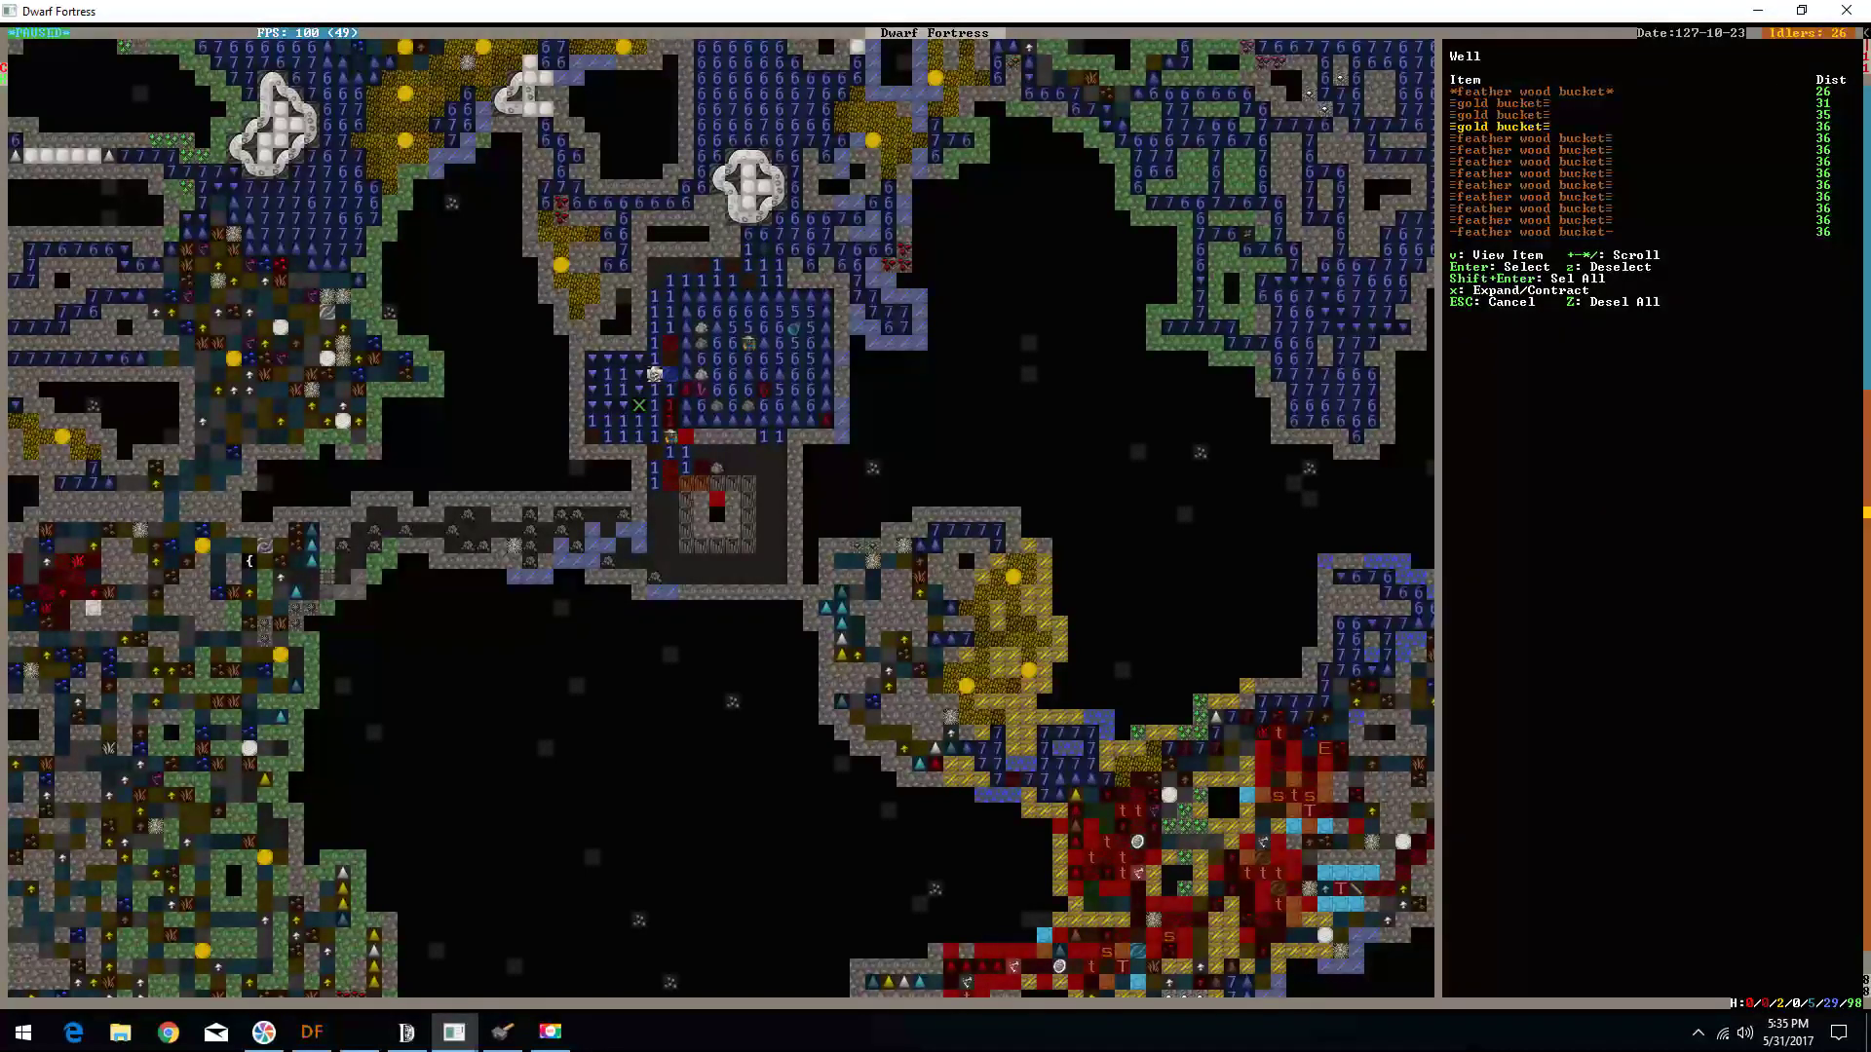
pyautogui.press('Down')
pyautogui.press('Return')
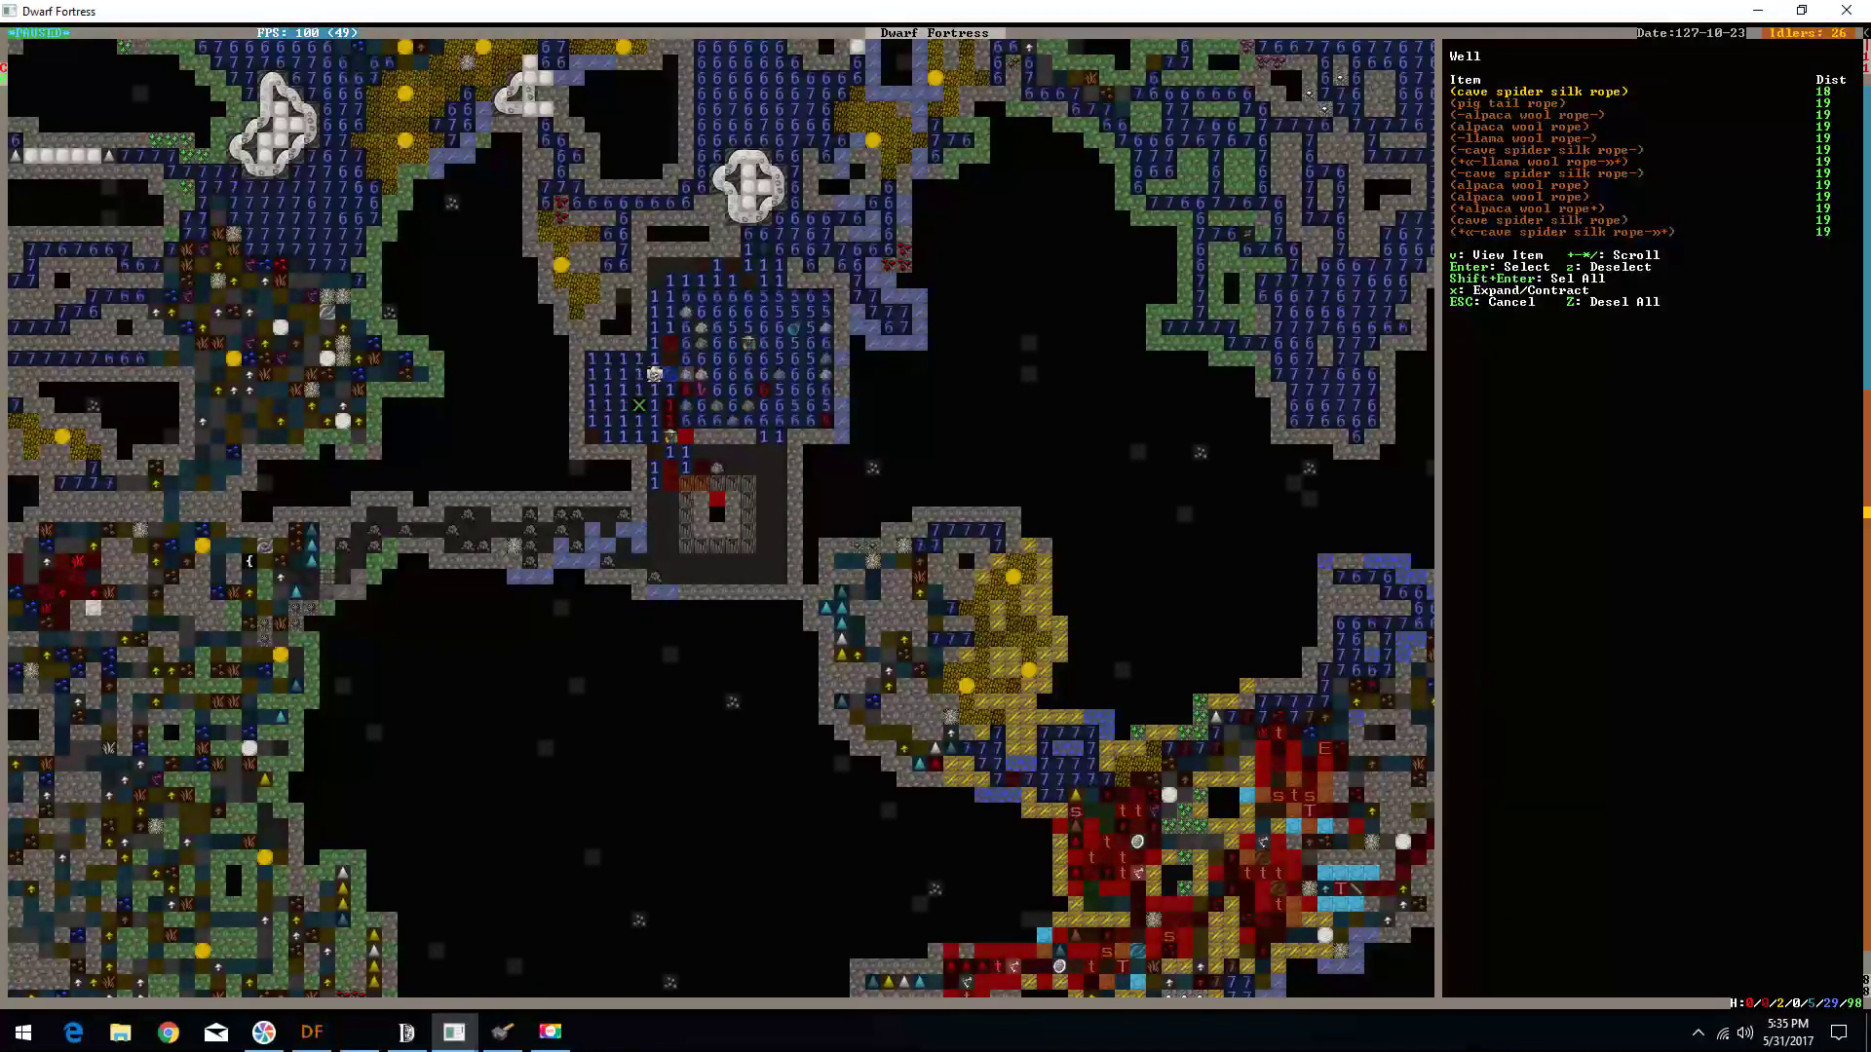
pyautogui.press('Down')
pyautogui.press('Down')
pyautogui.press('Down')
pyautogui.press('Down')
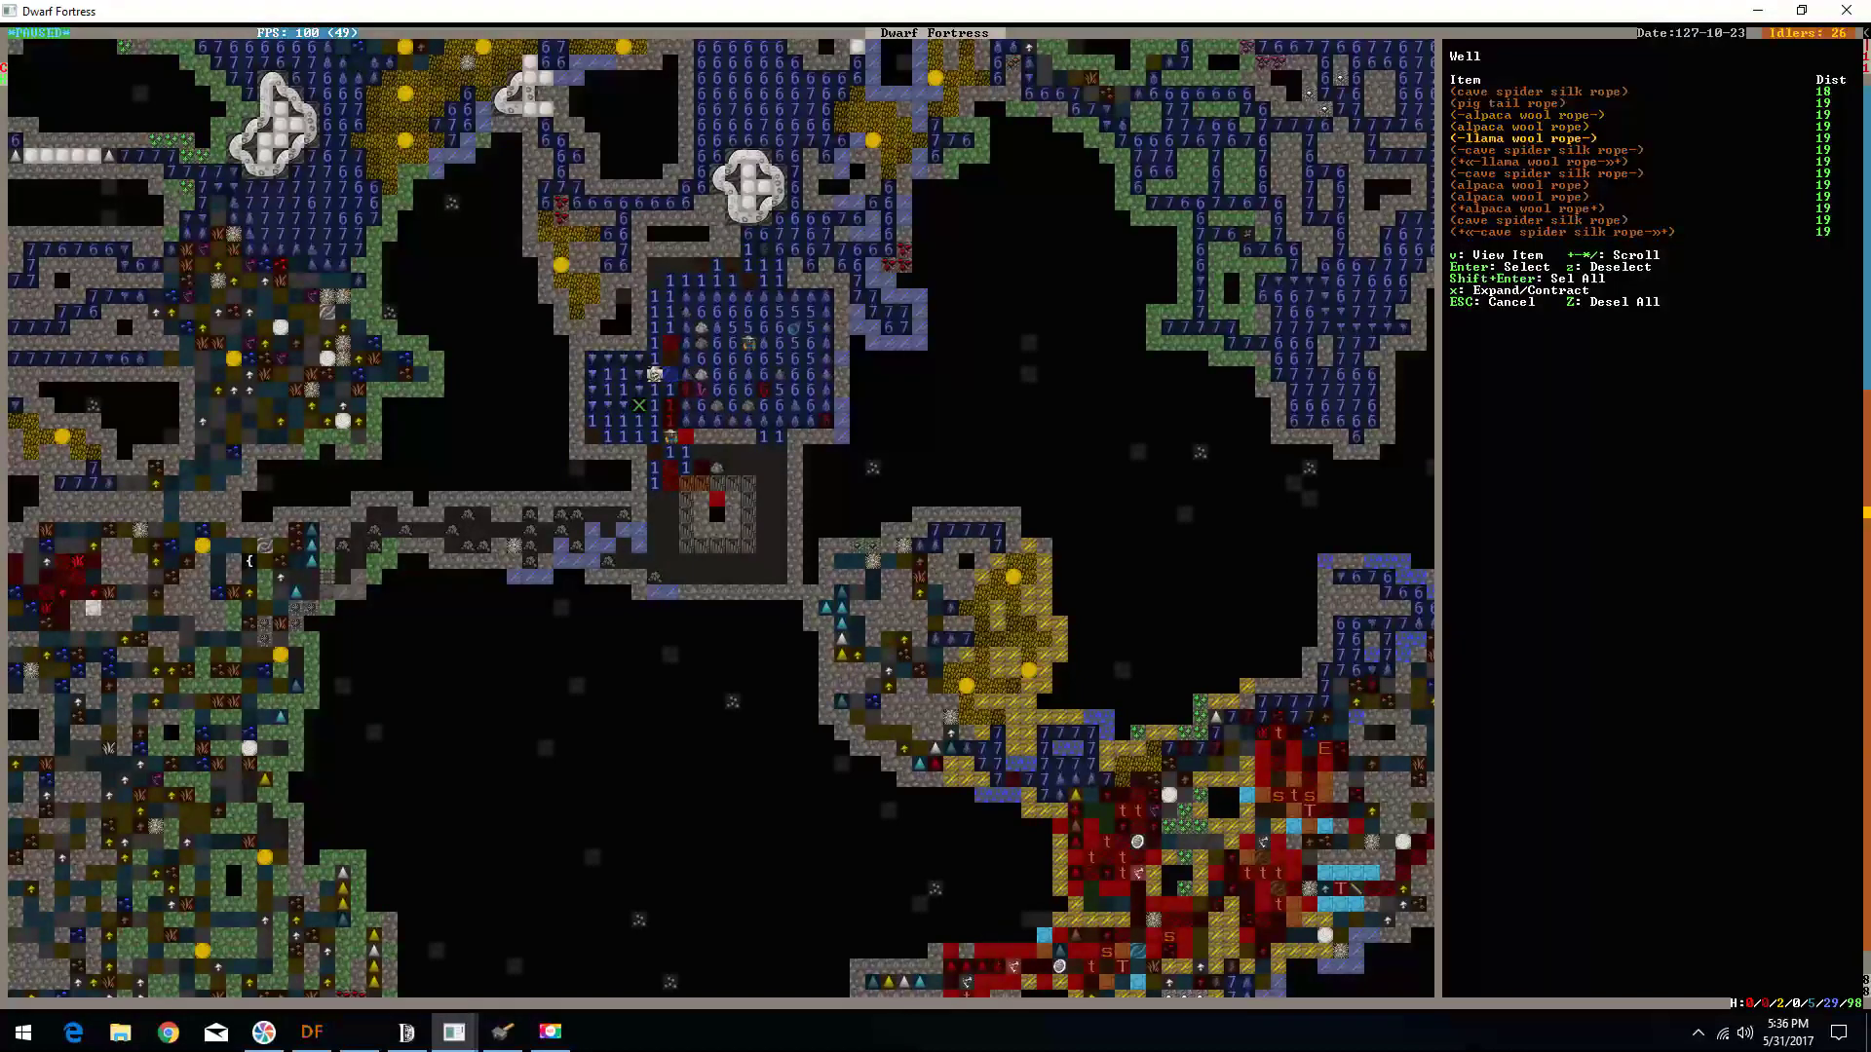
pyautogui.press('Return')
pyautogui.press('Up')
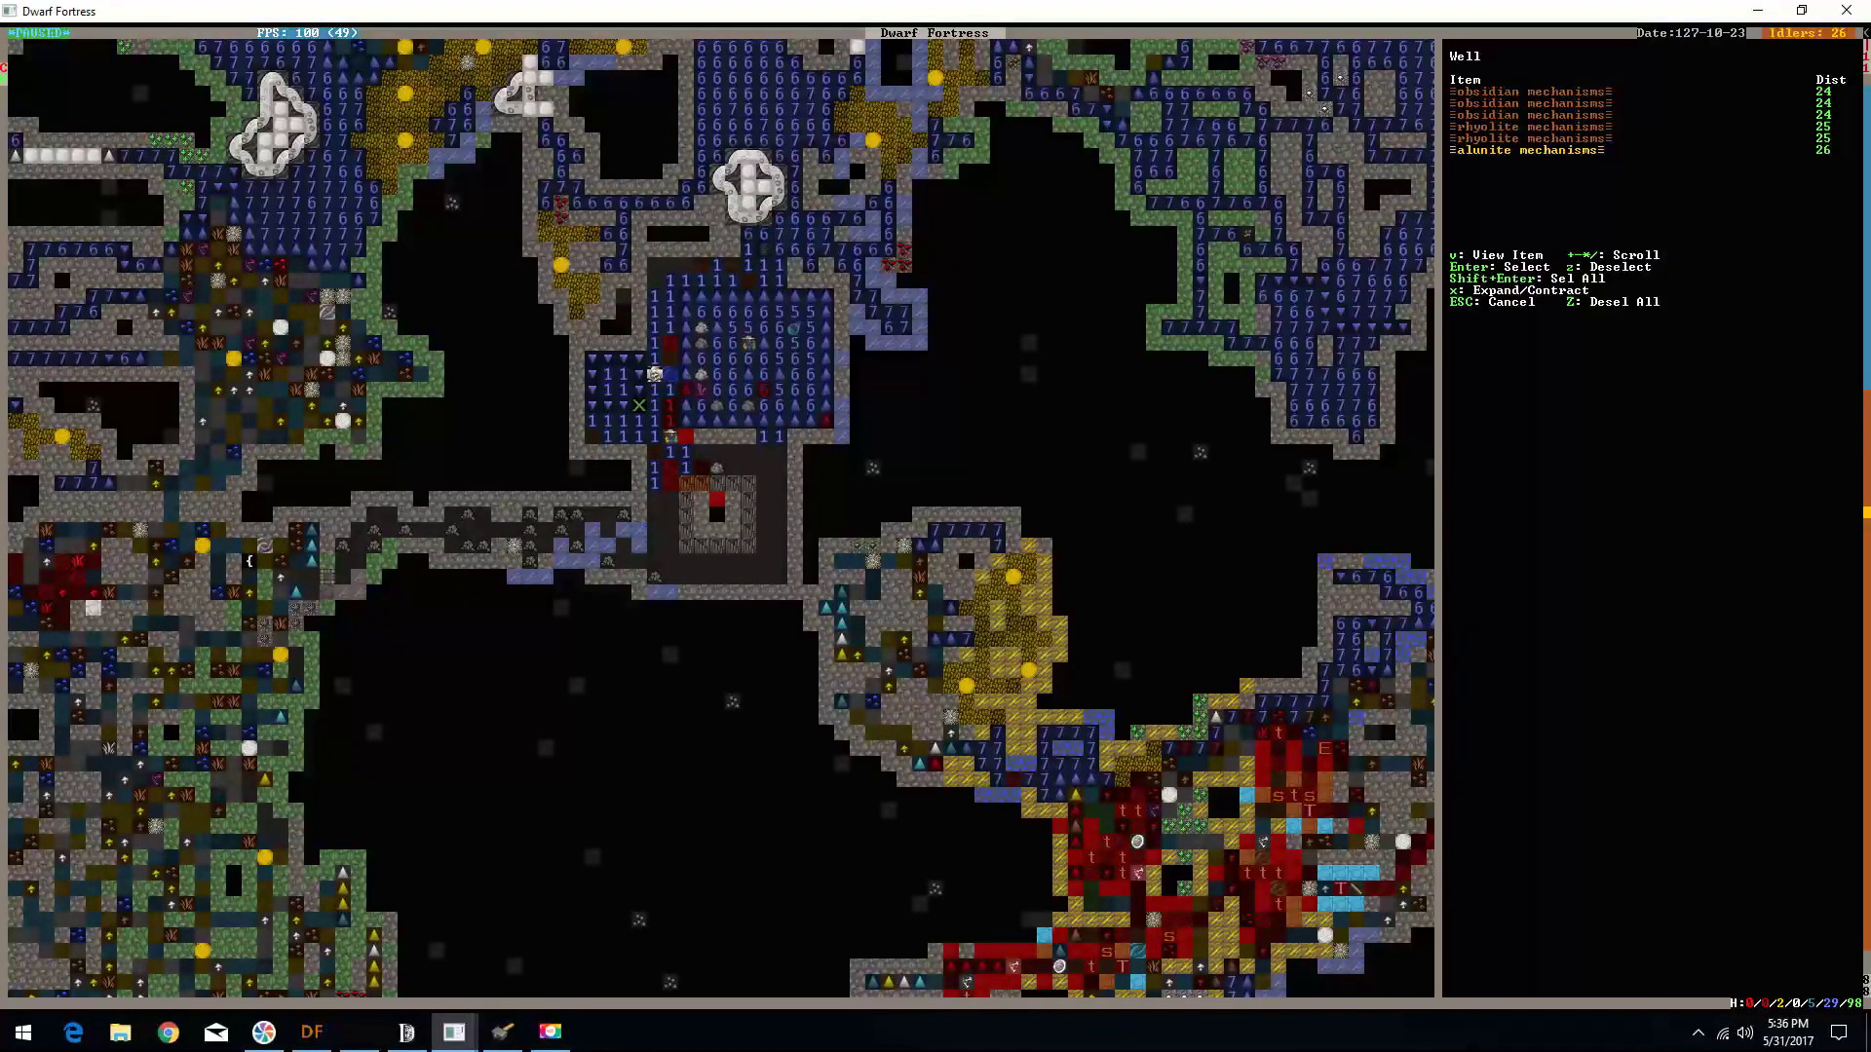
pyautogui.press('Return')
pyautogui.press('Escape')
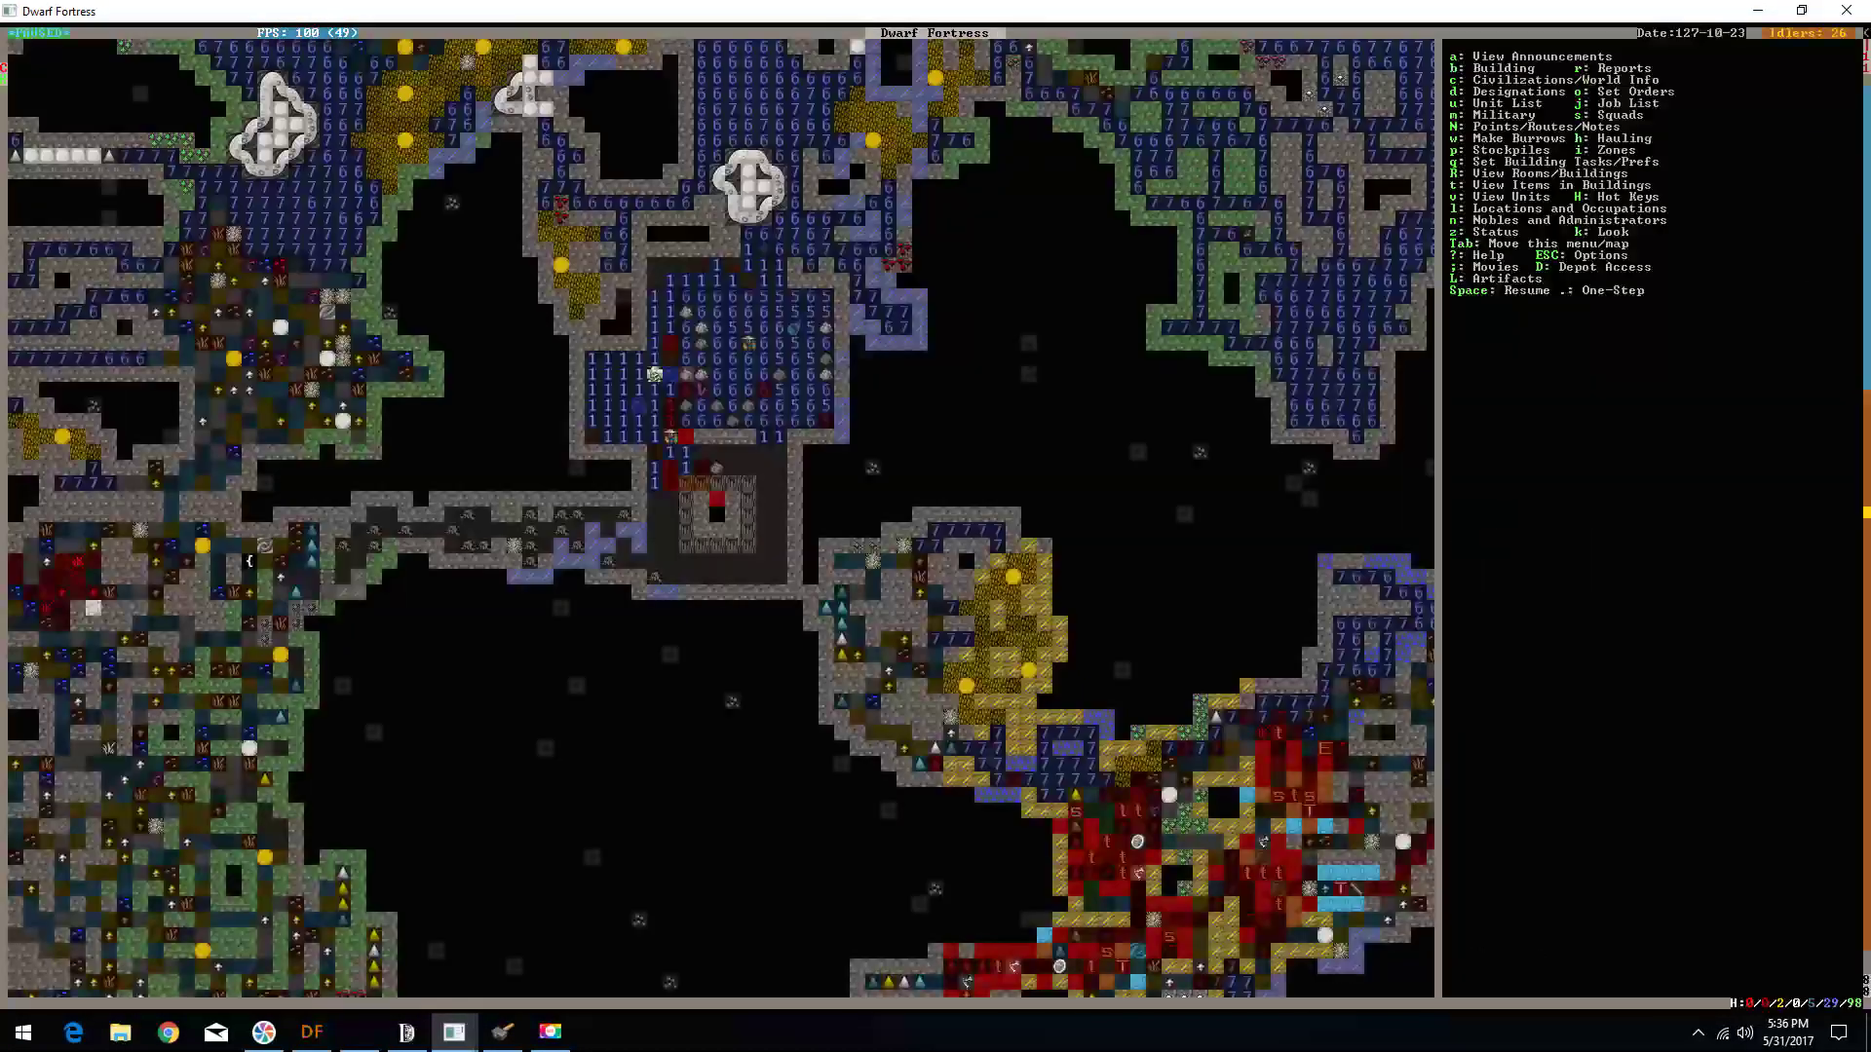
# - Resume the game, dismiss the announcement and move down to the populated fortress level
pyautogui.press('space')
pyautogui.hotkey('shift', 'Left')
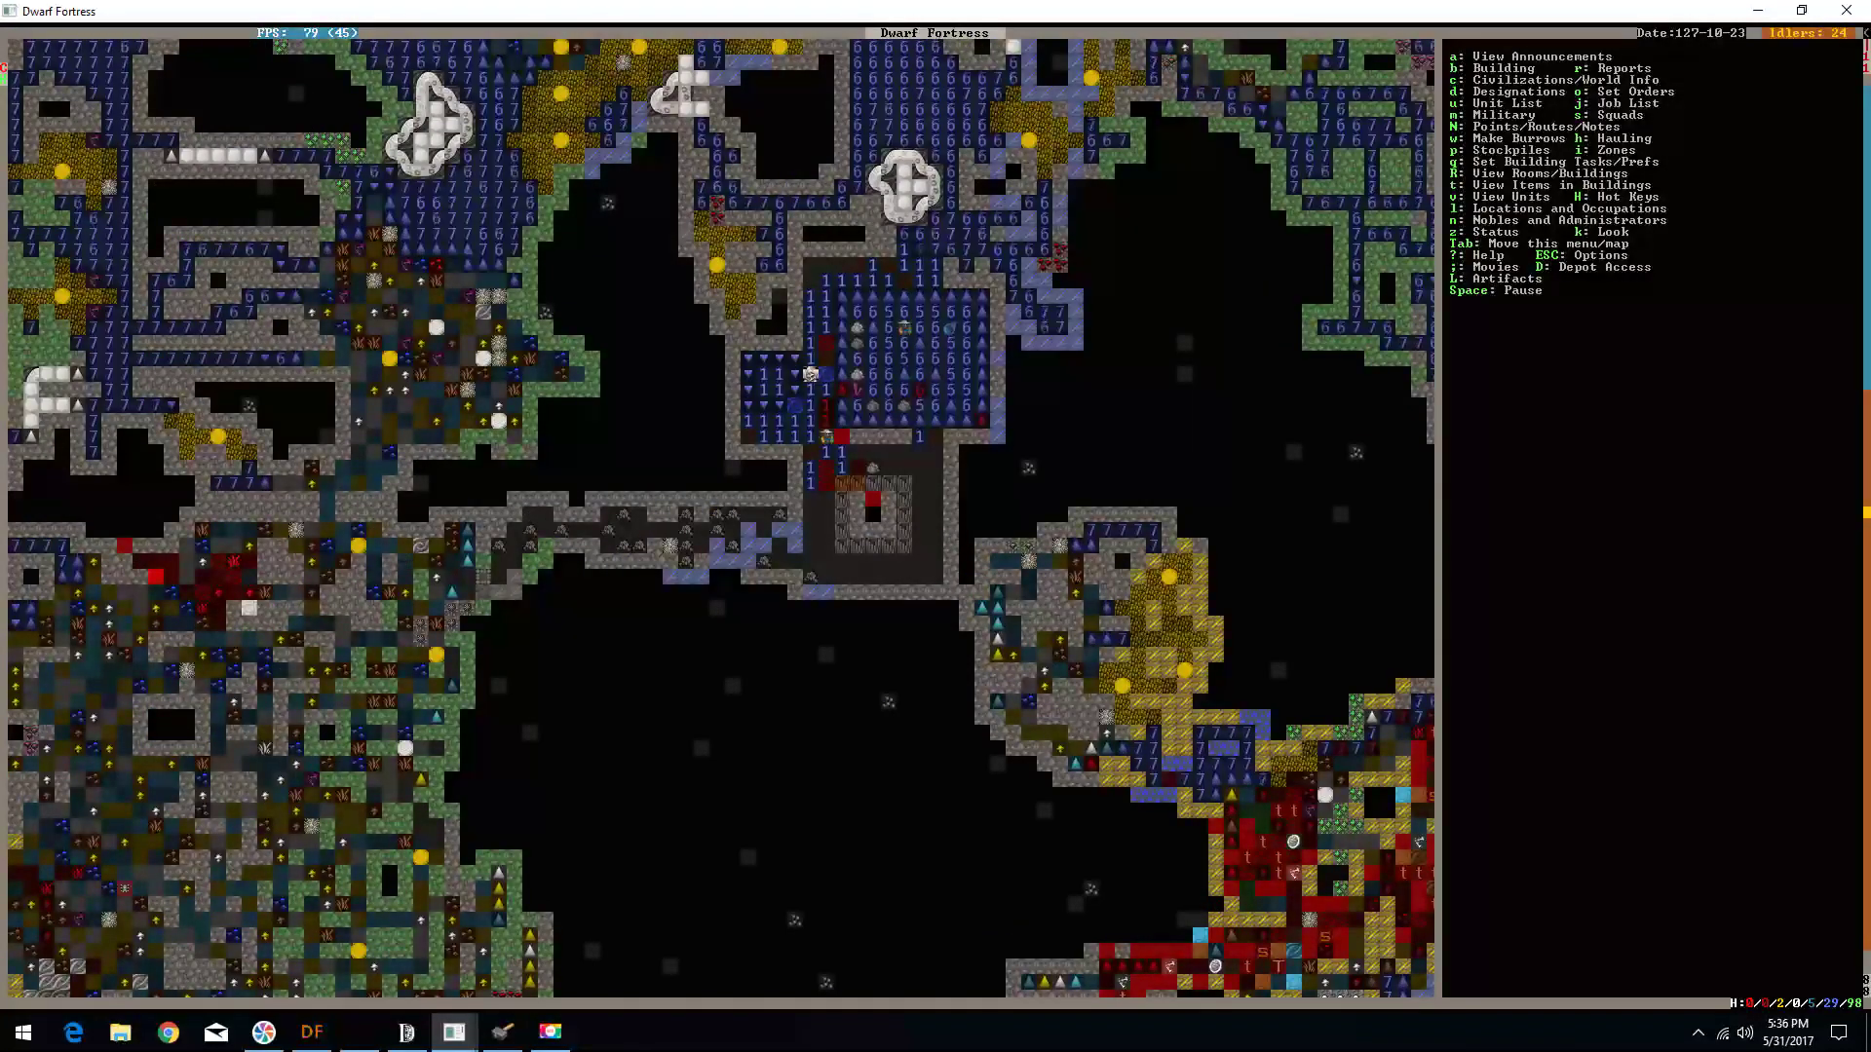
pyautogui.hotkey('shift', 'Down')
pyautogui.hotkey('shift', ',')
pyautogui.hotkey('shift', ',')
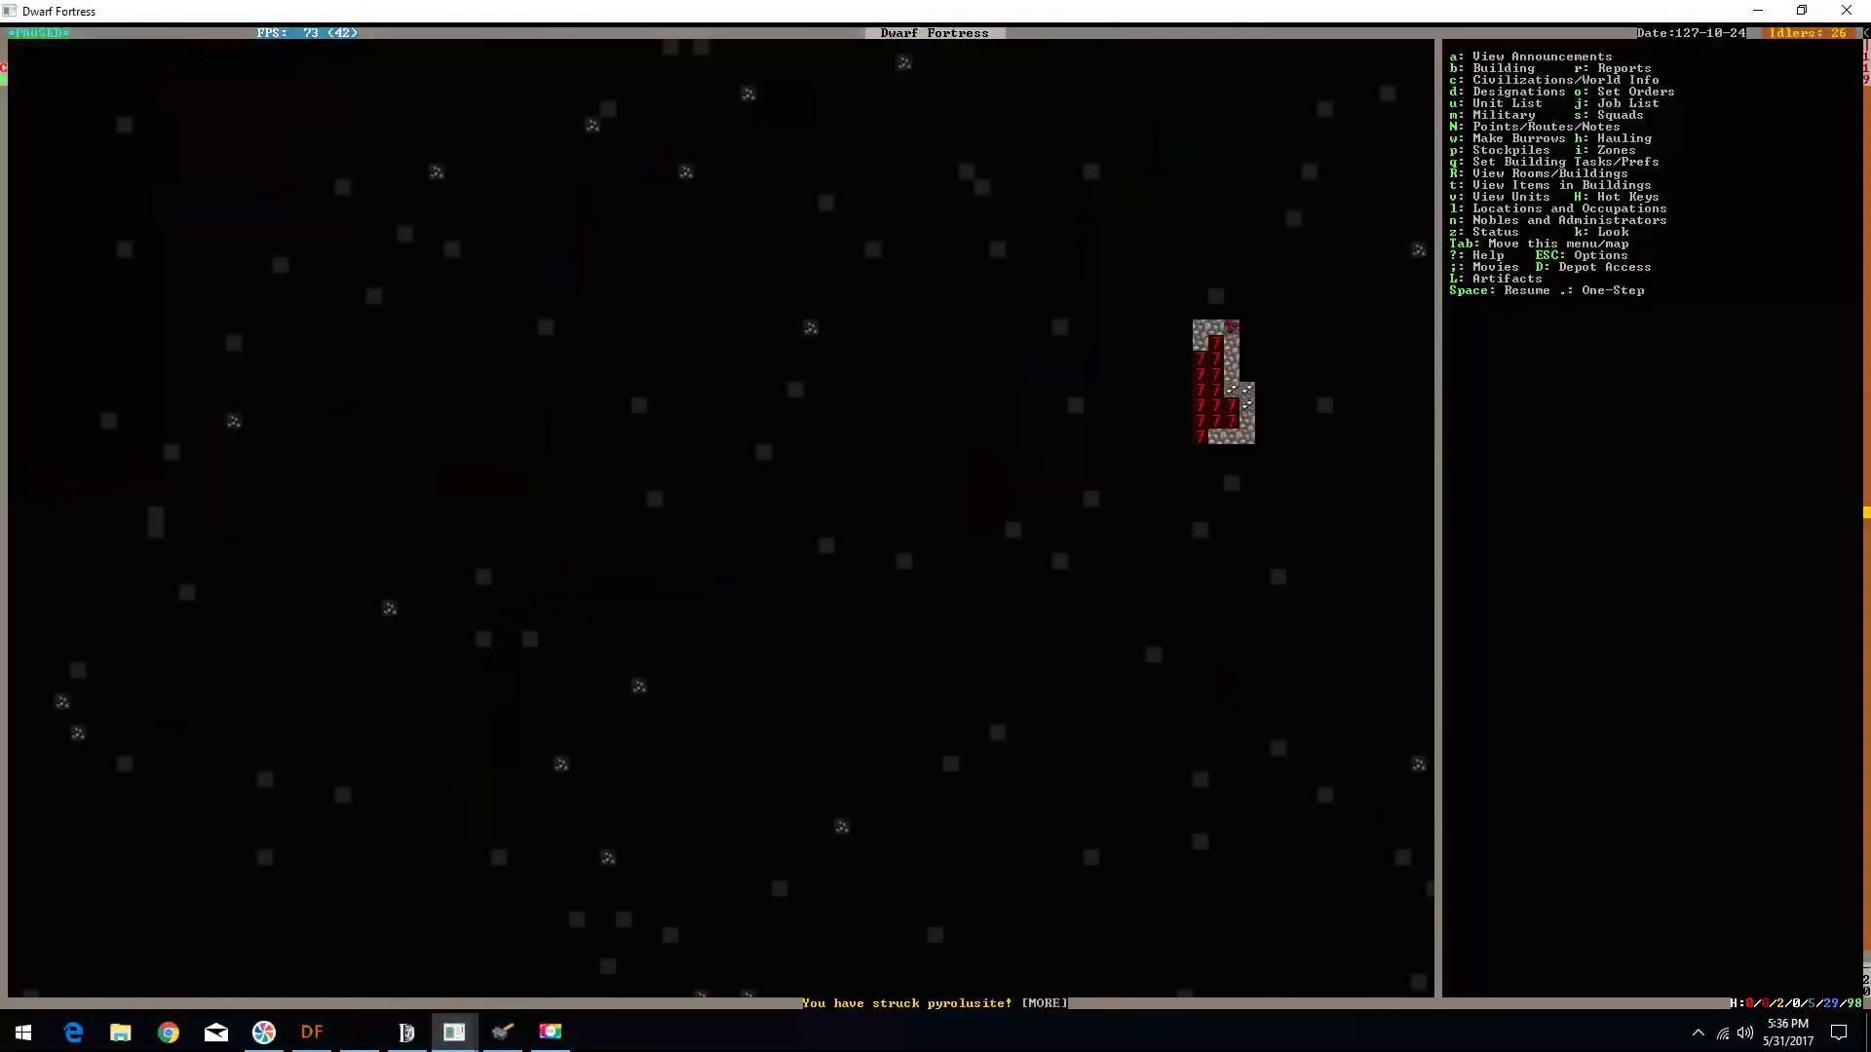
pyautogui.press('space')
pyautogui.press('space')
pyautogui.hotkey('shift', '.')
pyautogui.hotkey('shift', '.')
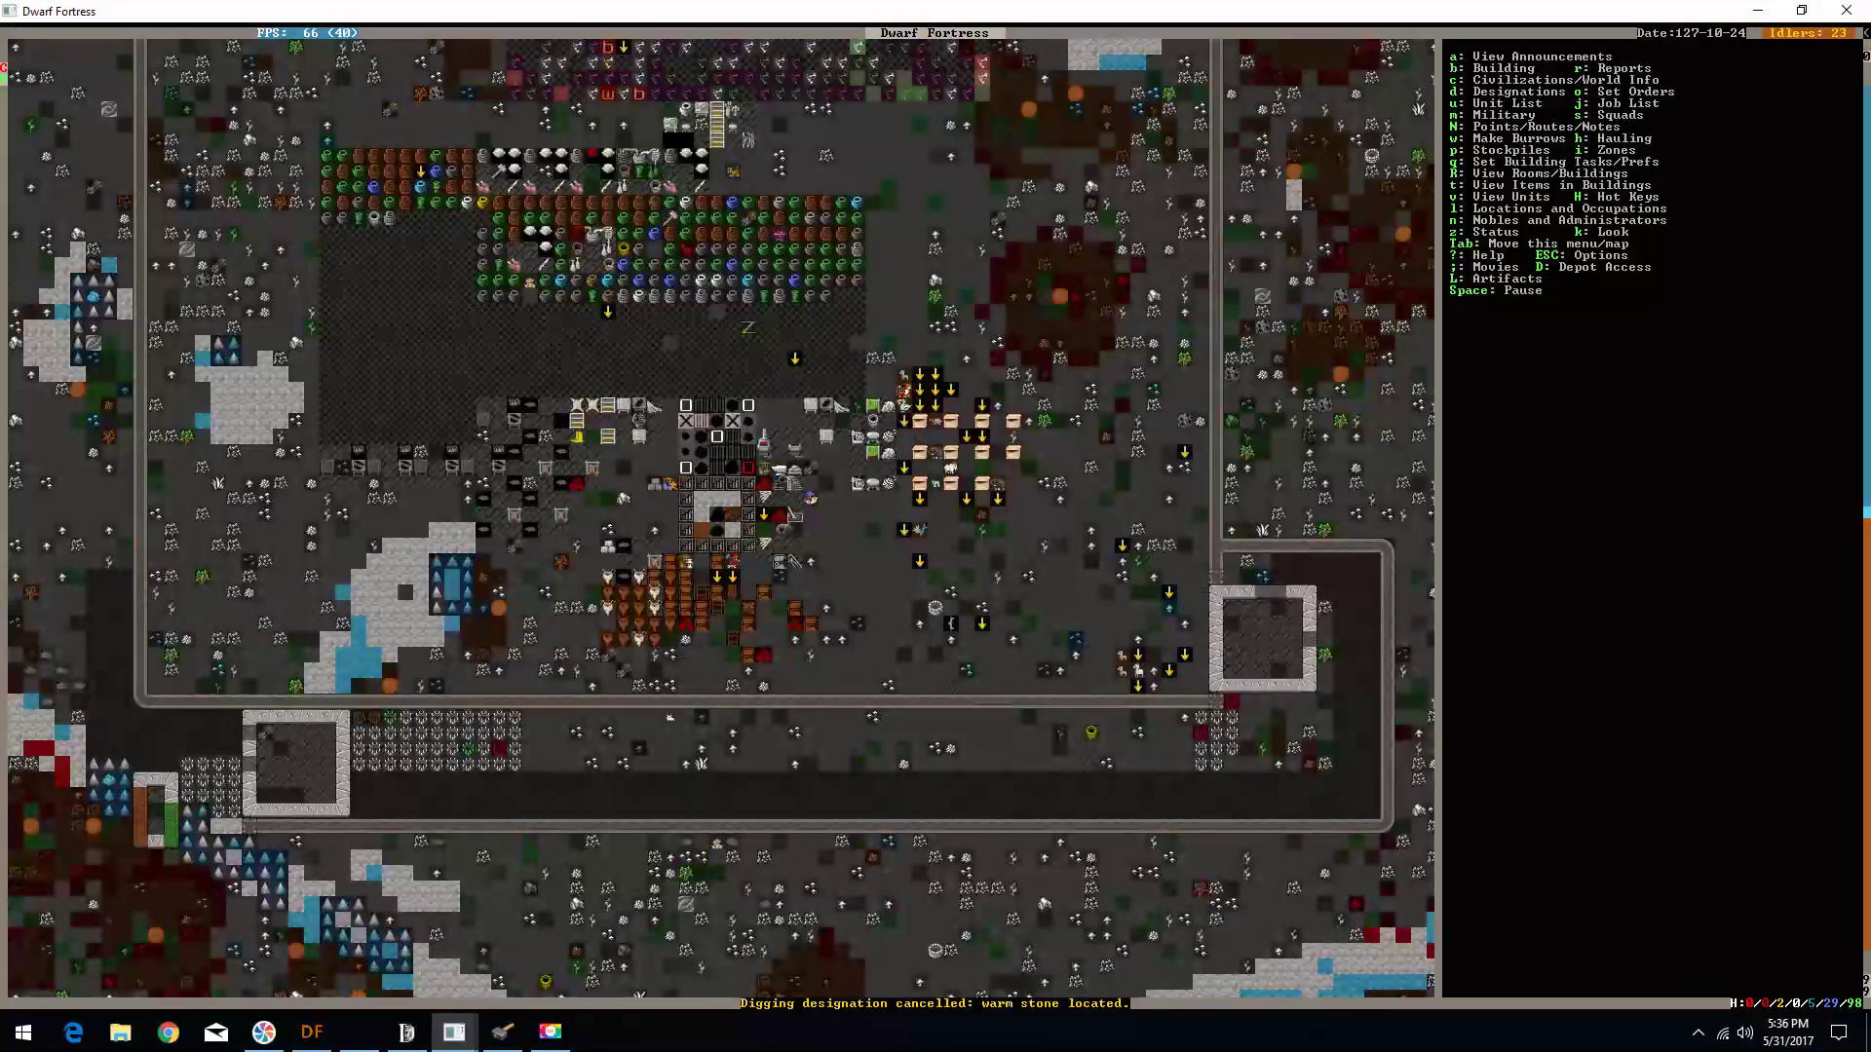
# - Pan across the fortress, pause briefly, then resume on the busy fortress level
pyautogui.hotkey('shift', 'Right')
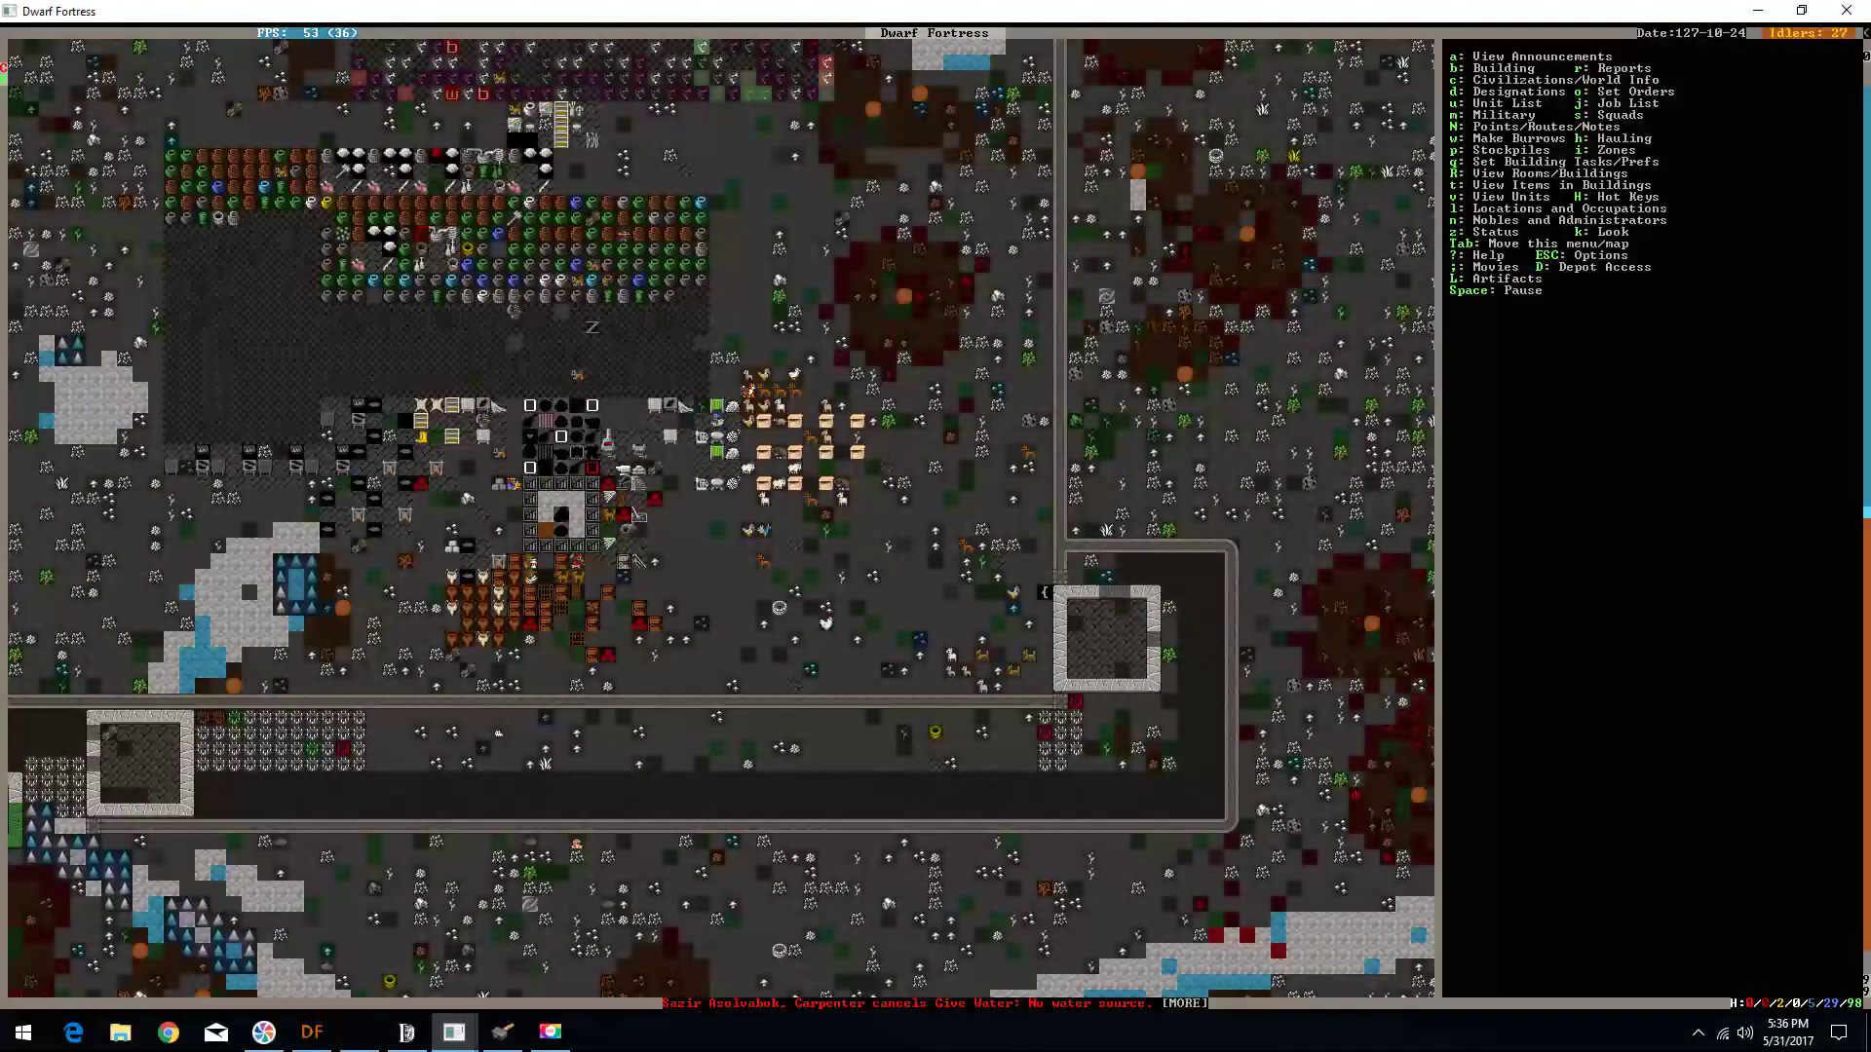
pyautogui.hotkey('shift', 'Right')
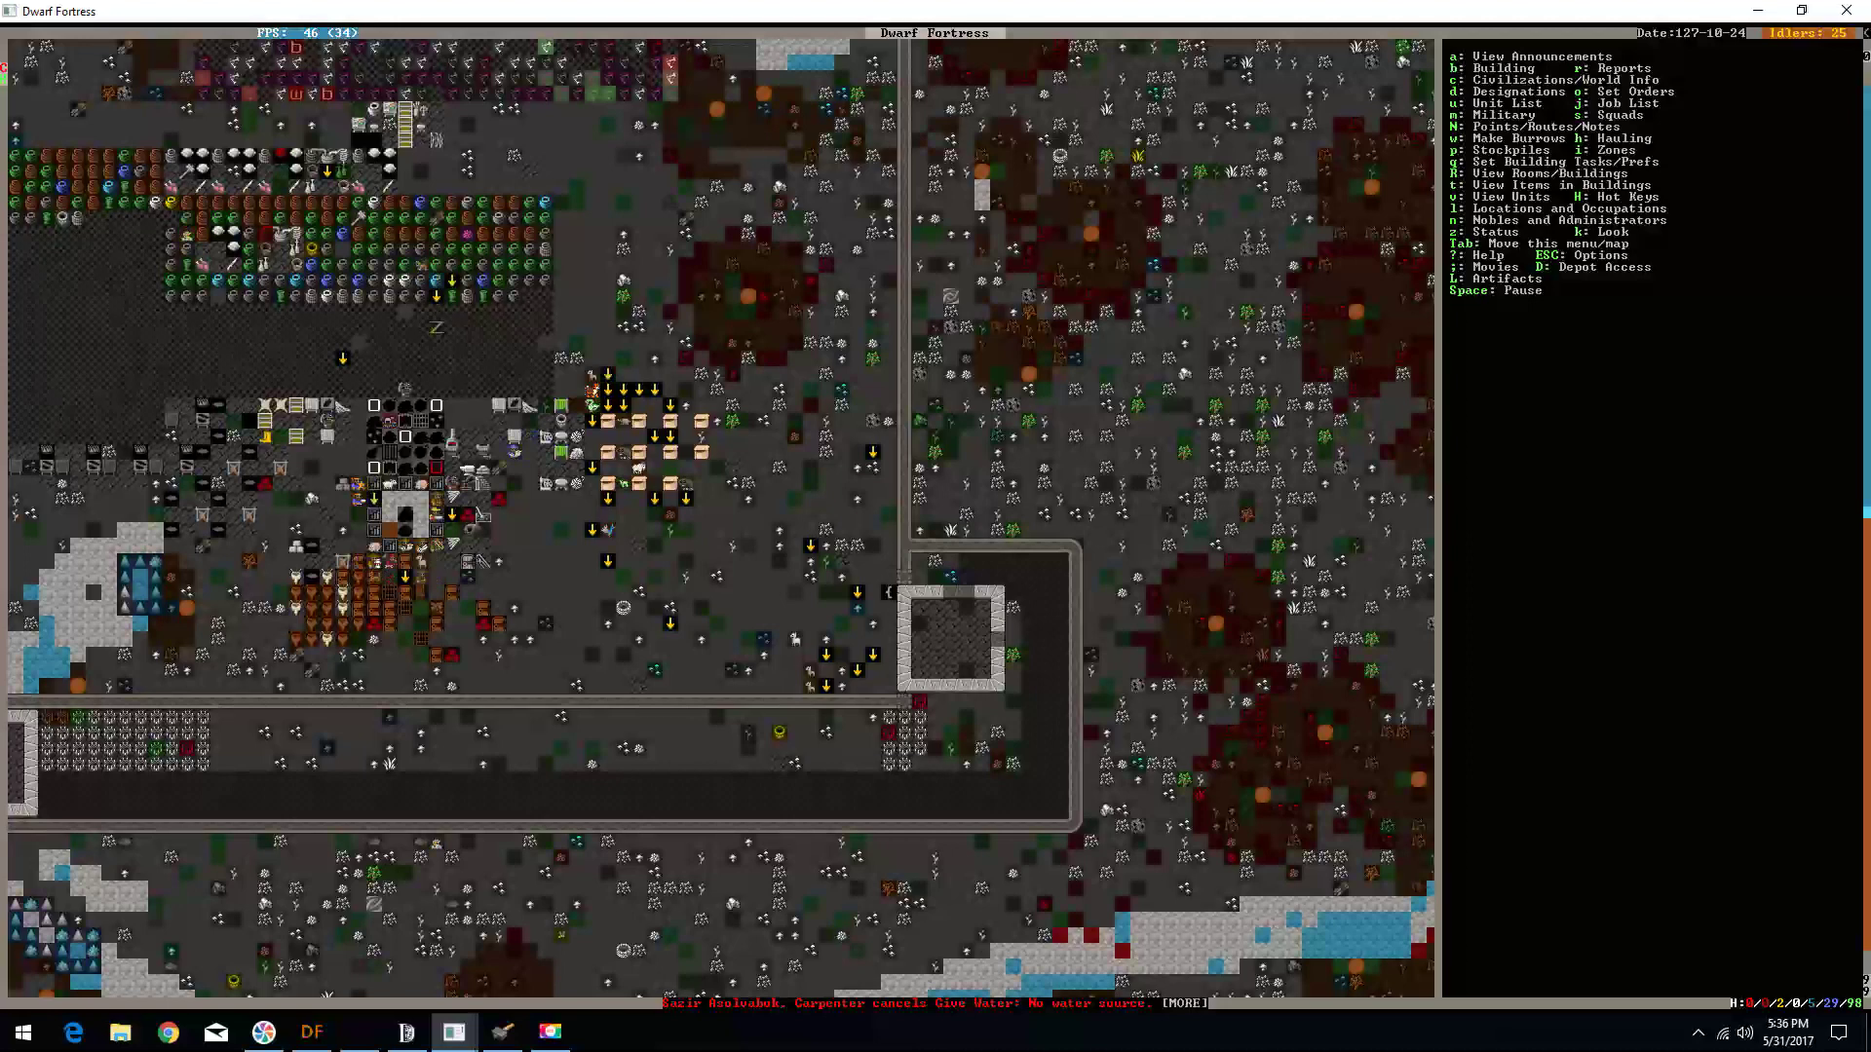
pyautogui.hotkey('shift', 'Left')
pyautogui.press('space')
pyautogui.hotkey('shift', ',')
pyautogui.hotkey('shift', ',')
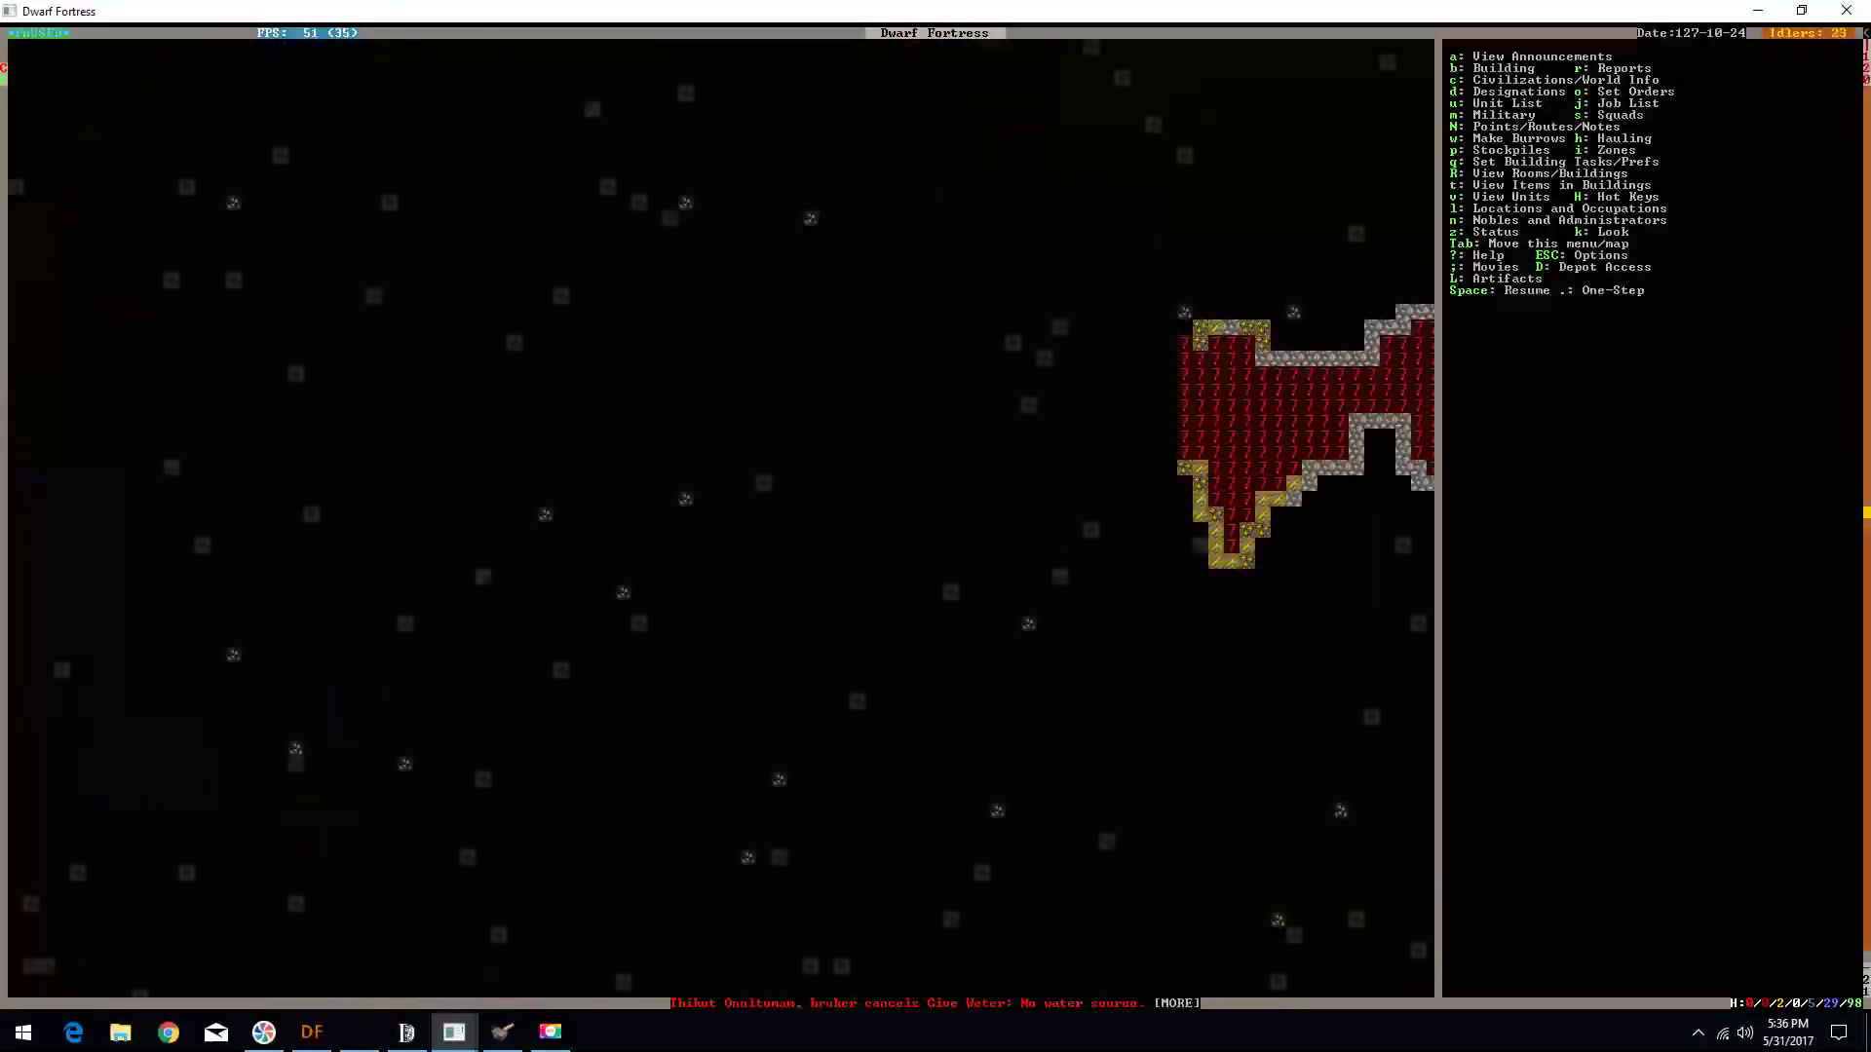
pyautogui.press('space')
pyautogui.hotkey('shift', '.')
pyautogui.hotkey('shift', '.')
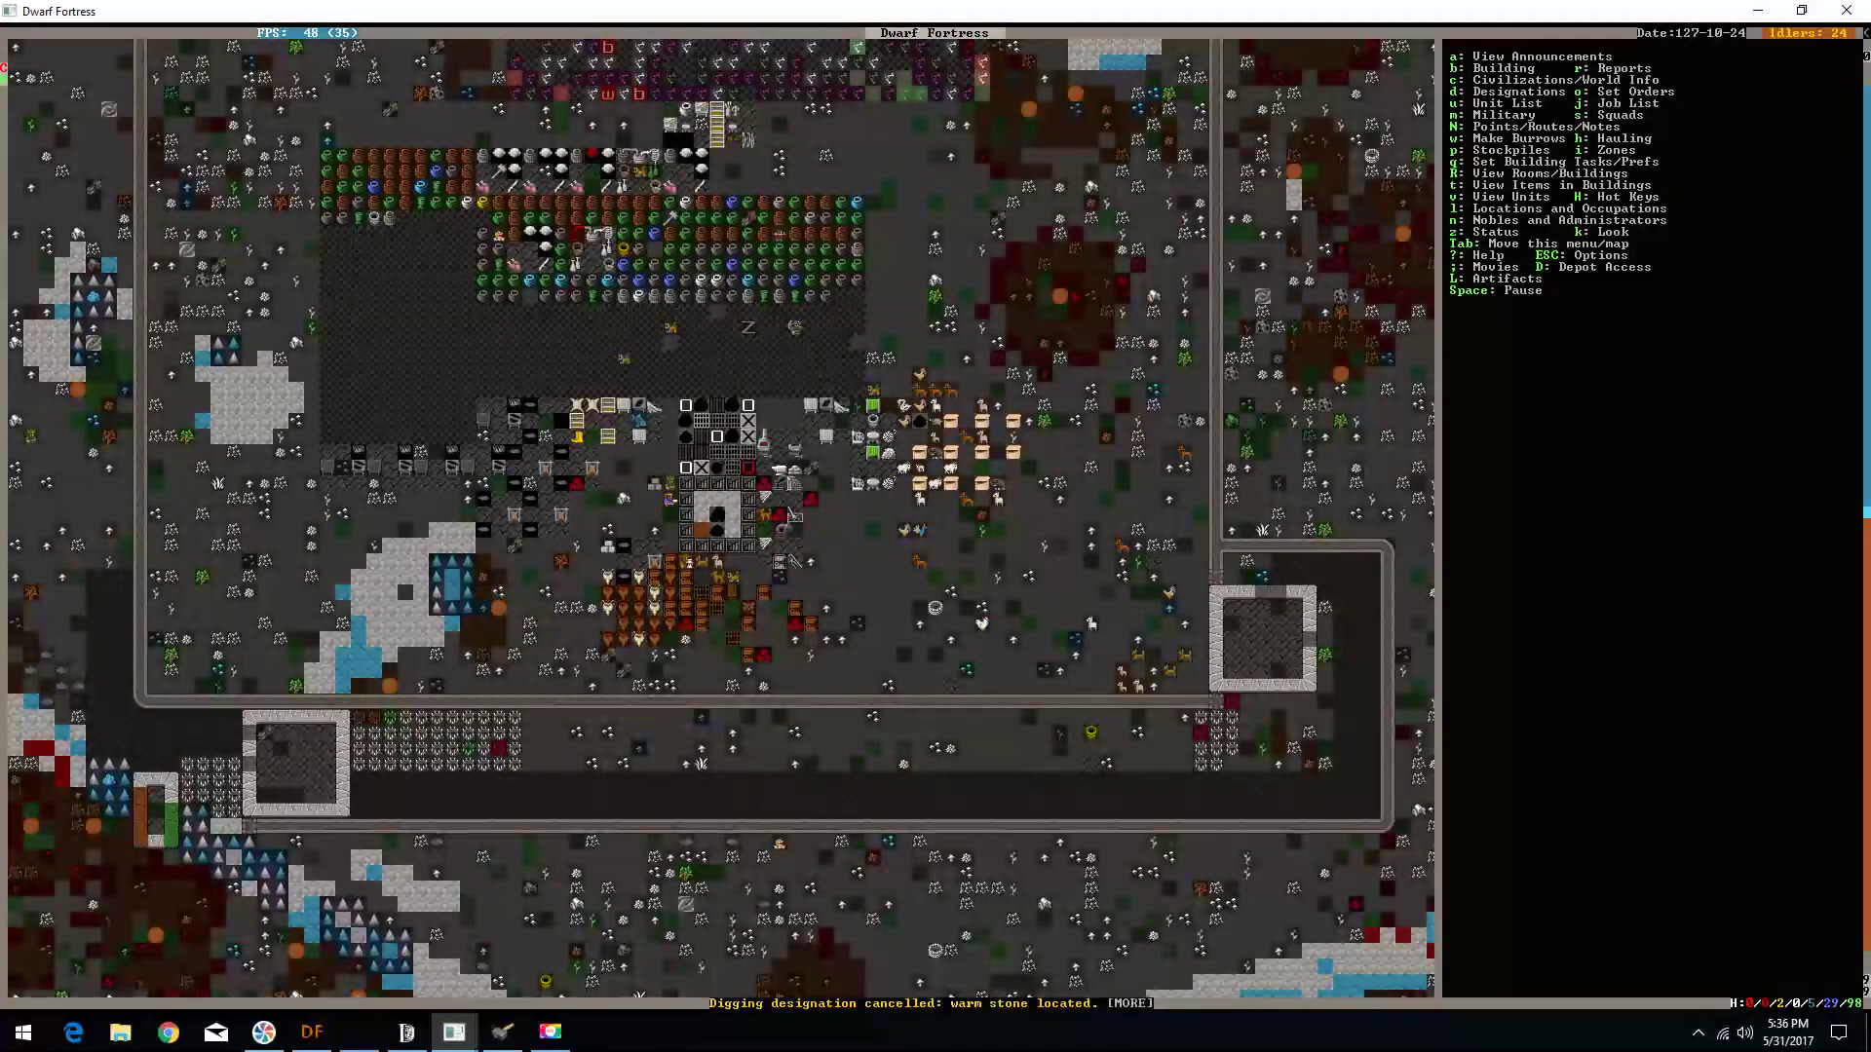
pyautogui.press('a')
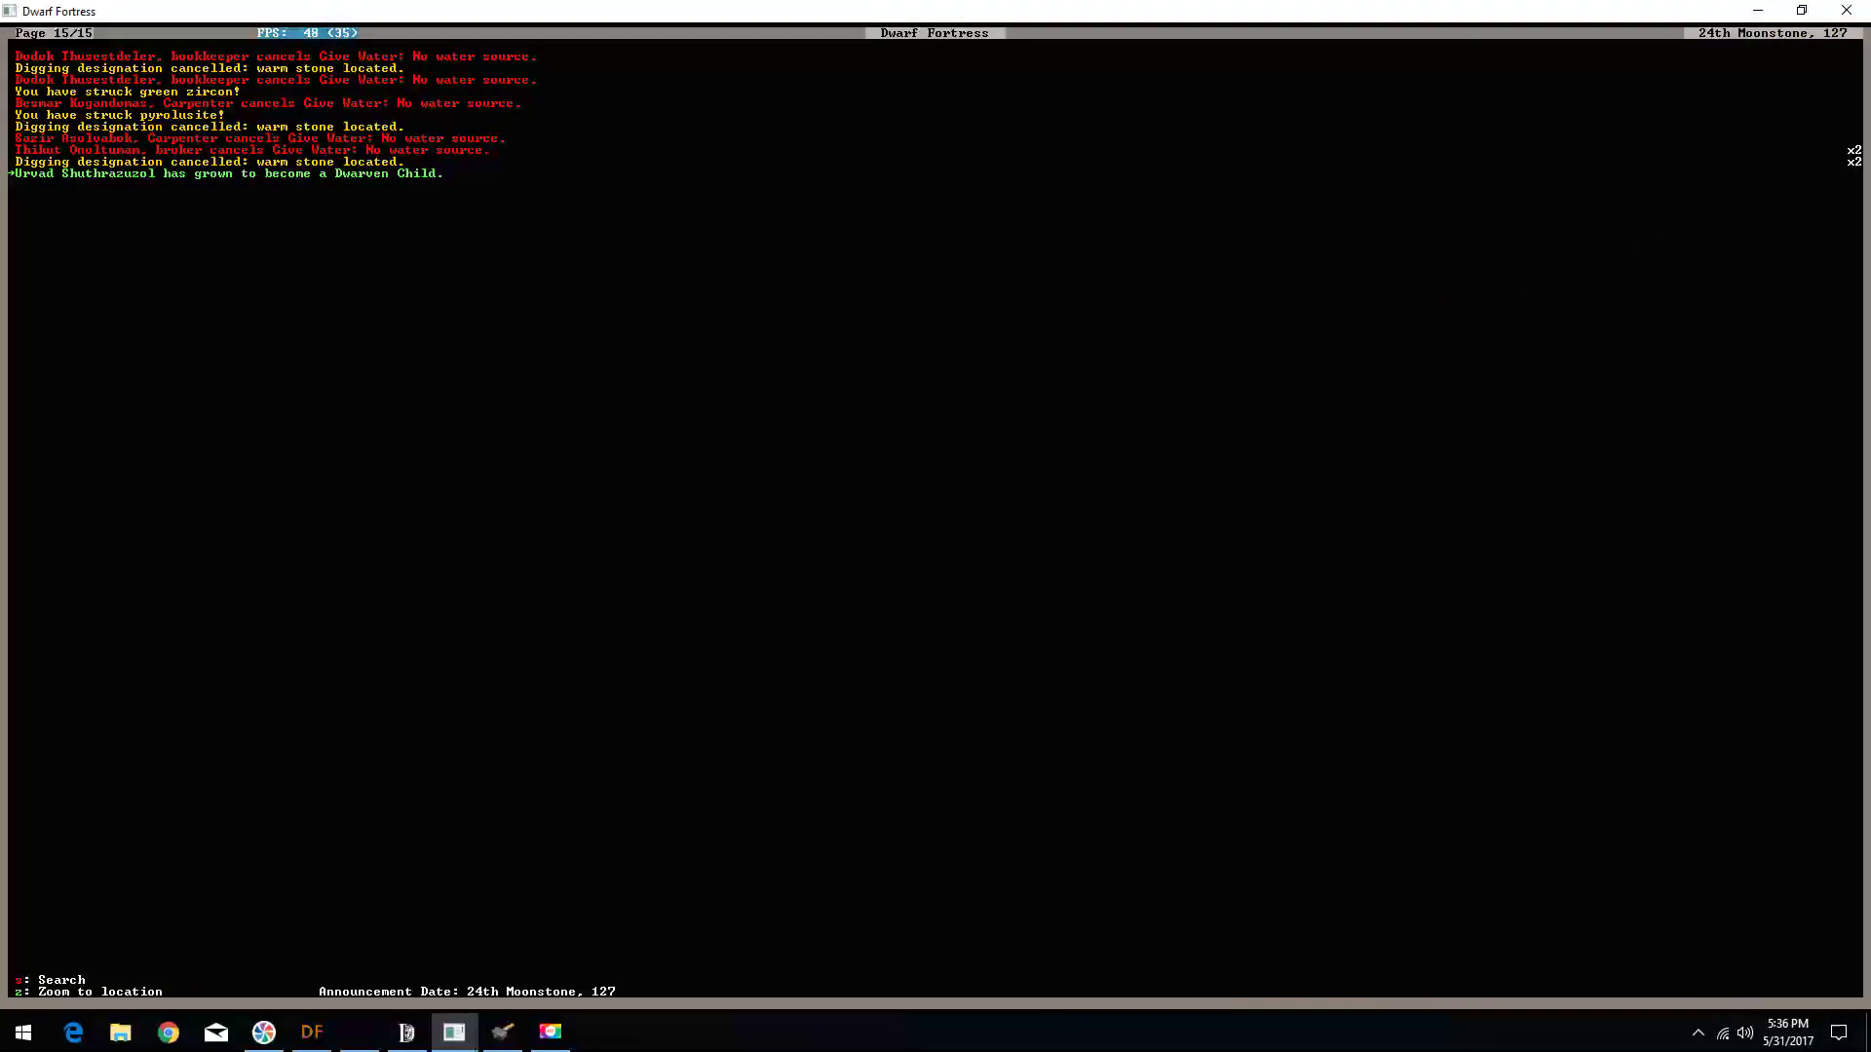
pyautogui.press('Escape')
pyautogui.press('z')
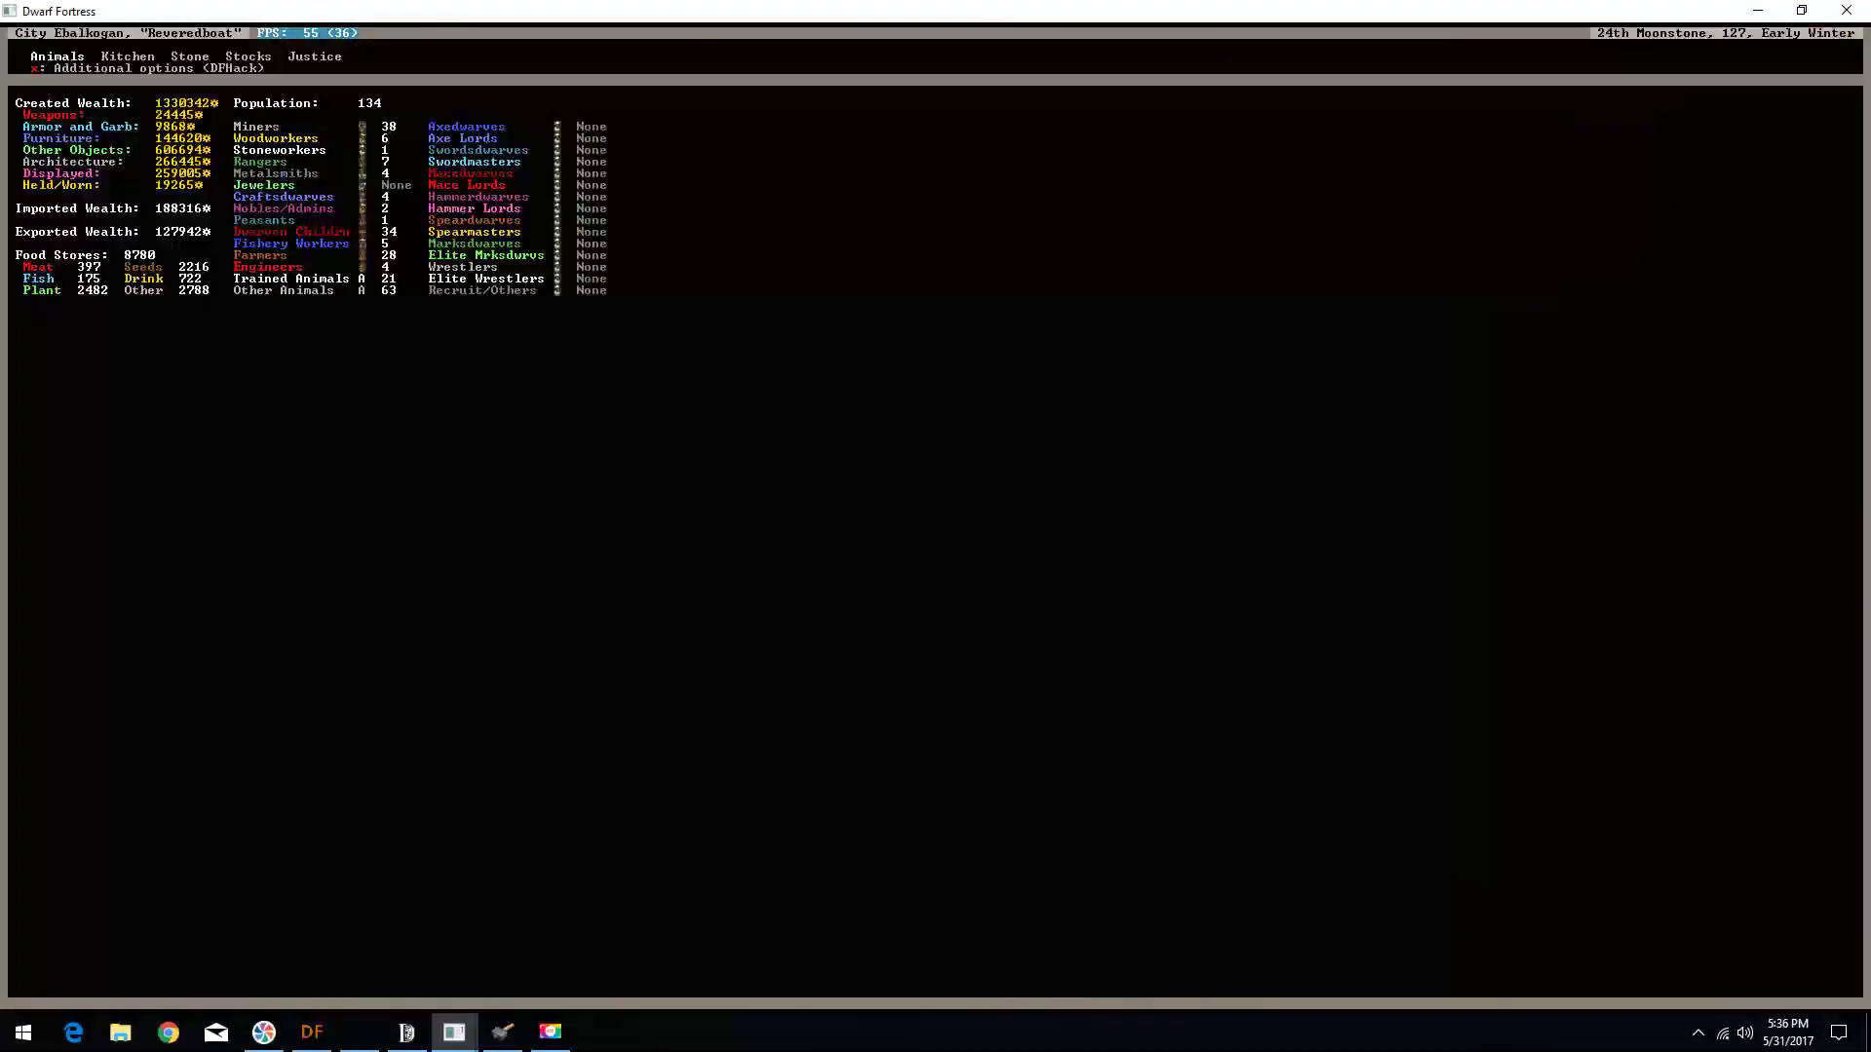
pyautogui.press('Escape')
pyautogui.press('a')
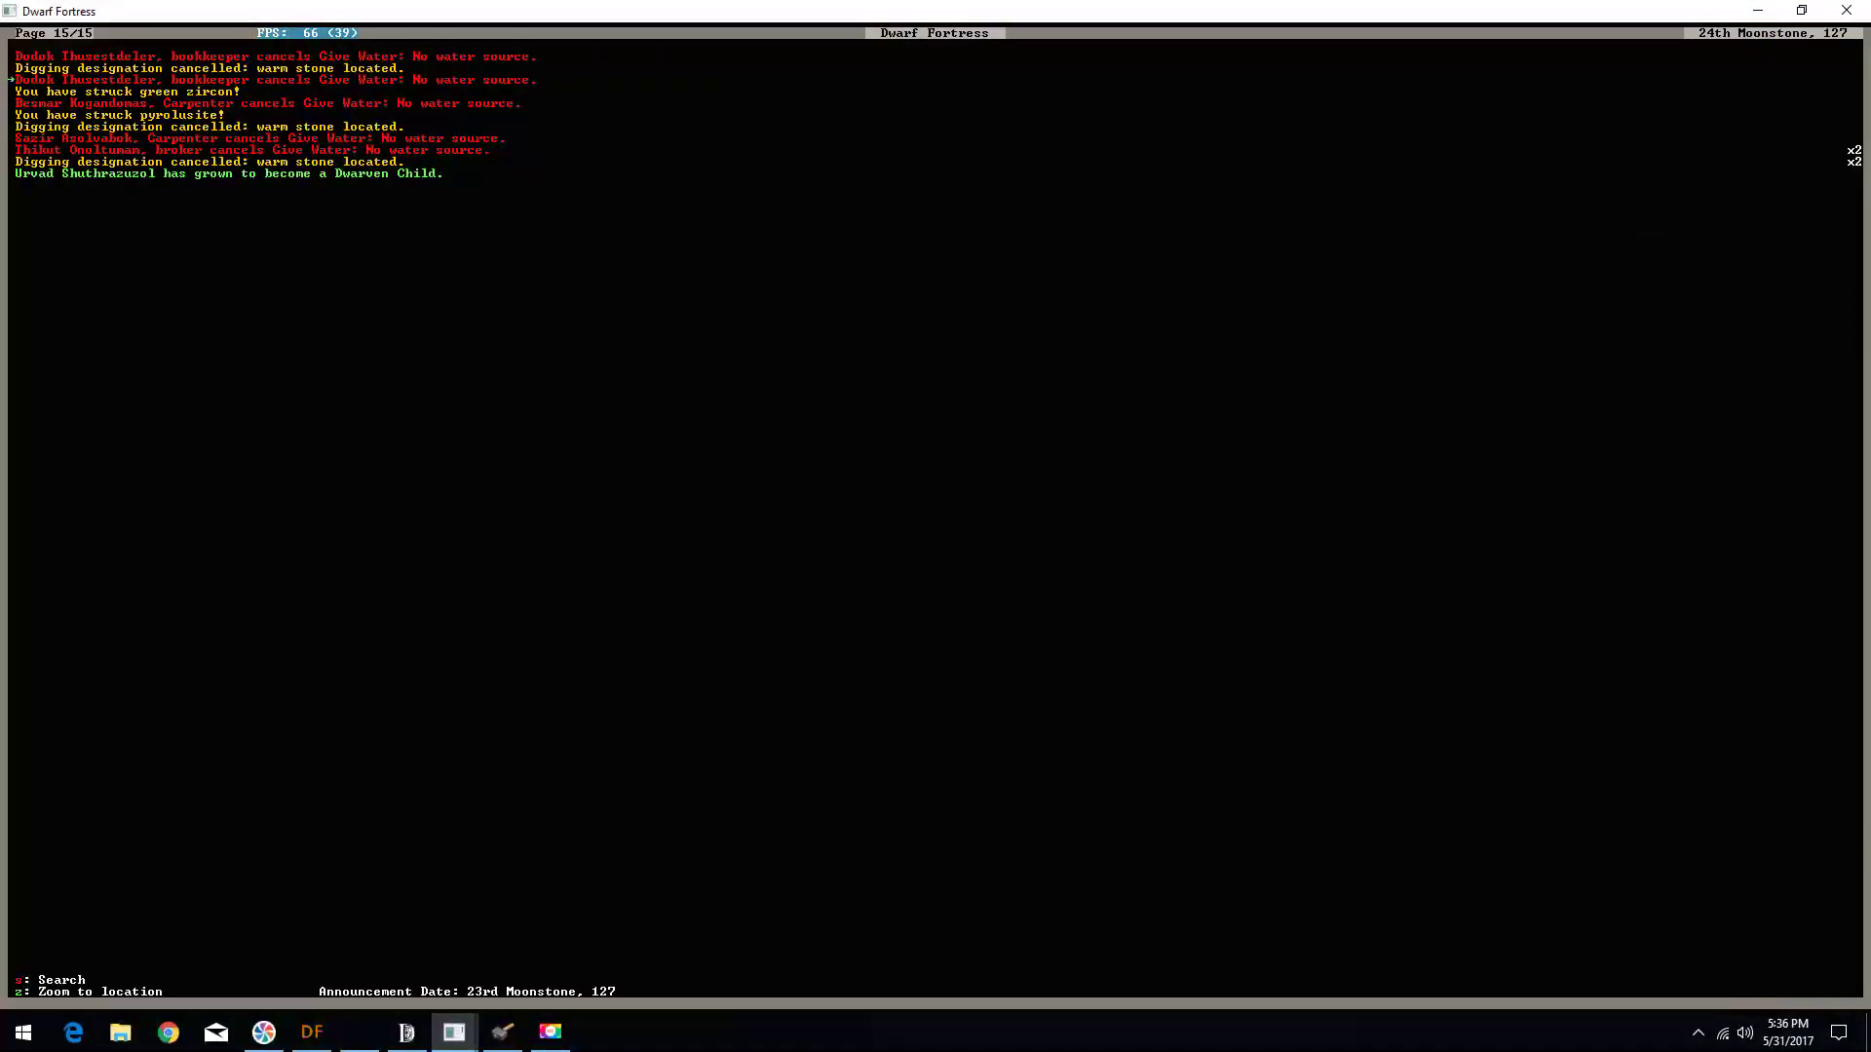
pyautogui.press('Up')
pyautogui.press('Up')
pyautogui.press('Up')
pyautogui.press('Up')
pyautogui.press('Up')
pyautogui.press('Up')
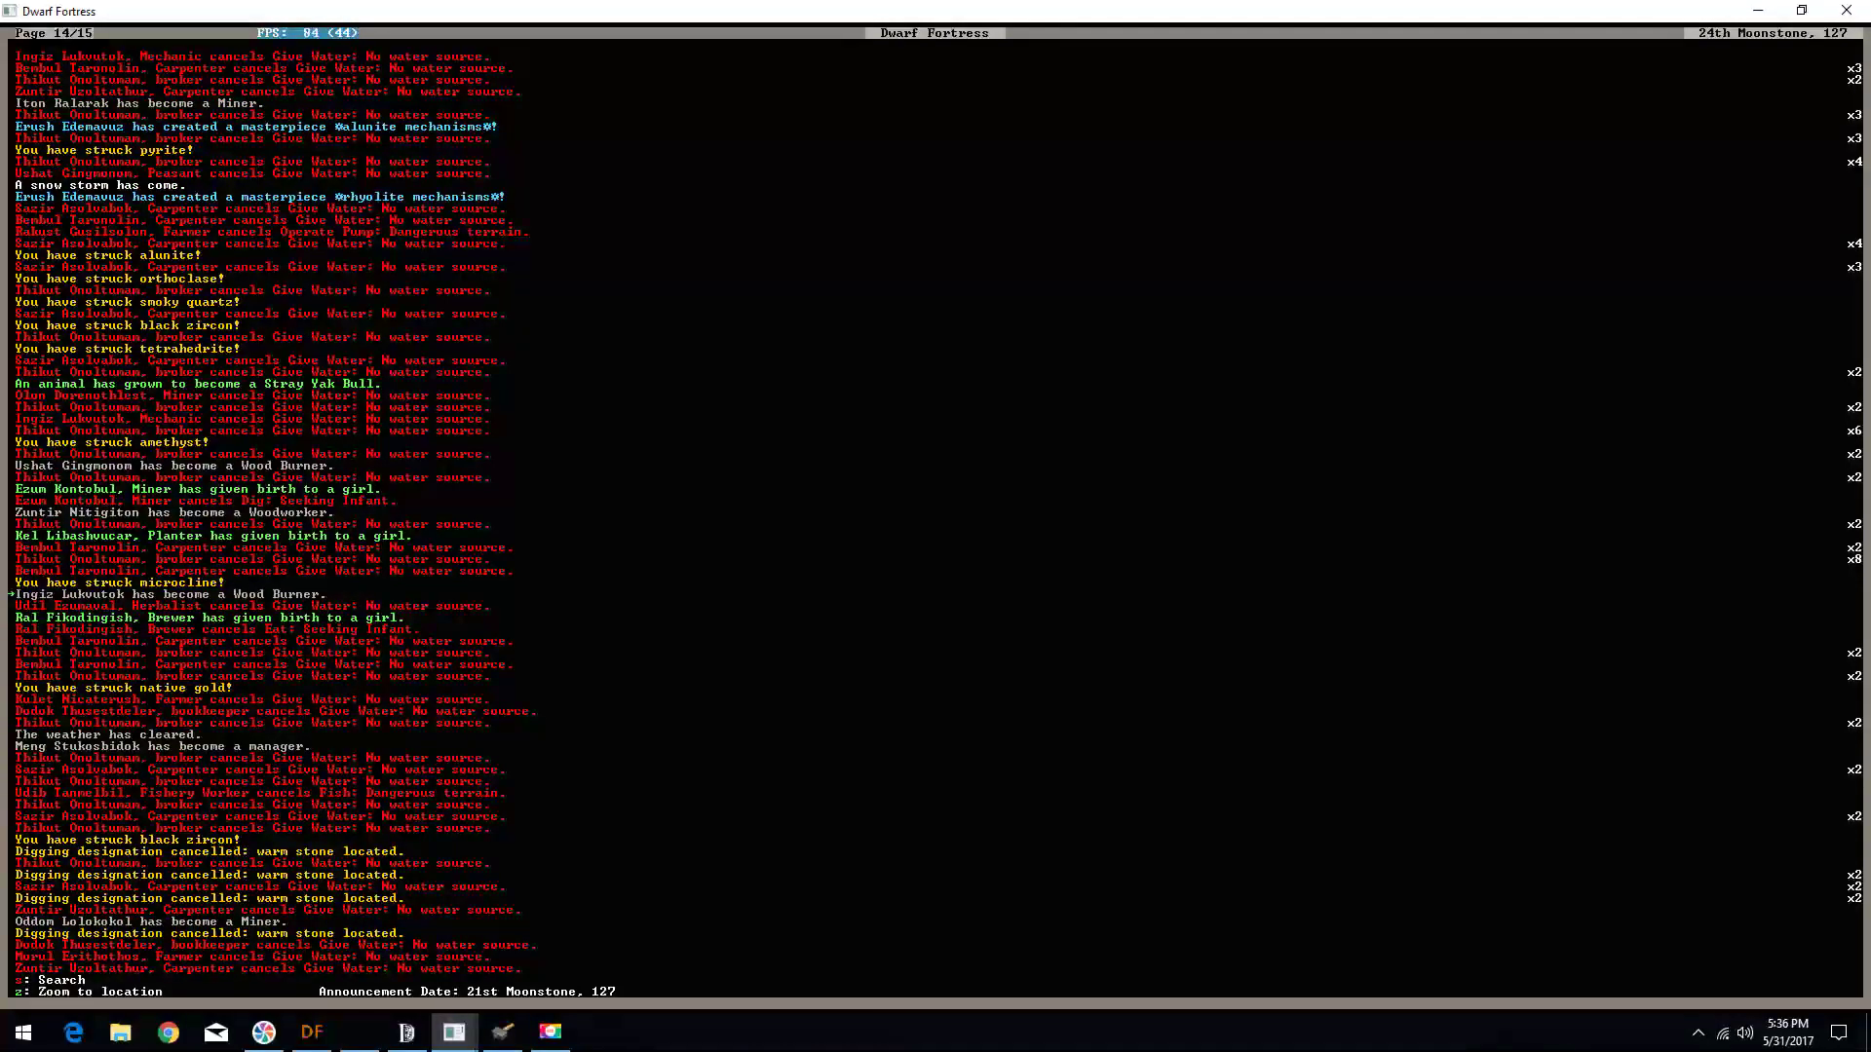
pyautogui.press('Up')
pyautogui.press('Up')
pyautogui.press('Up')
pyautogui.press('Up')
pyautogui.press('Up')
pyautogui.press('Up')
pyautogui.press('Up')
pyautogui.press('Up')
pyautogui.press('Up')
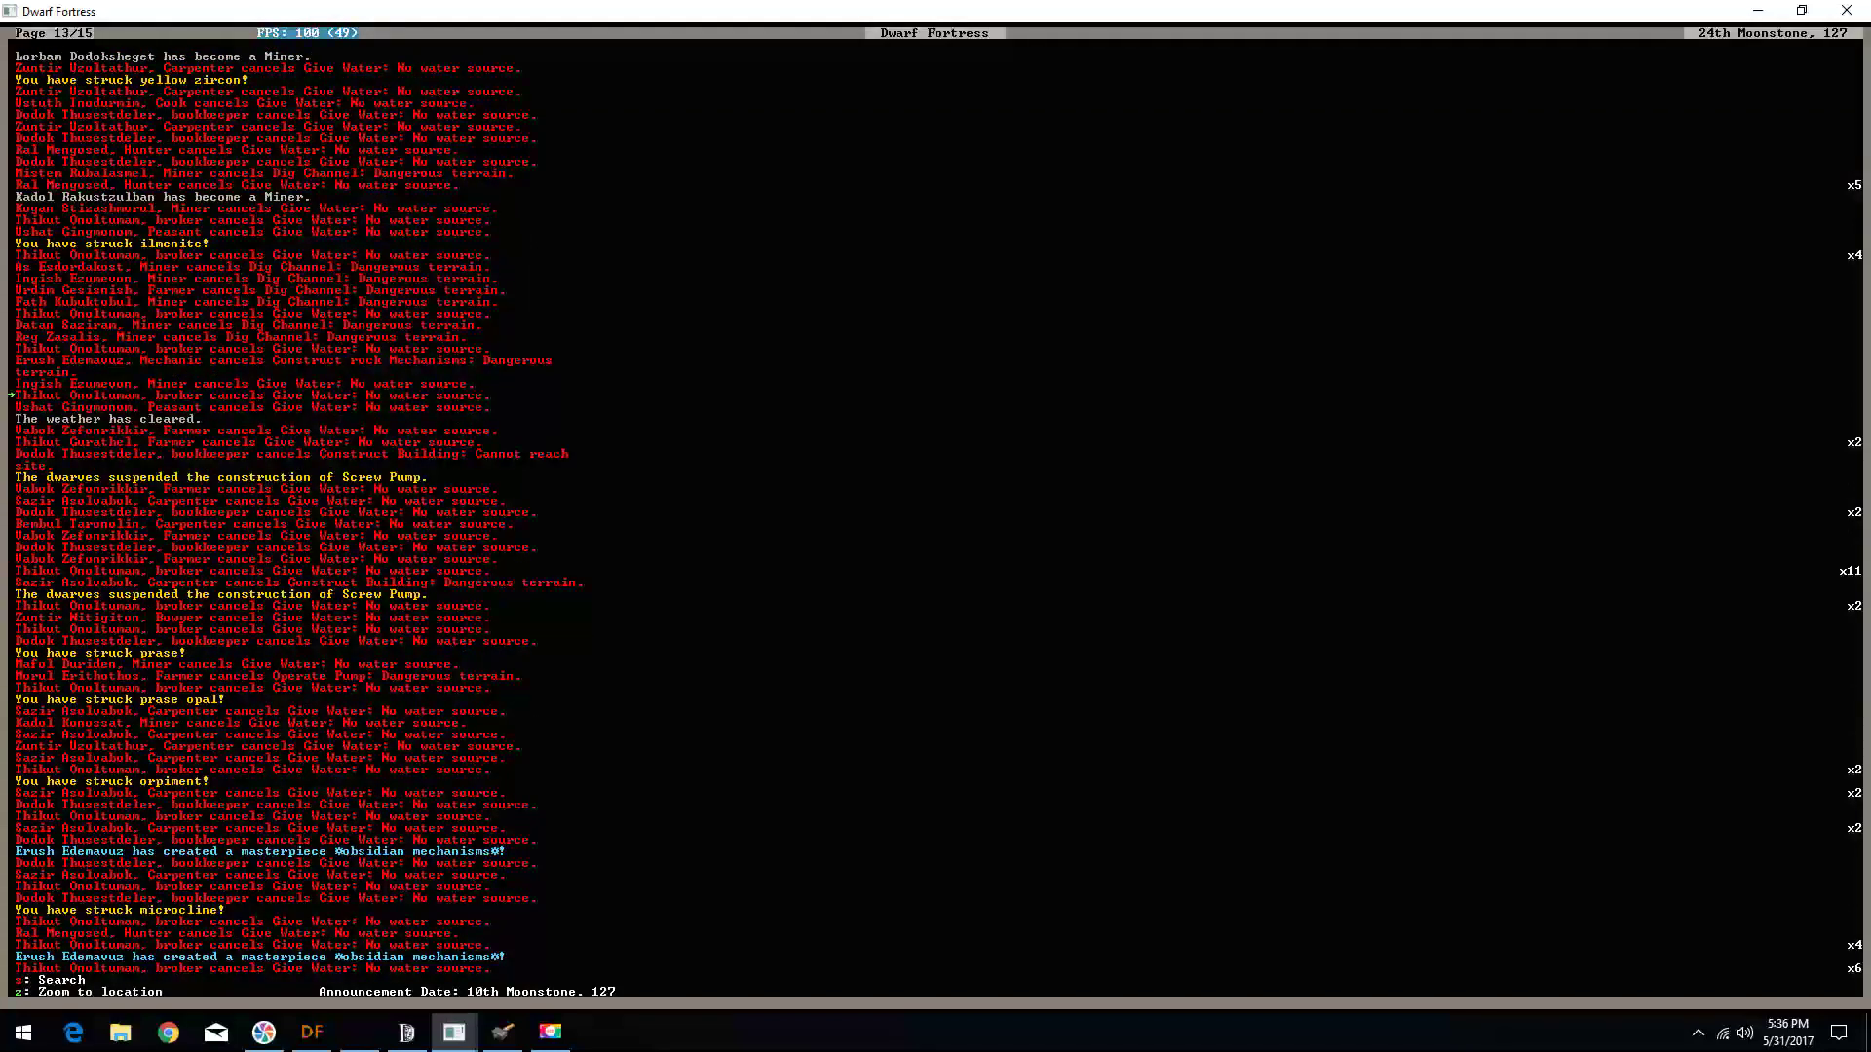
pyautogui.press('Up')
pyautogui.press('Up')
pyautogui.press('Up')
pyautogui.press('Up')
pyautogui.press('Up')
pyautogui.press('Up')
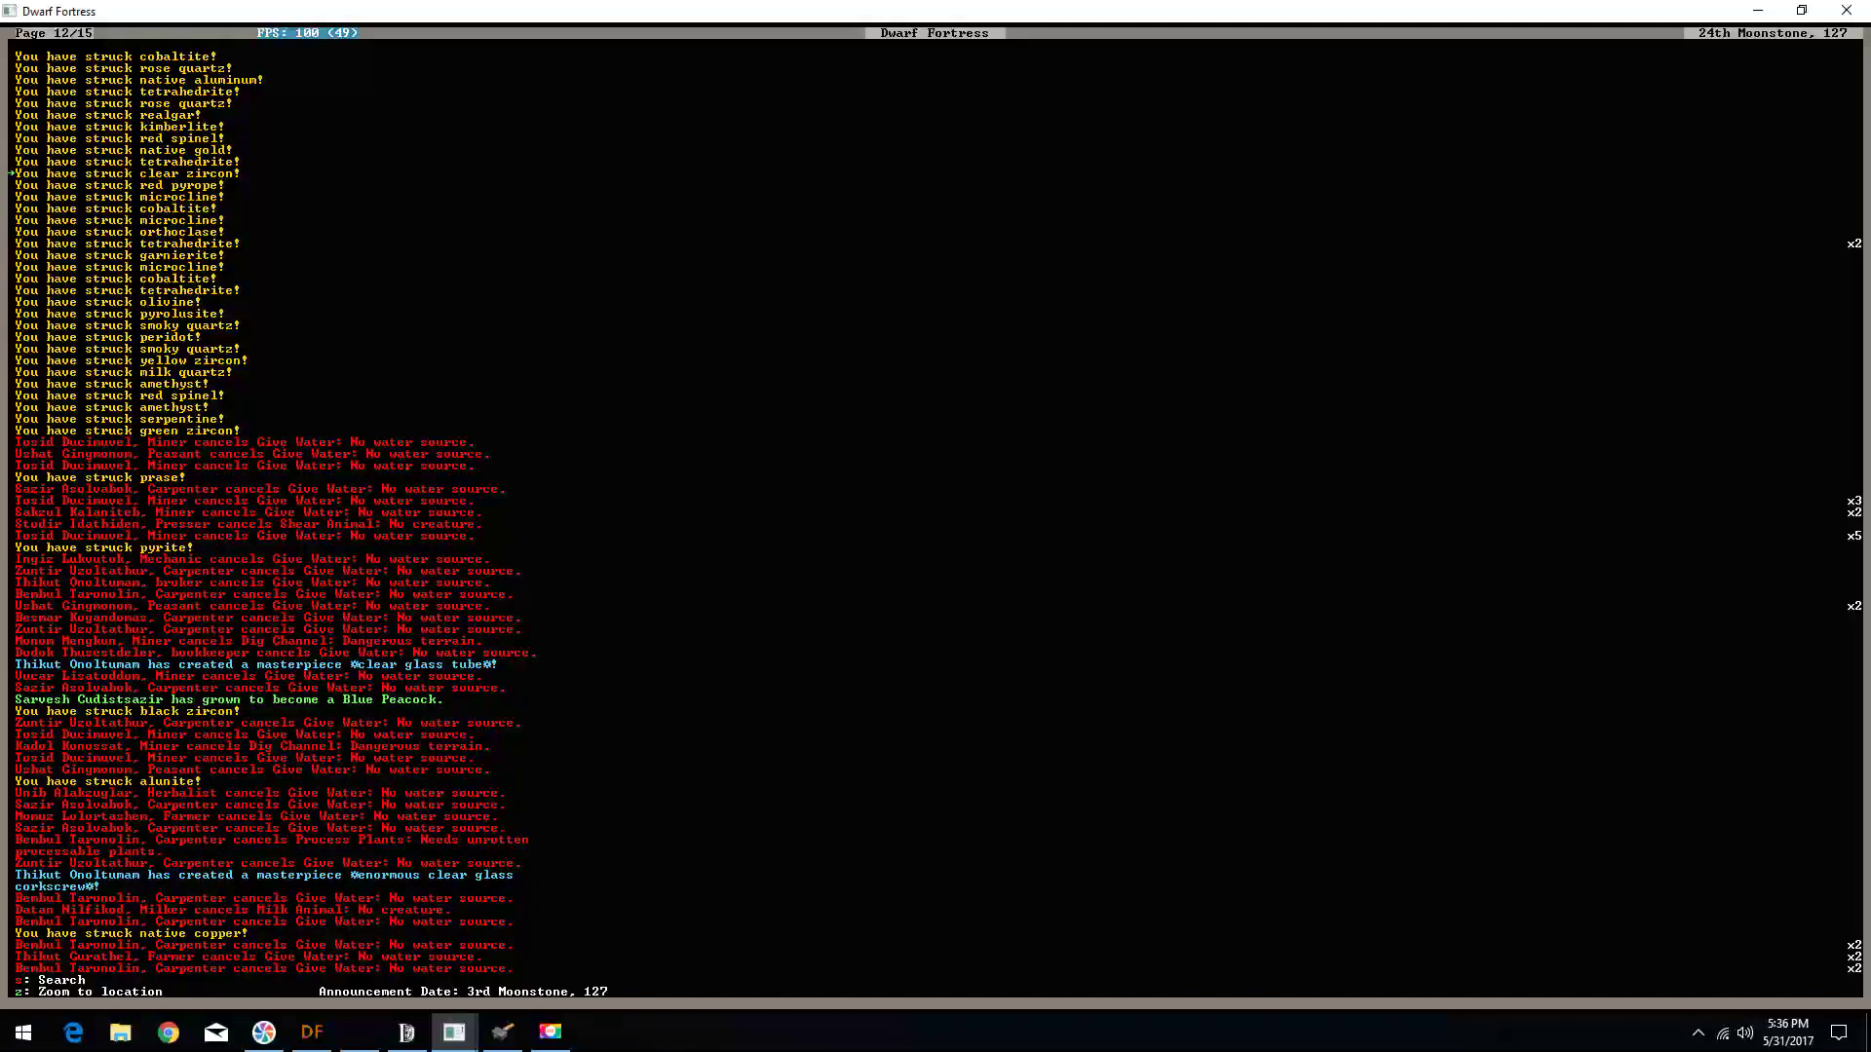
pyautogui.press('Up')
pyautogui.press('Up')
pyautogui.press('Up')
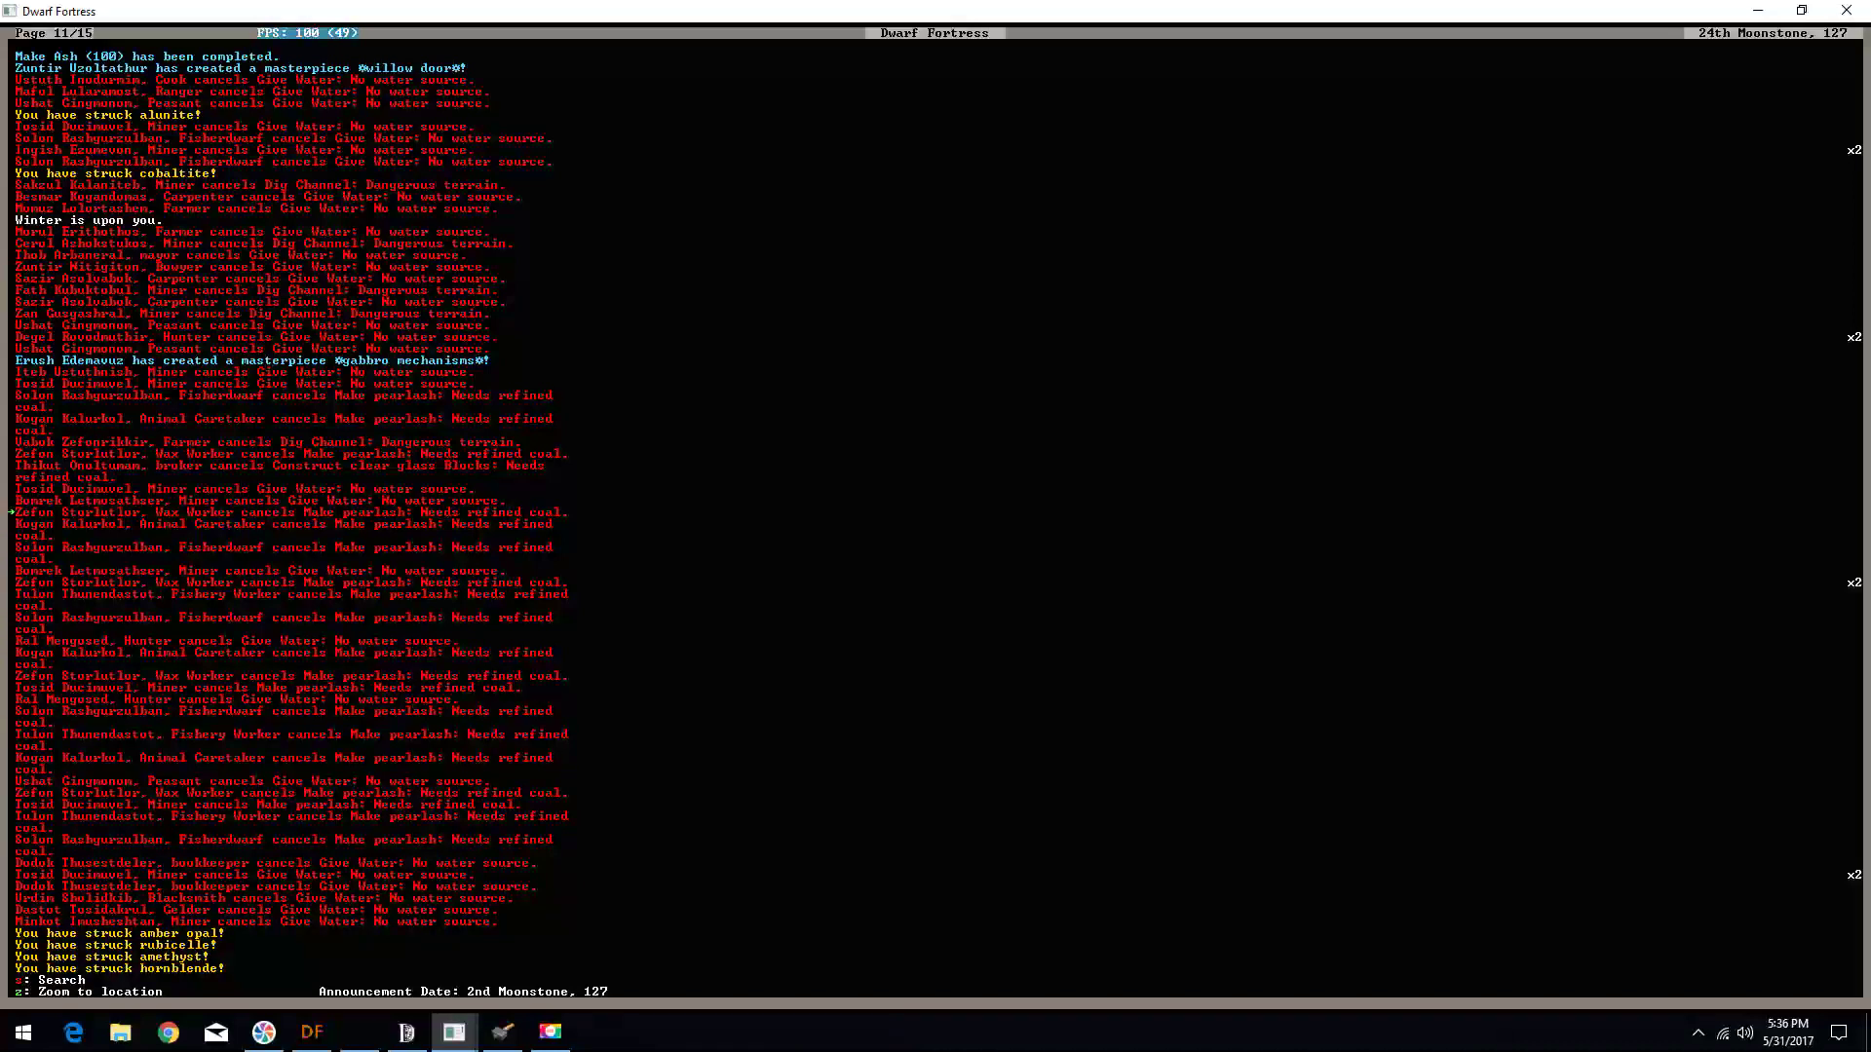
pyautogui.press('Up')
pyautogui.press('Up')
pyautogui.press('Up')
pyautogui.press('Up')
pyautogui.press('Up')
pyautogui.press('Up')
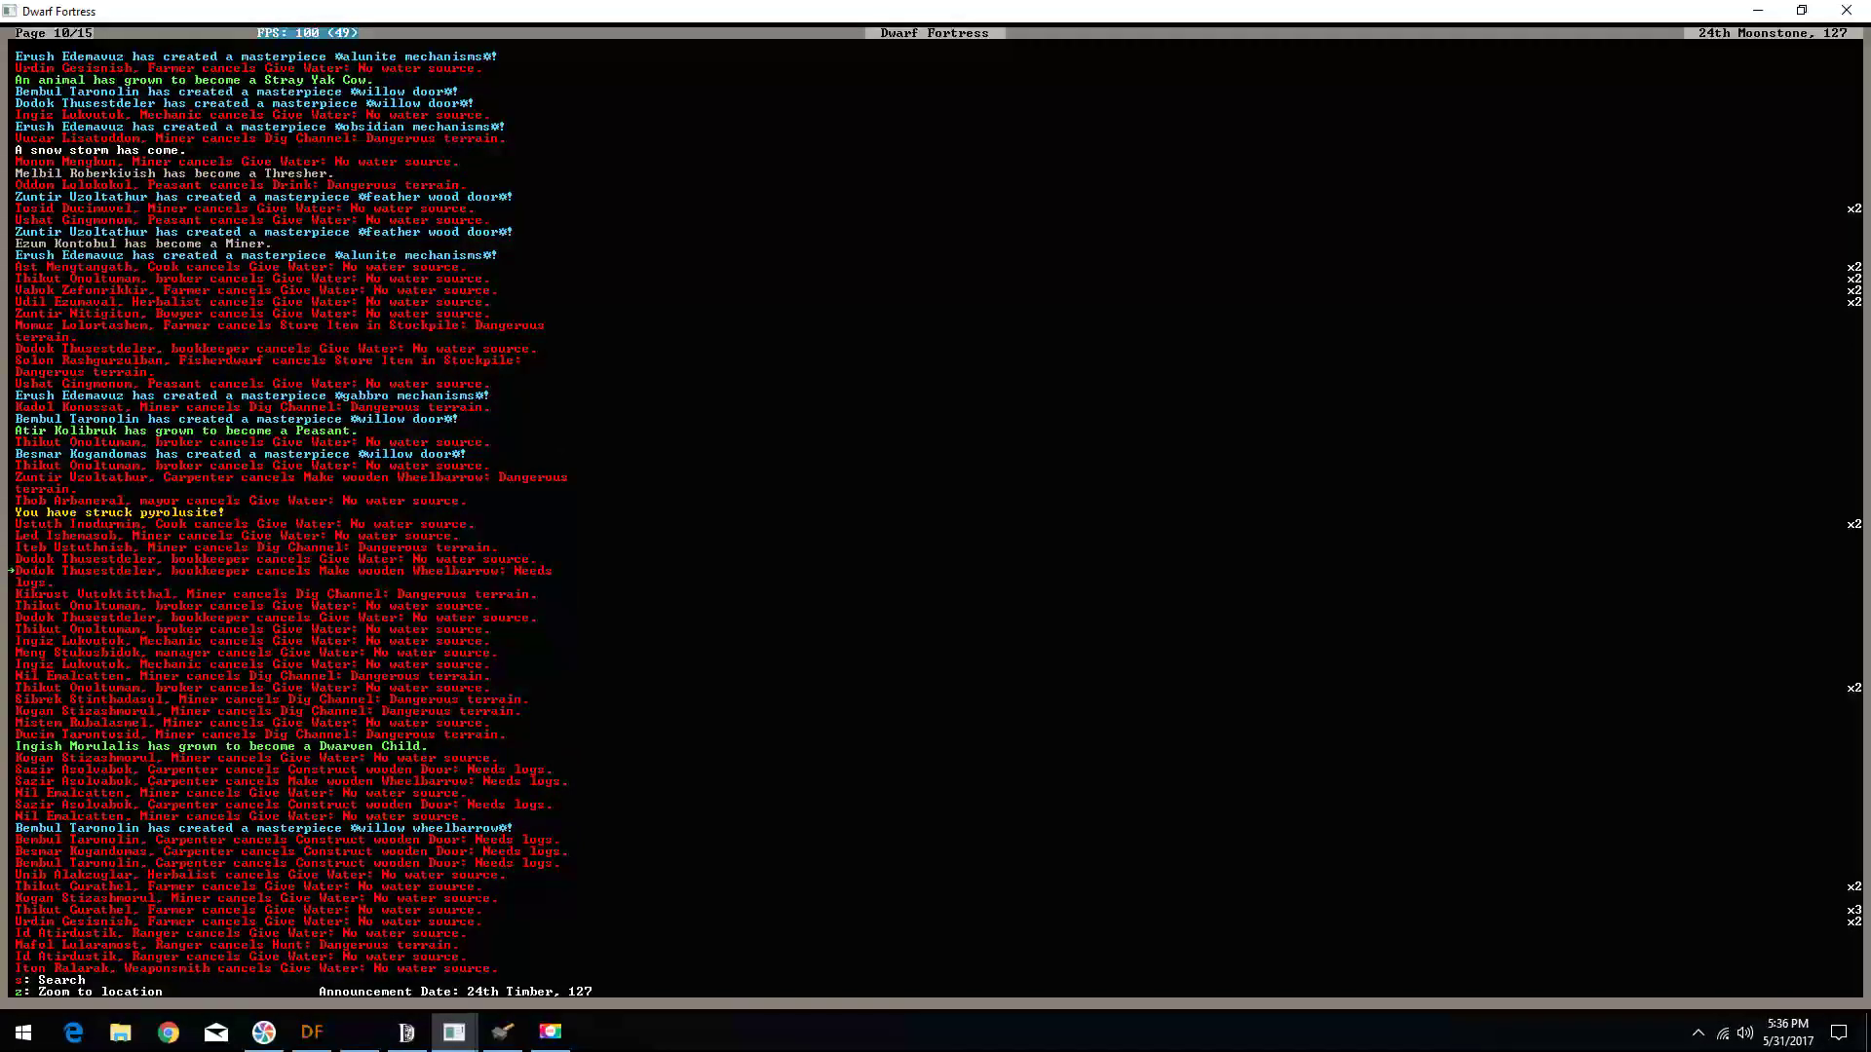
pyautogui.press('Escape')
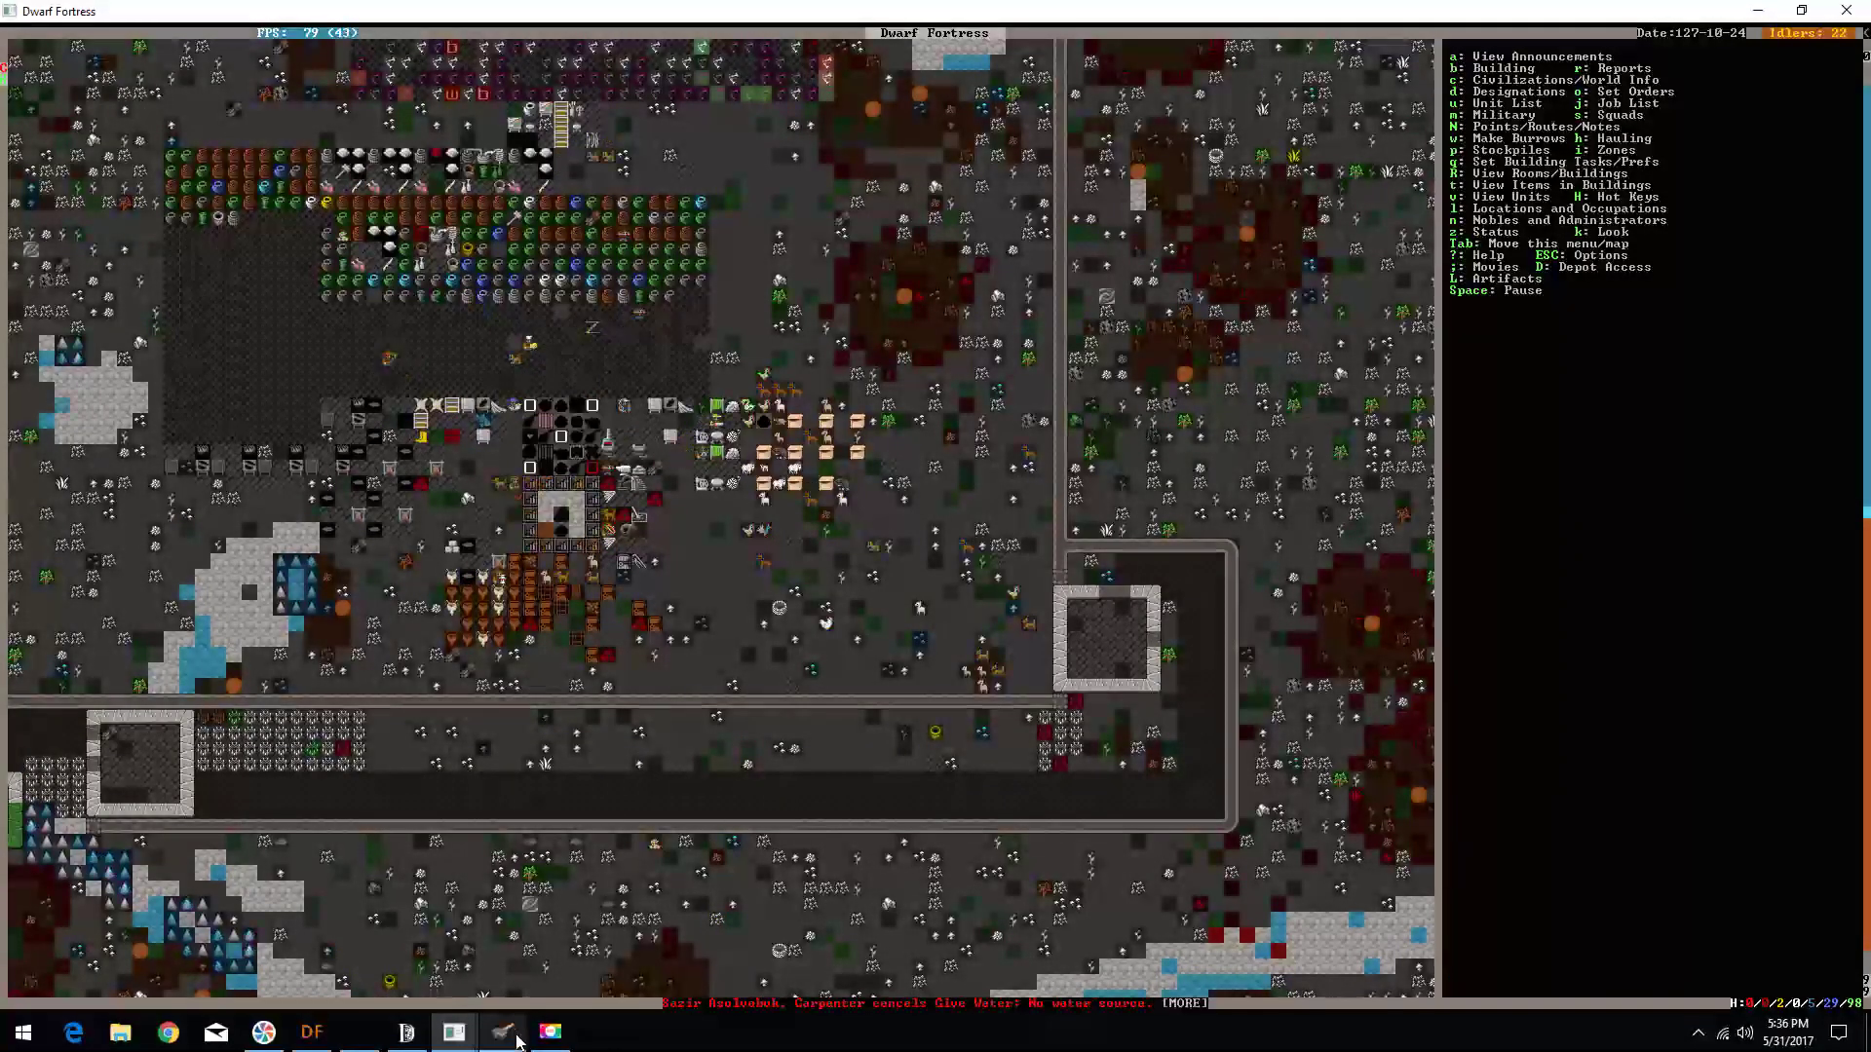
pyautogui.click(511, 1036)
# - Bring Dwarf Fortress to the front and pause it
pyautogui.click(548, 1036)
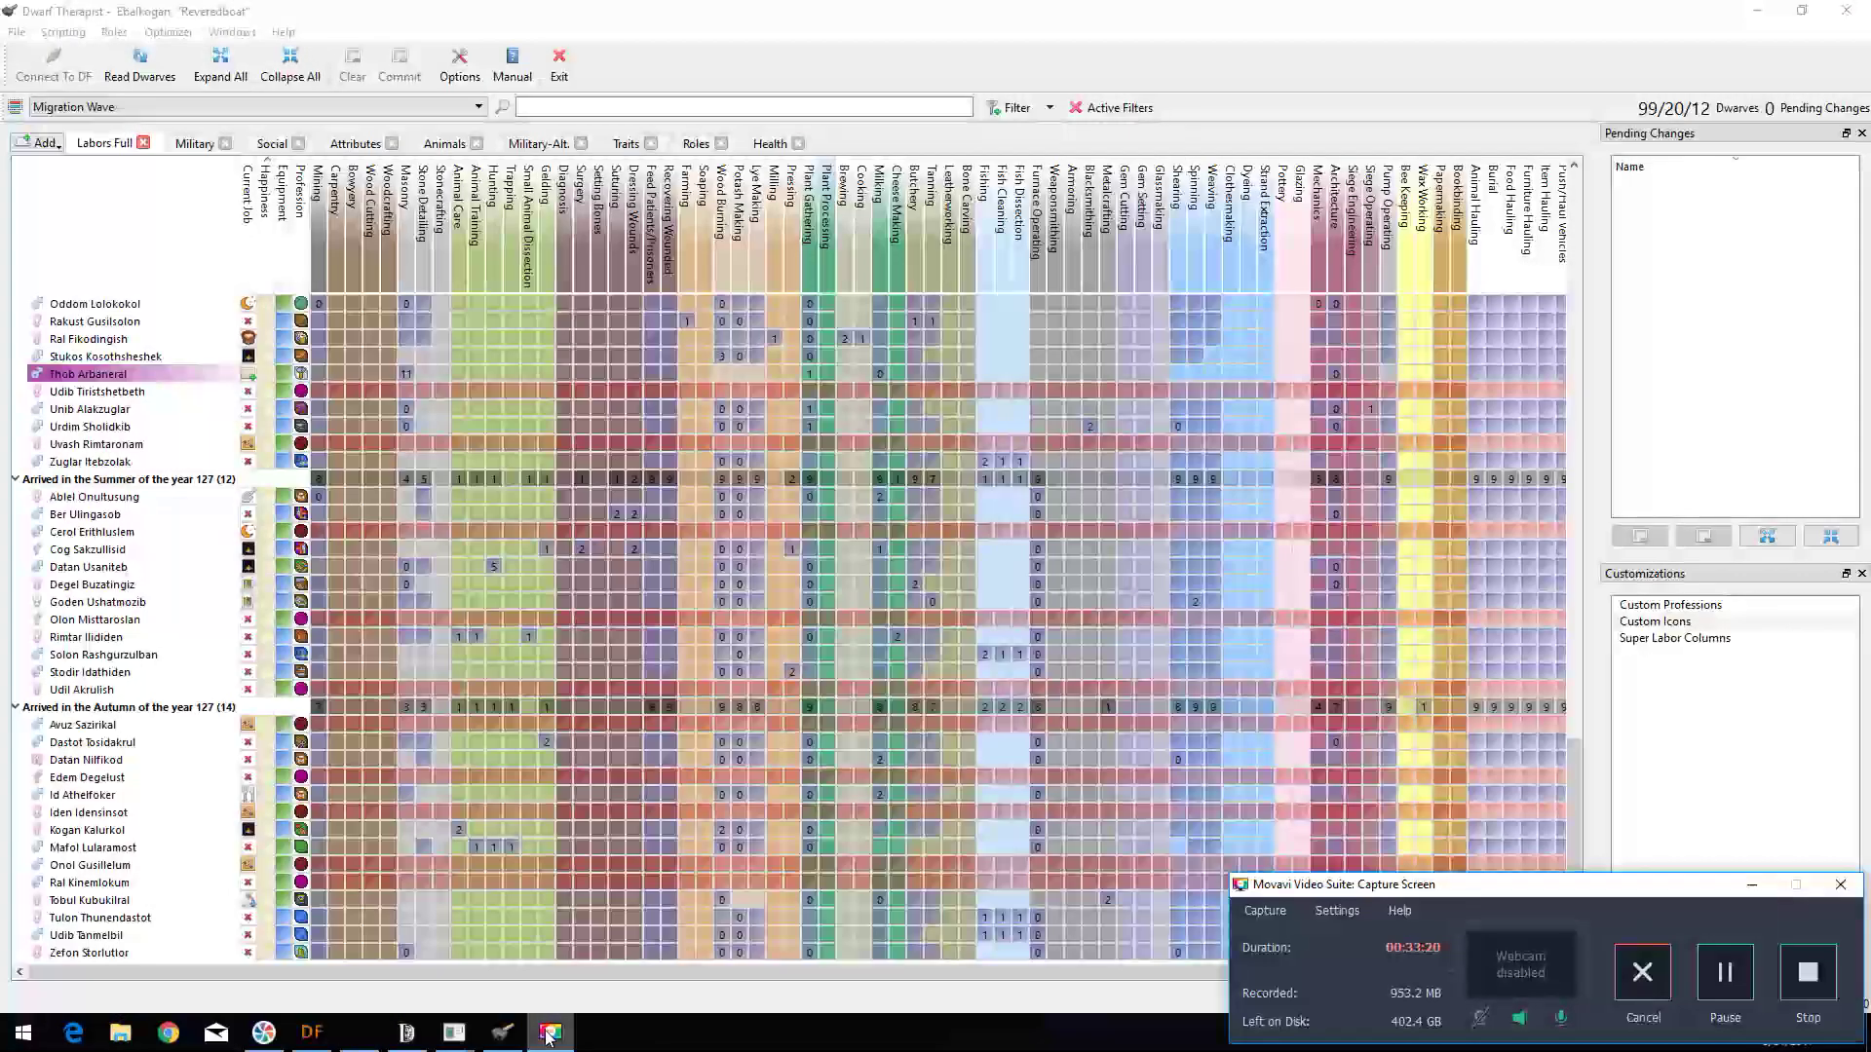
pyautogui.click(549, 1036)
pyautogui.click(502, 1033)
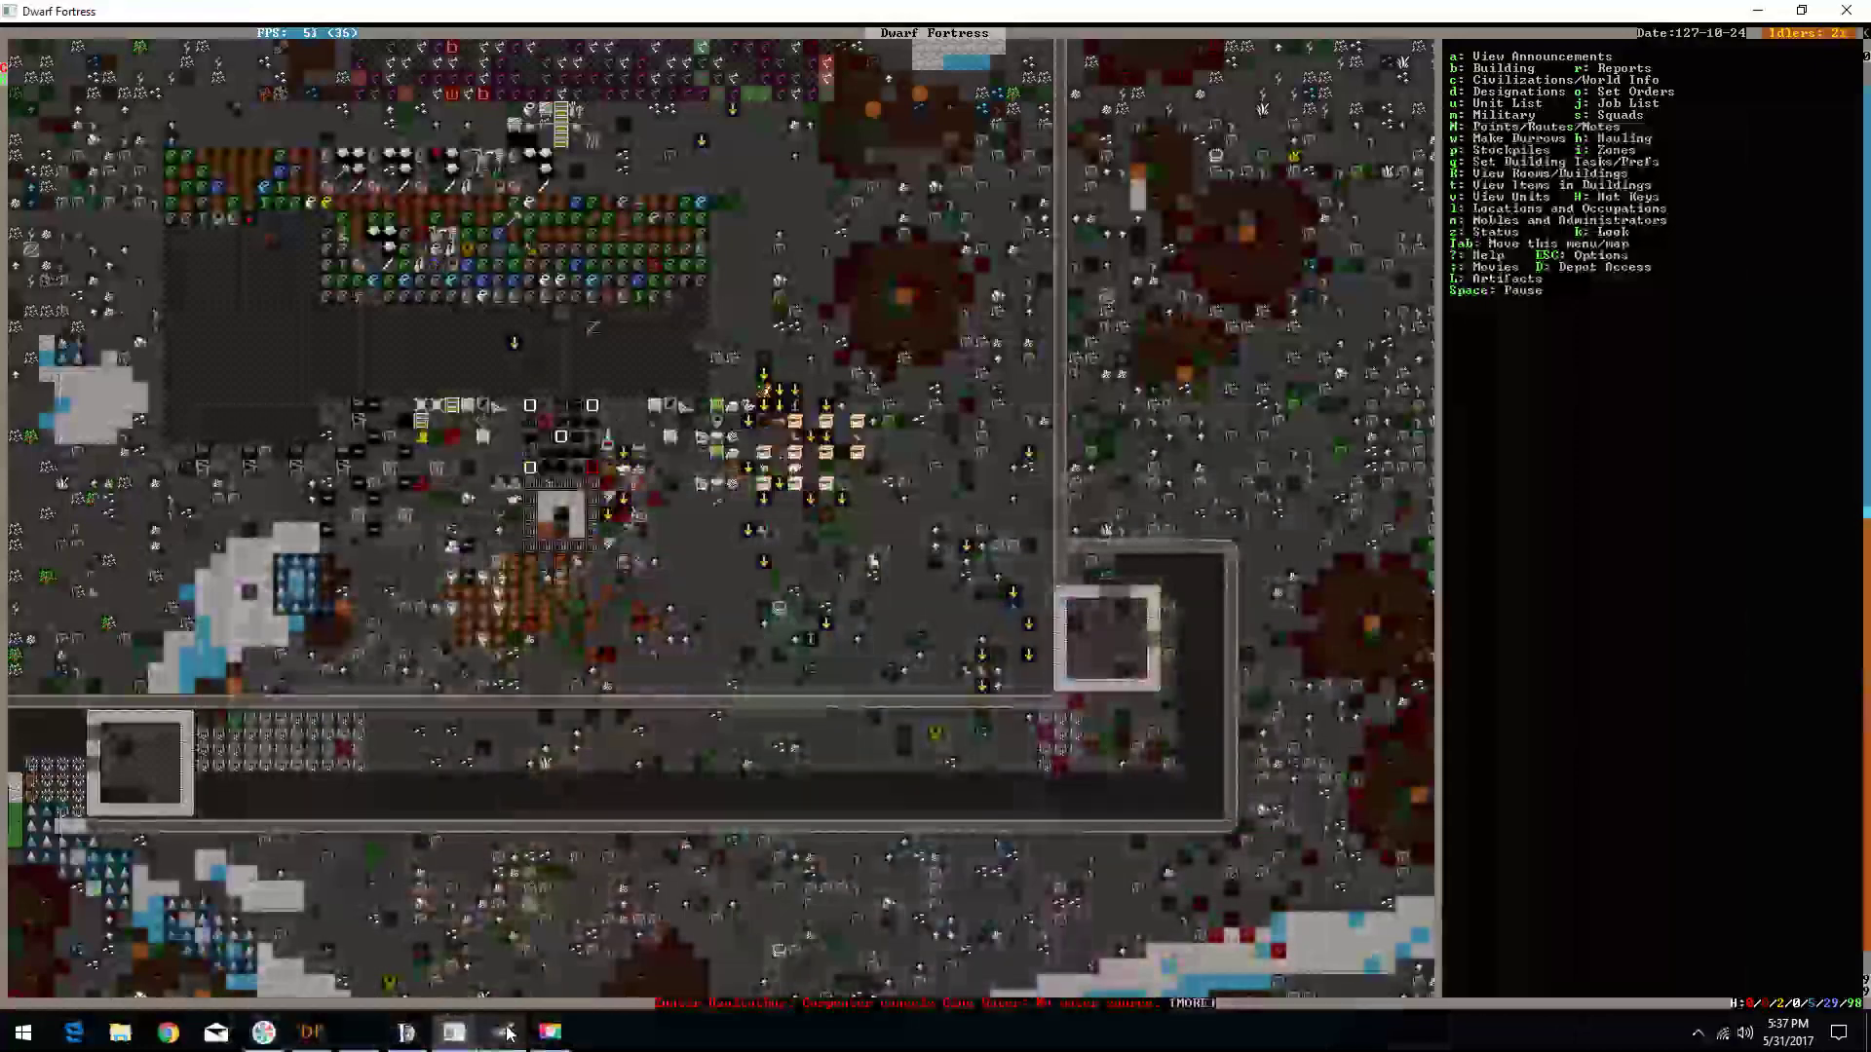
pyautogui.press('space')
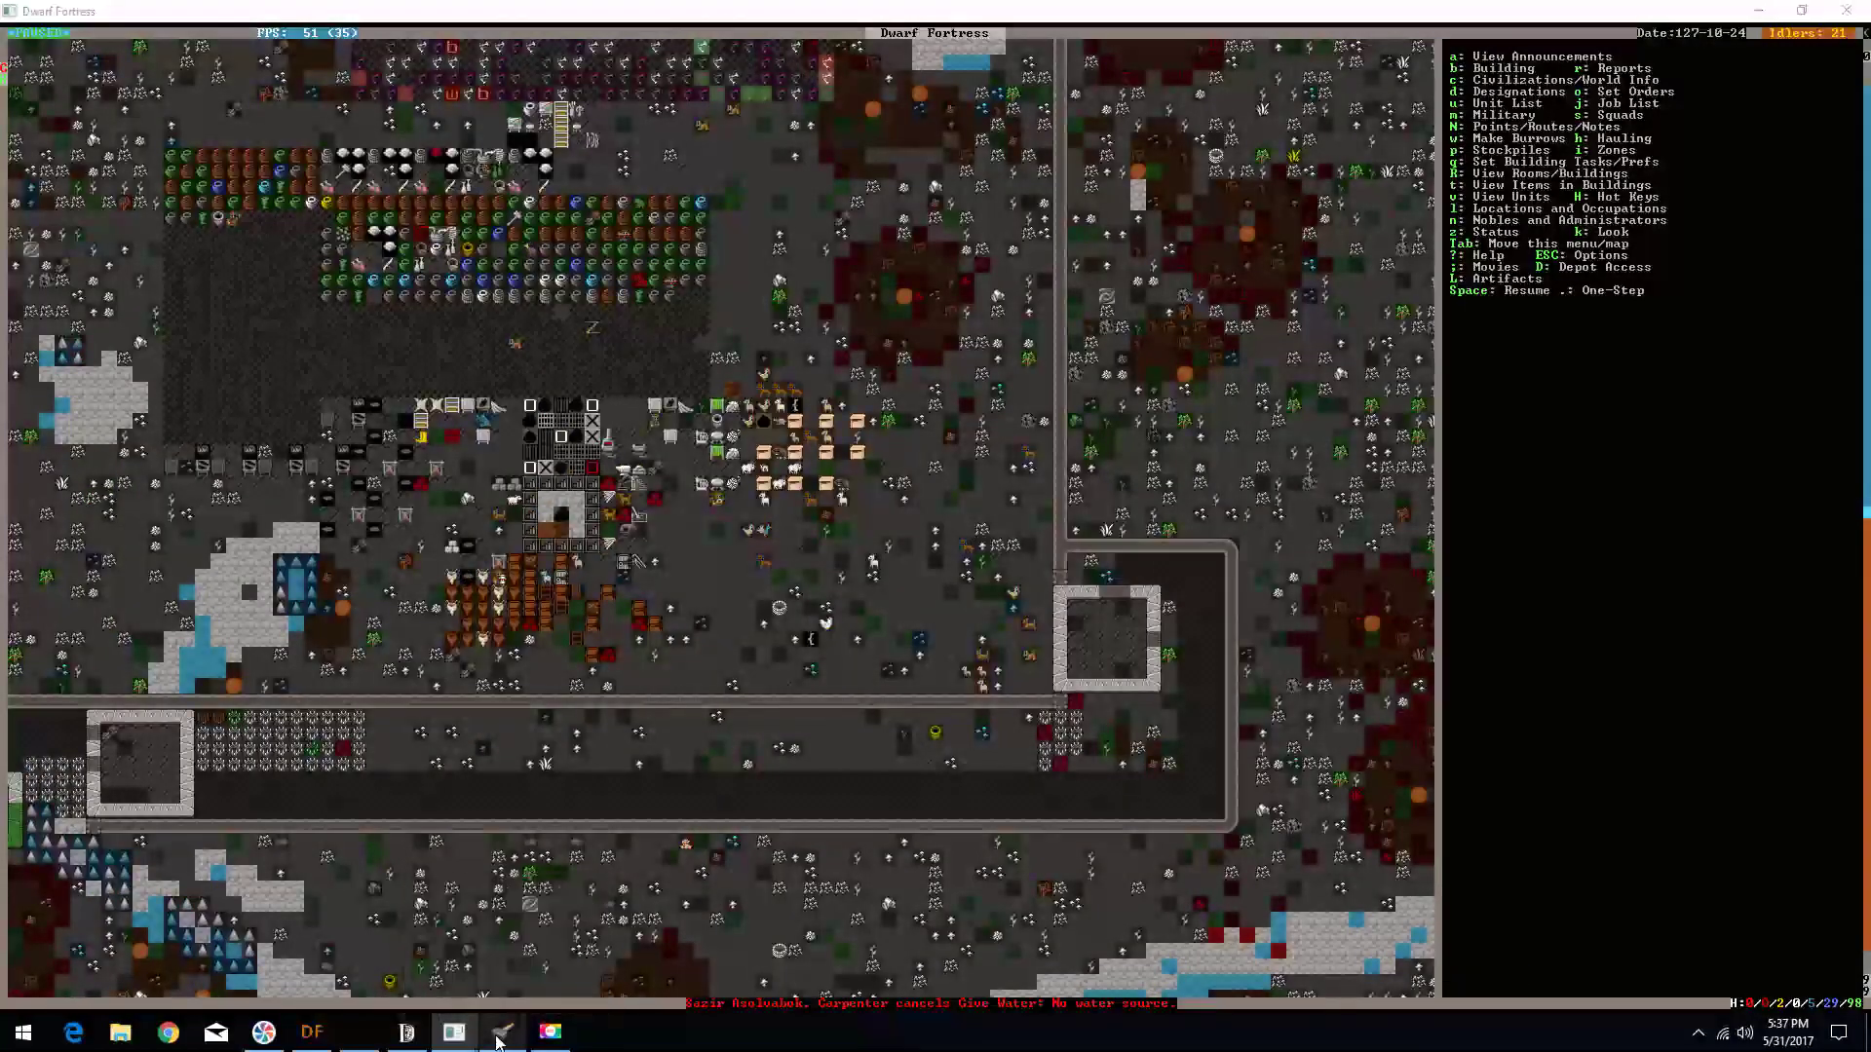
# - Reload the dwarves in Dwarf Therapist and select Atir Kolibruk
pyautogui.click(499, 1037)
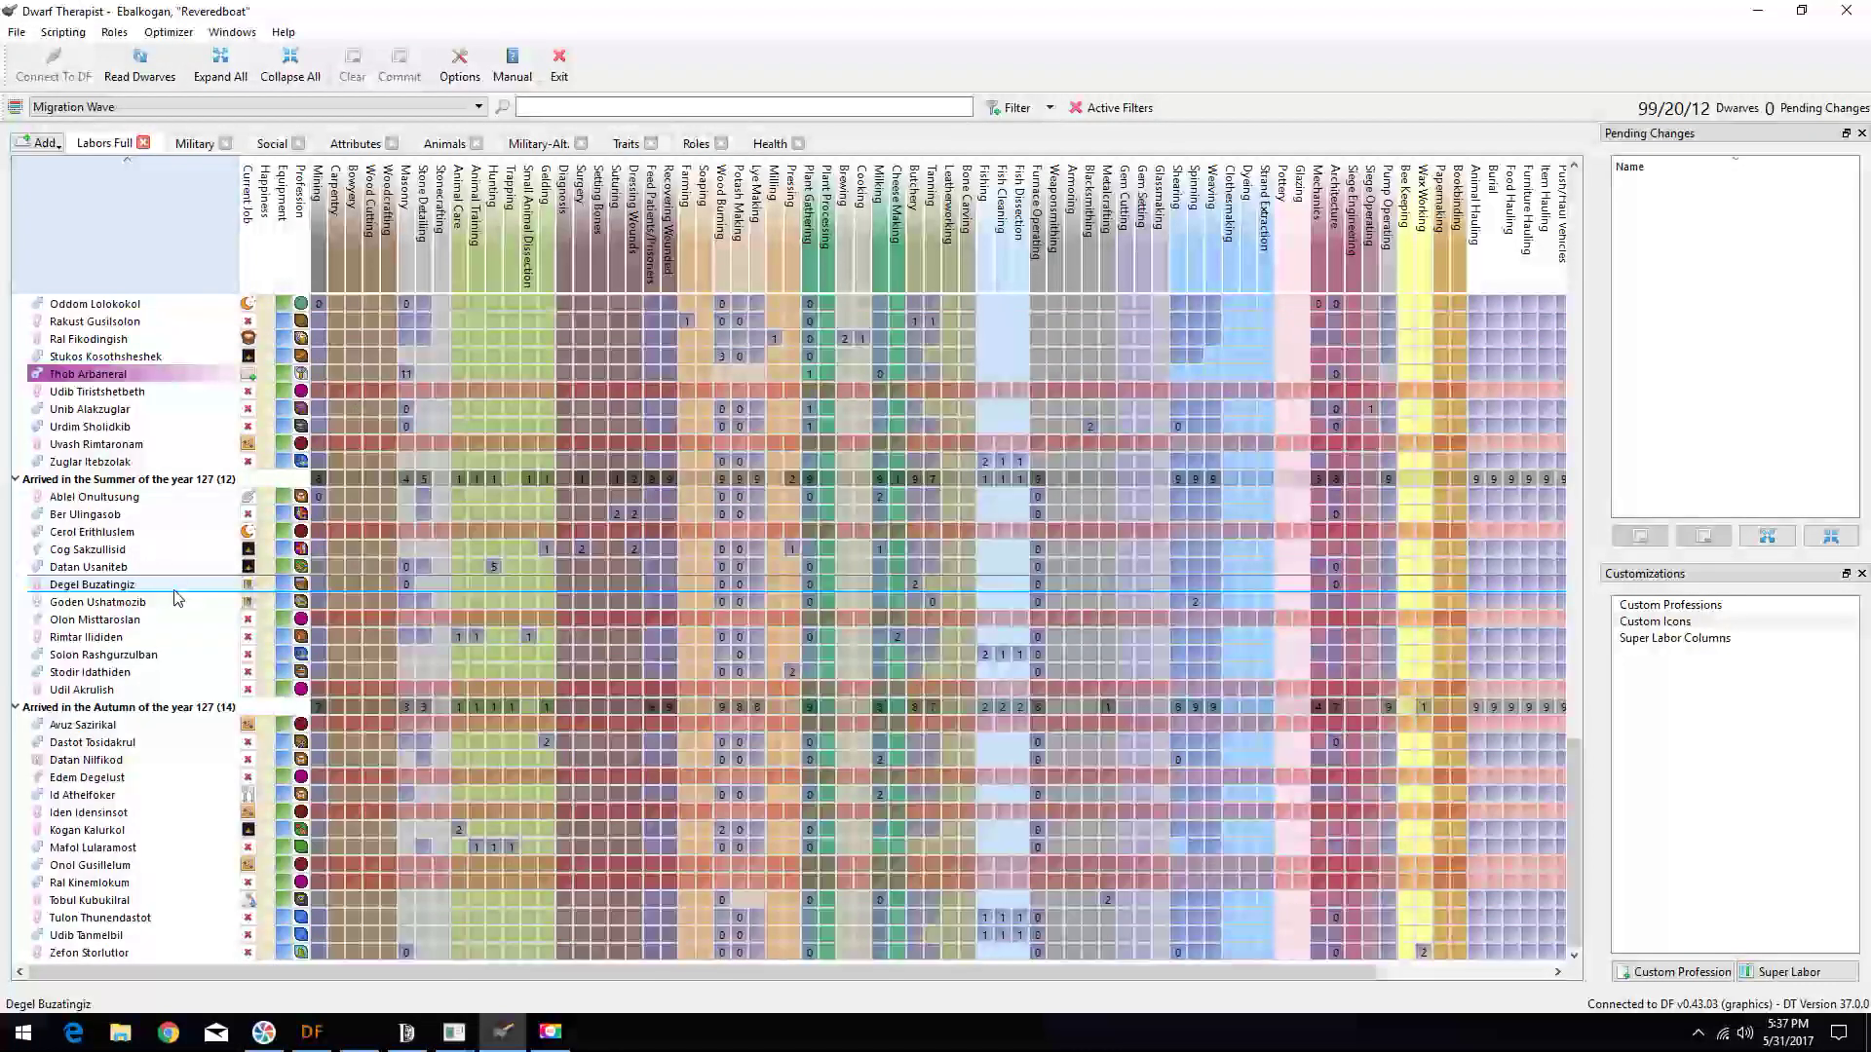
pyautogui.click(138, 66)
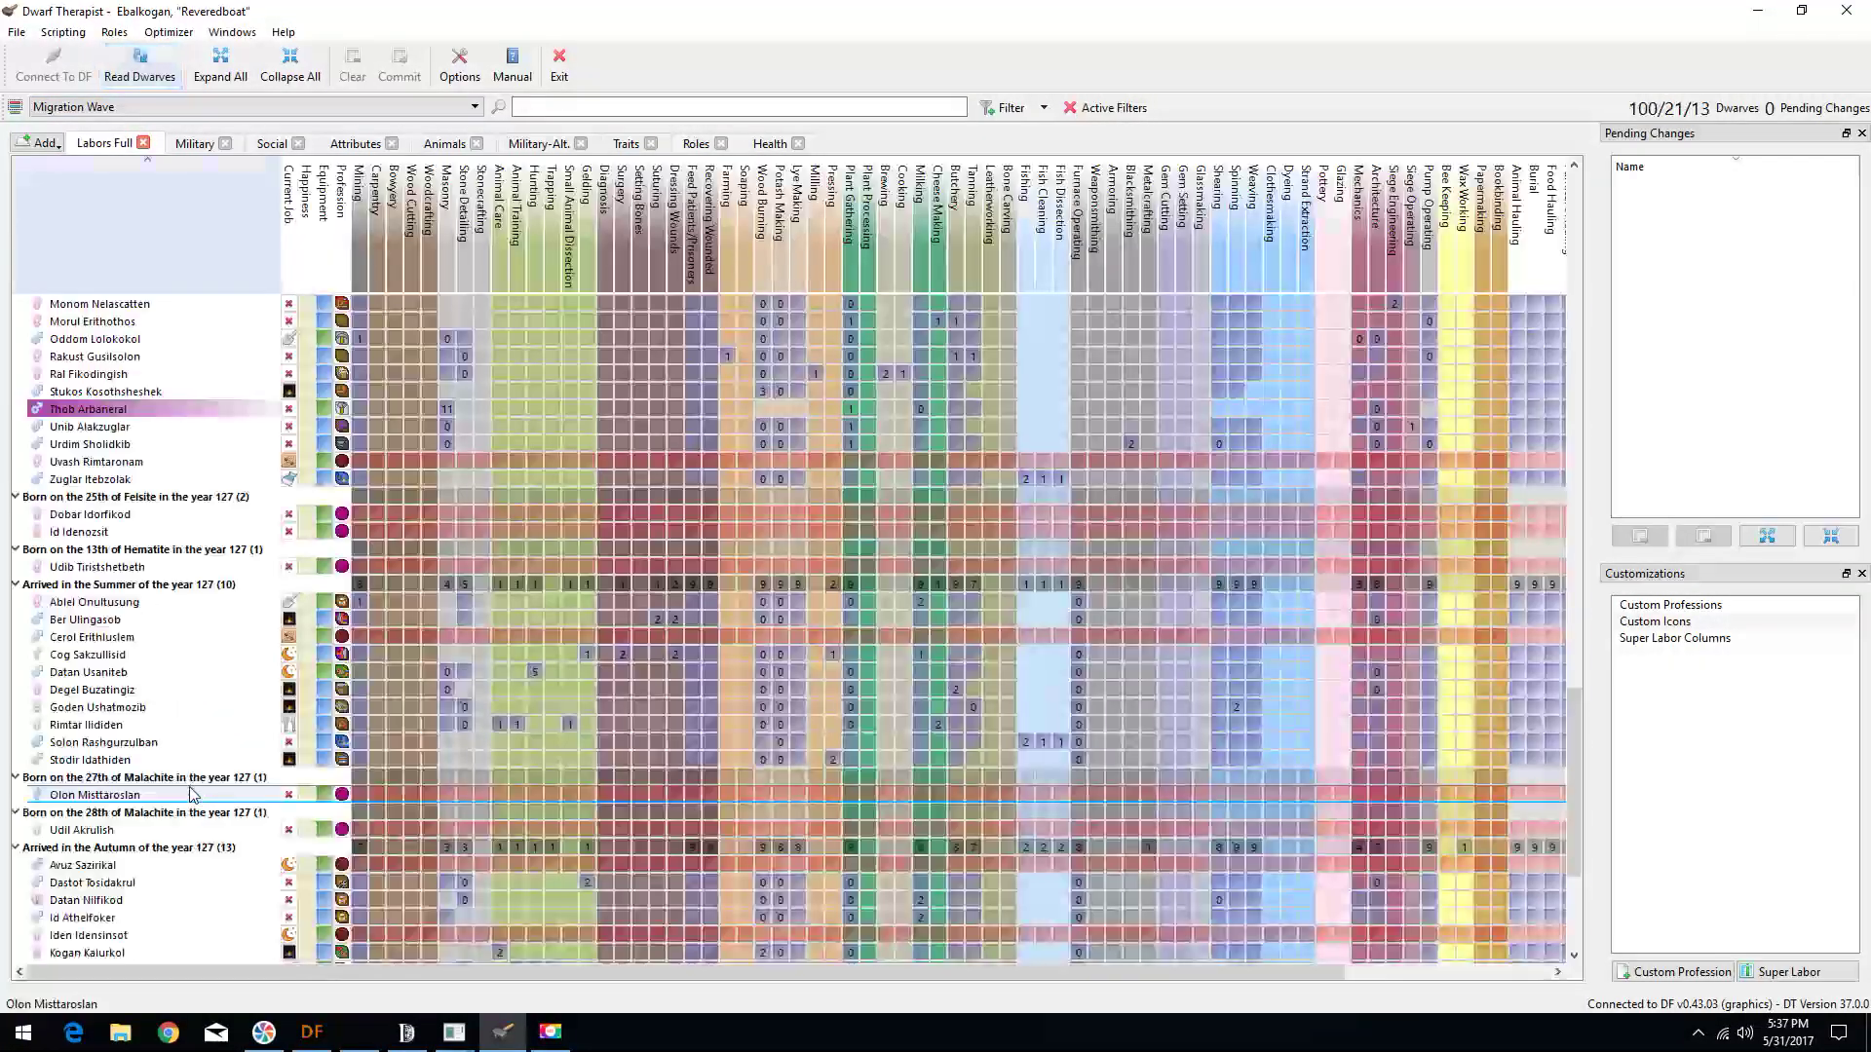
pyautogui.scroll(-3, 187, 794)
pyautogui.scroll(-2, 189, 789)
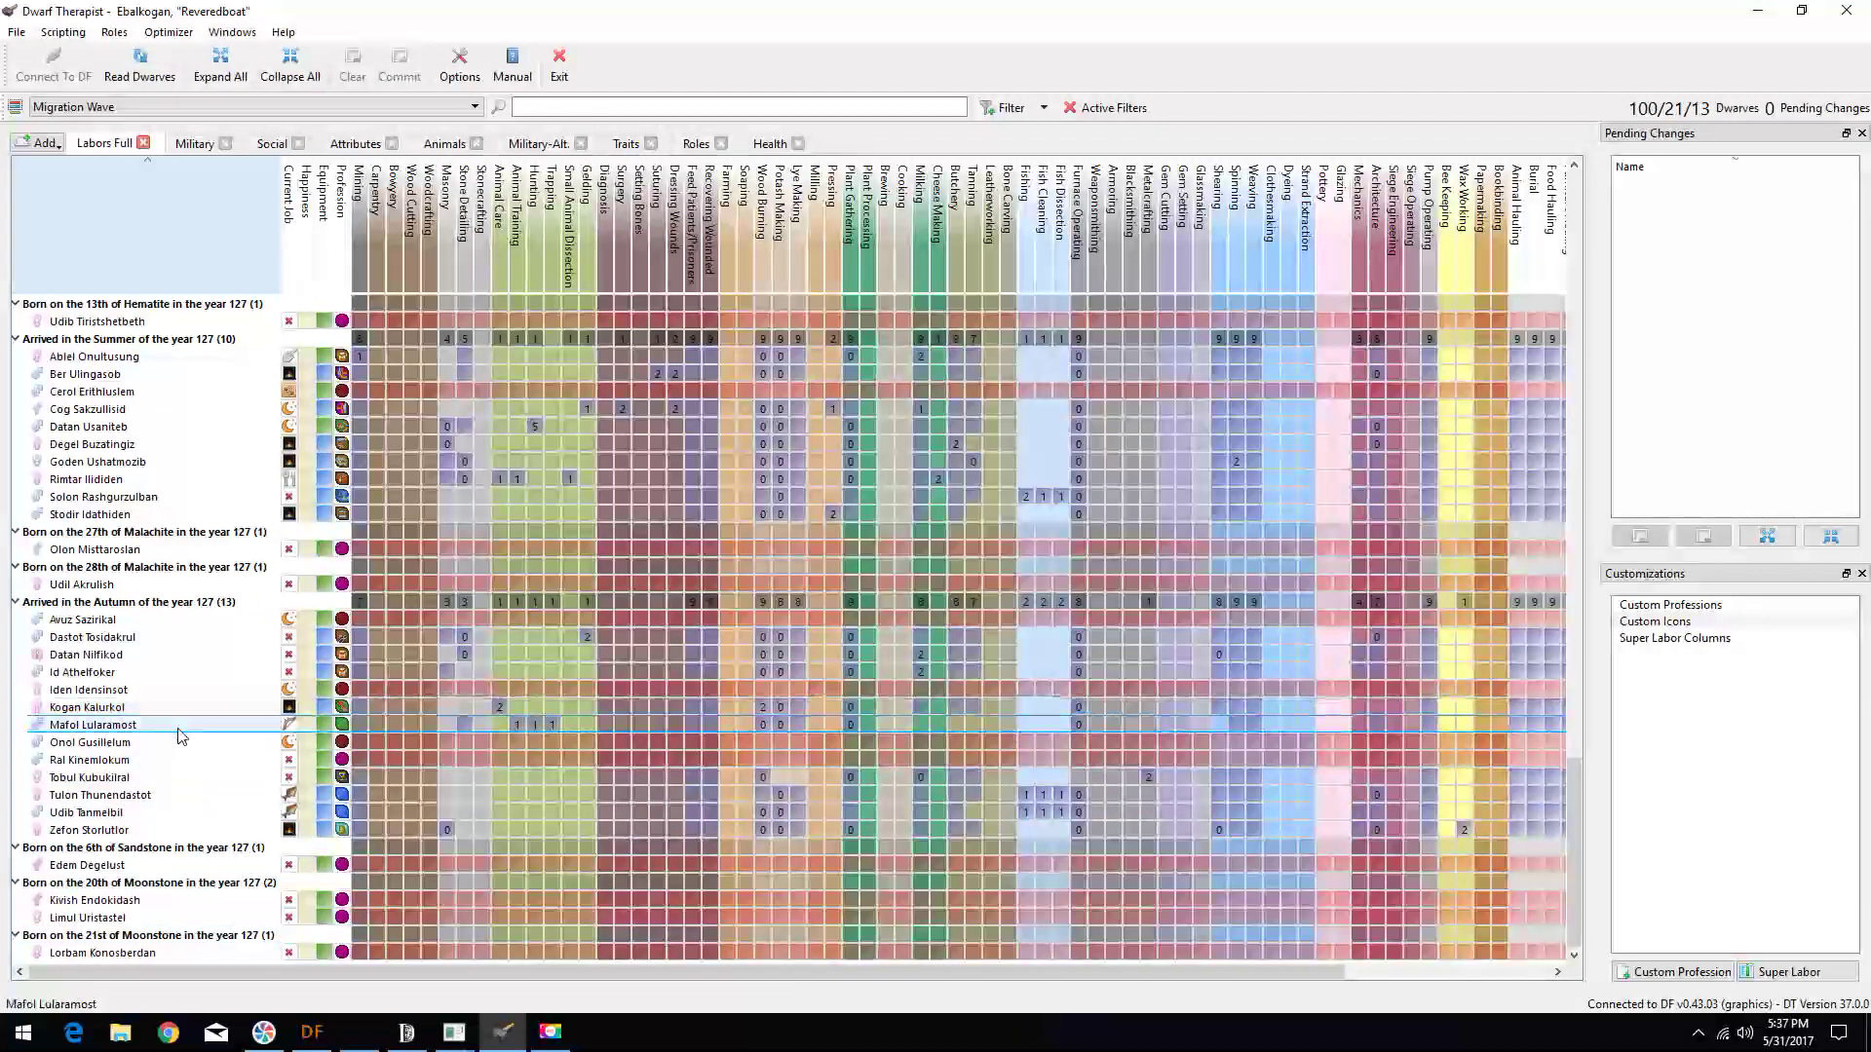
pyautogui.scroll(1, 165, 632)
pyautogui.scroll(2, 159, 621)
pyautogui.scroll(1, 159, 620)
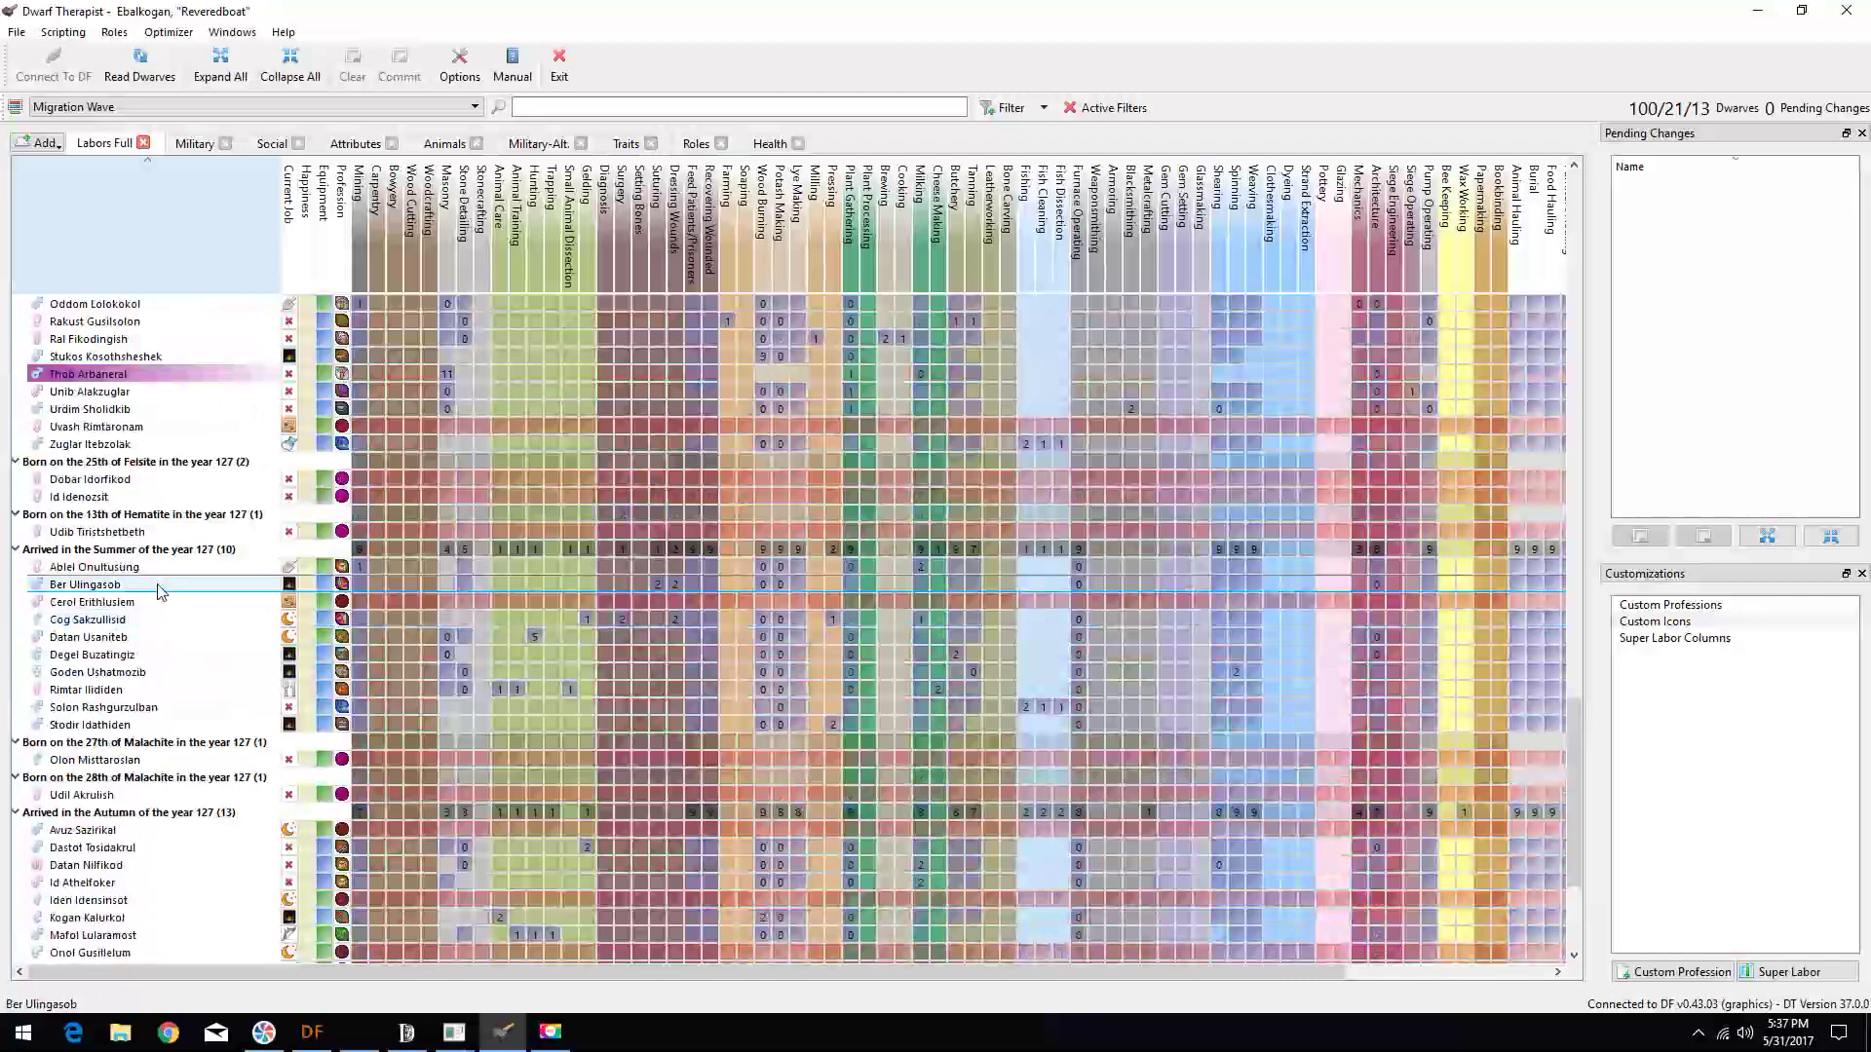
pyautogui.scroll(1, 158, 607)
pyautogui.scroll(2, 156, 592)
pyautogui.scroll(5, 157, 570)
pyautogui.scroll(2, 156, 563)
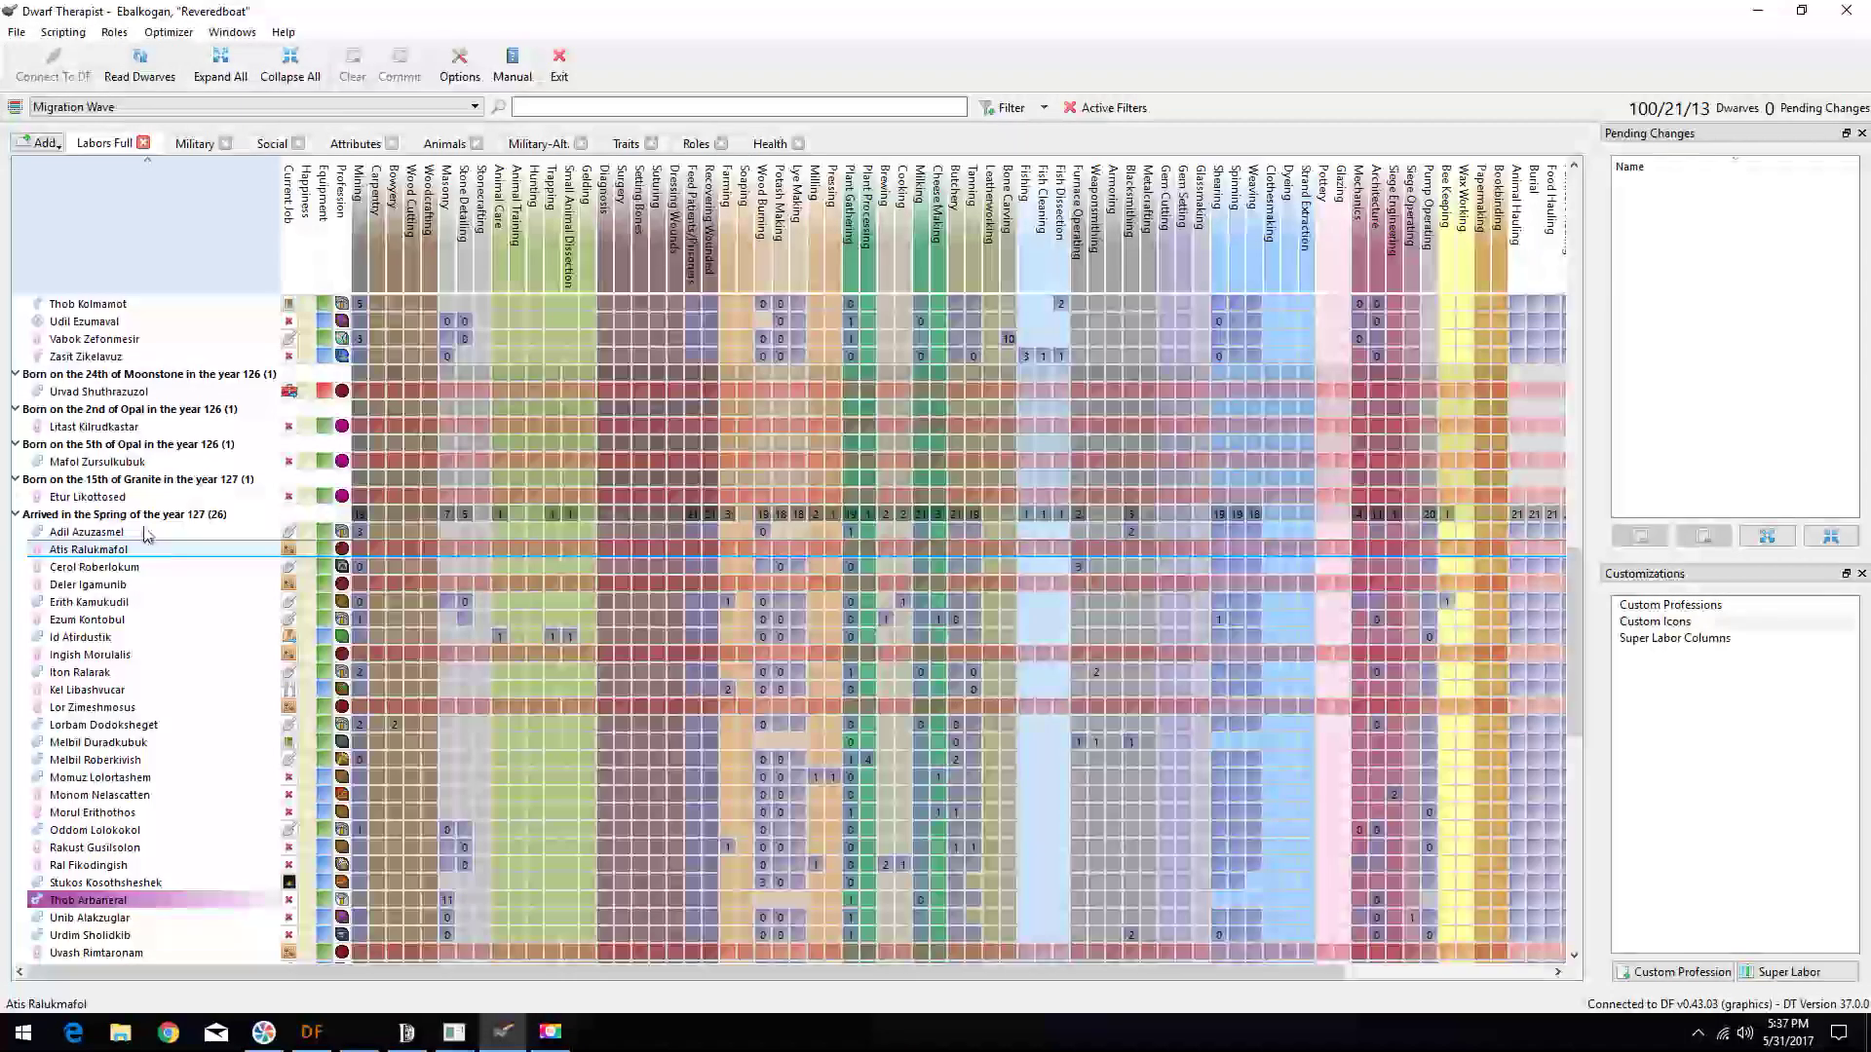
pyautogui.scroll(1, 154, 555)
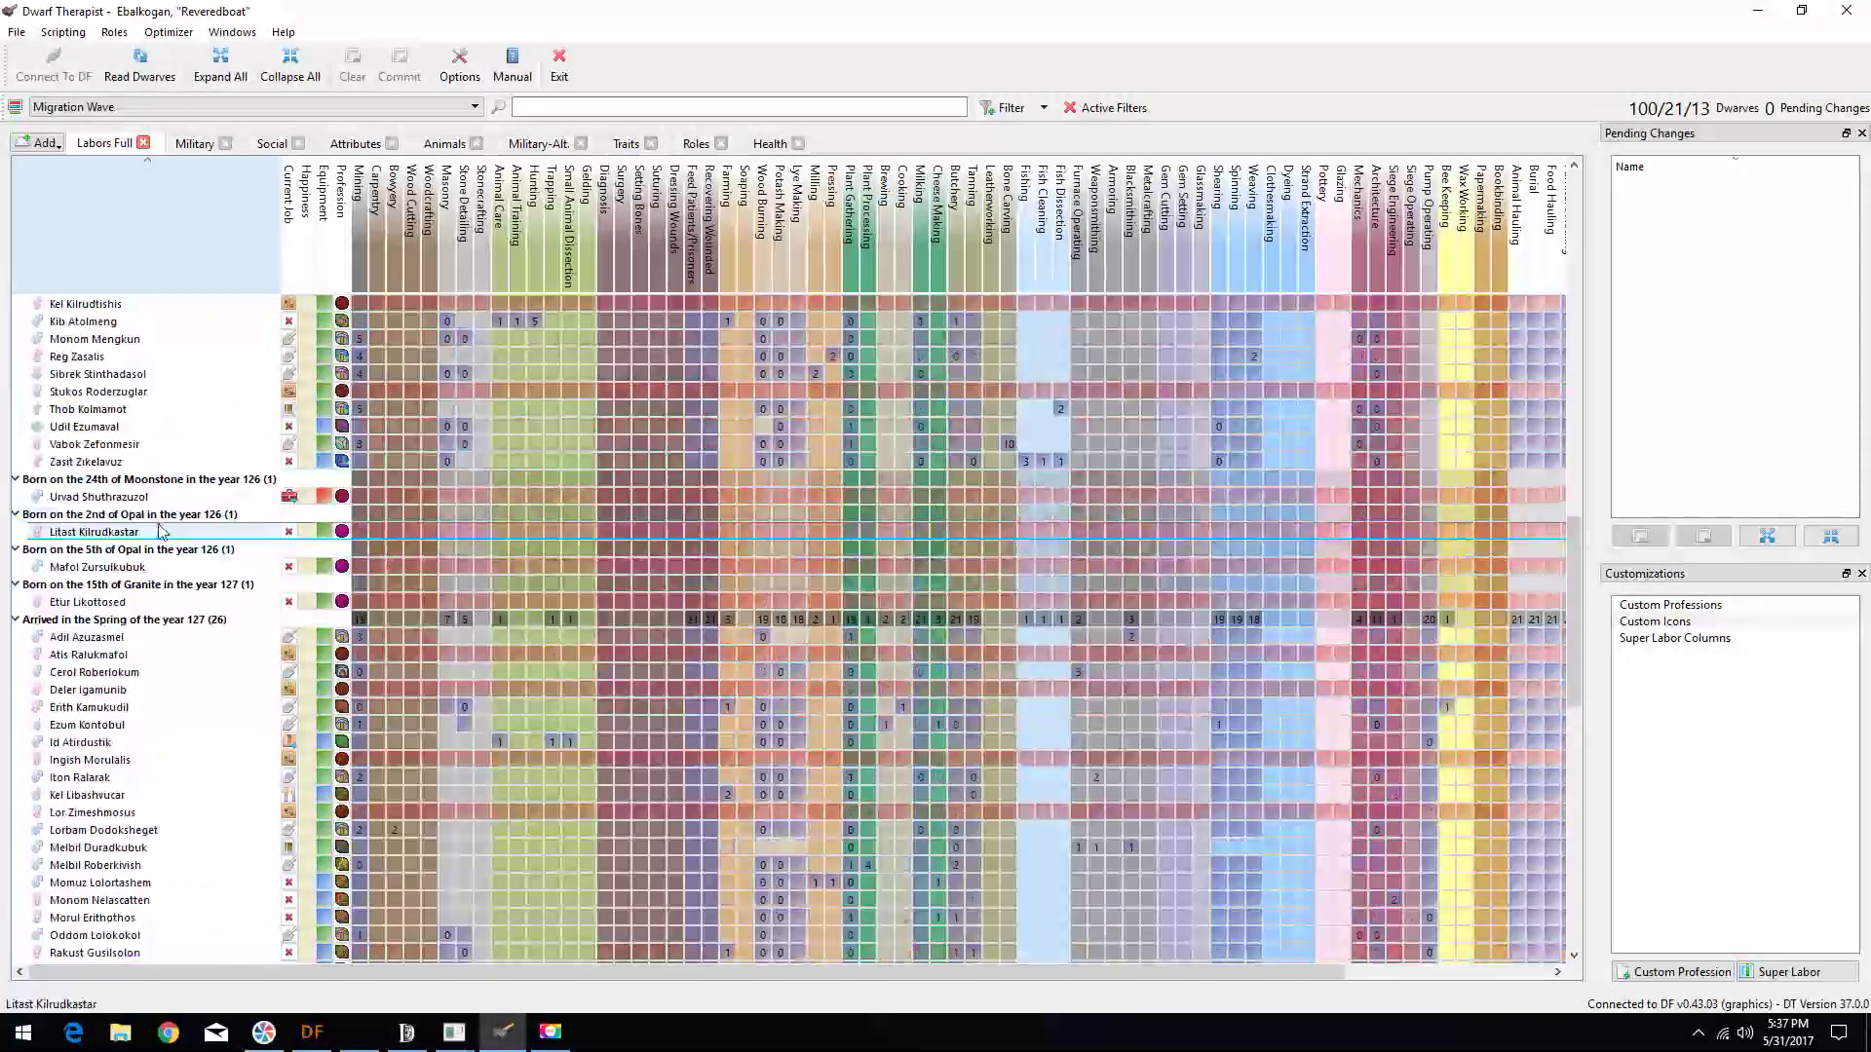
pyautogui.scroll(4, 161, 552)
pyautogui.scroll(3, 183, 548)
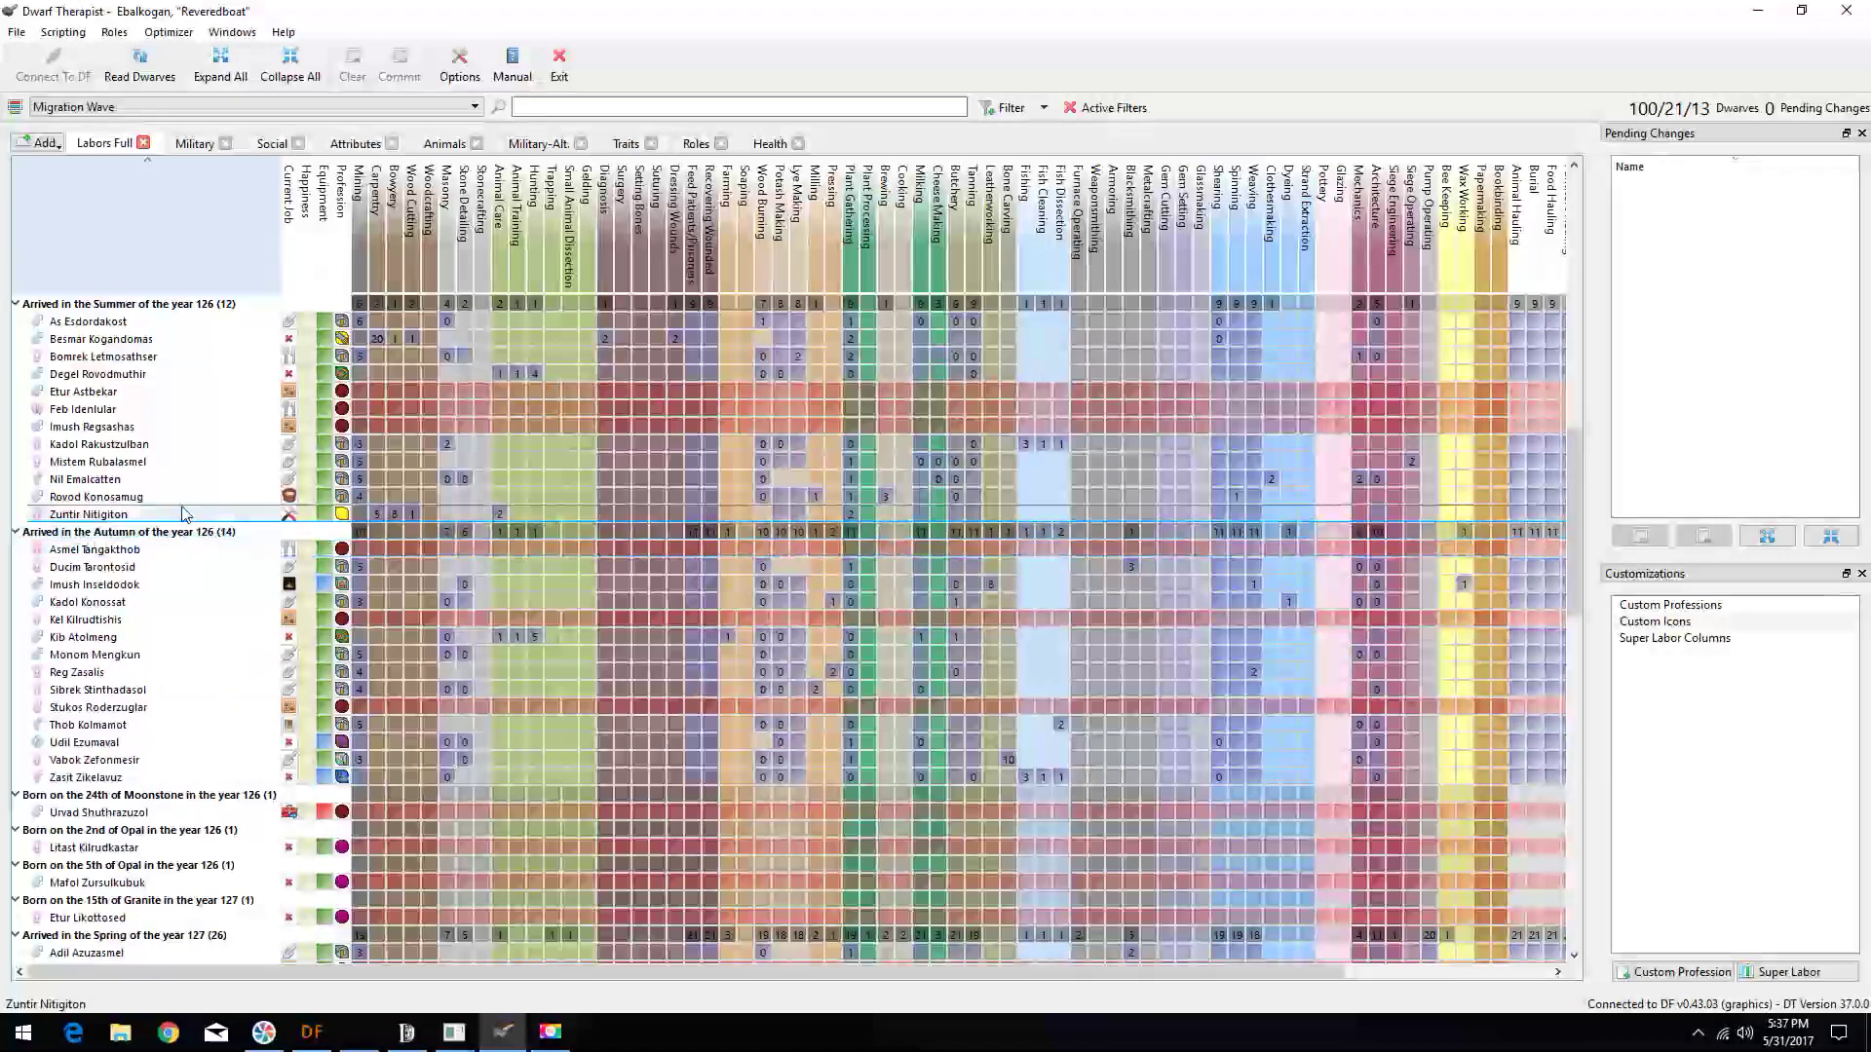
pyautogui.scroll(3, 191, 541)
pyautogui.scroll(3, 189, 530)
pyautogui.scroll(3, 187, 514)
pyautogui.scroll(3, 186, 511)
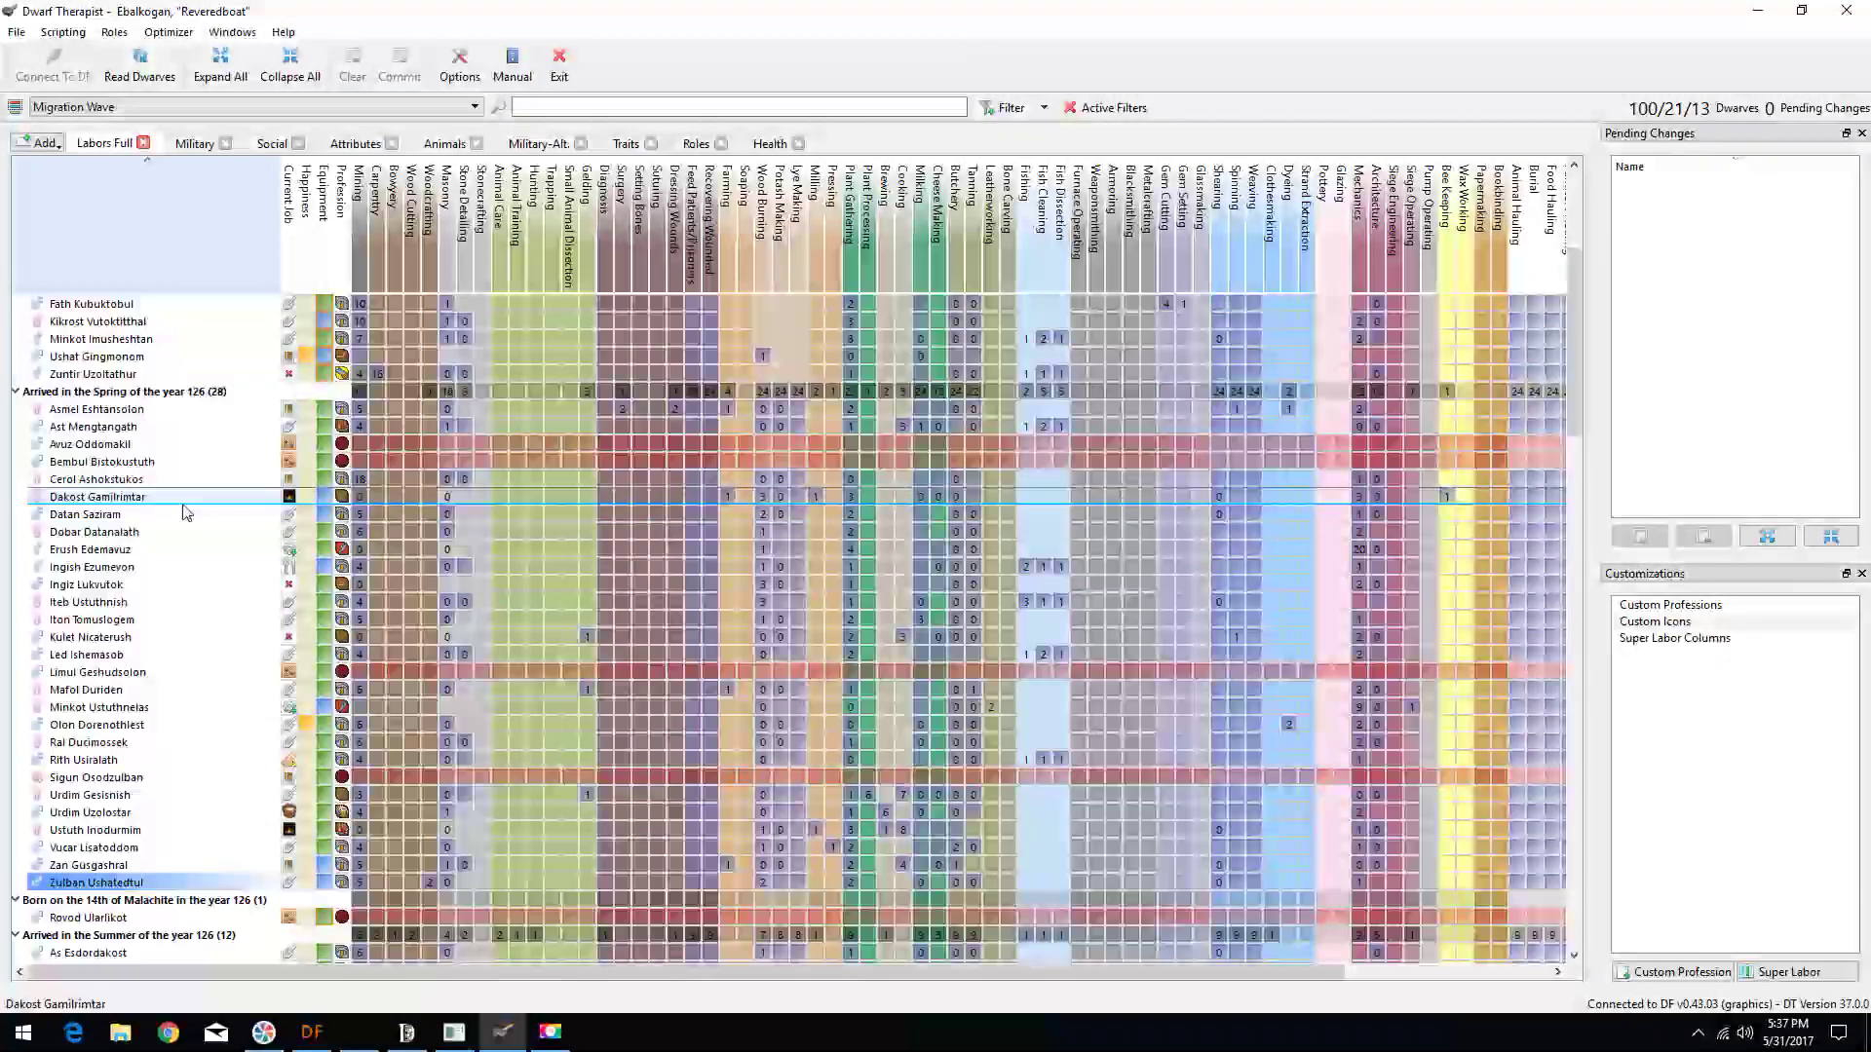
pyautogui.scroll(3, 167, 454)
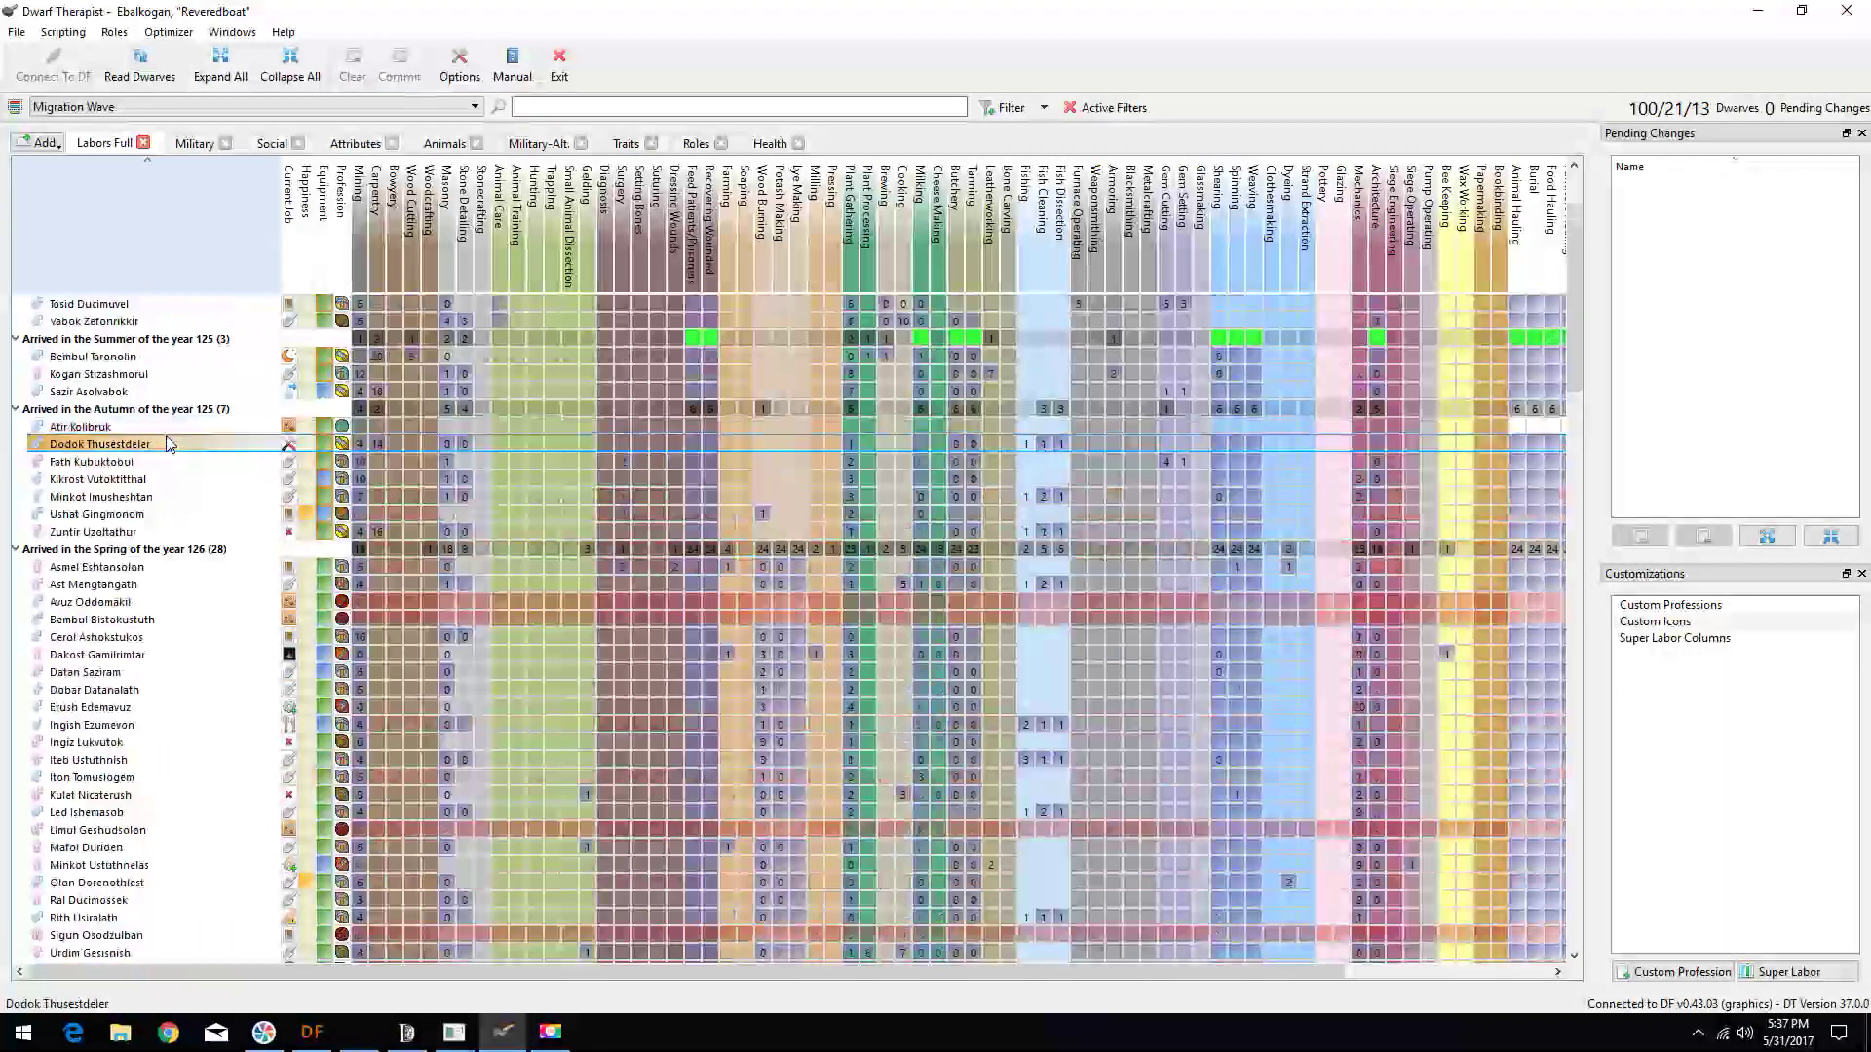
pyautogui.scroll(2, 176, 475)
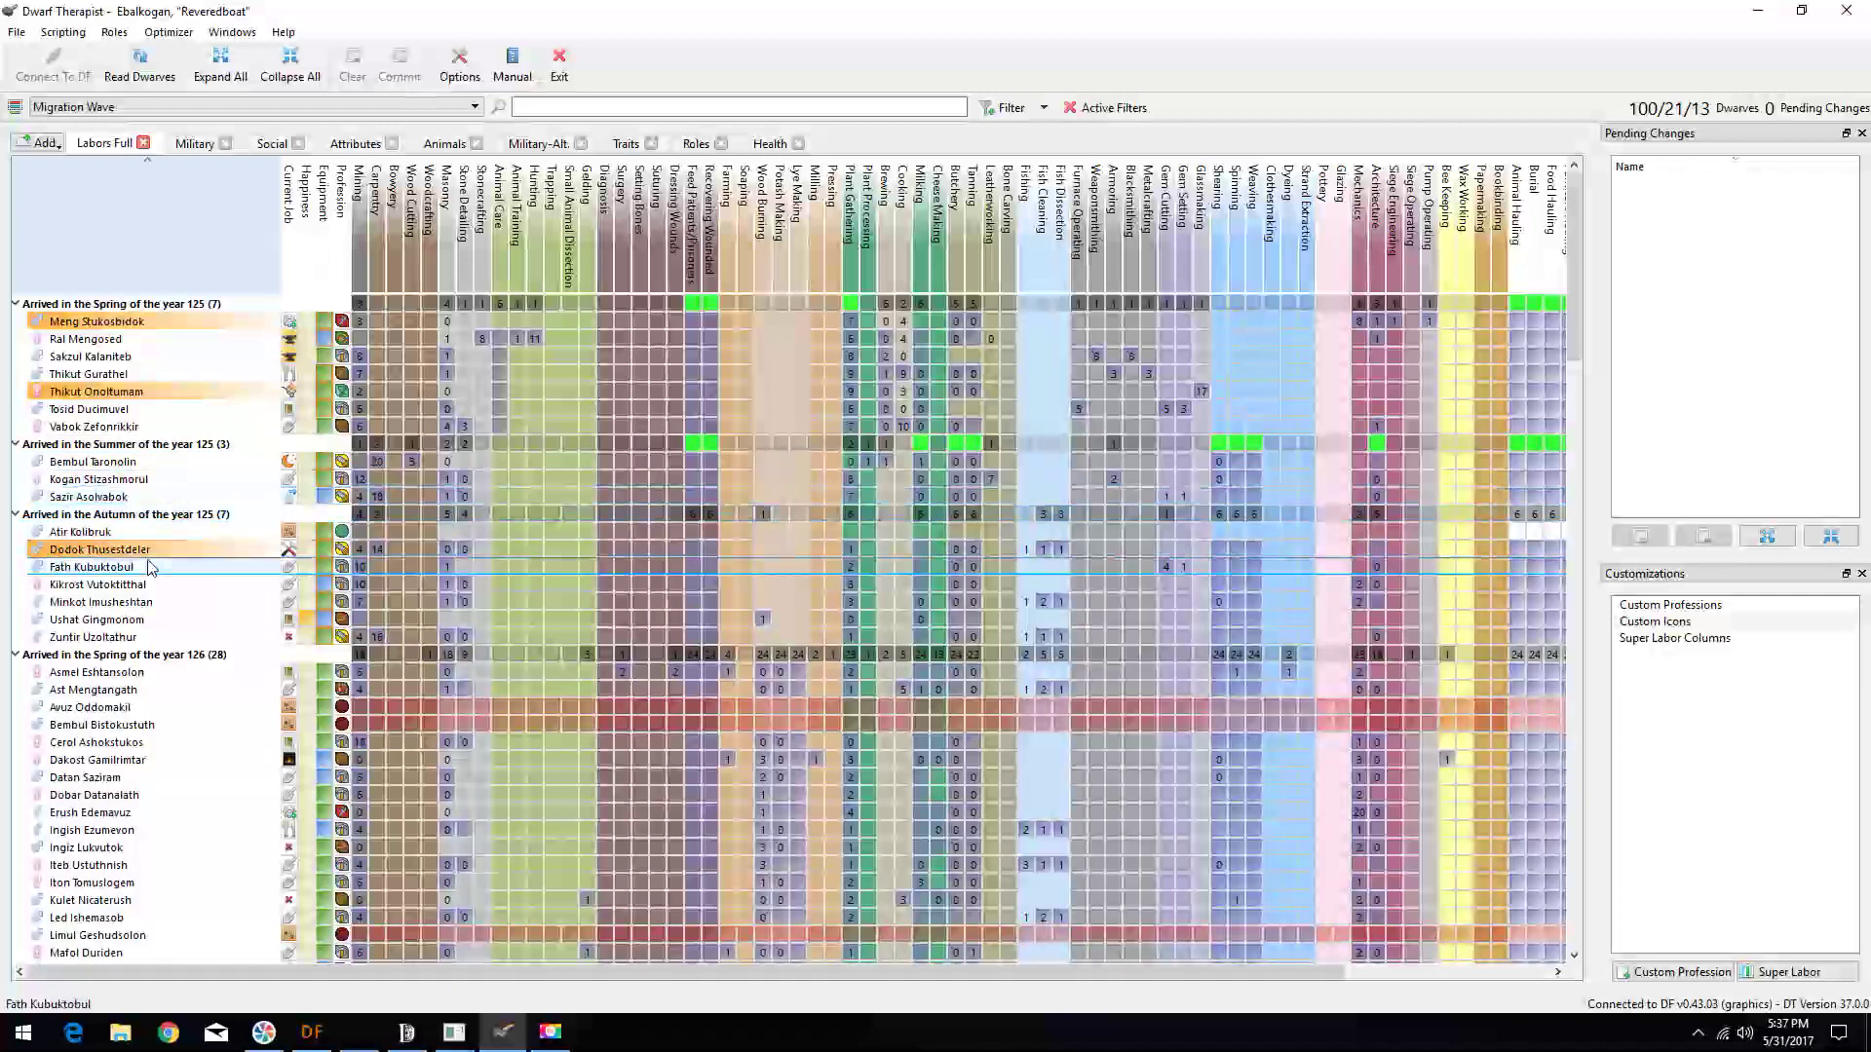
pyautogui.click(234, 533)
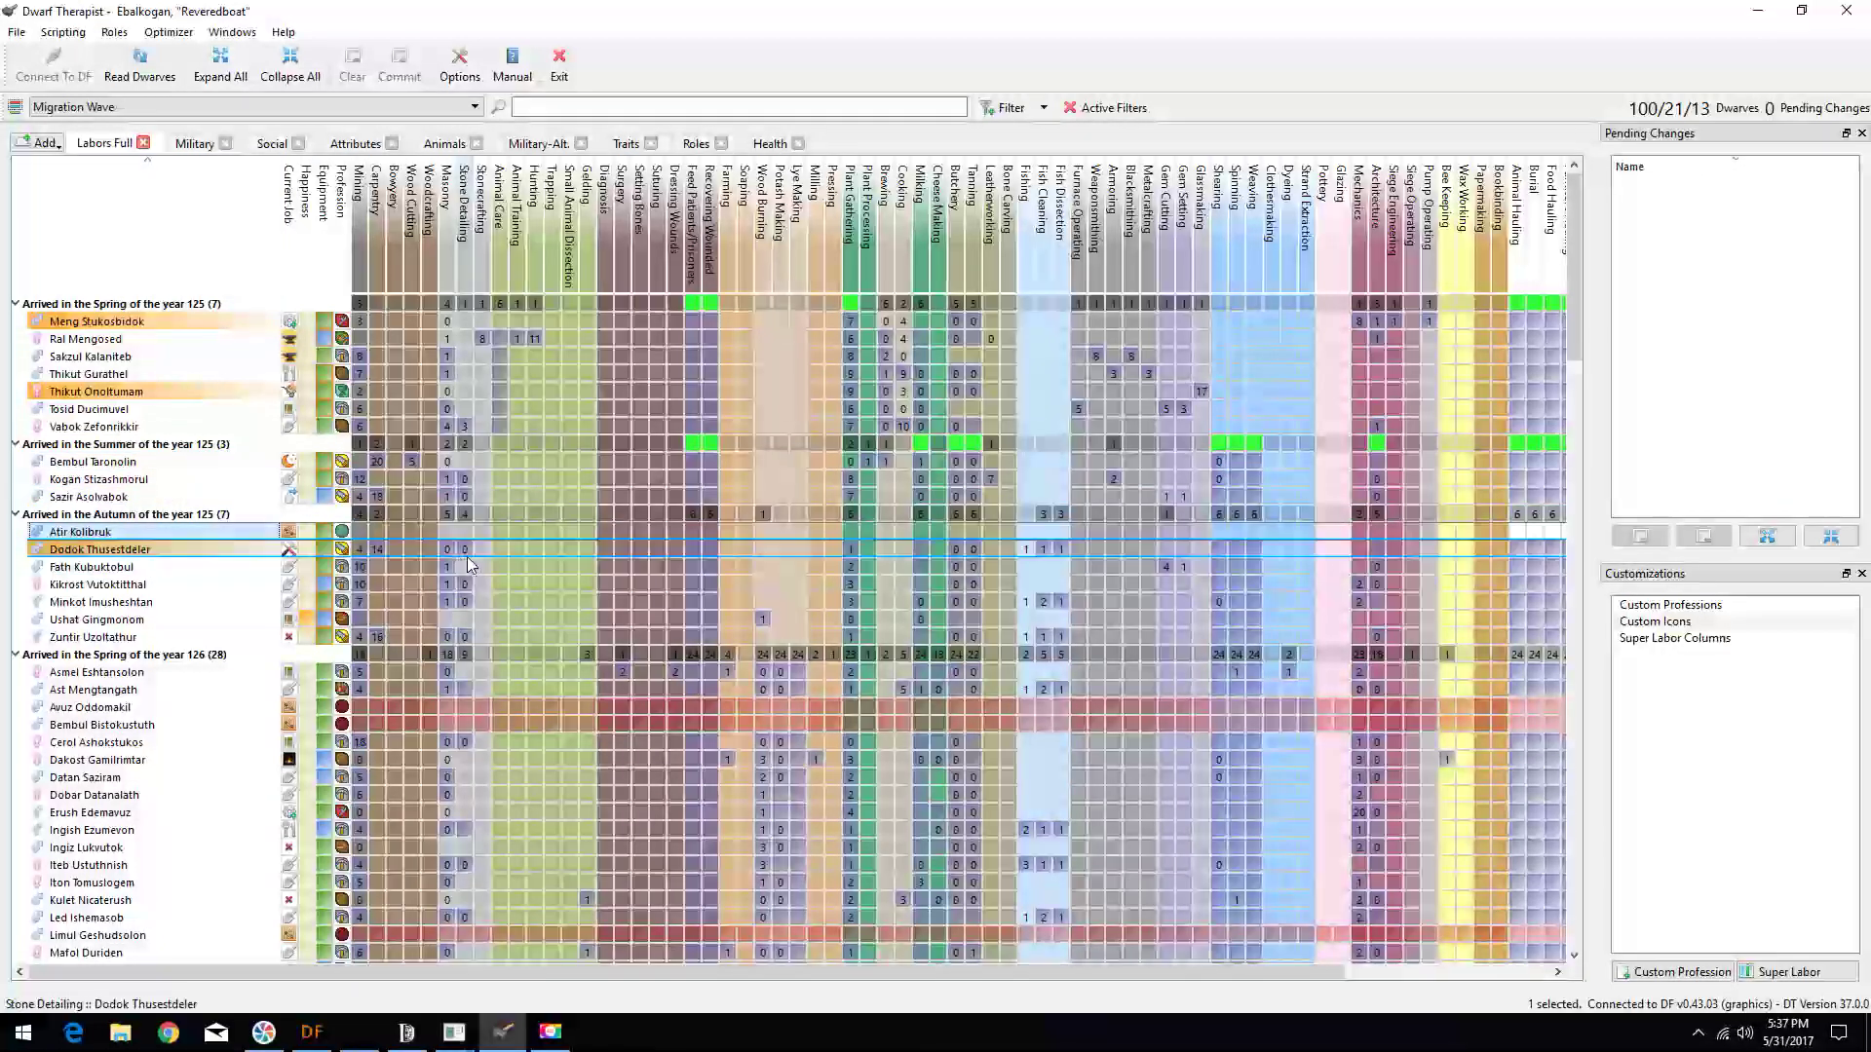
# - Give Atir Recovering Wounded, Feed Patients, Levers, Road Building and all hauling labors
pyautogui.moveTo(697, 534); pyautogui.dragTo(711, 532)
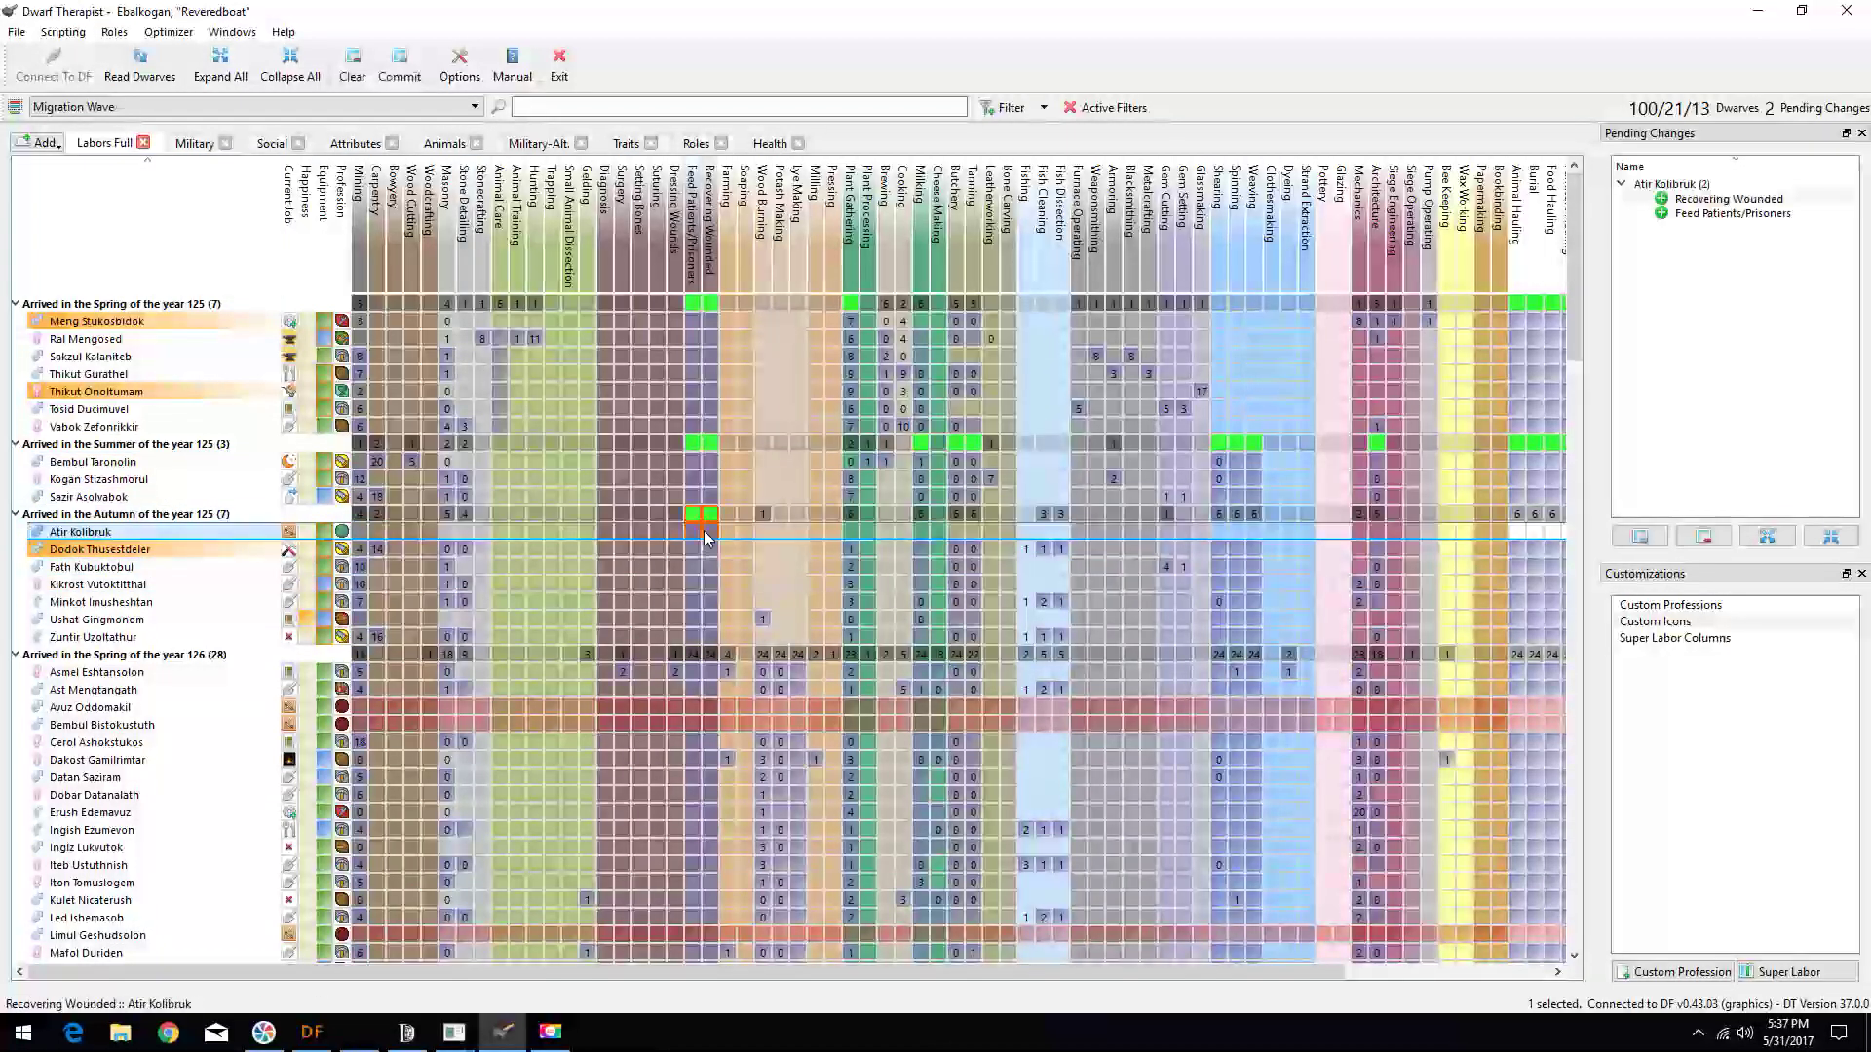
pyautogui.moveTo(1003, 974); pyautogui.dragTo(1361, 976)
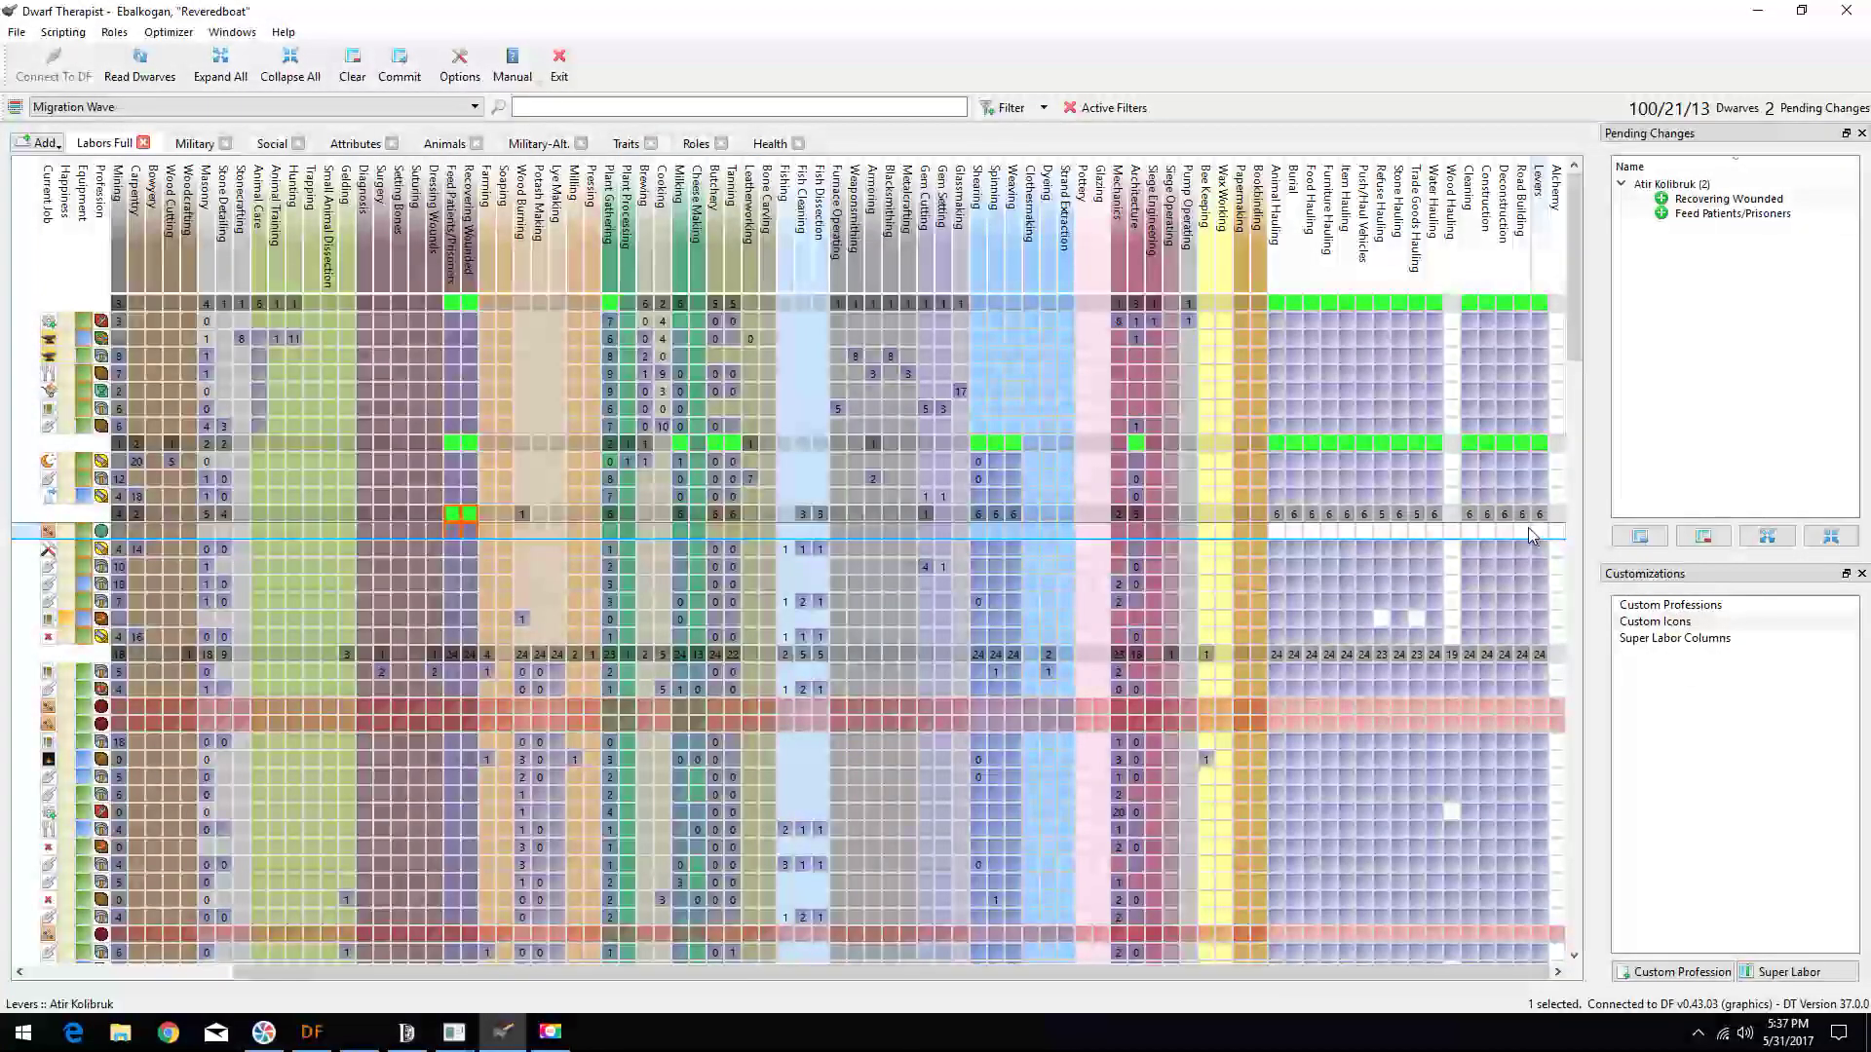
pyautogui.moveTo(1539, 521); pyautogui.dragTo(1274, 531)
pyautogui.click(1274, 531)
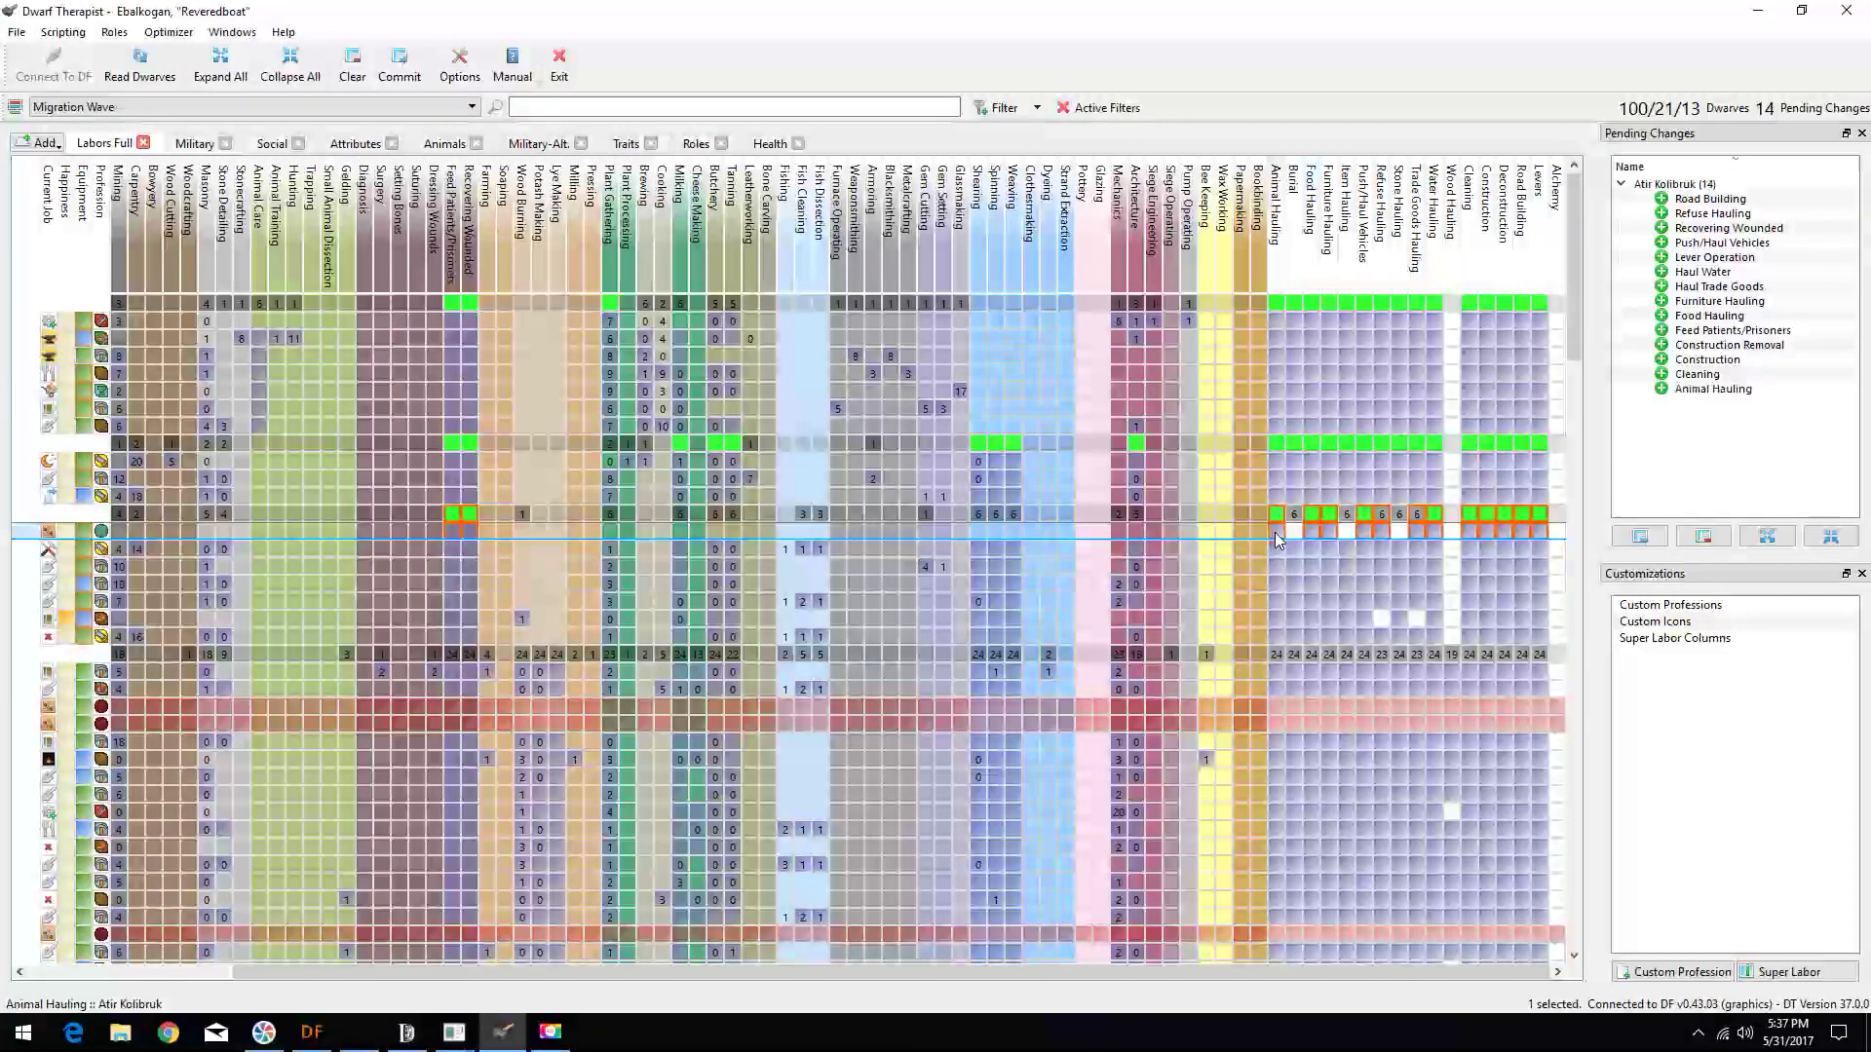
pyautogui.click(1294, 530)
pyautogui.click(1398, 529)
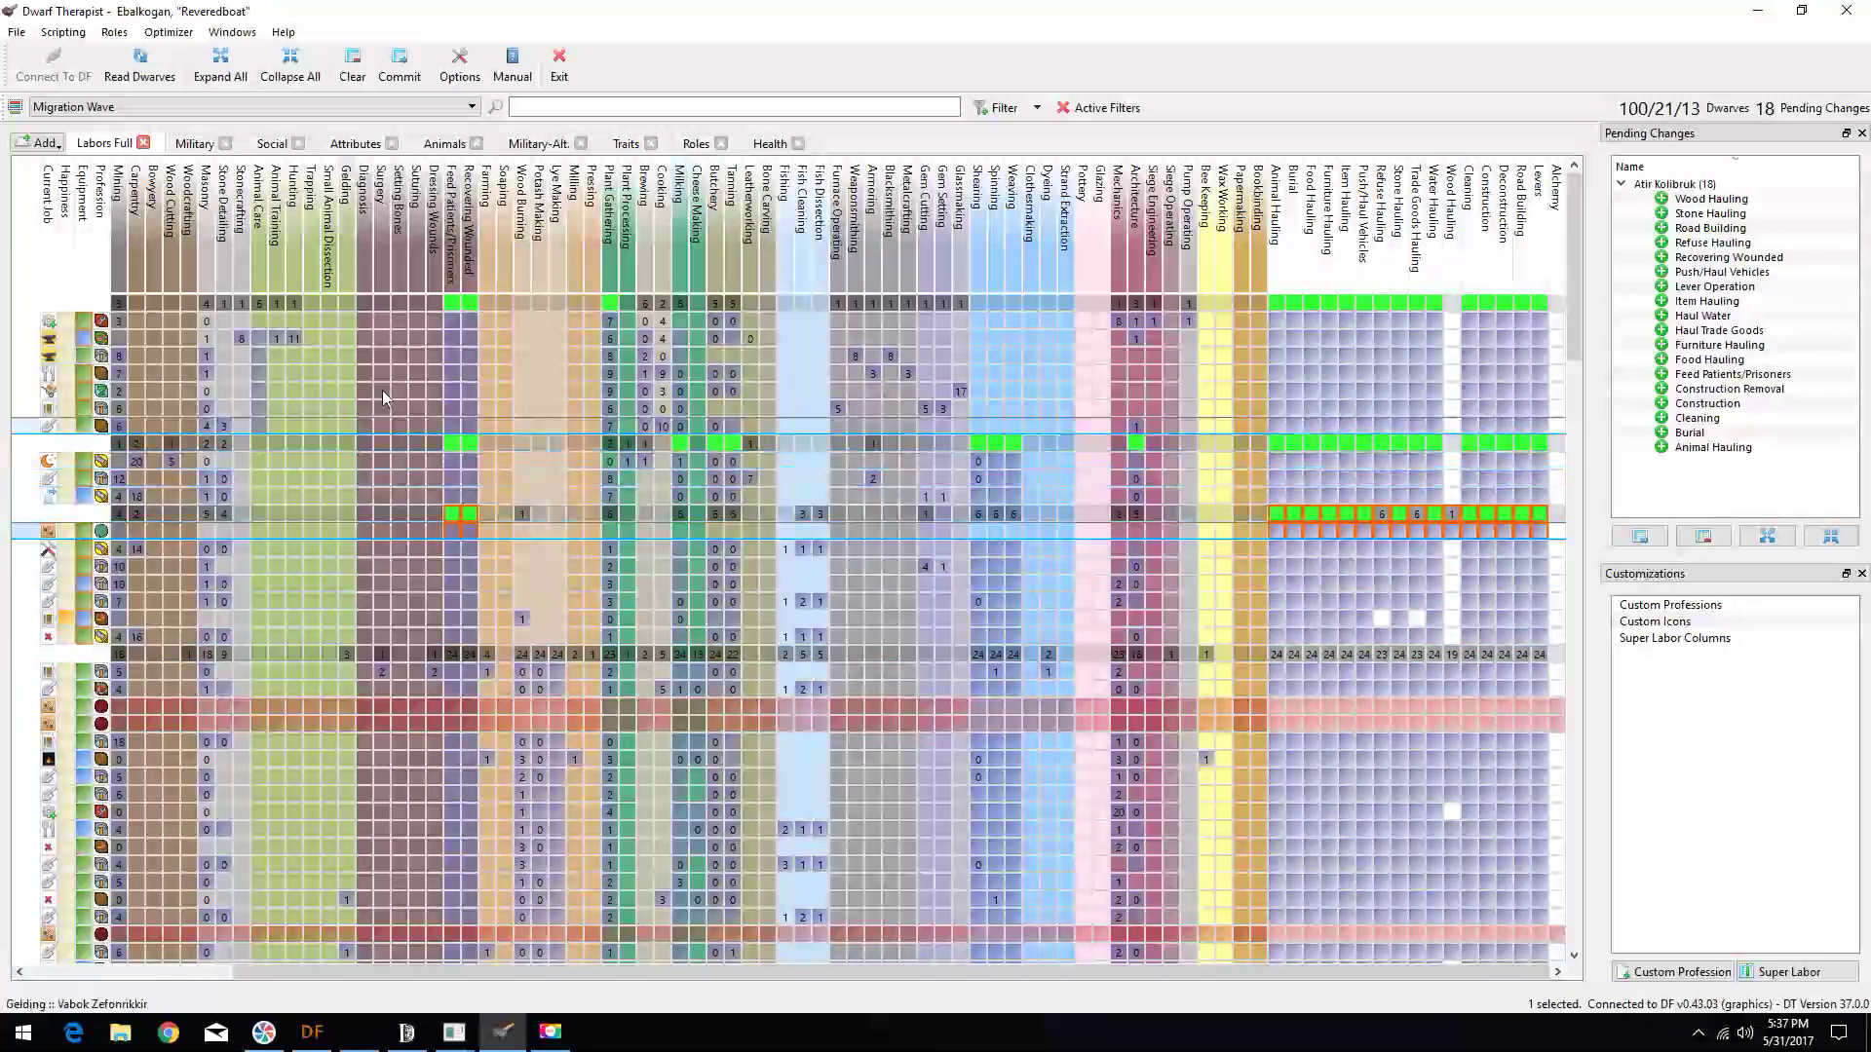
pyautogui.click(695, 143)
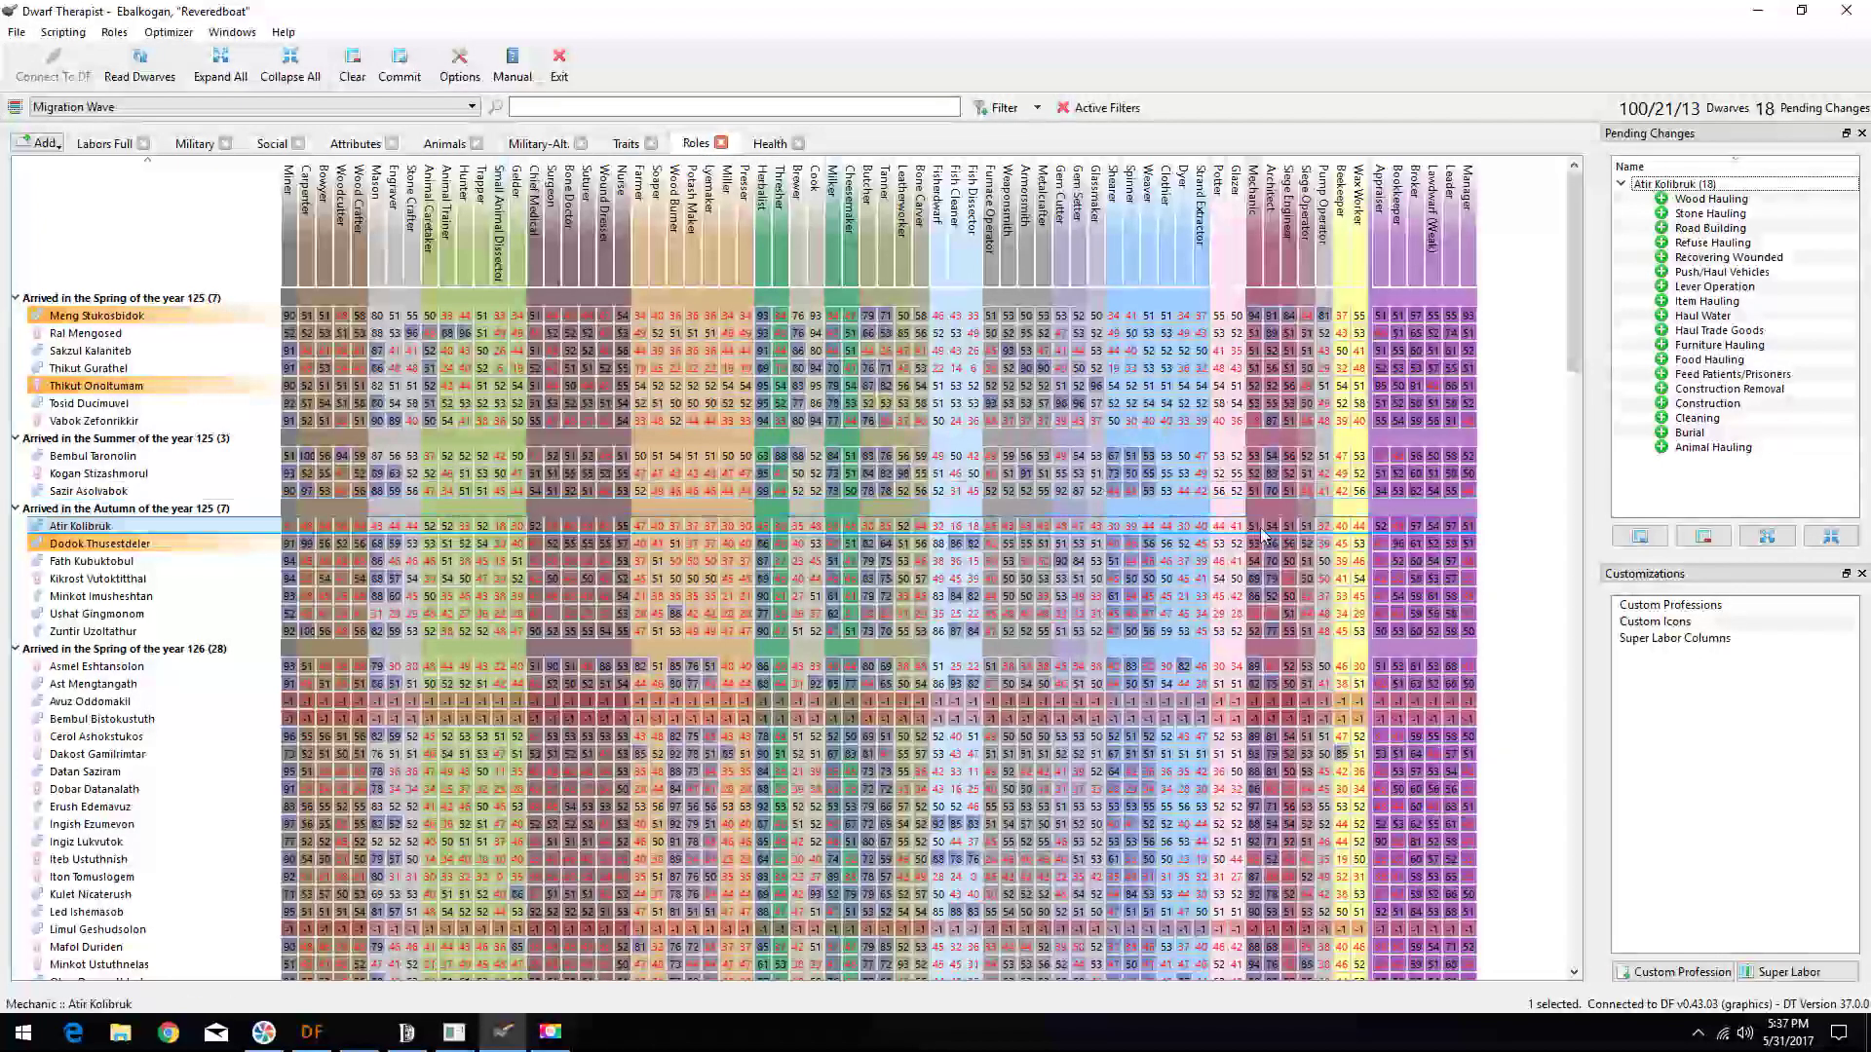
# - Give Atir architecture, mechanics, furnace operating, tanning, milking, plant gathering and lye-making roles
pyautogui.moveTo(1268, 527); pyautogui.dragTo(1113, 526)
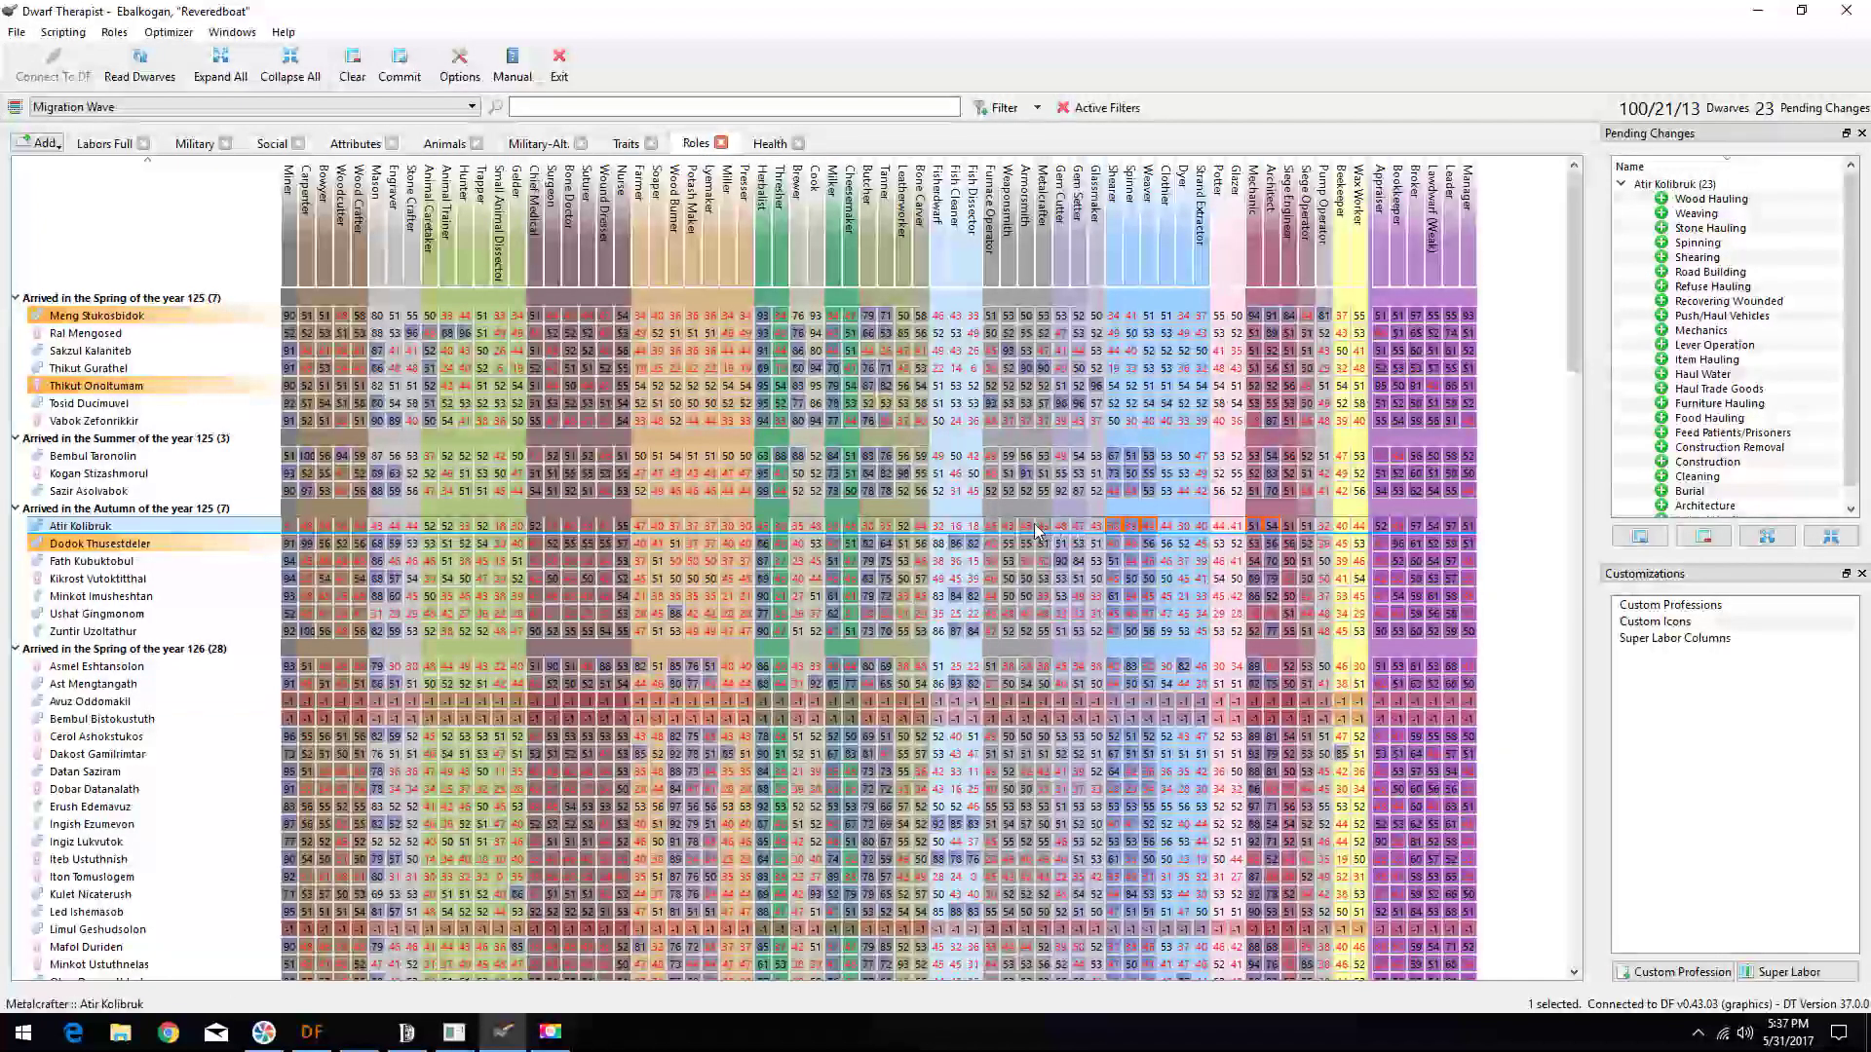
pyautogui.click(1001, 528)
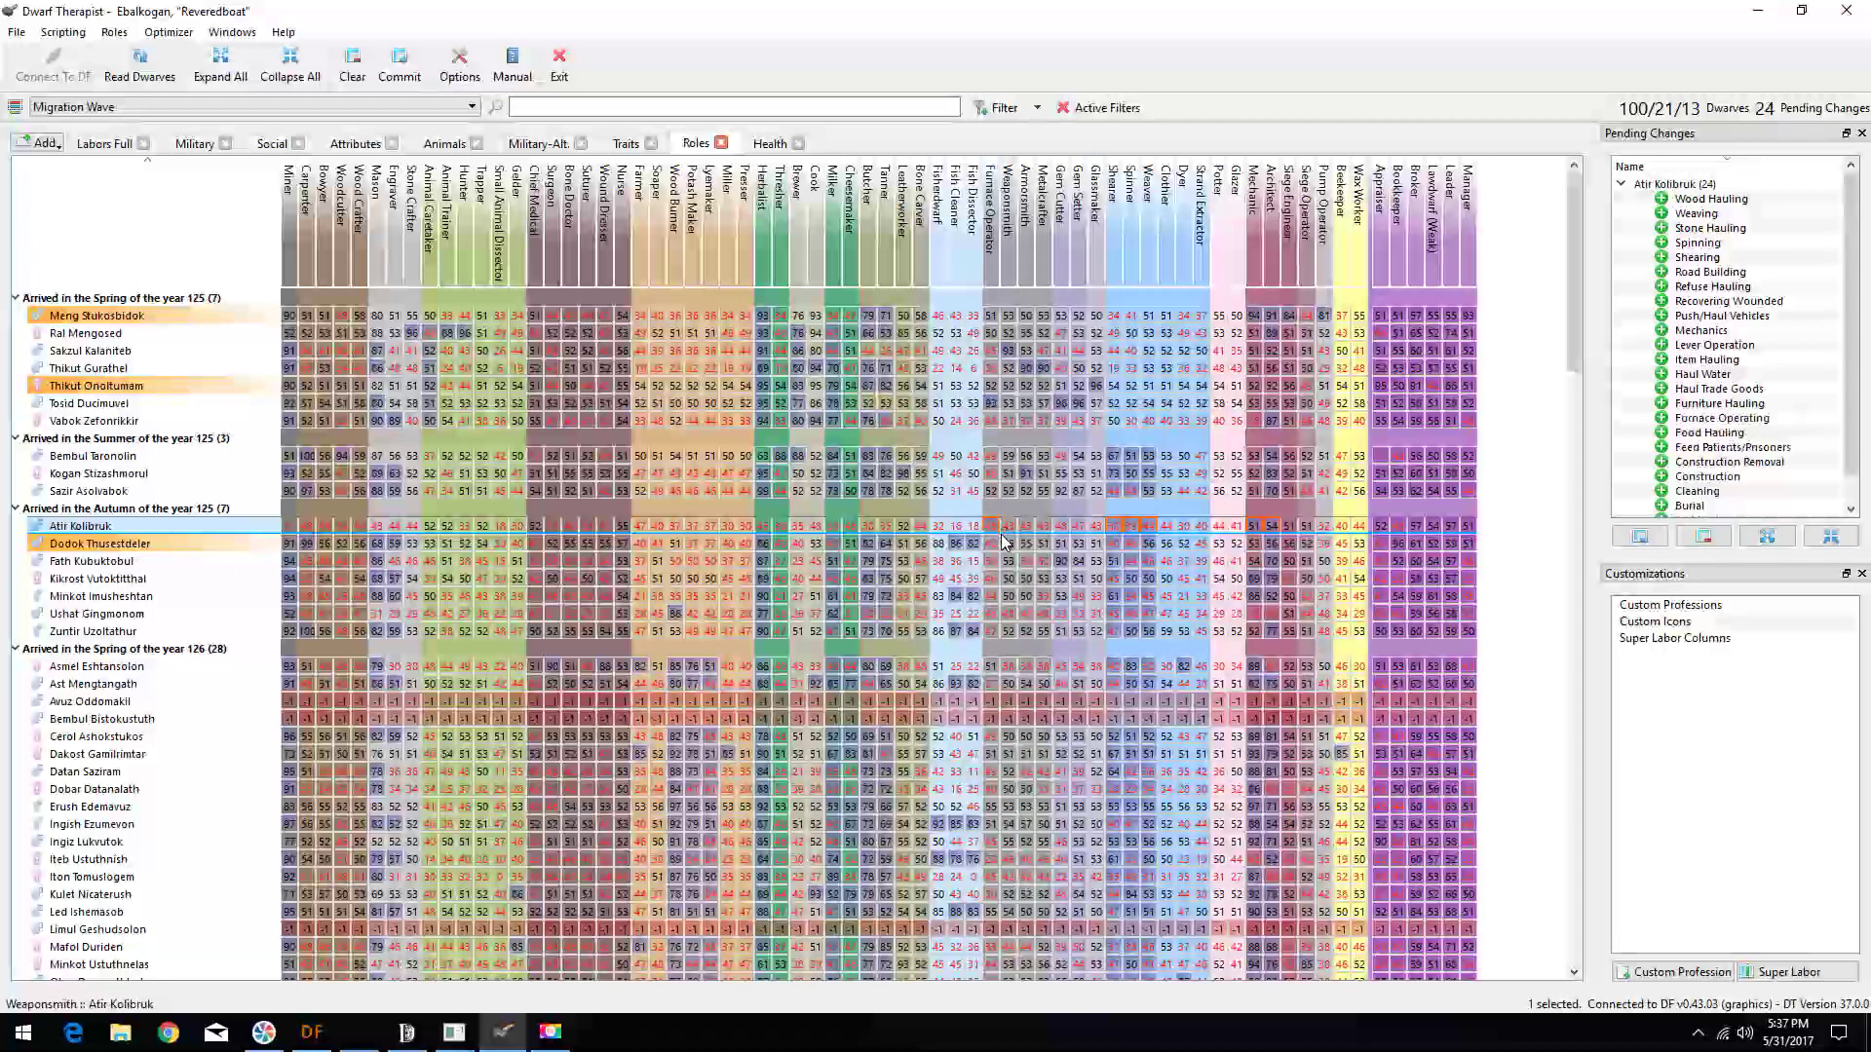
pyautogui.click(876, 529)
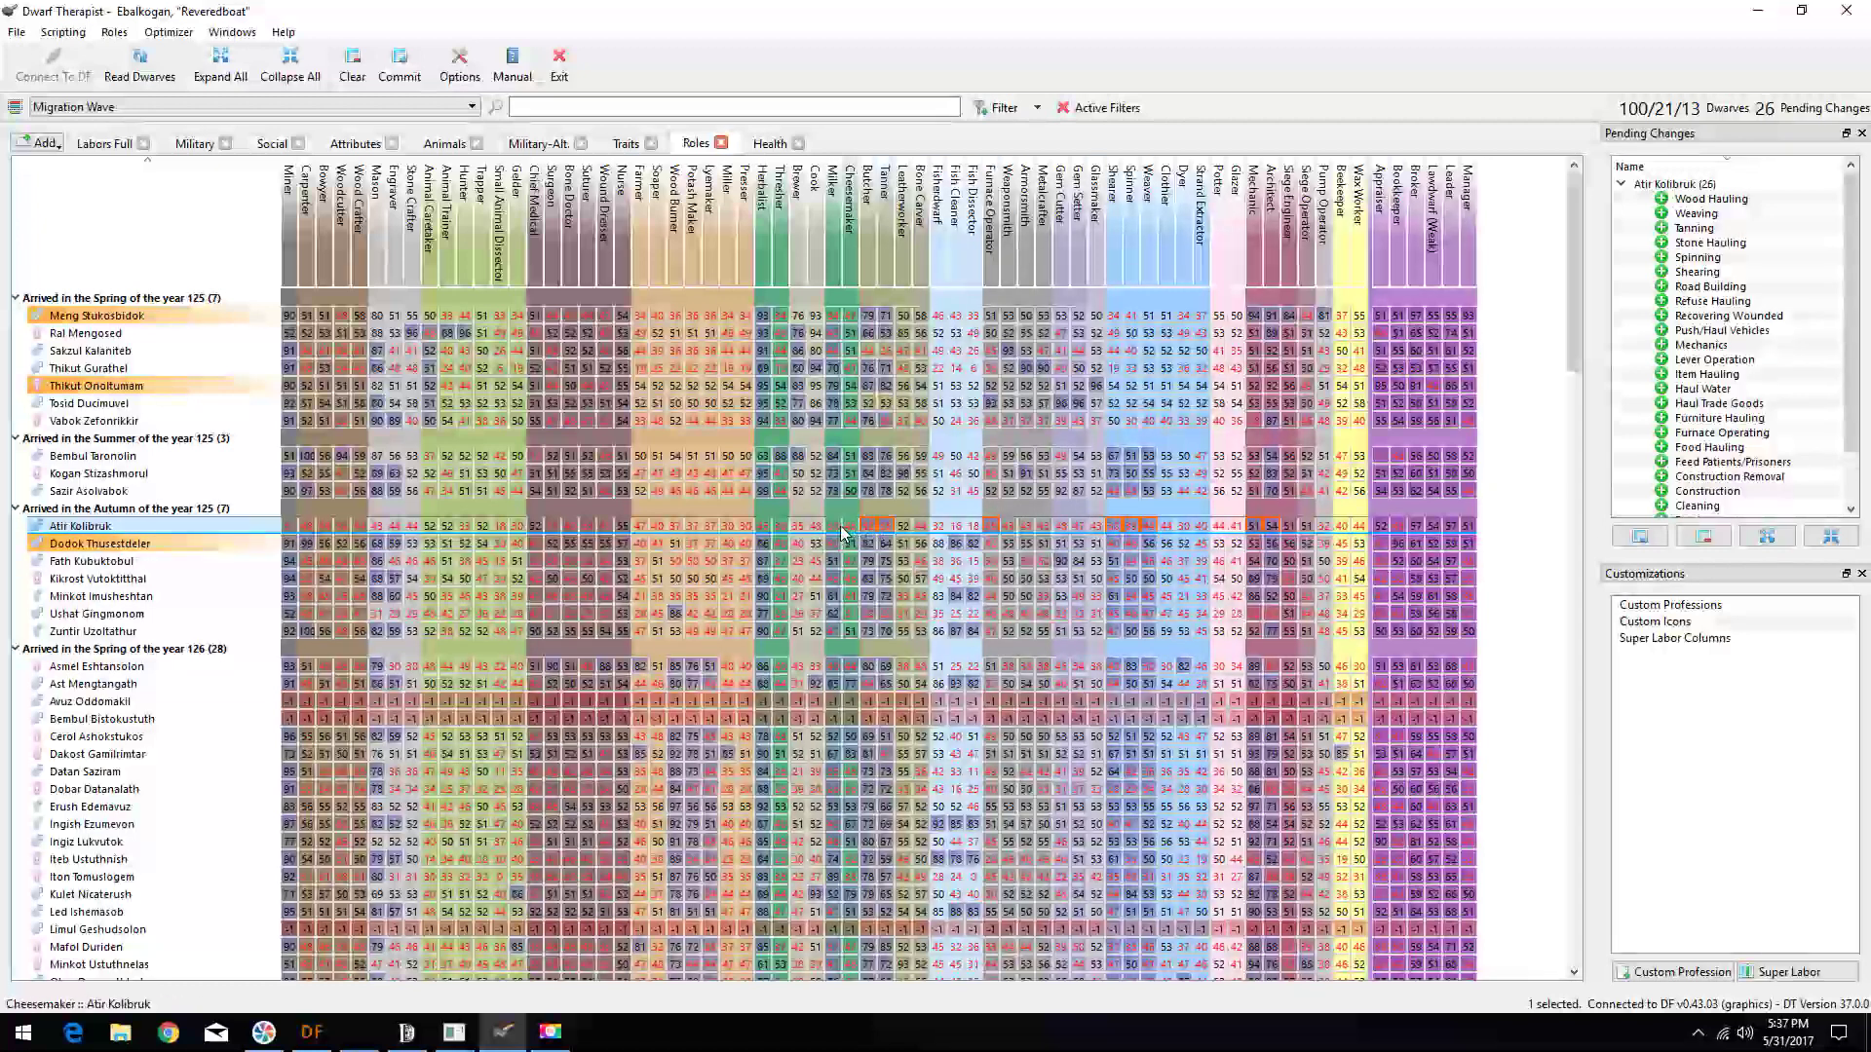
pyautogui.click(831, 528)
pyautogui.click(762, 528)
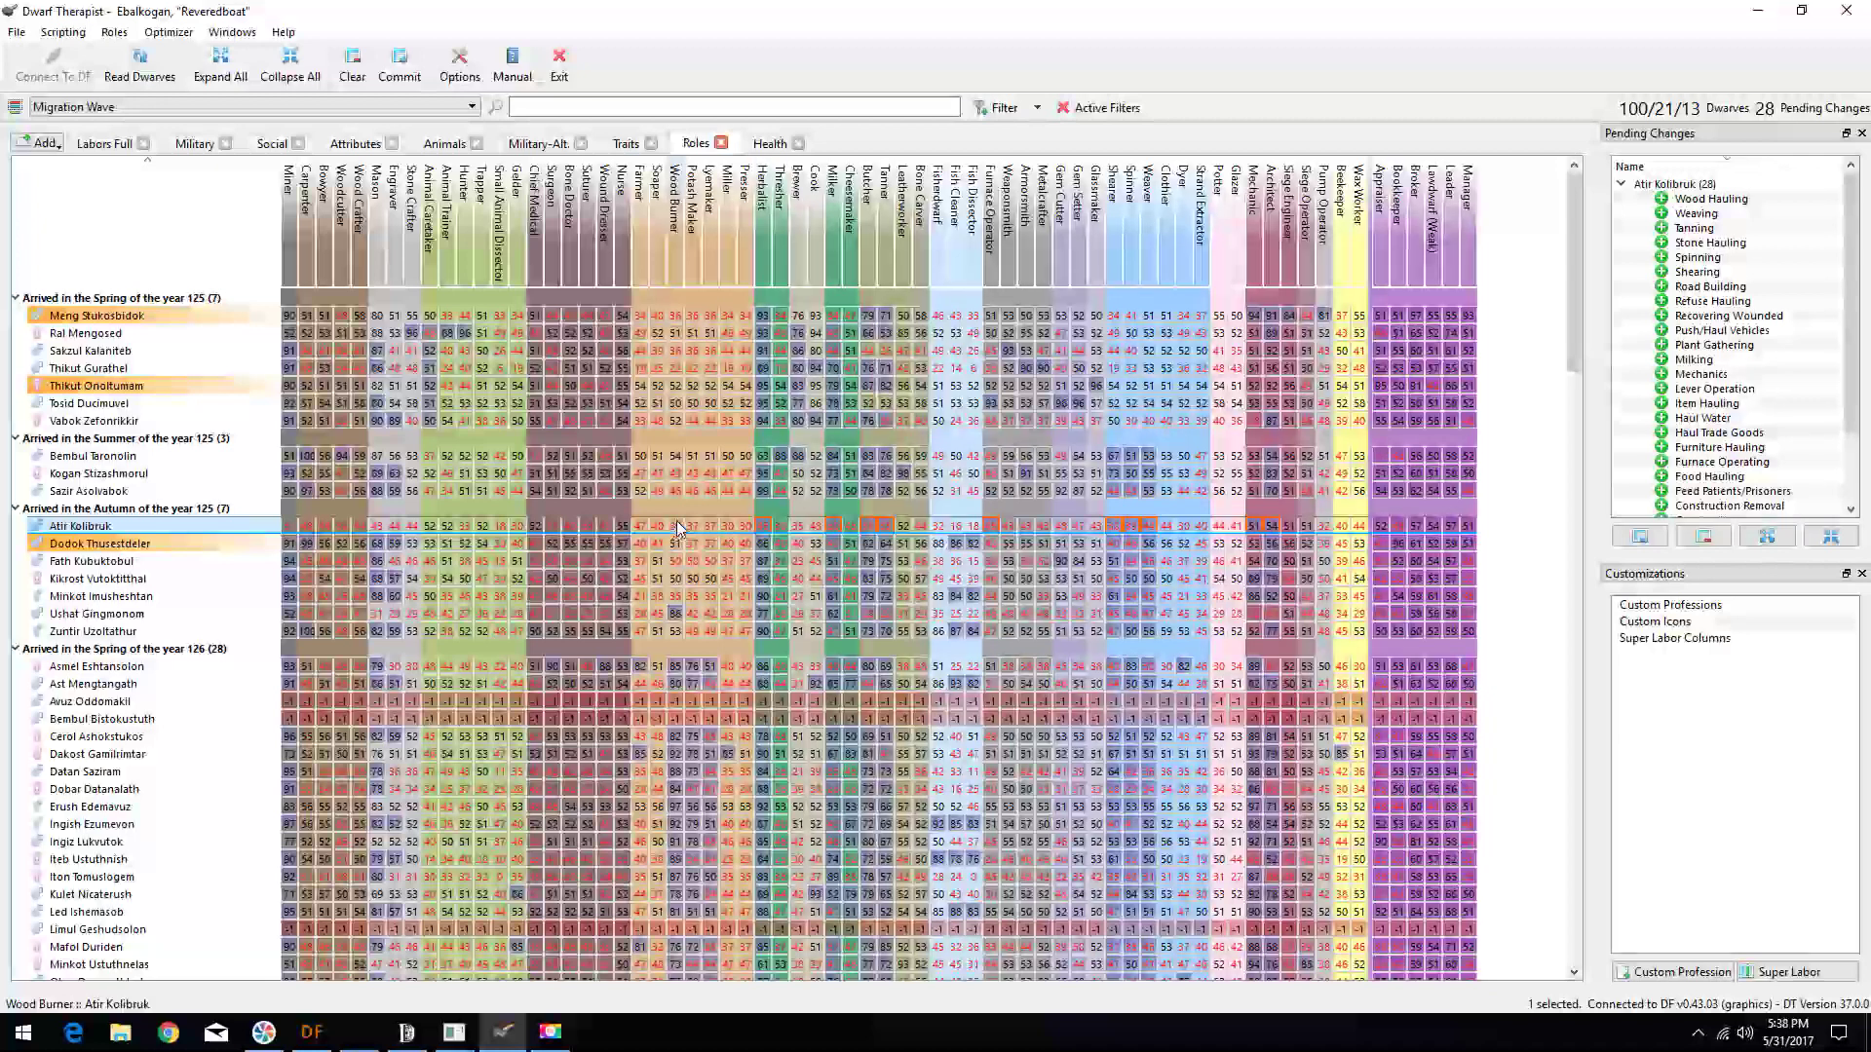
pyautogui.click(684, 527)
pyautogui.click(696, 526)
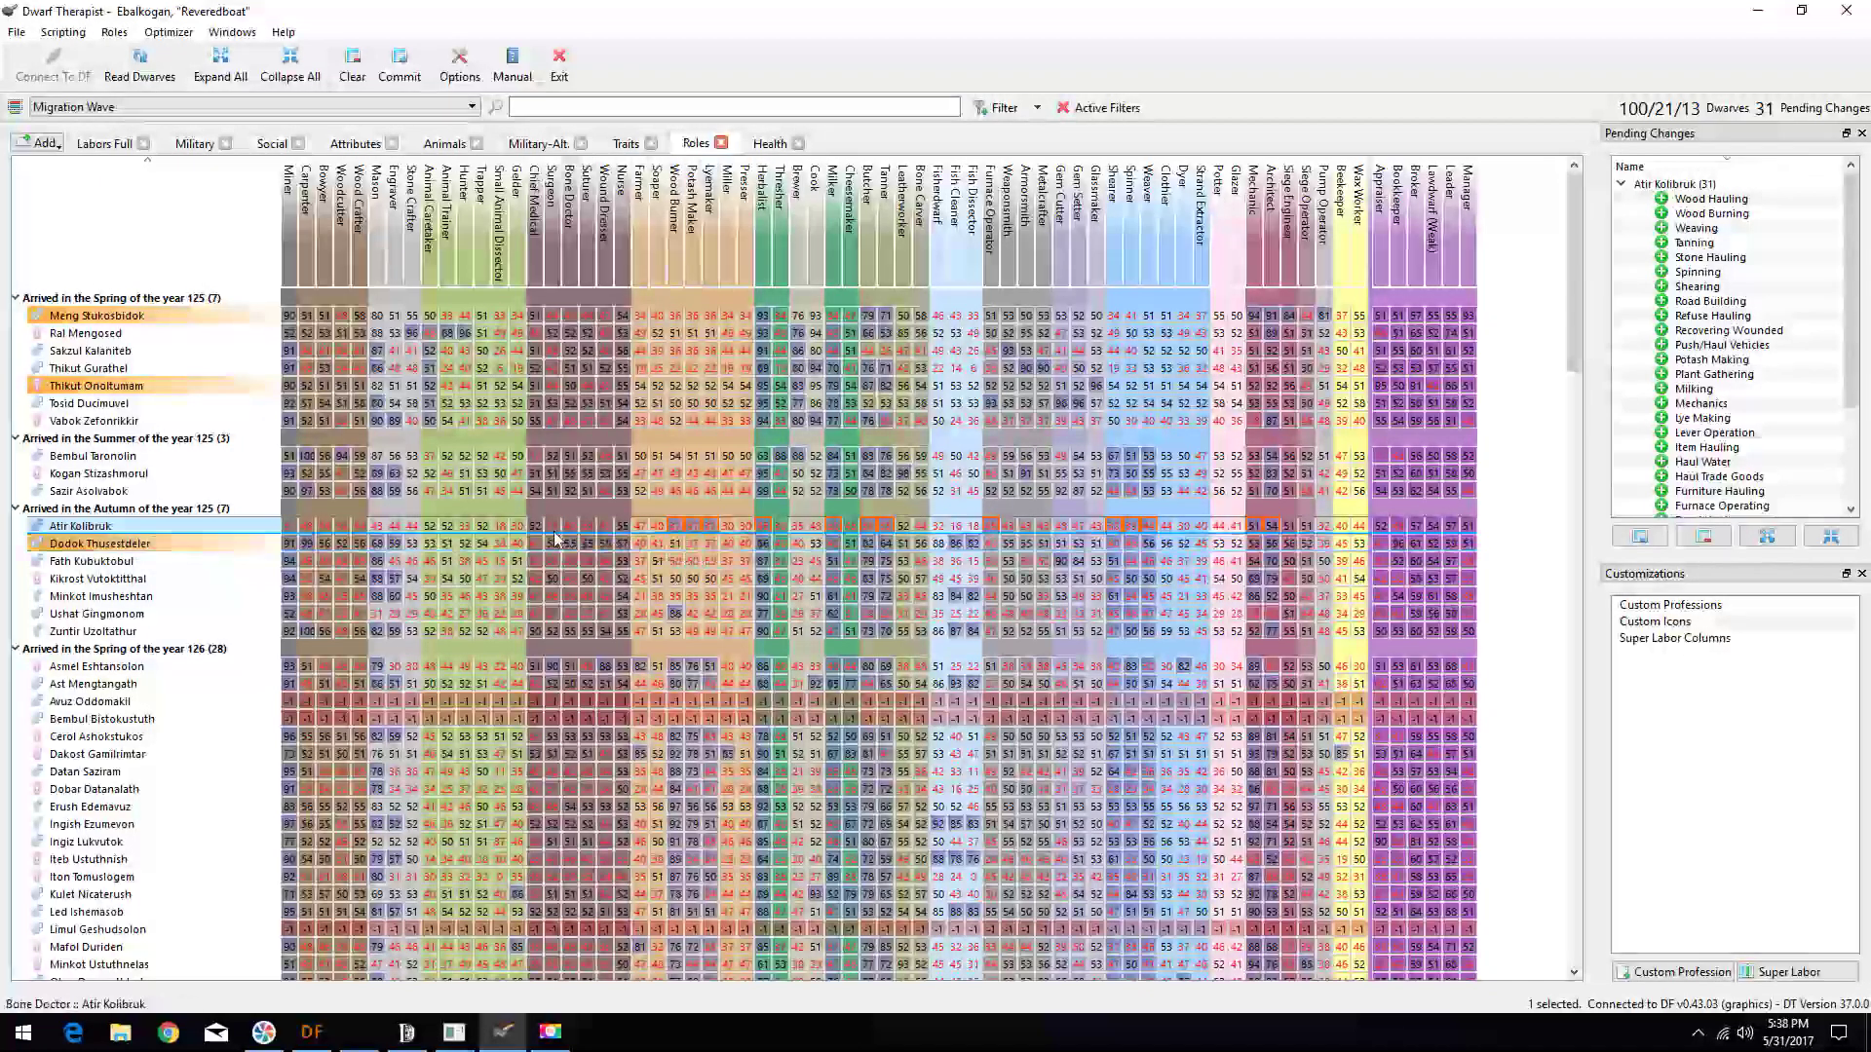
# - Add mining and one more labor, drop masonry, and commit Atir's changes
pyautogui.click(430, 526)
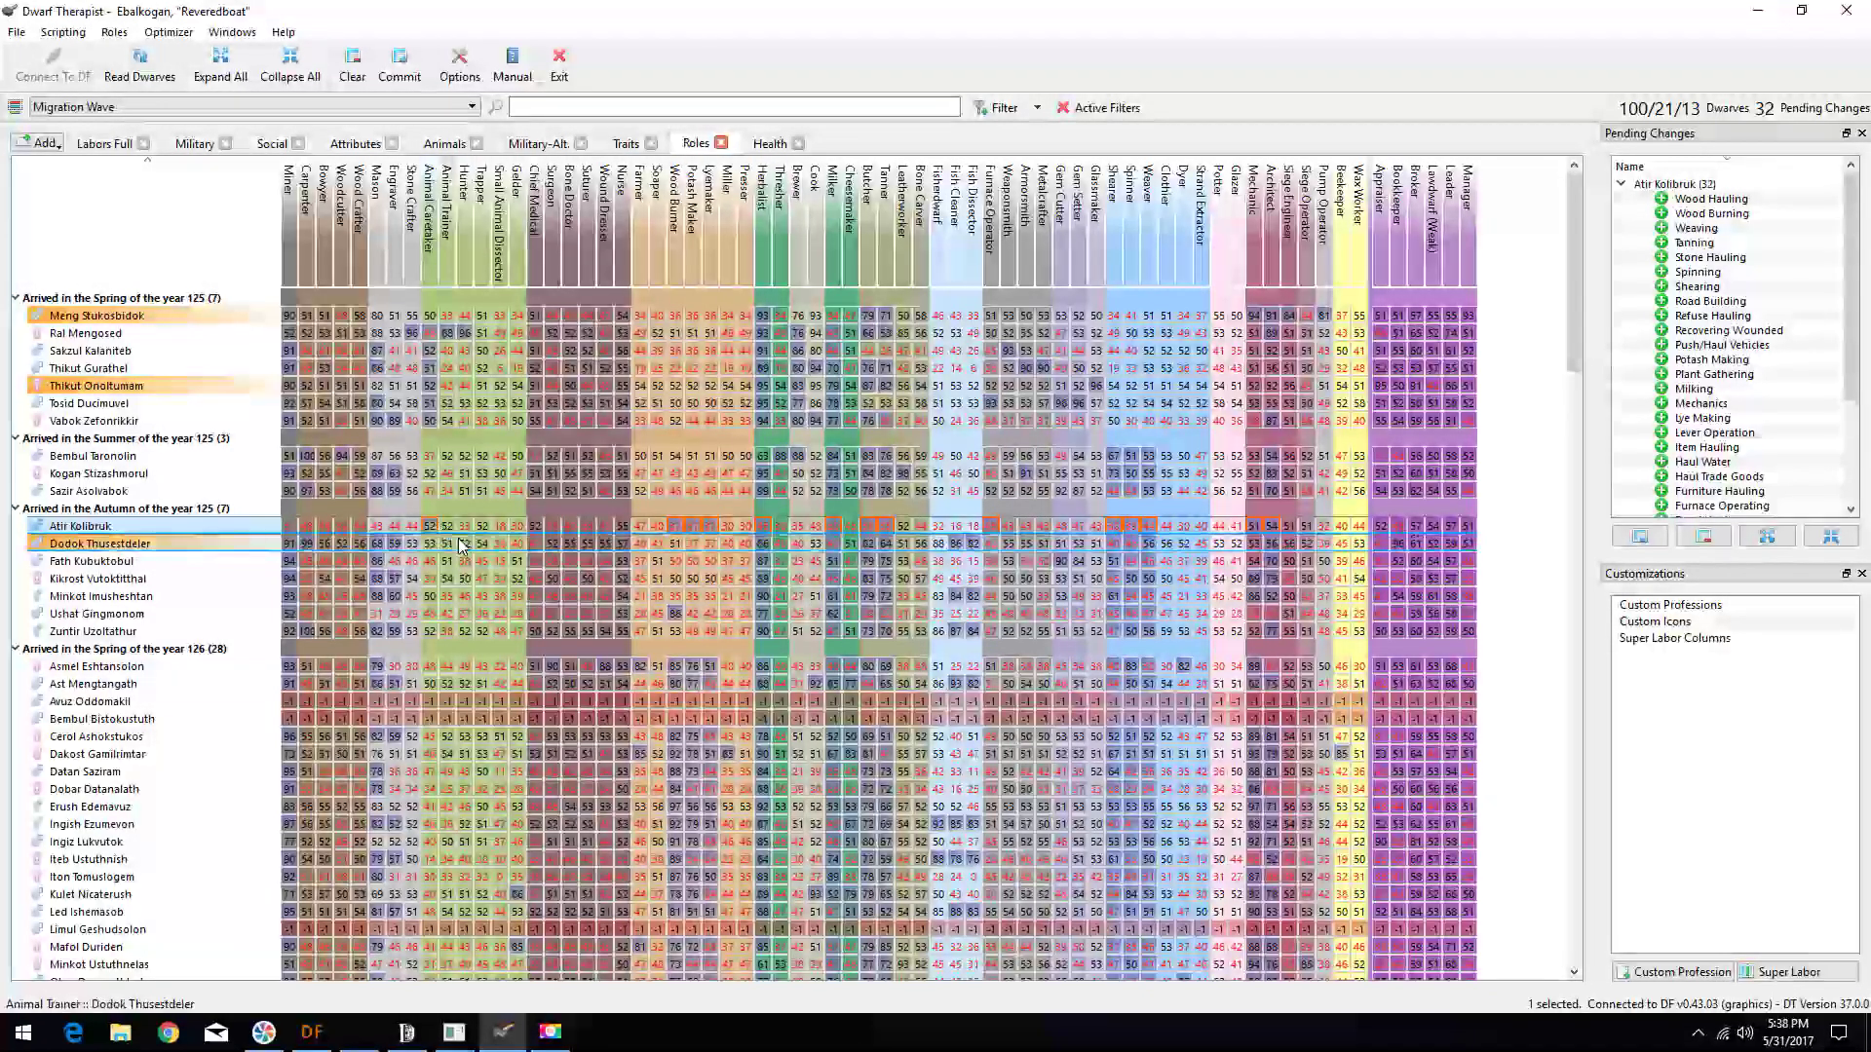
pyautogui.click(392, 527)
pyautogui.click(374, 527)
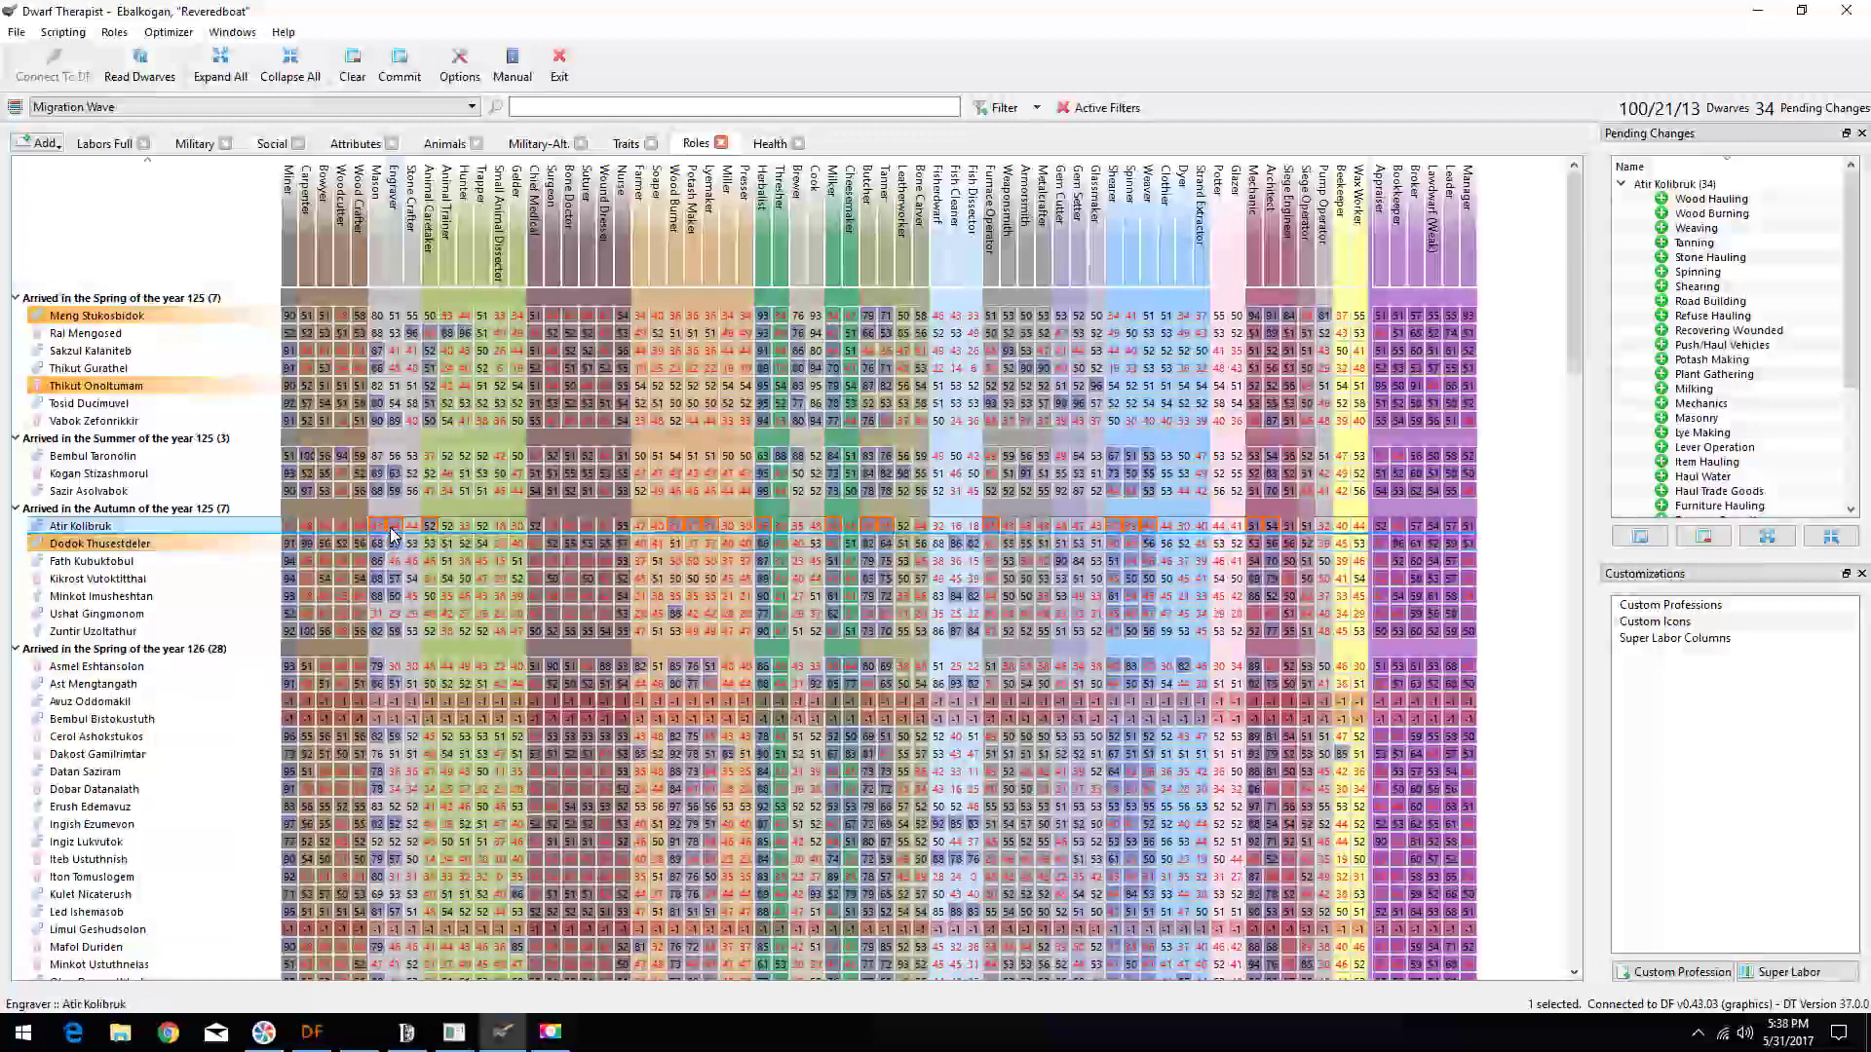
pyautogui.click(375, 527)
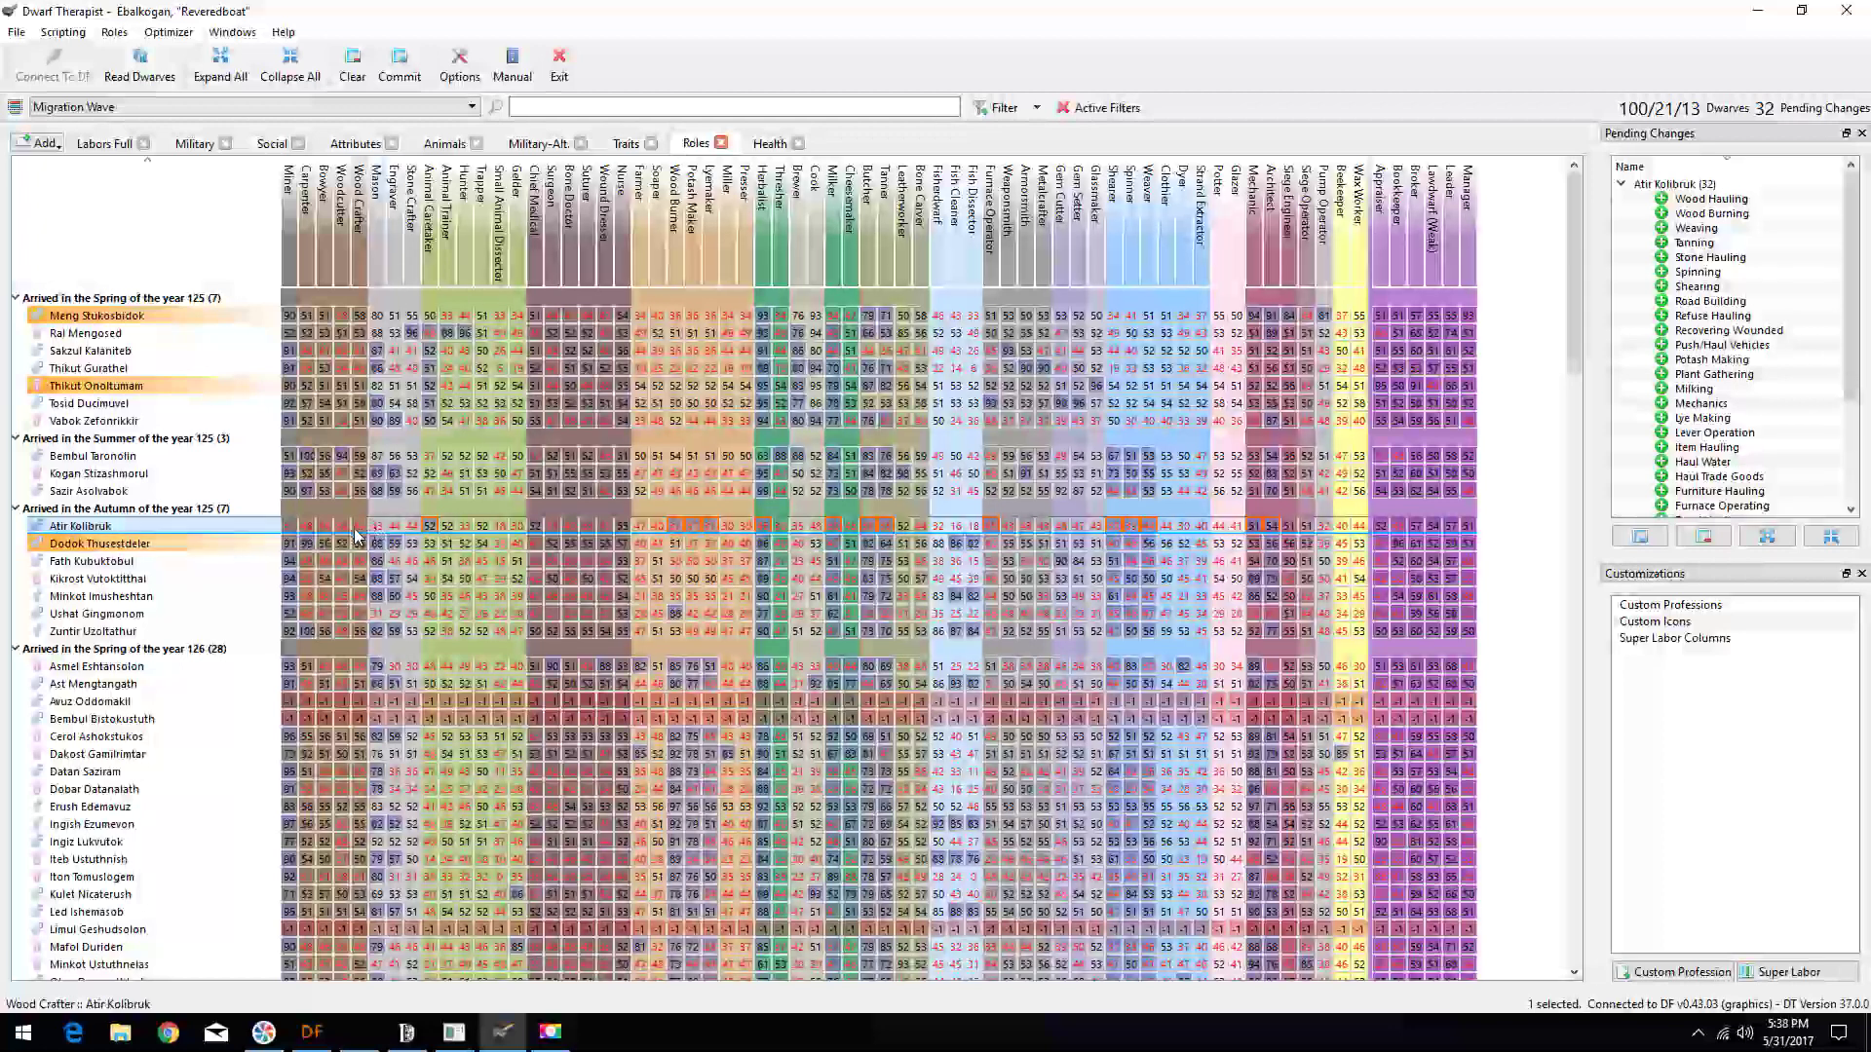
pyautogui.click(290, 528)
pyautogui.click(391, 76)
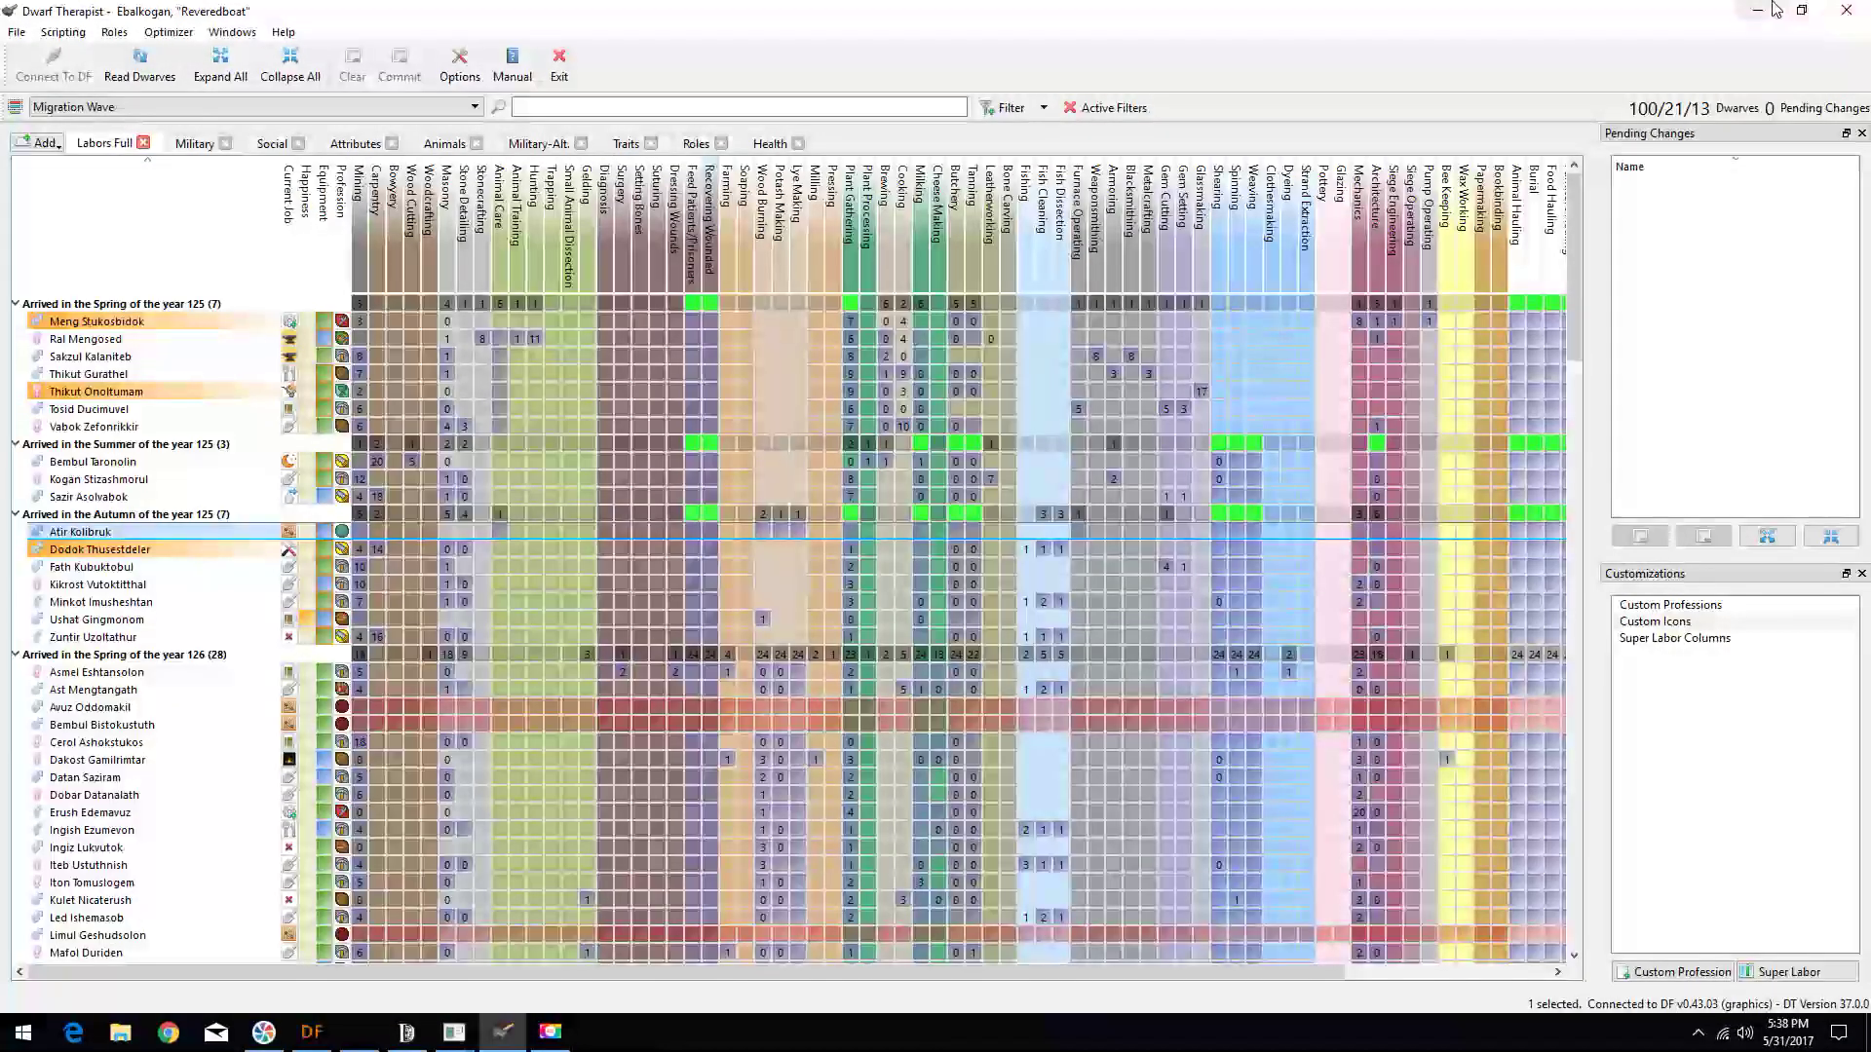
pyautogui.click(1756, 10)
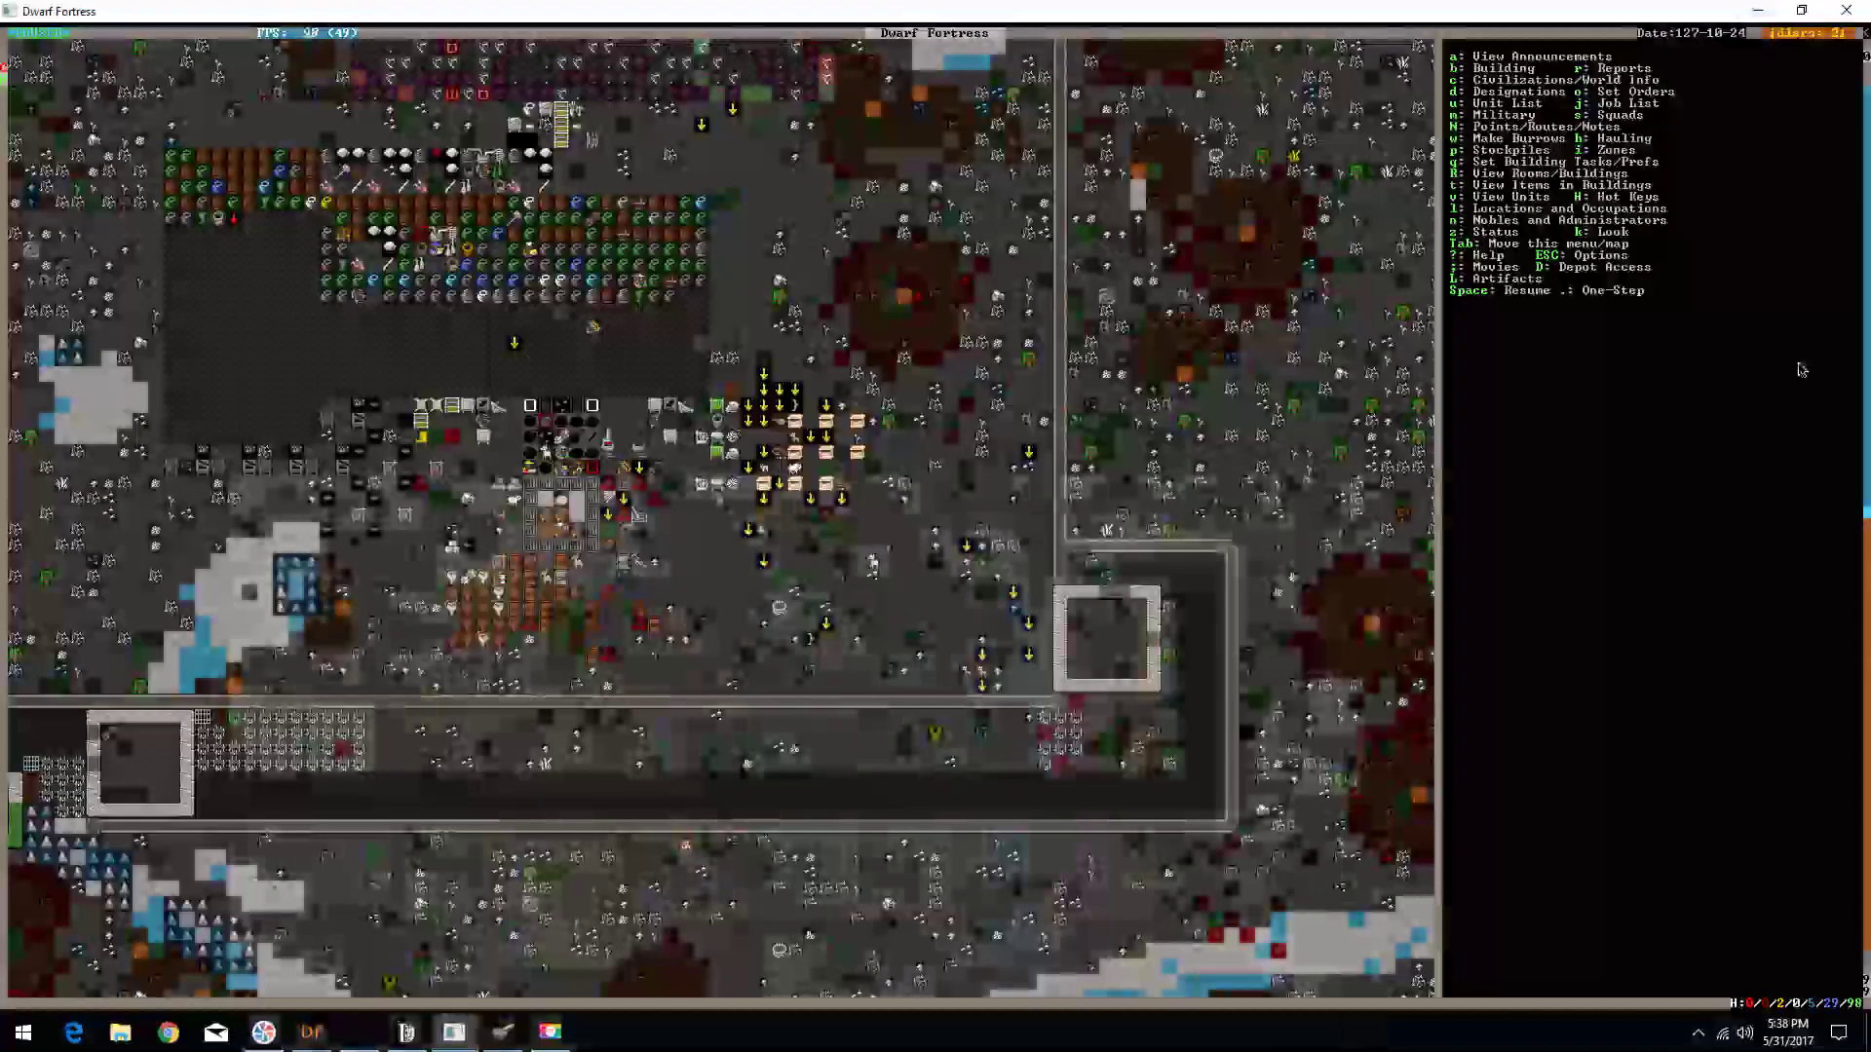
# - Minimize Dwarf Therapist to bring back the Dwarf Fortress map
pyautogui.click(549, 1032)
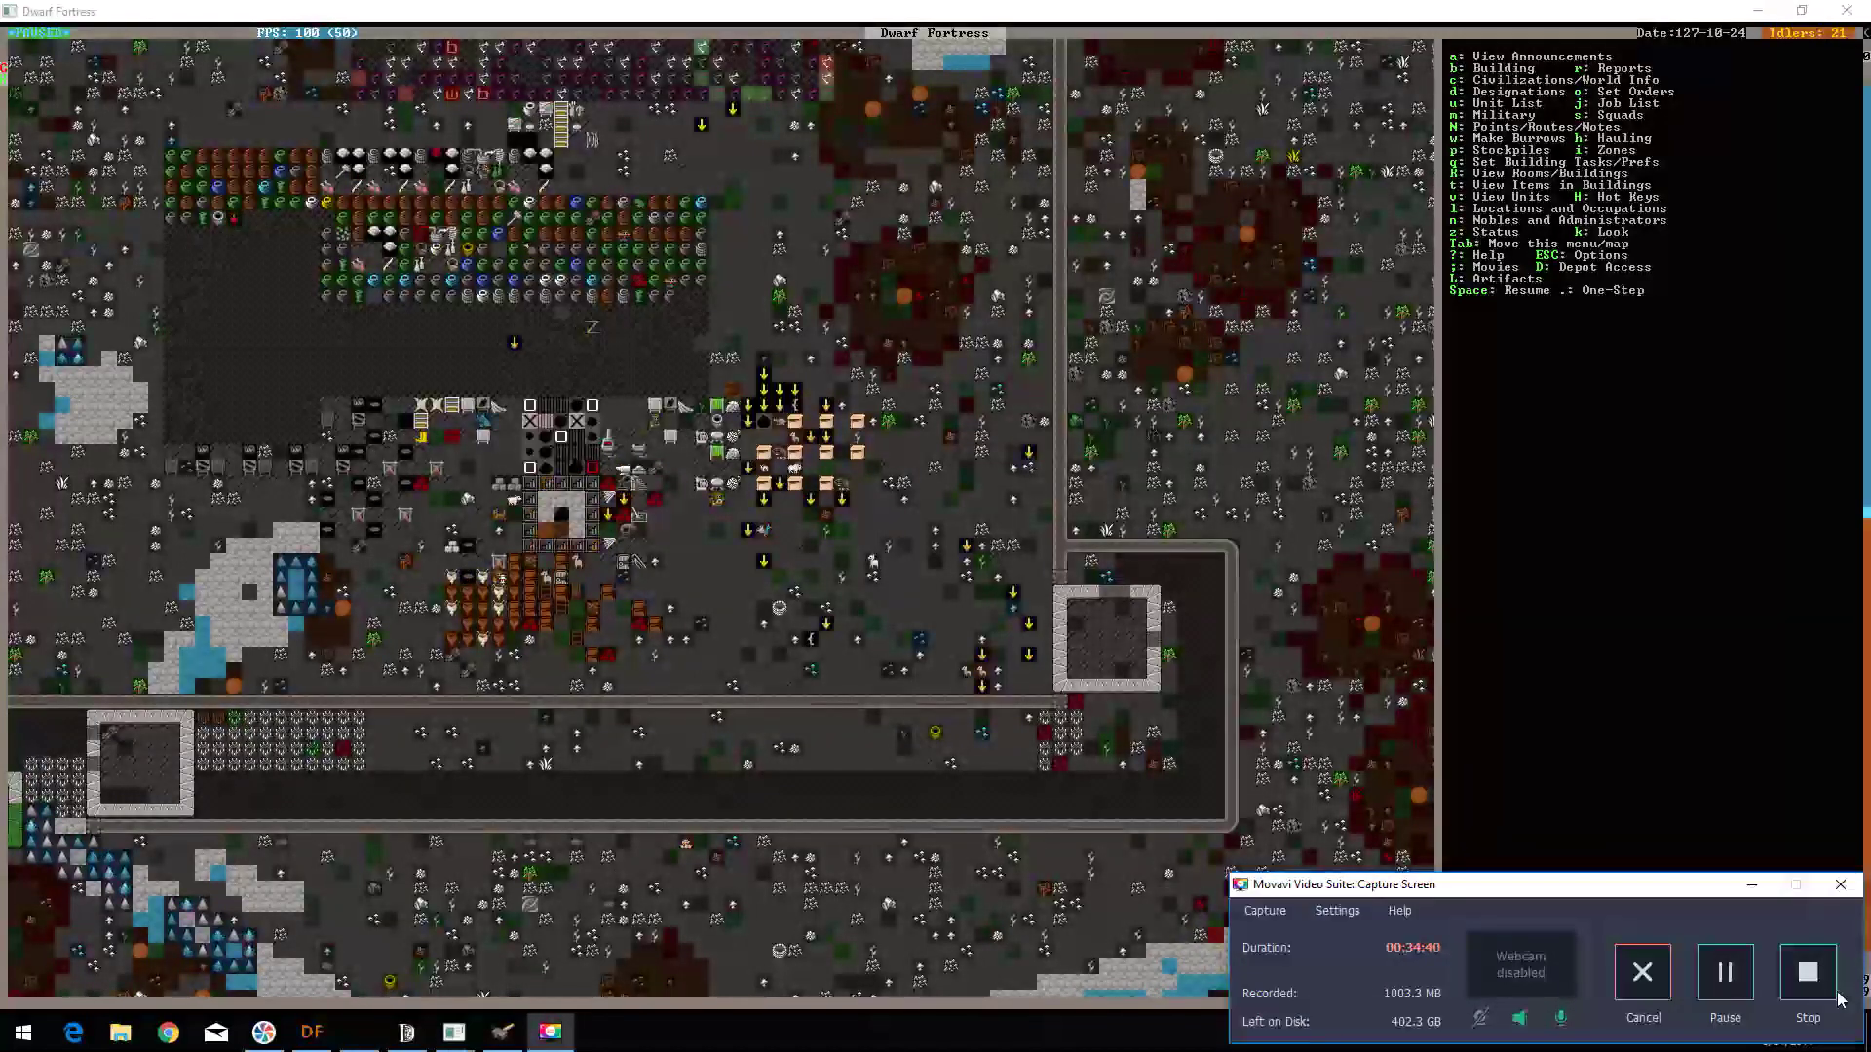